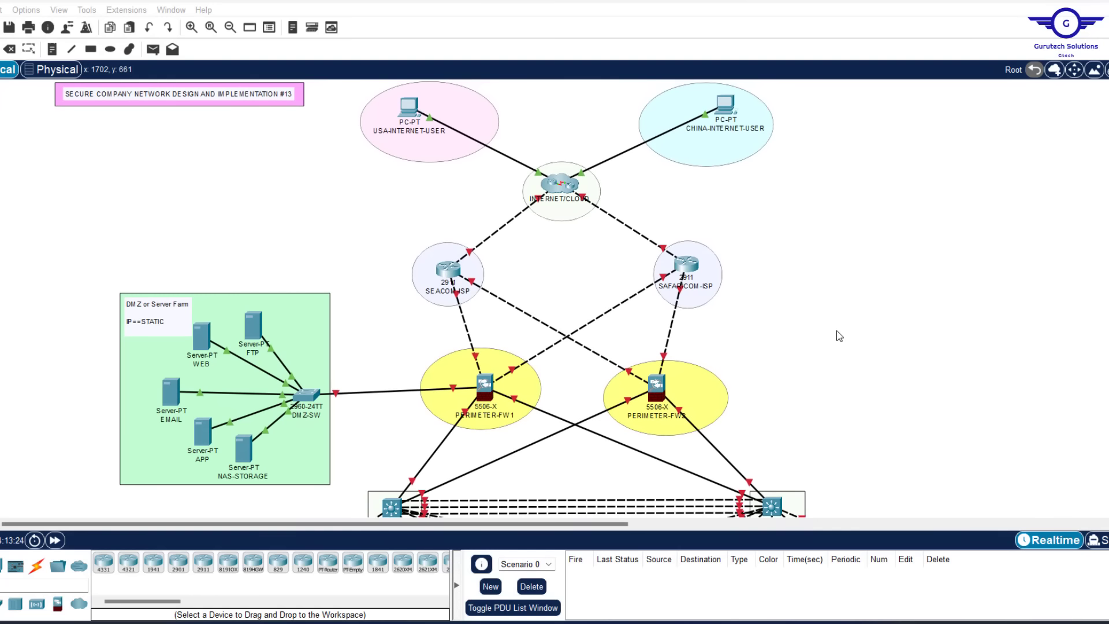
Look over the network topology and bring up the Config.txt configuration steps notes
scroll(839, 336, "down", 6)
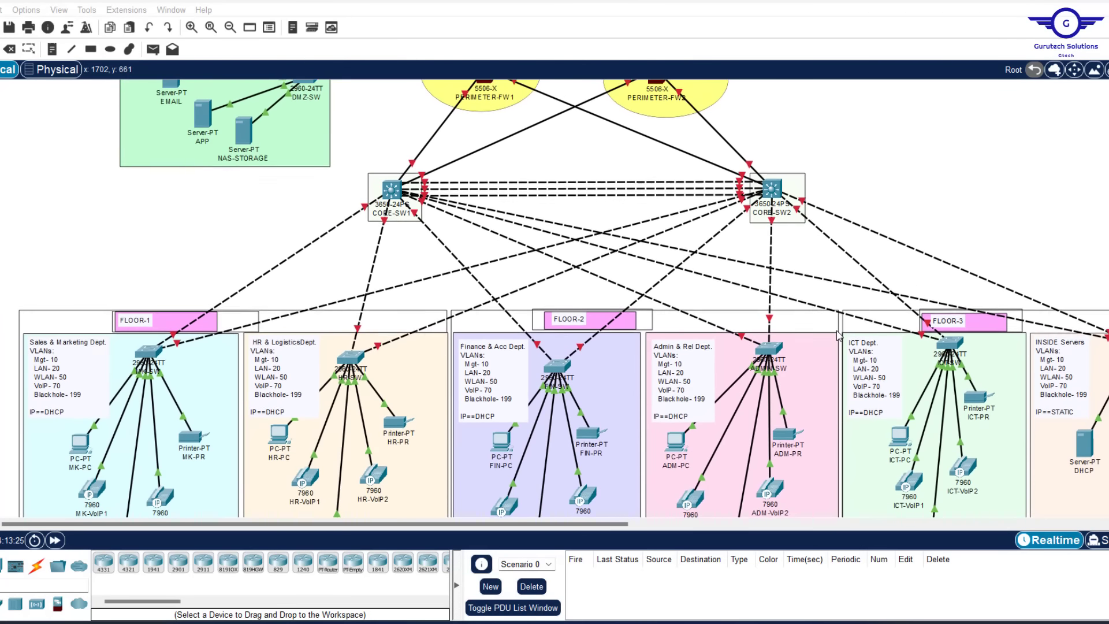
scroll(839, 336, "down", 4)
scroll(839, 336, "up", 5)
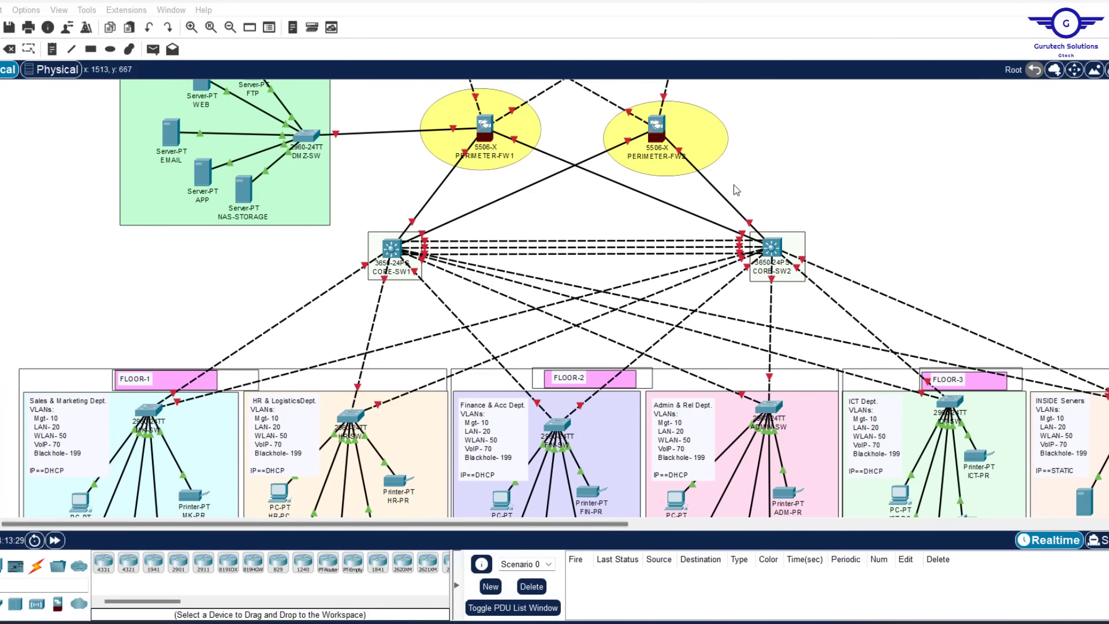
left_click(733, 623)
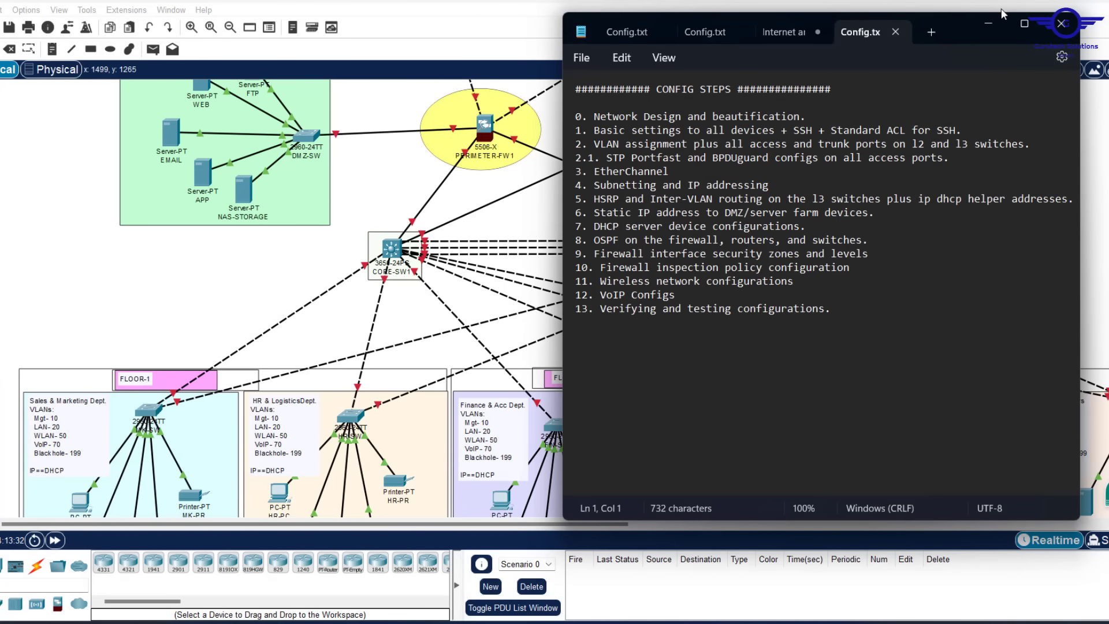
Move Notepad lower, highlight step 1 (basic settings, SSH, SSH ACL), and return to the topology
left_click_drag(948, 18, 913, 230)
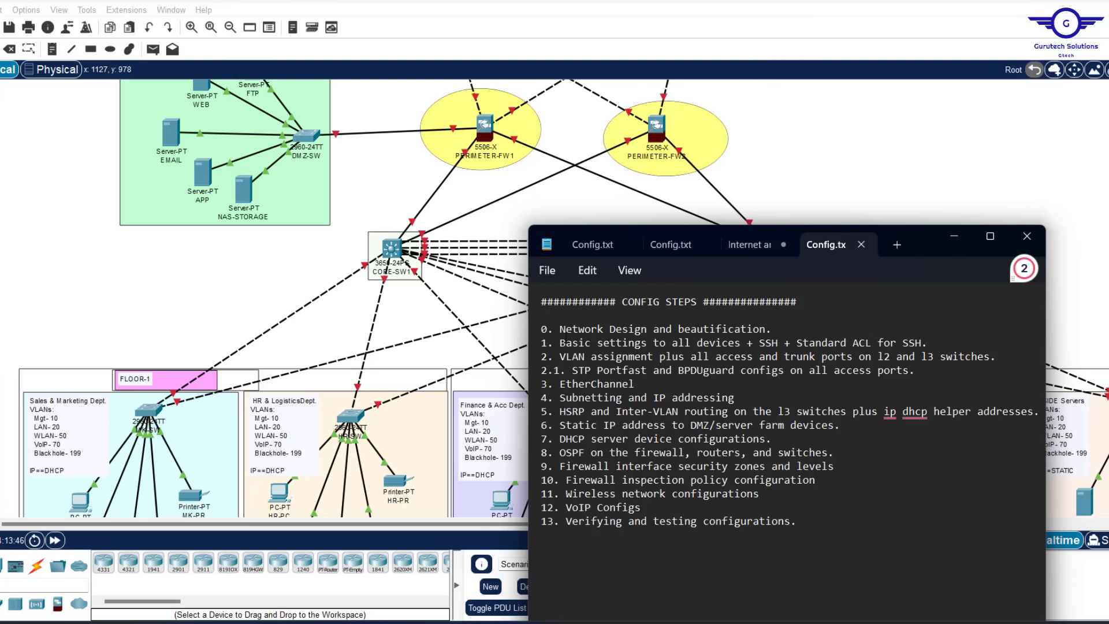
left_click_drag(542, 344, 933, 342)
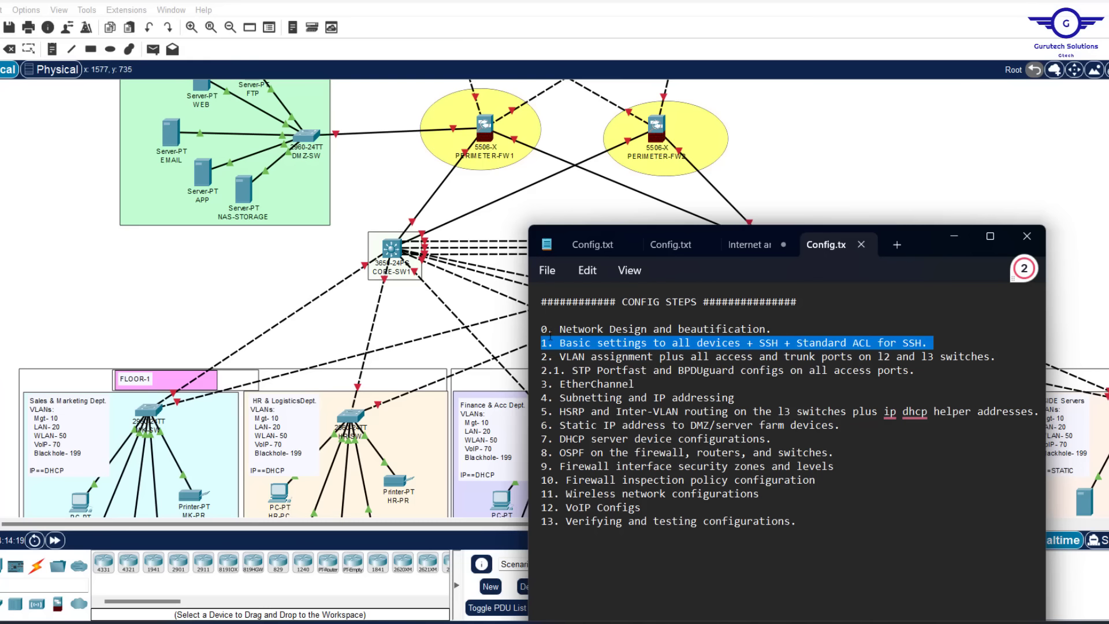
left_click(805, 149)
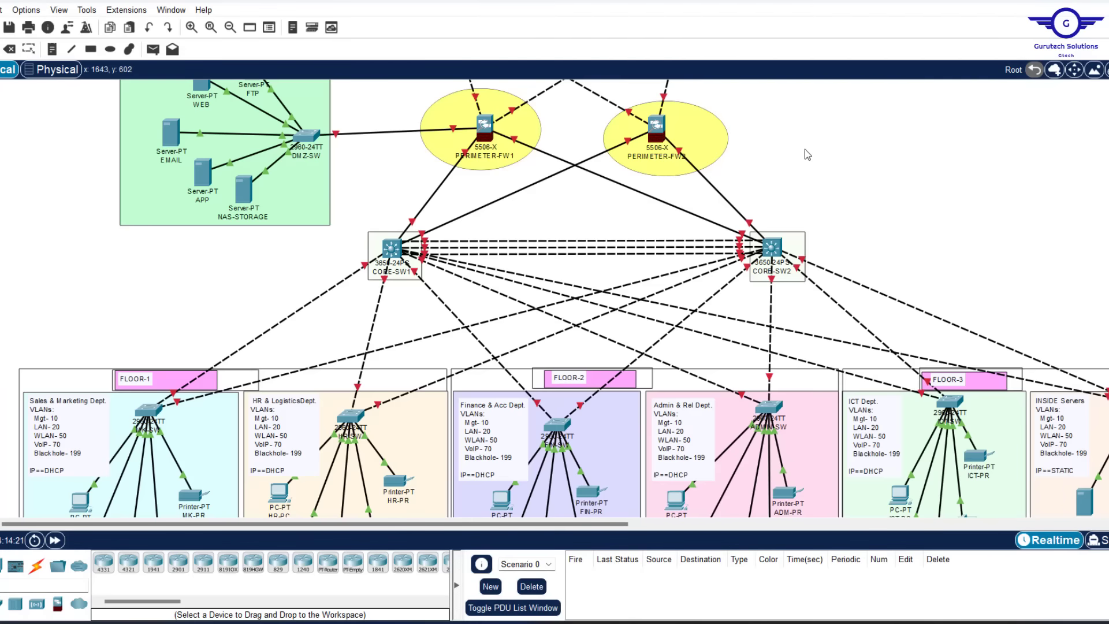
scroll(805, 149, "up", 7)
scroll(805, 149, "down", 6)
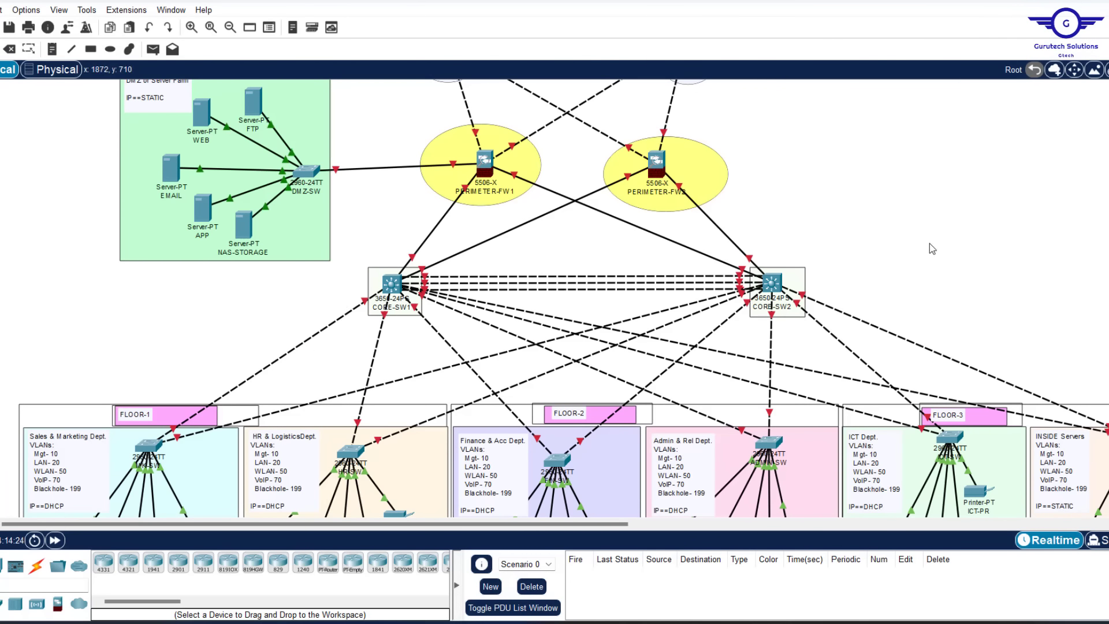
scroll(930, 243, "right", 5)
scroll(929, 244, "left", 5)
scroll(930, 244, "up", 1)
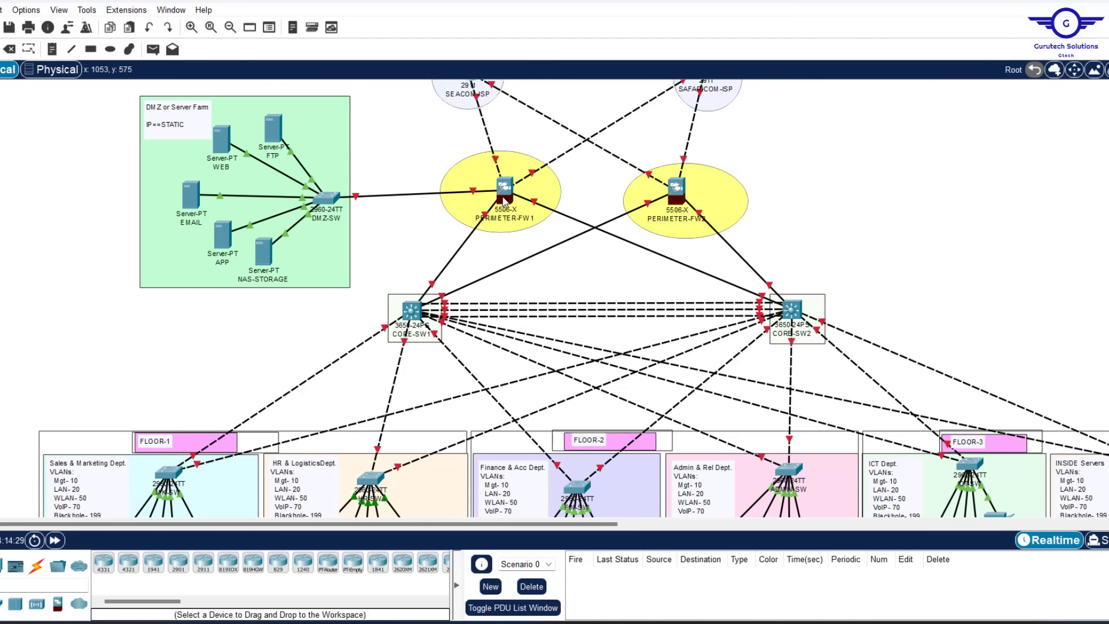
left_click_drag(418, 136, 792, 248)
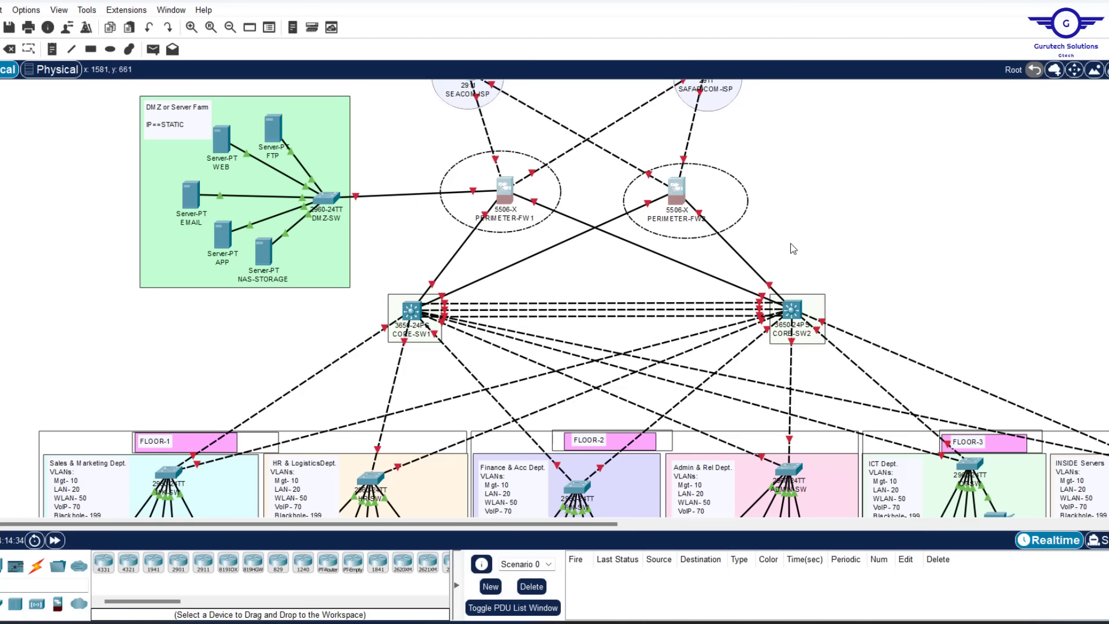
left_click(899, 159)
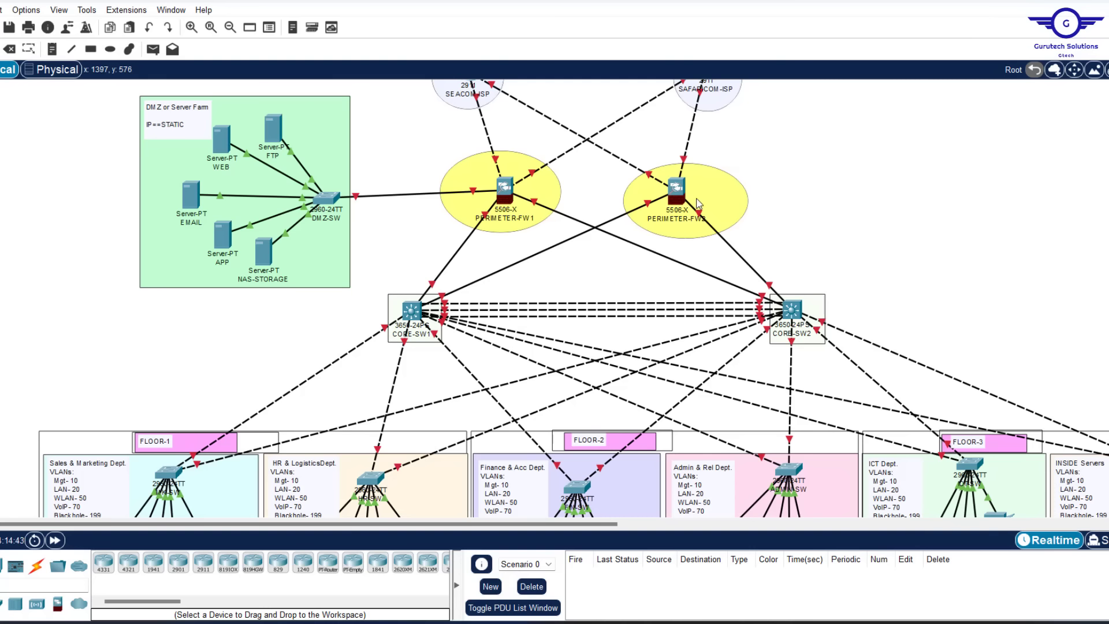
left_click_drag(412, 121, 845, 245)
left_click(901, 170)
left_click_drag(295, 304, 1007, 456)
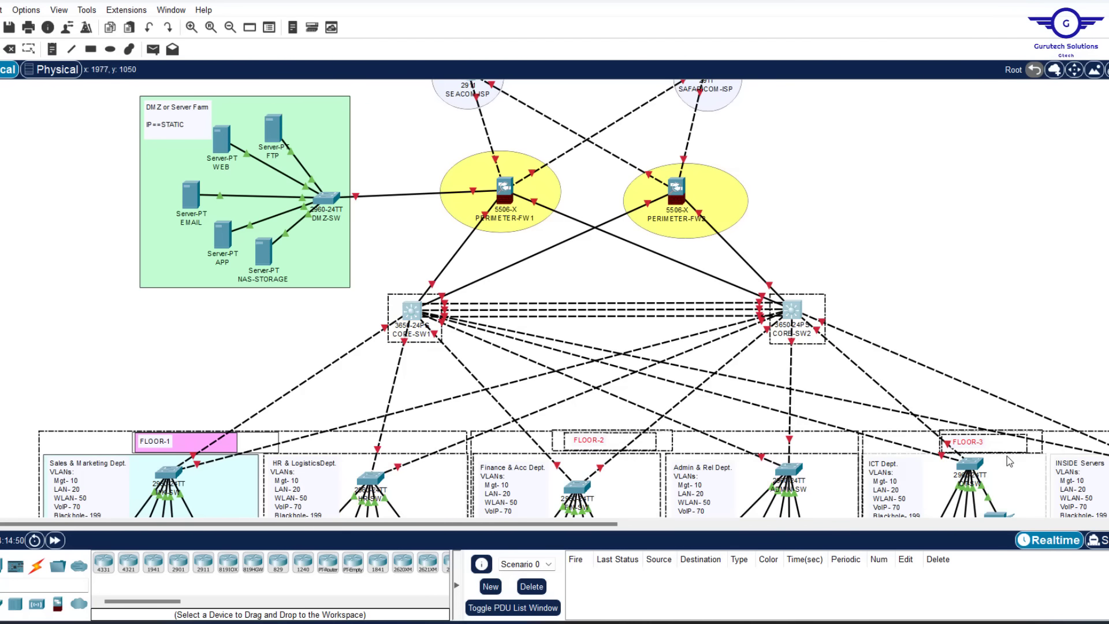
left_click(1037, 220)
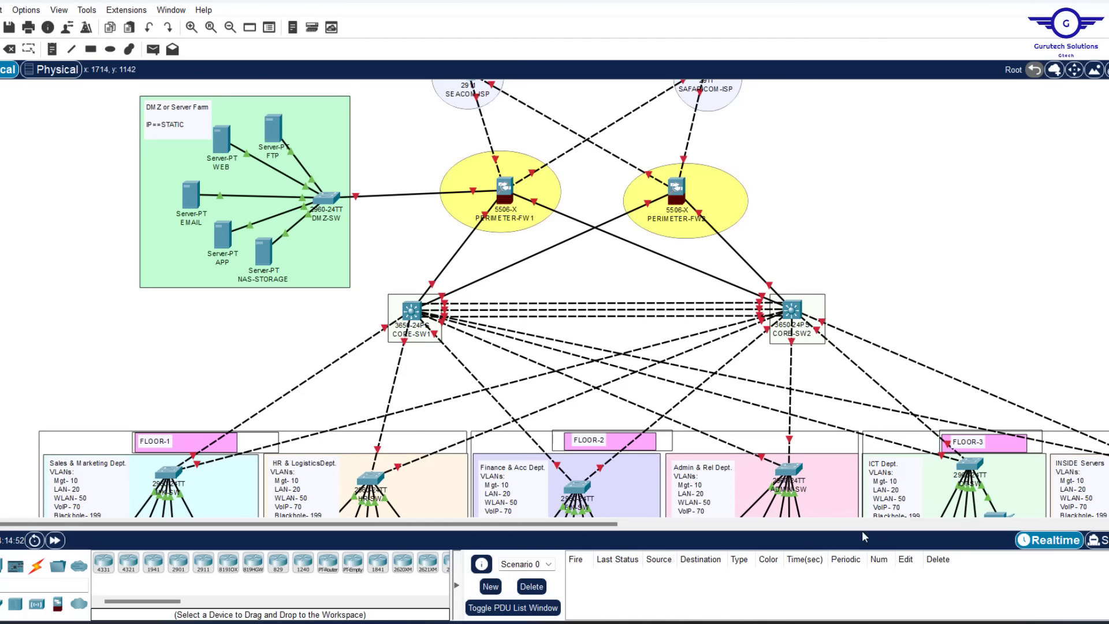
mouse_move(731, 620)
left_click(730, 566)
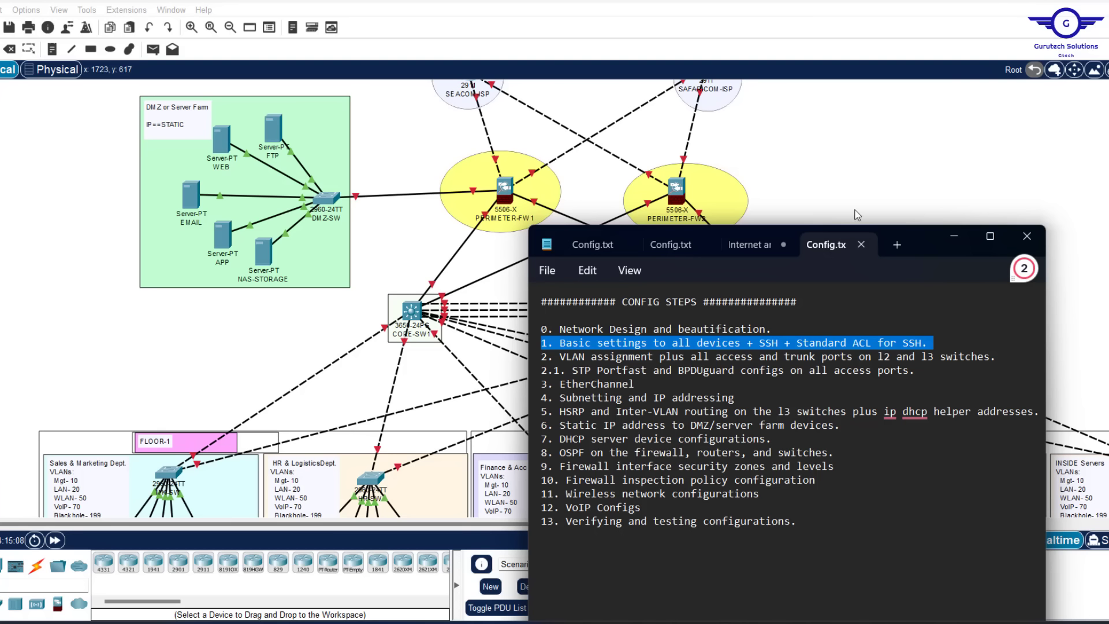
left_click(842, 150)
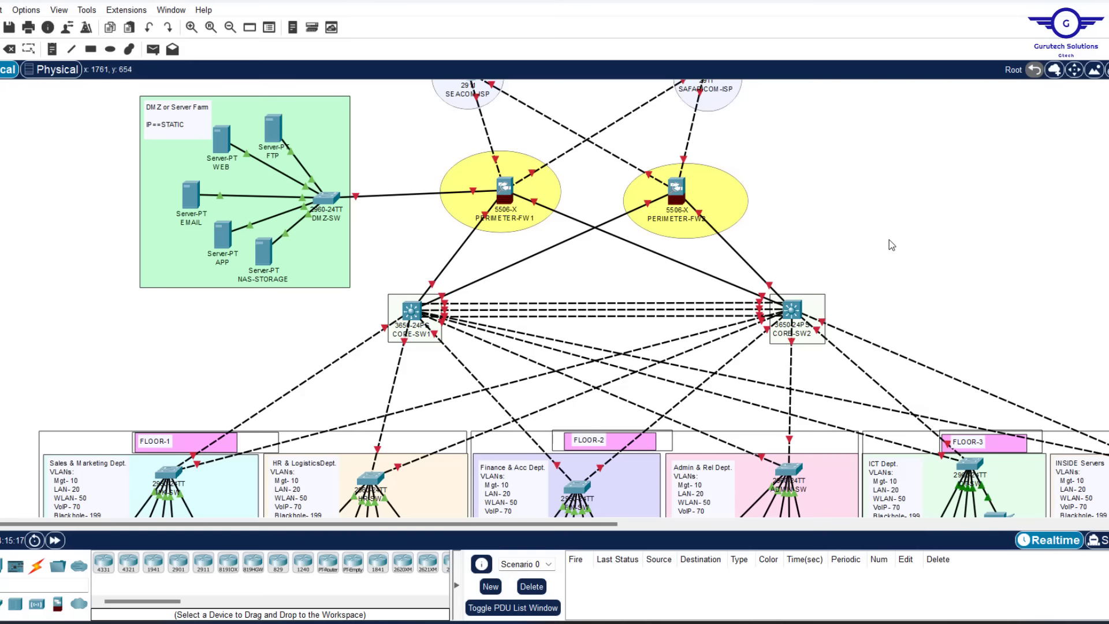
Scroll down to the floor departments and open the MK-SW switch's device window
scroll(891, 242, "down", 3)
mouse_move(242, 192)
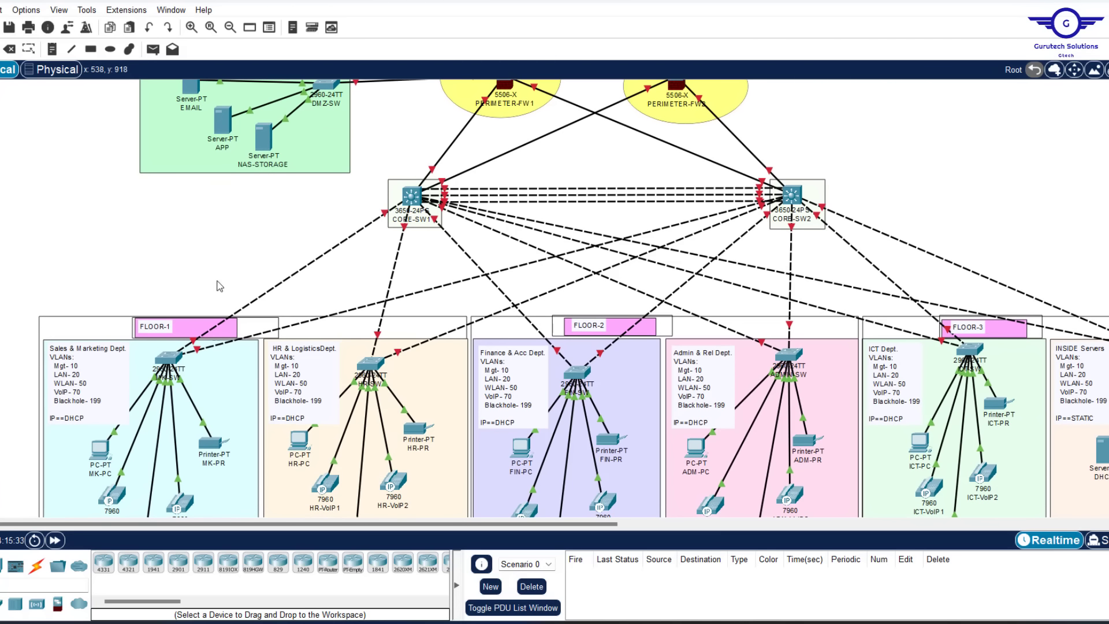
mouse_move(185, 358)
left_click(166, 365)
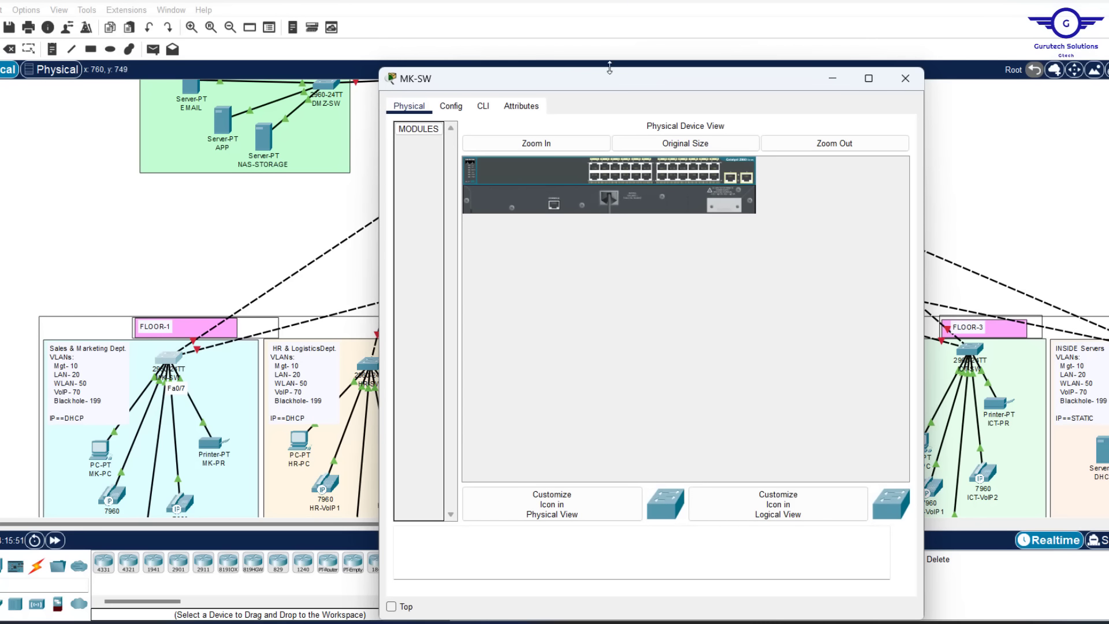
In MK-SW's CLI, enter privileged mode with en, then global configuration with conf t
left_click_drag(609, 68, 607, 125)
left_click(495, 143)
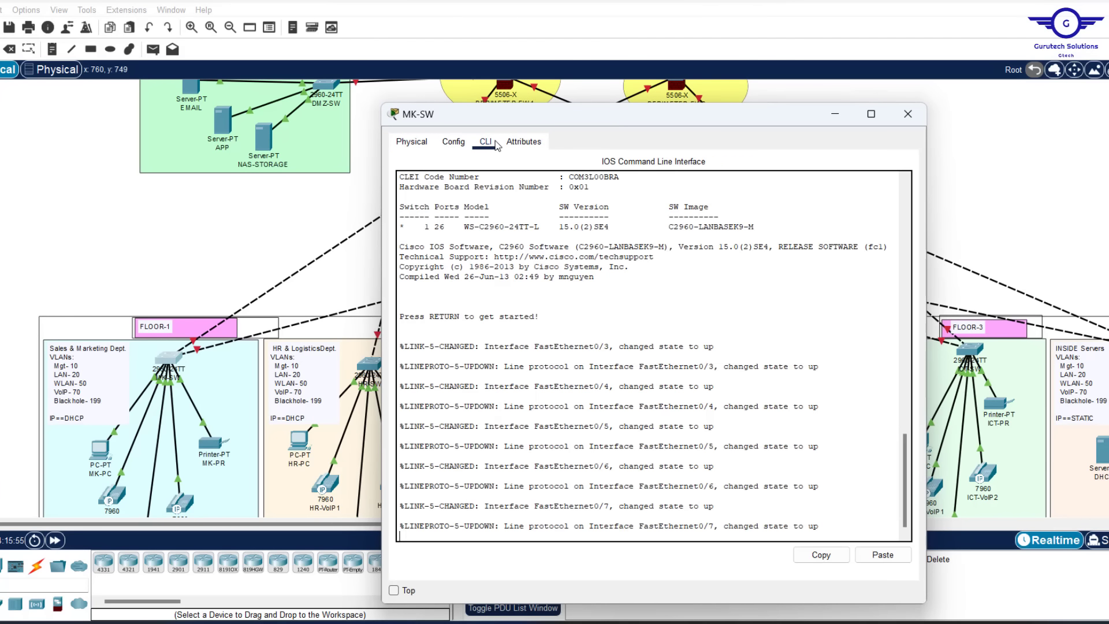
left_click(589, 431)
key("Return")
key("Return")
key("Return")
key("Return")
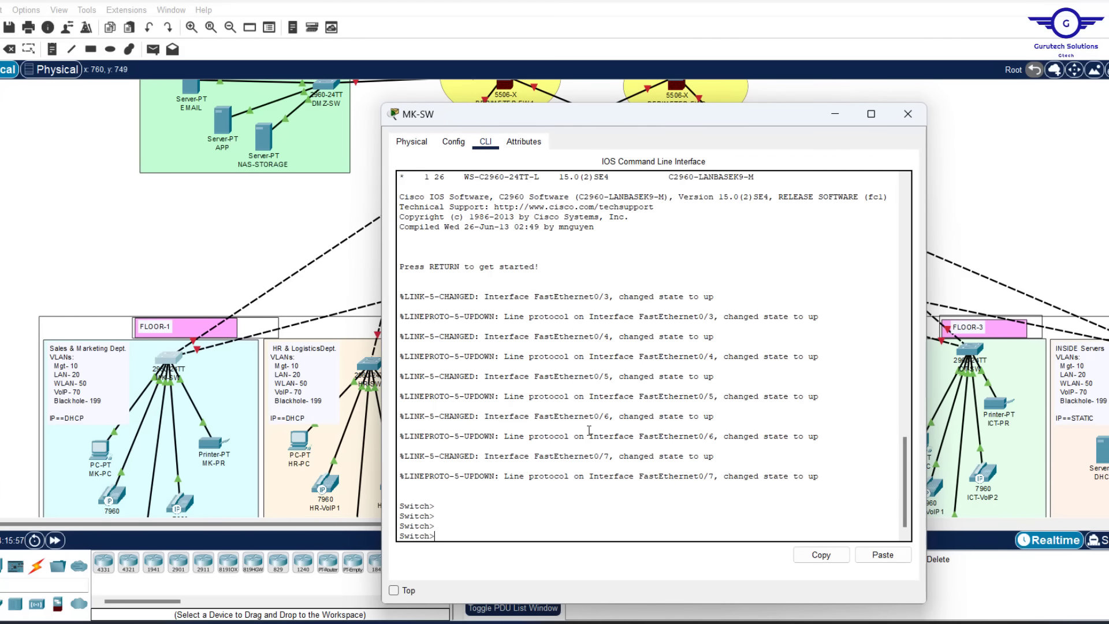
type("en")
key("Return")
key("Return")
key("Return")
key("Return")
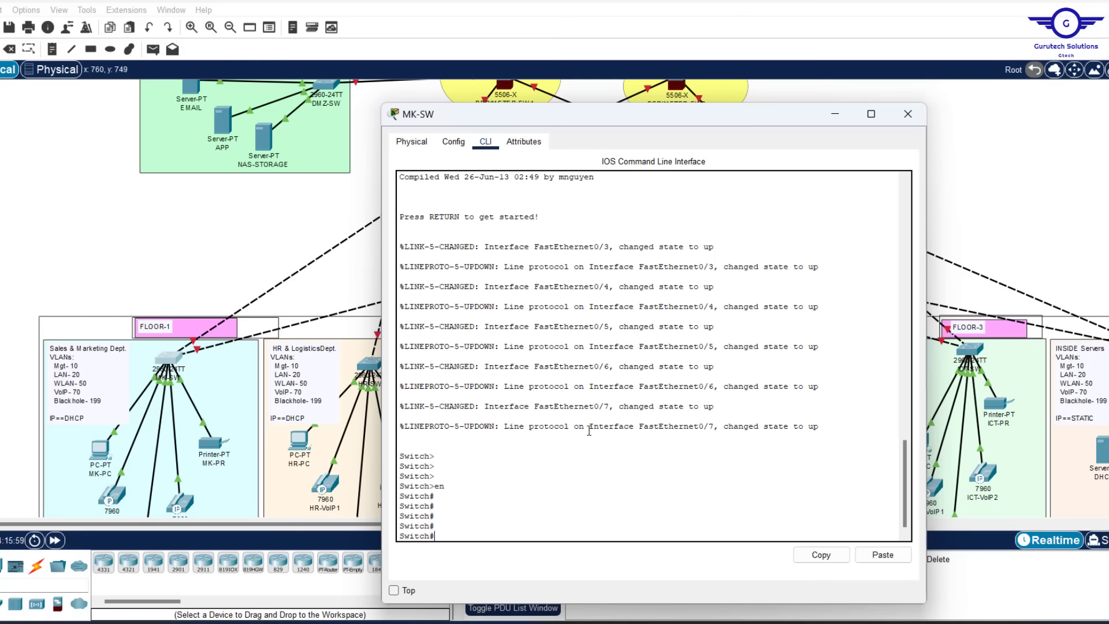
type("conf t")
key("Return")
key("Return")
key("Return")
key("Return")
key("Return")
key("Return")
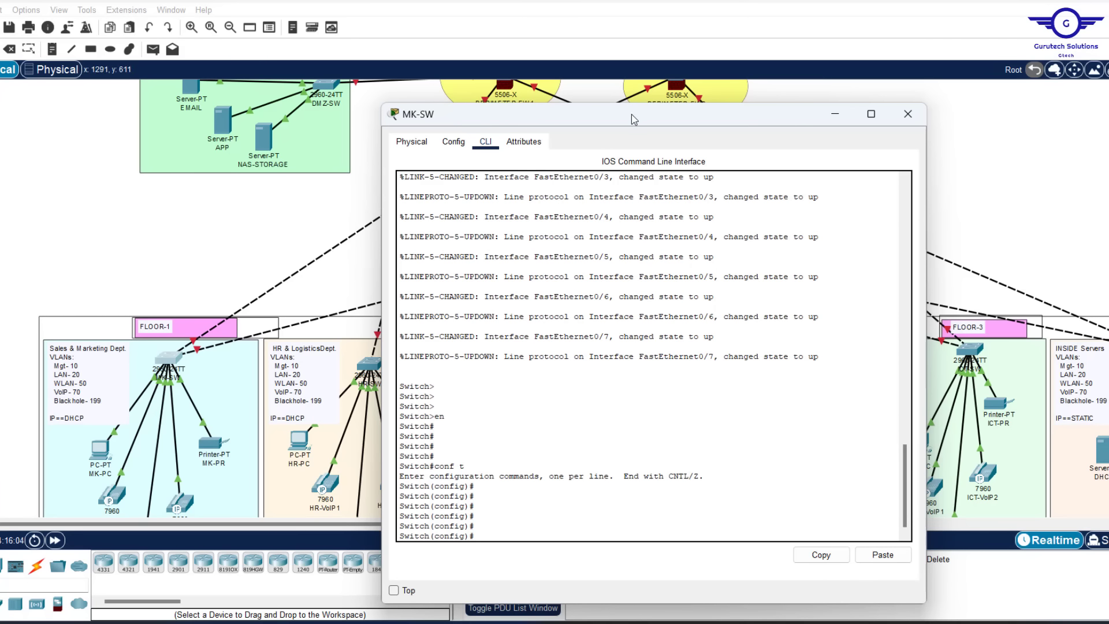
left_click_drag(635, 118, 605, 73)
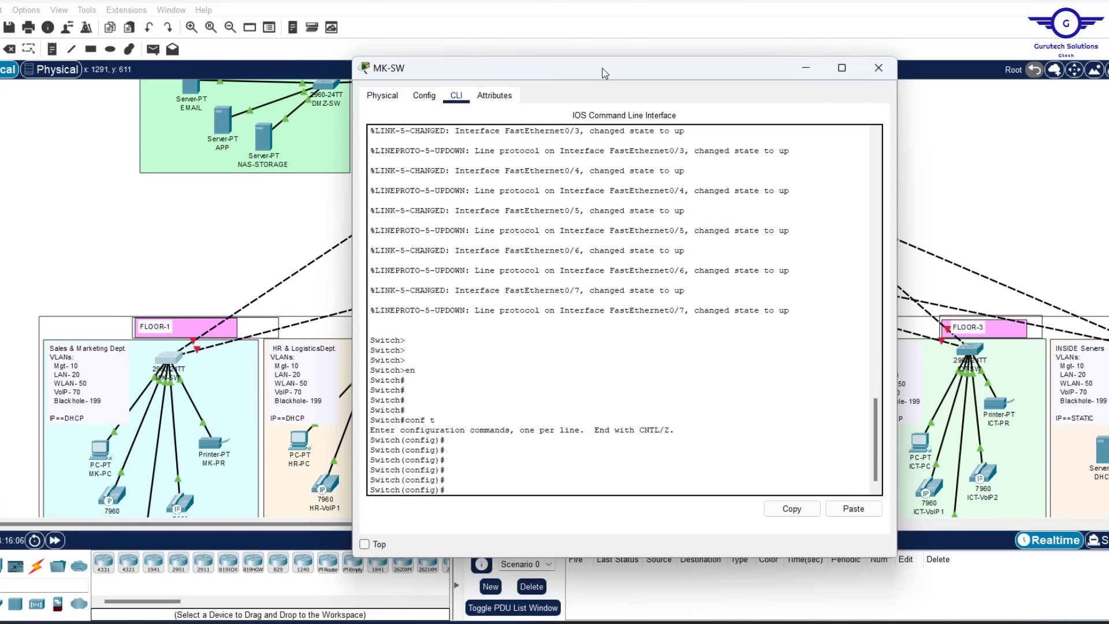
left_click(799, 622)
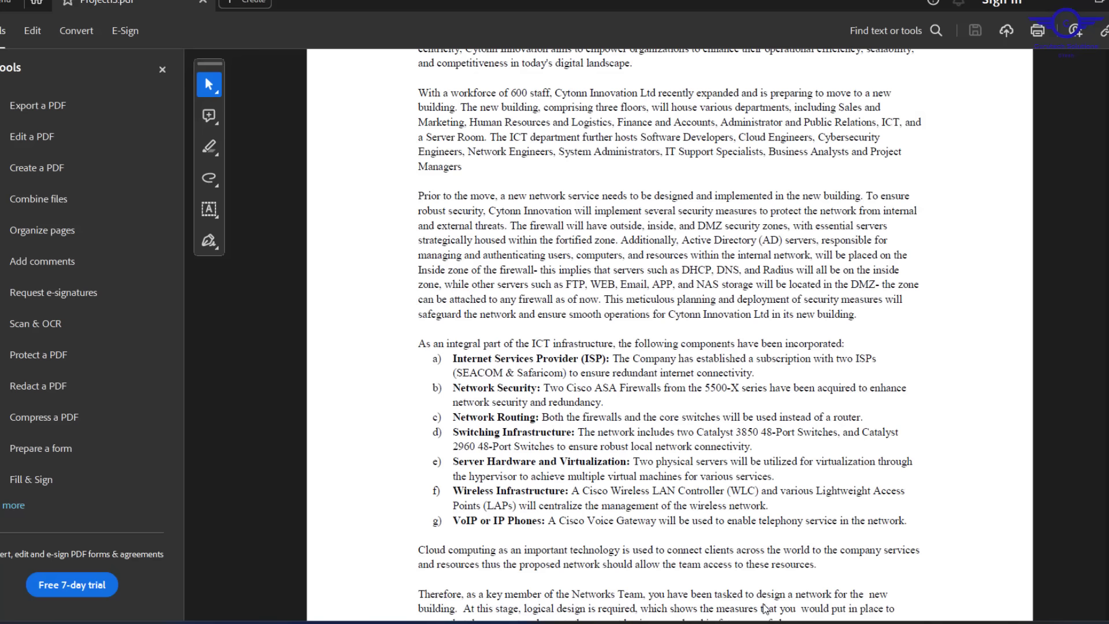
scroll(680, 283, "down", 15)
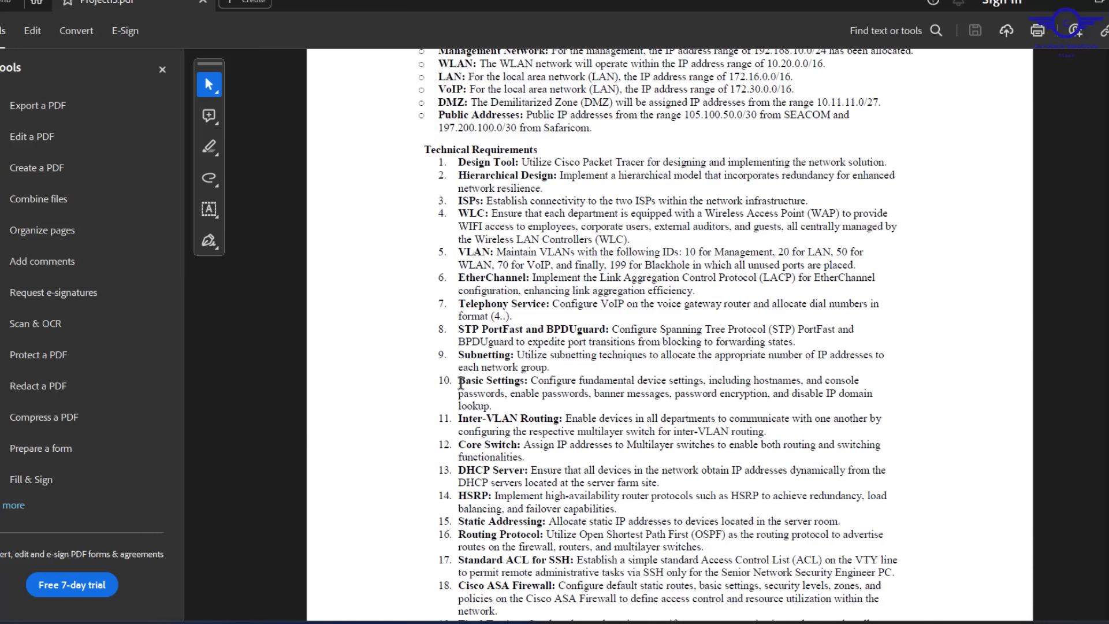
left_click_drag(459, 380, 494, 406)
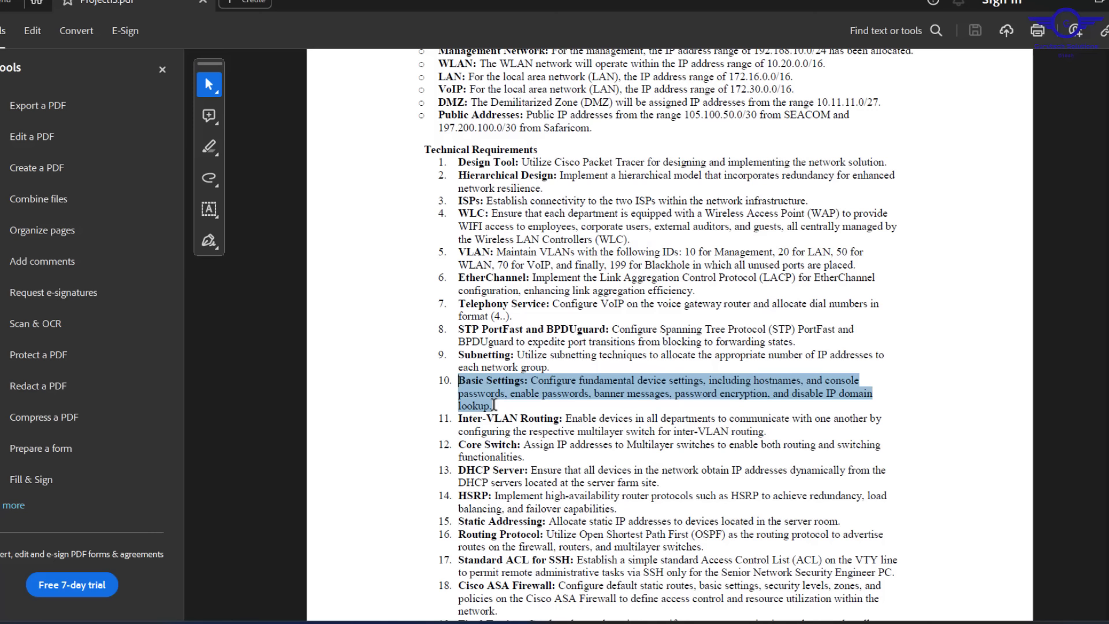
left_click_drag(494, 405, 494, 405)
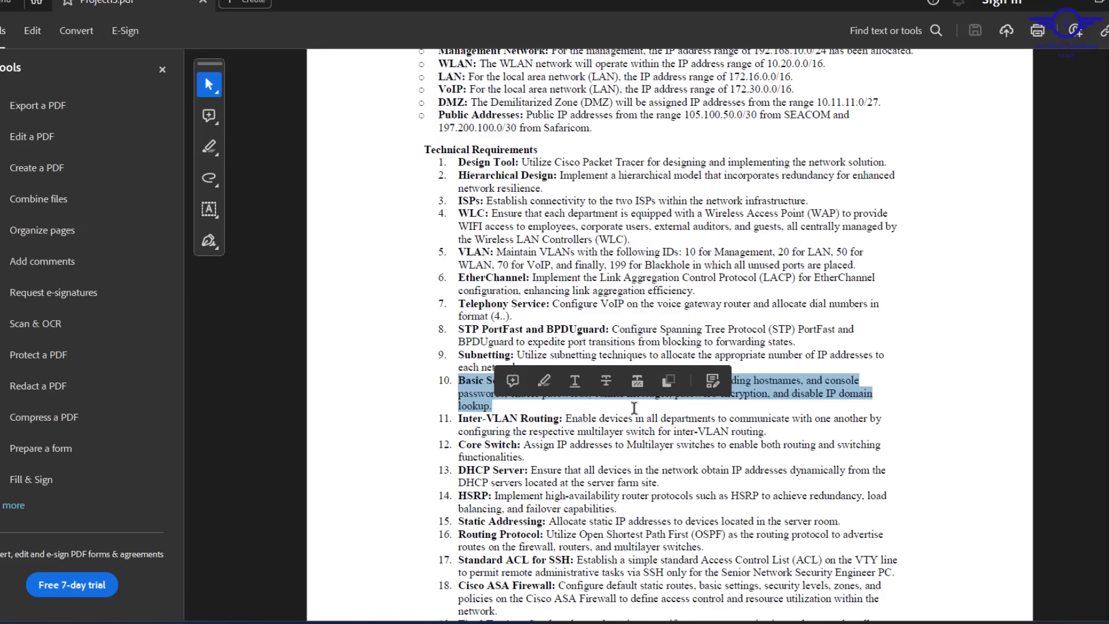
left_click(777, 393)
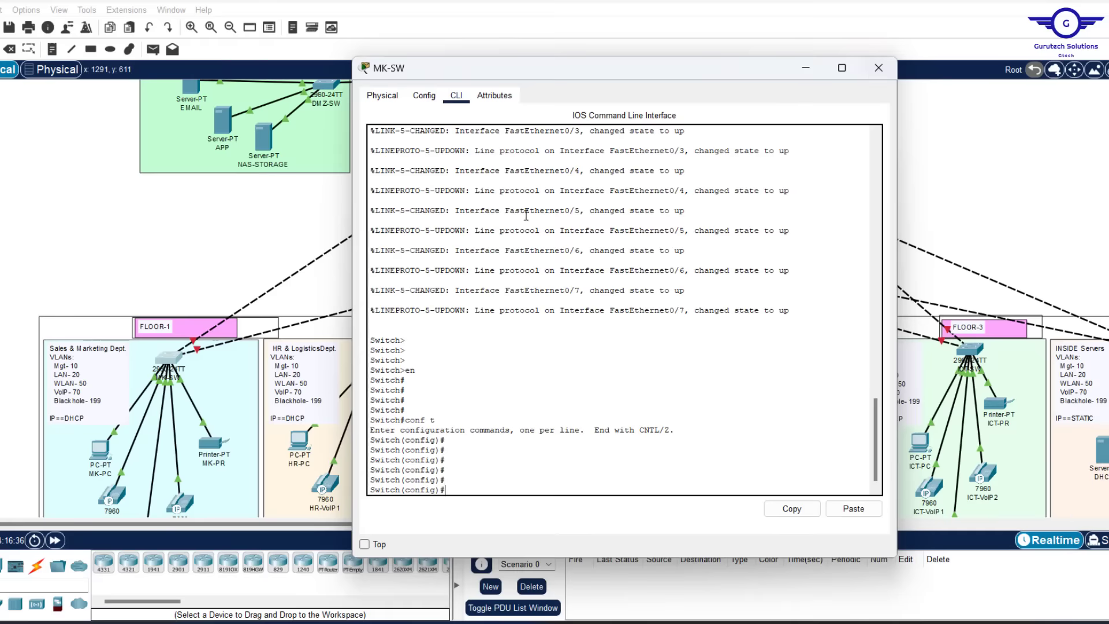
Rename the switch to SM-SW and enter console line 0 configuration
type("hostname SM-SW")
key("Return")
key("Return")
key("Return")
key("Return")
key("Return")
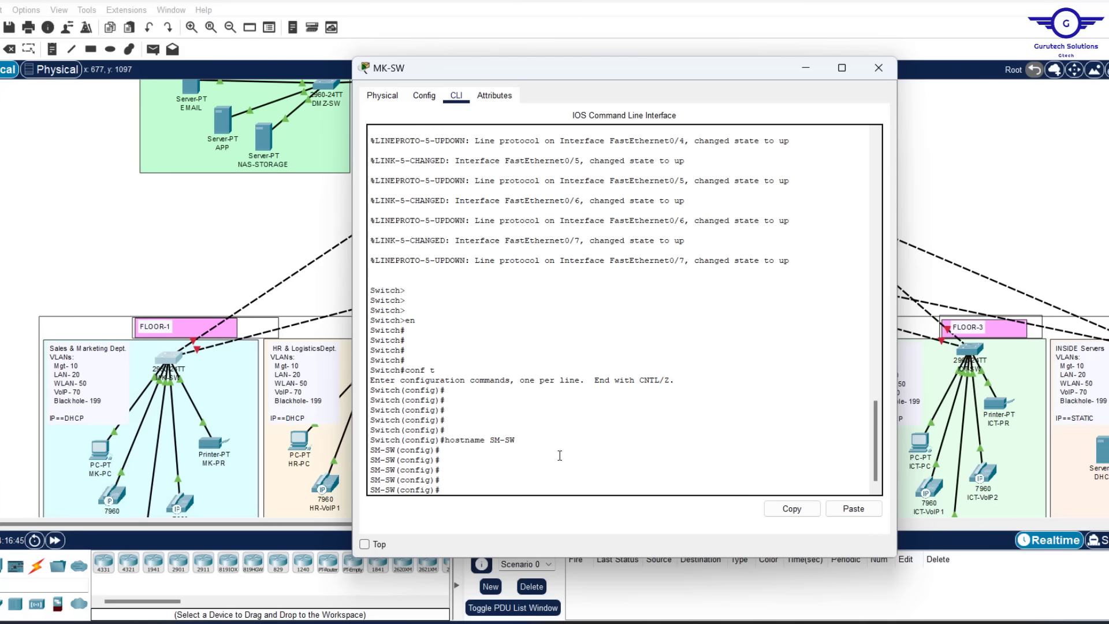
type("1")
type("ine con")
key("Tab")
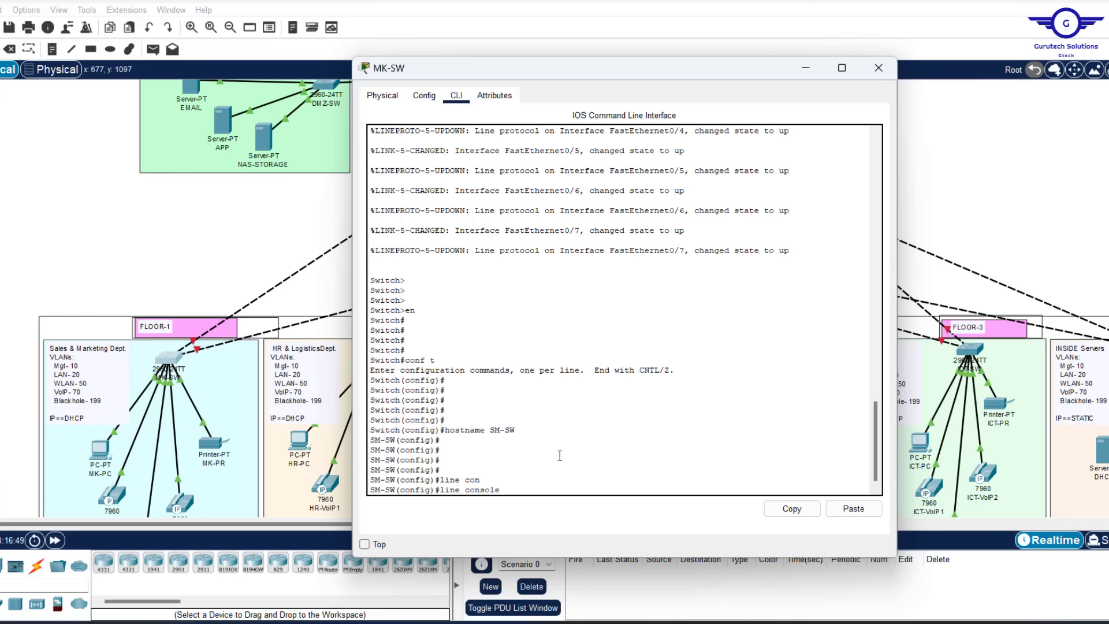
type("0")
key("Return")
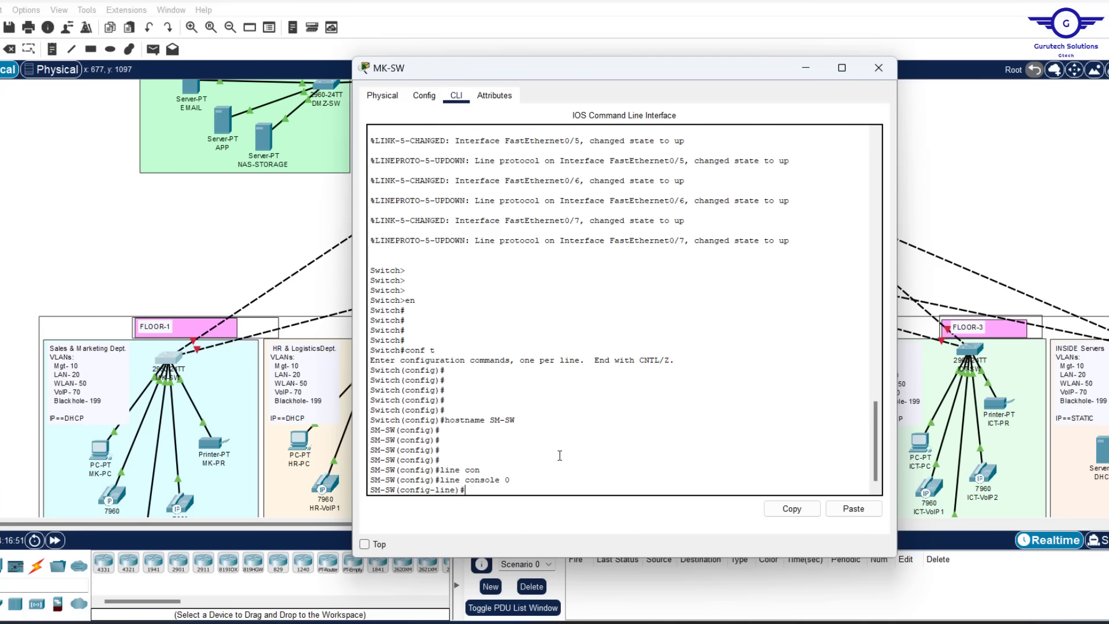
Give console line 0 a password and start entering the login command
type("pass")
key("Tab")
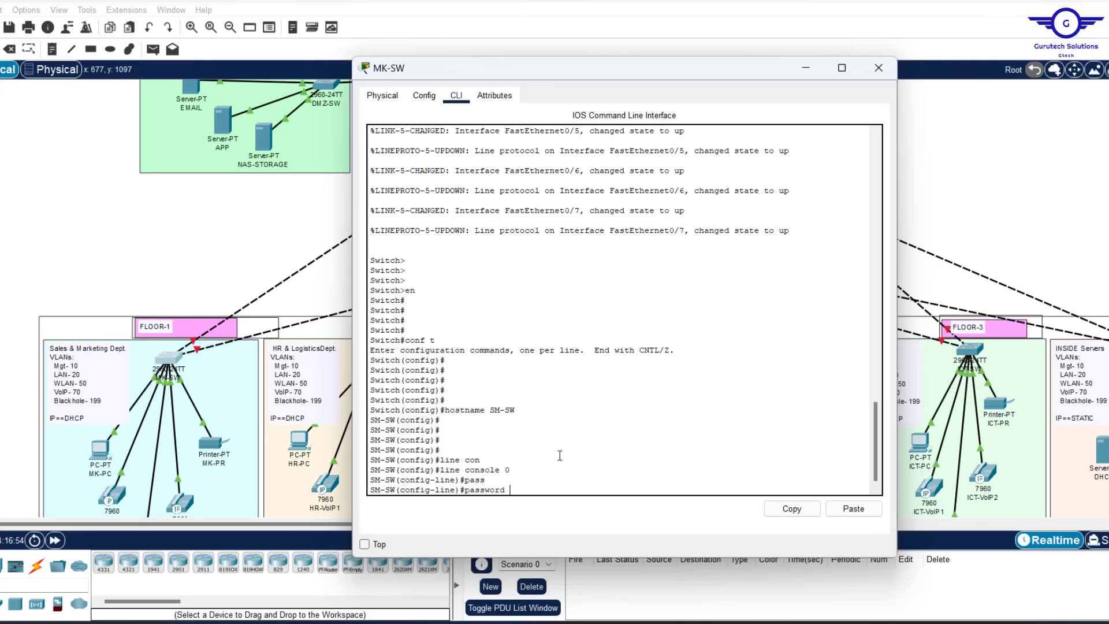
type("cisco")
key("Return")
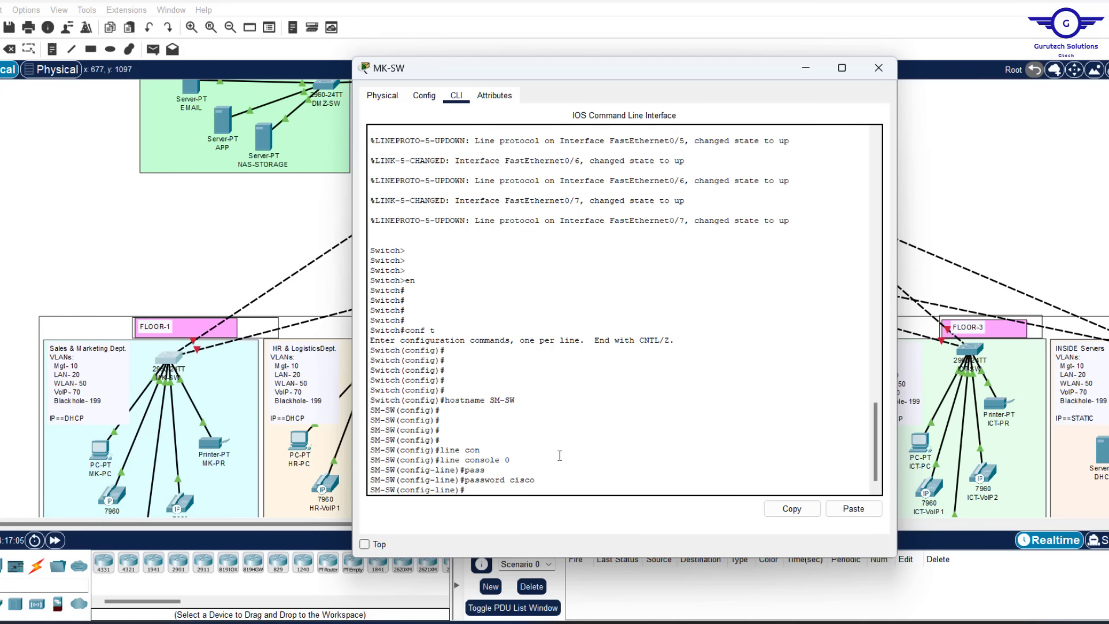
type("login")
left_click_drag(535, 481, 510, 484)
Require console login and set exec-timeout 3 0 on the console line
left_click(494, 492)
key("Return")
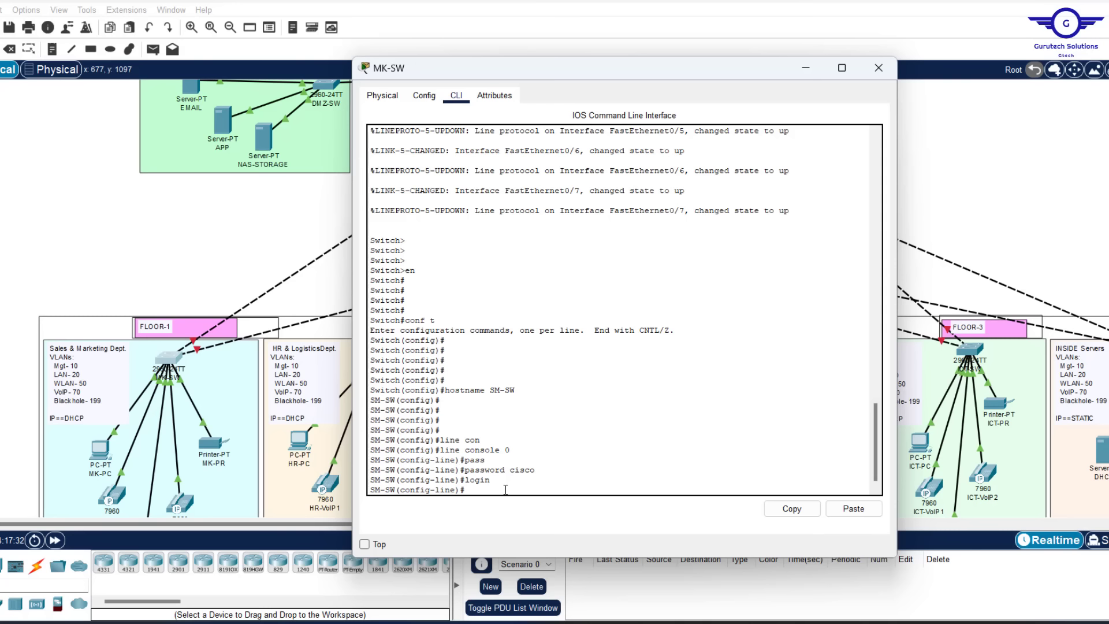
type("exec")
key("Return")
type("exec-timeout ")
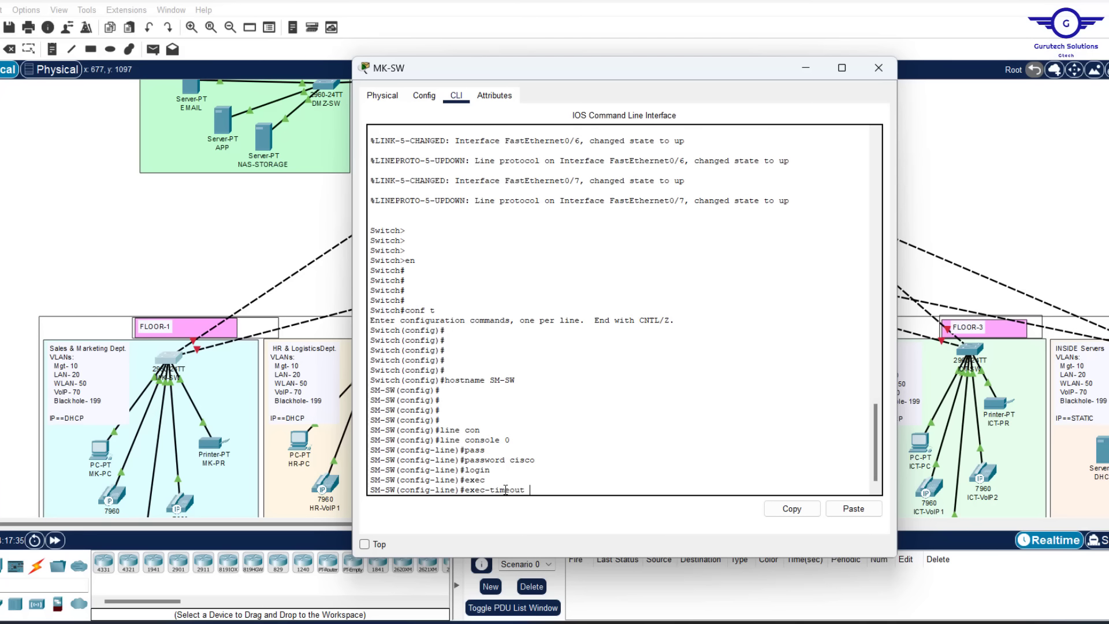
type("3 0")
key("Return")
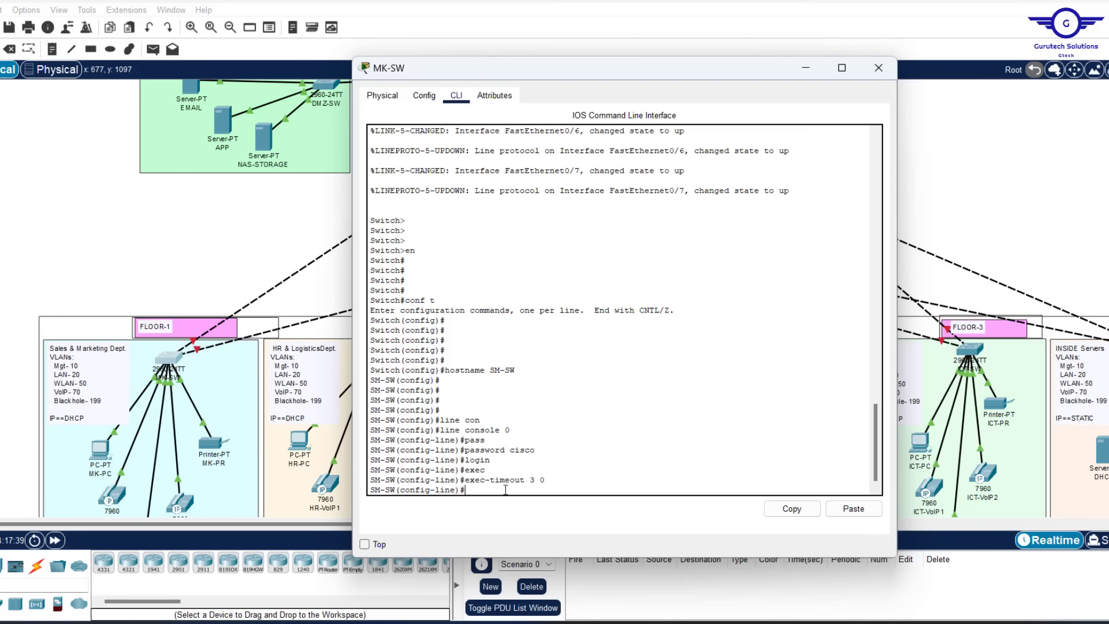
Enable logging synchronous on the console line, then exit line configuration
type("loggin")
key("Tab")
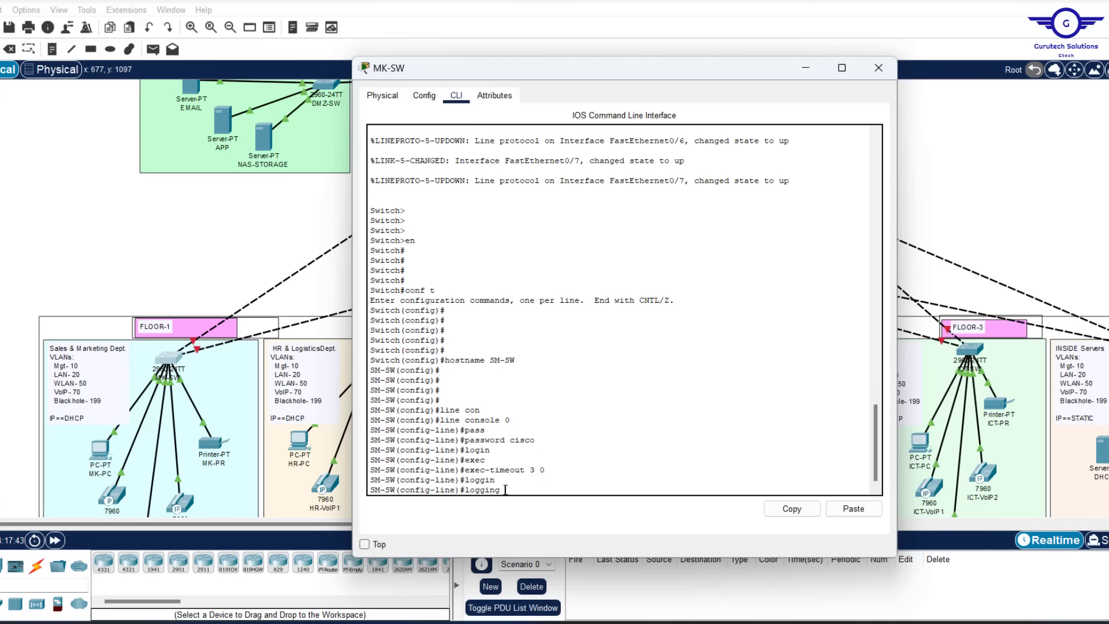
type("sy")
key("Tab")
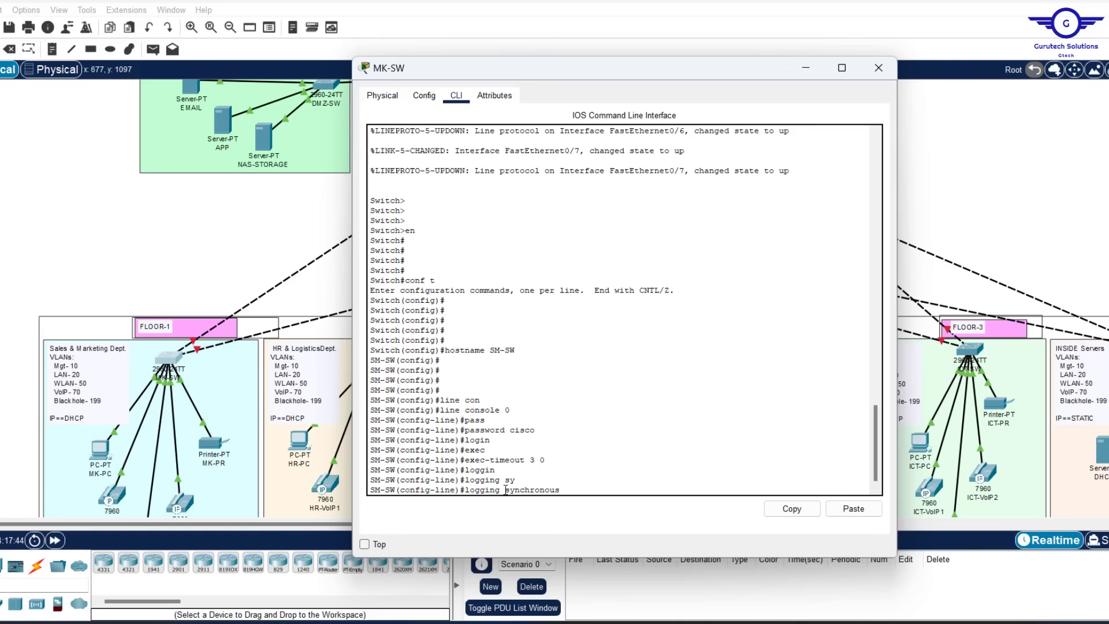
key("Return")
type("exit")
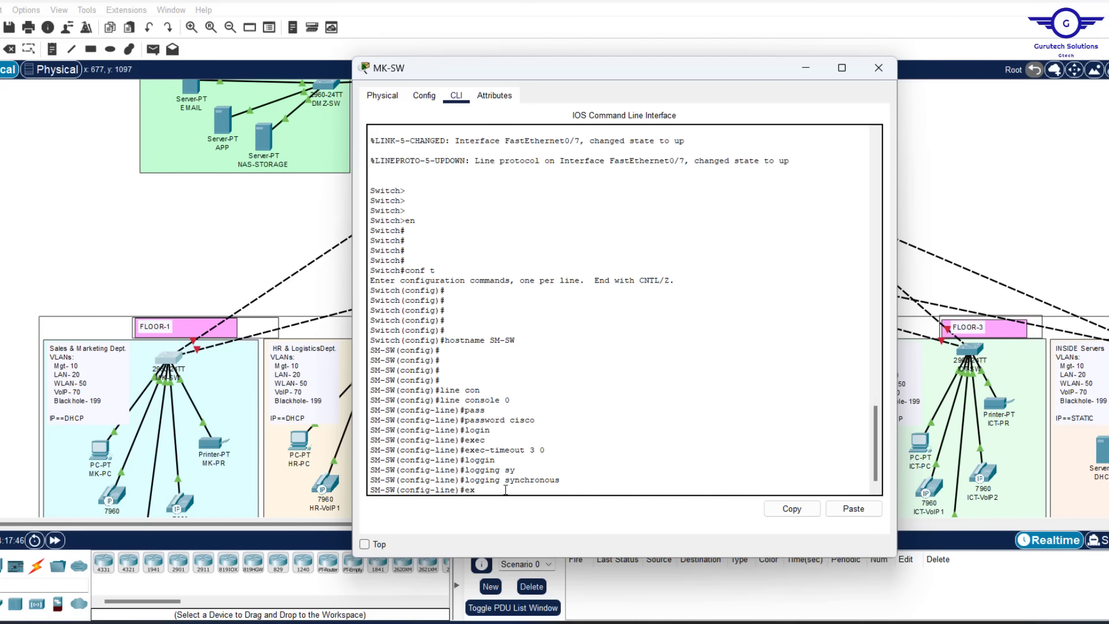
key("Return")
key("Return")
key("Return")
key("Return")
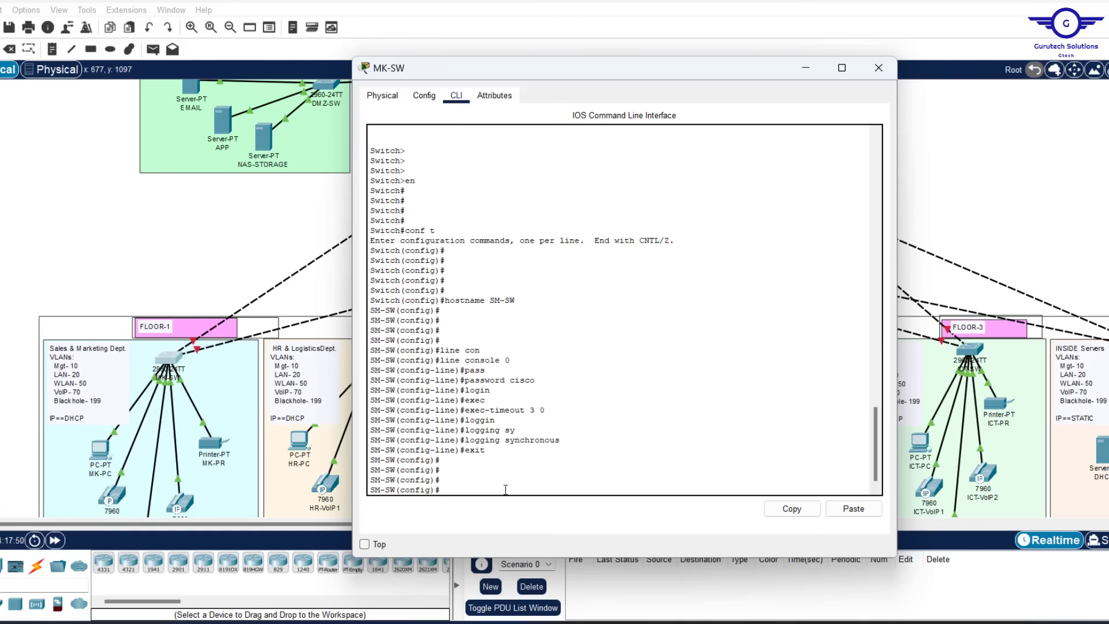
Set the privileged-mode enable password, then bring up the Project13.pdf requirements
type("enab")
key("Tab")
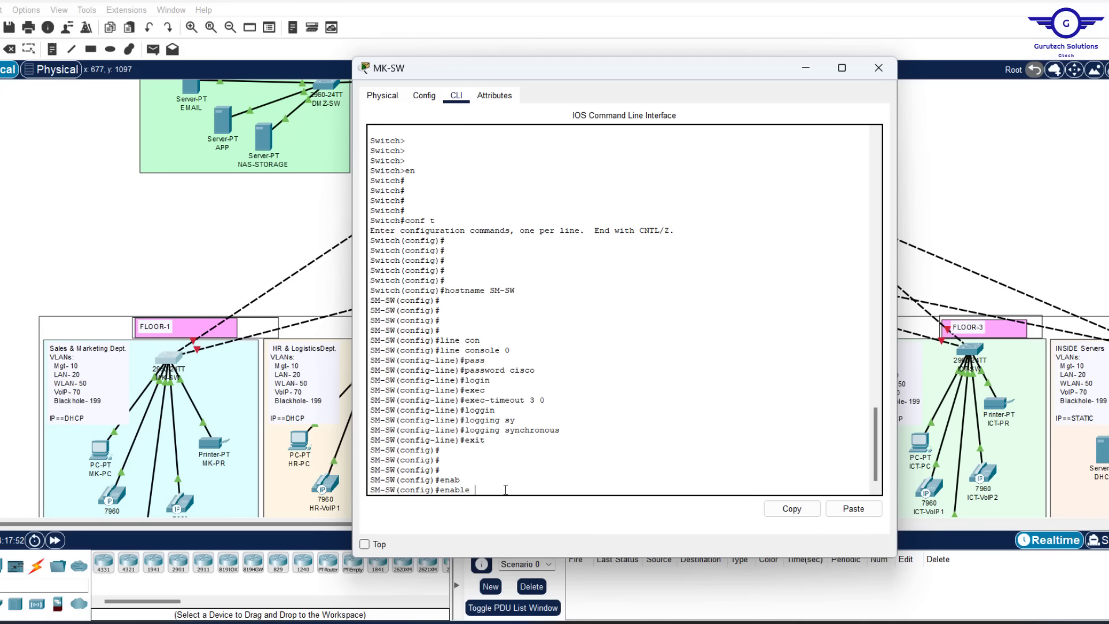
type("pas")
key("Tab")
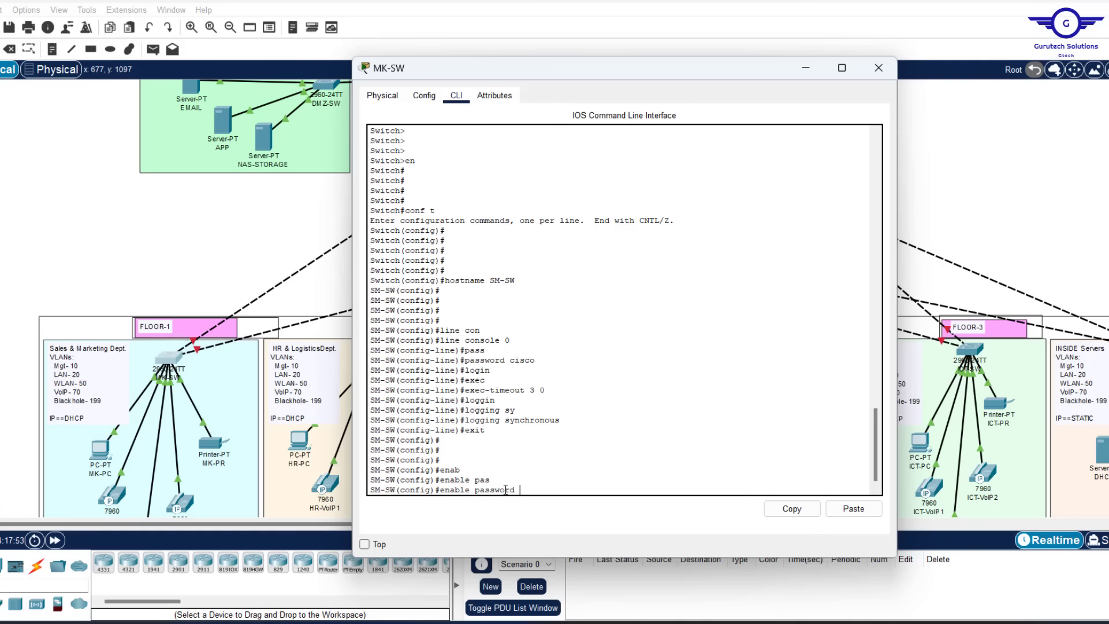
type("cisco")
key("Return")
key("Return")
key("Return")
key("Return")
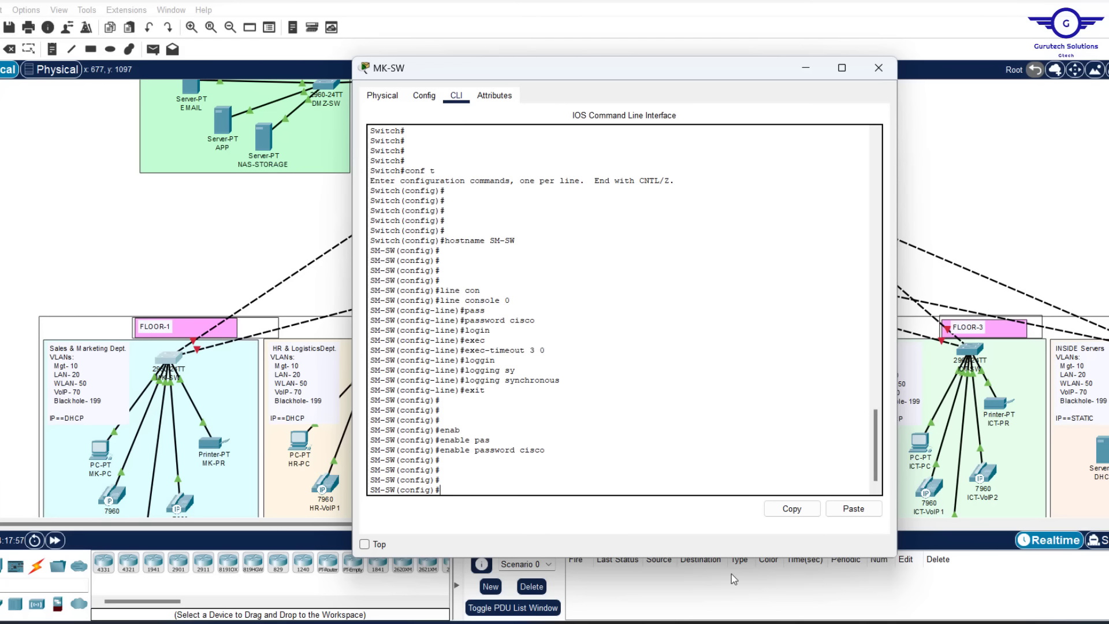
left_click(823, 622)
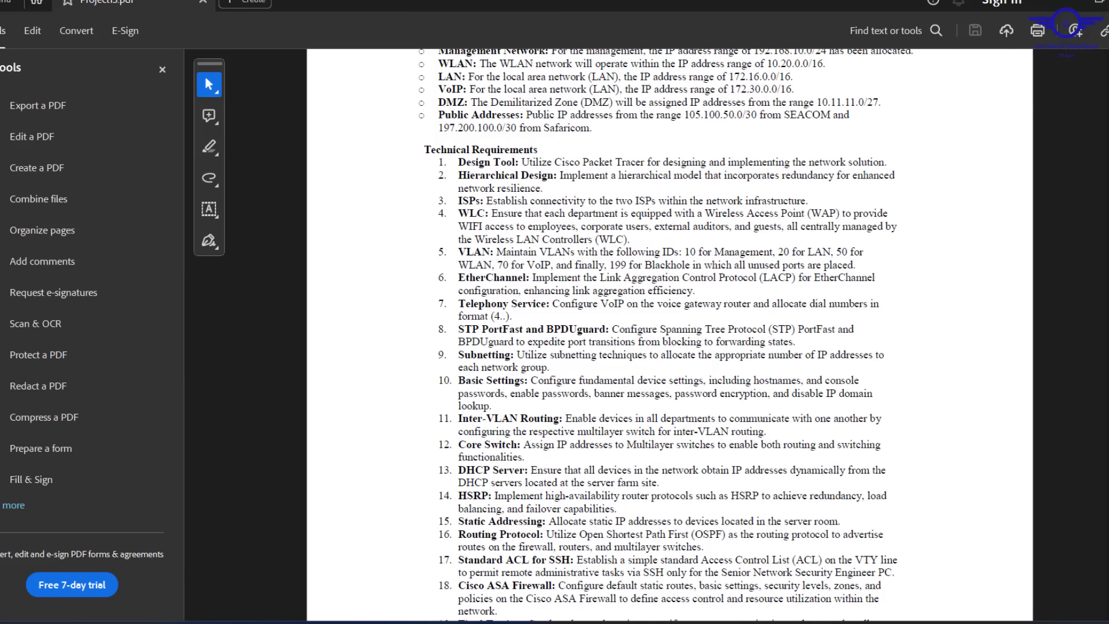
Add the banner motd 'NO UNAUTHORISED ACCESS!!!' on the switch
key("alt+Tab")
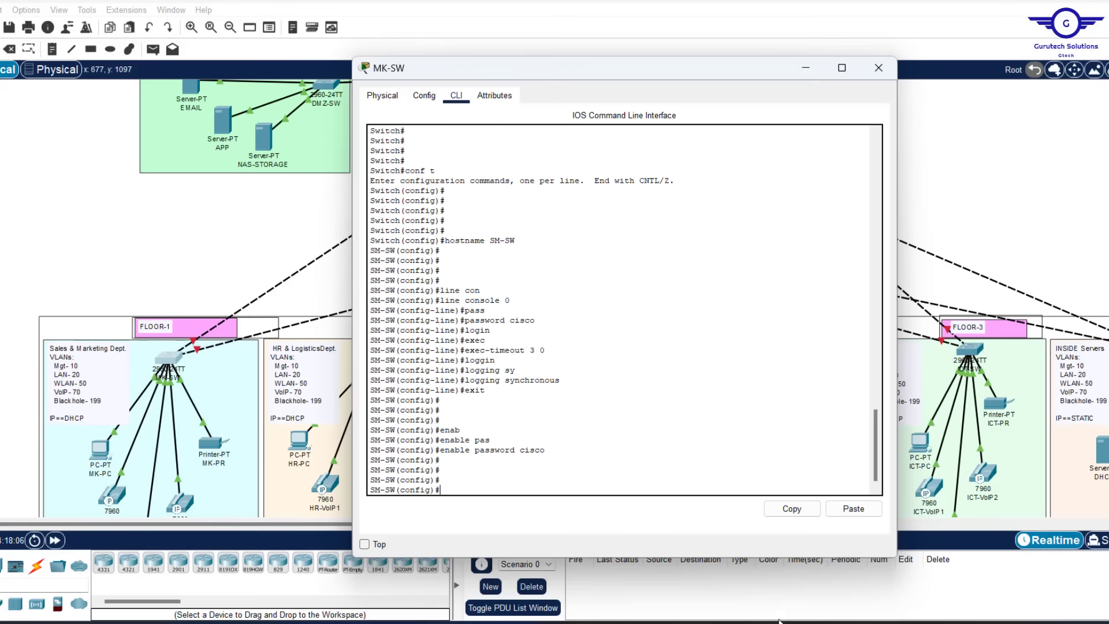
type("banner motd")
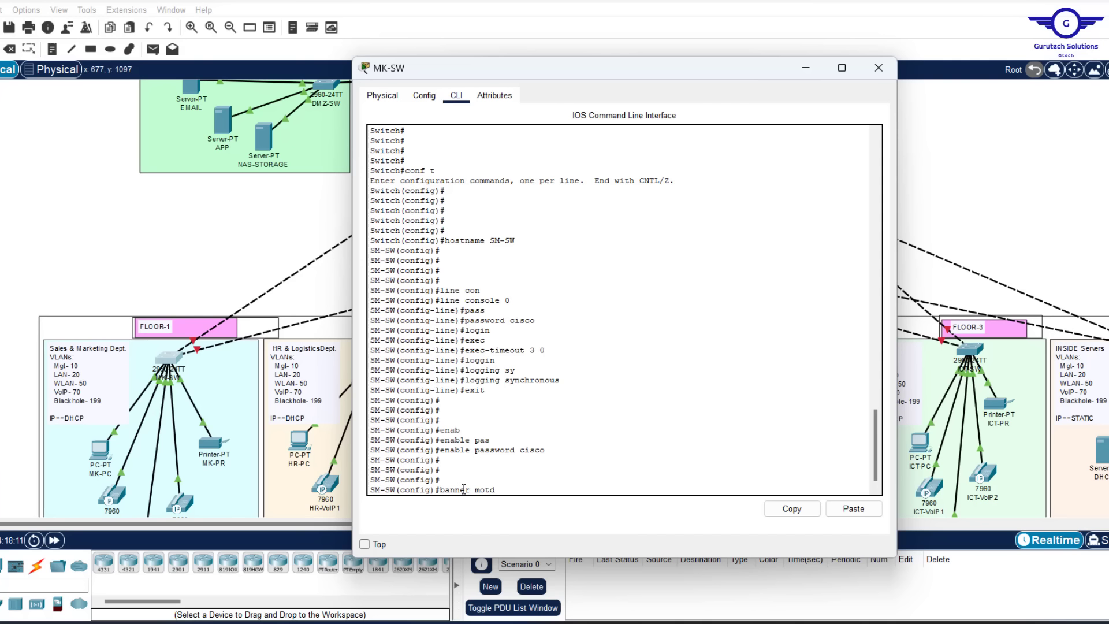
type(" &&")
type("NO AU")
key("BackSpace")
key("BackSpace")
type("UNAUTHOR")
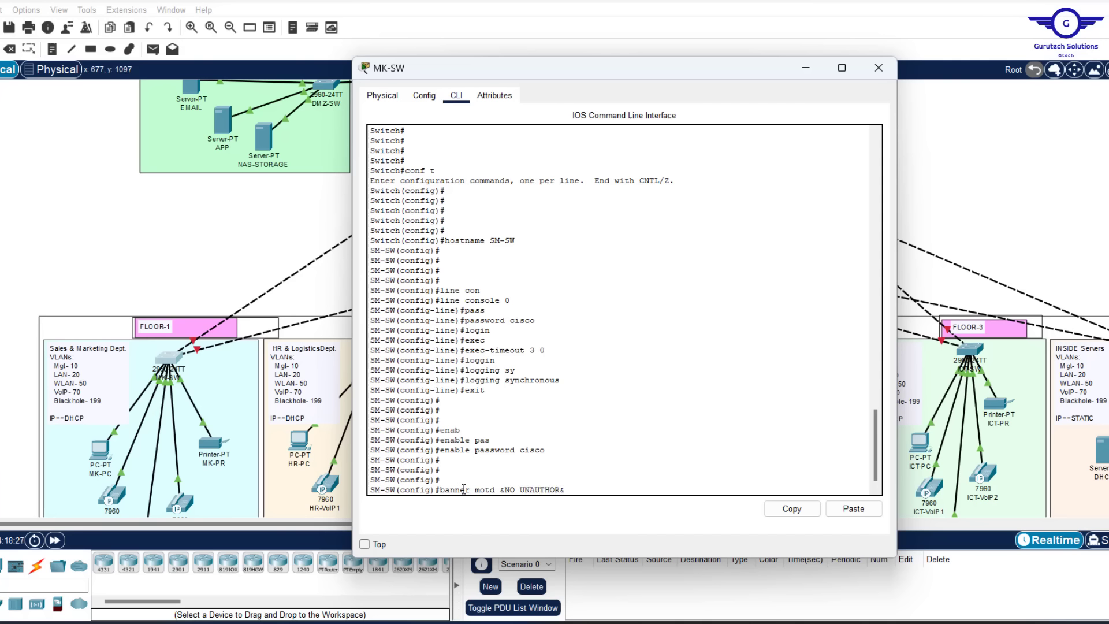
type("ISED ACCESS!!!")
key("Return")
key("Return")
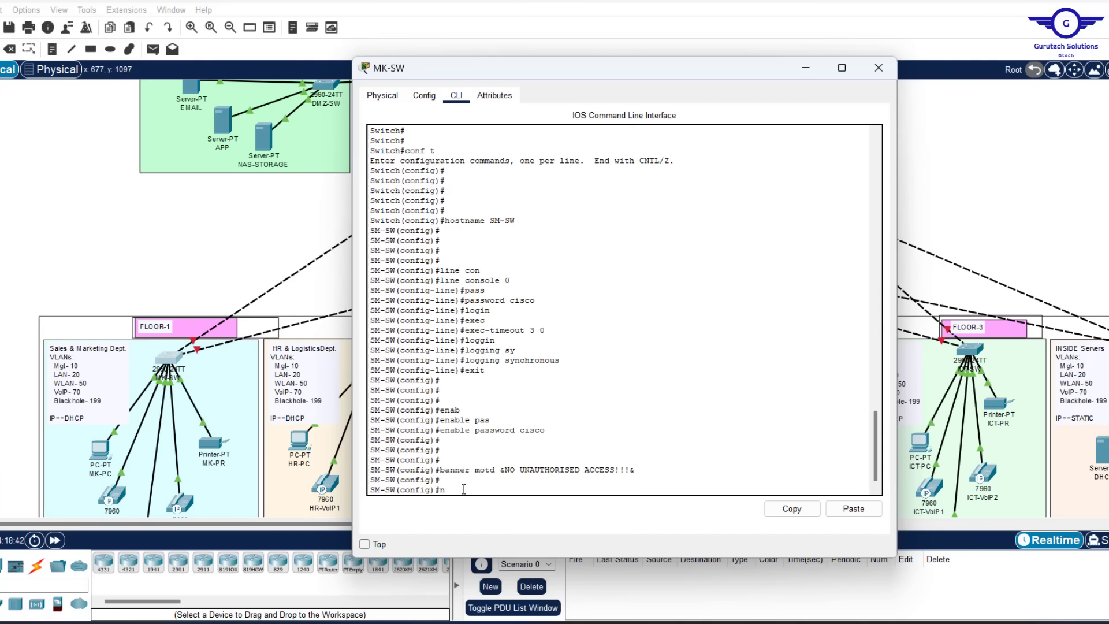
Disable DNS lookups with no ip domain-lookup
type("no ip dom")
key("Tab")
type("ai")
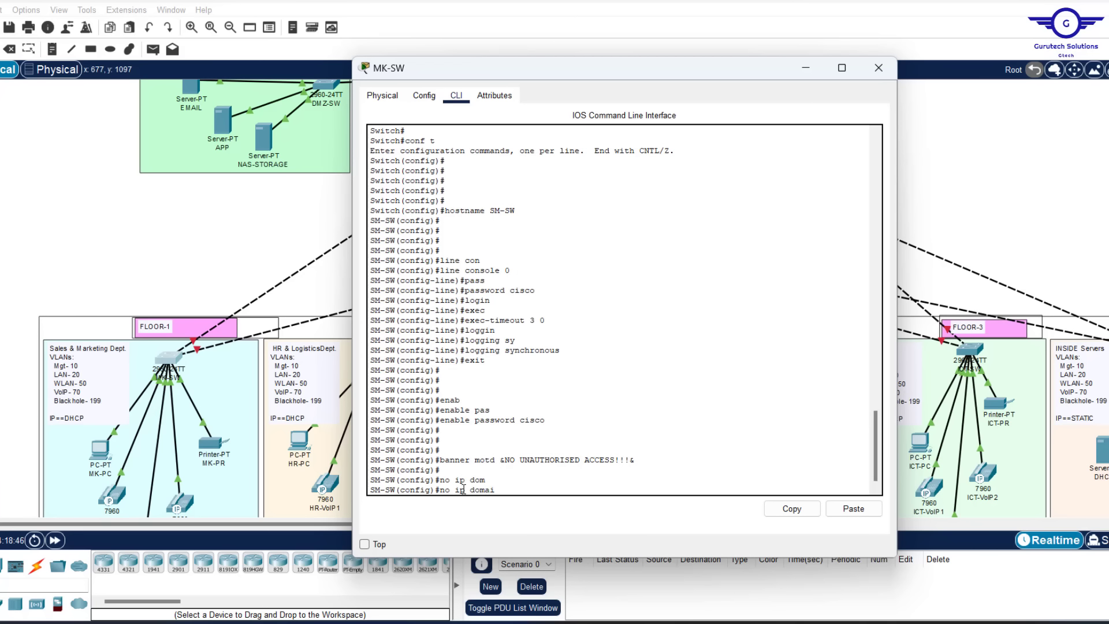
type("n")
key("Tab")
key("Tab")
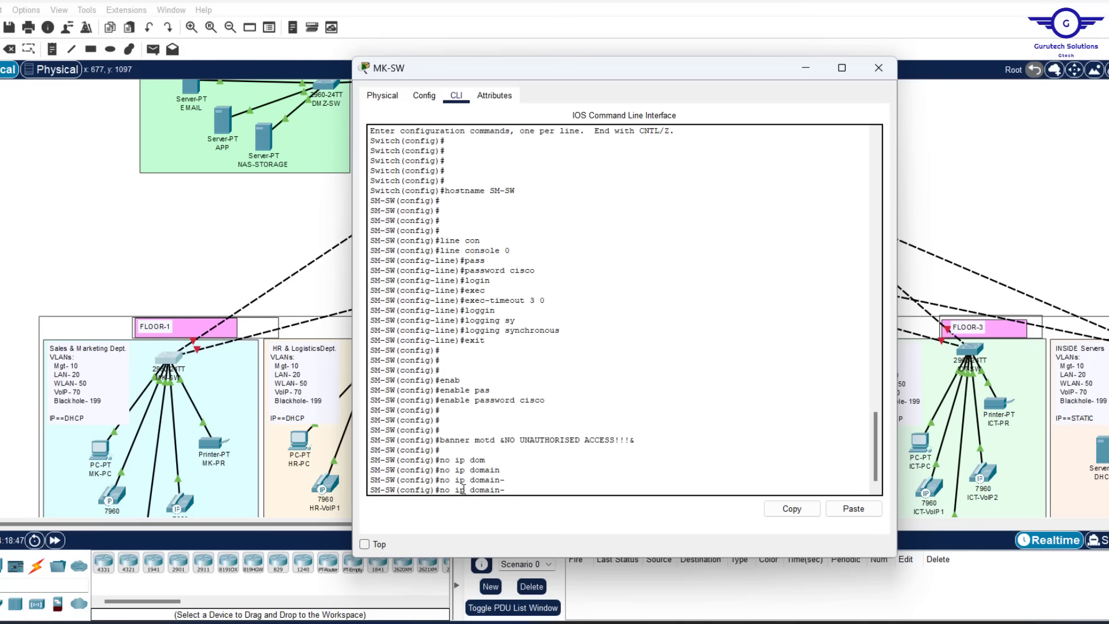
type("lo")
key("Tab")
key("Return")
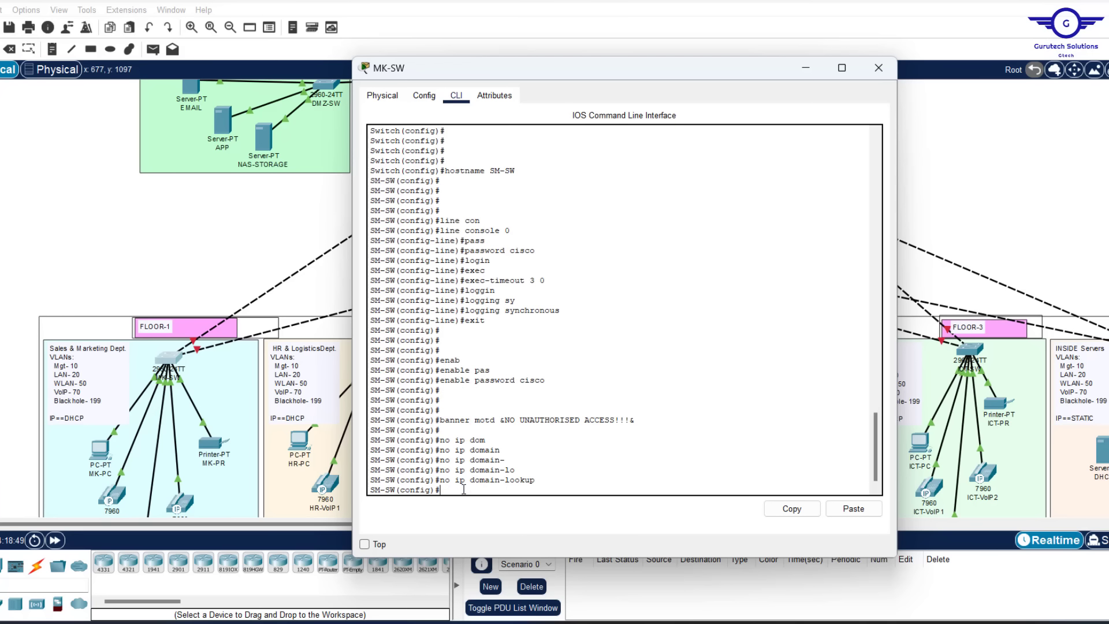
key("Return")
key("Return")
key("Return")
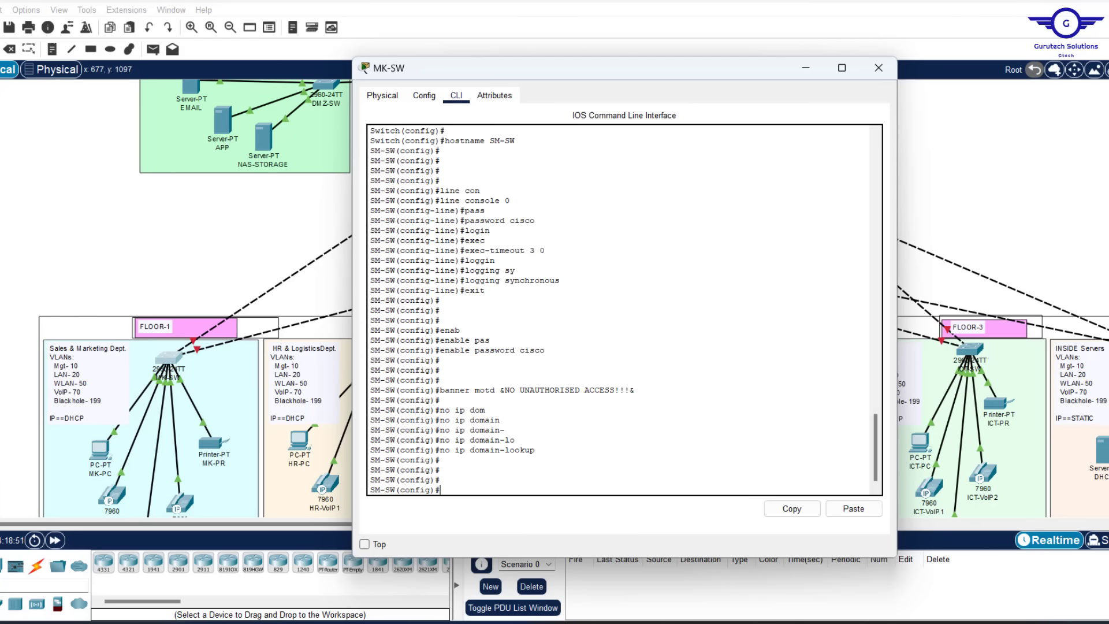
left_click(826, 622)
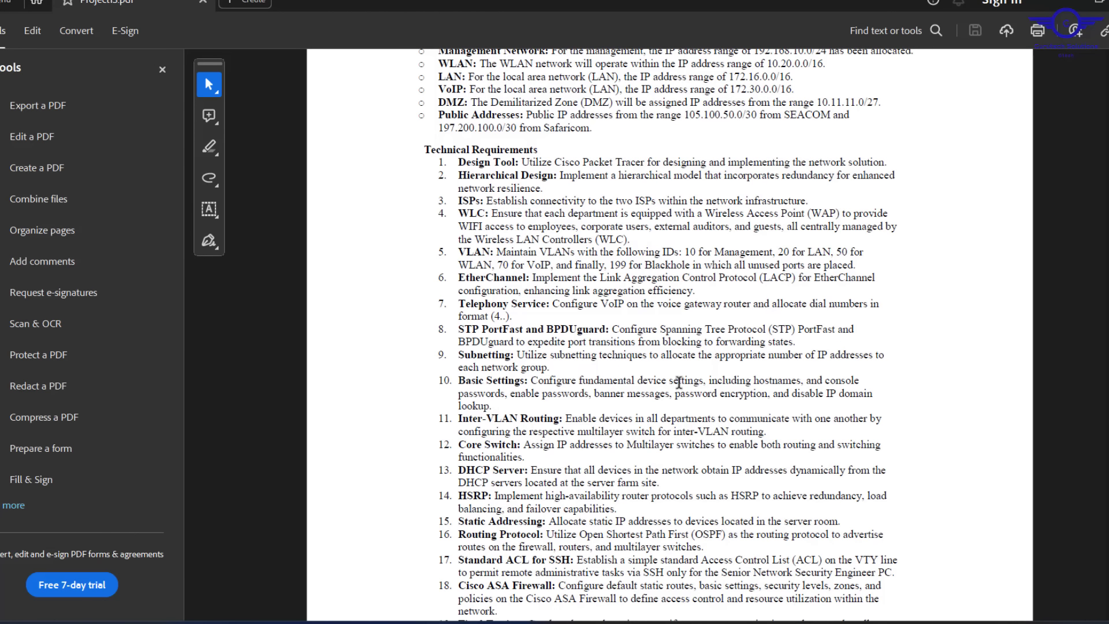
left_click(1054, 5)
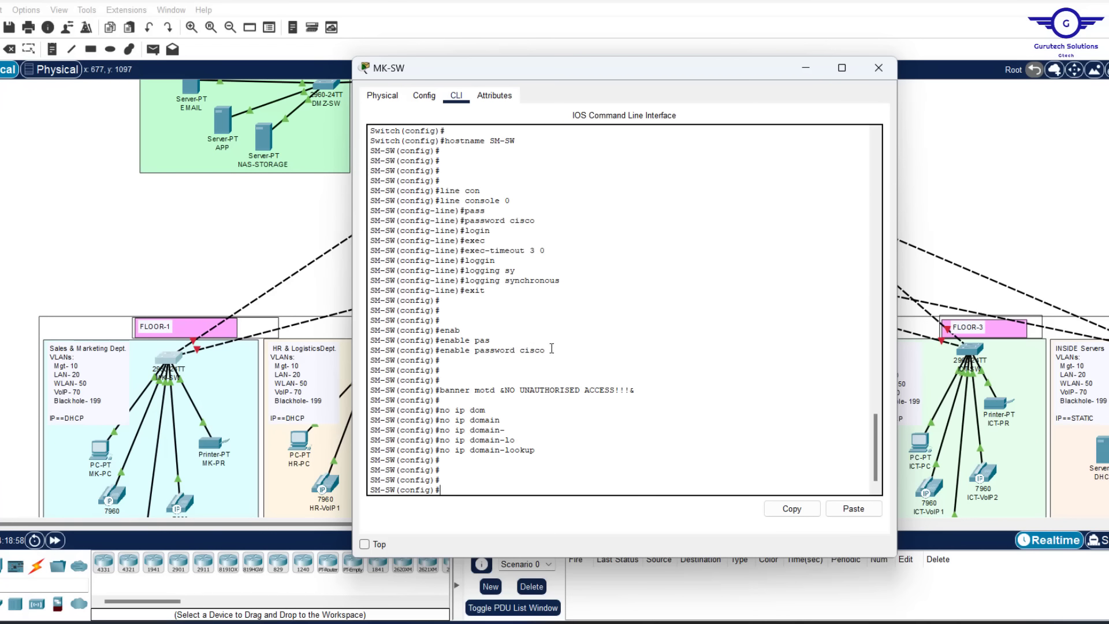
left_click_drag(545, 350, 520, 350)
Enable service password-encryption on SM-SW
left_click(492, 483)
type("serv")
key("Tab")
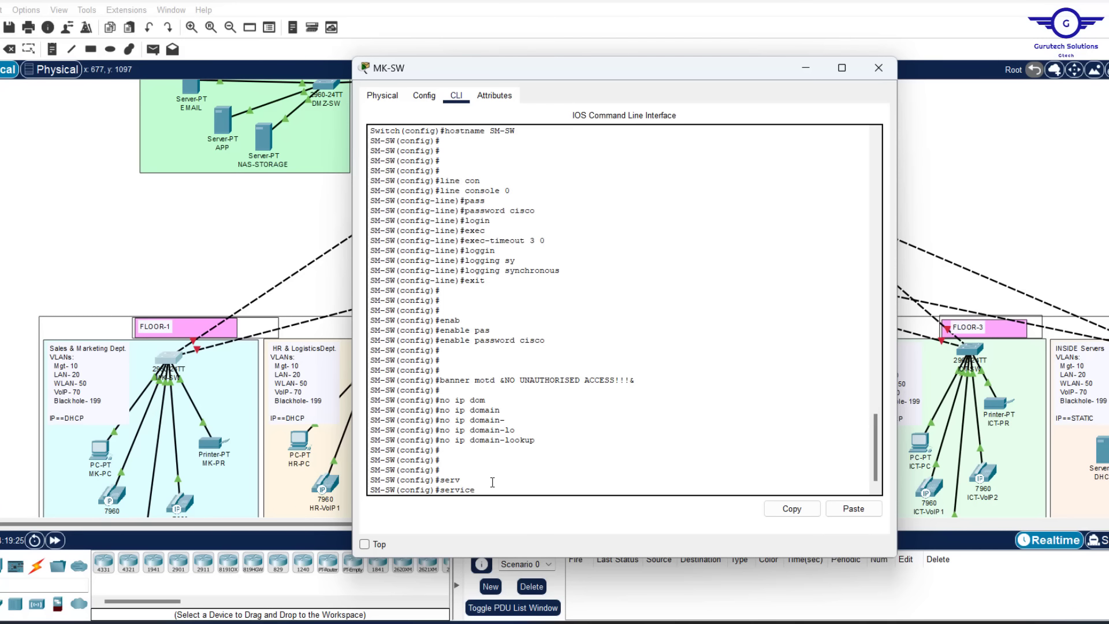
type("pass")
key("Tab")
key("Return")
key("Return")
key("Return")
key("Return")
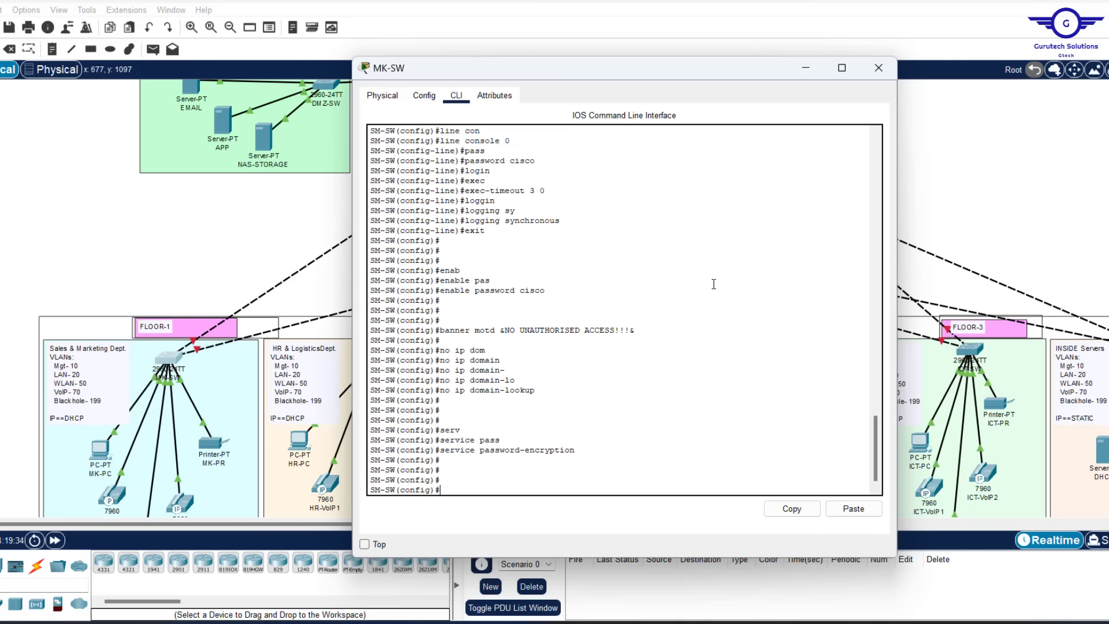
Review the CLI output, then bring the Config.txt steps list back up
scroll(714, 284, "up", 5)
scroll(713, 284, "down", 5)
scroll(713, 283, "up", 5)
scroll(713, 284, "up", 1)
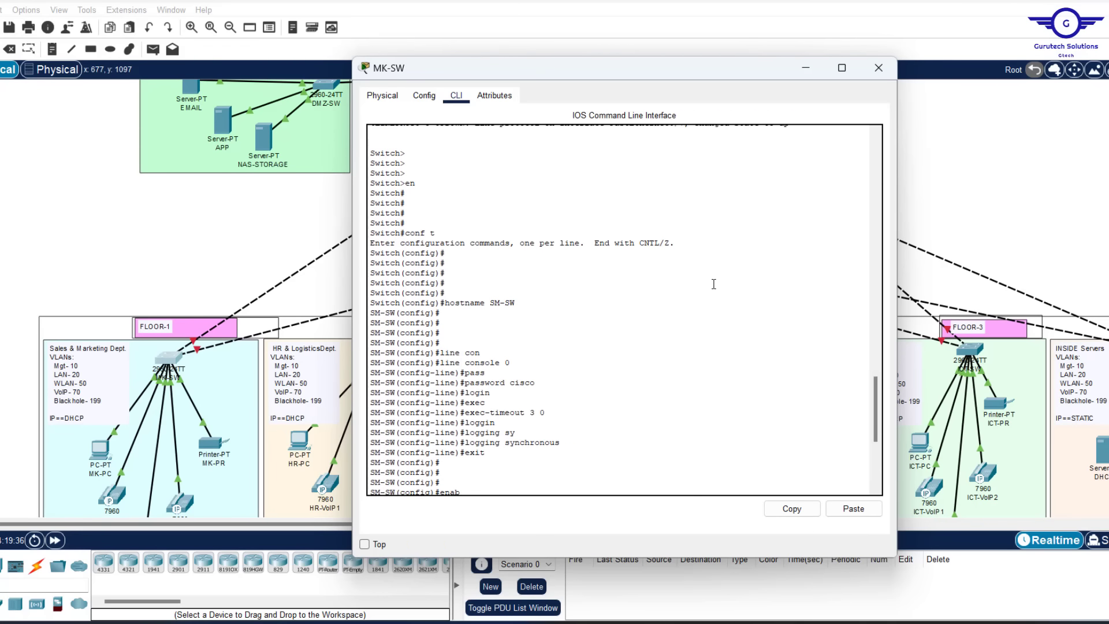
scroll(713, 284, "down", 5)
scroll(713, 284, "up", 5)
scroll(713, 284, "up", 1)
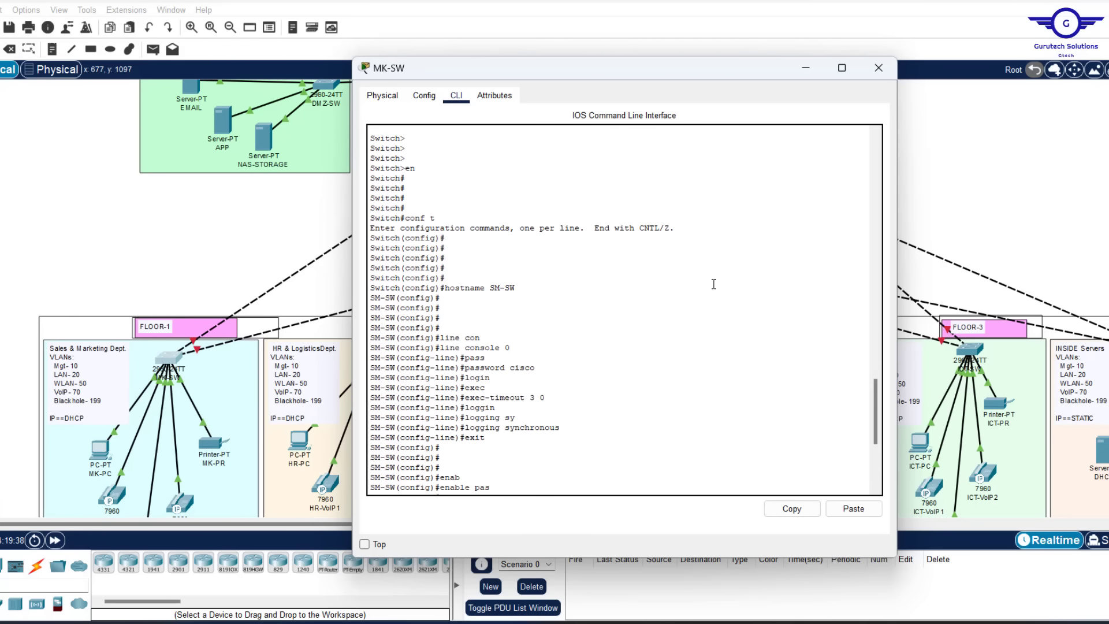
scroll(714, 284, "down", 7)
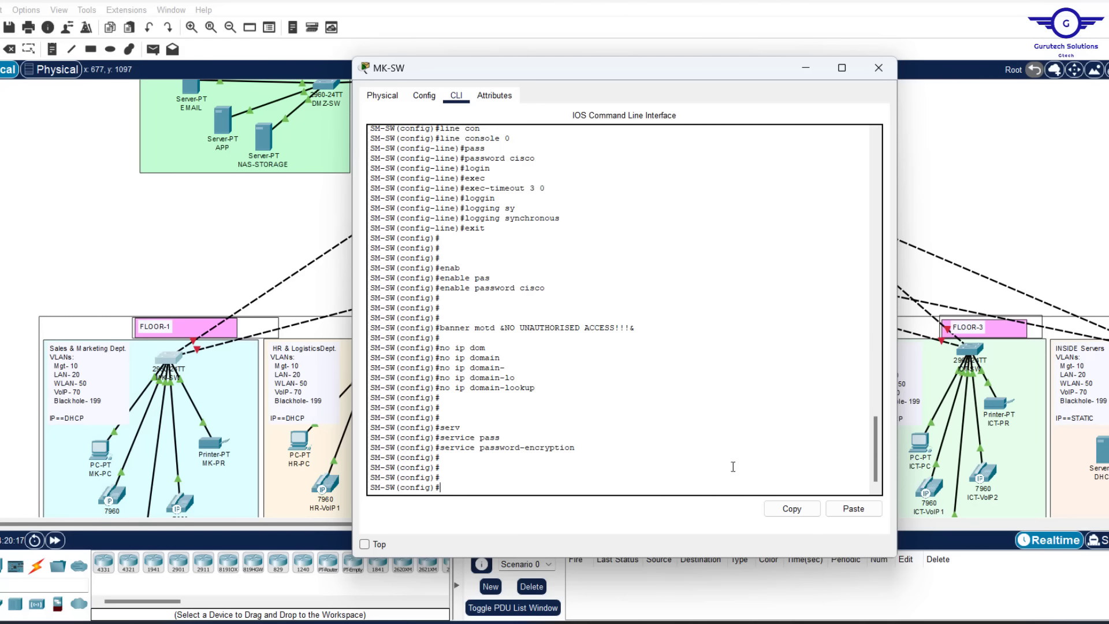
key("alt+Tab")
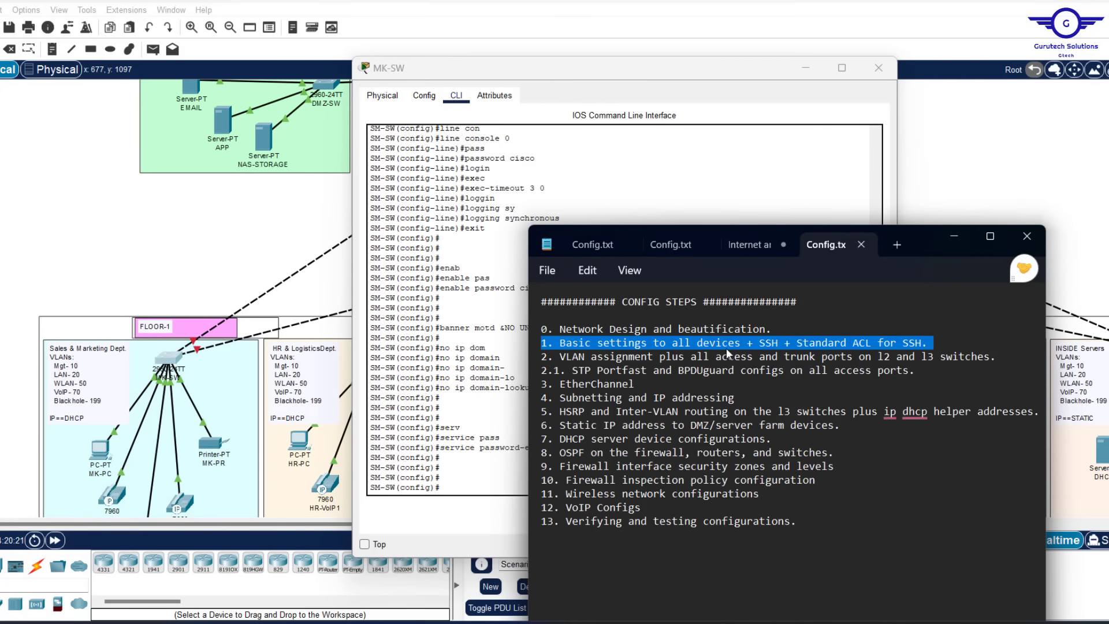
Bring SM-SW's CLI window back in front of the Notepad steps list
left_click(462, 481)
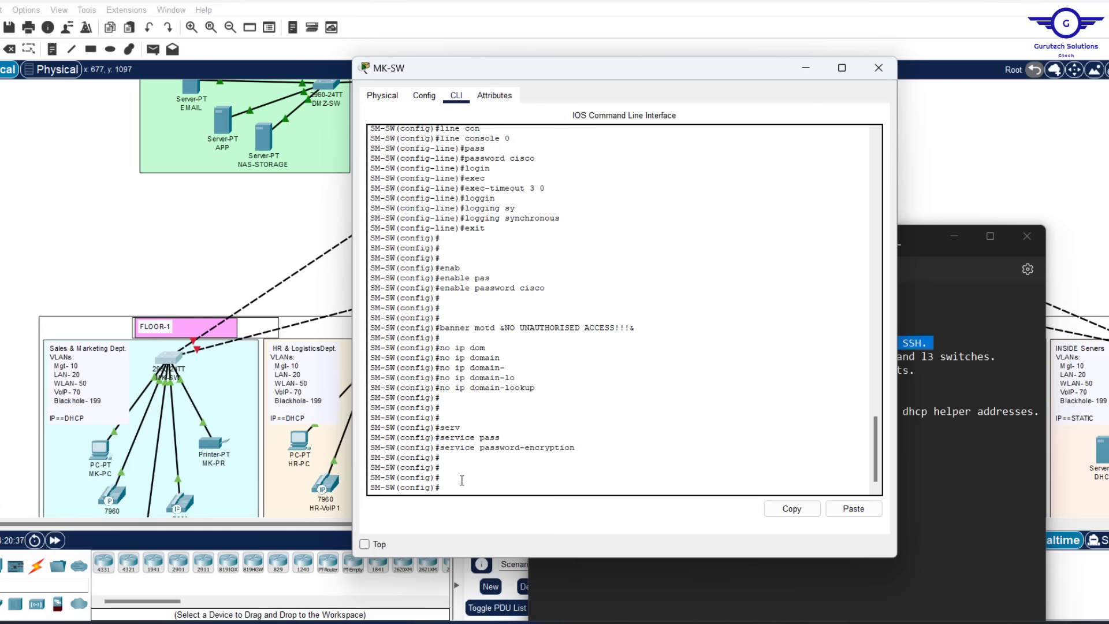
Create a local user account with its password on SM-SW
type("ern")
key("Tab")
type("cisc")
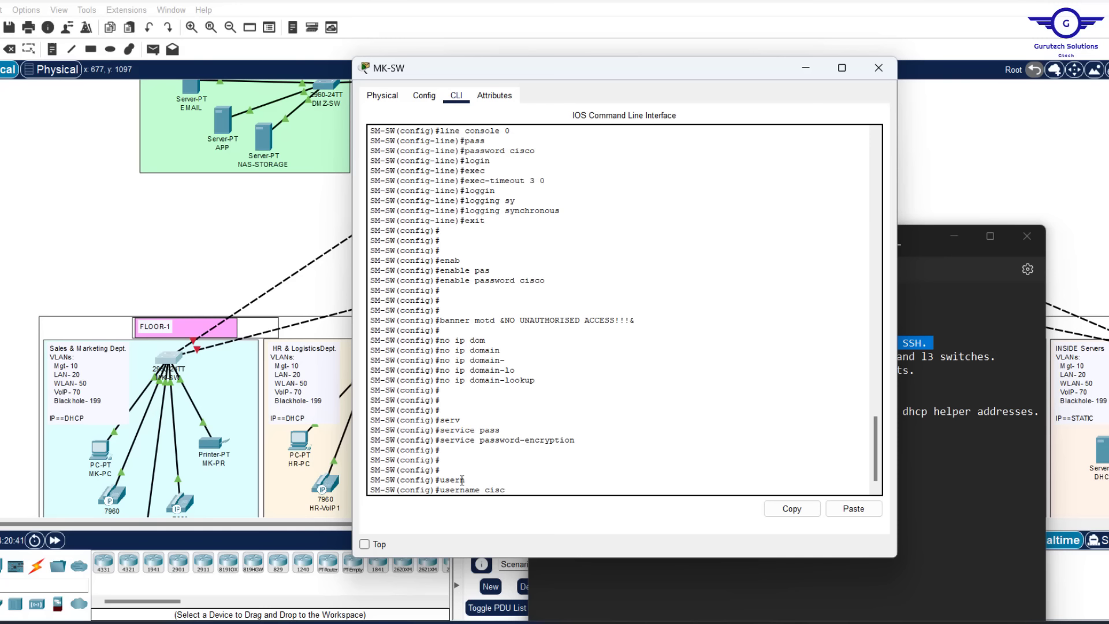
type("o pa")
key("Tab")
type("cisco")
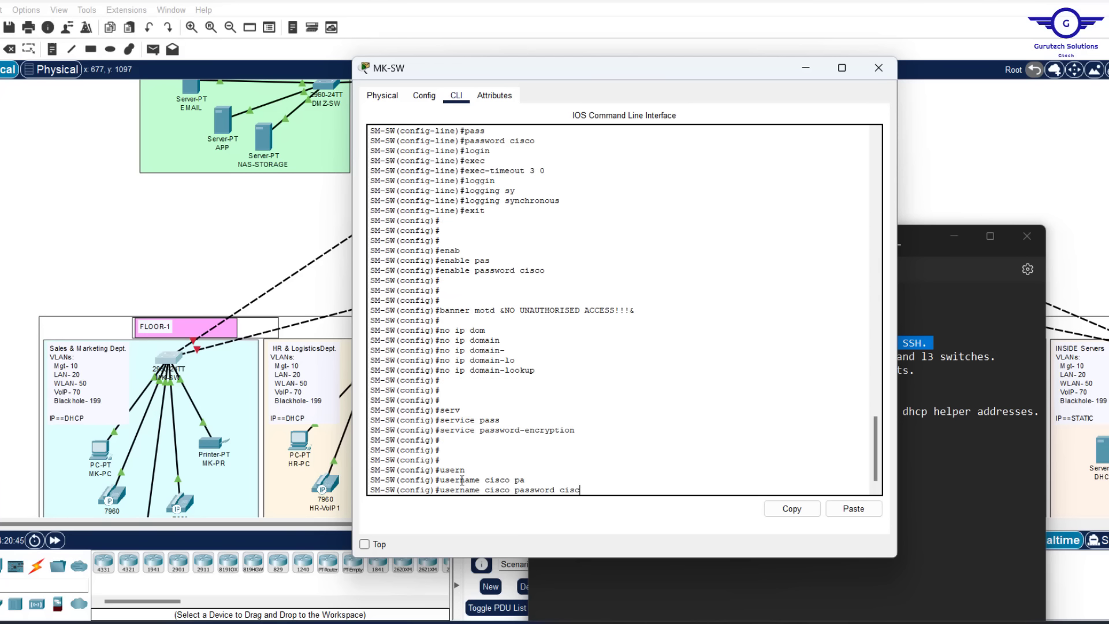
key("Return")
key("Return")
key("Return")
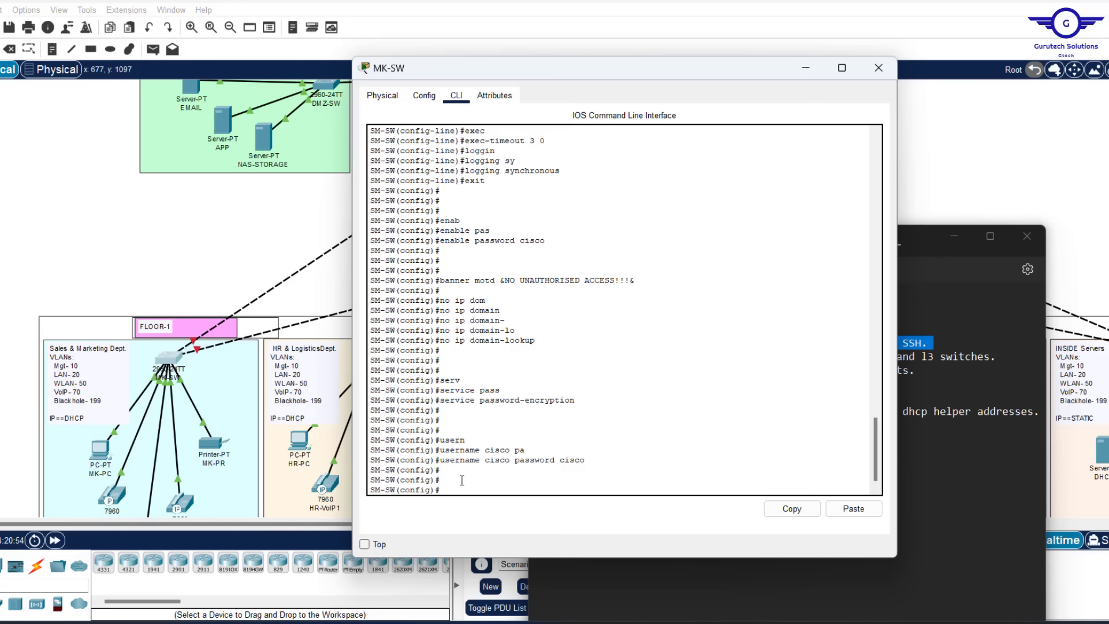
Set the switch's domain name to cisco.com
type("ip domain-na")
key("Tab")
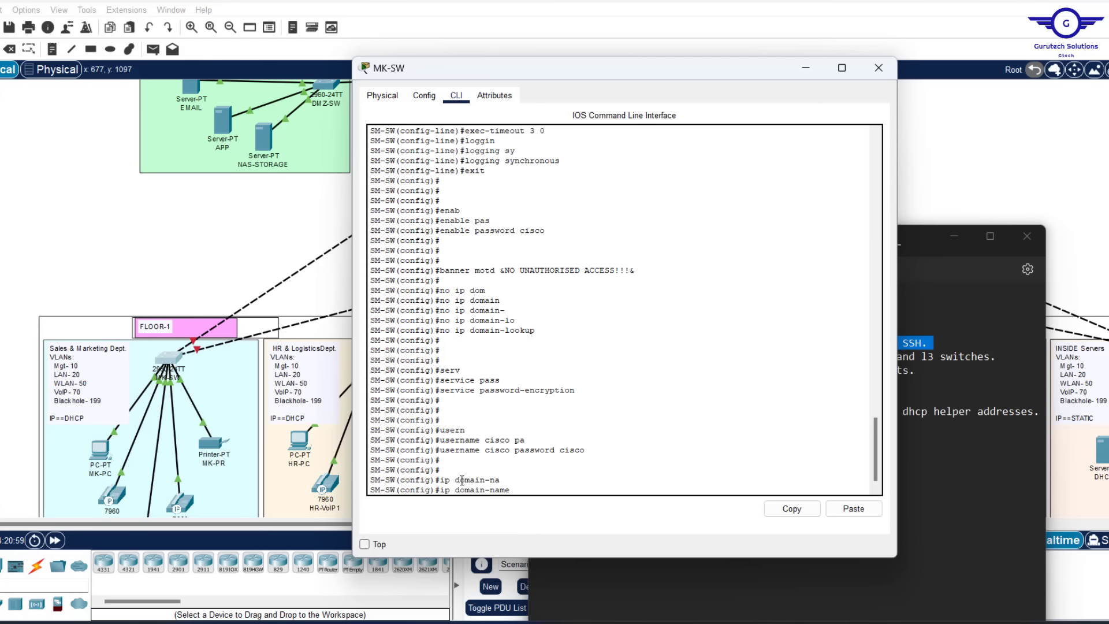
type("cisco.c")
key("Return")
key("Return")
key("Return")
key("Return")
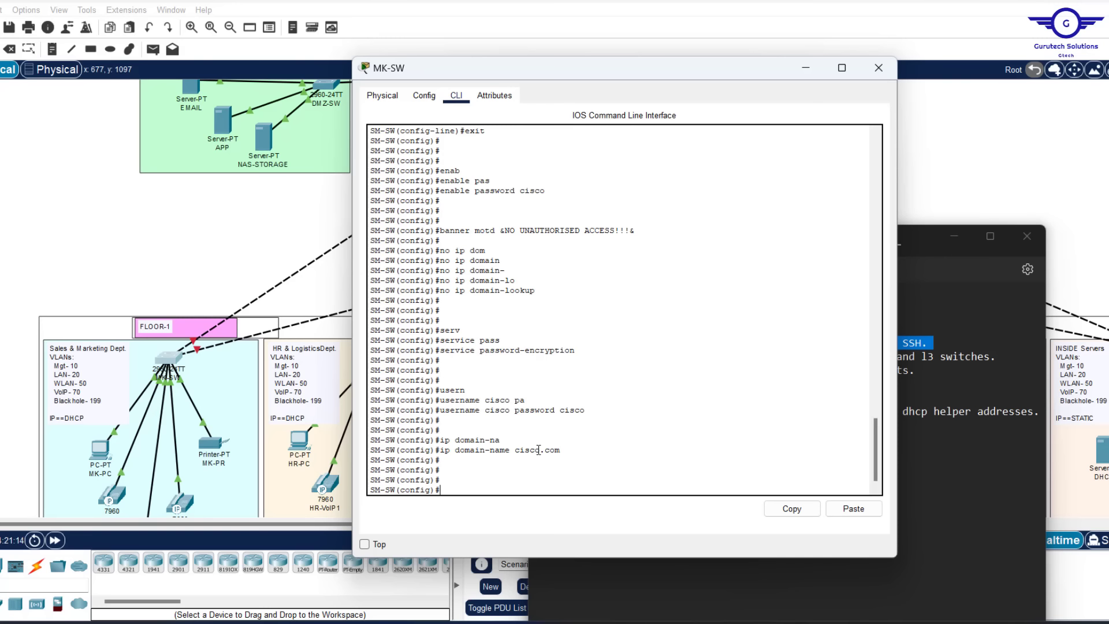
Generate RSA general-keys with modulus 1024 to enable SSH
type("cry")
key("Tab")
type("k")
key("Tab")
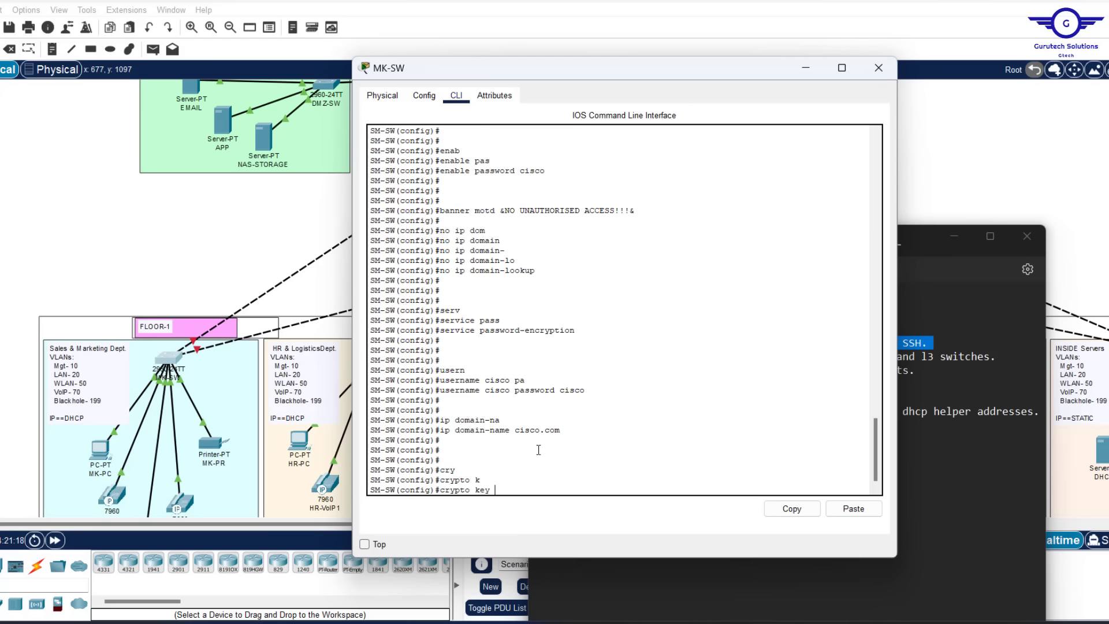
type("g")
key("Tab")
type("r")
key("Tab")
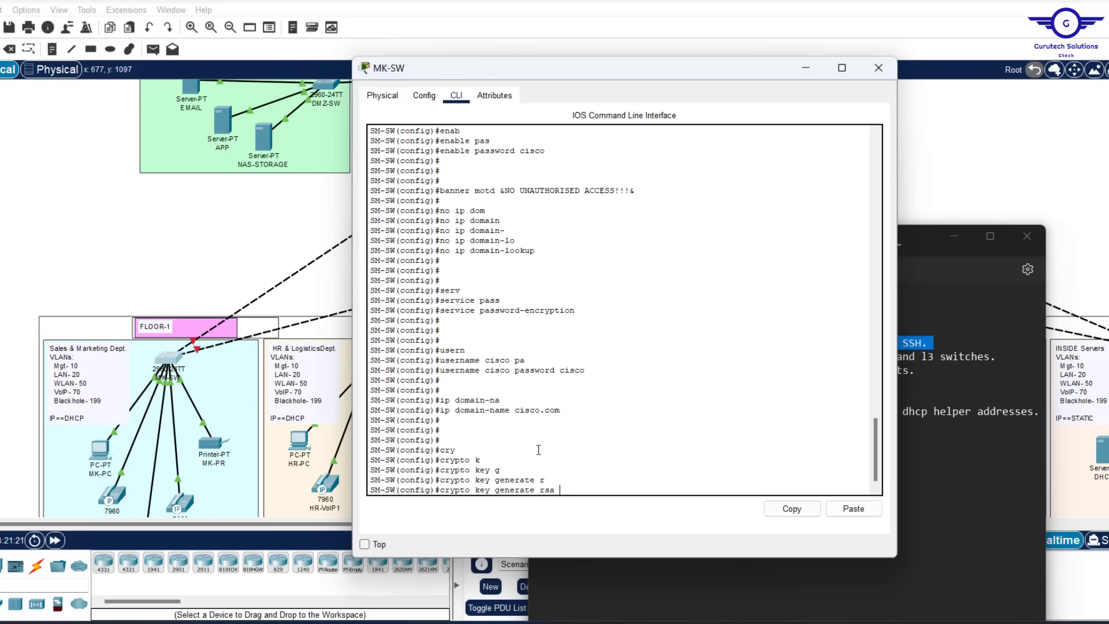
type("g")
key("Tab")
type("m")
key("Tab")
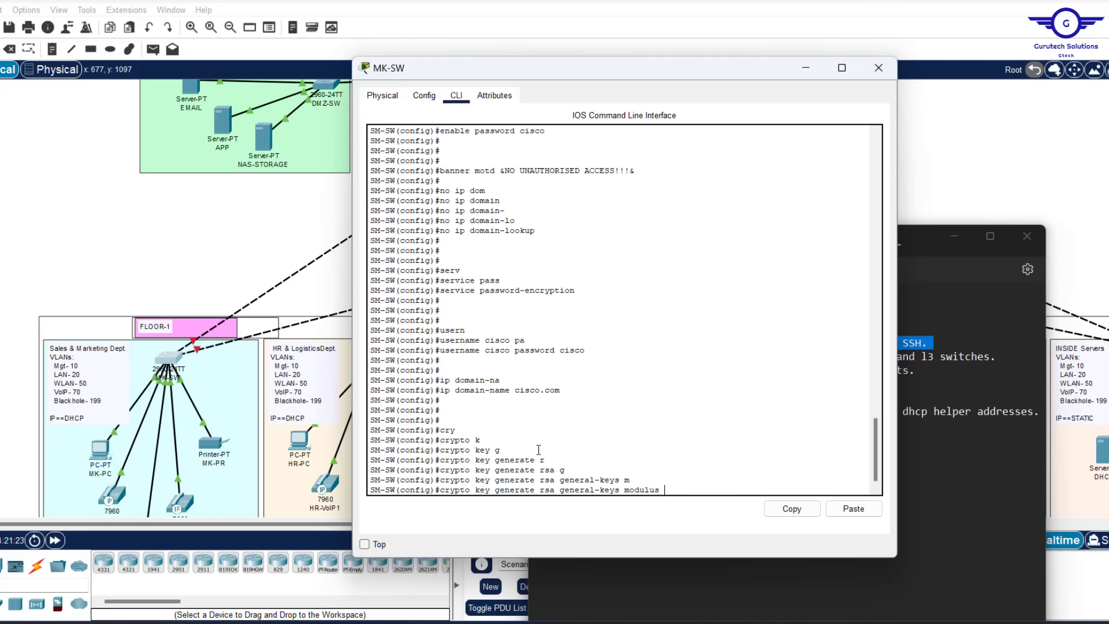
type("1024")
key("Return")
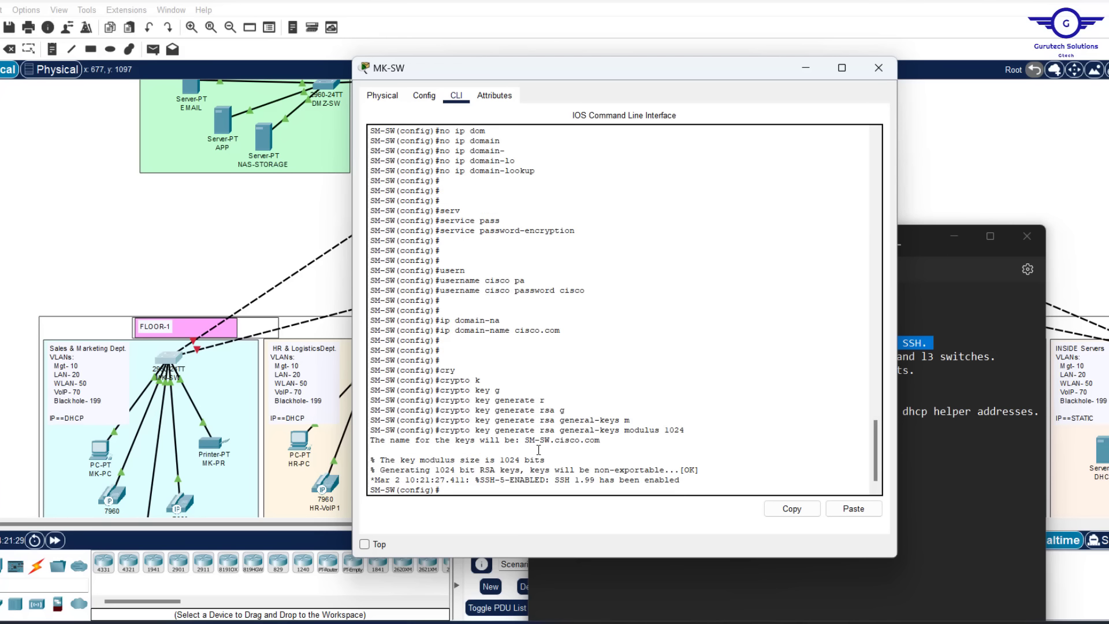
key("Return")
key("Return")
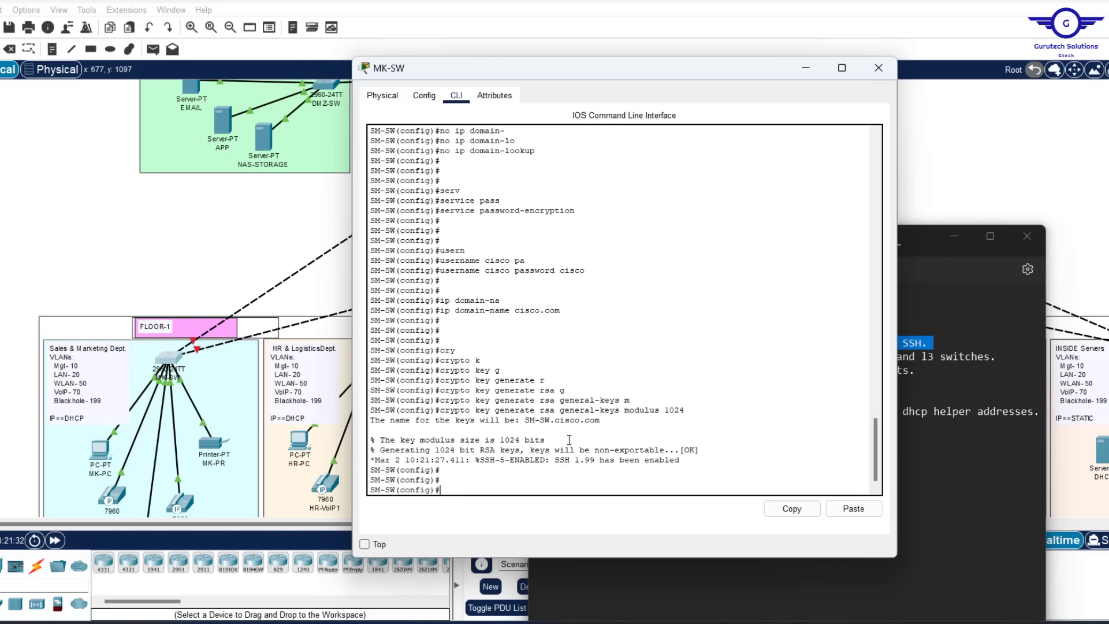
Set the switch to SSH version 2 with ip ssh version 2
left_click_drag(601, 421, 528, 420)
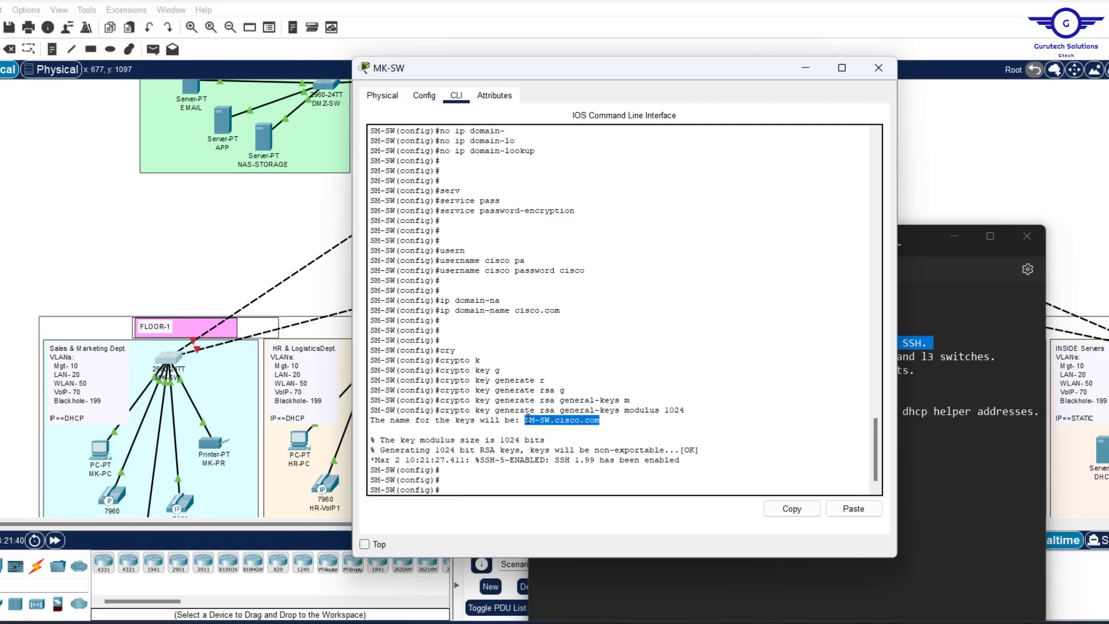
left_click(457, 483)
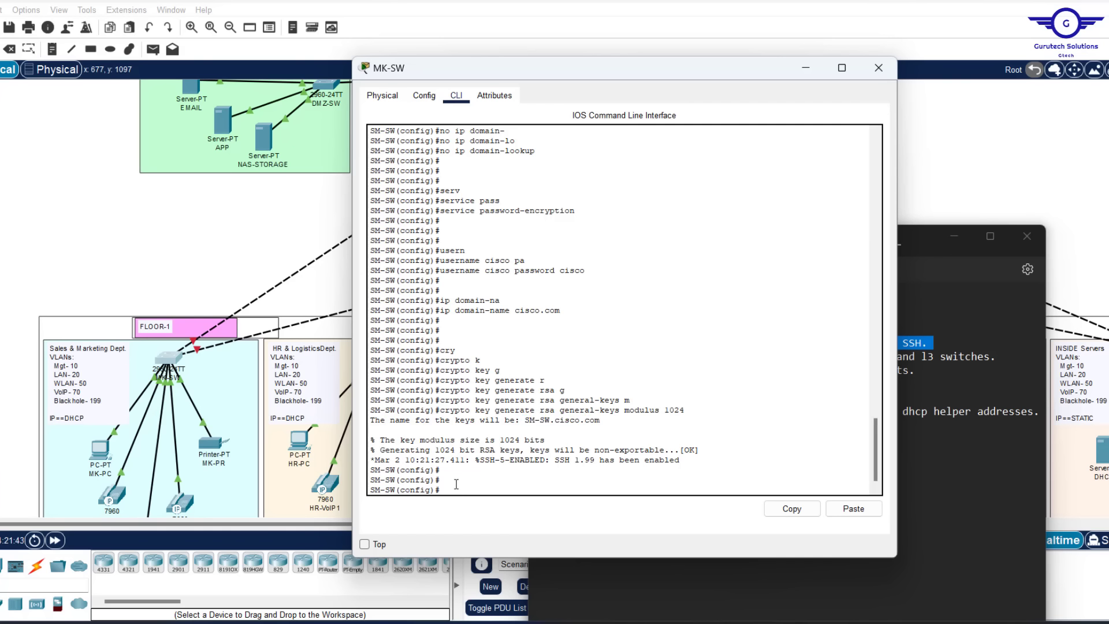
type("ip ssh")
key("Tab")
type("v")
key("Tab")
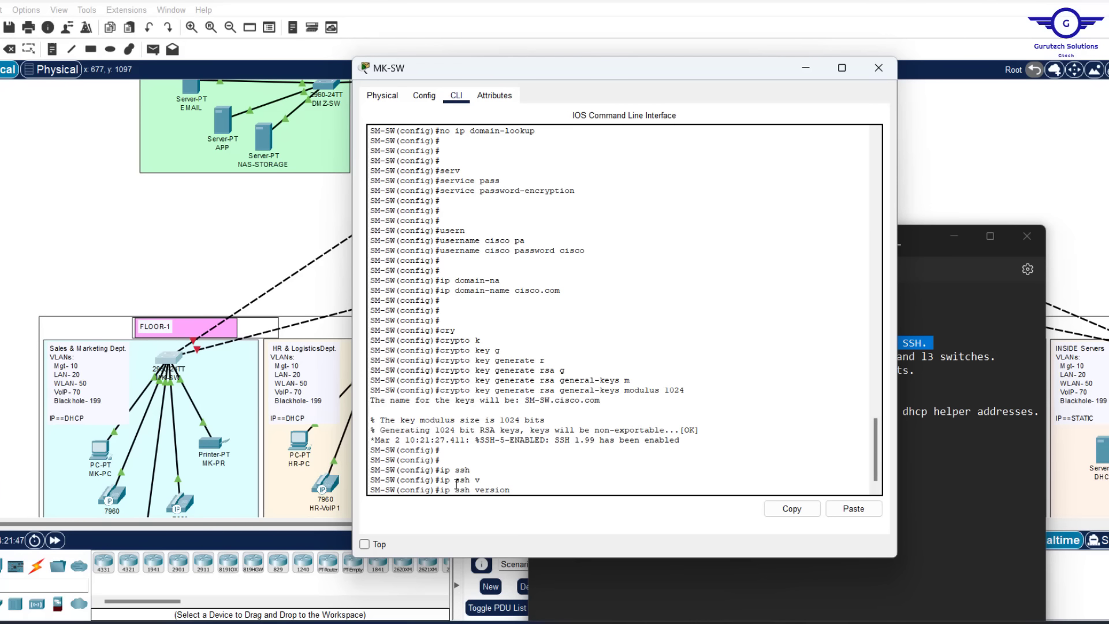
type("2")
key("Return")
key("Return")
key("Return")
key("Return")
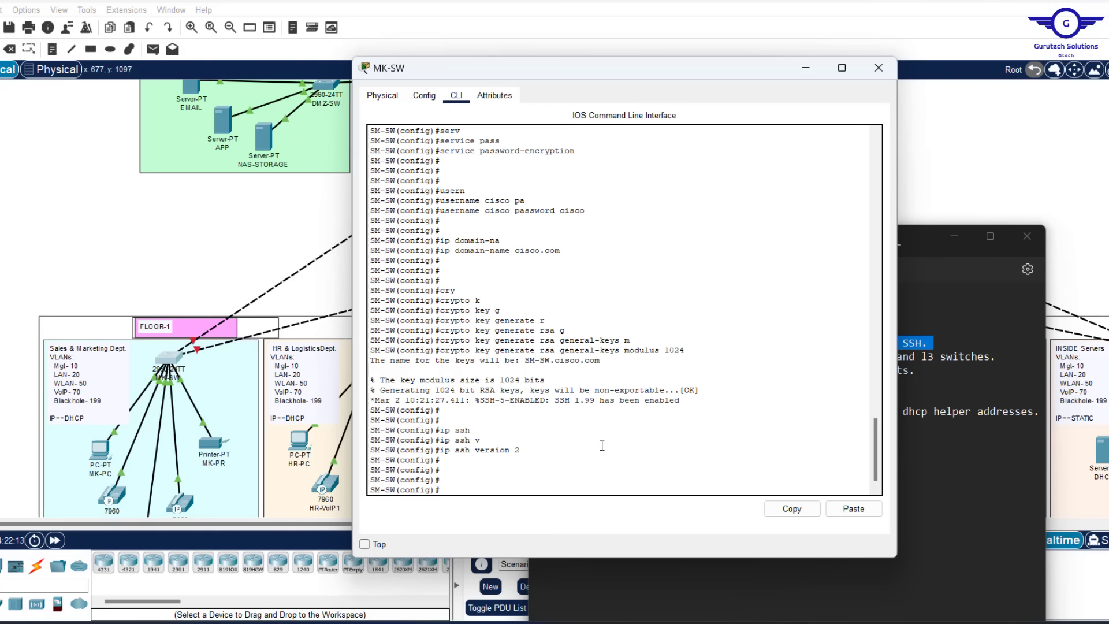
Configure VTY lines 0–15 for local login and SSH-only transport input
type("line vty 0 15")
key("Return")
key("Return")
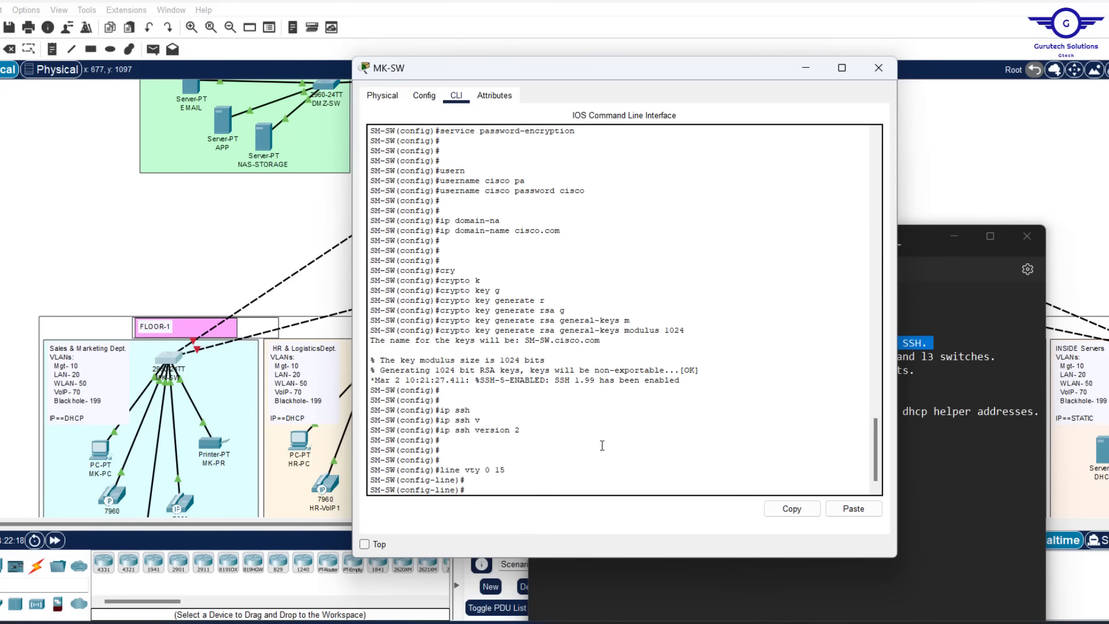
type("login local")
left_click_drag(588, 191, 440, 193)
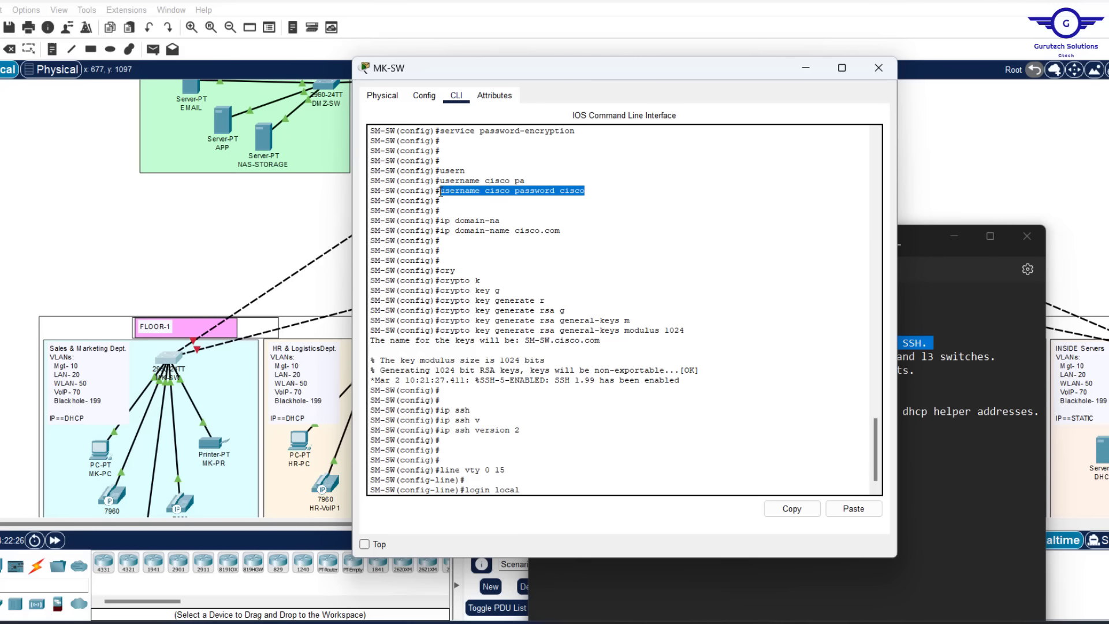
left_click(527, 488)
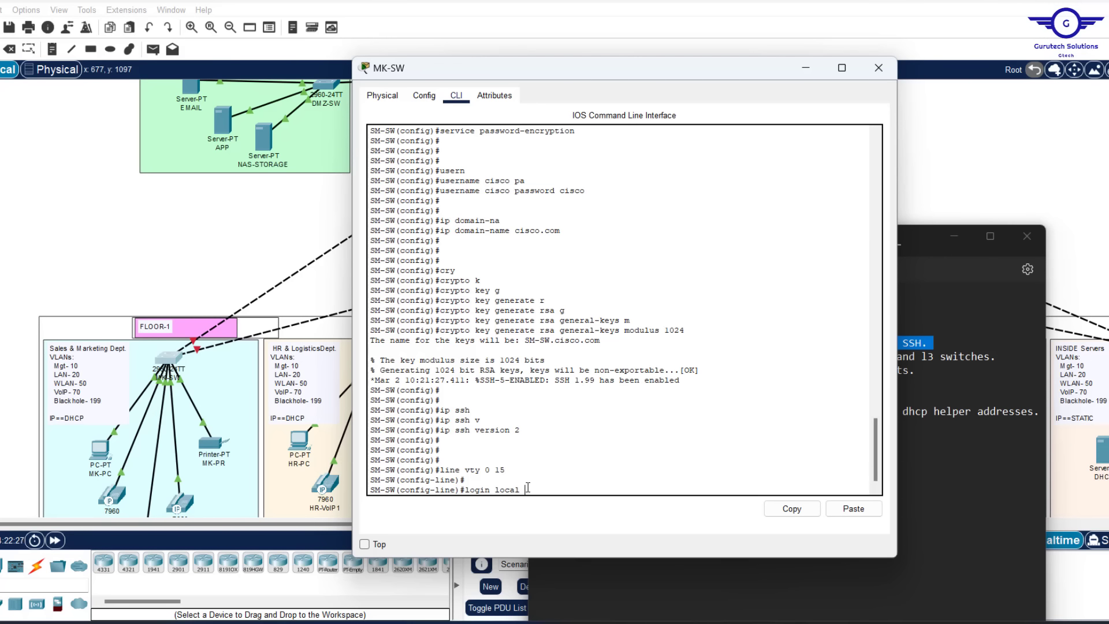
key("Return")
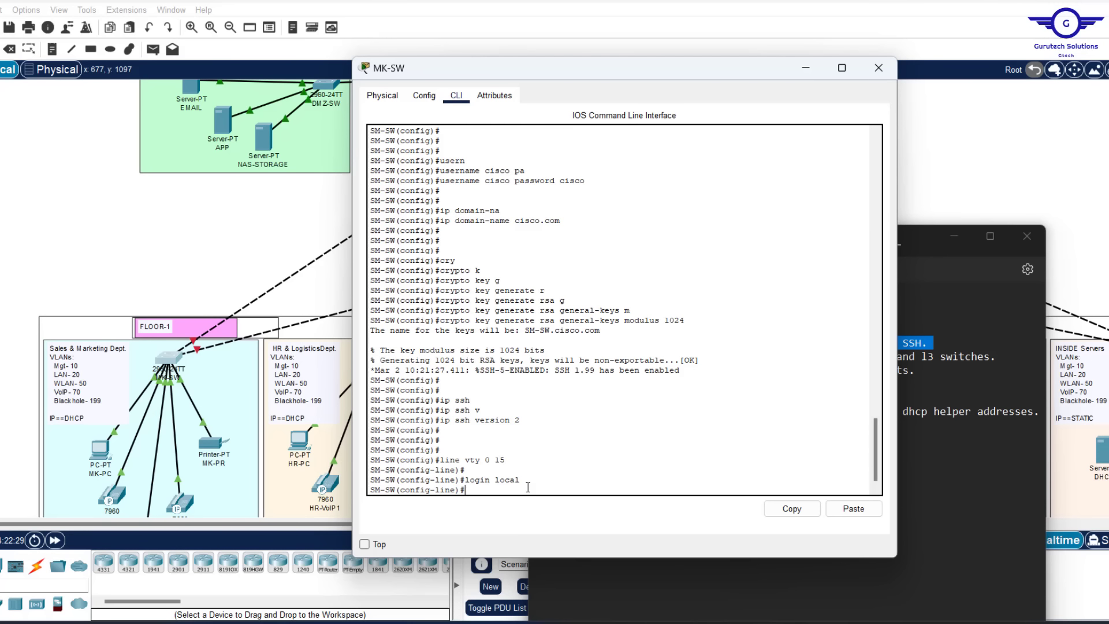
type("tran")
key("Tab")
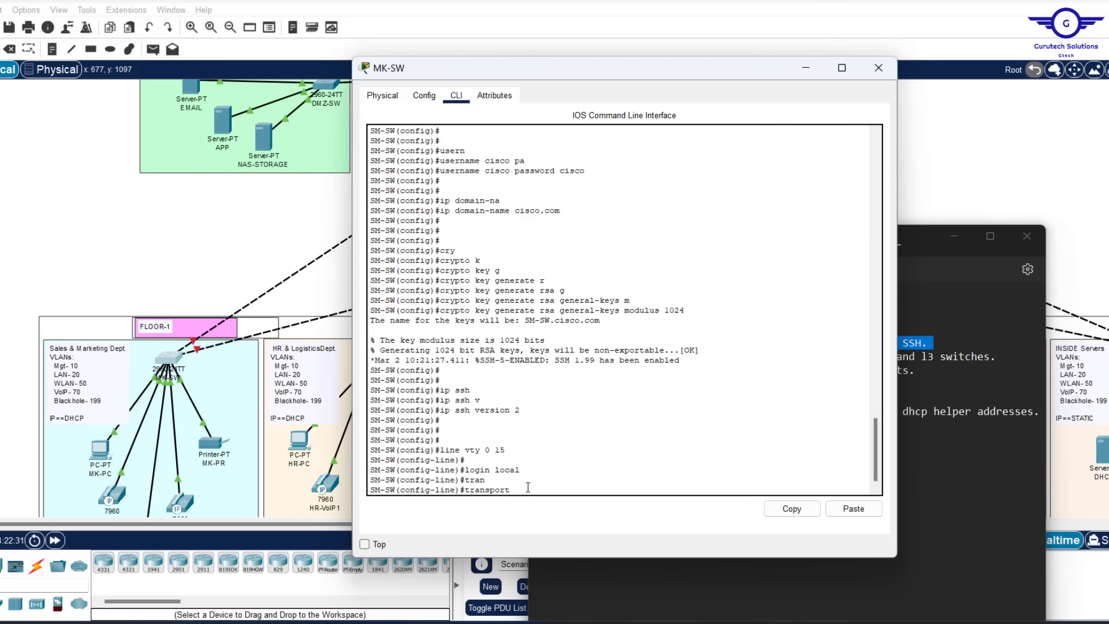
type("in")
key("Tab")
type("ss")
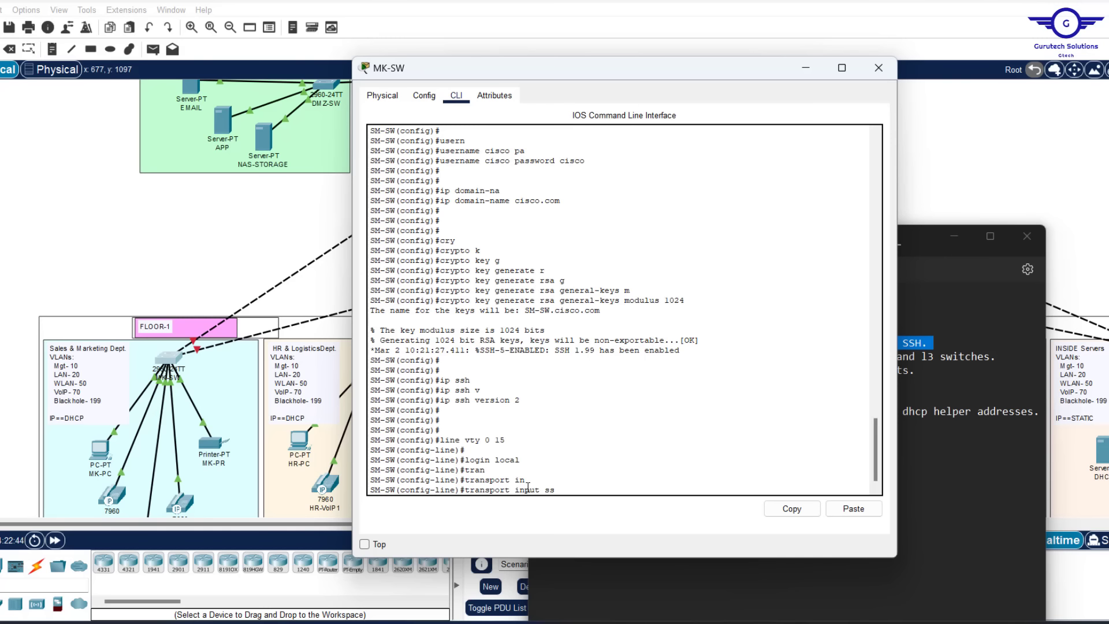
type("h")
key("Return")
Exit VTY configuration and save the running configuration with do wr
type("exit")
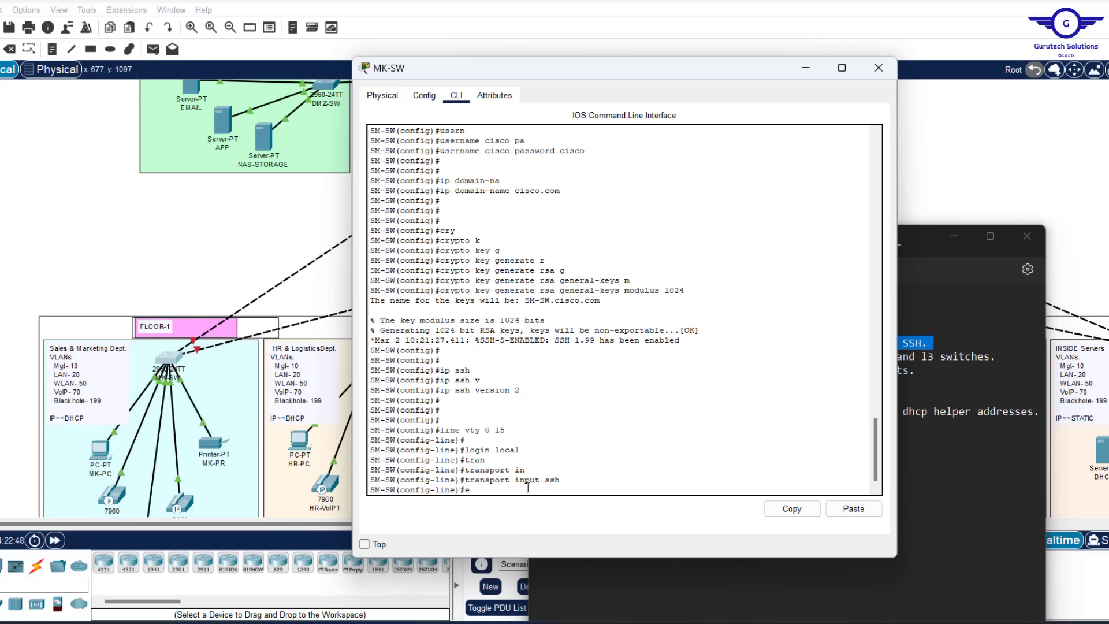
key("Return")
key("Return")
key("Return")
key("Return")
key("Return")
key("Return")
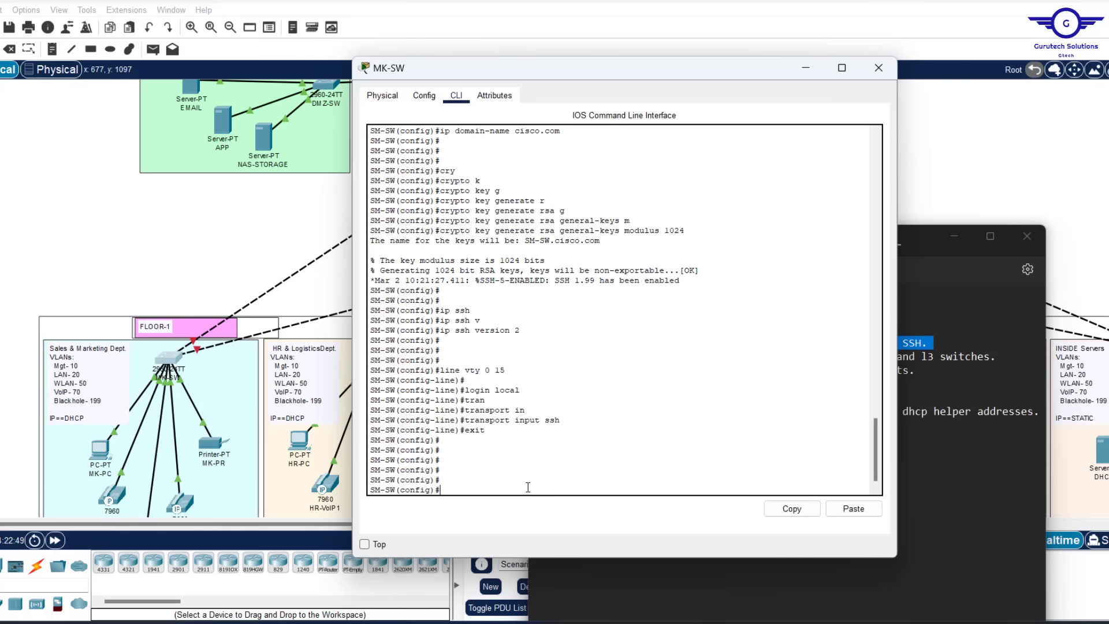
type("do wr")
key("Return")
key("Return")
key("Return")
key("Return")
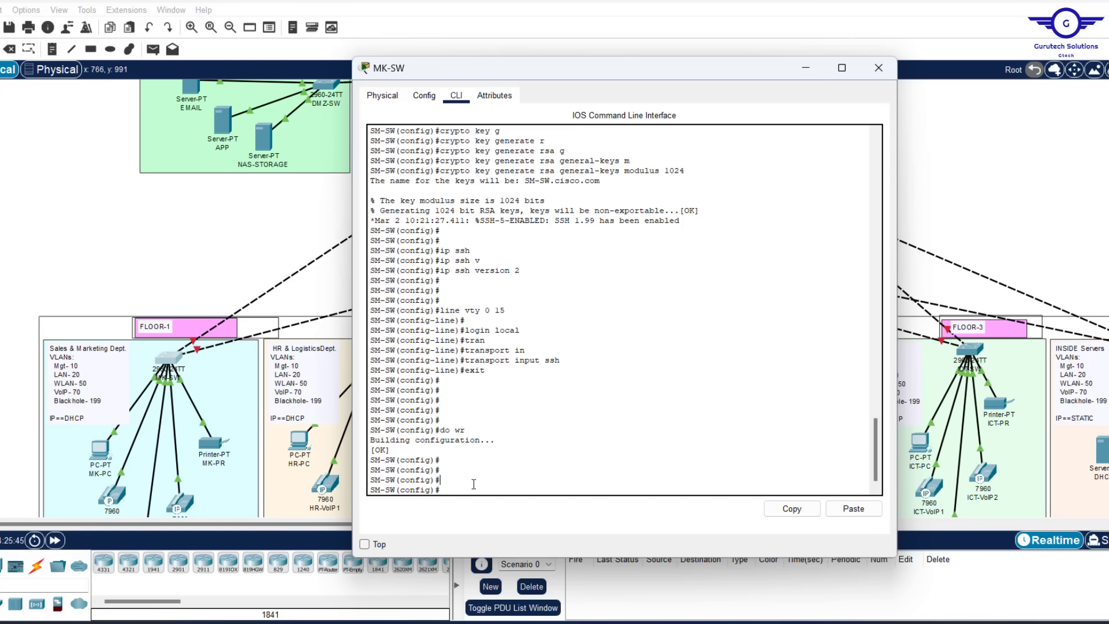
Begin typing the standard entry access-list 1 permit in the switch CLI
type("access-list")
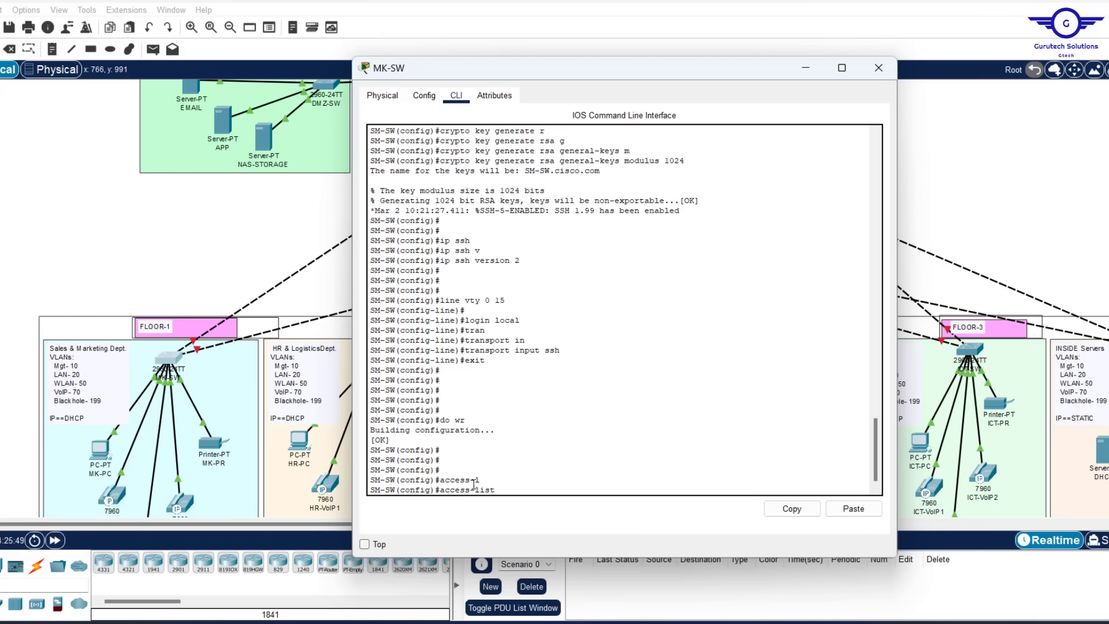
type("1 perm")
key("Tab")
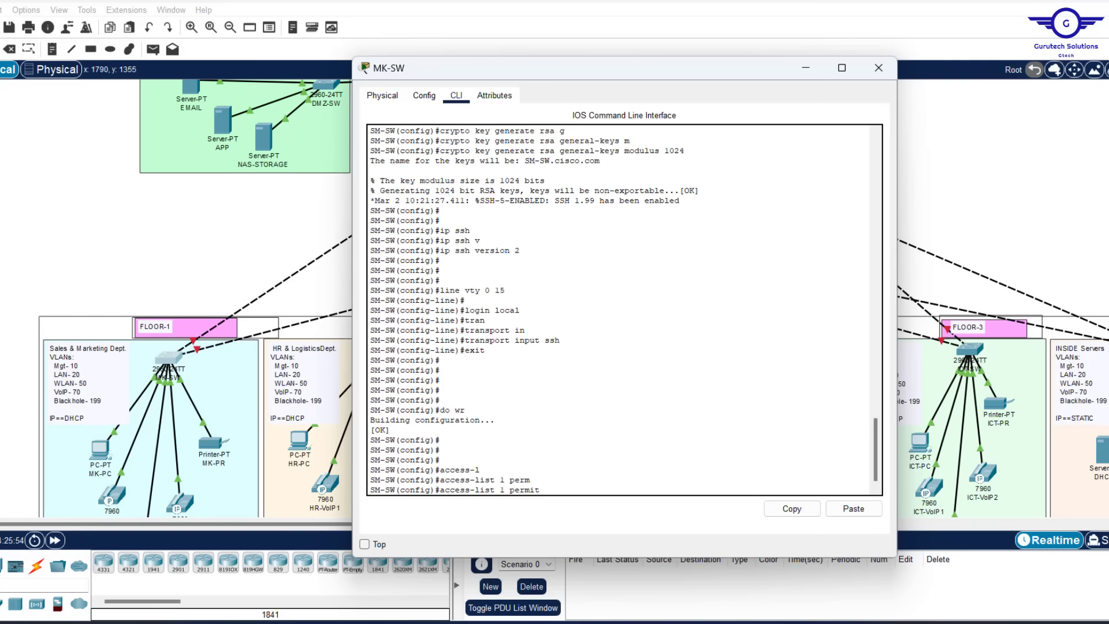
Find and highlight the 192.168.10.0/24 management range in the requirements PDF
key("alt+Tab")
scroll(699, 294, "up", 5)
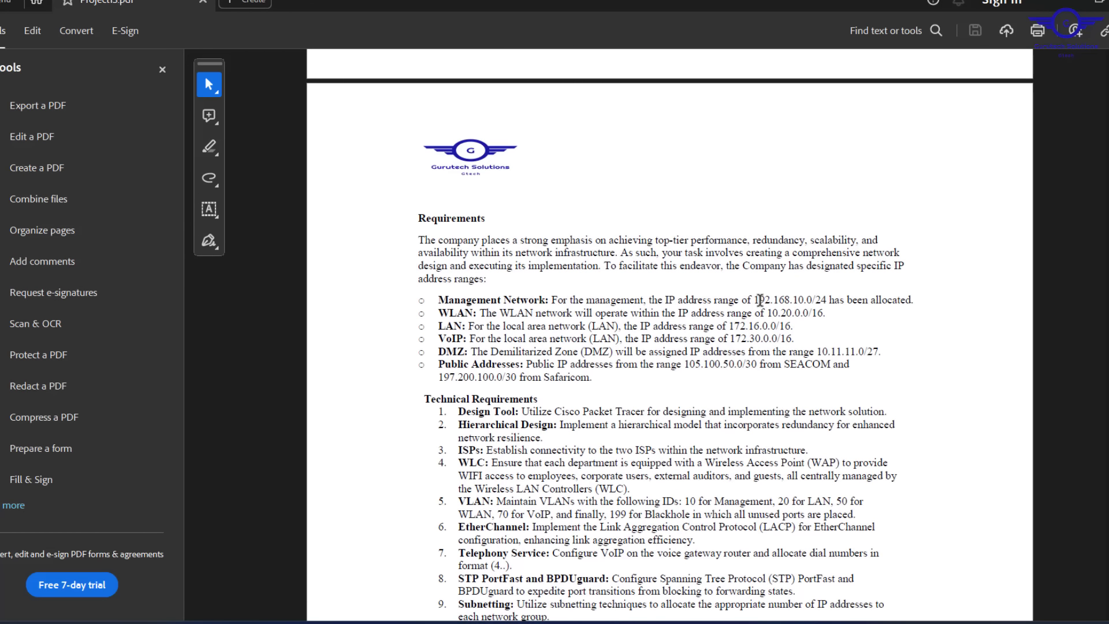
left_click_drag(755, 300, 827, 303)
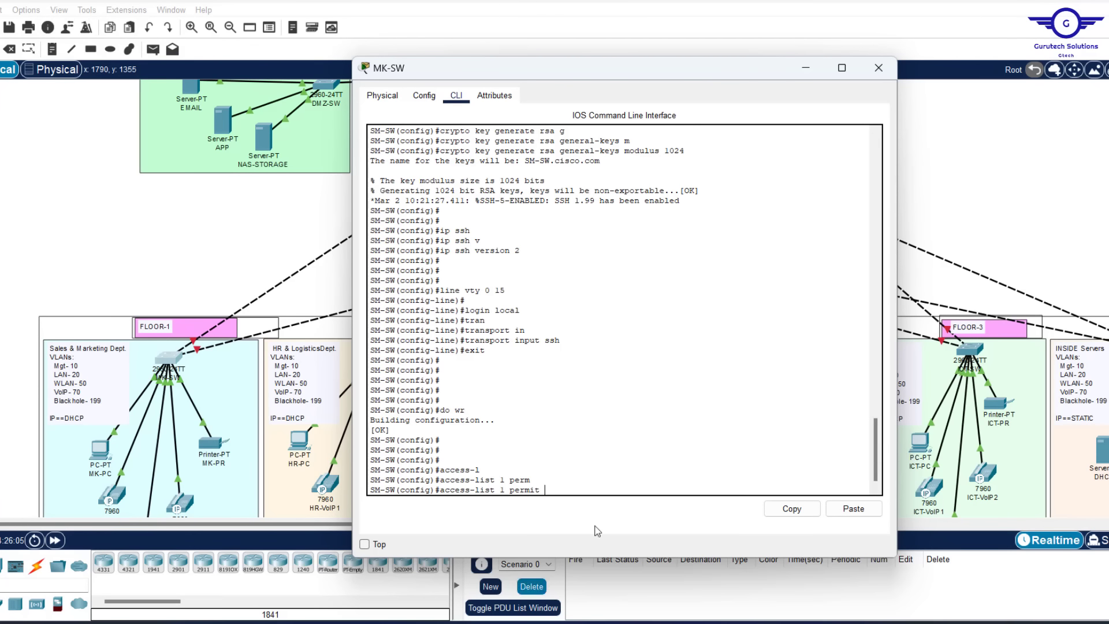
Finish access-list 1 permit 192.168.10.0 0.0.0.255, then add access-list 1 deny any
type("192.168.10")
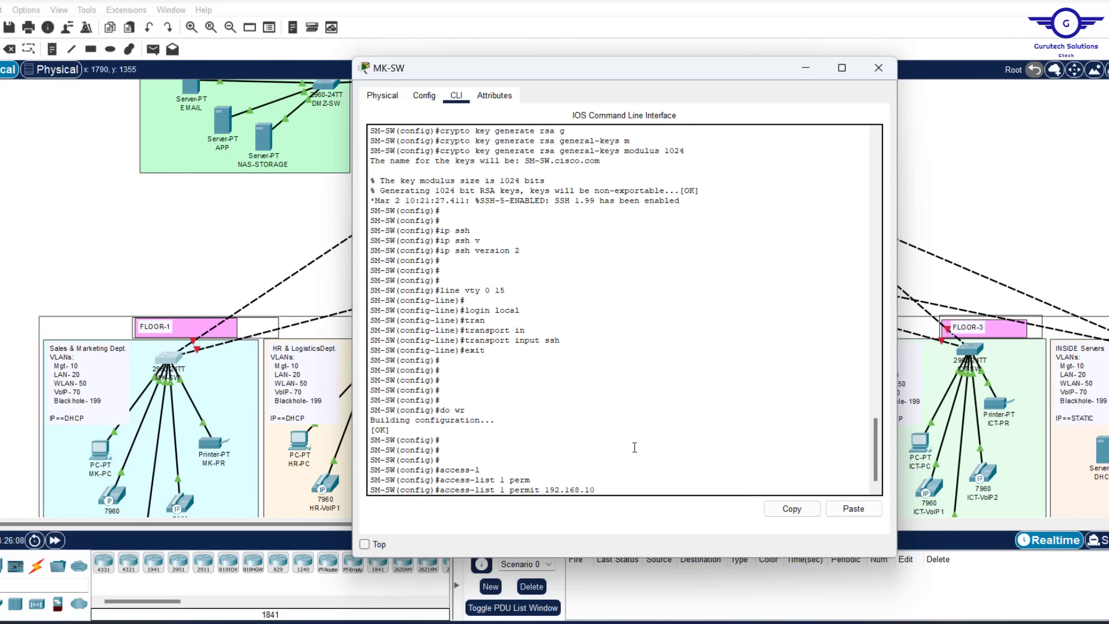
type(".0 0.0.0.255")
key("Return")
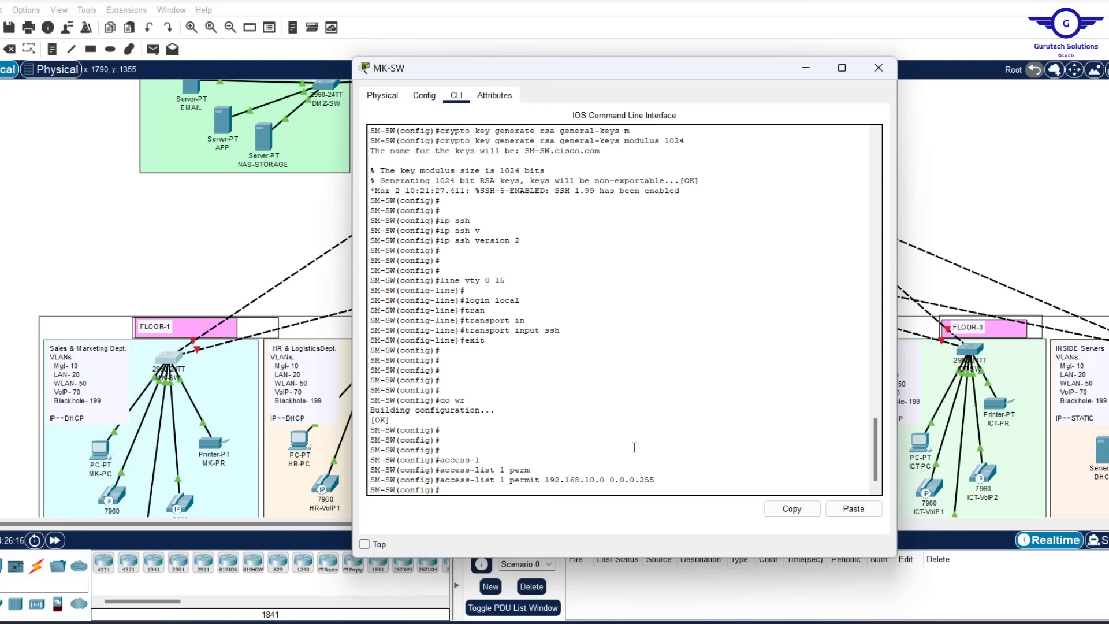
type("acess")
type("-")
key("Tab")
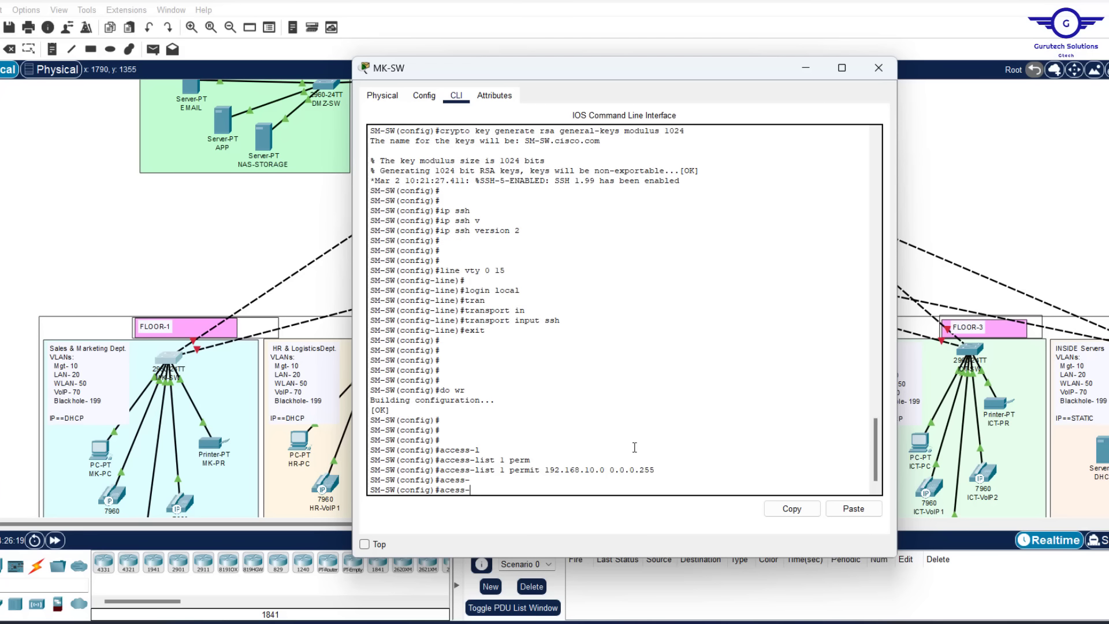
type("l")
key("Tab")
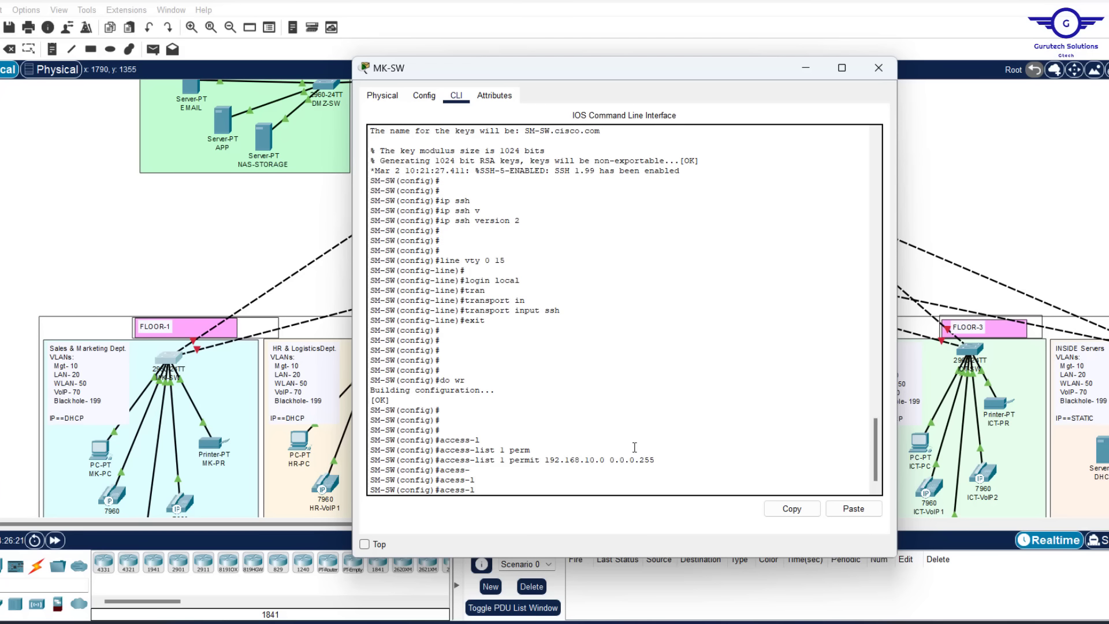
type("i")
key("Tab")
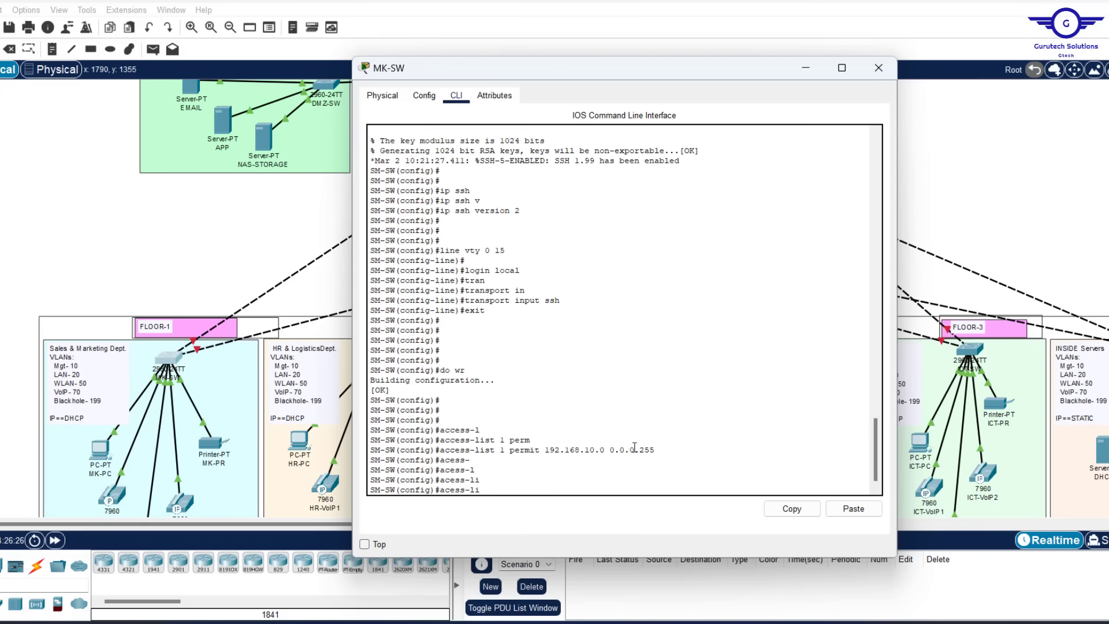
type("config)#access-li")
key("Tab")
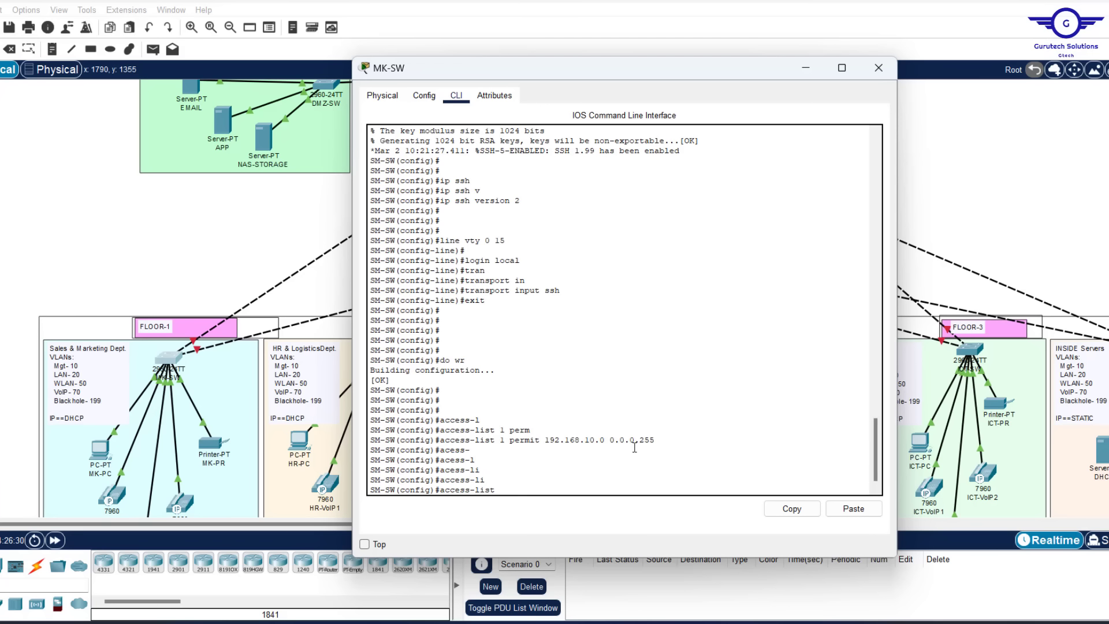
type("1 den")
key("Tab")
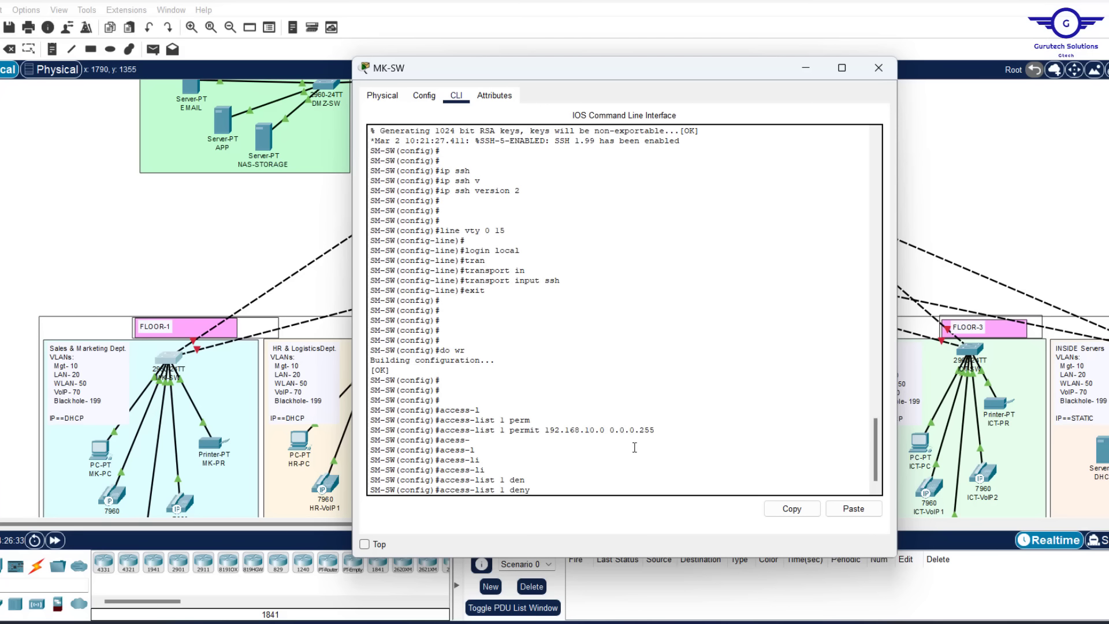
type("?an")
key("Tab")
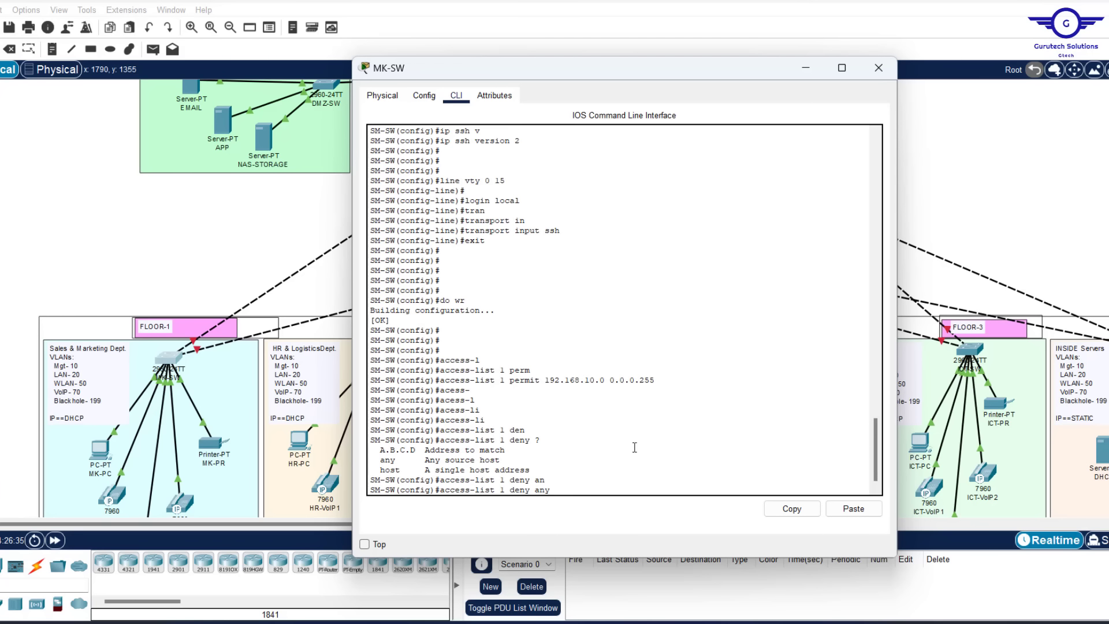
key("Return")
key("Return")
key("Return")
key("Return")
key("Return")
key("Return")
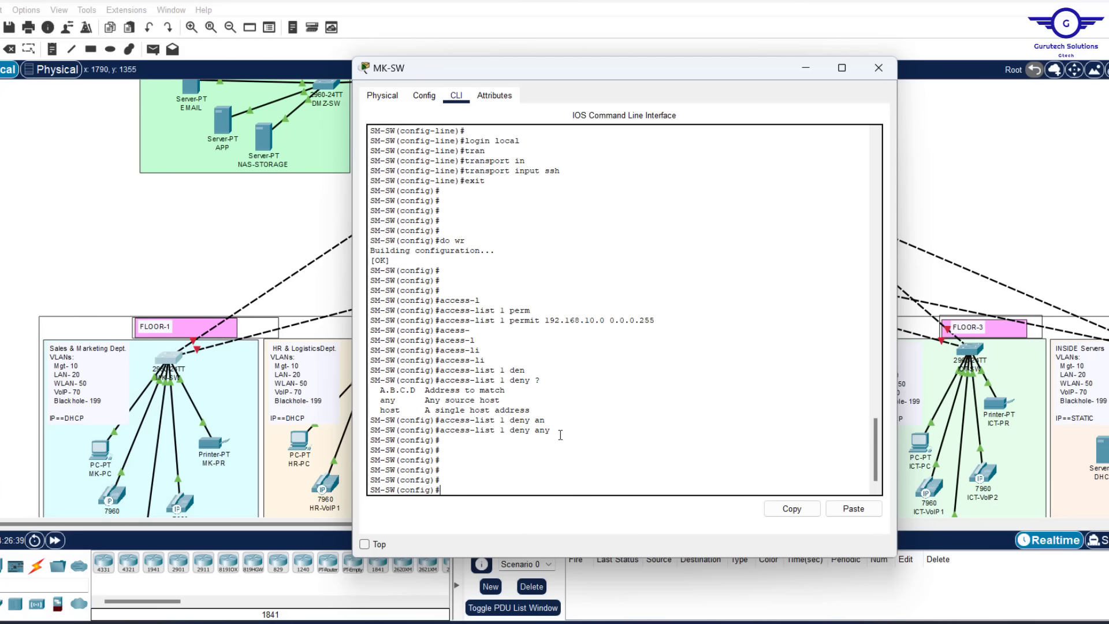
left_click_drag(561, 434, 356, 315)
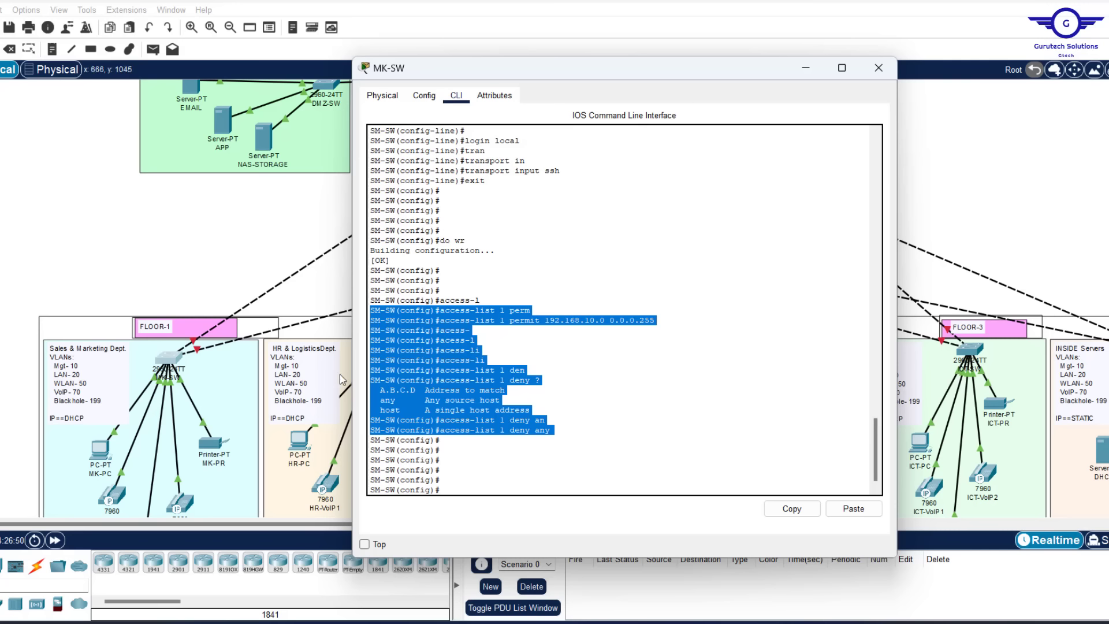
left_click(534, 422)
left_click_drag(562, 431, 442, 427)
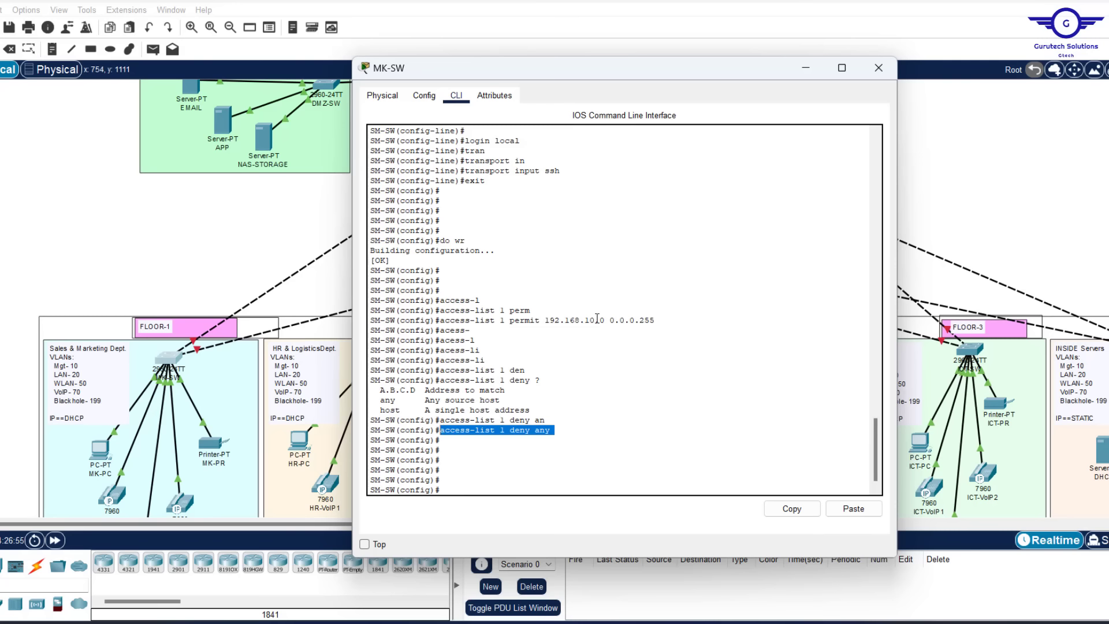
scroll(571, 188, "up", 3)
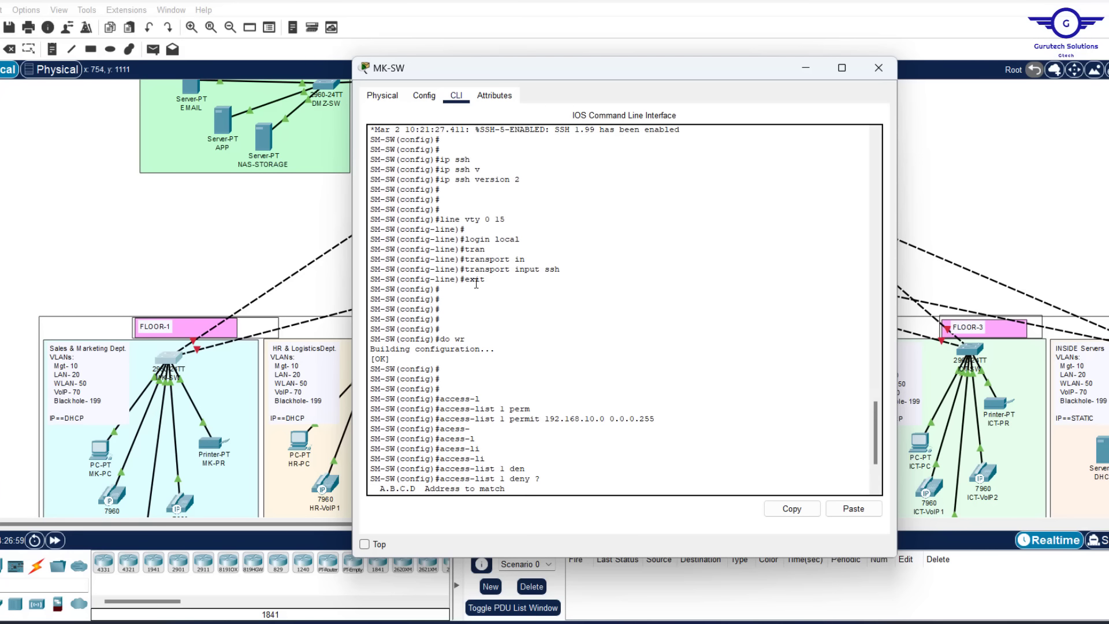
left_click_drag(475, 279, 364, 224)
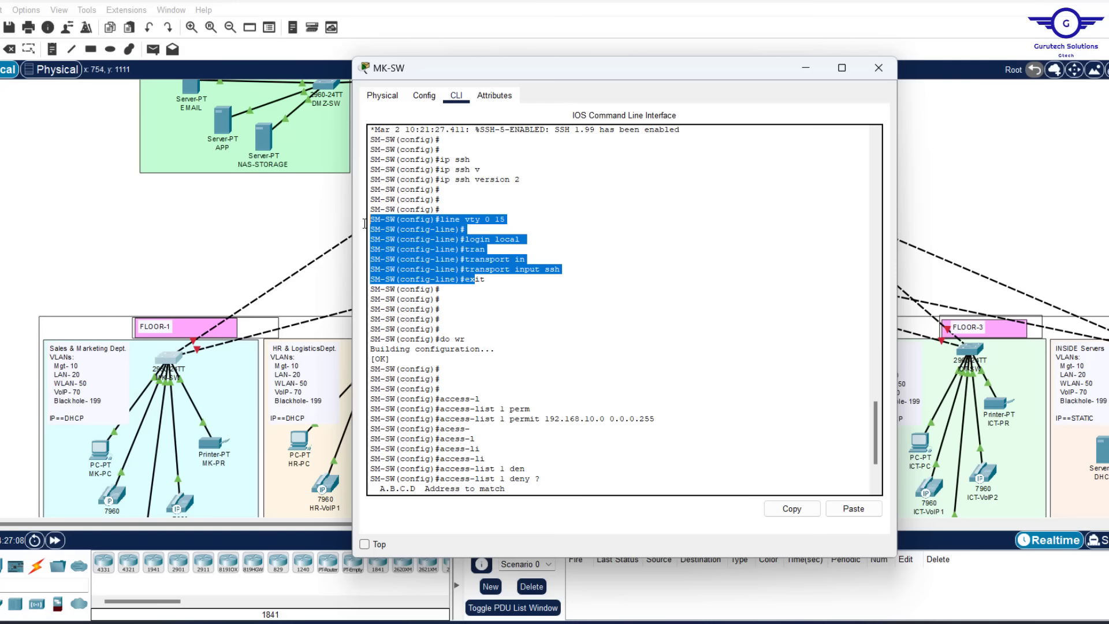
left_click(510, 219)
left_click_drag(511, 219, 427, 219)
scroll(428, 219, "down", 3)
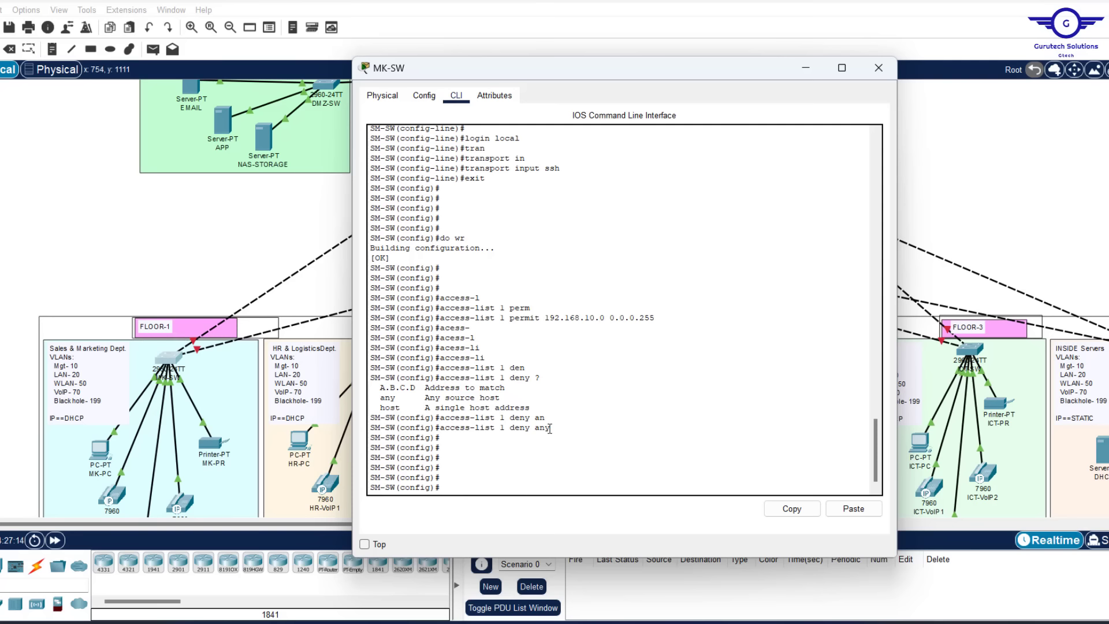
left_click_drag(549, 428, 384, 307)
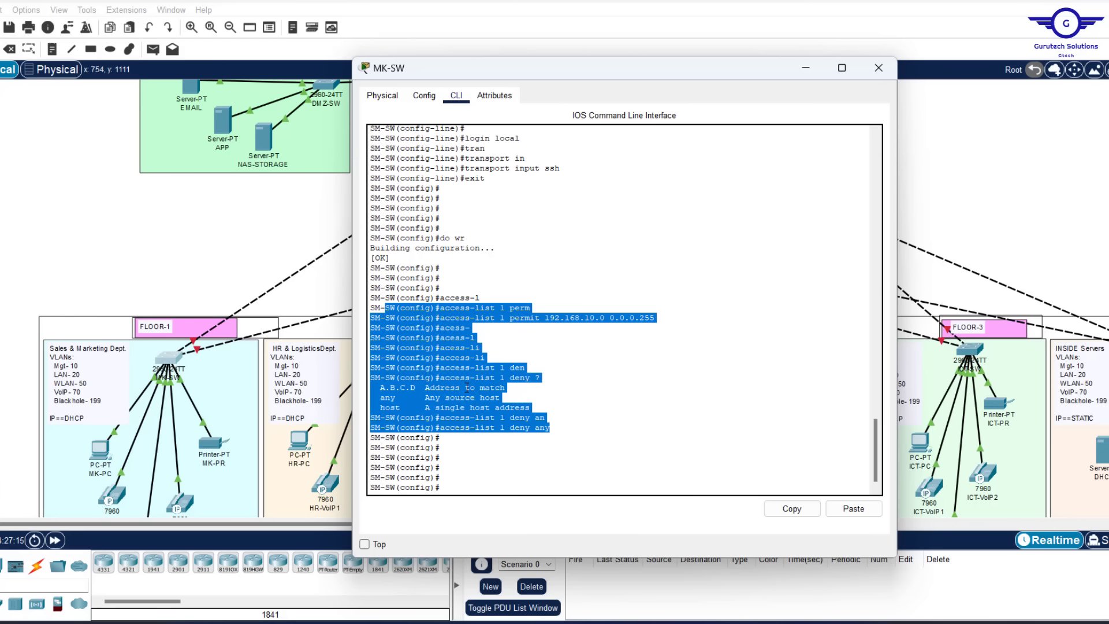
left_click(479, 474)
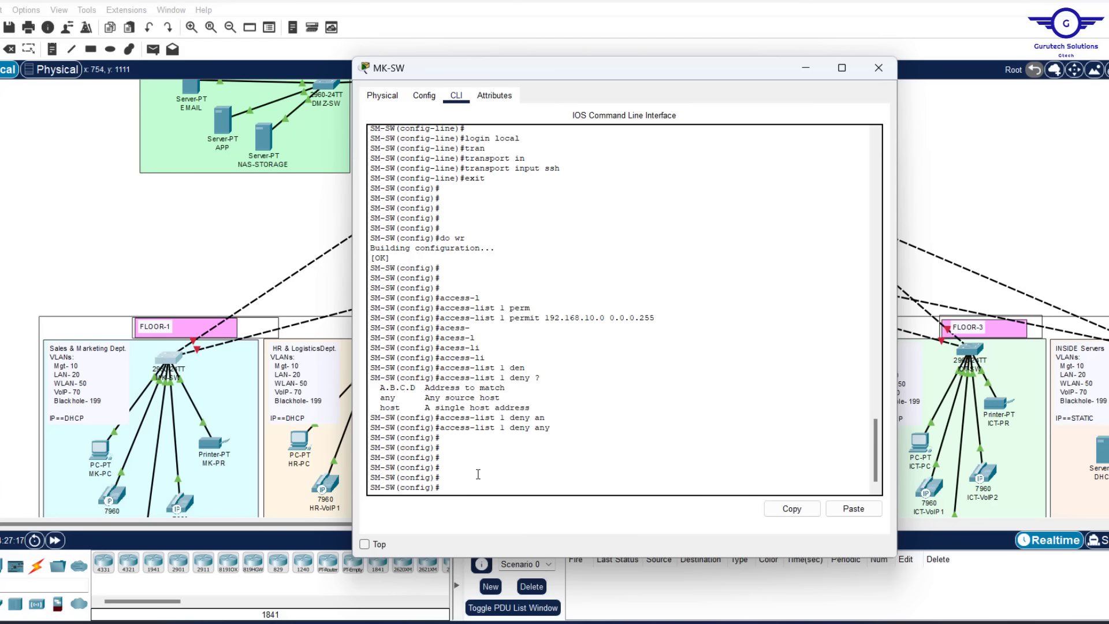
Apply access-class 1 inbound to VTY lines 0–15
type("line vty 0 15")
key("Return")
type("access")
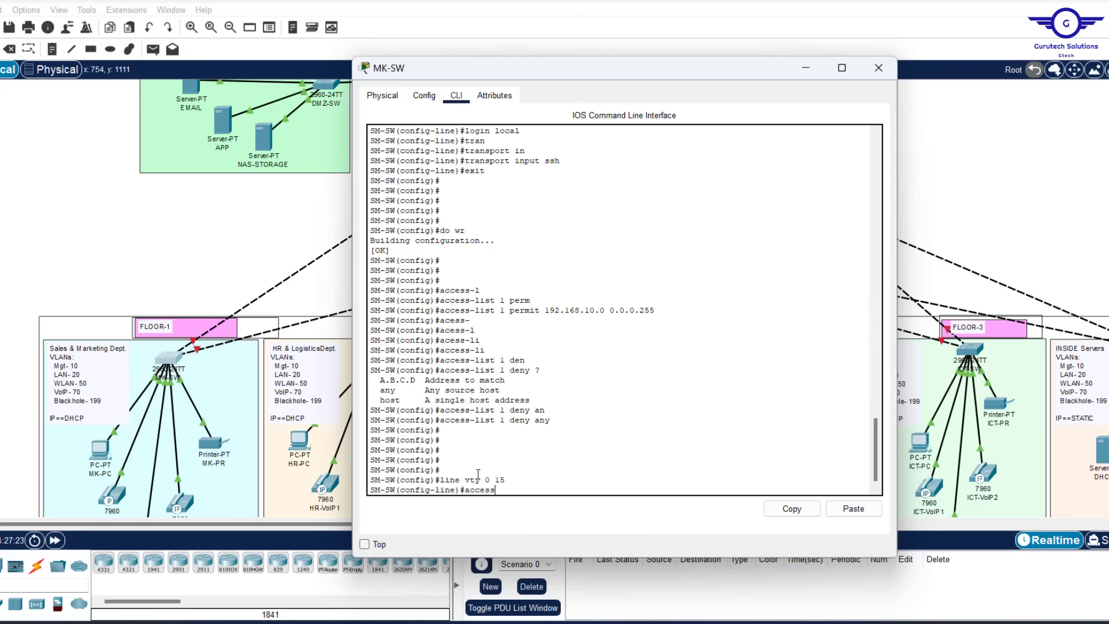
type("-")
key("Tab")
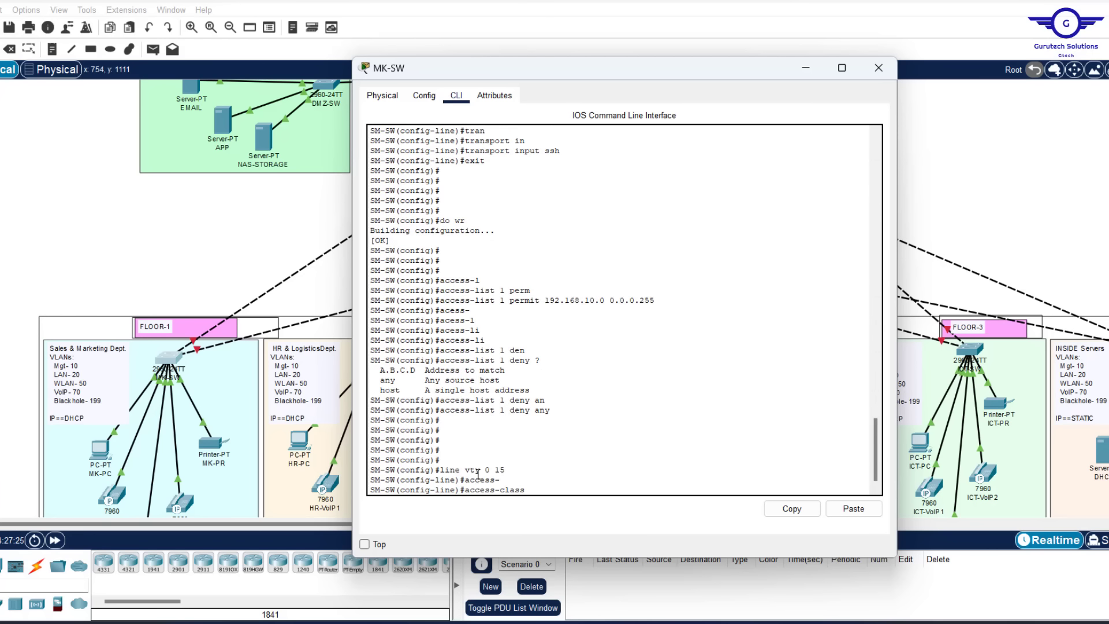
type("1")
left_click_drag(510, 300, 497, 302)
left_click(559, 488)
type("in")
key("Tab")
type("?")
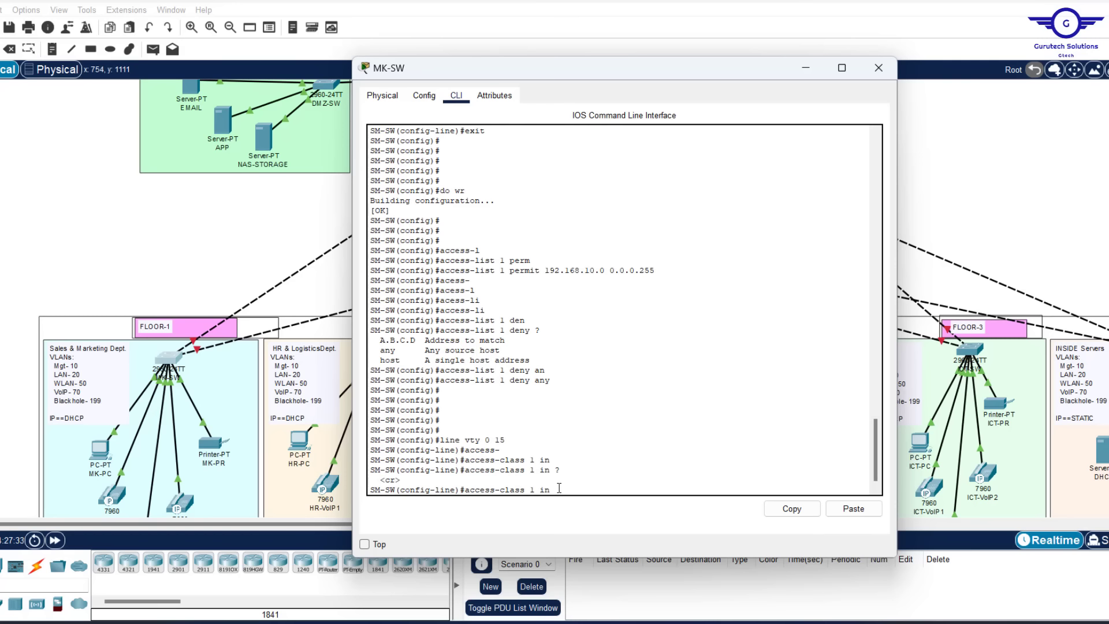
key("Return")
key("Return")
key("Return")
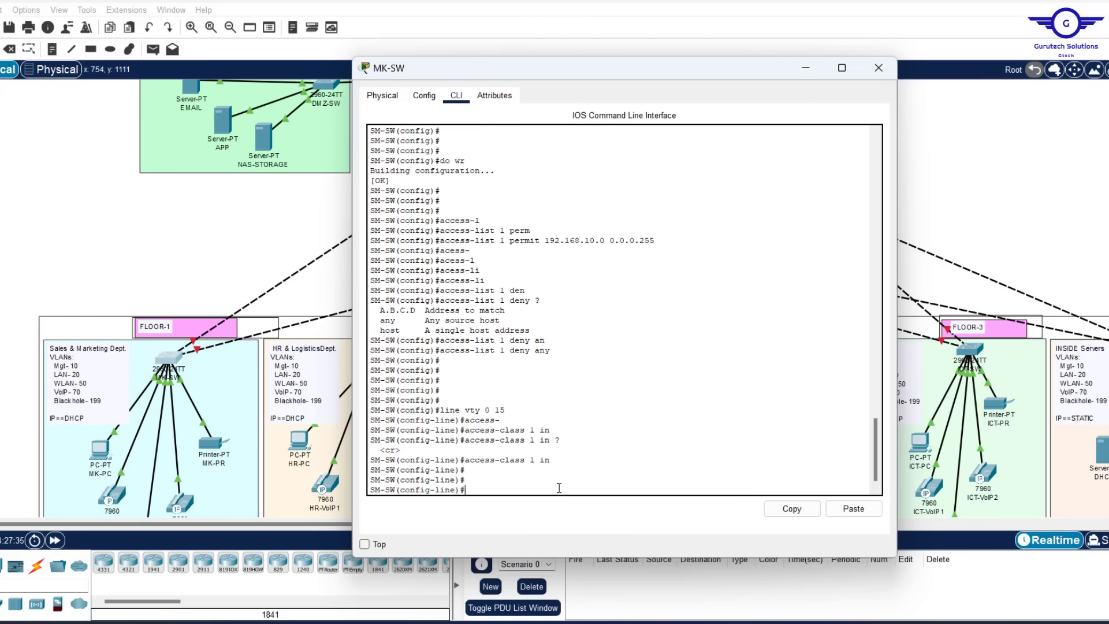
Exit line configuration and save the switch configuration with do wr
type("exit")
key("Return")
key("Return")
key("Return")
key("Return")
key("Return")
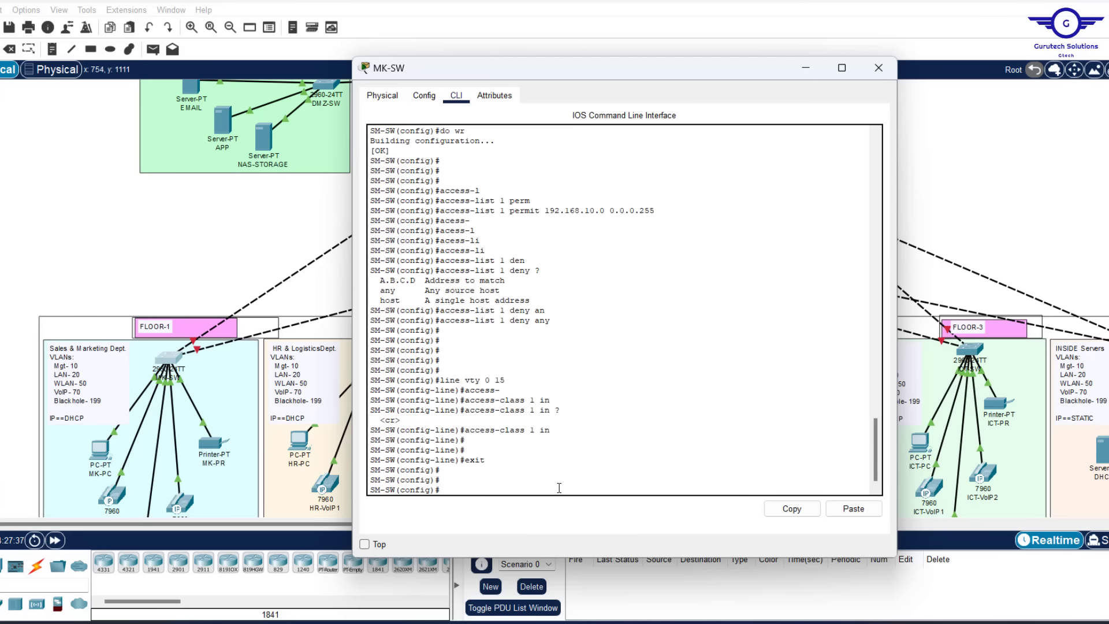
type("do wr")
key("Return")
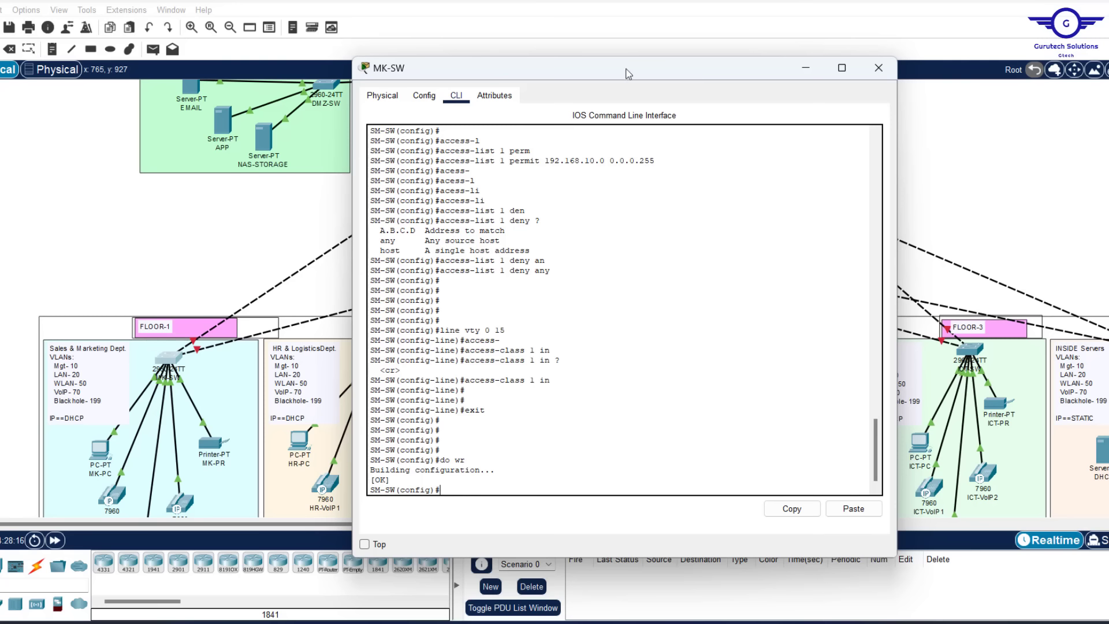
Reposition the switch terminal window out of the way and bring Notepad forward
left_click_drag(588, 76, 322, 181)
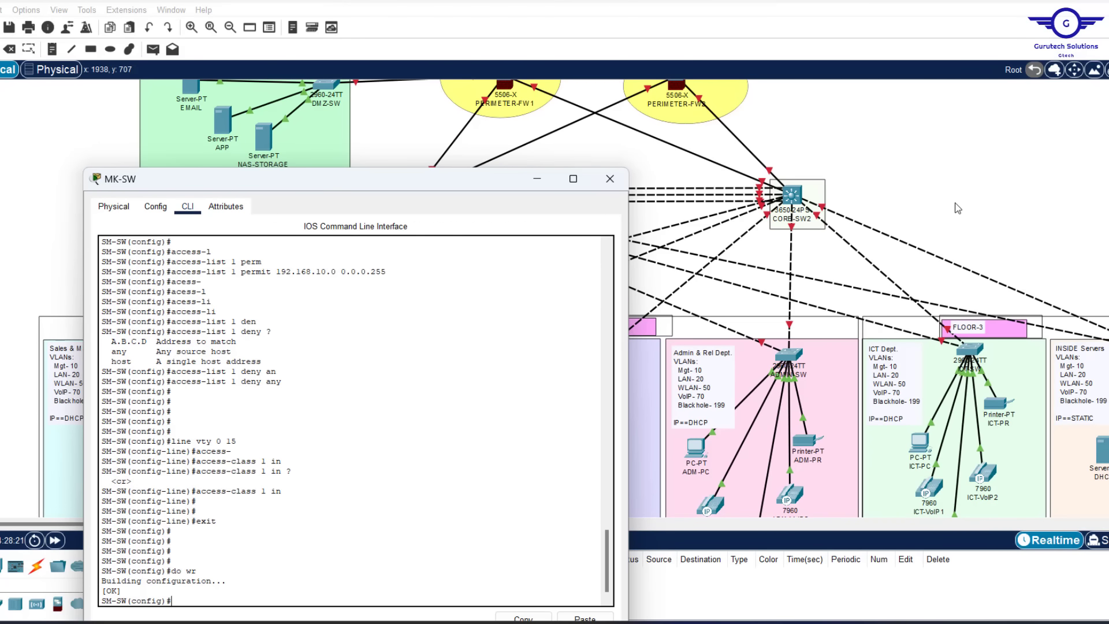
scroll(954, 203, "right", 10)
scroll(954, 203, "left", 7)
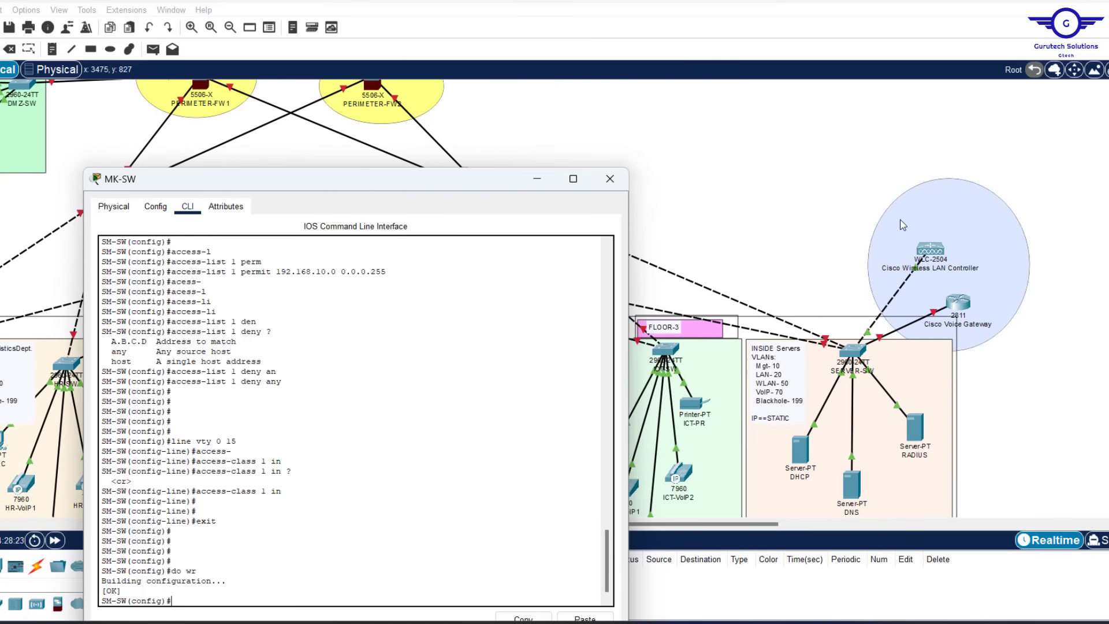
scroll(980, 270, "right", 2)
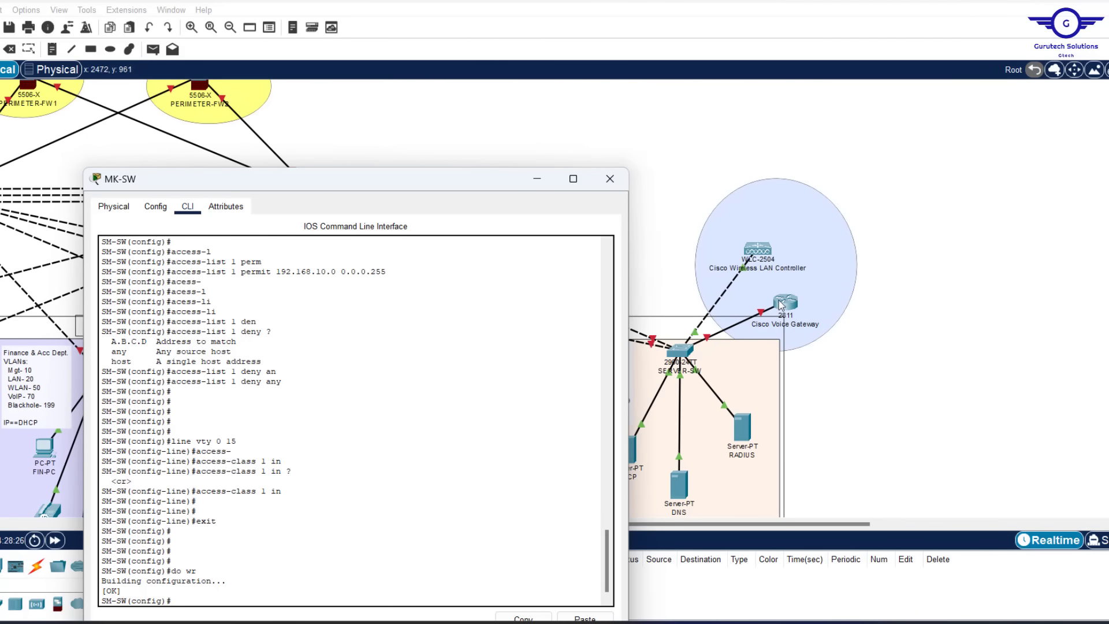
scroll(813, 322, "left", 6)
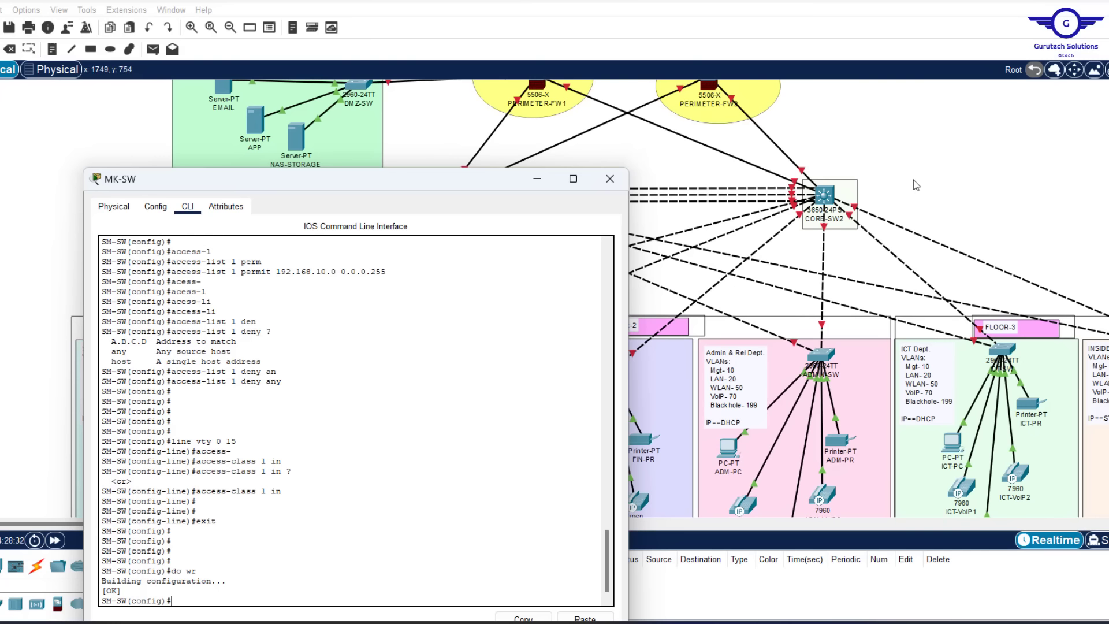
left_click_drag(410, 186, 446, 105)
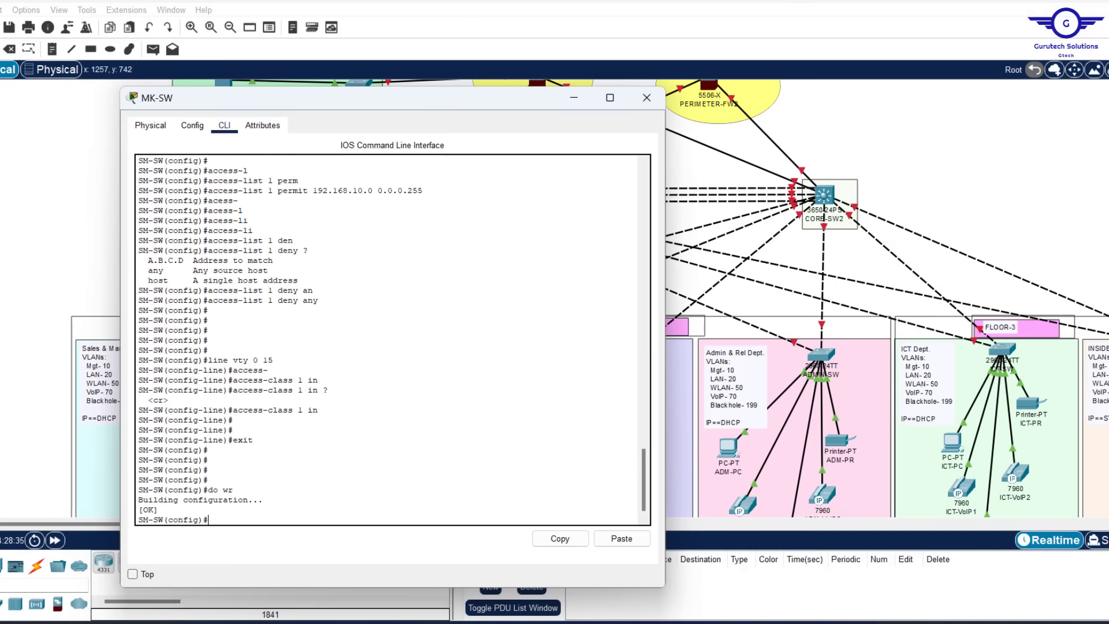
left_click(829, 622)
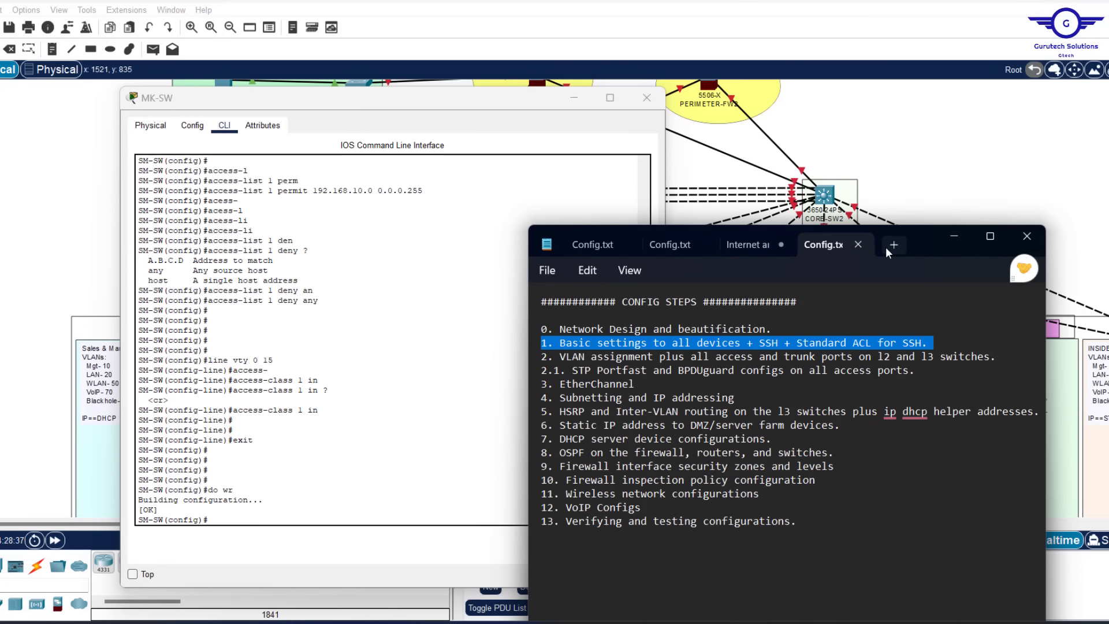
Open a new Notepad tab beside the console and start the script with en and conf t
left_click(893, 244)
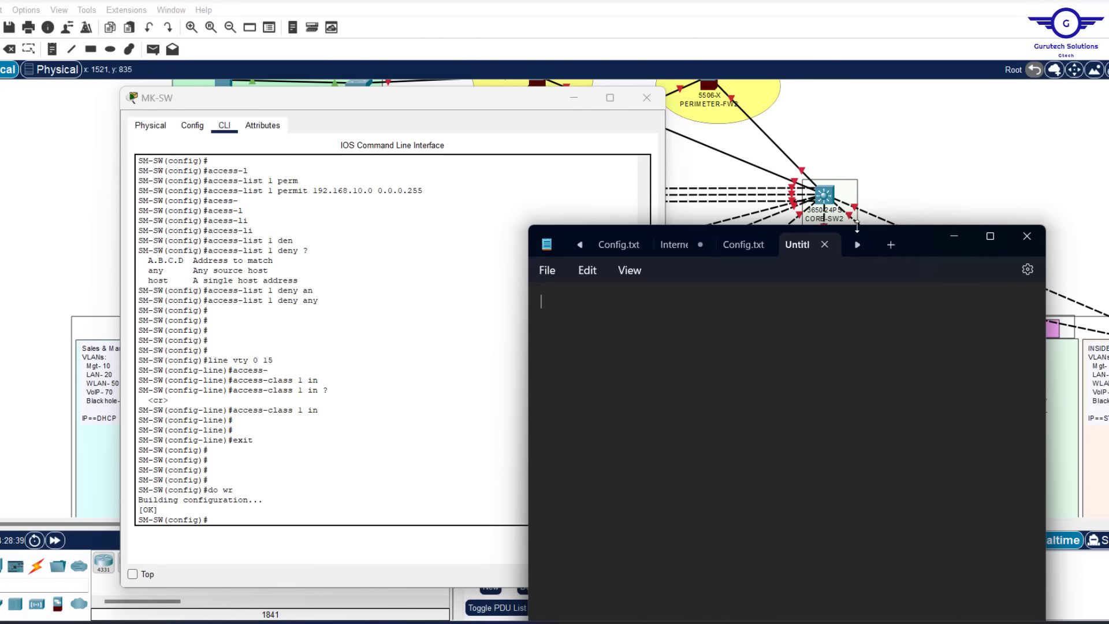
double_click(912, 229)
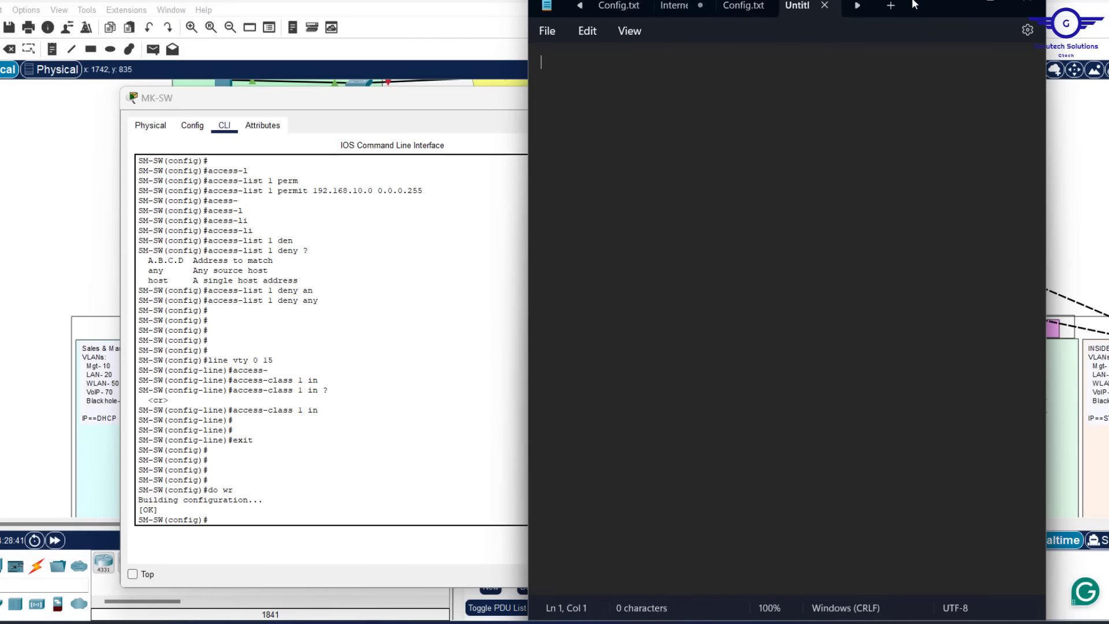
left_click_drag(914, 4, 959, 60)
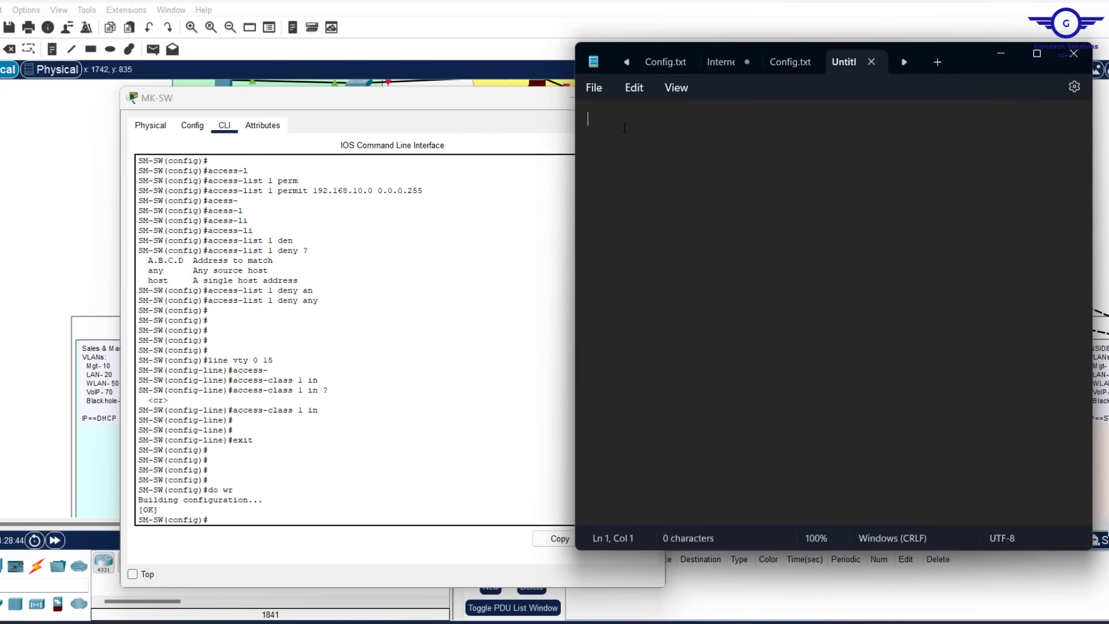
type("e")
key("BackSpace")
type("en")
key("Return")
type("conf t")
key("Return")
Add the hostname HL-SW line and begin the line console entry
type("hostname")
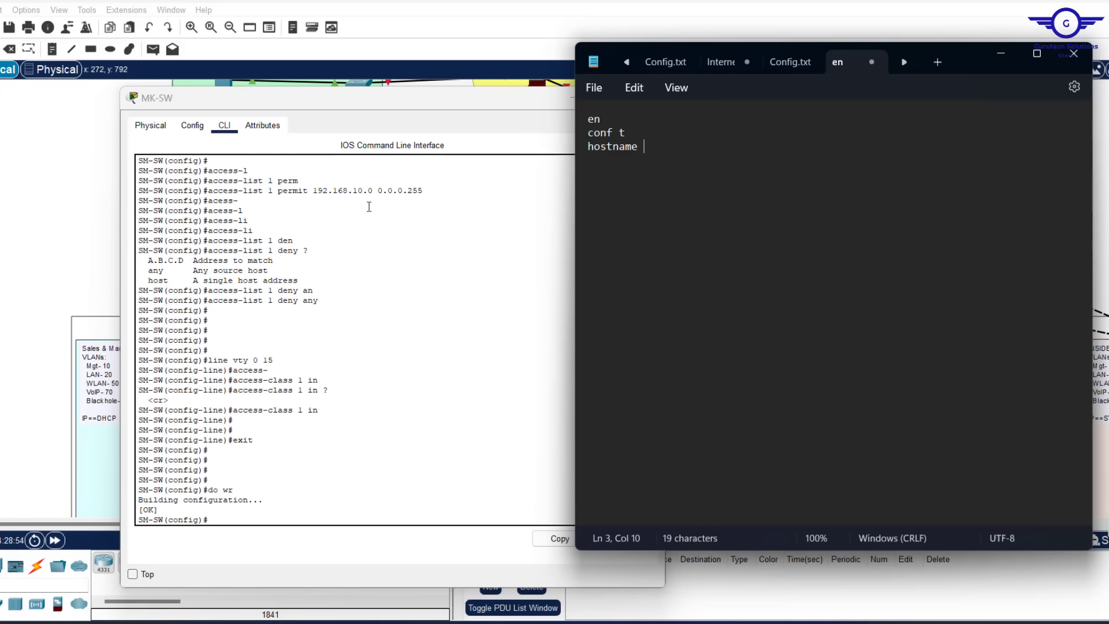
left_click_drag(484, 106, 432, 115)
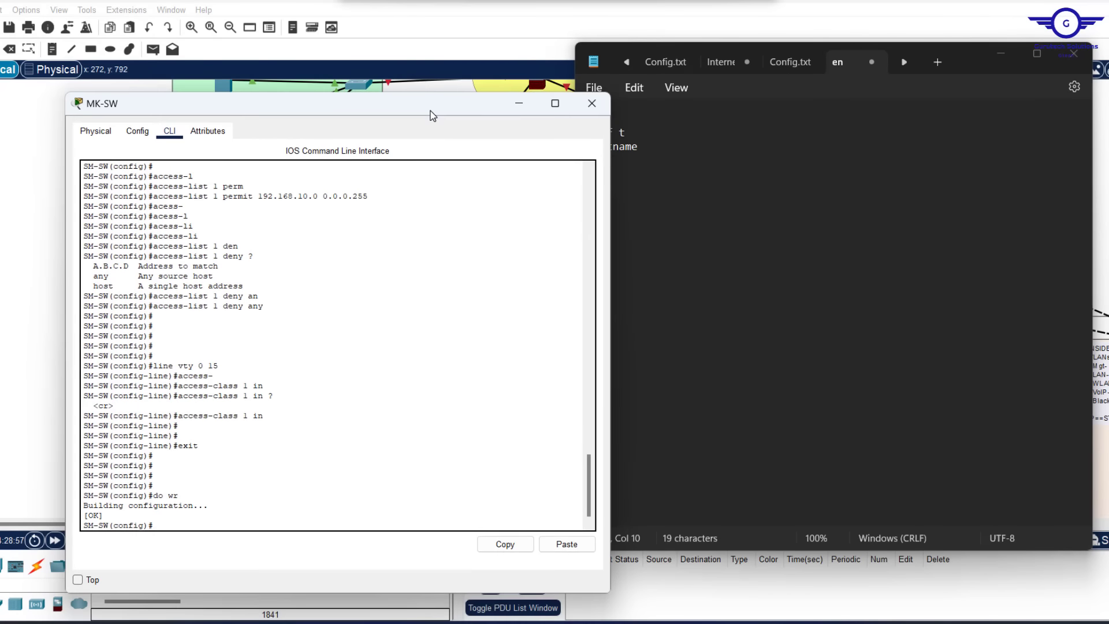
left_click(666, 153)
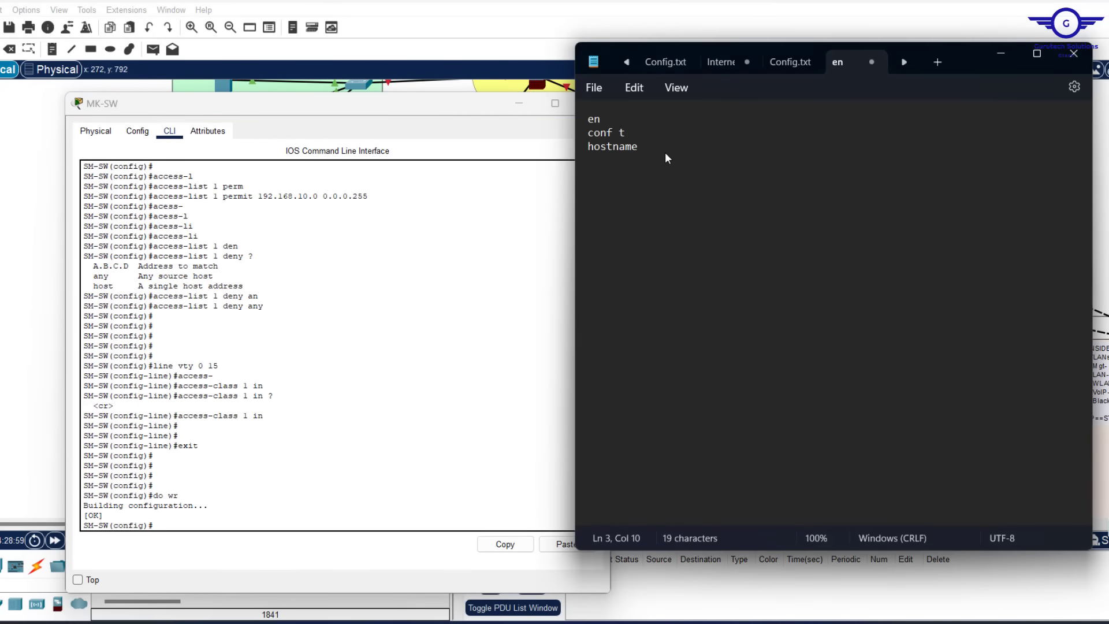
type("HL-SW")
key("Return")
type("line console 0")
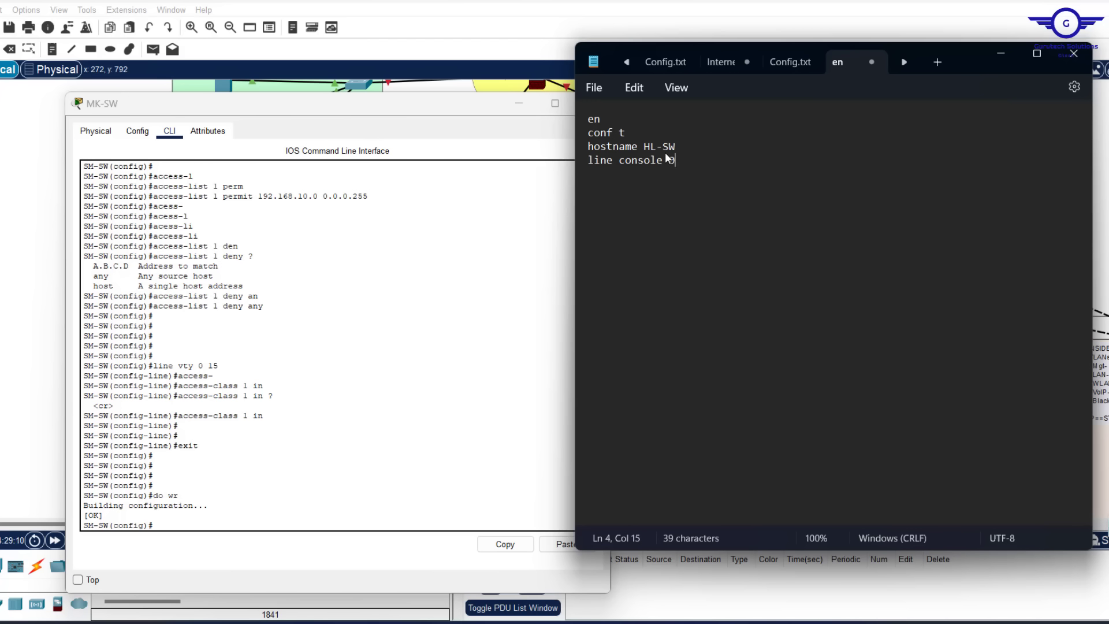
scroll(268, 287, "up", 15)
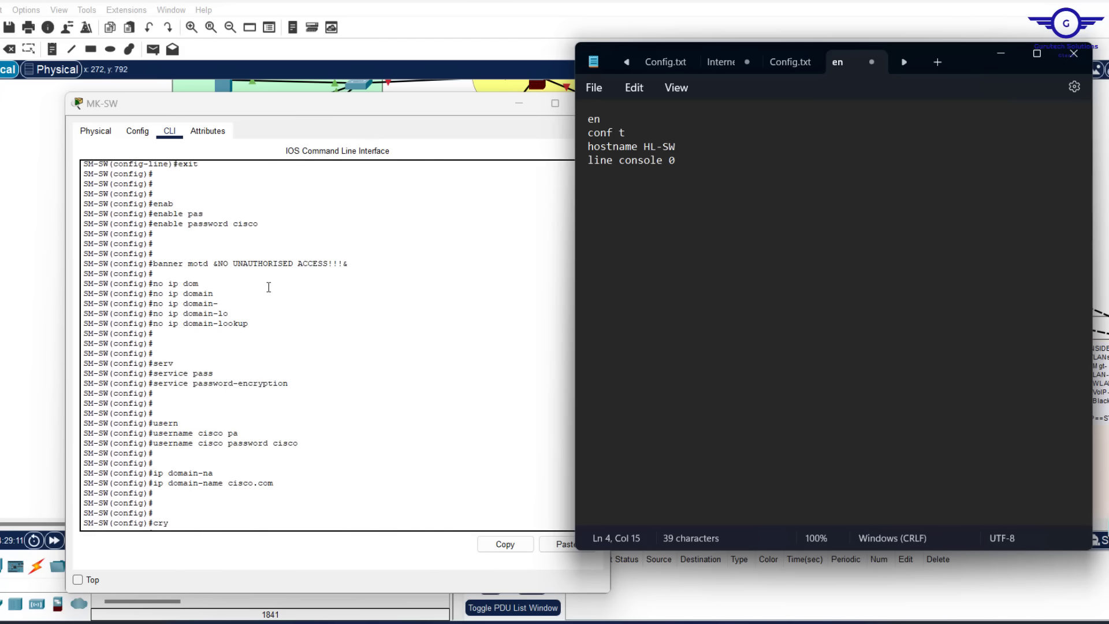
Add the console password, login, logging synchronous, exec-timeout 3 00 and exit lines
scroll(268, 287, "down", 10)
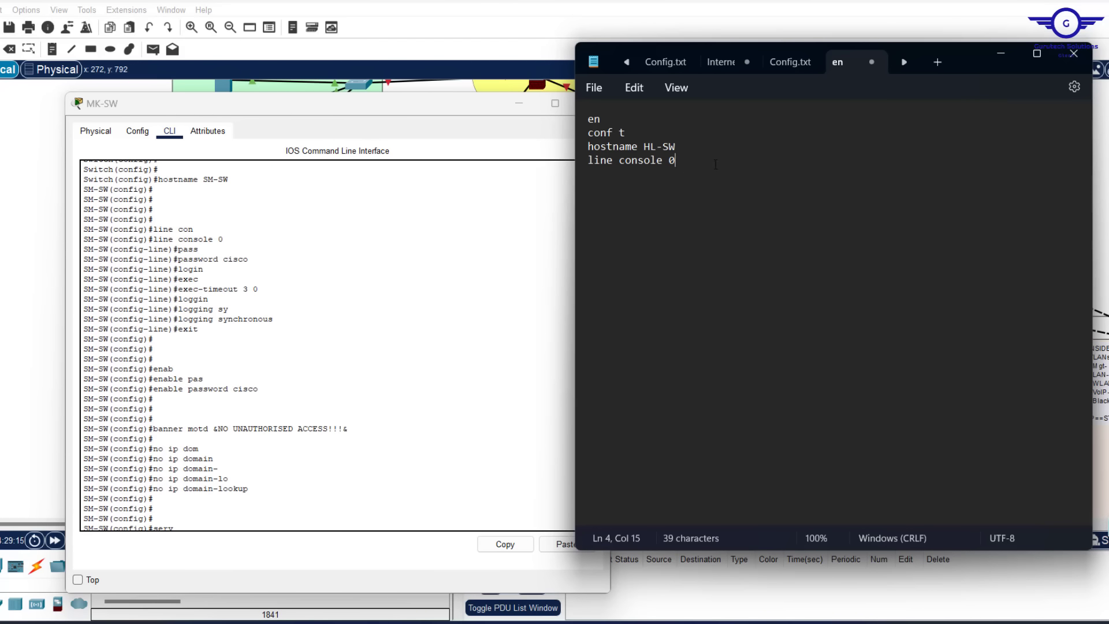
key("Return")
type("password cisco")
key("Return")
type("login")
key("Return")
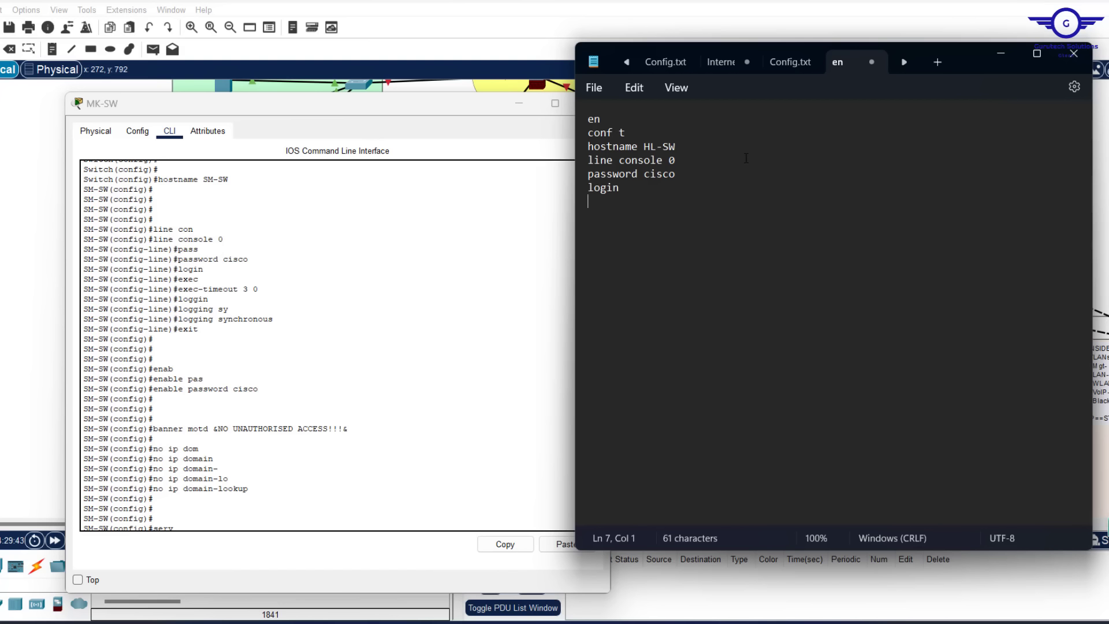
type("logging sync")
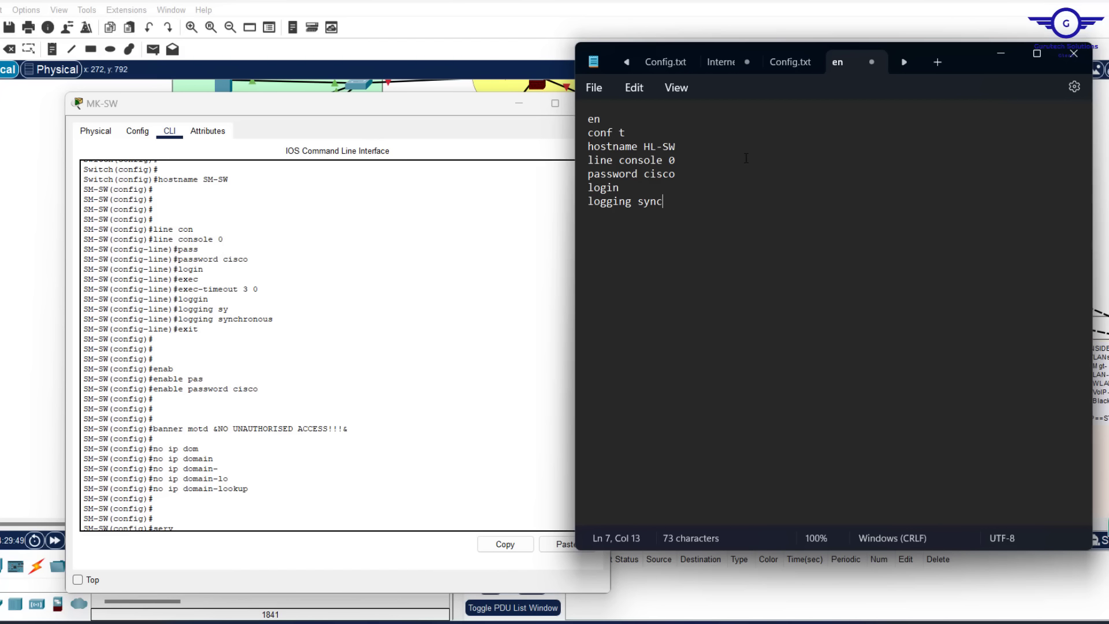
type("hronous")
key("Return")
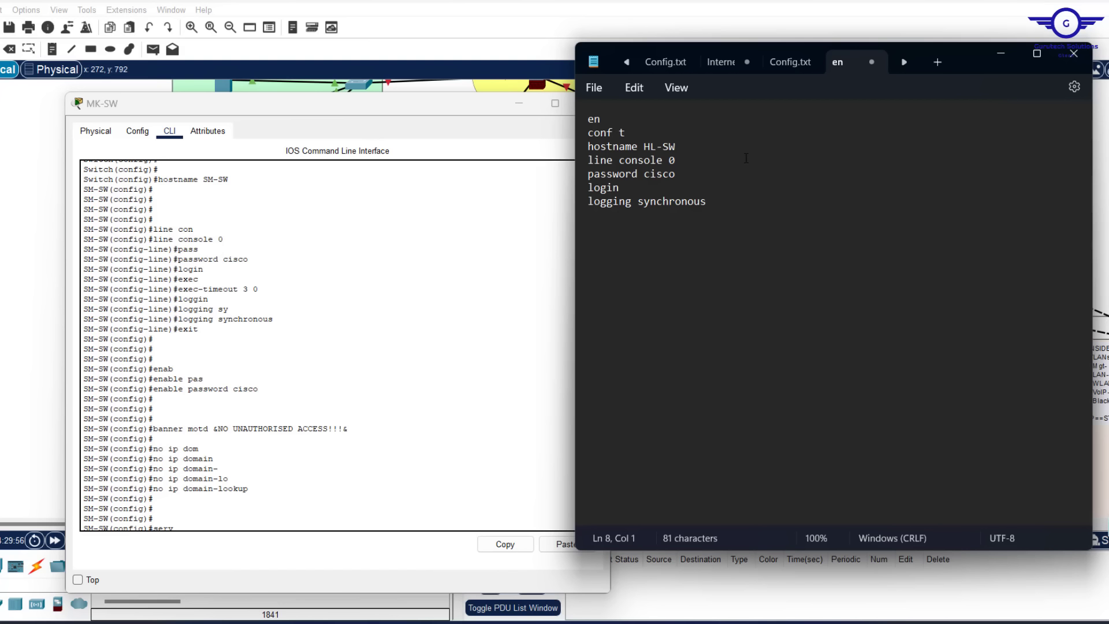
type("exec-time")
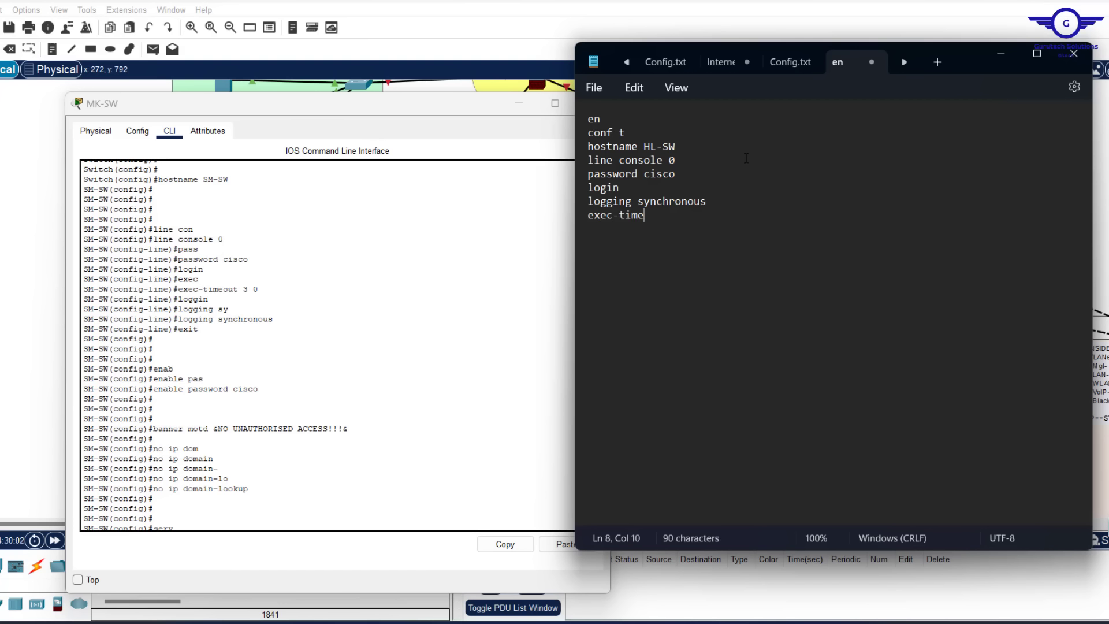
type("out 3 00")
key("Return")
type("exit")
key("Return")
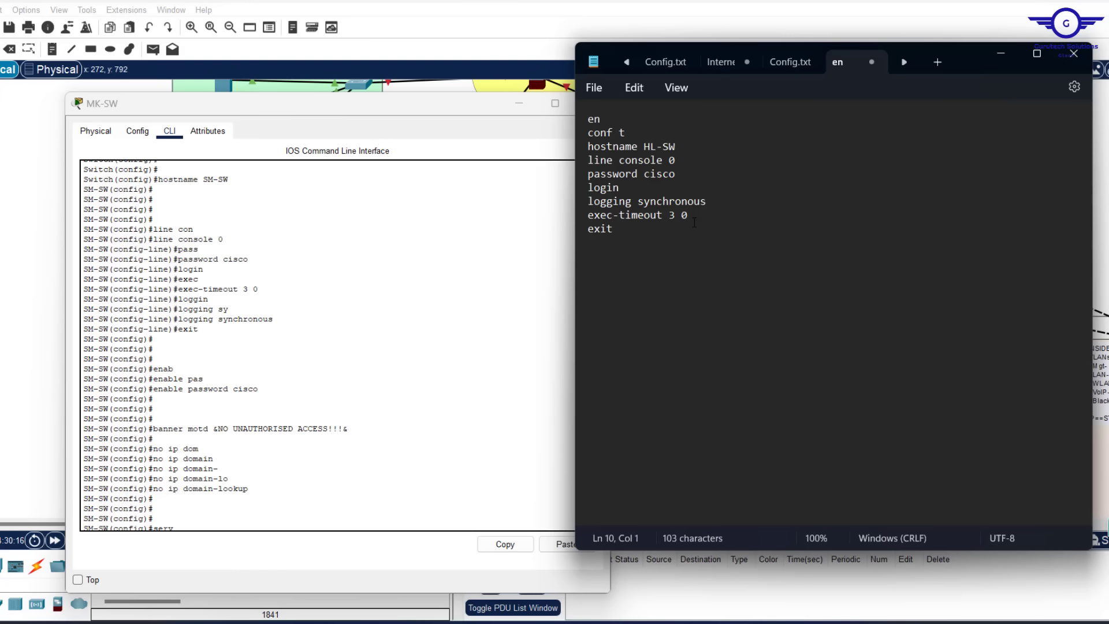
Insert a blank line after the hostname and add the enable password line
left_click(690, 144)
key("Return")
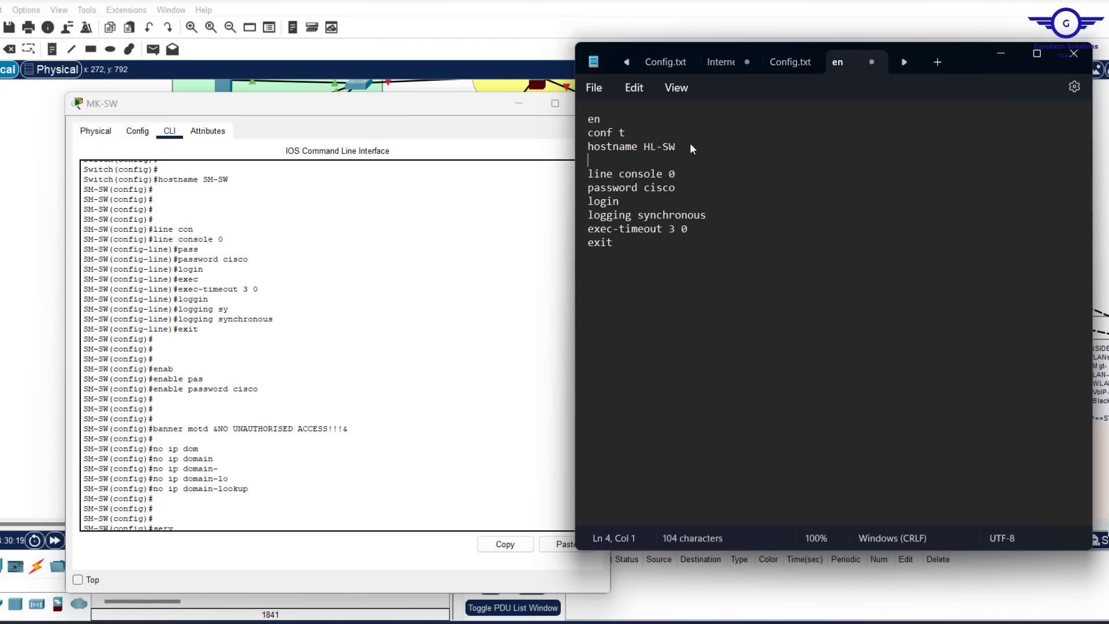
left_click(617, 247)
key("Return")
key("Return")
type("enable passw")
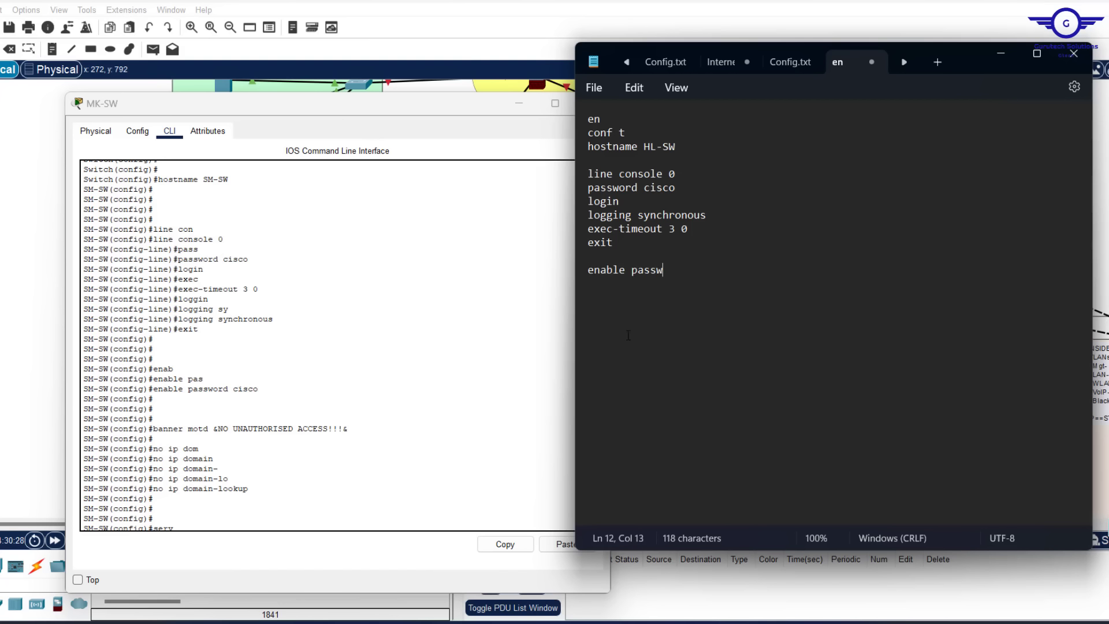
type("ord cisco")
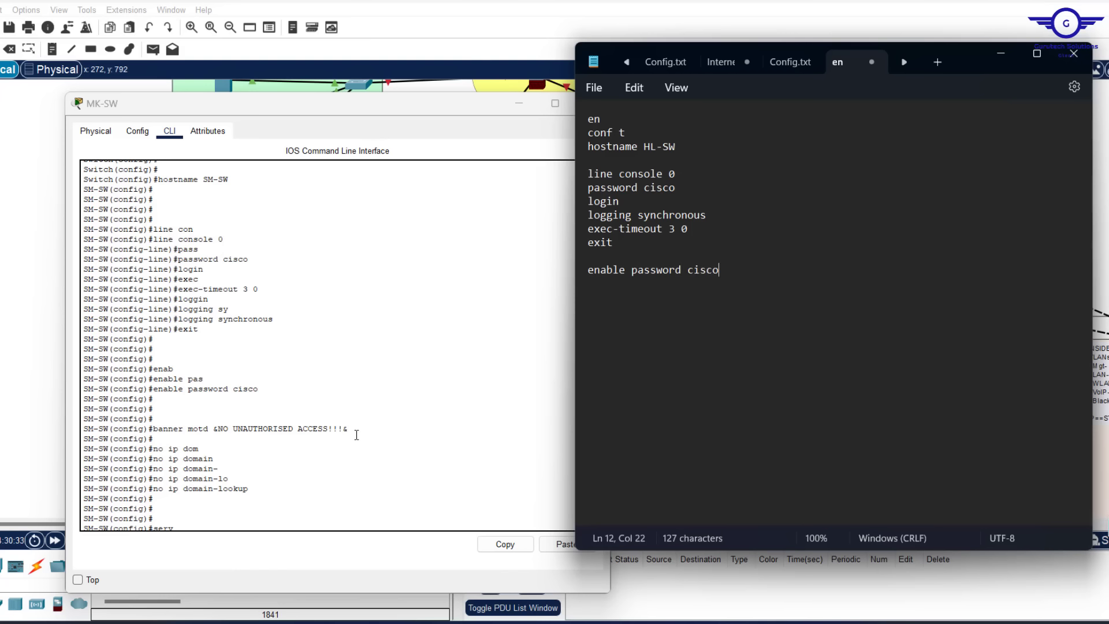
left_click_drag(417, 109, 358, 92)
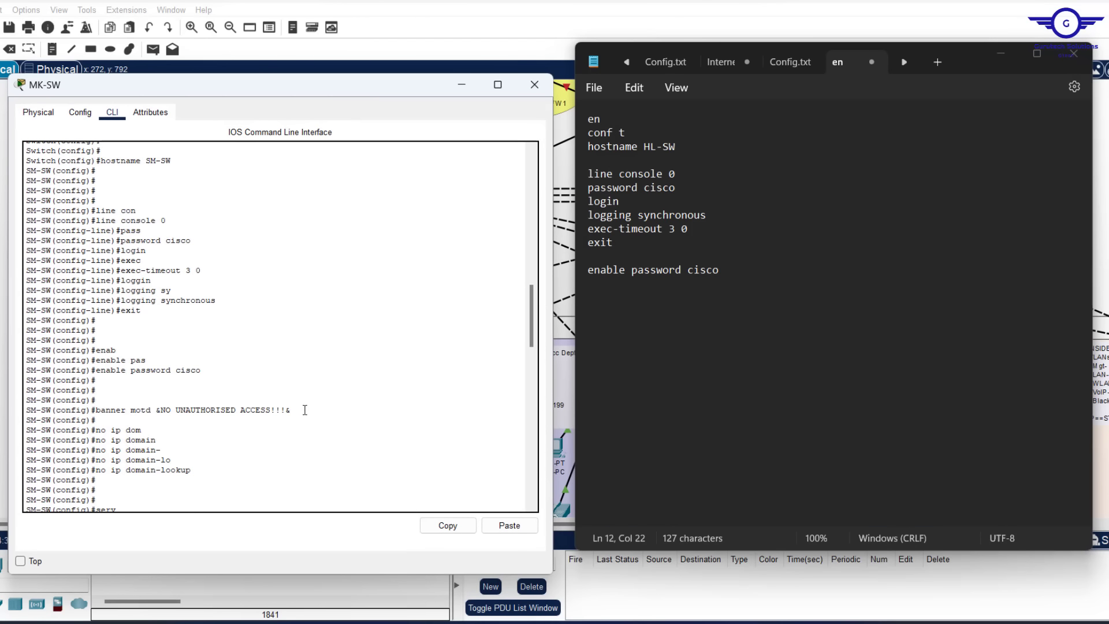
Copy the banner motd &NO UNAUTHORISED ACCESS!!!& line from the CLI into the script
left_click_drag(291, 411, 101, 410)
left_click(97, 409)
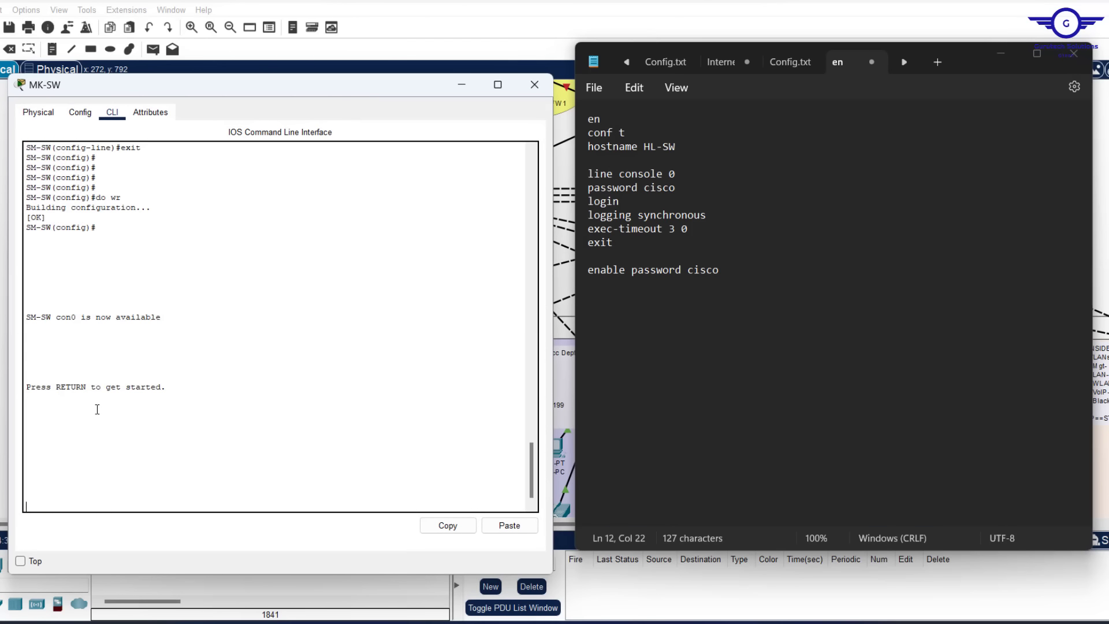
scroll(271, 270, "up", 10)
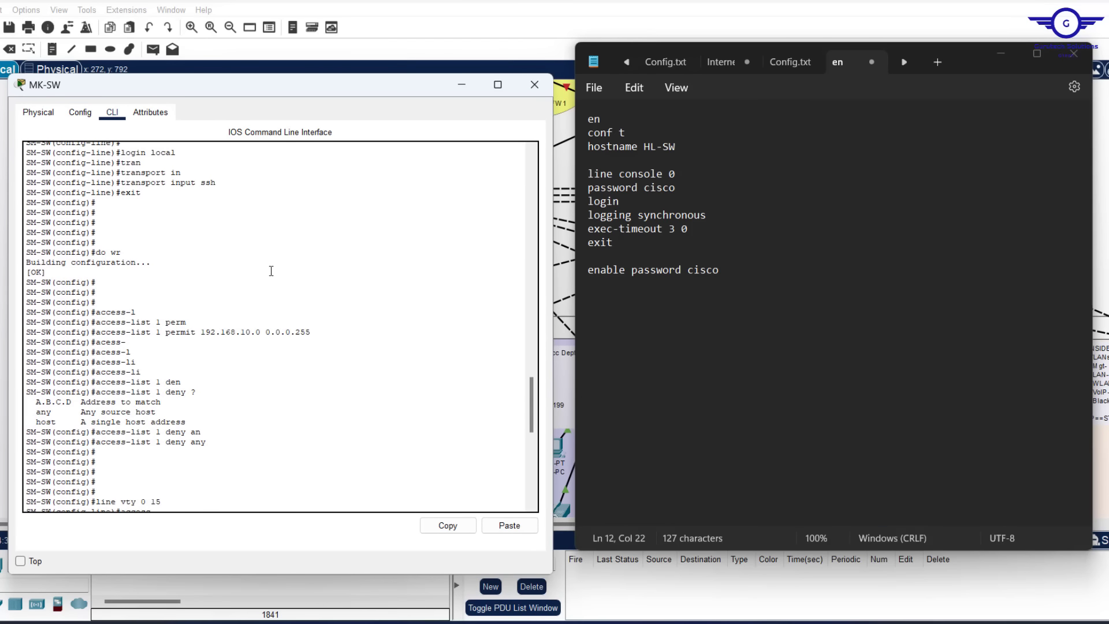
scroll(271, 271, "up", 10)
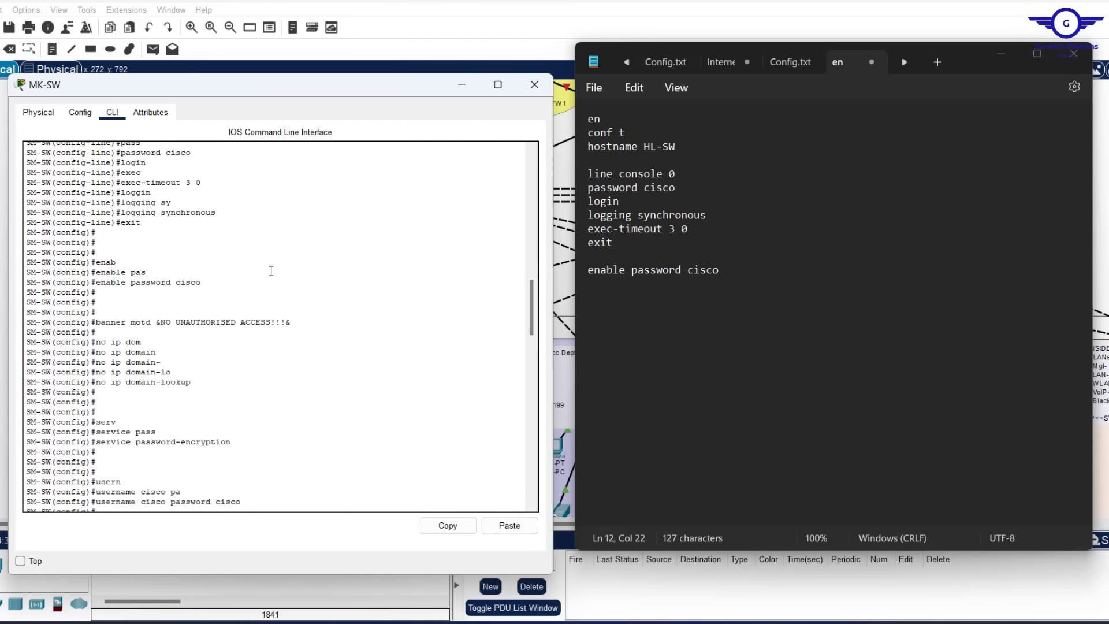
left_click_drag(290, 323, 94, 321)
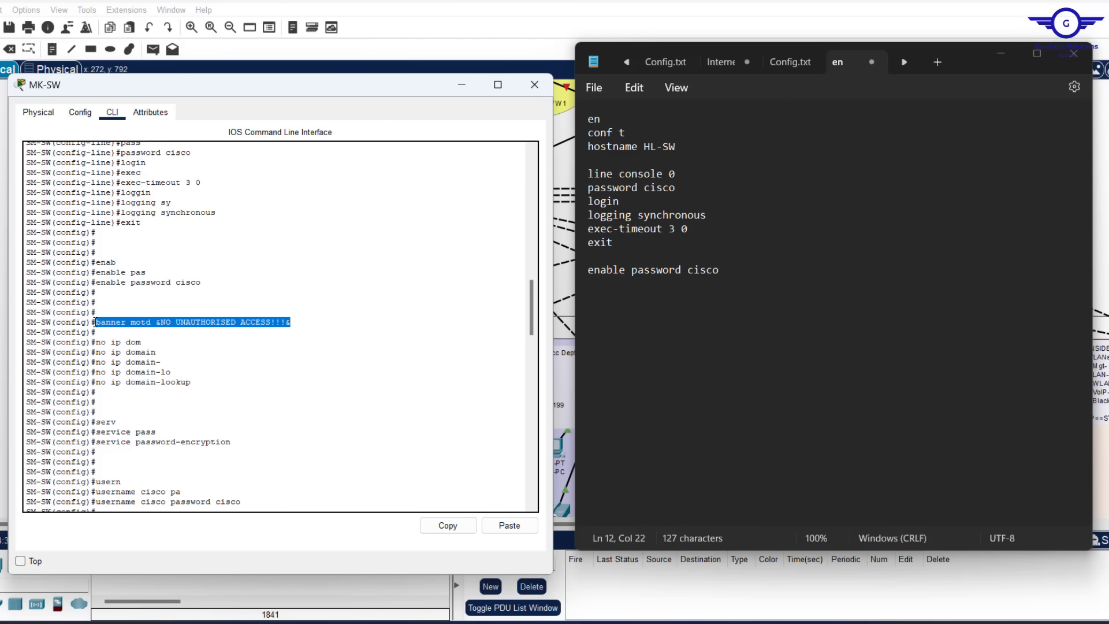
left_click(451, 526)
left_click(743, 274)
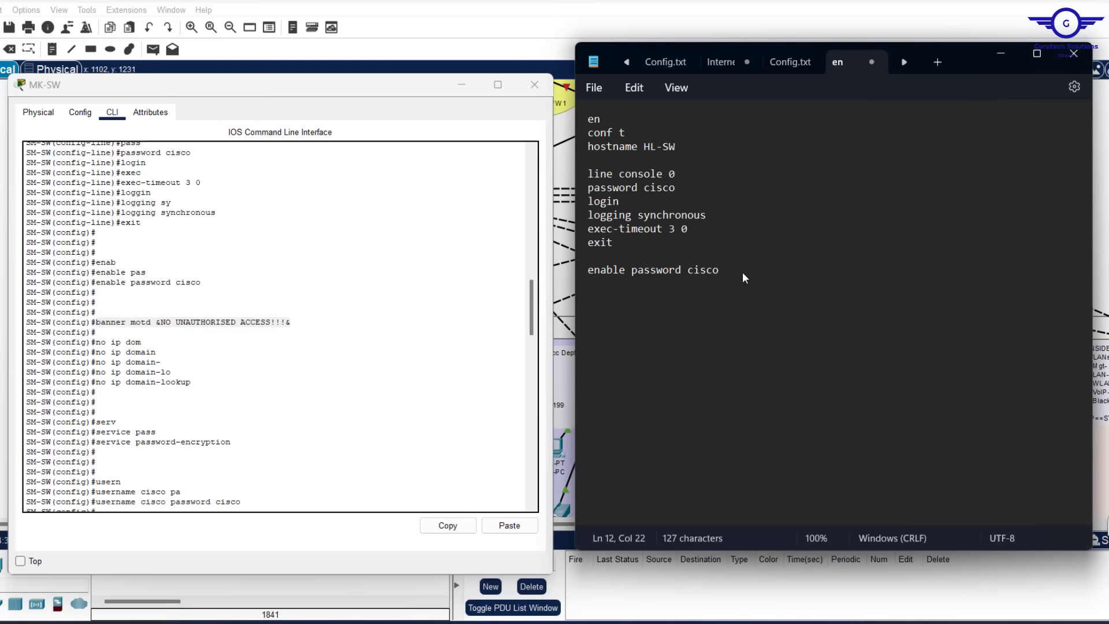
key("Return")
key("ctrl+v")
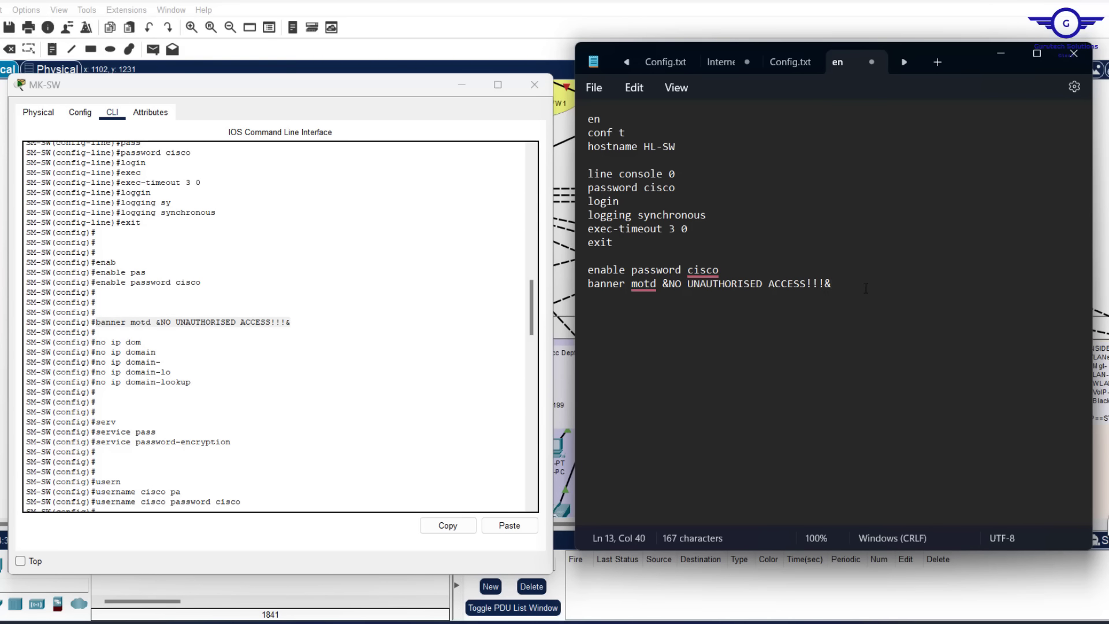
Add the no ip domain-lookup and service password-encryption lines
key("Return")
type("no ip domain-lookup")
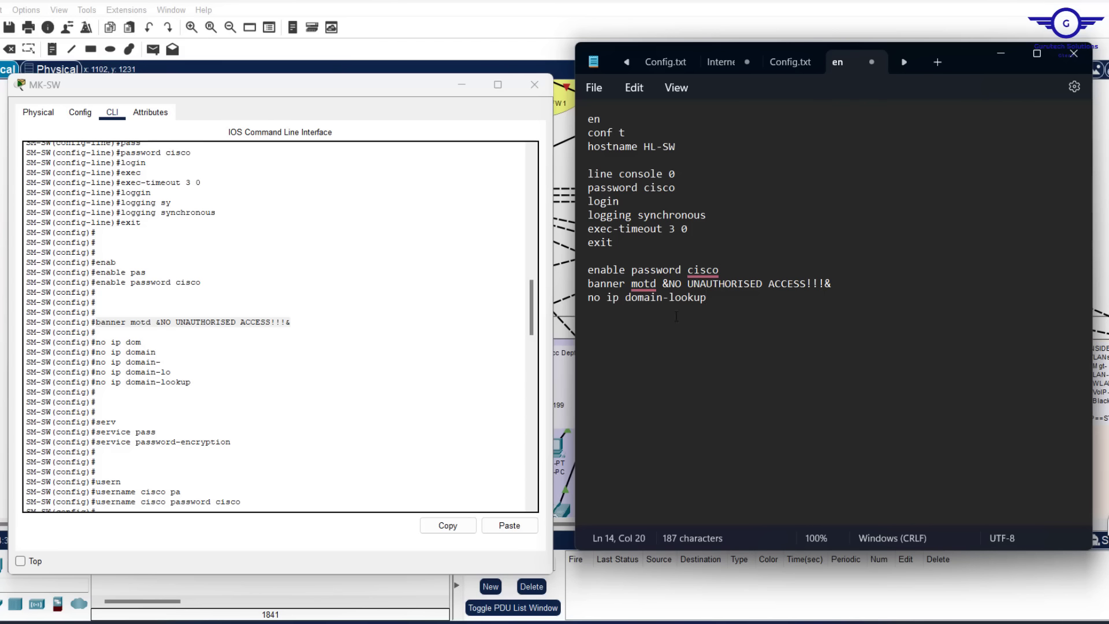
key("Return")
key("Return")
type("service password enc")
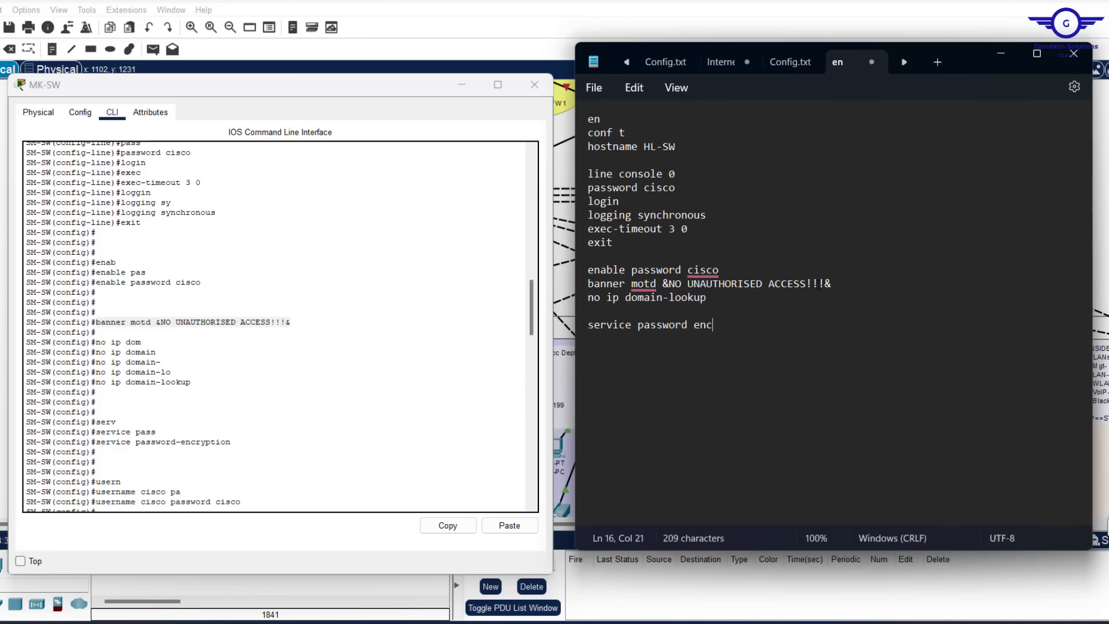
key("BackSpace")
key("BackSpace")
key("BackSpace")
type("-encryption")
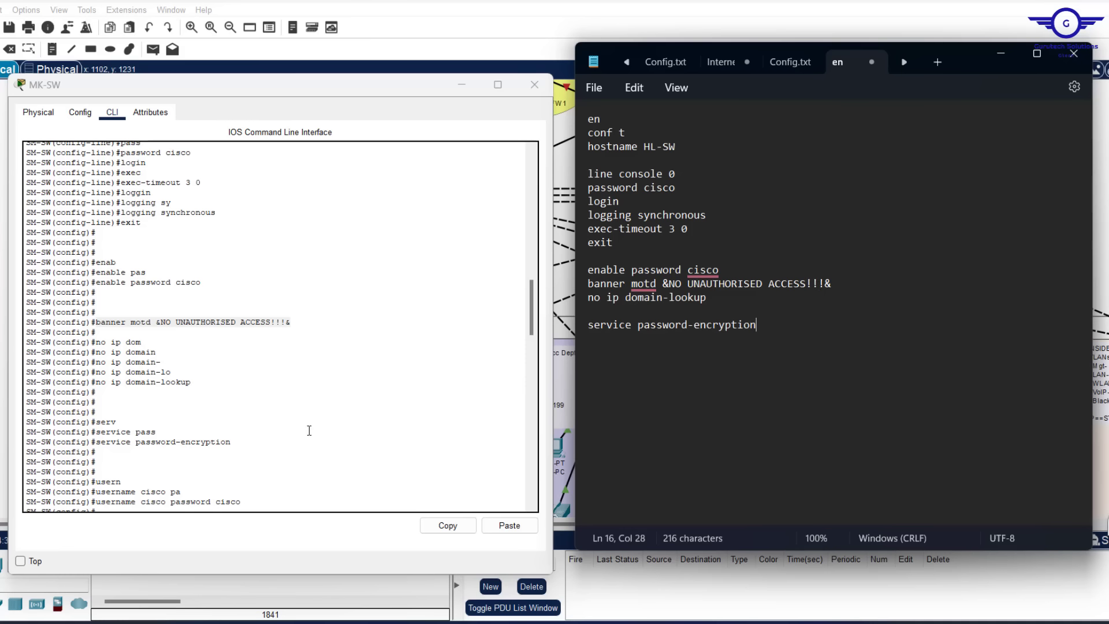
scroll(310, 433, "down", 3)
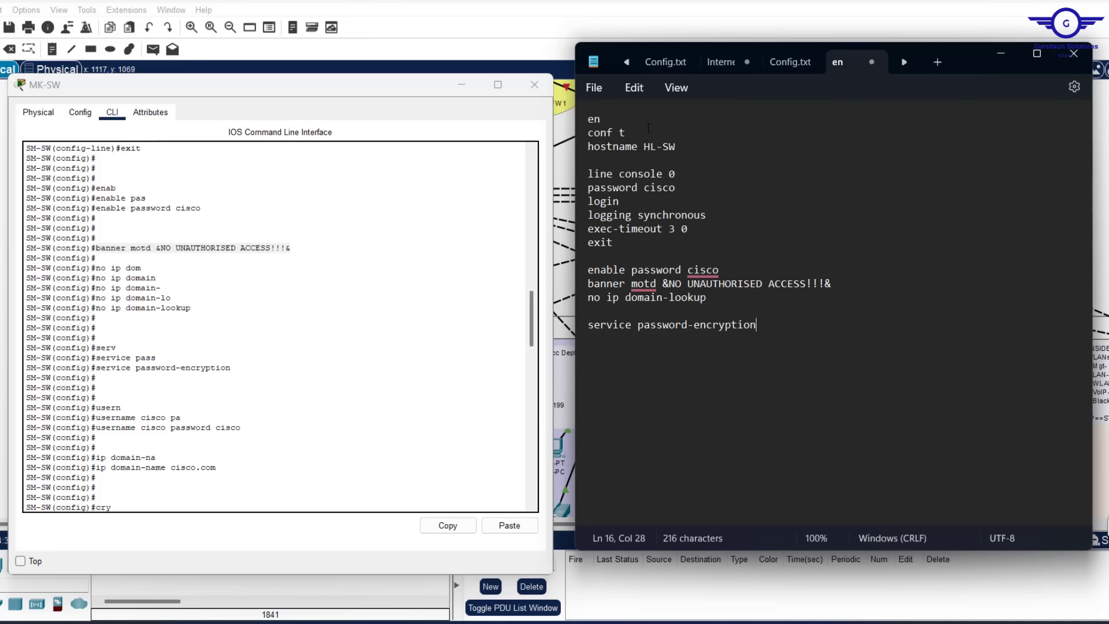
Add the local username/password line and ip domain-name cisco.com
scroll(414, 349, "down", 1)
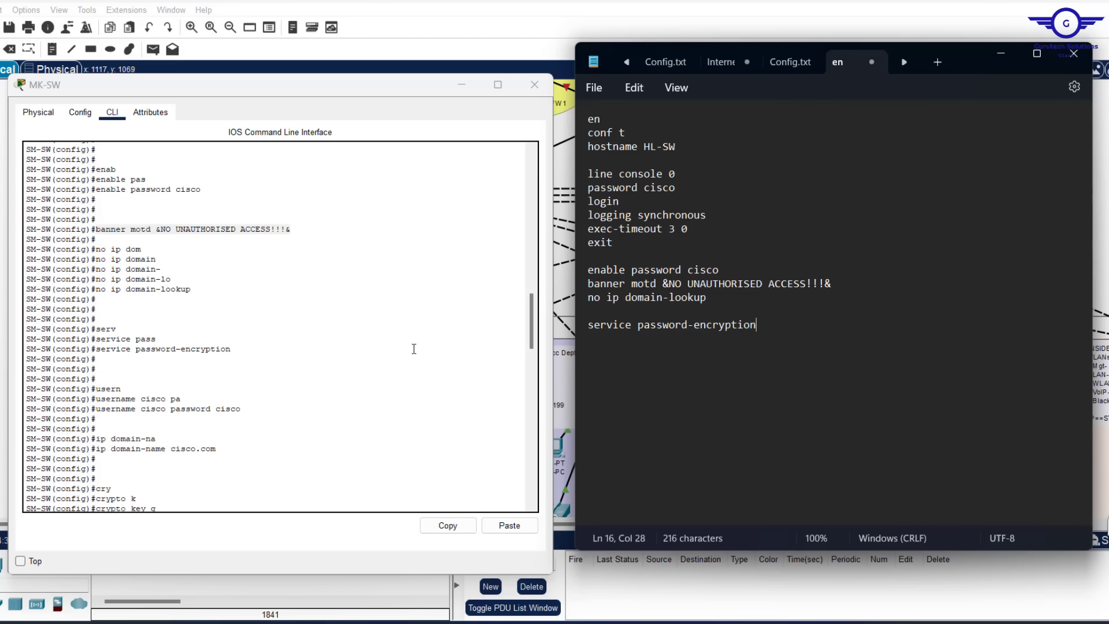
scroll(413, 349, "down", 3)
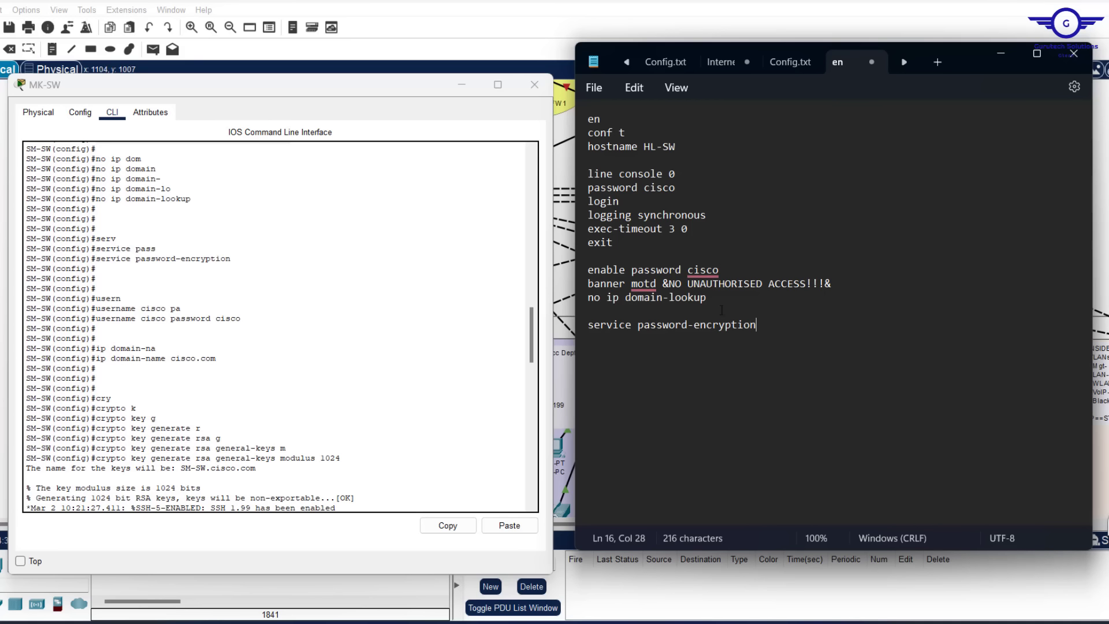
key("Return")
key("Return")
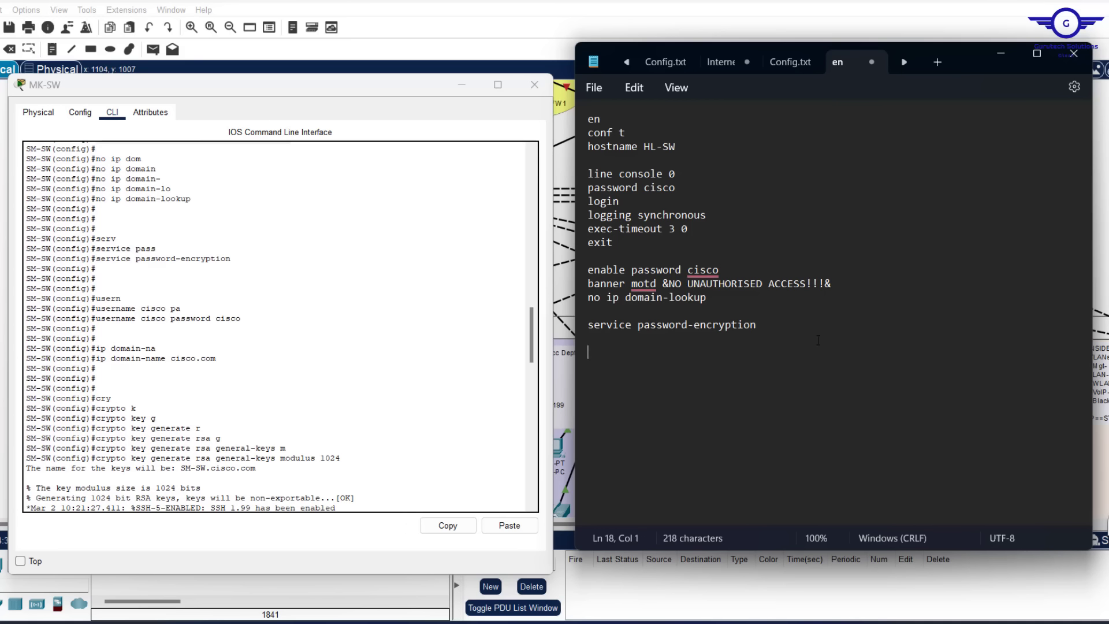
type("username cisco")
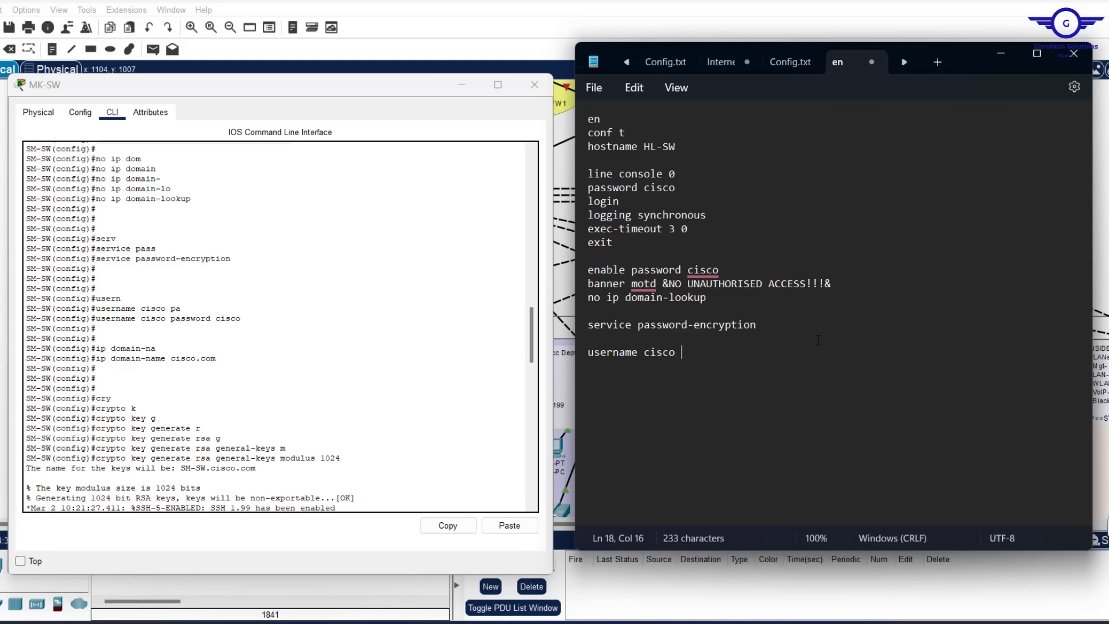
type(" password cisco")
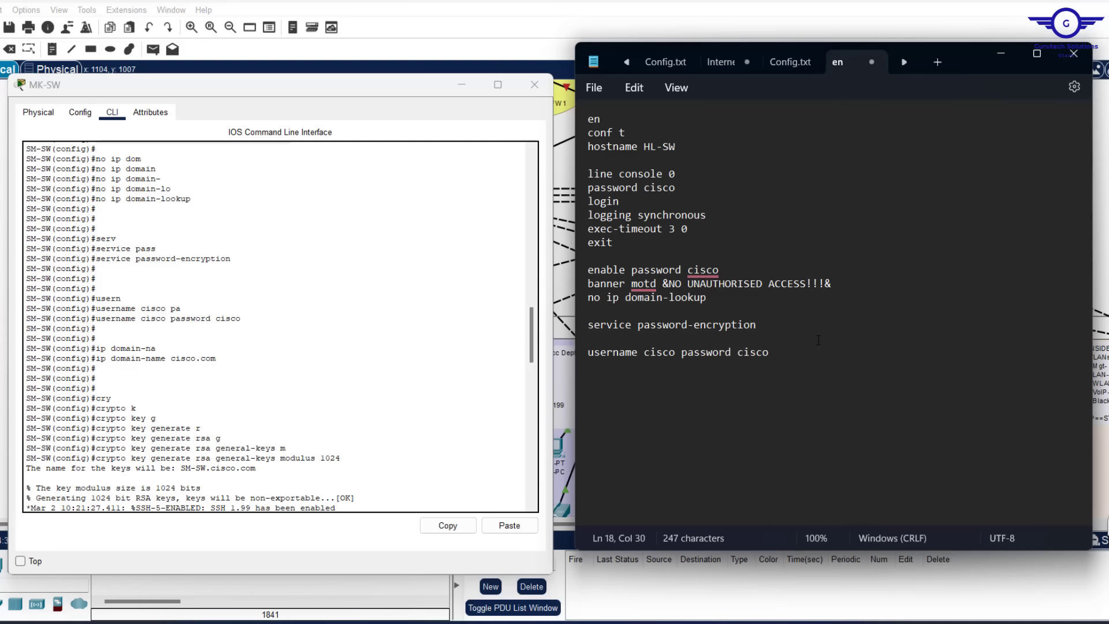
key("Return")
type("ip domain-name ")
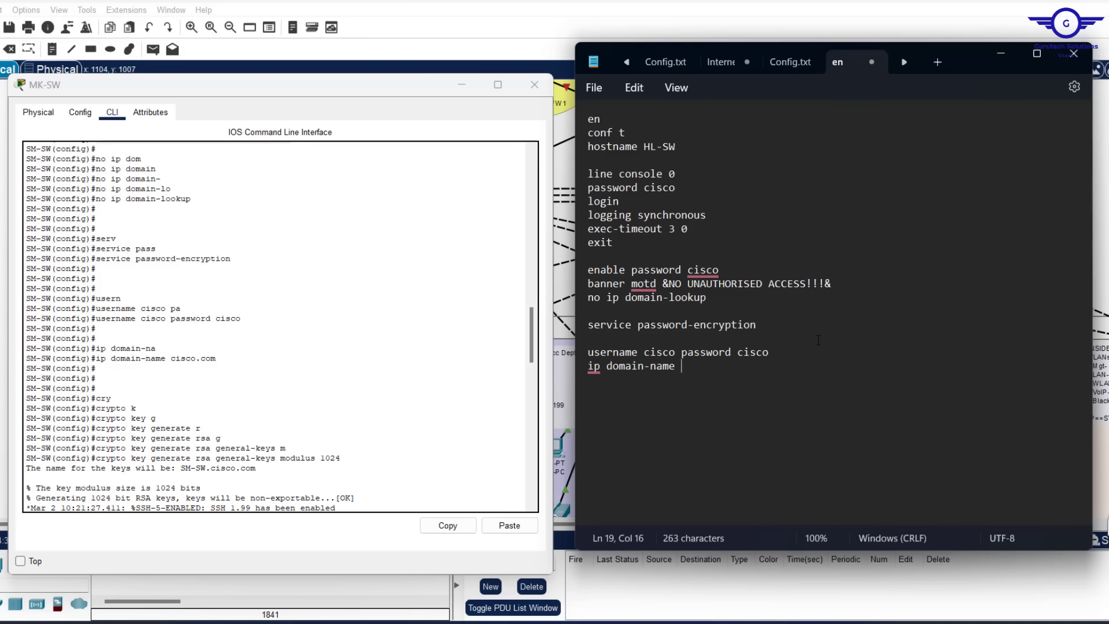
type("cisco.com")
Paste the 1024-bit crypto key generate command from the CLI and add ip ssh version 2
left_click(637, 394)
key("Return")
type("cry")
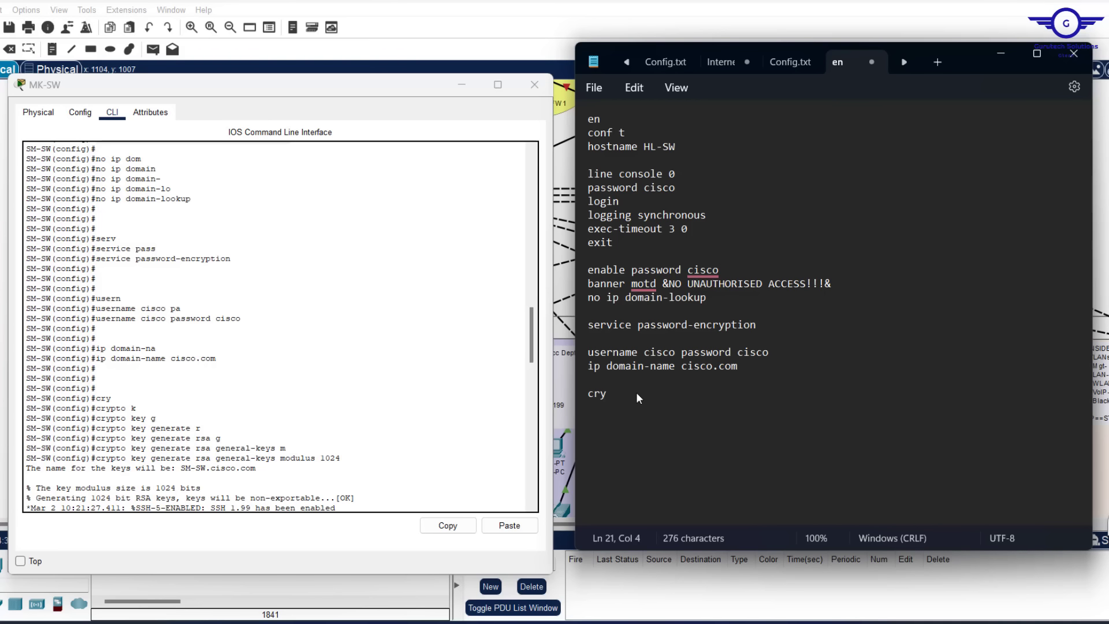
key("BackSpace")
key("BackSpace")
key("BackSpace")
left_click_drag(341, 458, 97, 458)
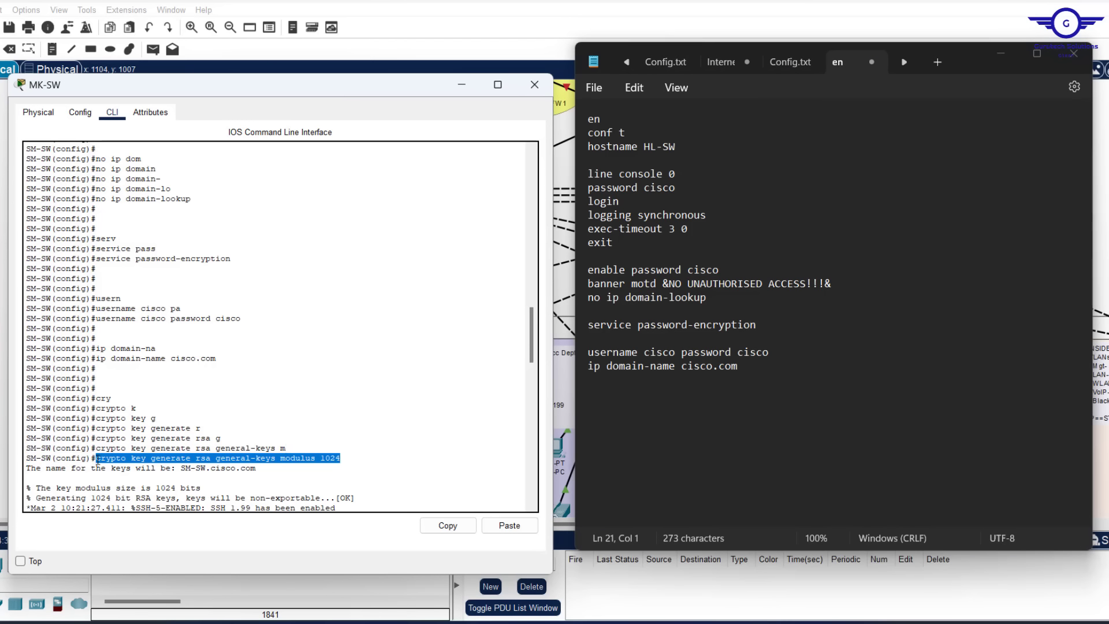
left_click(448, 526)
left_click(601, 403)
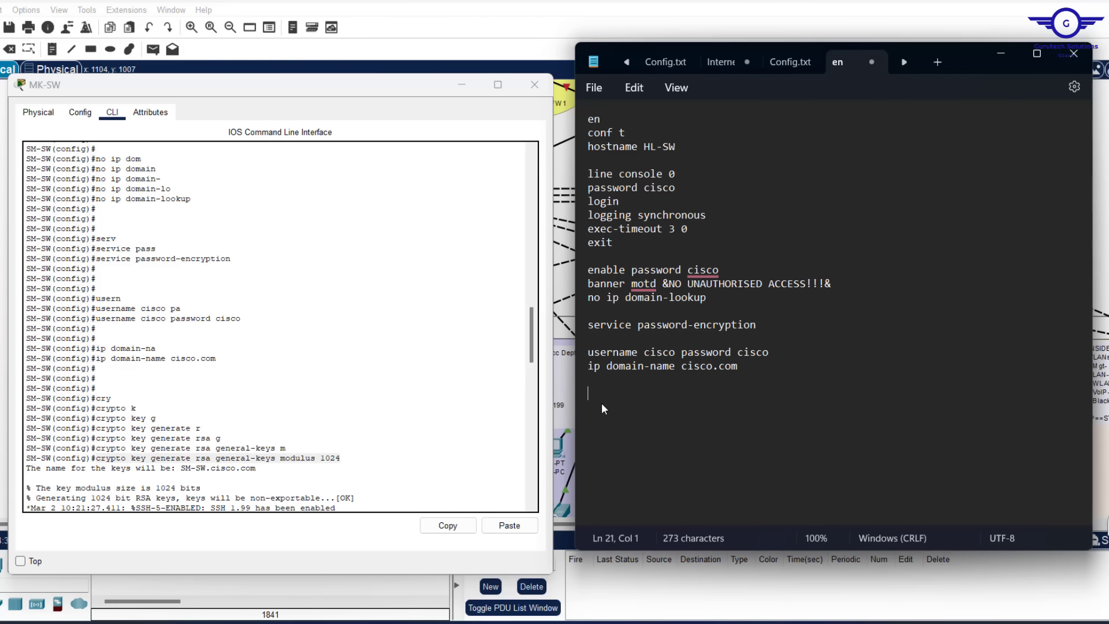
key("ctrl+v")
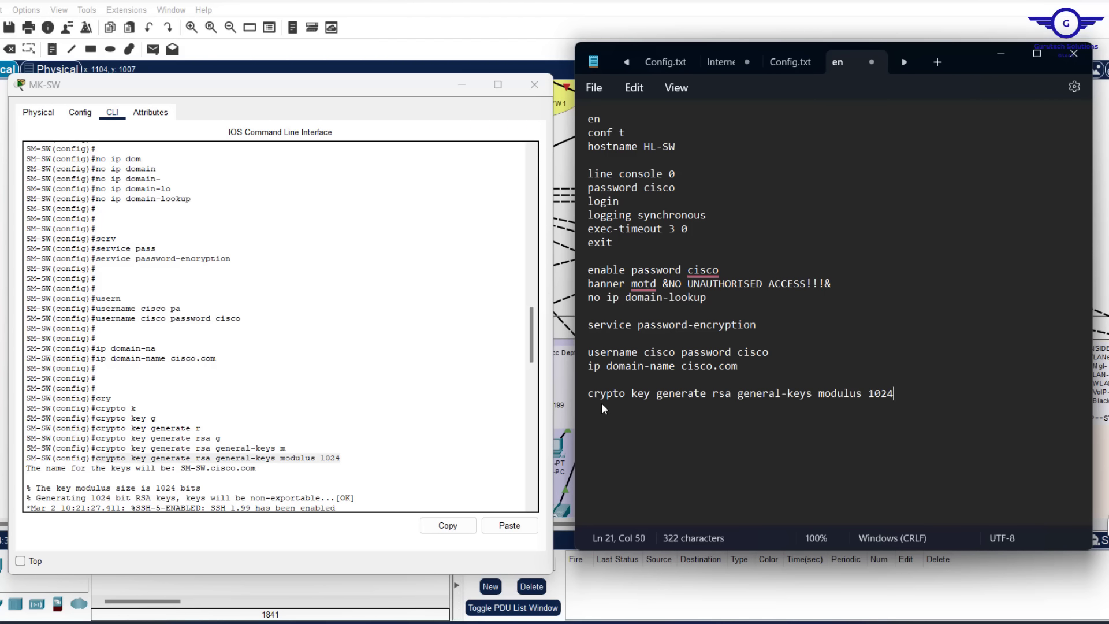
key("Return")
type("ip ssh v")
type("ersion 2")
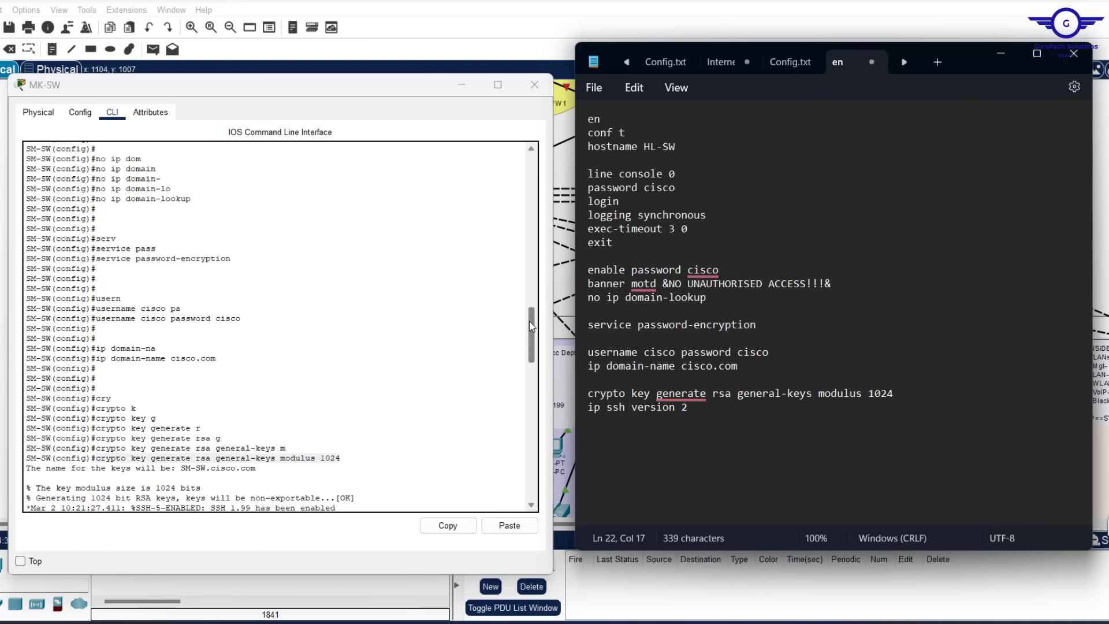
Start a new line after ip ssh version 2 and stretch Notepad to full screen height
left_click_drag(529, 321, 528, 364)
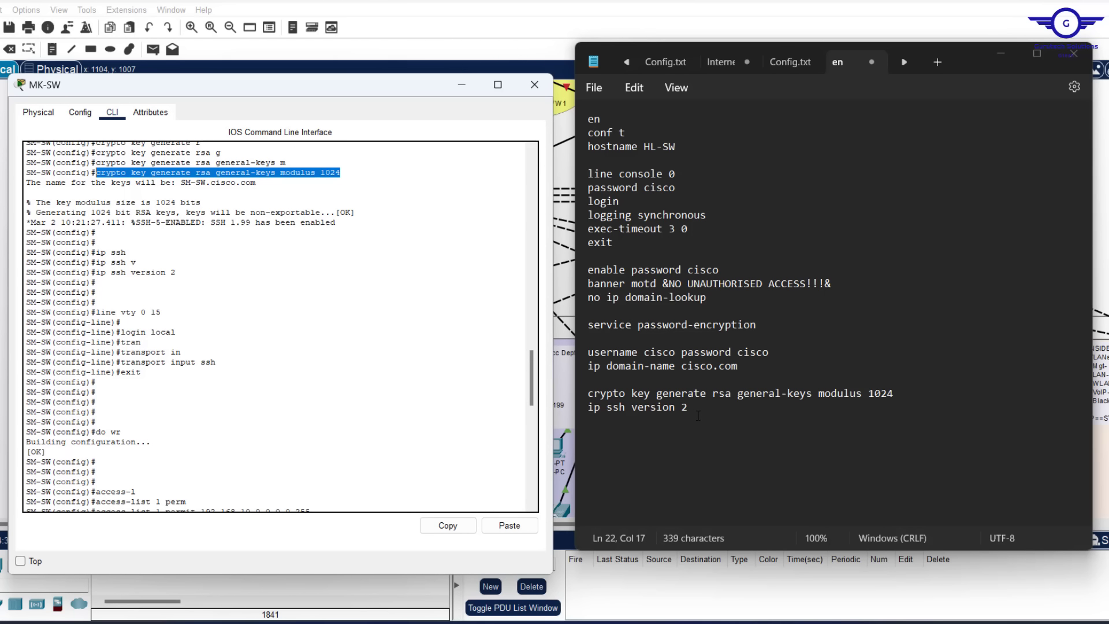
left_click(595, 425)
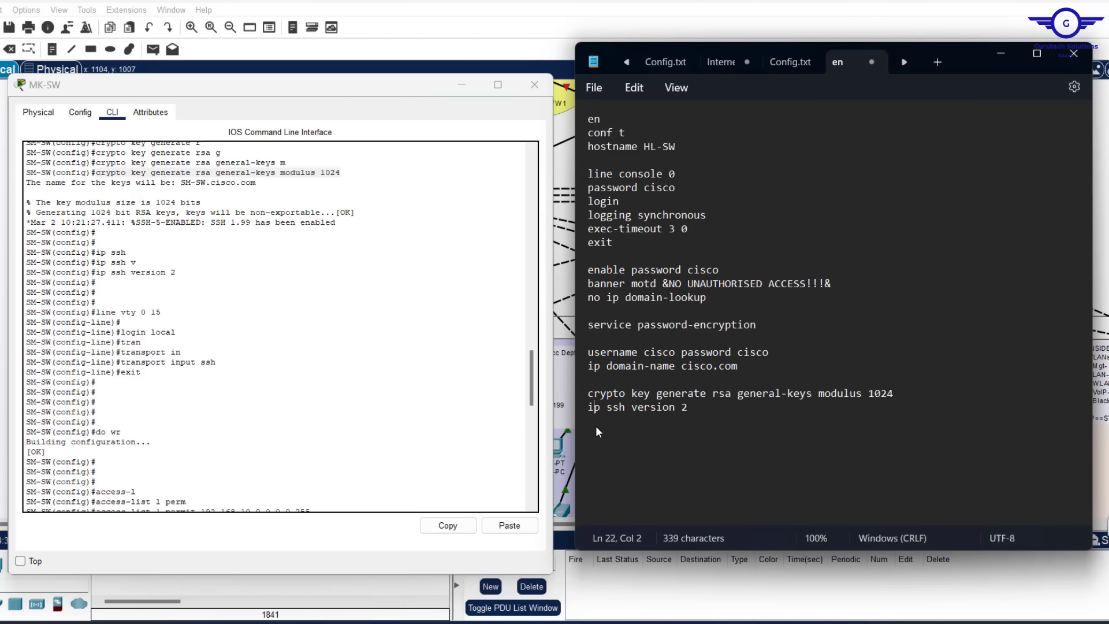
mouse_move(701, 397)
left_click(885, 428)
key("Return")
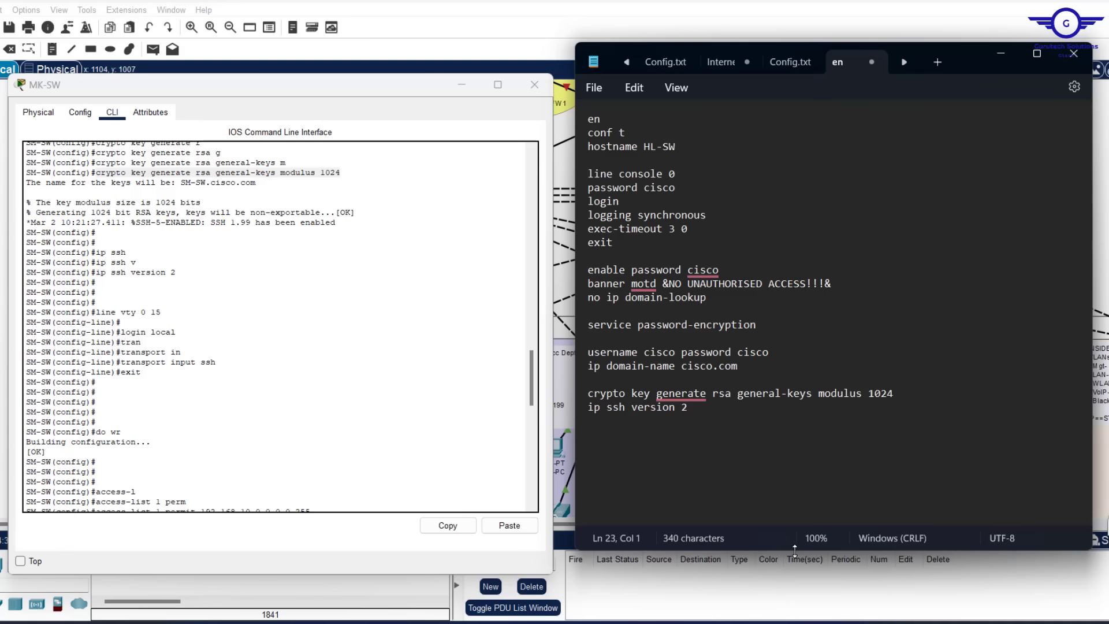
left_click_drag(795, 551, 795, 623)
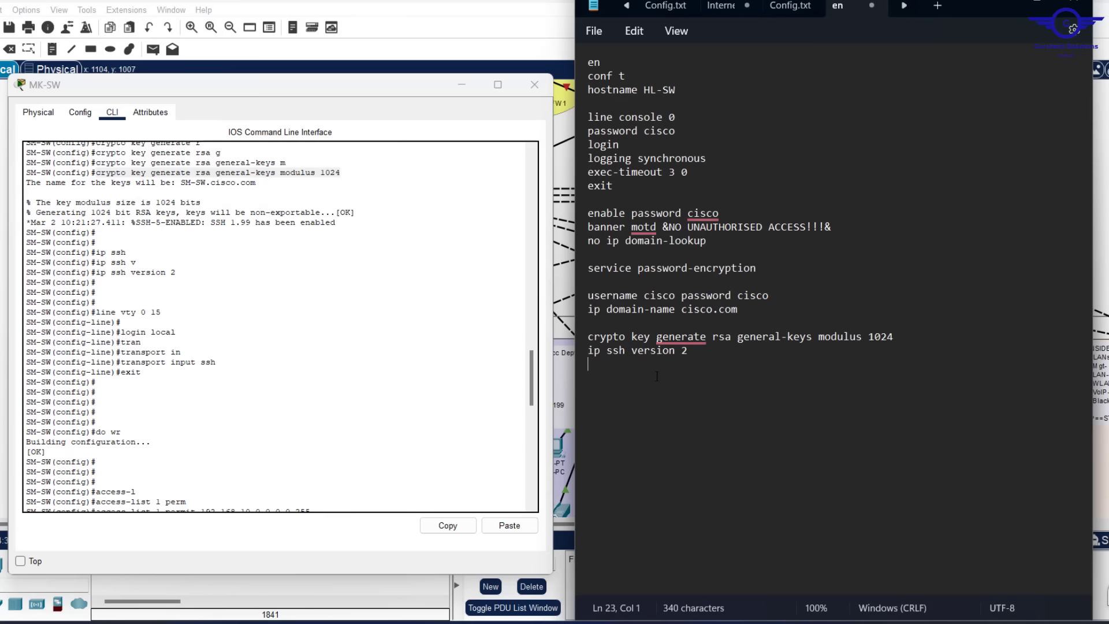
Type the line vty 0 15 block with login local, transport input ssh and exit
key("Return")
type("line vty 0 15")
key("Return")
type("login local")
key("Return")
type("tranpo")
key("BackSpace")
key("BackSpace")
type("sport in")
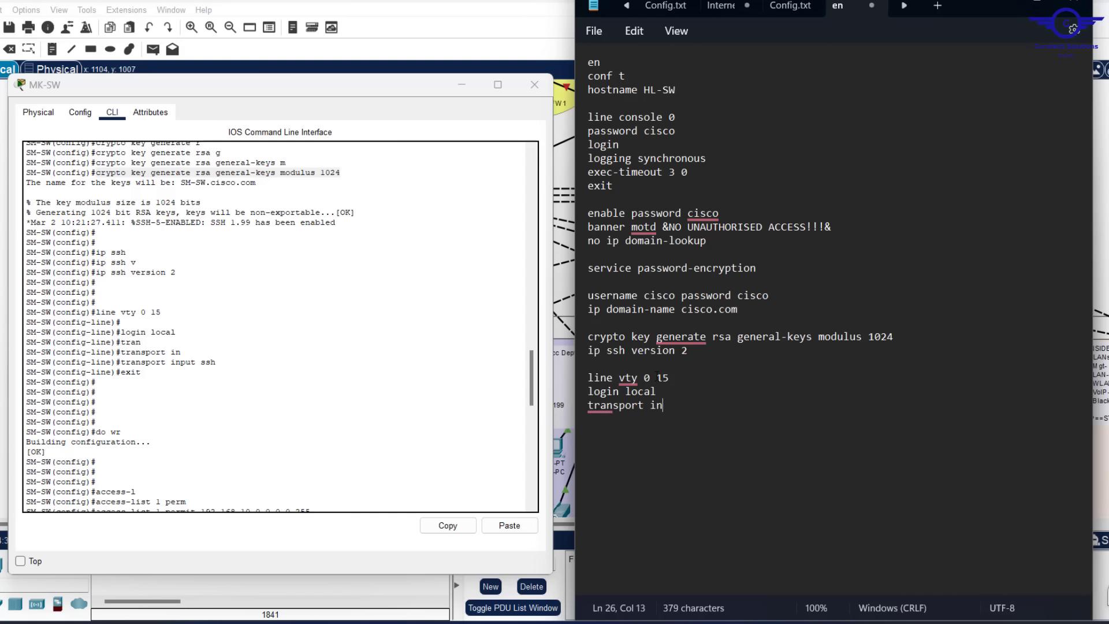
type("put ssh")
key("Return")
type("exit")
key("Return")
left_click_drag(785, 299, 587, 295)
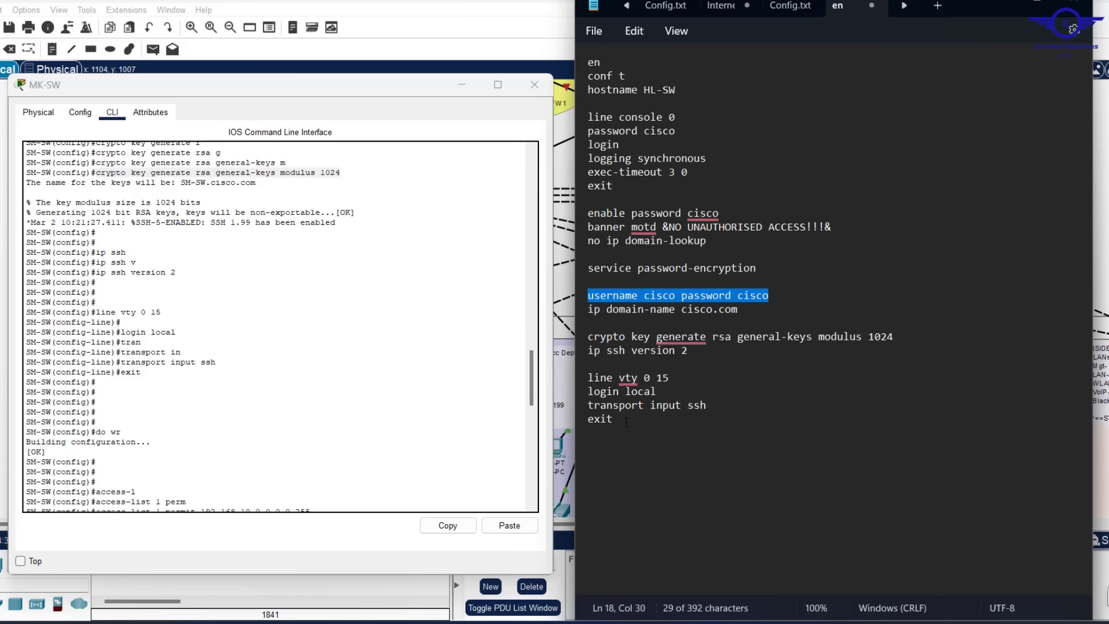
left_click_drag(529, 387, 522, 422)
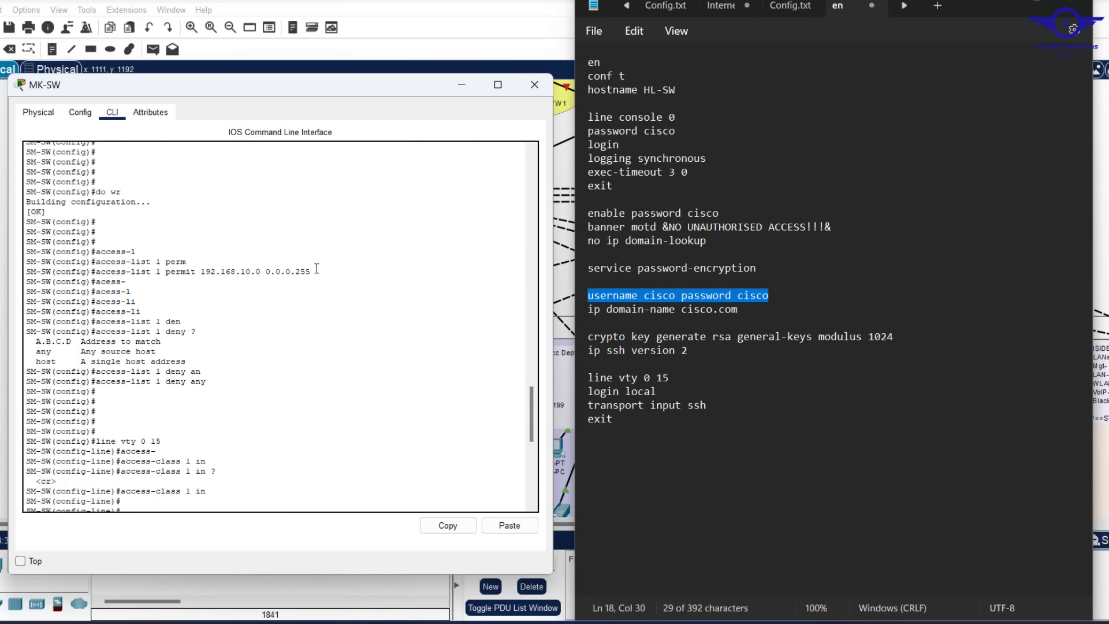
Add access-list 1 permit 192.168.10.0 0.0.0.255 and access-list 1 deny any below exit
left_click_drag(312, 272, 96, 270)
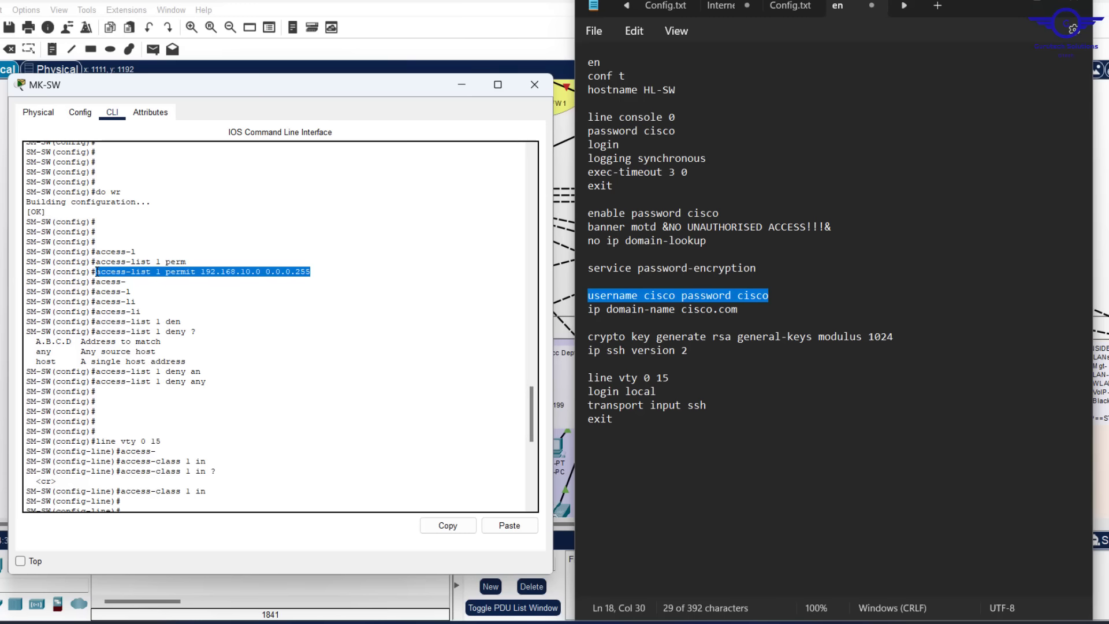
left_click(448, 527)
left_click(622, 424)
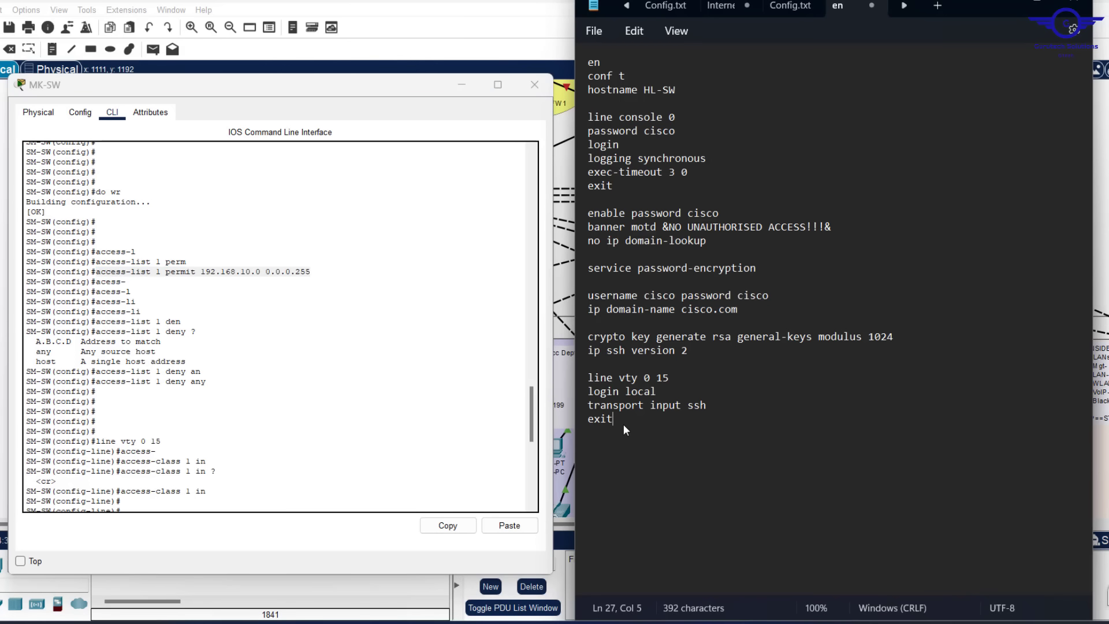
key("Return")
key("Return")
key("ctrl+v")
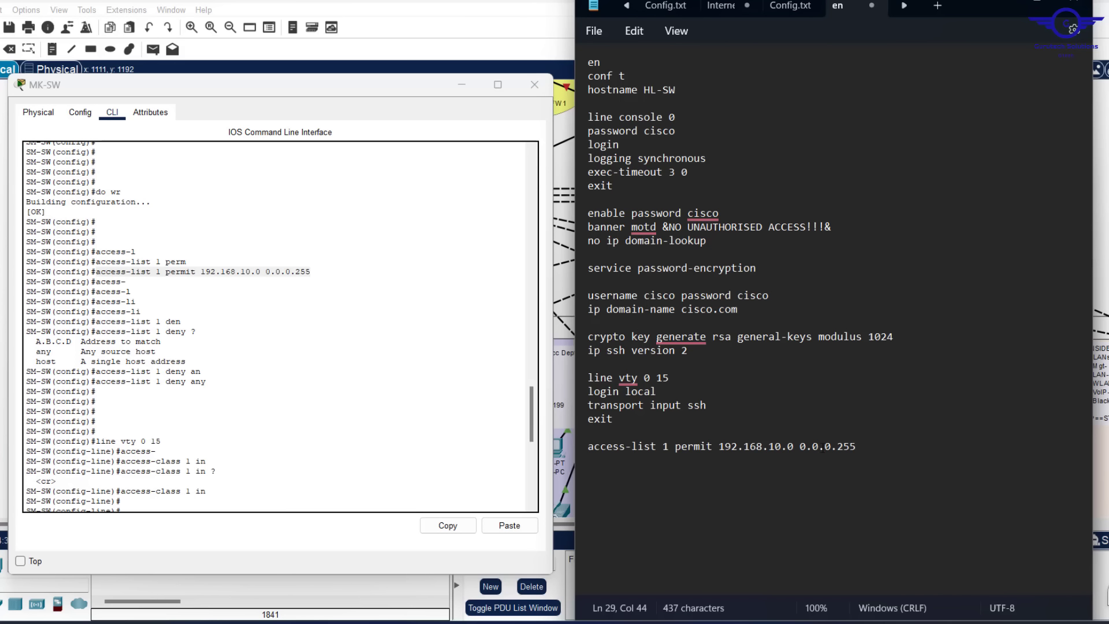
key("Return")
key("ctrl+v")
key("BackSpace")
key("BackSpace")
key("BackSpace")
key("BackSpace")
key("BackSpace")
key("BackSpace")
key("BackSpace")
key("BackSpace")
key("BackSpace")
key("BackSpace")
key("BackSpace")
key("BackSpace")
key("BackSpace")
key("BackSpace")
key("BackSpace")
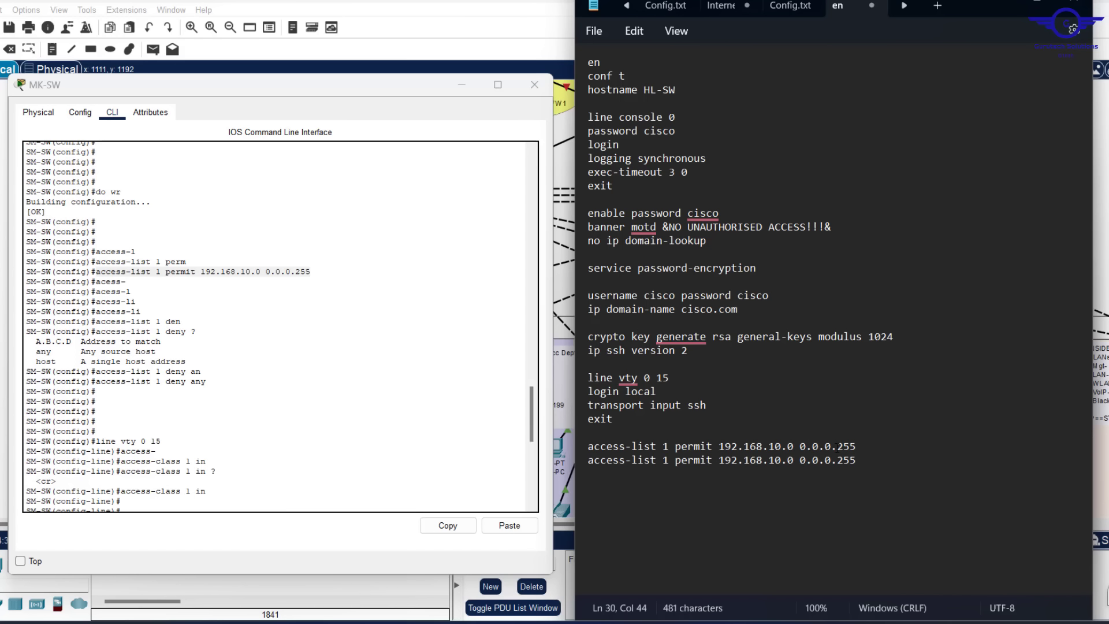
key("BackSpace")
key("BackSpace")
key("BackSpace")
key("BackSpace")
key("BackSpace")
key("BackSpace")
key("BackSpace")
key("BackSpace")
key("BackSpace")
key("BackSpace")
key("BackSpace")
key("BackSpace")
key("BackSpace")
key("BackSpace")
key("BackSpace")
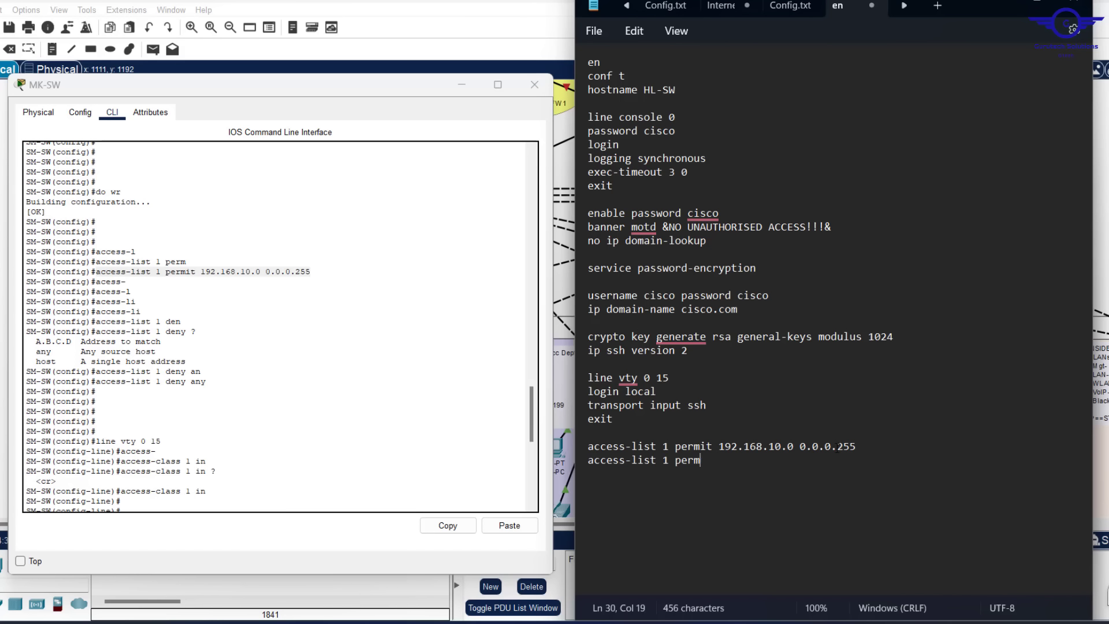
type("deny any")
Add a line vty 0 15 block with access-class 1 in and exit
left_click_drag(733, 468, 570, 376)
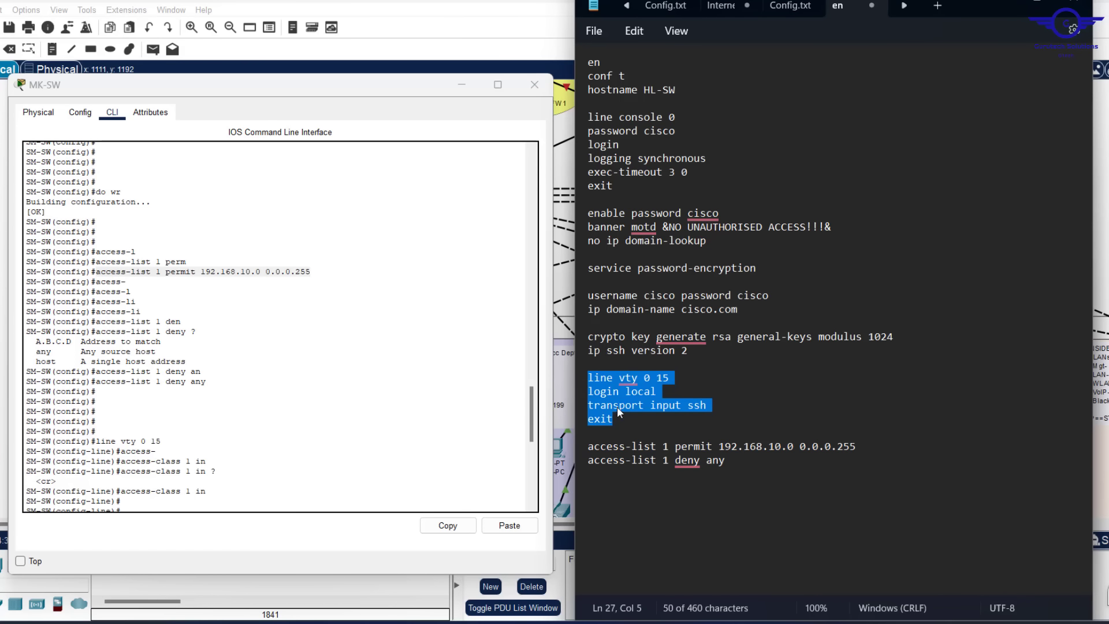
left_click_drag(670, 379, 577, 380)
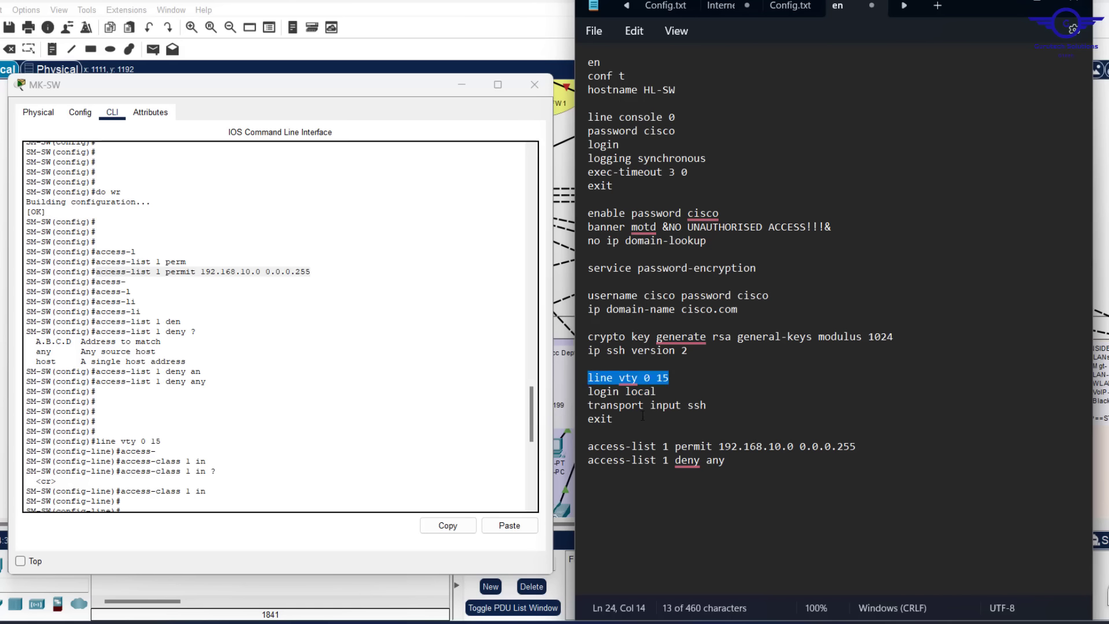
left_click(734, 462)
key("Return")
key("Return")
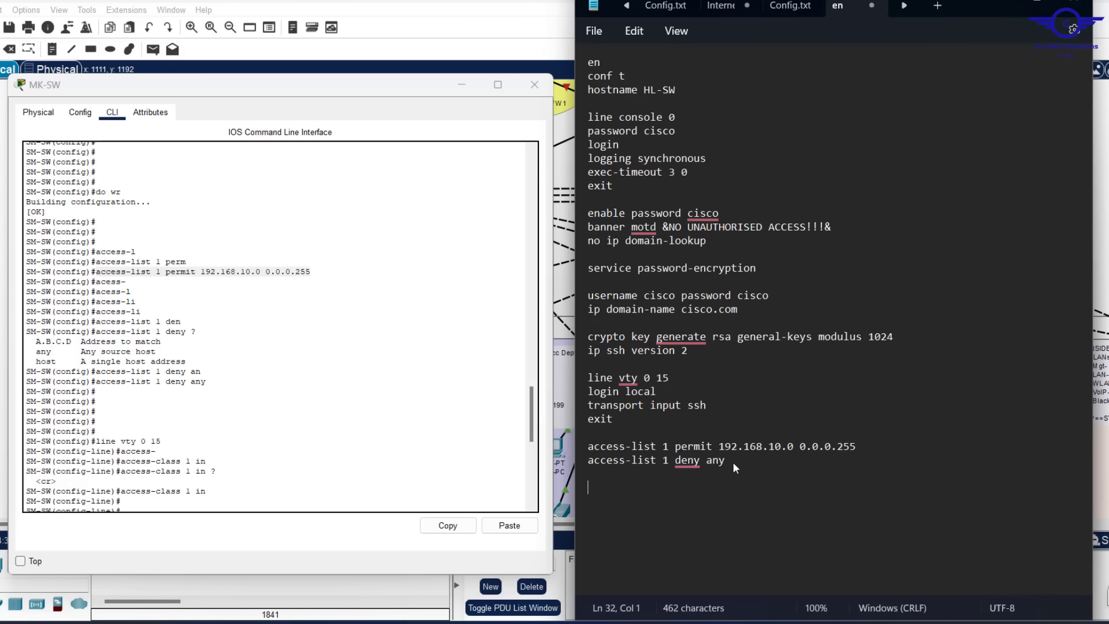
key("ctrl+v")
key("Return")
type("access-li")
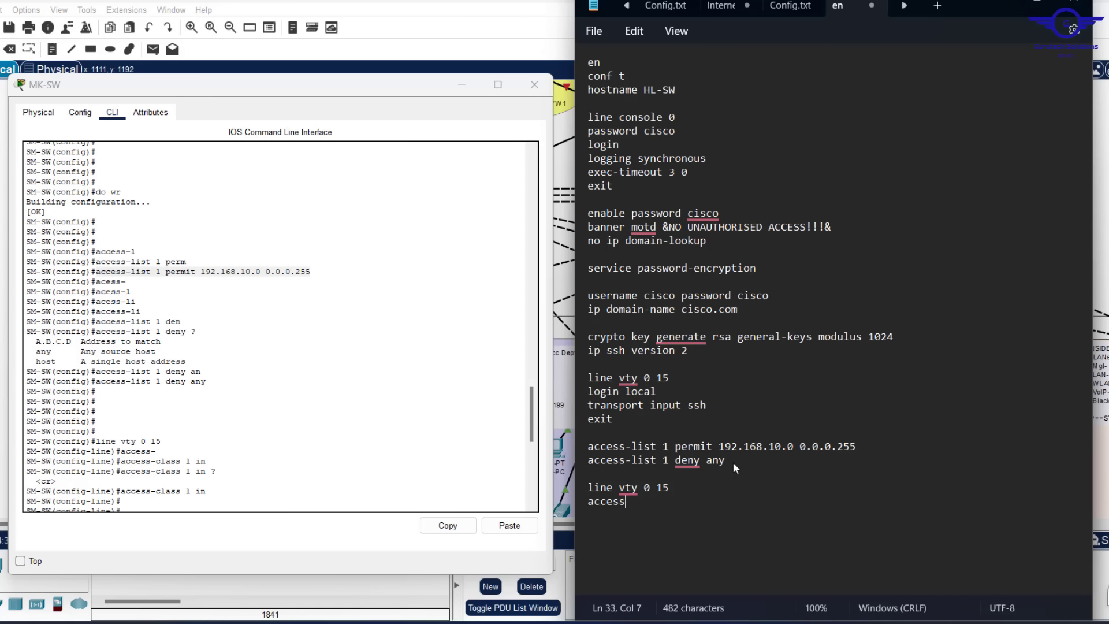
key("BackSpace")
key("BackSpace")
type("class 1 in")
key("Return")
type("exit")
Finish the script with do wr, then check the save in the switch console
key("Return")
type("do wr")
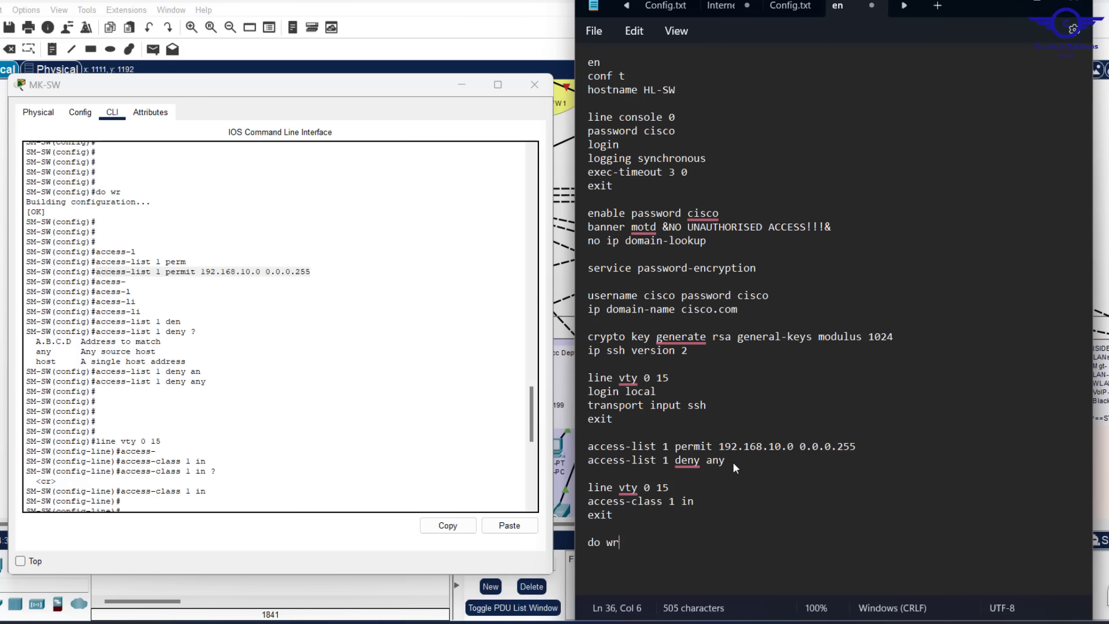
key("Return")
key("Return")
left_click(339, 371)
scroll(339, 371, "up", 3)
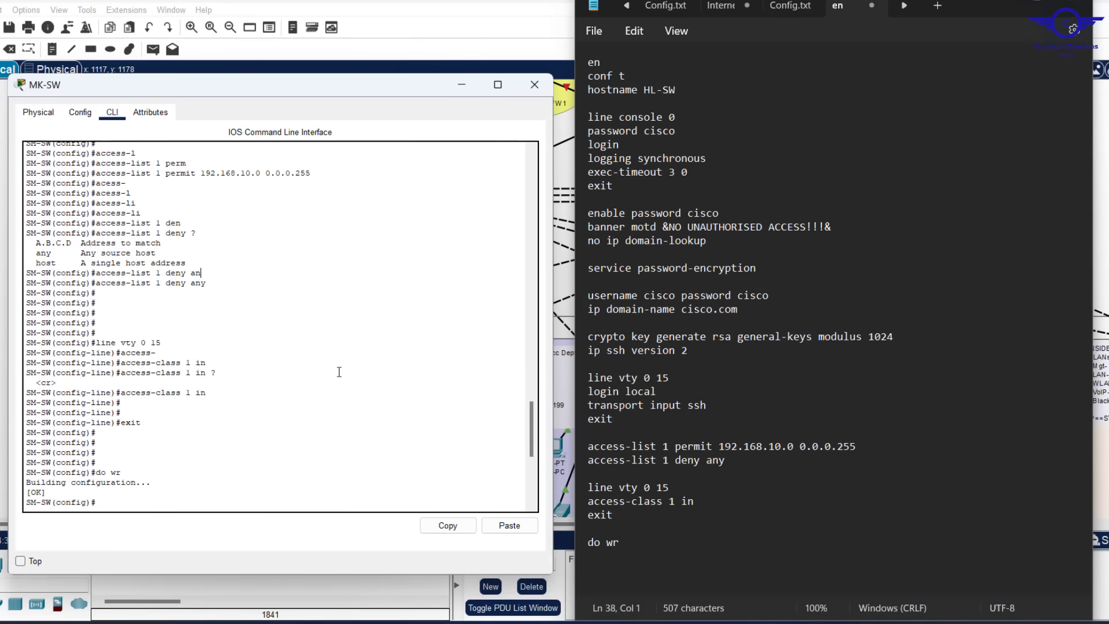
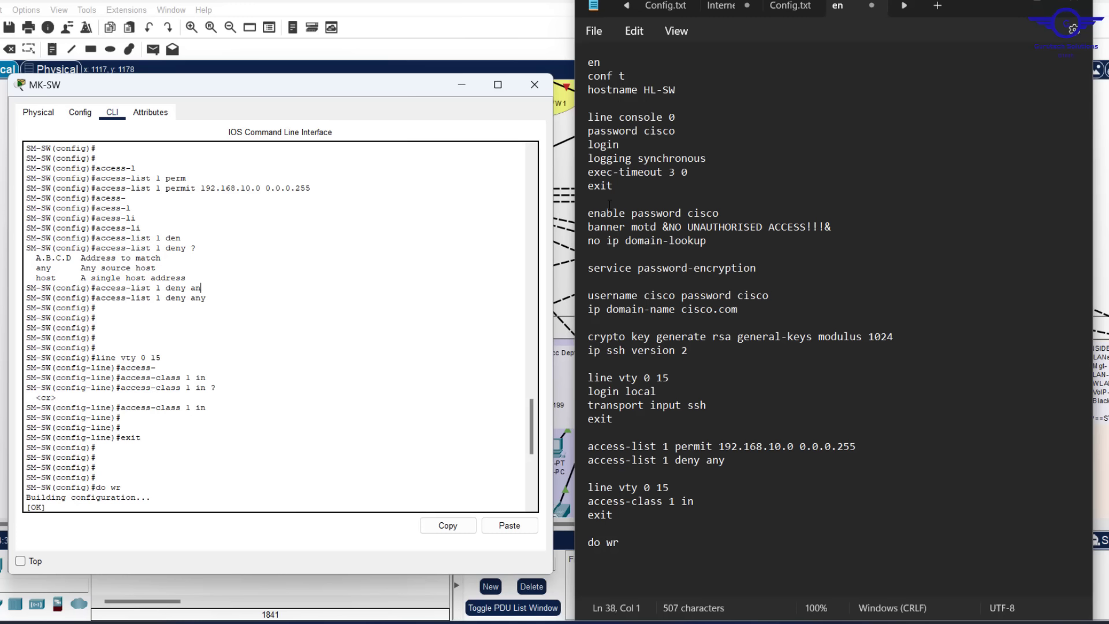
Paste the full base script into HR-SW's CLI: hostname HL-SW, SSH v2, vty access-list 1, saved
left_click(672, 287)
key("ctrl+a")
key("ctrl+c")
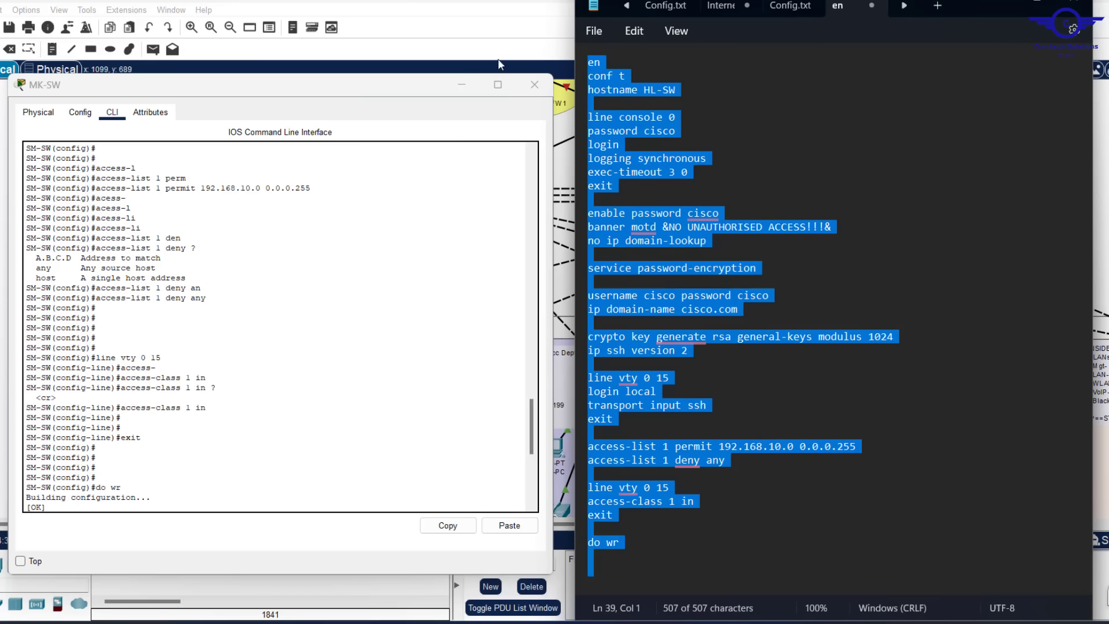
left_click(455, 85)
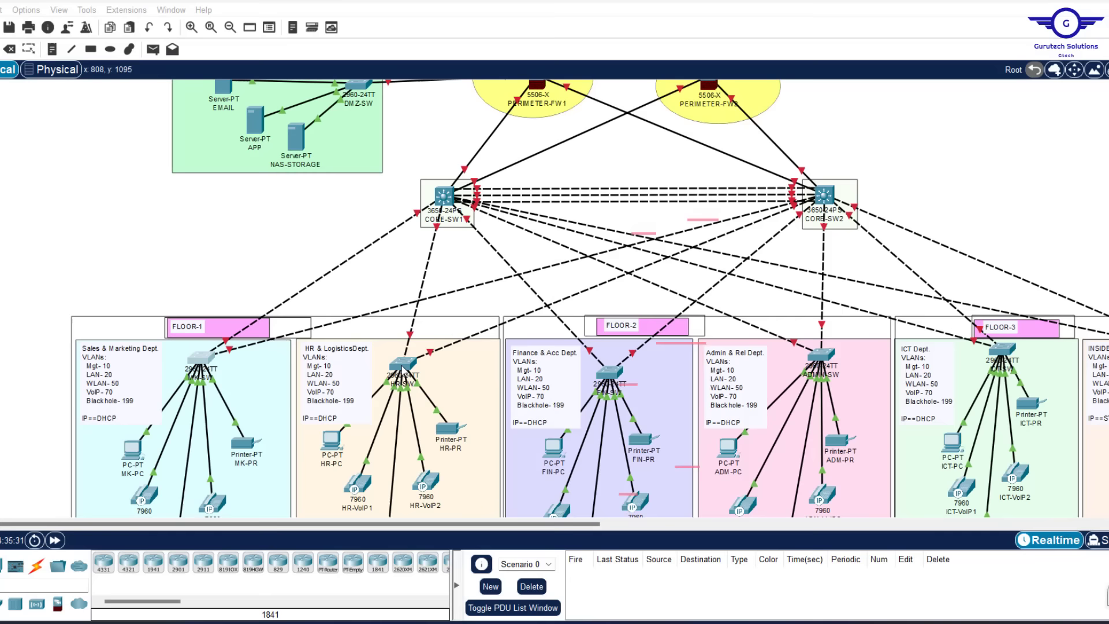
left_click(403, 365)
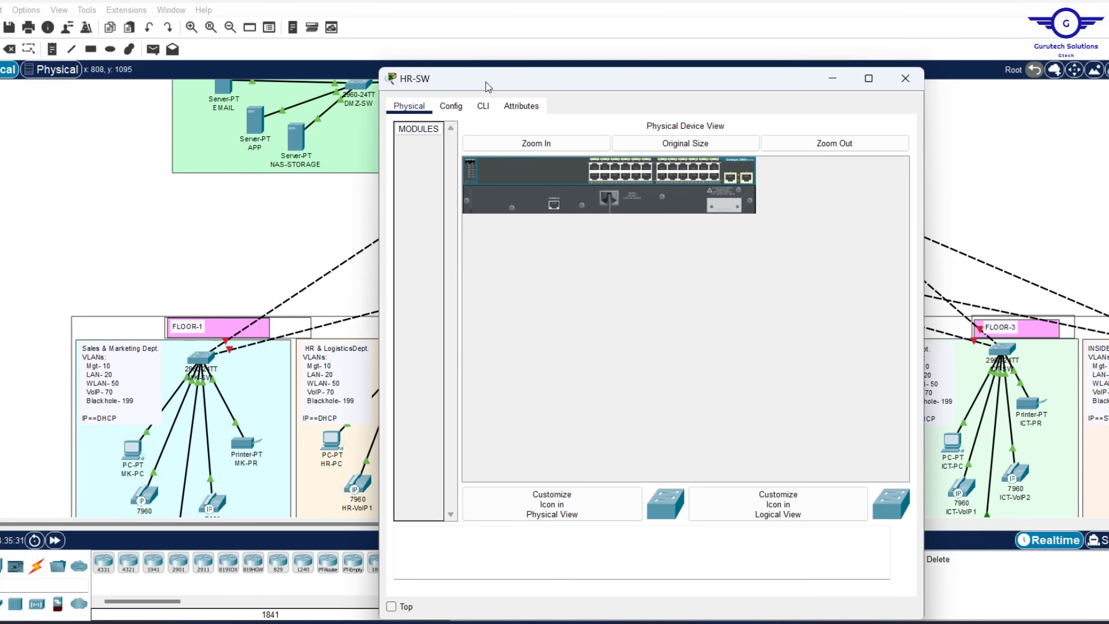
left_click(483, 107)
key("Return")
key("Return")
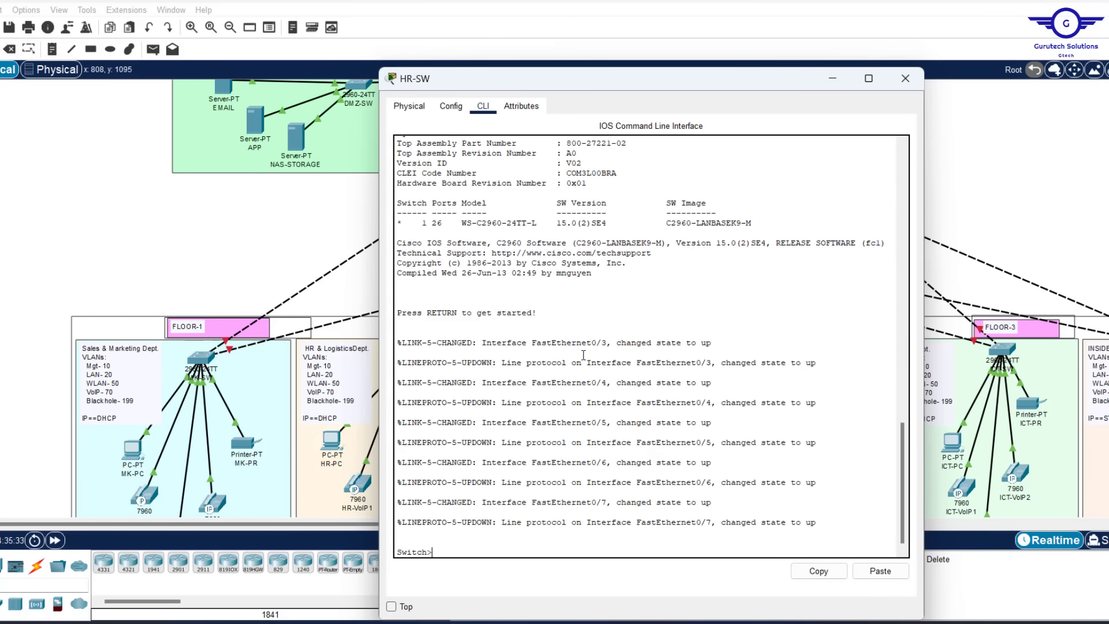
type("e")
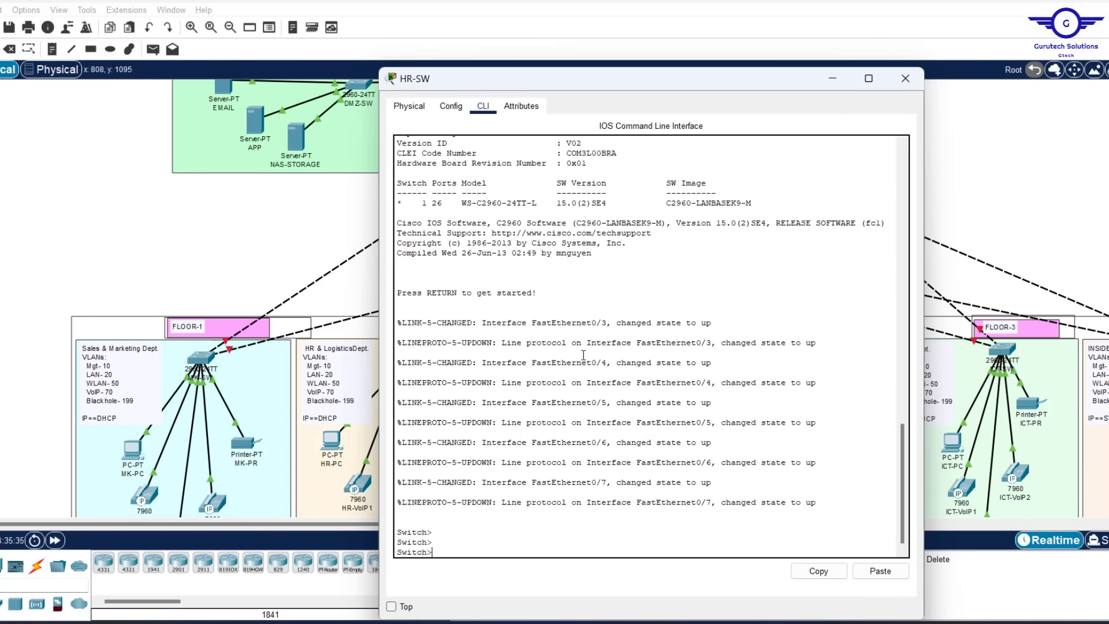
left_click(882, 572)
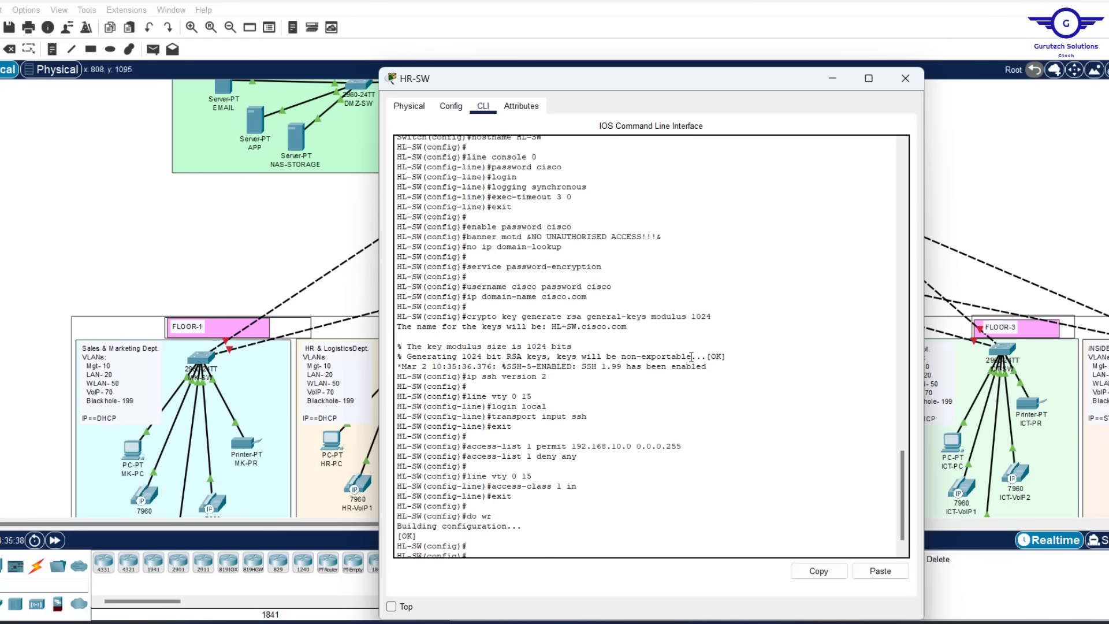
scroll(691, 357, "up", 6)
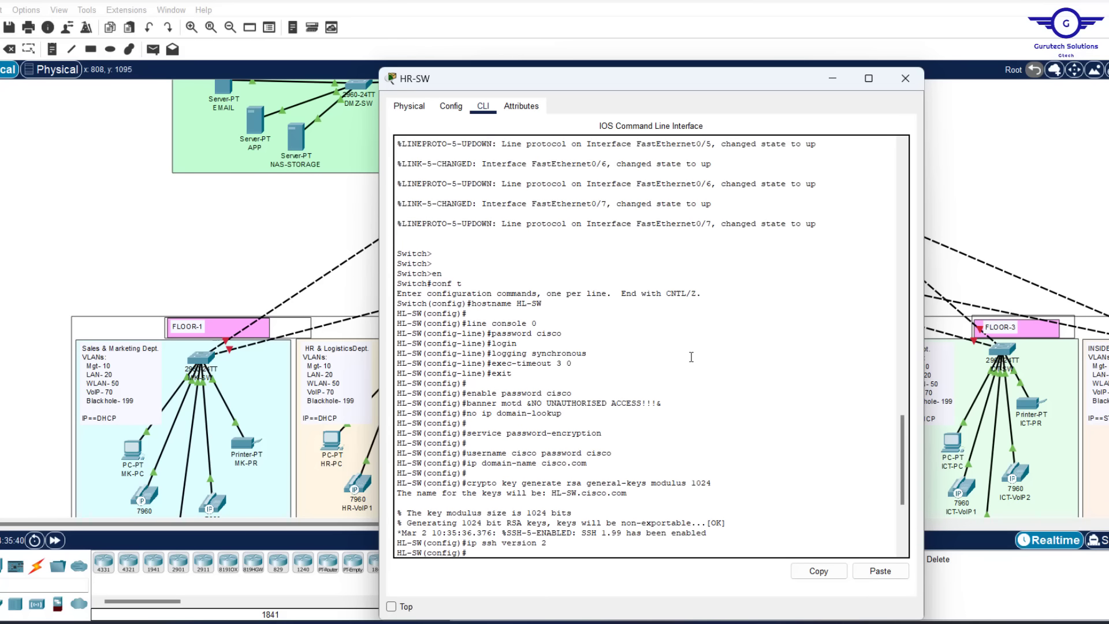
scroll(692, 357, "down", 6)
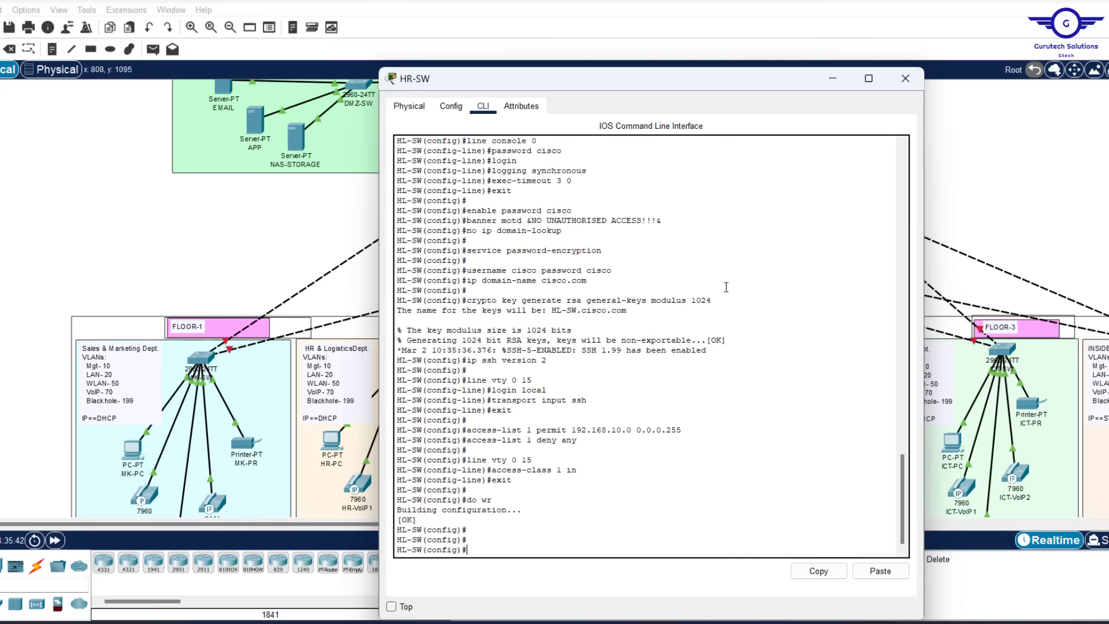
Close the HR-SW window and scroll the topology to show CORE-SW1 and CORE-SW2
left_click(905, 79)
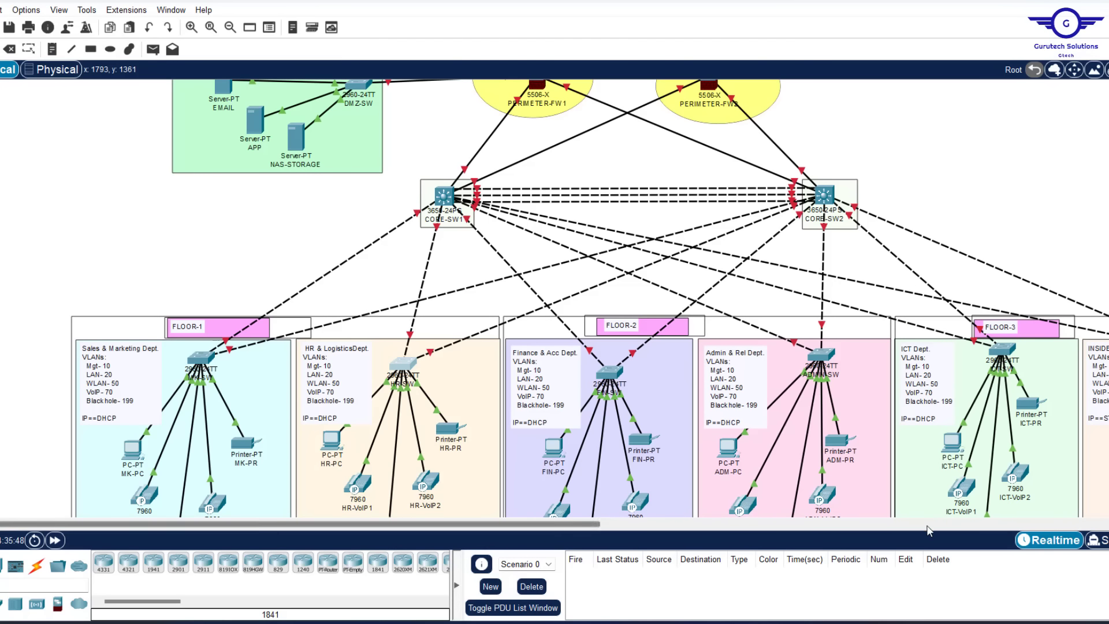
mouse_move(731, 621)
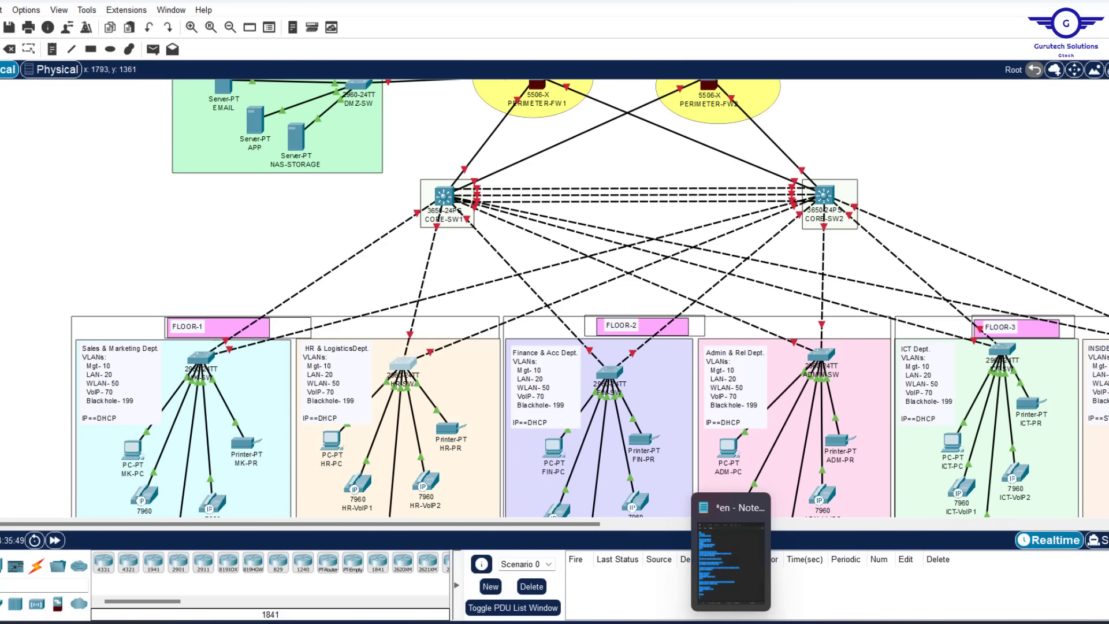
left_click(731, 580)
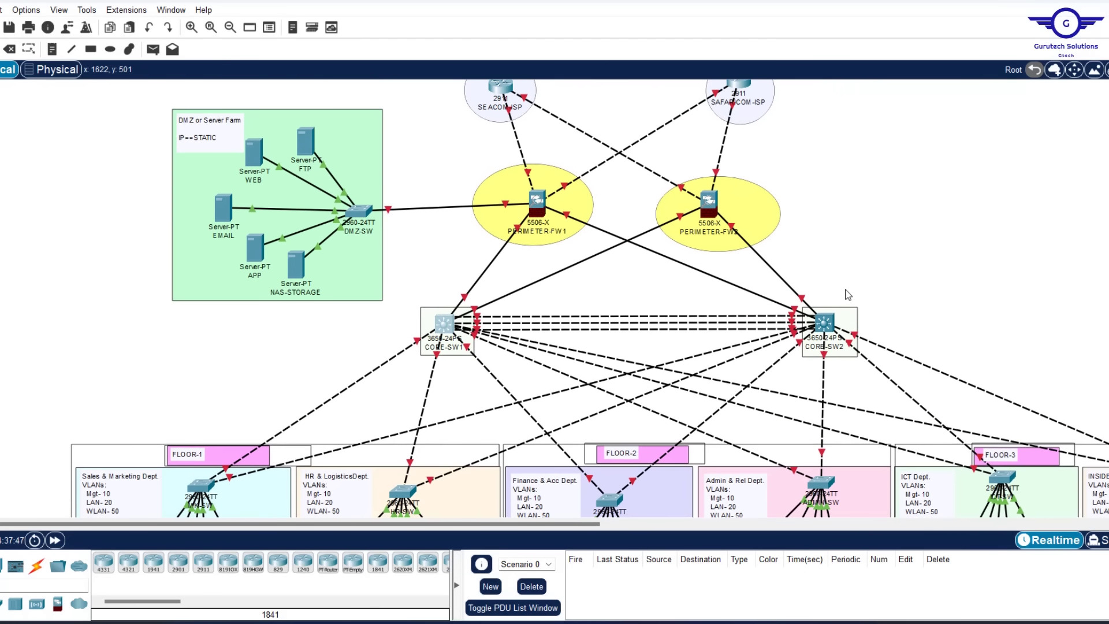
scroll(920, 283, "down", 3)
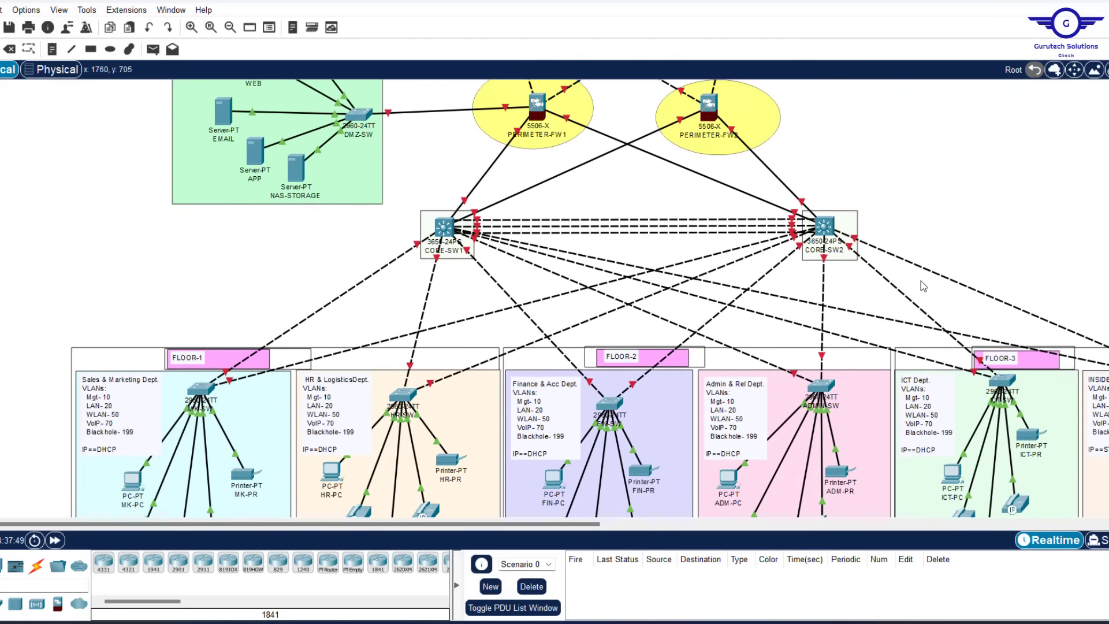
scroll(921, 283, "up", 1)
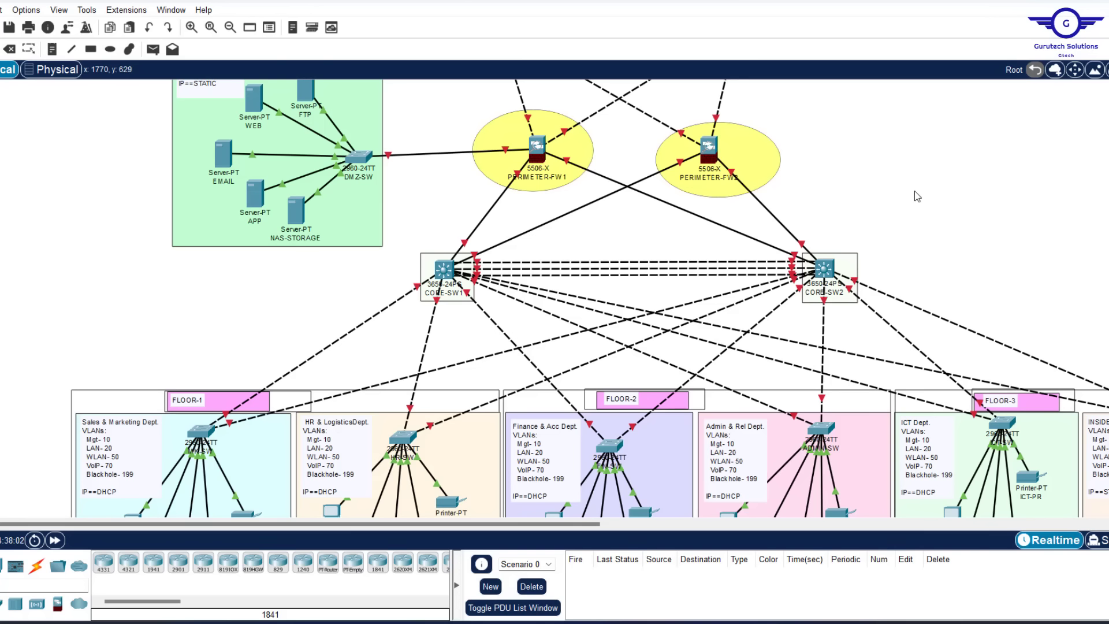
Install an AC-POWER-SUPPLY module in CORE-SW1 after dismissing its powered-off error
left_click(443, 270)
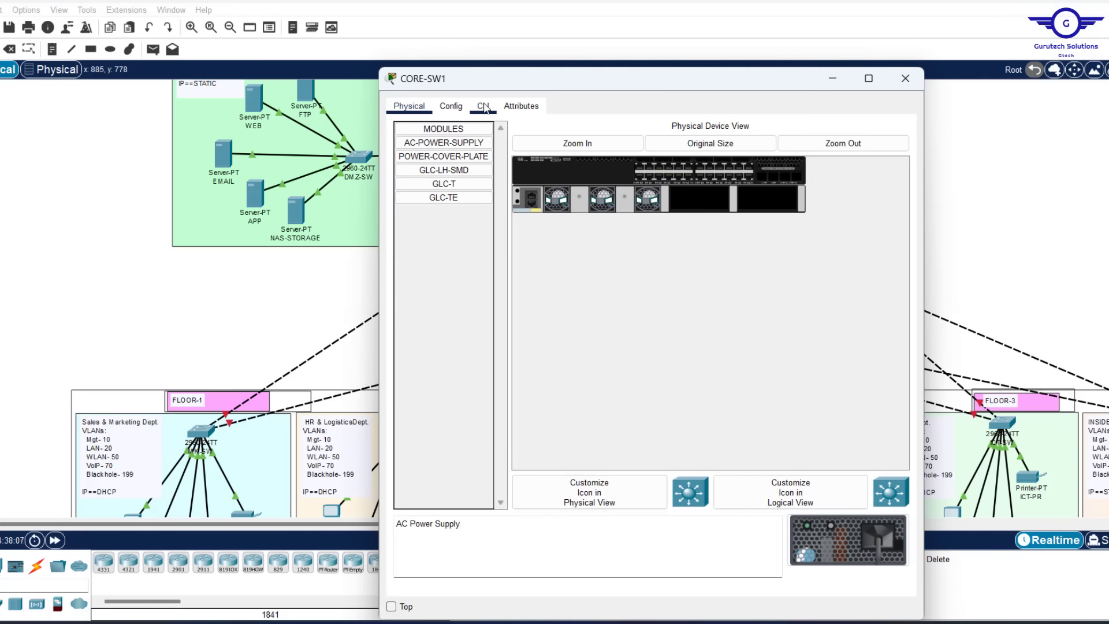
left_click(484, 107)
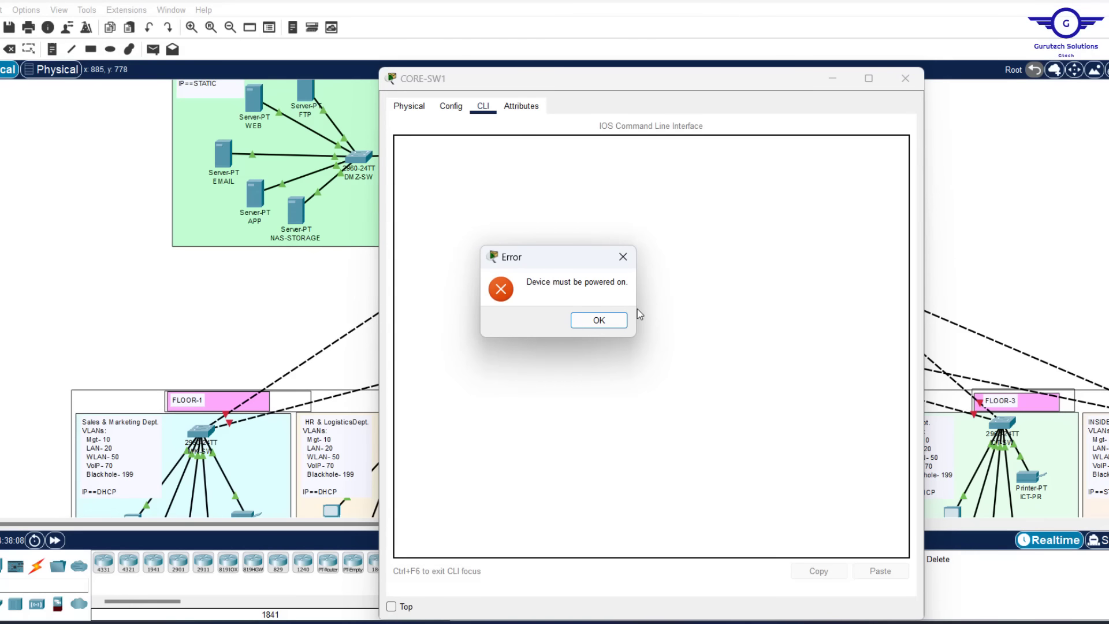
left_click(599, 319)
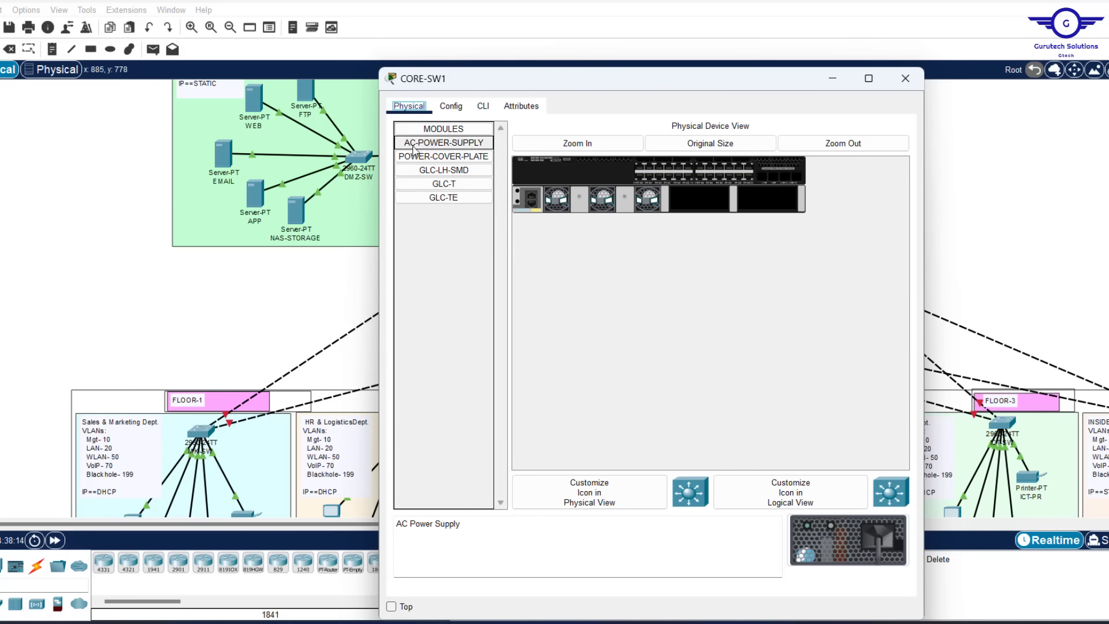
left_click_drag(413, 151, 701, 199)
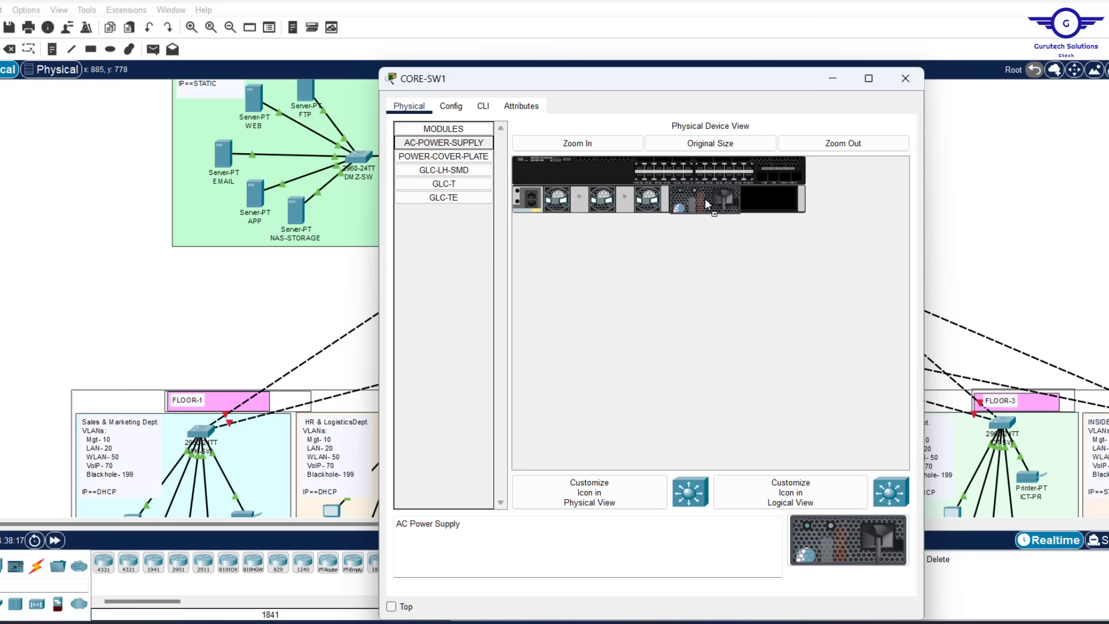
left_click(906, 79)
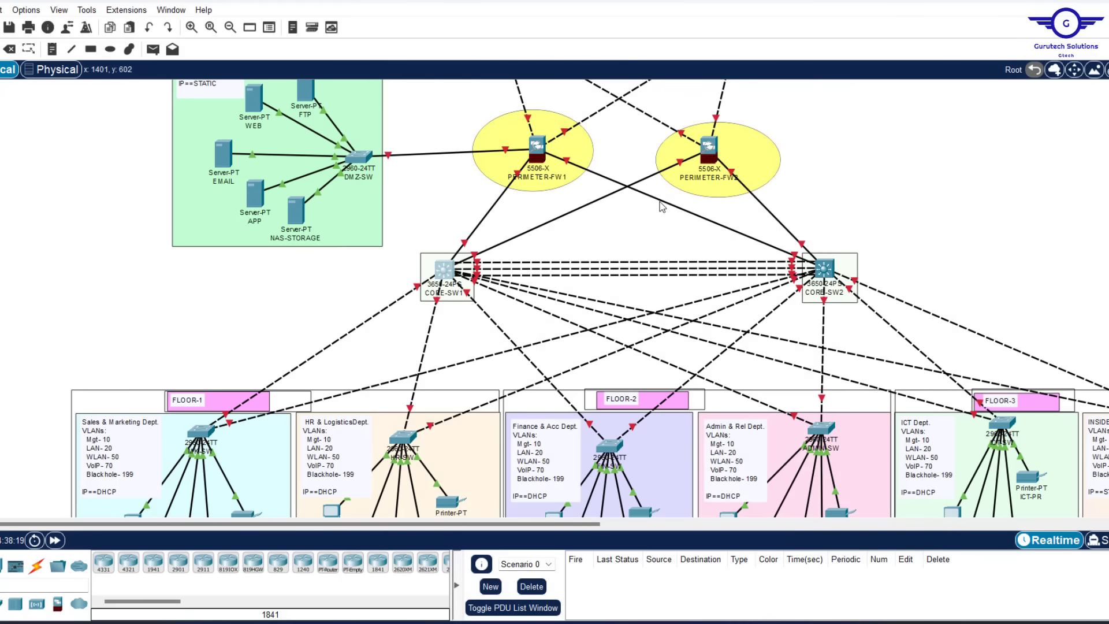
Fit CORE-SW2 with an AC-POWER-SUPPLY module as well
left_click(827, 273)
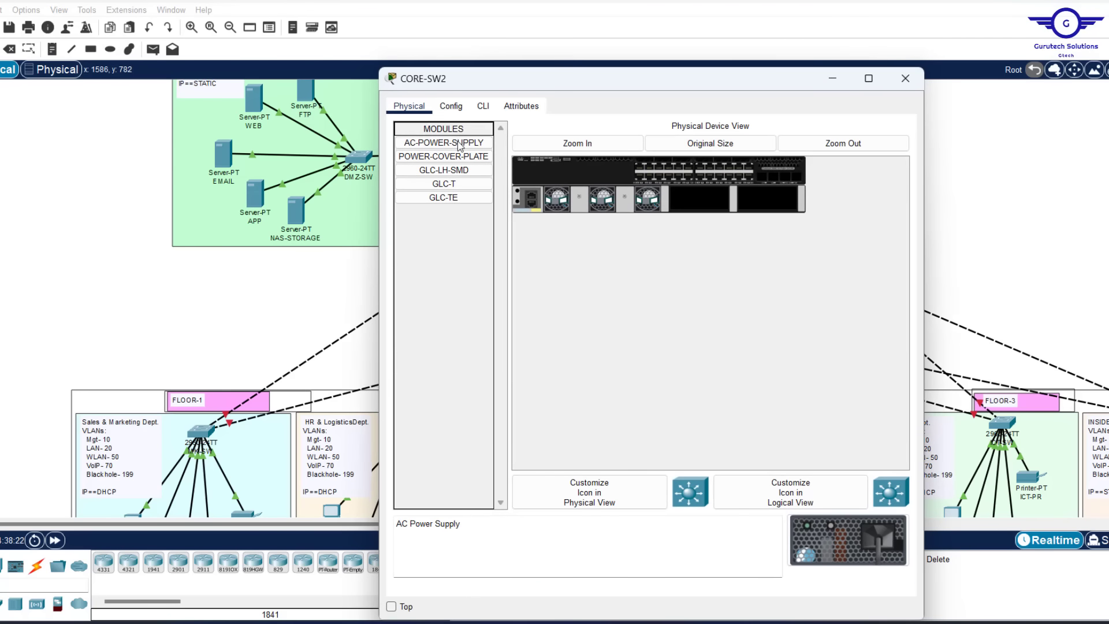
left_click_drag(459, 143, 705, 196)
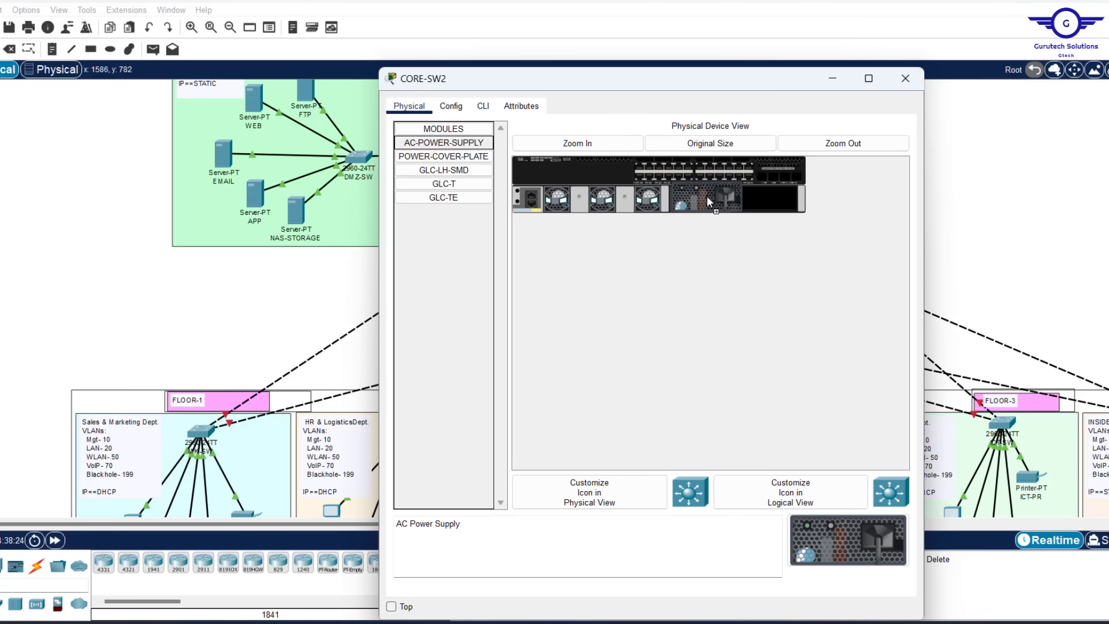
left_click(913, 87)
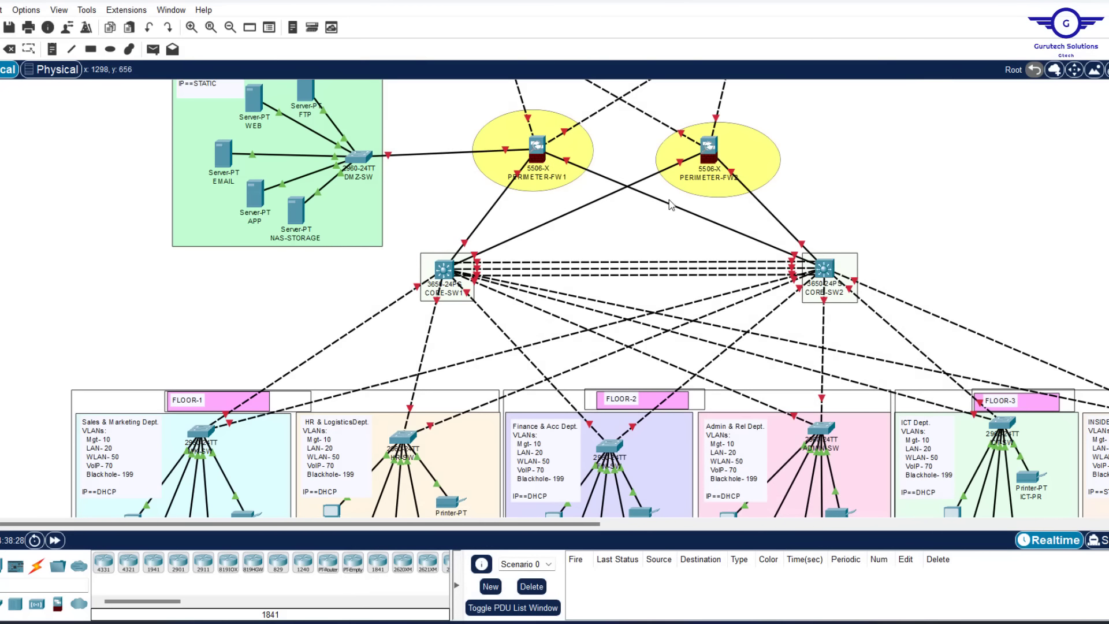
left_click(444, 269)
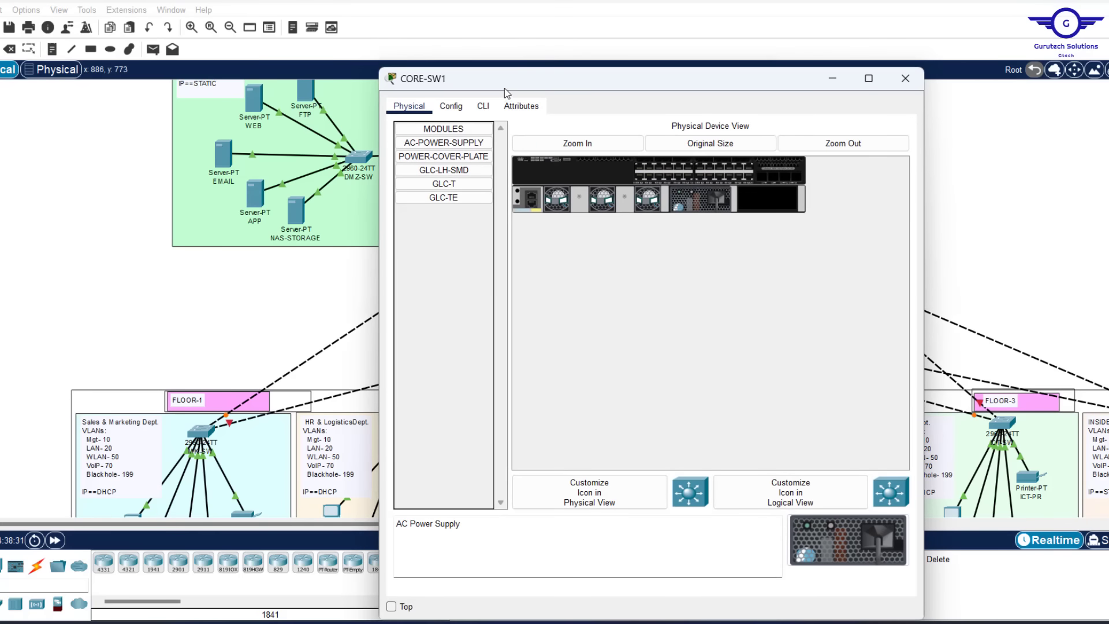
Answer 'no' to CORE-SW1's setup dialog and paste the SSH and access-list base config
left_click(483, 105)
left_click(608, 457)
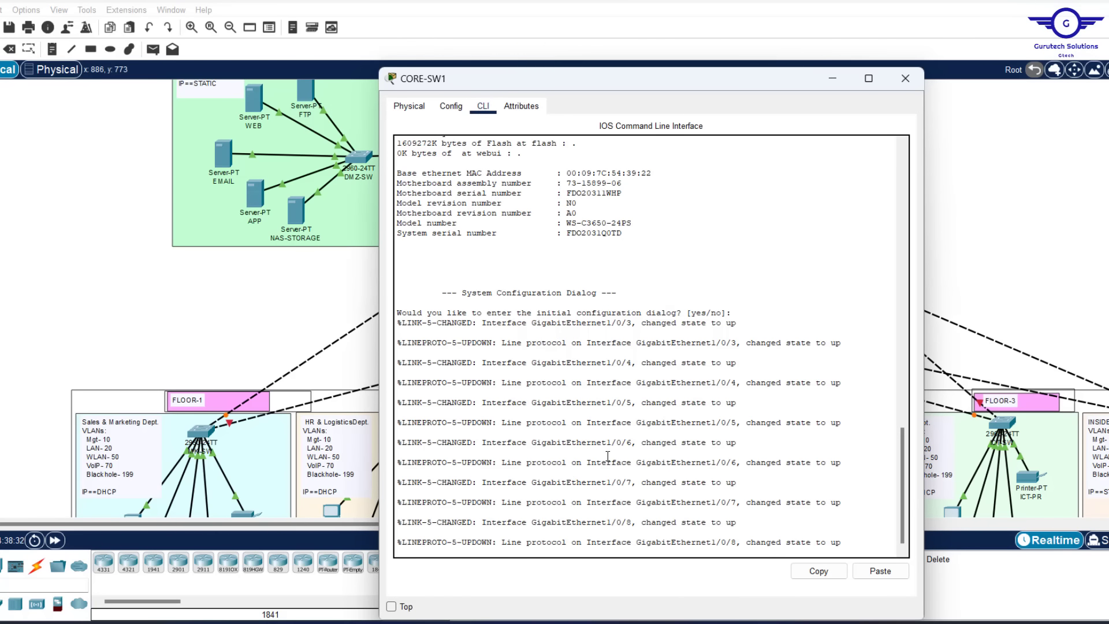
key("Return")
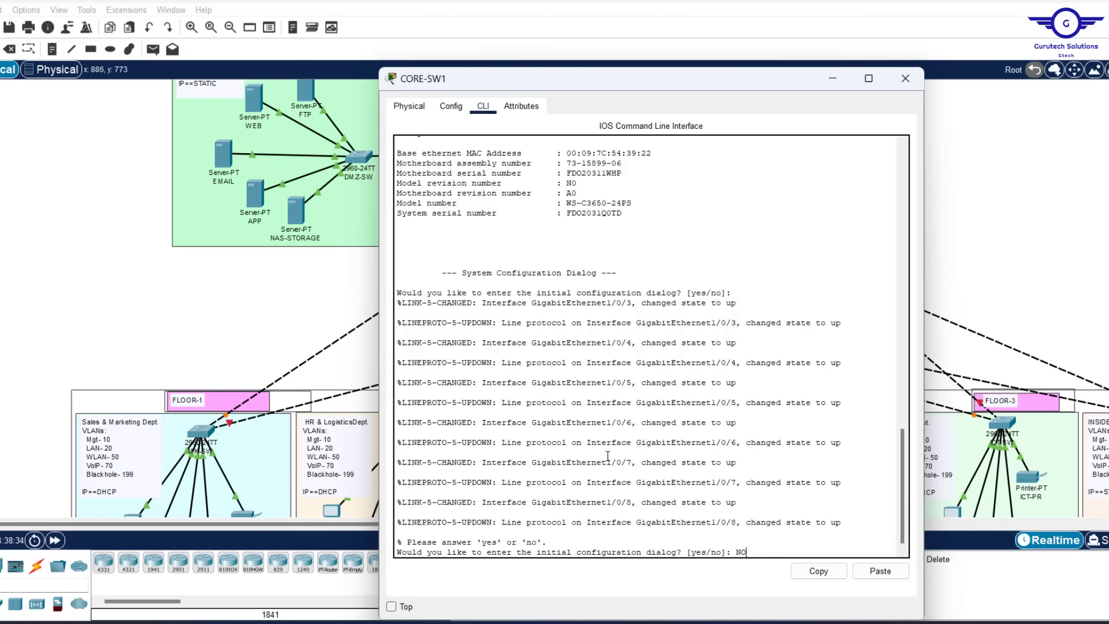
type("NO")
key("Return")
key("Return")
left_click(881, 570)
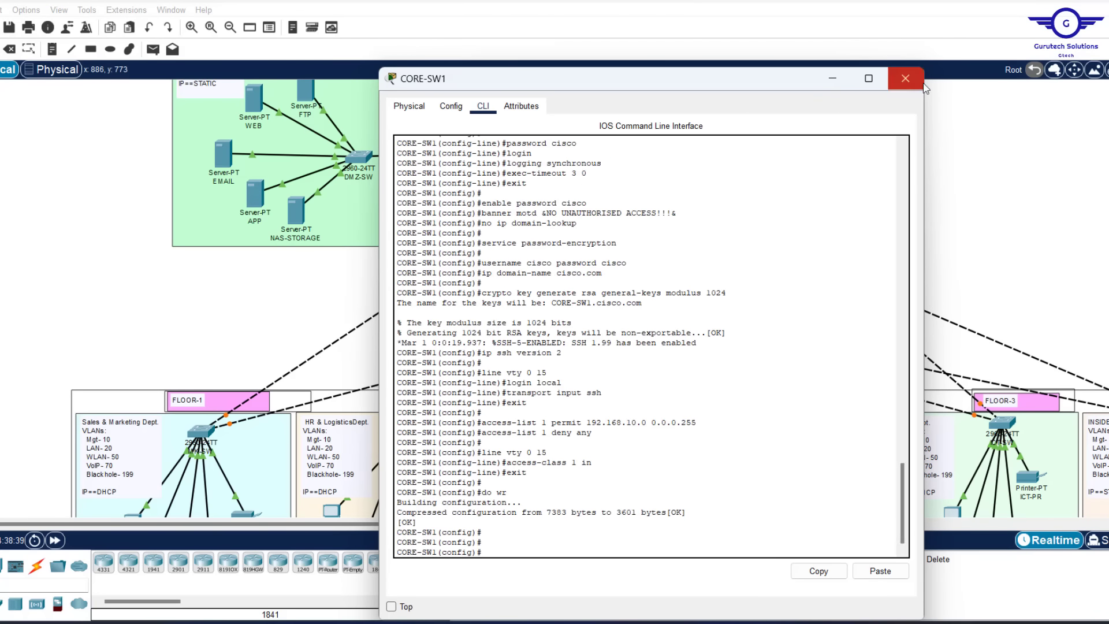
left_click(905, 78)
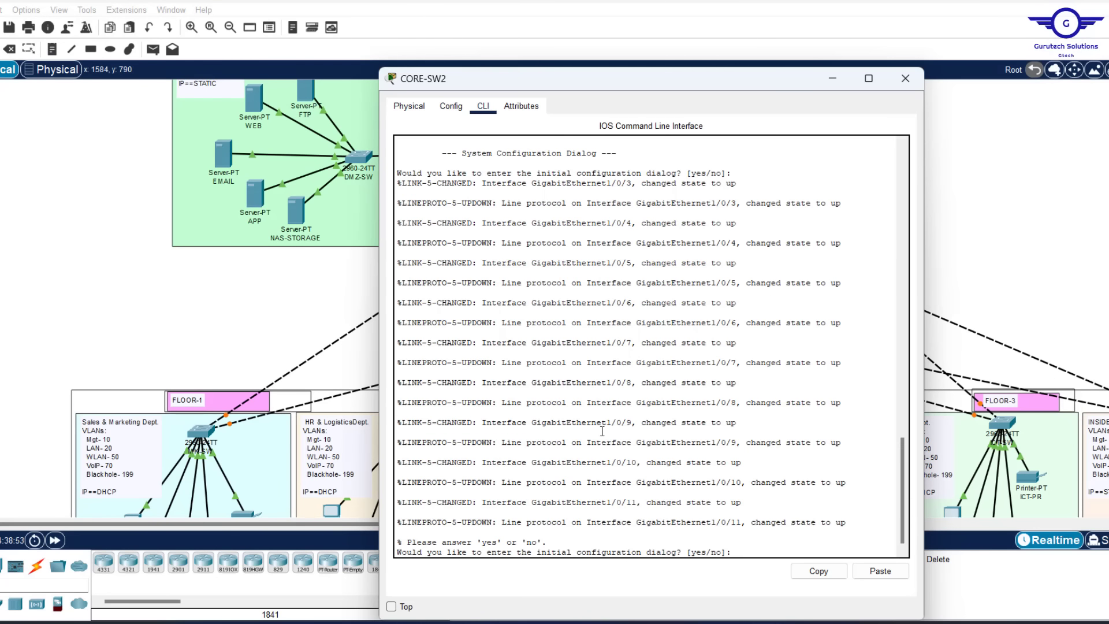
Decline CORE-SW2's setup dialog and paste the same base config into it
type("no")
key("Return")
key("Return")
left_click(880, 570)
left_click(905, 79)
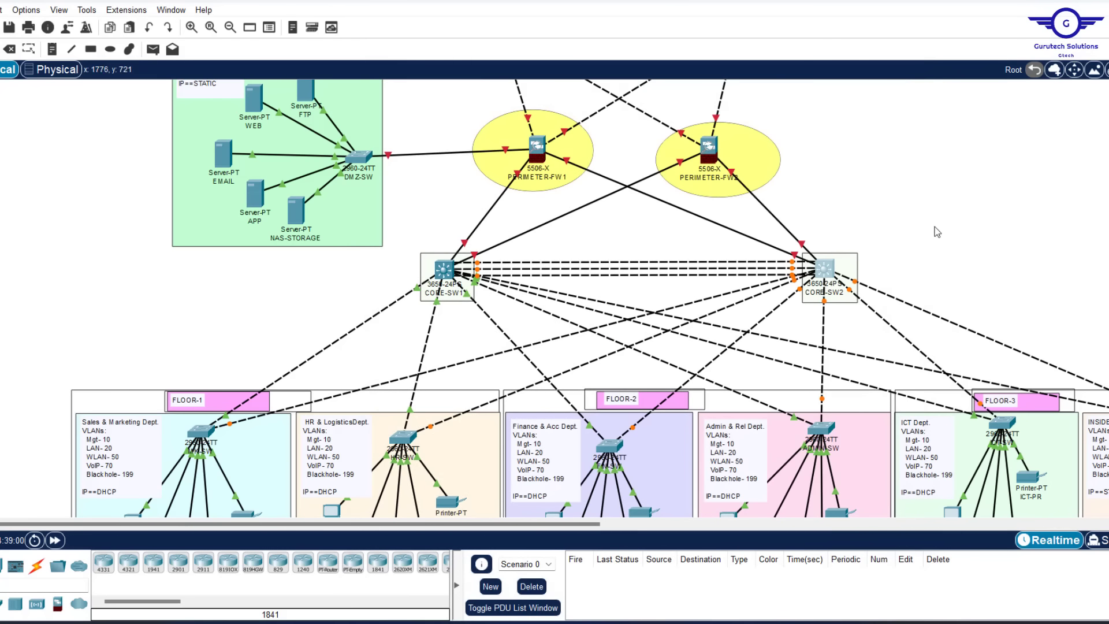
scroll(943, 213, "up", 5)
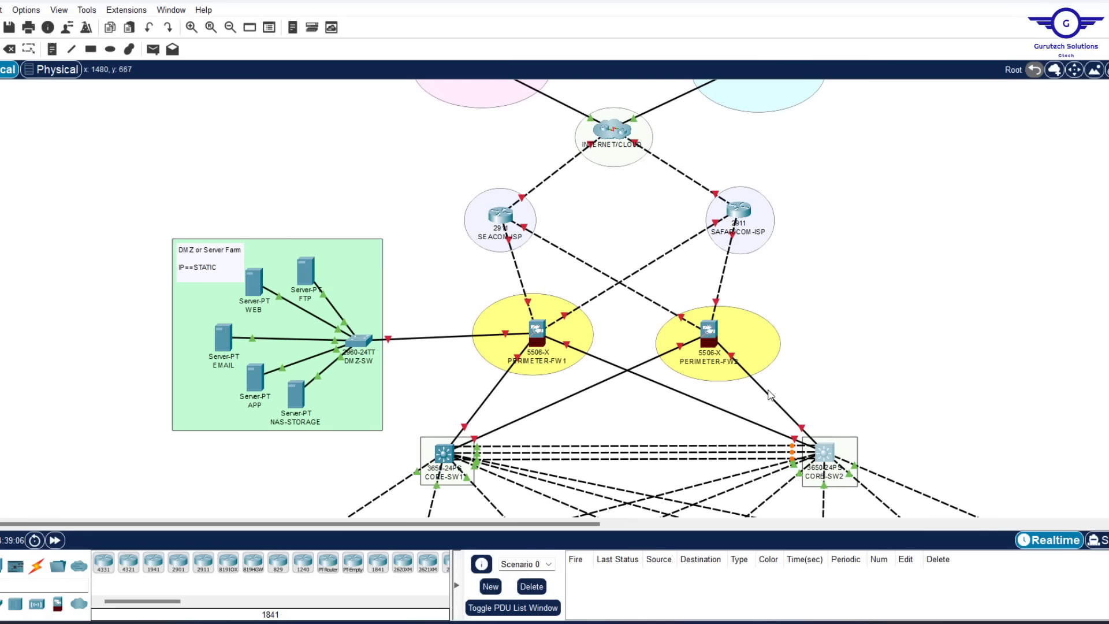
Box-select the internet users, cloud and SEACOM-ISP routers on the canvas
mouse_move(769, 395)
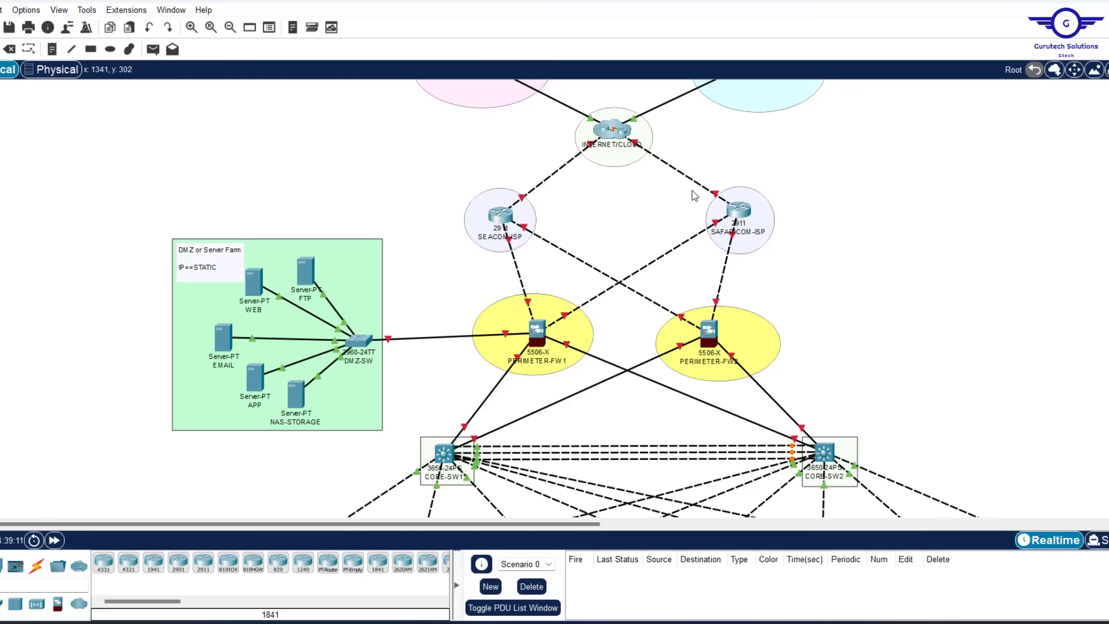
scroll(693, 193, "up", 2)
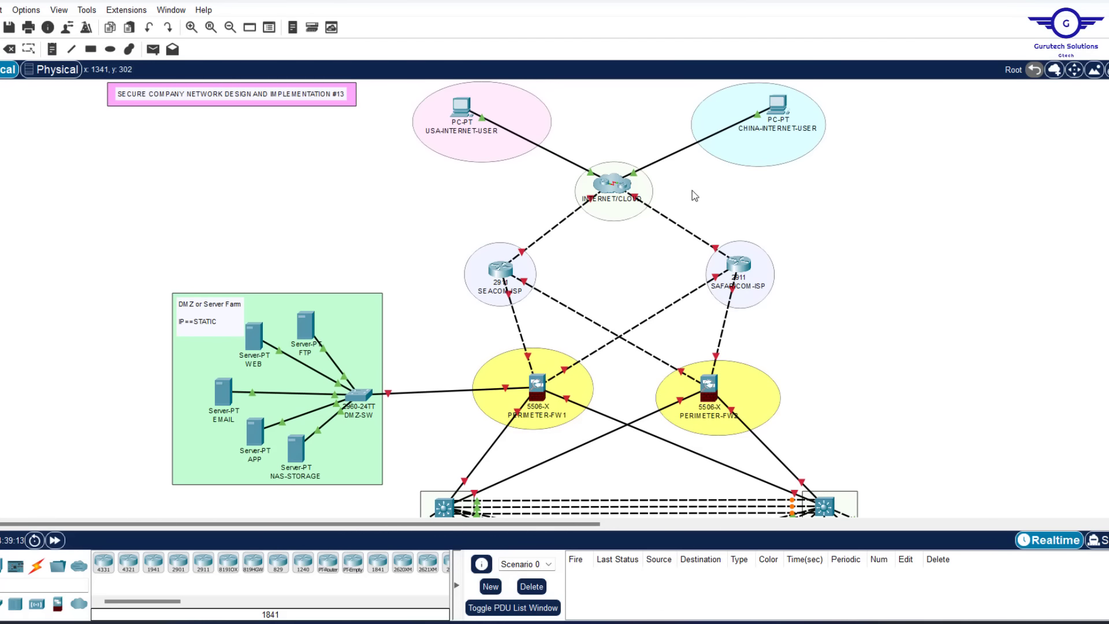
left_click_drag(435, 222, 802, 328)
left_click(394, 97)
left_click_drag(394, 97, 822, 308)
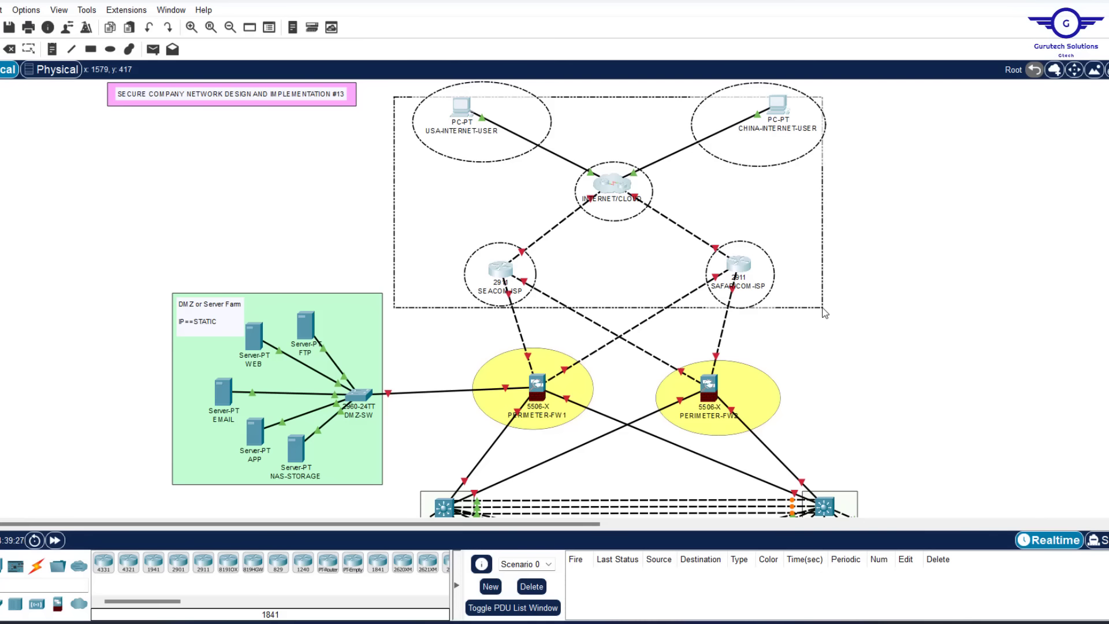
left_click_drag(824, 314, 832, 307)
Scroll across the topology down to the core, then bring up the configuration notes
scroll(934, 289, "down", 5)
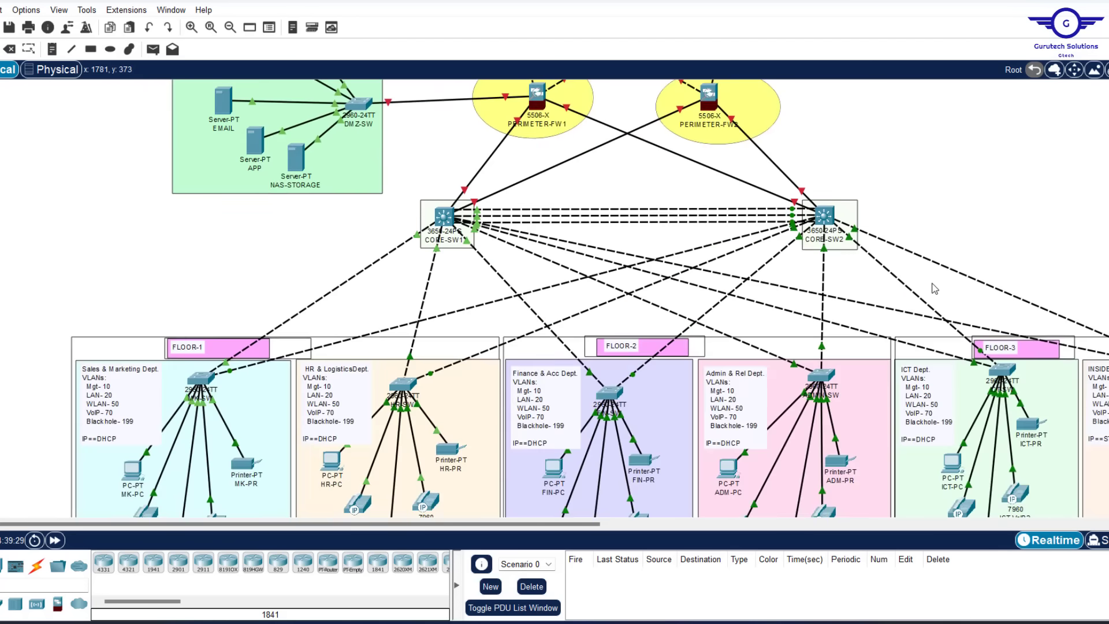
scroll(933, 288, "down", 1)
scroll(934, 288, "up", 3)
scroll(934, 288, "right", 8)
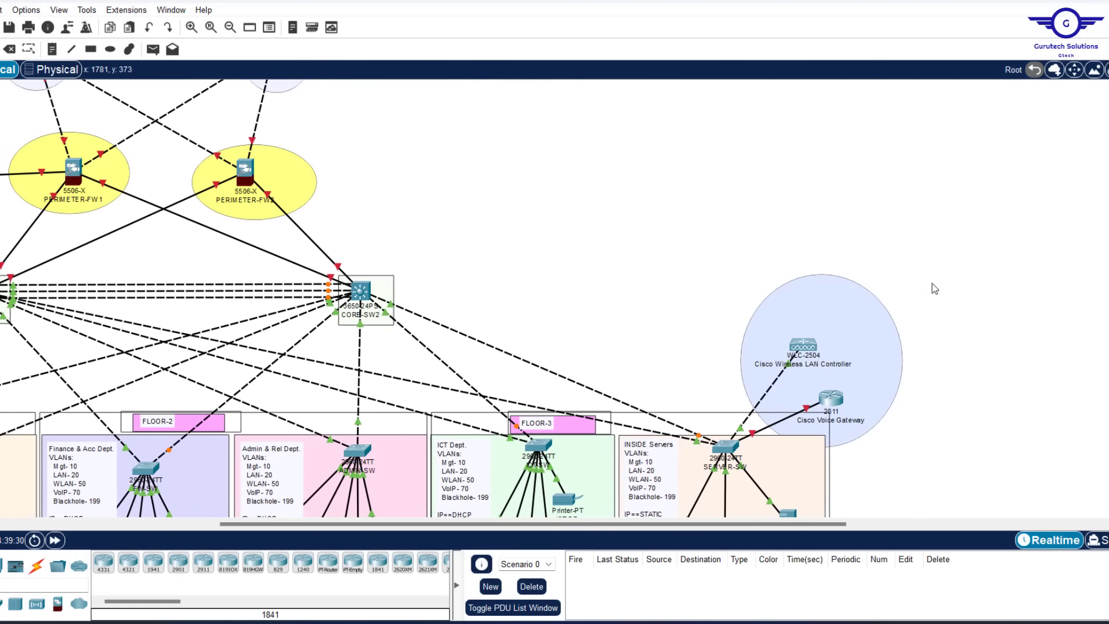
scroll(934, 288, "right", 1)
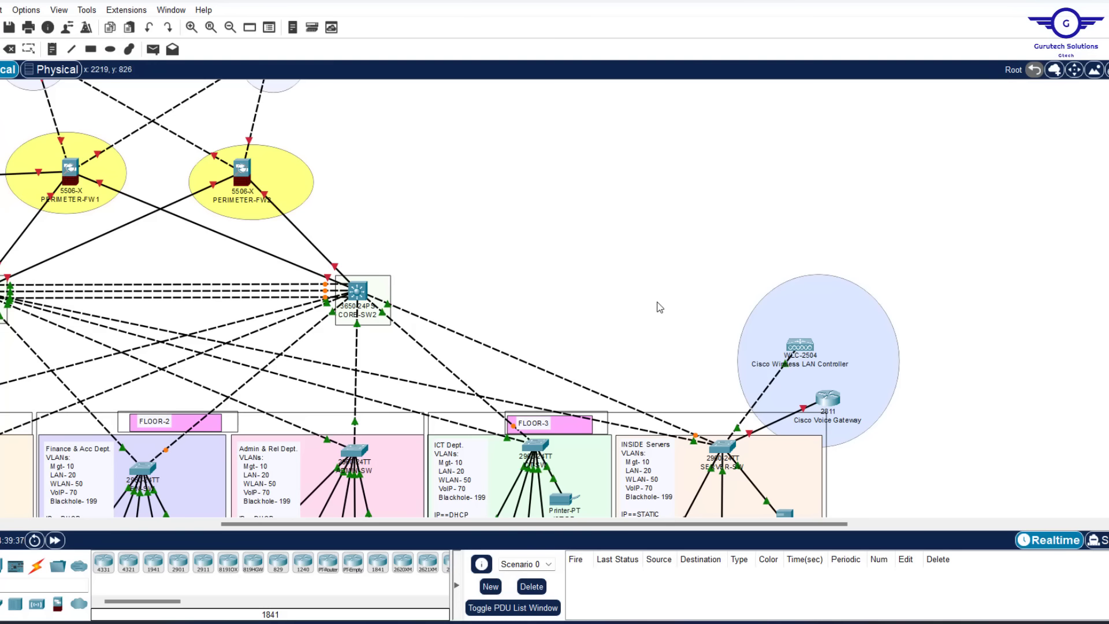
scroll(660, 307, "left", 6)
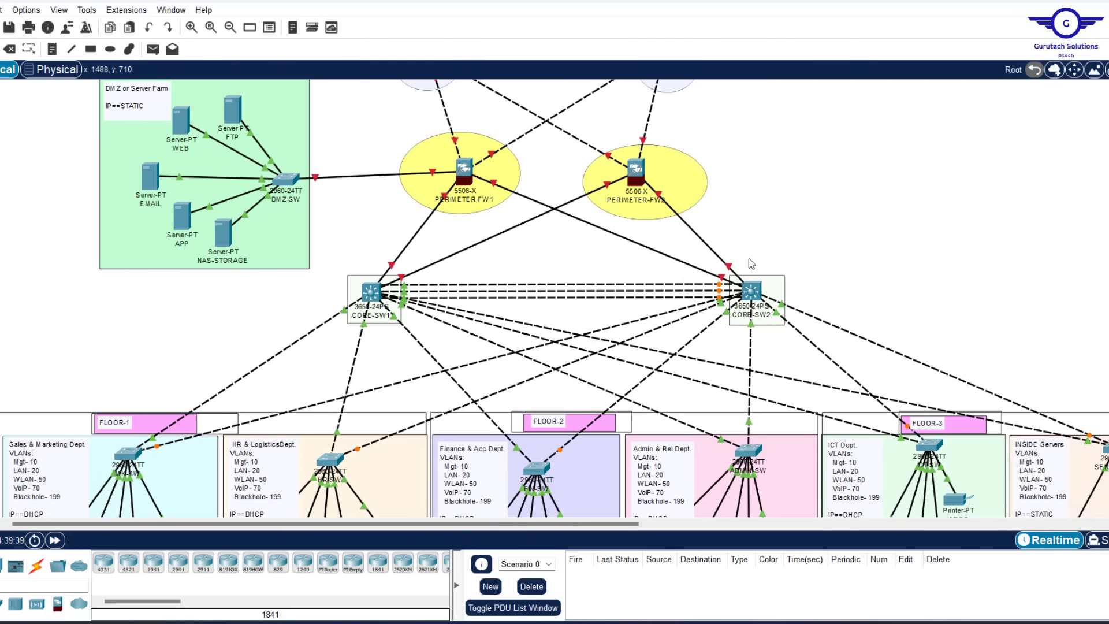
left_click(731, 623)
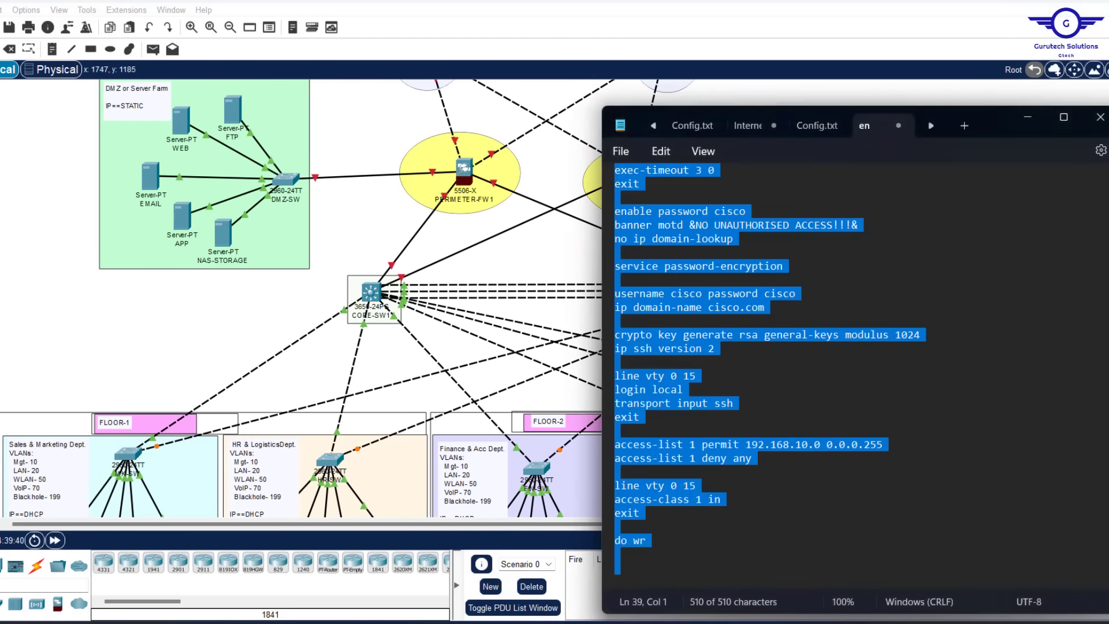
Highlight step 2 (VLANs, access and trunk ports) in the Config notes, then minimize Notepad
left_click(816, 123)
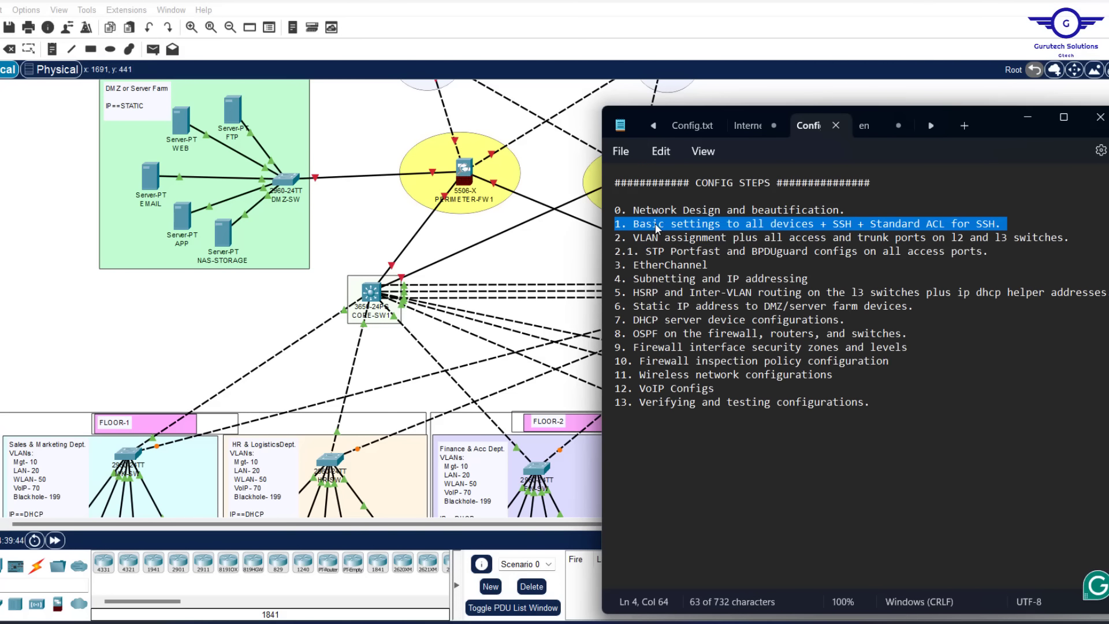
left_click(614, 238)
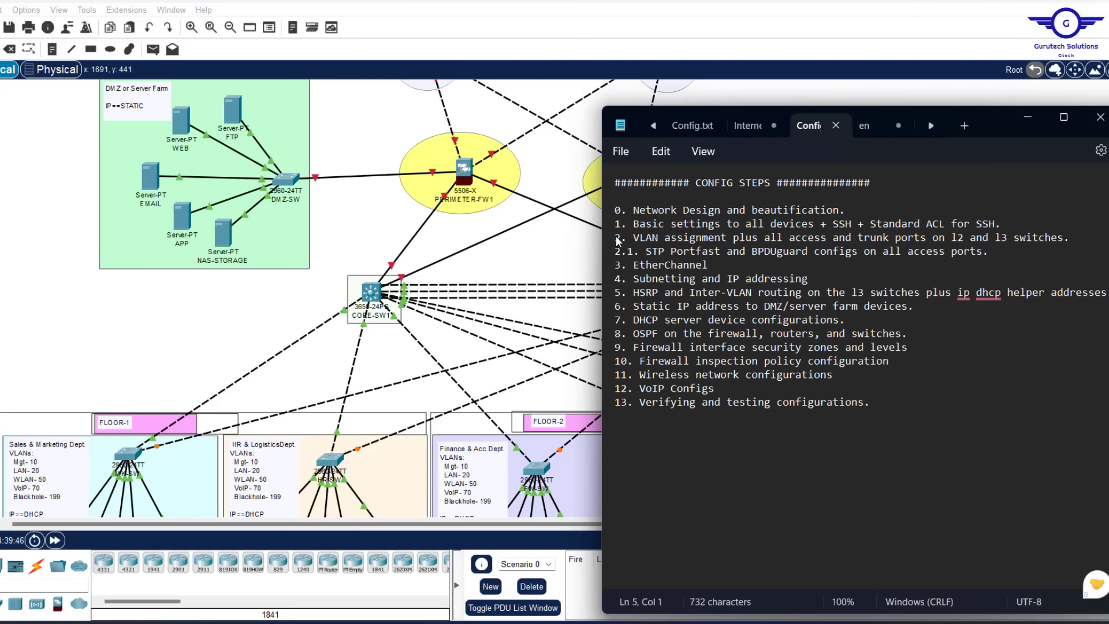
left_click_drag(614, 237, 1068, 239)
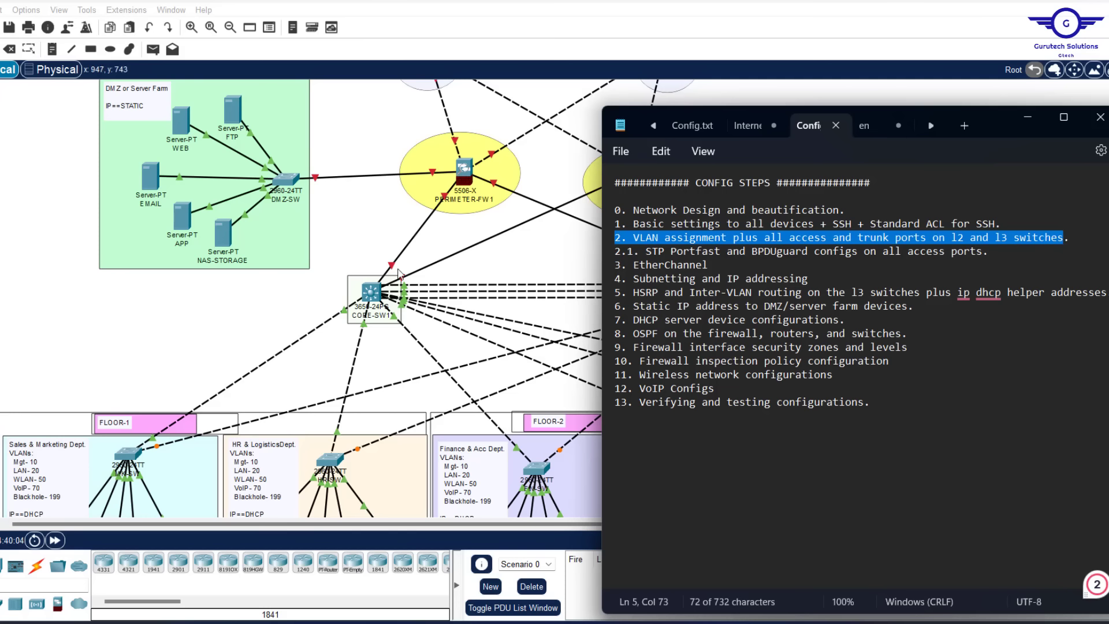
left_click(245, 318)
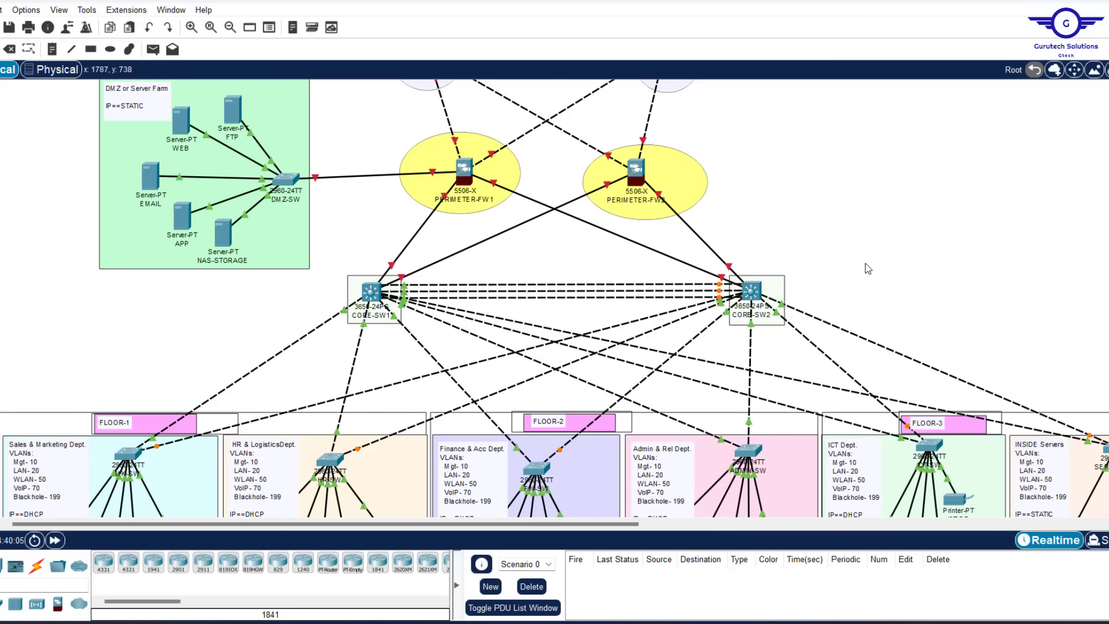
scroll(871, 260, "down", 5)
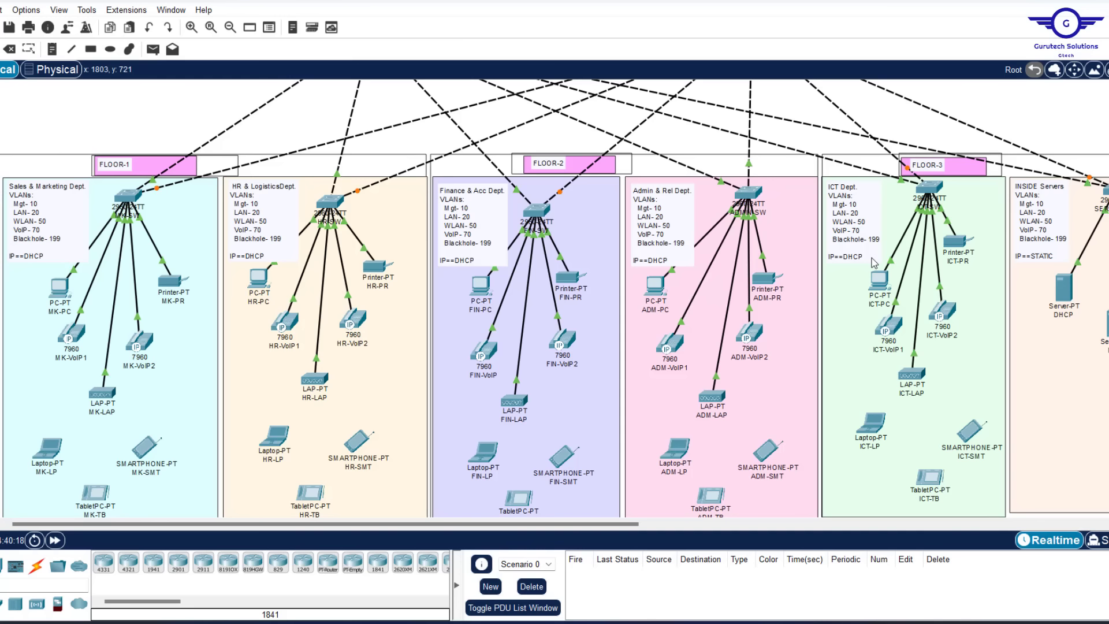
scroll(871, 258, "up", 3)
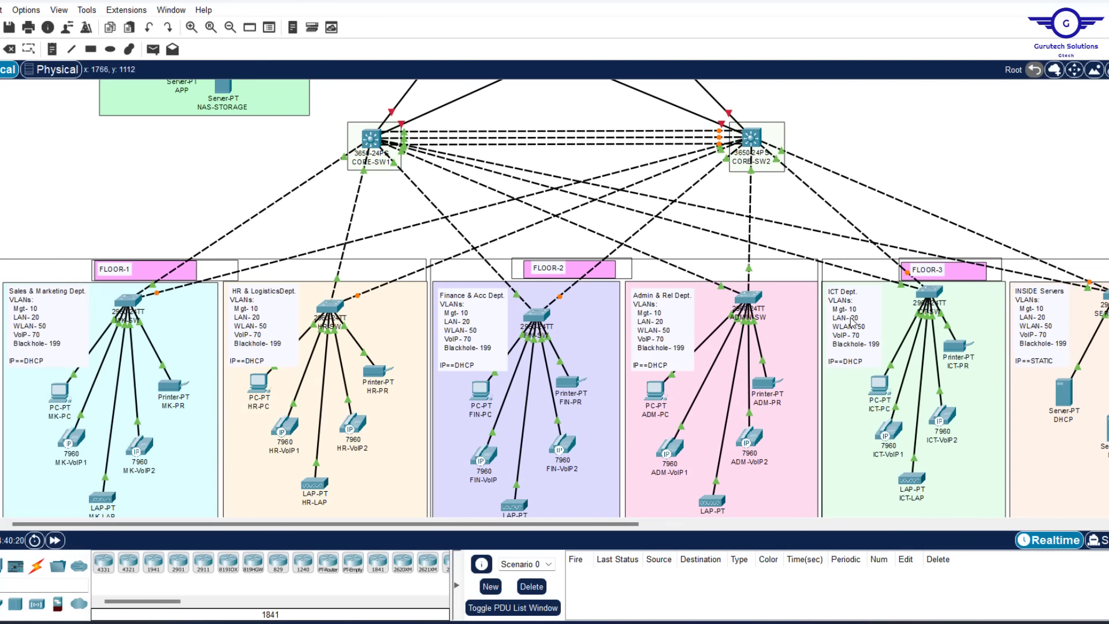
scroll(765, 253, "down", 3)
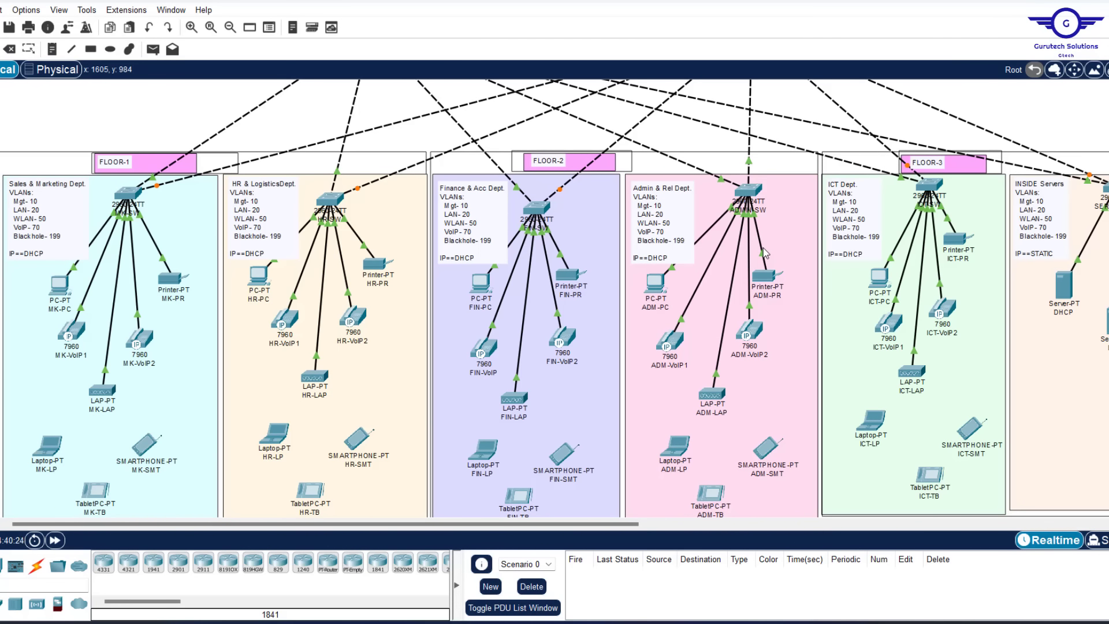
scroll(763, 250, "up", 1)
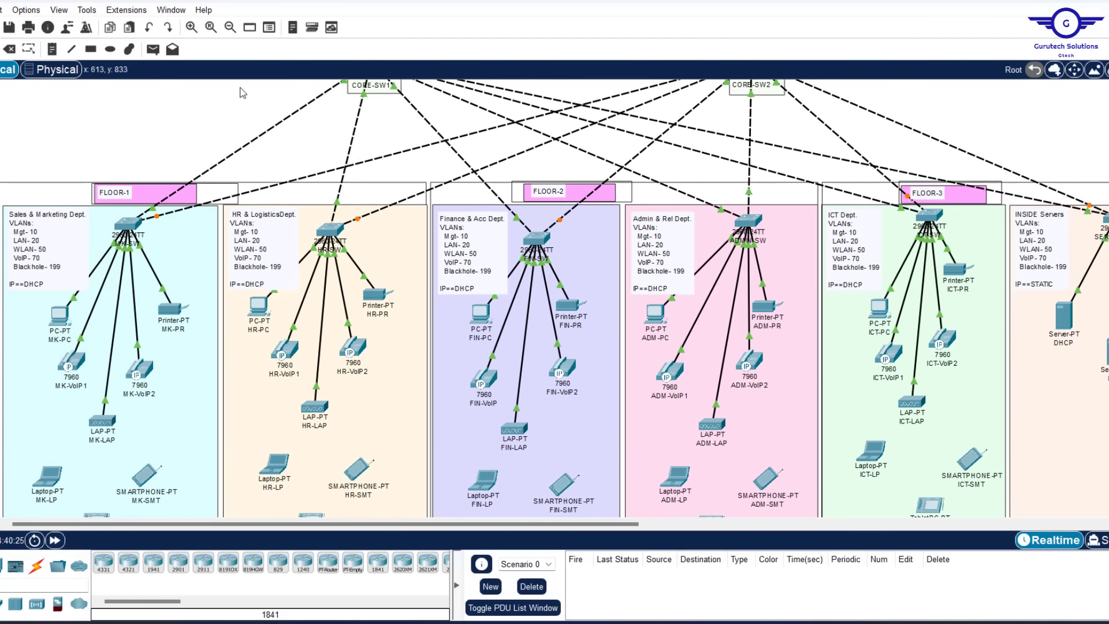
scroll(200, 151, "up", 3)
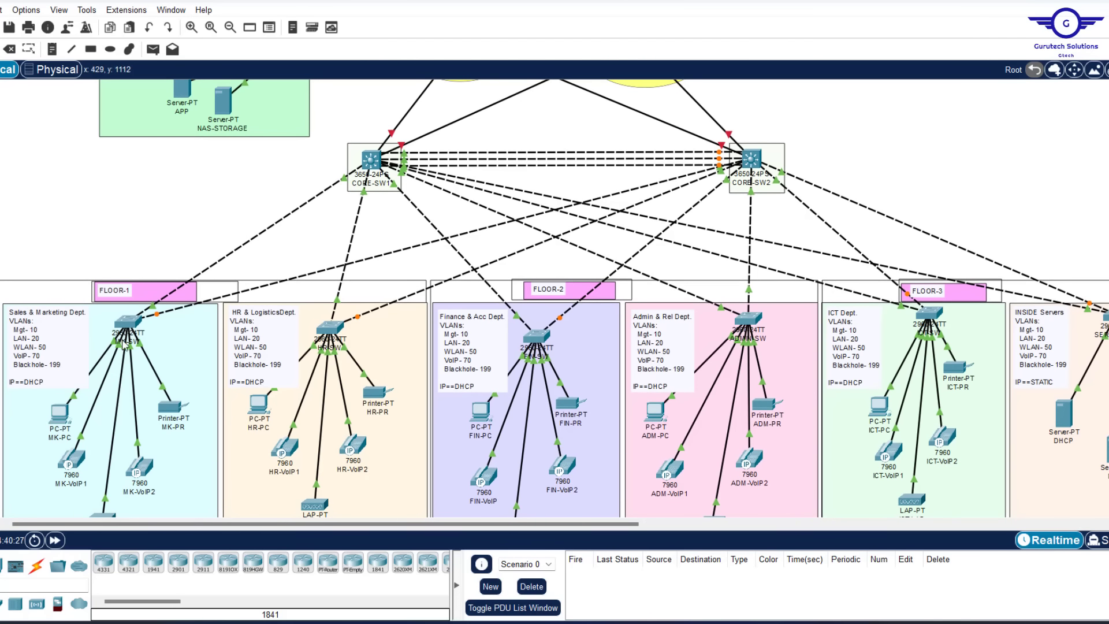
scroll(180, 213, "down", 1)
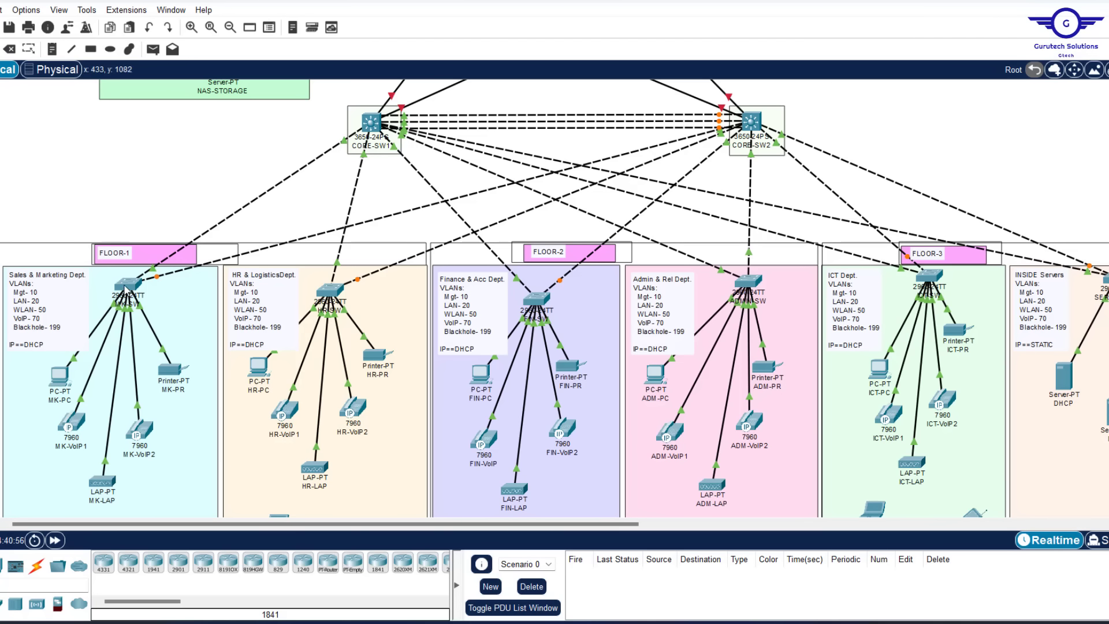
Open MK-SW's CLI, check ports FastEthernet0/7 and 0/5 in Config view, then exit to global configuration
mouse_move(124, 290)
left_click(127, 286)
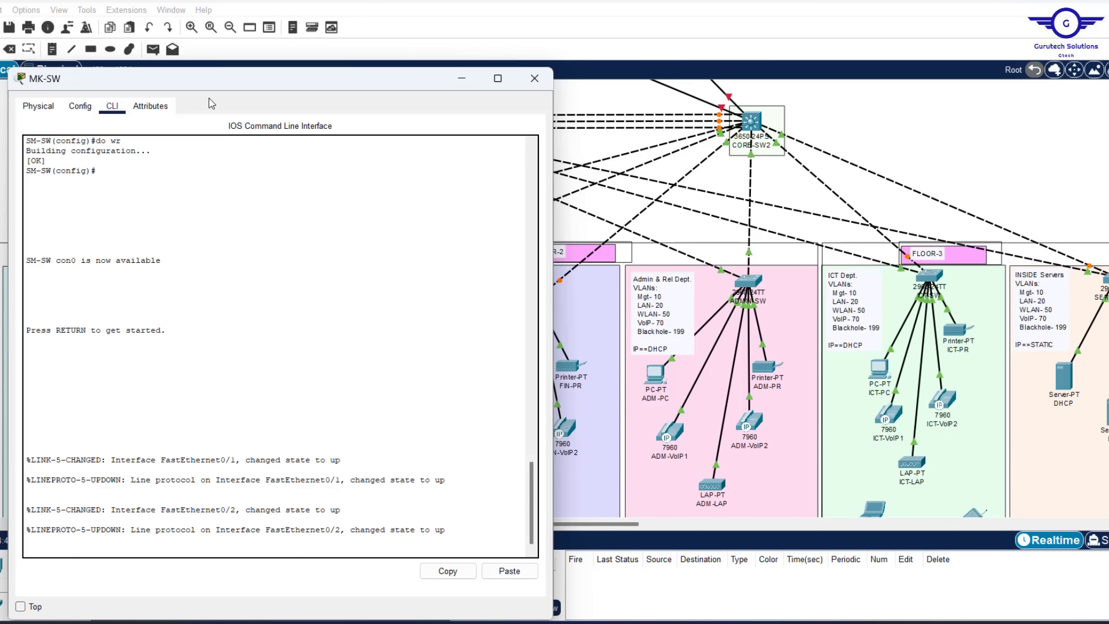
left_click_drag(189, 78, 519, 44)
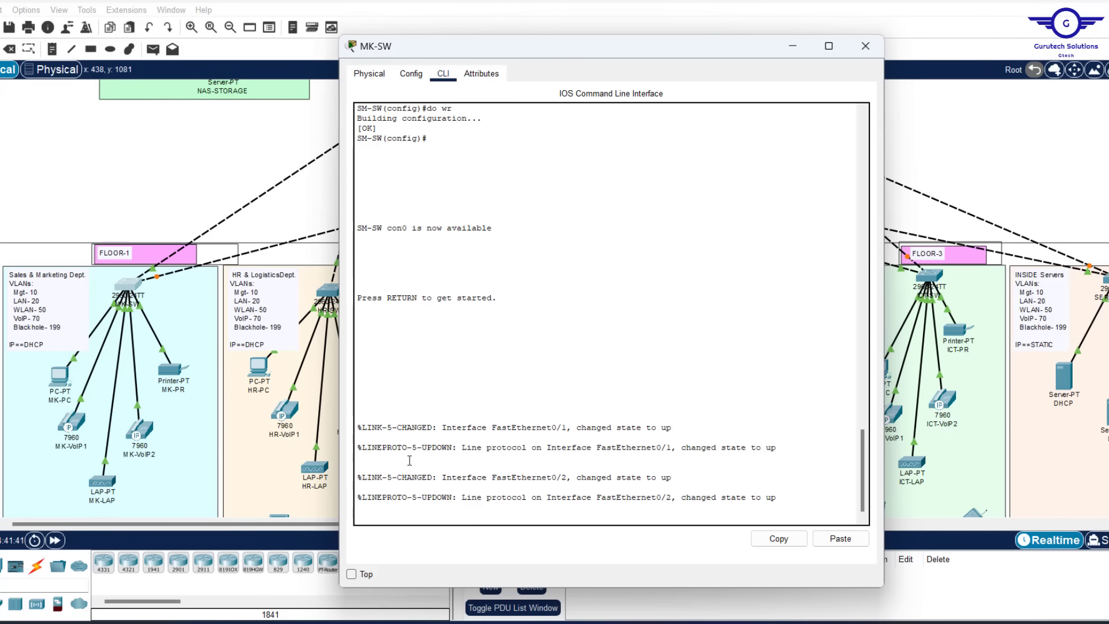
key("Return")
key("Return")
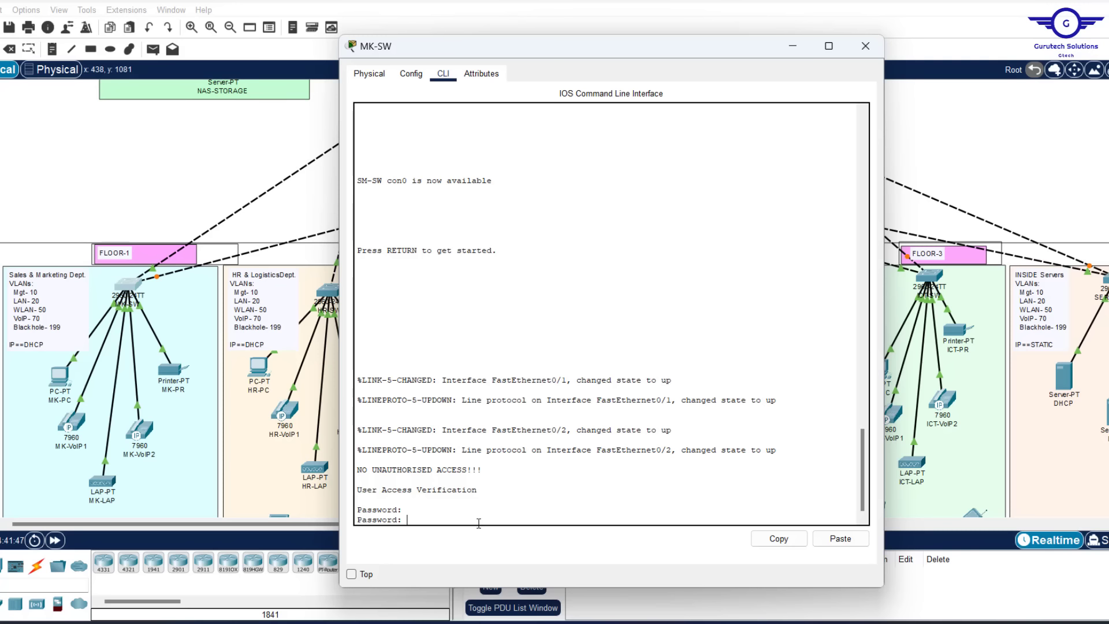
left_click(412, 74)
left_click(403, 260)
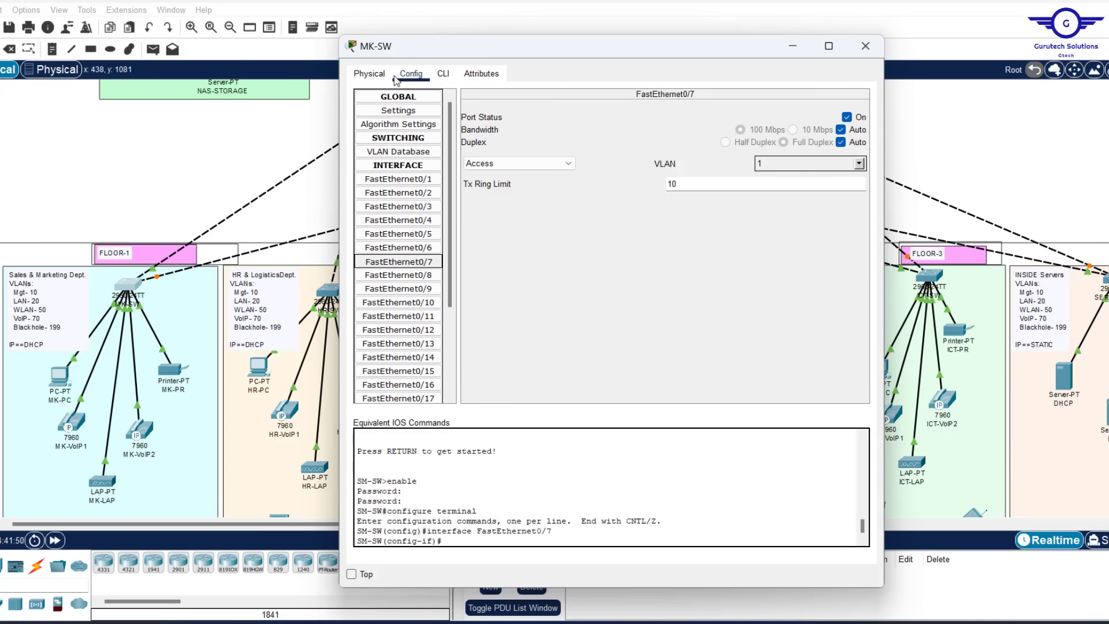
left_click(386, 234)
left_click(443, 74)
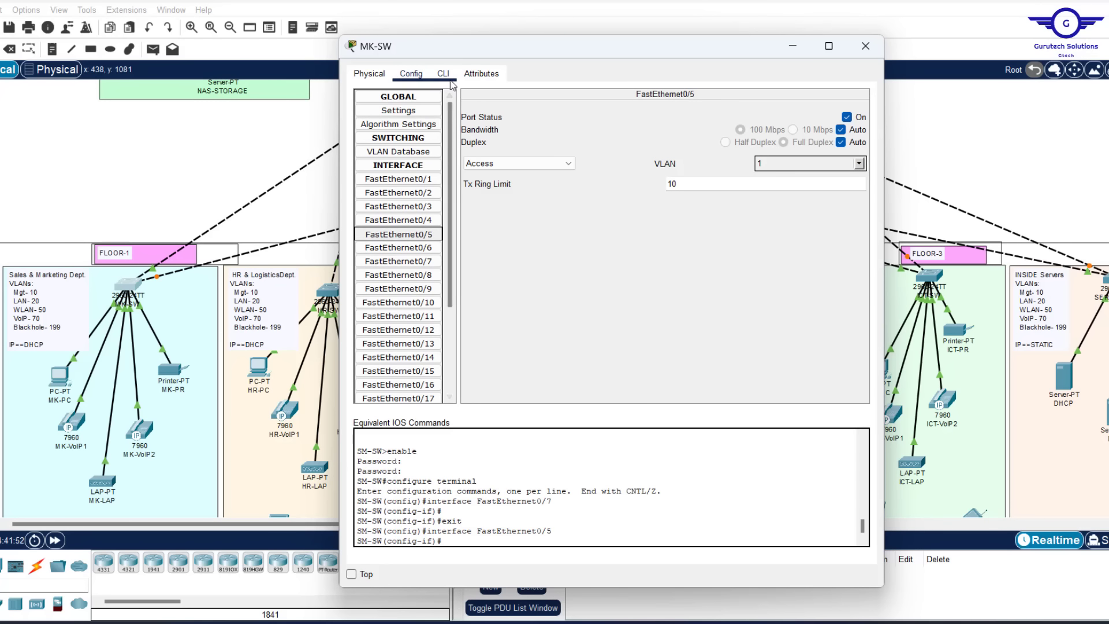
type("E")
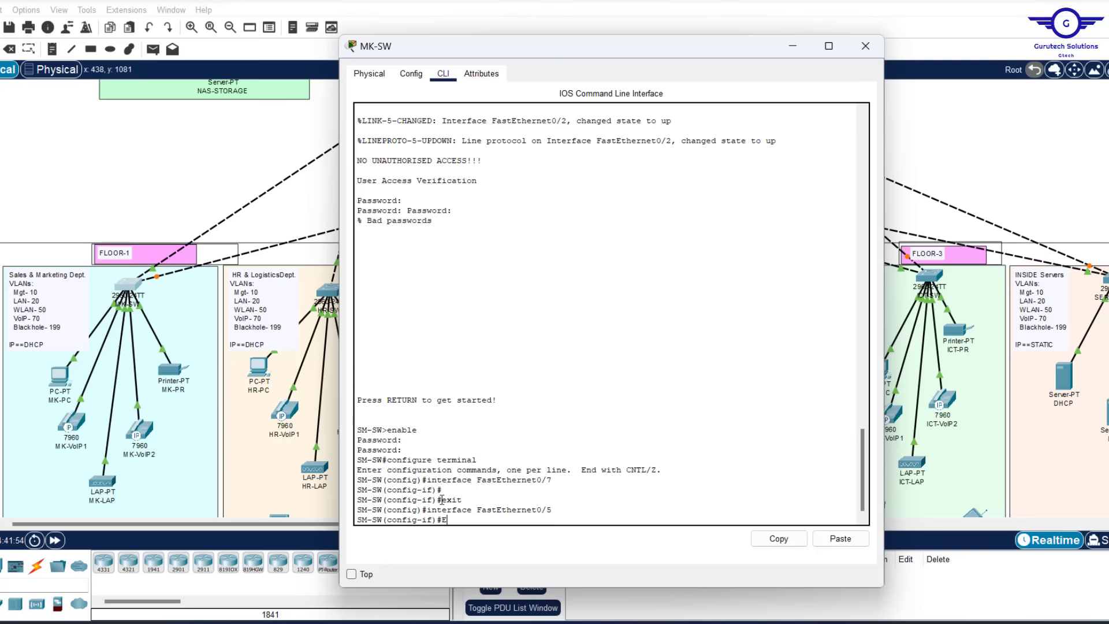
type("XIT")
key("Return")
key("Return")
key("Return")
key("Return")
key("Return")
key("Return")
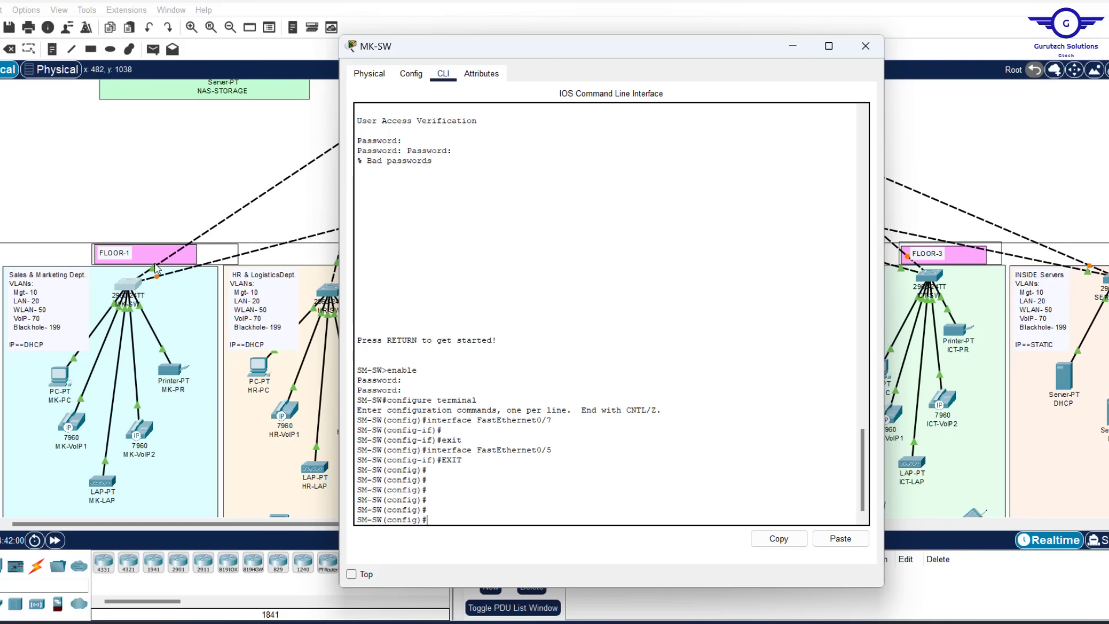
Keep the MK-SW window always on top and begin the interface range command
left_click(351, 574)
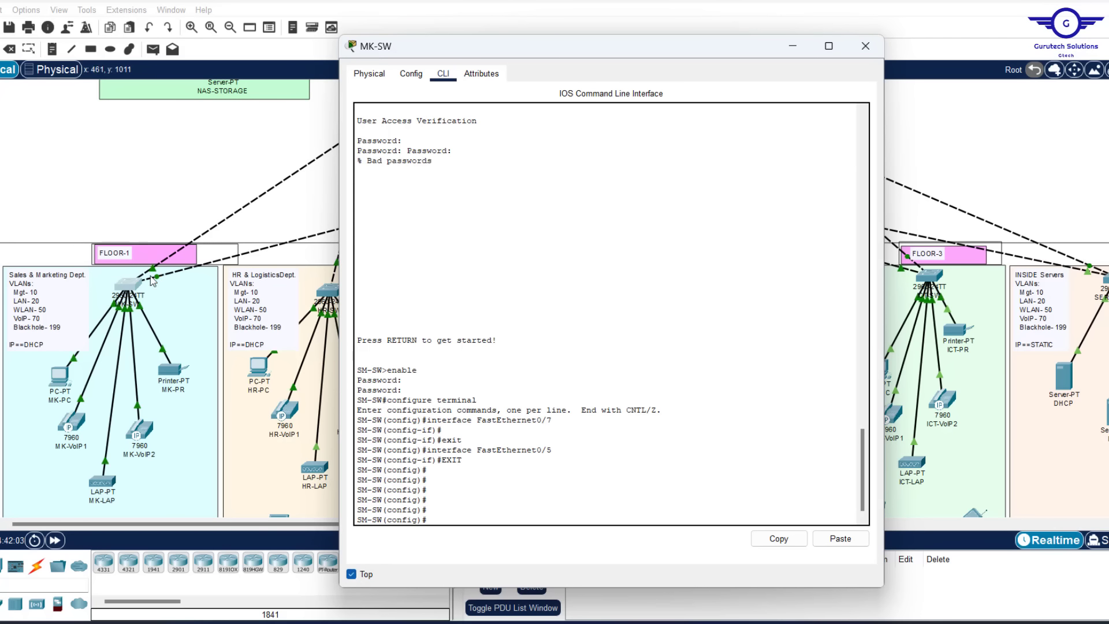
left_click(181, 190)
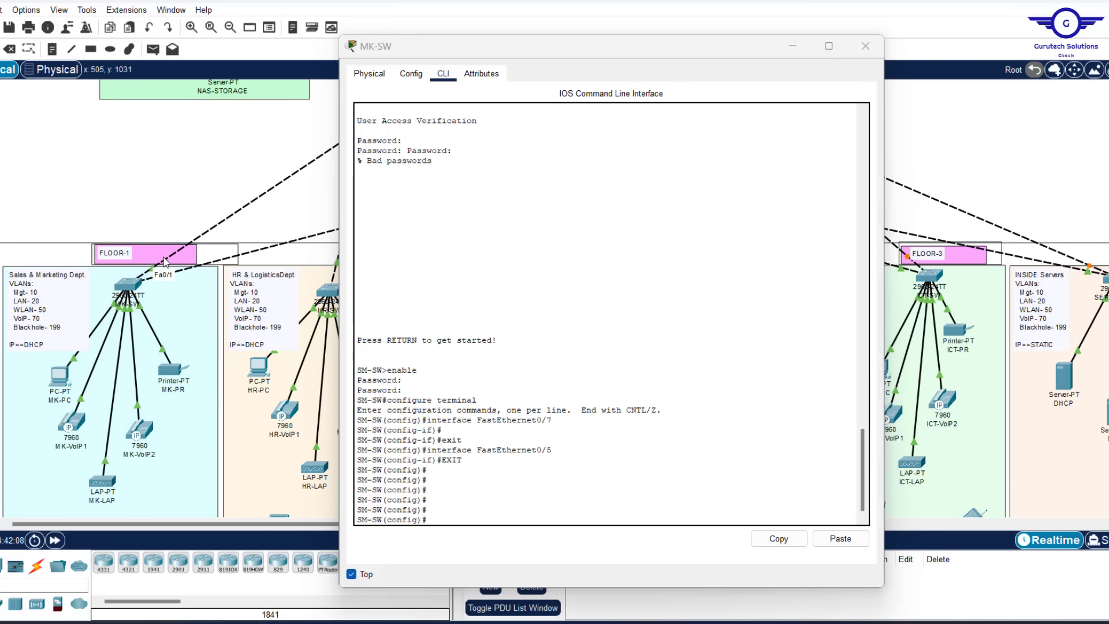
left_click(436, 515)
type("in")
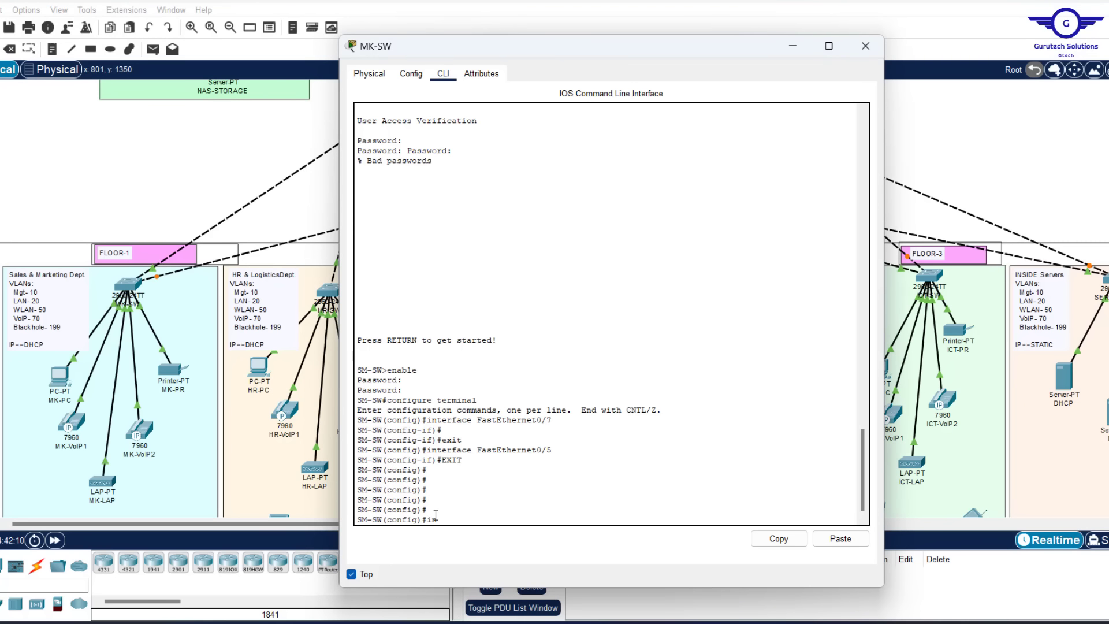
type("t fa")
key("BackSpace")
key("BackSpace")
Run 'int range fa0/1-2' and 'switchport mode trunk' on MK-SW, then exit
type("range fa0/1")
key("Return")
type("s")
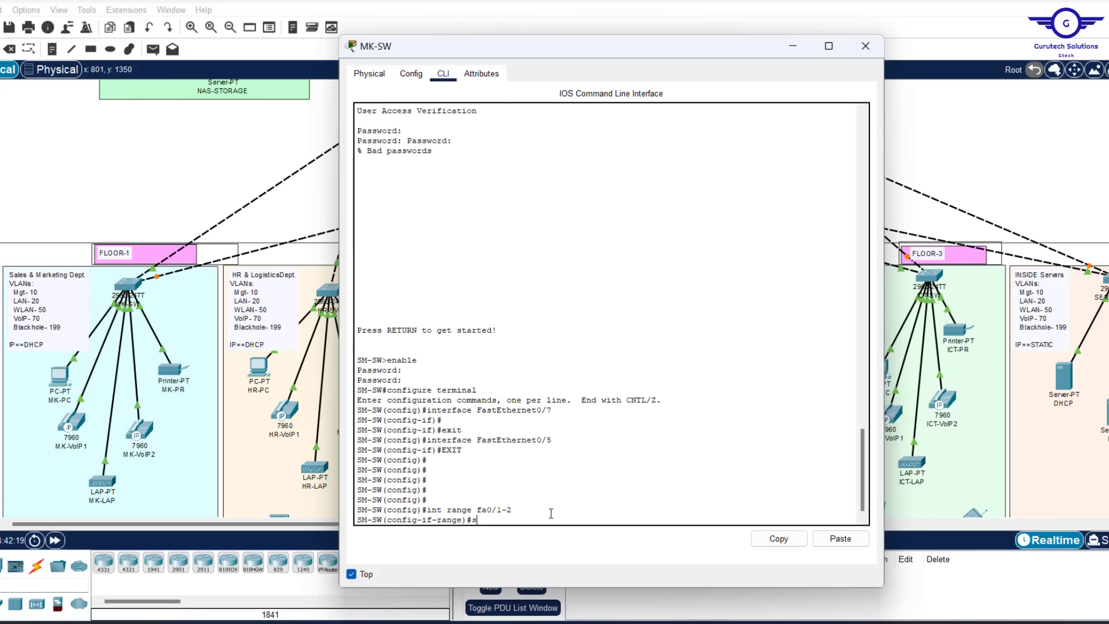
type("wit")
key("Tab")
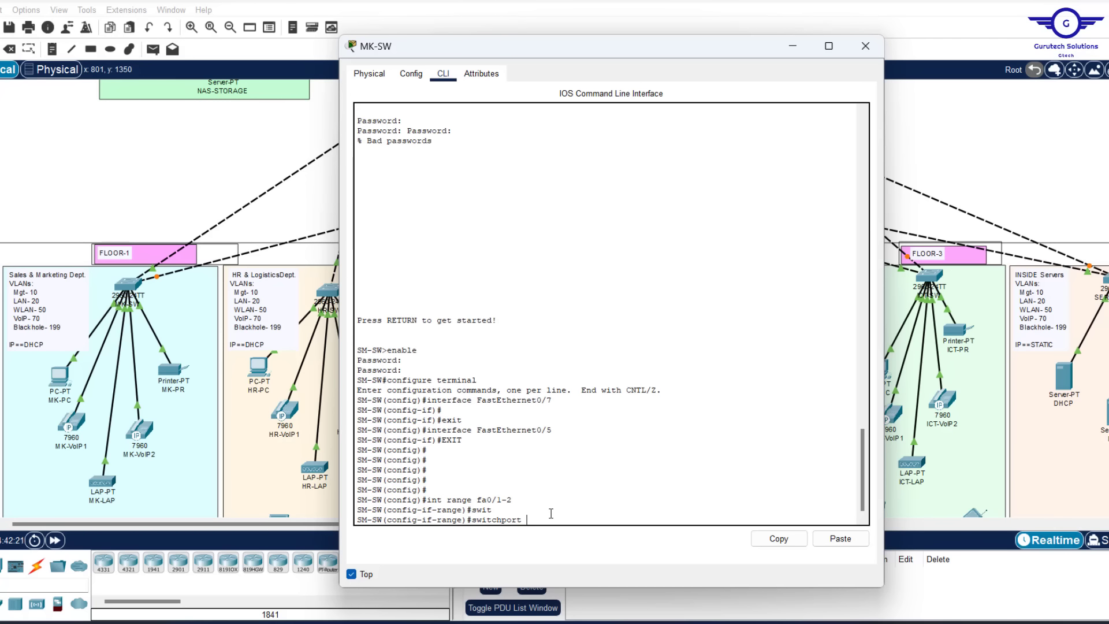
type("m")
key("Tab")
type("tr")
key("Tab")
key("Return")
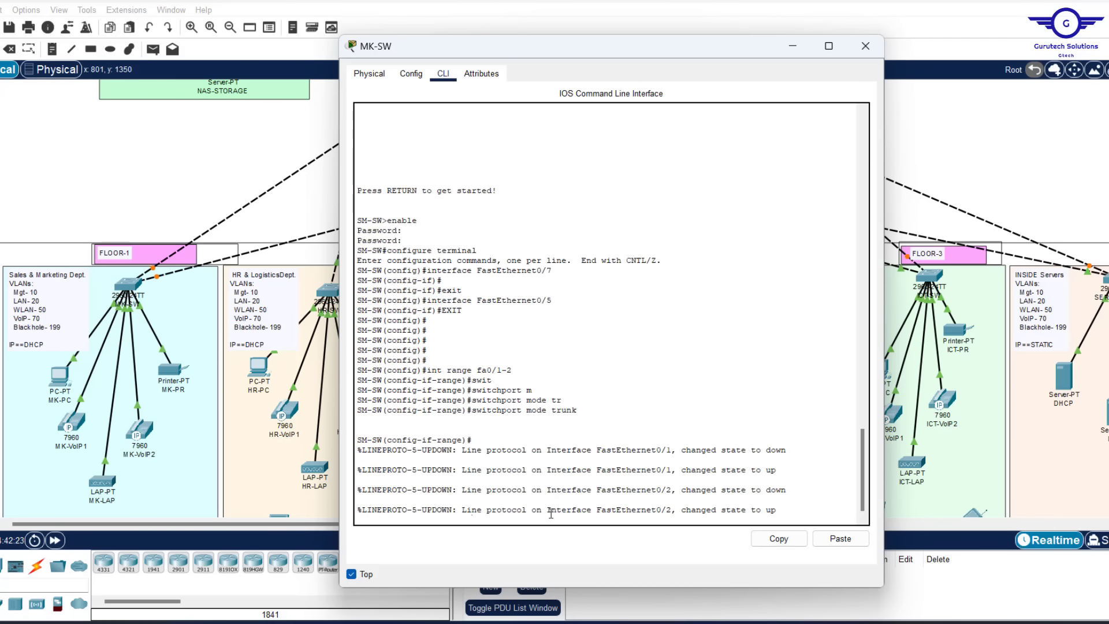
key("Return")
type("ex")
key("Return")
key("Return")
key("Return")
key("Return")
key("Return")
key("Return")
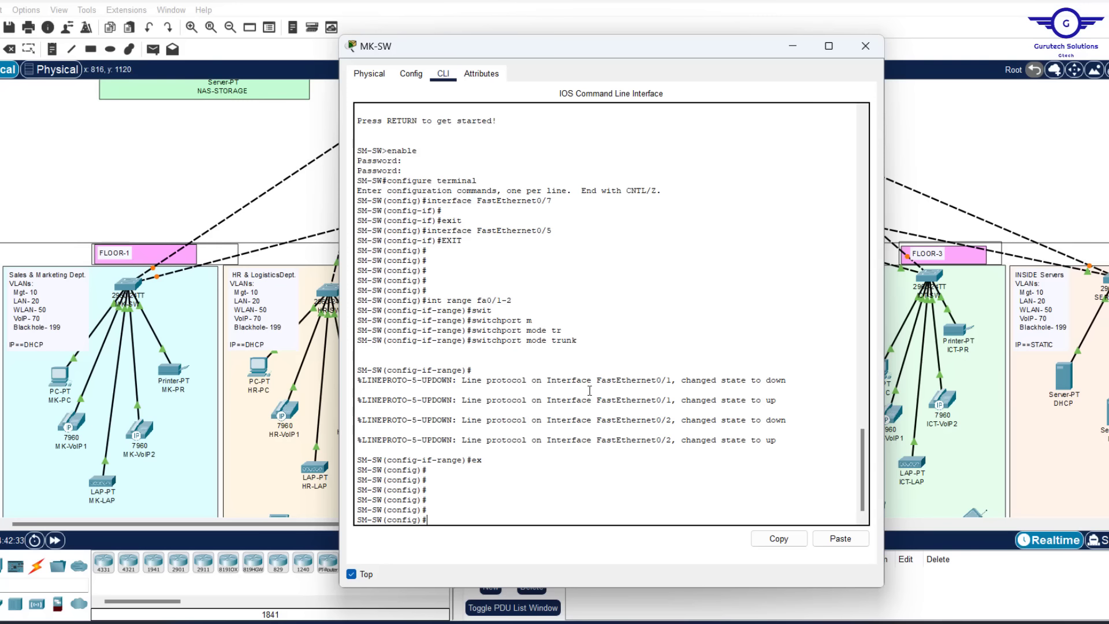
Create VLAN 10 named MGT and VLAN 20 named LAN
type("lan 10")
key("Return")
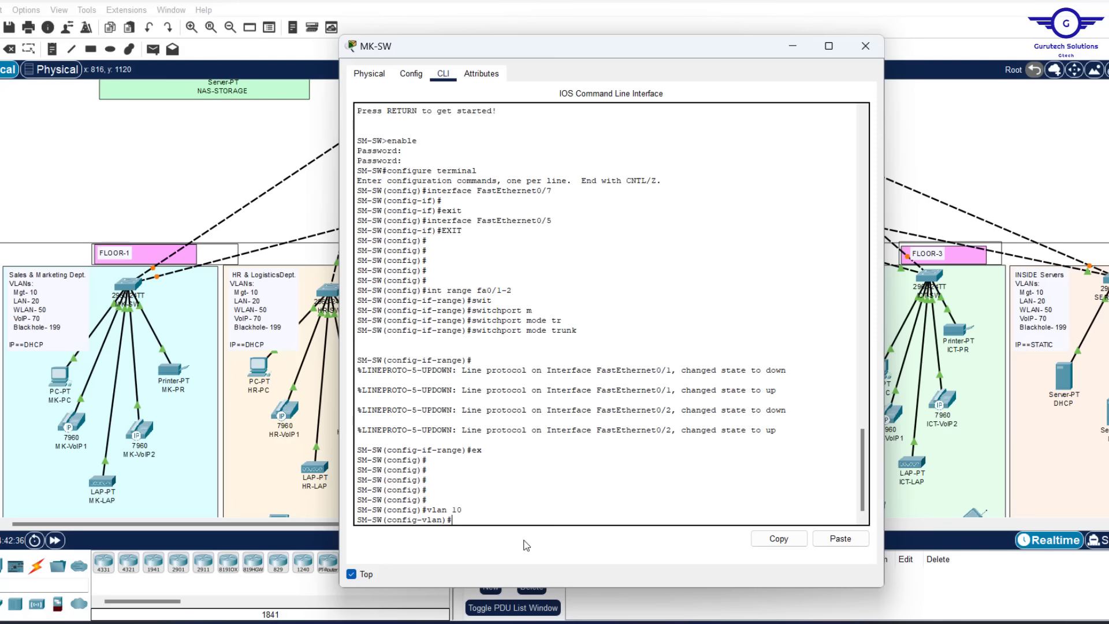
type("name MGT")
key("Return")
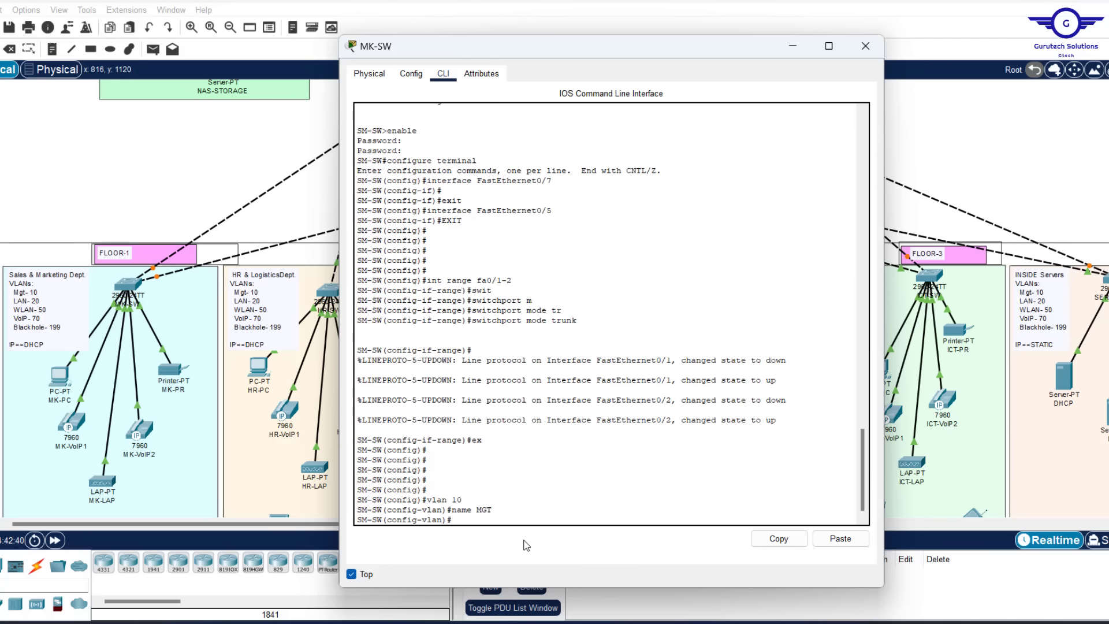
type("VLAN 20")
key("Return")
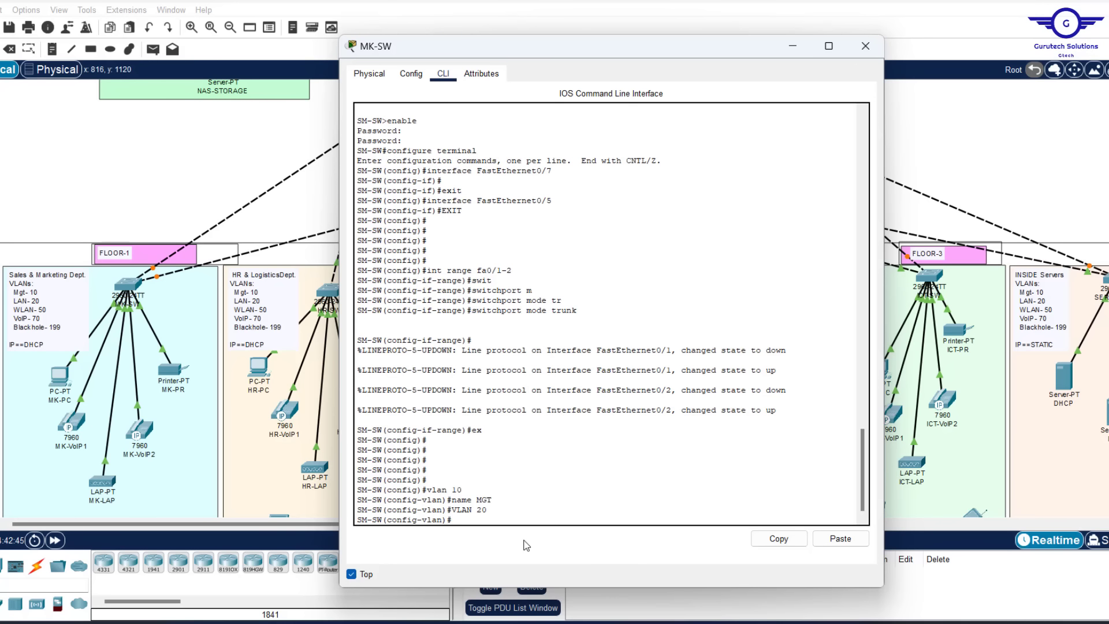
type("NAME LAN")
key("Return")
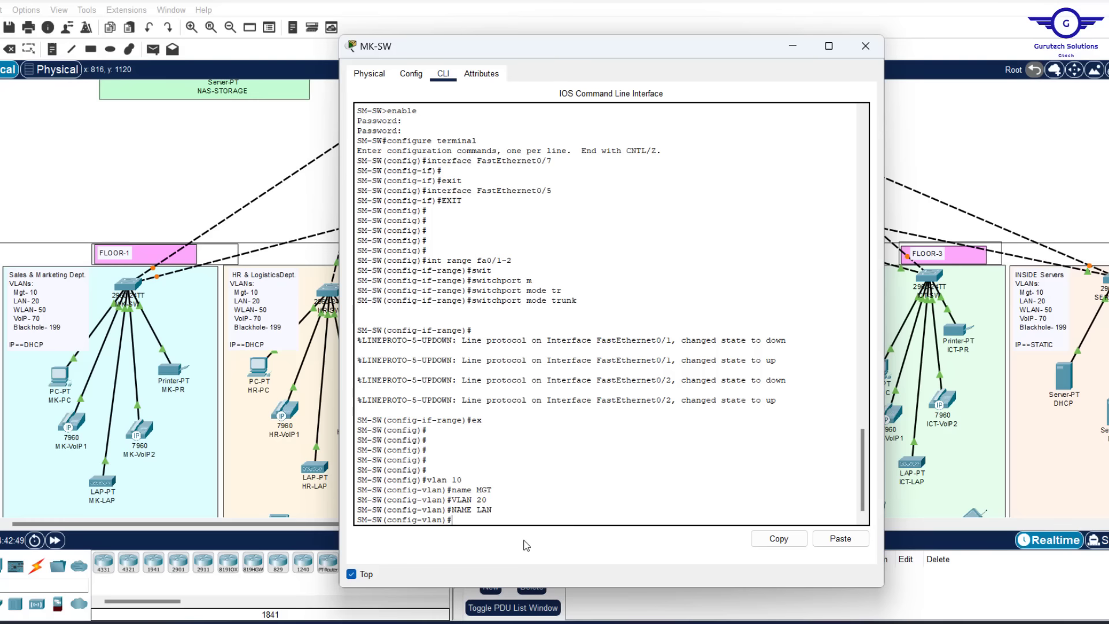
key("Return")
key("Return")
key("Return")
Add VLAN 50 named WLAN and VLAN 70 named VOIP
type("VLAN")
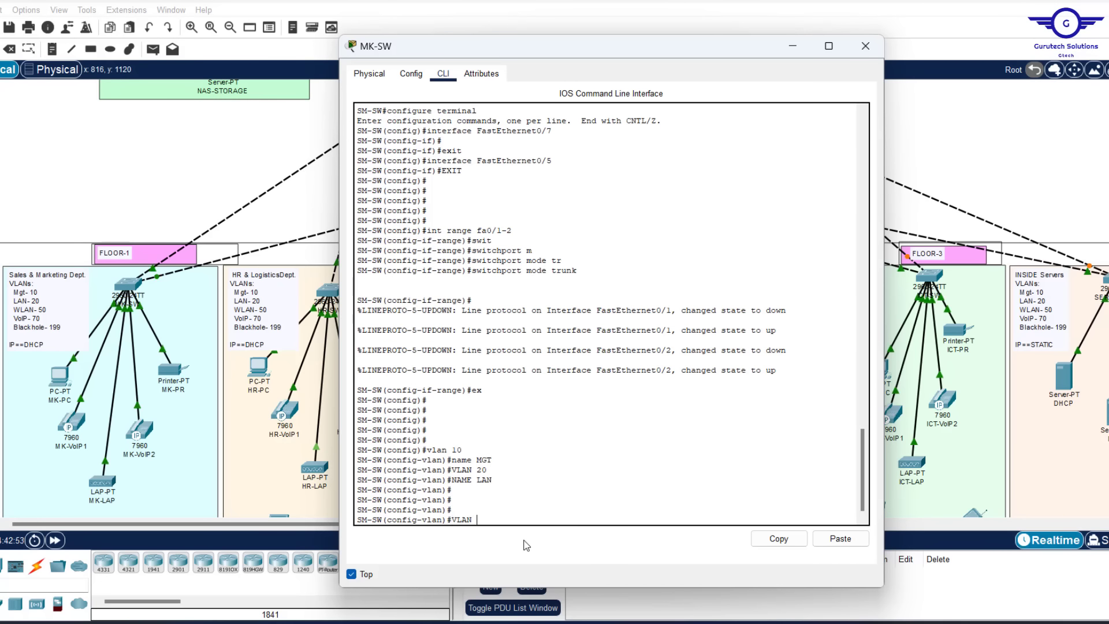
type(" 50")
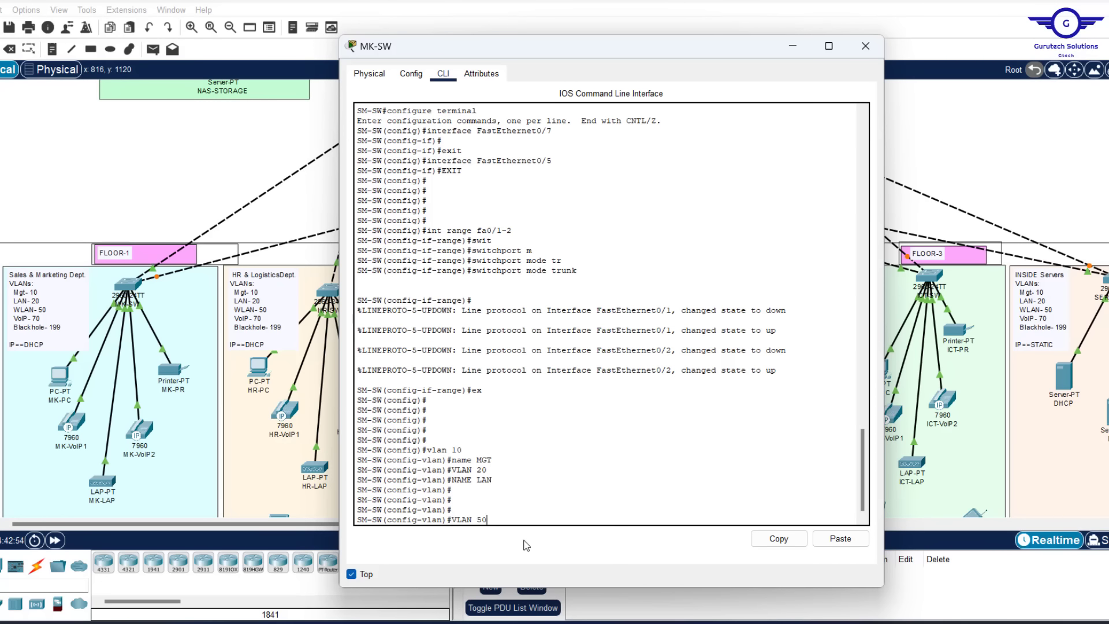
key("Return")
type("NA")
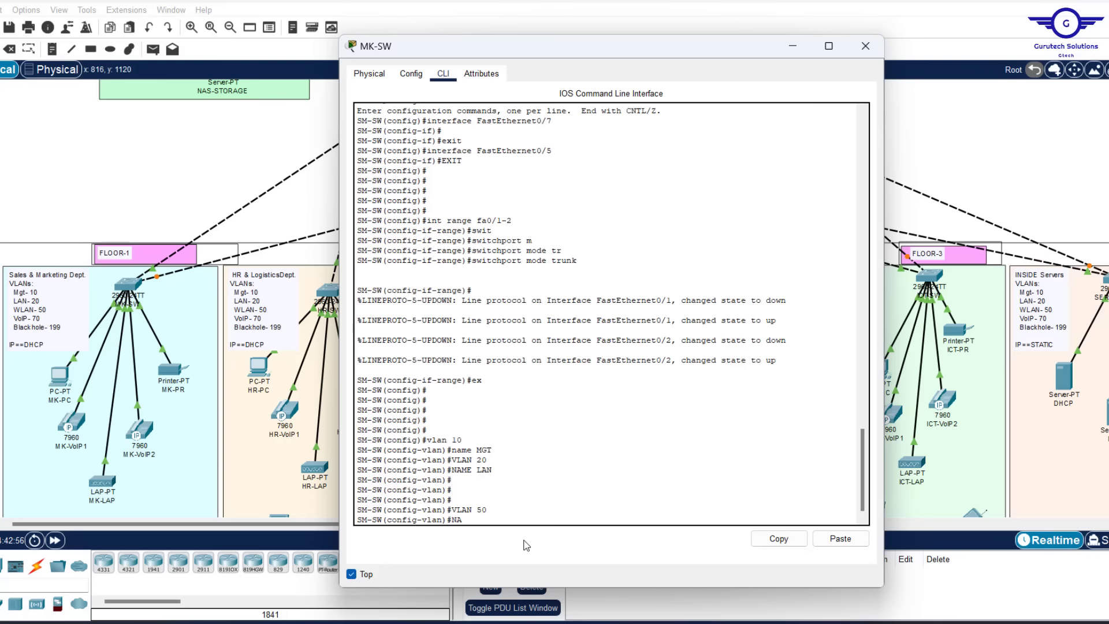
type("ME WLAN")
key("Return")
key("Return")
key("Return")
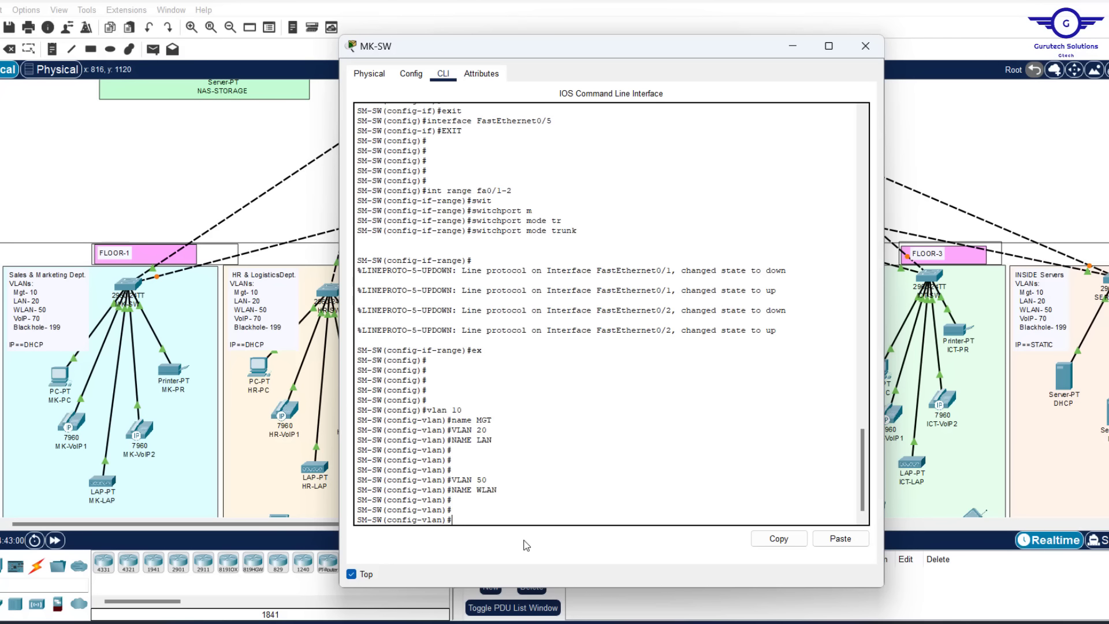
type("VLAN 70")
key("Return")
type("NAME")
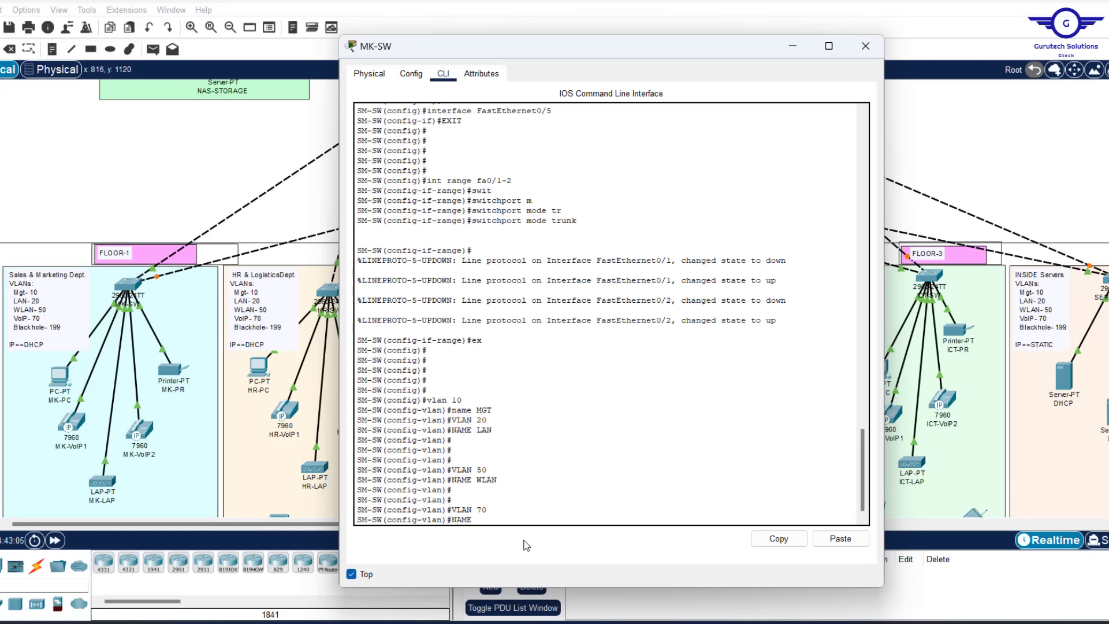
type(" VOIP")
key("Return")
key("Return")
key("Return")
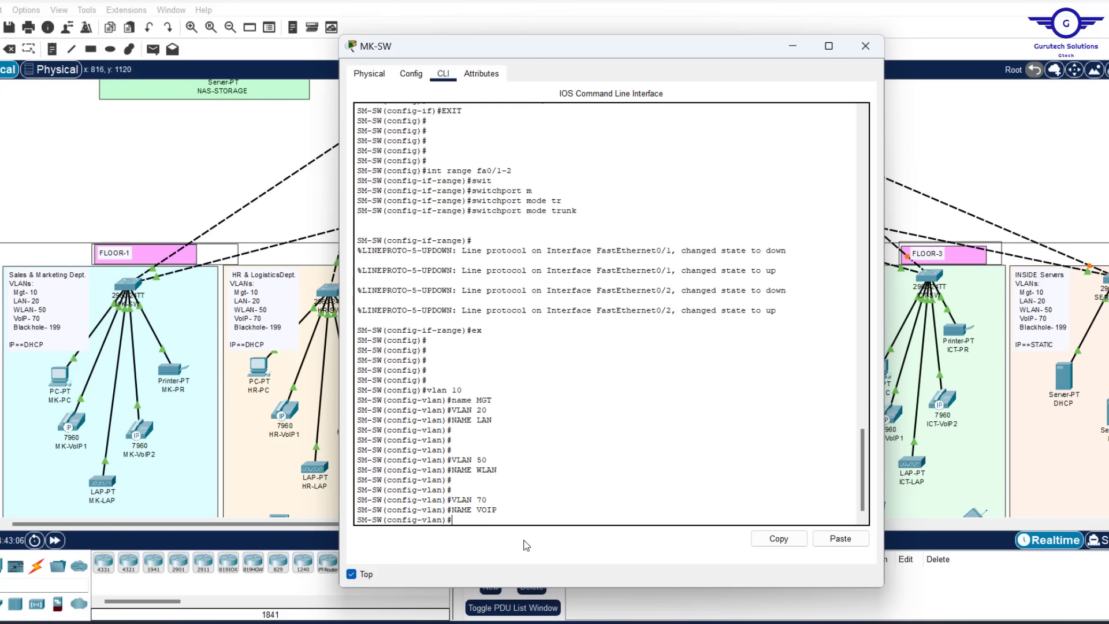
Create VLAN 199 named BLACKHOLE and exit VLAN configuration
type("VLAN")
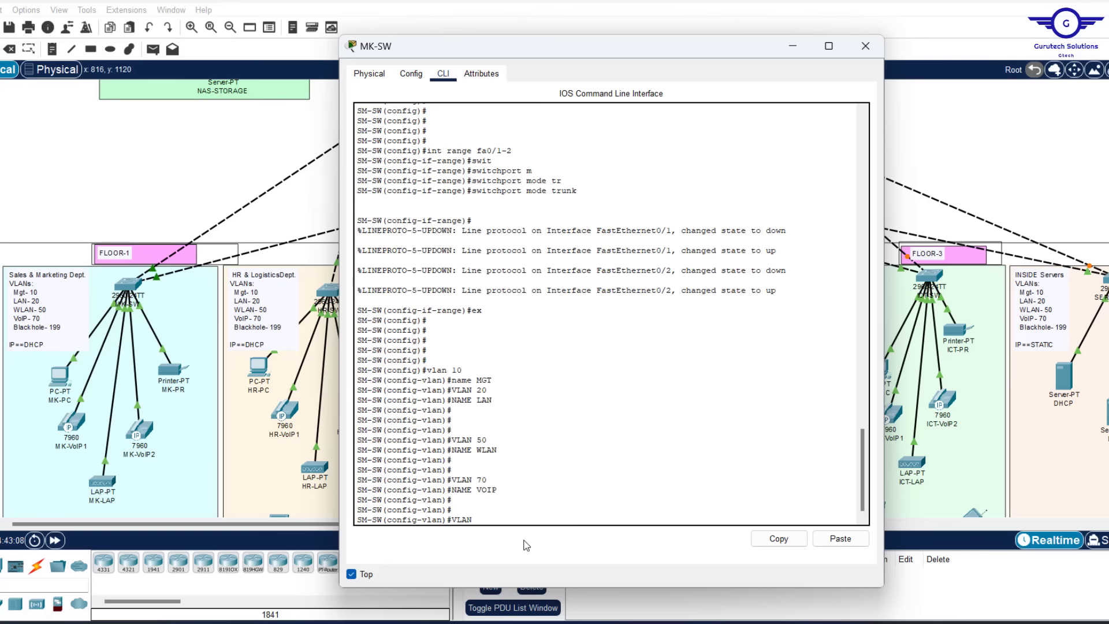
type(" 199")
key("Return")
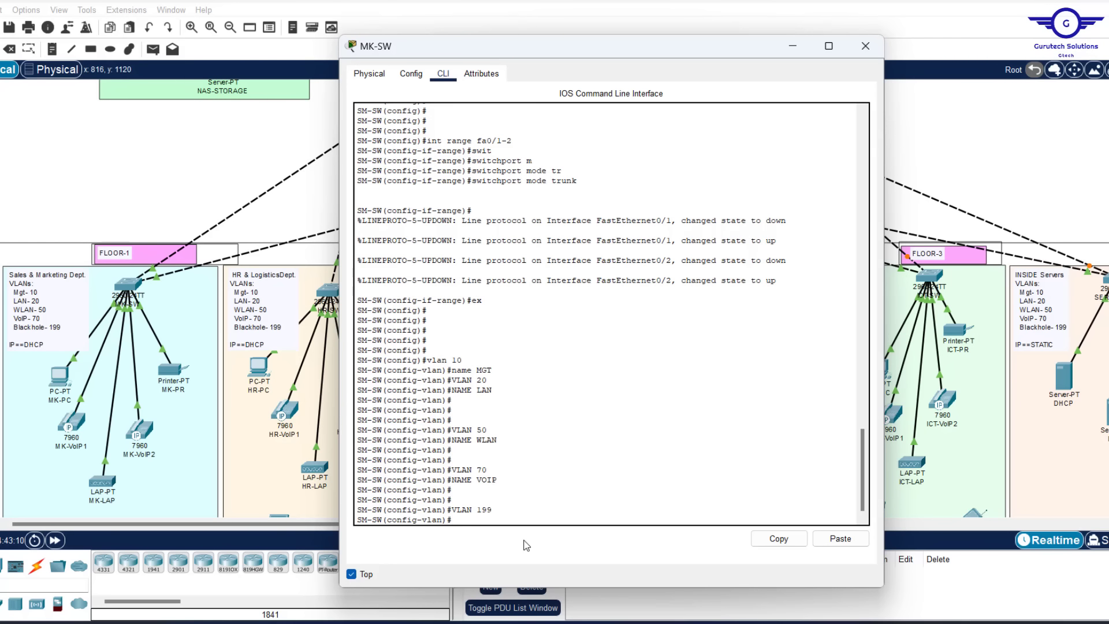
type("NAME BL")
key("BackSpace")
type("ACKHOLE")
key("Return")
key("Return")
key("Return")
key("Return")
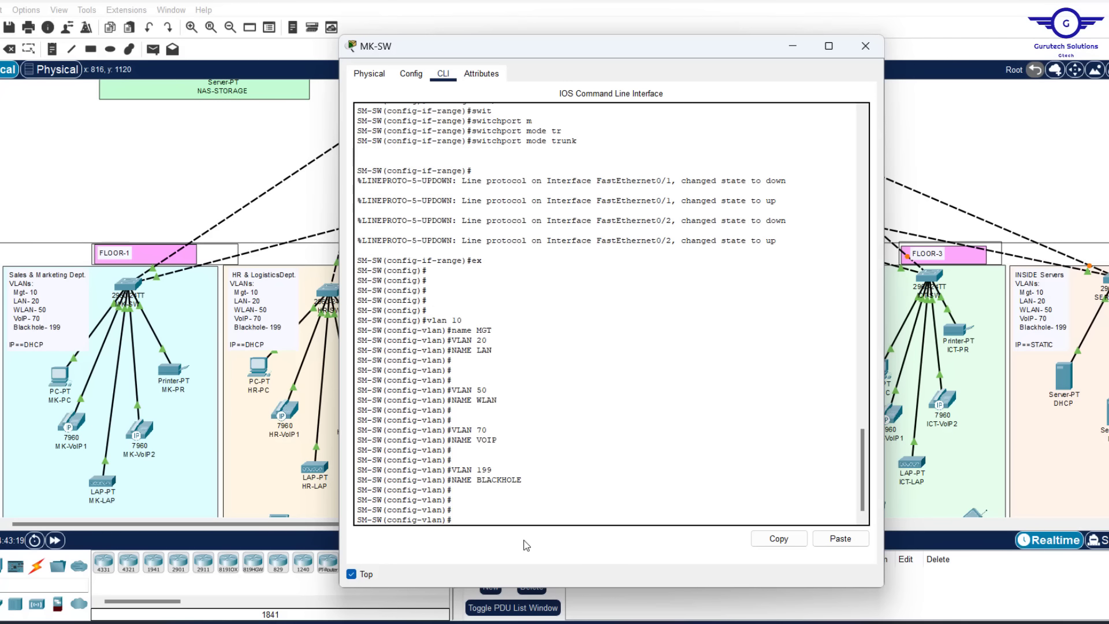
type("EX")
key("Return")
key("Return")
key("Return")
key("Return")
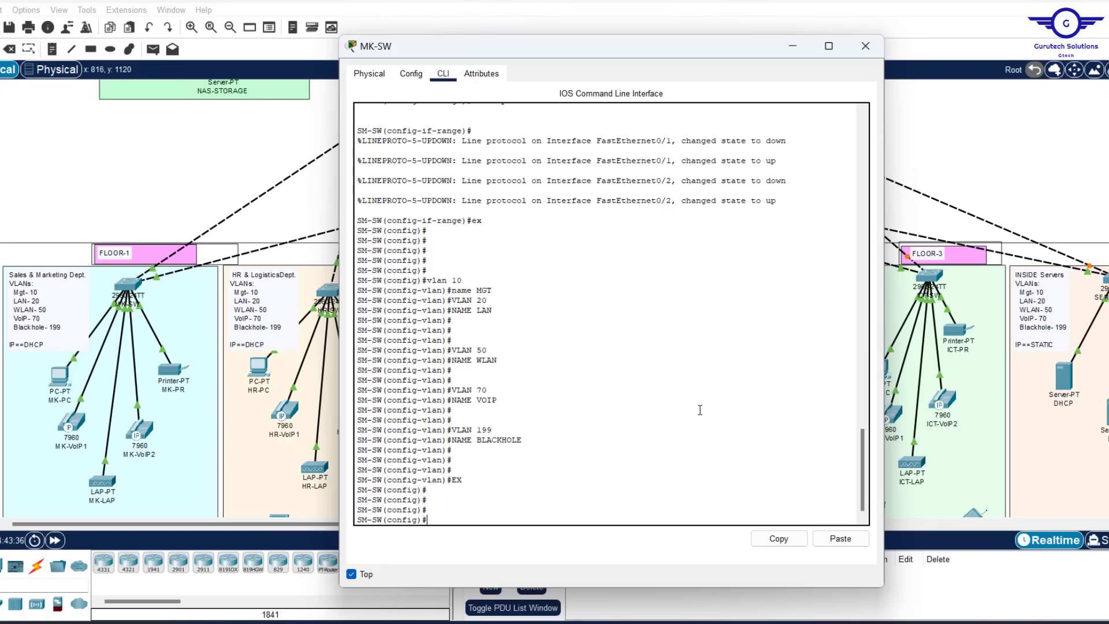
Review the VLAN 10 MGT, 20 LAN, 50 WLAN and 70 VOIP entries in MK-SW's console
left_click_drag(498, 362, 454, 345)
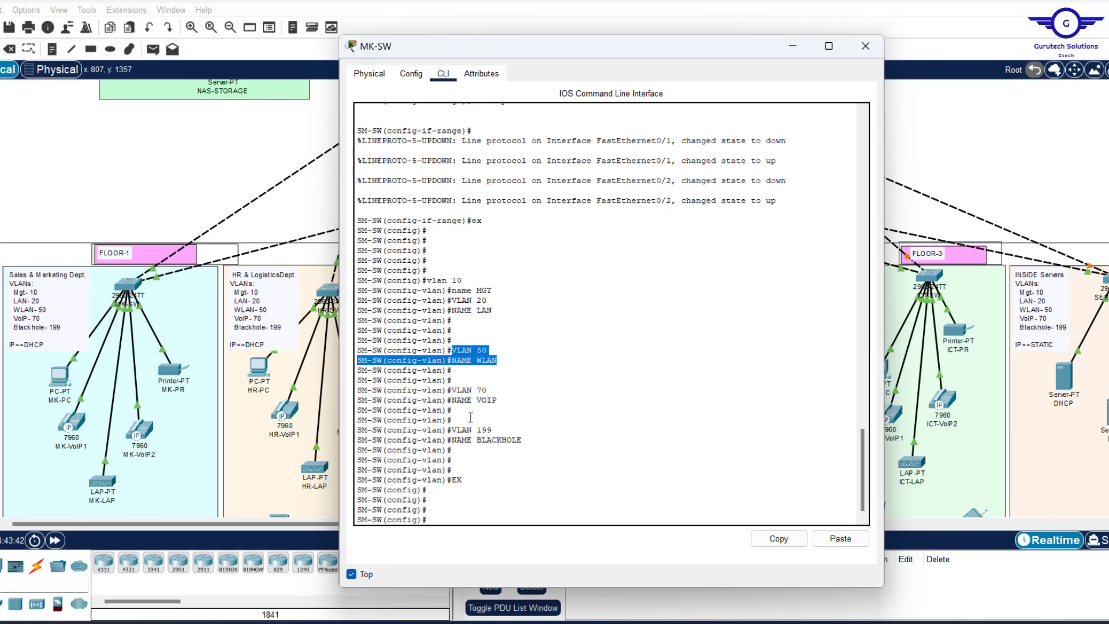
left_click_drag(497, 401, 453, 391)
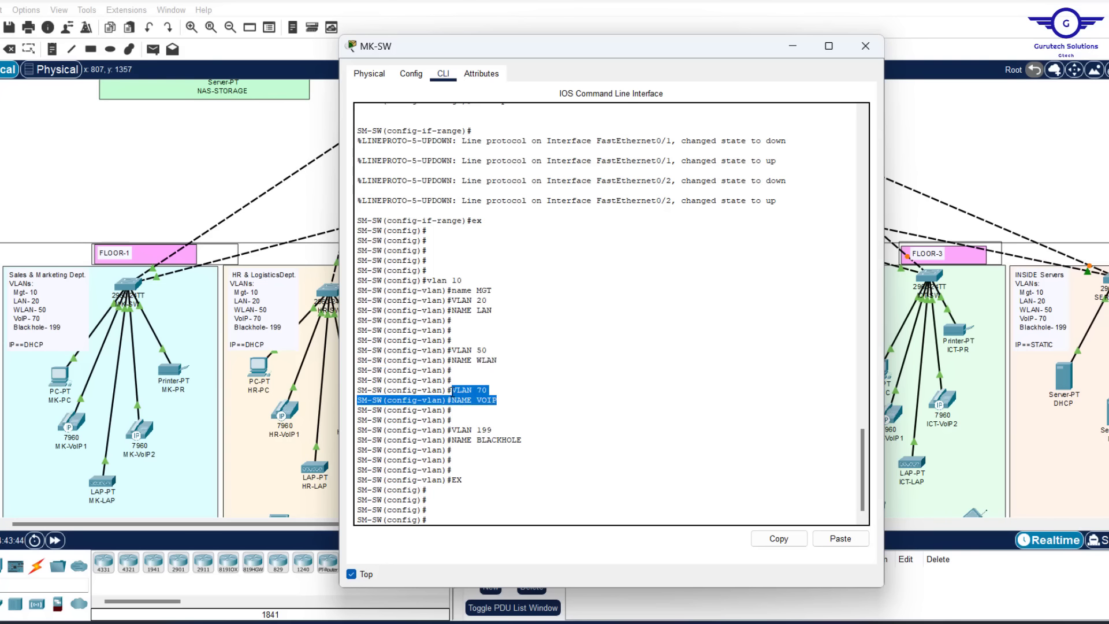
left_click_drag(428, 280, 488, 290)
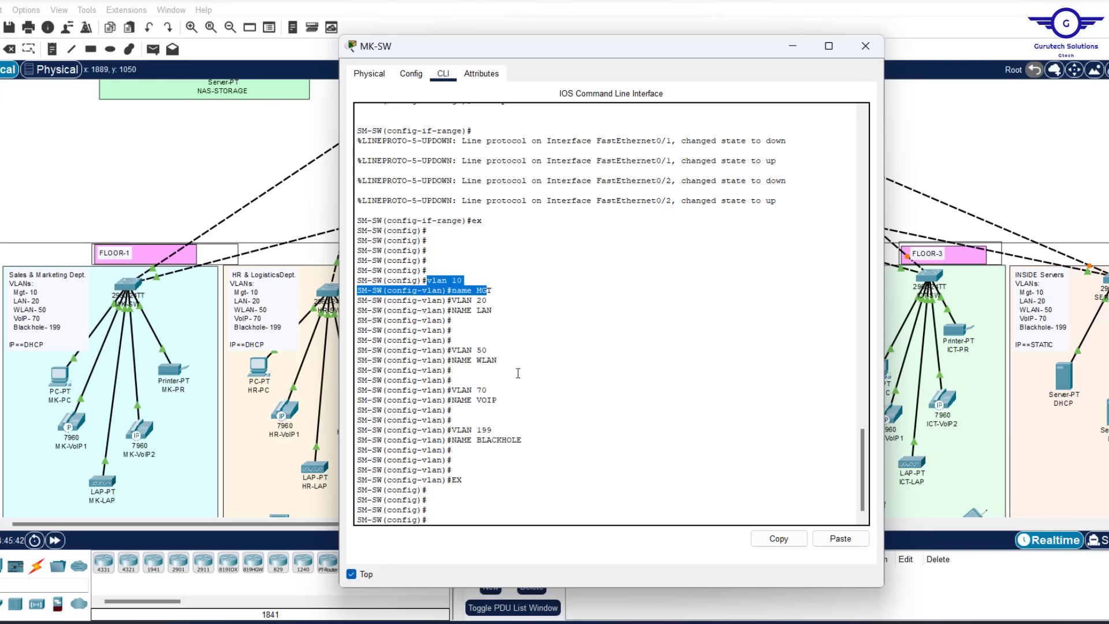
left_click(97, 153)
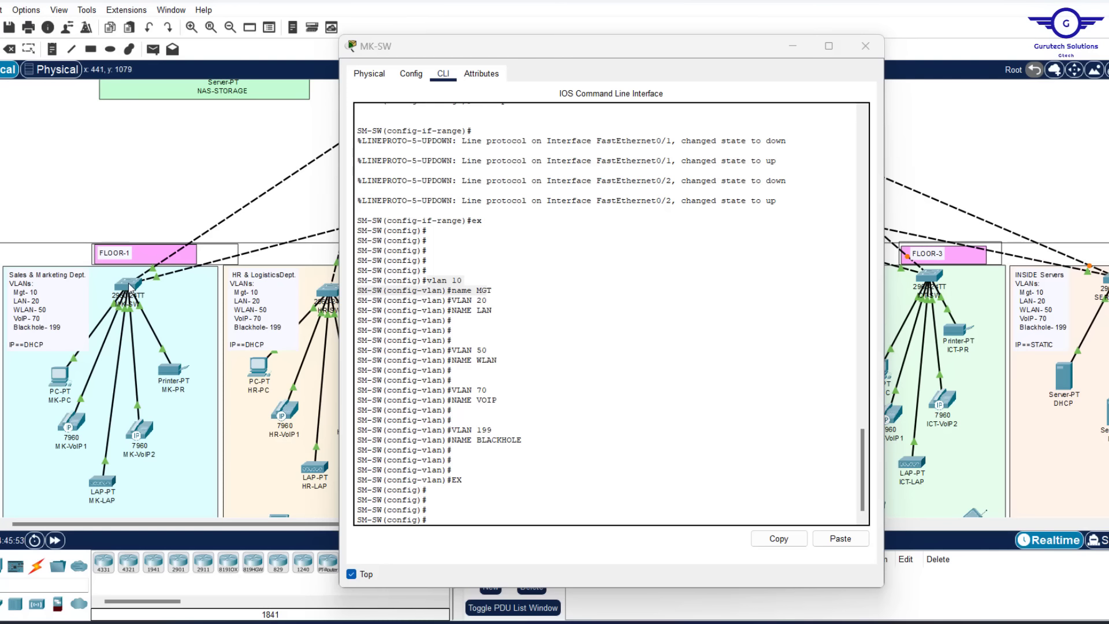
mouse_move(130, 285)
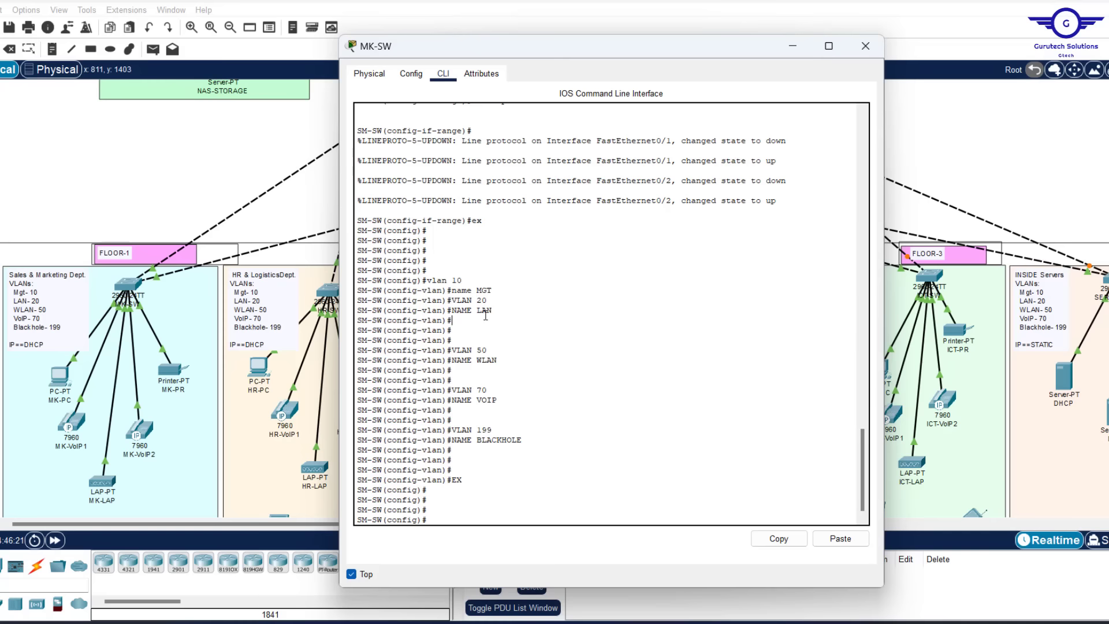
left_click_drag(452, 319, 446, 301)
scroll(562, 242, "up", 10)
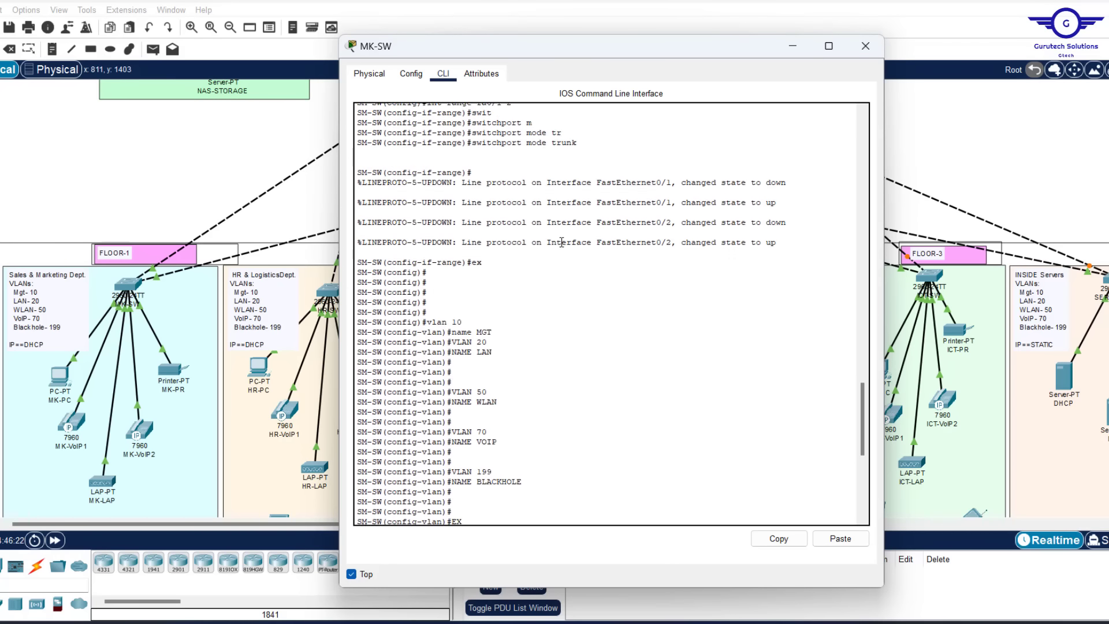
scroll(520, 261, "down", 5)
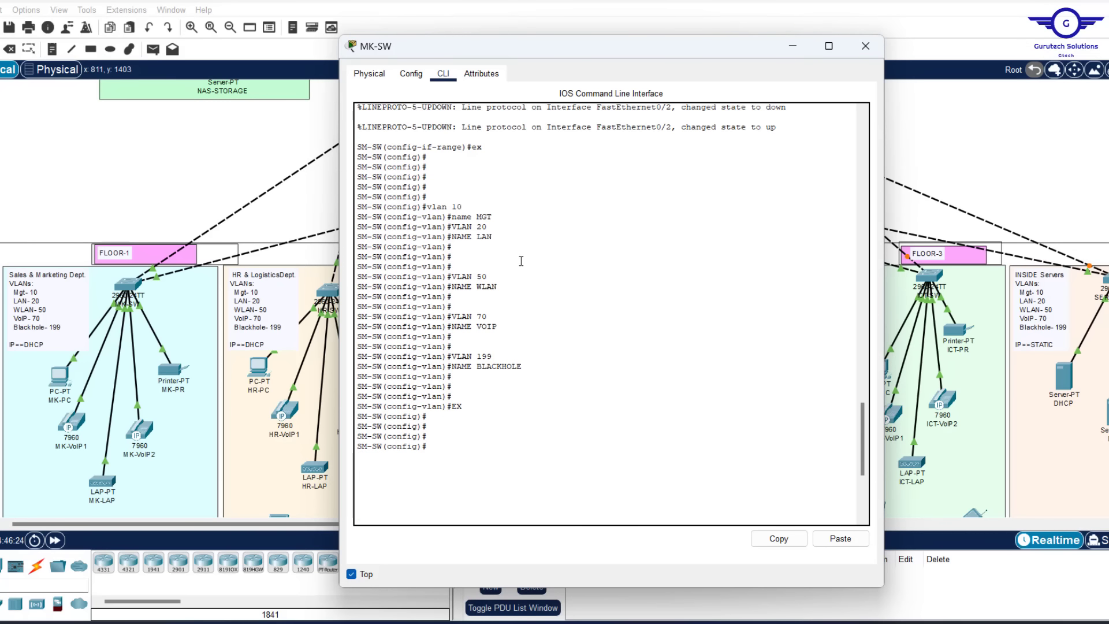
left_click_drag(493, 230, 453, 220)
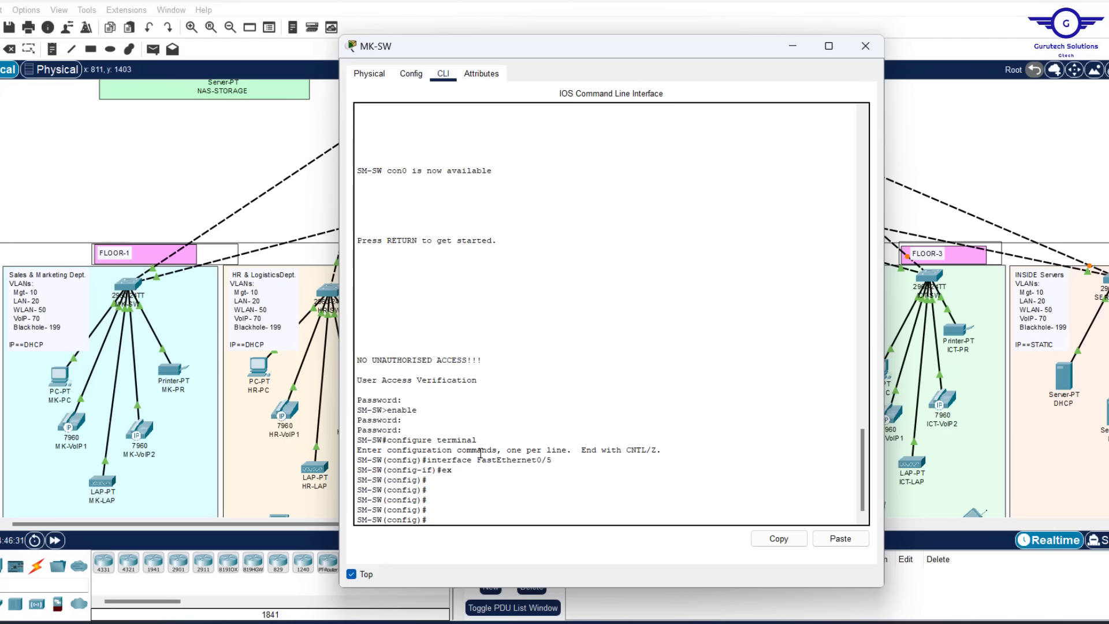
Select MK-SW ports fa0/3-4 with an interface range and set them to switchport mode access
type("t")
type("range fa0/3-4")
left_click(207, 166)
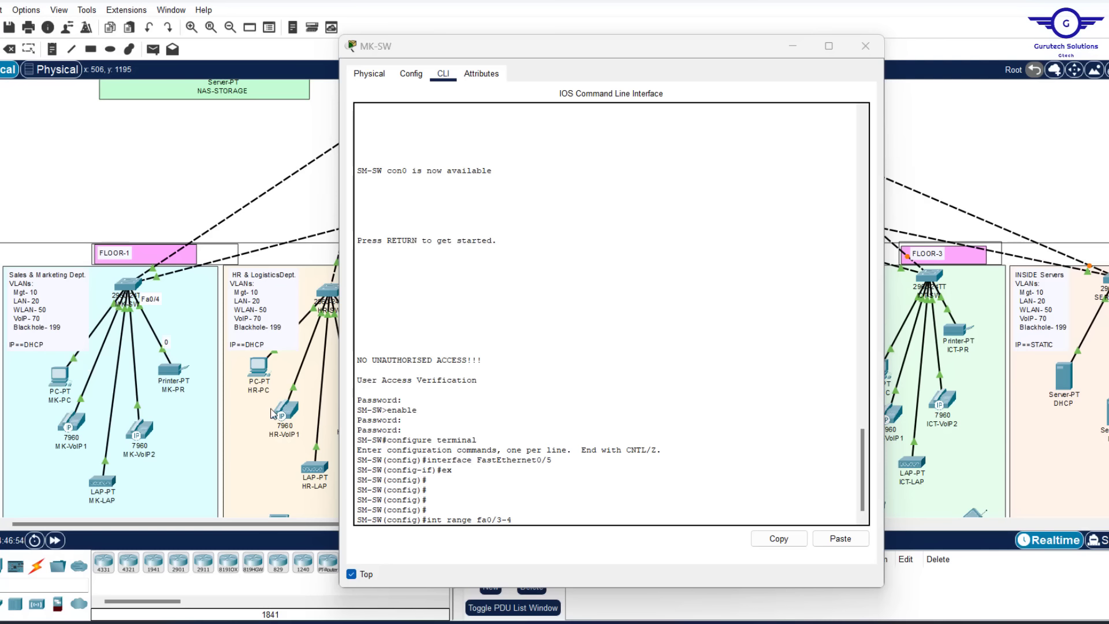
left_click(557, 514)
key("Return")
key("Return")
key("Return")
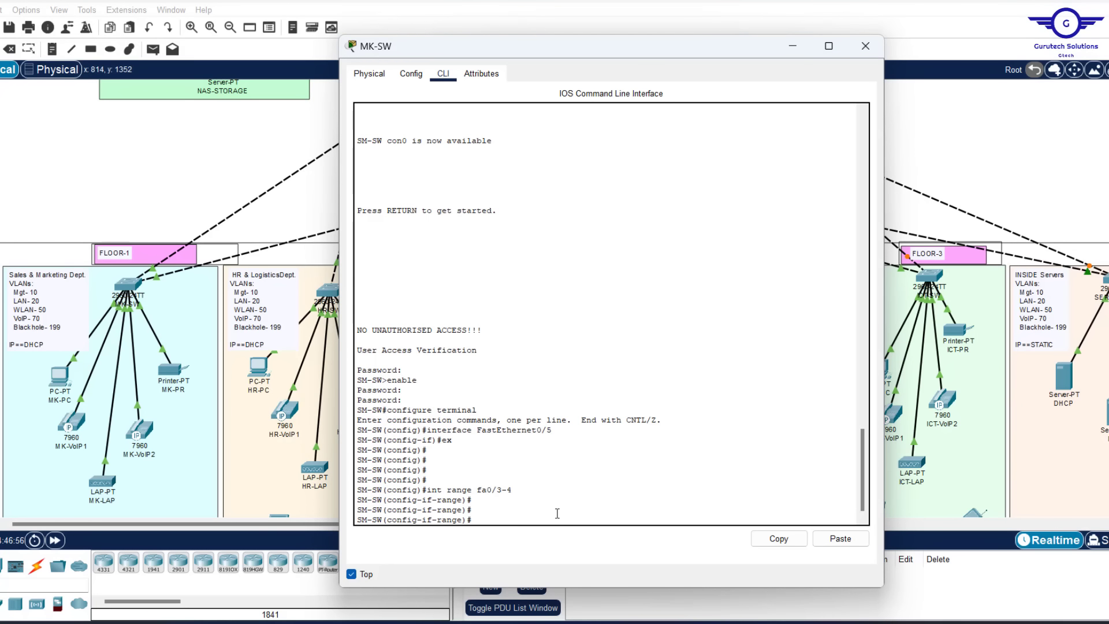
type("swit")
key("Tab")
type("m")
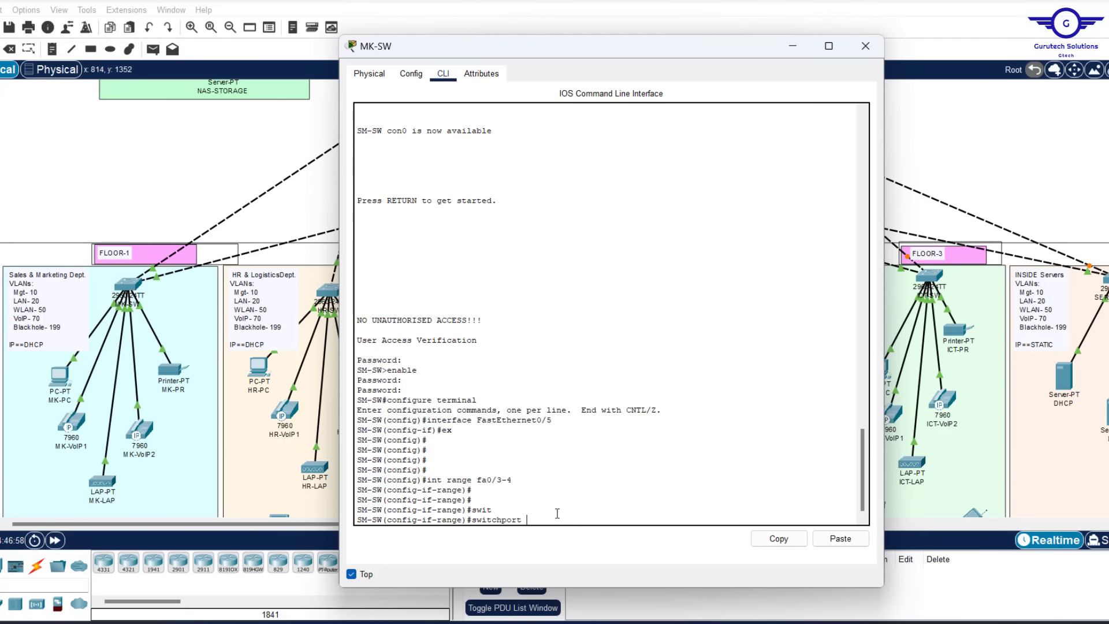
key("Tab")
type("a")
key("Tab")
key("Return")
Assign ports fa0/3-4 to access VLAN 20 and exit to global configuration
type("sw")
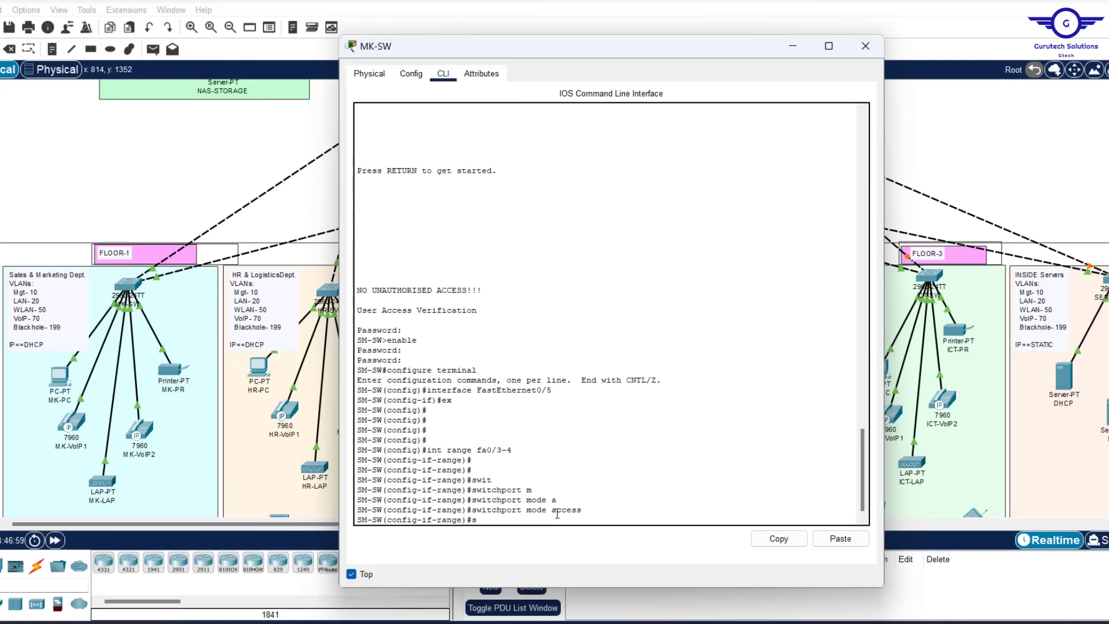
key("Tab")
type("a")
key("Tab")
type("v")
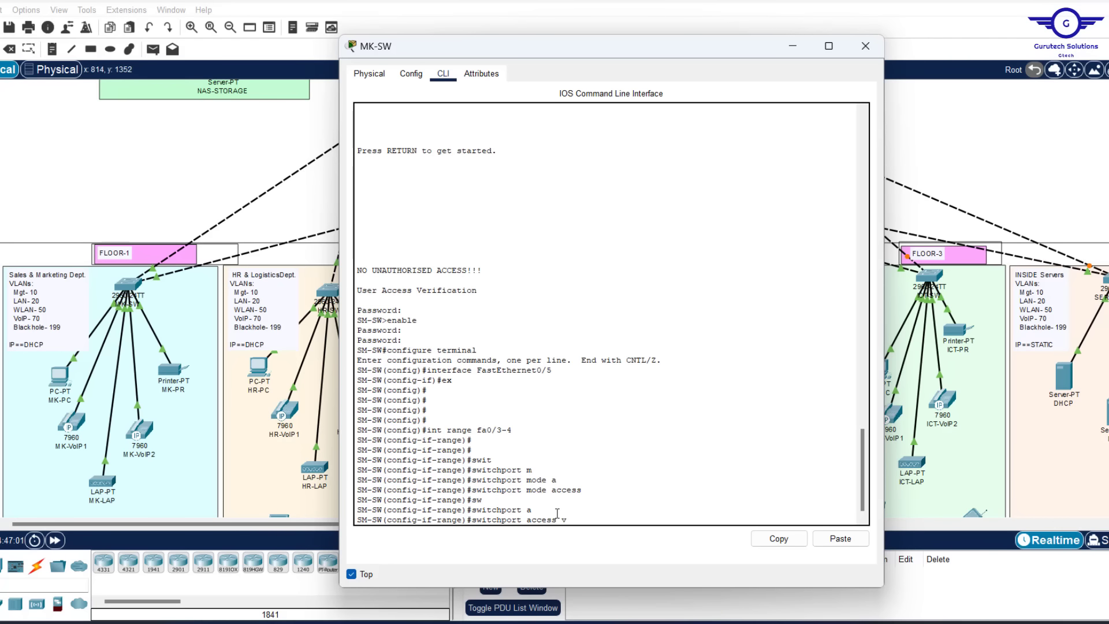
key("Tab")
scroll(584, 334, "up", 17)
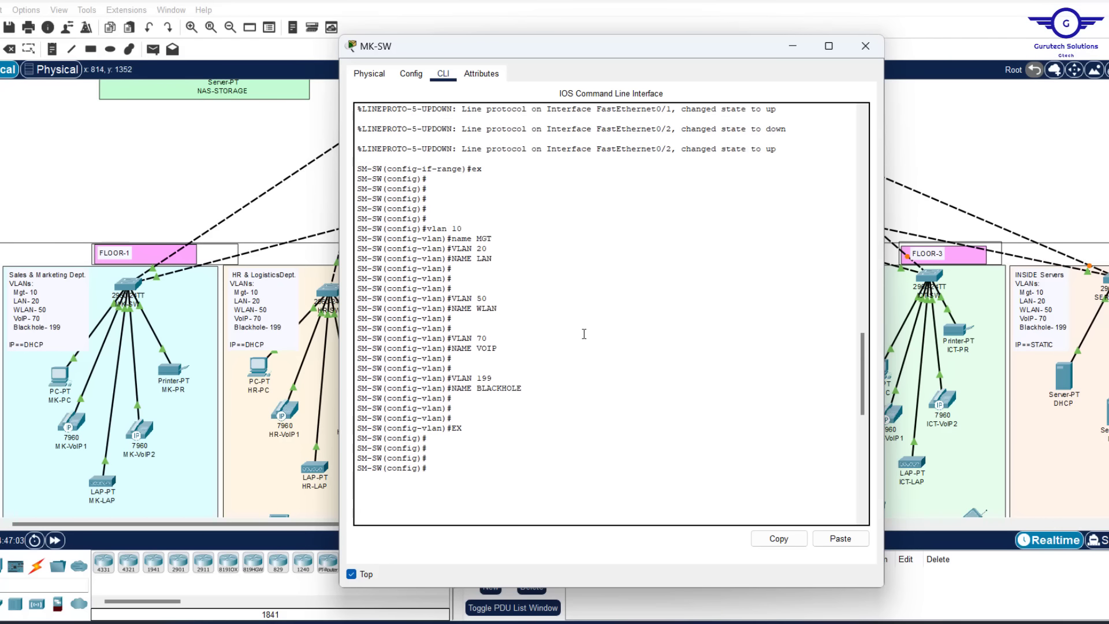
scroll(595, 403, "down", 17)
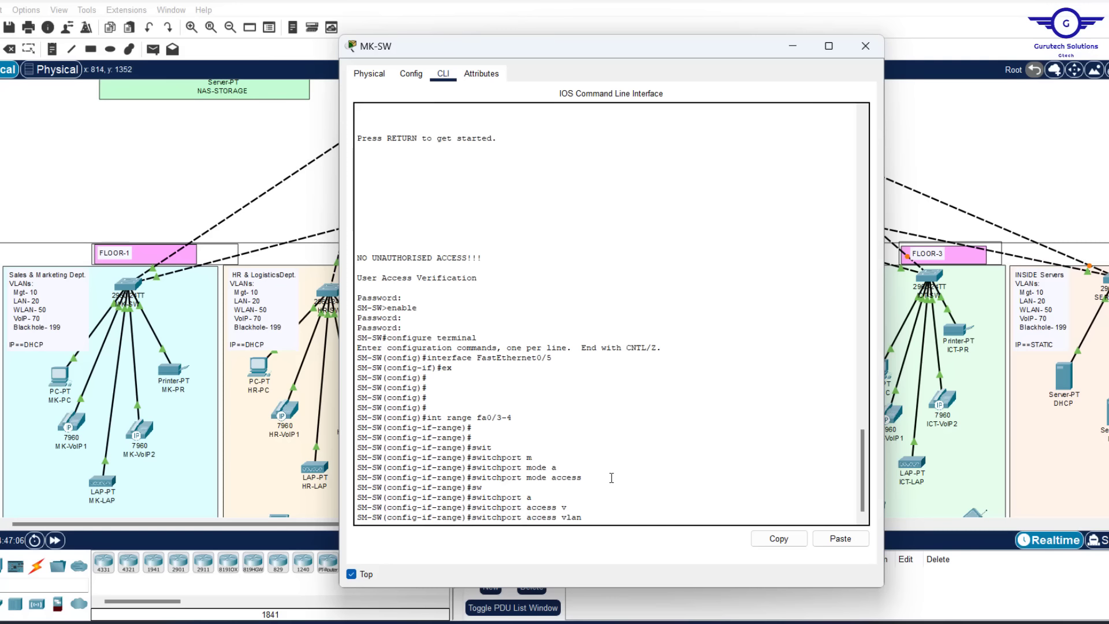
type("20")
key("Return")
type("ex")
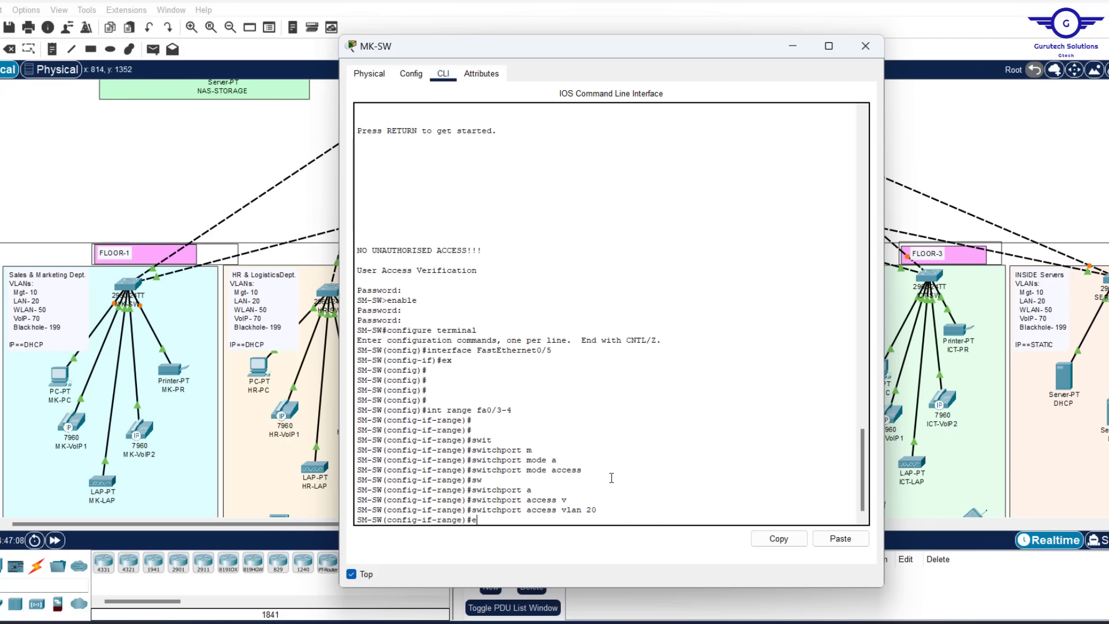
key("Return")
key("Return")
key("Return")
key("Return")
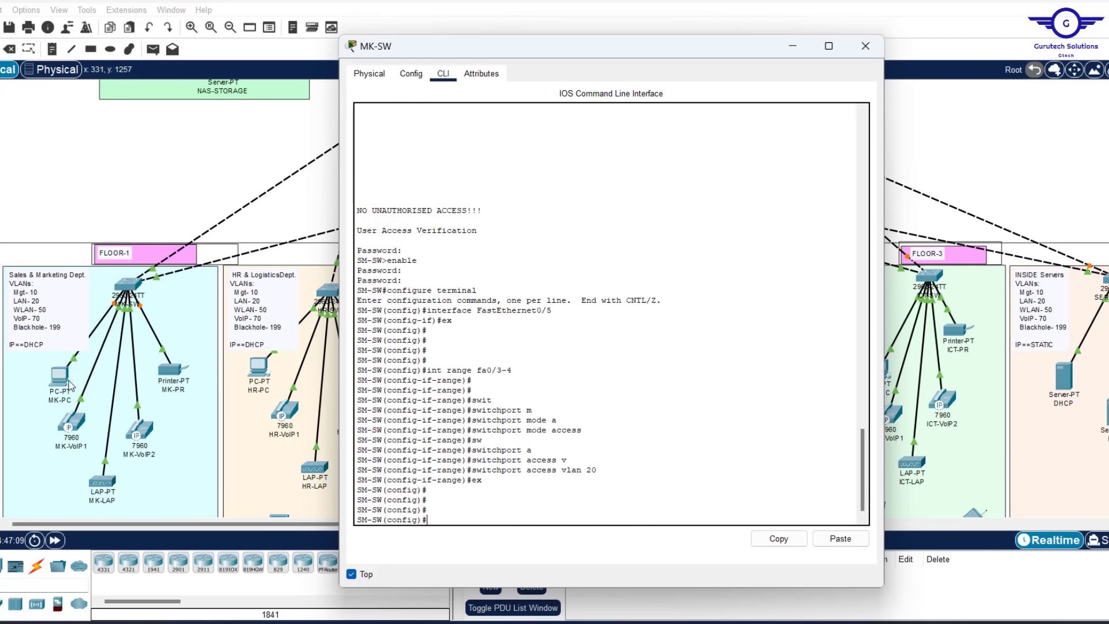
Recall the earlier 'int range fa0/3-4' command from the CLI history
left_click(163, 162)
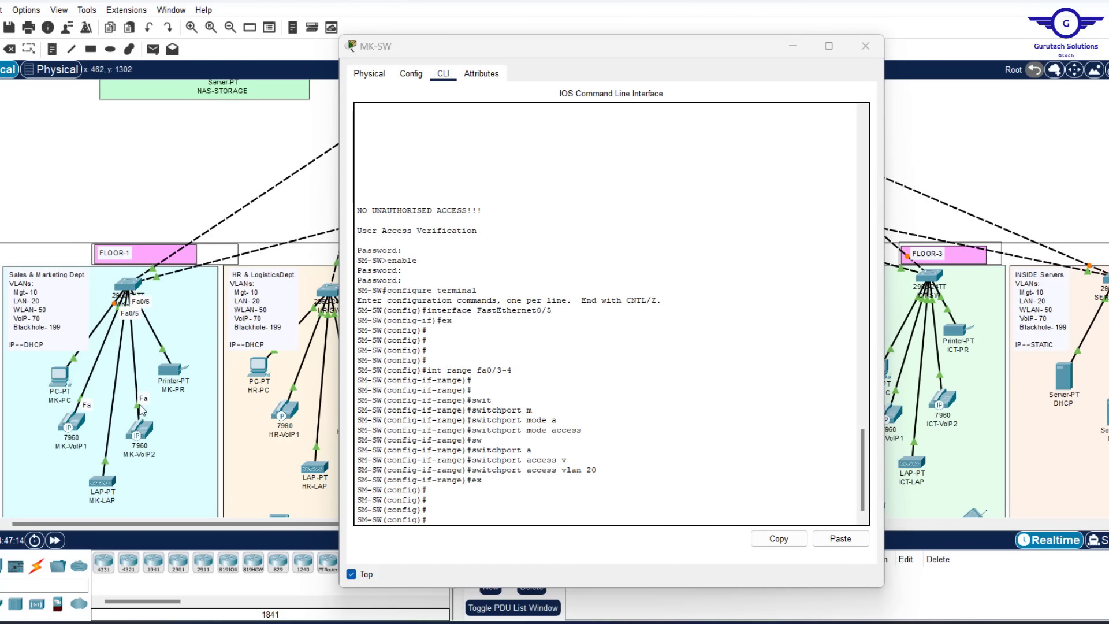
left_click(479, 503)
type("s")
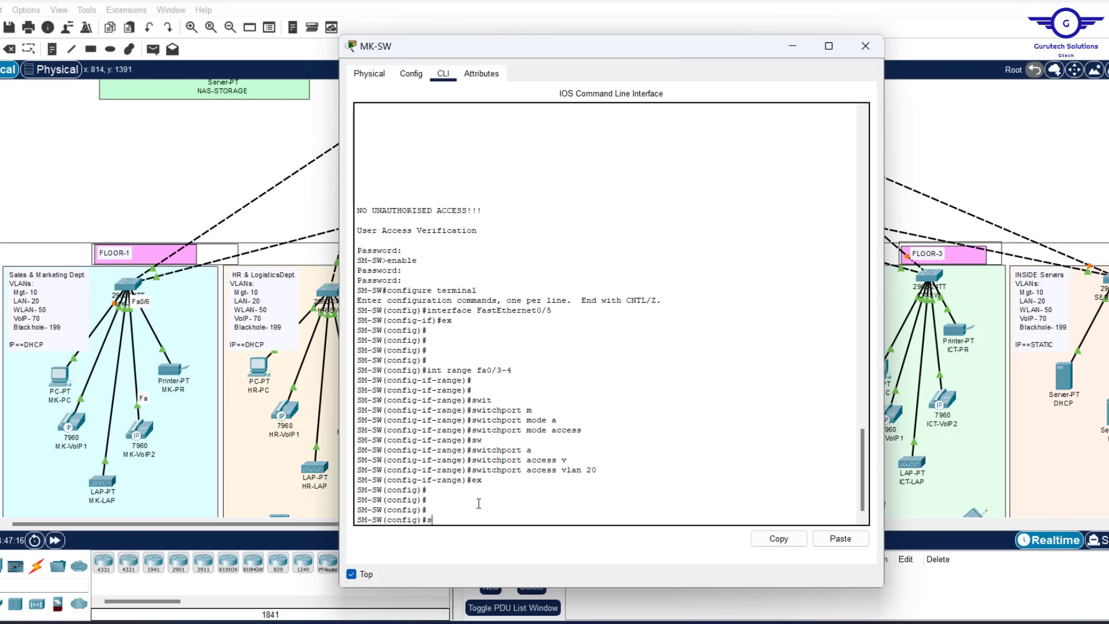
key("Up")
key("Up")
key("Up")
key("Up")
Change the recalled range to fa0/5-6 and make those ports access ports
key("BackSpace")
key("BackSpace")
key("BackSpace")
type("5-6")
key("Return")
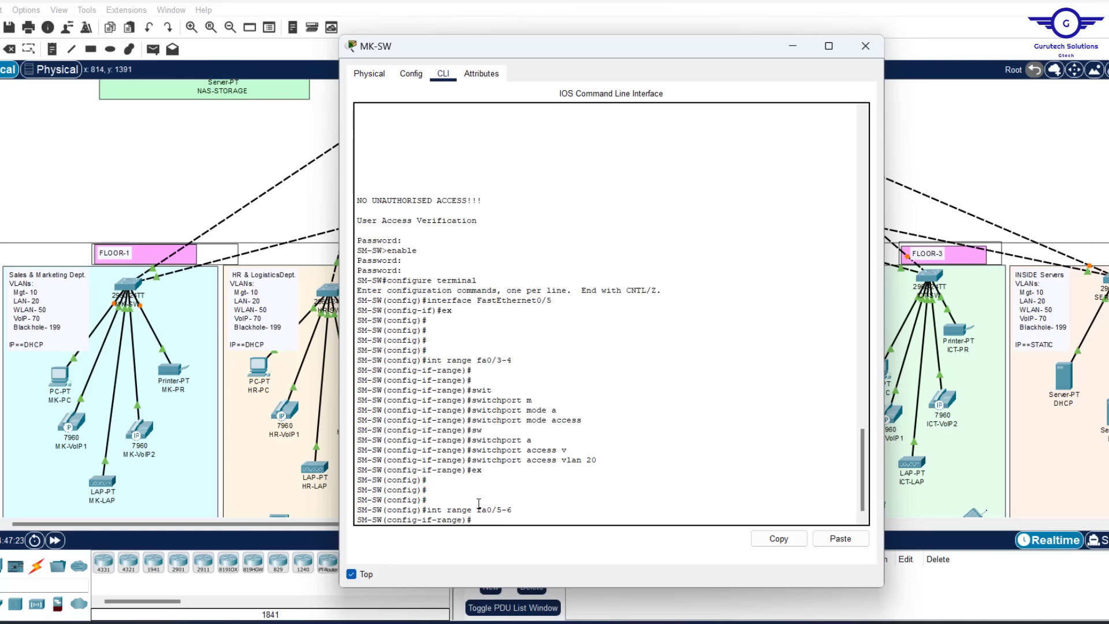
key("Up")
key("Up")
key("Up")
key("Up")
key("Return")
Assign ports fa0/5-6 to access VLAN 70 and exit to global configuration
key("Up")
key("Up")
key("Up")
key("Up")
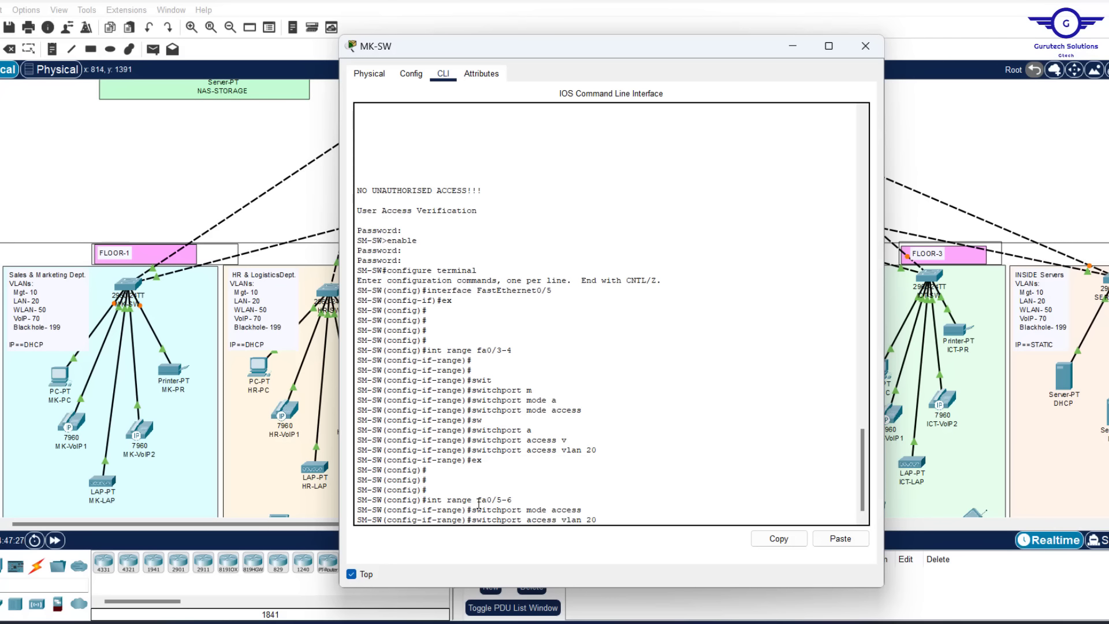
key("BackSpace")
key("BackSpace")
scroll(536, 287, "up", 15)
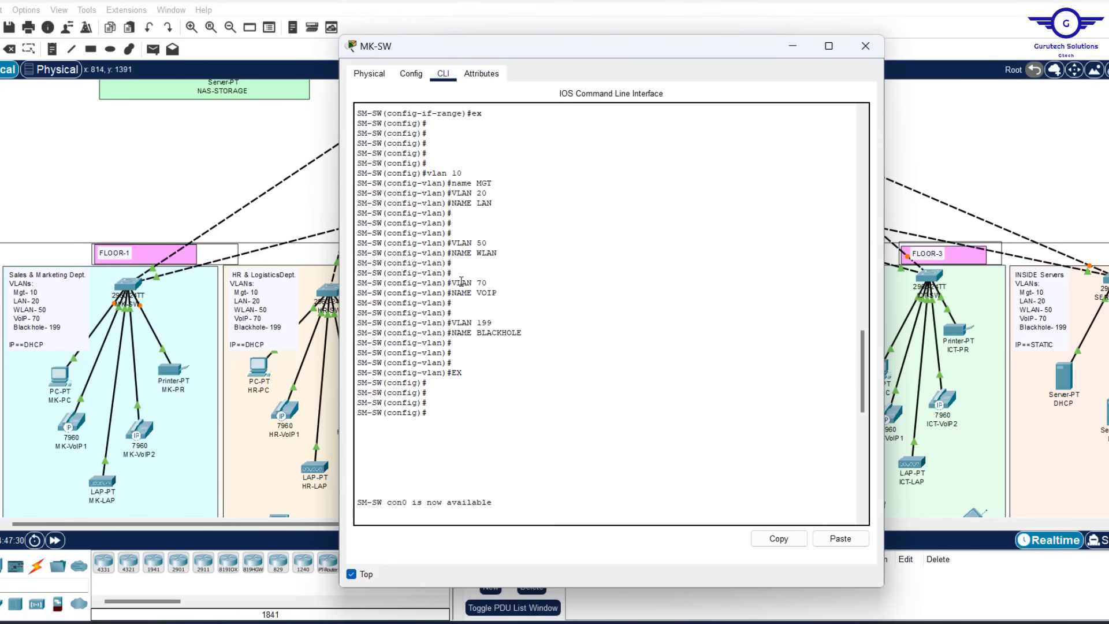
scroll(503, 301, "down", 15)
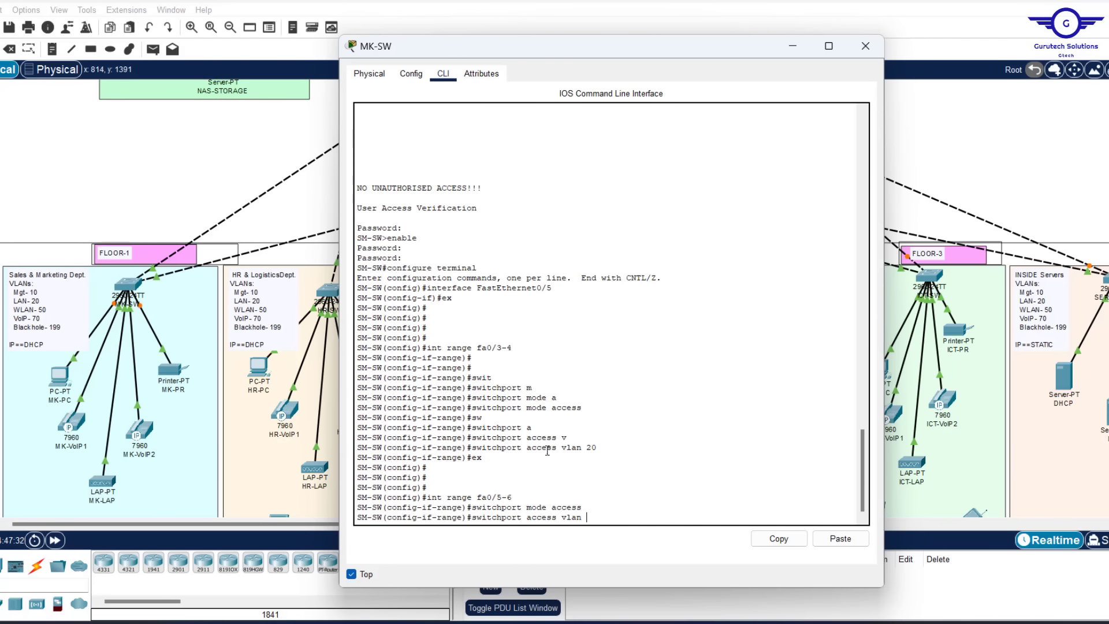
type("70")
key("Return")
key("Return")
key("Return")
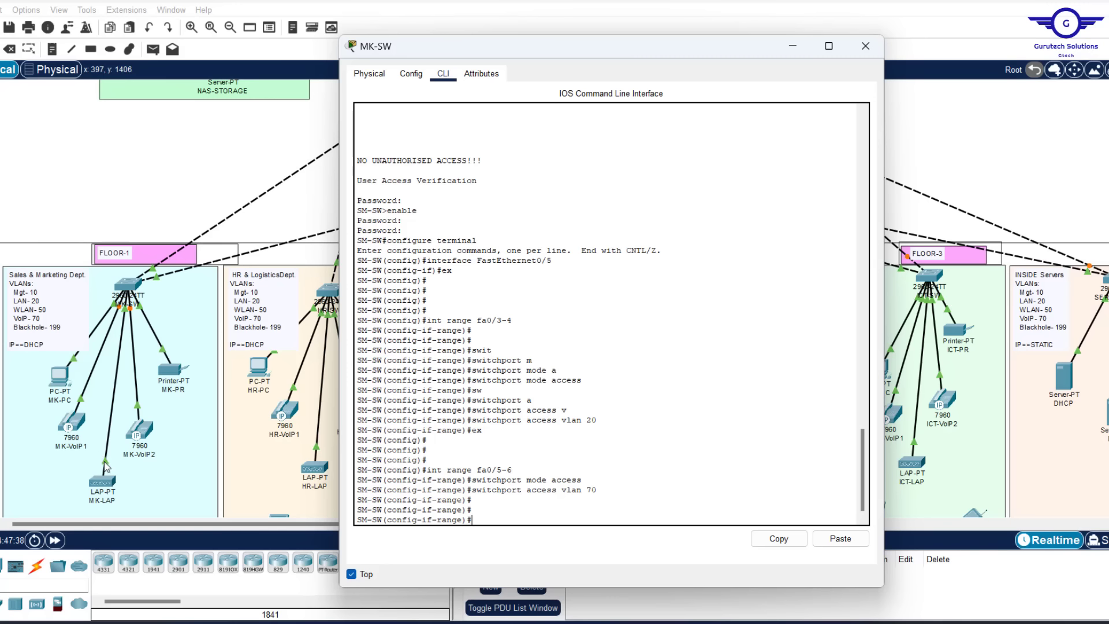
left_click(117, 164)
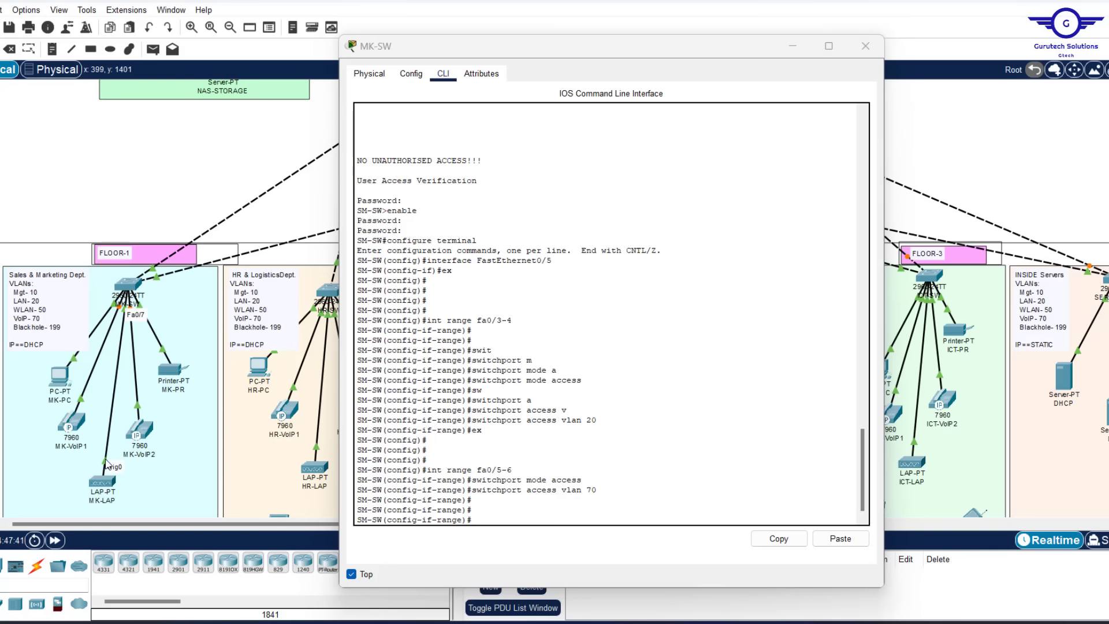
left_click(518, 517)
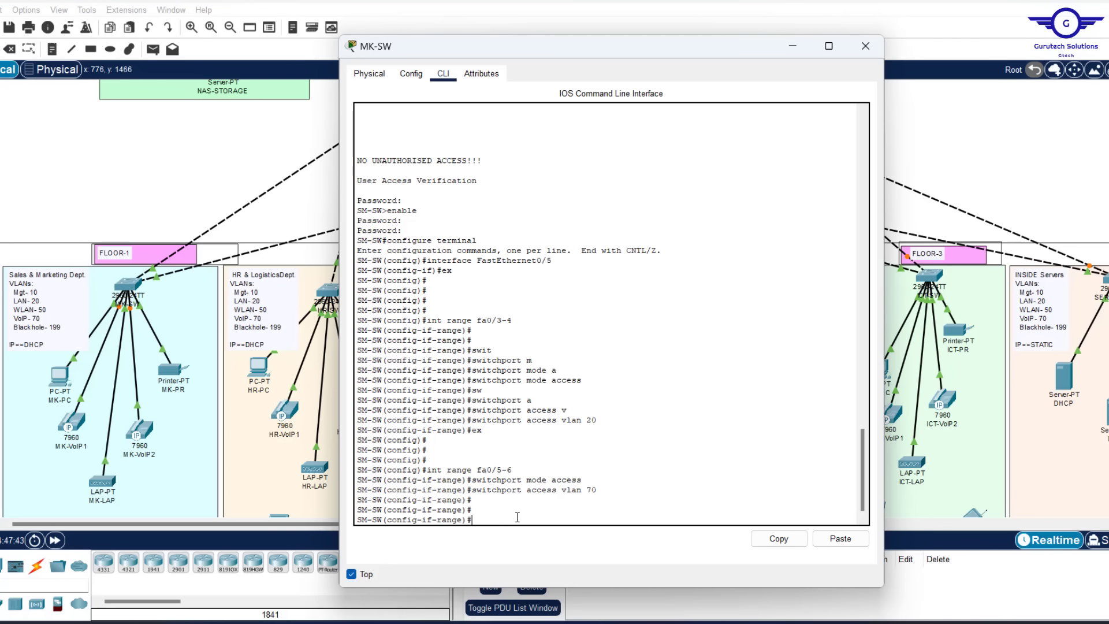
type("ex")
key("Return")
key("Return")
key("Return")
key("Return")
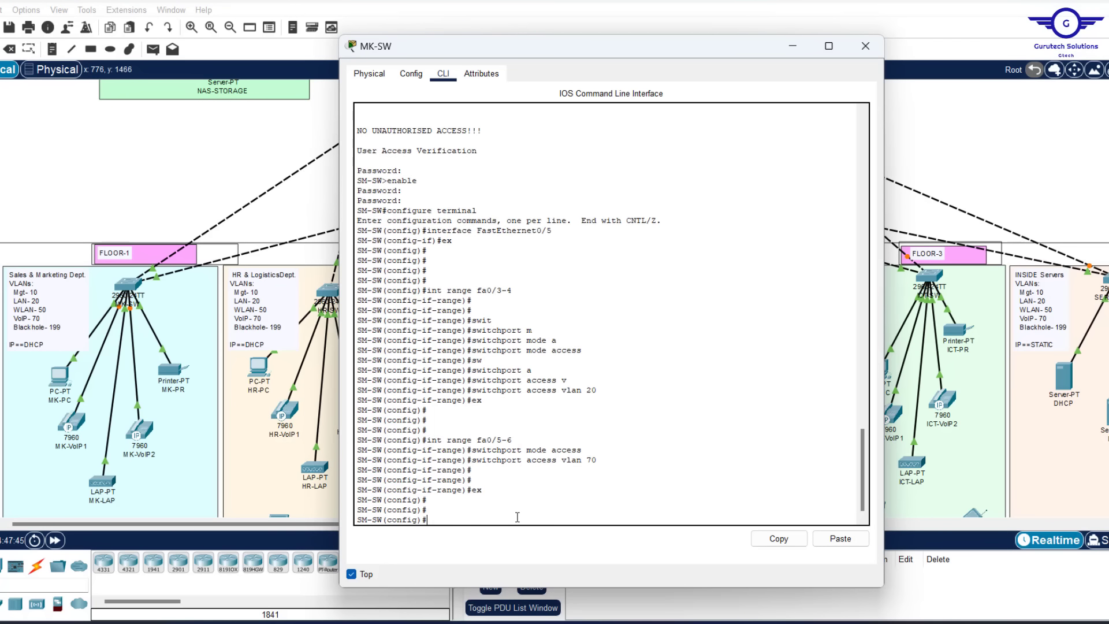
Set port fa0/7 to access mode in VLAN 50 (WLAN), then exit the interface
type("int fa0")
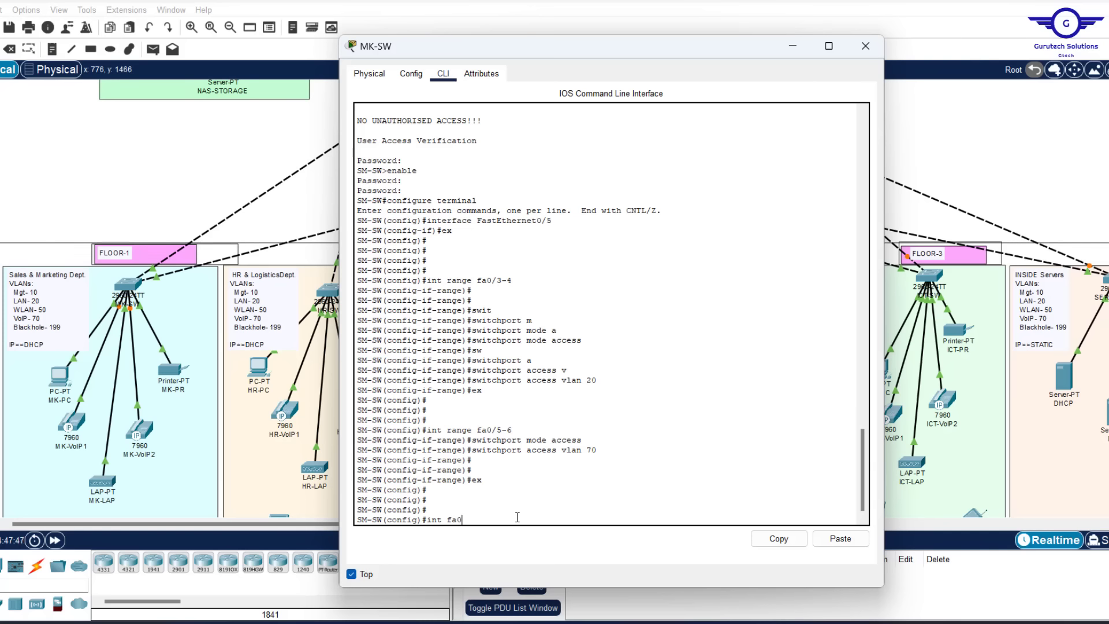
type("/7")
key("Return")
type("int fa0/7")
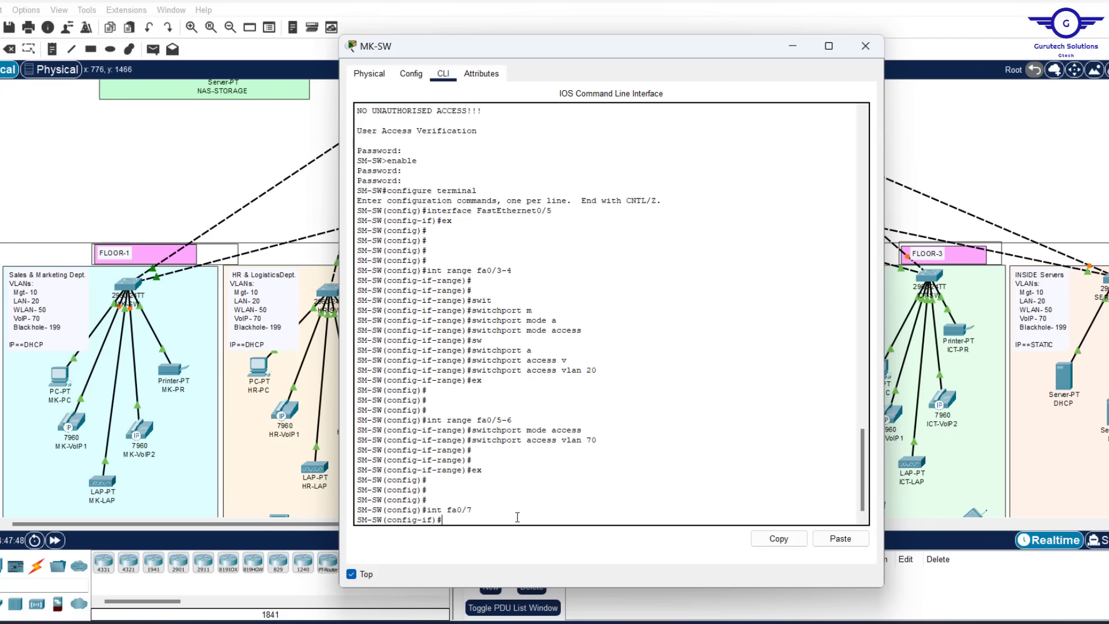
key("Up")
key("Up")
key("Up")
key("Up")
key("Return")
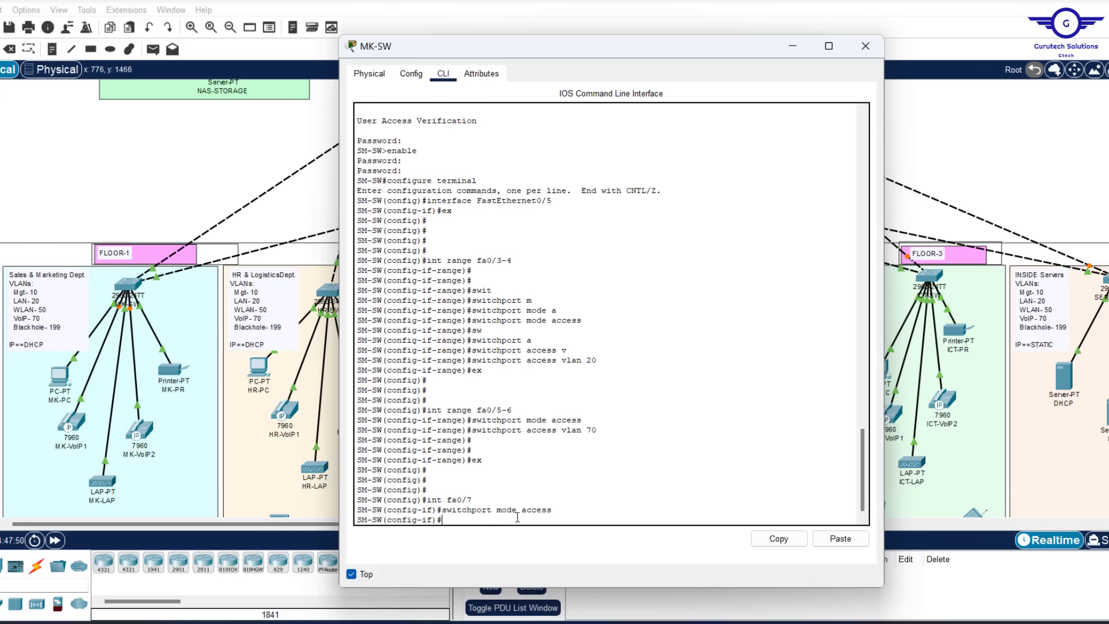
key("Up")
key("Up")
key("Up")
key("Up")
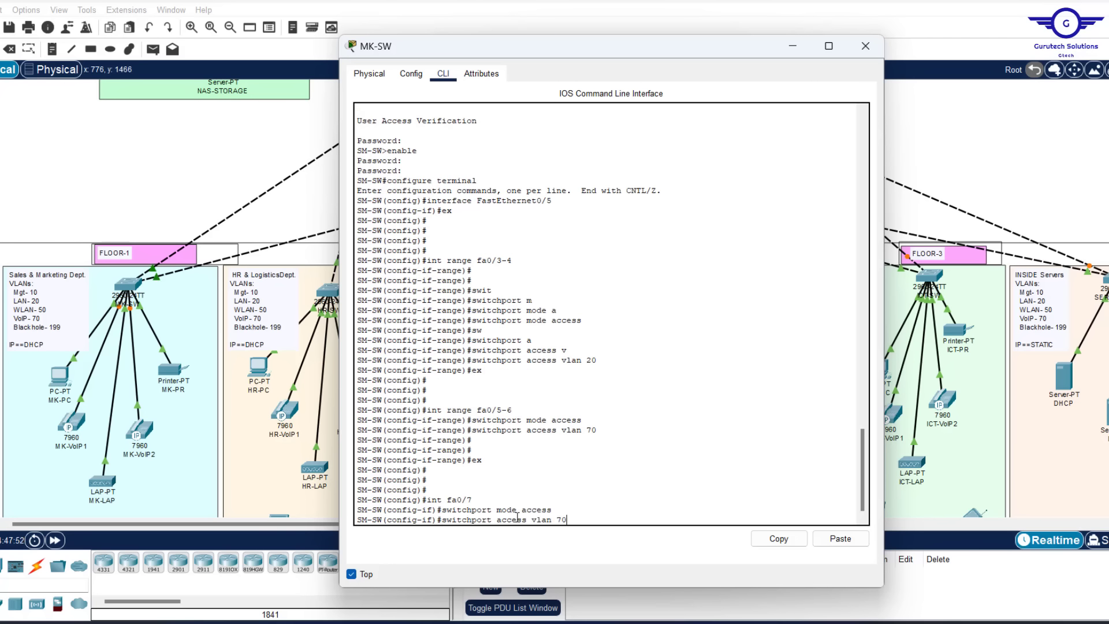
key("BackSpace")
key("BackSpace")
type("50")
scroll(549, 403, "up", 15)
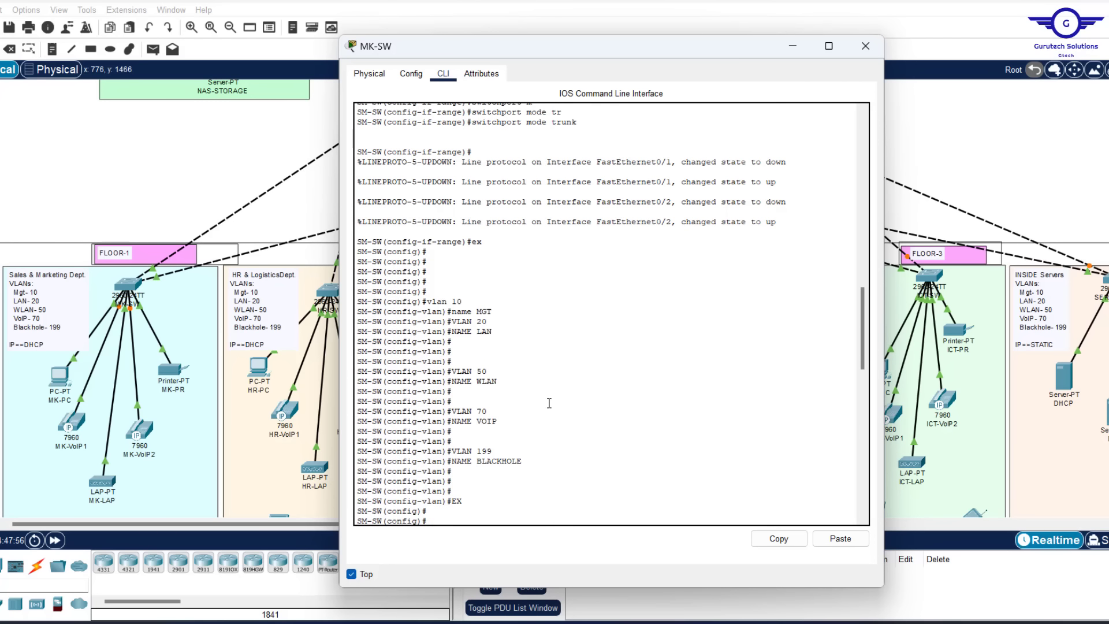
left_click_drag(497, 386, 457, 371)
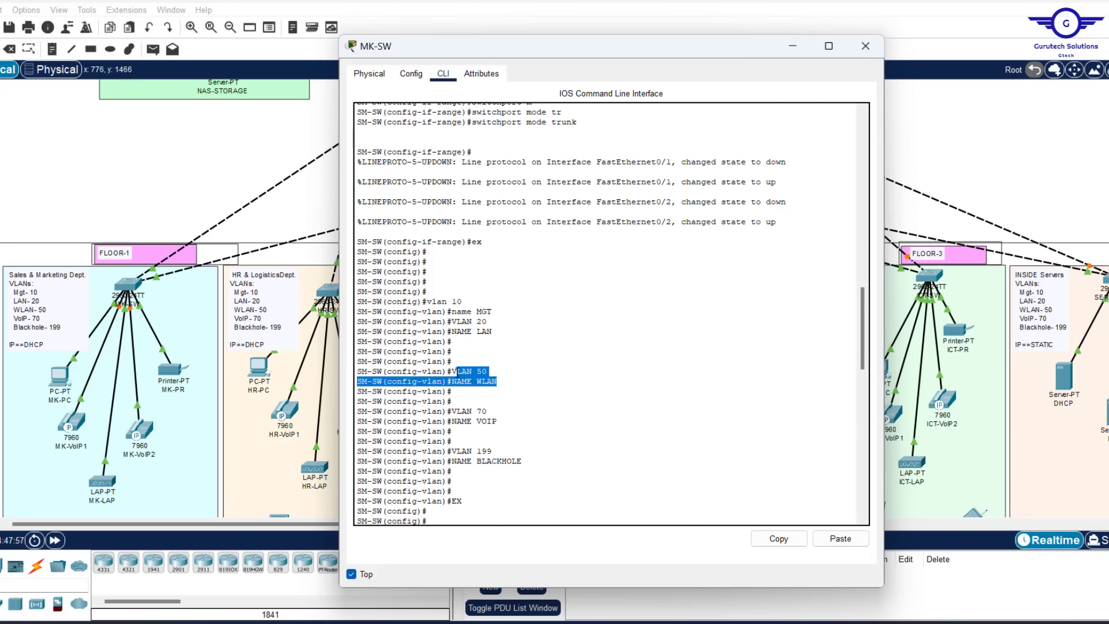
scroll(457, 371, "down", 15)
type("ex")
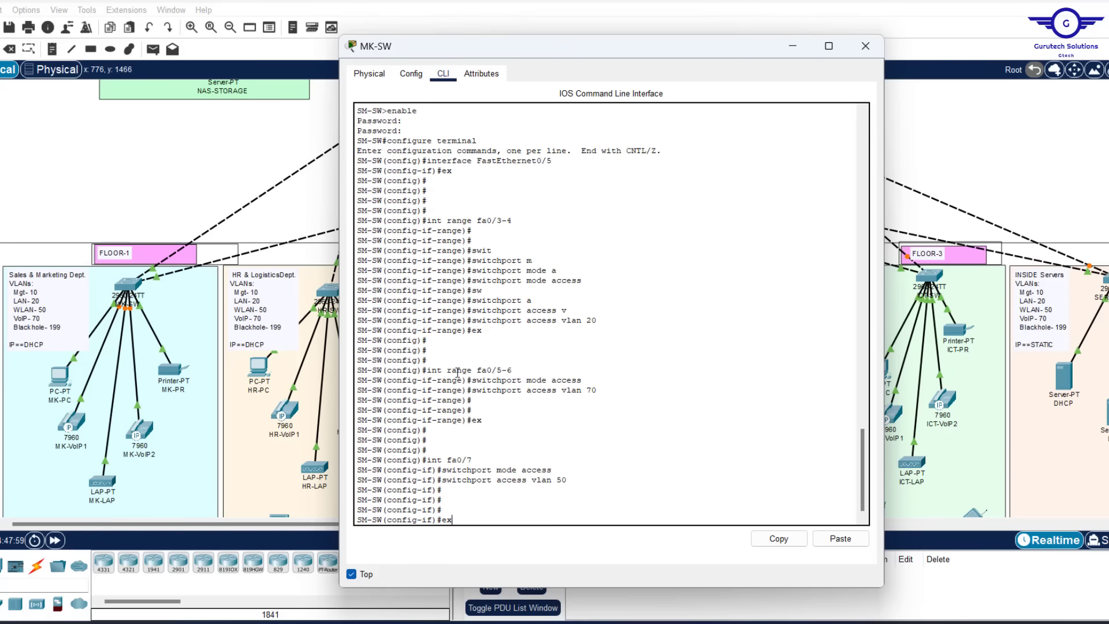
key("Return")
key("Return")
key("Return")
key("Return")
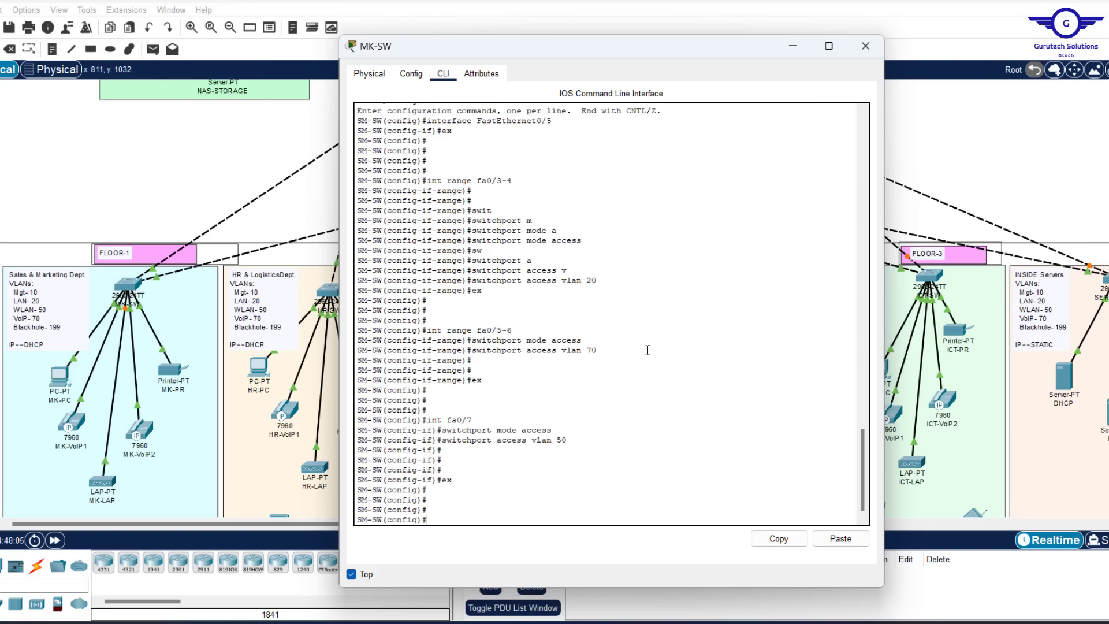
left_click(135, 188)
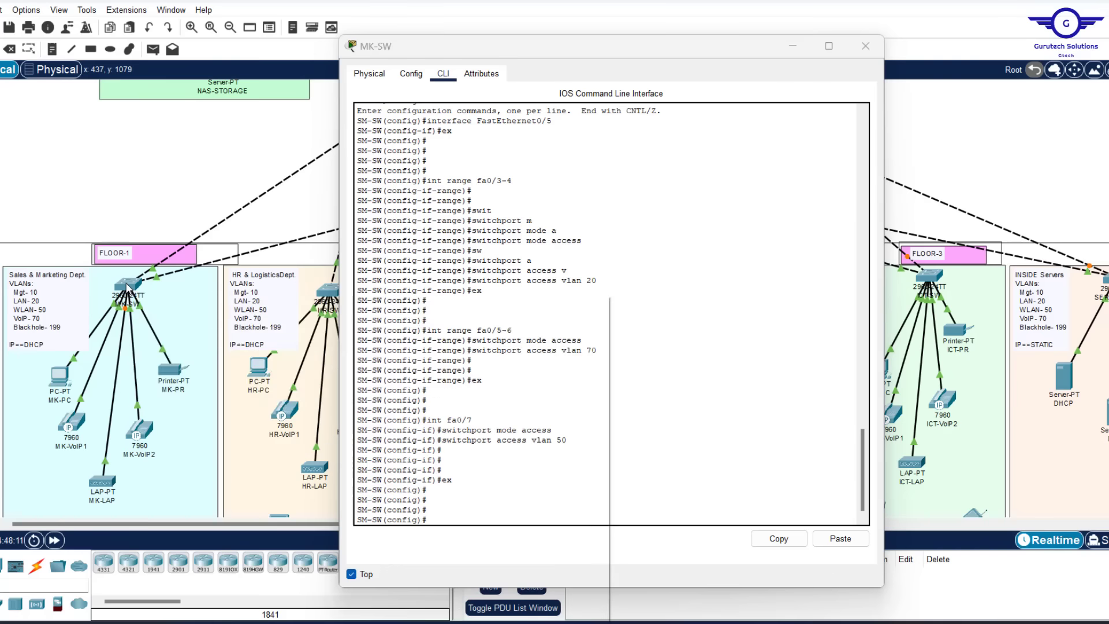
mouse_move(127, 287)
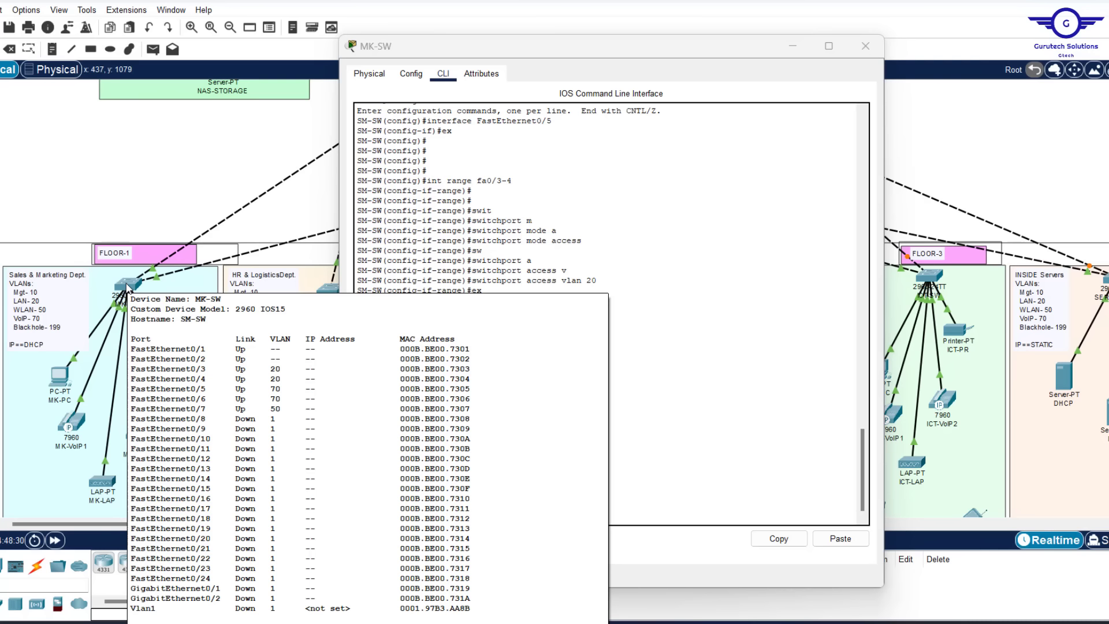
left_click(607, 348)
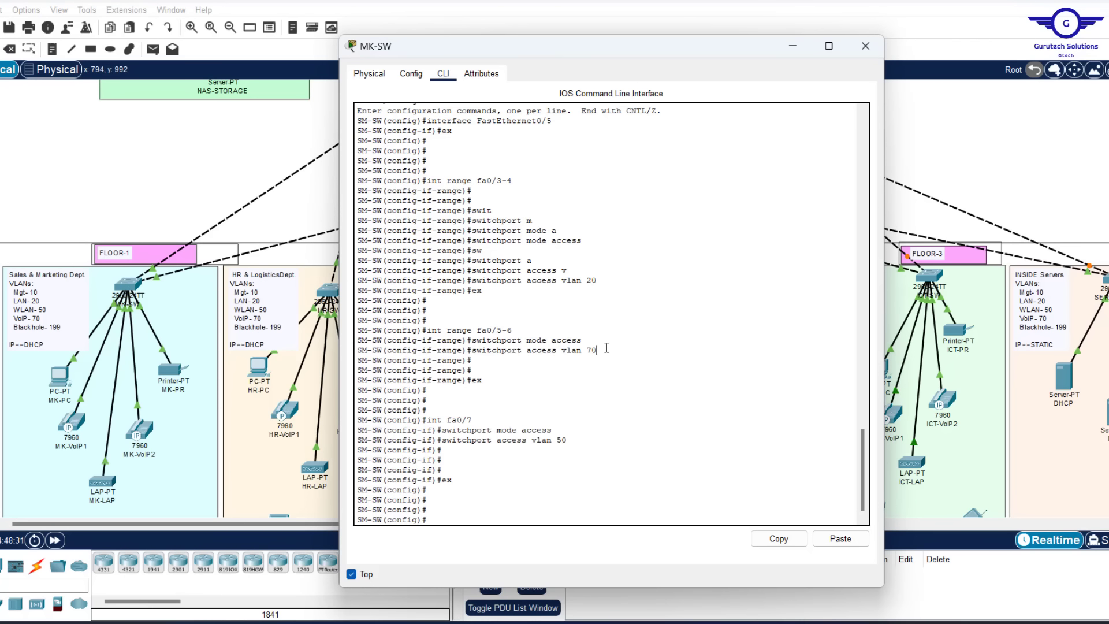
Select the unused ports with 'int range fa0/8-24, gi1-2'
key("Return")
key("Return")
key("Return")
type("int r")
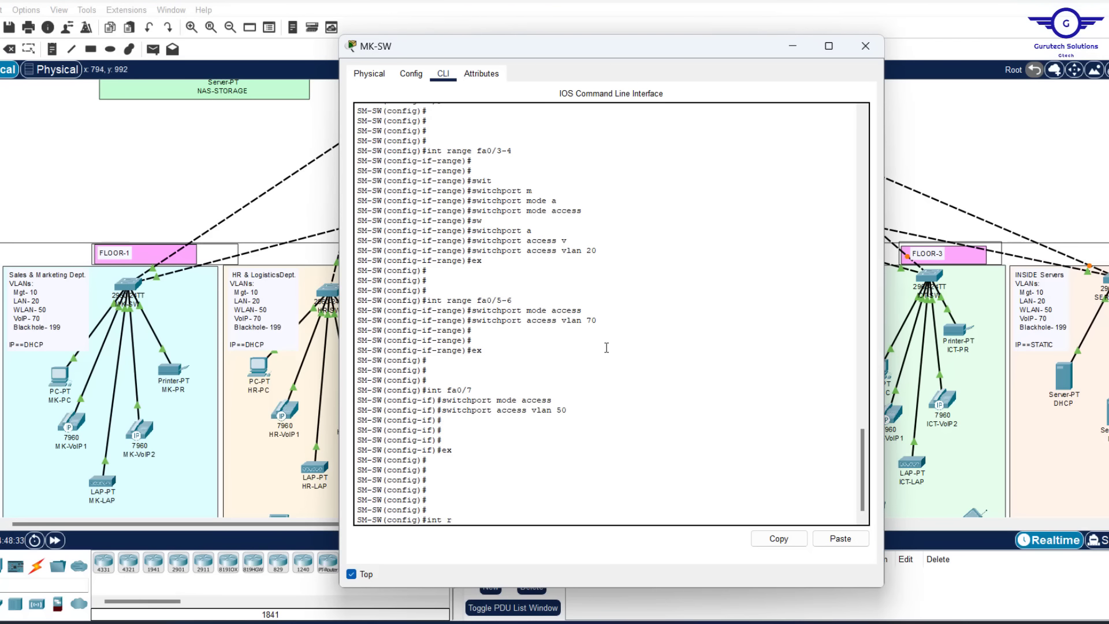
type("ange fa0/8-24, gig")
left_click(171, 138)
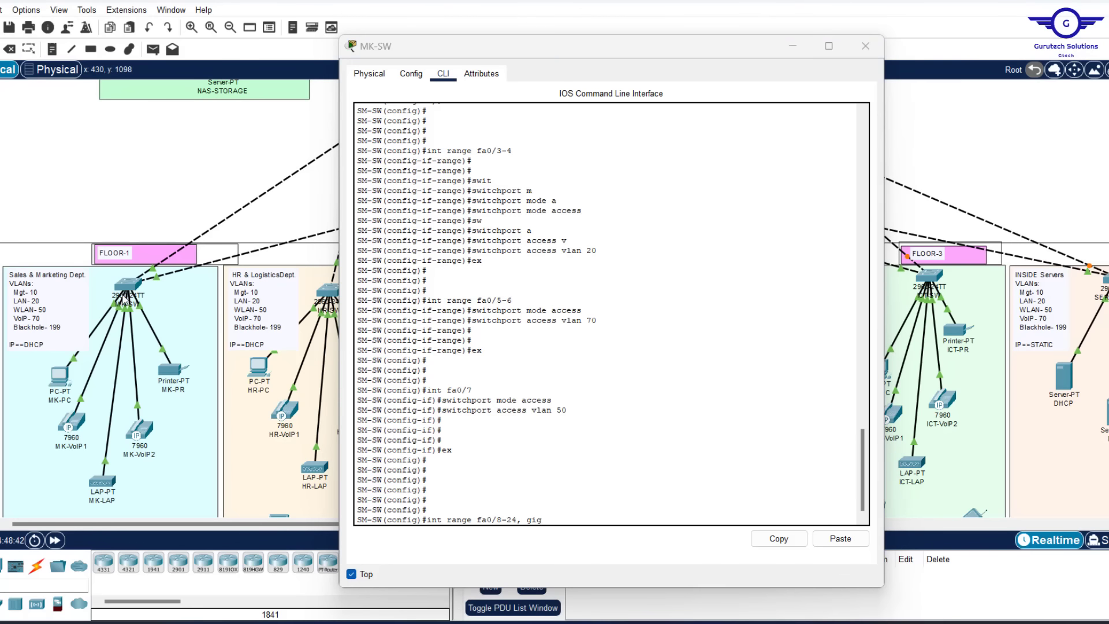
mouse_move(123, 288)
left_click(589, 508)
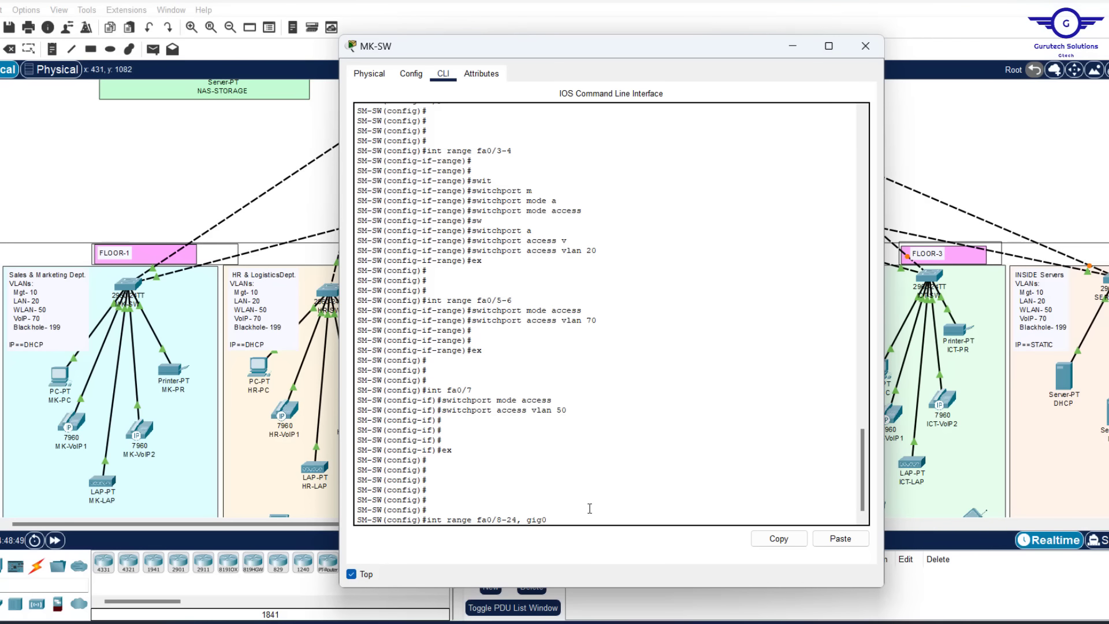
type("1-2")
key("Return")
key("Return")
key("Return")
key("Return")
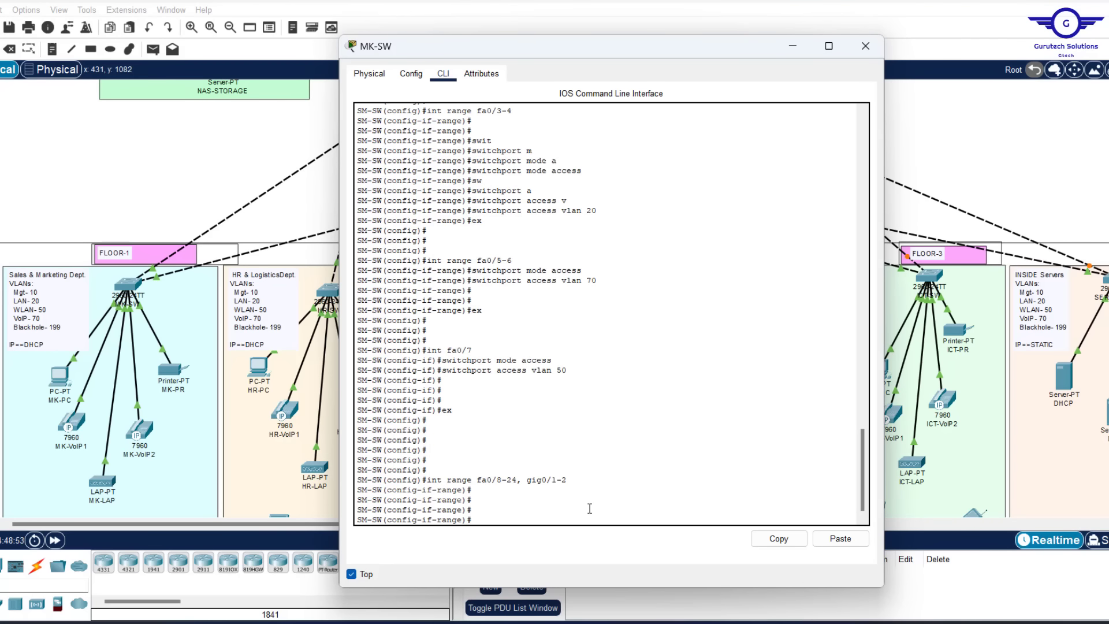
Make the unused ports access ports in blackhole VLAN 199, shut them down, and exit
key("Up")
key("Up")
key("Up")
key("Up")
key("Return")
key("Up")
key("Up")
key("Up")
key("Up")
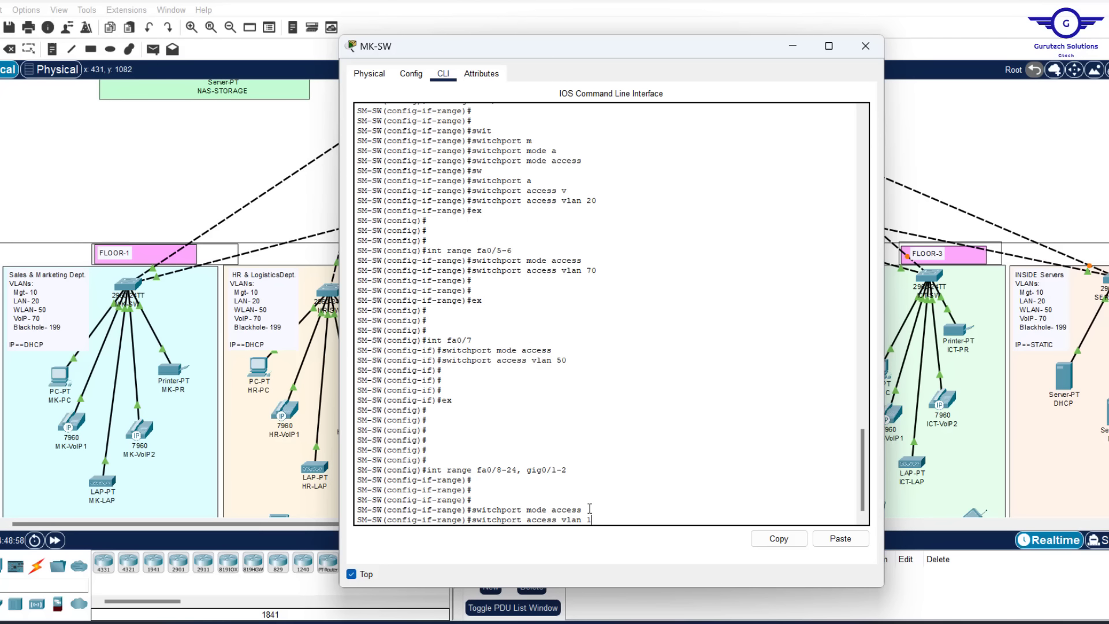
key("Return")
key("Return")
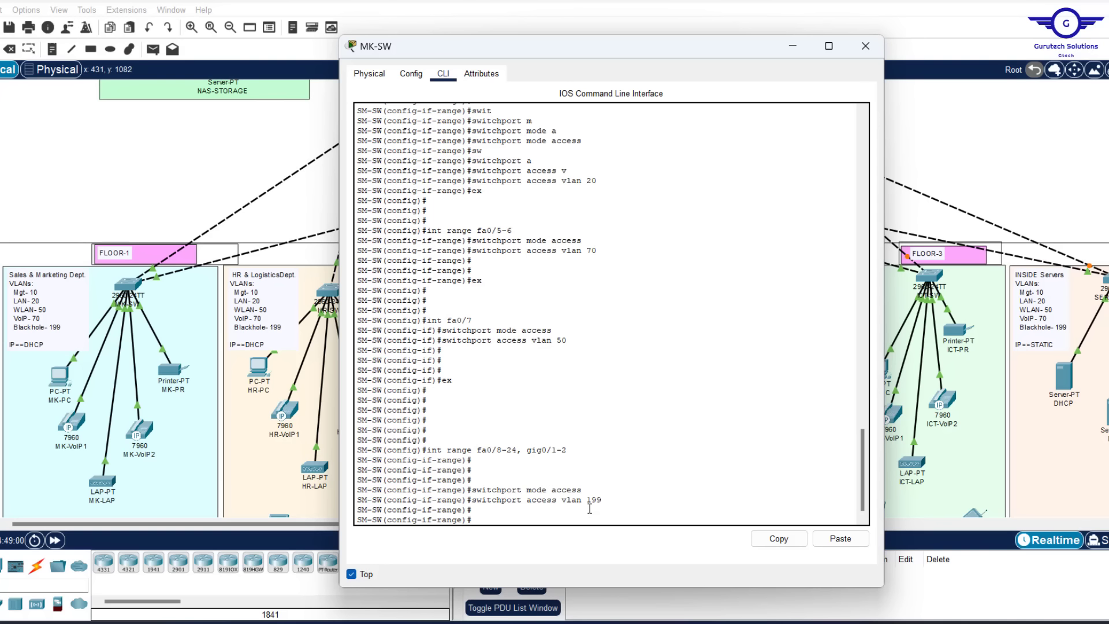
type("shud")
key("Return")
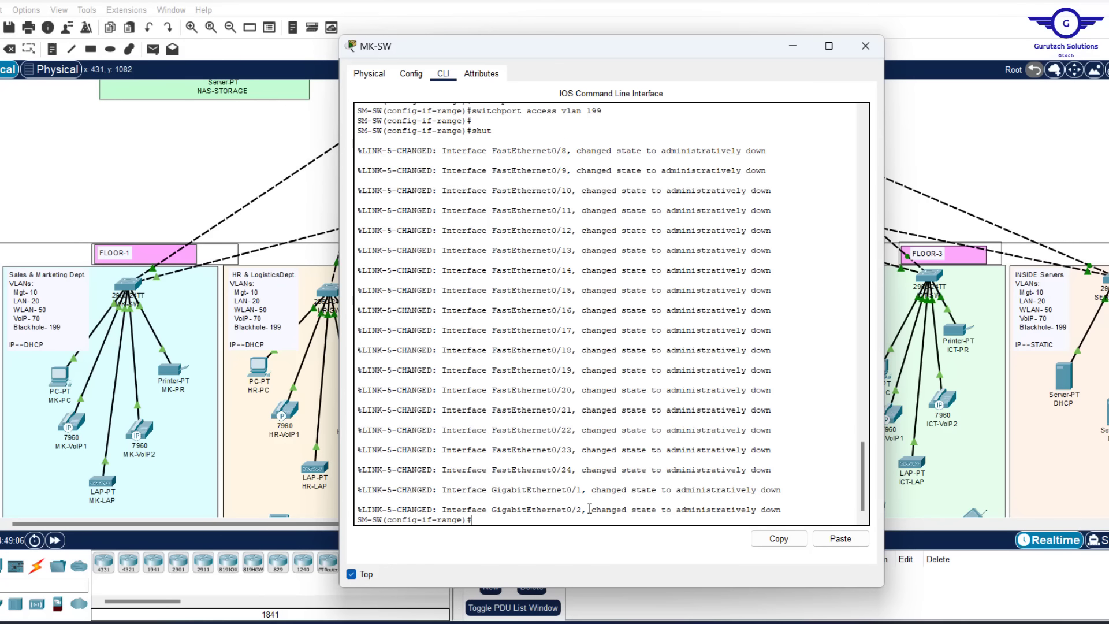
type("ex")
key("Return")
key("Return")
key("Return")
key("Return")
key("Return")
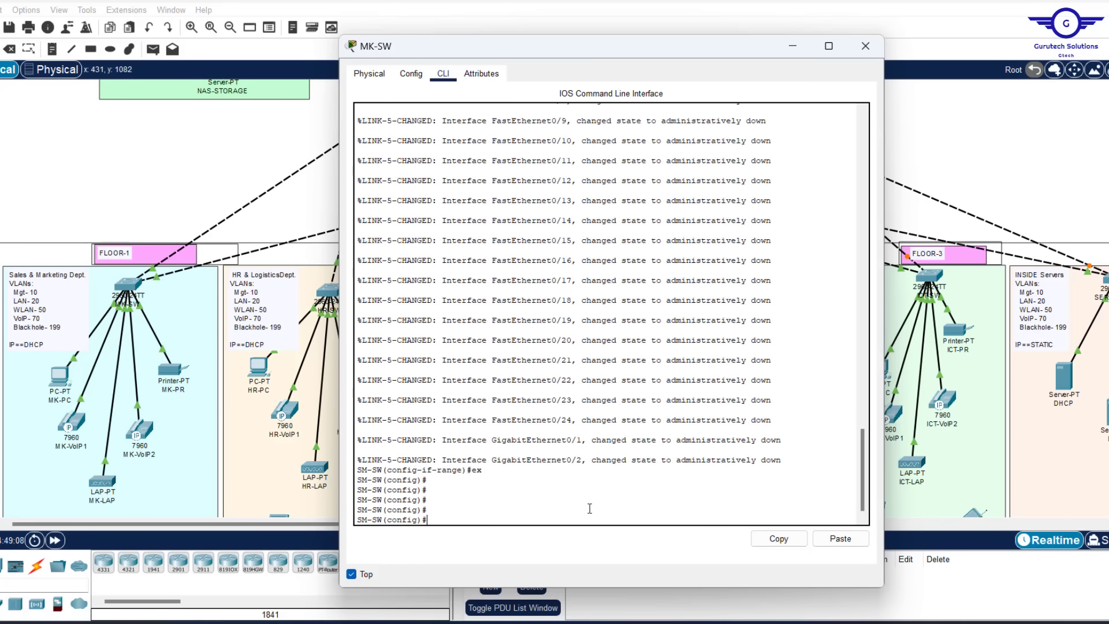
key("Return")
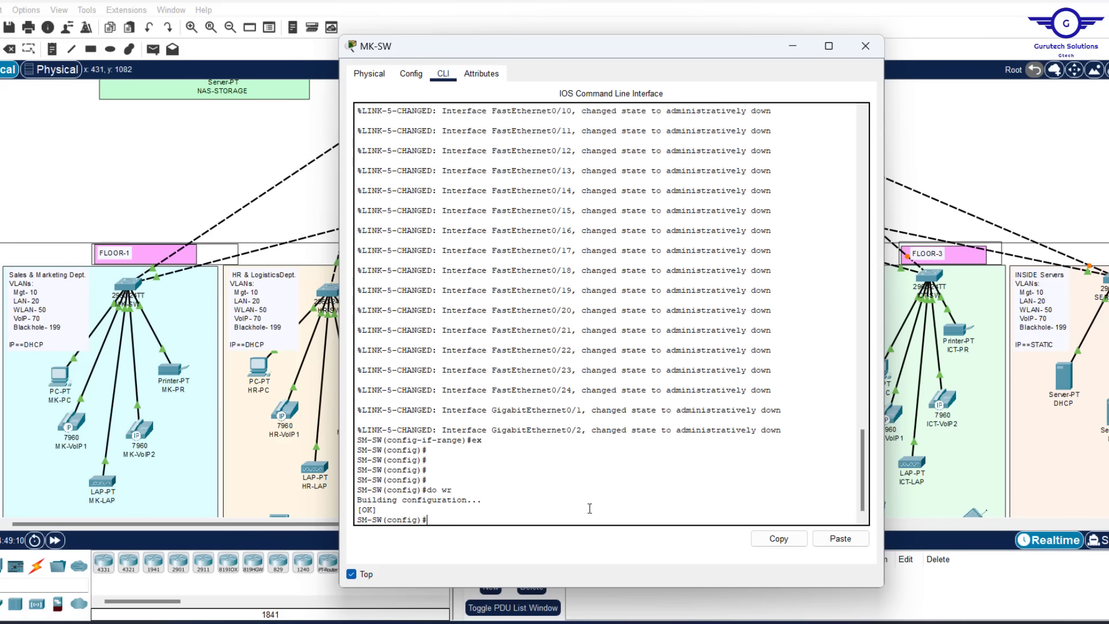
Move, shorten and narrow the MK-SW console window to the left so the Floor-2 network is visible
scroll(597, 358, "up", 20)
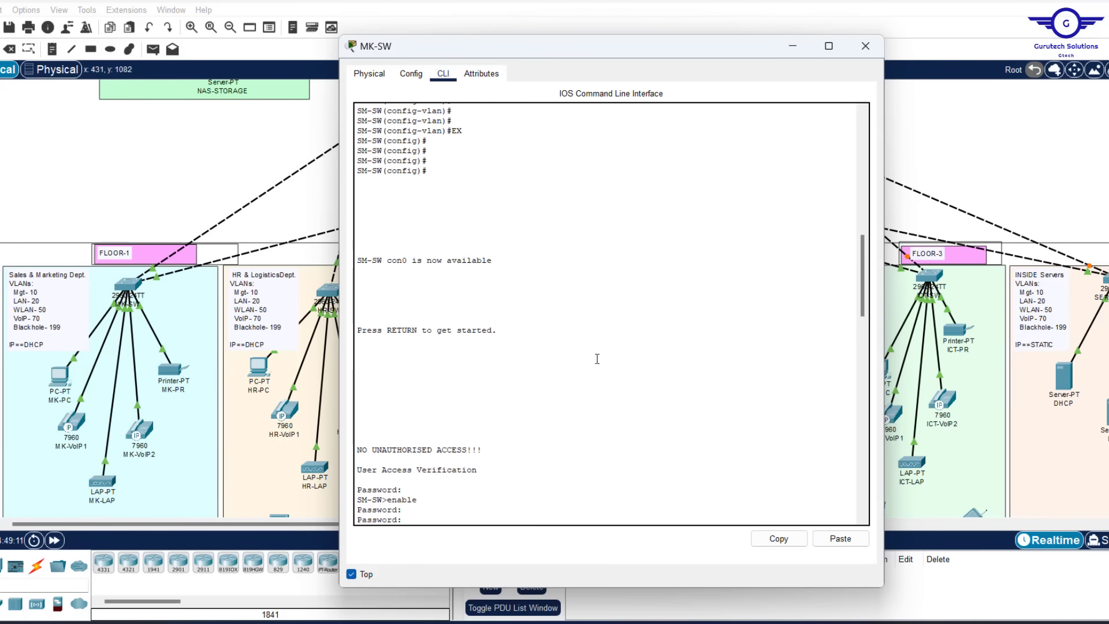
scroll(597, 359, "down", 7)
scroll(597, 358, "down", 2)
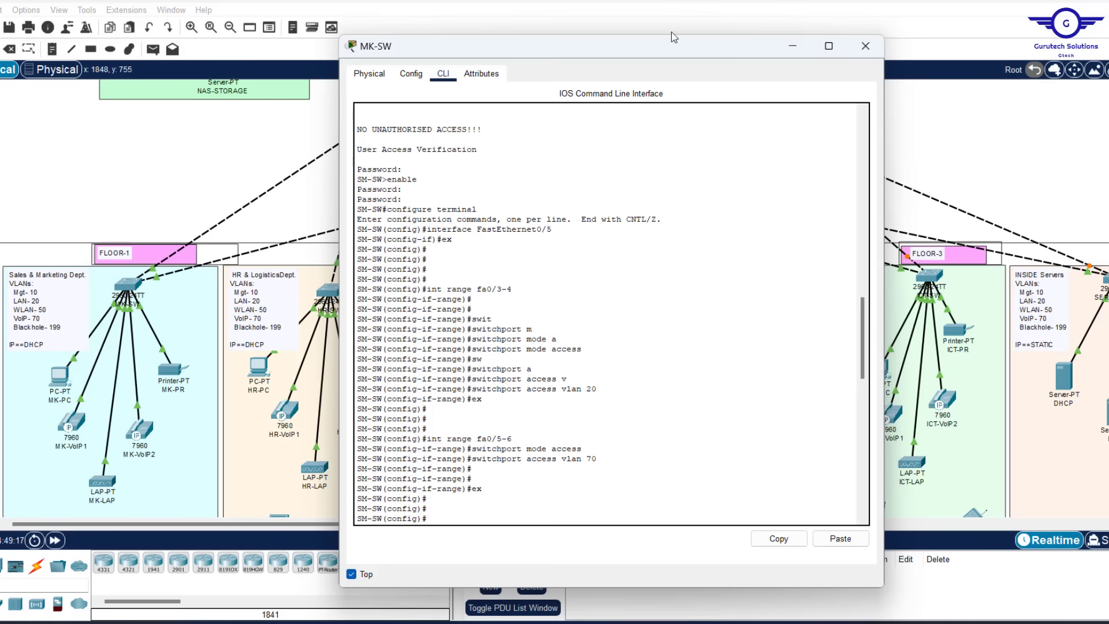
left_click_drag(666, 51, 403, 132)
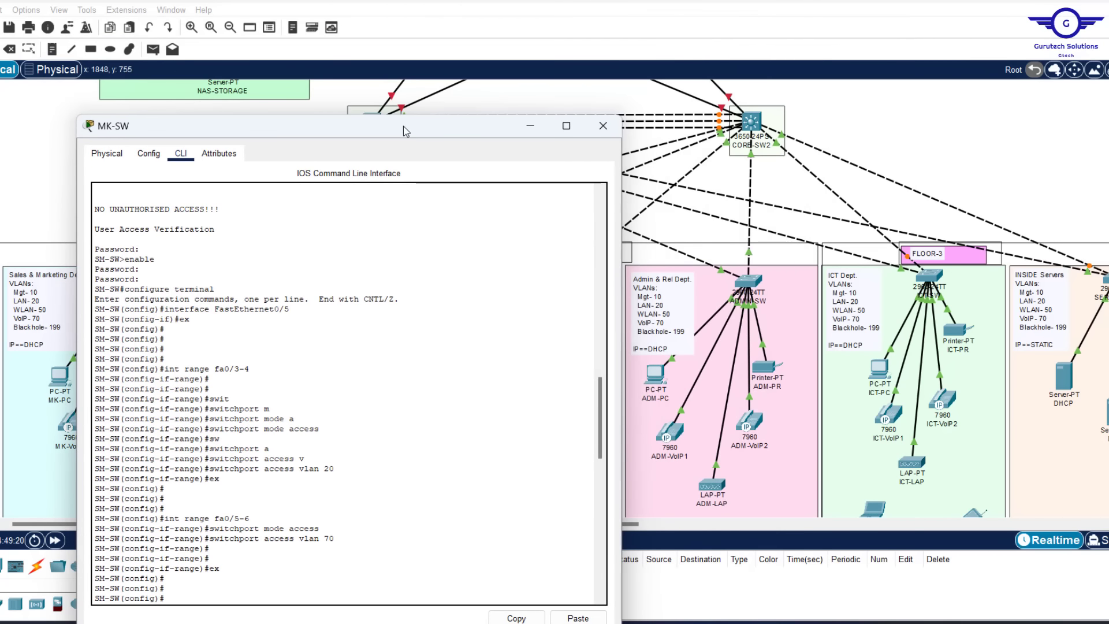
left_click(902, 131)
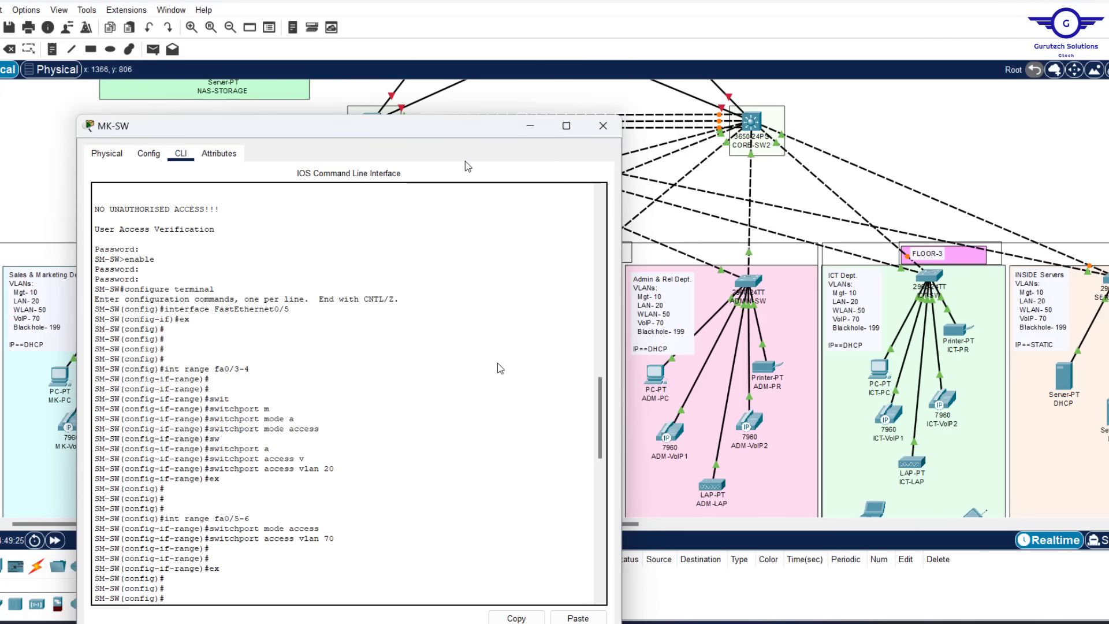
left_click_drag(469, 126, 557, 459)
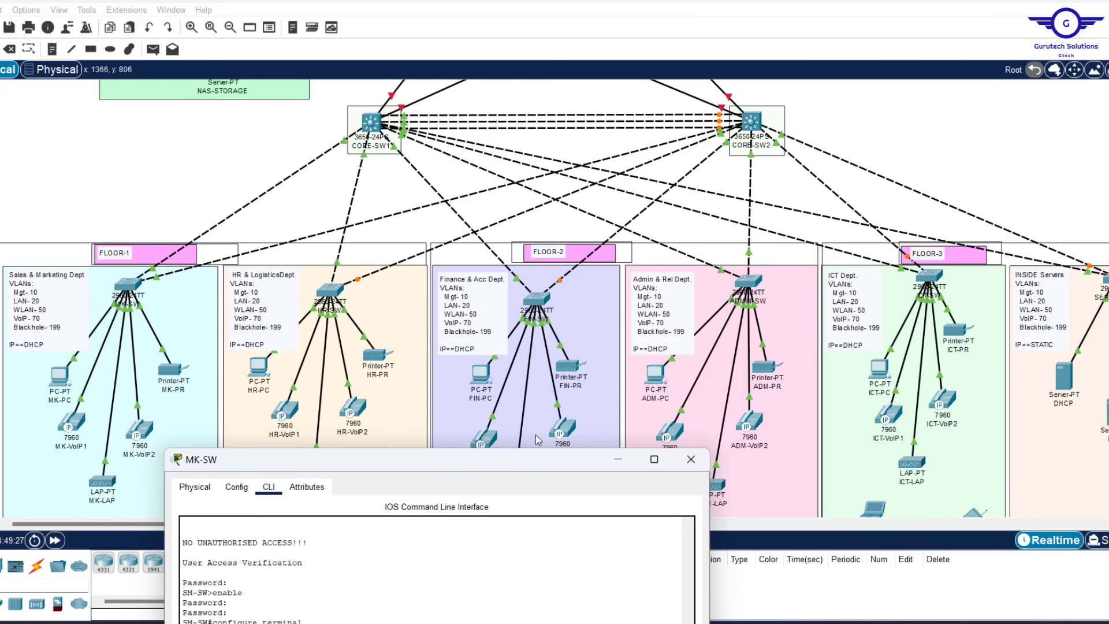
left_click(220, 124)
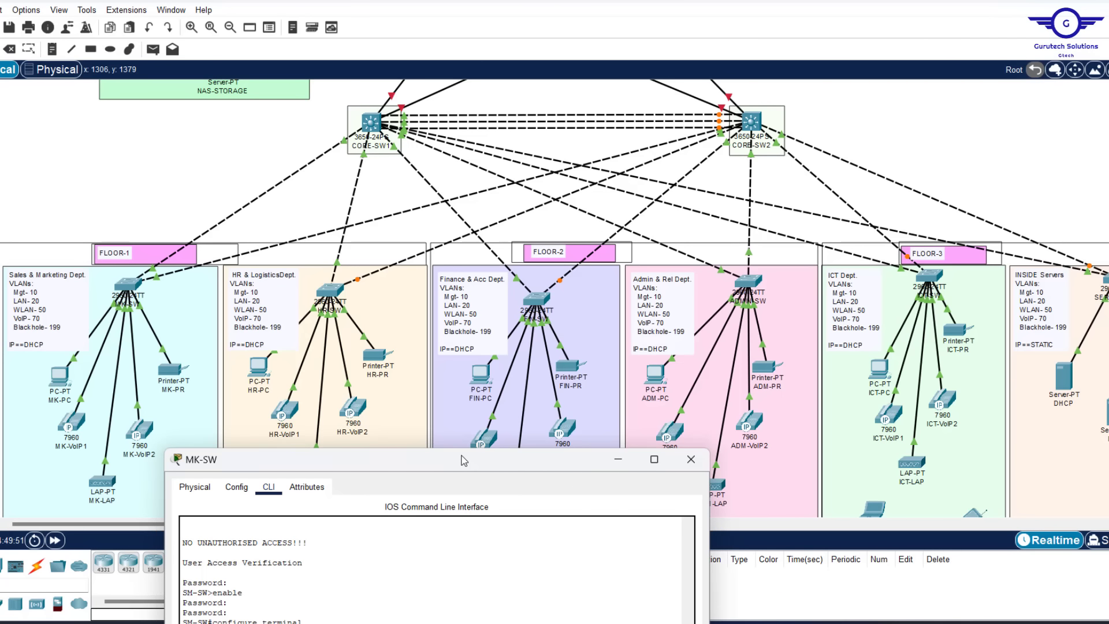
left_click_drag(462, 460, 485, 58)
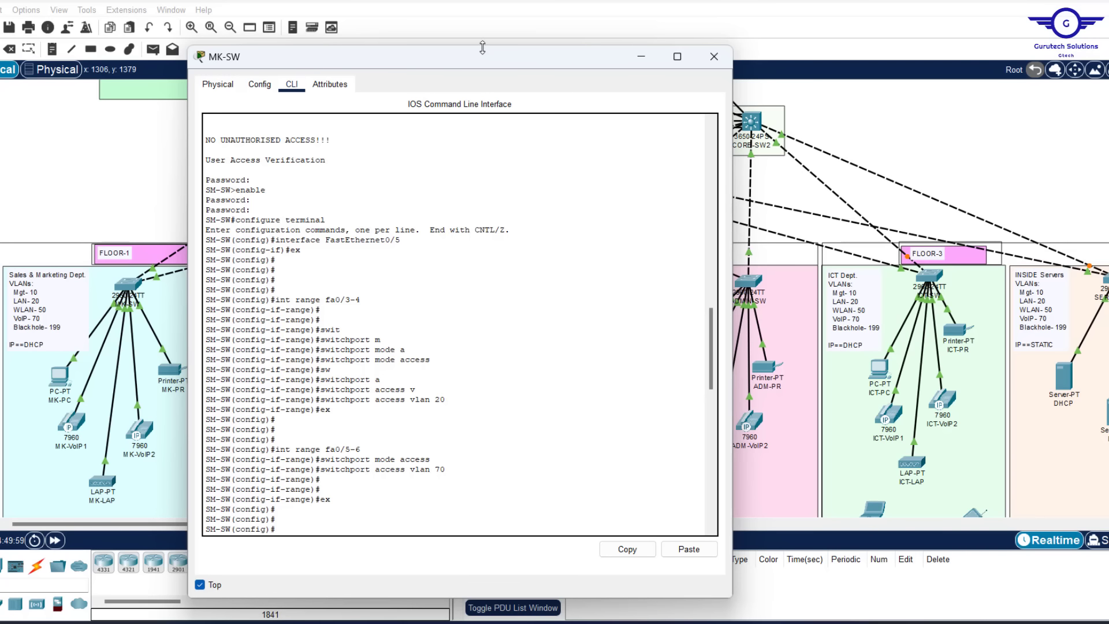
left_click_drag(483, 48, 468, 112)
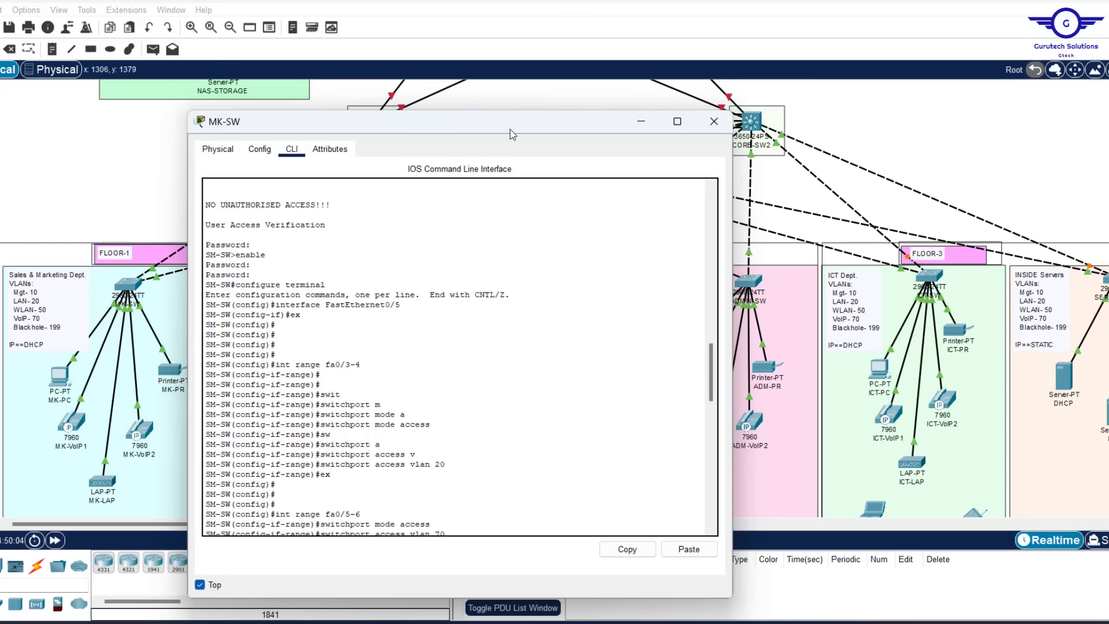
left_click_drag(510, 129, 406, 115)
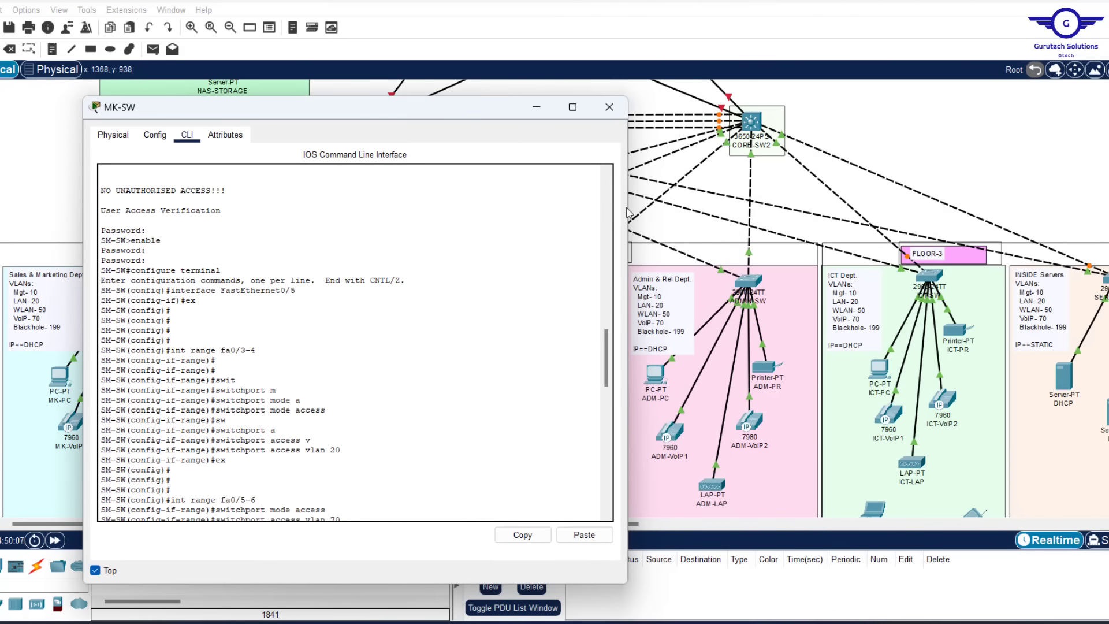
left_click_drag(629, 213, 409, 215)
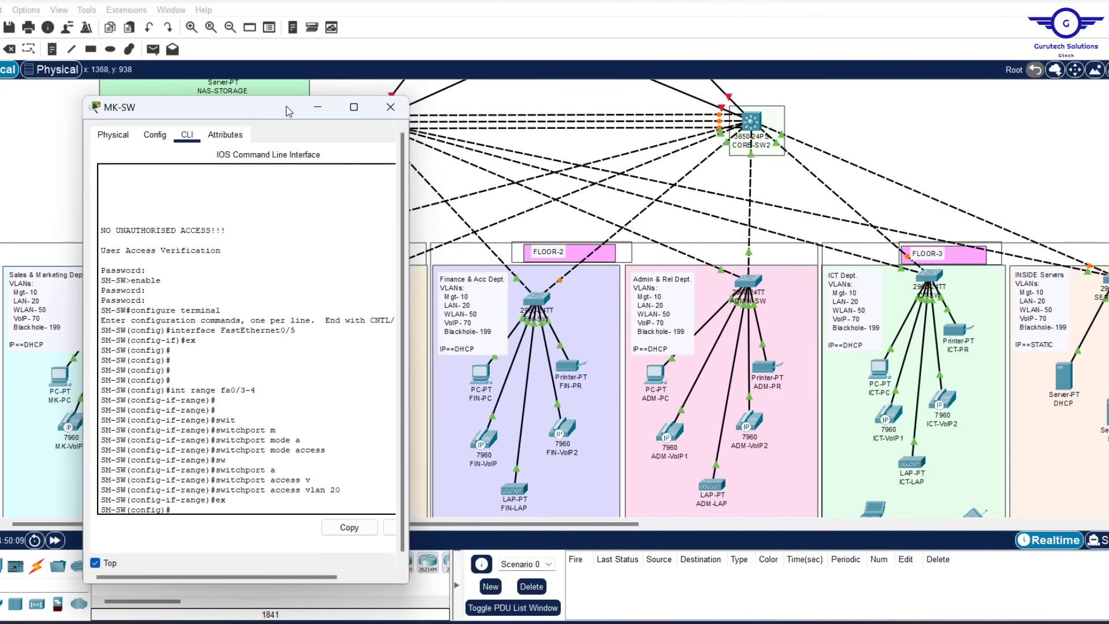
left_click_drag(280, 112, 244, 112)
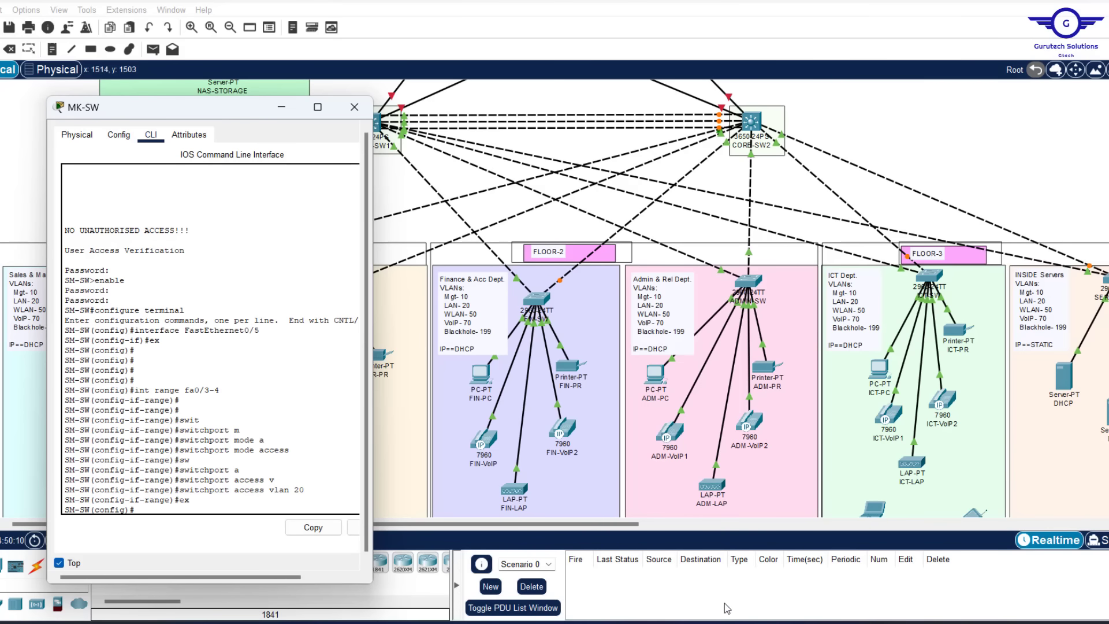
Switch to the notes and cut the existing SSH and ACL config text out of them
key("alt+Tab")
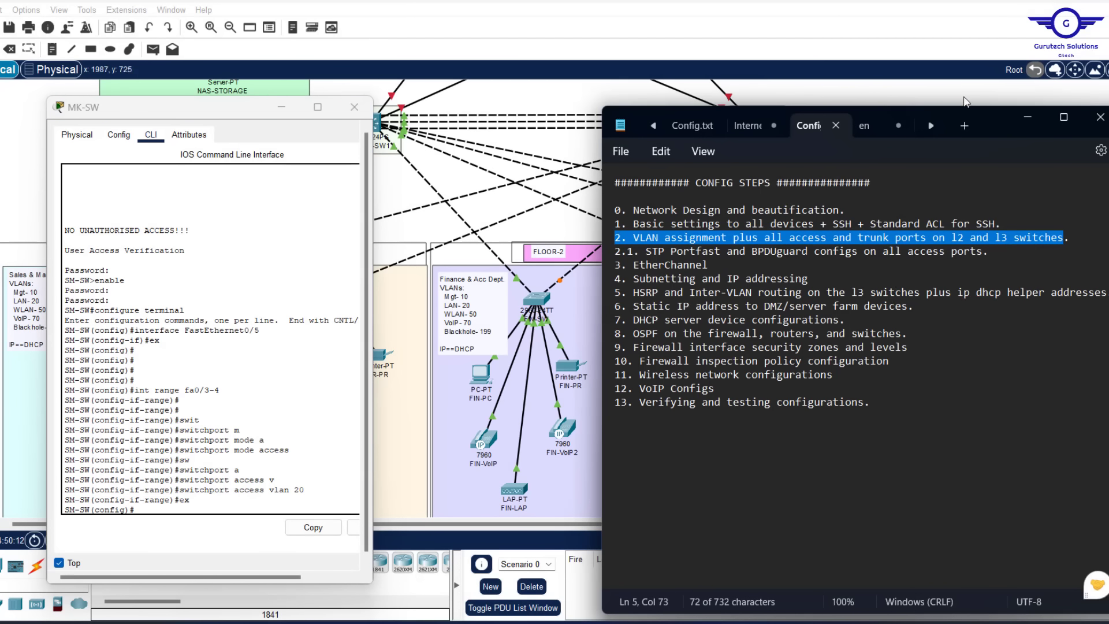
left_click(864, 125)
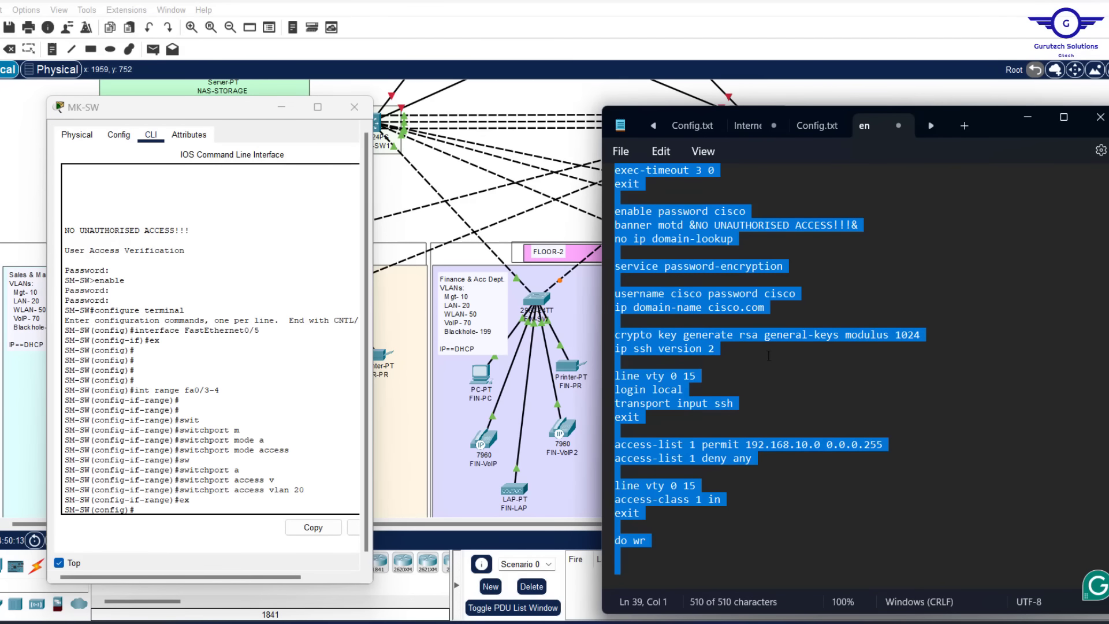
key("ctrl+x")
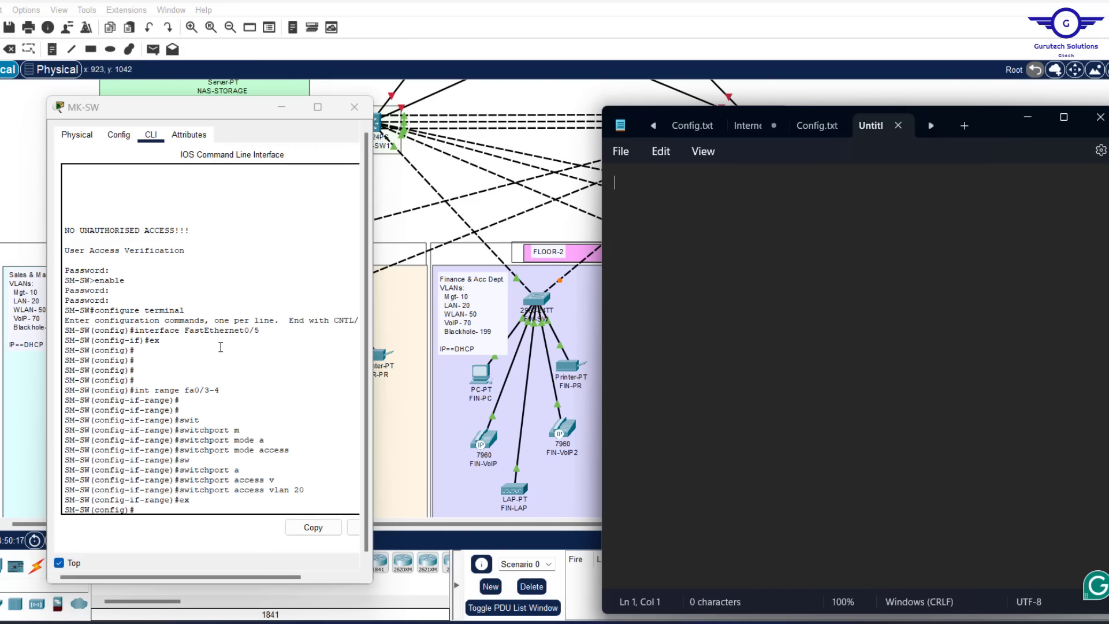
key("ctrl+v")
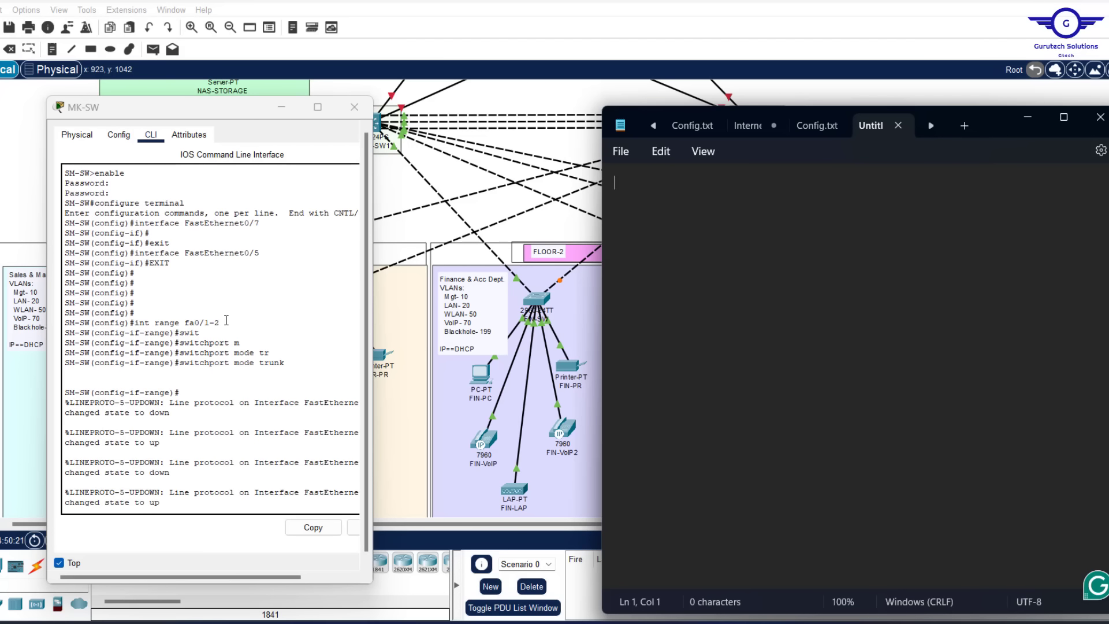
Copy 'int range fa0/1-2' and 'switchport mode trunk' into the notes, followed by 'exit'
left_click_drag(226, 319, 138, 327)
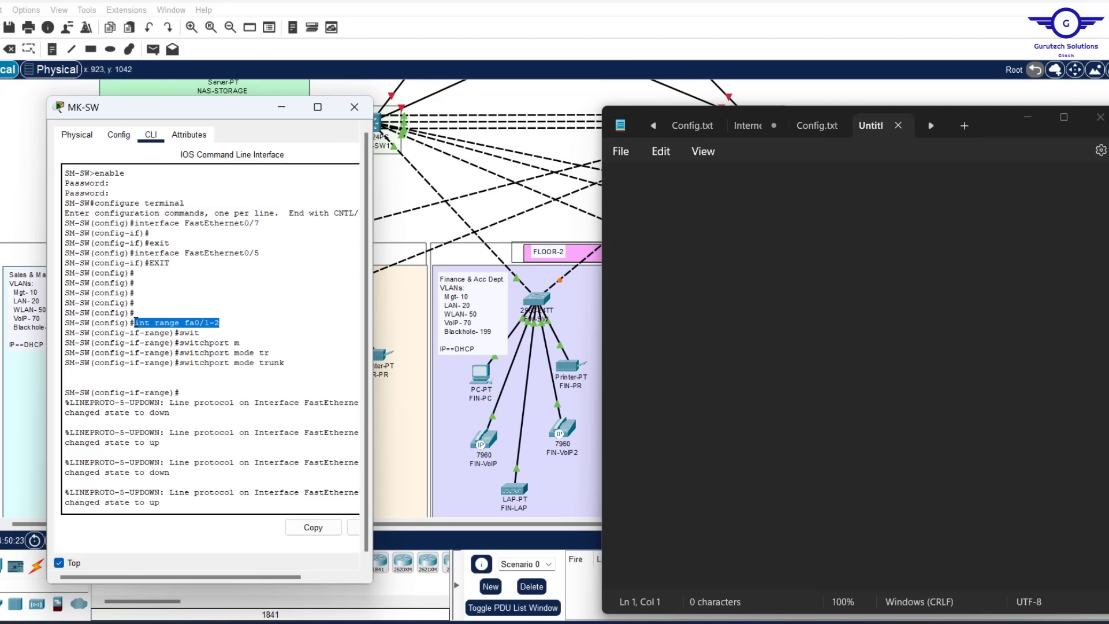
left_click(313, 526)
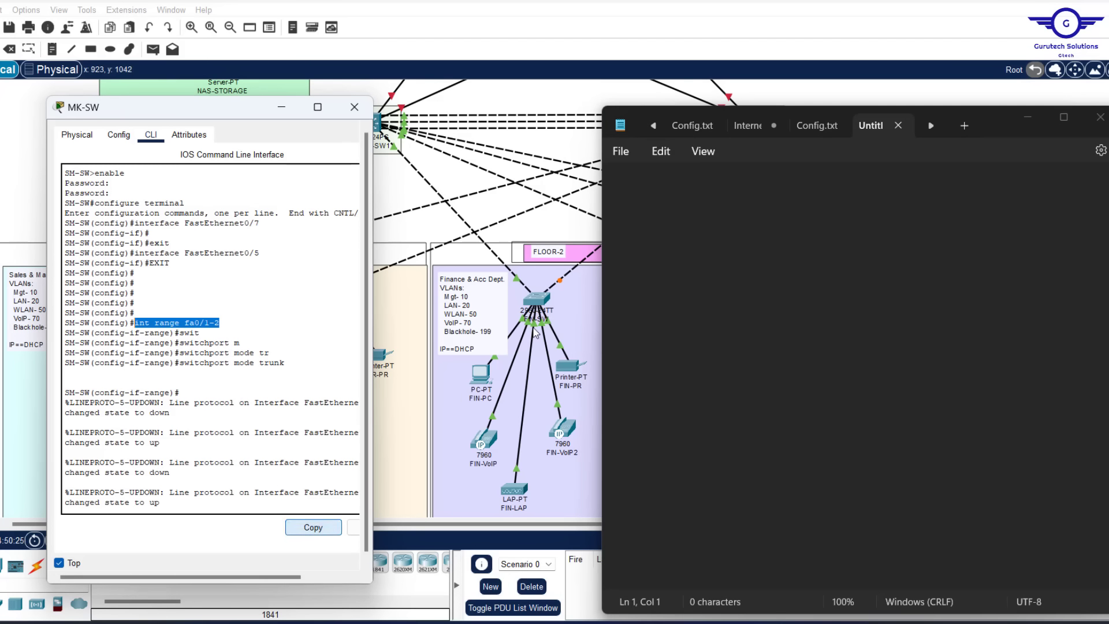
left_click(656, 188)
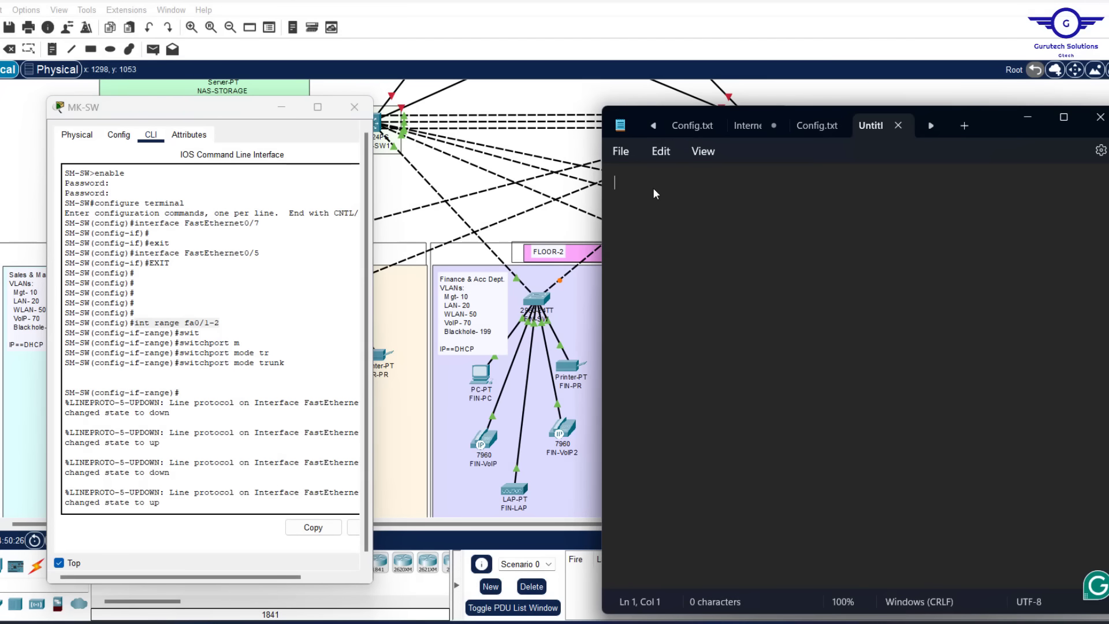
key("ctrl+v")
key("Return")
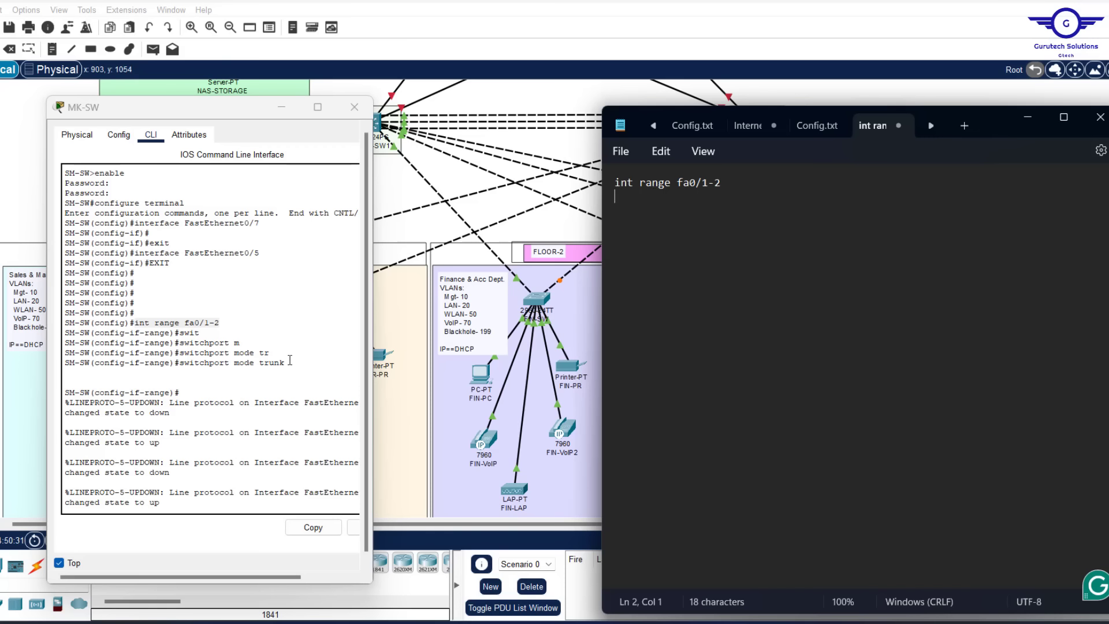
left_click_drag(289, 362, 181, 363)
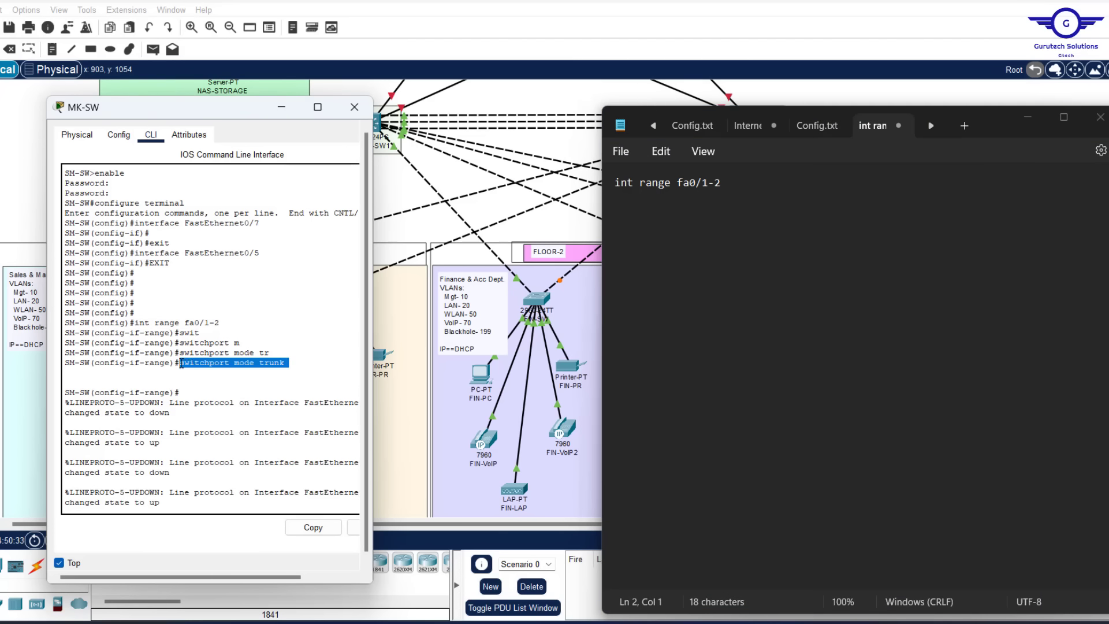
left_click(313, 526)
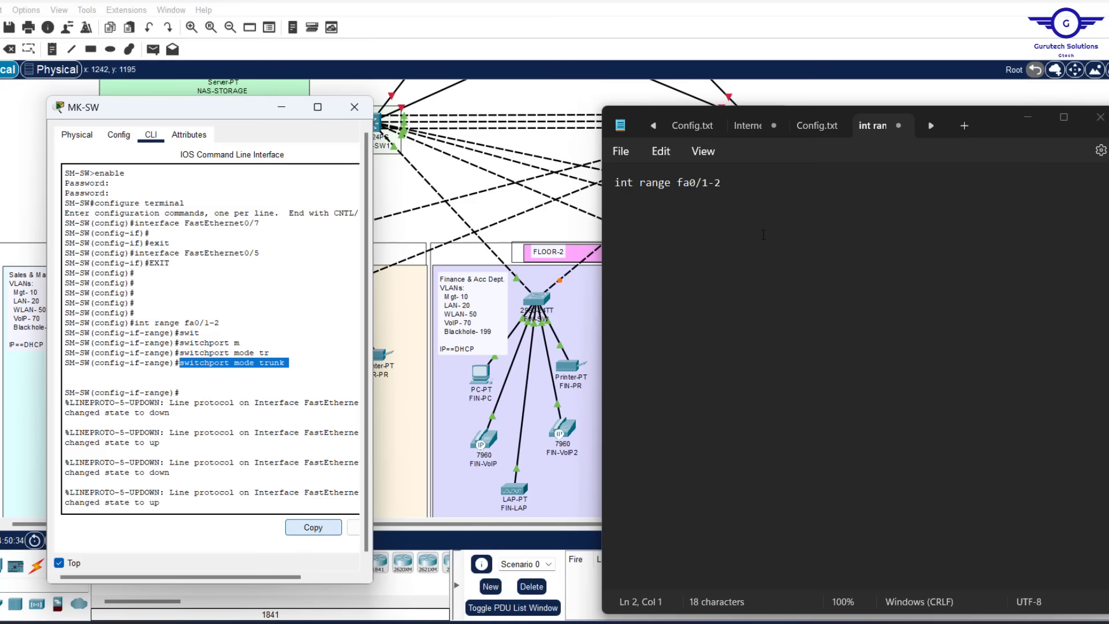
left_click(744, 186)
key("Down")
key("ctrl+v")
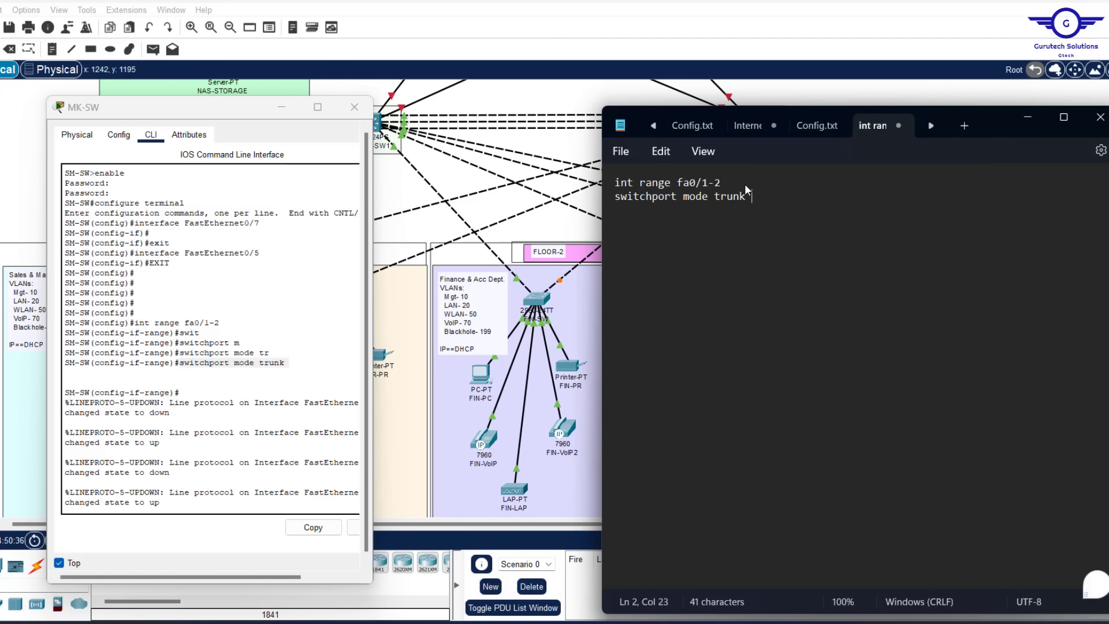
key("Return")
type("exit")
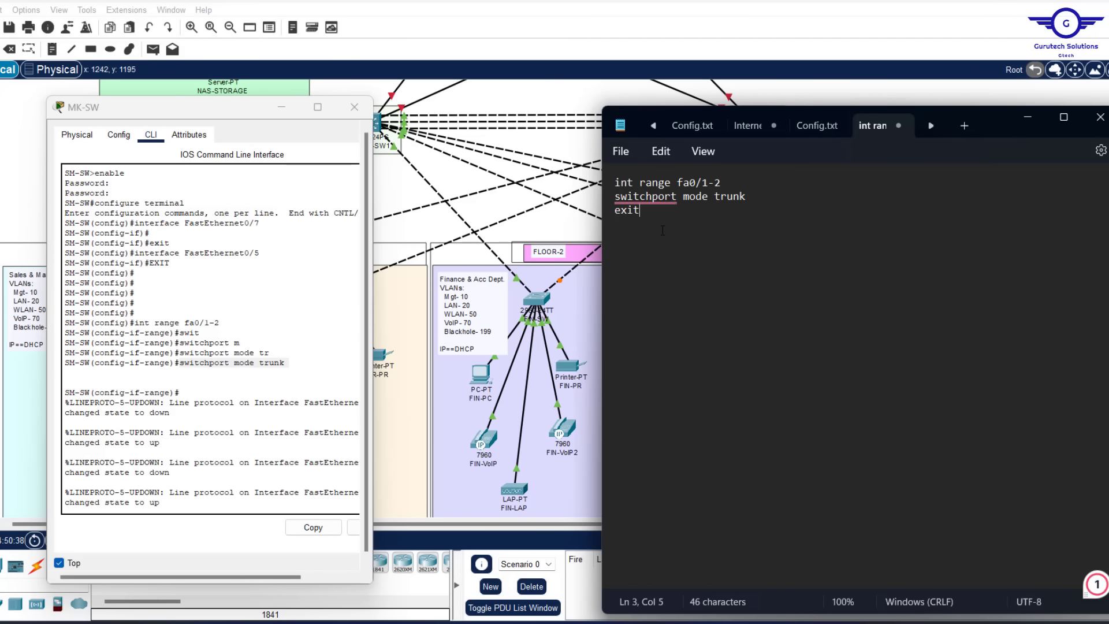
key("Return")
Type VLAN definitions: vlan 10 name MGT, VLAN 20 NAME LAN, VLAN 50 NAME WLAN
scroll(235, 380, "down", 10)
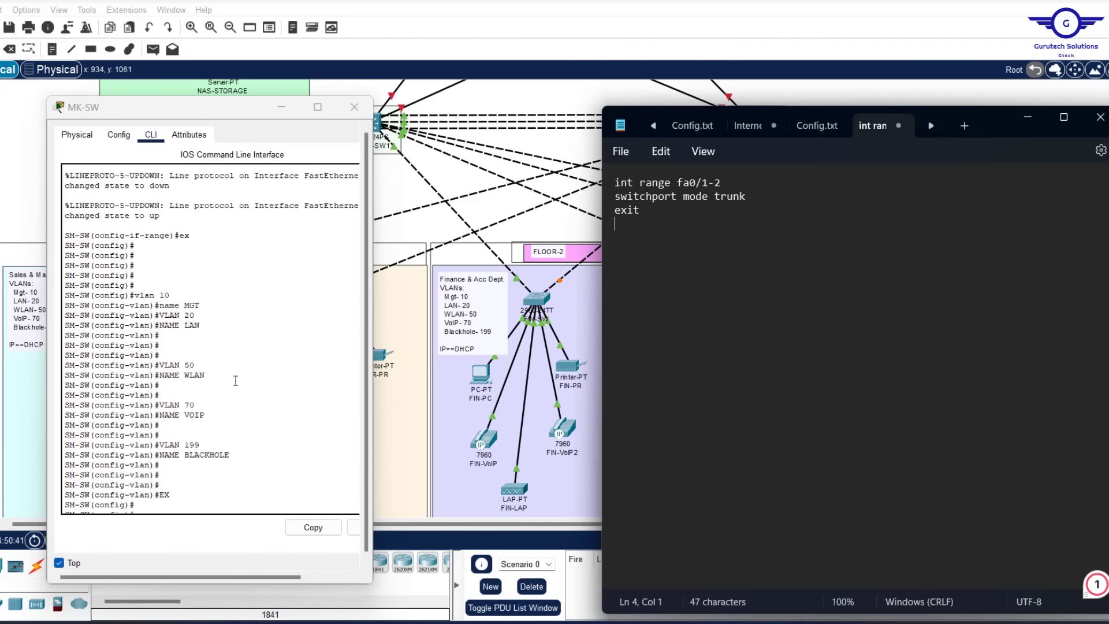
scroll(222, 395, "down", 3)
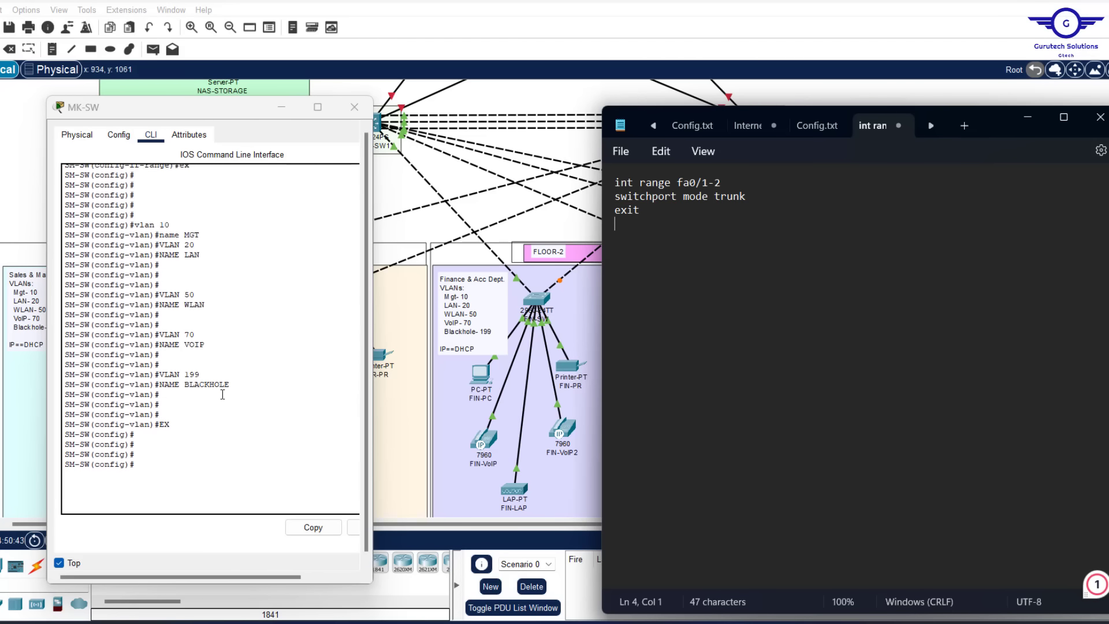
scroll(223, 394, "up", 1)
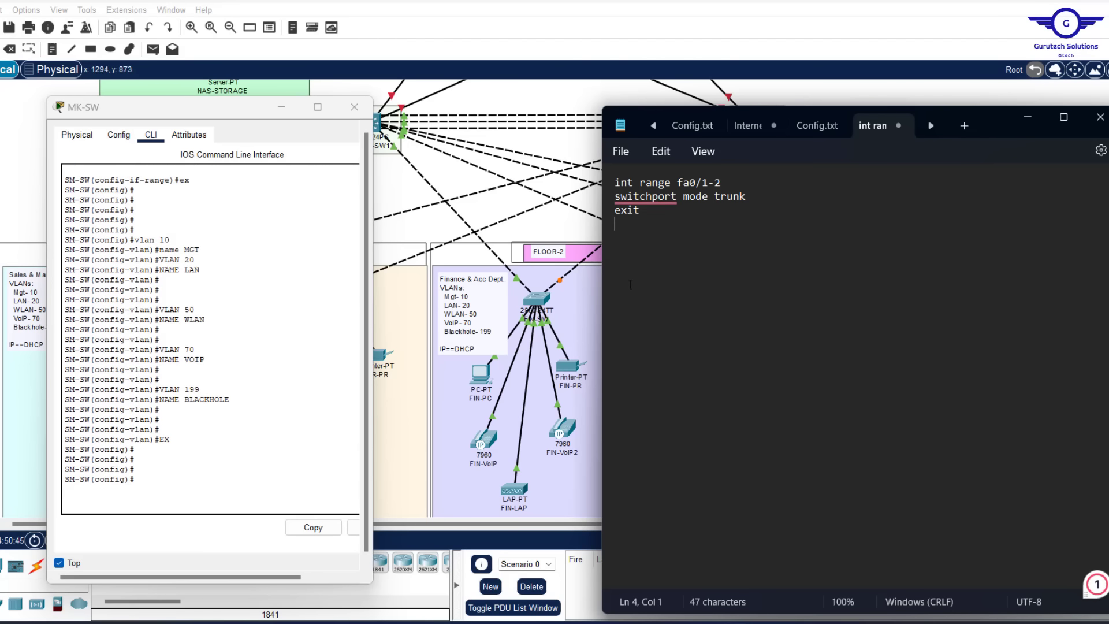
key("Return")
type("vlan 10")
key("Return")
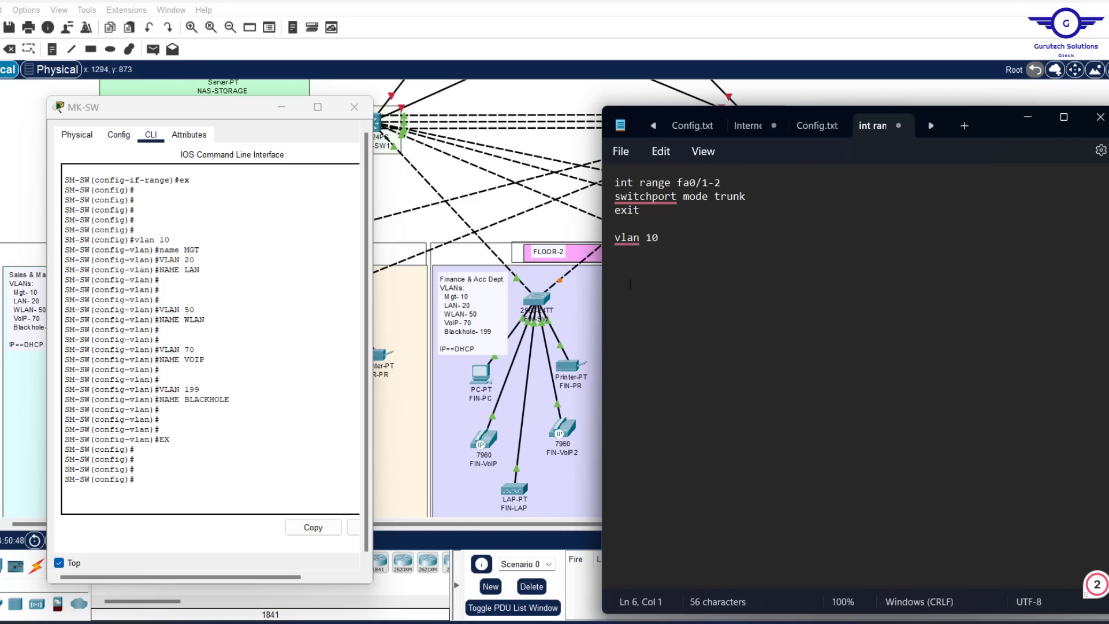
type("name")
type(" MGT ")
type("VLAN 20 ")
type("NAM")
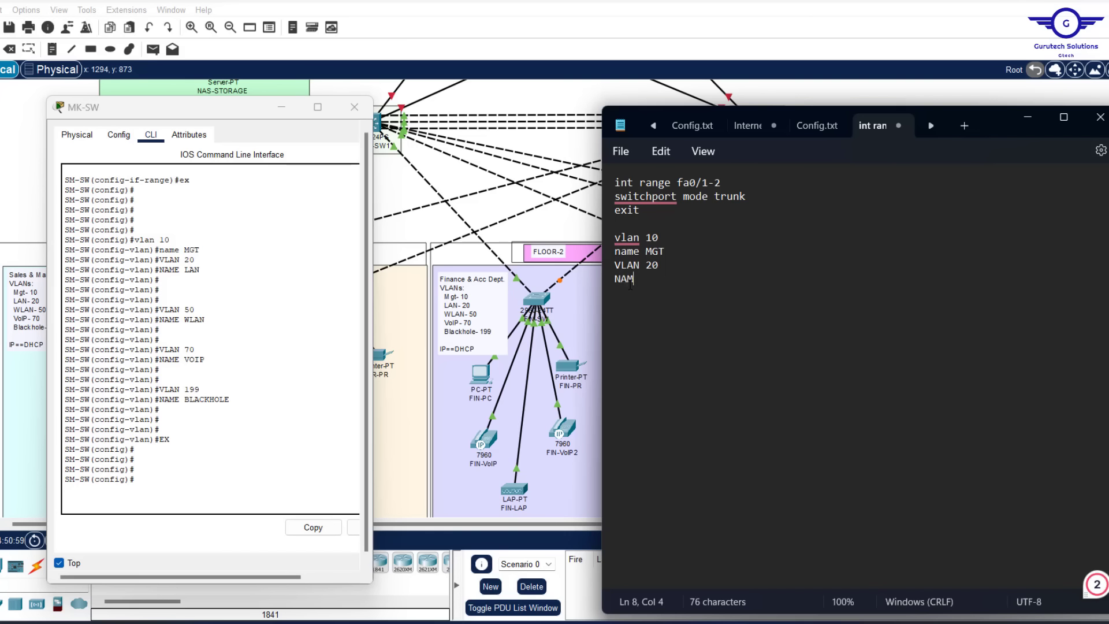
type("E LAN")
key("Return")
type("VLAN 50")
key("Return")
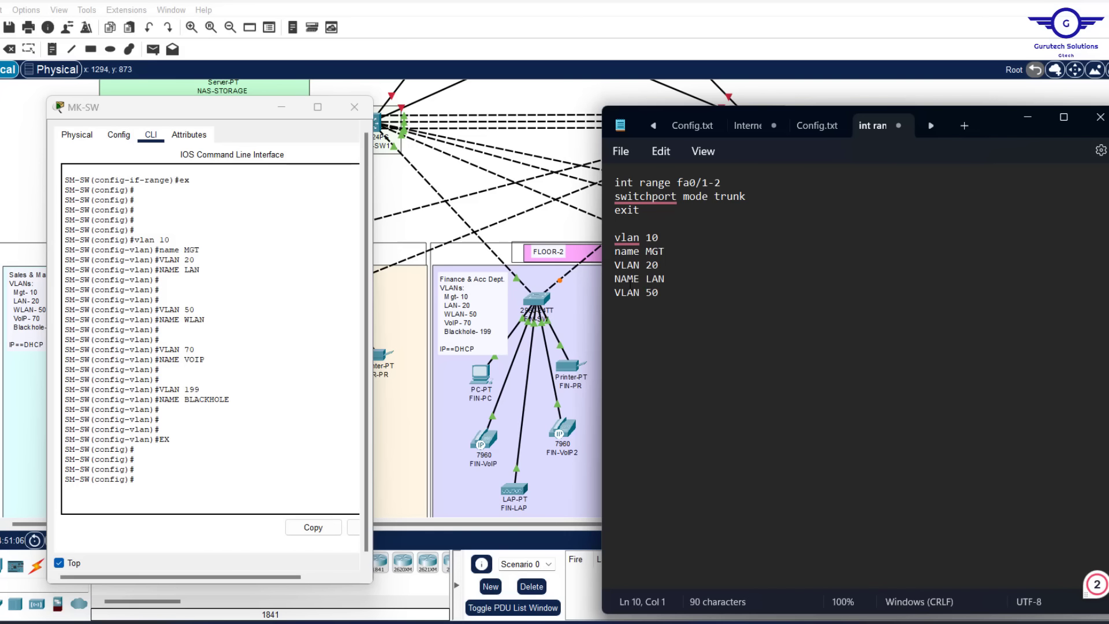
type("NAME WLAN")
Add VLAN 70 NAME VOIP, VLAN 199 NAME BLACKHOLE and a closing EXIT line
key("Return")
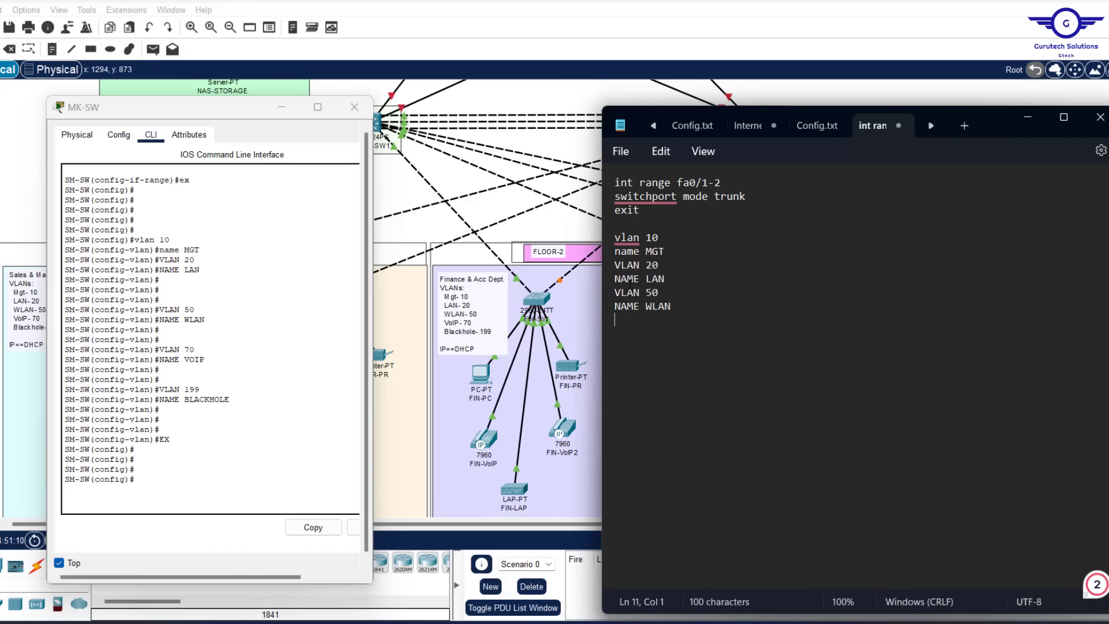
type("VLAN 70 ")
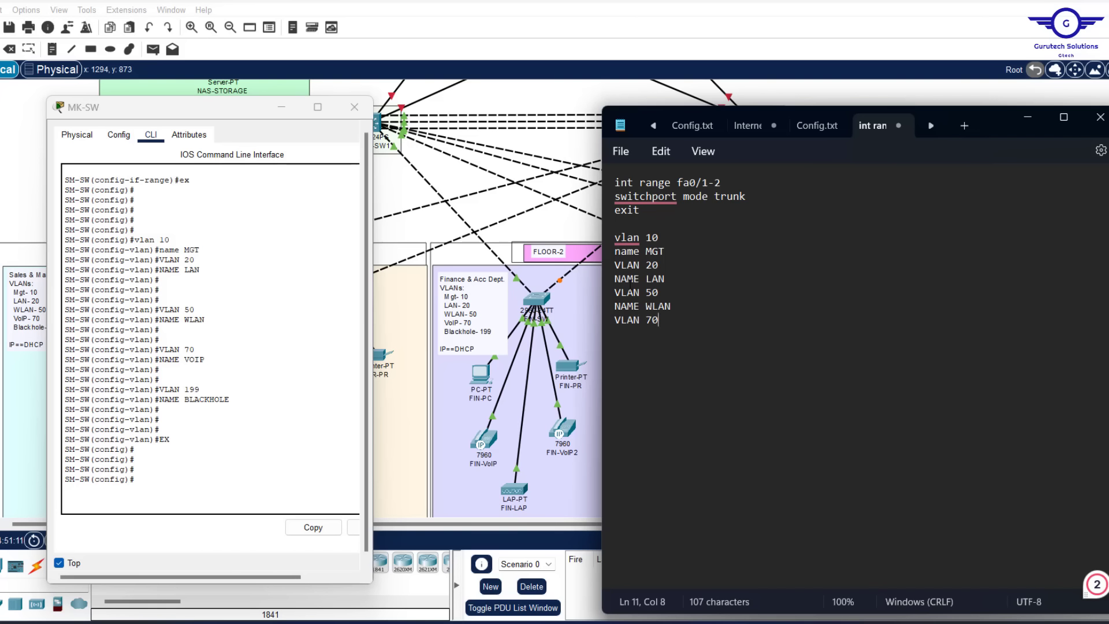
type("NAME V")
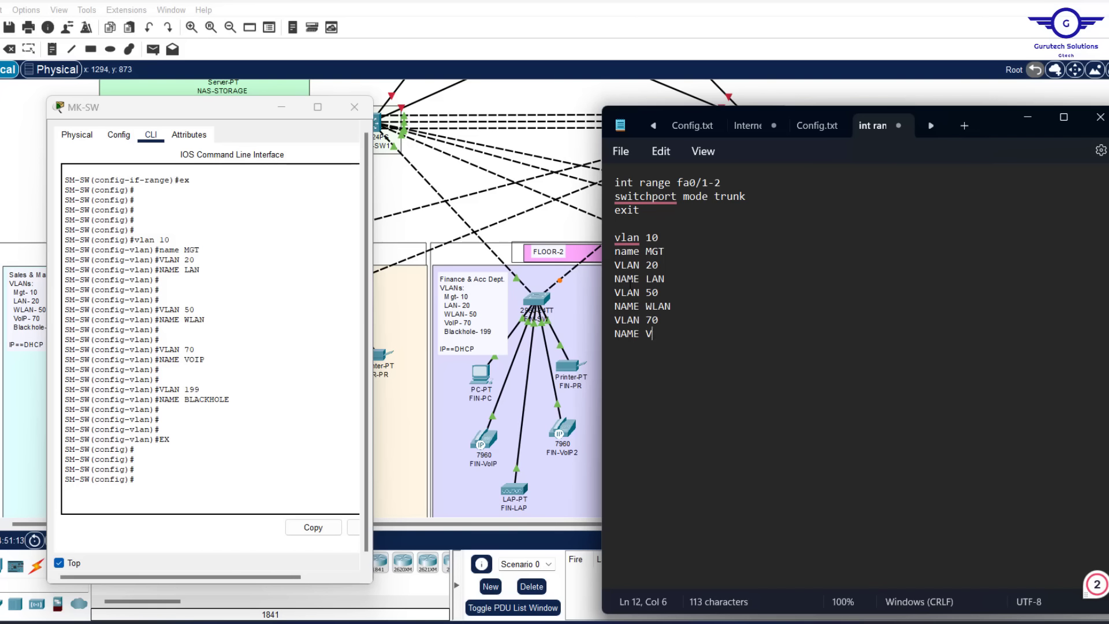
type("OIP")
key("Return")
type("VLAN 1")
type("99 ")
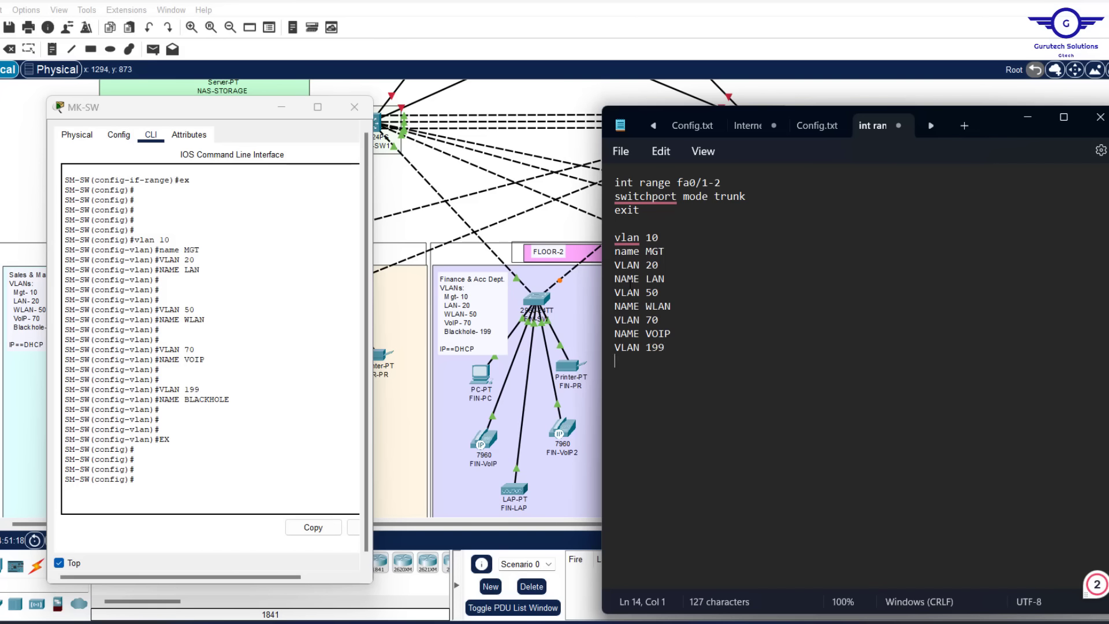
type("NAME BLACKHOLE")
key("Return")
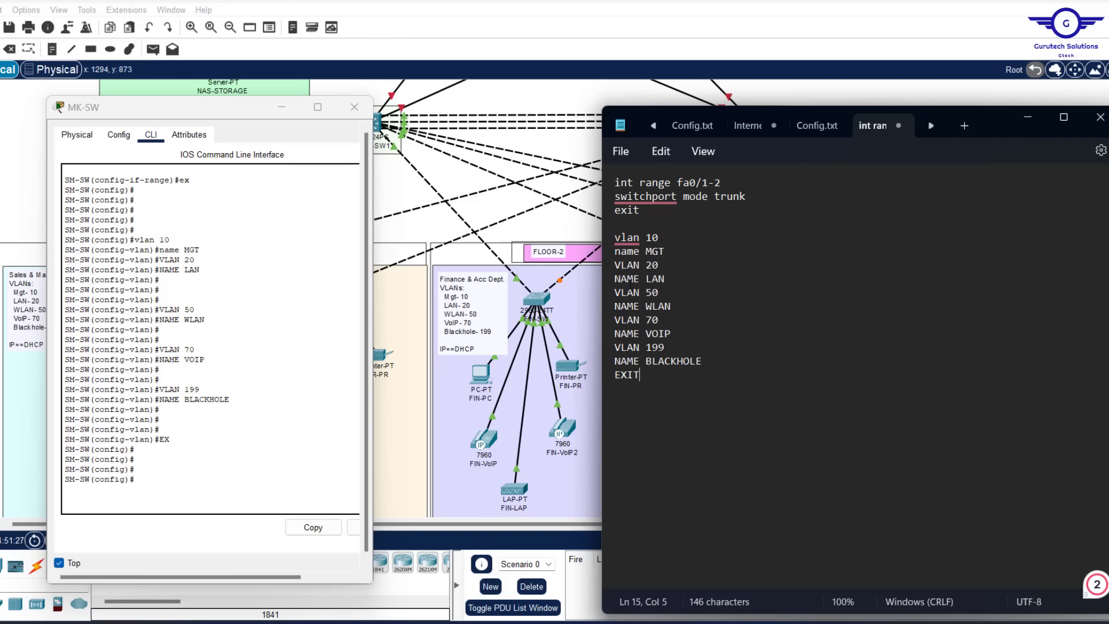
type("EXIT")
key("Return")
key("Return")
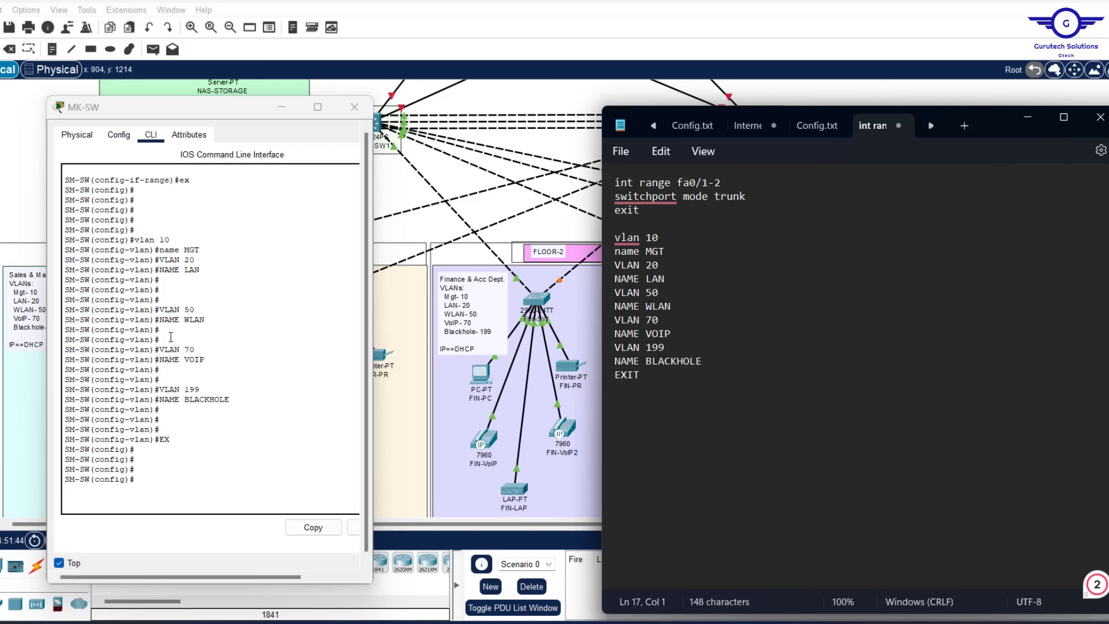
Paste the 'int range fa0/3-4' command from the MK-SW console into the Notepad script
scroll(171, 337, "up", 15)
scroll(171, 336, "down", 10)
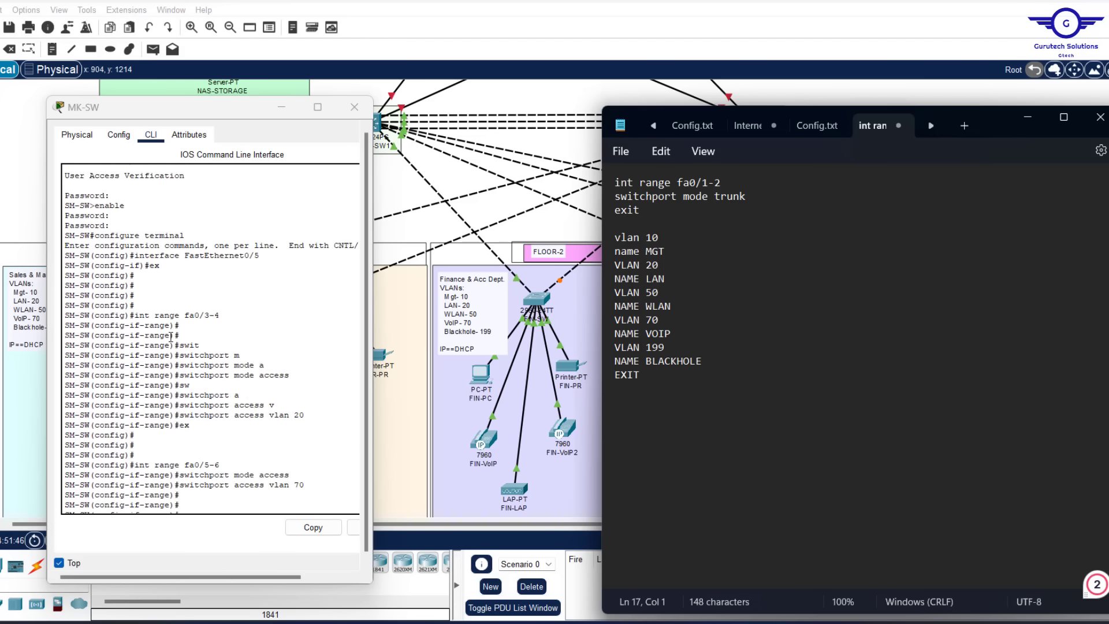
scroll(171, 337, "down", 3)
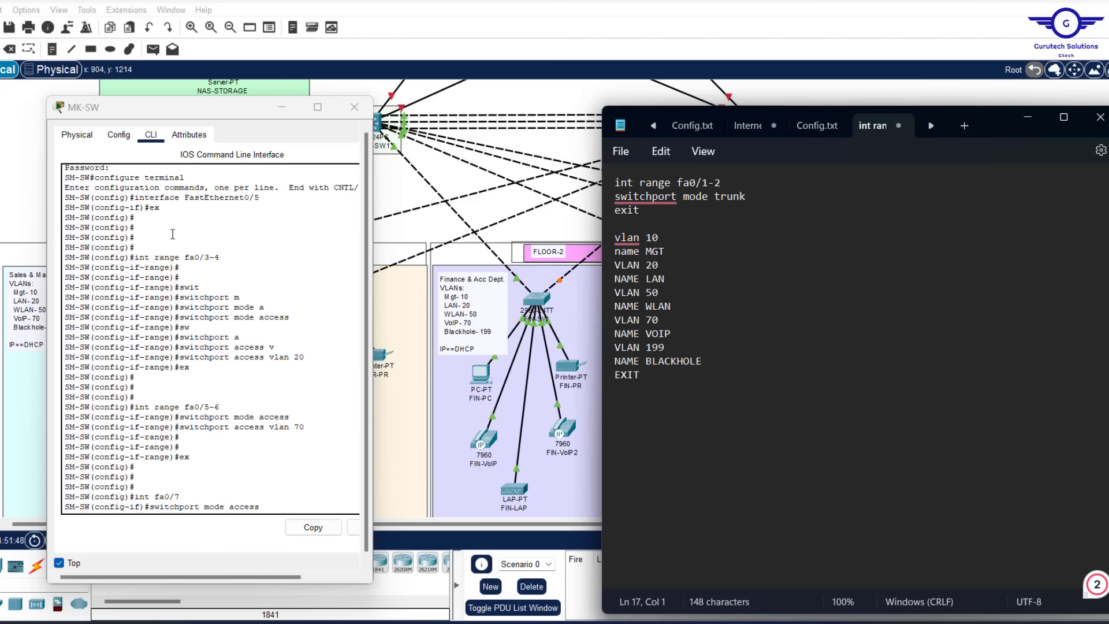
left_click_drag(220, 258, 135, 257)
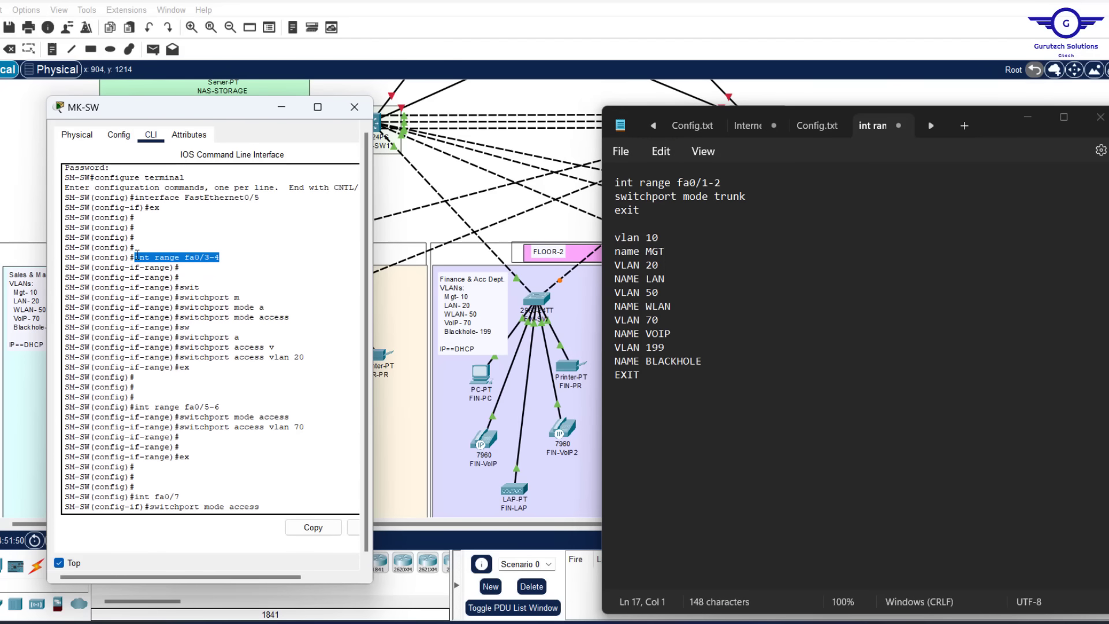
left_click(313, 526)
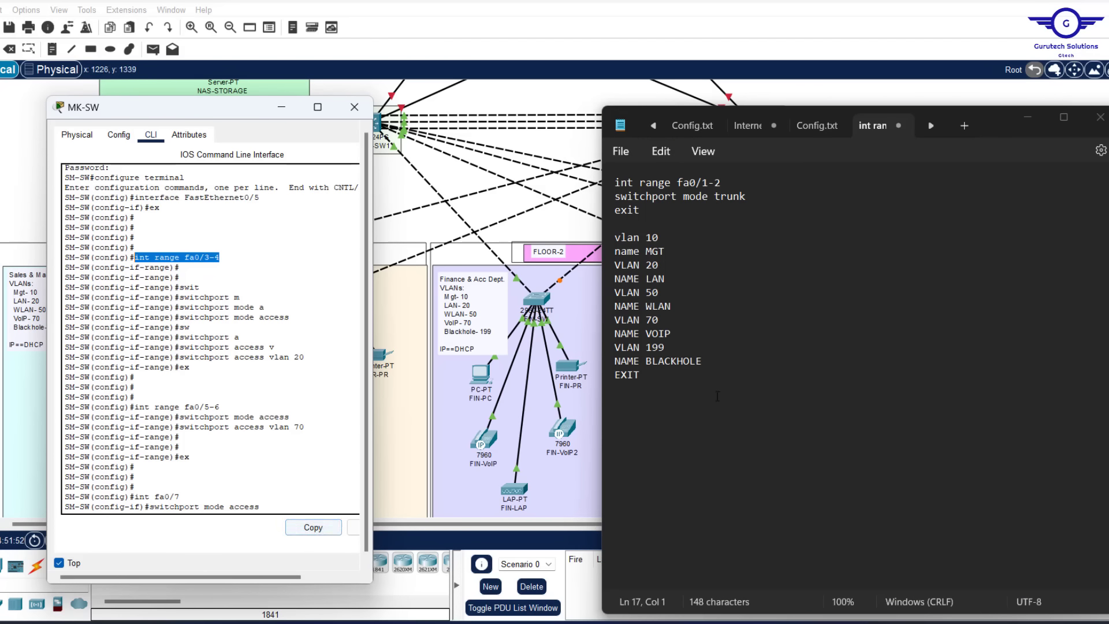
left_click(642, 386)
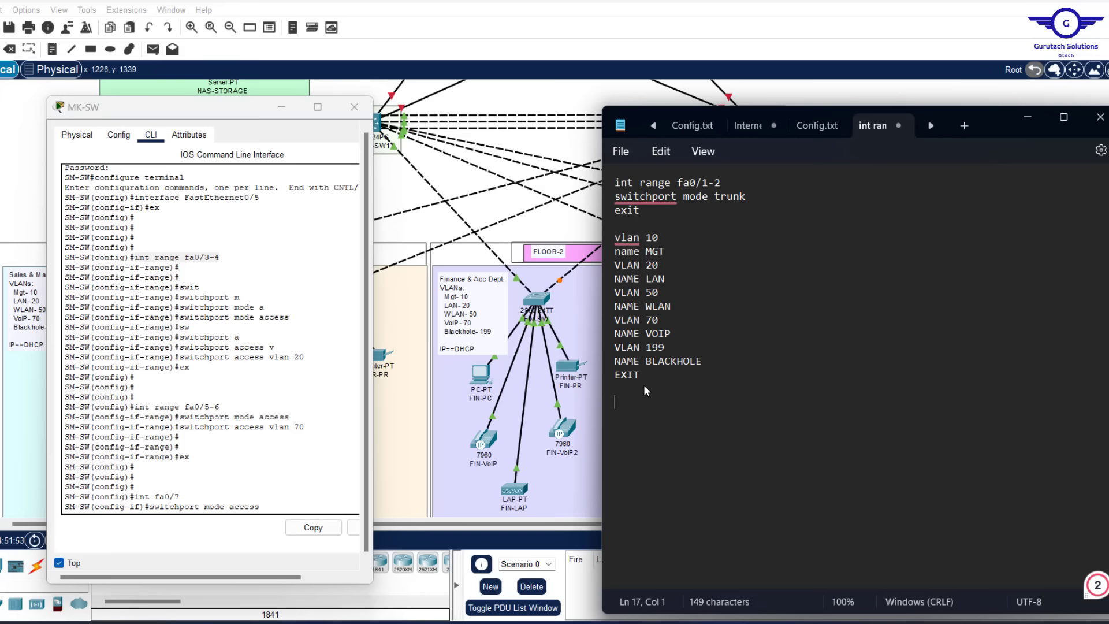
key("ctrl+v")
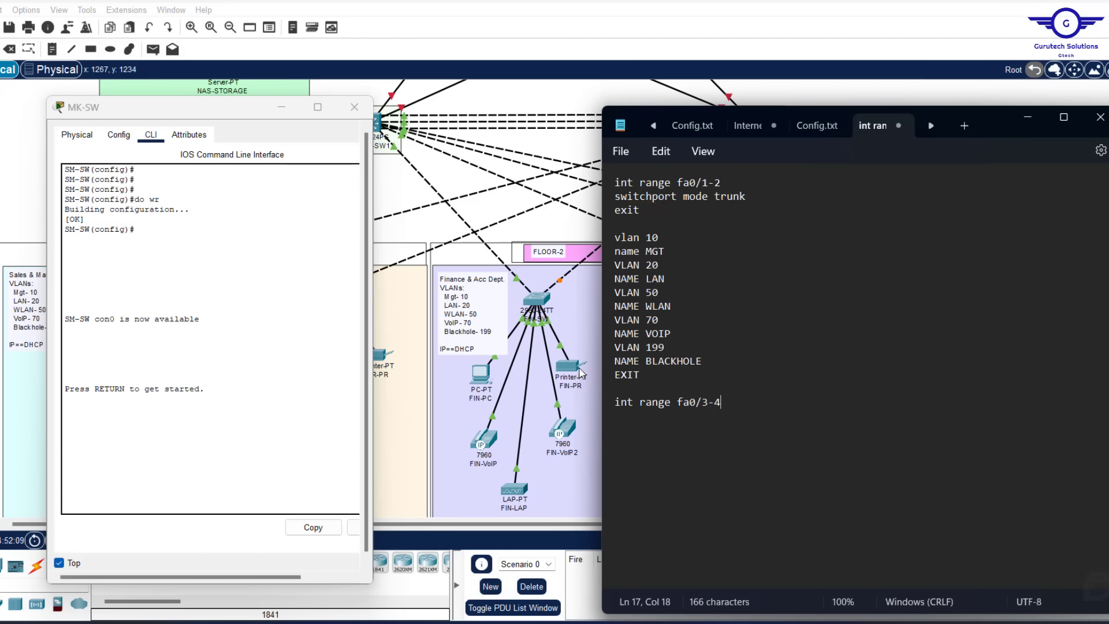
Add the 'switchport mode access' line below the range command
left_click(73, 327)
key("ctrl+v")
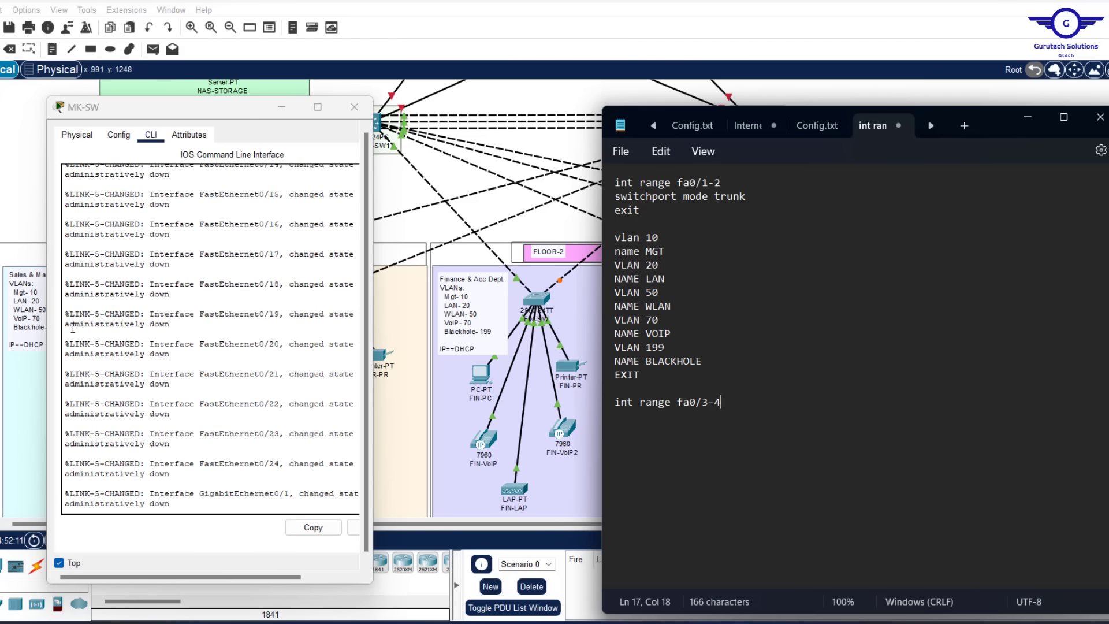
scroll(73, 328, "up", 12)
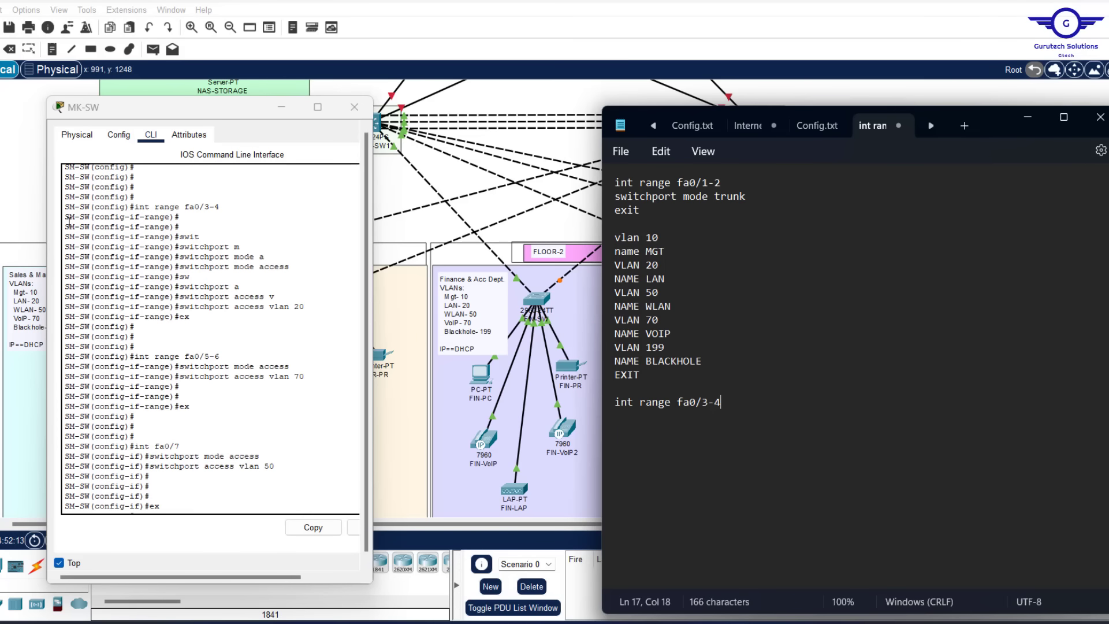
left_click_drag(284, 267, 177, 261)
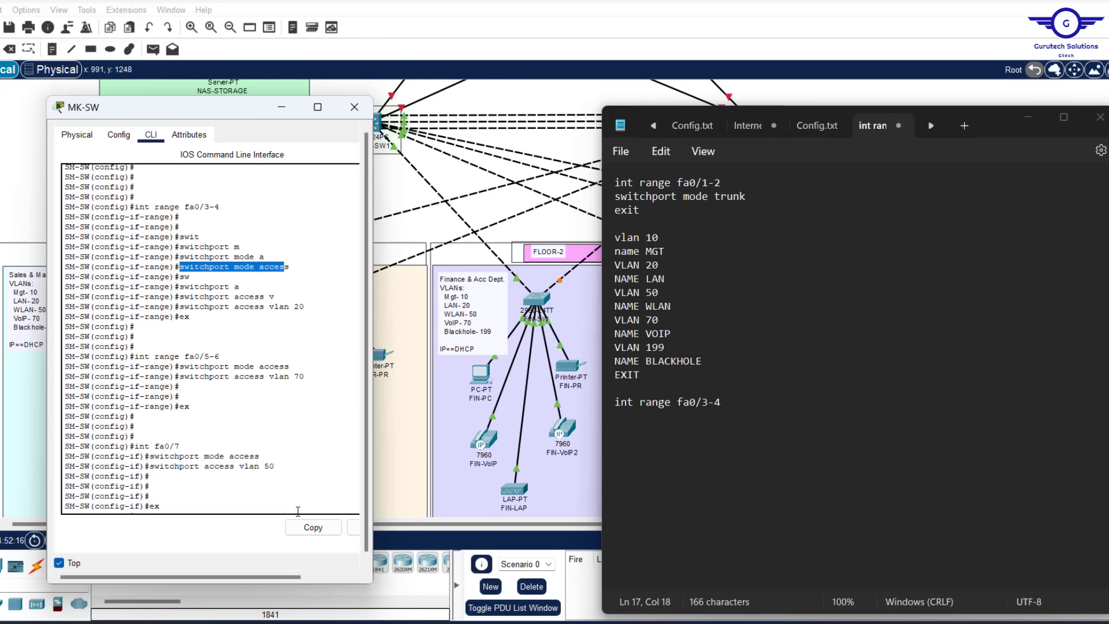
left_click(313, 527)
left_click(764, 402)
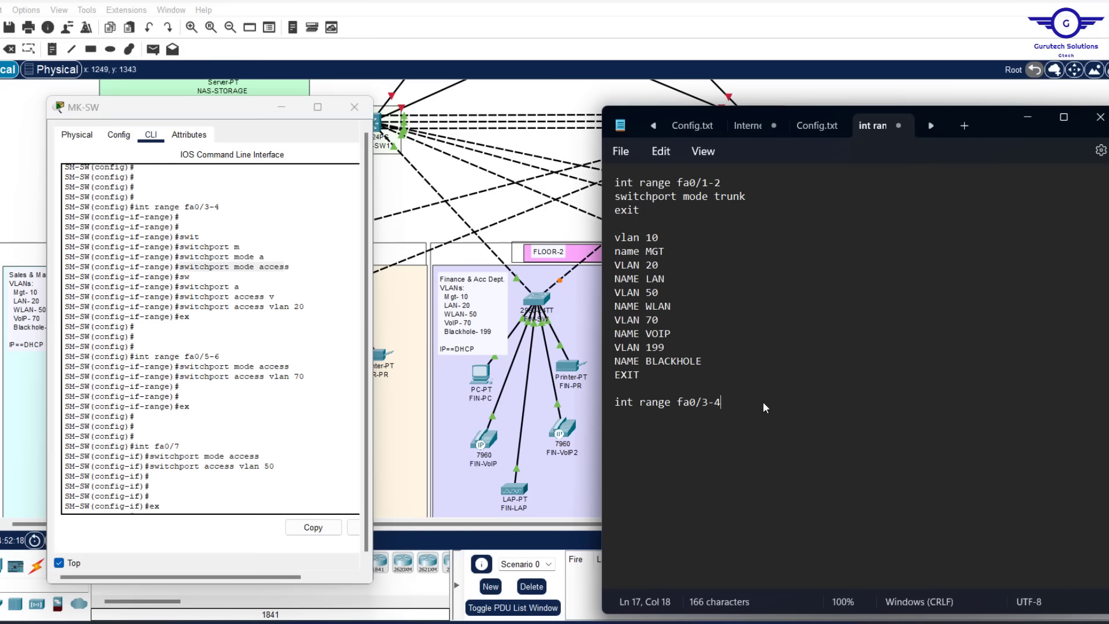
key("Return")
key("ctrl+v")
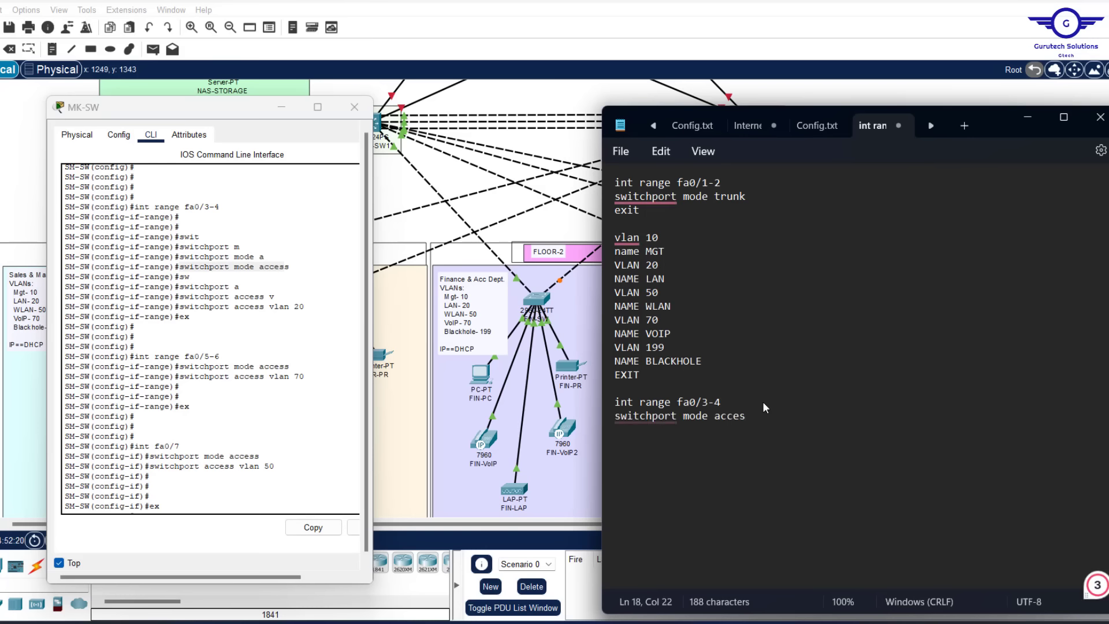
type("s")
key("Return")
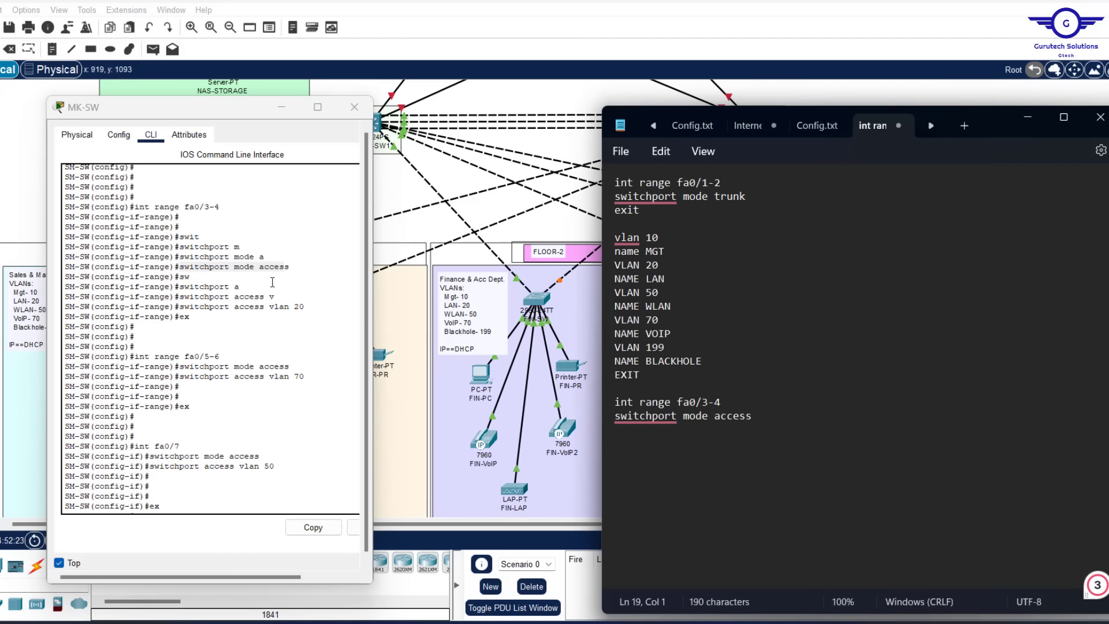
Add 'switchport access vlan 20' and 'exit' lines, then minimize the MK-SW console
left_click_drag(304, 307, 182, 310)
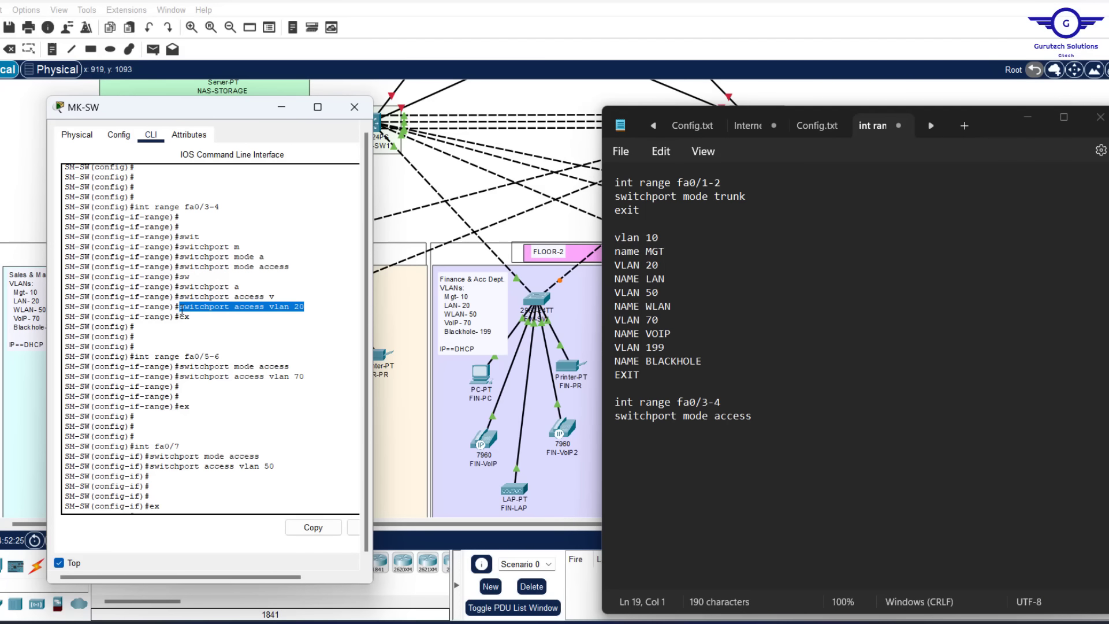
left_click(312, 527)
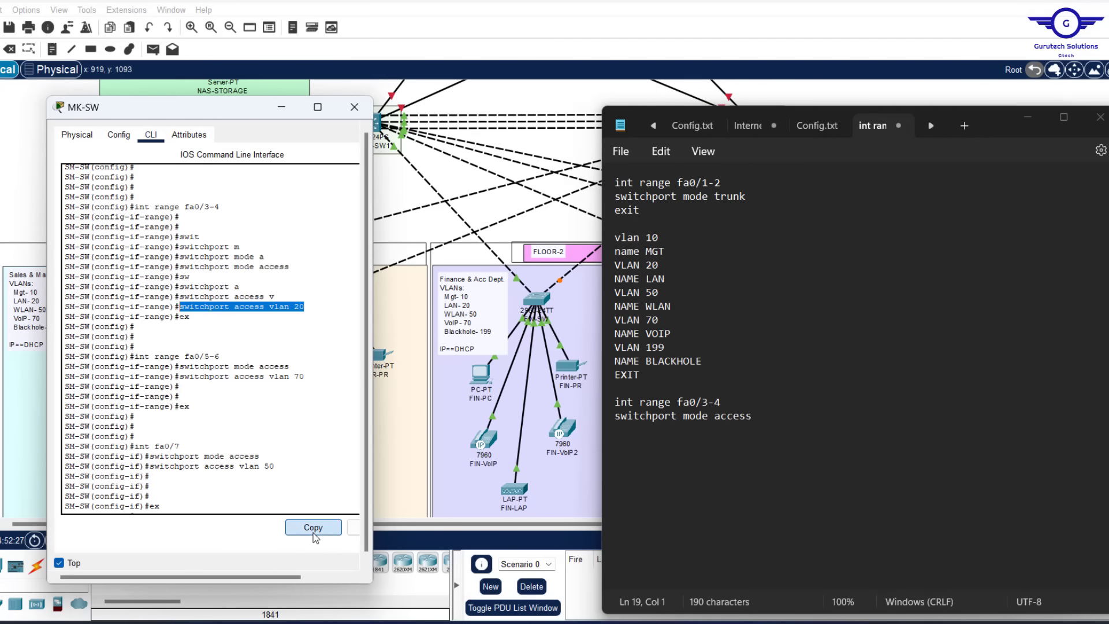
left_click(769, 418)
key("ctrl+v")
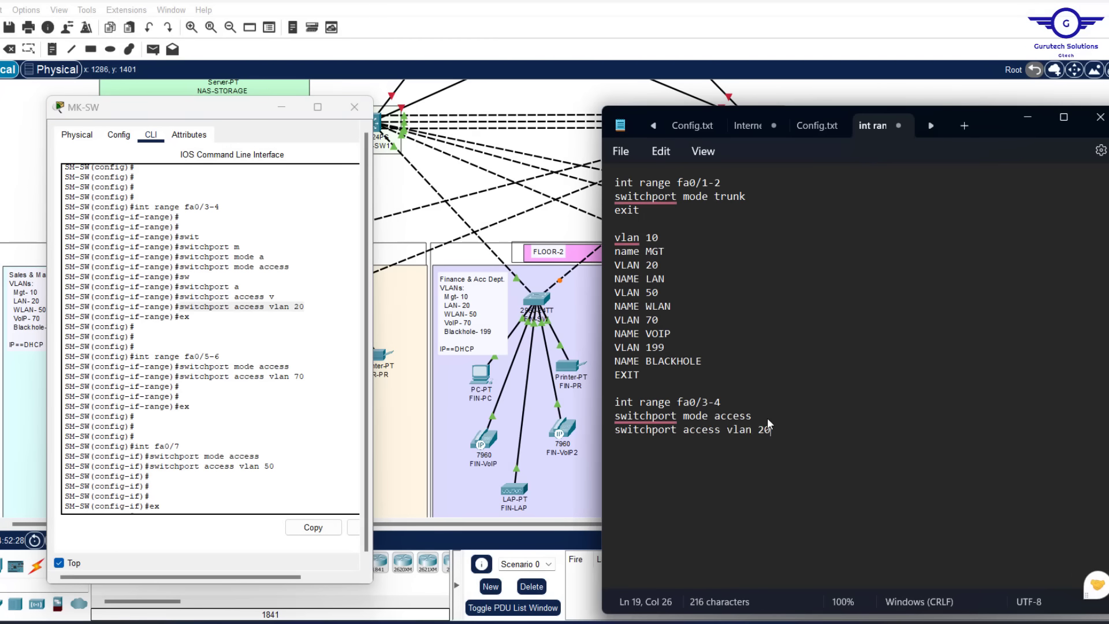
key("Return")
type("exit")
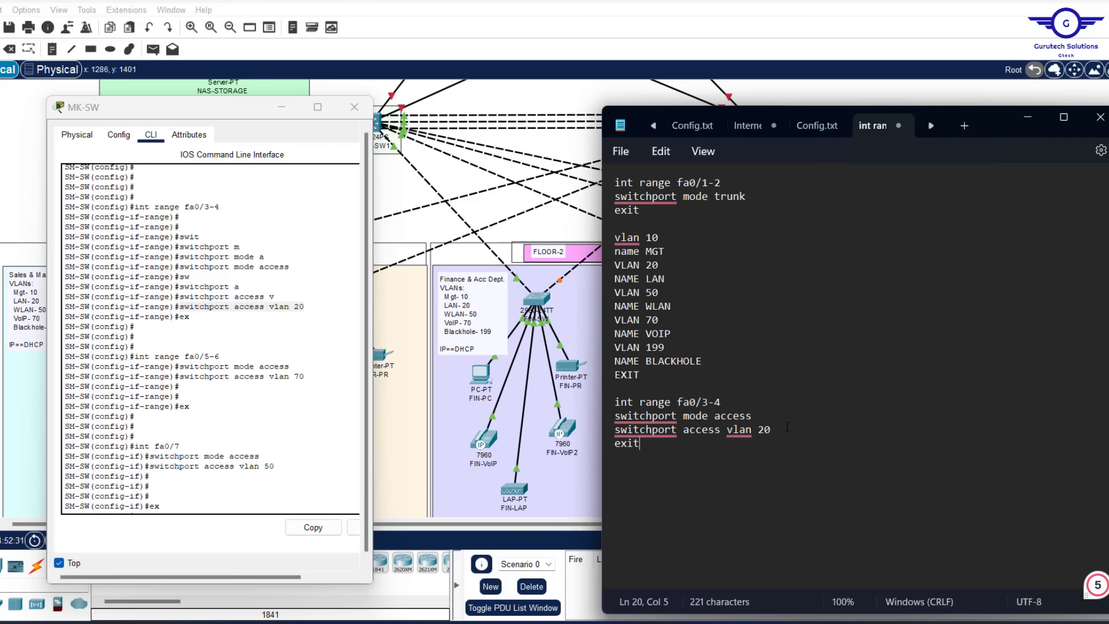
key("Return")
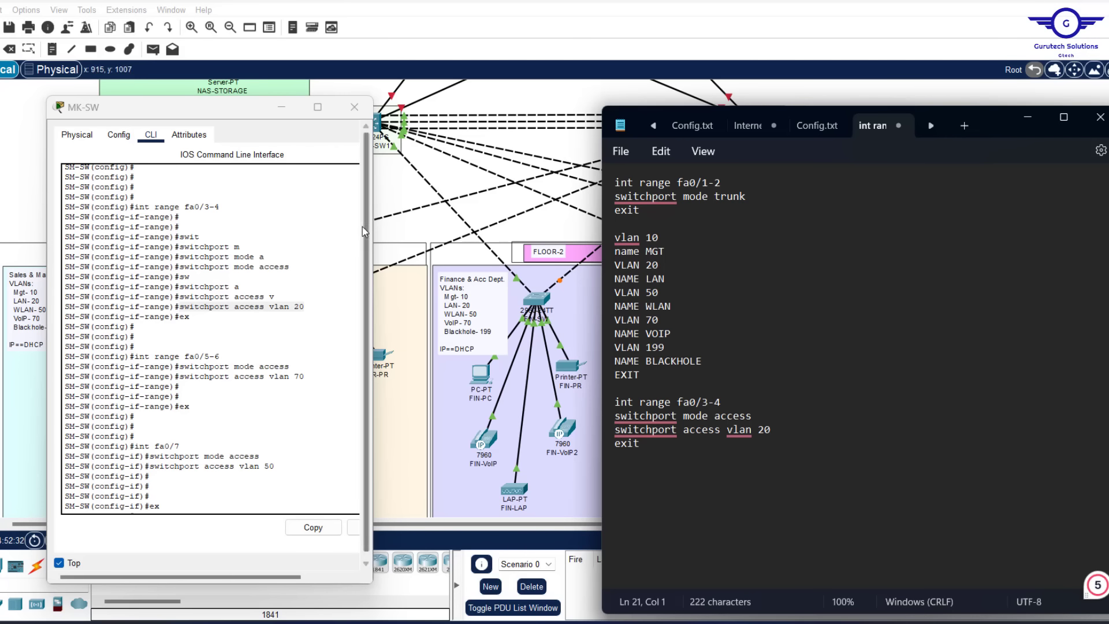
left_click(283, 109)
left_click(283, 108)
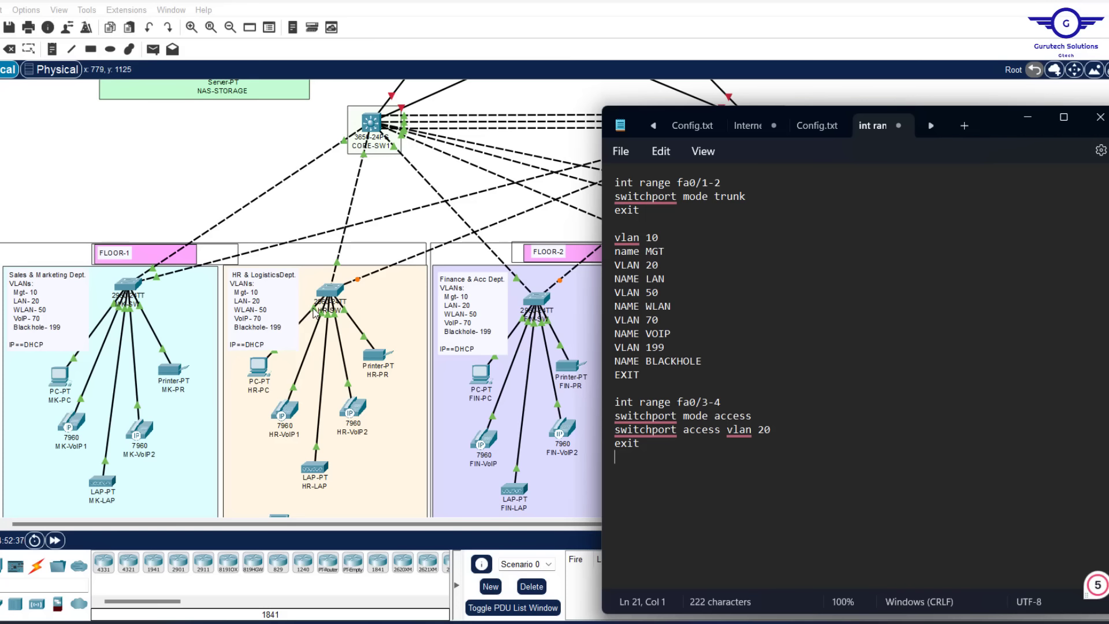
left_click(265, 375)
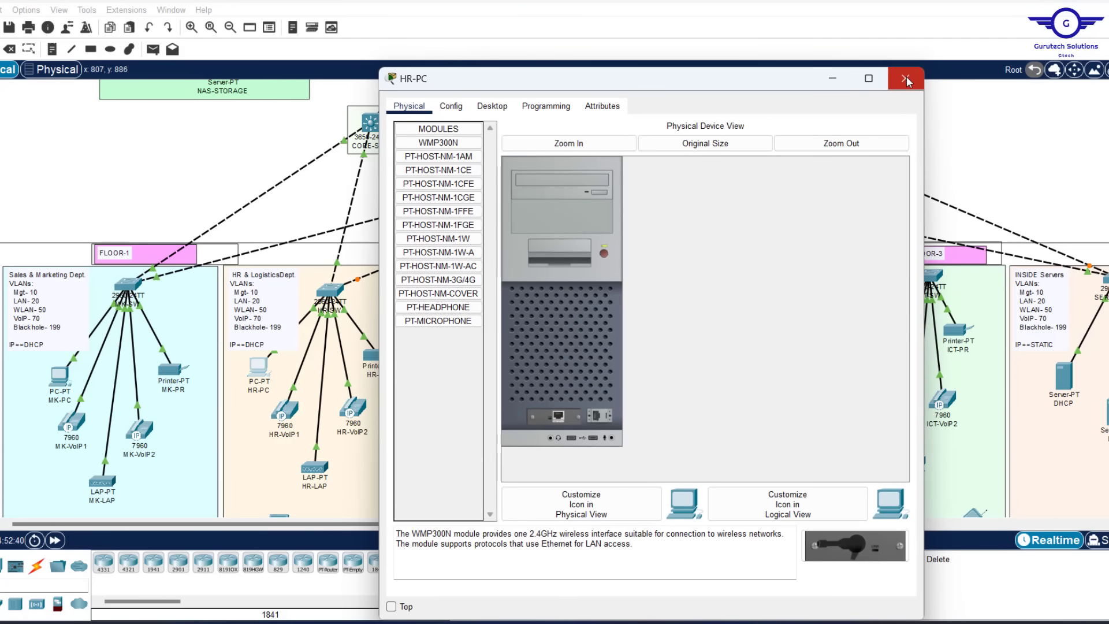
left_click(905, 79)
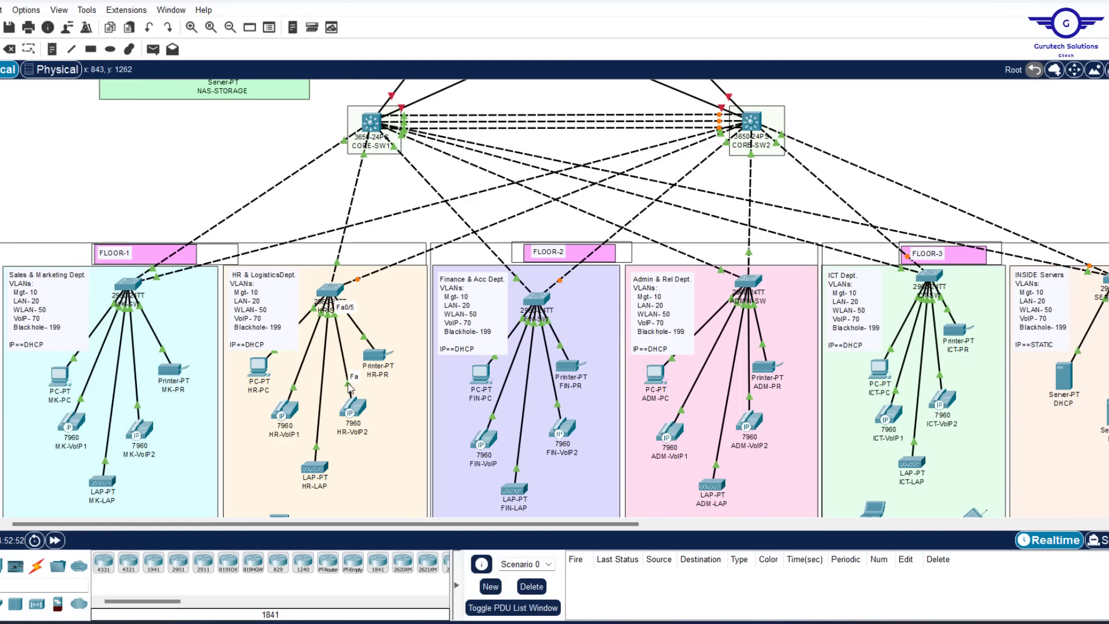
key("alt+Tab")
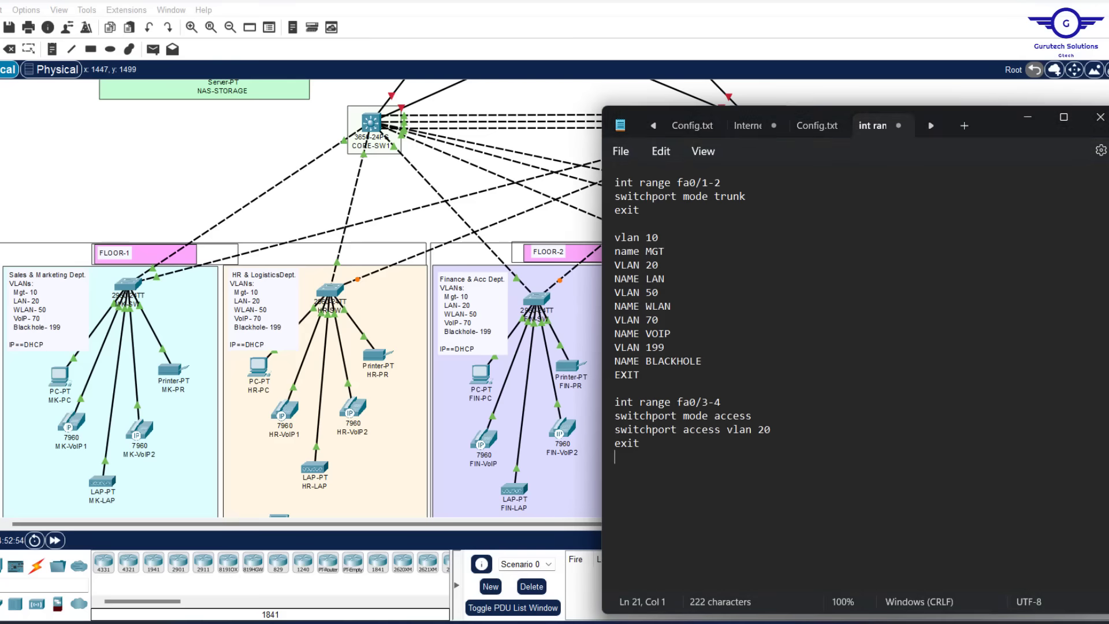
Duplicate the access-port block and edit the copy for ports fa0/5-6 in VLAN 70
left_click_drag(620, 455, 608, 402)
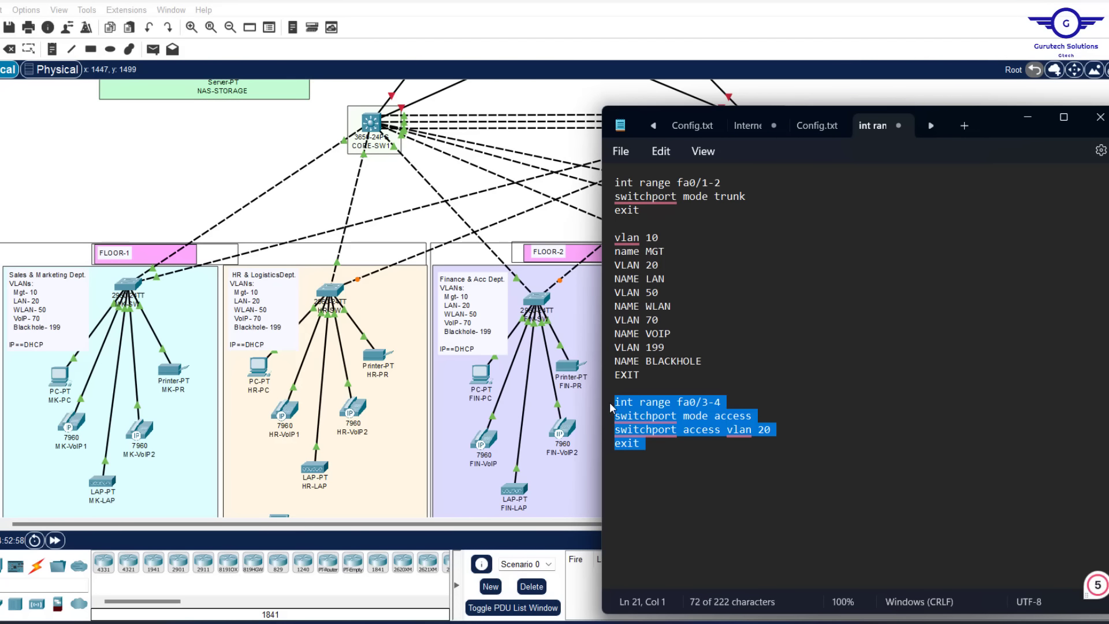
left_click(659, 449)
key("Return")
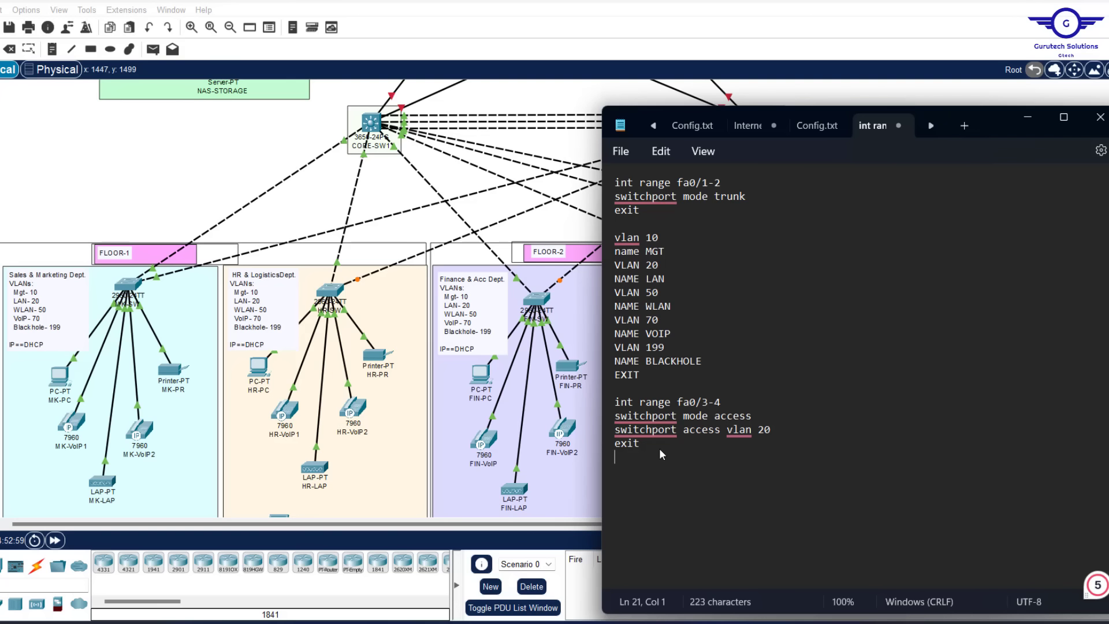
key("ctrl+v")
left_click(735, 470)
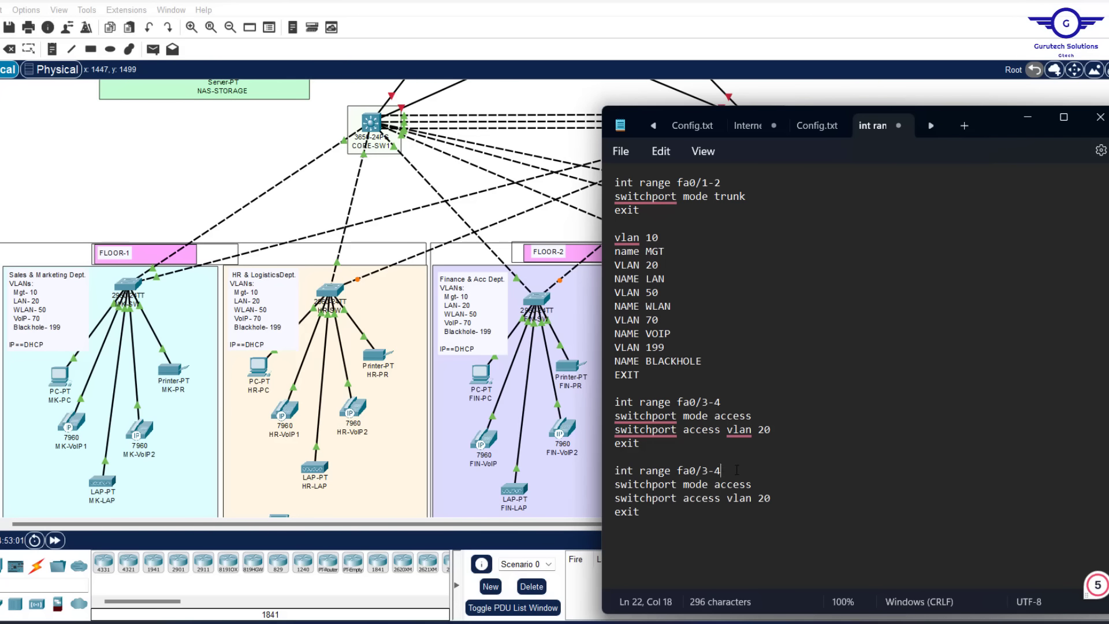
key("BackSpace")
key("BackSpace")
key("BackSpace")
type("5-")
left_click(786, 498)
type("7")
Edit the Finance & Acc Dept. note, then undo the change
left_click(491, 350)
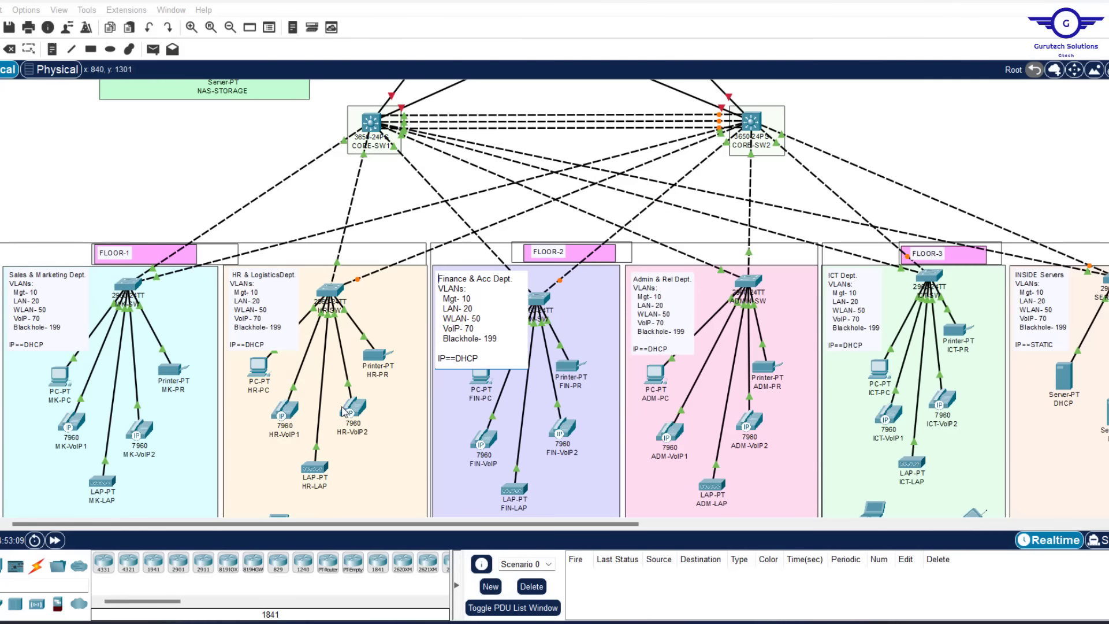
left_click(314, 445)
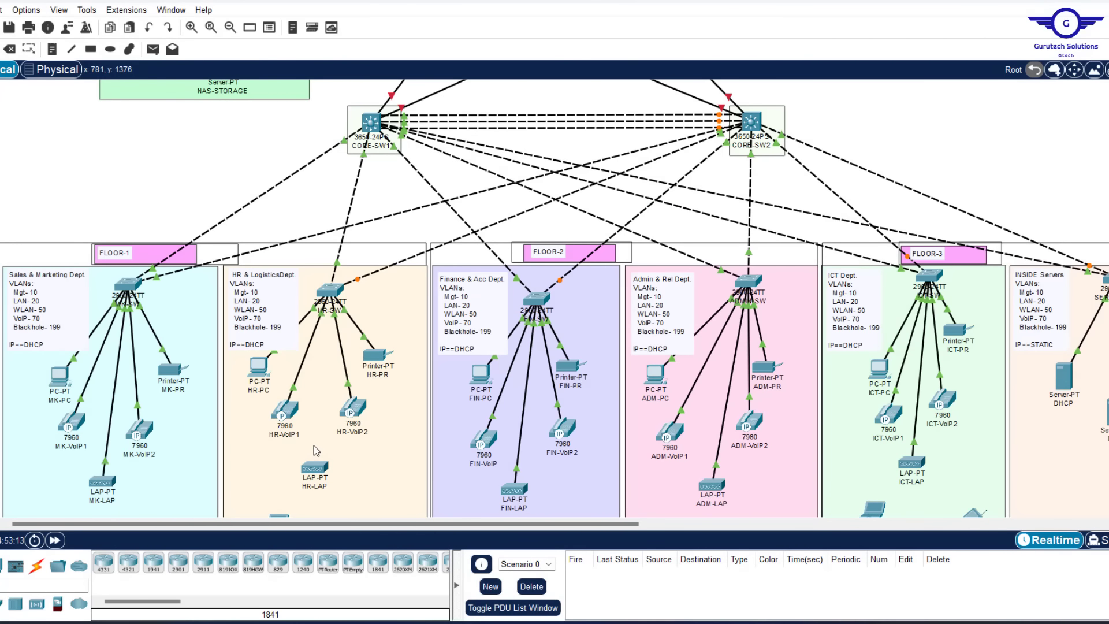
key("ctrl+z")
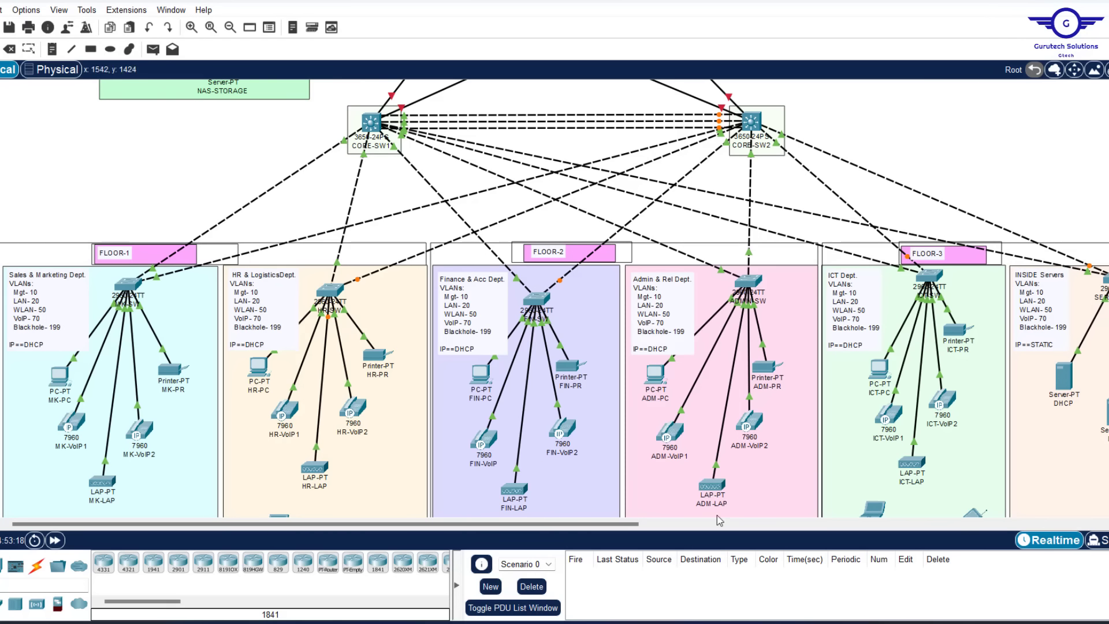
Paste another copy and change it to 'int fa0/7' with access VLAN 50
left_click(744, 623)
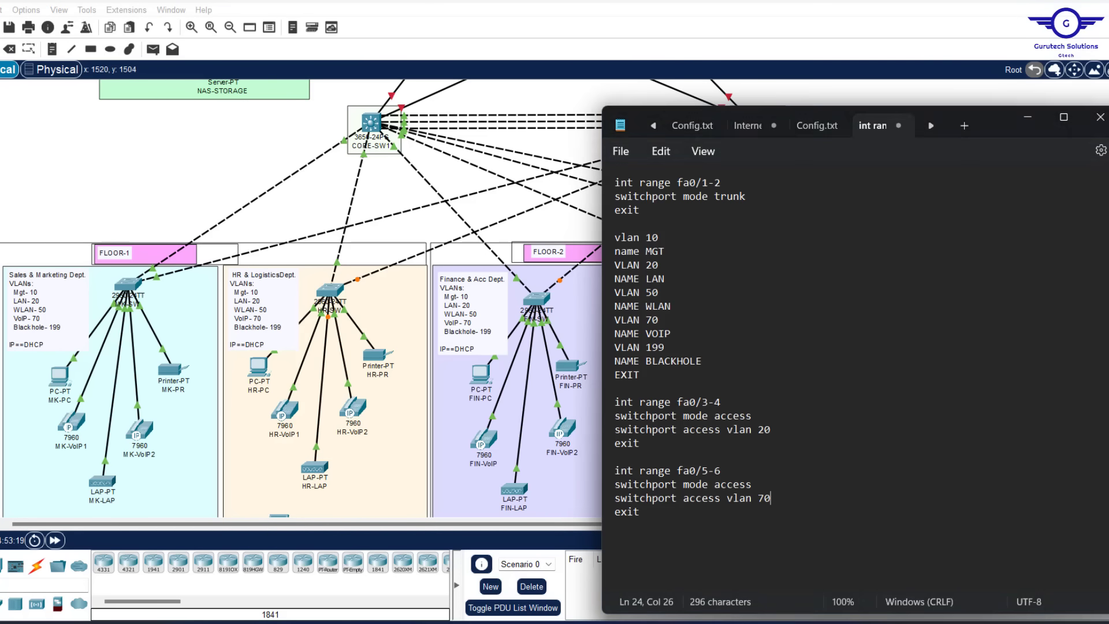
left_click(658, 519)
key("Return")
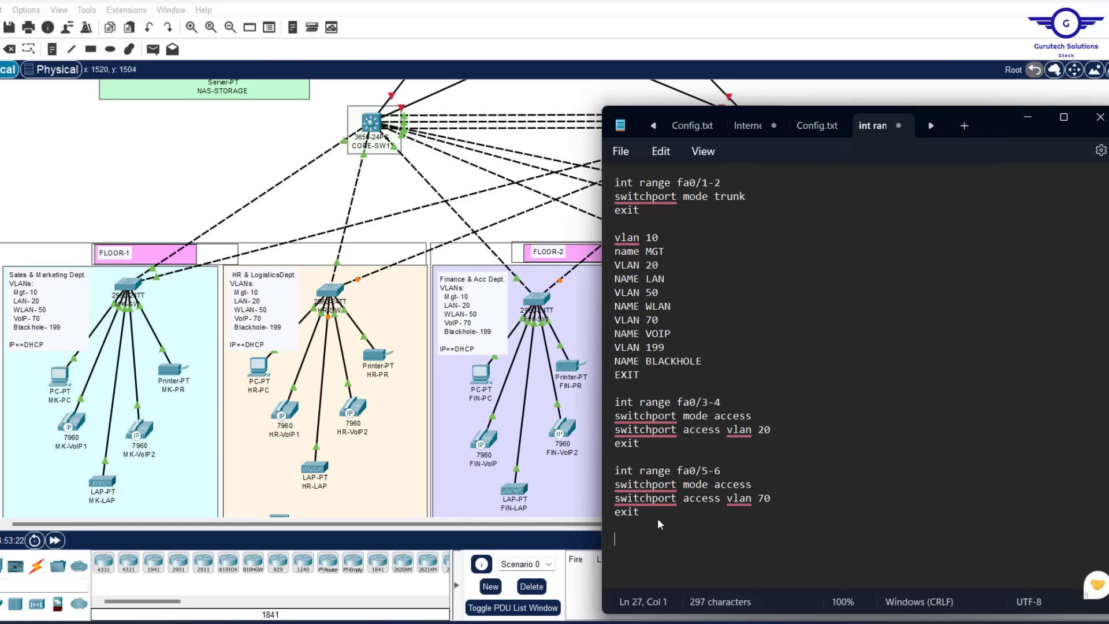
key("ctrl+v")
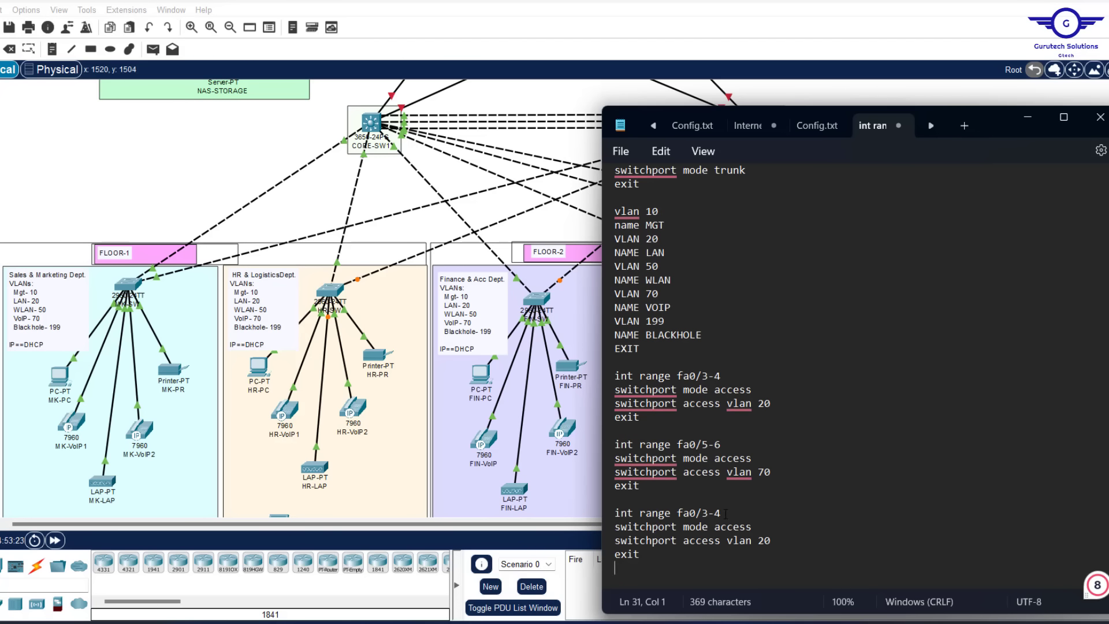
left_click(723, 513)
key("BackSpace")
key("BackSpace")
key("BackSpace")
type("7")
key("Left")
key("Left")
key("Left")
key("Left")
key("Left")
key("Left")
key("BackSpace")
key("BackSpace")
key("BackSpace")
key("BackSpace")
key("BackSpace")
key("BackSpace")
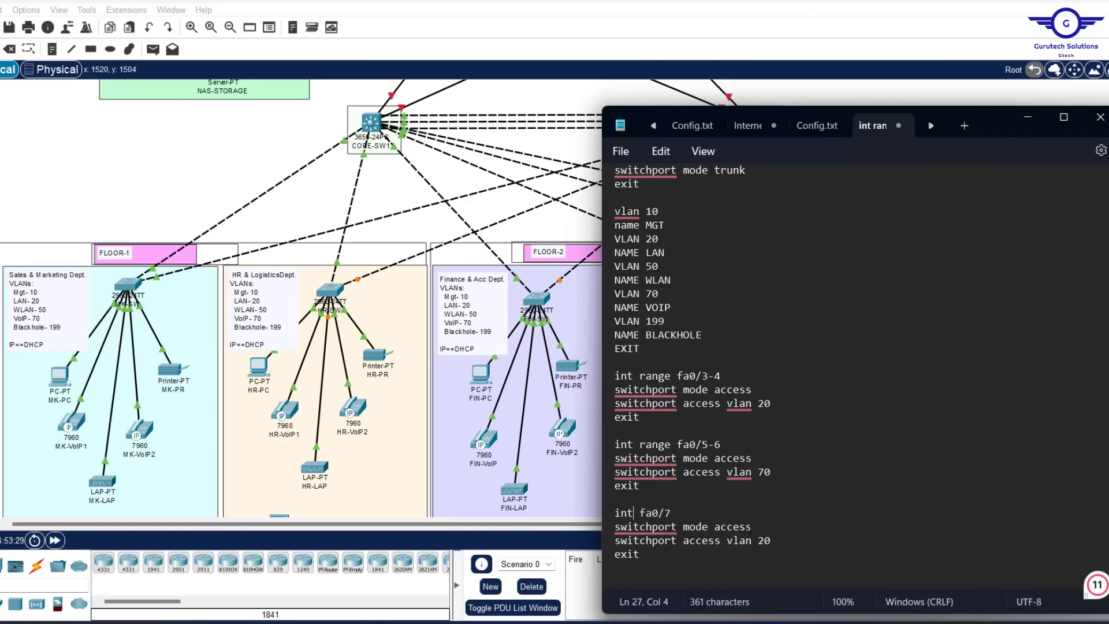
left_click(764, 541)
key("BackSpace")
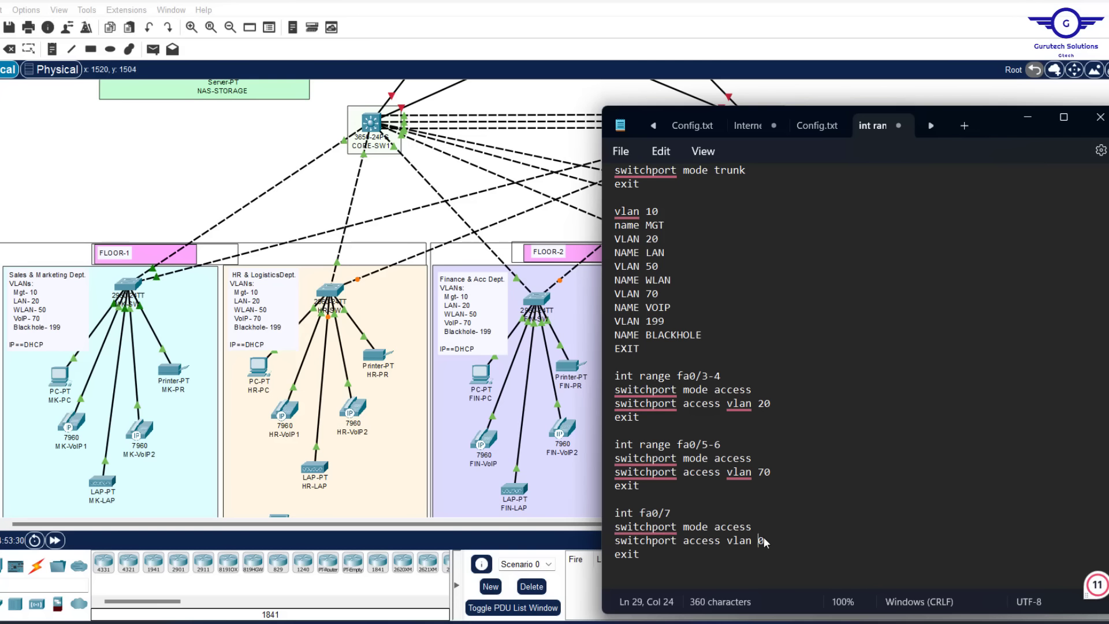
type("5")
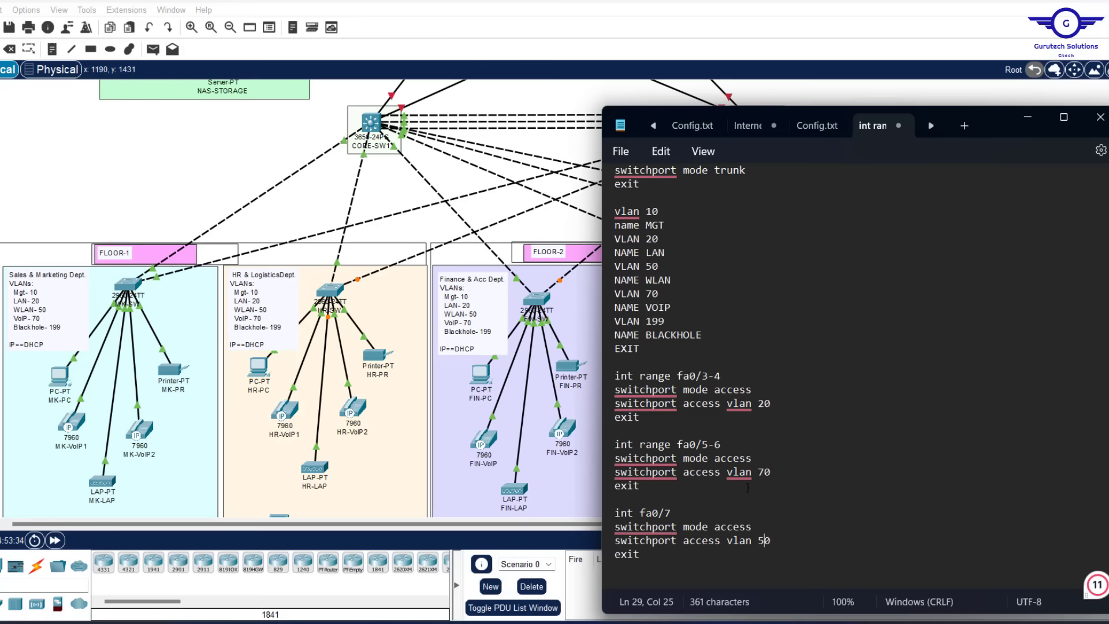
scroll(748, 492, "down", 1)
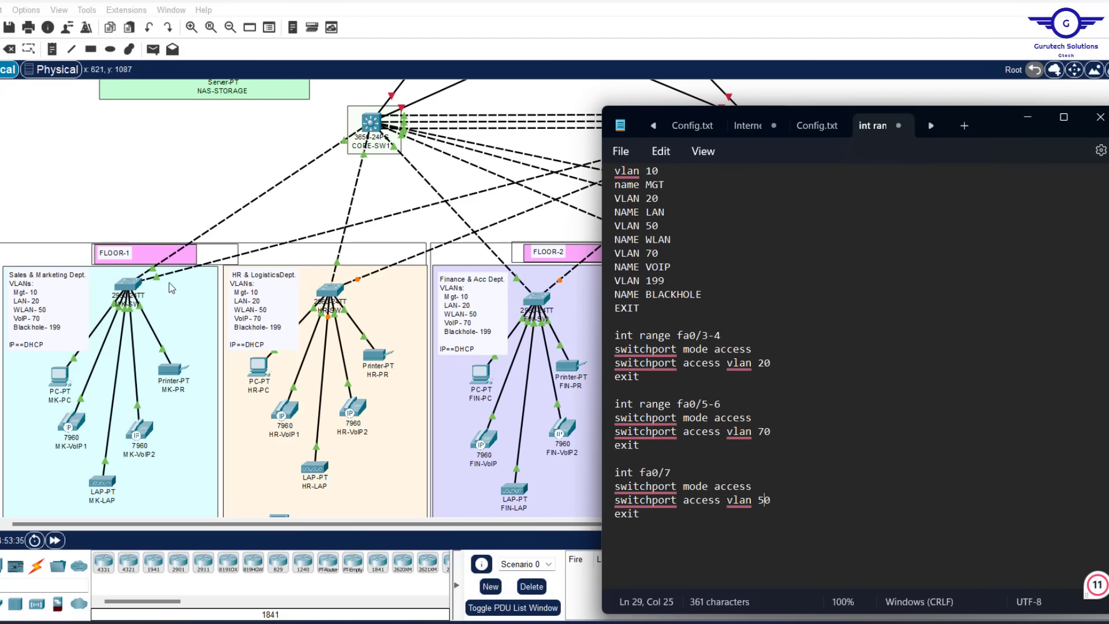
left_click(386, 312)
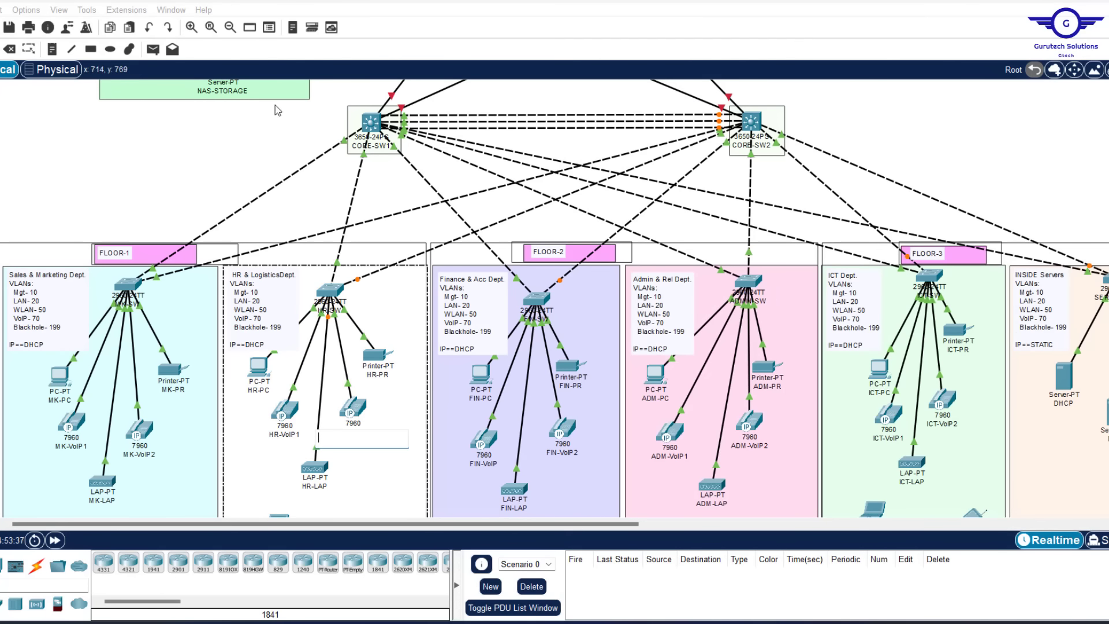
Copy the 'int range fa0/8-24, gig0/1-2' command from MK-SW's CLI
left_click(124, 291)
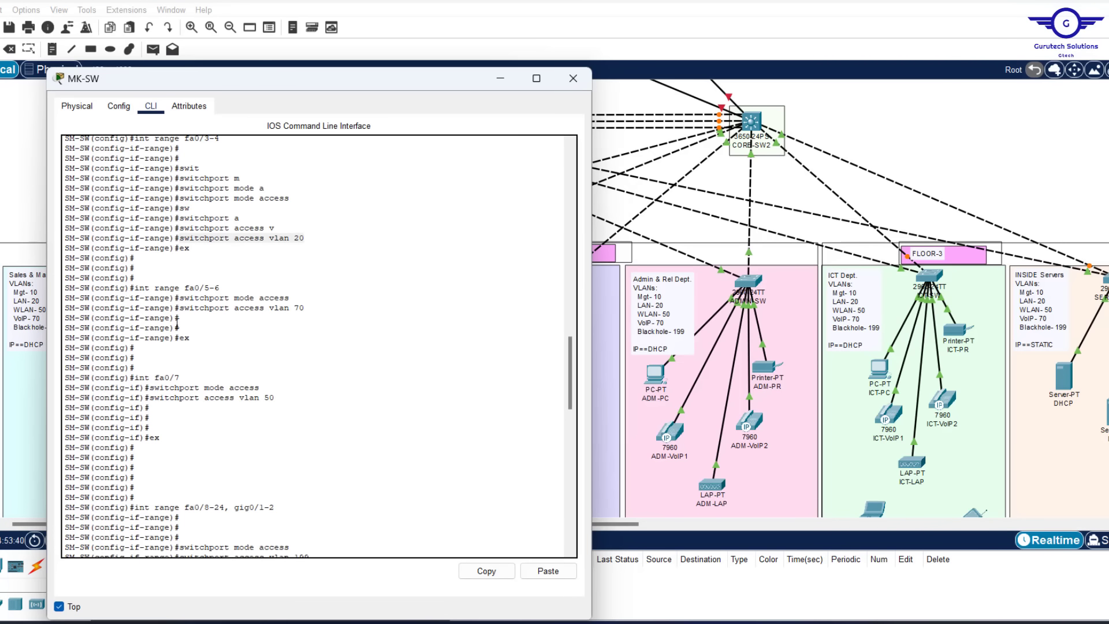
scroll(269, 384, "down", 10)
scroll(270, 383, "up", 10)
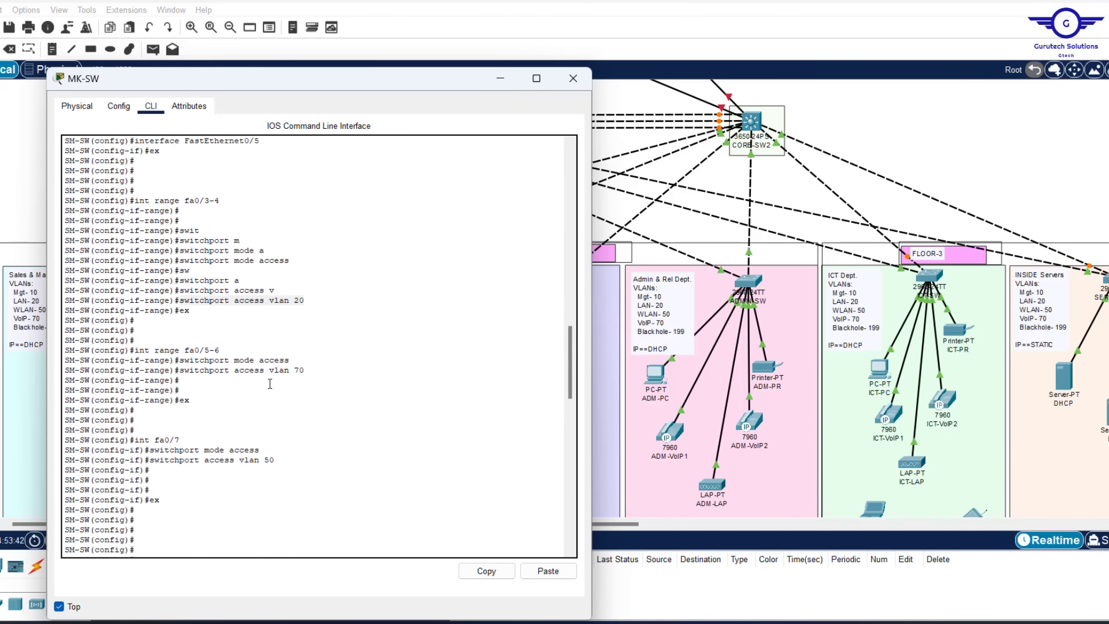
scroll(270, 384, "down", 7)
scroll(269, 384, "down", 4)
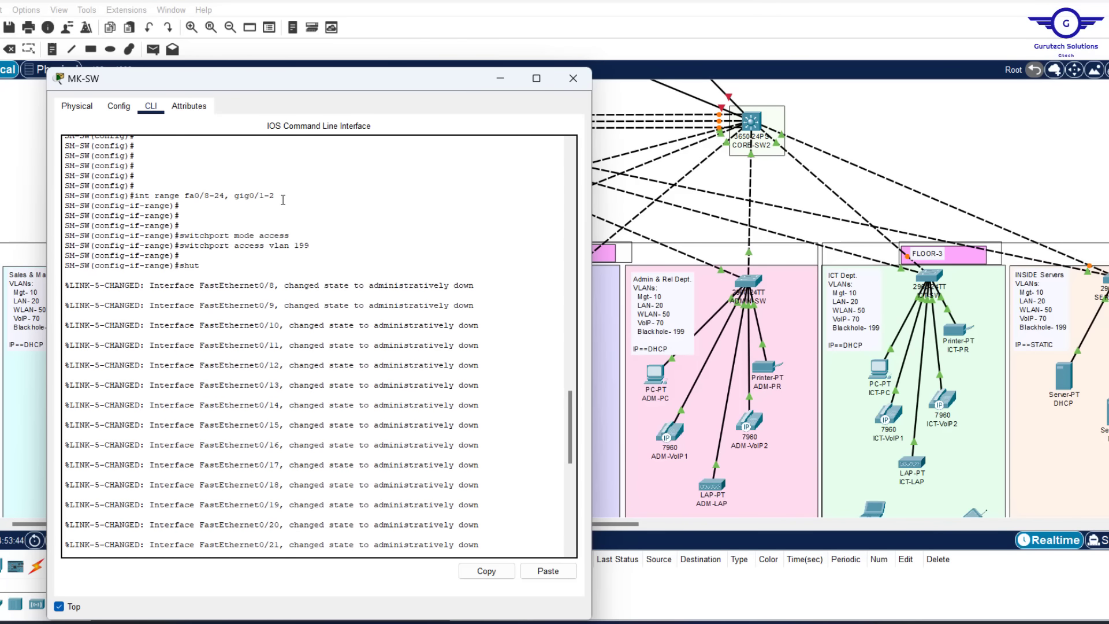
left_click_drag(280, 195, 134, 199)
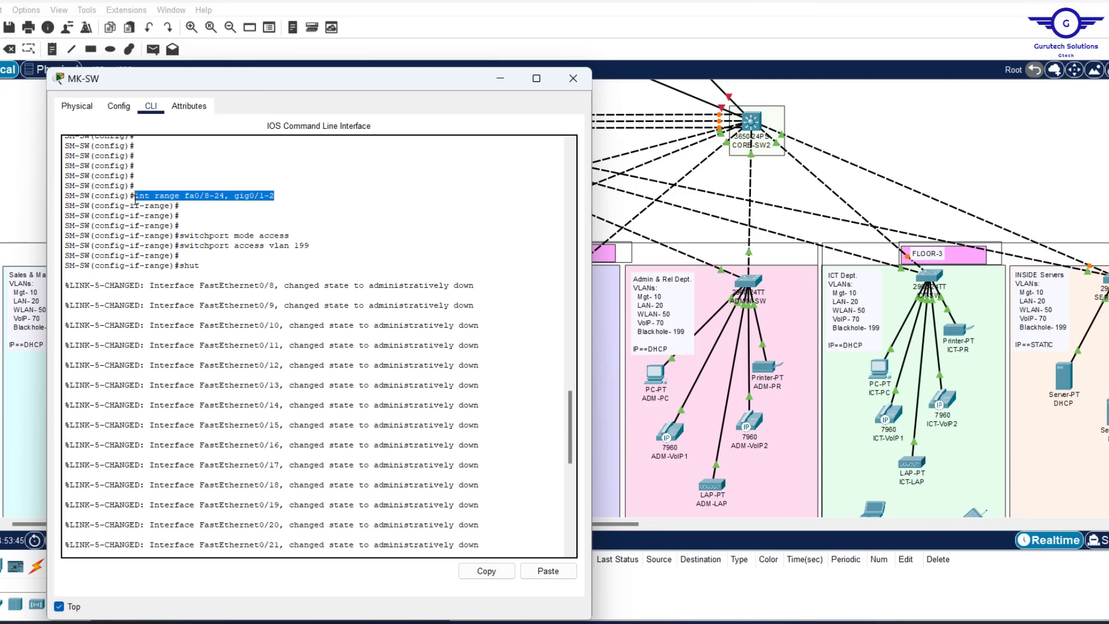
left_click(487, 571)
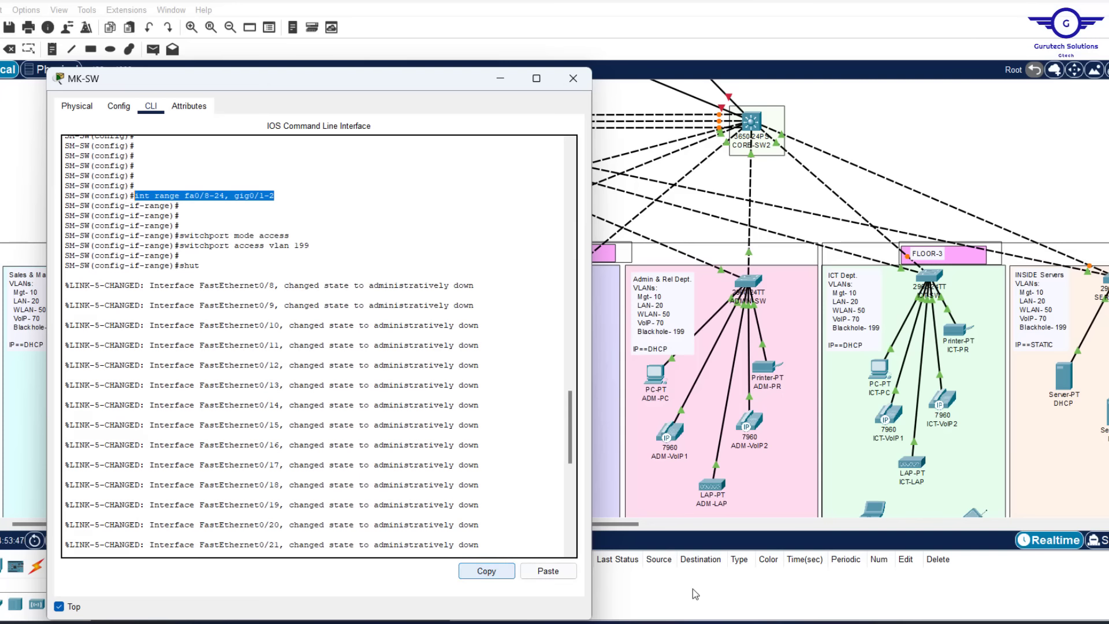
key("alt+Tab")
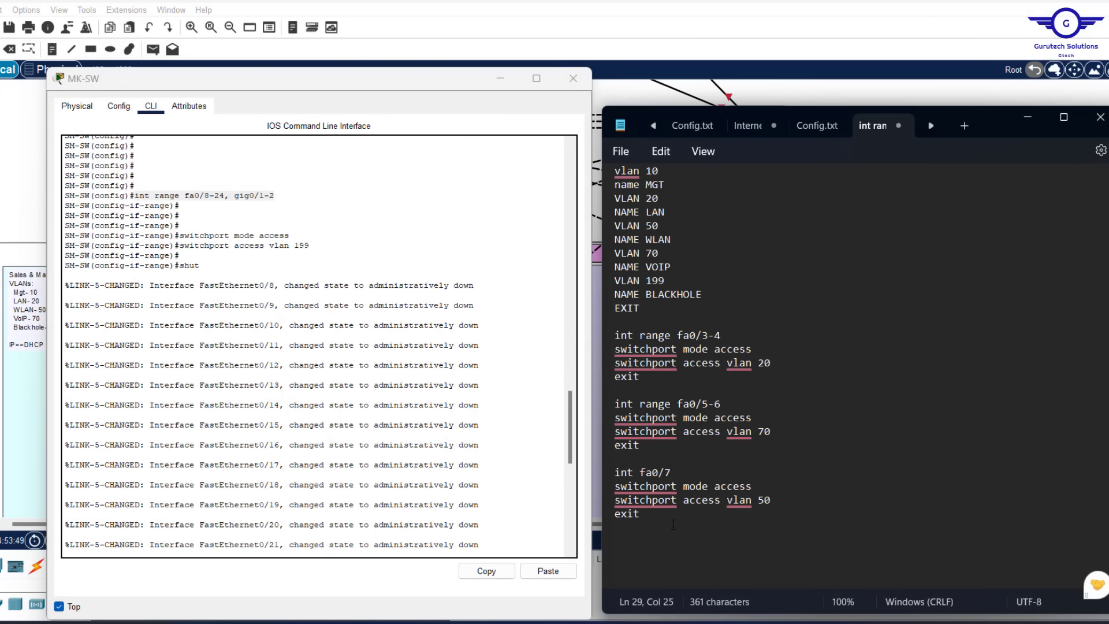
Add an 'int range fa0/8-24, gig0/1-2' block with access mode lines in VLAN 199
left_click(672, 524)
key("Return")
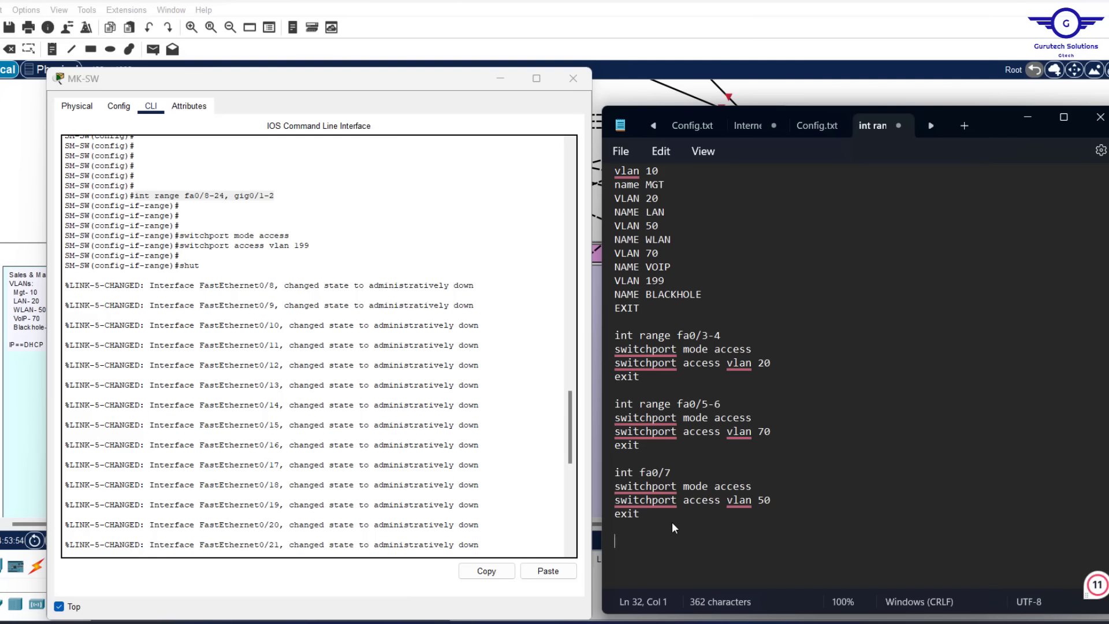
type("int range fa0/8-24, gig0/1-2")
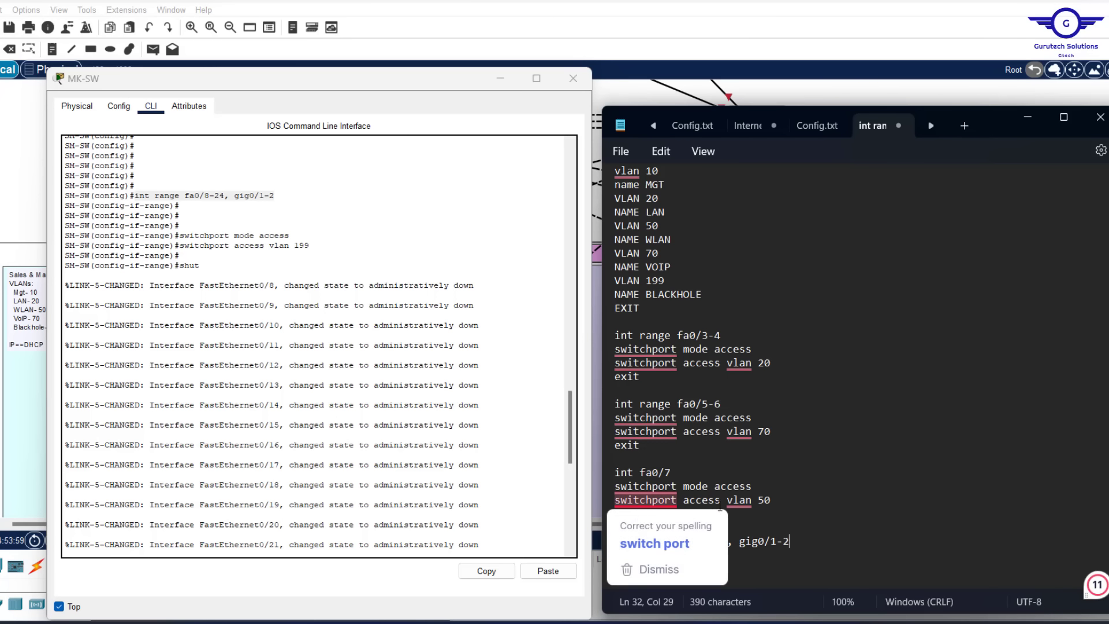
left_click(794, 523)
left_click_drag(651, 518, 672, 468)
key("ctrl+c")
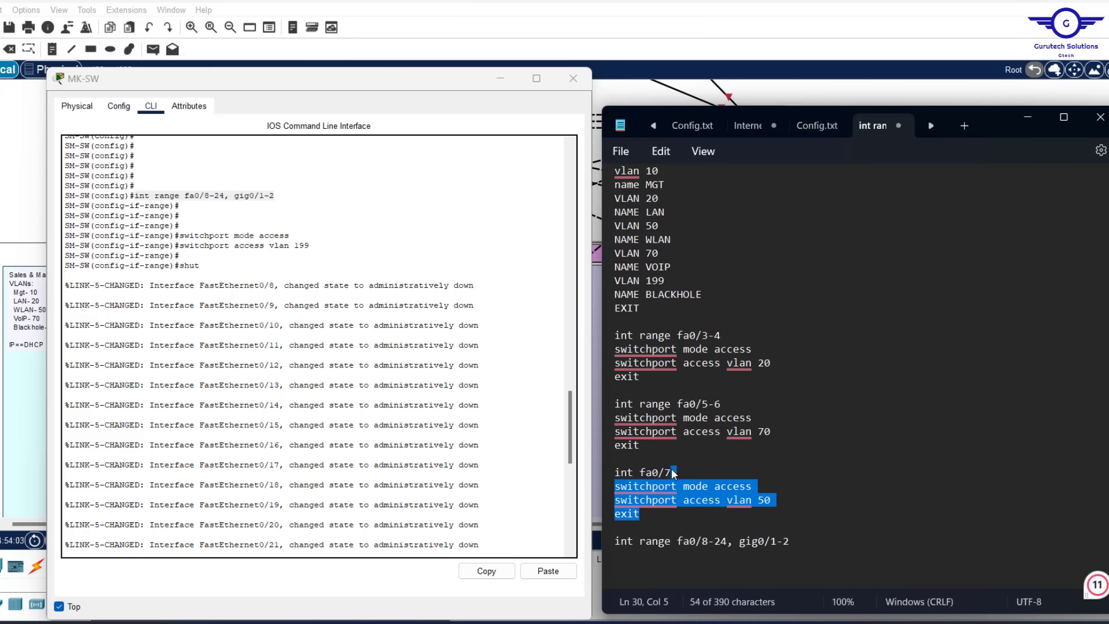
left_click(810, 540)
key("ctrl+v")
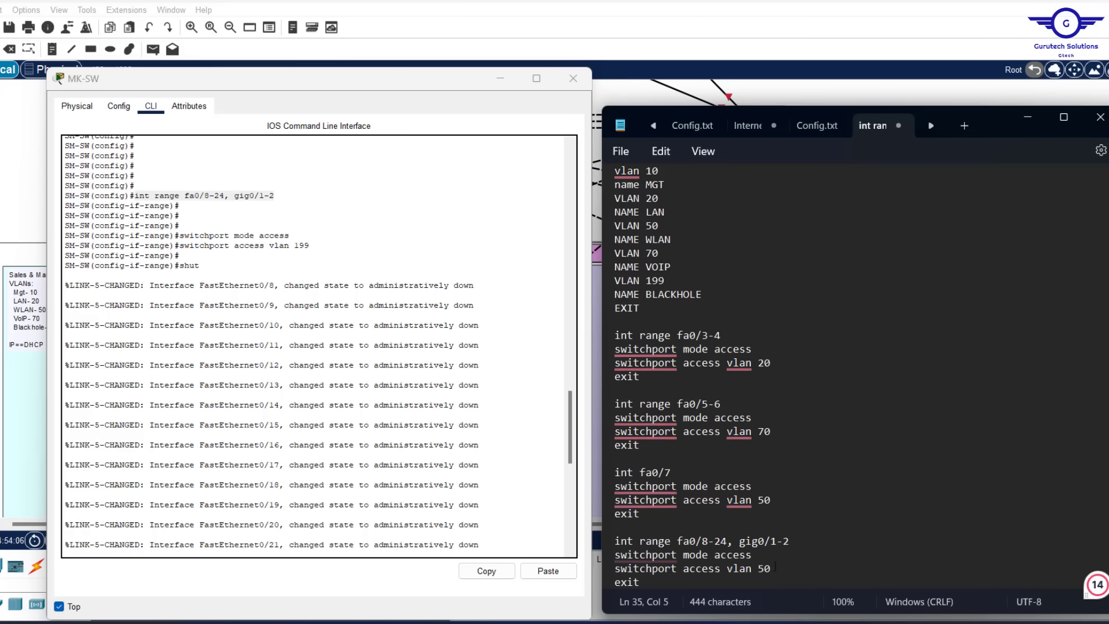
left_click(780, 567)
key("BackSpace")
key("BackSpace")
type("199")
Append a 'do wr' save line to the script and select the whole script
scroll(781, 567, "down", 2)
left_click(668, 532)
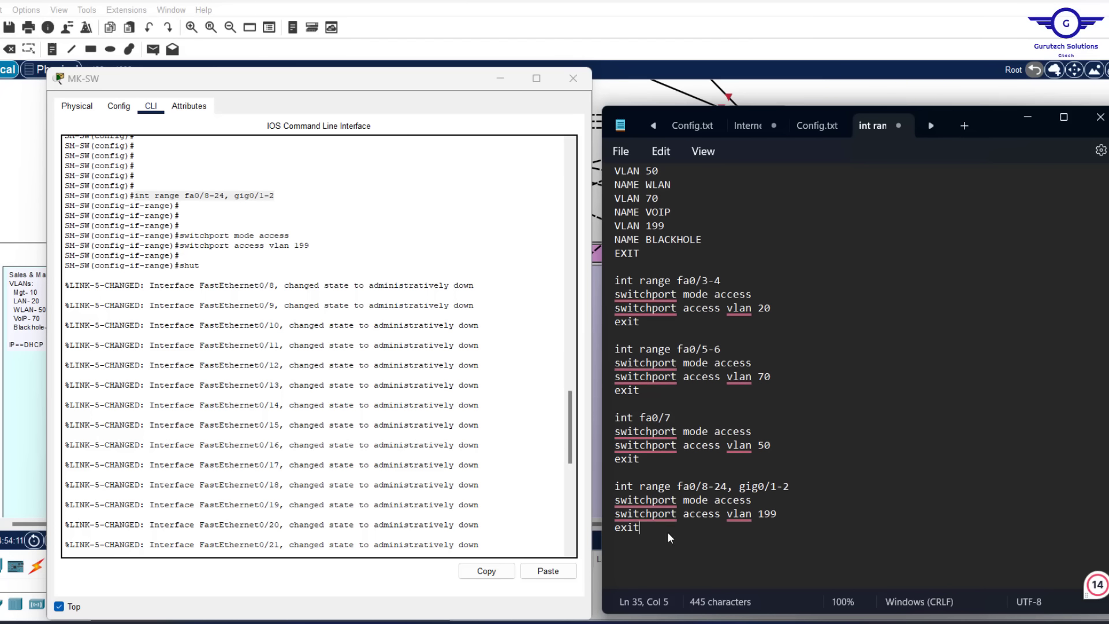
key("Return")
key("Return")
type("exi")
key("BackSpace")
key("BackSpace")
key("BackSpace")
key("BackSpace")
type("ex")
key("BackSpace")
key("BackSpace")
key("Return")
type("do wr")
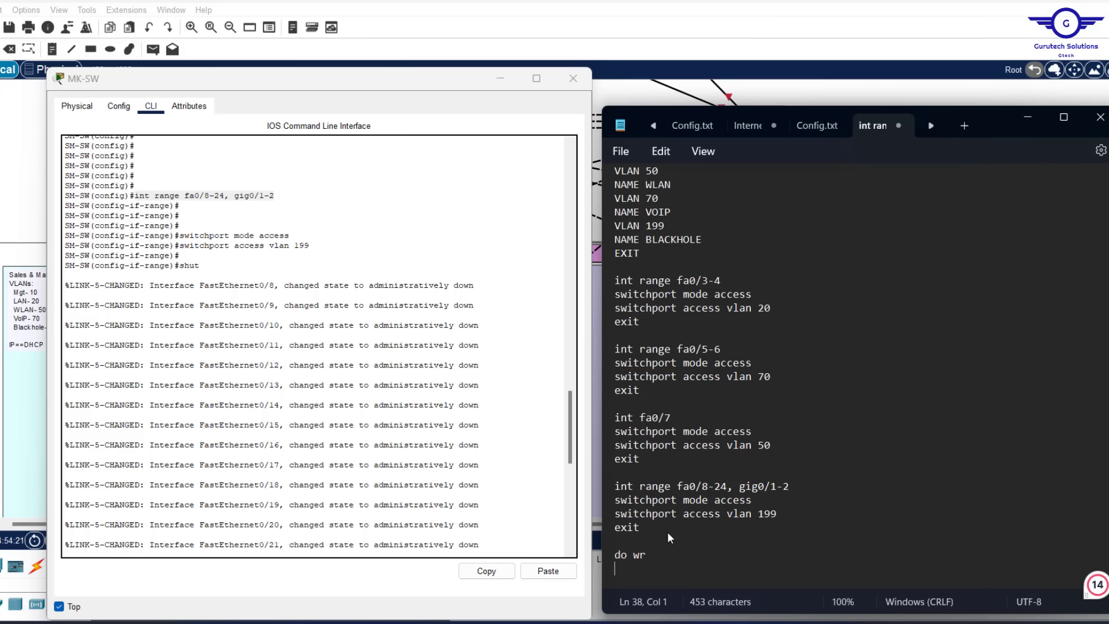
key("Return")
key("Return")
scroll(802, 399, "up", 3)
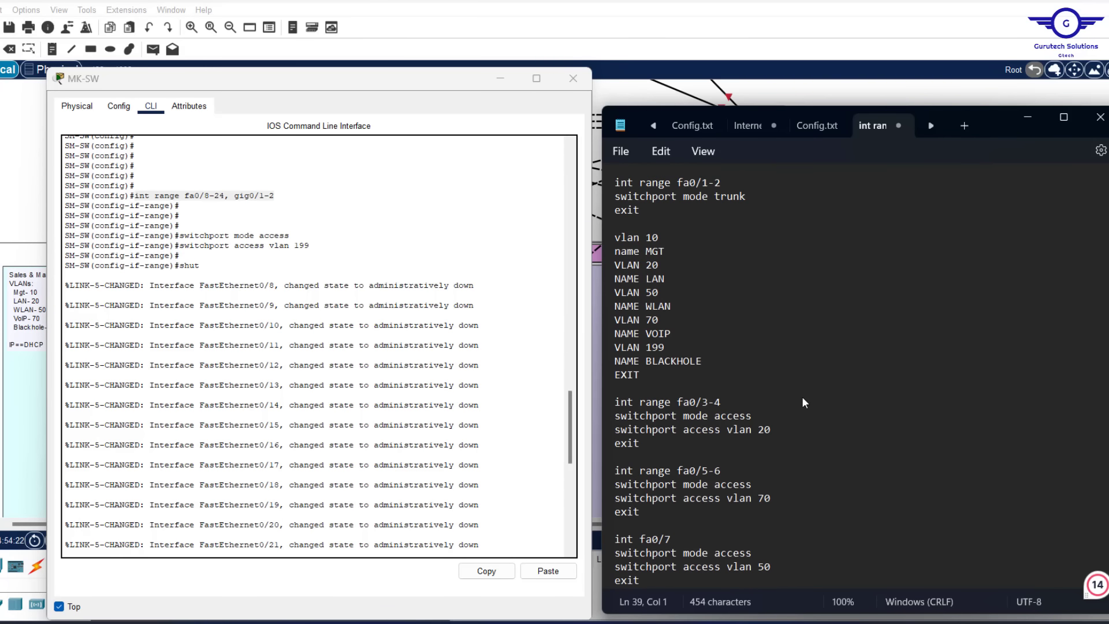
scroll(802, 399, "down", 4)
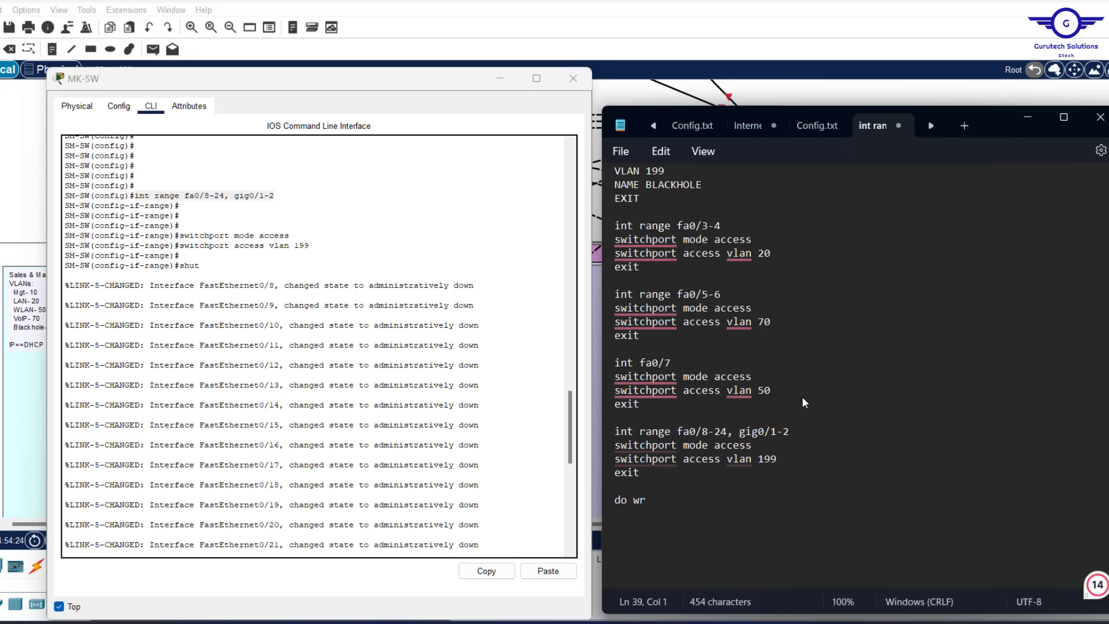
key("ctrl+a")
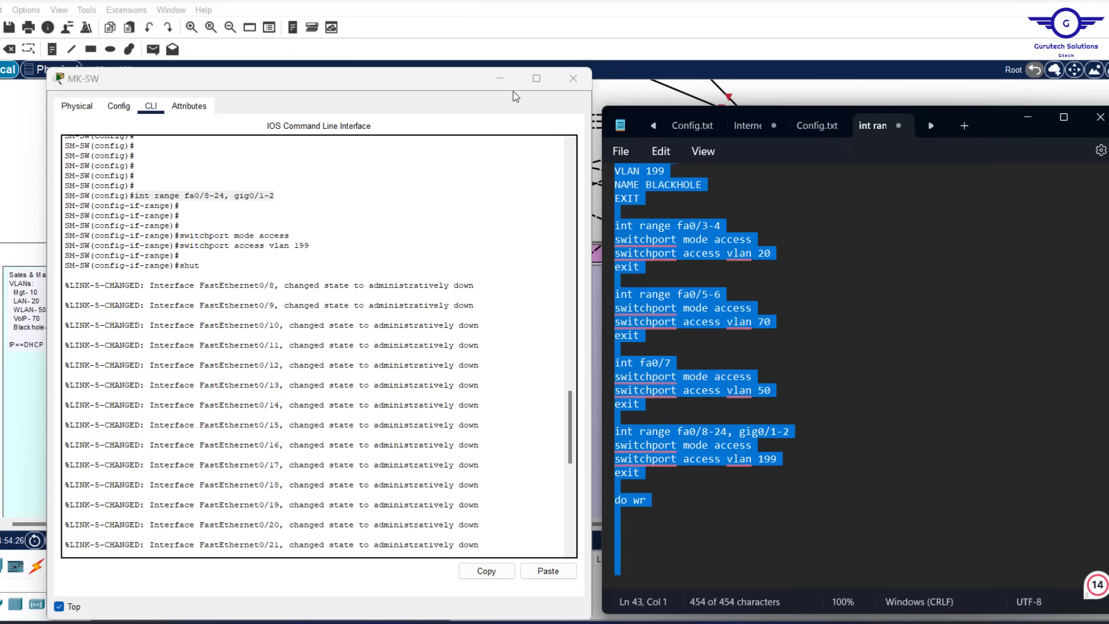
Close MK-SW and paste the configuration script into HR-SW's CLI
left_click(574, 80)
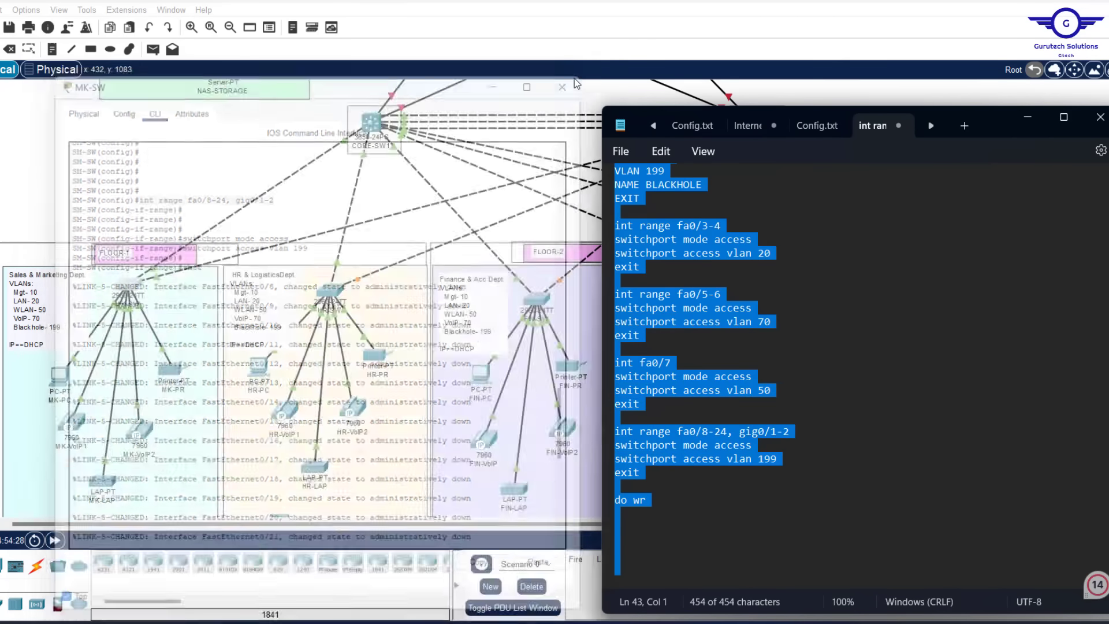
scroll(853, 320, "up", 5)
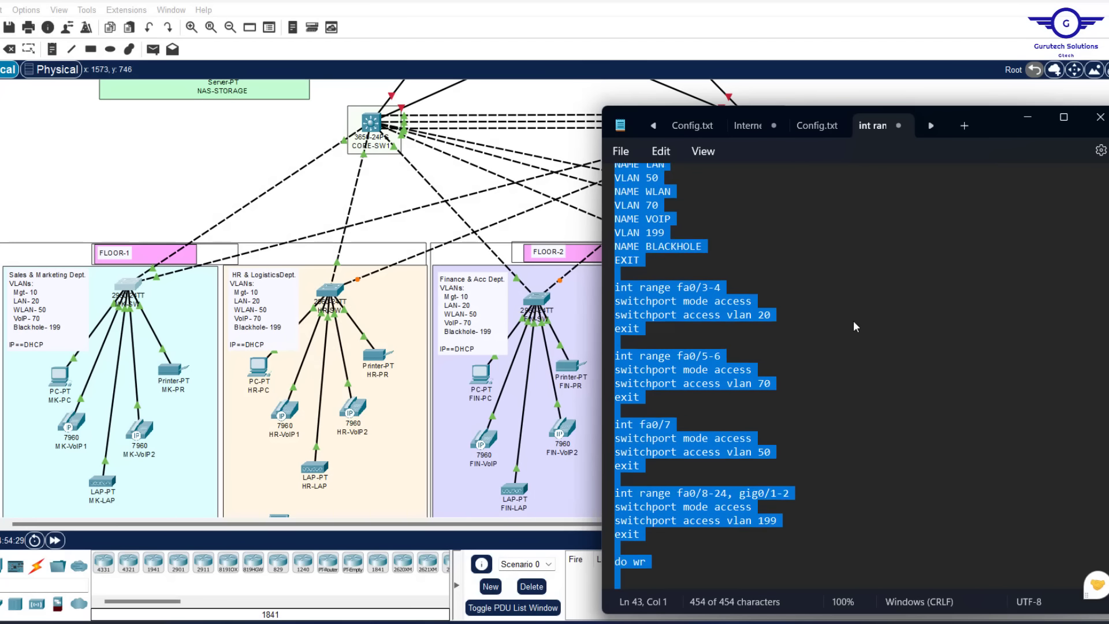
left_click(330, 292)
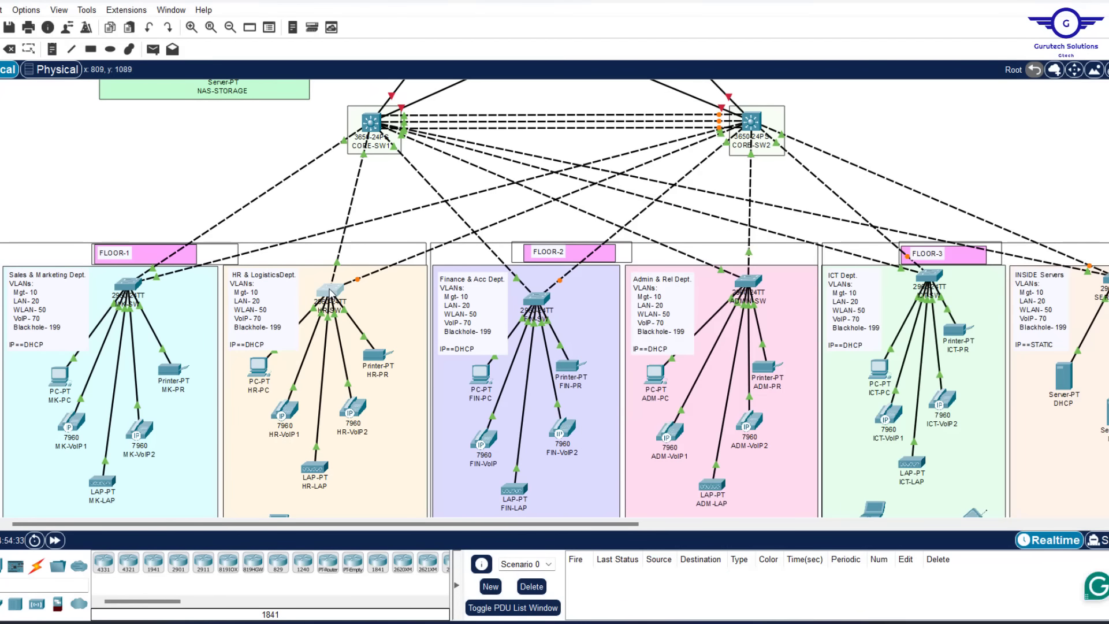
left_click(451, 105)
left_click(483, 106)
left_click(451, 106)
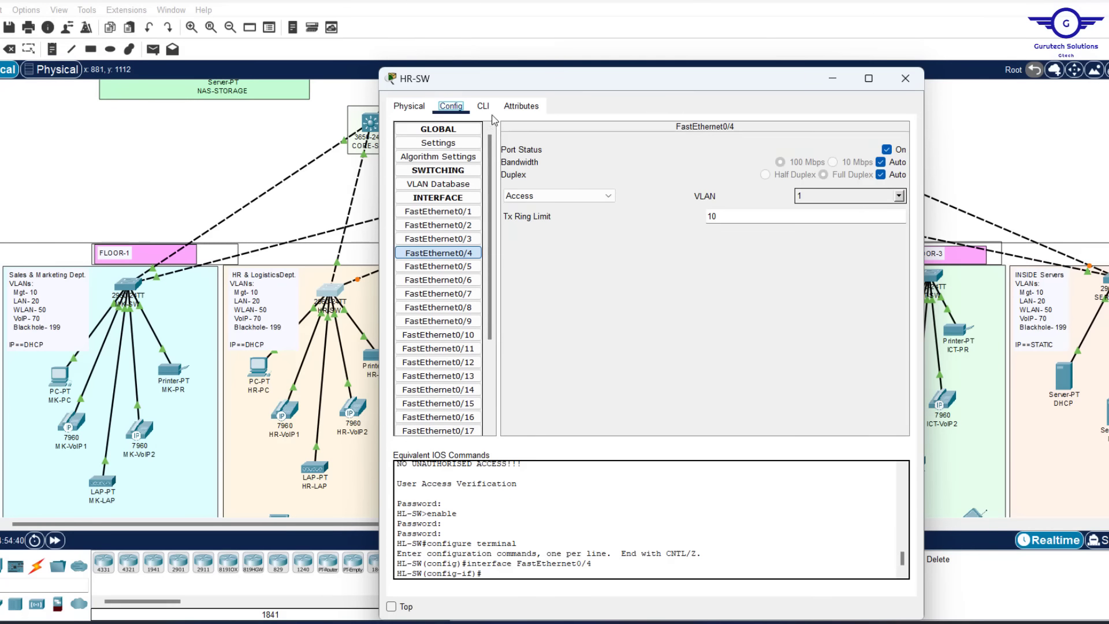
left_click(483, 106)
left_click(881, 570)
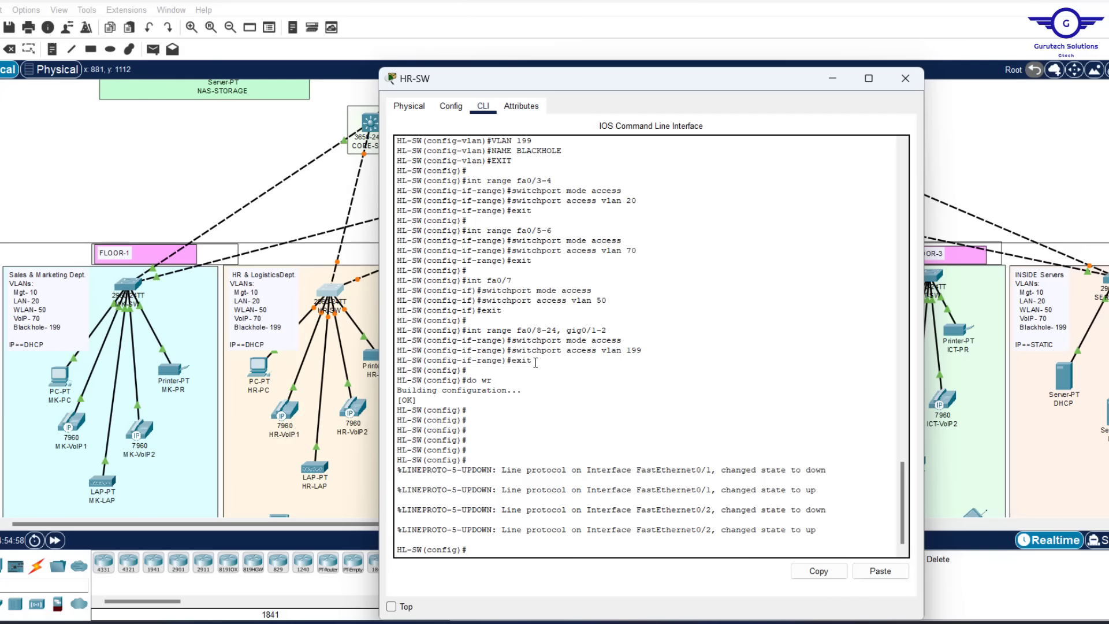
Shut down HR-SW ports fa0/8-24 and gig0/1-2 and save with 'do wr'
left_click_drag(537, 368, 473, 330)
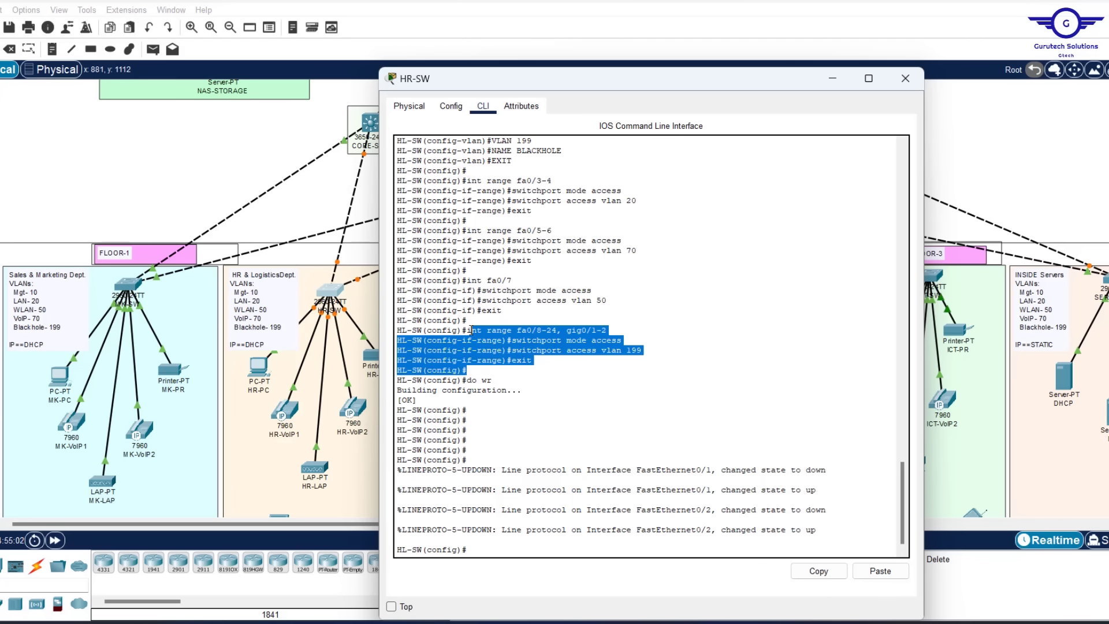
left_click(539, 538)
type("switchport mode access")
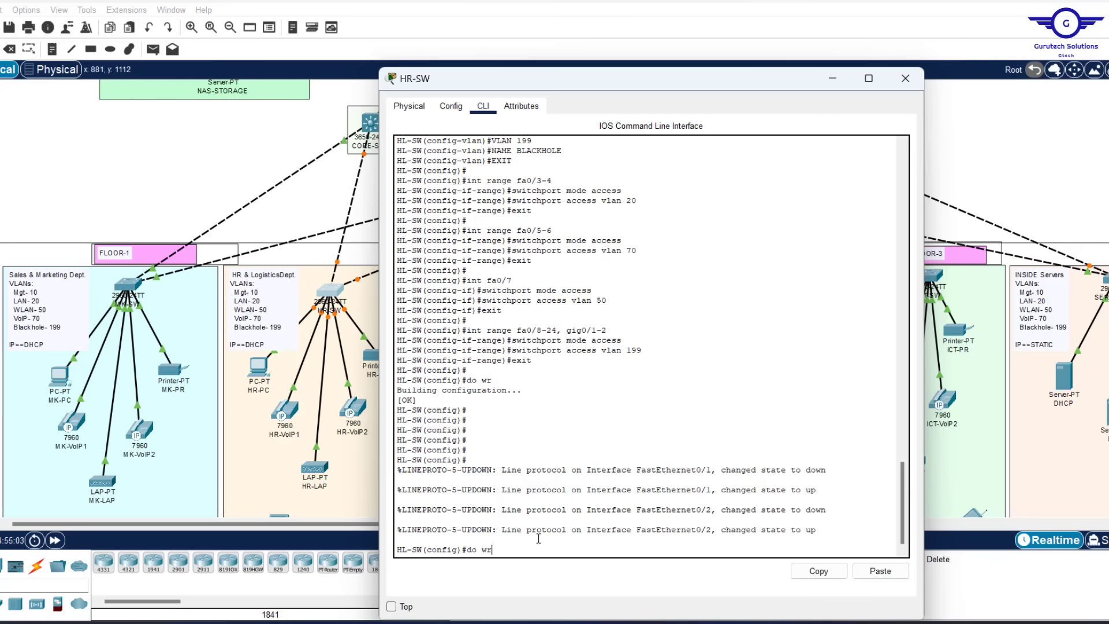
key("Up")
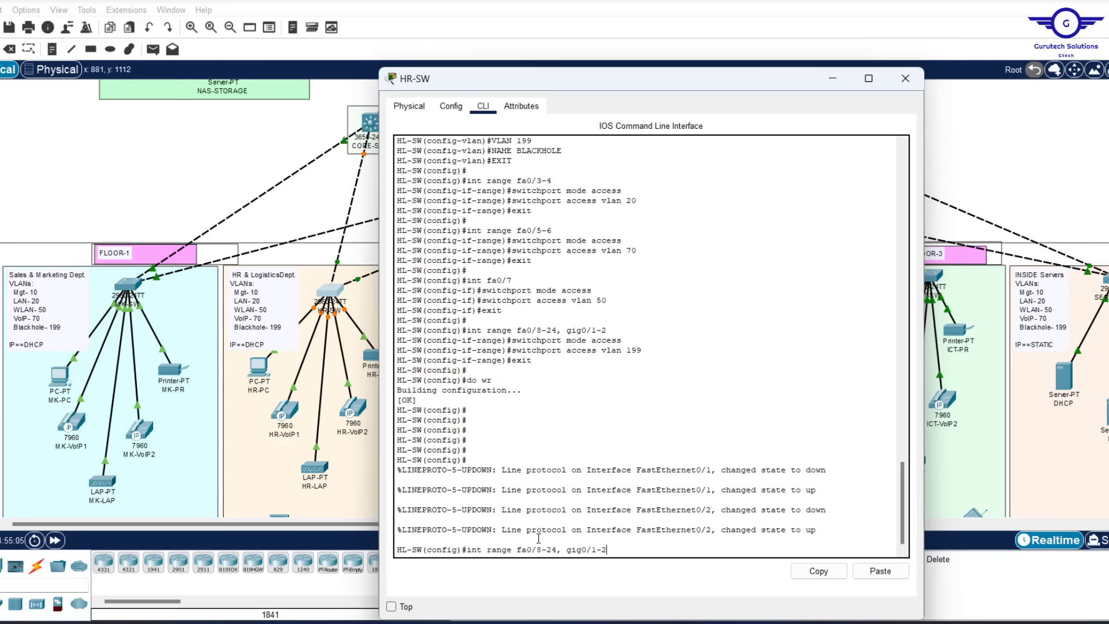
key("Return")
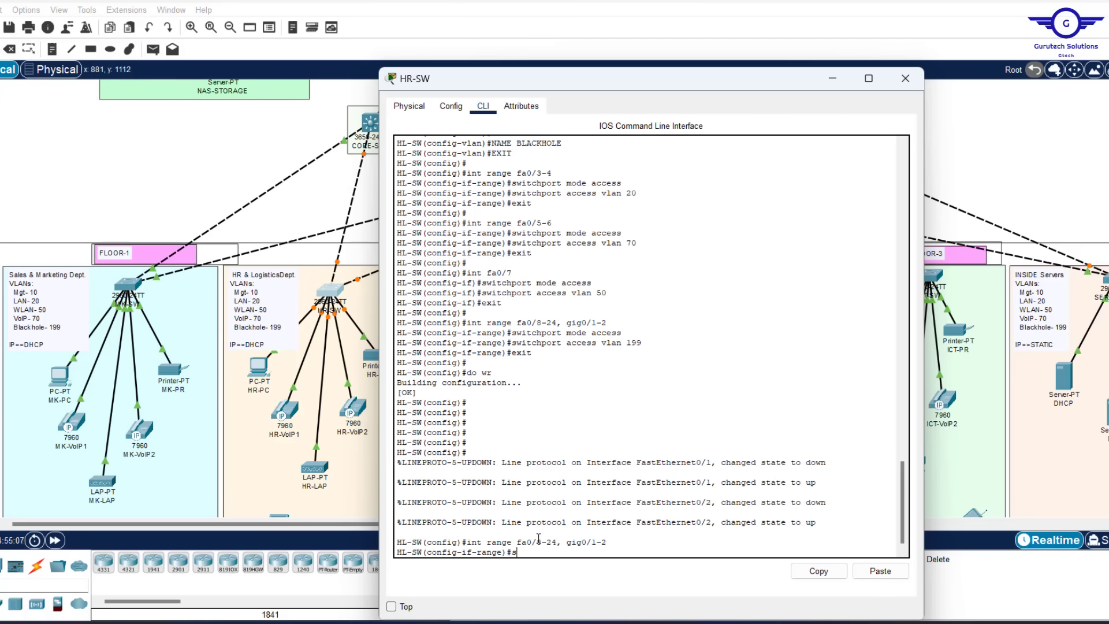
type("shu")
key("Return")
key("Return")
key("Return")
key("Return")
key("Return")
key("Return")
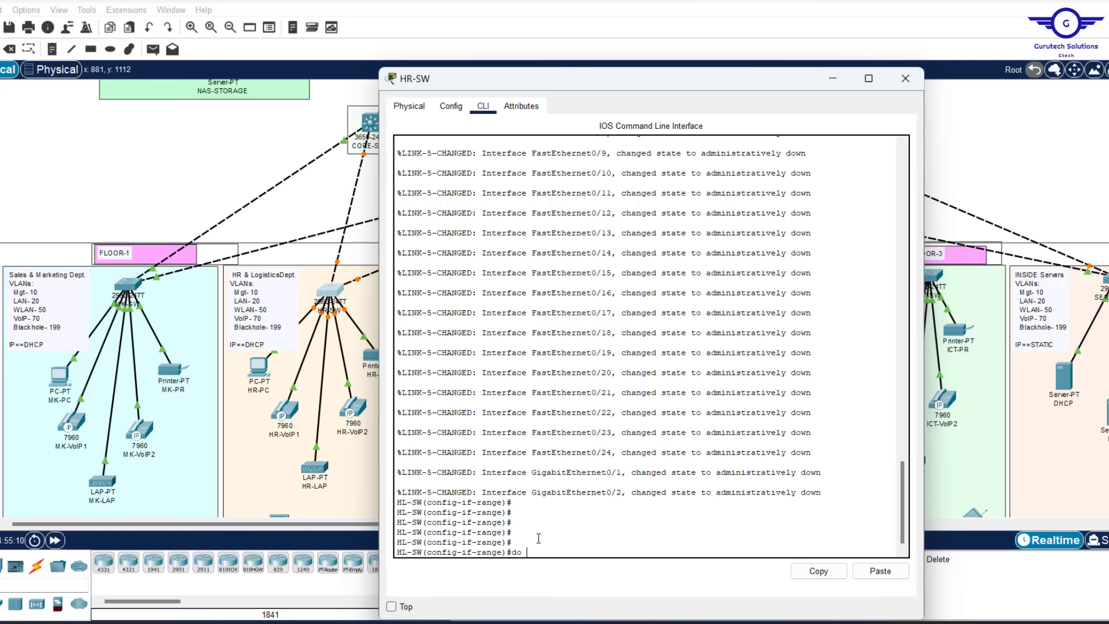
type("do wr")
key("Return")
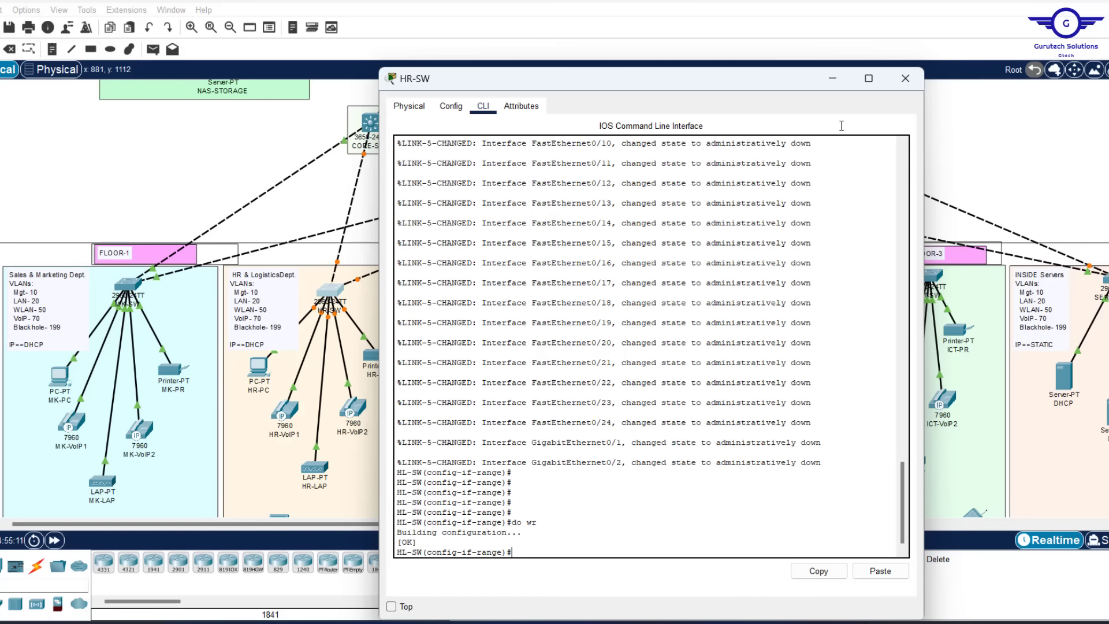
left_click(905, 78)
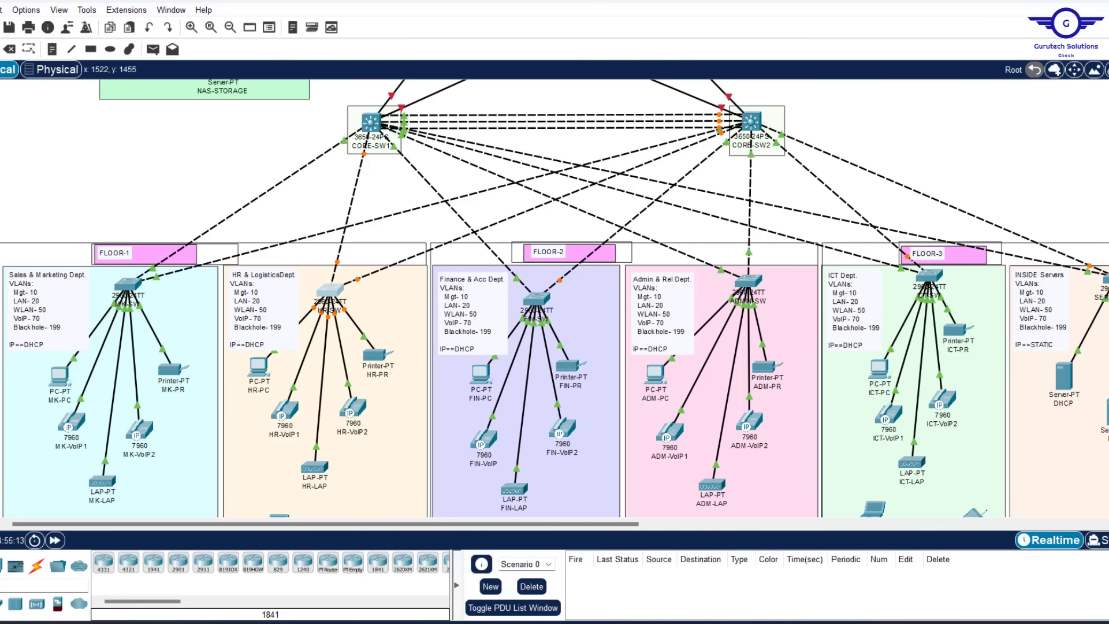
Add 'shut' below 'switchport access vlan 199' in the script and select all of it
key("alt+Tab")
scroll(714, 556, "down", 4)
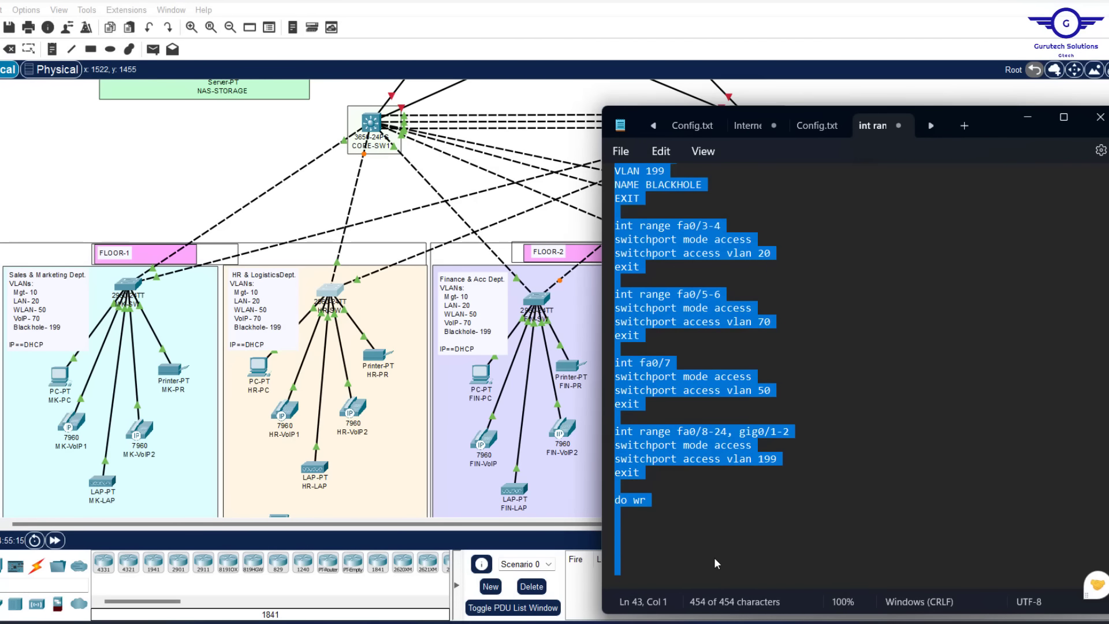
left_click(789, 457)
key("Return")
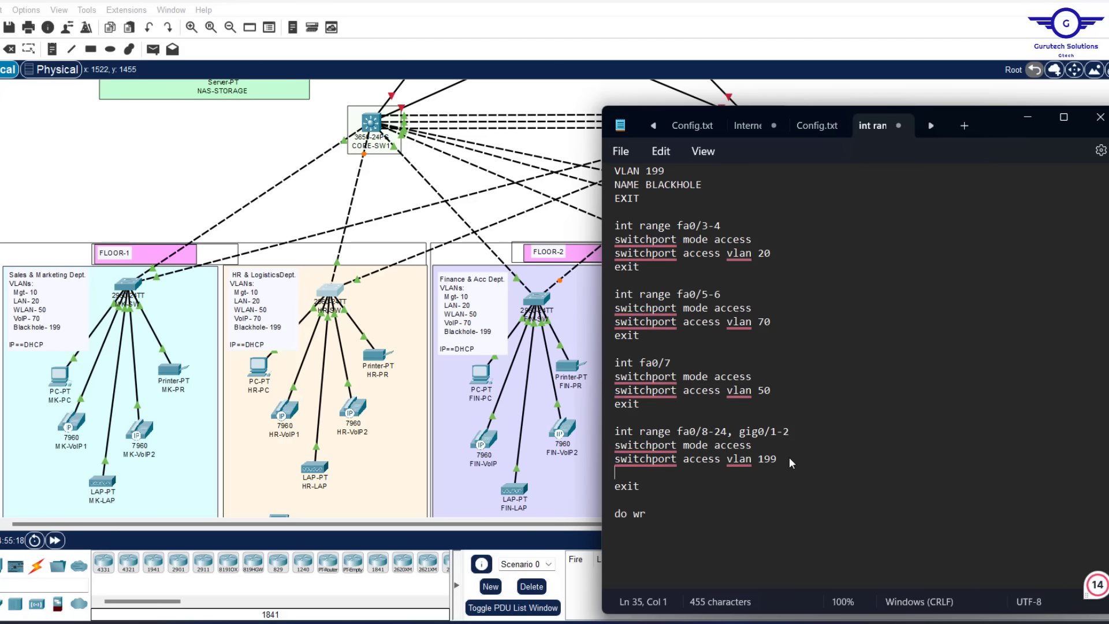
type("shut")
key("ctrl+a")
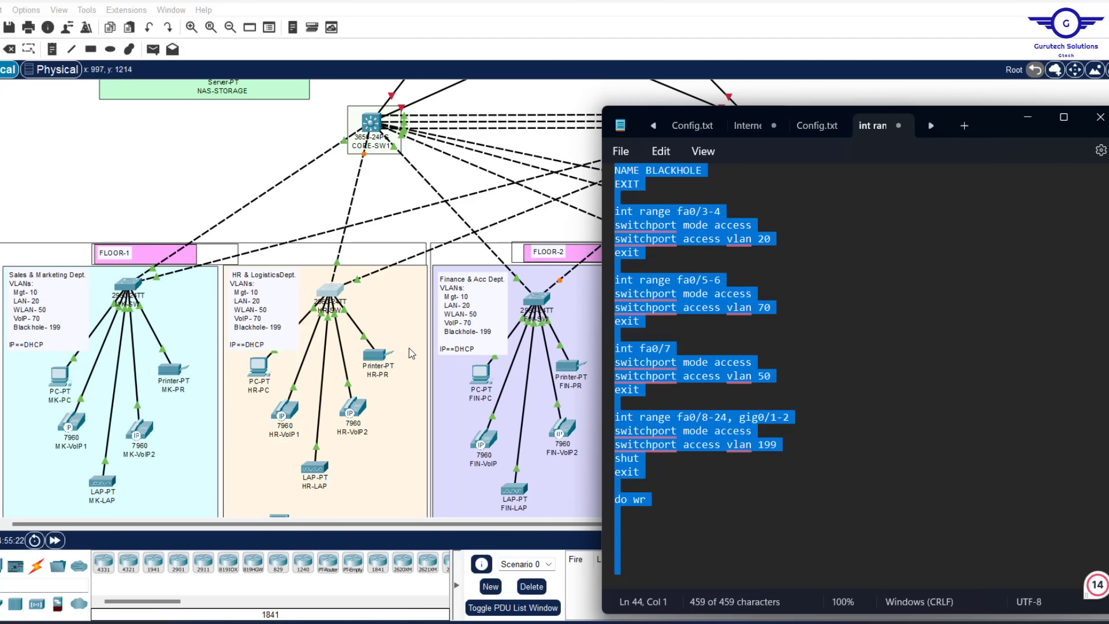
Paste the updated script into the FIN-SW and ADMIN-SW command lines
left_click(214, 202)
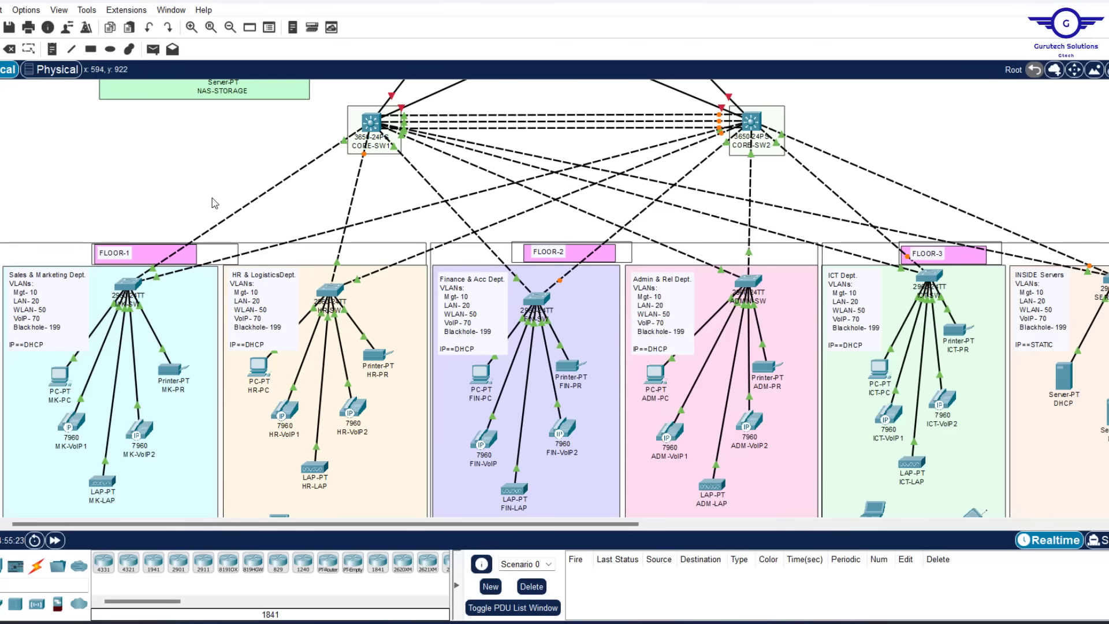
left_click(537, 298)
left_click(880, 571)
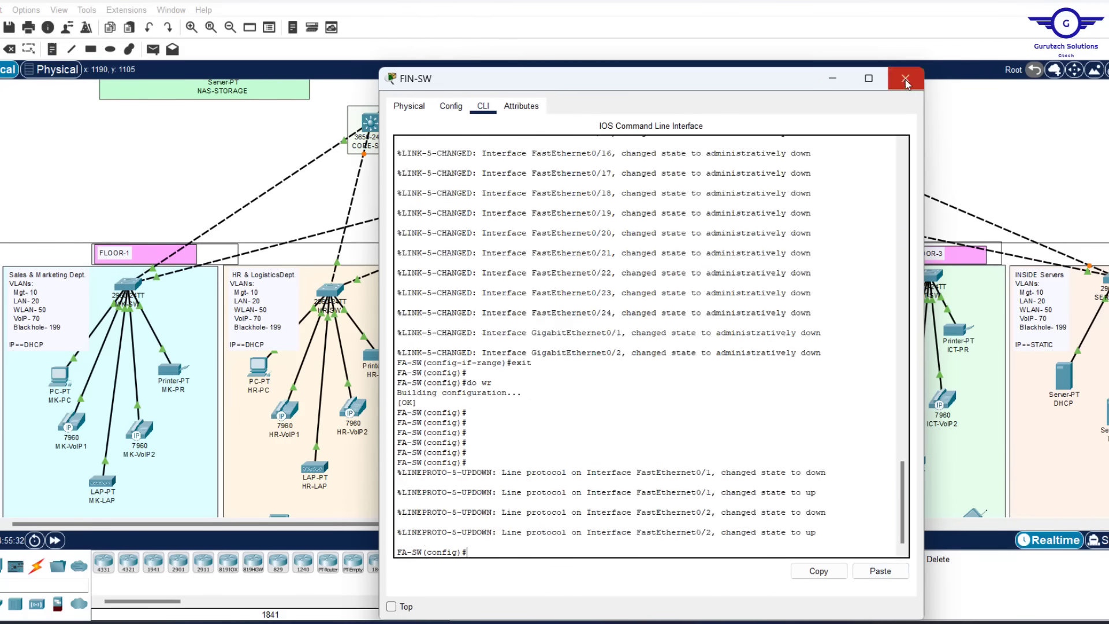
left_click(905, 80)
left_click(745, 286)
left_click(450, 107)
left_click(483, 106)
type("ex")
key("Return")
key("Return")
key("Return")
key("Return")
left_click(880, 570)
left_click(905, 79)
Paste the updated script into ICT-SW's command line and close it
left_click(934, 279)
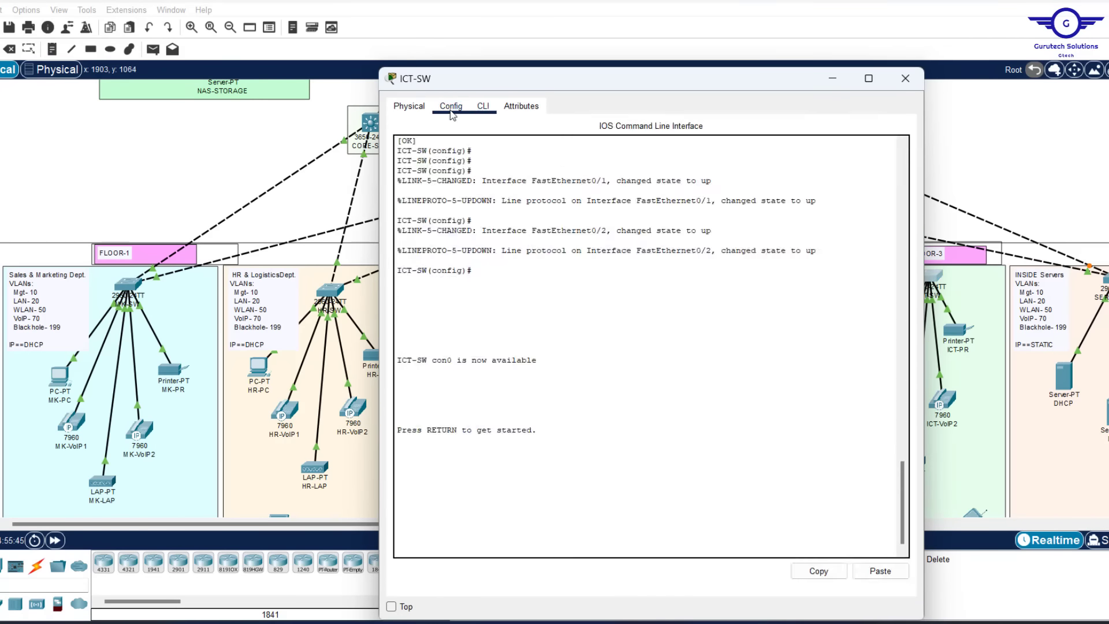
left_click(450, 108)
left_click(483, 107)
type("ex")
key("Return")
key("Return")
left_click(880, 571)
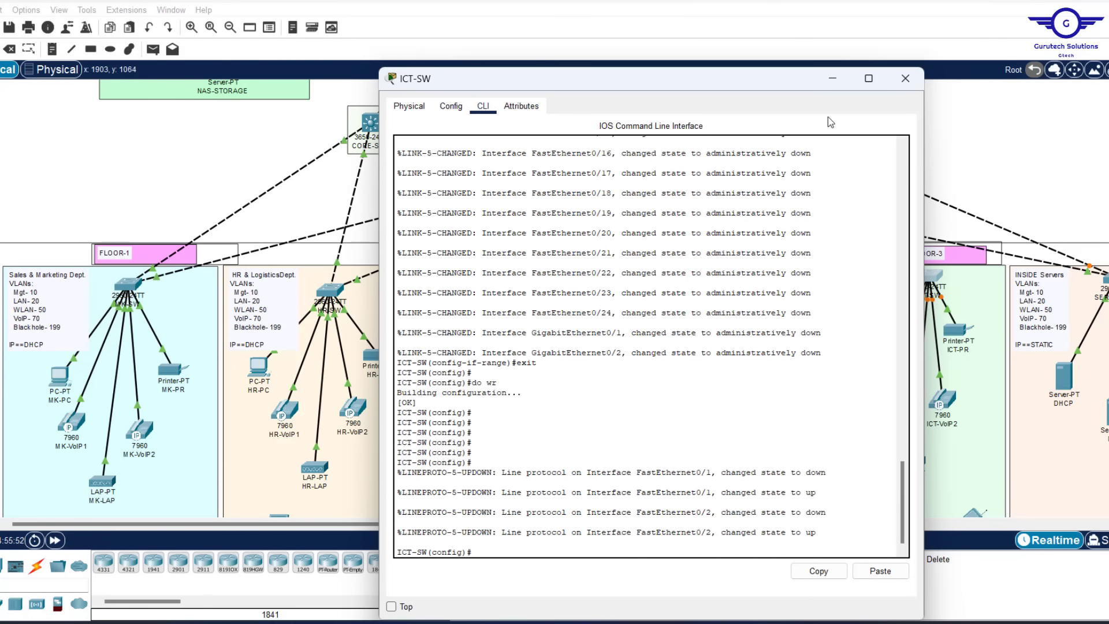
left_click(905, 79)
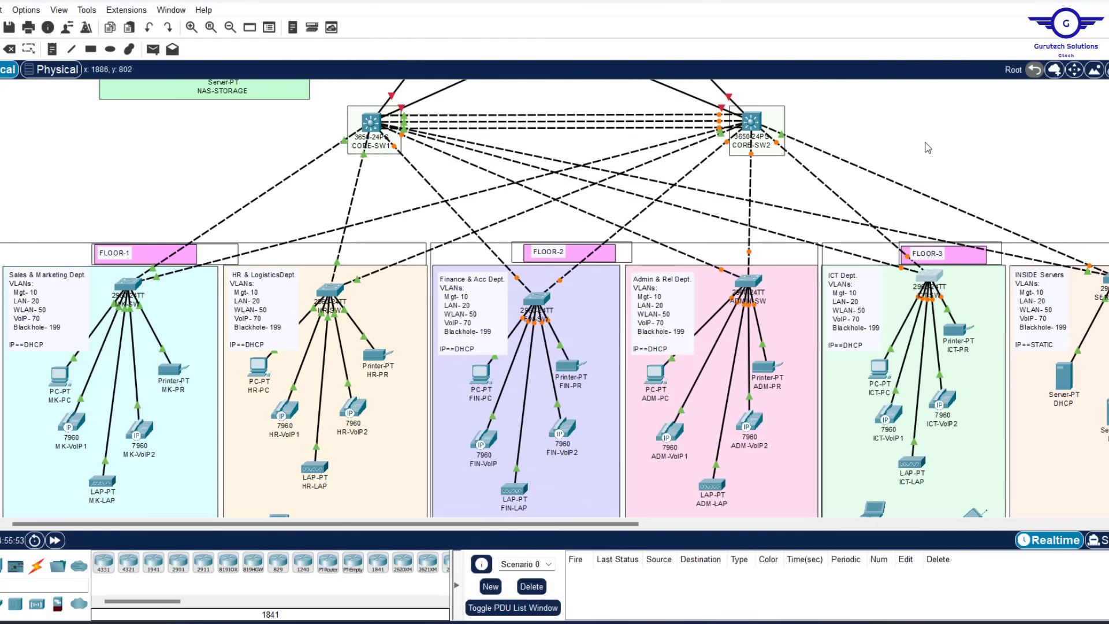
scroll(945, 144, "right", 5)
scroll(945, 144, "up", 3)
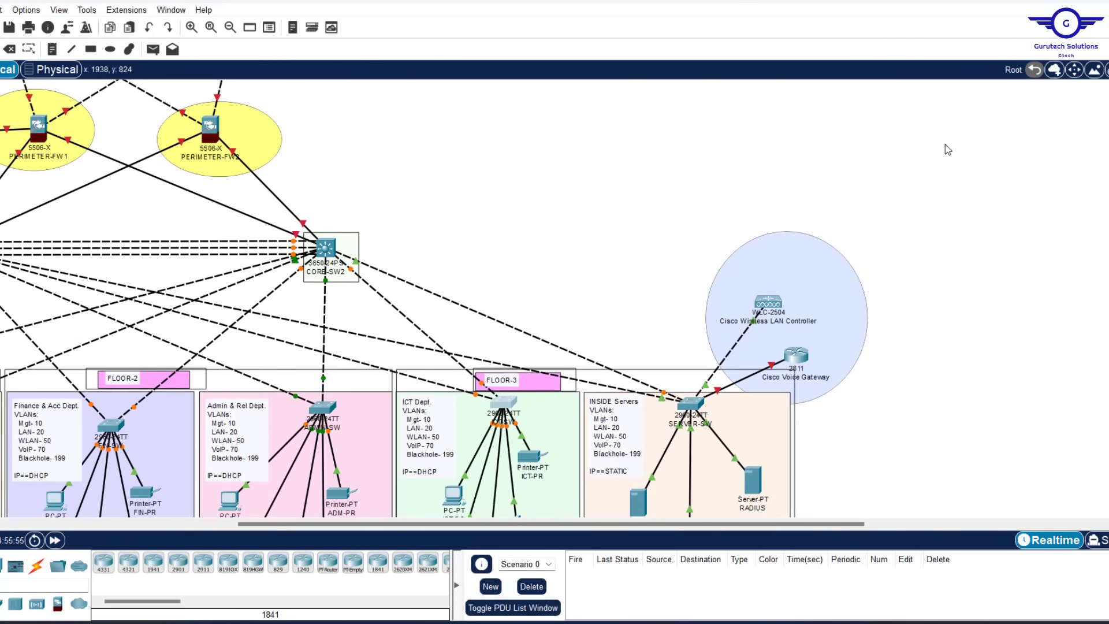
scroll(945, 144, "up", 1)
scroll(945, 144, "left", 3)
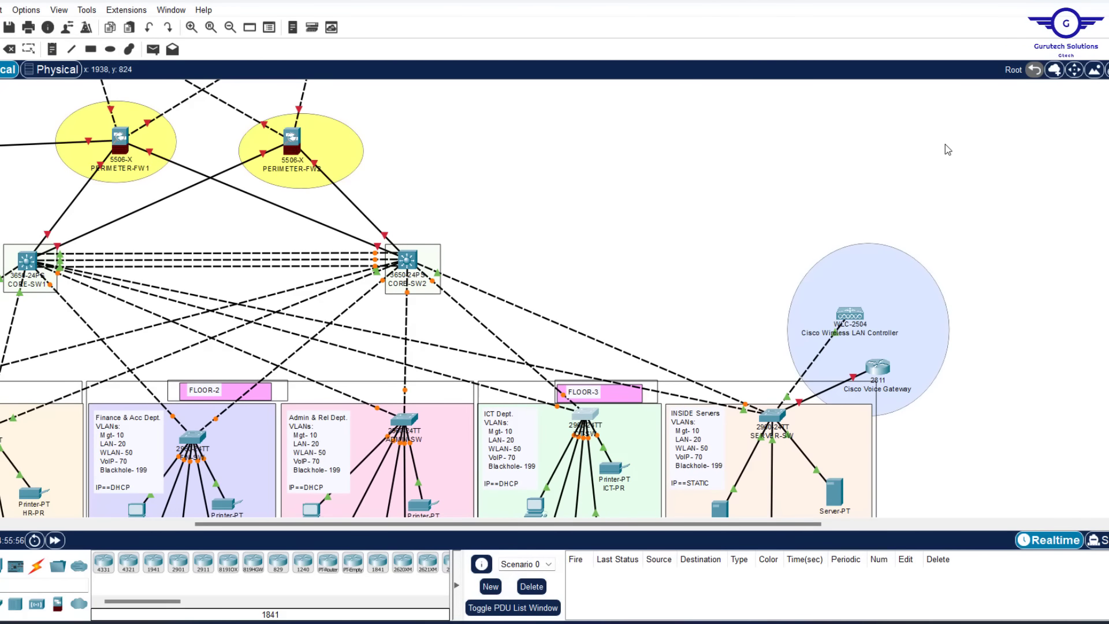
scroll(705, 190, "left", 4)
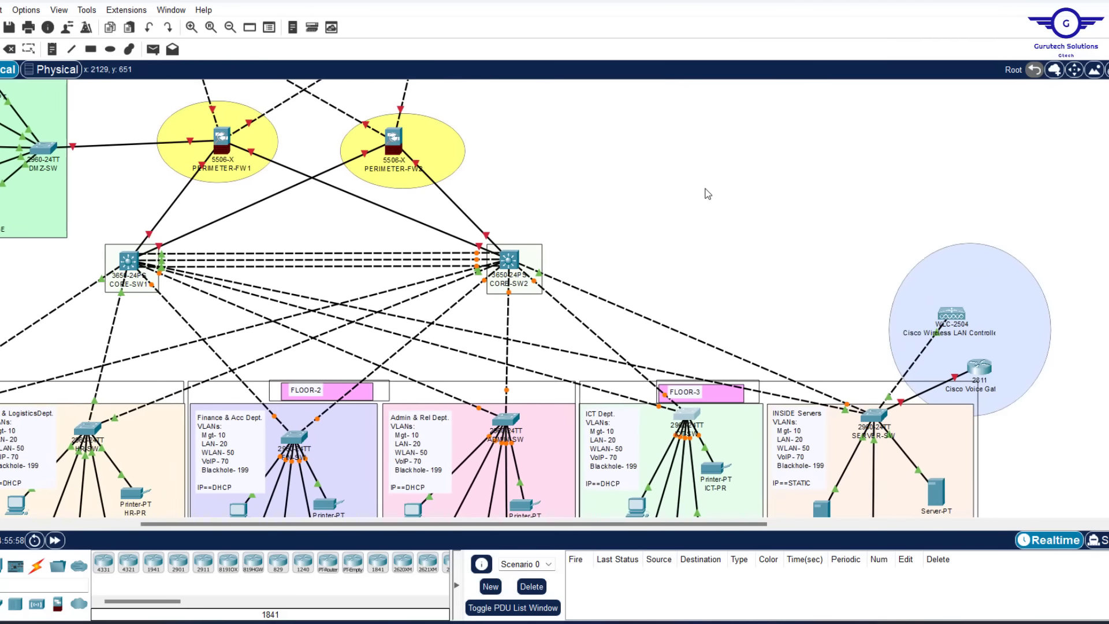
scroll(707, 194, "right", 3)
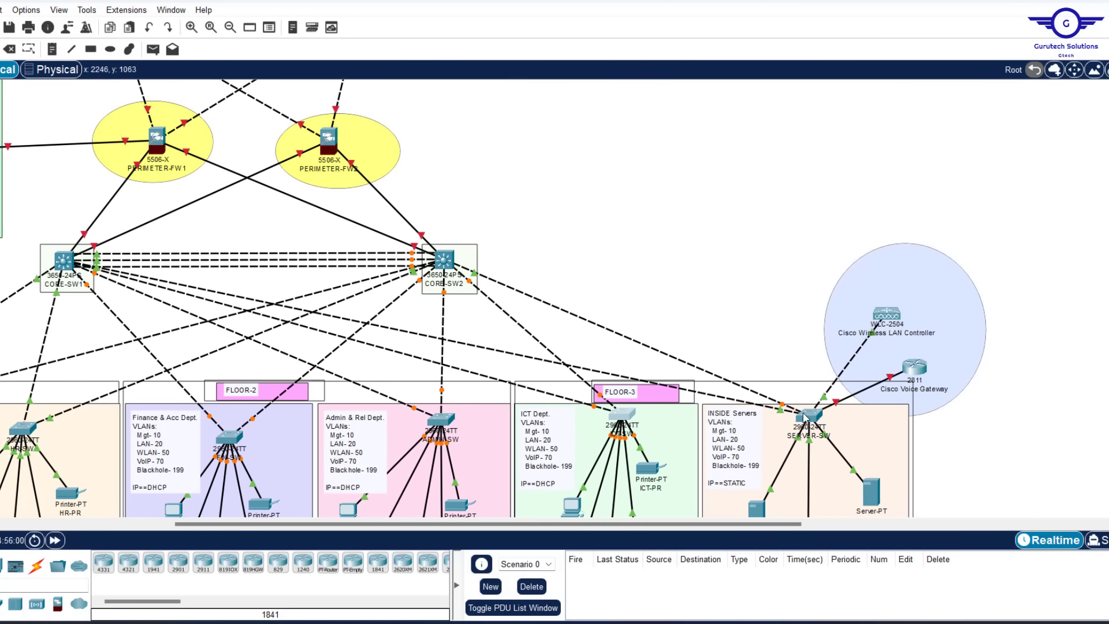
scroll(624, 183, "left", 15)
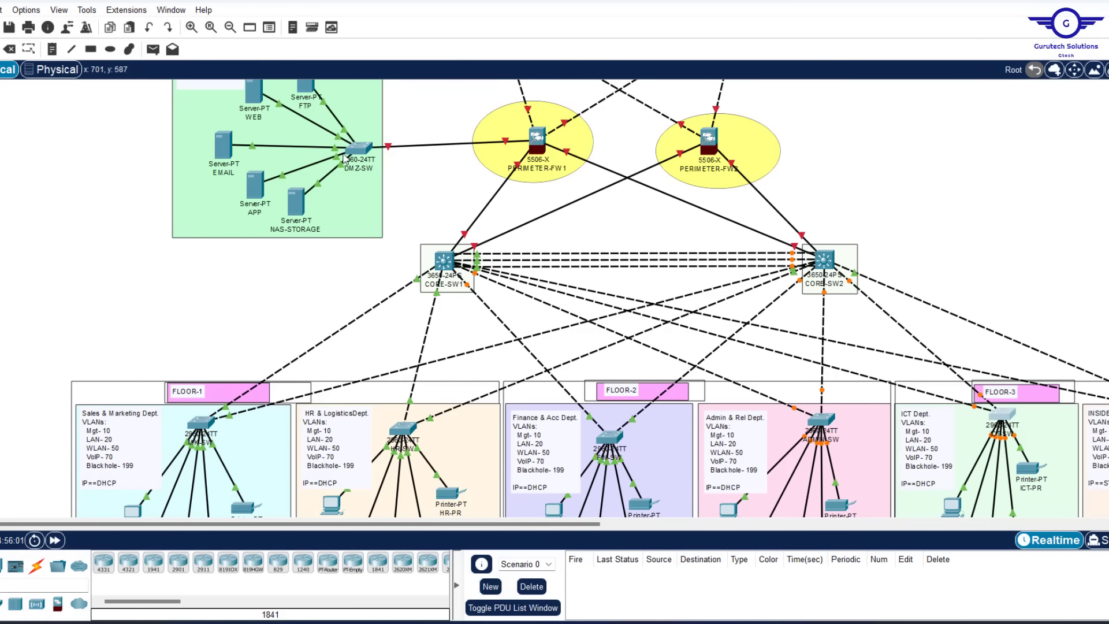
mouse_move(345, 157)
mouse_move(460, 253)
scroll(937, 268, "right", 5)
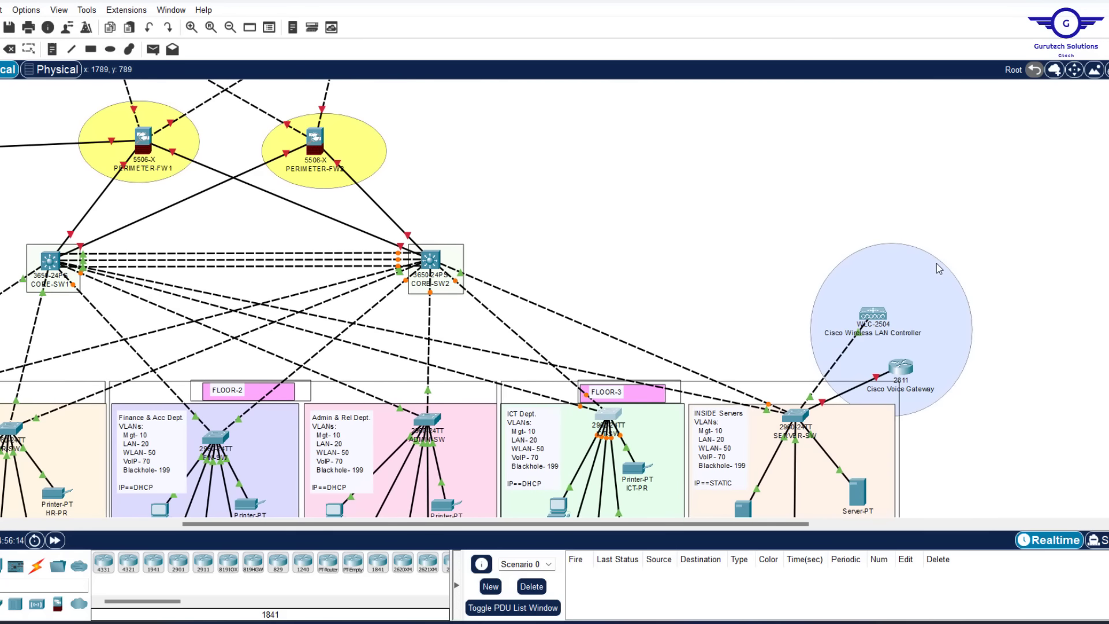
scroll(1007, 379, "down", 2)
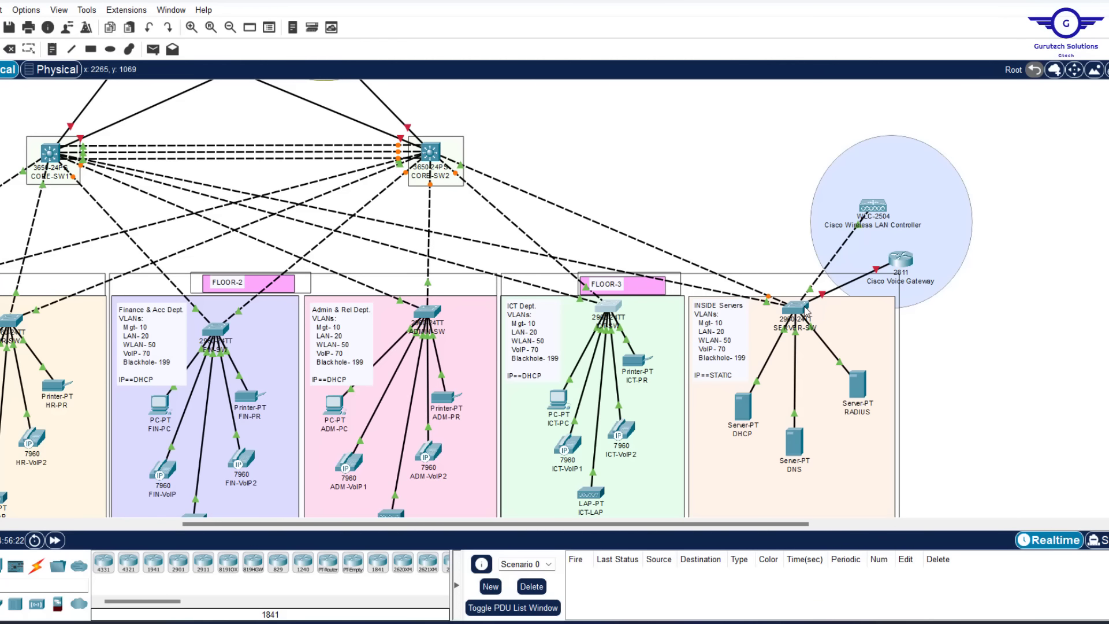
Replace the 'Blackhole- 199' line in the INSIDE Servers note with 'INSIDE SERVERS'
mouse_move(803, 310)
double_click(732, 360)
left_click_drag(756, 367, 682, 364)
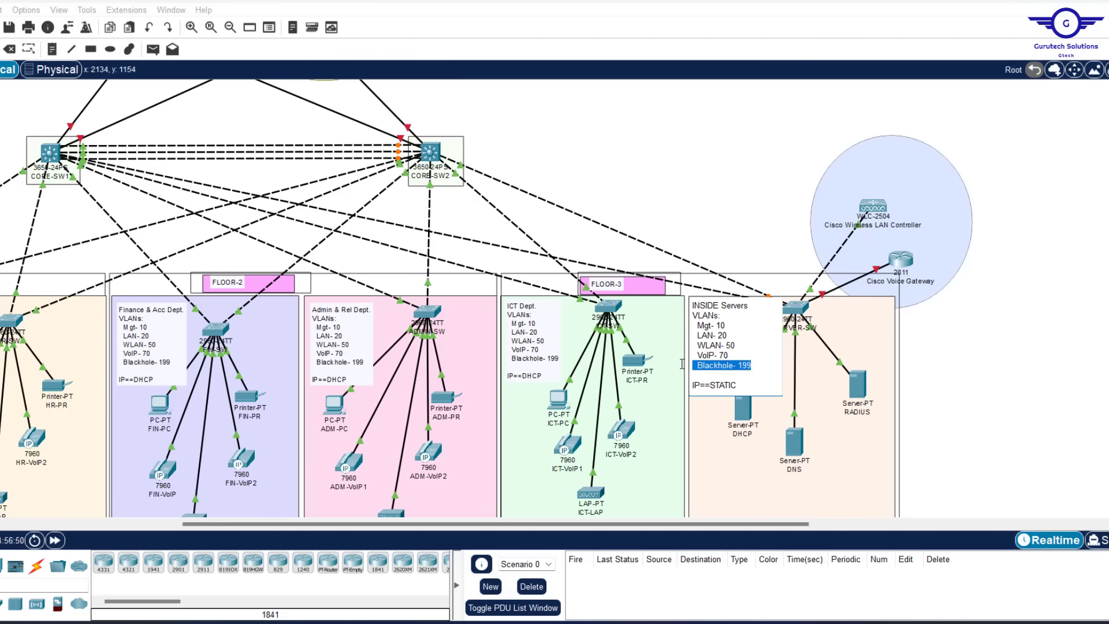
key("BackSpace")
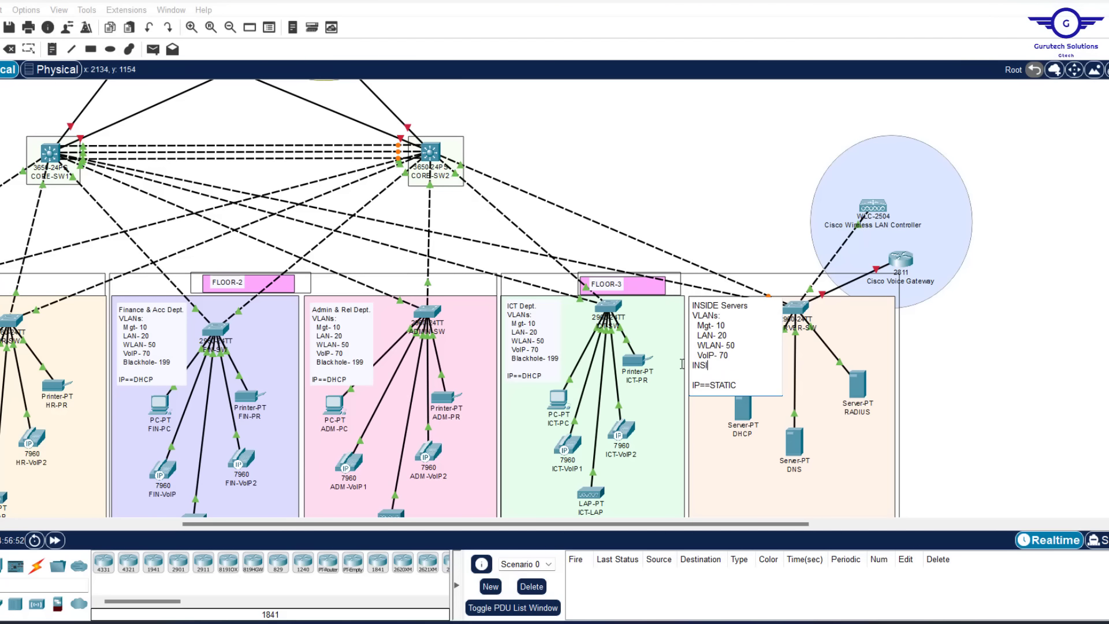
type("INSIDE SERVERS- 90")
left_click(989, 334)
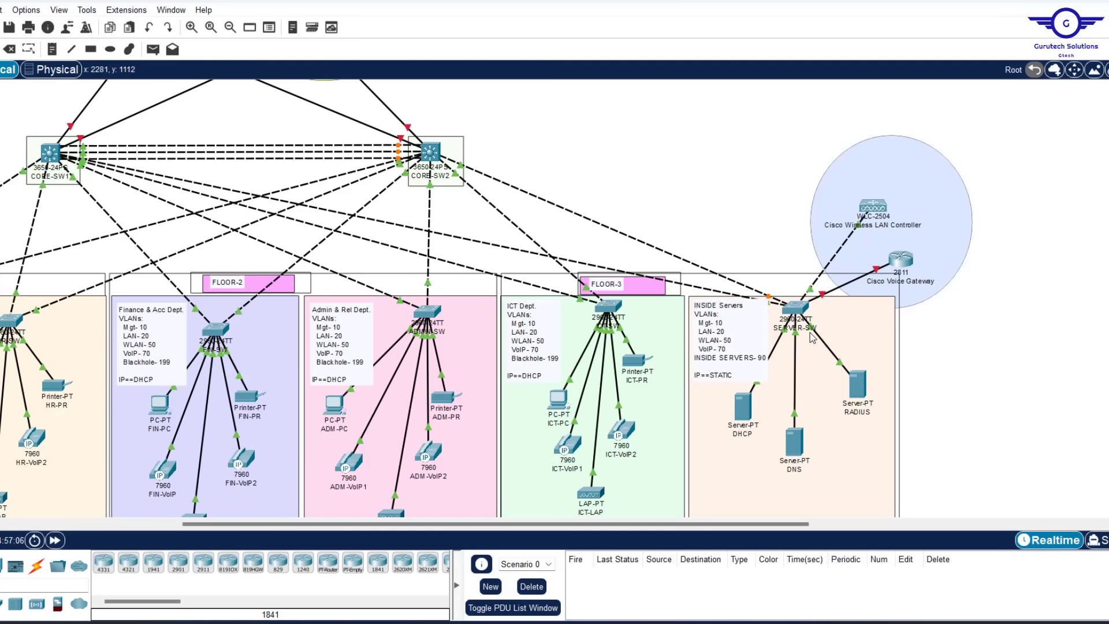
mouse_move(813, 336)
mouse_move(811, 291)
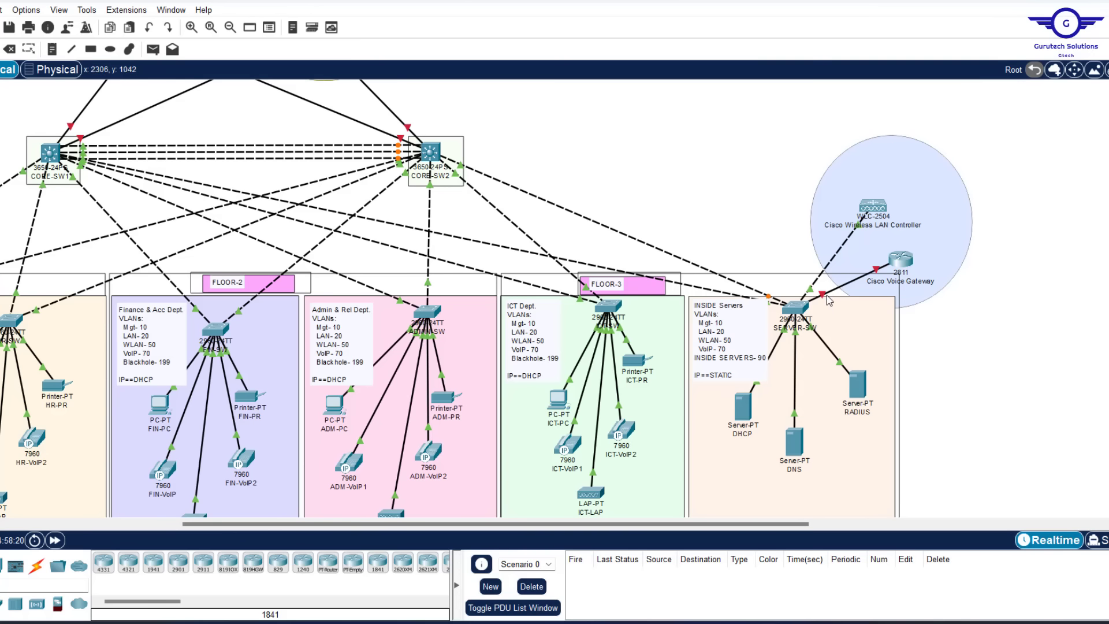
Bring Config.txt forward, then narrow and move the Notepad window up and left
mouse_move(821, 297)
mouse_move(770, 299)
mouse_move(731, 623)
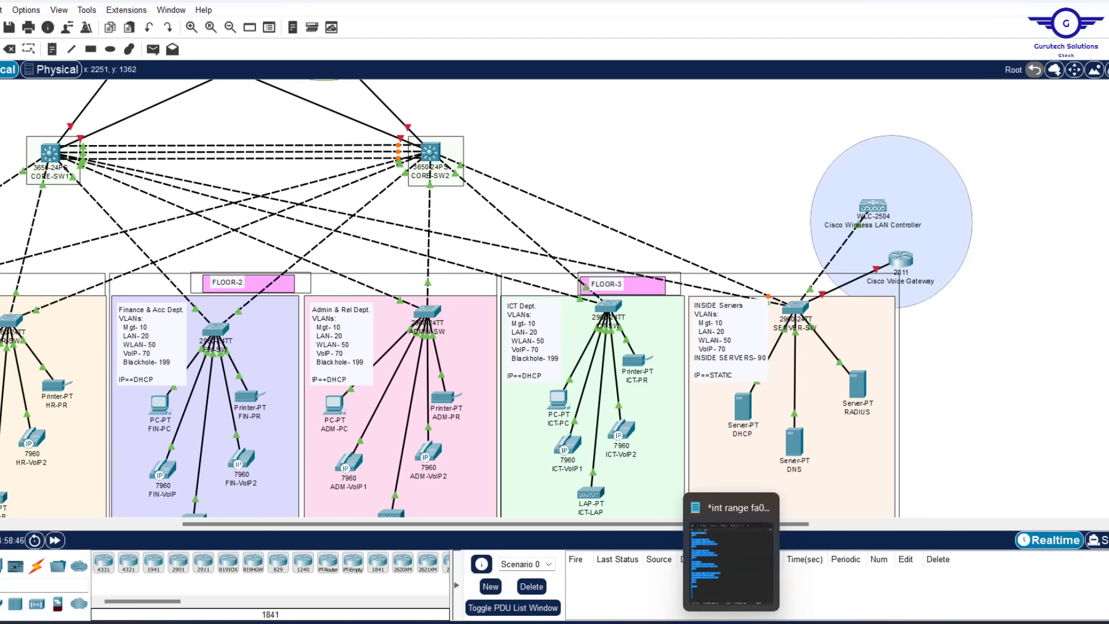
left_click(731, 551)
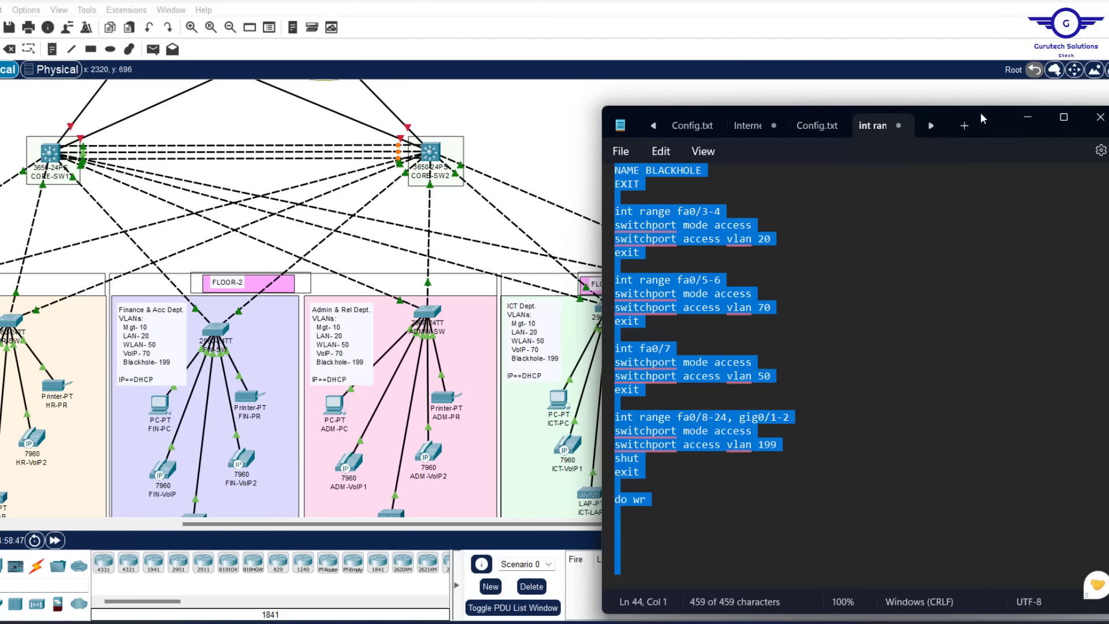
left_click_drag(980, 112, 811, 111)
scroll(635, 253, "up", 5)
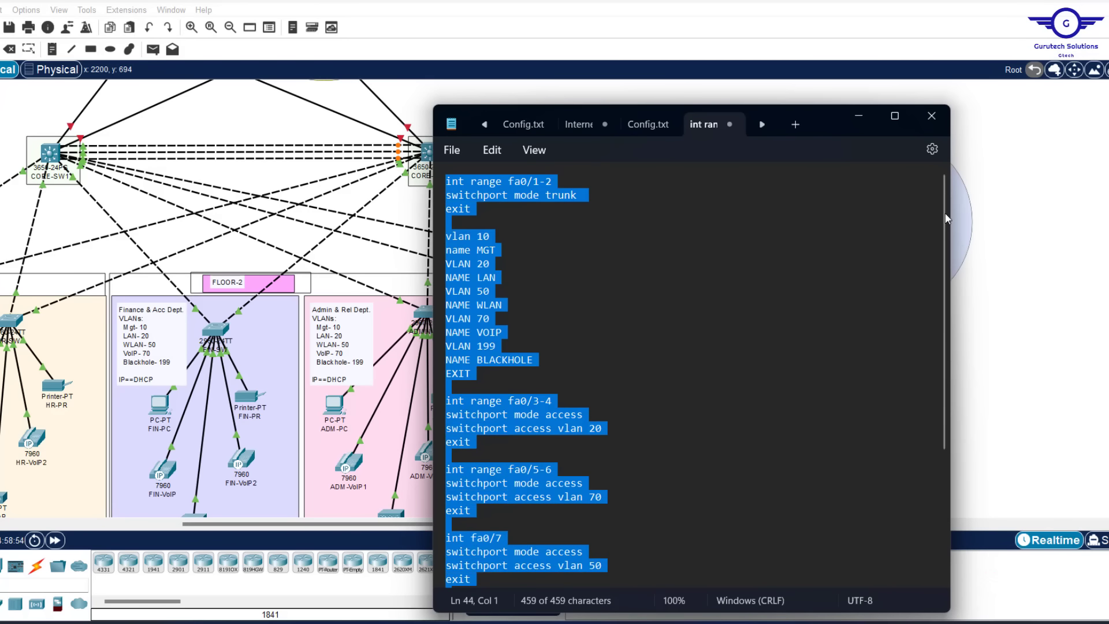
left_click_drag(952, 214, 775, 217)
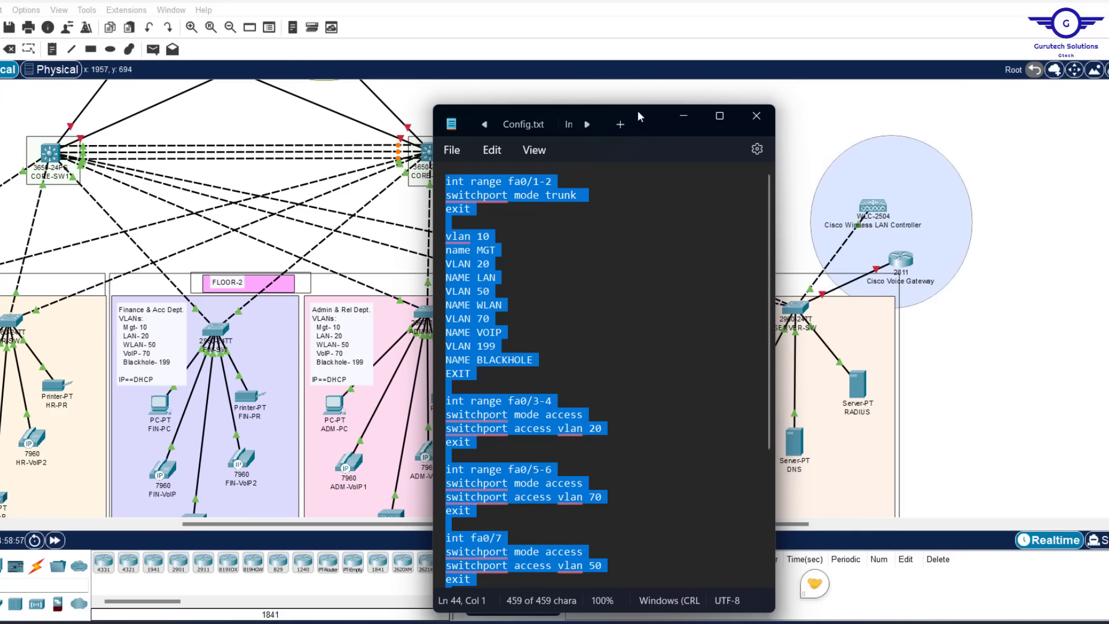
left_click_drag(636, 110, 532, 94)
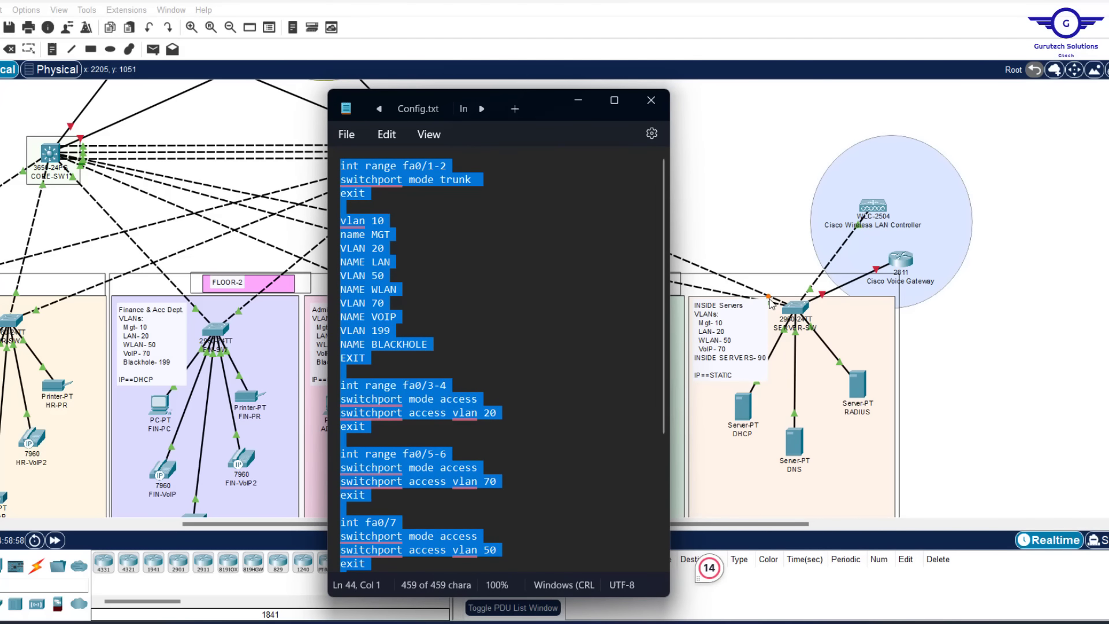
Append fa0/7 to the first trunk line so it reads int range fa0/1-2, fa0/7
left_click(443, 168)
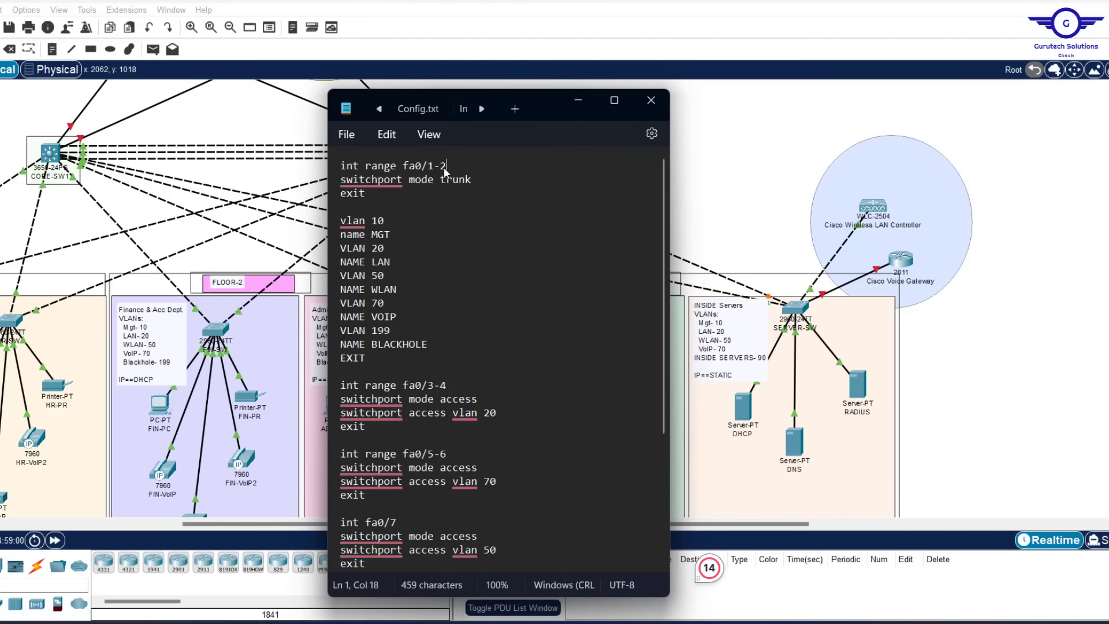
left_click(971, 331)
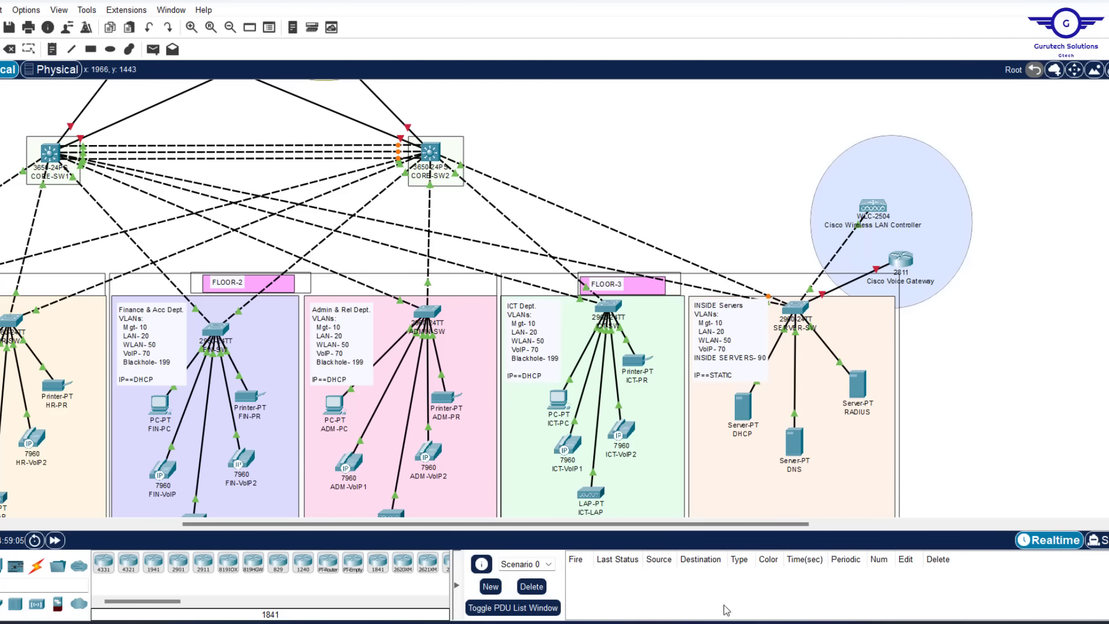
key("alt+Tab")
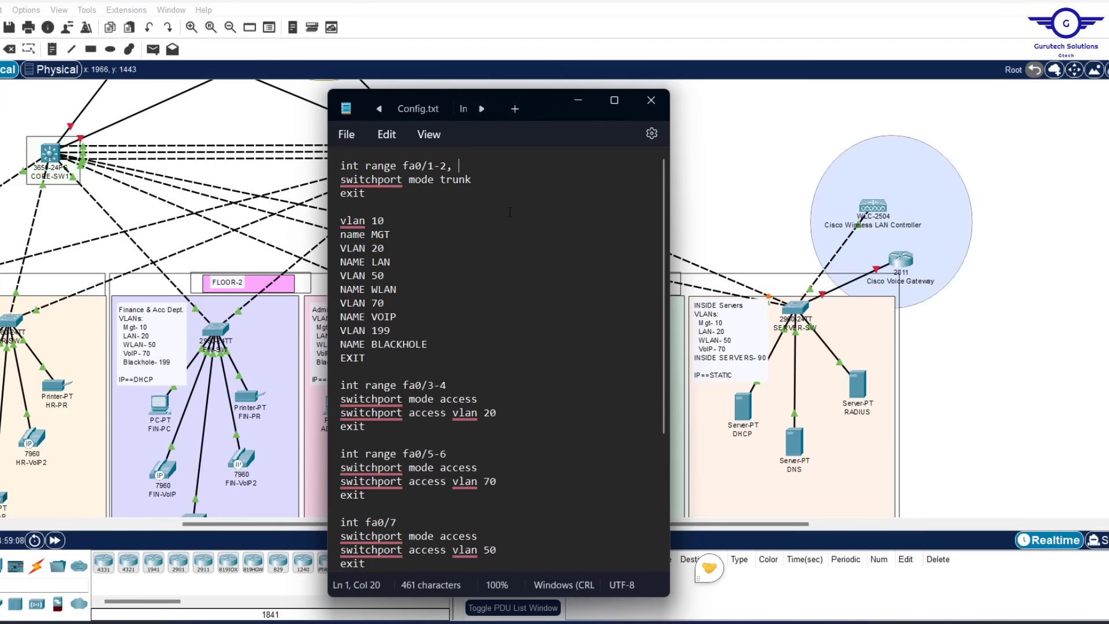
type("fa0/")
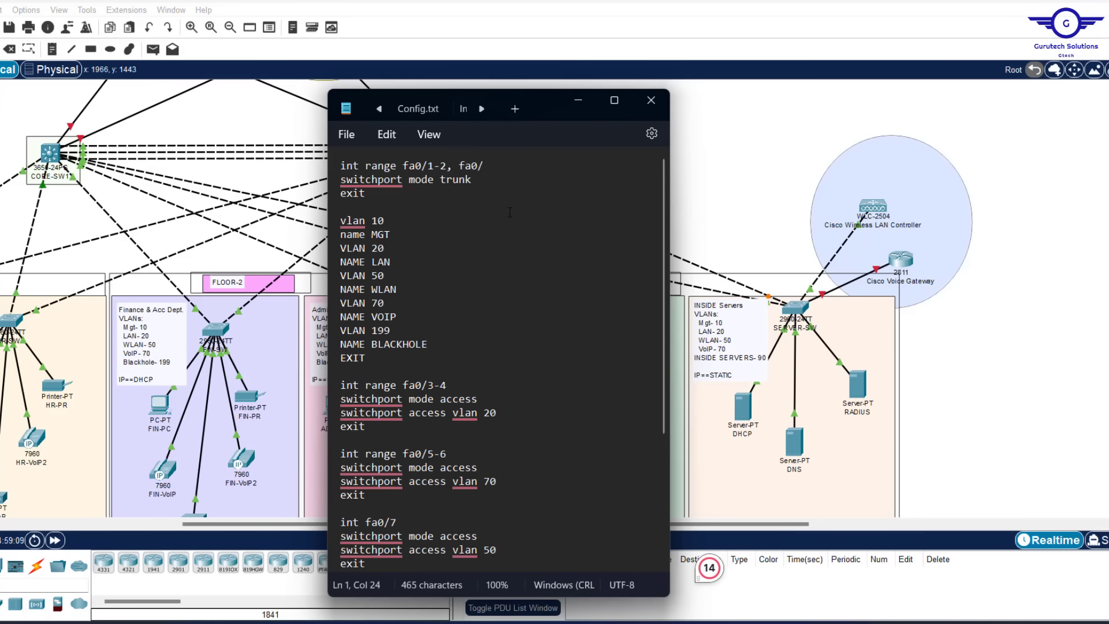
type("7")
Turn the VLAN 199 BLACKHOLE entry into VLAN 90 INSIDE SERVERS, undoing an accidental VOIP rename
left_click(392, 331)
double_click(397, 319)
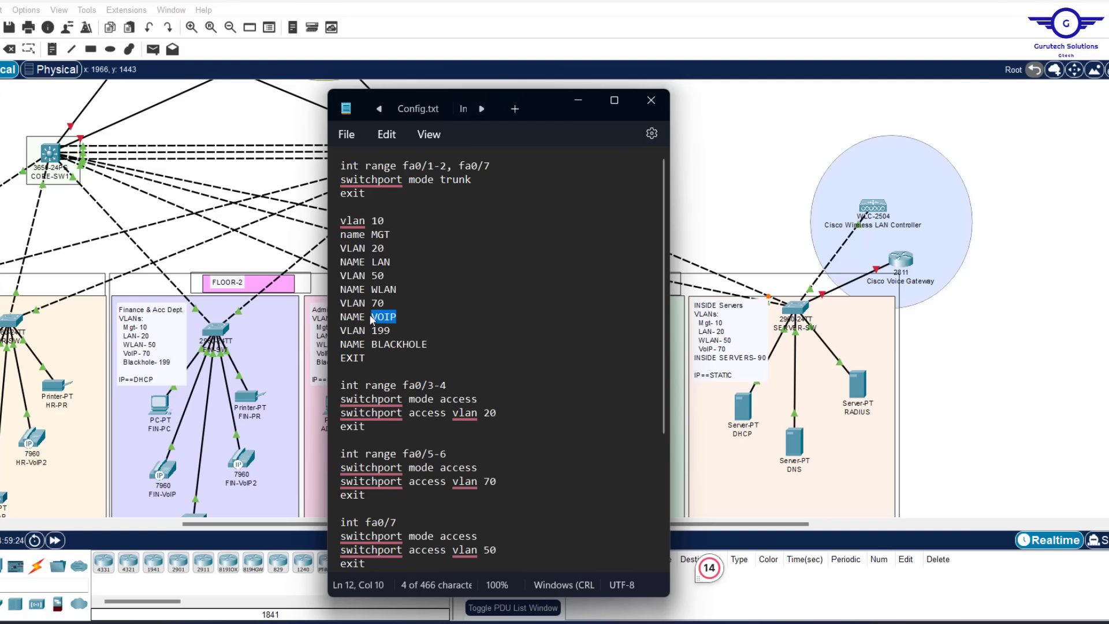
type("INSIDE SERVER")
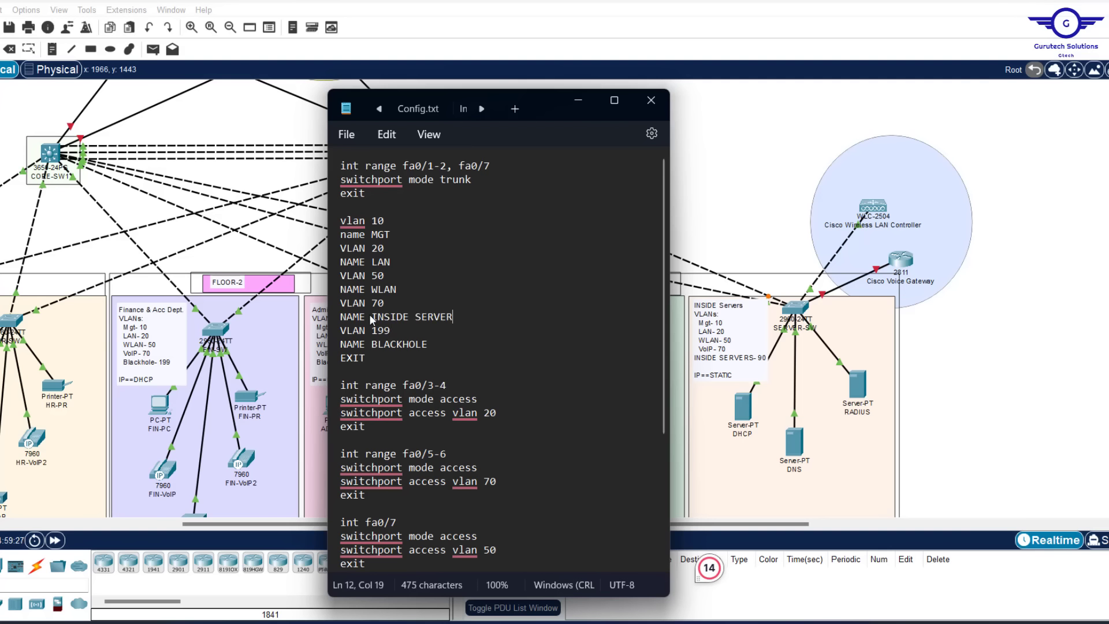
type("S")
key("ctrl+z")
key("ctrl+z")
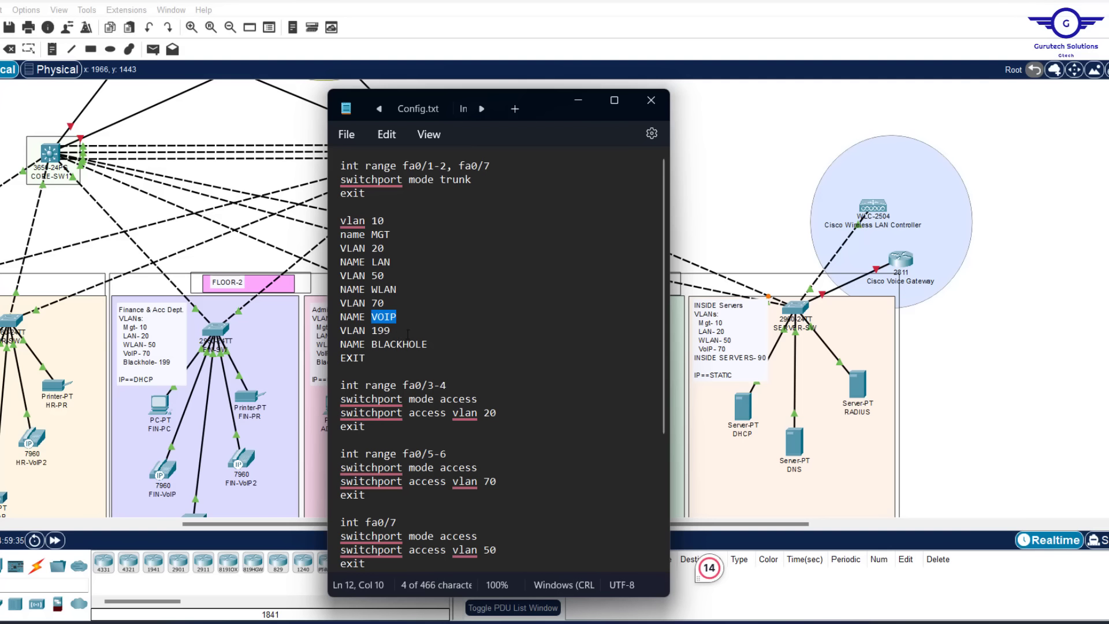
left_click(397, 332)
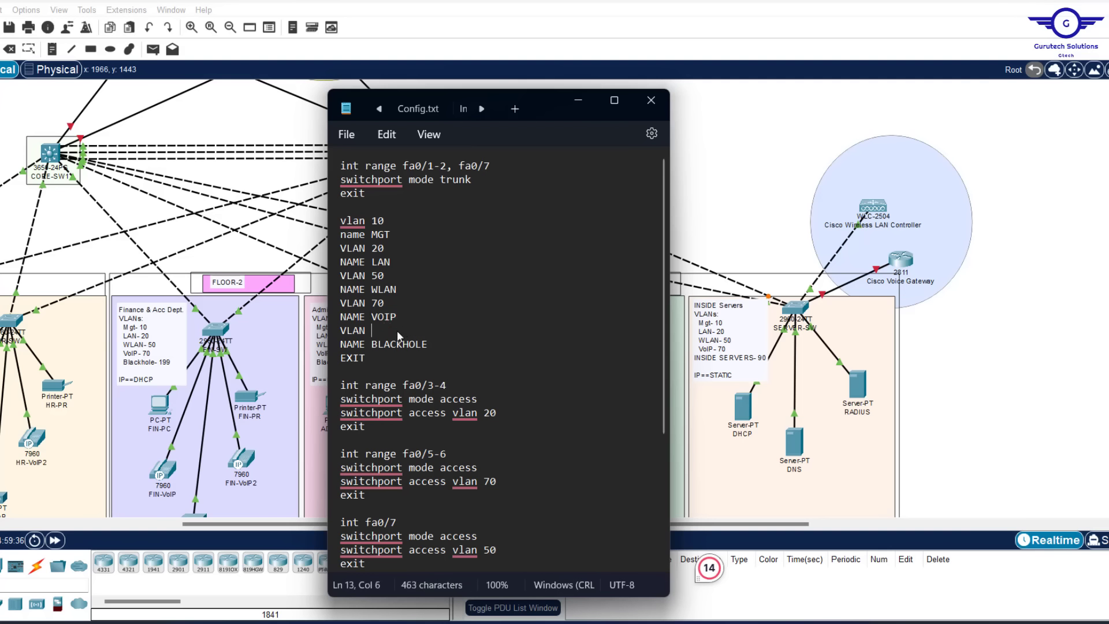
type("0")
left_click_drag(427, 345, 375, 344)
type("INSIDE SERVERS")
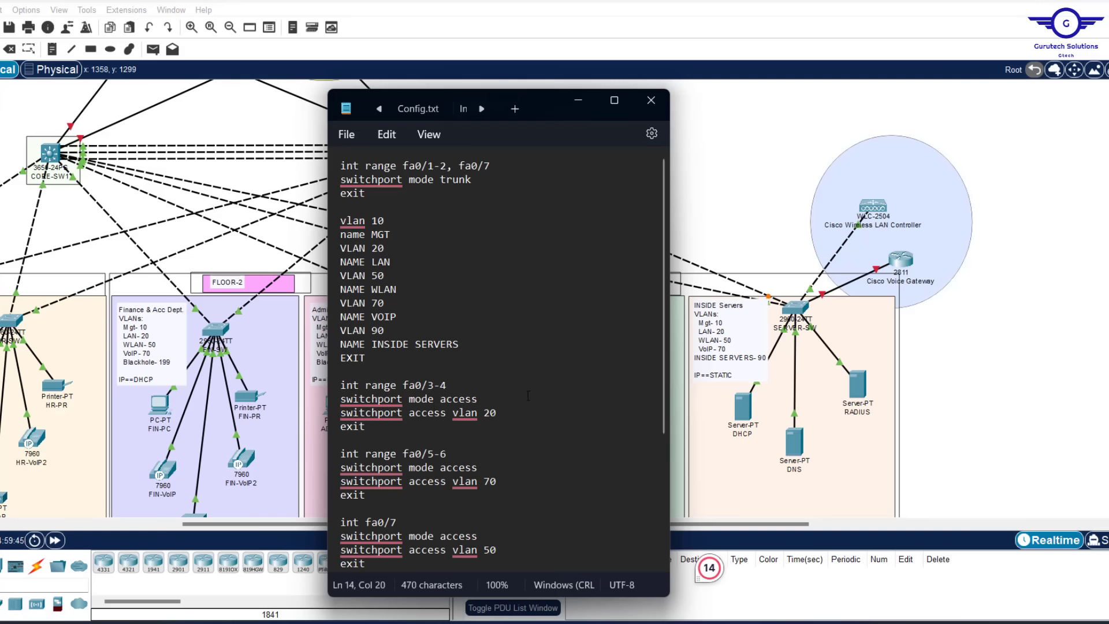
left_click(1005, 323)
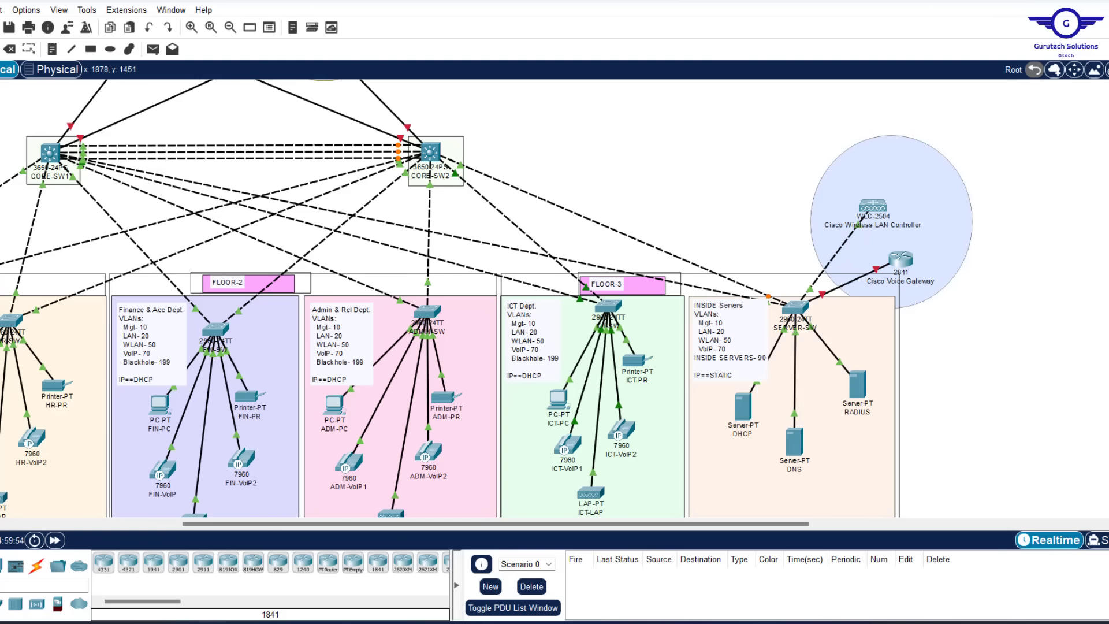
Change the first access range to fa0/3-5 and its access VLAN from 20 to 90
key("alt+Tab")
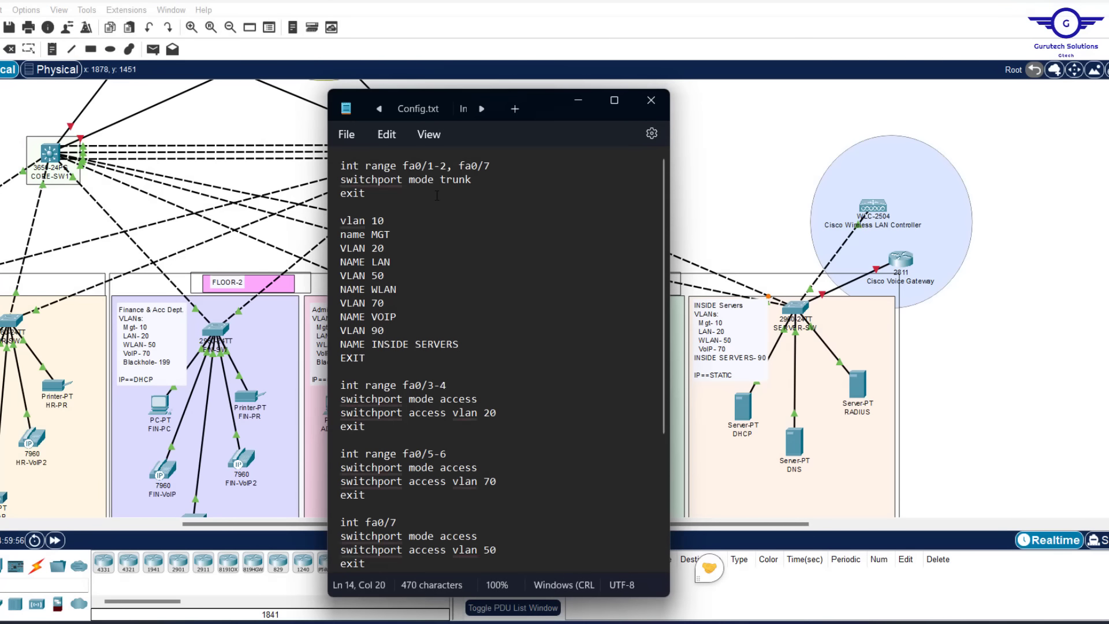
left_click(458, 380)
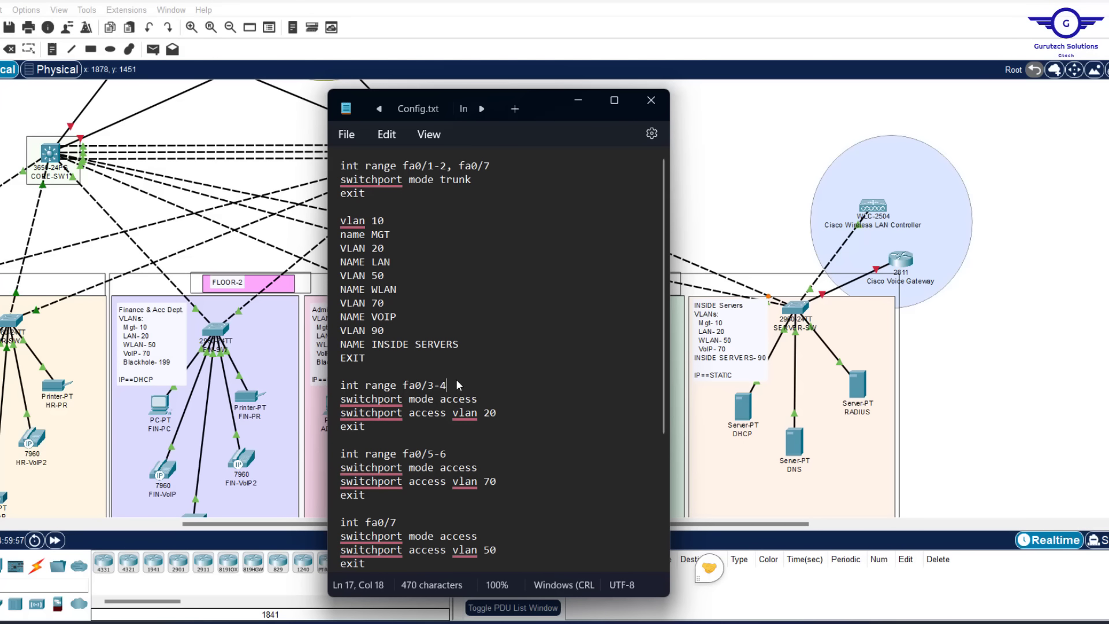
key("BackSpace")
type("5")
left_click(490, 412)
key("BackSpace")
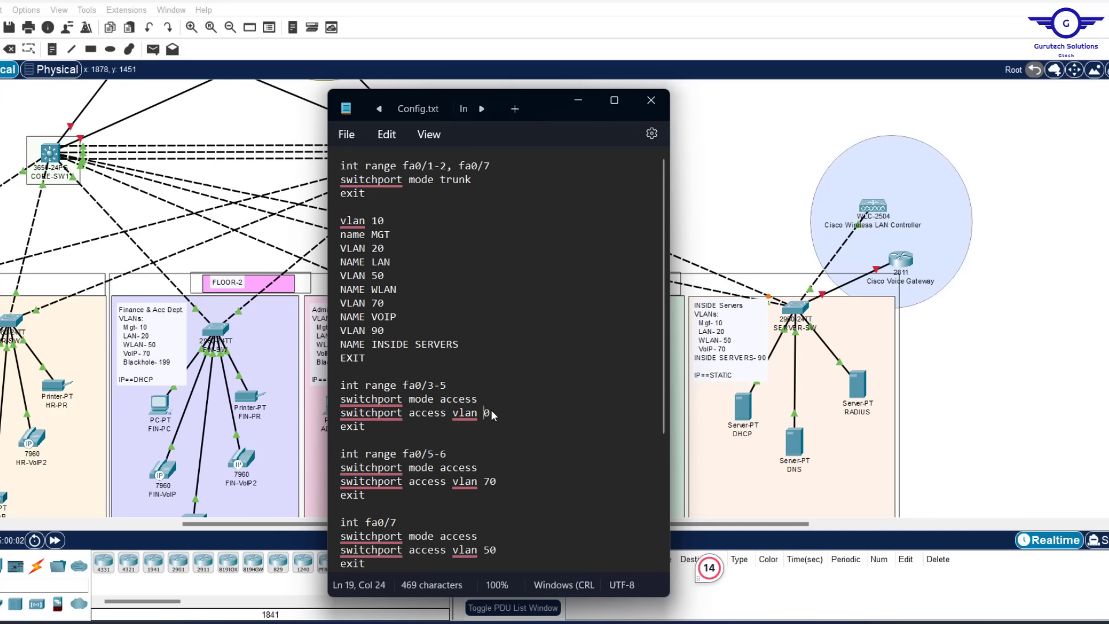
type("9")
Make the next block int fa0/6 on access VLAN 50 instead of fa0/5-6 on VLAN 70
left_click(1067, 347)
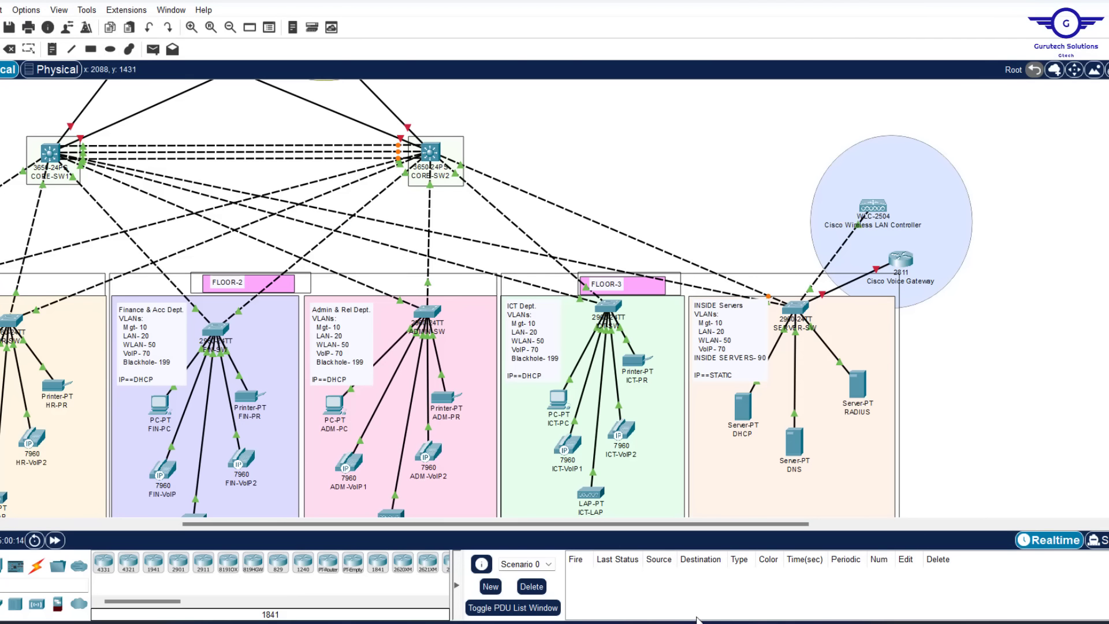
left_click(732, 623)
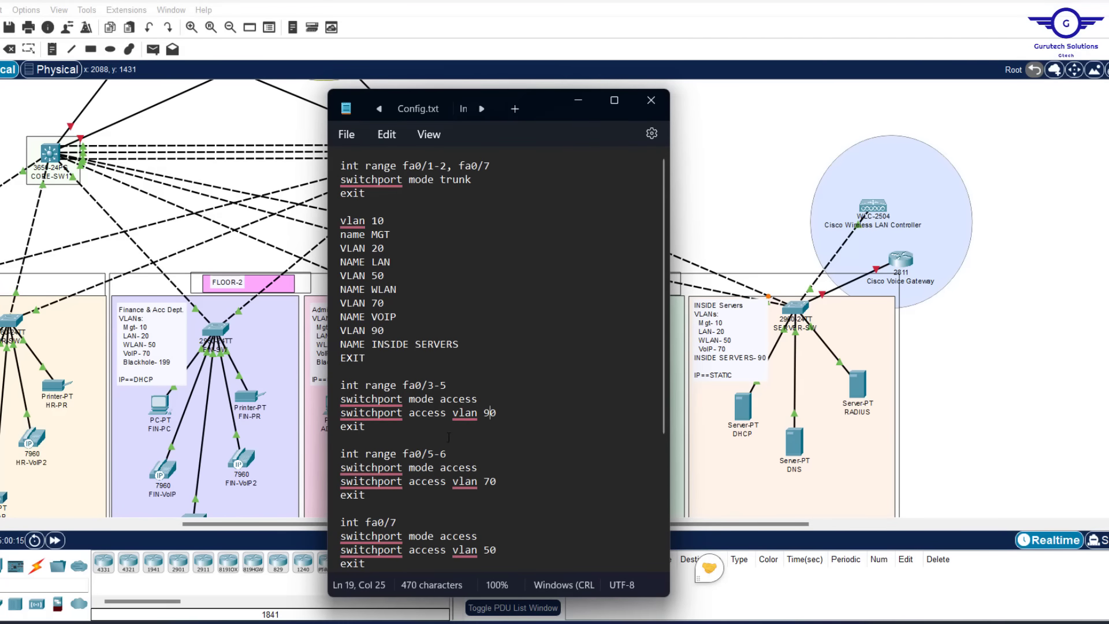
left_click(438, 452)
key("BackSpace")
key("BackSpace")
key("Left")
key("Left")
key("BackSpace")
key("BackSpace")
key("BackSpace")
key("BackSpace")
key("BackSpace")
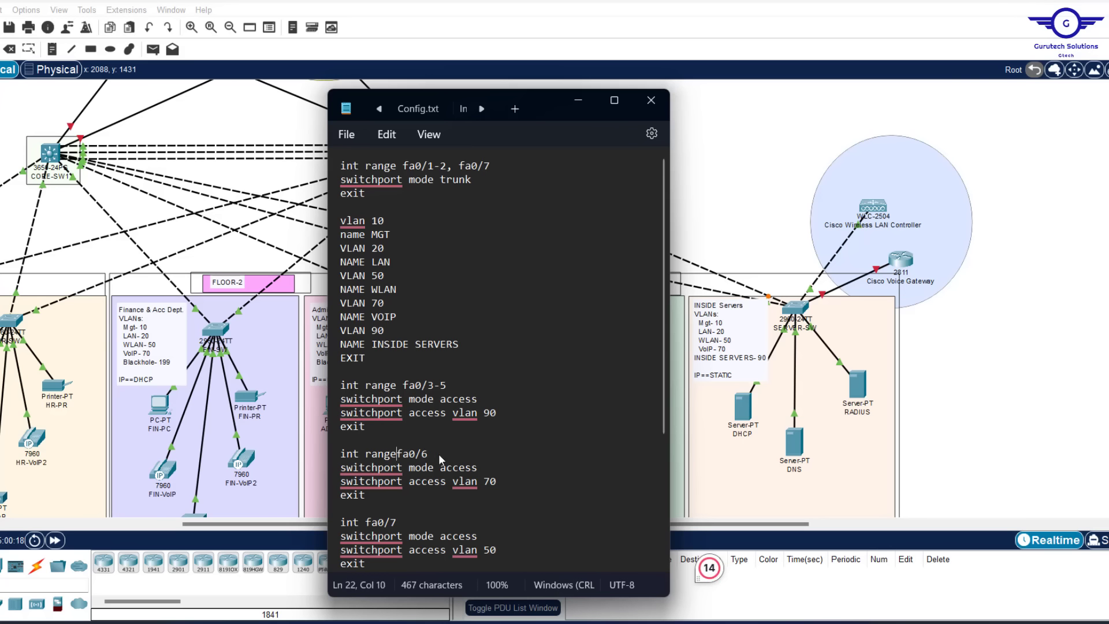
key("BackSpace")
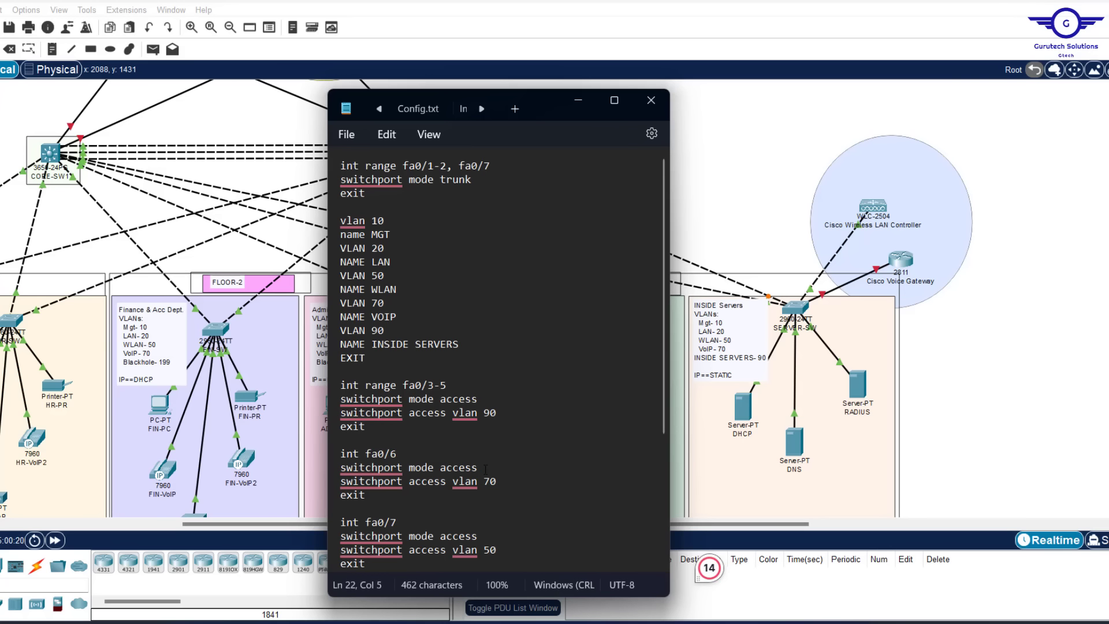
left_click(490, 481)
key("BackSpace")
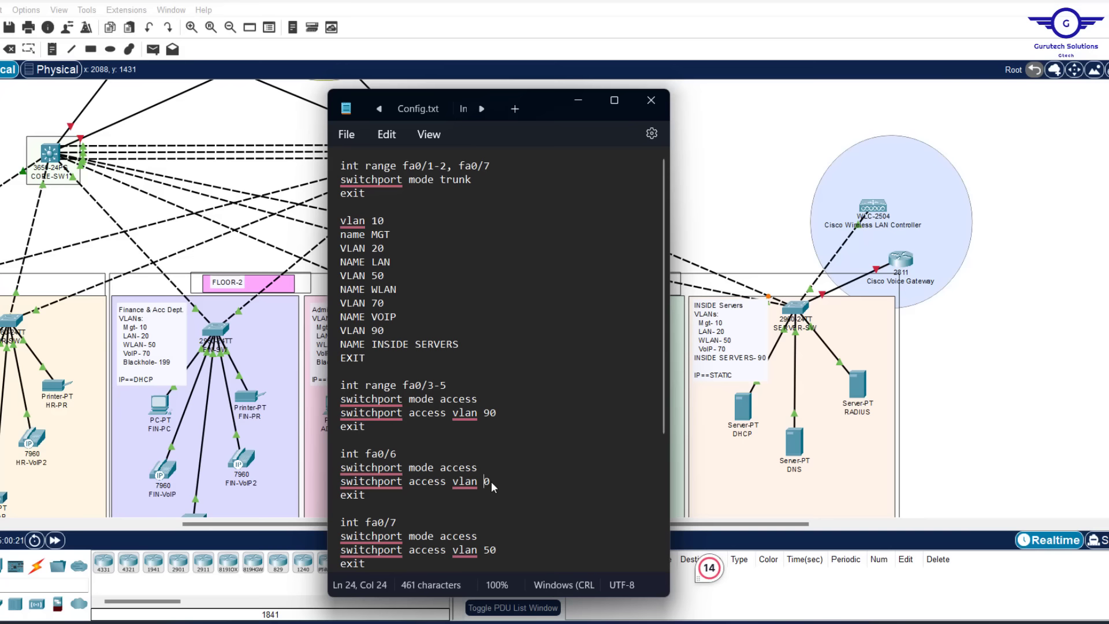
type("5")
Delete the fa0/7 and unused fa0/8-24 blocks before do wr
scroll(491, 487, "down", 5)
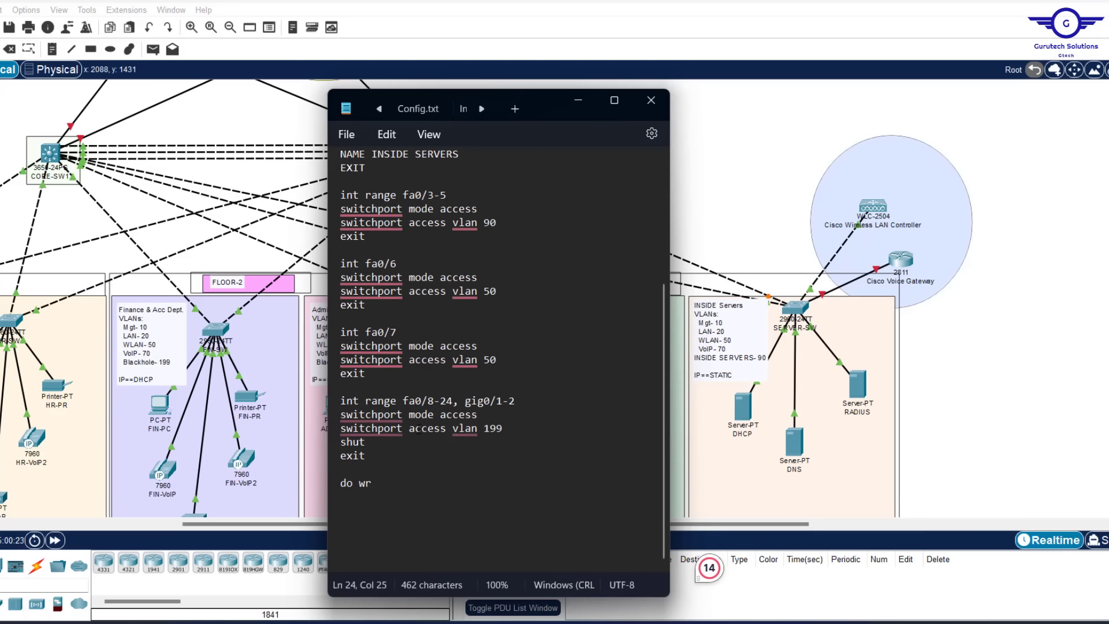
left_click_drag(370, 468, 332, 329)
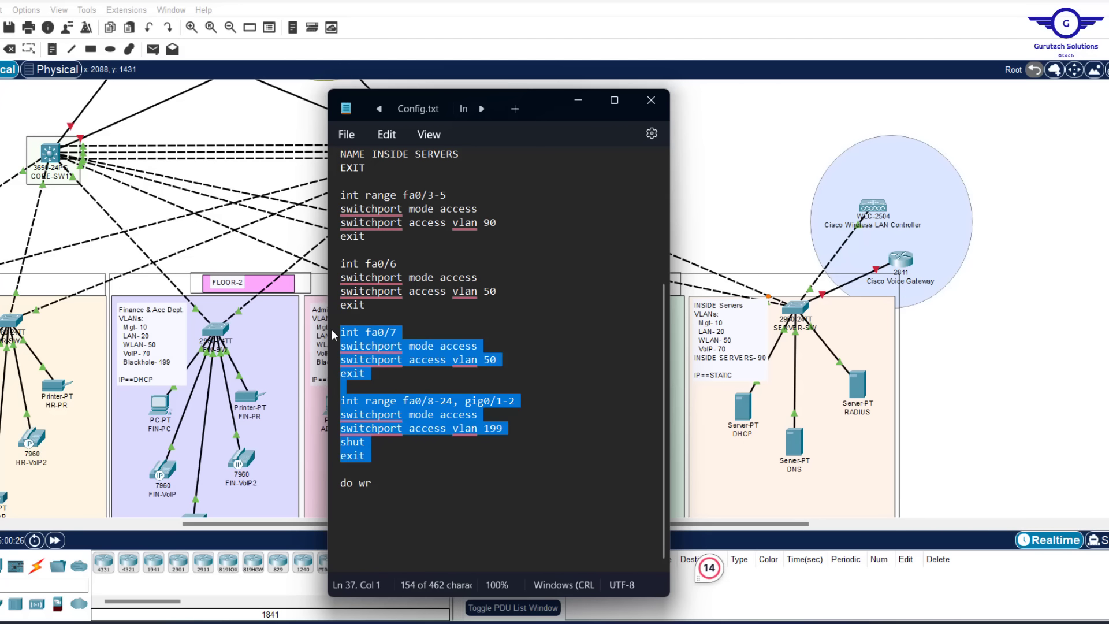
key("Delete")
key("BackSpace")
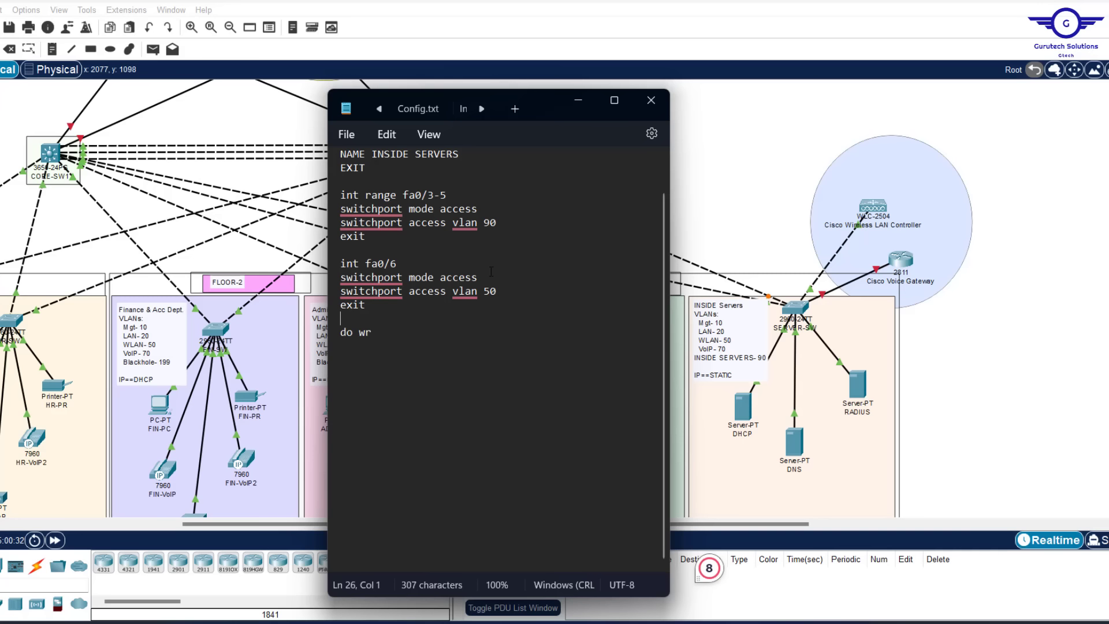
Review the VLAN 90 INSIDE SERVERS lines and select all the configuration text
scroll(496, 307, "up", 5)
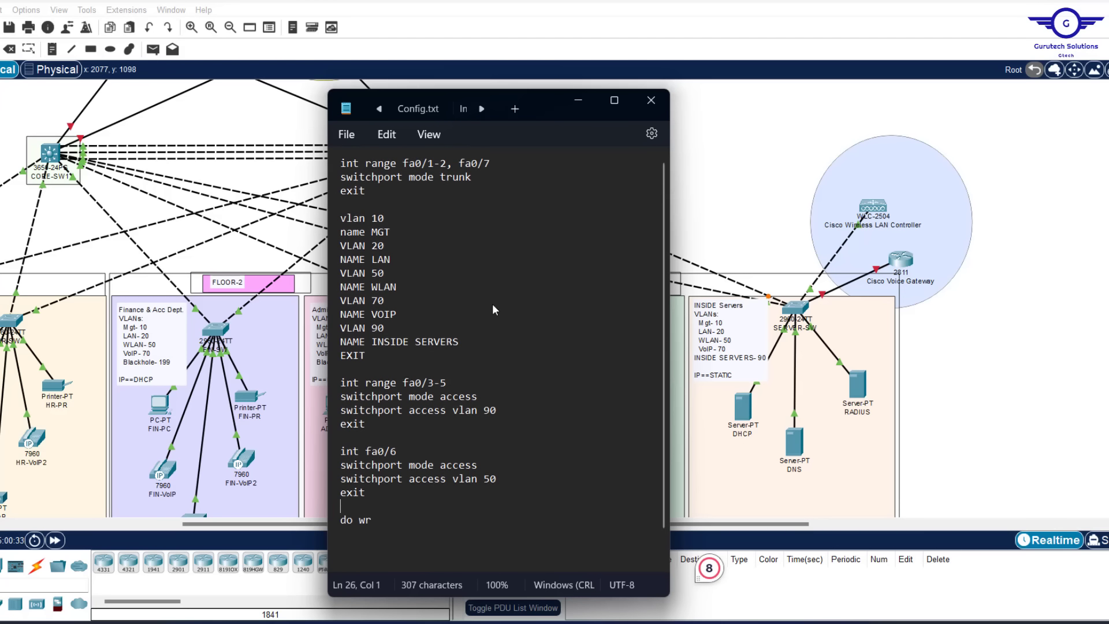
scroll(493, 303, "down", 1)
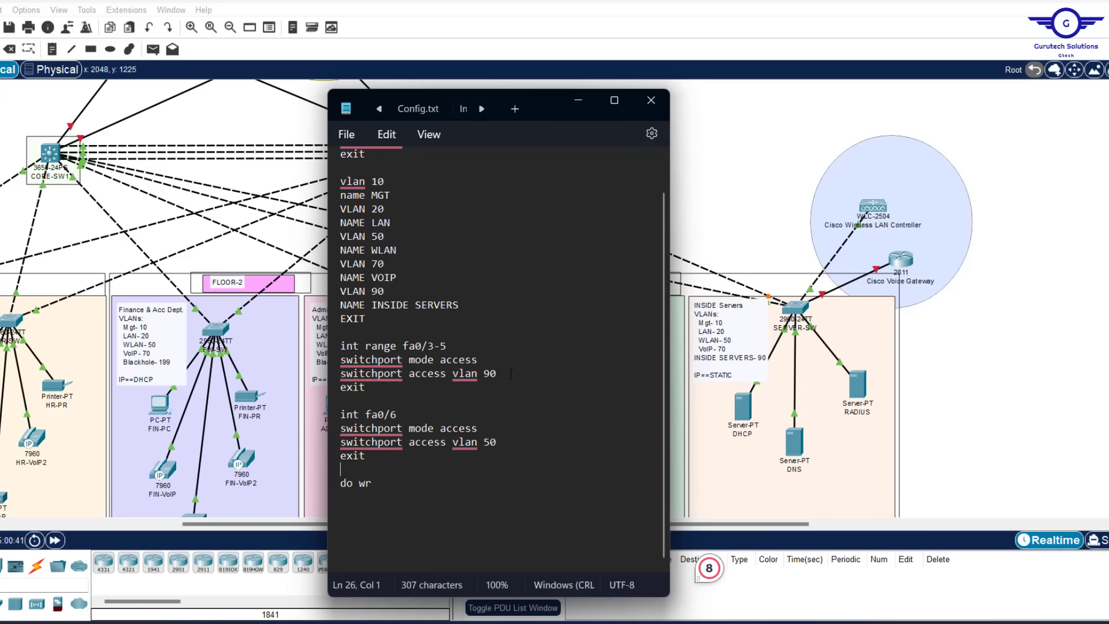
left_click_drag(467, 306, 340, 291)
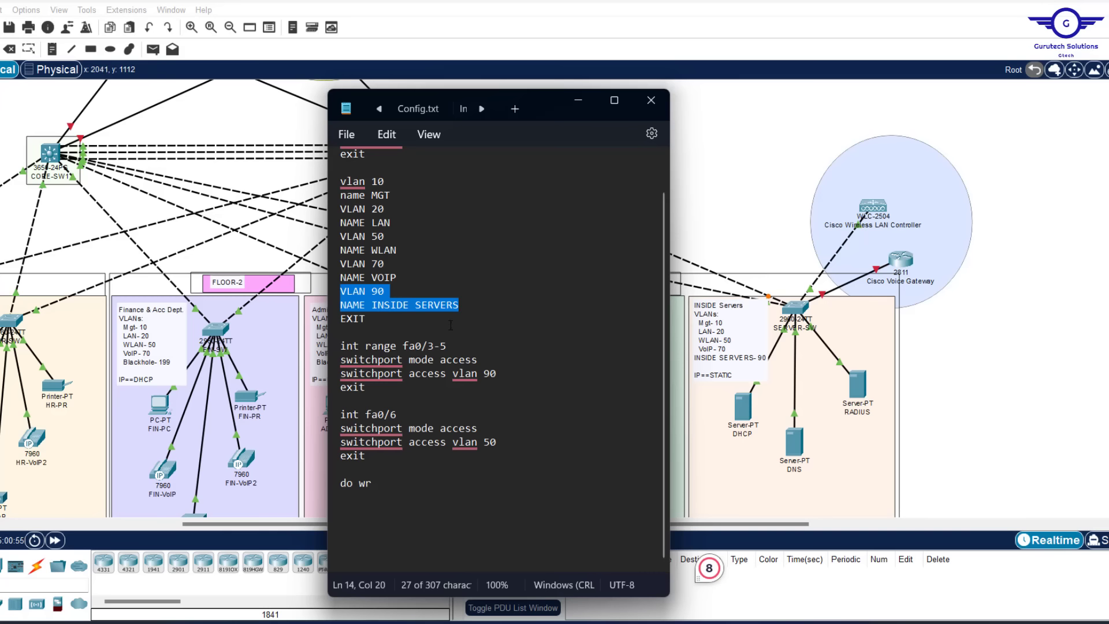
scroll(449, 324, "up", 1)
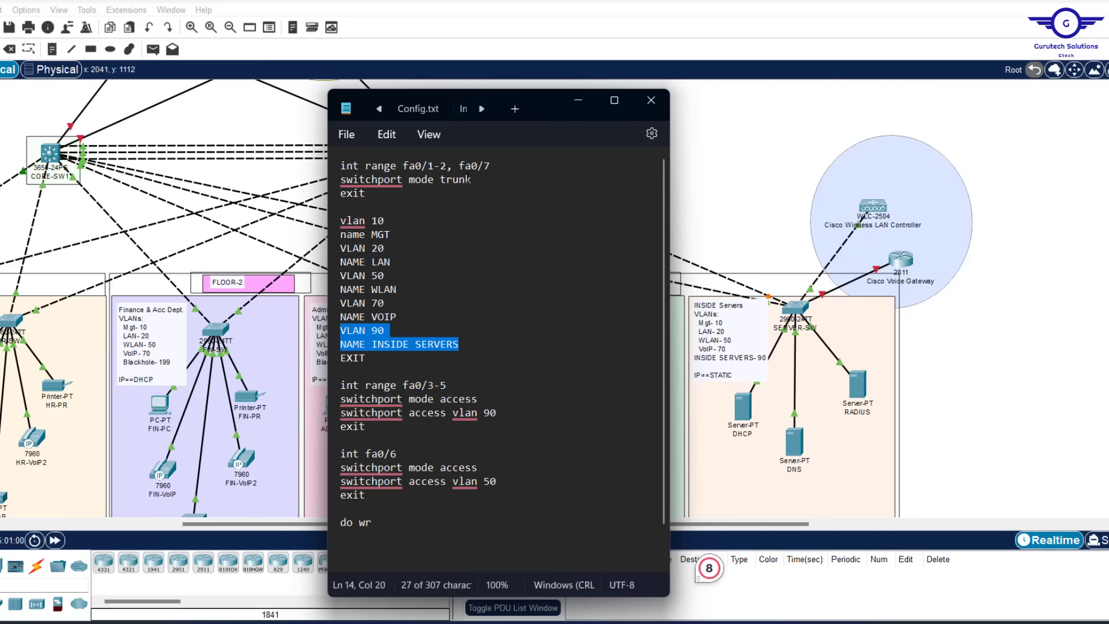
left_click(436, 278)
key("ctrl+a")
key("ctrl+c")
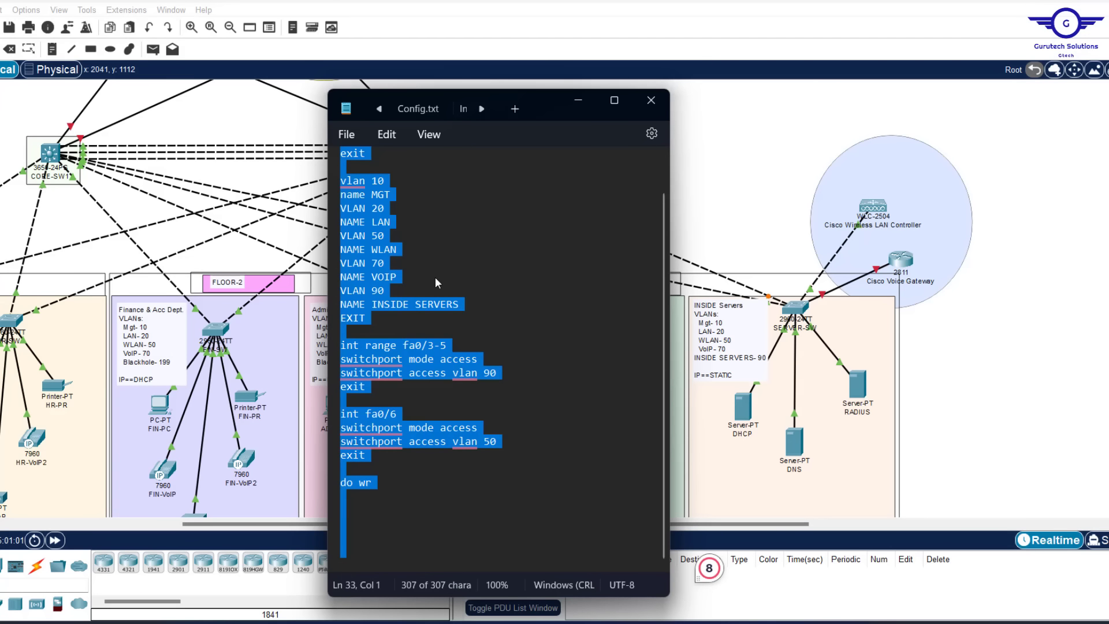
Open SERVER-SW, check port FastEthernet0/3's settings, and exit interface mode in the CLI
left_click(795, 311)
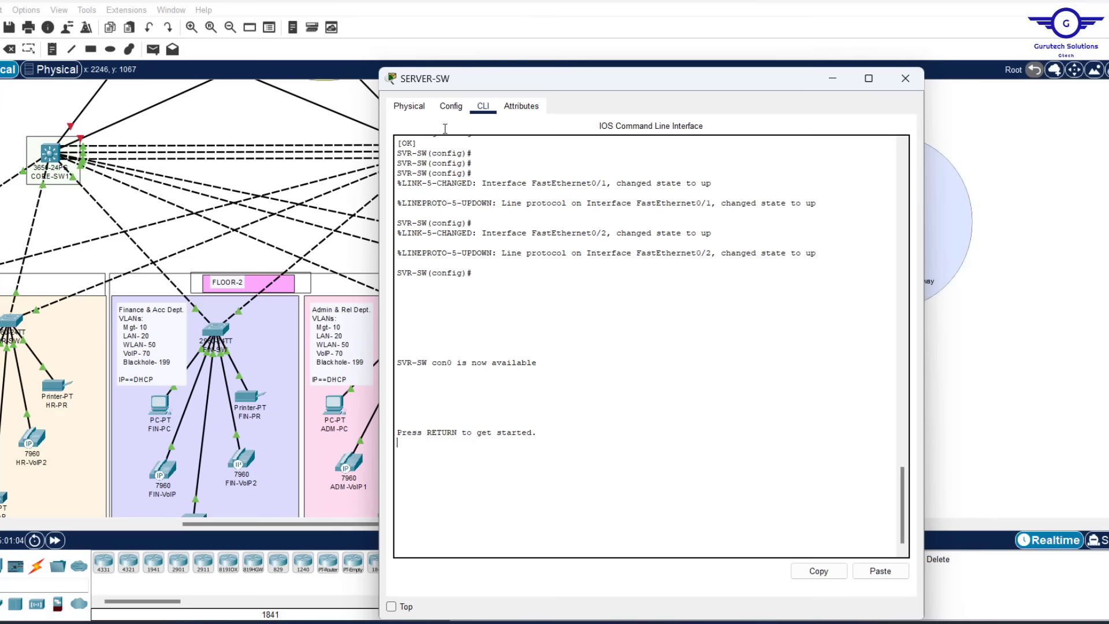
left_click(450, 106)
left_click(438, 239)
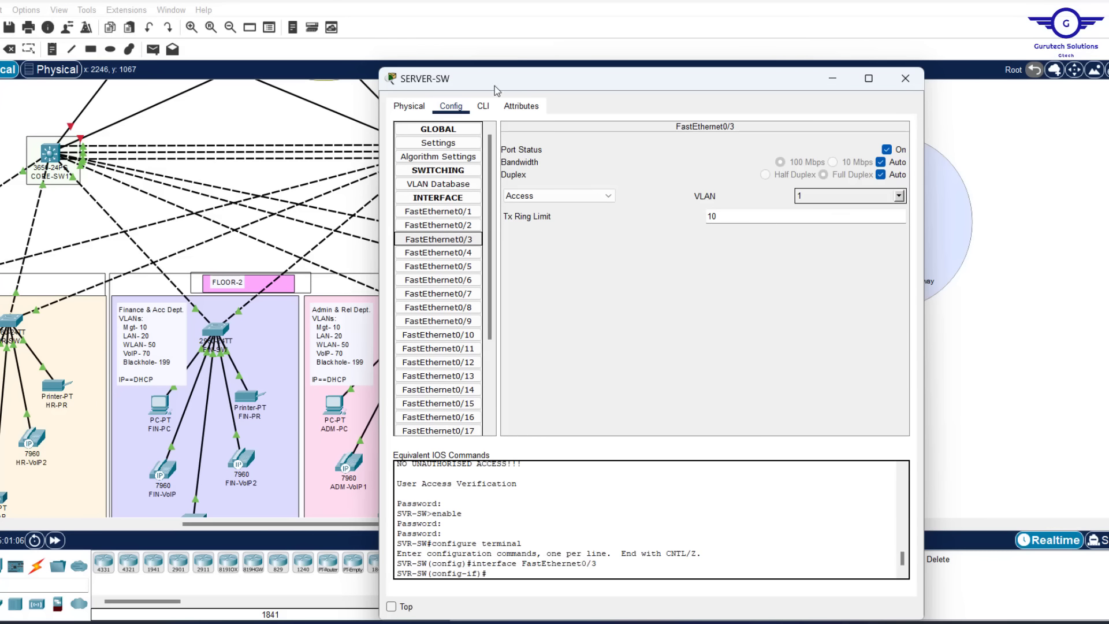
left_click(483, 107)
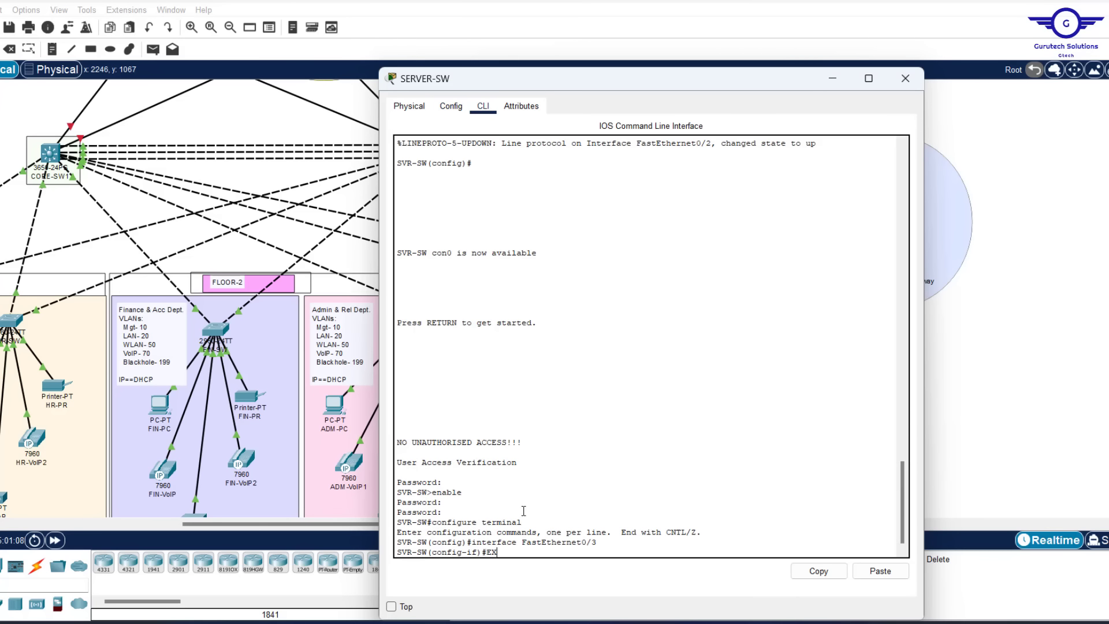
type("EX")
key("Return")
key("Return")
key("Return")
key("Return")
key("Return")
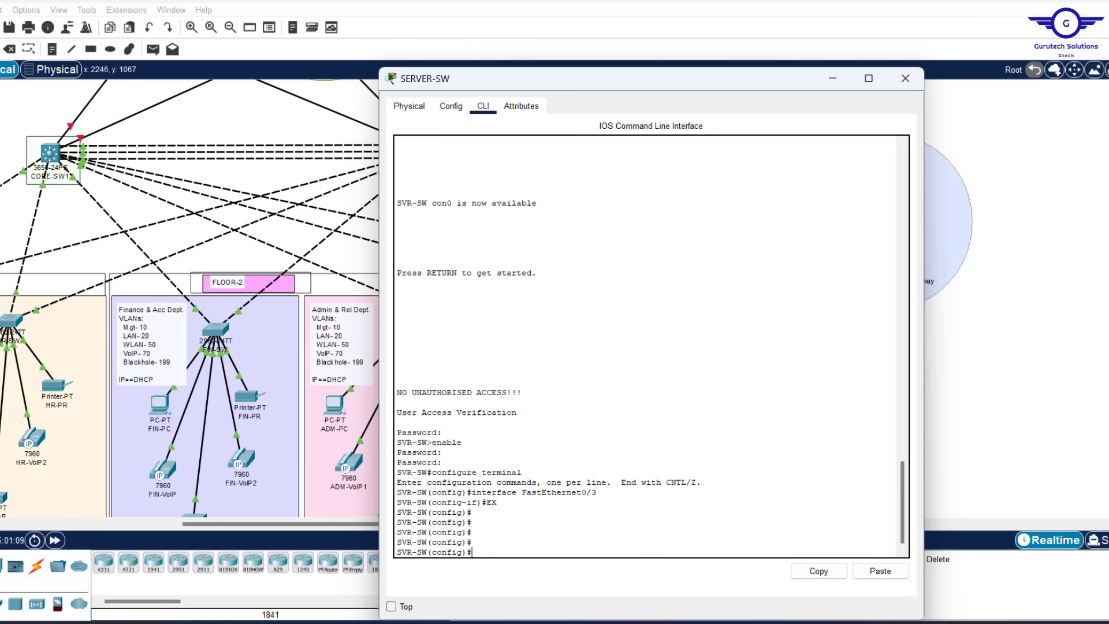
Paste the Config.txt commands into SERVER-SW and inspect the rejected INSIDE SERVERS name
left_click(887, 572)
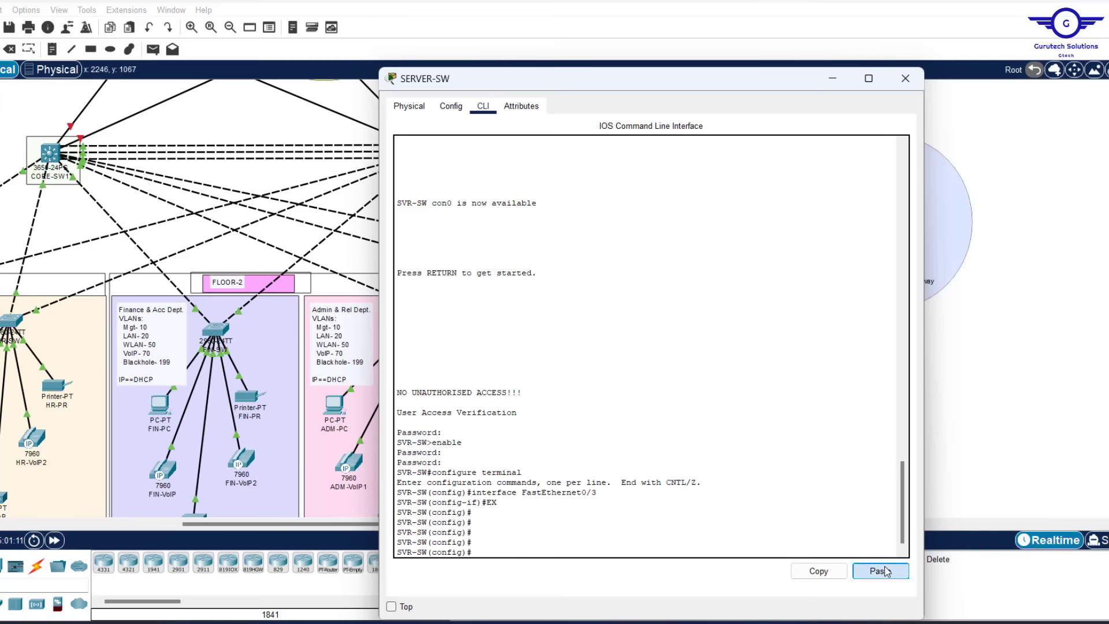
left_click(768, 265)
key("Return")
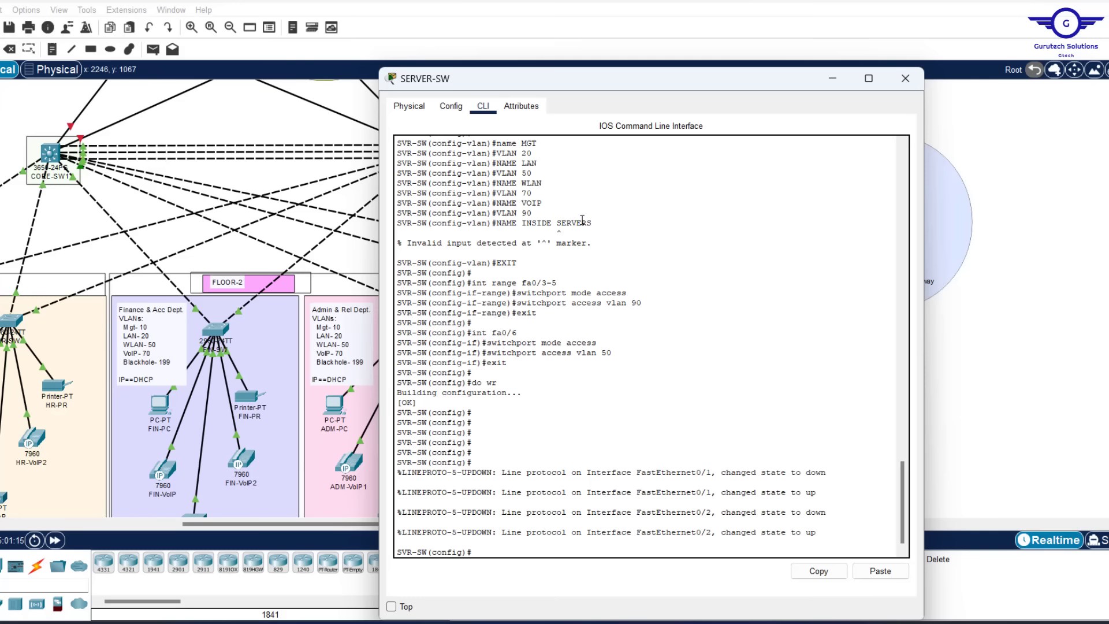
left_click_drag(604, 223, 525, 223)
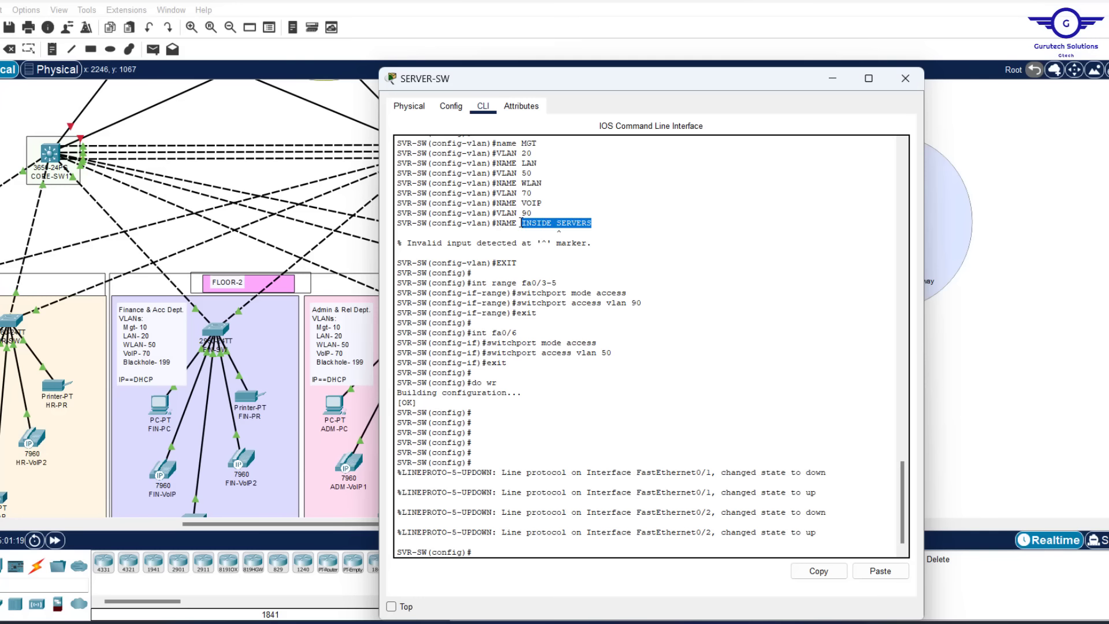
scroll(520, 223, "up", 3)
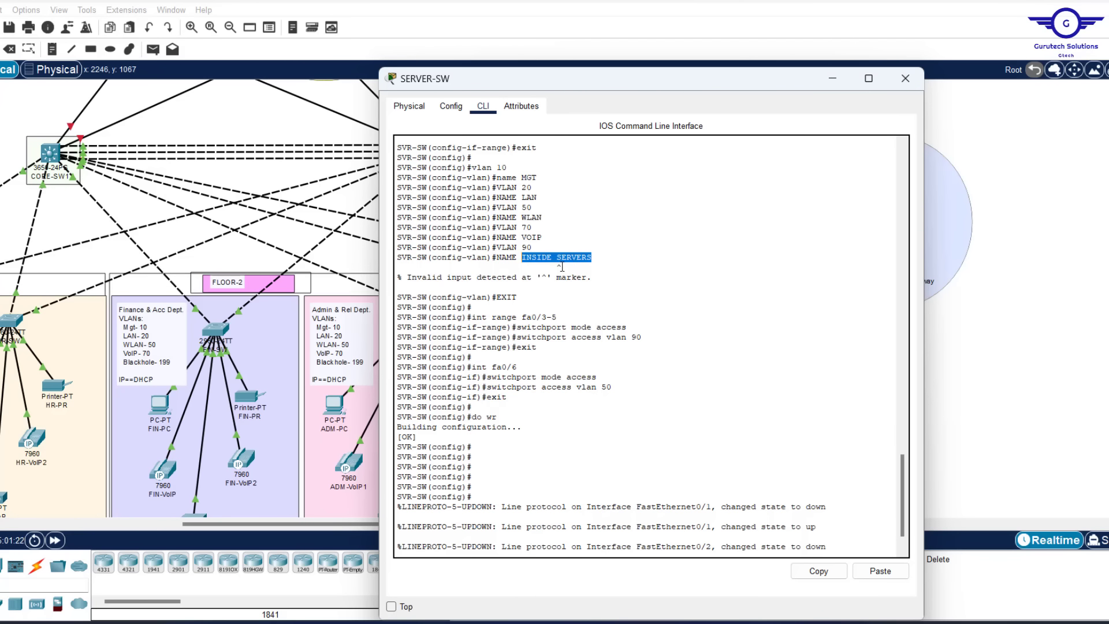
scroll(571, 329, "down", 2)
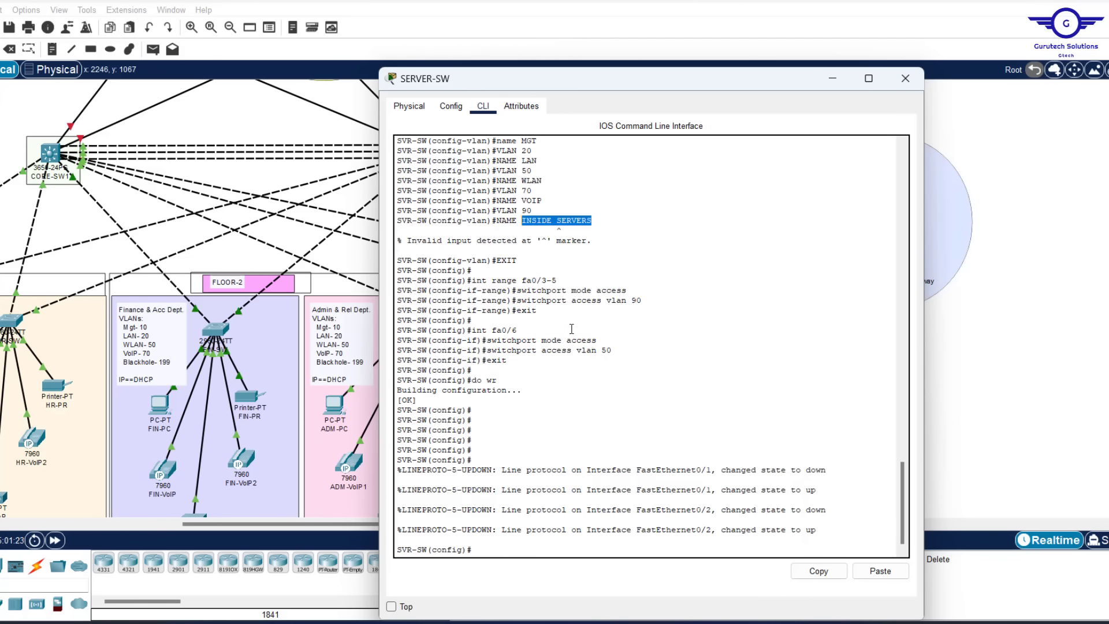
left_click(614, 445)
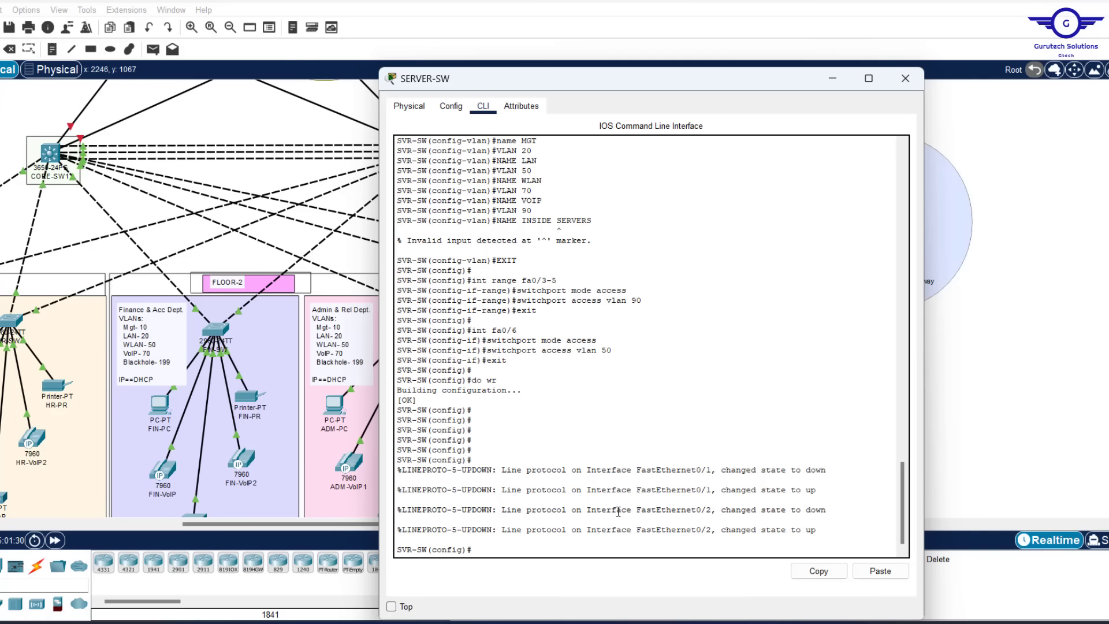
Name VLAN 90 INSIDE-SERVERS in the SERVER-SW CLI and exit VLAN mode
key("Return")
key("Return")
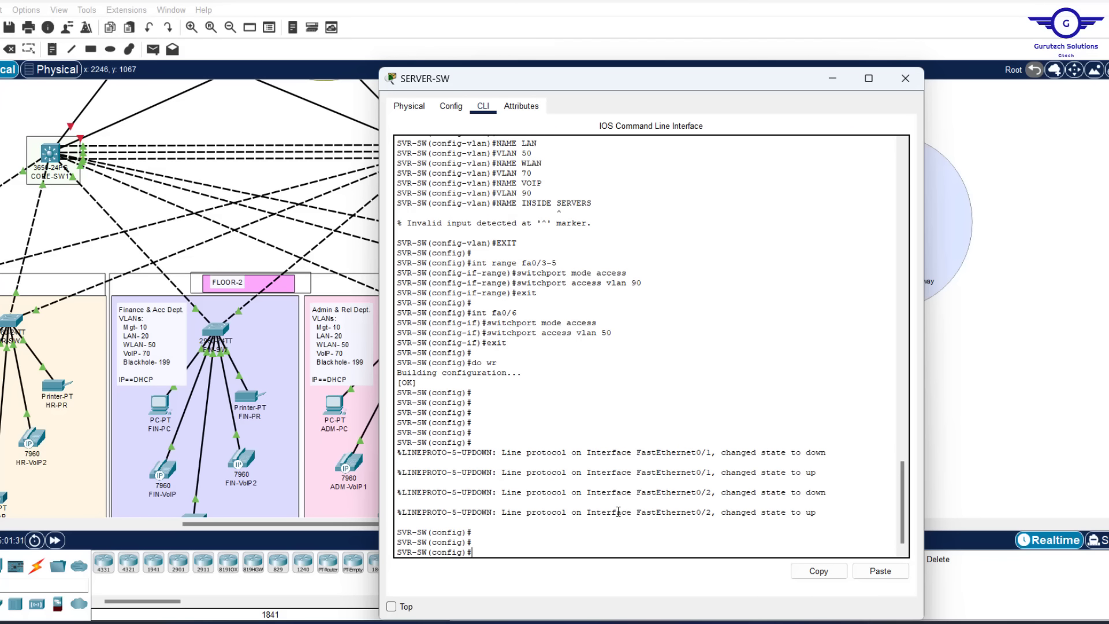
type("vlan 90")
key("Return")
type("naem")
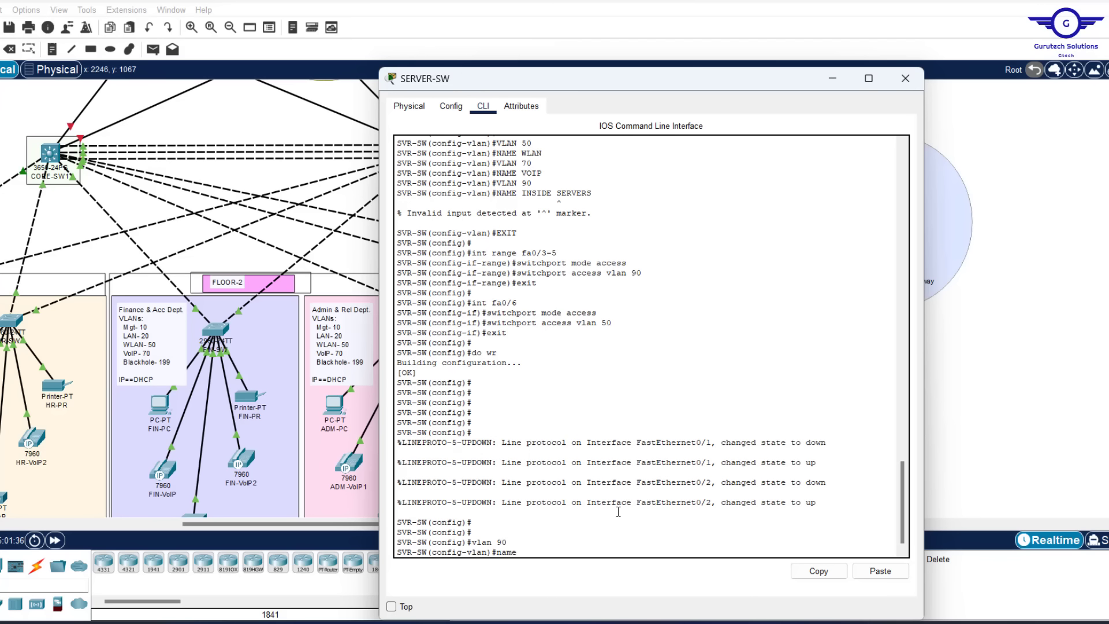
type(" INSIDE-SERVERS")
key("Return")
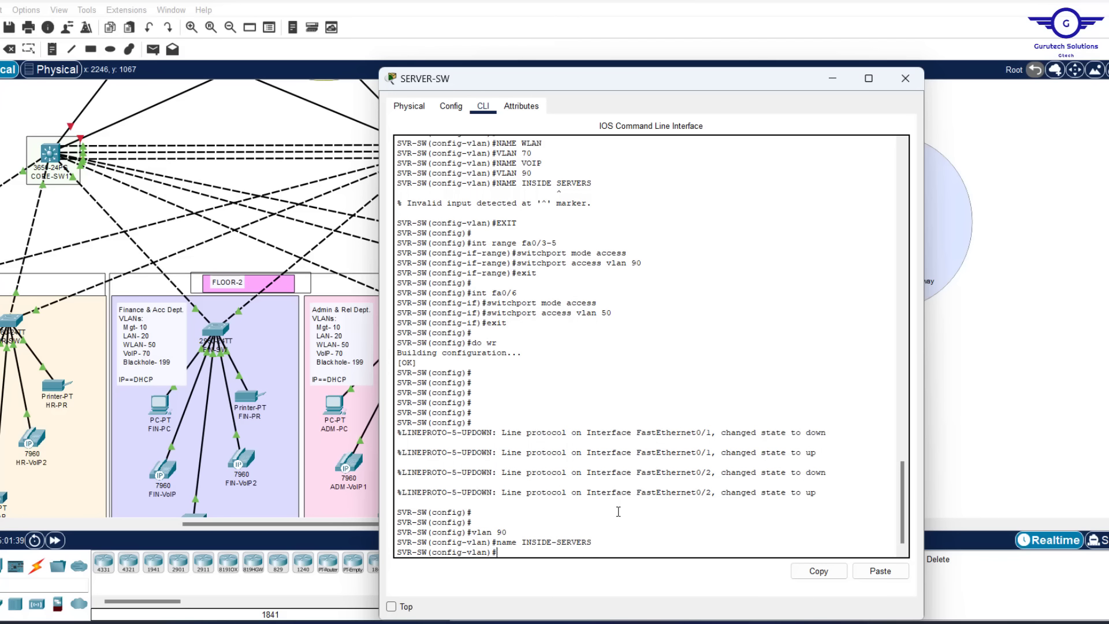
key("Return")
key("Return")
type("EX")
key("Return")
key("Return")
key("Return")
key("Return")
key("Return")
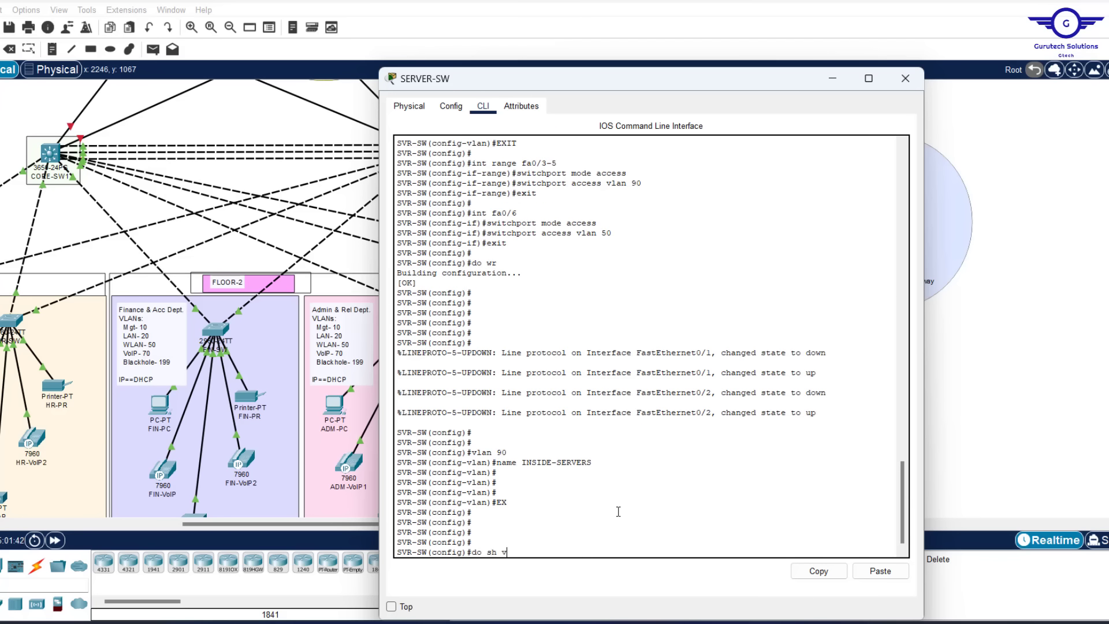
Run do sh vlan and check Fa0/3–Fa0/5 in VLAN 90 and Fa0/6 in WLAN
type("do sh vlan")
key("Return")
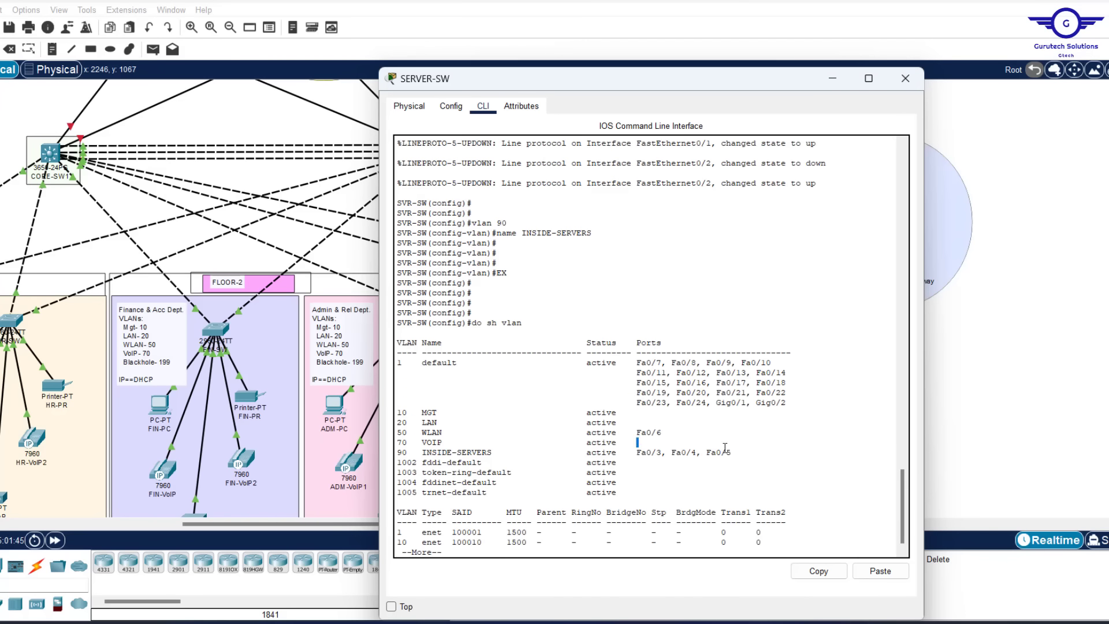
mouse_move(725, 447)
left_mouse_down()
mouse_move(638, 462)
mouse_move(737, 451)
left_mouse_up()
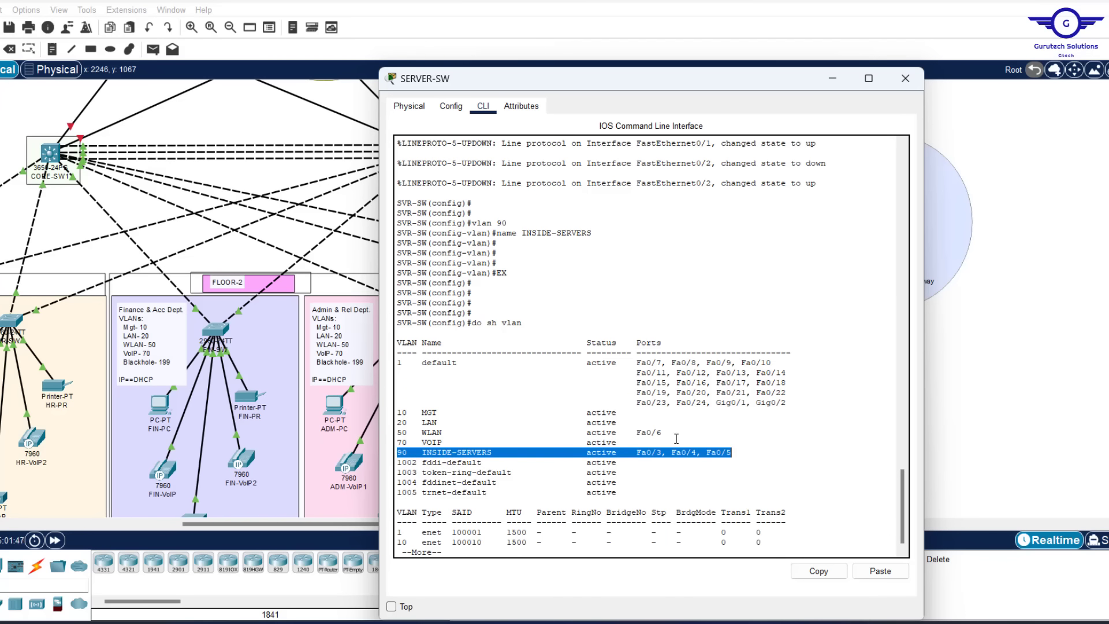
left_click_drag(669, 431, 372, 434)
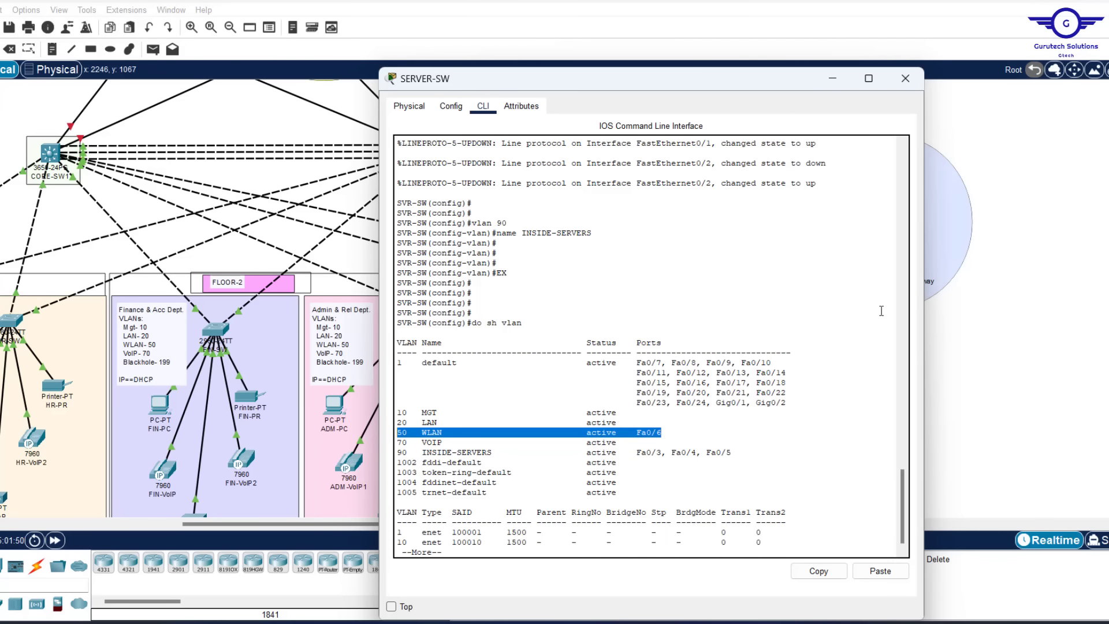
Close the SERVER-SW window and scroll the workspace up and left toward the core switches
left_click(905, 79)
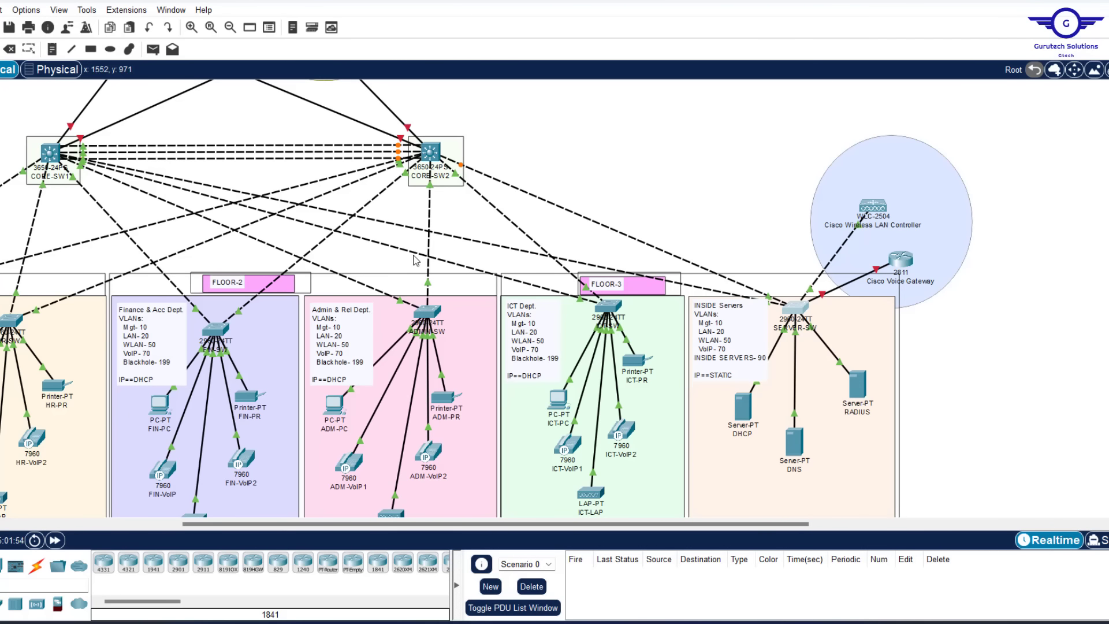
scroll(550, 172, "left", 5)
scroll(550, 172, "up", 2)
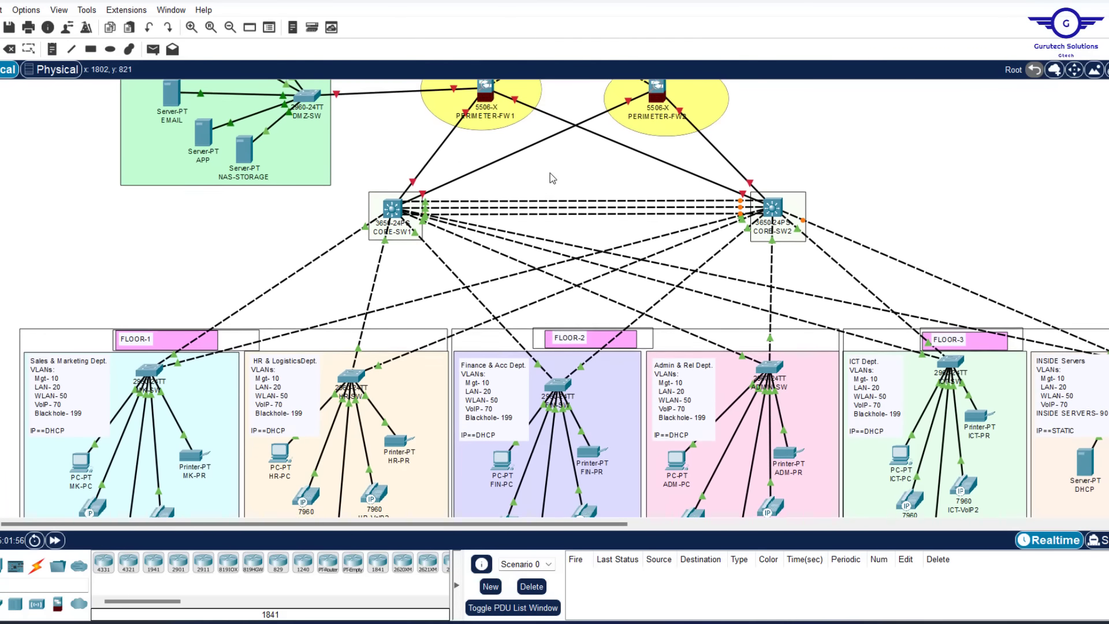
scroll(550, 172, "up", 2)
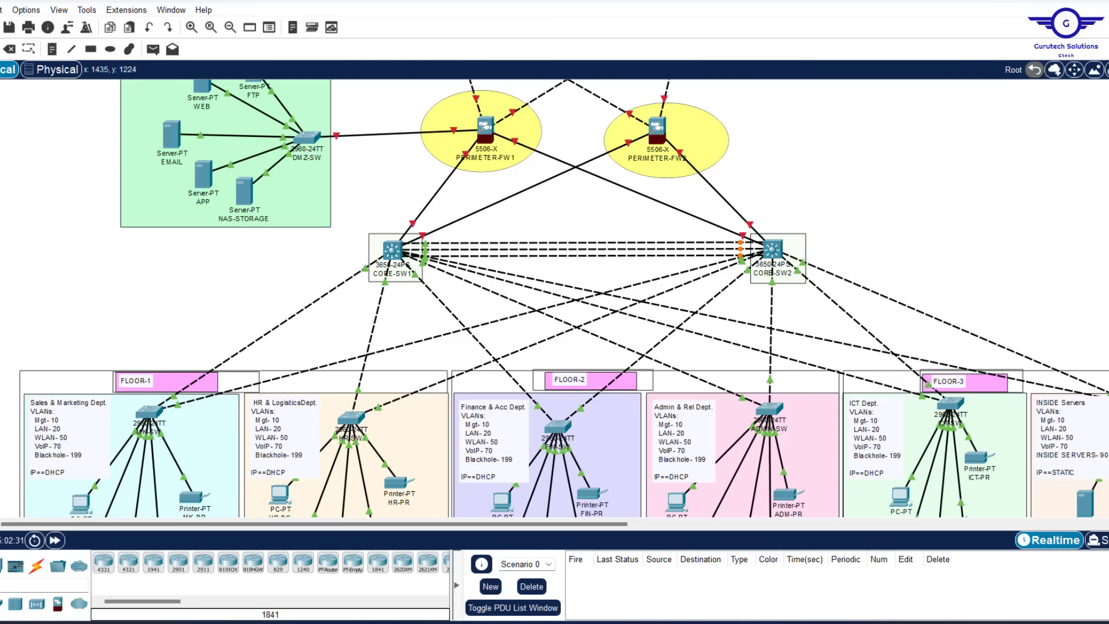
Replace fa0/1-2, fa0/7 on the first trunk line with gig1/0/3-8, checking port labels in the topology
mouse_move(731, 621)
left_click(730, 563)
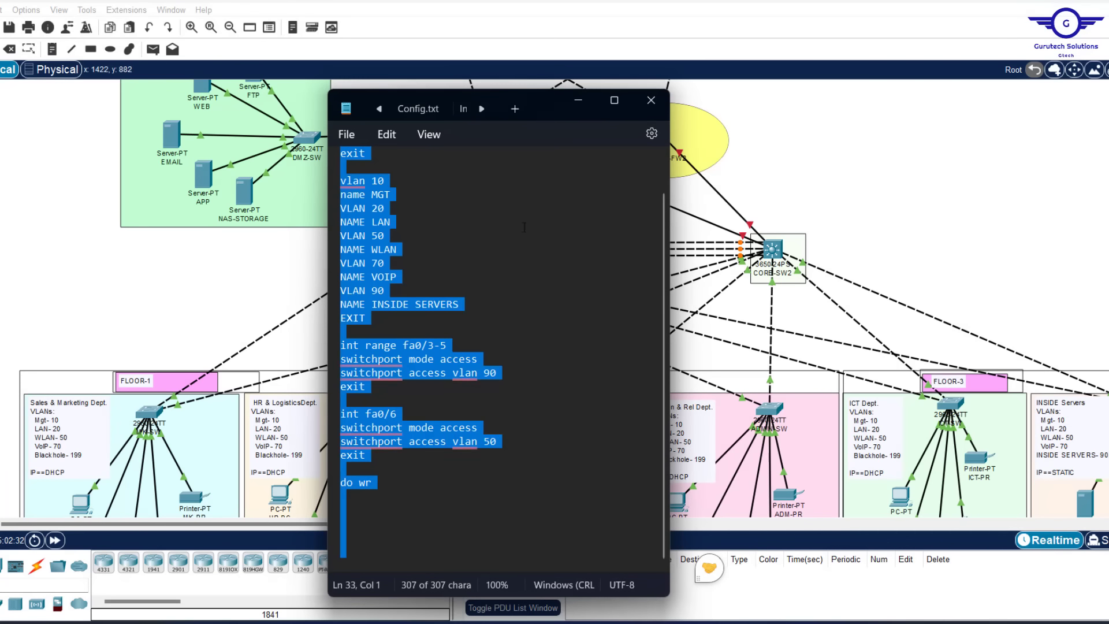
scroll(555, 204, "up", 1)
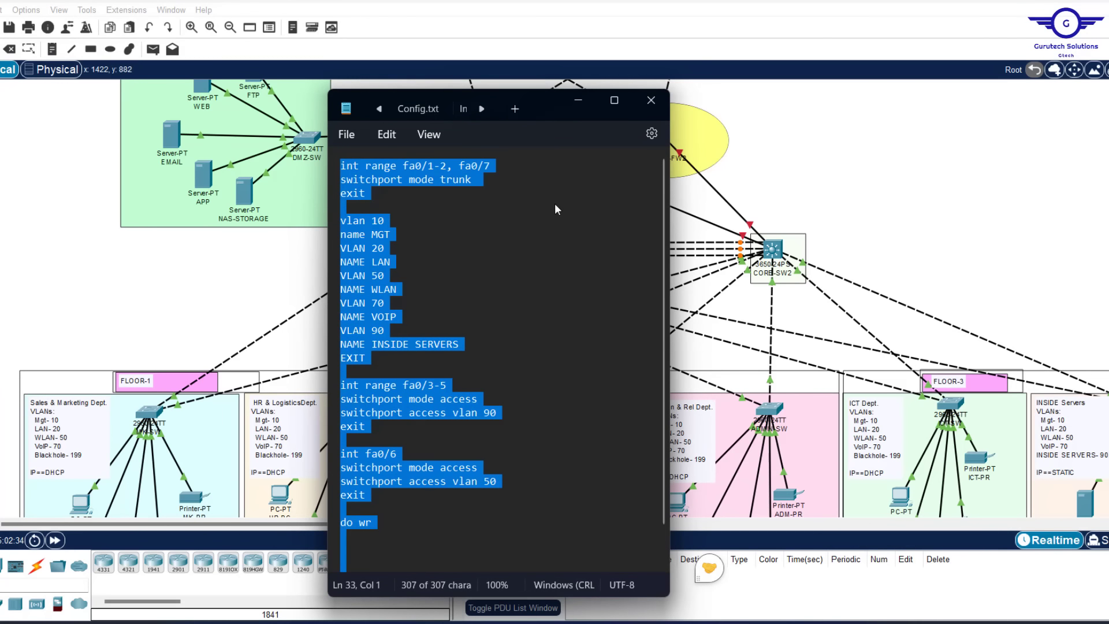
left_click(496, 166)
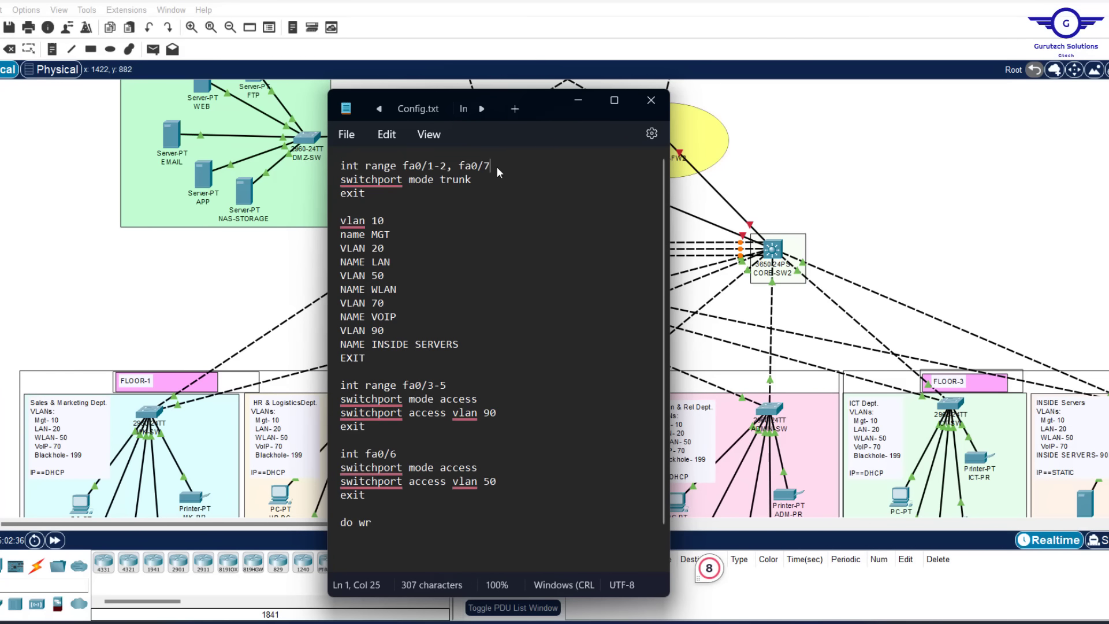
left_click_drag(497, 166, 403, 167)
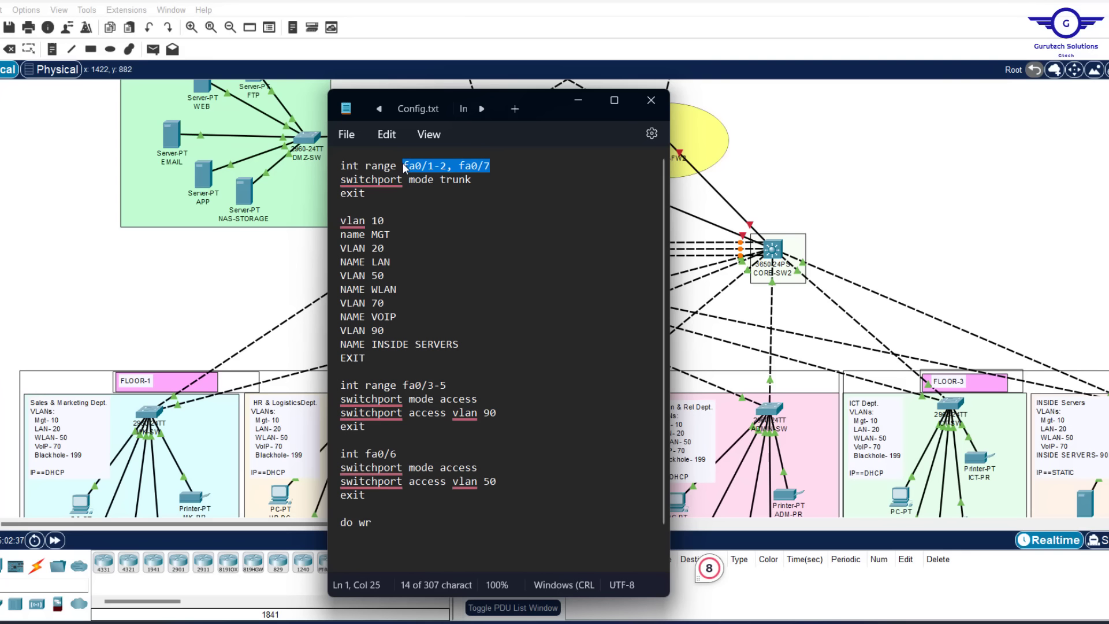
type("gig1/")
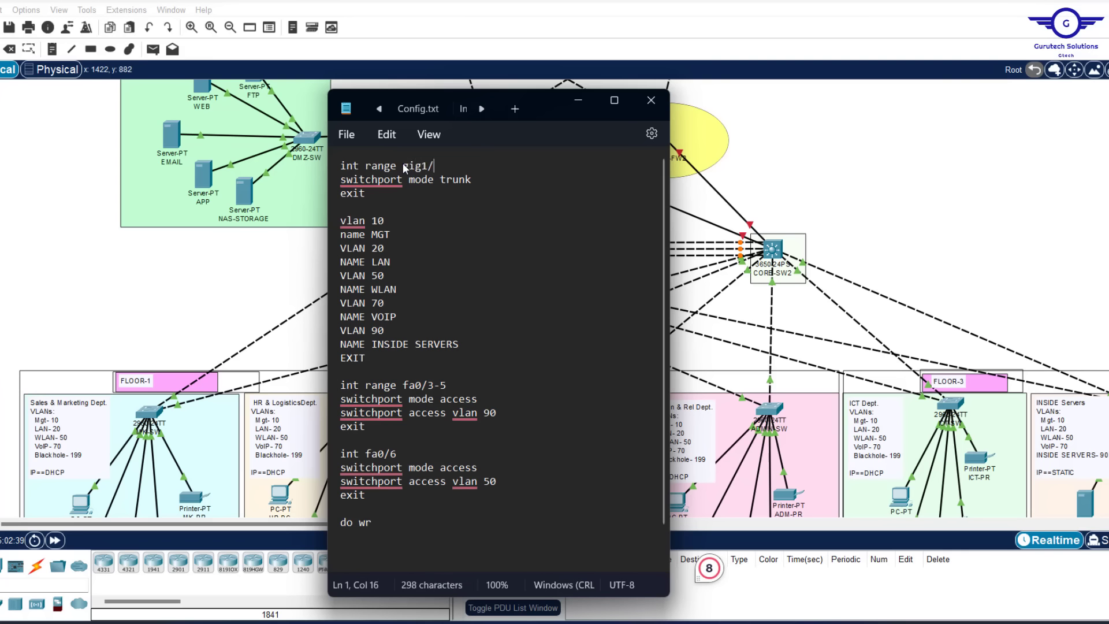
type("0/3-8")
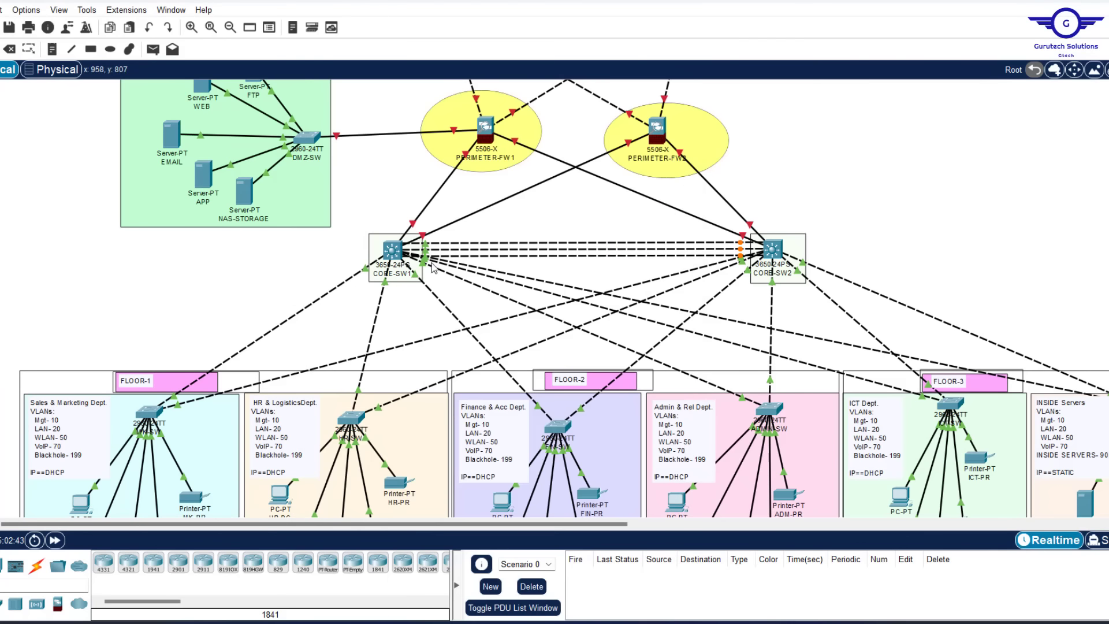
mouse_move(365, 271)
mouse_move(530, 281)
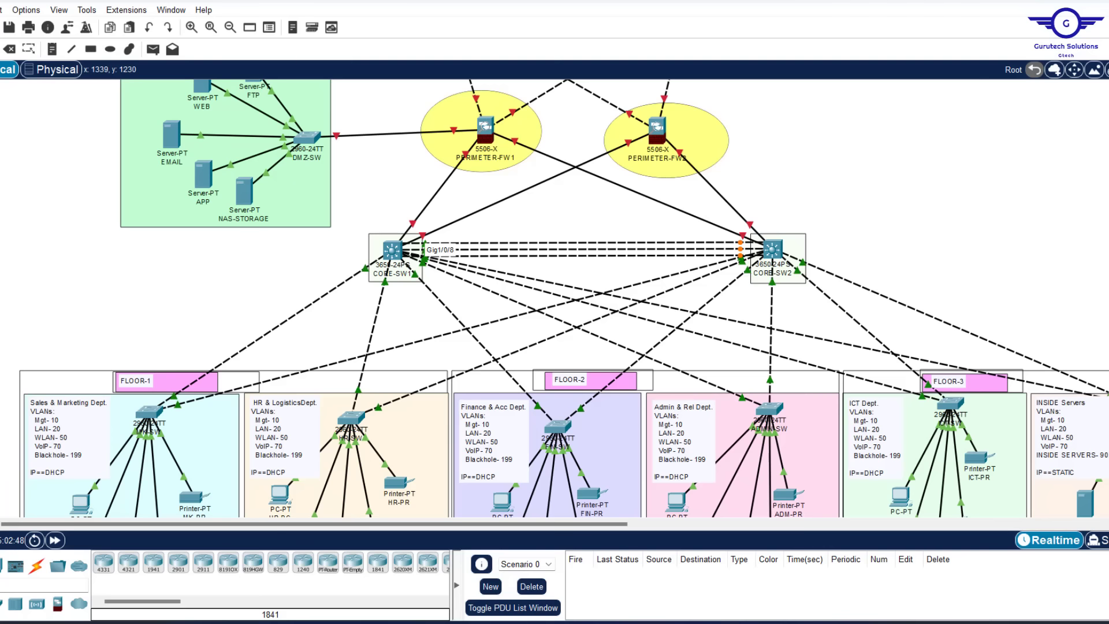
left_click(653, 623)
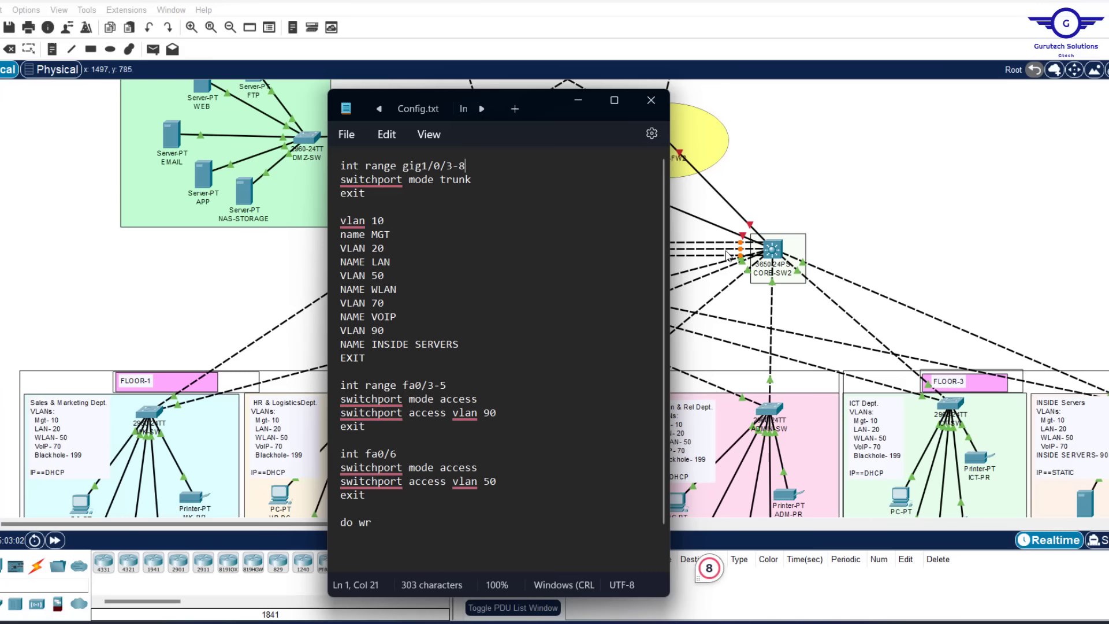
left_click(892, 207)
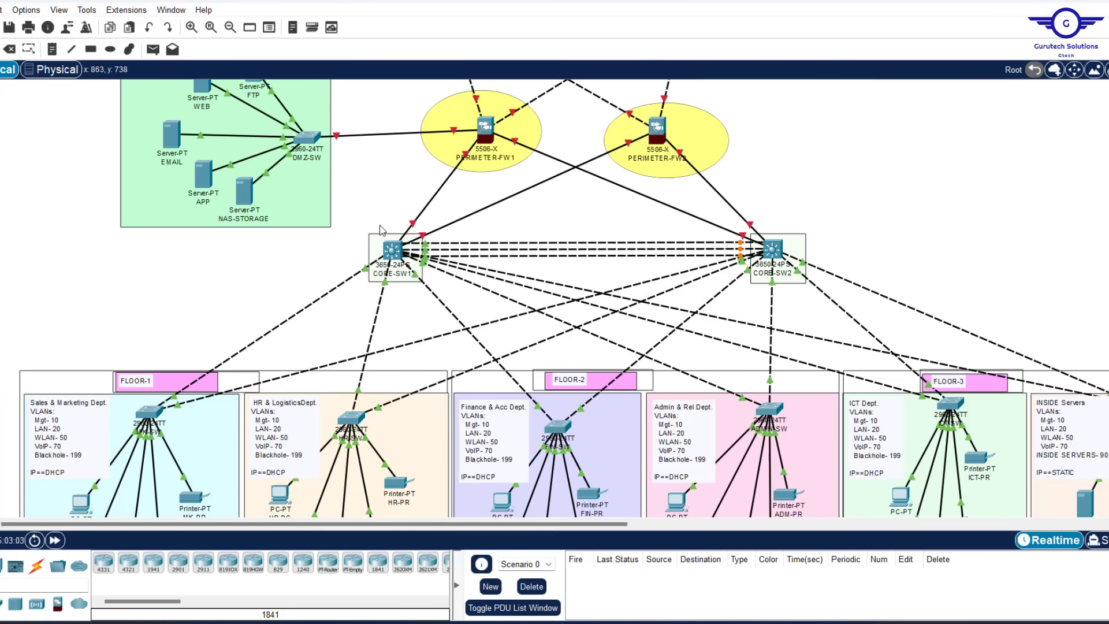
left_click_drag(362, 224, 839, 313)
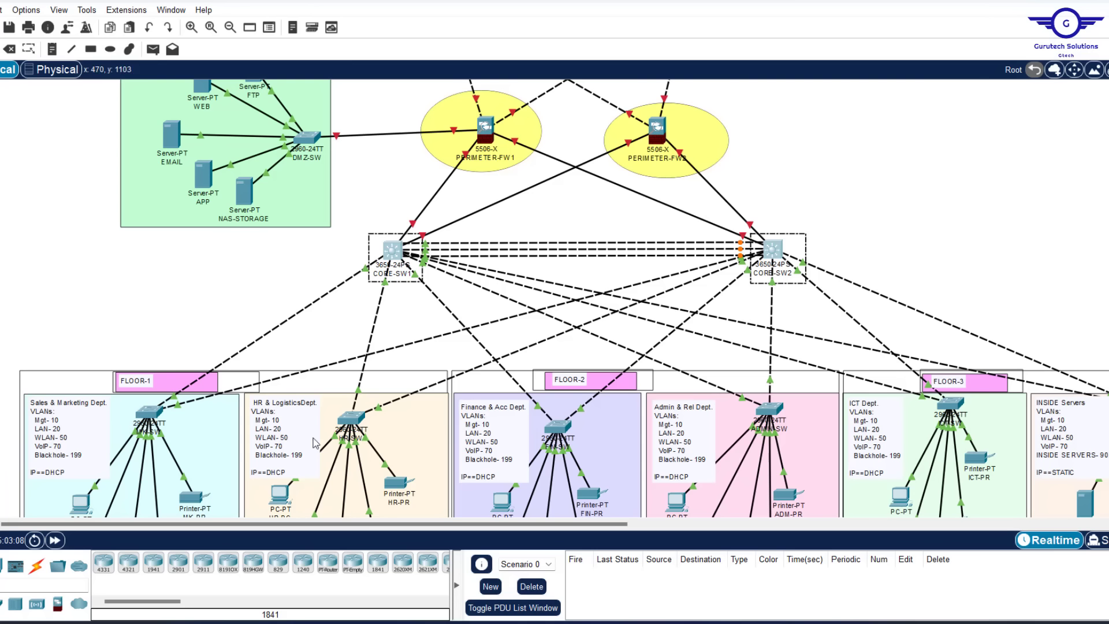
left_click(258, 284)
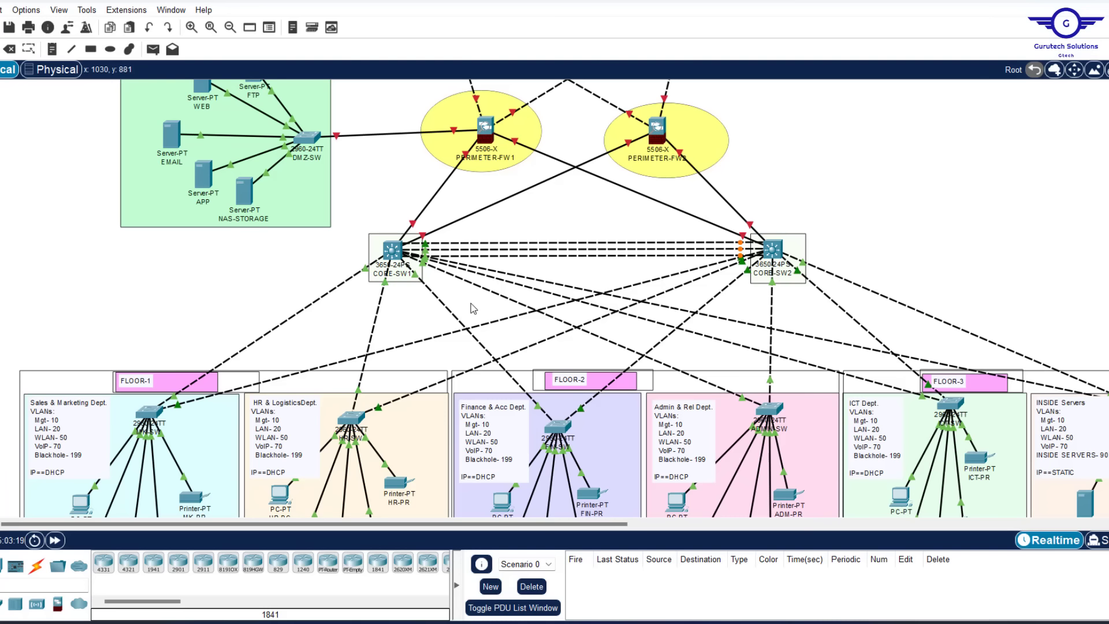
scroll(325, 329, "down", 5)
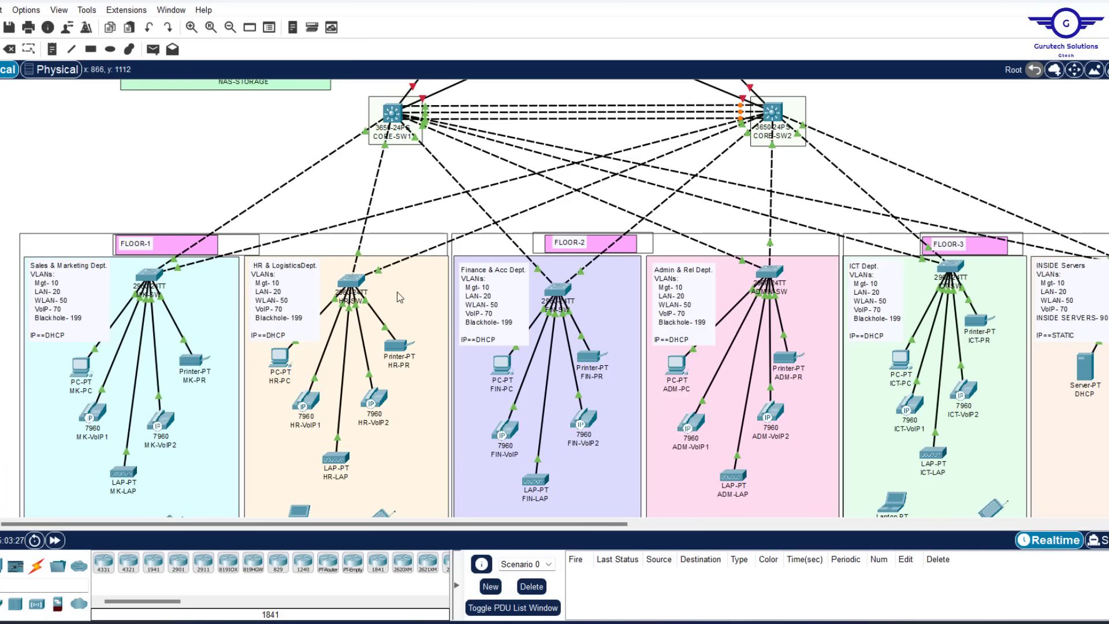
scroll(304, 200, "up", 5)
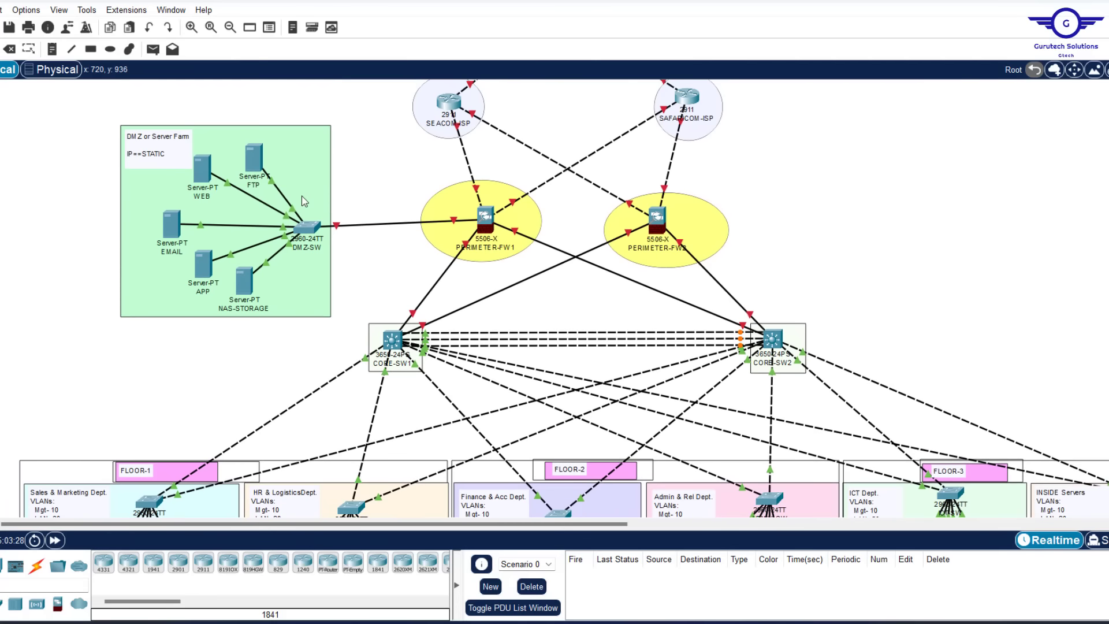
left_click_drag(344, 305, 828, 395)
Delete the int range fa0/3-5 and int fa0/6 blocks, then select all remaining commands
left_click(732, 621)
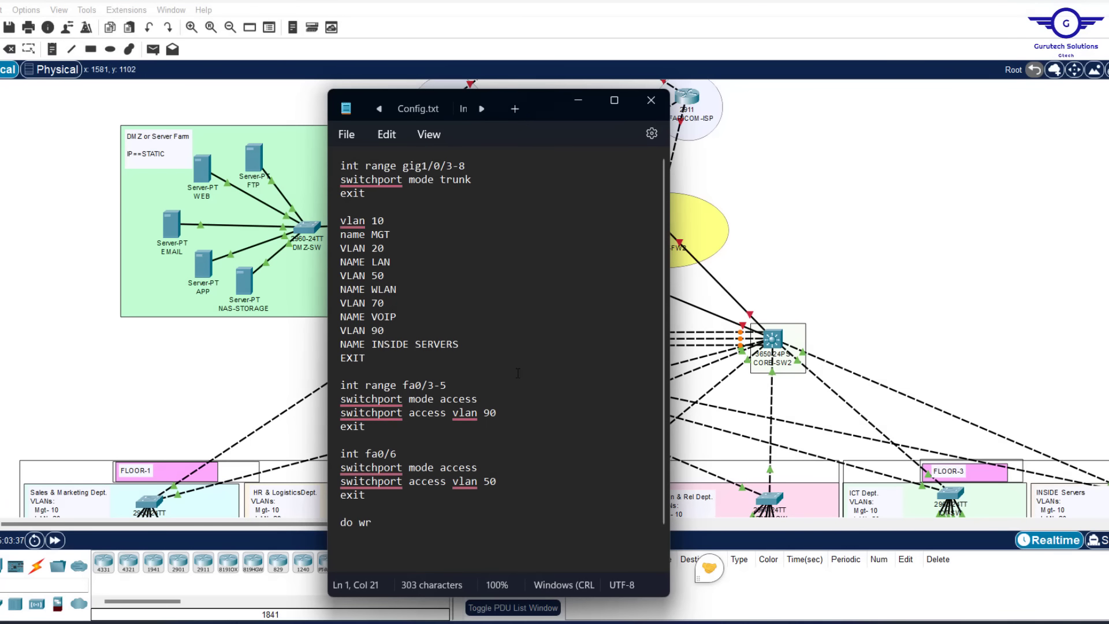
left_click_drag(380, 360, 343, 171)
scroll(439, 337, "down", 1)
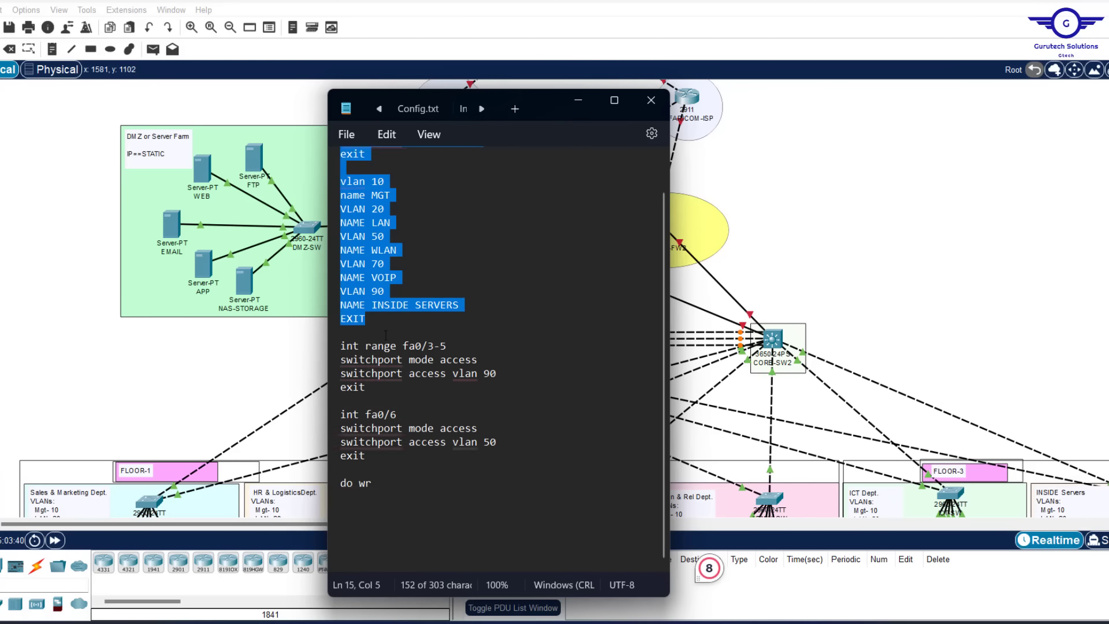
left_click_drag(340, 345, 374, 459)
key("Delete")
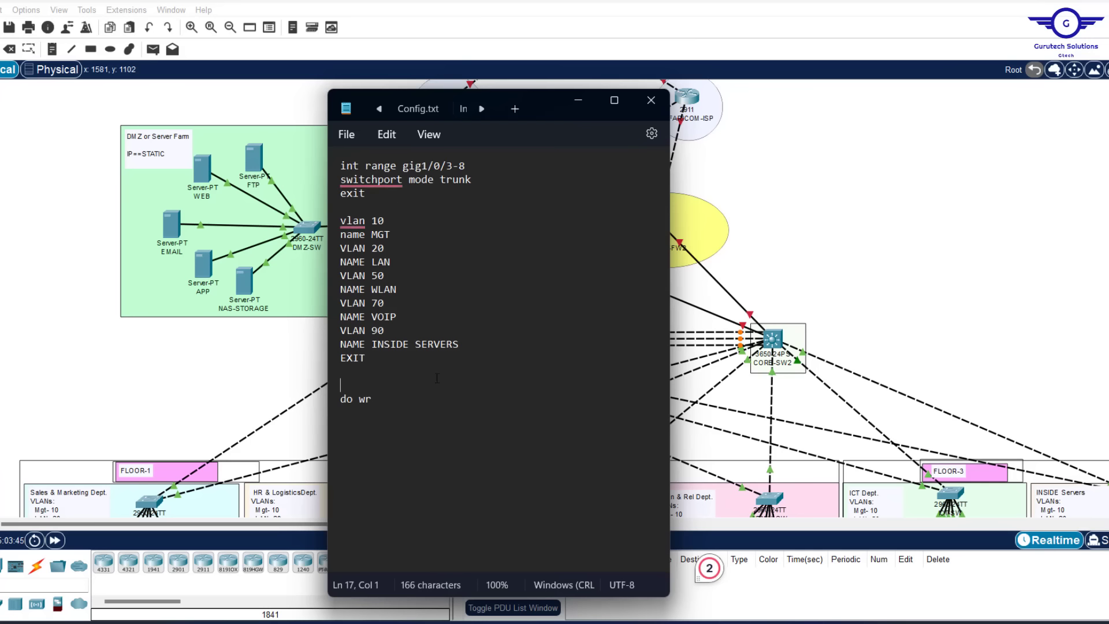
key("ctrl+a")
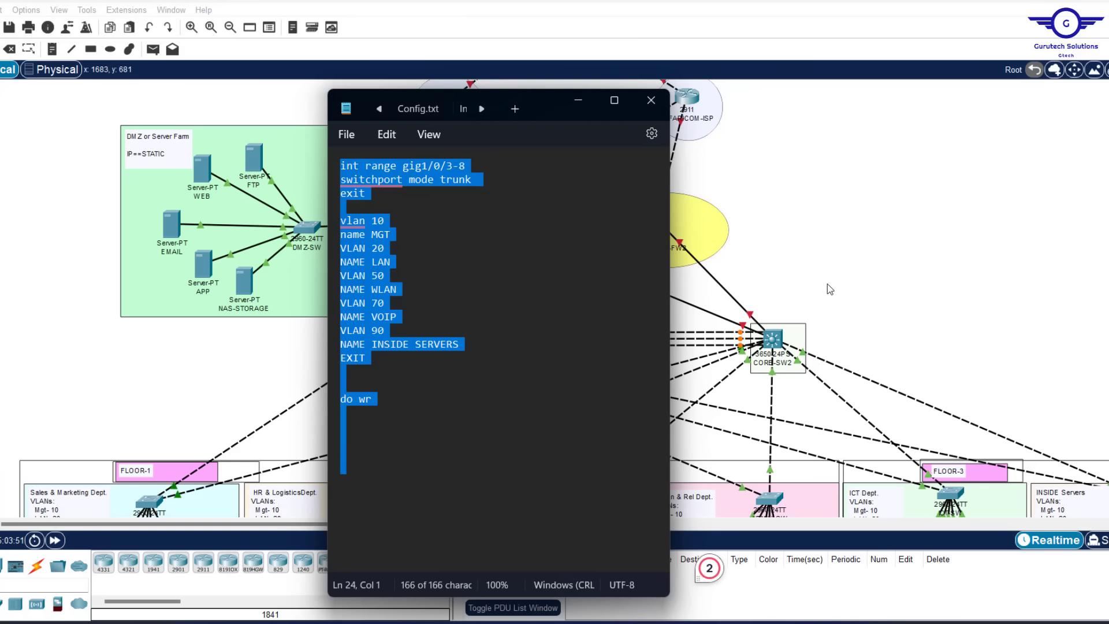
left_click(864, 258)
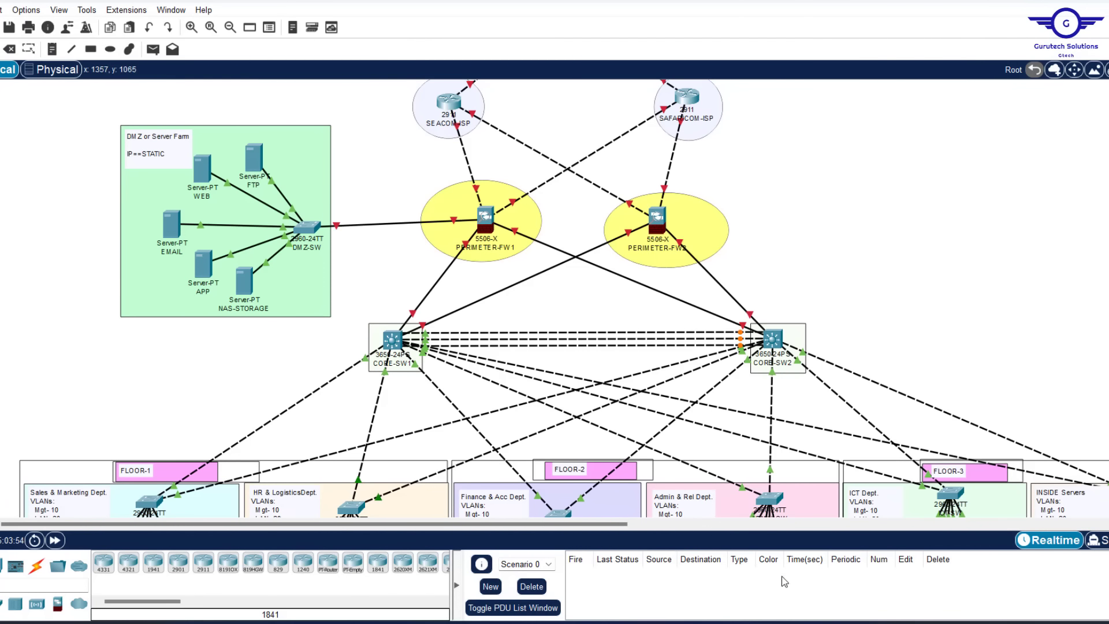
Open CORE-SW1 and check its GigabitEthernet port settings, including Gig1/0/4
scroll(876, 273, "down", 3)
scroll(876, 274, "up", 1)
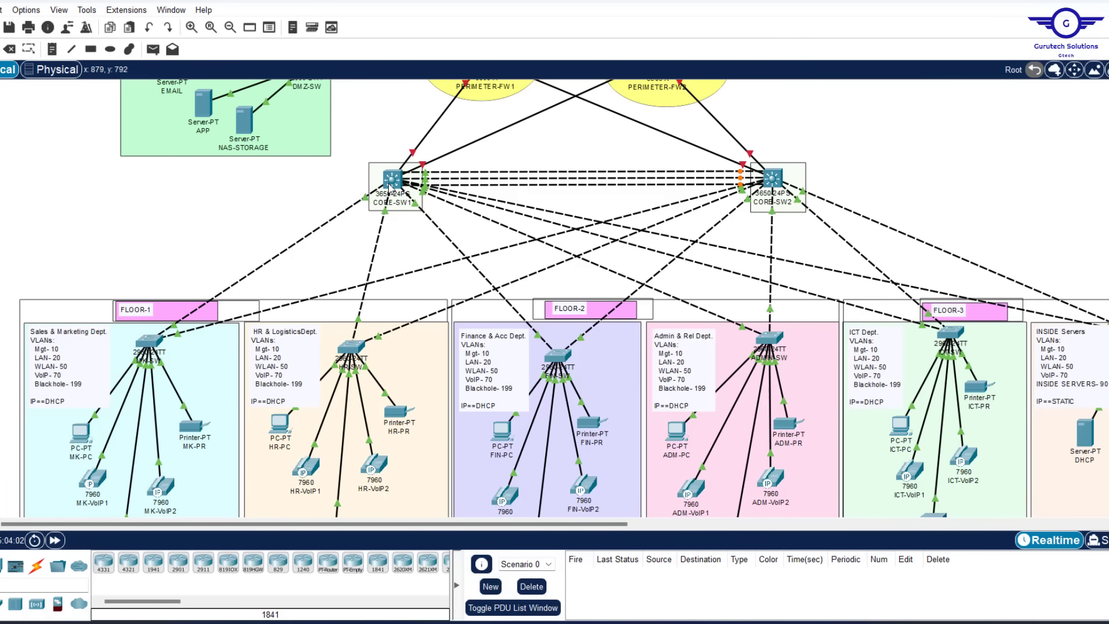
left_click(403, 200)
left_click(456, 104)
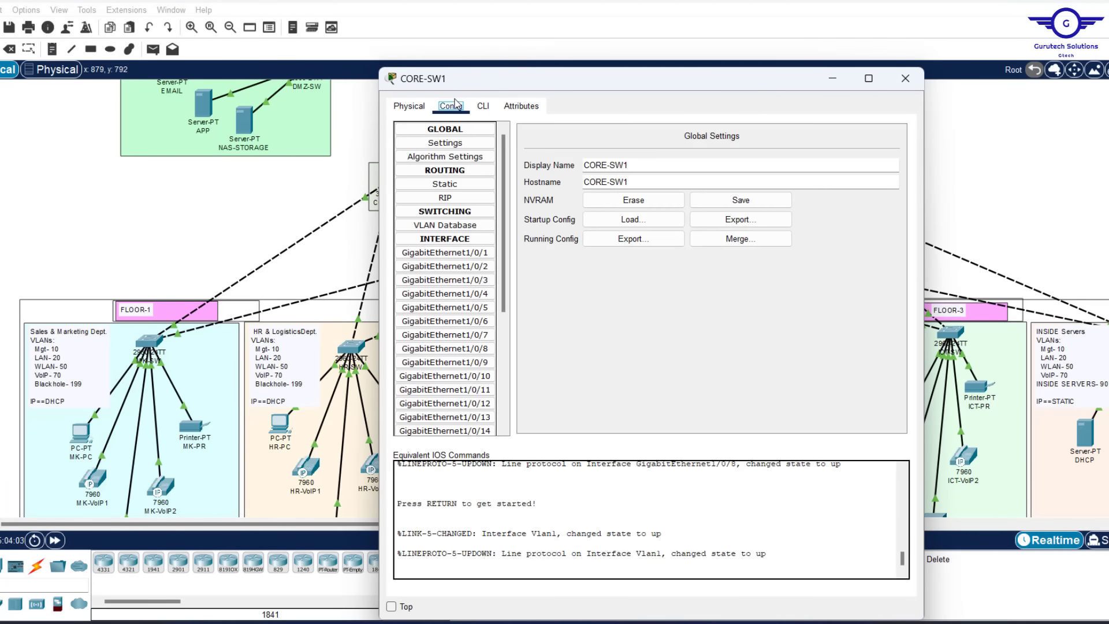
left_click_drag(511, 87, 485, 38)
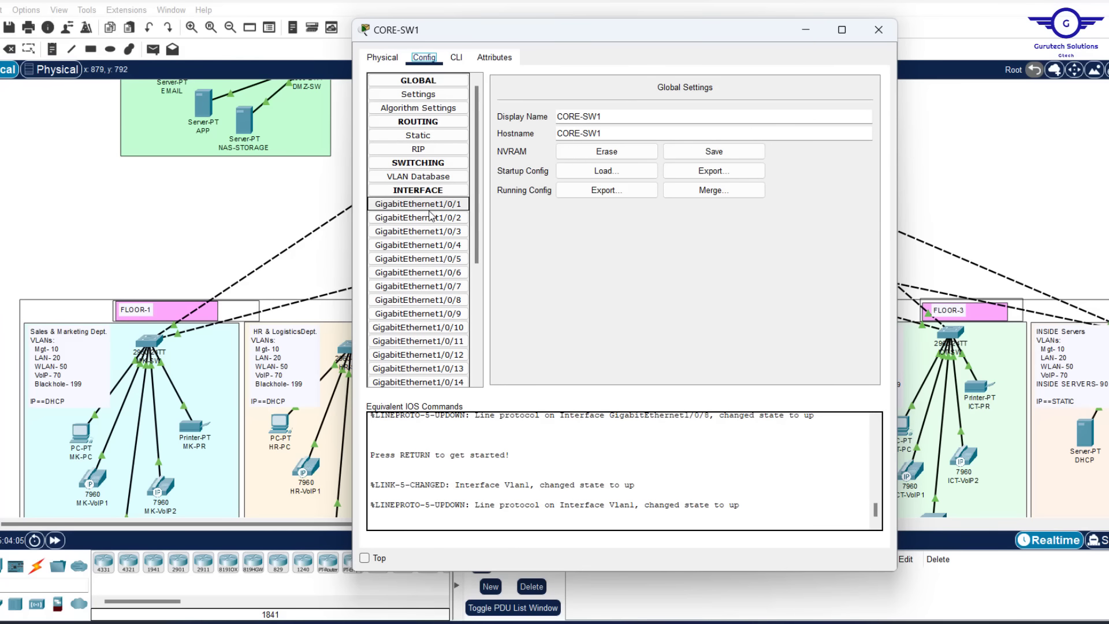
left_click(432, 218)
left_click(433, 247)
Paste the gig1/0/3-8 trunk and VLAN configuration into CORE-SW1's CLI and close it
left_click(456, 60)
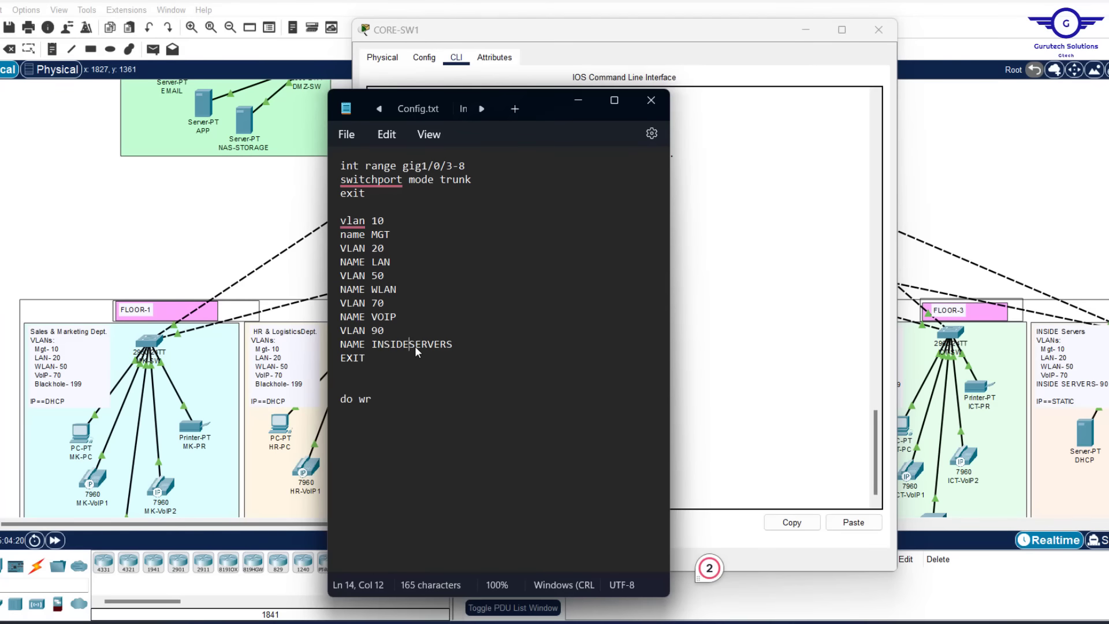
type("-SERVERS")
key("ctrl+a")
left_click(804, 339)
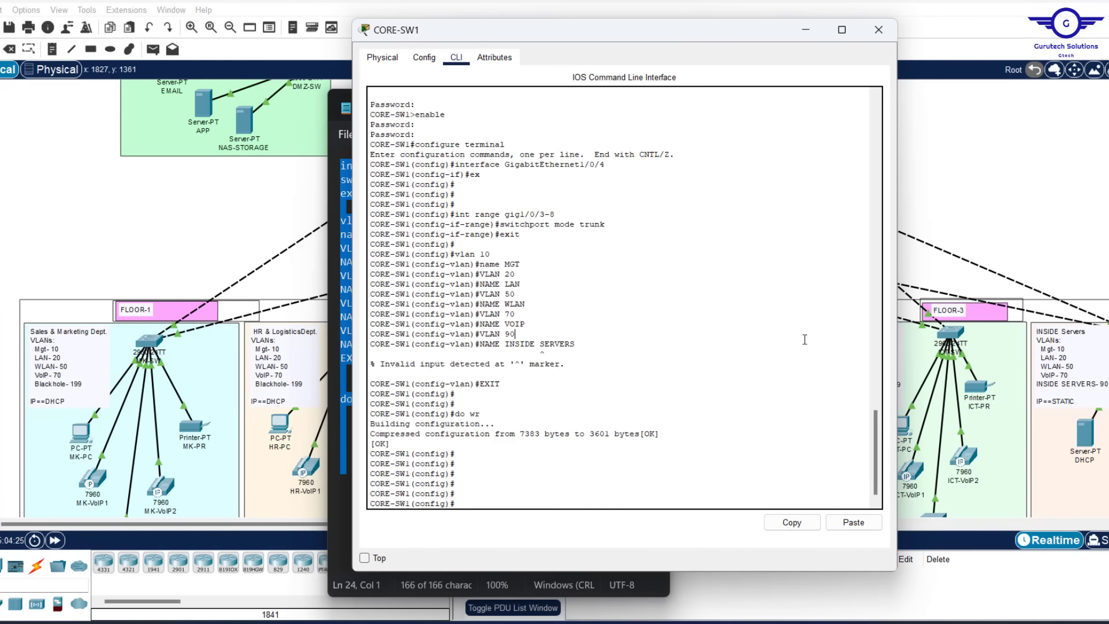
left_click(854, 522)
left_click(879, 29)
Paste the same trunk and VLAN configuration into CORE-SW2 and close its window
left_click(456, 113)
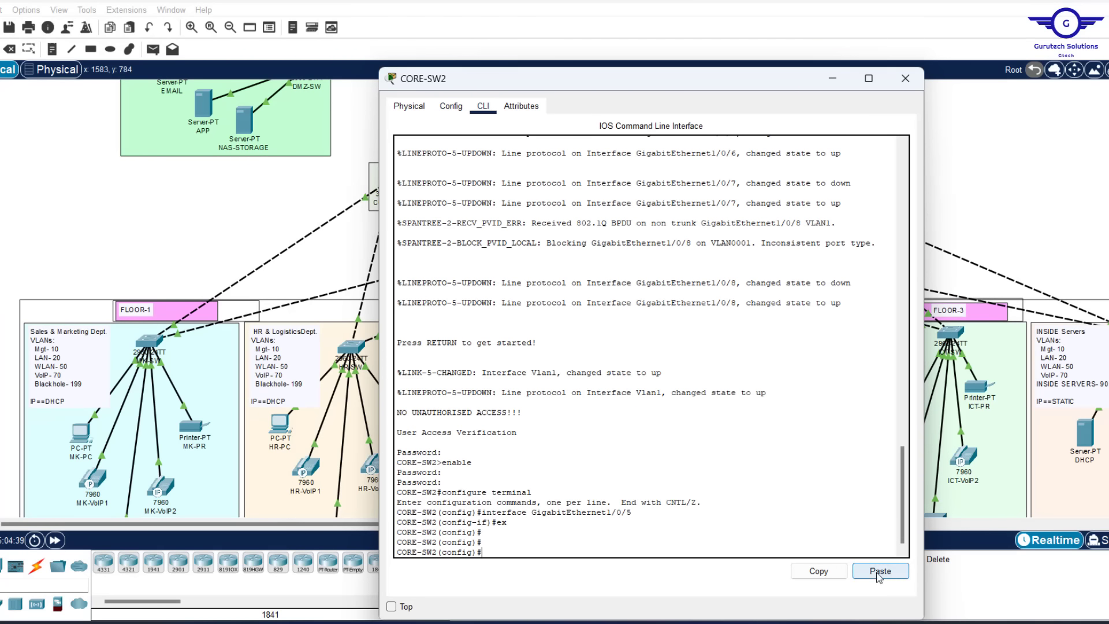
left_click(880, 570)
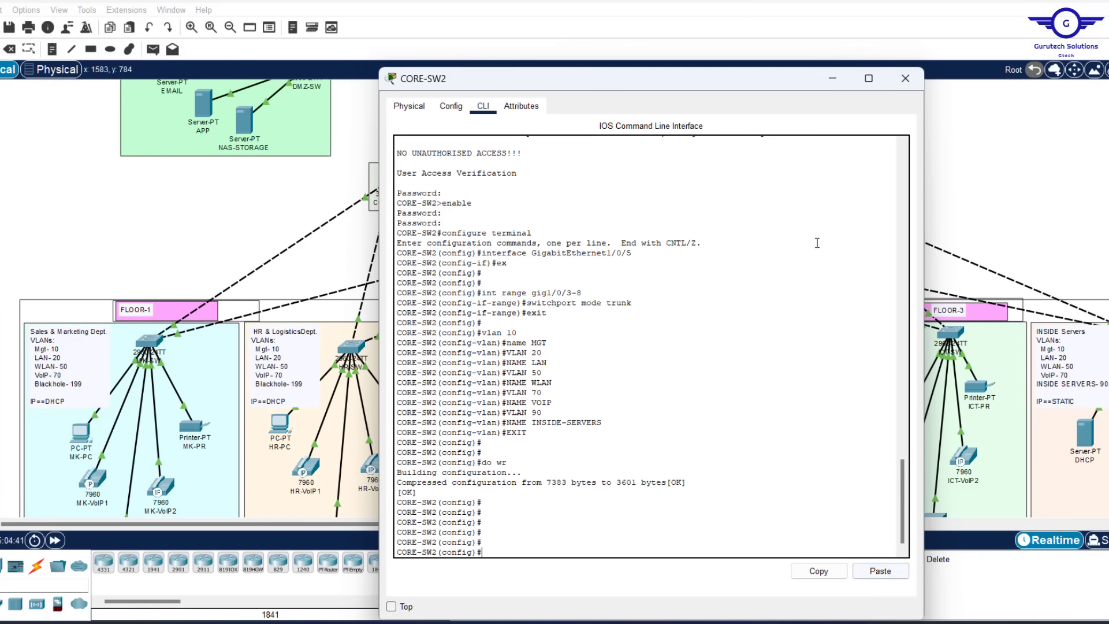
left_click(905, 79)
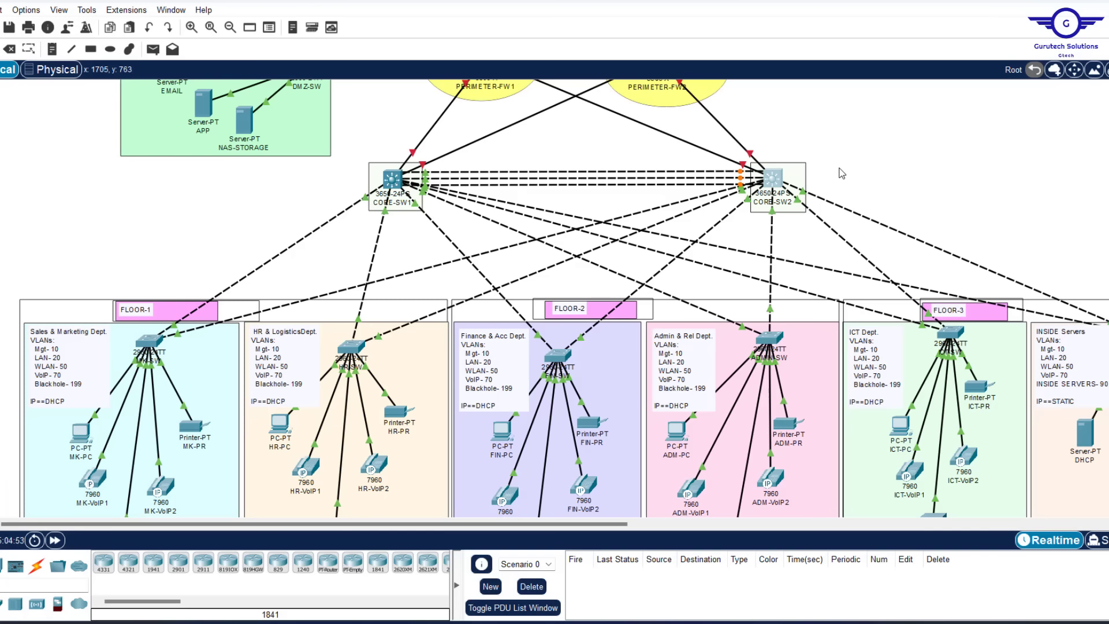
Marquee-select the DMZ server farm and display MK-SW's port, link and VLAN summary
scroll(842, 173, "up", 5)
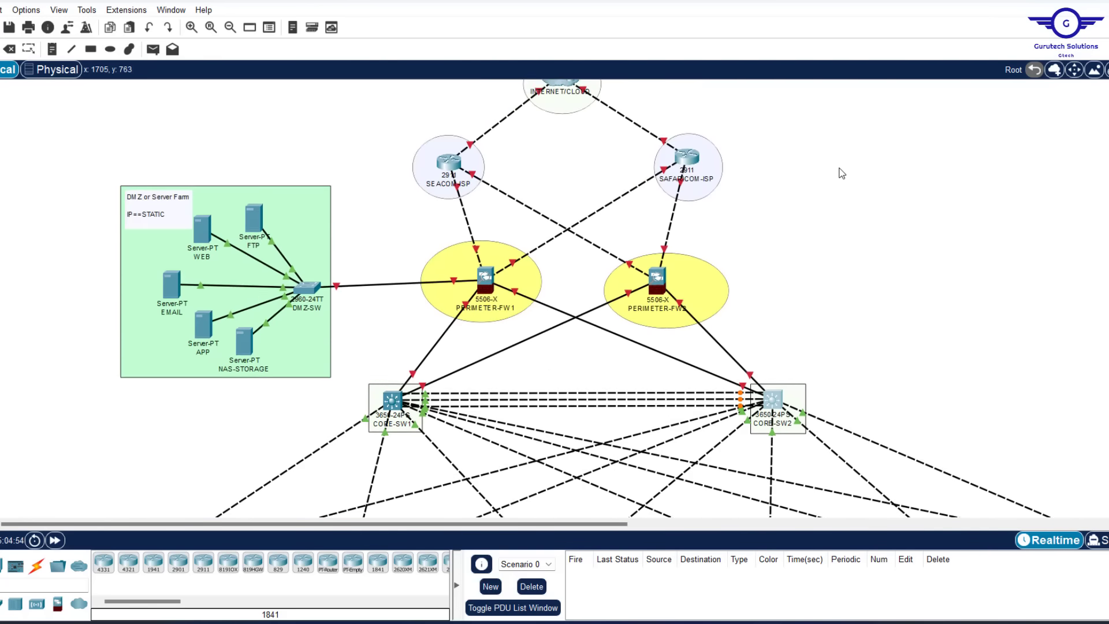
scroll(841, 174, "down", 4)
scroll(842, 174, "up", 2)
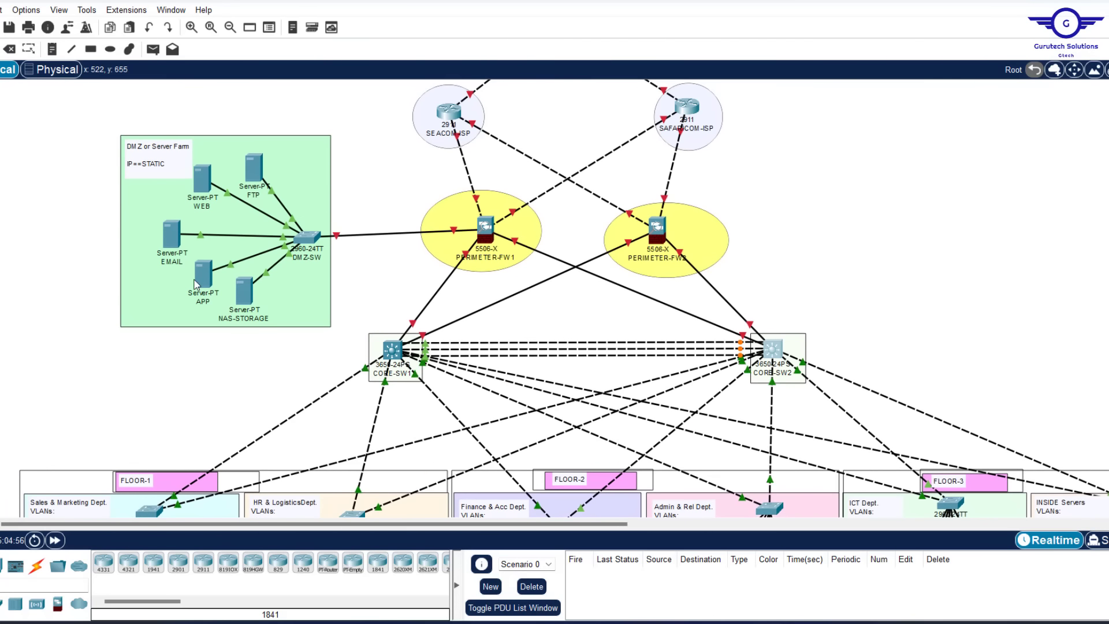
left_click_drag(83, 115, 345, 333)
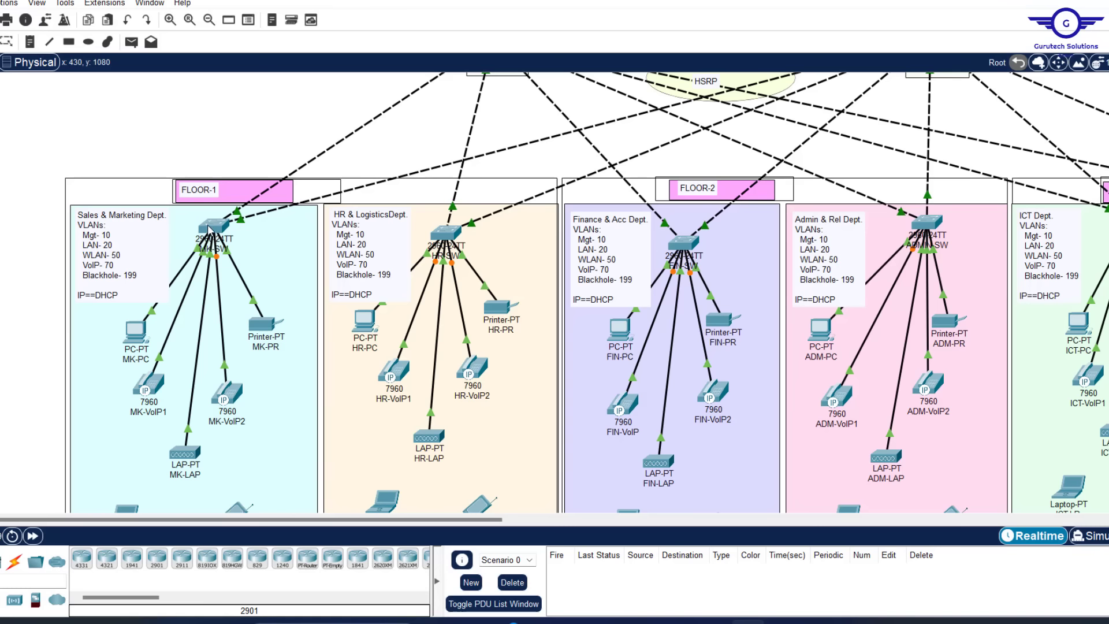
mouse_move(208, 230)
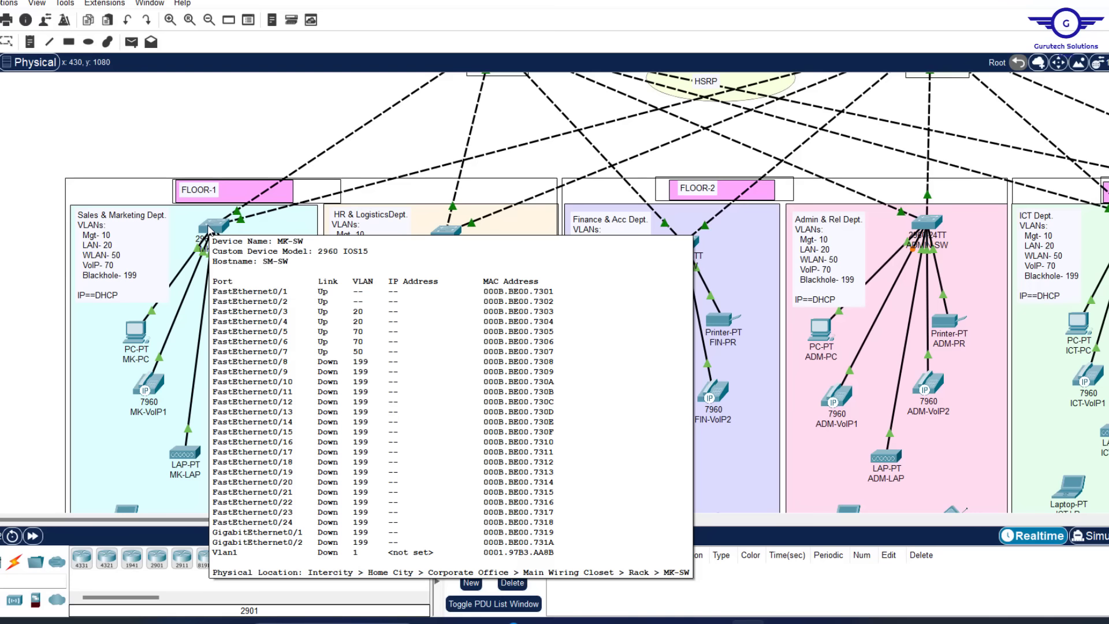
Open MK-SW's command line, exit interface configuration mode, then reopen the CLI
left_click(209, 229)
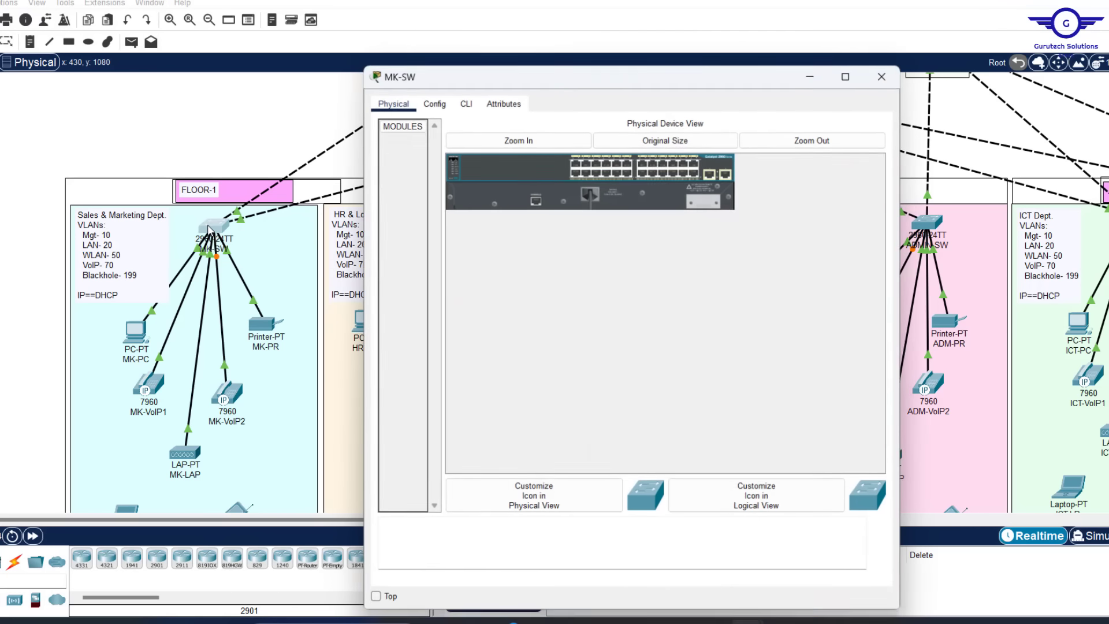
left_click(434, 101)
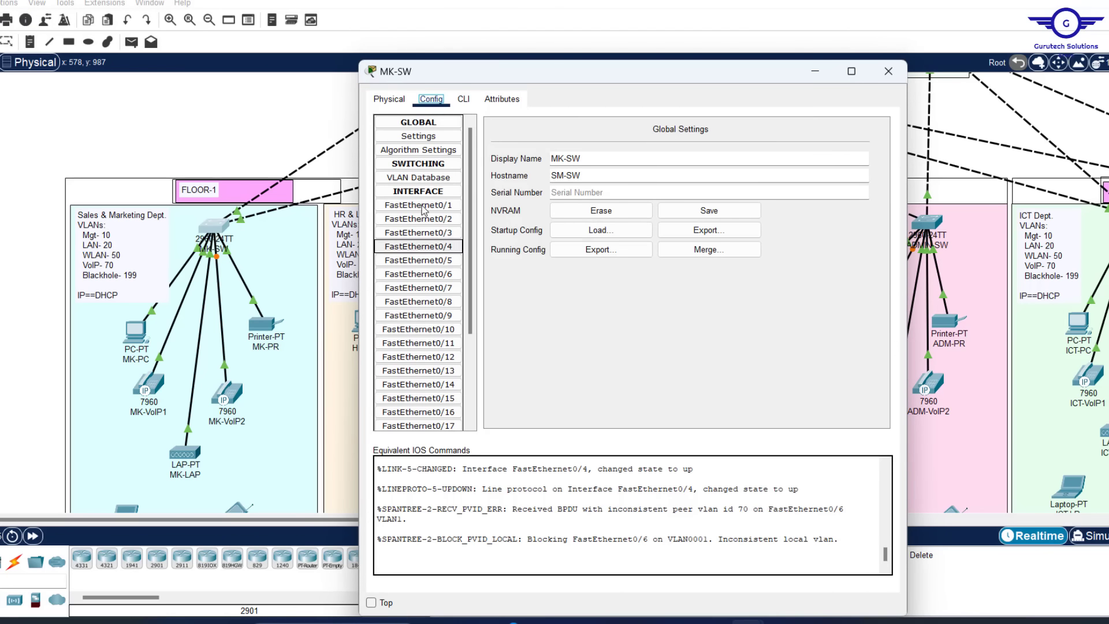
left_click(408, 233)
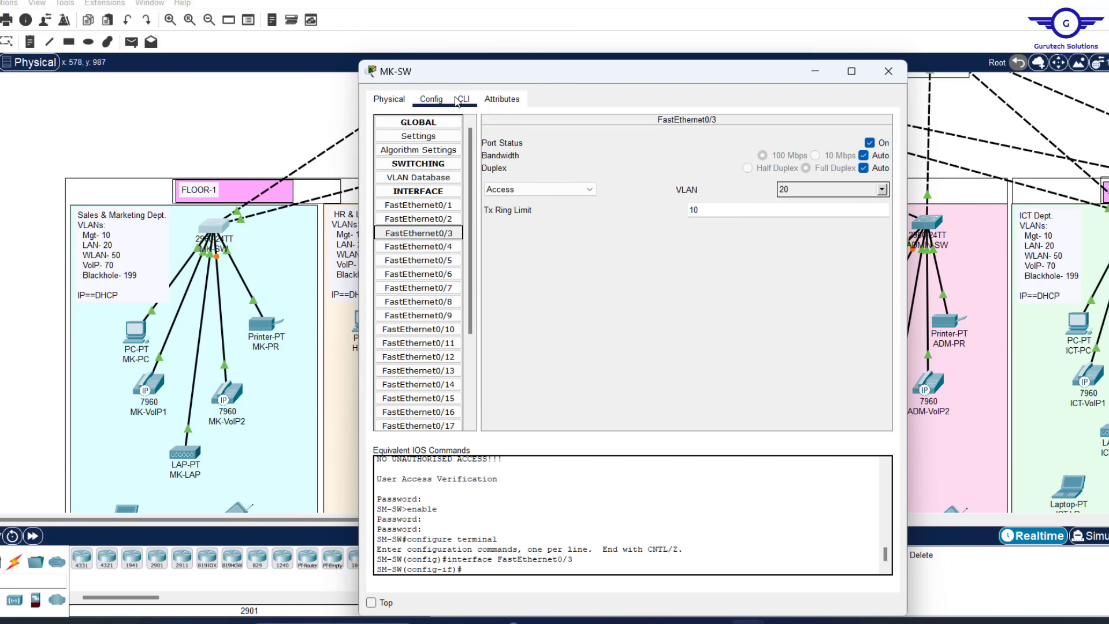
left_click(463, 99)
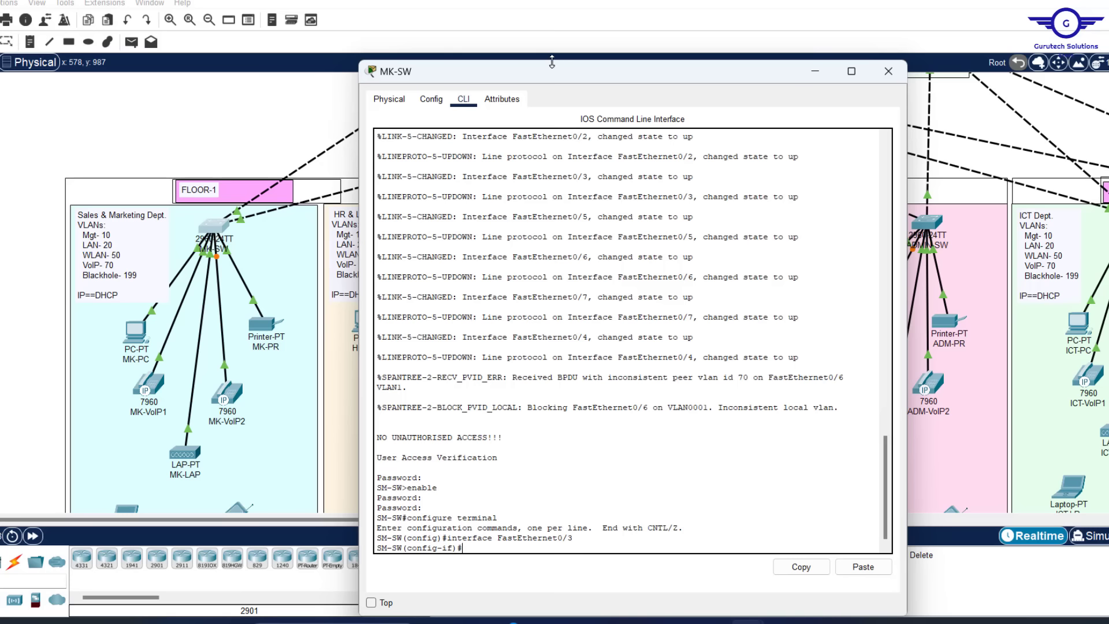
mouse_move(551, 62)
left_mouse_down()
mouse_move(572, 144)
mouse_move(557, 48)
left_mouse_up()
scroll(530, 405, "down", 5)
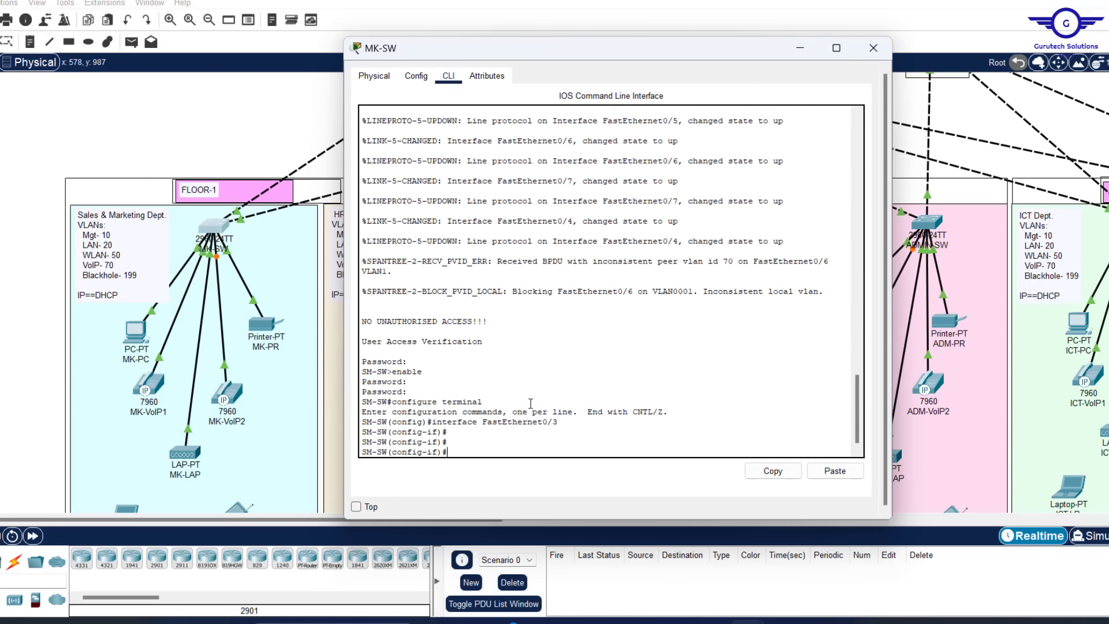
type("ec")
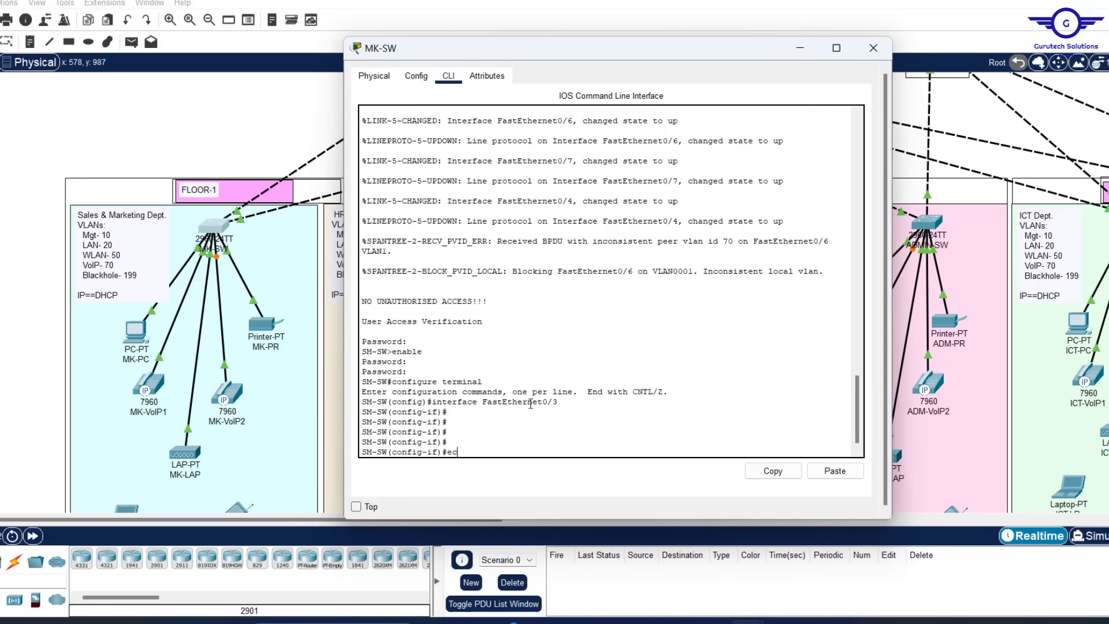
type("x")
key("Return")
key("Return")
key("Return")
key("Return")
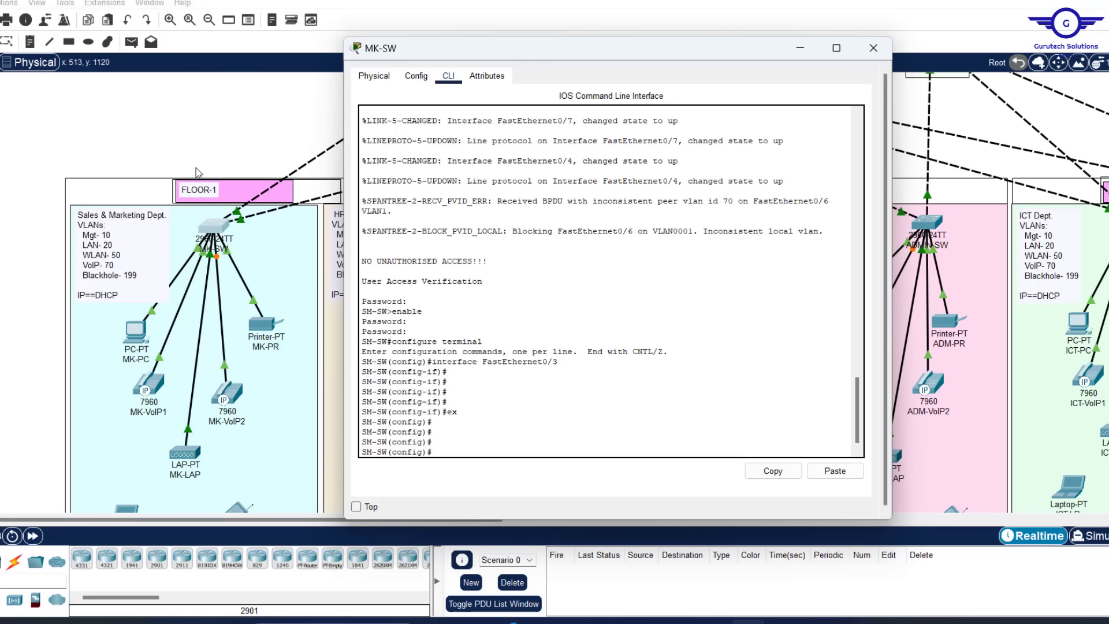
left_click(242, 136)
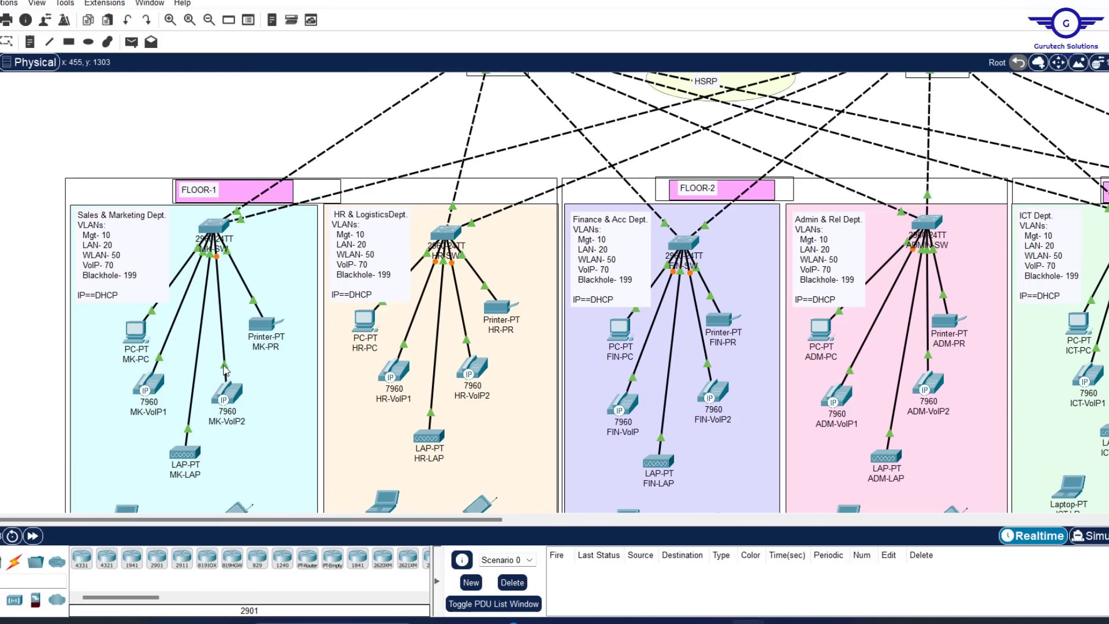
left_click(214, 225)
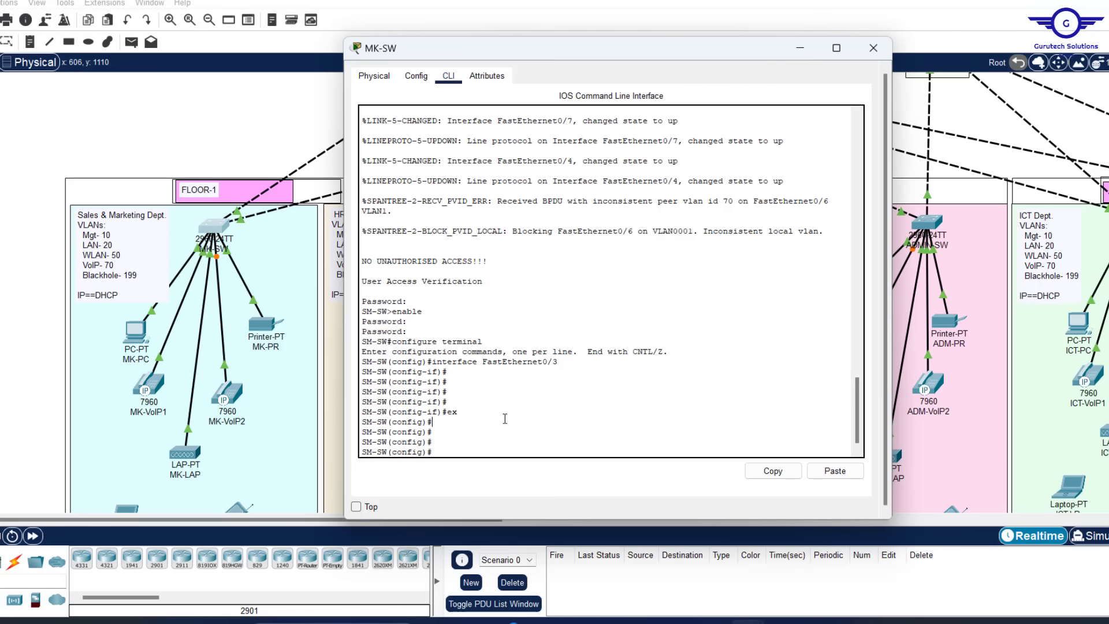
On MK-SW, enter 'int range fa0/5-6' and set 'switchport voice vlan 70'
type("t range fa0/5-6")
key("Return")
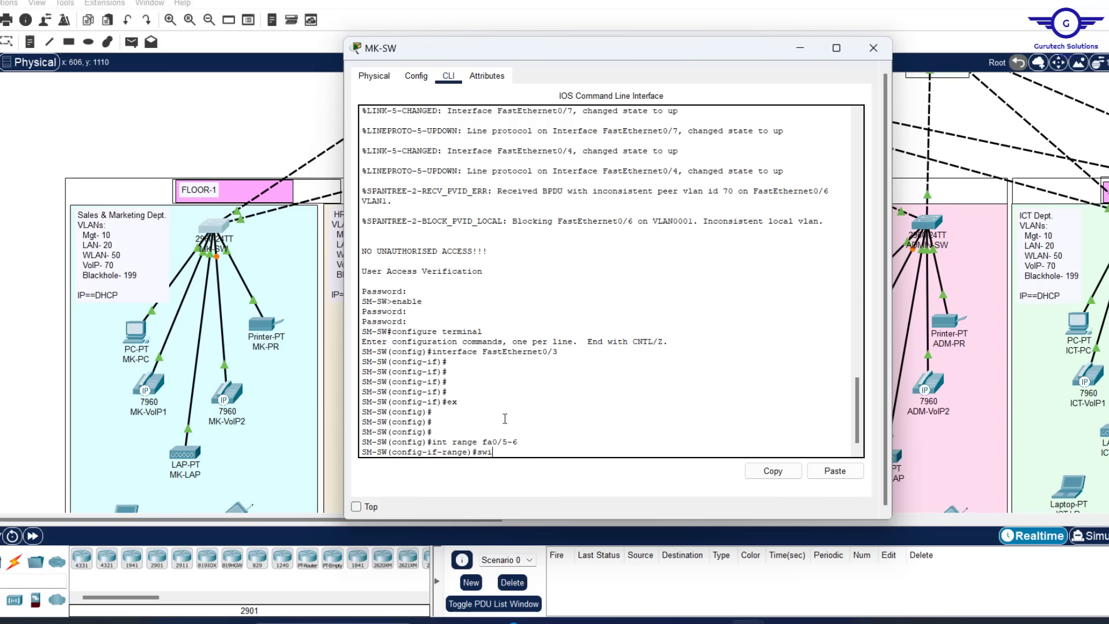
type("switc")
key("Tab")
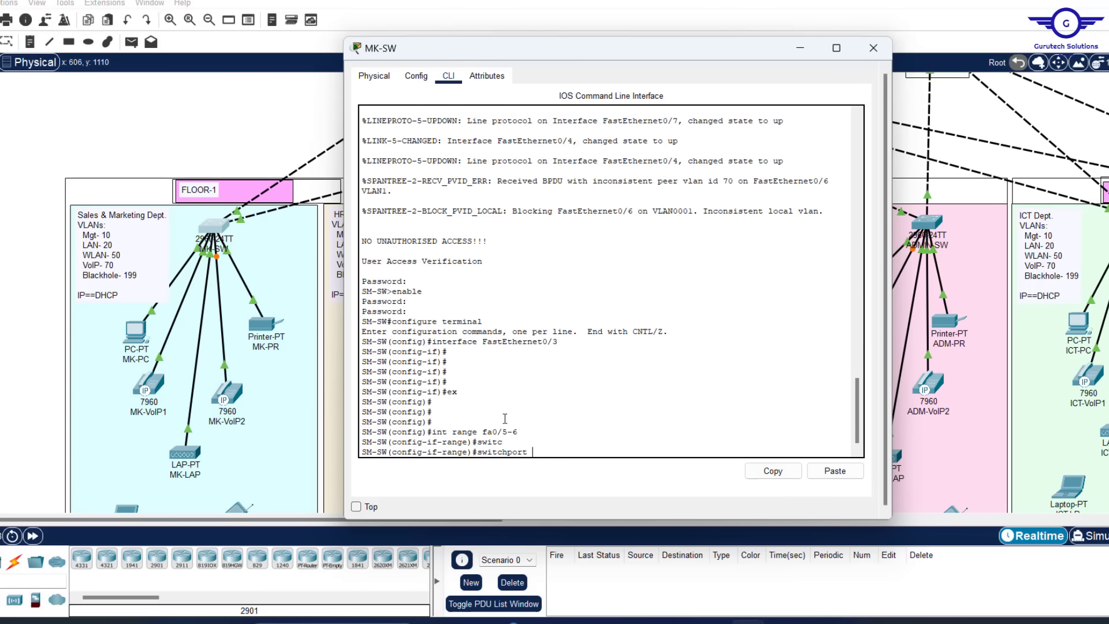
type("oi")
key("Tab")
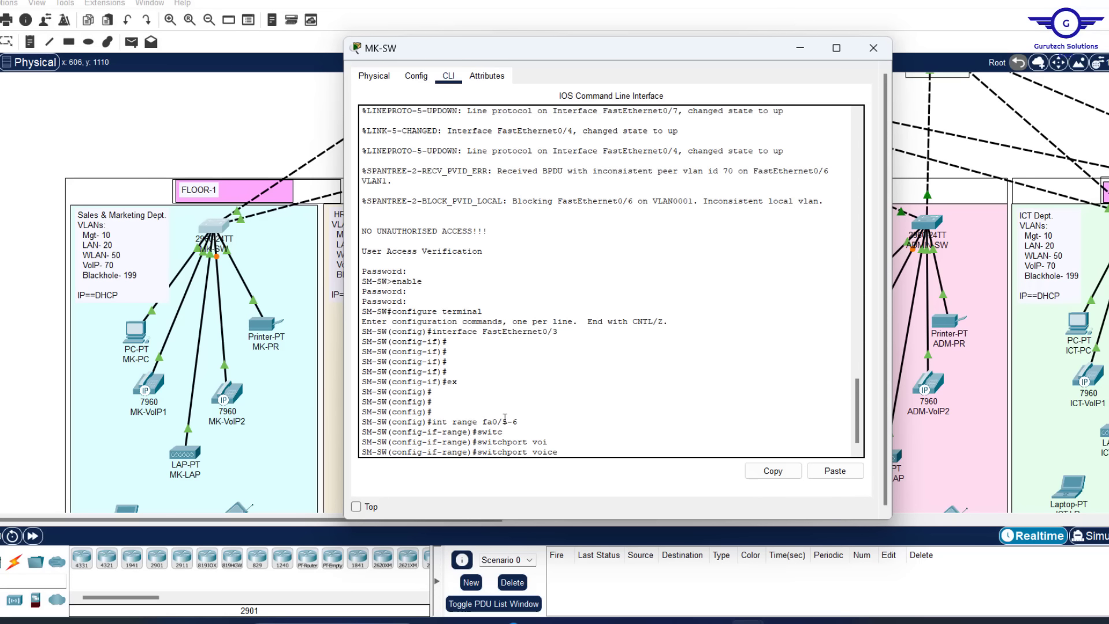
type("v")
key("Tab")
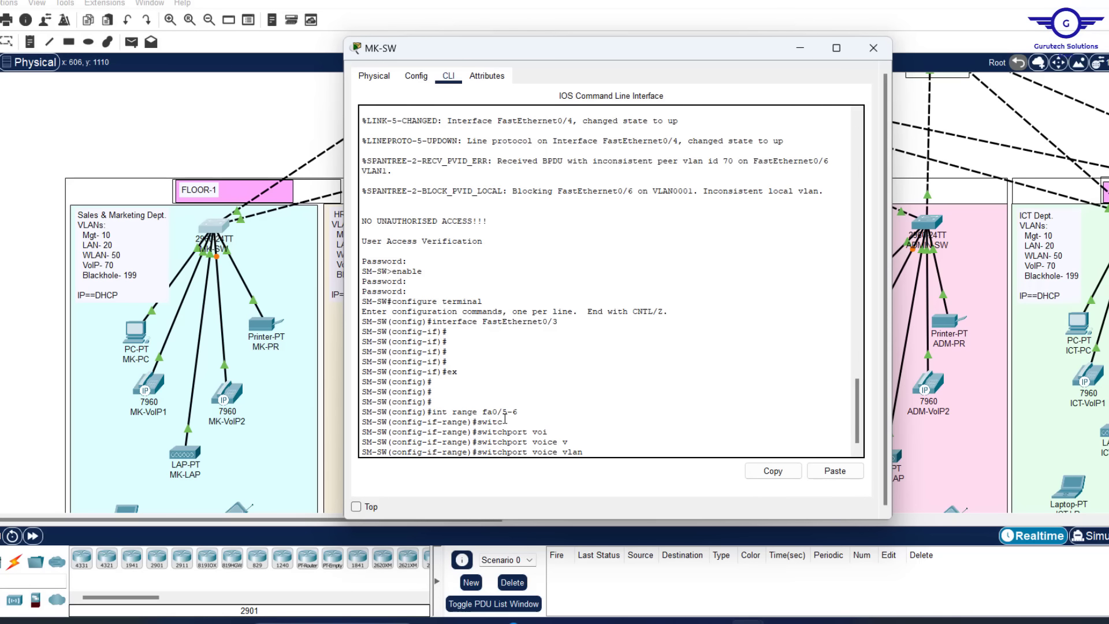
type("70")
key("Return")
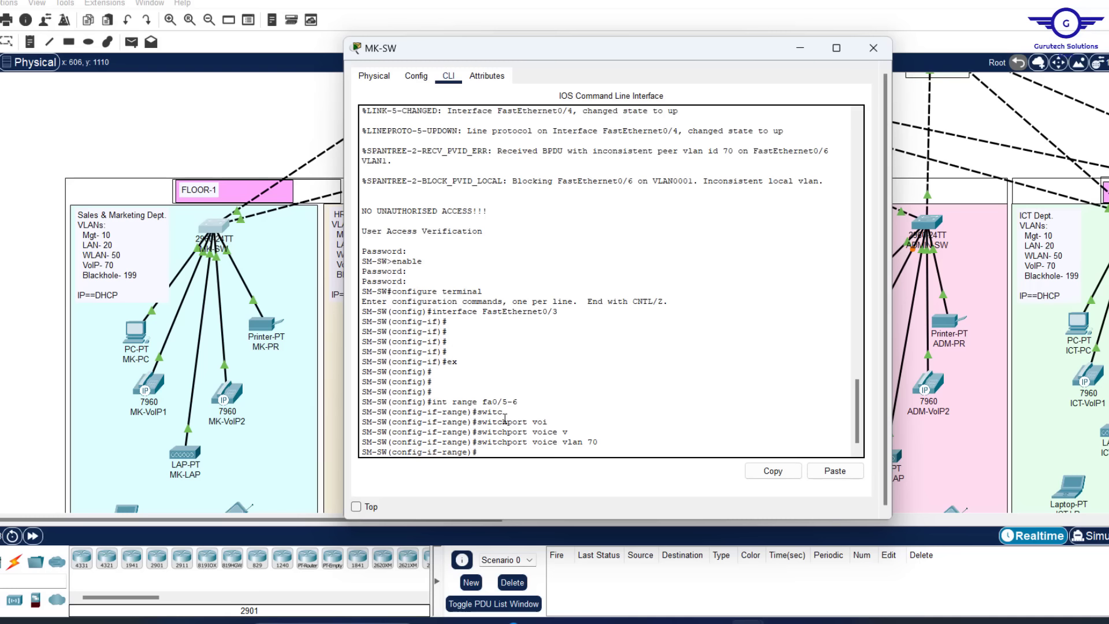
Exit the interface range and save MK-SW's configuration with 'do wr'
type("ex")
key("Return")
key("Return")
key("Return")
key("Return")
key("Return")
key("Return")
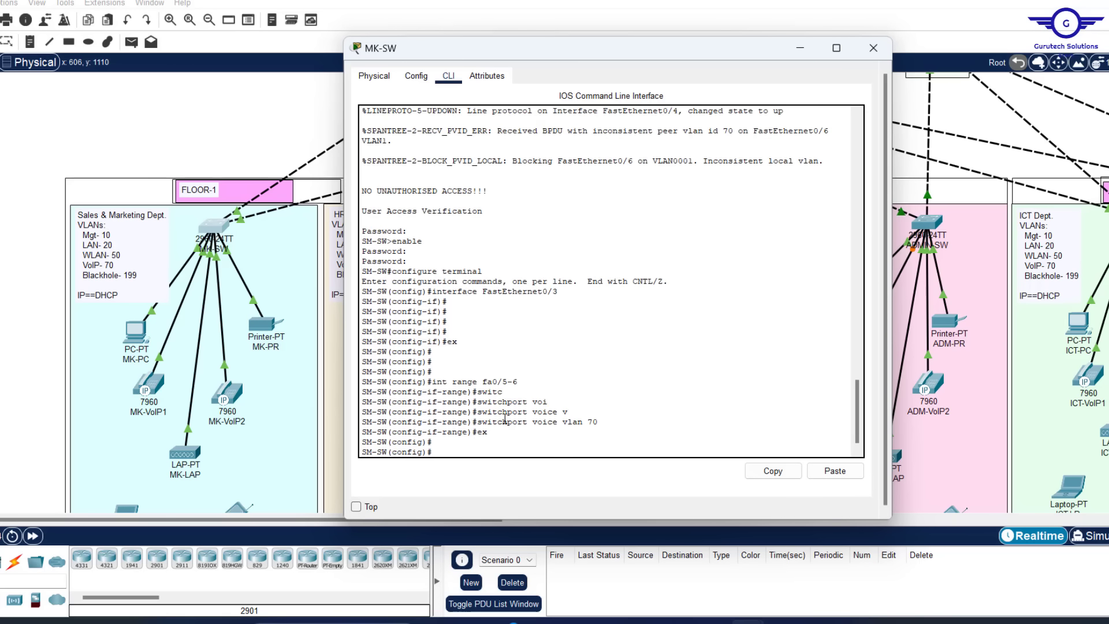
type("do")
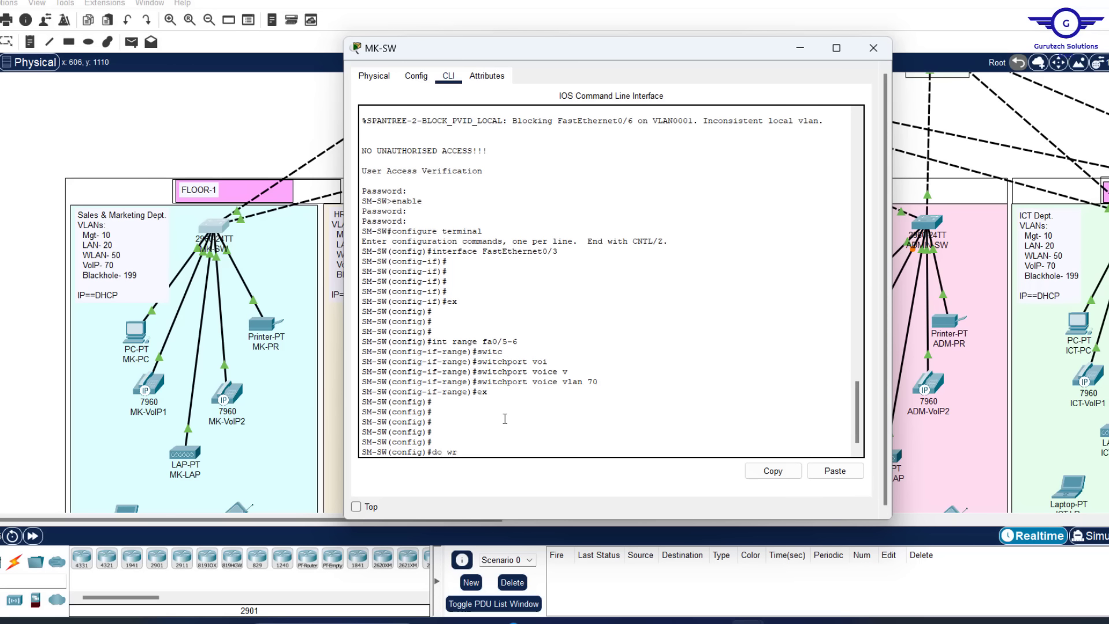
type(" wr")
key("Return")
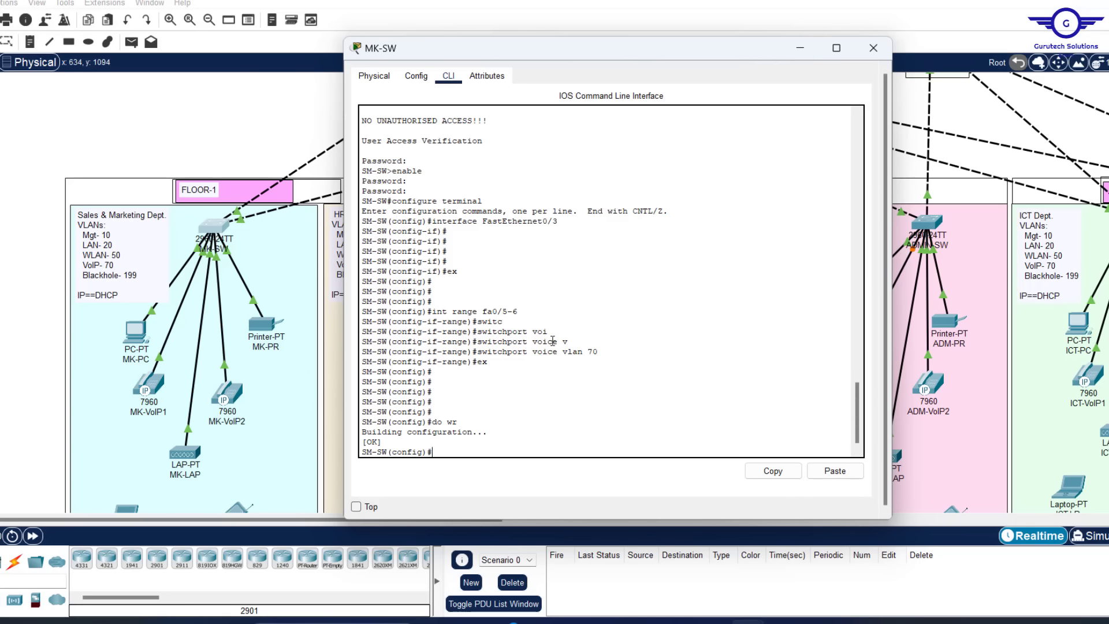
left_click_drag(600, 351, 529, 316)
left_click(525, 307)
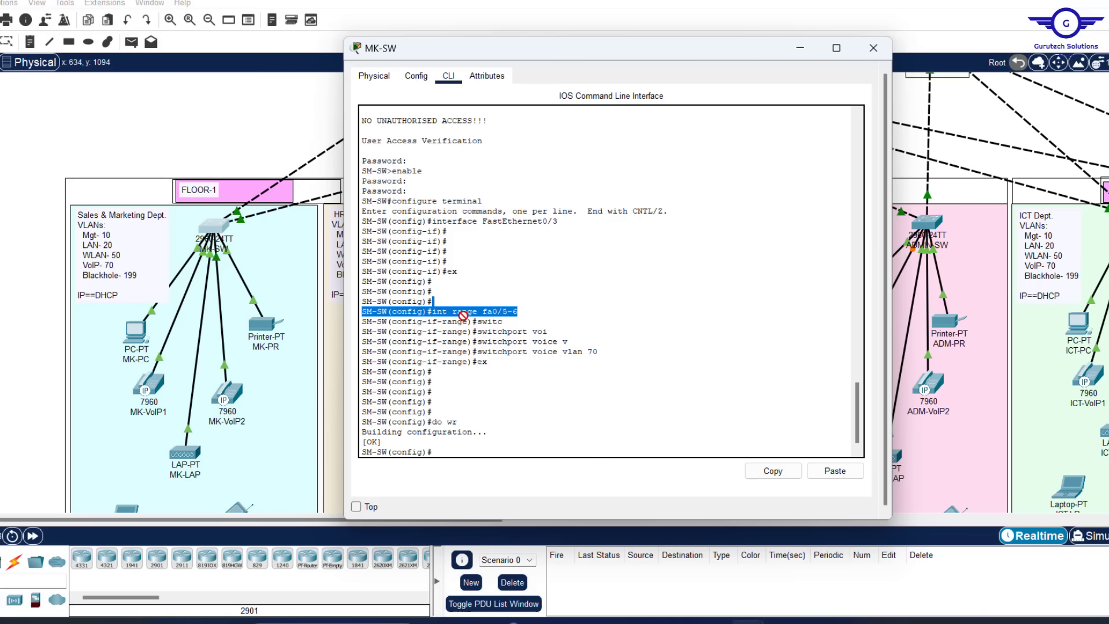
Re-enter MK-SW fa0/5-6, run 'no switchport access vlan 70', then close the switch window
left_click(505, 313)
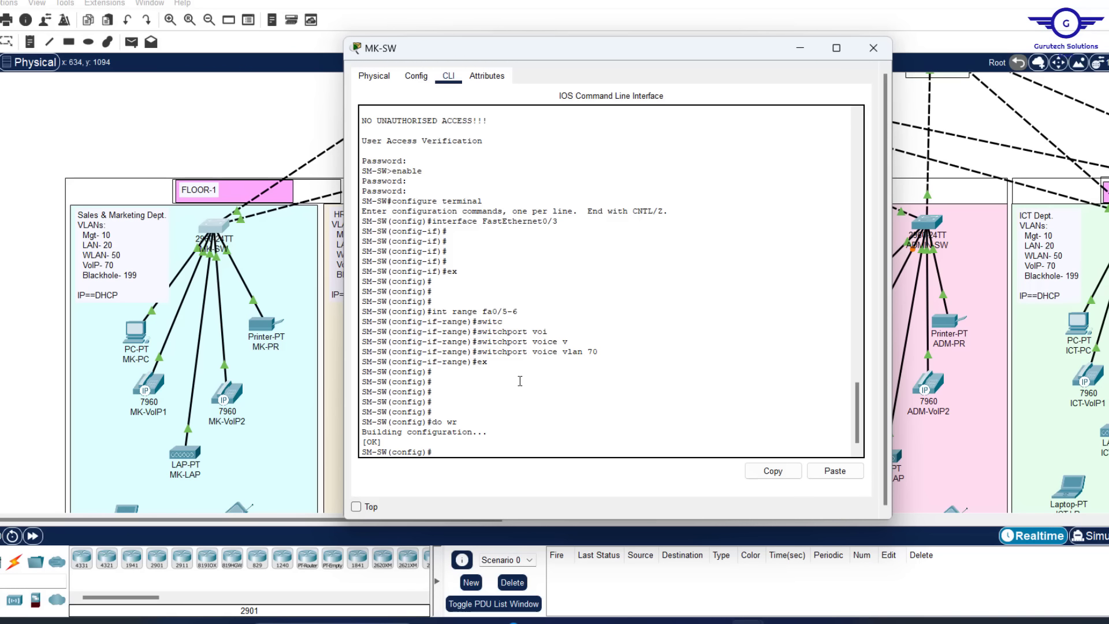
key("Up")
key("Up")
key("Up")
key("Up")
key("Return")
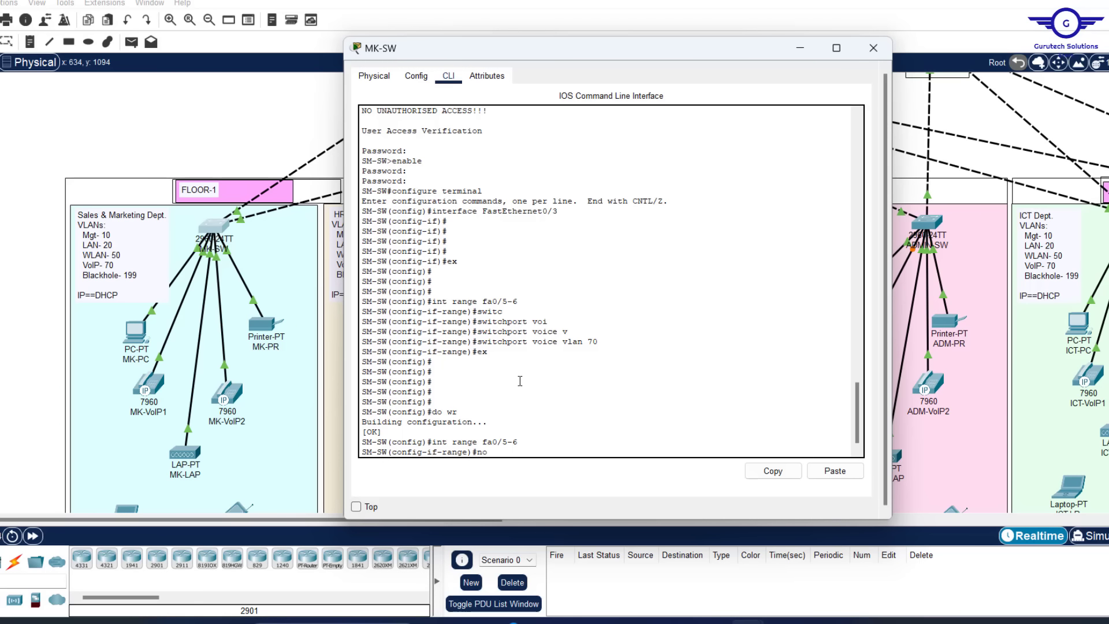
type("no switc")
key("Tab")
type("a")
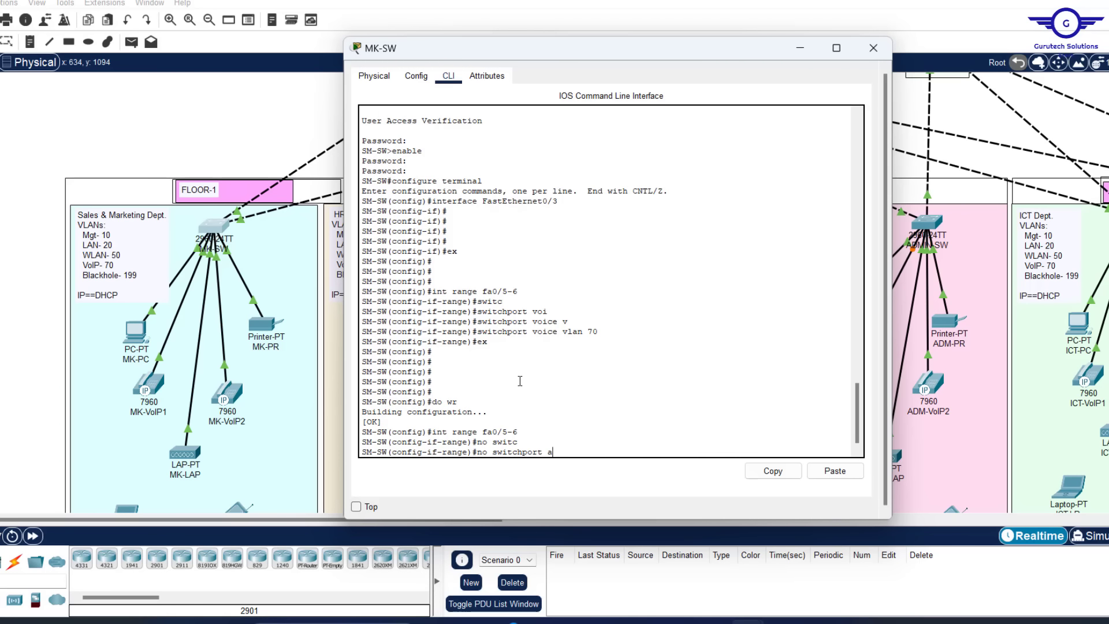
type("c")
key("Tab")
type("v")
key("Tab")
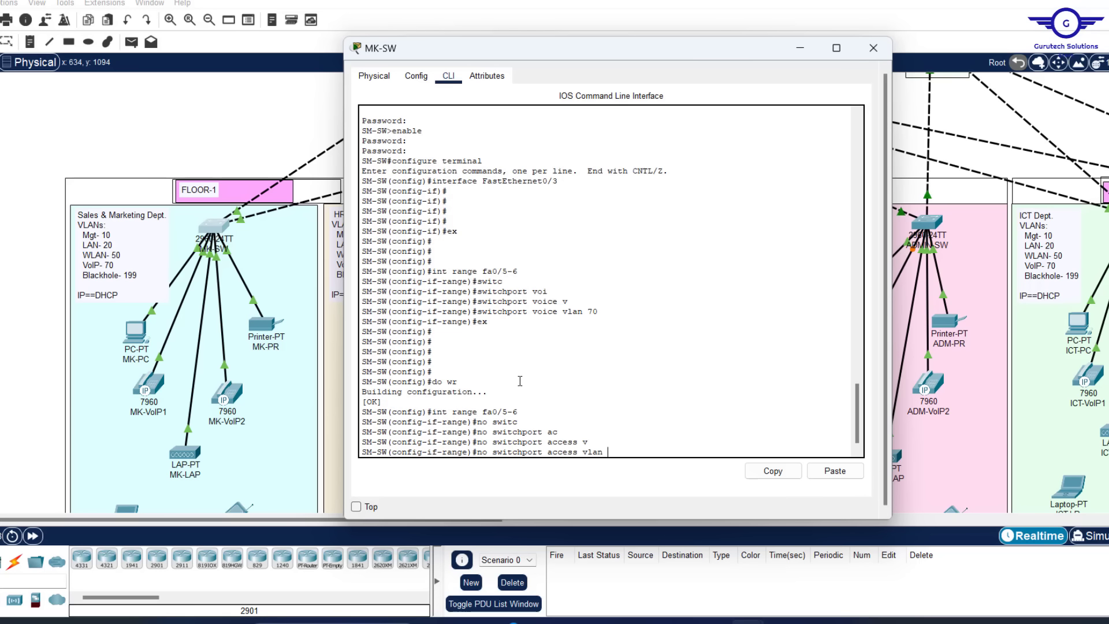
type("70")
key("Return")
key("Return")
key("Return")
key("Return")
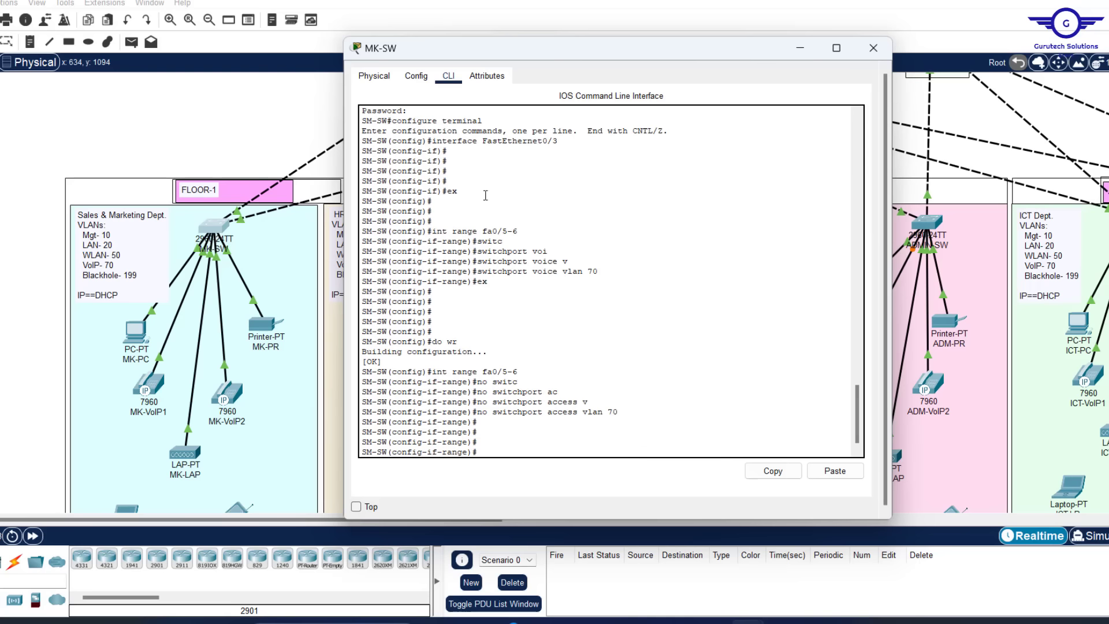
left_click(269, 104)
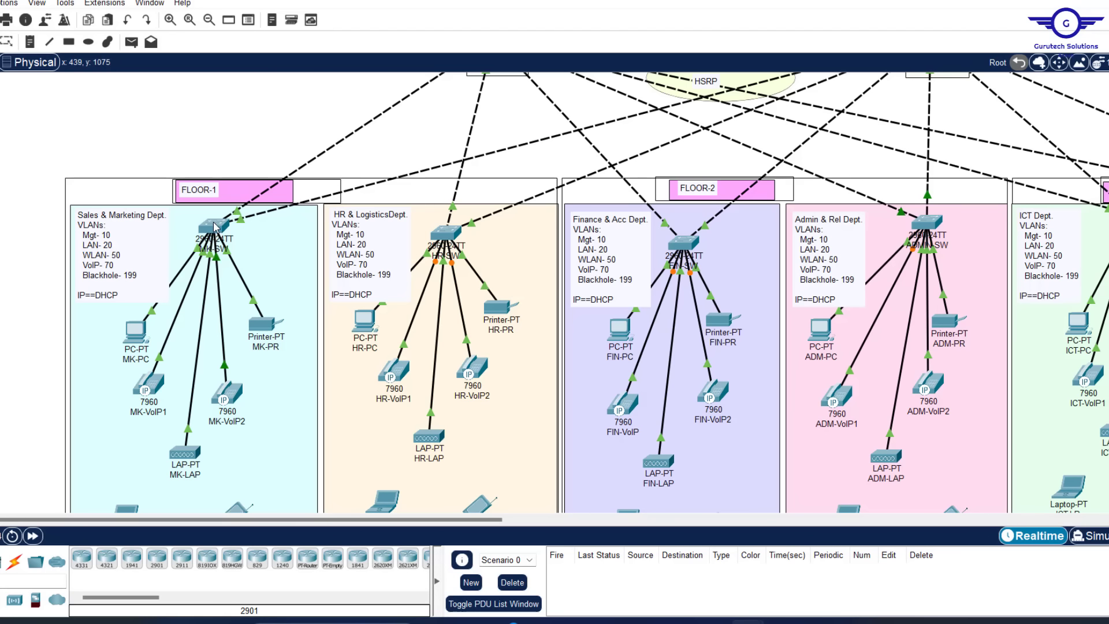
Review MK-SW's port summary showing fa0/5-6 in VLAN 1, then reopen its CLI
mouse_move(215, 226)
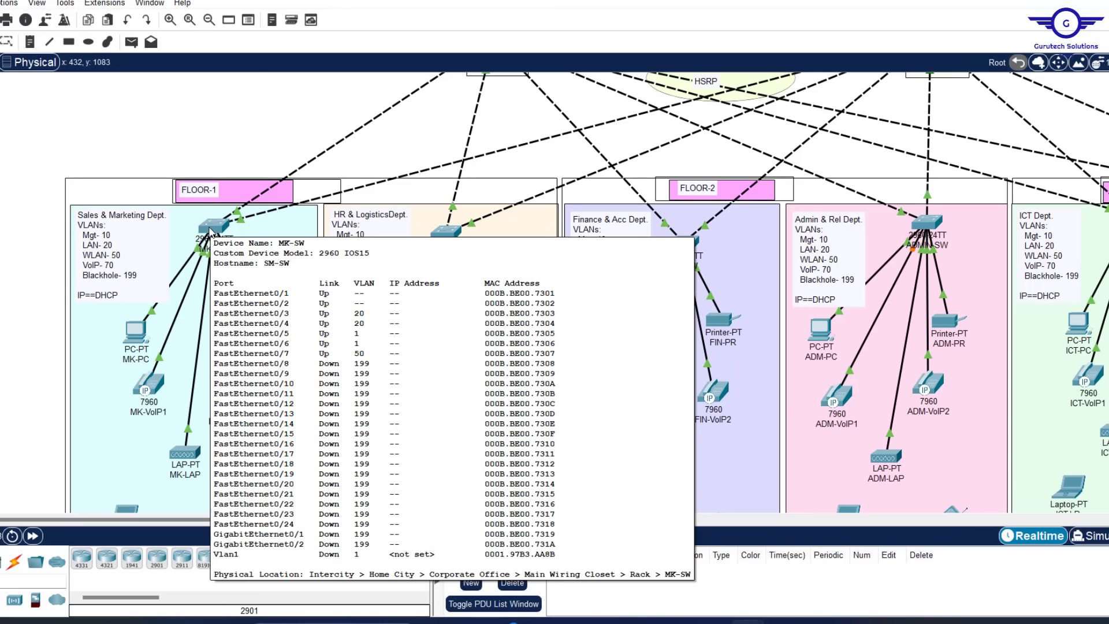
left_click(210, 230)
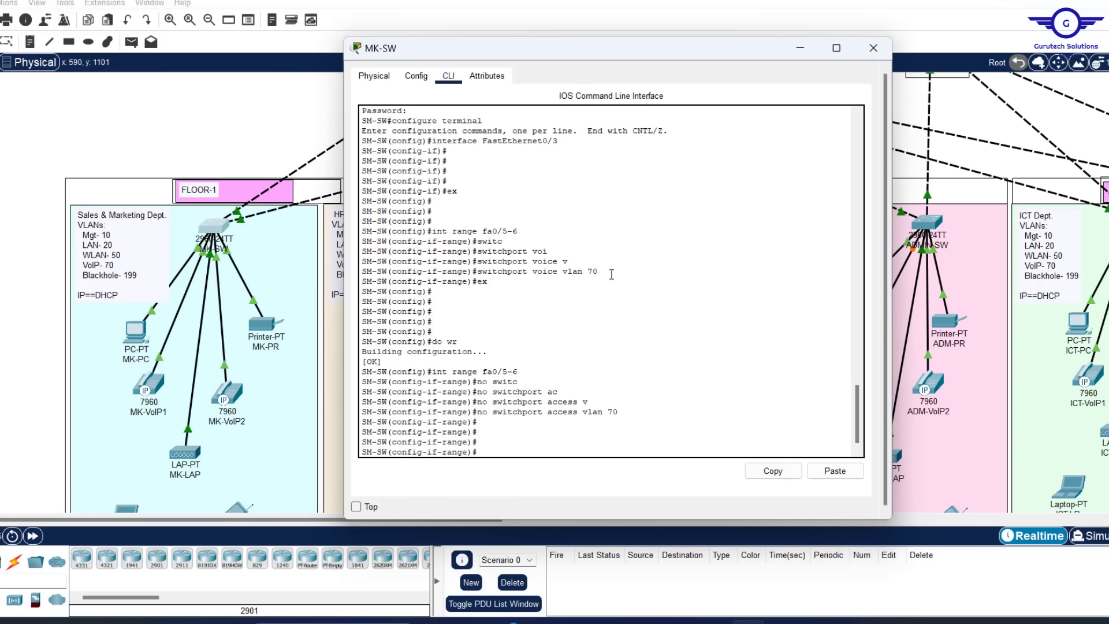
Copy the 'int range fa0/5-6' command from MK-SW's CLI and open an empty Notepad document
left_click_drag(614, 271, 464, 233)
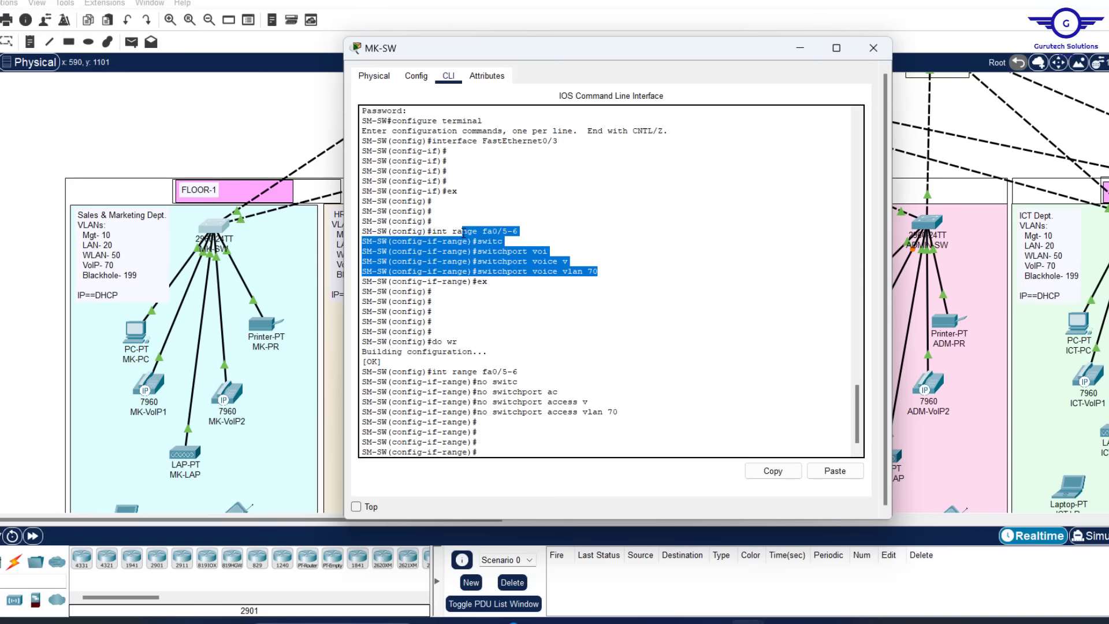
left_click(565, 259)
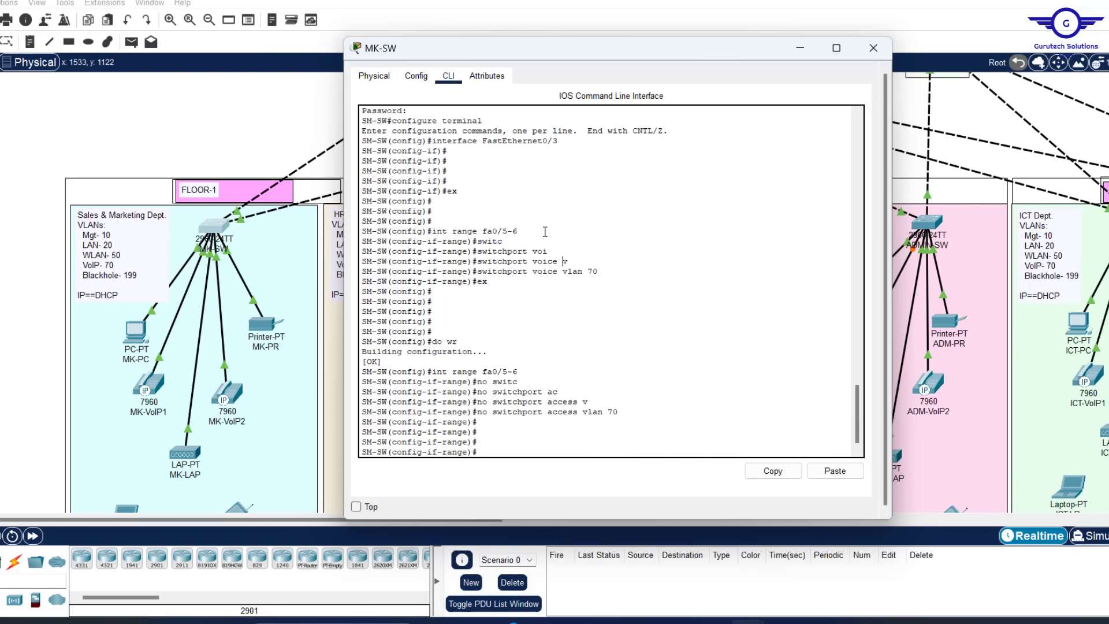
left_click_drag(518, 232, 433, 230)
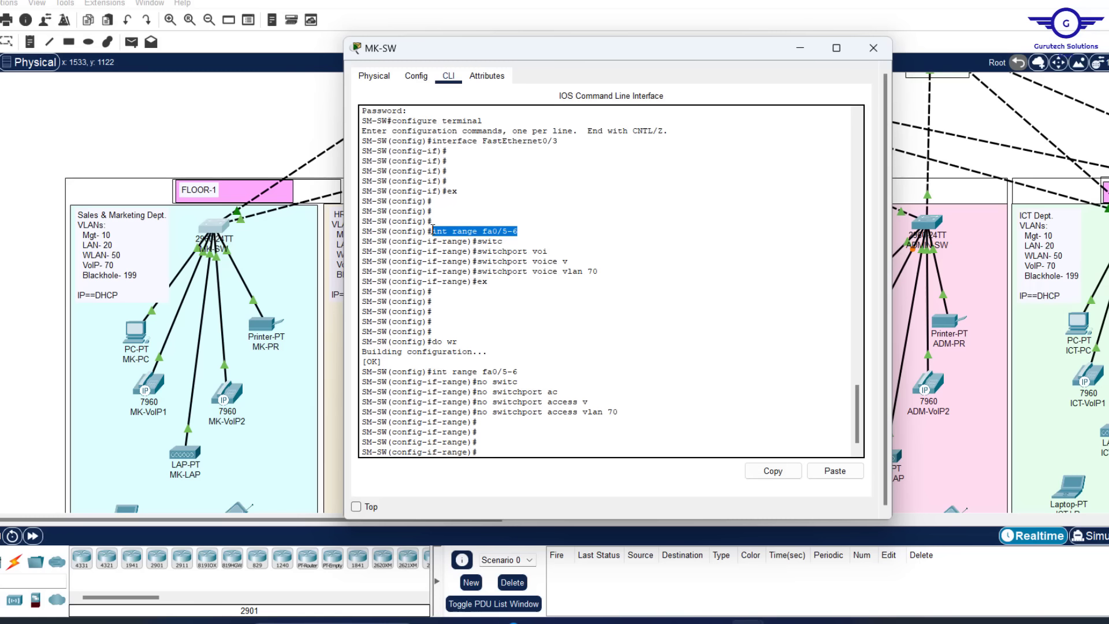
left_click(783, 477)
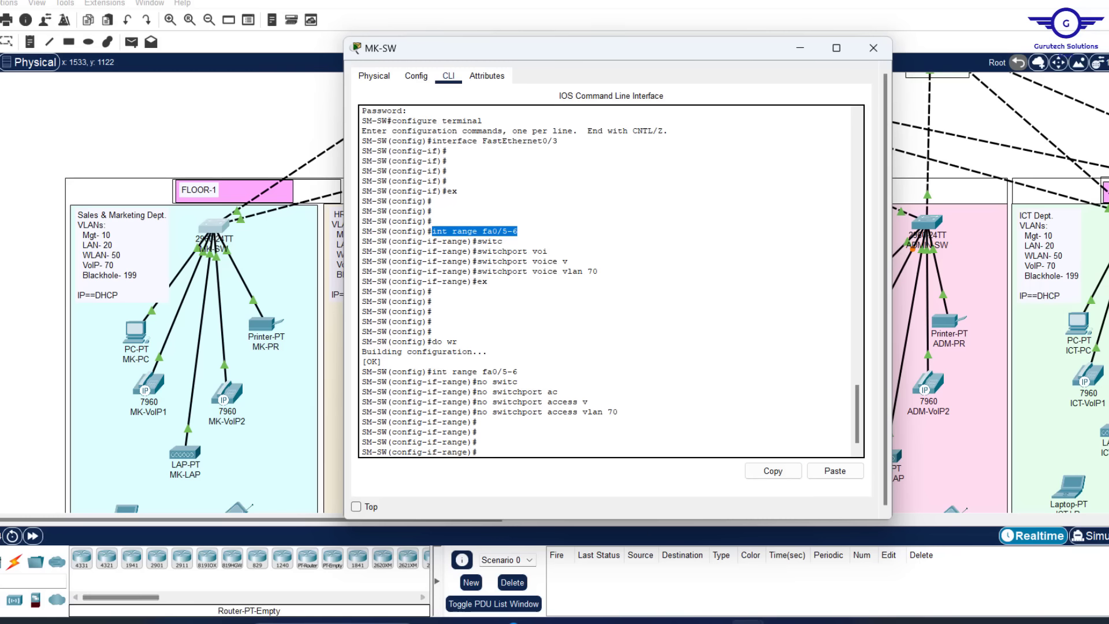
left_click(333, 622)
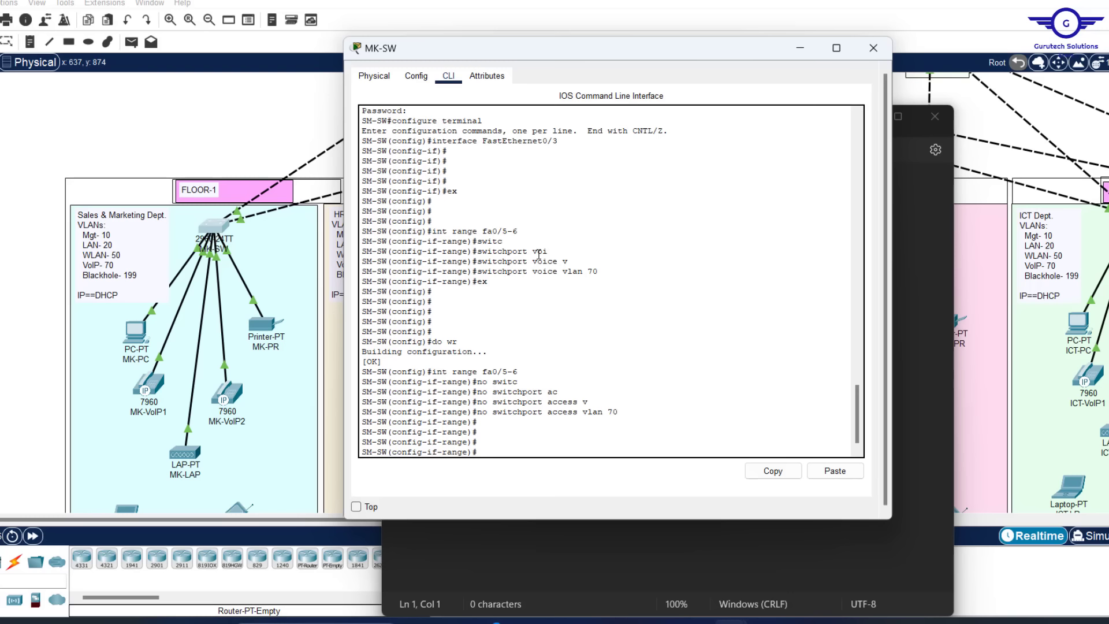
Select the 'no switchport access vlan 70' and 'switchport voice vlan 70' lines in the CLI log
left_click_drag(613, 413, 480, 413)
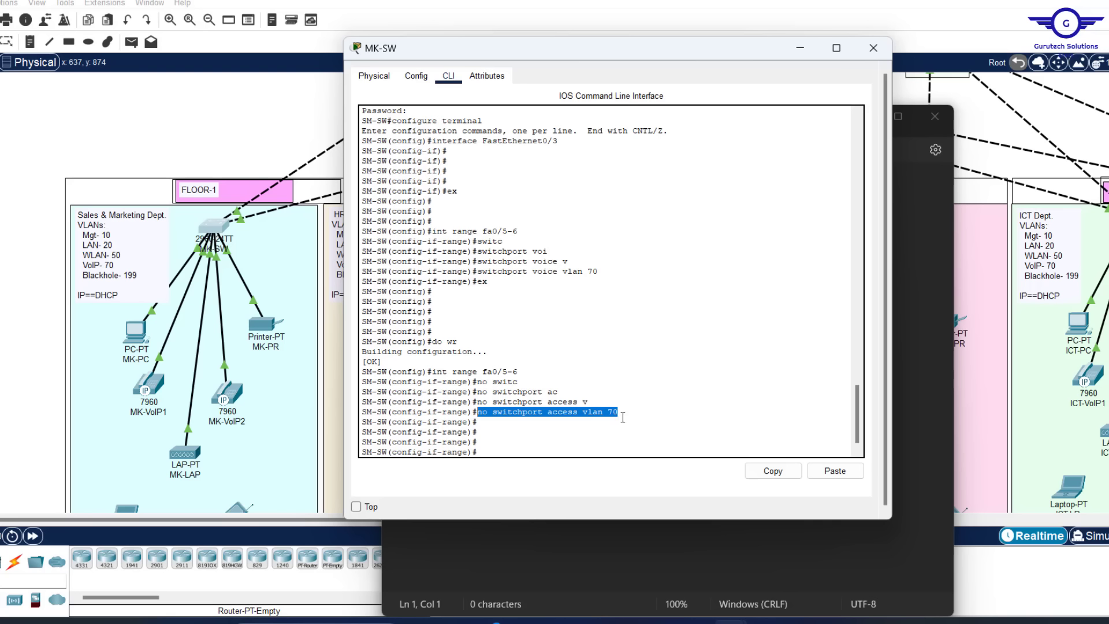
left_click_drag(623, 416, 493, 414)
left_click_drag(603, 273, 588, 273)
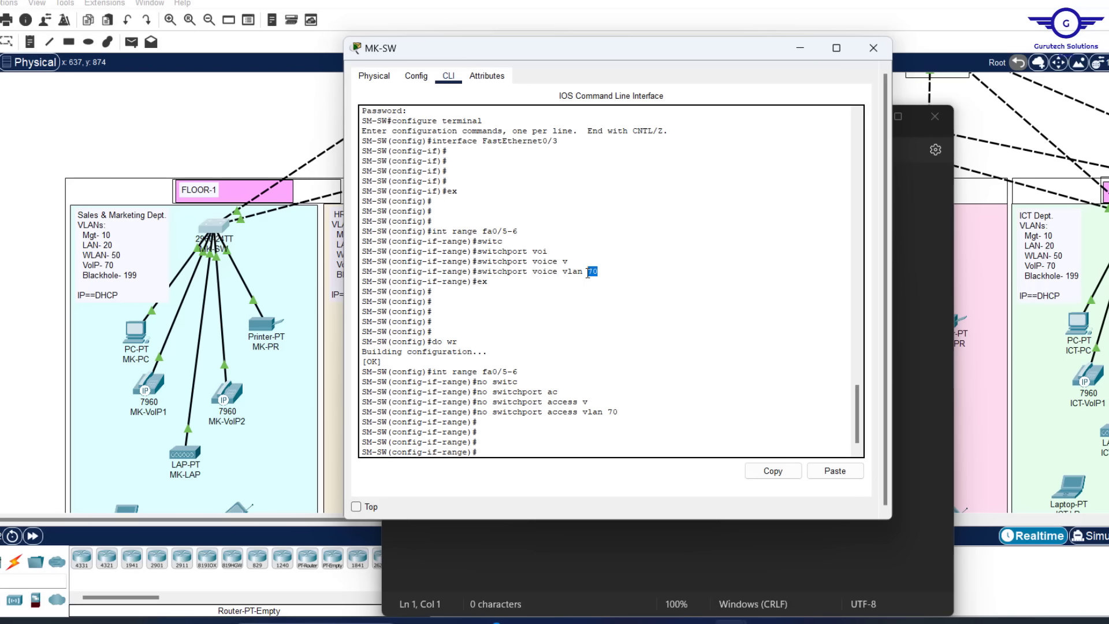
left_click_drag(533, 271, 551, 273)
Put 'int range fa0/5-6' and 'no switchport access vlan 70' into the Notepad document
left_click(868, 623)
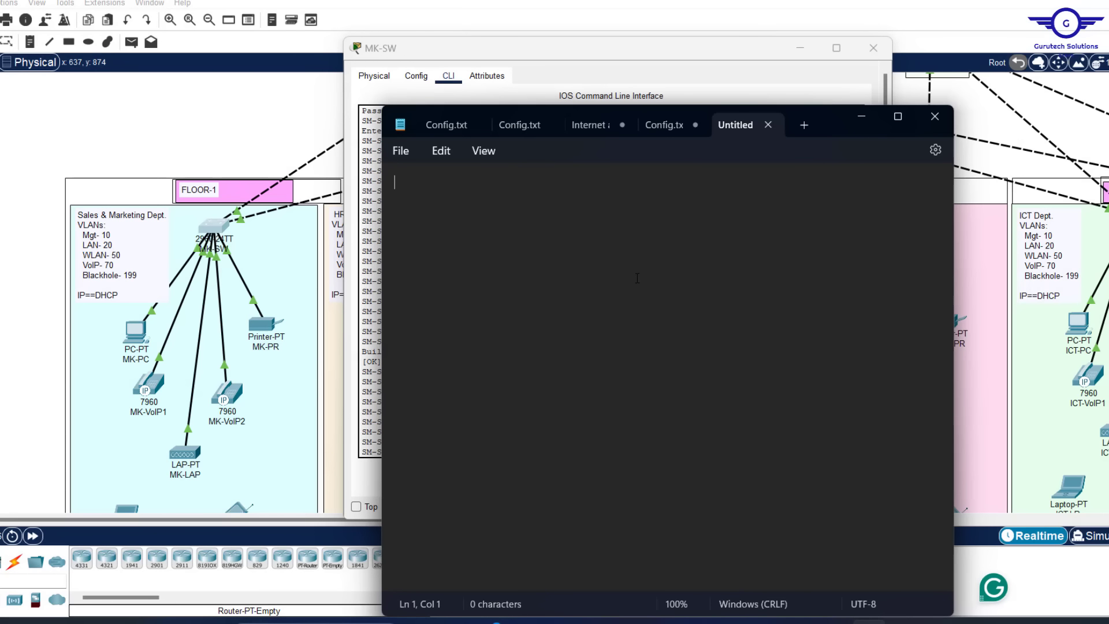
key("ctrl+v")
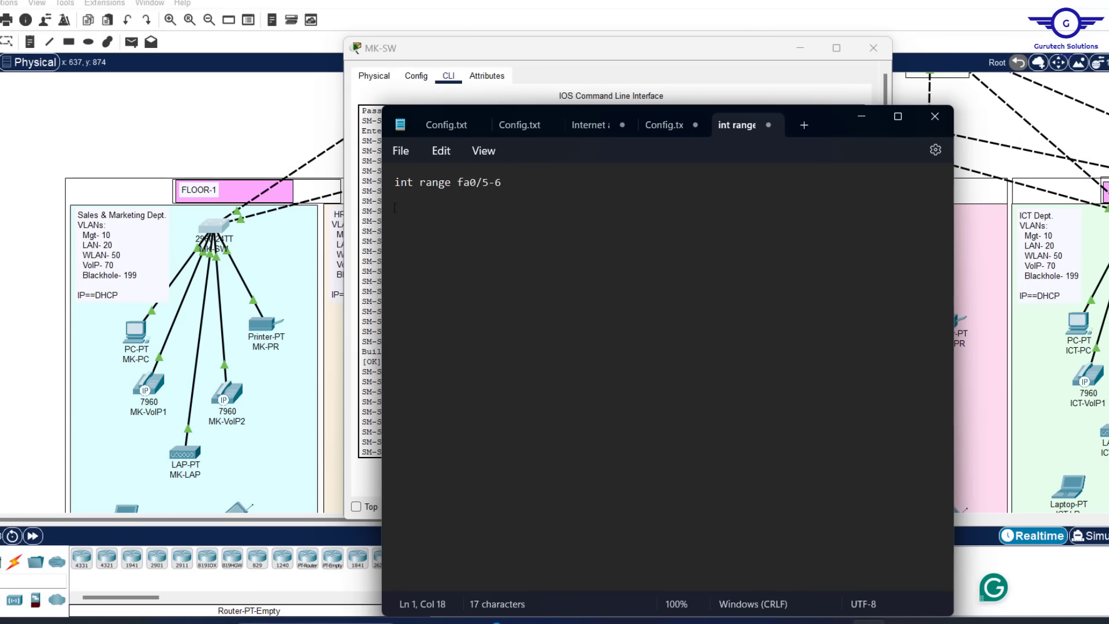
left_click(376, 199)
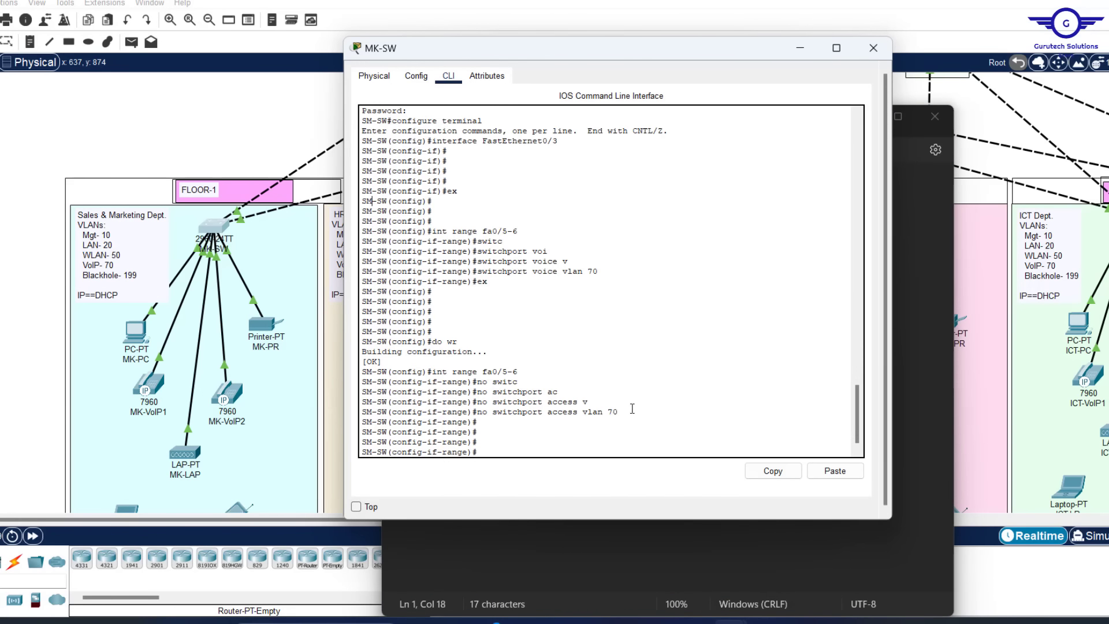
left_click_drag(619, 412, 474, 409)
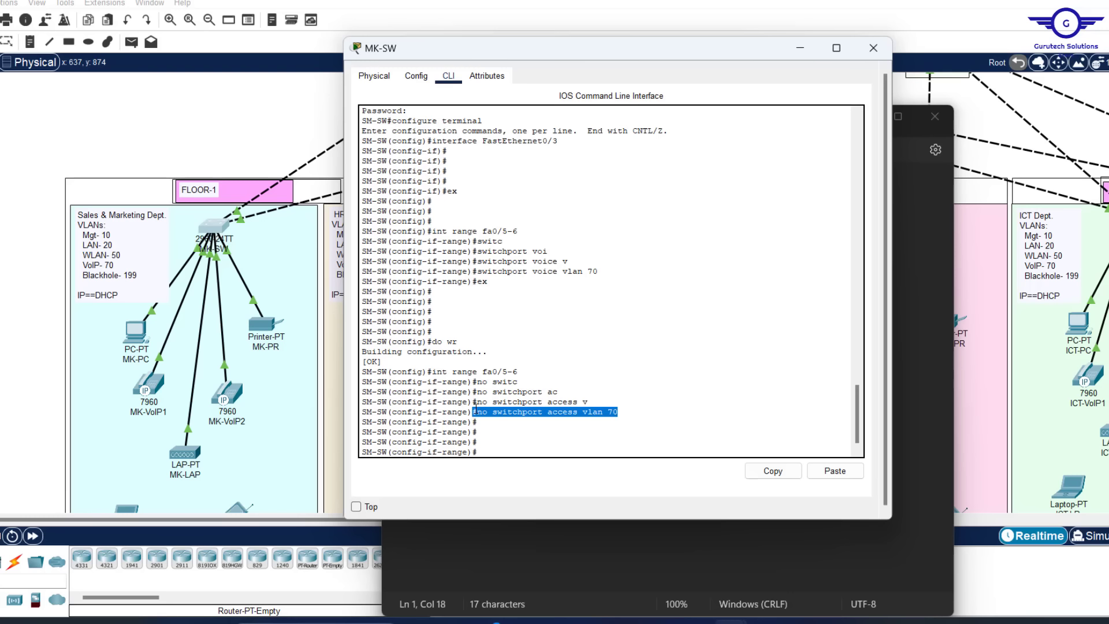
left_click(773, 470)
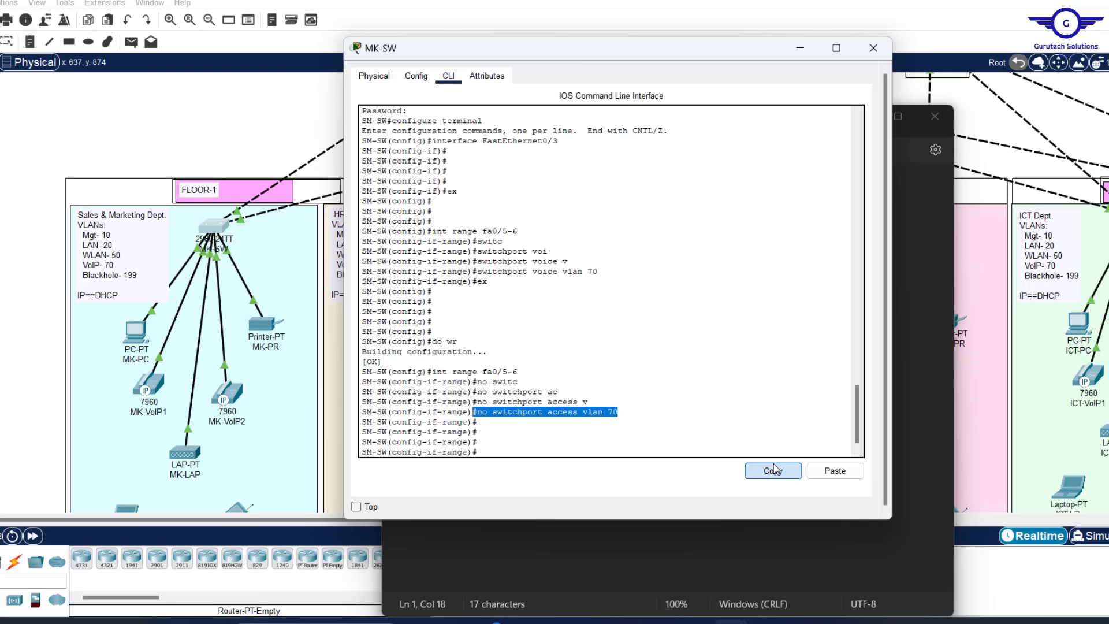
key("alt+Tab")
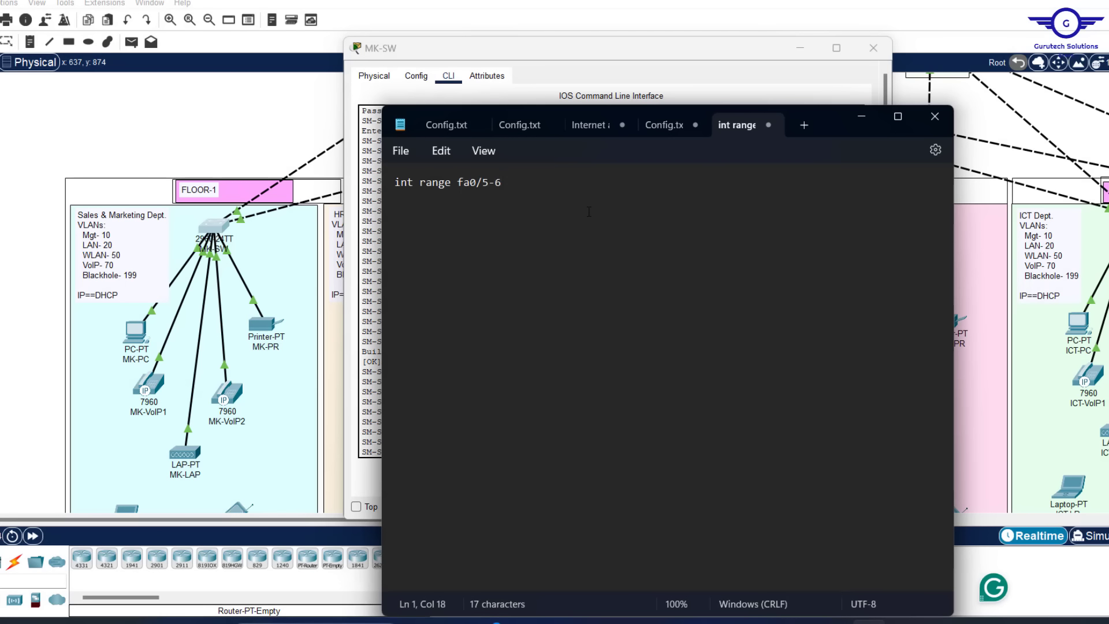
key("Return")
key("ctrl+v")
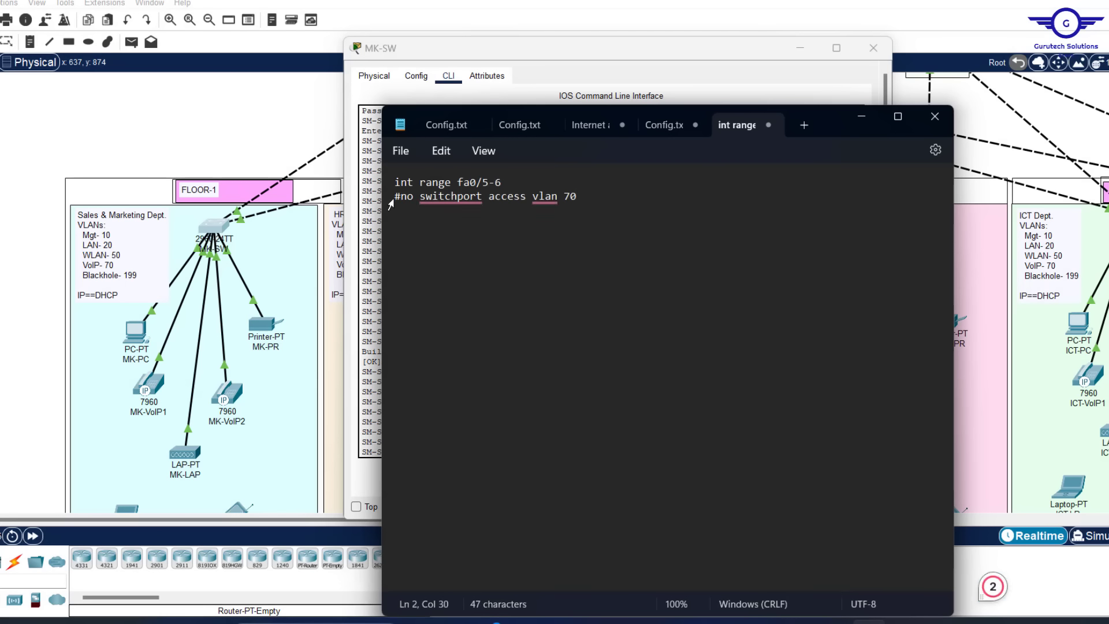
left_click(403, 197)
key("BackSpace")
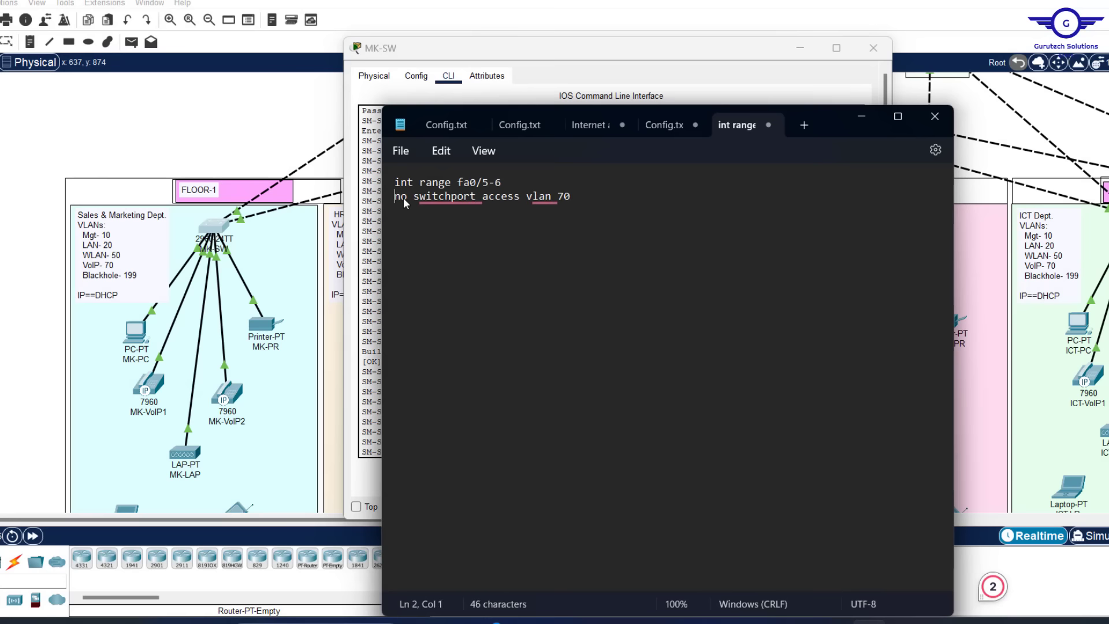
Add 'switchport voice vlan 70', 'exit' and 'do wr' lines, then select the whole block
left_click(366, 221)
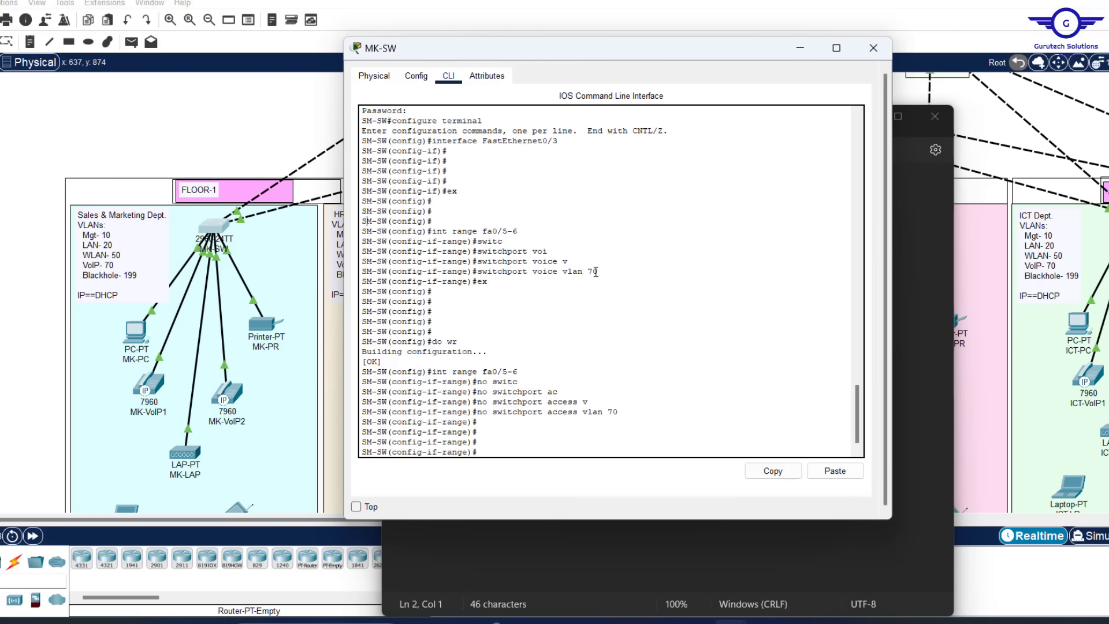
left_click_drag(603, 272, 477, 271)
left_click(773, 471)
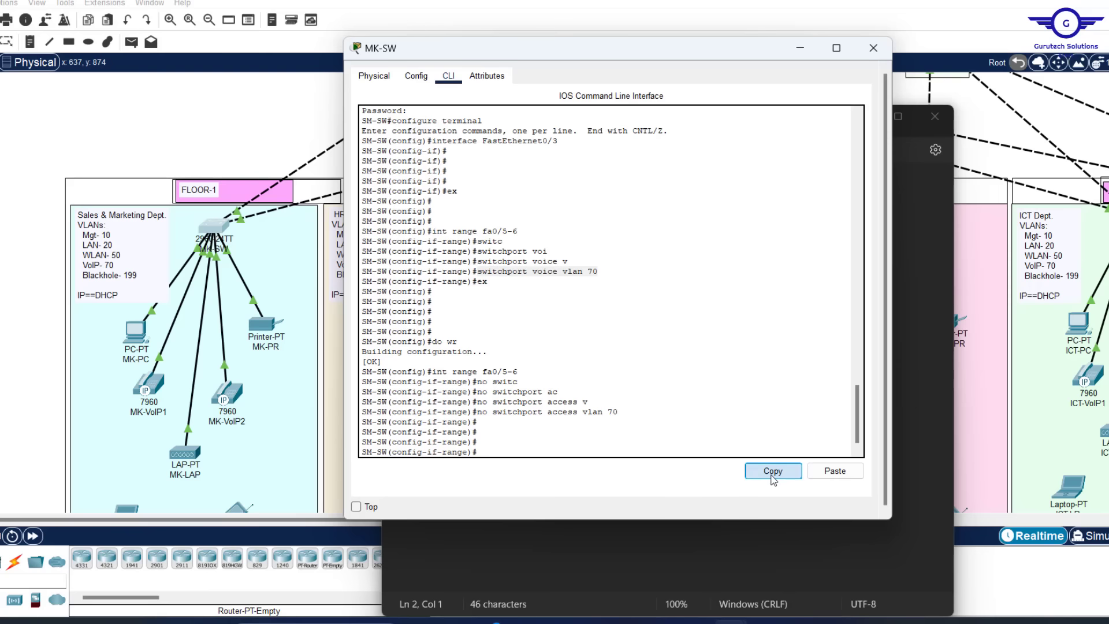
left_click(900, 316)
key("Return")
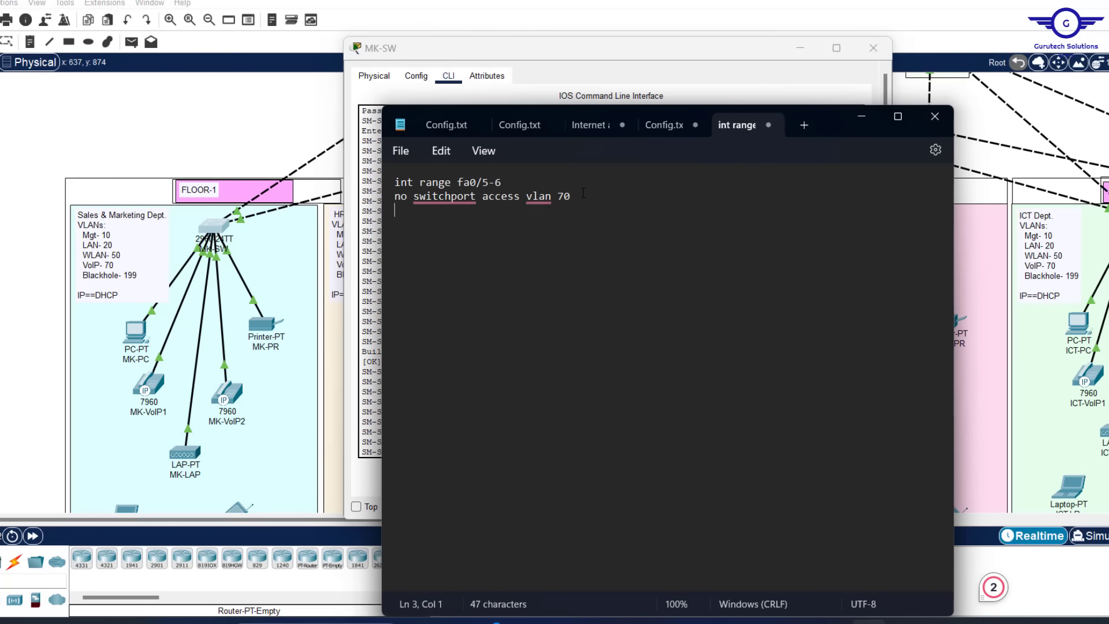
key("ctrl+v")
key("Return")
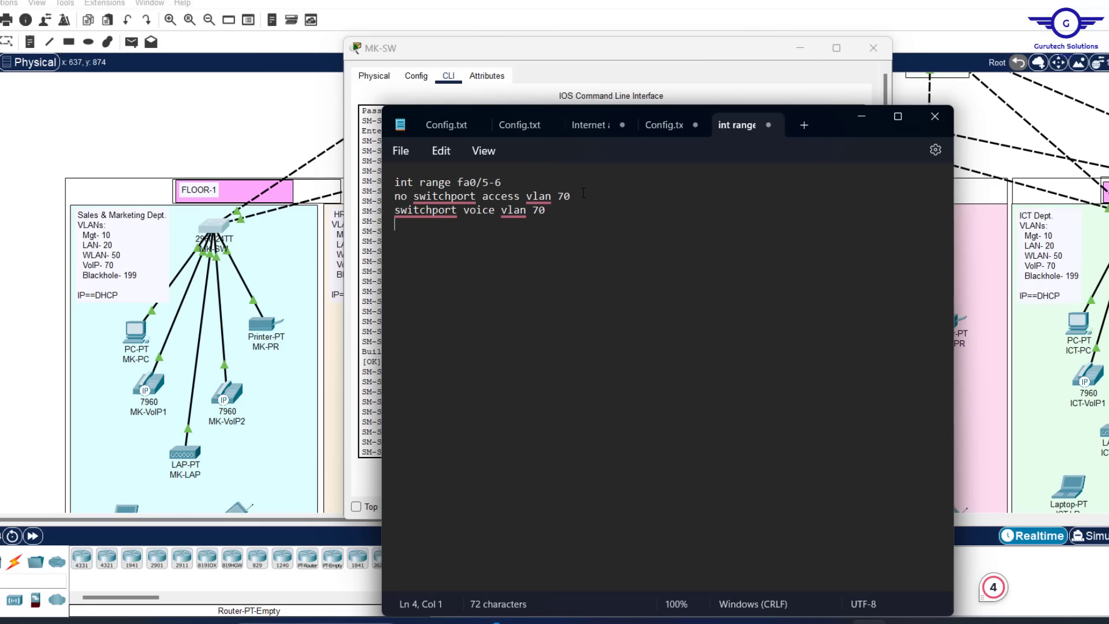
type("exit")
key("Return")
type("do wr")
key("Return")
key("Return")
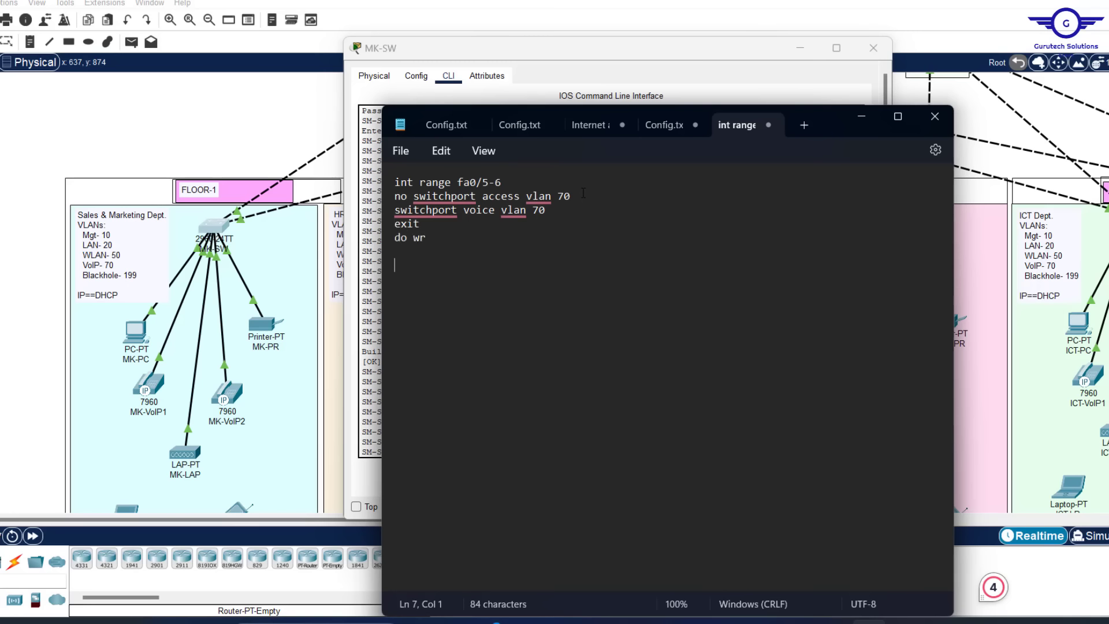
key("ctrl+a")
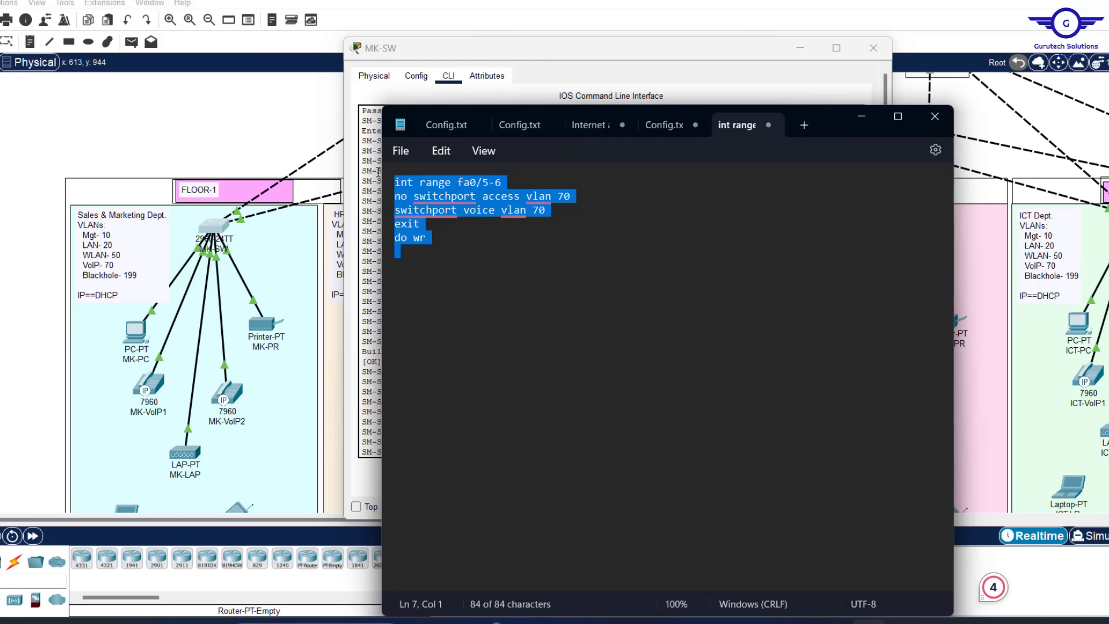
Paste the fa0/5-6 voice VLAN 70 command block into HR-SW's CLI
left_click(878, 44)
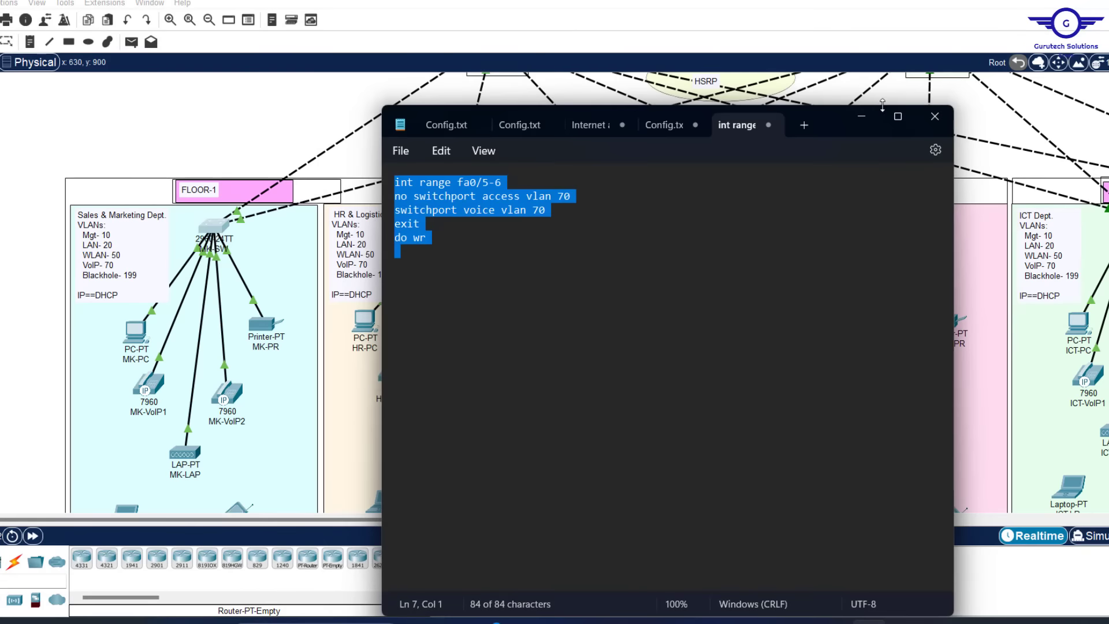
left_click(863, 117)
left_click(445, 224)
left_click(466, 103)
type("ex")
key("Return")
left_click(864, 568)
left_click(888, 71)
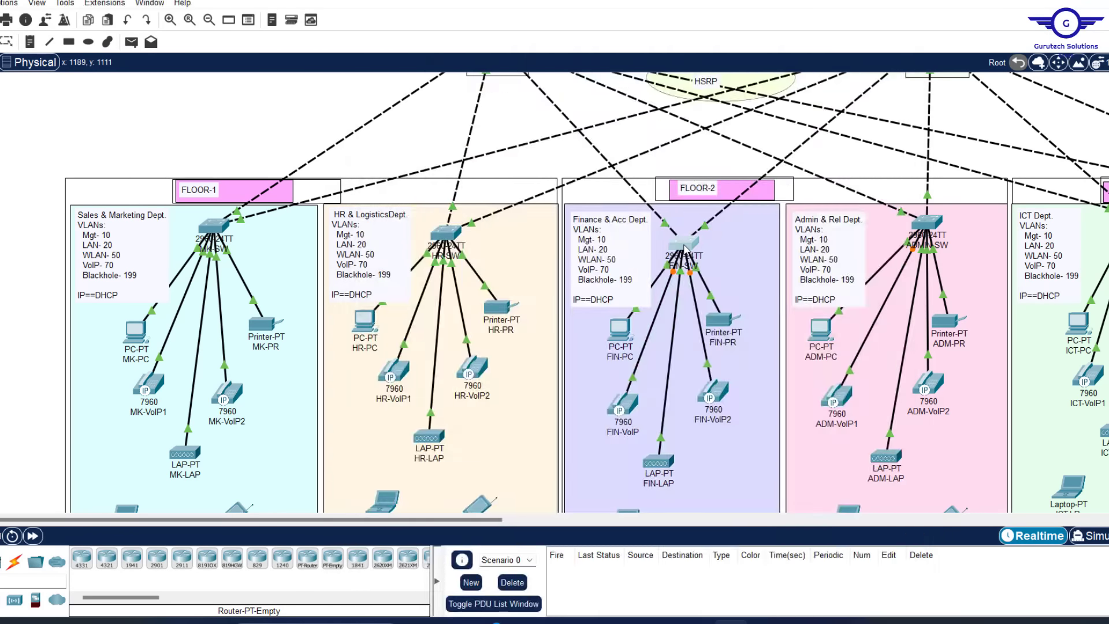
Paste the same voice VLAN 70 command block into FIN-SW's CLI and close it
left_click(678, 232)
left_click(431, 99)
left_click(441, 247)
left_click(863, 568)
left_click(888, 72)
Open ADMIN-SW's CLI and leave interface mode to apply the command block
left_click(926, 223)
left_click(431, 99)
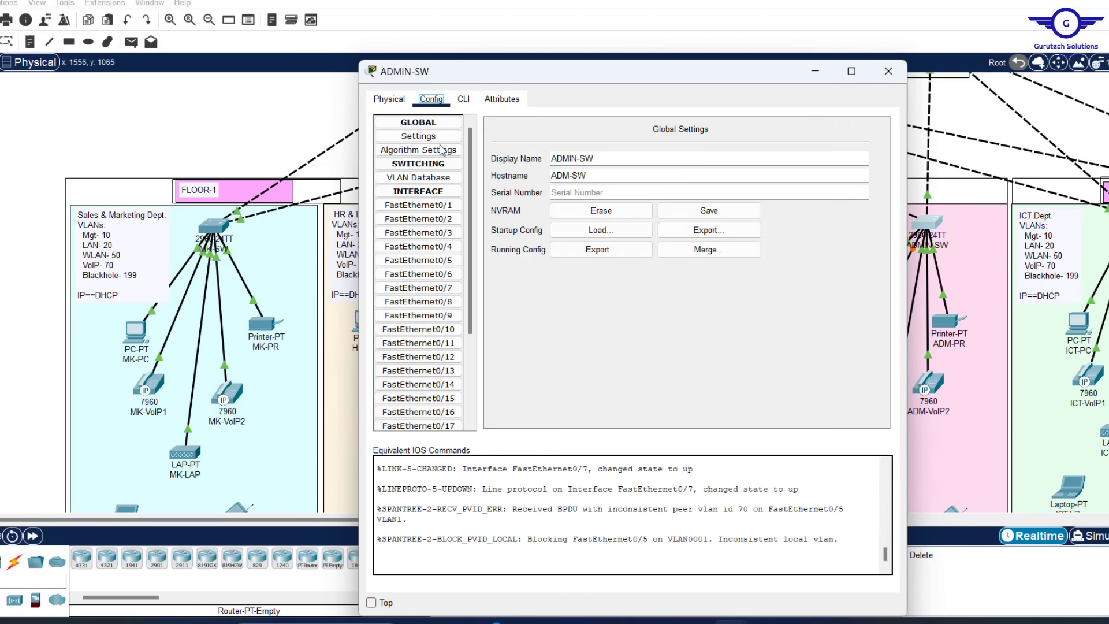
left_click(436, 246)
left_click(463, 99)
type("ex")
key("Return")
key("Return")
left_click_drag(479, 520, 534, 519)
Paste the voice VLAN 70 commands into ICT-SW's CLI and close its window
left_click(1021, 218)
left_click(431, 100)
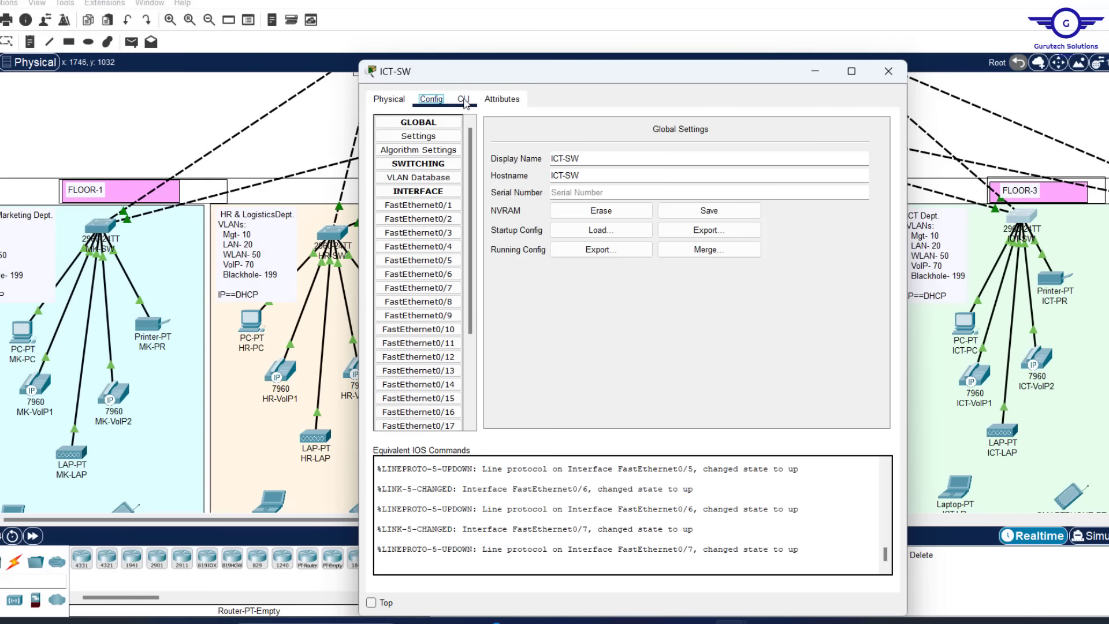
left_click(436, 235)
left_click(464, 100)
type("ex")
key("Return")
key("Return")
left_click(866, 570)
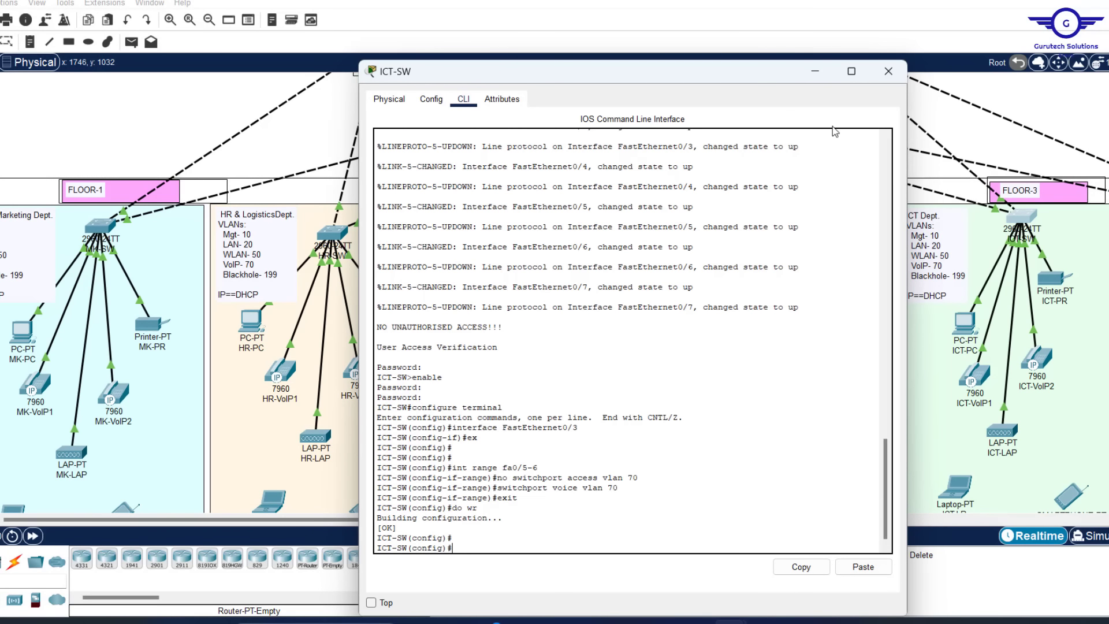
left_click(888, 72)
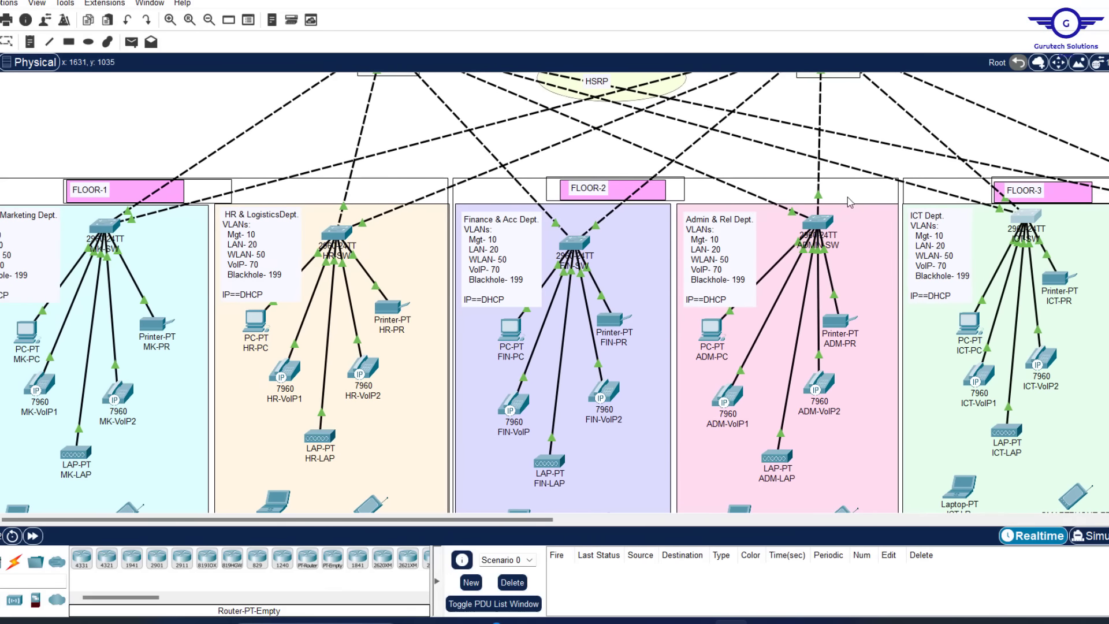
Scroll across the floor departments and up to the core switches, firewalls and DMZ server farm
scroll(847, 199, "right", 3)
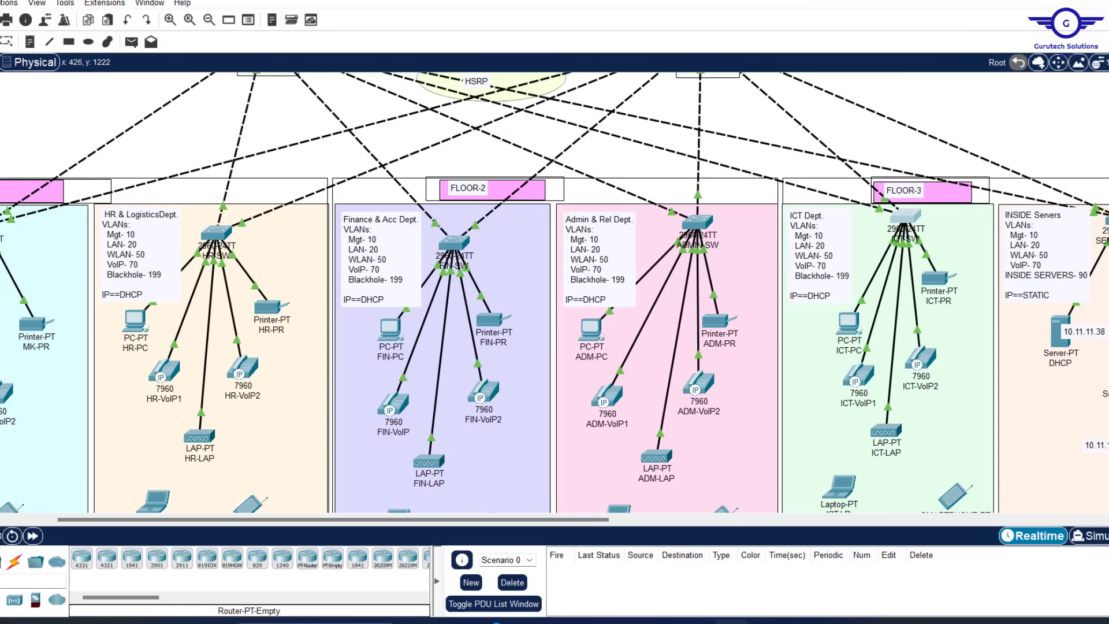
scroll(824, 248, "right", 5)
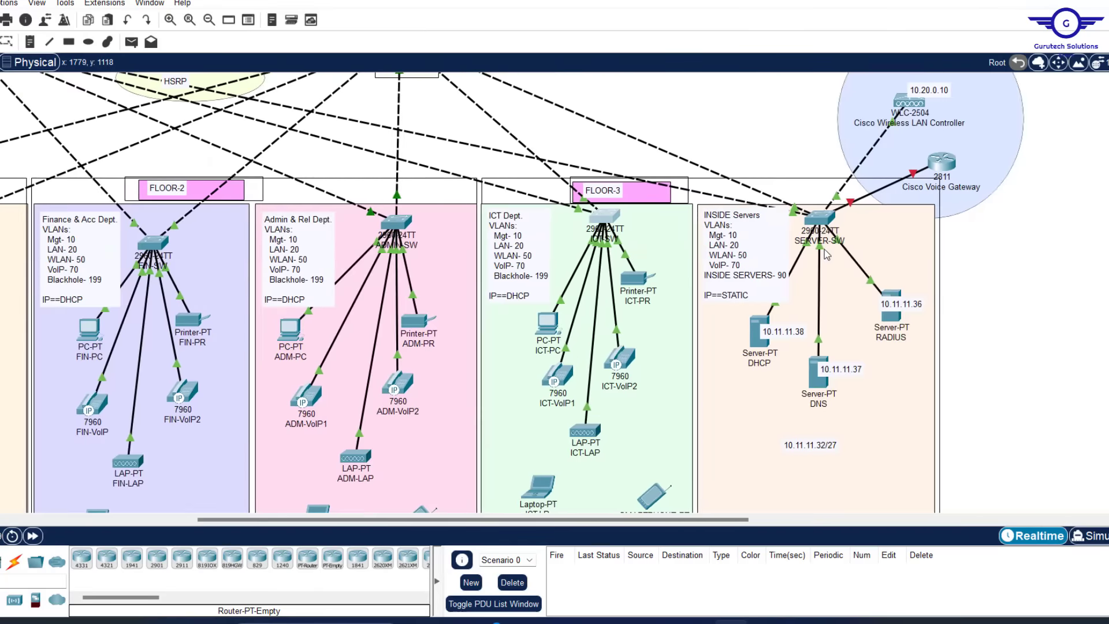
scroll(824, 254, "left", 4)
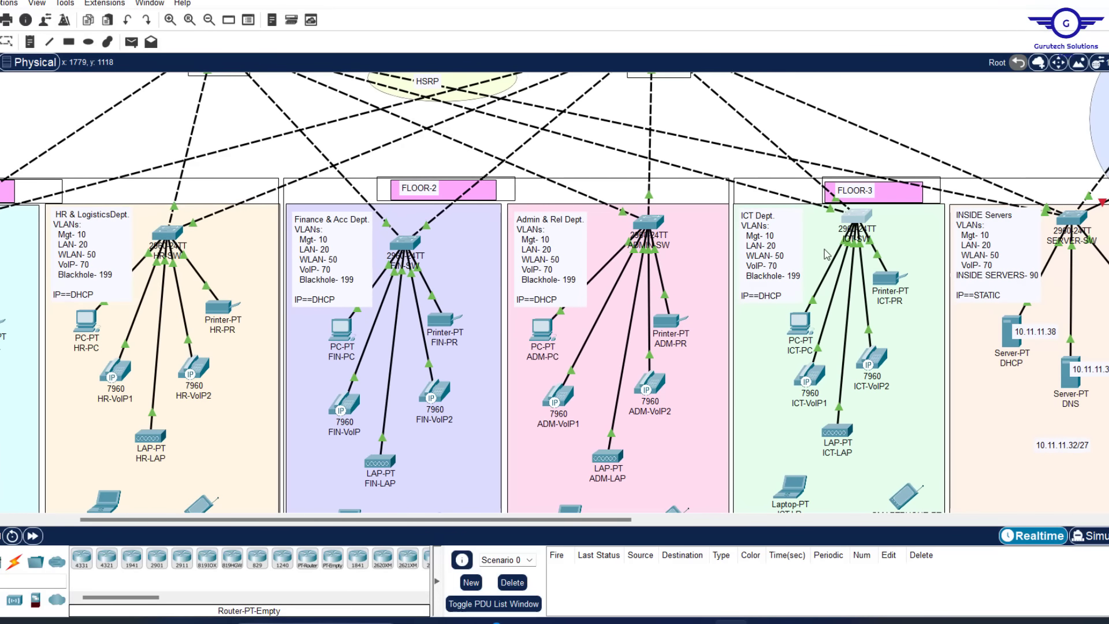
scroll(825, 253, "left", 4)
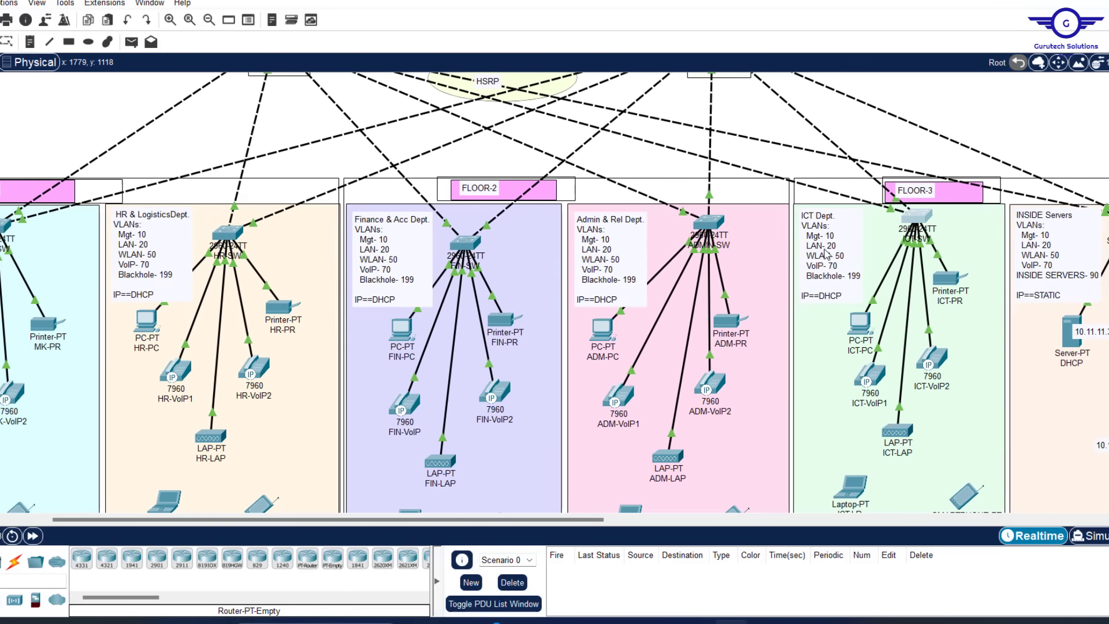
scroll(824, 248, "left", 1)
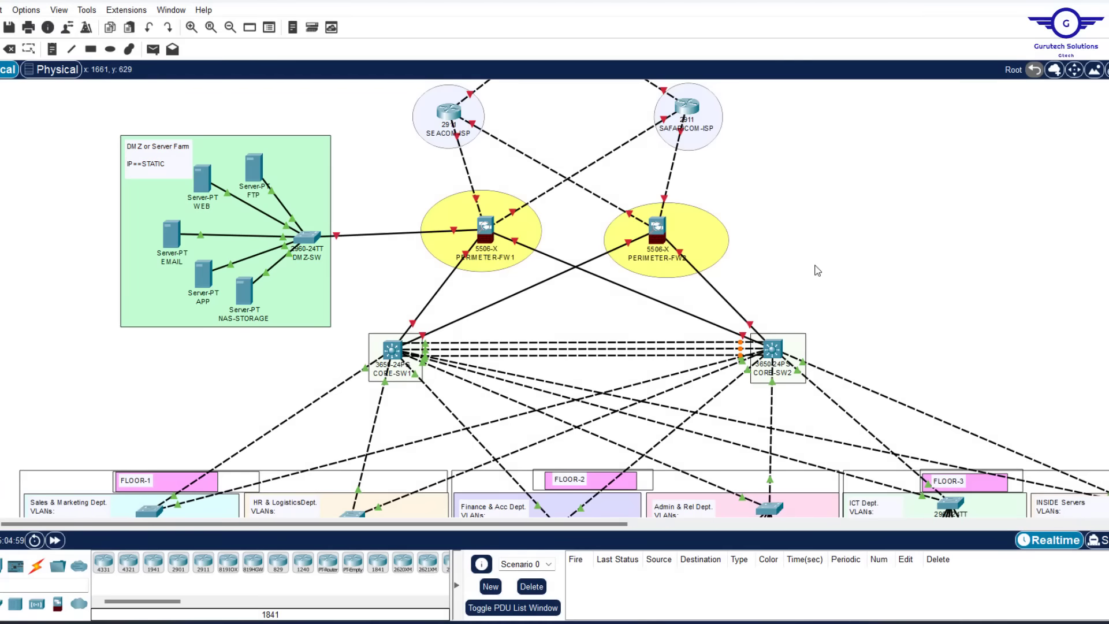
scroll(817, 270, "down", 5)
scroll(818, 270, "up", 5)
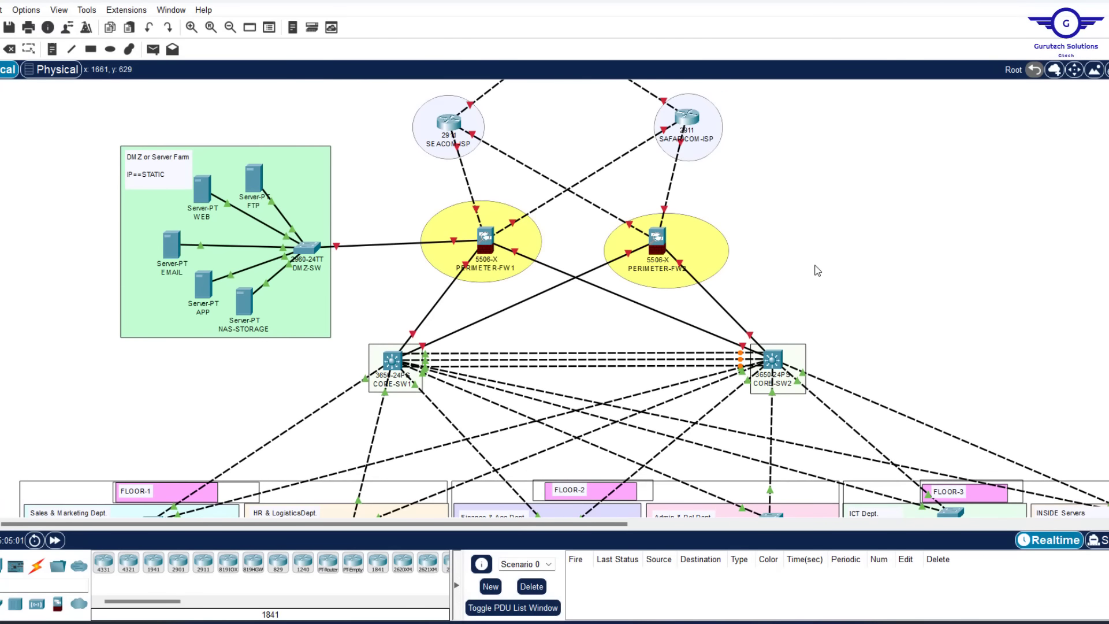
mouse_move(857, 620)
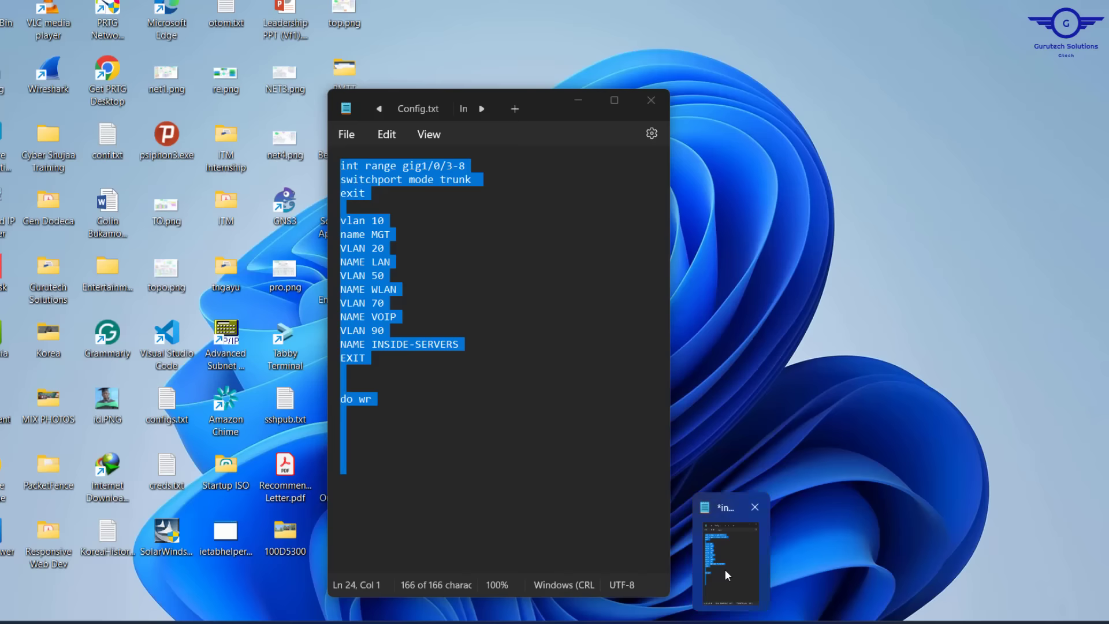
Bring Notepad back and show the first Config.txt tab with the CONFIG STEPS list
left_click(725, 569)
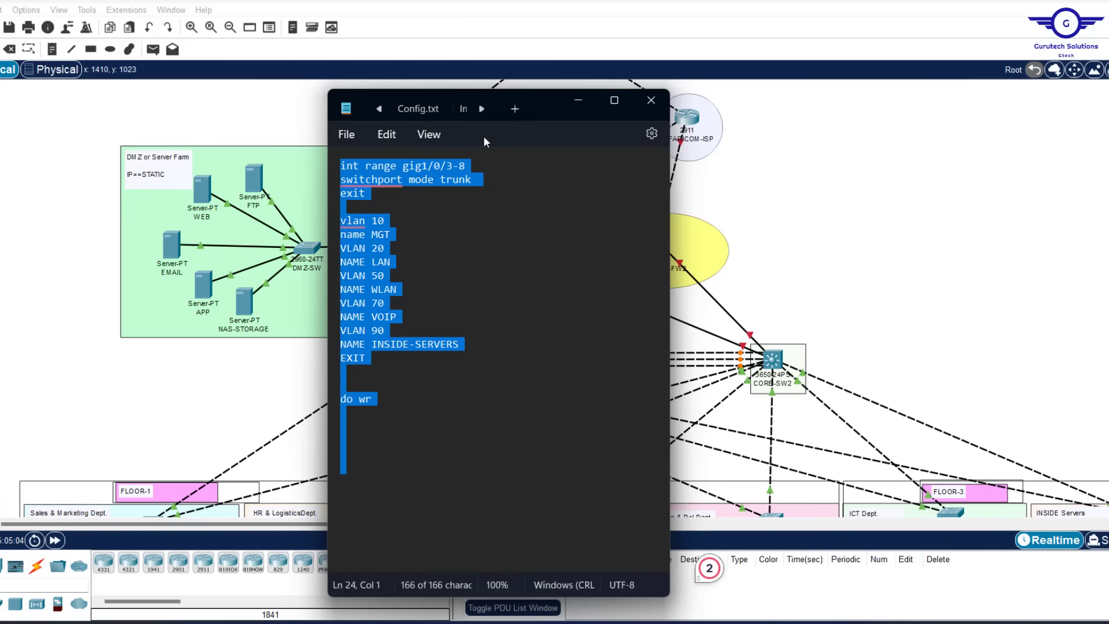
left_click(378, 109)
left_click(376, 112)
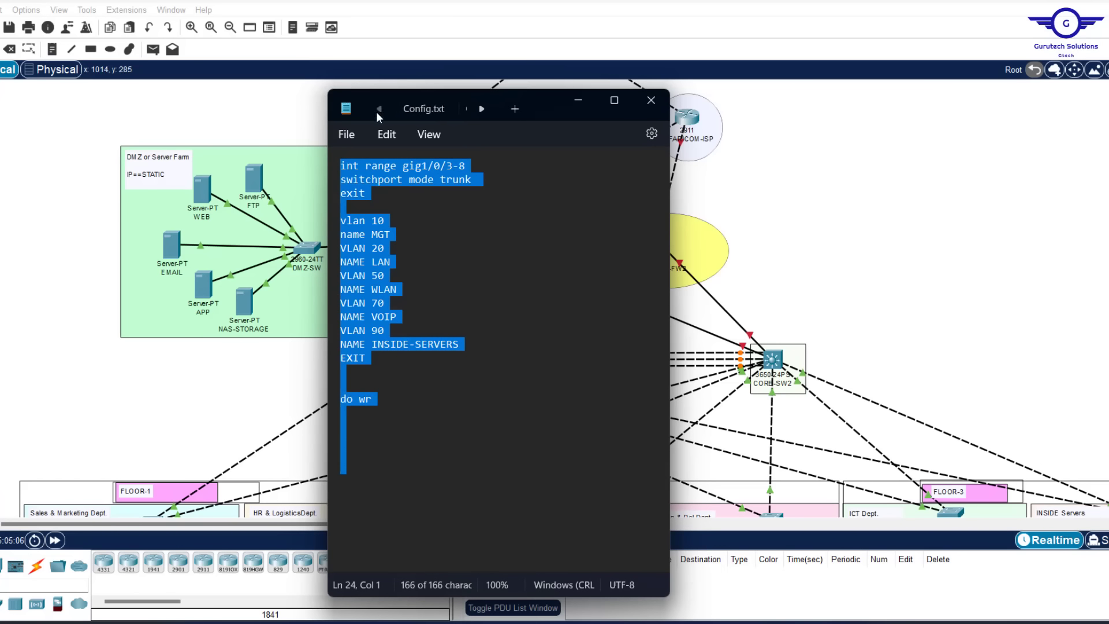
left_click(414, 112)
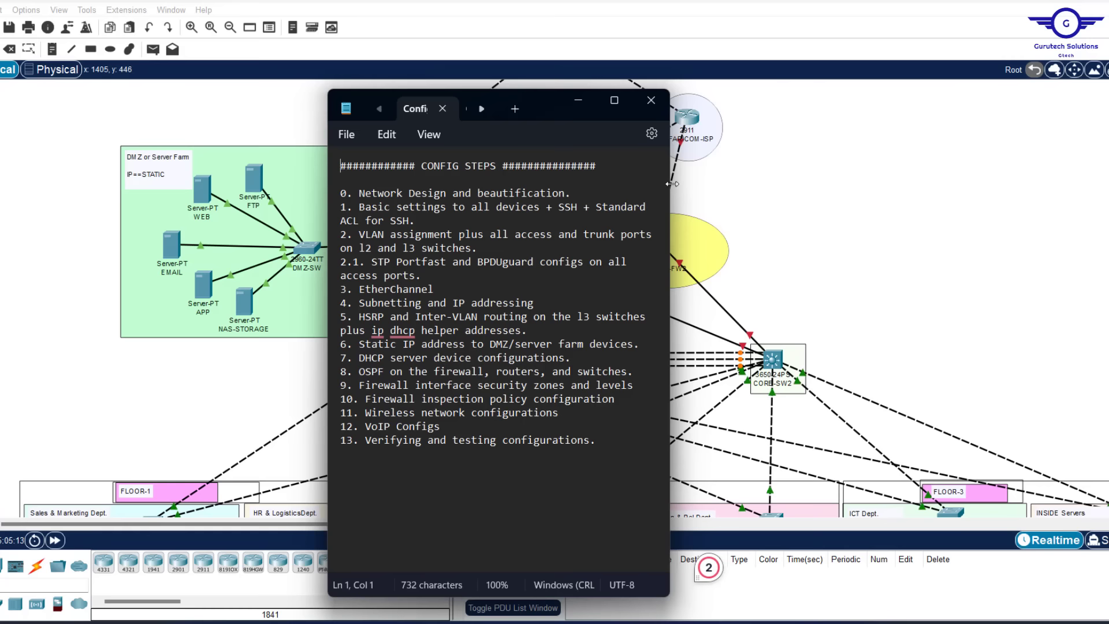
Widen Notepad and highlight step 2.1, STP Portfast and BPDUguard on all access ports
left_click_drag(670, 187, 934, 220)
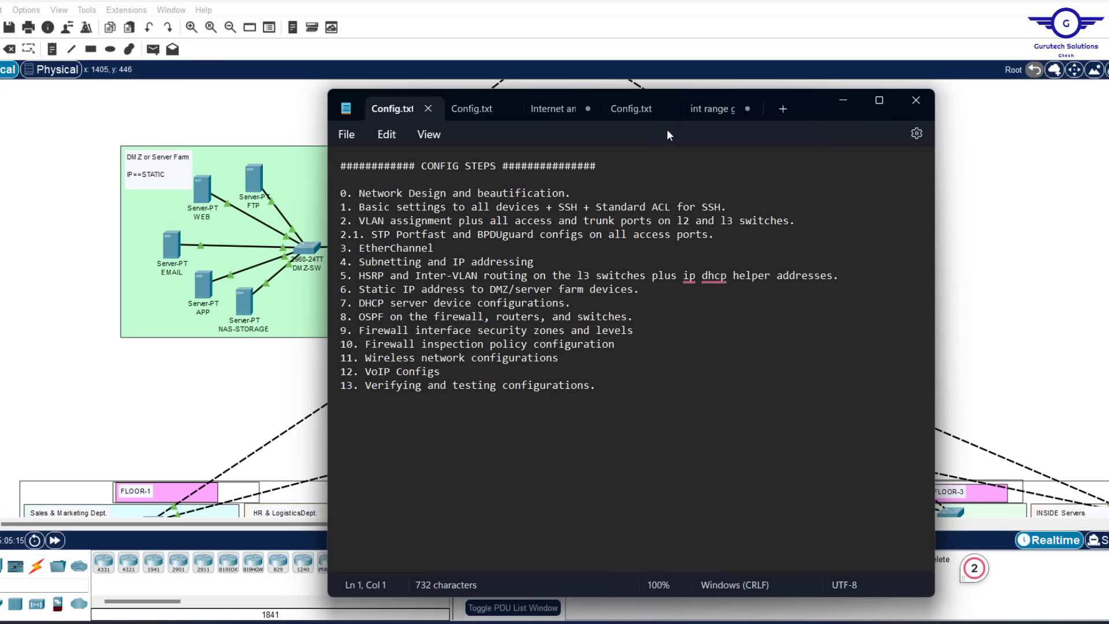
left_click(649, 112)
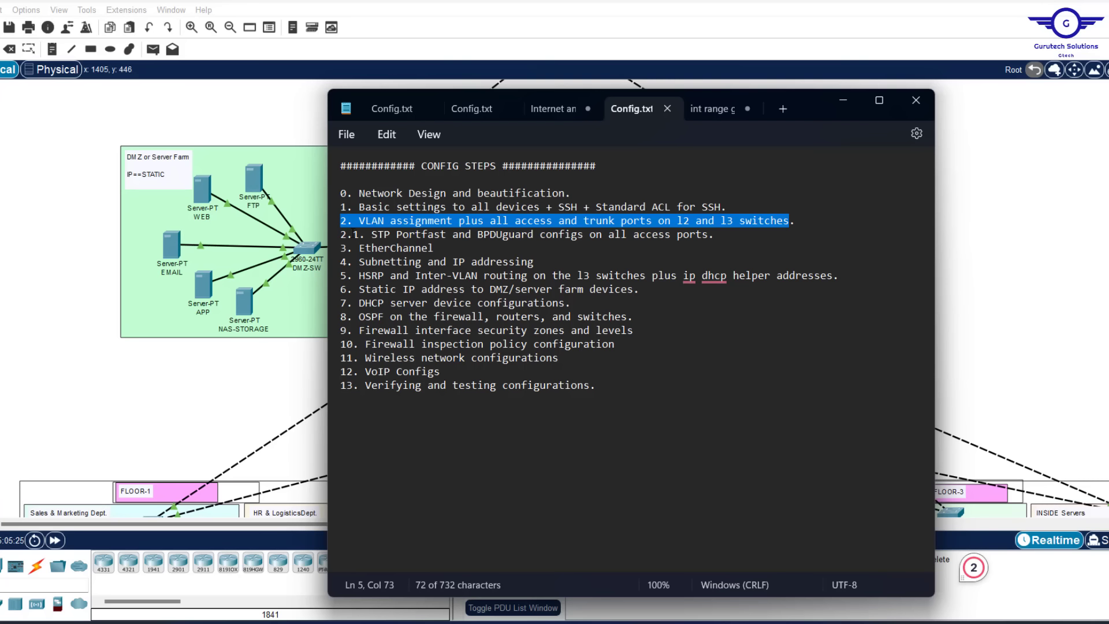
left_click_drag(353, 234, 730, 234)
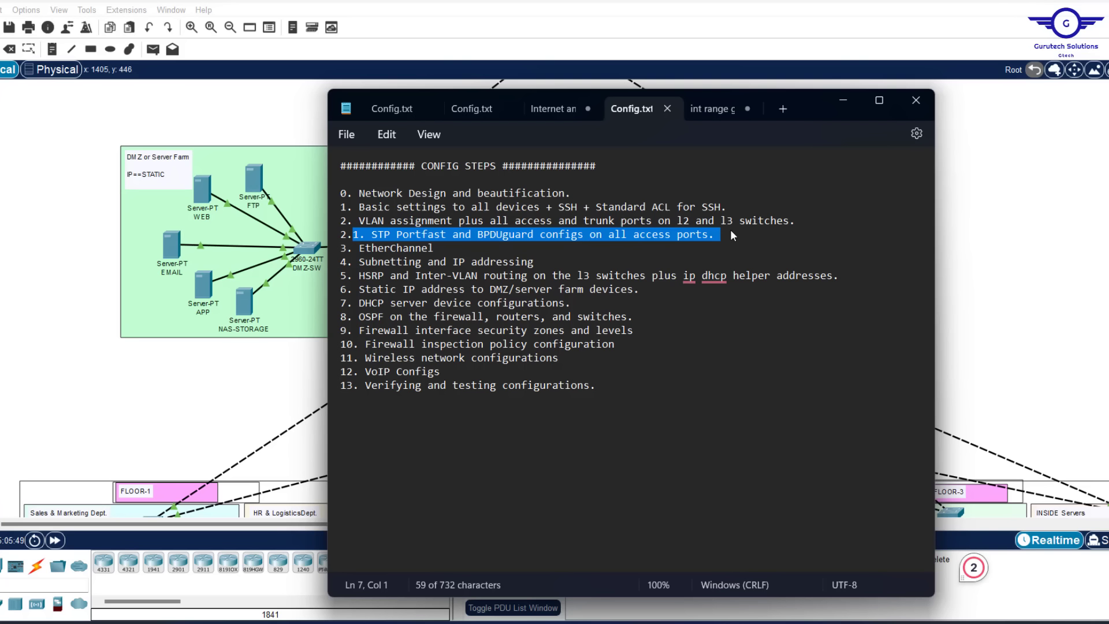
Return to Packet Tracer and scroll to the floor access switches and end devices
left_click(1023, 253)
scroll(1023, 252, "down", 5)
scroll(1023, 259, "left", 5)
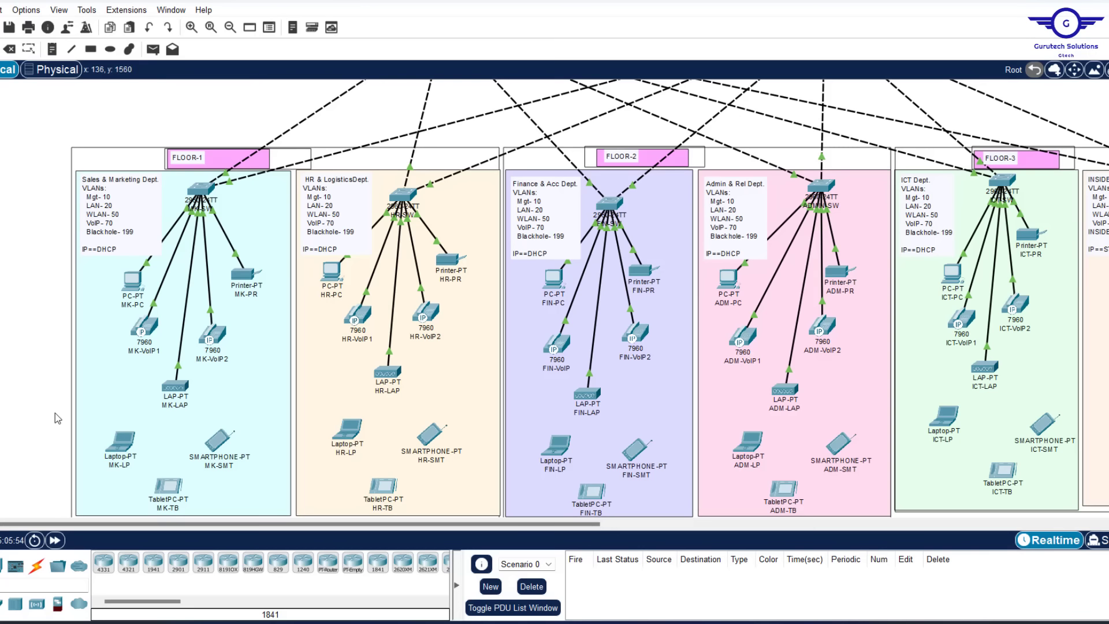
Survey the floors and scroll to INSIDE Servers, showing SERVER-SW and the voice gateway
left_click(201, 191)
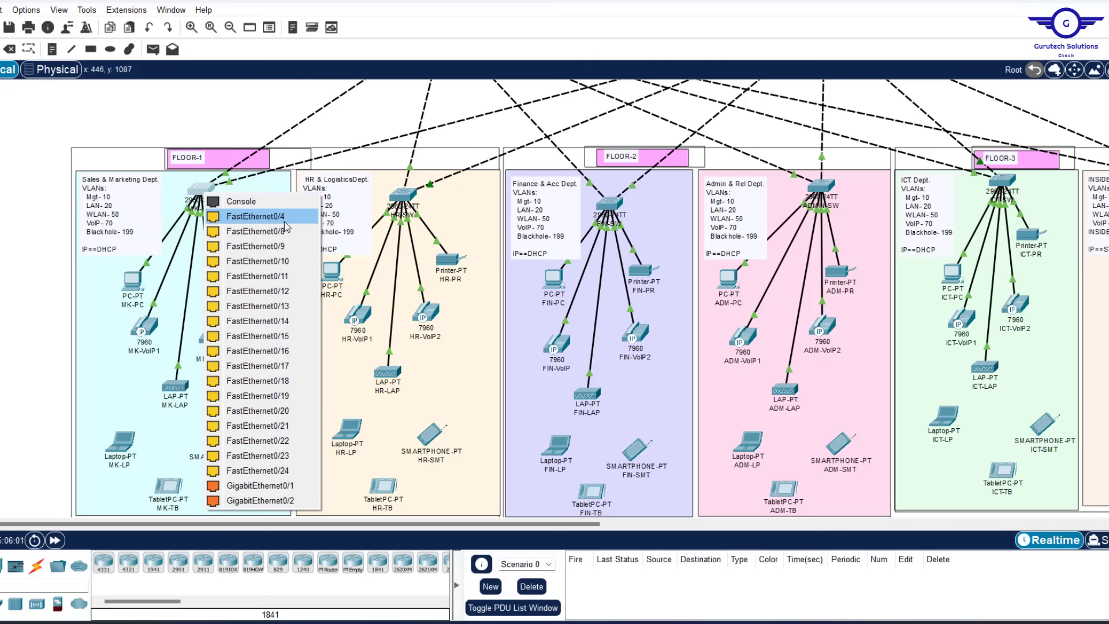
left_click(285, 225)
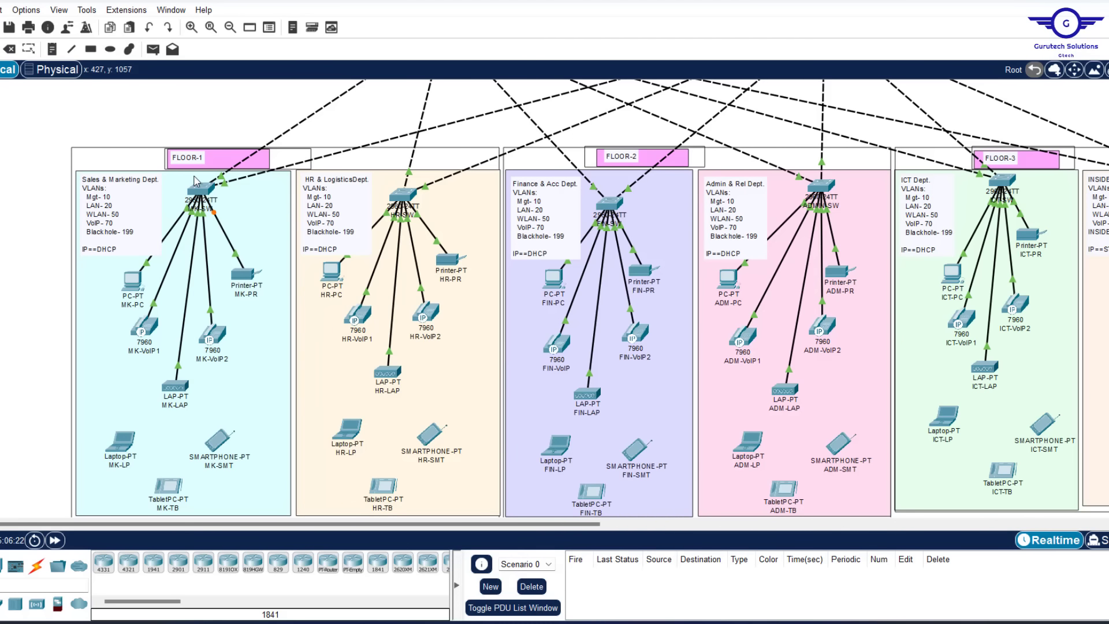
scroll(448, 176, "up", 8)
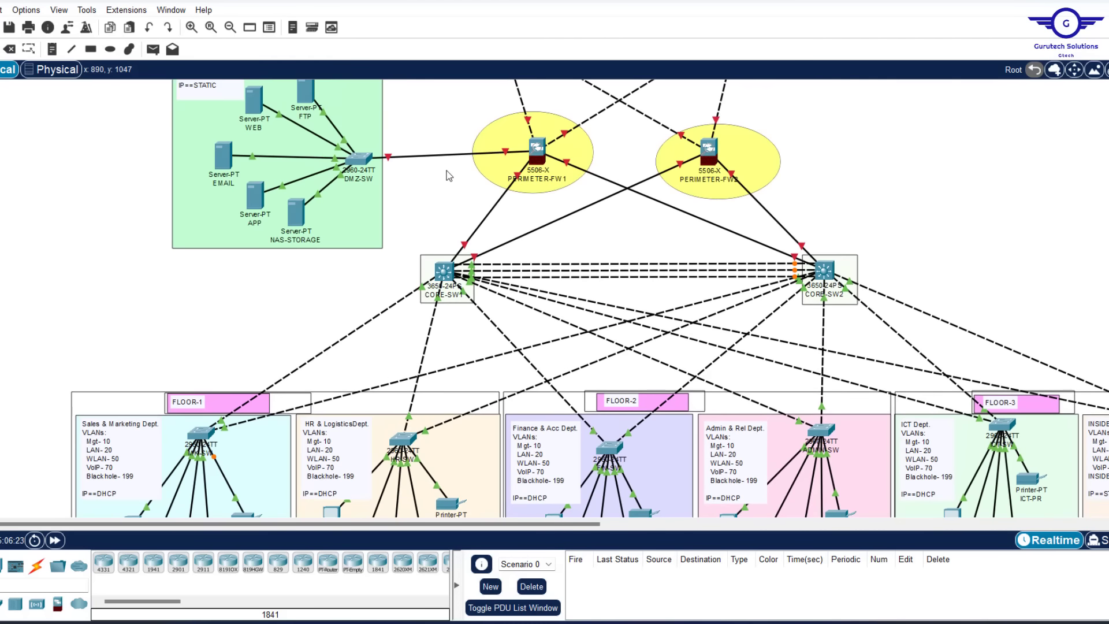
scroll(448, 176, "down", 2)
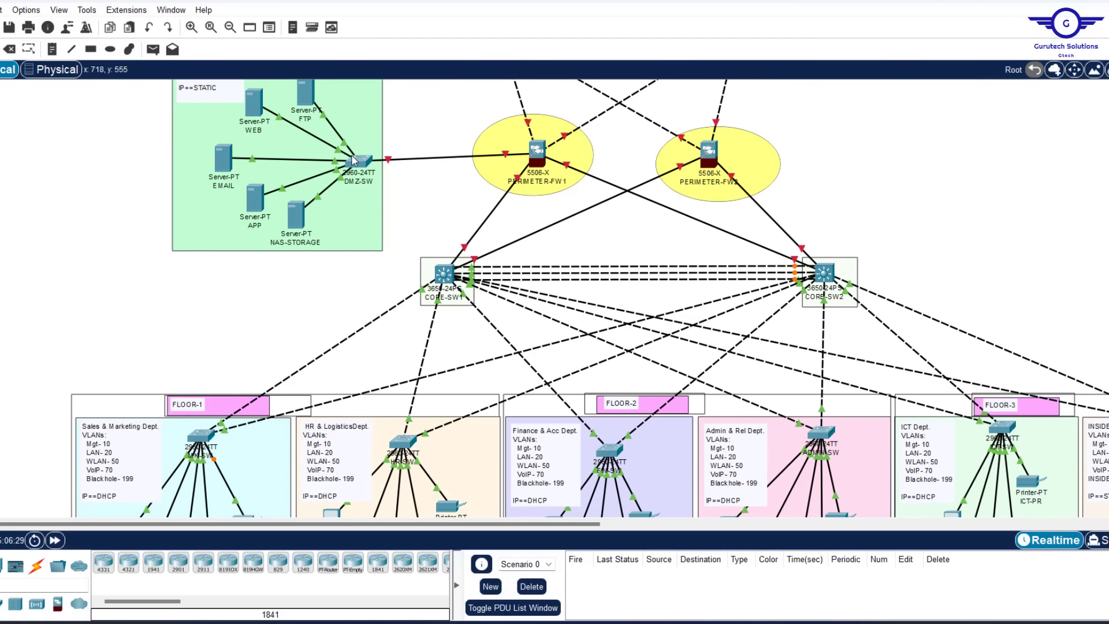
scroll(397, 260, "down", 7)
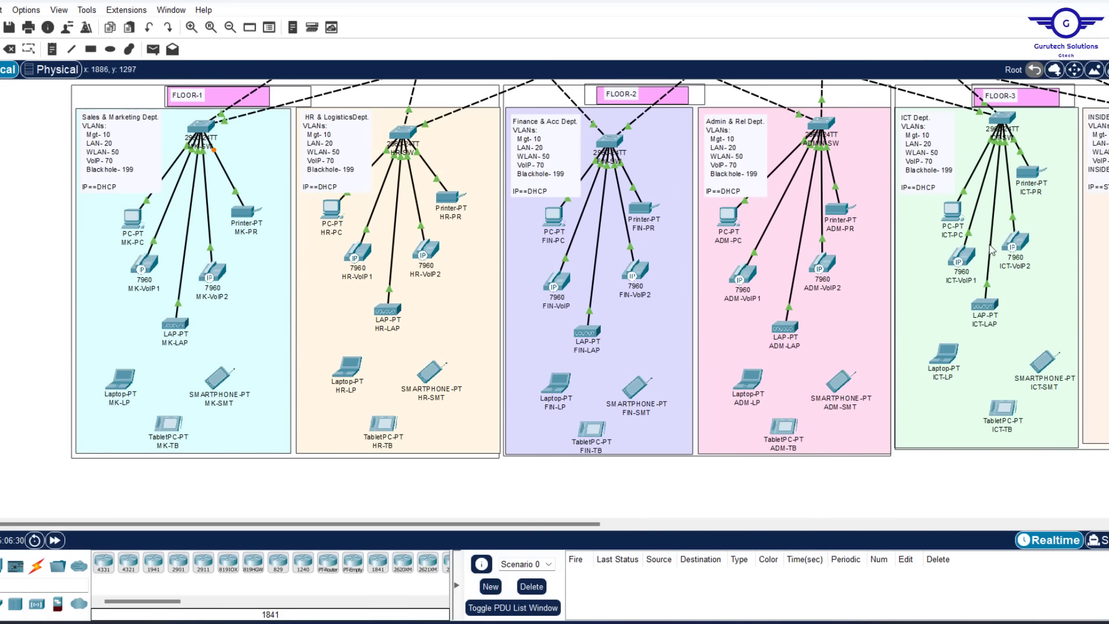
scroll(992, 249, "right", 6)
scroll(992, 250, "up", 3)
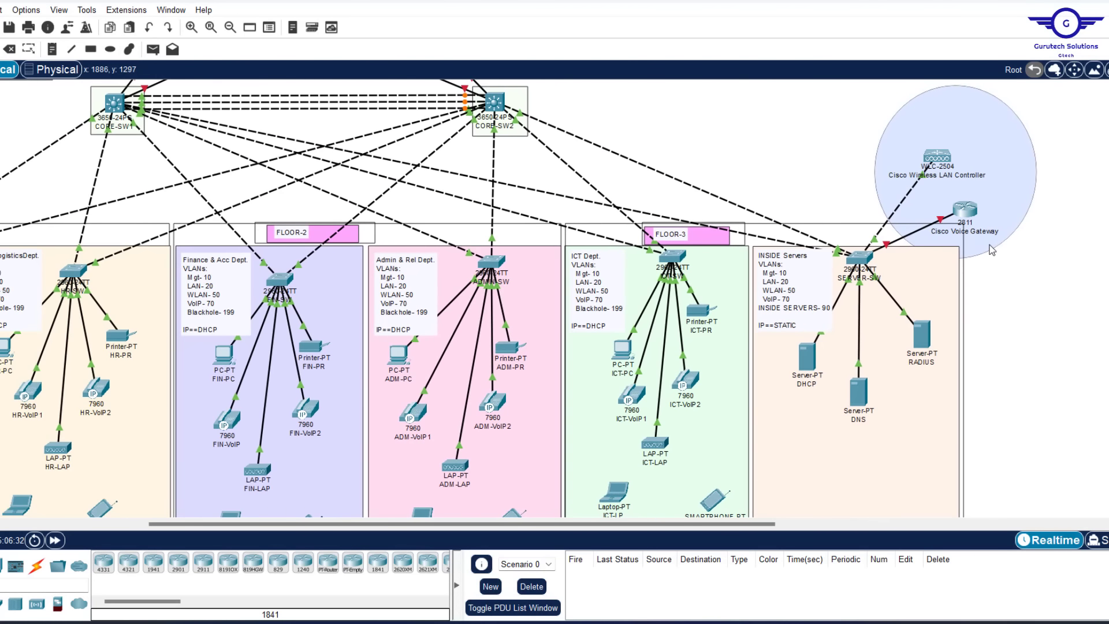
scroll(796, 265, "left", 6)
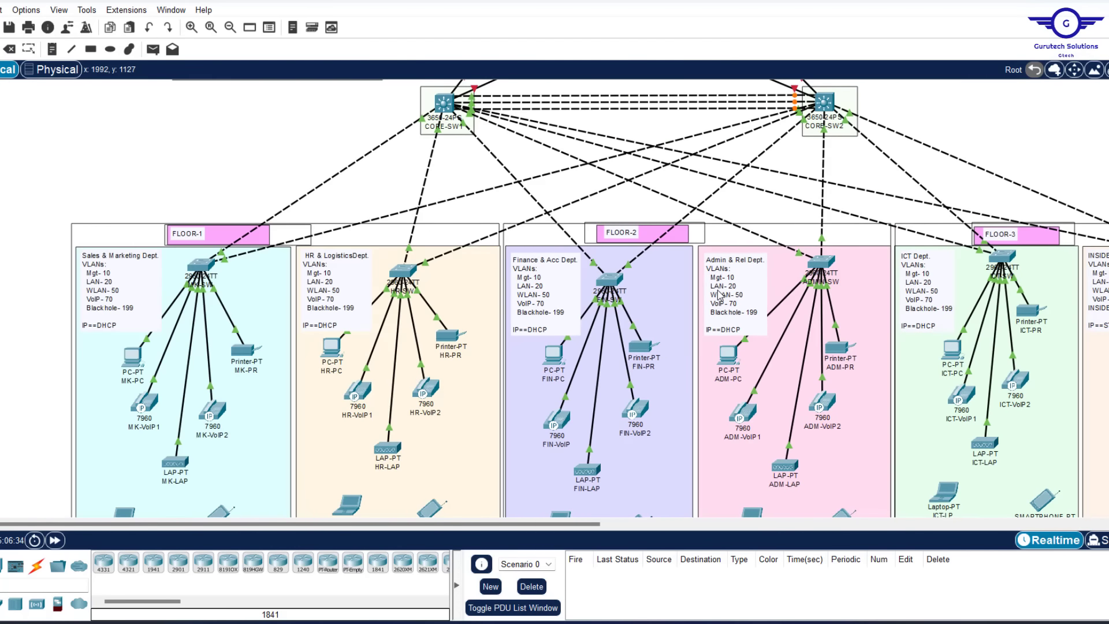
scroll(796, 265, "right", 12)
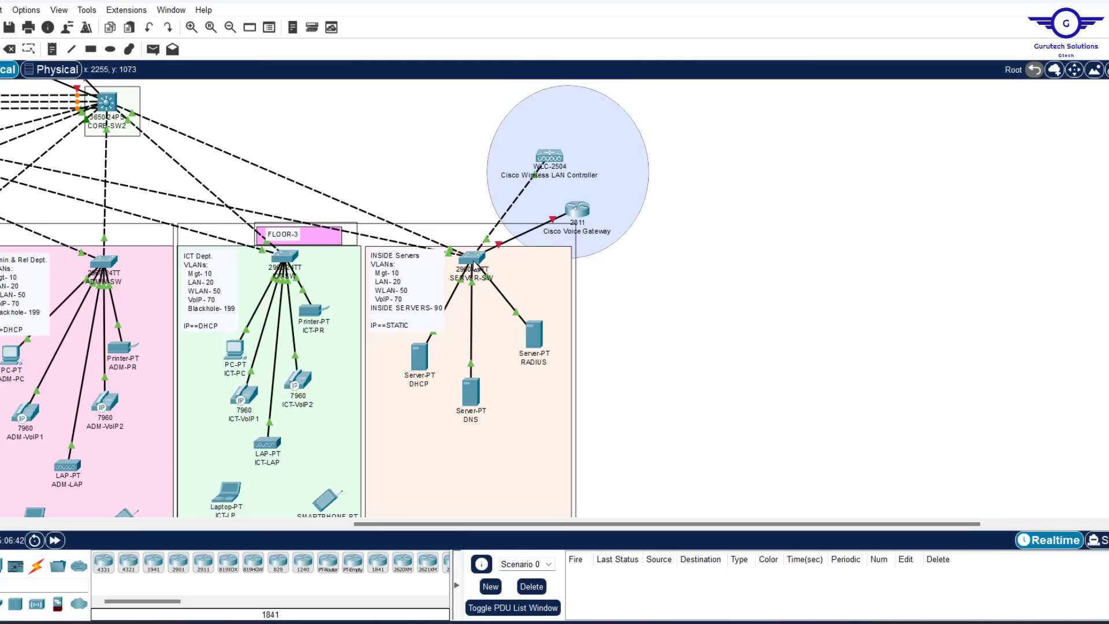
mouse_move(475, 264)
scroll(670, 258, "left", 3)
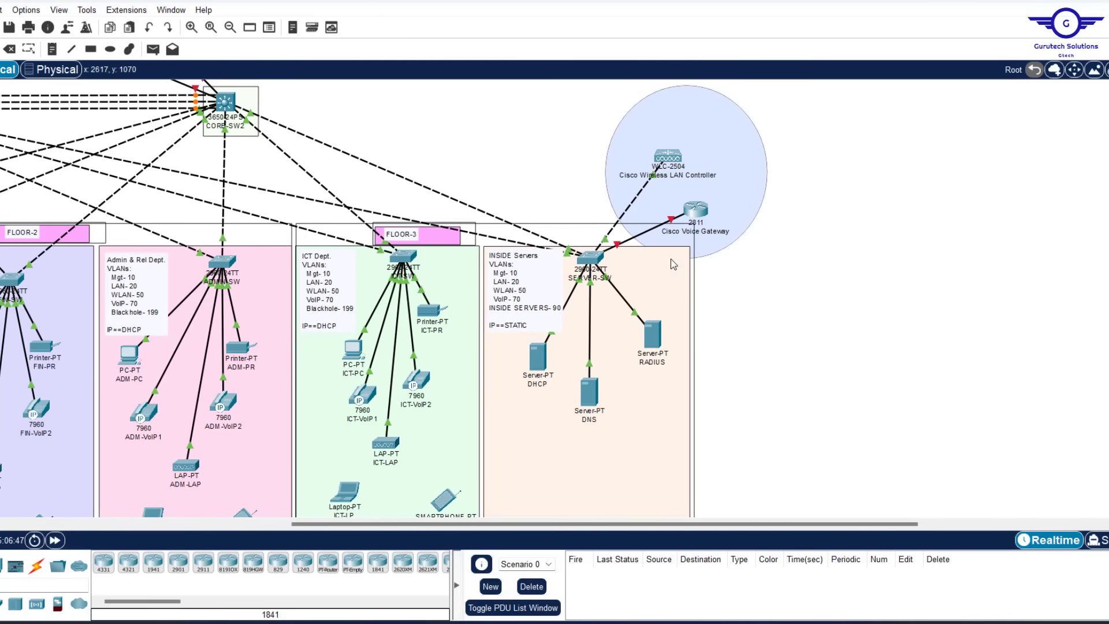
Reopen SERVER-SW, review its FastEthernet0/4 settings, and return to its command line
left_click(589, 258)
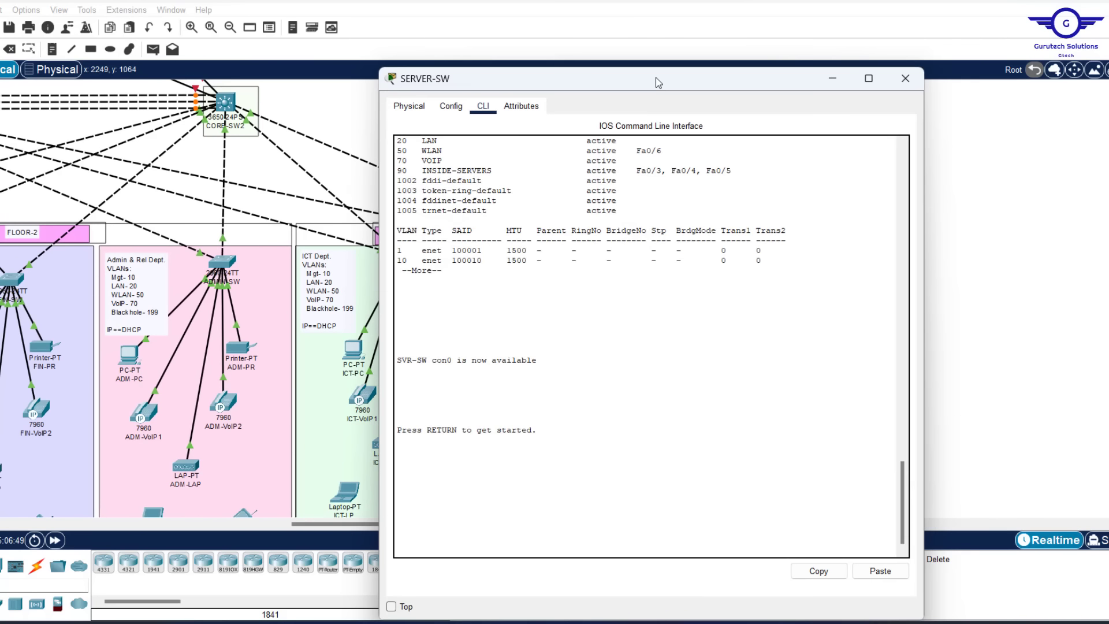
left_click(905, 77)
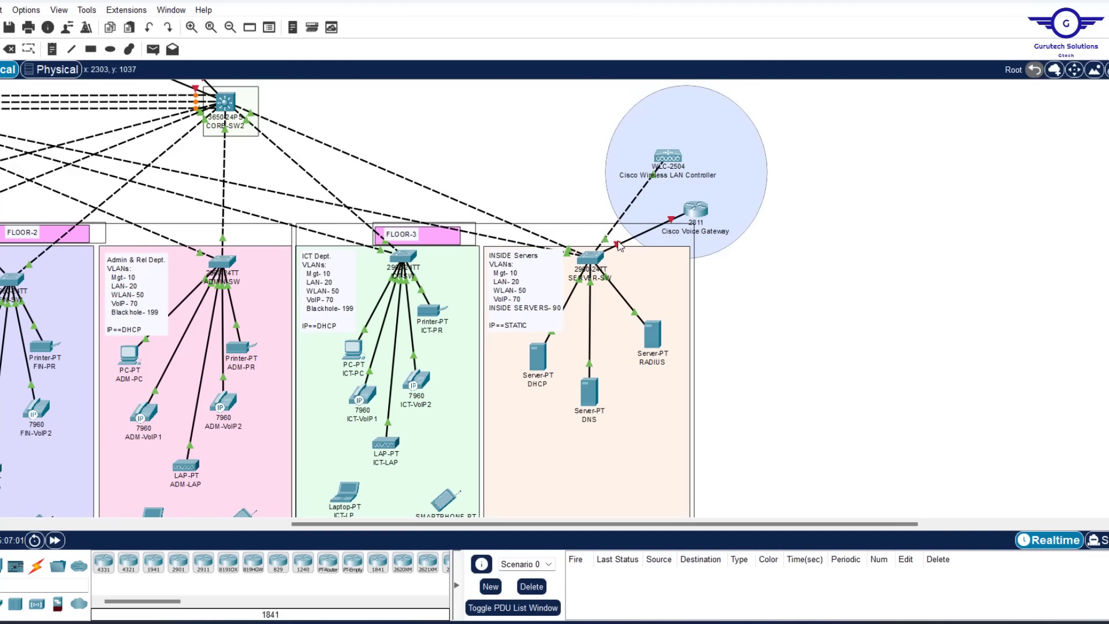
mouse_move(619, 246)
mouse_move(568, 248)
left_click(590, 259)
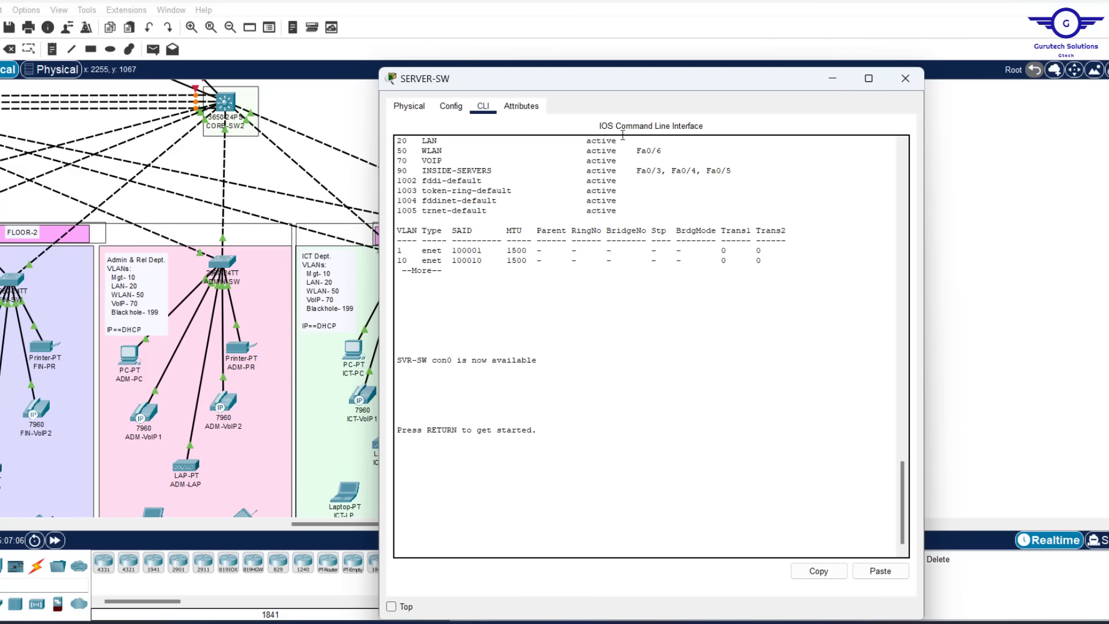
left_click(454, 109)
left_click(447, 253)
left_click(481, 110)
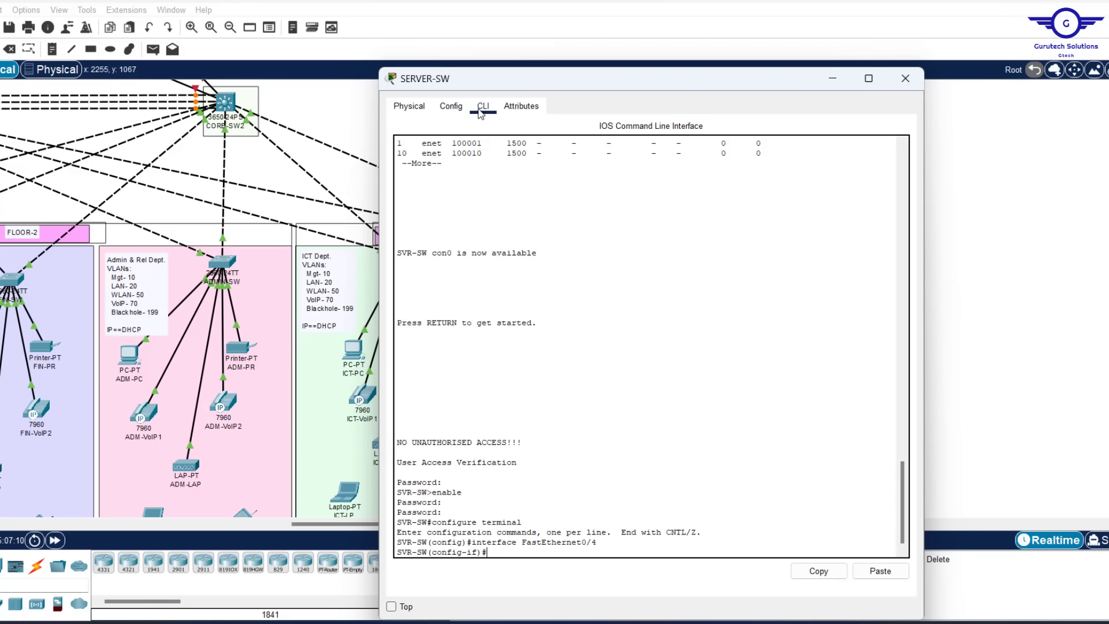
Exit to global configuration and start typing 'int range fa0/3-6'
type("ex")
key("Return")
key("Return")
key("Return")
key("Return")
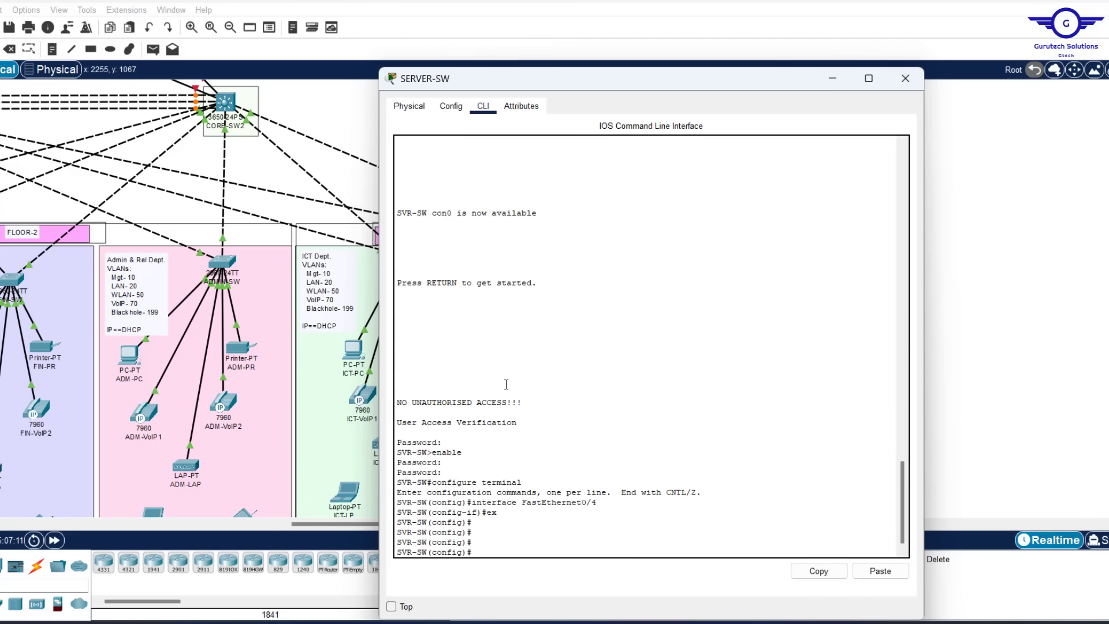
left_click_drag(659, 85, 324, 25)
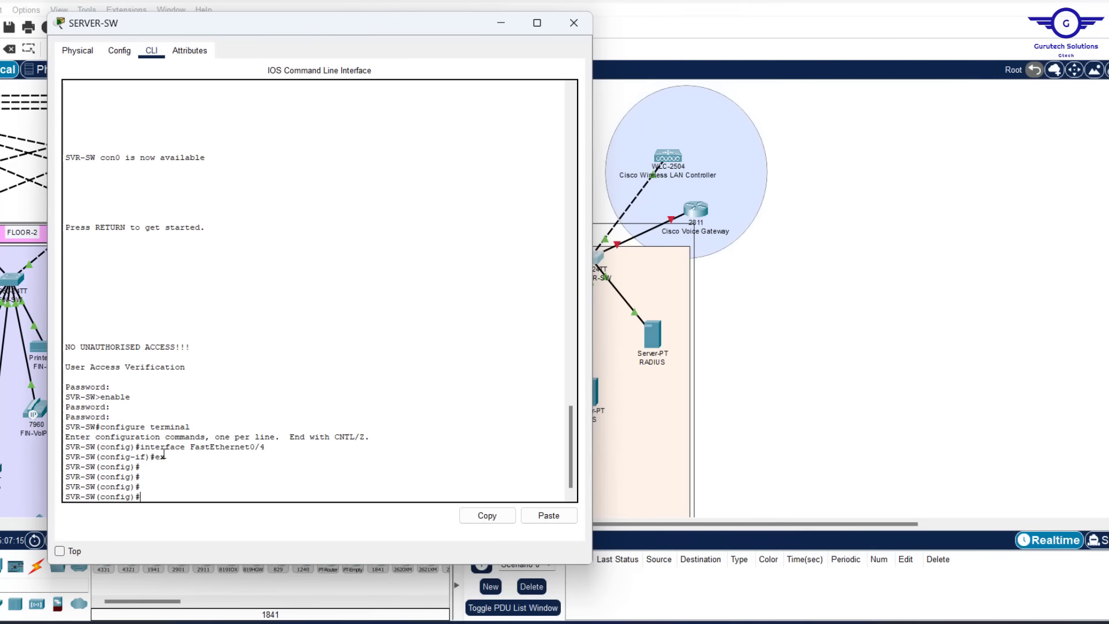
type("int range")
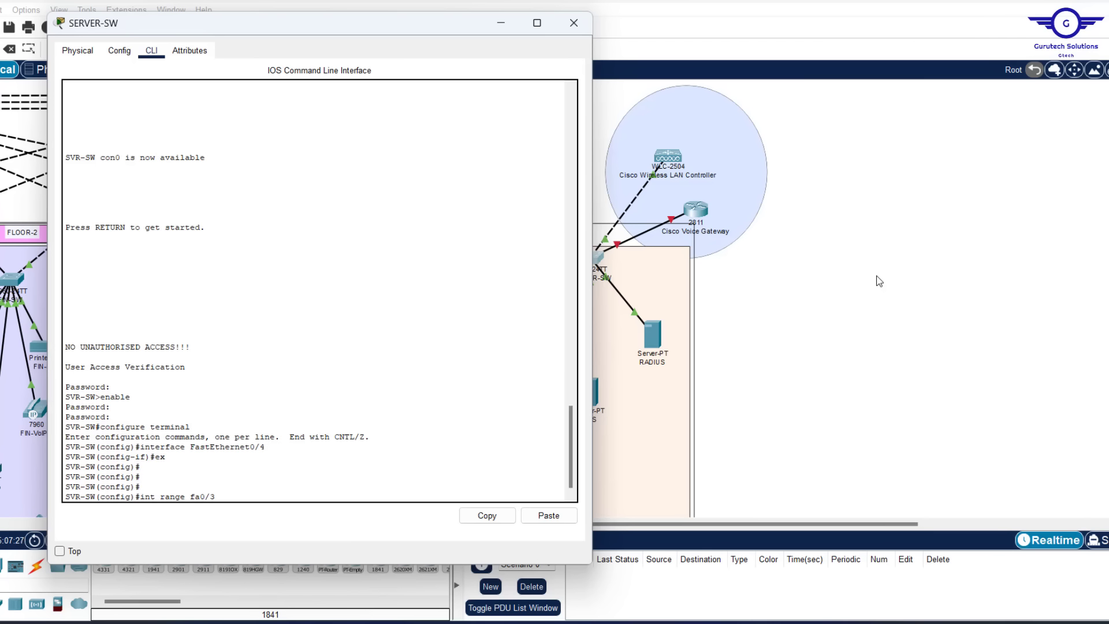
type("fa0/3-6,")
Select ports fa0/3-6 and fa0/8-24 and enable spanning-tree portfast on them
type("fa0/8-24")
key("Return")
key("Return")
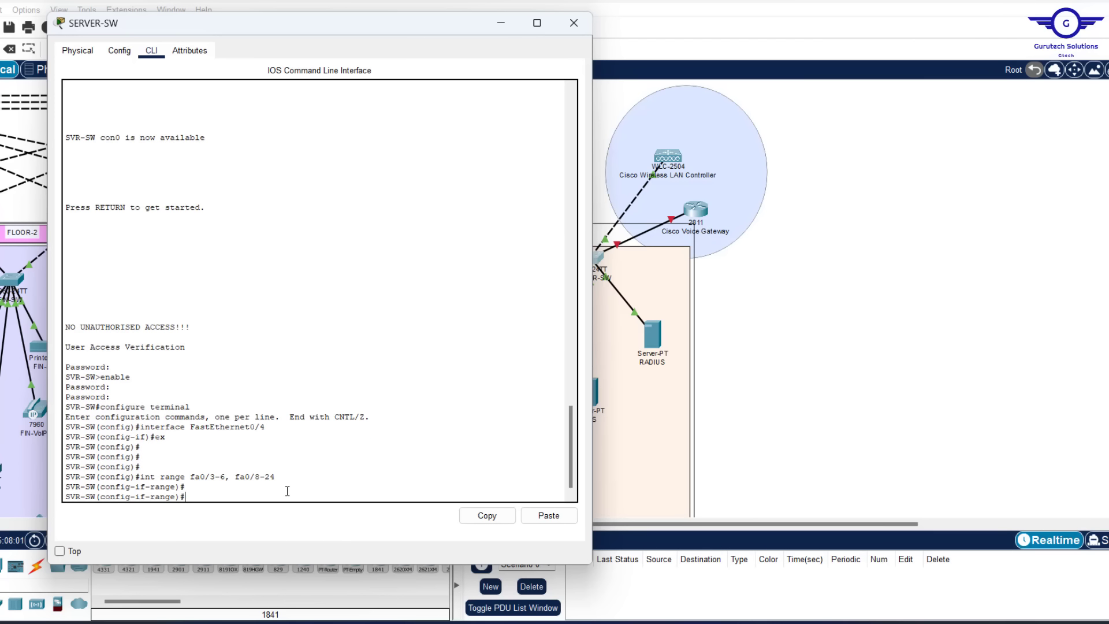
type("spanni")
key("Tab")
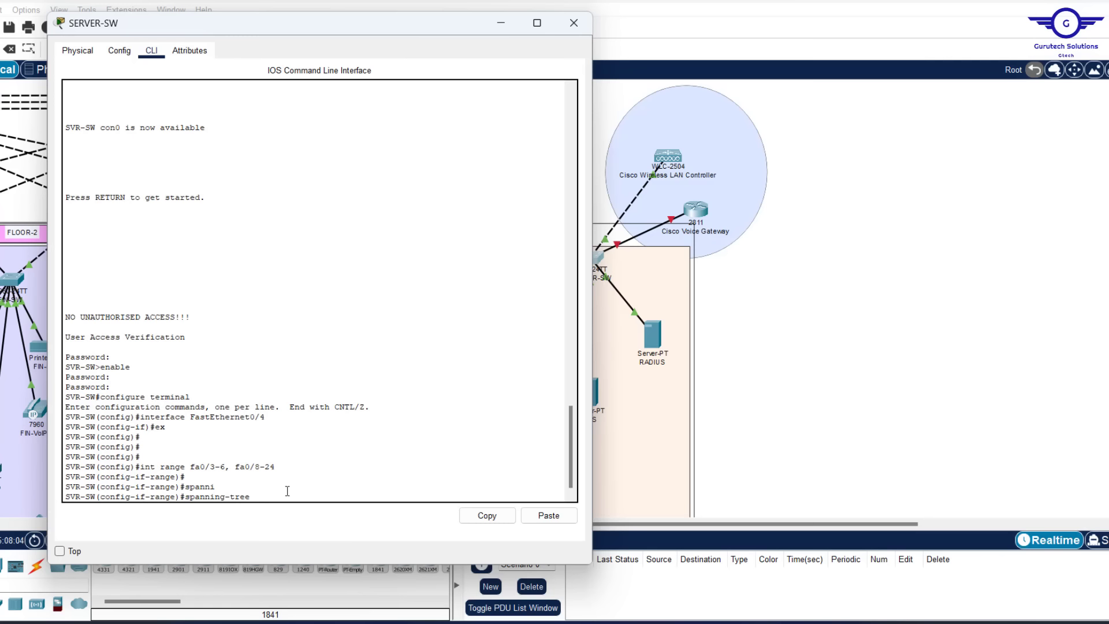
type("port")
key("Tab")
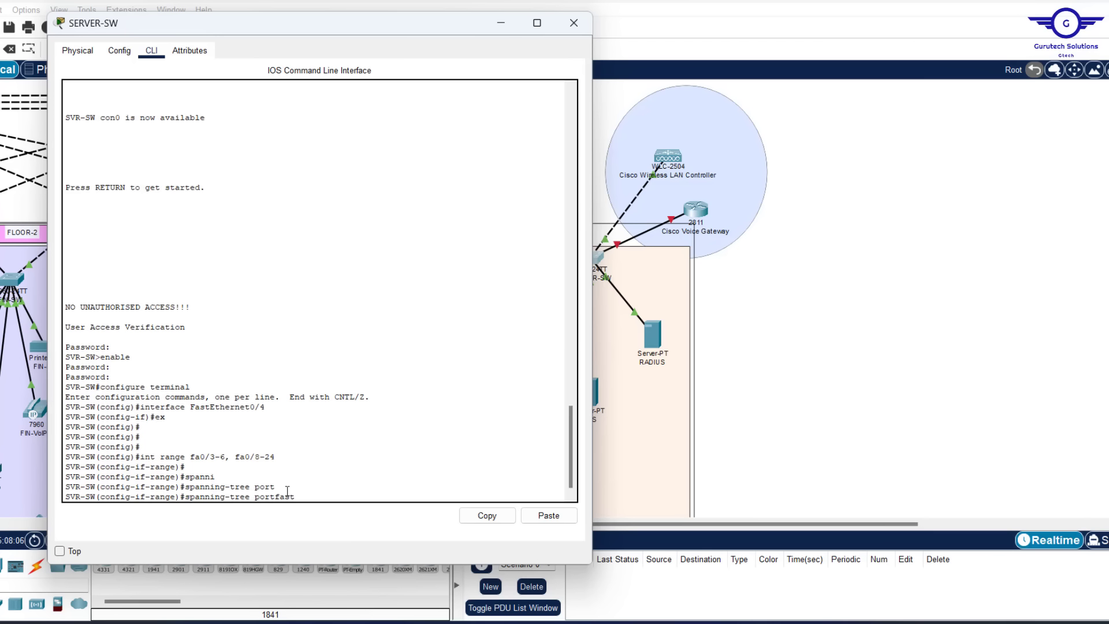
type("fast")
key("Return")
key("Return")
key("Return")
key("Return")
key("Return")
key("Return")
key("Return")
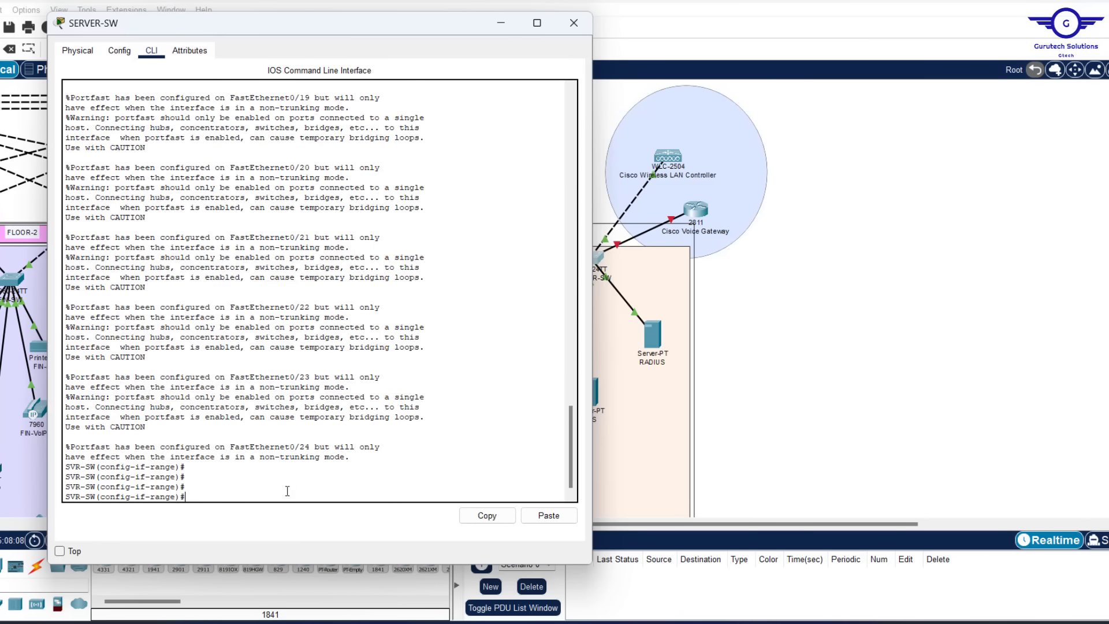
Enable spanning-tree bpduguard on the selected port range
type("spa")
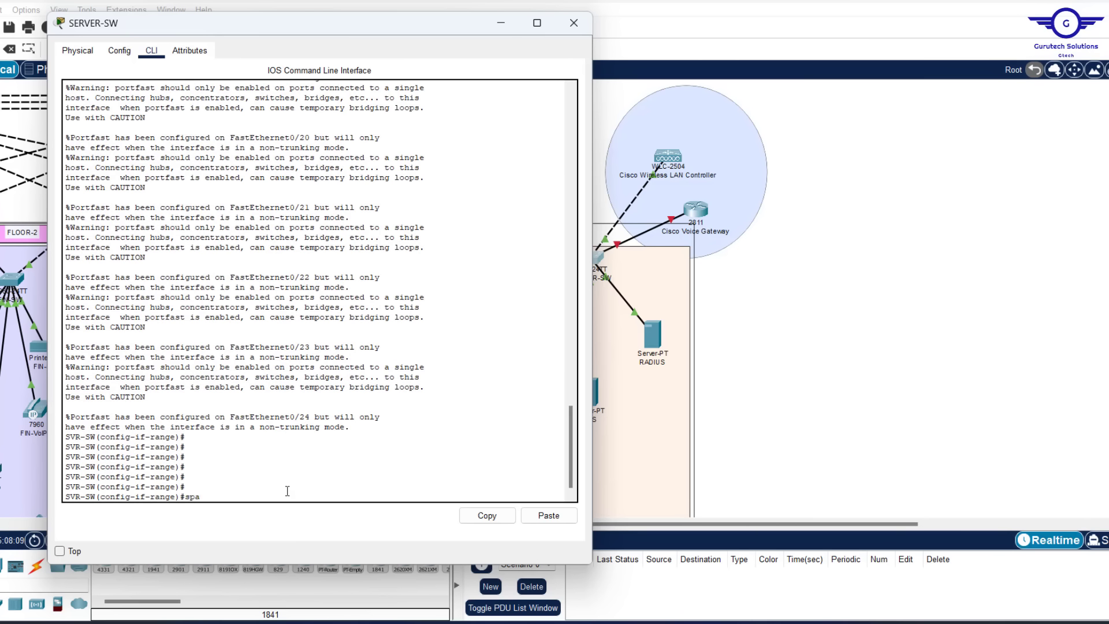
type("nn")
key("Tab")
type("b")
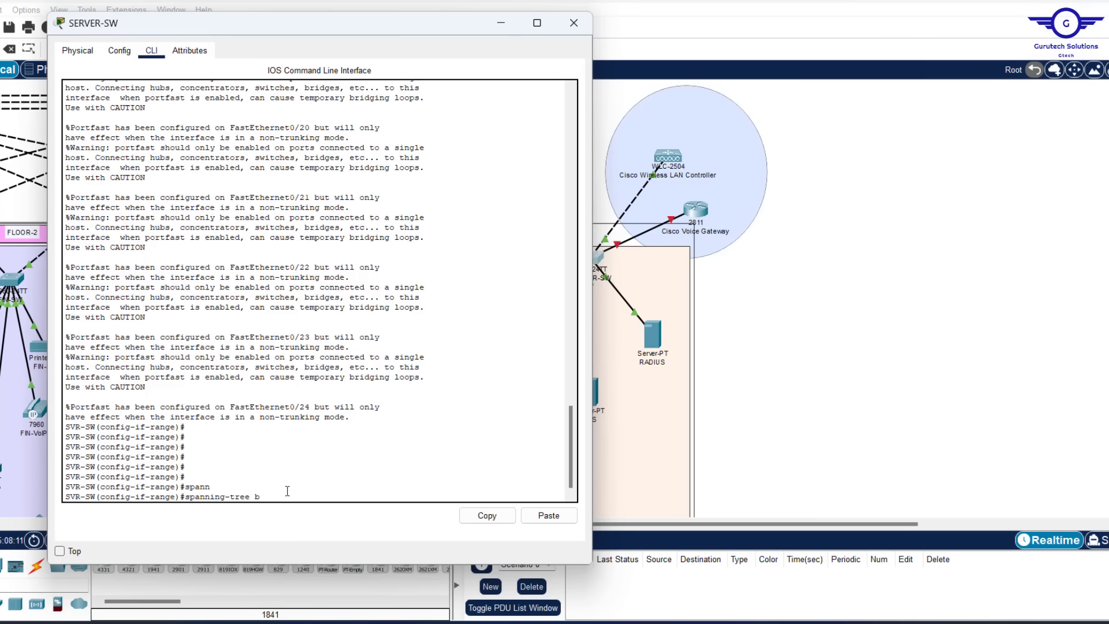
type("p")
key("Tab")
type("e")
key("Tab")
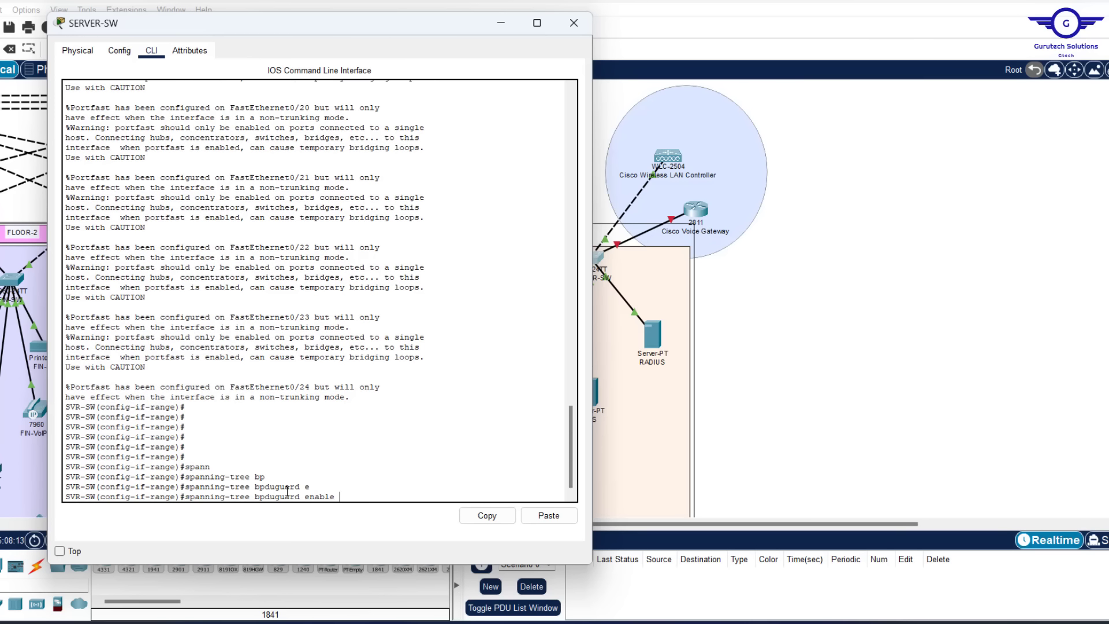
key("Return")
key("Return")
key("Return")
Exit interface mode, save with 'do wr', and close the SERVER-SW window
type("ex")
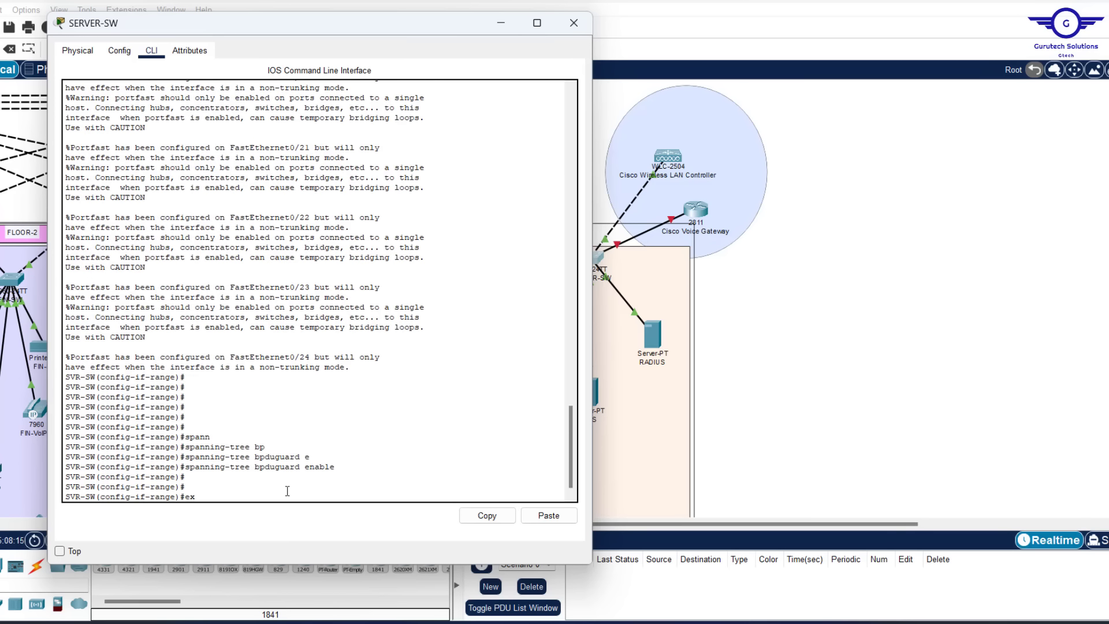
key("Return")
key("Return")
key("Return")
key("Return")
key("Return")
key("Return")
type("do")
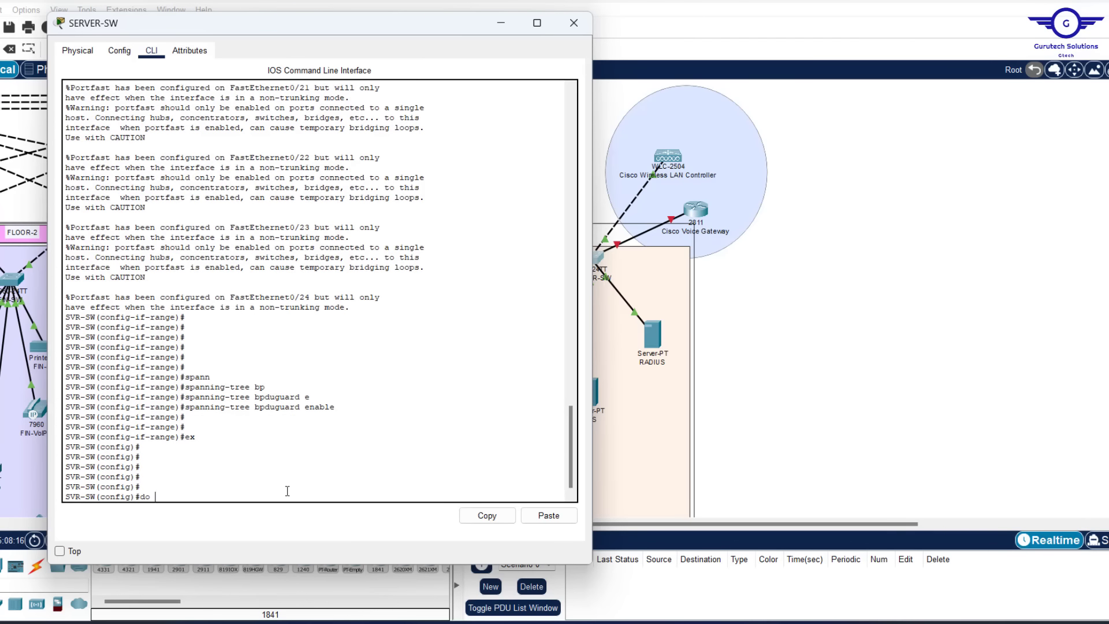
type(" wr")
key("Return")
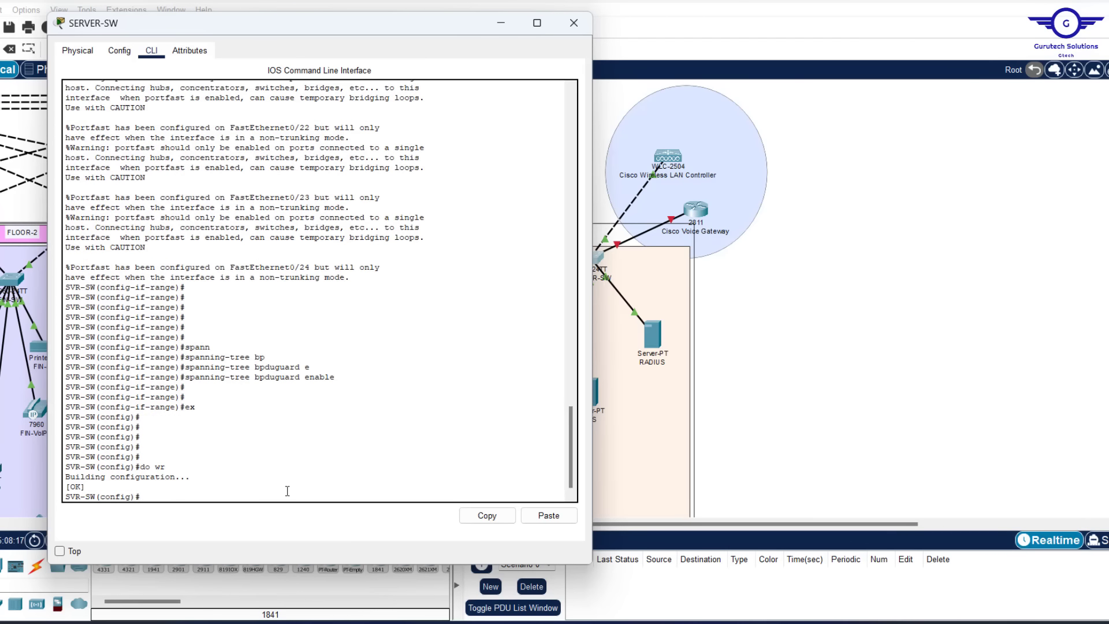
left_click(569, 29)
left_click_drag(439, 524, 122, 524)
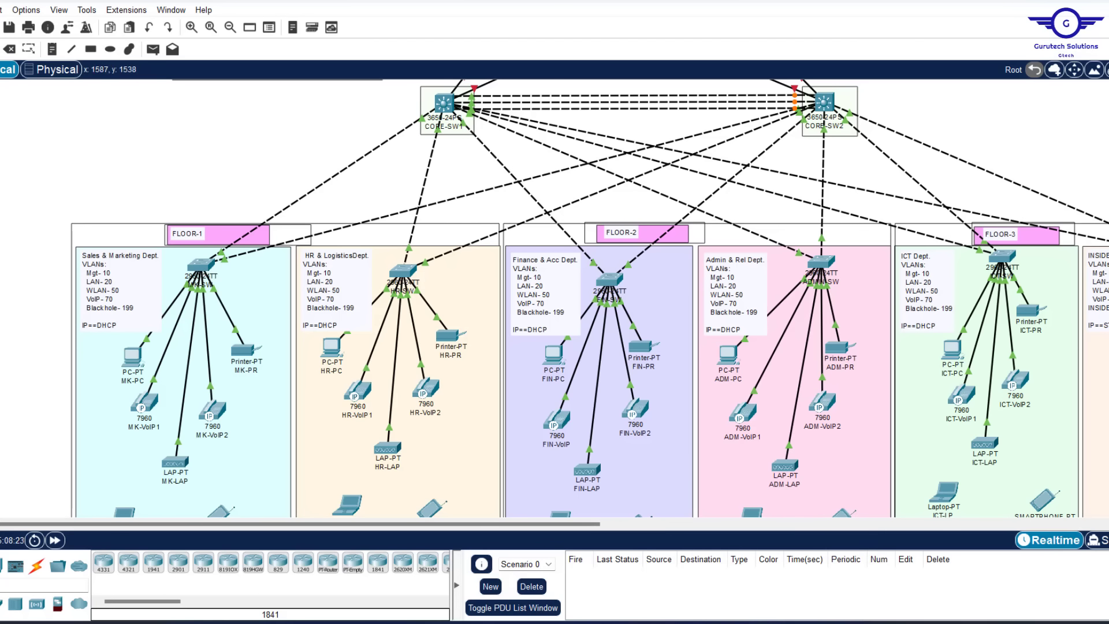
In the Config.txt notes, change the interface range line to 'int range fa0/3-24'
mouse_move(732, 623)
left_click(731, 558)
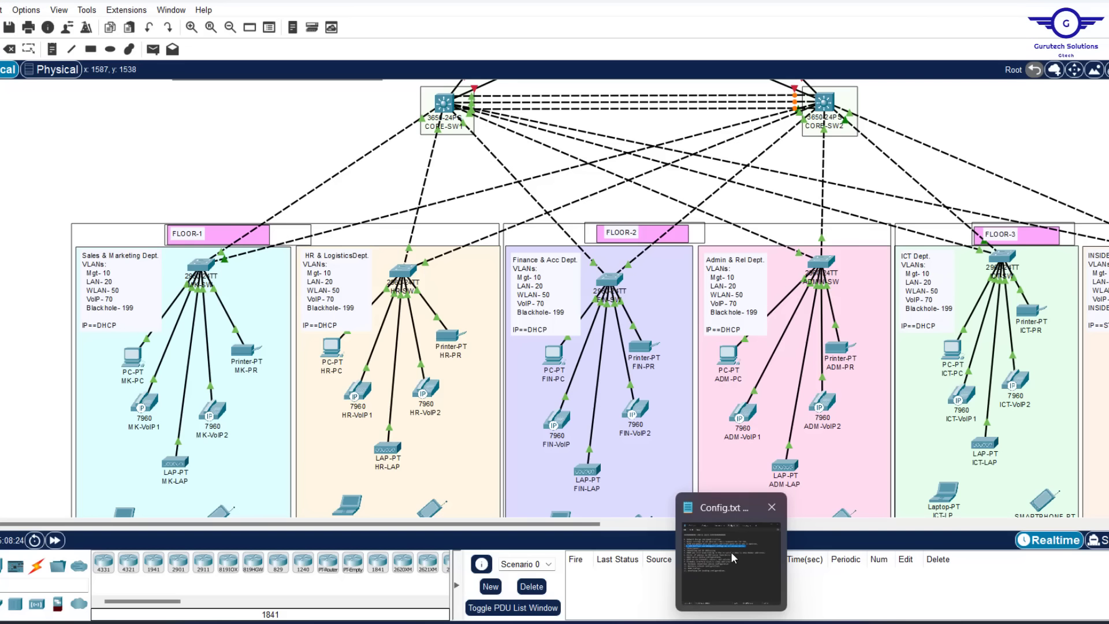
left_click(730, 552)
left_click(710, 108)
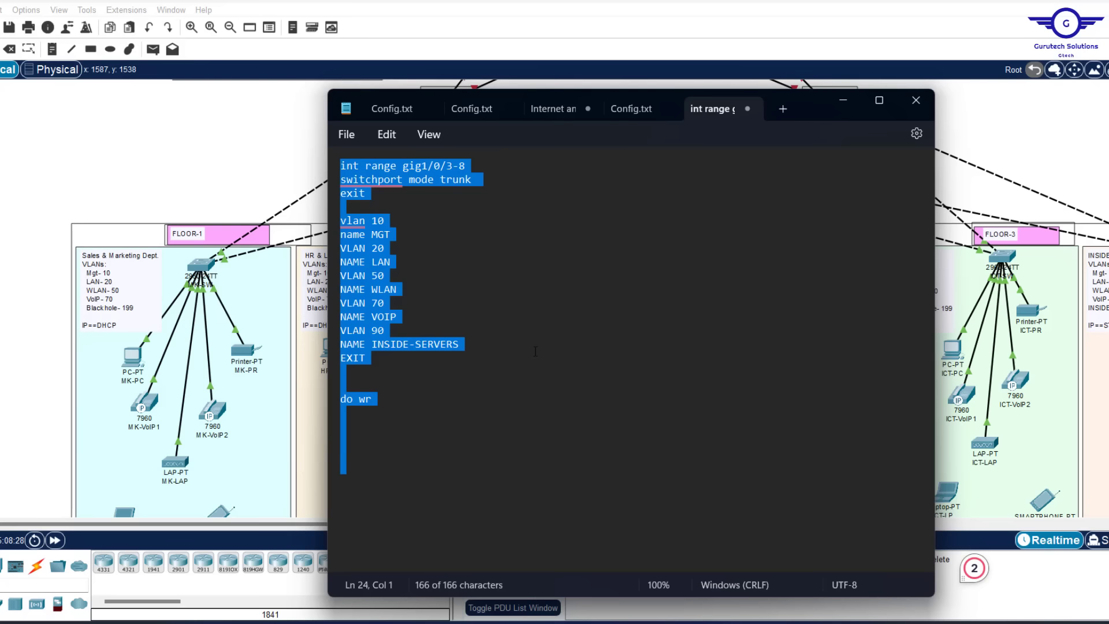
left_click(405, 414)
left_click_drag(388, 409, 401, 170)
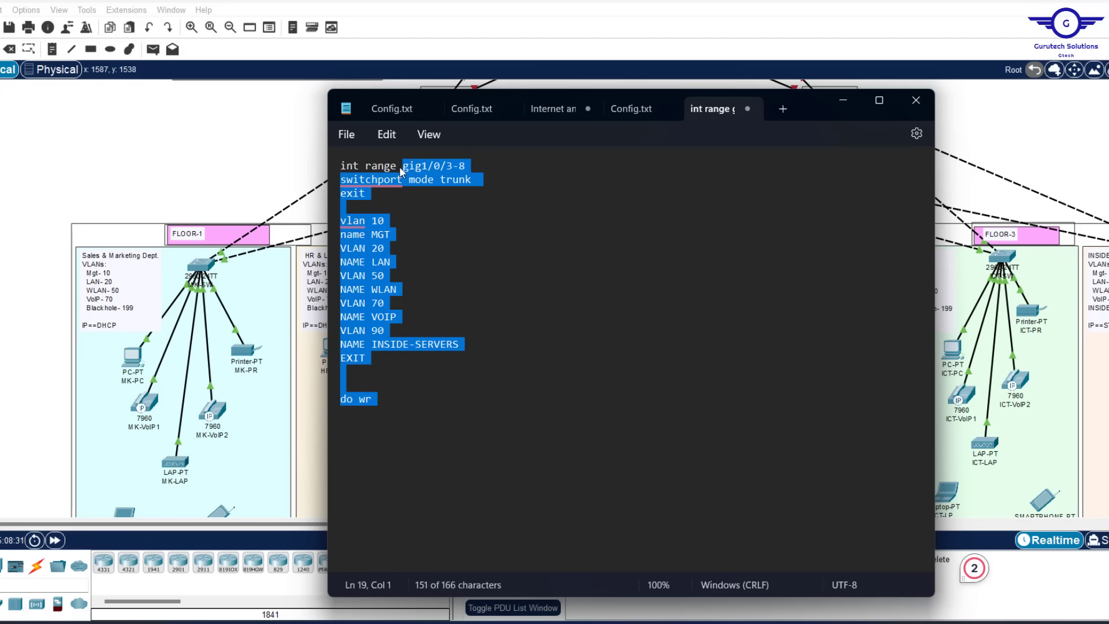
mouse_move(403, 183)
type("f")
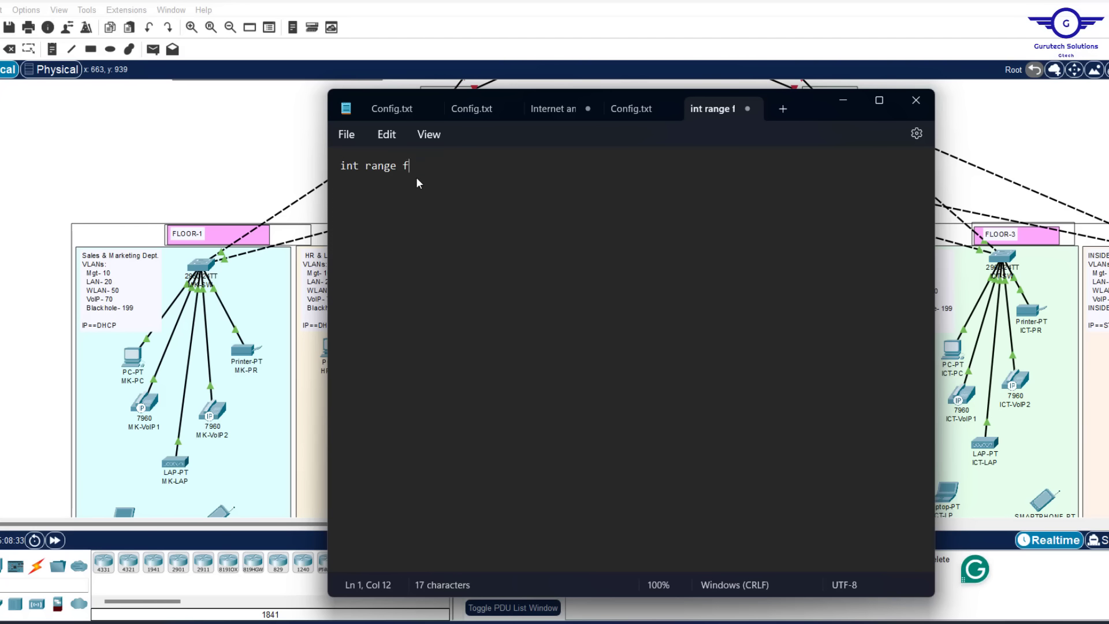
type("a0/3-24")
Add 'spanning-tree portfast', 'spanning-tree bpduguard enable' and 'do wr' lines, then select the whole script
left_click(227, 152)
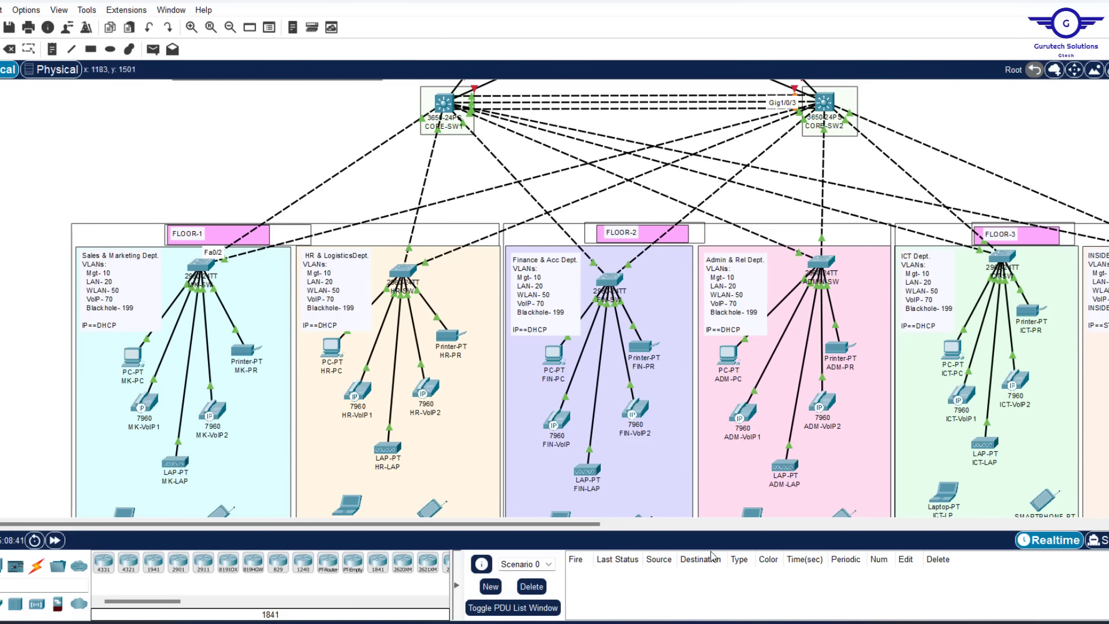
left_click(732, 622)
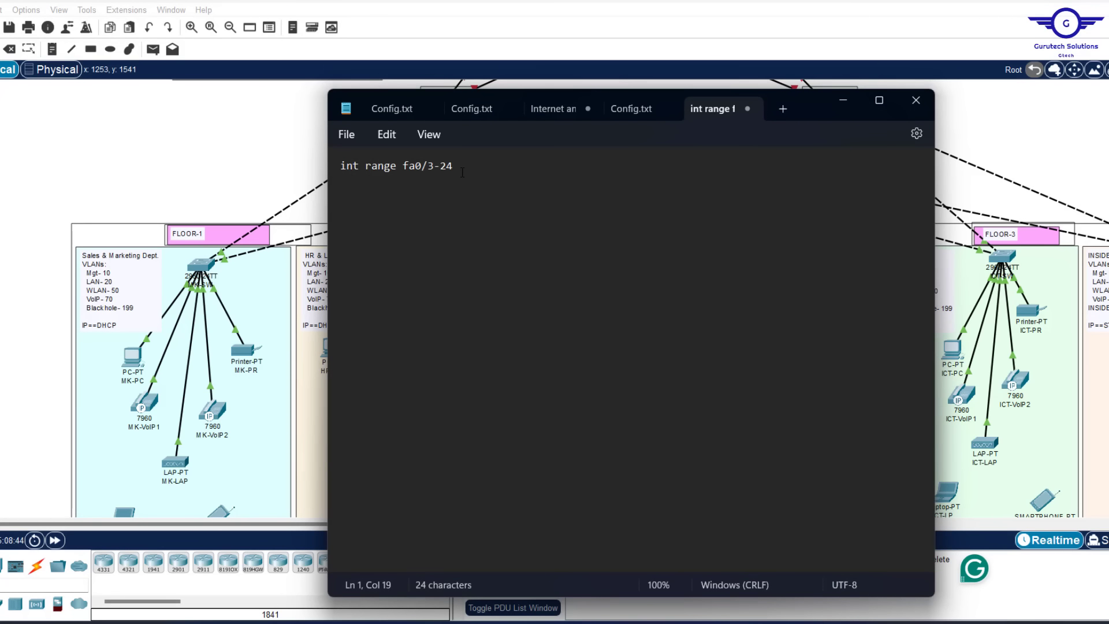
key("Return")
type("spanning")
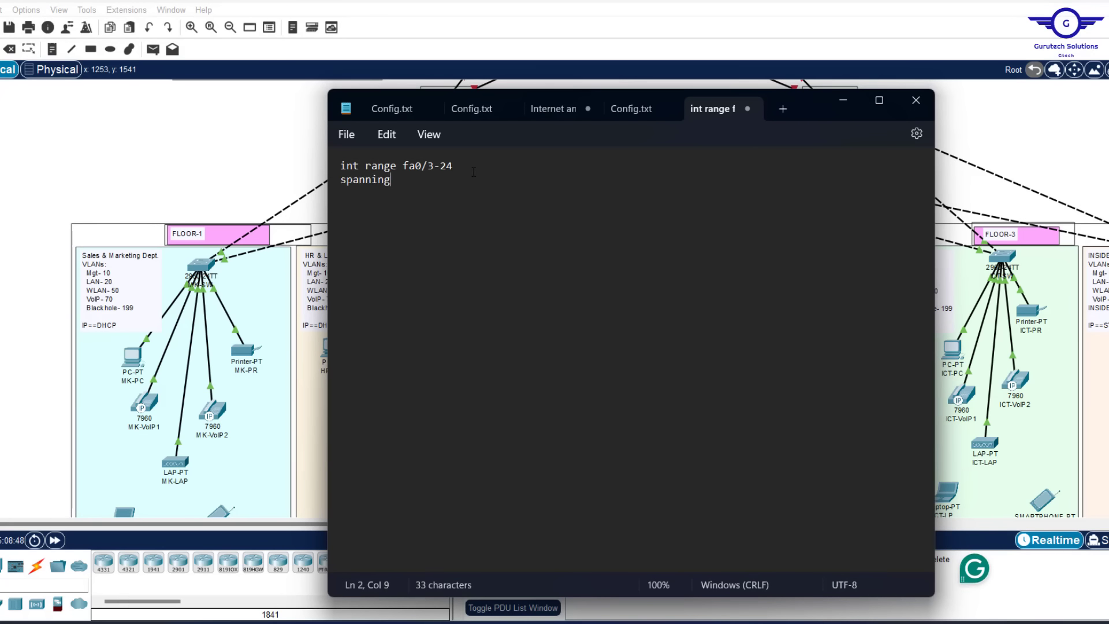
type("-tree port")
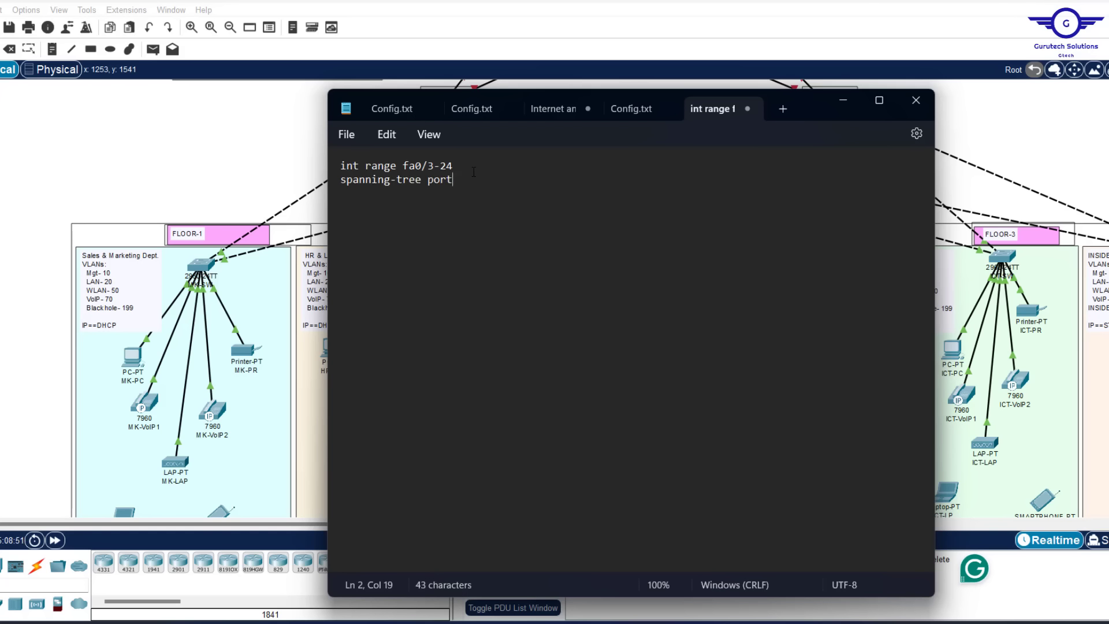
type("fast ")
type("spanning")
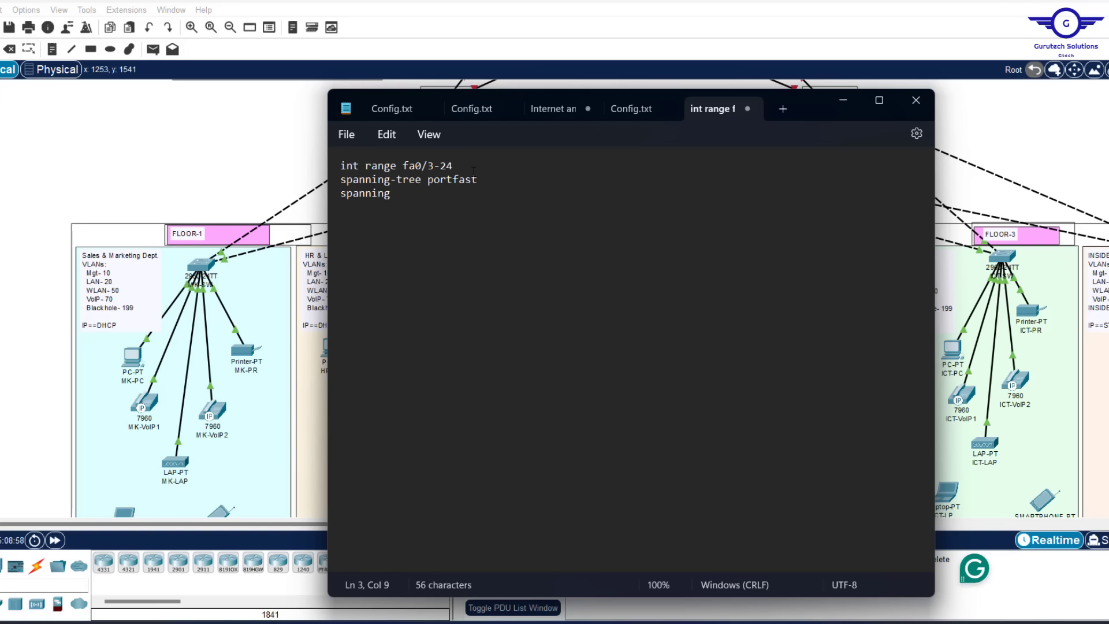
type("-tree bpduguard enable ")
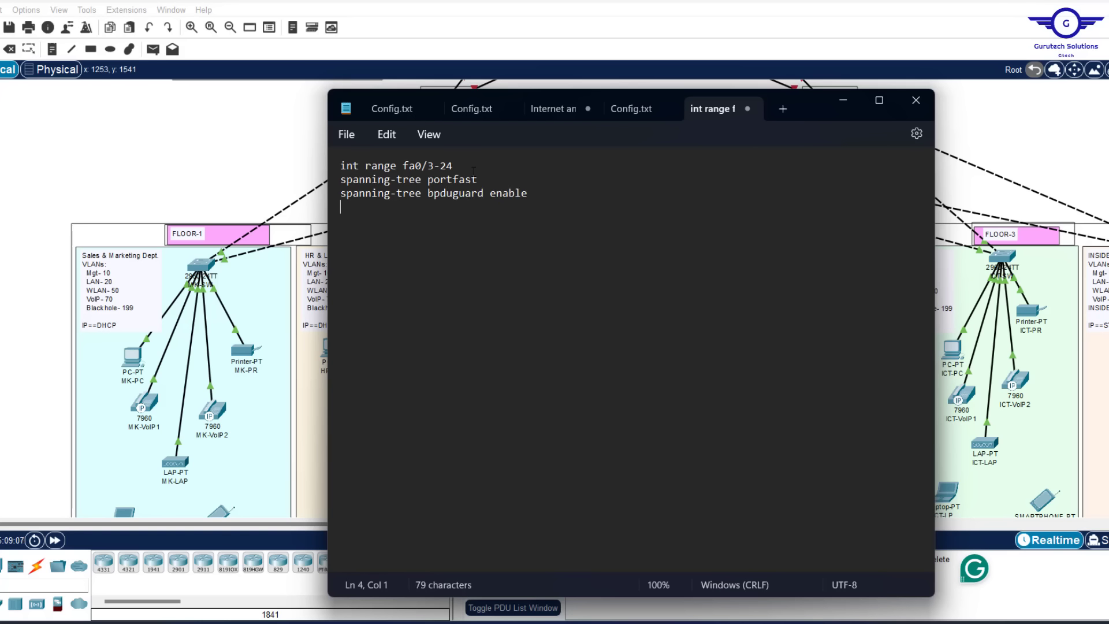
type("do wr")
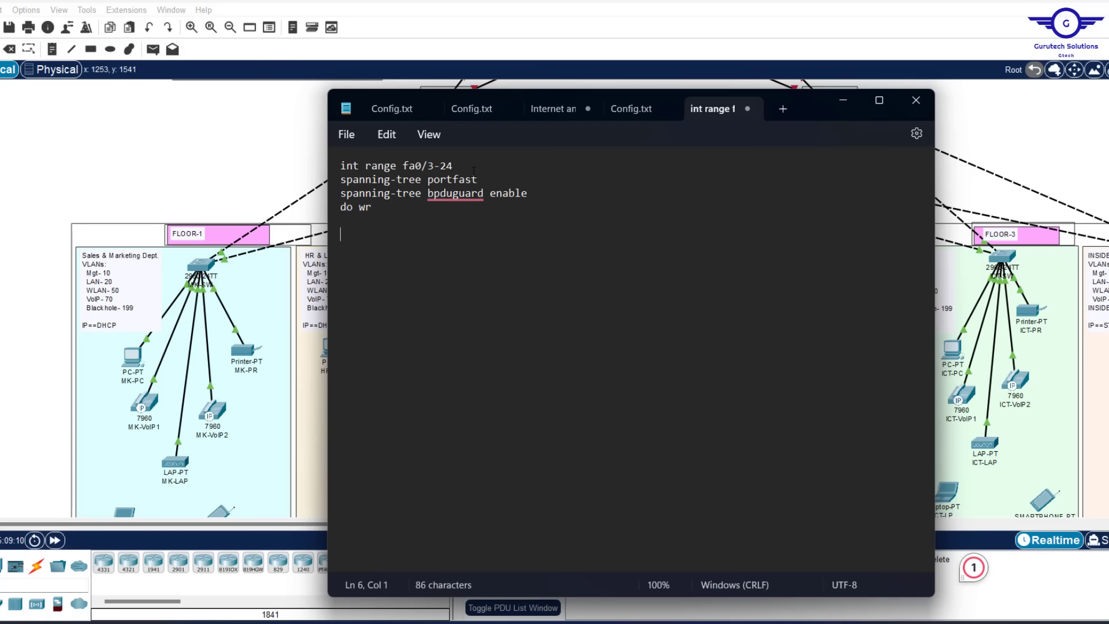
key("ctrl+a")
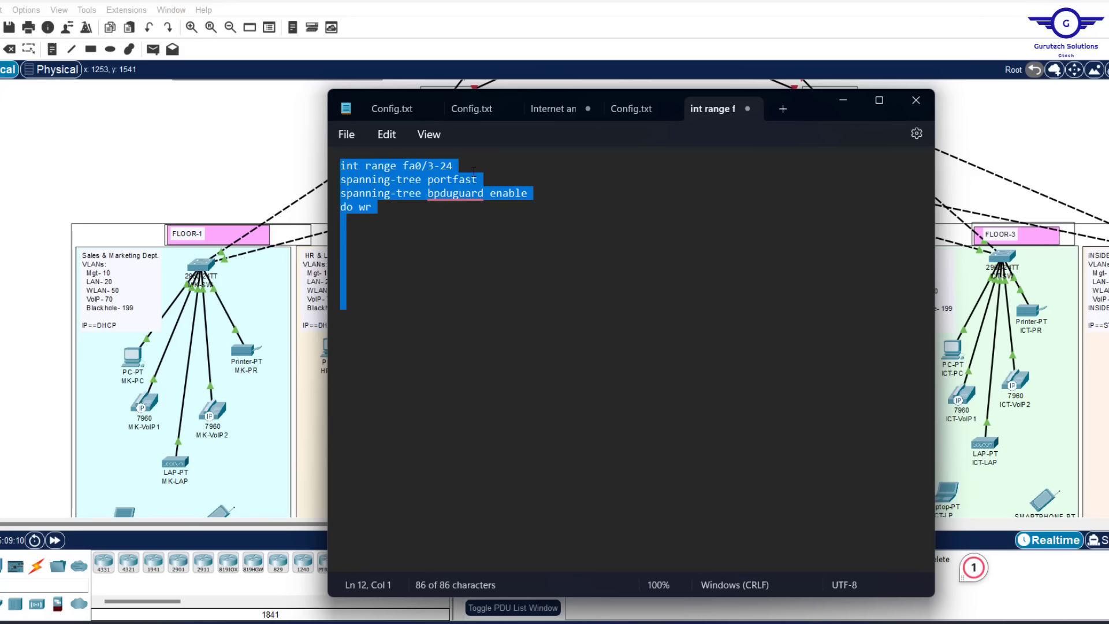
left_click(474, 172)
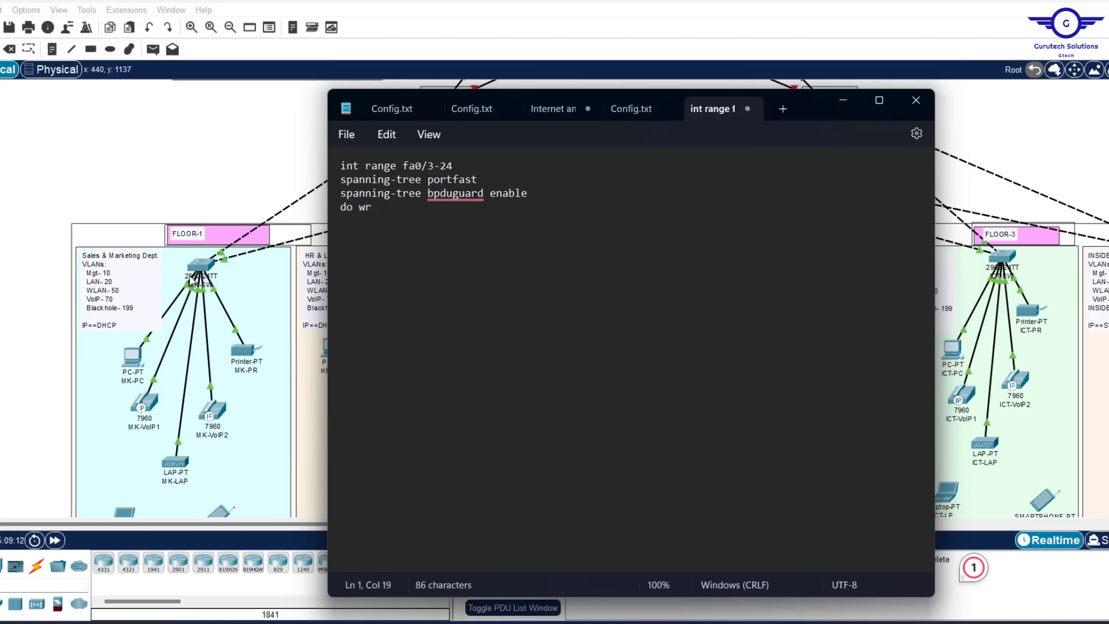
left_click(198, 265)
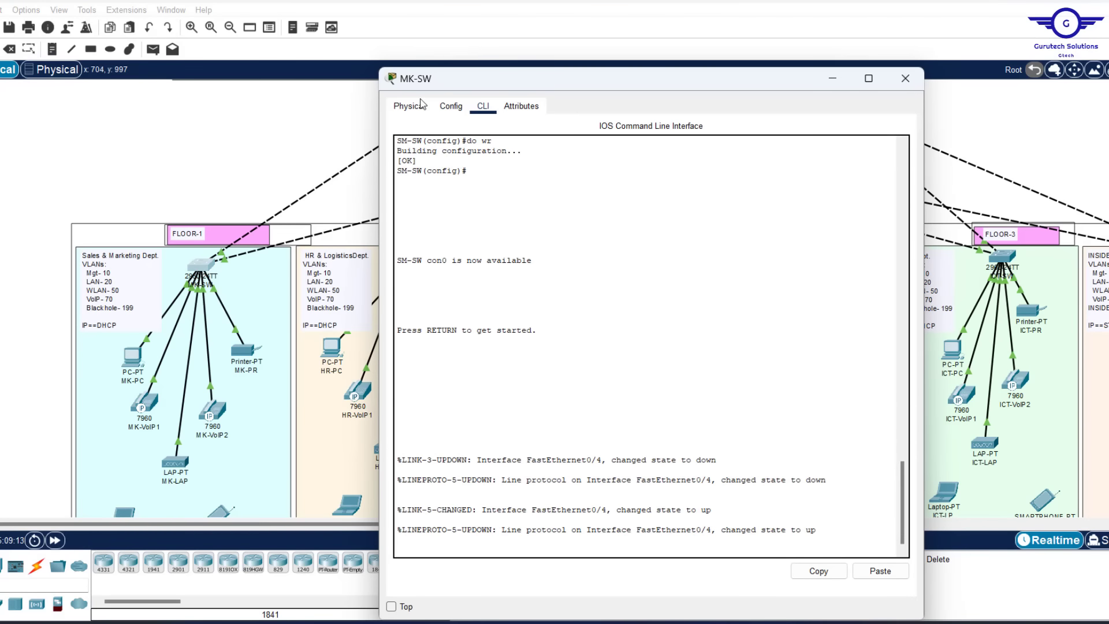
On MK-SW, return to global configuration, paste the fa0/3-24 PortFast/BPDU Guard script, verify, and close
left_click(409, 106)
left_click(451, 106)
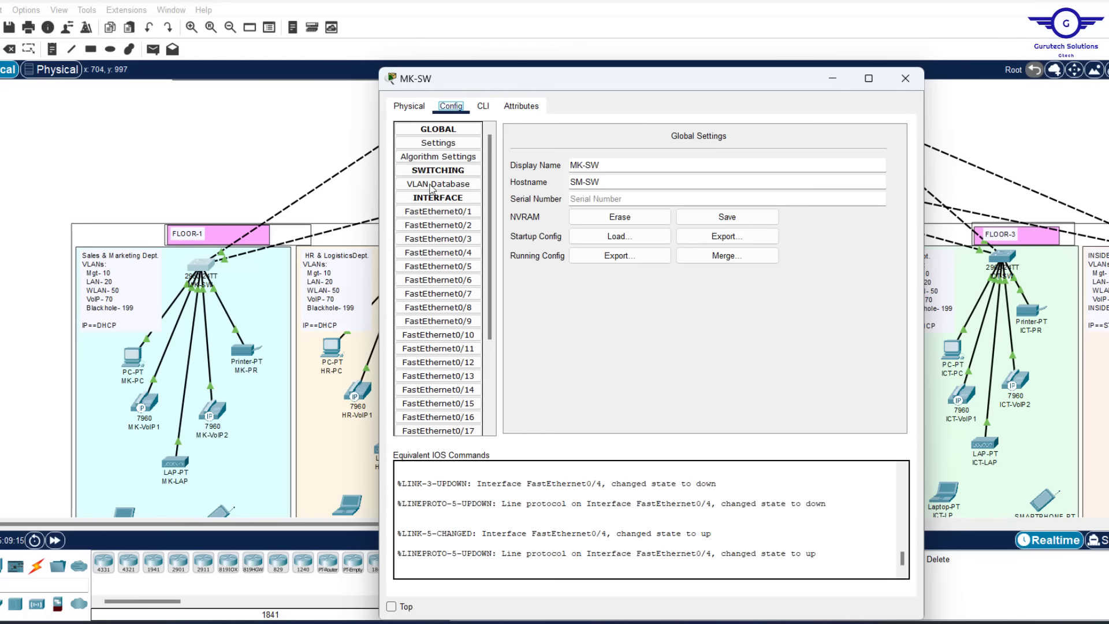
left_click(425, 239)
left_click(483, 109)
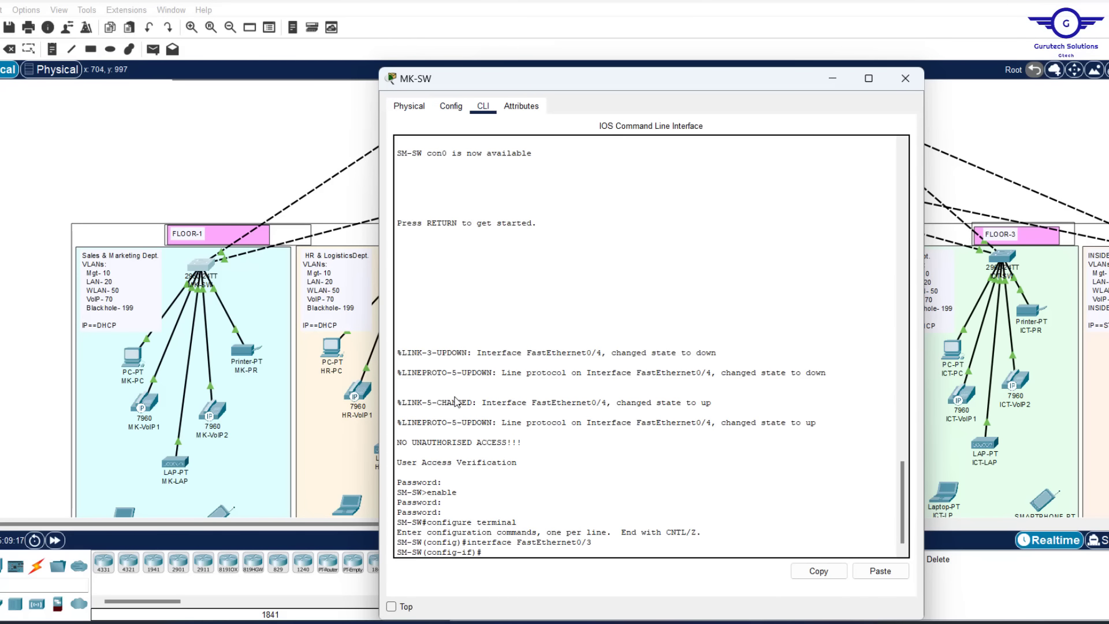
key("Return")
key("Return")
key("Return")
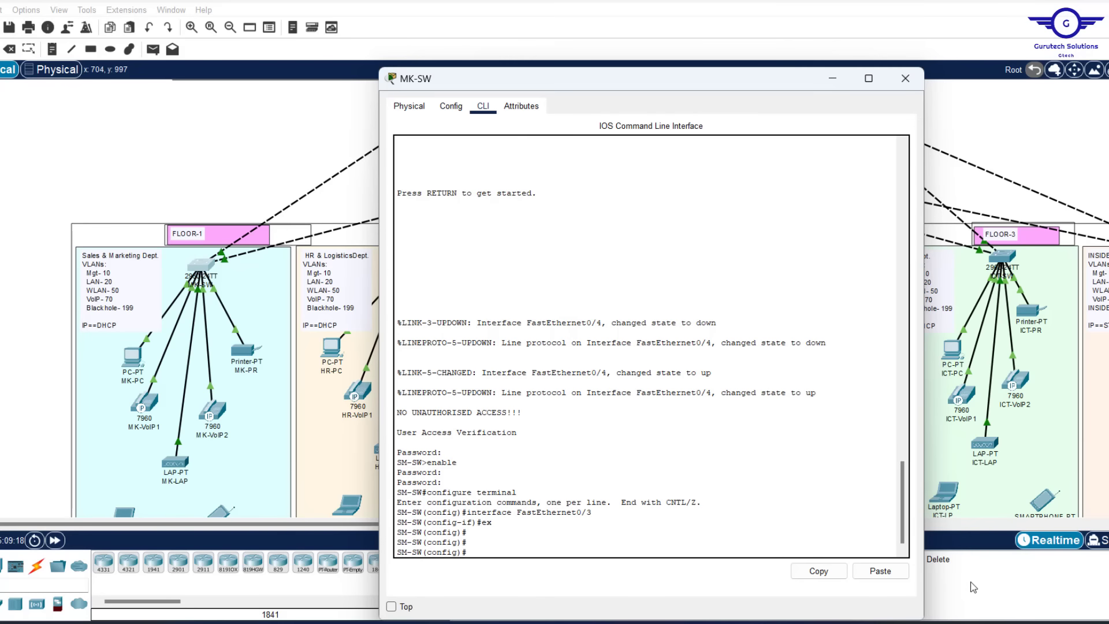
left_click(879, 571)
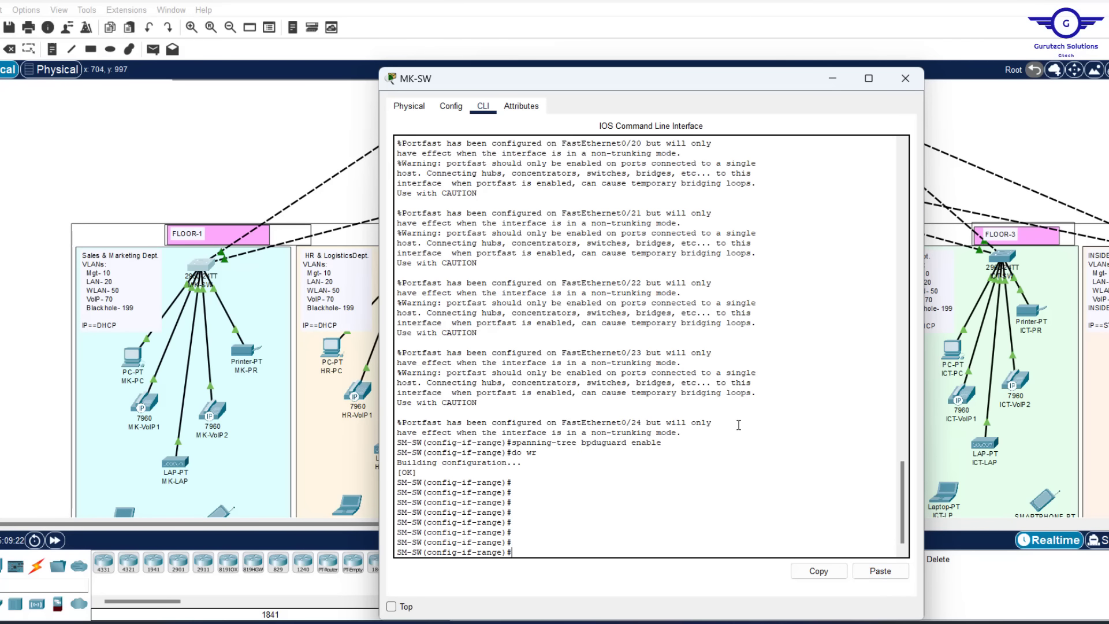
scroll(739, 426, "up", 15)
scroll(739, 425, "up", 15)
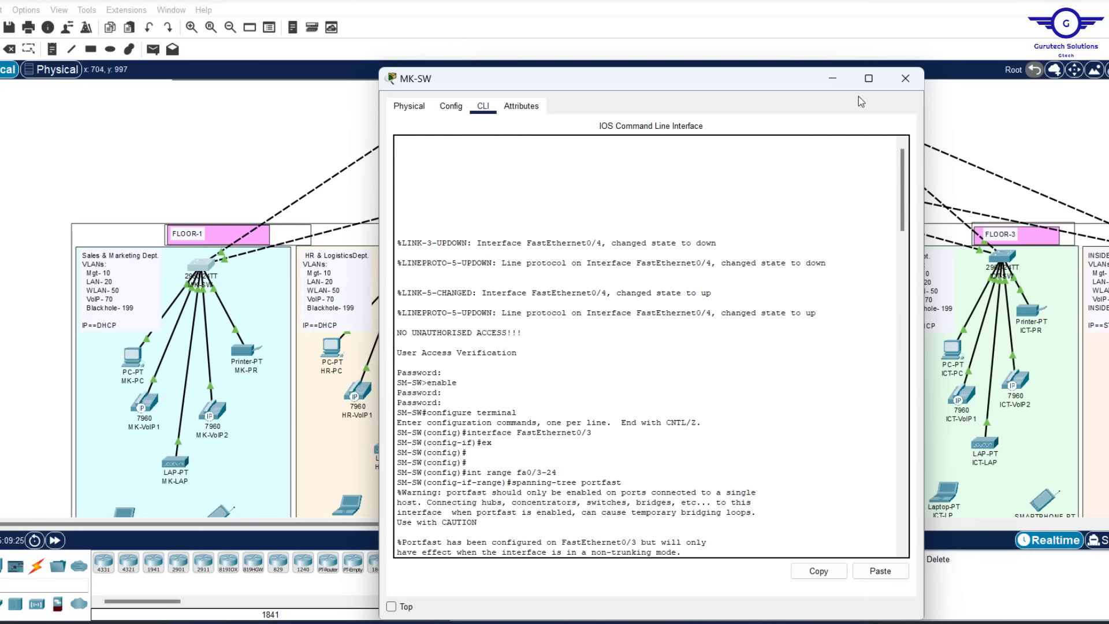
left_click(905, 78)
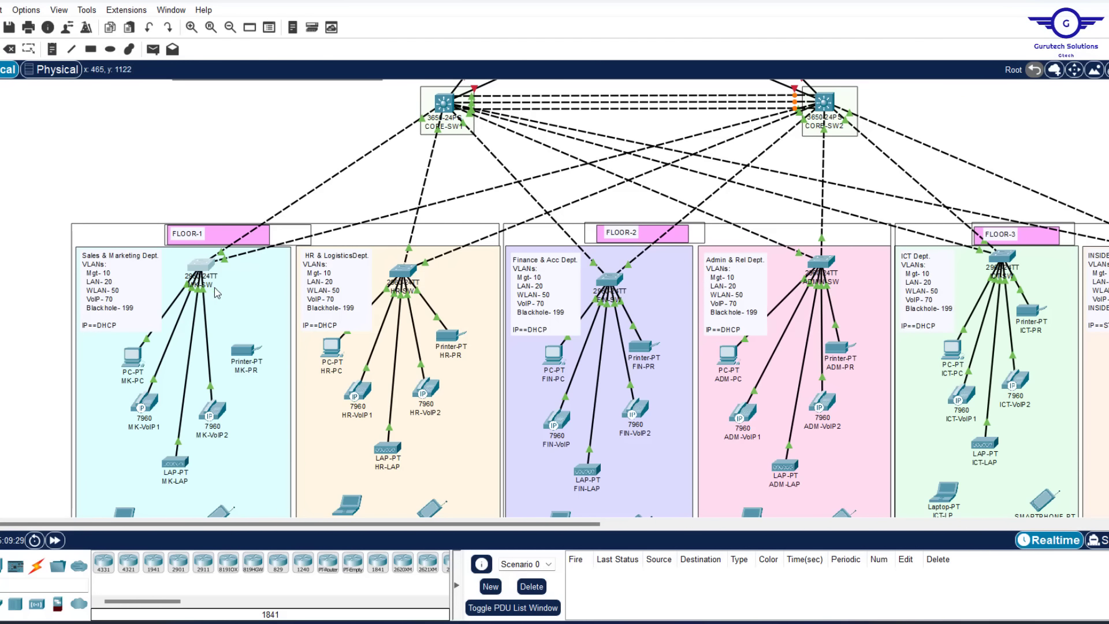
Paste the PortFast/BPDU Guard script into the remaining floor switches' CLIs, finishing with ICT-SW
left_click(202, 265)
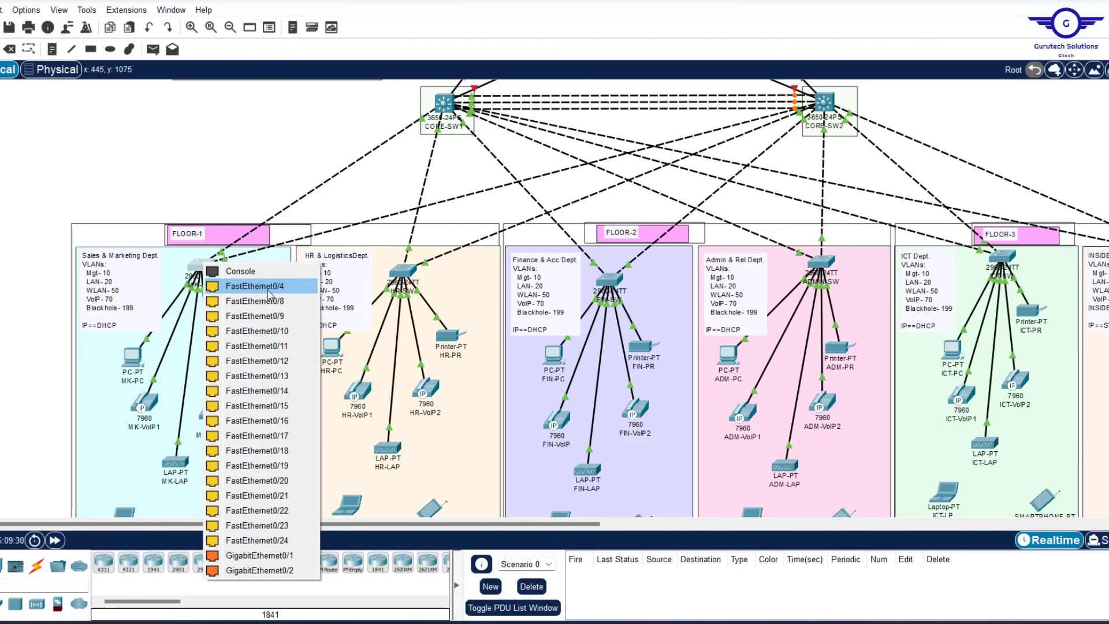
left_click(268, 290)
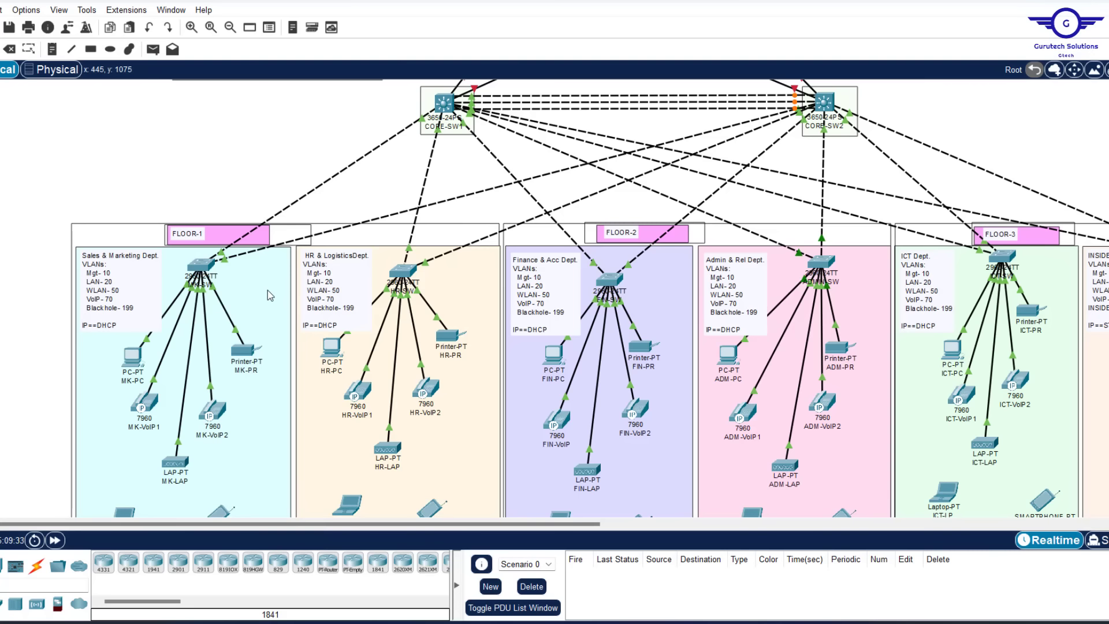
left_click(404, 271)
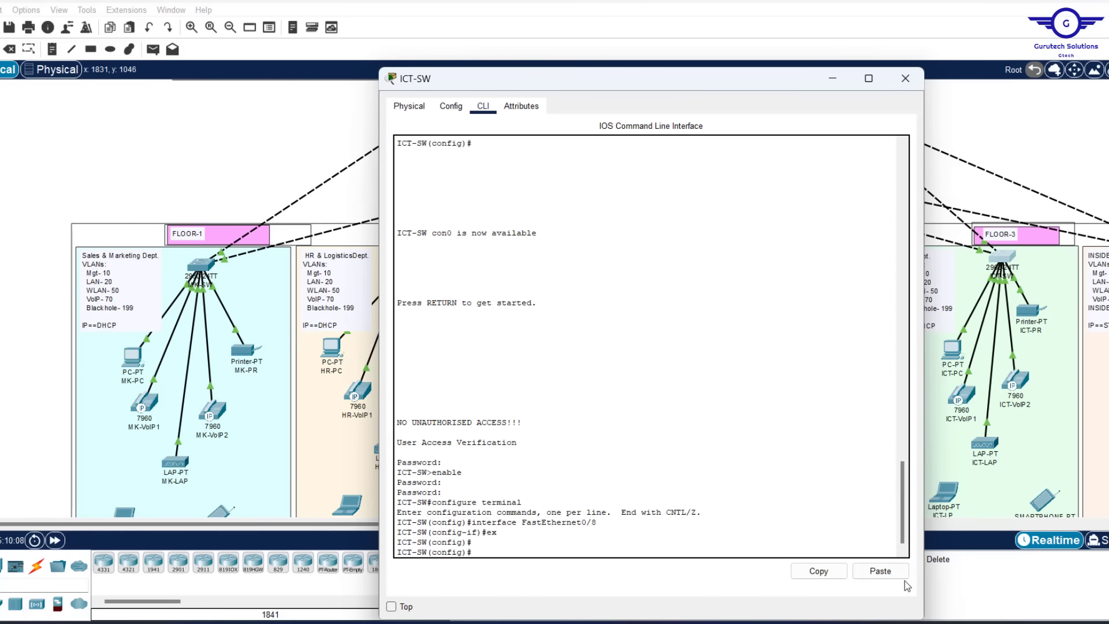
left_click(878, 571)
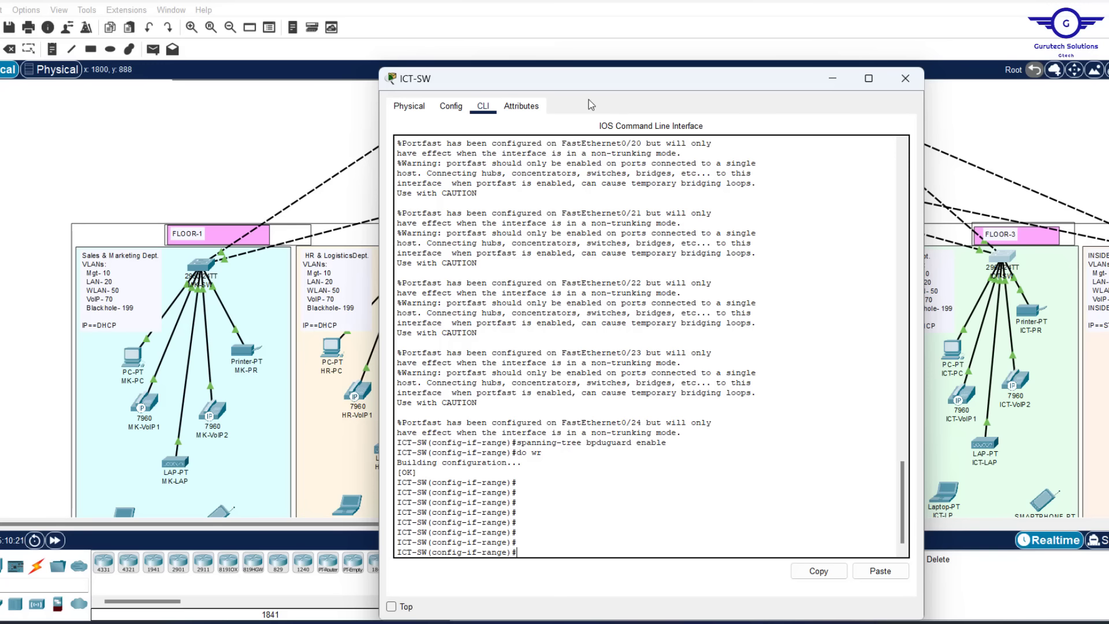
left_click(905, 81)
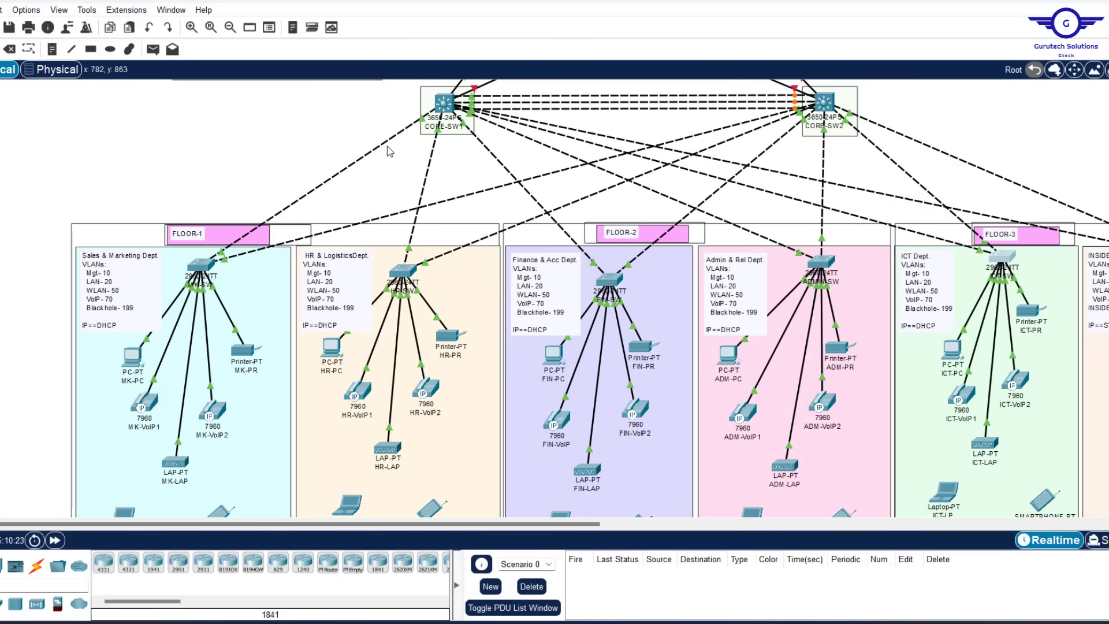
Edit the Notepad script's range to 'int range fa0/1-24' and select it all
scroll(387, 149, "up", 5)
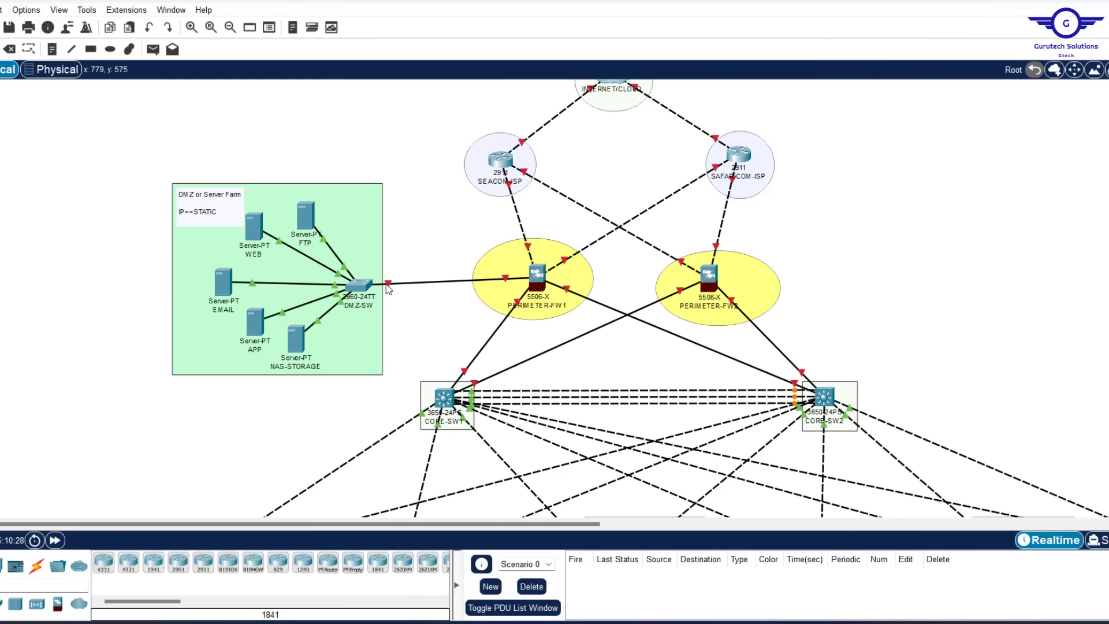
mouse_move(386, 285)
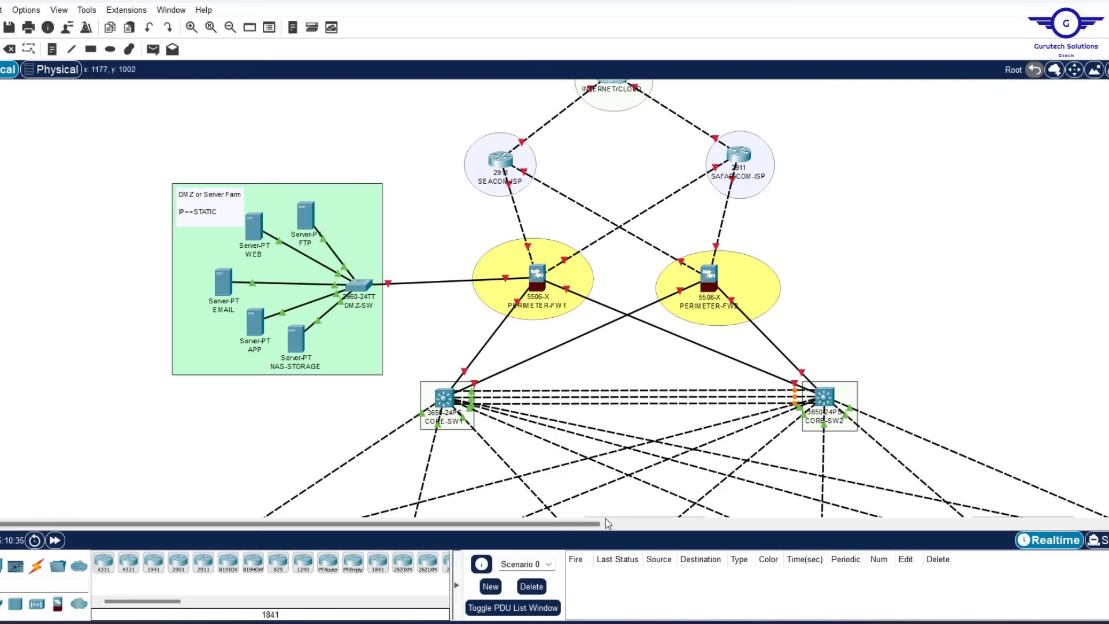
key("alt+Tab")
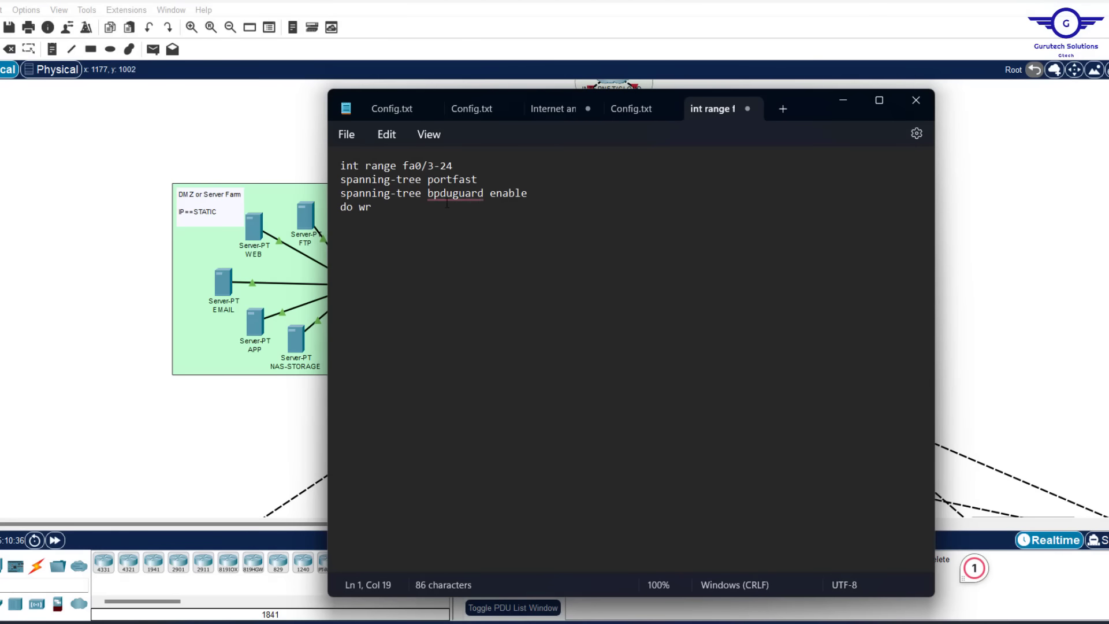
left_click(435, 166)
key("BackSpace")
type("1")
key("ctrl+a")
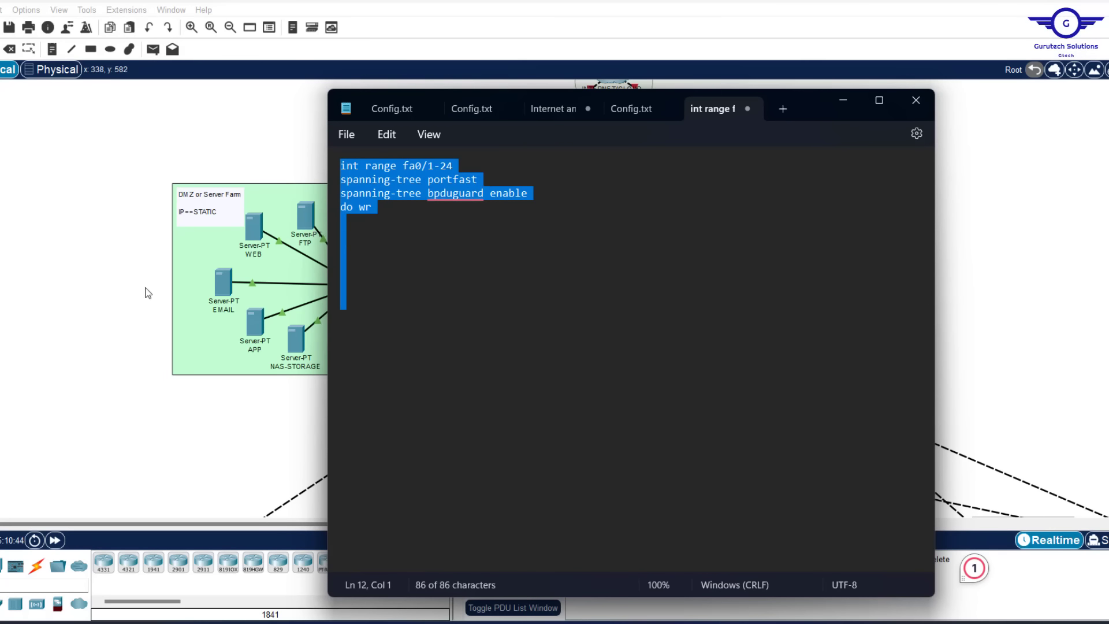
On DMZ-SW, exit to global configuration, paste the script, and close the window
left_click(104, 282)
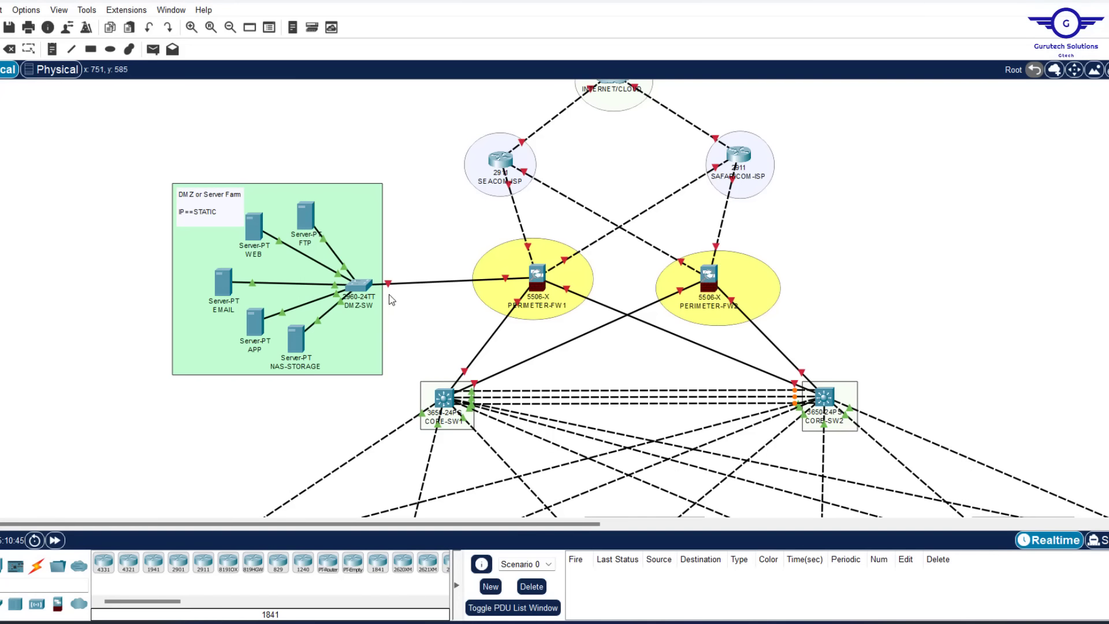
left_click(359, 286)
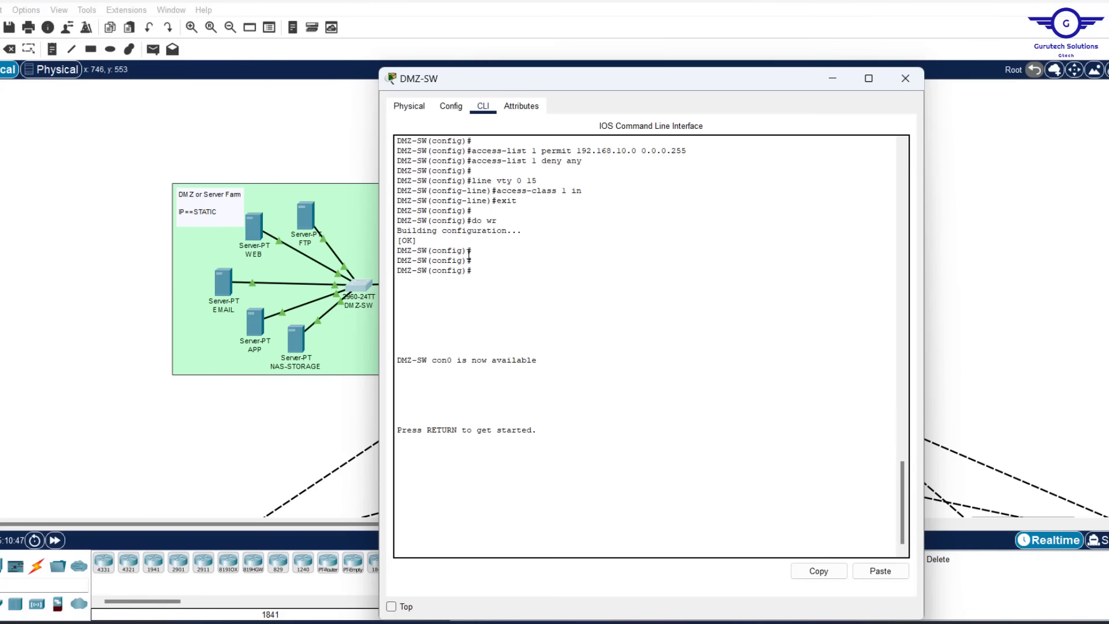
left_click(451, 107)
left_click(439, 225)
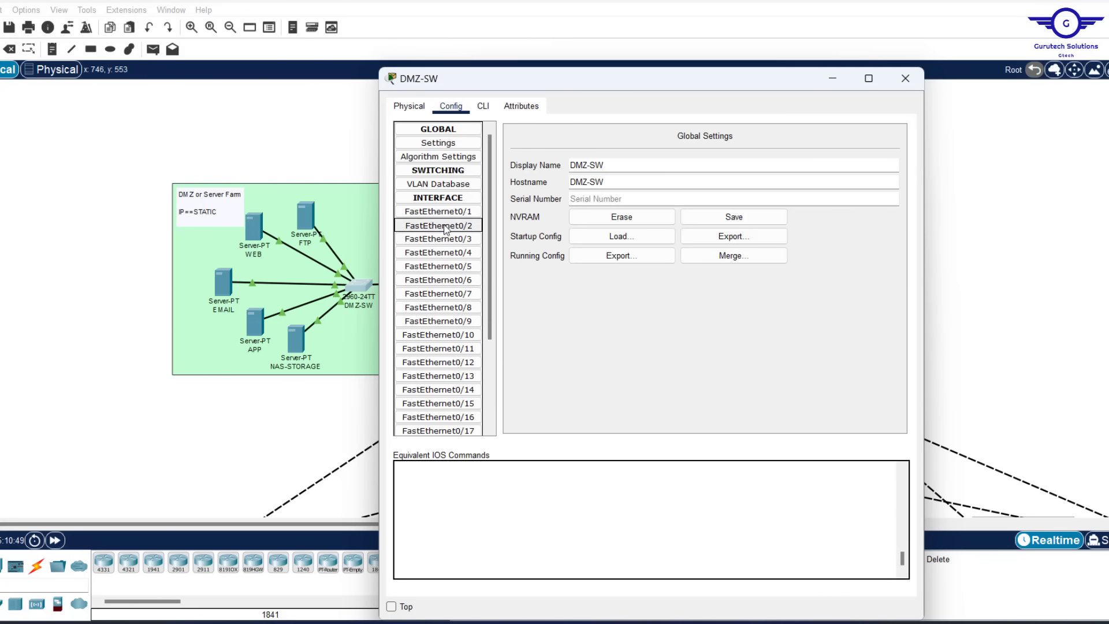
left_click(484, 107)
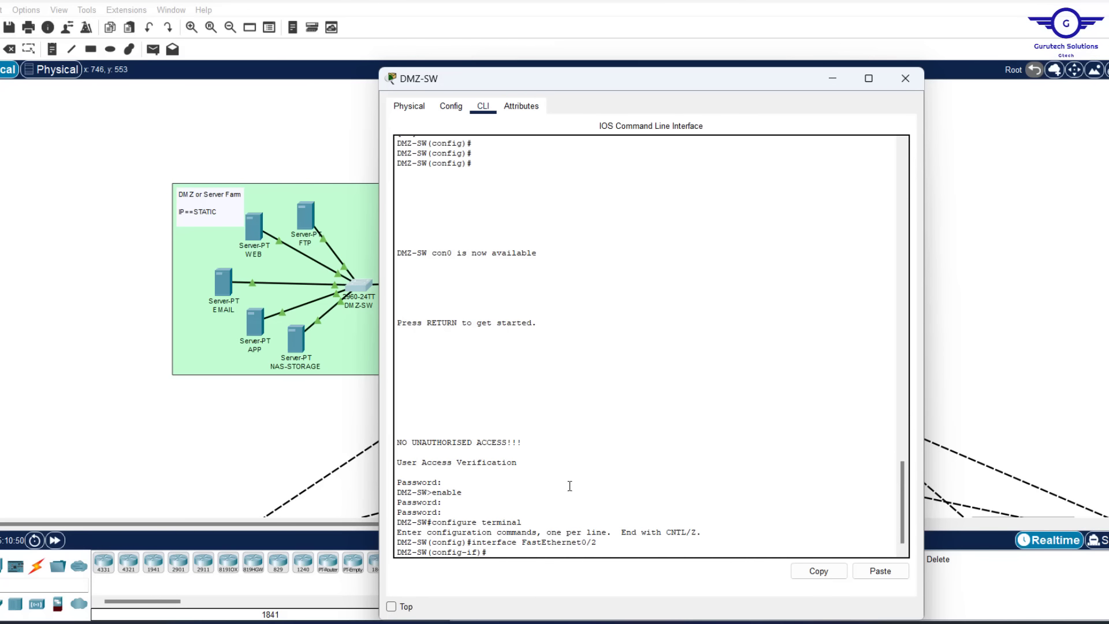
type("ex")
key("Return")
key("Return")
key("Return")
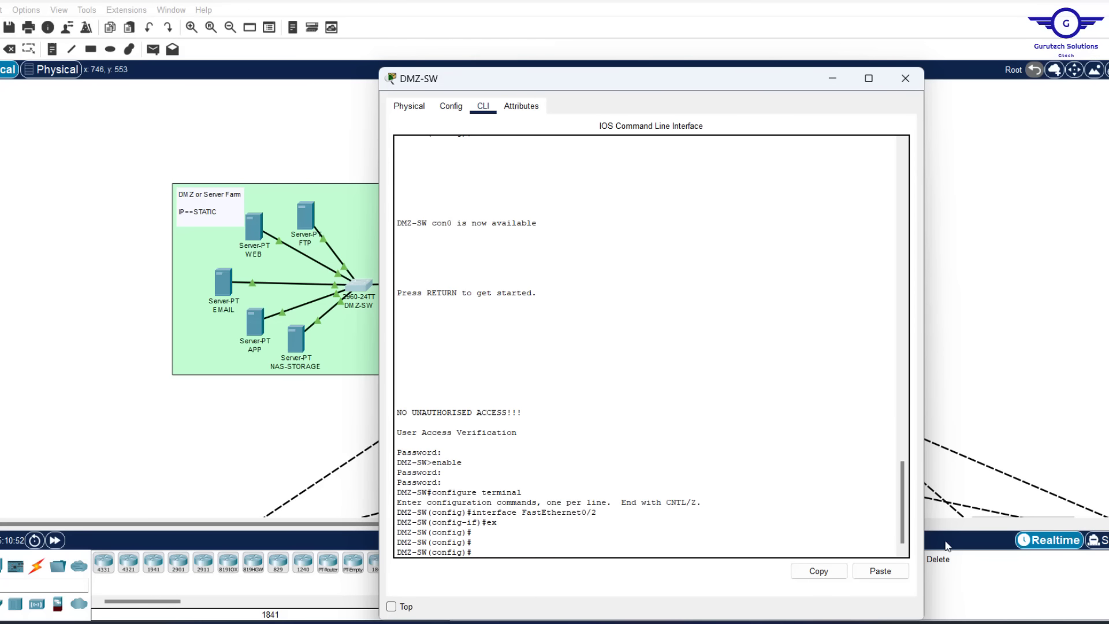
left_click(890, 572)
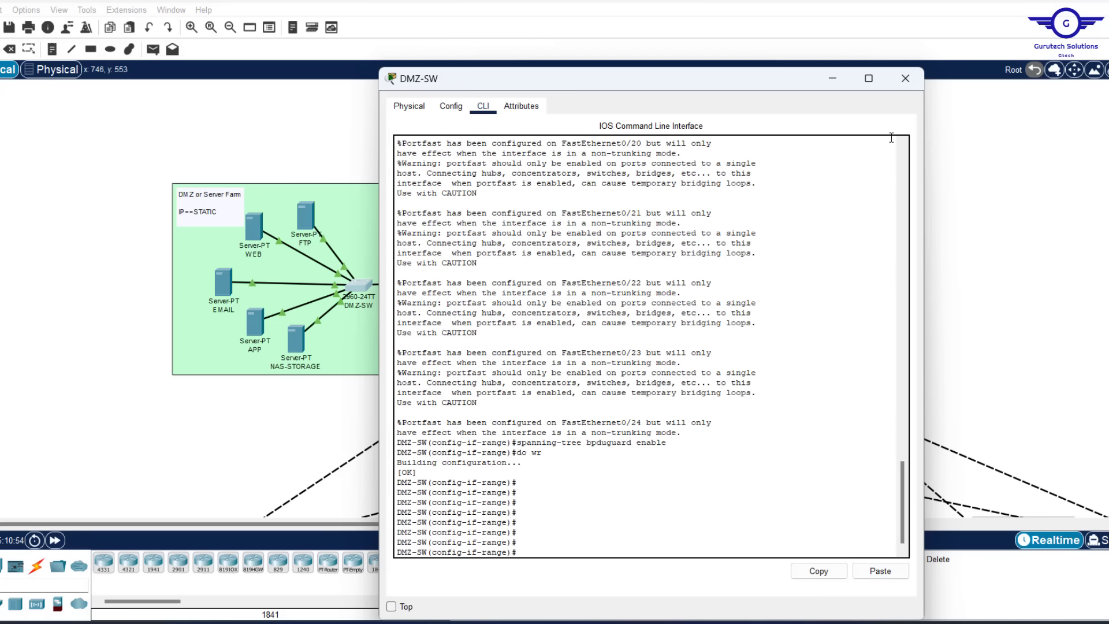
left_click(905, 78)
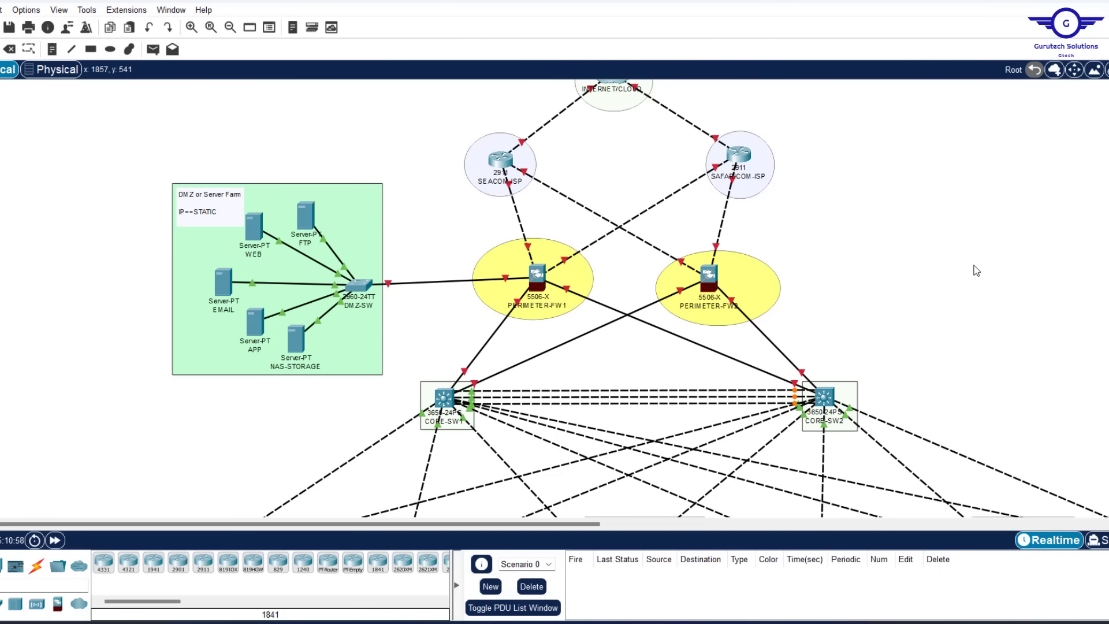
Glance at the Word IP tables and requirements PDF, then highlight step 3, EtherChannel, in Config.txt
left_click(832, 622)
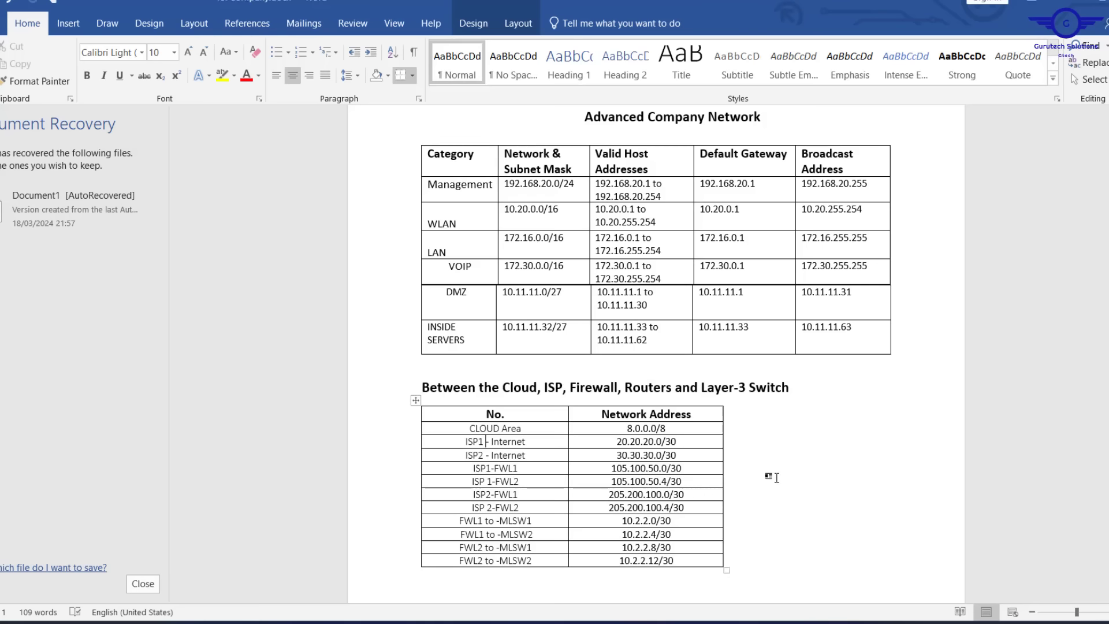
left_click(852, 623)
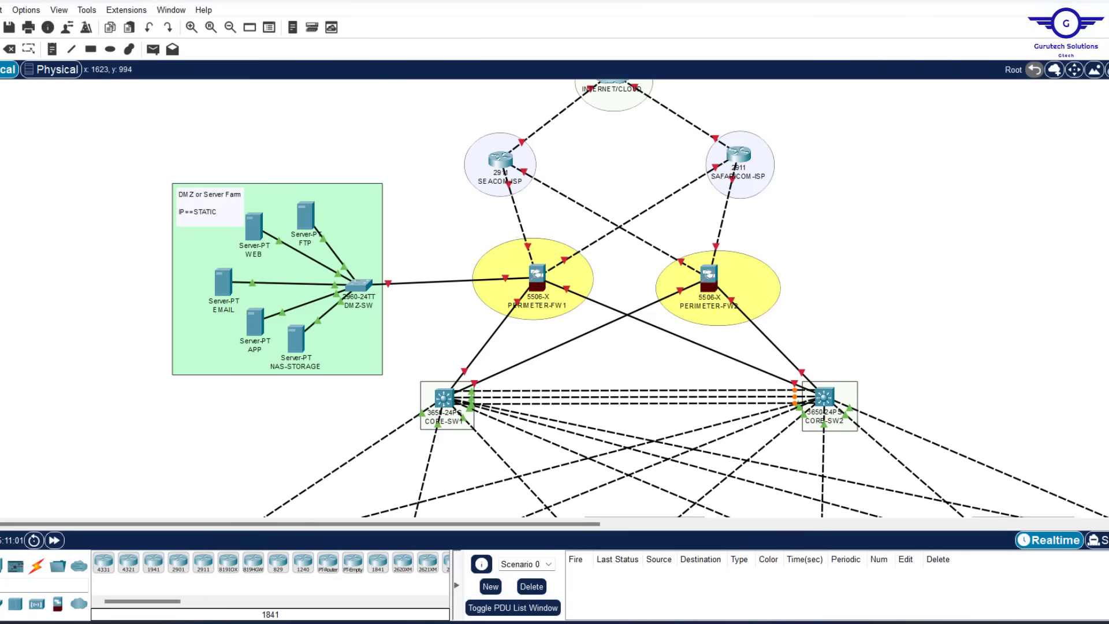
left_click(852, 623)
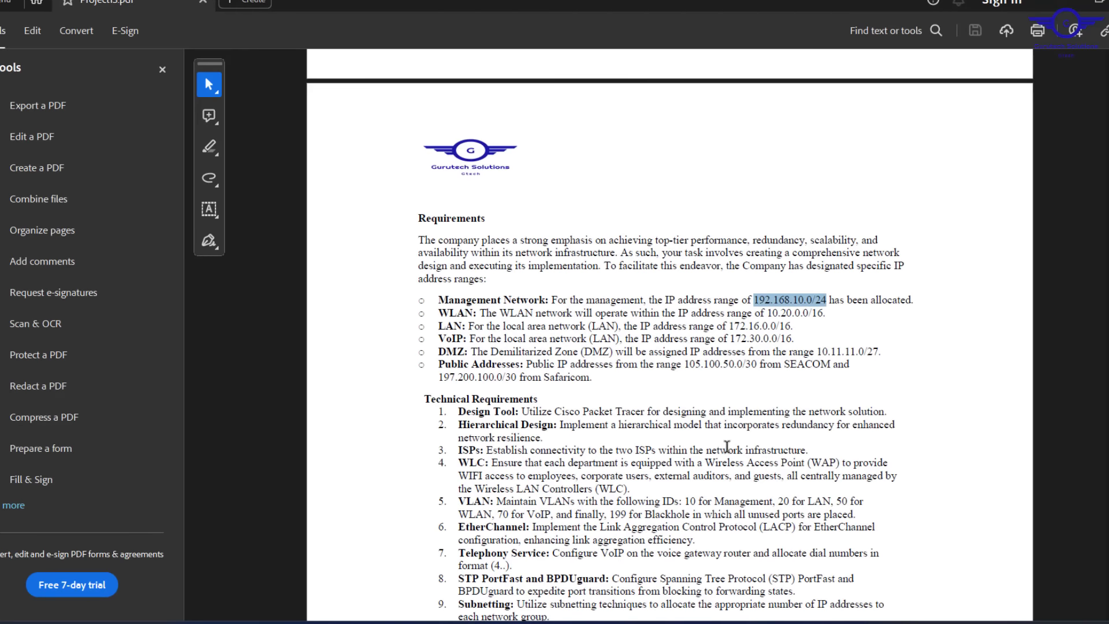
left_click(1058, 3)
left_click(687, 623)
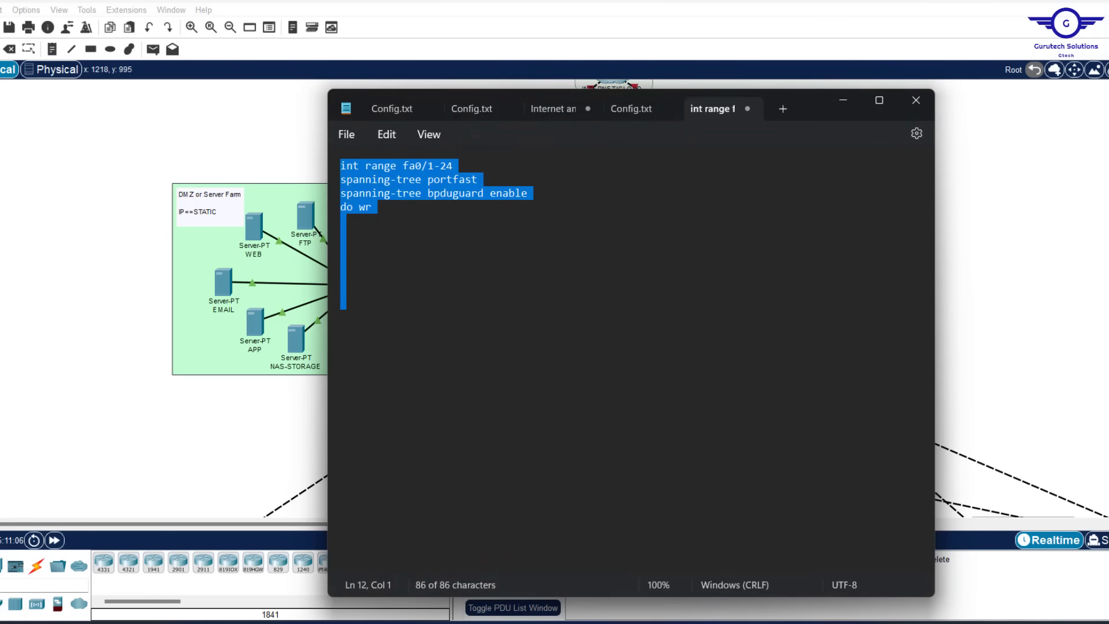
left_click(635, 112)
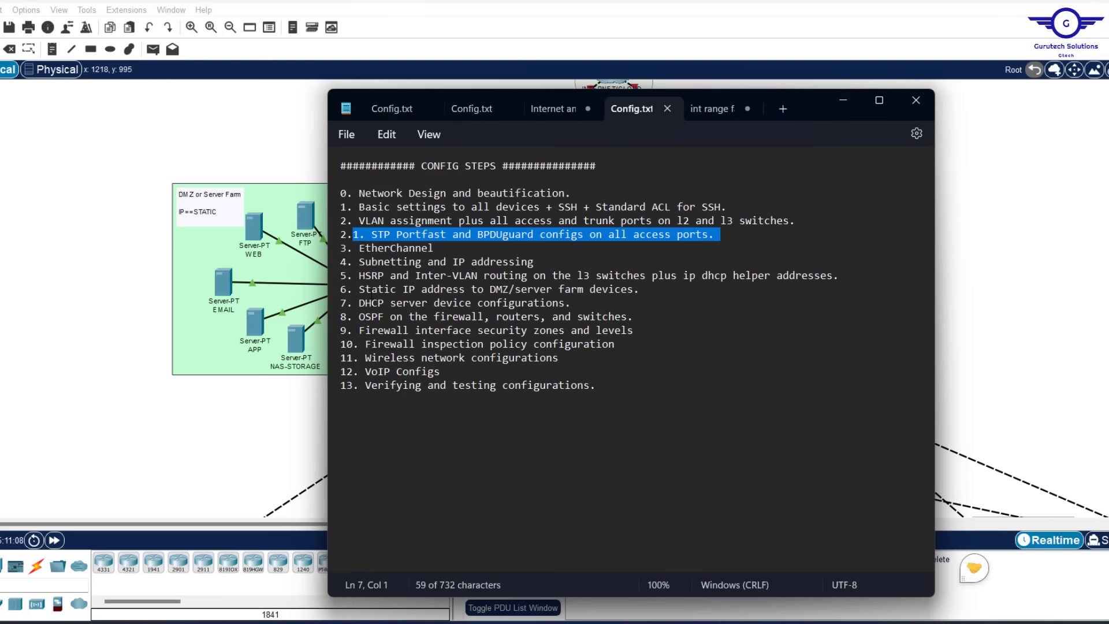
left_click_drag(438, 247, 361, 248)
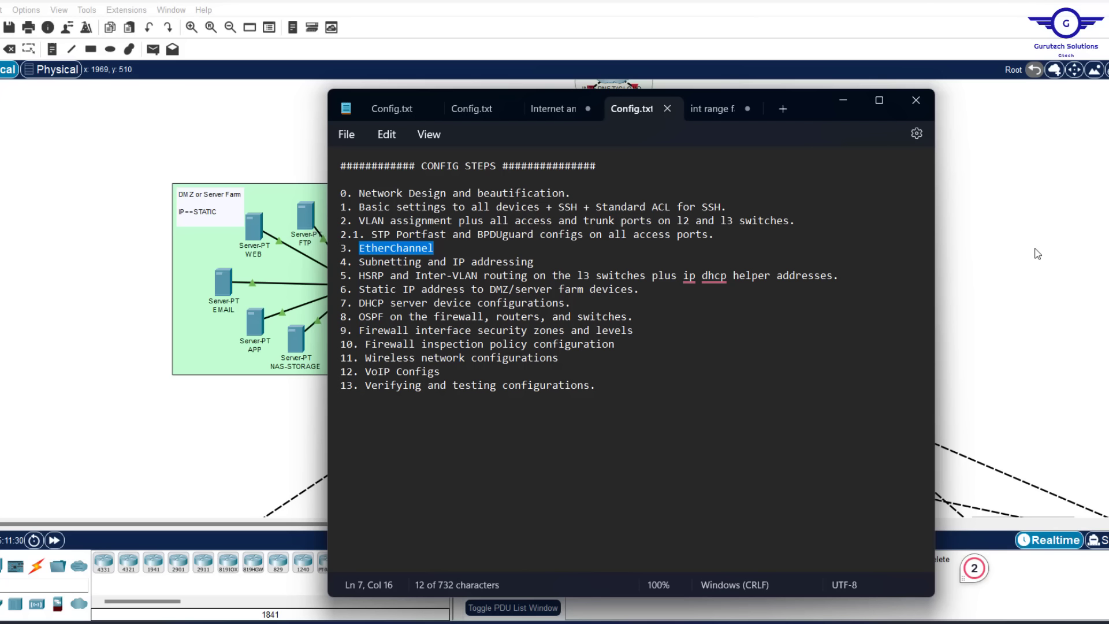
Draw an outlined ellipse around the links between CORE-SW1 and CORE-SW2
left_click(988, 279)
scroll(920, 288, "down", 5)
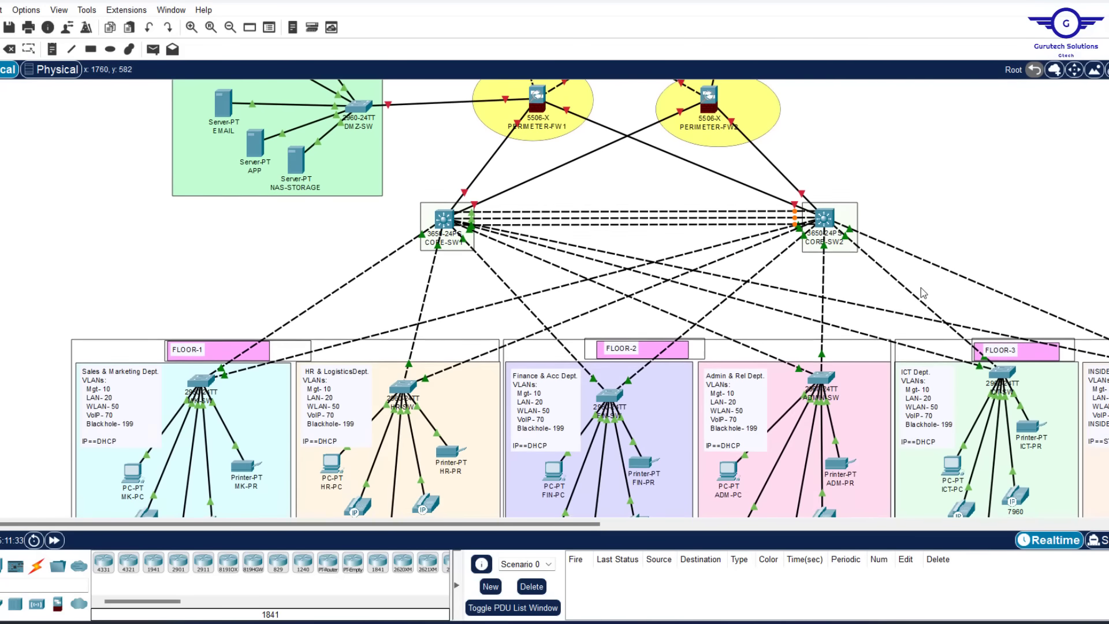
scroll(920, 288, "up", 3)
scroll(922, 292, "down", 1)
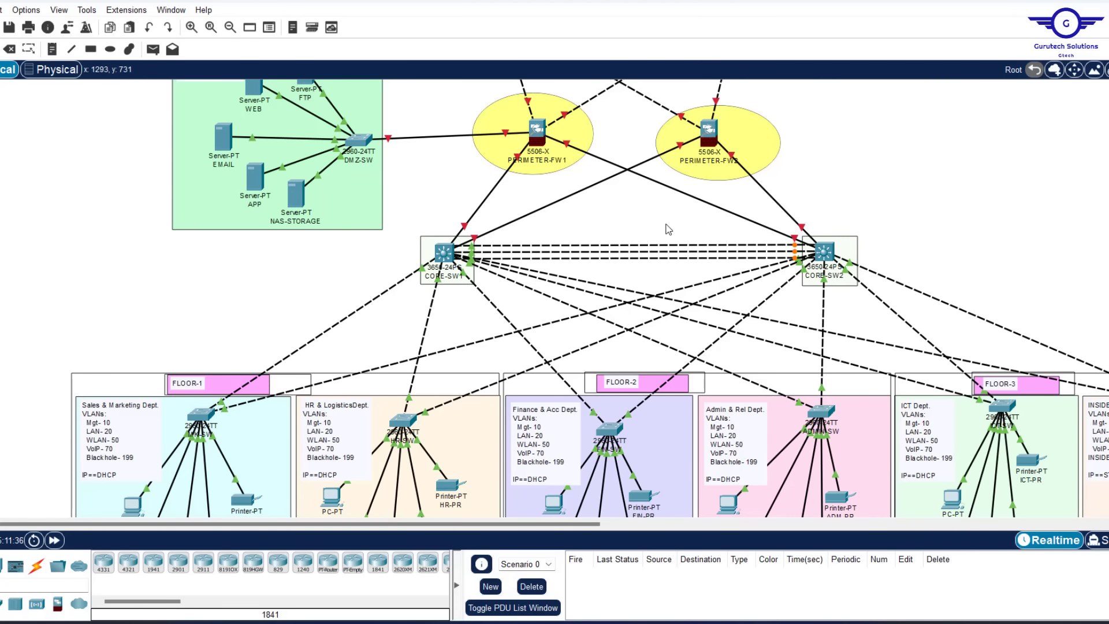
left_click_drag(629, 226, 662, 274)
left_click(110, 50)
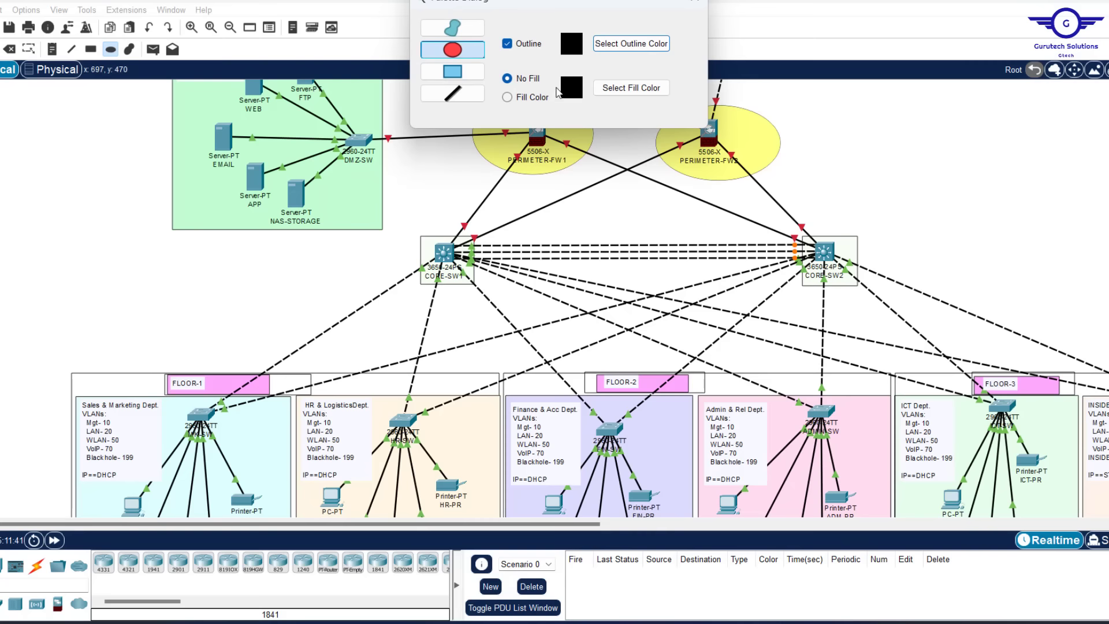
left_click_drag(582, 231, 686, 282)
Draw a cyan-filled ellipse inside the outlined one
left_click(509, 98)
left_click(631, 88)
left_click(494, 271)
left_click(621, 416)
mouse_move(596, 239)
left_mouse_down()
mouse_move(674, 276)
mouse_move(634, 255)
left_mouse_up()
left_click(695, 2)
left_click(435, 164)
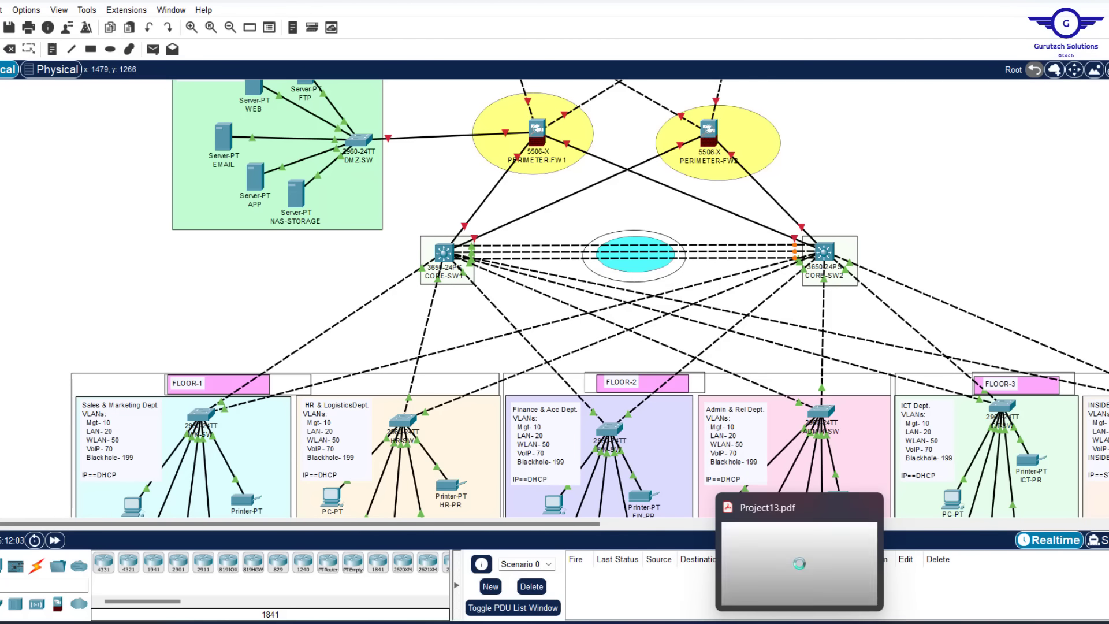
Confirm LACP in the requirements PDF and place an 'LACP' note inside the cyan ellipse
left_click(800, 622)
scroll(662, 393, "down", 5)
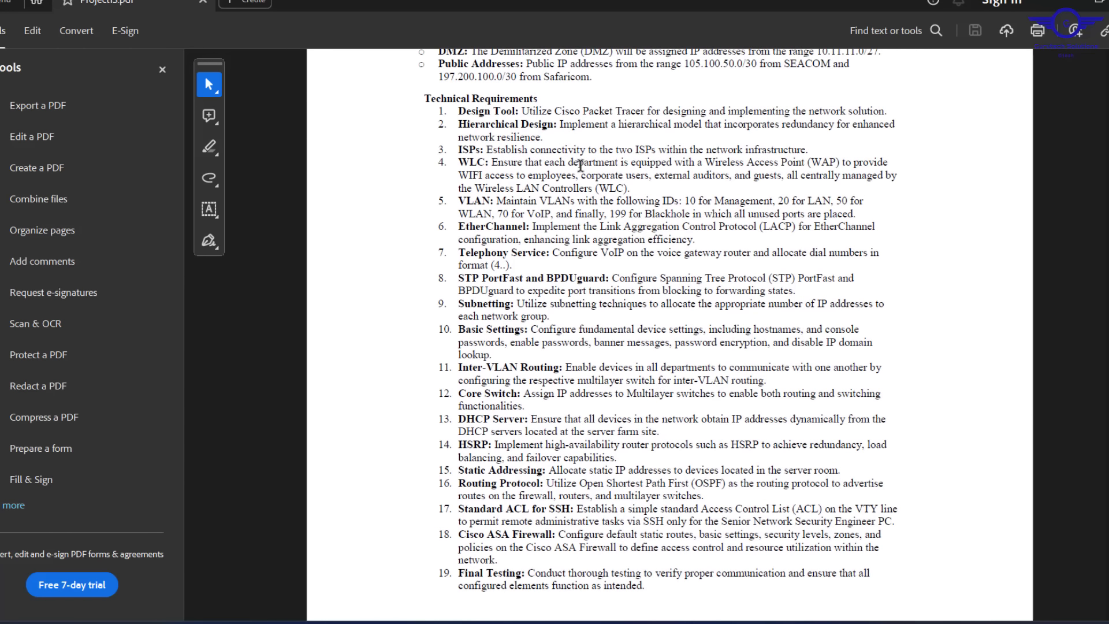
left_click_drag(598, 225, 786, 226)
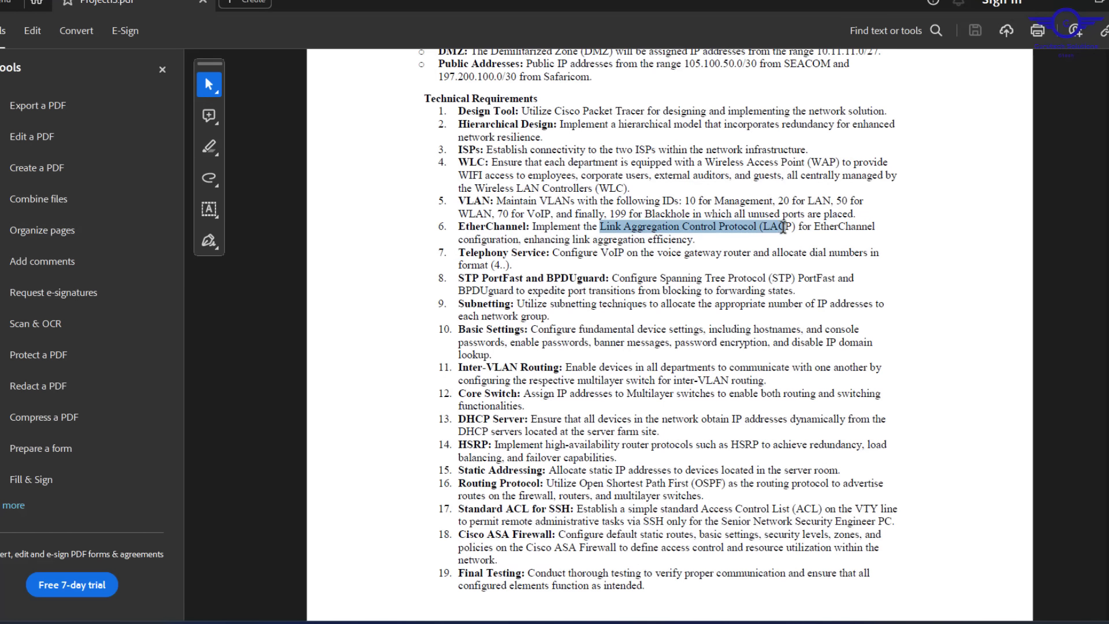
left_click(1062, 3)
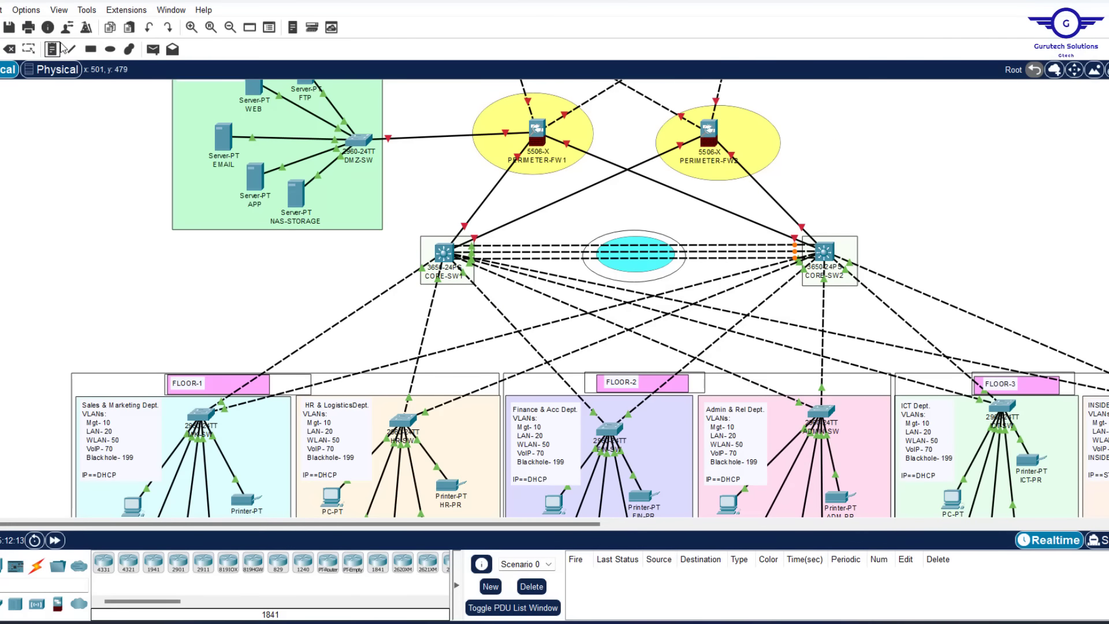
left_click(52, 49)
left_click(618, 249)
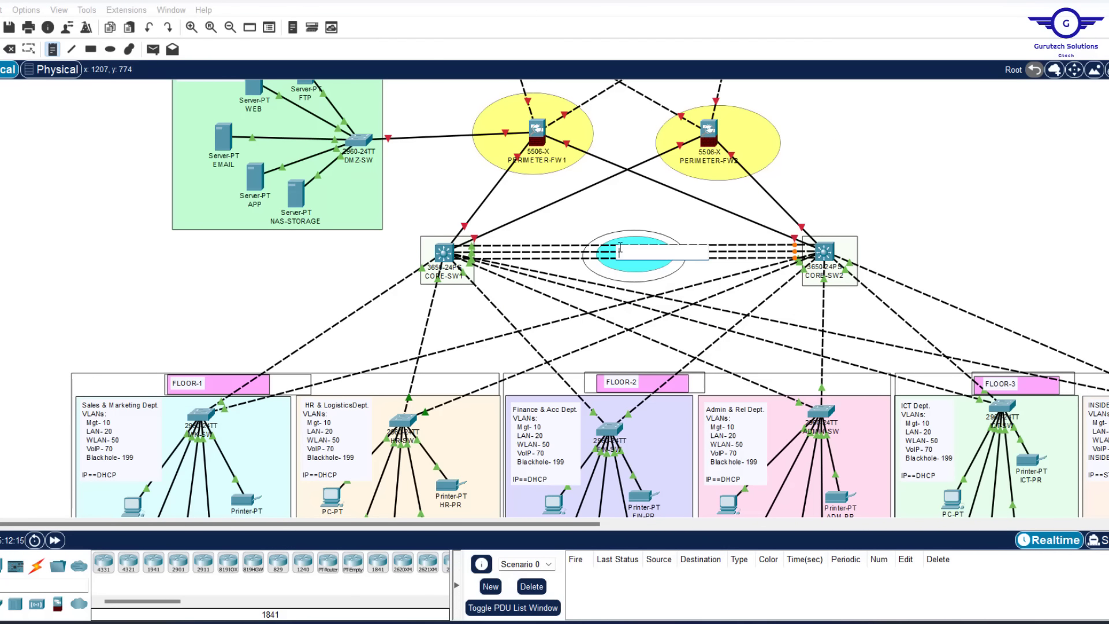
type("LACP")
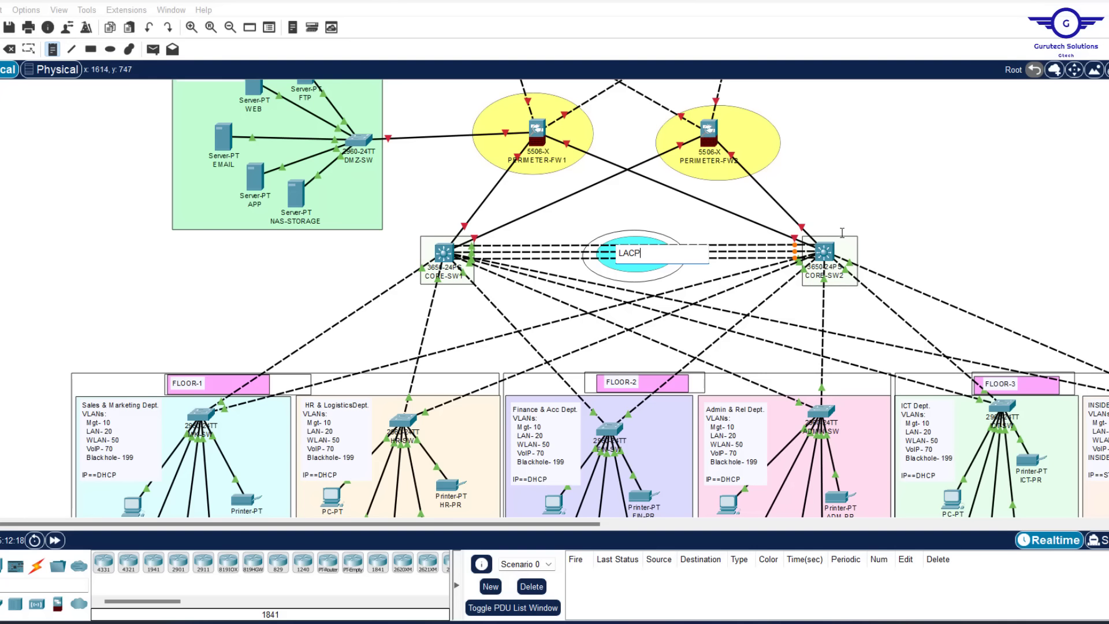
left_click(621, 271)
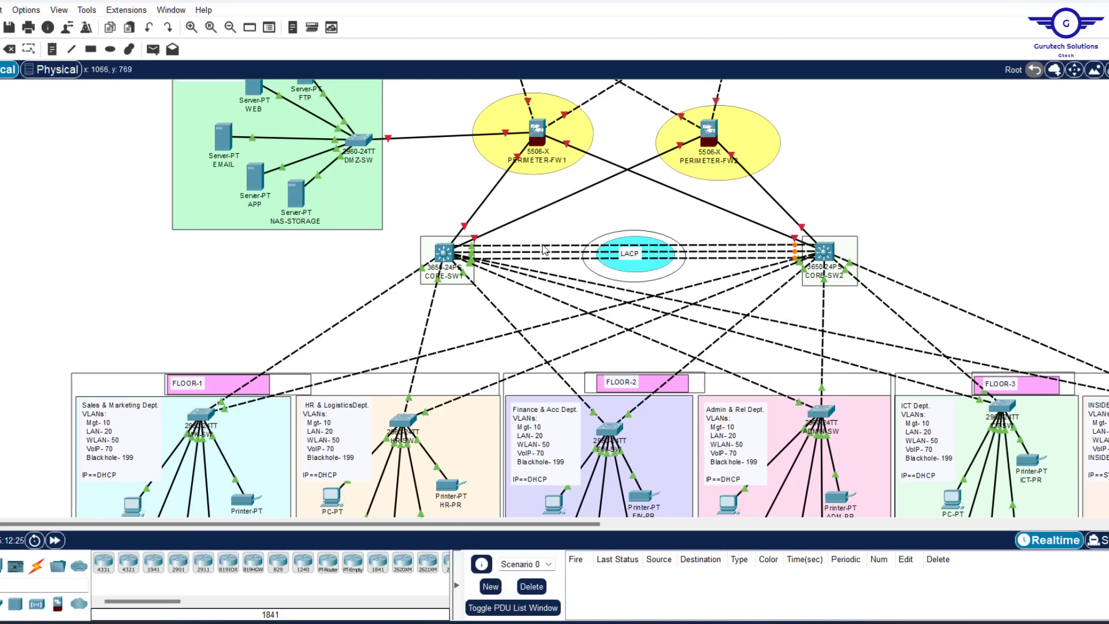
mouse_move(543, 249)
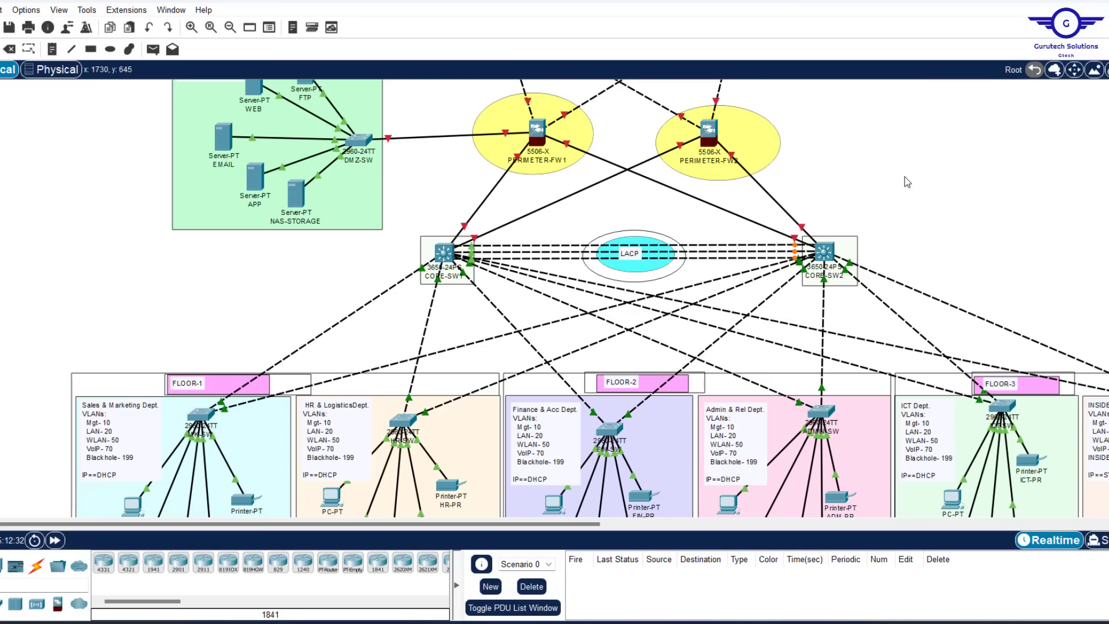
Open CORE-SW1, review its GigabitEthernet1/0/3 settings, and exit to global configuration in the CLI
left_click(446, 257)
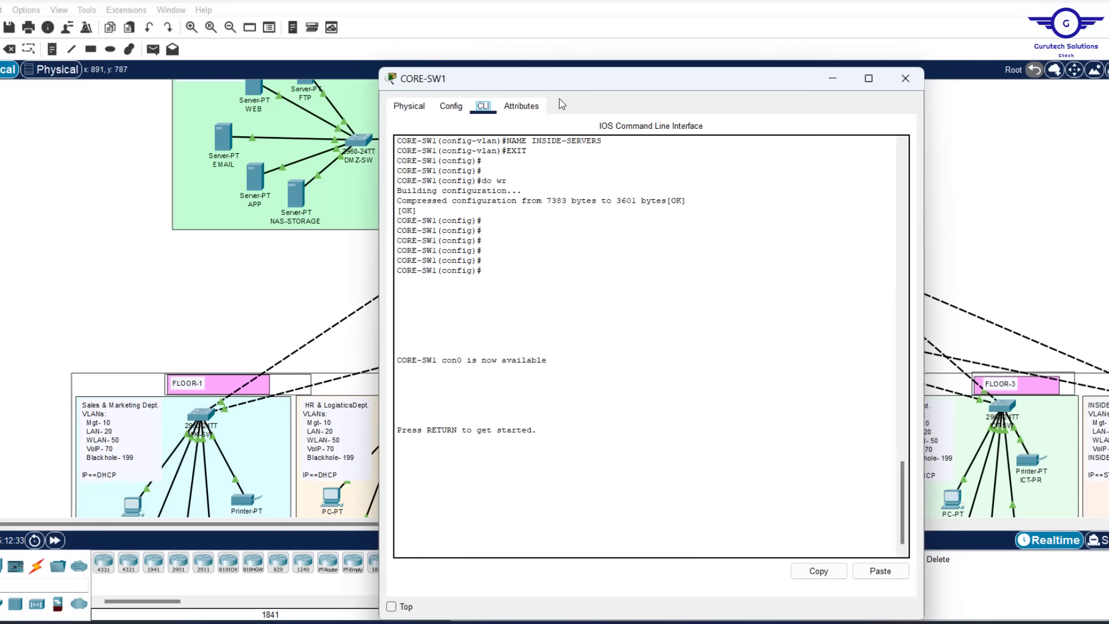
left_click_drag(526, 81, 467, 94)
left_click(372, 120)
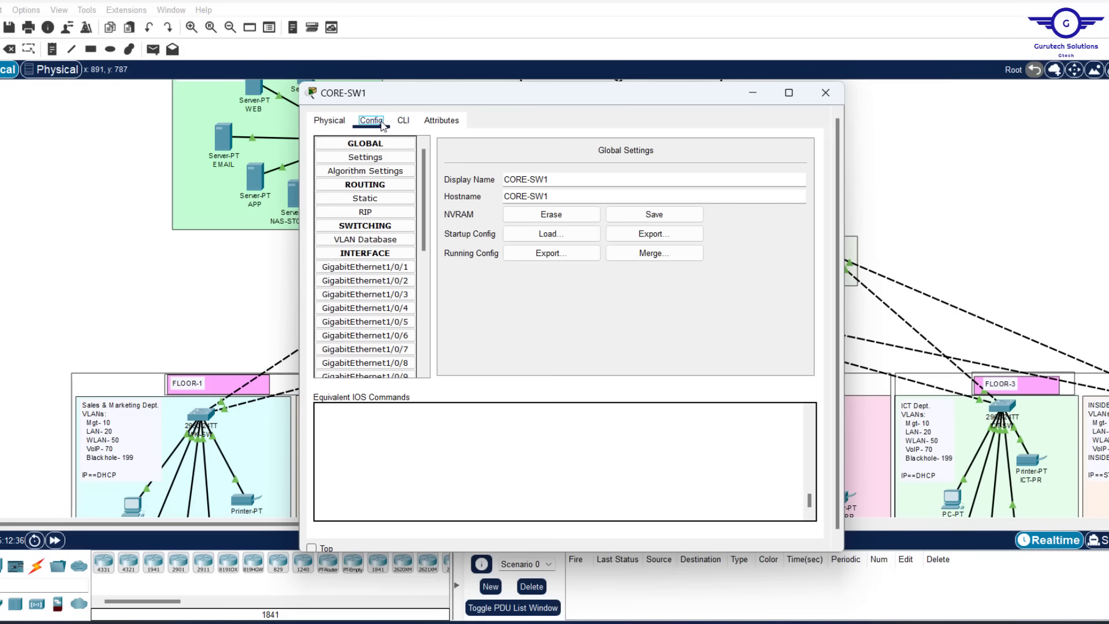
left_click(403, 120)
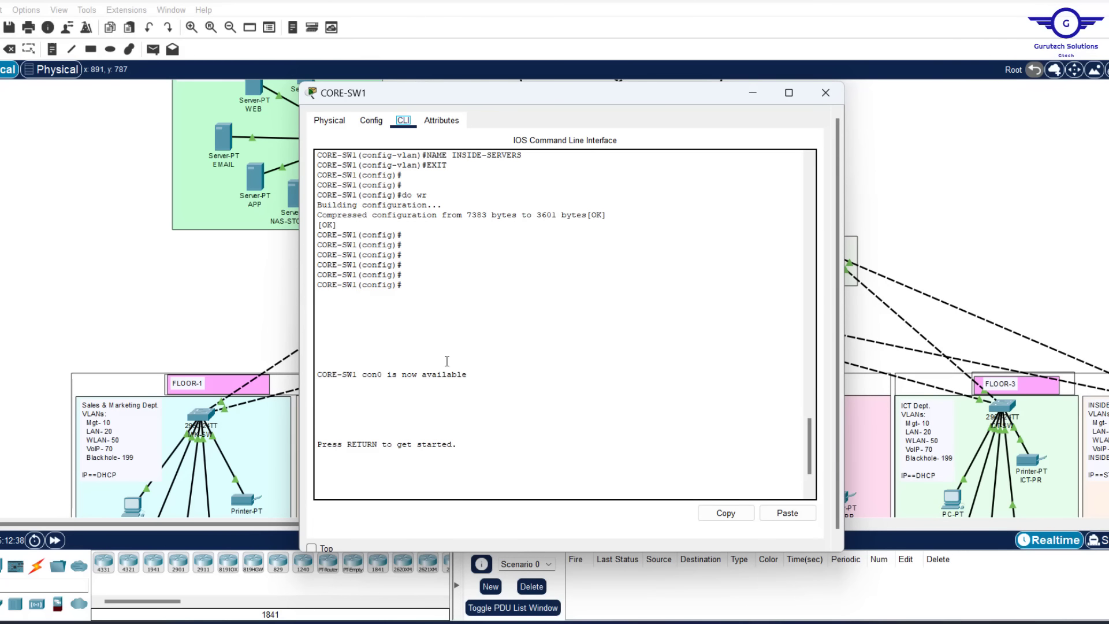
left_click(371, 120)
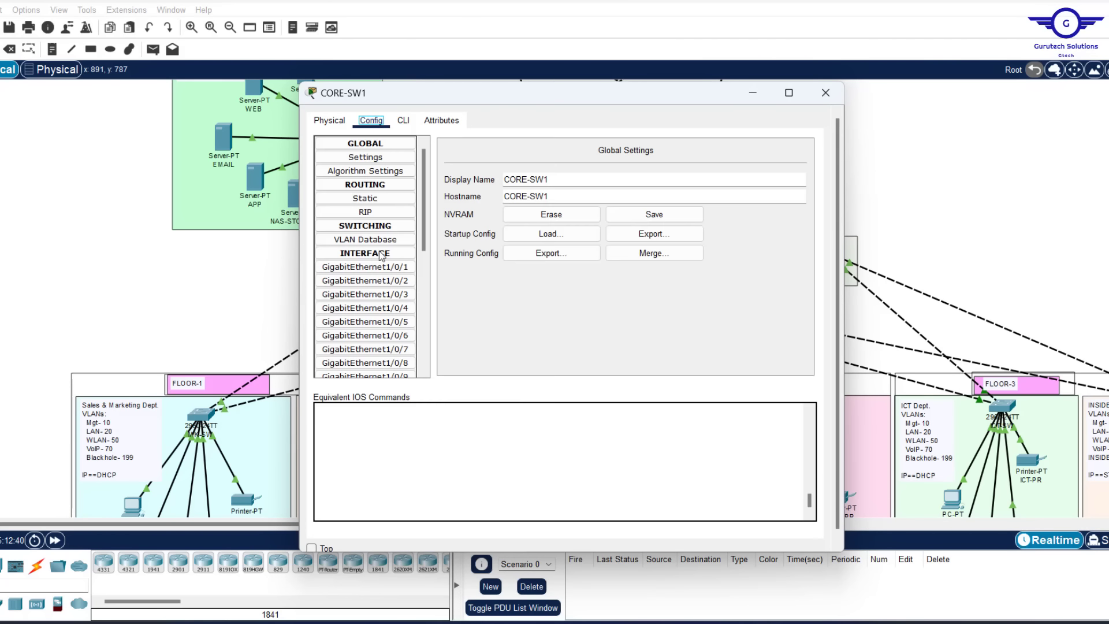
left_click(364, 294)
left_click(398, 123)
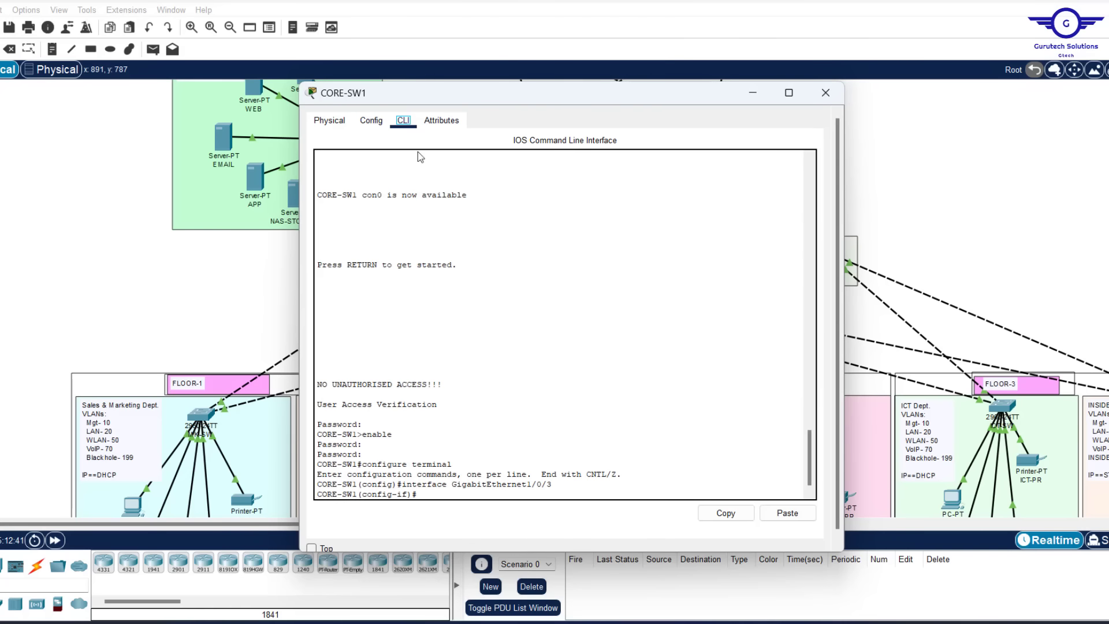
type("EX")
key("Return")
key("Return")
key("Return")
key("Return")
key("Return")
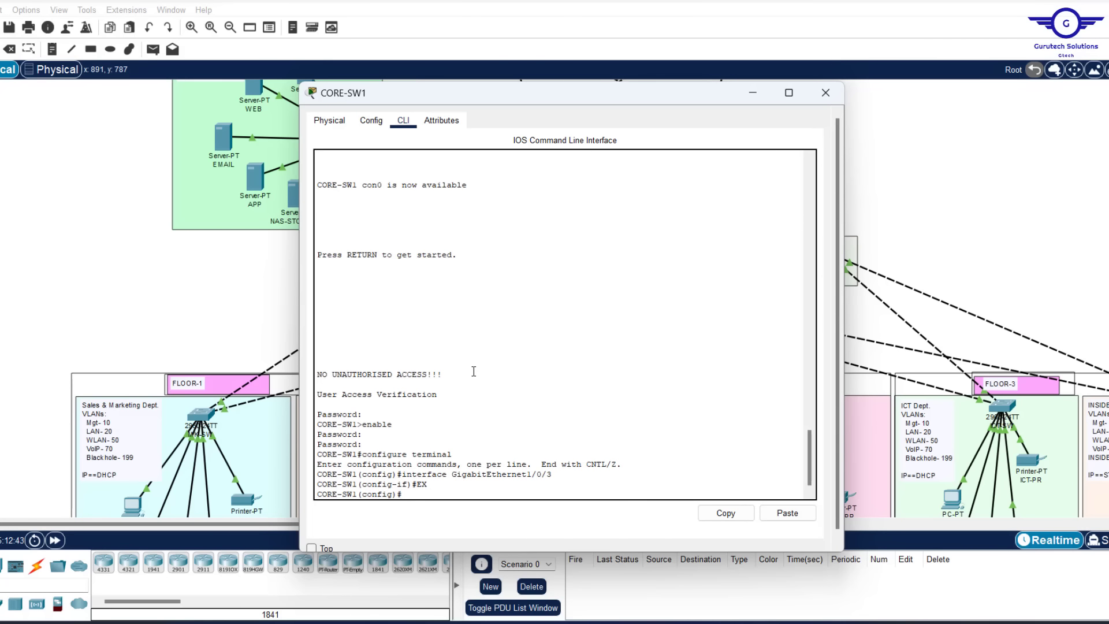
Enter interface range gig1/0/9-11 and begin typing 'channel-group 1 mode'
type("INT")
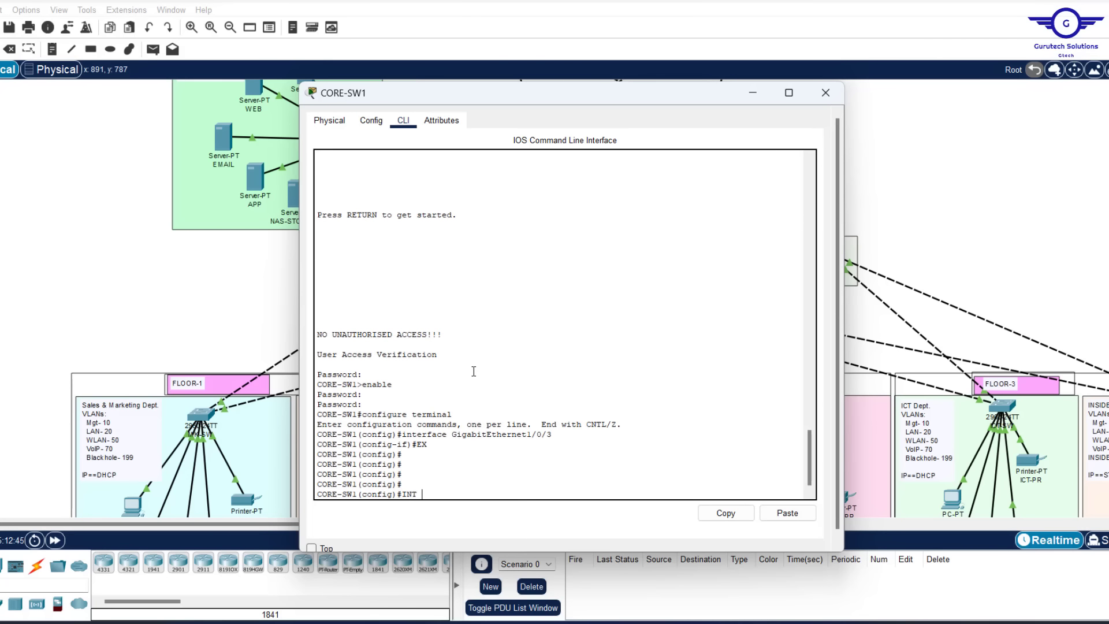
type(" range gig1/0/9-11")
key("Return")
key("Return")
key("Return")
key("Return")
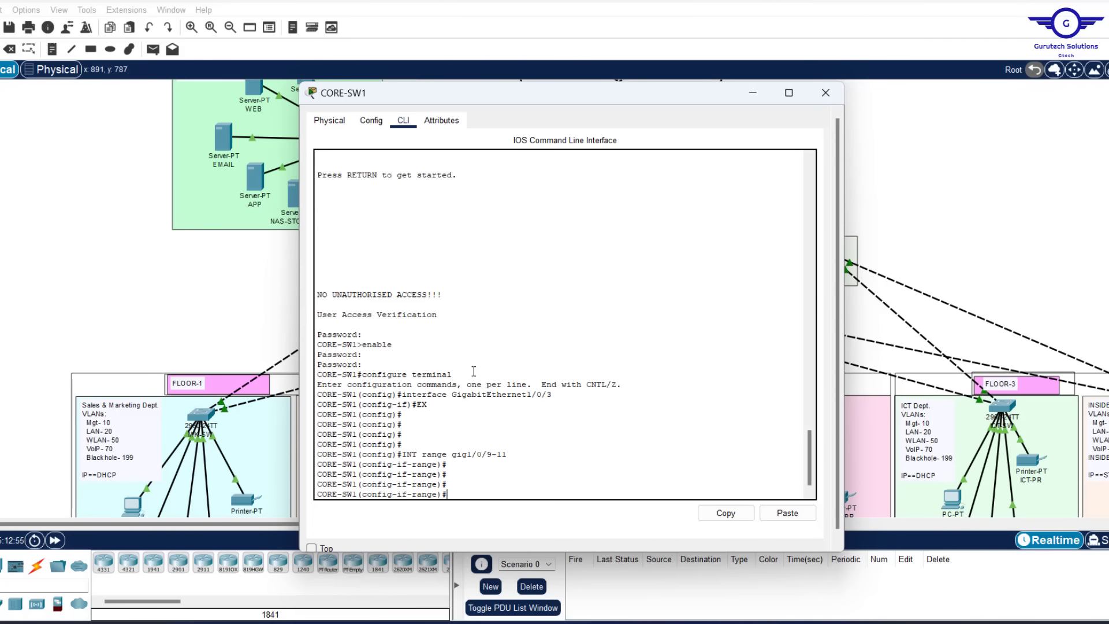
type("channel-gr")
key("Tab")
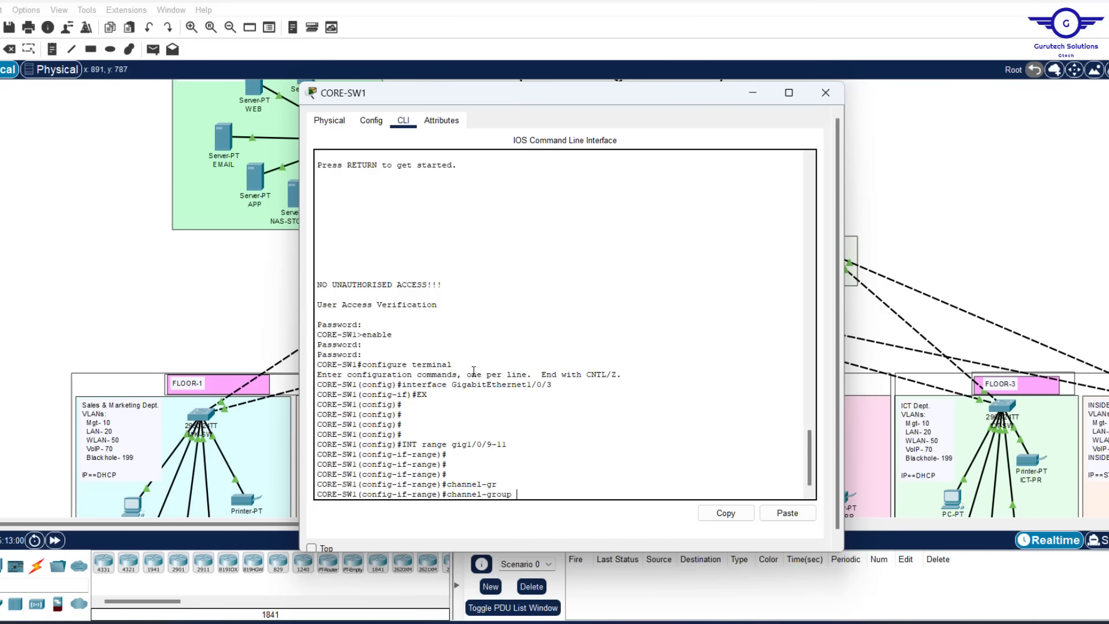
type("1 m")
key("Tab")
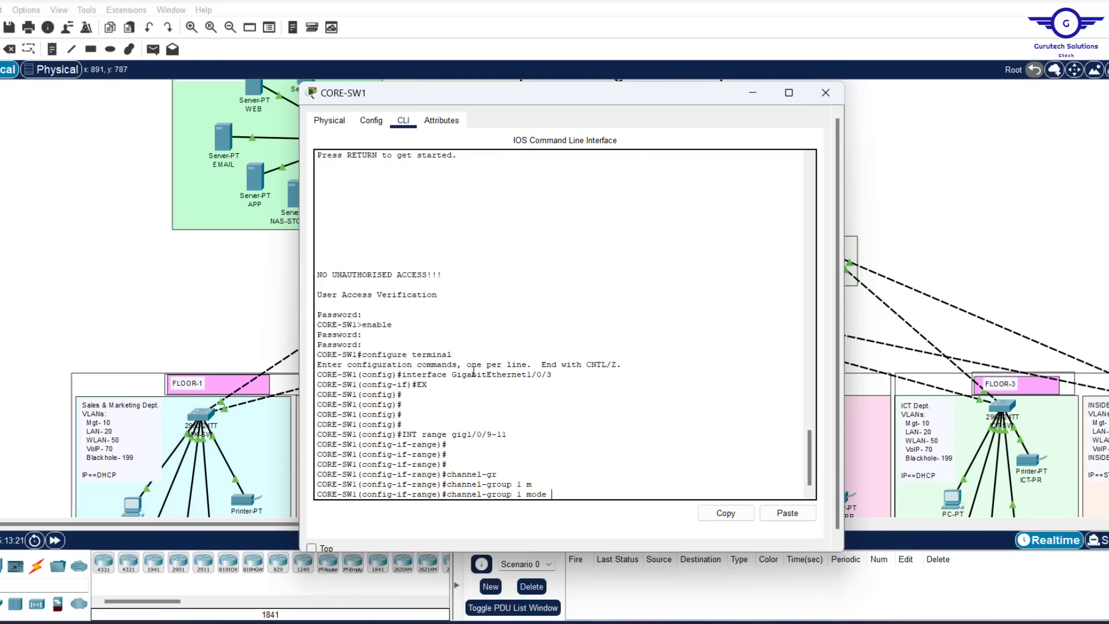
Add Gi1/0/9-11 to channel-group 1 in LACP active mode and leave the range
type("ac")
key("Tab")
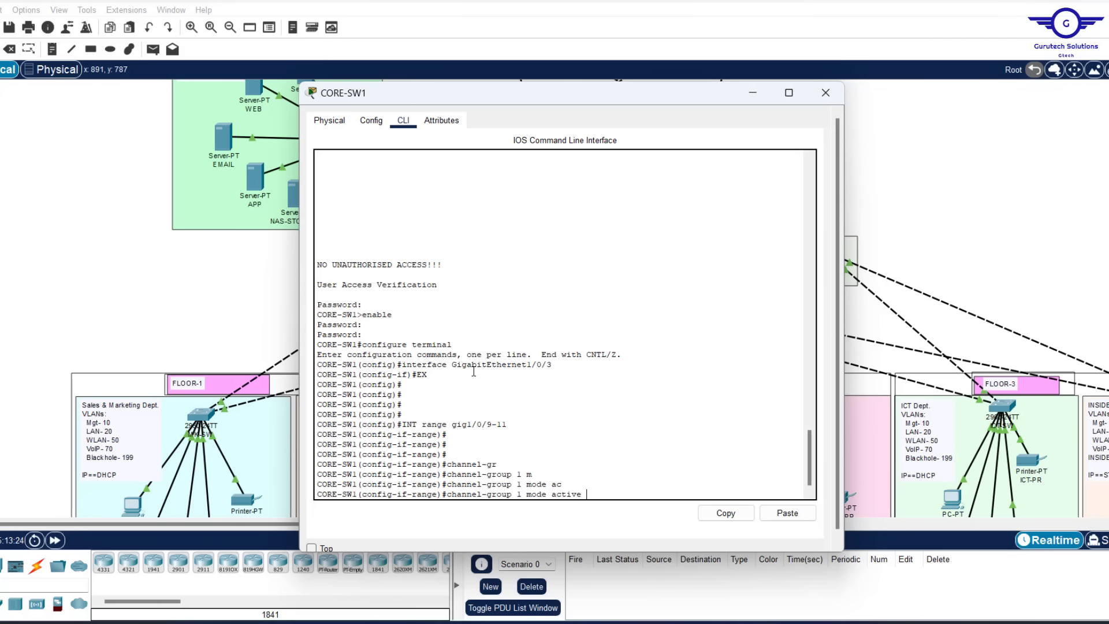
key("Return")
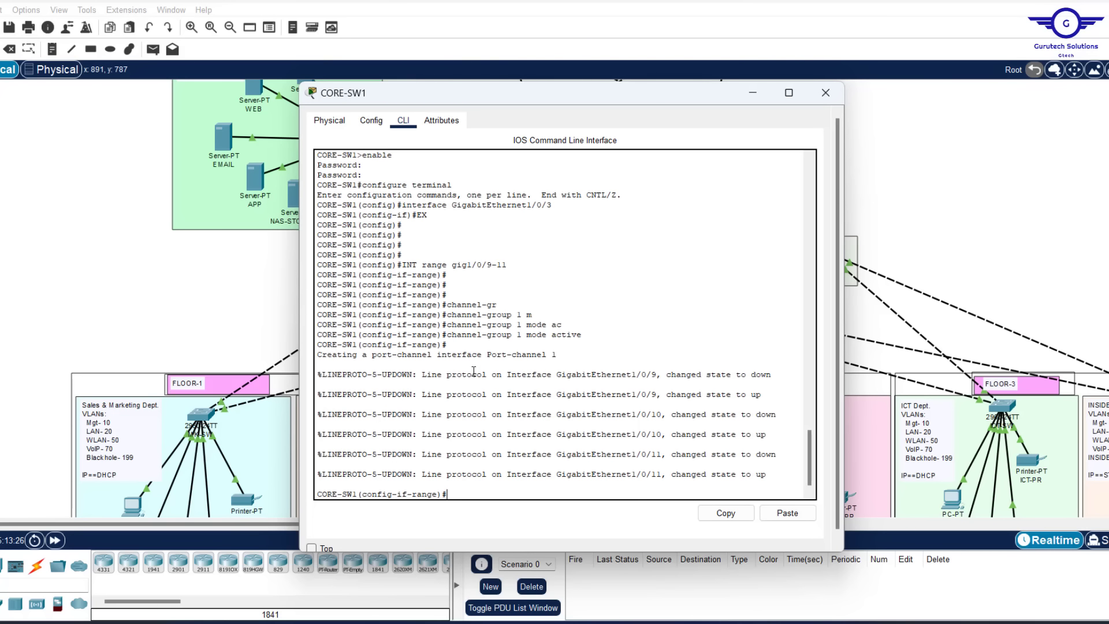
type("ex")
key("Return")
key("Return")
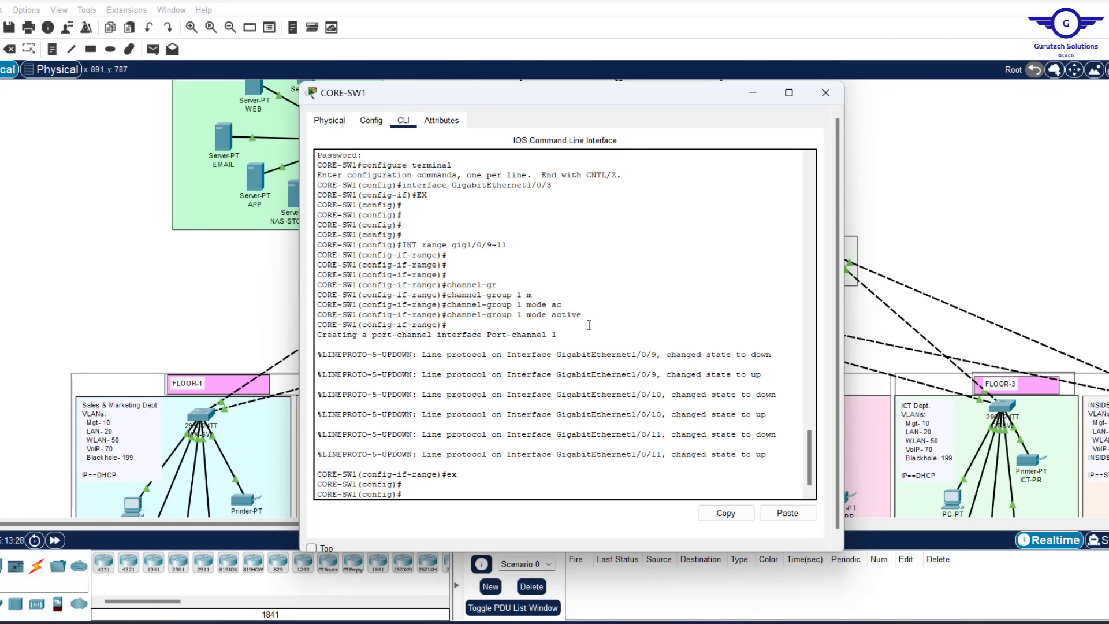
Set interface Port-channel 1 to switchport mode trunk
left_click_drag(557, 337, 439, 336)
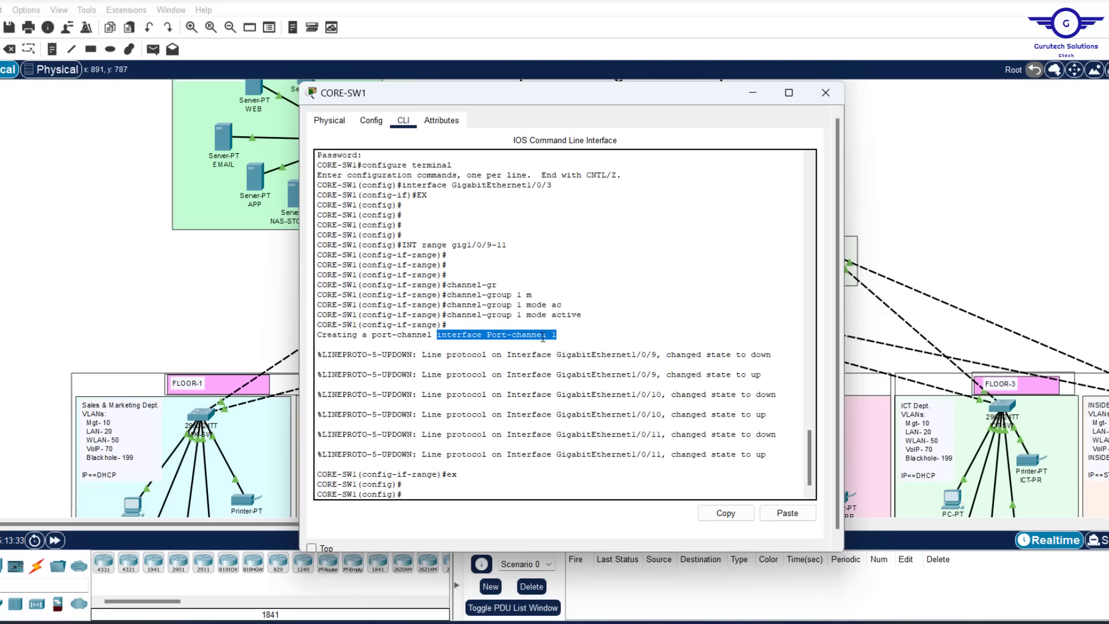
left_click(726, 513)
left_click_drag(521, 315, 517, 317)
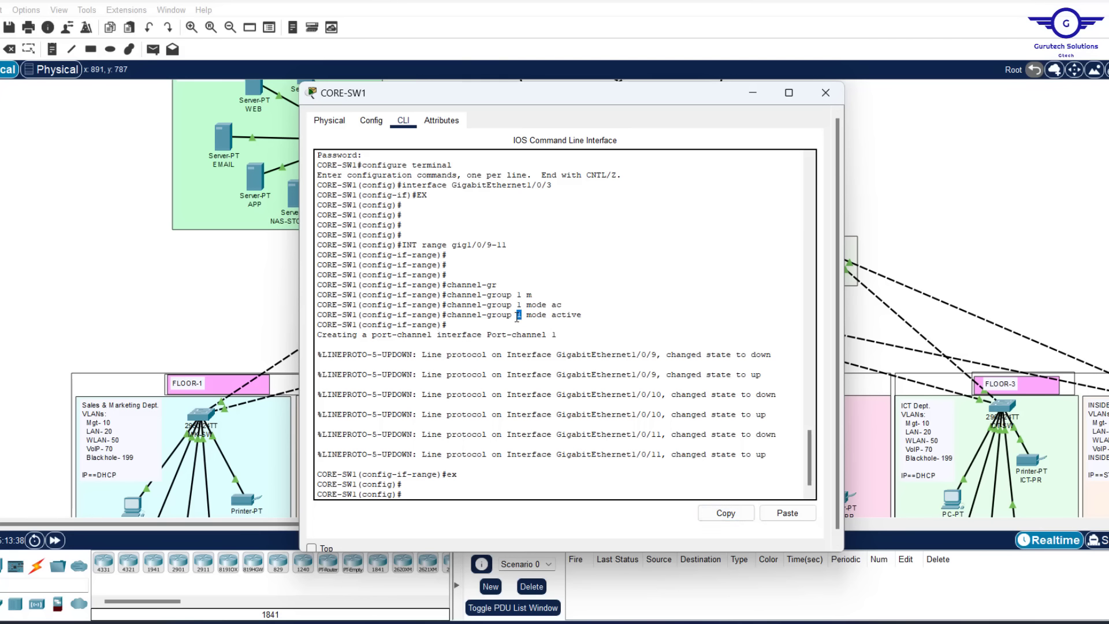
left_click(787, 513)
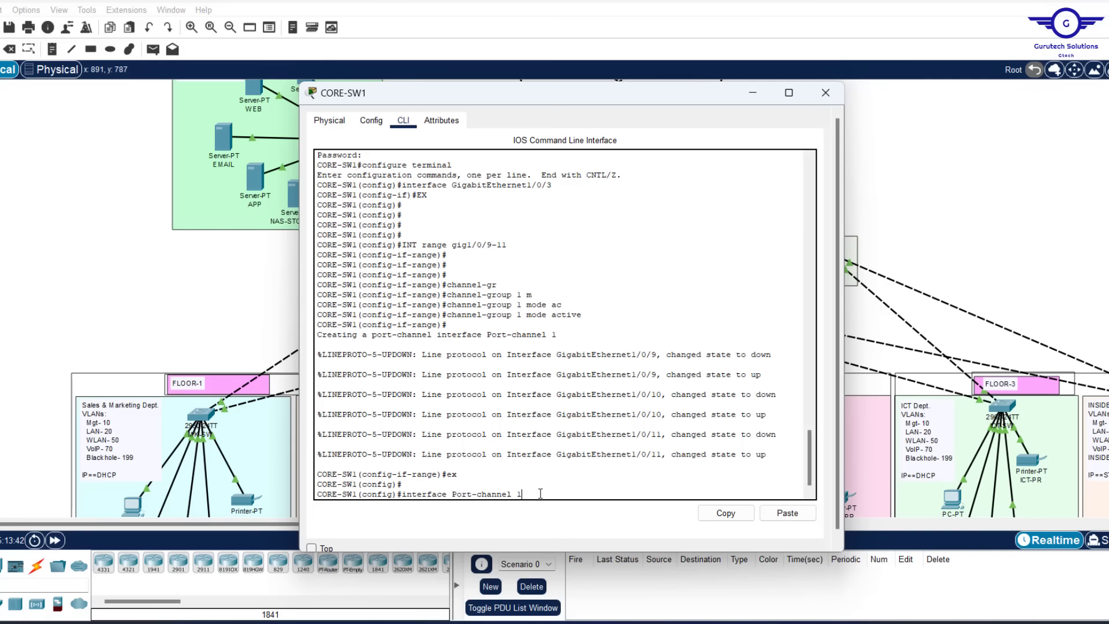
key("Return")
key("Return")
type("swit")
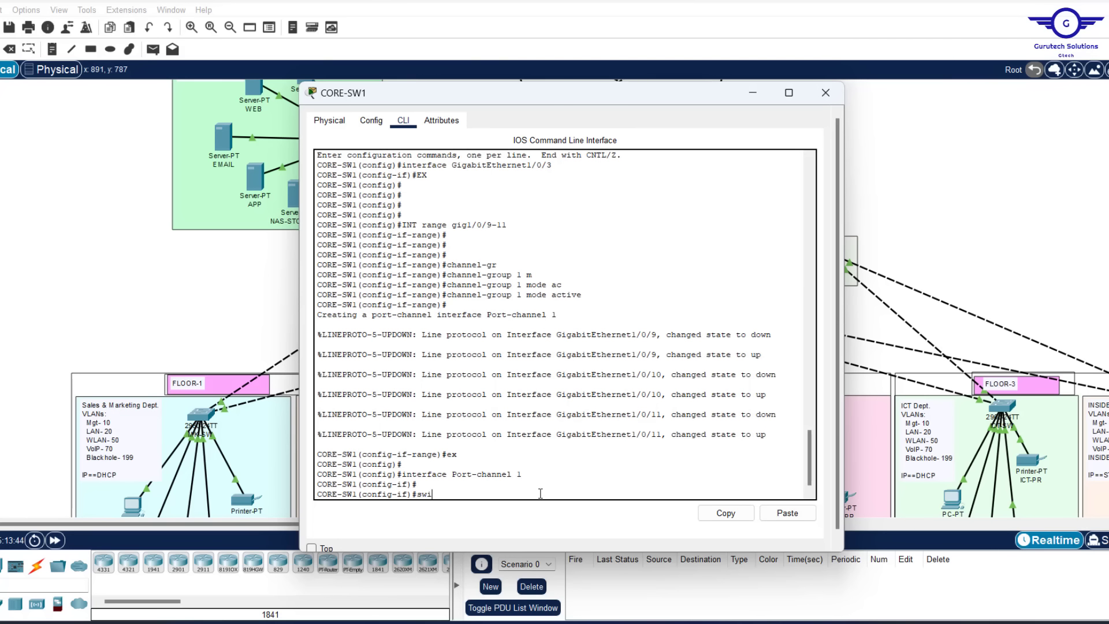
key("Tab")
type("m")
key("Tab")
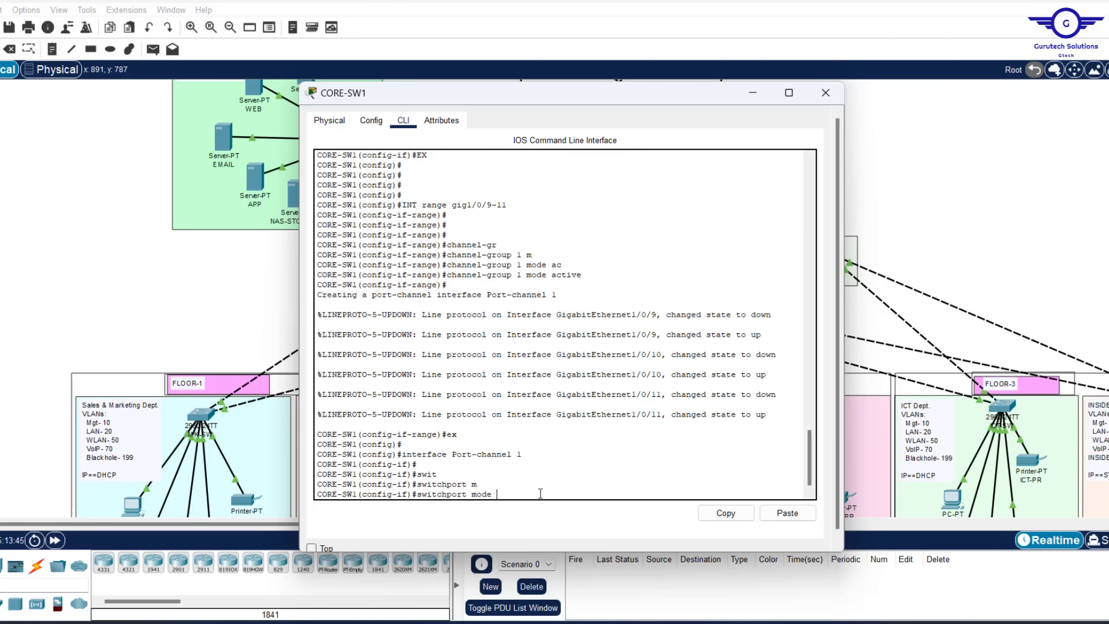
type("tr")
key("Tab")
key("Return")
Save the CORE-SW1 configuration with do wr and close the switch window
type("e")
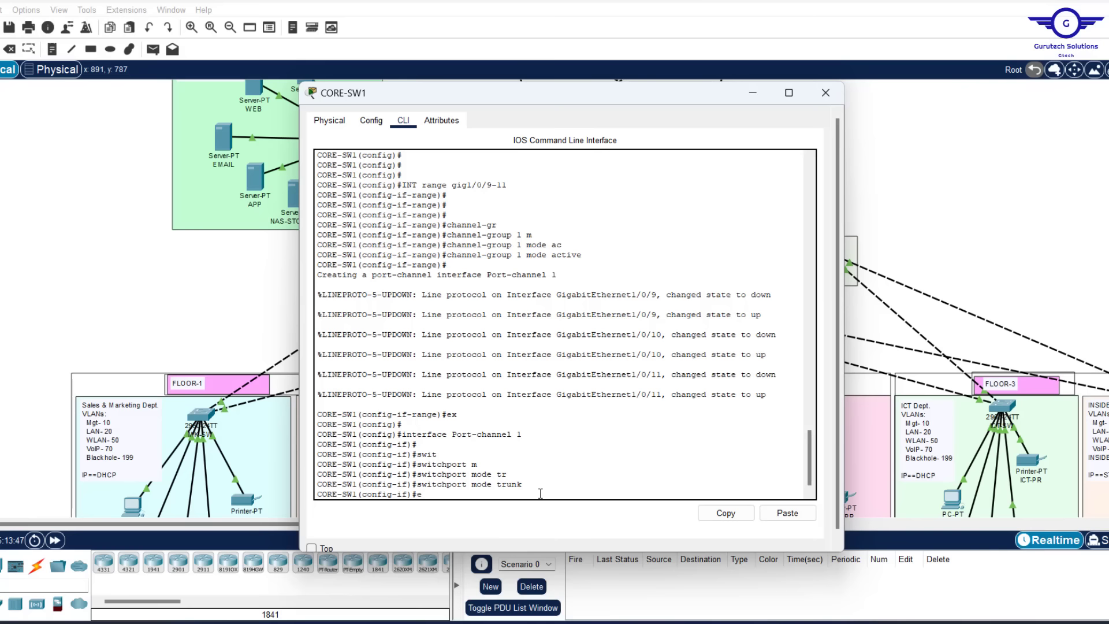
type("x")
key("Return")
key("Return")
key("Return")
type("do")
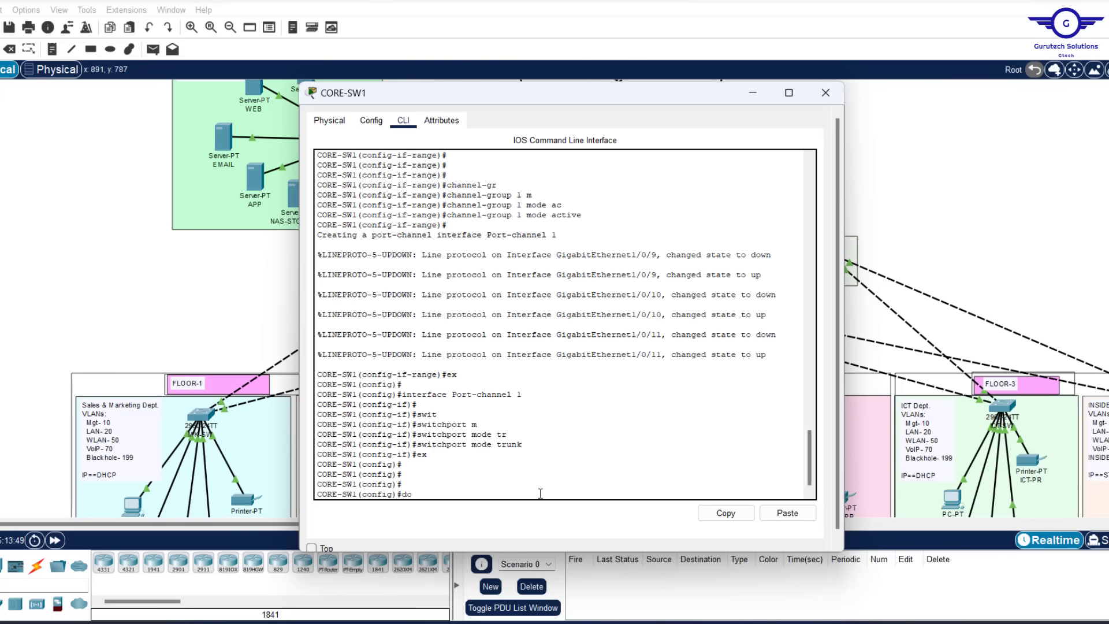
type(" wr")
key("Return")
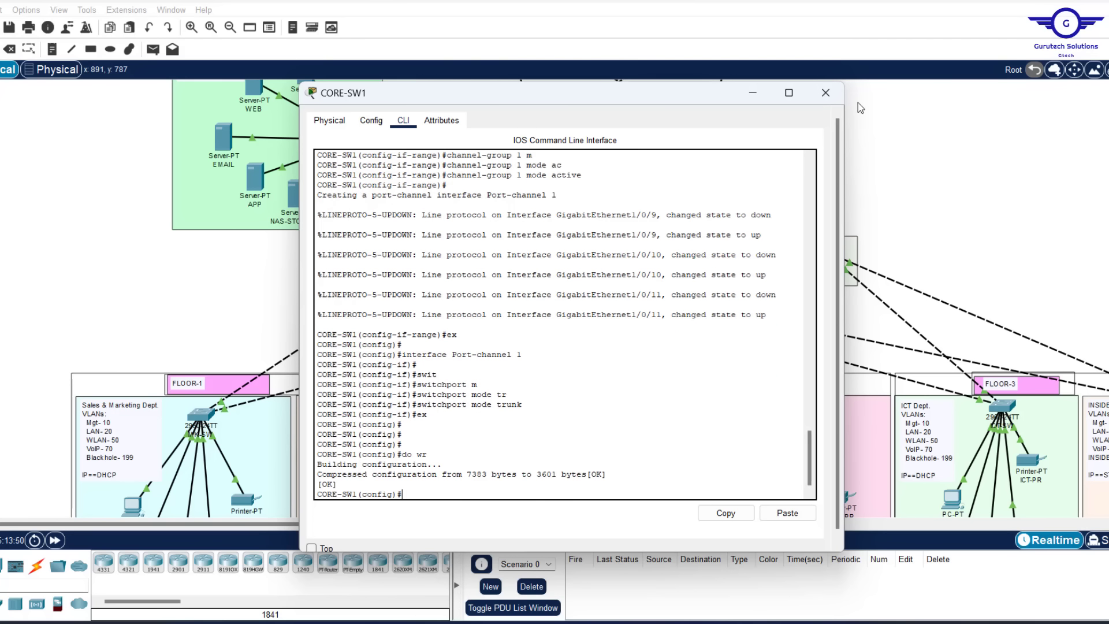
left_click(824, 94)
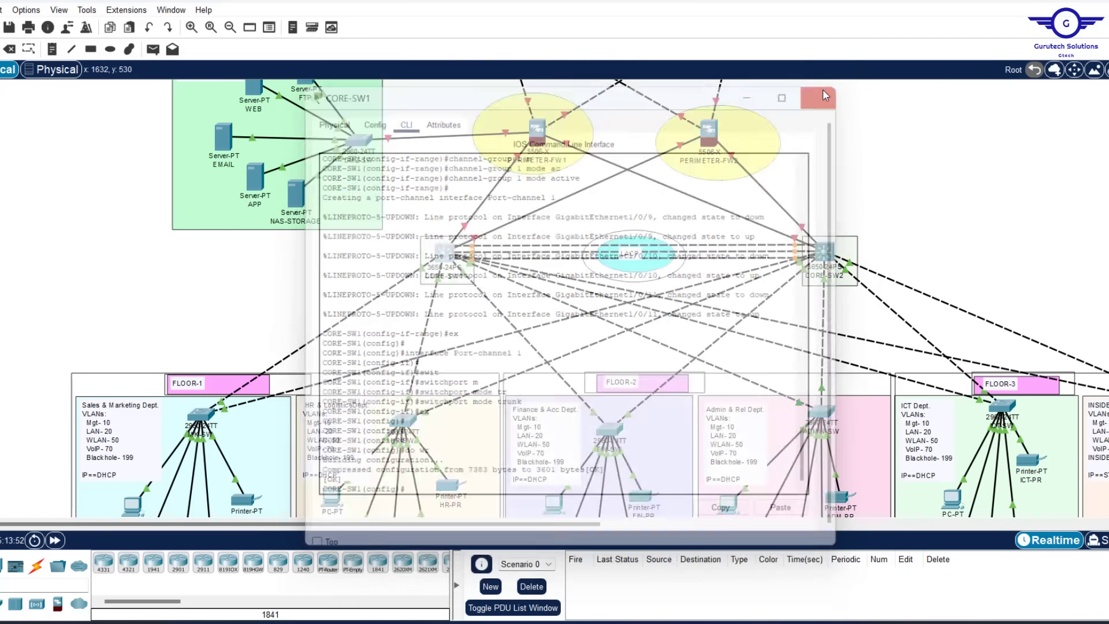
Check CORE-SW2's GigabitEthernet1/0/1 settings, exit interface mode and close the window
left_click(830, 254)
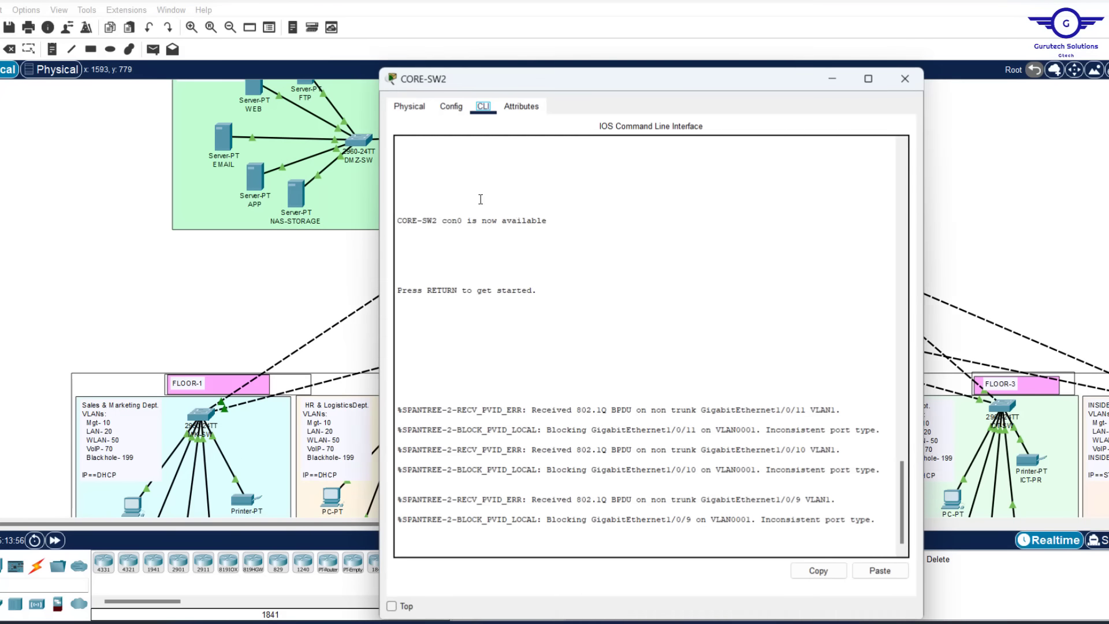
left_click(450, 107)
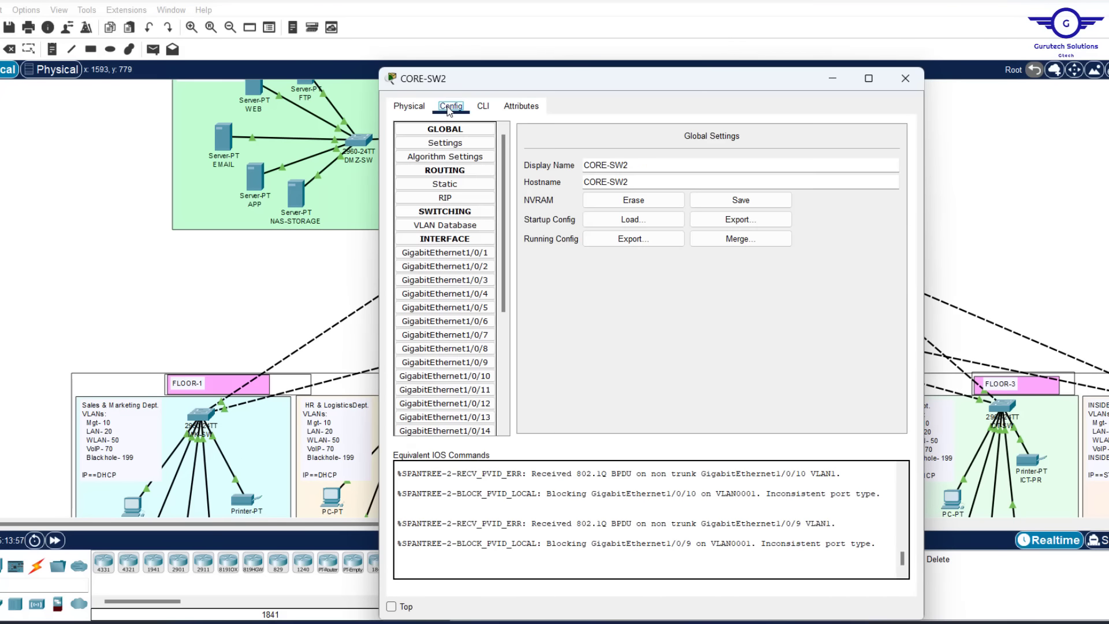
left_click(444, 253)
left_click(483, 107)
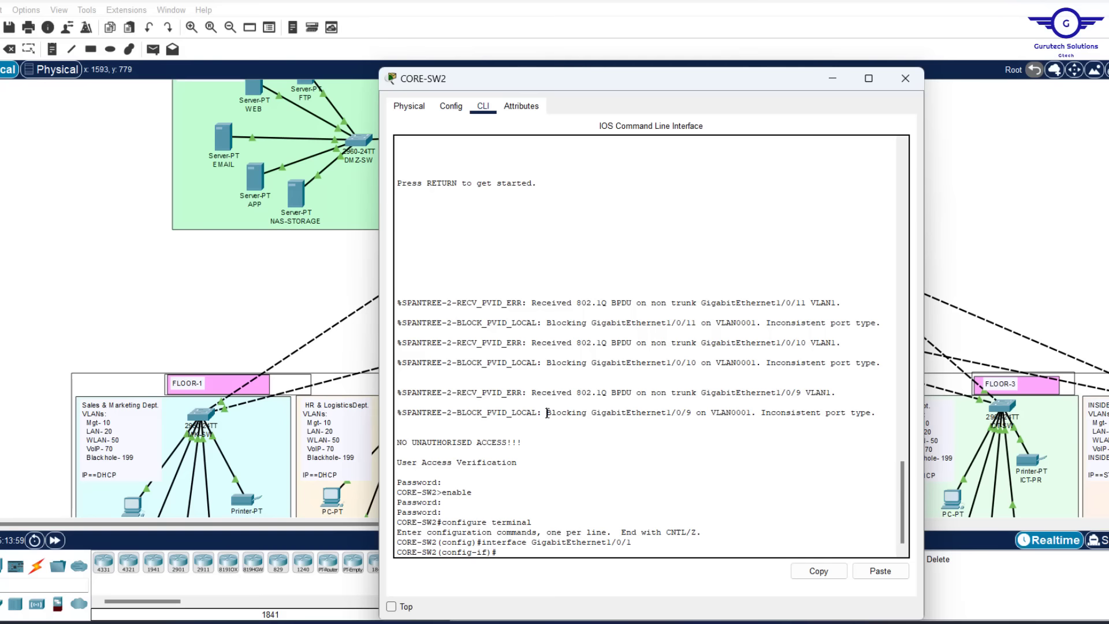
type("ex")
key("Return")
key("Return")
key("Return")
key("Return")
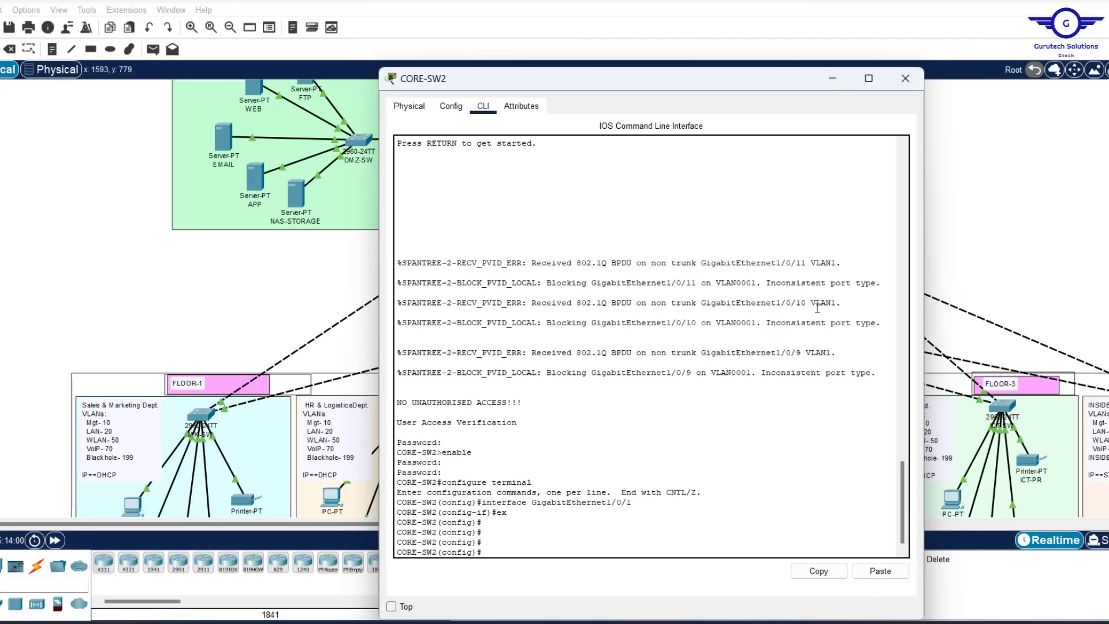
left_click(905, 78)
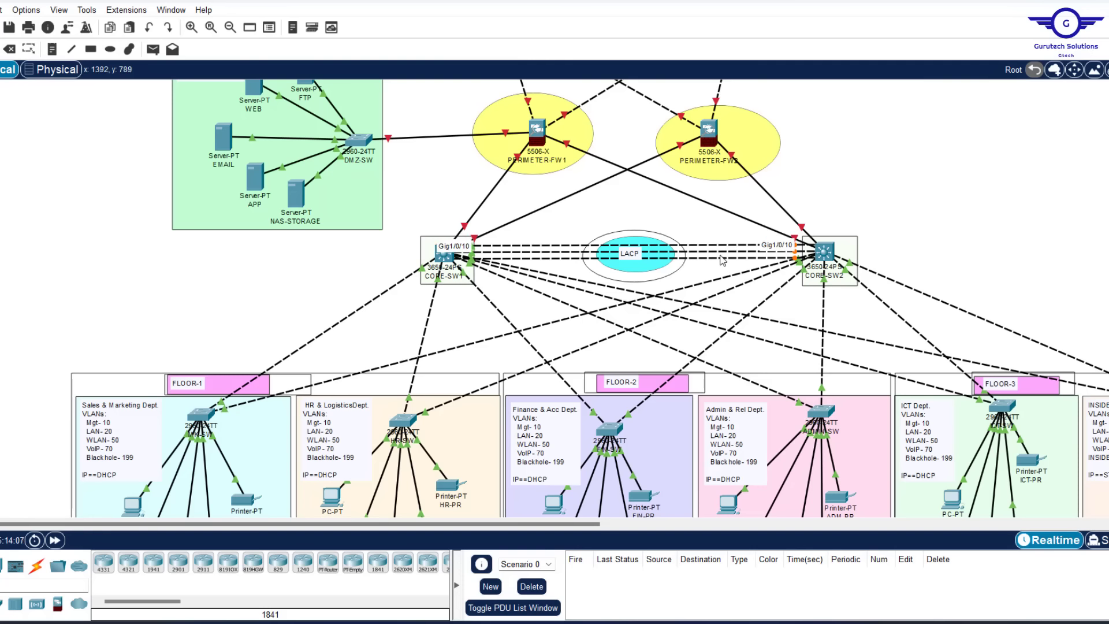
Reopen CORE-SW2's CLI and enter interface range gig1/0/9-11
left_click(824, 252)
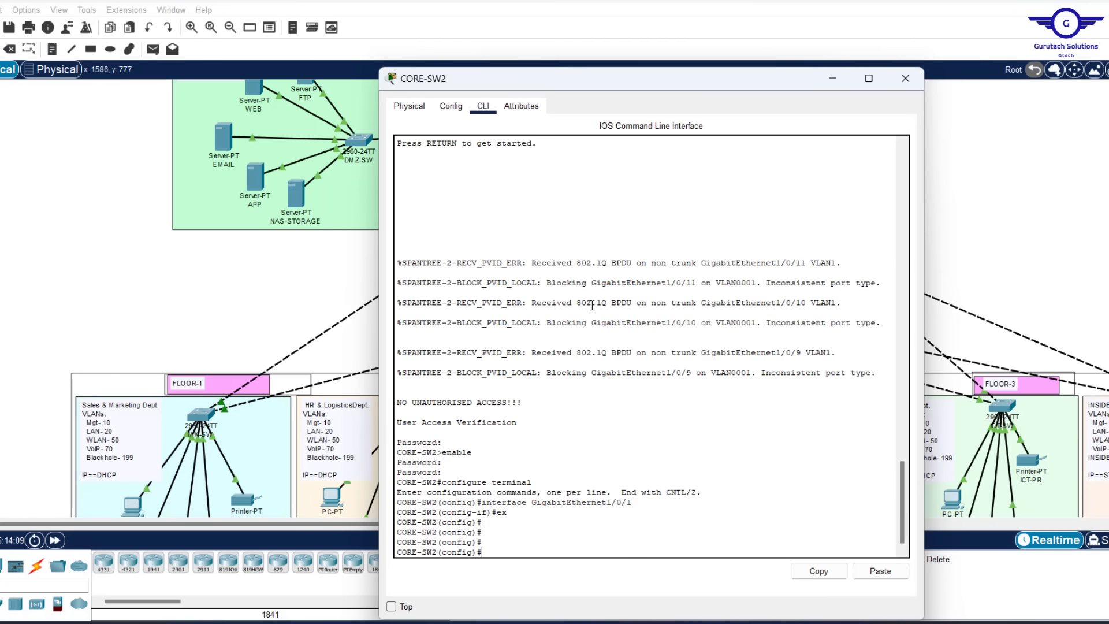
left_click(577, 384)
left_click_drag(583, 88, 573, 45)
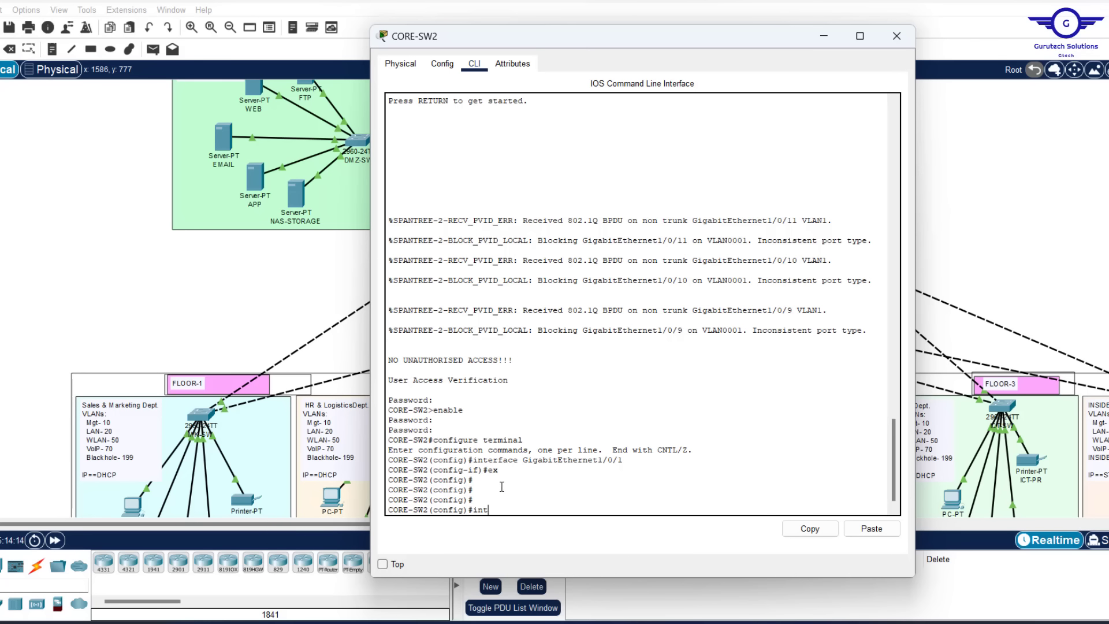
type("range gig1/")
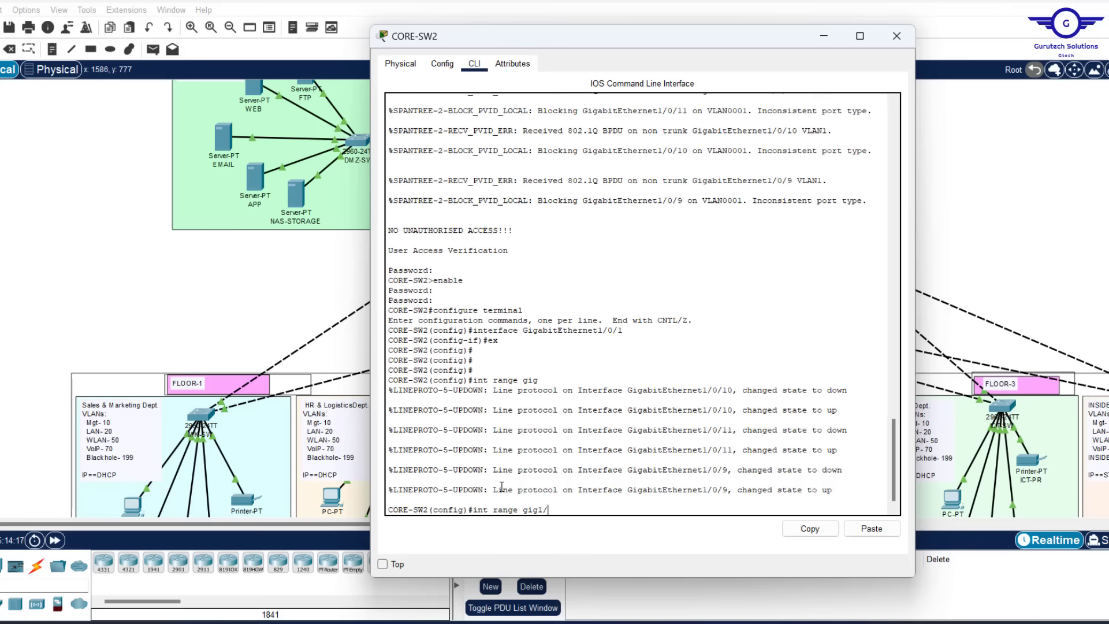
type("0/9-11")
key("Return")
key("Return")
key("Return")
key("Return")
key("Return")
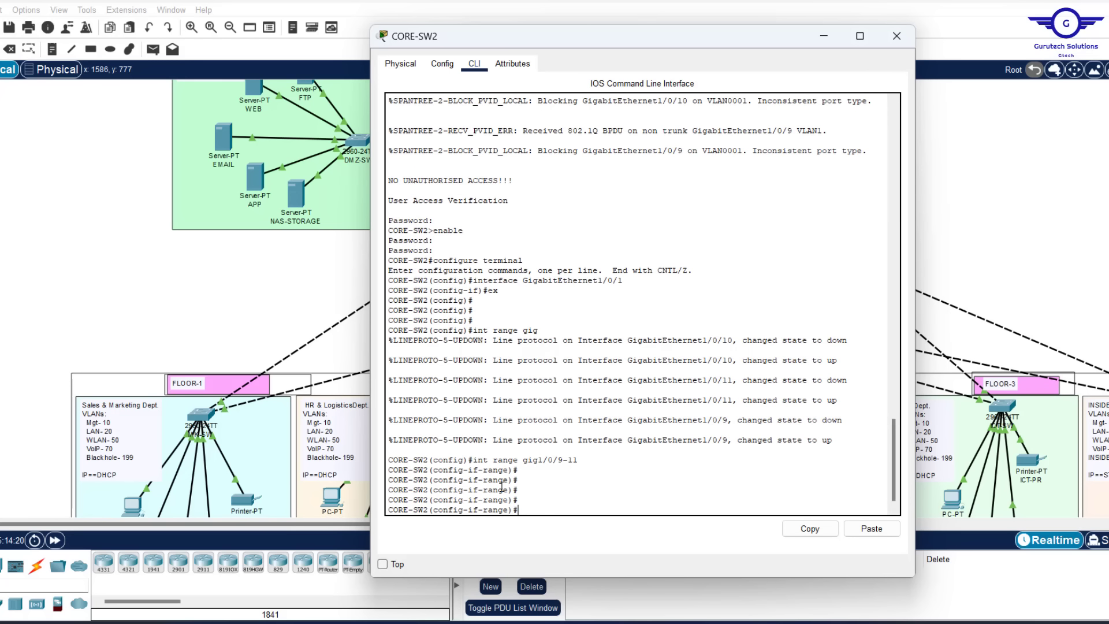
Add Gi1/0/9-11 to channel-group 1 in LACP passive mode
type("chann")
key("Tab")
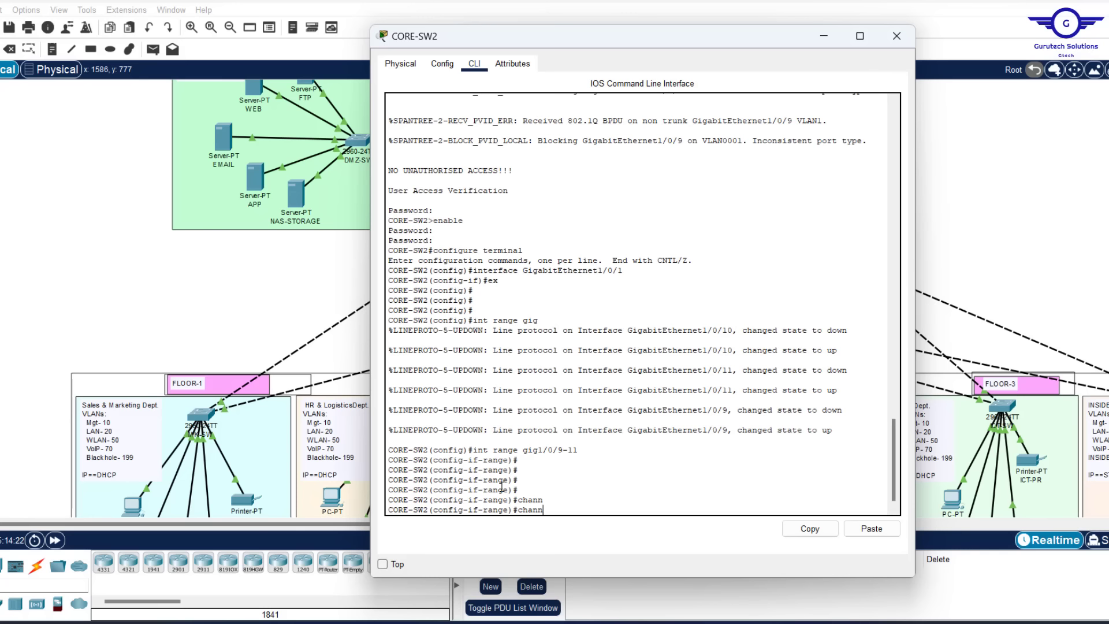
type("el-")
key("Tab")
type("g")
key("Tab")
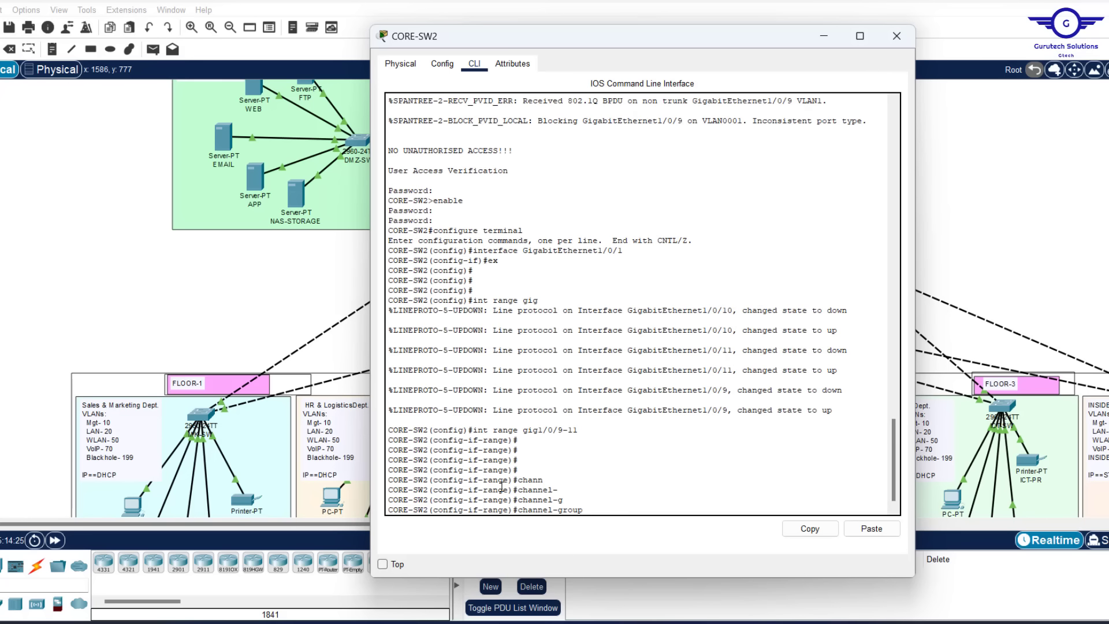
type("1 m")
key("Tab")
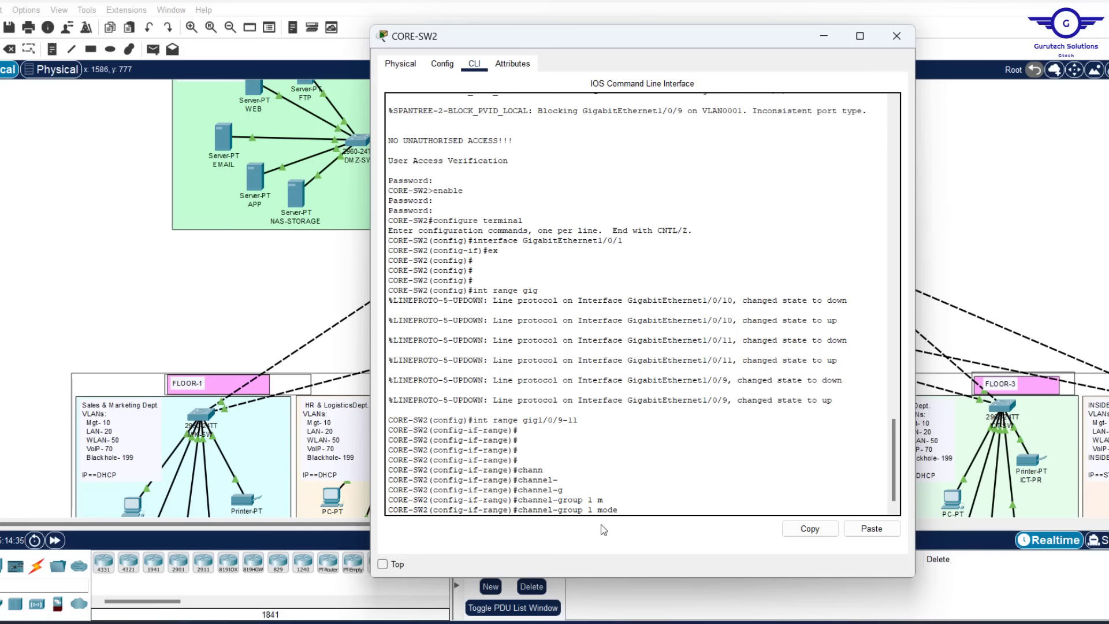
key("BackSpace")
key("Tab")
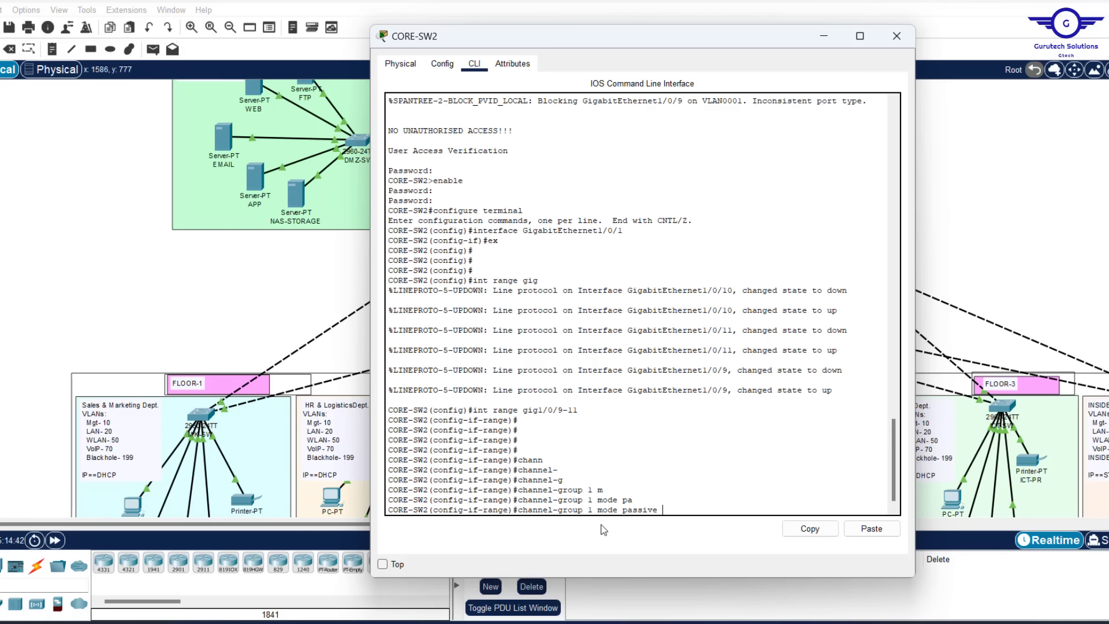
key("Return")
key("Return")
key("Return")
key("Return")
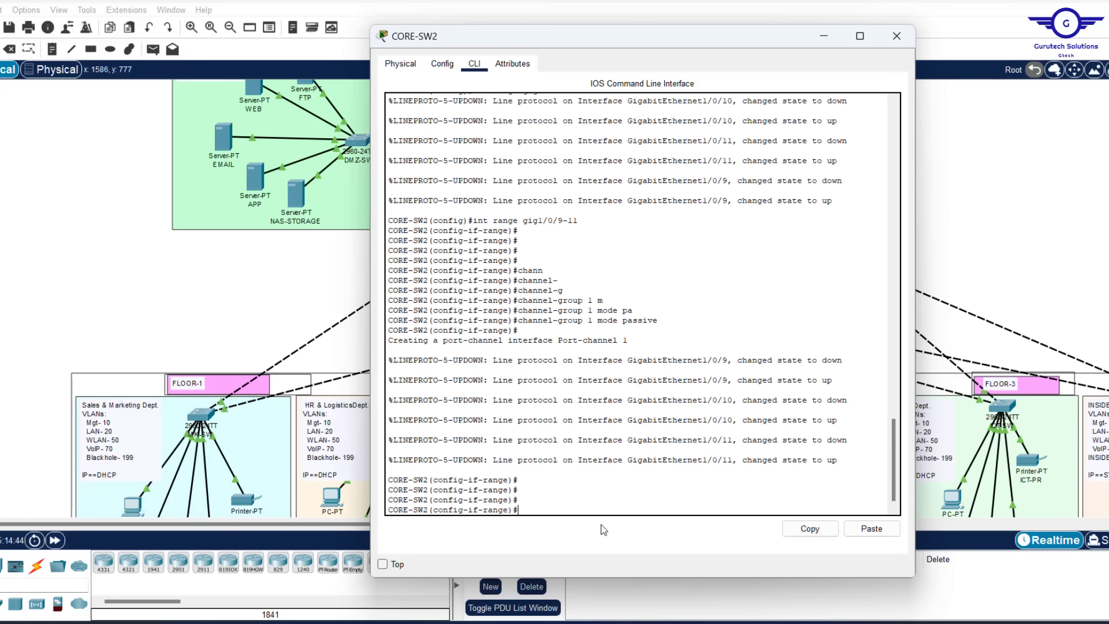
type("ex")
key("Return")
key("Return")
key("Return")
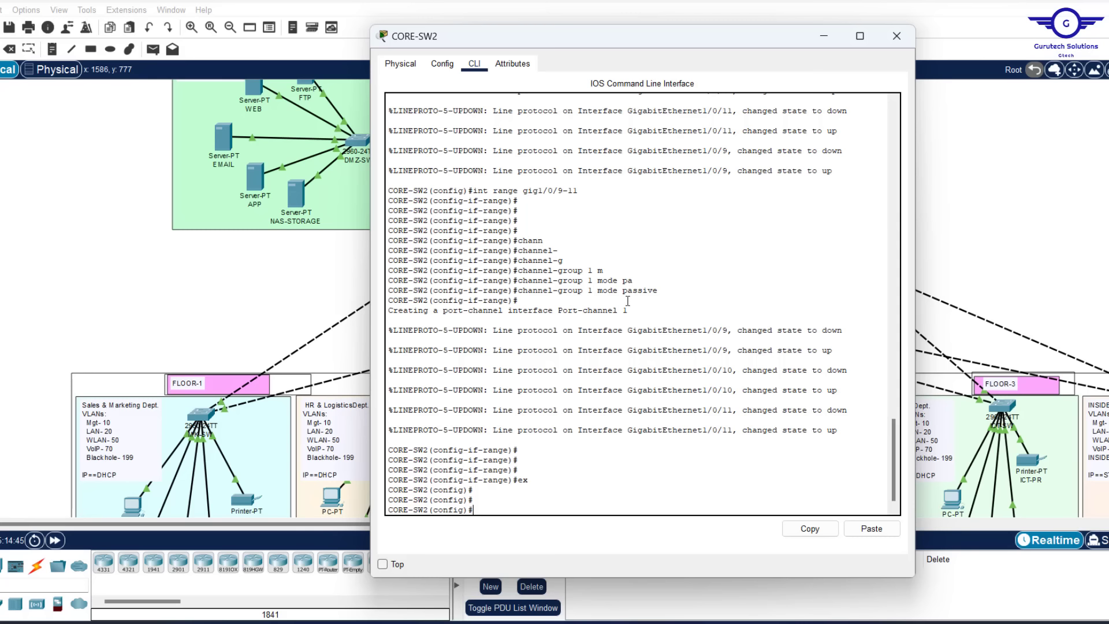
Set interface Port-channel 1 on CORE-SW2 to switchport mode trunk
left_click_drag(632, 314, 509, 314)
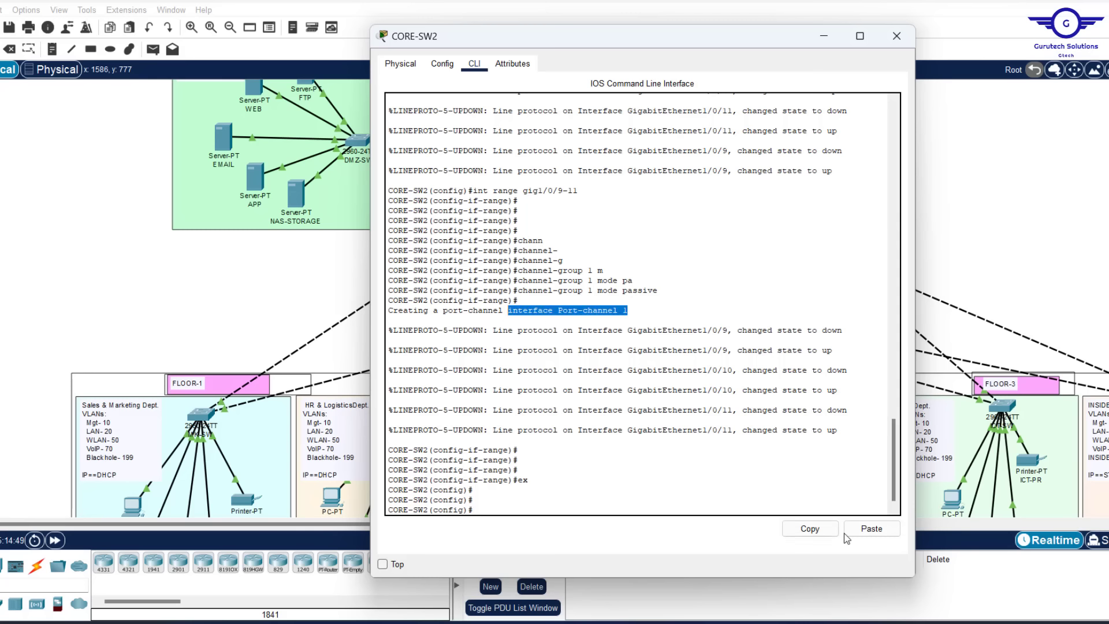
left_click(811, 529)
left_click(859, 529)
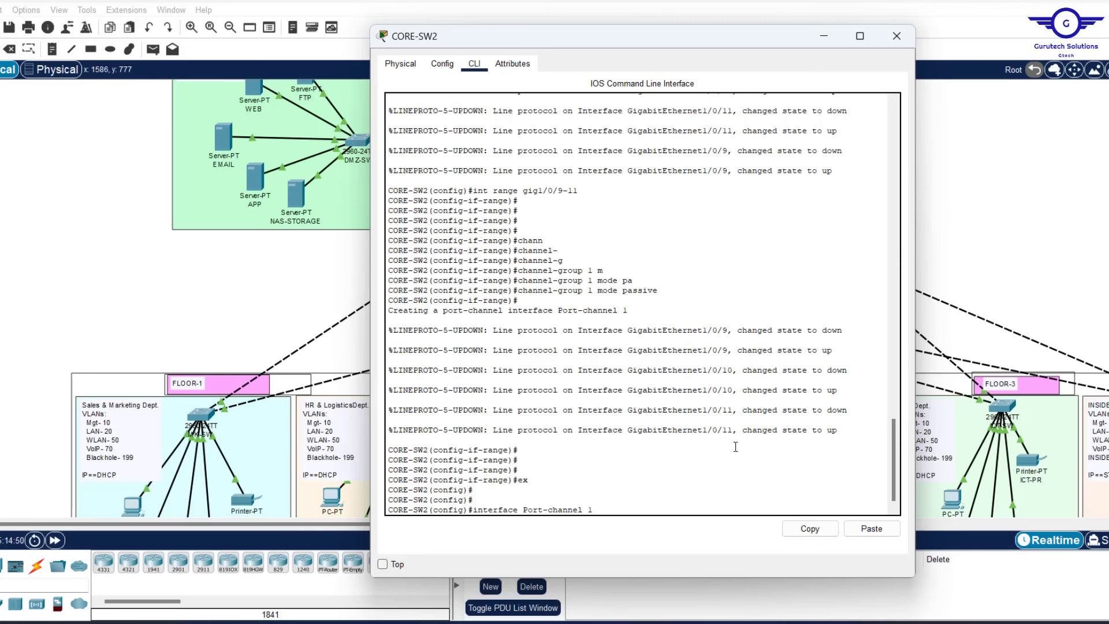
key("Return")
type("swit")
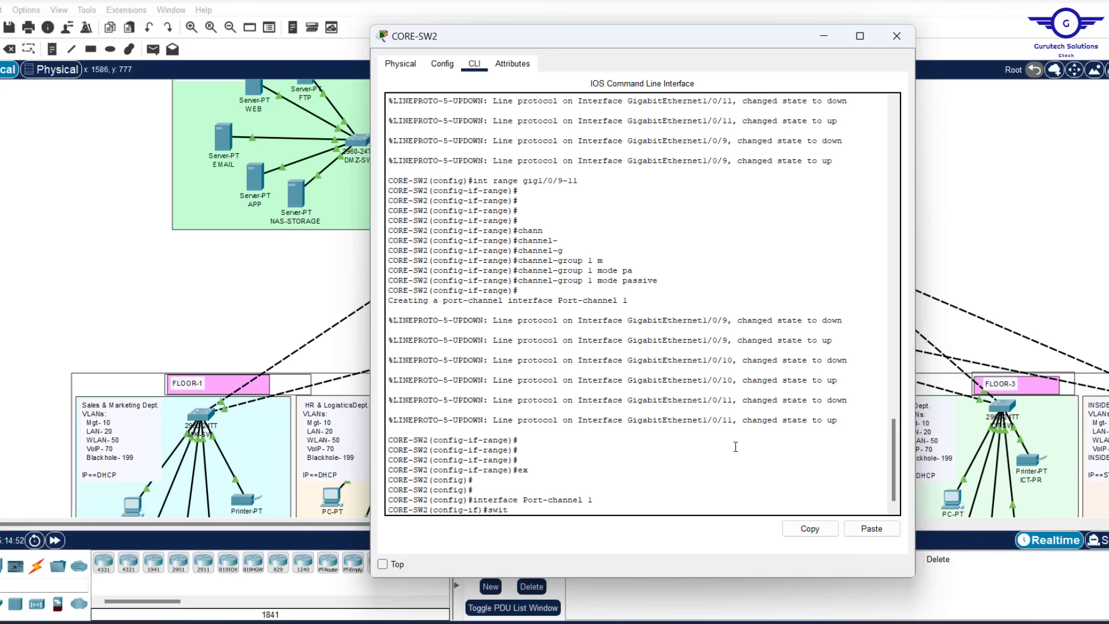
key("Tab")
type("m")
key("Tab")
type("tr")
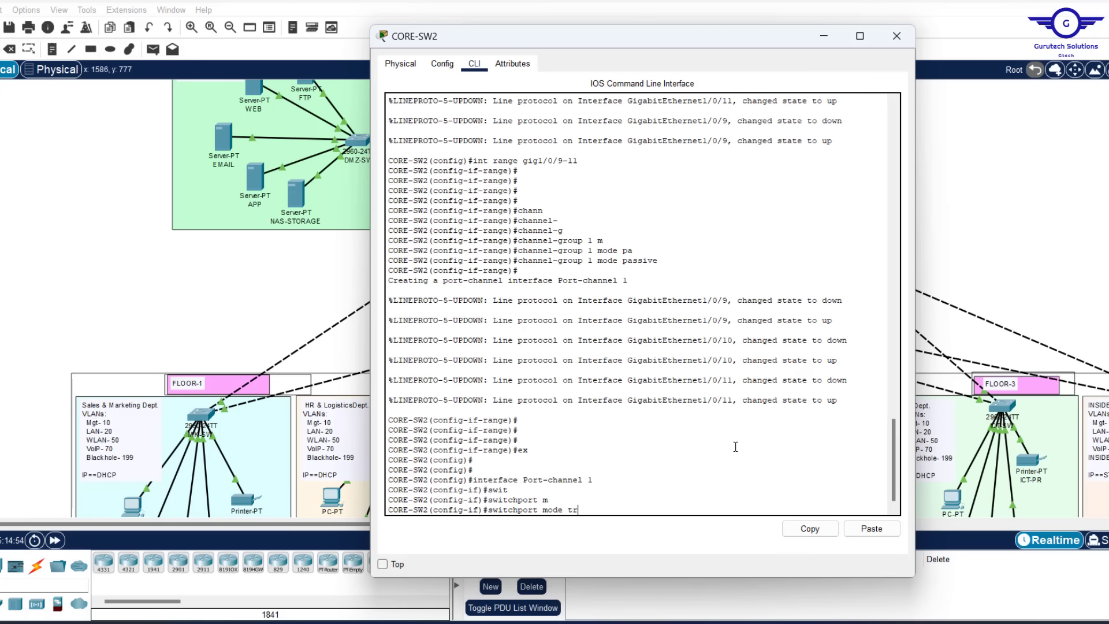
key("Tab")
key("Return")
Save the CORE-SW2 configuration with do wr and close the switch window
type("ex")
key("Return")
key("Return")
key("Return")
key("Return")
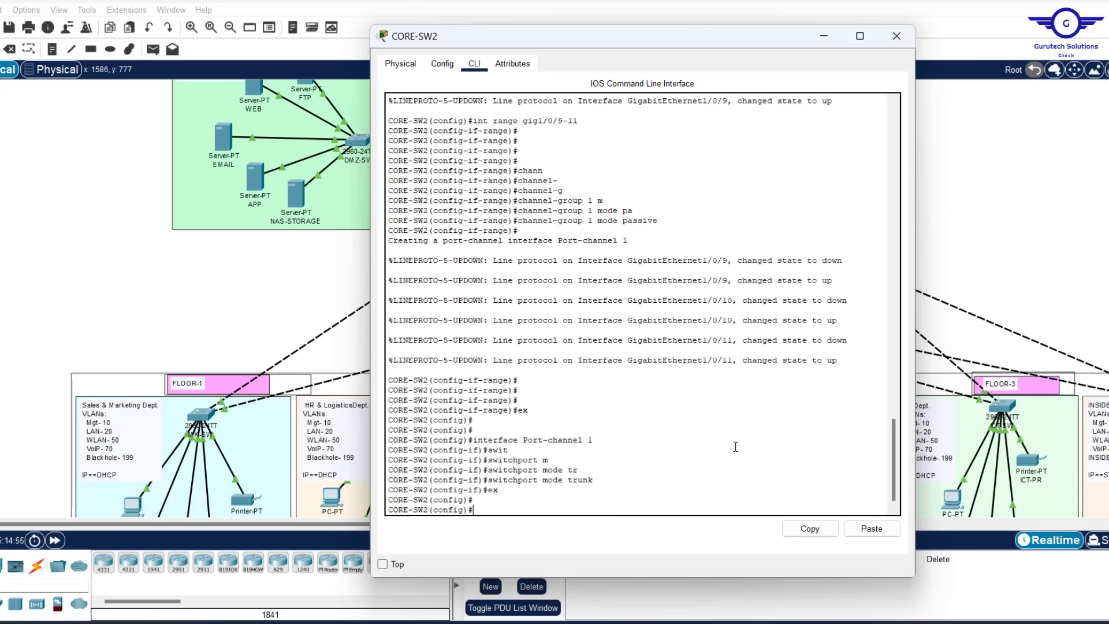
type("do wr")
key("Return")
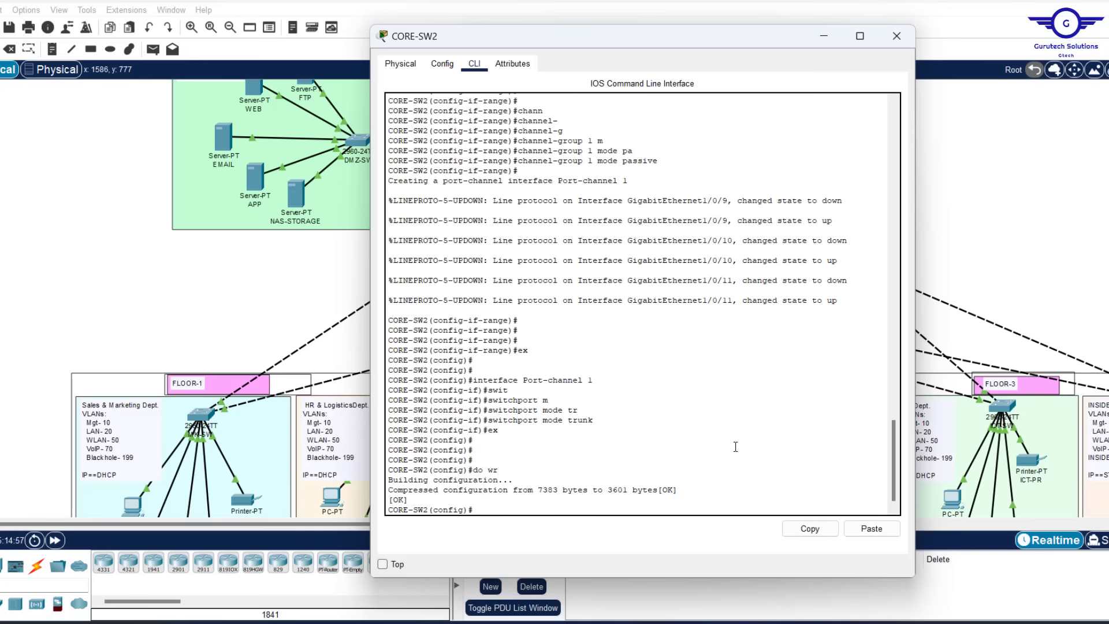
left_click(896, 40)
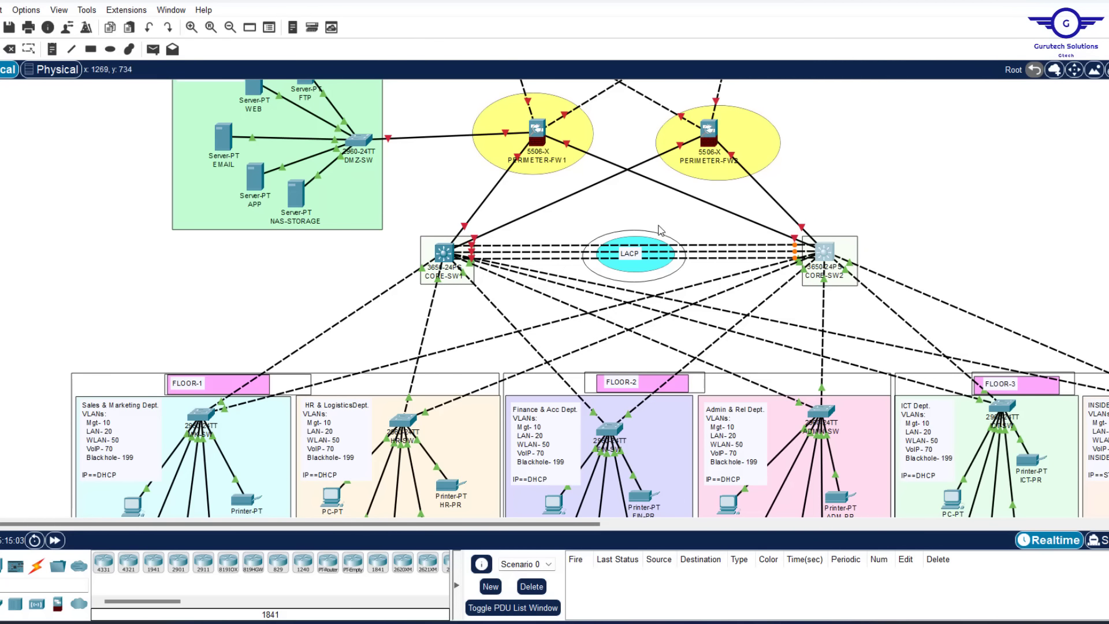
Highlight '4. Subnetting and IP addressing' in the Config.txt notes, then go to the addressing document
mouse_move(540, 253)
key("alt+Tab")
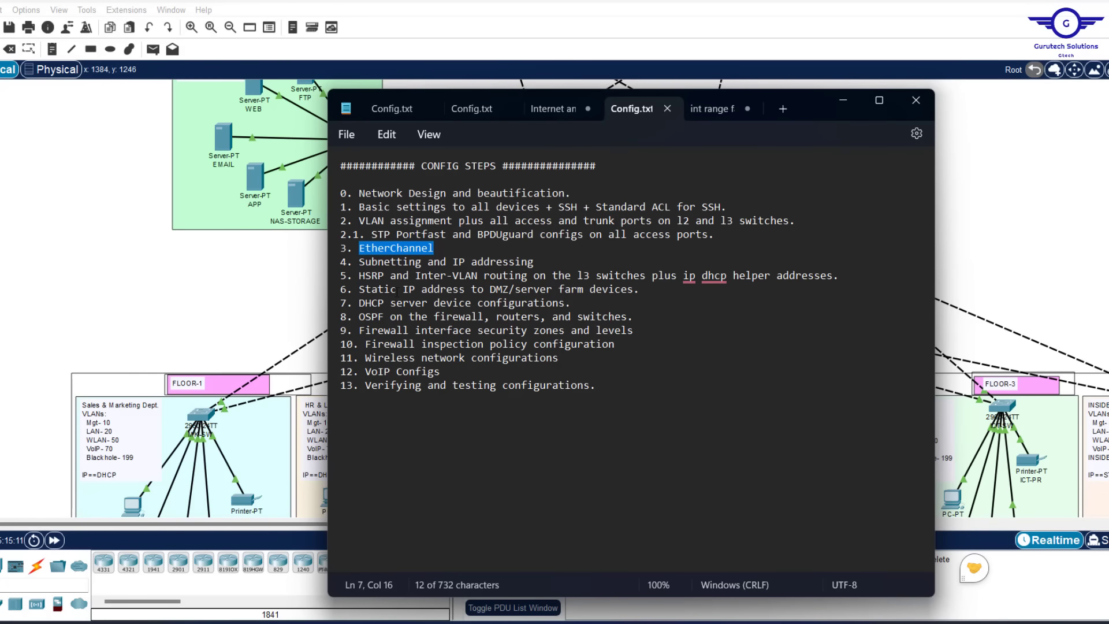
left_click_drag(550, 260, 337, 261)
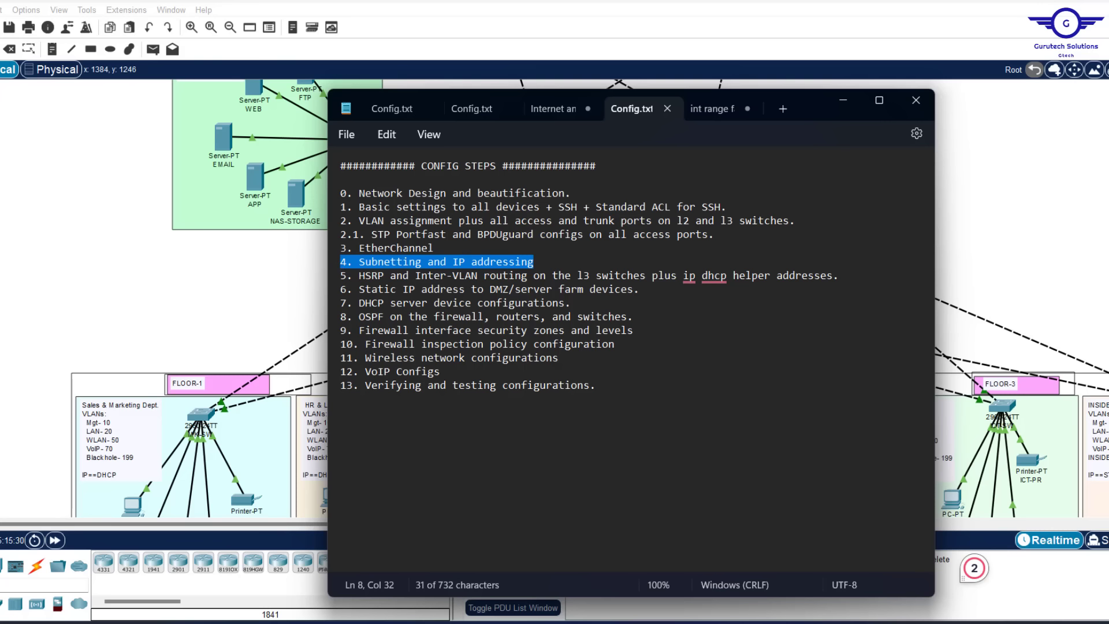
left_click(835, 623)
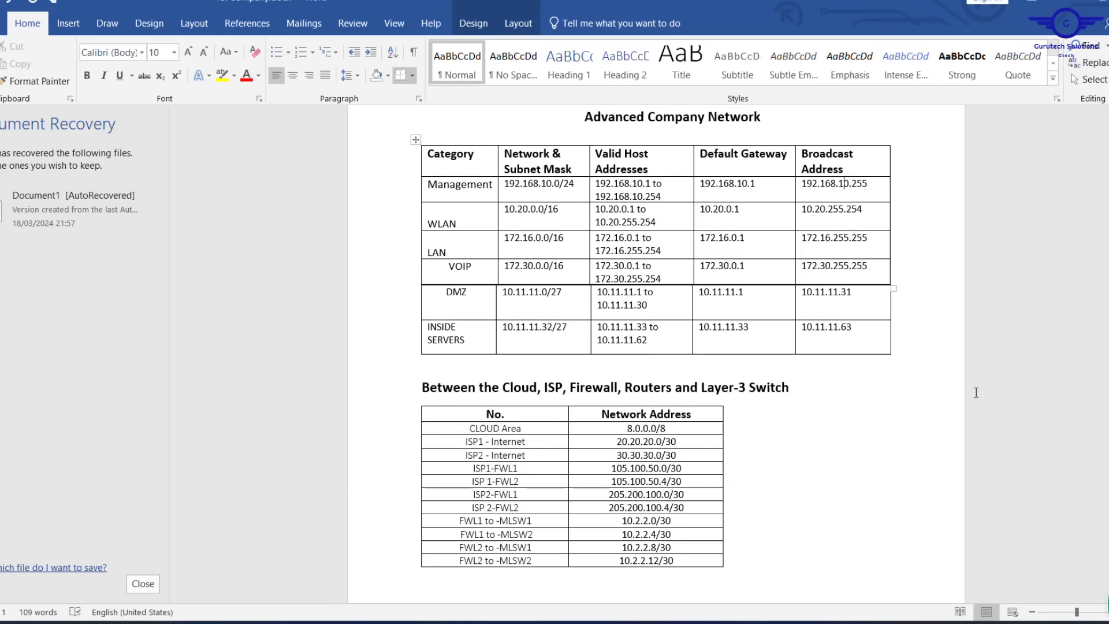
Finish the Management row at 192.168.10.0/24 and bring up the Projects.pdf requirements
left_click(975, 391)
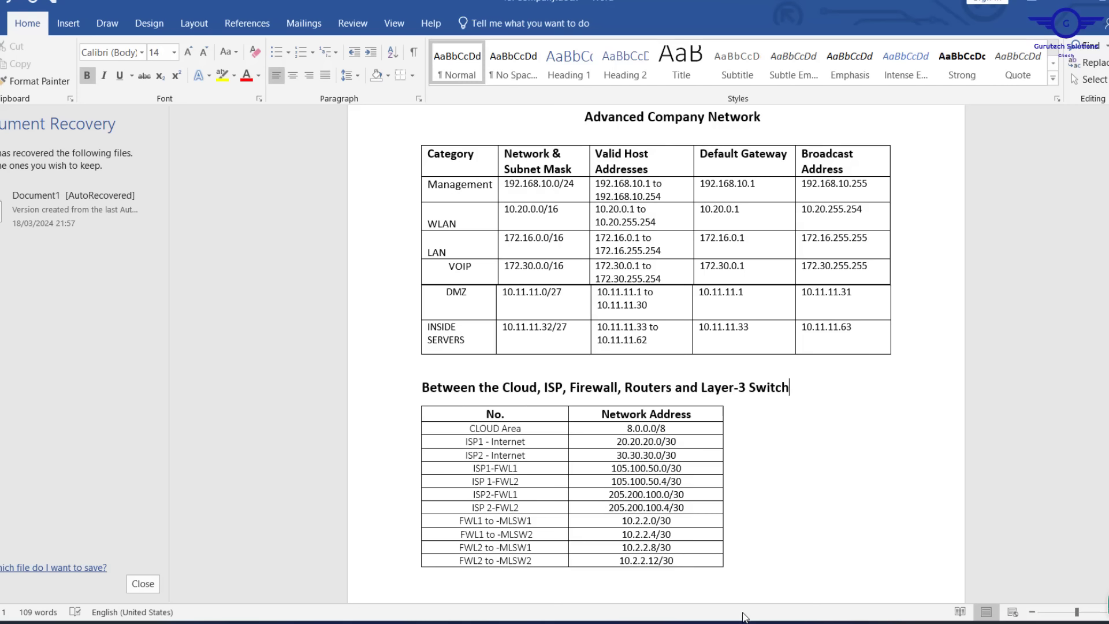
left_click(809, 623)
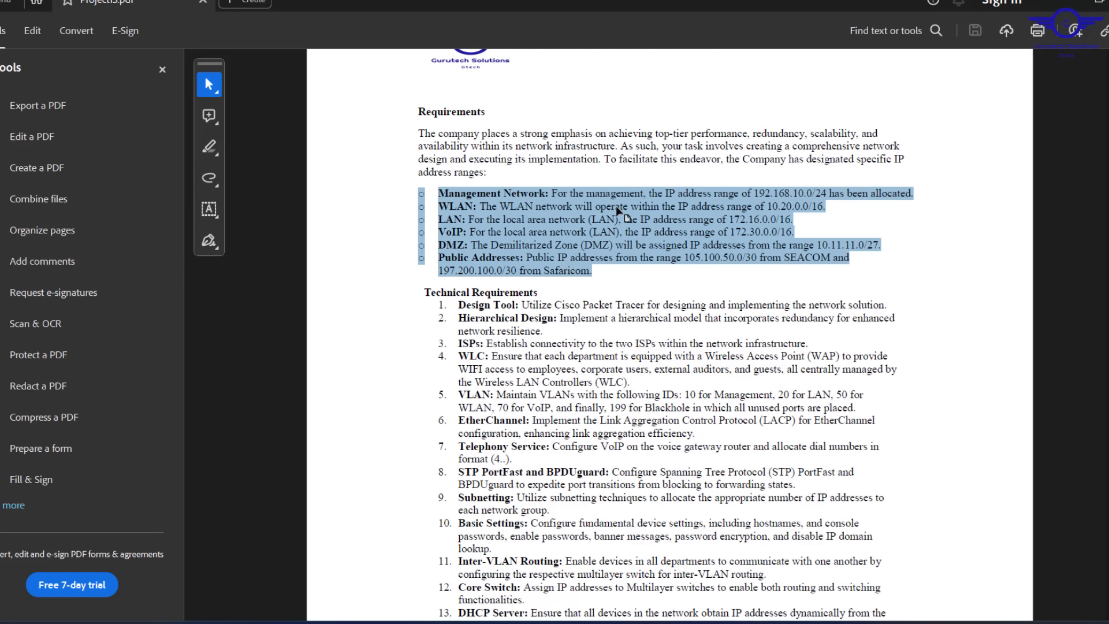
Minimize the Projects.pdf requirements window in Acrobat
left_click(1065, 4)
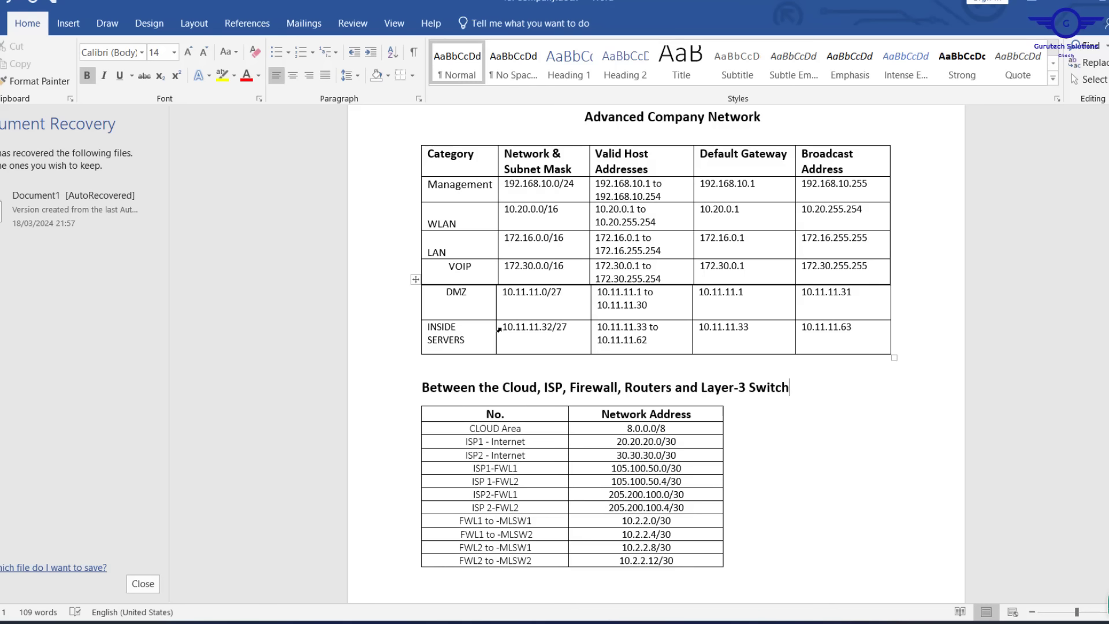
Scroll through the Word subnet and link addressing tables, briefly selecting the INSIDE SERVERS row
left_click_drag(498, 329, 805, 332)
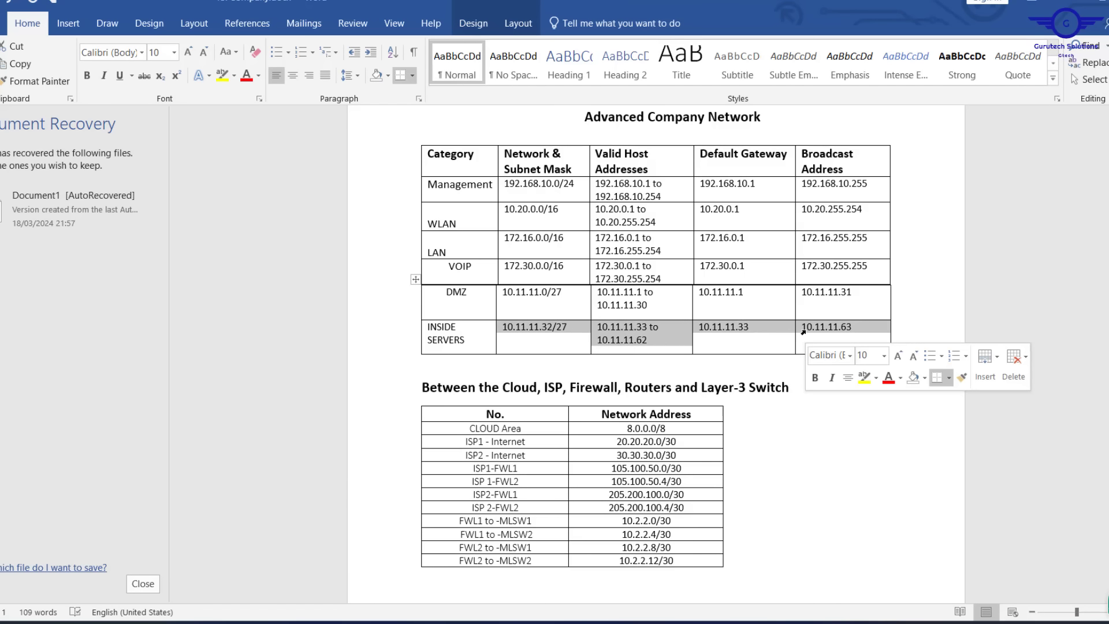
scroll(805, 331, "down", 2)
scroll(805, 330, "down", 1)
scroll(791, 367, "down", 1)
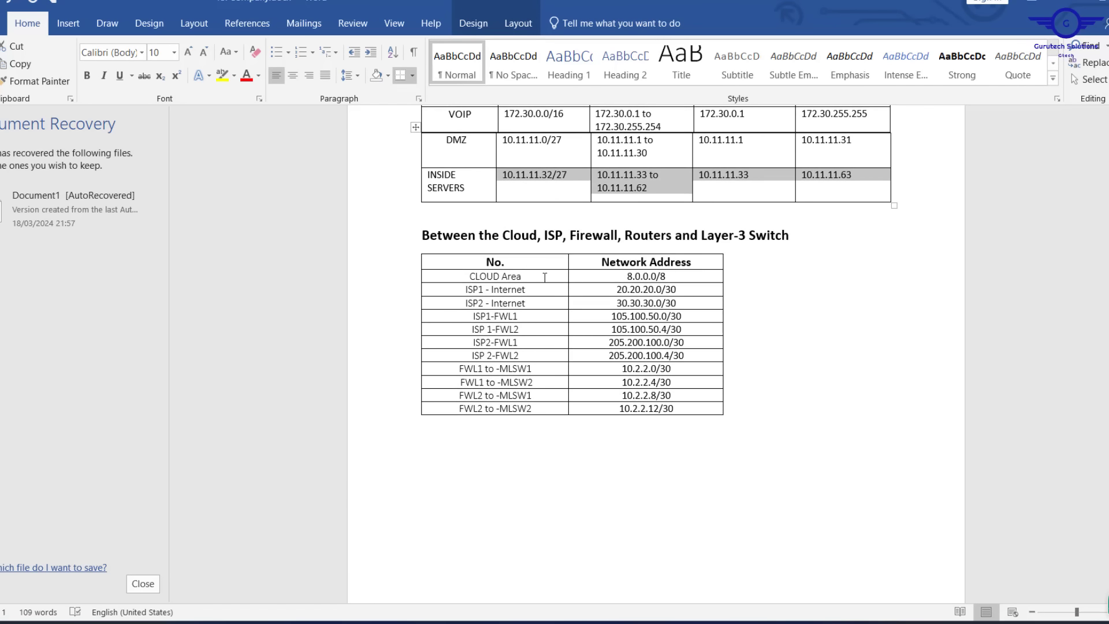
left_click(545, 277)
scroll(545, 278, "up", 2)
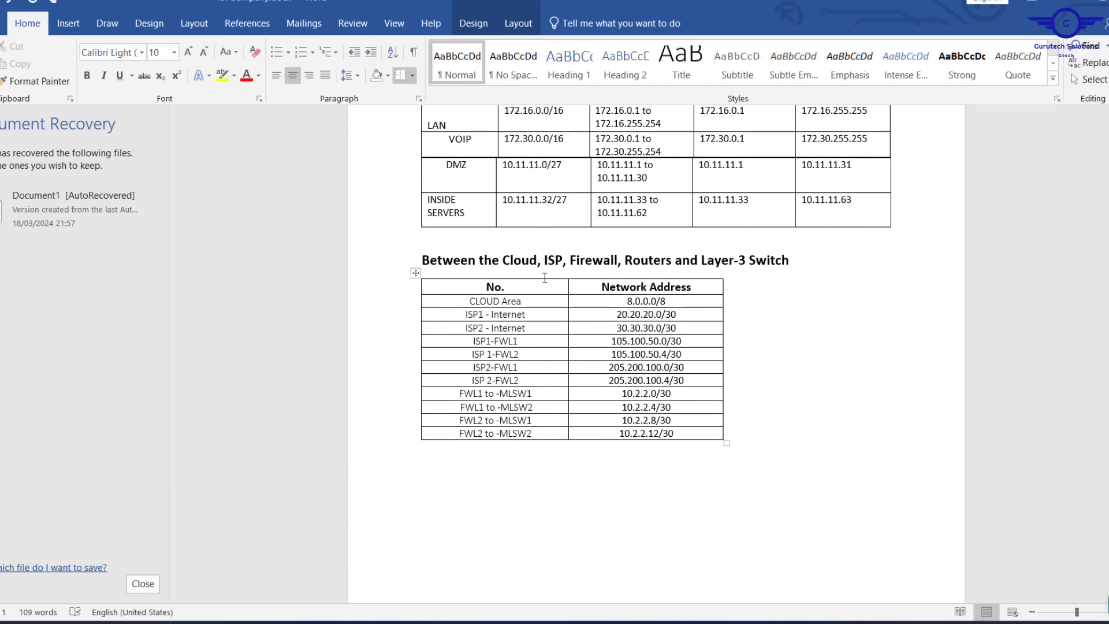
scroll(545, 277, "up", 1)
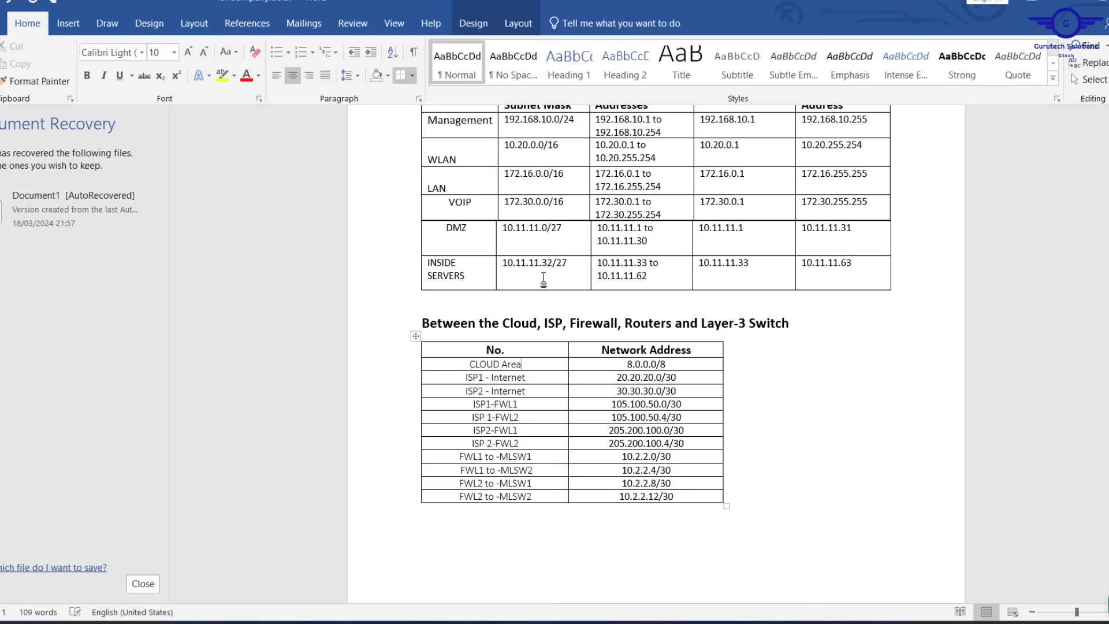
scroll(544, 277, "up", 4)
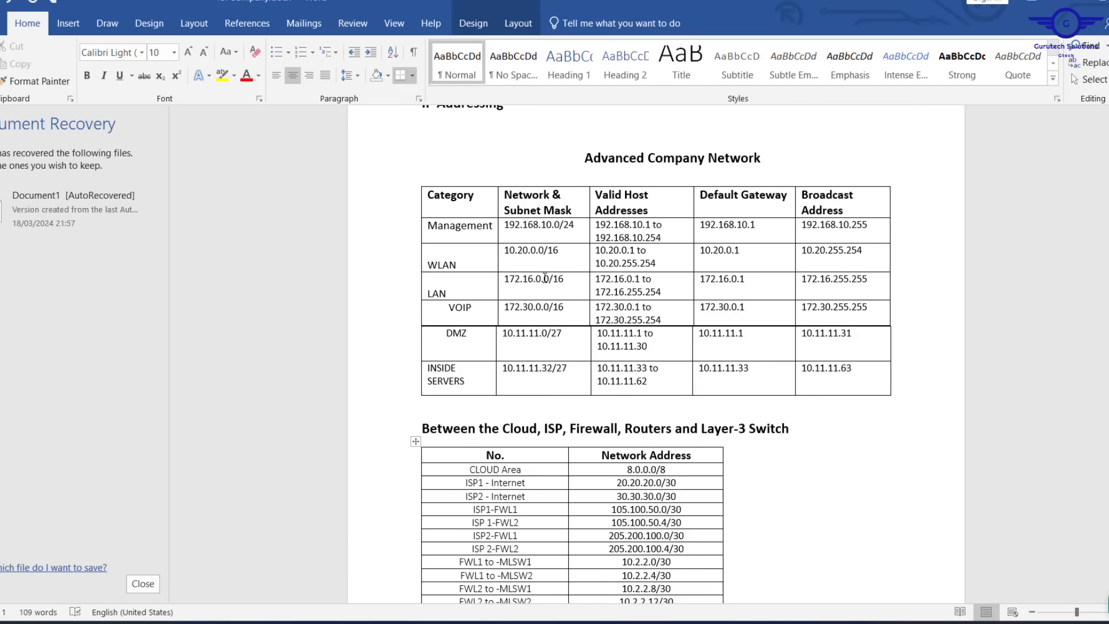
scroll(545, 278, "down", 1)
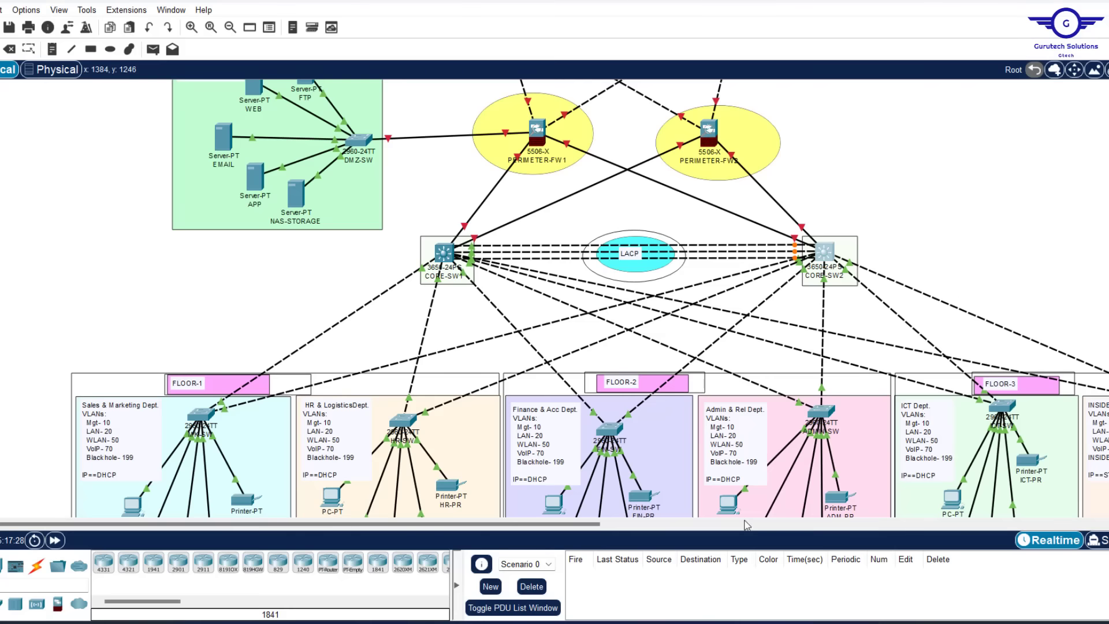
scroll(771, 423, "down", 8)
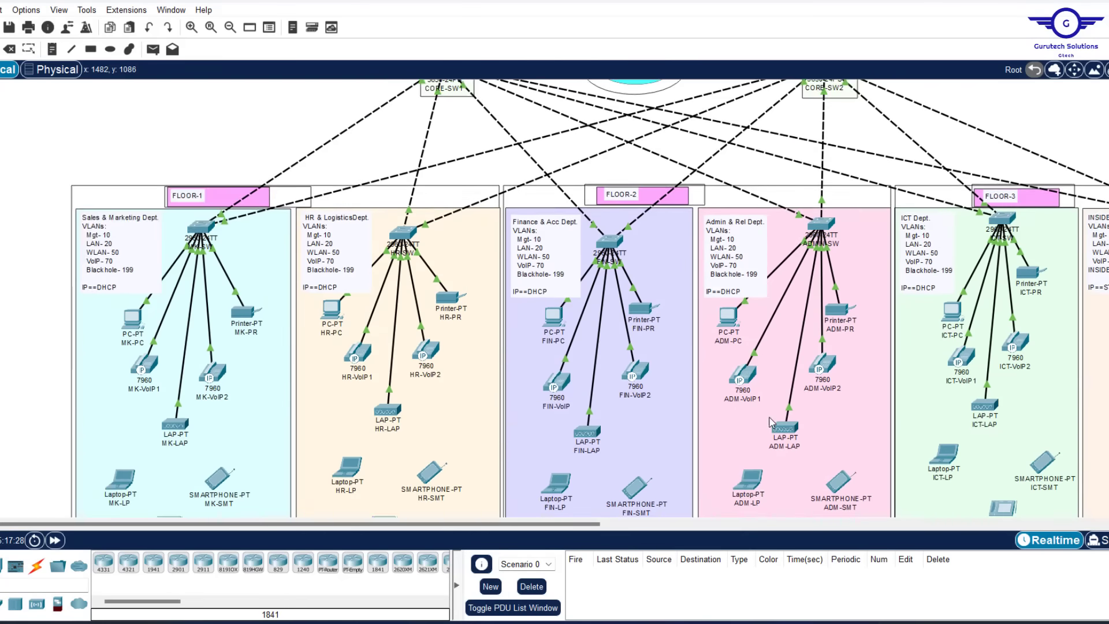
Copy the INSIDE Servers note's VLAN lines into a new note on the canvas
scroll(771, 423, "up", 8)
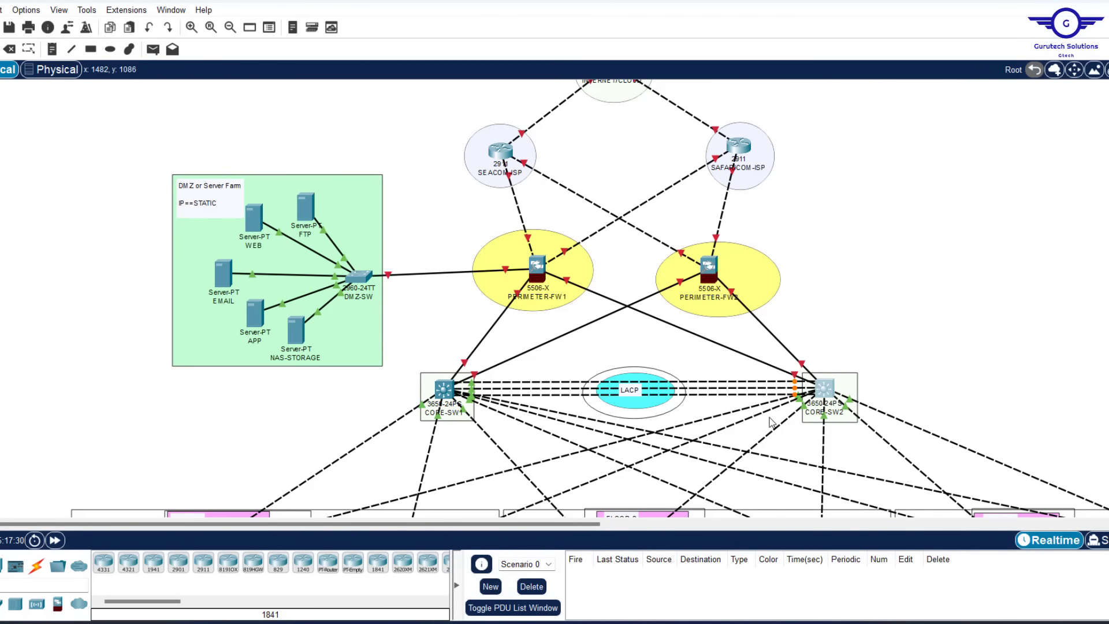
scroll(771, 422, "down", 1)
scroll(625, 426, "right", 10)
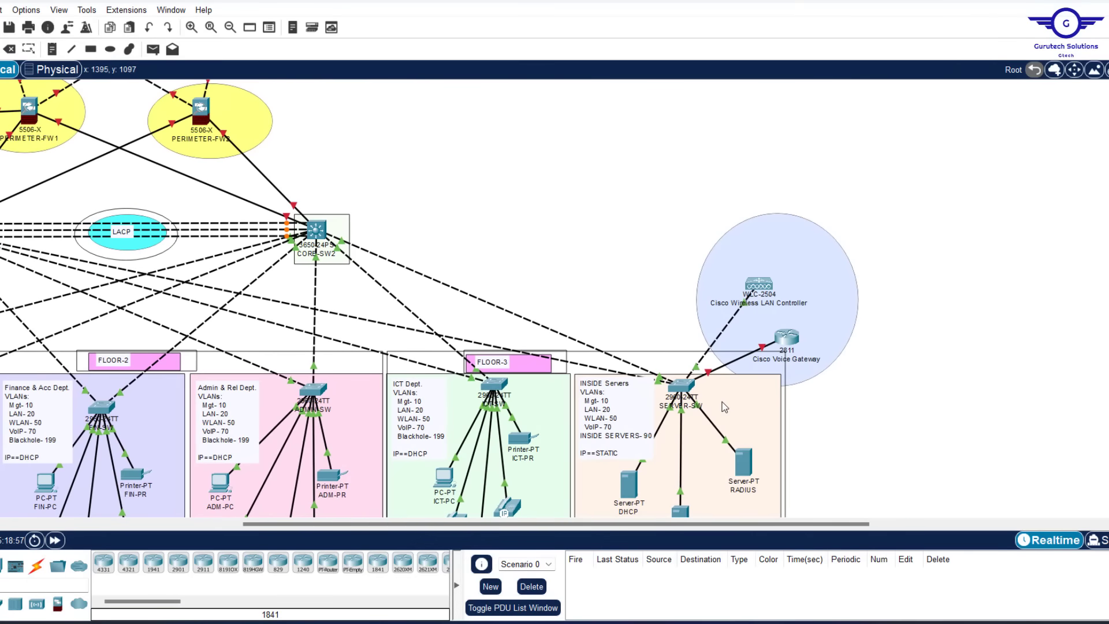
double_click(625, 426)
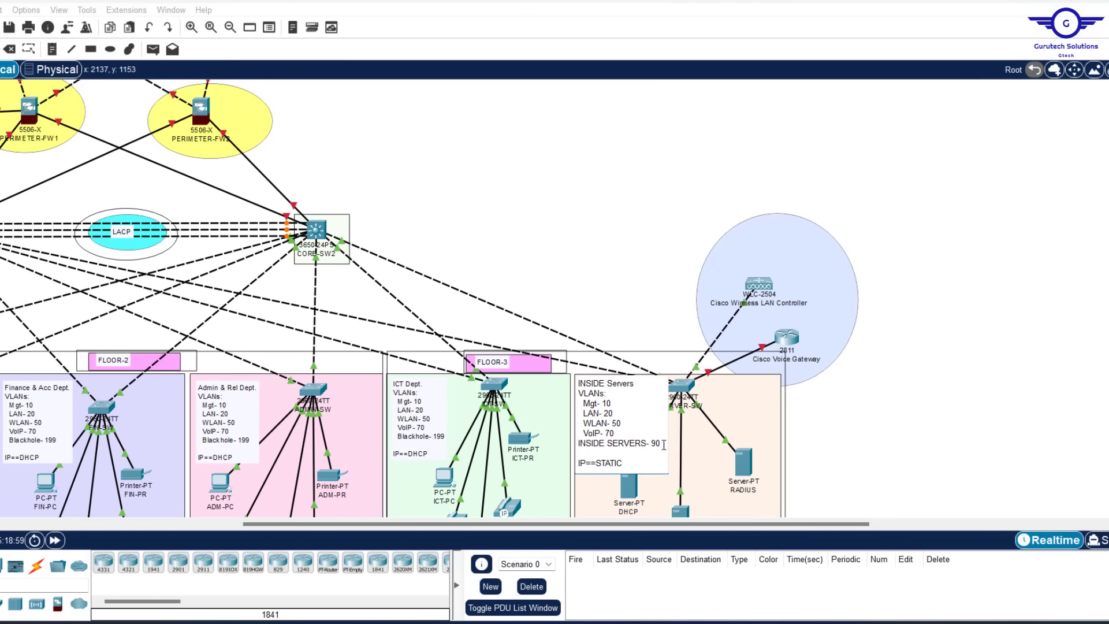
left_click_drag(663, 444, 584, 400)
key("ctrl+c")
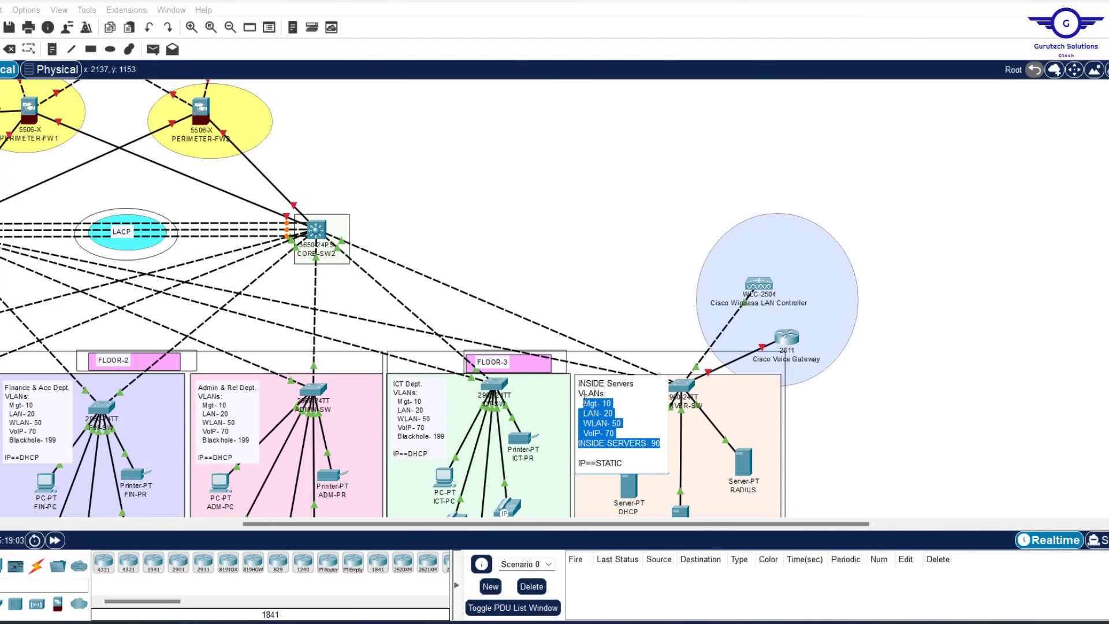
left_click(585, 400)
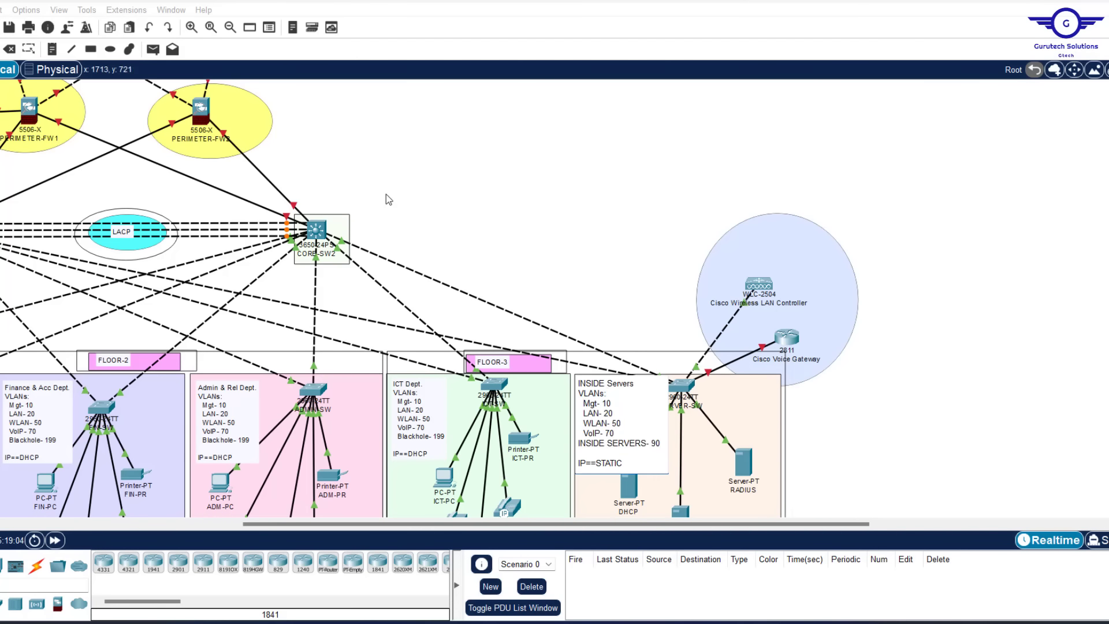
scroll(386, 194, "up", 3)
left_click(52, 50)
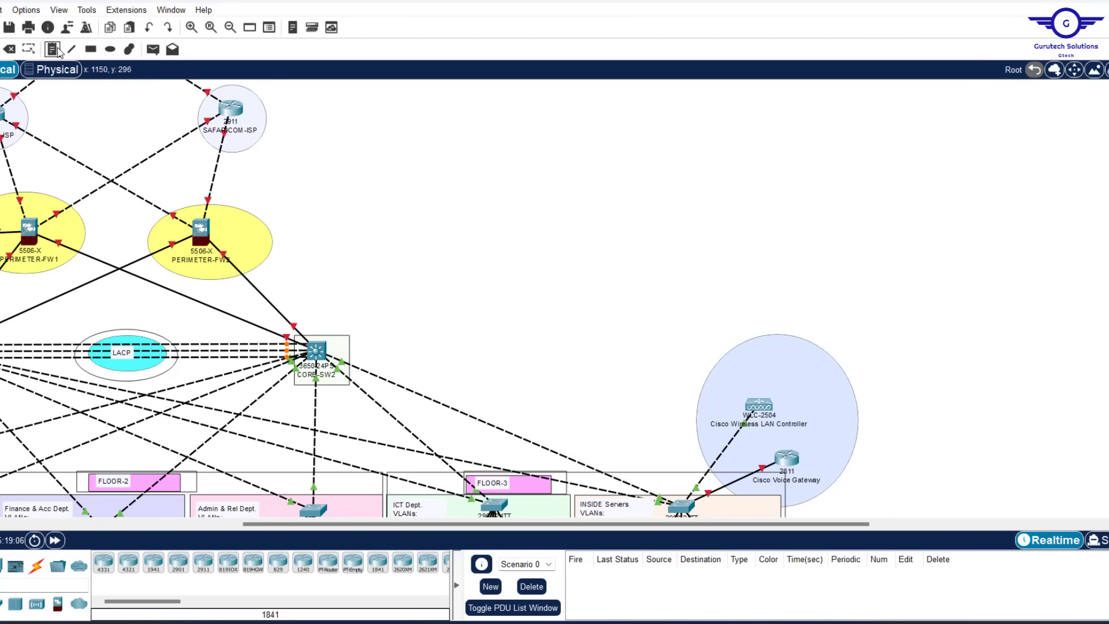
left_click(369, 189)
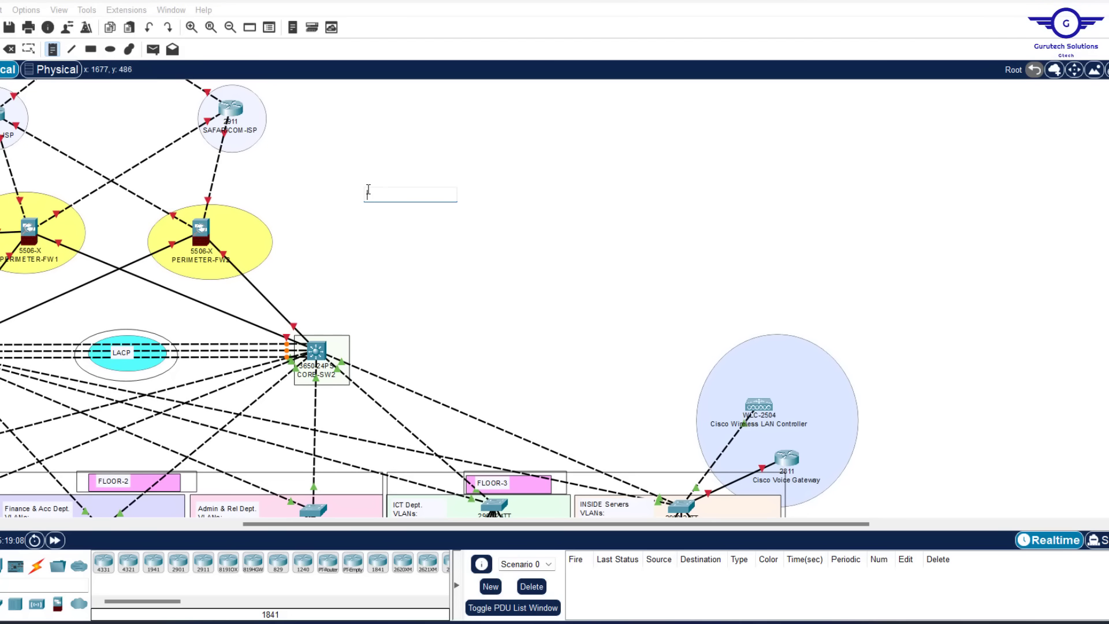
key("ctrl+v")
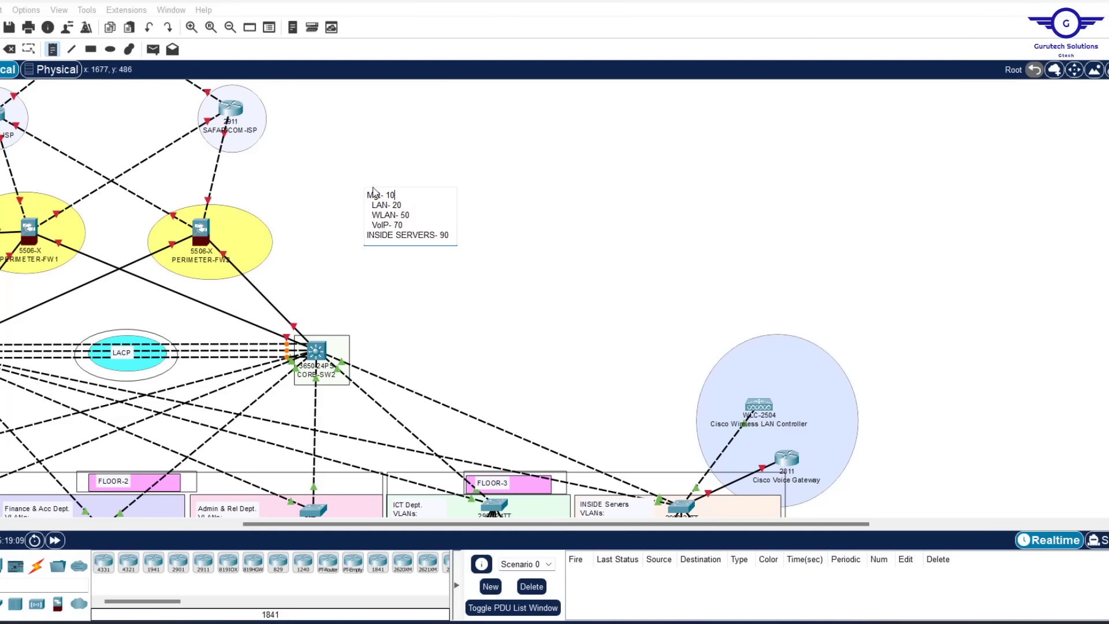
Replace VLAN numbers with subnets: Mgt 192.168.10.0/24, LAN 172.16.0.0/16, WLAN 10.20.0.0/16, VoIP 172.30.0.0/16
left_click(367, 195)
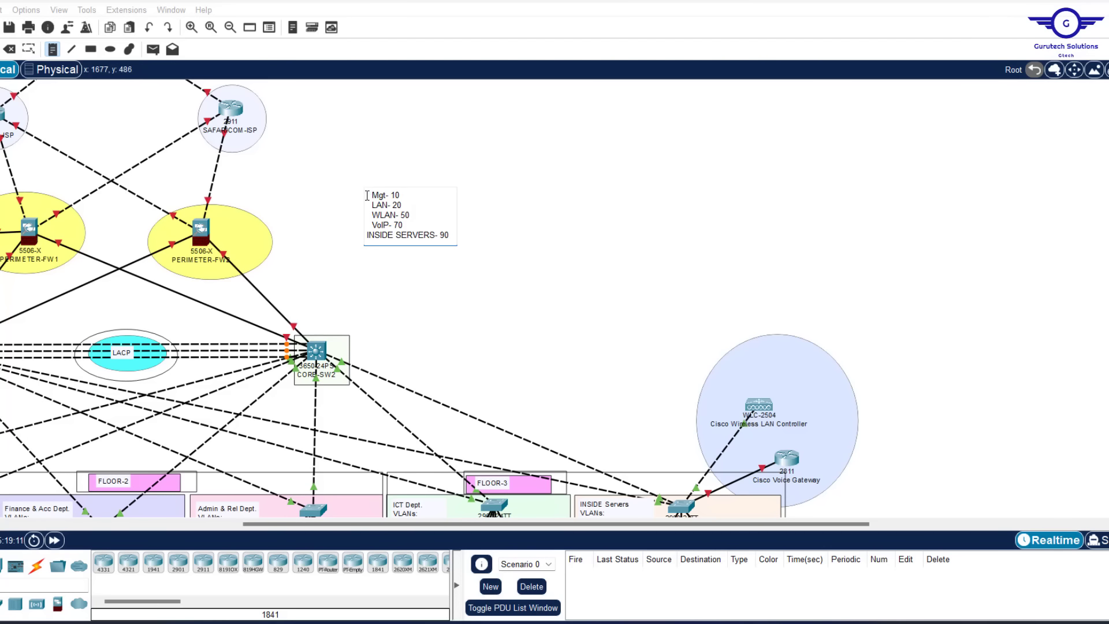
left_click(367, 235)
left_click(400, 195)
key("BackSpace")
key("BackSpace")
type("192.168.10.0/24")
left_click(411, 204)
key("BackSpace")
key("BackSpace")
mouse_move(813, 622)
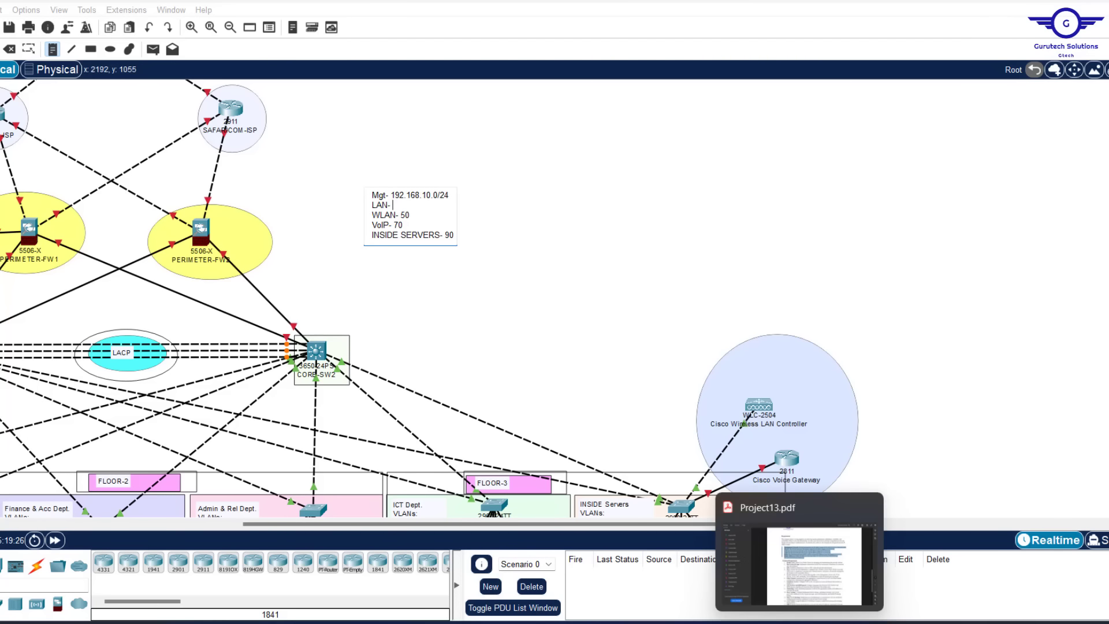
type("172.16.0.0/16")
left_click(420, 216)
key("BackSpace")
key("BackSpace")
type("10.20.0.0/16")
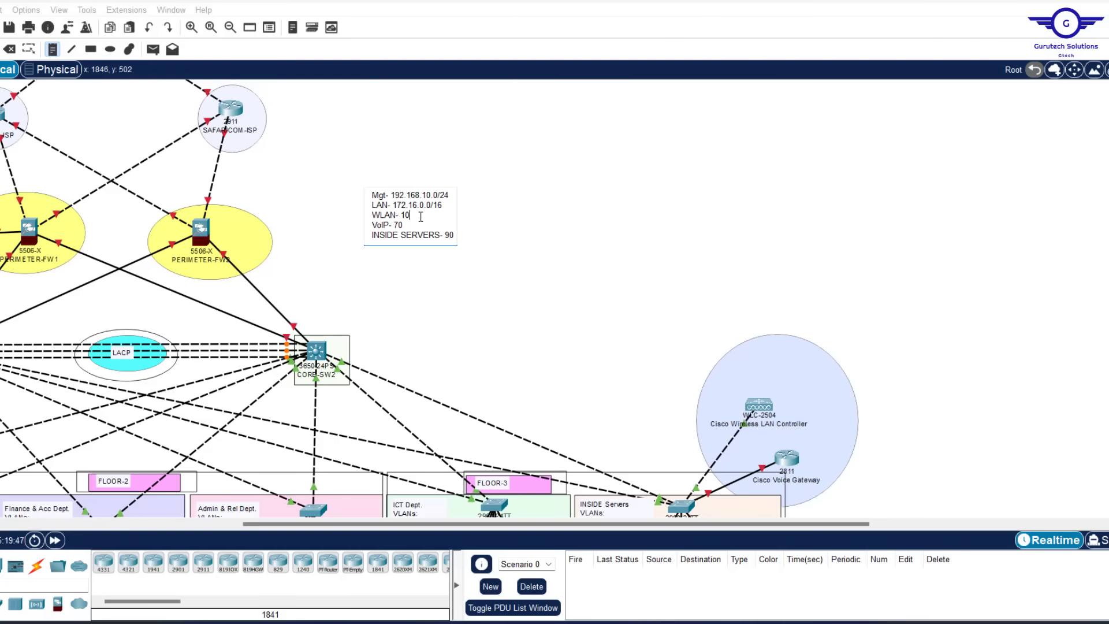
mouse_move(802, 563)
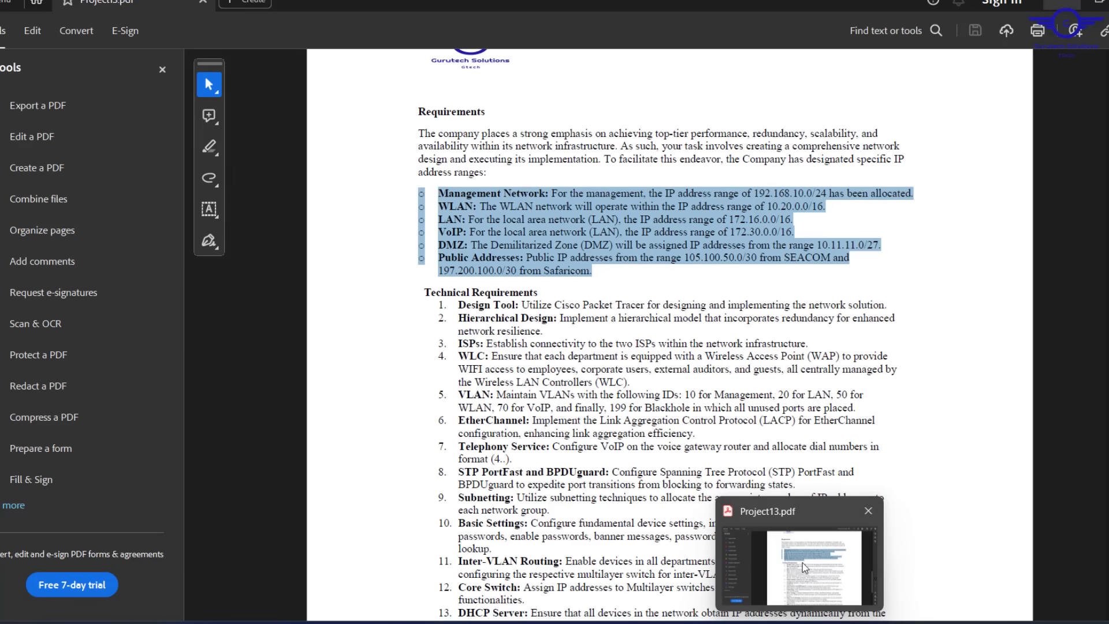
left_click(421, 225)
key("BackSpace")
key("BackSpace")
type("172.30.0.0/16")
mouse_move(797, 576)
Make the last line DMZ 10.11.11.0/27, duplicate it, and place a green rectangle behind the note
left_click(454, 236)
key("BackSpace")
key("BackSpace")
type("10.11.11.0/27")
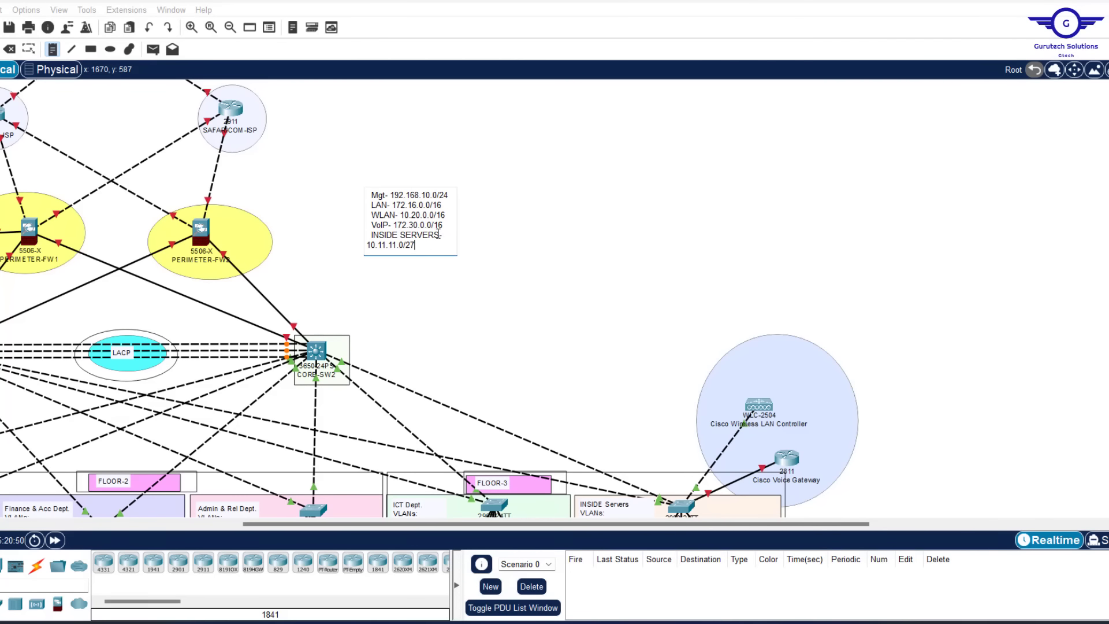
type("DMZ")
left_click_drag(439, 235, 370, 236)
key("ctrl+c")
left_click(445, 236)
key("Return")
key("ctrl+v")
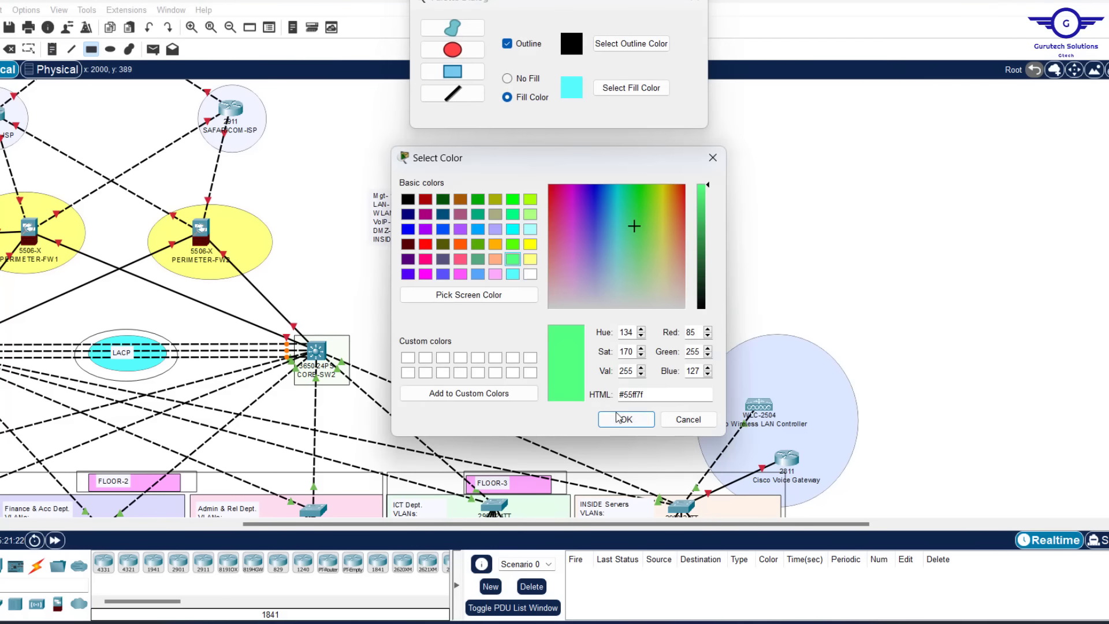
left_click(624, 418)
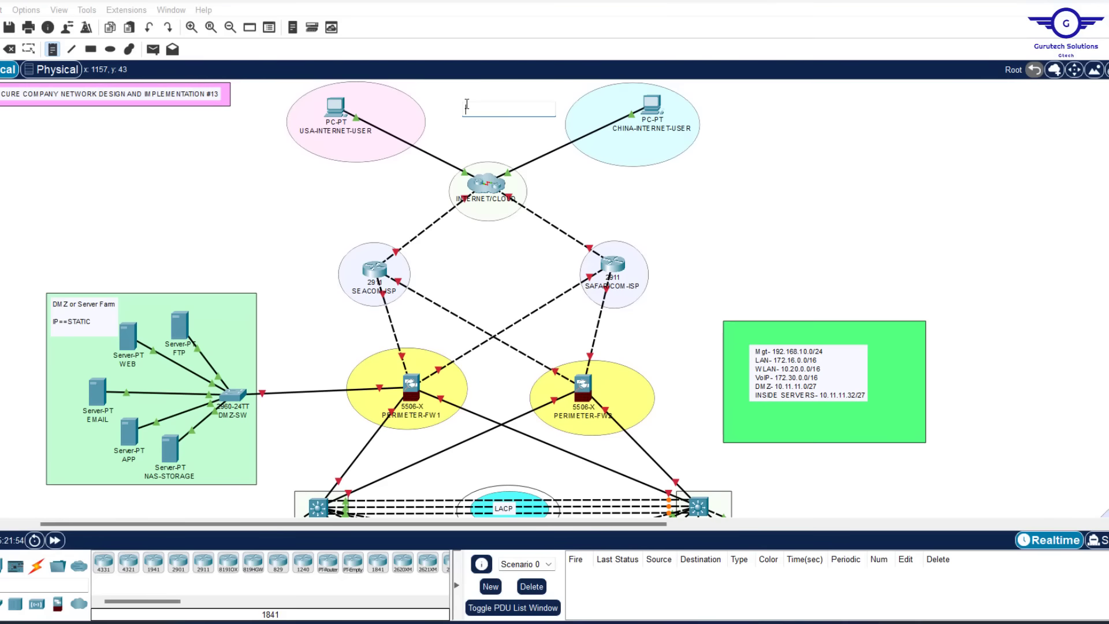
Add /30 link labels: 197.200.100.0, 197.200.100.4, 105.100.50.4, 10.2.2.0 and the next 10.2.2.x subnet
mouse_move(832, 576)
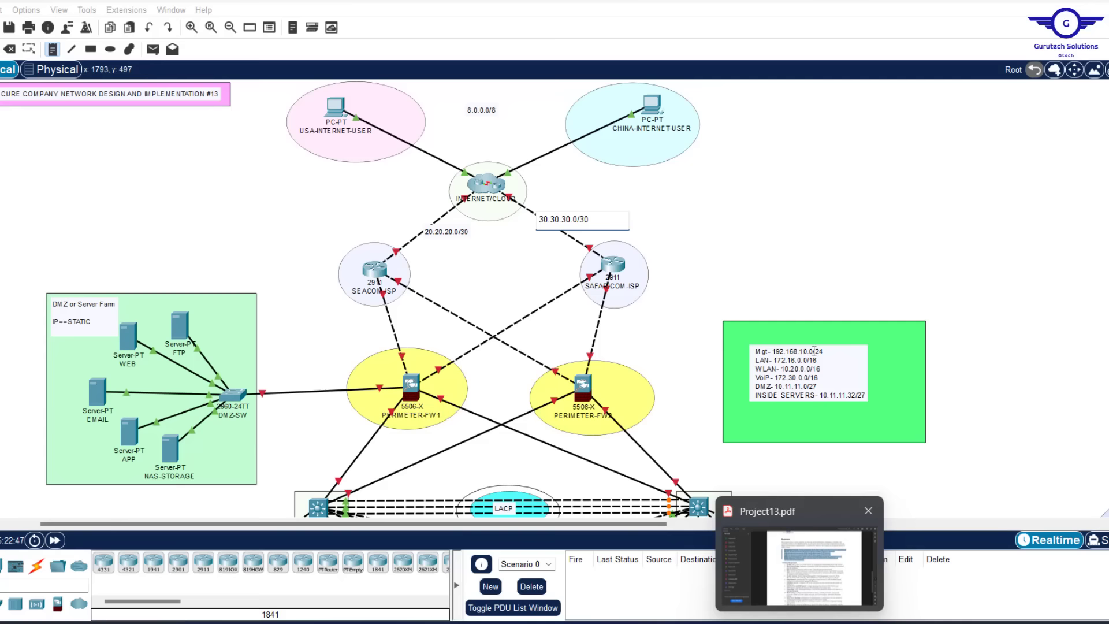
left_click(516, 316)
type("197.200.100.0/30")
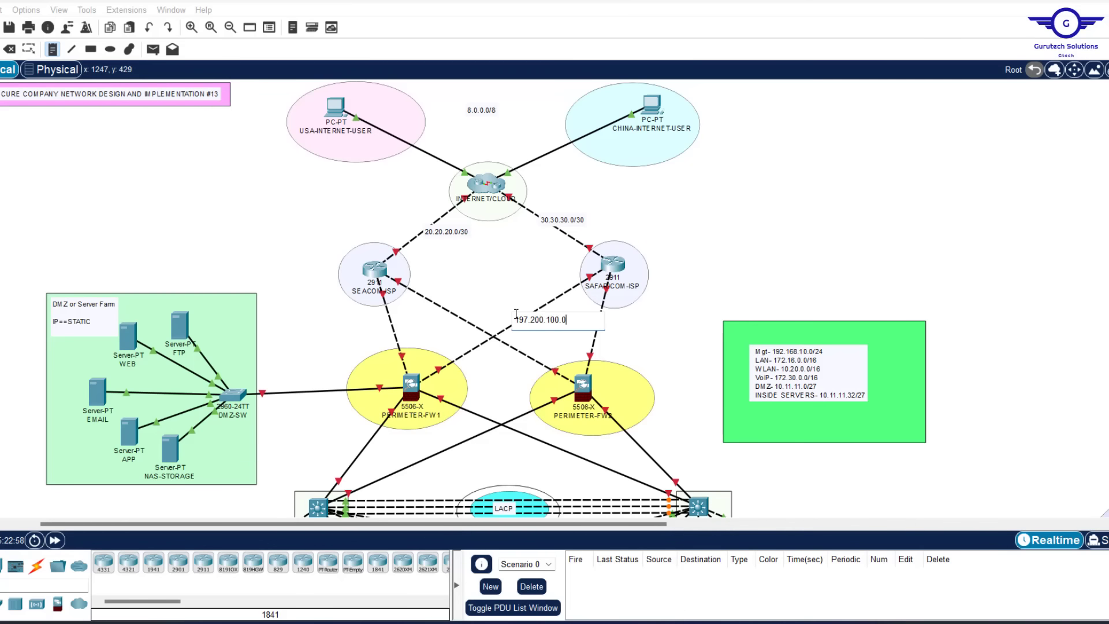
left_click(589, 332)
type("197.200.100.4/30")
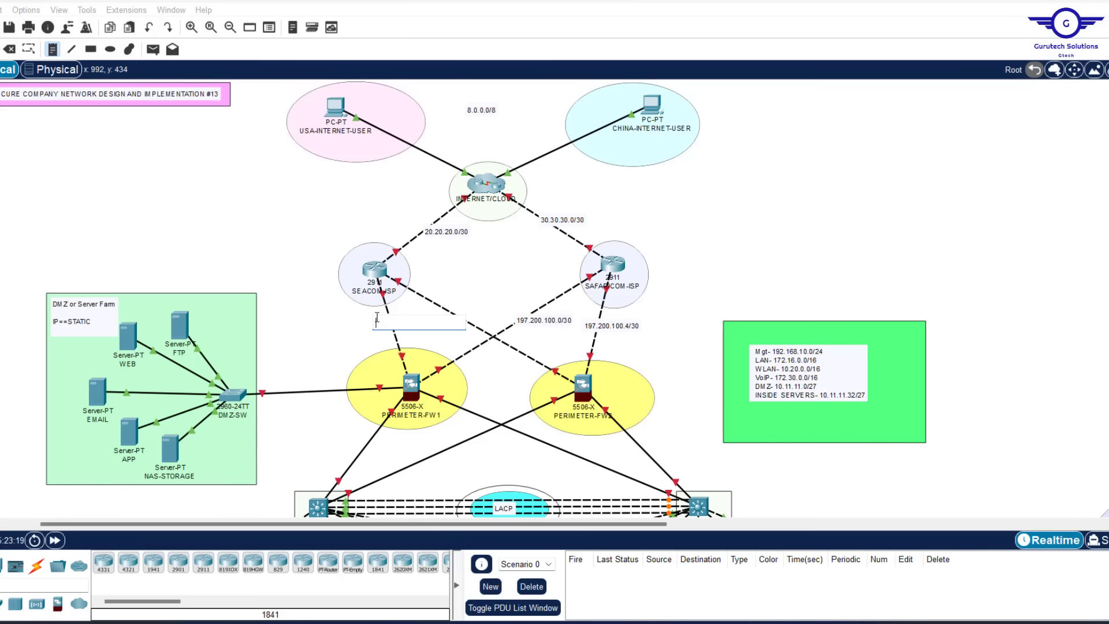
type("30")
left_click(421, 303)
type("105.100.50.4/30")
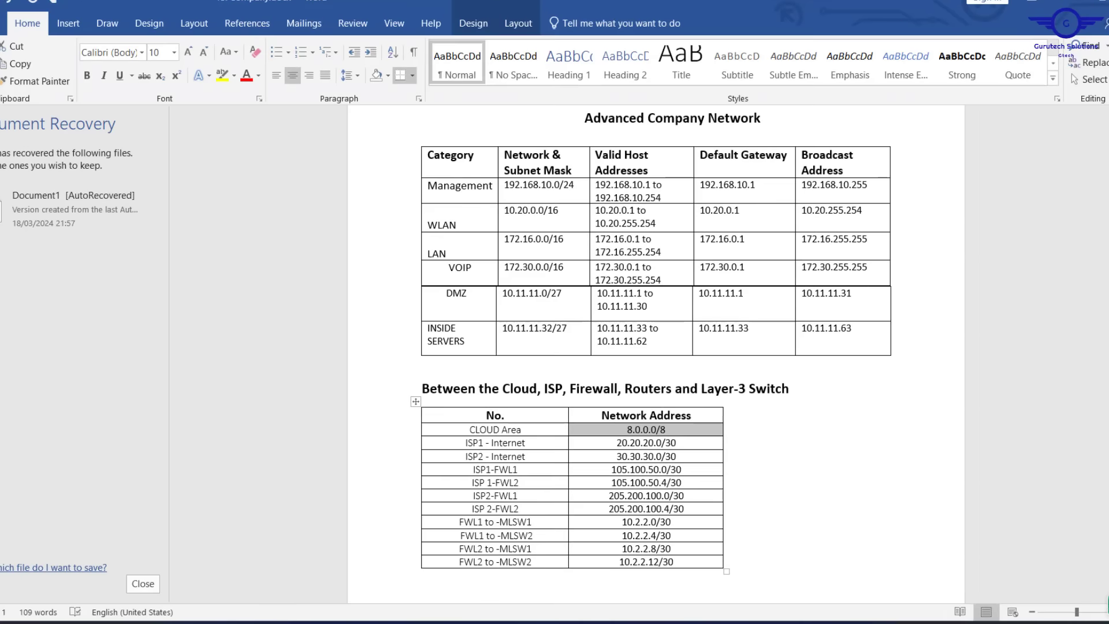
type("10.2.2.0/30")
left_click(406, 386)
type("10.2.2.")
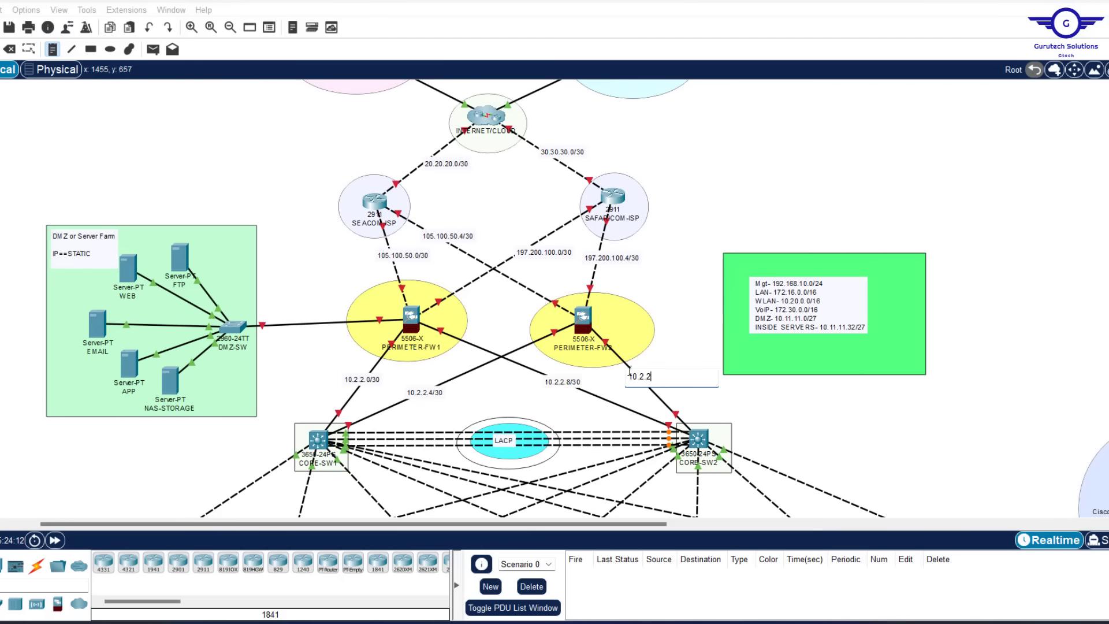
type("/30")
left_click(59, 292)
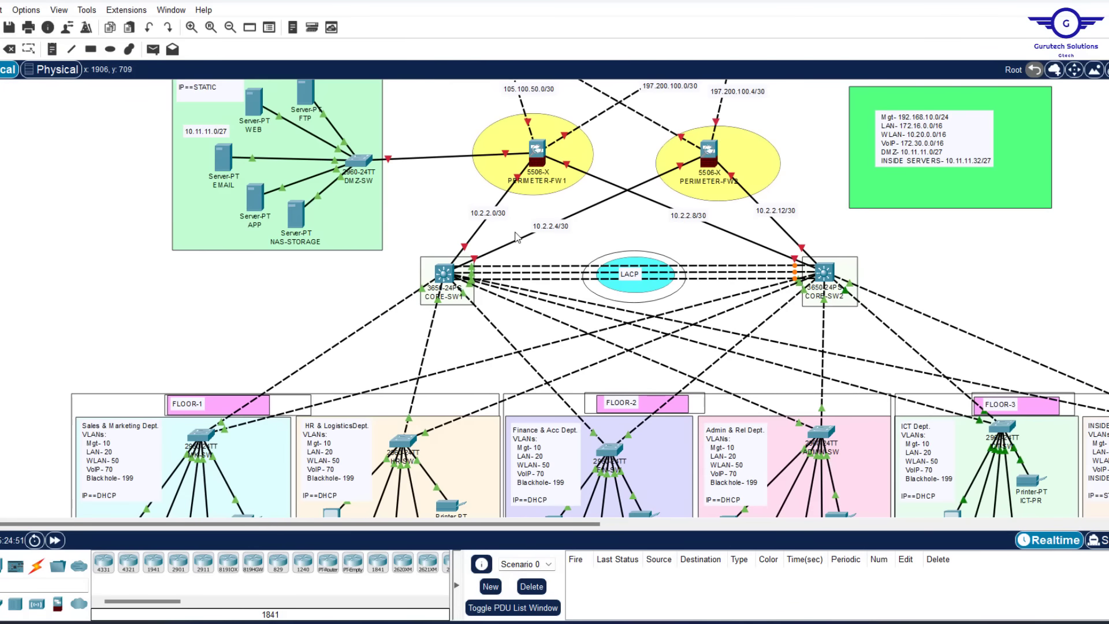
Reposition the 20.20.20.0/30, 105.100.50.0/30 and 197.200.100.0/30 link subnet labels
scroll(517, 237, "up", 3)
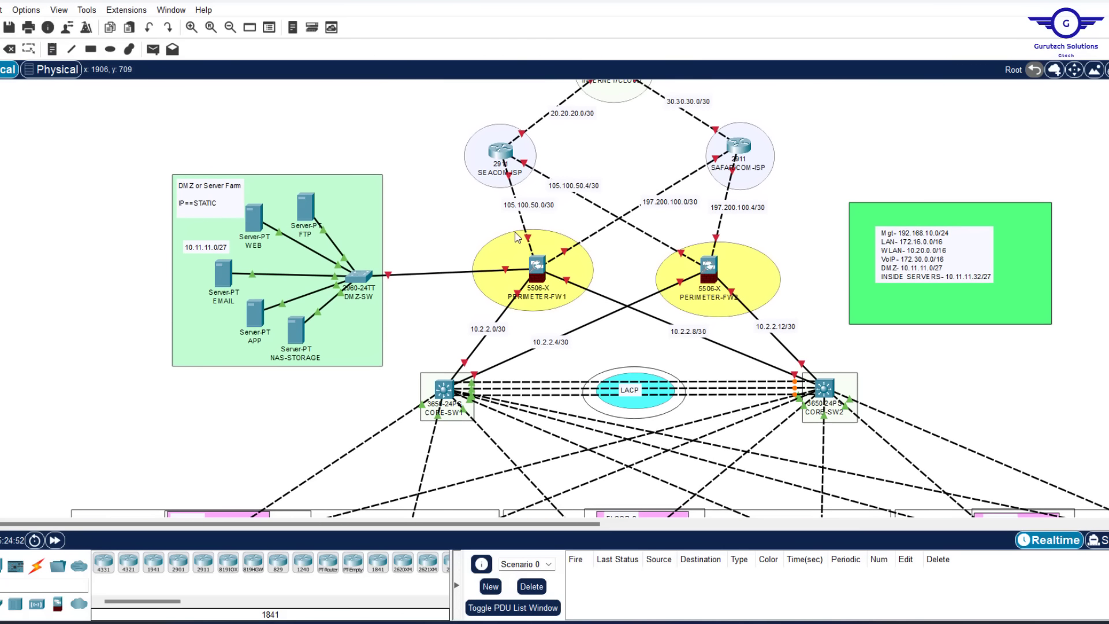
scroll(572, 219, "up", 3)
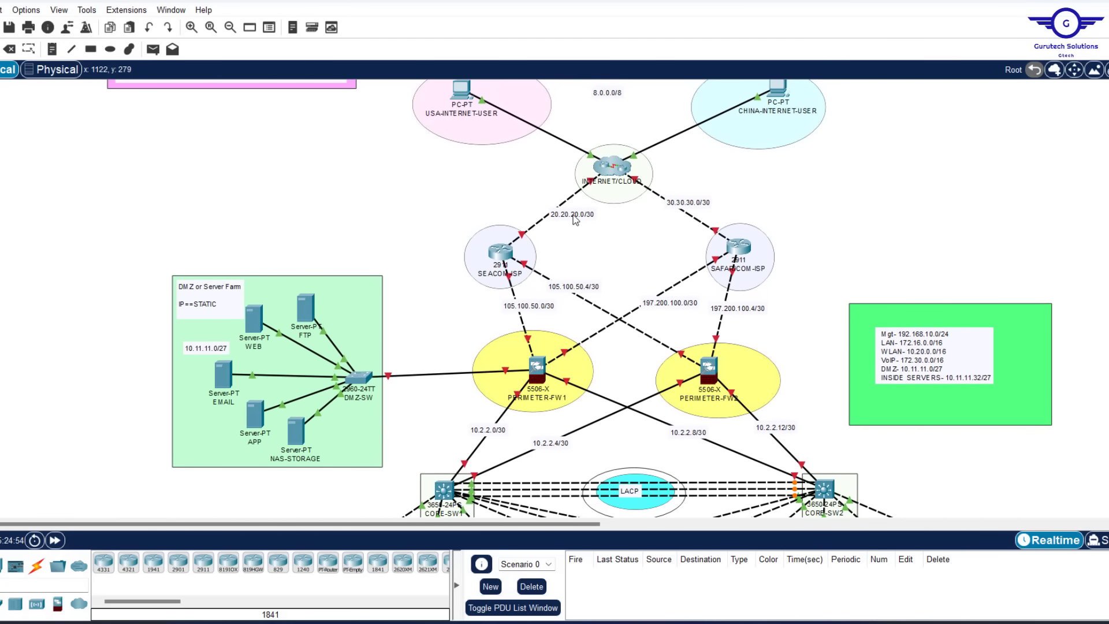
left_click_drag(575, 219, 558, 215)
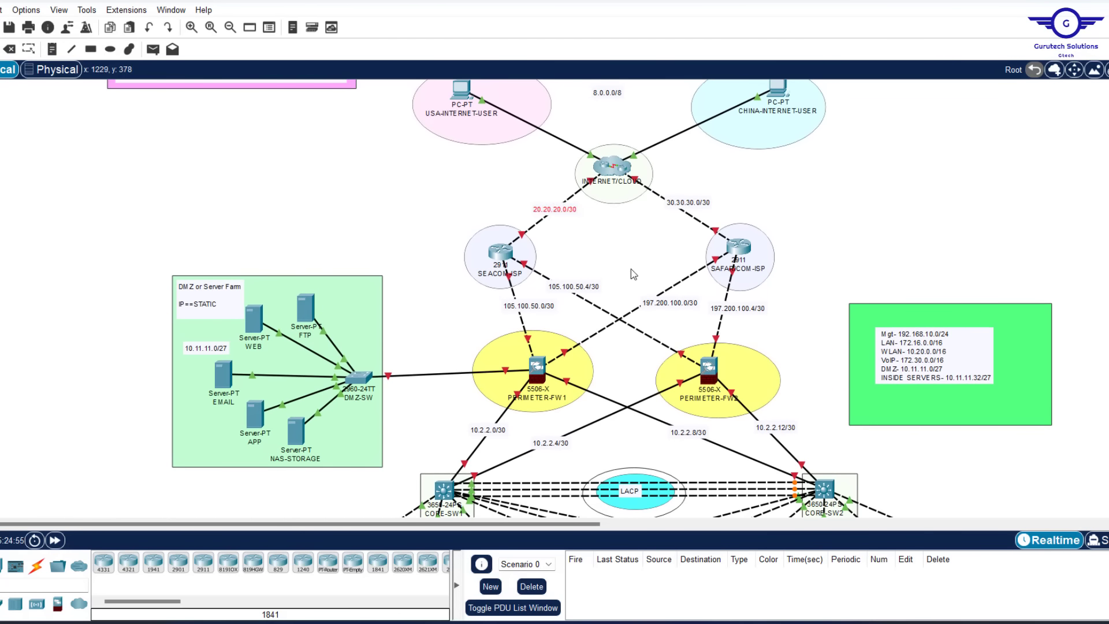
left_click_drag(529, 306, 519, 307)
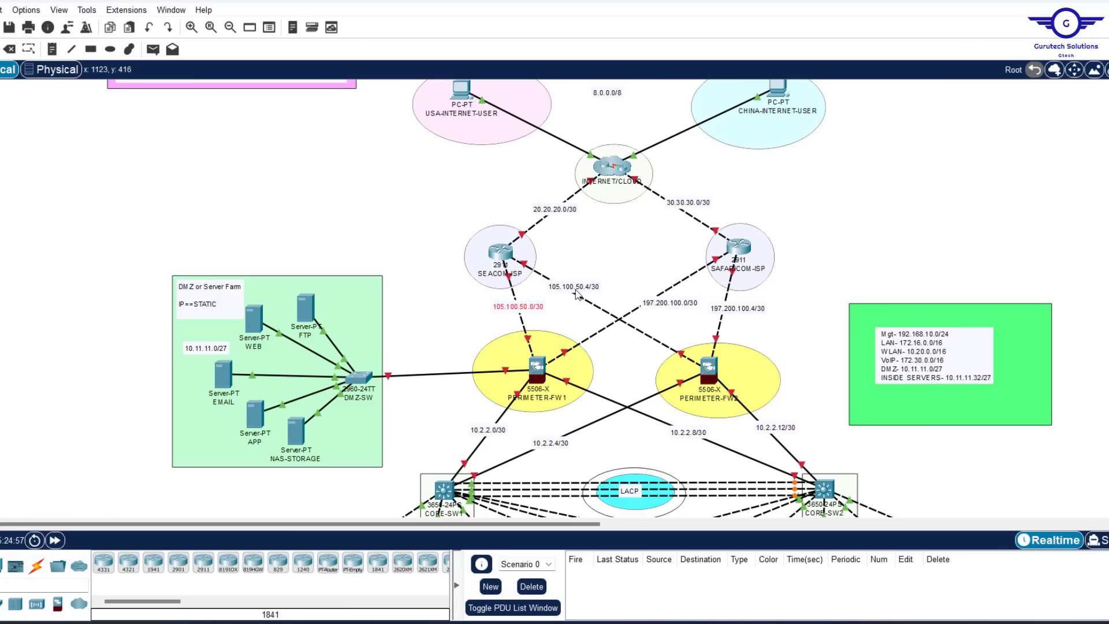
left_click_drag(653, 304, 651, 290)
Select the network address summary note and move it down toward the department areas
scroll(650, 306, "down", 3)
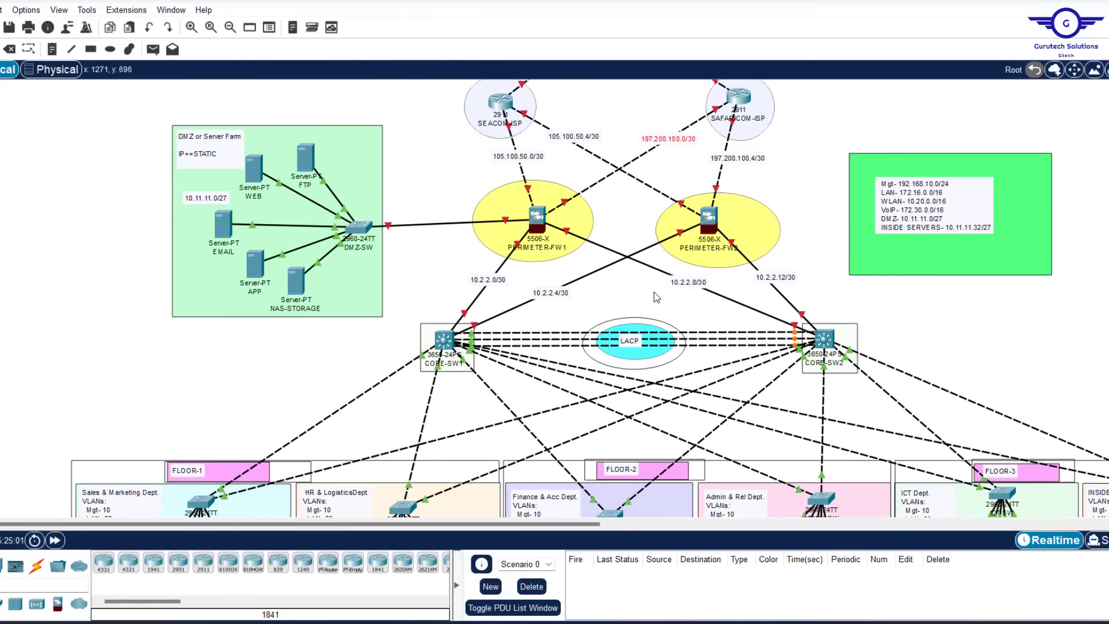
scroll(654, 293, "up", 3)
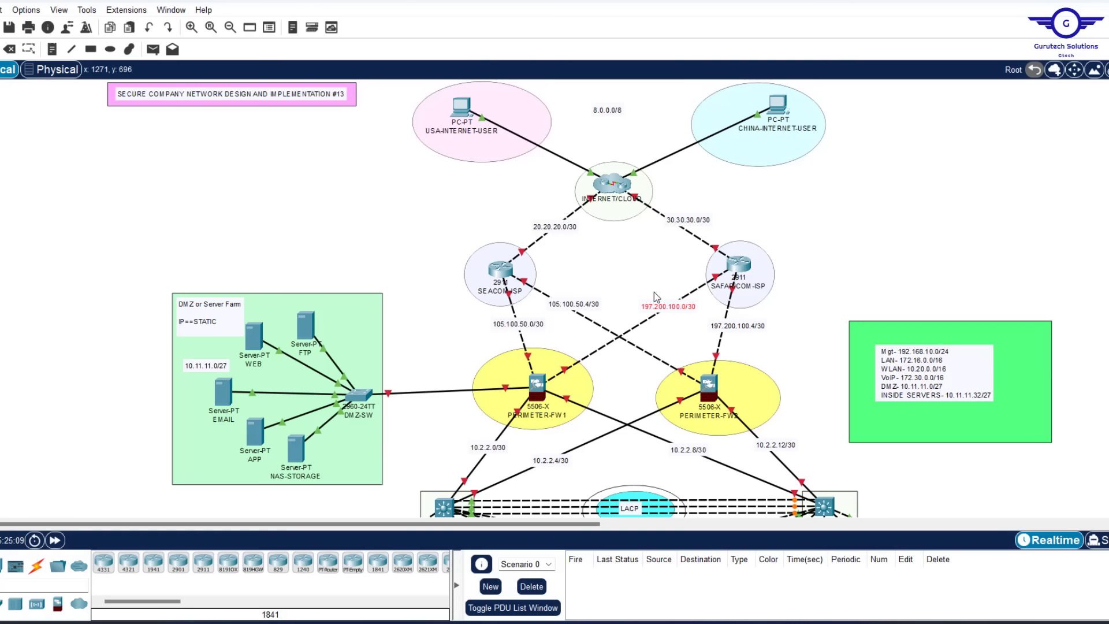
scroll(654, 293, "down", 5)
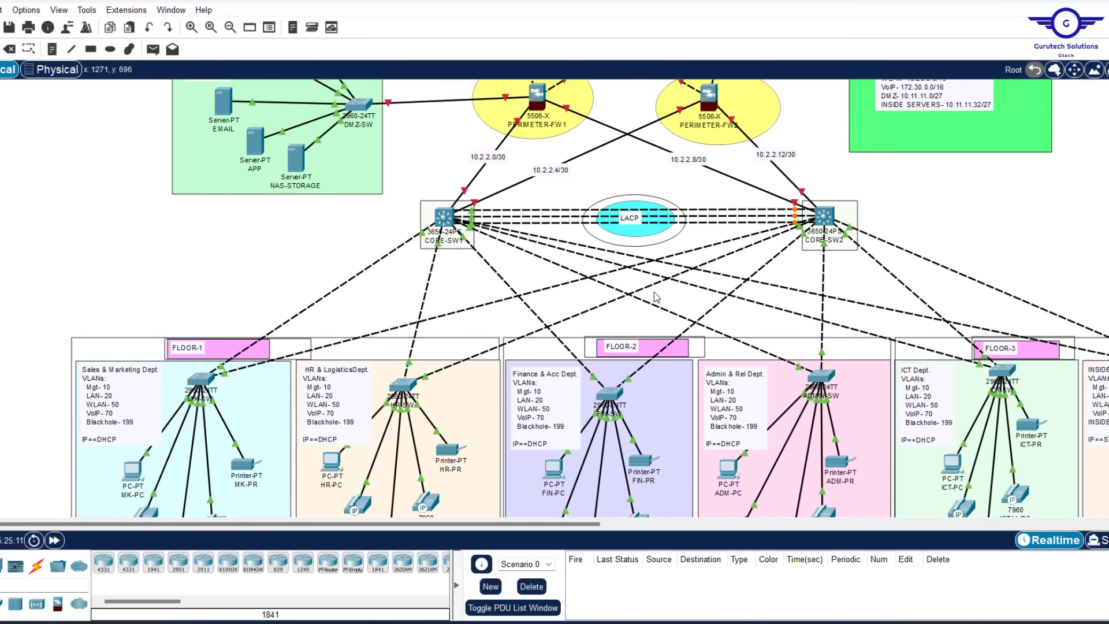
scroll(656, 296, "up", 4)
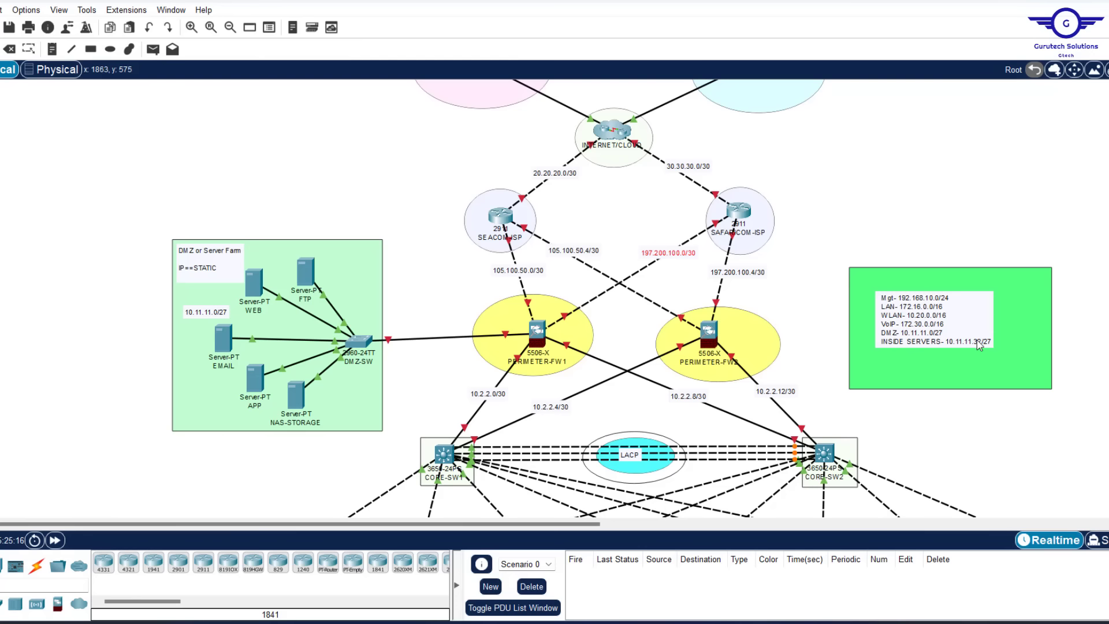
left_click(937, 321)
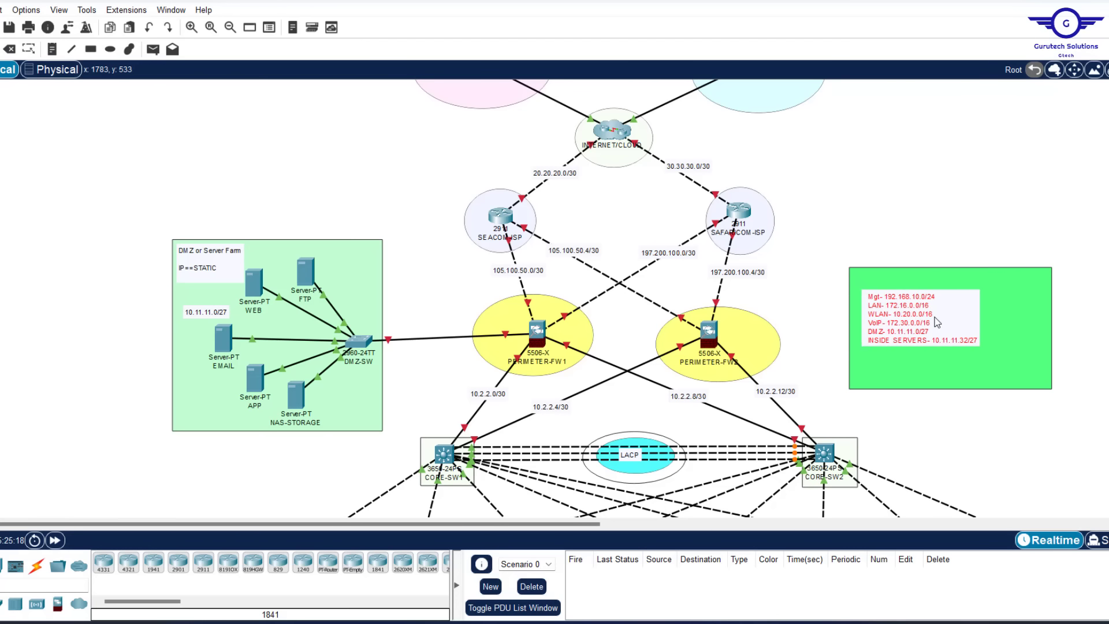
left_click_drag(933, 317, 906, 465)
scroll(982, 198, "down", 5)
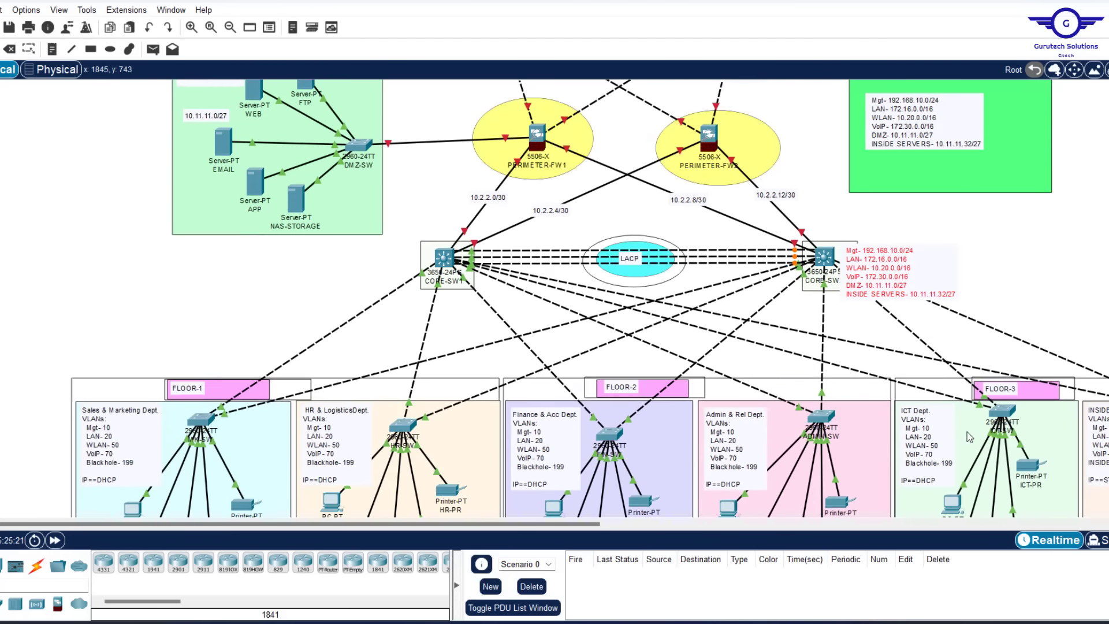
scroll(981, 198, "down", 2)
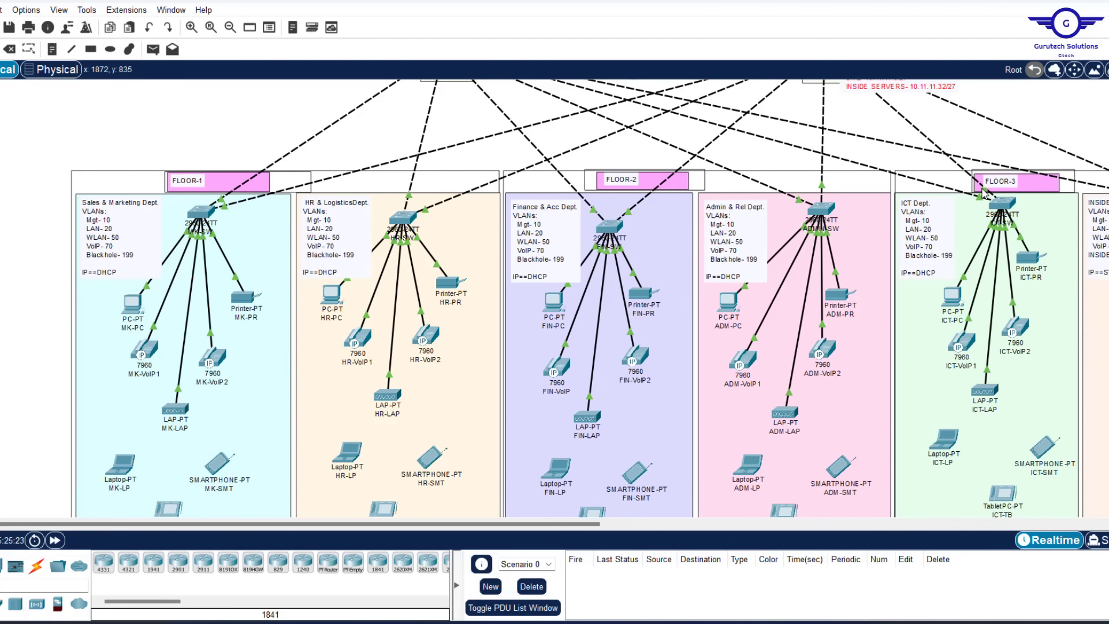
Paste copies of the summary note and place them below the ICT and Admin areas
left_click_drag(899, 94, 942, 477)
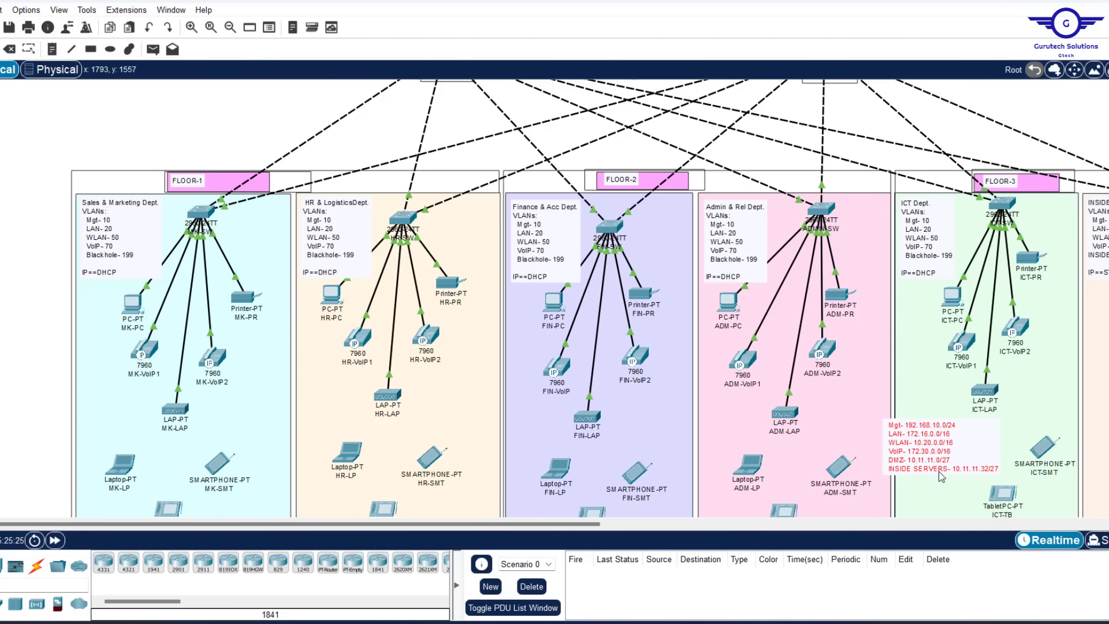
scroll(991, 378, "down", 5)
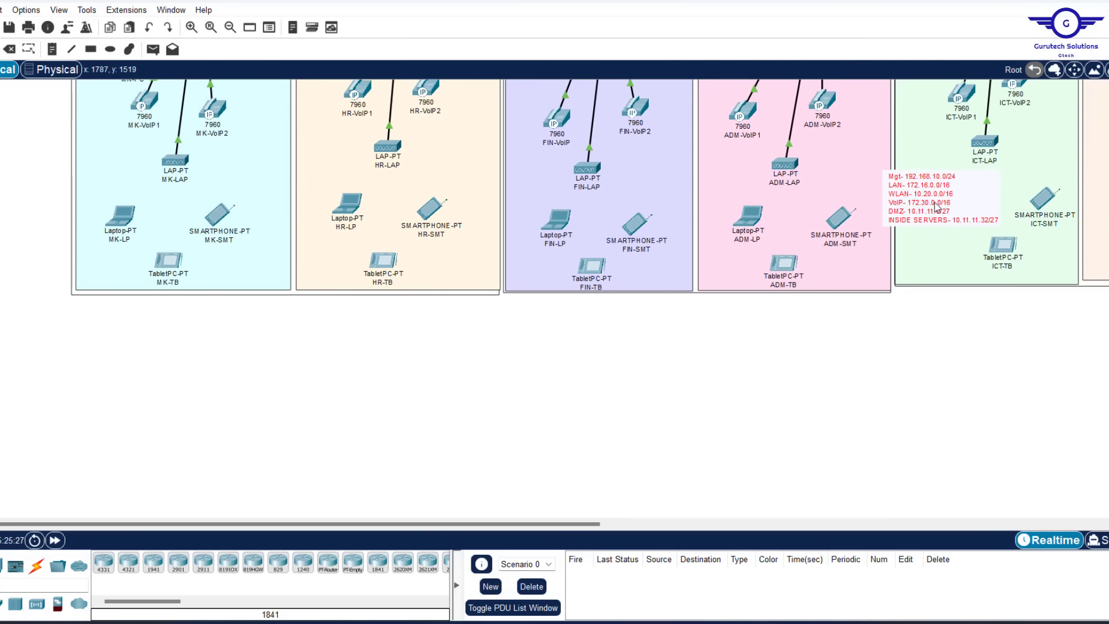
left_click_drag(936, 205, 989, 315)
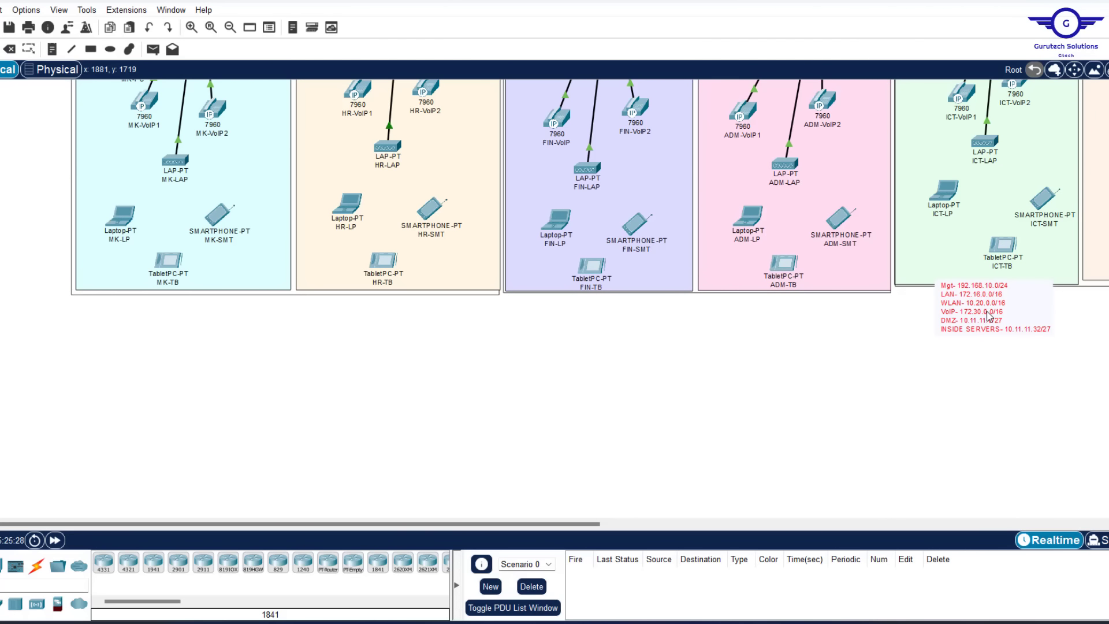
key("ctrl+v")
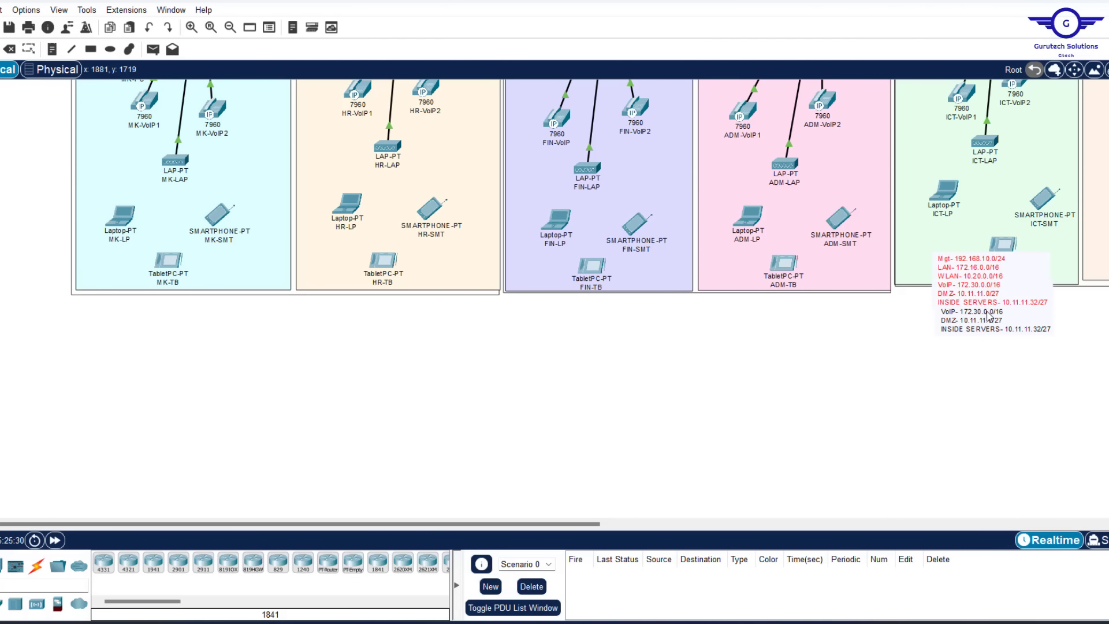
left_click_drag(968, 260, 977, 301)
key("ctrl+v")
key("ctrl+v")
key("ctrl+v")
In the Drawing Palette, set a light green #beffc8 fill and choose the rectangle shape
left_click_drag(390, 301, 178, 329)
left_click(411, 300)
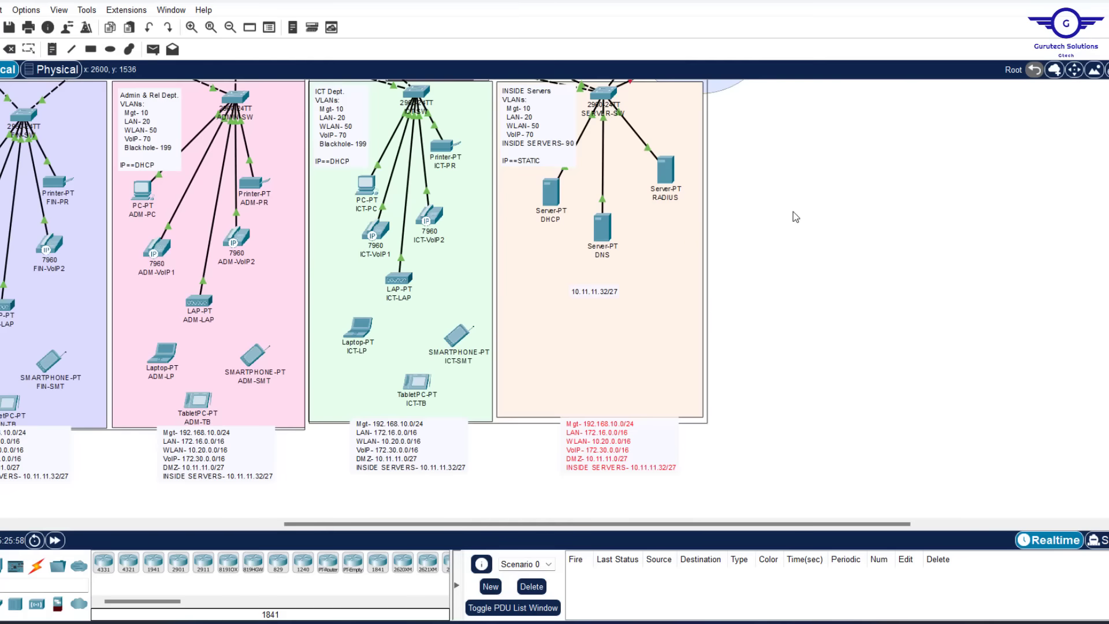
left_click(631, 88)
left_click(626, 419)
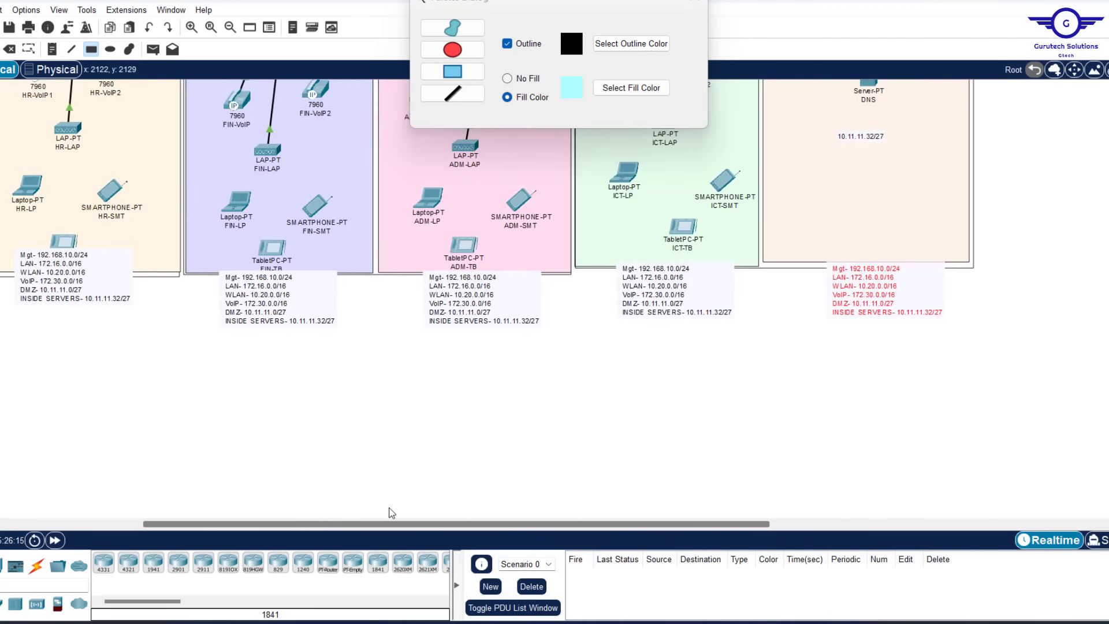
left_click_drag(390, 524, 221, 524)
left_click(631, 88)
left_click(636, 278)
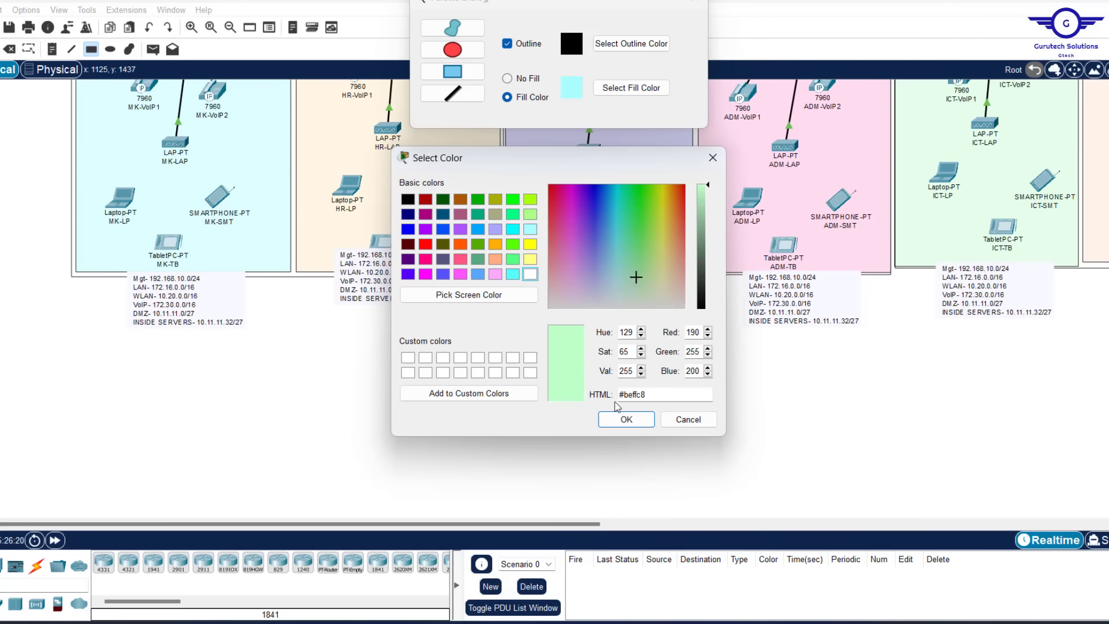
left_click(626, 419)
Draw light green rectangles behind each department's summary note, then close the palette
left_click_drag(114, 274, 257, 339)
left_click_drag(324, 268, 476, 329)
left_click_drag(535, 269, 673, 331)
left_click_drag(733, 268, 873, 339)
left_click_drag(921, 263, 1069, 324)
left_click_drag(375, 524, 570, 524)
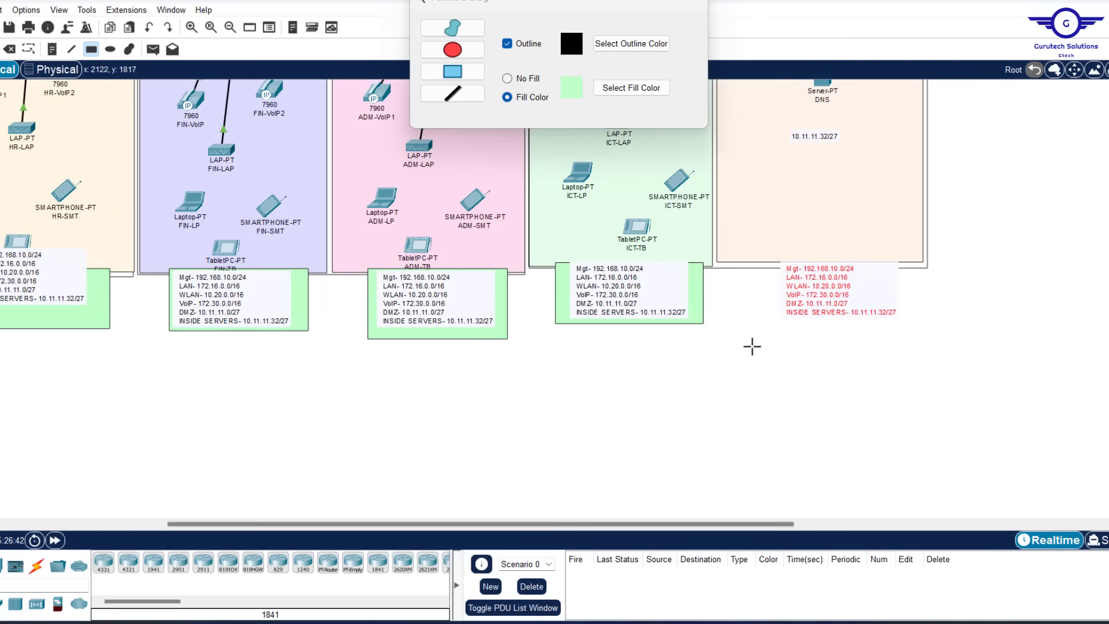
left_click_drag(761, 259, 913, 326)
left_click(695, 1)
Nudge the HR, MK and other summary notes so each sits inside its green box
left_click_drag(840, 292, 835, 294)
left_click_drag(627, 282, 628, 283)
left_click_drag(439, 289, 440, 292)
left_click_drag(283, 279, 288, 281)
scroll(218, 374, "left", 6)
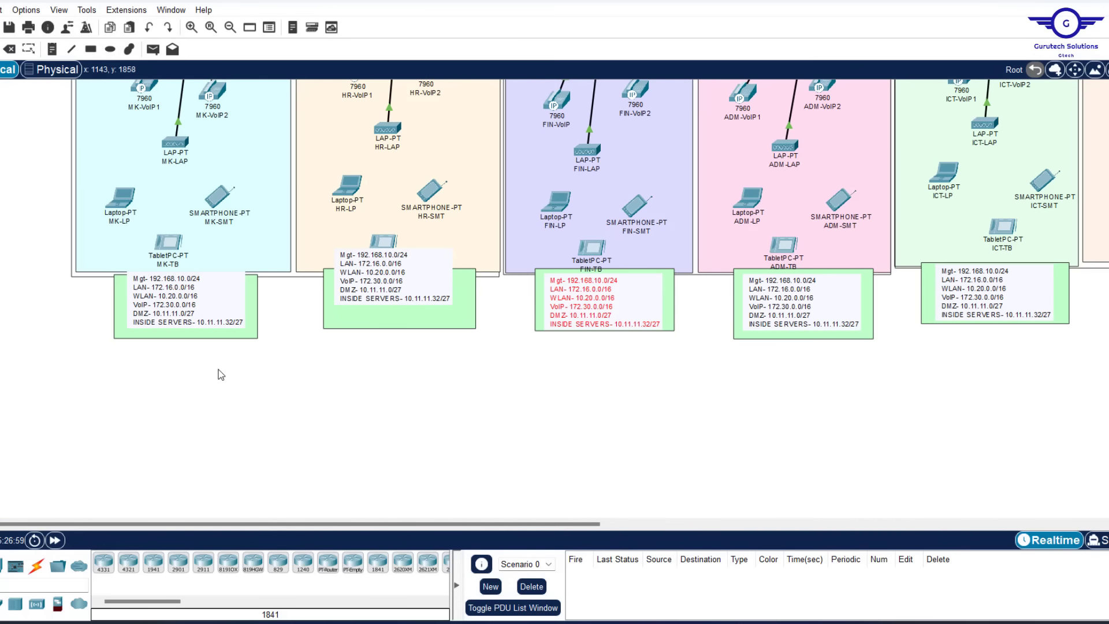
left_click(413, 298)
left_click_drag(412, 298, 413, 304)
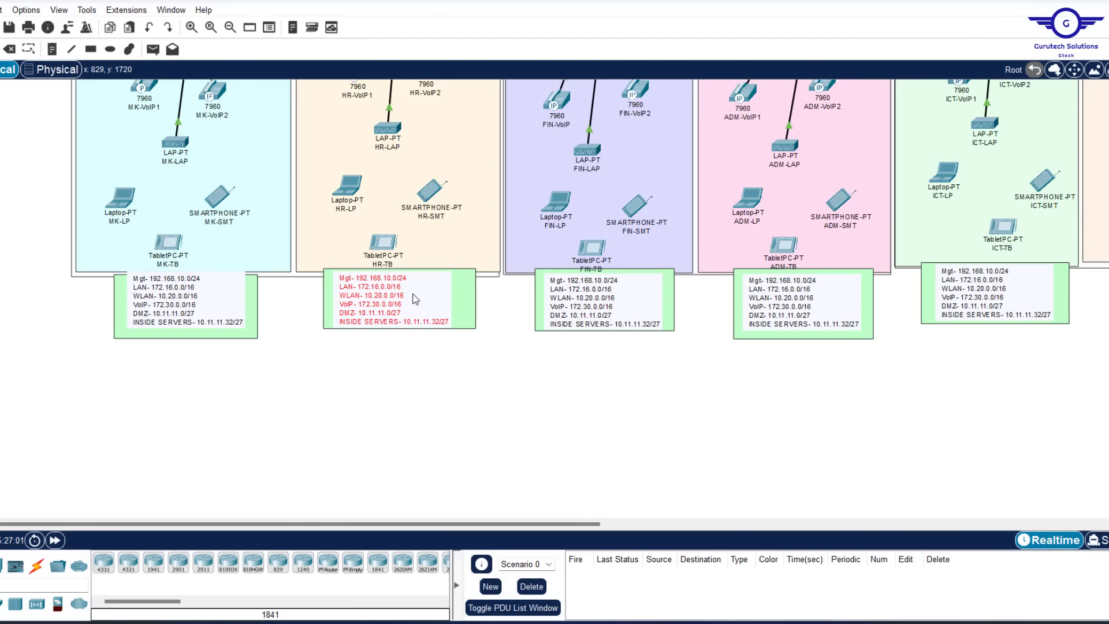
left_click_drag(168, 293, 165, 299)
scroll(605, 316, "up", 8)
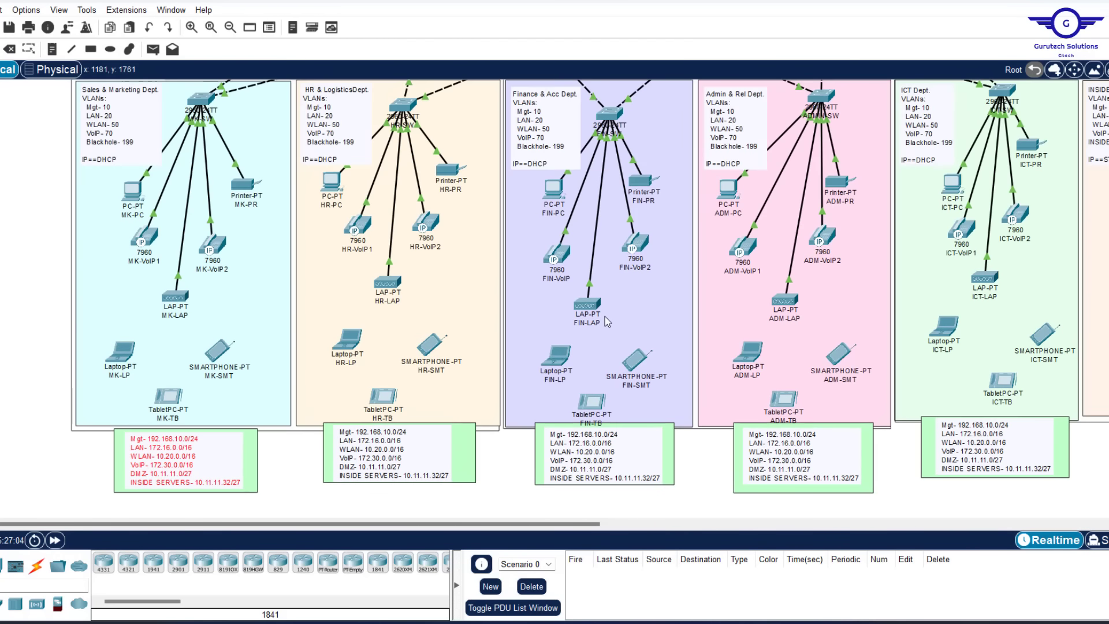
scroll(606, 322, "up", 1)
scroll(606, 321, "down", 7)
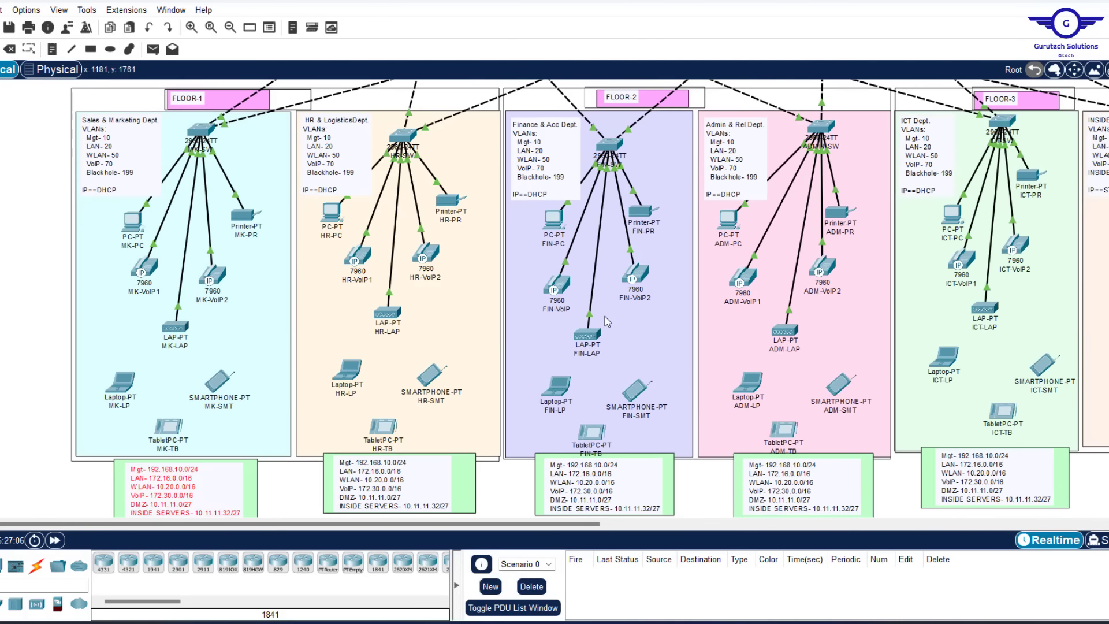
scroll(606, 321, "up", 5)
scroll(606, 322, "up", 5)
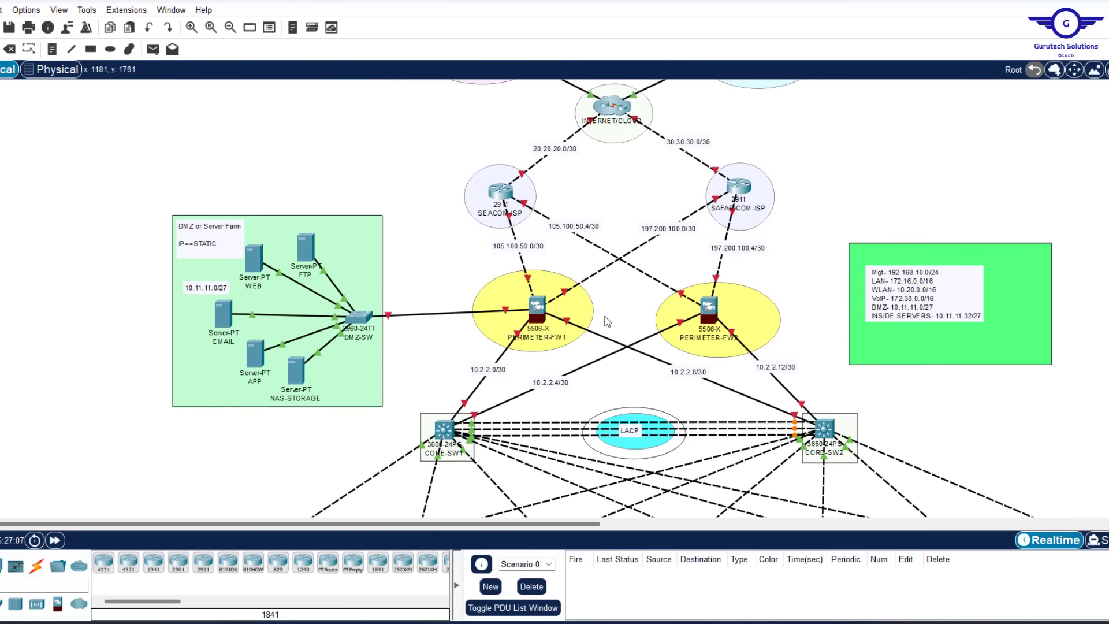
scroll(606, 321, "down", 3)
scroll(607, 322, "up", 2)
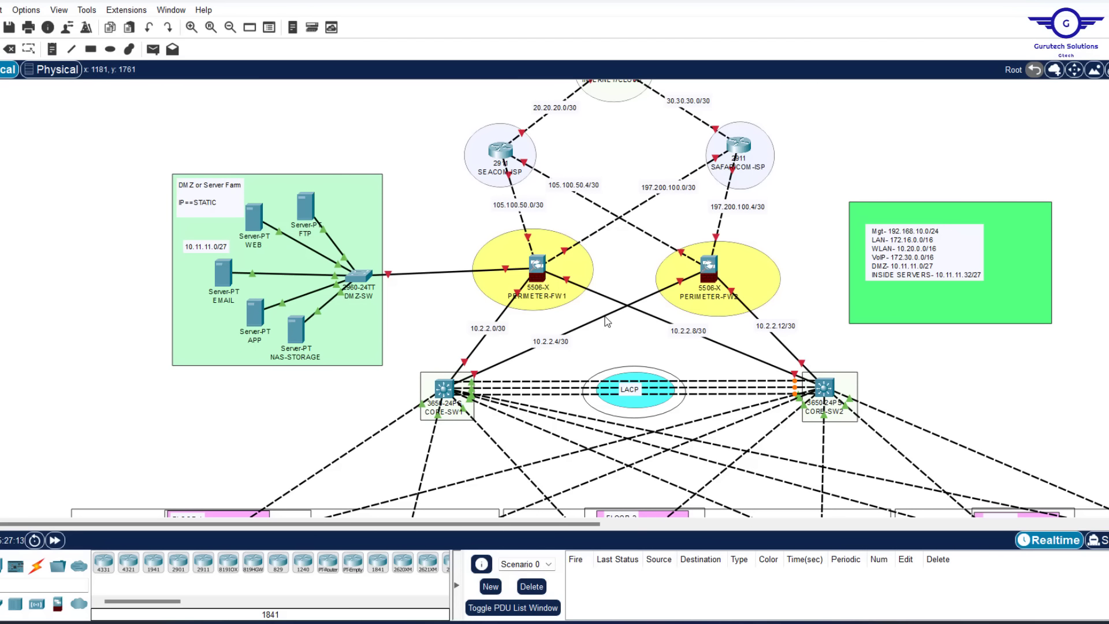
scroll(607, 322, "up", 2)
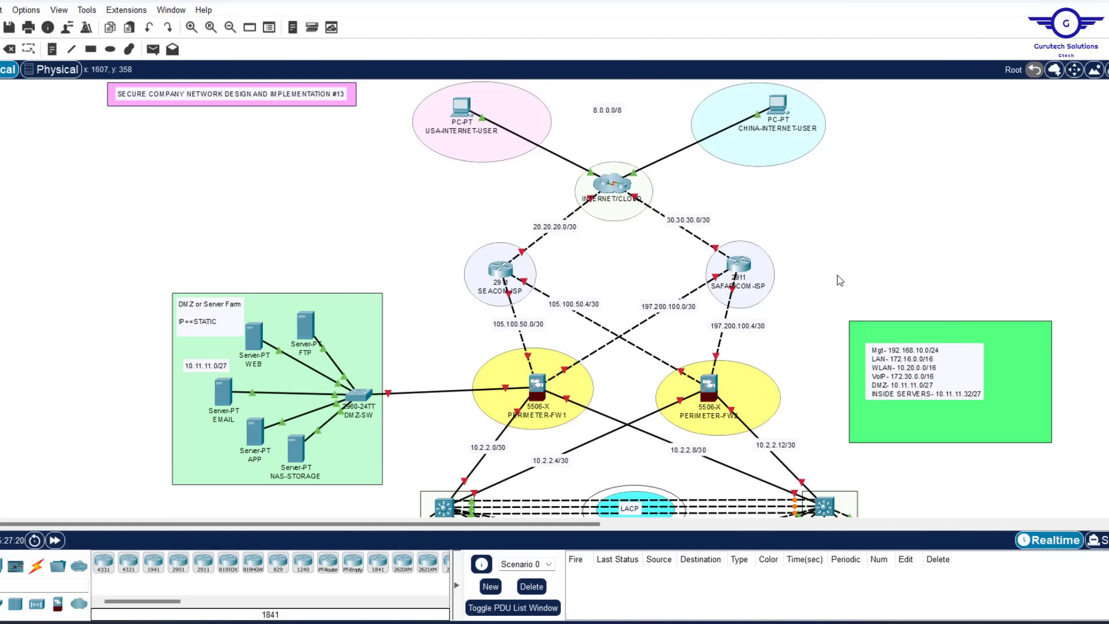
scroll(840, 281, "down", 2)
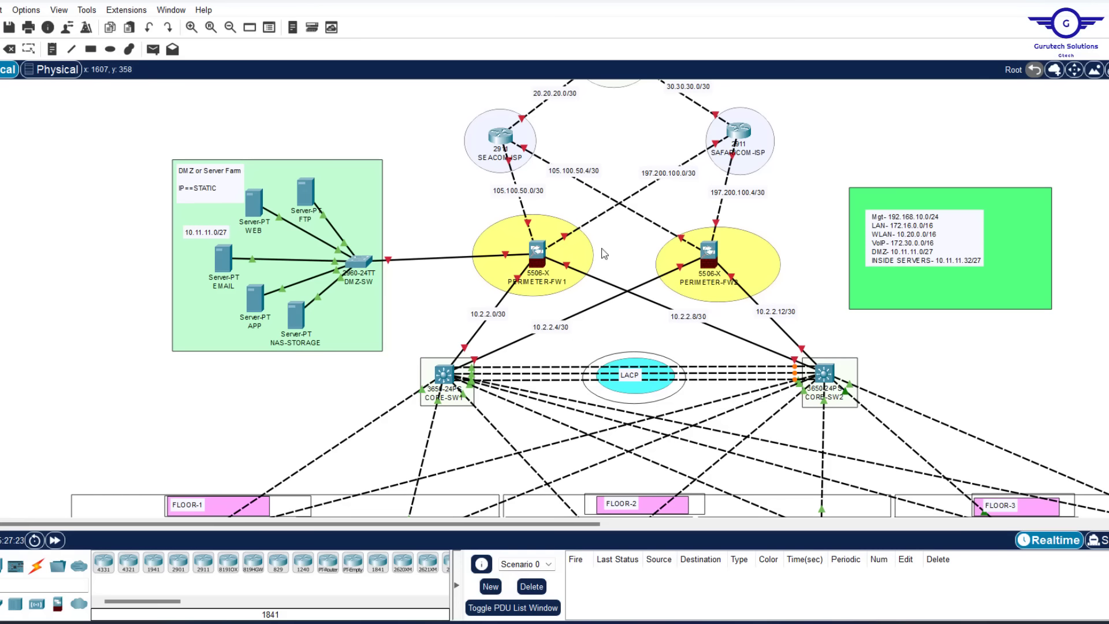
left_click_drag(441, 198, 796, 302)
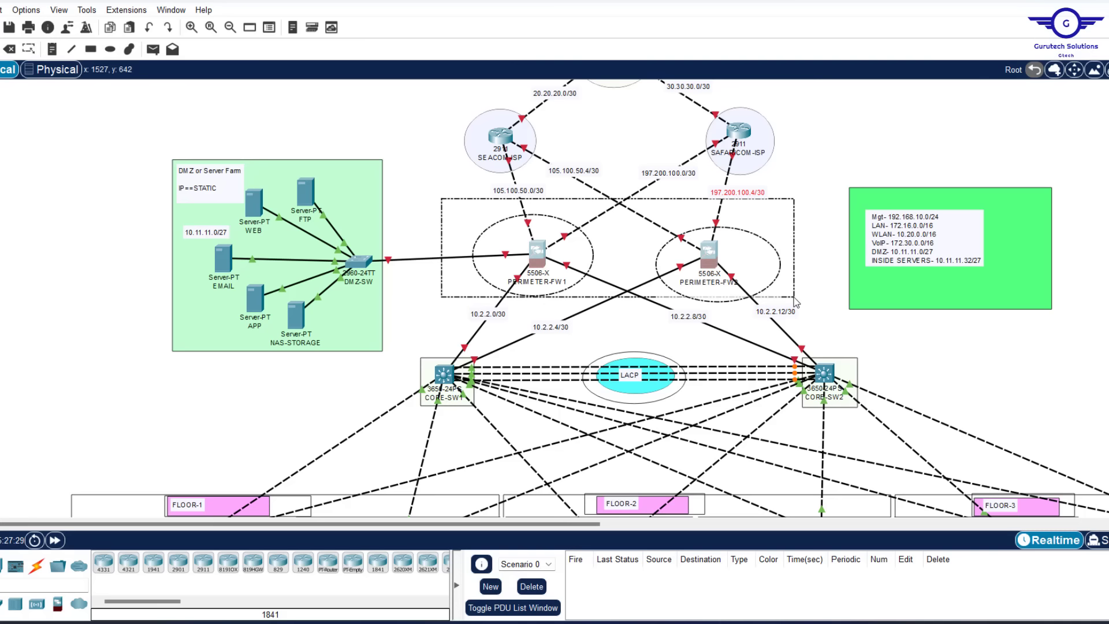
left_click_drag(795, 302, 795, 302)
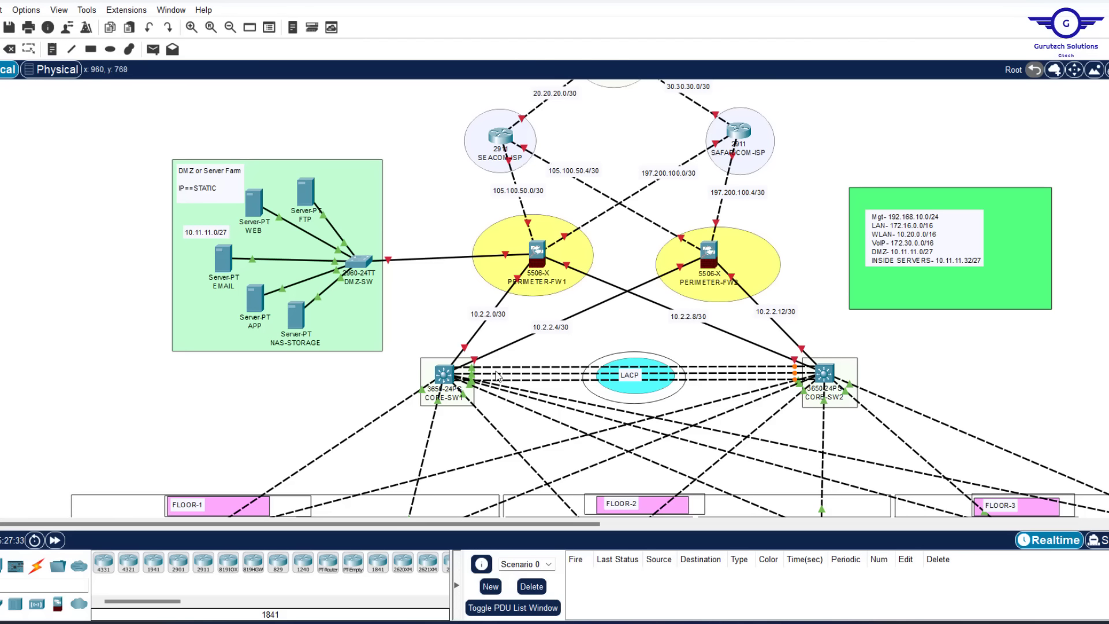
scroll(628, 205, "up", 4)
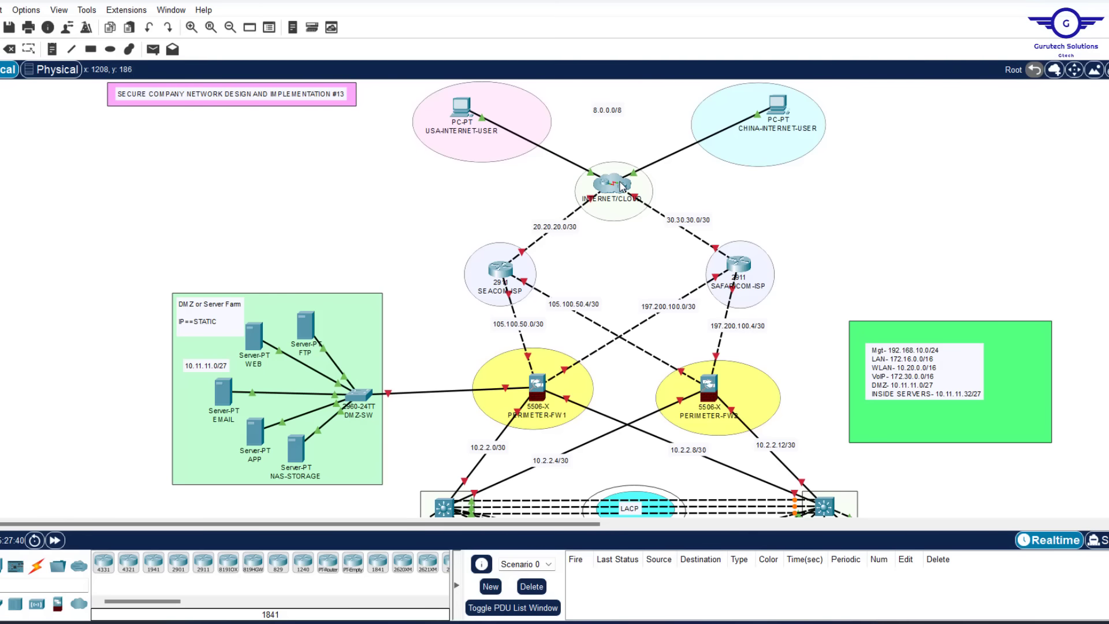
scroll(619, 277, "down", 7)
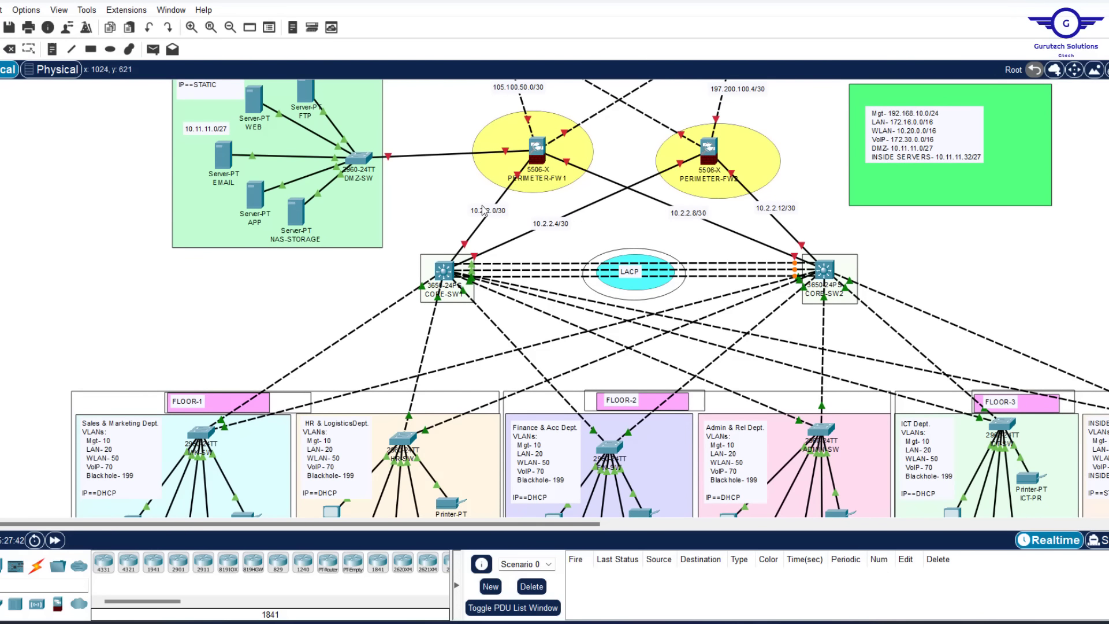
scroll(504, 240, "up", 2)
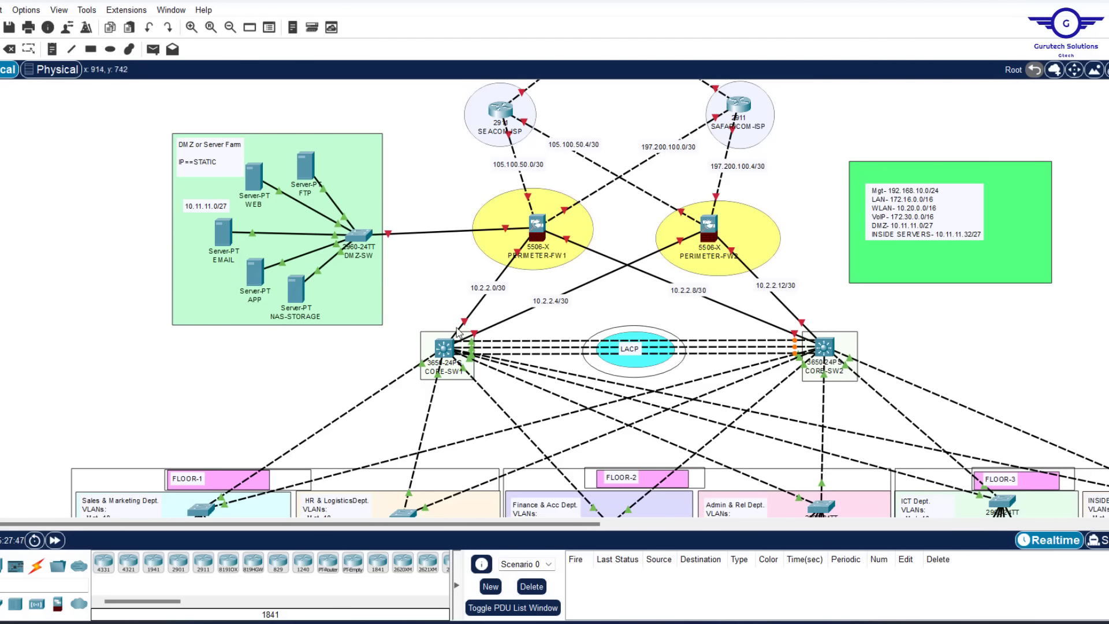
mouse_move(464, 318)
left_click_drag(470, 183, 781, 276)
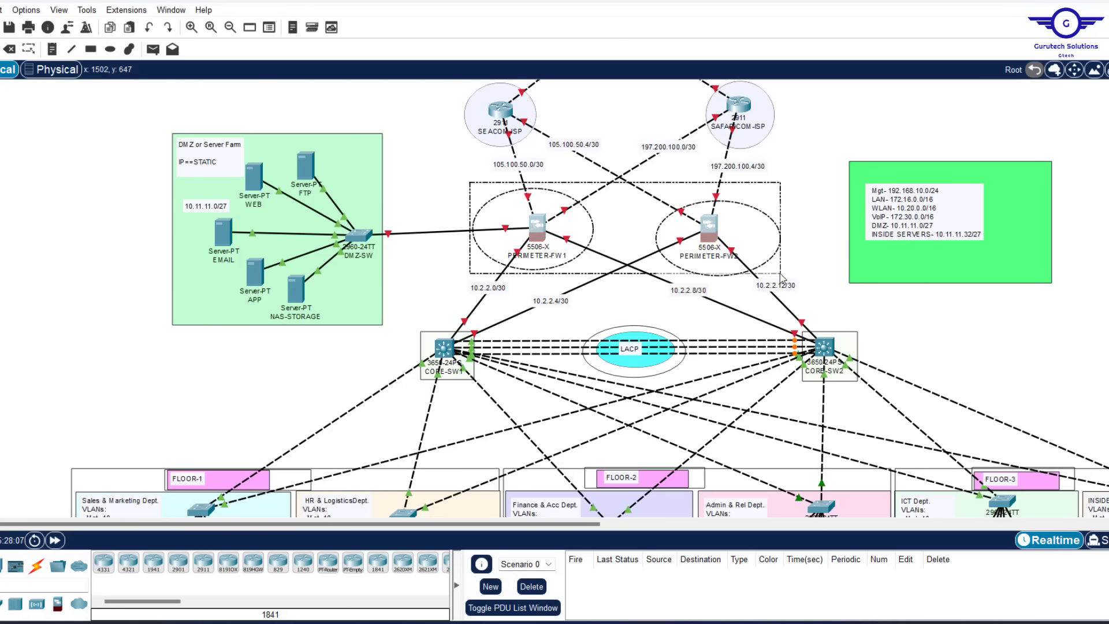
left_click_drag(779, 272, 780, 272)
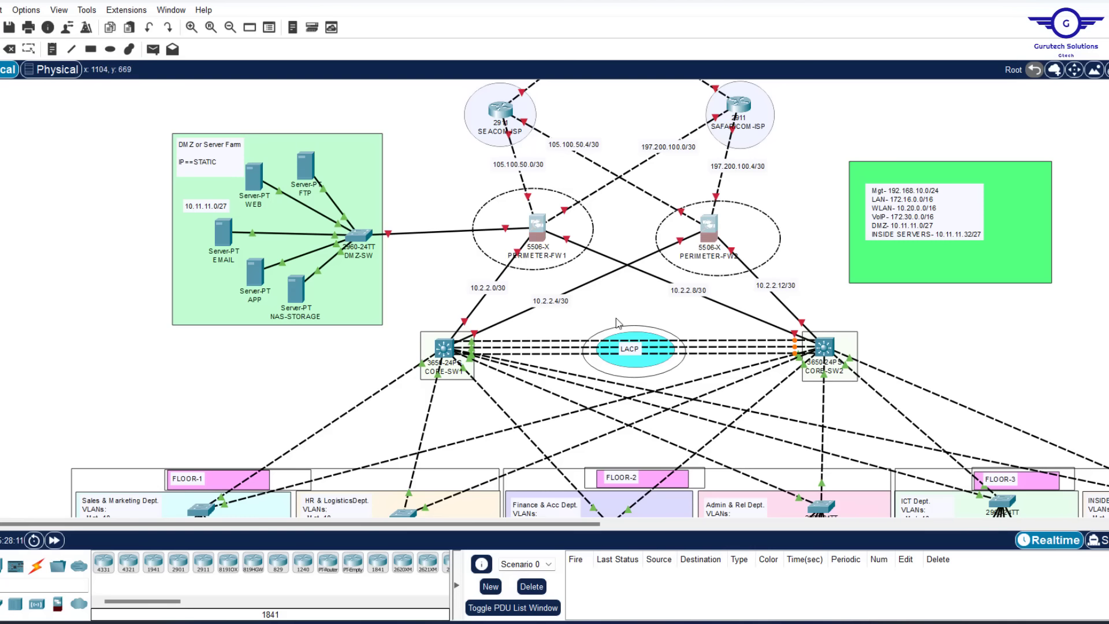
left_click(441, 312)
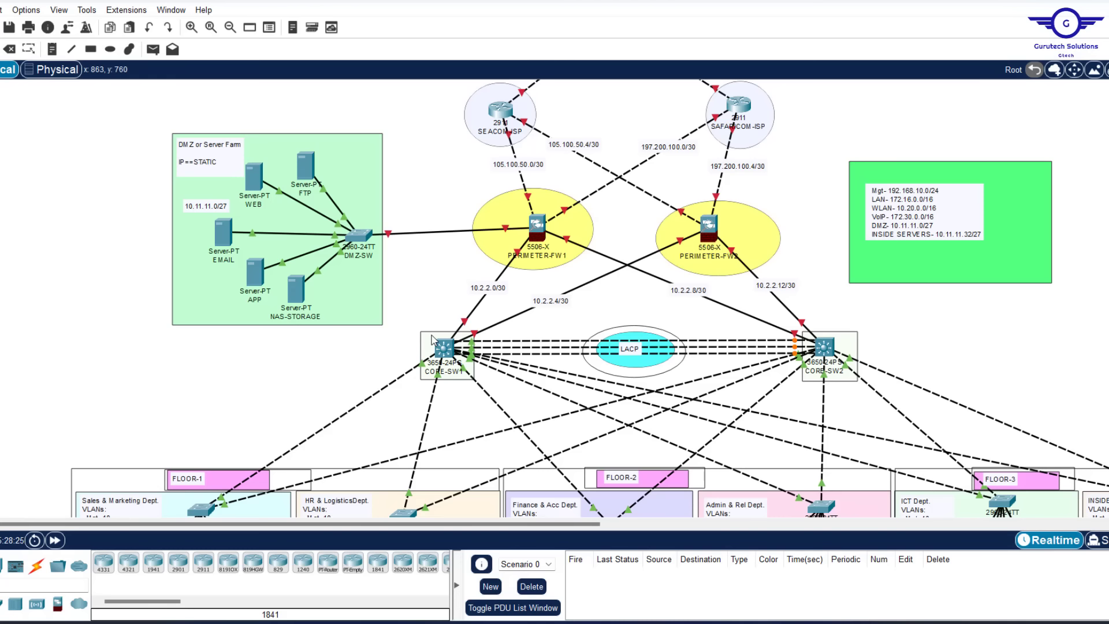
left_click(444, 350)
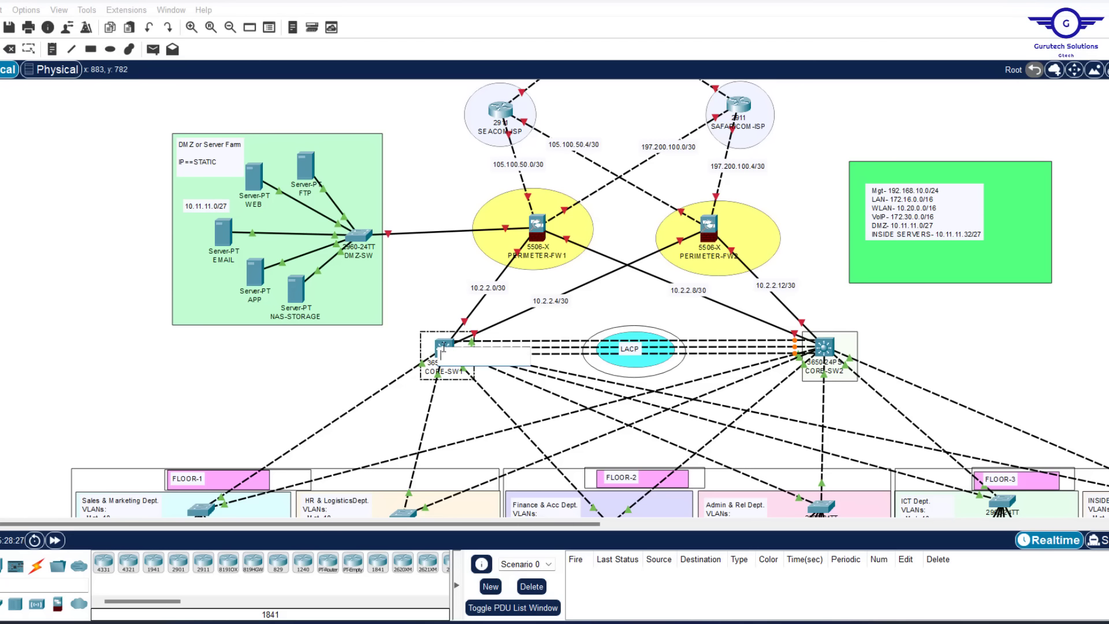
Enter 'ip routing' in CORE-SW1's CLI
left_click(444, 346)
left_click(451, 106)
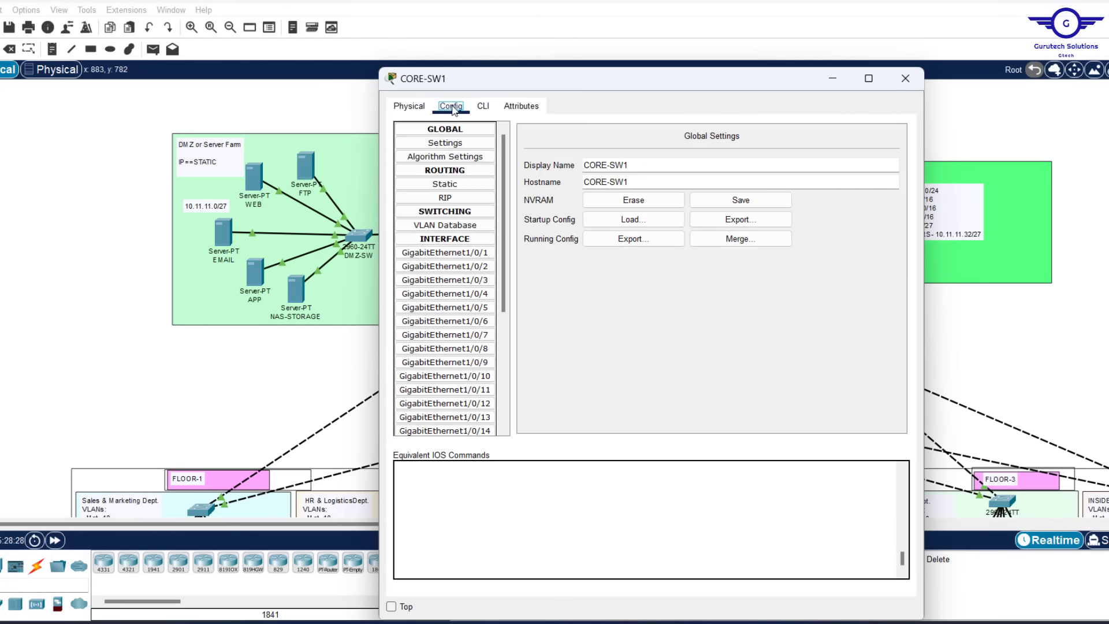
left_click(462, 266)
left_click(483, 106)
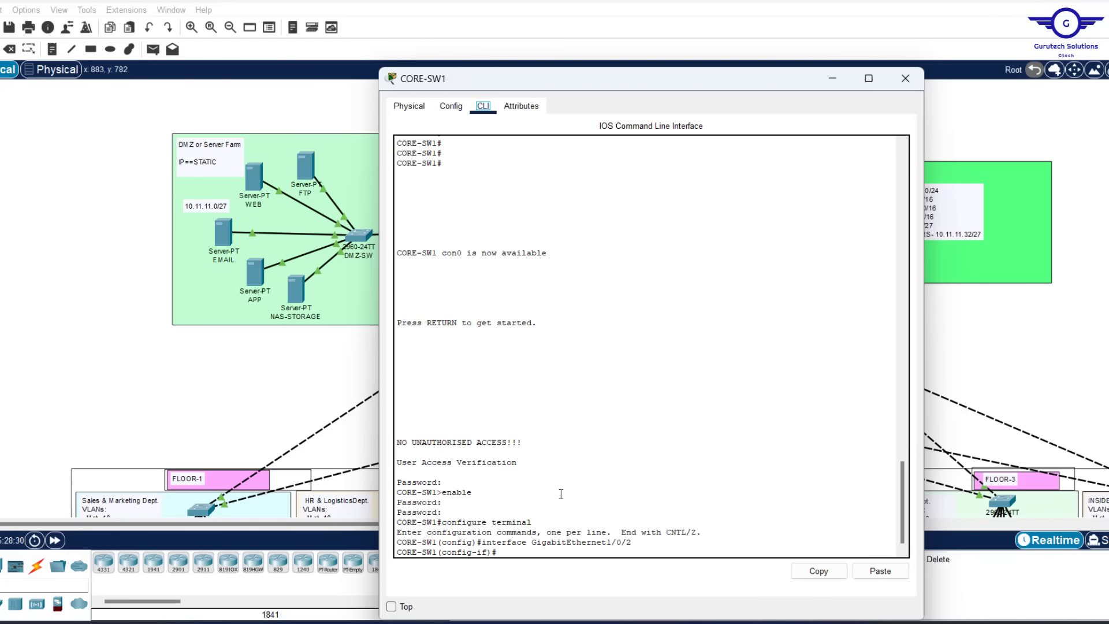
type("IP ROUTING")
key("Return")
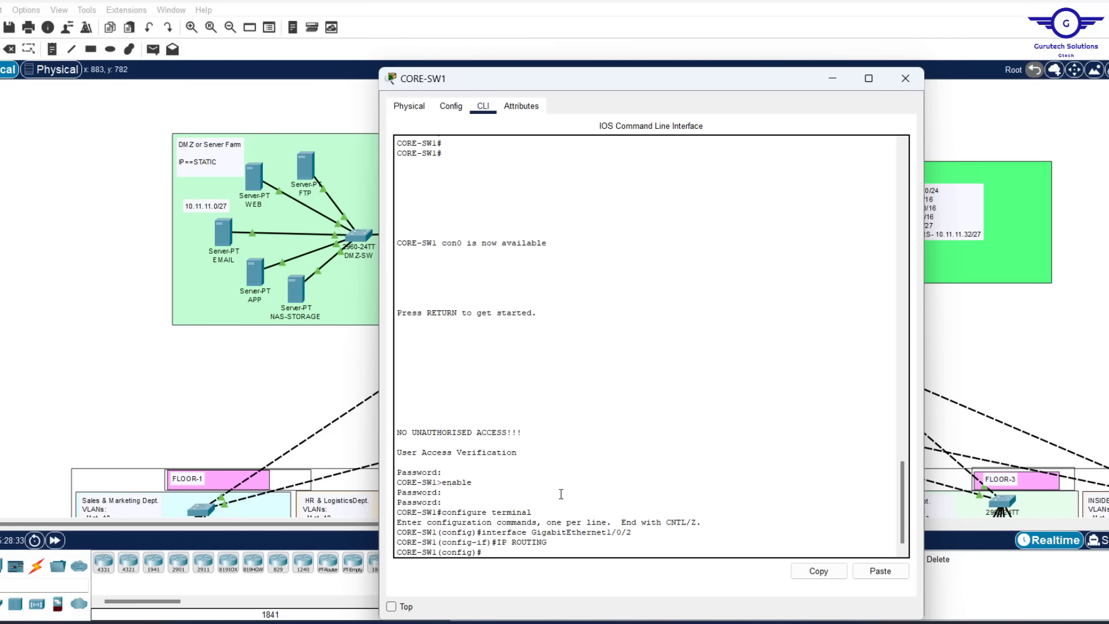
Enter 'ip routing' in CORE-SW2's CLI and close its window
left_click_drag(976, 333, 836, 348)
left_click(825, 346)
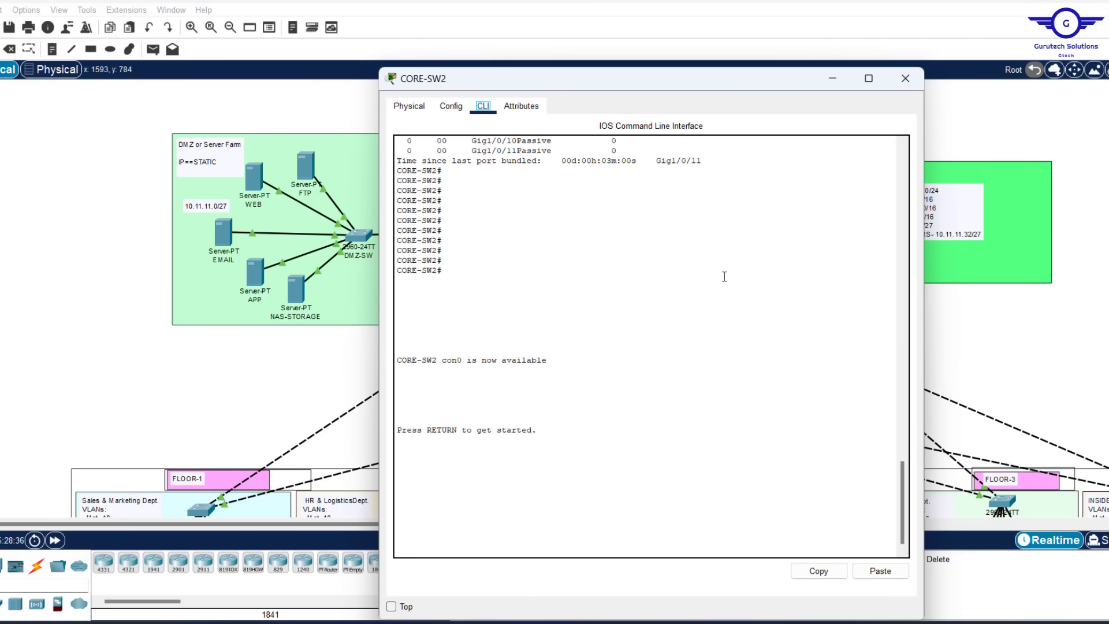
left_click(451, 106)
left_click(456, 293)
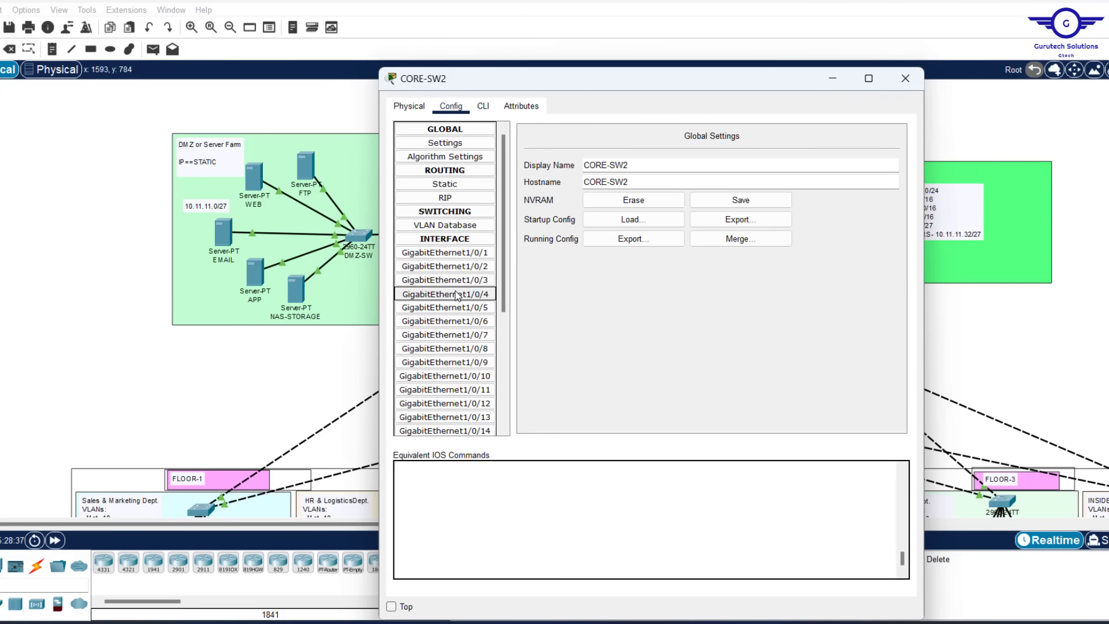
left_click(483, 106)
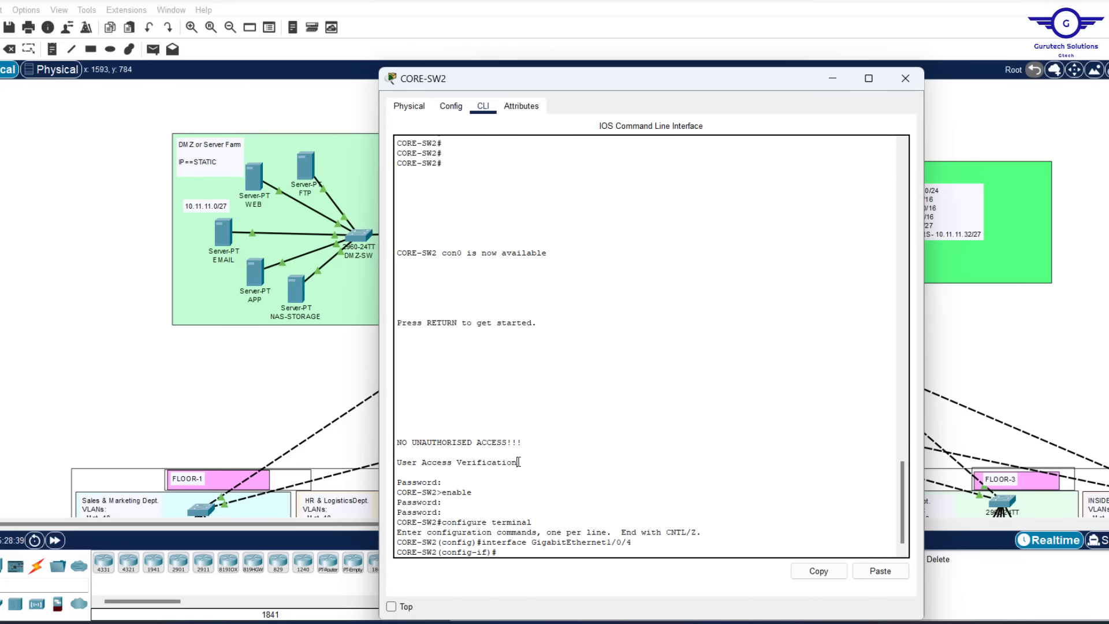
key("Return")
key("Return")
key("Return")
type("IP ROI")
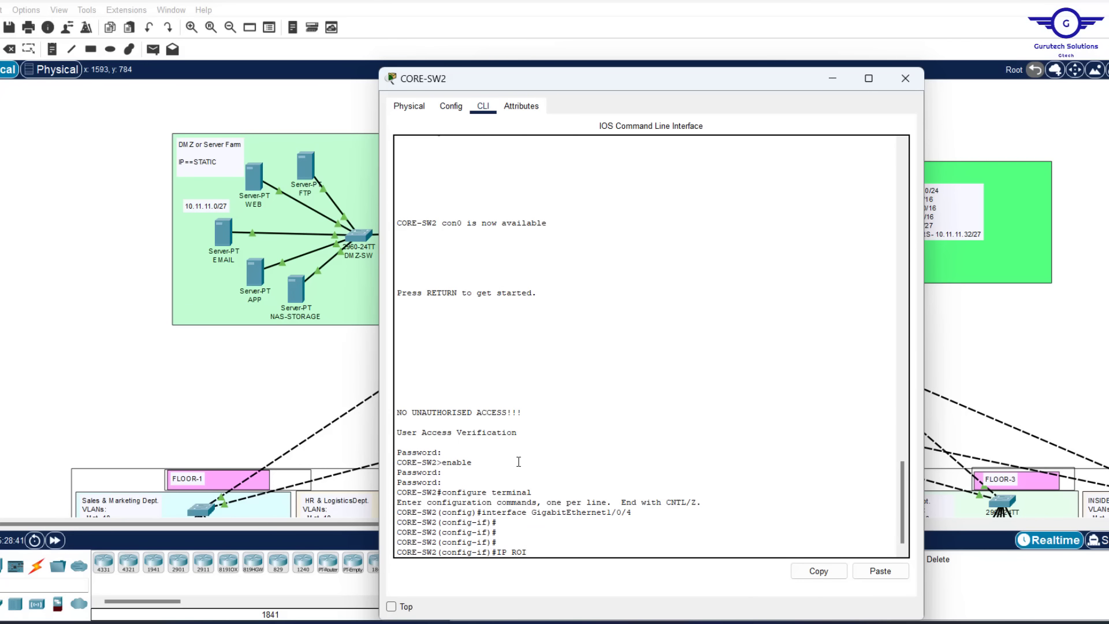
type("TING")
key("Return")
key("Return")
key("Return")
key("Return")
key("Return")
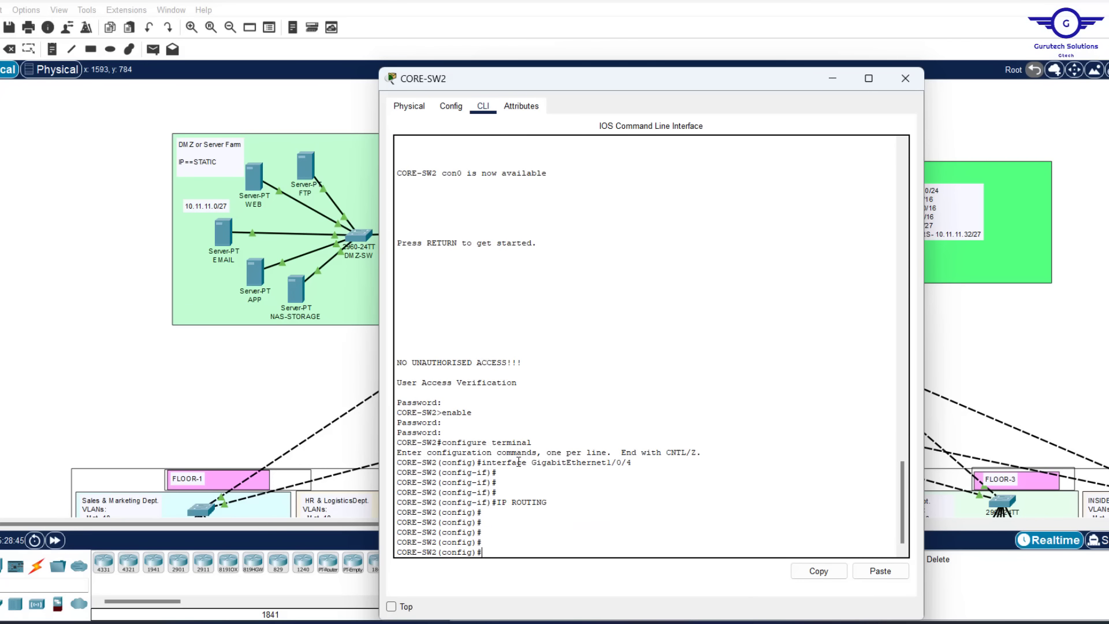
left_click(997, 331)
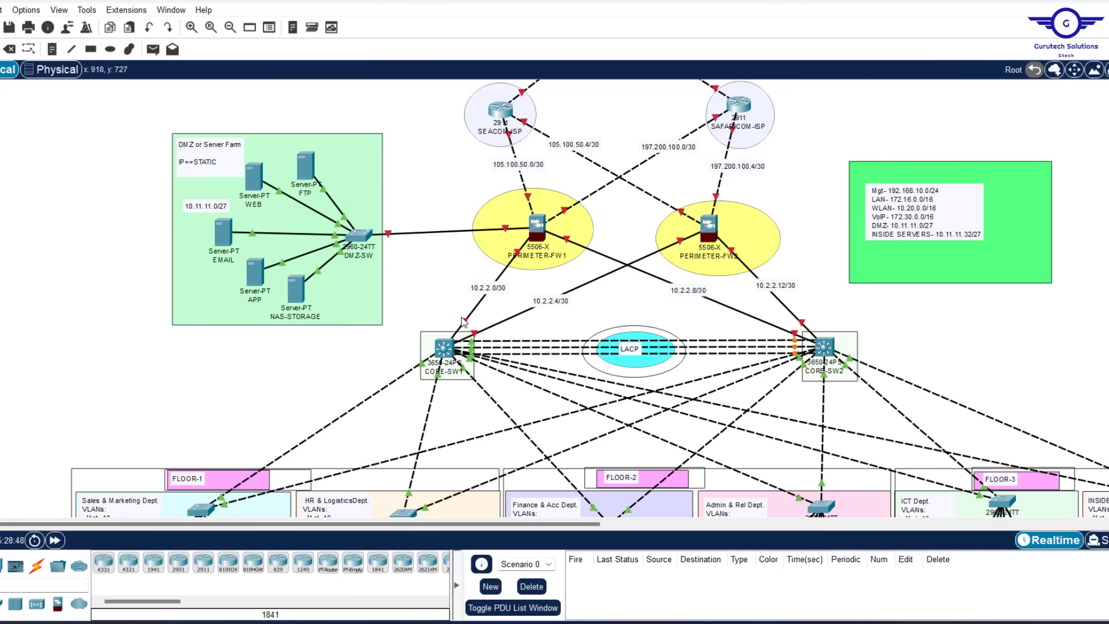
On CORE-SW1, enter interface gi1/0/1 and make it a routed port with 'no switchport'
mouse_move(462, 325)
mouse_move(446, 361)
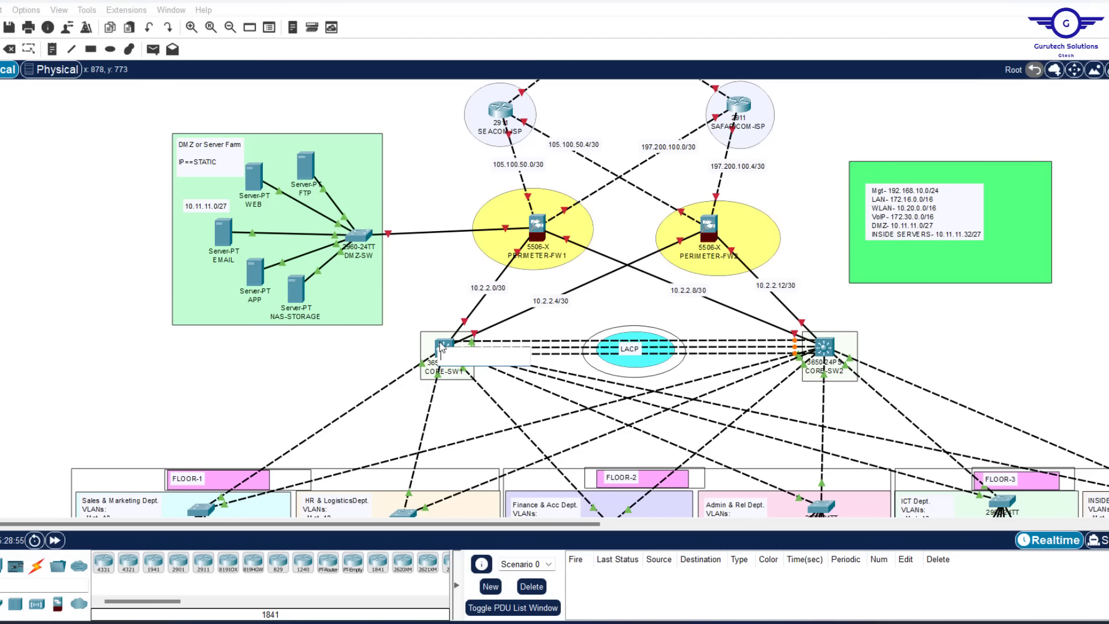
left_click(444, 347)
key("Return")
key("Return")
key("Return")
key("Return")
key("Return")
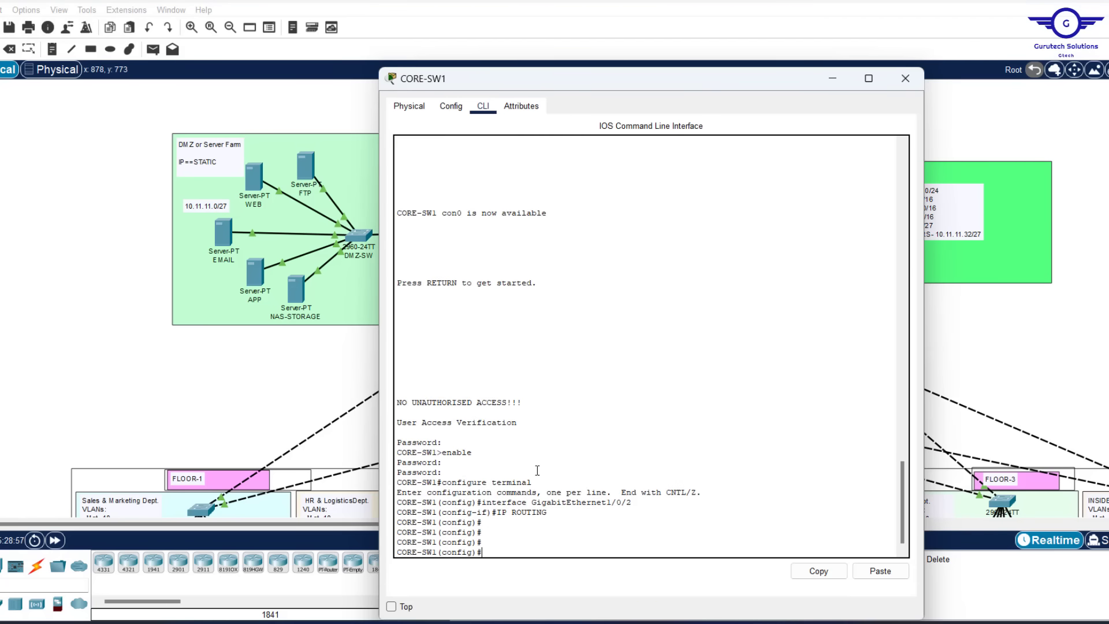
type("int")
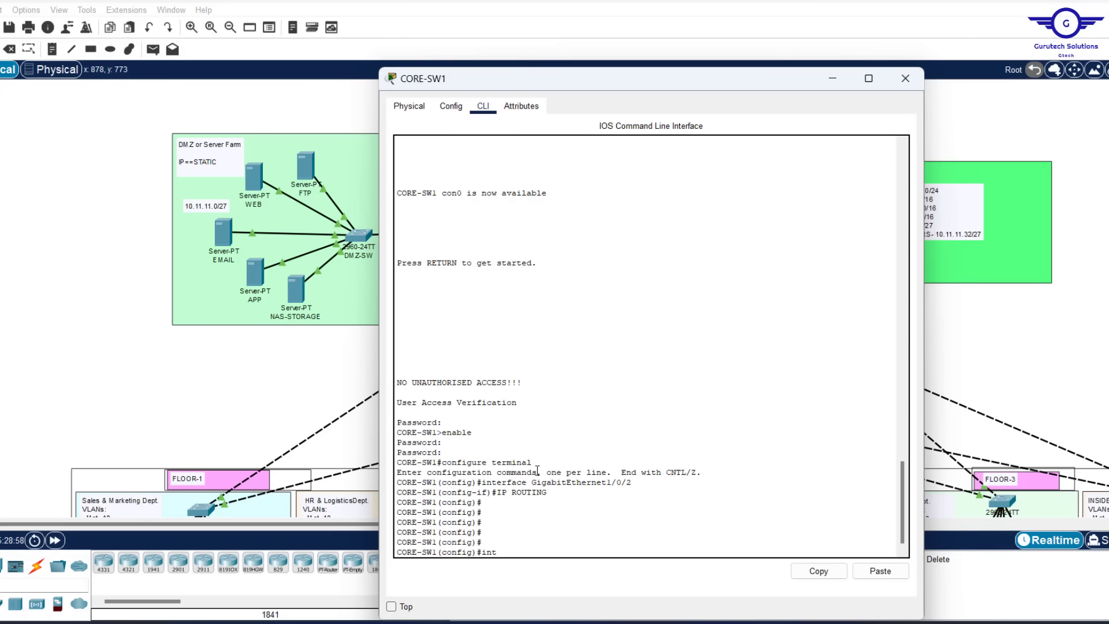
type(" gi1/0/1")
key("Return")
key("Return")
key("Return")
key("Return")
type("nfig-if)#n")
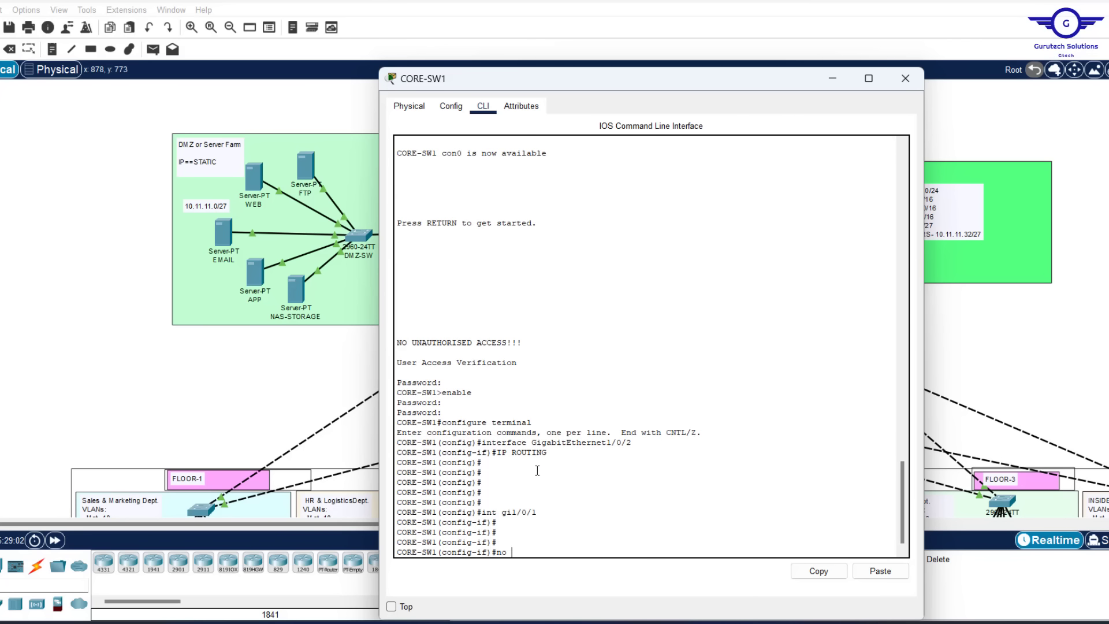
type("o swit")
key("Tab")
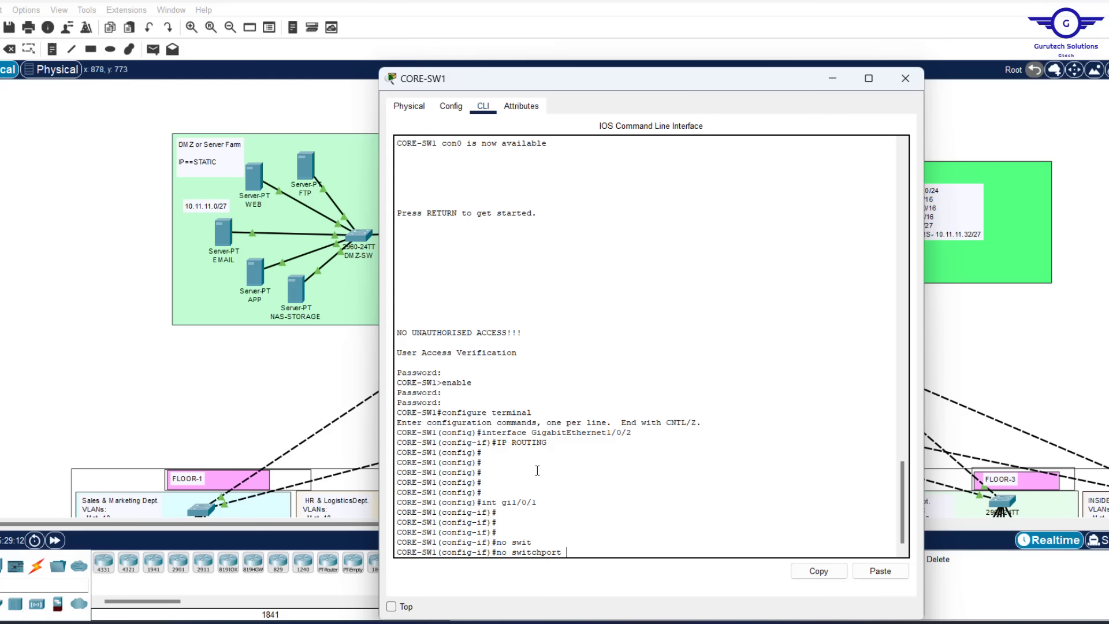
key("Return")
key("Return")
key("Return")
key("Return")
key("Return")
key("Return")
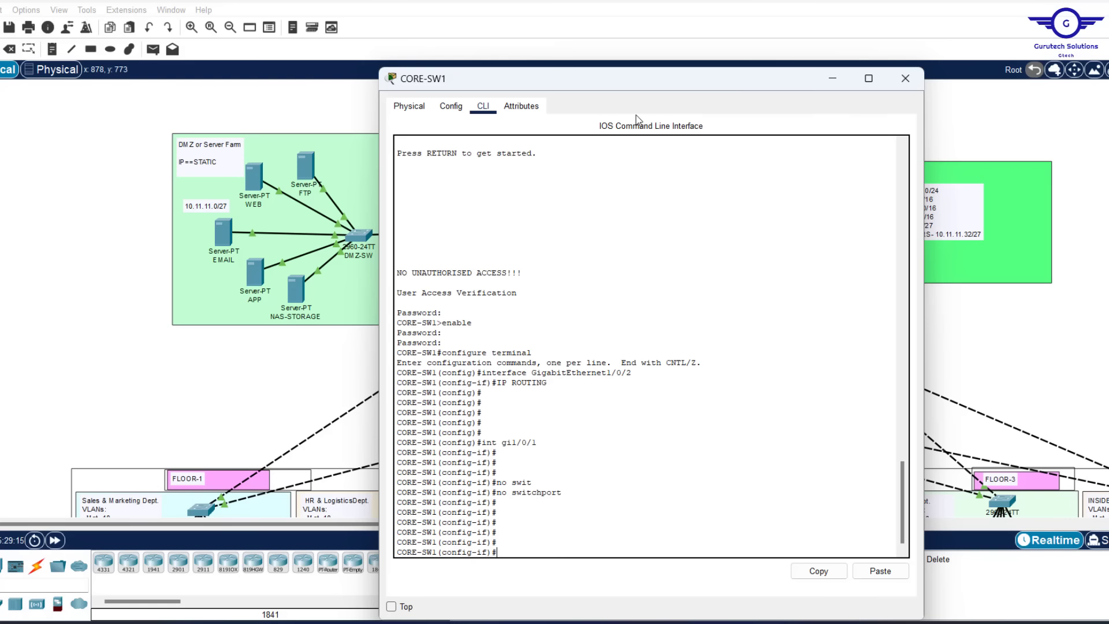
Enable gi1/0/1 with 'no shut' and assign it 10.2.2.1 255.255.255.0
type("no shut")
key("Return")
key("Return")
key("Return")
key("Return")
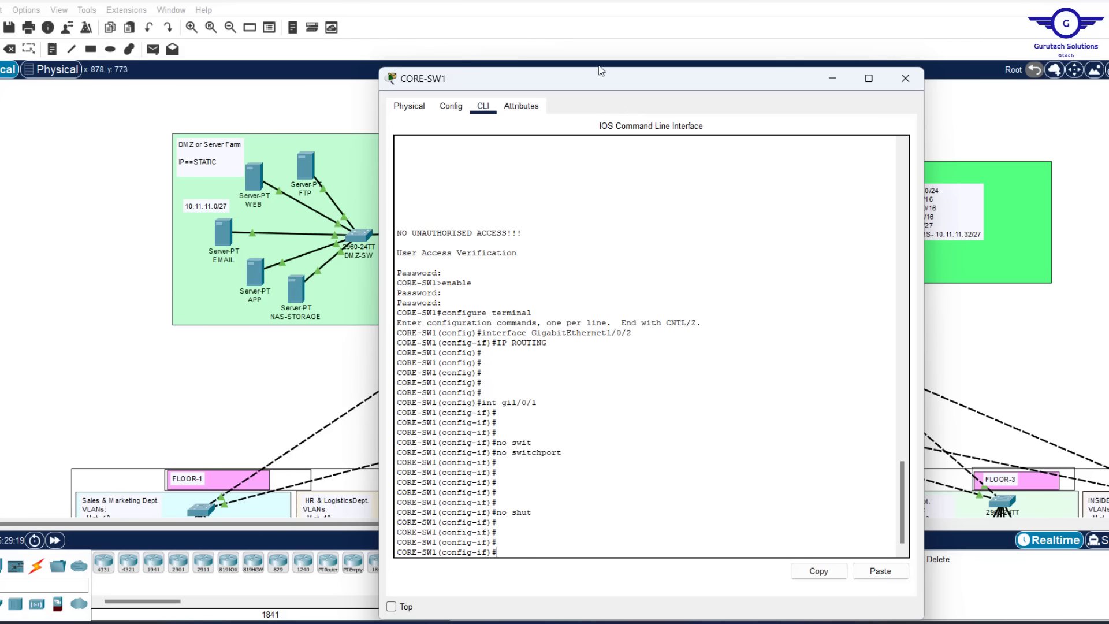
left_click_drag(598, 78, 796, 116)
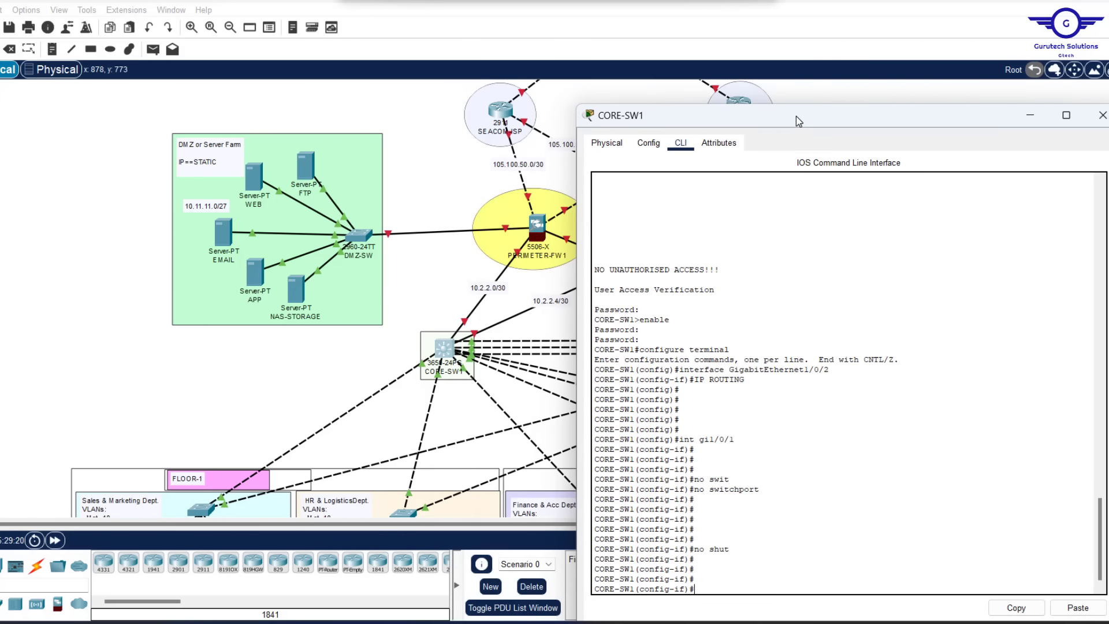
type("10")
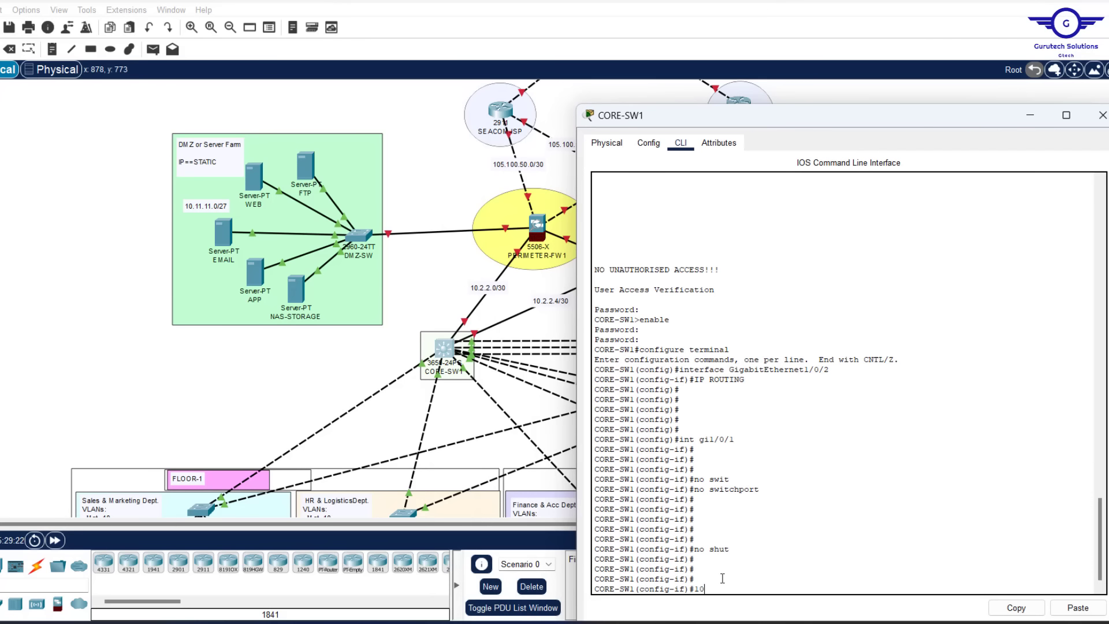
type("ip add 10.2.2.1 255.255.255.0")
key("Return")
key("Return")
key("Return")
key("Return")
key("Return")
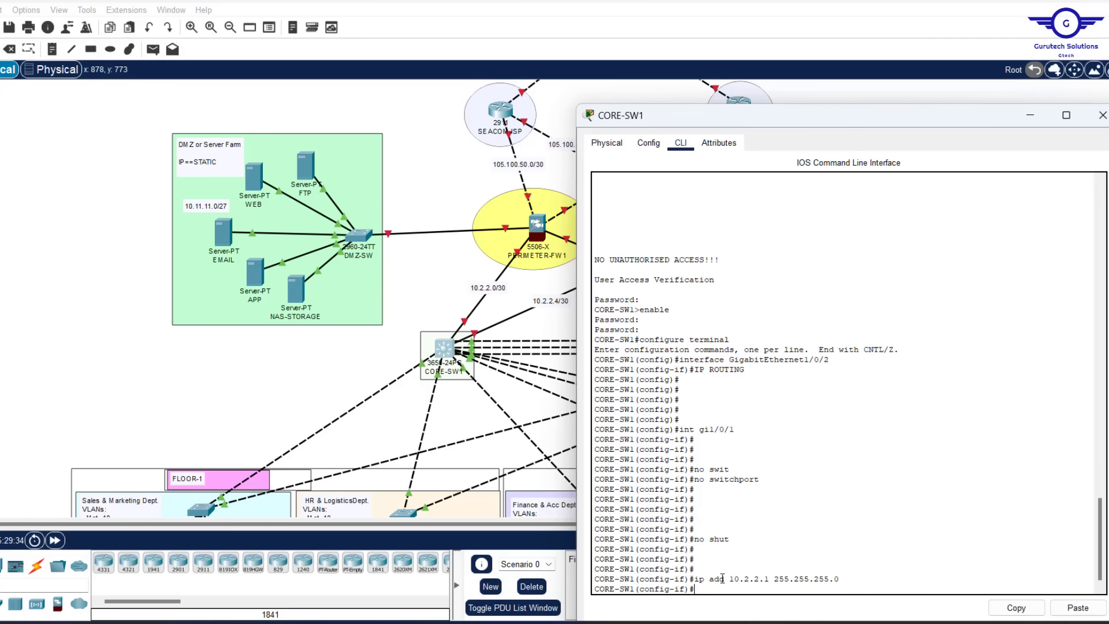
On CORE-SW1, make Gi1/0/2 a routed, enabled port with 'no switchport' and 'no shut'
left_click(295, 366)
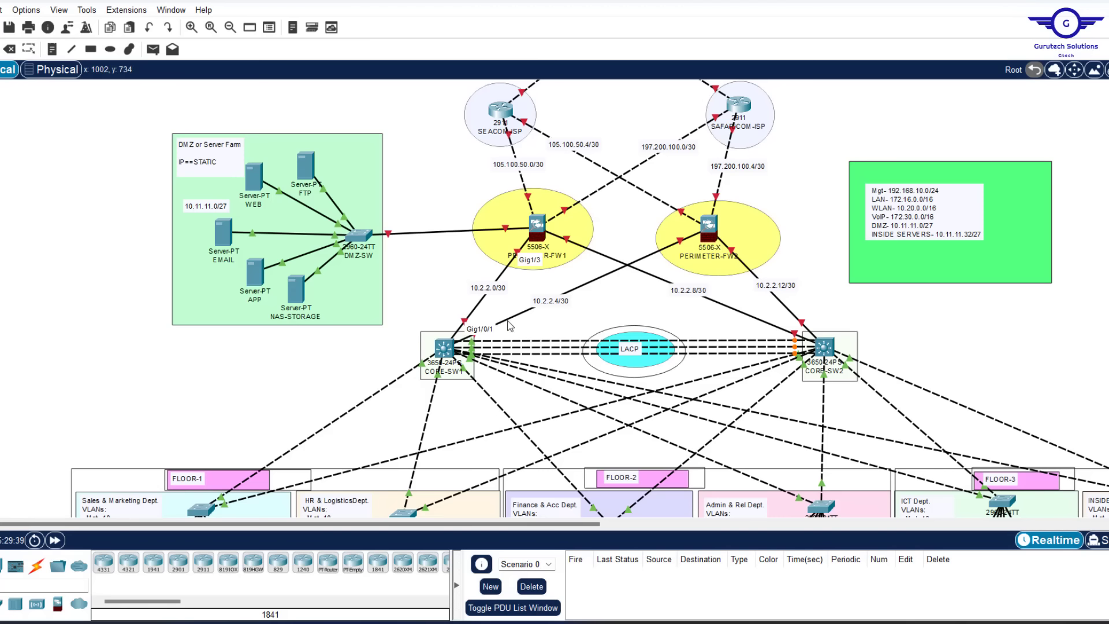
mouse_move(508, 324)
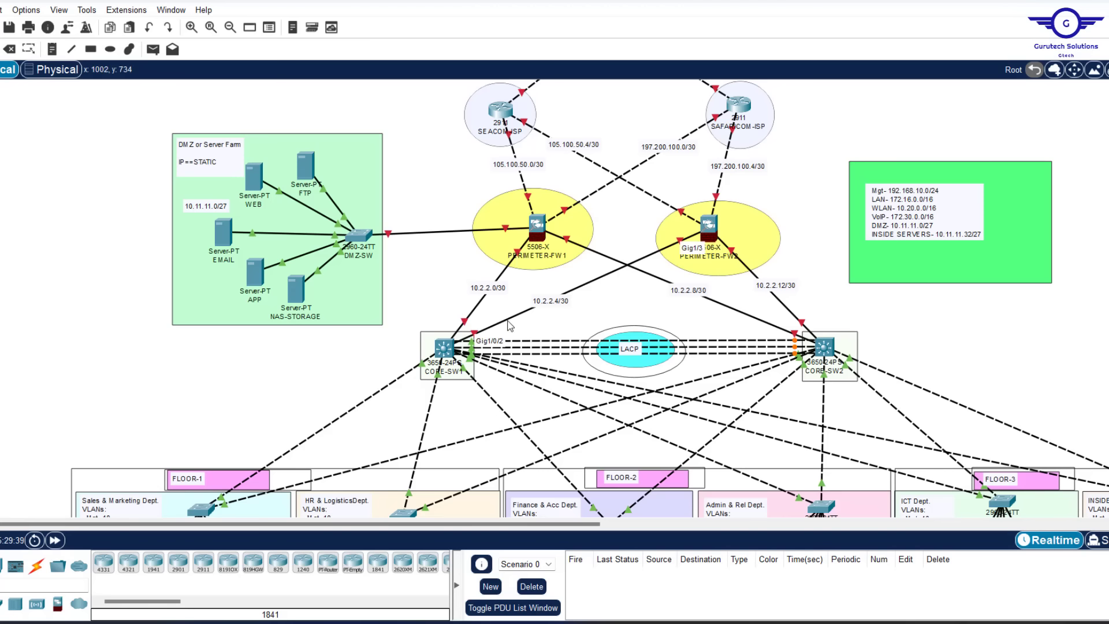
left_click(445, 347)
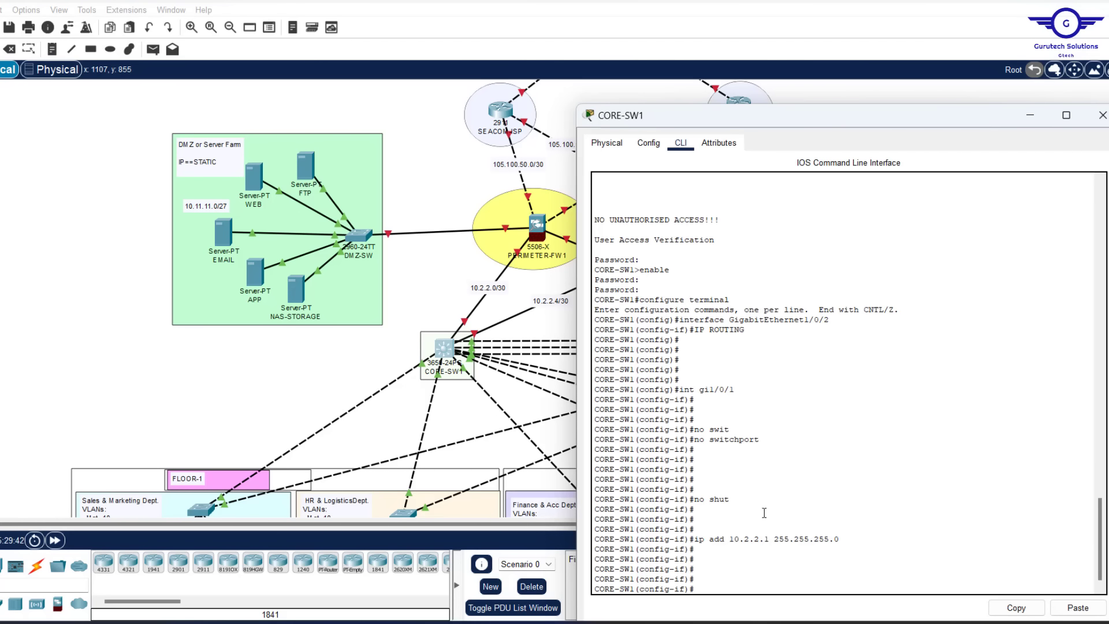
key("Up")
key("Up")
key("Up")
key("Up")
key("Up")
key("BackSpace")
type("2")
key("Return")
key("Up")
key("Up")
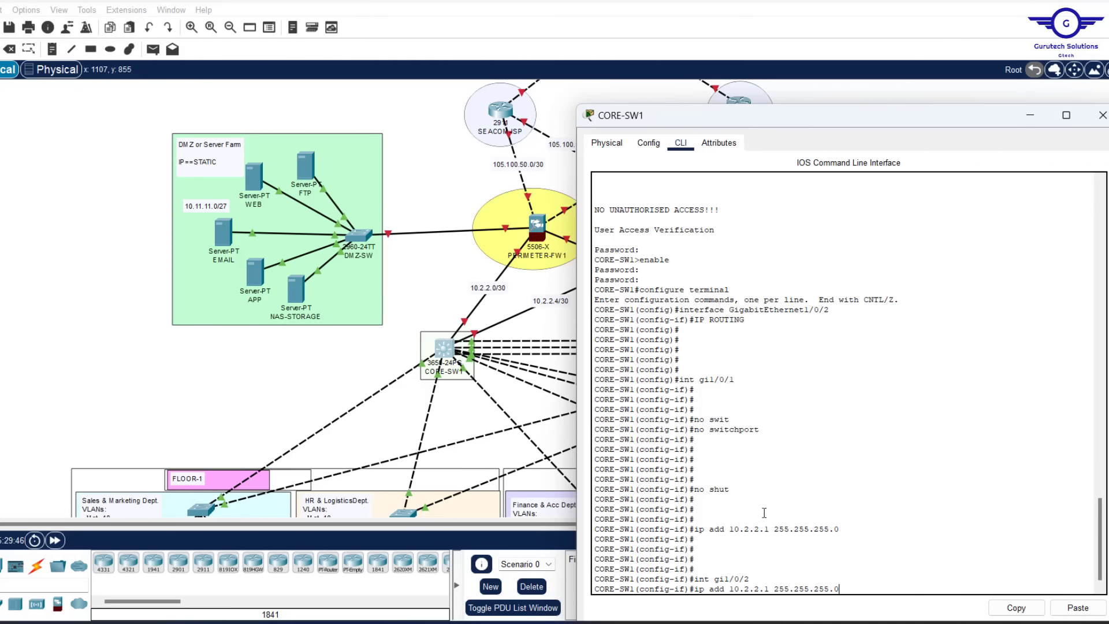
key("Up")
key("Up")
key("Return")
key("Return")
key("Return")
key("Return")
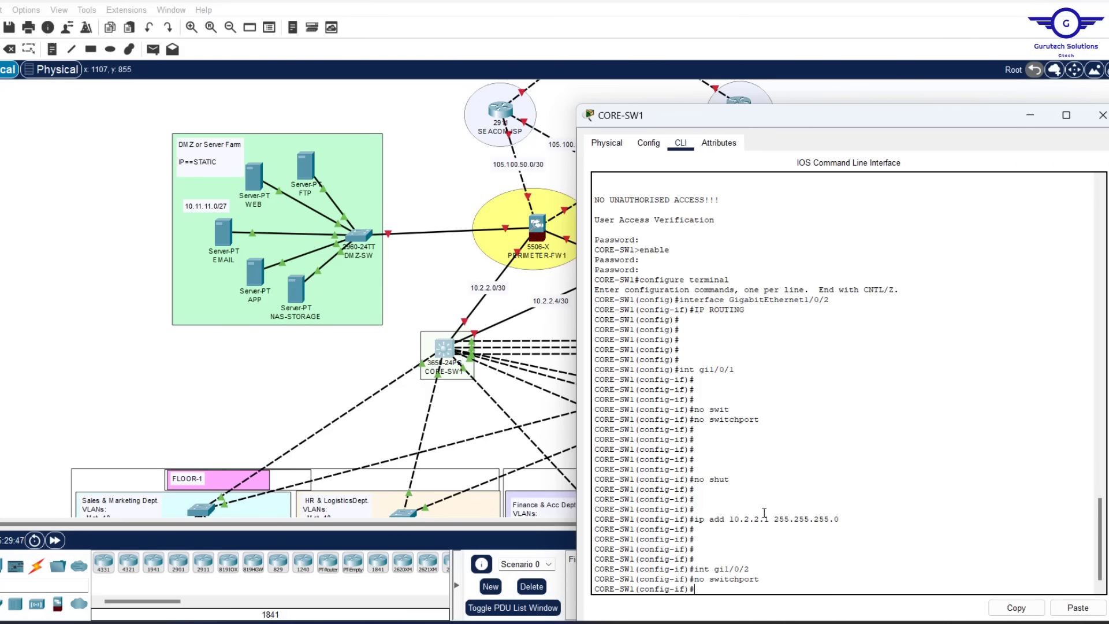
key("Up")
key("Up")
key("Up")
key("Up")
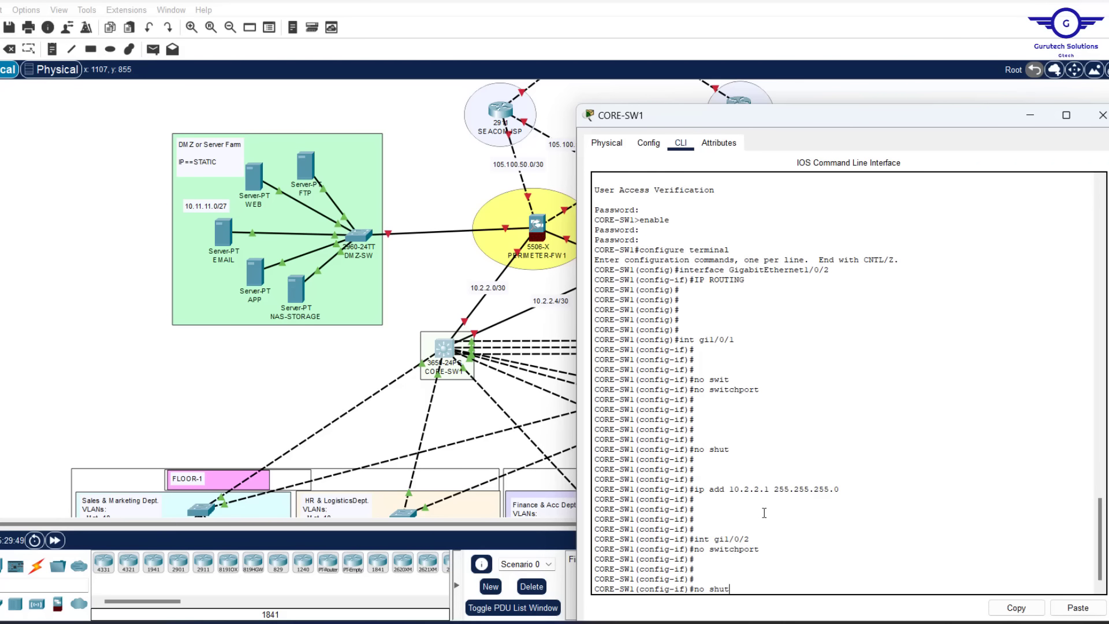
key("Return")
key("Return")
key("Return")
Assign Gi1/0/2 the address 10.2.2.5 255.255.255.252
key("Up")
key("Up")
key("Up")
key("Up")
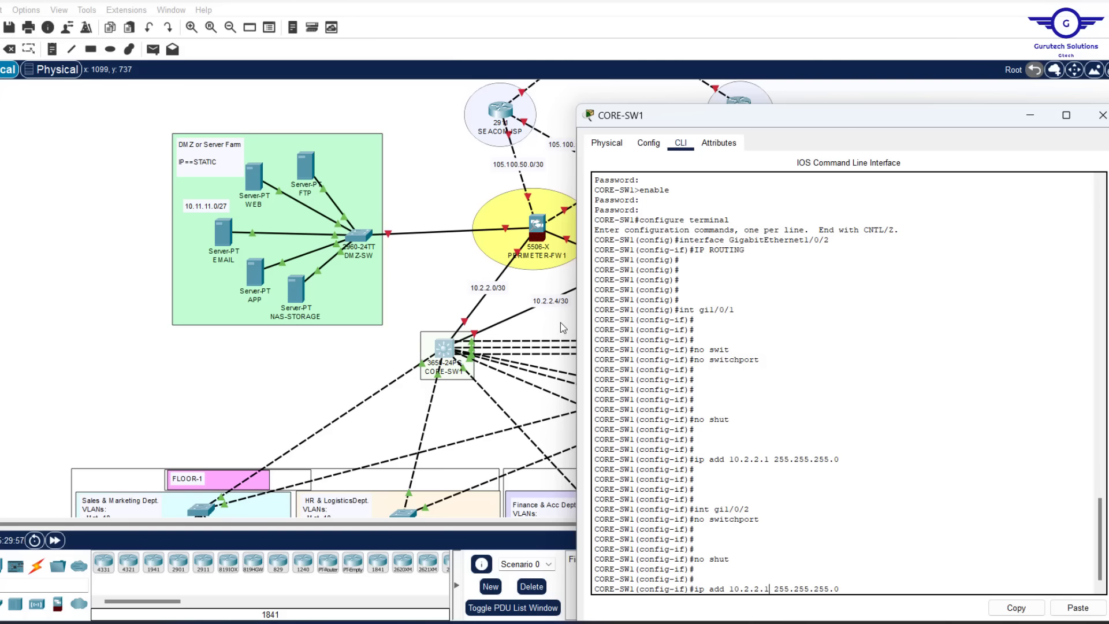
key("BackSpace")
type("5")
key("BackSpace")
type("252")
key("Return")
key("Return")
key("Return")
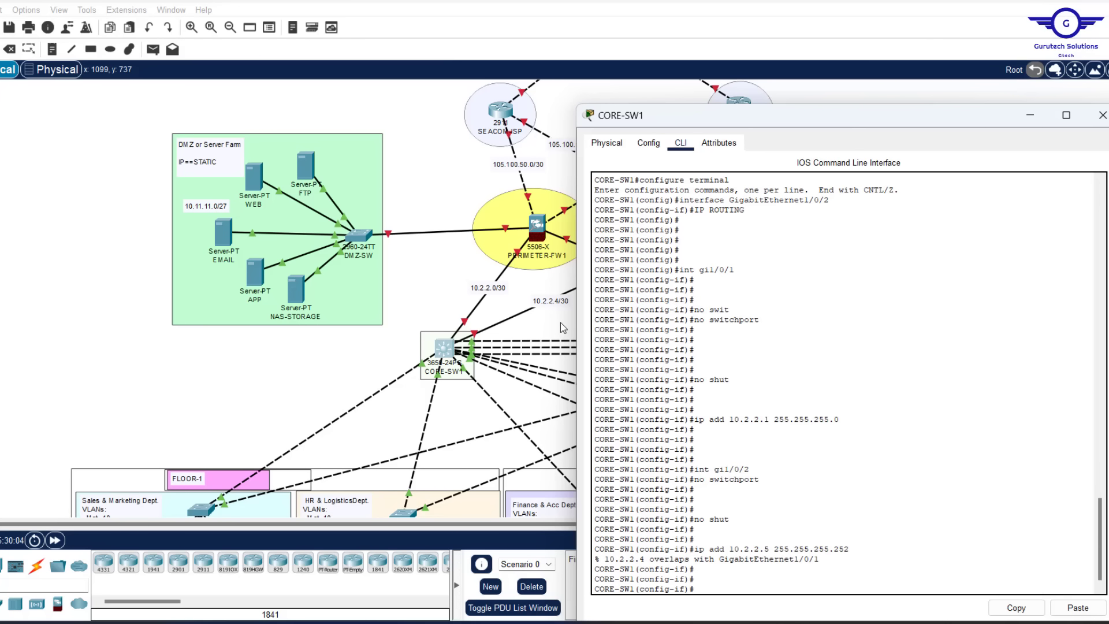
Readdress Gi1/0/1 as 10.2.2.1 255.255.255.252 and reapply 10.2.2.5/30 to Gi1/0/2
key("Up")
key("Up")
key("Up")
key("Up")
key("Up")
key("Up")
key("Up")
key("Up")
key("Return")
key("Up")
key("Up")
key("Up")
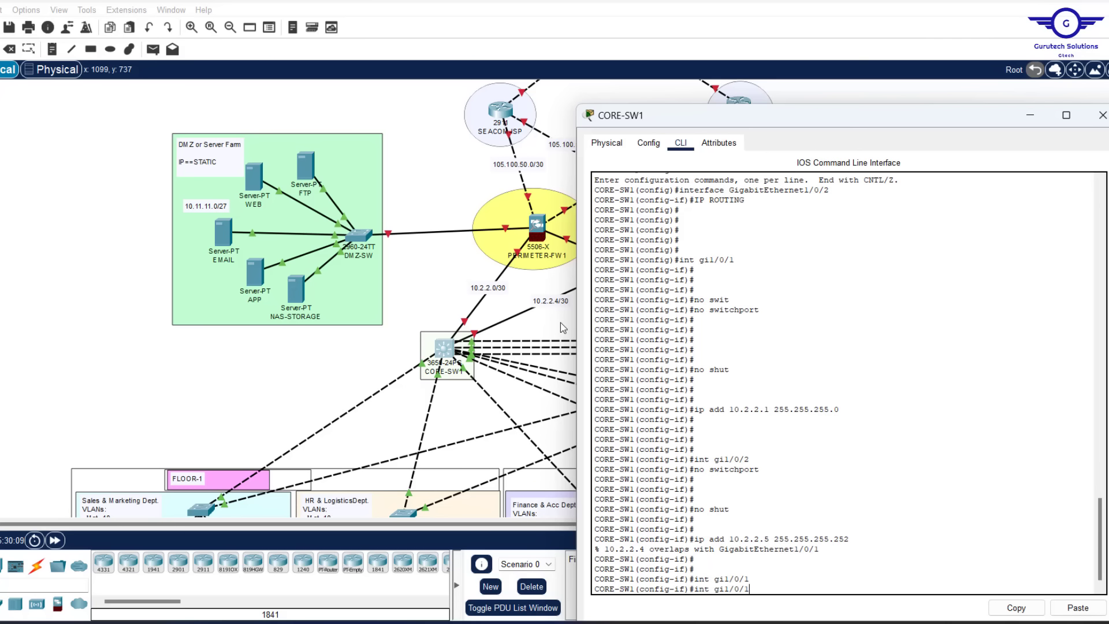
key("Up")
key("Up")
key("Up")
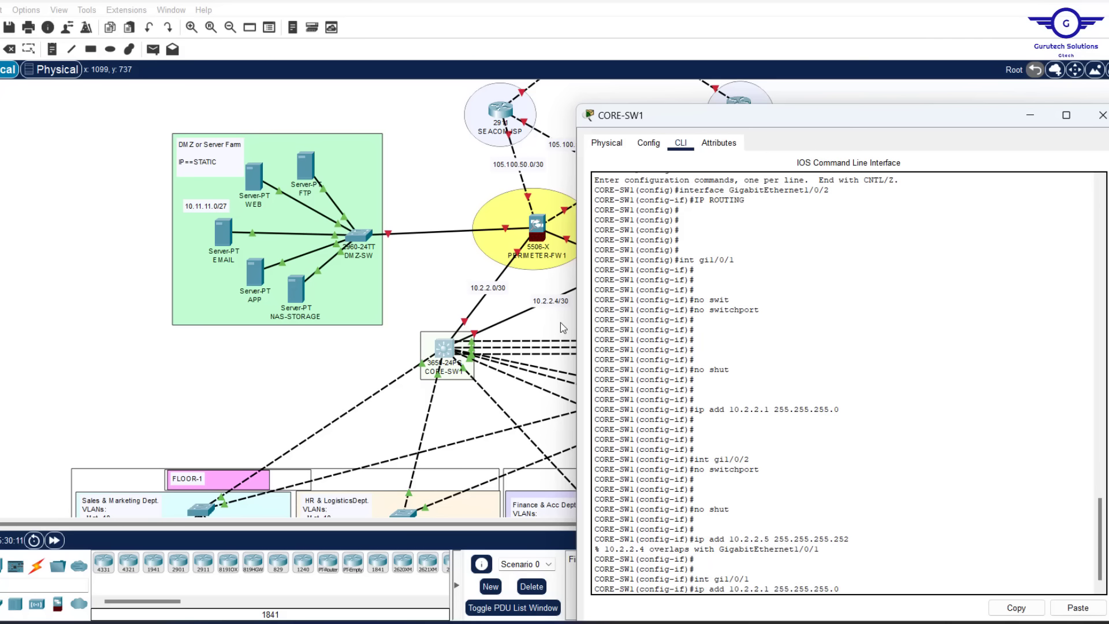
key("BackSpace")
type("252")
key("Return")
key("Return")
key("Return")
key("Return")
key("Return")
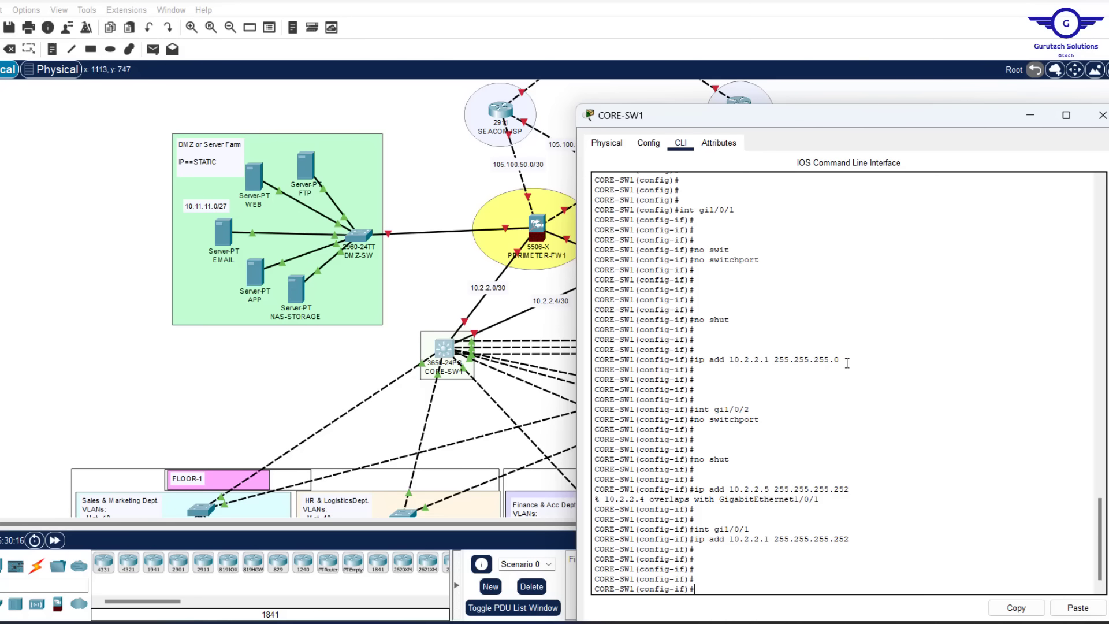
left_click_drag(845, 363, 782, 363)
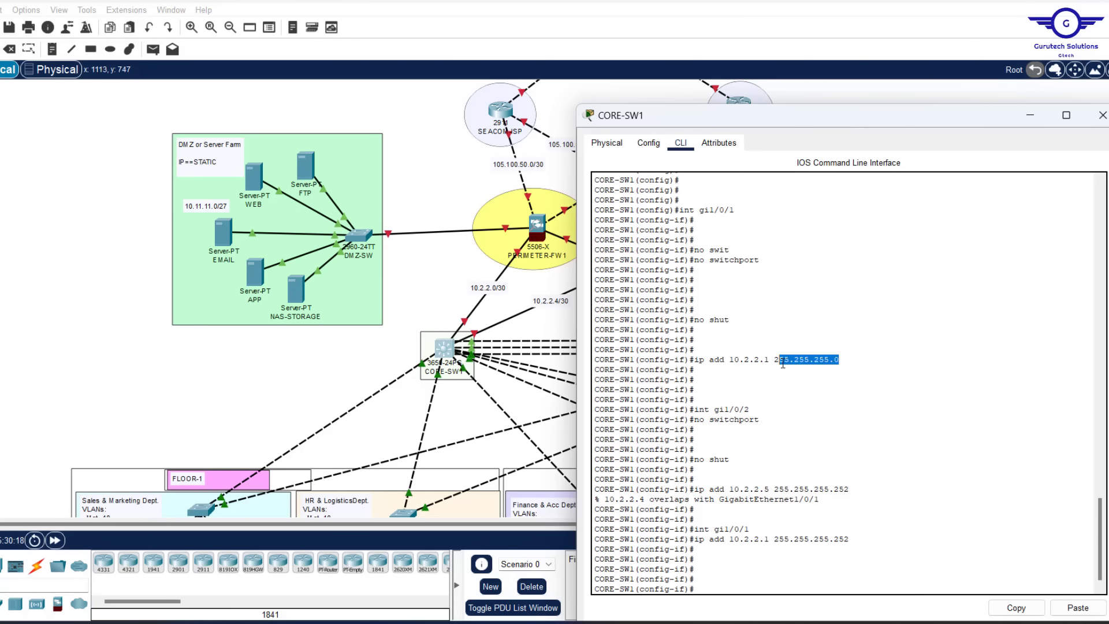
key("Up")
key("Up")
key("Up")
key("Up")
key("Up")
key("Up")
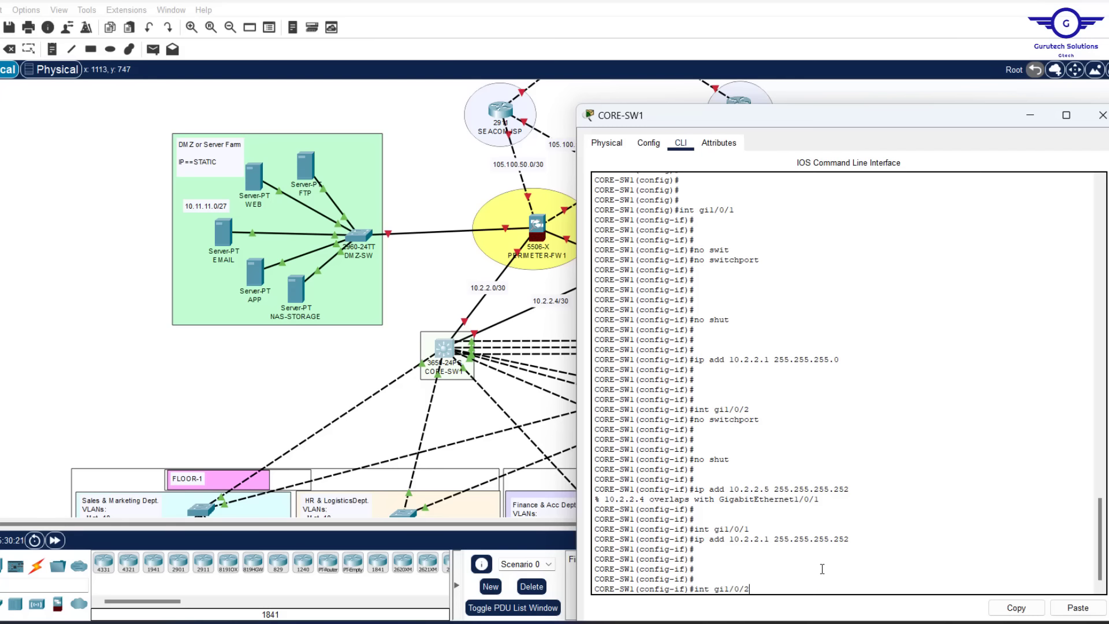
key("Return")
key("Up")
key("Up")
key("Up")
key("Up")
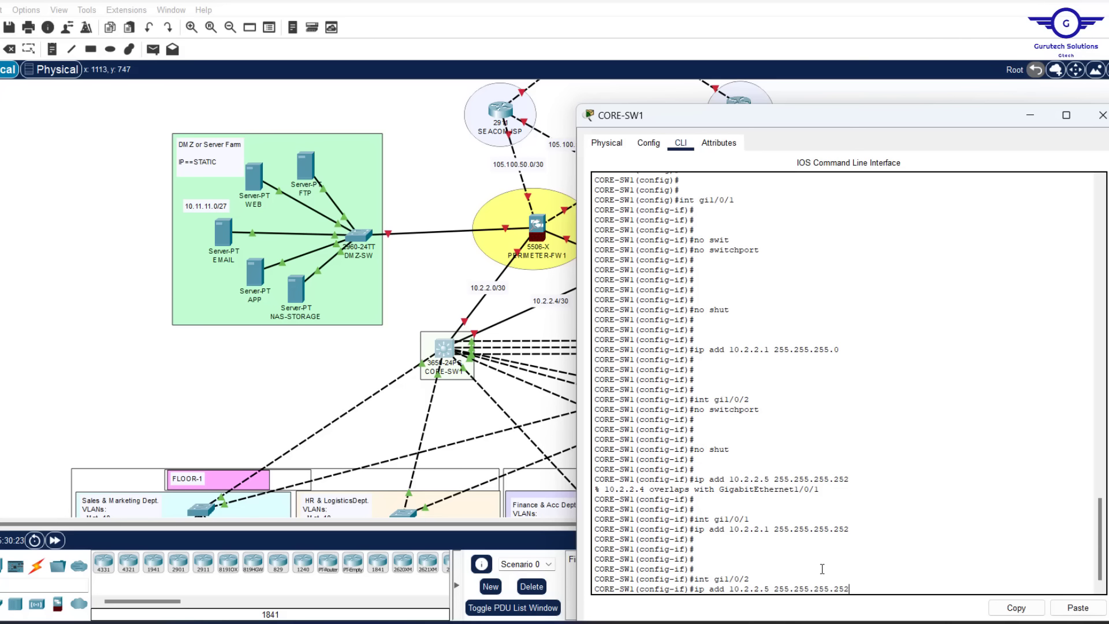
key("Return")
key("Return")
key("Return")
key("Return")
key("Return")
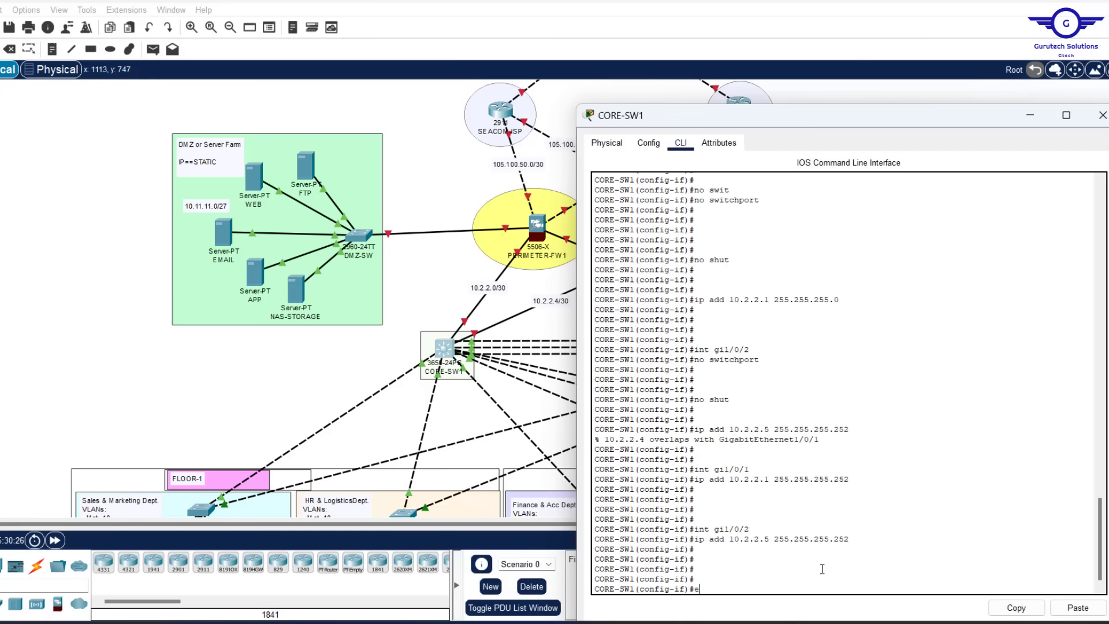
Exit interface mode, save the configuration with 'do wr', and close CORE-SW1's window
type("ex")
key("Return")
key("Return")
key("Return")
key("Return")
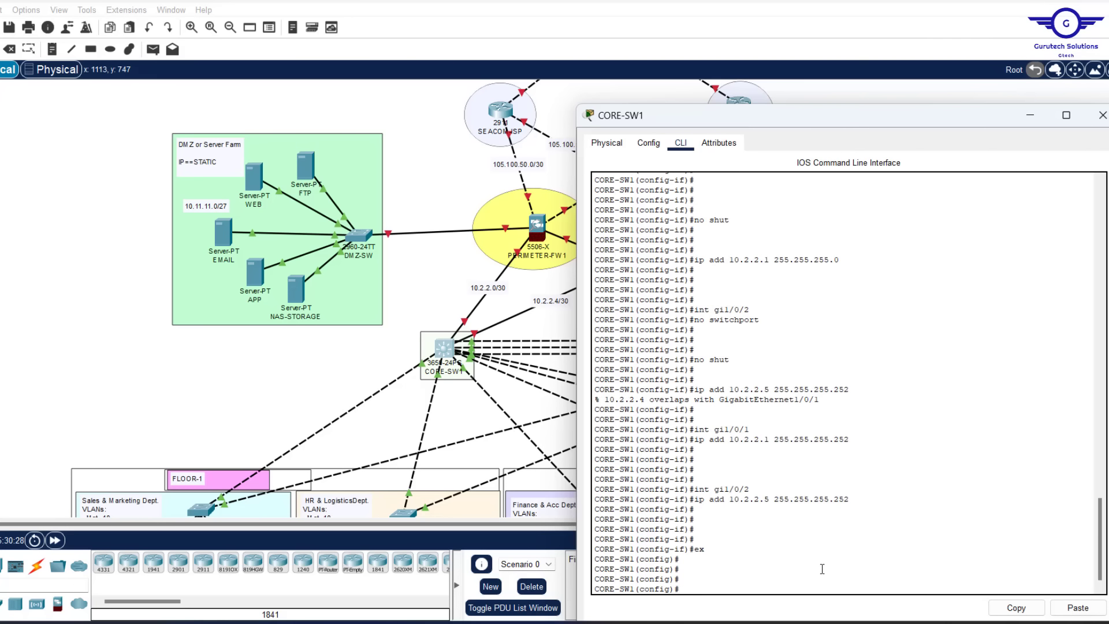
type("do wr")
key("Return")
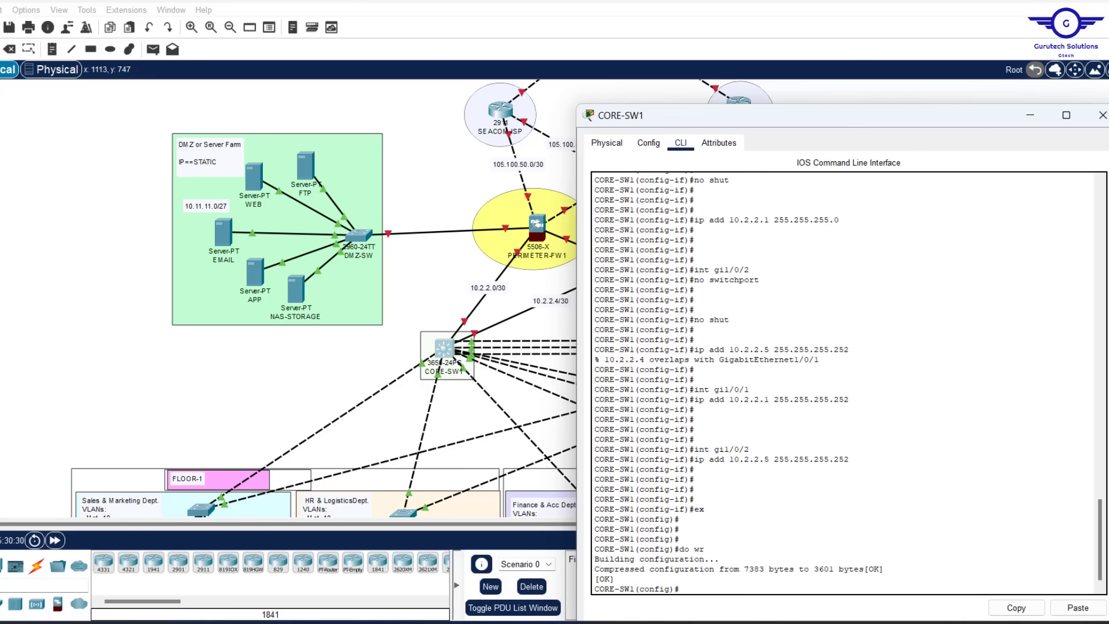
left_click(1101, 115)
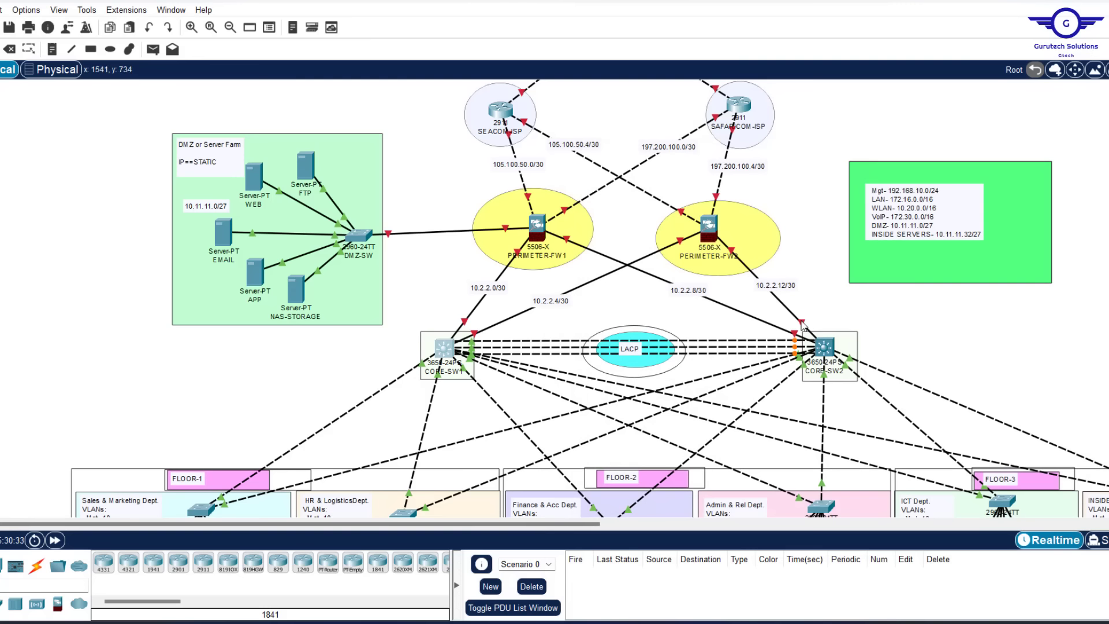
In CORE-SW2's CLI, make Gi1/0/1 a routed, enabled port at 10.2.2.9 255.255.255.252
mouse_move(801, 322)
left_click(824, 346)
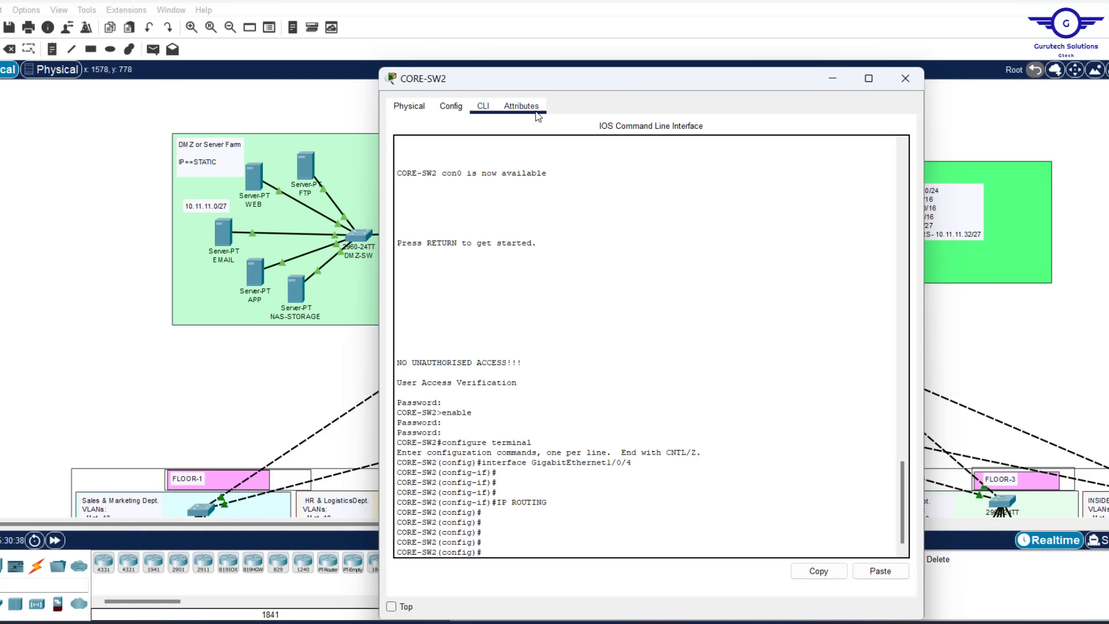
left_click_drag(526, 91, 331, 58)
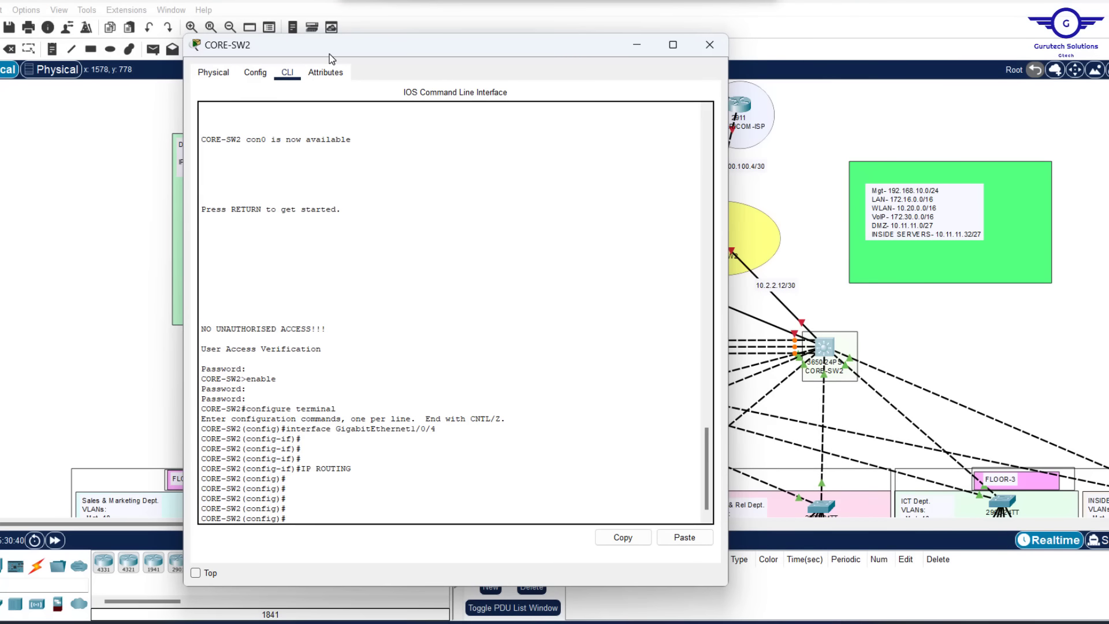
type("int")
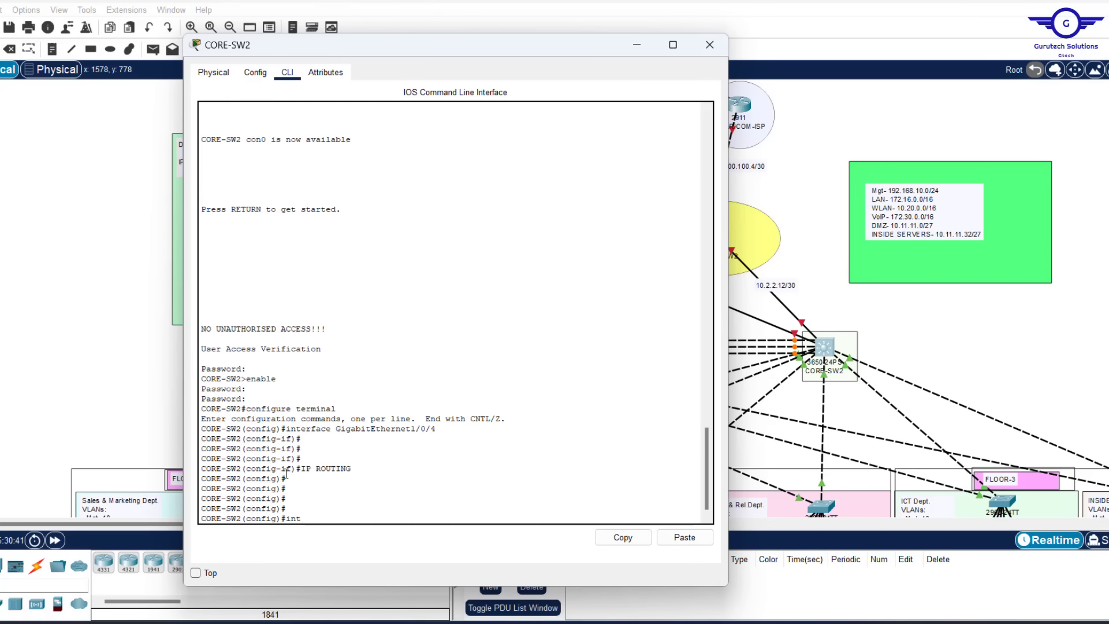
type(" gig1/0/1")
key("Return")
key("Return")
key("Return")
key("Return")
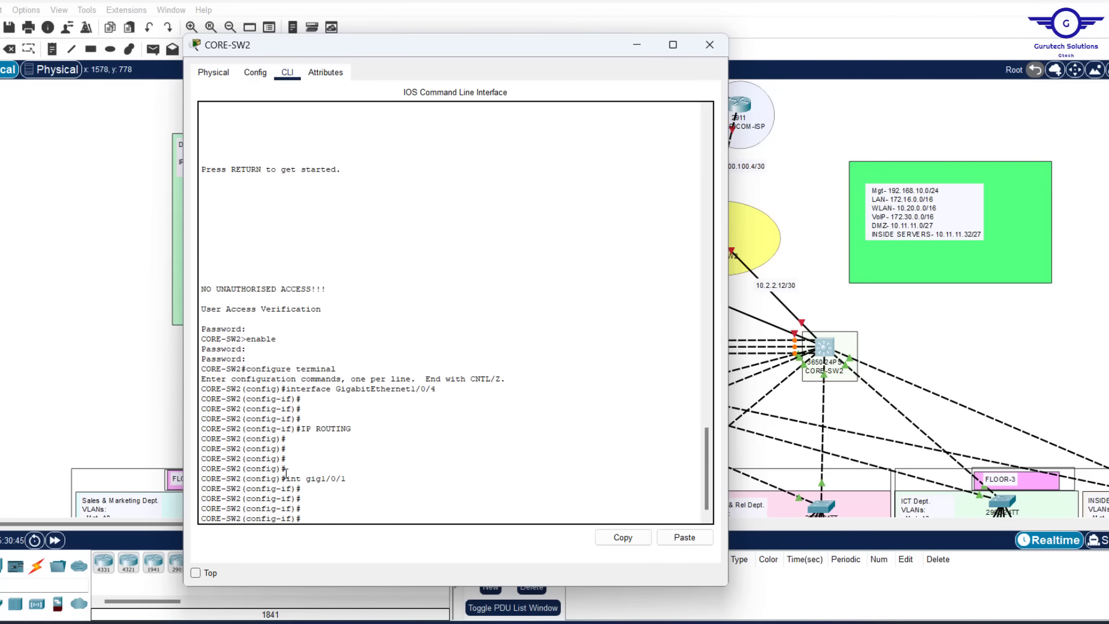
type("no swit")
key("Tab")
key("Return")
key("Return")
key("Return")
key("Return")
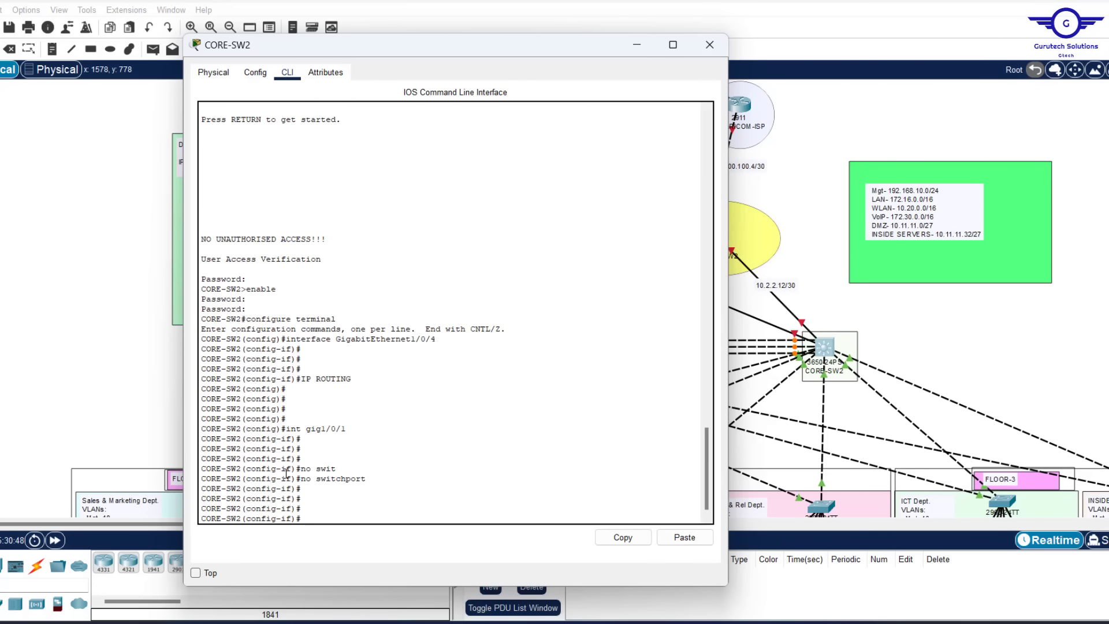
type("no shut")
key("Return")
key("Return")
key("Return")
key("Return")
key("Return")
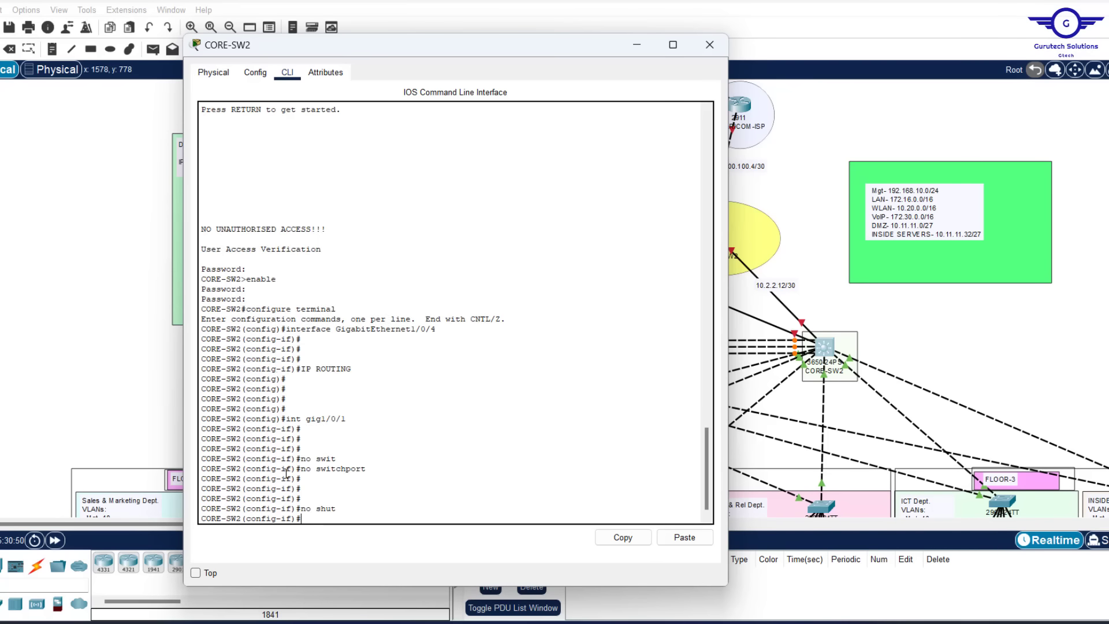
type("ip add")
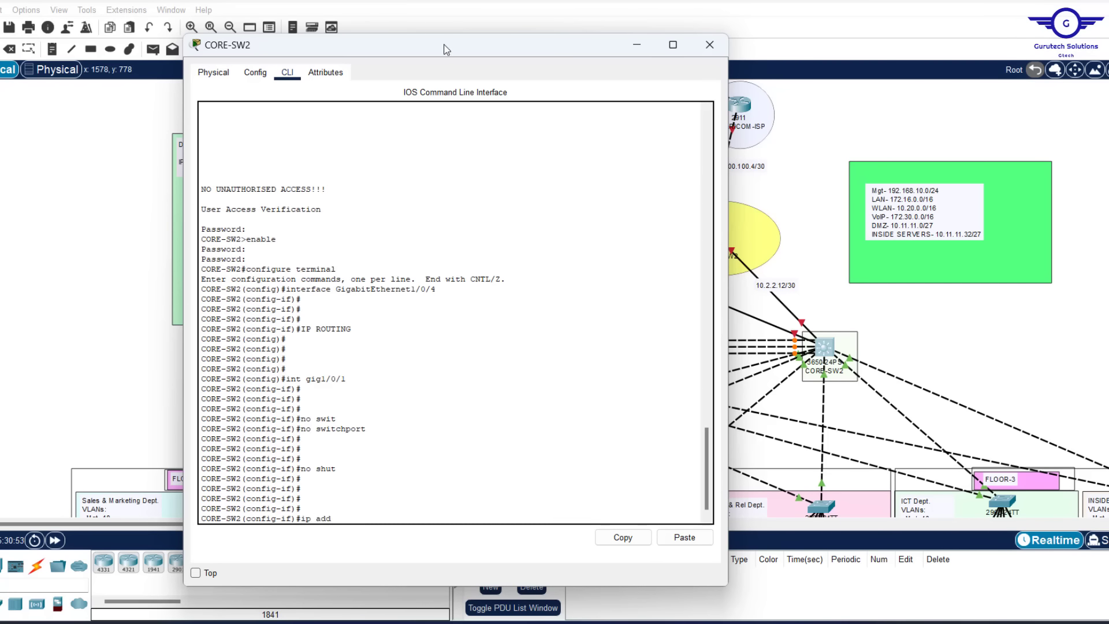
left_click_drag(445, 45, 360, 39)
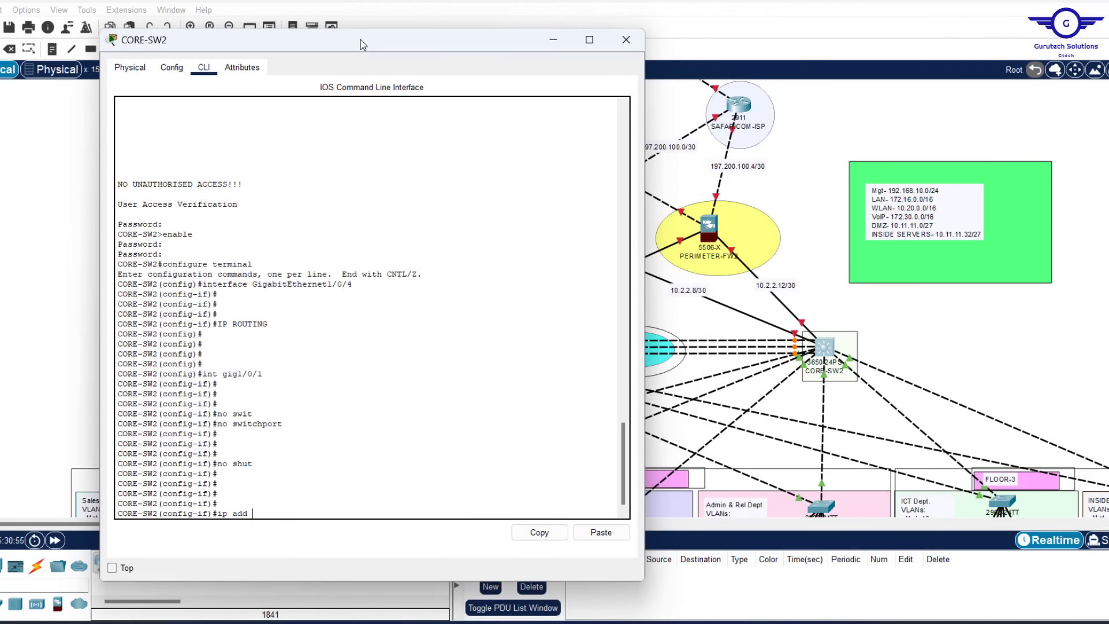
type("d 10.2.2.9 255.255.255.252")
key("Return")
key("Return")
key("Return")
key("Return")
key("Return")
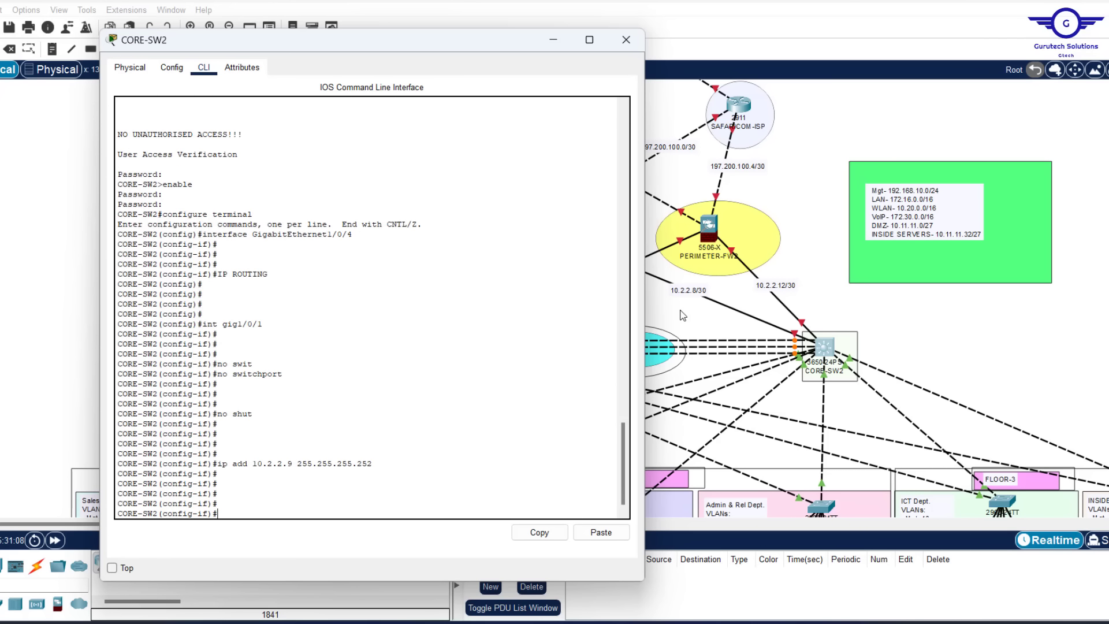
Make Gi1/0/2 a routed, enabled port at 10.2.2.13 255.255.255.252 using recalled commands
key("Up")
key("Up")
key("Up")
key("Up")
key("Up")
type("2")
key("Return")
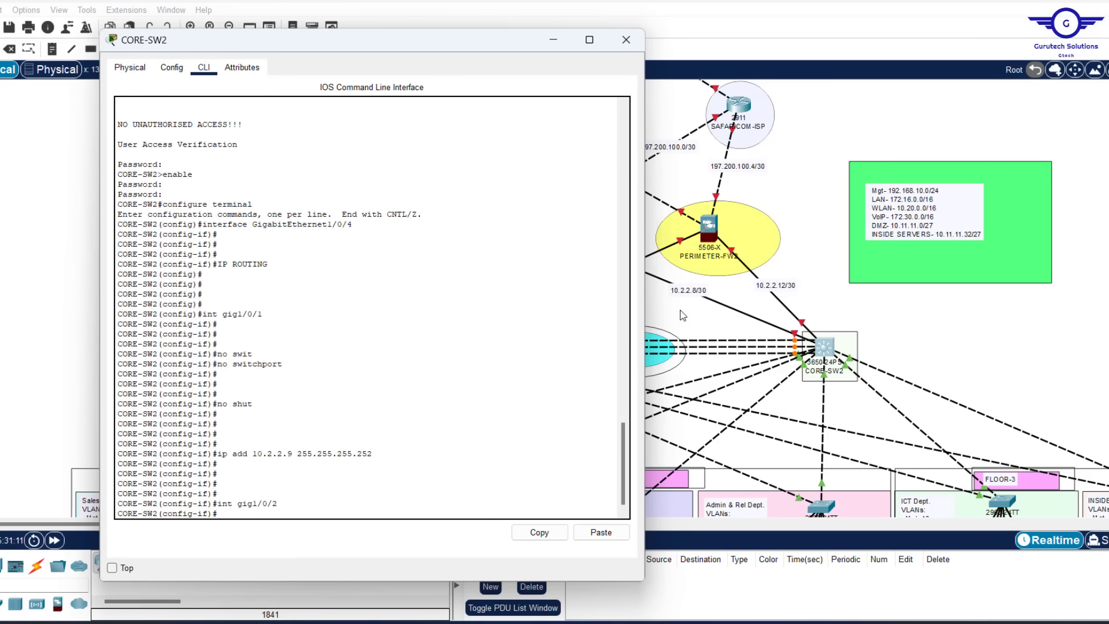
key("Up")
key("Up")
key("Up")
key("Up")
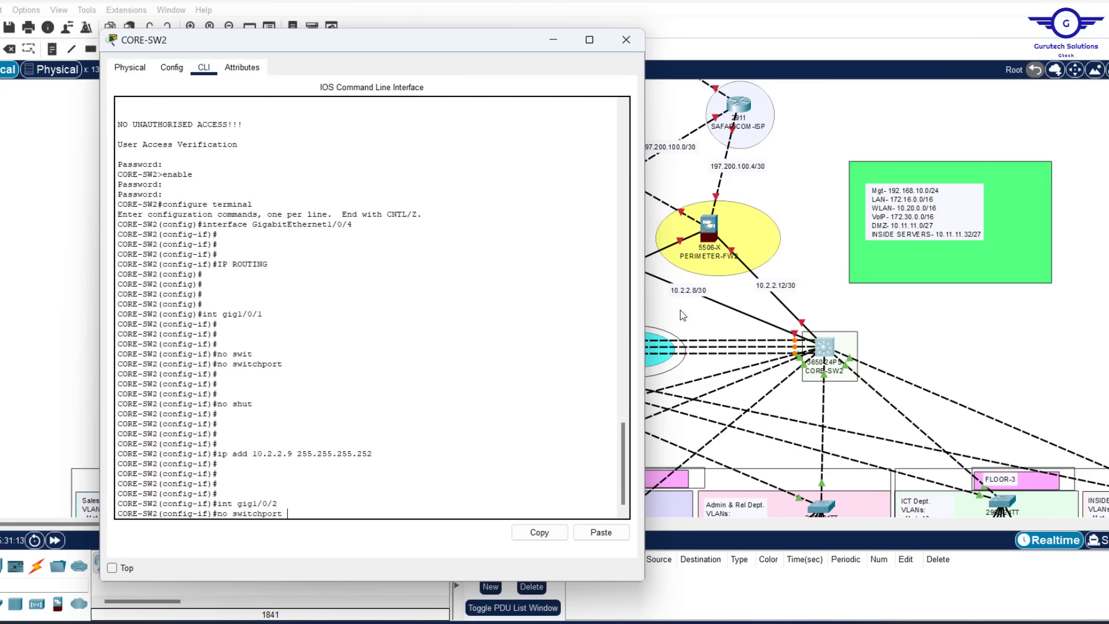
key("Return")
key("Up")
key("Up")
key("Up")
key("Up")
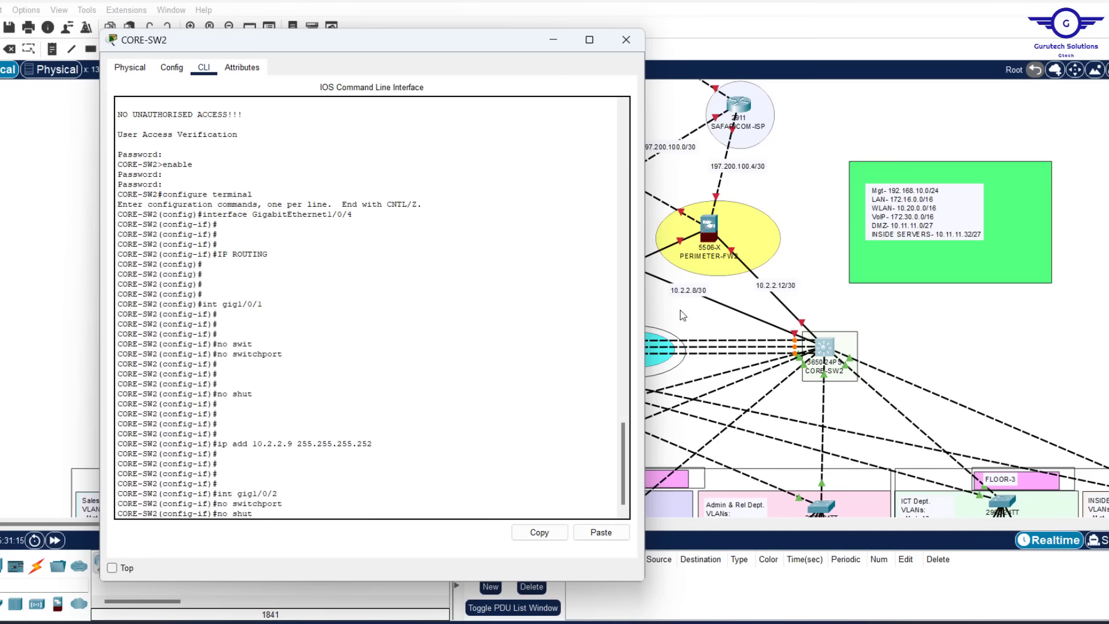
key("Return")
key("Up")
key("Up")
key("Up")
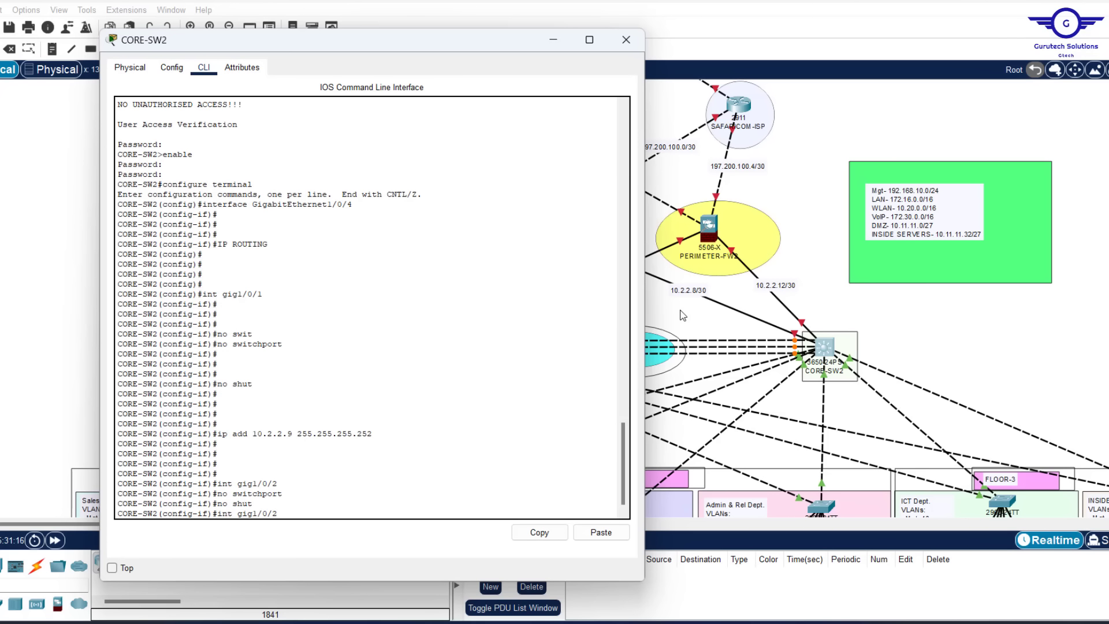
key("Up")
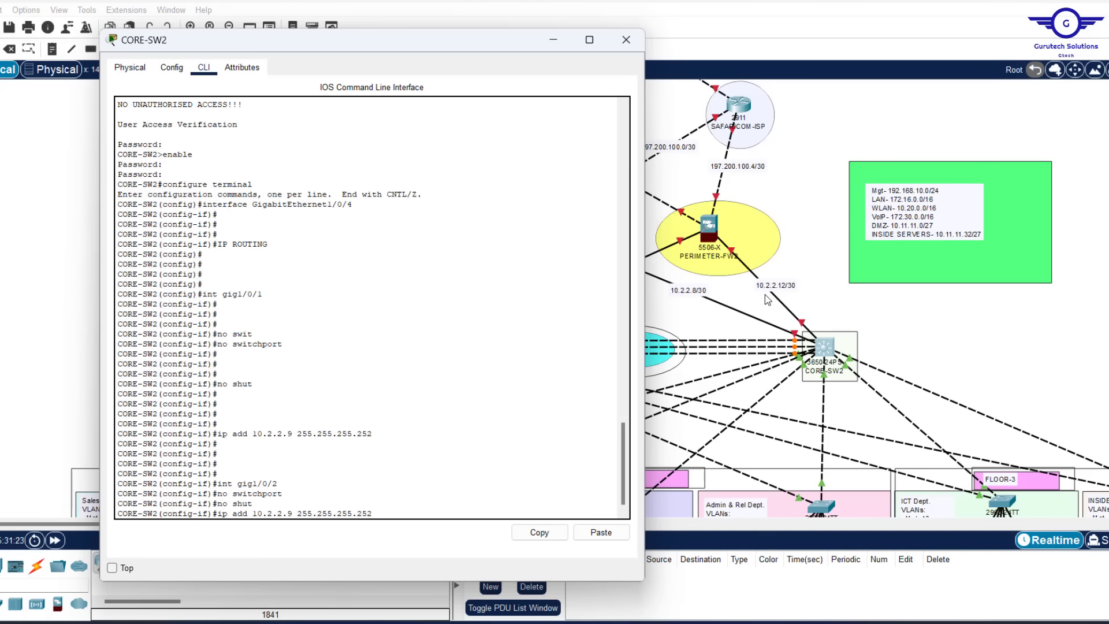
key("Left")
key("Left")
key("Left")
key("Left")
key("Left")
key("Left")
key("Left")
key("Left")
key("Left")
key("Left")
key("Left")
key("Left")
key("Left")
key("Left")
key("Left")
key("Left")
key("BackSpace")
type("13")
key("Return")
key("Return")
key("Return")
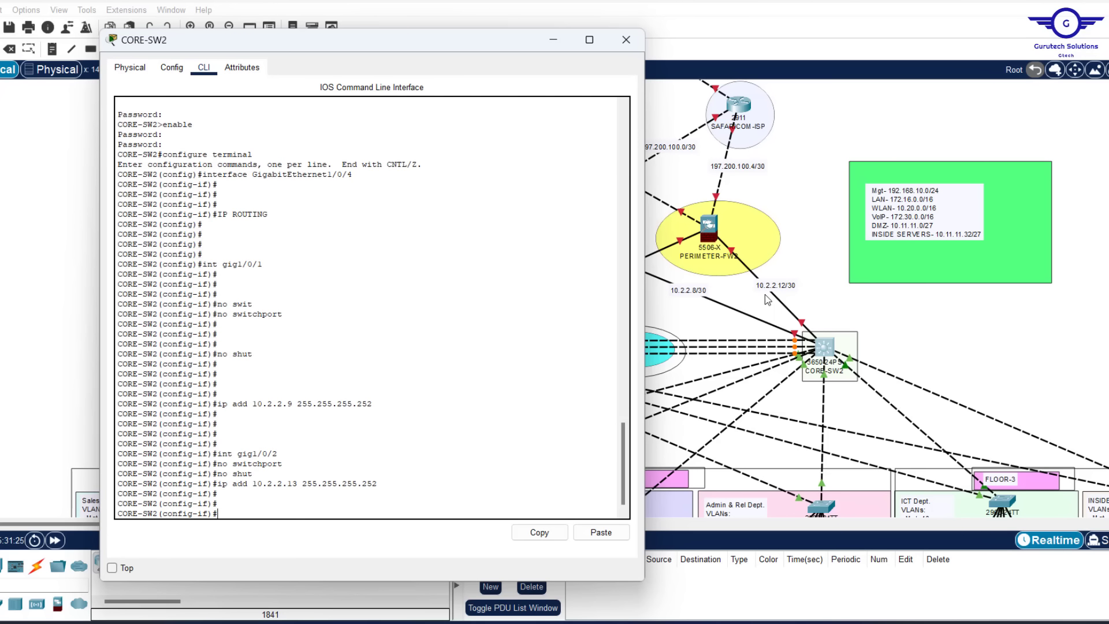
Exit interface configuration and save CORE-SW2's running configuration with do wr
key("Return")
key("Return")
key("Return")
key("Return")
type("ex")
key("Return")
key("Return")
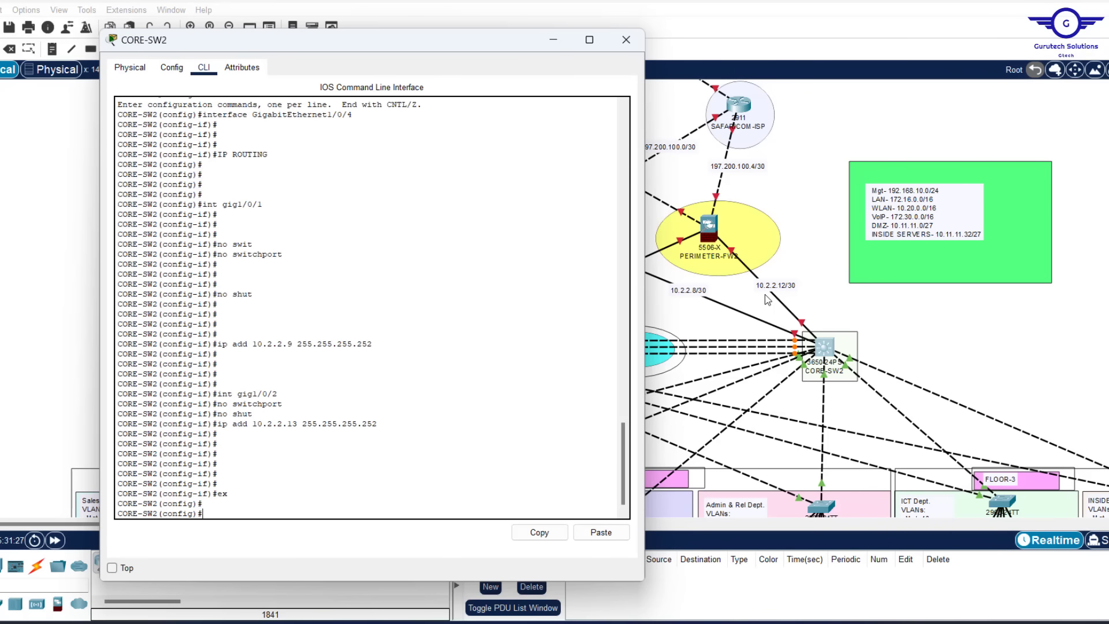
key("Return")
key("Return")
type("do wr")
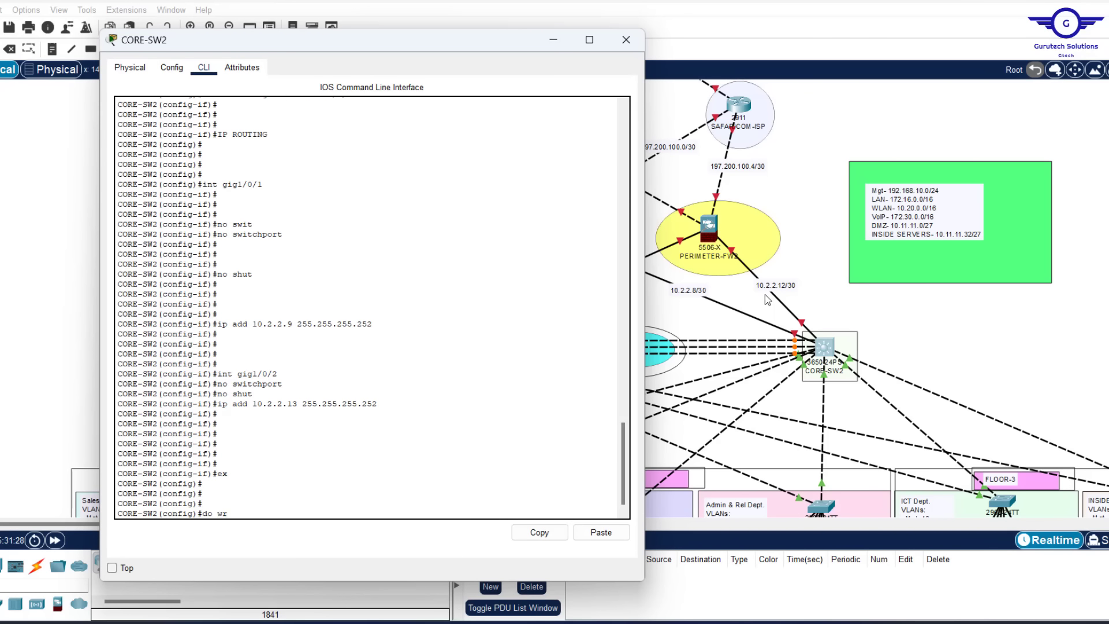
key("Return")
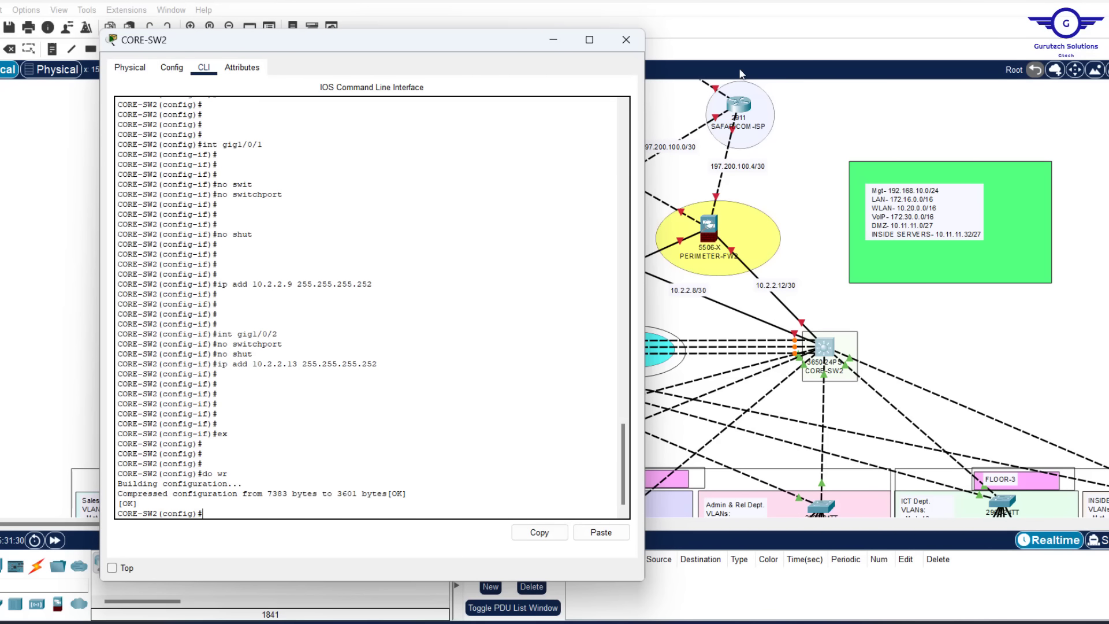
Close the CORE-SW2 console and look inside the INTERNET/CLOUD cluster
left_click(629, 48)
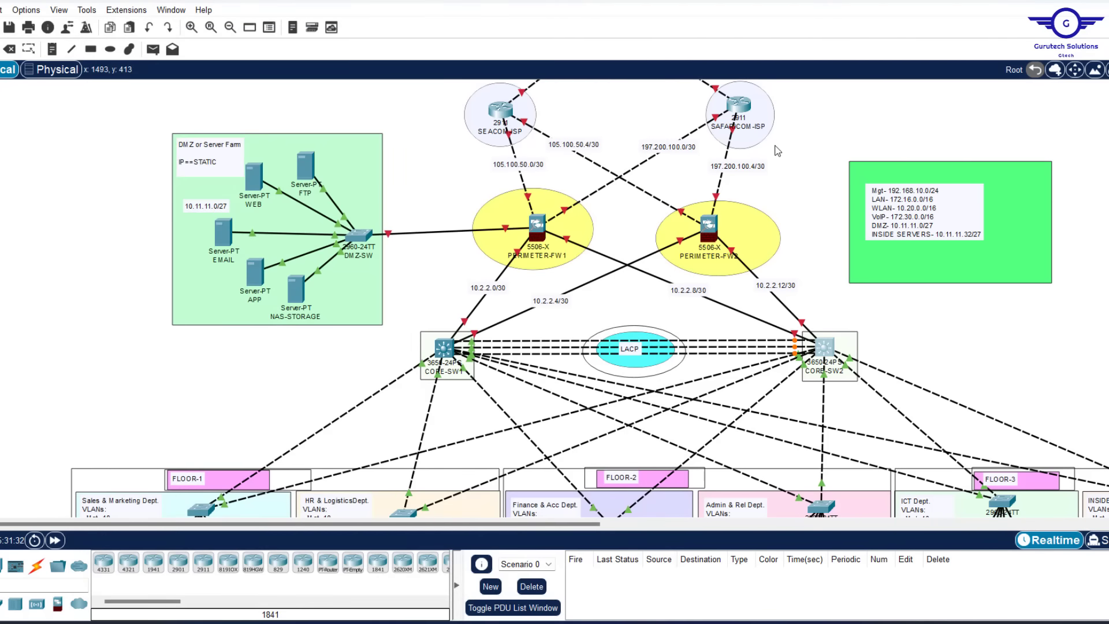
scroll(776, 150, "up", 5)
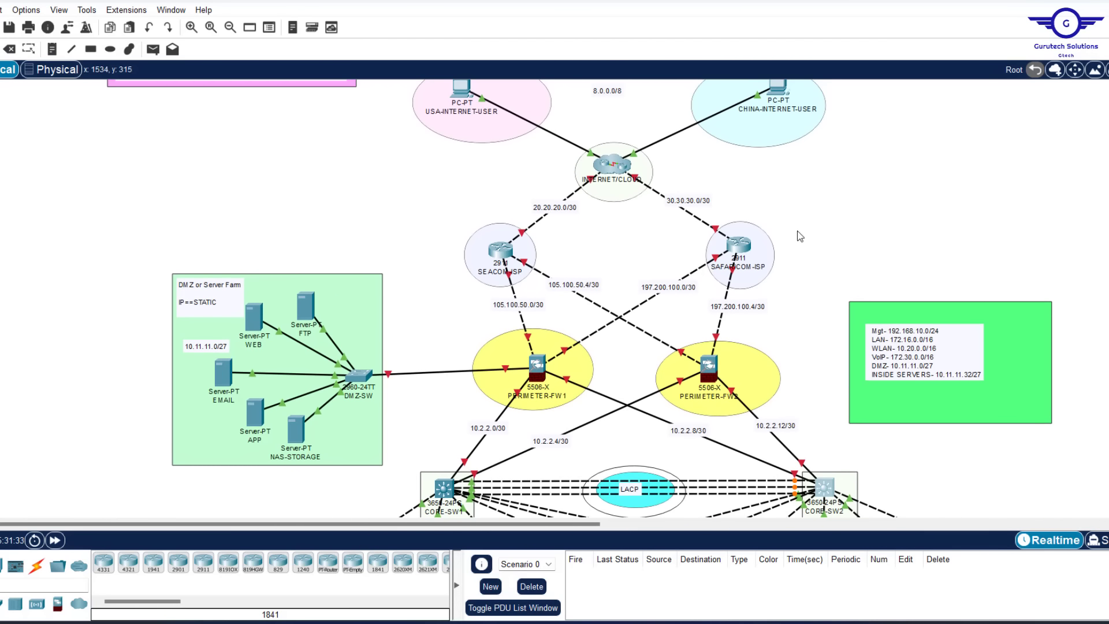
scroll(802, 235, "up", 1)
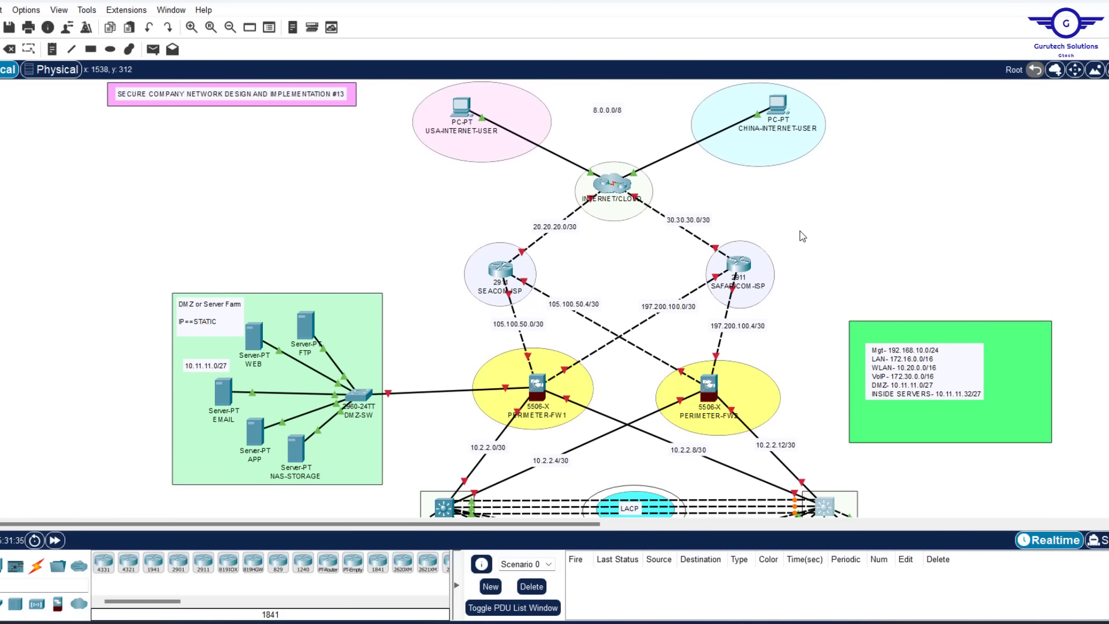
left_click(617, 187)
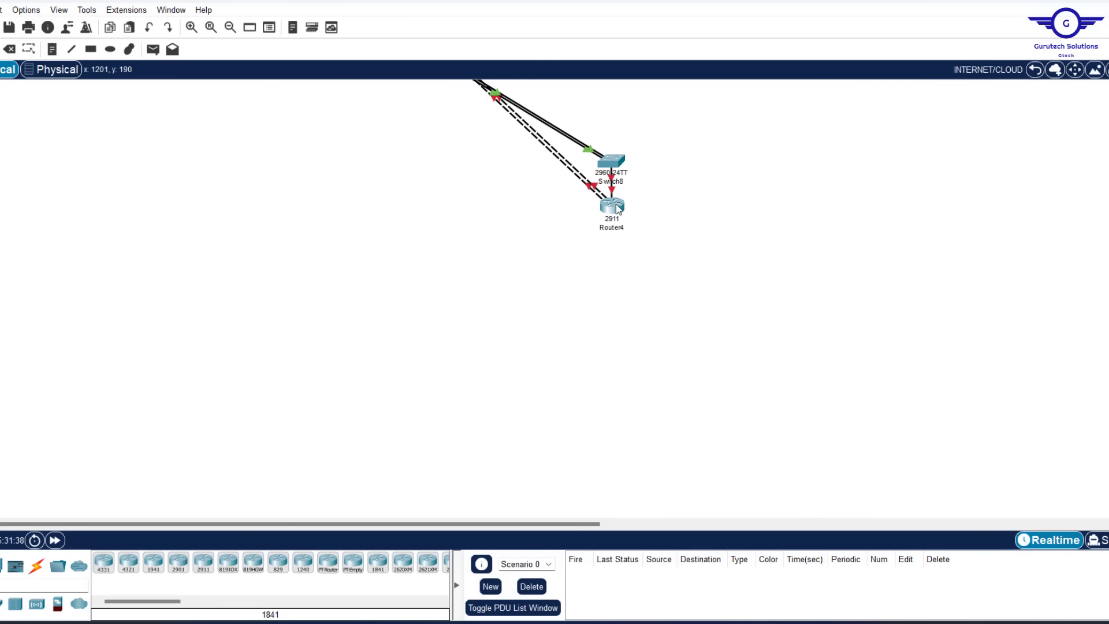
left_click(1035, 70)
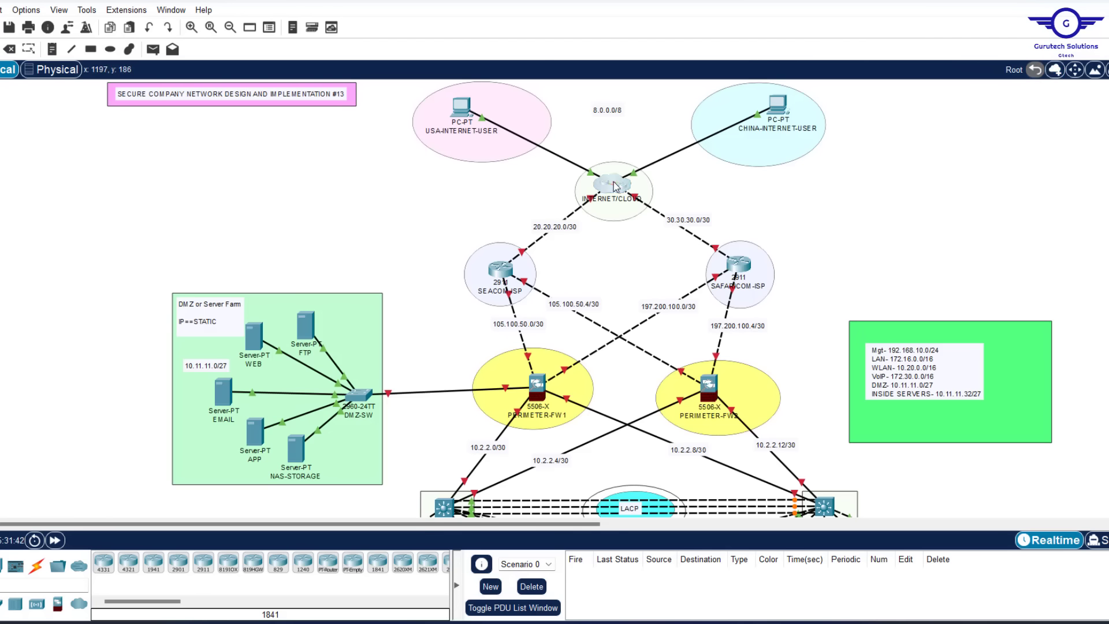
Uncluster INTERNET/CLOUD, keeping Switch8 and Router4 on the main topology
left_click_drag(616, 186, 611, 186)
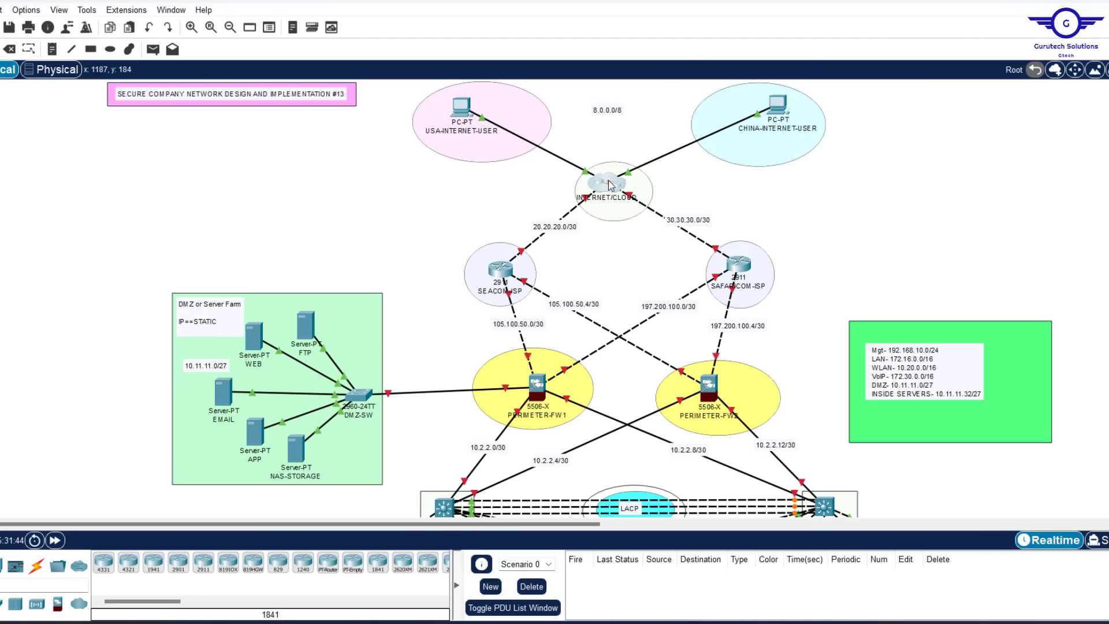
key("Delete")
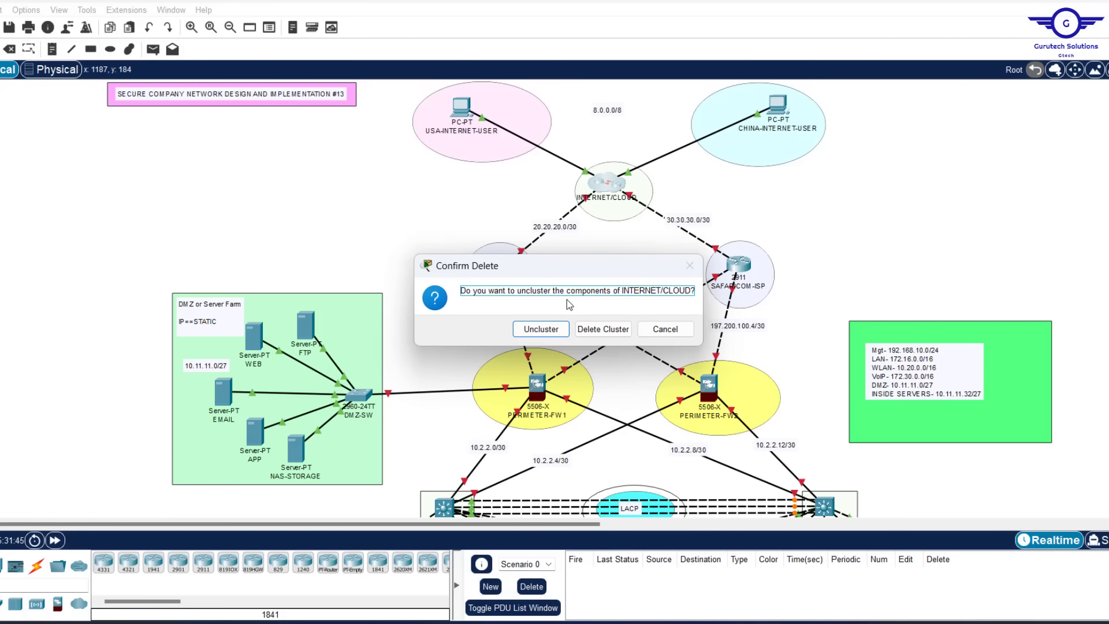
left_click(538, 330)
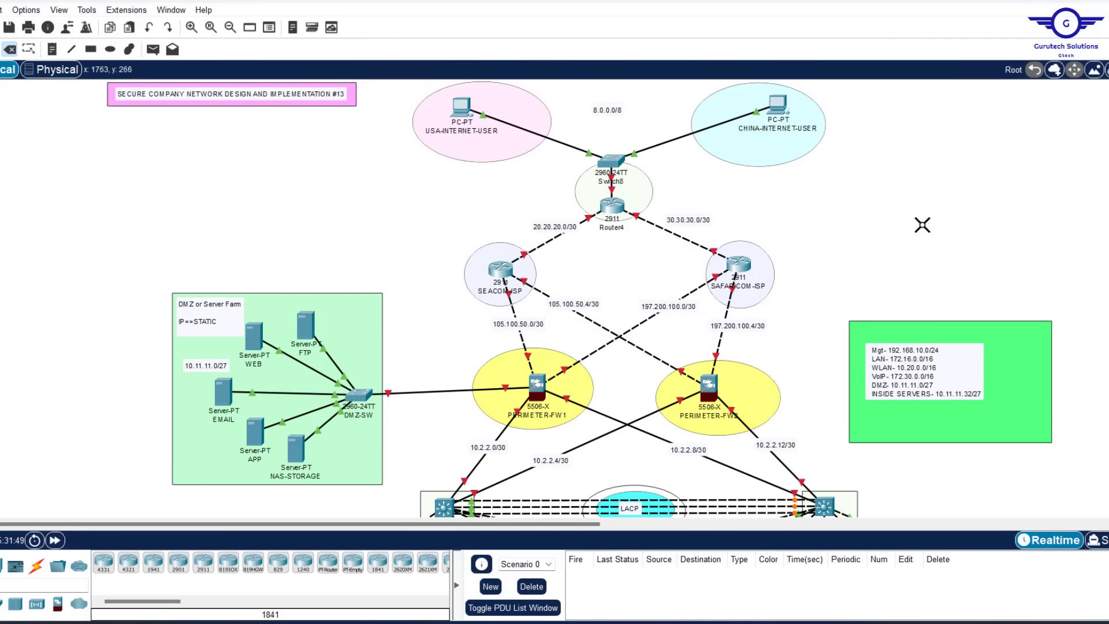
key("Escape")
Open SEACOM-ISP's window, keep it always on top, and resize it on the left
left_click(501, 269)
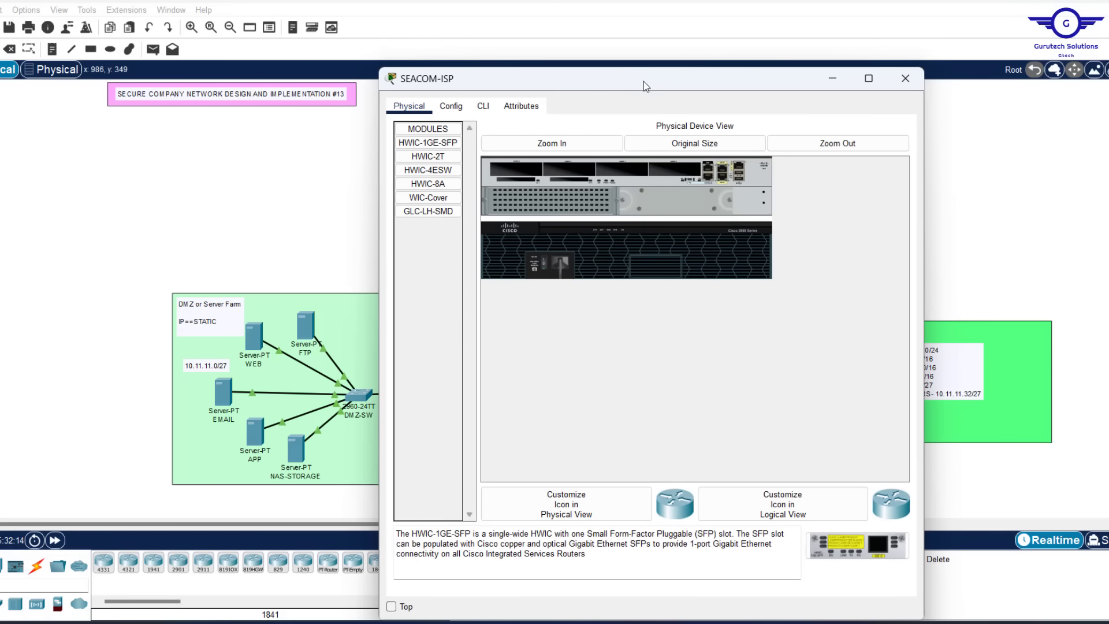
left_click_drag(644, 81, 643, 120)
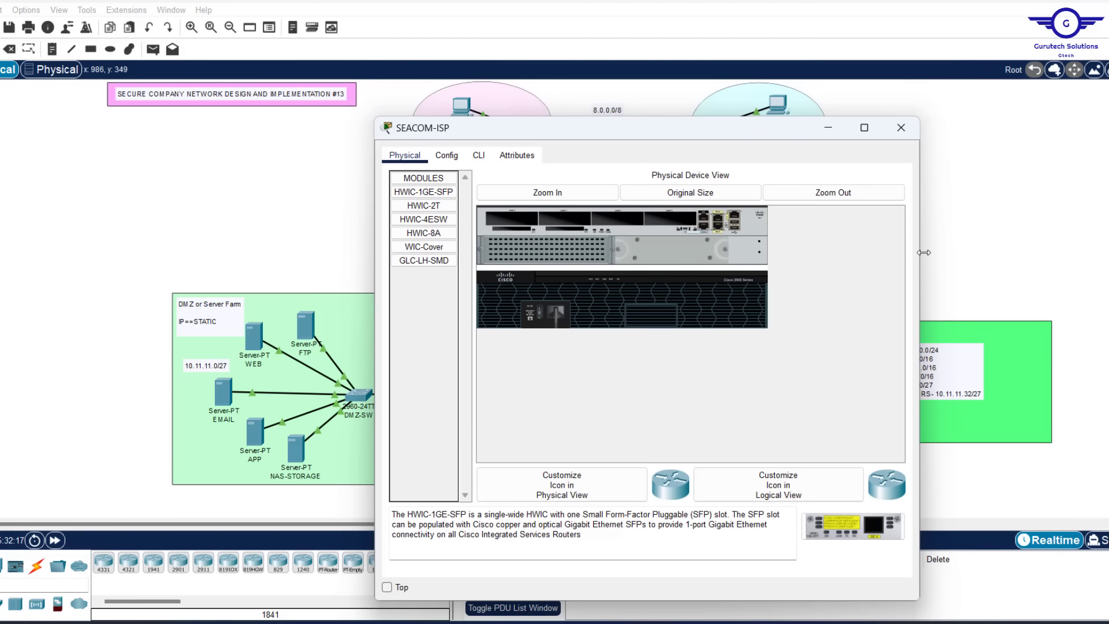
left_click_drag(919, 250, 799, 244)
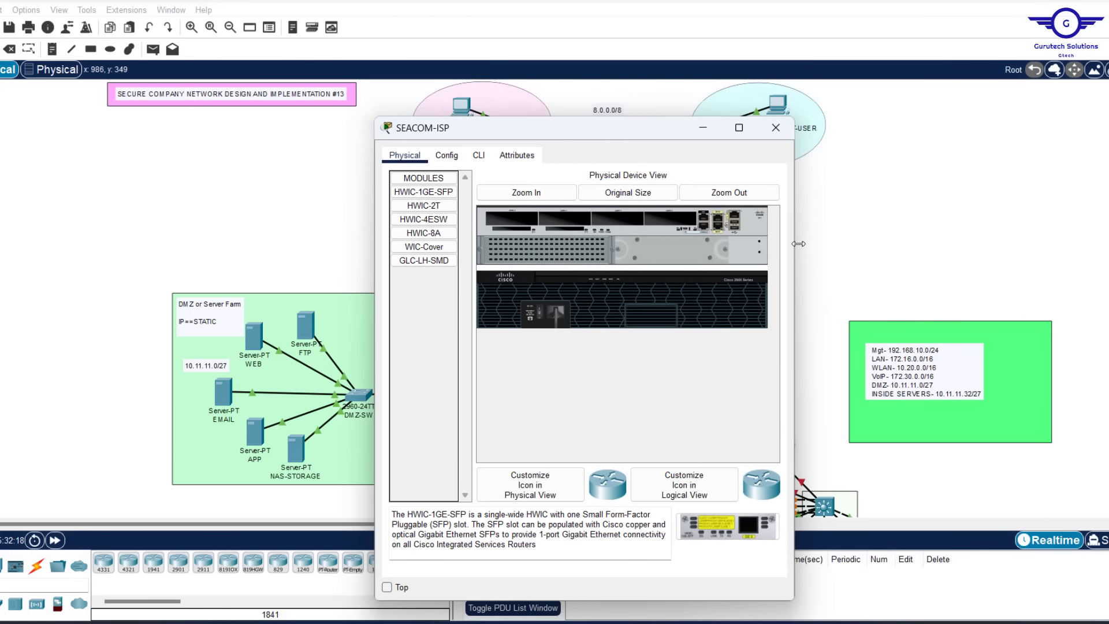
left_click(386, 588)
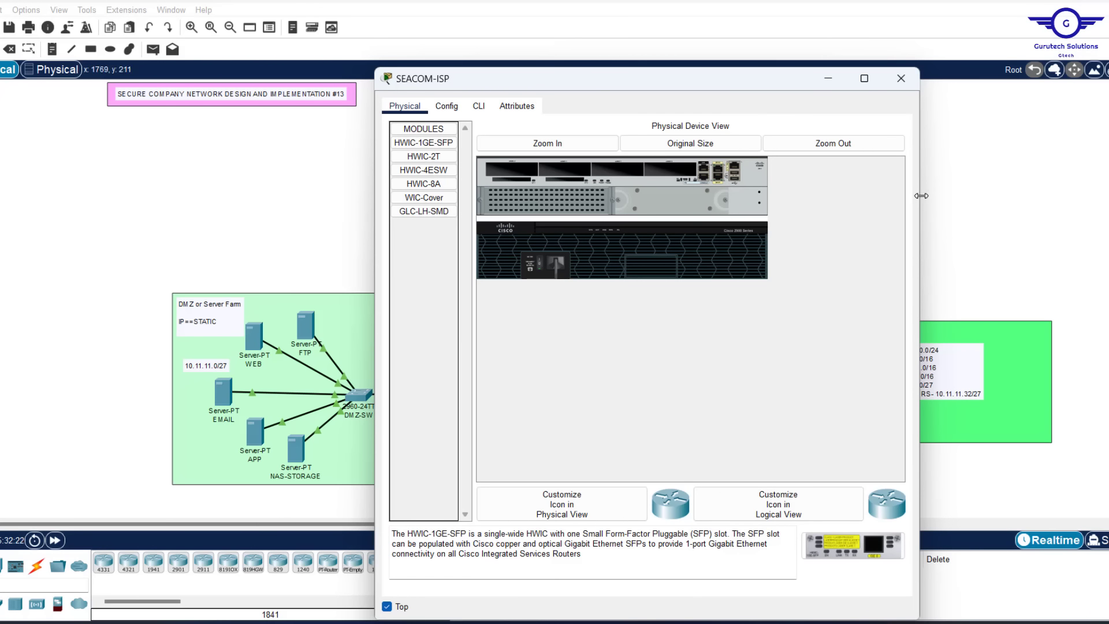
left_click_drag(921, 196, 833, 196)
left_click_drag(584, 69, 247, 79)
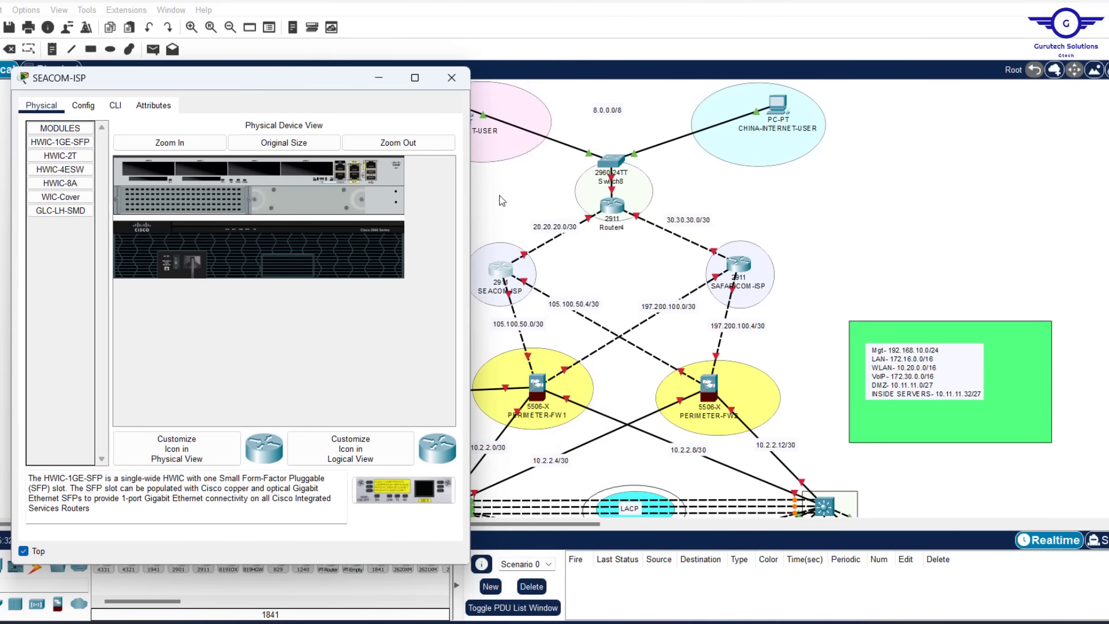
left_click(795, 193)
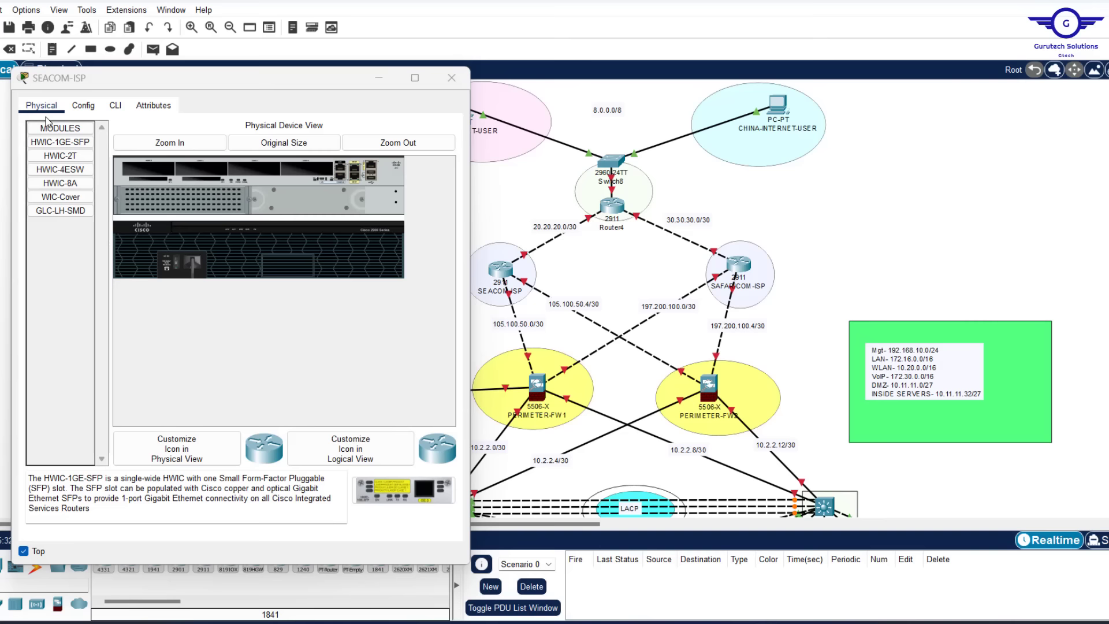
Turn SEACOM-ISP's GigabitEthernet0/0 on with address 105.100.50.1 and mask 255.255.255.252
left_click(84, 107)
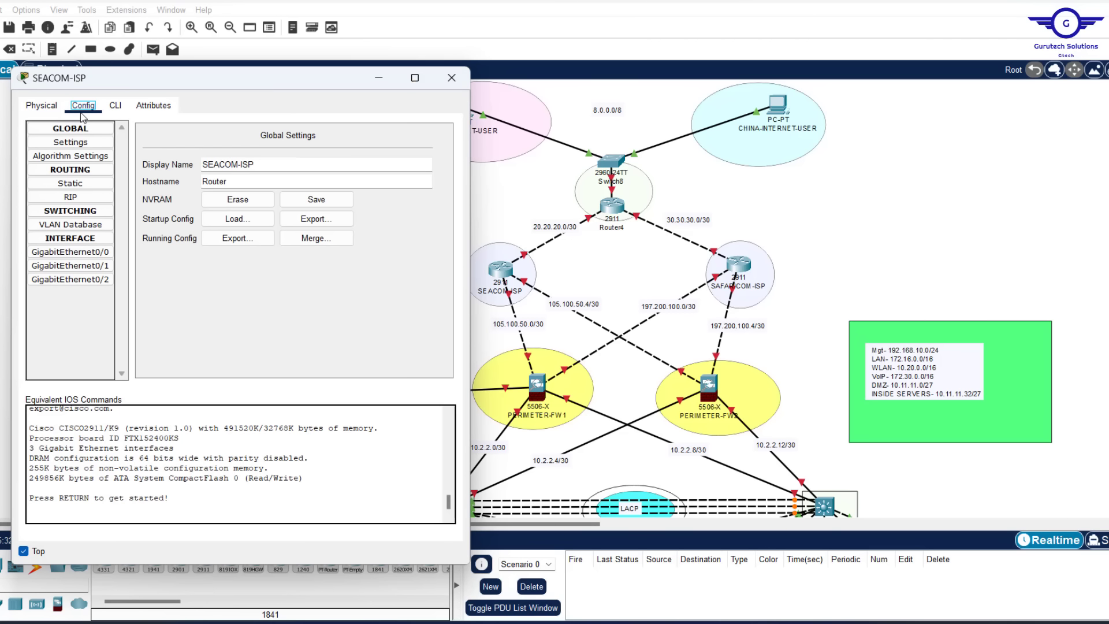
left_click(838, 239)
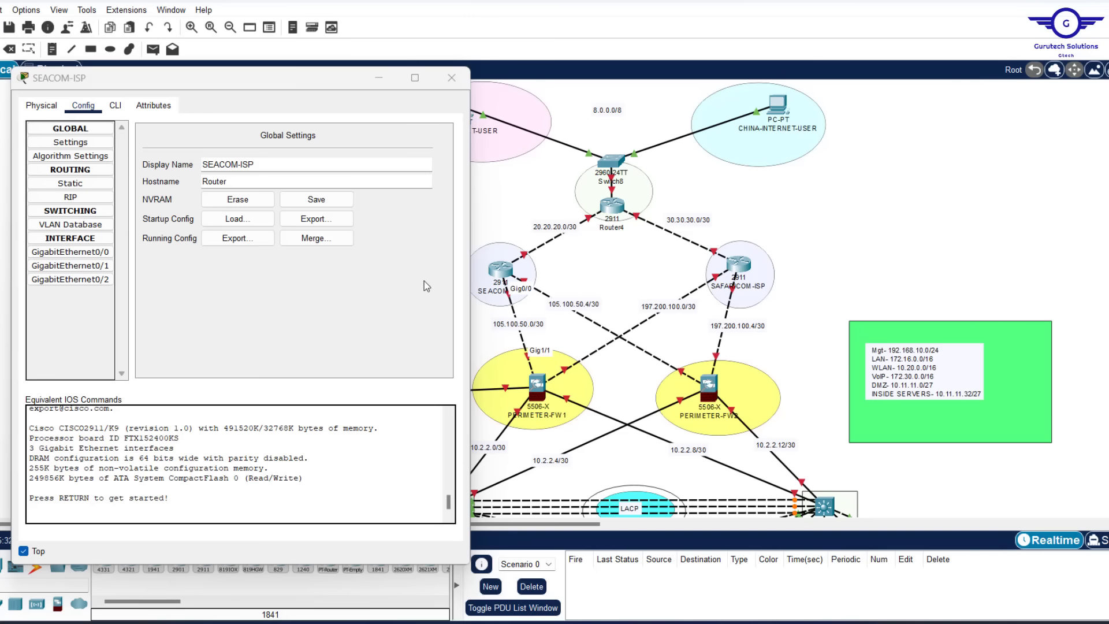
left_click(70, 252)
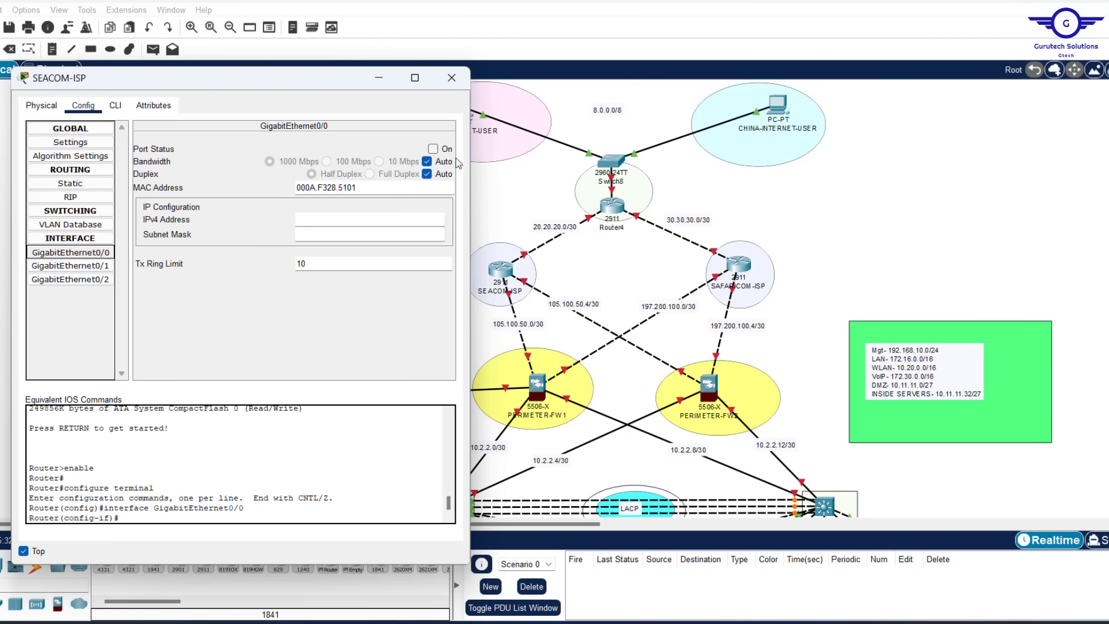
left_click(434, 149)
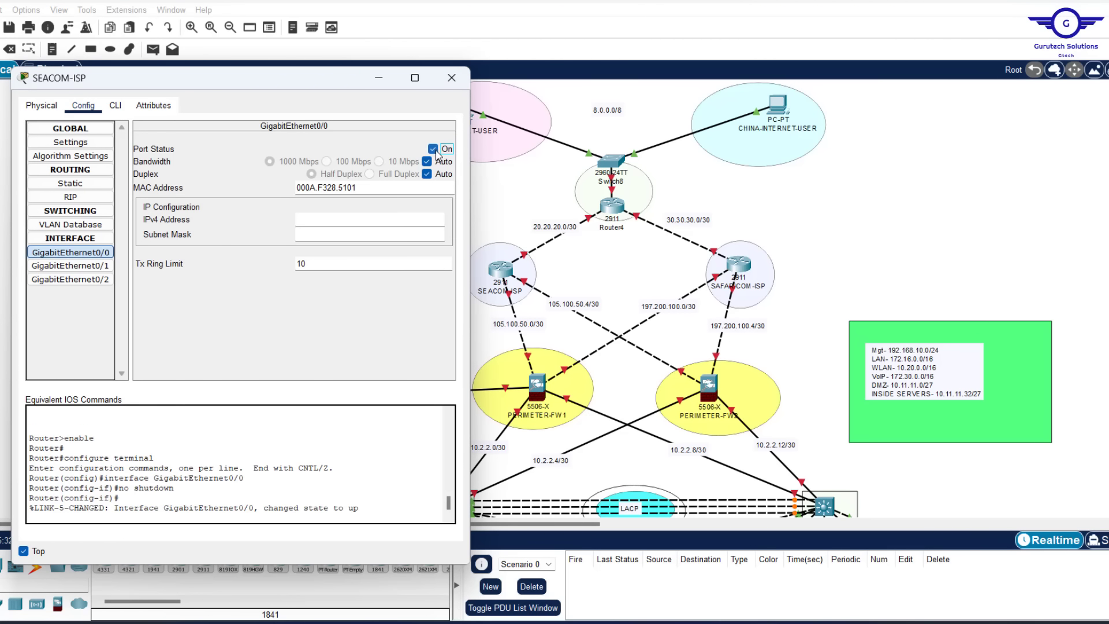
left_click(313, 214)
type("105.100.50.1")
left_click(325, 233)
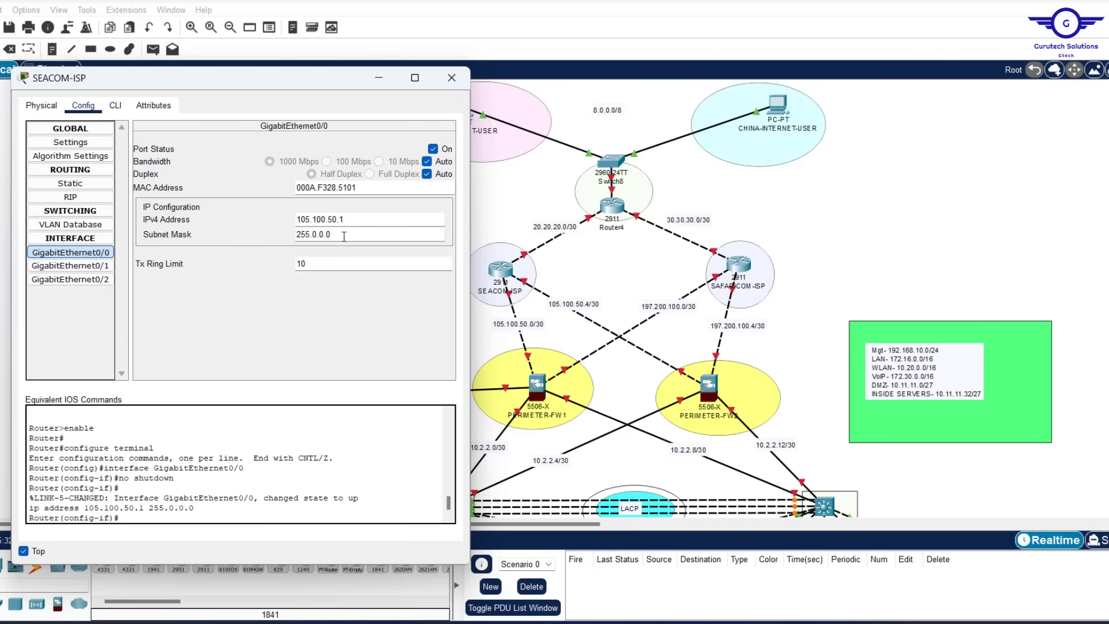
left_click_drag(344, 237, 190, 228)
type("255.255")
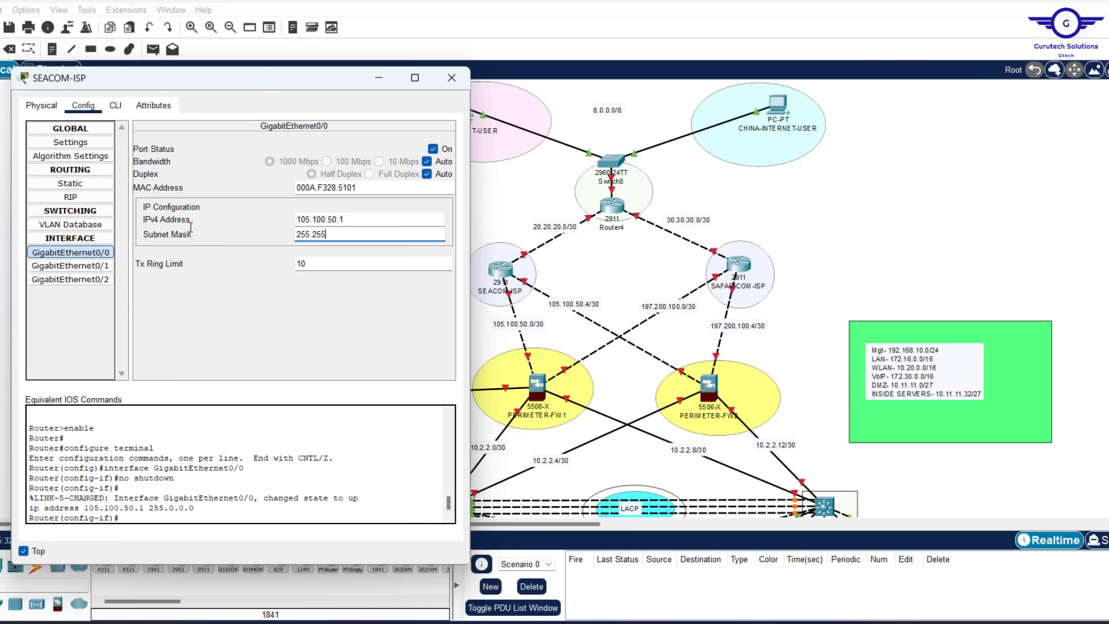
type(".255.252")
left_click(596, 276)
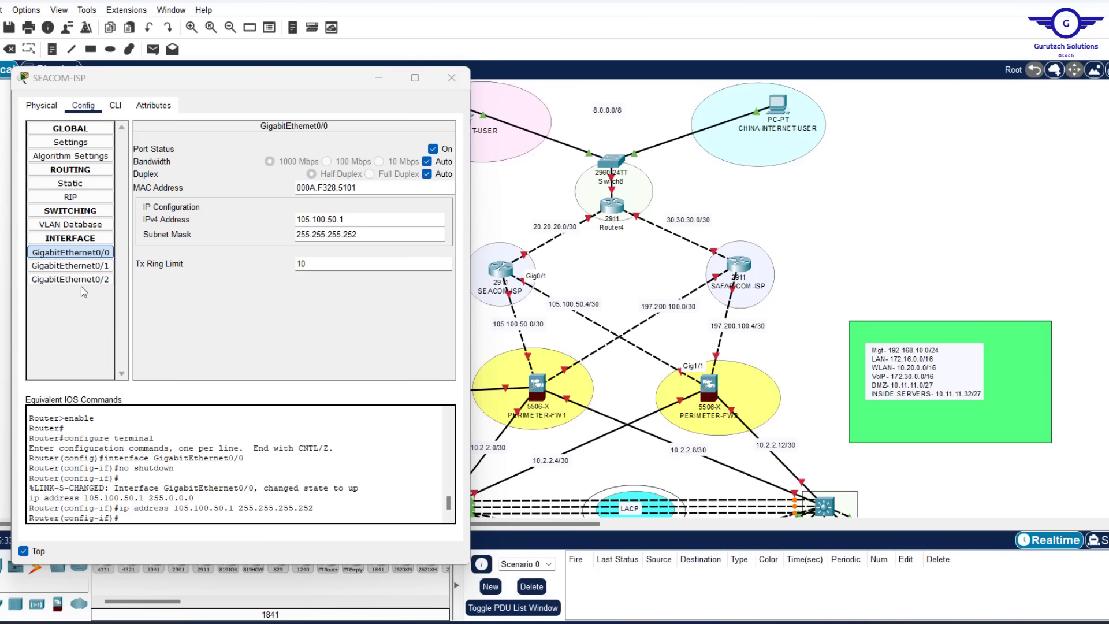
left_click(94, 269)
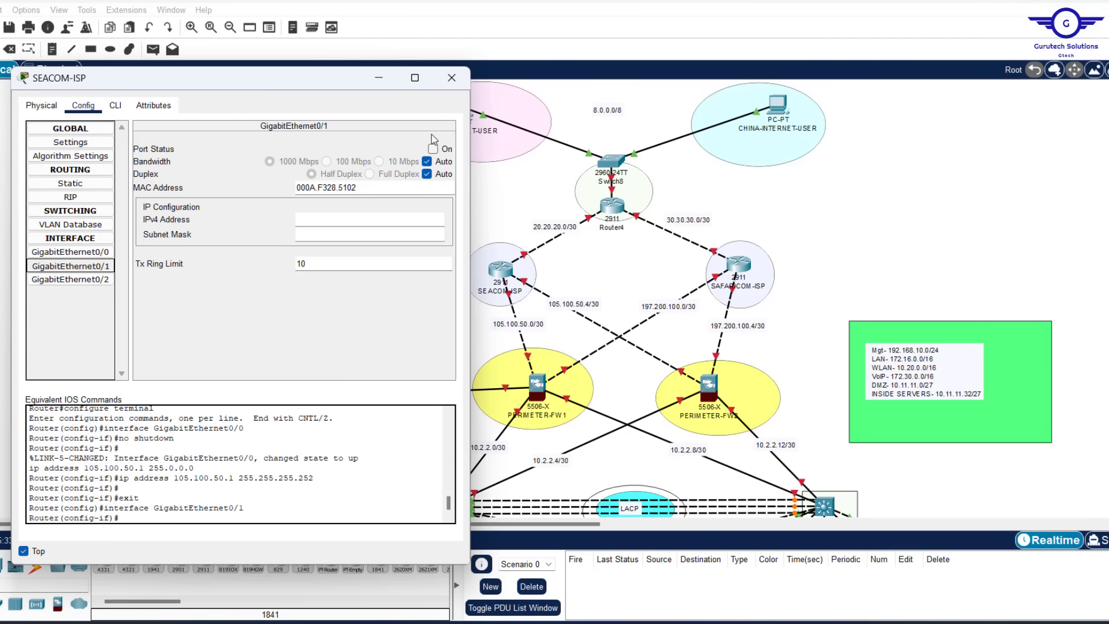
Turn GigabitEthernet0/1 on with address 105.100.50.5 and mask 255.255.255.252
left_click(432, 153)
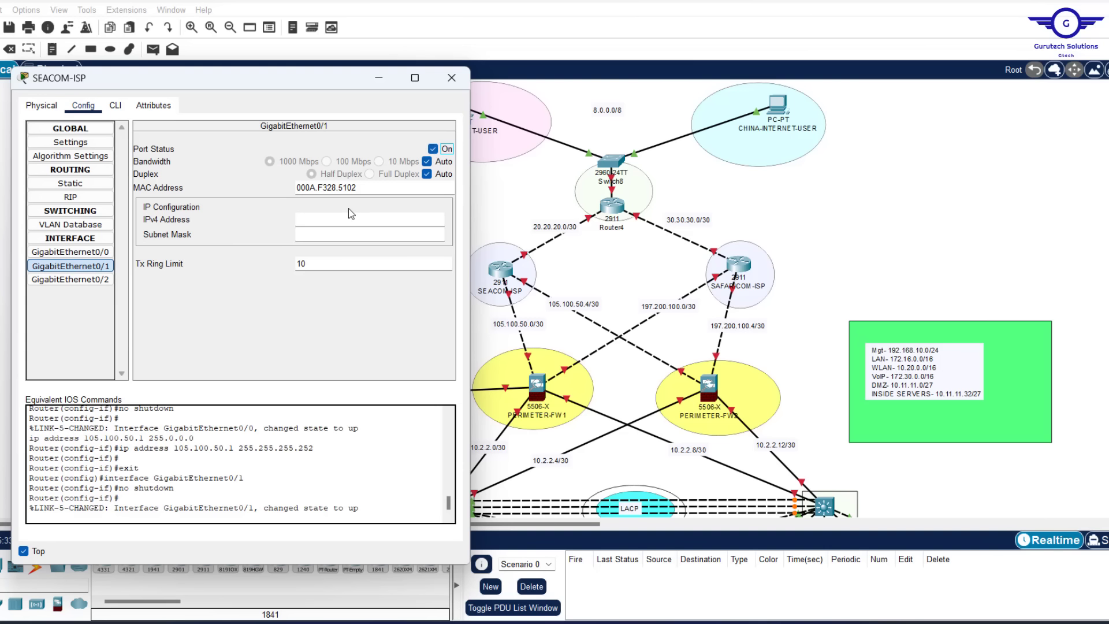
left_click(332, 221)
left_click(330, 235)
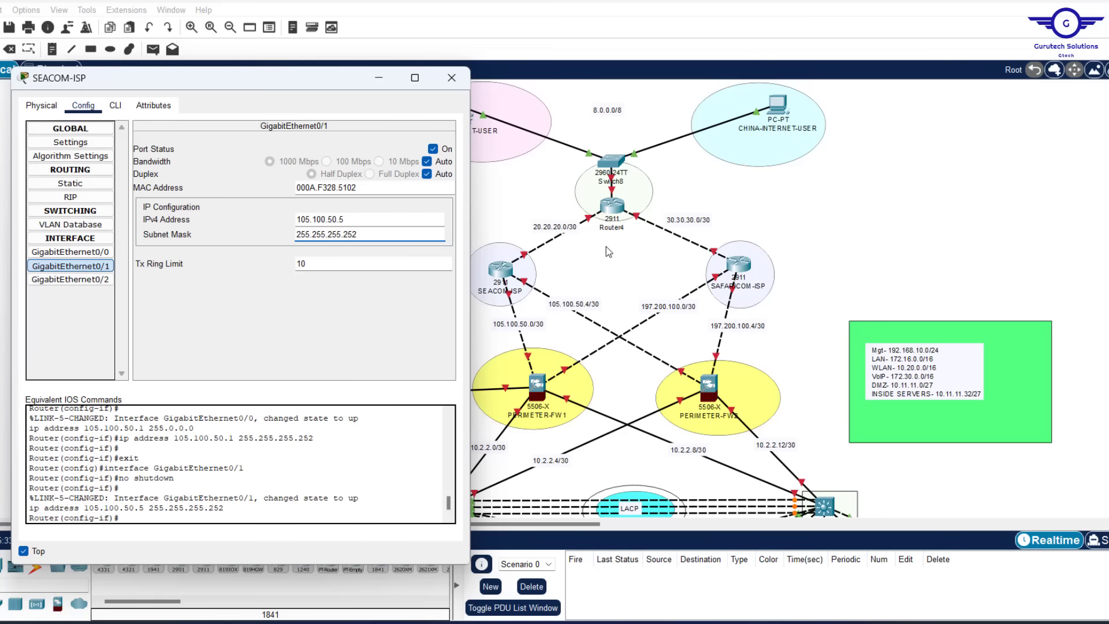
mouse_move(606, 246)
left_mouse_down()
mouse_move(517, 241)
mouse_move(537, 256)
mouse_move(598, 260)
left_mouse_up()
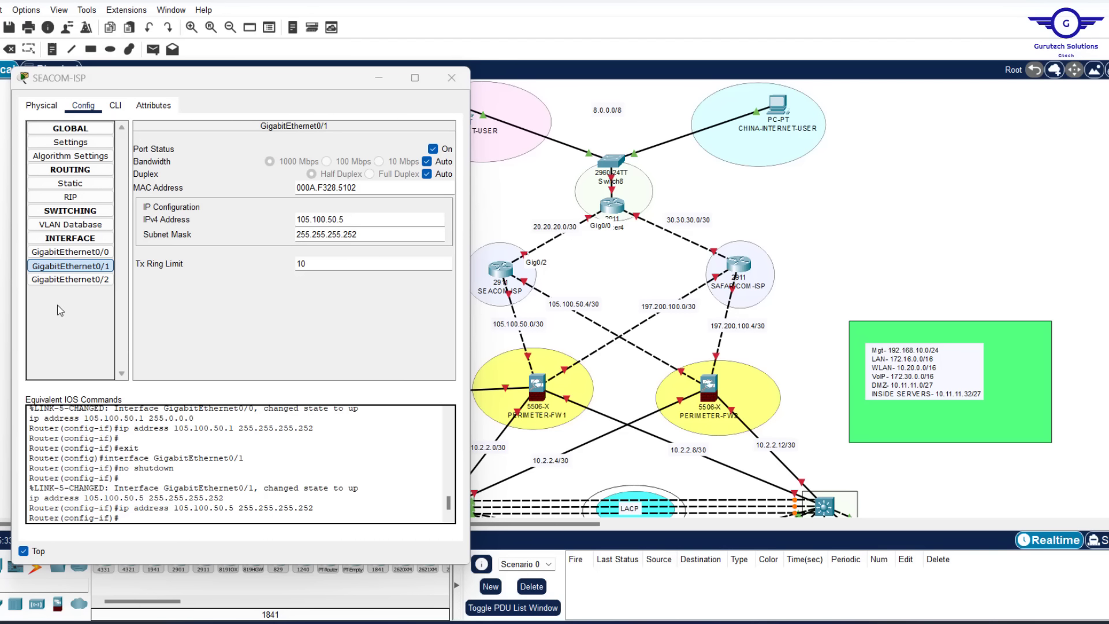
Turn GigabitEthernet0/2 on at 20.20.20.1 255.255.255.252, then close SEACOM-ISP's window
left_click(75, 282)
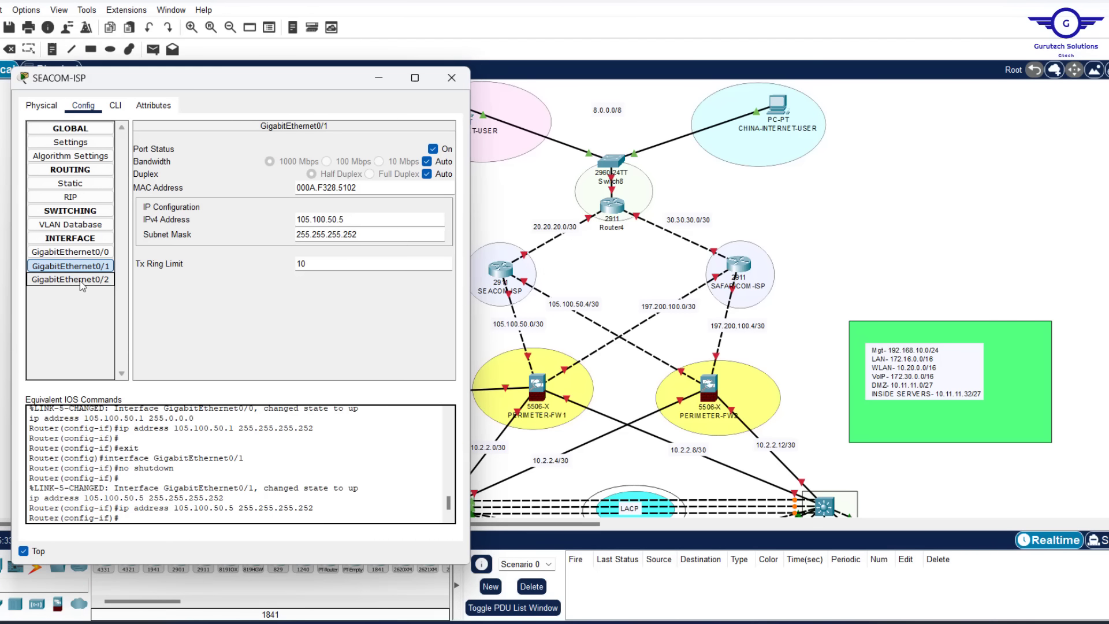
left_click(433, 149)
left_click(325, 219)
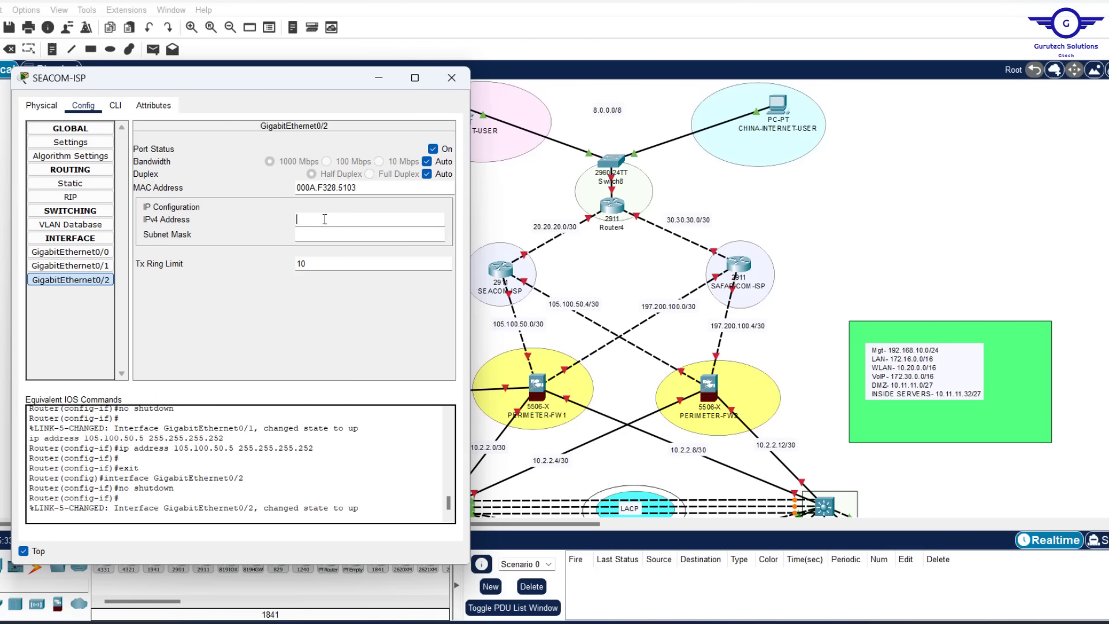
type("20.20.20.1")
left_click(331, 231)
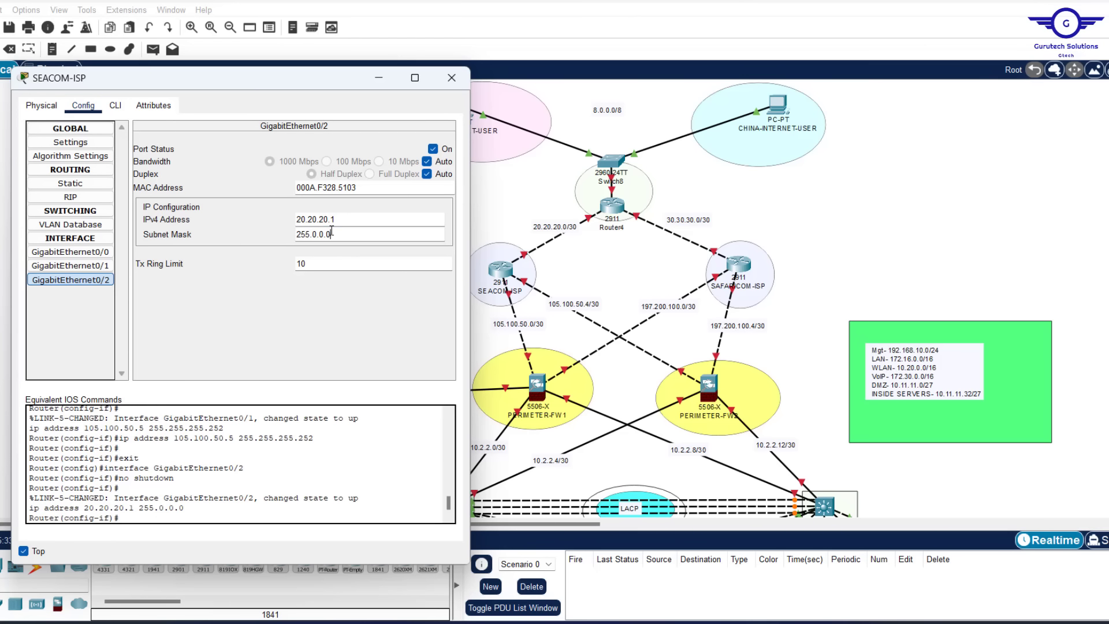
double_click(331, 231)
key("BackSpace")
type("255.255.255")
double_click(331, 231)
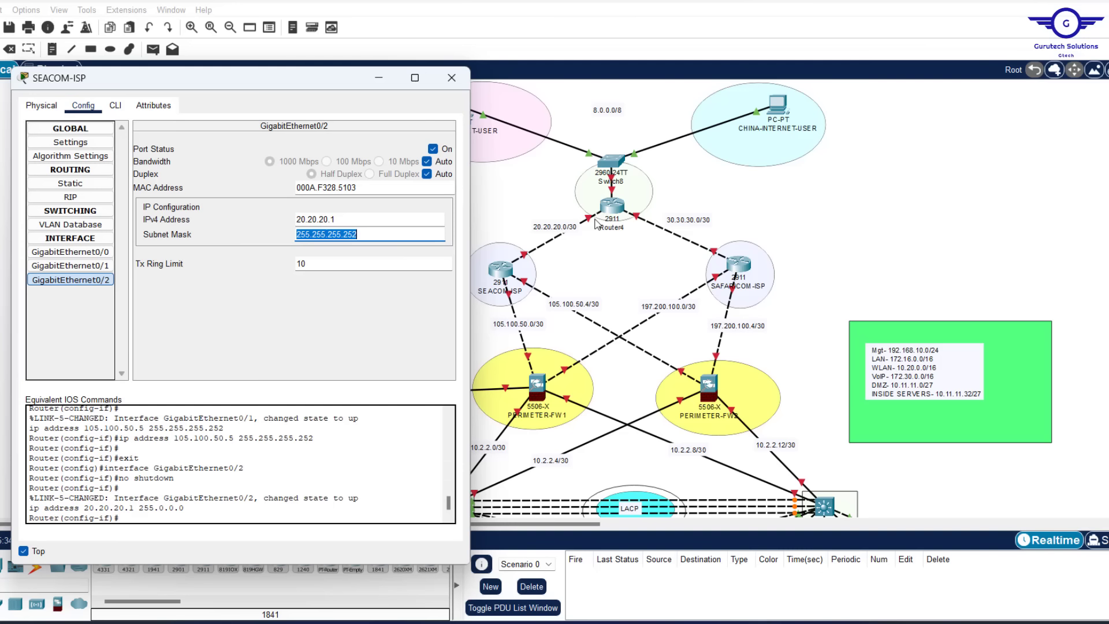
left_click(452, 78)
left_click(739, 264)
Turn SAFARICOM-ISP's GigabitEthernet0/0 on at 197.200.100.1 255.255.255.252
left_click_drag(597, 66, 343, 144)
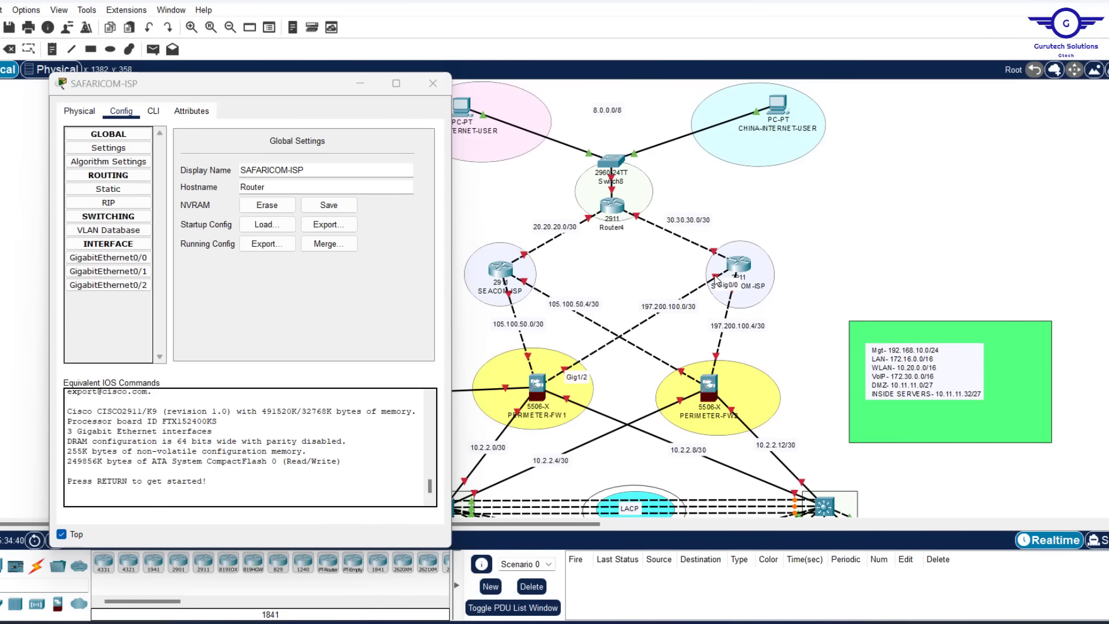
left_click(108, 258)
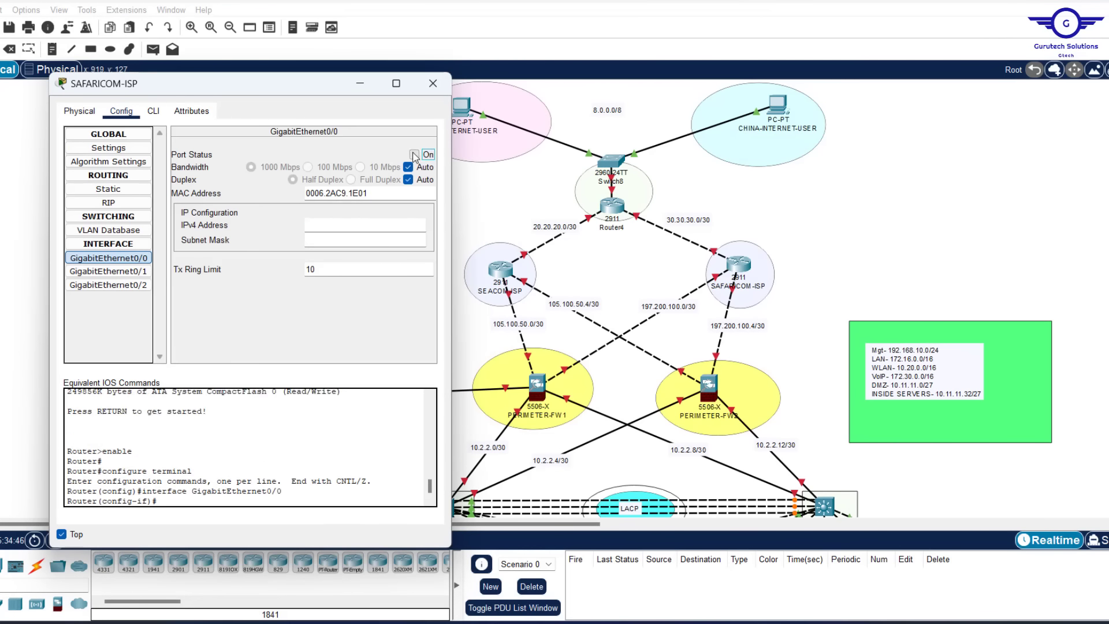
left_click(414, 155)
left_click(339, 226)
type("197.200.100.1")
left_click_drag(376, 240, 208, 227)
type("255.255.255.252")
left_click(714, 280)
Enable SAFARICOM-ISP's Gi0/1 (197.105 network, /30) and Gi0/2 at 30.30.30.1 255.255.255.252
left_click(127, 274)
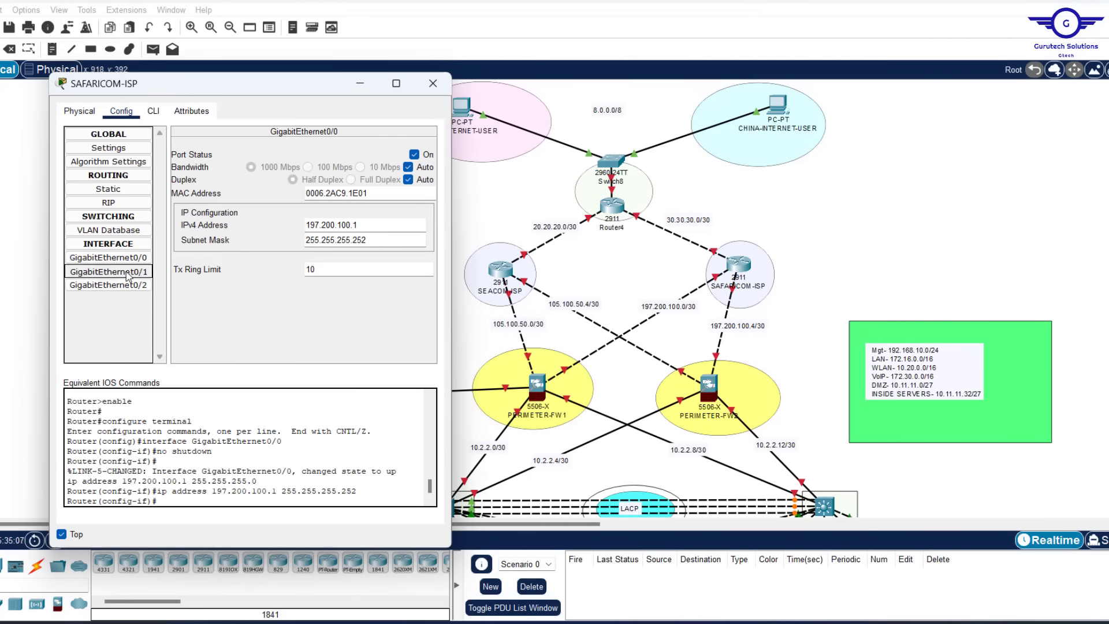
left_click(414, 155)
left_click(319, 225)
type("197.10")
type("5")
left_click_drag(375, 239, 288, 238)
type("255.255.255.252")
left_click(116, 285)
left_click(414, 155)
left_click(320, 224)
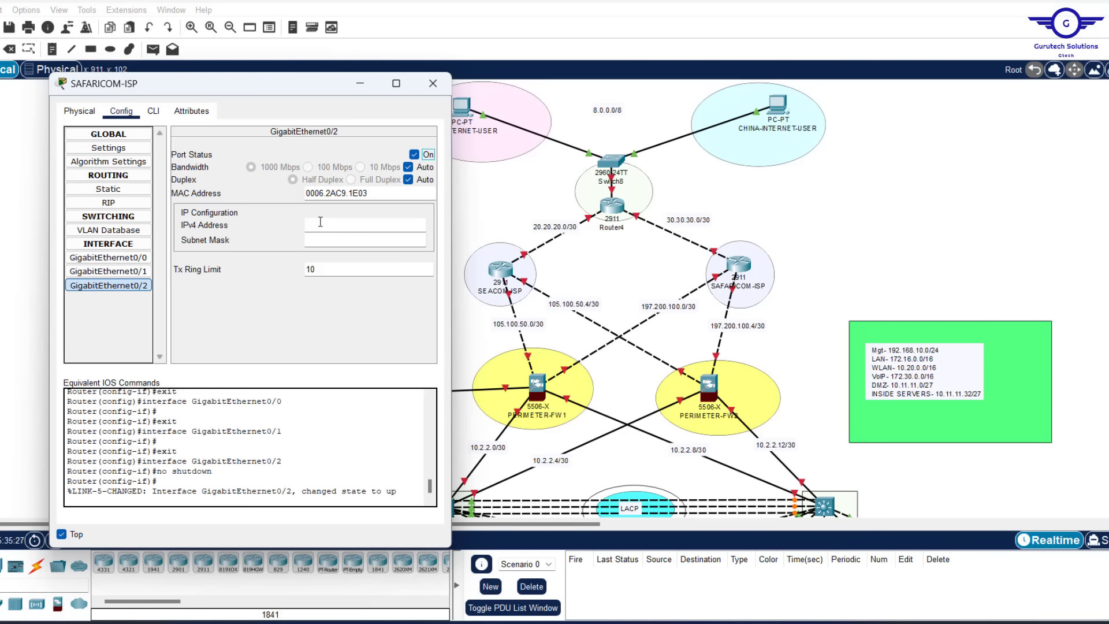
type("30.30.30.1 255.255.255.252")
left_click(432, 83)
Turn Router4's GigabitEthernet0/0 on at 20.20.20.2 255.255.255.252
left_click(610, 206)
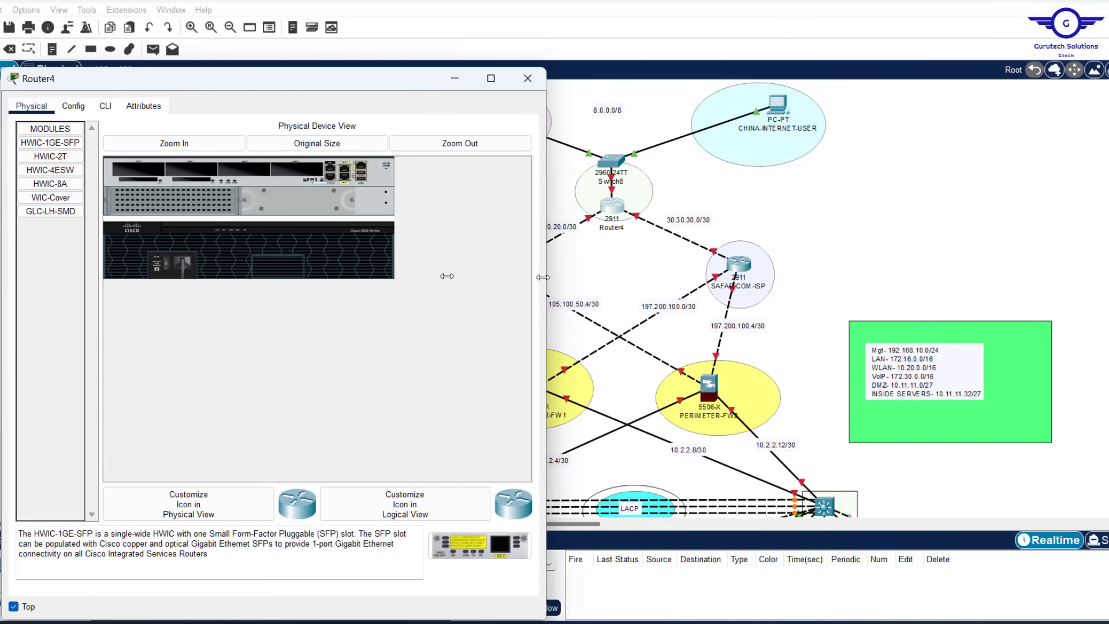
left_click(143, 122)
left_click(130, 270)
left_click(438, 166)
left_click(346, 238)
type("20.20.20.2")
left_click_drag(375, 252, 265, 240)
type("255.255.255.252")
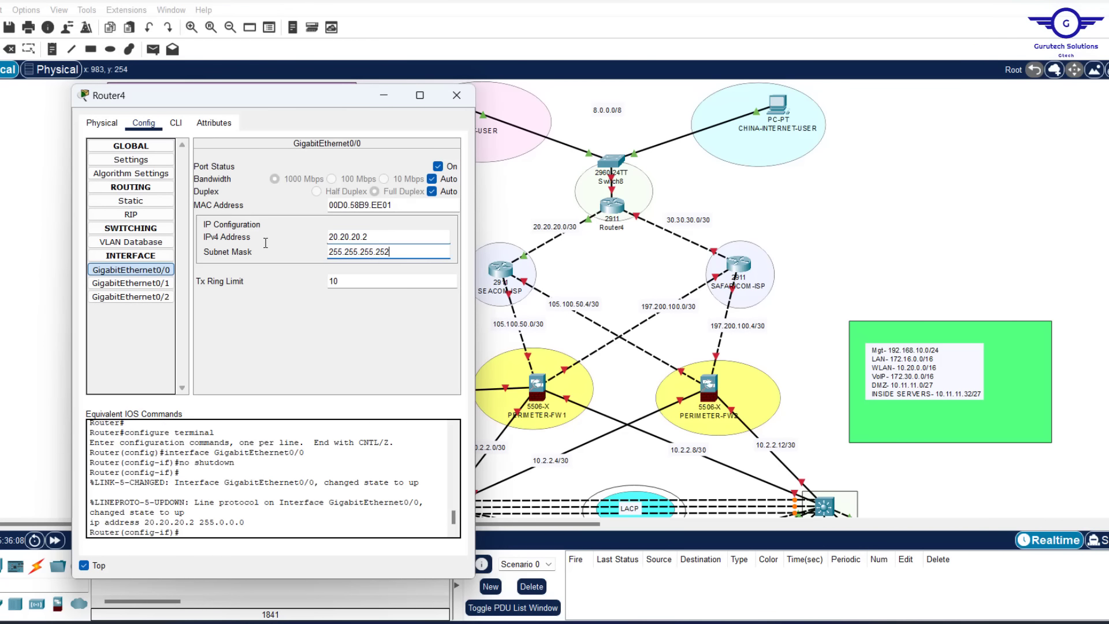
Enable Router4's Gi0/1 at 30.30.30.2/30 and Gi0/2 at 8.0.0.1, then close it
left_click(131, 283)
left_click(130, 270)
left_click(131, 283)
left_click(438, 166)
left_click(348, 237)
type("30.30.30.2 255.255.255.252")
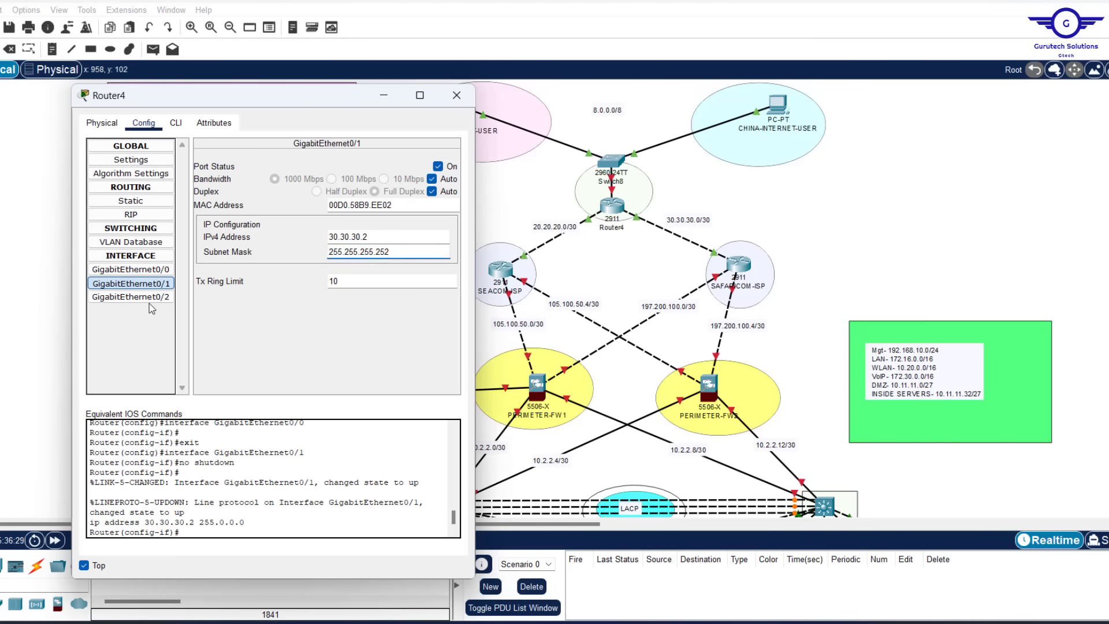
left_click(139, 296)
left_click(437, 166)
type("8.0.0.1")
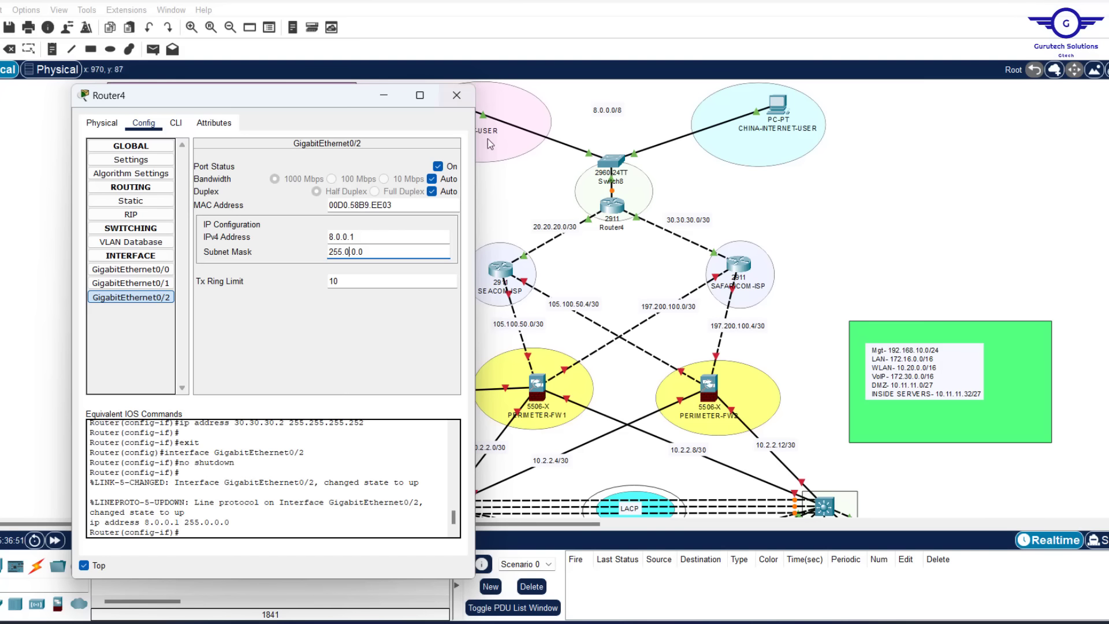
left_click(456, 97)
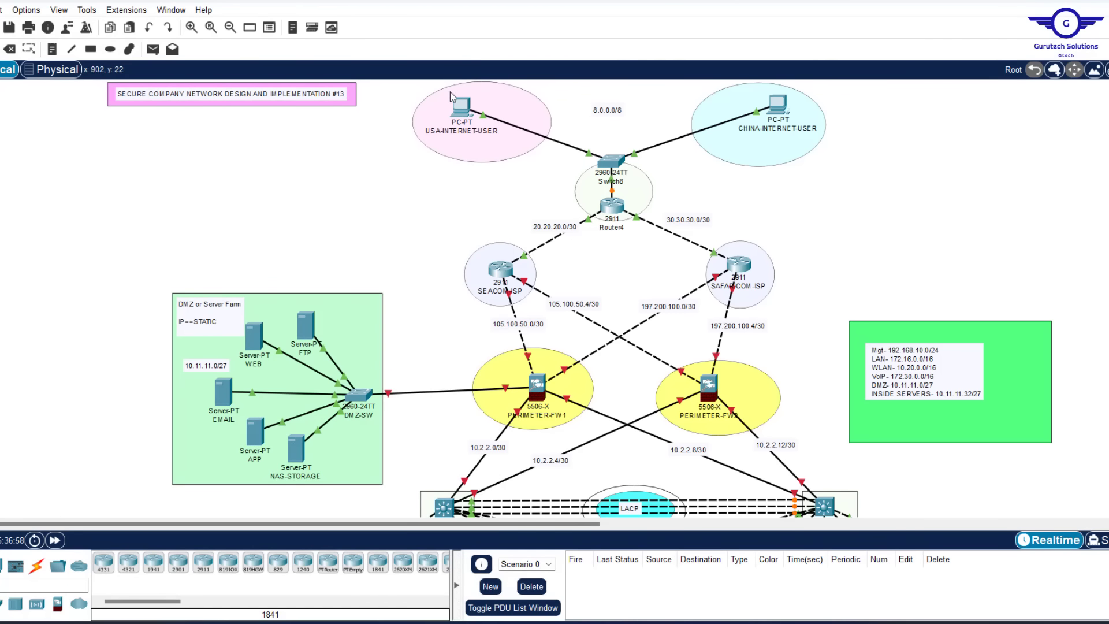
Give USA-INTERNET-USER IP 8.0.0.10, mask 255.0.0.0 and default gateway 8.0.0.1
left_click(462, 105)
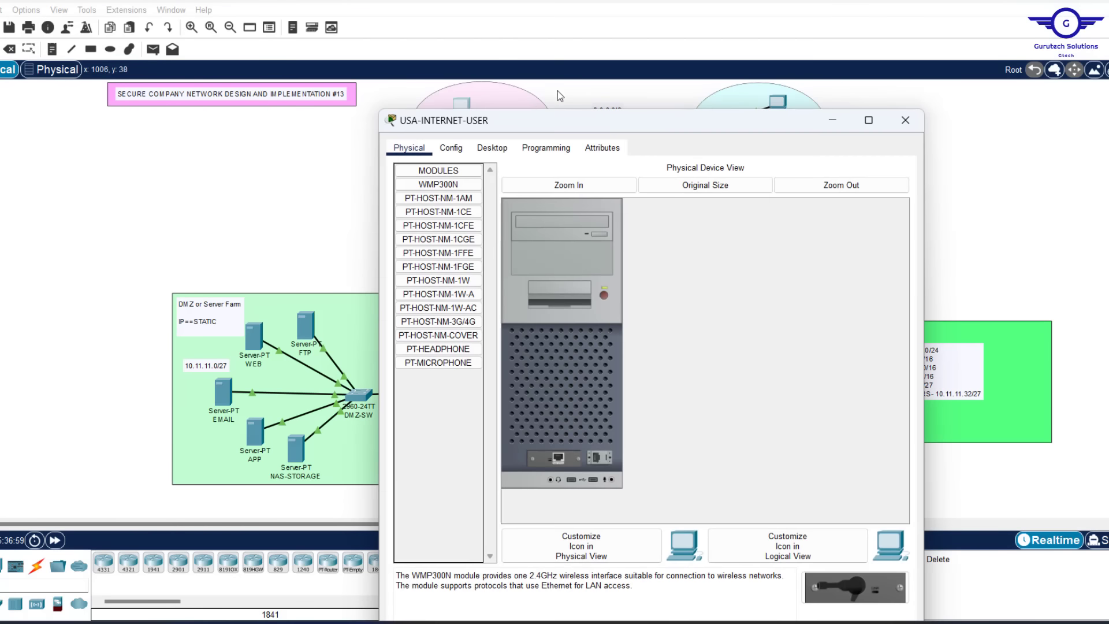
left_click(490, 149)
left_click(448, 189)
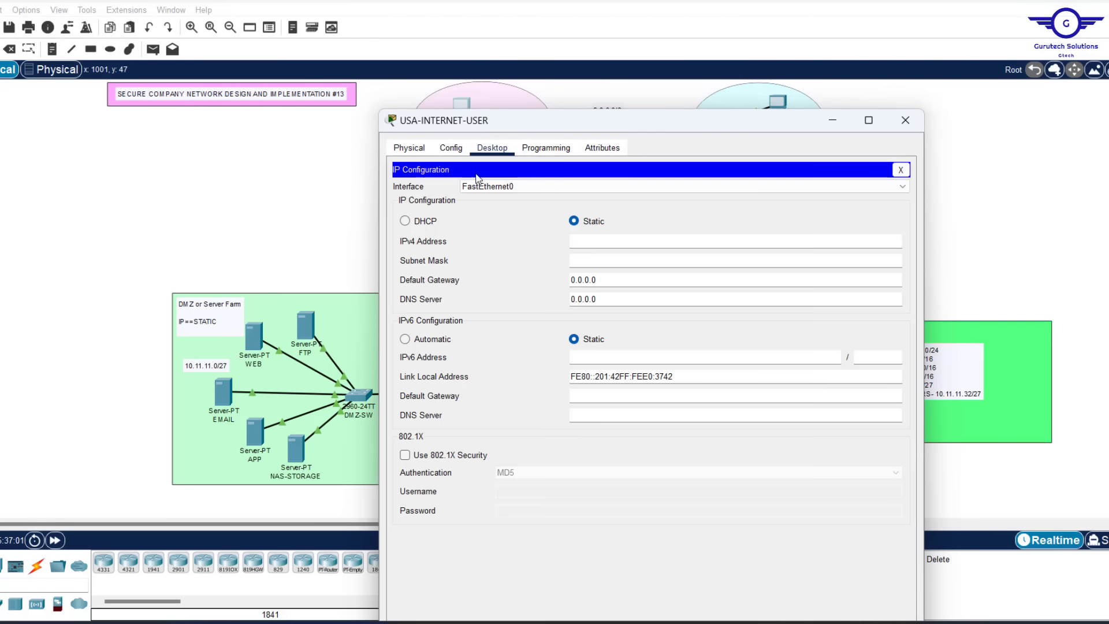
left_click_drag(614, 123, 322, 119)
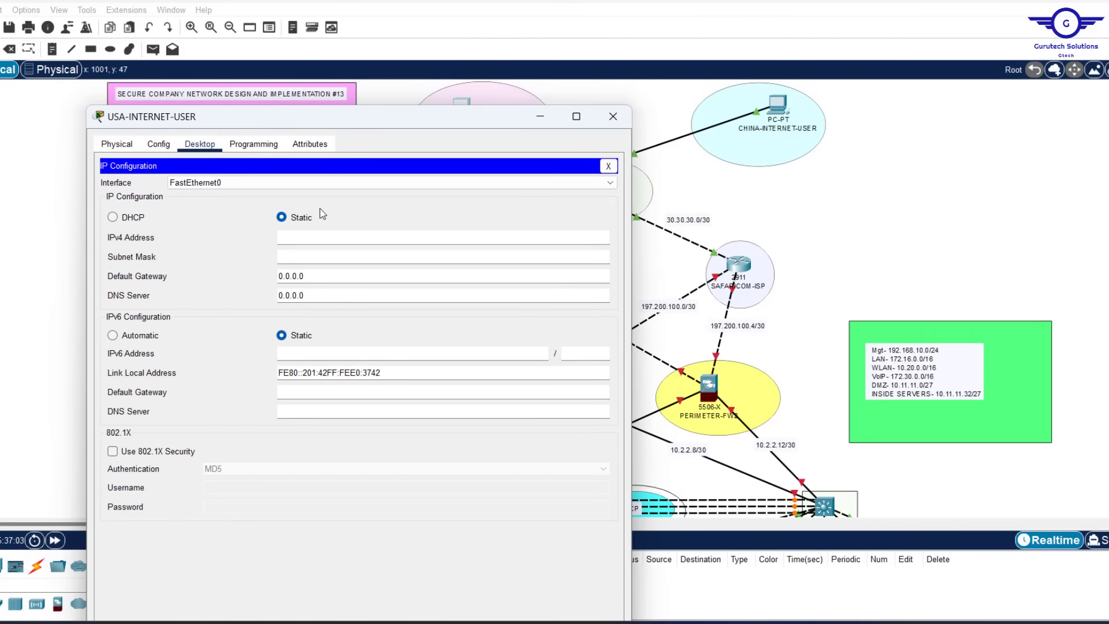
left_click(315, 244)
type("8.0.0.10")
left_click(316, 255)
key("Tab")
type("8")
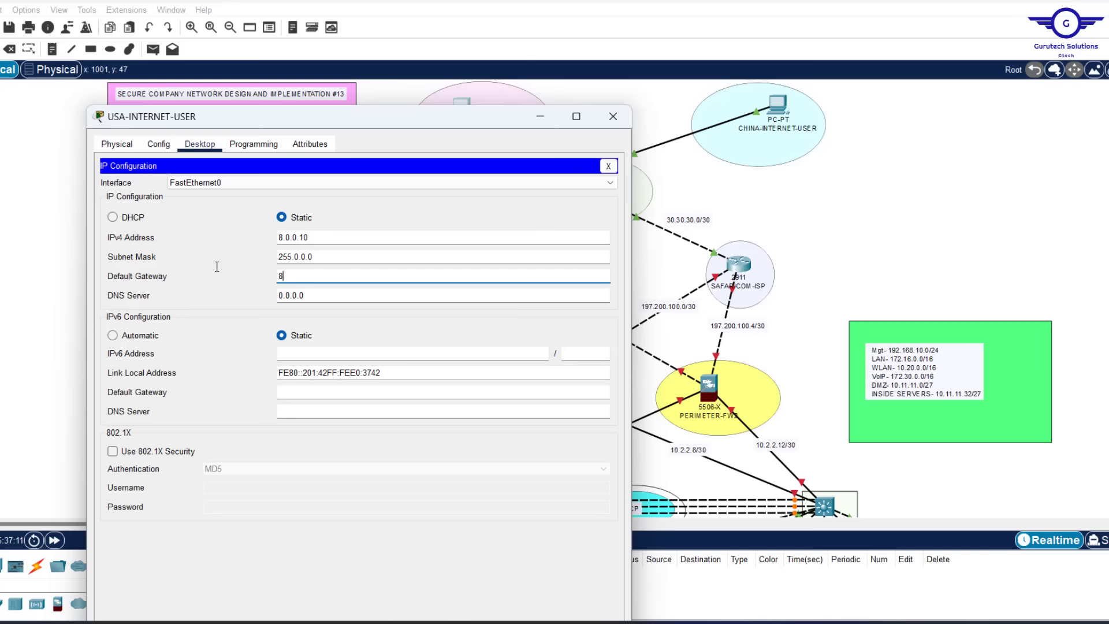
type(".0.0.1")
left_click(691, 192)
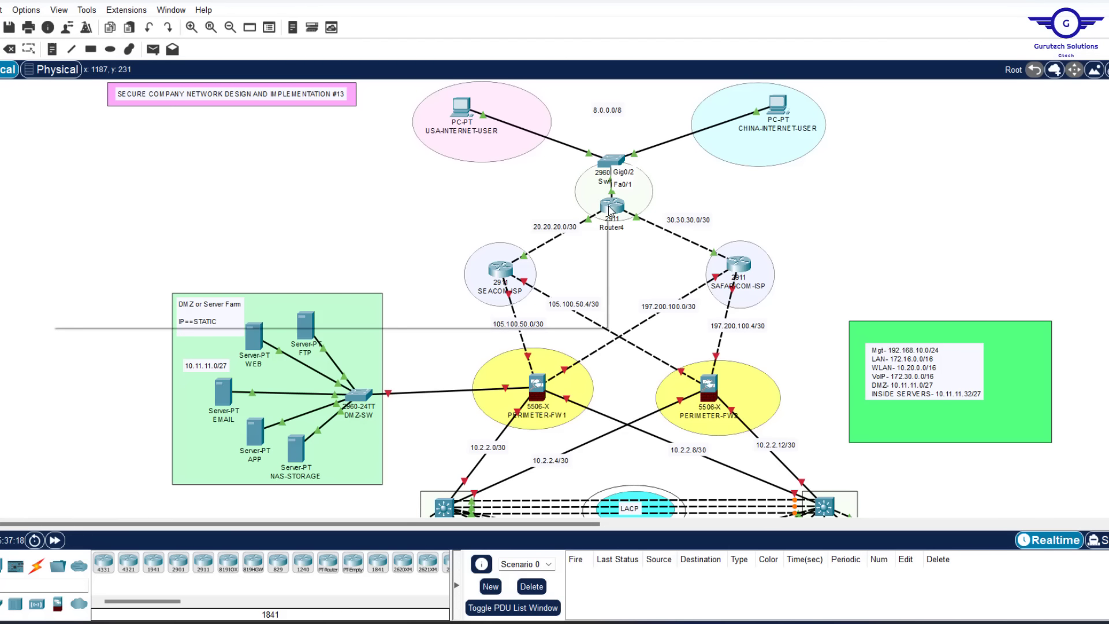
Set the PC's DNS server to 8.0.0.1 and close its window
left_click(465, 114)
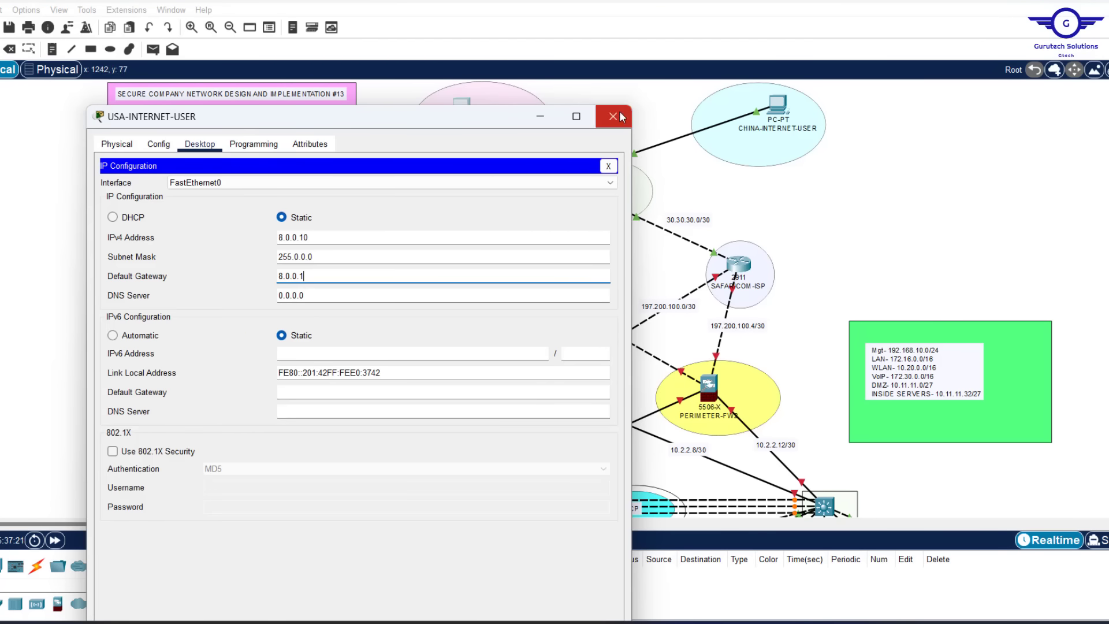
left_click(299, 297)
left_click_drag(300, 296, 156, 280)
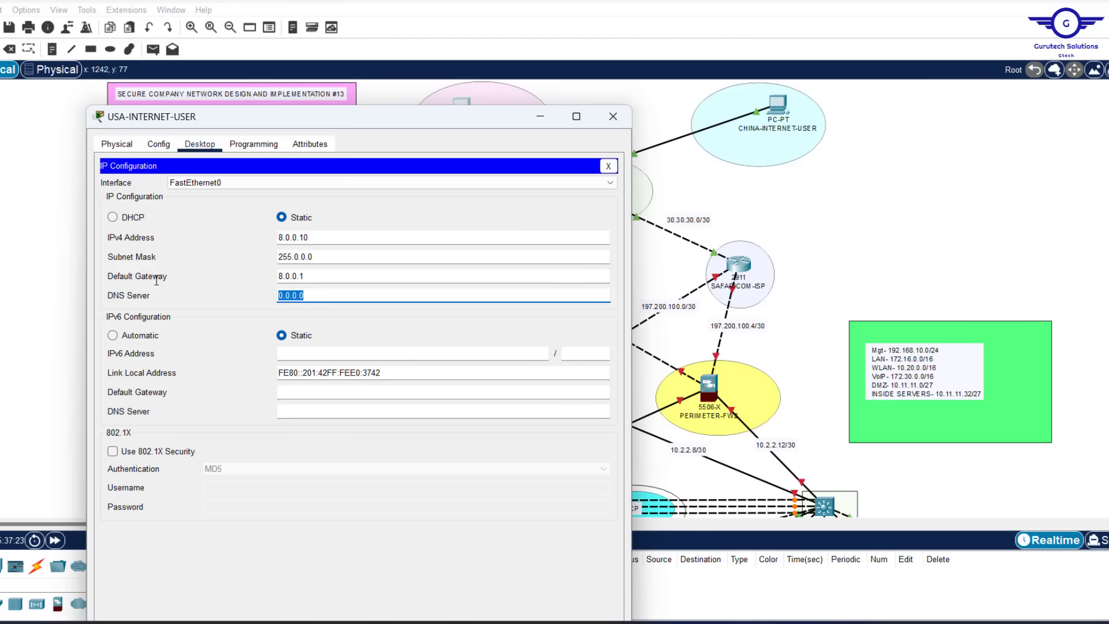
type("8.0.0.")
left_click(614, 119)
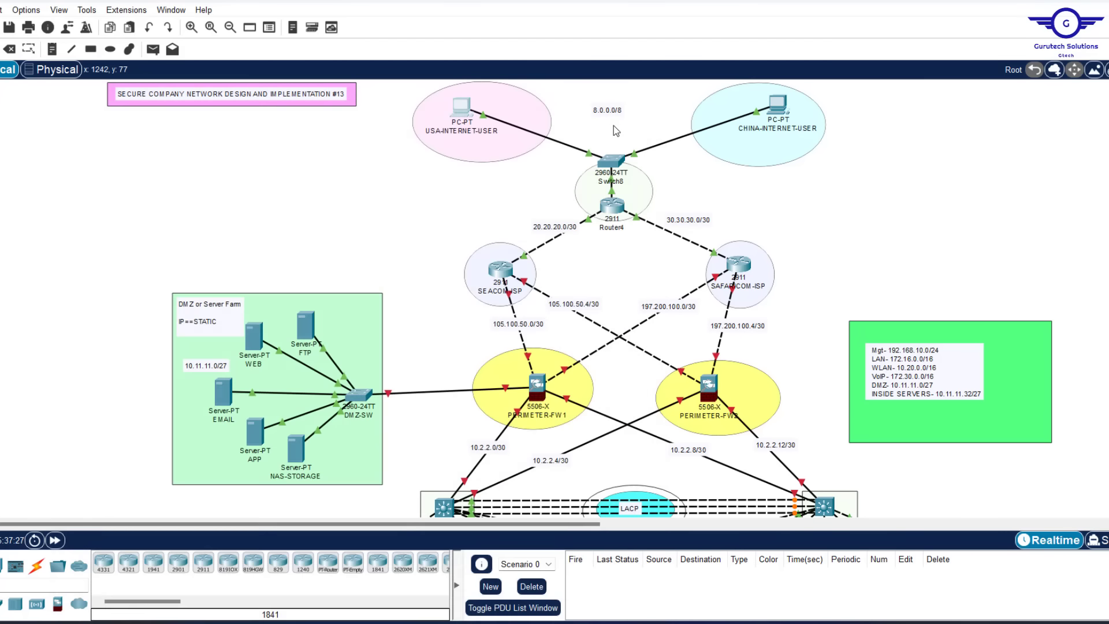
Give CHINA-INTERNET-USER IP address 8.0.0.20 with default gateway 8.0.0.1
left_click(781, 107)
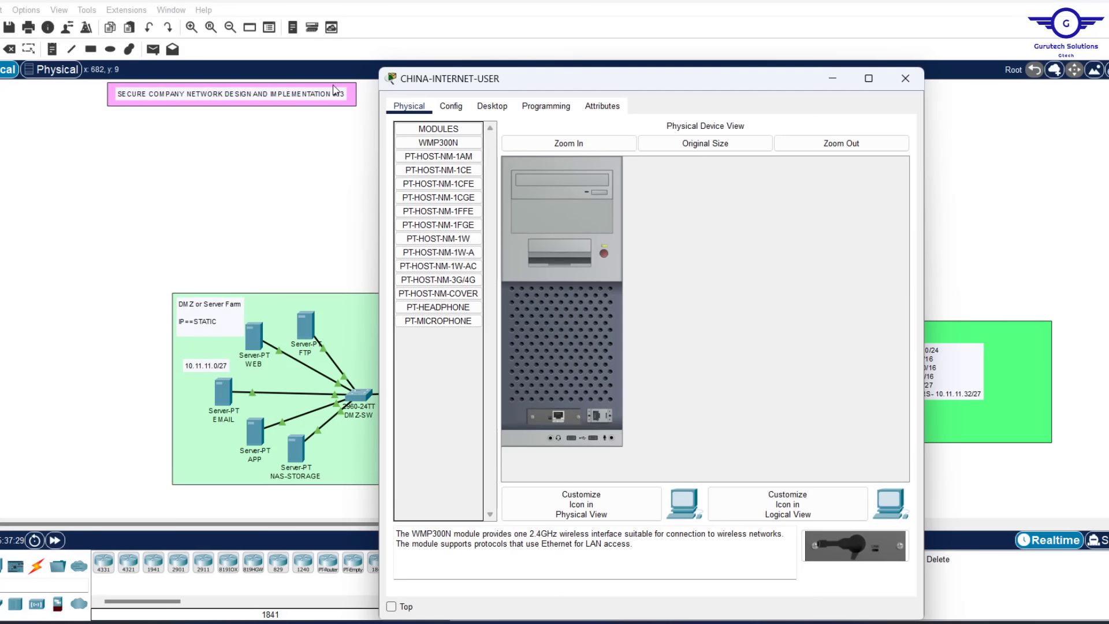
left_click(486, 106)
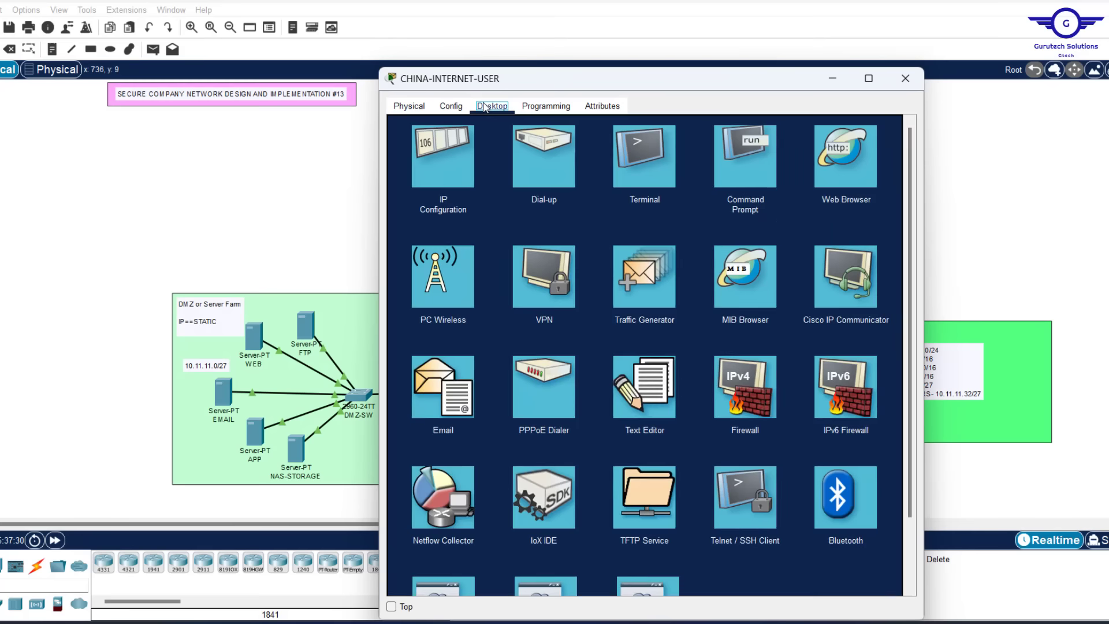
left_click(450, 158)
type("8.0.0.20")
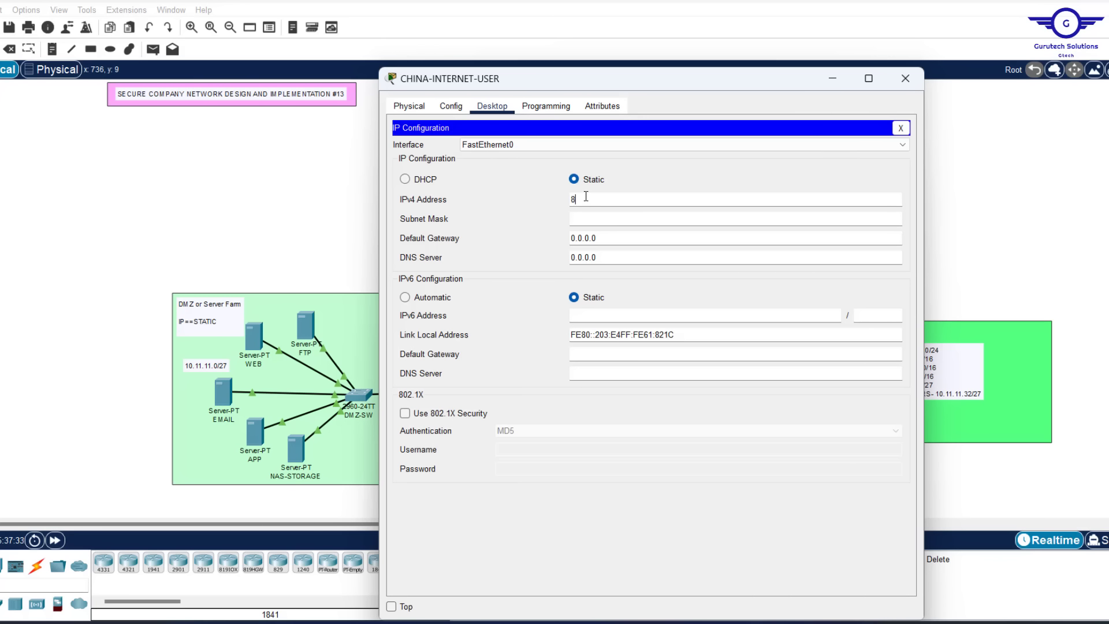
key("Tab")
key("Tab")
type("8.0.0.1")
key("Tab")
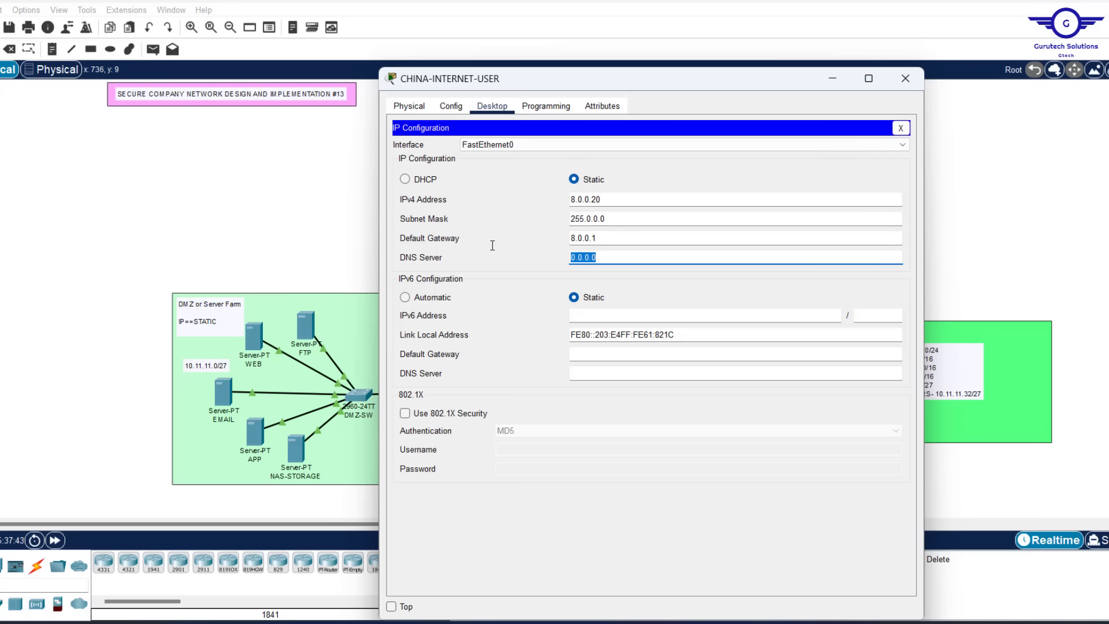
left_click(905, 79)
Add notes labelling USA-INTERNET-USER as 8.0.0.10 and CHINA-INTERNET-USER as 8.0.0.20
left_click(53, 49)
left_click(448, 144)
type("8.0.0.10")
left_click(755, 147)
type("8.0.0.2")
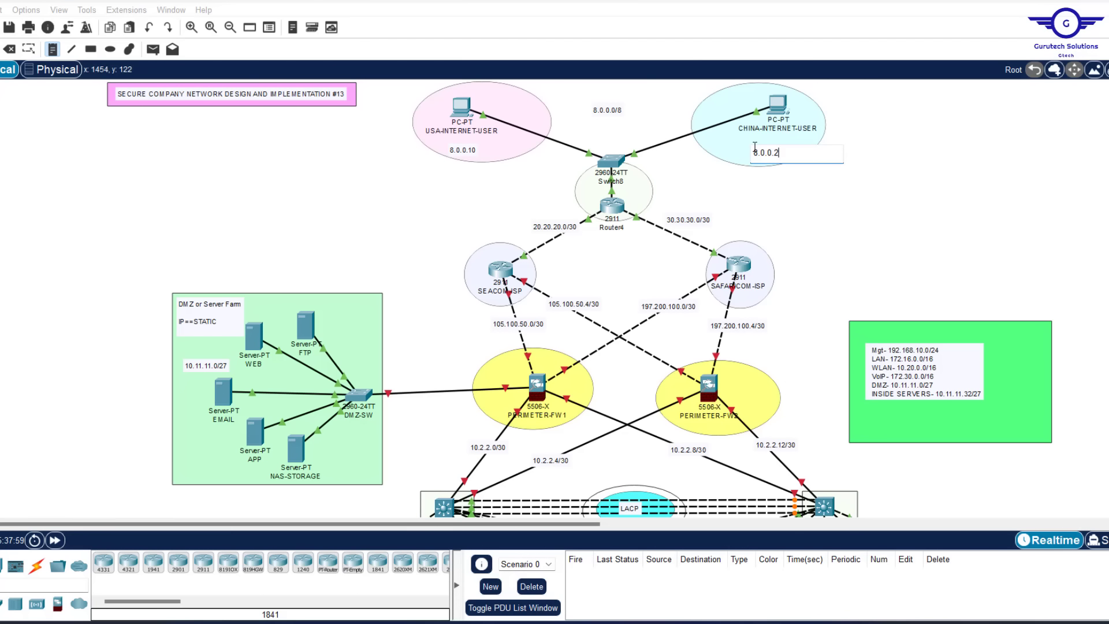
type("0")
left_click(975, 227)
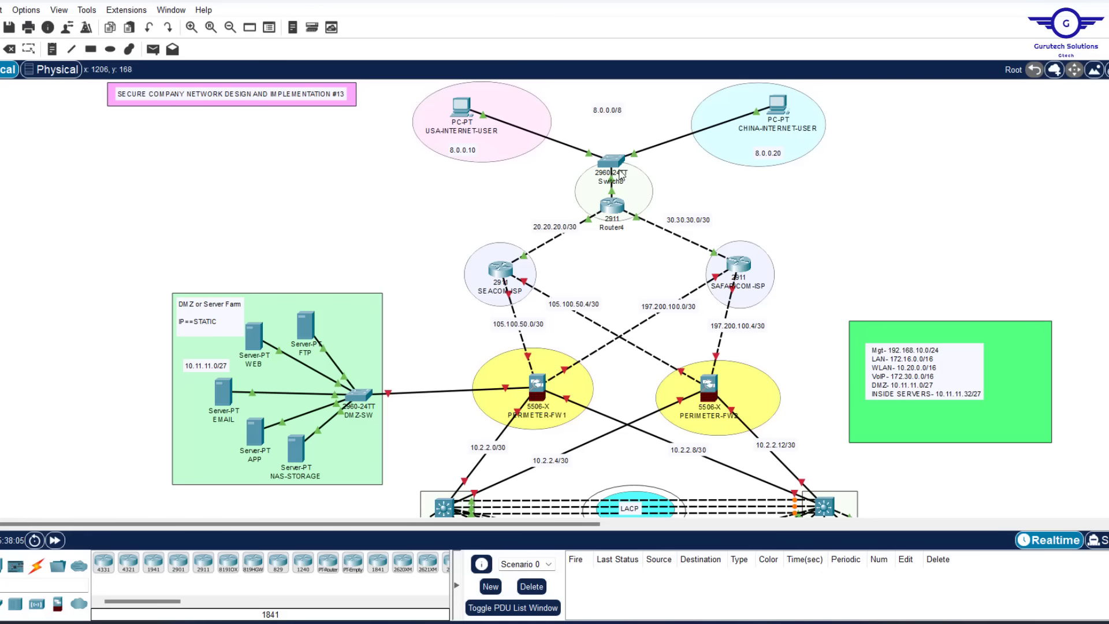
mouse_move(622, 167)
scroll(884, 207, "down", 3)
scroll(882, 204, "up", 3)
scroll(882, 204, "down", 2)
scroll(881, 203, "up", 2)
scroll(882, 204, "down", 2)
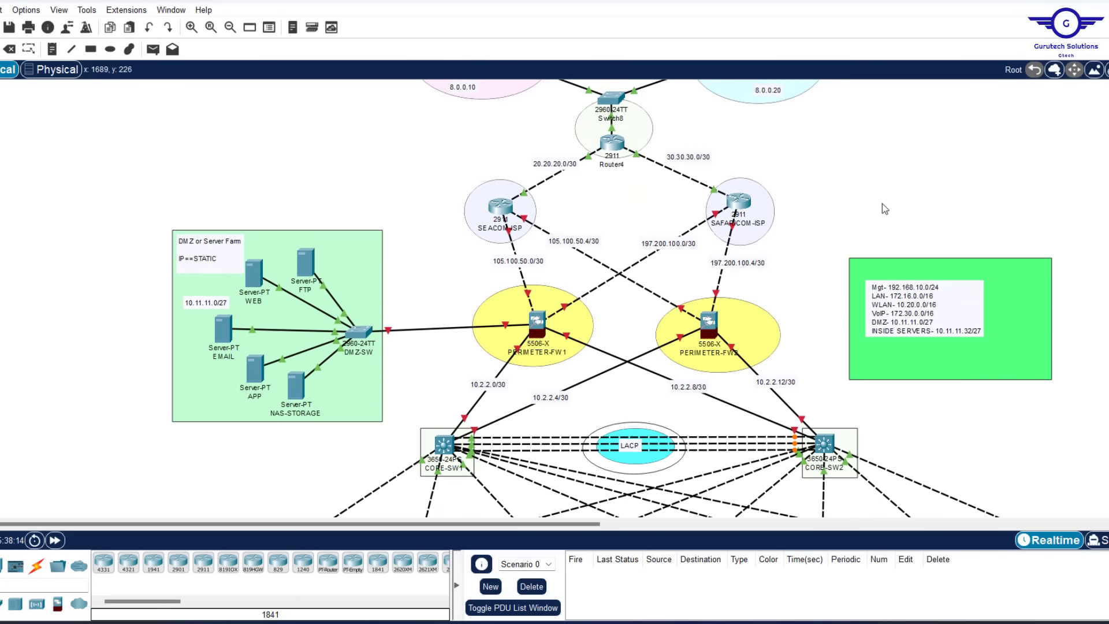
scroll(882, 203, "down", 2)
scroll(883, 206, "up", 4)
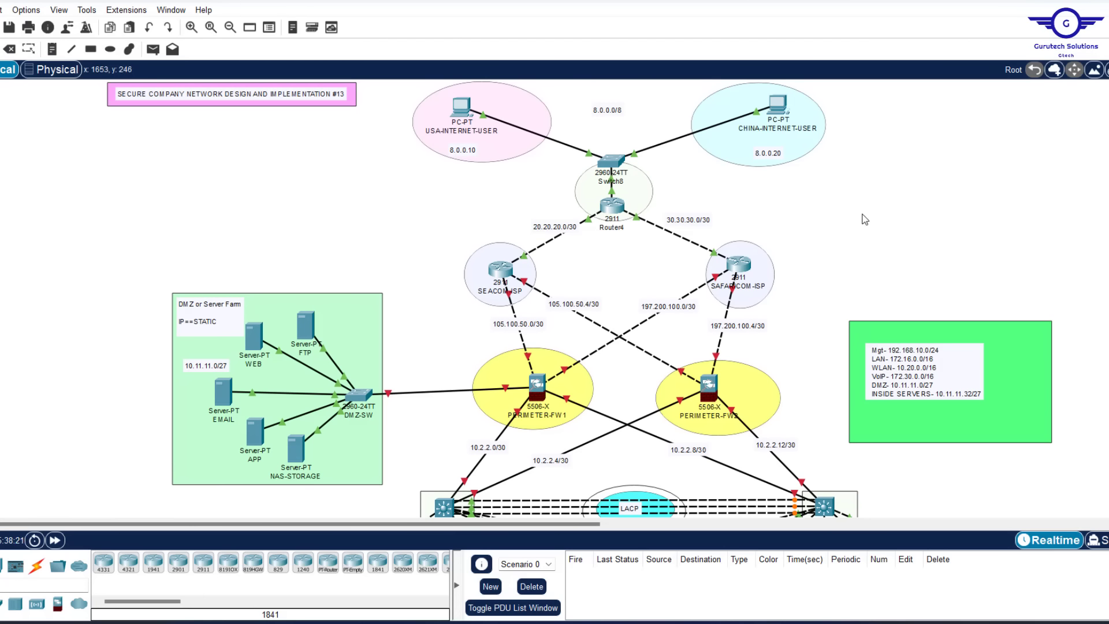
scroll(864, 219, "down", 10)
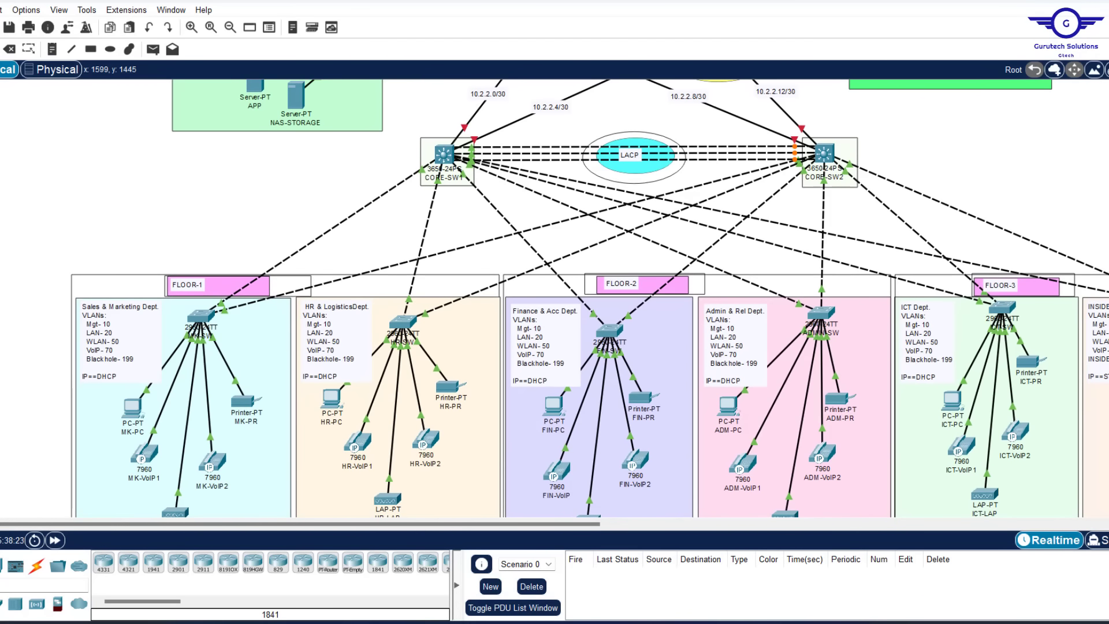
Switch to Config.txt in Notepad and highlight step 5, HSRP and Inter-VLAN routing
key("alt+Tab")
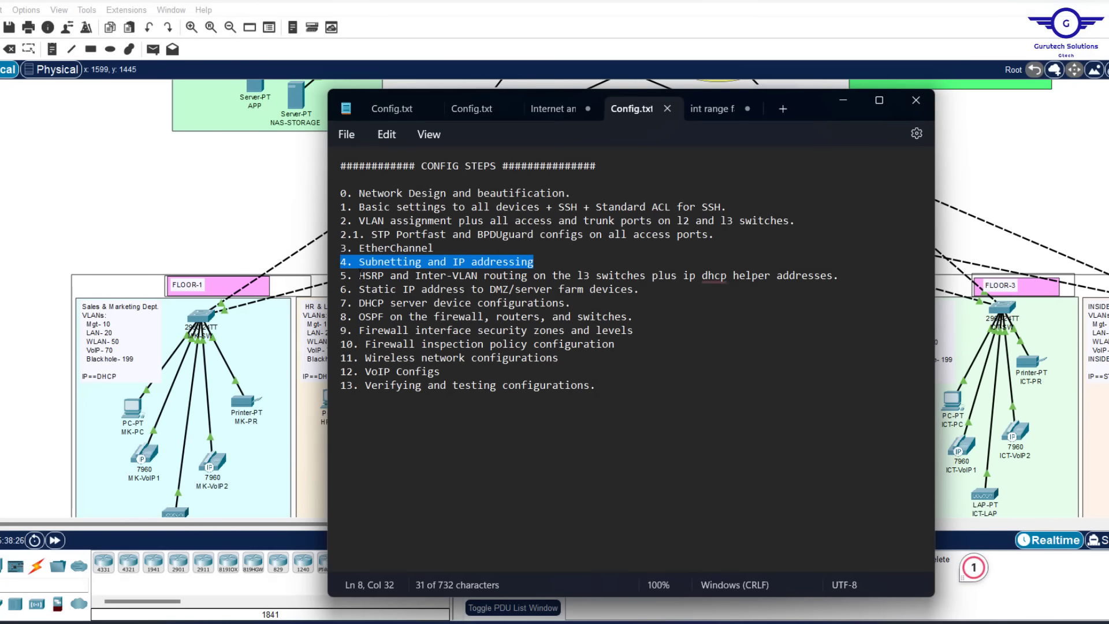
left_click_drag(341, 262, 358, 276)
left_click_drag(855, 254, 852, 273)
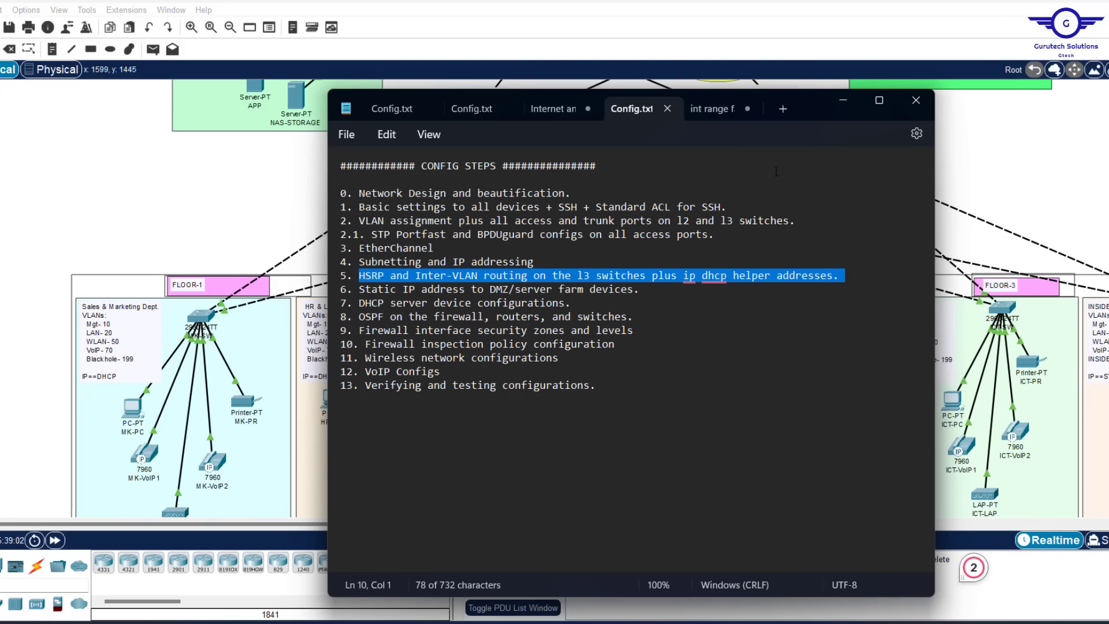
Bring the Packet Tracer topology back in front of Notepad and scroll right to the servers
left_click(1020, 200)
scroll(1020, 200, "right", 8)
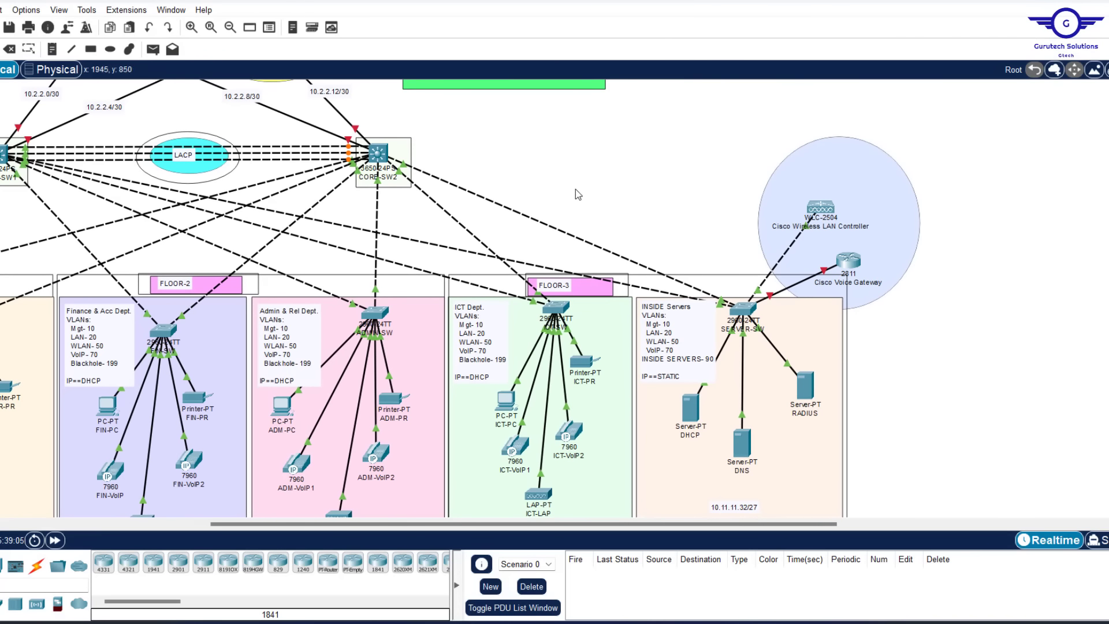
scroll(578, 195, "left", 5)
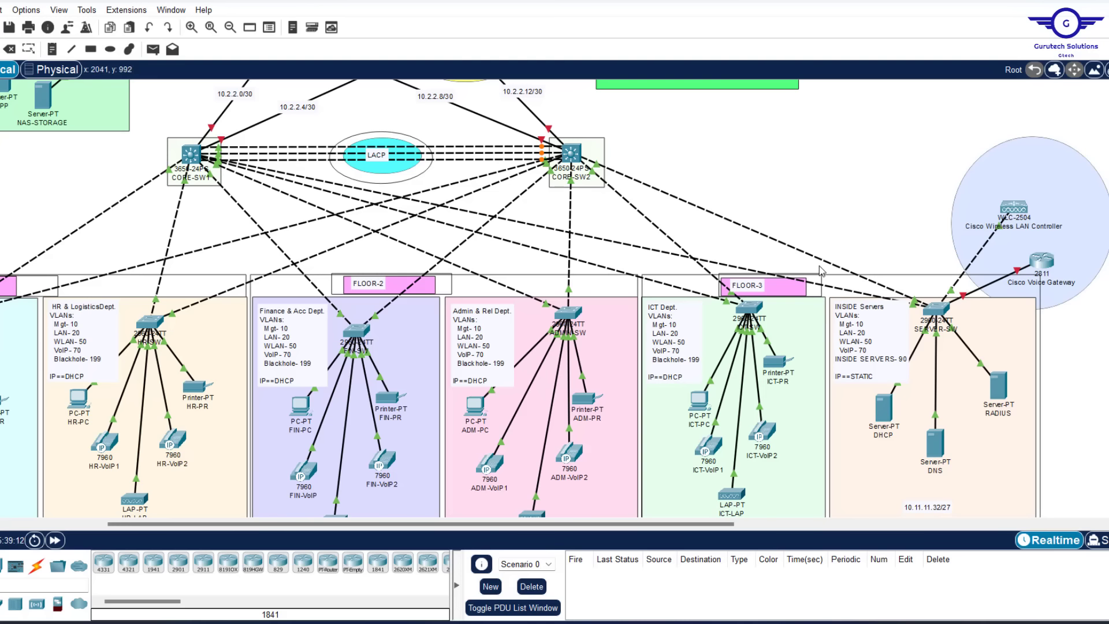
scroll(822, 270, "left", 5)
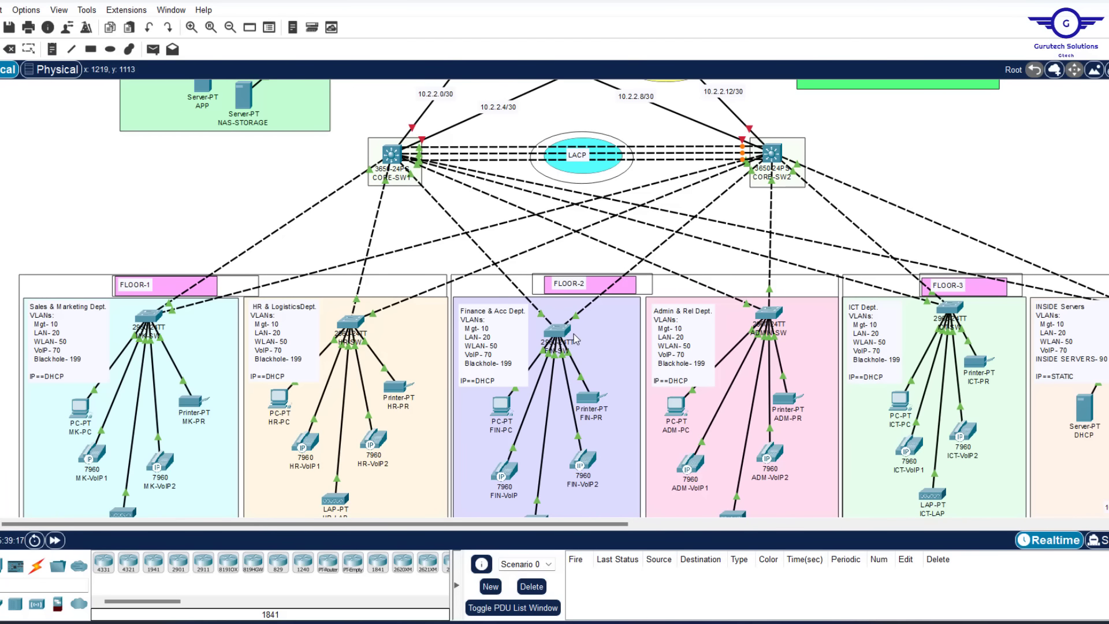
scroll(573, 335, "up", 2)
scroll(574, 335, "right", 10)
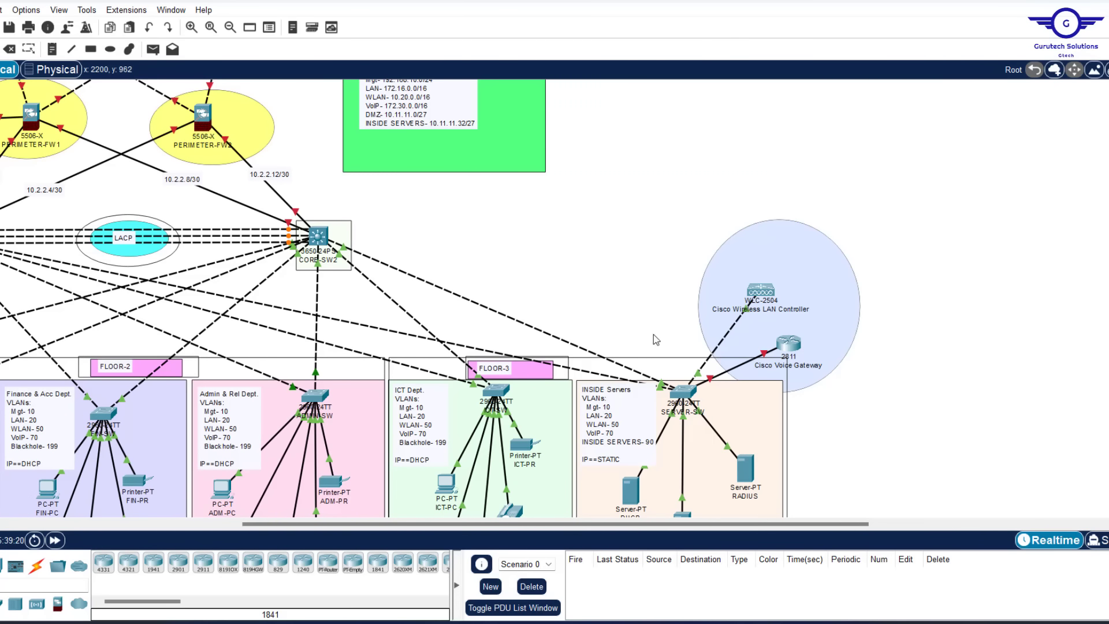
scroll(654, 337, "left", 8)
scroll(653, 339, "down", 3)
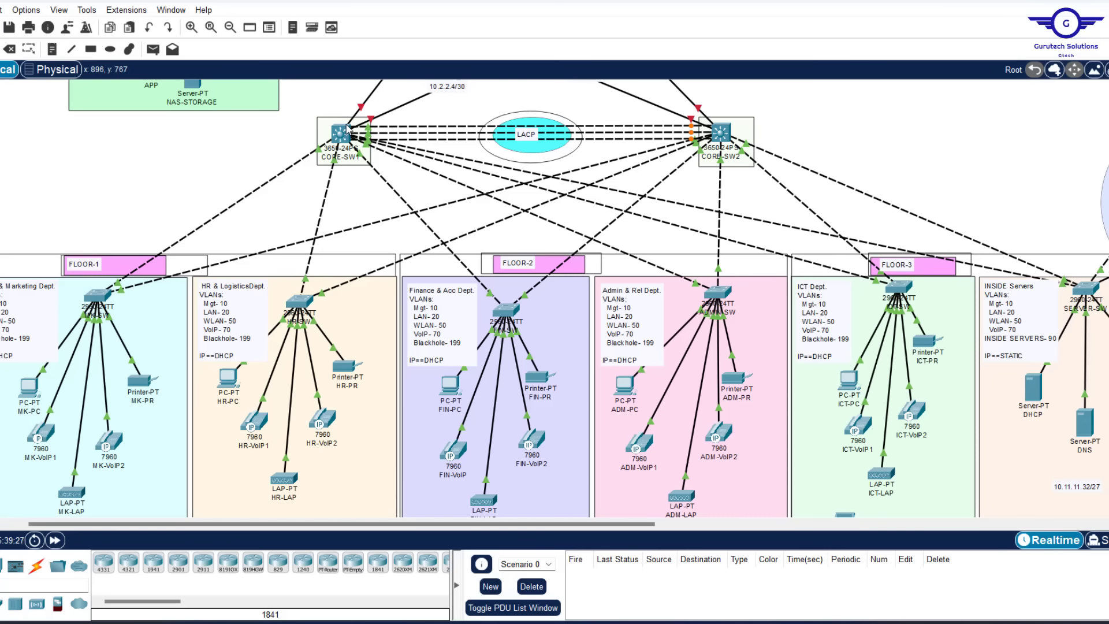
mouse_move(348, 130)
scroll(938, 401, "right", 5)
scroll(939, 400, "left", 5)
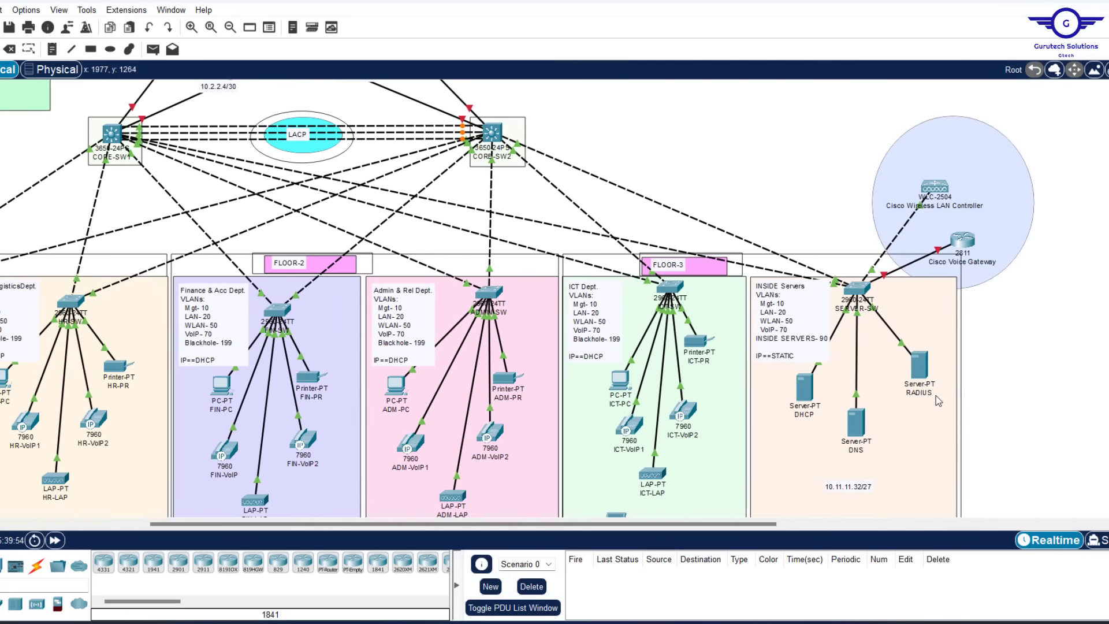
scroll(939, 400, "right", 2)
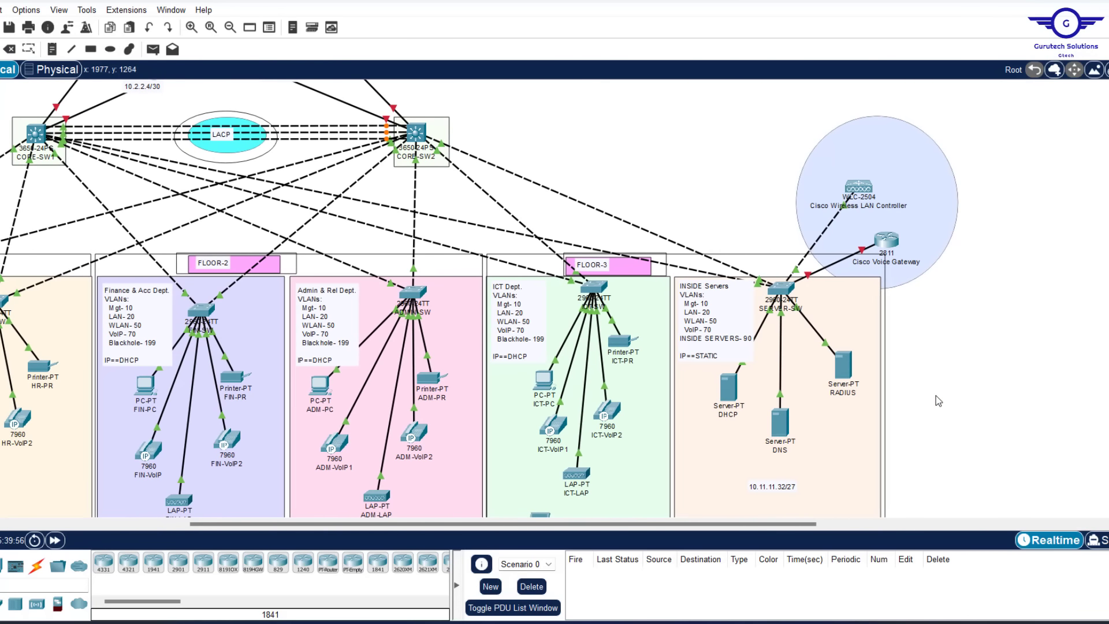
scroll(961, 359, "down", 3)
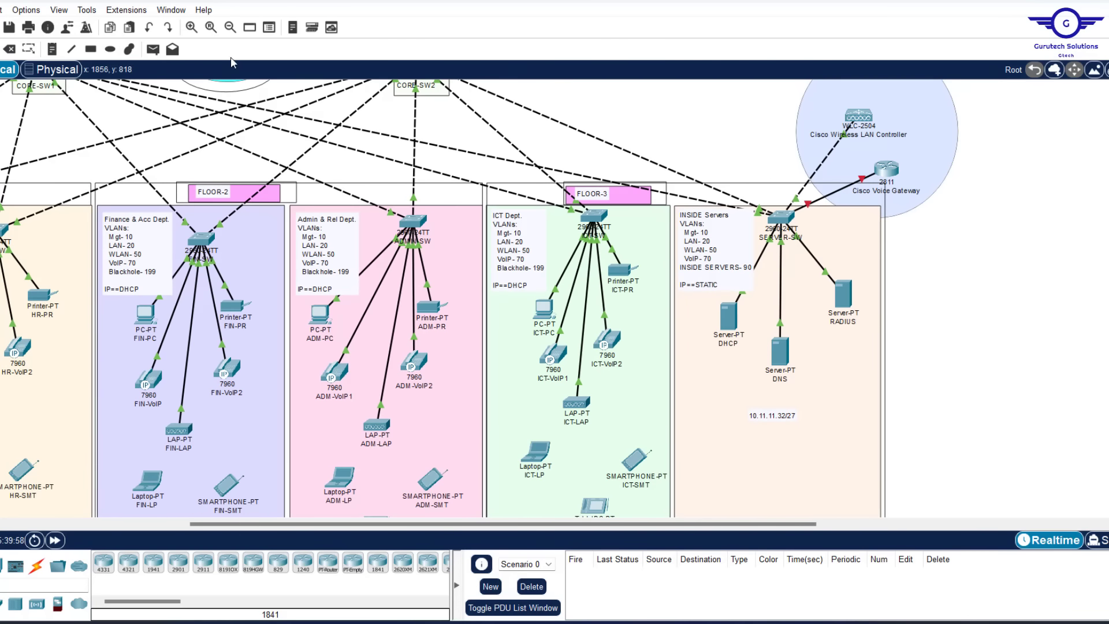
Place notes 10.11.11.35, 10.11.11.36 and 10.11.11.37 beside the DHCP, DNS and RADIUS servers
left_click(52, 51)
left_click(701, 315)
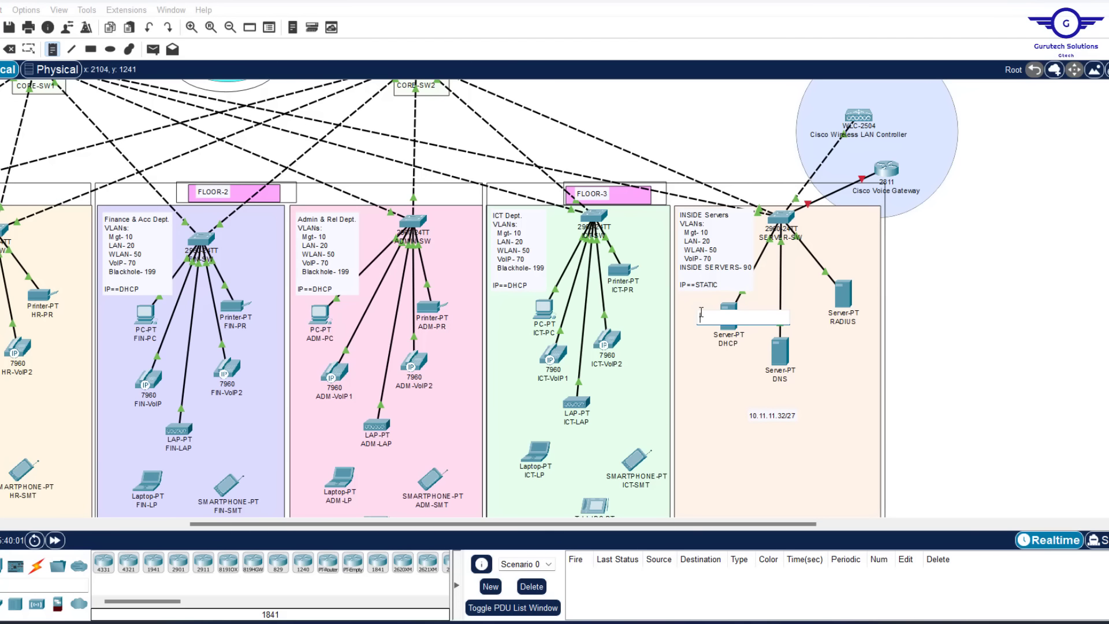
type("10.11.11.")
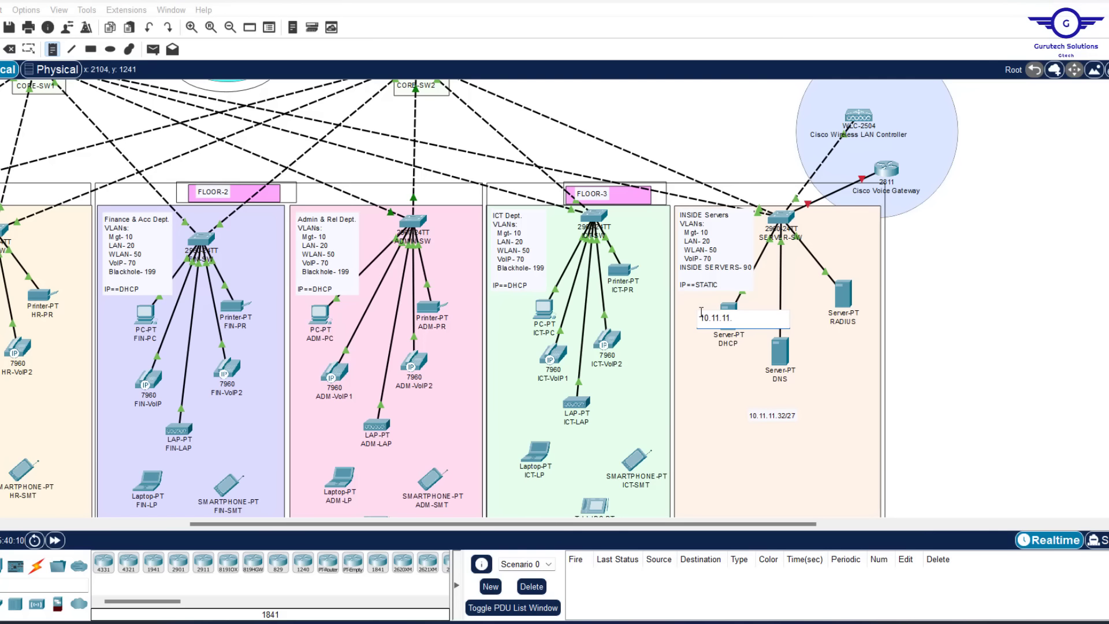
type("35")
left_click(774, 346)
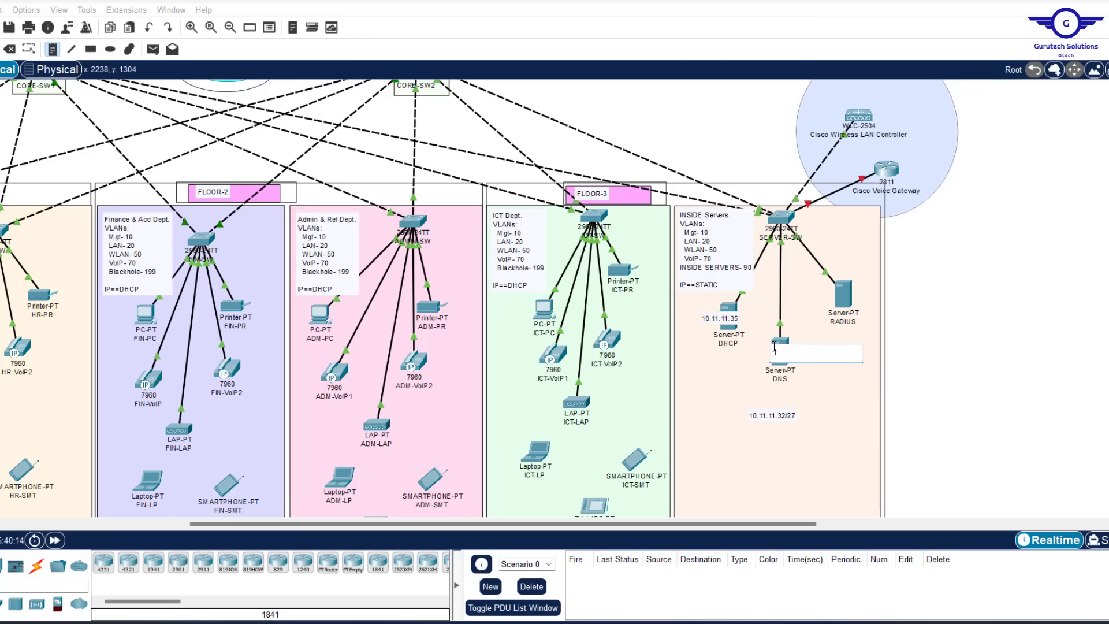
type("19")
type("1.")
key("BackSpace")
key("BackSpace")
left_click(846, 283)
type("10")
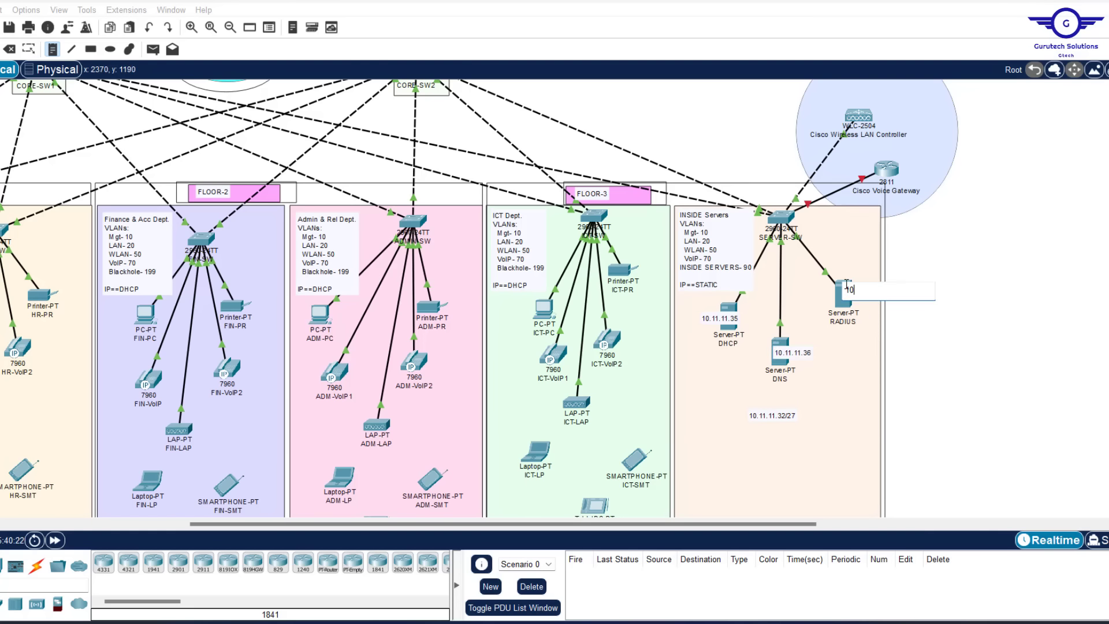
type(".11.")
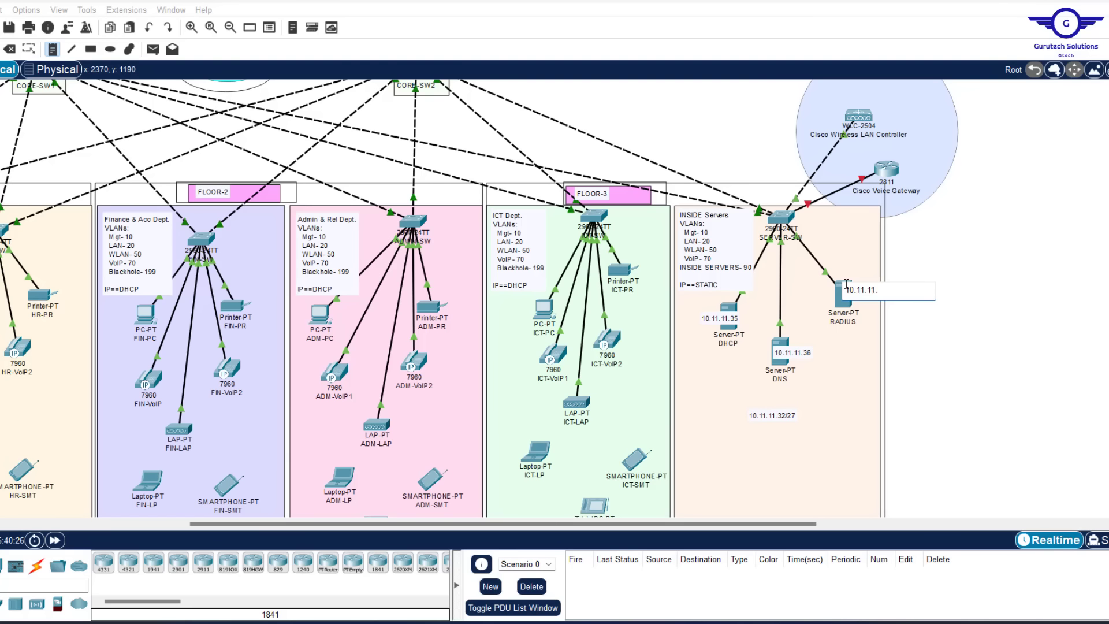
type("1..37")
left_click(924, 311)
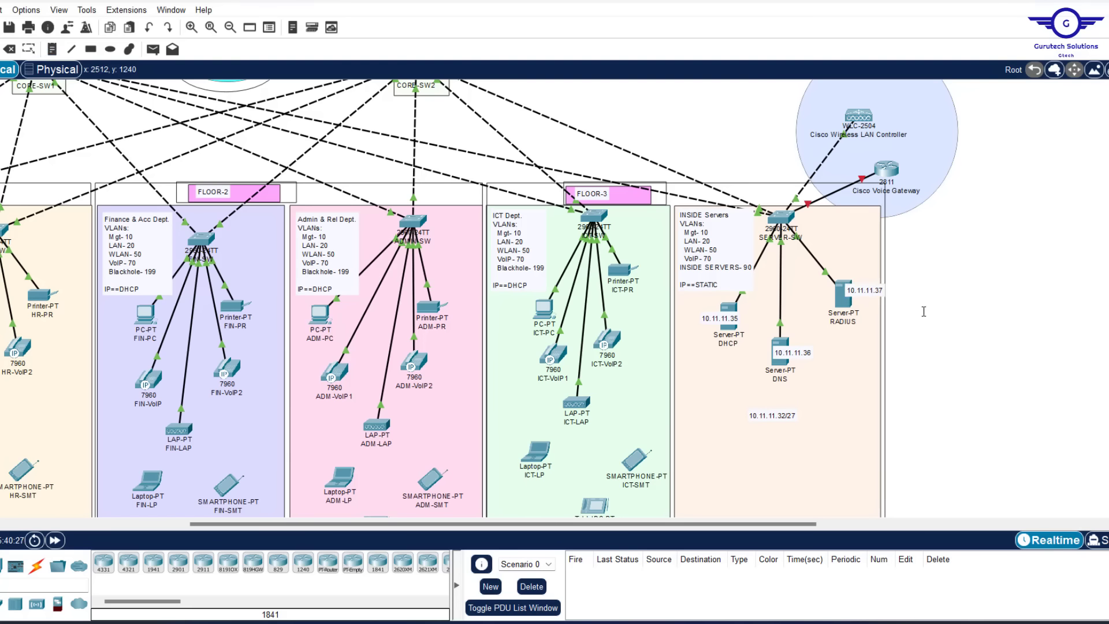
Drag the three address notes into position next to their servers
left_click_drag(783, 355, 789, 348)
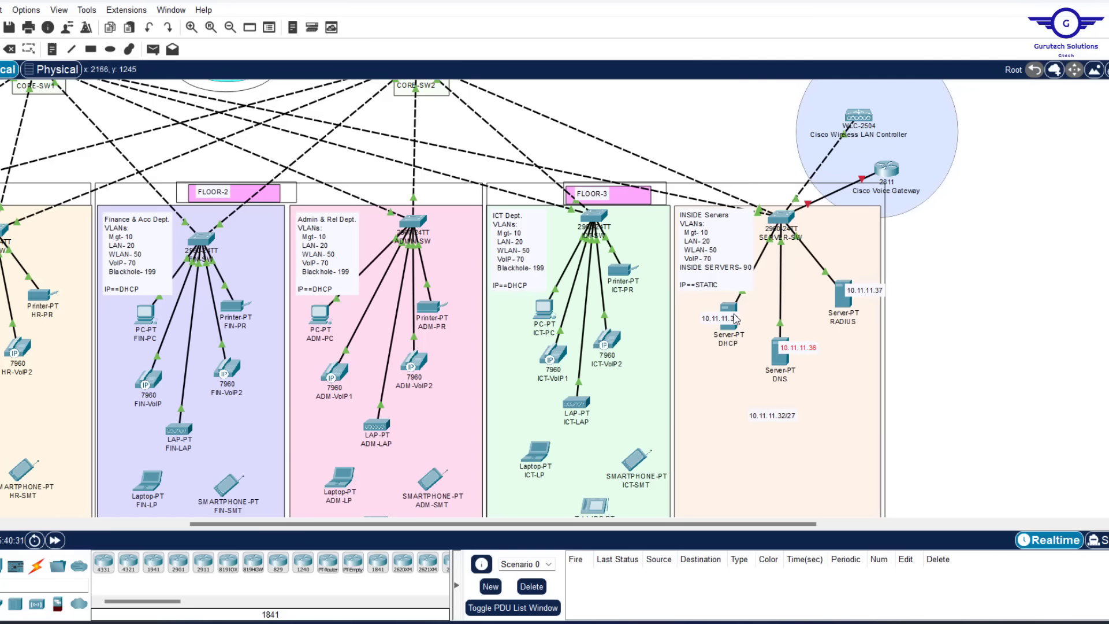
left_click_drag(738, 318, 763, 313)
left_click_drag(853, 296, 848, 296)
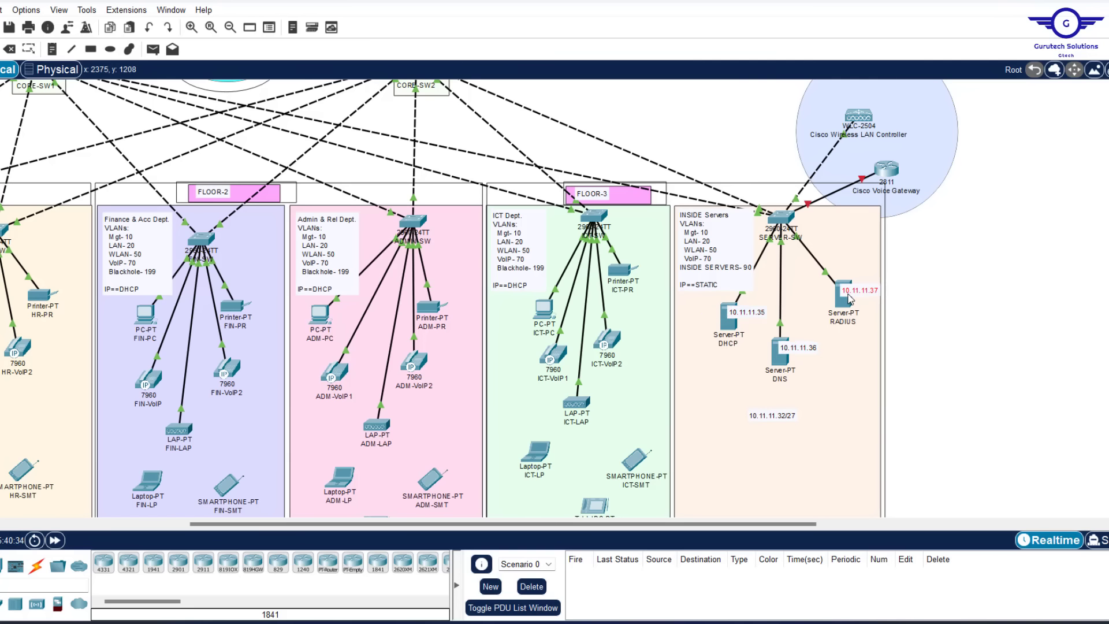
scroll(1016, 304, "left", 3)
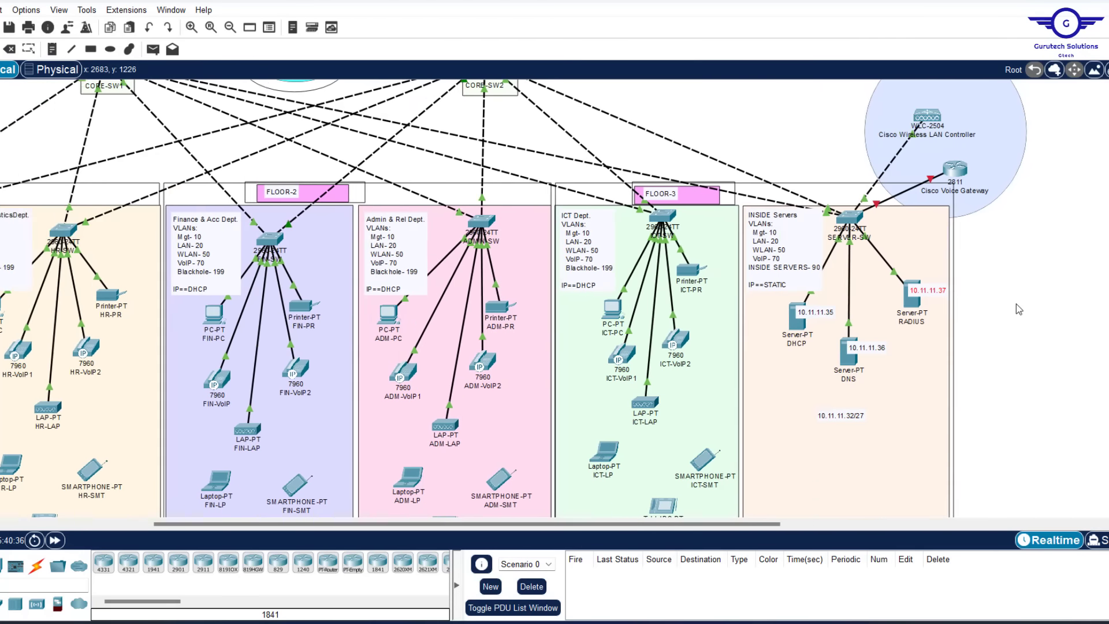
Scroll up to the core switches and open CORE-SW1's device window on the CLI tab
scroll(1017, 303, "left", 6)
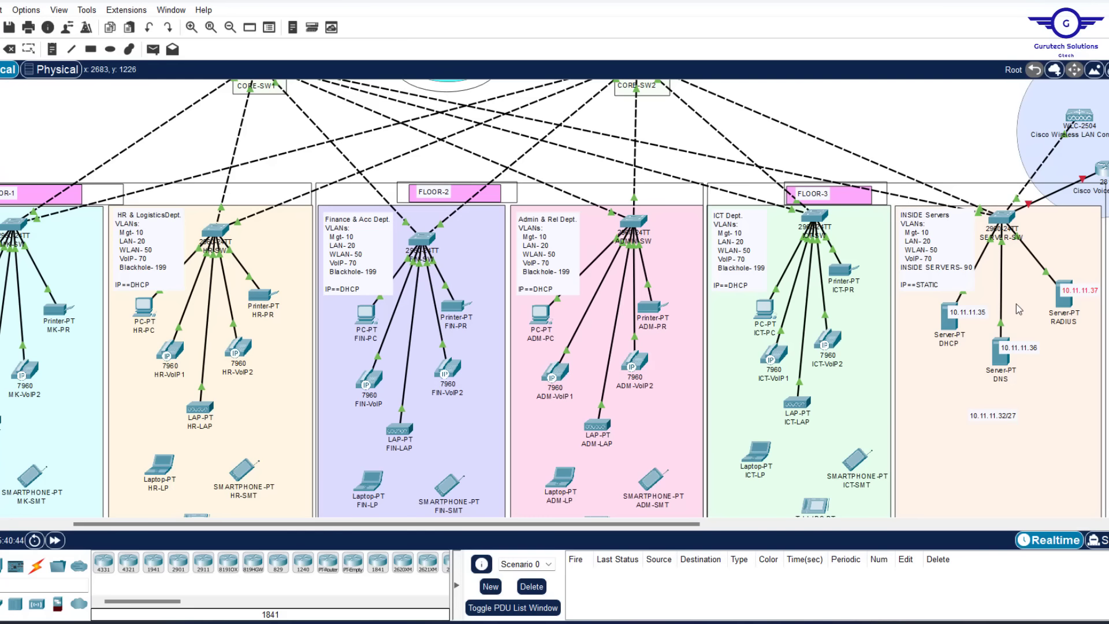
scroll(1017, 304, "up", 2)
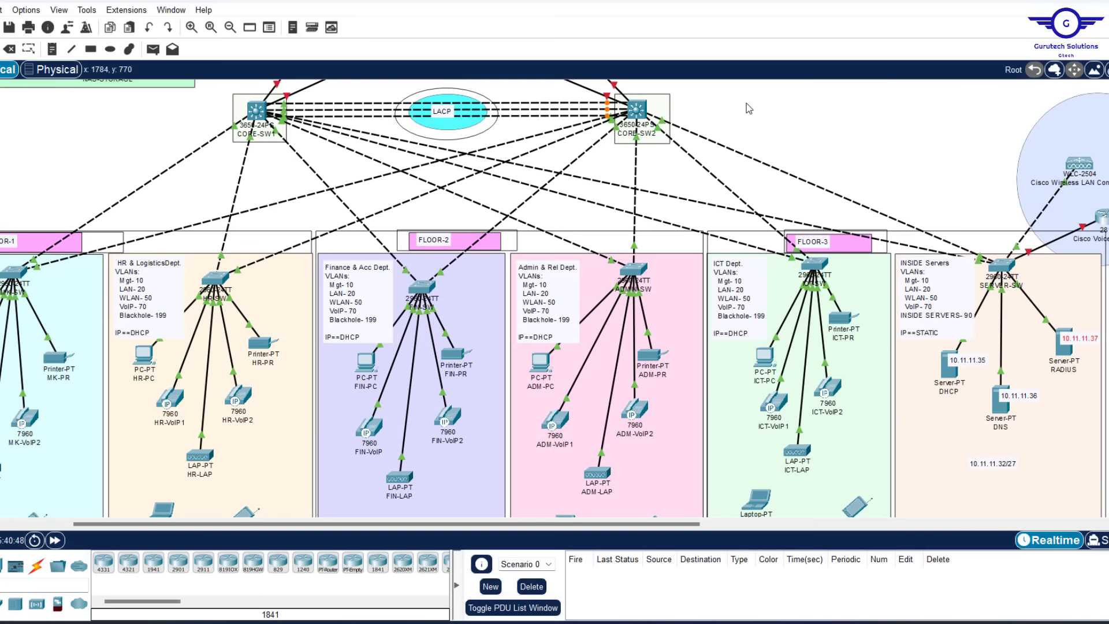
scroll(747, 107, "up", 4)
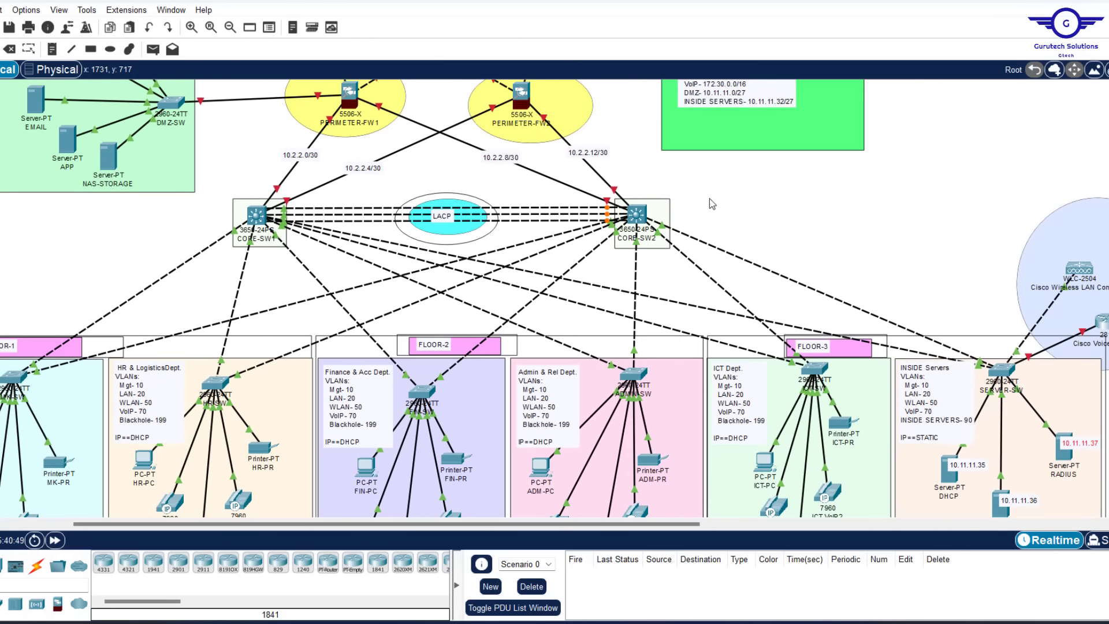
left_click(257, 216)
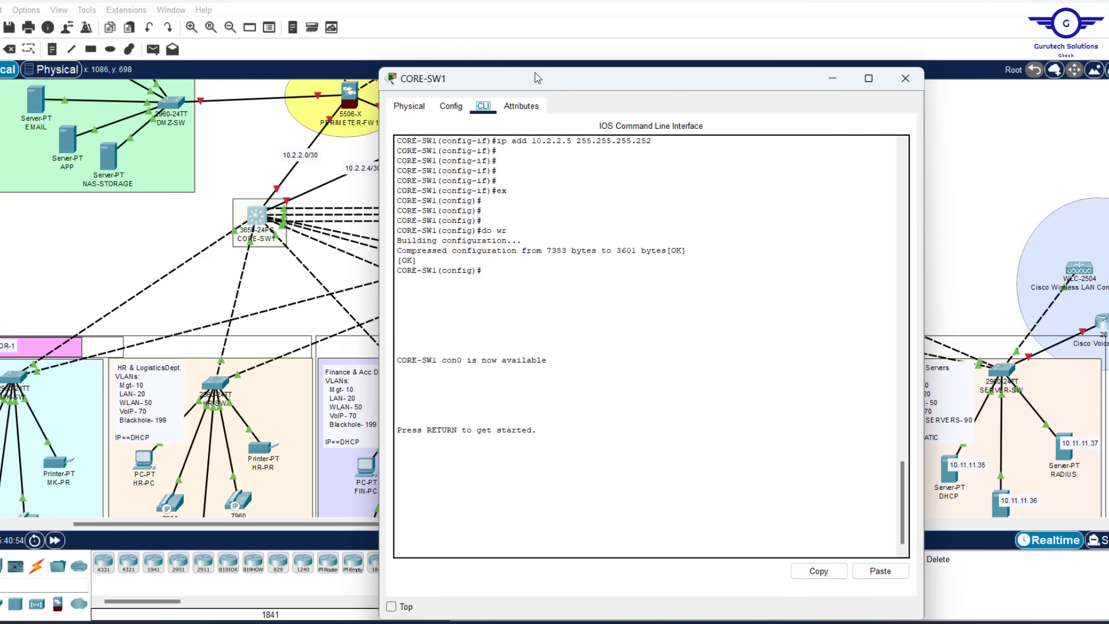
Resize the CORE-SW1 window, view the GigabitEthernet1/0/1 settings, then return to the CLI
left_click_drag(531, 67, 520, 179)
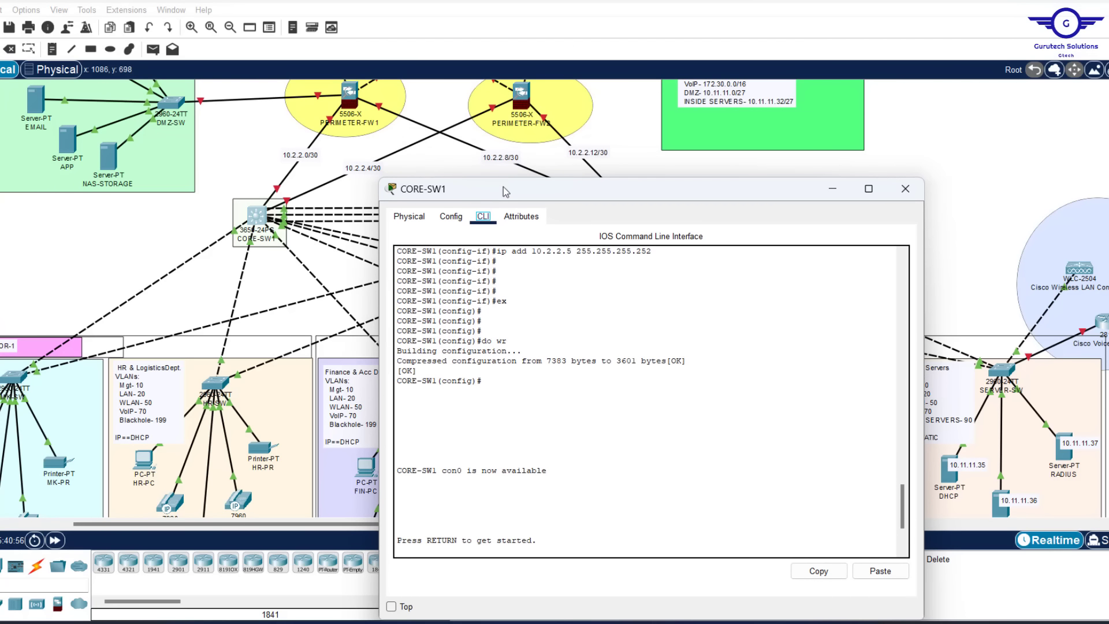
left_click(451, 216)
left_click(445, 363)
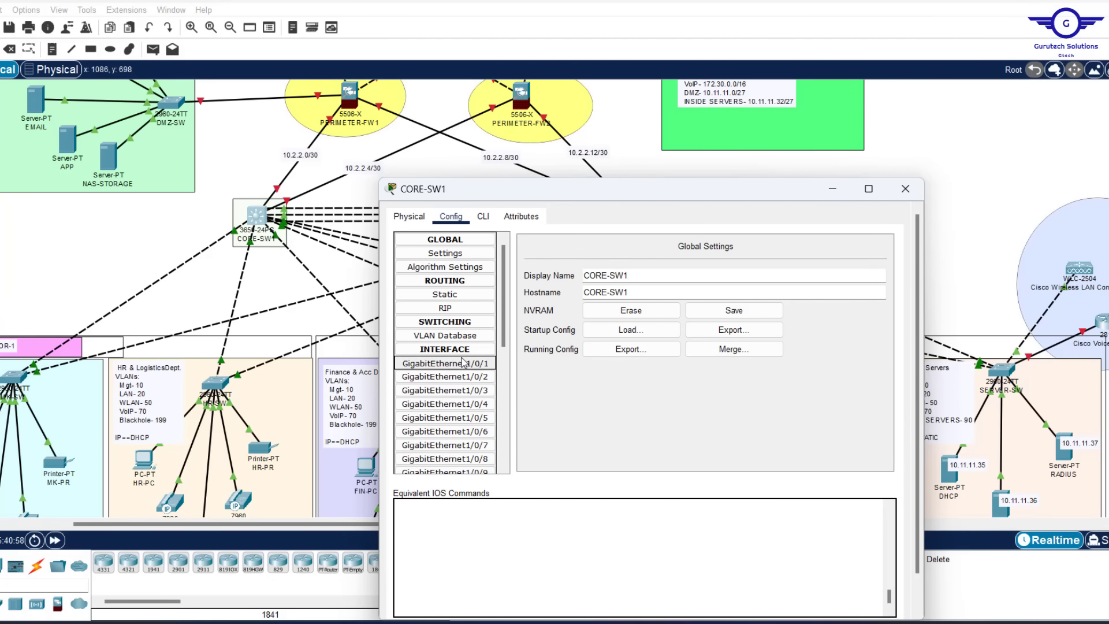
left_click_drag(565, 195, 529, 148)
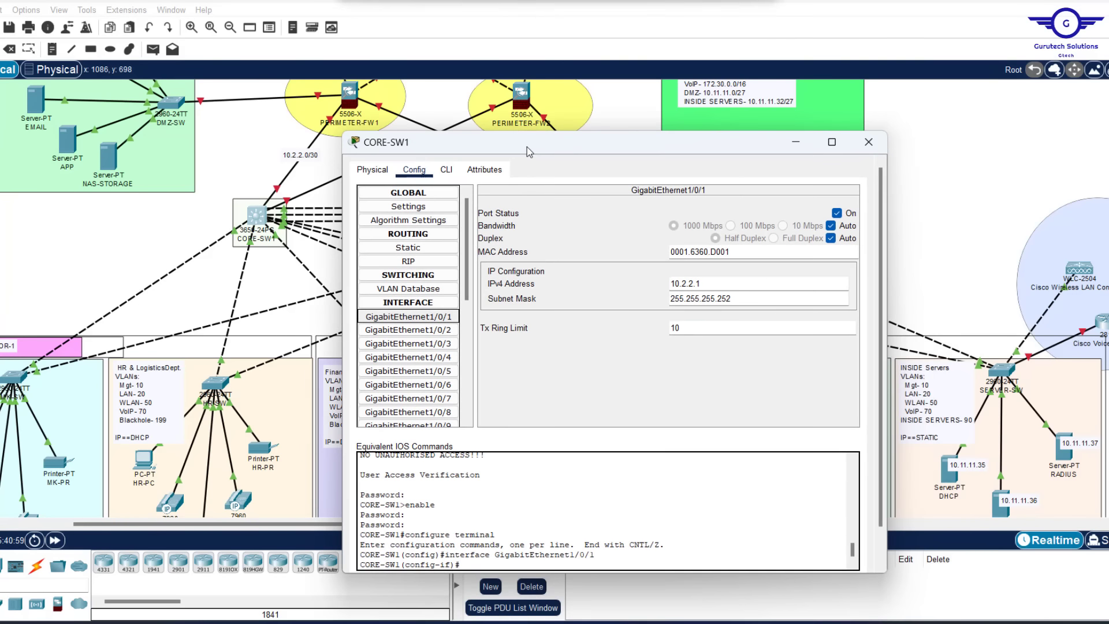
left_click(446, 170)
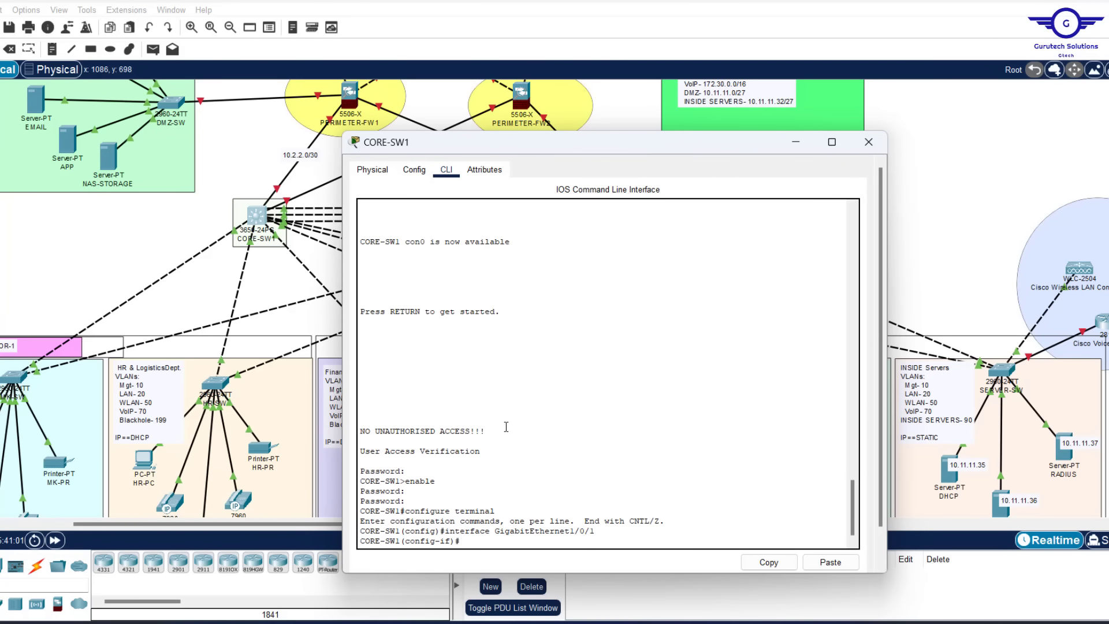
Exit interface mode to the global configuration prompt and put the CORE-SW1 window away
key("Return")
key("Return")
key("Return")
type("ex")
key("Return")
key("Return")
key("Return")
key("Return")
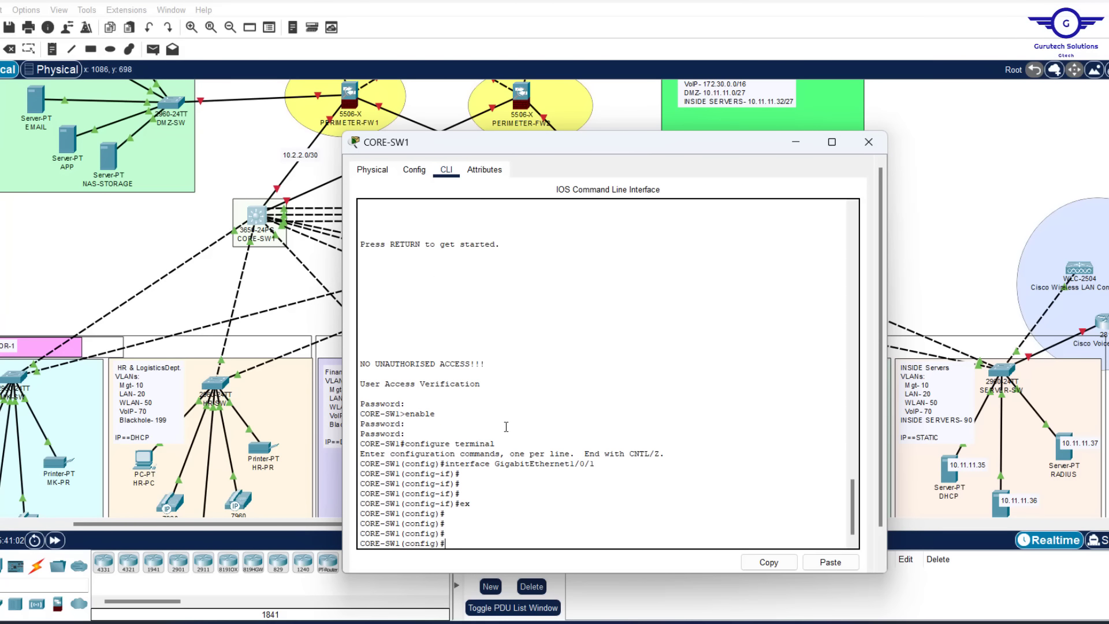
left_click(984, 206)
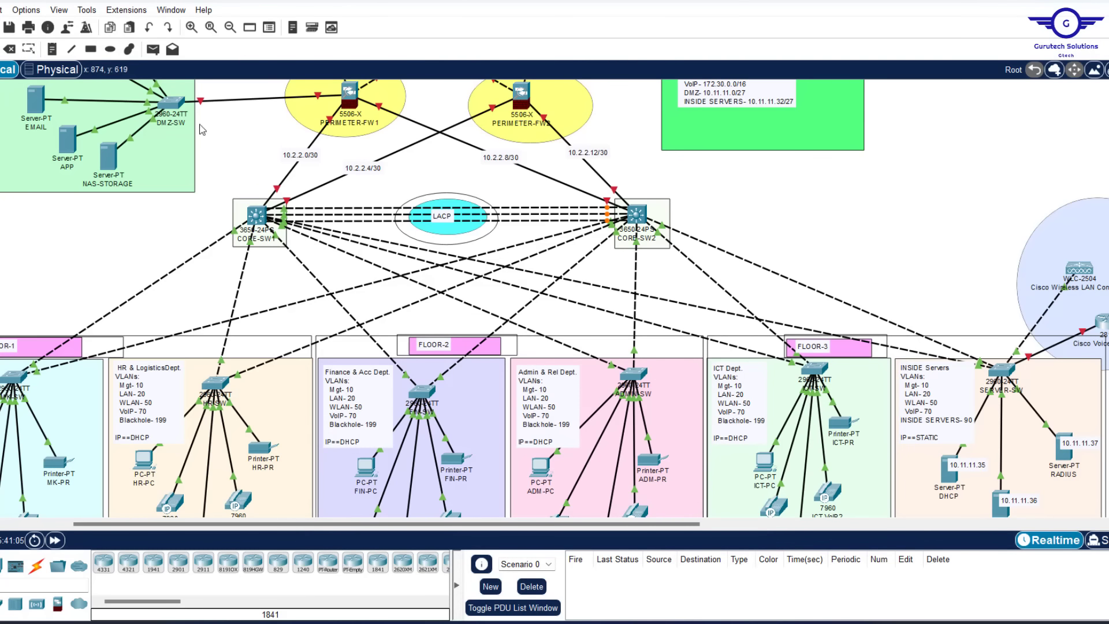
Draw a pale-yellow filled ellipse below the LACP ellipse between the core switches
left_click(110, 49)
left_click(506, 96)
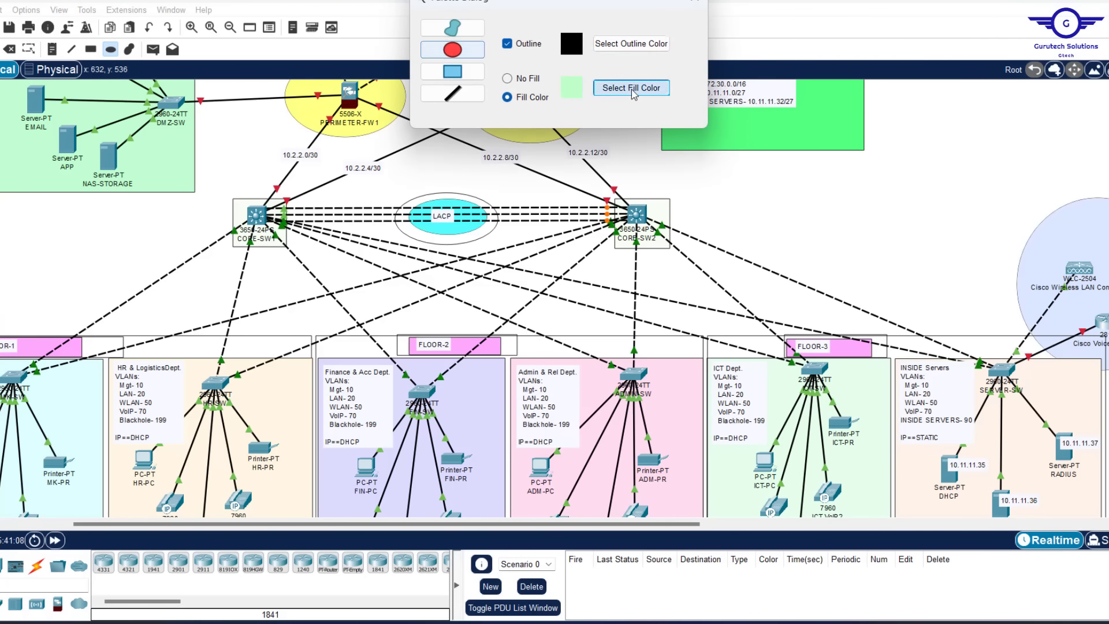
left_click(632, 88)
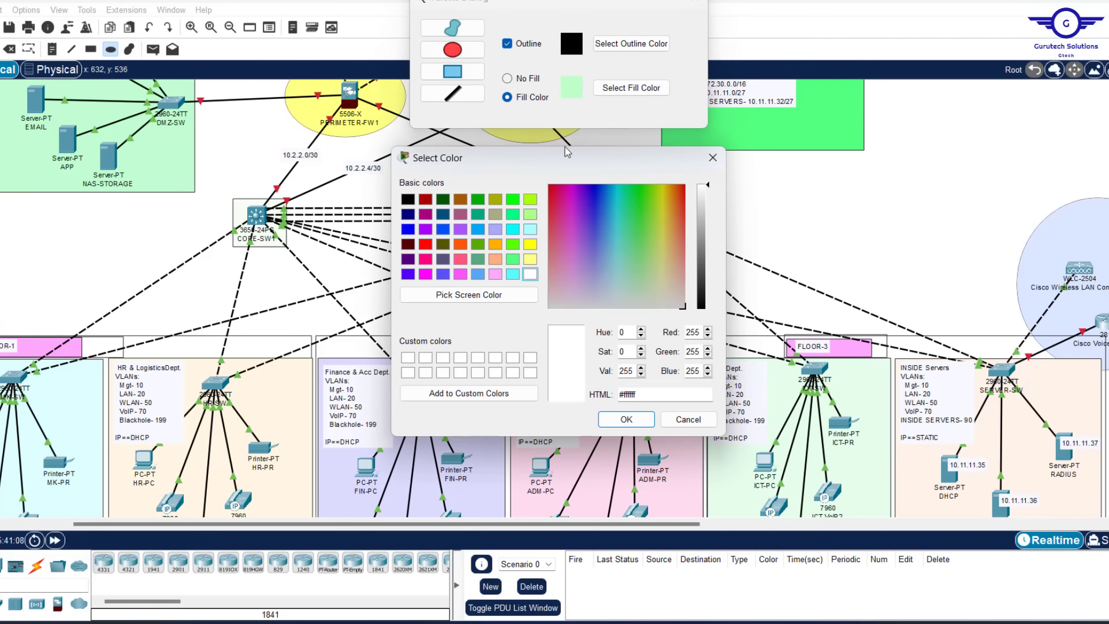
left_click(658, 292)
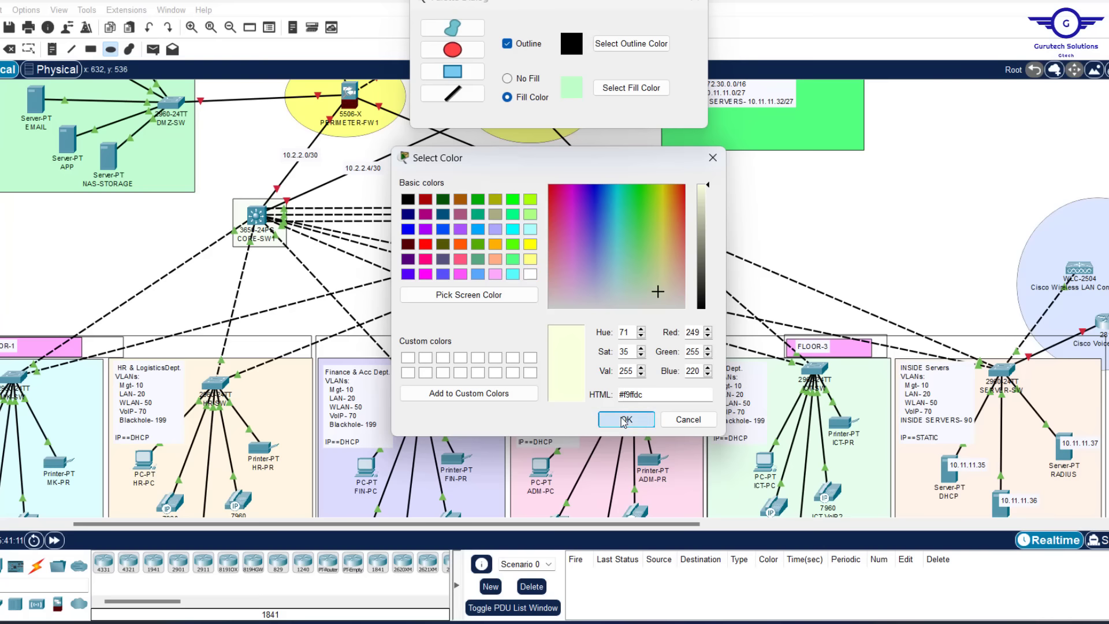
left_click(626, 419)
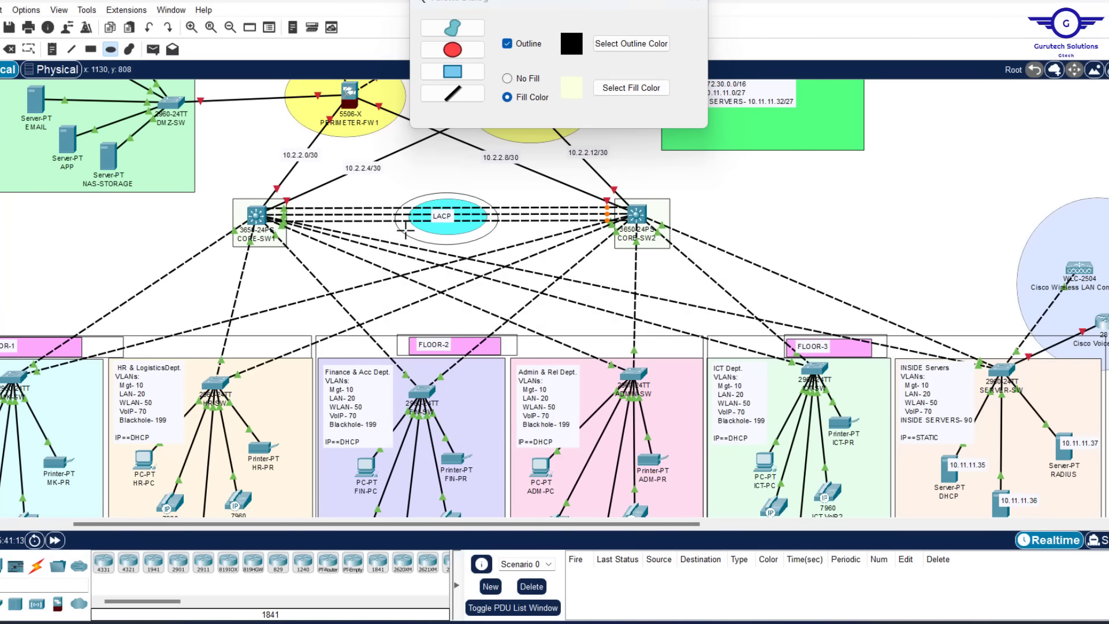
left_click_drag(389, 228, 518, 269)
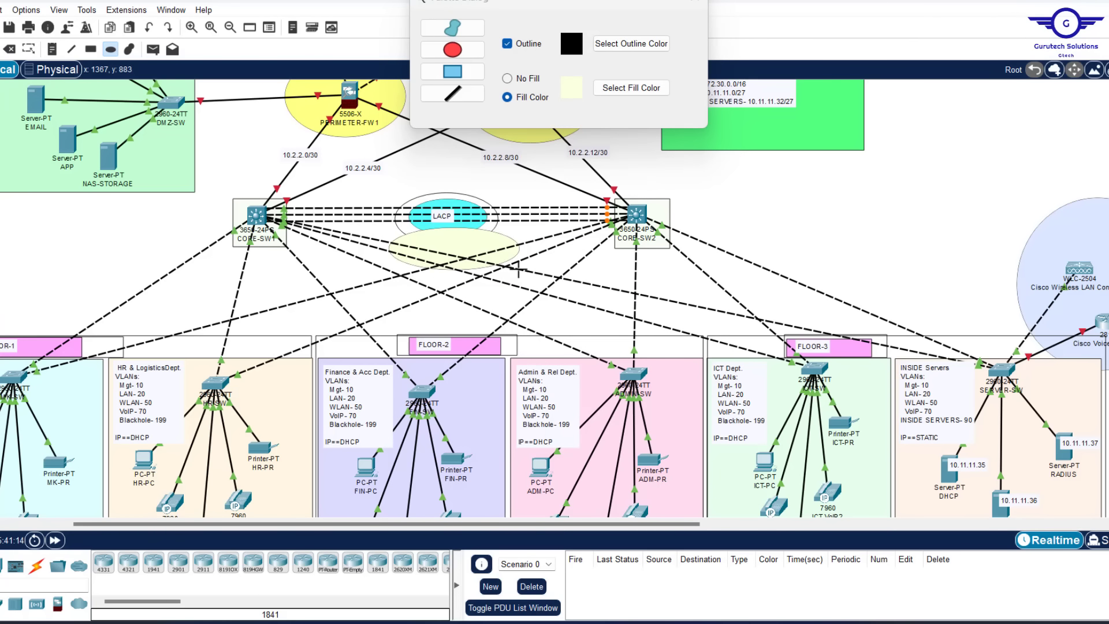
left_click(692, 3)
Add a note reading HSRP inside the new ellipse
left_click(52, 48)
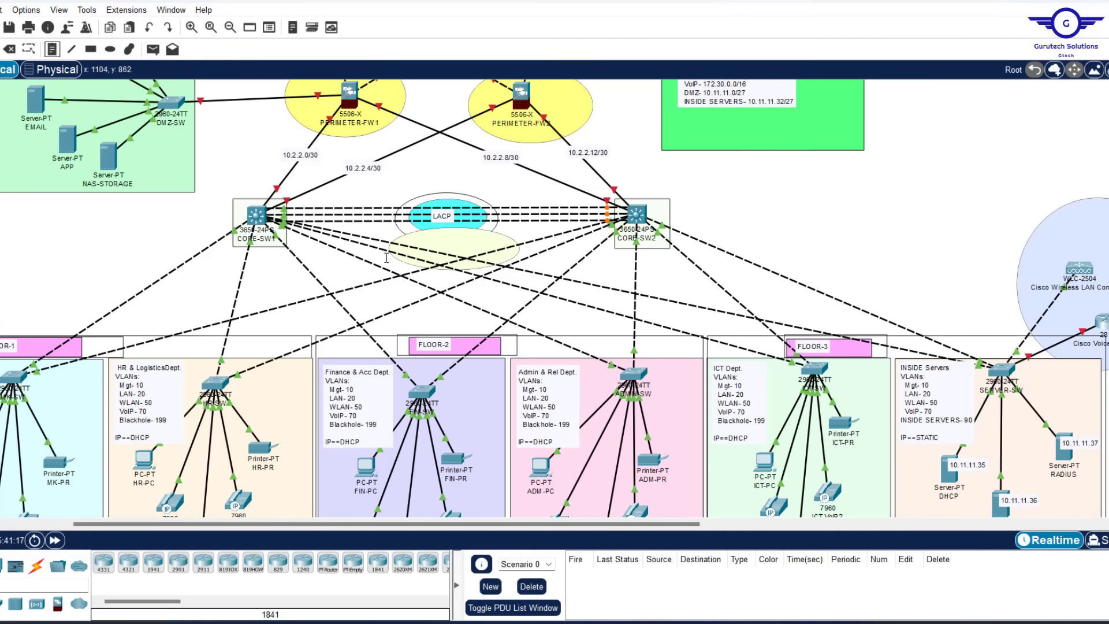
left_click(430, 245)
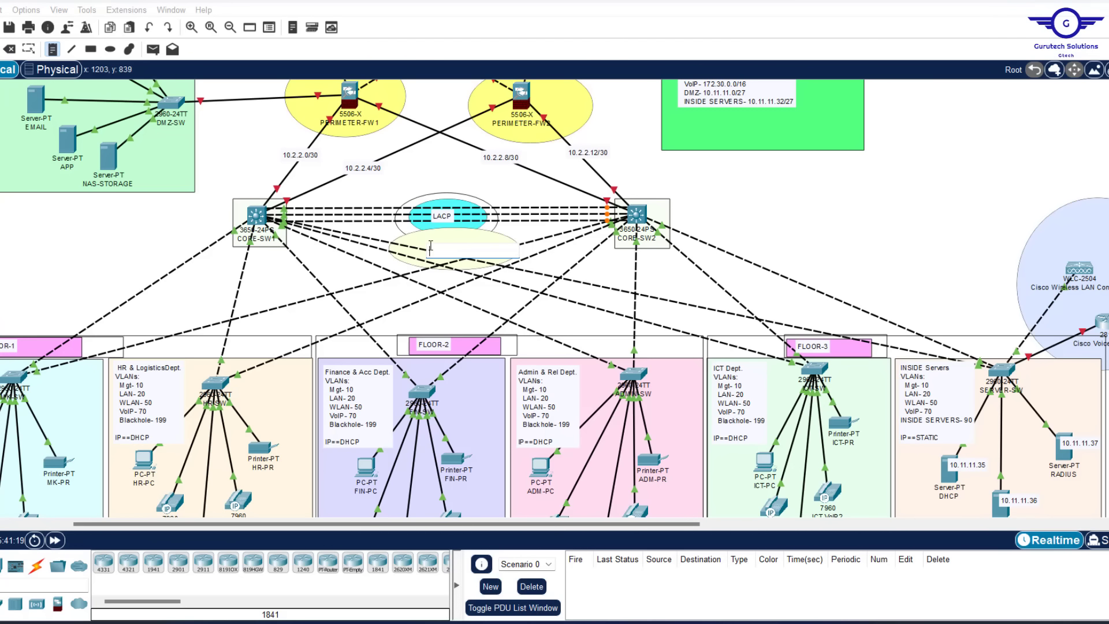
type("HSR")
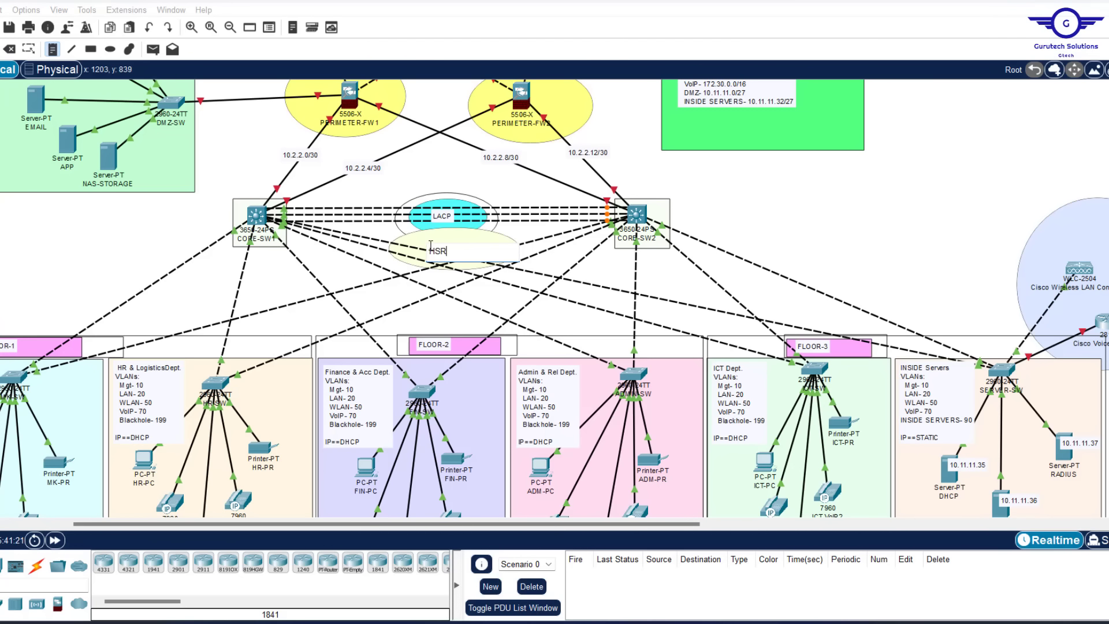
type("P")
Add ACTIVE/STANDBY notes beside CORE-SW2 and CORE-SW1, copying the text between them
left_click(673, 196)
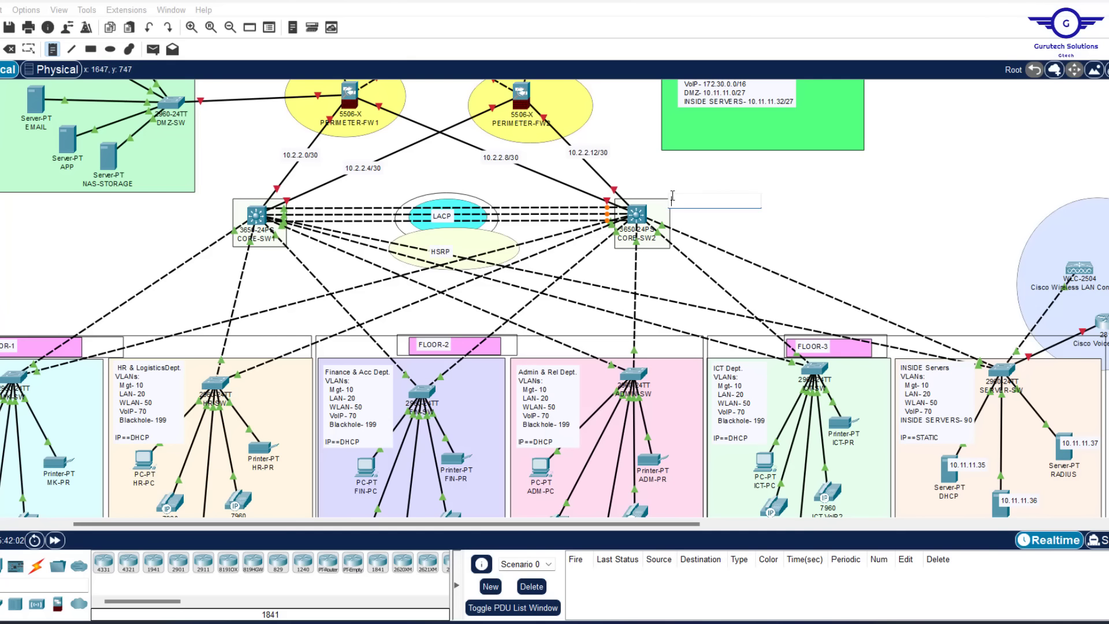
type("ACTIVE/STANDBY")
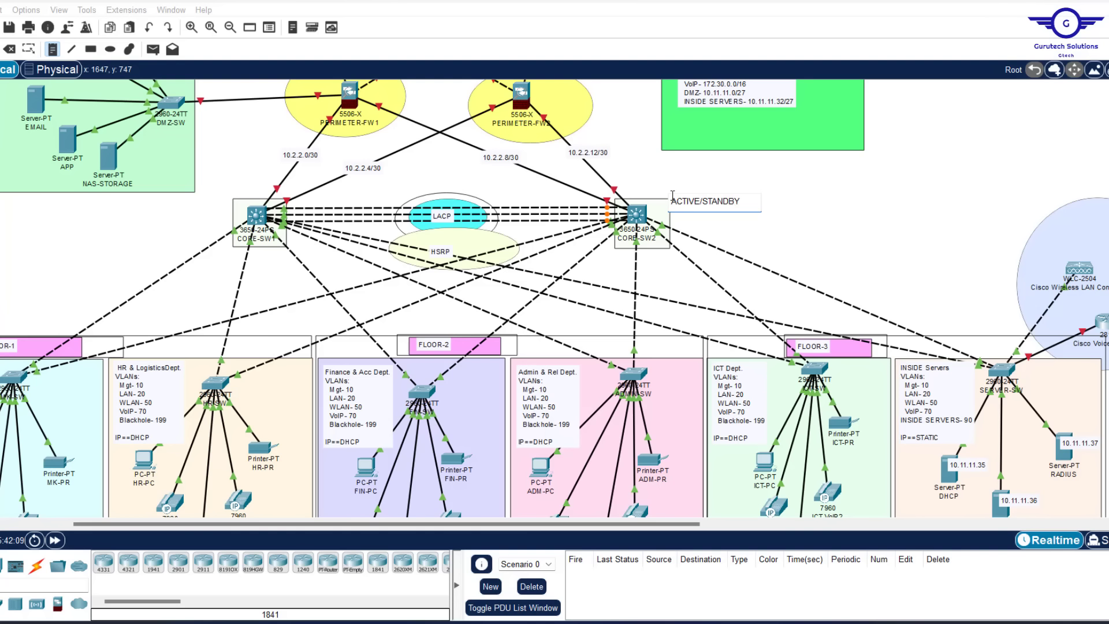
key("ctrl+a")
key("ctrl+c")
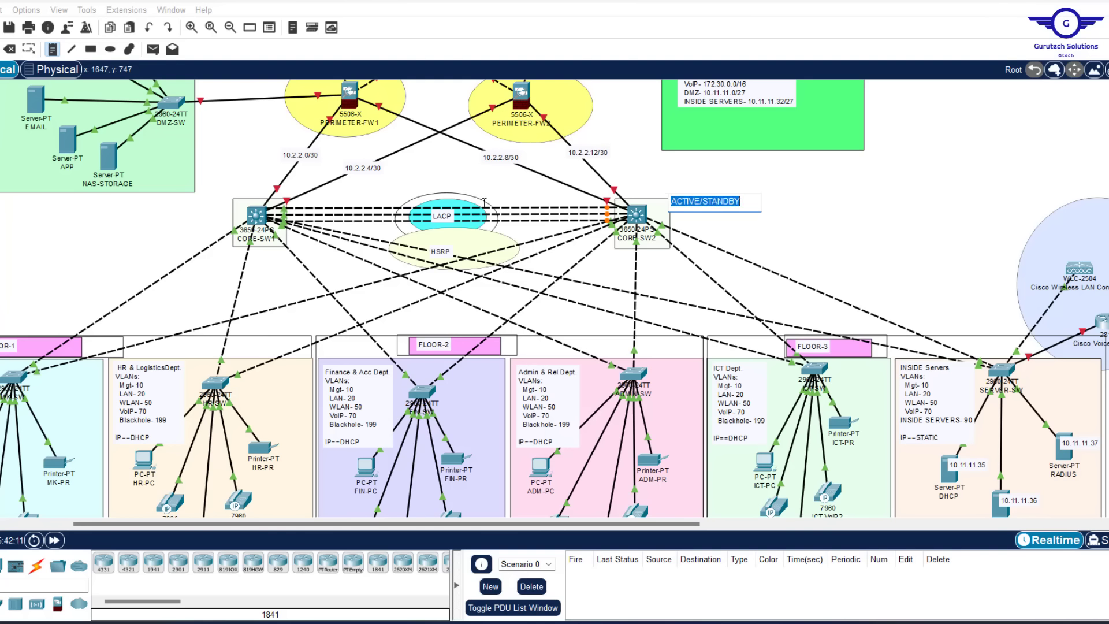
left_click(153, 204)
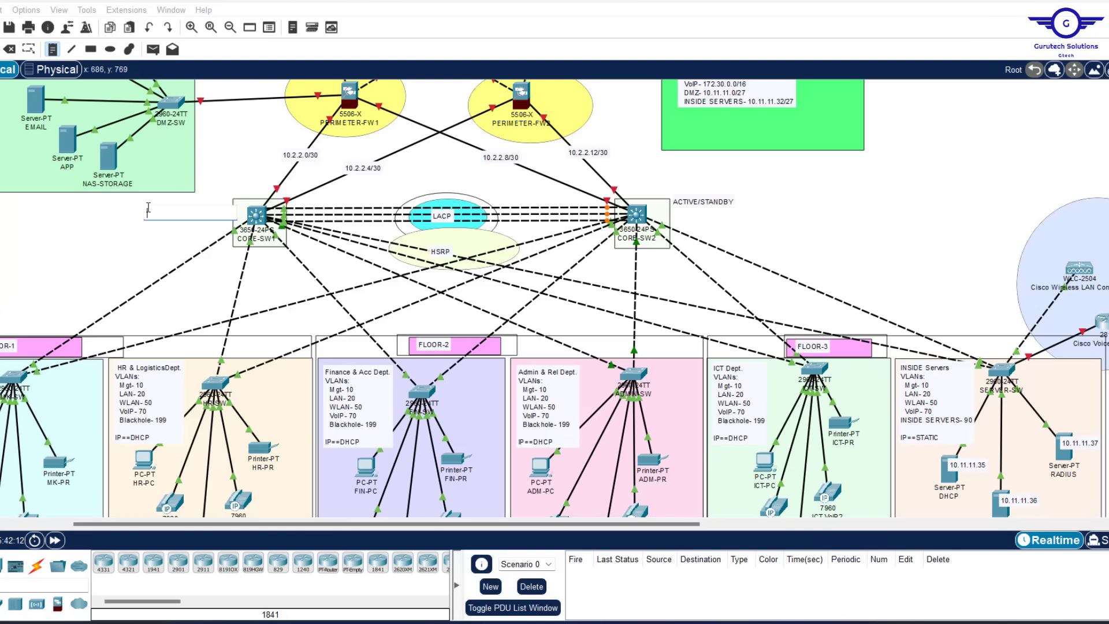
key("ctrl+v")
key("Escape")
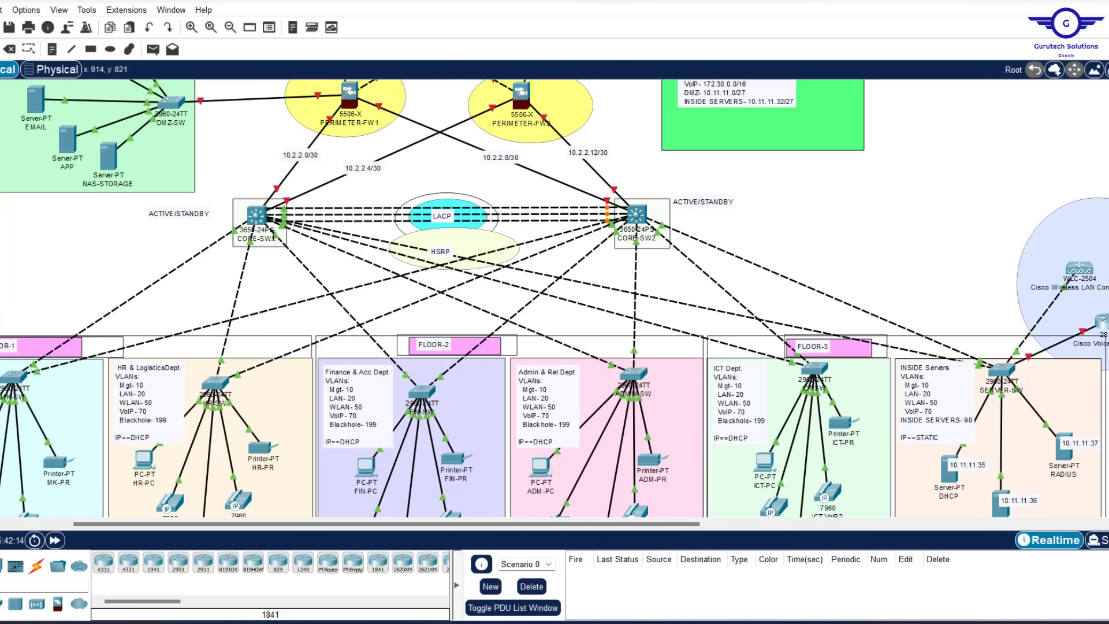
left_click(169, 214)
left_click_drag(169, 215, 196, 210)
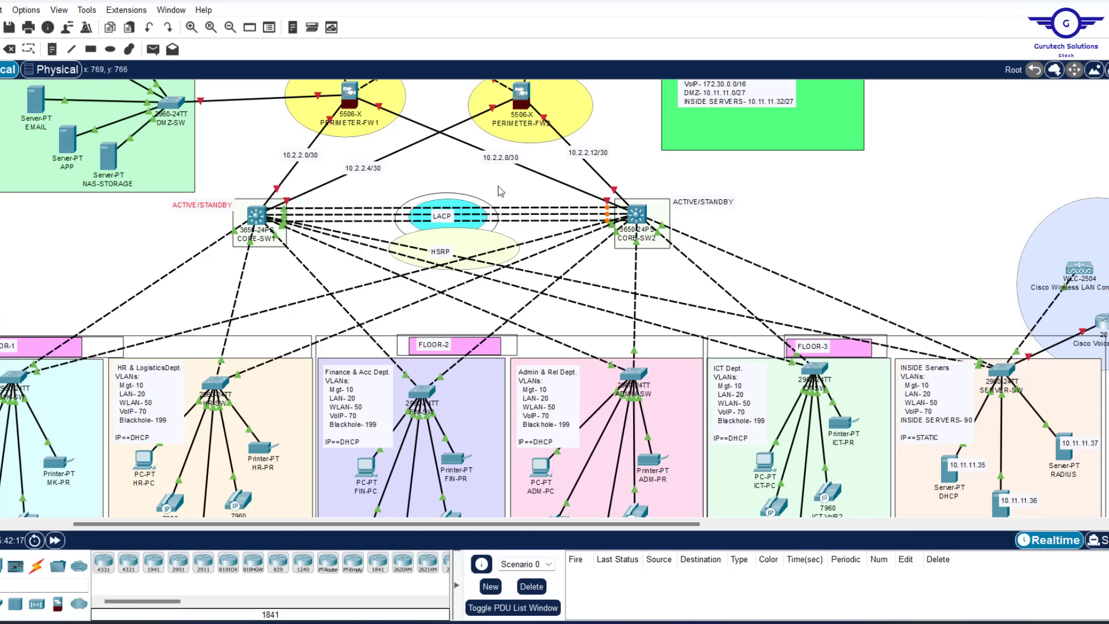
left_click_drag(696, 202, 692, 204)
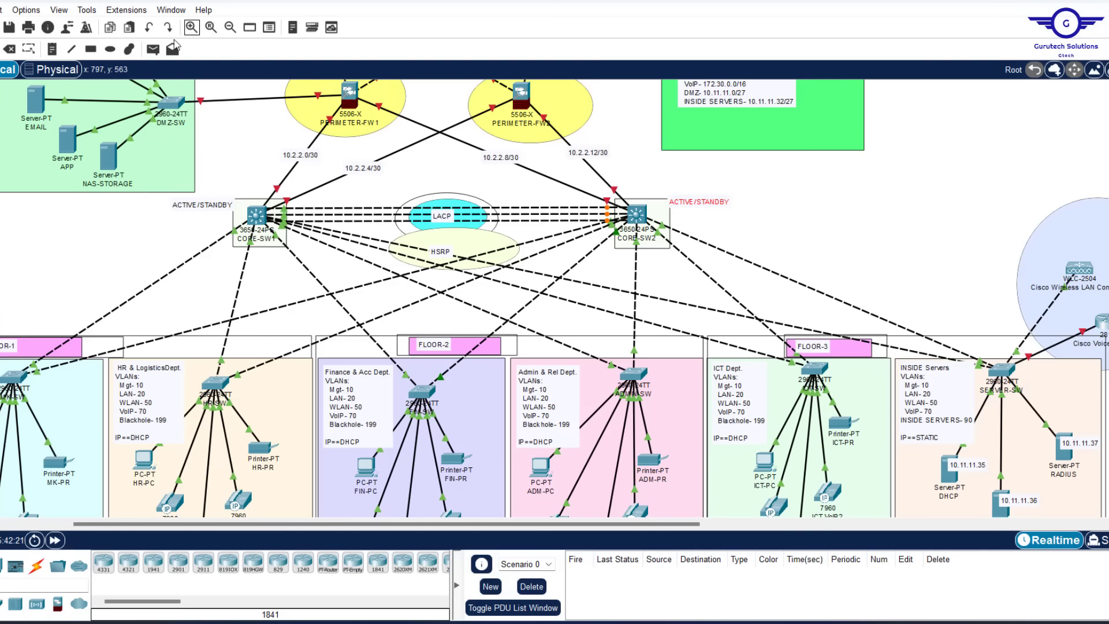
Draw yellow-filled rectangles around both ACTIVE/STANDBY labels
left_click(91, 49)
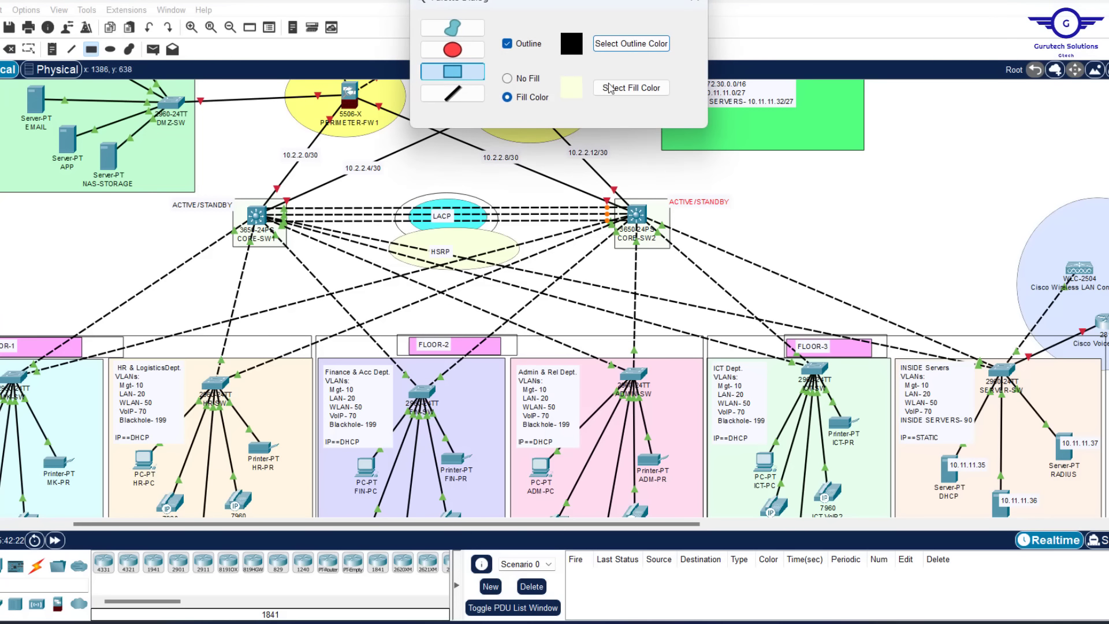
left_click(632, 88)
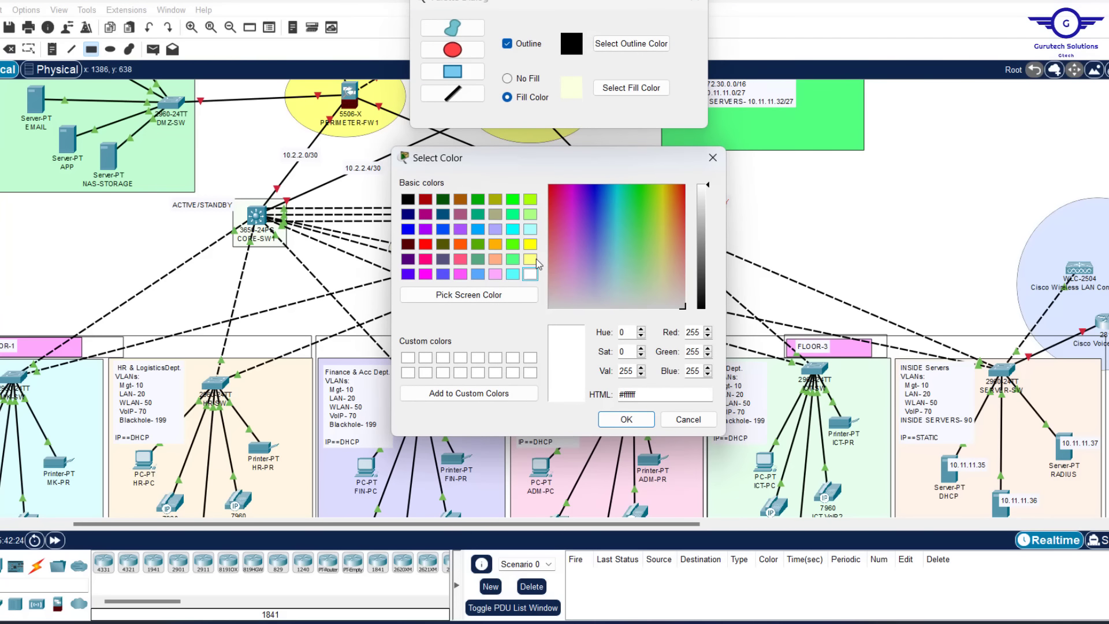
left_click(626, 418)
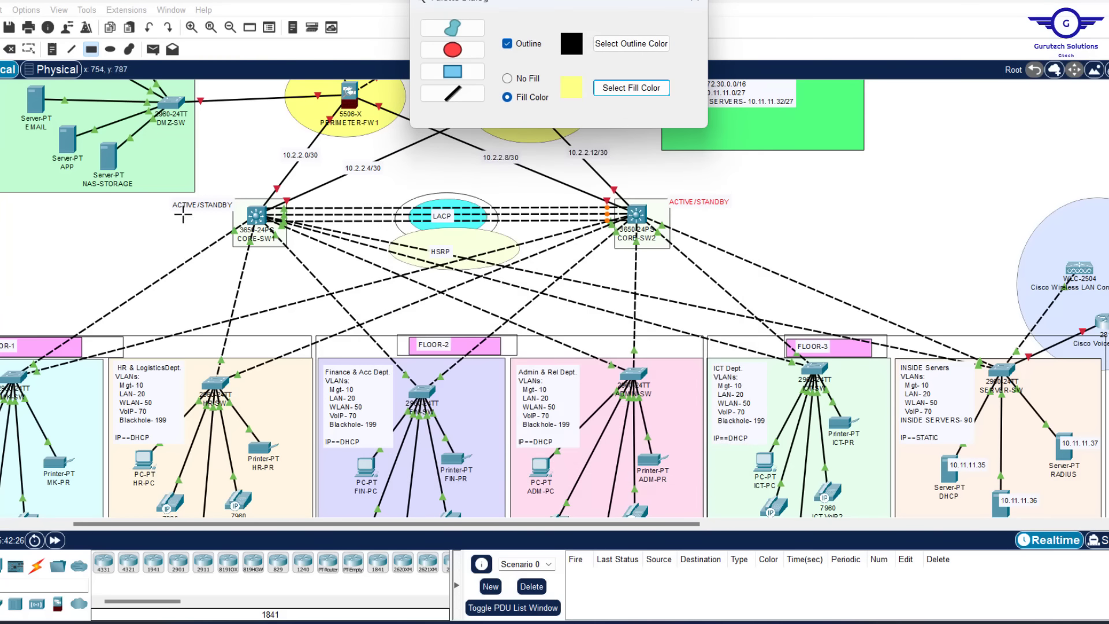
left_click_drag(162, 195, 240, 218)
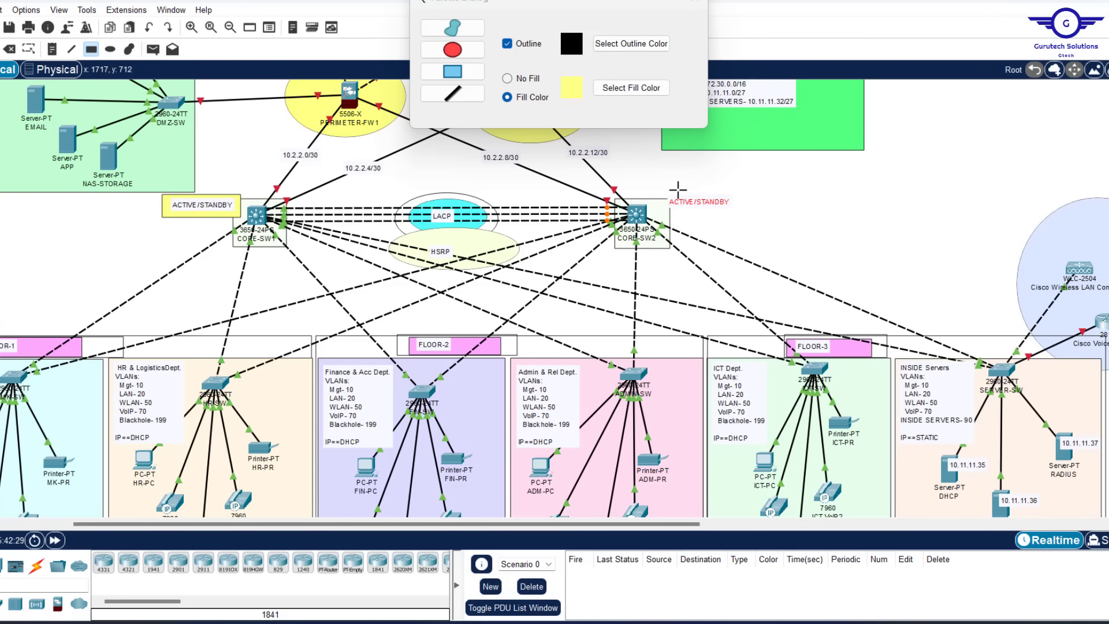
left_click_drag(659, 191, 737, 212)
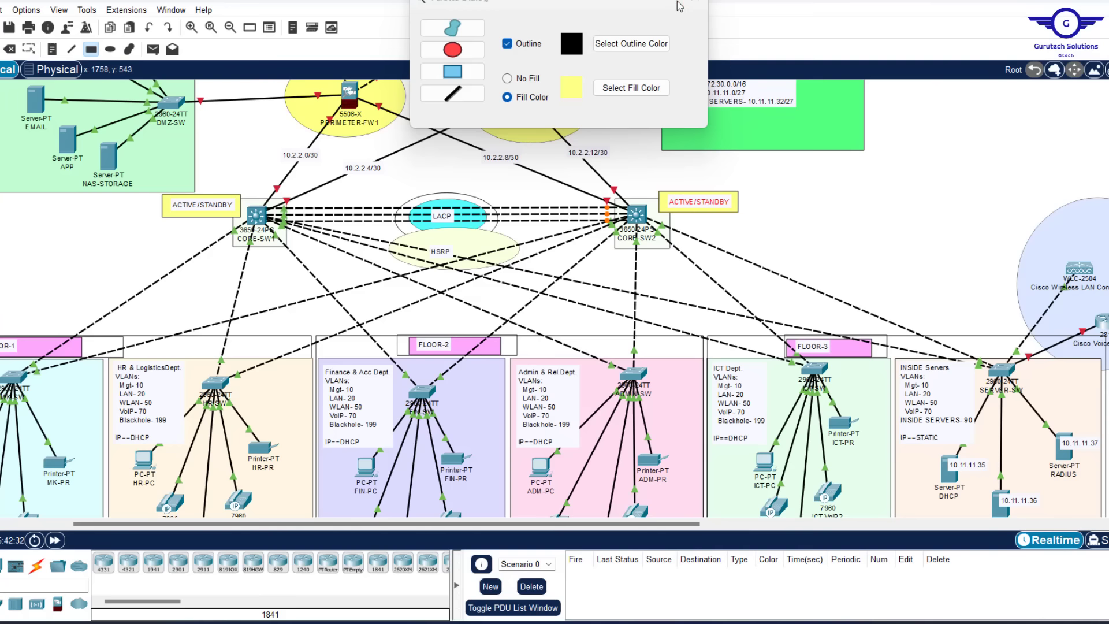
left_click(693, 3)
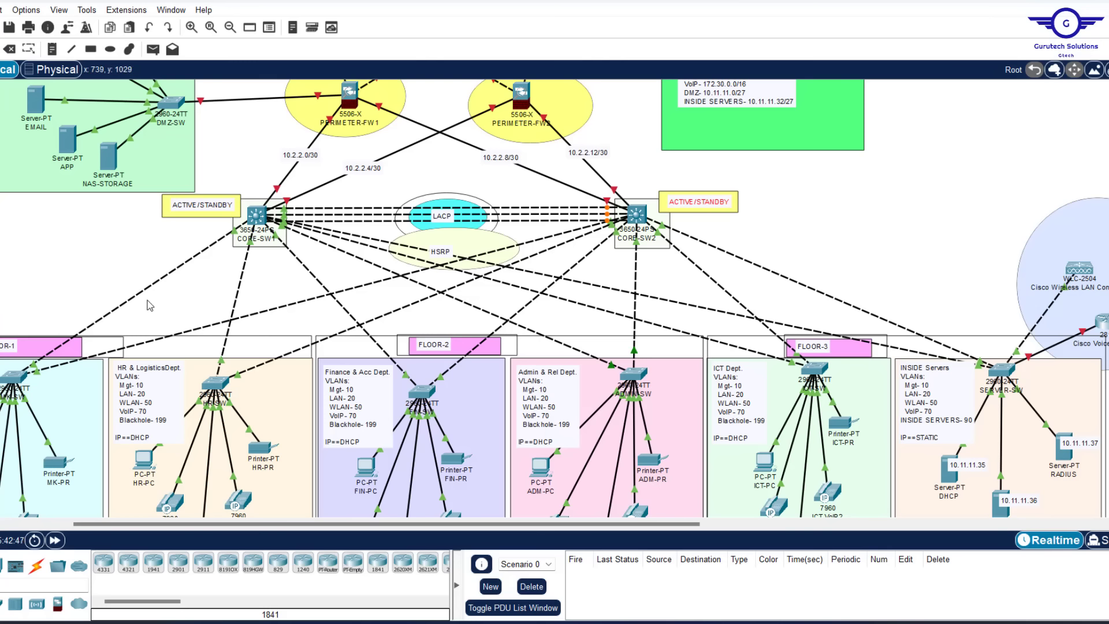
Open CORE-SW1's console and move its window aside to uncover the topology
left_click(259, 218)
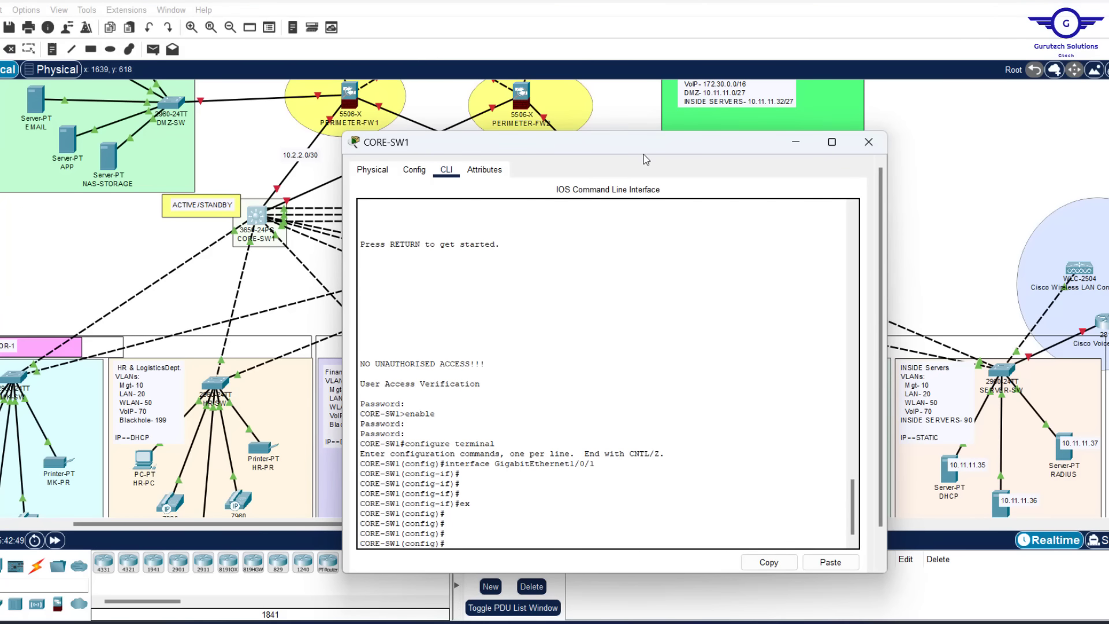
left_click_drag(628, 150, 696, 67)
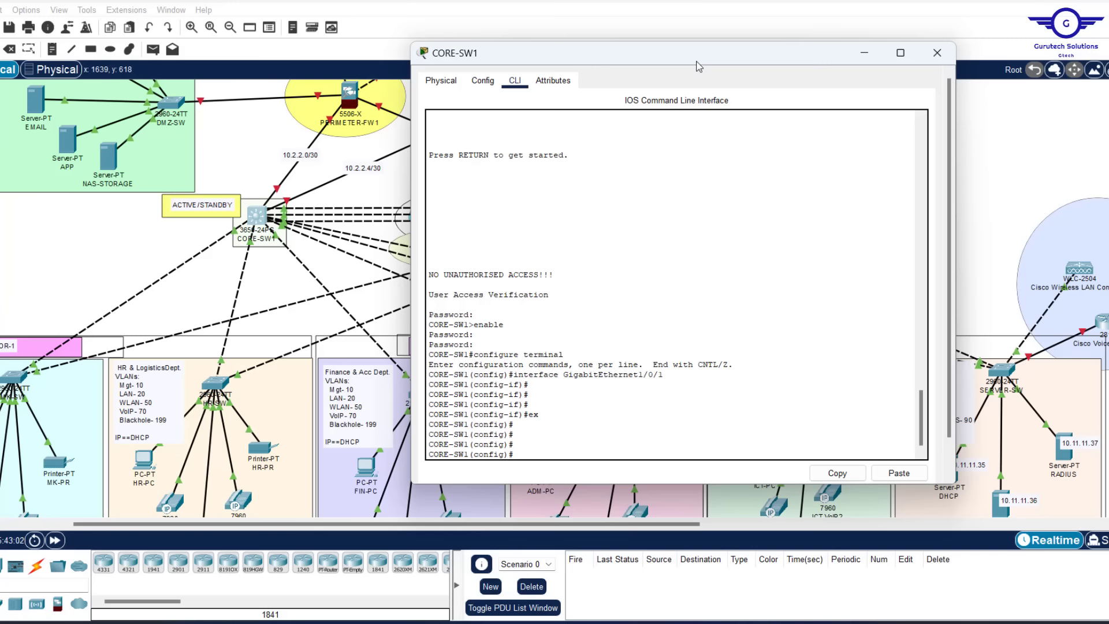
left_click_drag(715, 55, 449, 102)
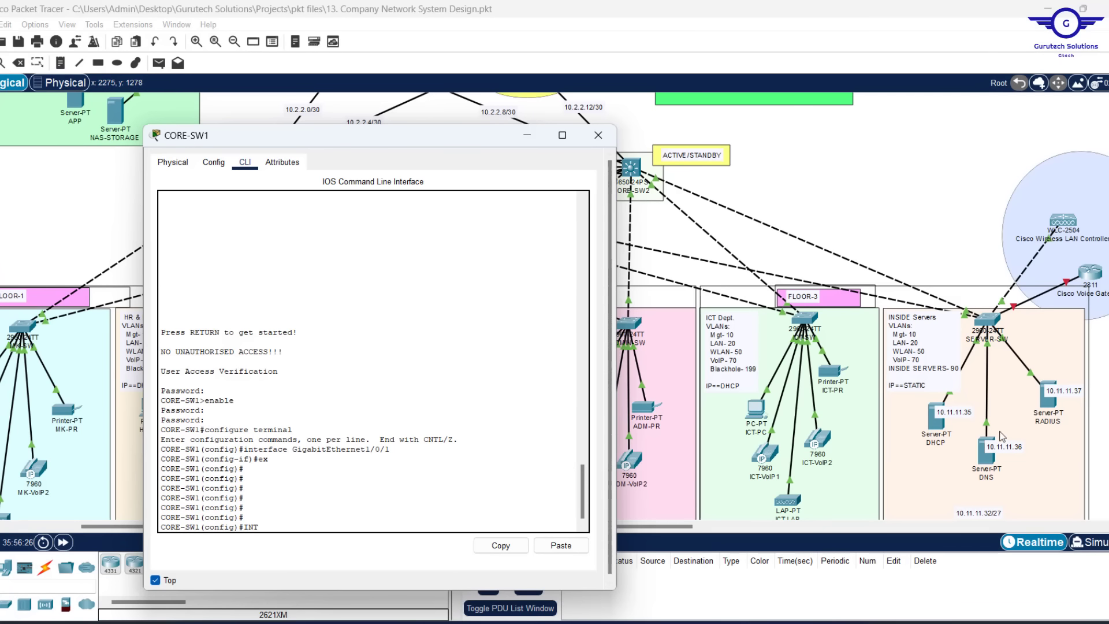
Change the 10.11.11.35 label to 10.11.11.38 and place it beside the RADIUS server
double_click(975, 412)
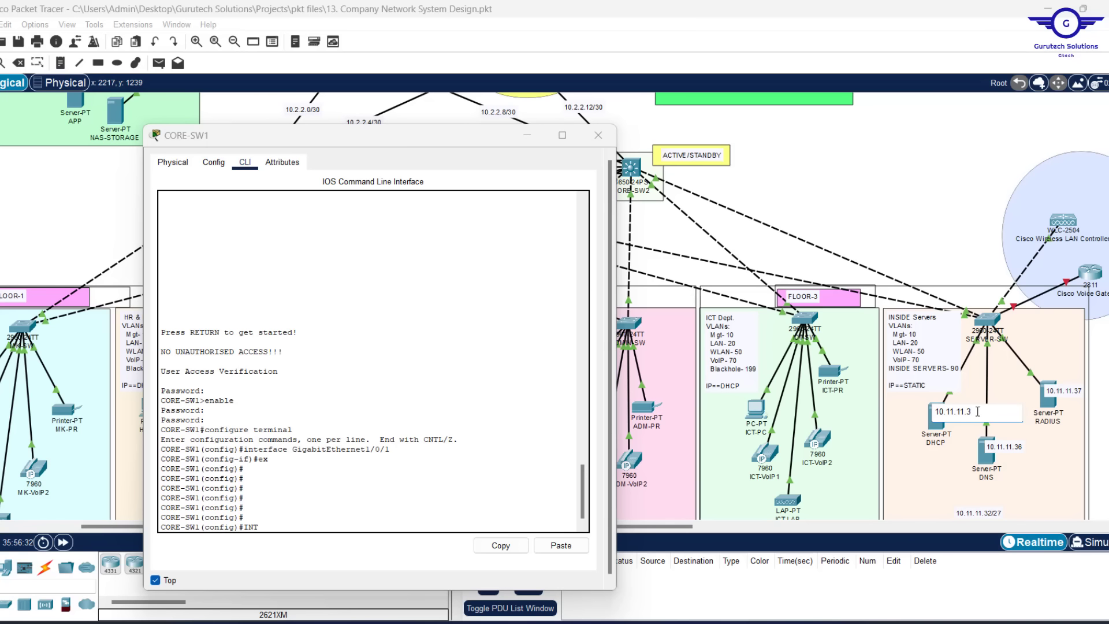
type("8")
key("Return")
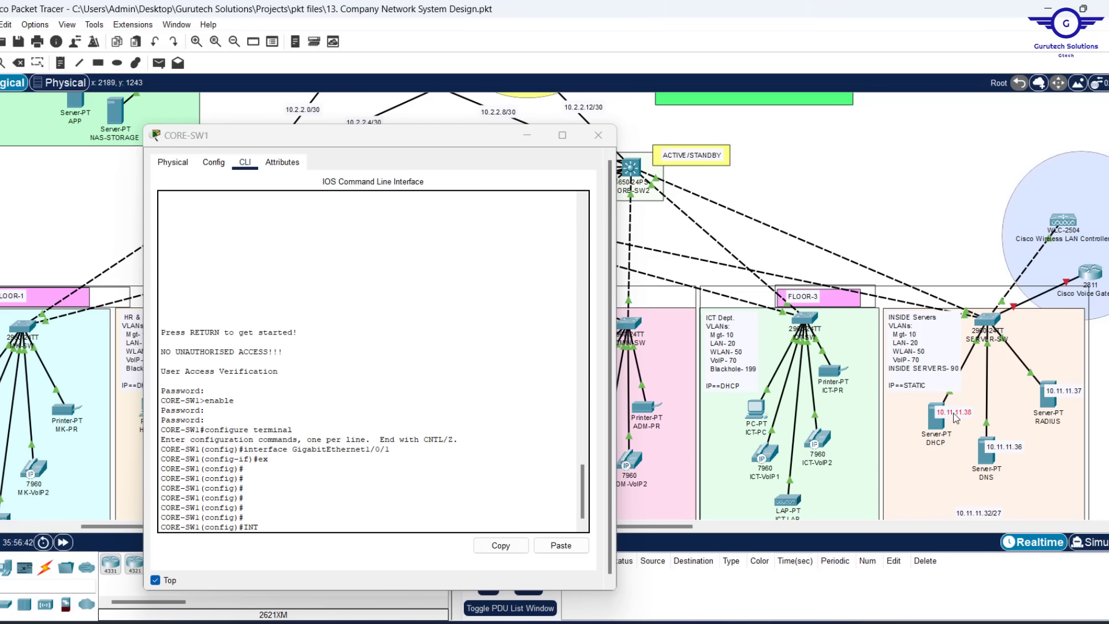
mouse_move(952, 417)
left_mouse_down()
mouse_move(1056, 416)
mouse_move(976, 404)
mouse_move(950, 416)
mouse_move(999, 464)
mouse_move(952, 420)
left_mouse_up()
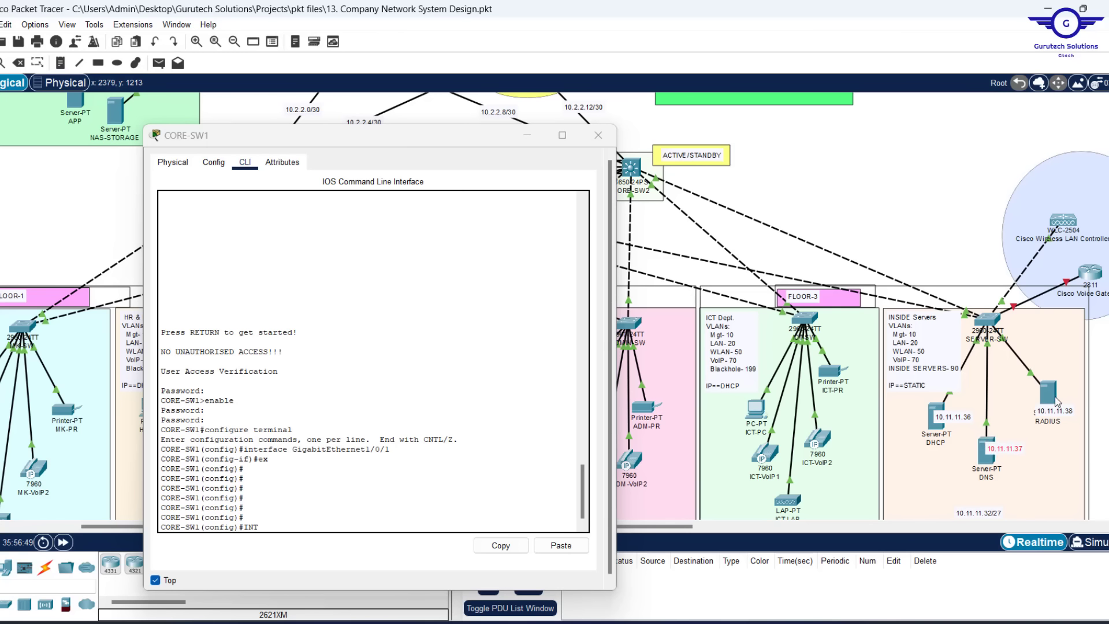
left_click_drag(1054, 411, 1059, 396)
Select the 10.11.11.36 label beside the DHCP server
left_click(953, 423)
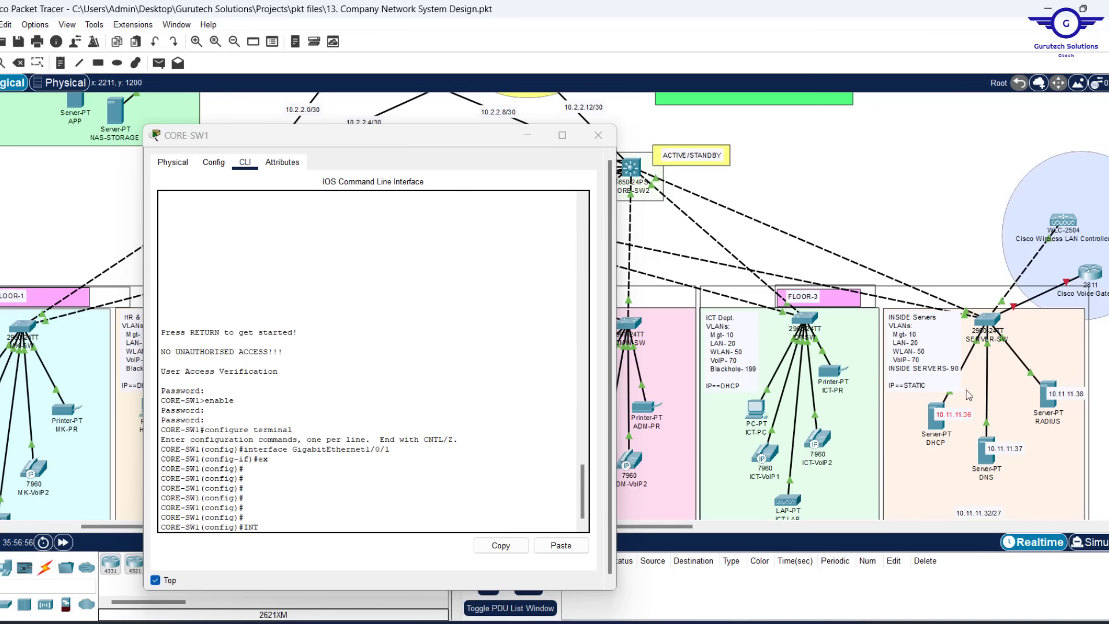
scroll(699, 227, "up", 5)
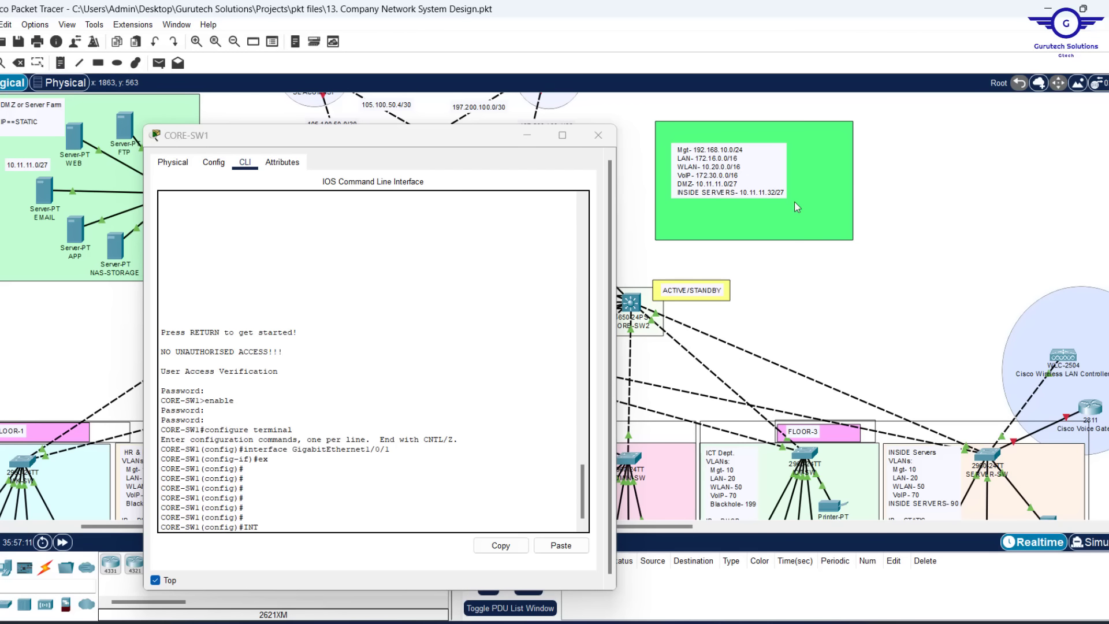
scroll(847, 281, "down", 3)
scroll(847, 287, "up", 2)
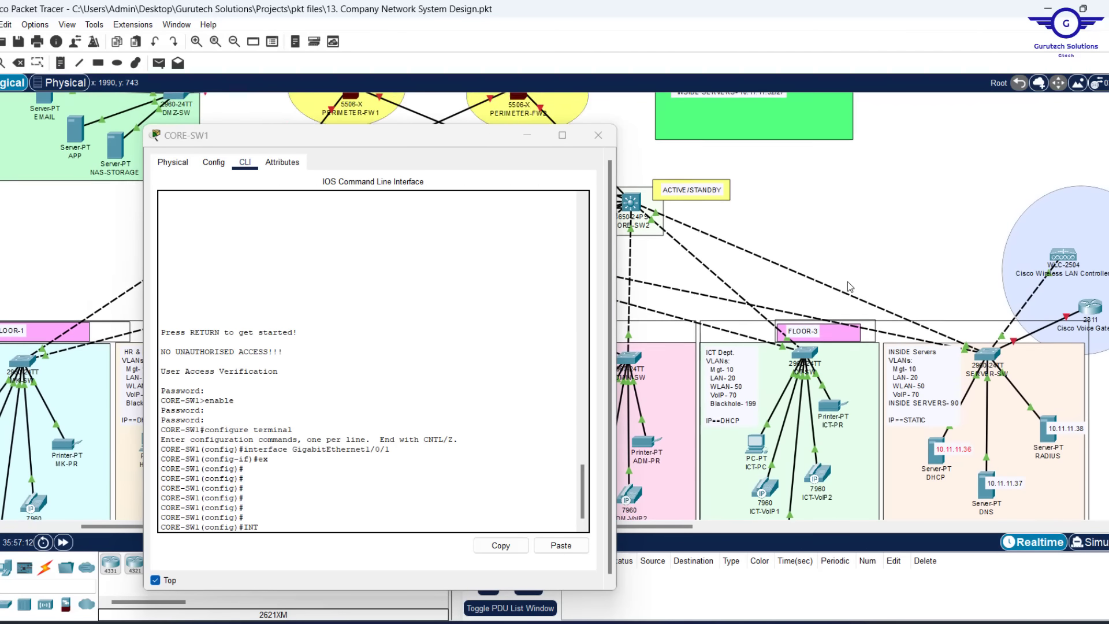
scroll(847, 282, "down", 4)
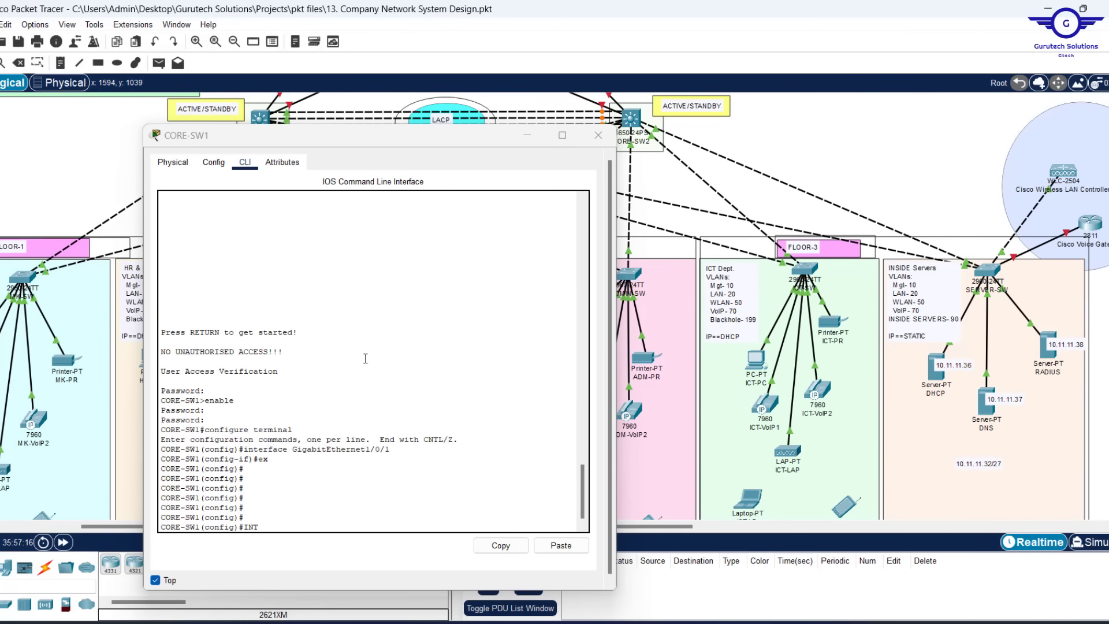
Enter interface vlan 10, enable it, and assign 192.168.10.3 255.255.255.0
left_click_drag(353, 142, 334, 101)
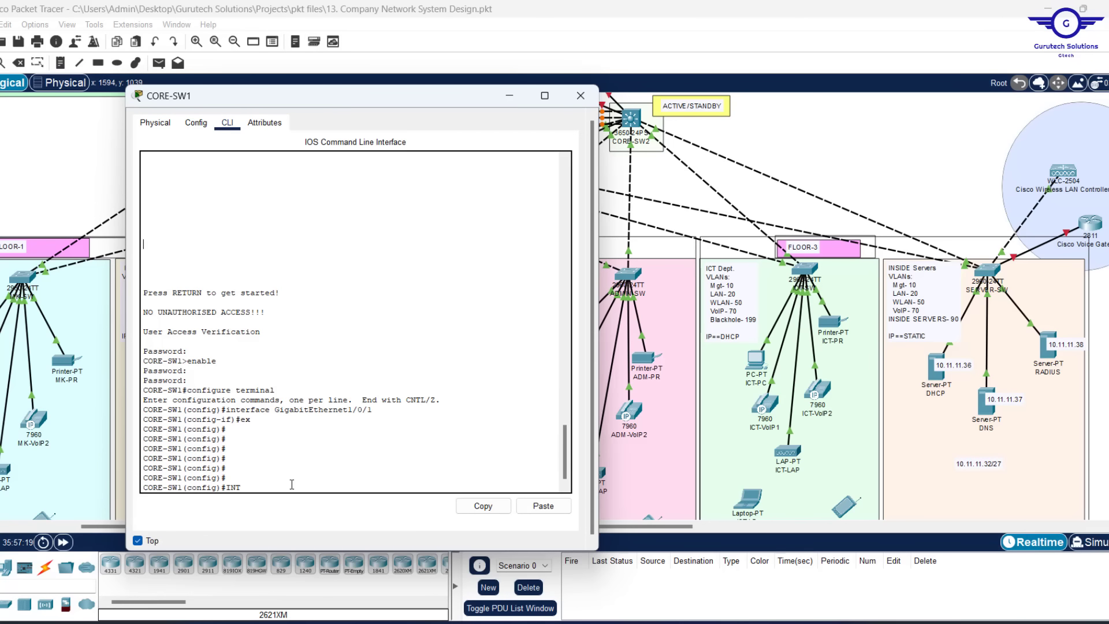
type("vlan 10")
key("Return")
key("Return")
key("Return")
key("Return")
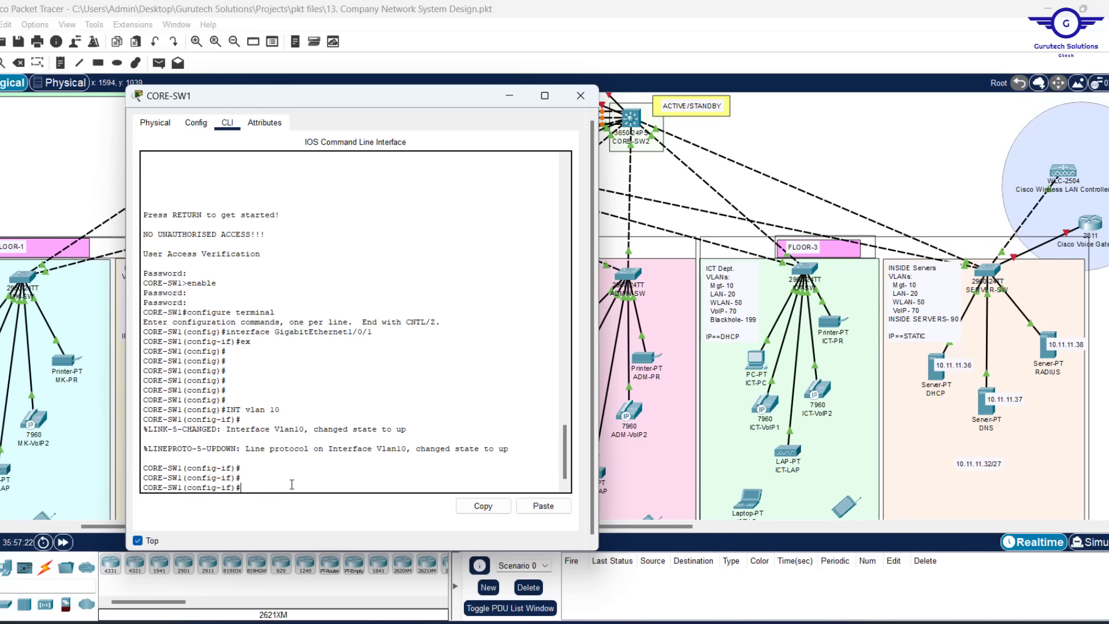
type("no shut")
key("Return")
key("Return")
key("Return")
key("Return")
scroll(963, 225, "up", 5)
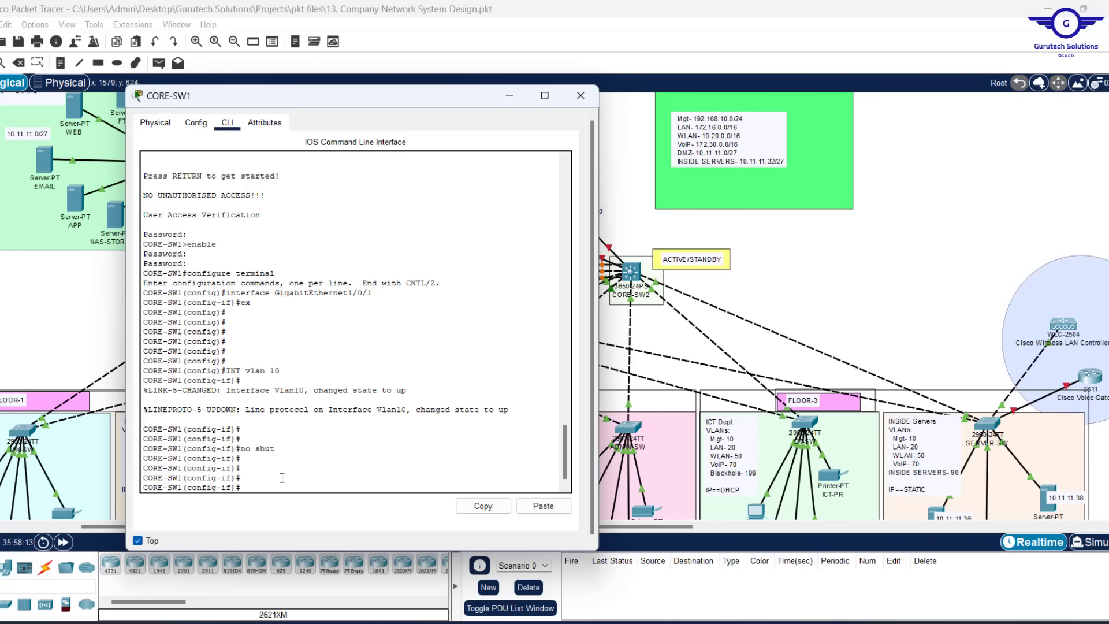
type("ip add 192.168.10.3 255.2")
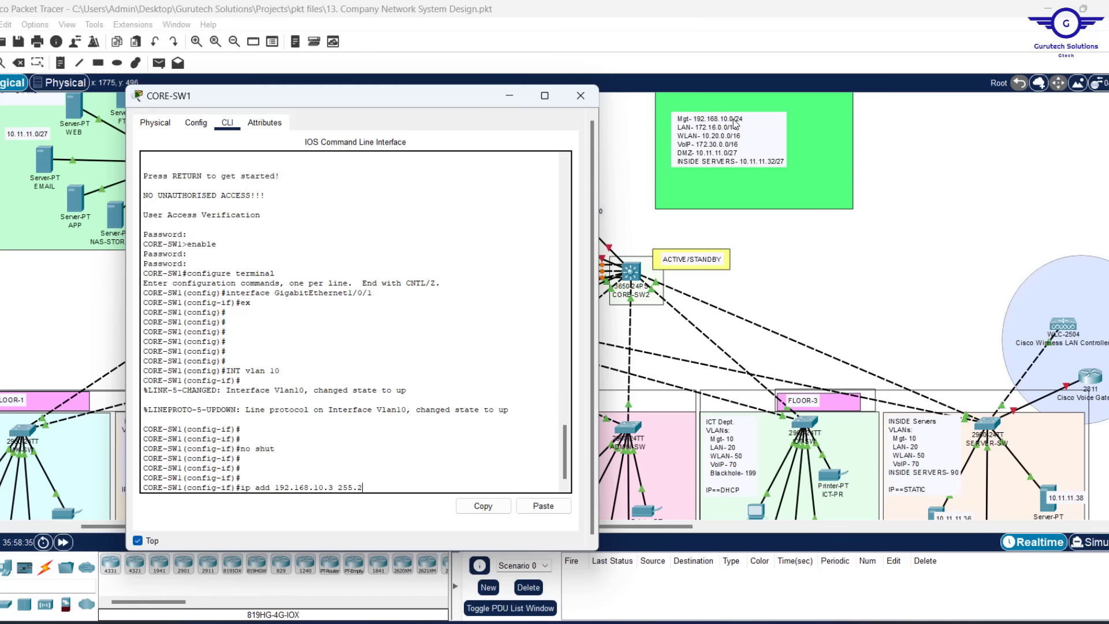
type("55.0")
key("Return")
key("Return")
key("Return")
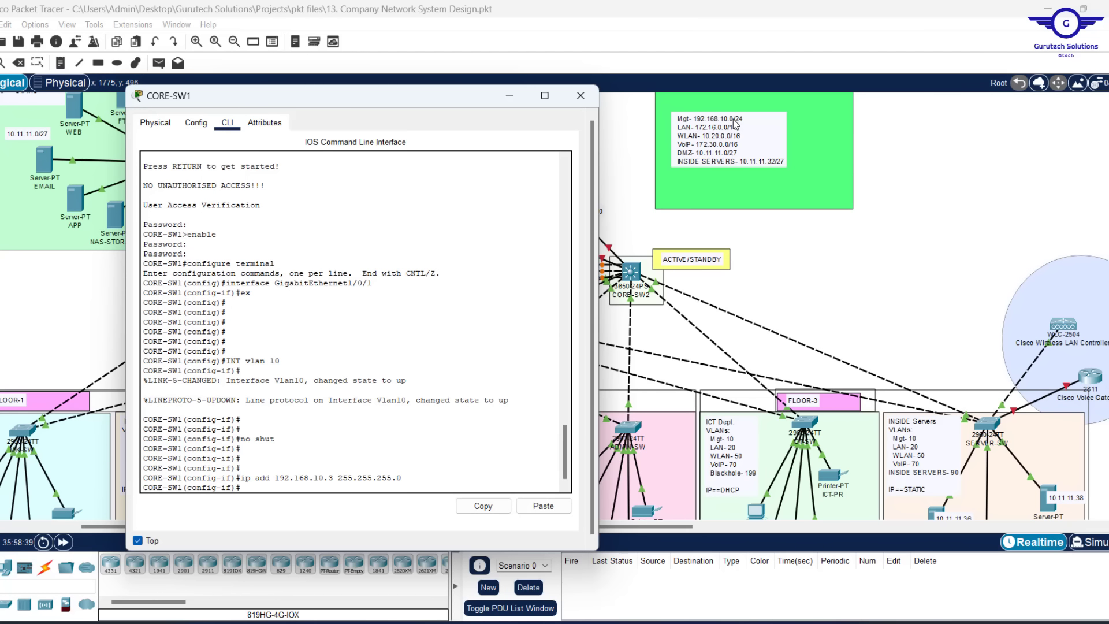
Set HSRP standby 10 ip 192.168.10.1 and ip helper-address 10.11.11.38 on VLAN 10
type("stand")
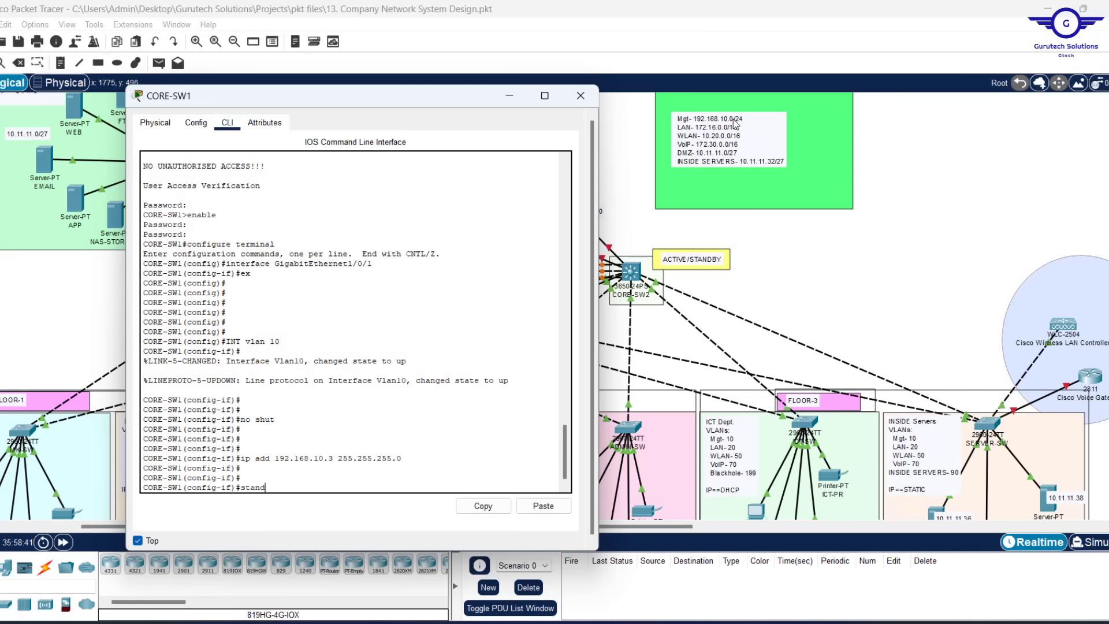
key("Tab")
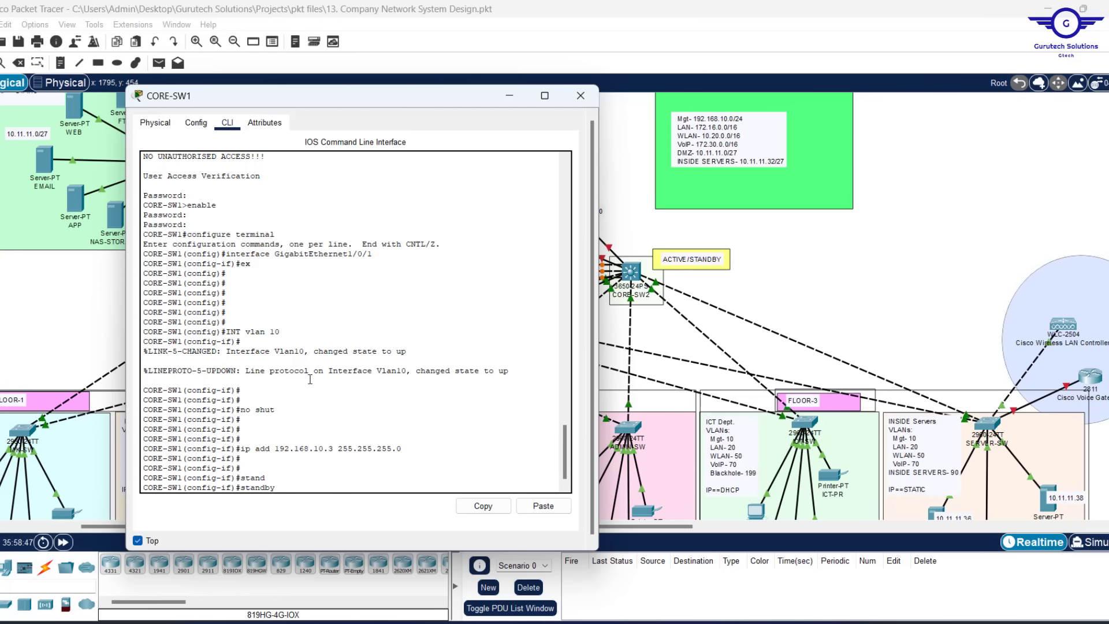
type("10")
type("ip 192")
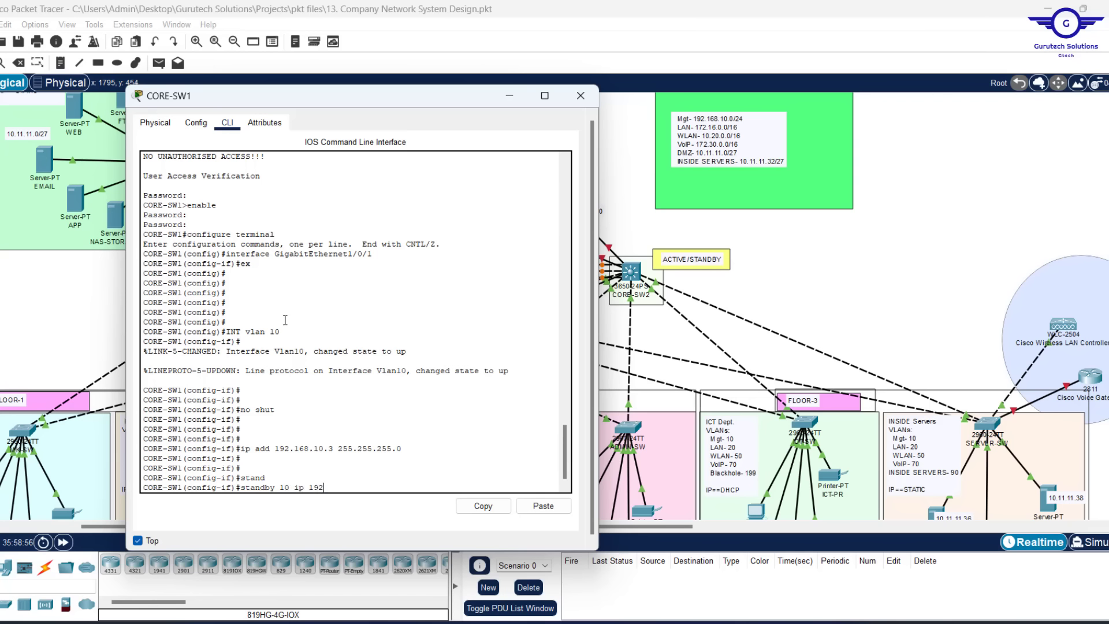
type(".168.10")
key("Return")
key("Return")
key("Return")
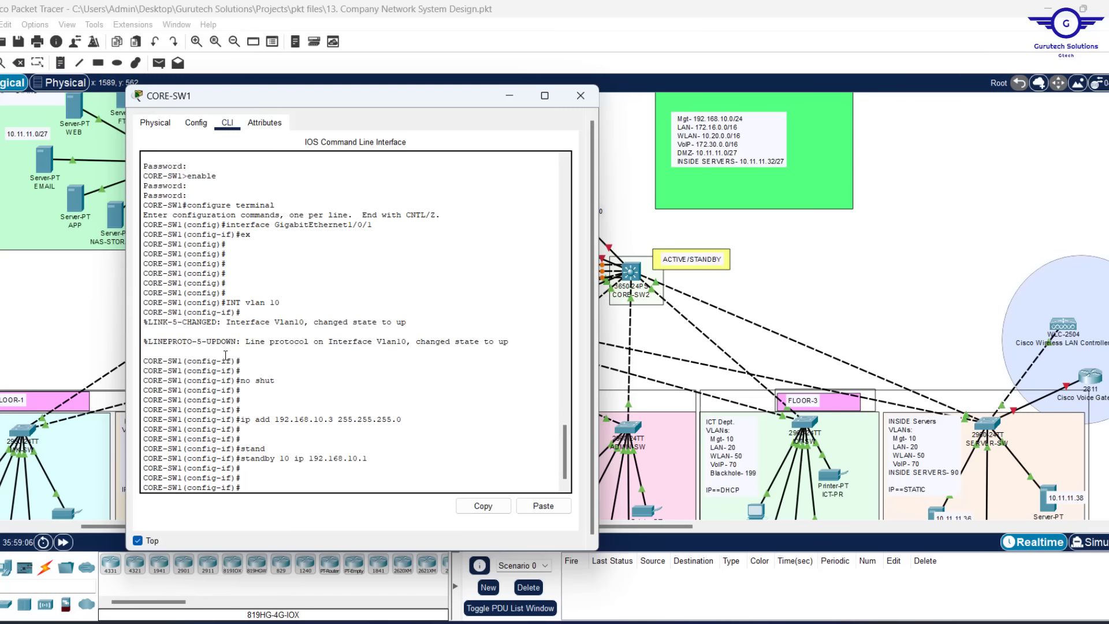
type("ip helper-")
key("Tab")
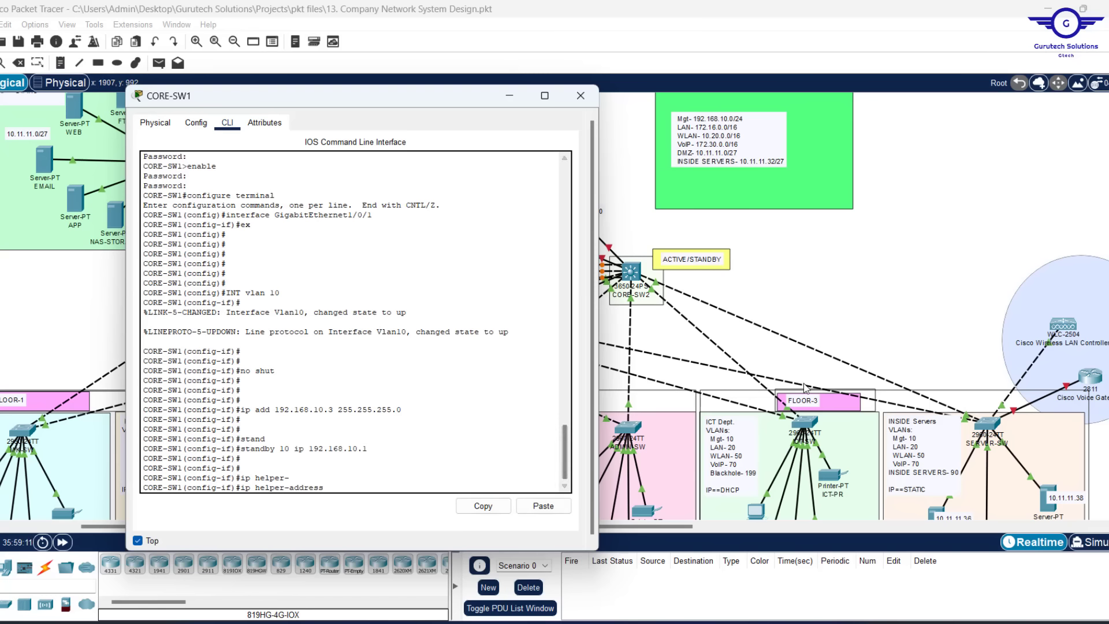
scroll(805, 387, "down", 2)
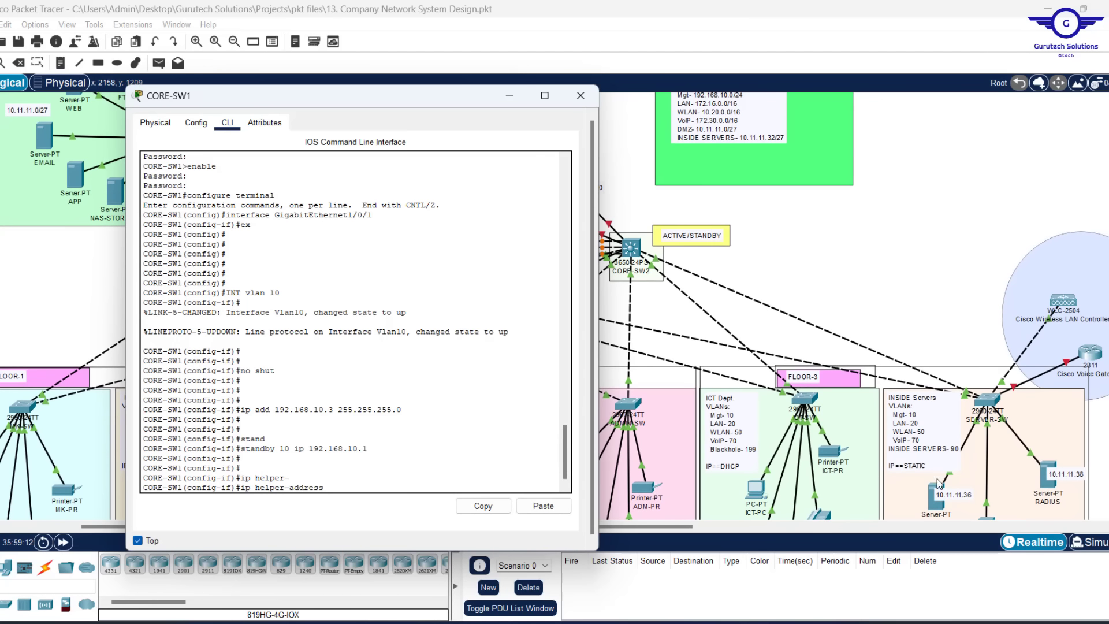
type("10.11.11.38")
key("Return")
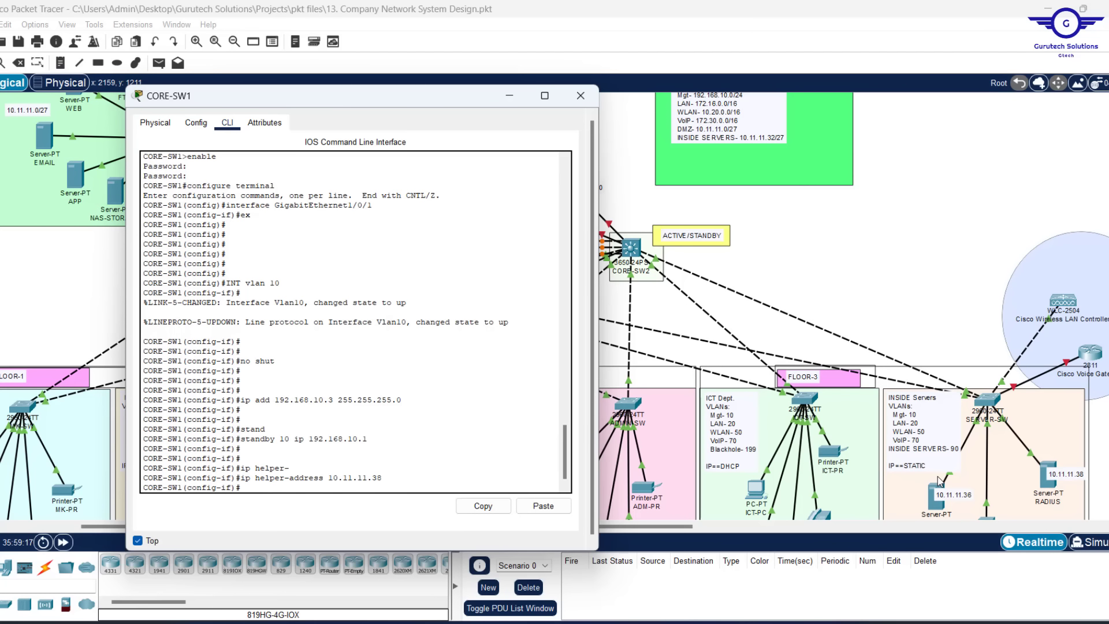
key("Return")
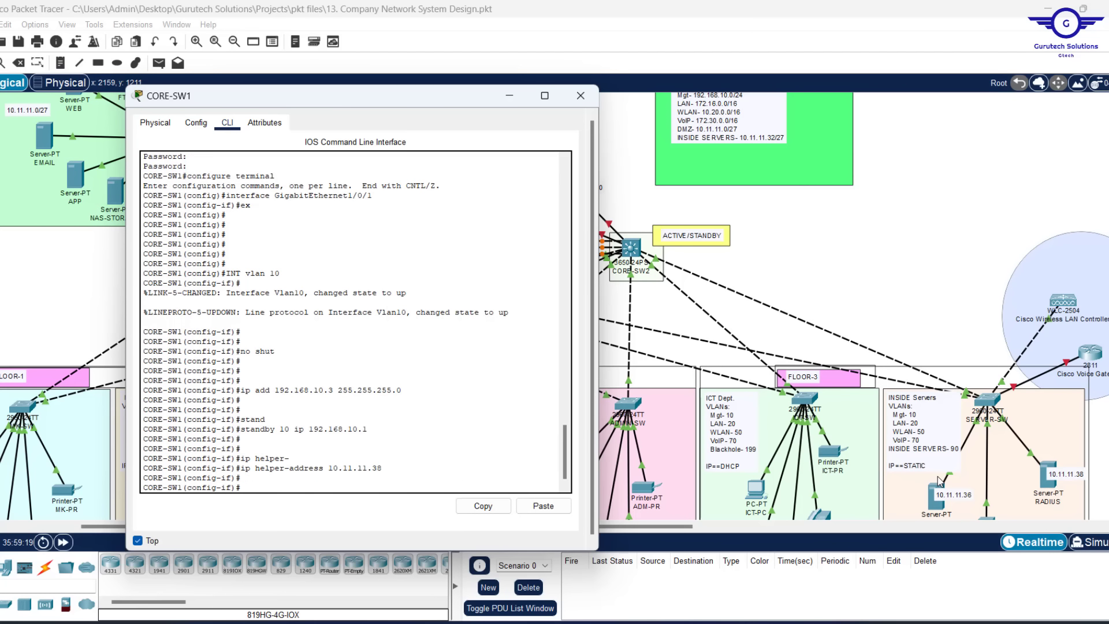
type("e")
Leave VLAN 10, then enter interface vlan 20 and bring it up with no shut
key("Return")
key("Return")
key("Return")
key("Return")
key("Return")
key("Return")
key("Return")
key("Up")
key("Up")
key("Up")
key("Up")
key("Up")
key("Up")
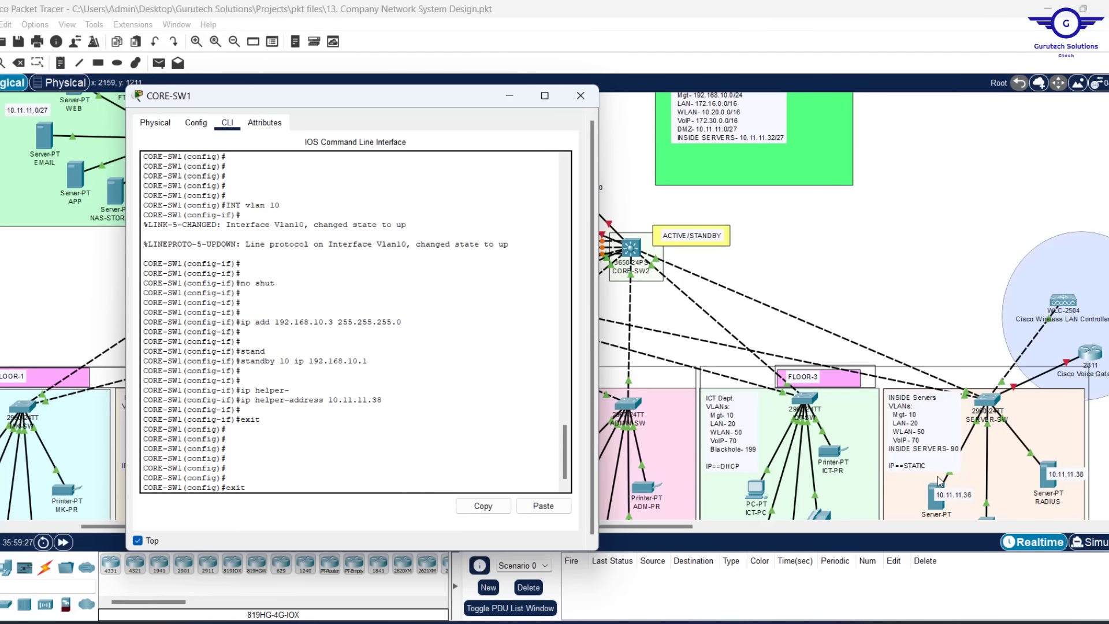
key("Up")
key("Up")
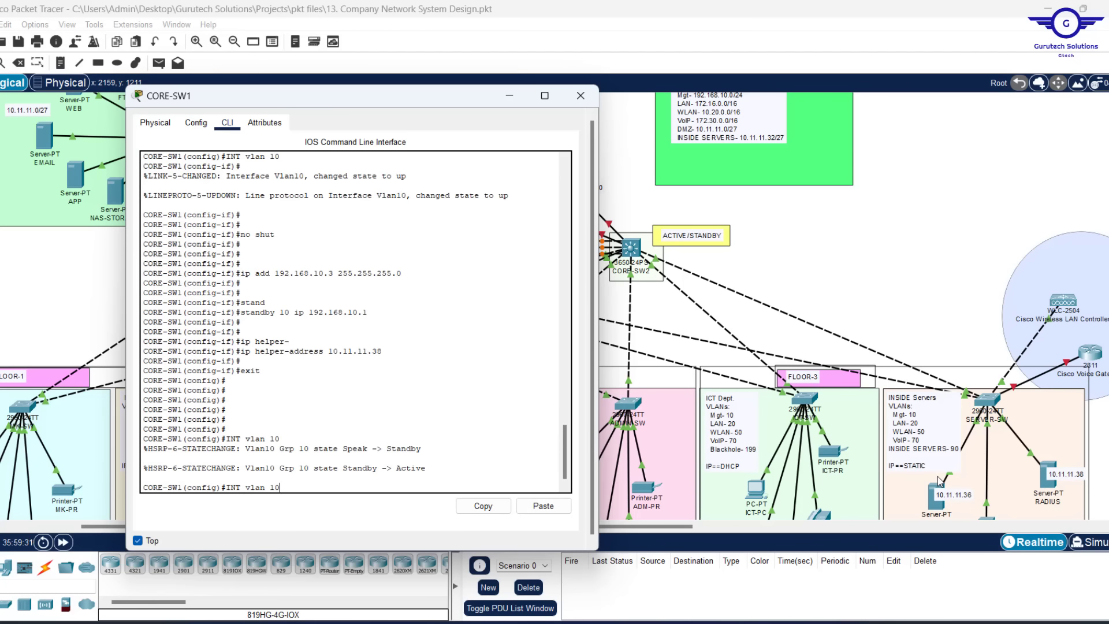
key("BackSpace")
key("BackSpace")
type("20")
key("Left")
key("Return")
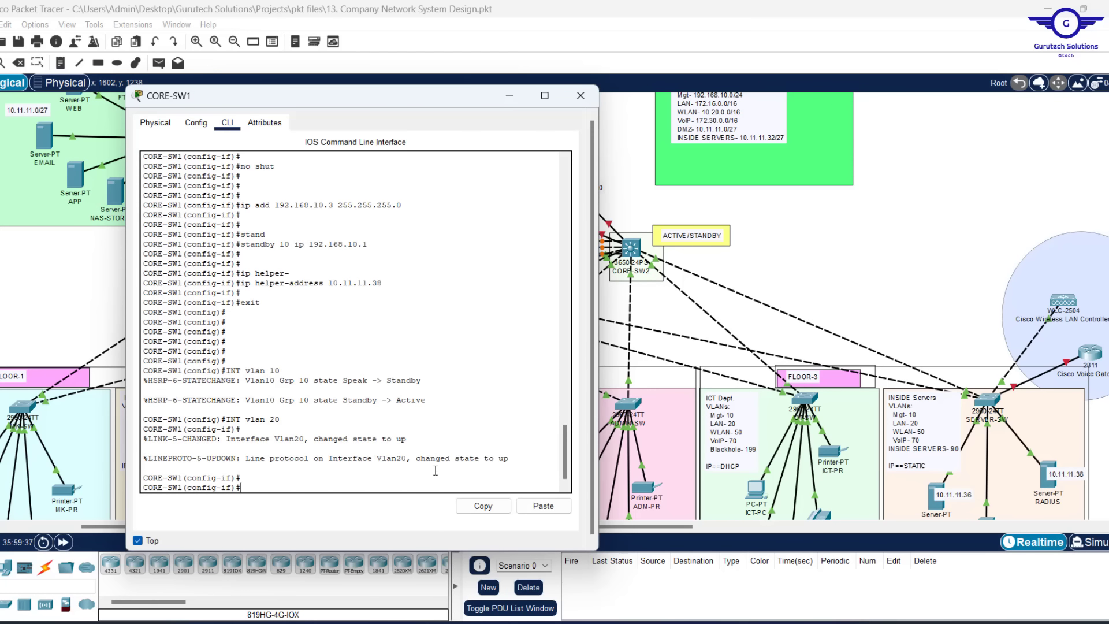
key("Up")
key("Up")
key("Up")
key("Up")
key("Up")
key("Up")
key("Return")
key("Return")
key("Return")
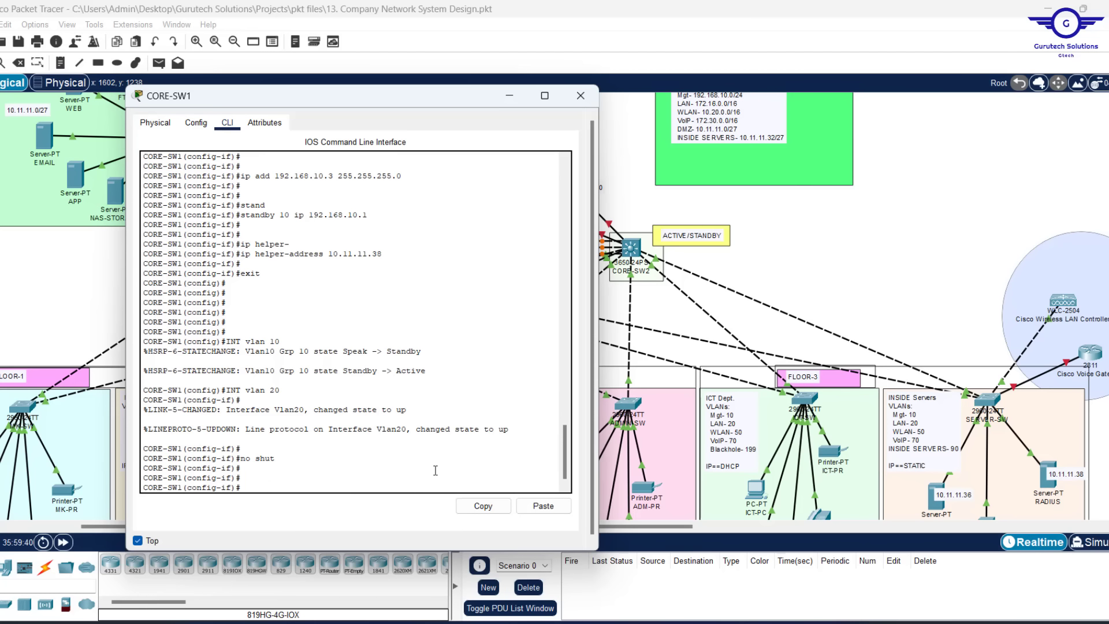
Assign VLAN 20 the address 172.16.0.3 255.255.0.0
key("Up")
key("Up")
key("Up")
key("Up")
key("Up")
key("Up")
key("Up")
key("Up")
key("Up")
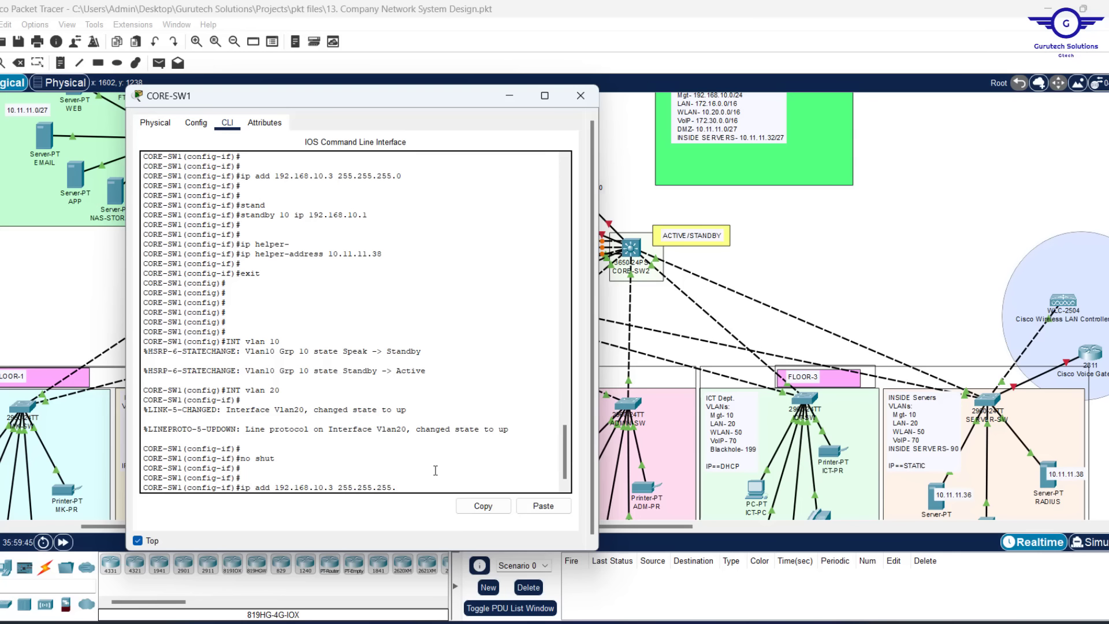
key("BackSpace")
key("BackSpace")
key("BackSpace")
key("BackSpace")
key("BackSpace")
key("BackSpace")
key("BackSpace")
key("BackSpace")
key("BackSpace")
key("BackSpace")
key("BackSpace")
key("BackSpace")
key("BackSpace")
key("BackSpace")
key("BackSpace")
key("BackSpace")
key("BackSpace")
key("BackSpace")
key("BackSpace")
key("BackSpace")
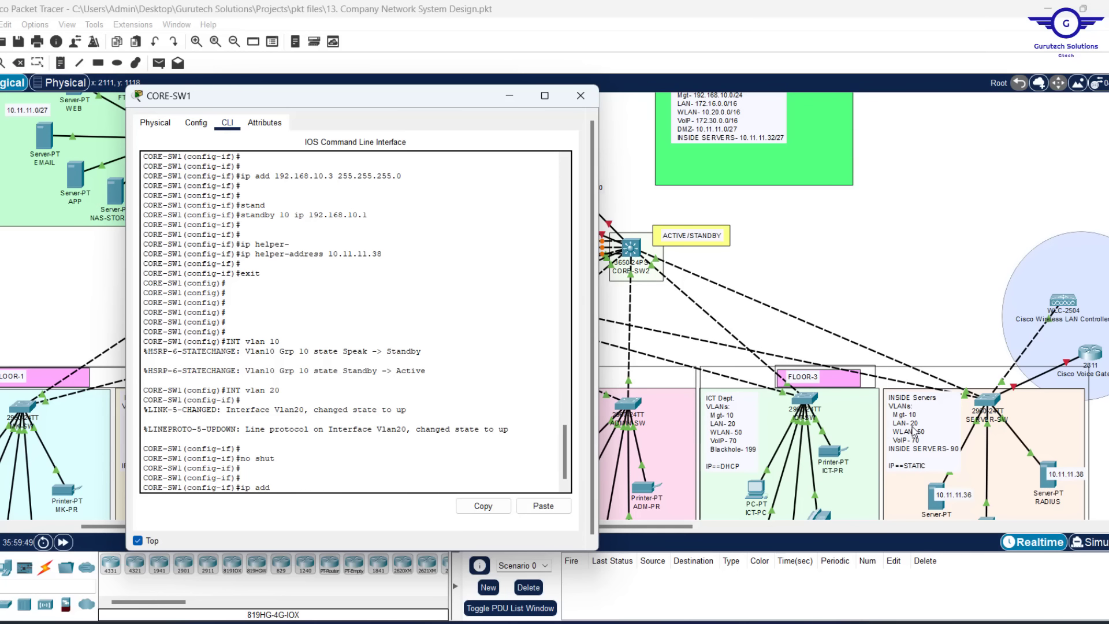
scroll(710, 146, "up", 1)
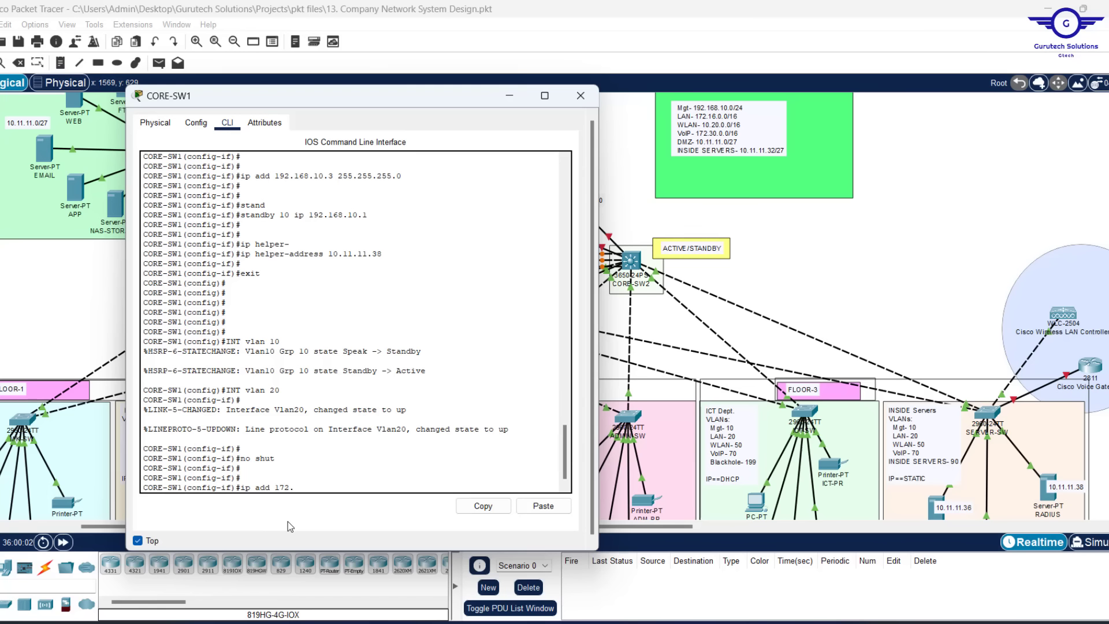
type(".0.3")
type("255.255.0.0")
key("Return")
key("Return")
key("Return")
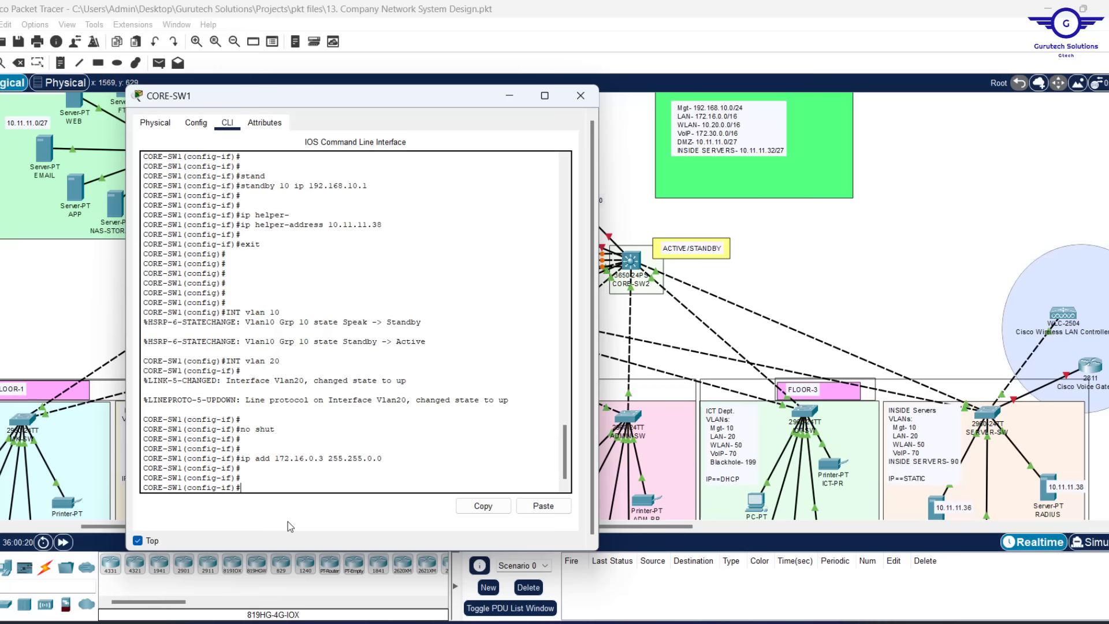
scroll(298, 342, "up", 4)
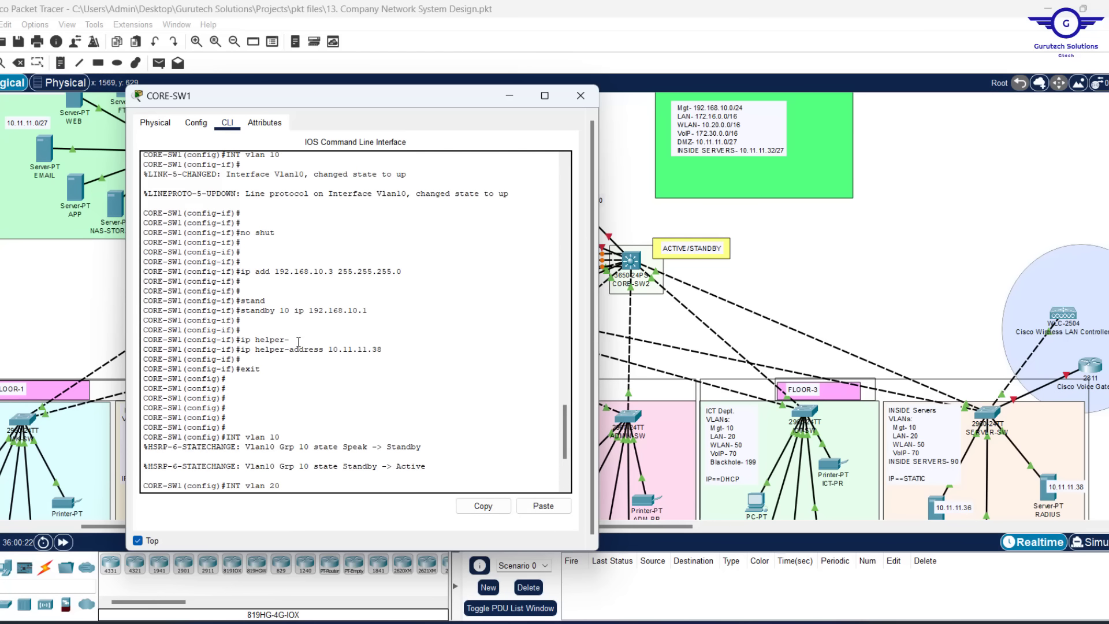
scroll(298, 341, "down", 4)
Set HSRP standby 20 ip 172.16.0.1 by editing the recalled standby command
key("Up")
key("Up")
key("Up")
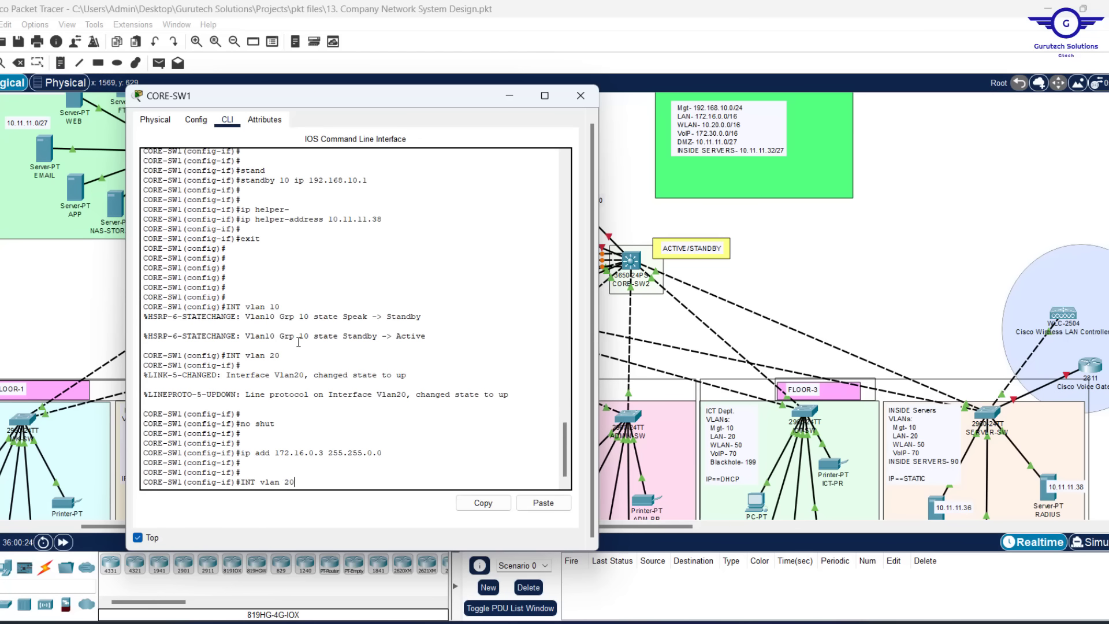
key("Up")
key("Up")
key("Up")
key("Up")
key("Left")
key("Left")
key("Left")
key("Left")
key("Left")
key("Left")
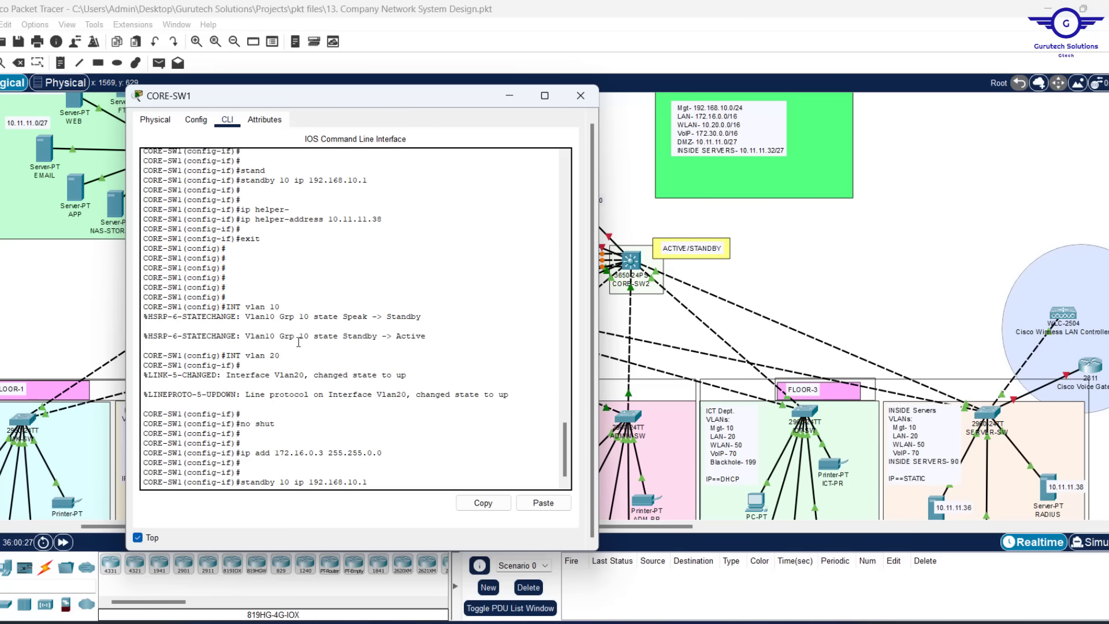
key("BackSpace")
type("2")
key("Right")
key("Right")
key("Right")
key("Right")
key("BackSpace")
key("BackSpace")
key("BackSpace")
key("BackSpace")
key("BackSpace")
key("BackSpace")
key("BackSpace")
key("BackSpace")
key("BackSpace")
type("72.16.0")
key("Return")
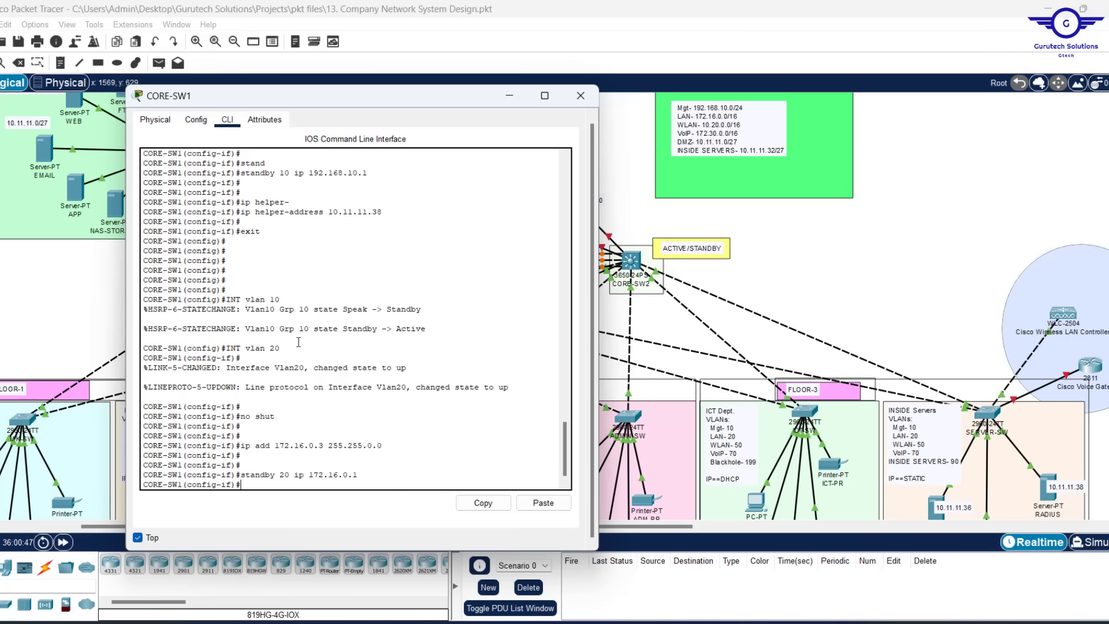
Apply ip helper-address 10.11.11.38 to VLAN 20 and exit the interface
key("Return")
key("Return")
type("exit")
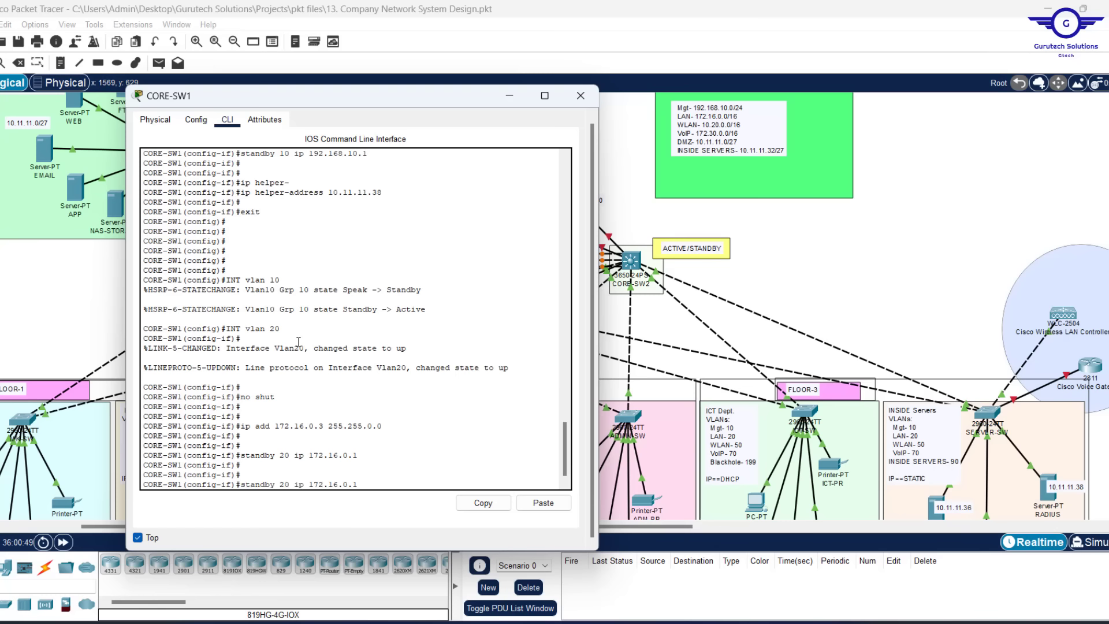
key("Up")
key("Return")
key("Return")
key("Return")
key("Return")
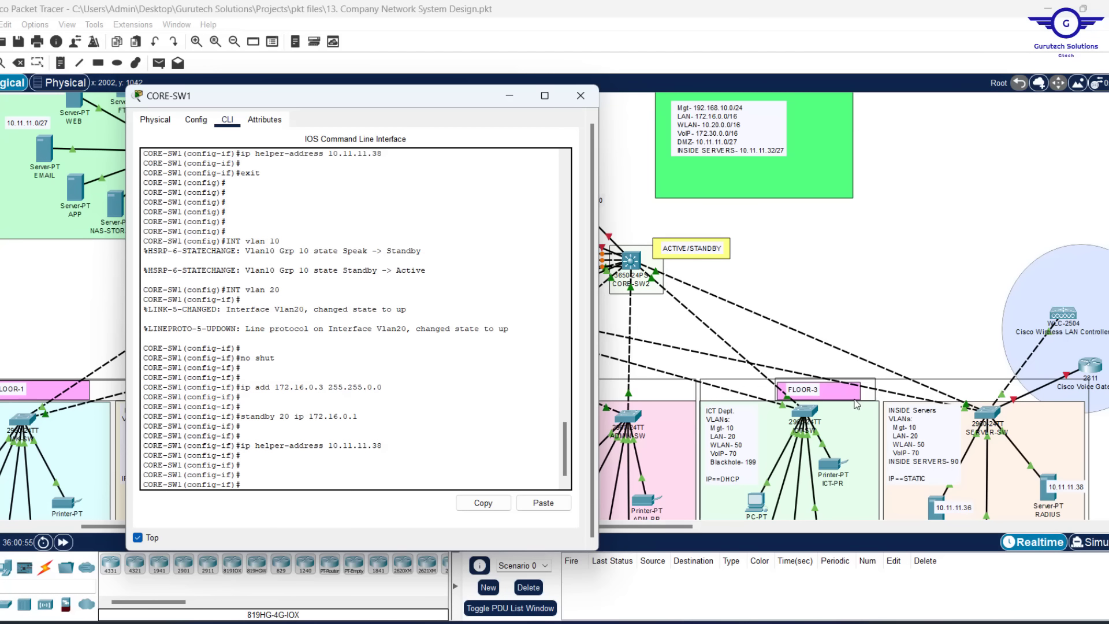
key("Return")
key("Return")
type("ex")
key("Return")
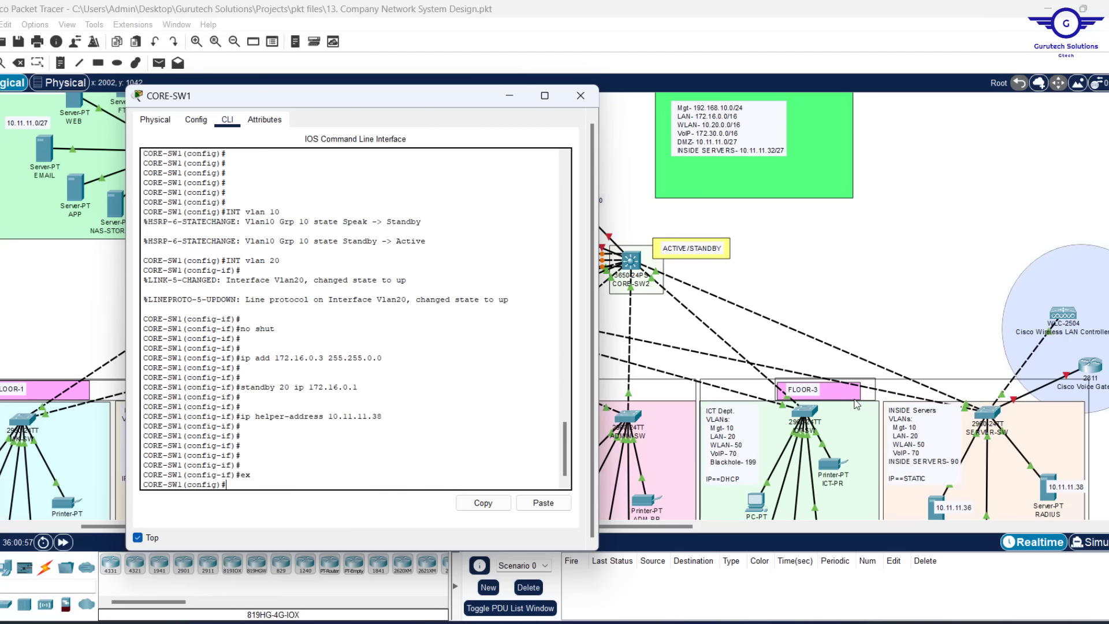
Recall the interface vlan 20 command and delete its VLAN number for the next interface
key("Return")
key("Return")
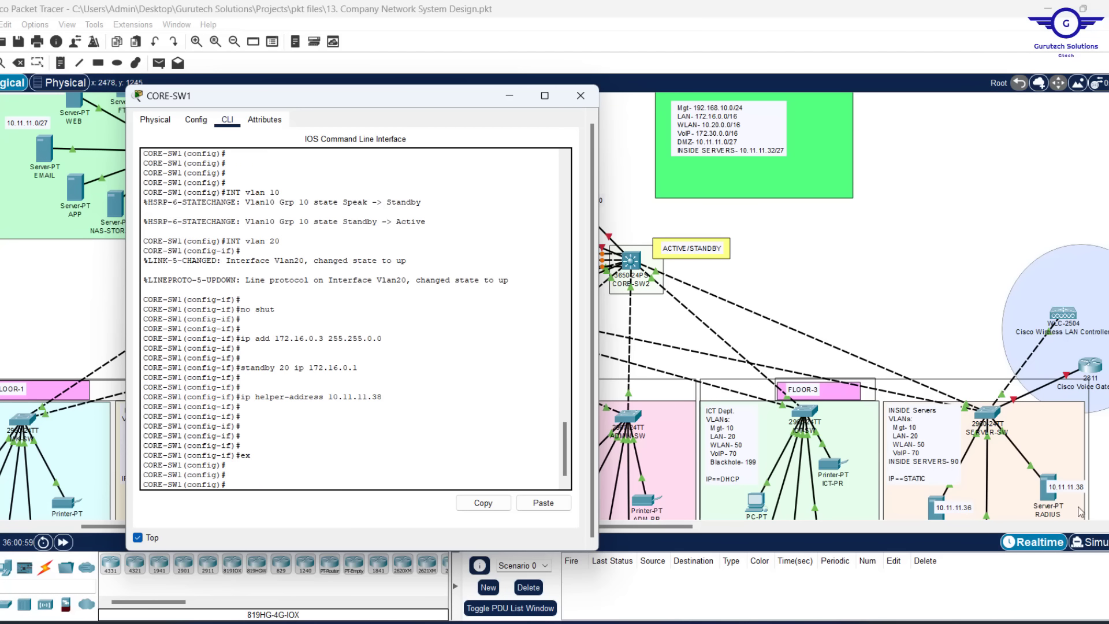
key("Up")
key("Up")
key("Up")
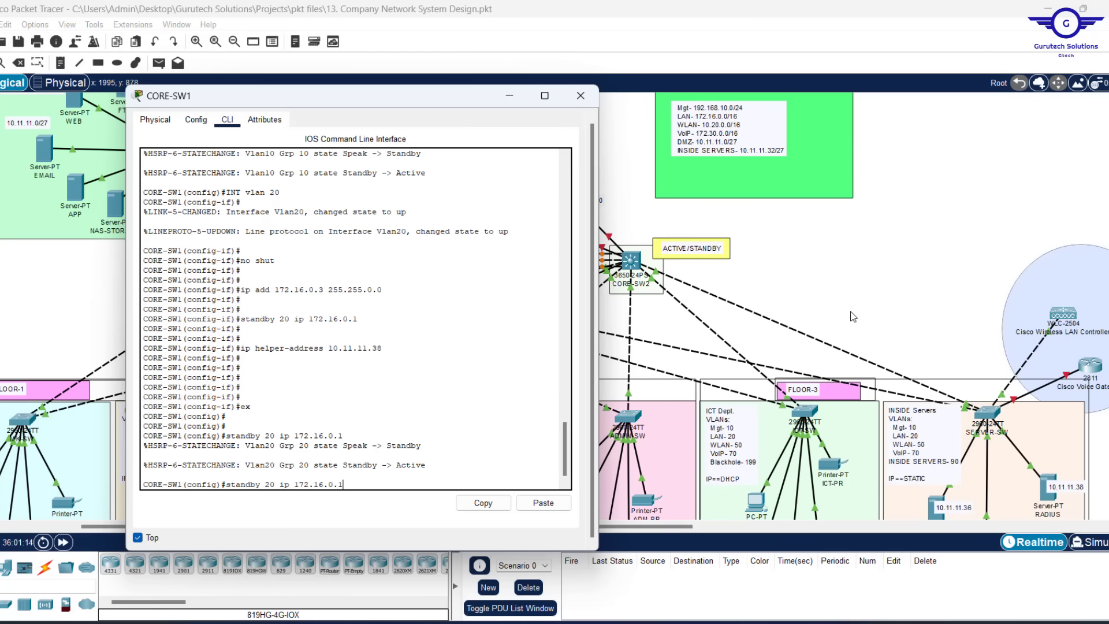
key("Up")
key("Up")
key("Up")
key("BackSpace")
key("BackSpace")
Bring up CORE-SW1's VLAN 50 interface with address 10.20.0.2 255.255.0.0
type("50")
key("Return")
key("Return")
key("Return")
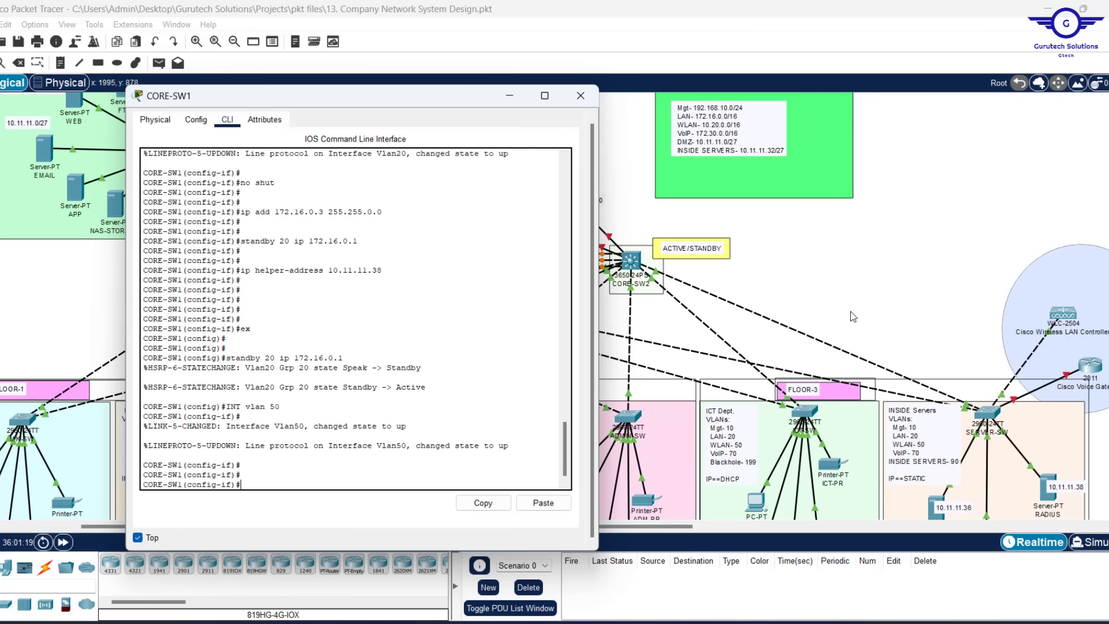
type("no shut")
key("Return")
key("Return")
key("Return")
key("Return")
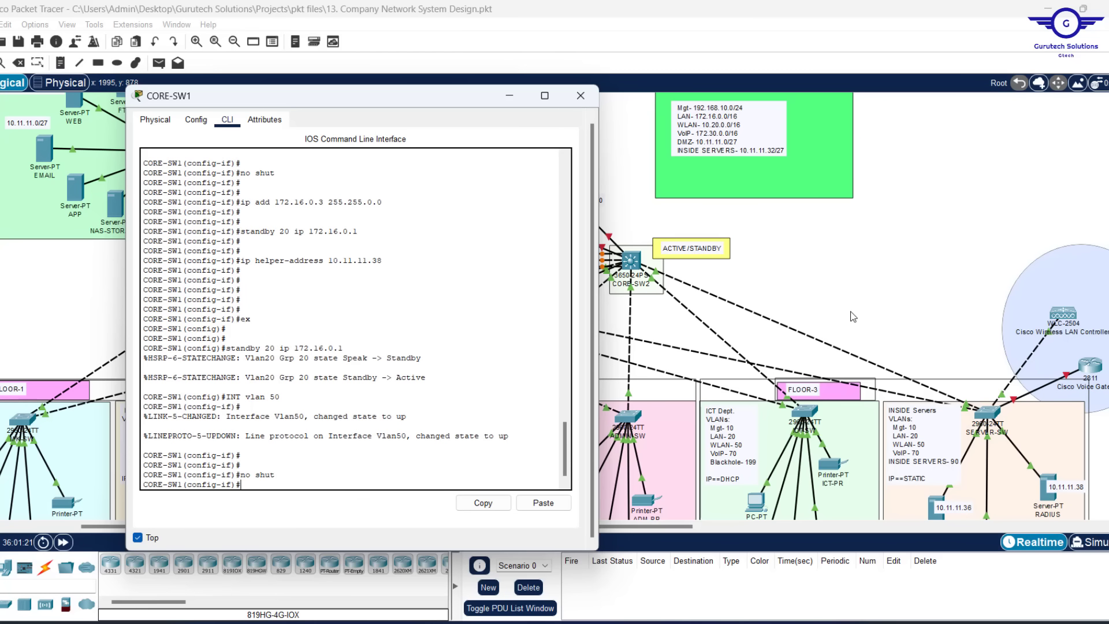
type("ip add")
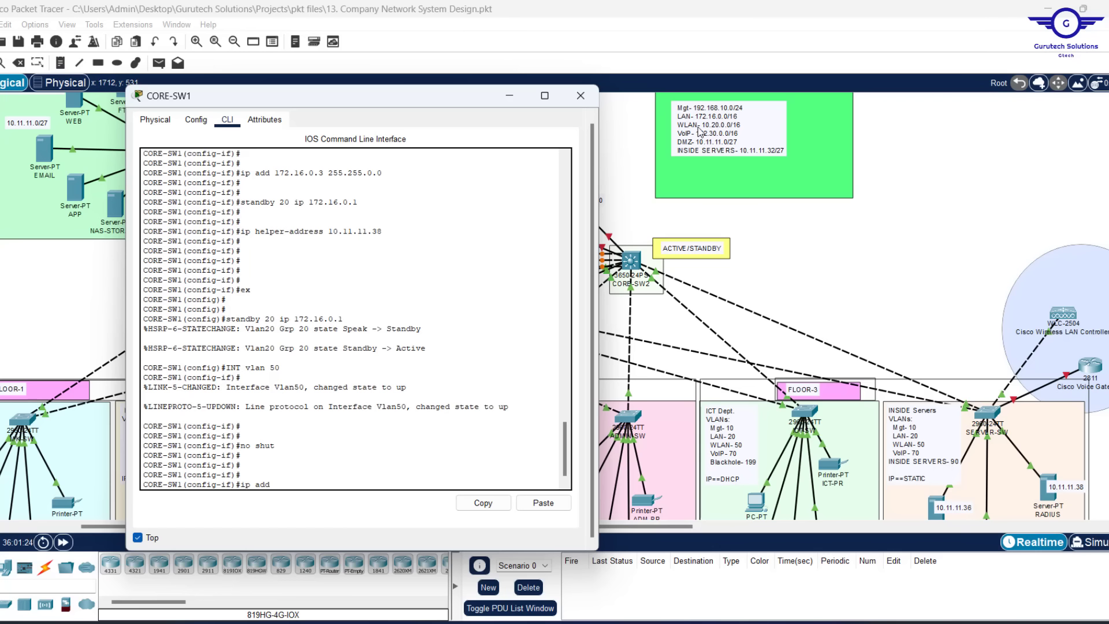
type(" 10.20.0.2 25")
type("5.255.0.0")
key("Return")
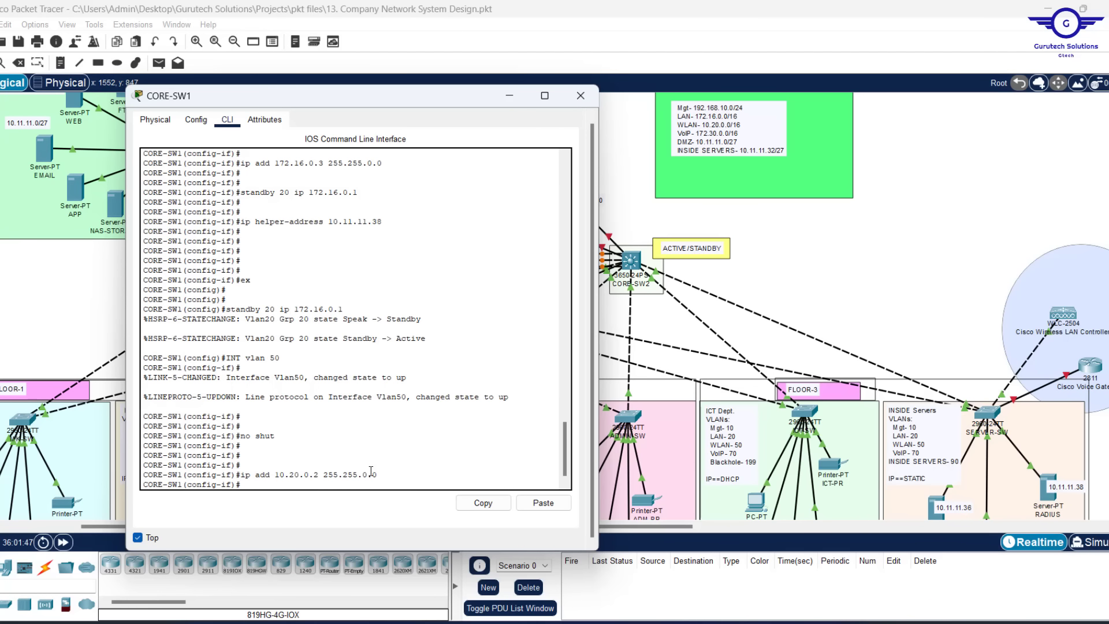
key("Return")
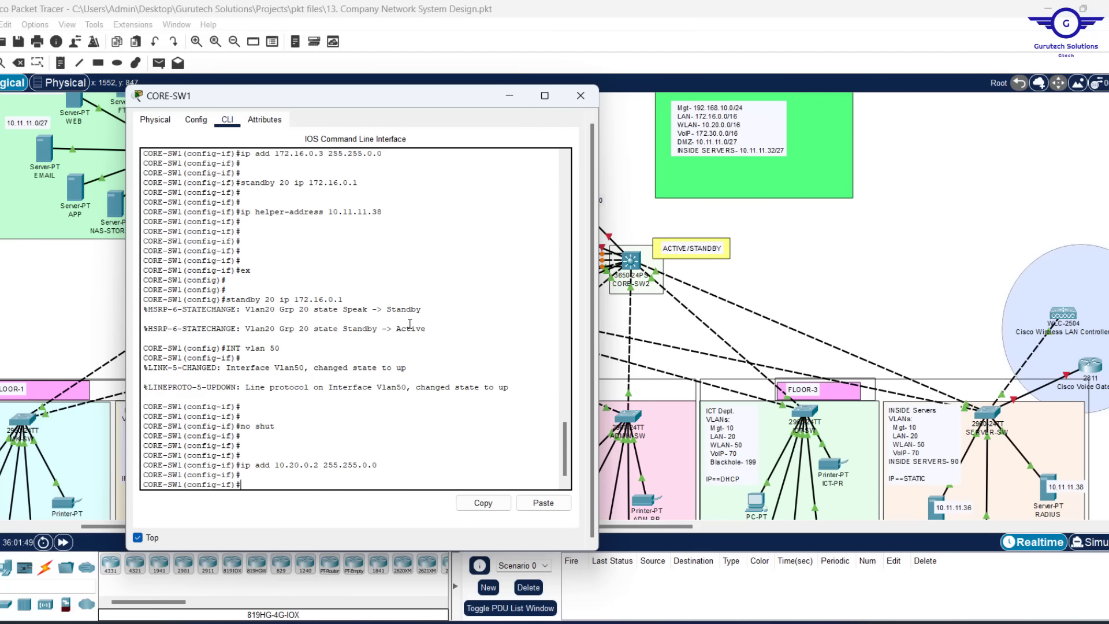
Set HSRP group 50 virtual gateway 10.20.0.1 on VLAN 50
type("st")
key("BackSpace")
key("BackSpace")
key("Up")
key("Up")
key("Up")
key("Up")
key("Up")
key("Up")
key("BackSpace")
key("BackSpace")
key("BackSpace")
key("BackSpace")
key("BackSpace")
key("BackSpace")
key("BackSpace")
key("BackSpace")
key("BackSpace")
key("BackSpace")
key("BackSpace")
type("ip")
type("0.20.0.1")
key("Return")
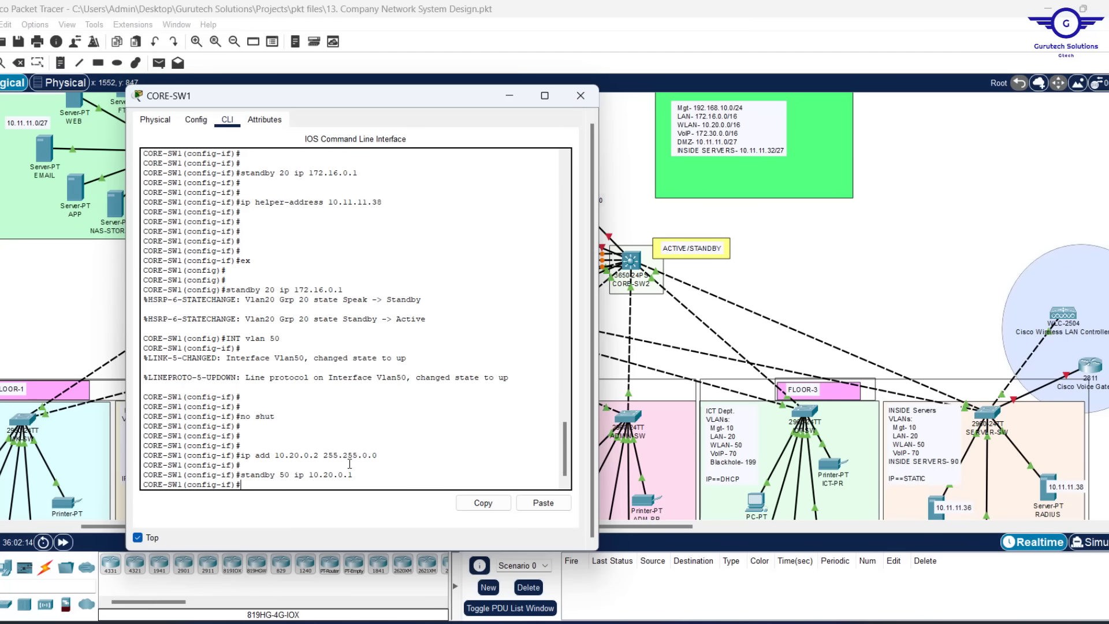
key("Return")
Add DHCP helper 10.11.11.38 to VLAN 50 and exit the interface
type("INT vlan 50")
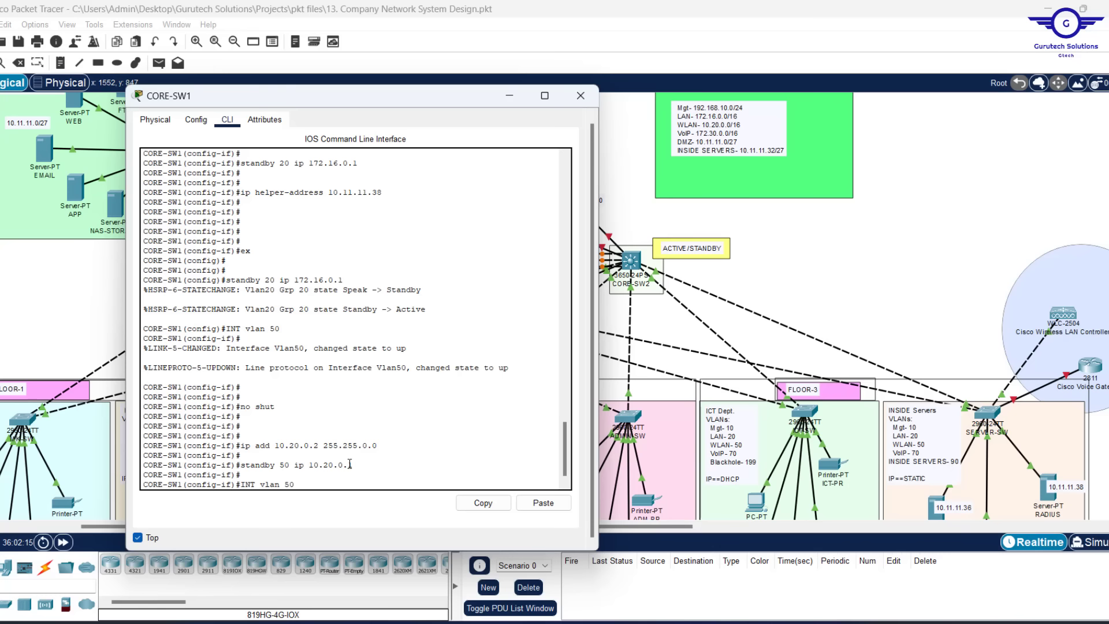
key("Up")
key("Up")
key("Return")
type("e")
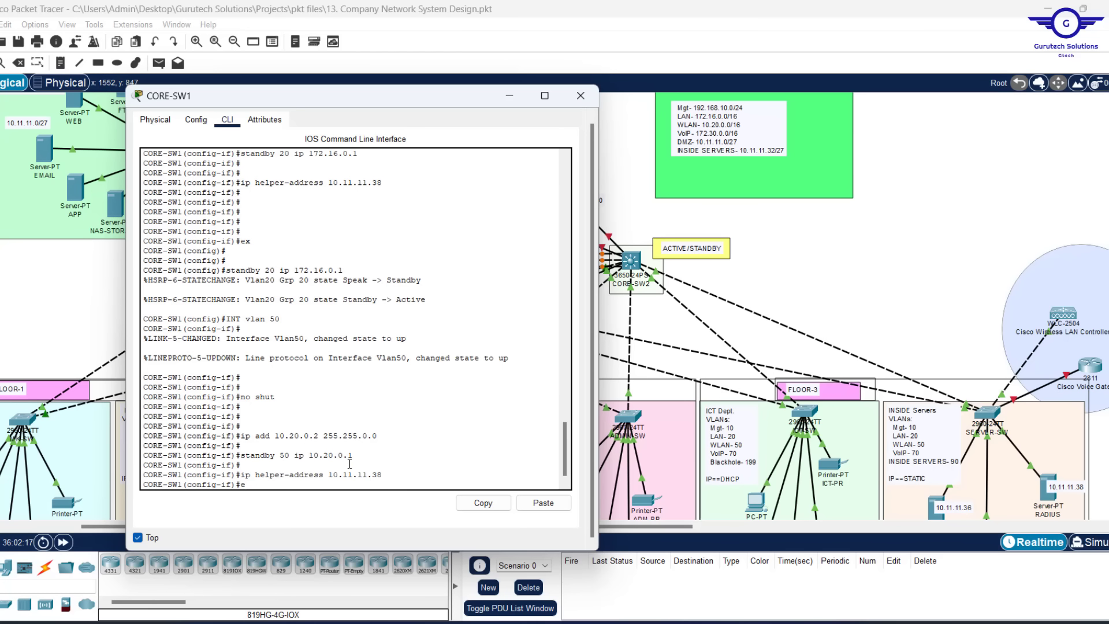
type("x")
key("Return")
key("Return")
key("Return")
key("Return")
key("Return")
key("Return")
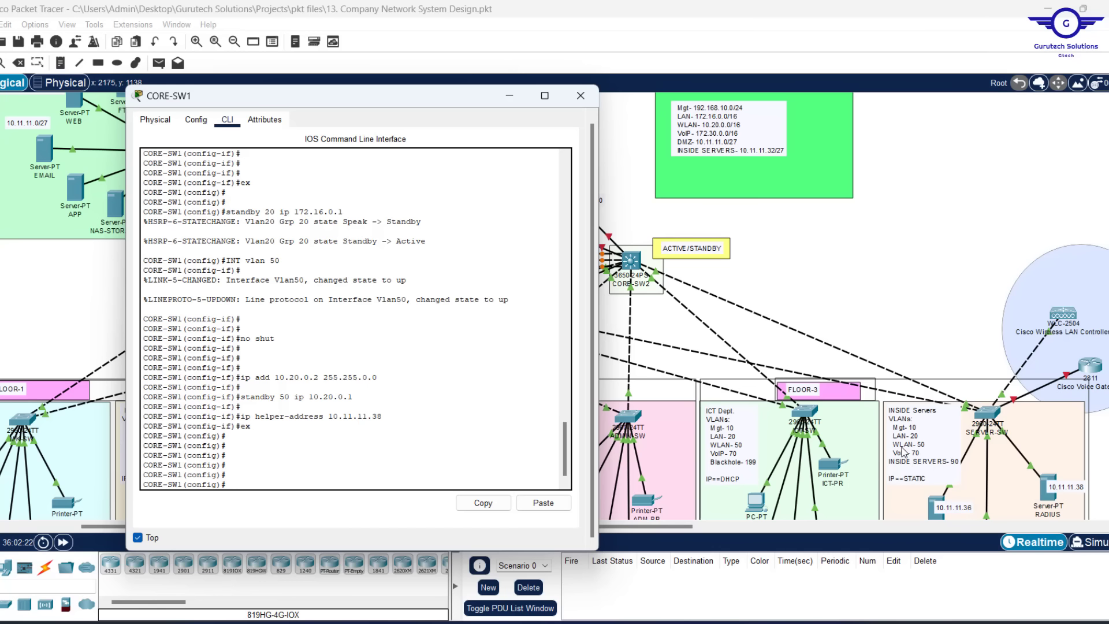
Create CORE-SW1's VLAN 90 interface and enable it with no shutdown
key("Up")
key("Up")
key("Up")
key("Up")
key("Up")
key("Up")
type("90")
key("Return")
type("no shu")
key("Return")
key("Return")
key("Return")
key("Return")
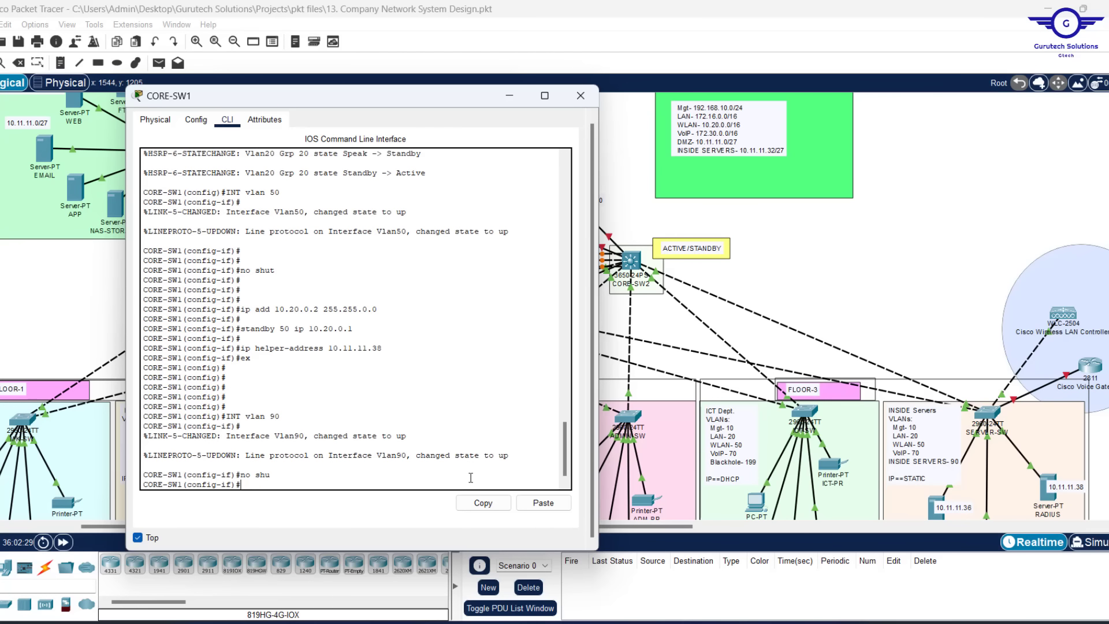
Assign VLAN 90 the address 10.11.11.34 255.255.255.224
type("no shu")
key("Up")
key("Up")
key("Up")
key("Up")
key("Up")
key("Up")
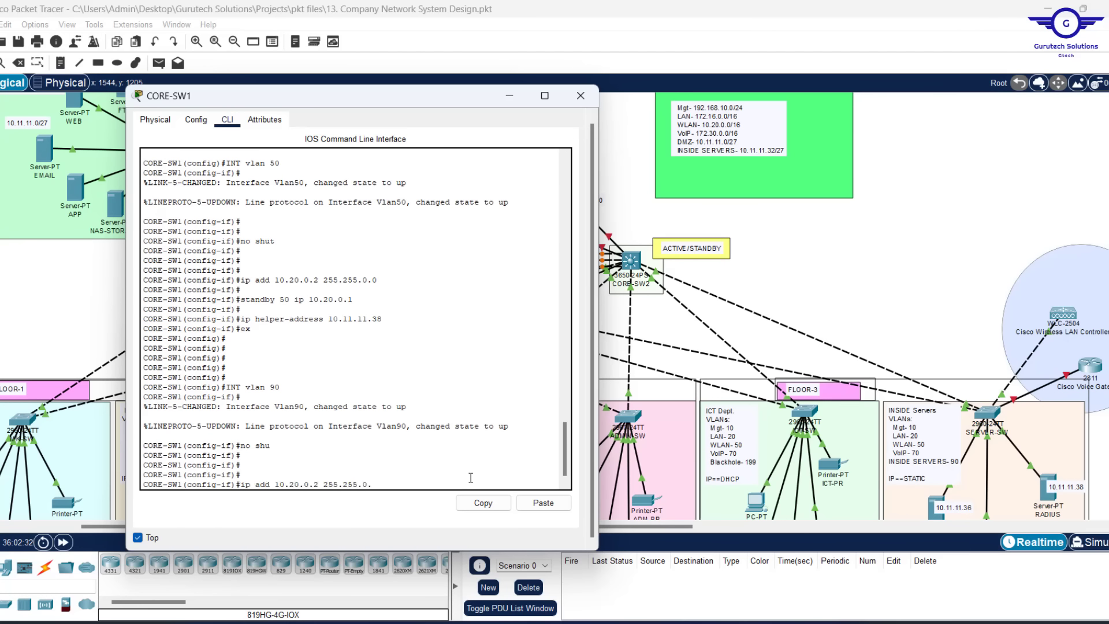
key("BackSpace")
key("BackSpace")
key("BackSpace")
key("BackSpace")
key("BackSpace")
key("BackSpace")
key("BackSpace")
key("BackSpace")
key("BackSpace")
key("BackSpace")
key("BackSpace")
key("BackSpace")
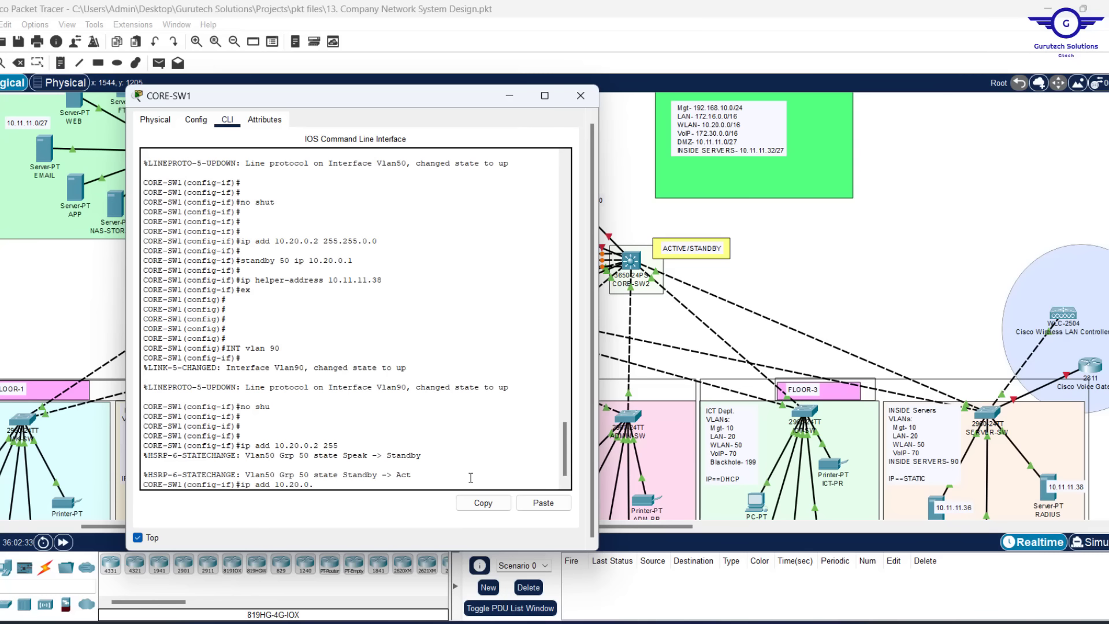
key("BackSpace")
key("BackSpace")
key("BackSpace")
key("Return")
key("Return")
key("Return")
key("Up")
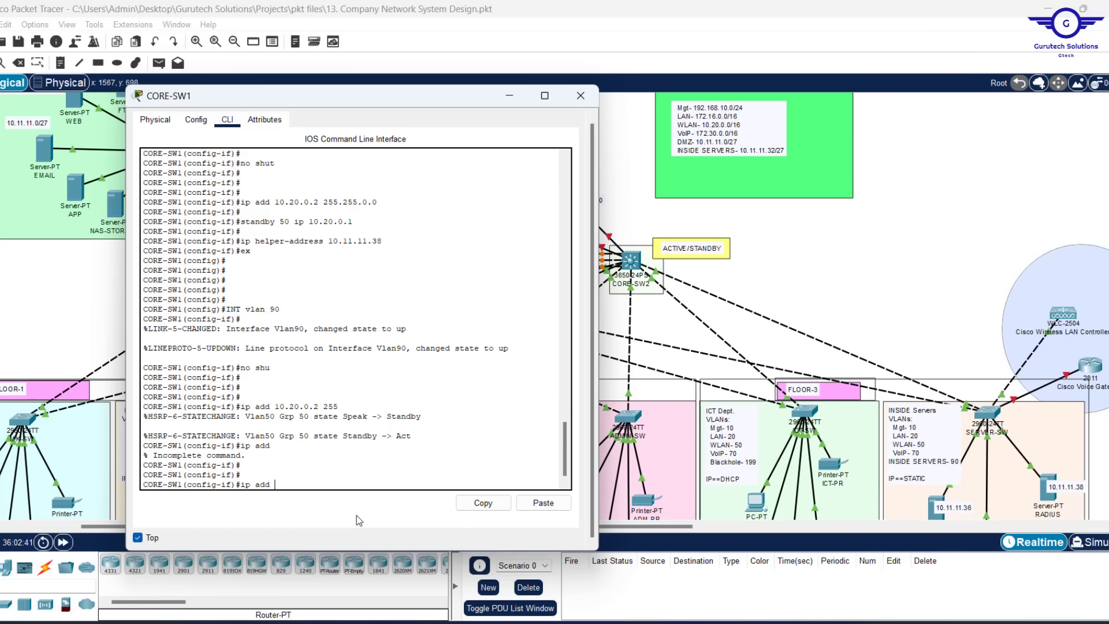
type("10.11.11.")
type("34 255.255.255.224")
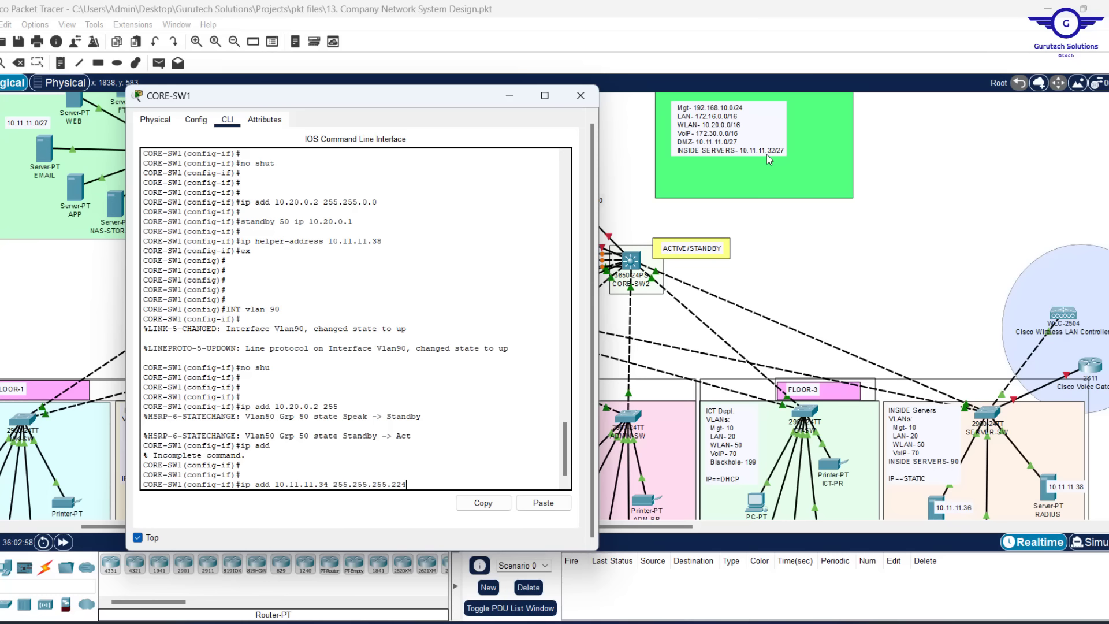
key("Return")
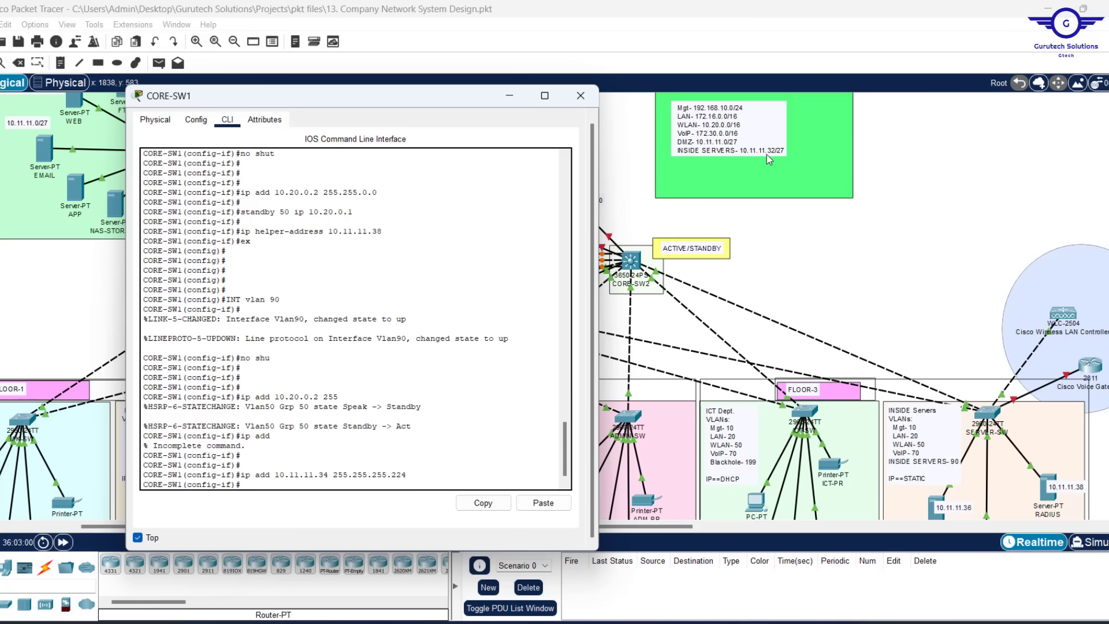
Configure standby 90 ip 10.11.11.33 as the VLAN 90 HSRP gateway
key("Return")
key("Return")
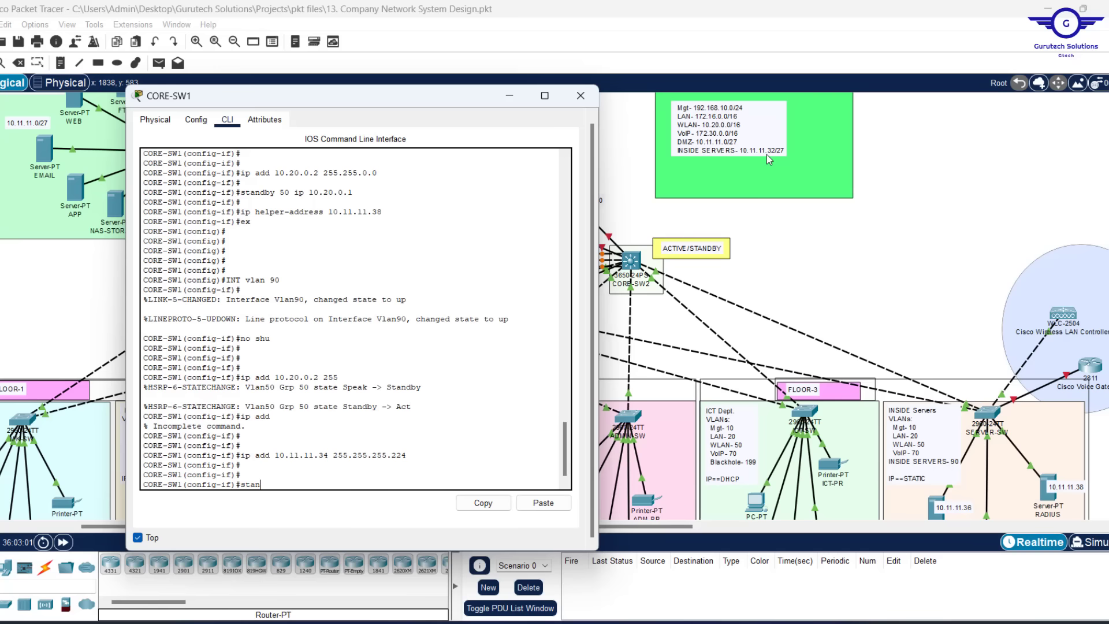
type("stan")
key("Tab")
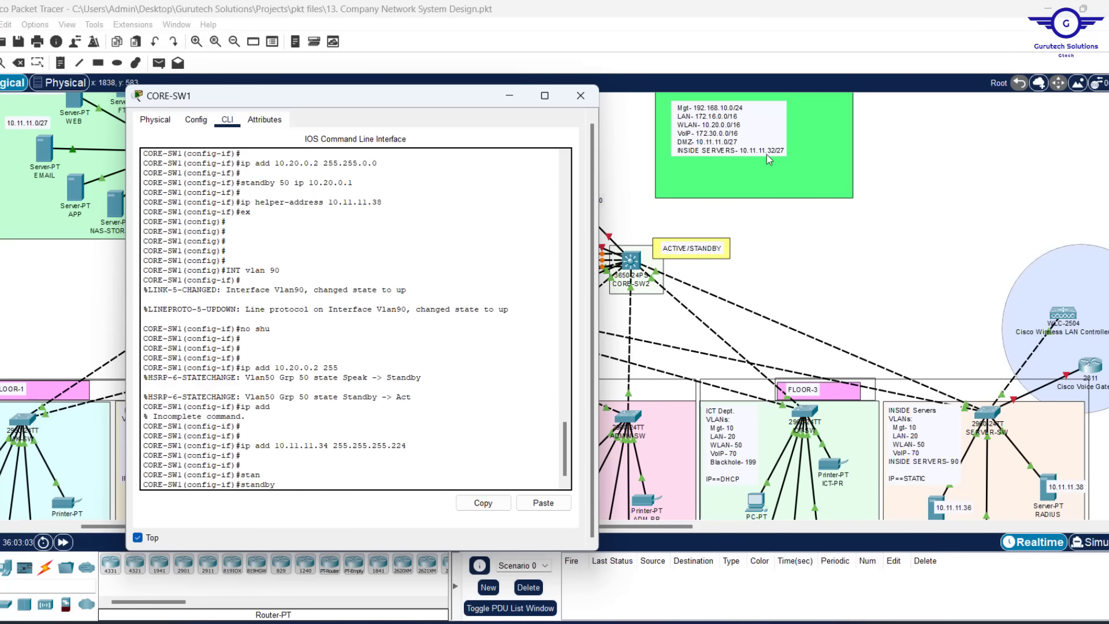
type("90 ip 10.11.11.33")
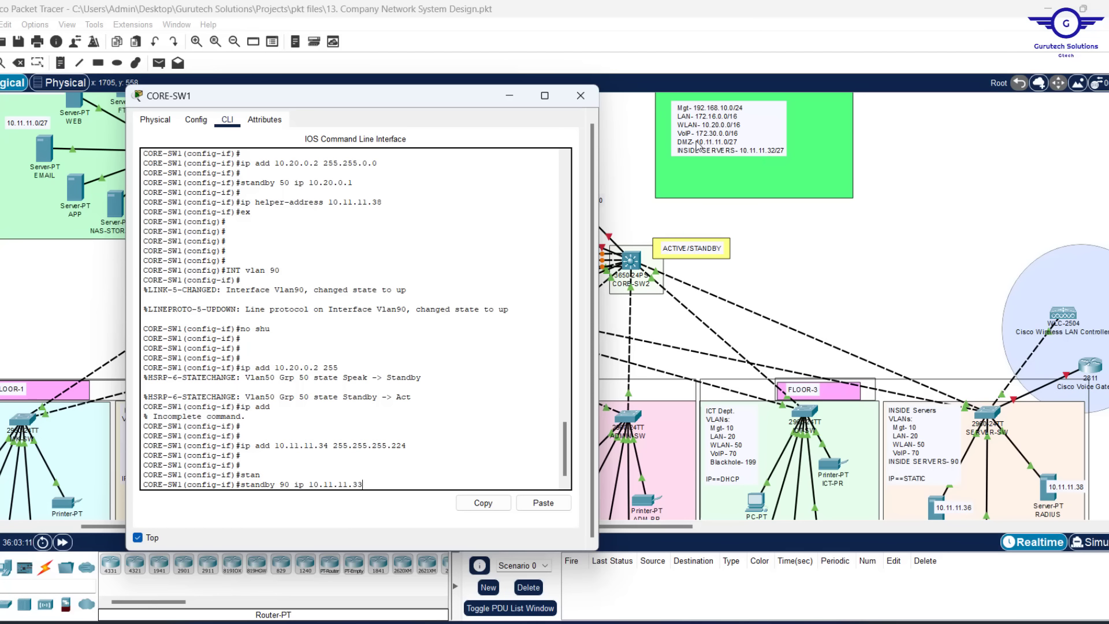
key("Return")
key("Return")
key("Return")
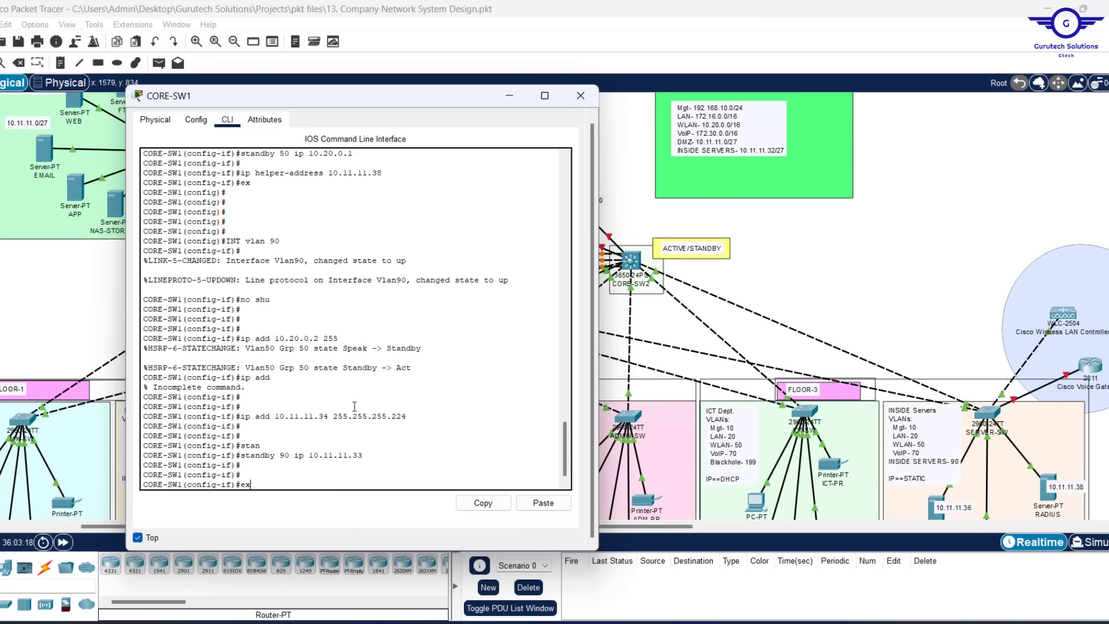
Leave VLAN 90 and save CORE-SW1's configuration with do wr
key("Return")
key("Return")
key("Return")
key("Return")
type("do wr")
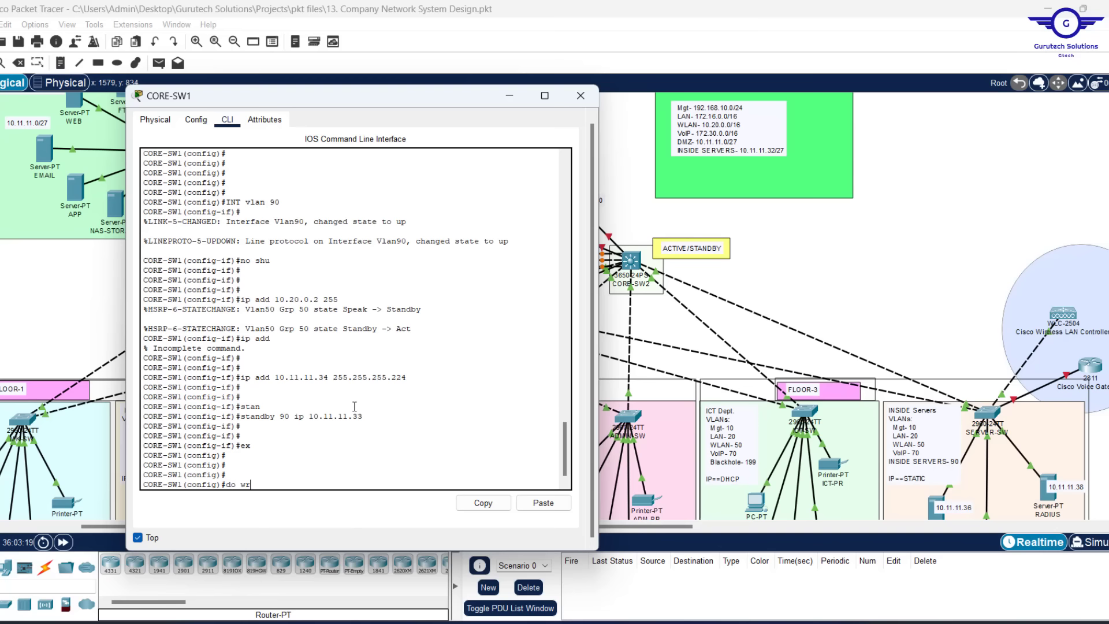
key("Return")
type("\\")
key("Return")
key("Return")
key("Return")
key("Return")
key("Return")
key("Return")
key("Return")
key("Return")
key("Return")
key("Return")
key("Return")
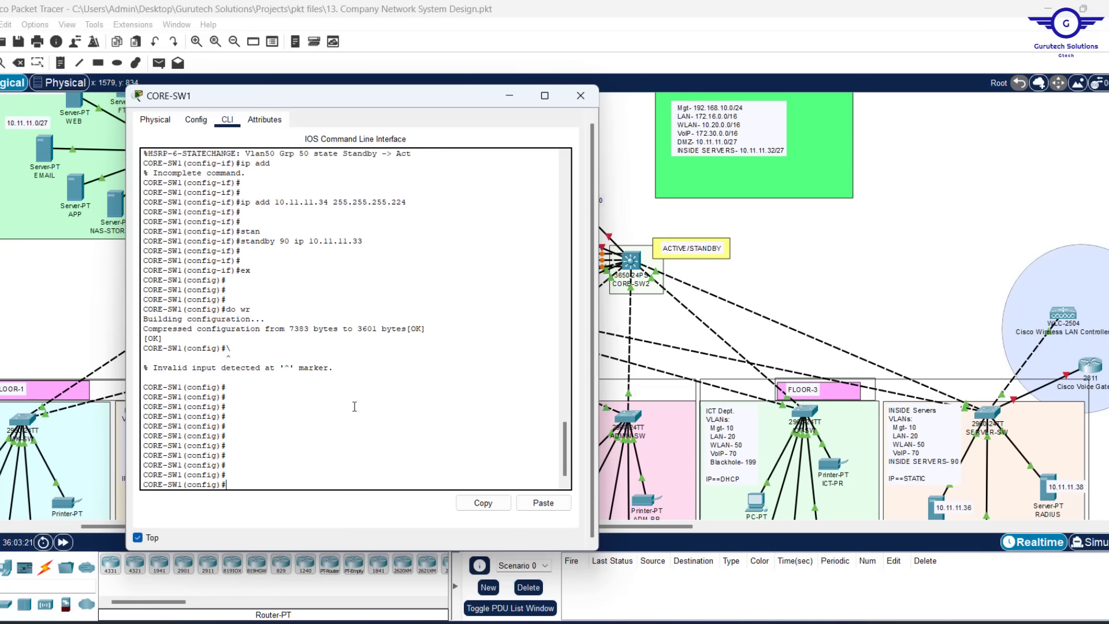
Display CORE-SW1's startup configuration and page down to the VLAN interfaces
type("do sh str")
key("Return")
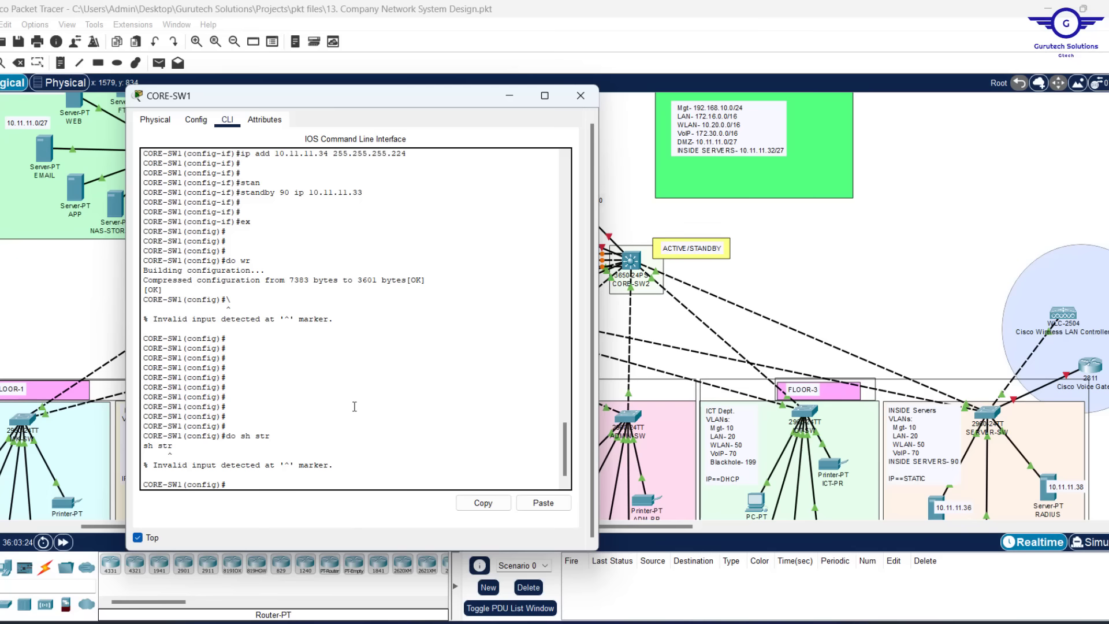
key("Up")
key("Return")
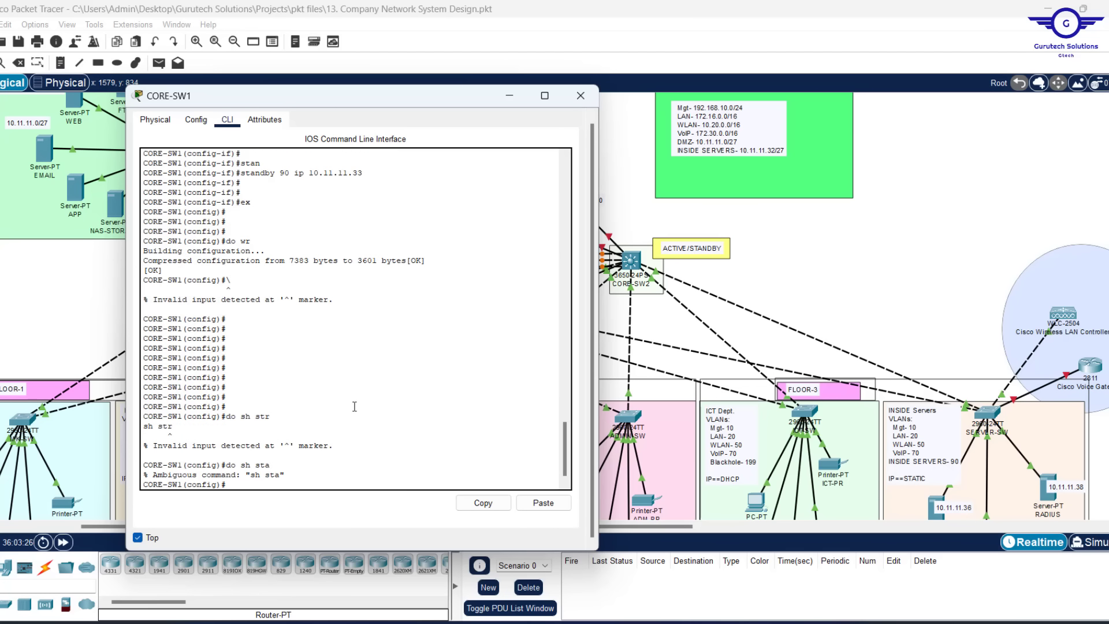
key("Up")
type("r")
key("Return")
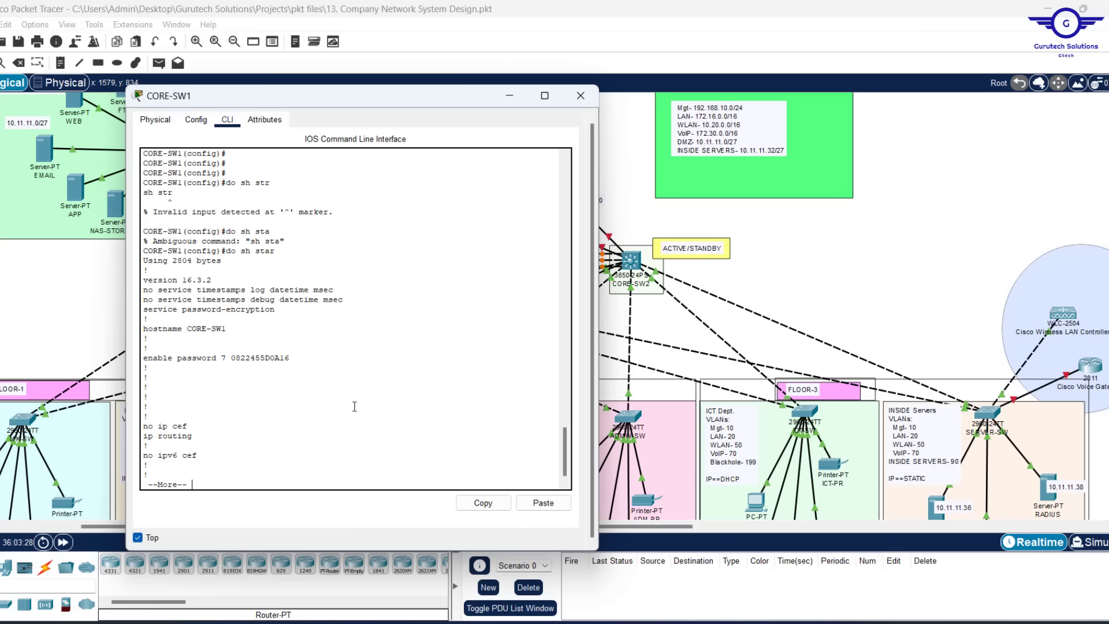
key("Return")
key("Return")
key("Return")
key("Return")
key("Return")
key("Return")
key("Return")
key("Return")
key("Return")
key("Return")
key("Return")
key("Return")
key("Return")
key("Return")
key("Return")
key("Return")
key("Return")
key("Return")
key("Return")
key("Return")
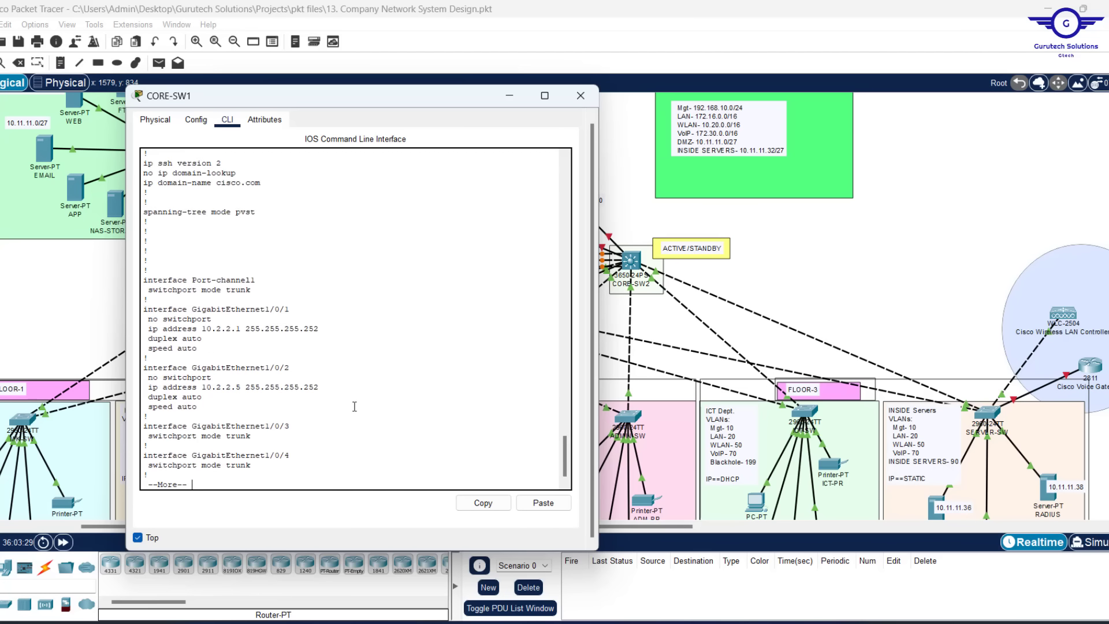
key("Return")
key("Return")
key("Return")
key("Return")
key("Return")
key("Return")
key("Return")
key("Return")
key("Return")
key("Return")
key("Return")
key("Return")
key("Return")
key("Return")
key("Return")
key("Return")
key("Return")
key("Return")
key("Return")
key("Return")
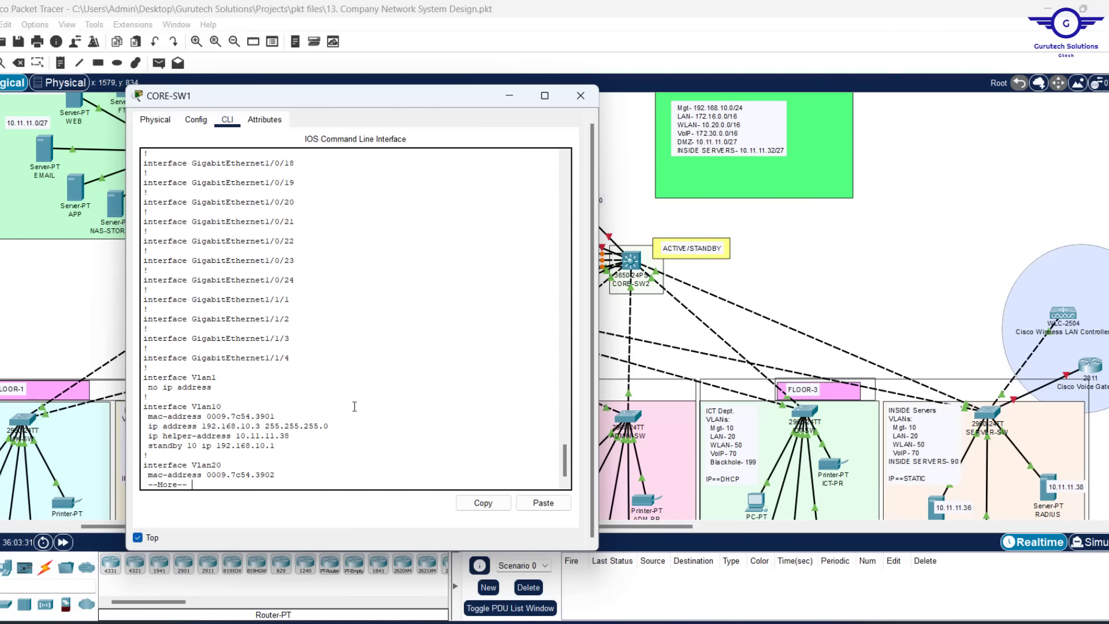
key("Return")
key("Return")
key("Return")
key("Return")
key("Return")
key("Return")
key("Return")
key("Return")
key("Return")
key("Return")
key("Return")
key("Return")
key("Return")
key("Return")
key("Return")
key("Return")
key("Return")
key("Return")
key("Return")
key("Return")
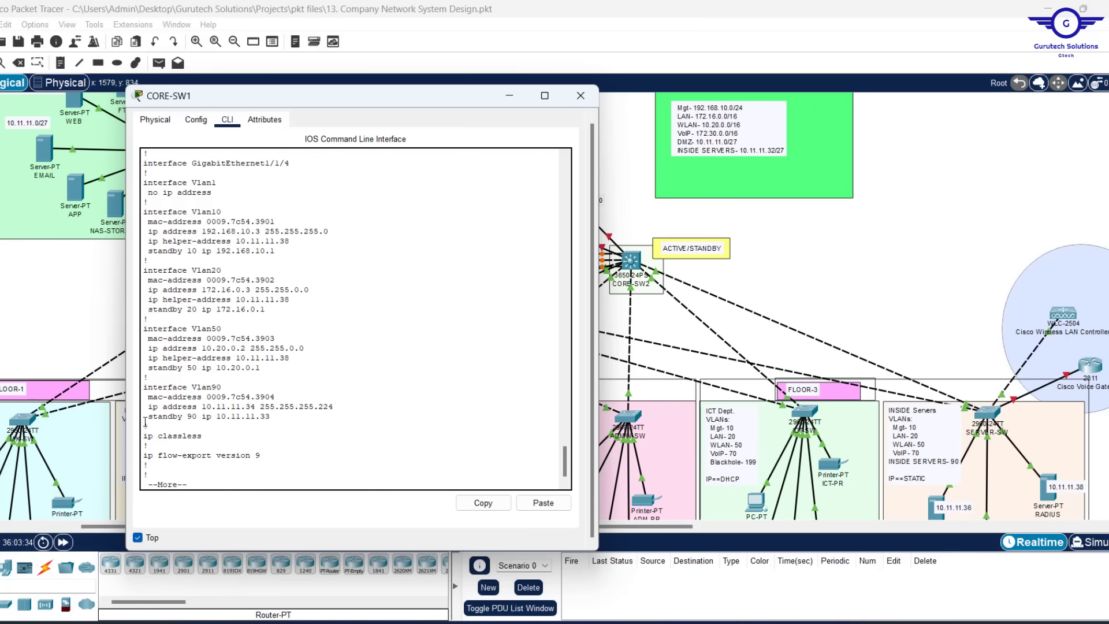
Select the Vlan10 through Vlan90 interface blocks and copy them
mouse_move(149, 426)
left_mouse_down()
mouse_move(116, 150)
mouse_move(152, 265)
mouse_move(159, 498)
mouse_move(134, 400)
mouse_move(137, 433)
mouse_move(135, 410)
left_mouse_up()
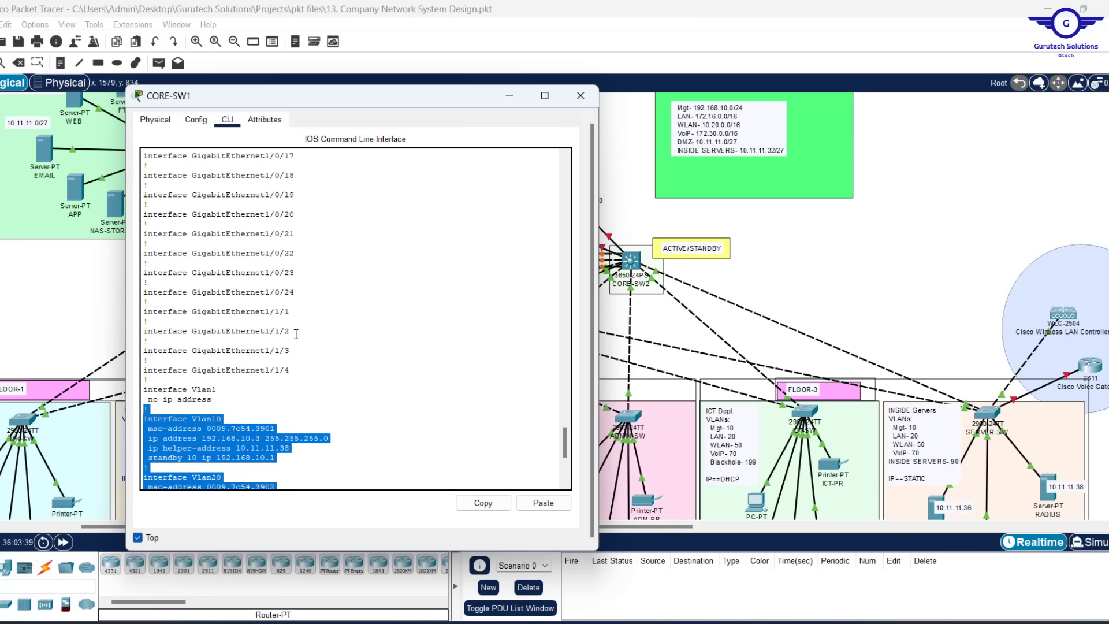
scroll(294, 327, "down", 7)
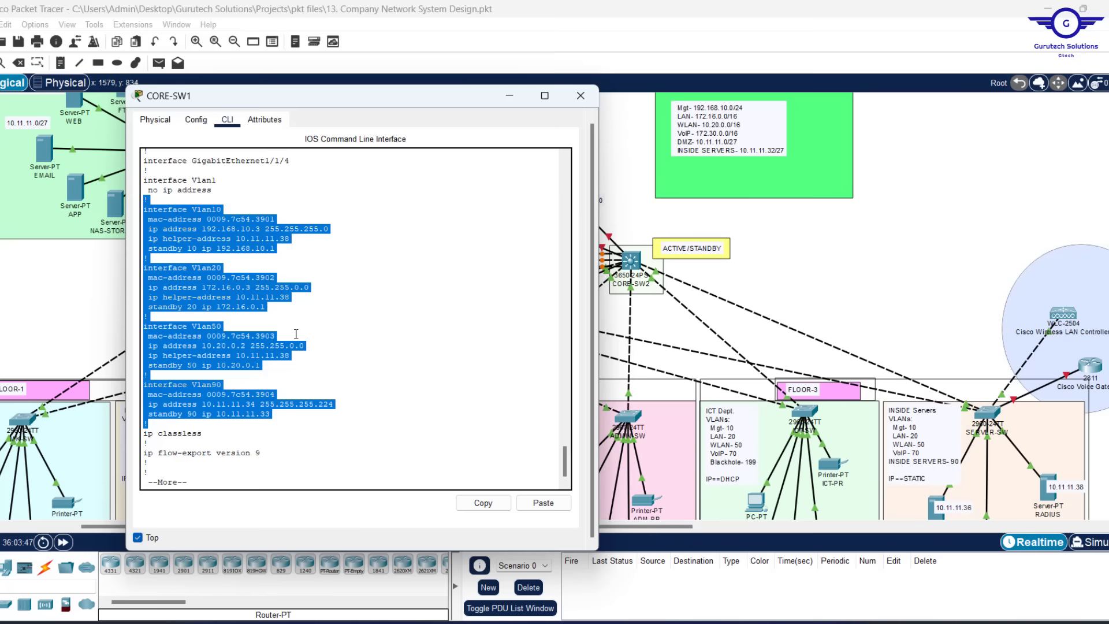
key("space")
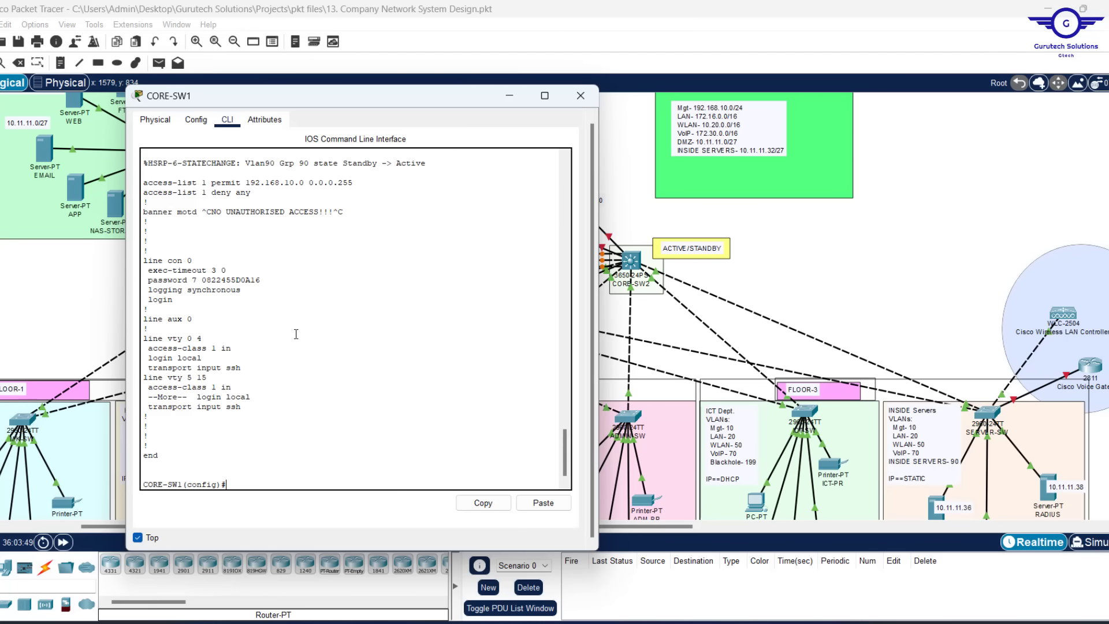
scroll(296, 334, "up", 12)
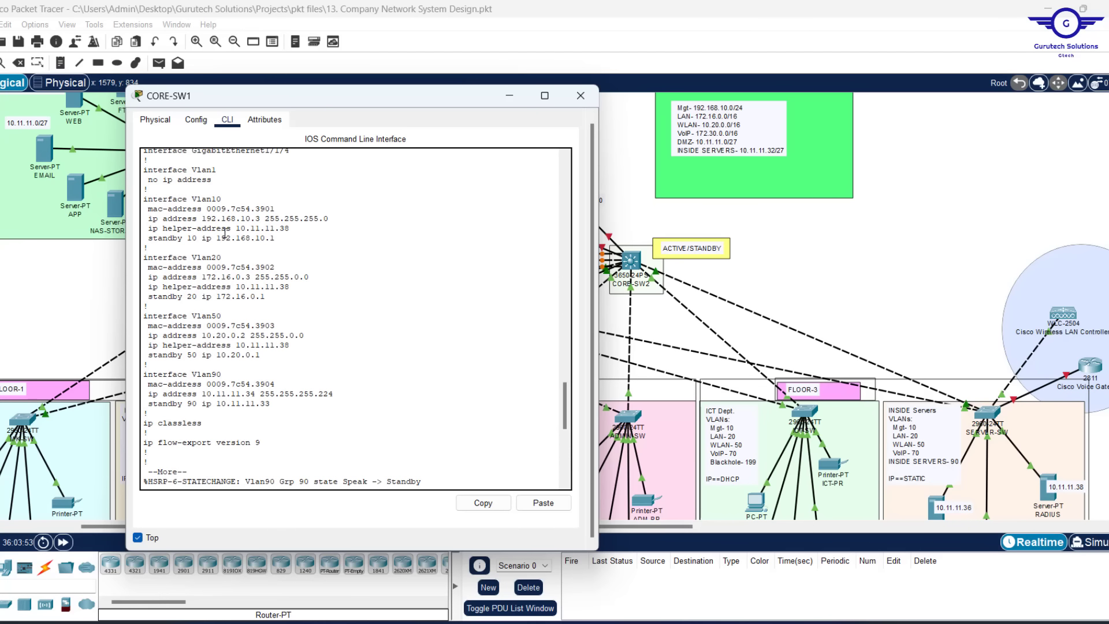
left_click_drag(154, 412, 136, 188)
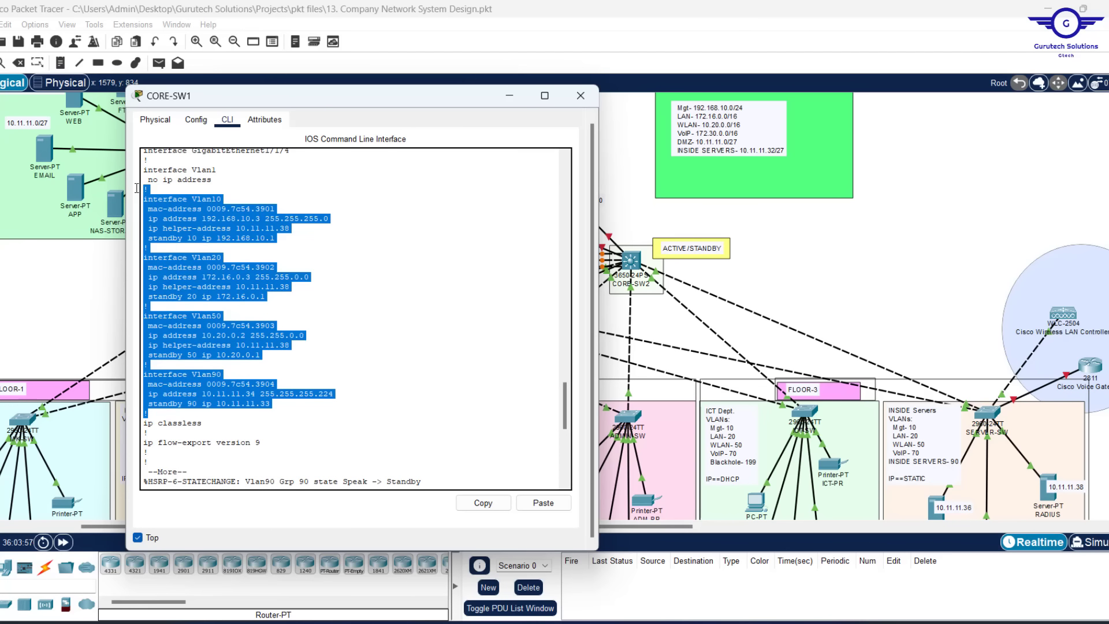
left_click(485, 503)
Paste the copied VLAN interface blocks into the Notepad note
left_click(674, 622)
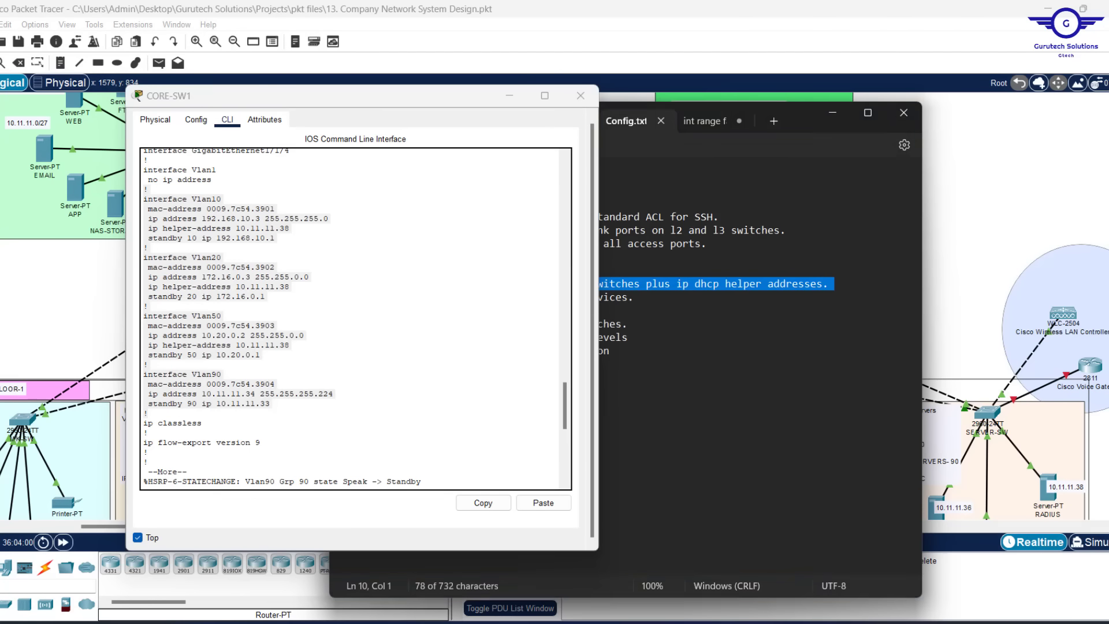
left_click(707, 118)
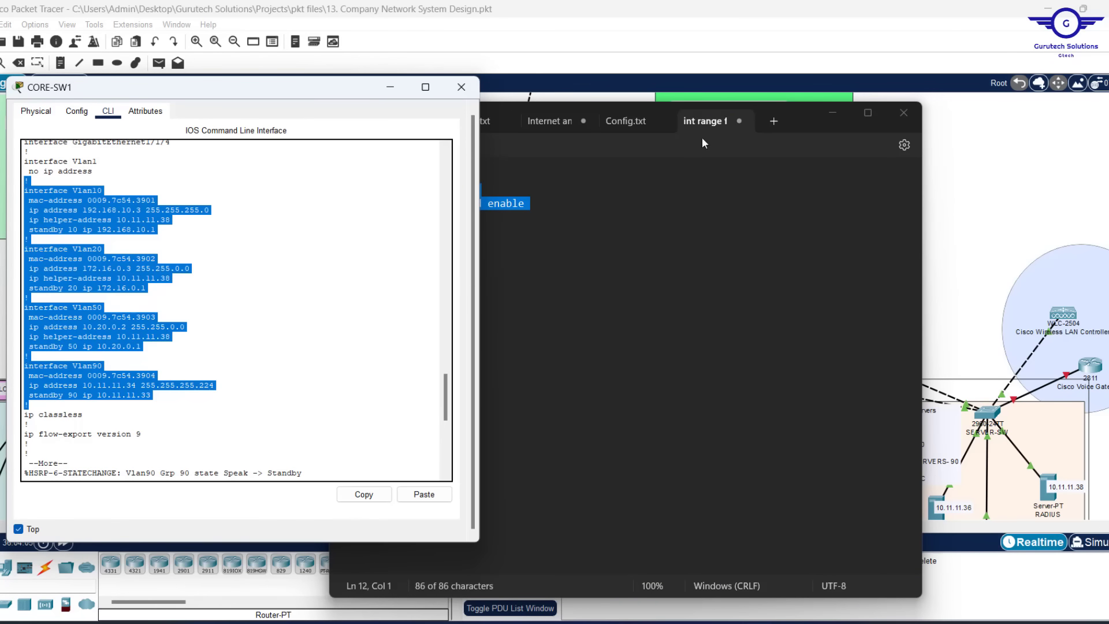
left_click_drag(790, 110, 923, 94)
left_click_drag(1057, 176, 886, 176)
left_click_drag(760, 101, 833, 105)
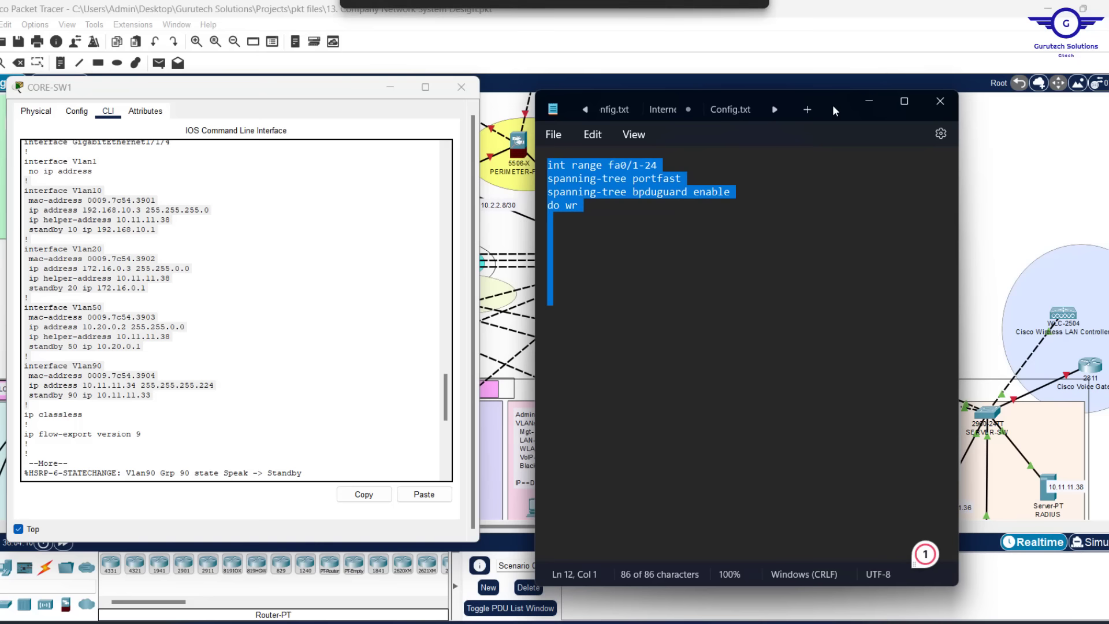
key("ctrl+v")
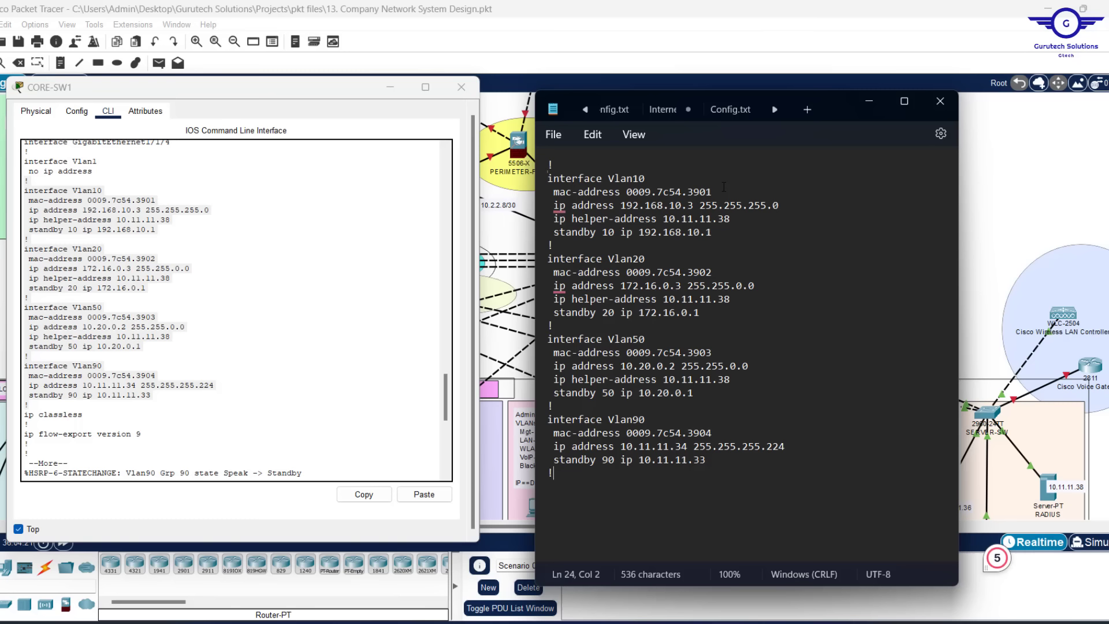
Delete the mac-address lines from the Vlan10, Vlan20, Vlan50 and Vlan90 blocks
triple_click(683, 189)
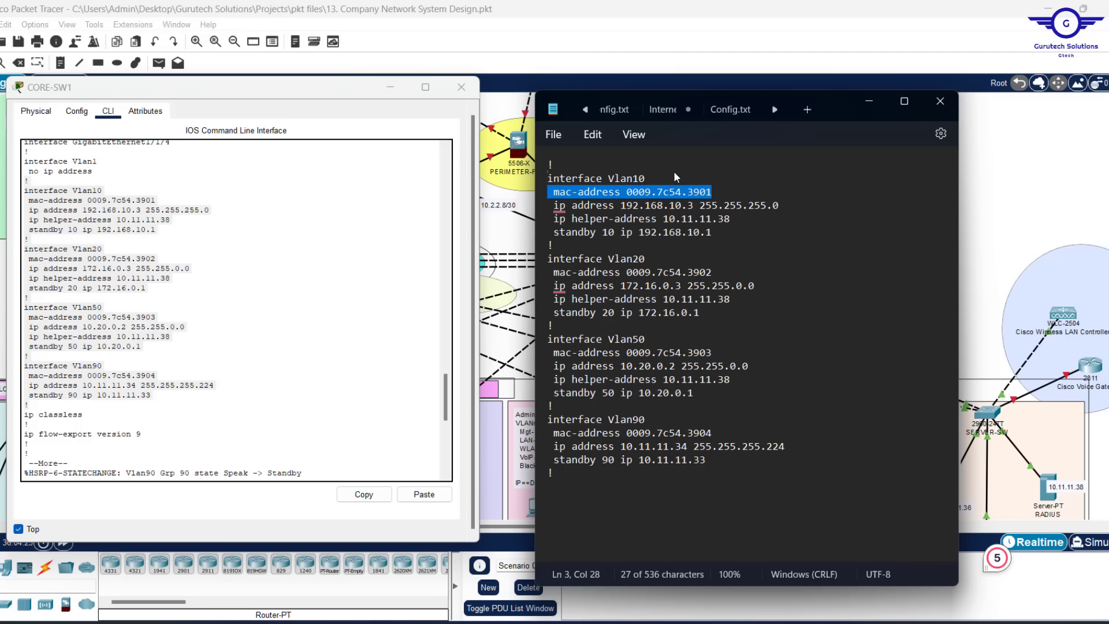
key("BackSpace")
key("BackSpace")
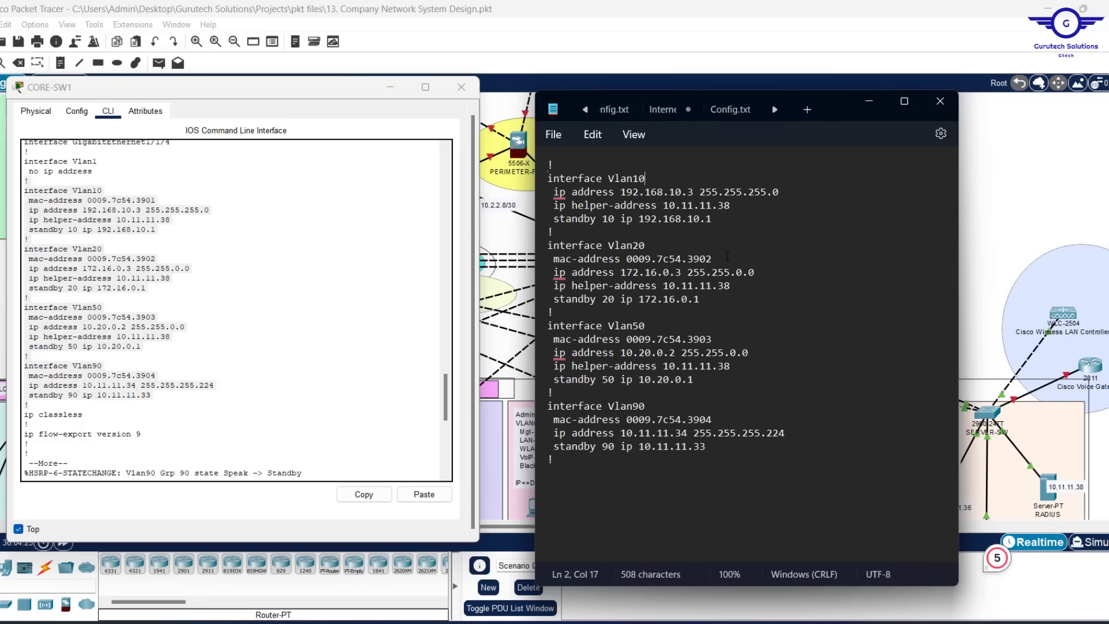
triple_click(674, 257)
key("BackSpace")
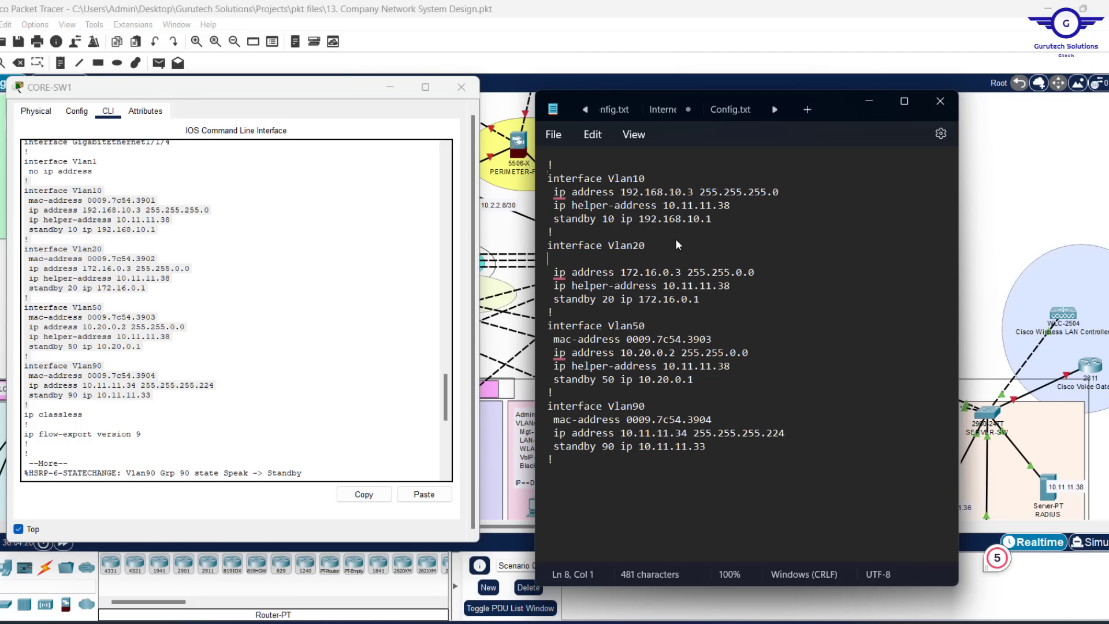
key("BackSpace")
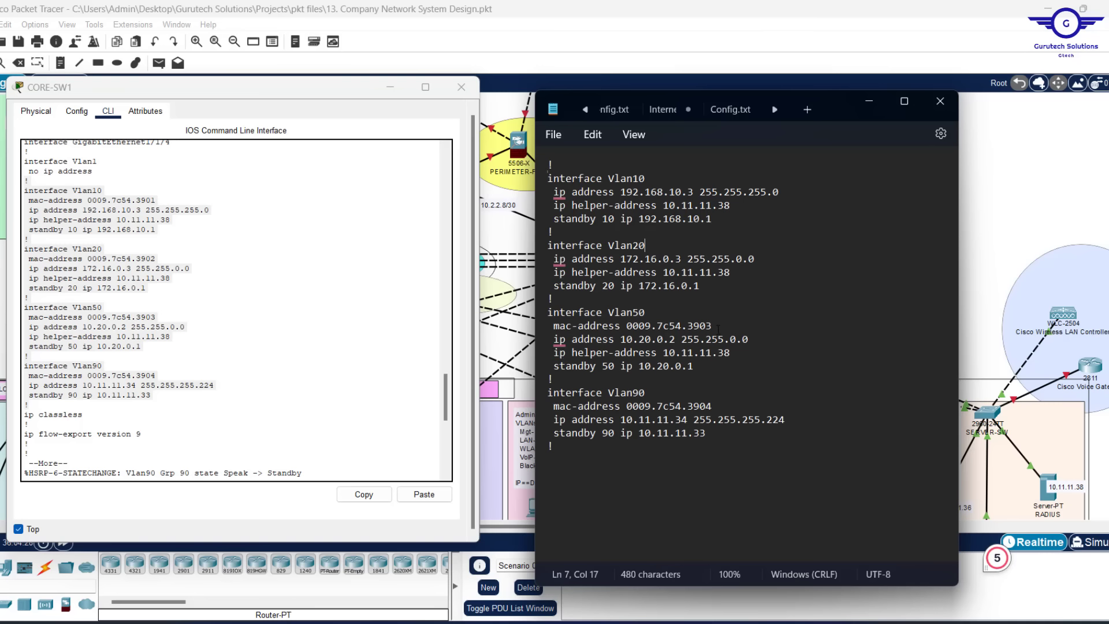
triple_click(693, 326)
key("BackSpace")
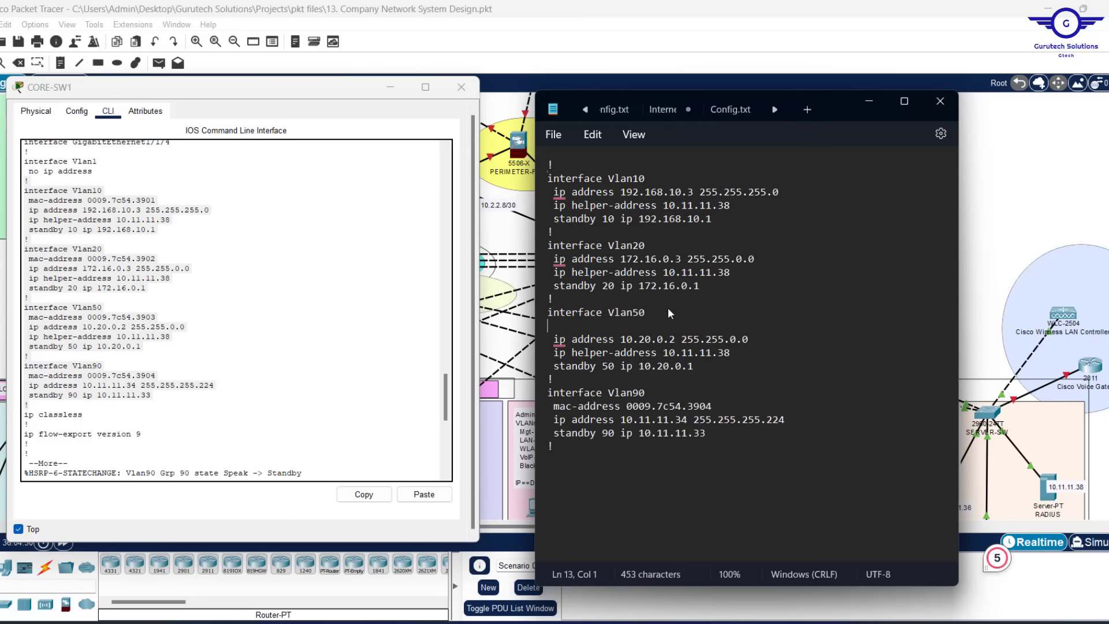
key("BackSpace")
left_click_drag(712, 393, 549, 394)
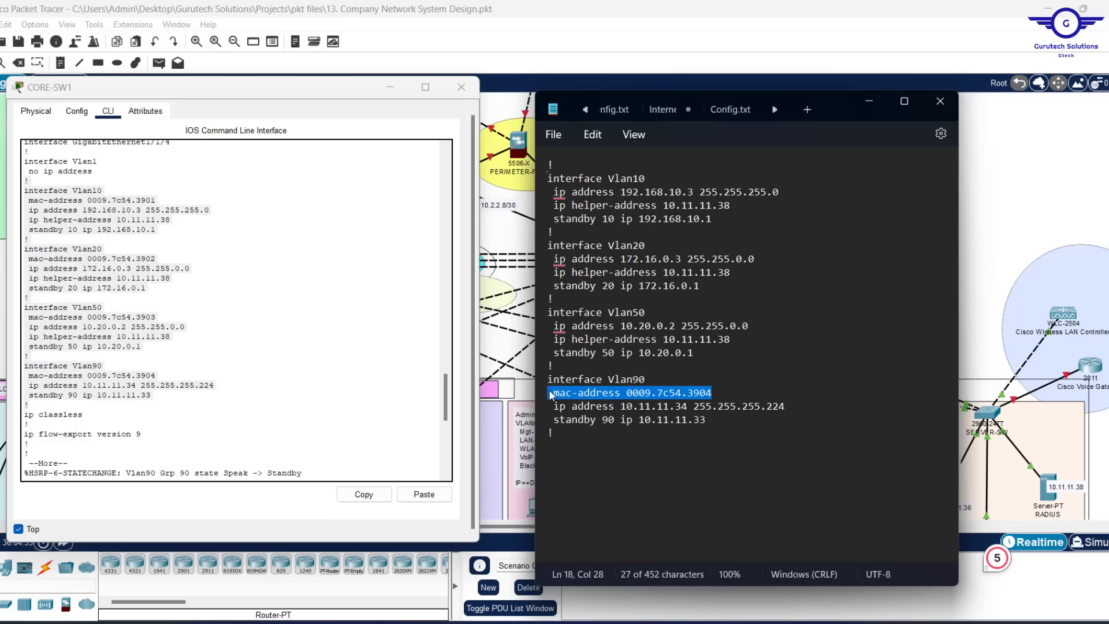
key("BackSpace")
key("BackSpace")
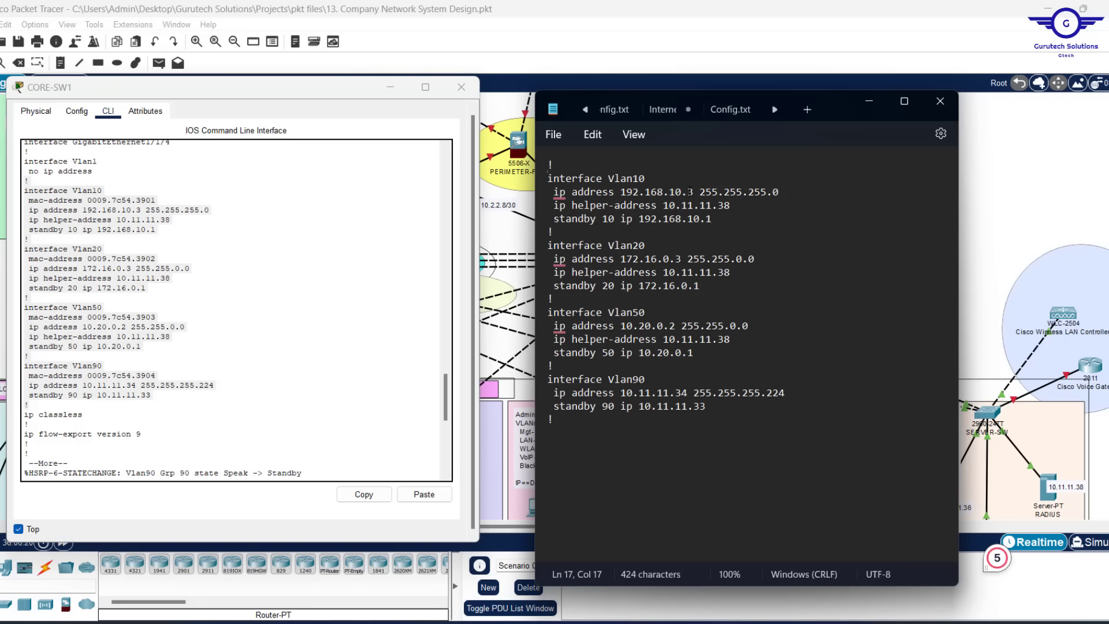
Change the Vlan10 address to 192.168.10.2 and Vlan20 to 172.16.0.2
left_click(689, 192)
key("Delete")
type("2")
left_click(673, 261)
key("Delete")
type("2")
Change the Vlan50 address to 10.20.0.3 and Vlan90 to 10.11.11.35
left_click(669, 326)
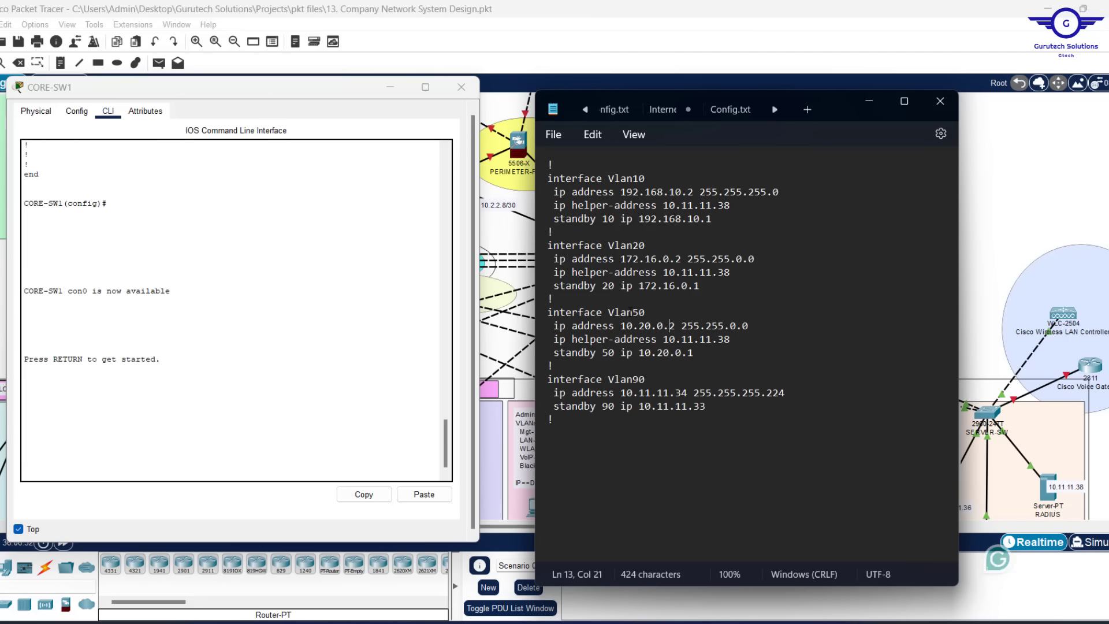
key("Delete")
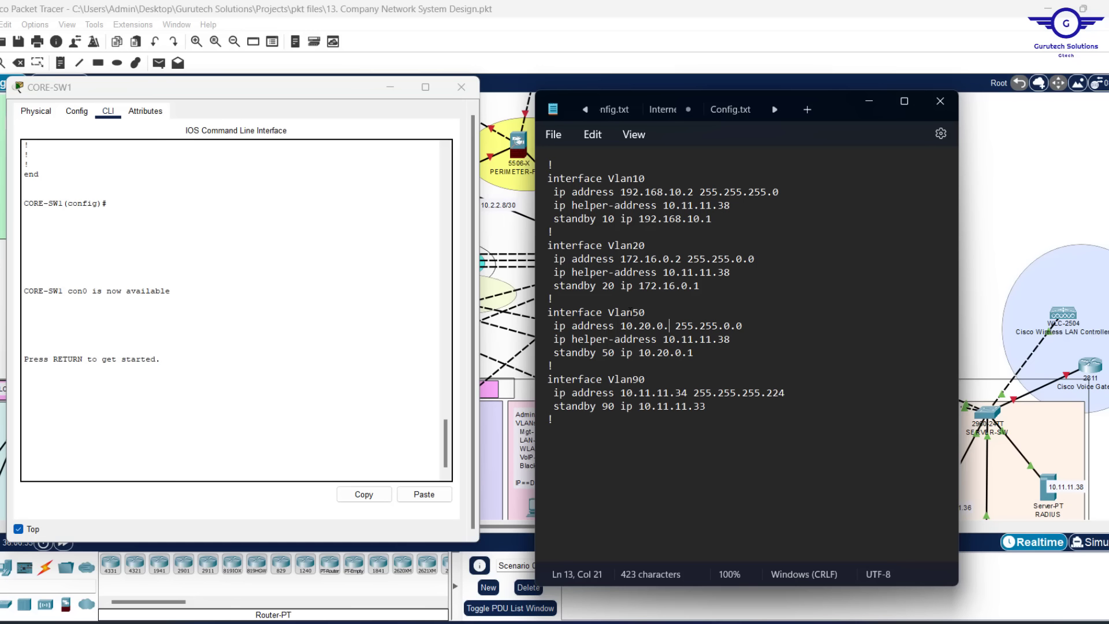
type("3")
key("Delete")
type("5")
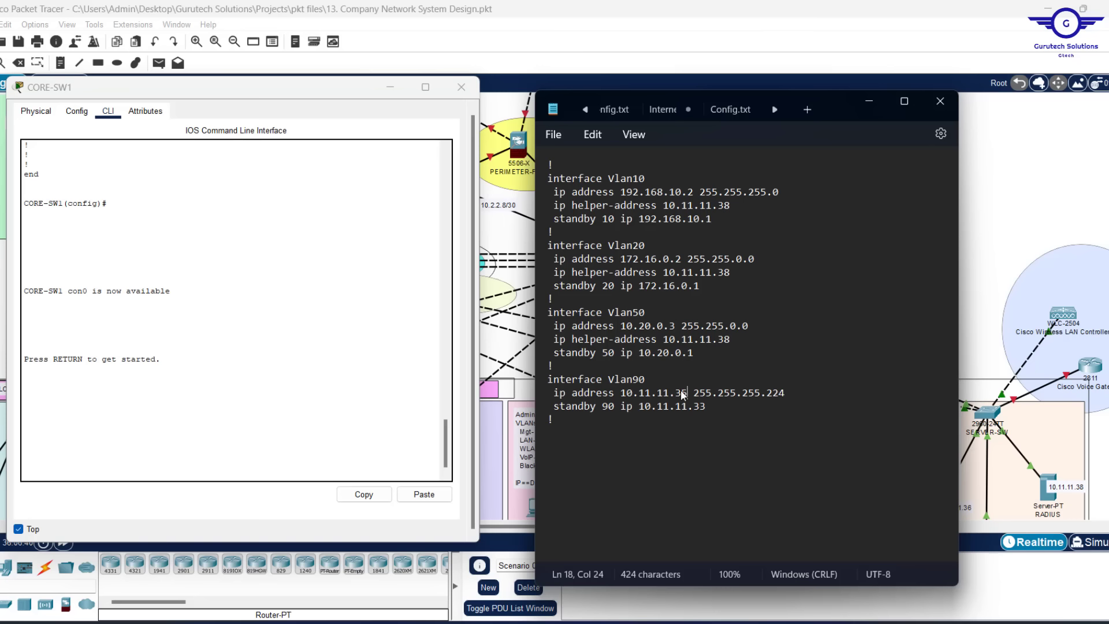
Select the entire edited configuration in Notepad
scroll(334, 276, "up", 10)
scroll(334, 275, "up", 10)
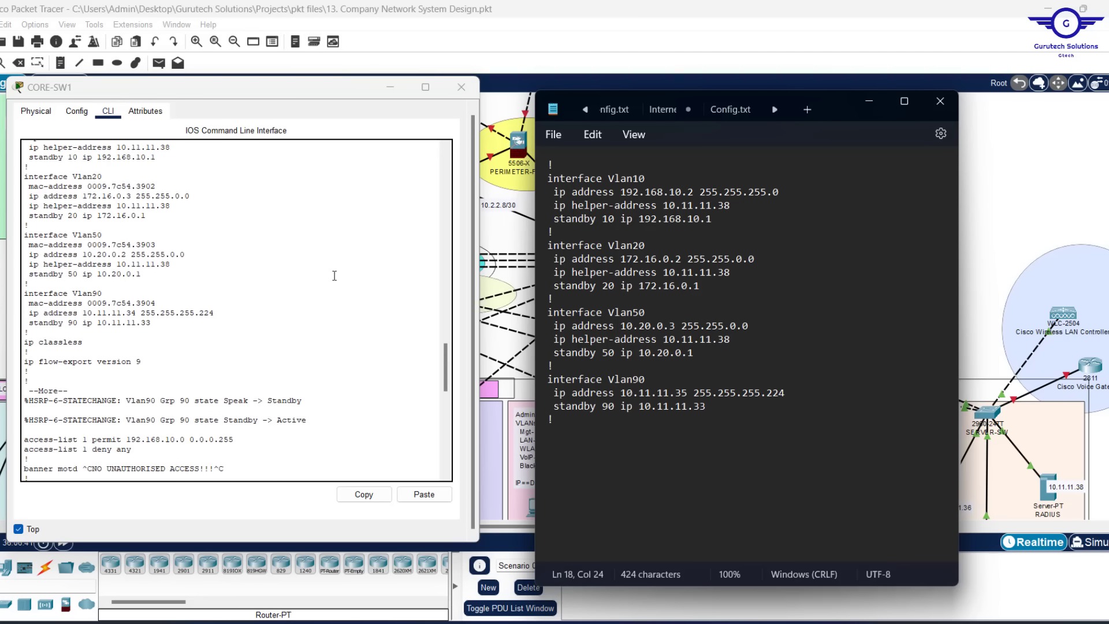
scroll(334, 275, "up", 1)
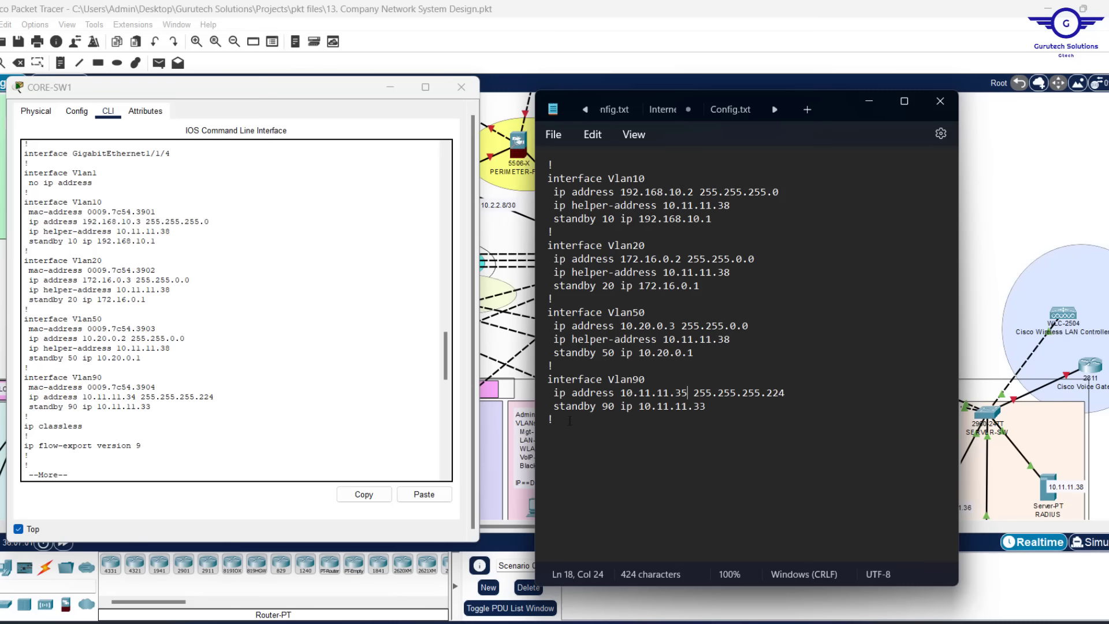
key("ctrl+a")
key("ctrl+c")
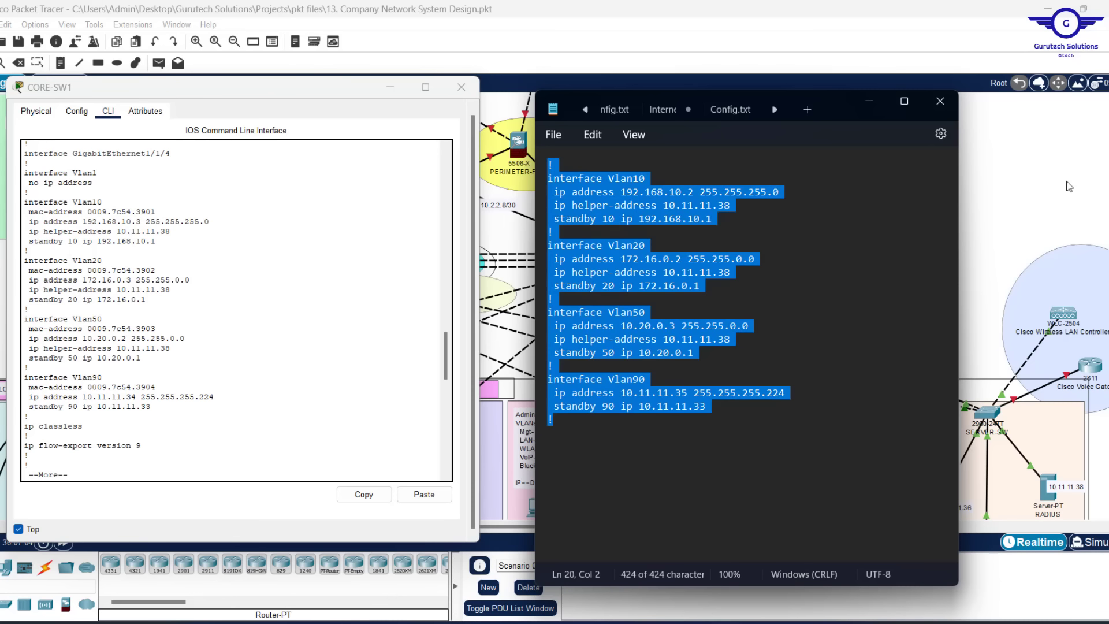
Open CORE-SW2's CLI and exit back to the global configuration prompt
left_click(992, 181)
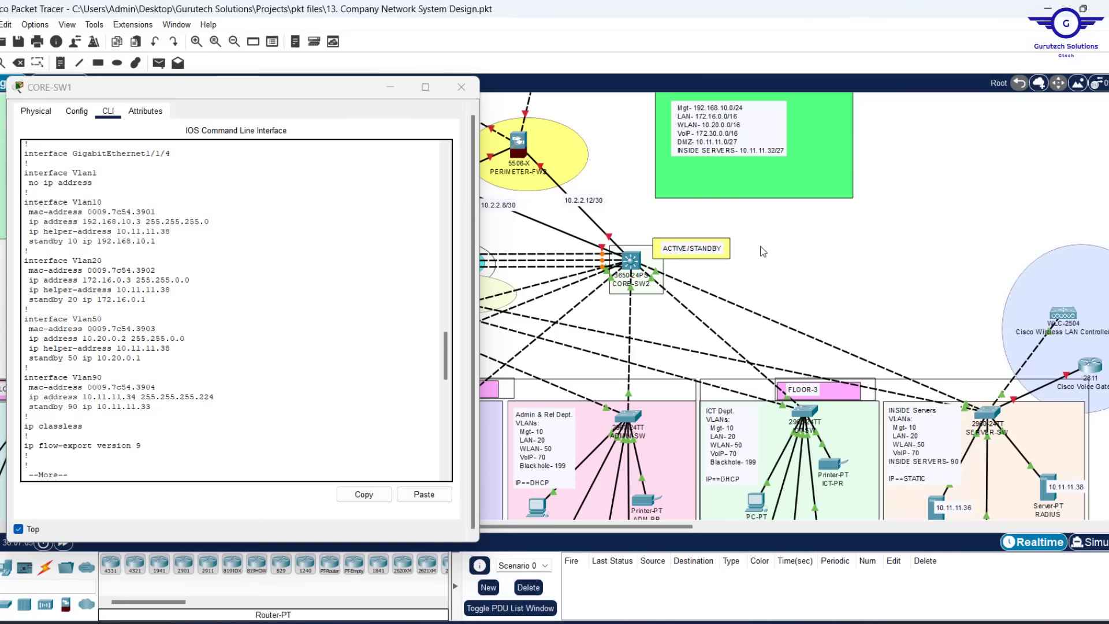
left_click(633, 262)
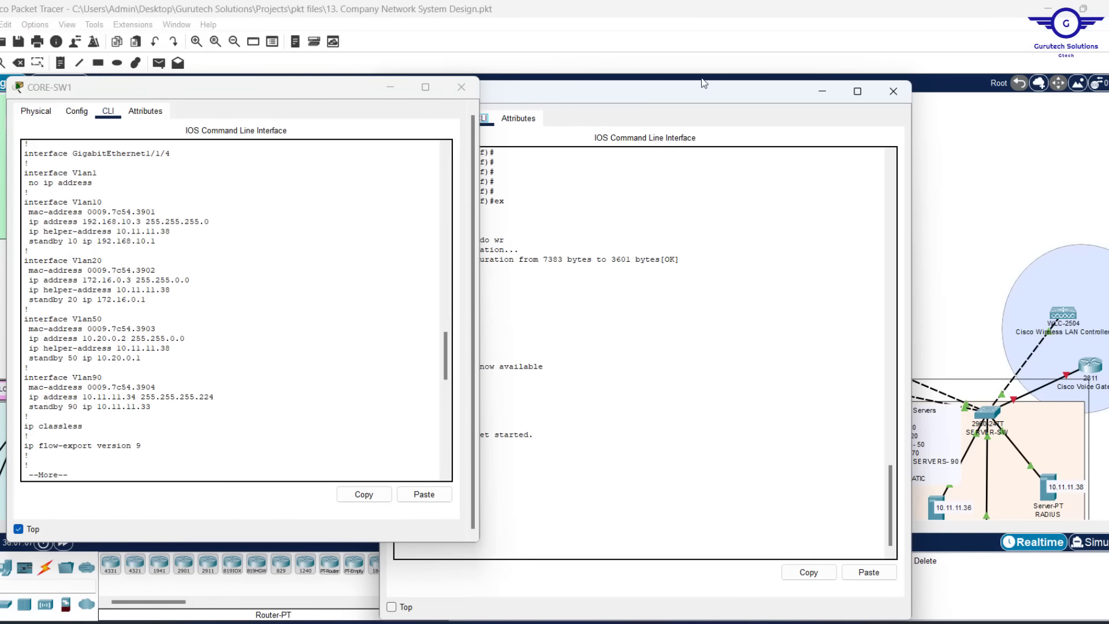
left_click_drag(560, 89, 715, 67)
left_click(595, 93)
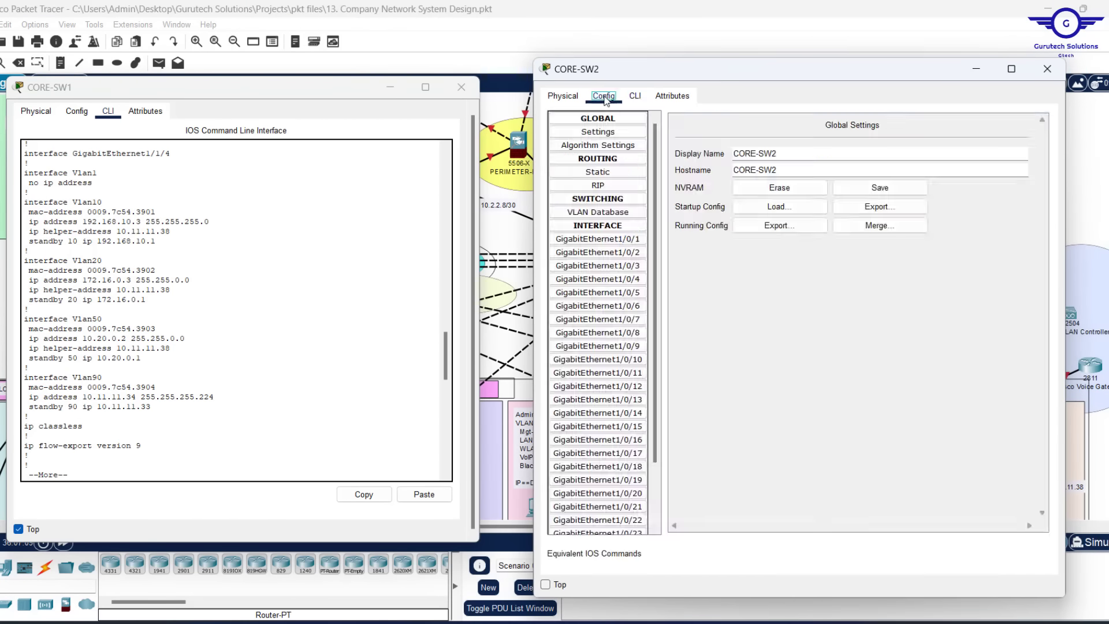
left_click(594, 267)
left_click(635, 97)
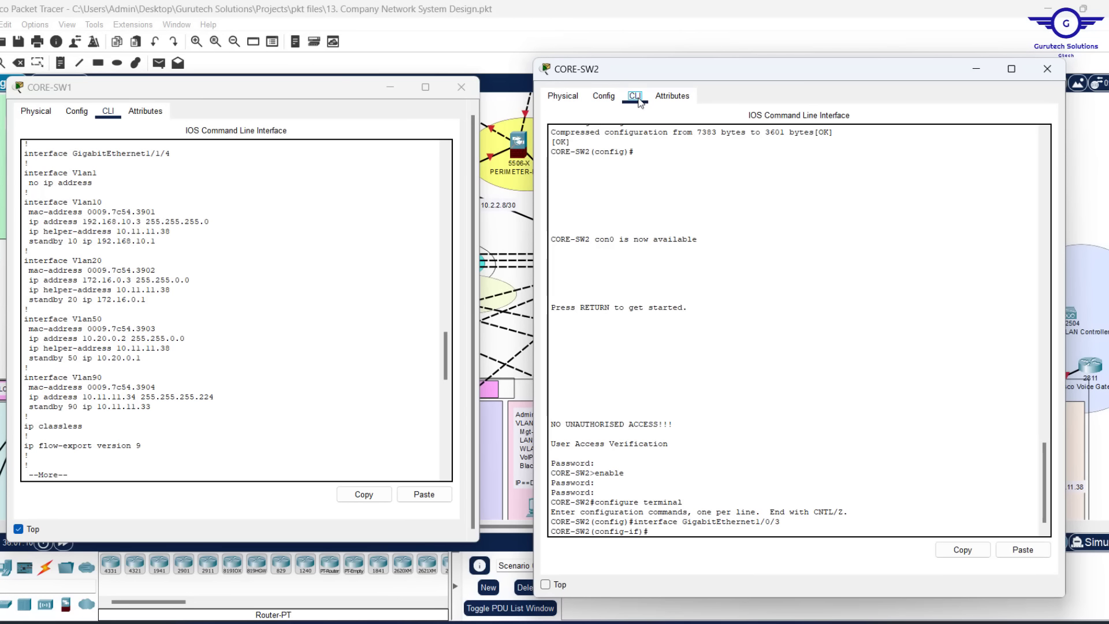
type("ex")
key("Return")
key("Return")
key("Return")
key("Return")
key("Return")
key("Return")
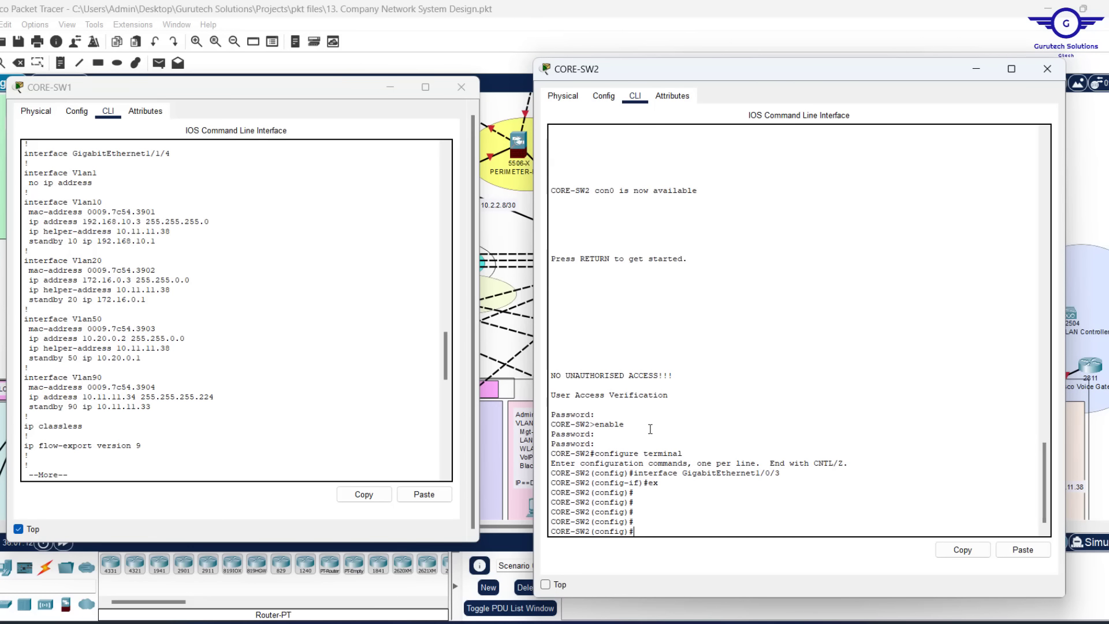
Paste the edited VLAN interface config into CORE-SW2 and save with do wr
left_click(1022, 549)
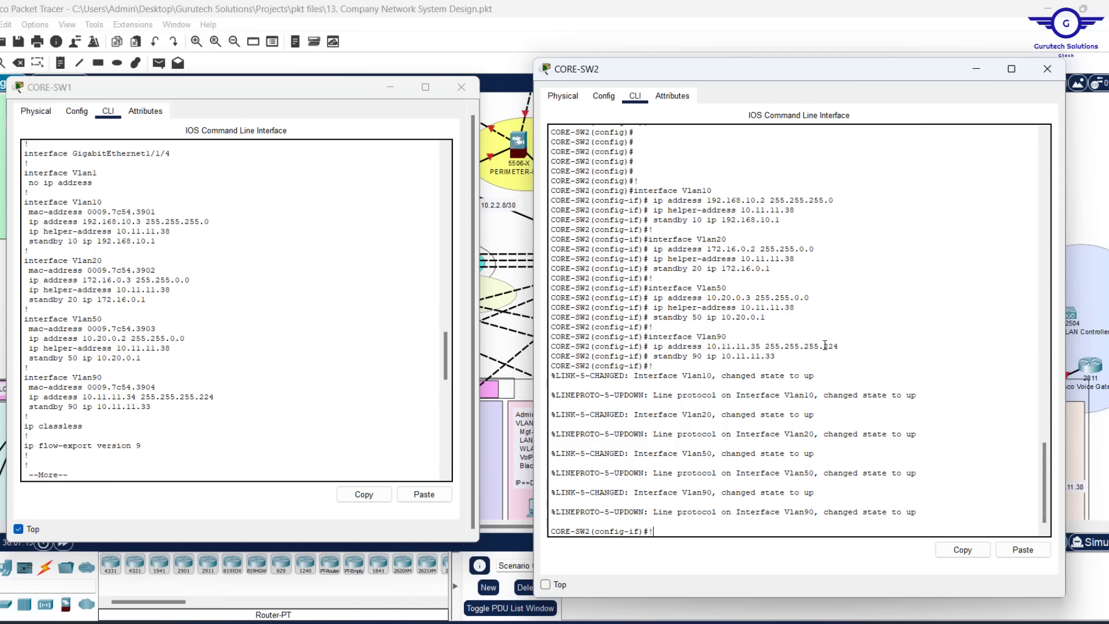
key("Return")
key("Return")
key("Return")
key("Return")
key("Return")
key("Return")
key("Return")
key("Return")
key("Return")
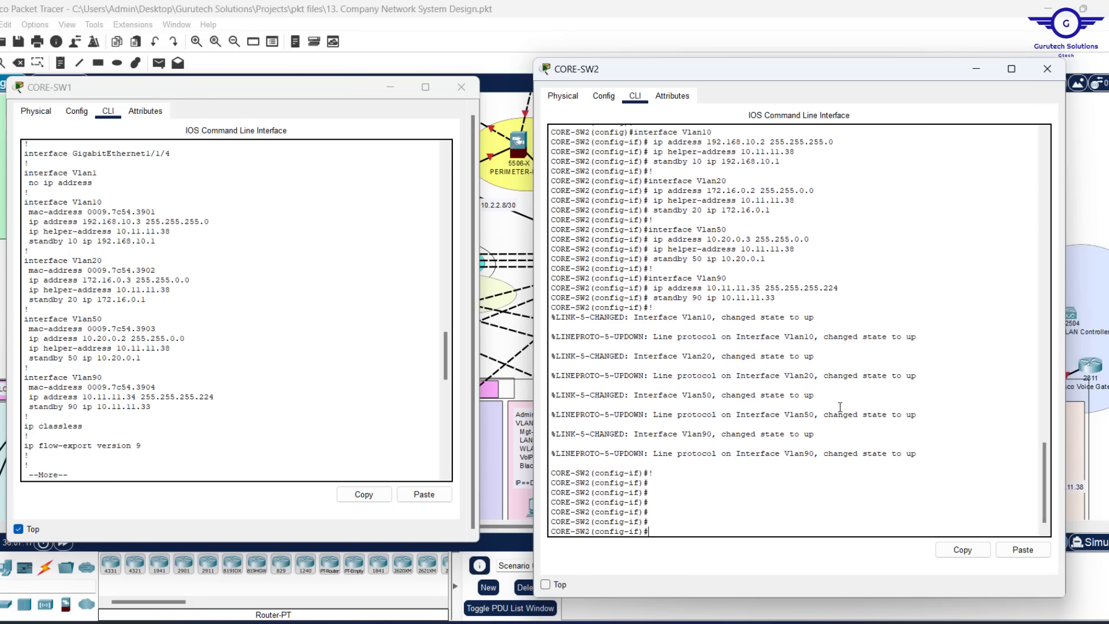
type("do wr")
key("Return")
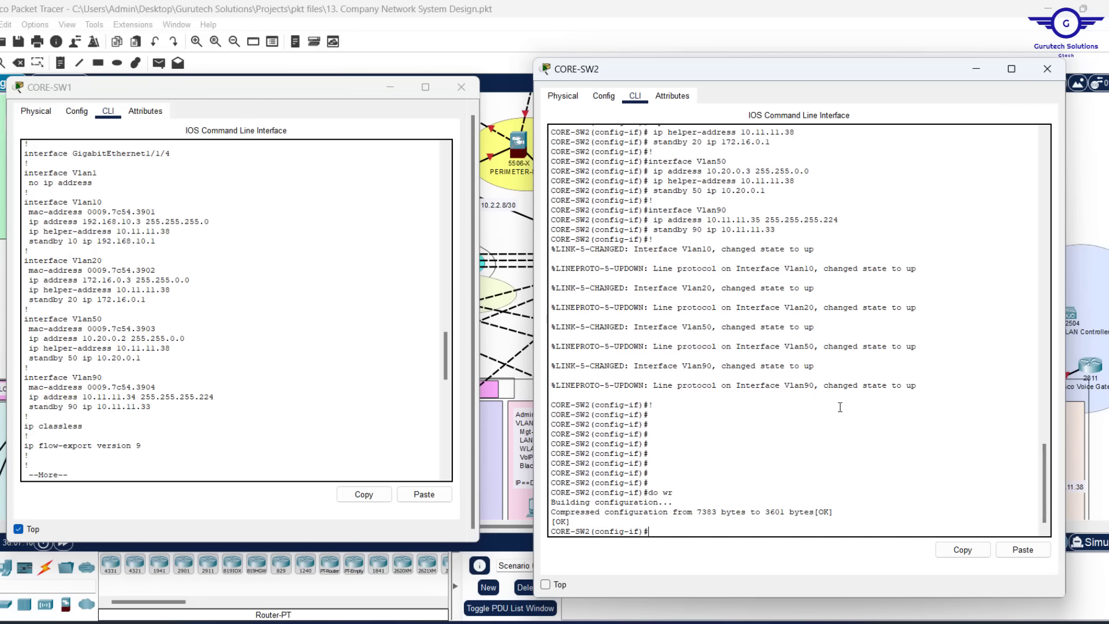
key("Return")
key("Return")
key("Return")
Leave interface mode and attempt to show CORE-SW2's startup configuration
type("ex")
key("Return")
key("Return")
key("Return")
key("Return")
key("Return")
key("Return")
key("Return")
key("Return")
key("Return")
key("Return")
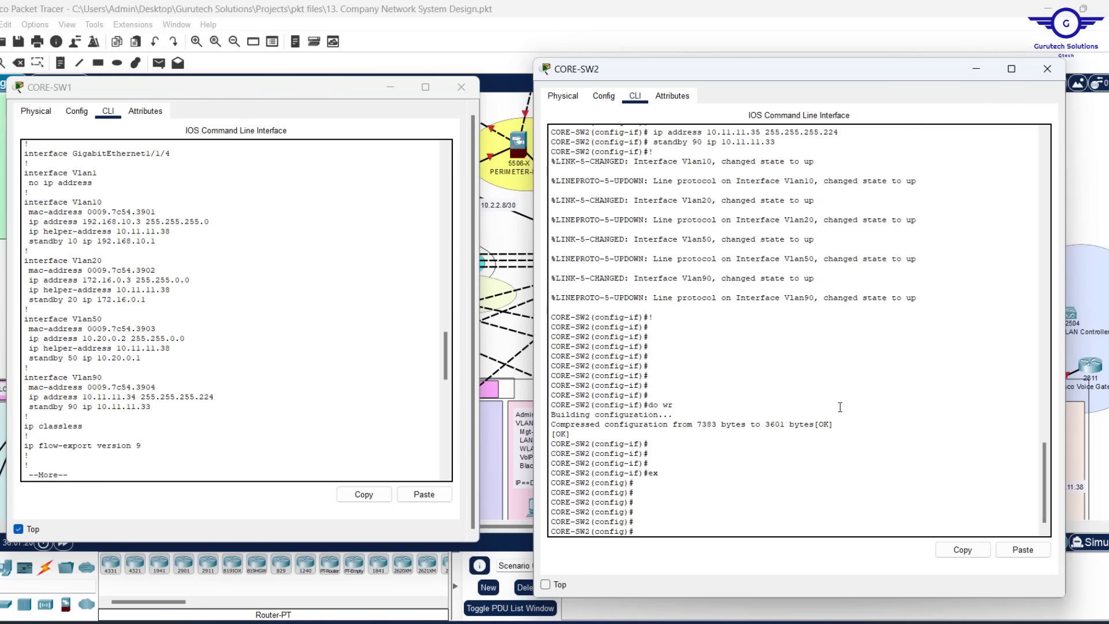
type("do sh sta")
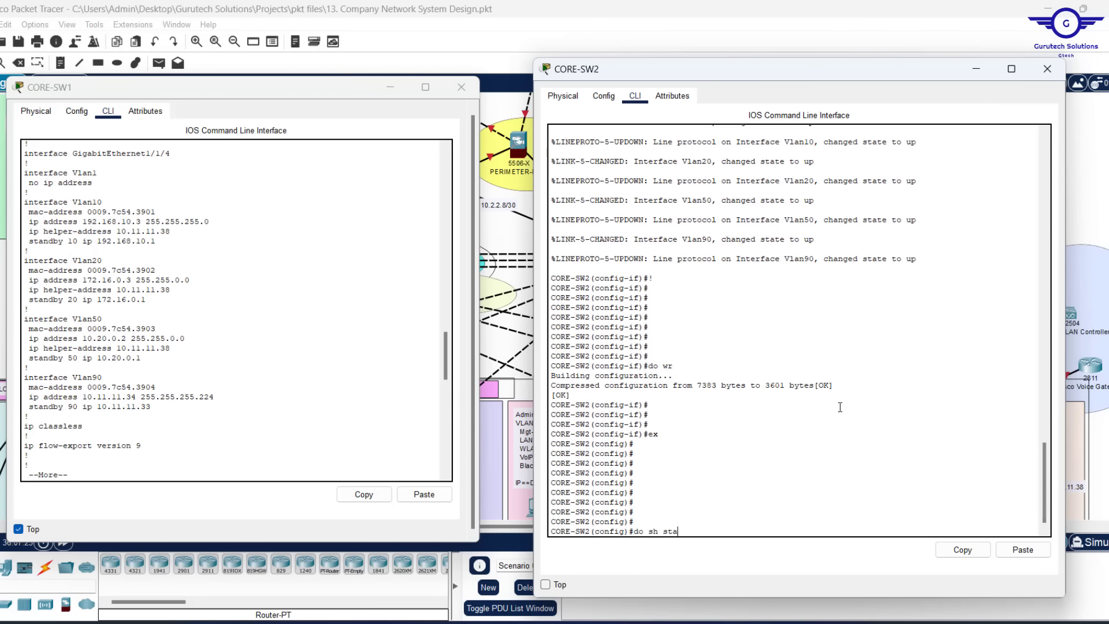
key("Return")
key("Return")
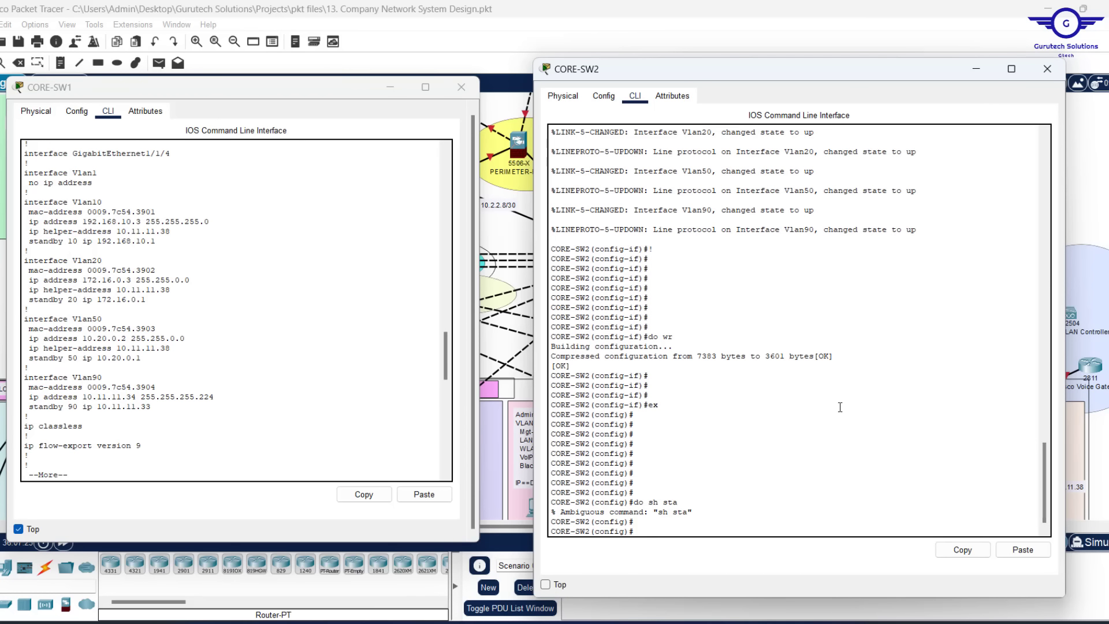
Display CORE-SW2's startup configuration with do sh star and page to the end
type("do sh star")
key("Return")
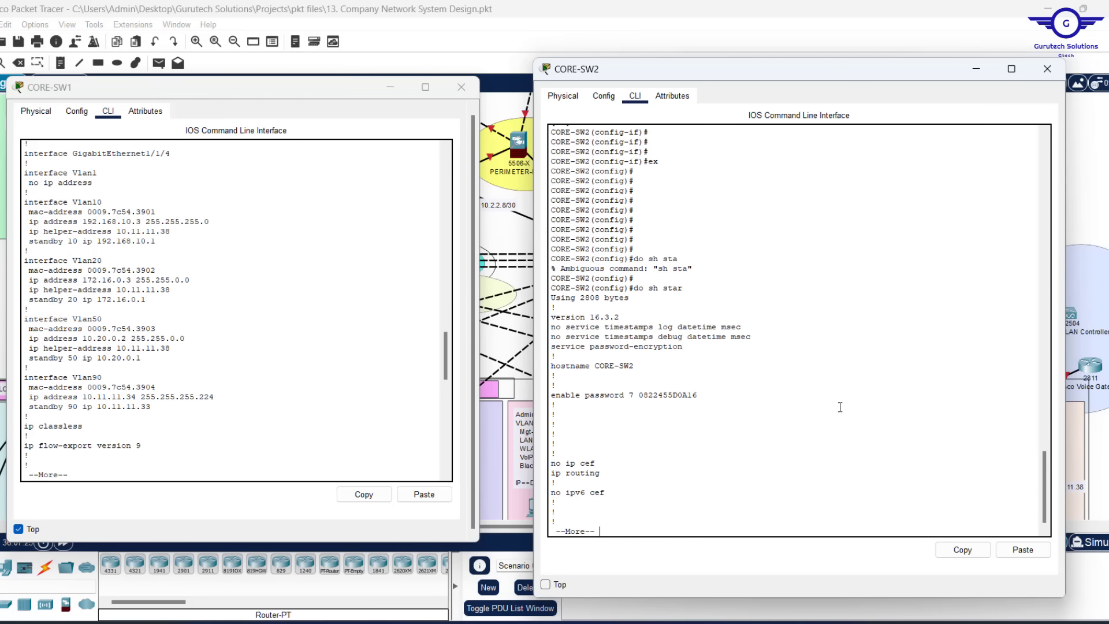
key("Return")
key("Return")
key("Return")
key("Return")
key("Return")
key("Return")
key("Return")
key("Return")
key("Return")
key("Return")
key("Return")
key("Return")
key("Return")
key("Return")
key("Return")
key("Return")
key("Return")
key("Return")
key("Return")
key("Return")
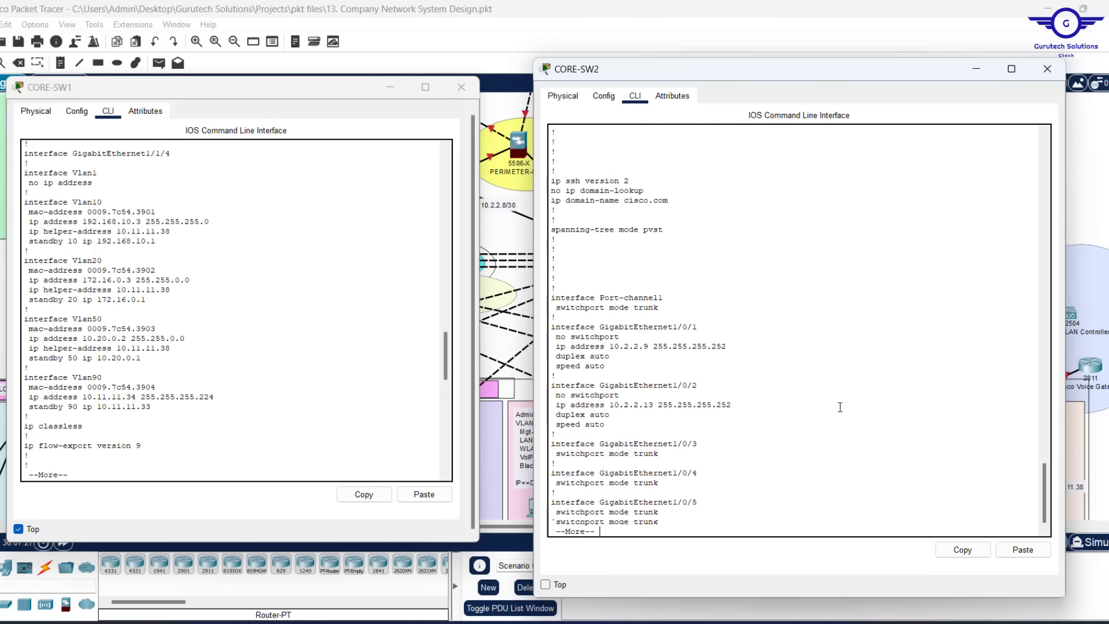
key("Return")
key("Return")
key("Return")
key("Return")
key("Return")
key("Return")
key("Return")
key("Return")
key("Return")
key("Return")
key("Return")
key("Return")
key("Return")
key("Return")
key("Return")
key("Return")
key("Return")
key("Return")
key("Return")
key("Return")
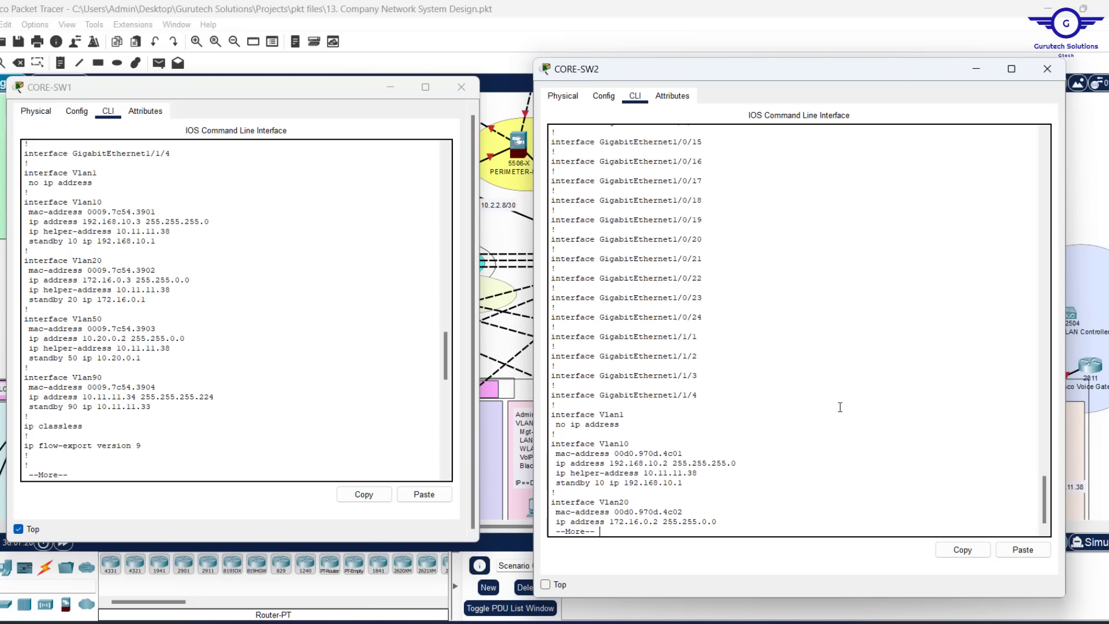
key("Return")
key("Return")
key("Return")
key("Return")
key("Return")
key("Return")
key("Return")
key("Return")
key("Return")
key("Return")
key("Return")
key("Return")
key("Return")
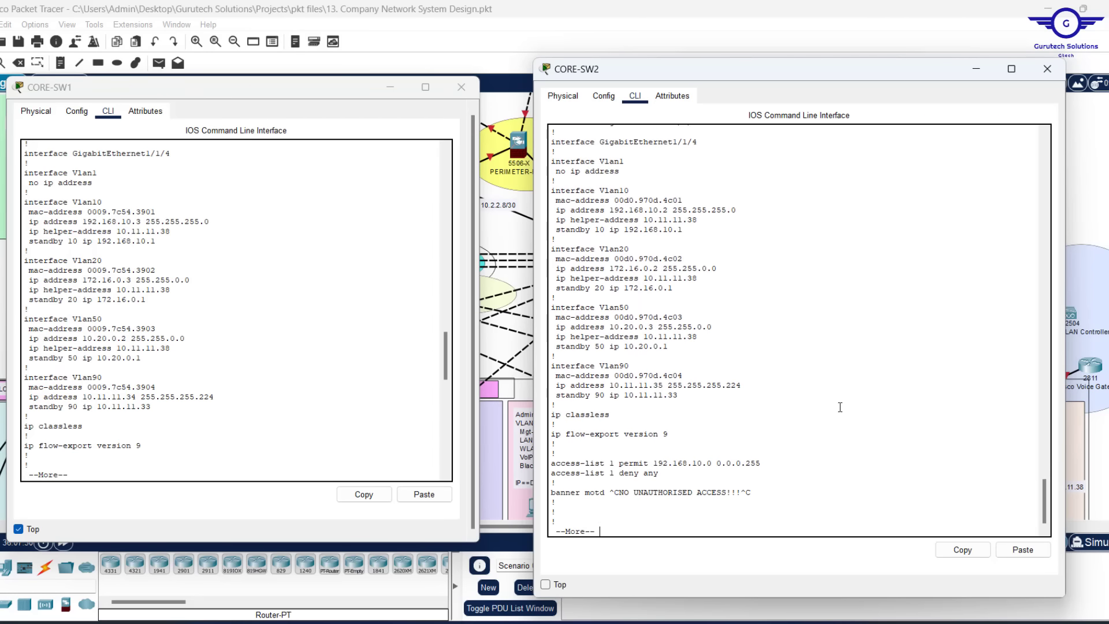
key("Return")
key("Return")
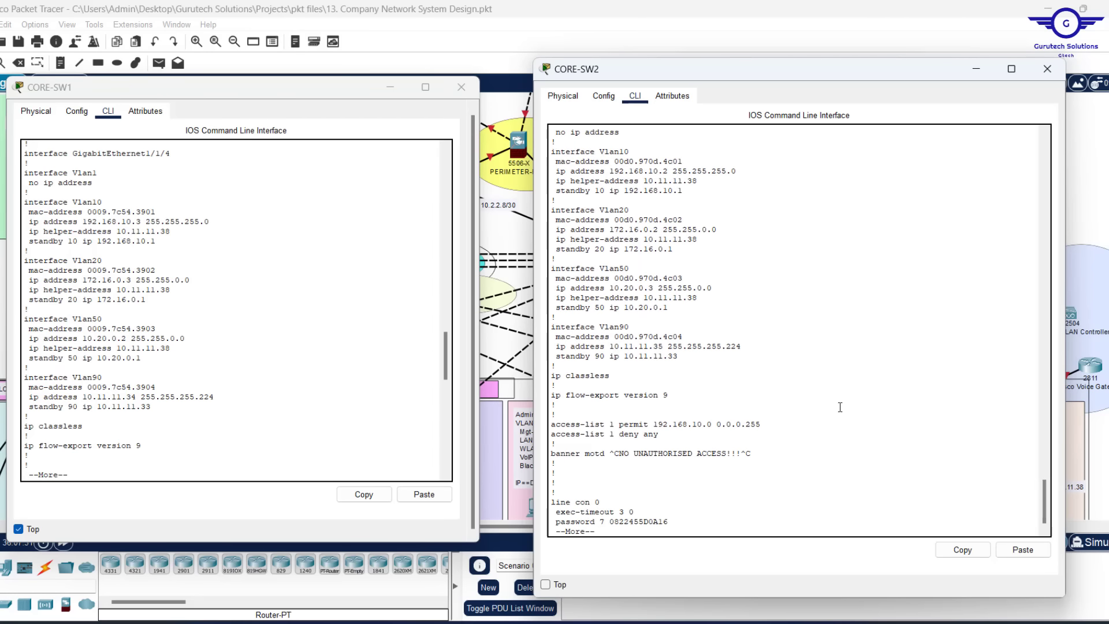
key("space")
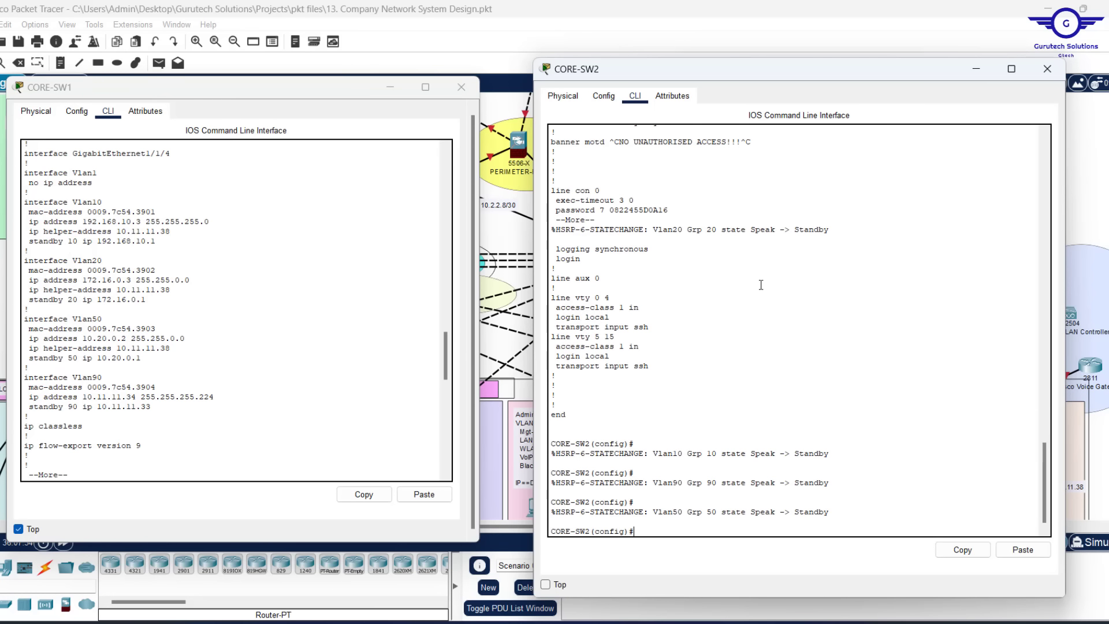
scroll(761, 285, "up", 11)
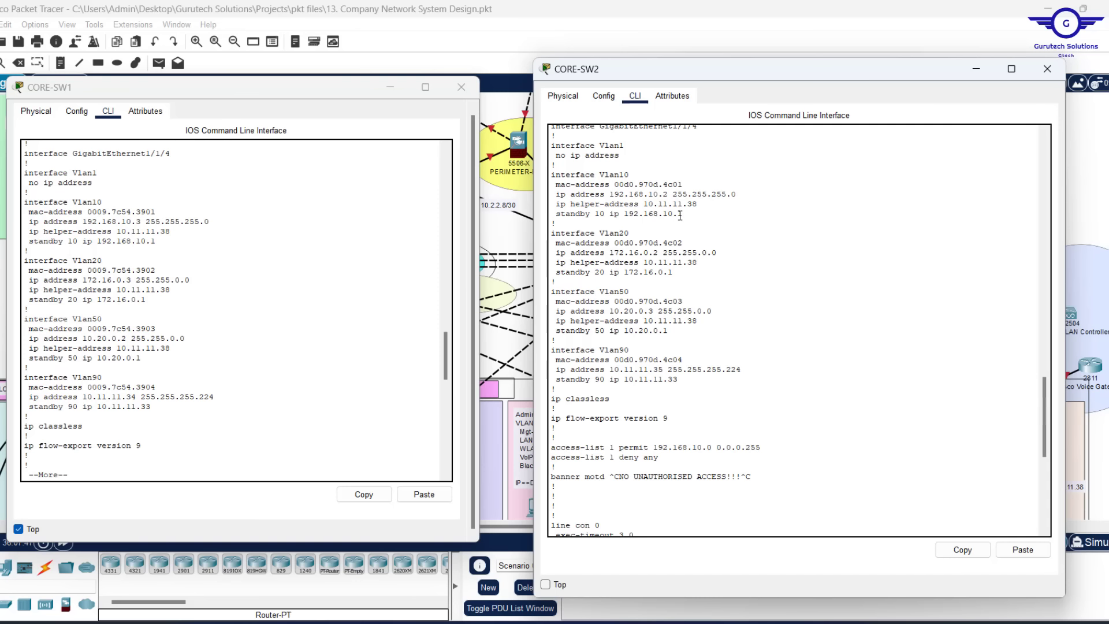
key("space")
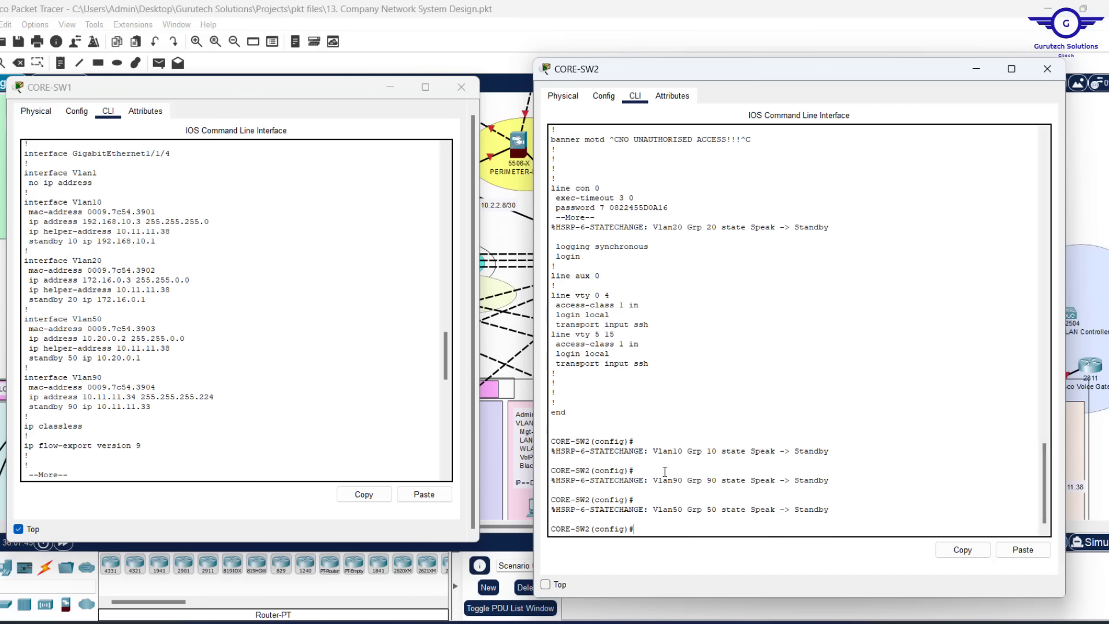
key("Return")
key("Return")
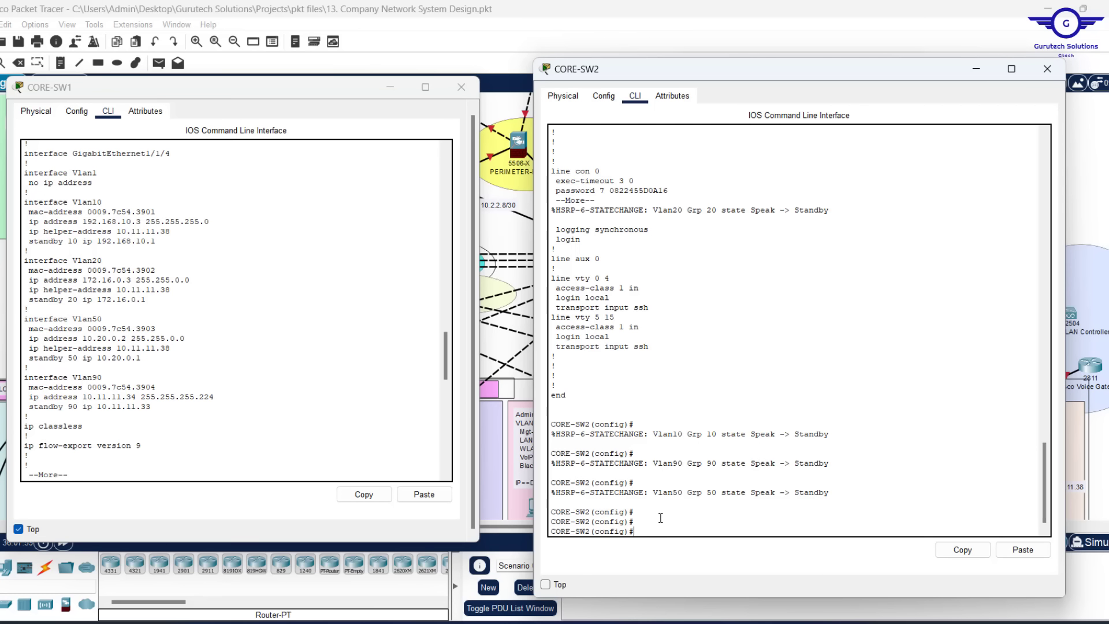
scroll(269, 412, "down", 15)
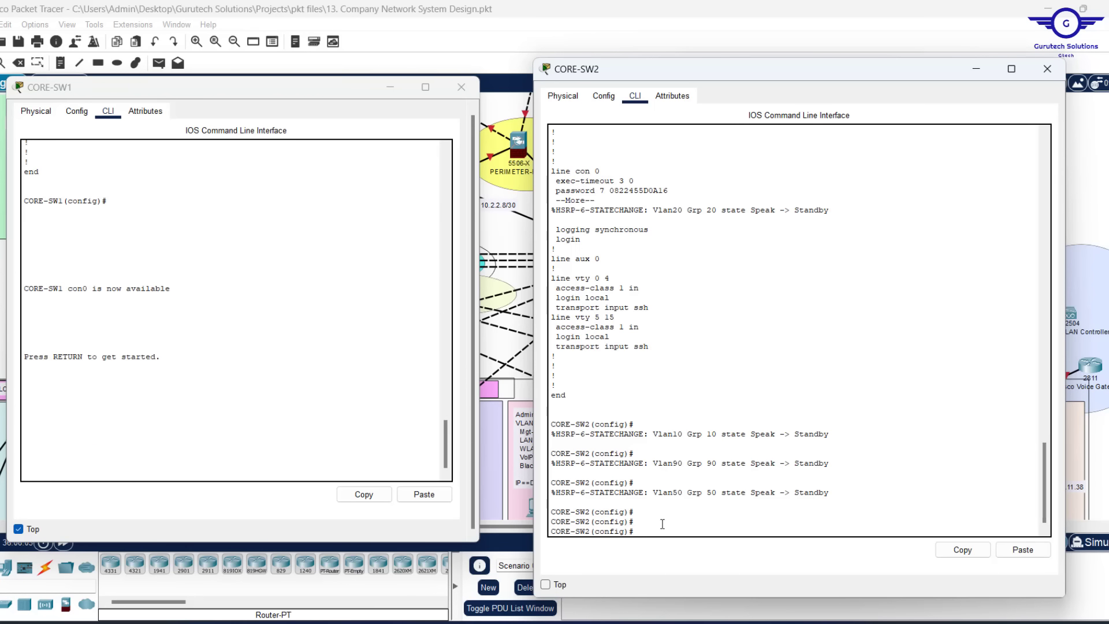
Run show standby brief on CORE-SW2 and highlight groups 10, 20, 50, 90 in Standby
type("end")
key("Return")
key("Return")
key("Return")
key("Return")
key("Return")
key("Return")
key("Return")
key("Return")
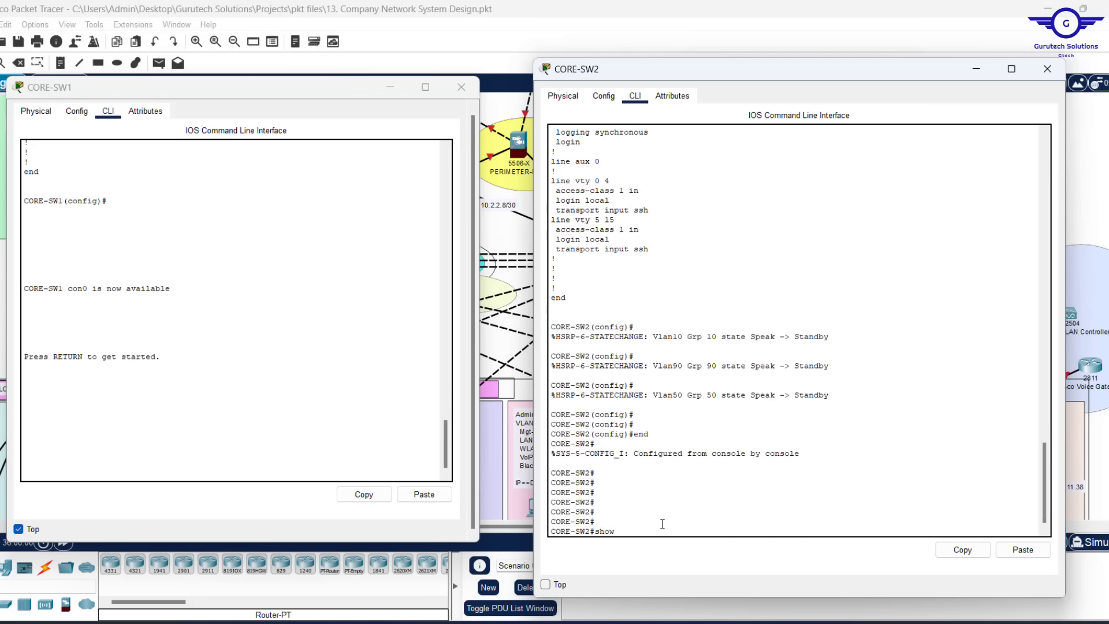
key("Tab")
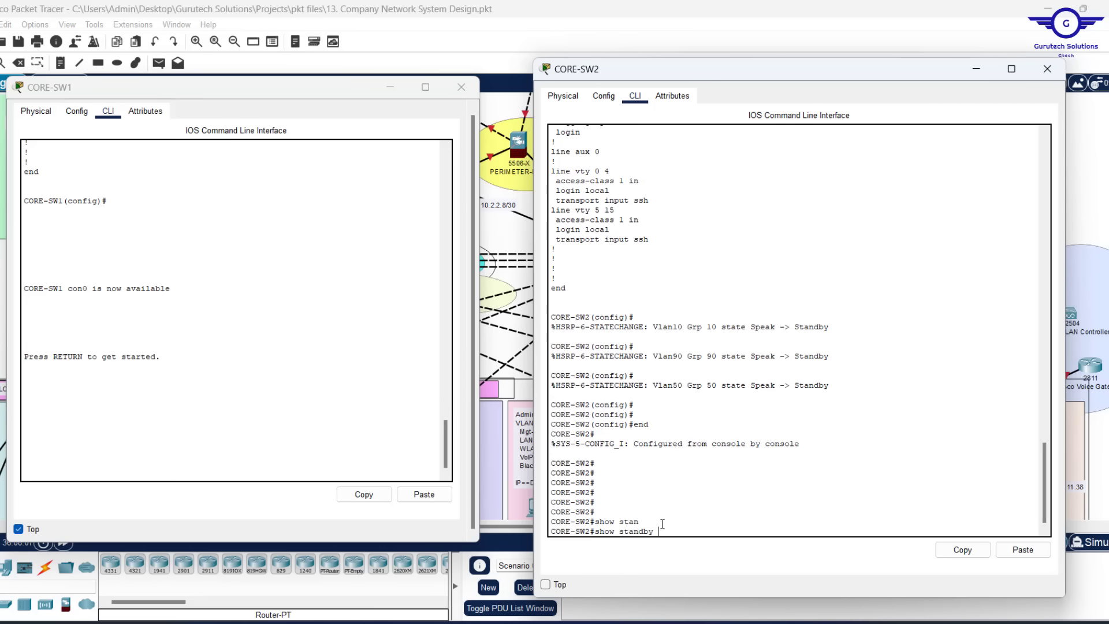
type("br")
key("Tab")
key("Return")
key("Return")
key("Return")
key("Return")
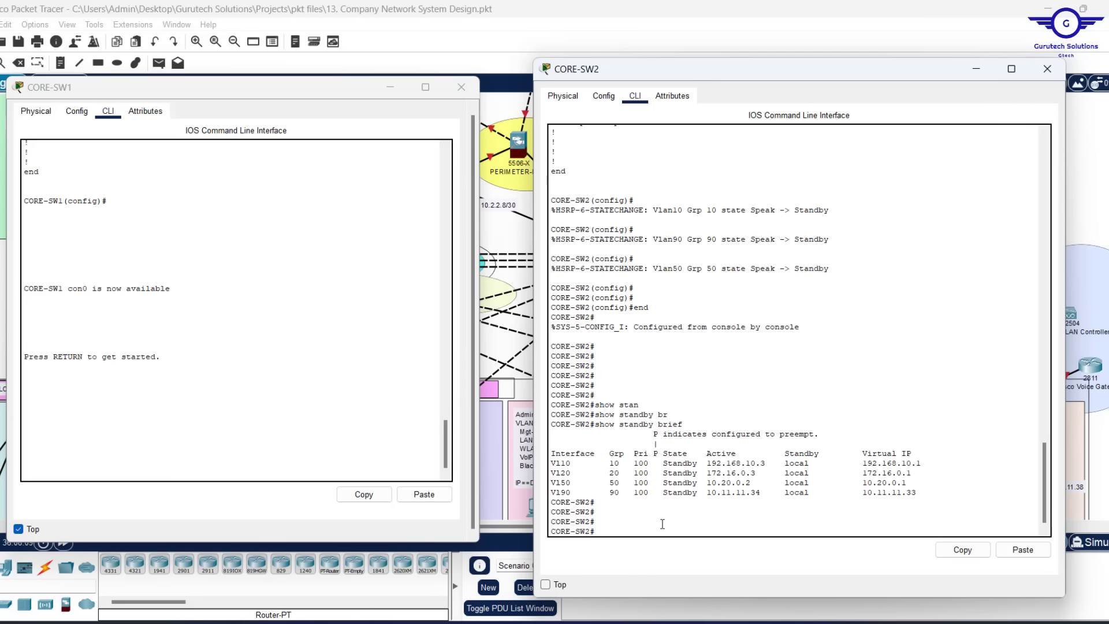
left_click_drag(700, 492, 552, 456)
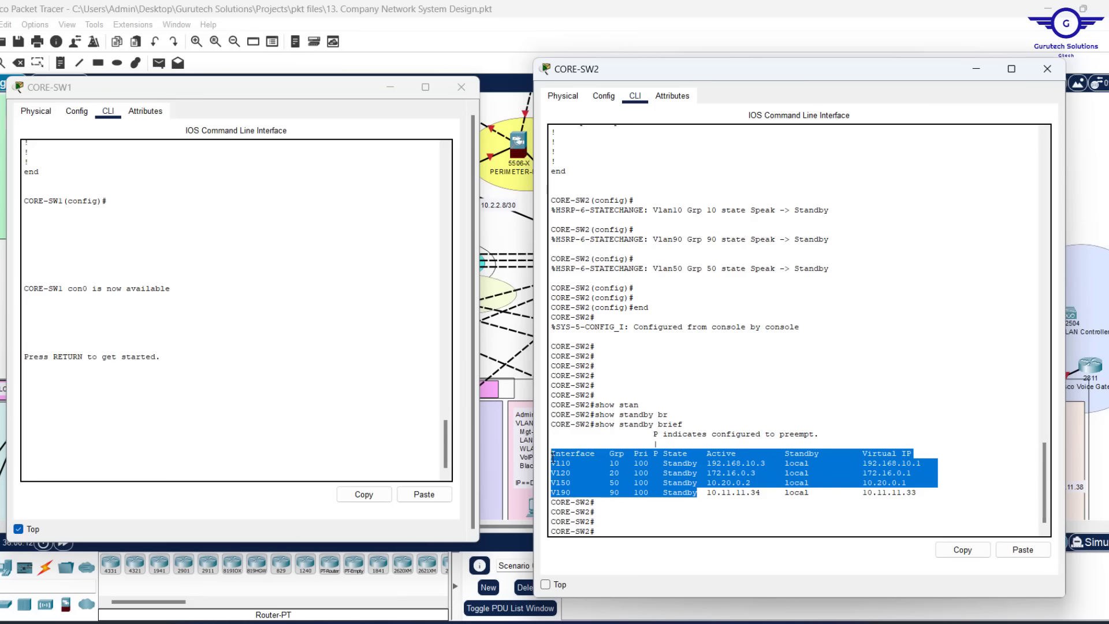
Check CORE-SW1's GigabitEthernet1/0/2 interface settings, then return to its command line
left_click(76, 111)
left_click(61, 269)
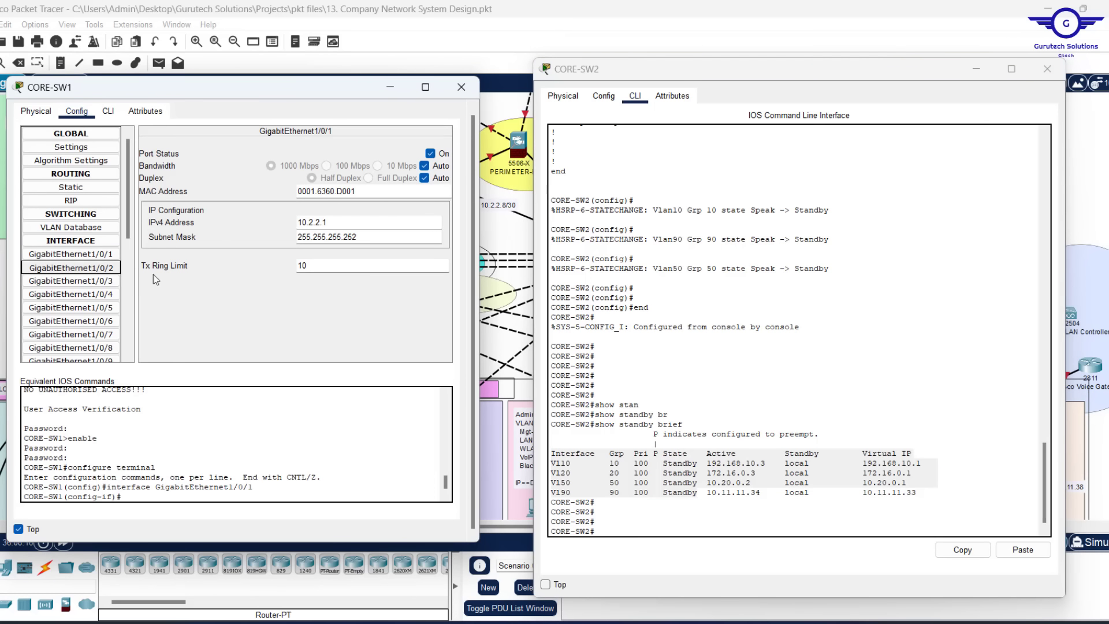
left_click(108, 114)
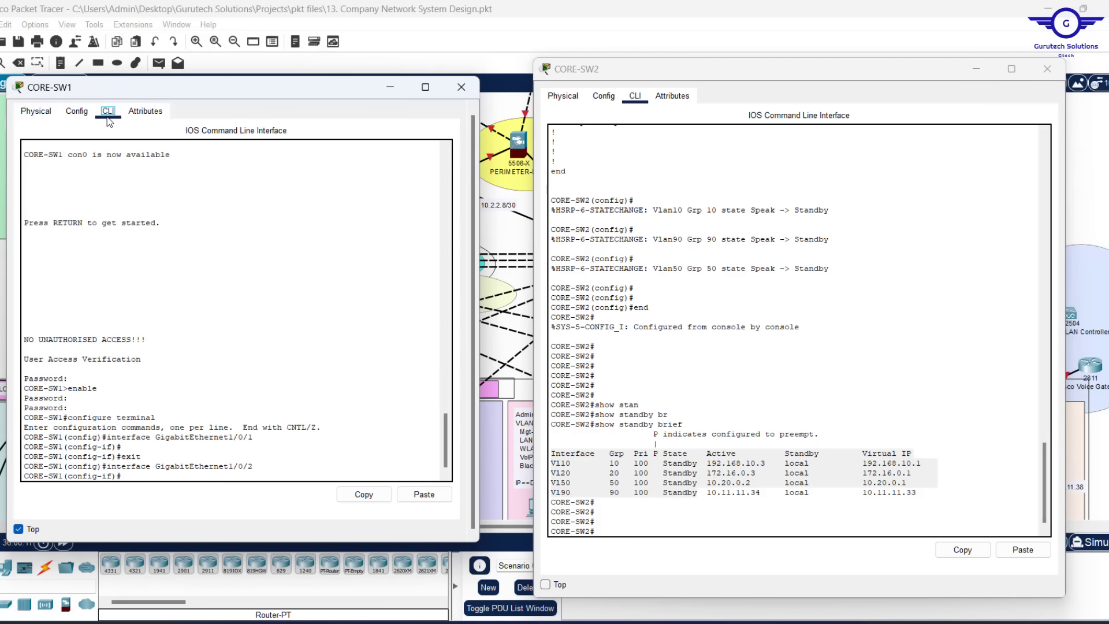
Run show standby brief on CORE-SW1 and highlight the Active rows for all four HSRP groups
key("Return")
key("Return")
key("Return")
key("Return")
key("Return")
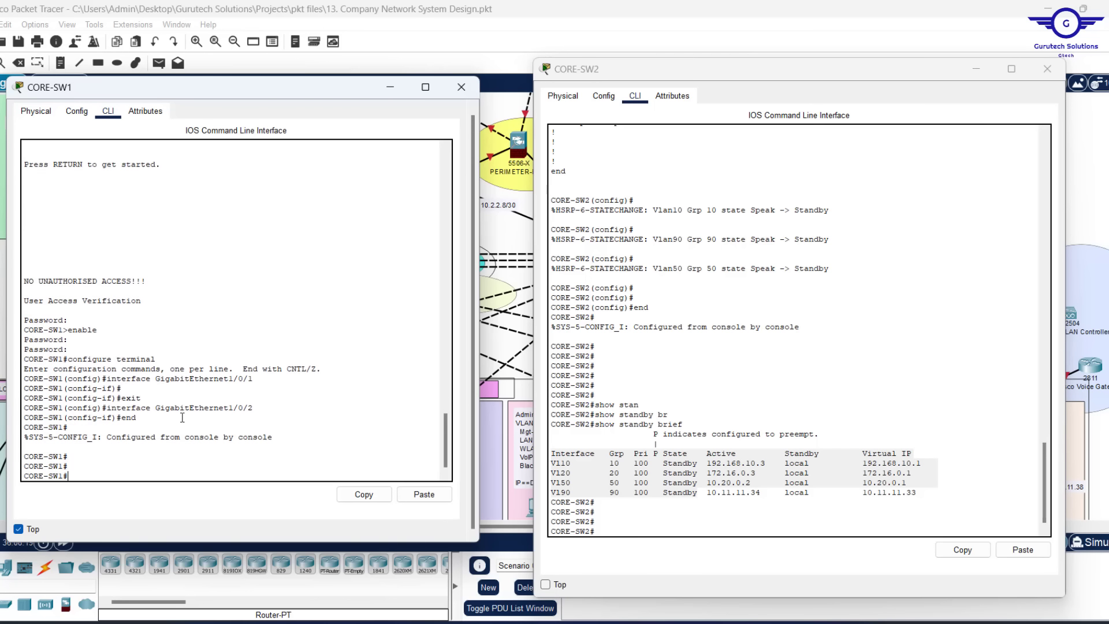
type("show stan")
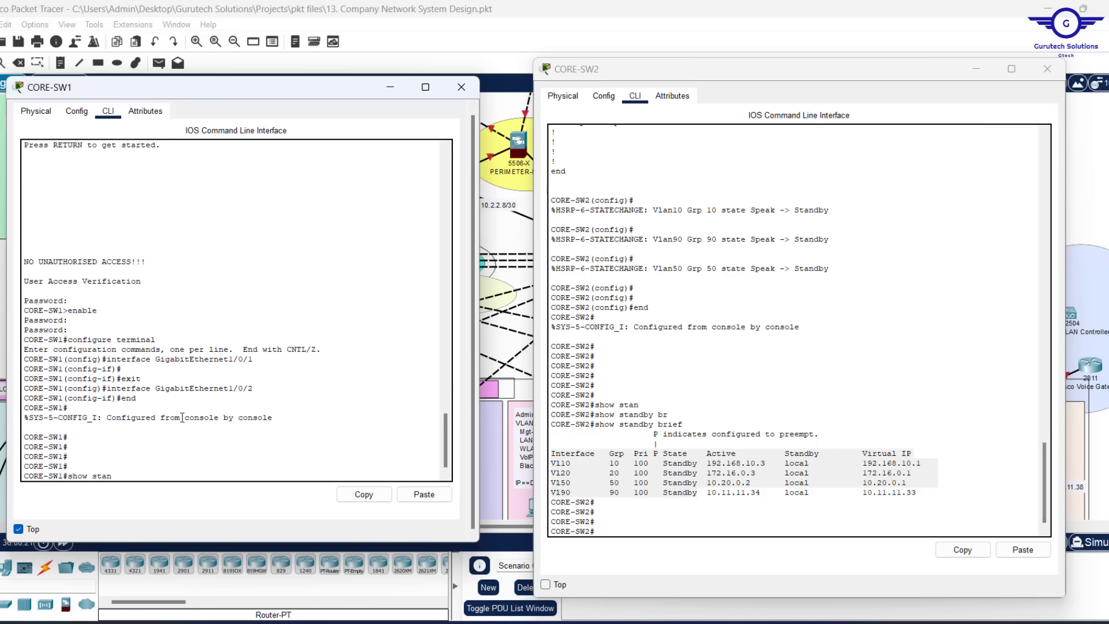
key("Return")
key("Up")
type("dby b")
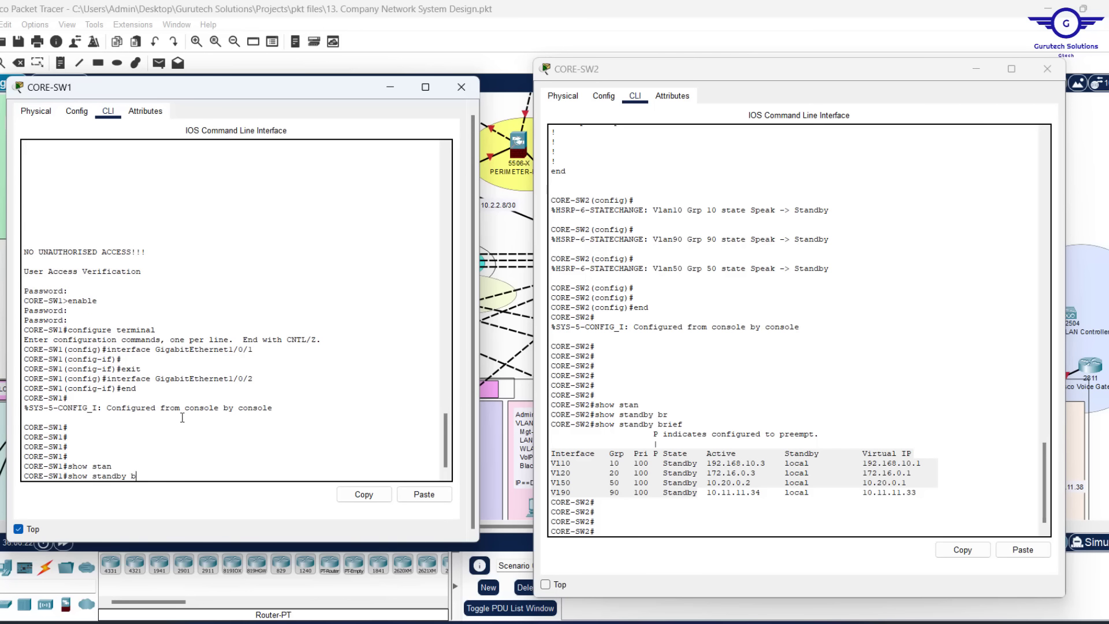
type("r")
key("Return")
key("Up")
type("ief")
key("Return")
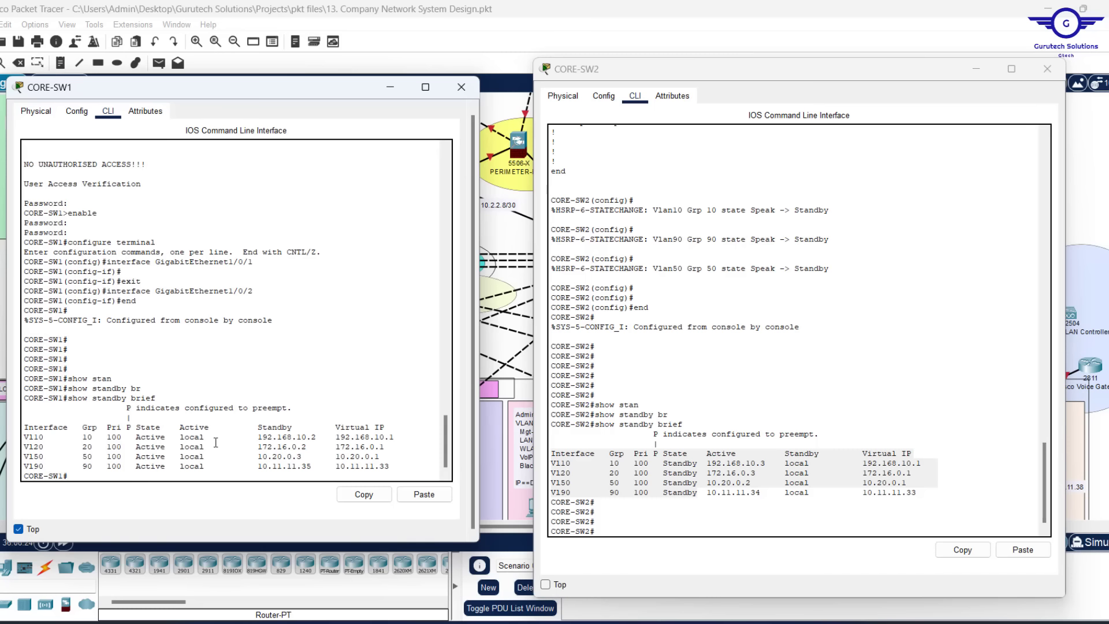
left_click_drag(170, 469, 46, 426)
Close the CORE-SW1 and CORE-SW2 windows and switch to the configuration notes
left_click(461, 87)
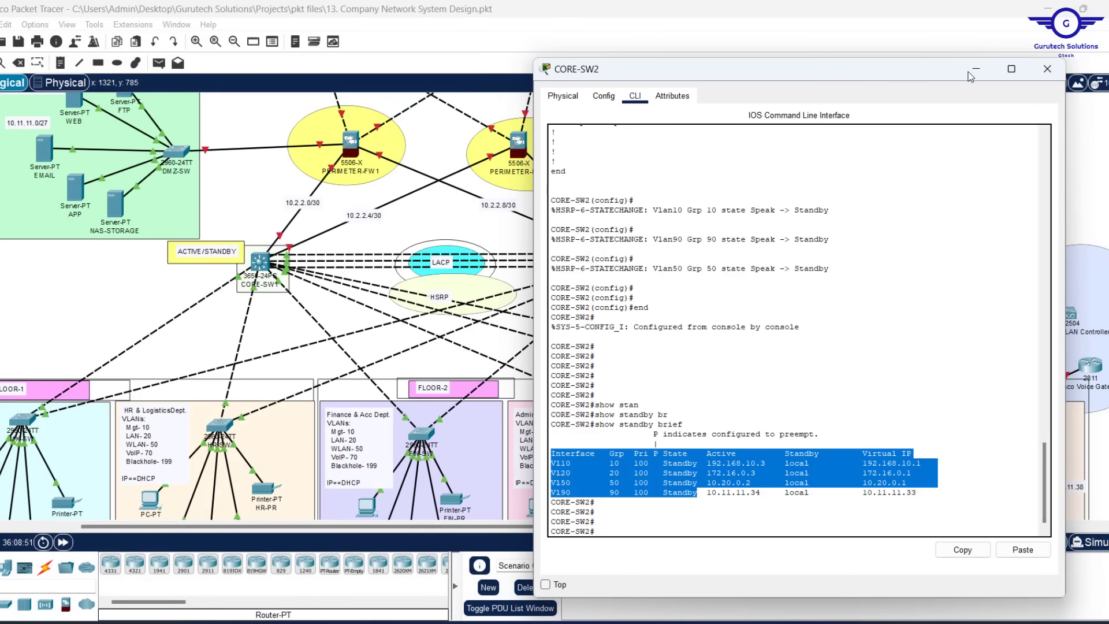
left_click(1048, 78)
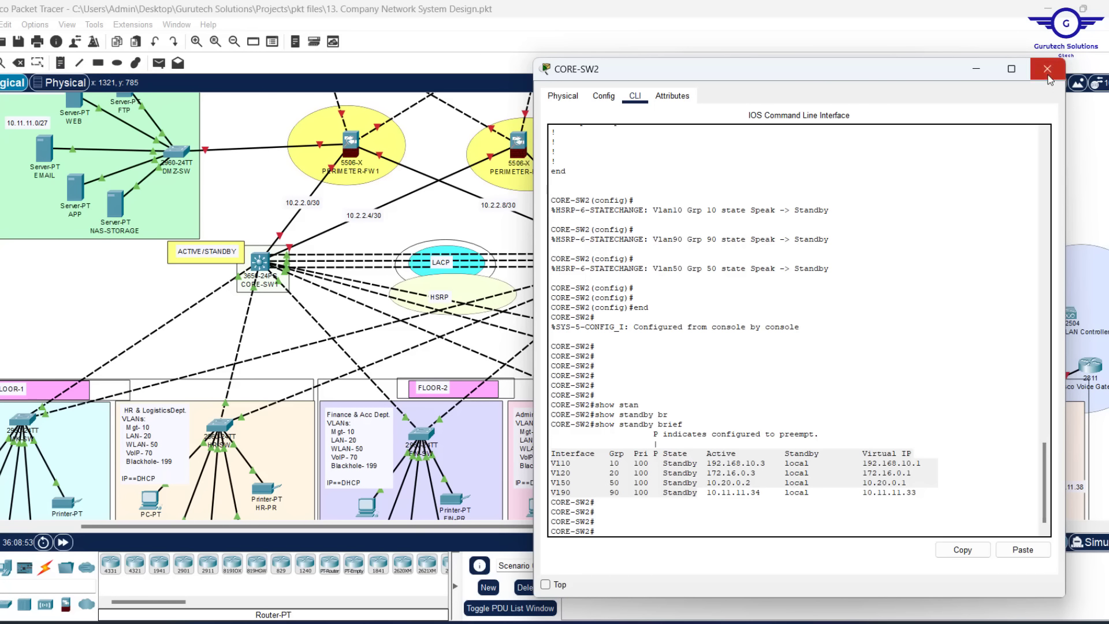
left_click(1048, 79)
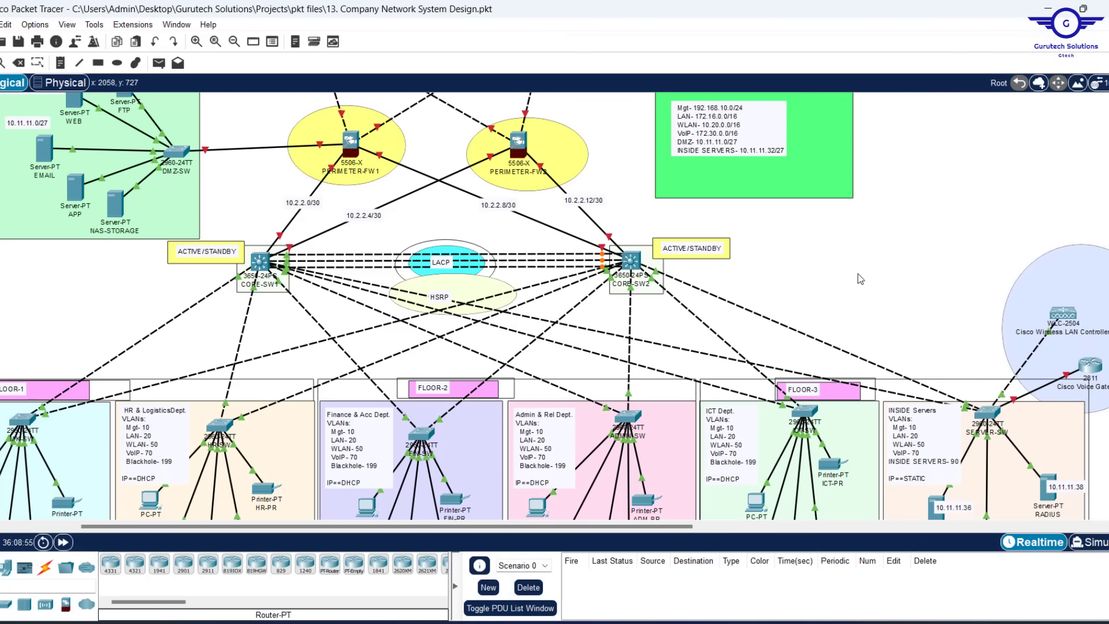
key("alt+Tab")
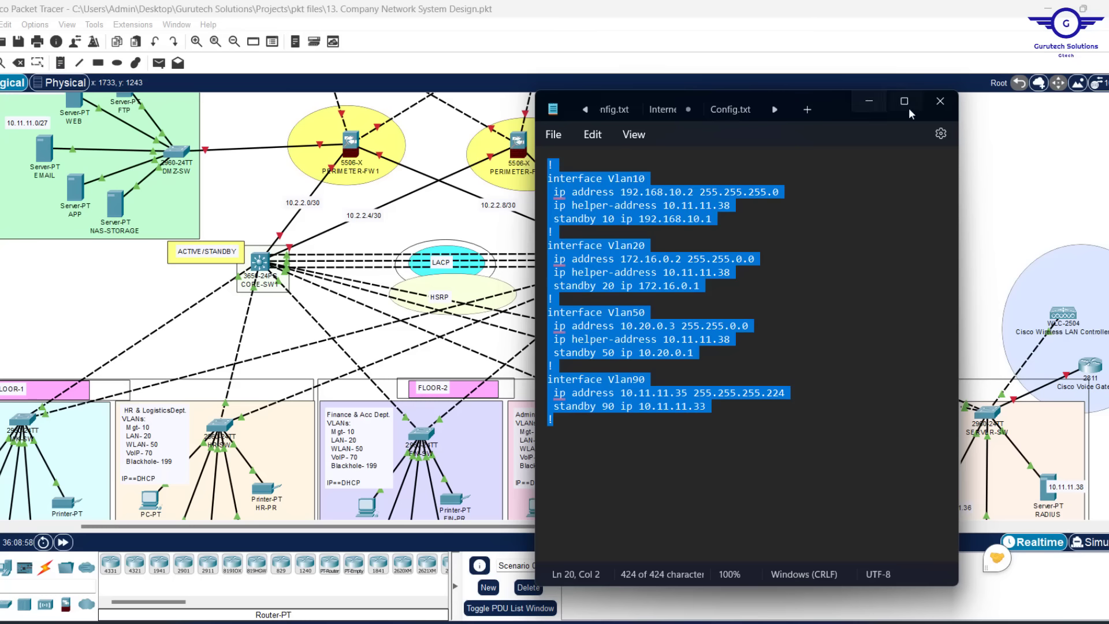
Widen Notepad, open Config.txt, and highlight step 6 on static server IPs before returning to Packet Tracer
left_click_drag(959, 173, 1096, 173)
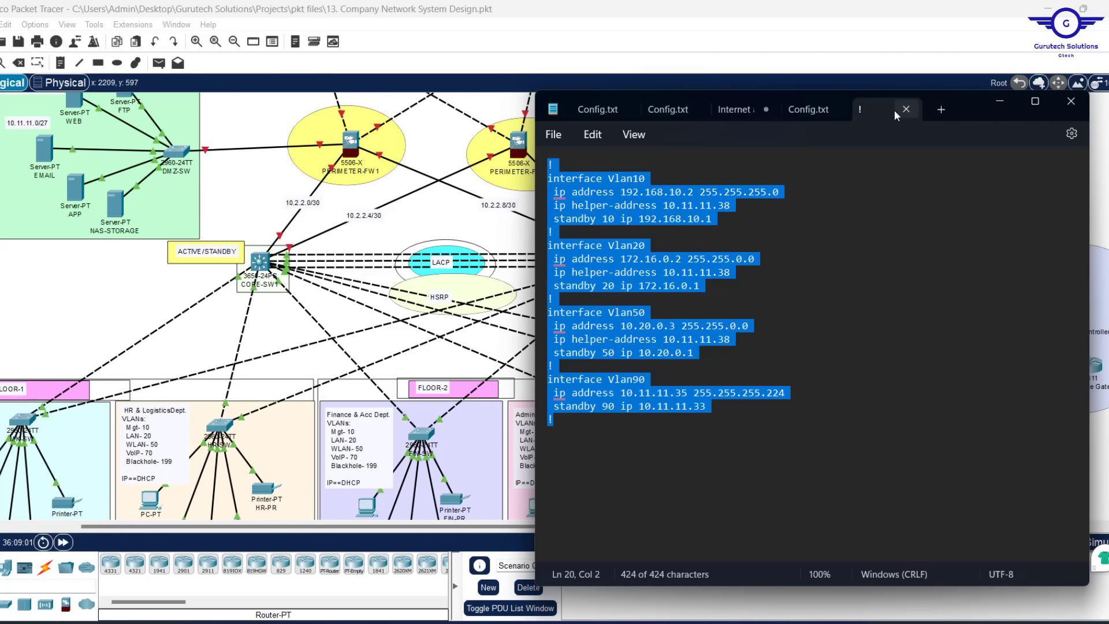
left_click(803, 113)
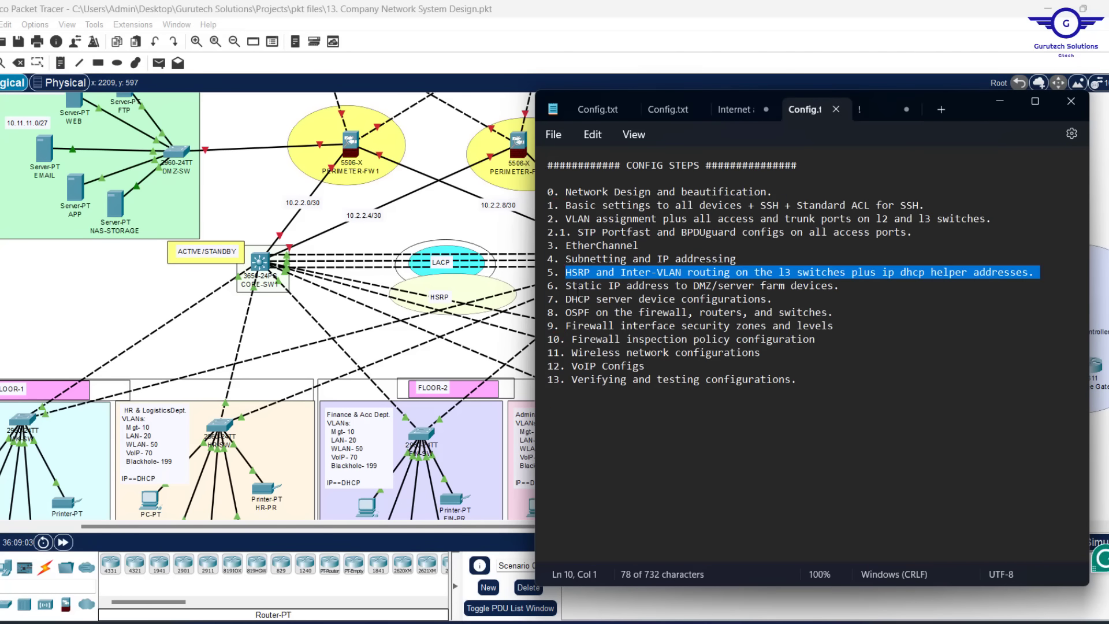
left_click_drag(566, 285, 854, 283)
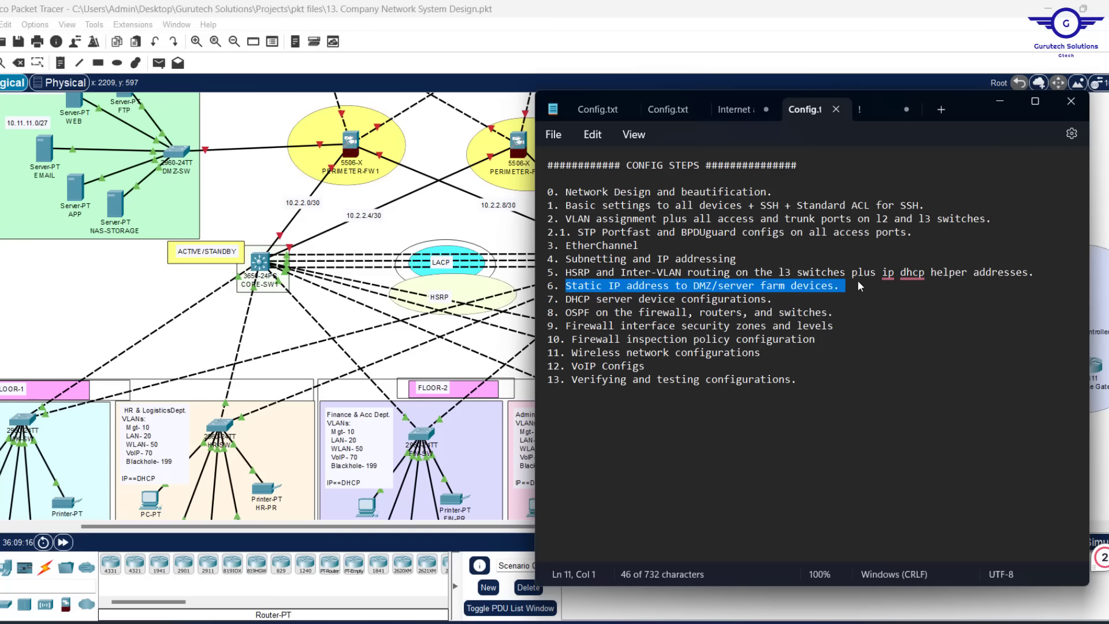
left_click(72, 277)
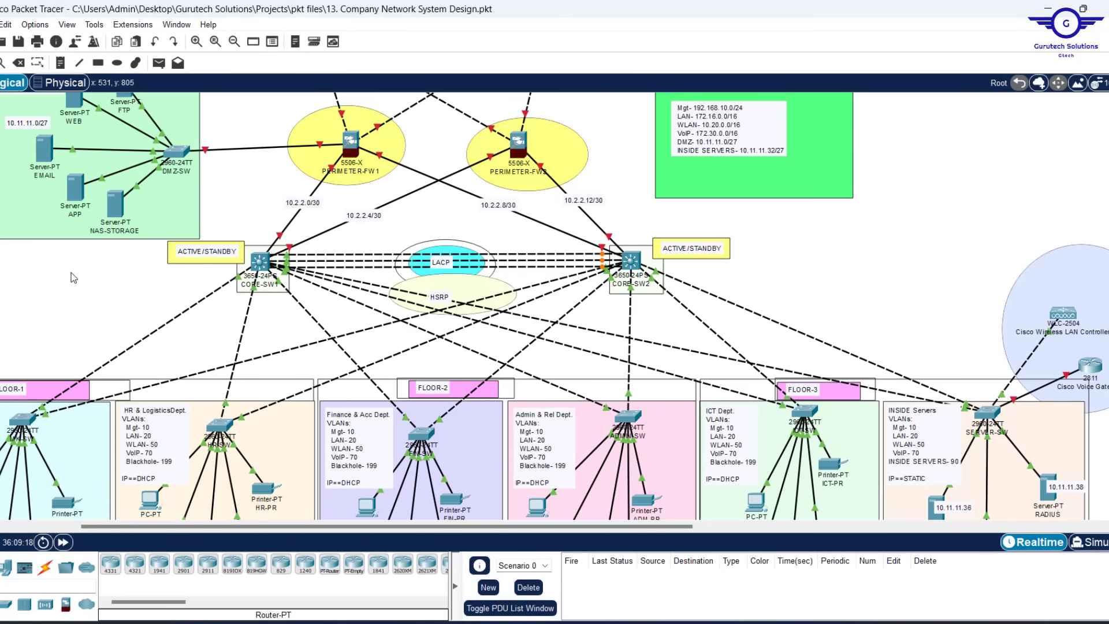
Review the DHCP server's global settings and edit its 10.11.11.36 address label
scroll(847, 309, "right", 5)
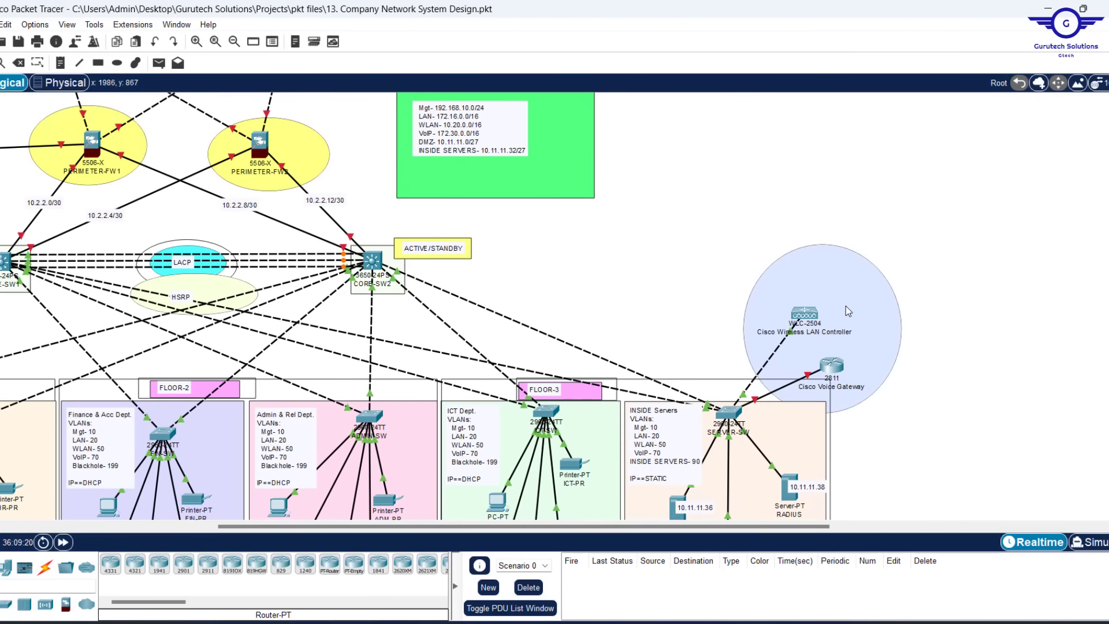
scroll(845, 306, "down", 3)
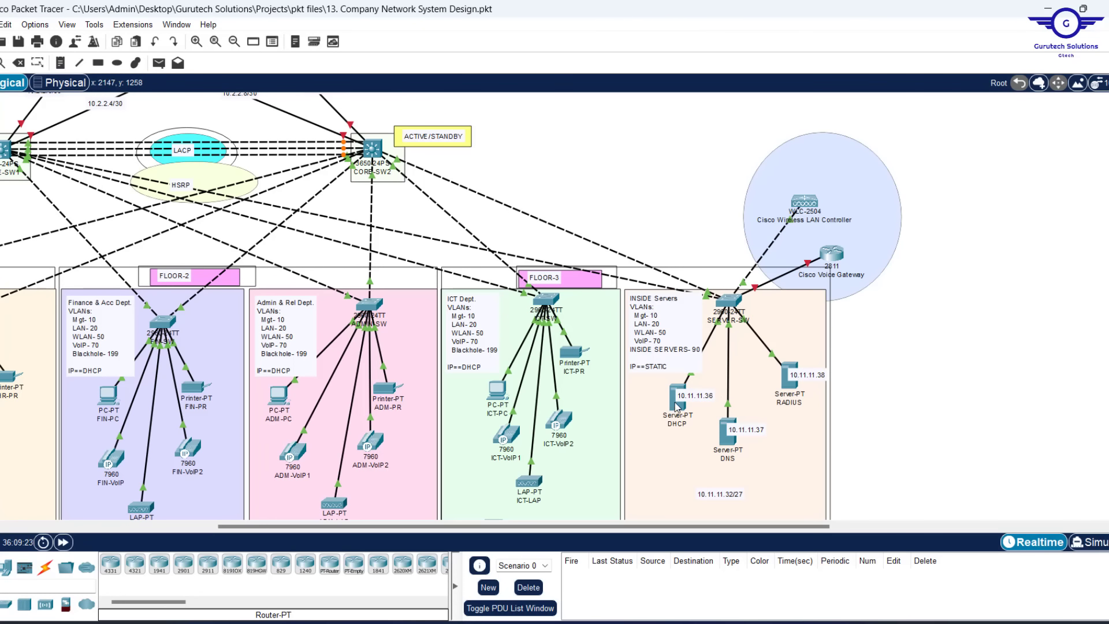
left_click(675, 404)
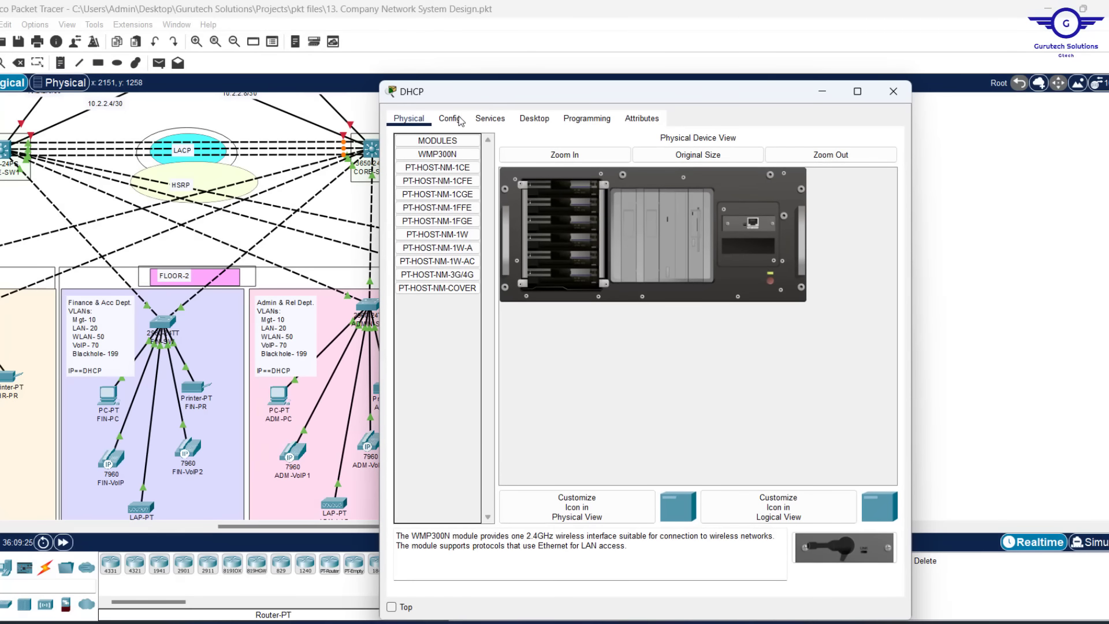
left_click(458, 119)
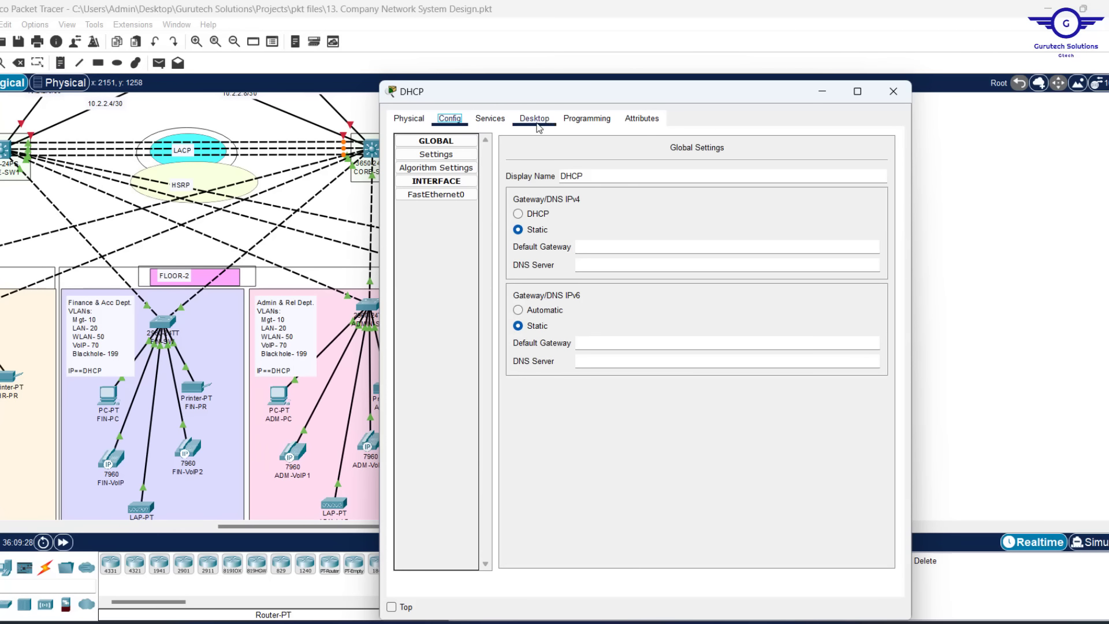
left_click(893, 91)
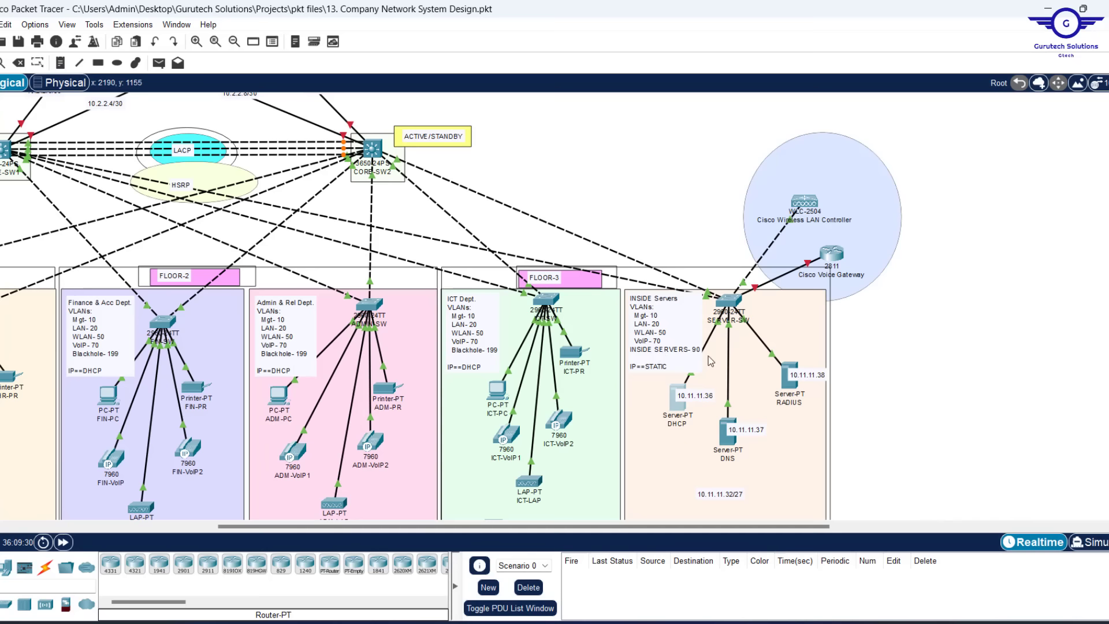
left_click(704, 405)
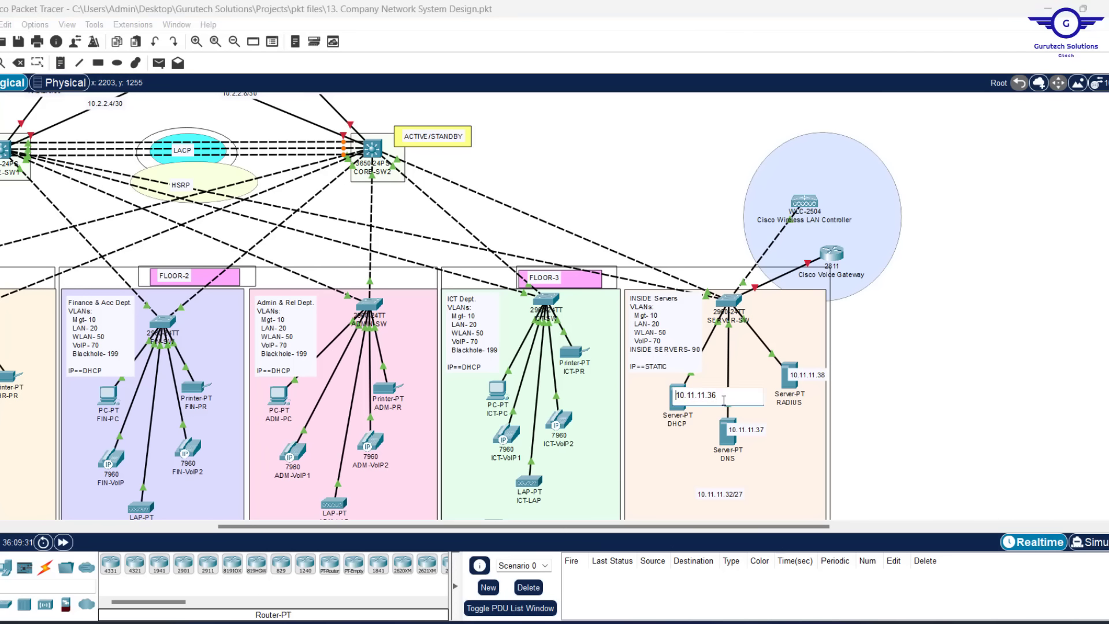
left_click_drag(725, 397, 625, 392)
left_click(878, 348)
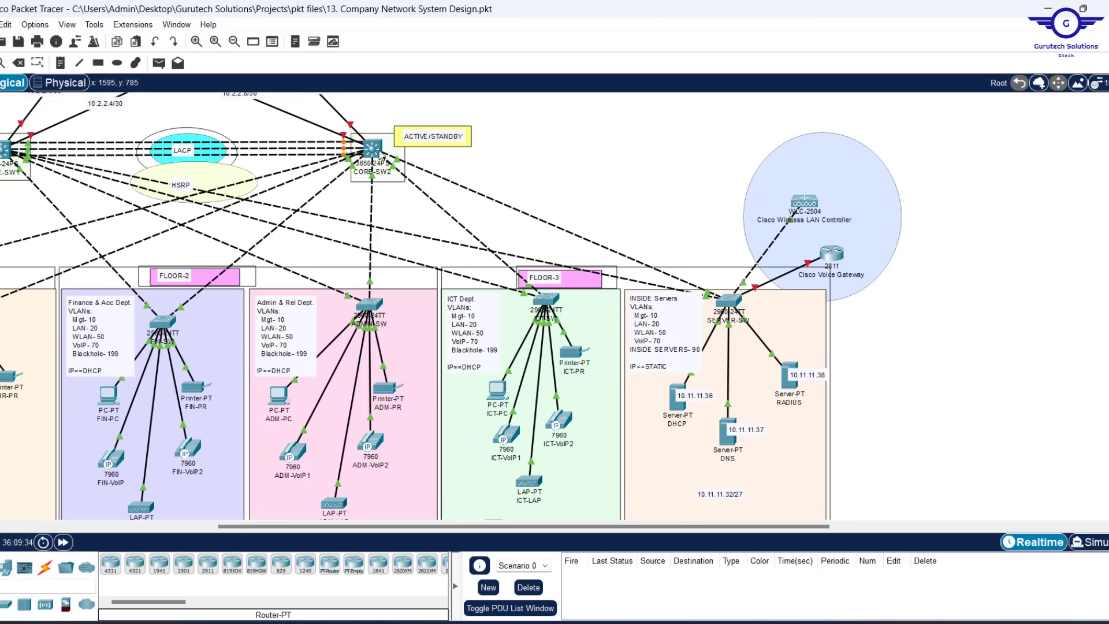
Mark CORE-SW2's Vlan50 helper-address line, then place the 10.11.11.38 label beside the DHCP server
left_click(378, 155)
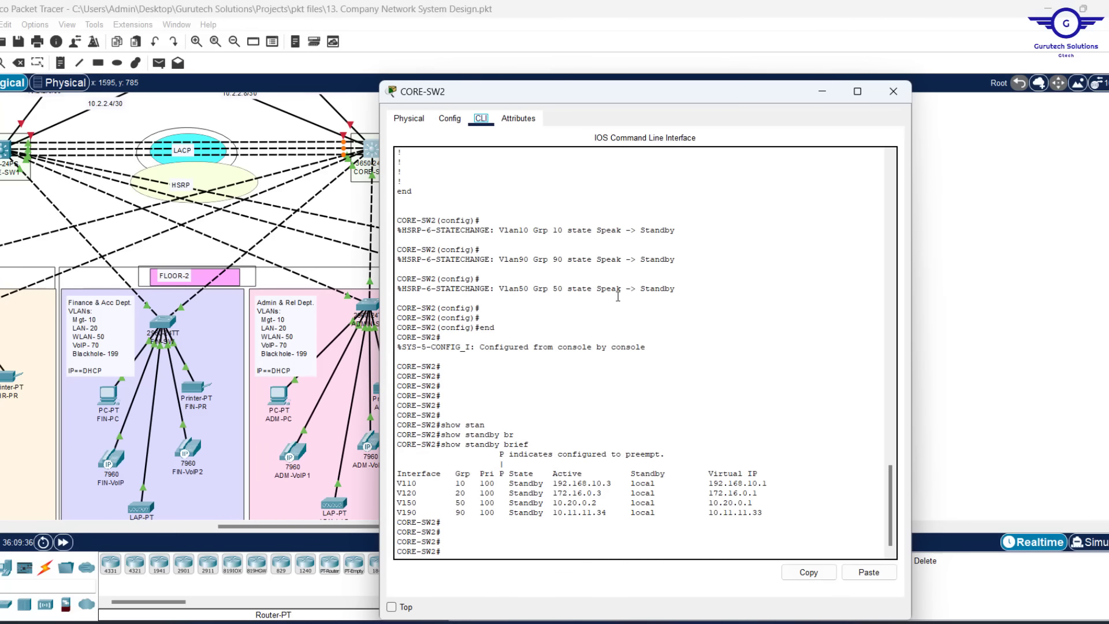
scroll(617, 297, "up", 15)
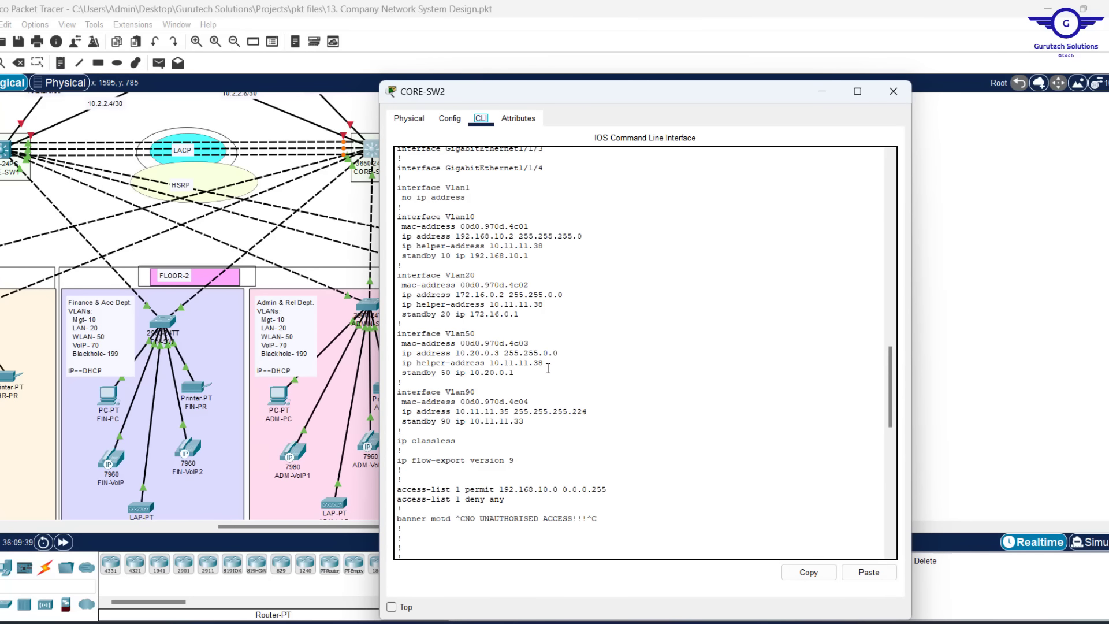
left_click_drag(550, 365, 387, 362)
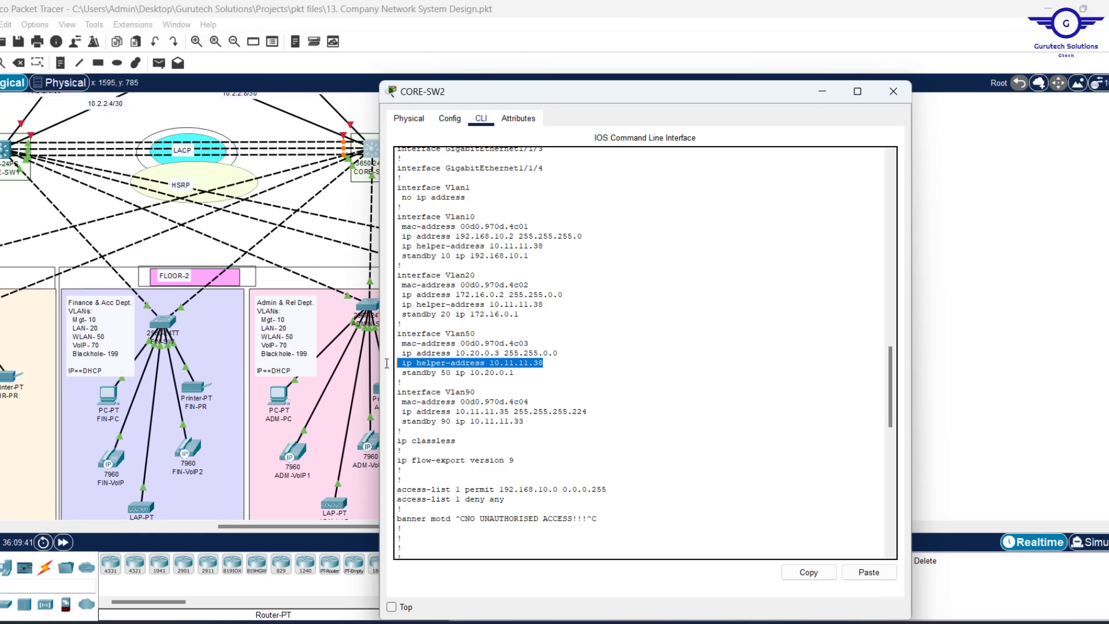
scroll(462, 346, "up", 2)
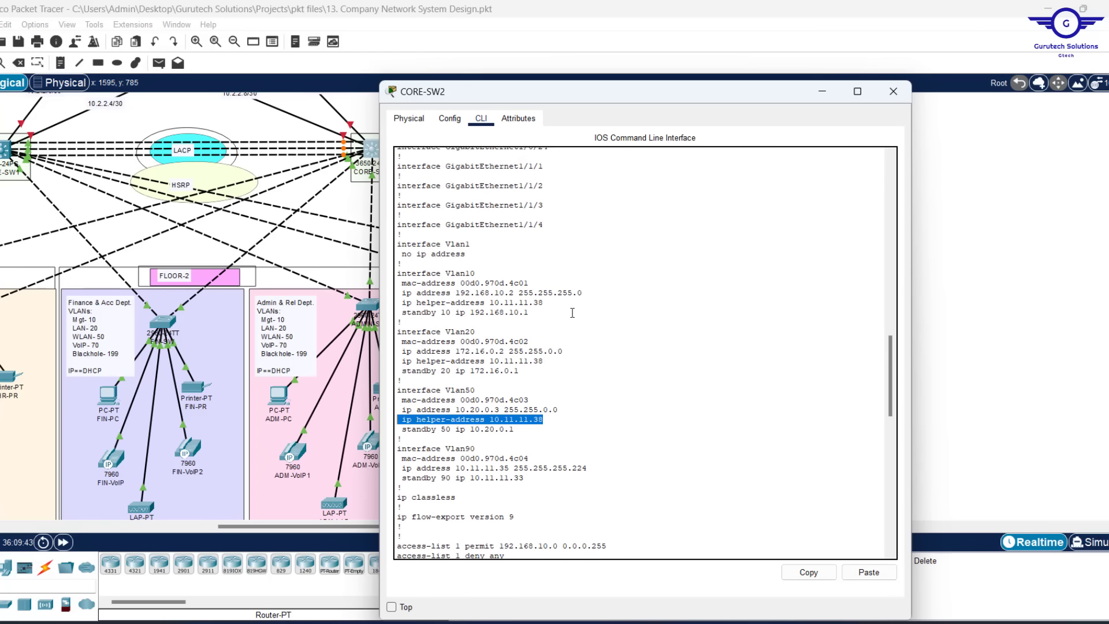
left_click(822, 95)
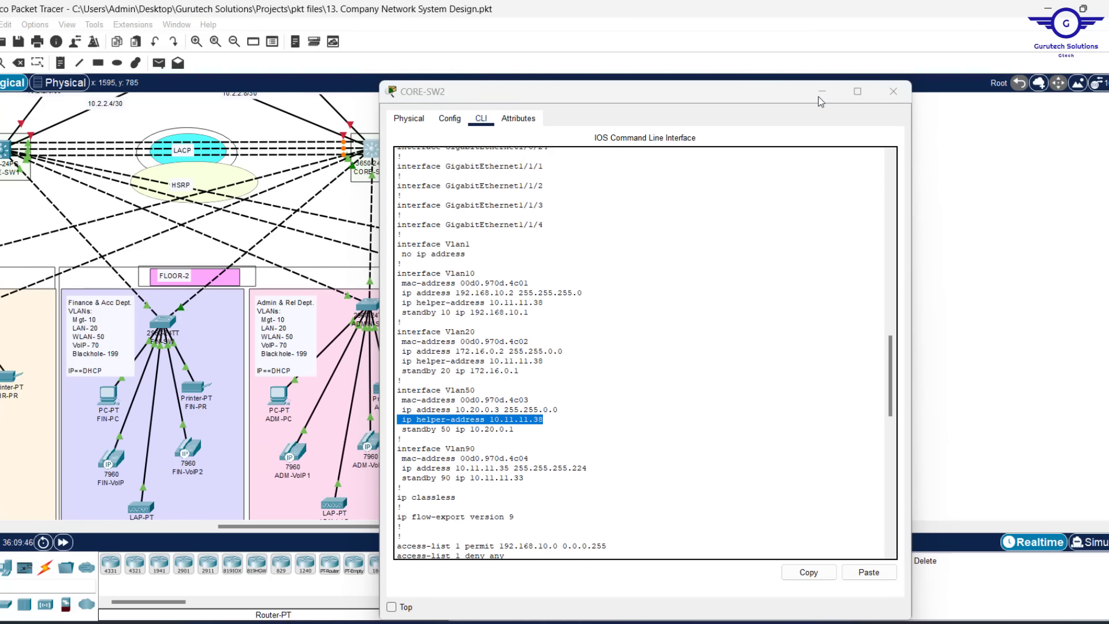
mouse_move(810, 374)
left_mouse_down()
mouse_move(681, 417)
mouse_move(816, 376)
left_mouse_up()
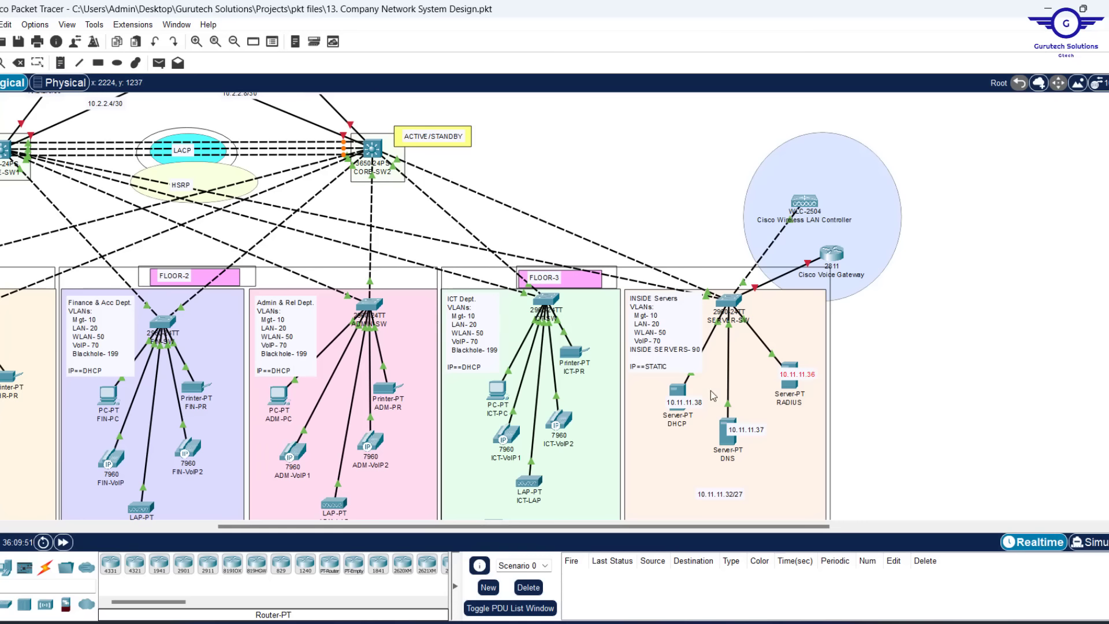
left_click_drag(686, 407, 698, 402)
Give the DHCP server static IP 10.11.11.38 with subnet mask 255.255.255.224
left_click(675, 399)
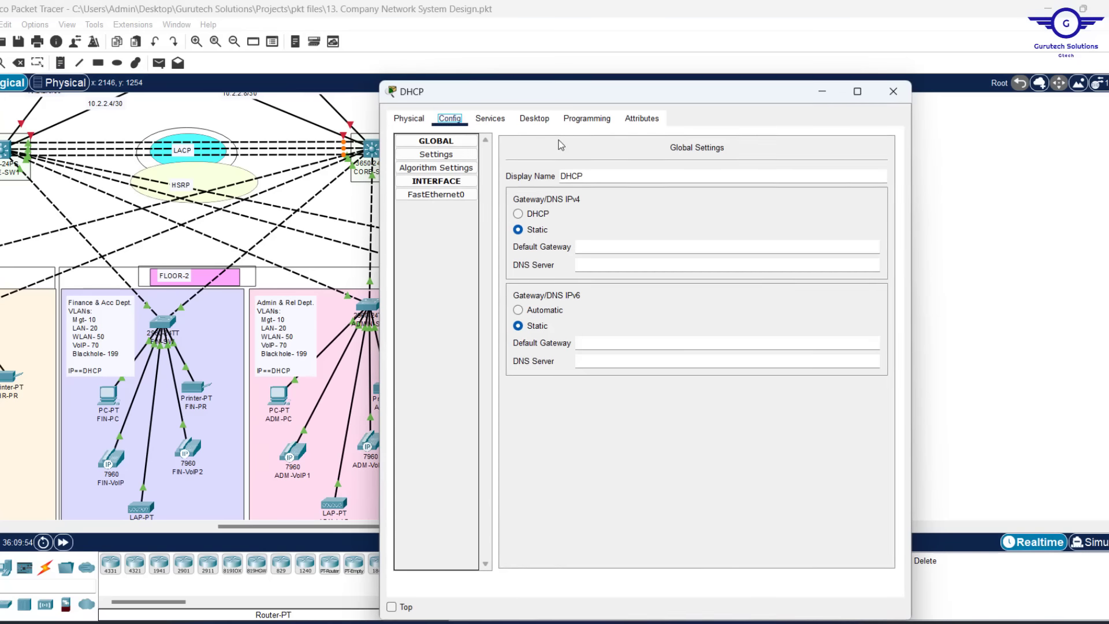
left_click(534, 118)
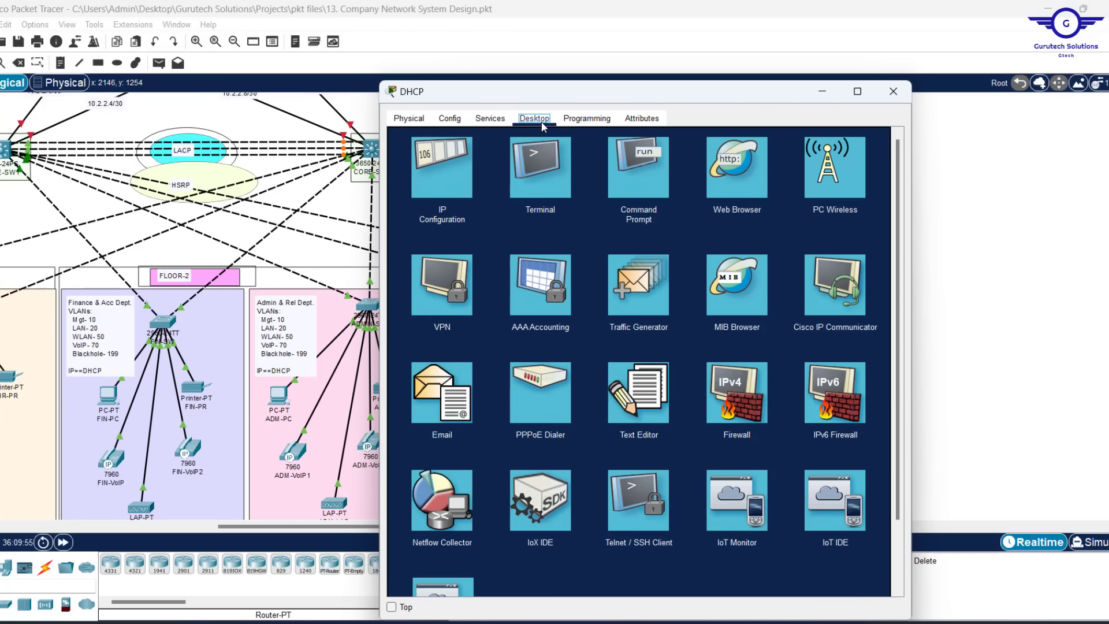
left_click(440, 168)
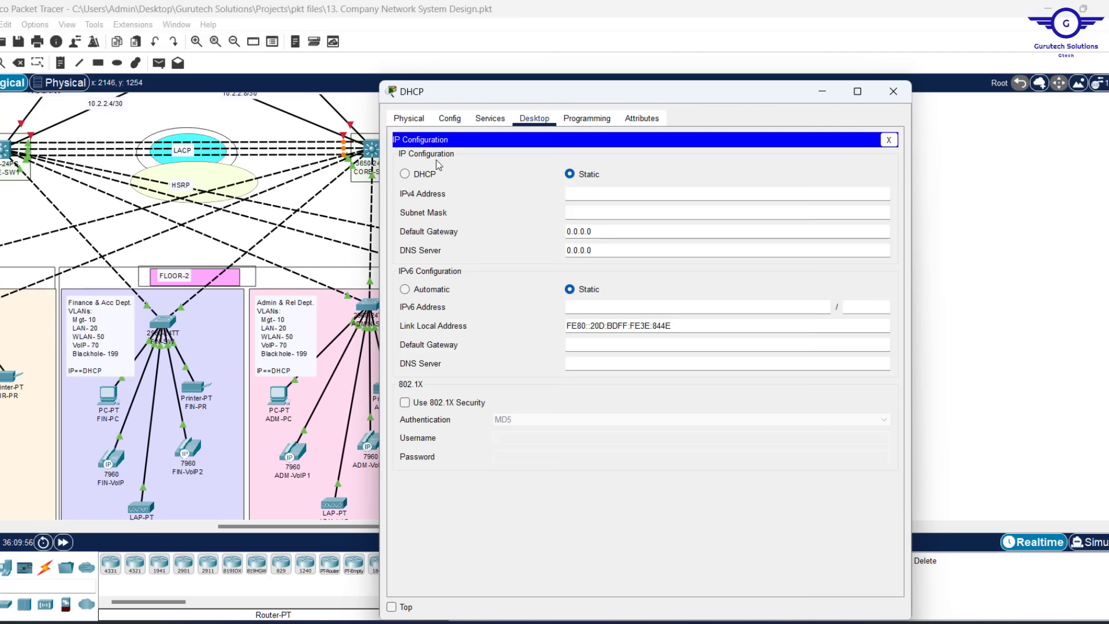
left_click(578, 199)
type("10.11.11.36")
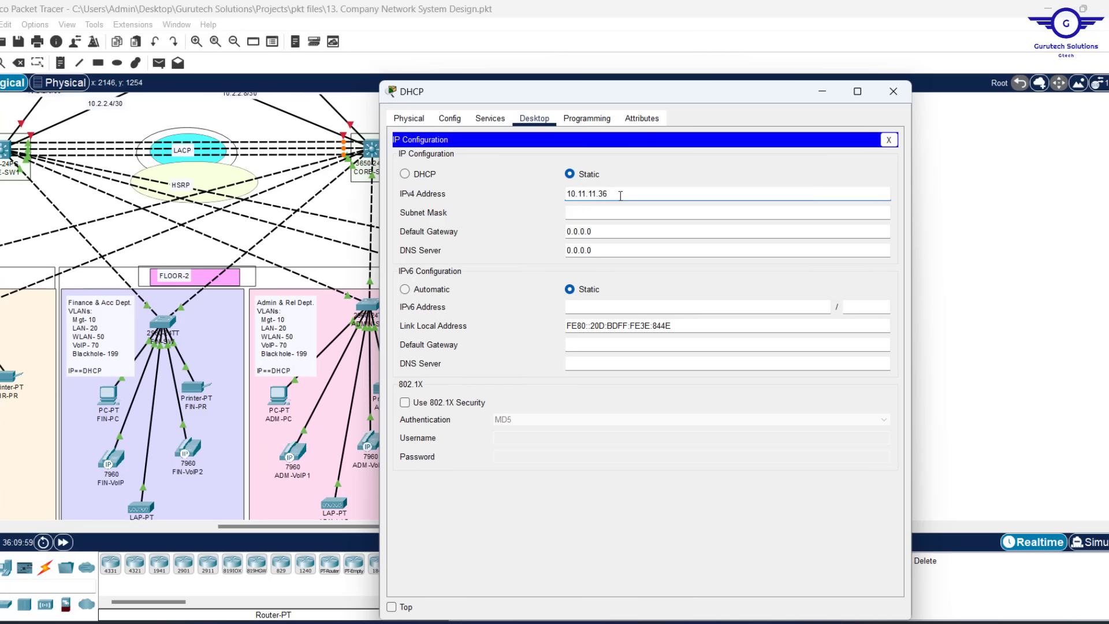
key("BackSpace")
type("8")
left_click(591, 209)
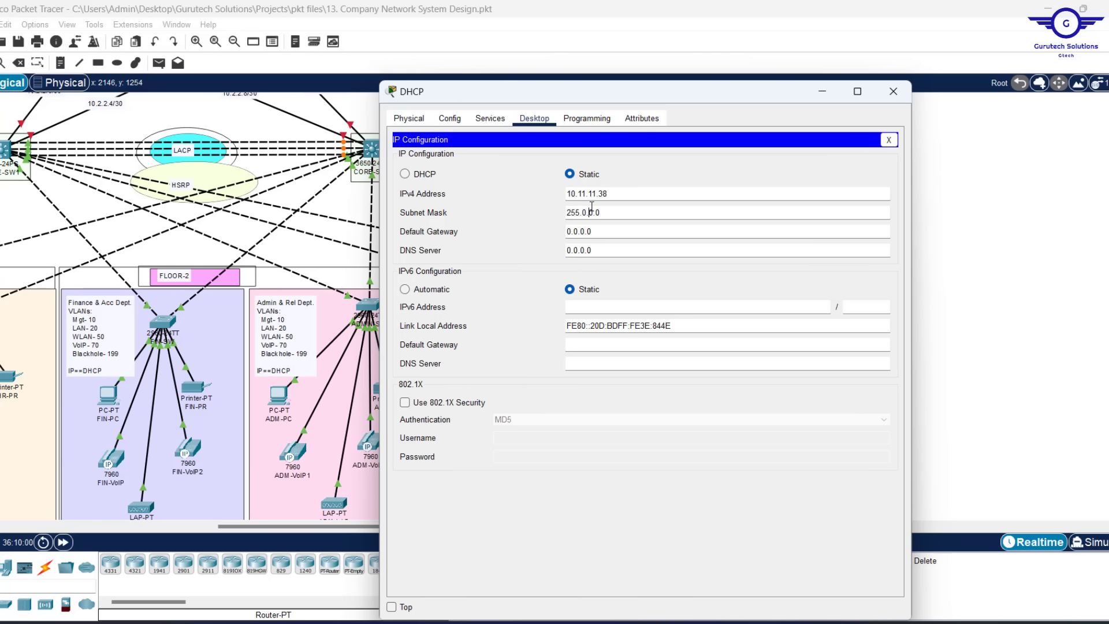
left_click_drag(607, 214, 577, 215)
type("255.255")
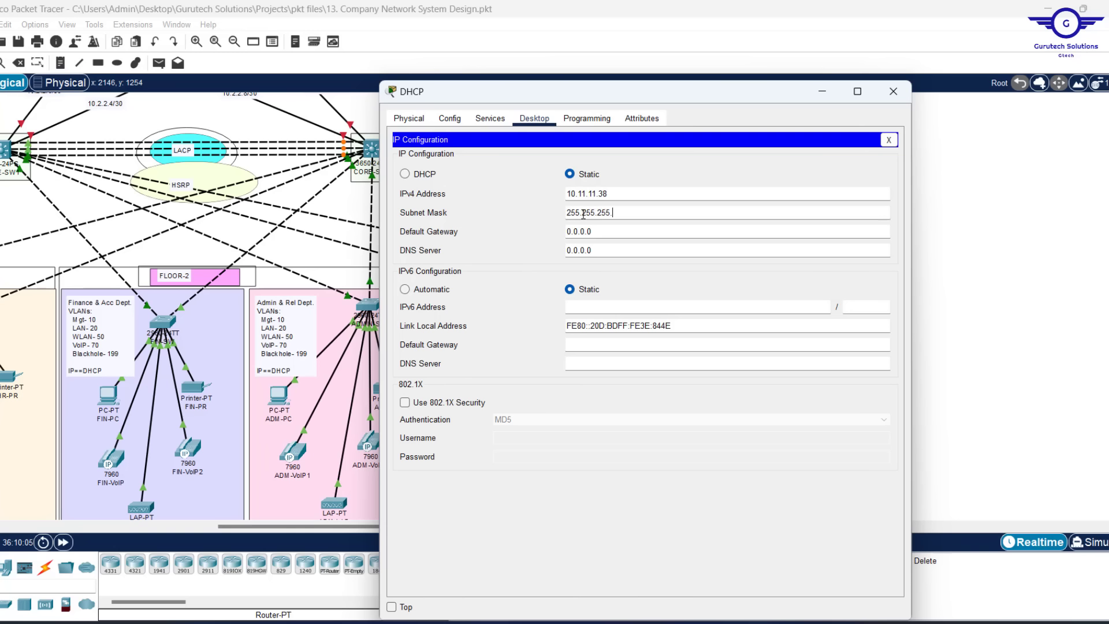
type(".224")
left_click(606, 228)
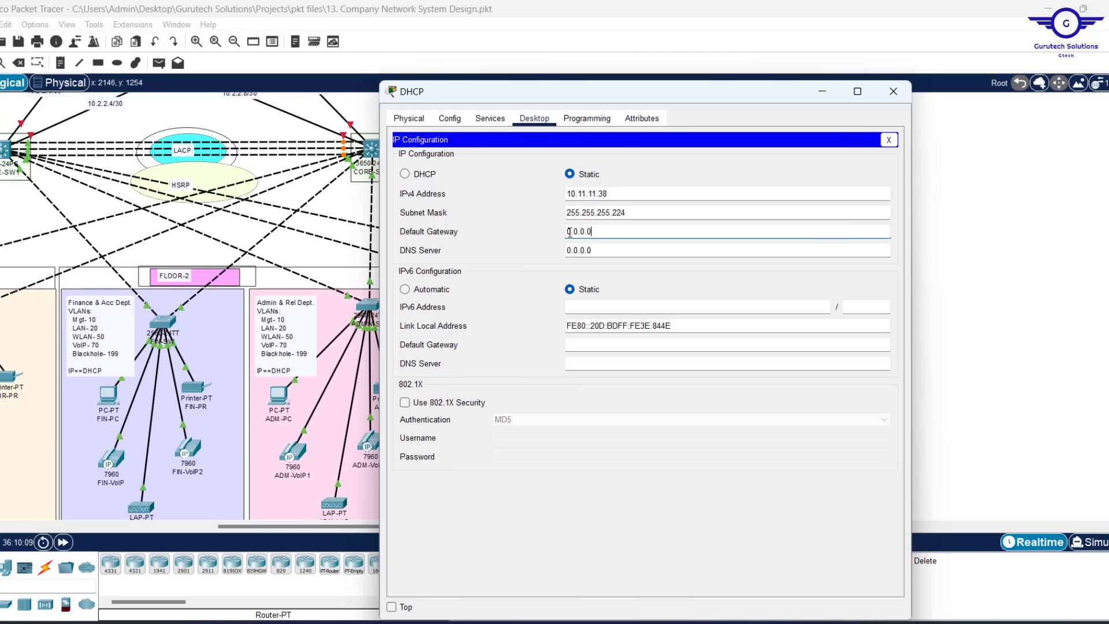
Confirm the gateway by checking CORE-SW2's Vlan90 standby address 10.11.11.33
left_click(964, 213)
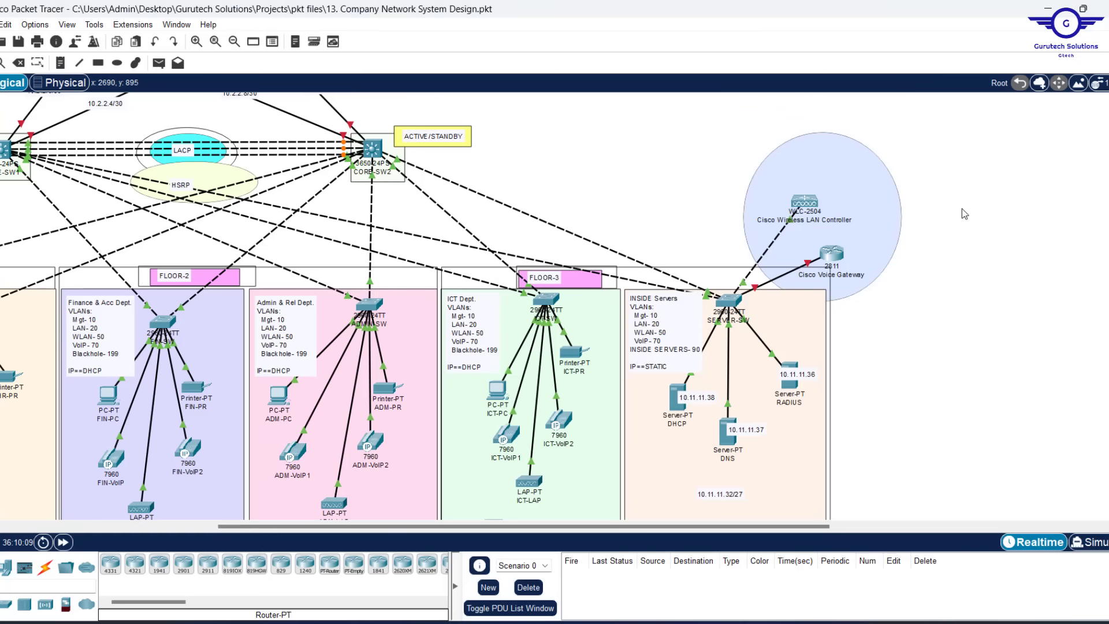
left_click(373, 148)
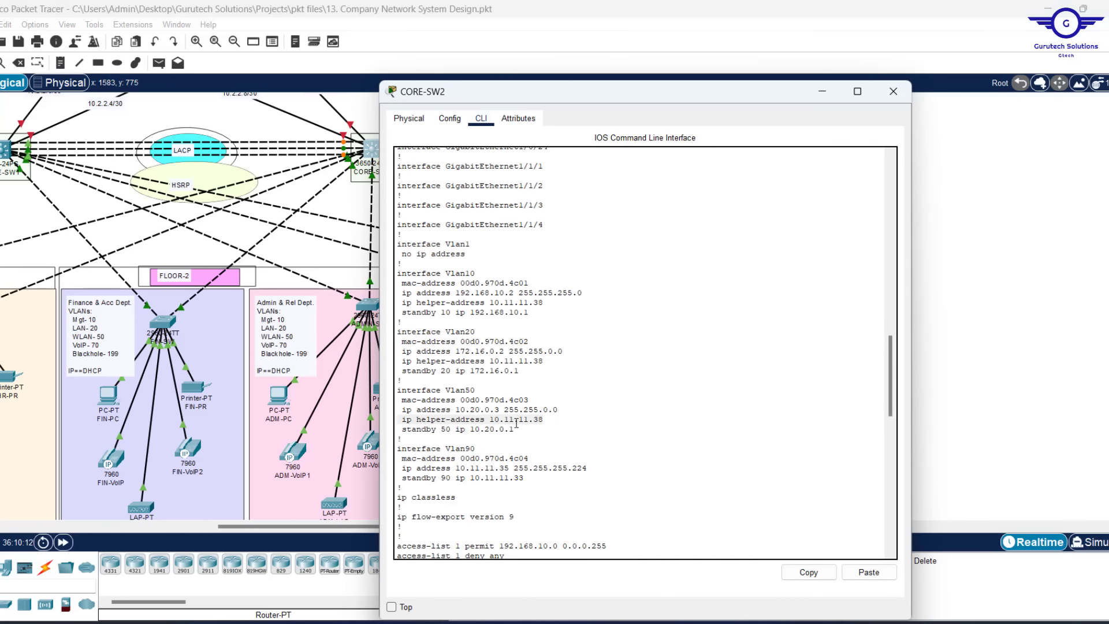
left_click_drag(525, 478, 398, 478)
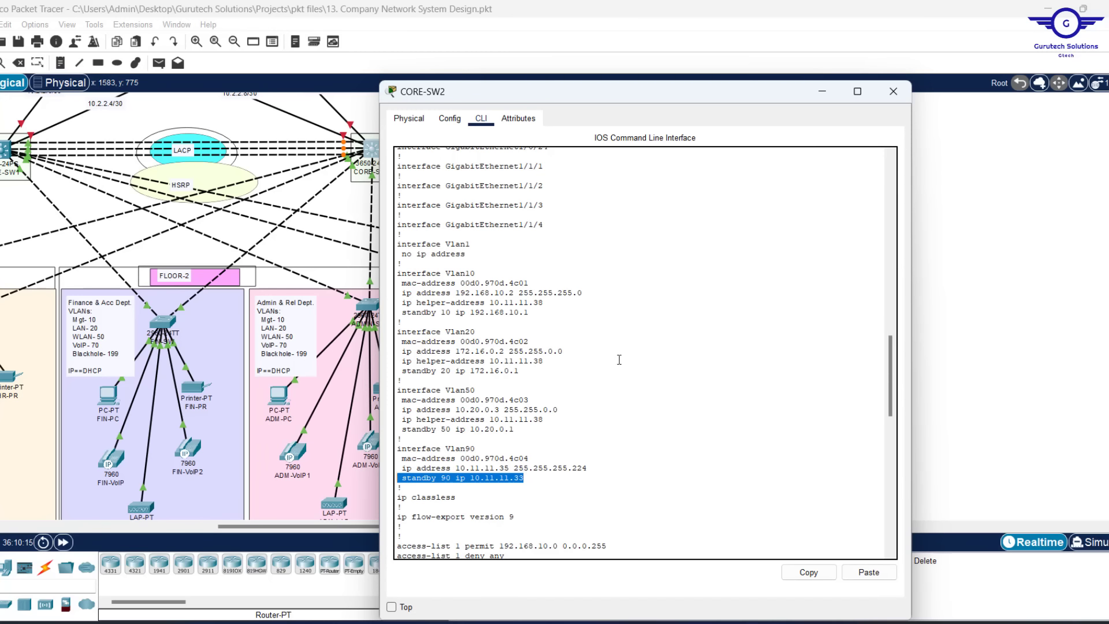
left_click(821, 92)
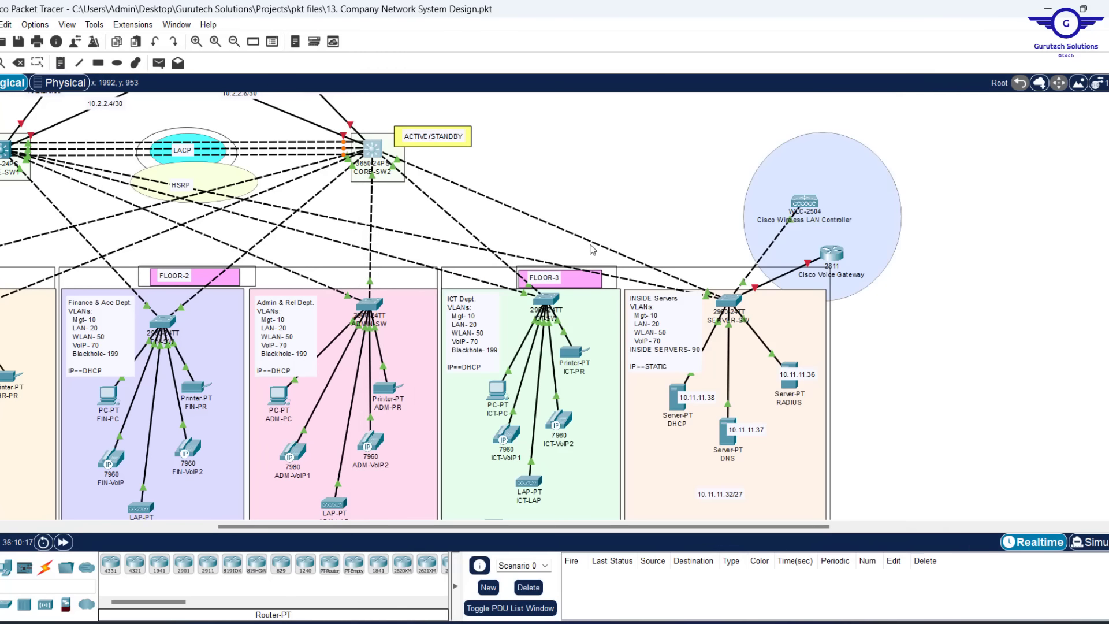
Fill in the DHCP server's default gateway and DNS server addresses, then close its settings
left_click(676, 405)
left_click(604, 231)
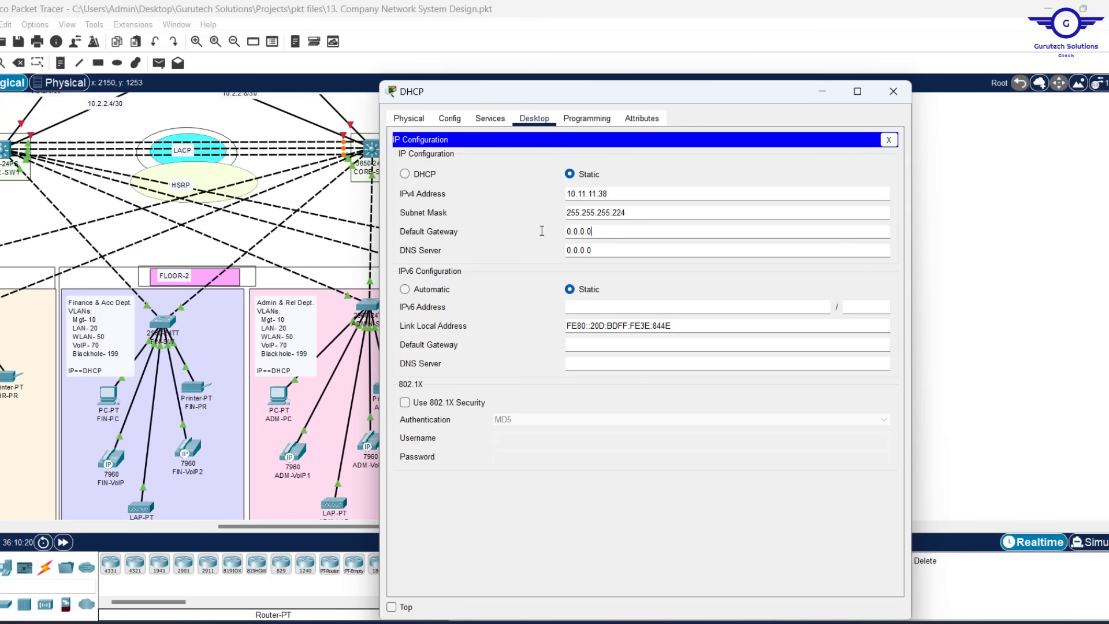
key("ctrl+a")
type("10.11.11.36")
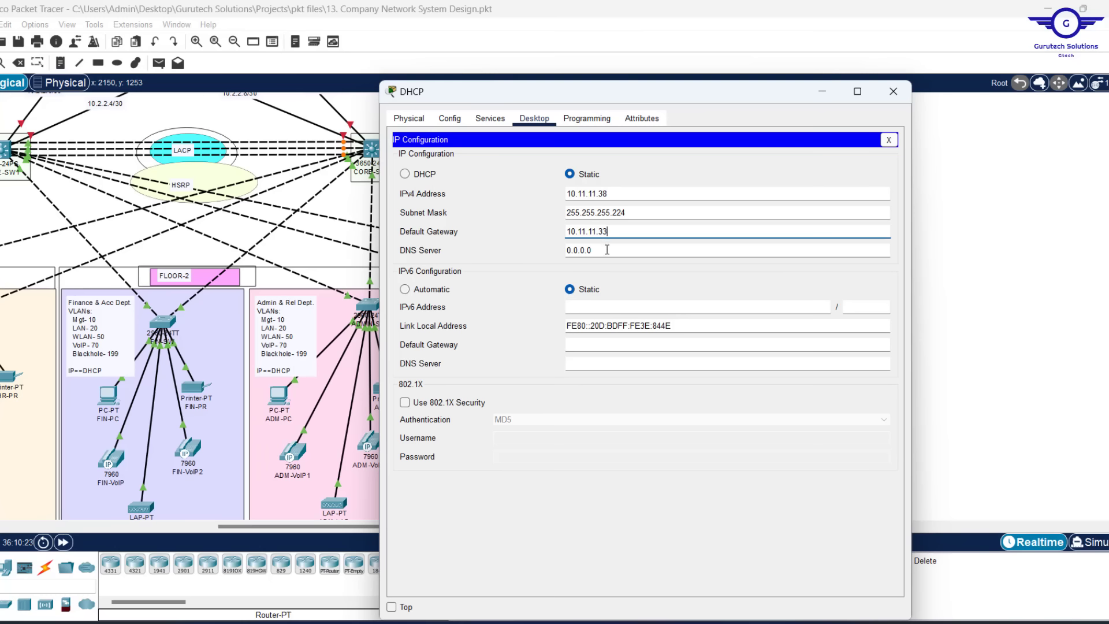
key("Tab")
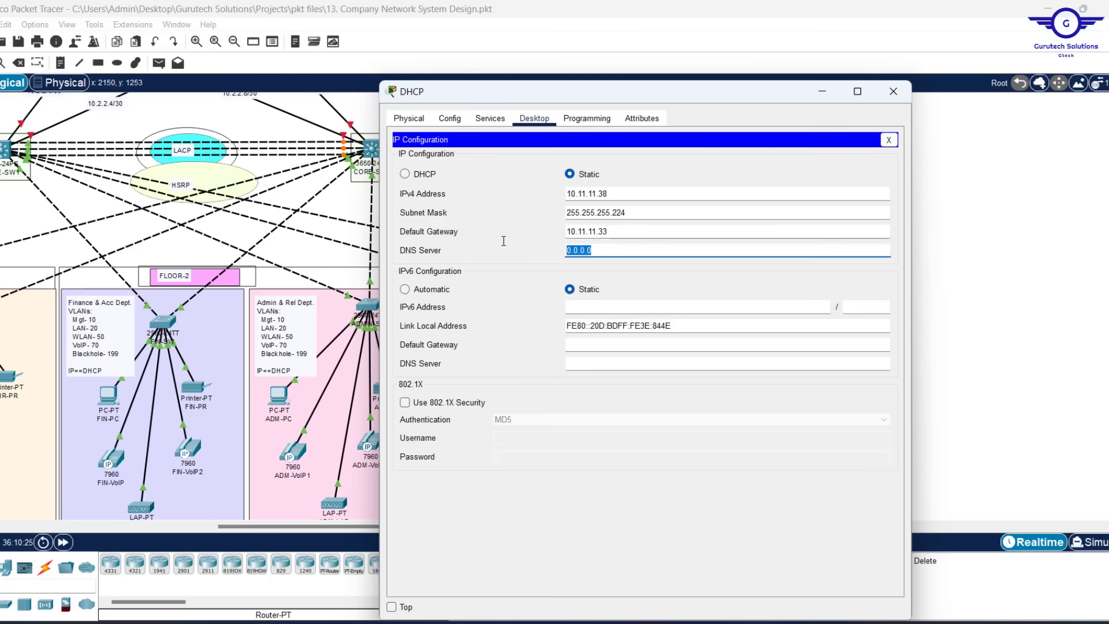
type("10.11.11.36")
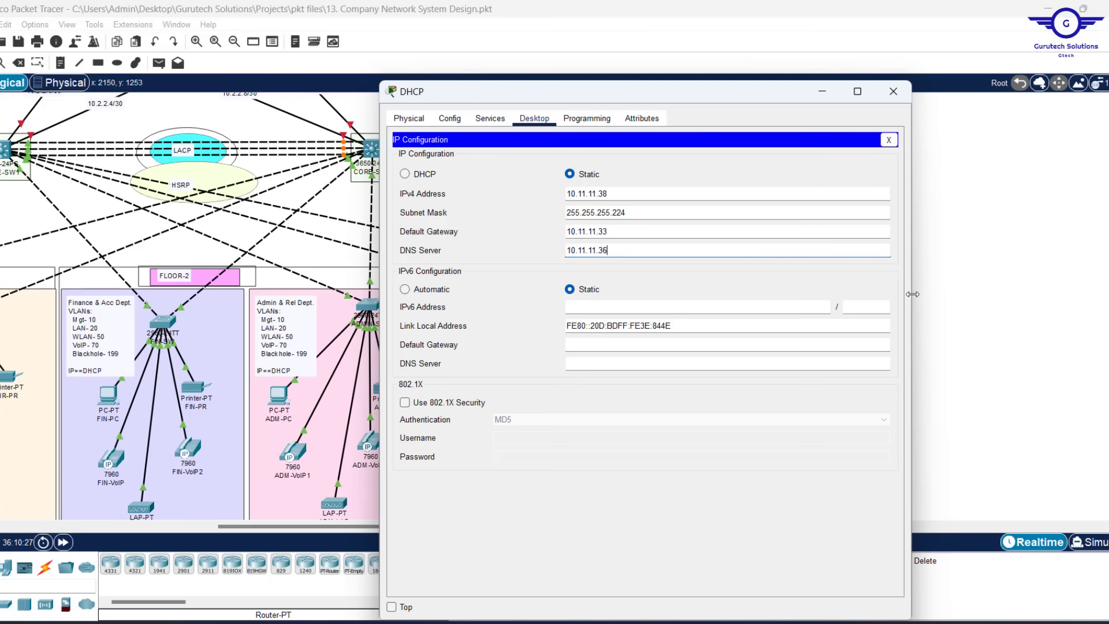
left_click_drag(722, 99, 458, 108)
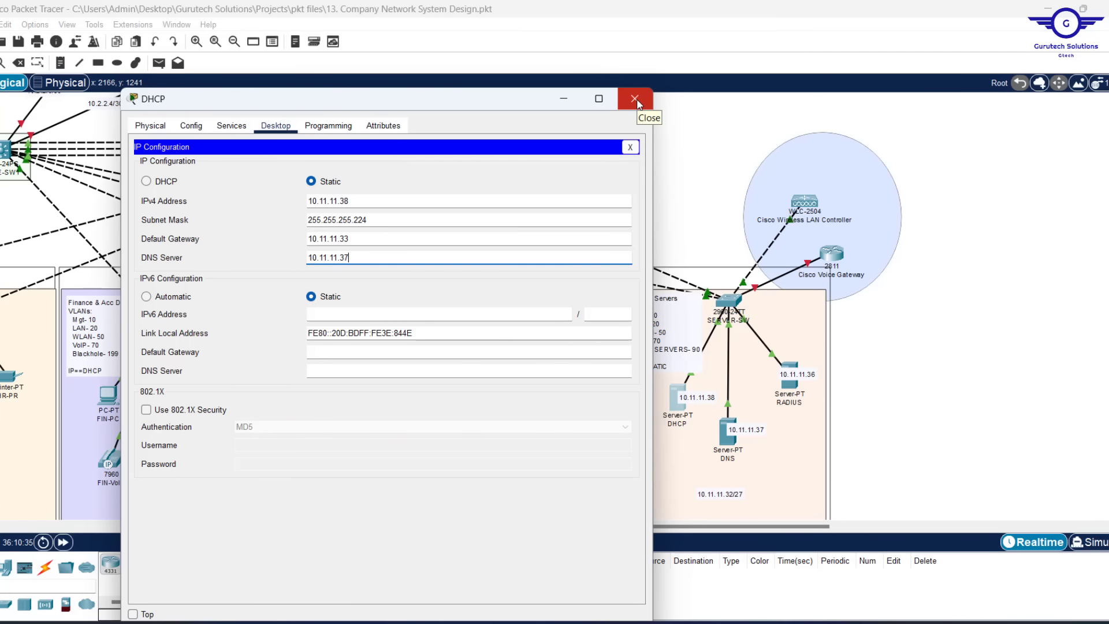
left_click(635, 100)
Set the DNS server to 10.11.11.37, mask 255.255.255.224, gateway 10.11.11.33, DNS 10.11.11.37
left_click(728, 430)
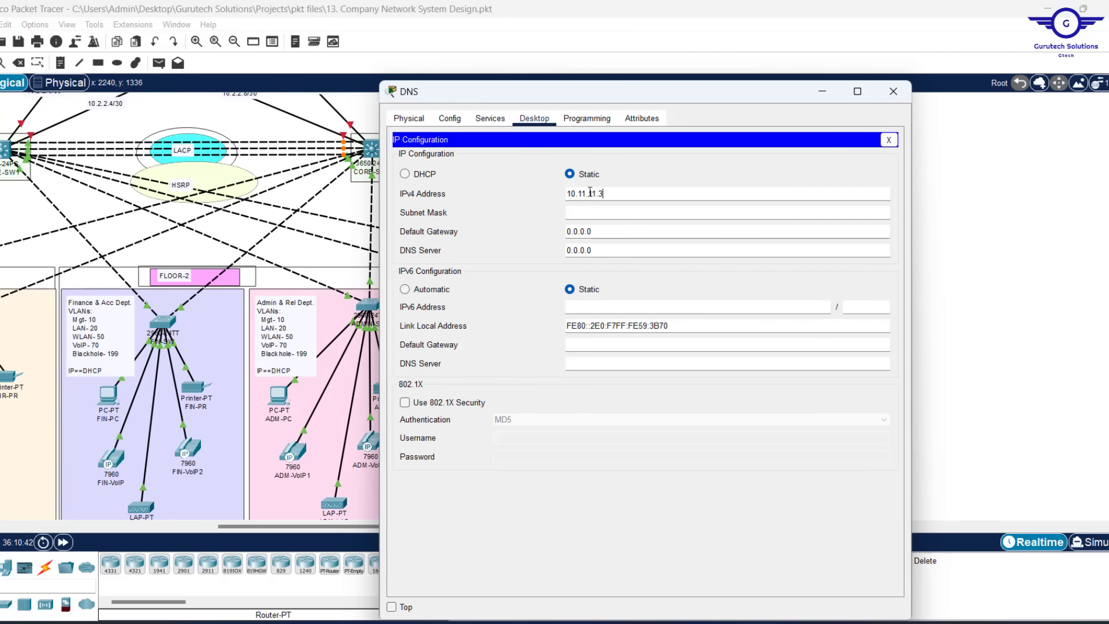
type("7")
left_click(601, 213)
left_click_drag(601, 213, 503, 202)
type("255.255.255.224")
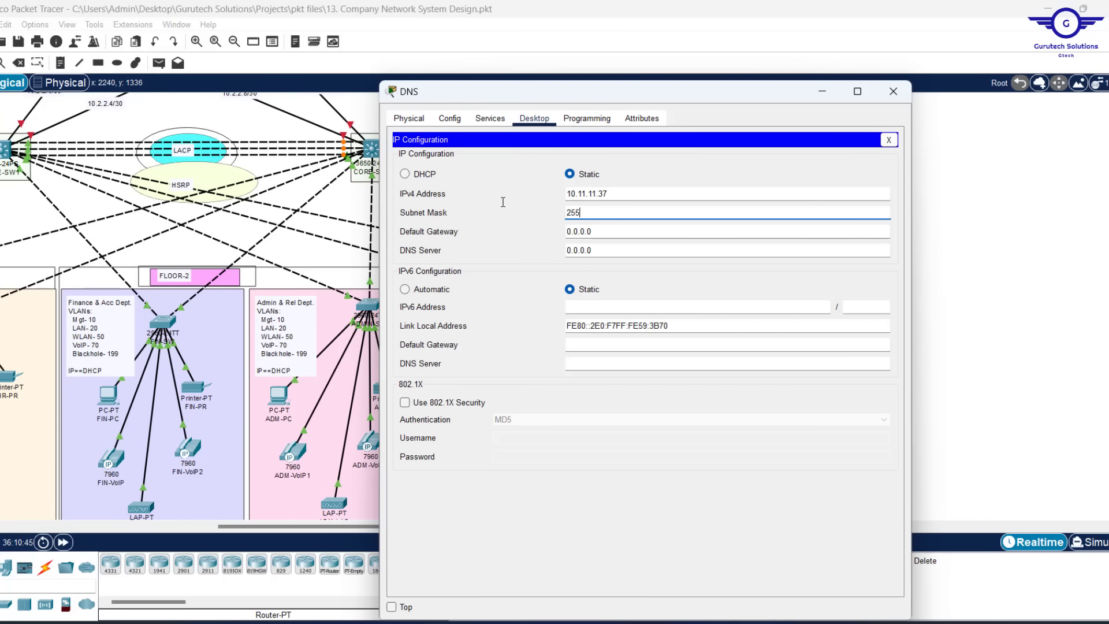
type("10.11.11.33")
mouse_move(593, 231)
left_mouse_down()
mouse_move(557, 231)
mouse_move(557, 250)
left_mouse_up()
type("10.11.11.37")
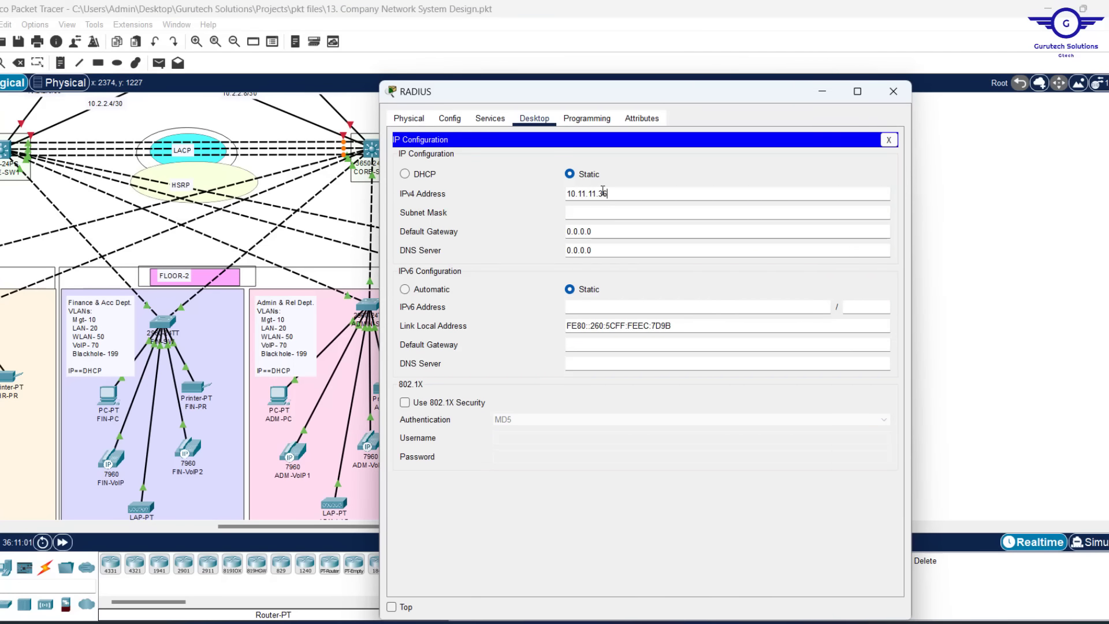
Give the RADIUS server 10.11.11.36, mask 255.255.255.224, gateway 10.11.11.33 and DNS 10.11.11.37
type("6")
left_click(461, 216)
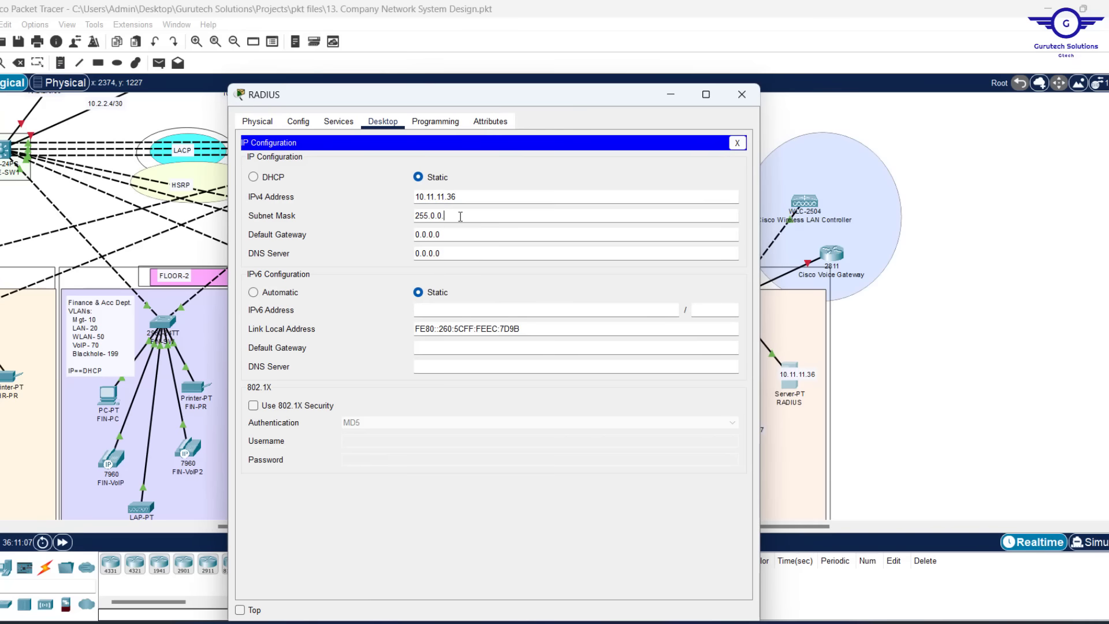
key("BackSpace")
key("BackSpace")
key("BackSpace")
key("BackSpace")
type("255.255.224")
key("Tab")
type("10.11.11.33")
key("Tab")
type("10.11.11.37")
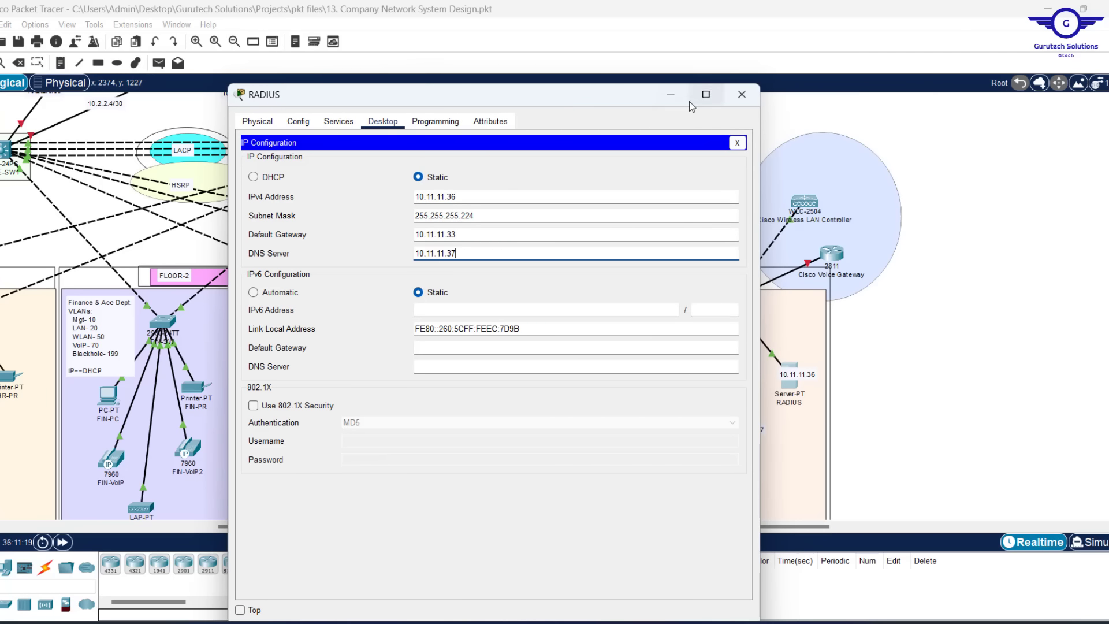
left_click(742, 94)
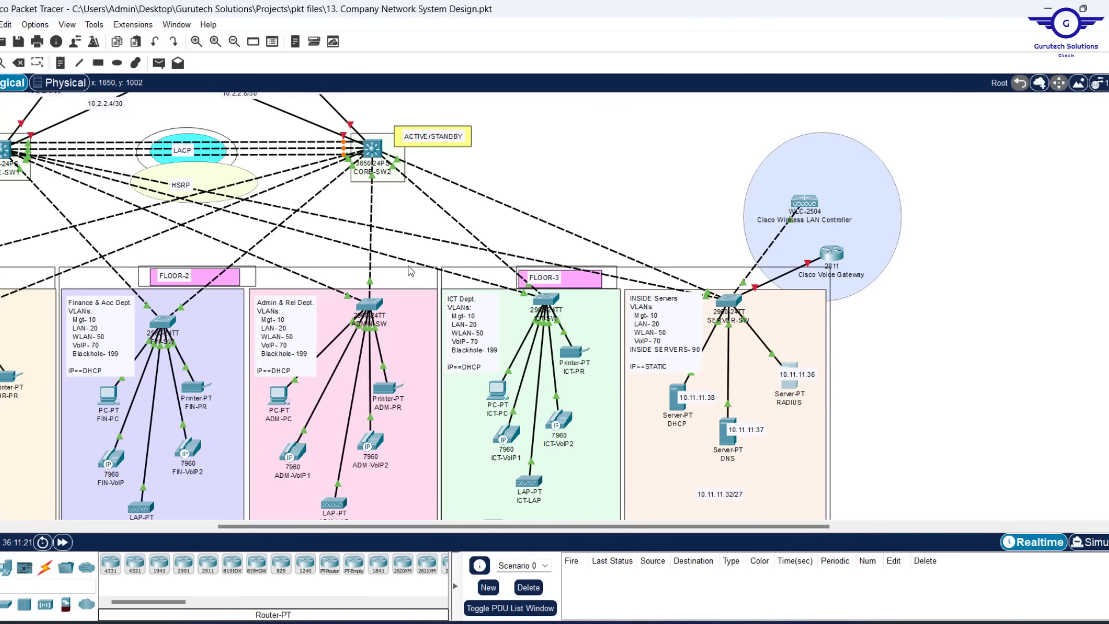
scroll(578, 161, "left", 5)
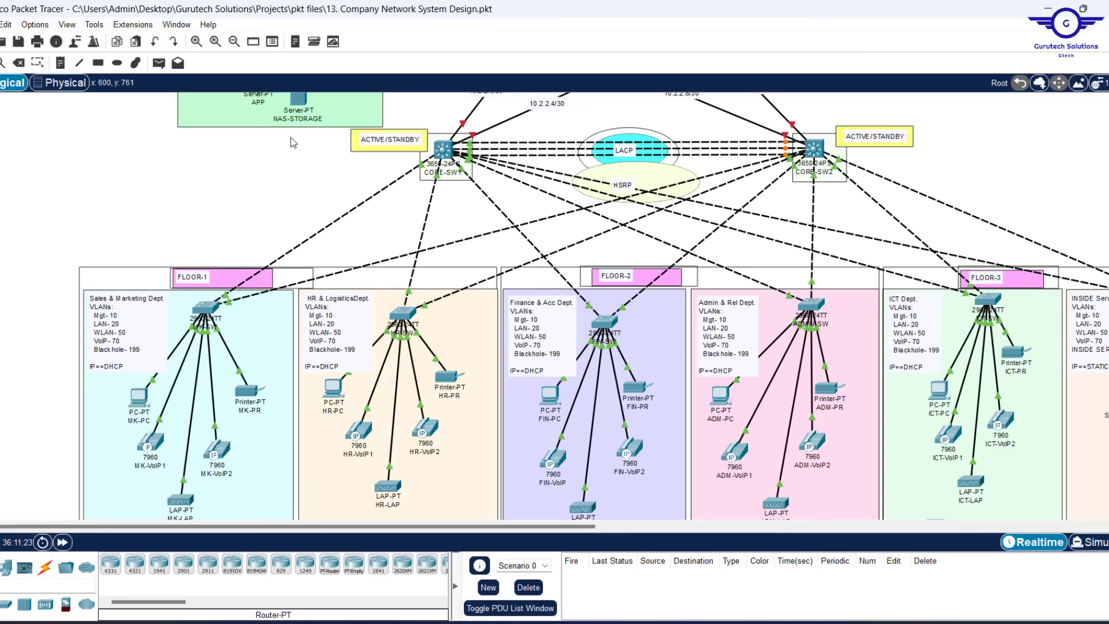
scroll(290, 137, "up", 5)
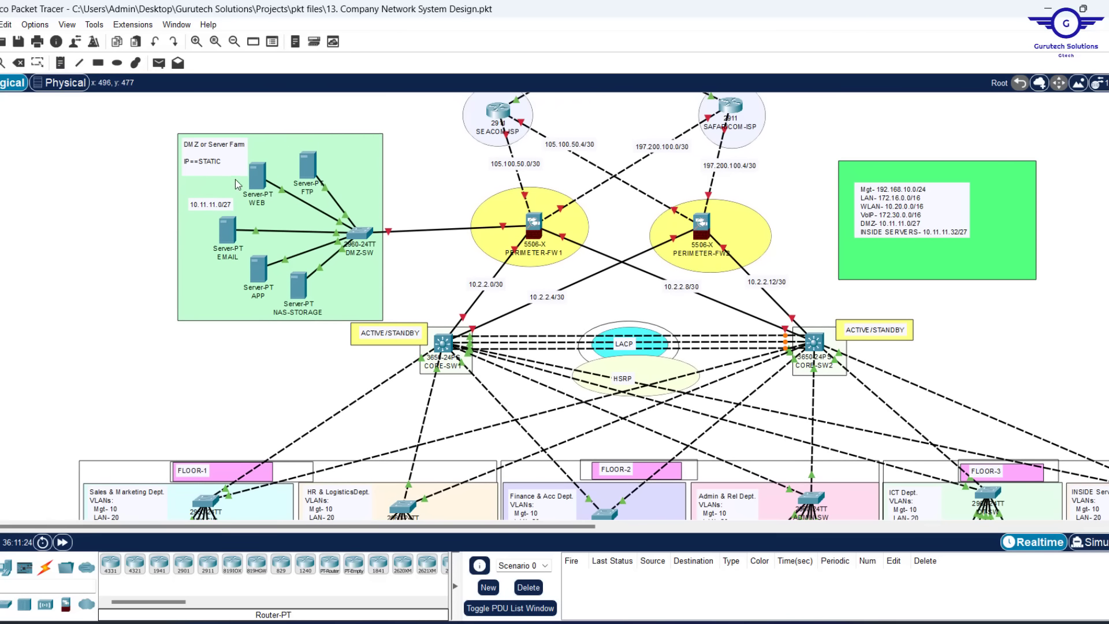
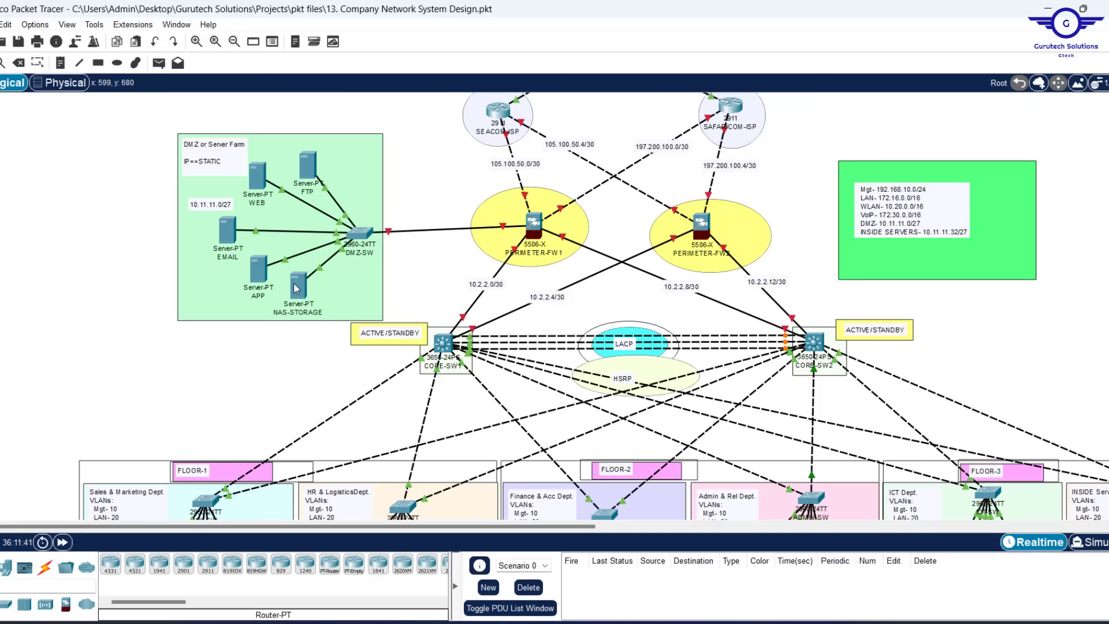
Give the FTP server static IP 10.11.11.10 with mask 255.255.255.224
left_click(310, 167)
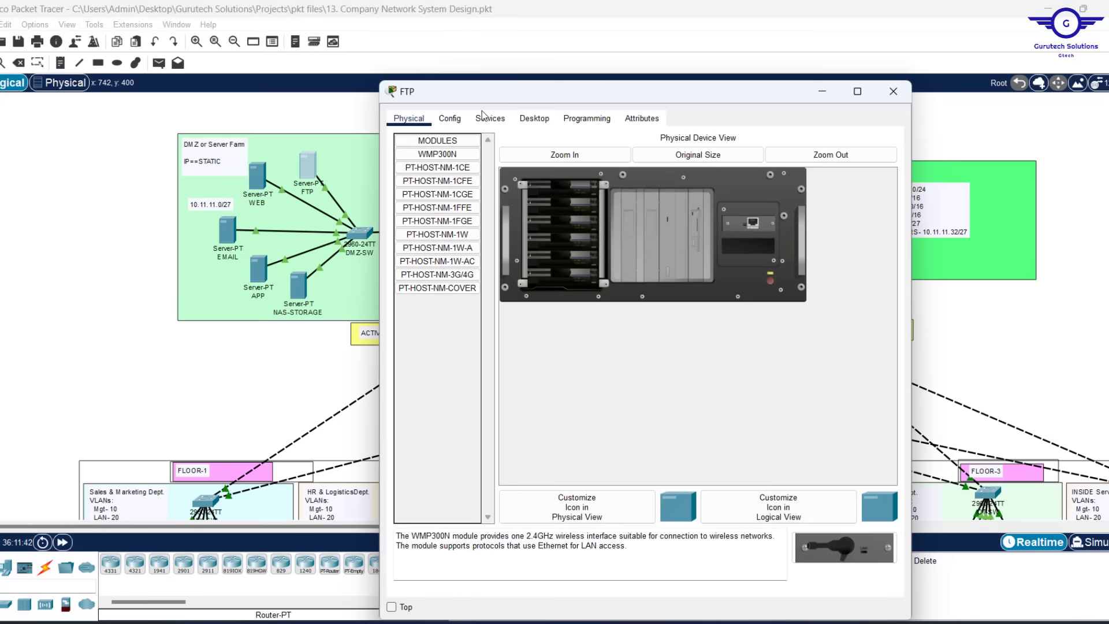
left_click(534, 118)
left_click(462, 151)
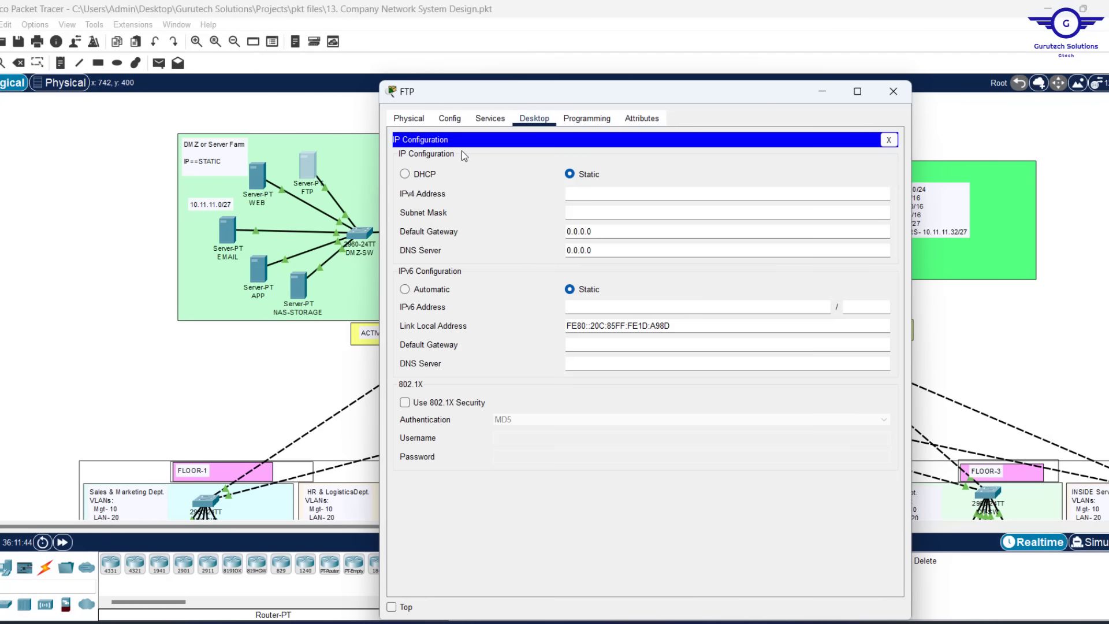
left_click(567, 195)
type("10.11.11.10")
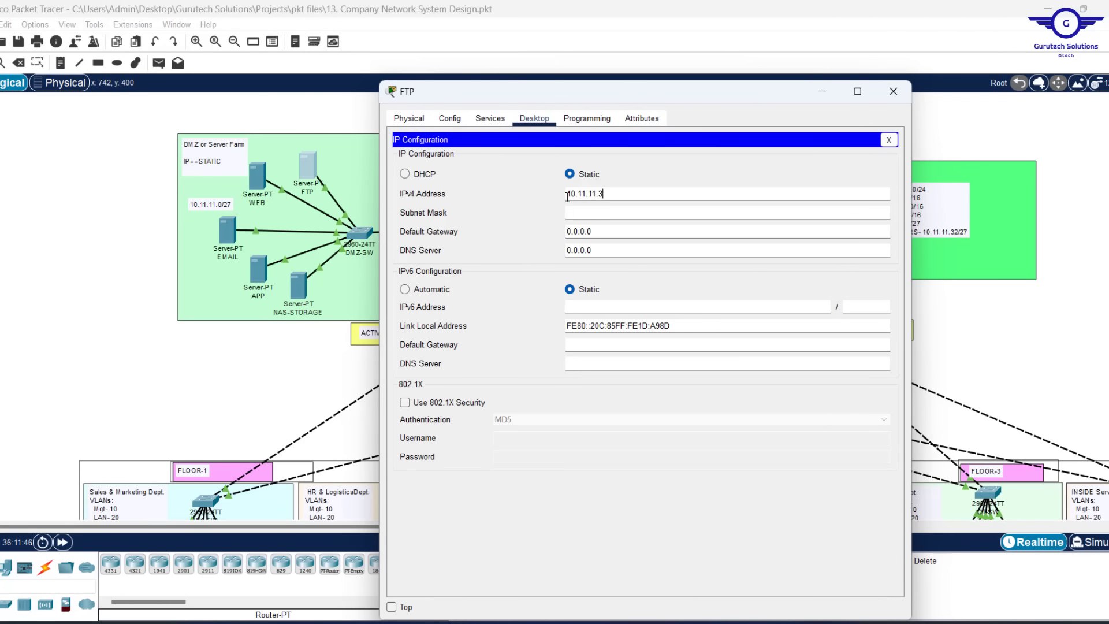
key("ctrl+a")
left_click(603, 213)
key("ctrl+a")
type("255.")
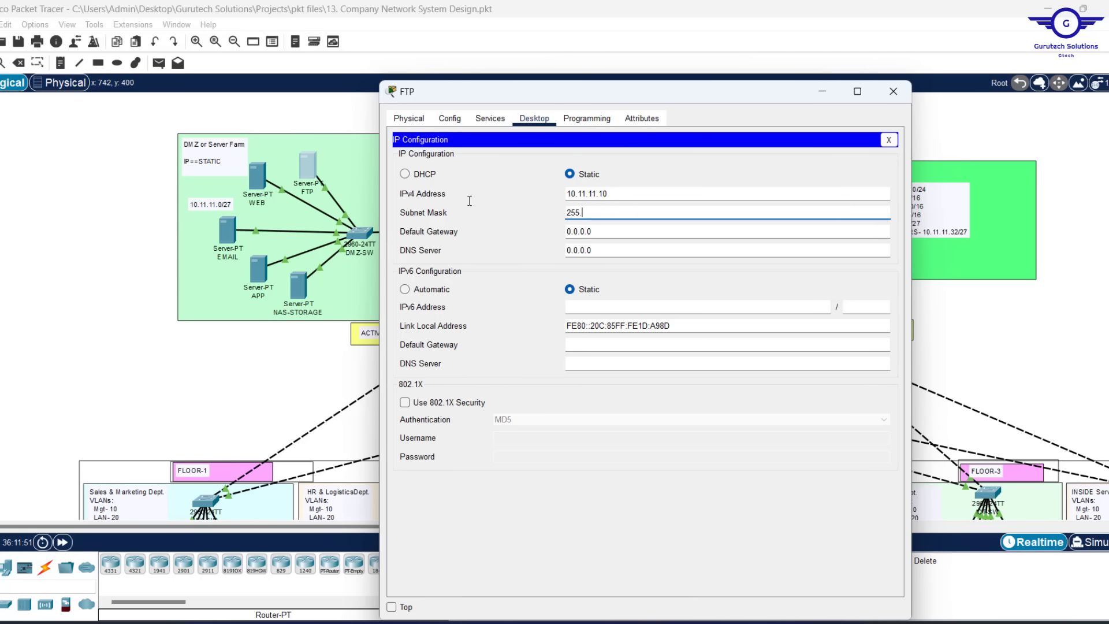
type("255.255")
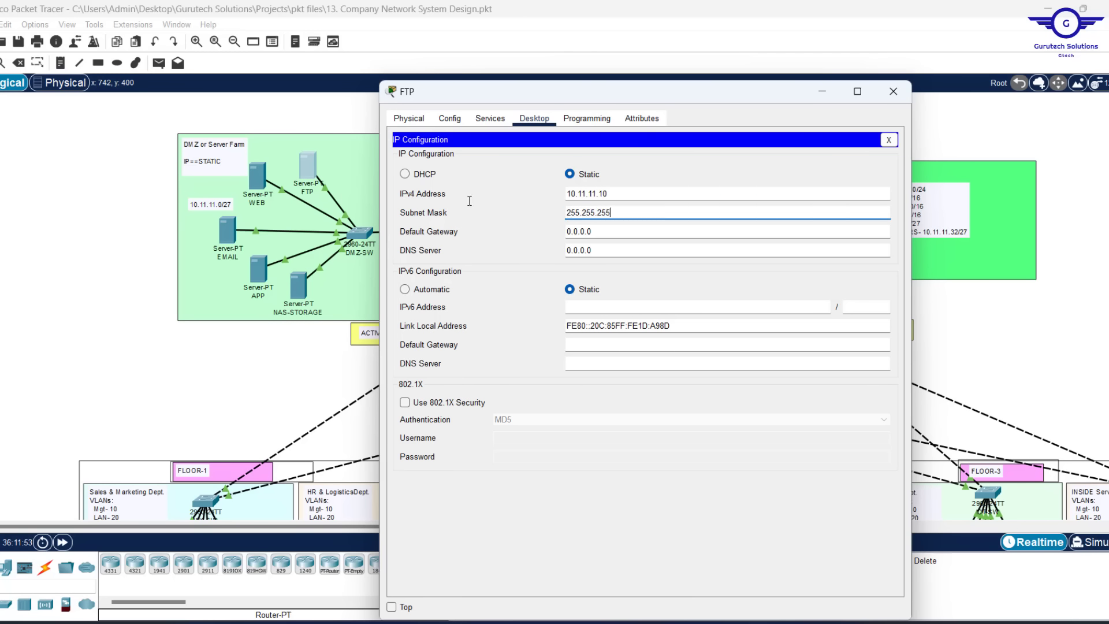
type(".224")
Set the FTP server's gateway to 10.11.11.1 and DNS server to 10.11.11.37
key("Tab")
type("10.11.11.1")
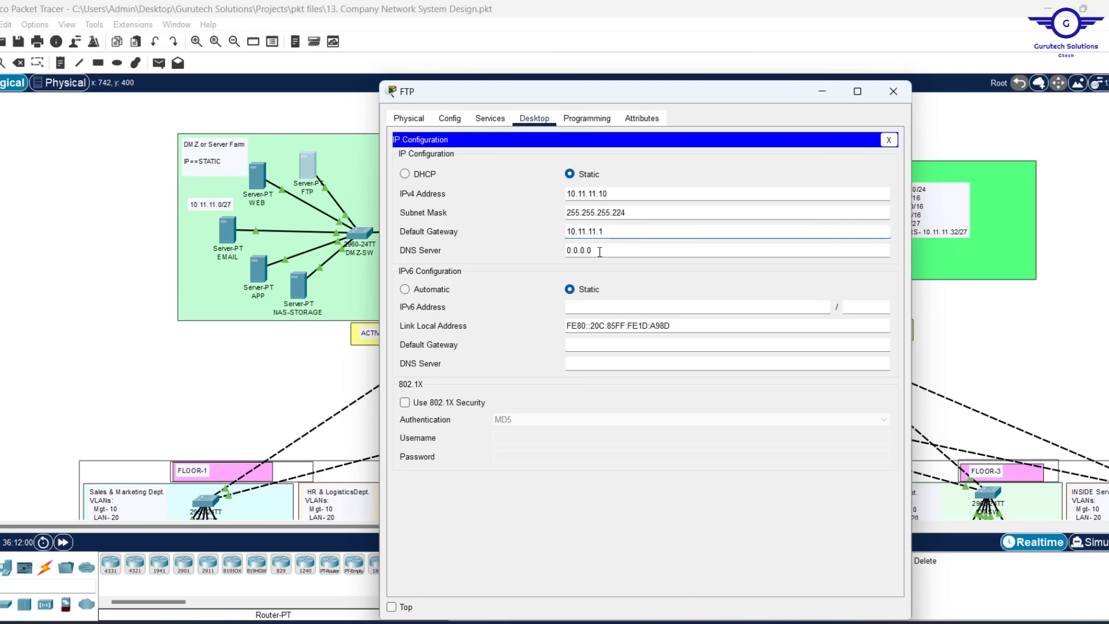
key("Tab")
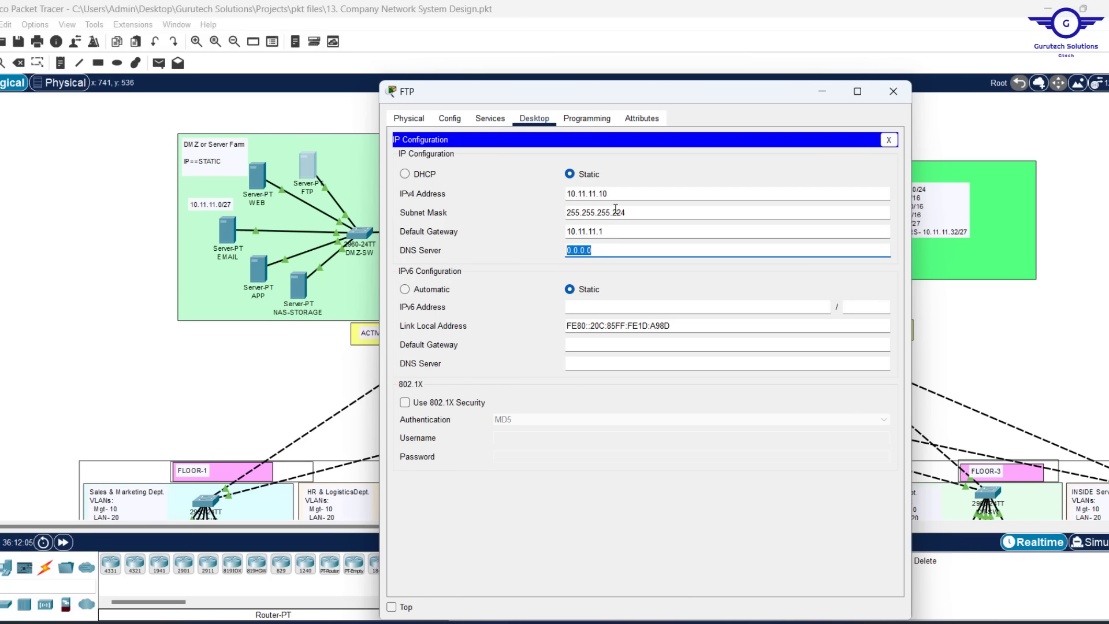
type("10.11.11.10")
key("BackSpace")
key("BackSpace")
key("BackSpace")
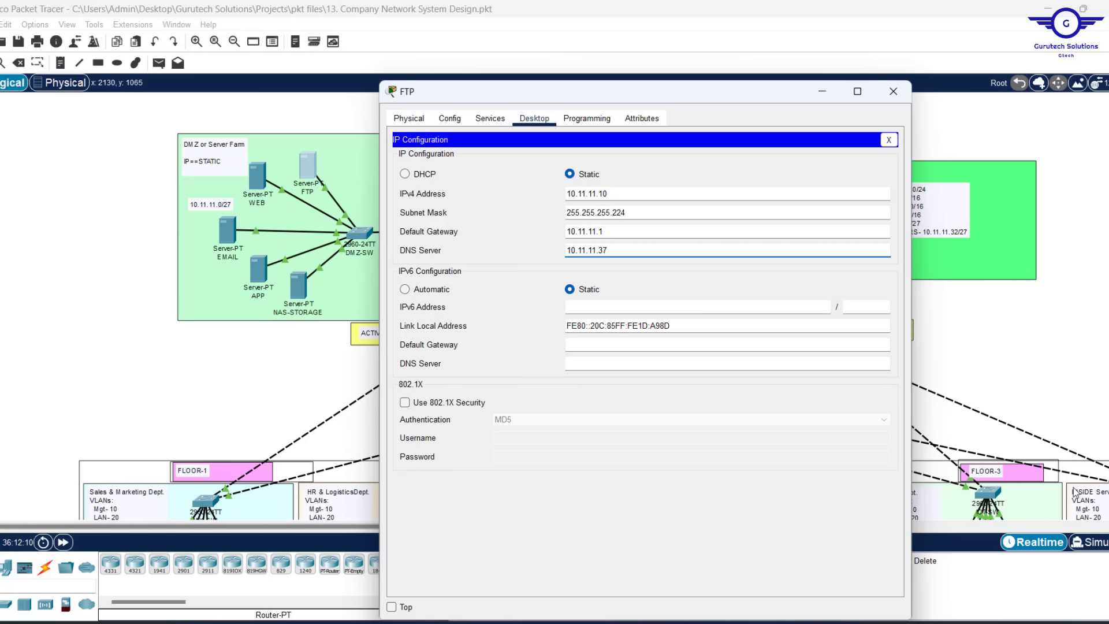
left_click(889, 98)
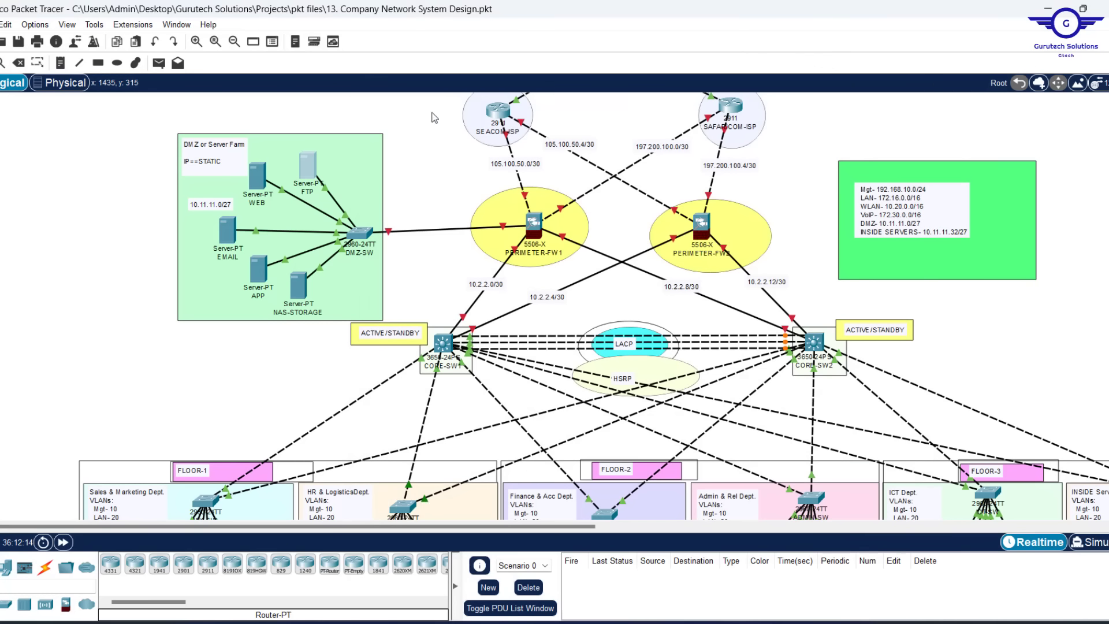
Give the WEB server IP 10.11.11.11, mask 255.255.255.224, gateway 10.11.11.1, DNS 10.11.11.37
left_click(255, 174)
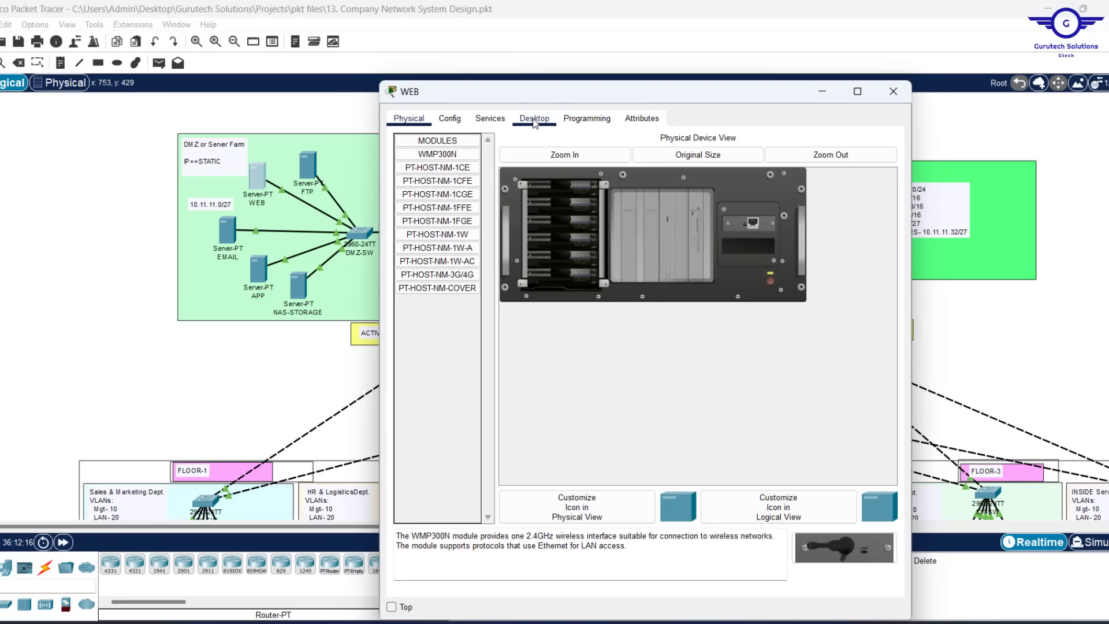
left_click(536, 123)
left_click(446, 168)
left_click(586, 195)
type("10.11.11.11")
left_click(586, 213)
left_click_drag(605, 213, 452, 213)
type("255.255.2")
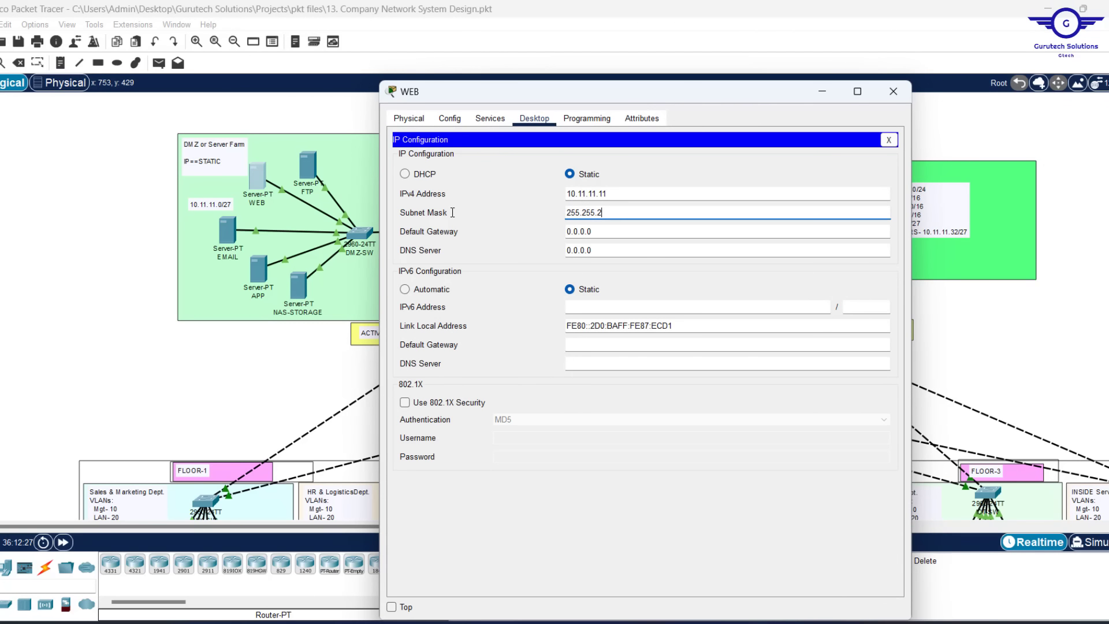
type("55.224")
left_click_drag(596, 232, 411, 195)
type("10.11.11.1")
left_click_drag(612, 249, 529, 250)
type("10.11.11.37")
left_click(893, 91)
Give the EMAIL server IP 10.11.11.12, mask 255.255.255.224, gateway 10.11.11.1, DNS 10.11.11.37
left_click(228, 230)
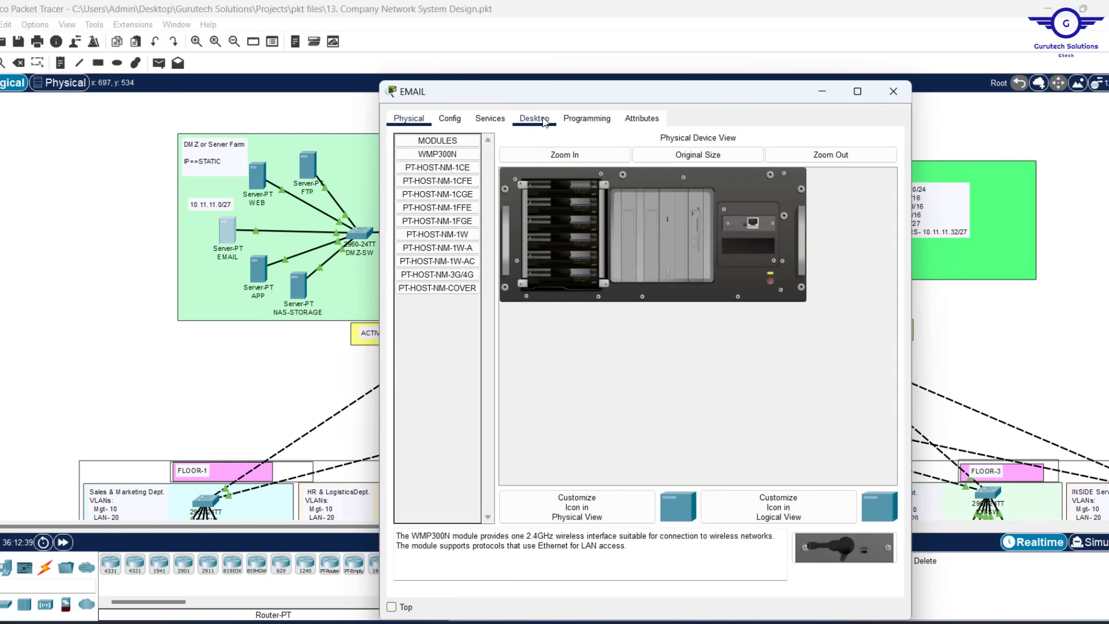
left_click(543, 122)
left_click(439, 167)
left_click(604, 194)
type("10.11.11.12")
type("255.255.255.224")
left_click_drag(611, 215, 458, 218)
type("10.11.11.10")
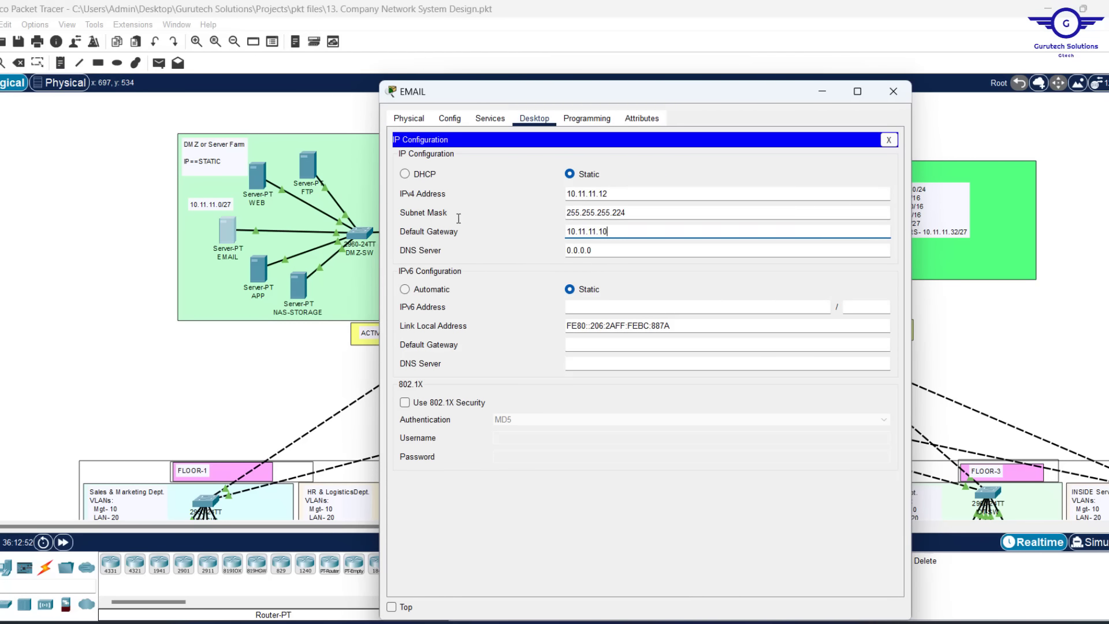
left_click_drag(601, 250, 431, 233)
type("10.11.11.37")
left_click(893, 92)
Give the APP server IP 10.11.11.13, mask 255.255.255.224, gateway 10.11.11.1, DNS 10.11.11.37
left_click(259, 269)
left_click(537, 120)
left_click(442, 168)
left_click(579, 195)
type("10.11.11.13")
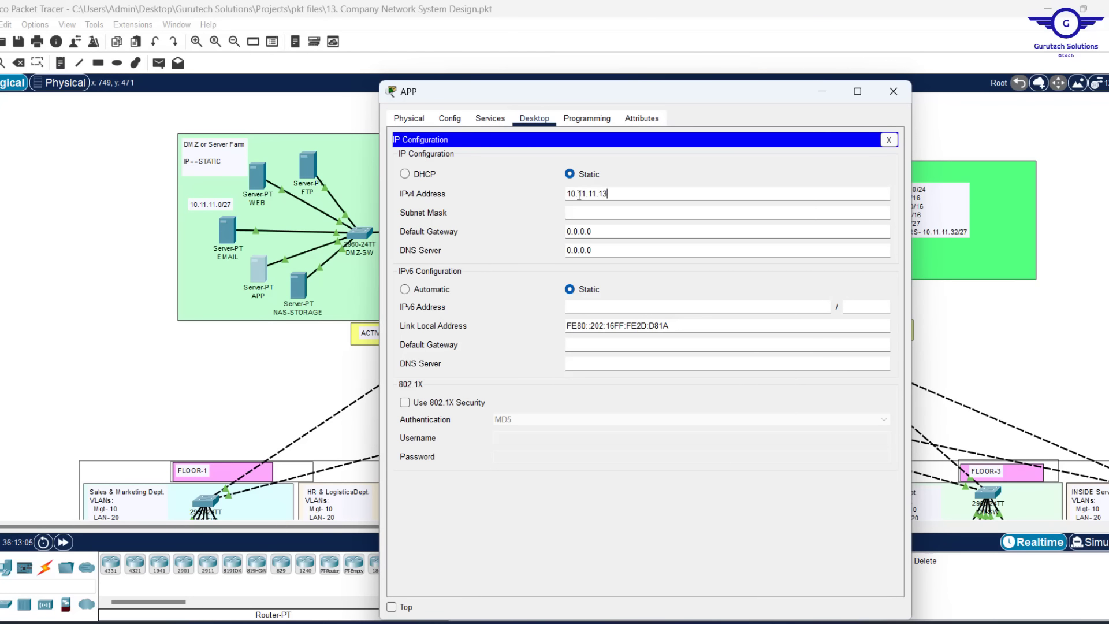
left_click_drag(604, 213, 485, 211)
type("255.255.255.224")
left_click_drag(601, 231, 456, 231)
type("10.11.11.1")
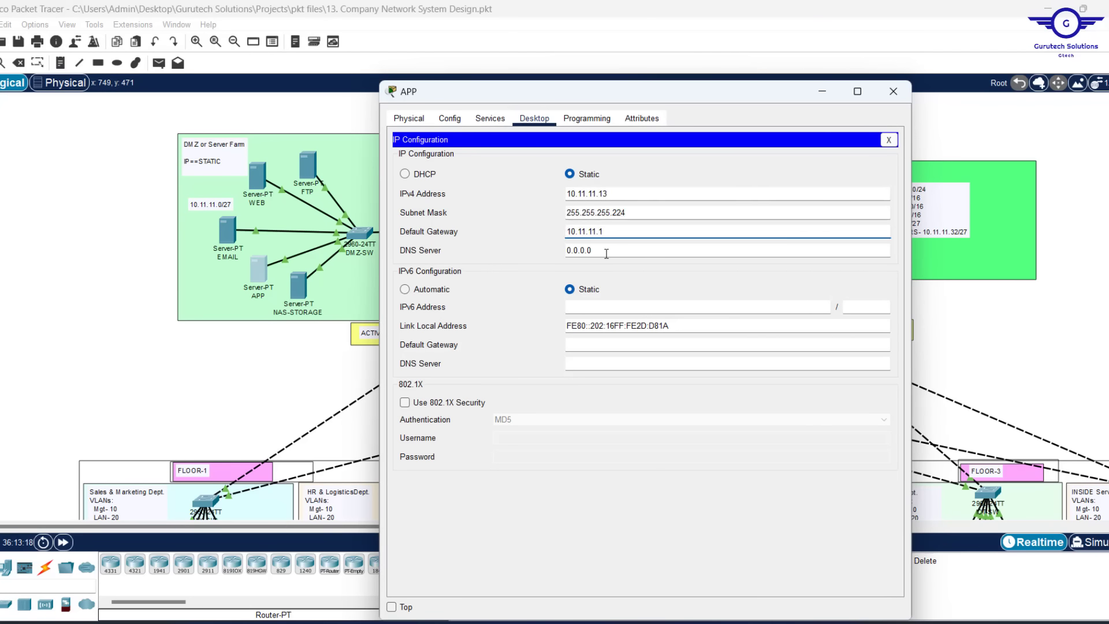
left_click_drag(606, 253, 462, 248)
type("10.11.11.37")
left_click(893, 92)
Give NAS-STORAGE IP 10.11.11.14, mask 255.255.255.224, gateway 10.11.11.1, DNS 10.11.11.37
left_click(298, 286)
left_click(540, 121)
left_click(441, 167)
left_click(579, 194)
type("10.11.11.14")
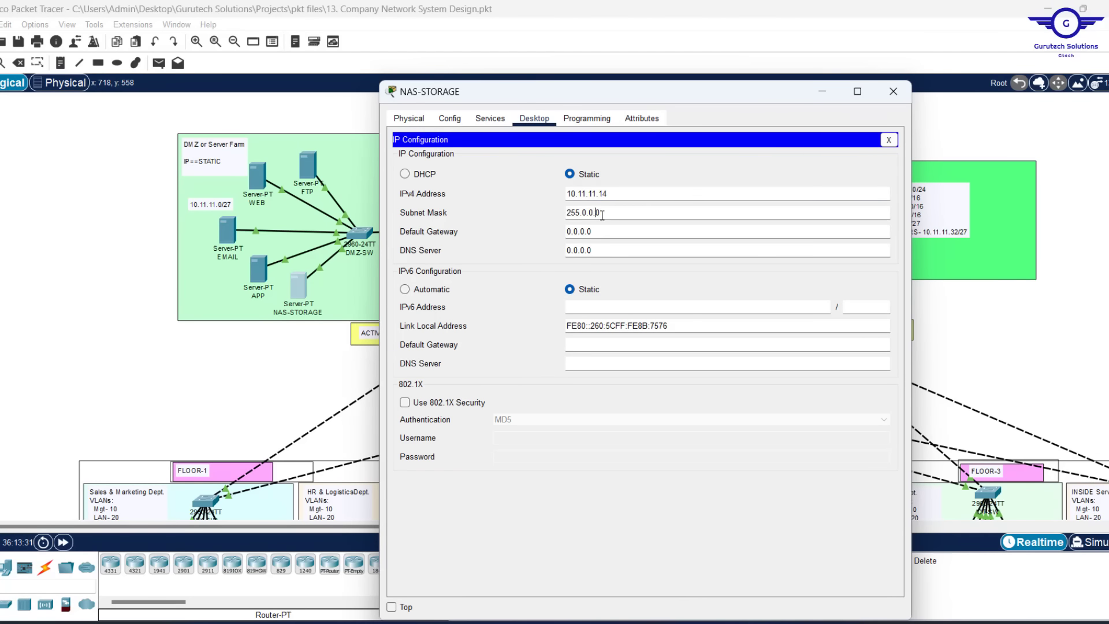
left_click_drag(602, 215, 448, 212)
type("255.255.255.224")
key("Tab")
type("10.11.11.1")
key("Tab")
type("10.11.11.37")
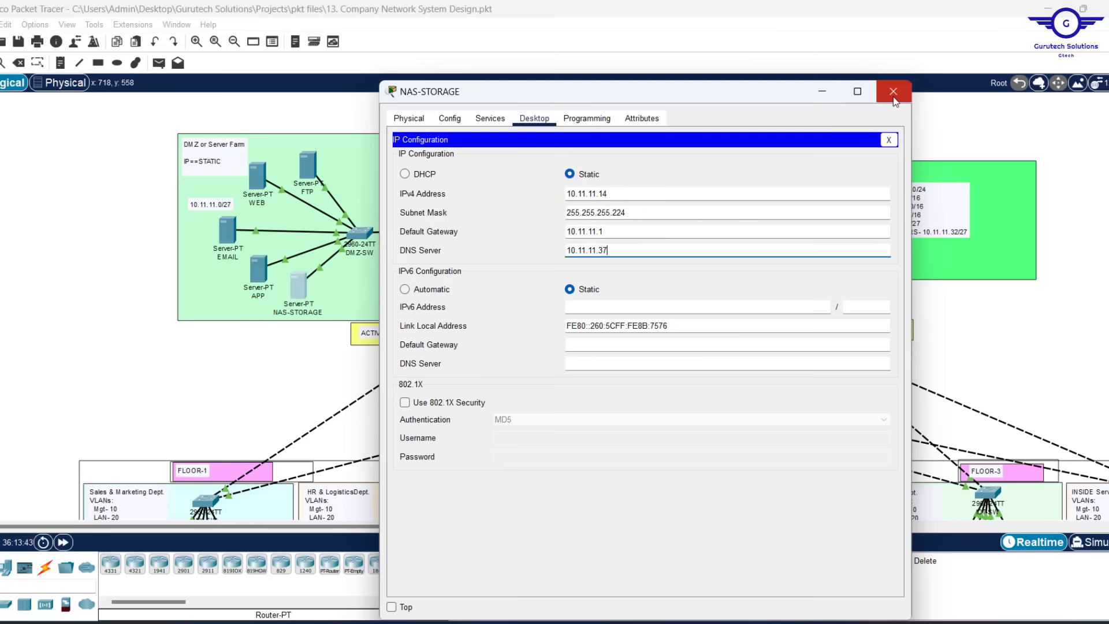
left_click(893, 93)
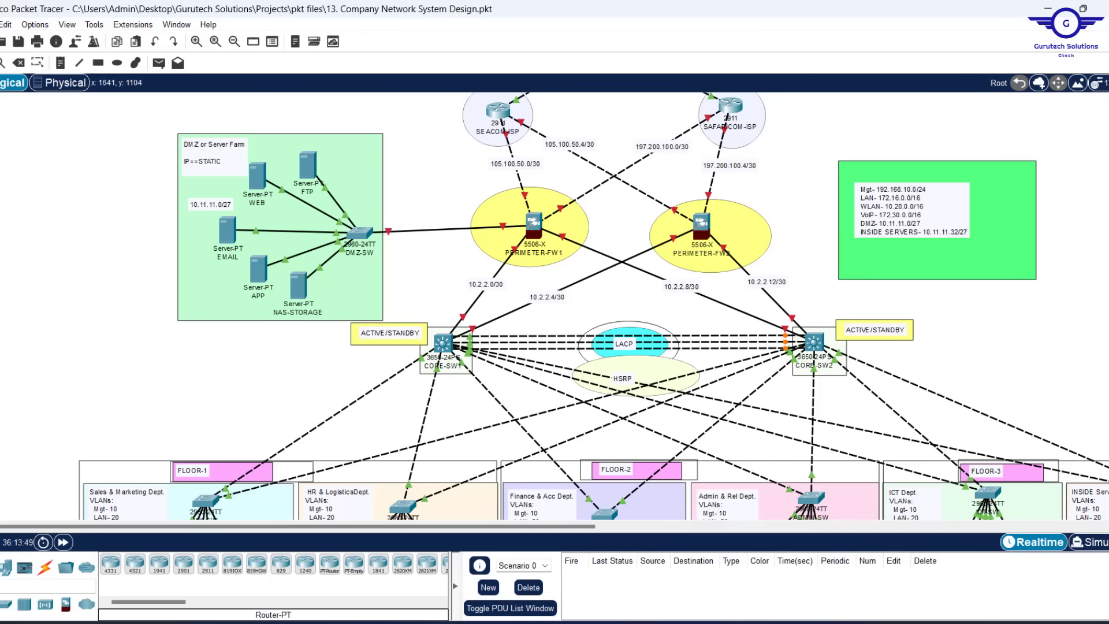
key("alt+Tab")
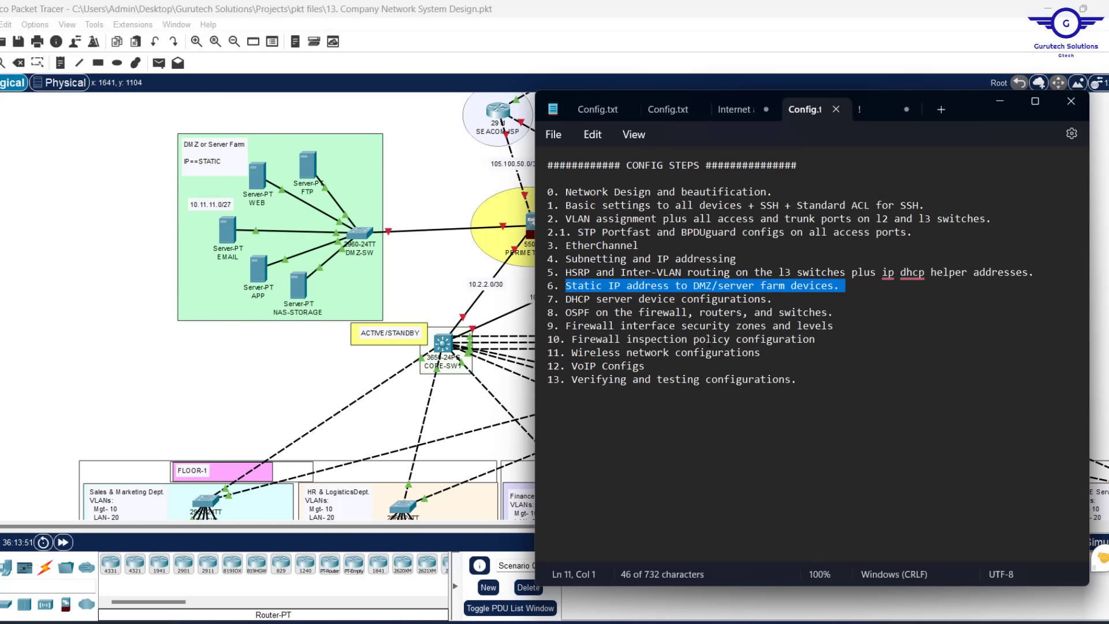
left_click_drag(774, 298, 562, 301)
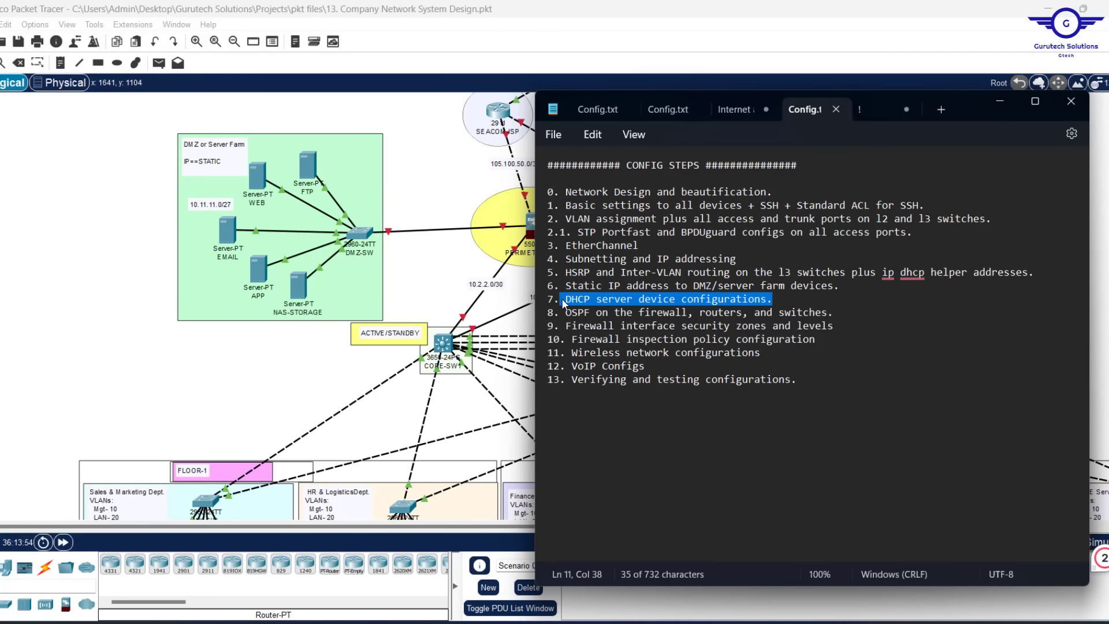
left_click(426, 266)
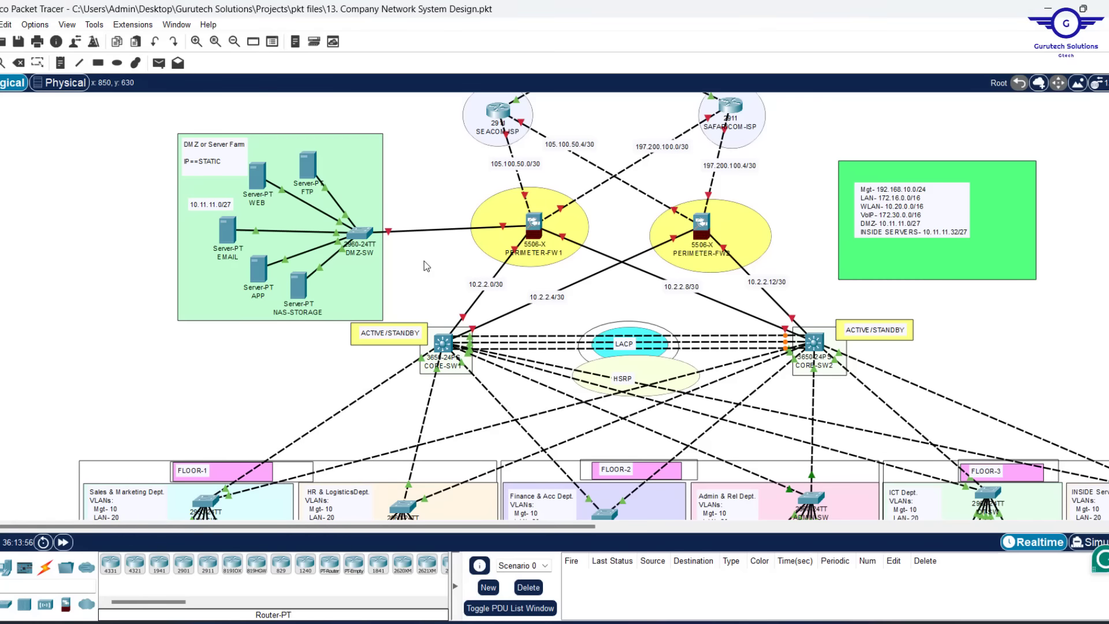
Open the INSIDE Servers area's DHCP server window, pinned on top, at its Services page
scroll(775, 322, "down", 2)
scroll(897, 253, "up", 1)
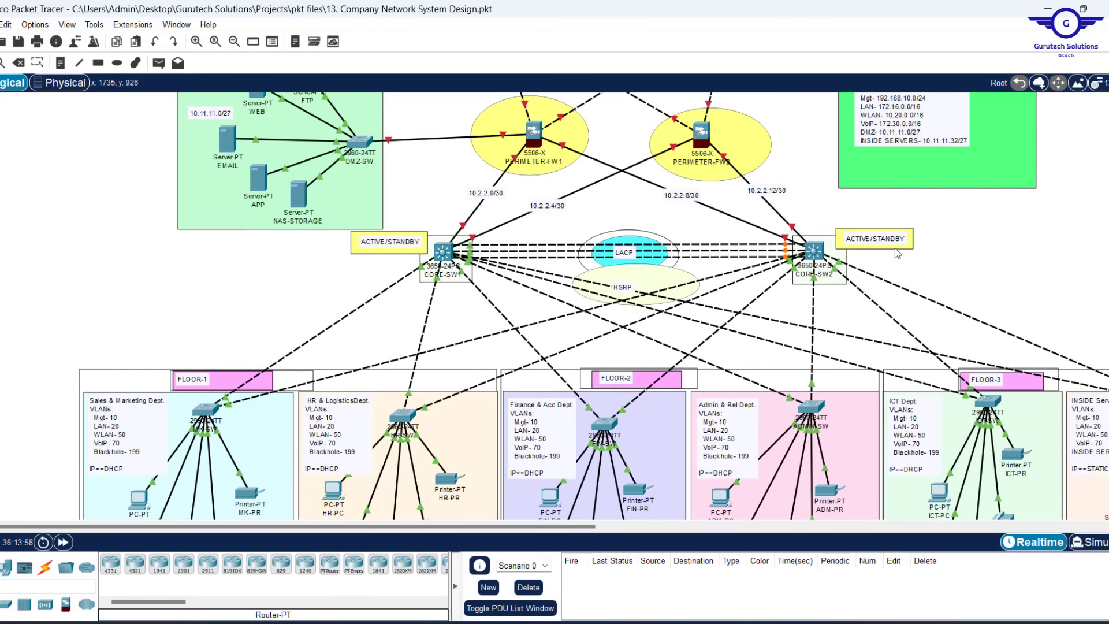
scroll(897, 253, "down", 1)
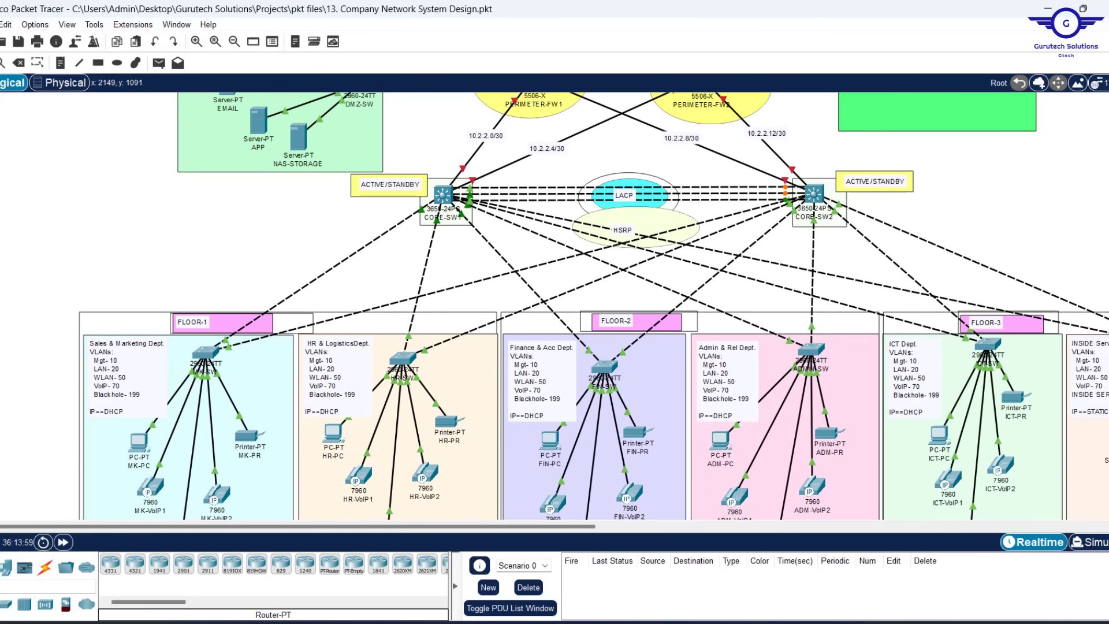
scroll(1036, 261, "right", 2)
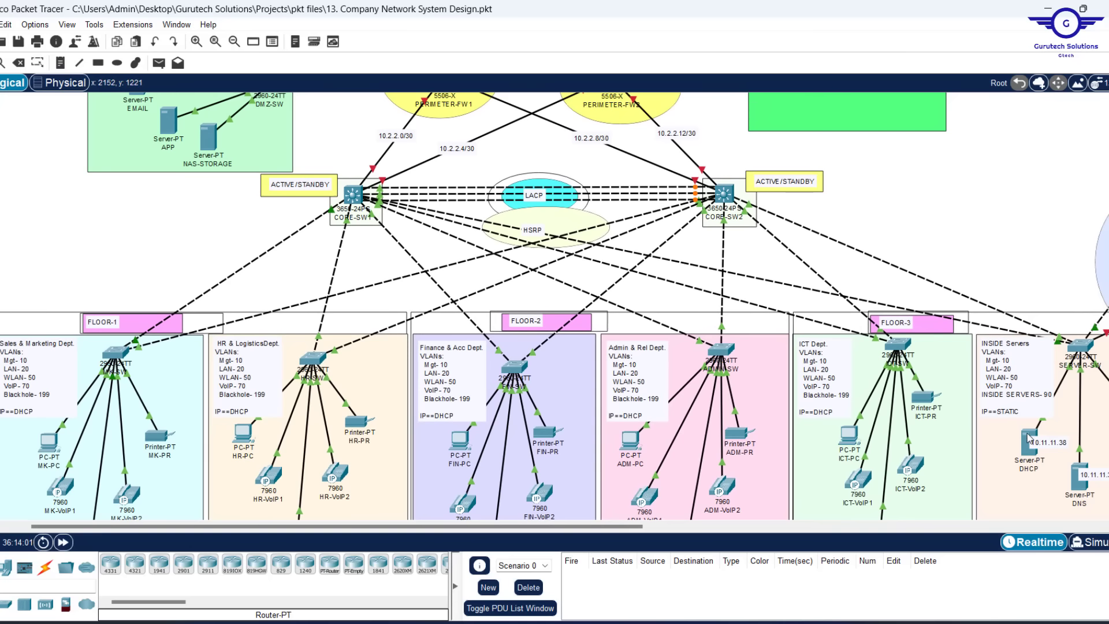
left_click(1028, 451)
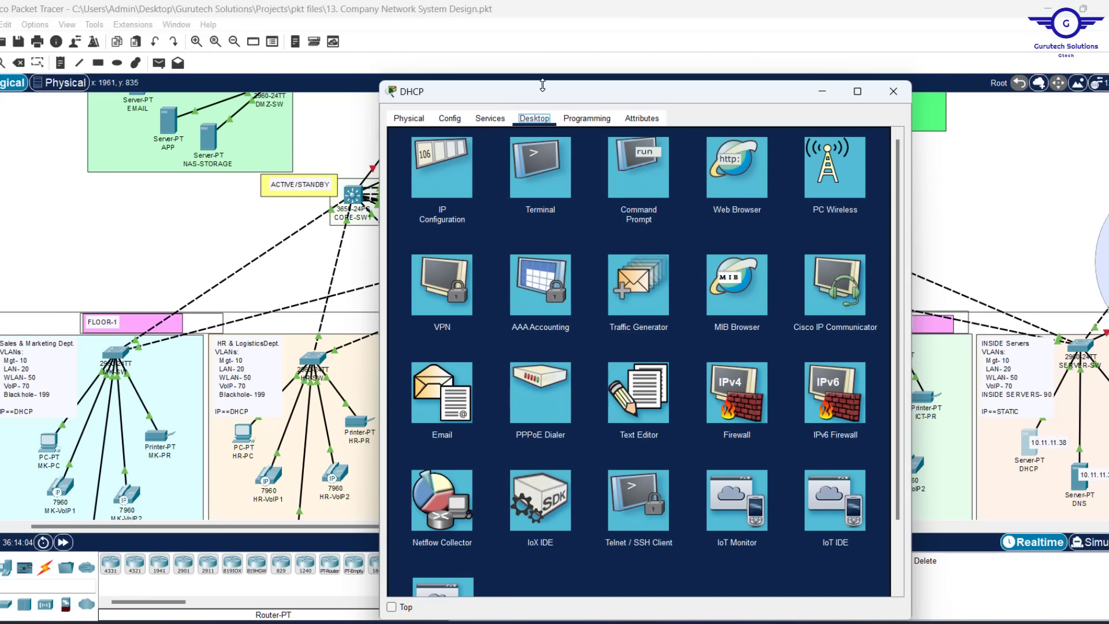
mouse_move(542, 86)
left_mouse_down()
mouse_move(524, 157)
mouse_move(556, 75)
left_mouse_up()
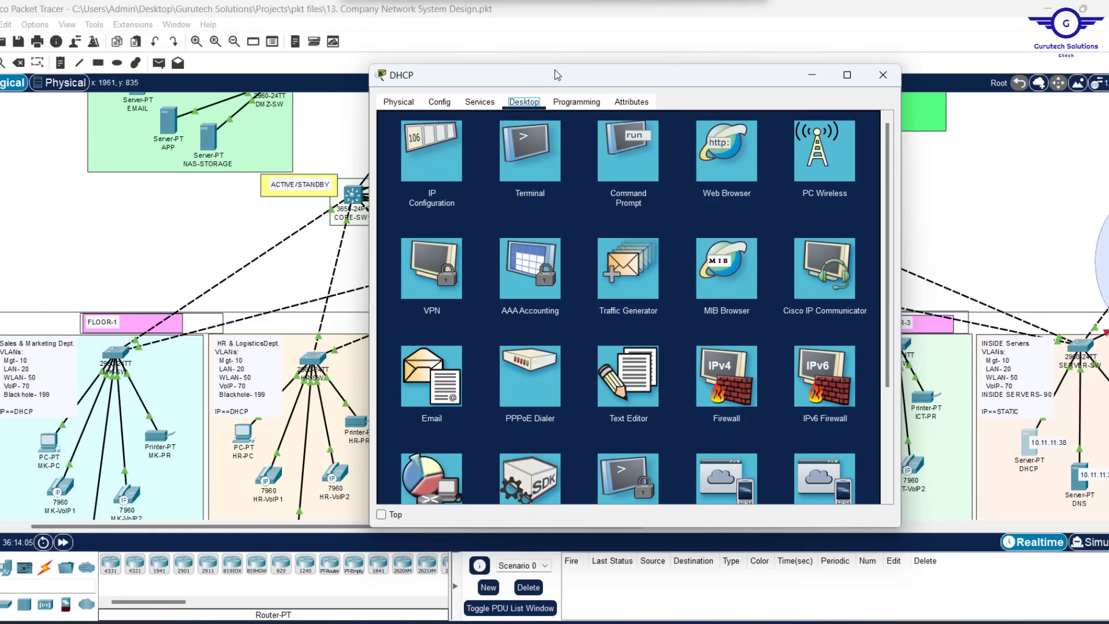
left_click(383, 511)
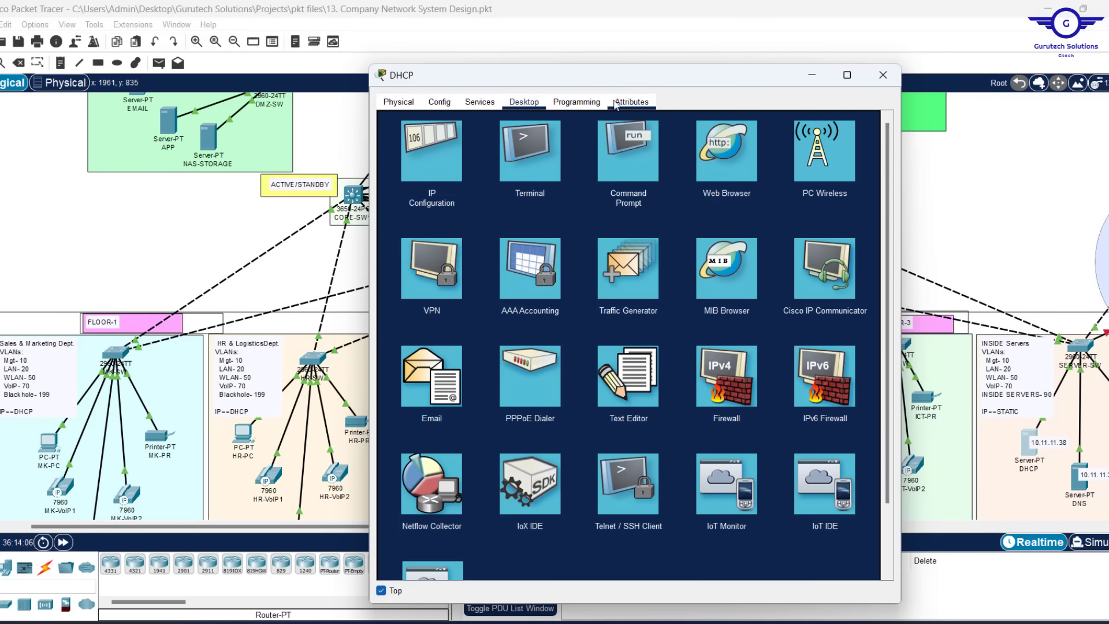
left_click_drag(586, 65, 546, 83)
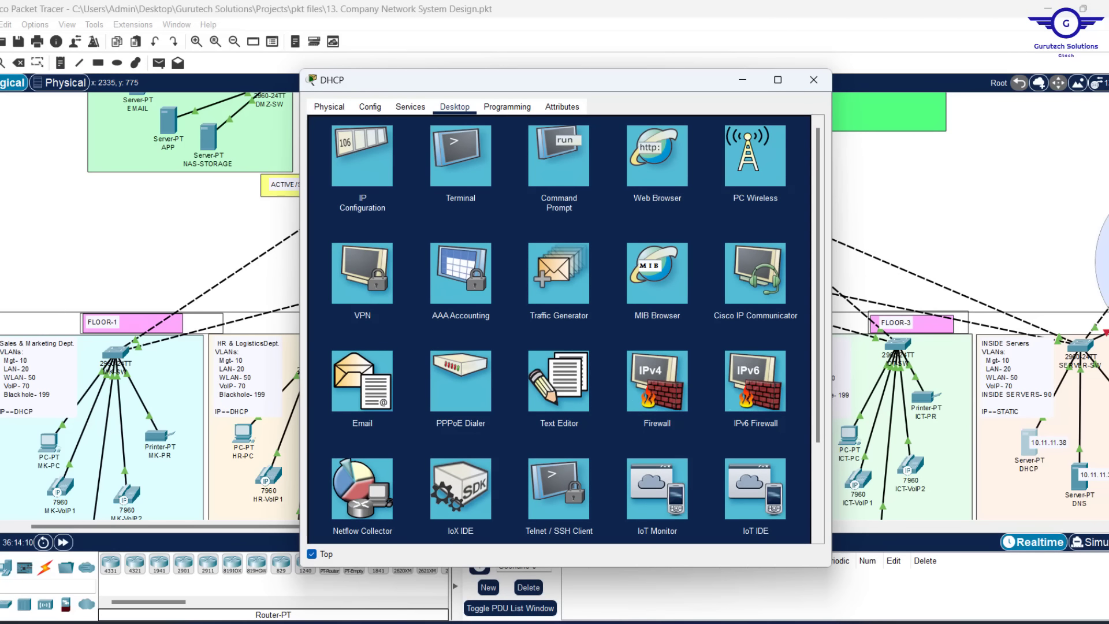
left_click_drag(1108, 243, 1107, 167)
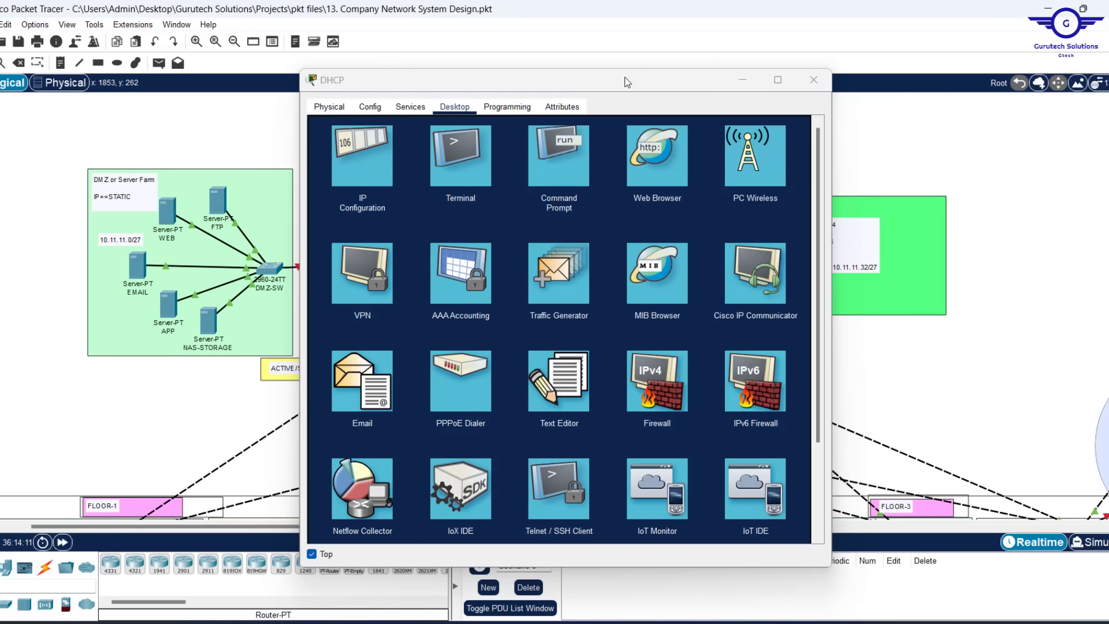
left_click_drag(608, 81, 512, 65)
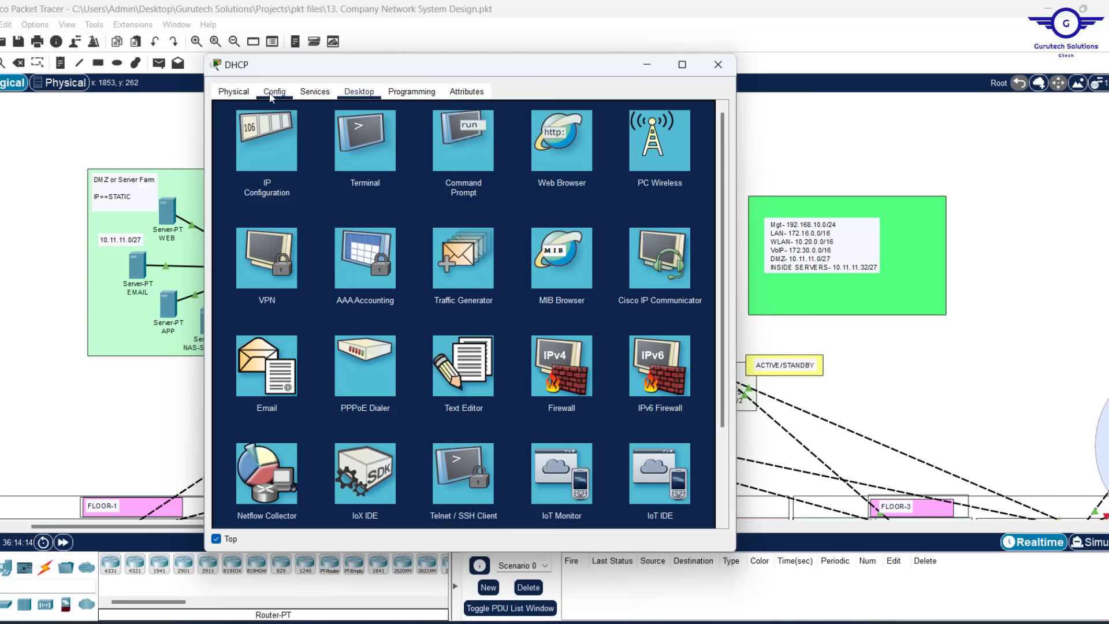
left_click(315, 93)
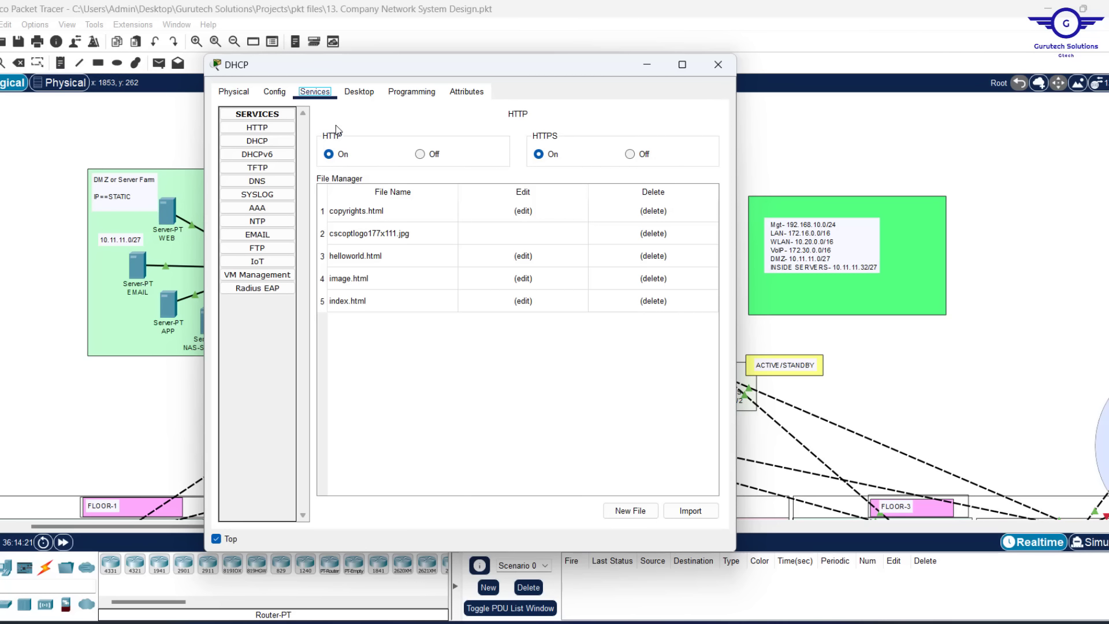
Zero the serverPool's start IP address octets in the DHCP service settings
left_click(256, 140)
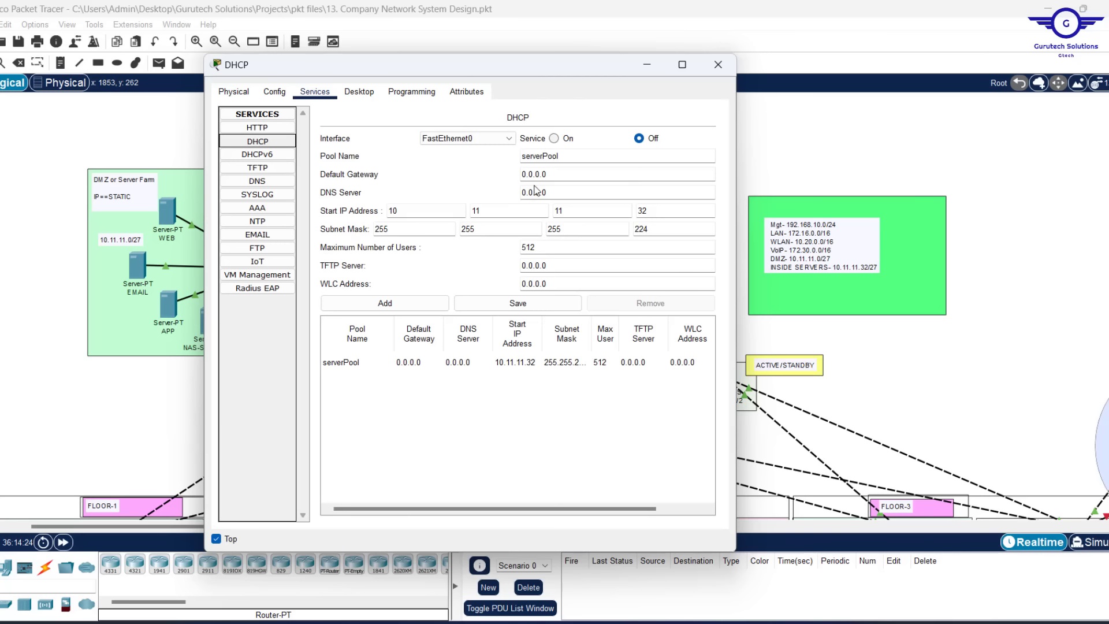
left_click_drag(423, 209, 292, 210)
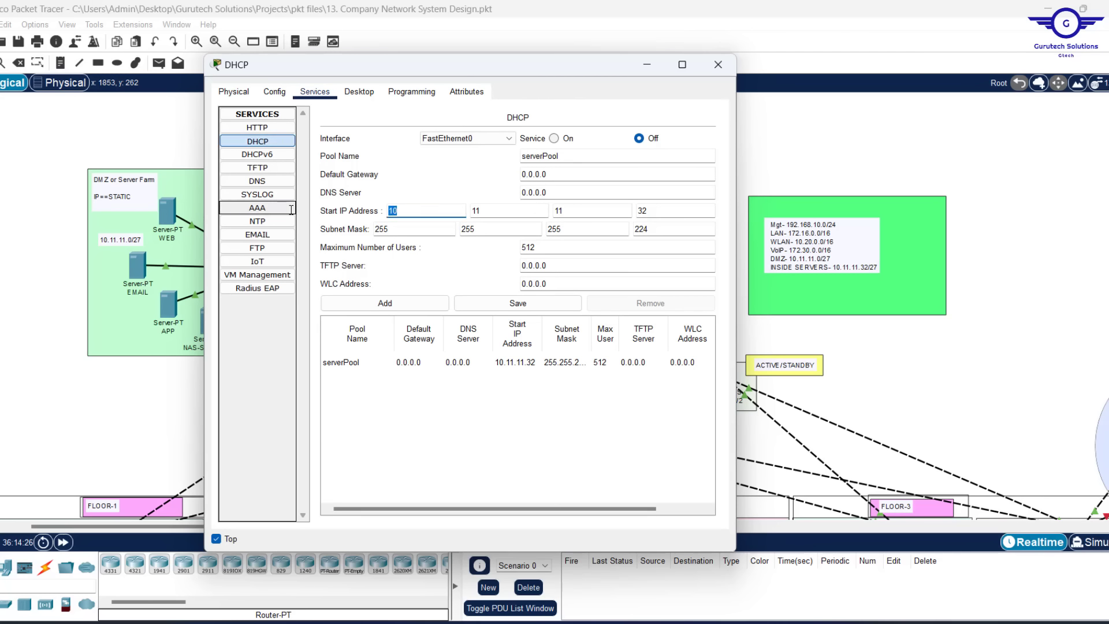
type("0")
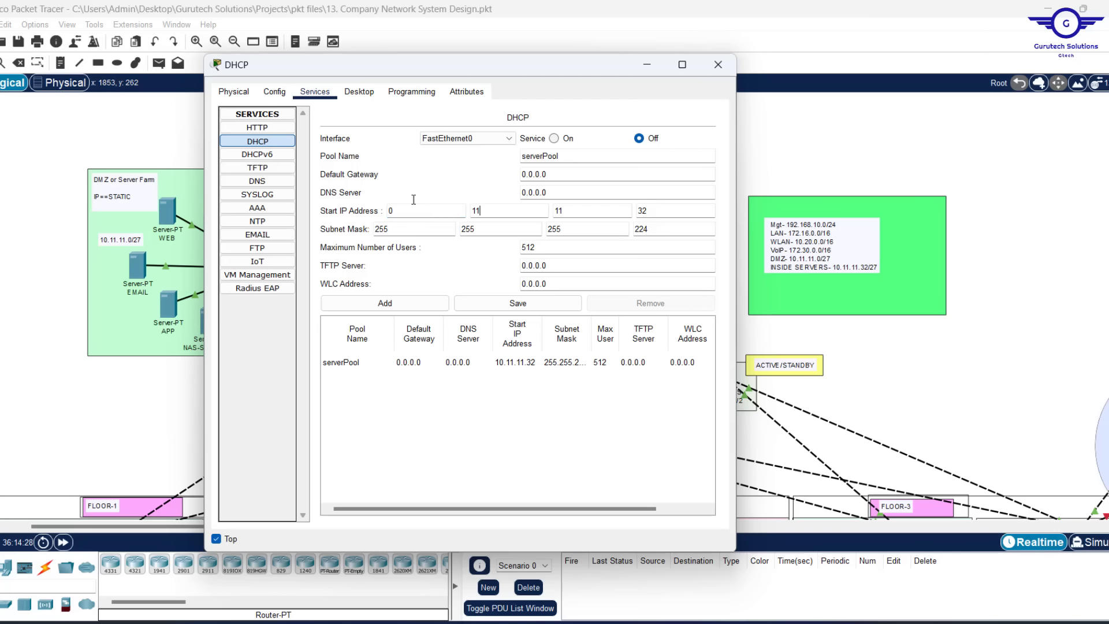
key("period")
type("0")
left_click_drag(574, 212, 519, 212)
type("0")
left_click_drag(656, 212, 512, 192)
type("0")
left_click_drag(401, 229, 111, 196)
Zero the subnet mask and maximum users, save the serverPool, and switch DHCP service on
type("0")
left_click_drag(488, 229, 404, 230)
type("0")
left_click_drag(546, 245, 415, 300)
type("0")
left_click(517, 303)
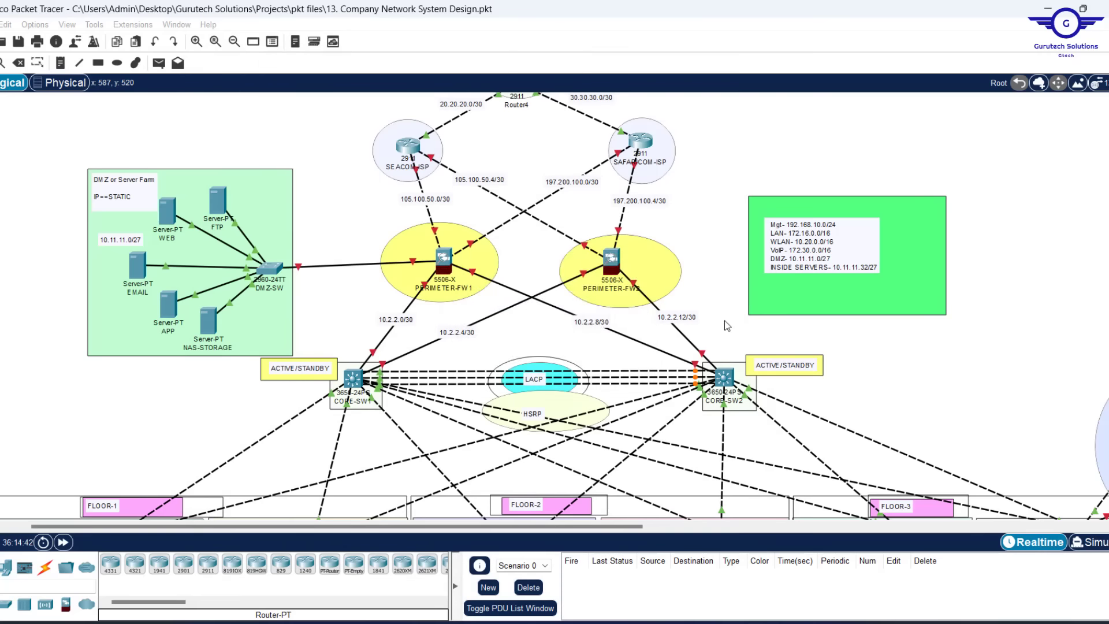
left_click(602, 329)
left_click_drag(571, 229, 472, 216)
type("0")
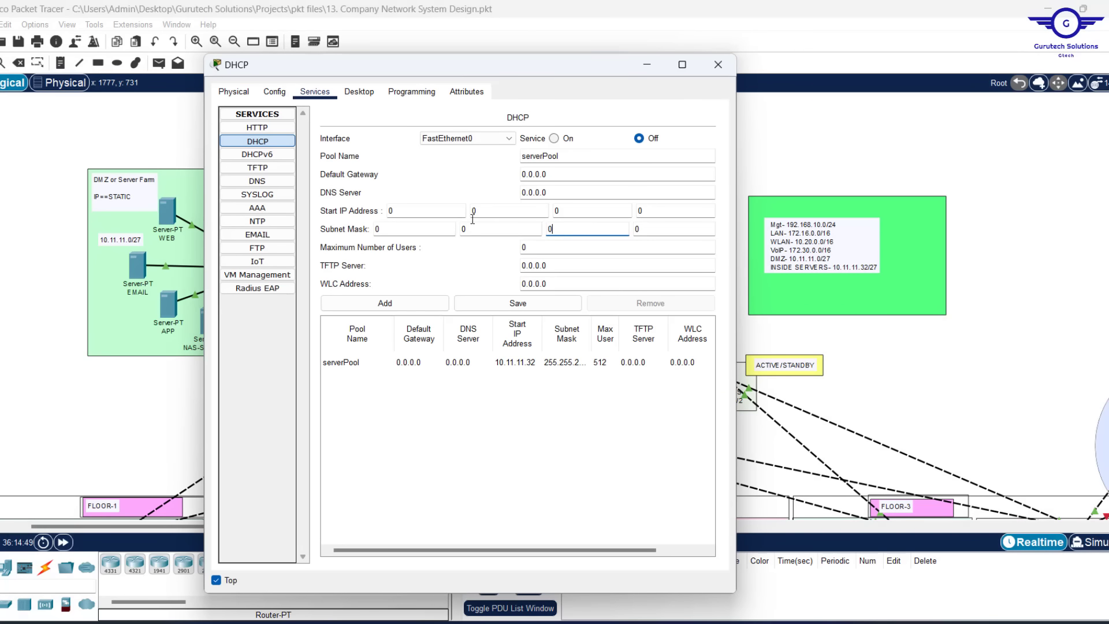
left_click(526, 304)
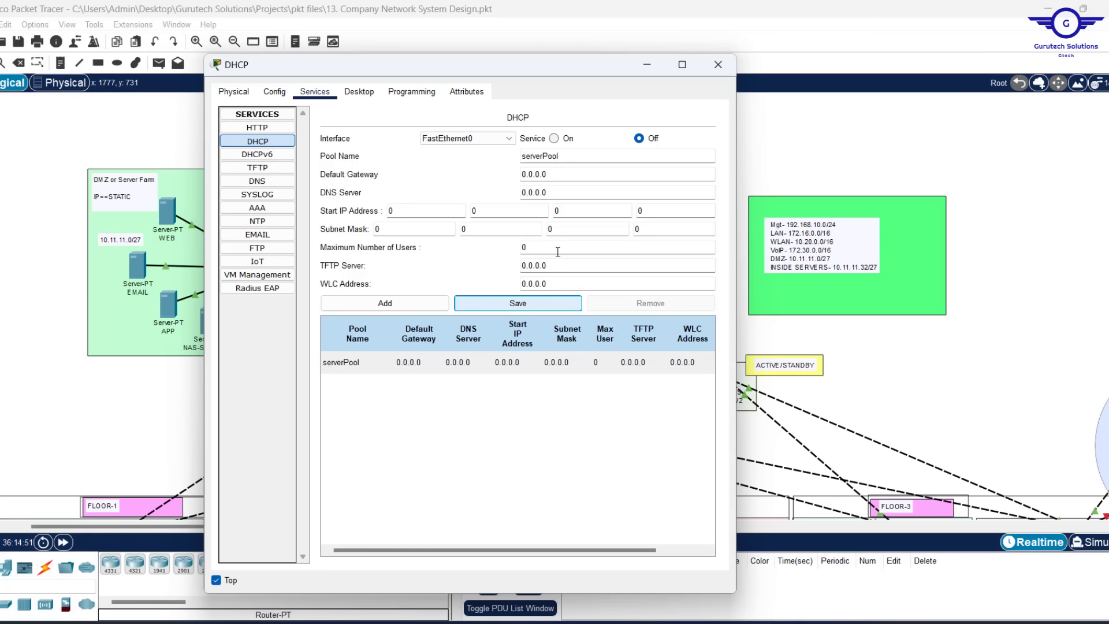
left_click(554, 138)
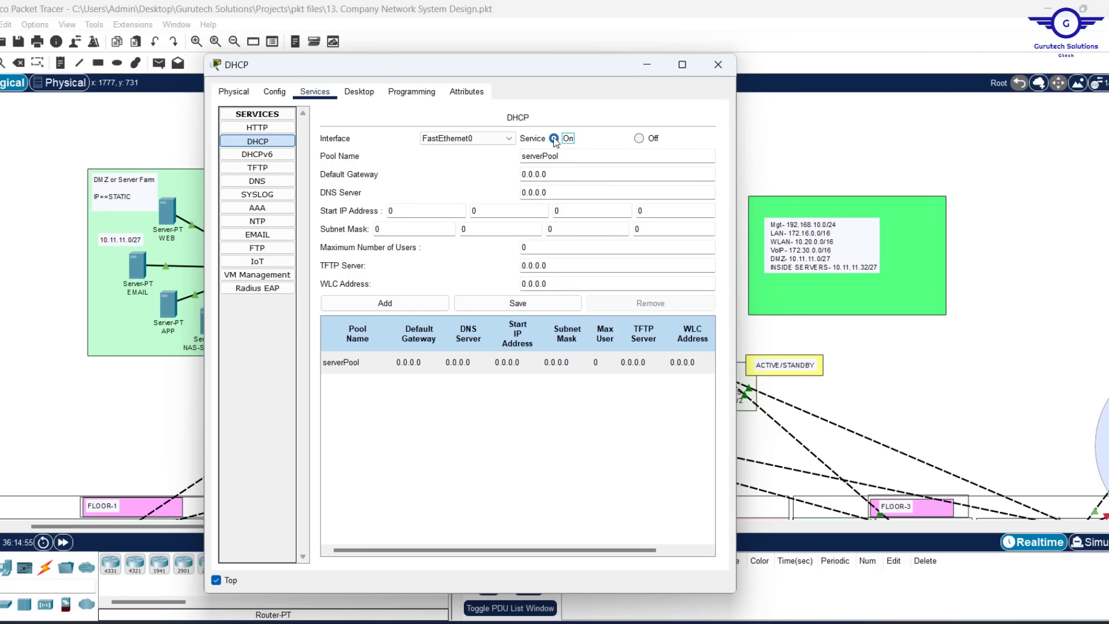
left_click_drag(569, 72, 482, 73)
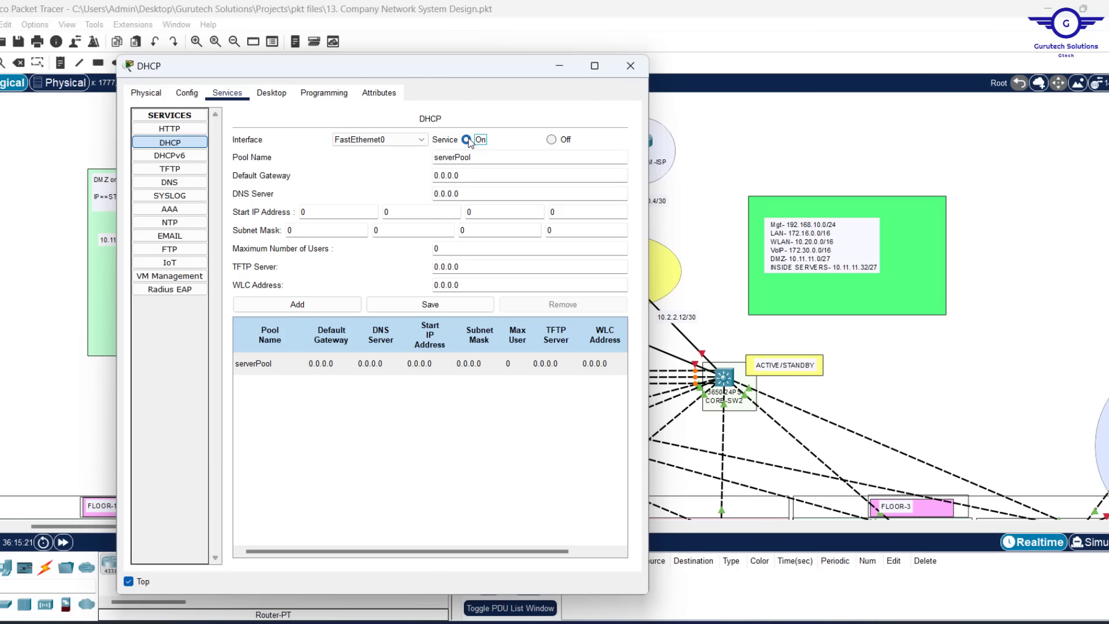
Rename the pool to MGT-Pool with gateway 192.168.10.1 and DNS server 10.11.11.37
left_click_drag(454, 162, 393, 163)
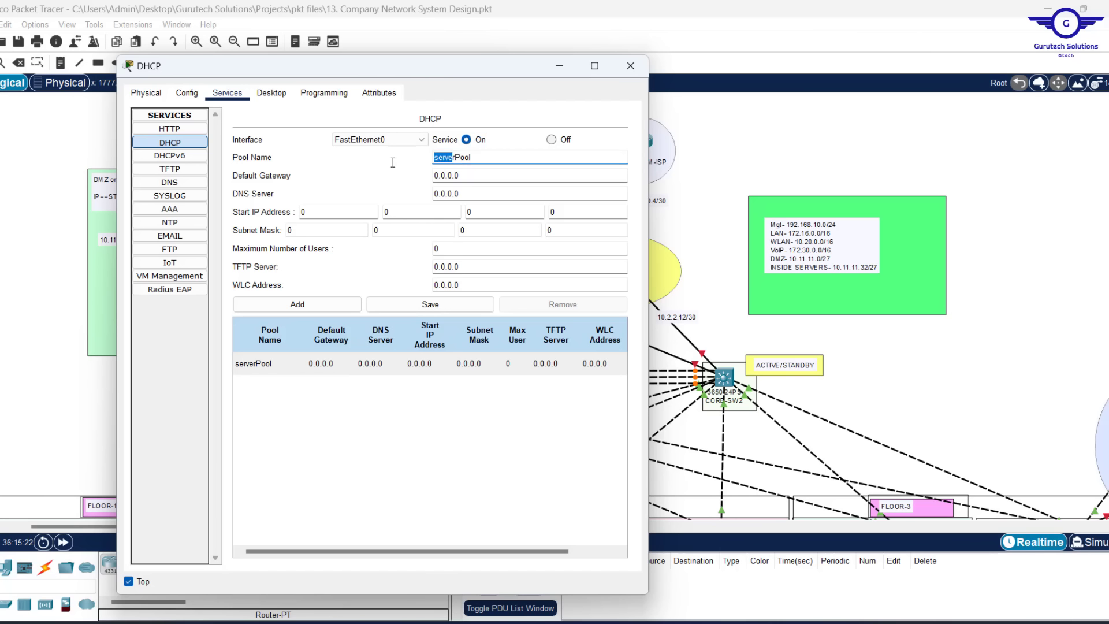
key("BackSpace")
type("MGT")
left_click(463, 136)
type("-")
key("Tab")
key("Tab")
key("Tab")
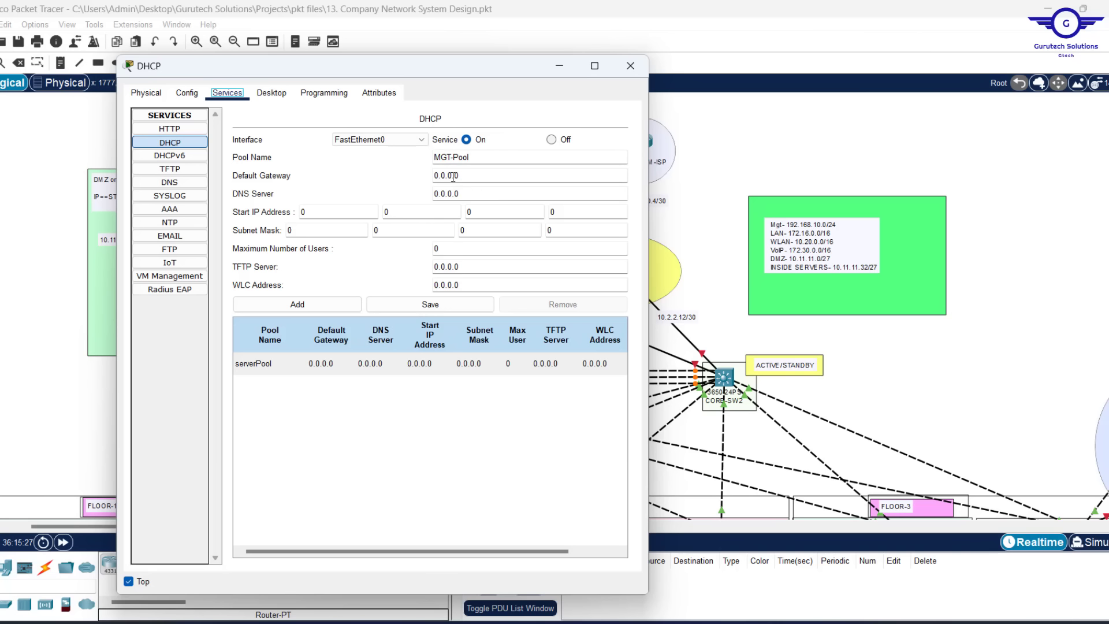
left_click_drag(462, 177, 401, 168)
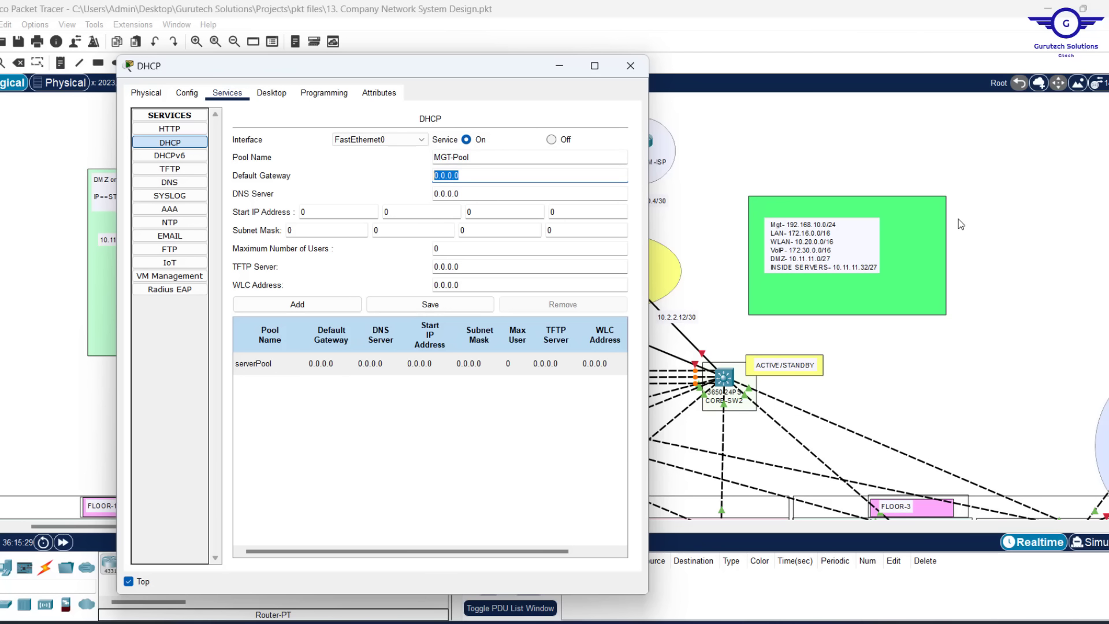
type("192.168.10.1")
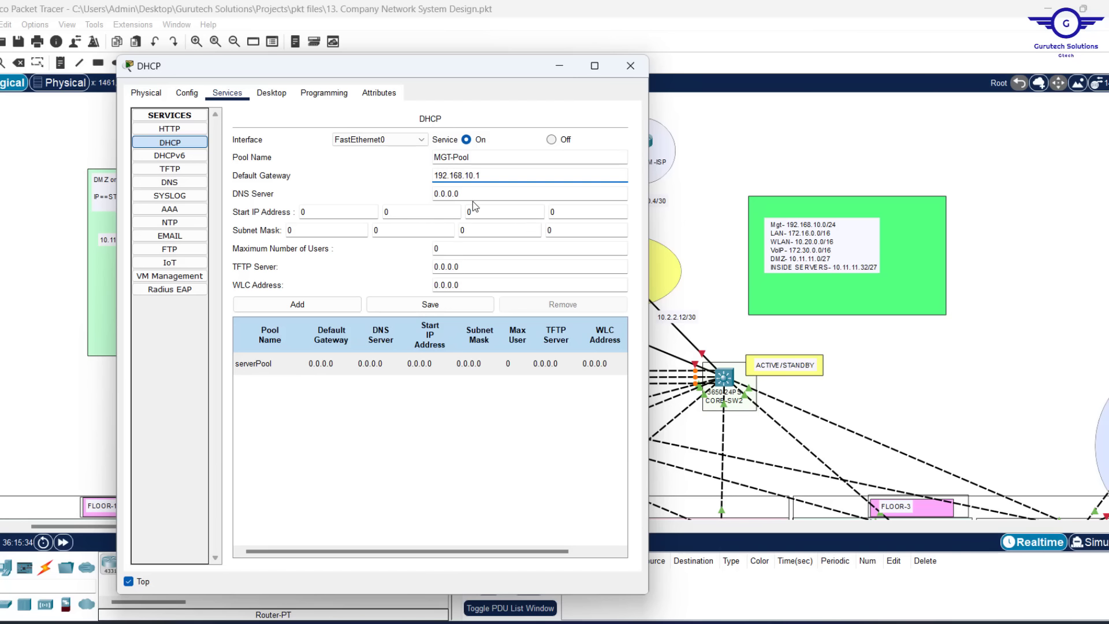
left_click_drag(465, 193, 353, 168)
type("10.11.11.10")
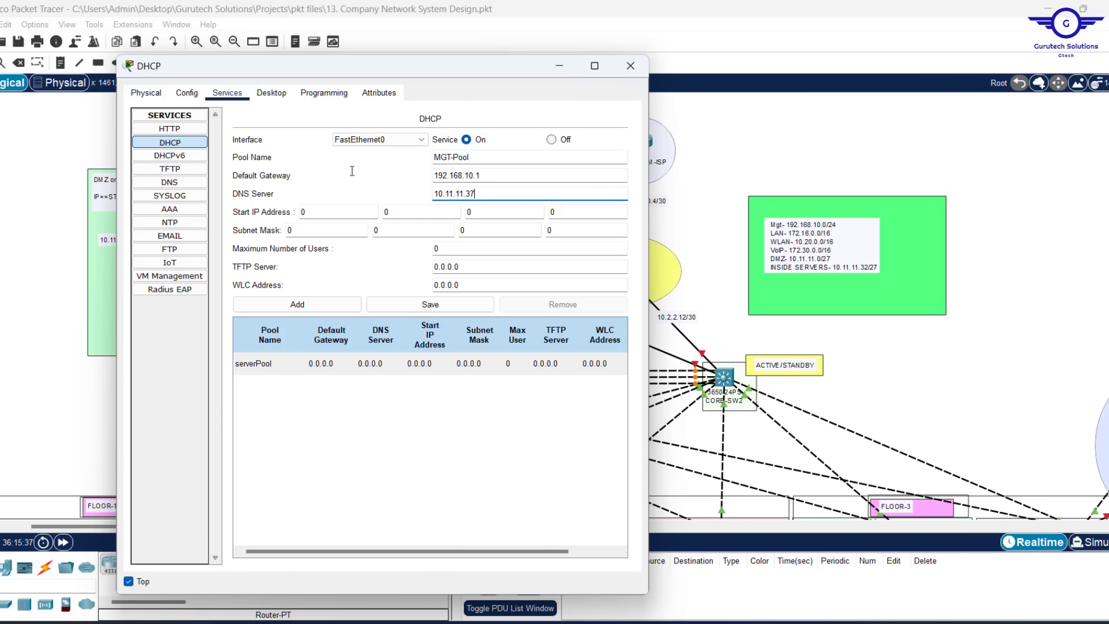
Set the MGT-Pool start IP address to 192.168.10.11
left_click(321, 209)
type("192")
key("period")
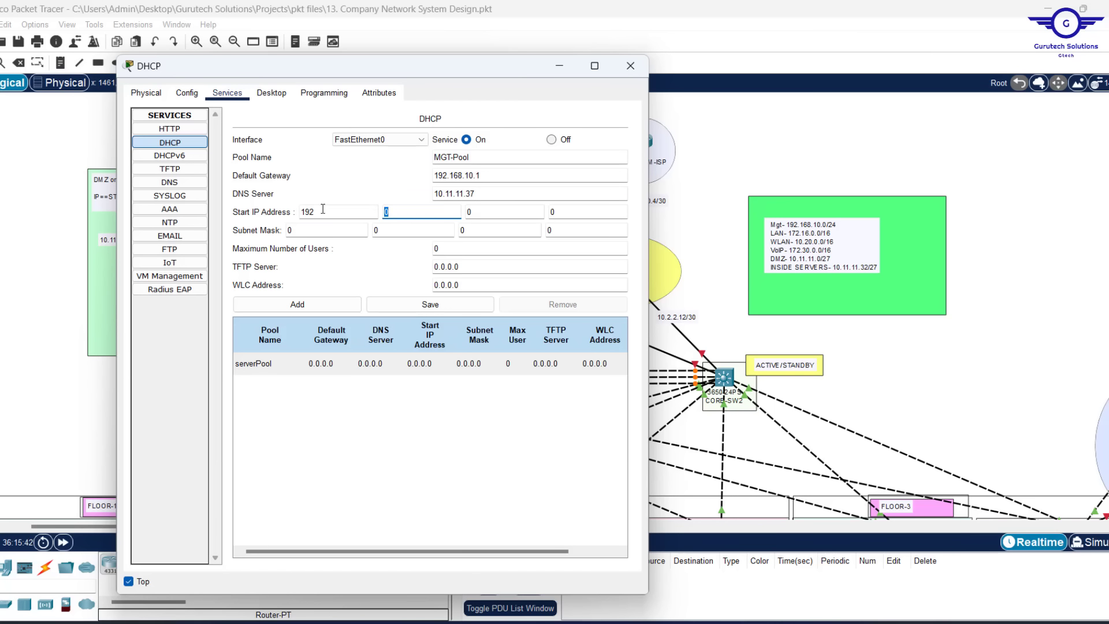
type("168")
key("period")
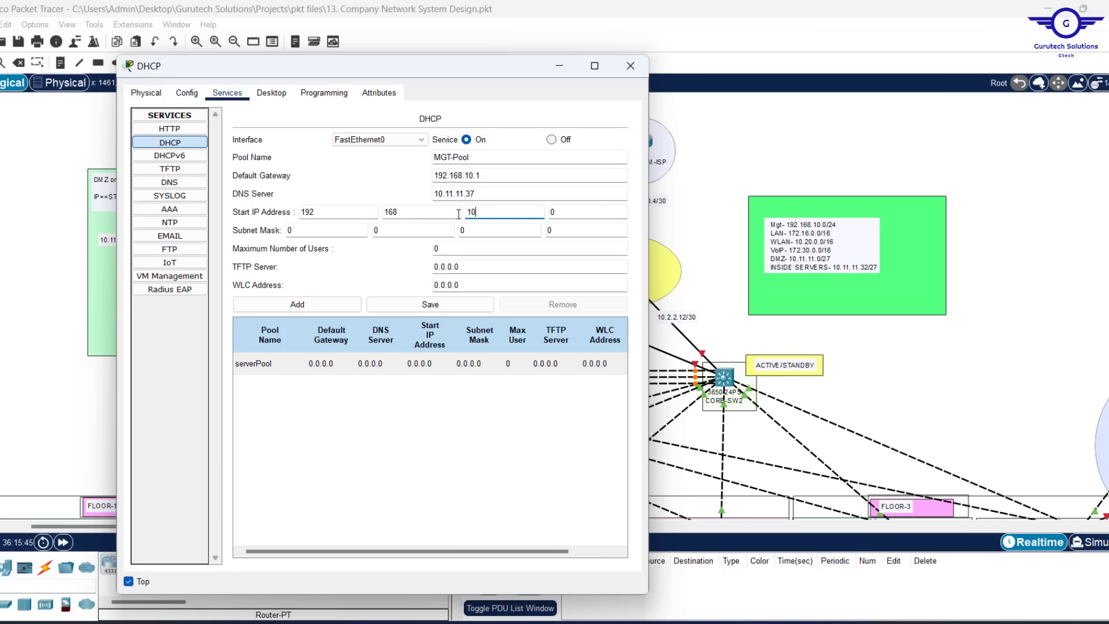
type("10")
key("period")
Give MGT-Pool mask 255.255.255.0 and 200 maximum users, then add it to the table
left_click(304, 231)
type("255")
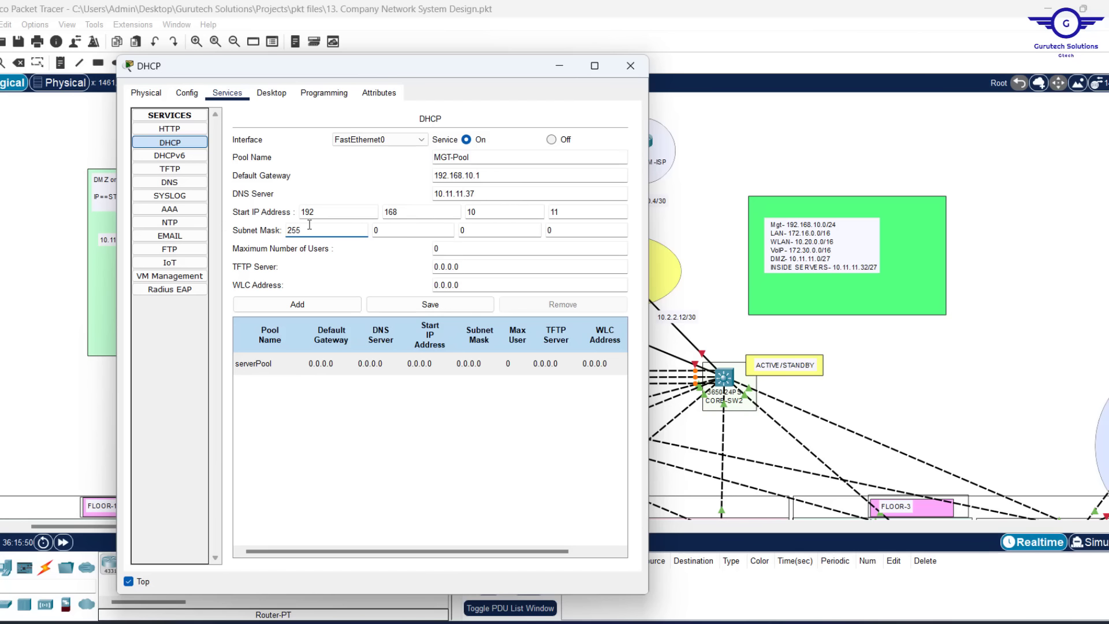
key("period")
type("255")
key("period")
type("25")
left_click(436, 249)
type("200")
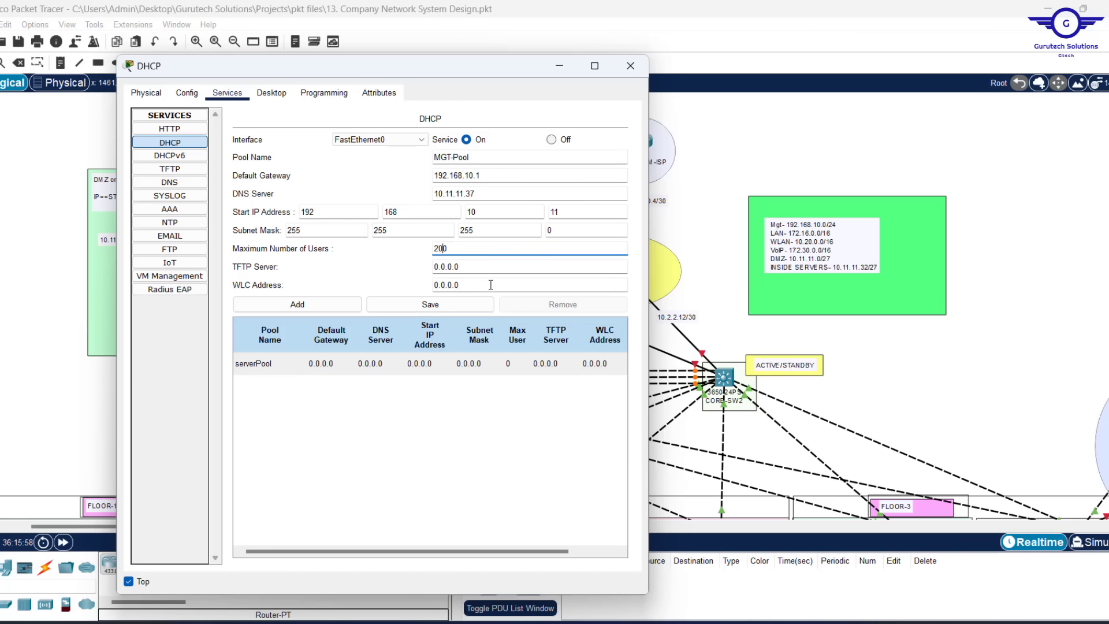
left_click(298, 303)
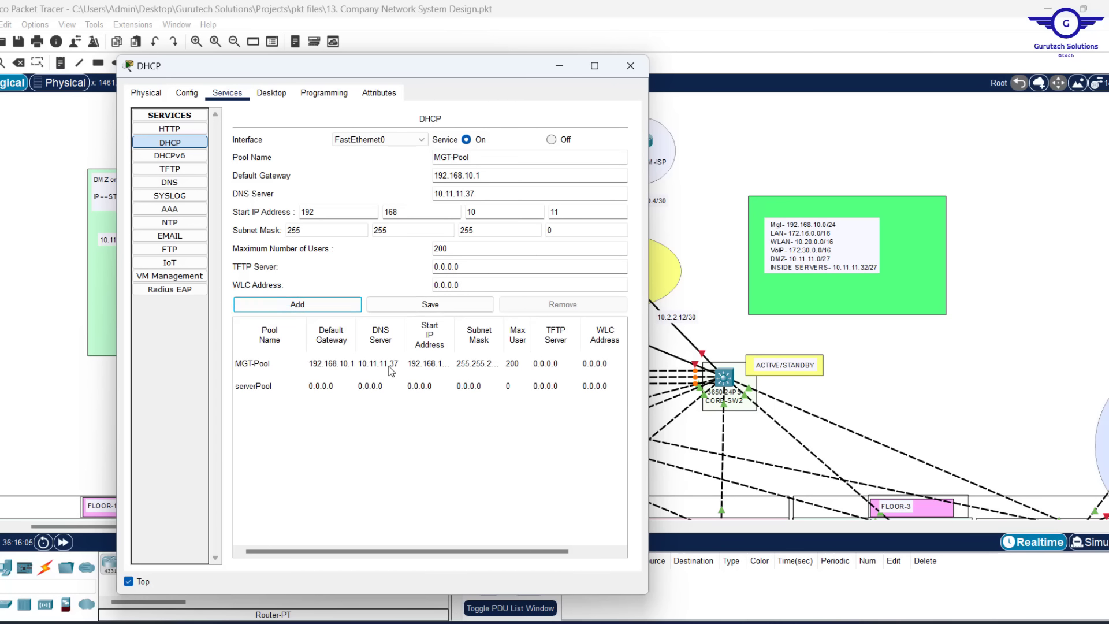
Rename the pool to LAN-Pool with gateway 172.16.0.1 and start IP 172.16.0.11
double_click(451, 156)
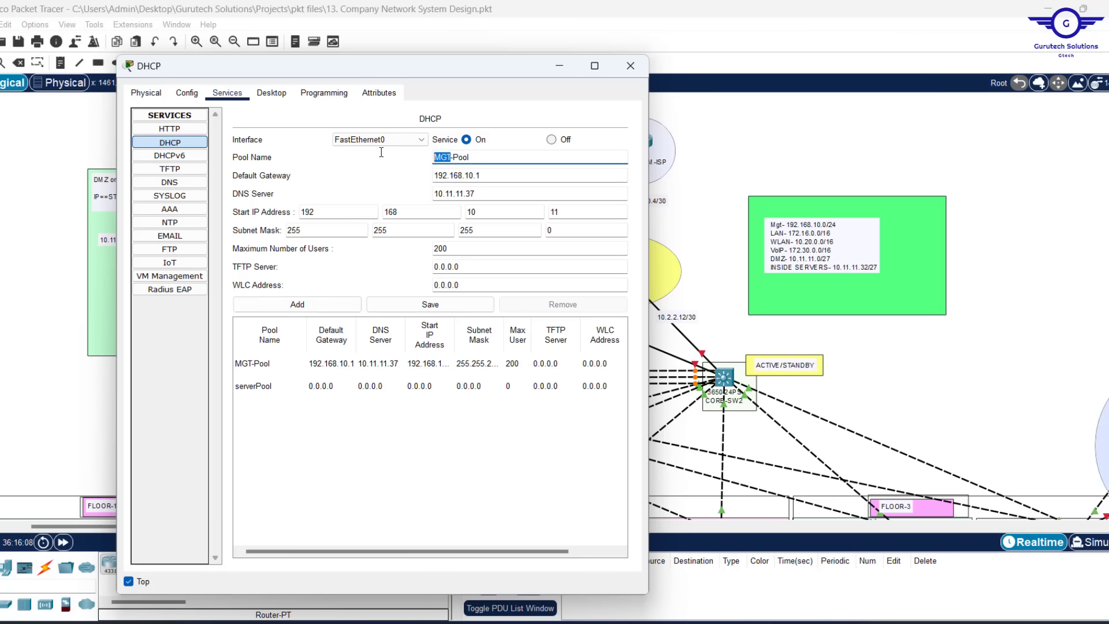
type("LAN")
left_click_drag(485, 177, 306, 168)
type("172")
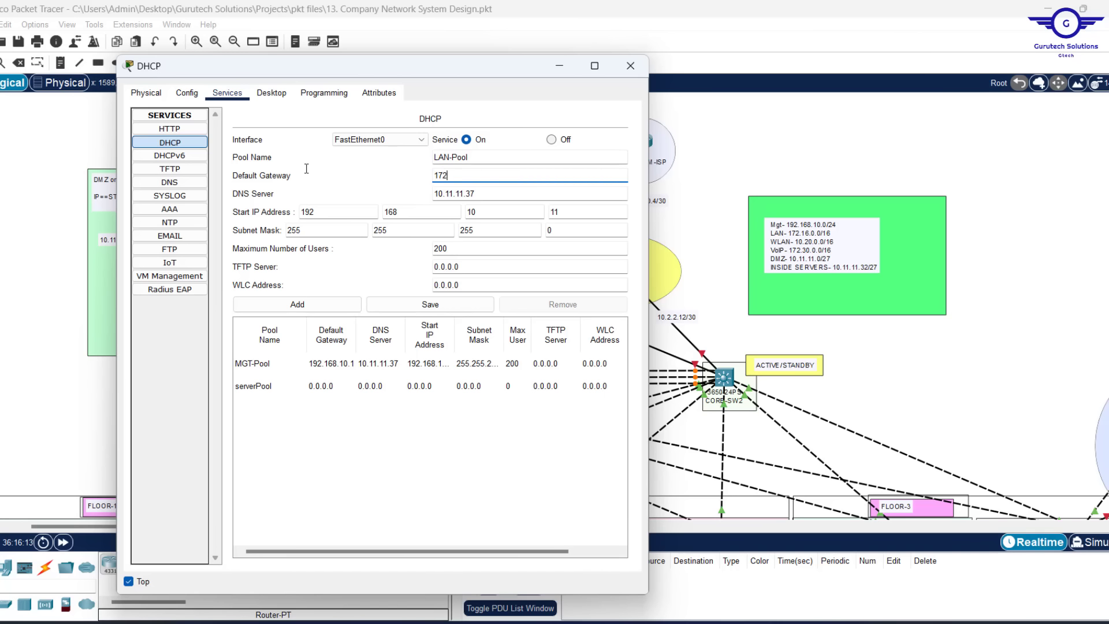
type(".16.0.1")
double_click(312, 212)
type("1")
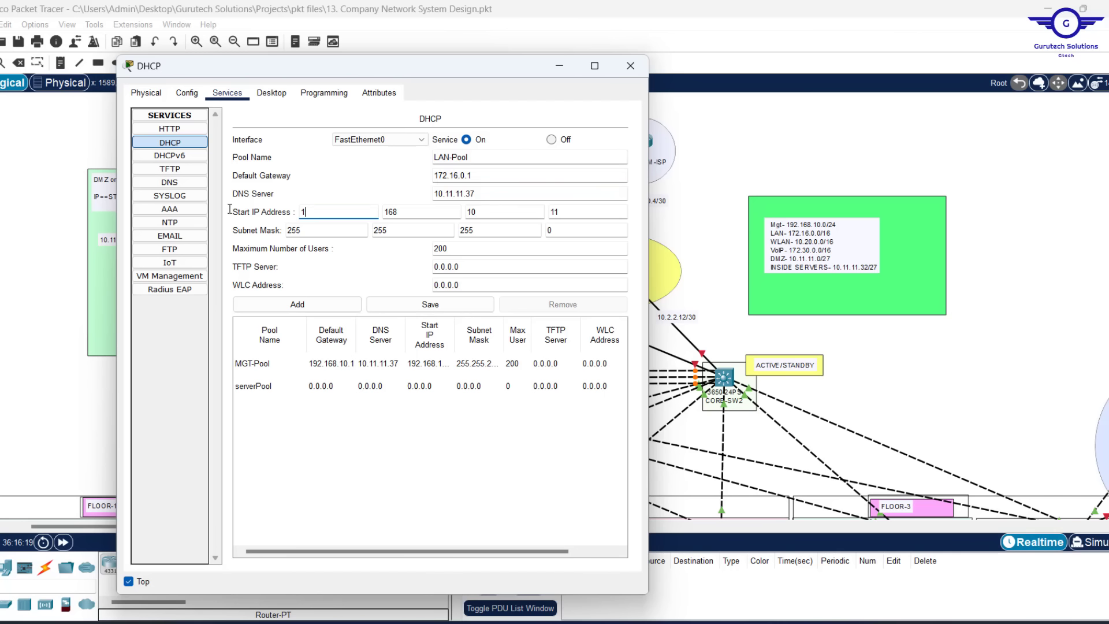
type("72")
left_click(420, 212)
key("Tab")
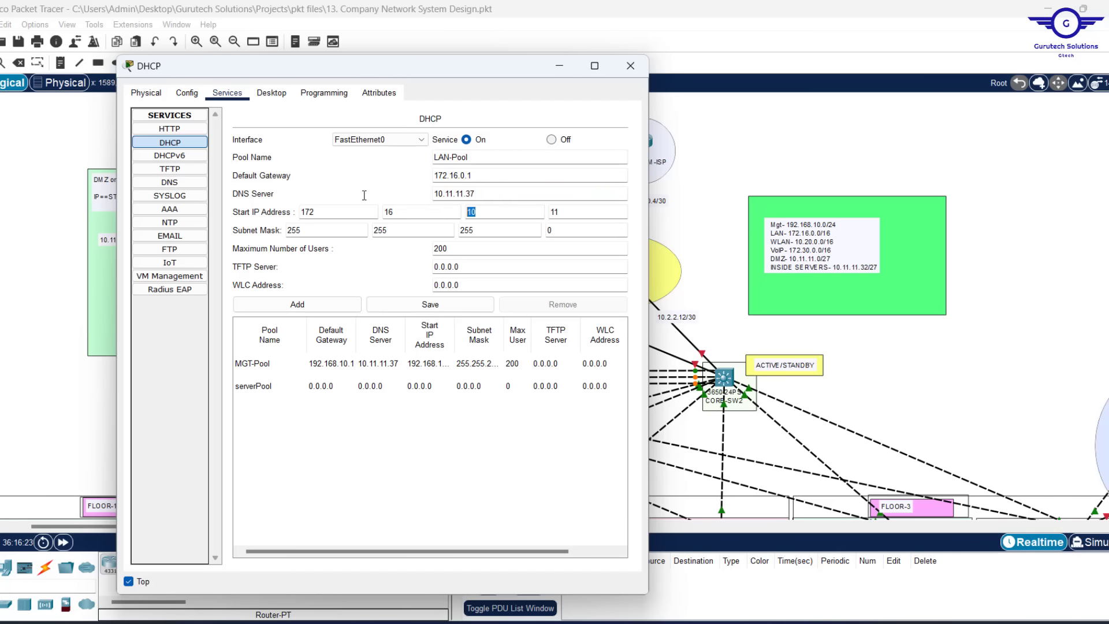
type("0")
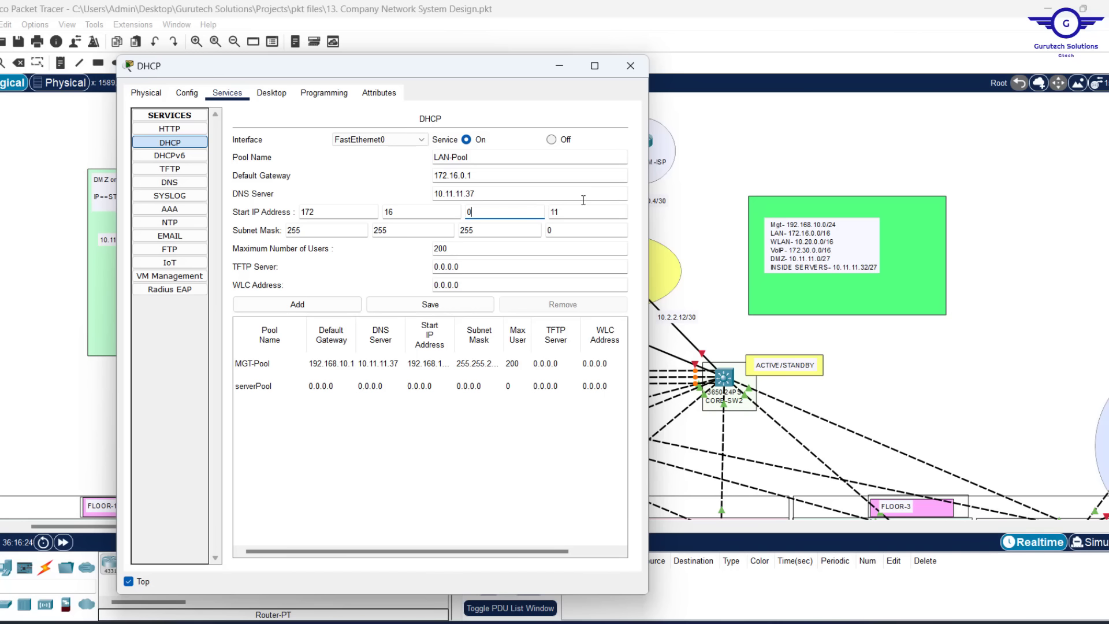
Give LAN-Pool mask 255.255.0.0 and 1000 maximum users, then add it to the table
double_click(488, 231)
type("0")
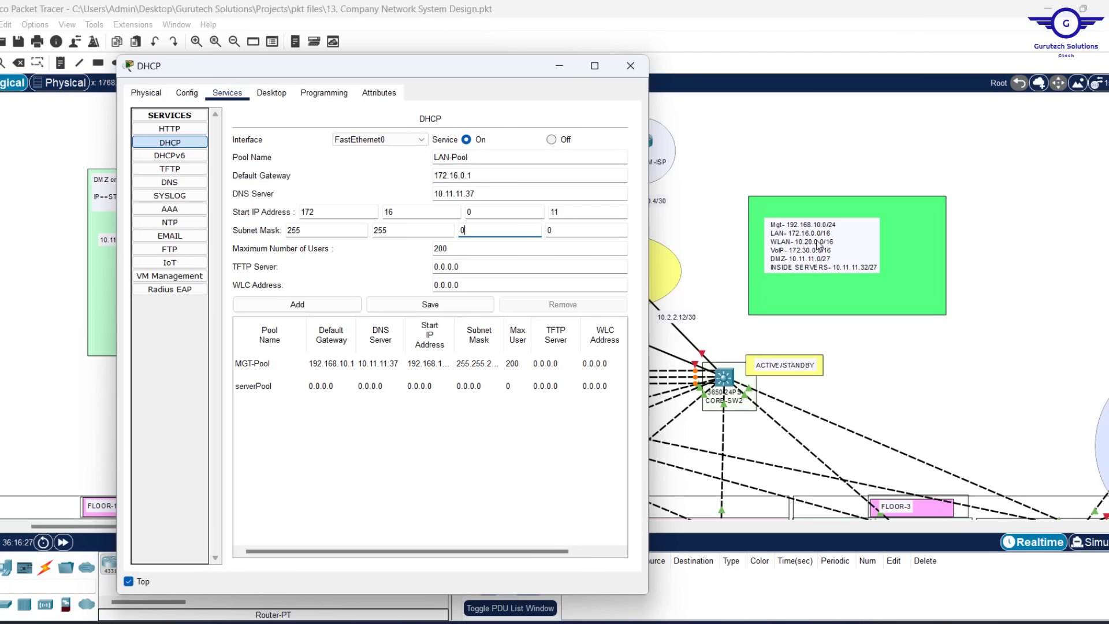
double_click(441, 250)
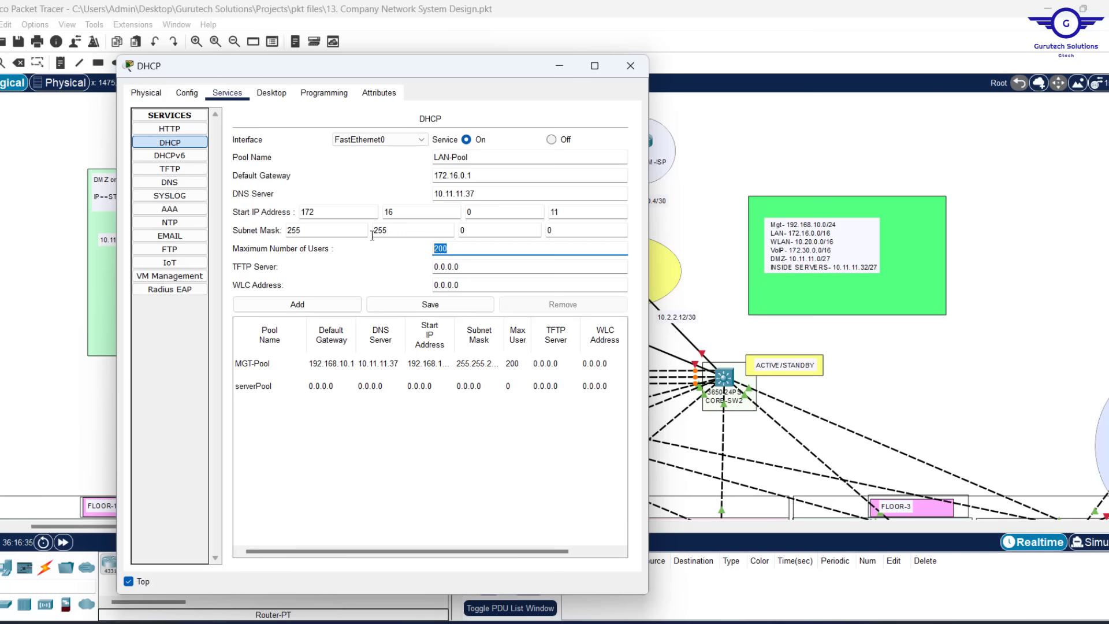
type("1000")
left_click(292, 309)
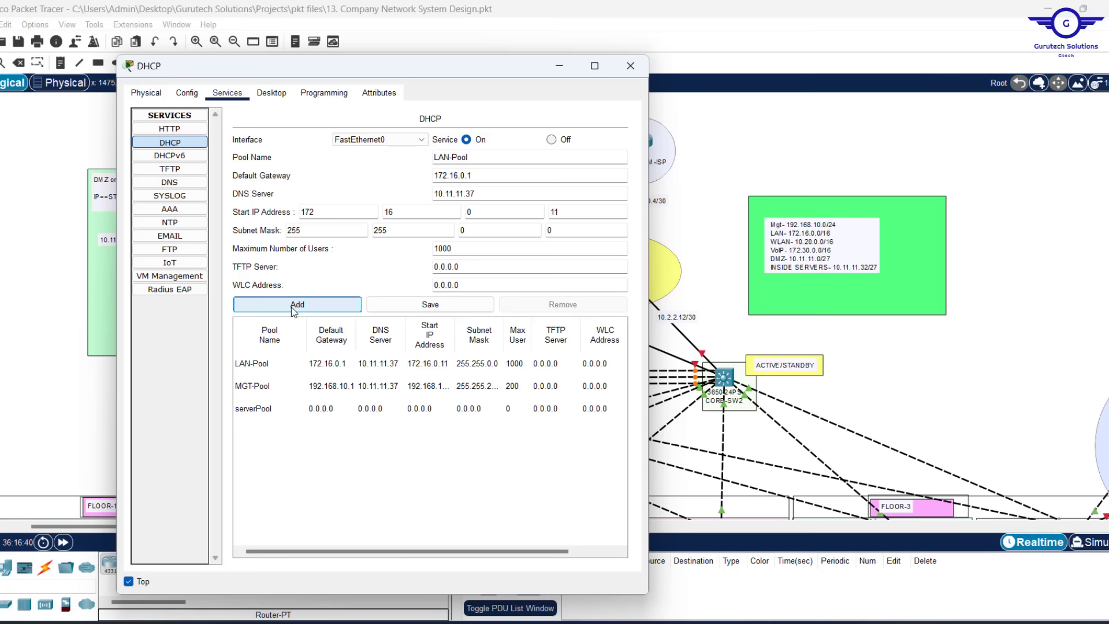
From the LAN-Pool entry, set gateway 10.20.0.1 and start address 10.20.0.11
left_click(296, 374)
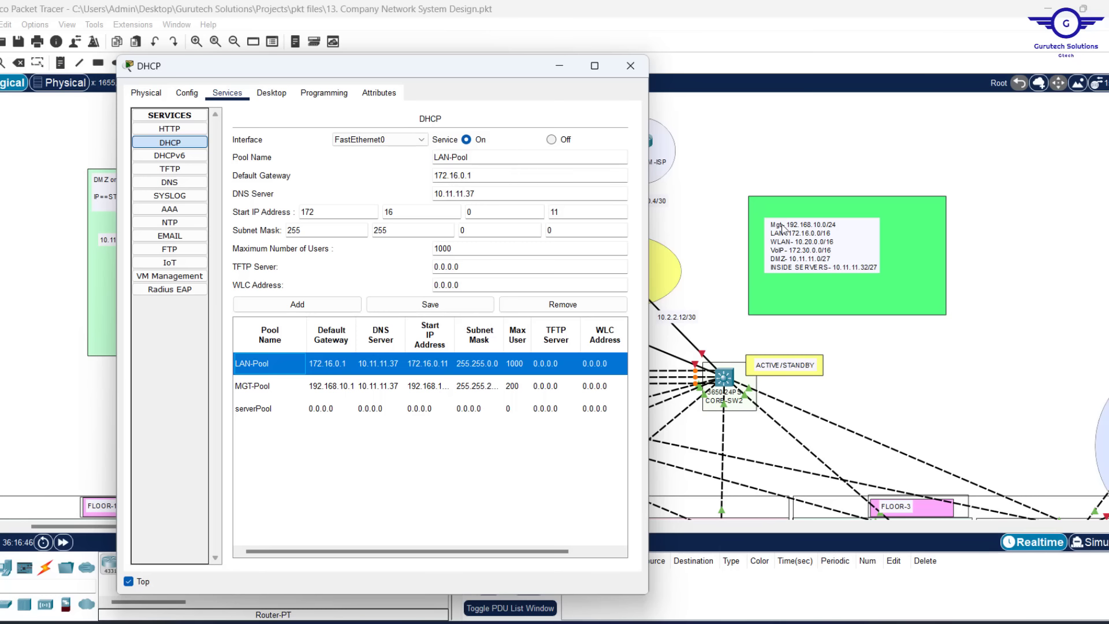
left_click_drag(457, 175, 432, 175)
type("10.20")
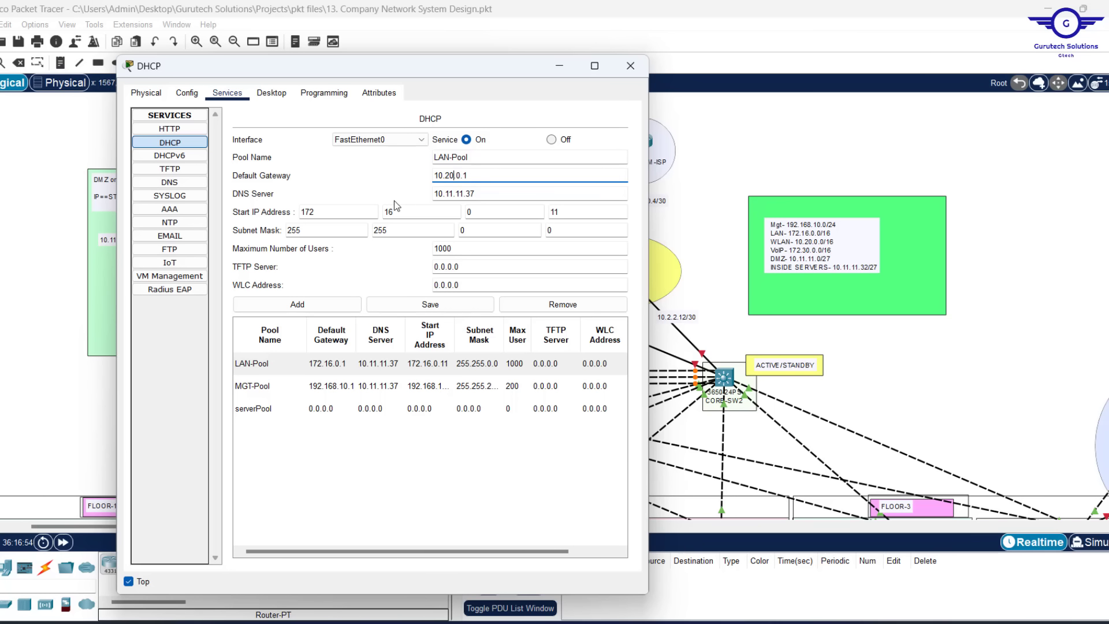
left_click_drag(324, 211, 259, 209)
type("10")
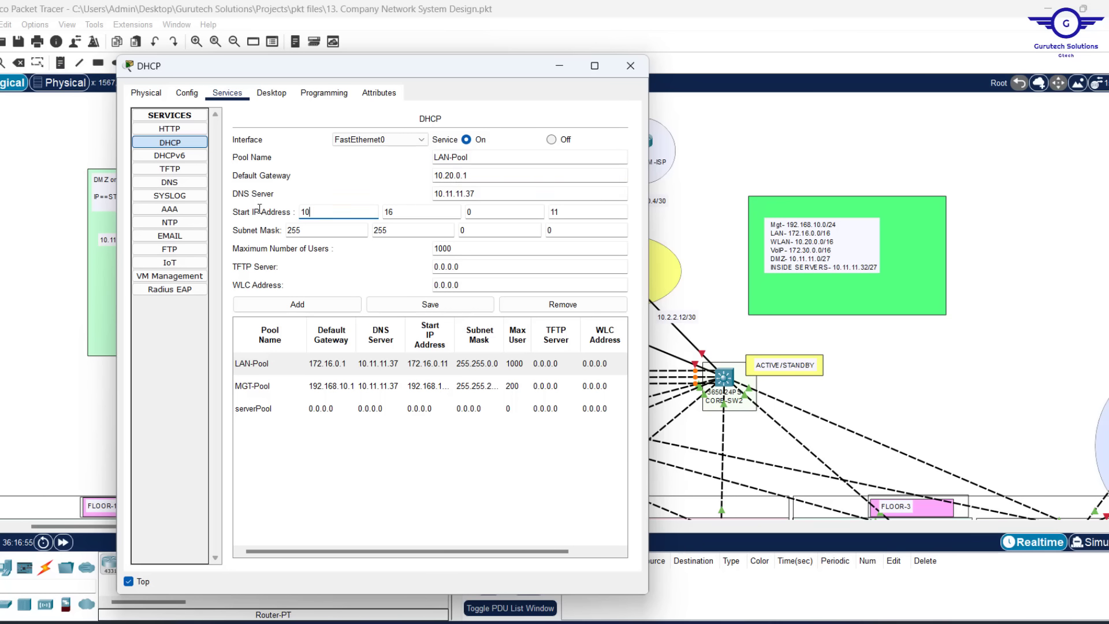
left_click_drag(415, 212, 382, 211)
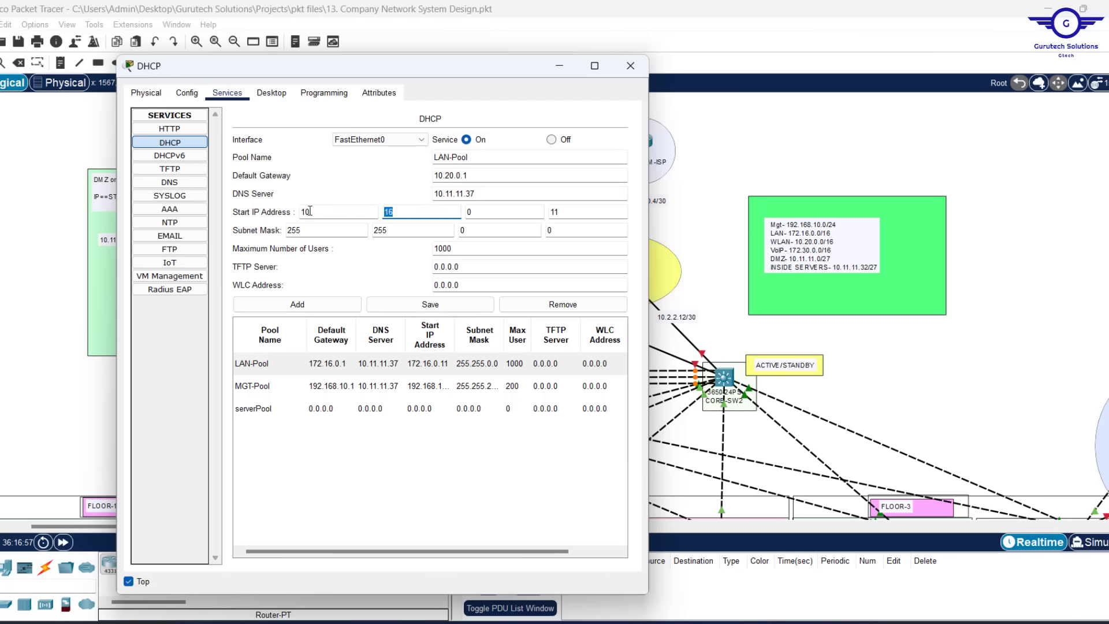
type("20")
Rename the pool to WLAN-Pool and set the WLC address to 10.20.0.10
left_click_drag(467, 282, 410, 279)
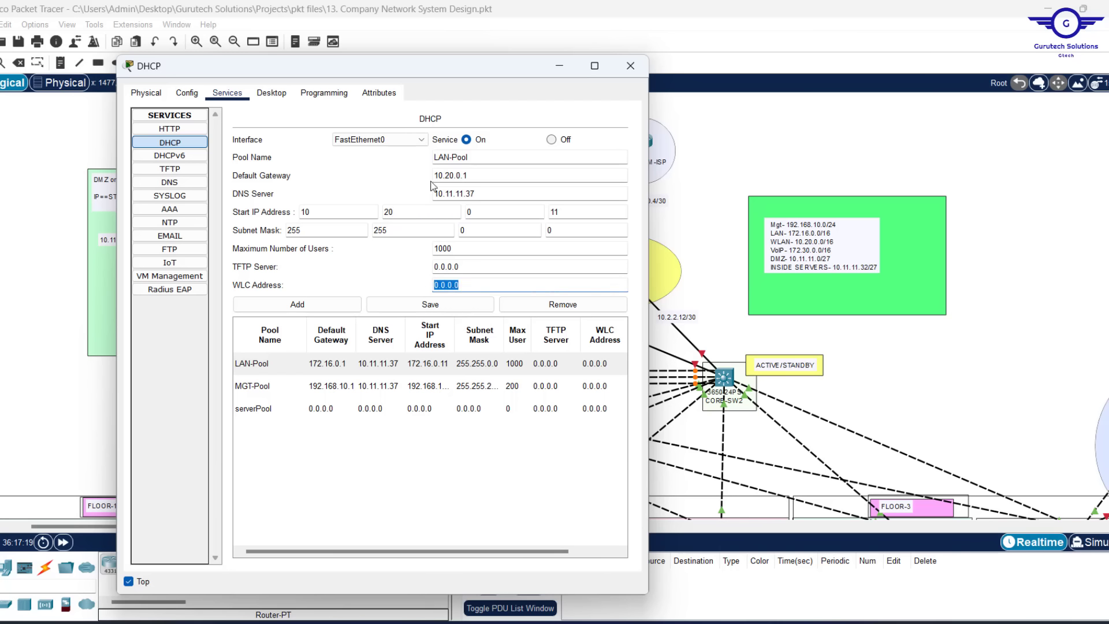
left_click(435, 152)
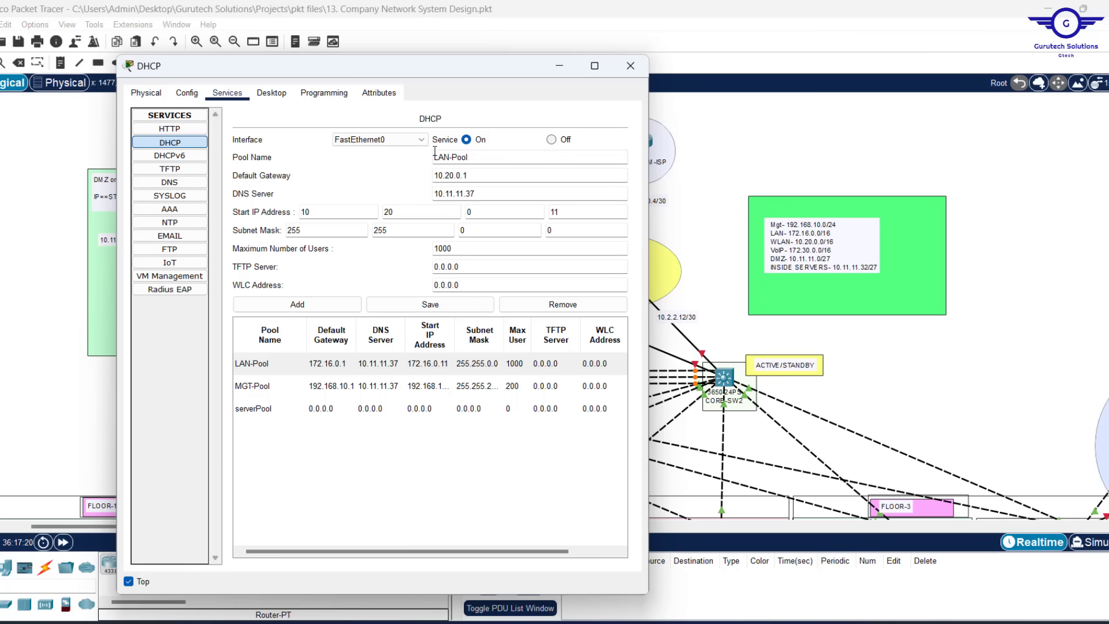
type("W")
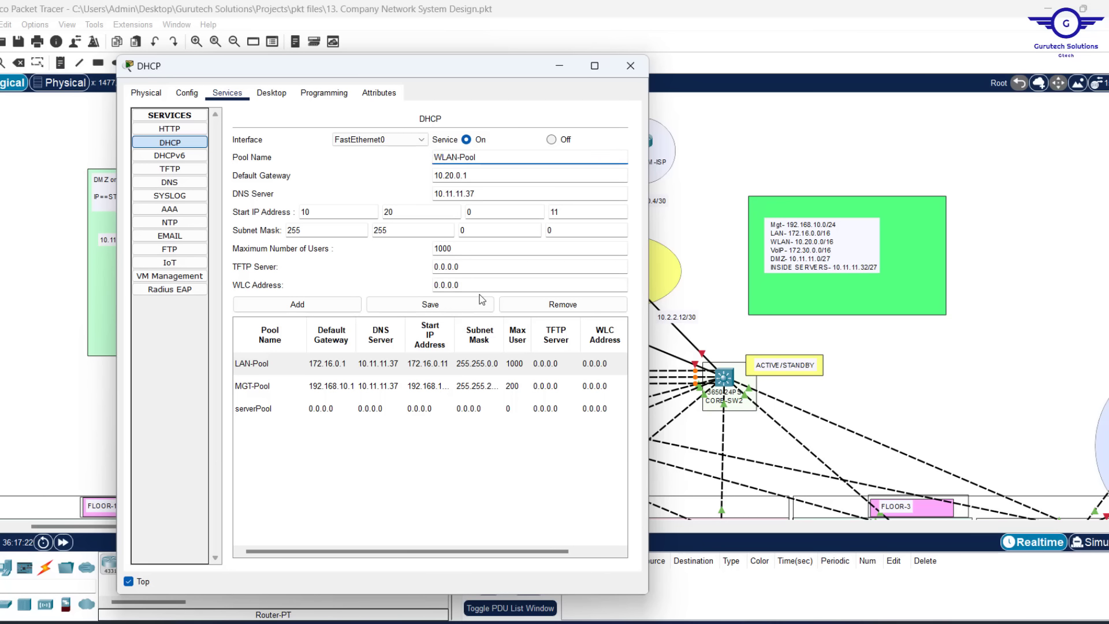
left_click_drag(473, 285, 395, 285)
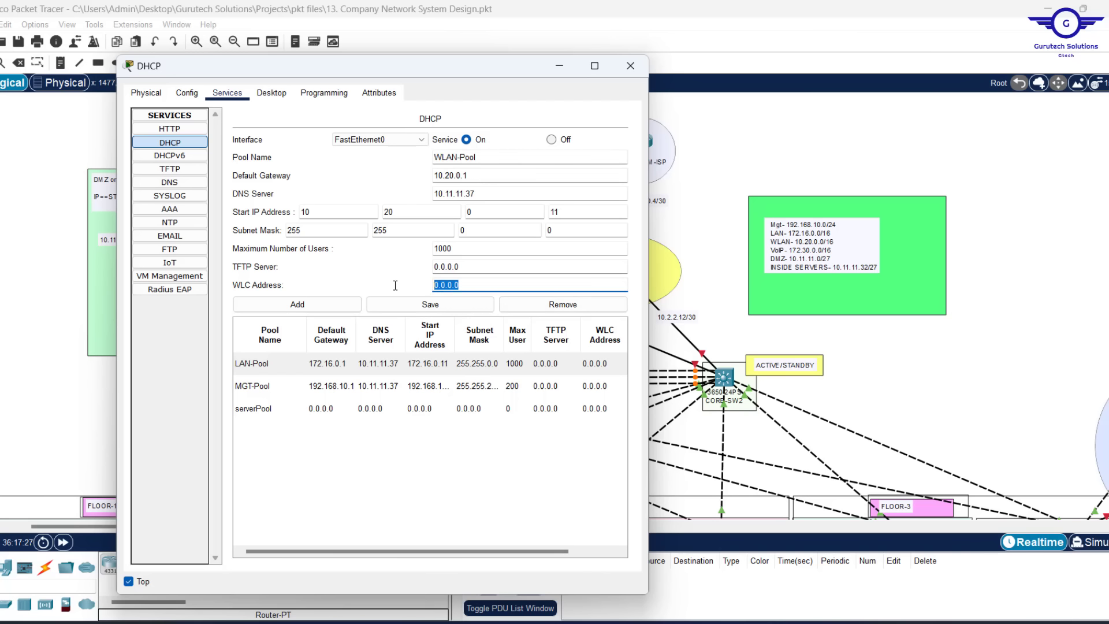
type("10.20.0.10")
Place a 10.20.0.10 note above the WLC and add WLAN-Pool to the DHCP pool table
left_click(967, 364)
scroll(967, 364, "down", 5)
scroll(967, 365, "right", 10)
scroll(970, 370, "left", 3)
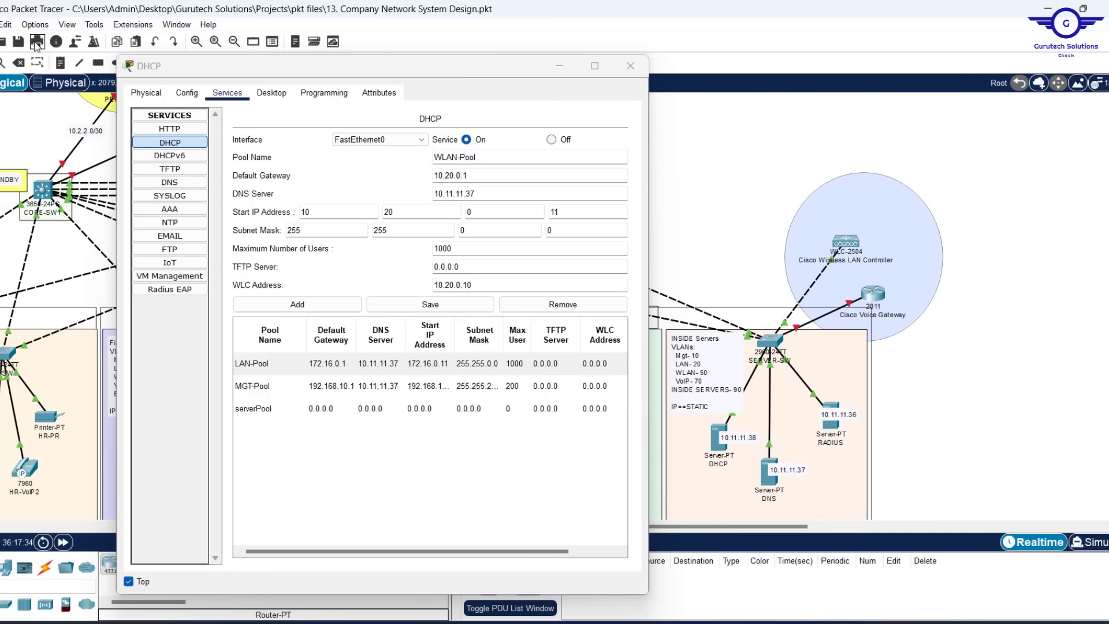
left_click(60, 63)
left_click(832, 231)
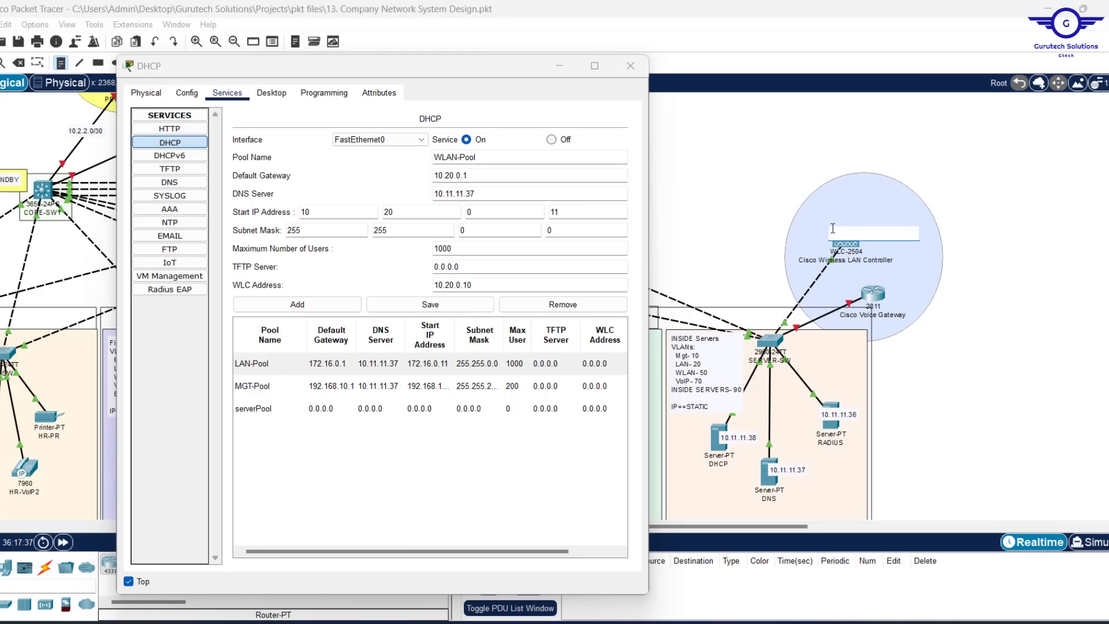
type("10.20.0.10")
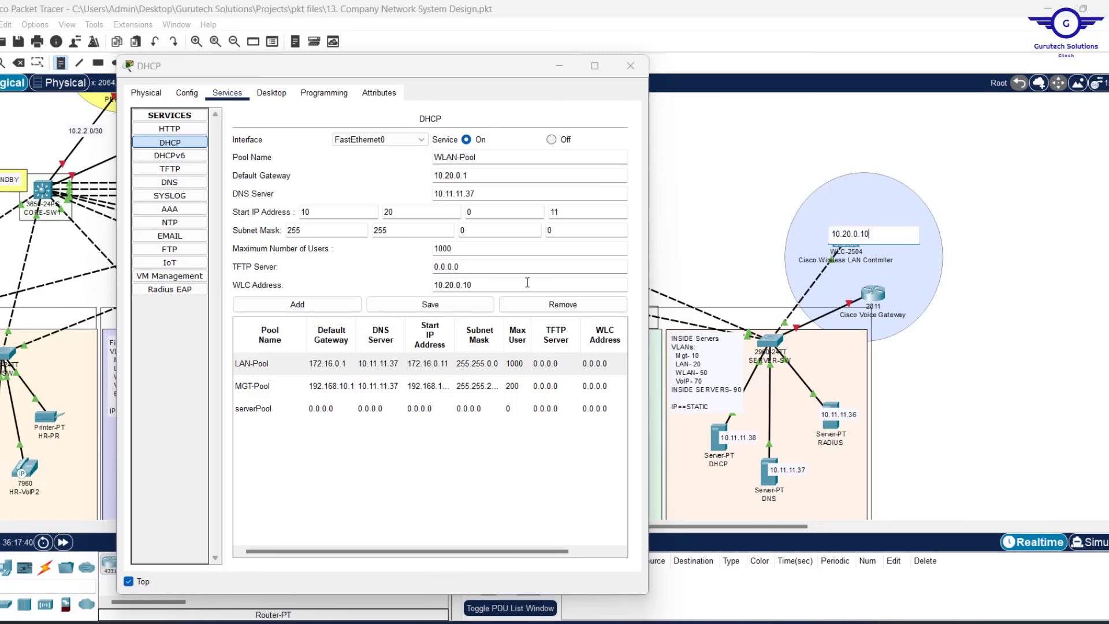
left_click(298, 310)
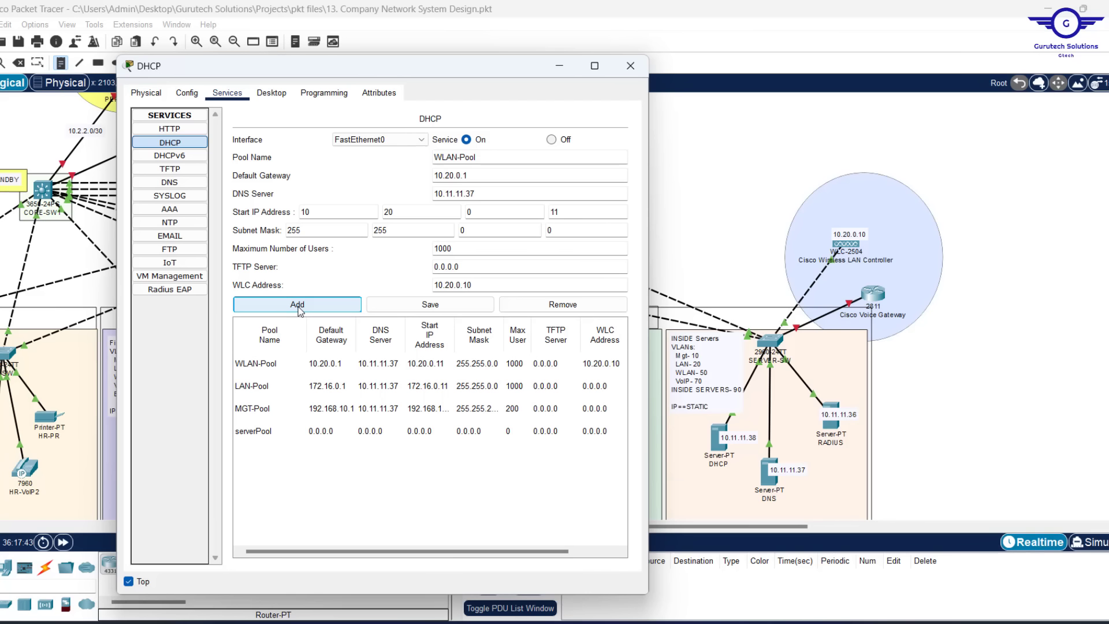
Close the DHCP window and highlight step 8, OSPF on firewall, routers and switches, in Notepad
left_click(633, 67)
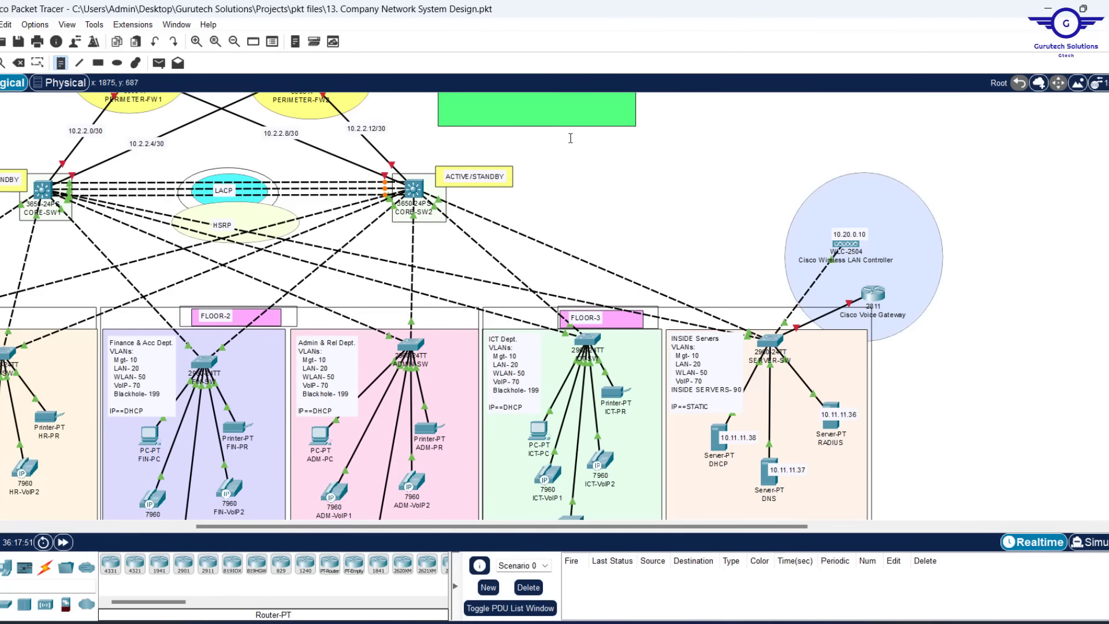
scroll(627, 199, "left", 5)
scroll(627, 199, "up", 5)
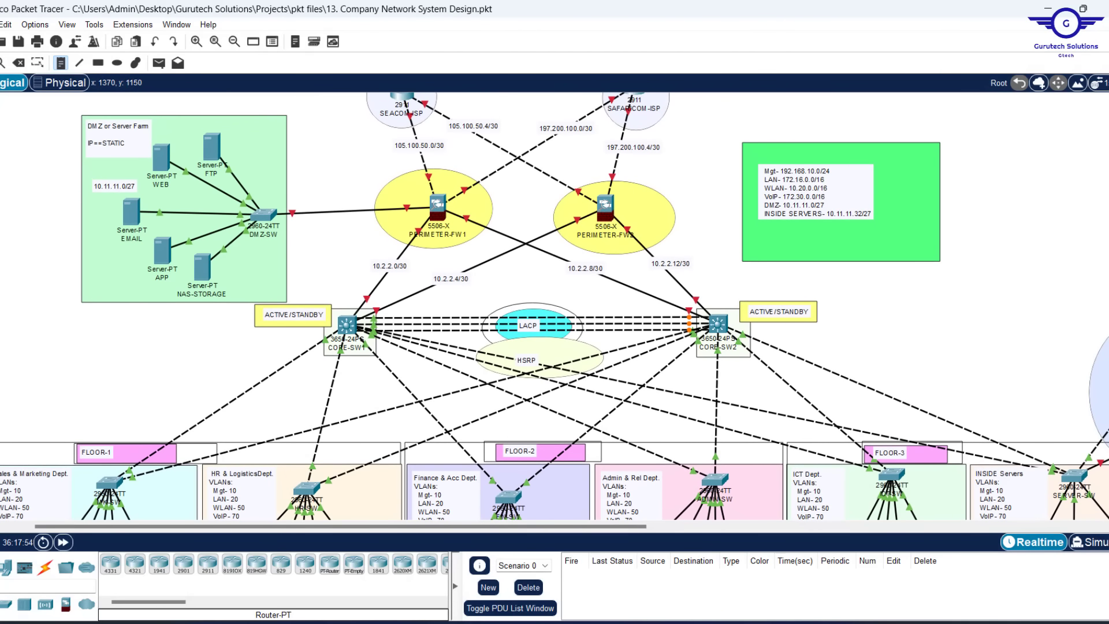
left_click(745, 623)
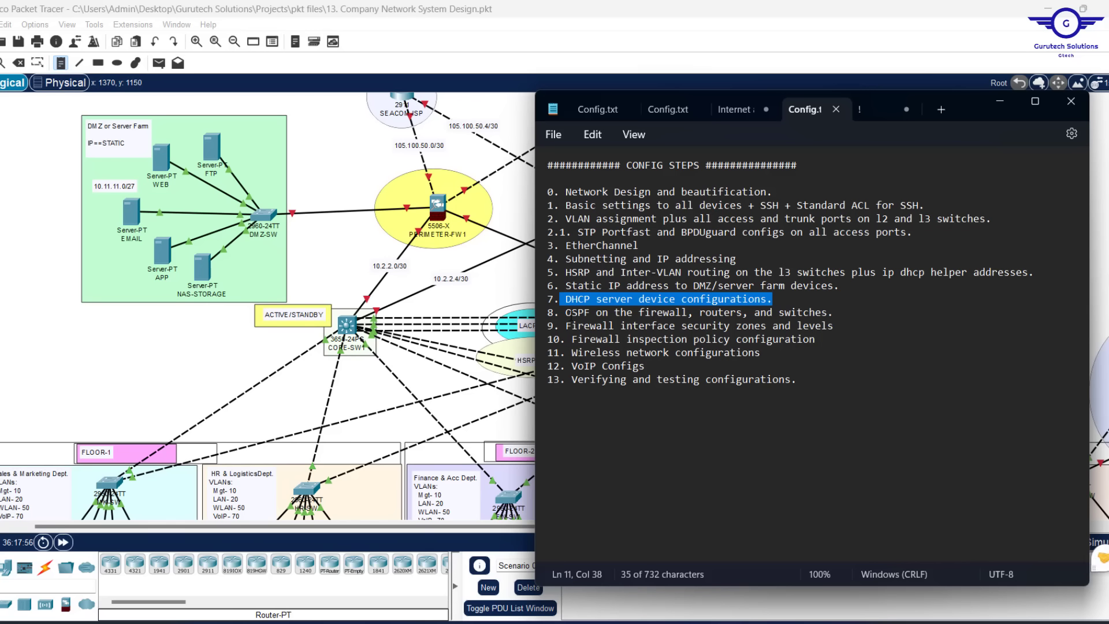
left_click_drag(567, 312, 843, 314)
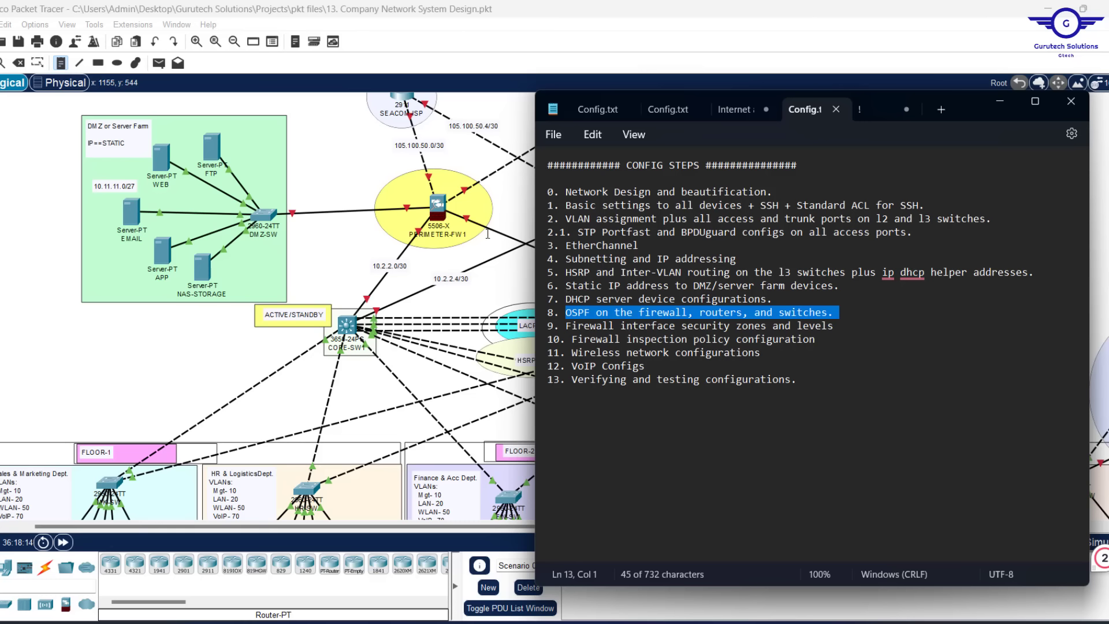
Log into CORE-SW1's console, exit interface mode to global configuration, then close the window
left_click(994, 102)
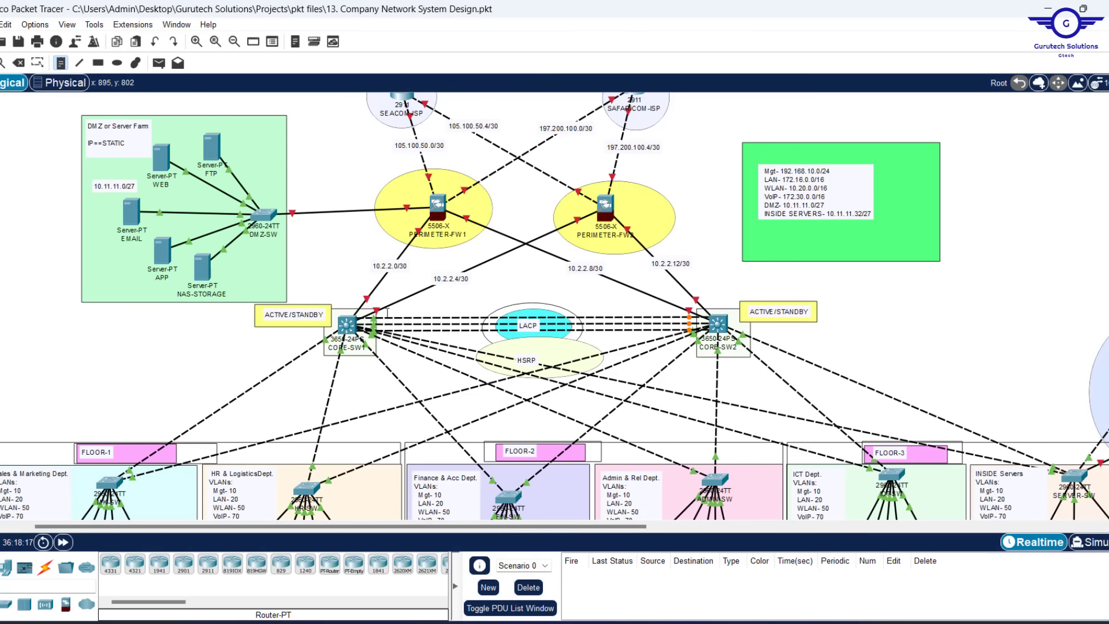
left_click(347, 324)
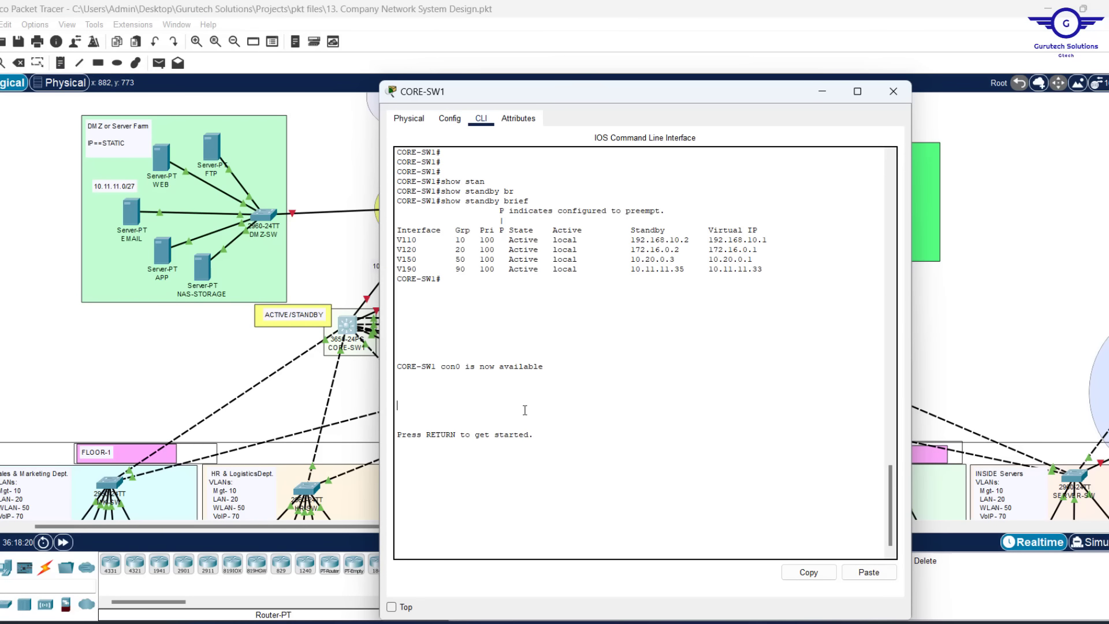
key("Return")
left_click(450, 118)
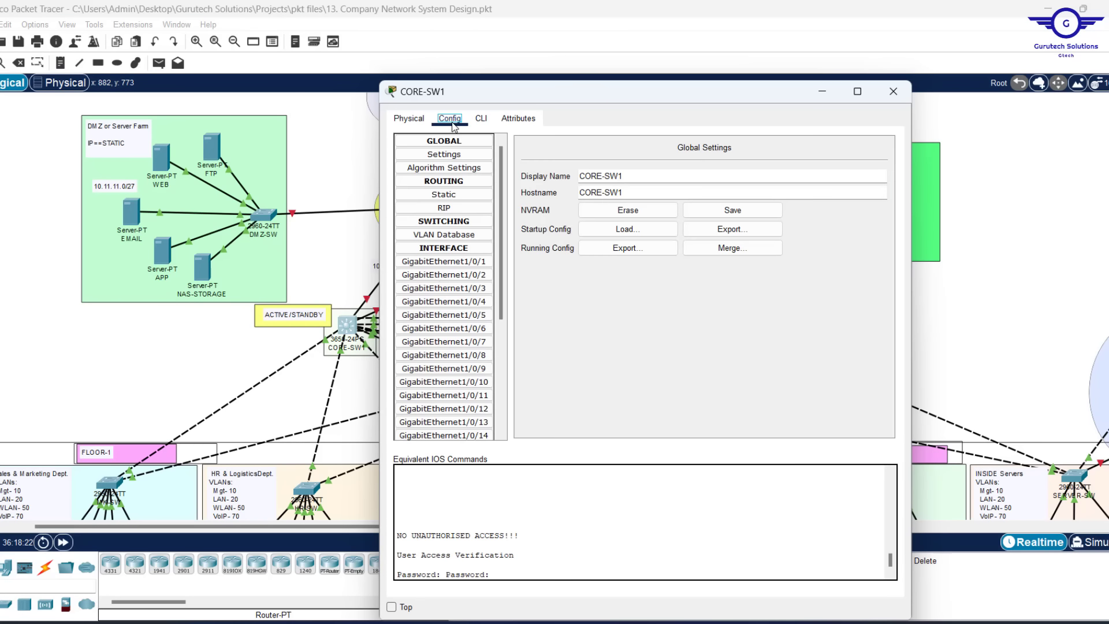
left_click(444, 275)
left_click(481, 118)
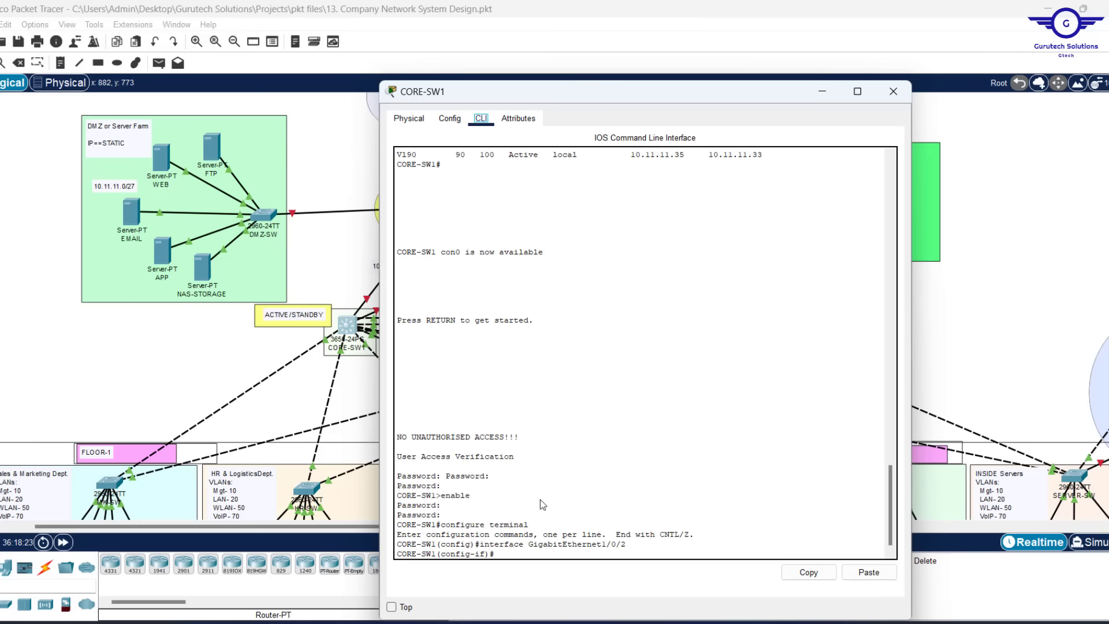
type("EX")
key("Return")
key("Return")
key("Return")
key("Return")
key("Return")
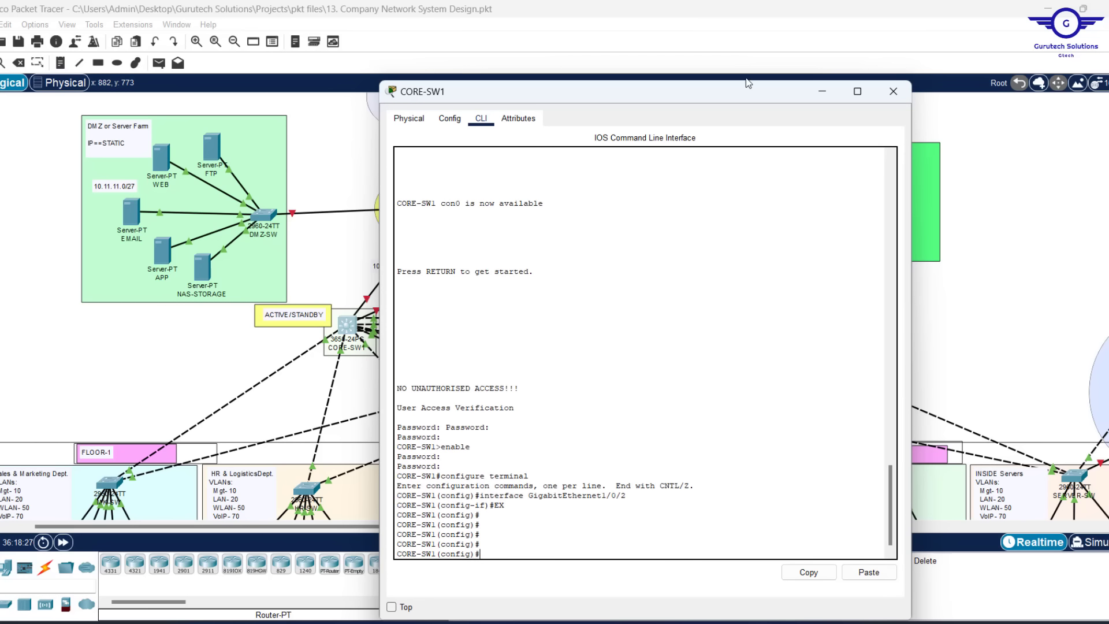
left_click(893, 91)
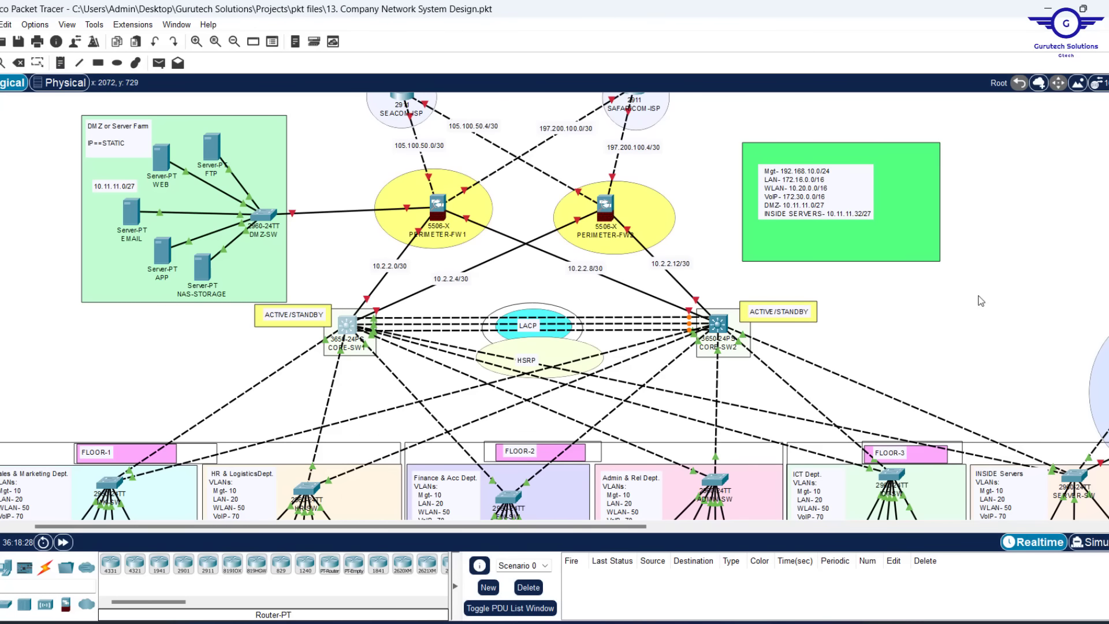
Check CORE-SW1's info box for port and IP details, then reopen its CLI
scroll(982, 336, "down", 3)
scroll(982, 337, "up", 4)
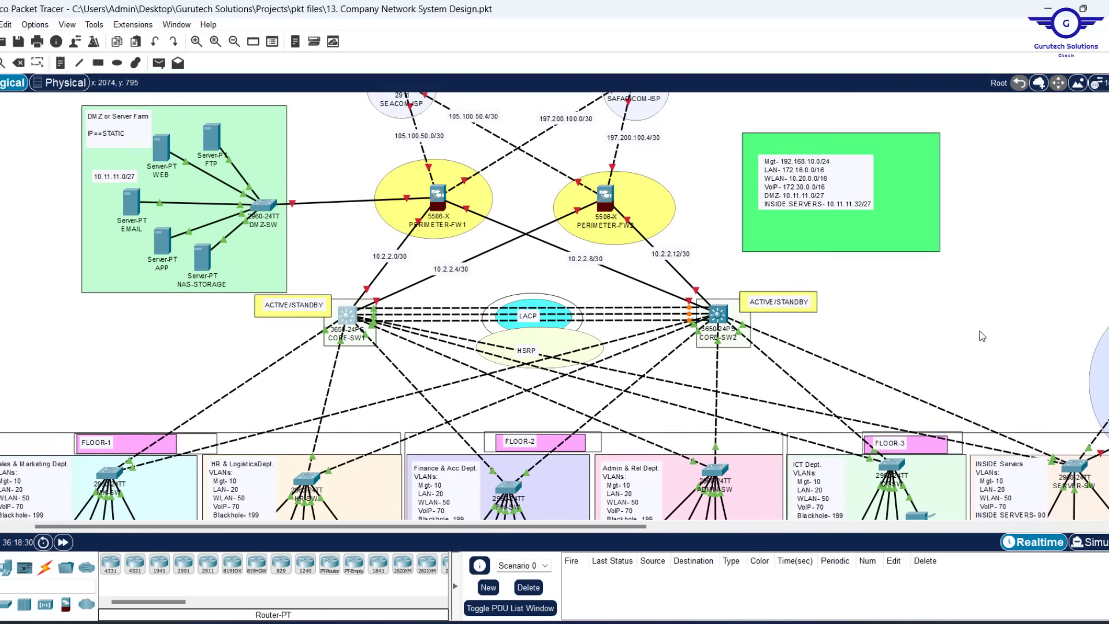
scroll(982, 336, "down", 3)
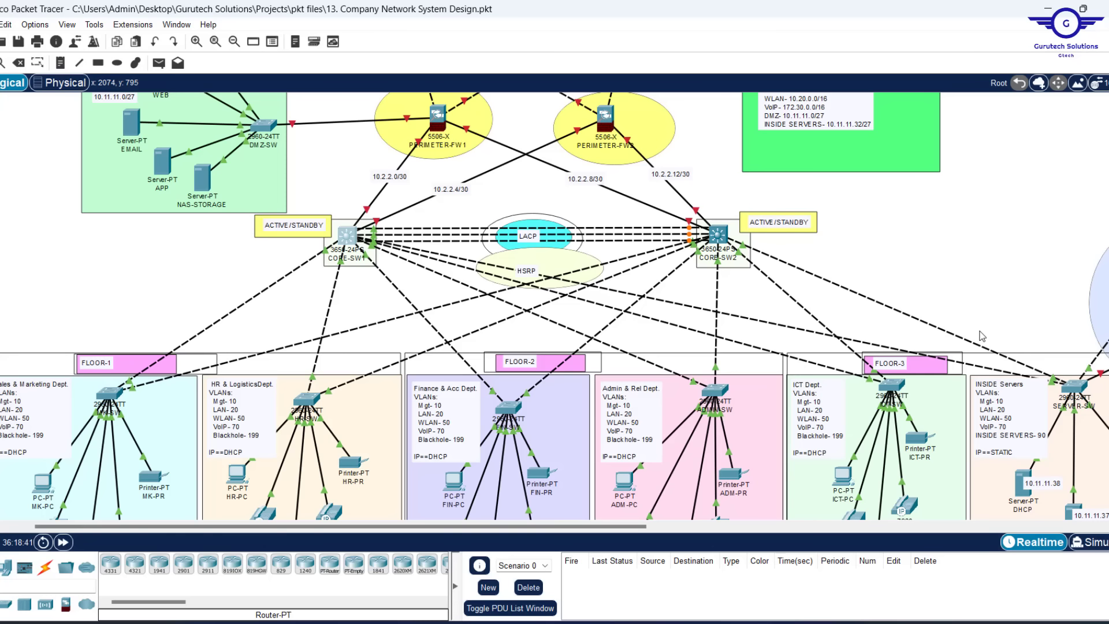
scroll(982, 336, "up", 3)
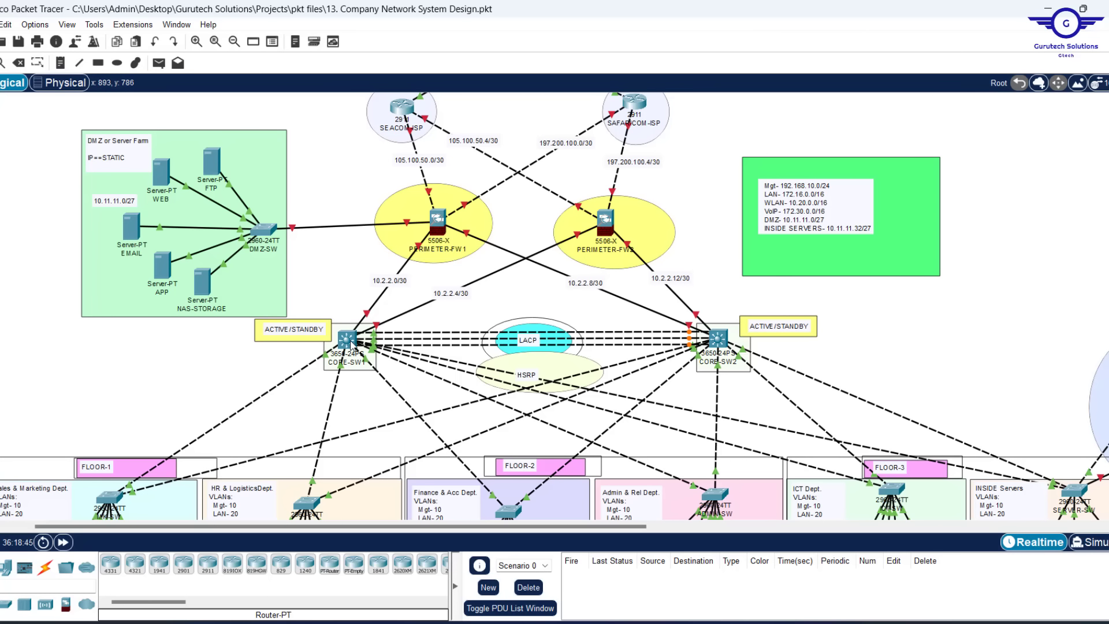
mouse_move(351, 344)
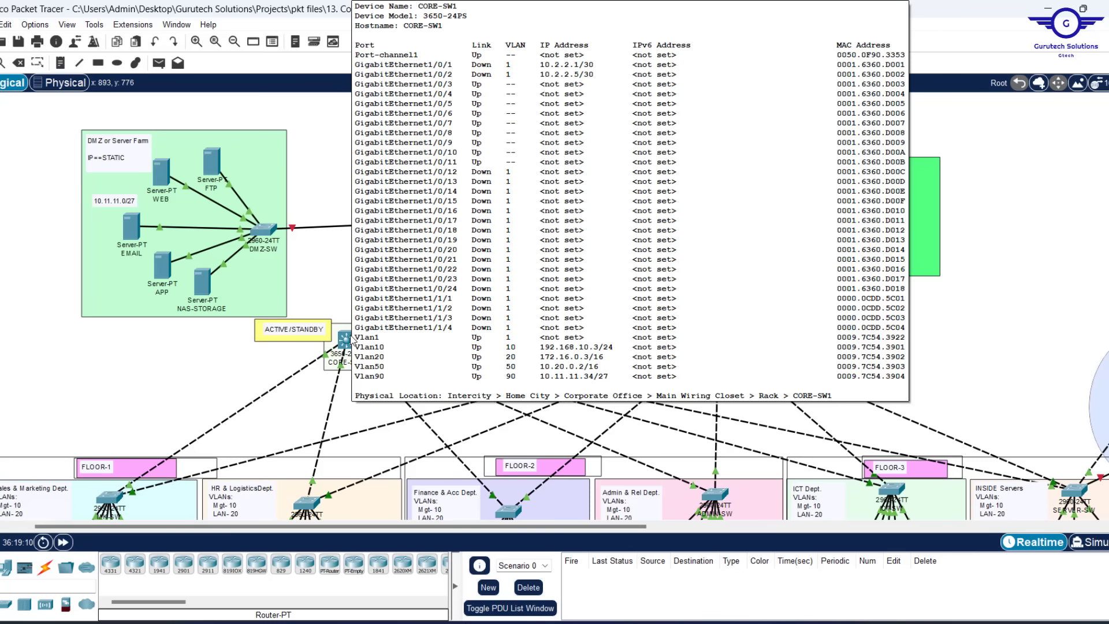
left_click(348, 340)
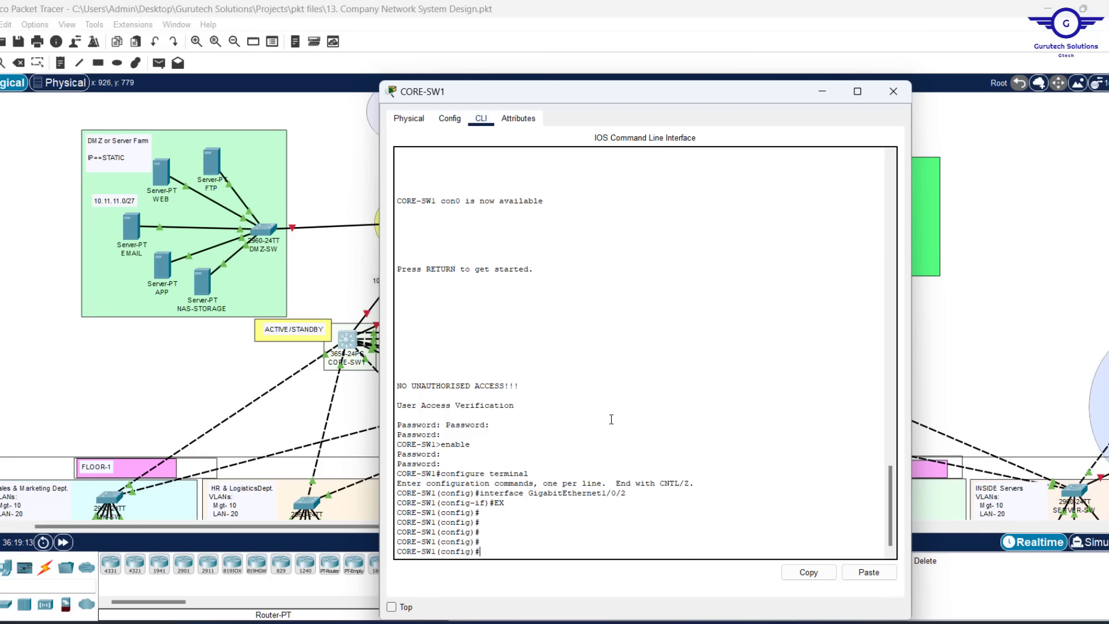
Start OSPF process 35 on CORE-SW1 with 'router ospf 35'
type("router osf")
key("Tab")
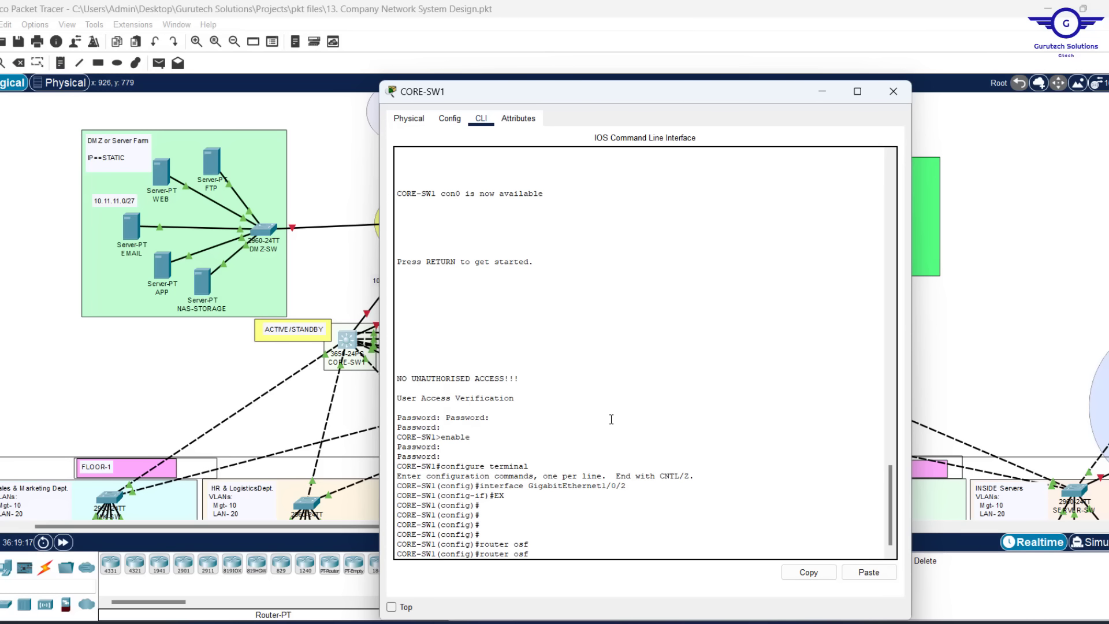
key("BackSpace")
type("p")
key("Tab")
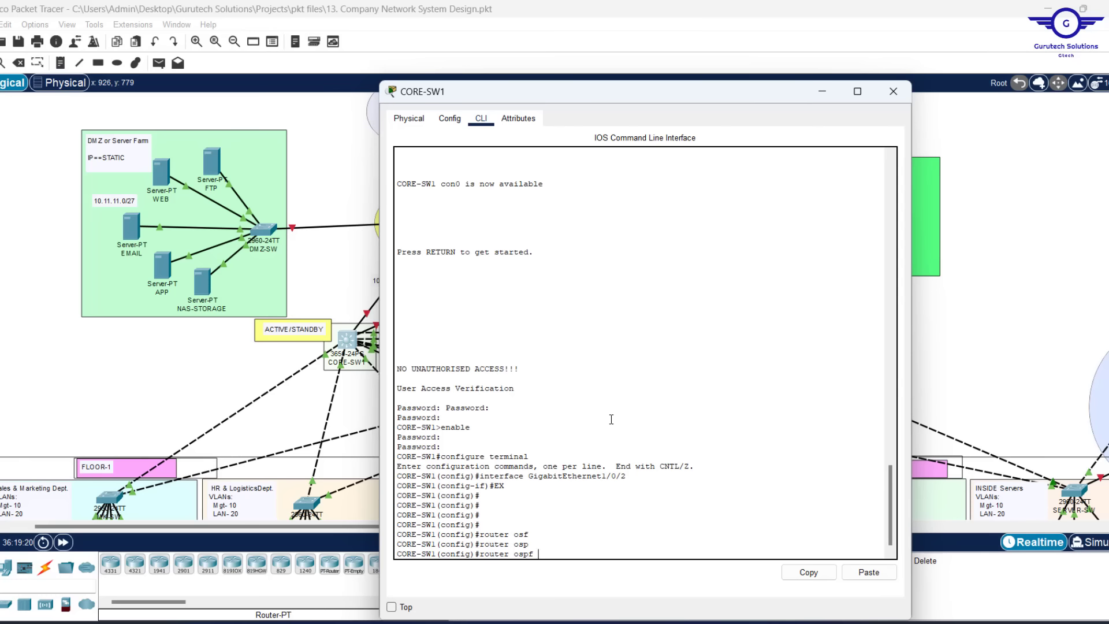
type("35")
key("Return")
key("Return")
key("Return")
key("Return")
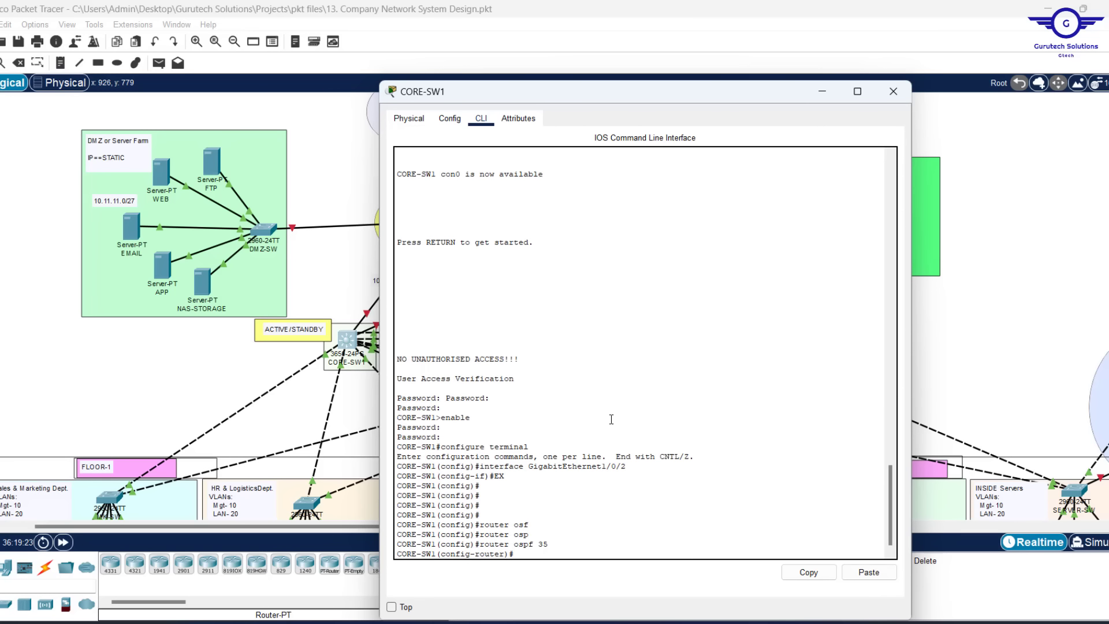
type("rou")
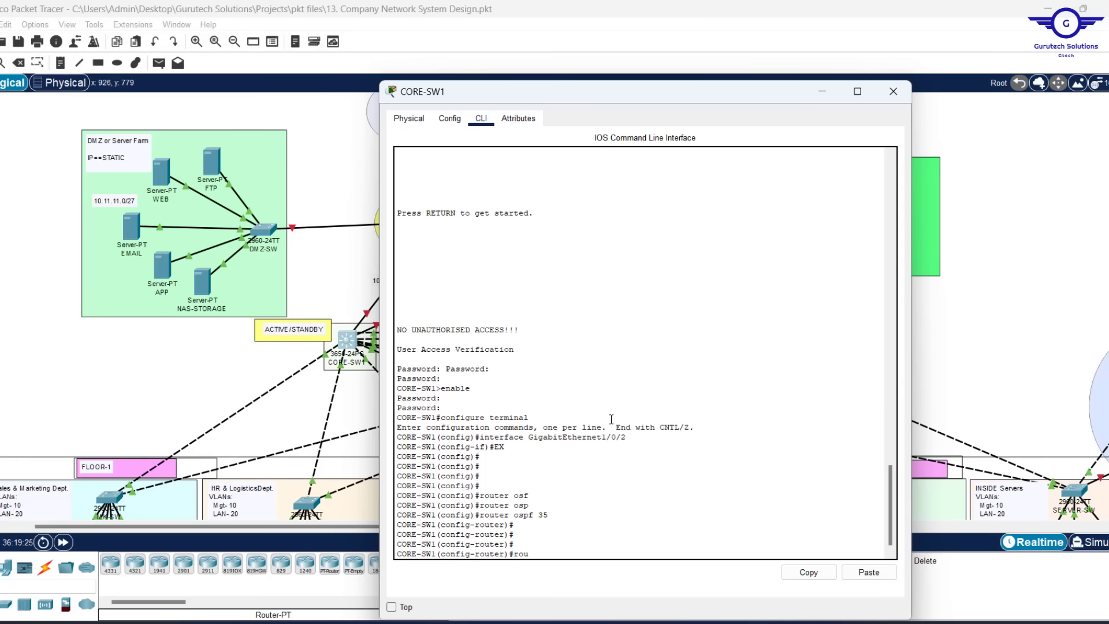
left_click_drag(595, 84, 594, 43)
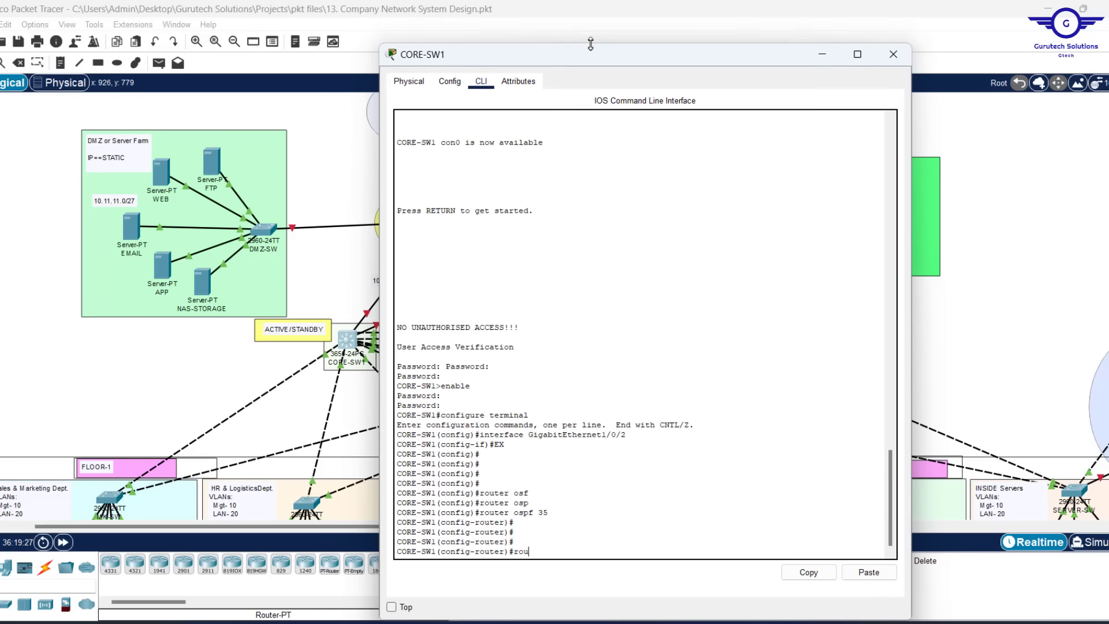
left_click(397, 606)
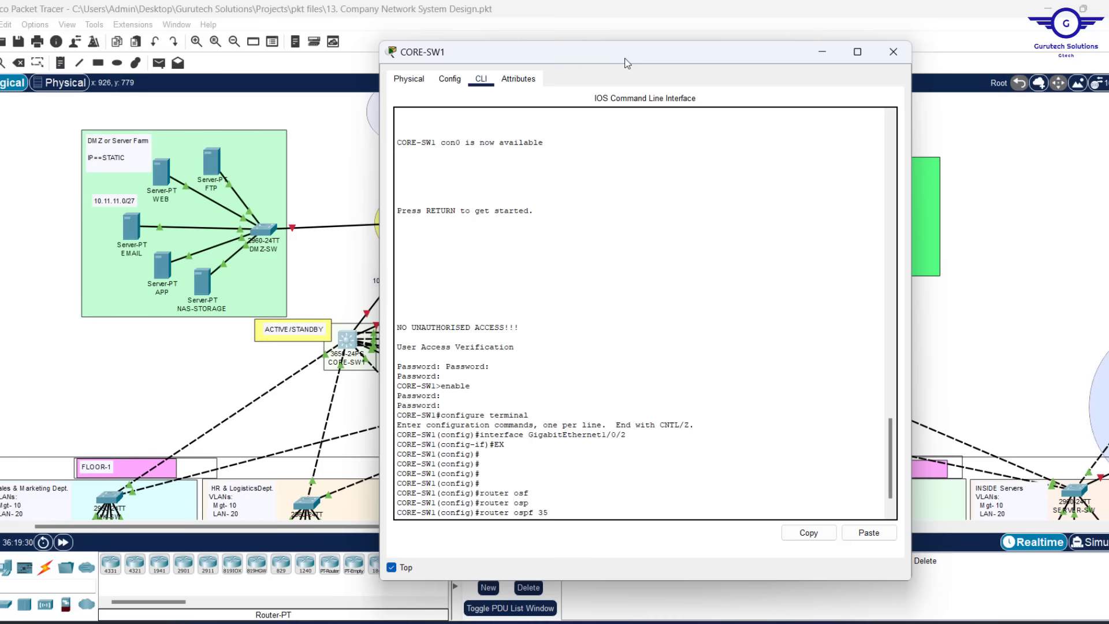
left_click_drag(627, 58, 660, 58)
key("Return")
key("Return")
key("Return")
key("Return")
Set router-id 1.1.1.1 and begin a network statement
type("router)#rou")
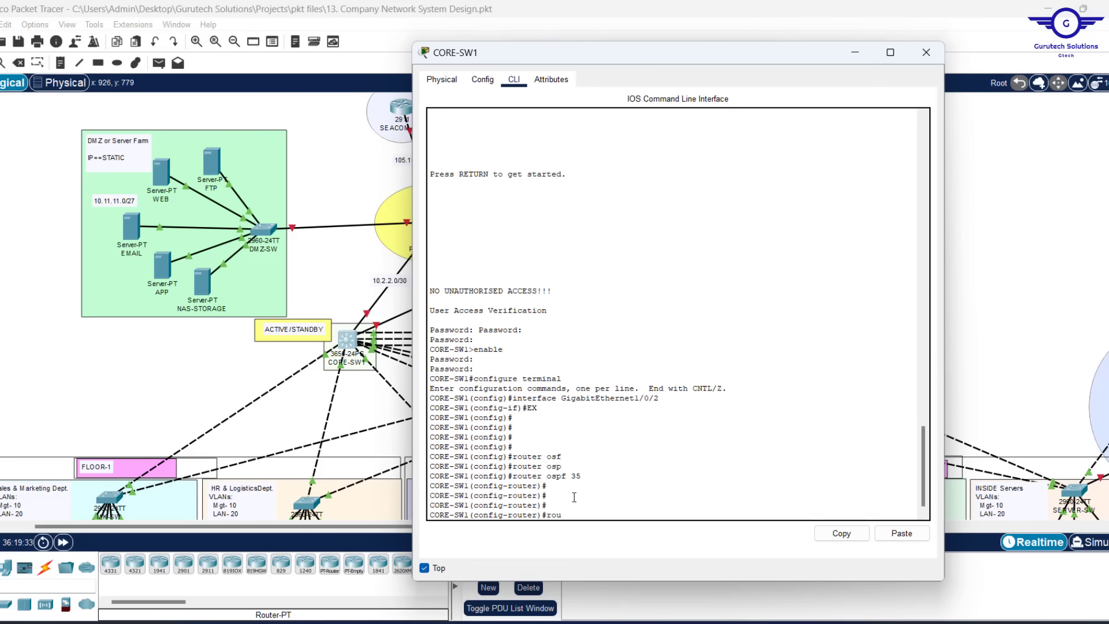
key("Tab")
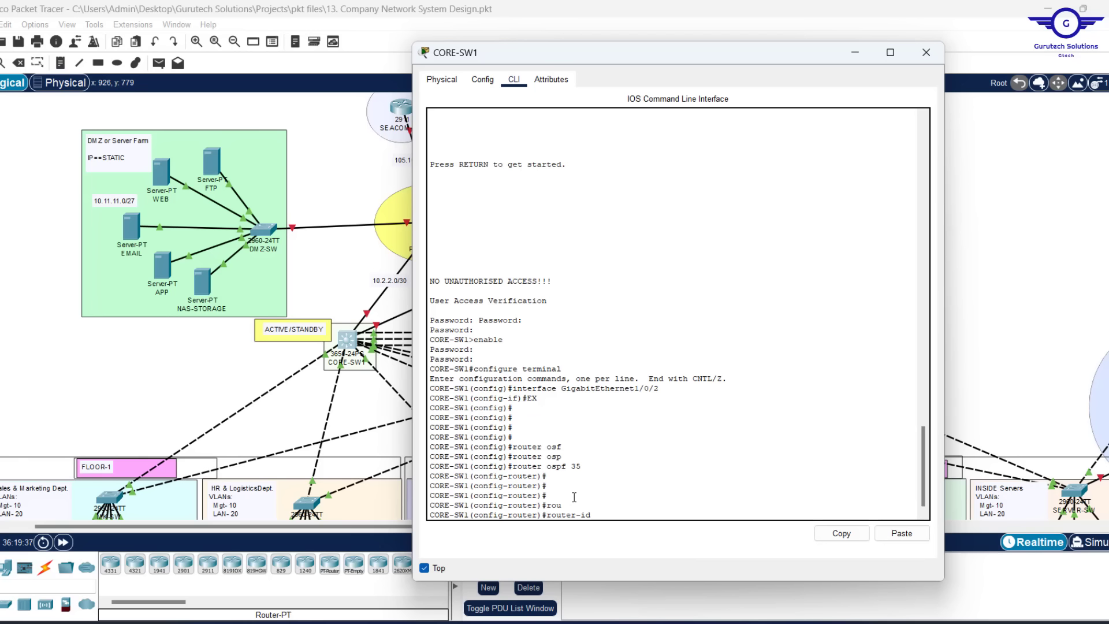
type("1.1.1")
key("Return")
key("Return")
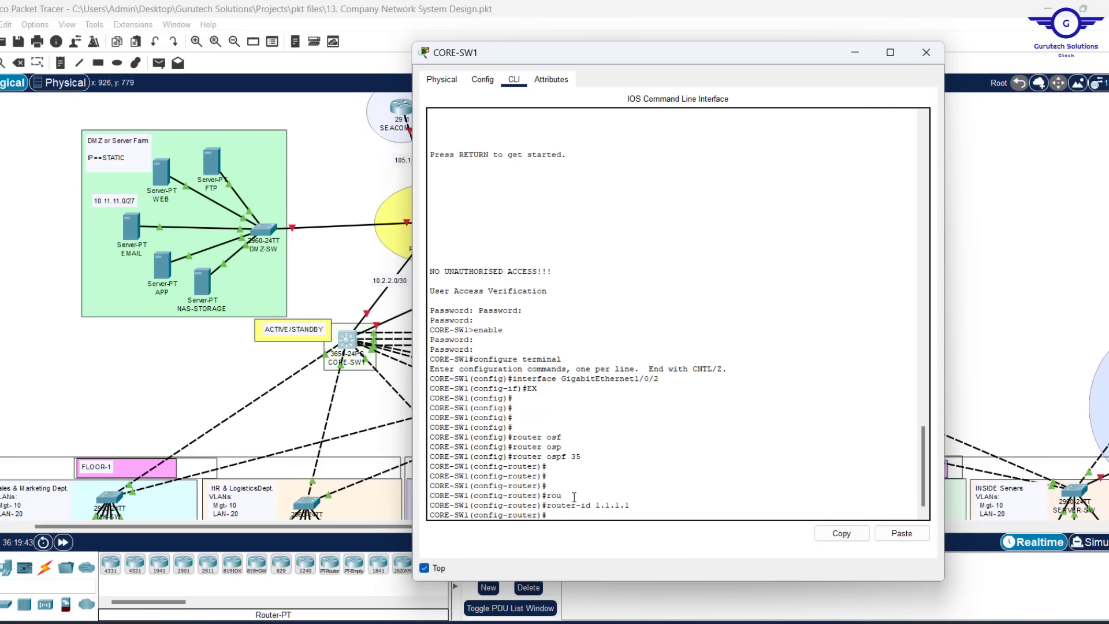
type("netw")
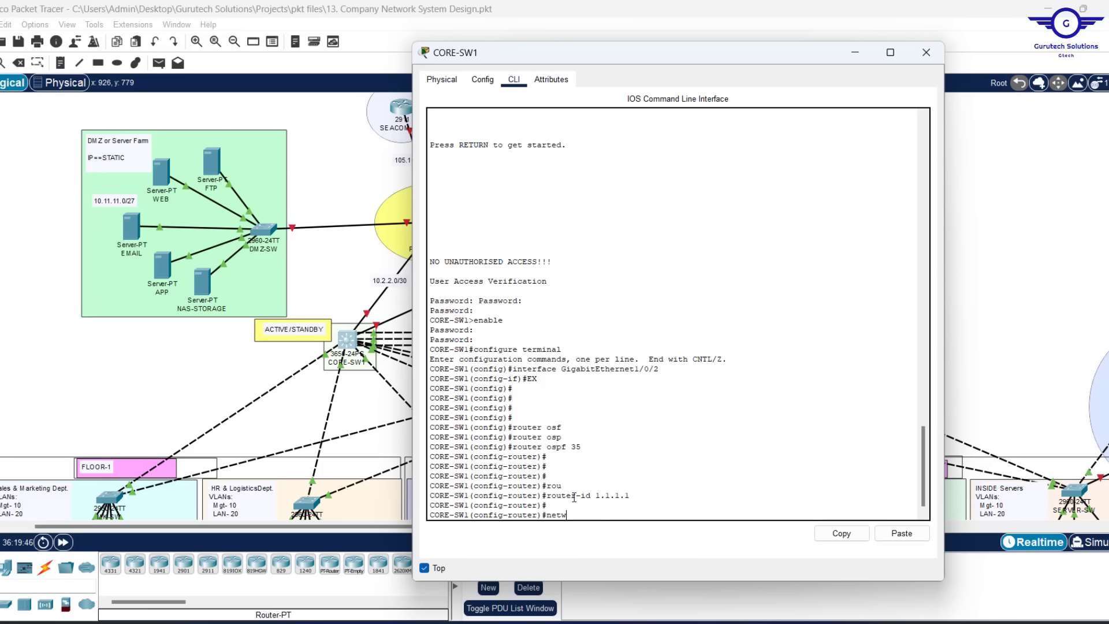
key("Tab")
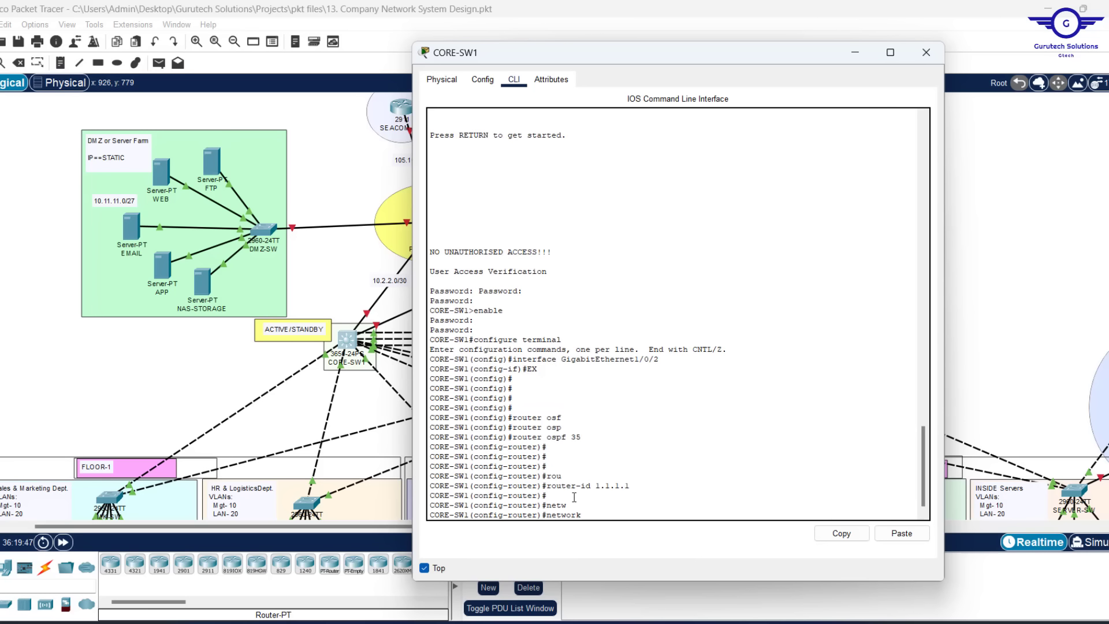
Advertise 10.2.2.0 0.0.0.3 and 10.2.2.4 0.0.0.3 in OSPF area 0
left_click_drag(632, 51, 705, 71)
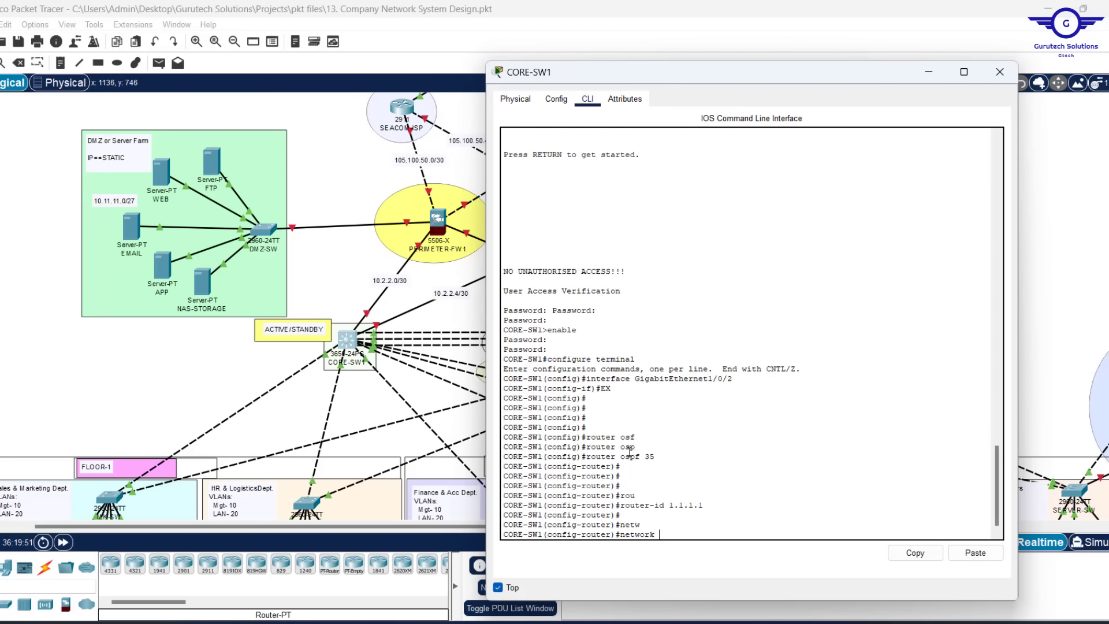
type("0.2.2.0 0.0.0.3 ar")
key("Tab")
type("0")
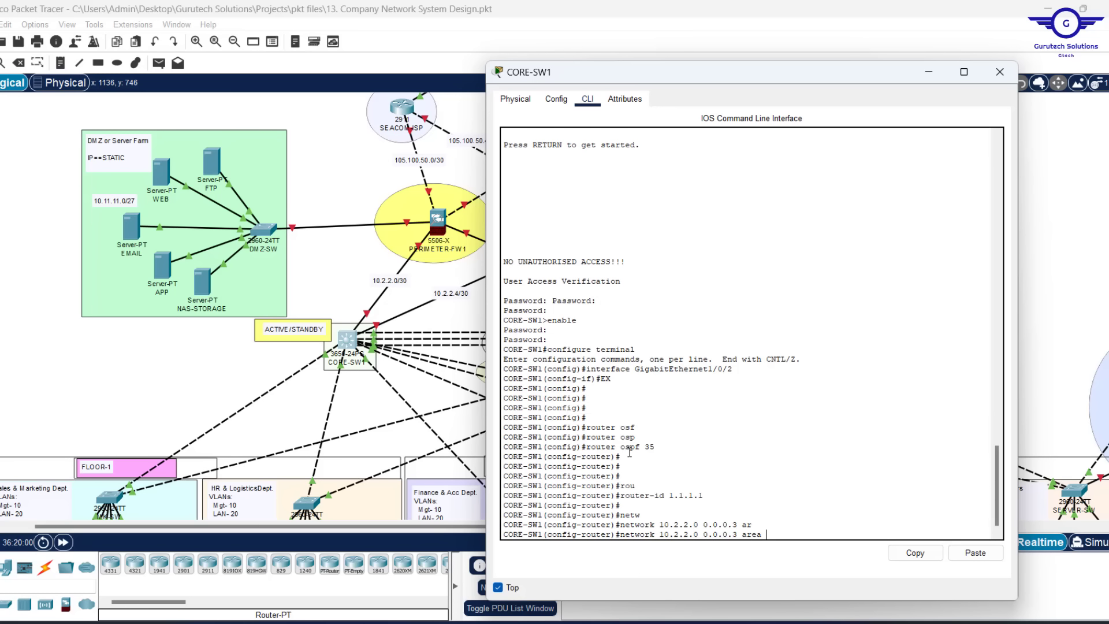
key("Return")
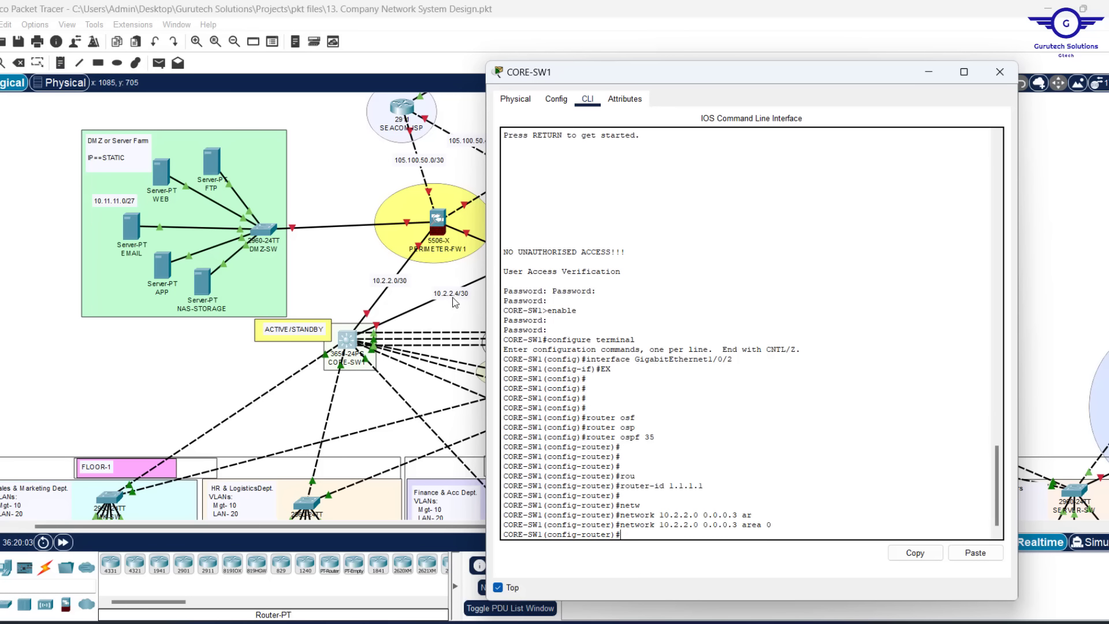
key("Up")
key("Left")
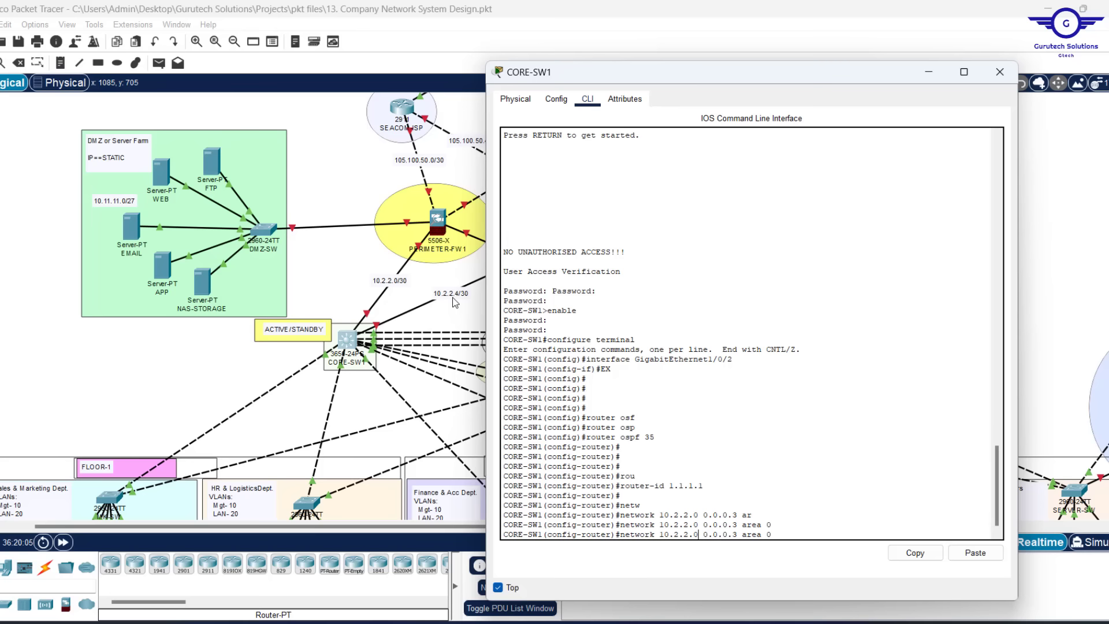
key("BackSpace")
type("4")
key("Return")
key("Return")
key("Return")
key("Return")
key("Return")
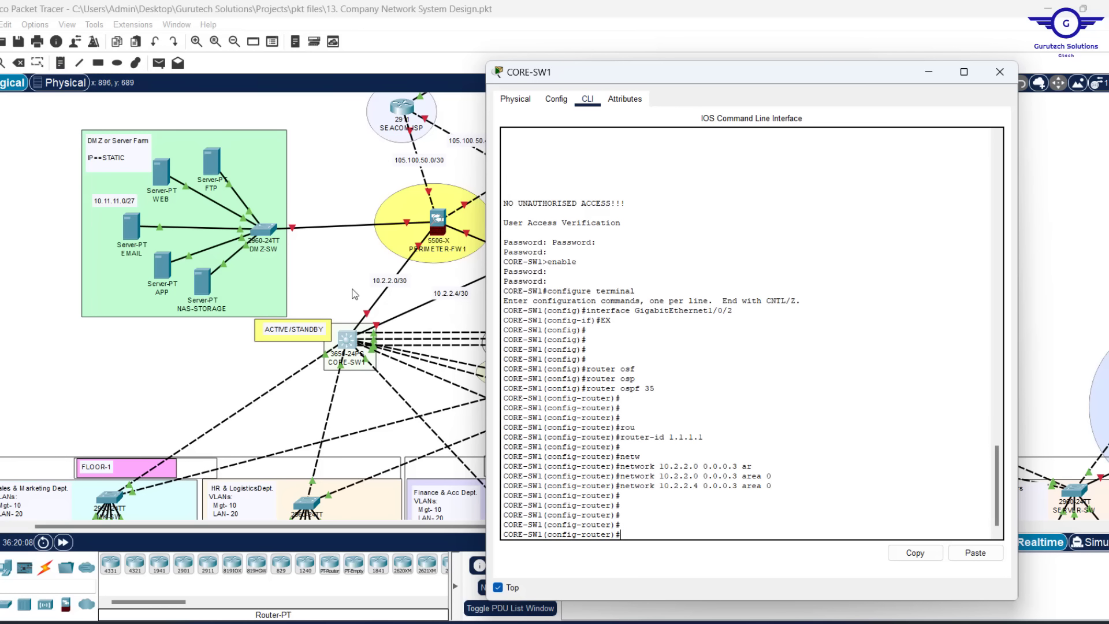
scroll(336, 283, "down", 3)
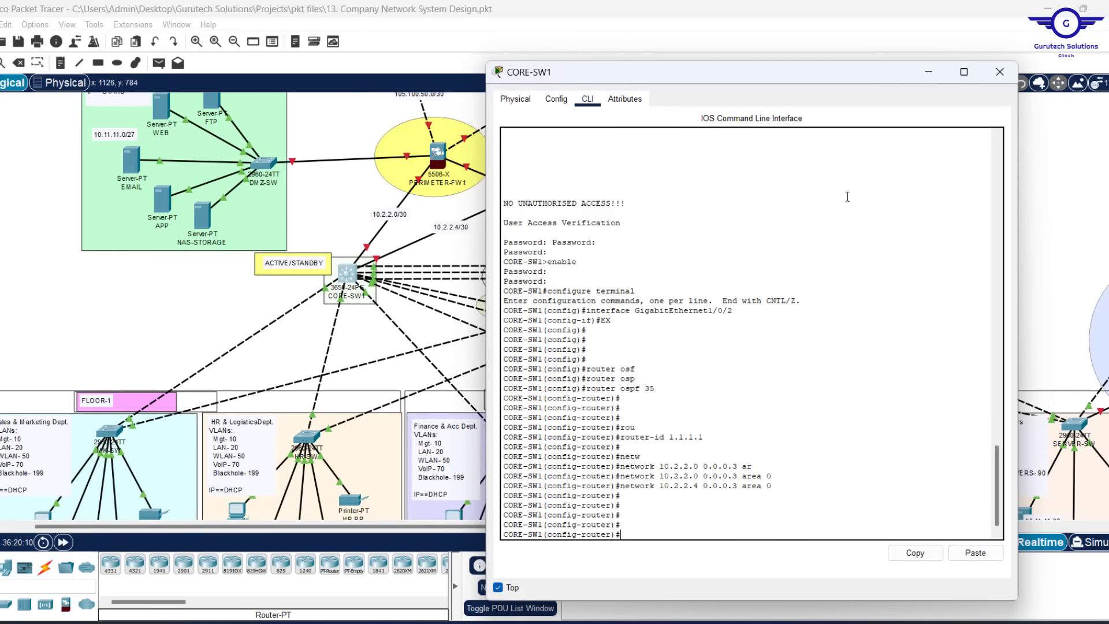
left_click_drag(830, 78, 513, 70)
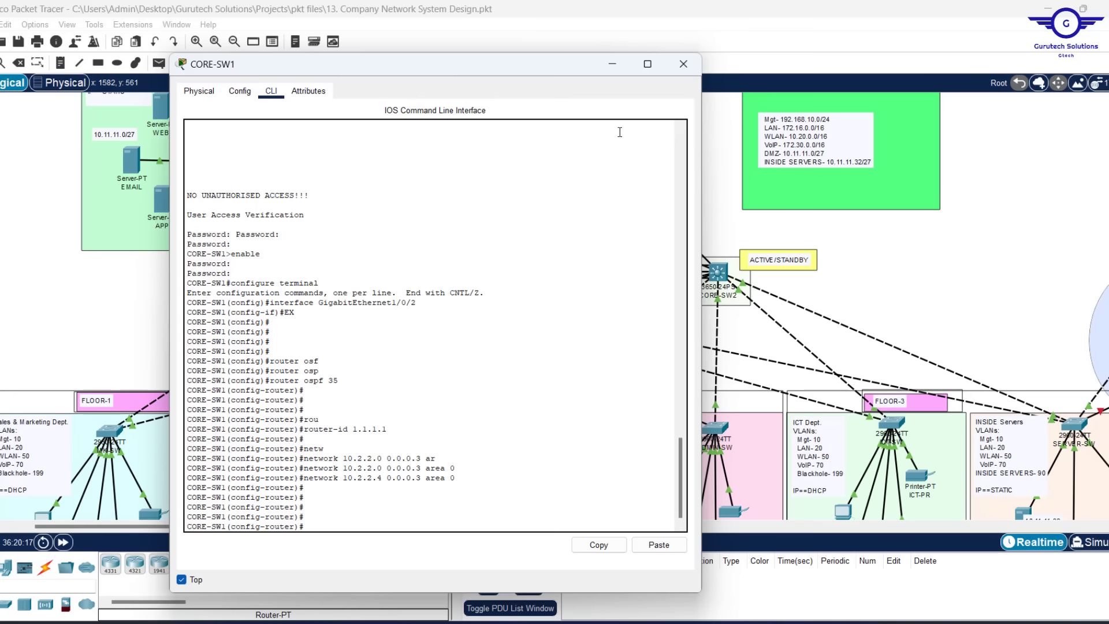
Advertise 192.168.10.0 0.0.0.255 and 172.16.0.0 0.0.255.255 in area 0
left_click_drag(480, 70, 489, 70)
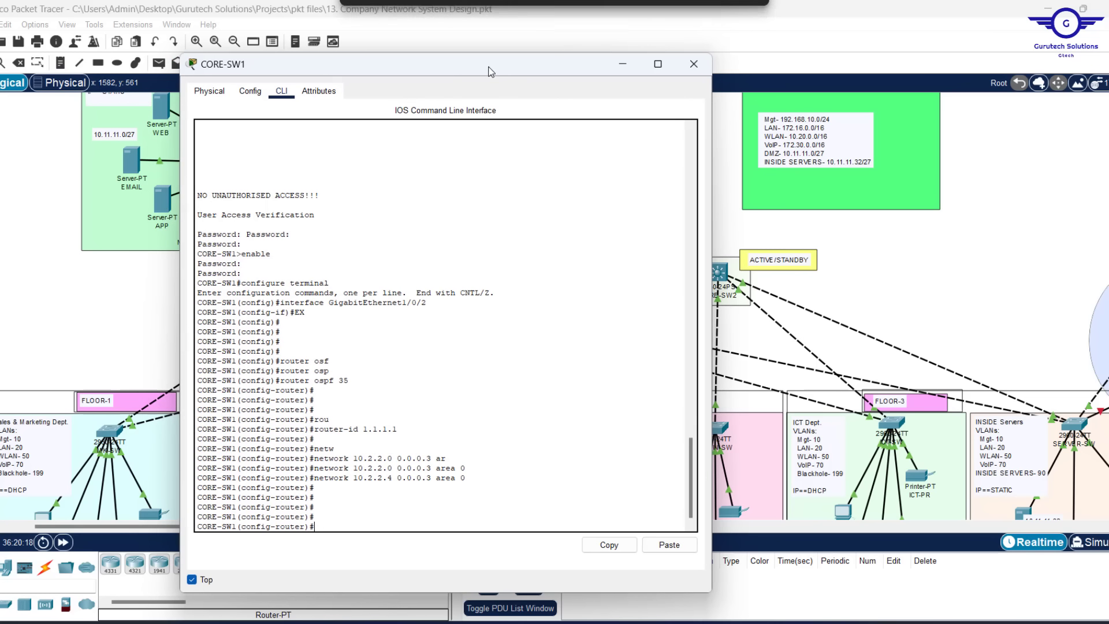
type("net")
key("Tab")
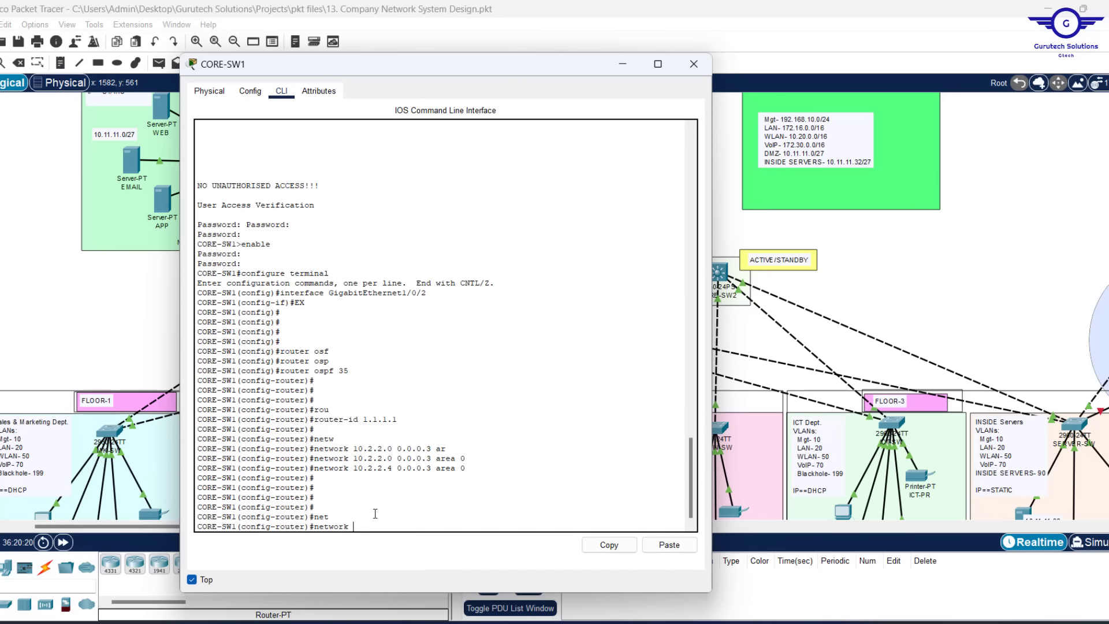
type("192.168.10.0 0.0.0.255 ar")
key("Tab")
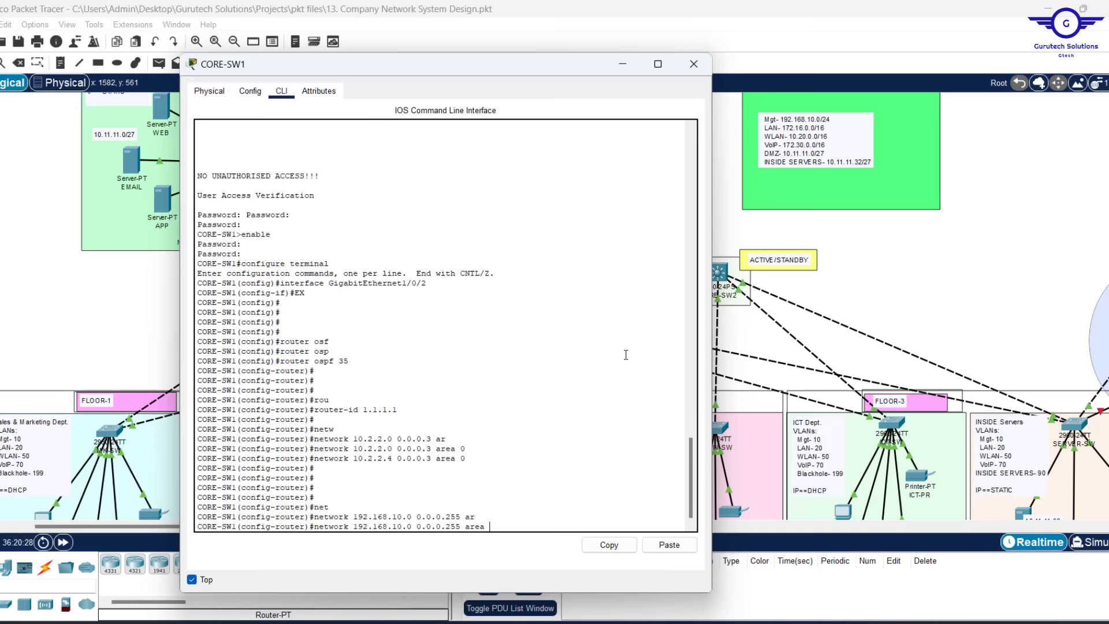
type("0")
key("Return")
key("Return")
key("Return")
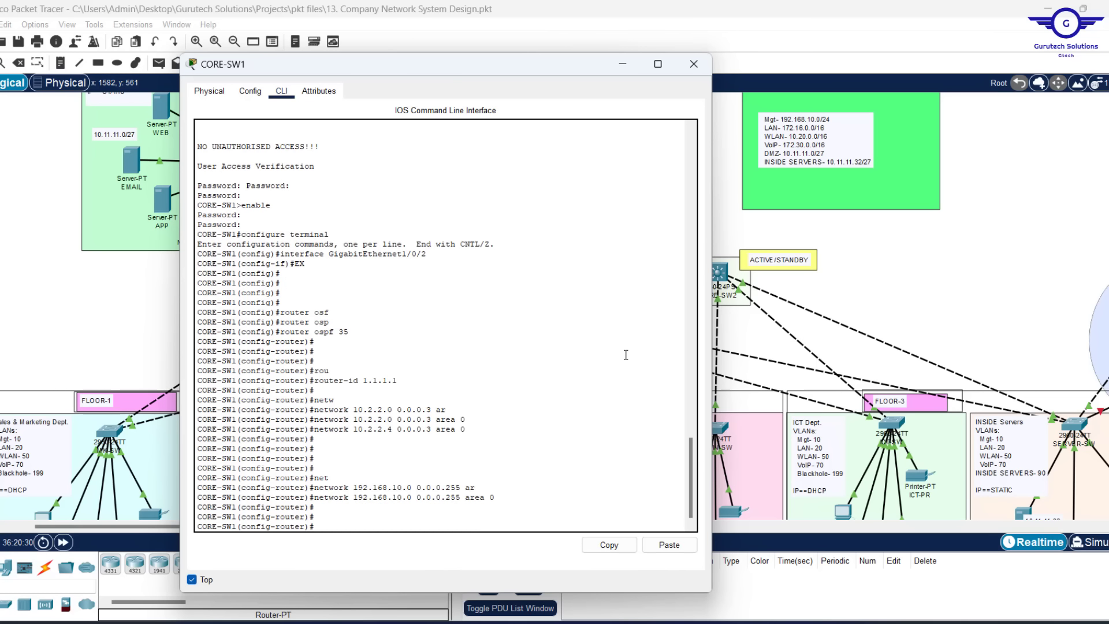
key("Up")
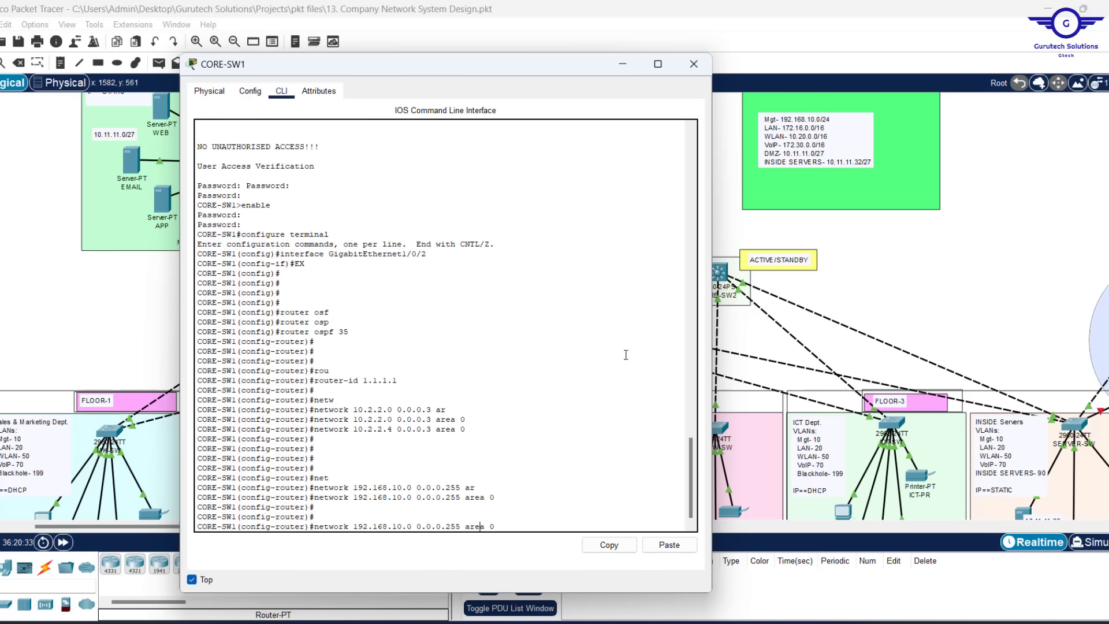
key("BackSpace")
key("BackSpace")
key("BackSpace")
key("BackSpace")
key("BackSpace")
key("BackSpace")
key("BackSpace")
key("BackSpace")
key("BackSpace")
key("BackSpace")
key("BackSpace")
key("BackSpace")
key("BackSpace")
key("BackSpace")
key("BackSpace")
key("BackSpace")
key("BackSpace")
key("BackSpace")
key("BackSpace")
key("BackSpace")
type("172.16.0.0 0.0.255.255 ar")
key("Tab")
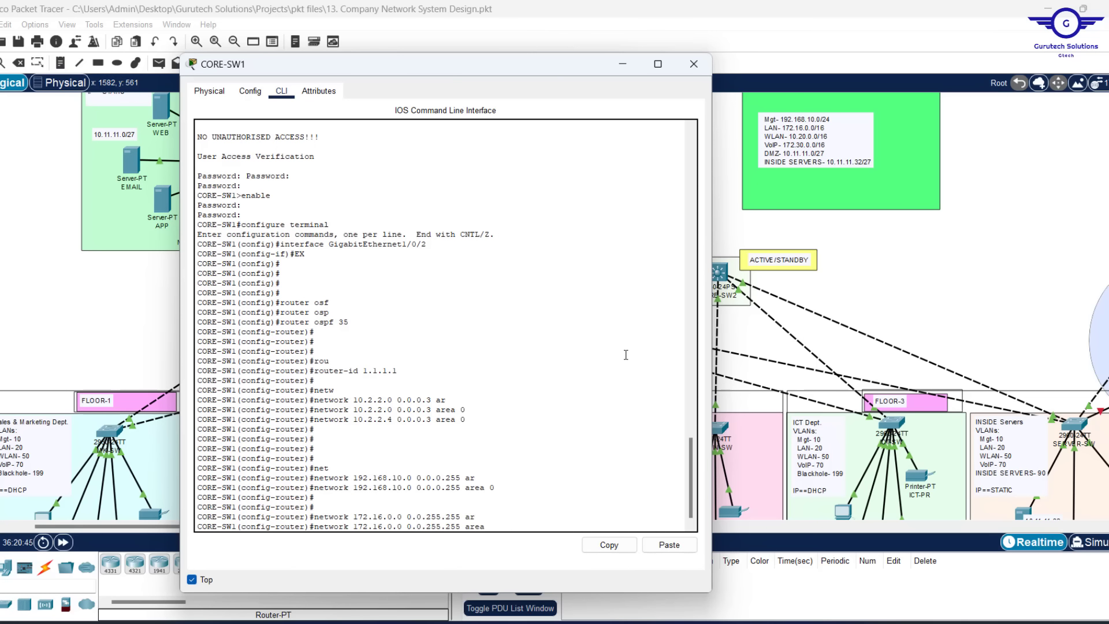
type("0")
key("Return")
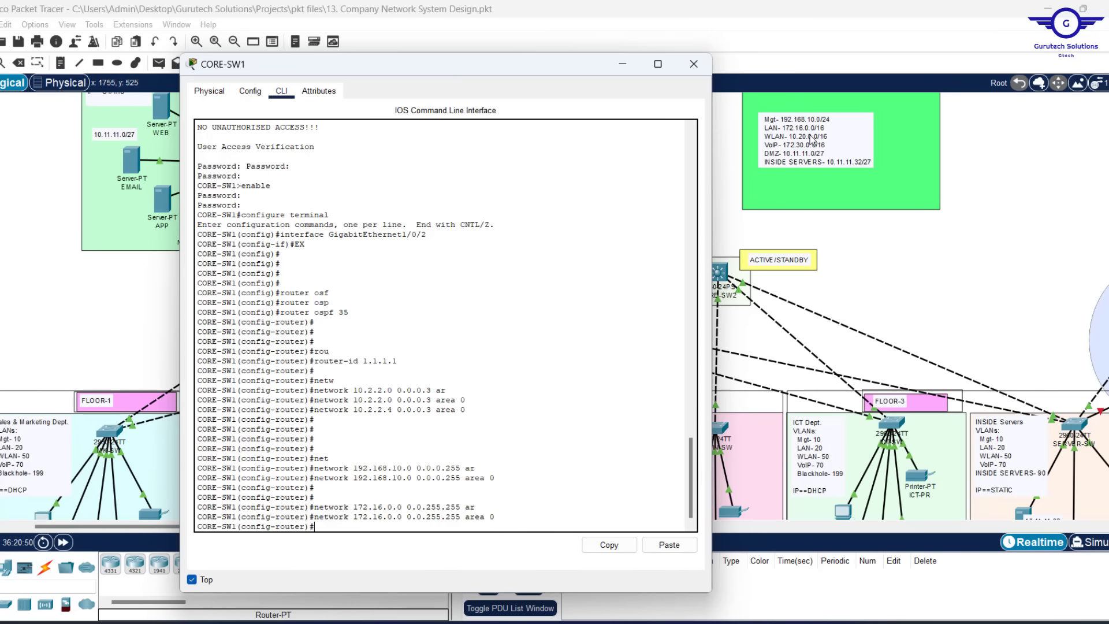
Advertise 10.20.0.0 0.0.255.255 and 10.11.11.32 0.0.0.31 in area 0
key("Return")
key("Up")
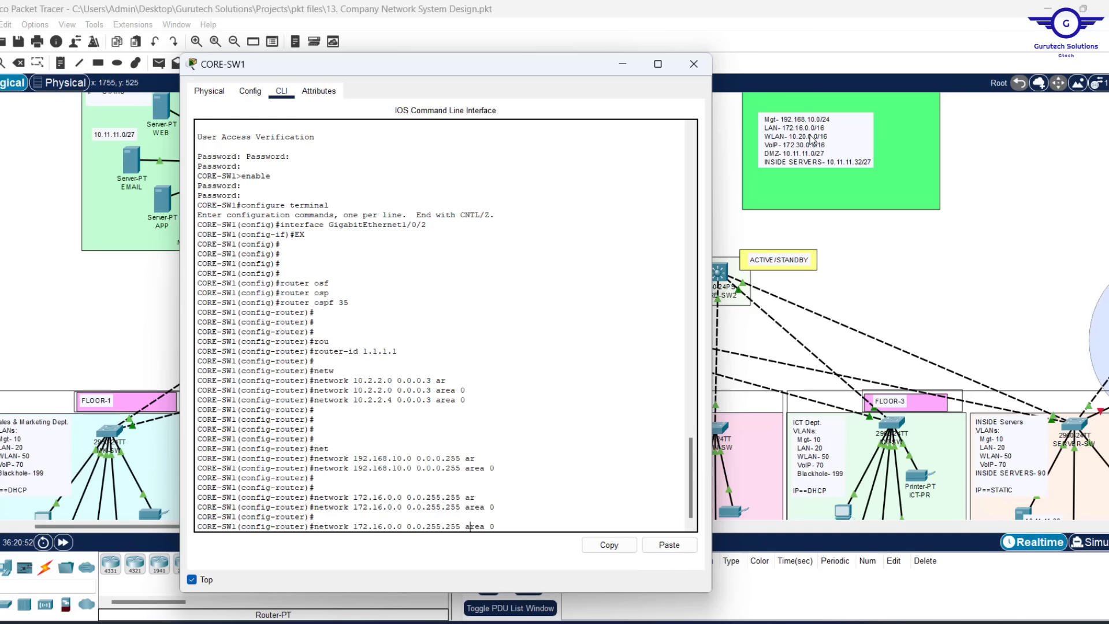
key("Left")
key("Left")
key("Left")
key("Left")
key("Left")
key("Left")
key("Left")
key("Left")
key("Left")
key("Left")
key("Left")
key("Left")
key("BackSpace")
key("BackSpace")
key("BackSpace")
key("BackSpace")
key("BackSpace")
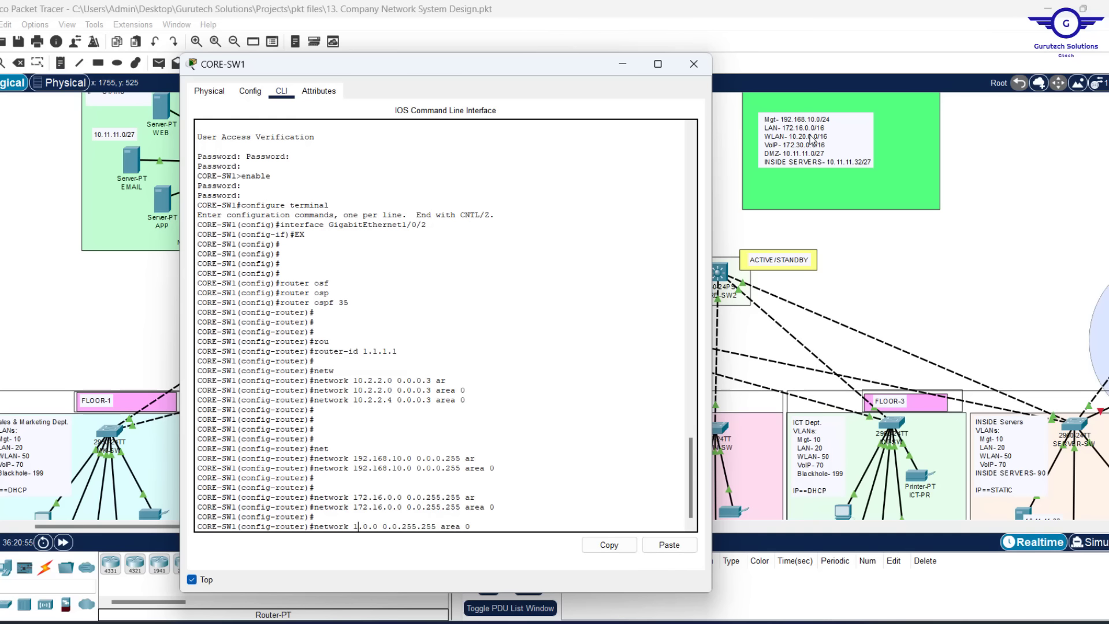
type("0.20")
key("Return")
key("Return")
key("Return")
key("Return")
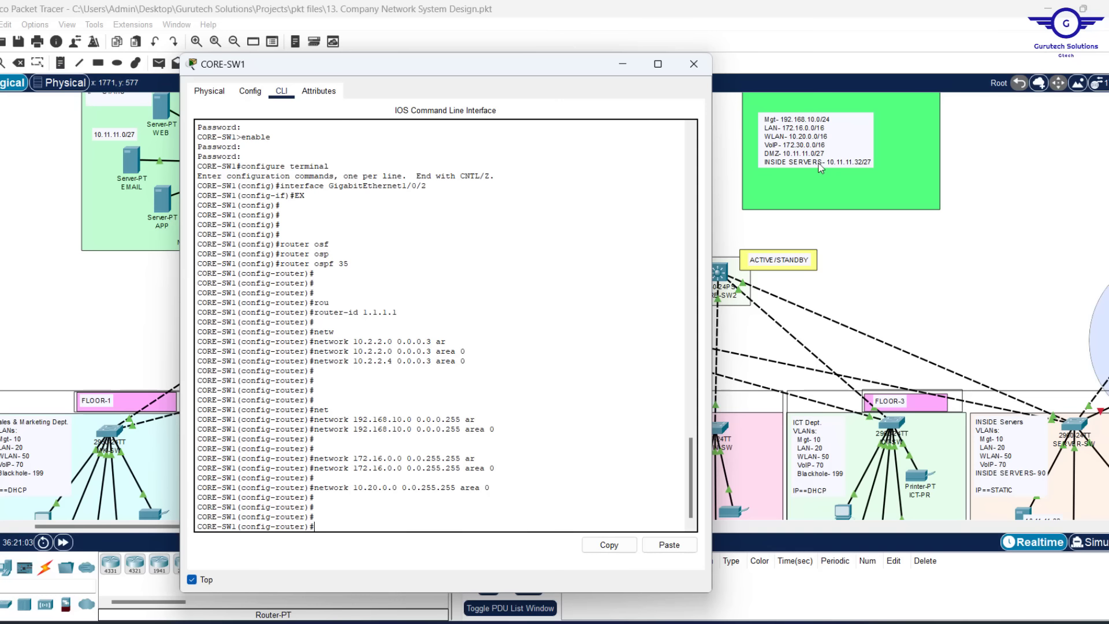
type("net")
key("Tab")
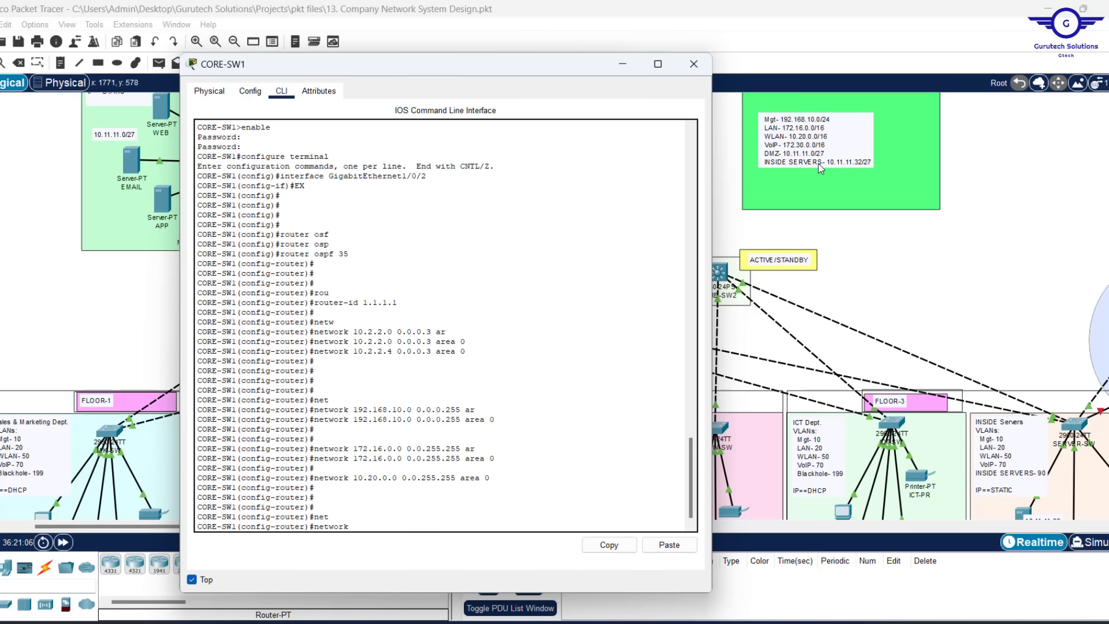
type("10.11.11.32 0.0.0.31")
type("ar")
key("Tab")
type("0")
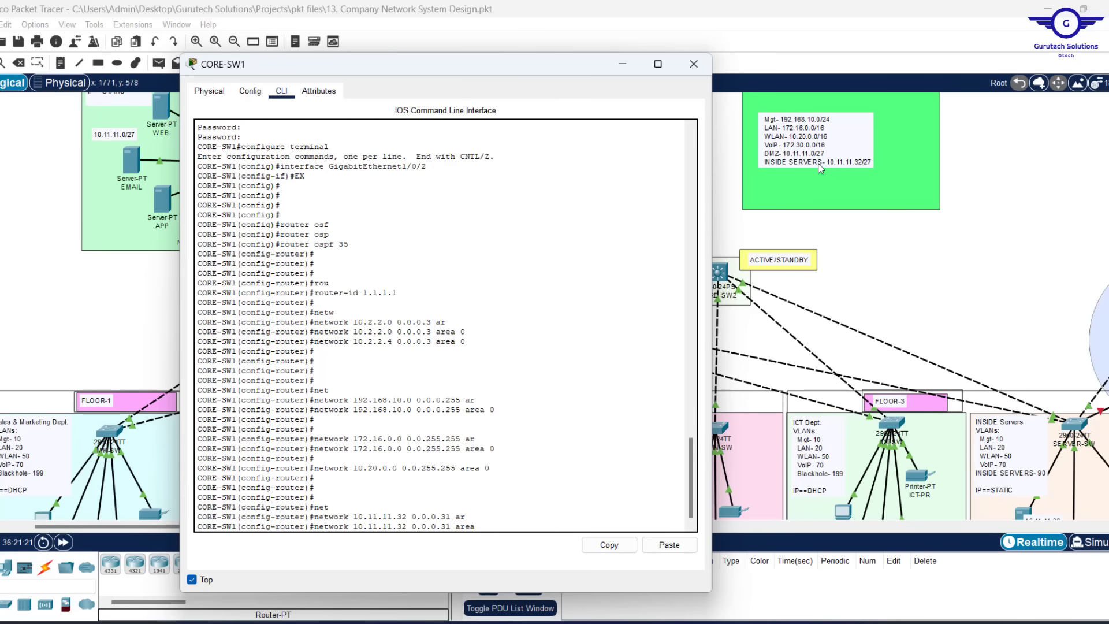
key("Return")
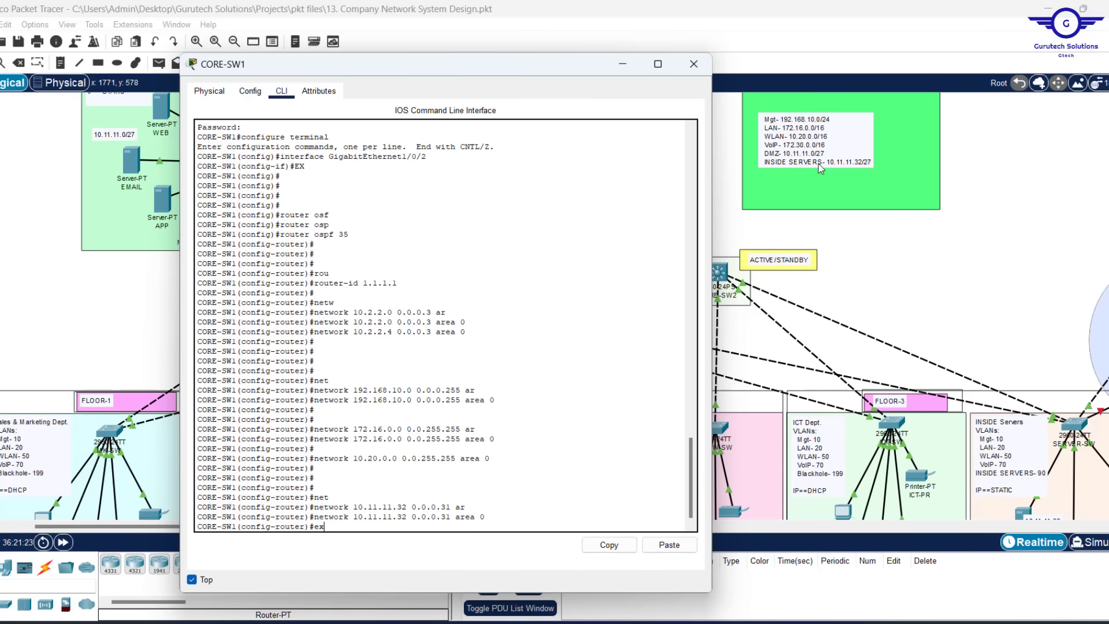
Exit OSPF router mode and save CORE-SW1's configuration with 'do wr'
type("ex")
key("Return")
key("Return")
key("Return")
key("Return")
key("Return")
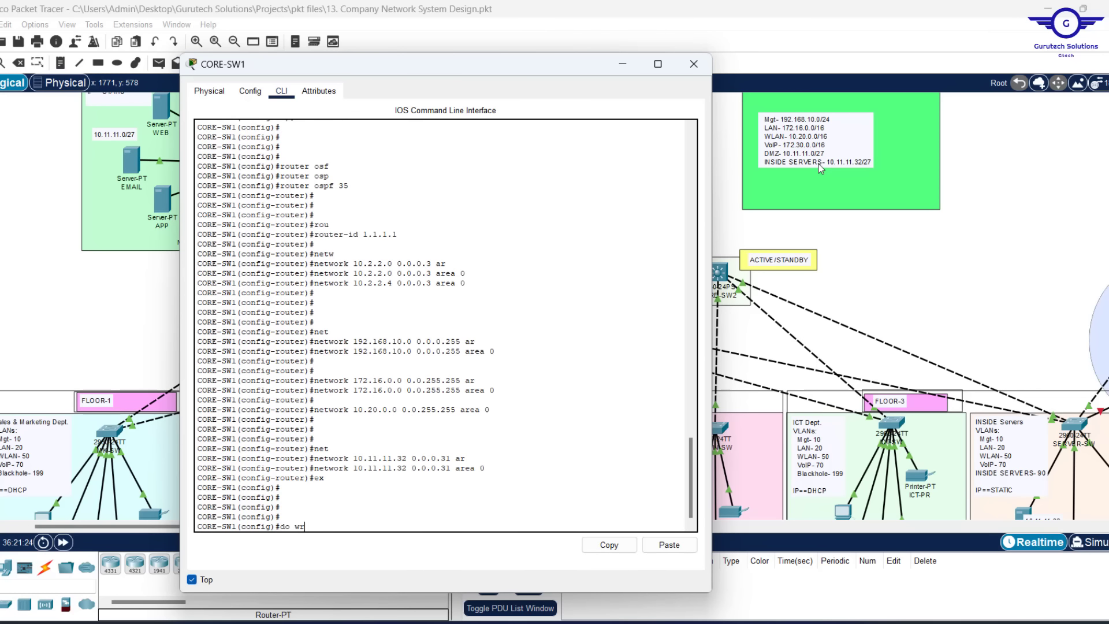
type("do wr")
key("Return")
key("Return")
key("Return")
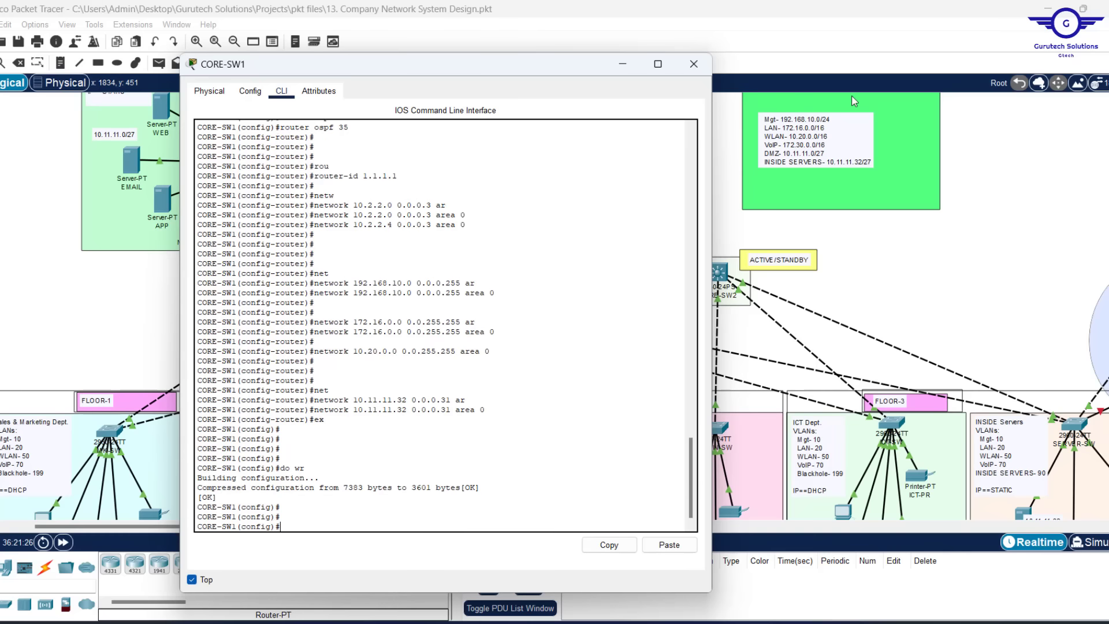
key("Return")
key("Return")
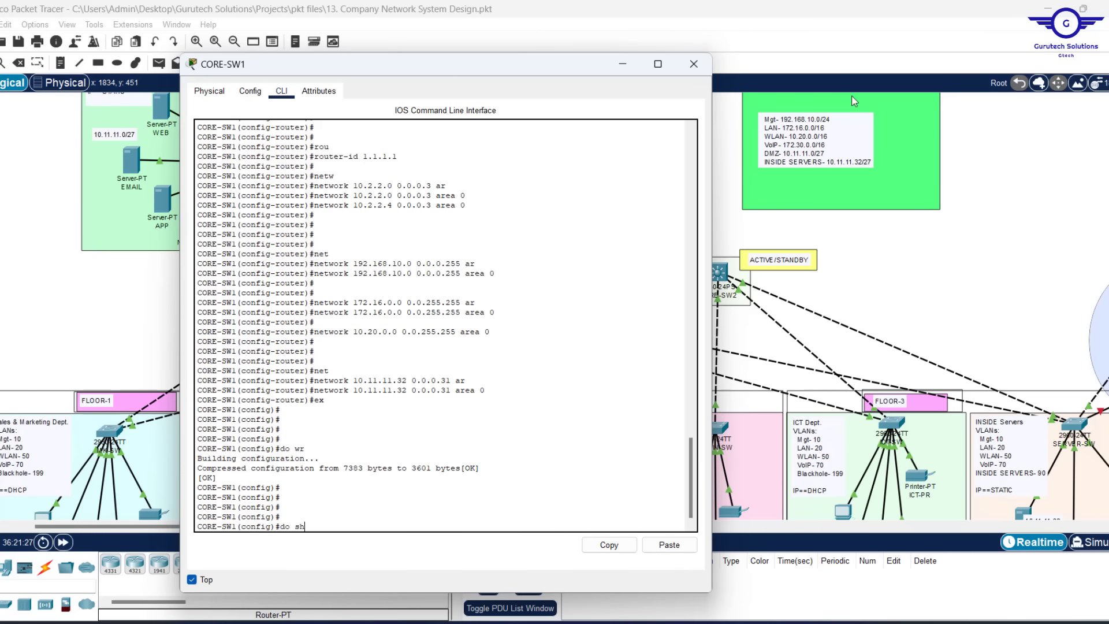
Show the startup-config and copy the router ospf 35 block with its network lines
type("do sh sta")
key("Return")
key("Up")
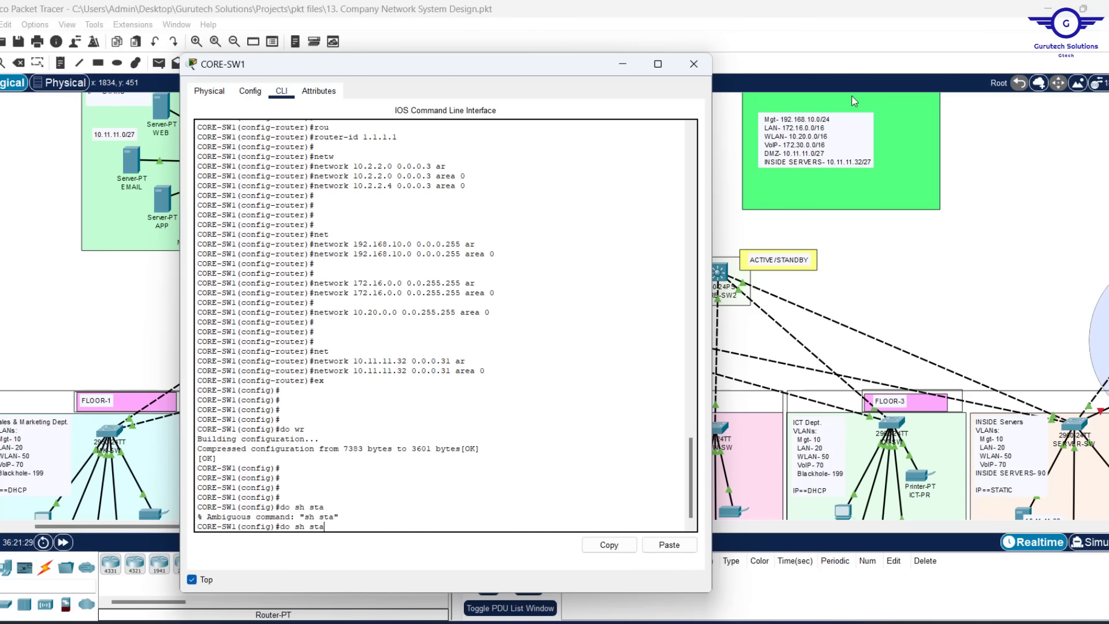
type("rt")
key("Return")
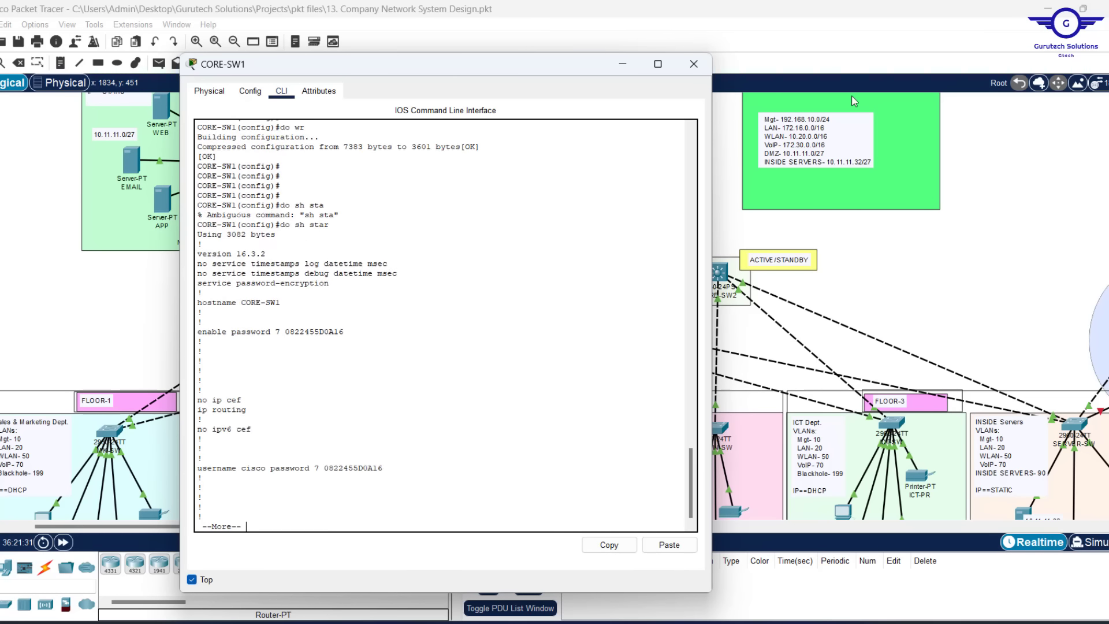
key("Return")
key("Return")
key("Return")
key("Return")
key("Return")
key("Return")
key("Return")
key("Return")
key("Return")
key("Return")
key("Return")
key("Return")
key("Return")
key("Return")
key("Return")
key("Return")
key("Return")
key("Return")
key("Return")
key("Return")
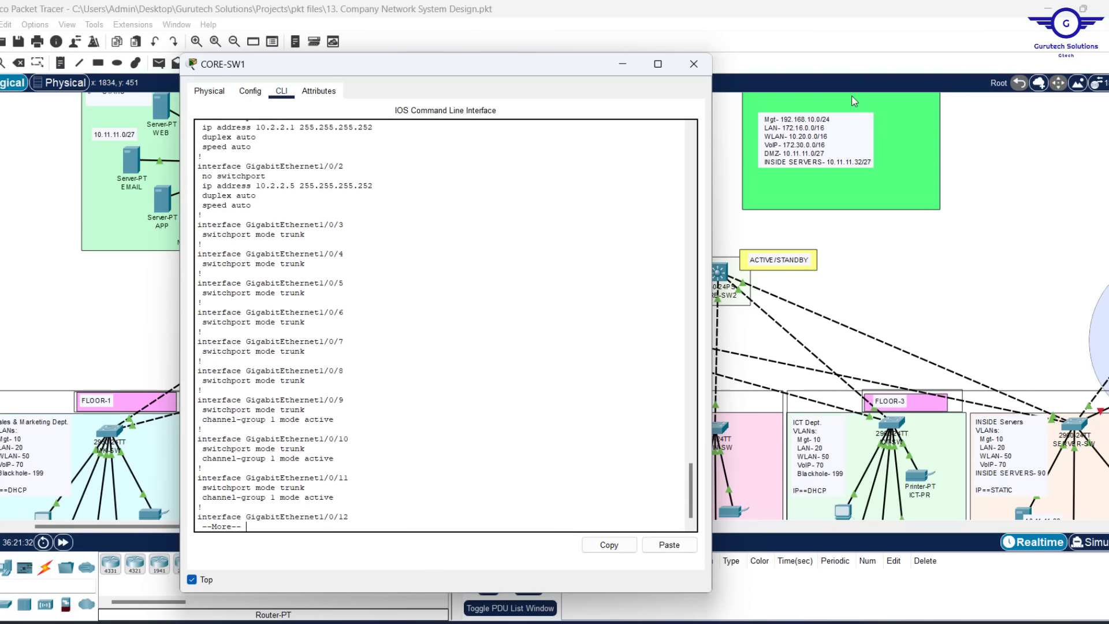
key("Return")
key("Return")
key("Return")
key("Return")
key("Return")
key("Return")
key("Return")
key("Return")
key("Return")
key("Return")
key("Return")
key("Return")
key("Return")
key("Return")
key("Return")
key("Return")
key("Return")
key("Return")
key("Return")
key("Return")
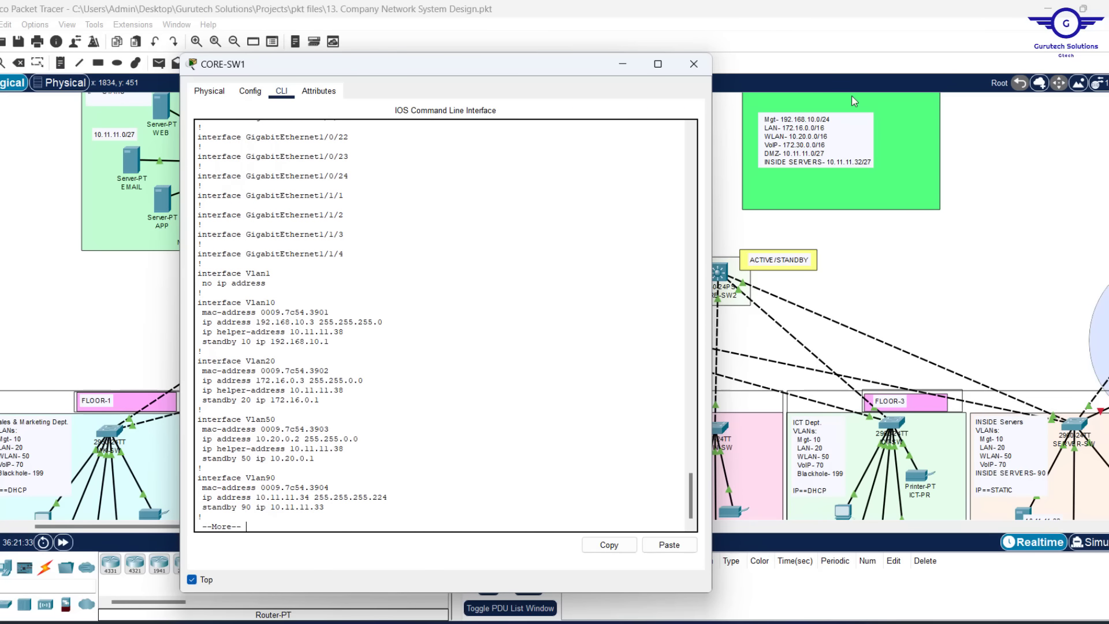
key("Return")
key("Return")
key("Return")
key("Return")
key("Return")
key("Return")
key("Return")
key("Return")
key("Return")
key("Return")
key("Return")
key("Return")
key("Return")
key("Return")
key("Return")
key("Return")
key("Return")
key("Return")
key("Return")
key("Return")
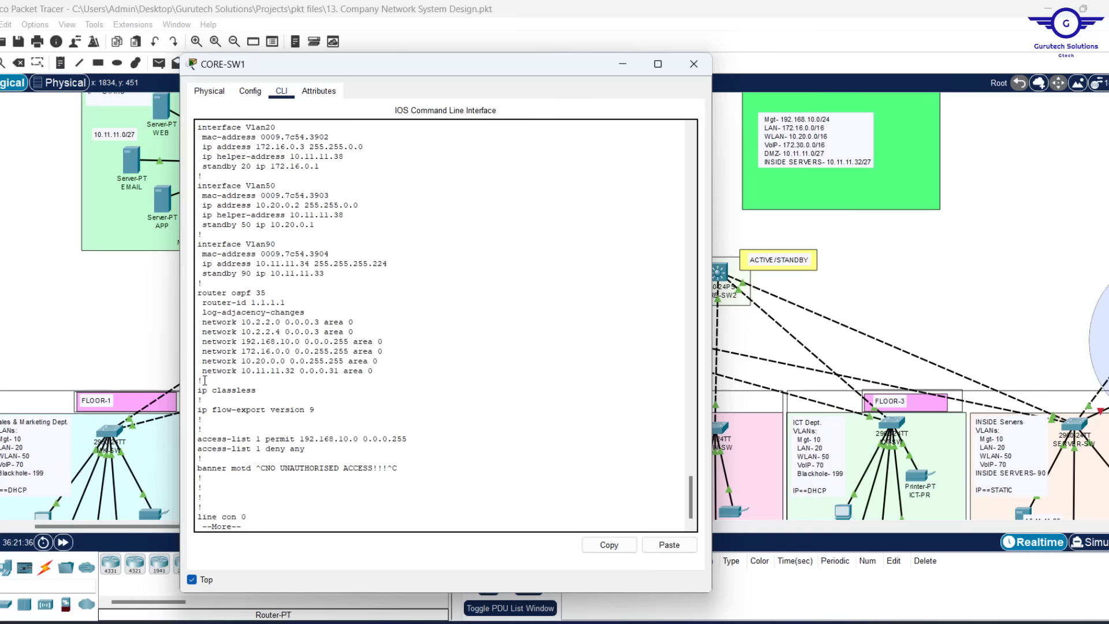
left_click_drag(205, 381, 184, 284)
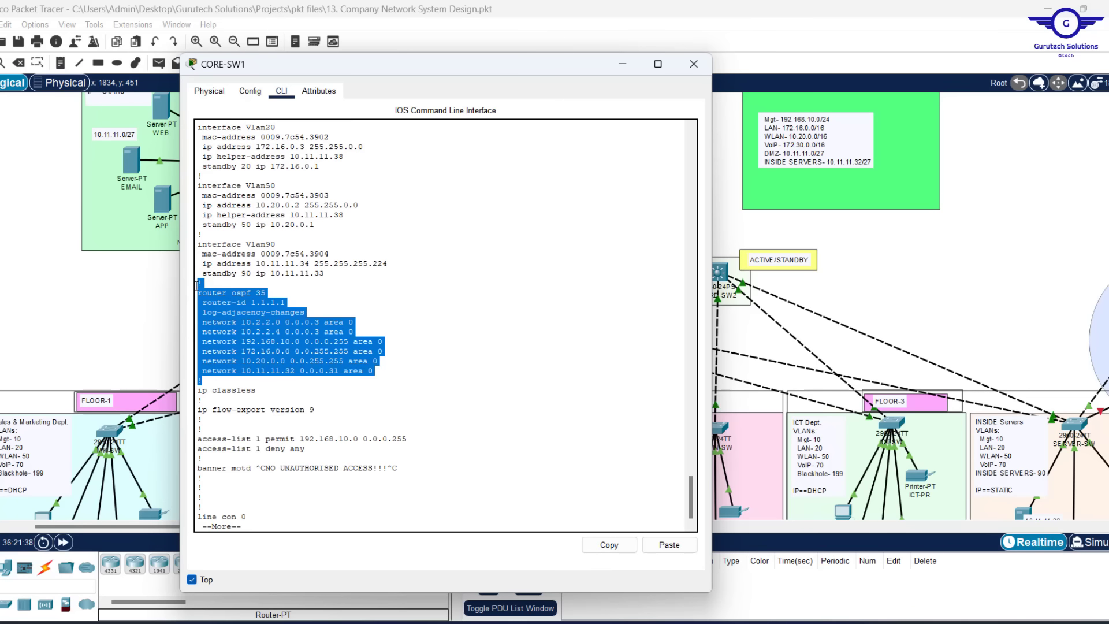
left_click(610, 544)
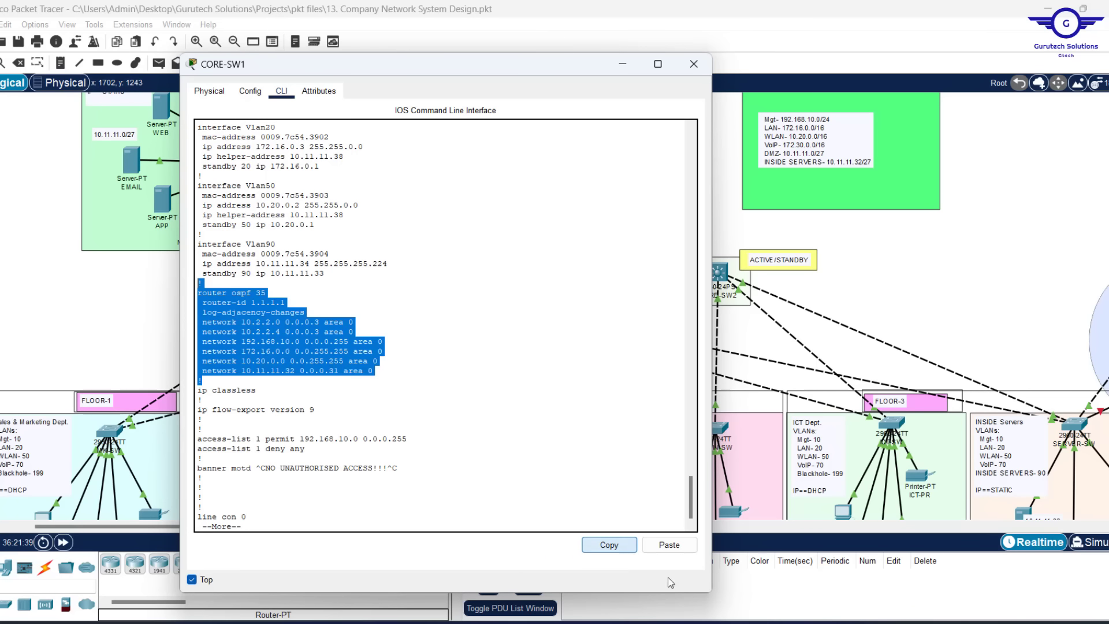
Replace the Notepad VLAN interface notes with the copied OSPF block
key("alt+Tab")
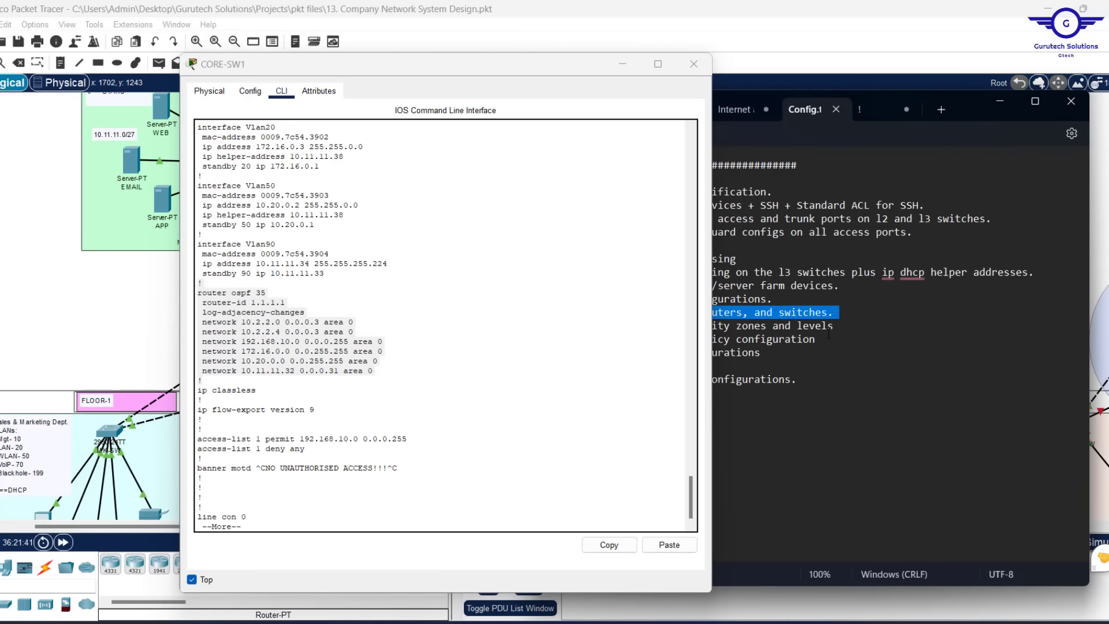
left_click(871, 115)
left_click_drag(517, 66, 336, 83)
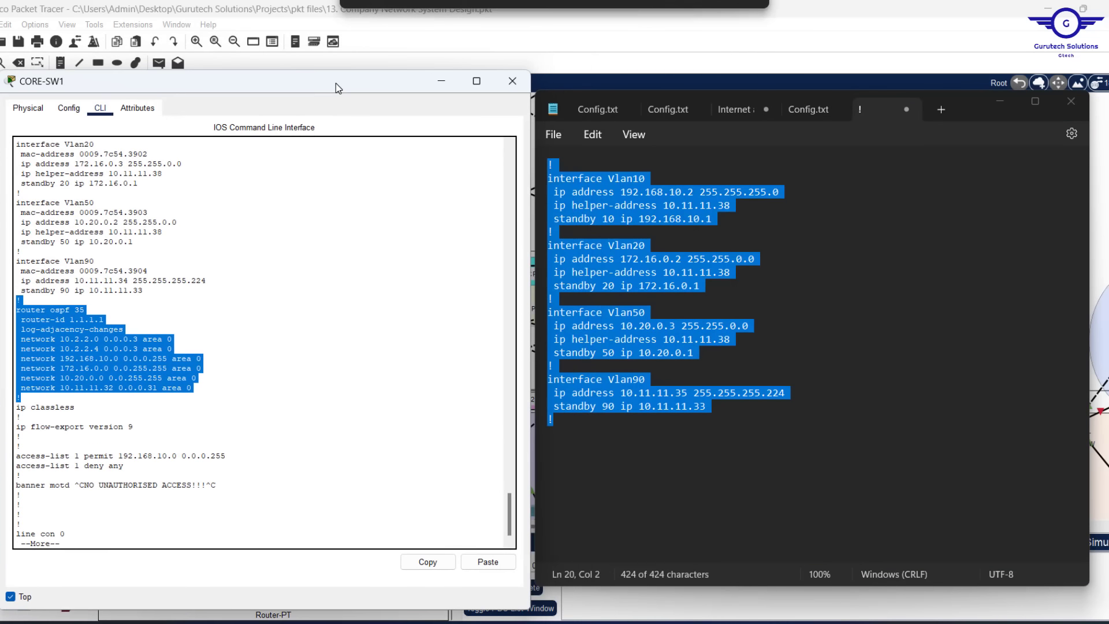
key("BackSpace")
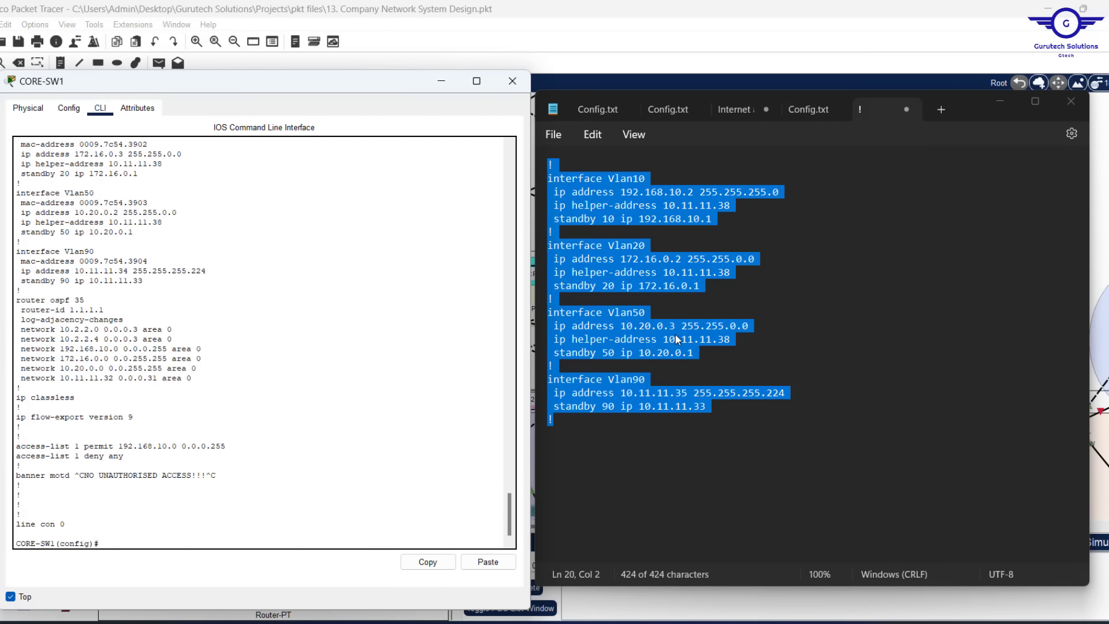
left_click(657, 311)
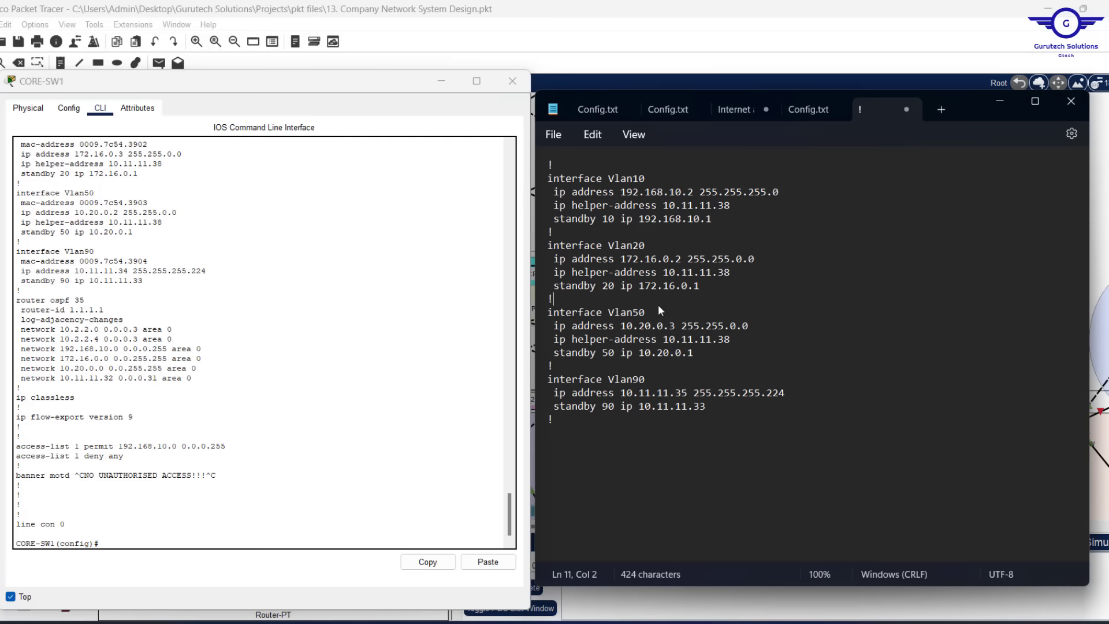
key("ctrl+a")
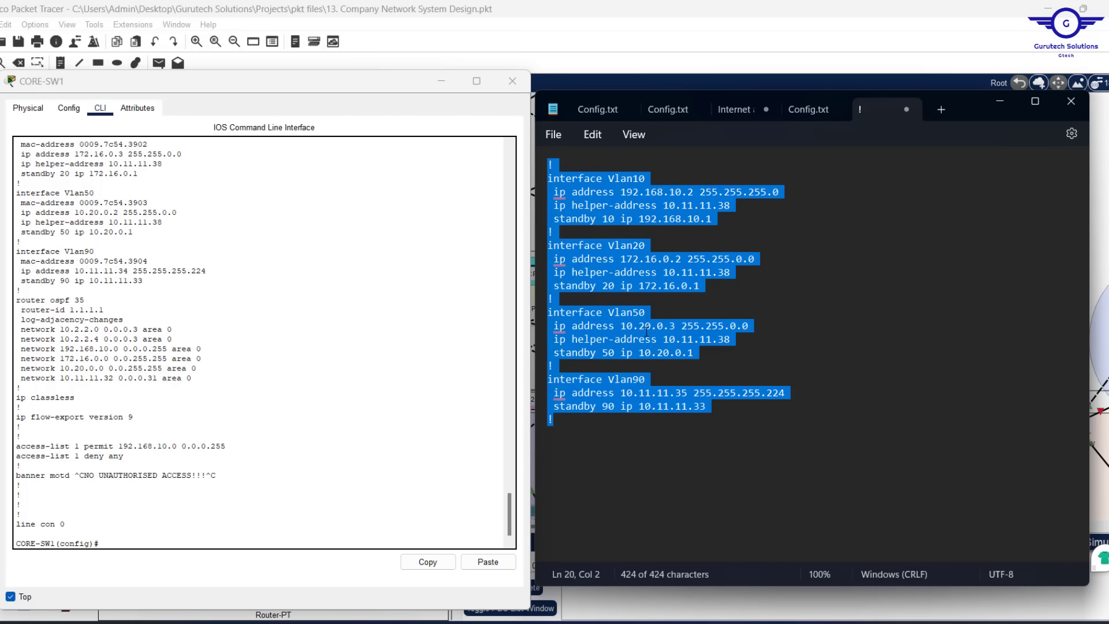
key("ctrl+v")
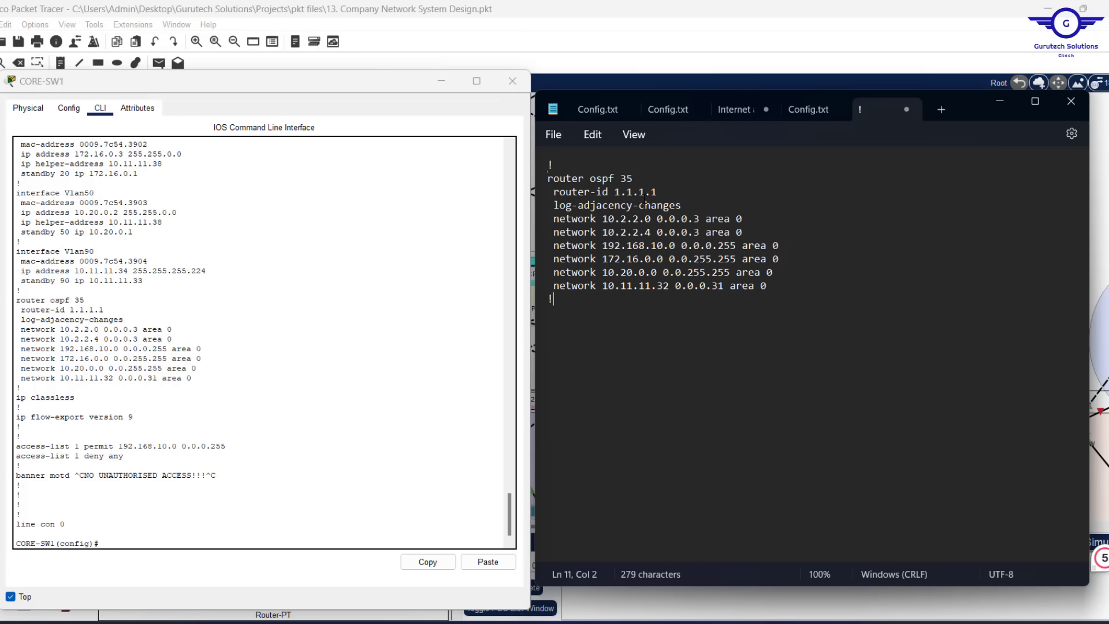
Change router-id to 1.1.2.2, delete log-adjacency-changes, and close CORE-SW1's window
left_click(645, 192)
key("BackSpace")
type("2")
key("Right")
key("Delete")
type("2")
left_click(680, 201)
key("shift+Home")
key("BackSpace")
key("BackSpace")
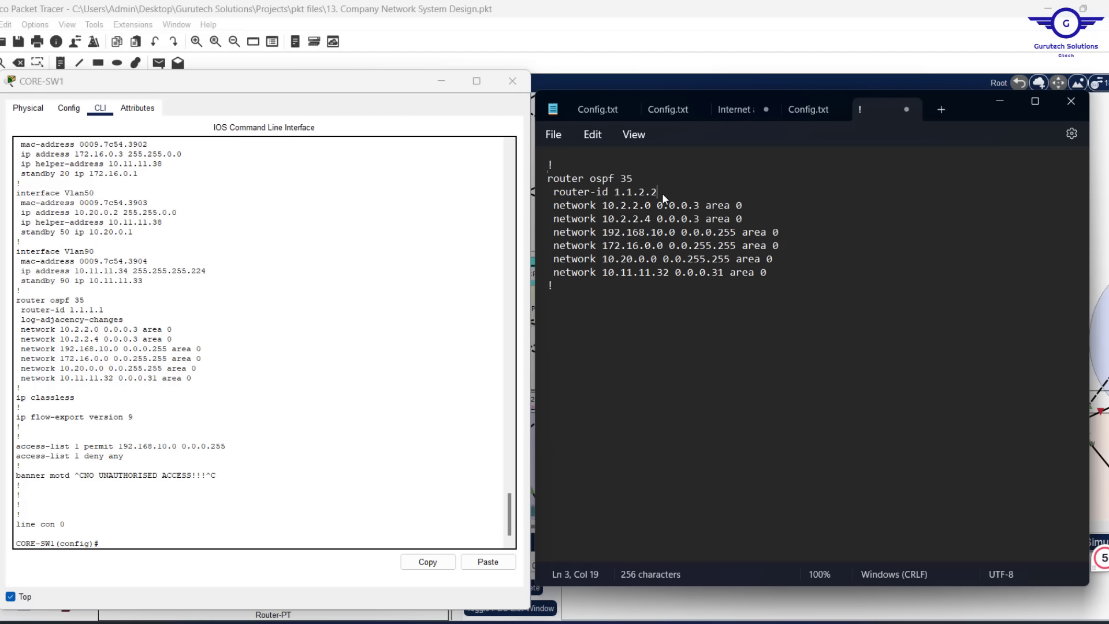
left_click(512, 80)
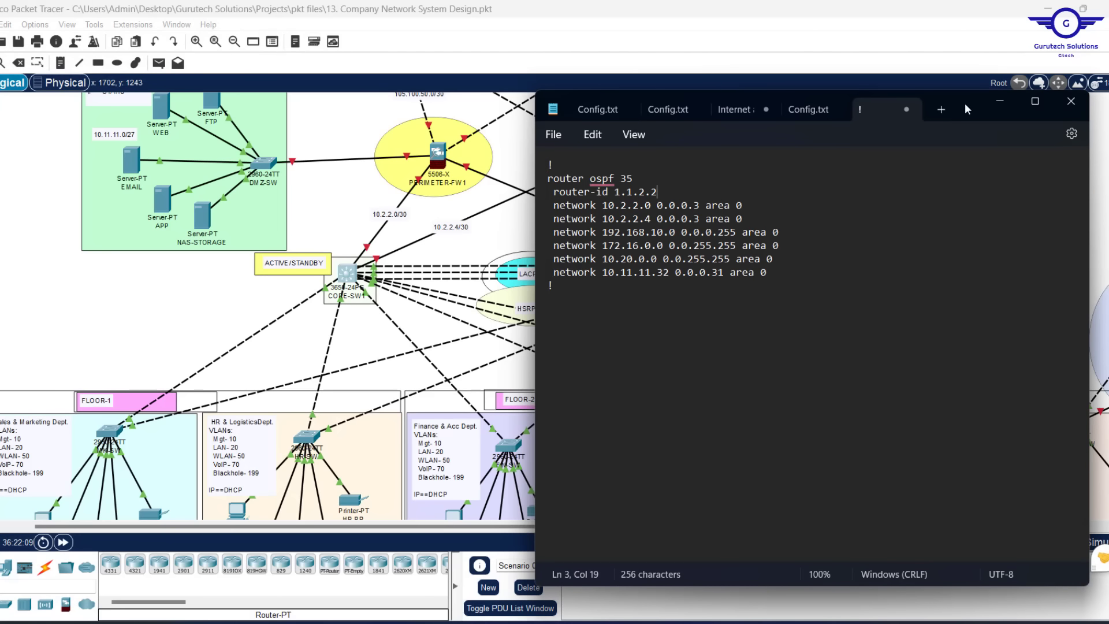
Edit the Notepad network lines from 10.2.2.0 and 10.2.2.4 to 10.2.2.8 and 10.2.2.12
left_click_drag(964, 103, 831, 317)
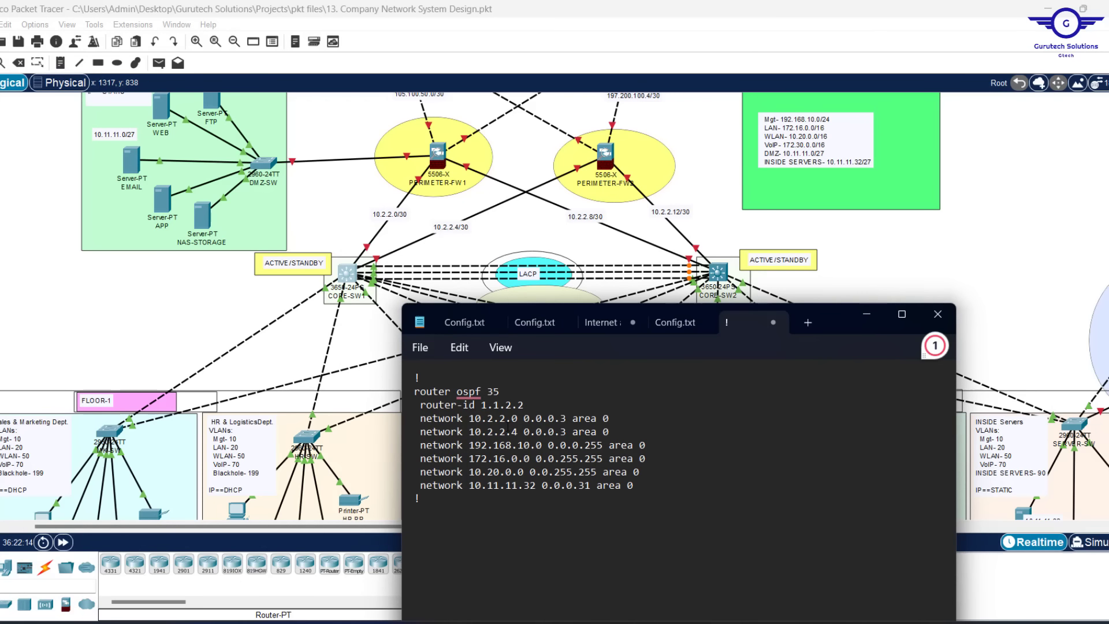
left_click(513, 420)
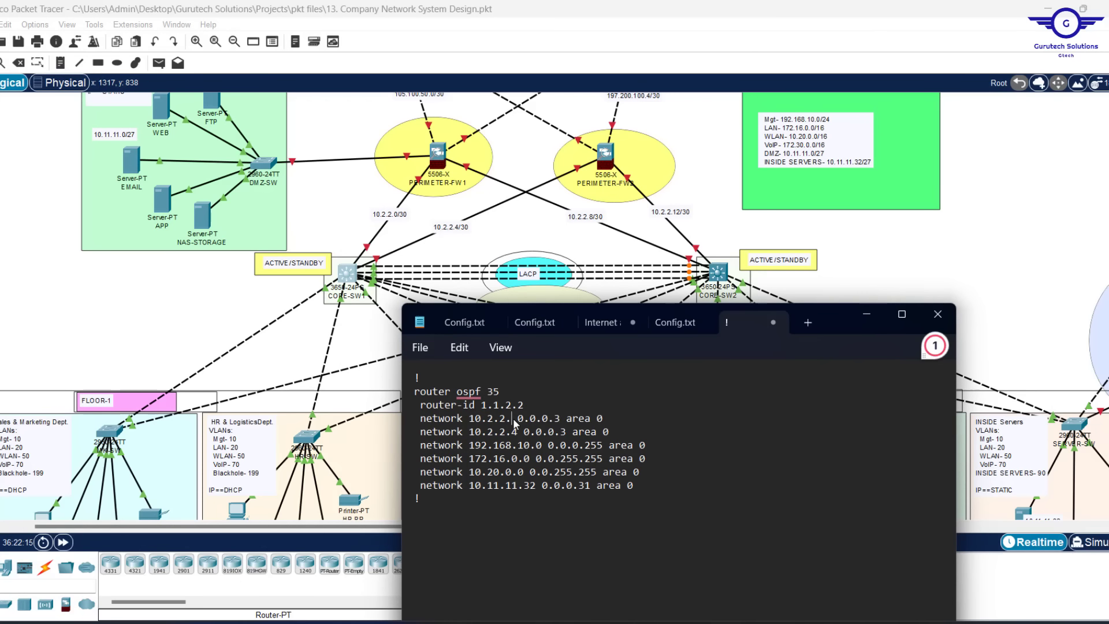
key("BackSpace")
type("8")
key("Down")
key("BackSpace")
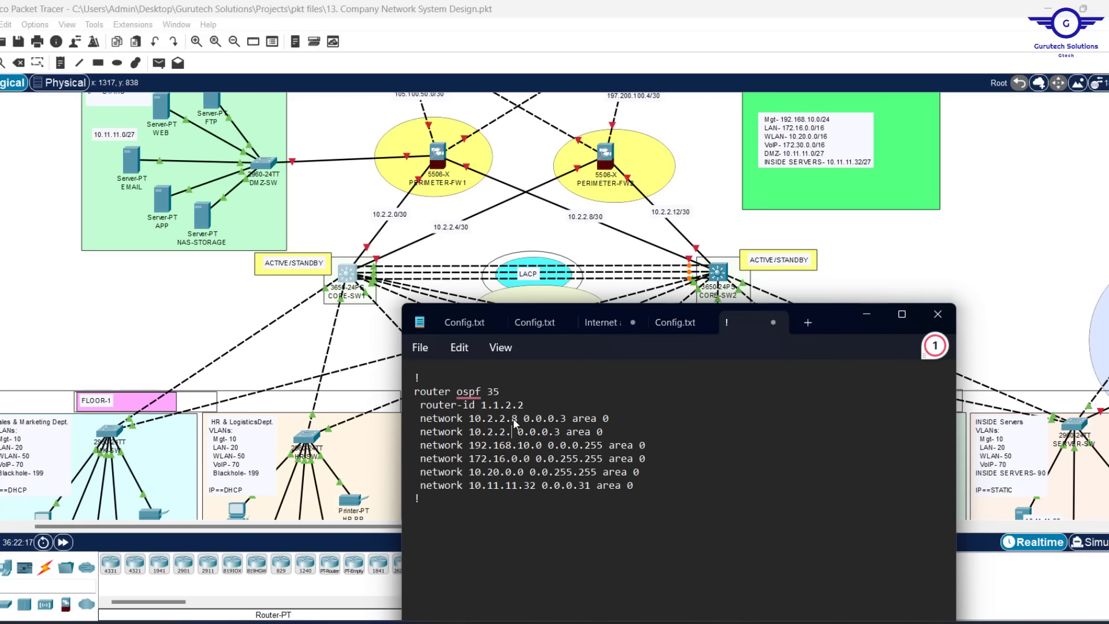
type("12")
Select the OSPF block text, including the process number 35
left_click_drag(633, 486, 407, 428)
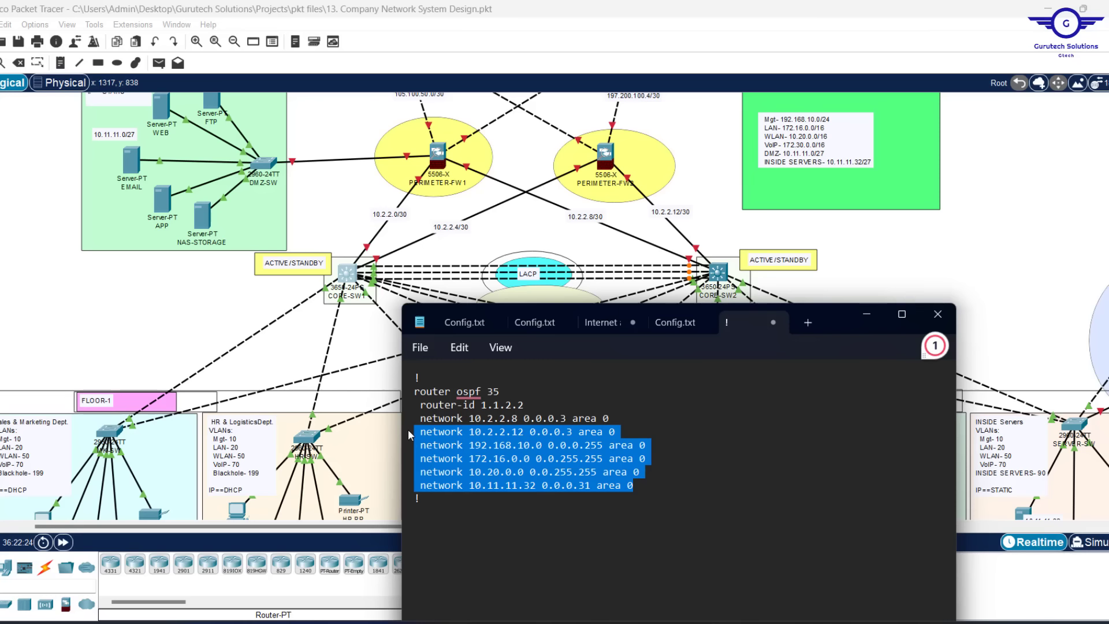
key("ctrl+a")
key("ctrl+c")
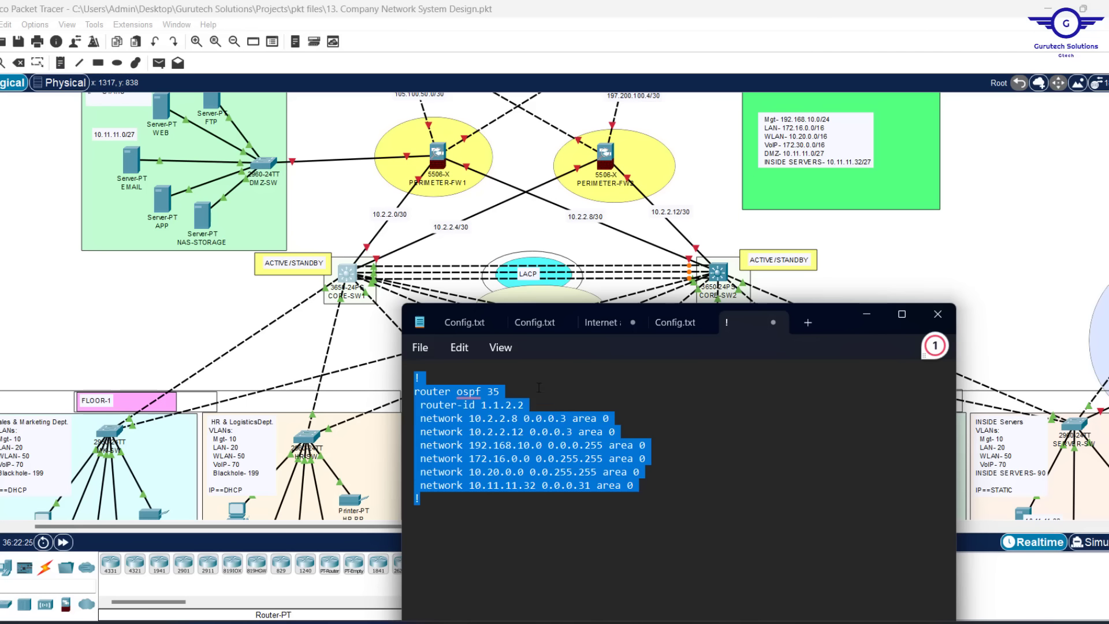
left_click(501, 393)
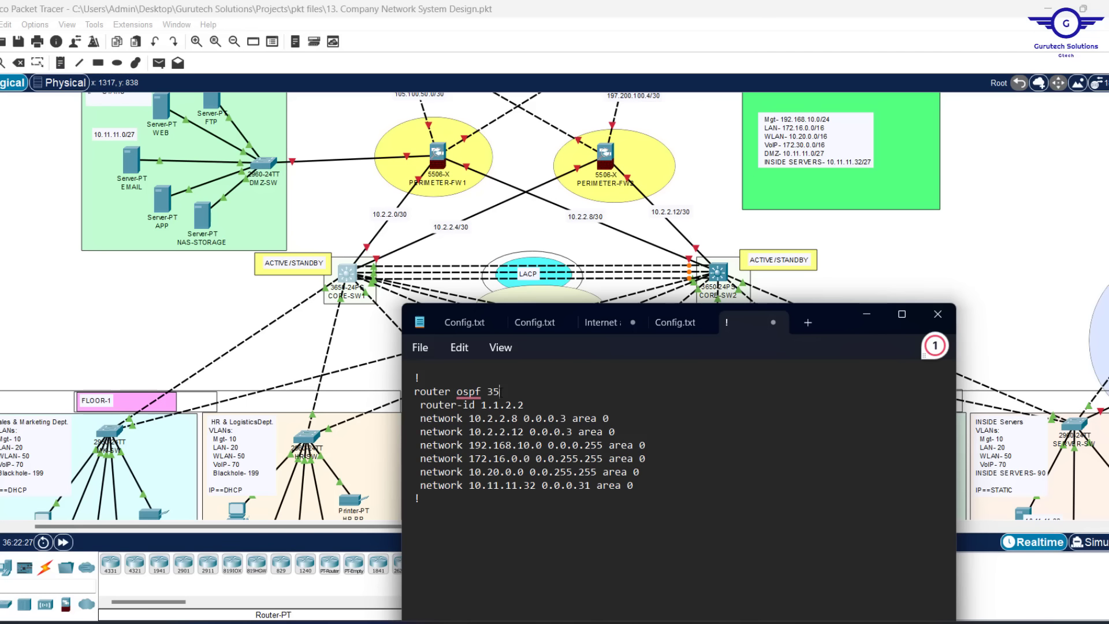
double_click(488, 393)
left_click_drag(531, 414, 498, 408)
Open CORE-SW2, check port GigabitEthernet1/0/6, and exit interface mode in its CLI
left_click(516, 407)
left_click(715, 273)
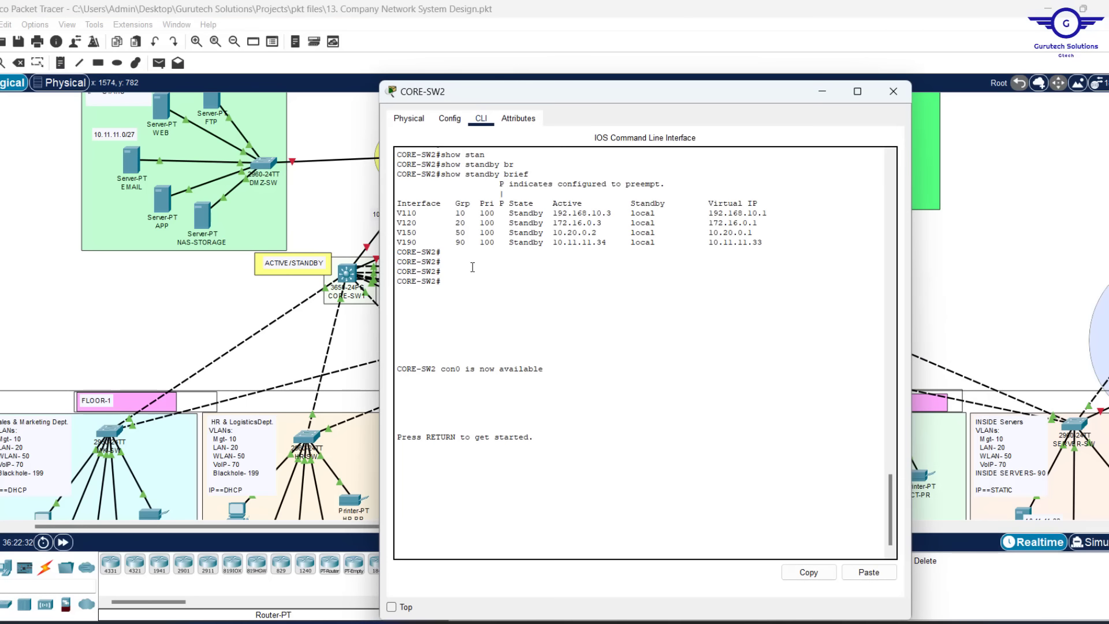
left_click(450, 119)
left_click(456, 328)
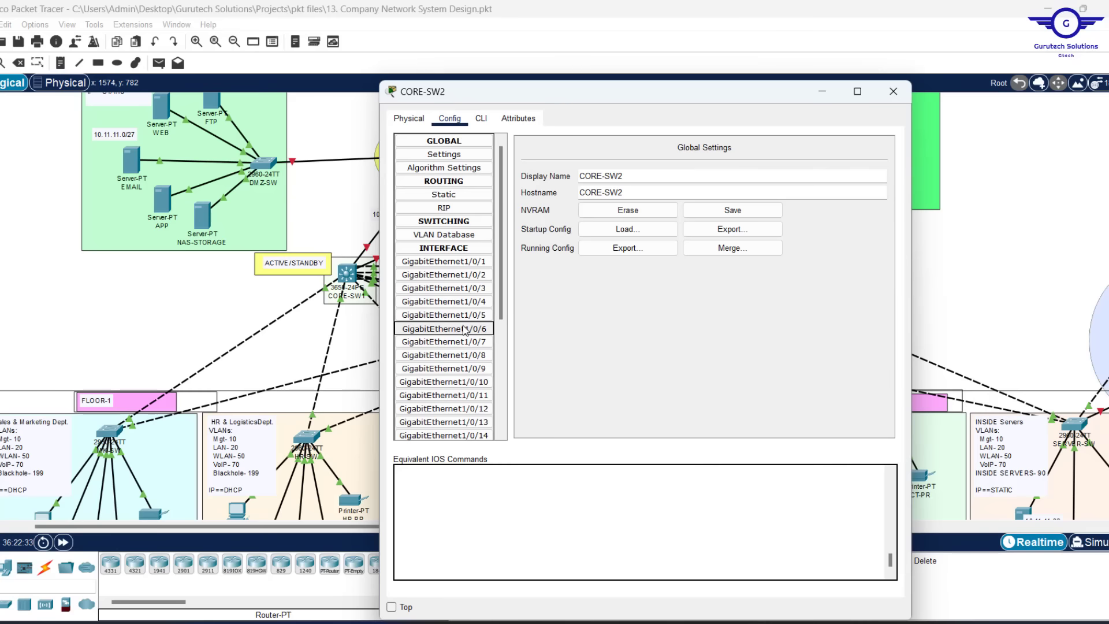
left_click(481, 118)
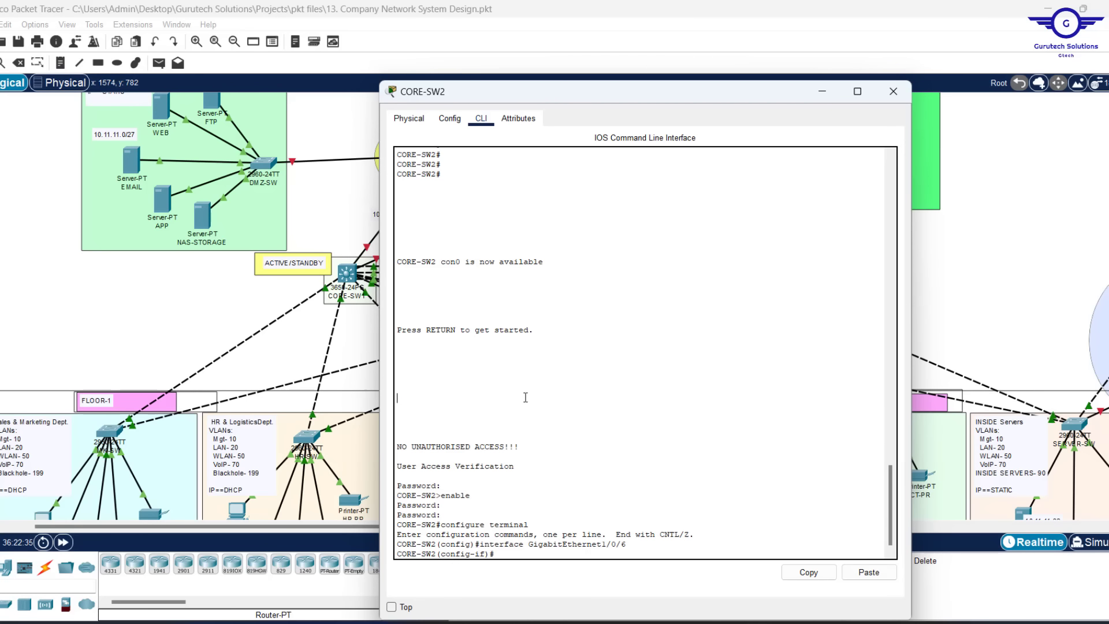
type("ex")
key("Return")
key("Return")
key("Return")
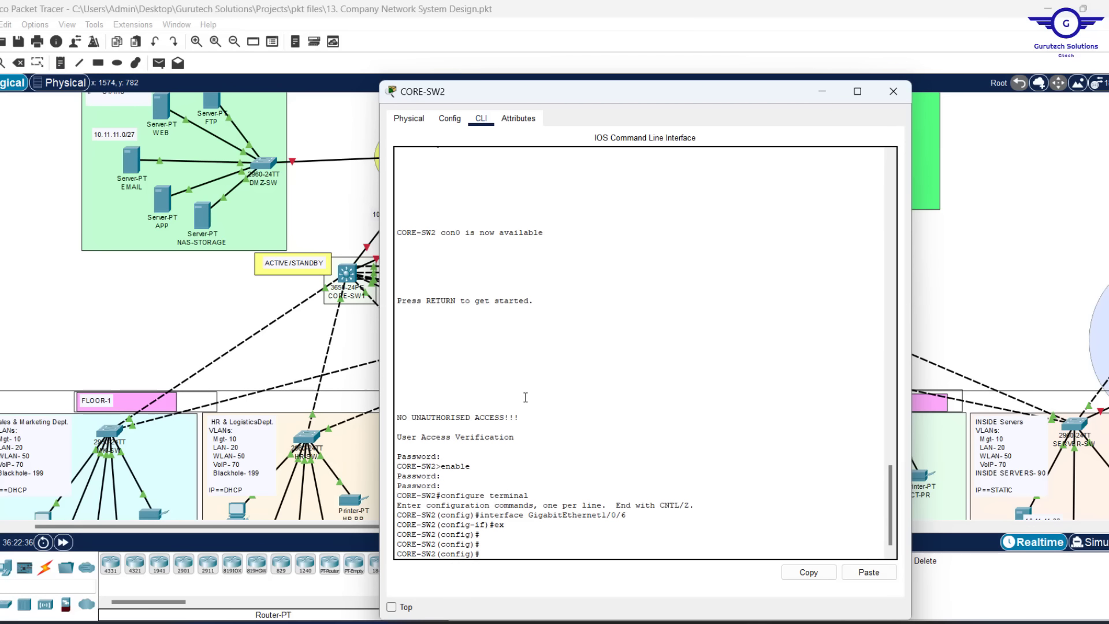
Paste the OSPF 35 block with router-id 1.1.2.2, exit, and save with do wr
left_click(869, 572)
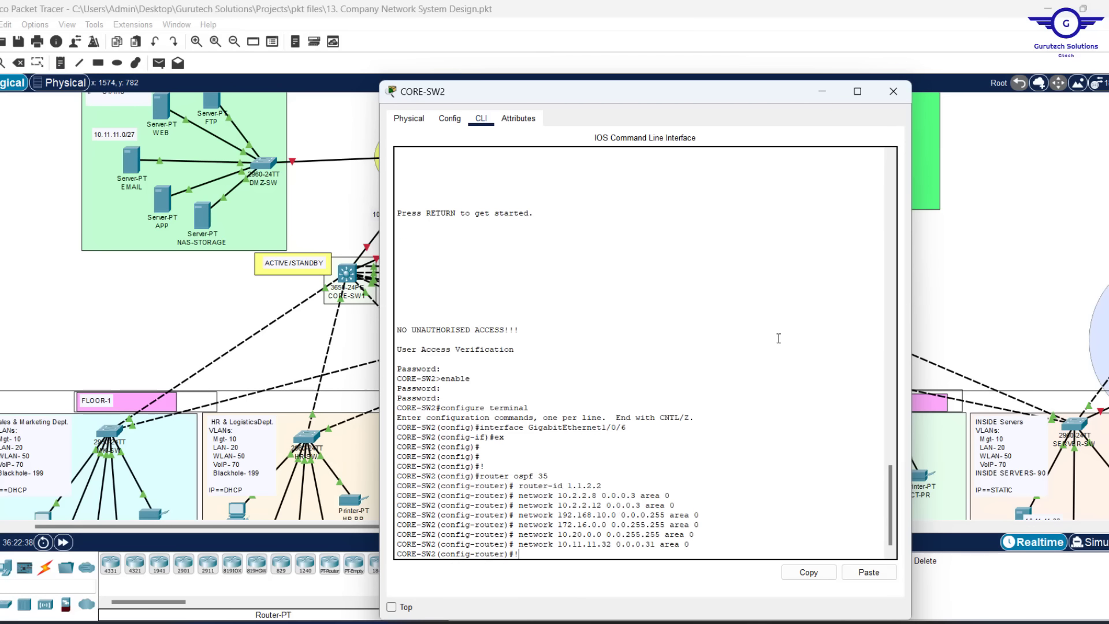
key("Return")
key("Return")
key("Return")
type("ex")
key("Return")
key("Return")
key("Return")
key("Return")
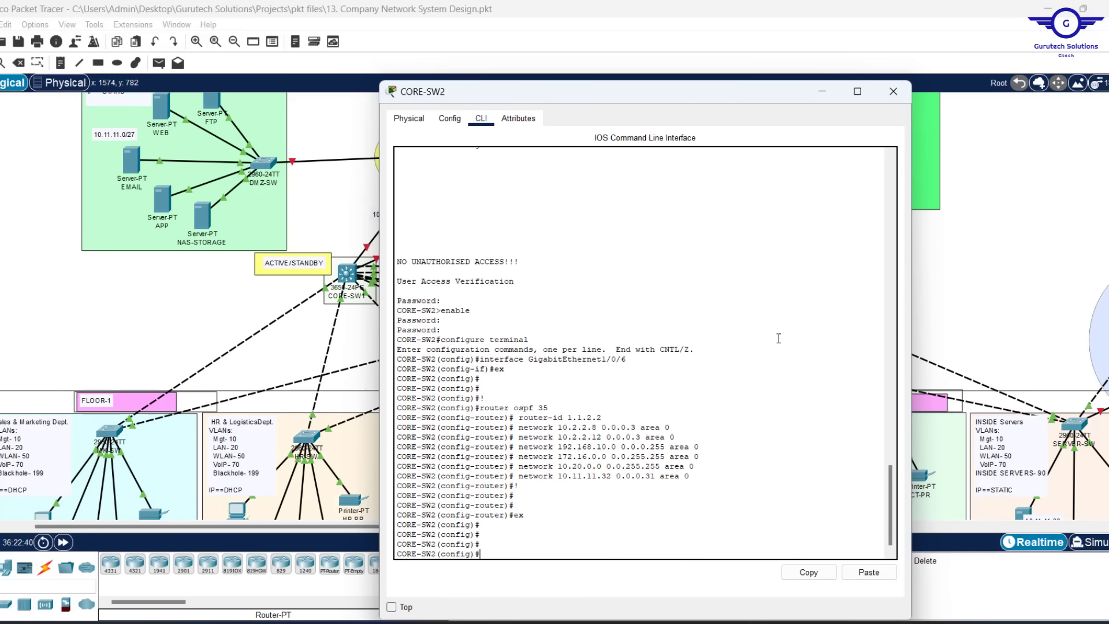
type("do wr")
key("Return")
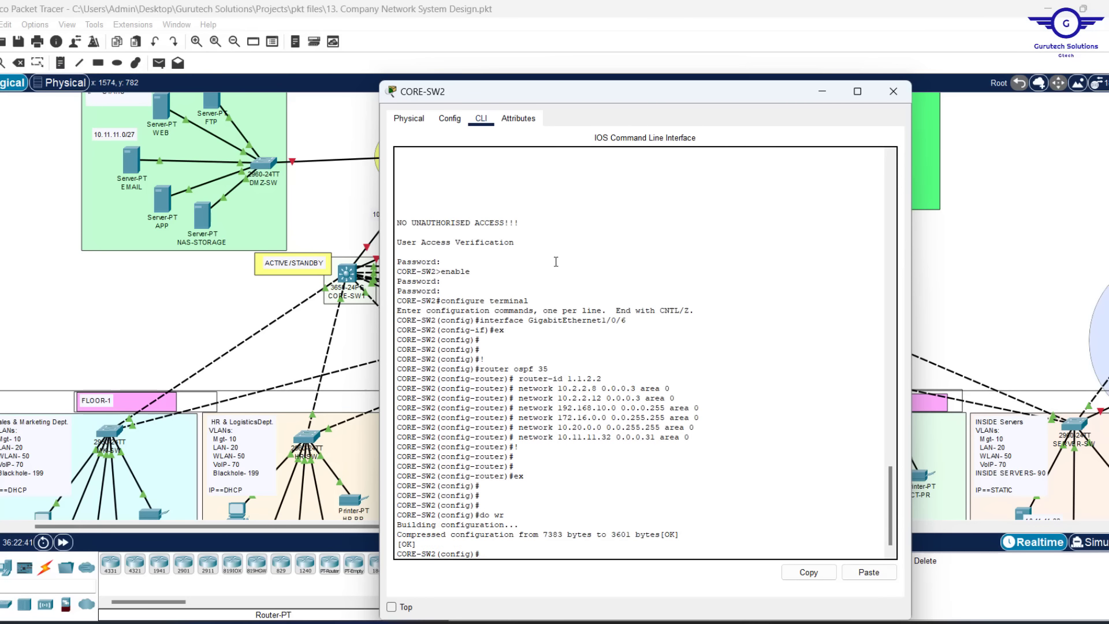
left_click(893, 91)
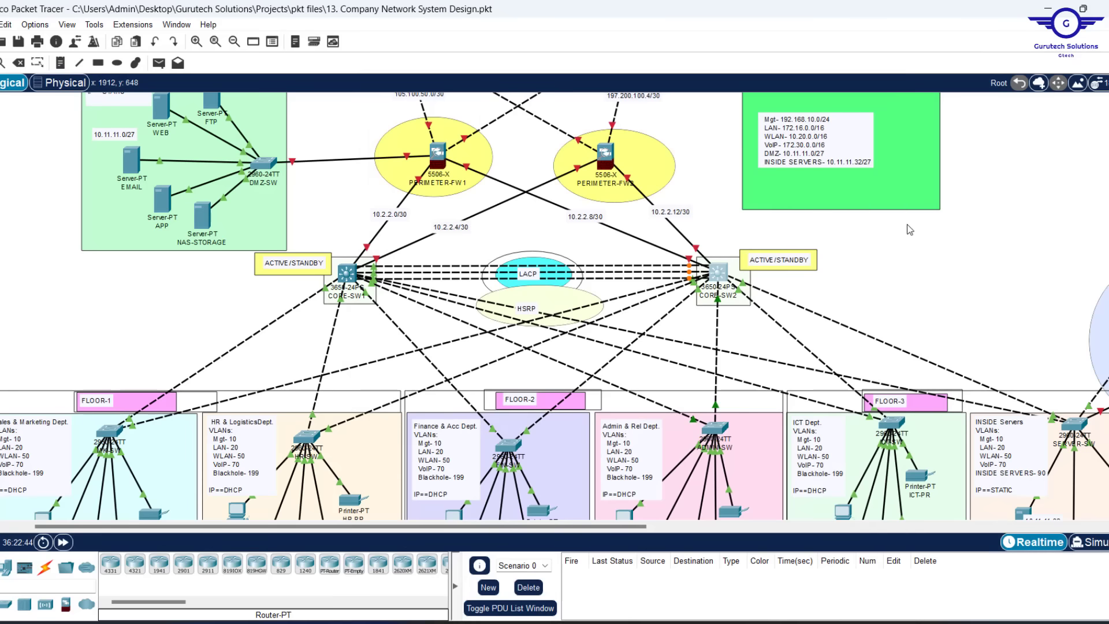
Open the SEACOM-ISP router window and move it beside the topology
scroll(909, 229, "up", 5)
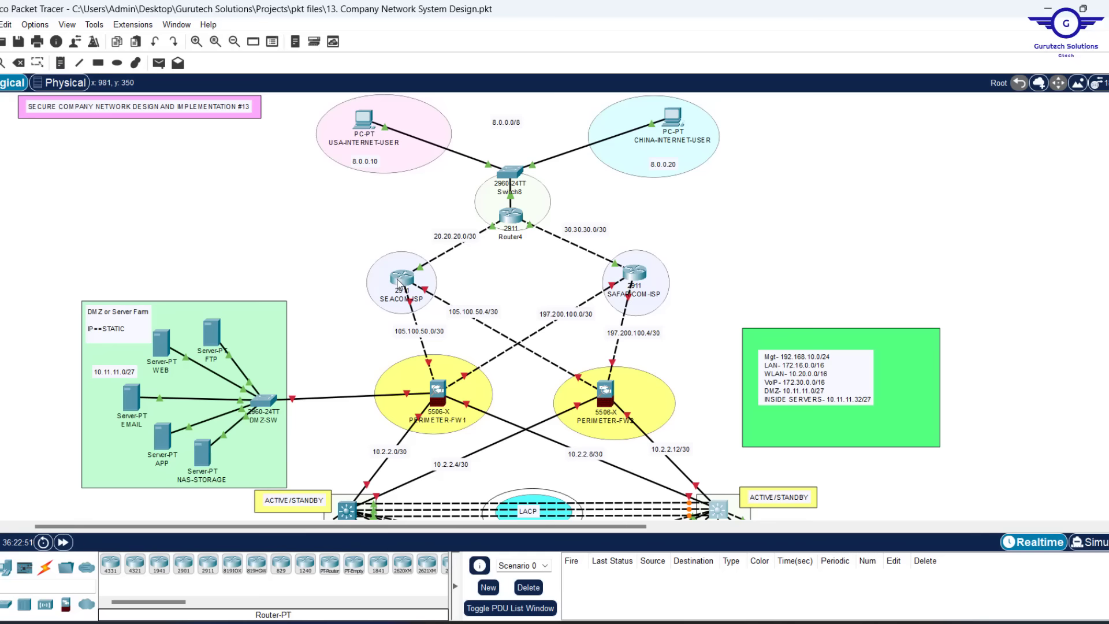
mouse_move(399, 282)
left_click(399, 287)
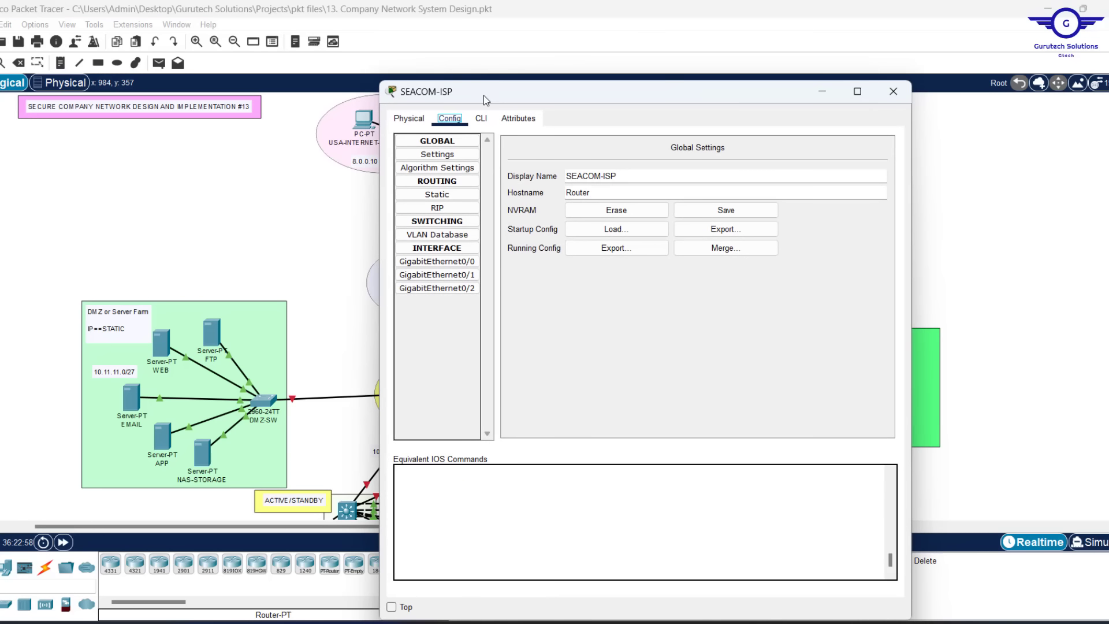
left_click_drag(484, 84, 323, 148)
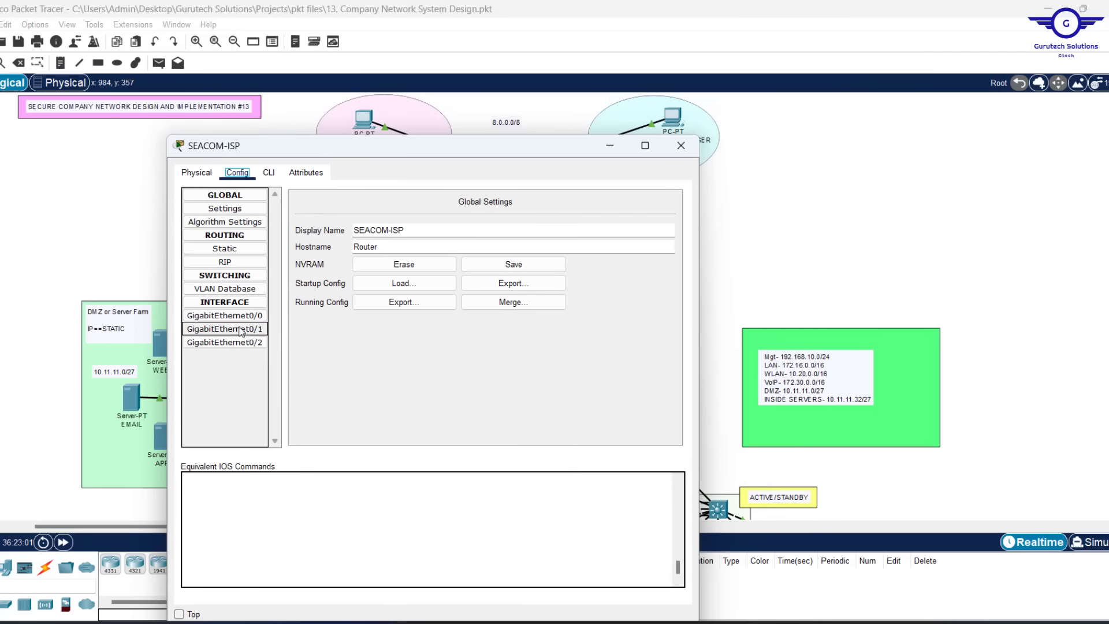
left_click(277, 177)
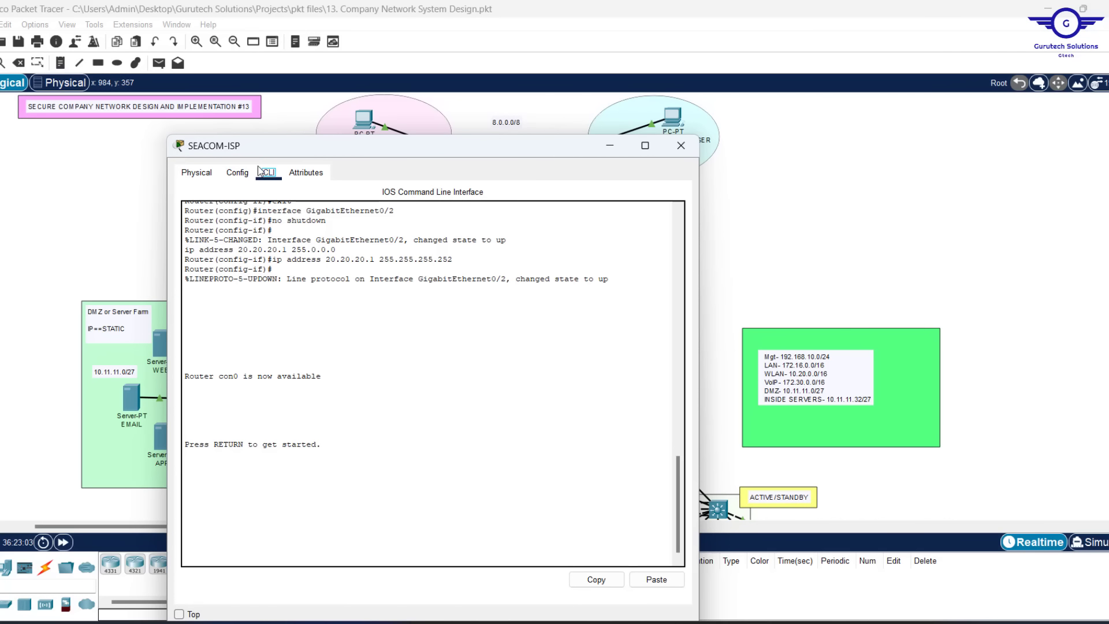
Review the GigabitEthernet0/0 settings, then type ex in the CLI to reach global configuration
left_click(237, 173)
left_click(223, 316)
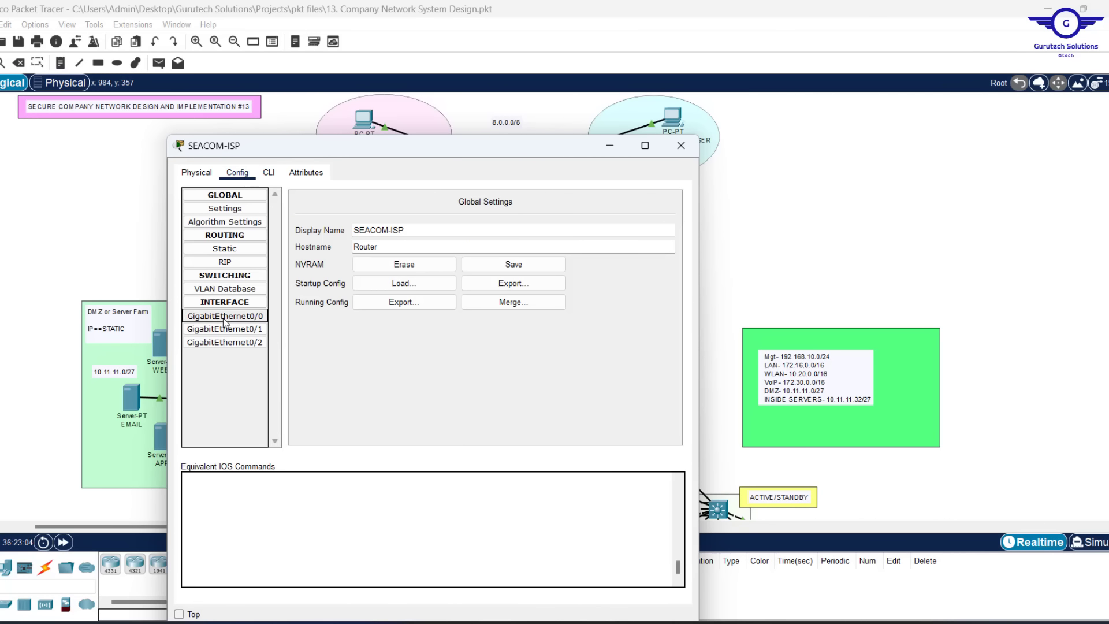
left_click(272, 175)
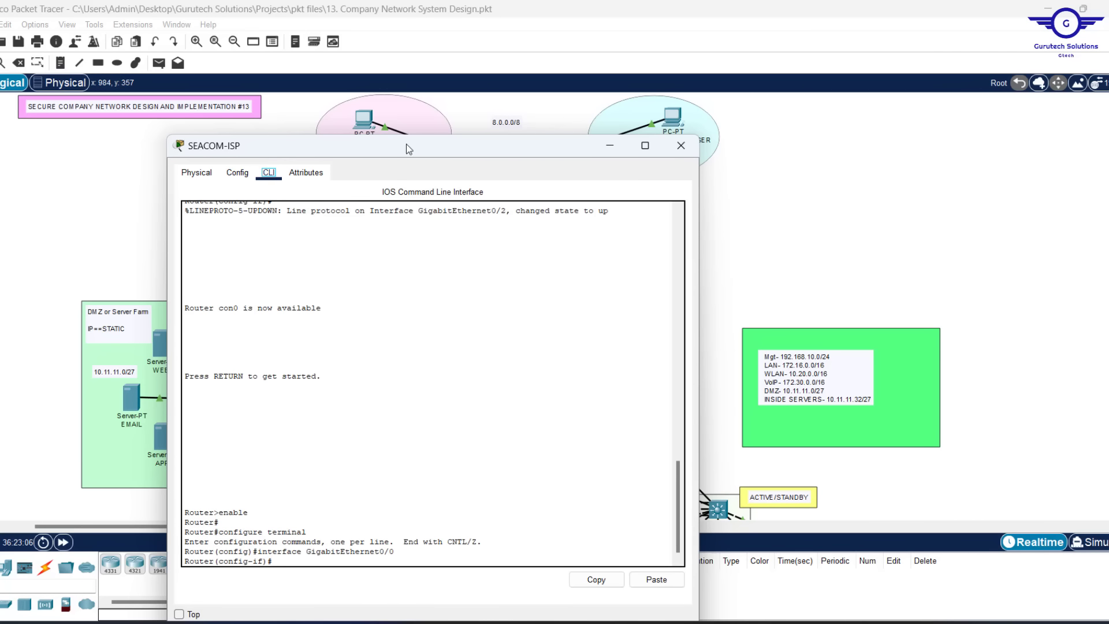
left_click(311, 519)
type("ex")
key("Return")
key("Return")
key("Return")
key("Return")
key("Return")
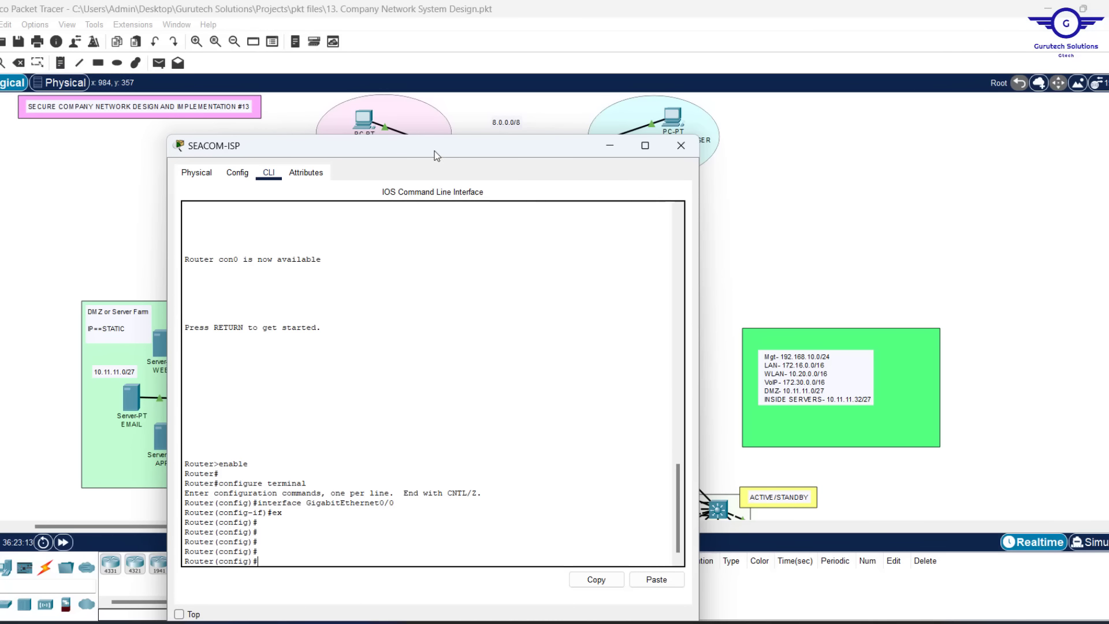
Start OSPF process 35 on SEACOM-ISP with router-id 1.1.3.3
left_click_drag(434, 151, 826, 86)
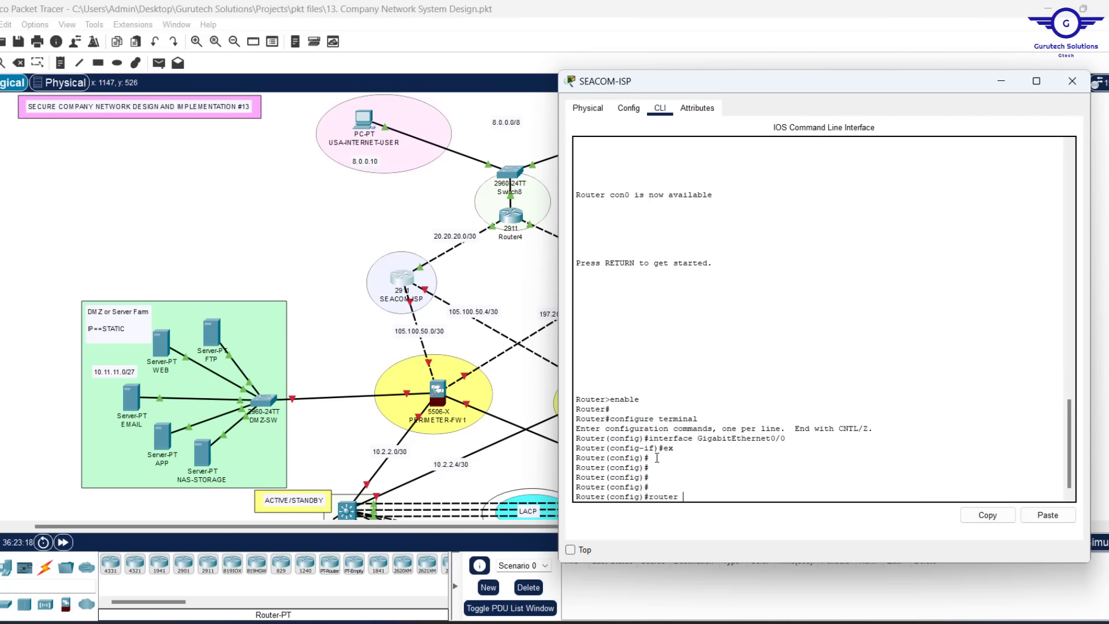
key("Tab")
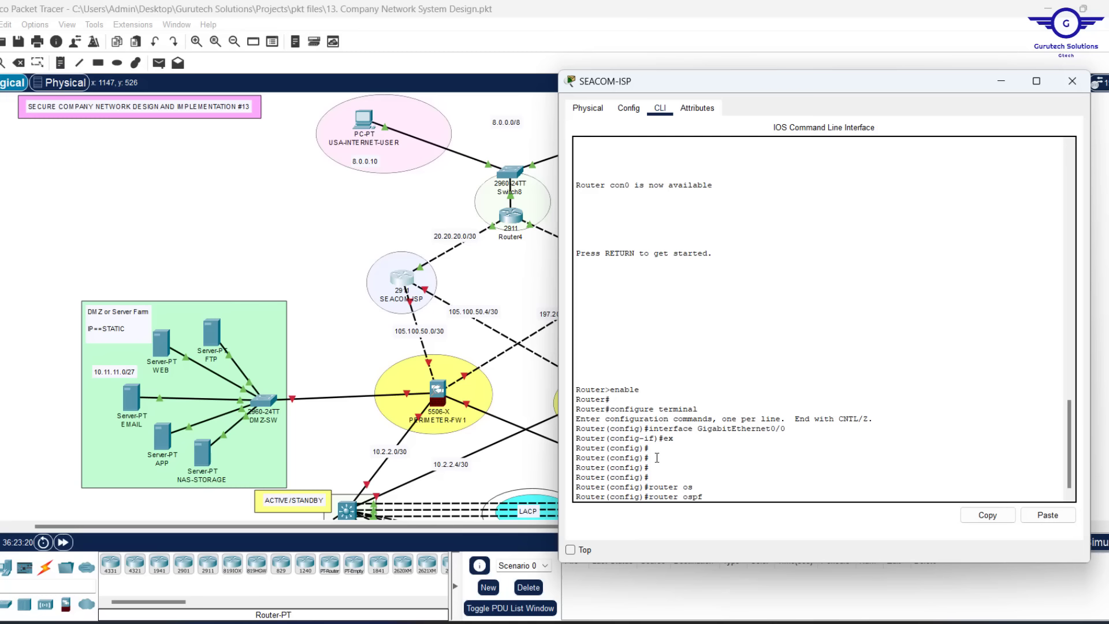
type("35")
key("Return")
key("Return")
key("Return")
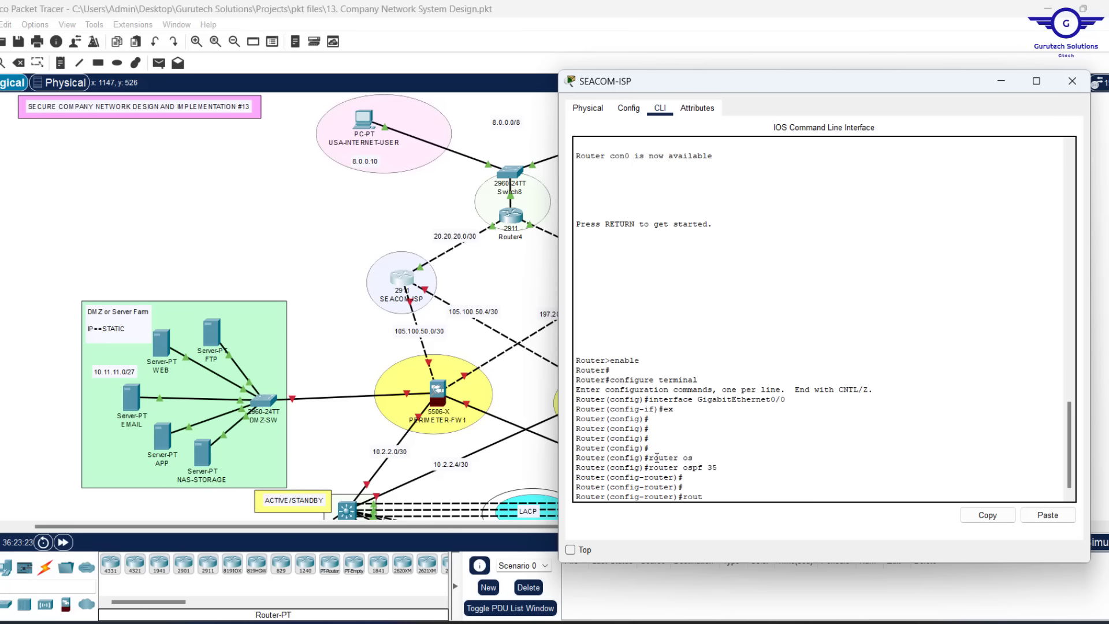
type("rout")
key("Tab")
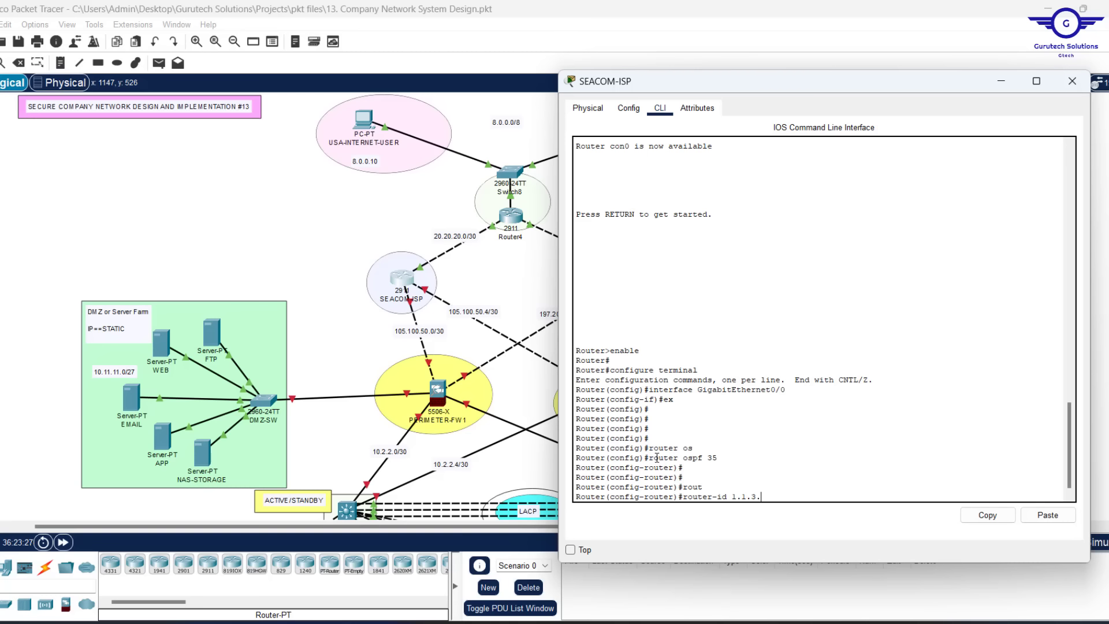
type("1.1.3.3")
key("Return")
Advertise networks 105.100.50.0 and 105.100.50.4 0.0.0.3 in area 0
type("net")
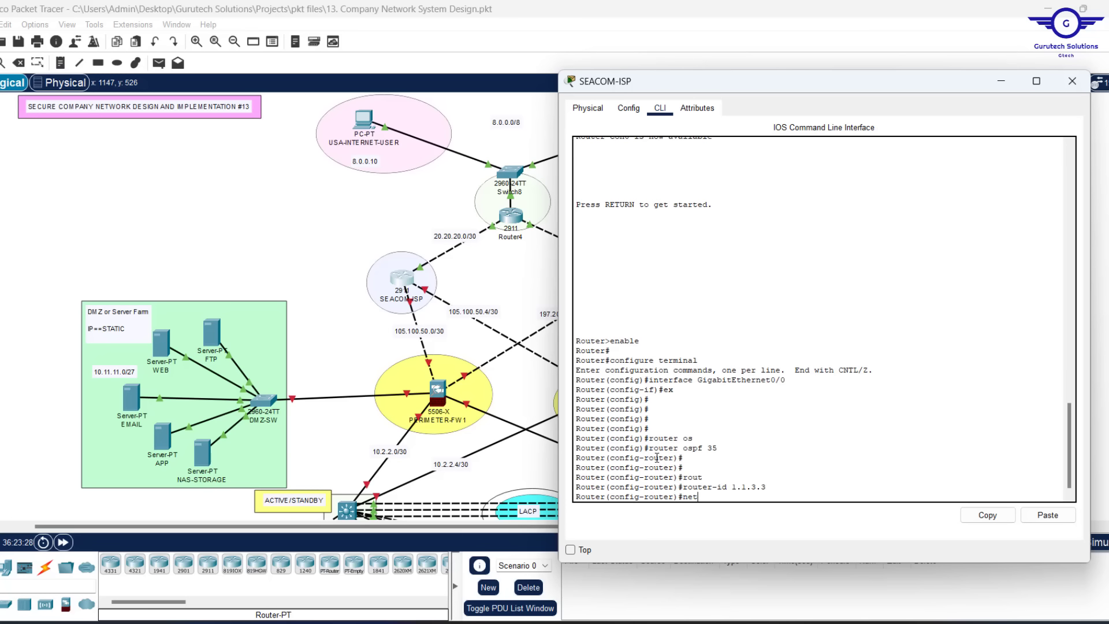
key("Tab")
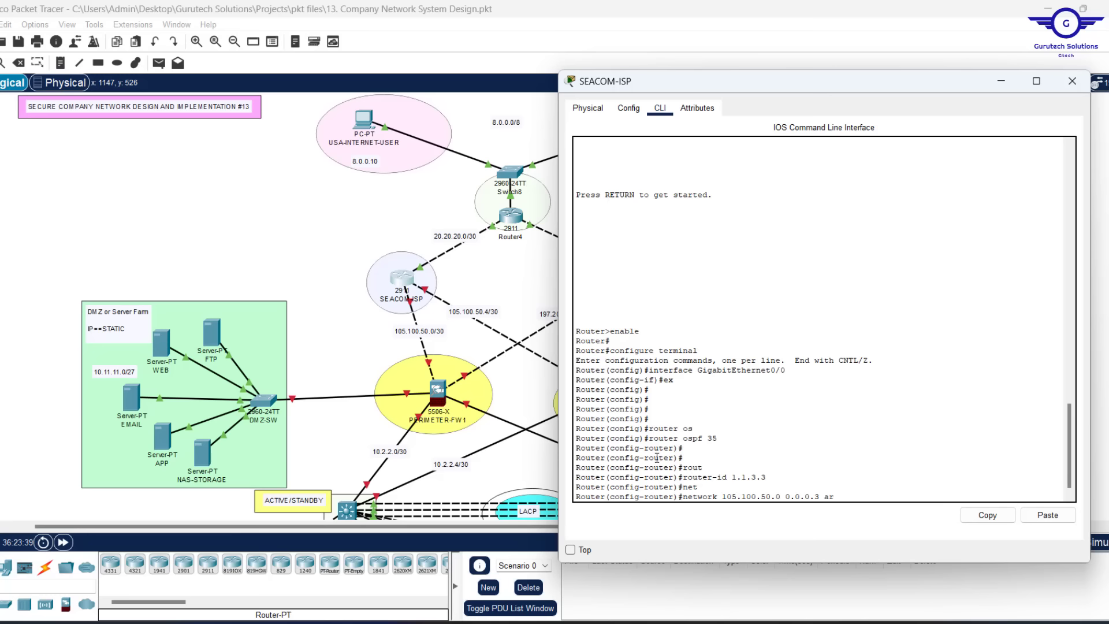
key("Tab")
type("0")
key("Return")
key("Return")
key("Return")
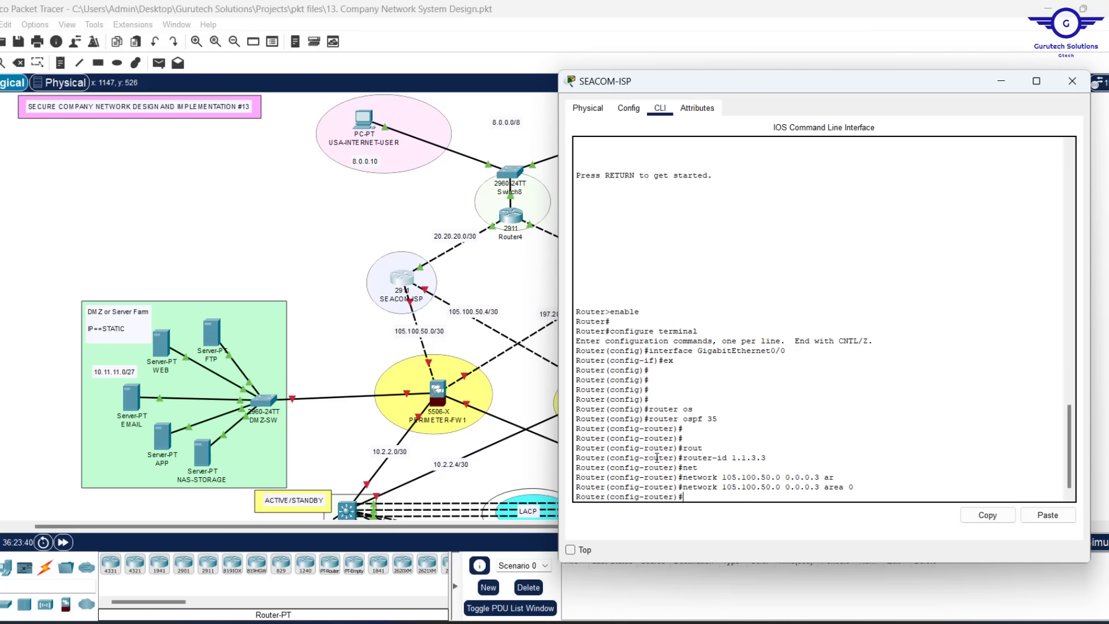
key("Up")
key("Left")
key("Left")
key("Left")
key("Left")
key("Left")
key("Left")
key("Left")
key("Left")
key("Left")
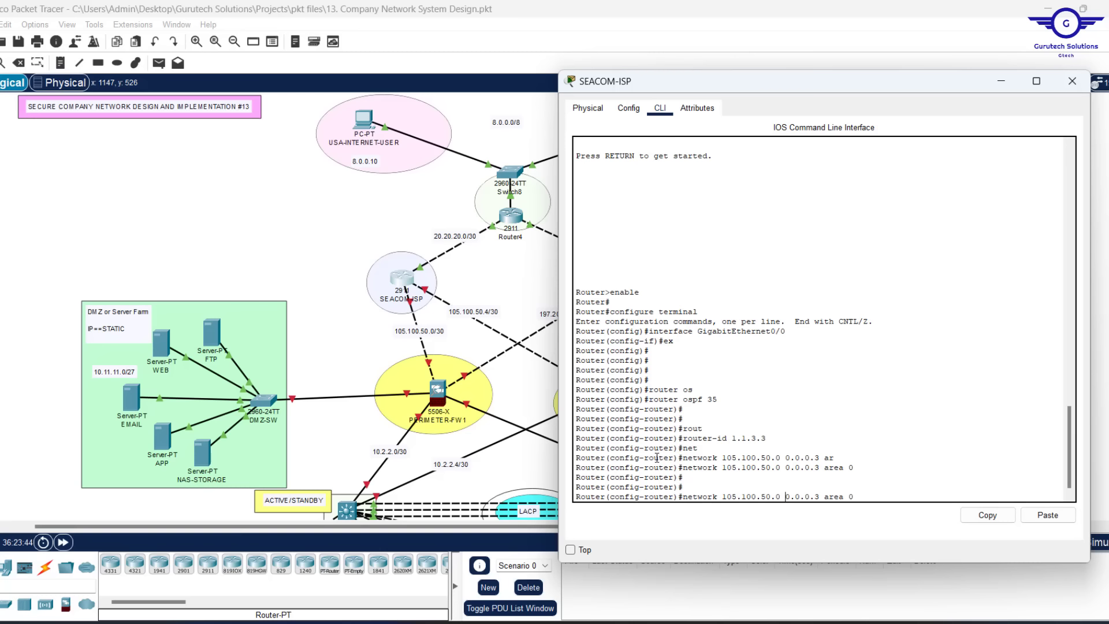
key("Left")
key("Left")
key("Left")
key("Left")
key("Left")
key("Left")
key("BackSpace")
type("4")
key("Return")
key("Return")
key("Return")
key("Return")
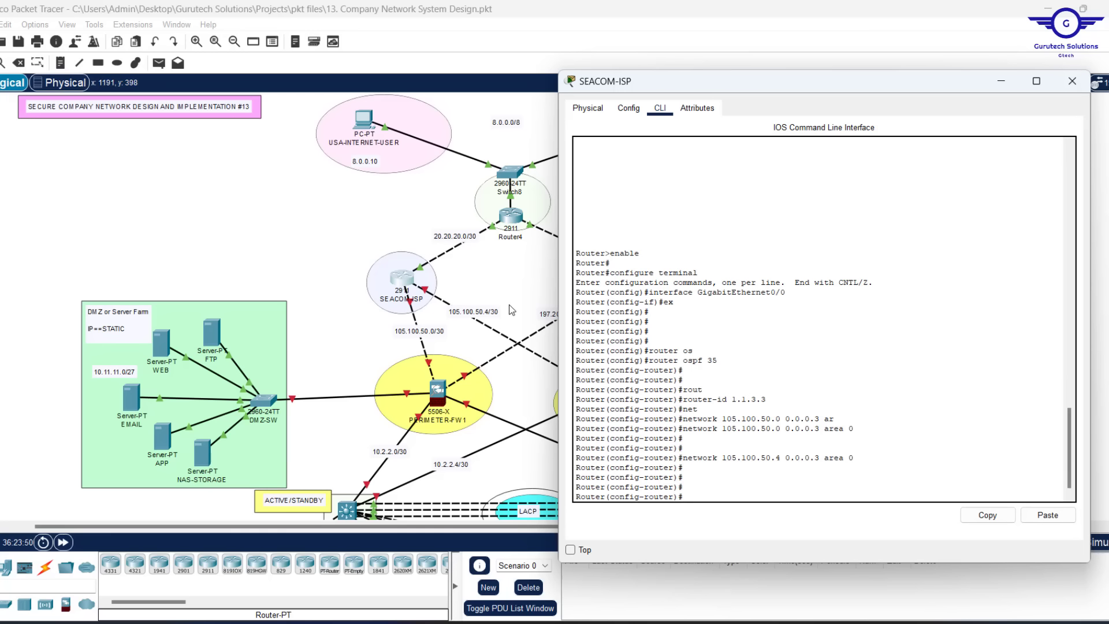
Add network 20.20.20.0 0.0.0.3 area 0, exit, save with do wr, and close the window
key("Up")
key("BackSpace")
key("BackSpace")
key("BackSpace")
key("BackSpace")
key("BackSpace")
key("BackSpace")
key("BackSpace")
key("BackSpace")
key("BackSpace")
key("BackSpace")
key("BackSpace")
key("BackSpace")
type("20.20.20.0")
key("Return")
type("ex")
key("Return")
key("Return")
key("Return")
key("Return")
key("Return")
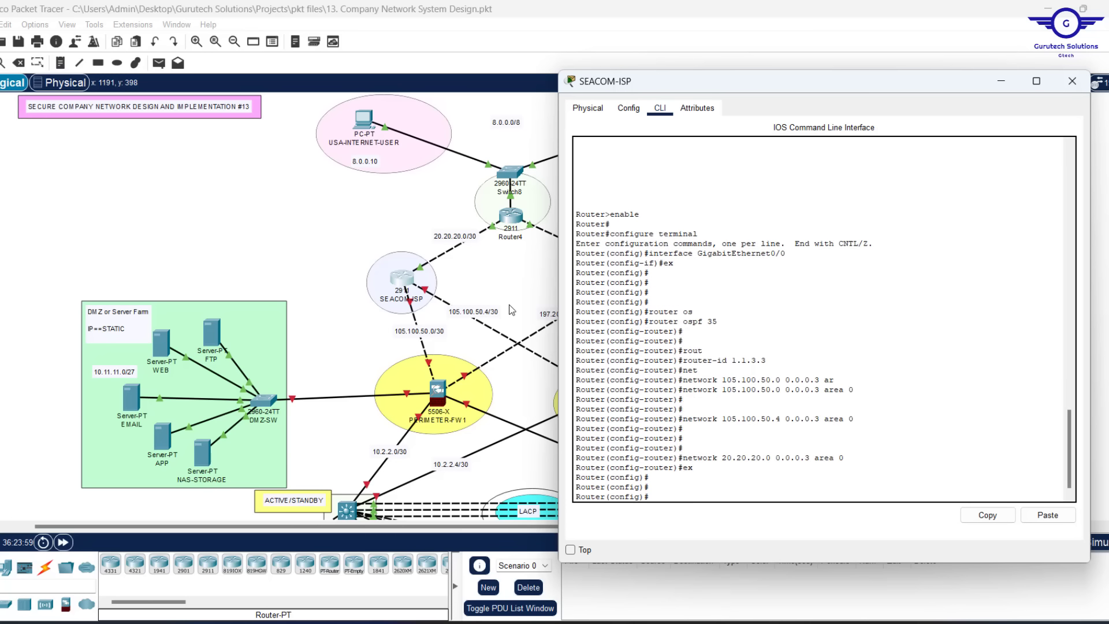
type("do wr")
key("Return")
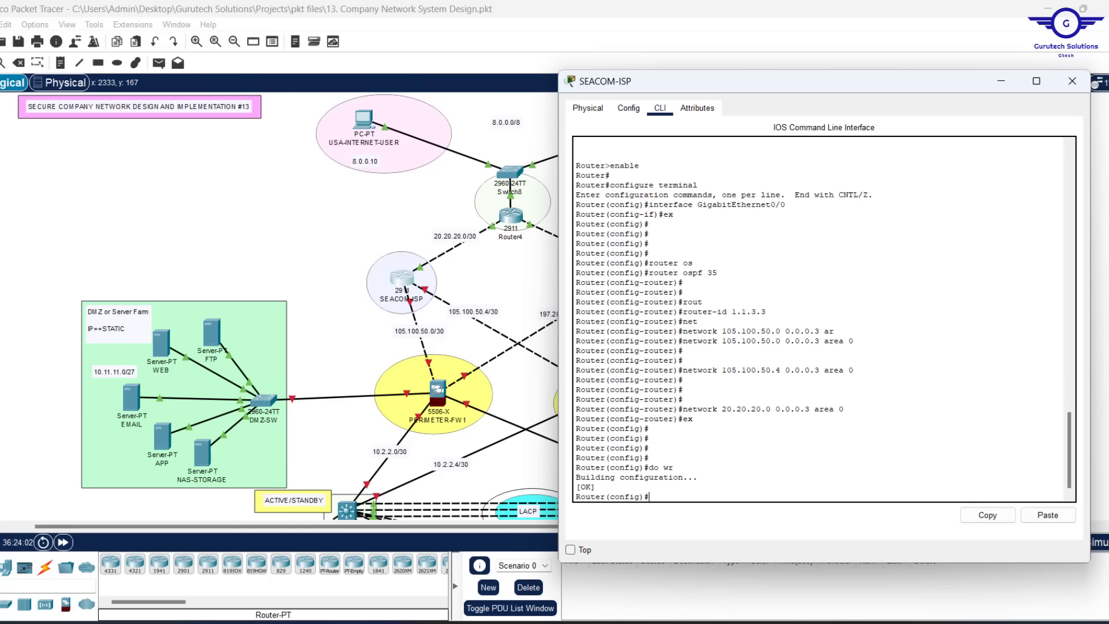
left_click(1072, 83)
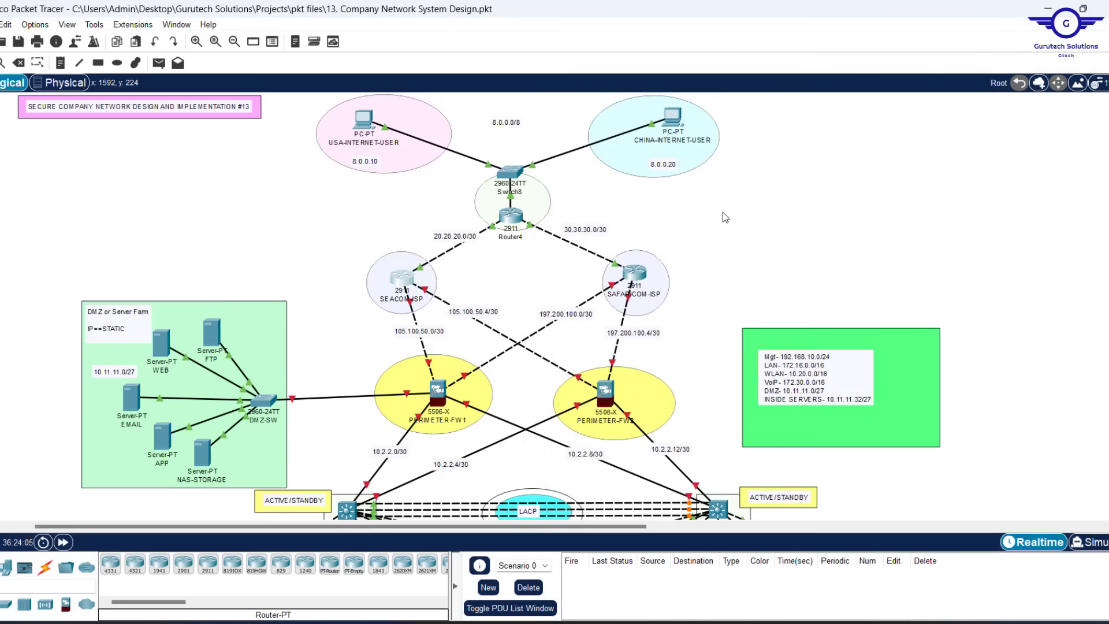
Open SAFARICOM-ISP's CLI and enter global configuration mode with en and conf
left_click(635, 276)
left_click(504, 116)
left_click_drag(560, 89, 210, 82)
left_click(212, 397)
key("Return")
type("en")
key("Return")
type("conf")
key("Return")
key("Return")
key("Return")
key("Return")
key("Return")
key("Return")
key("Return")
Start OSPF process 35 with router-id 1.1.4.4
type("router")
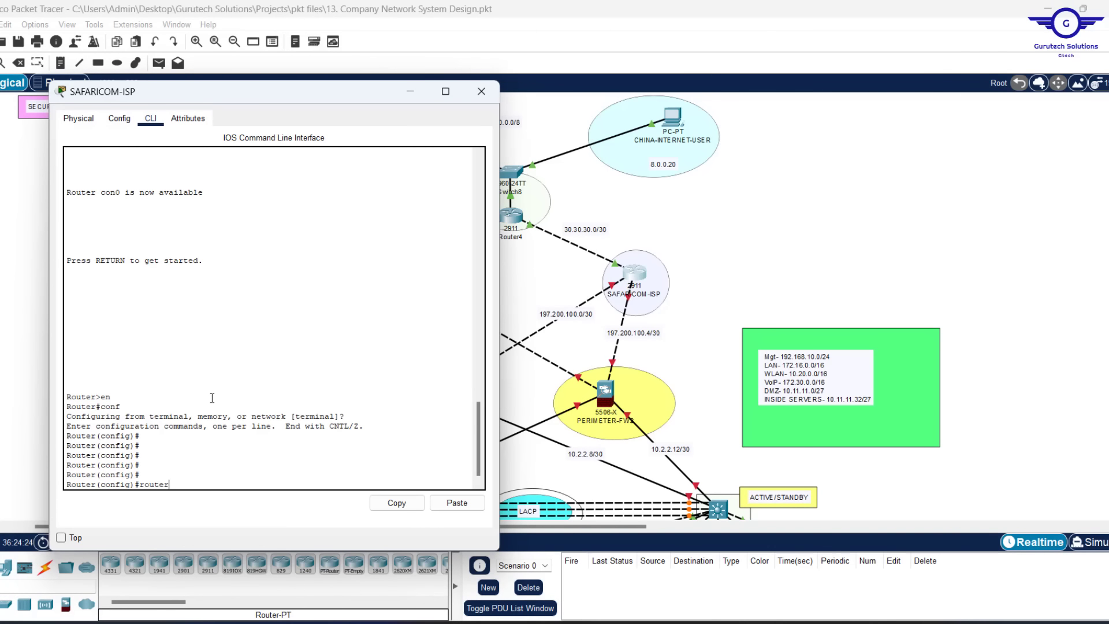
type(" os")
key("Tab")
type("35")
key("Return")
type("rou")
key("Tab")
type("1.1.4.4")
key("Return")
key("Return")
key("Return")
Advertise 30.30.30.0, 197.200.100.0 and 197.200.100.4 0.0.0.3 in area 0, then save with do wr
type("net")
key("Tab")
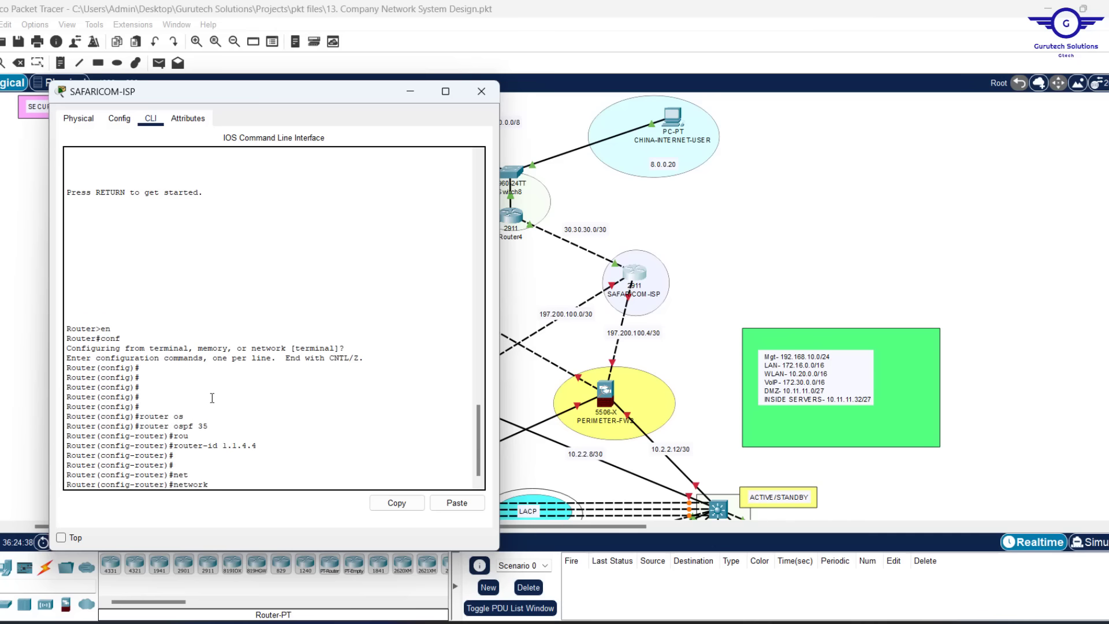
type("30.30.30.0 0.0.0.3 area 0")
key("Return")
key("Return")
type("net")
key("Tab")
type("197.200.100.0 0.0.0.3 area 0")
key("Return")
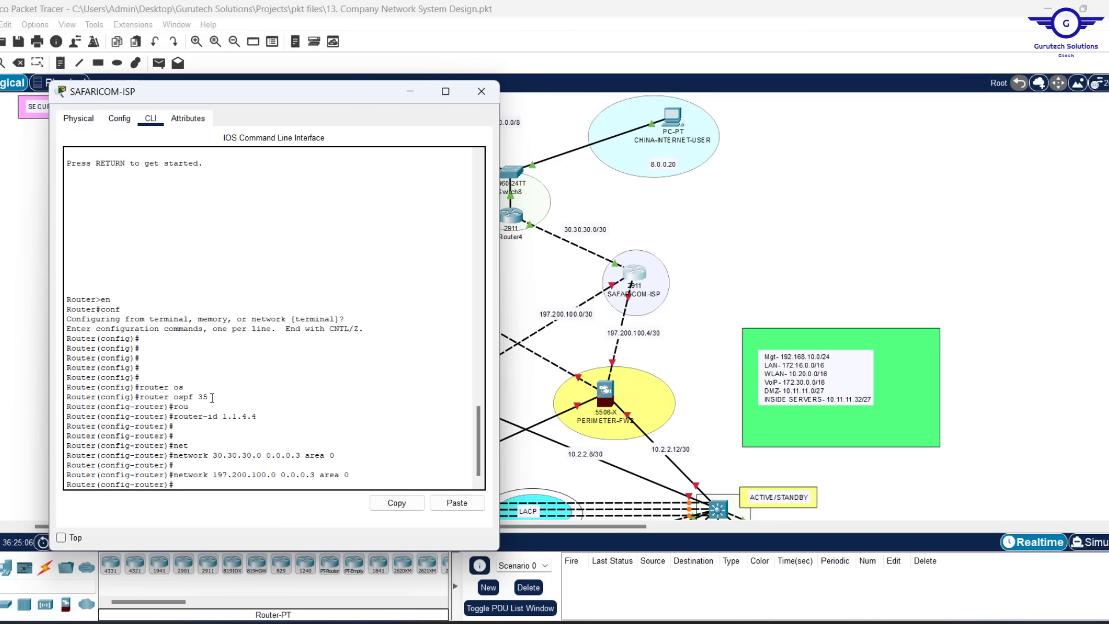
type("network 197.200.100.4 0.0.0.3 area 0")
key("Return")
key("Return")
type("do wr")
key("Return")
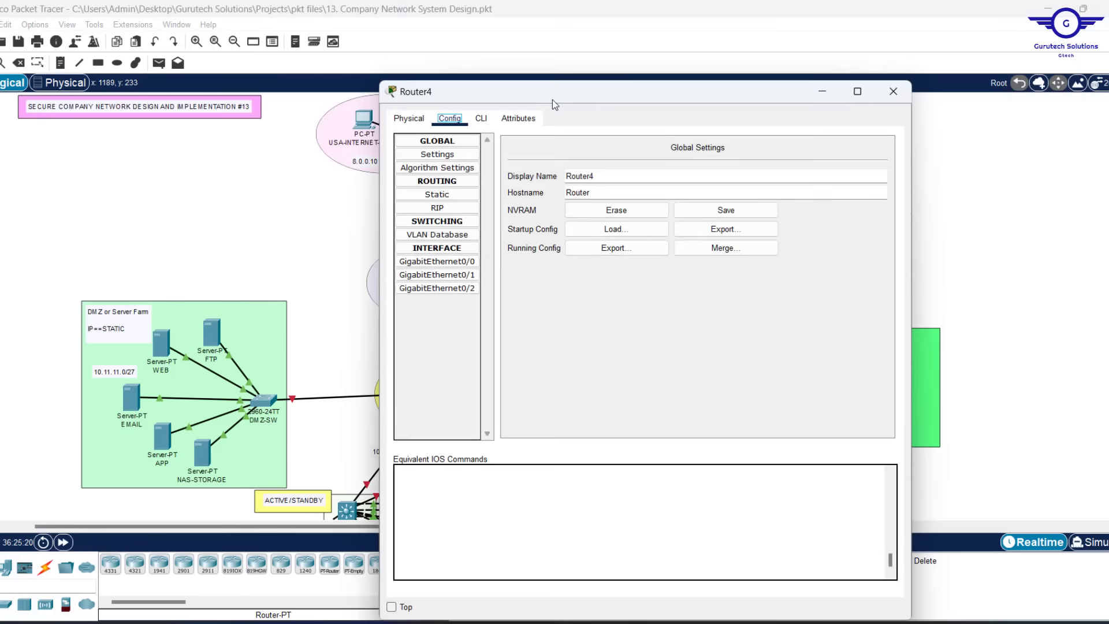
Start OSPF process 35 on Router4 with router-id 1.1.5.5
left_click_drag(552, 100, 908, 104)
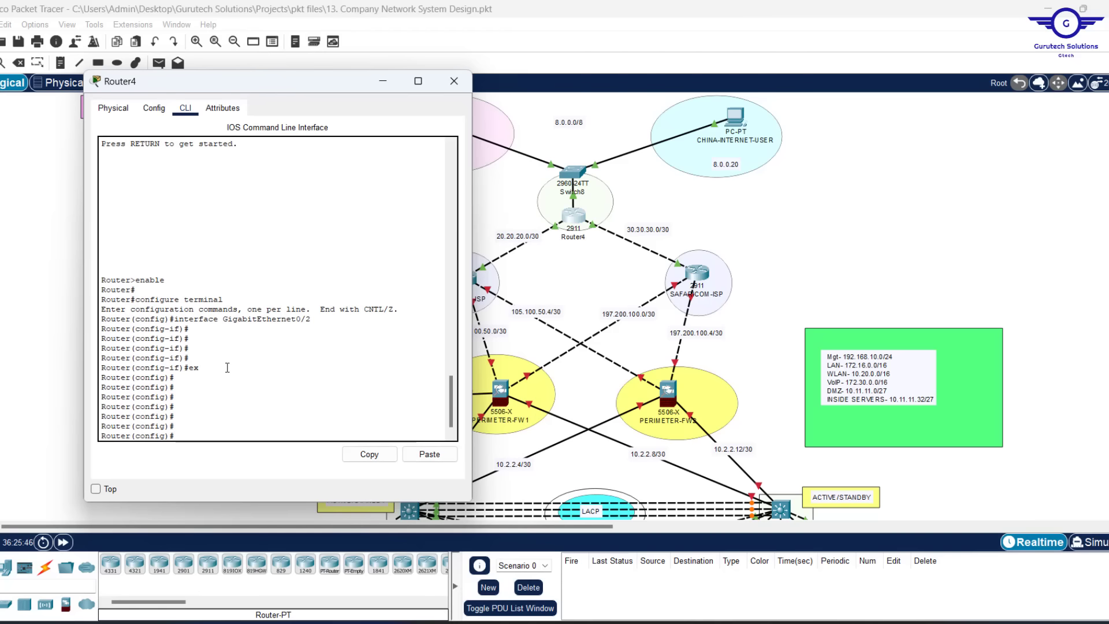
type("router osp")
key("Tab")
type("35")
key("Return")
type("rou")
Advertise 8.0.0.0 0.255.255.255 and 20.20.20.0 0.0.0.3 in area 0
key("Tab")
type("1.1.5.5")
key("Return")
key("Return")
key("Return")
key("Return")
type("net")
key("Tab")
type("8.0.0.0 0.255.255.255 are")
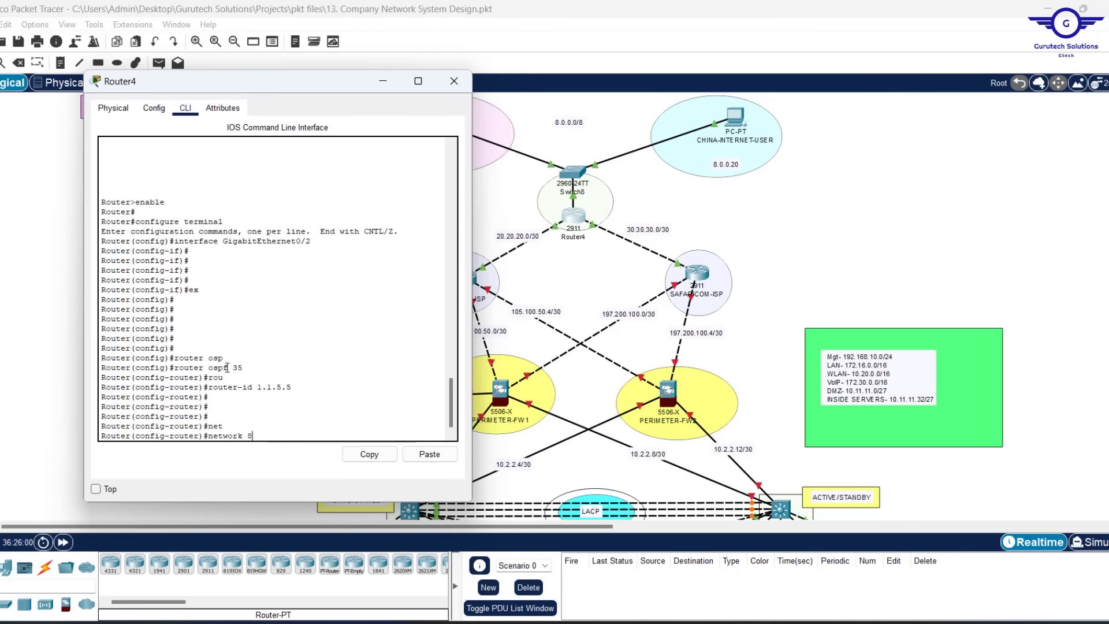
key("Tab")
type("0")
key("Return")
key("Return")
key("Return")
key("Return")
key("Return")
type("net")
key("Tab")
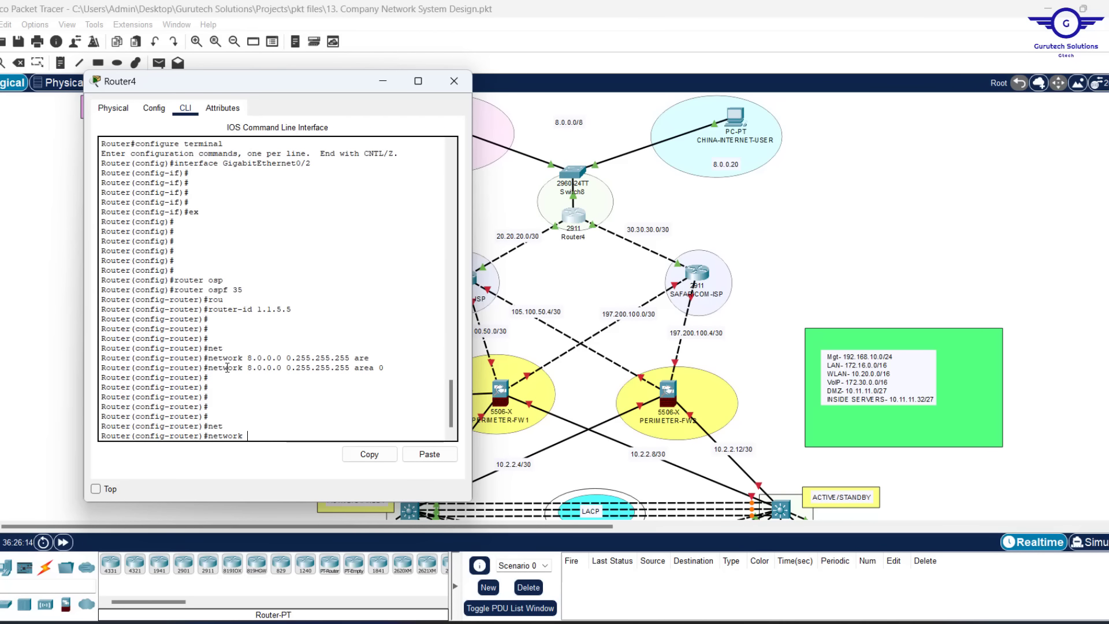
type("20.20.20.0 0.0.0.3 are")
key("Tab")
type("0")
Add network 30.30.30.0 0.0.0.3 area 0, exit OSPF, and save the configuration
key("Return")
key("Up")
key("Left")
key("Left")
key("Left")
key("Left")
key("Left")
key("Left")
key("Left")
key("Left")
key("Left")
key("Left")
key("Left")
key("Left")
key("Left")
key("Left")
key("Left")
key("Left")
key("Left")
key("Left")
key("BackSpace")
type("3")
key("Left")
key("Left")
key("Left")
key("BackSpace")
type("3")
key("Left")
key("Left")
key("Left")
key("BackSpace")
type("3")
key("Return")
key("Return")
key("Return")
key("Return")
key("Return")
key("Return")
key("Return")
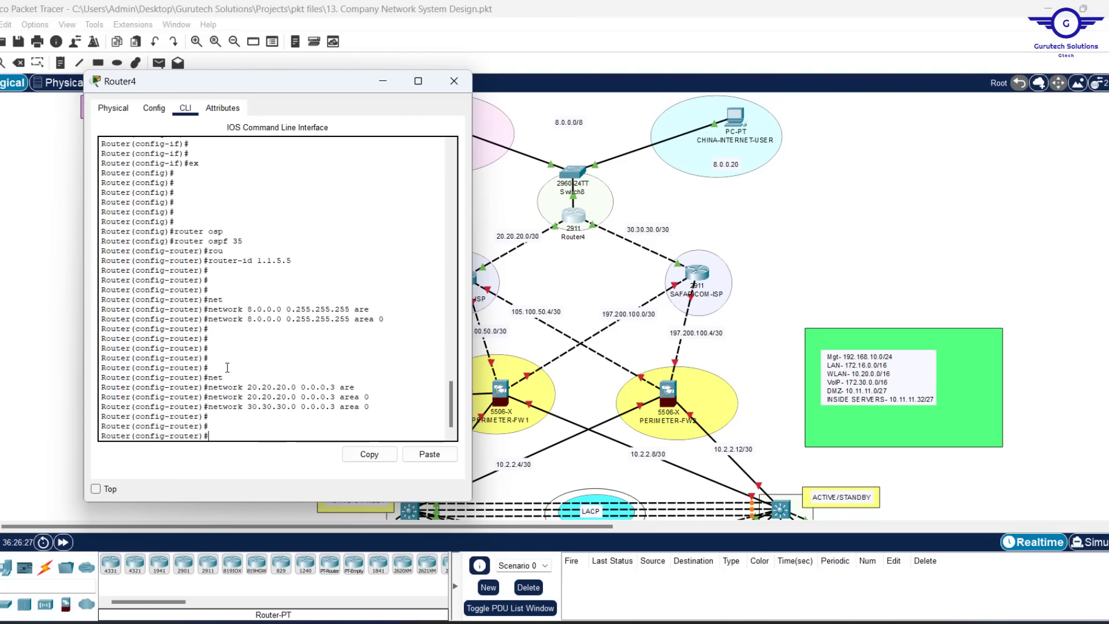
type("ex")
key("Return")
key("Return")
key("Return")
key("Return")
key("Return")
type("do wr")
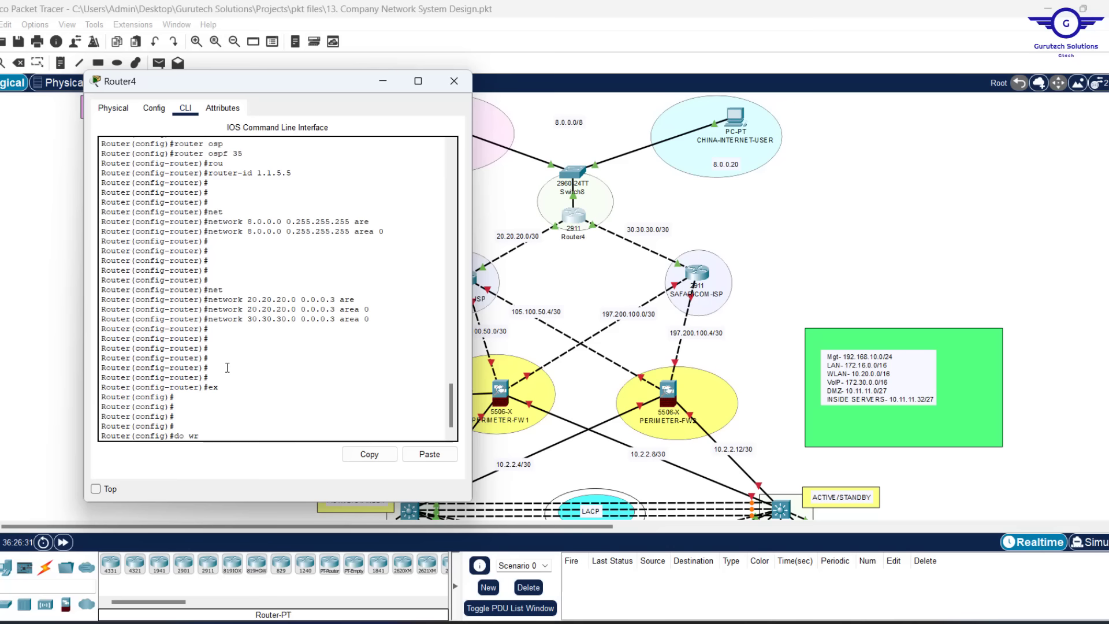
key("Return")
Check the log for FULL adjacencies with 1.1.3.3 and 1.1.4.4, then minimize the console
scroll(324, 323, "up", 1)
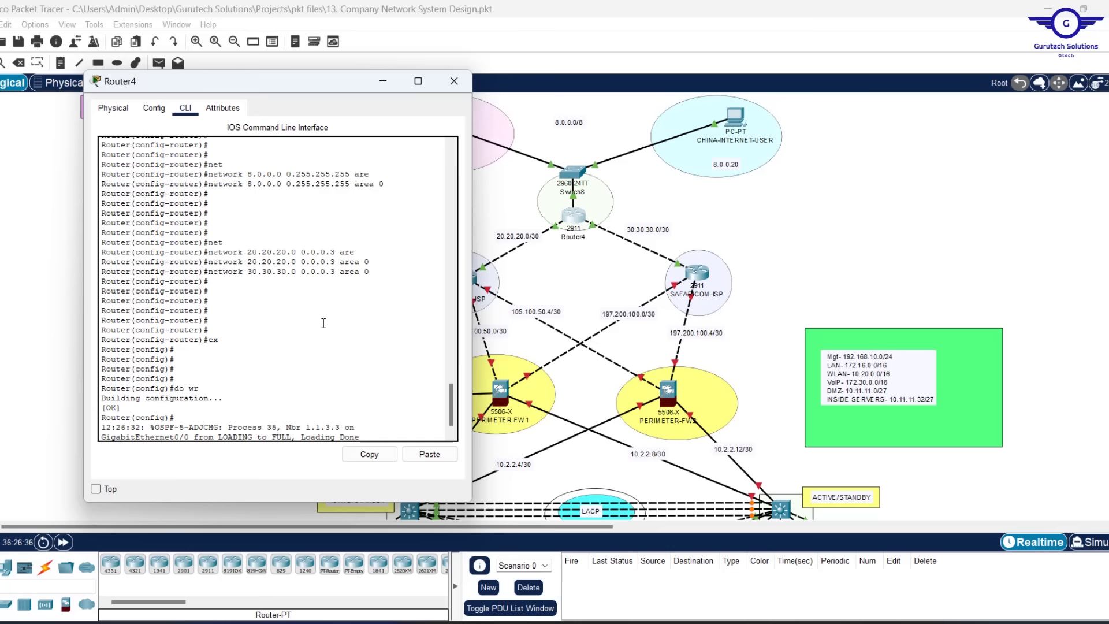
scroll(323, 324, "down", 1)
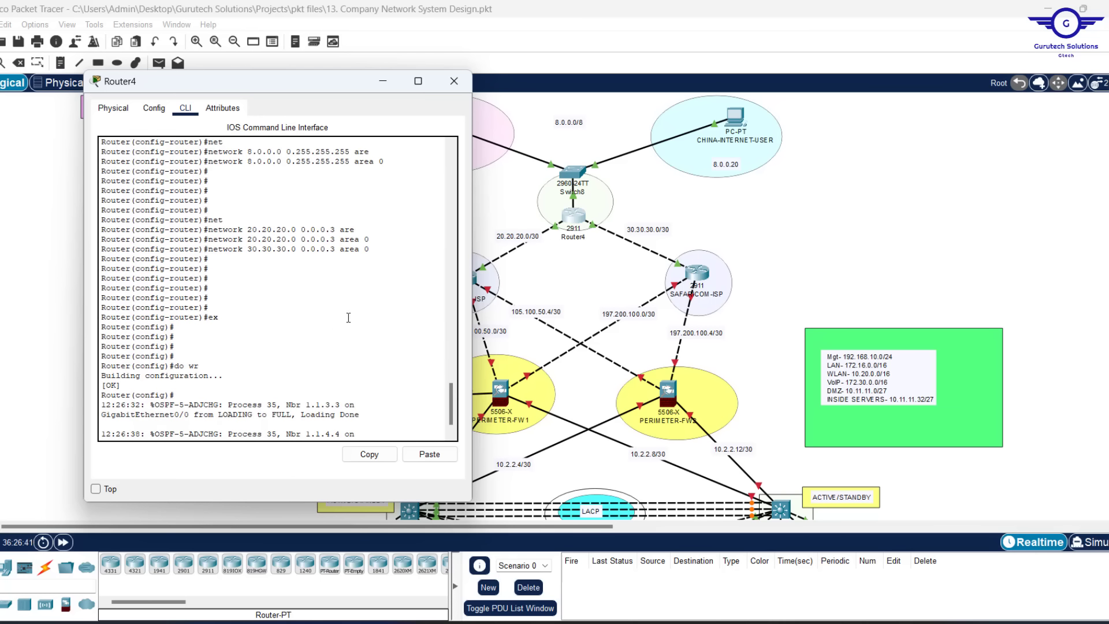
scroll(307, 294, "up", 2)
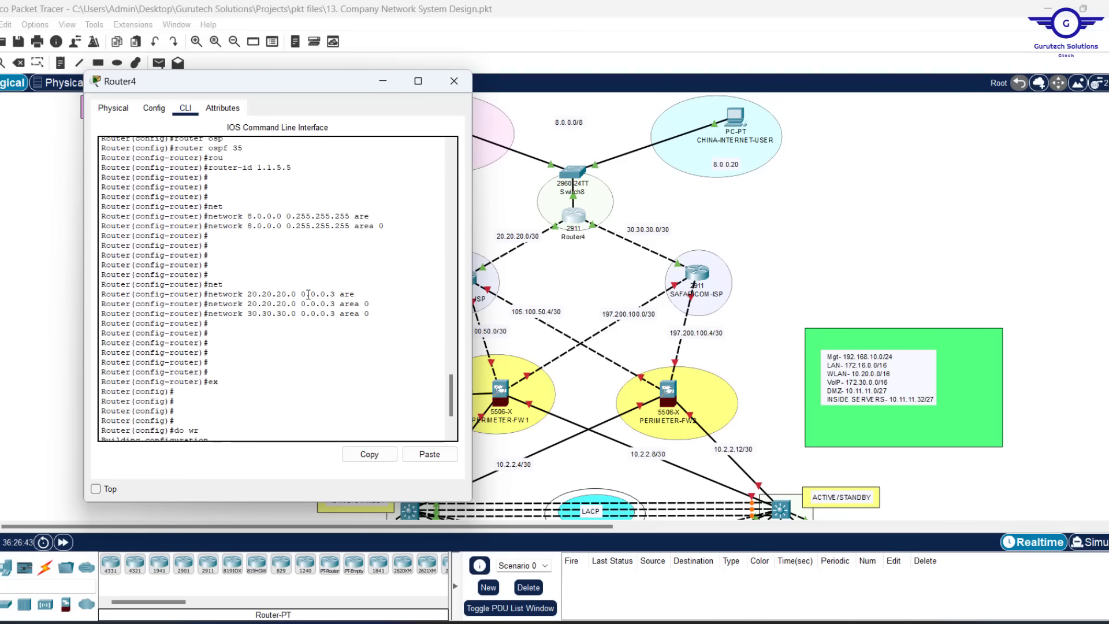
scroll(307, 295, "down", 2)
scroll(308, 294, "up", 3)
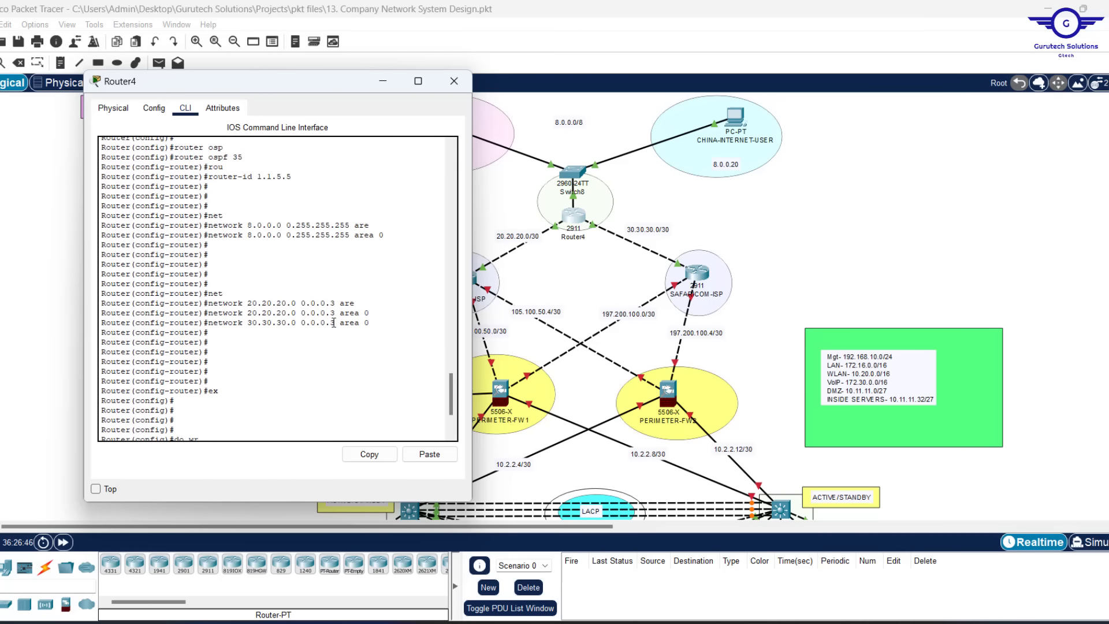
scroll(334, 323, "down", 3)
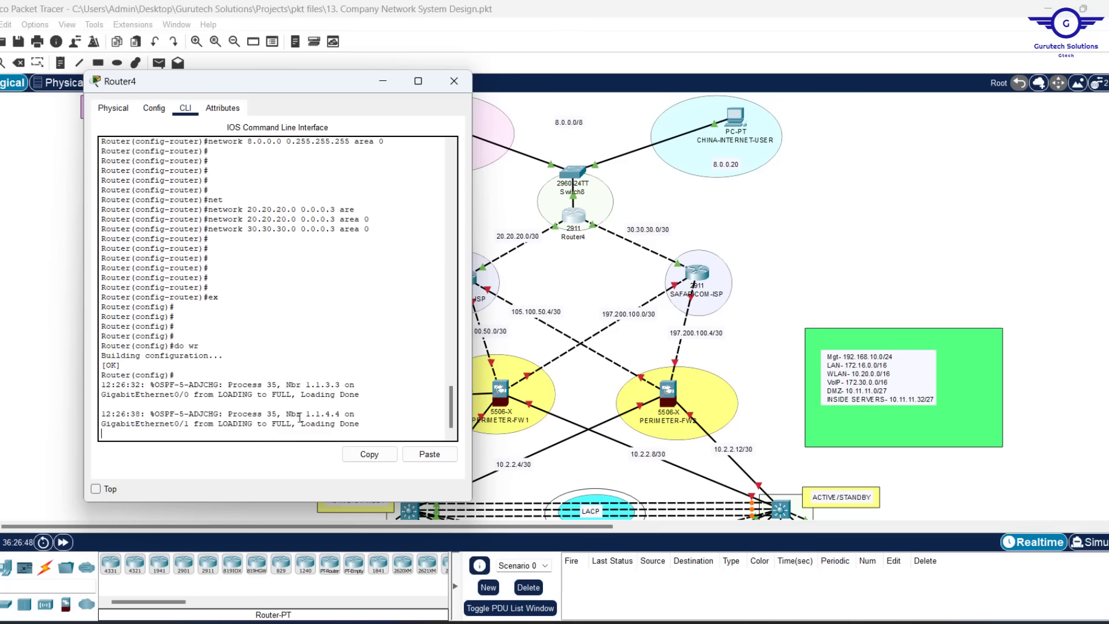
left_click_drag(307, 414, 343, 384)
left_click(382, 82)
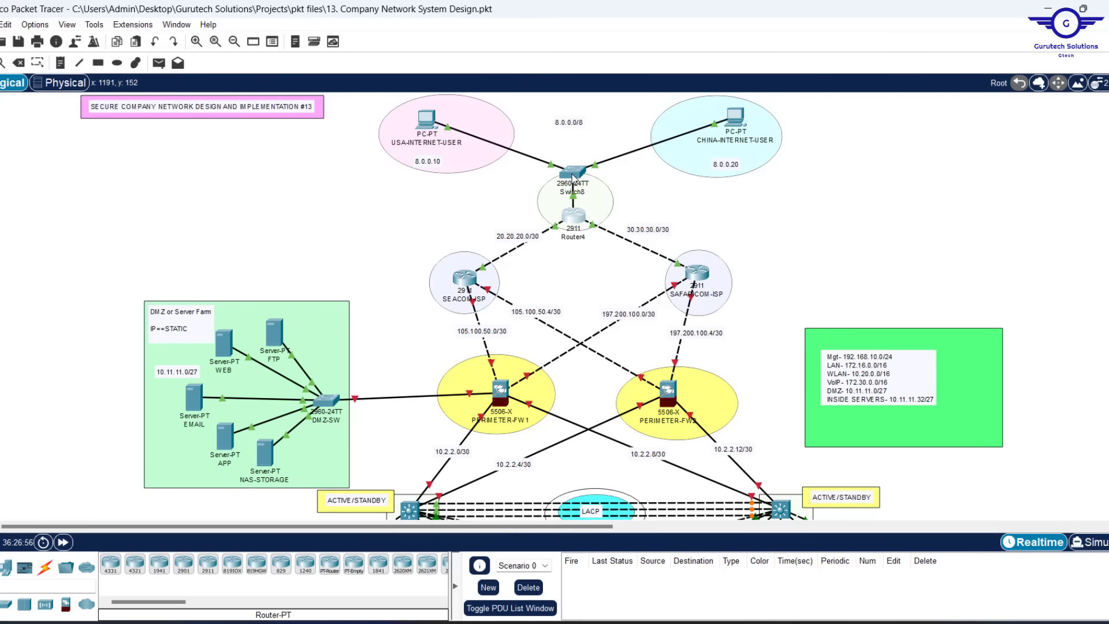
Place Switch8 and Router4 together and group them into a new cluster inside the empty circle
left_click_drag(572, 176, 596, 145)
left_click_drag(573, 217, 603, 166)
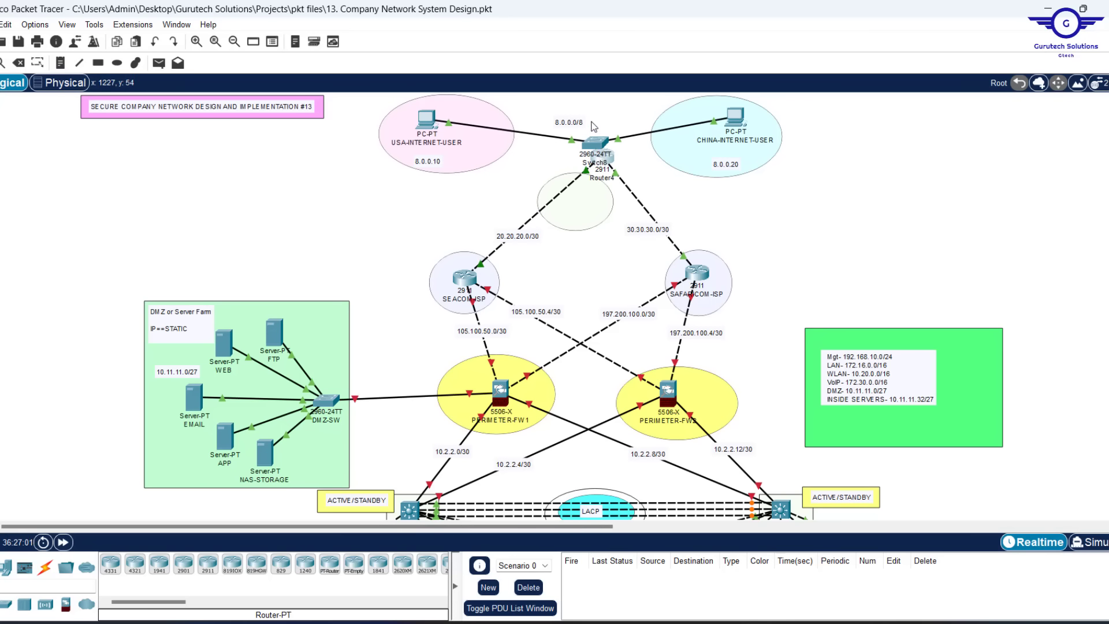
left_click_drag(592, 122, 608, 174)
left_click(1040, 85)
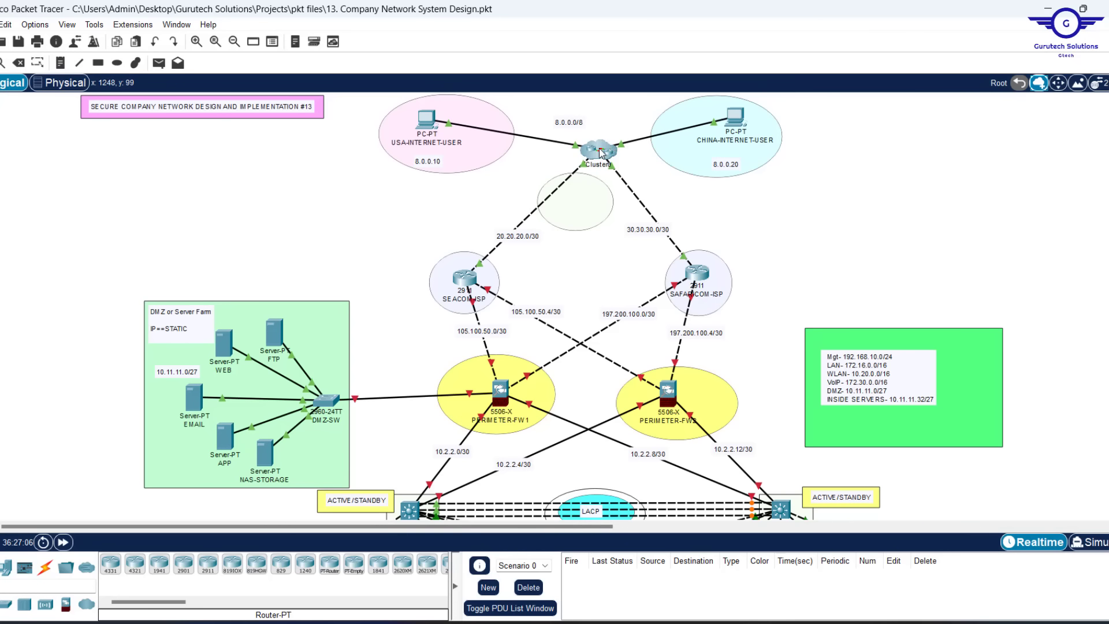
left_click_drag(598, 151, 577, 200)
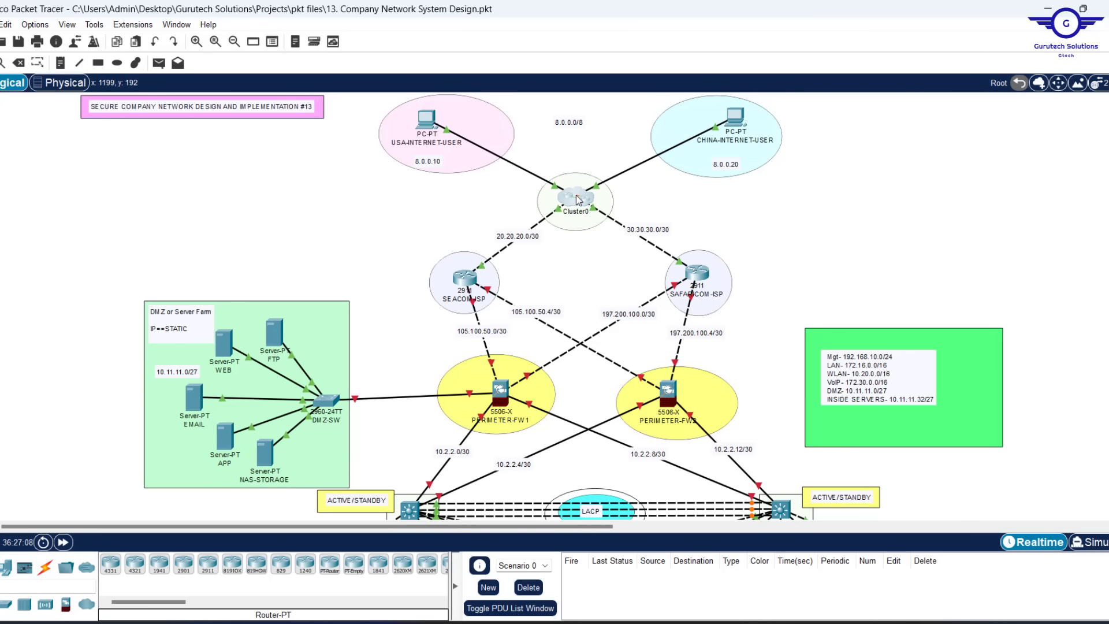
Rename the Cluster0 cluster to INTERNET/CLOUD
left_click(578, 213)
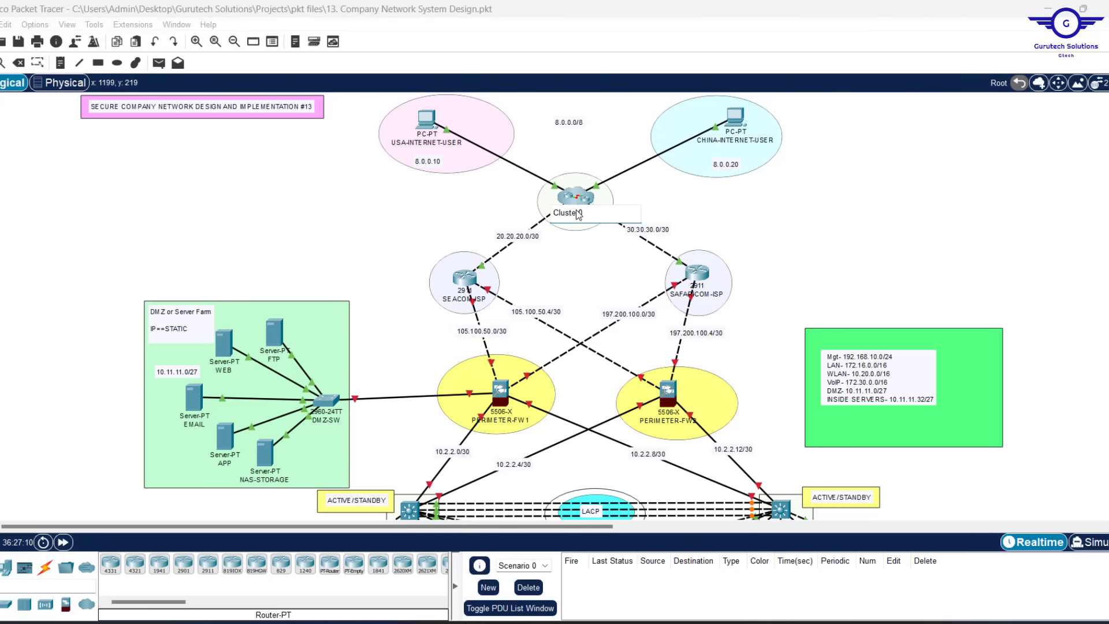
double_click(578, 215)
key("BackSpace")
type("INTERNET/CLOUD")
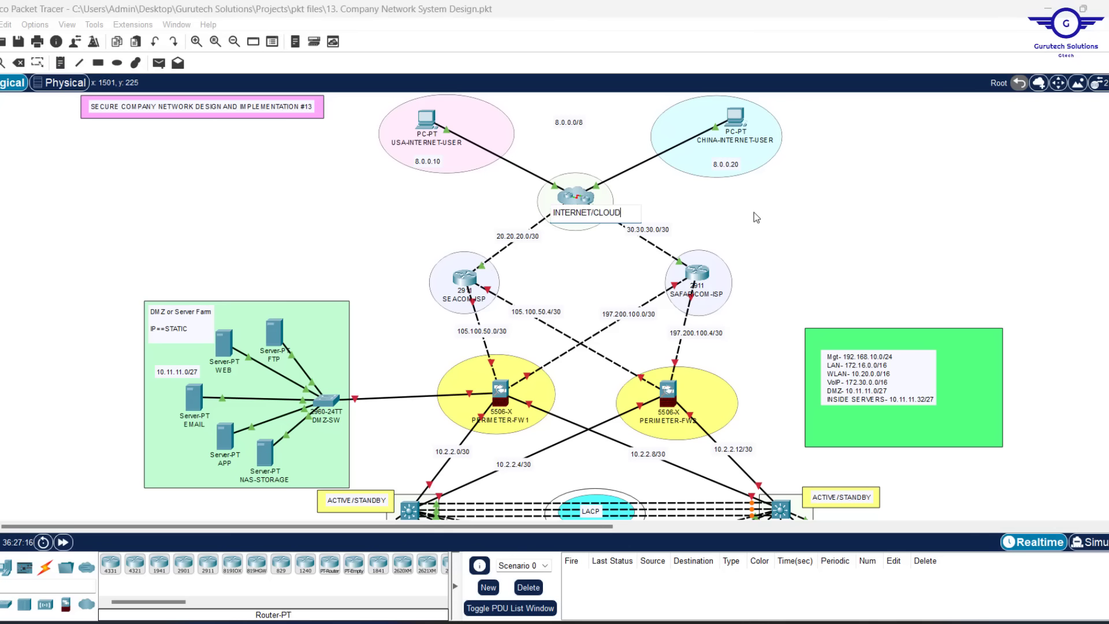
key("Return")
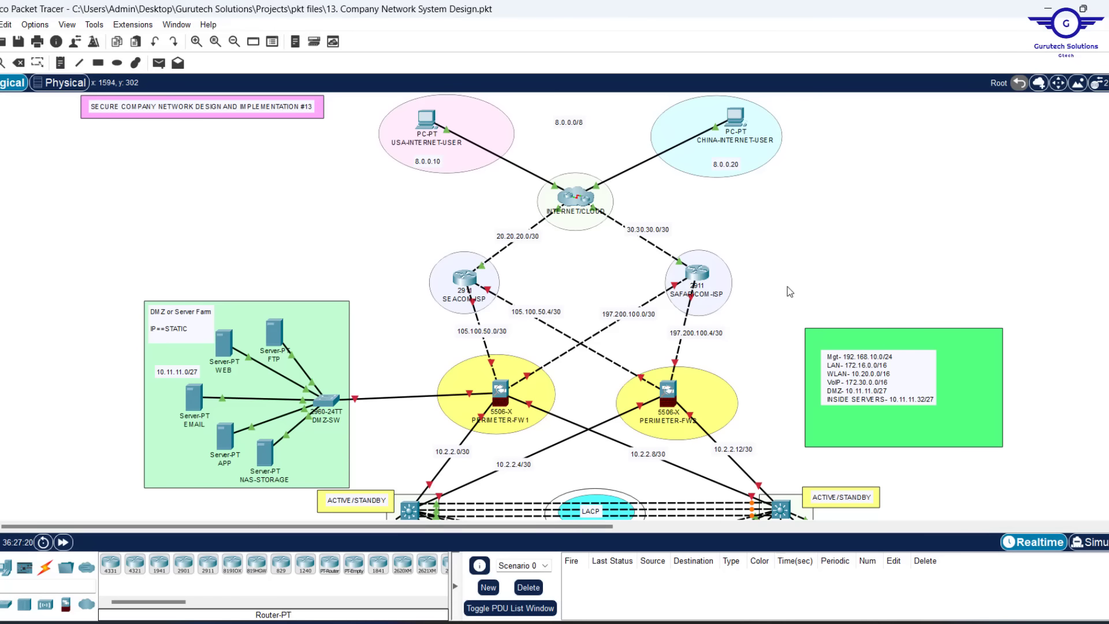
scroll(831, 313, "down", 5)
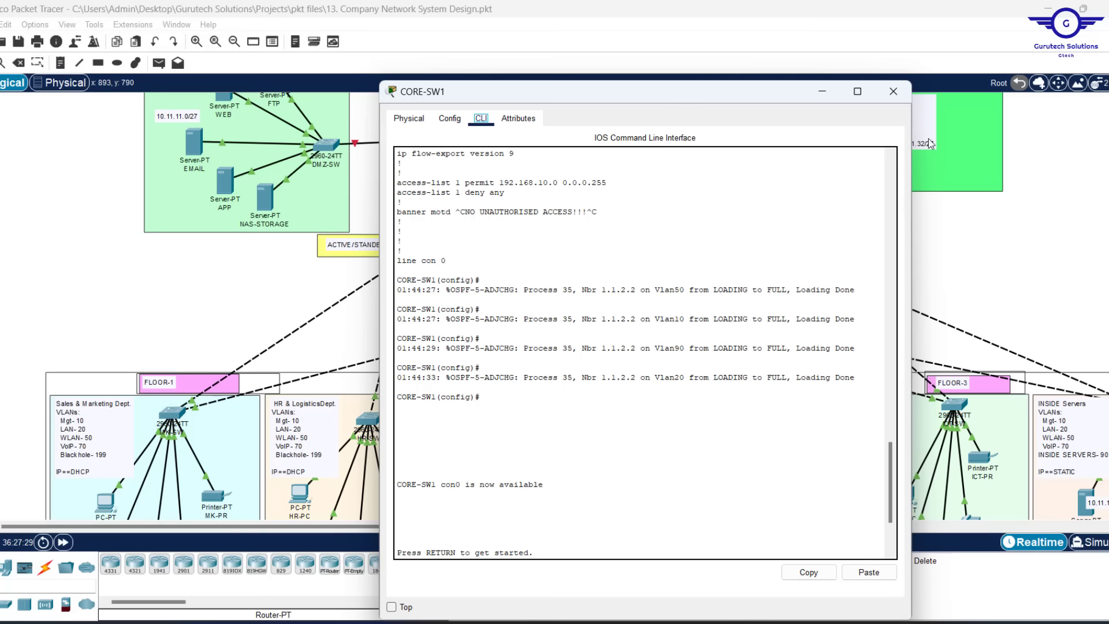
Highlight the firewall steps that follow OSPF in the Config.txt CONFIG STEPS list
left_click(959, 249)
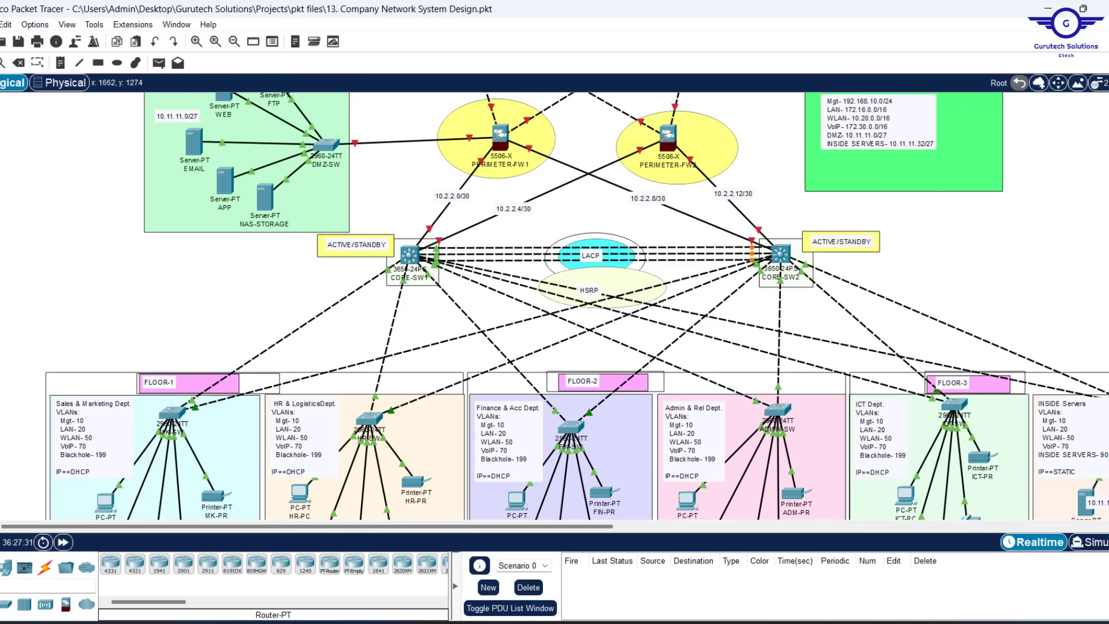
left_click(773, 622)
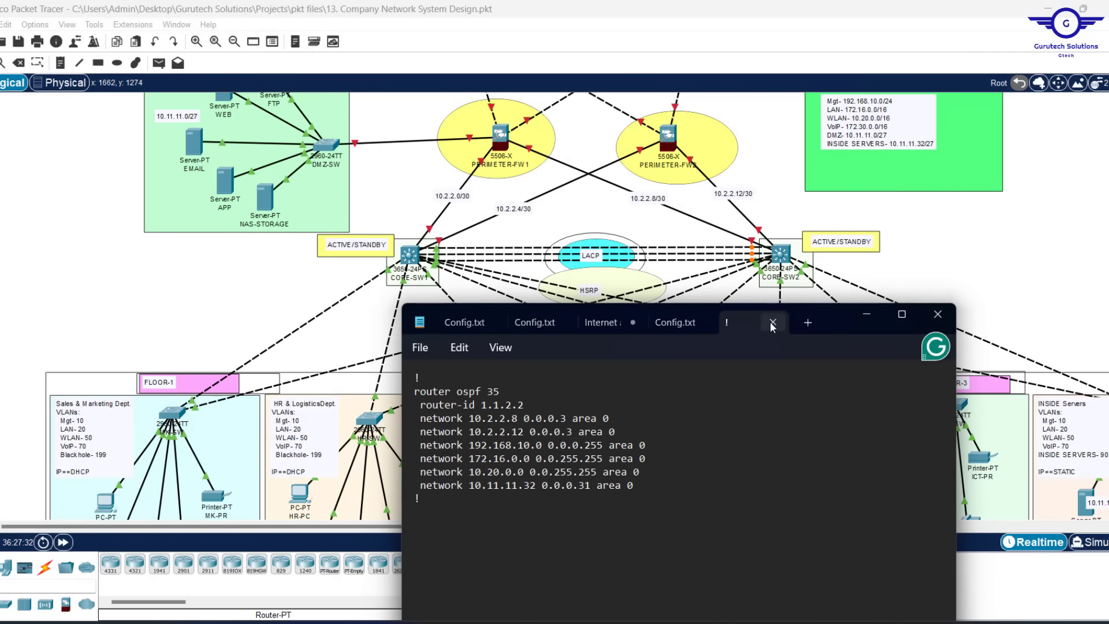
left_click(664, 329)
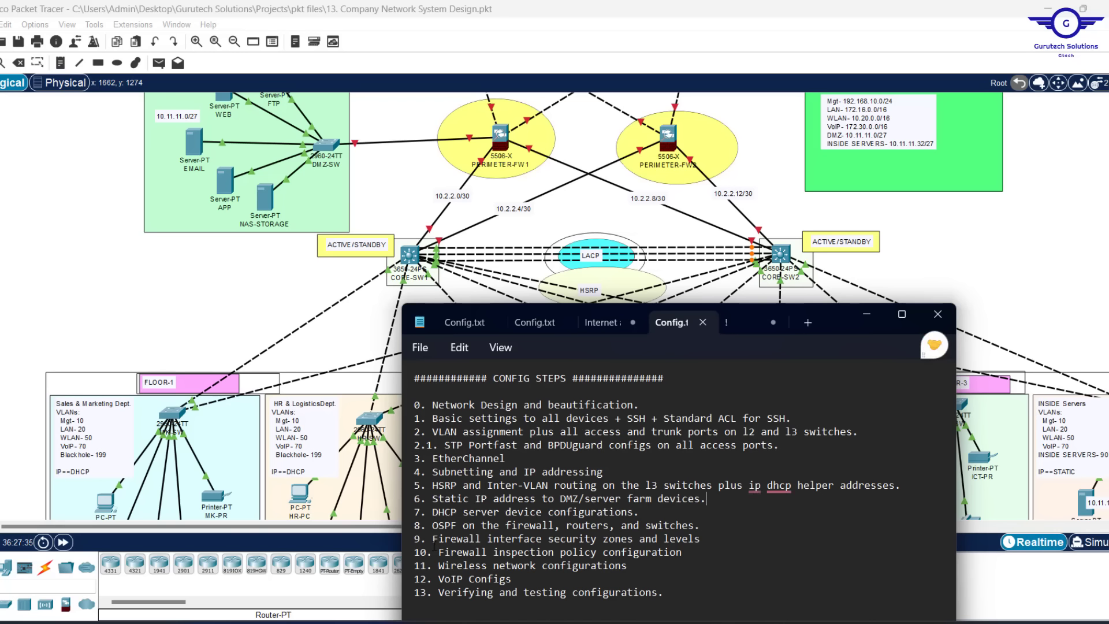
mouse_move(432, 547)
left_mouse_down()
mouse_move(415, 537)
mouse_move(701, 538)
mouse_move(430, 540)
left_mouse_up()
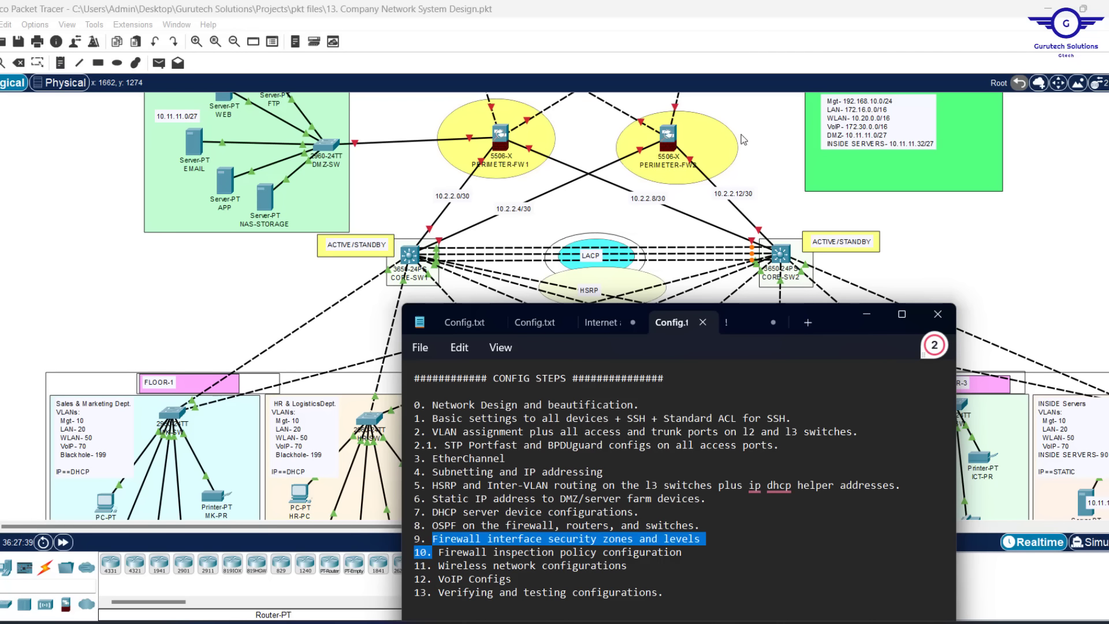
Minimize Notepad and scroll back over the Packet Tracer topology
left_click(771, 167)
scroll(770, 167, "up", 3)
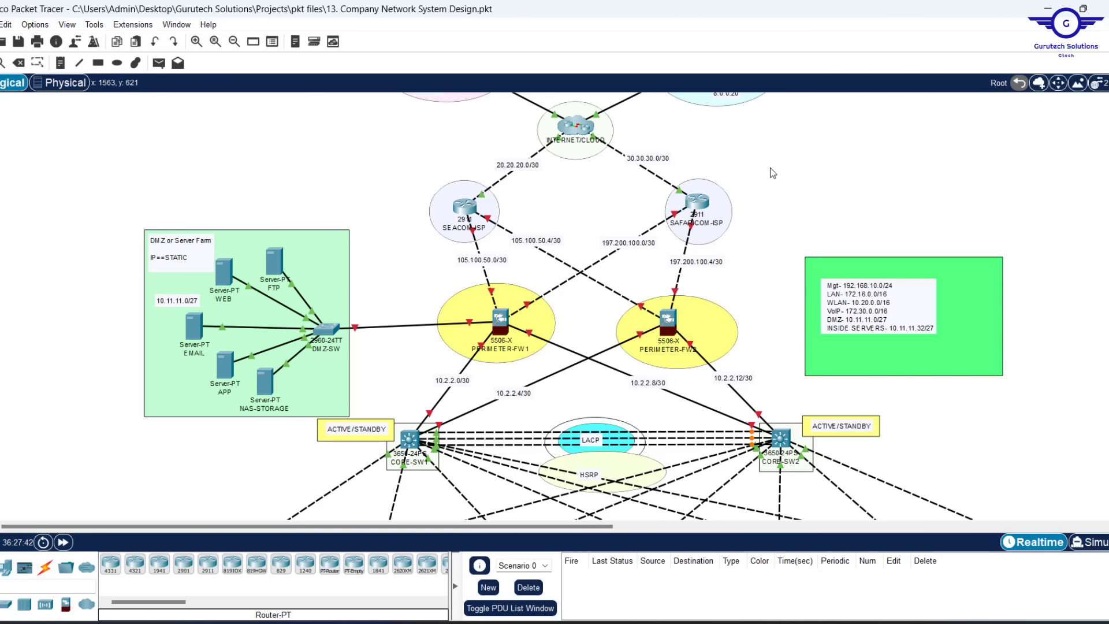
scroll(770, 168, "up", 1)
scroll(559, 301, "down", 4)
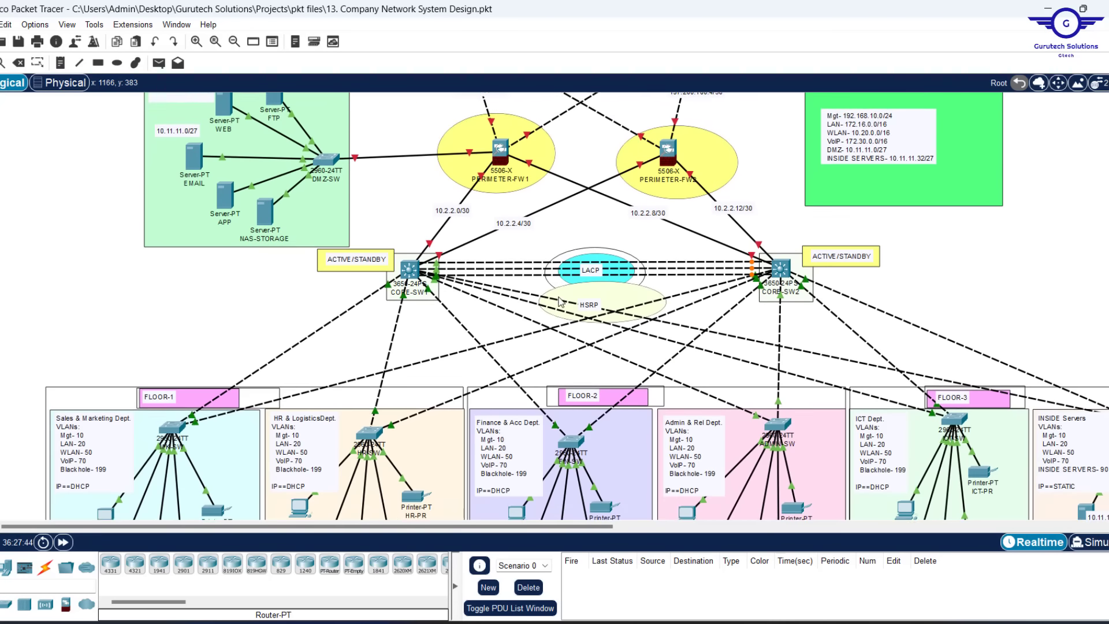
scroll(559, 301, "down", 1)
Inspect CORE-SW1's GigabitEthernet1/0/2 port settings, then return to its CLI
left_click(409, 247)
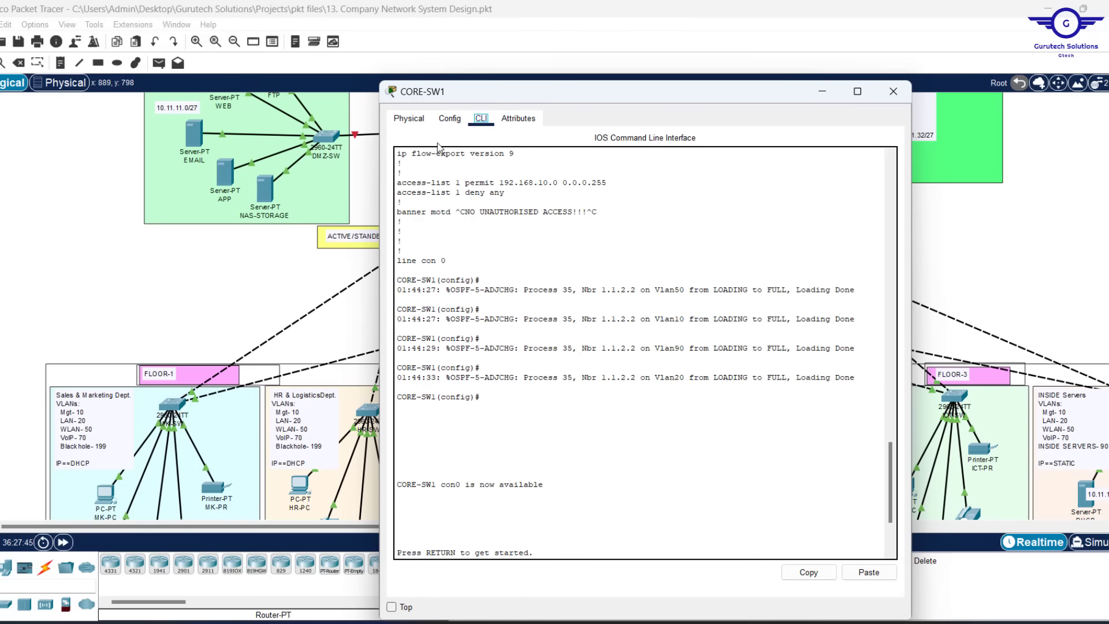
left_click(450, 118)
left_click(441, 276)
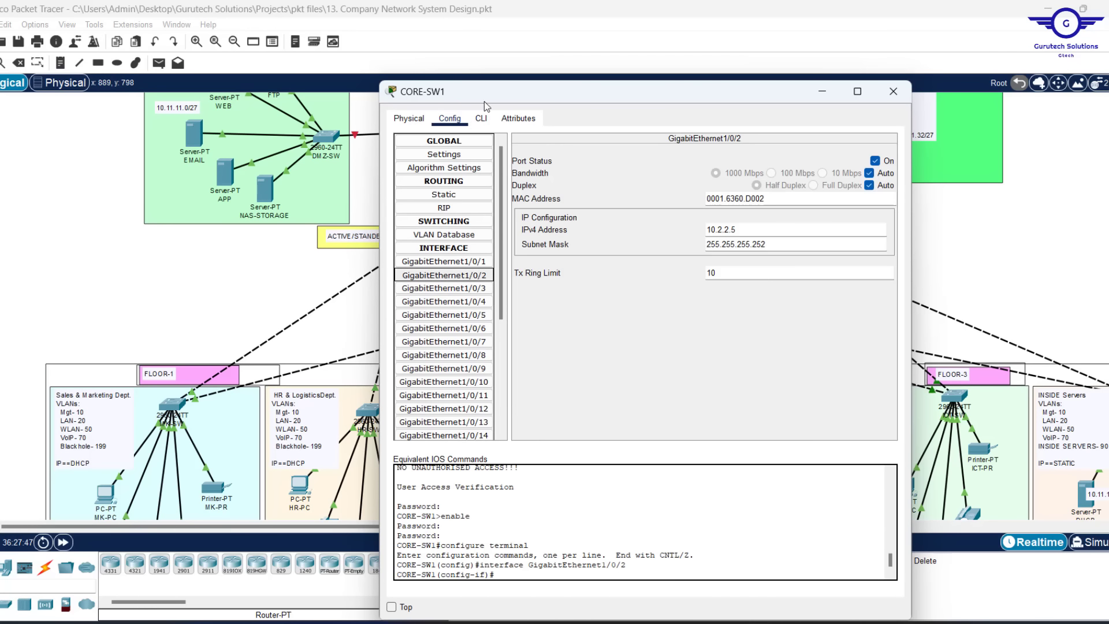
left_click(485, 122)
Exit configuration mode and run show ip ospf neighbor, confirming 1.1.2.2 is FULL on all VLANs
type("E")
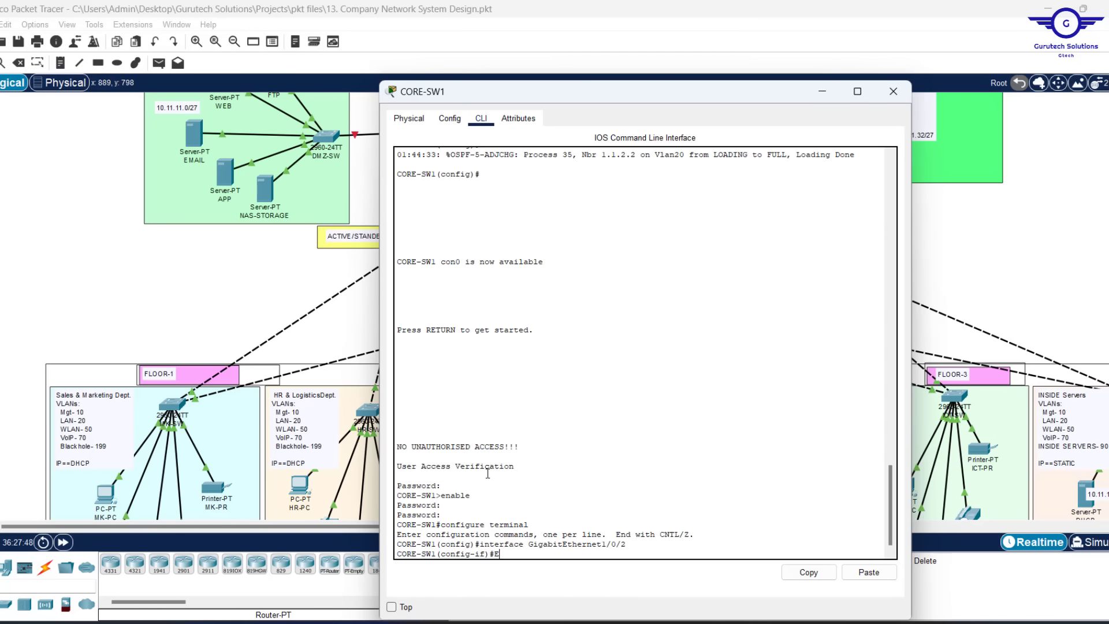
type("ND")
key("Return")
key("Return")
key("Return")
key("Return")
key("Return")
key("Return")
type("SH")
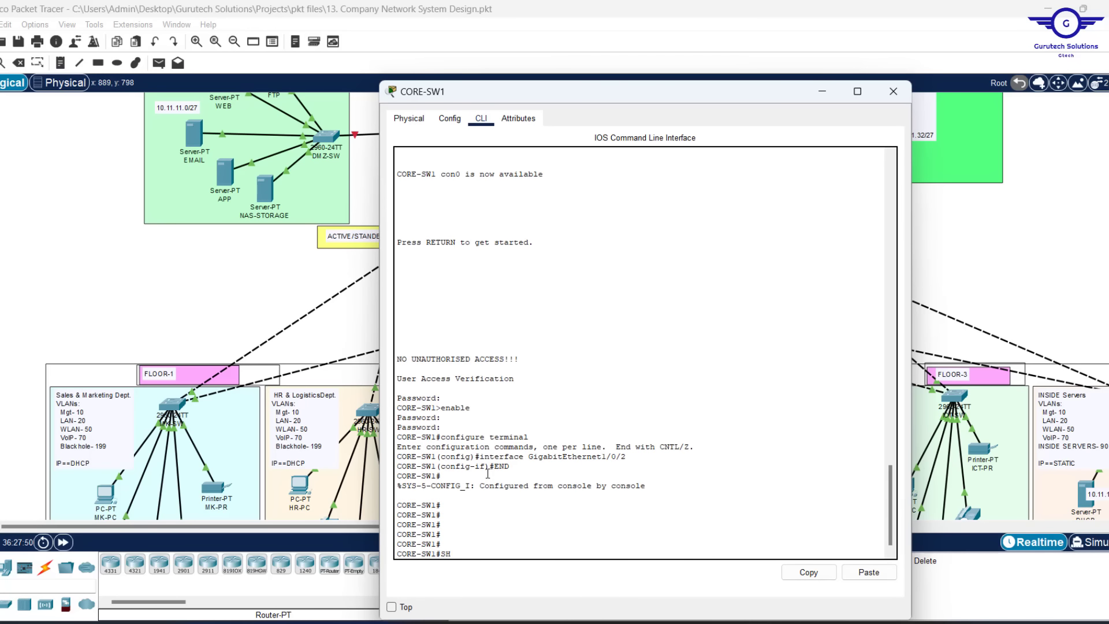
type("OW IP OS")
key("Tab")
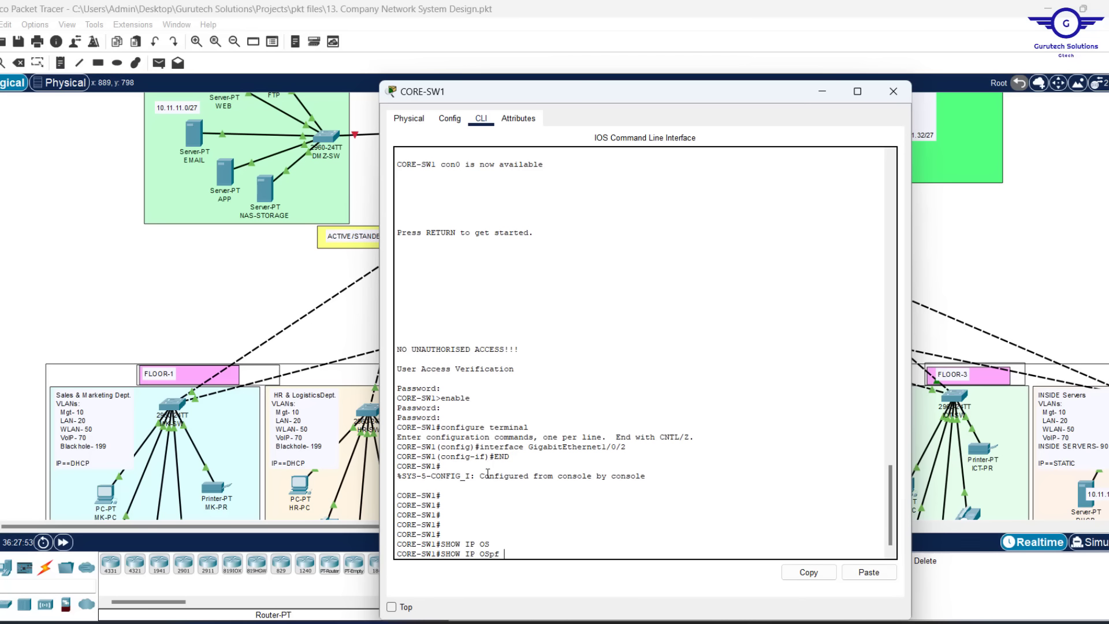
type("N")
key("Tab")
key("Return")
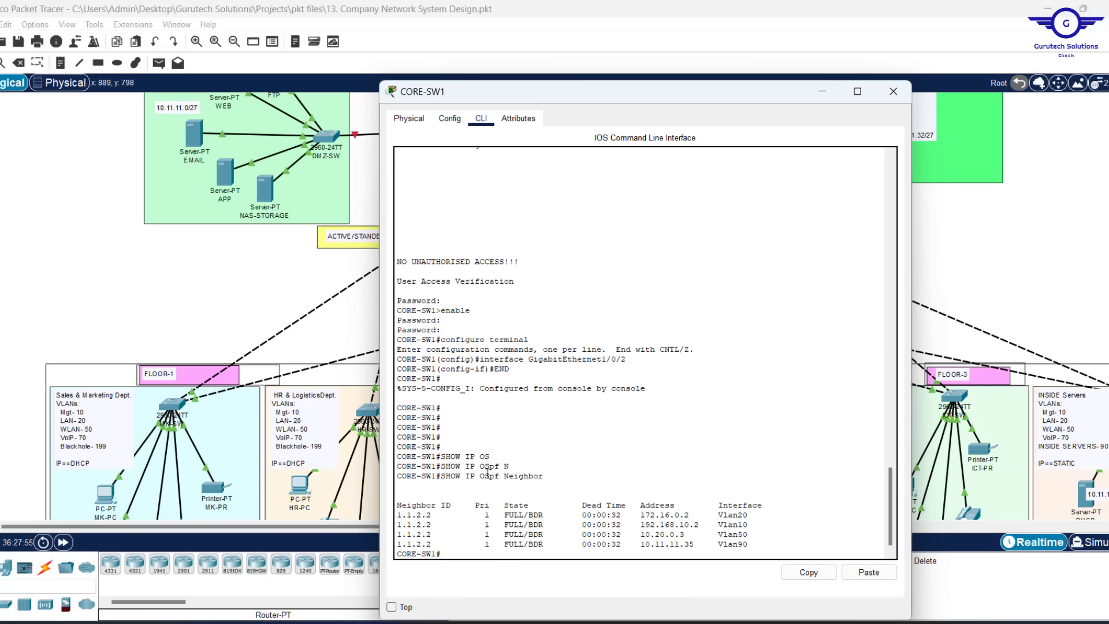
key("Return")
key("Return")
key("Return")
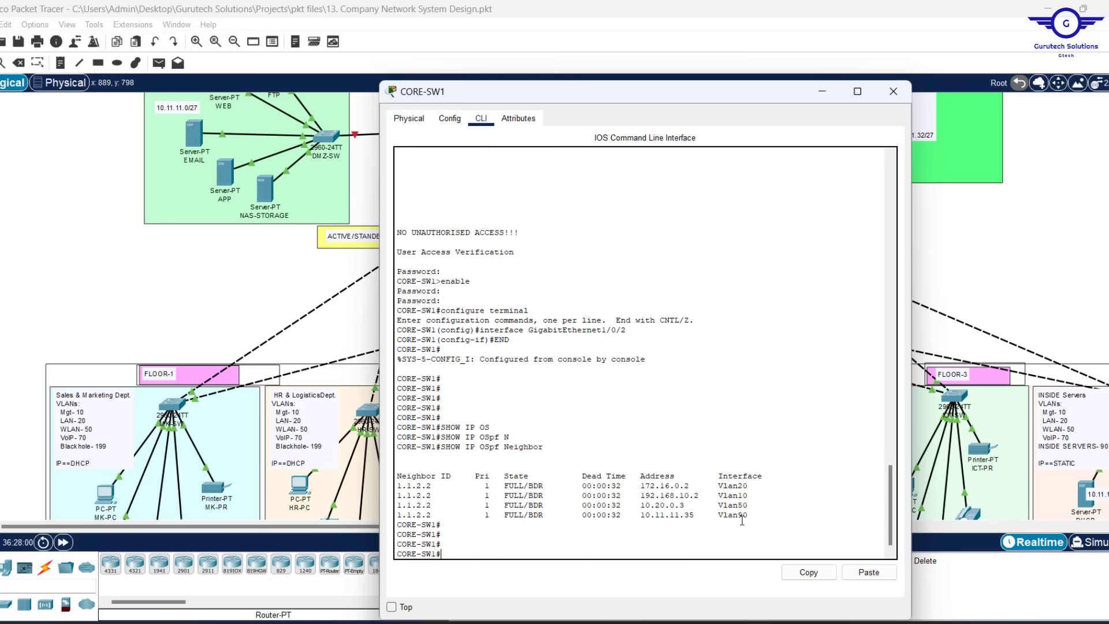
left_click(822, 91)
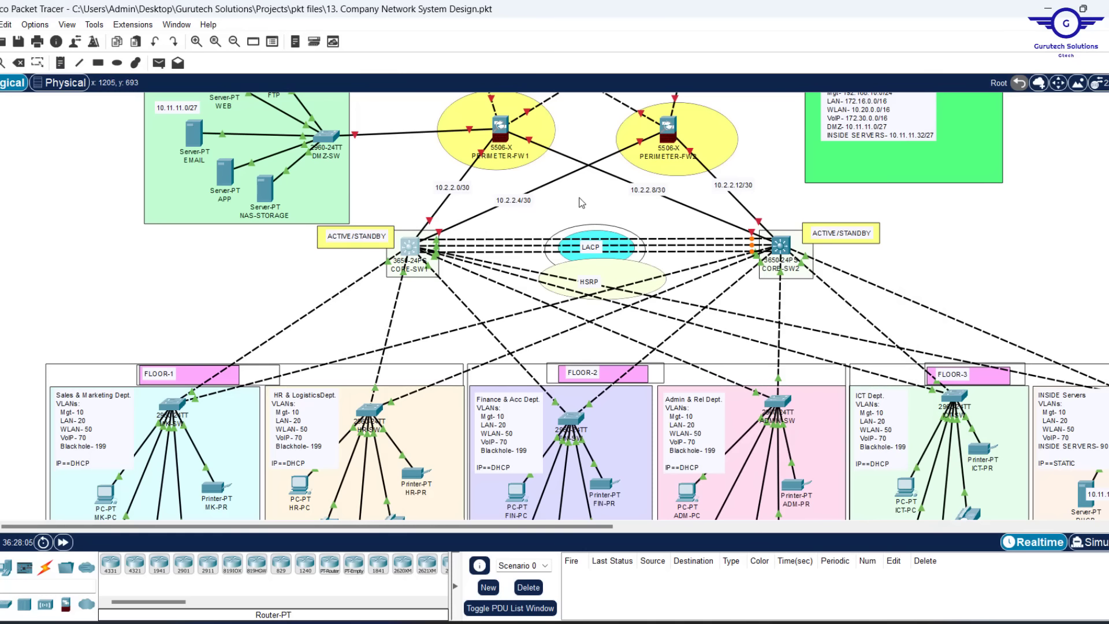
scroll(581, 202, "up", 3)
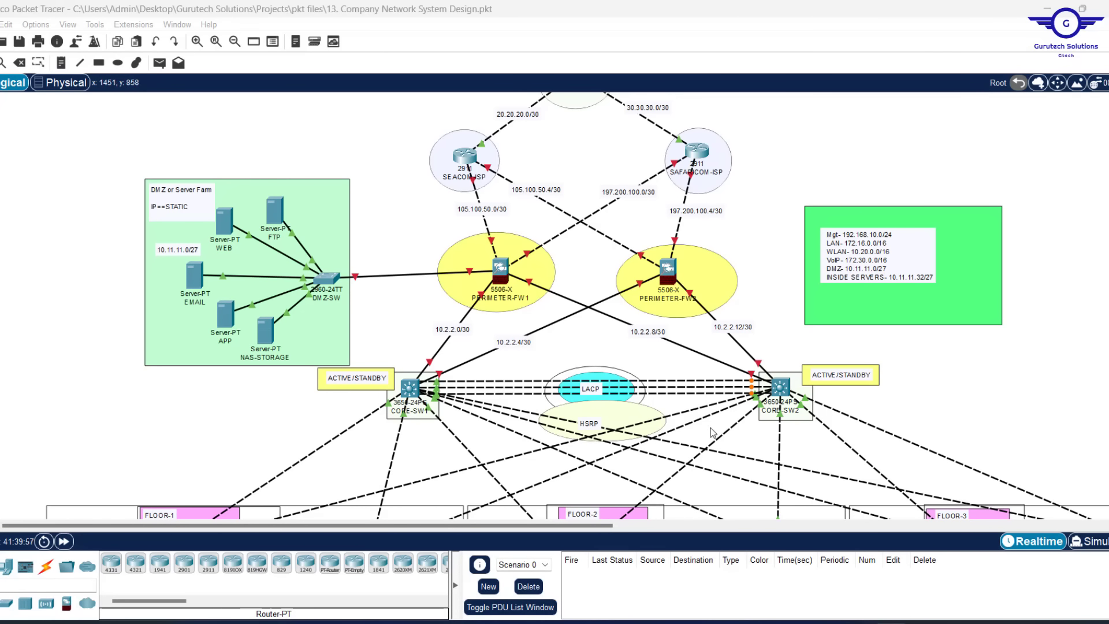
left_click(716, 622)
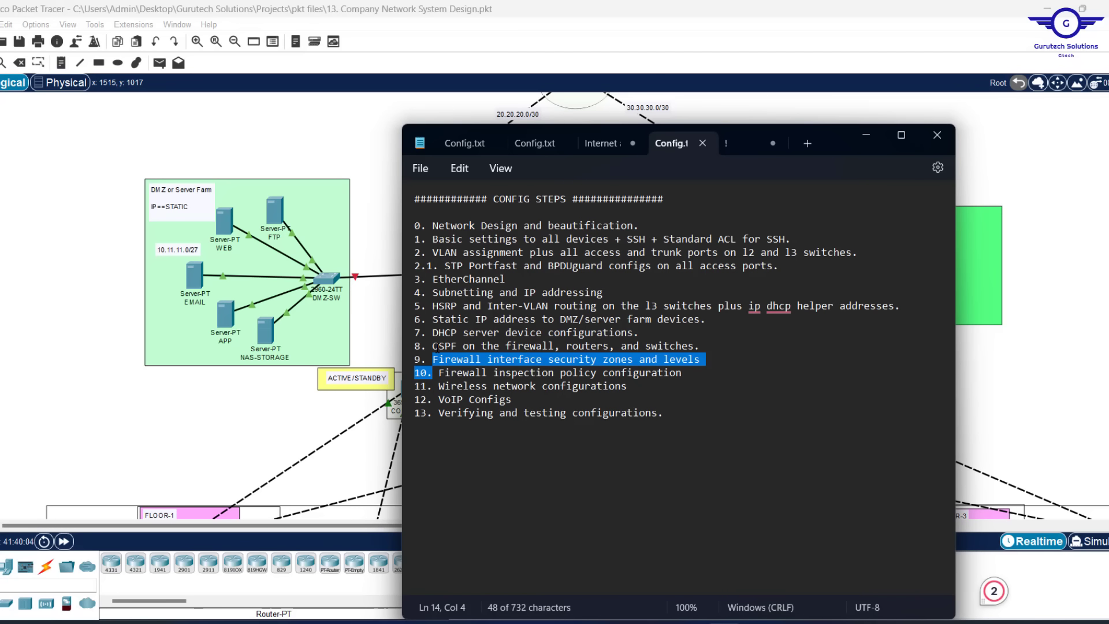
left_click(870, 132)
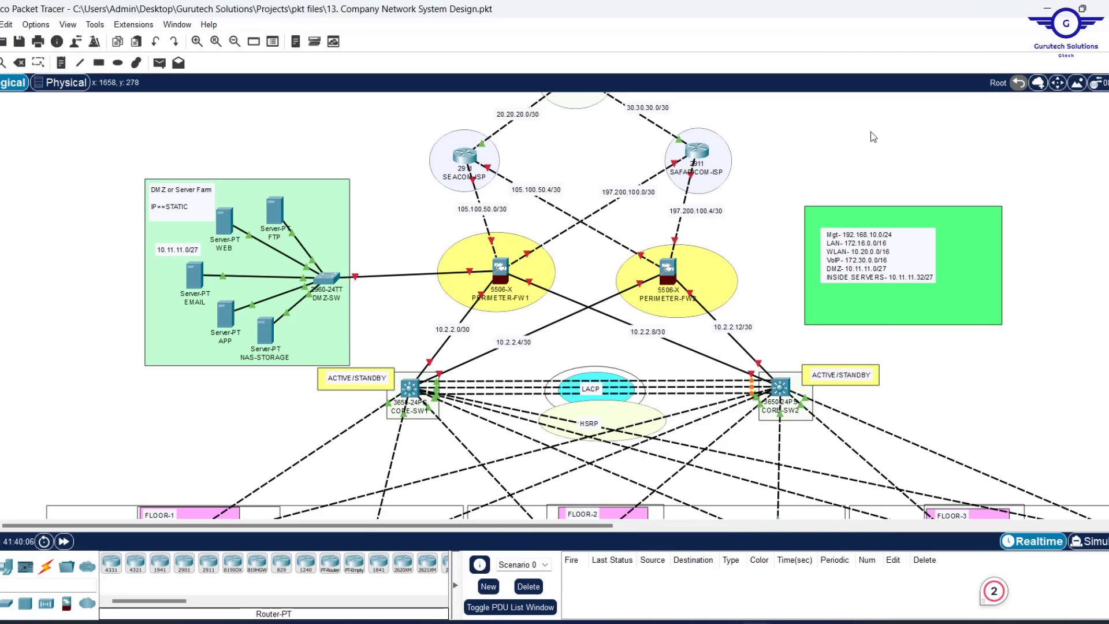
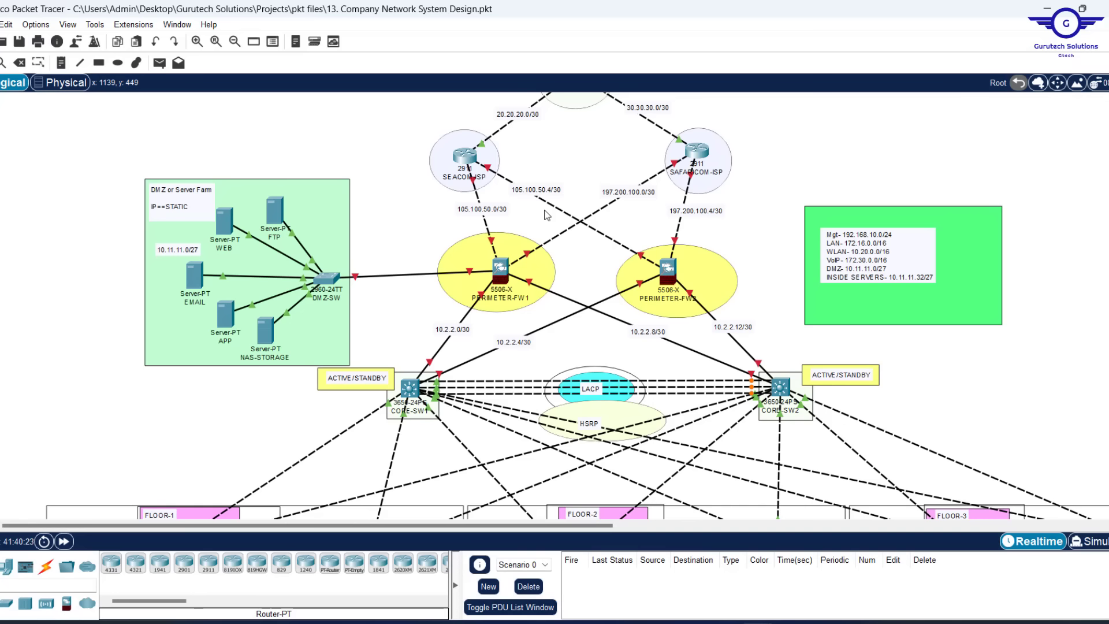
Open PERIMETER-FW1's device window and shift it narrower beside the topology
left_click(500, 270)
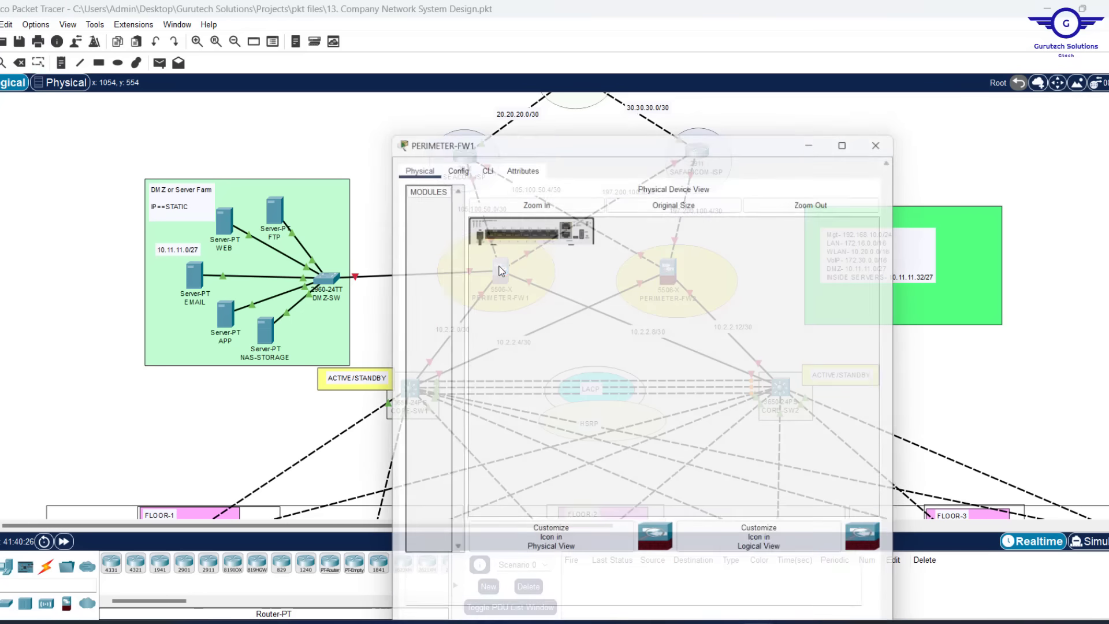
left_click_drag(522, 96, 717, 122)
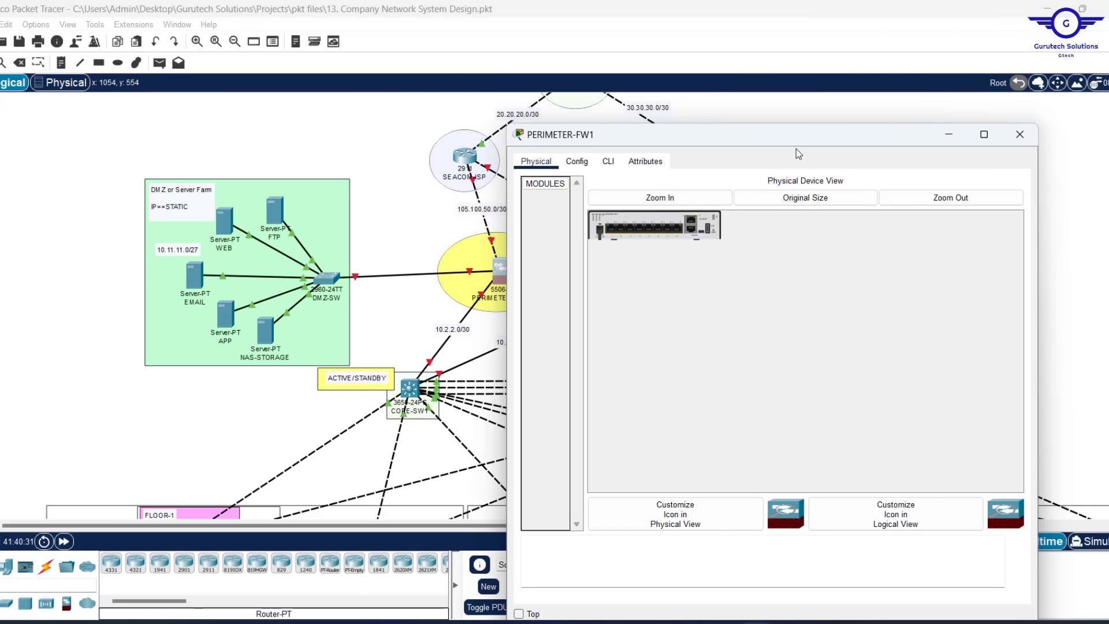
left_click_drag(1039, 266, 989, 258)
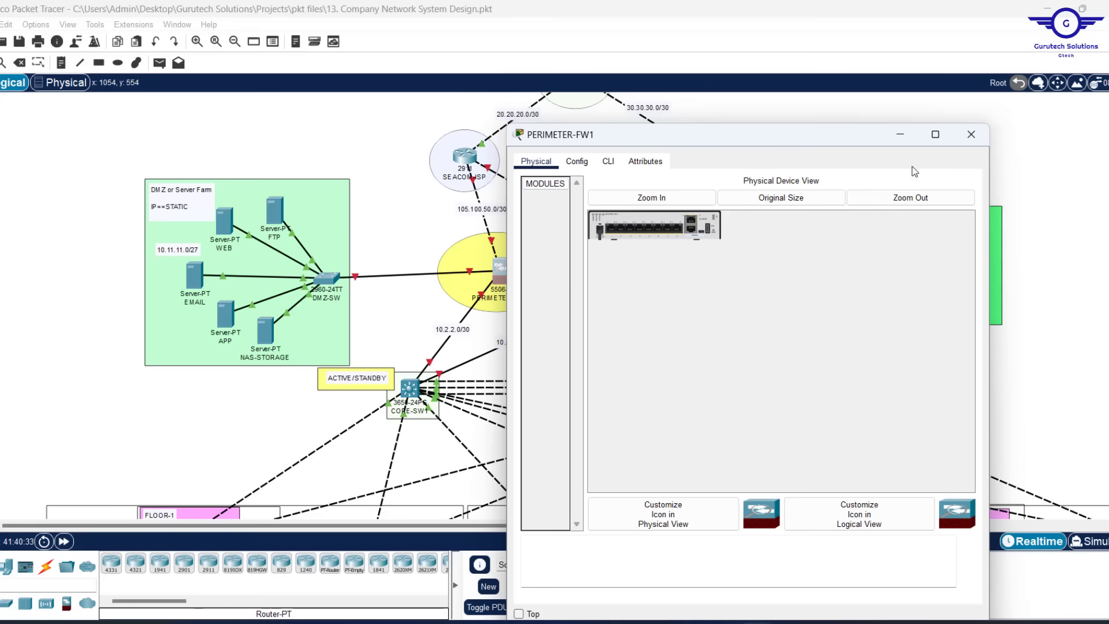
left_click_drag(820, 137, 531, 139)
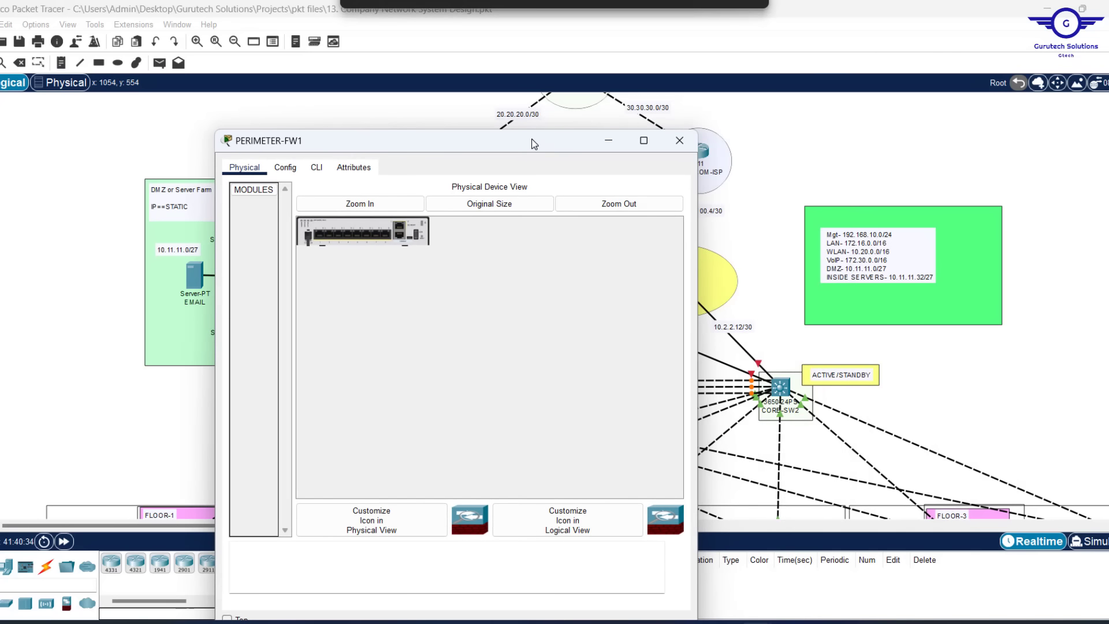
left_click(797, 152)
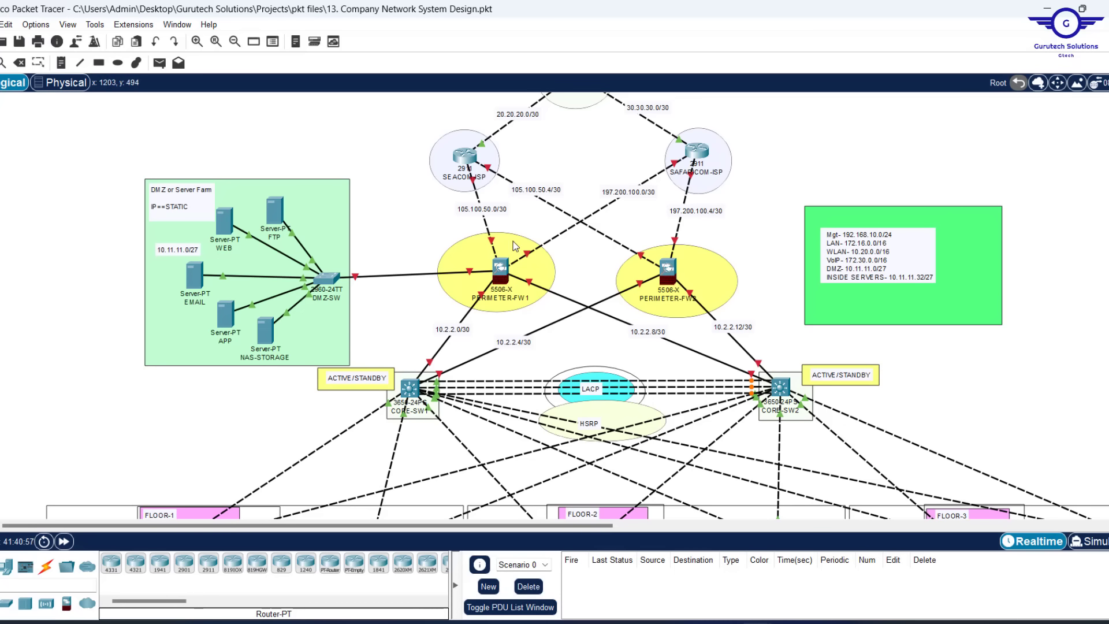
Reopen the firewall window, shrink it to the upper left, and pin it with Top
left_click(499, 275)
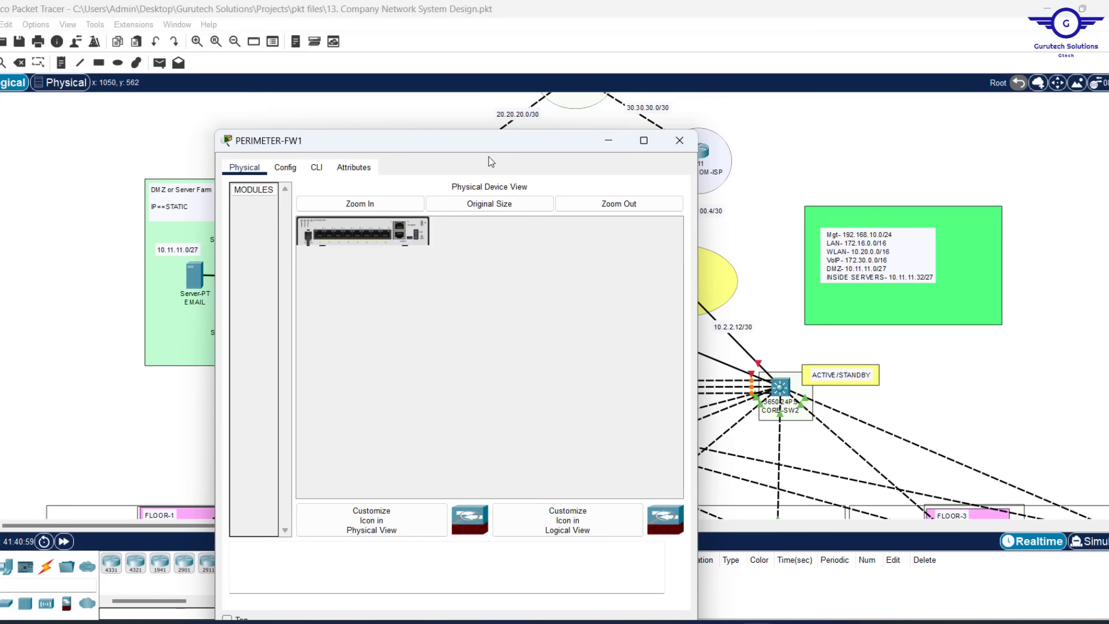
left_click_drag(525, 149, 315, 122)
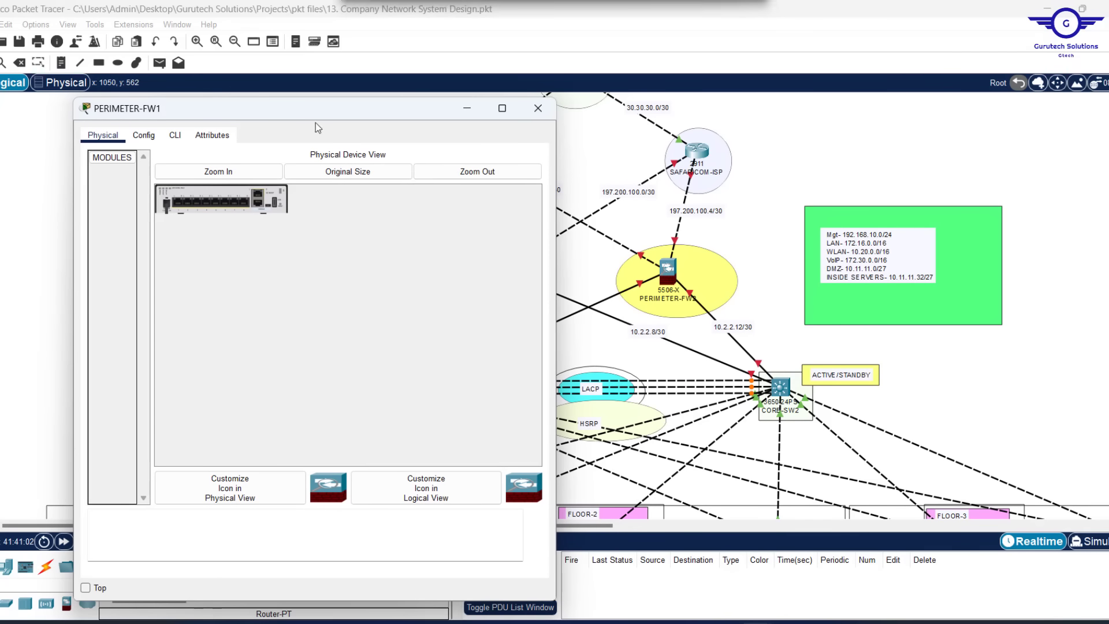
left_click_drag(560, 210, 546, 210)
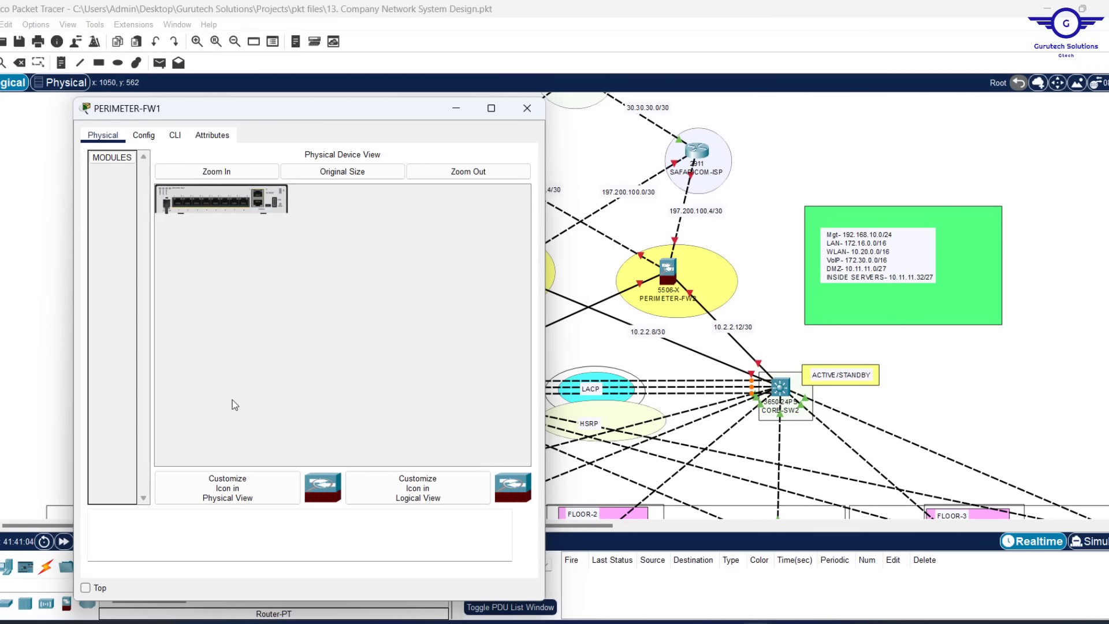
left_click(86, 587)
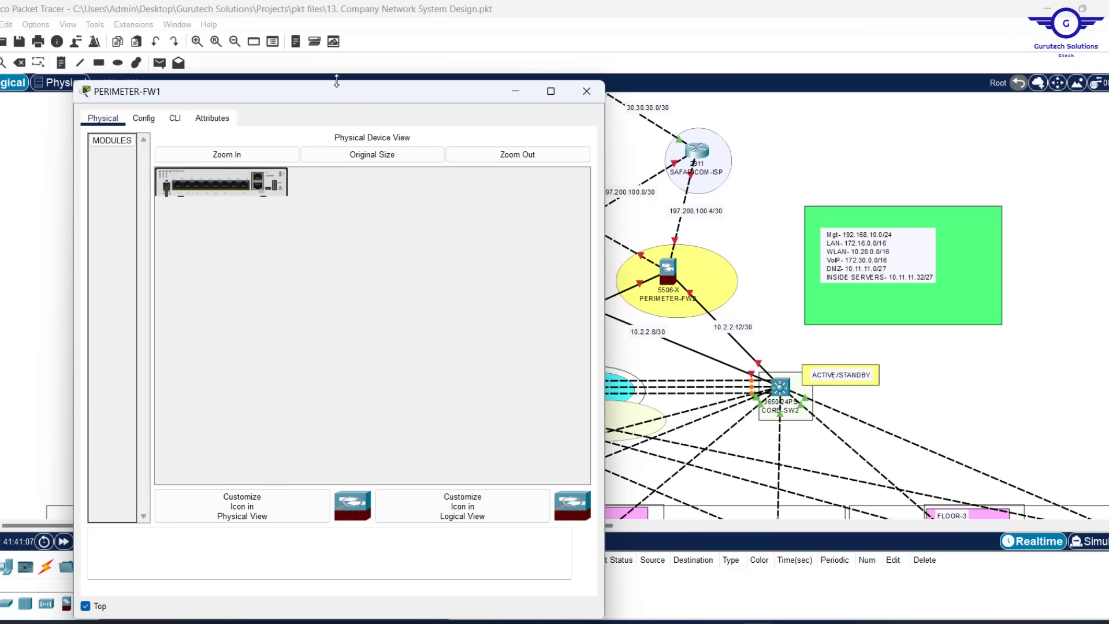
left_click_drag(337, 81, 295, 61)
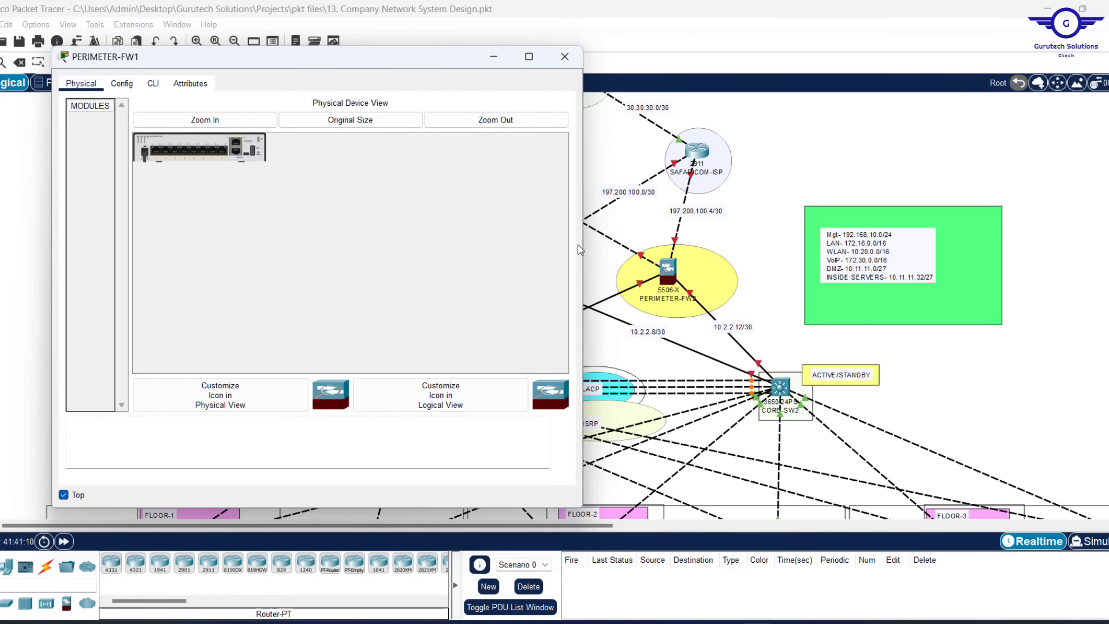
left_click_drag(584, 245, 450, 230)
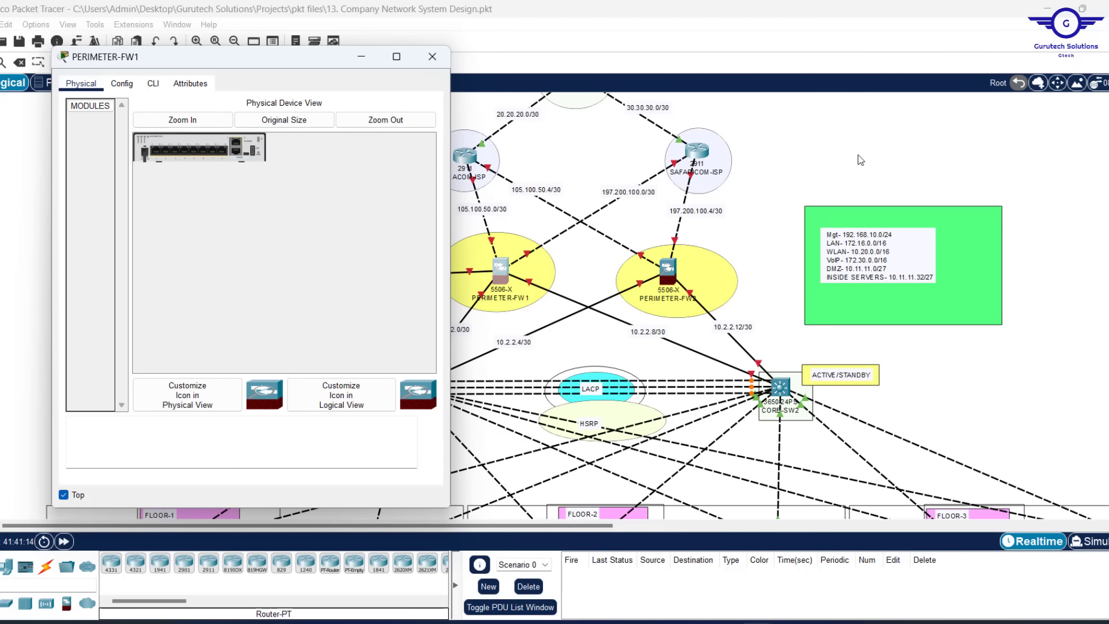
left_click(843, 124)
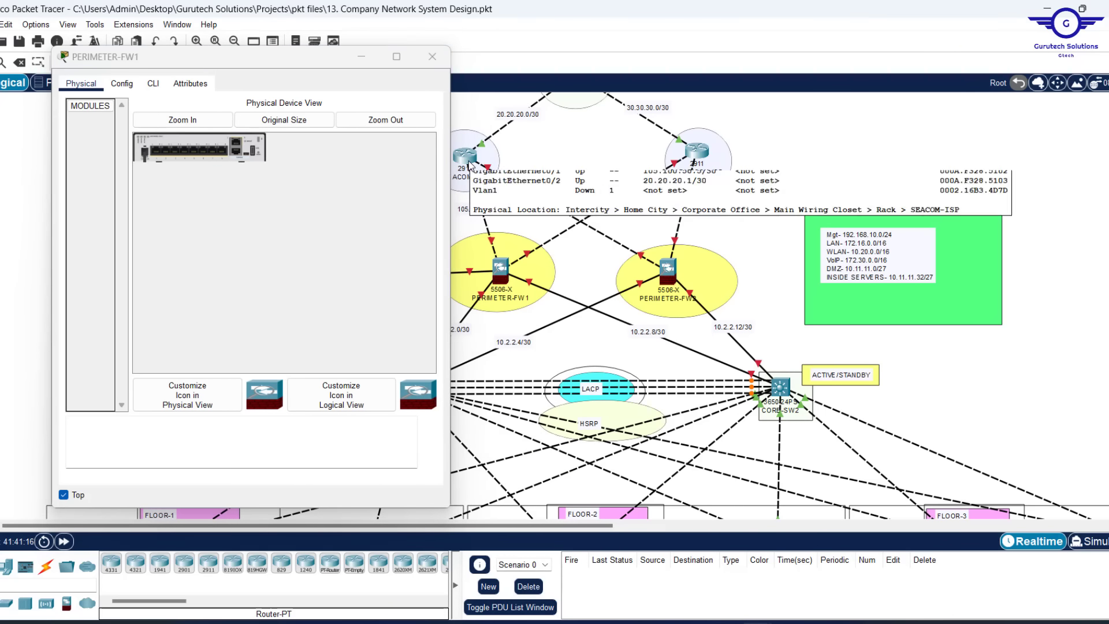
left_click(296, 59)
left_click_drag(296, 57, 264, 57)
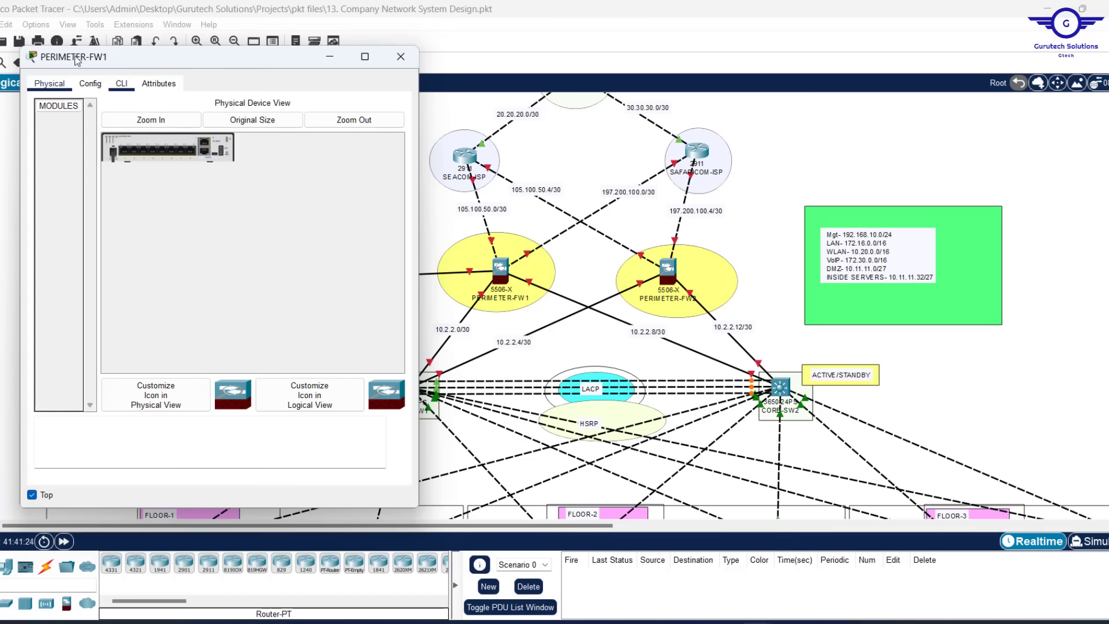
In the firewall CLI, enter enable and conf t, then set hostname FWL1
left_click(121, 85)
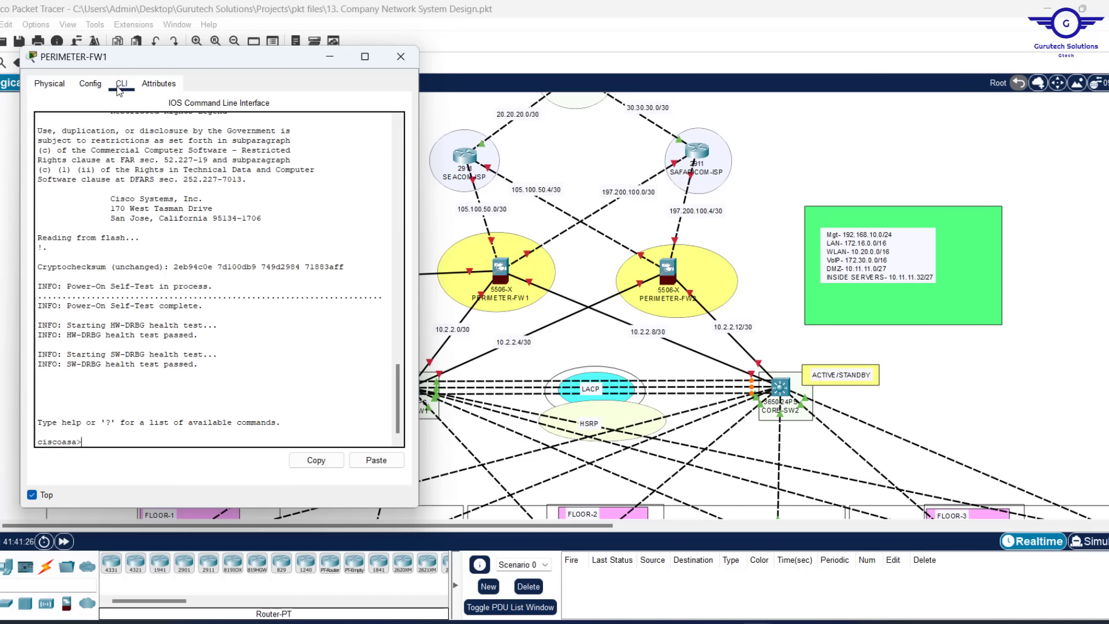
type("en")
key("Return")
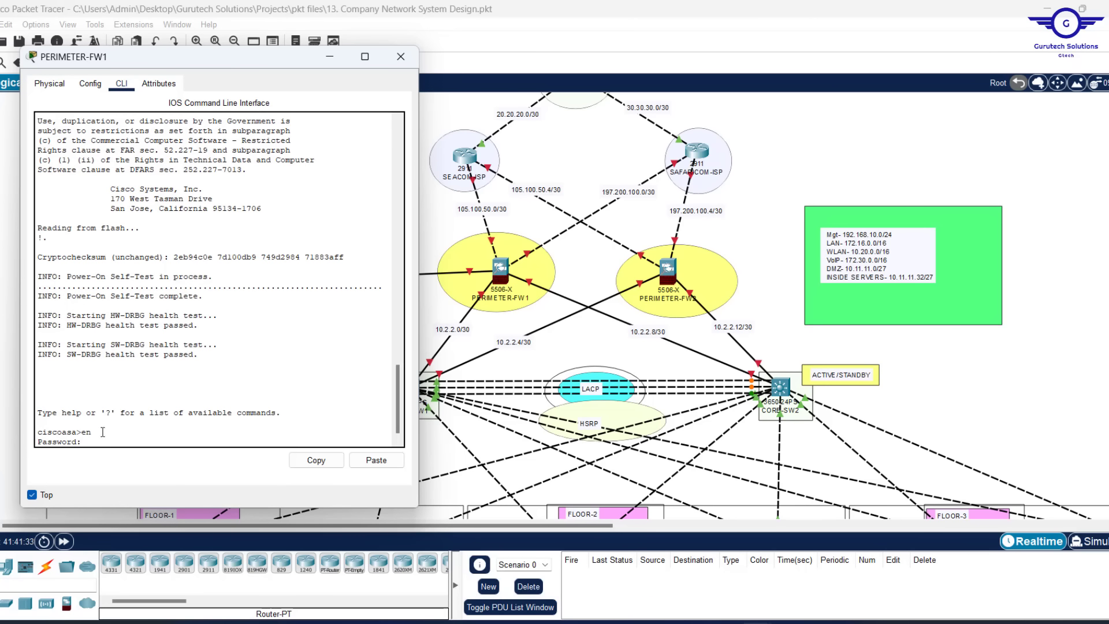
key("Return")
key("Return")
key("Return")
key("Return")
key("Return")
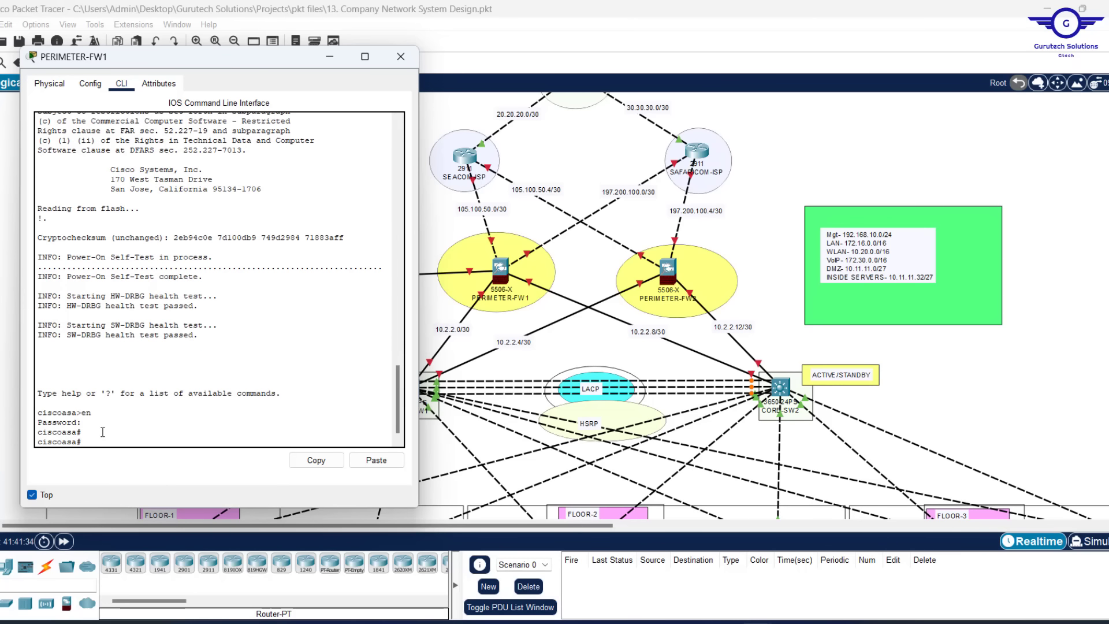
type("conf")
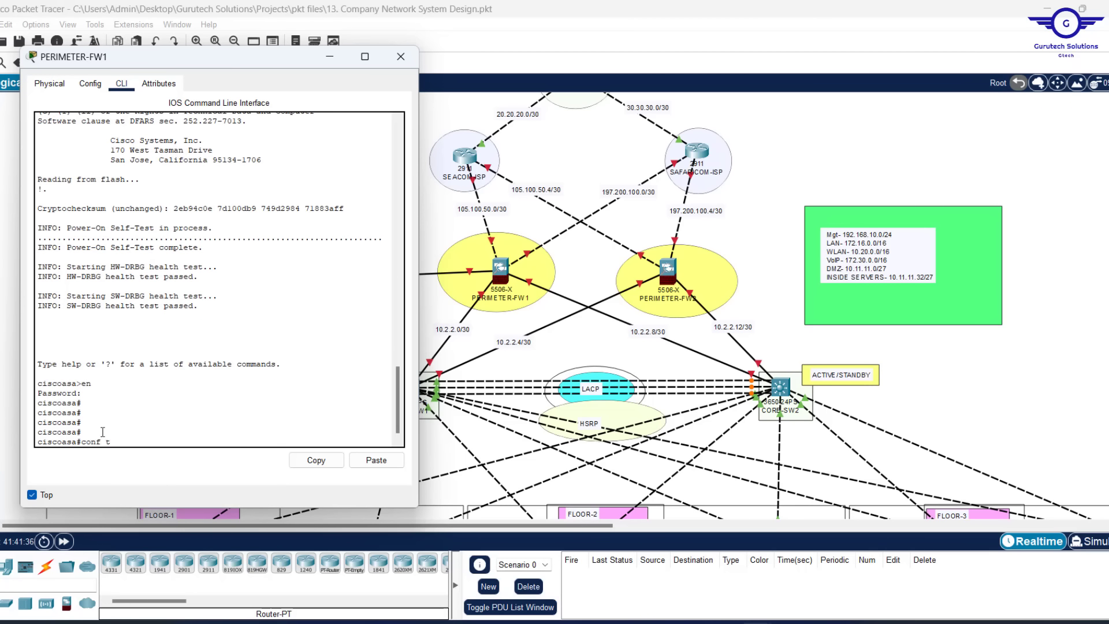
type(" t")
key("Return")
key("Return")
key("Return")
type("hostn")
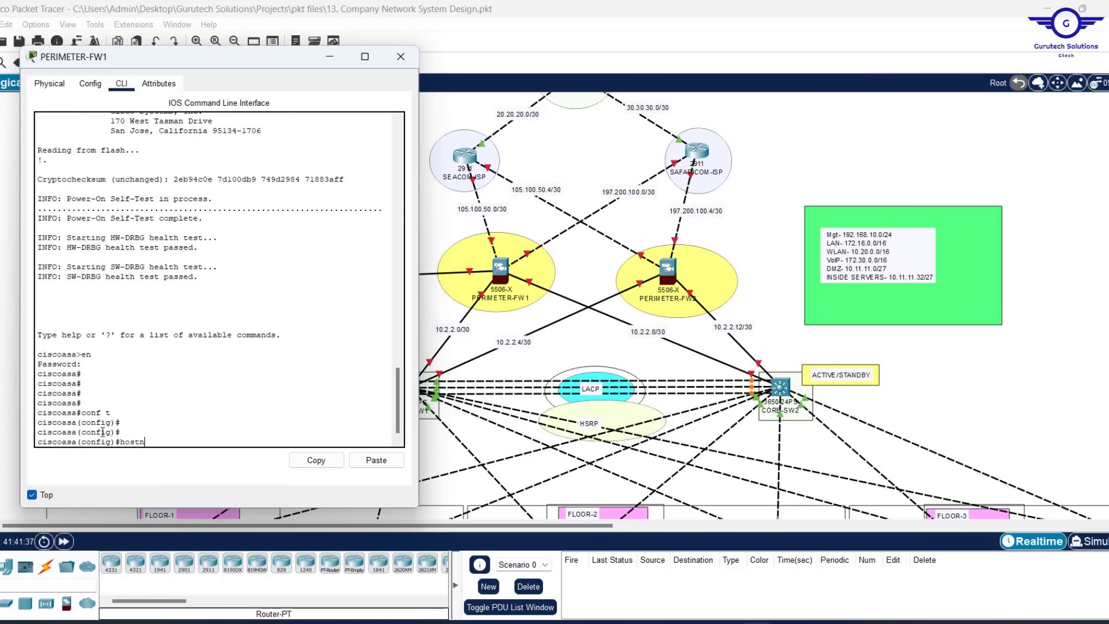
type("ame FWL1")
key("Return")
key("Return")
key("Return")
key("Return")
key("Return")
key("Return")
key("Return")
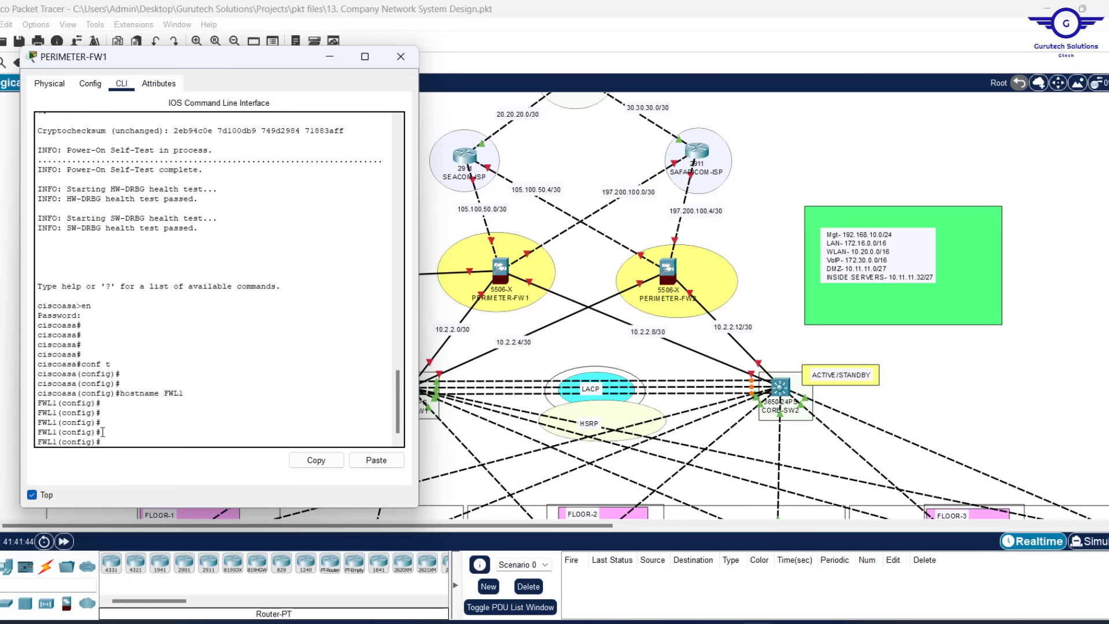
left_click(829, 189)
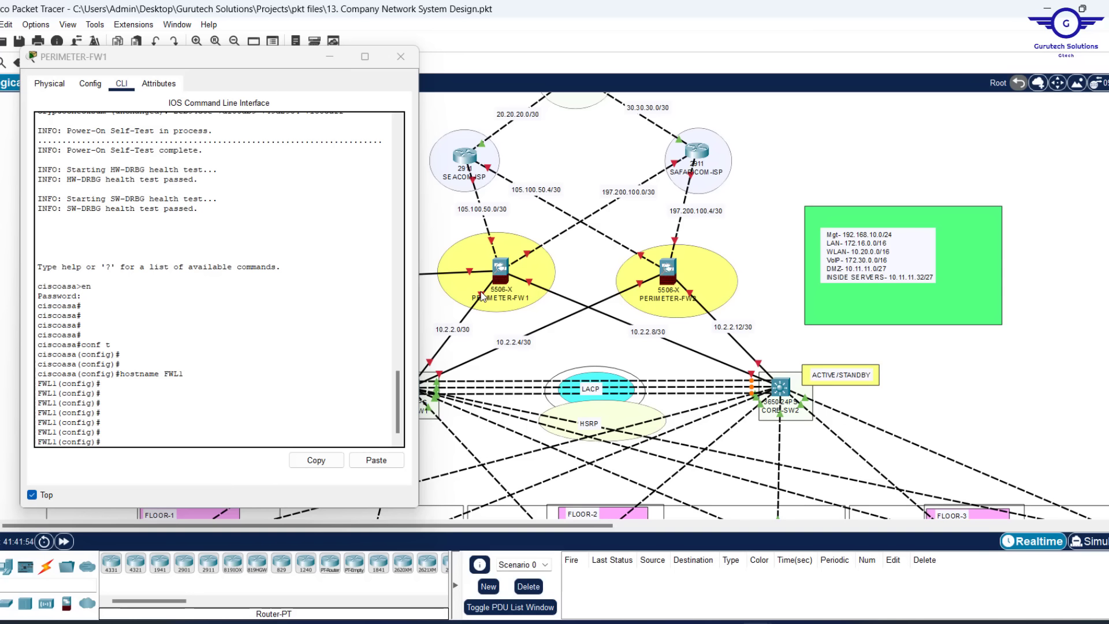
mouse_move(482, 295)
Enable interface gig1/3 and assign it 10.2.2.2 255.255.255.252
left_click(202, 413)
type("GIG")
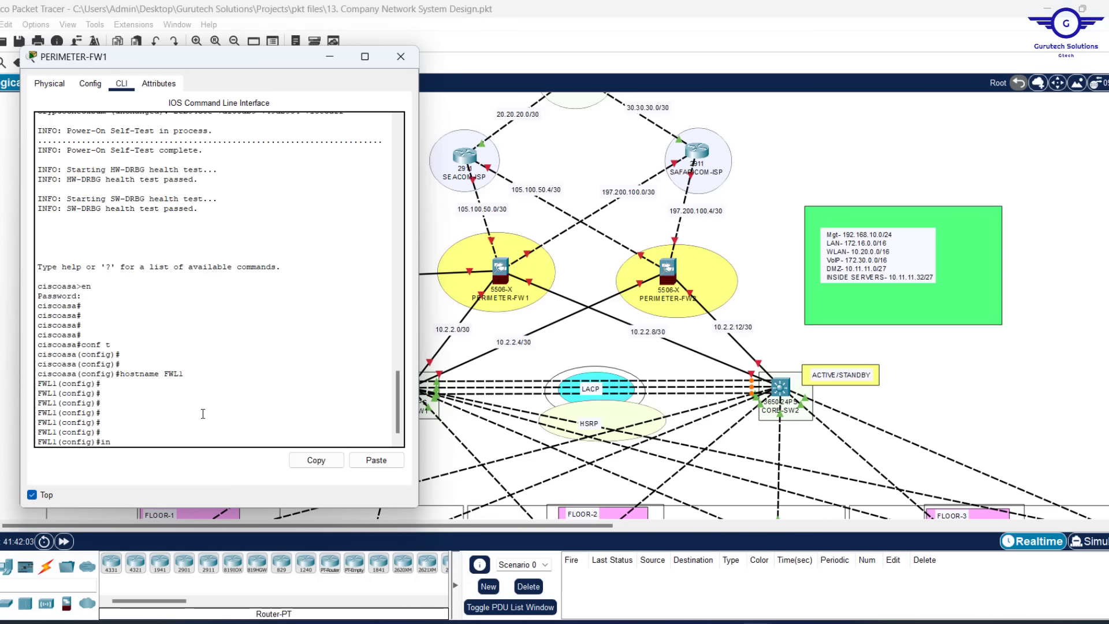
type("t gig1/3")
key("Return")
key("Return")
key("Return")
key("Return")
key("Return")
key("Return")
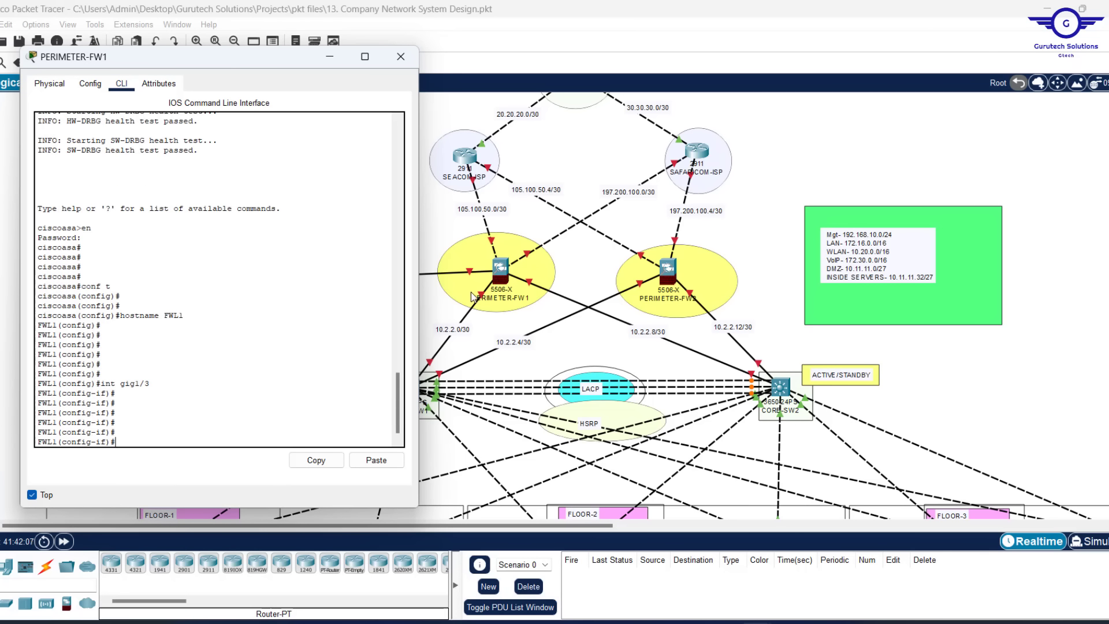
type("no shut")
key("Return")
key("Return")
key("Return")
key("Return")
key("Return")
key("Return")
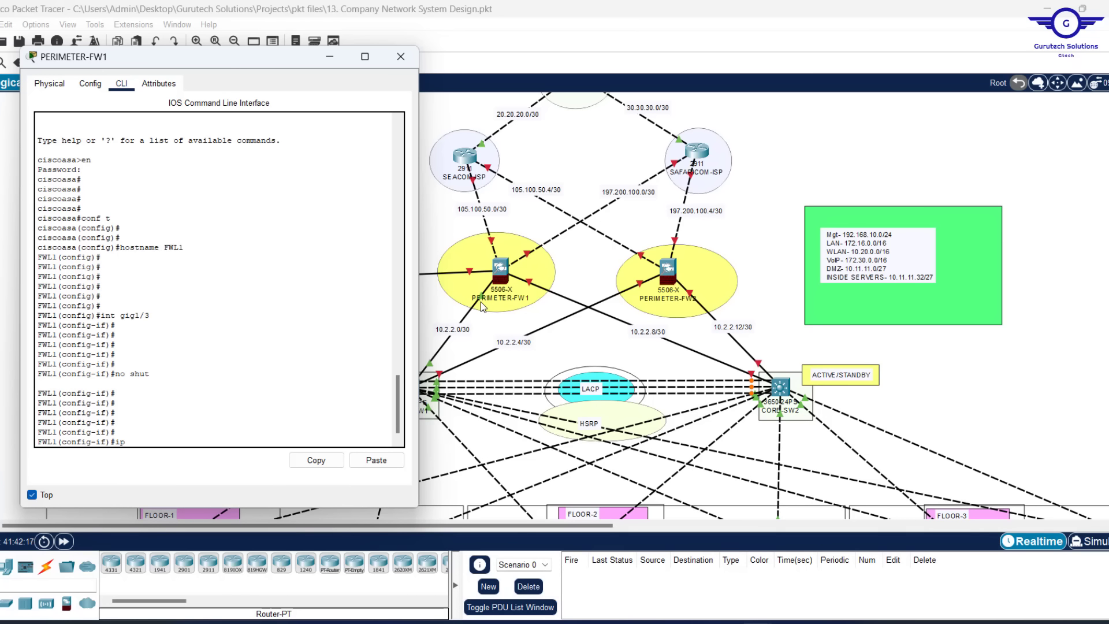
type("add 10.2.2.2")
type("255.255.255.252")
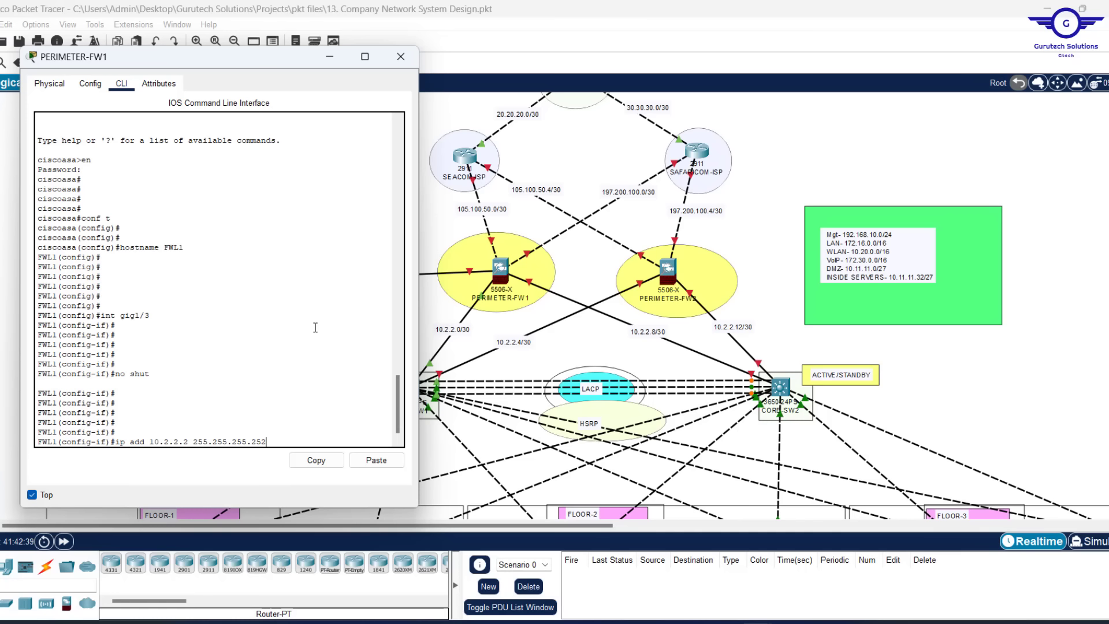
key("Return")
key("Return")
key("Return")
key("Return")
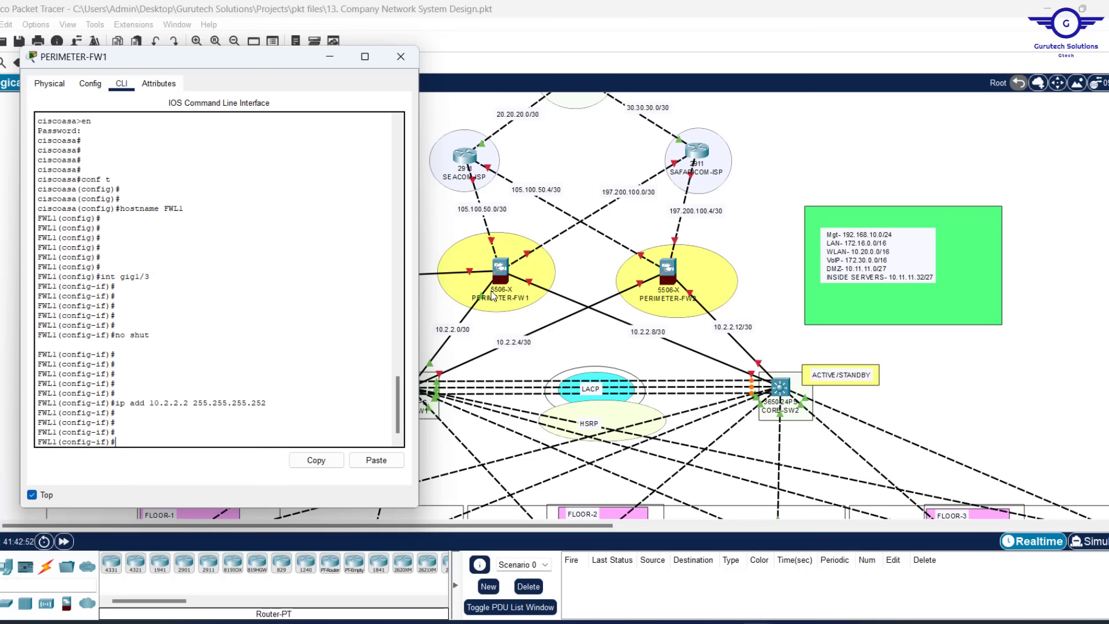
Name gig1/3 INSIDE1, set security level 100, and exit the interface
type("namei")
key("Tab")
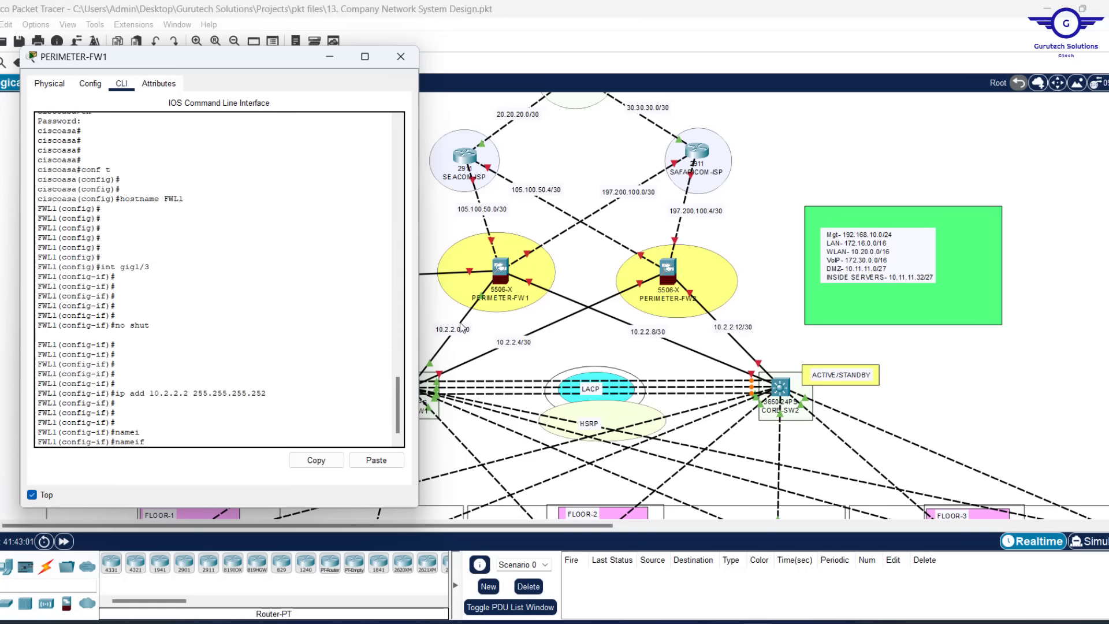
type("SIDE1")
key("Return")
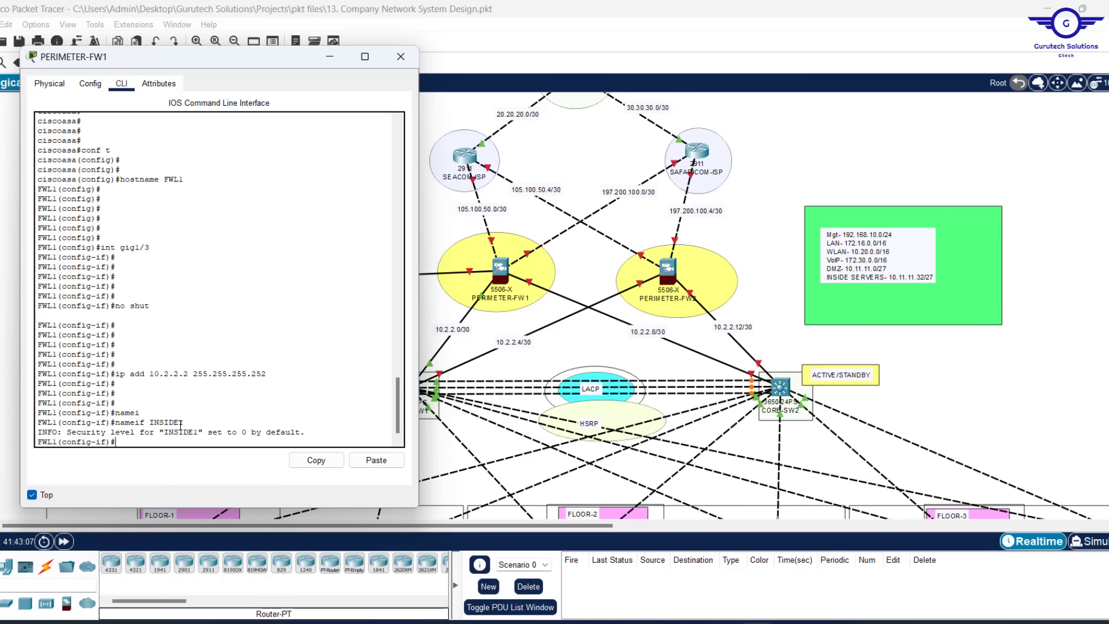
key("Return")
type("SEC")
key("Tab")
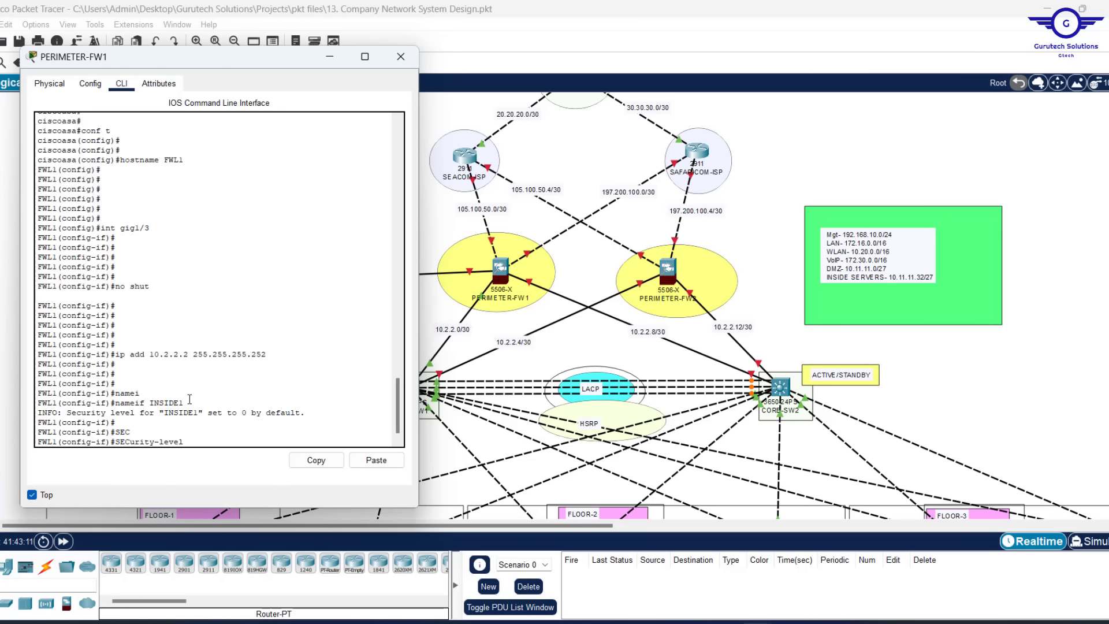
left_click_drag(184, 402, 151, 402)
left_click(189, 441)
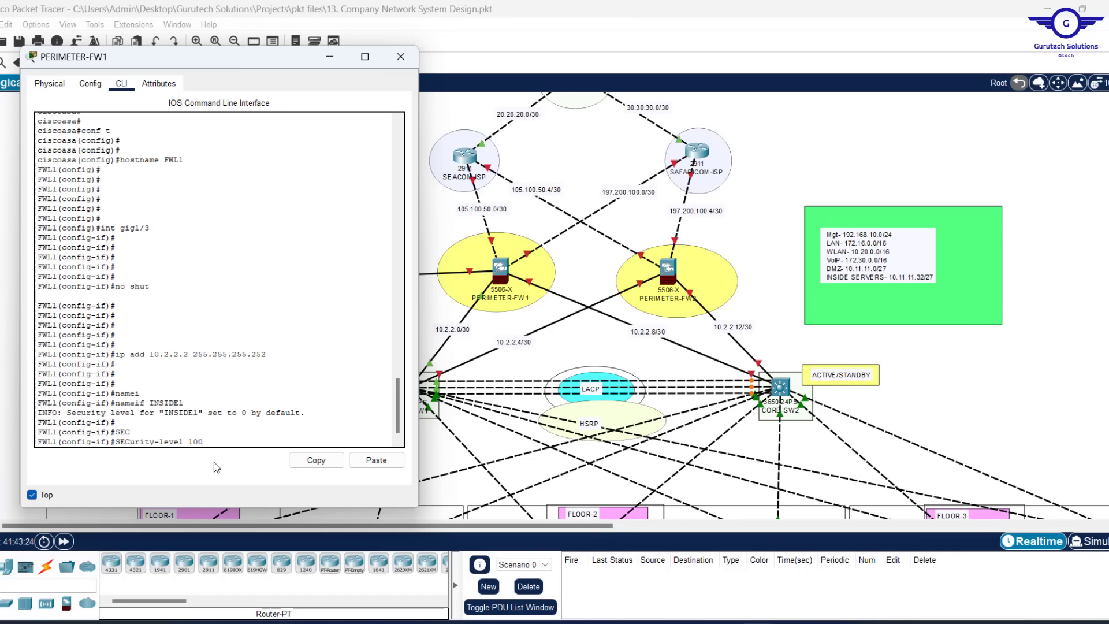
type("0")
key("Return")
key("Return")
key("Return")
key("Return")
key("Return")
type("EX")
key("Return")
key("Return")
key("Return")
key("Return")
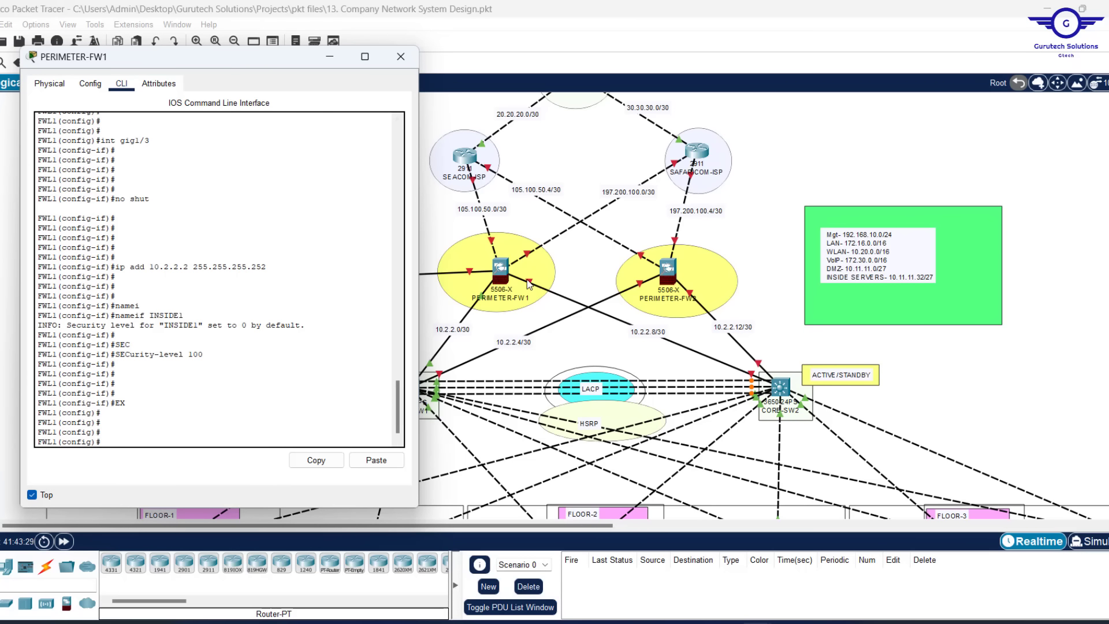
Enter interface gig1/4 and enable it using recalled commands
left_click(571, 274)
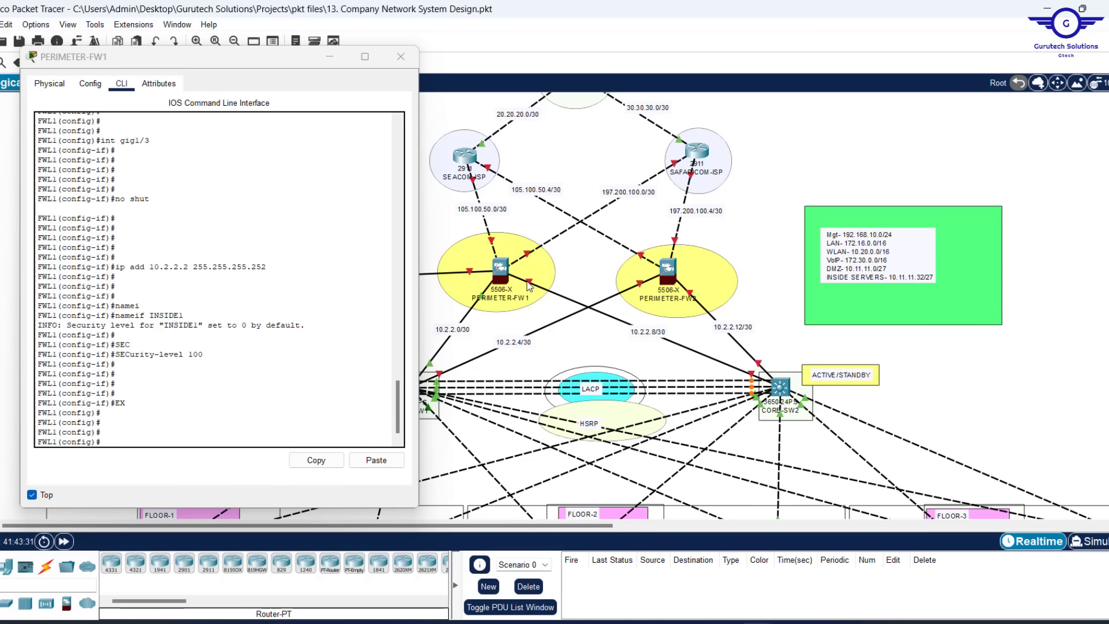
left_click(162, 424)
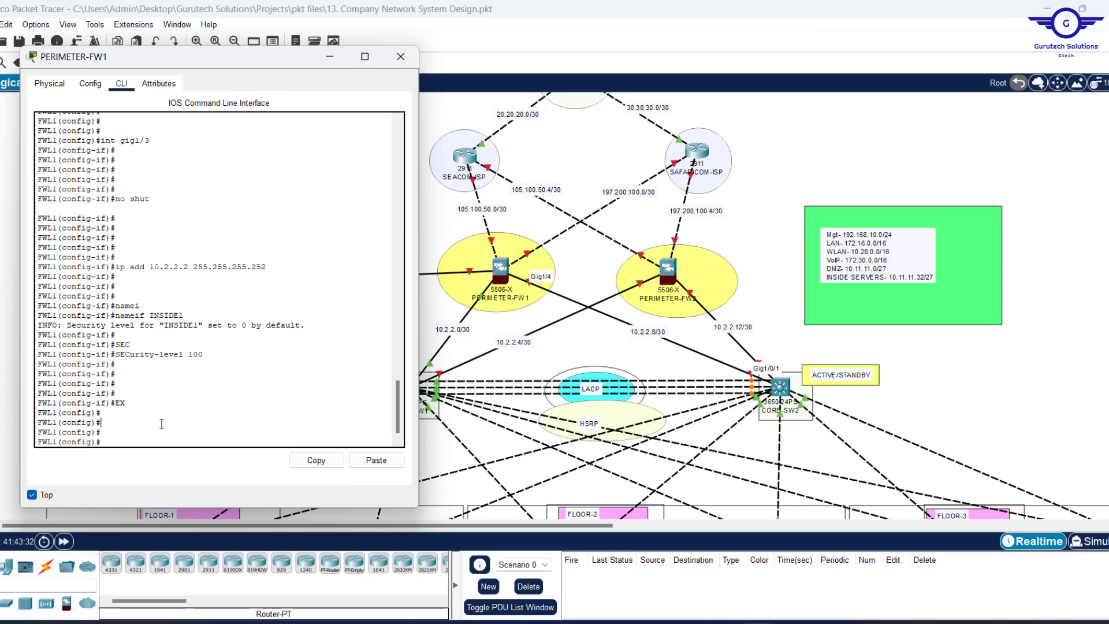
key("Up")
key("Up")
key("Up")
key("Up")
key("Up")
key("Up")
key("Up")
key("Up")
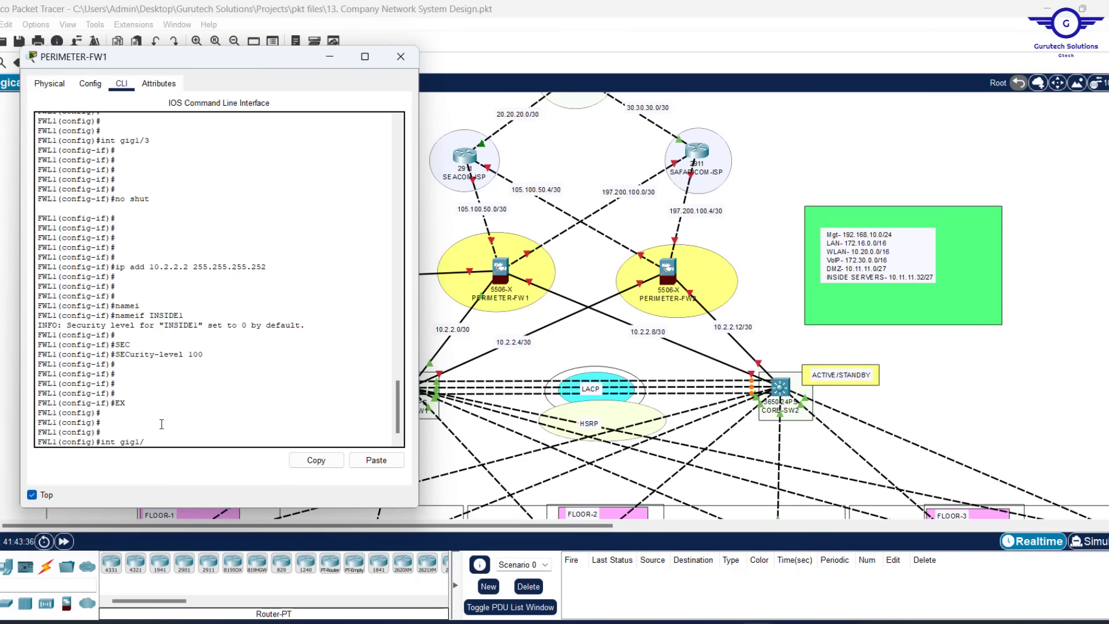
type("4")
key("Return")
key("Up")
key("Up")
key("Up")
key("Up")
key("Up")
key("Up")
key("Up")
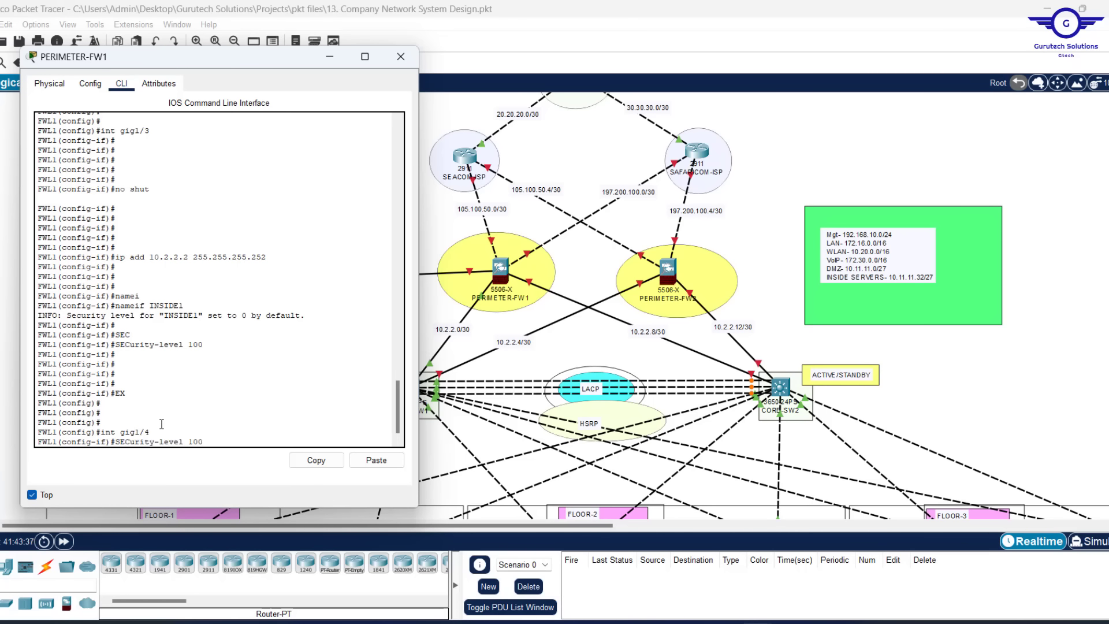
key("Up")
key("Return")
key("Return")
key("Return")
Assign gig1/4 the address 10.2.2.10 255.255.255.252 after checking CORE-SW2
key("Up")
key("Up")
key("Up")
key("Up")
key("Up")
key("Up")
key("Up")
key("Up")
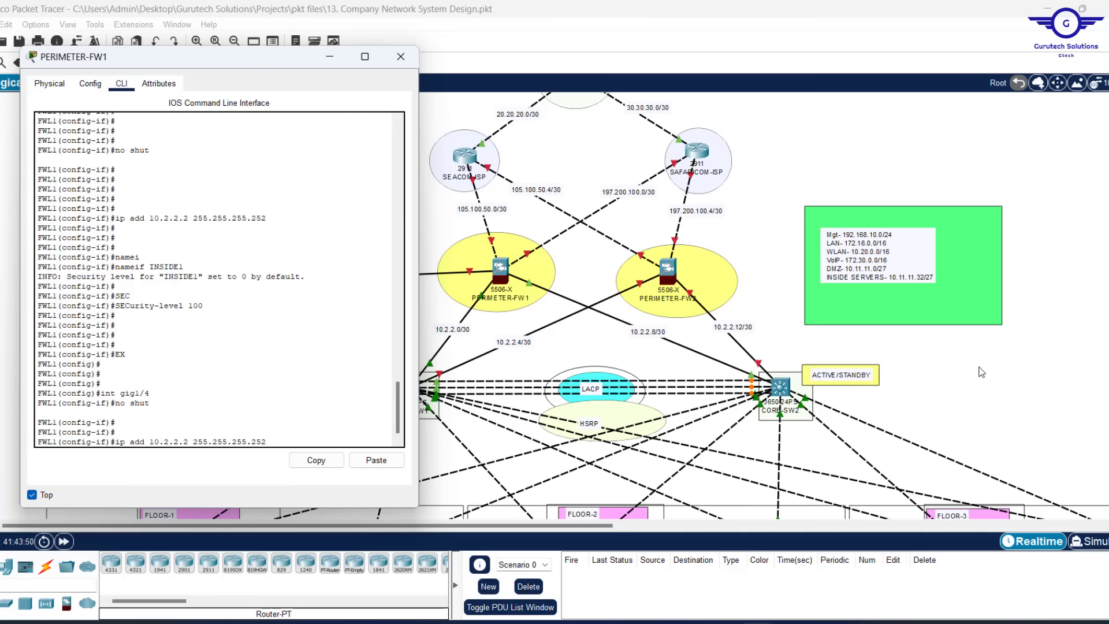
left_click(780, 390)
mouse_move(780, 389)
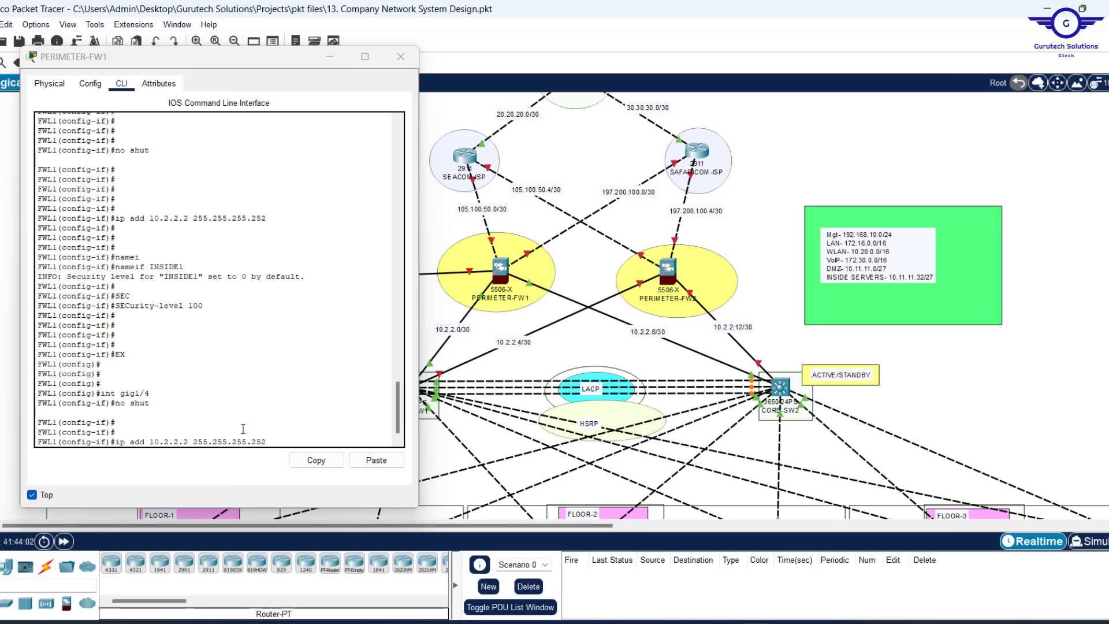
key("Left")
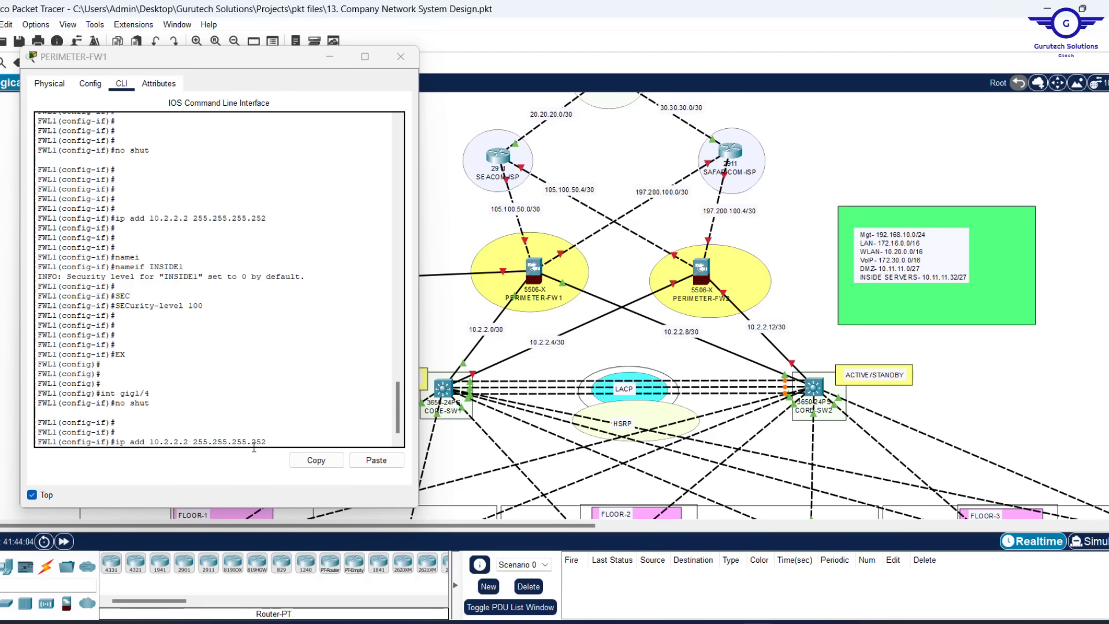
left_click(254, 433)
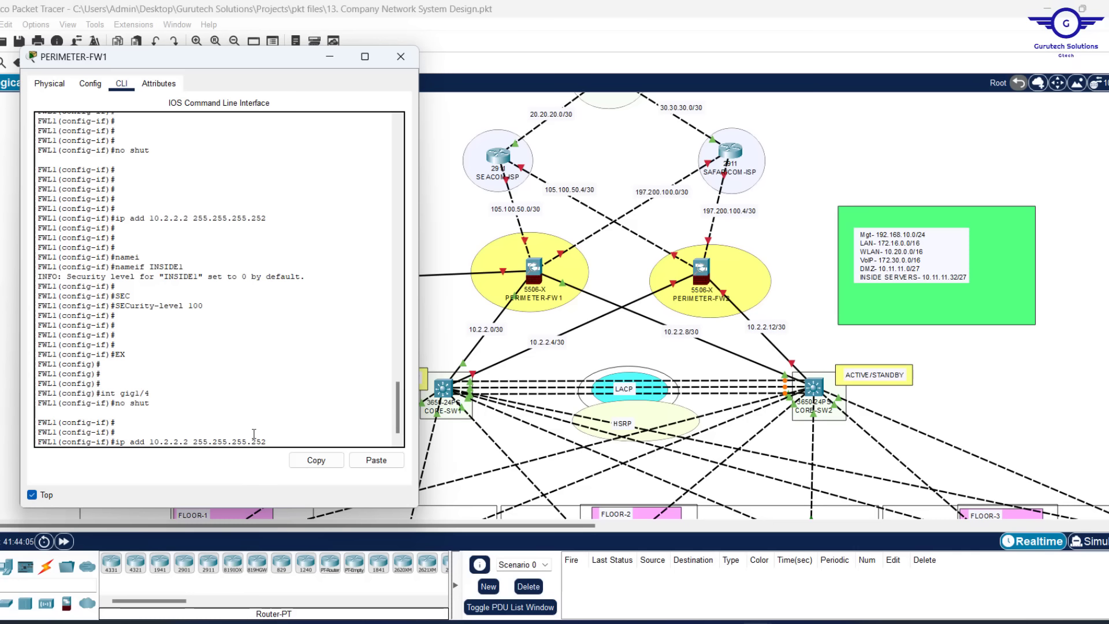
key("Left")
key("Left")
key("Left")
key("Left")
key("Left")
key("Left")
key("Left")
key("Left")
key("Left")
key("Left")
key("Left")
key("Left")
key("Left")
key("Left")
key("Left")
key("Left")
key("BackSpace")
type("10")
key("Return")
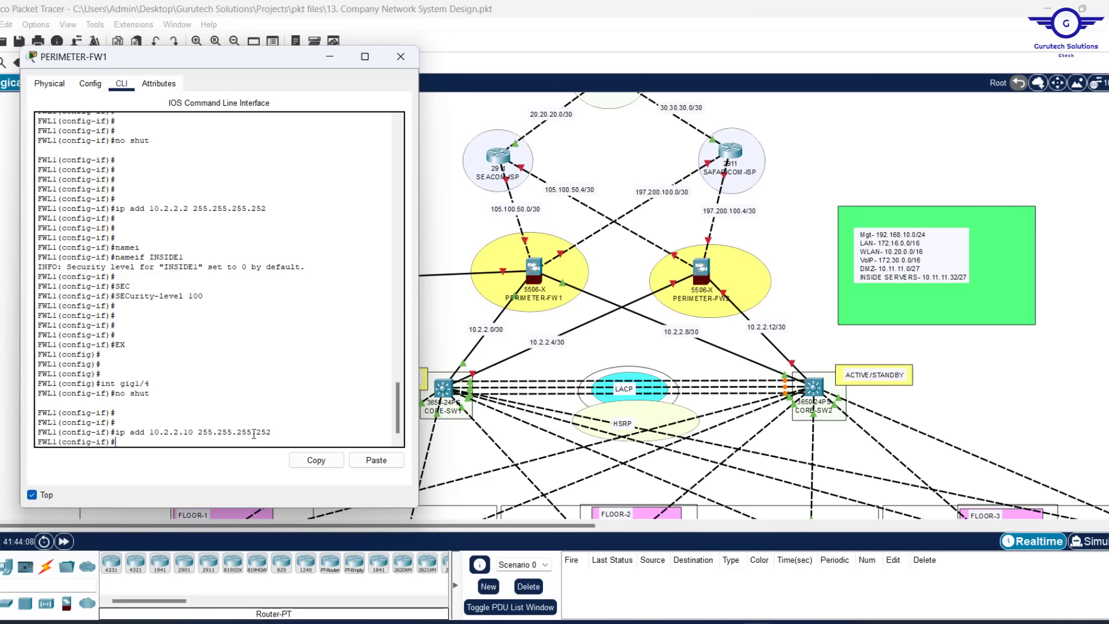
Name gig1/4 INSIDE2, set security level 100, and exit the interface
key("Up")
key("Up")
key("Up")
key("Up")
key("Up")
key("Up")
key("Up")
key("BackSpace")
key("Return")
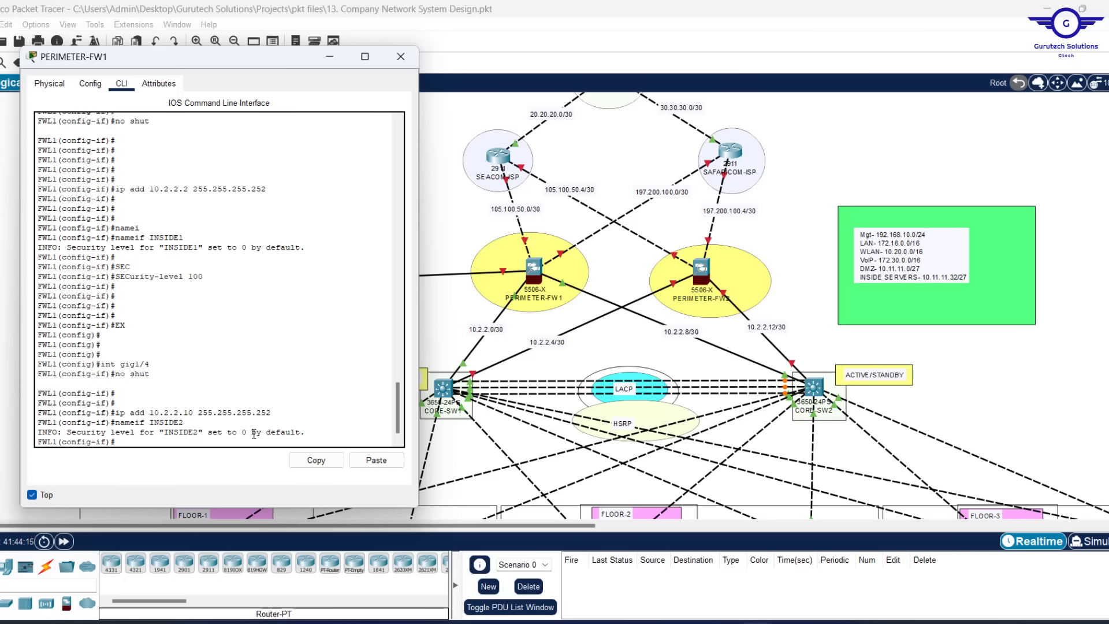
key("Return")
key("Up")
key("Up")
key("Up")
key("Up")
key("Up")
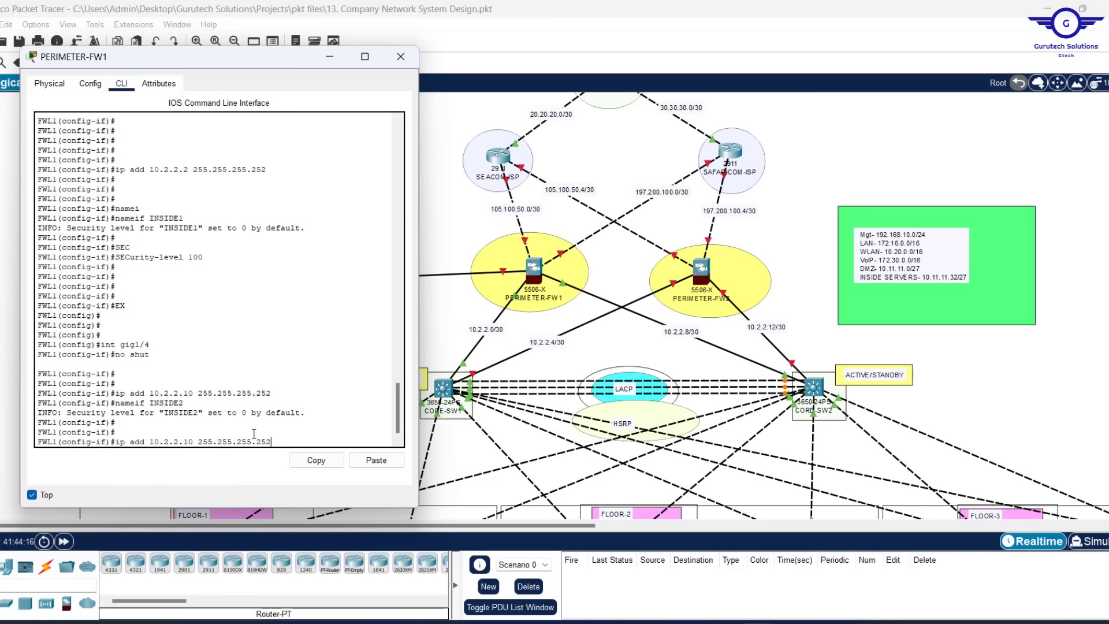
key("Up")
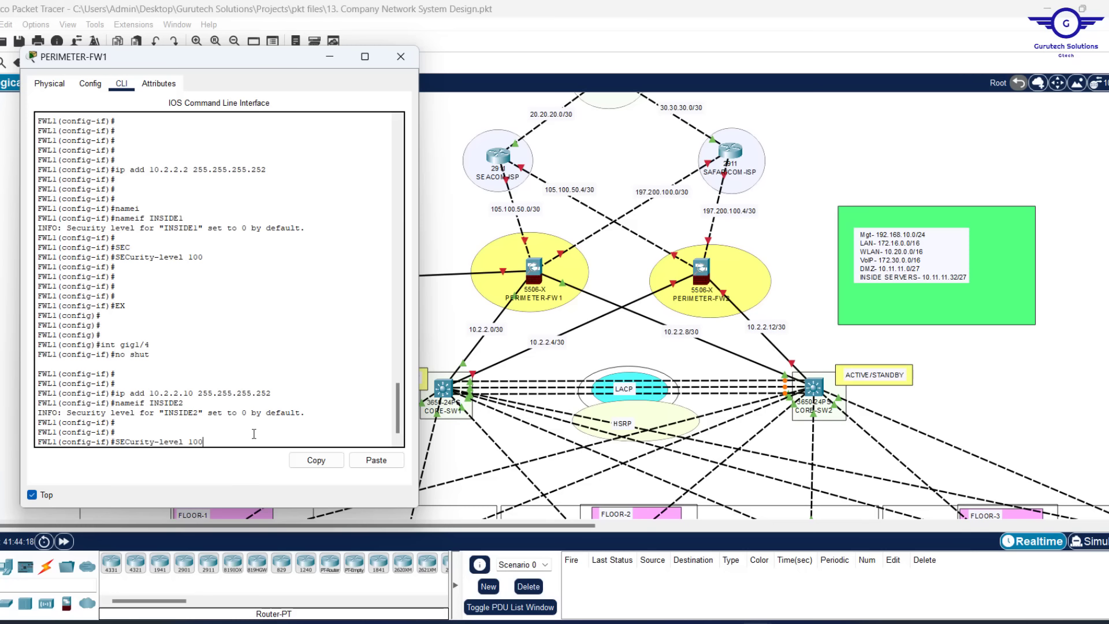
key("Return")
key("Return")
key("Return")
key("Return")
key("Return")
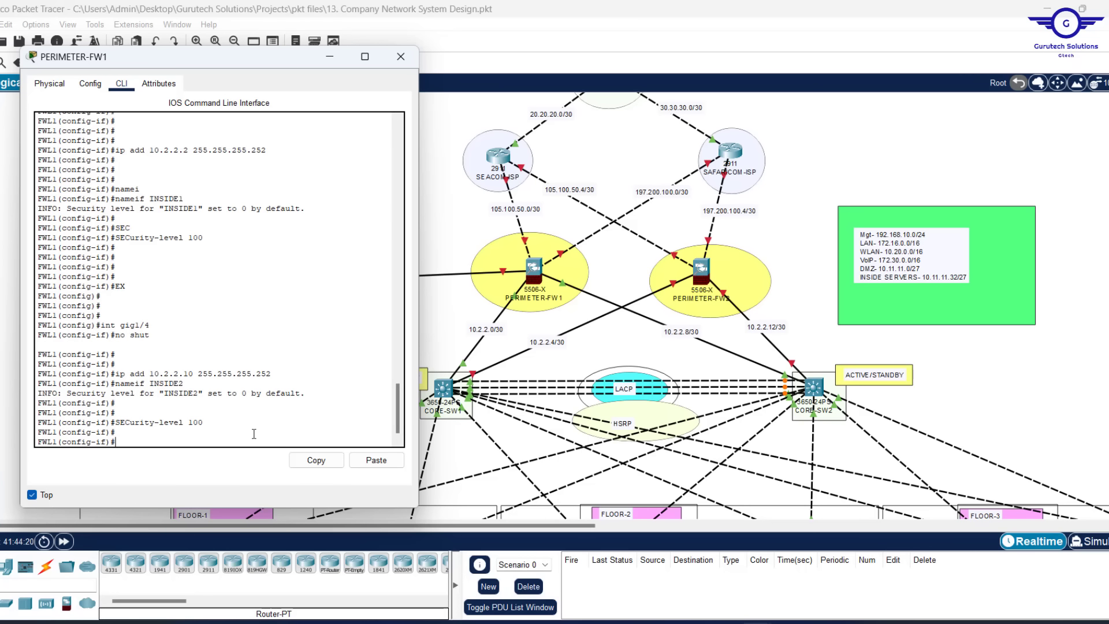
type("EX")
key("Return")
key("Return")
key("Return")
key("Return")
key("Return")
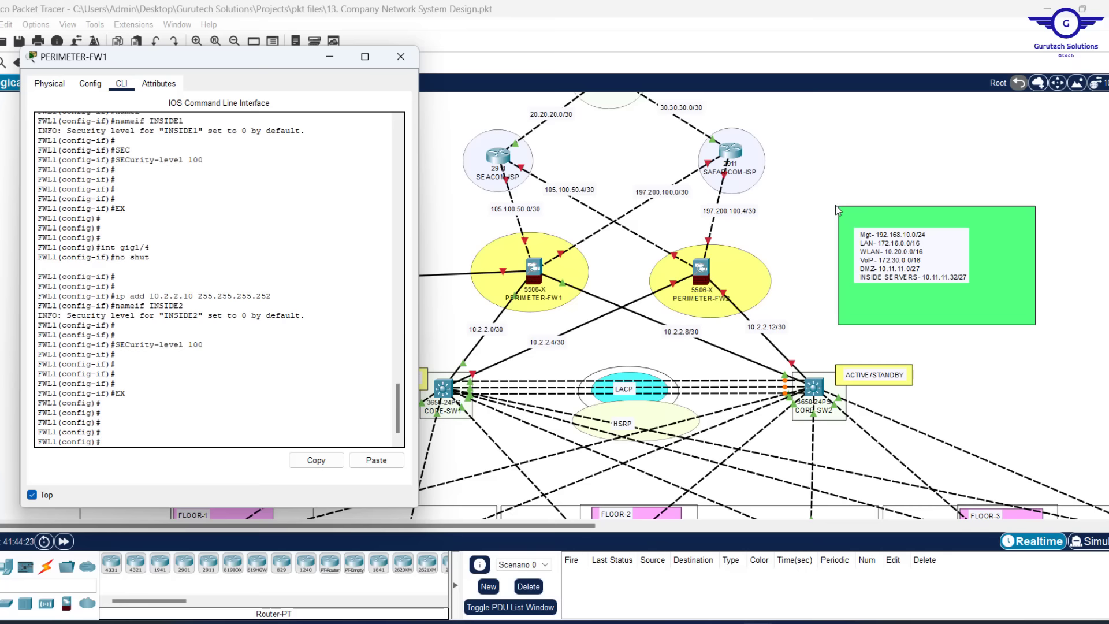
Check FW1's links on the topology, then recall the interface command for gig1/5
left_click(831, 167)
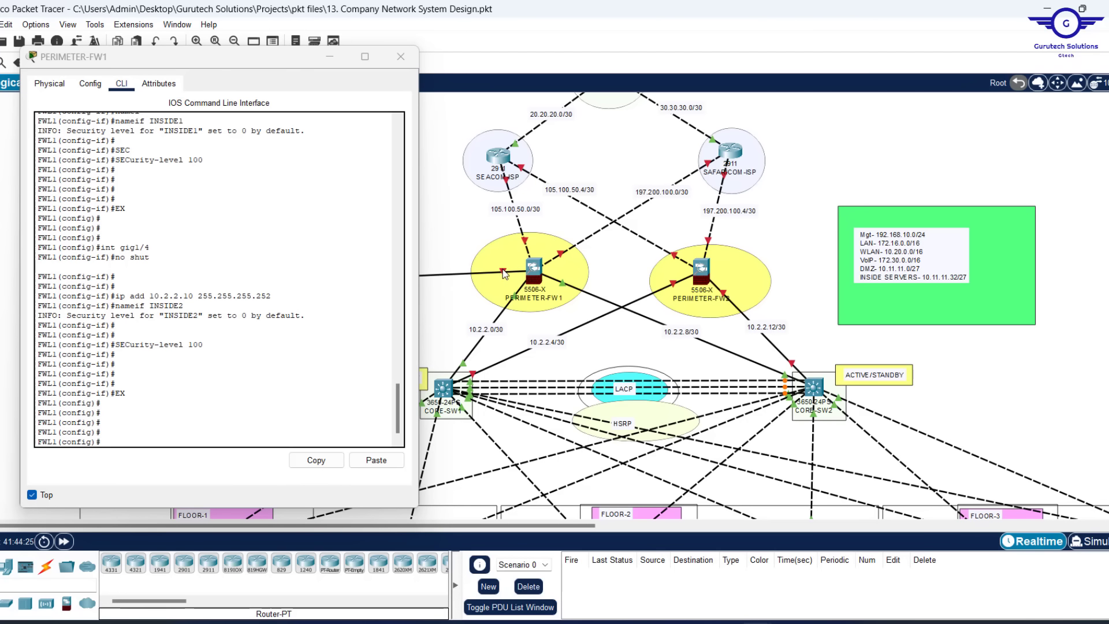
mouse_move(504, 274)
scroll(503, 274, "up", 2)
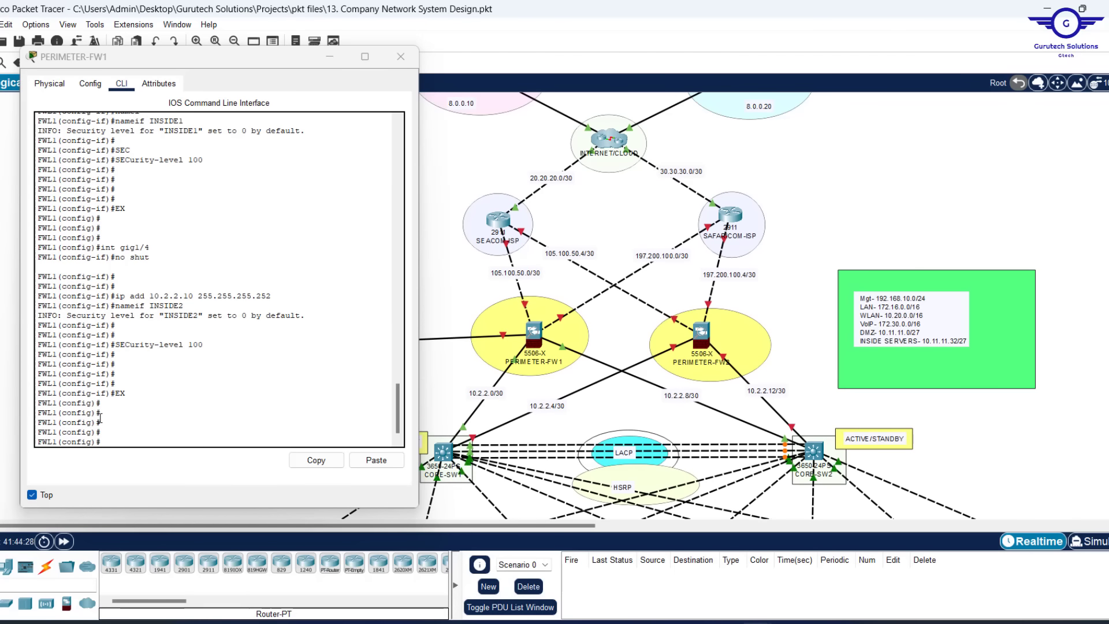
scroll(462, 415, "down", 5)
scroll(462, 416, "up", 3)
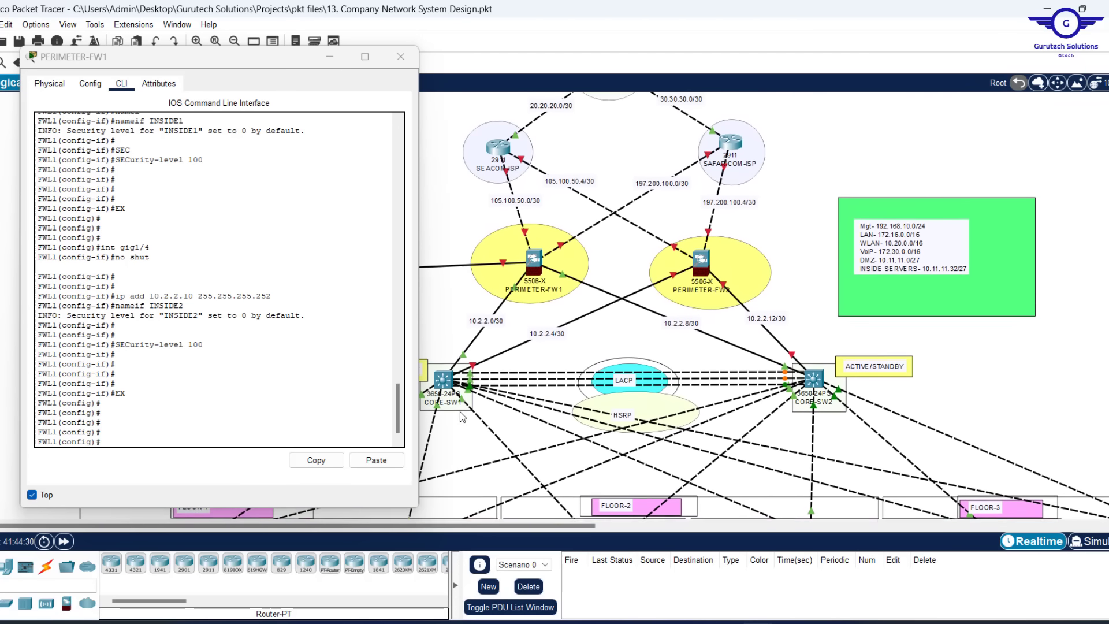
left_click(315, 294)
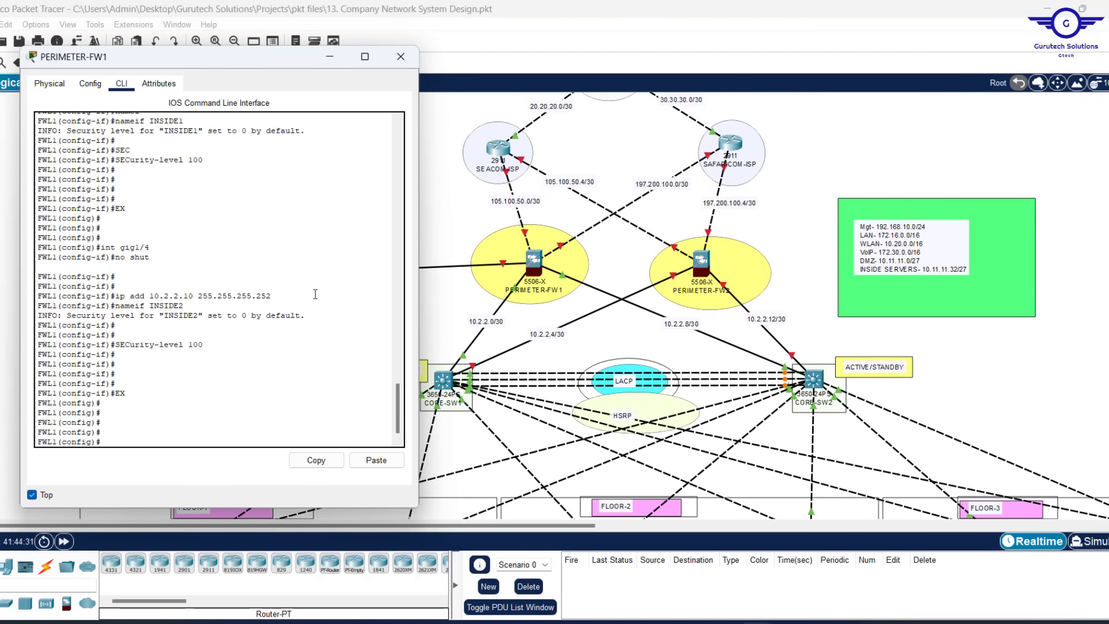
key("Up")
key("Up")
key("Up")
key("Up")
key("Up")
Enable gig1/5 and assign it 10.11.11.1 255.255.255.224
key("Return")
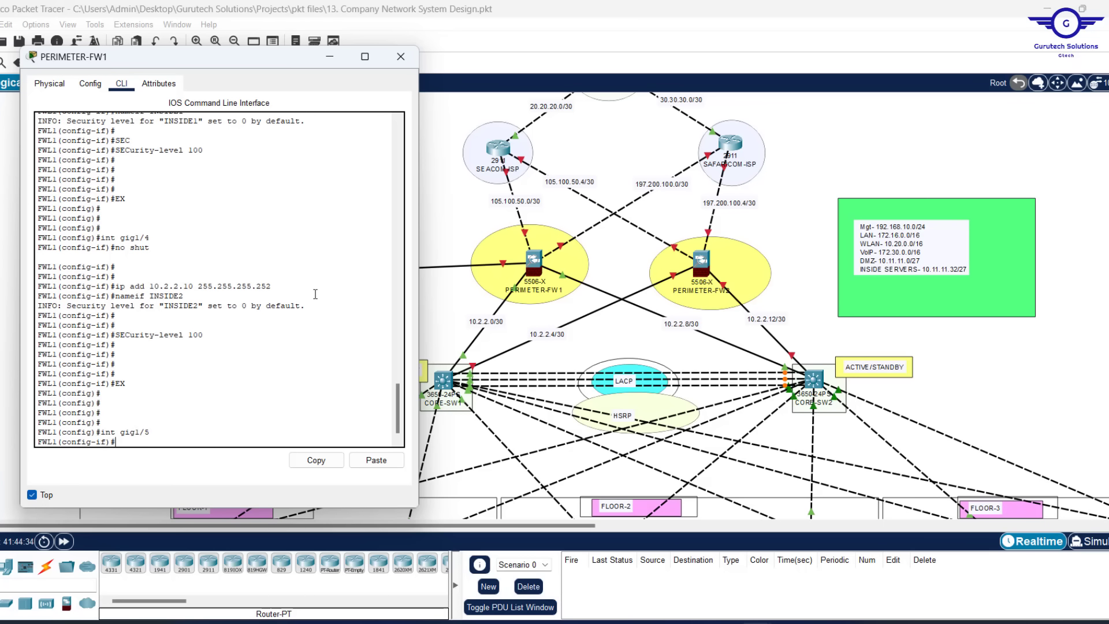
key("Up")
key("Up")
key("Up")
key("Up")
key("Up")
key("Up")
key("Up")
key("Down")
key("Return")
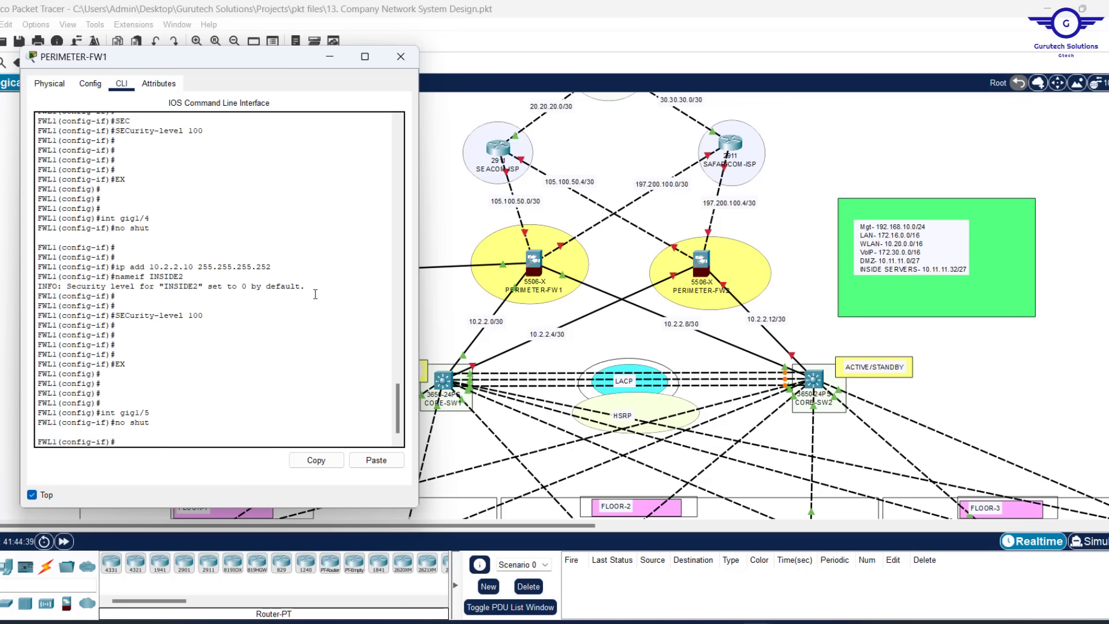
key("Up")
key("Up")
key("Up")
key("Up")
key("Up")
key("Up")
key("Up")
key("Down")
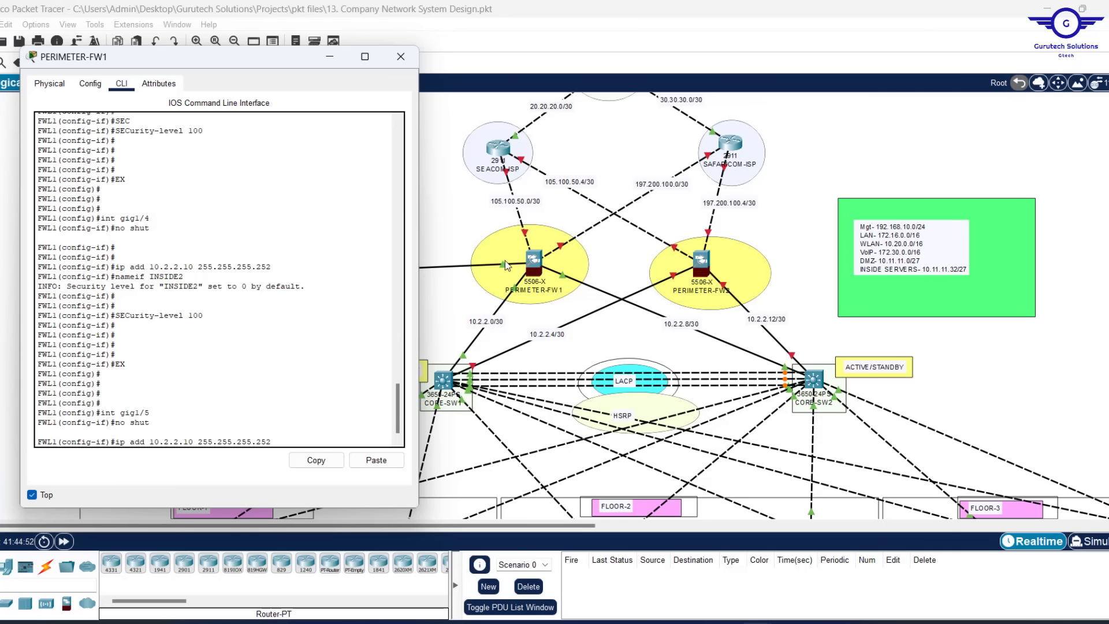
key("BackSpace")
key("BackSpace")
key("Left")
key("Left")
key("Left")
key("Left")
key("Left")
key("Left")
key("Left")
key("Left")
key("Left")
key("Left")
key("Left")
key("BackSpace")
key("BackSpace")
key("BackSpace")
key("BackSpace")
key("BackSpace")
key("BackSpace")
key("BackSpace")
type(".11.11.1")
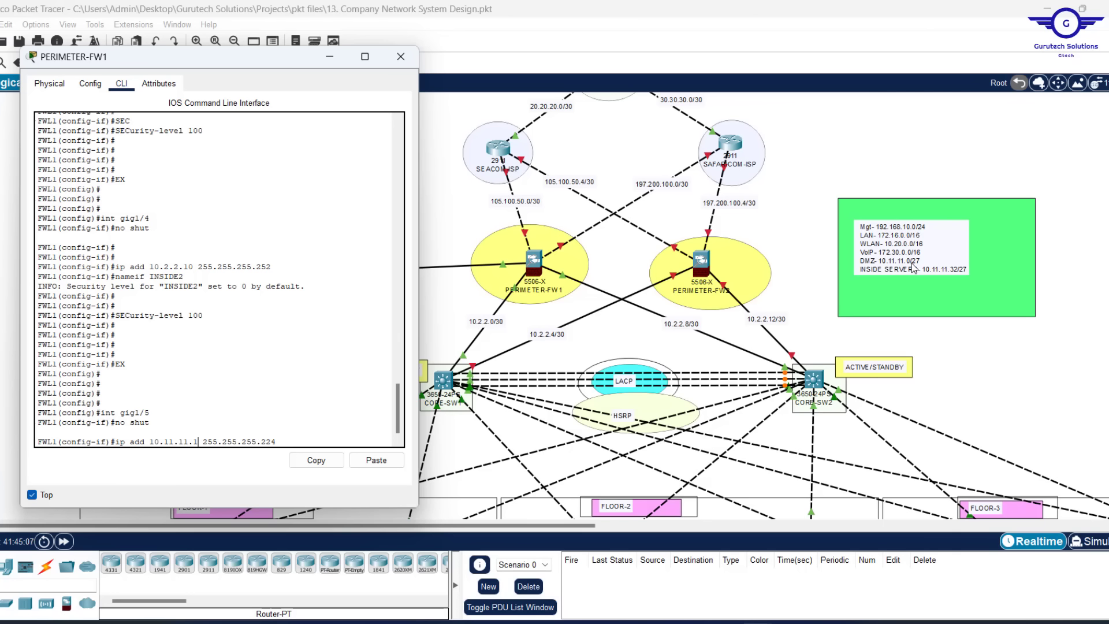
key("Return")
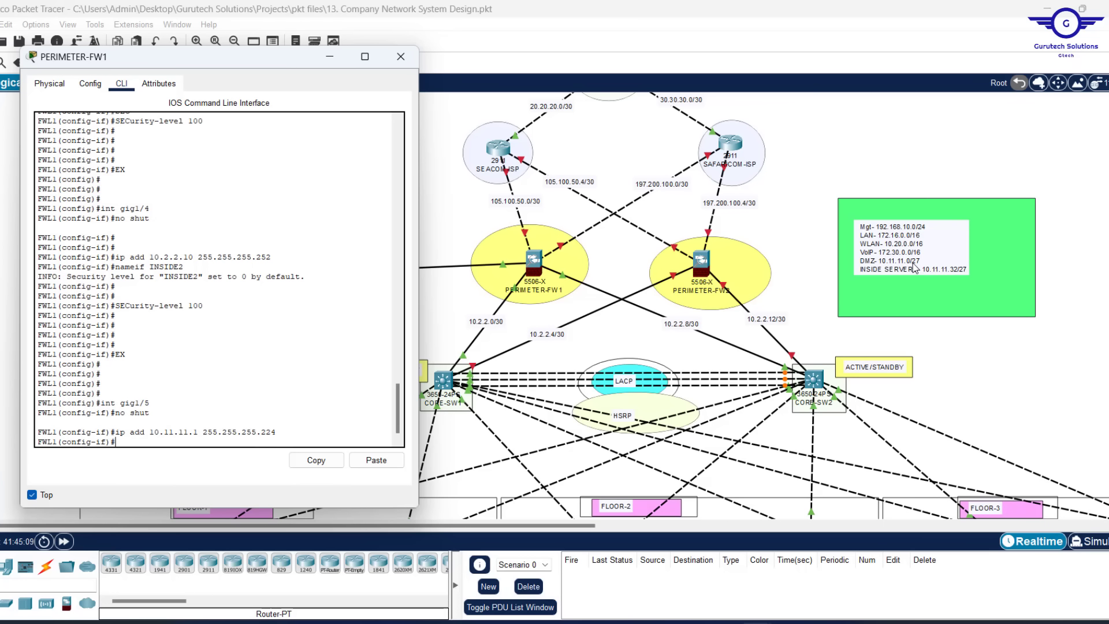
Name gig1/5 DMZ, set security level 70, and exit the interface
type("NAM")
key("Tab")
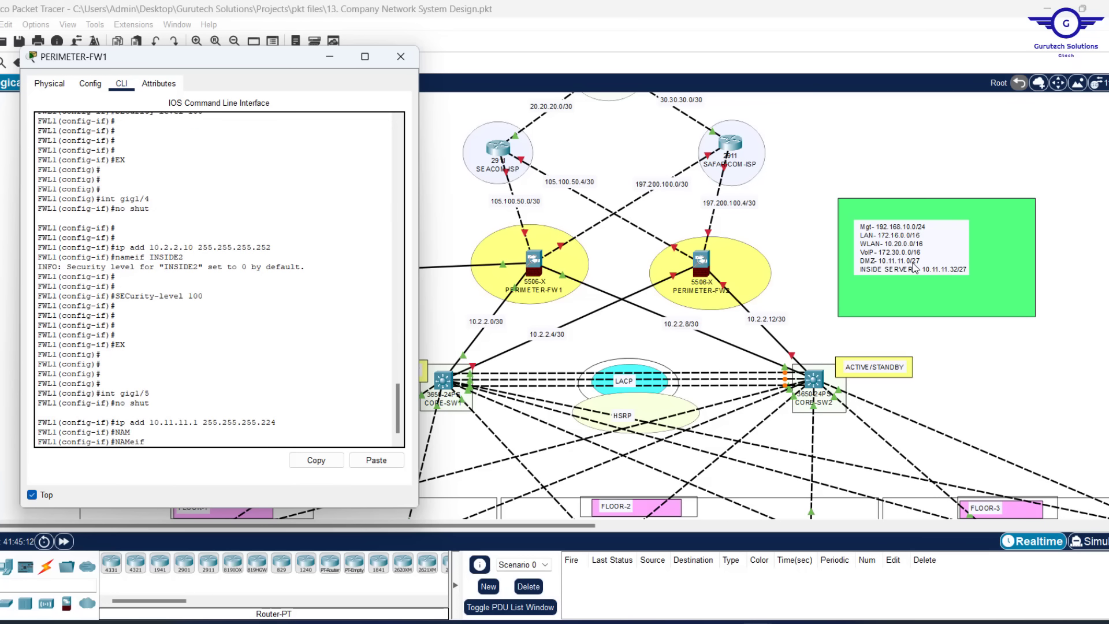
key("Return")
key("Return")
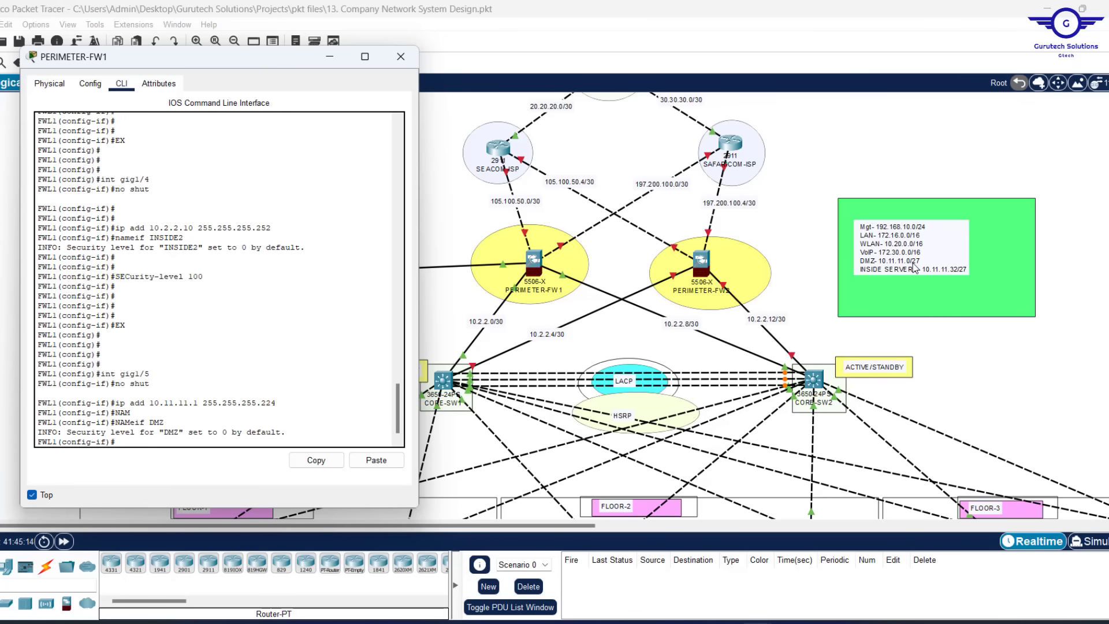
type("SEC")
key("Tab")
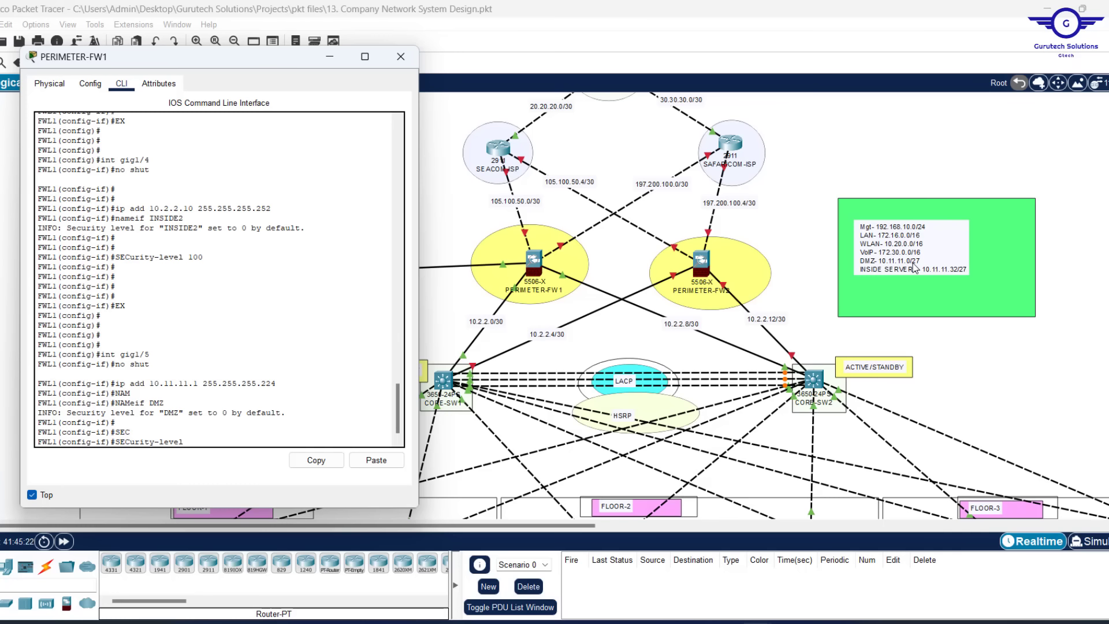
type("70")
key("Return")
key("Return")
key("Return")
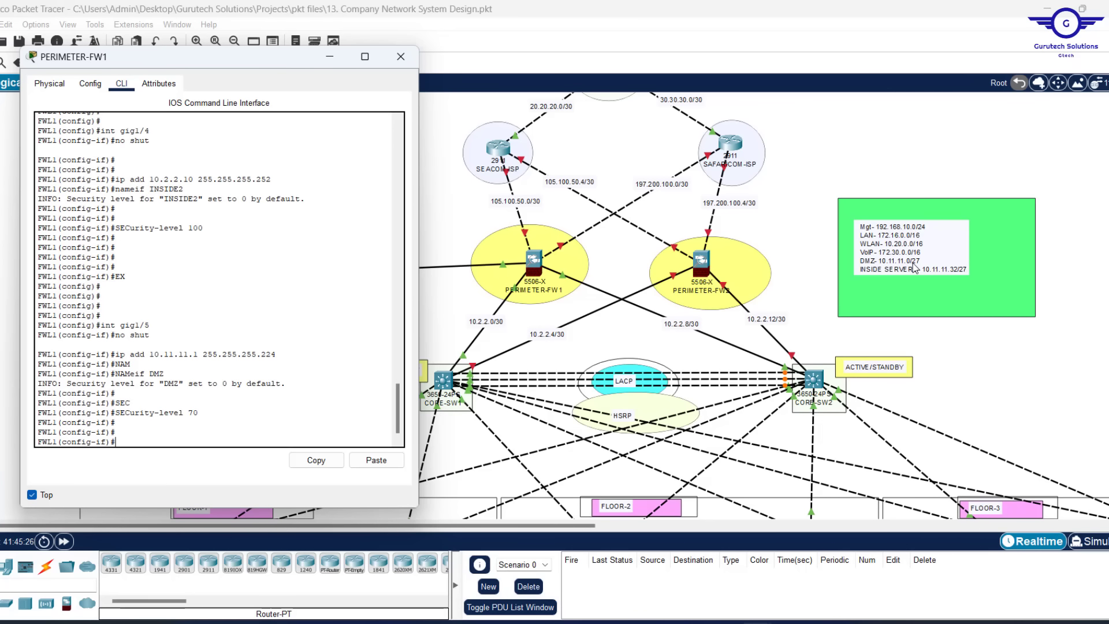
type("EX")
key("Return")
key("Return")
key("Return")
key("Return")
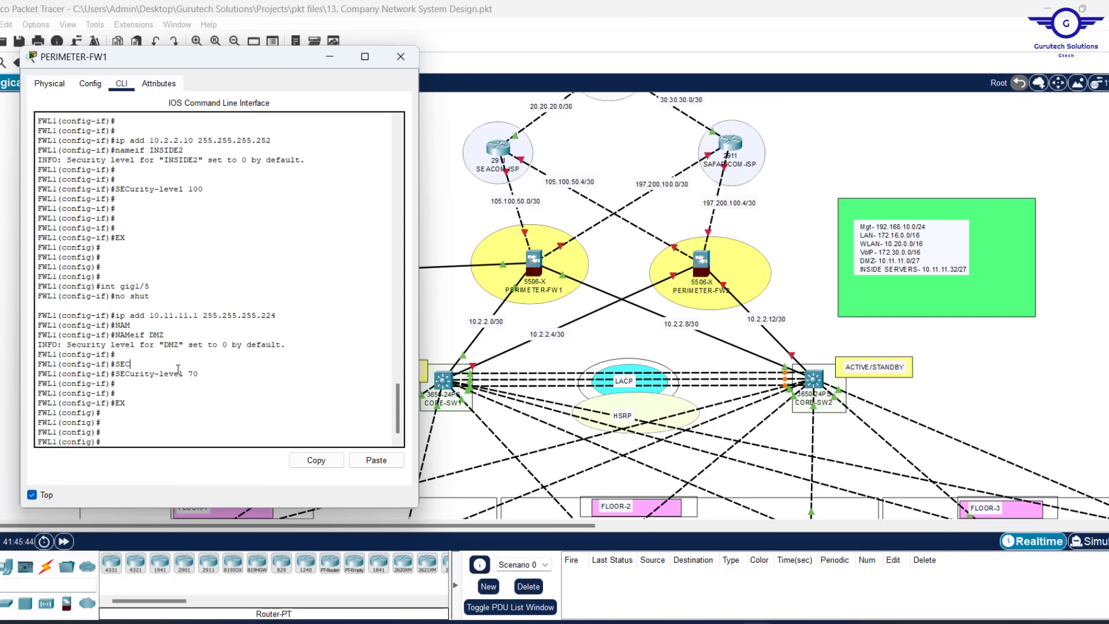
type("EX")
left_click(588, 244)
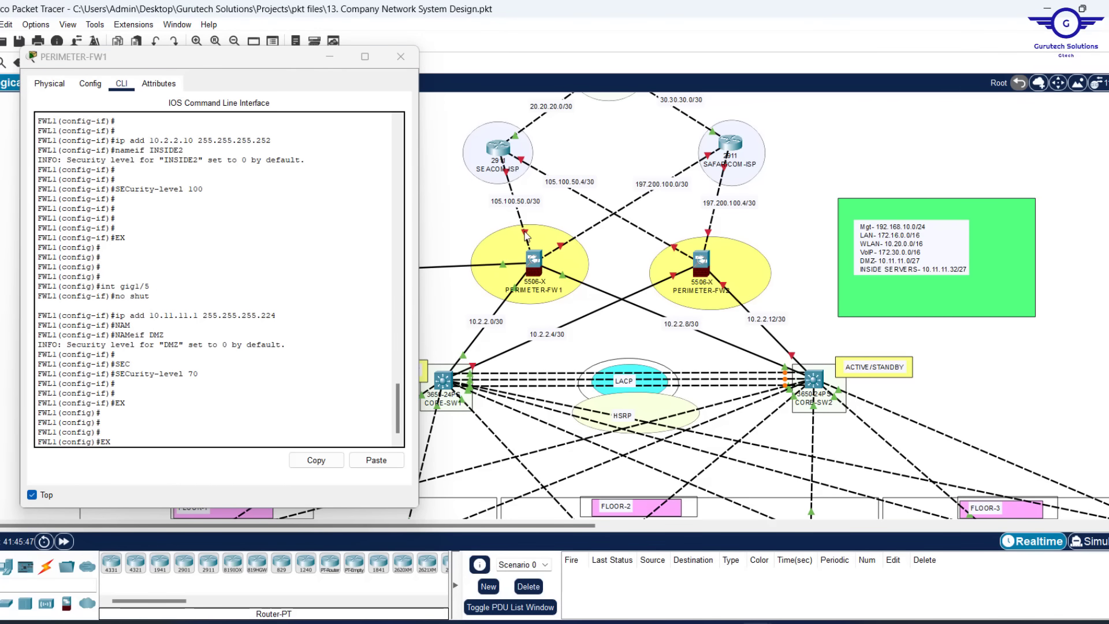
Enter interface gig1/1 and enable it with no shut
left_click(212, 416)
key("Up")
key("Up")
key("Up")
key("Up")
key("Up")
key("Up")
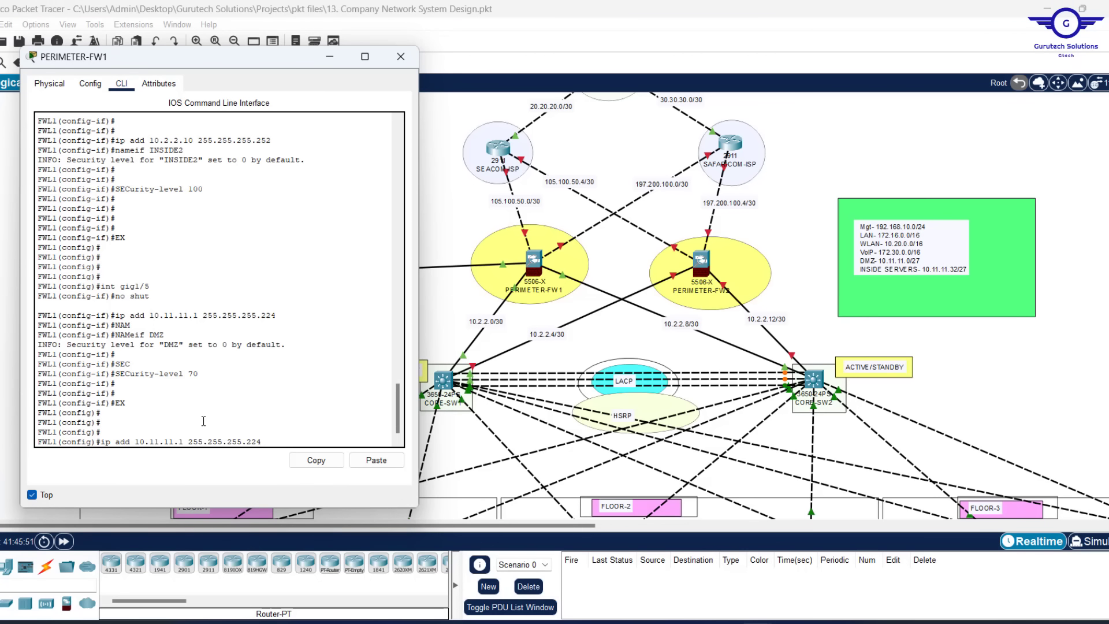
key("Up")
key("Up")
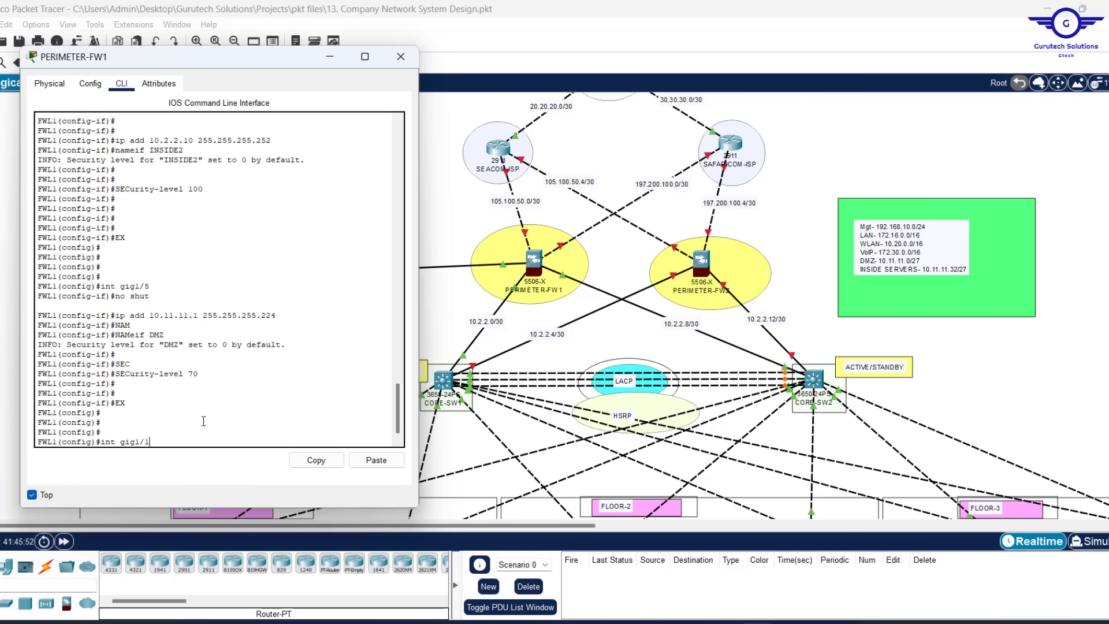
key("BackSpace")
type("1")
key("Return")
type("NO SHUT")
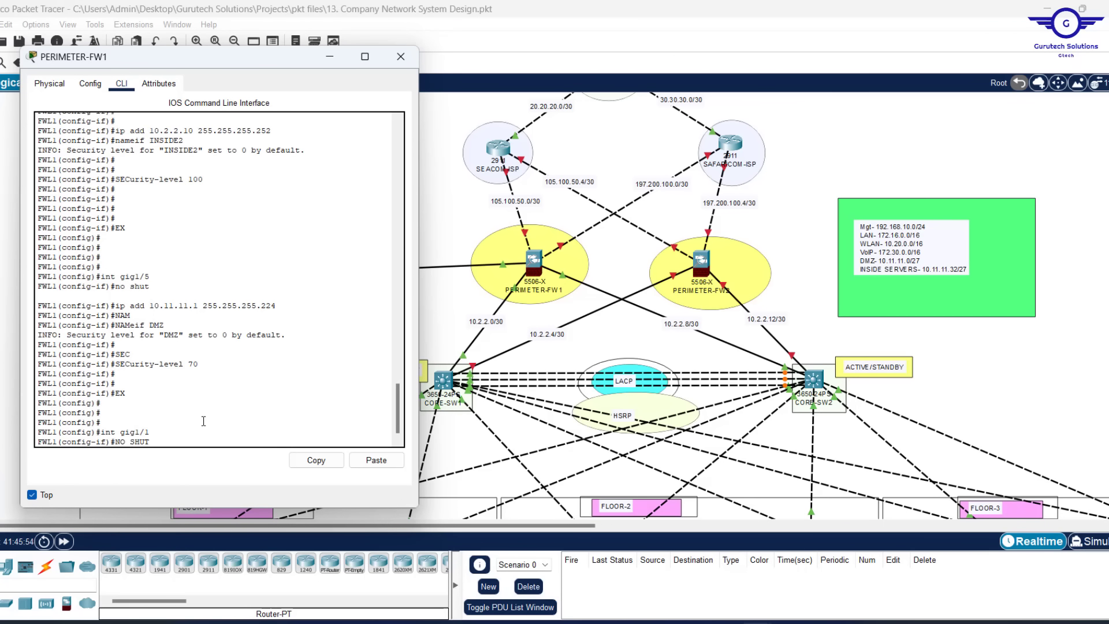
key("Return")
key("Return")
key("Return")
key("Return")
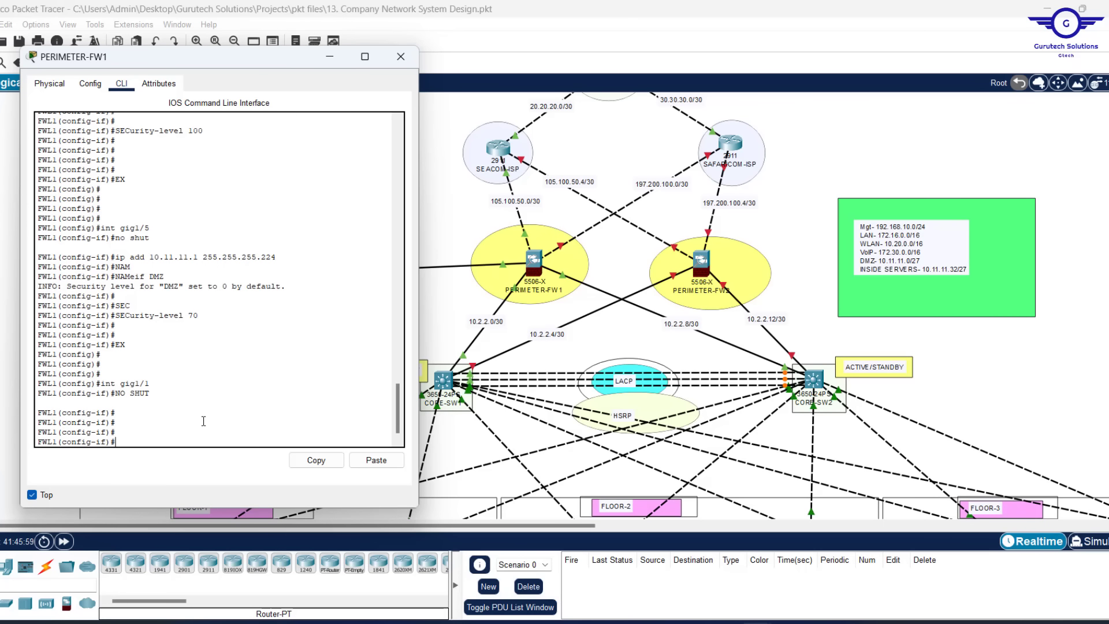
type("EX")
Edit the recalled address command to assign gig1/1 105.100.50.2 255.255.255.252
key("Up")
key("Up")
key("Up")
key("Up")
key("Up")
key("Up")
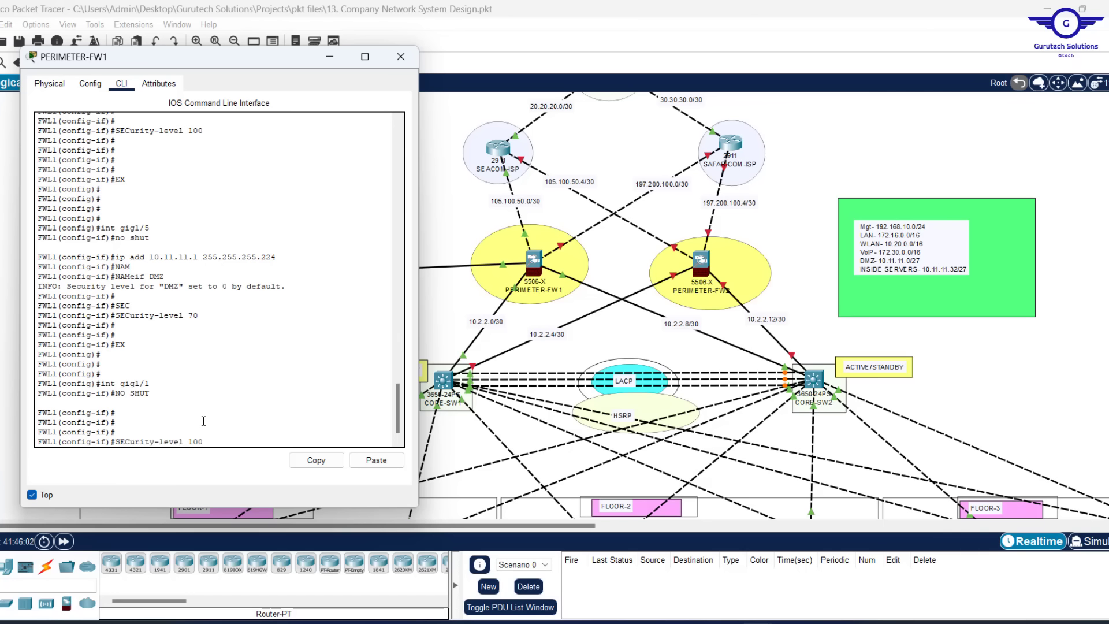
key("Down")
key("Down")
key("Down")
key("Down")
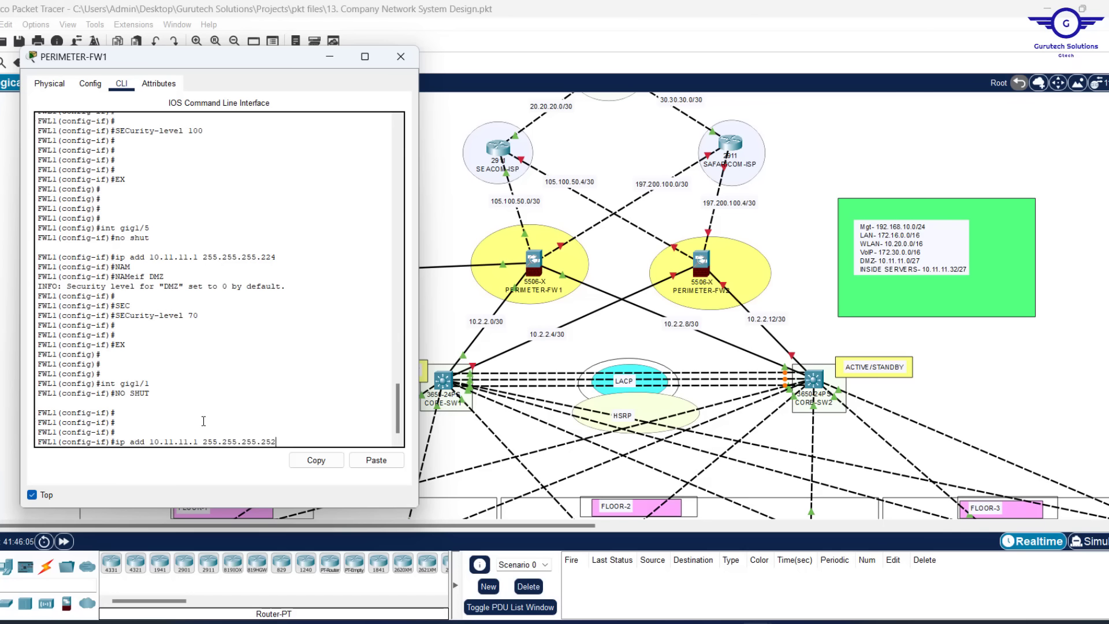
key("Left")
key("Left")
key("Left")
key("Left")
key("Left")
type("5")
key("Right")
key("Right")
type("00")
key("Right")
key("Delete")
key("Delete")
type("50")
key("Right")
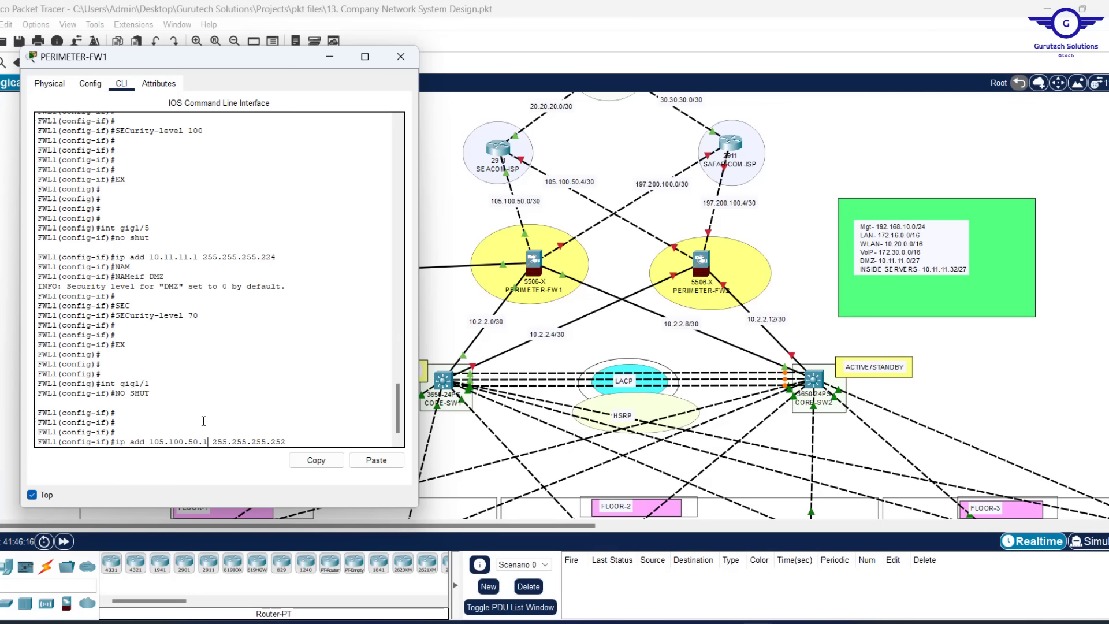
key("Delete")
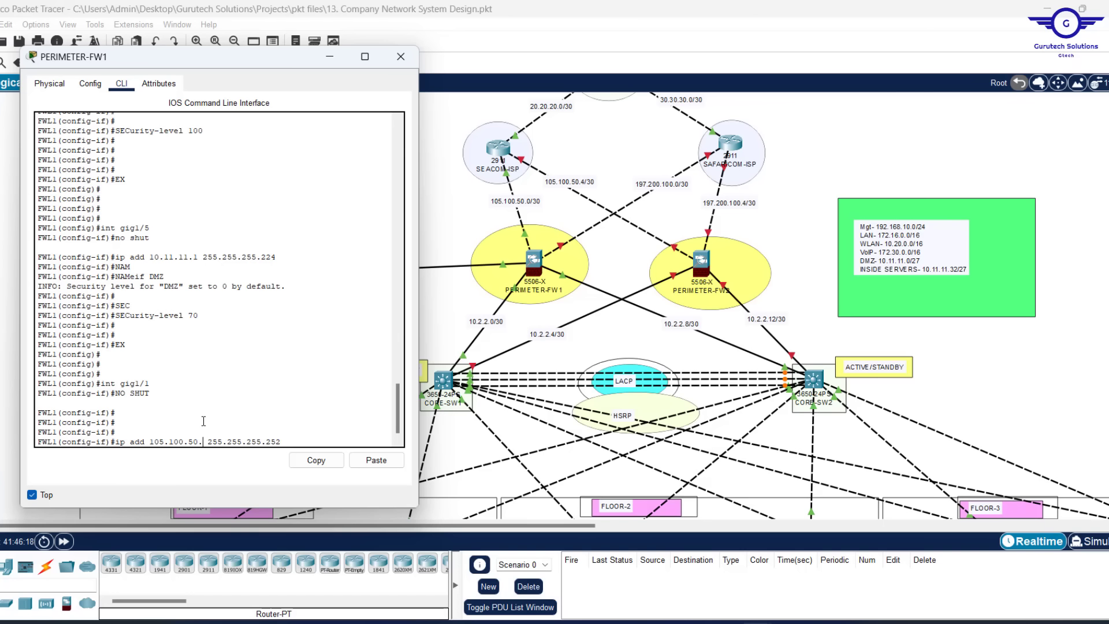
type("2")
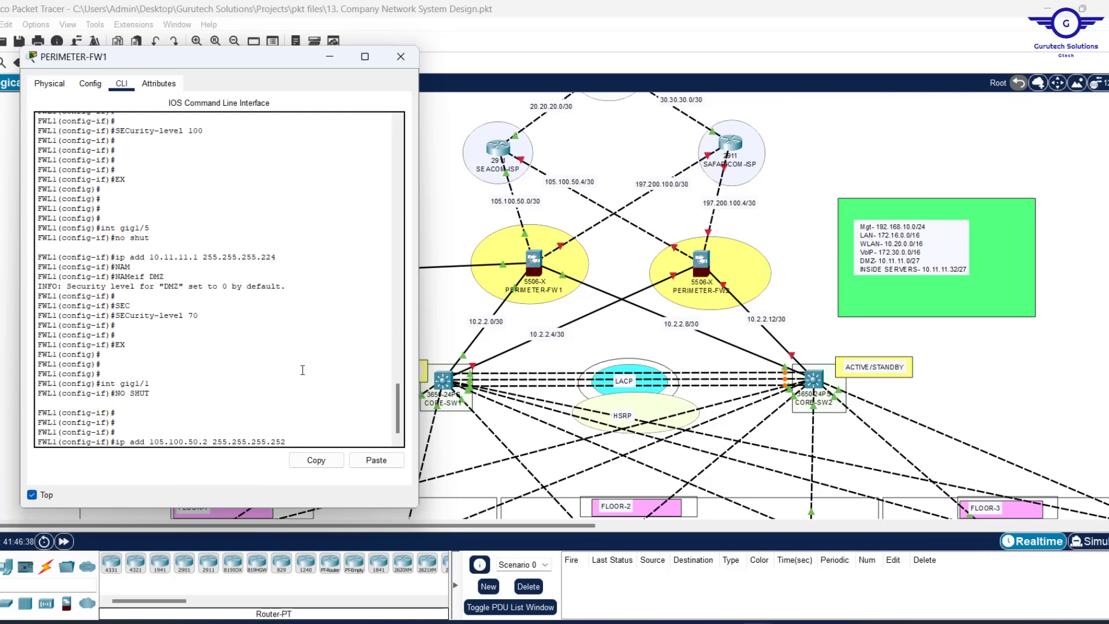
key("Return")
Name gig1/1 OUTSIDE1, set security level 0, and return to global configuration
type("nfig-if)#n")
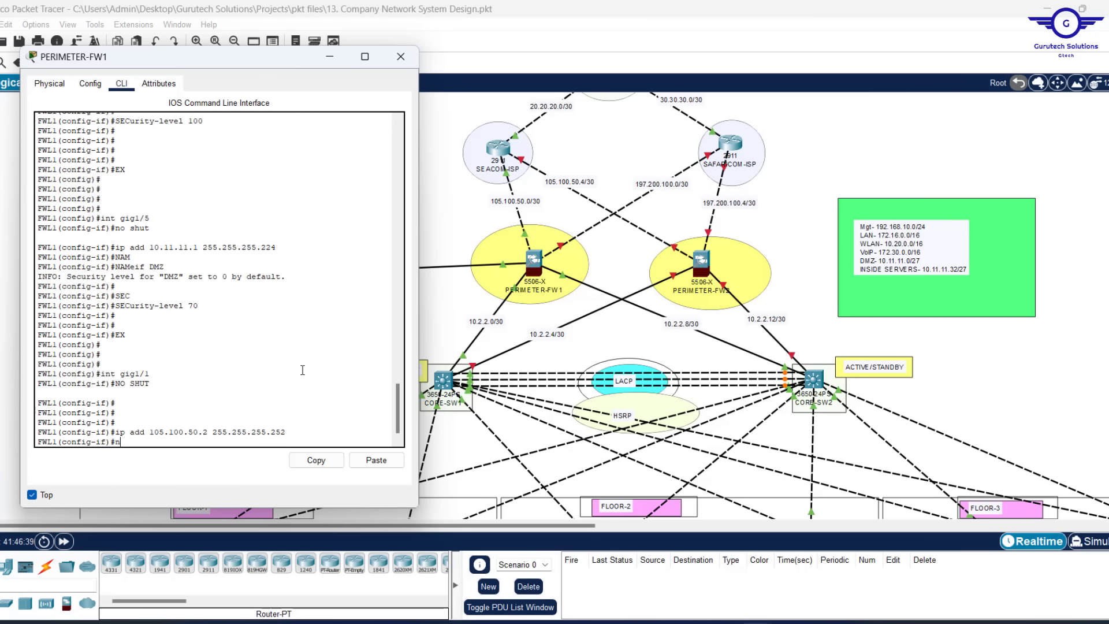
type("am")
key("Tab")
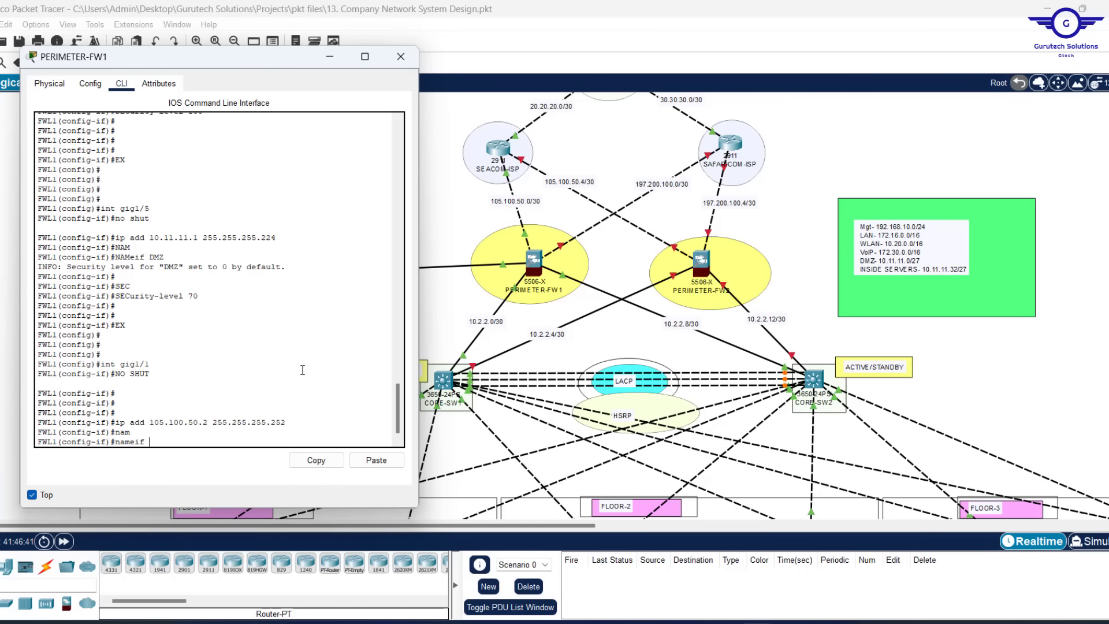
type("OUTSI")
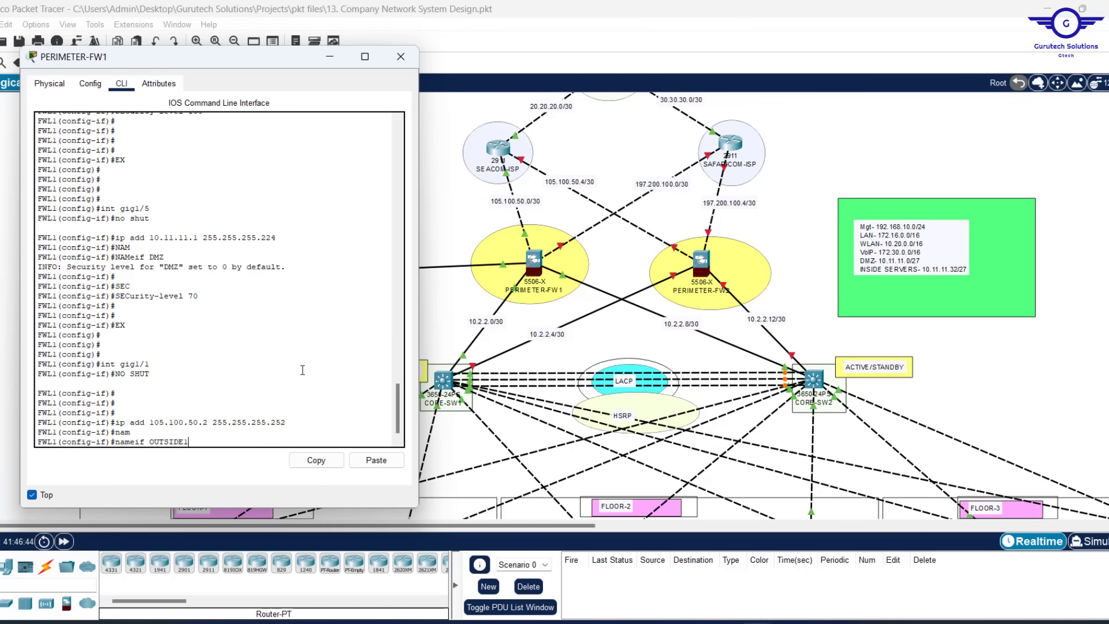
type("DE1")
key("Return")
type("S")
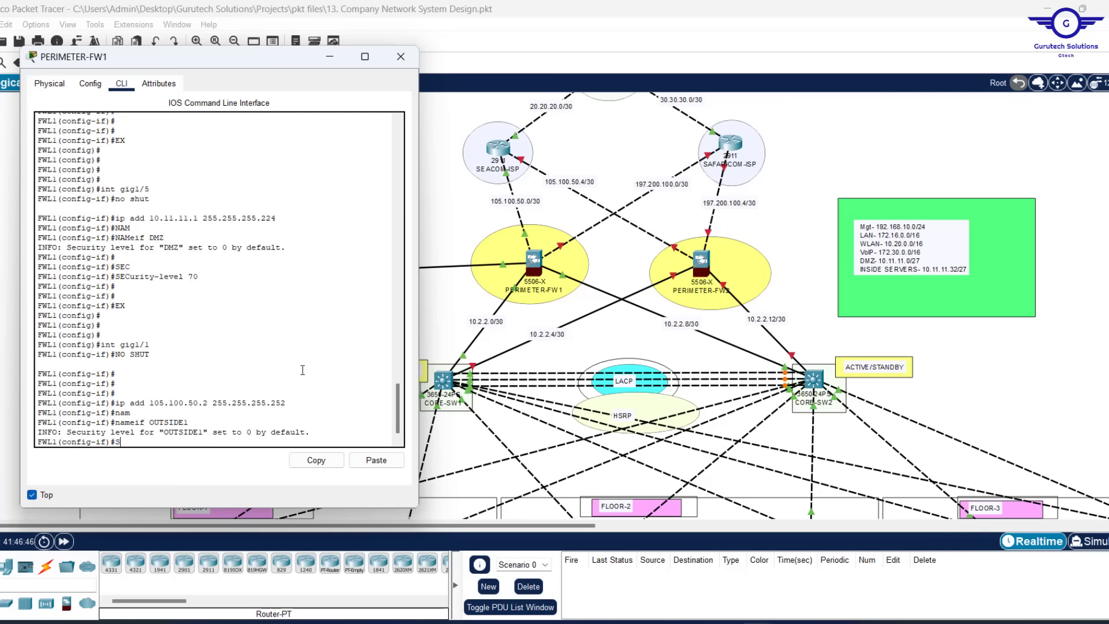
type("EC")
key("Tab")
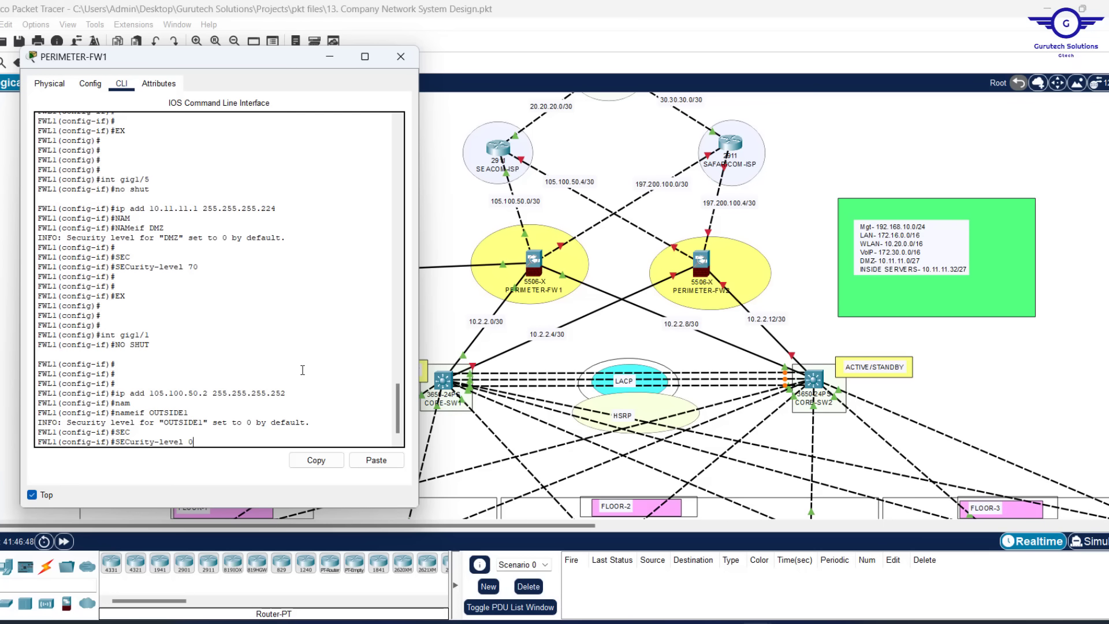
type("0")
key("Return")
key("Return")
key("Return")
key("Return")
type("EX")
key("Return")
key("Return")
key("Return")
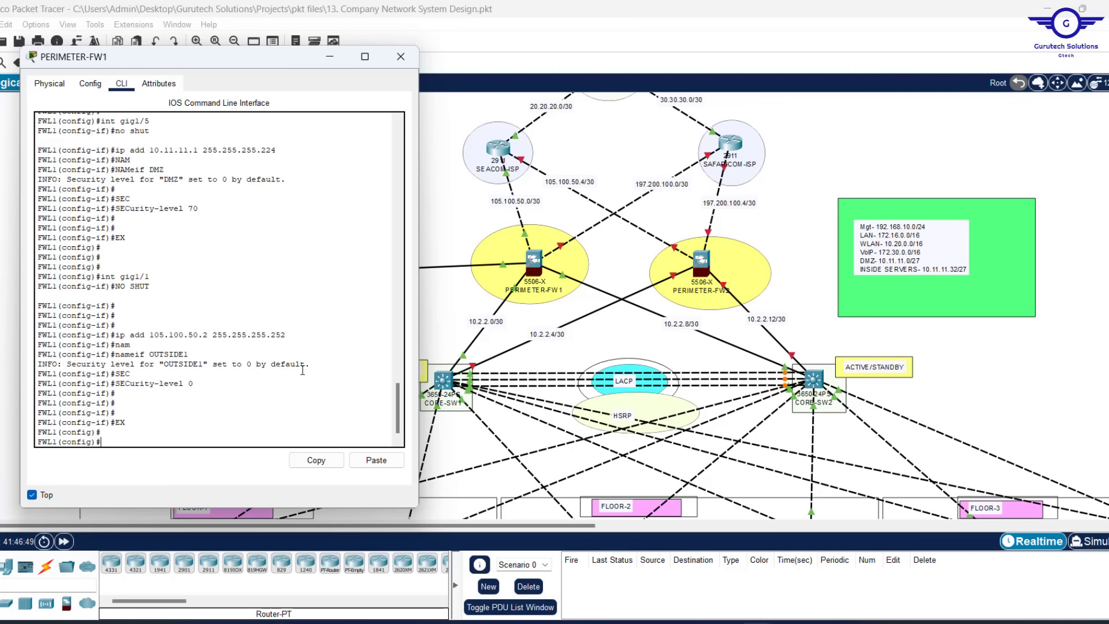
left_click(601, 140)
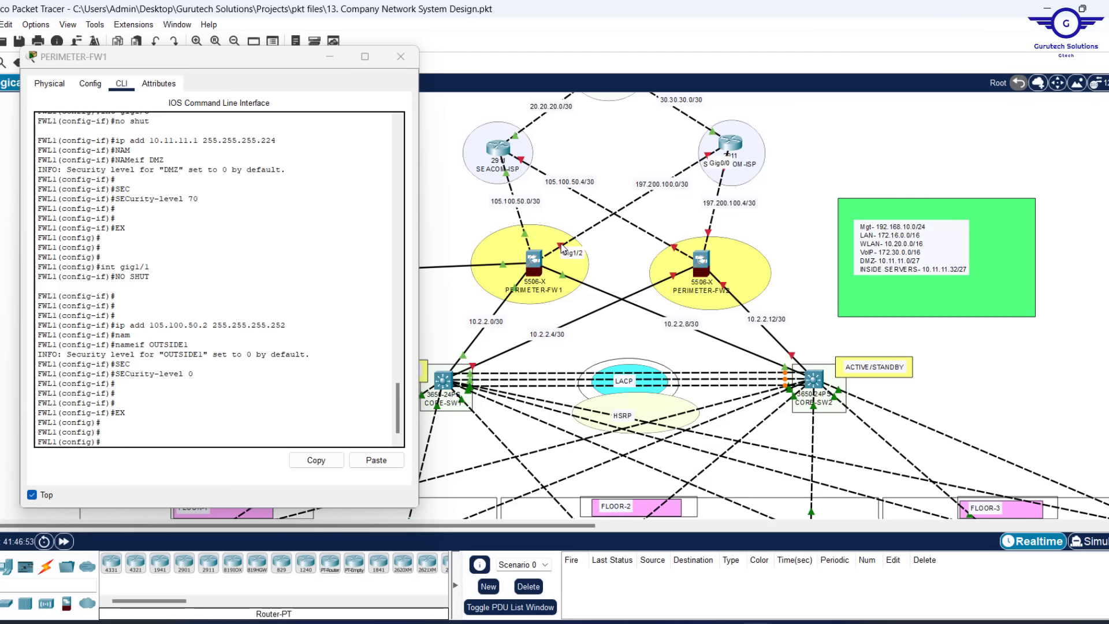
left_click(198, 417)
key("Up")
key("Up")
key("Up")
key("Up")
key("Up")
key("Up")
key("Up")
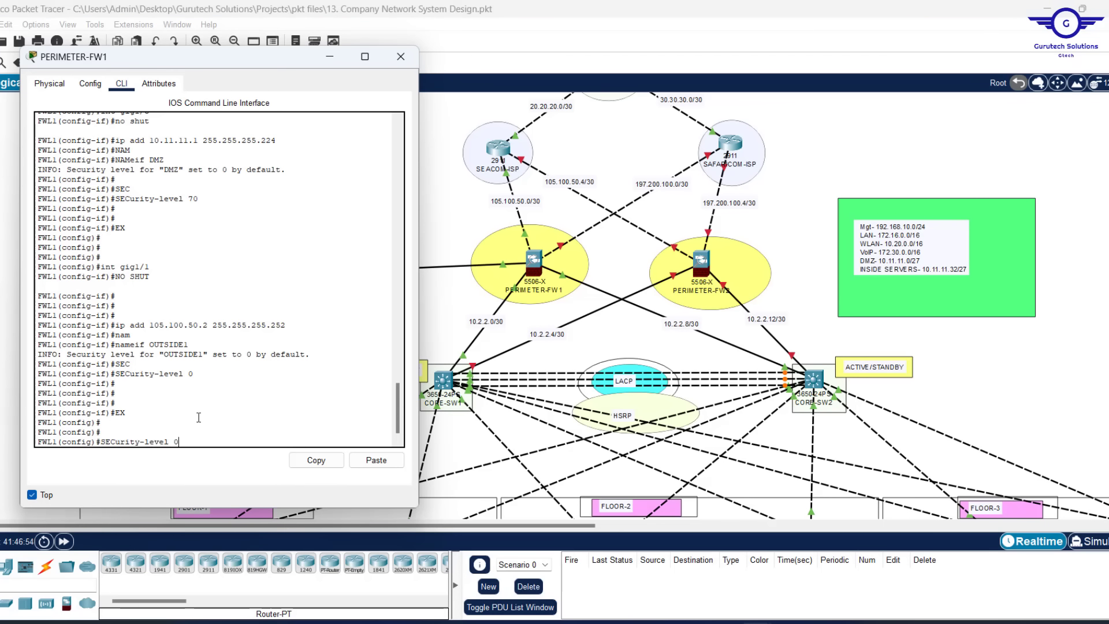
Enable FW1's gig1/2 and assign it 197.200.100.2/30 by editing recalled commands
key("Up")
key("BackSpace")
type("2")
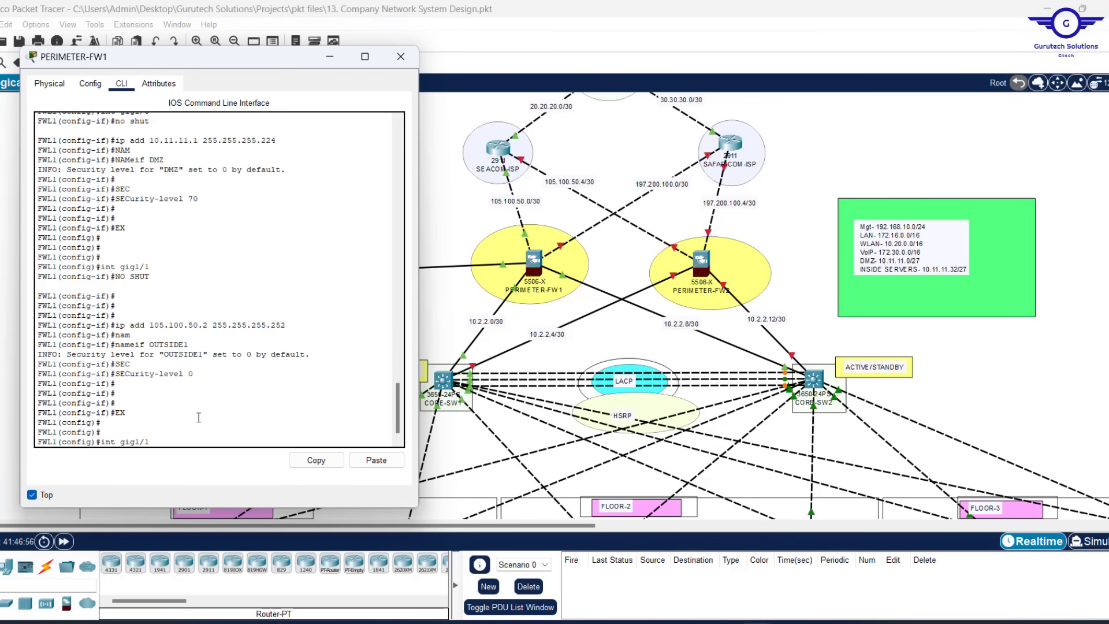
key("Return")
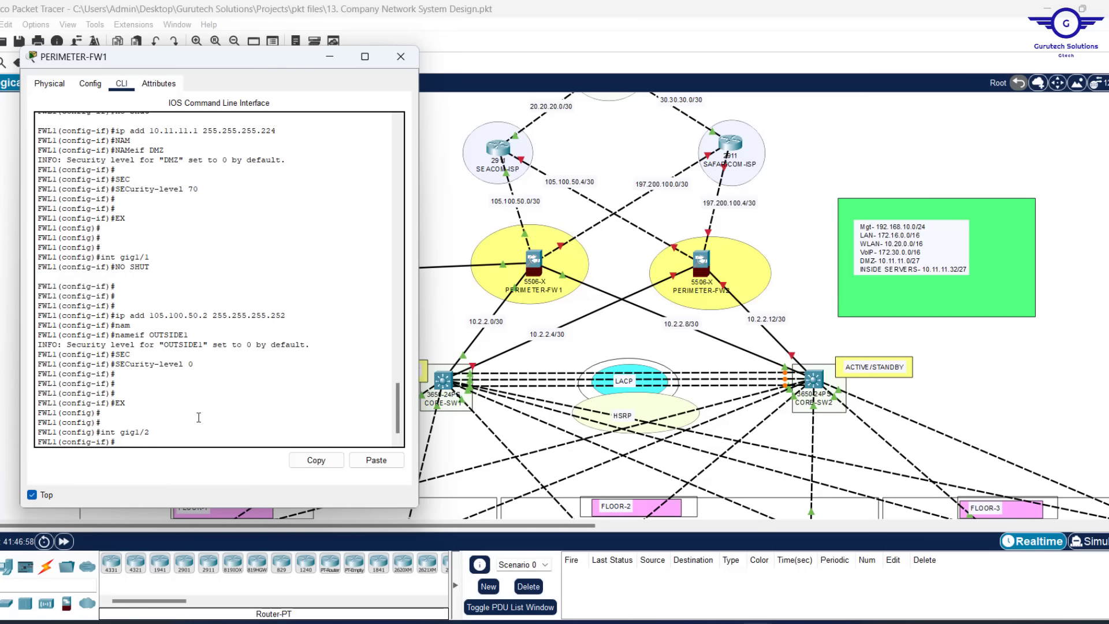
key("Up")
key("Up")
key("Up")
key("Up")
key("Up")
key("Up")
key("Up")
key("Up")
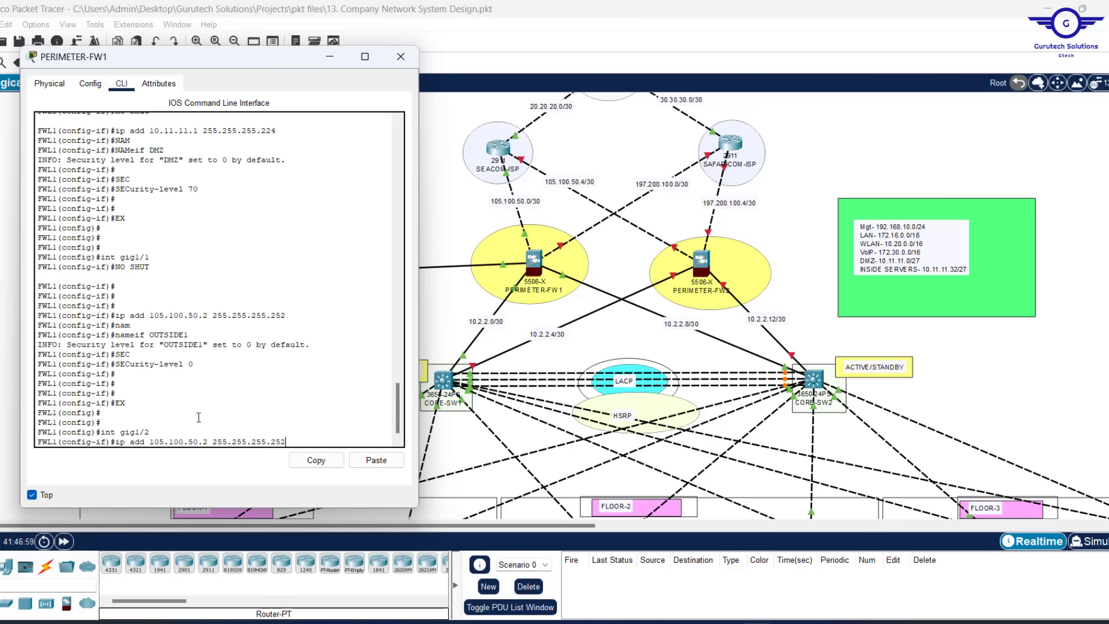
key("Return")
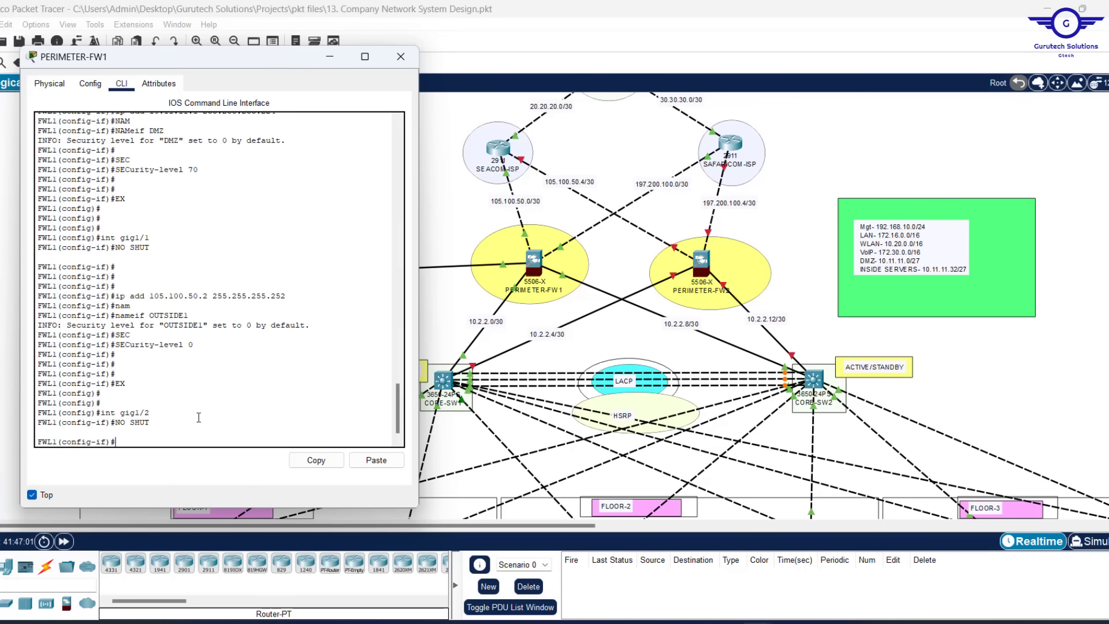
key("Up")
key("Up")
key("Up")
key("Up")
key("Up")
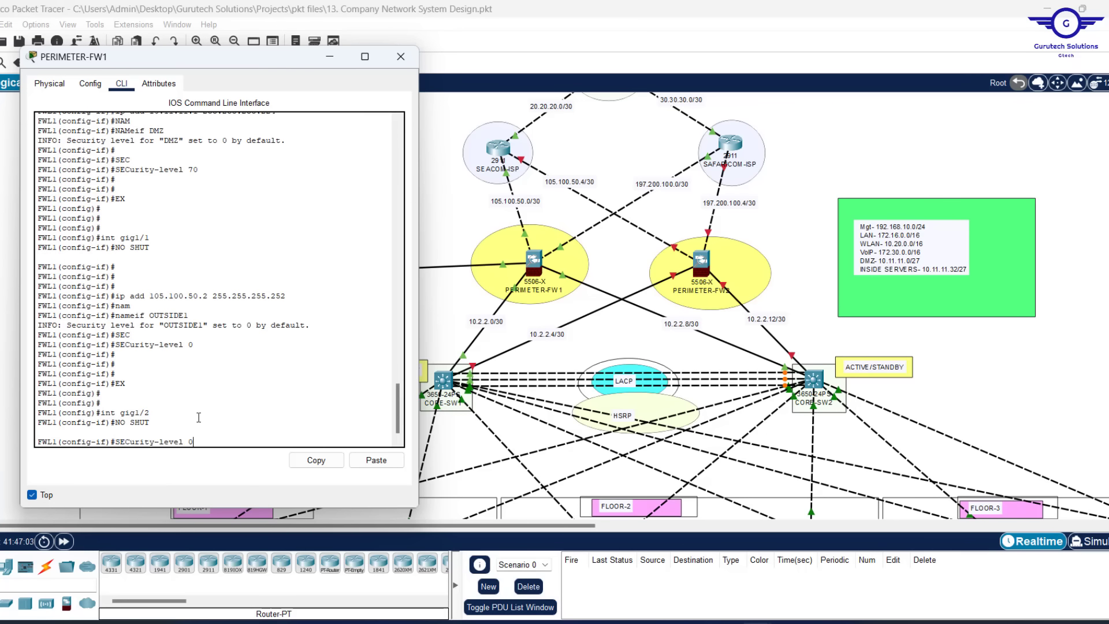
key("Up")
key("Up")
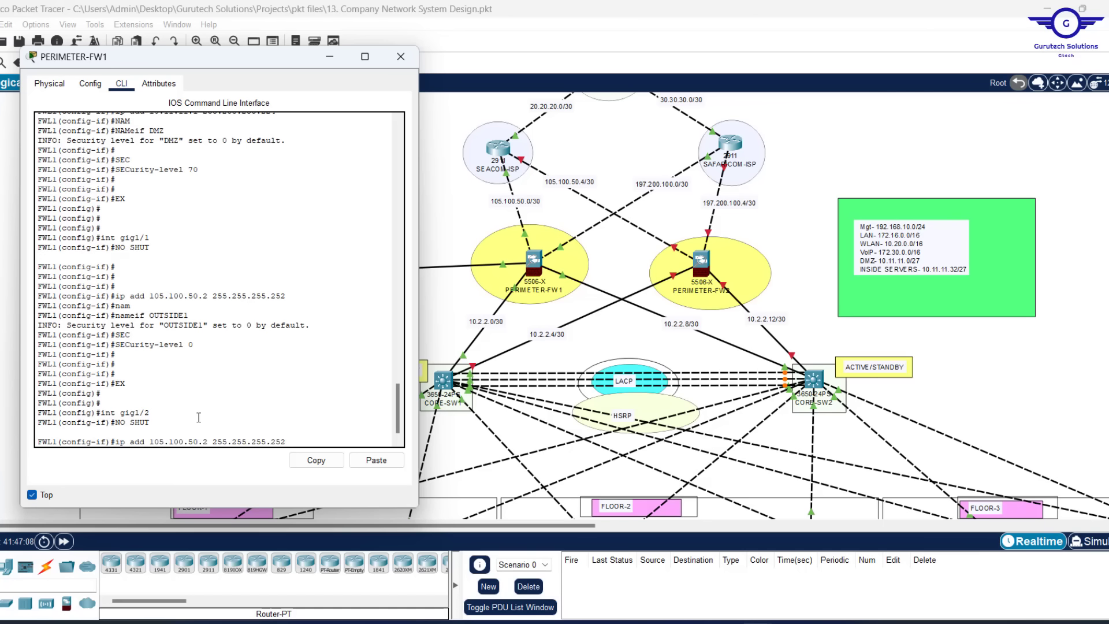
key("Left")
key("Left")
key("Left")
key("BackSpace")
key("BackSpace")
type("100")
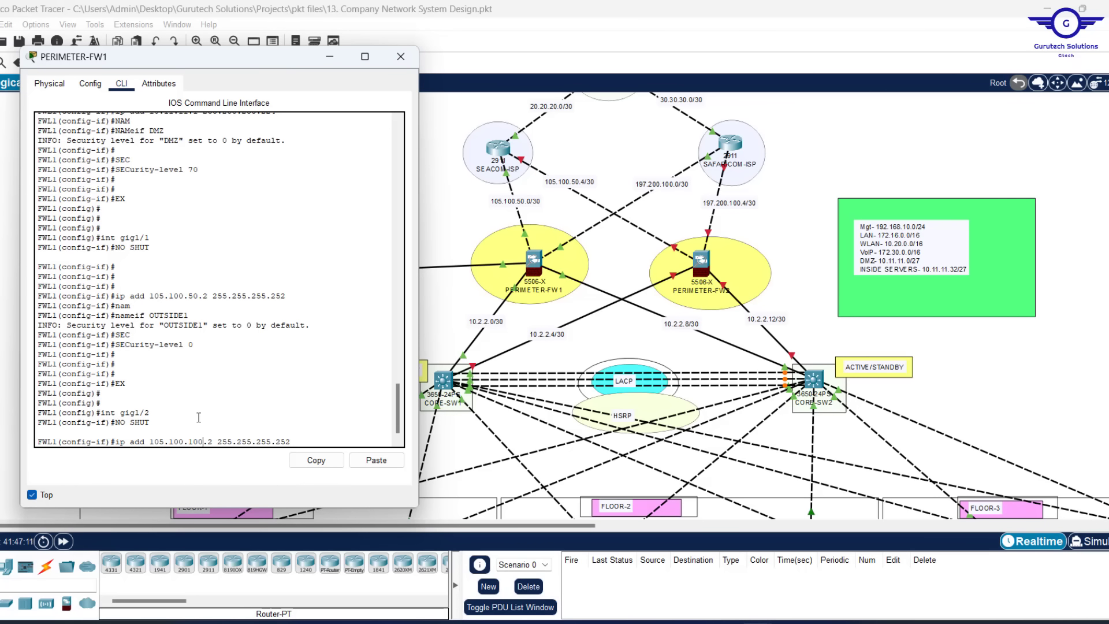
key("Left")
key("Left")
key("Left")
key("Left")
key("Left")
key("BackSpace")
type("2")
key("BackSpace")
key("BackSpace")
type("97")
key("Return")
key("Return")
key("Return")
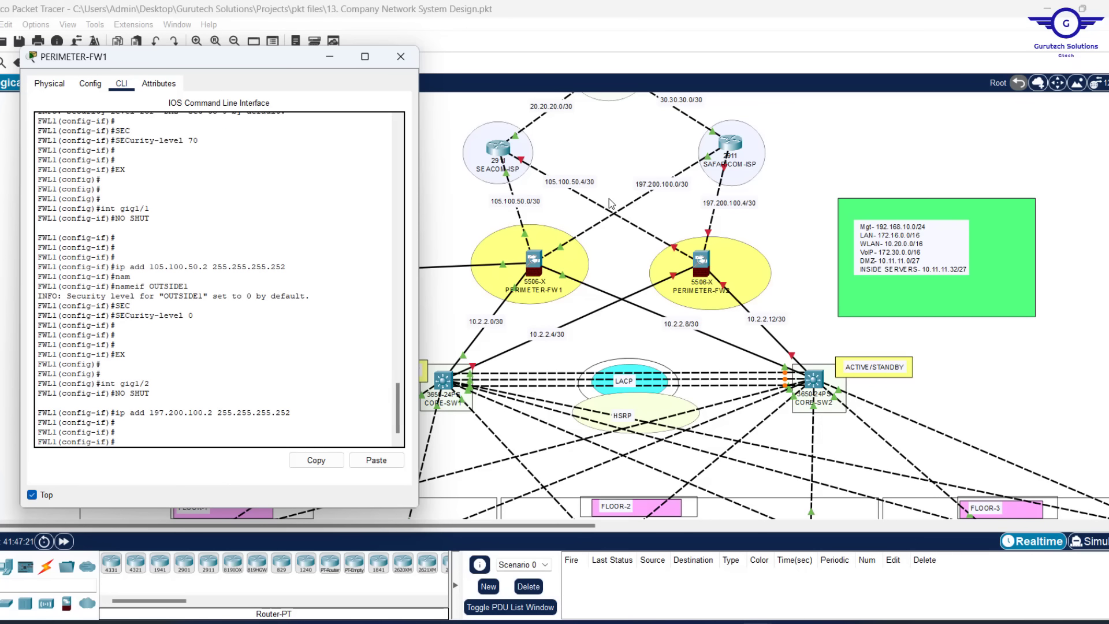
Name gig1/2 OUTSIDE2 with security level 0
key("Up")
key("Up")
key("Up")
key("Up")
key("Up")
key("Up")
key("Up")
type("2")
key("Return")
key("Return")
key("Return")
key("Return")
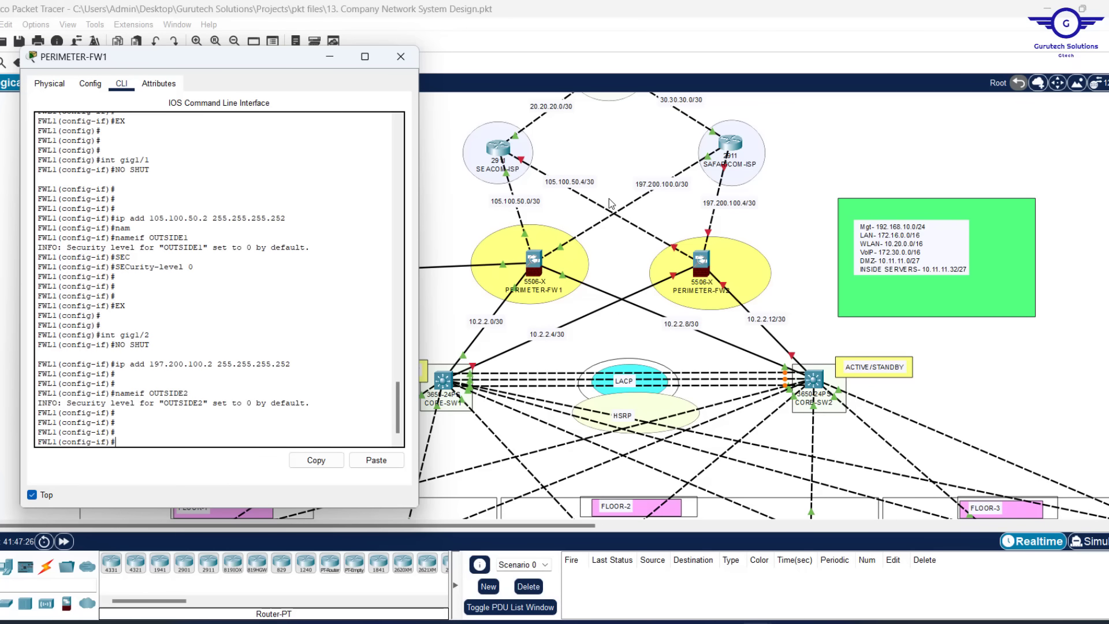
key("Up")
key("Up")
key("Up")
key("Up")
key("Up")
key("Up")
key("Return")
type("EX")
Save FW1's configuration with DO WR and WR MEM, then close its console
key("Return")
key("Return")
key("Return")
key("Return")
key("Return")
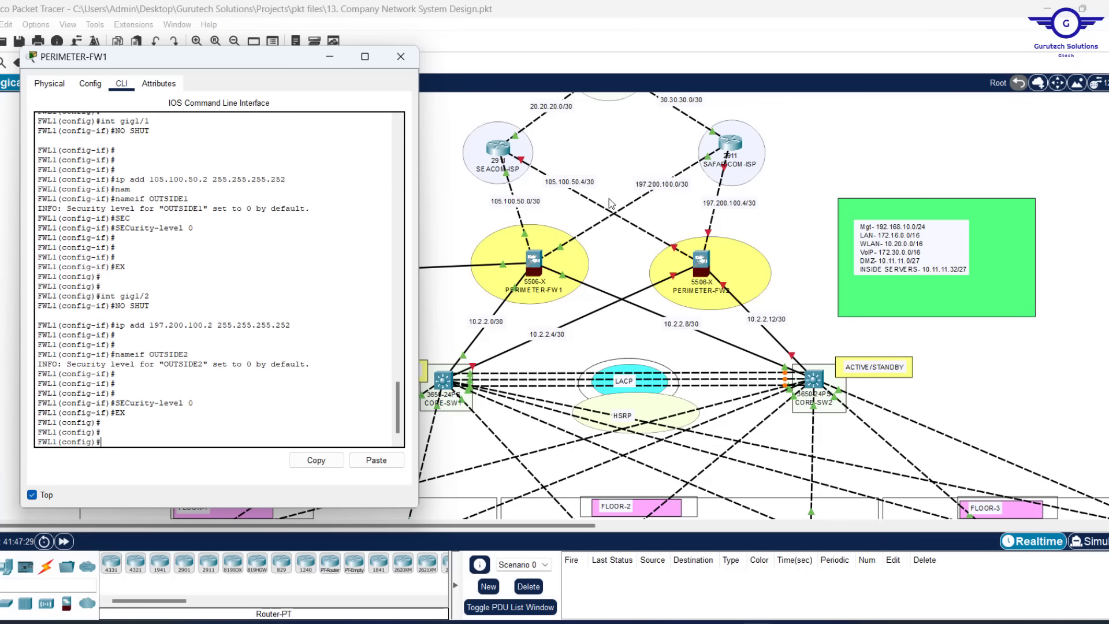
type("DO WR")
key("Return")
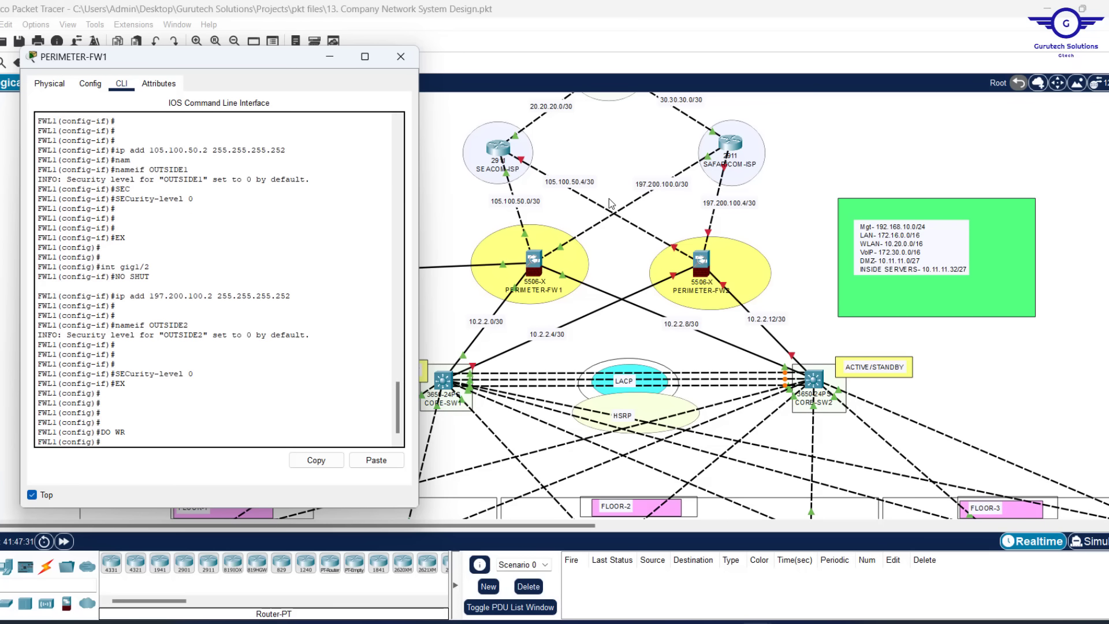
type("WR MEM")
key("Return")
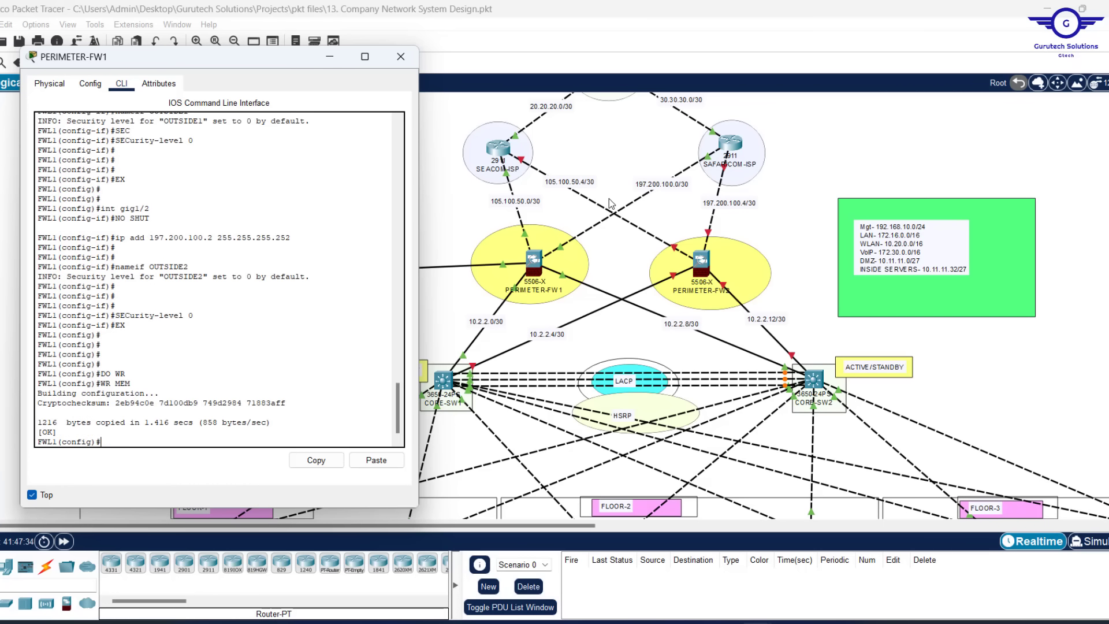
key("Return")
key("Return")
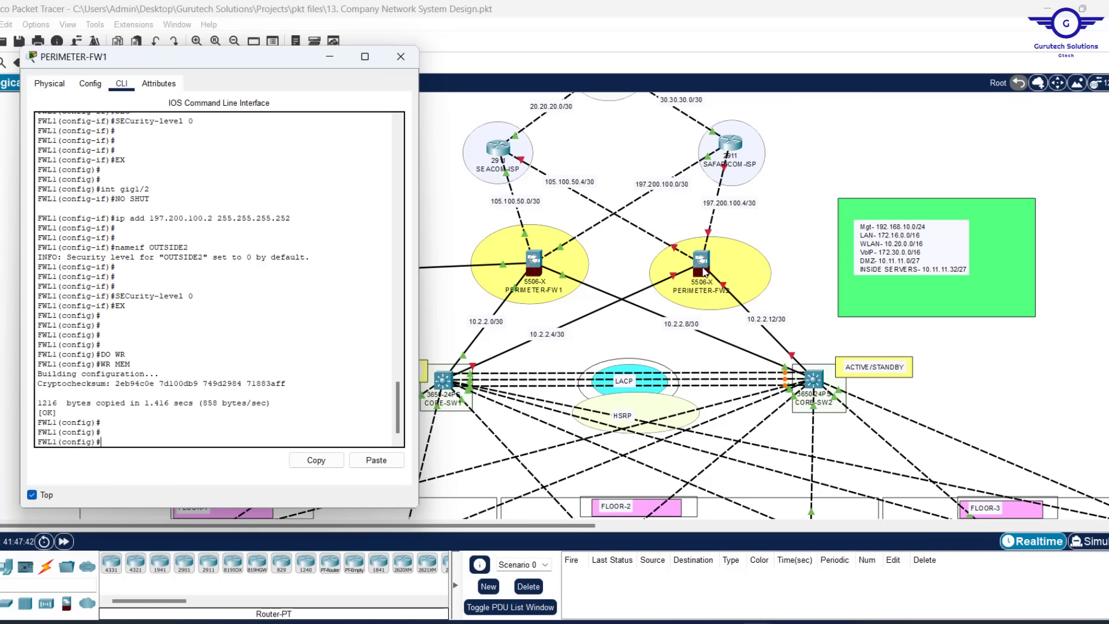
left_click(400, 56)
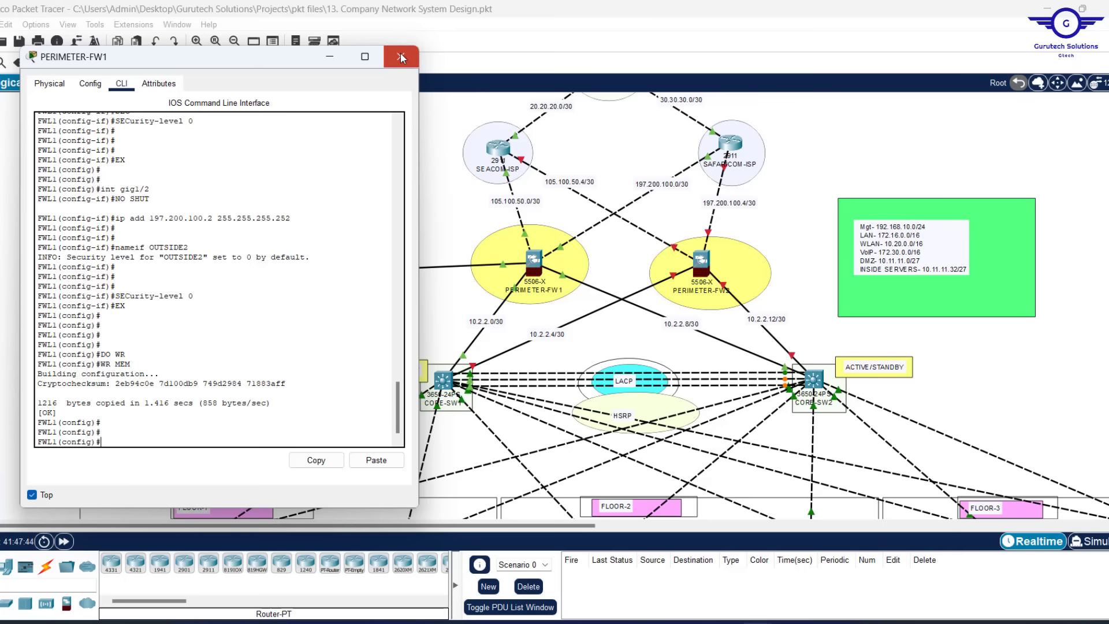
Open PERIMETER-FW2's window, shrink it to the upper left, and keep it always on top
left_click(701, 261)
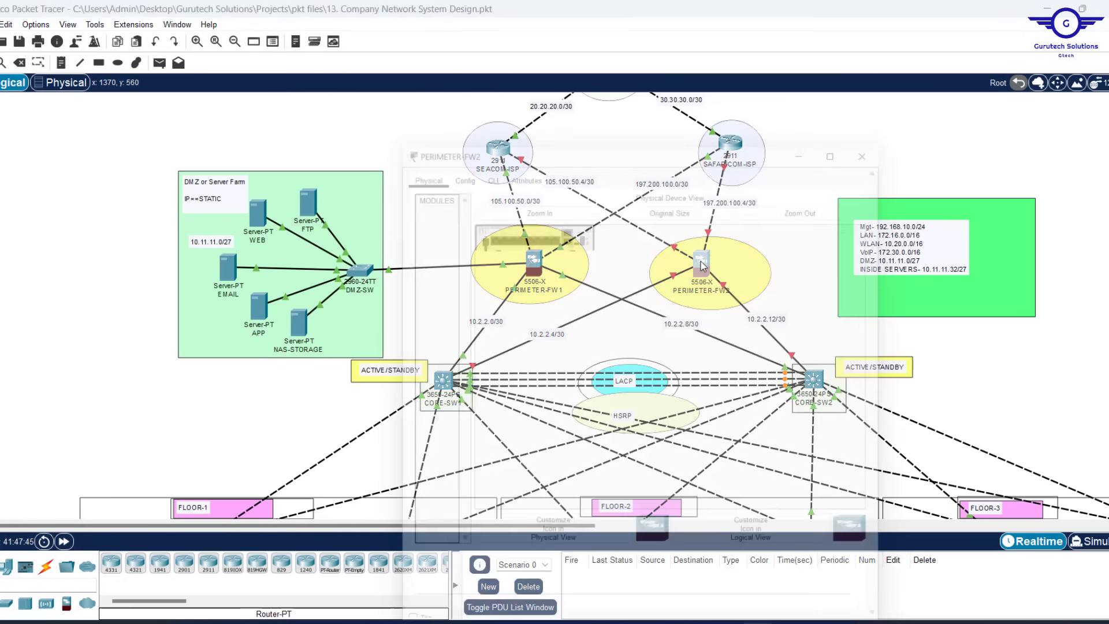
left_click_drag(641, 84, 647, 172)
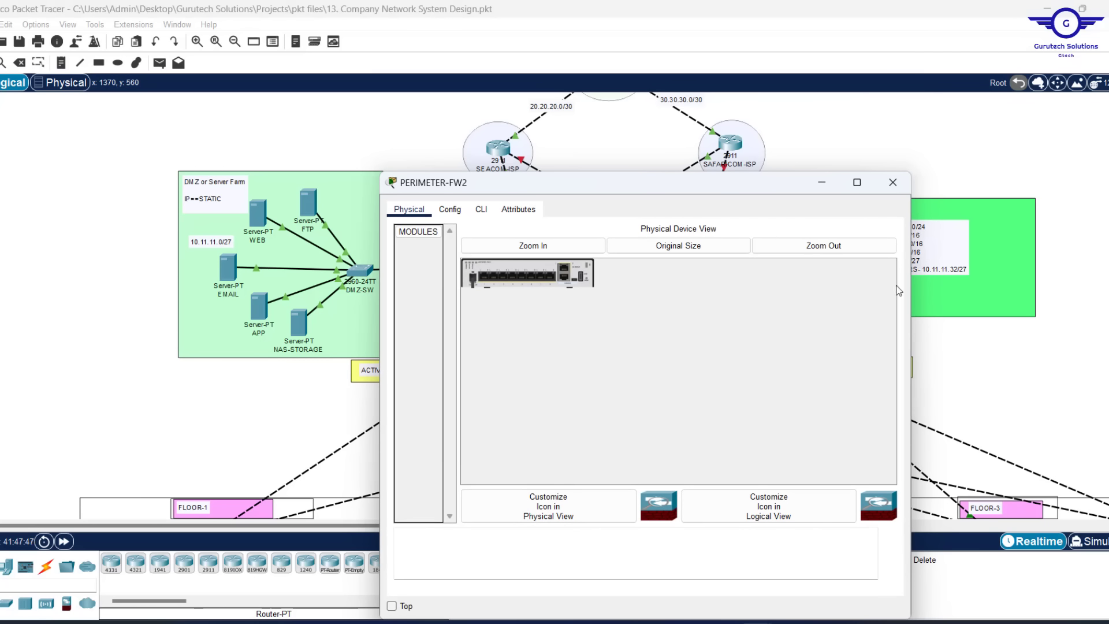
left_click_drag(912, 294, 815, 294)
left_click_drag(609, 188, 346, 60)
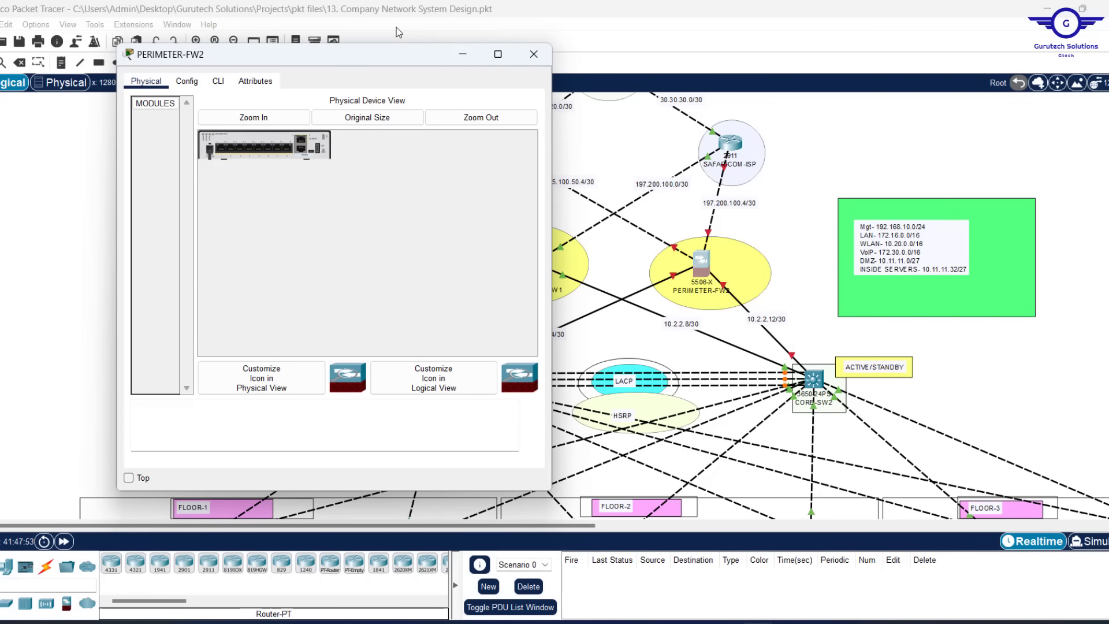
left_click(128, 477)
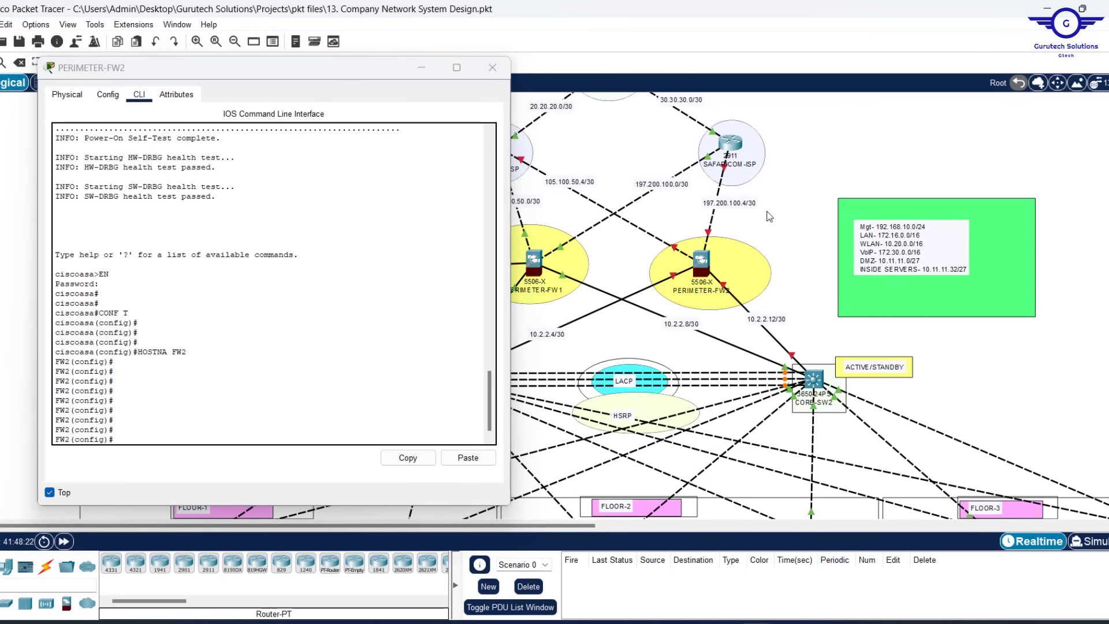
Bring up gig1/3 as INSIDE1 at 10.2.2.6/30 with security level 100
key("Return")
key("Return")
type("no shut")
key("Return")
key("Return")
key("Return")
type("ip add 1")
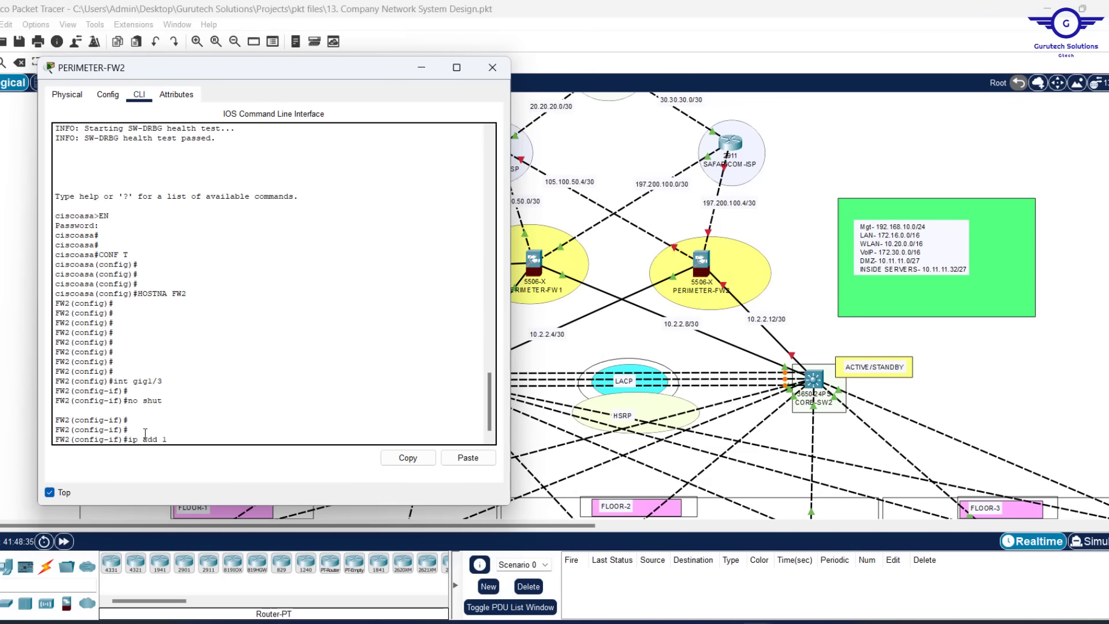
type("0.2.2.6 255.255.255.252")
key("Return")
type("nameif INSIDE1")
key("Return")
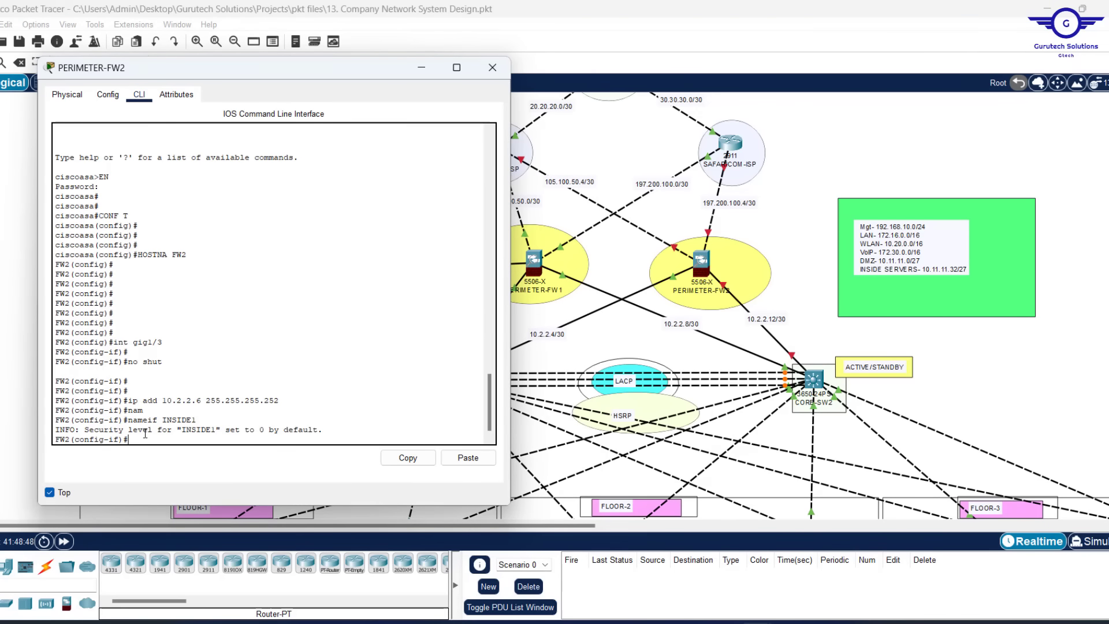
type("SECurity-level 100")
key("Return")
type("EX")
key("Return")
key("Return")
Bring up gig1/4 as INSIDE2 at 10.2.2.14/30 with security level 100
type("int gig1/4")
key("Return")
type("NO SHUT")
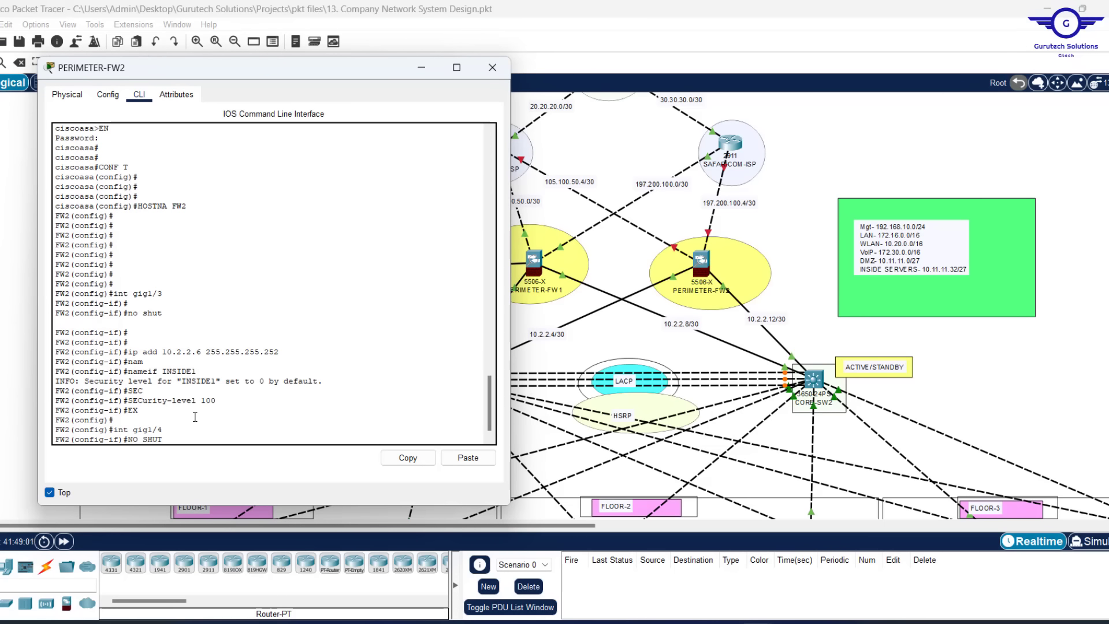
key("Return")
type("ip add 10.2.2.14 255.255.255.252")
key("Return")
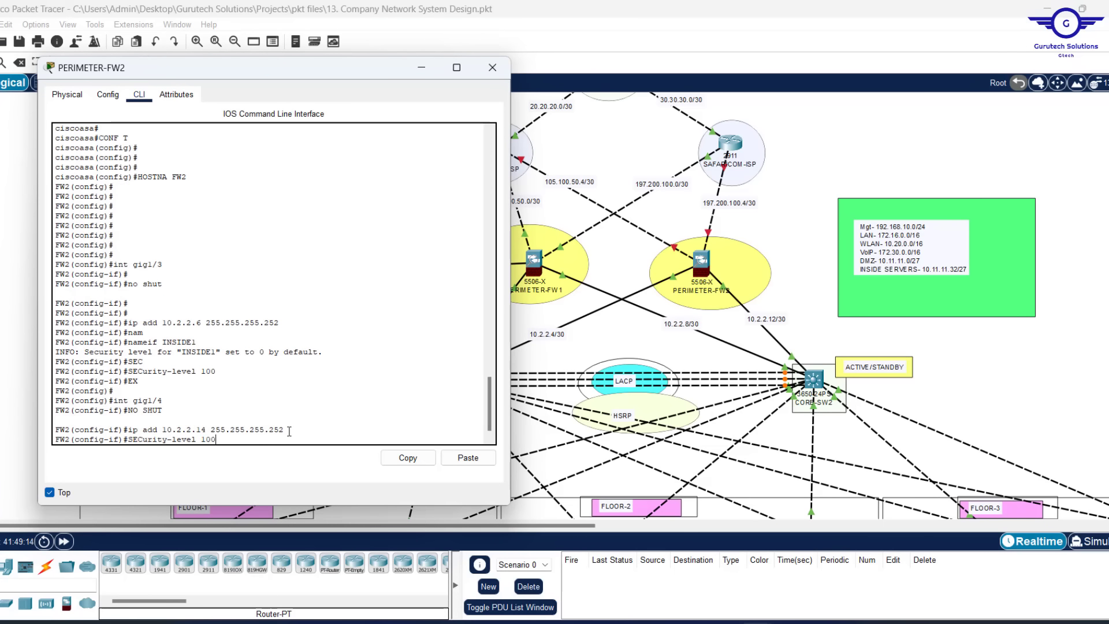
type("nameif INSIDE2")
key("Return")
type("SECurity-level 100")
key("Return")
type("EX")
key("Return")
key("Return")
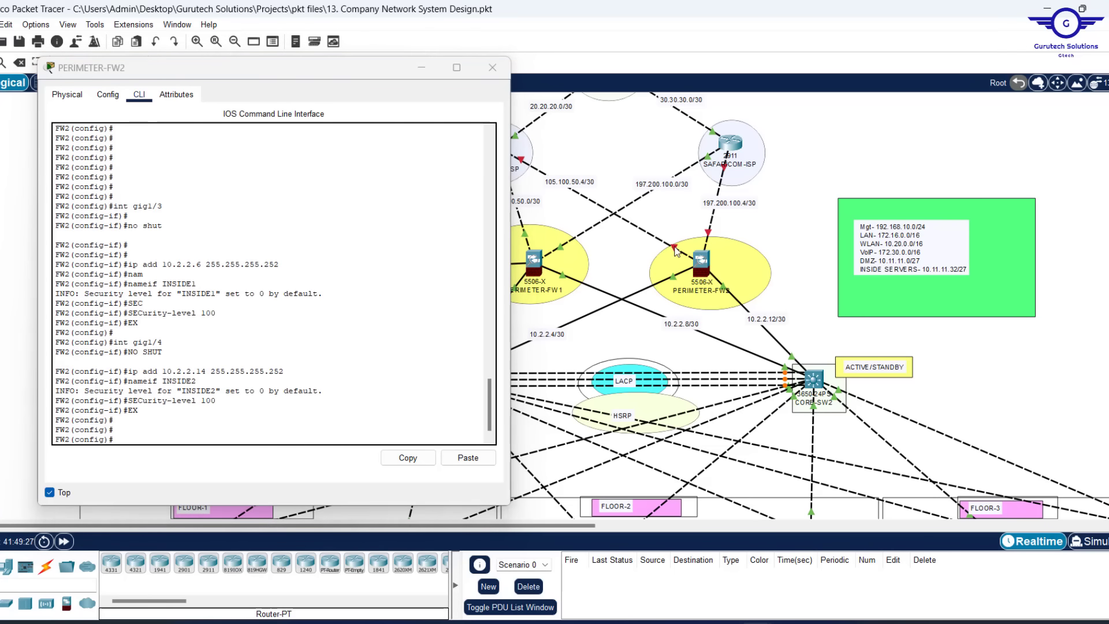
Bring up gig1/1 as OUTSIDE1 at 105.100.50.6/30 with security level 0
type("int gig1/1")
key("Return")
type("NO SHUT")
key("Return")
key("Return")
key("Return")
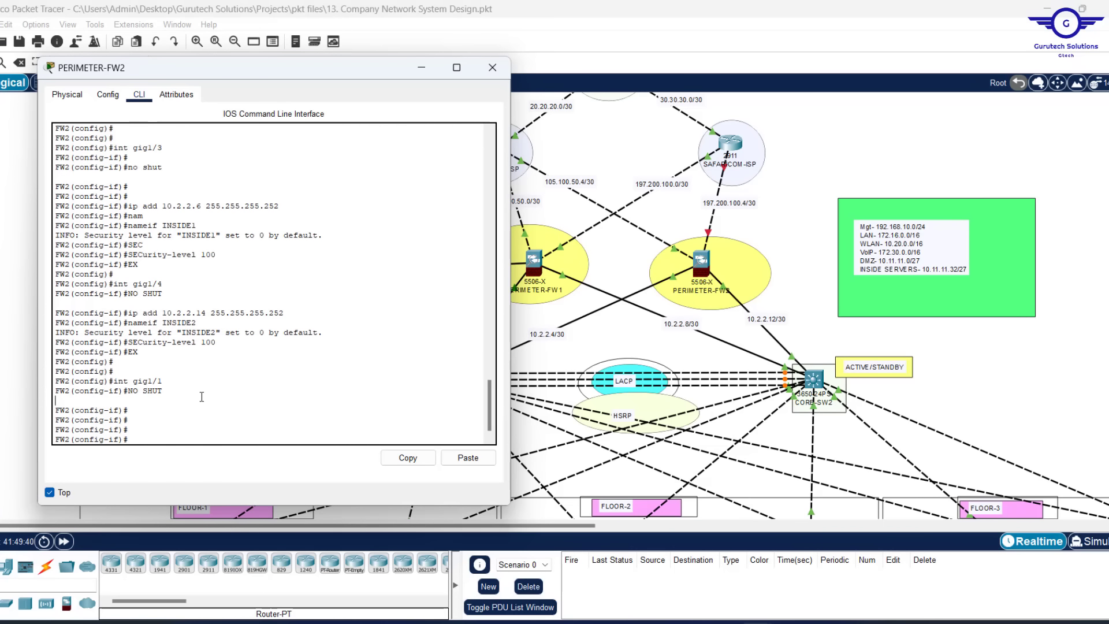
type("IP ADD 105.100.50.6 255.255.255.252")
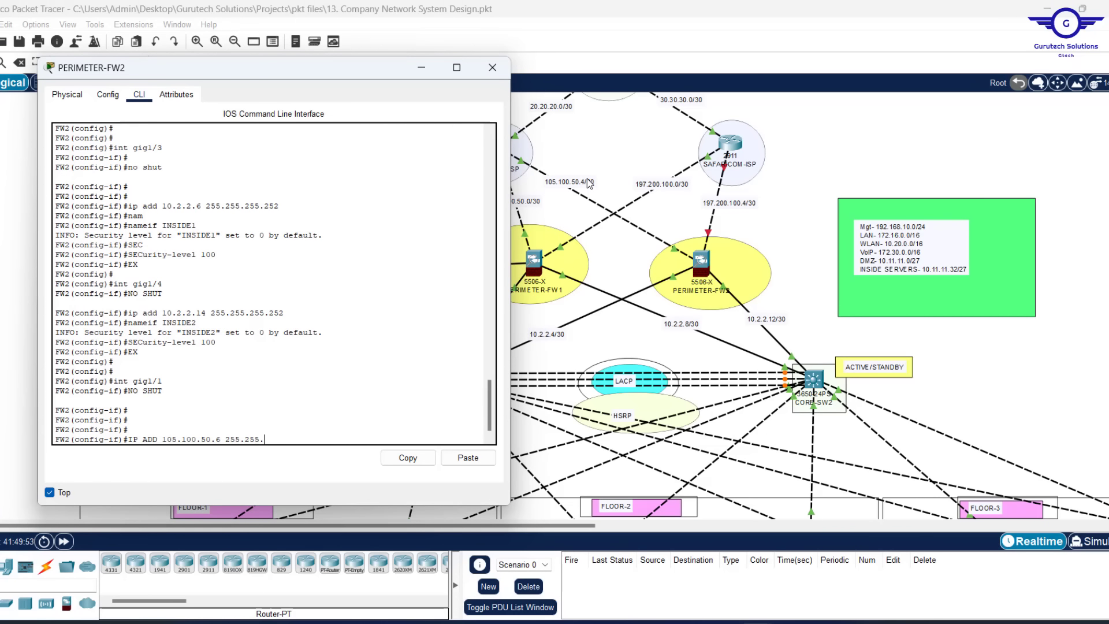
key("Return")
type("nam")
key("Tab")
type("OUTSIDE1")
key("Return")
type("SECurity-level 0")
key("Tab")
key("0")
key("Return")
type("EX")
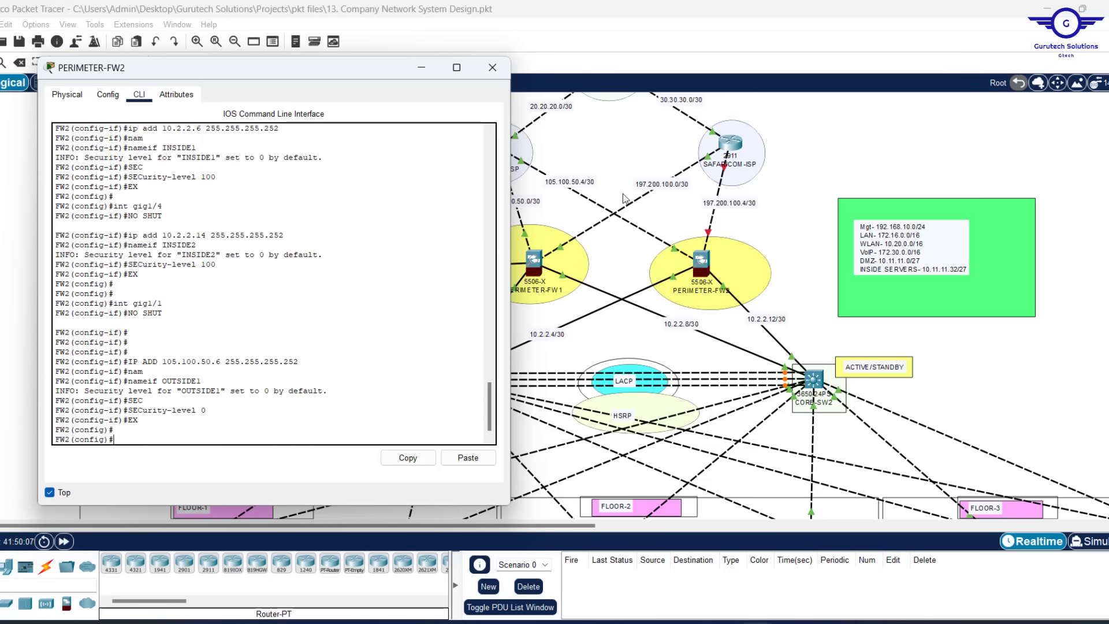
key("Return")
key("Return")
key("Return")
key("Return")
Bring up gig1/2 as OUTSIDE2 at 197.200.100.6/30, security level 0, and save with WR MEM
type("int gig1/1")
key("BackSpace")
type("2")
key("Return")
type("NO SHUT")
key("Return")
key("Up")
key("Up")
key("Up")
key("Up")
key("Up")
key("Up")
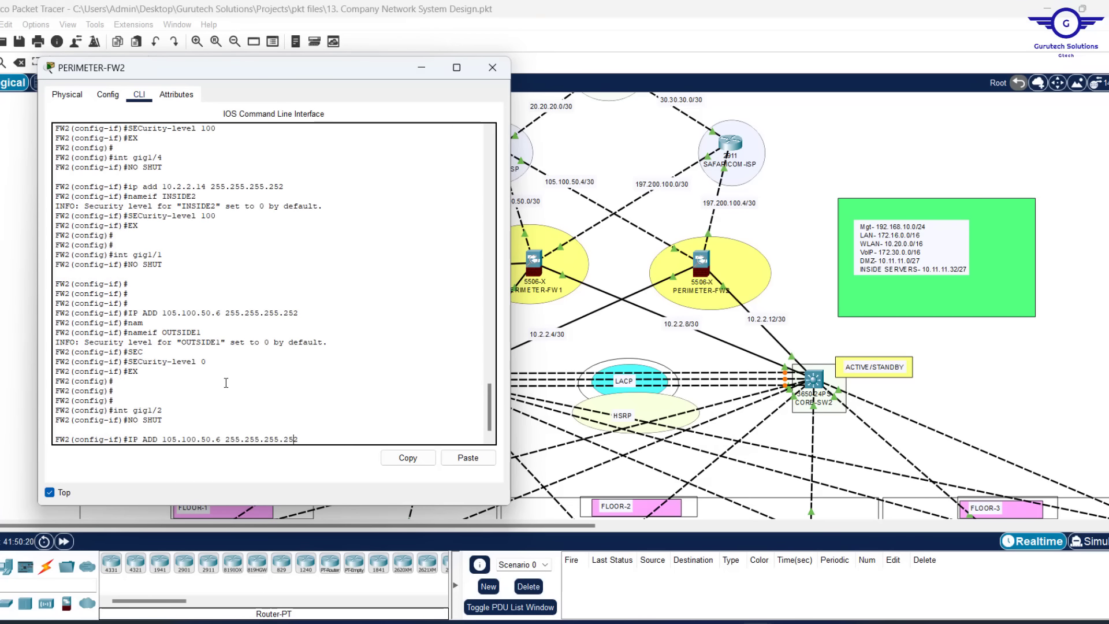
key("Left")
key("Left")
key("Left")
key("Left")
key("Left")
key("Left")
key("Left")
key("Left")
key("Left")
key("Left")
key("Left")
key("Left")
key("Left")
key("Left")
key("Left")
key("Left")
key("BackSpace")
key("BackSpace")
key("BackSpace")
key("BackSpace")
key("BackSpace")
key("BackSpace")
key("BackSpace")
key("BackSpace")
key("BackSpace")
key("BackSpace")
key("BackSpace")
type("97.200.100.6")
key("Return")
type("NAM")
key("Tab")
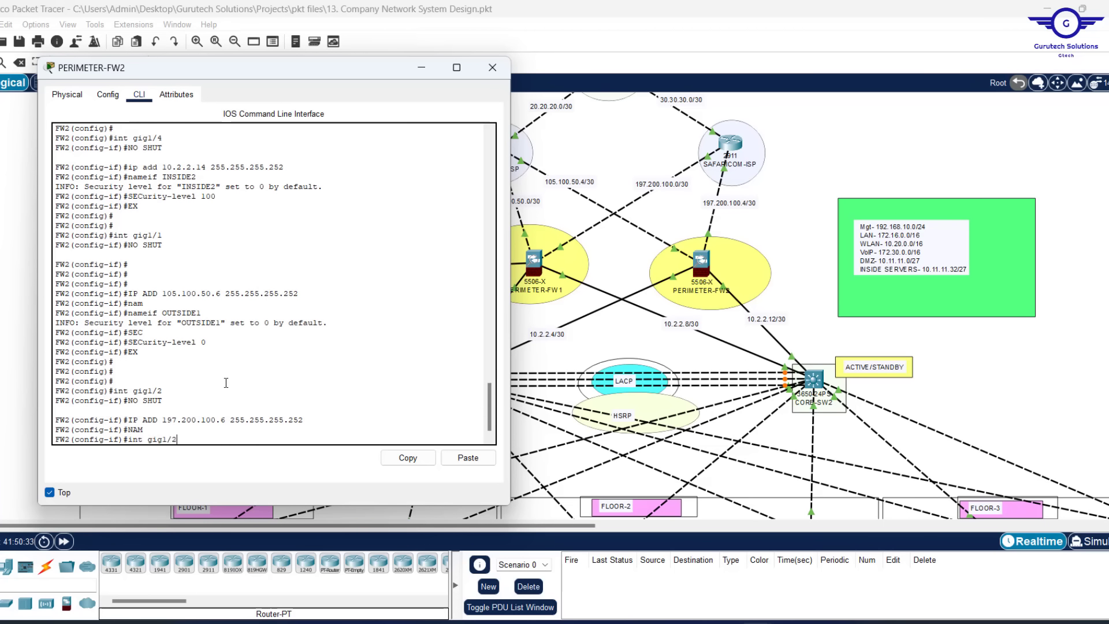
type("OUTSIDE2")
key("Return")
type("SECurity-level 0")
key("Return")
type("EX")
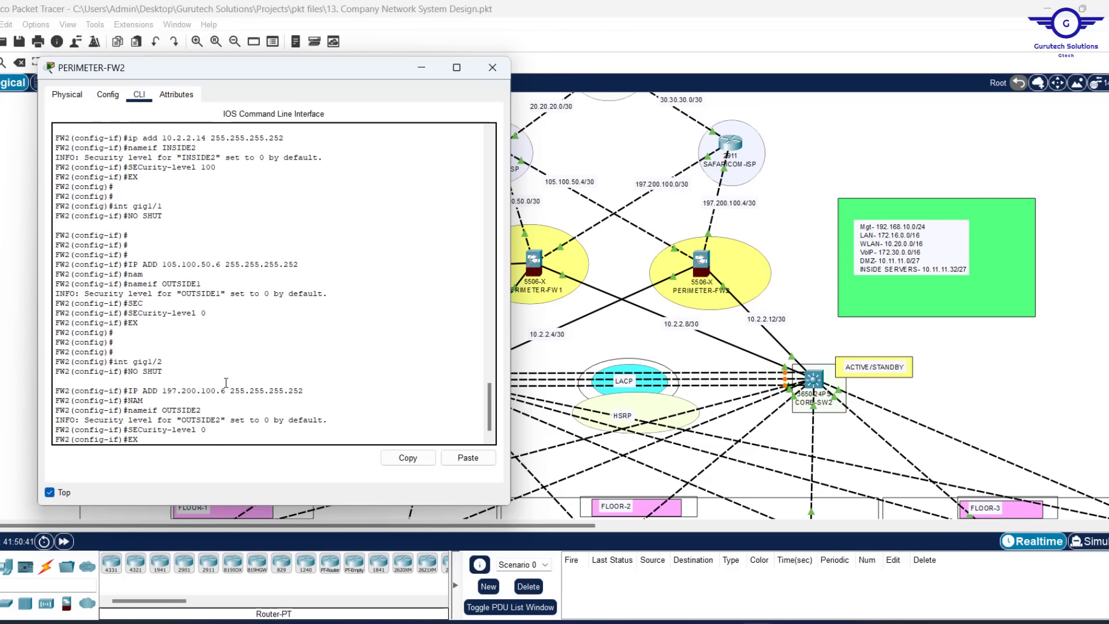
key("Return")
key("Return")
key("Return")
key("Return")
key("Return")
key("Return")
type("WR")
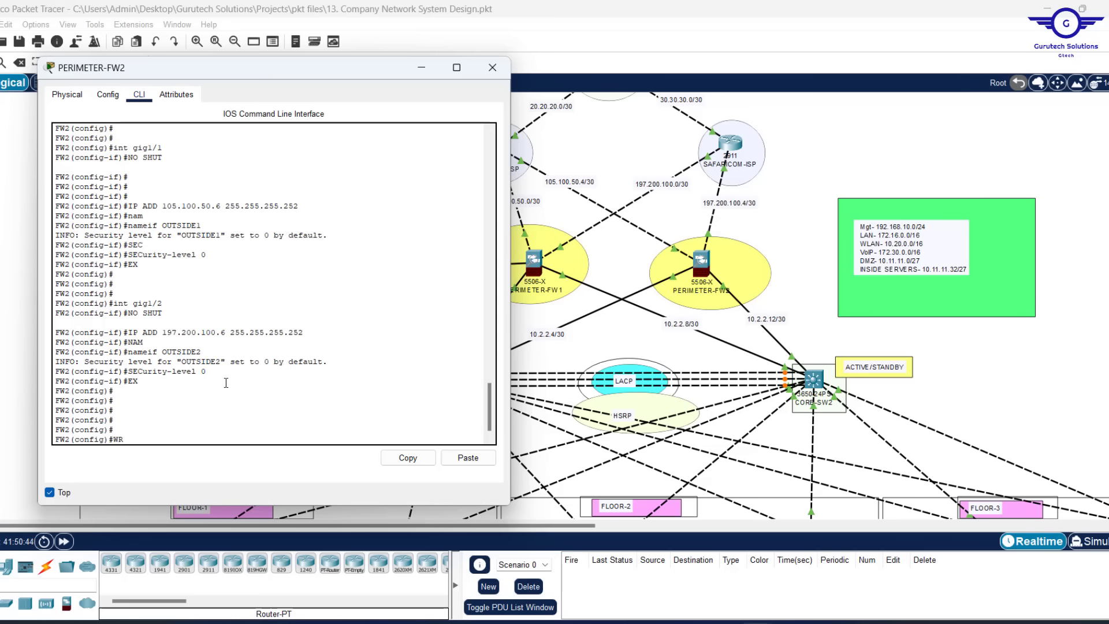
type(" MEM")
key("Return")
key("Return")
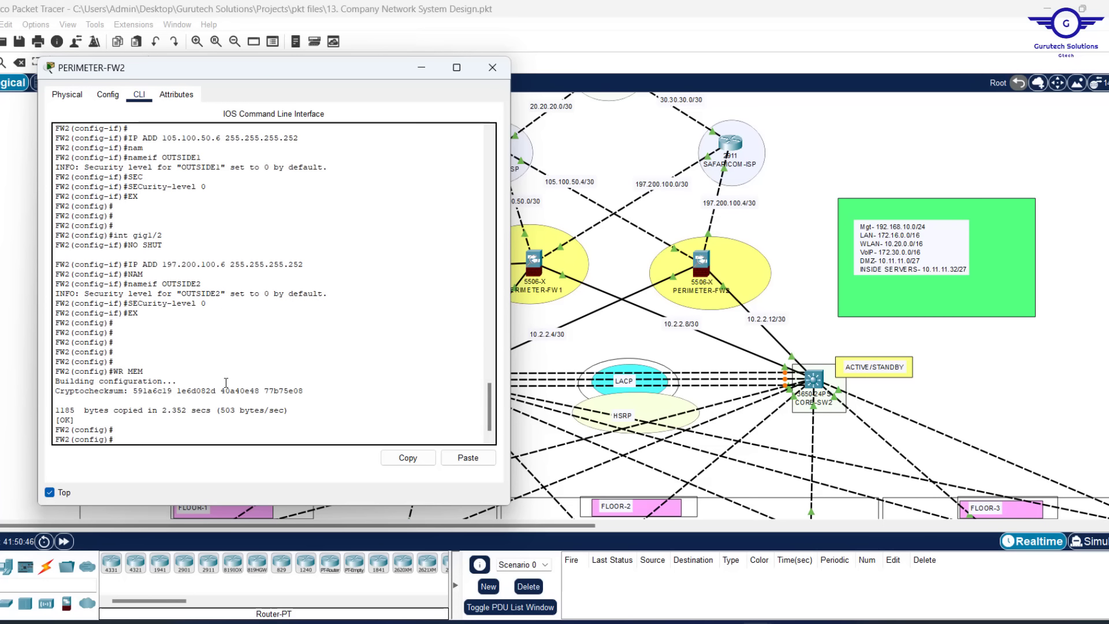
Scroll back through FW2's output and highlight INSIDE1's name and security level 100
scroll(320, 220, "up", 7)
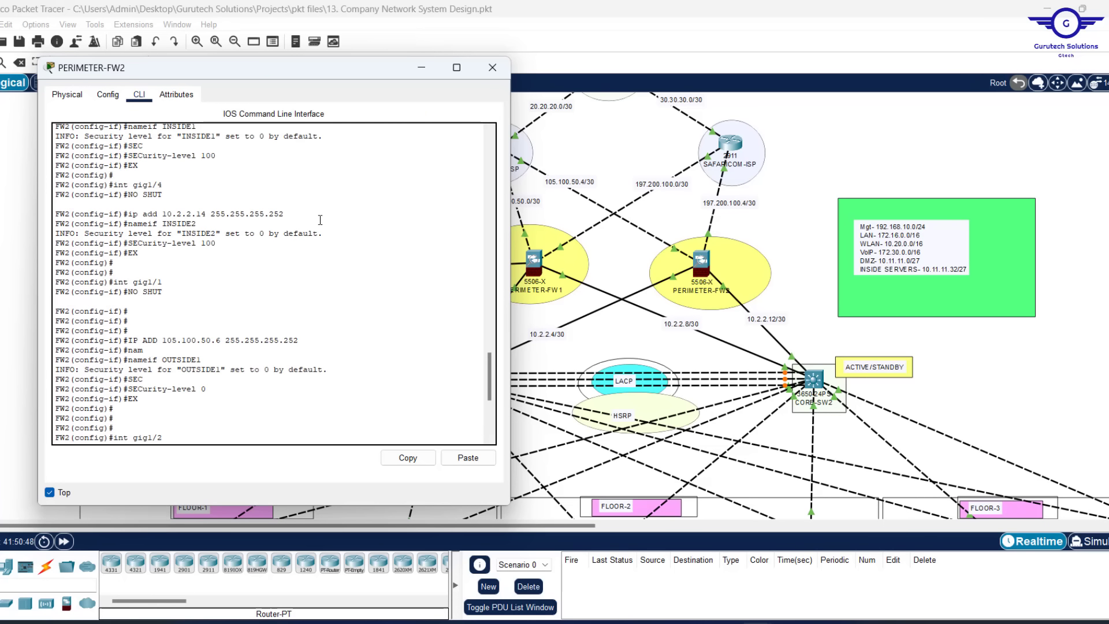
scroll(320, 219, "up", 4)
scroll(320, 220, "down", 3)
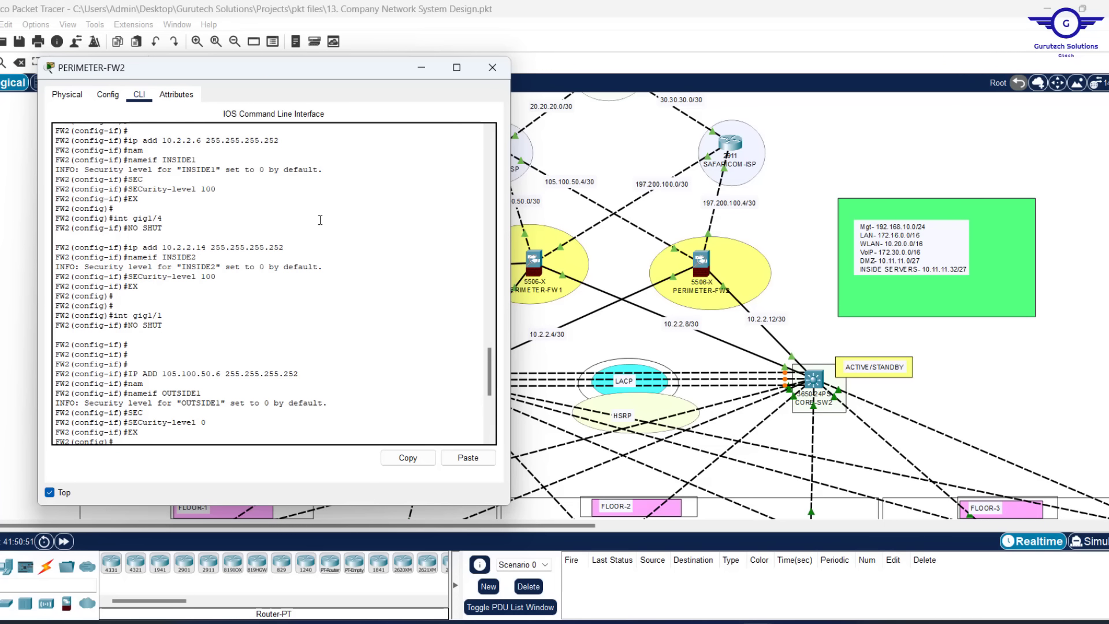
scroll(231, 238, "up", 2)
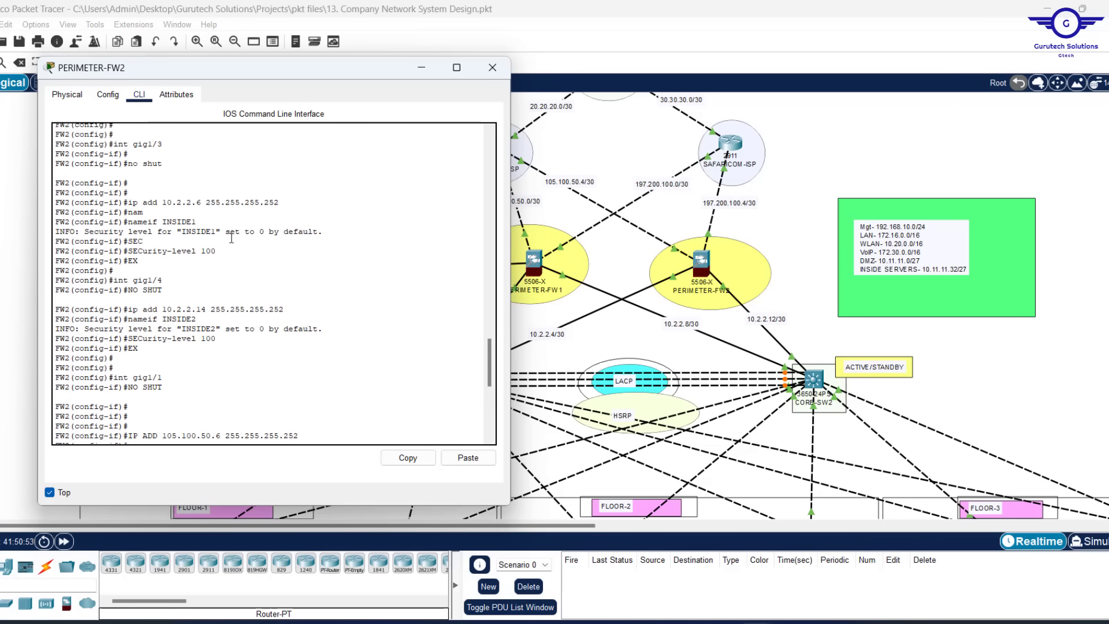
right_click(231, 238)
left_click(200, 217)
left_click_drag(127, 212, 171, 224)
left_click_drag(216, 253, 196, 252)
Check OUTSIDE1's security level 0 and INSIDE1's lines again, then close the FW2 console
scroll(269, 335, "down", 2)
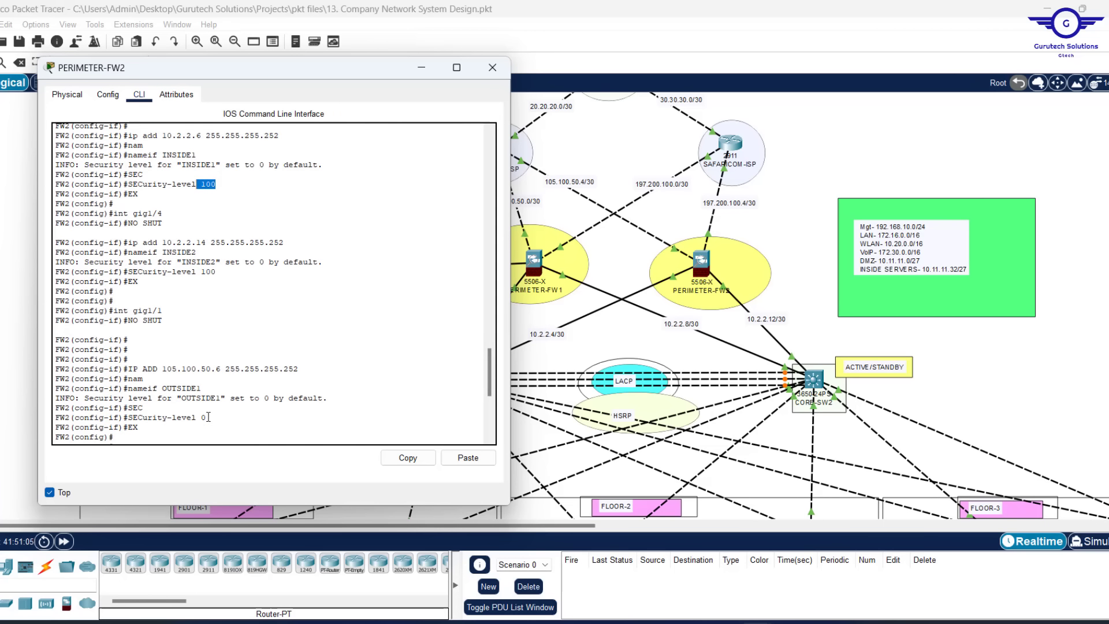
mouse_move(208, 416)
left_mouse_down()
mouse_move(197, 417)
mouse_move(209, 409)
left_mouse_up()
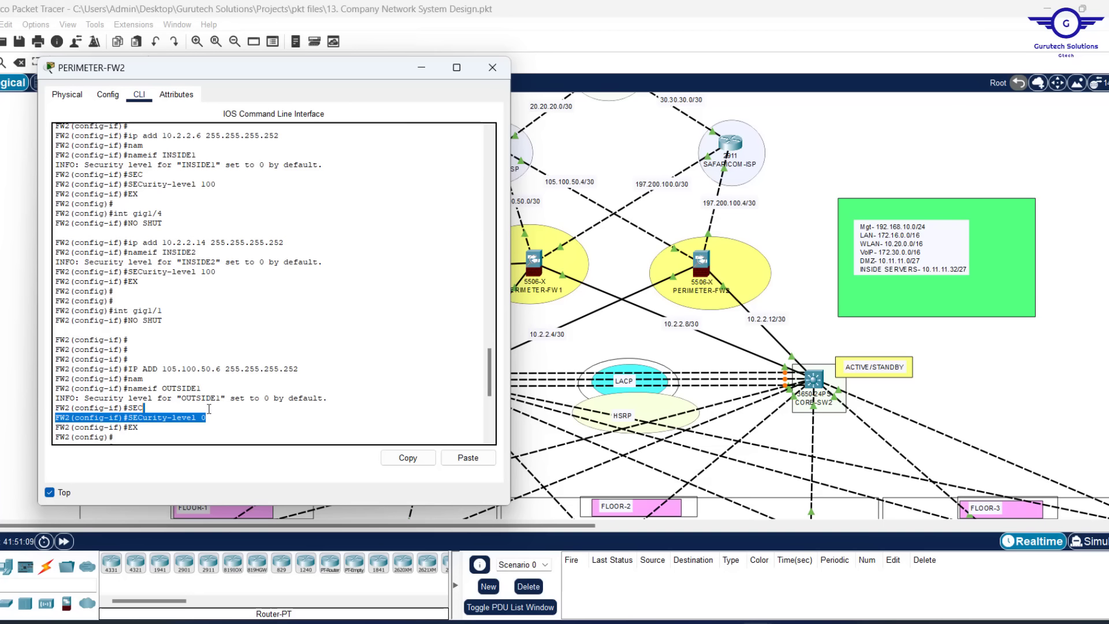
left_click(216, 414)
left_click_drag(209, 418, 153, 388)
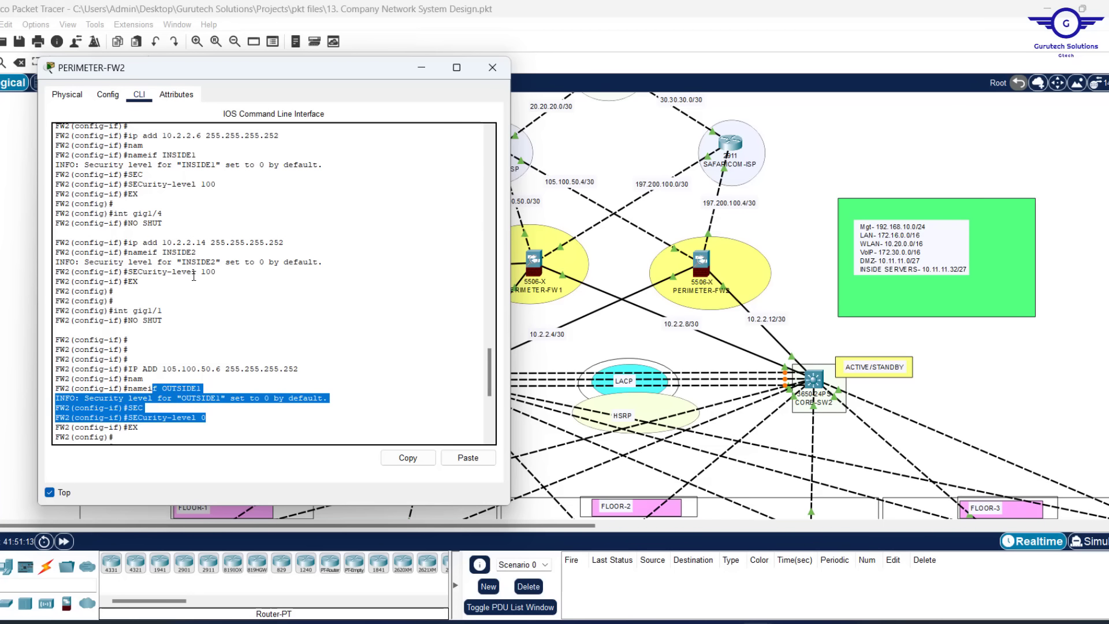
scroll(194, 276, "up", 1)
left_click_drag(231, 210, 128, 181)
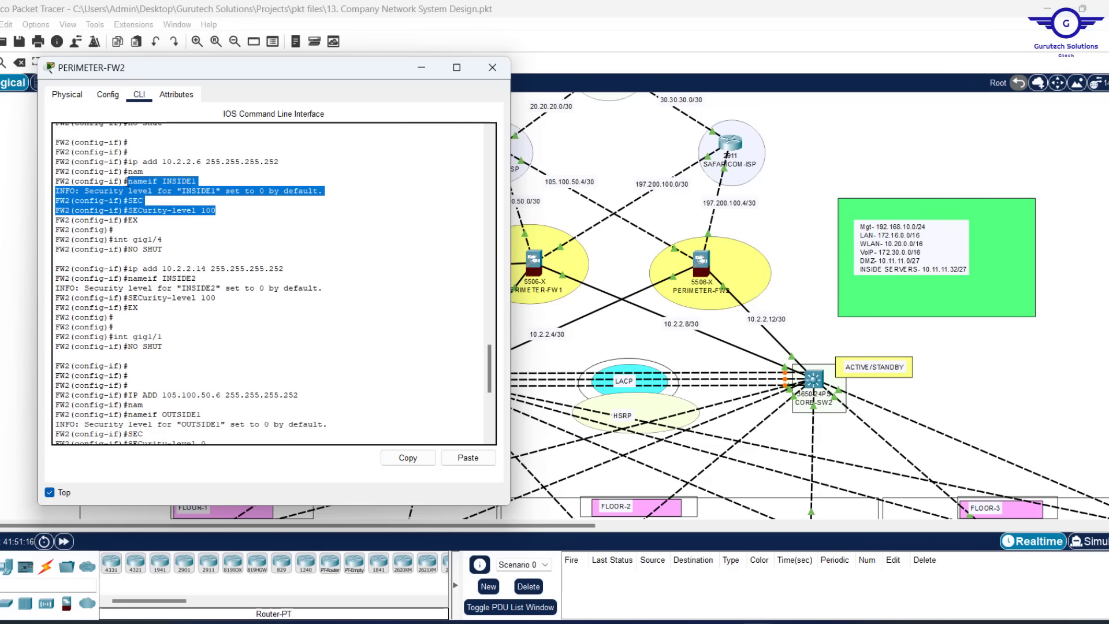
left_click(178, 267)
scroll(178, 269, "down", 10)
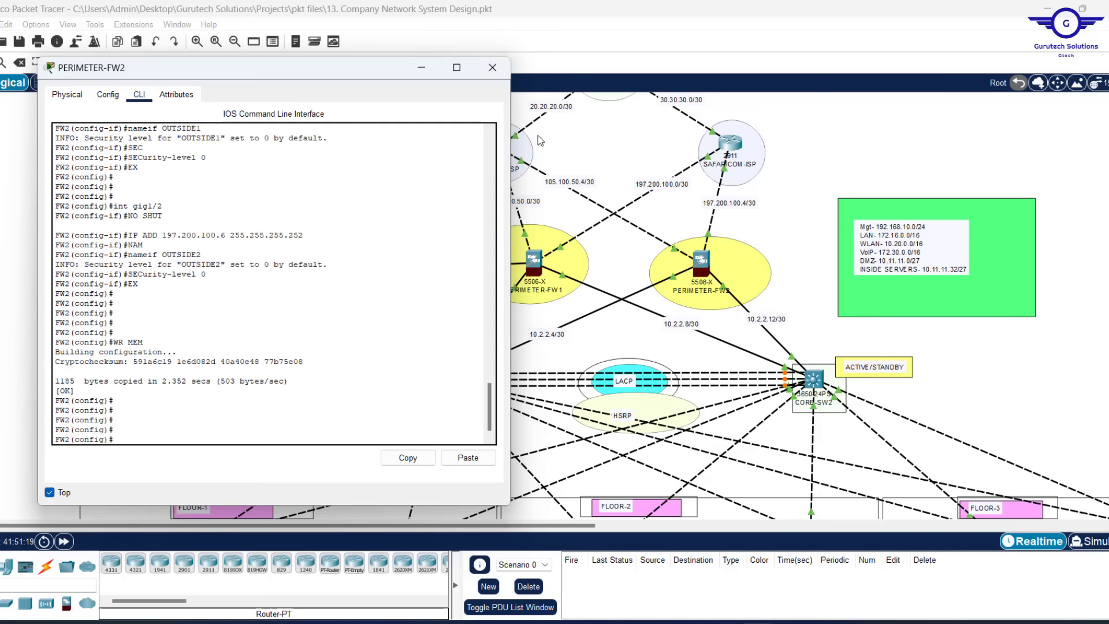
left_click(493, 65)
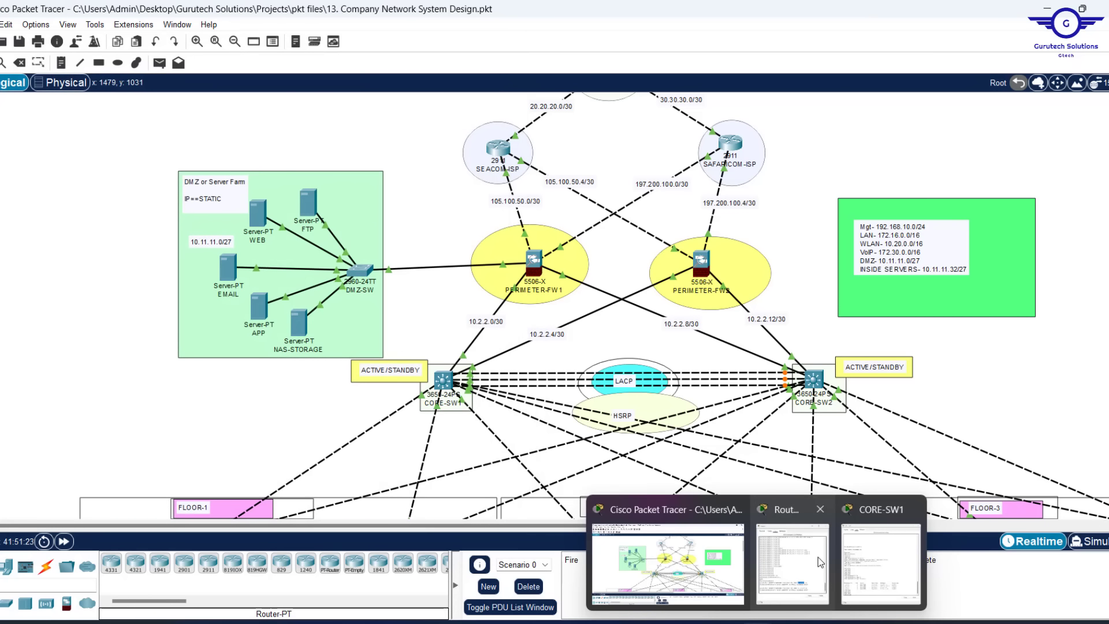
Insert '9.1. Firewall routing- OSPF + Static Routes' on a new line after step 9
left_click(724, 623)
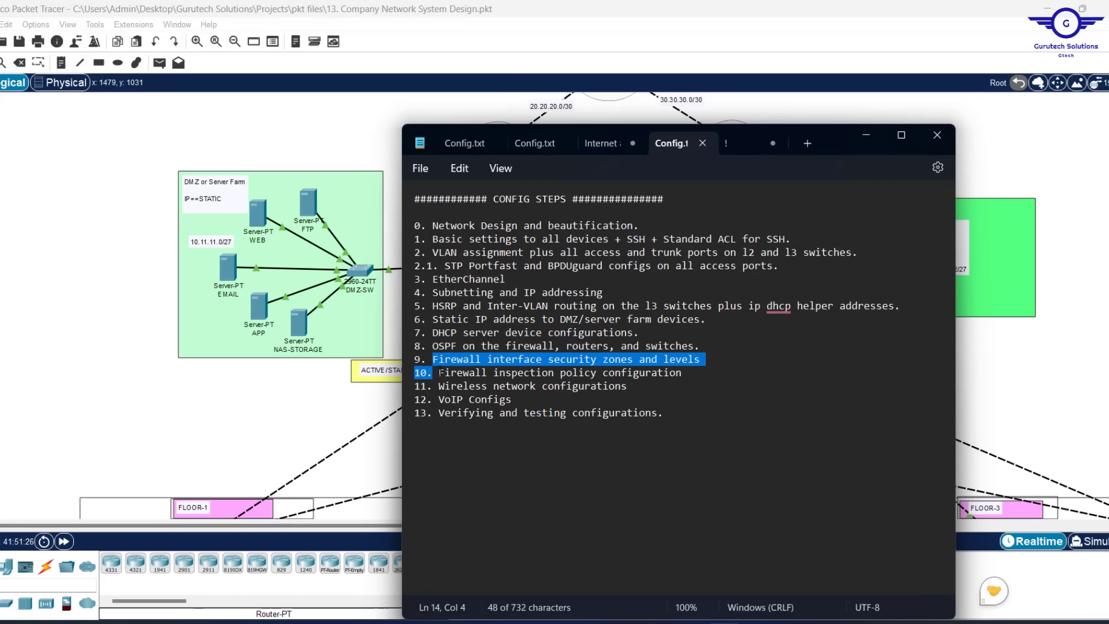
left_click_drag(439, 373, 690, 373)
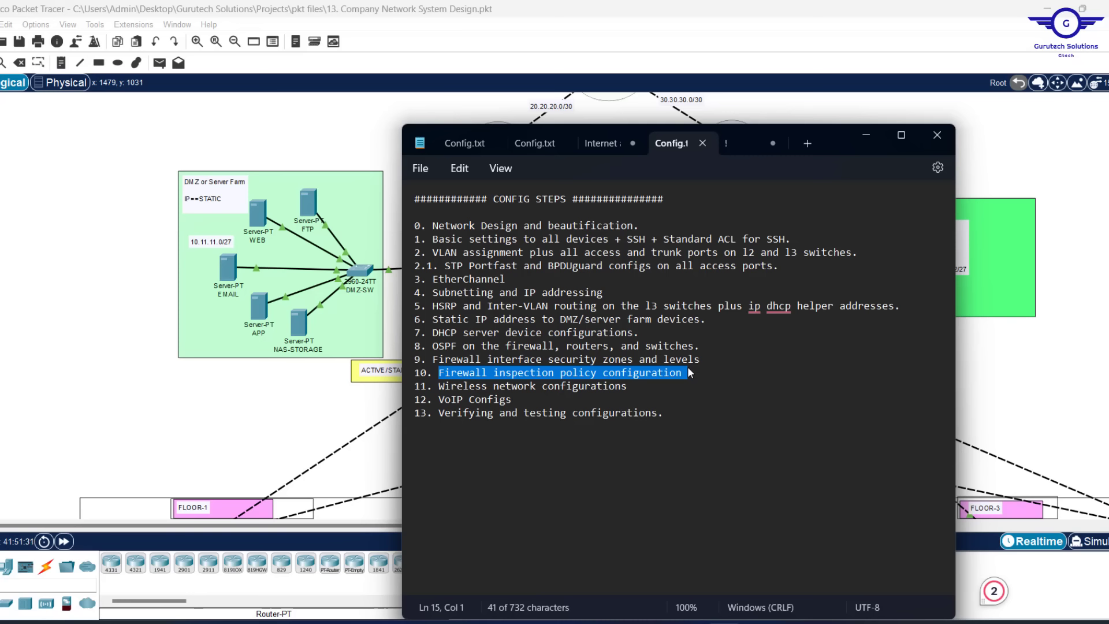
left_click(712, 359)
key("Return")
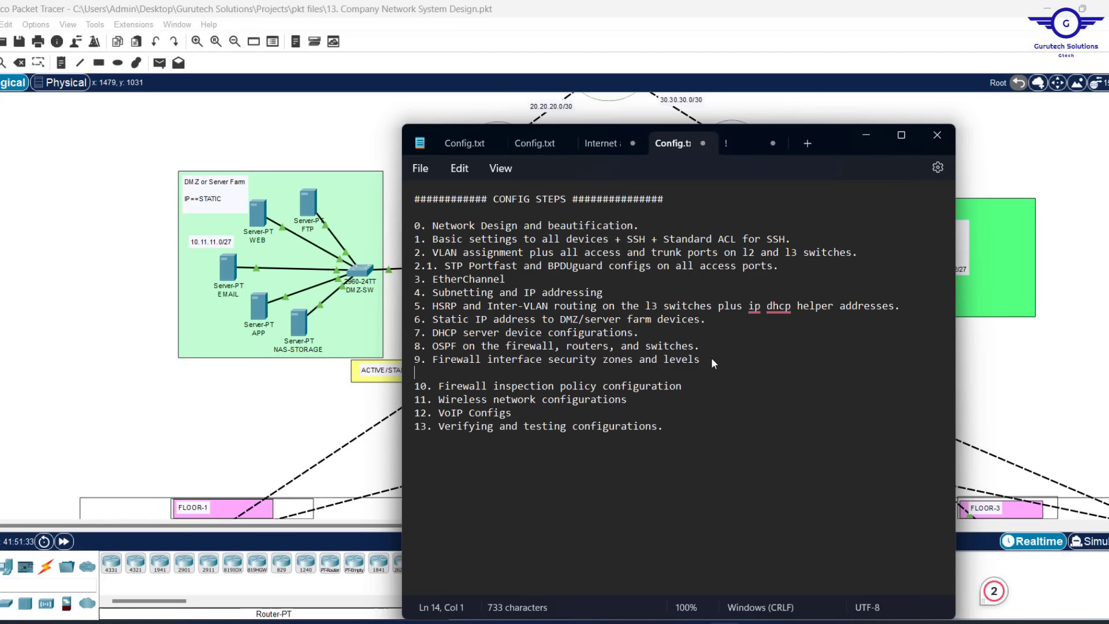
type("9.1. ")
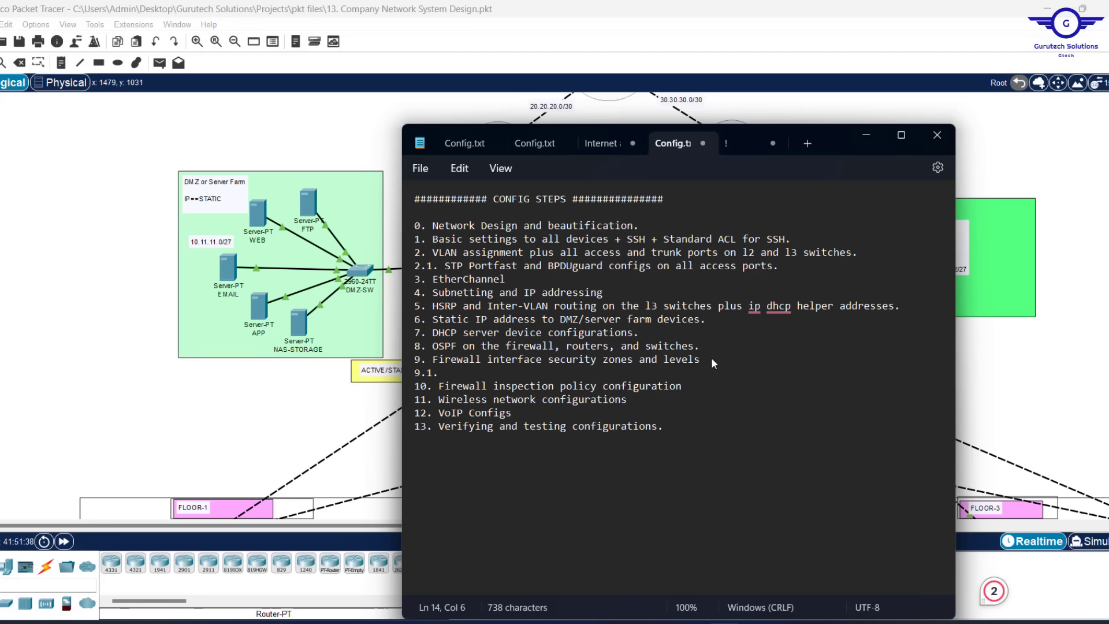
type("FIREWA")
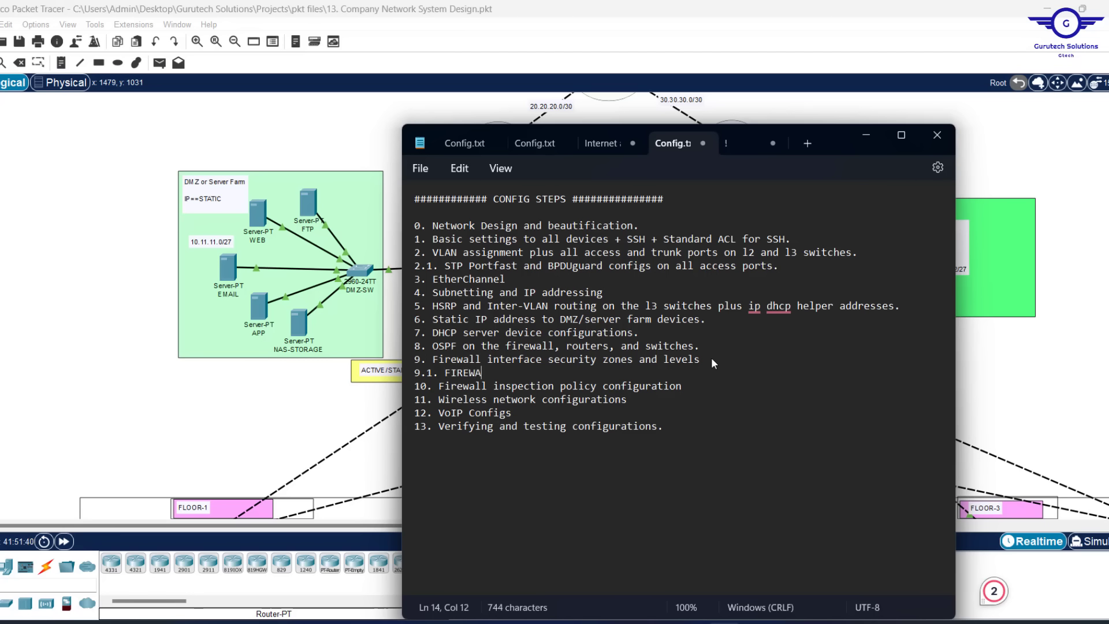
key("BackSpace")
key("BackSpace")
key("BackSpace")
key("BackSpace")
key("BackSpace")
type("irewall routing-")
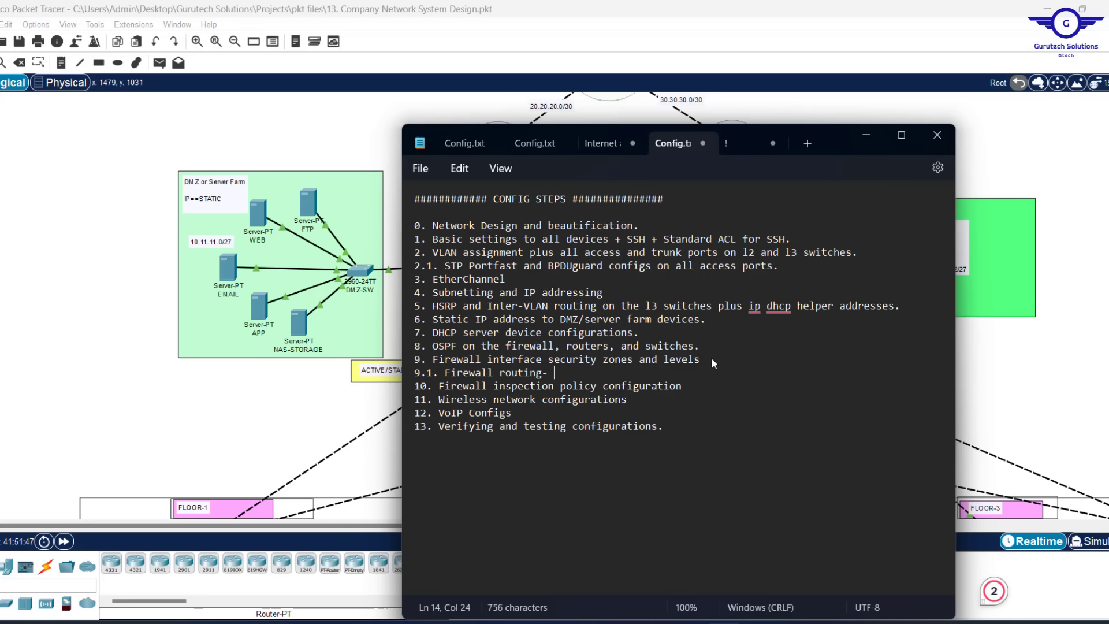
type(" OSPF + ST")
key("BackSpace")
type("tatic ")
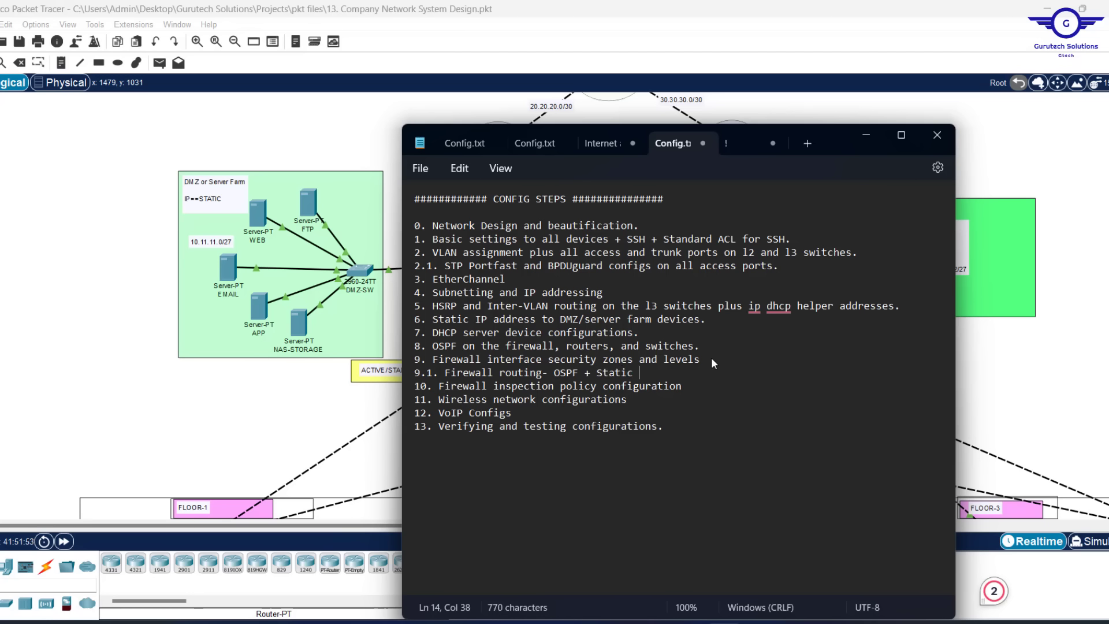
type("Routes")
Glance at the topology, recheck the new 9.1 line, then return to Packet Tracer
left_click(864, 137)
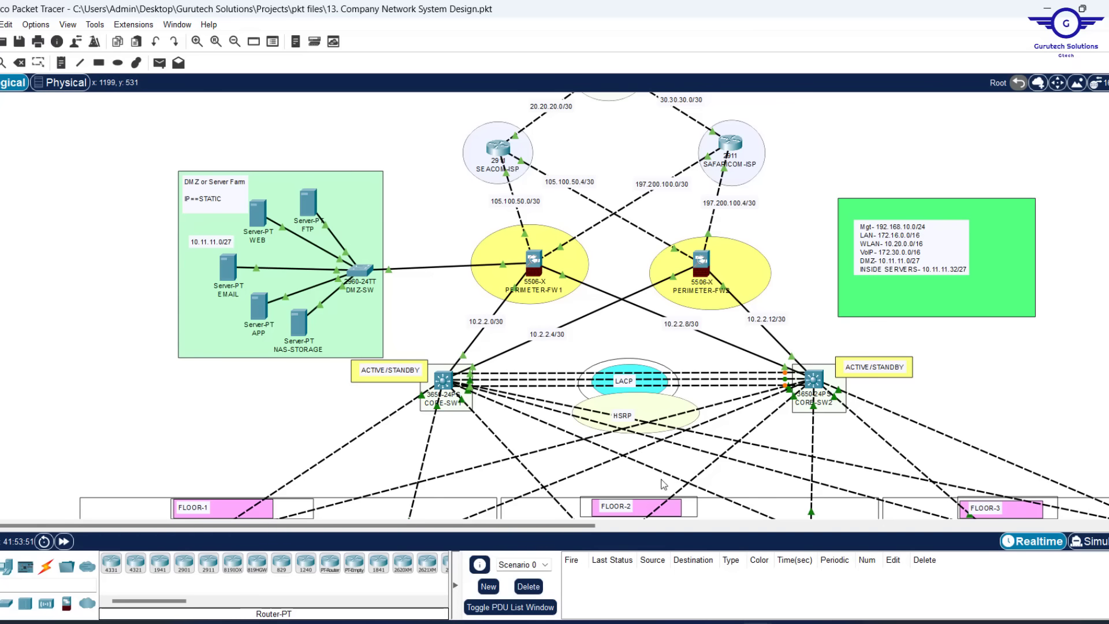
left_click(687, 622)
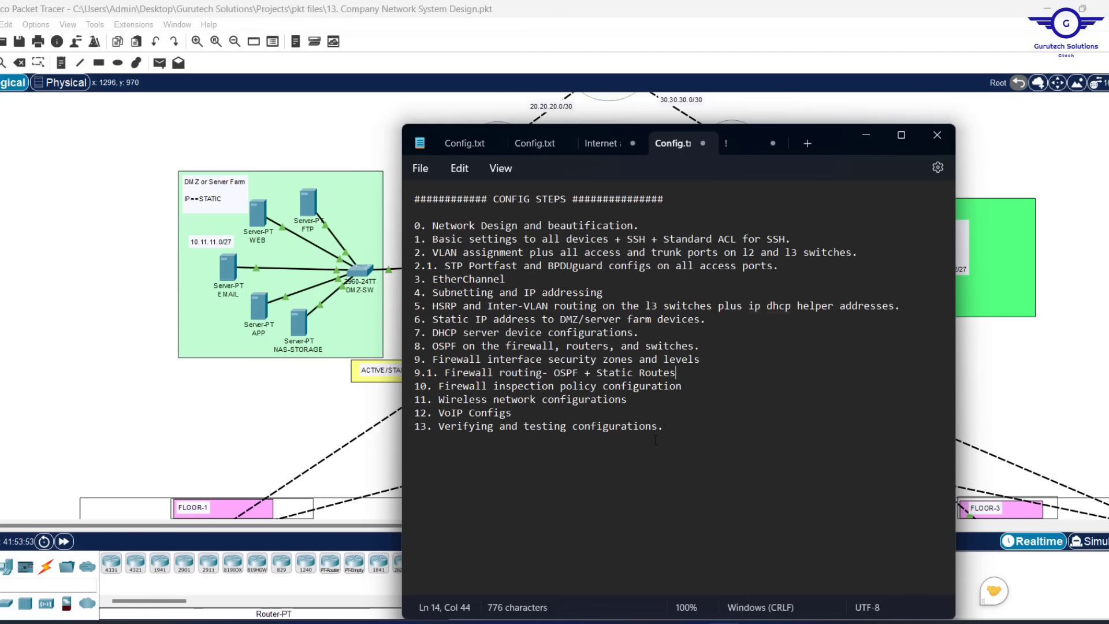
left_click_drag(680, 373, 428, 371)
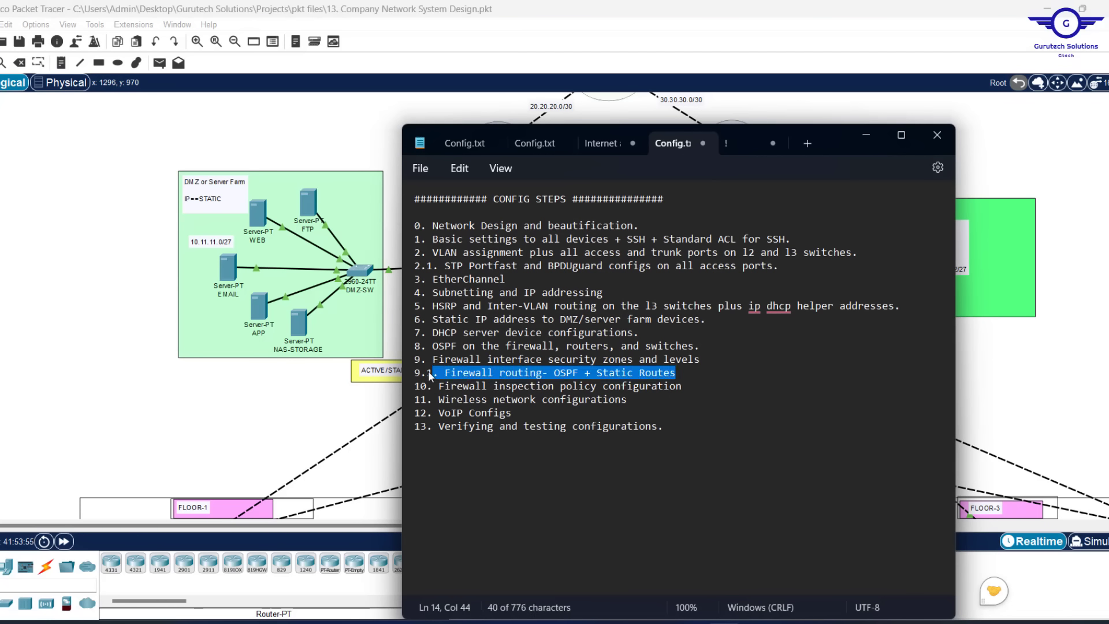
left_click(231, 376)
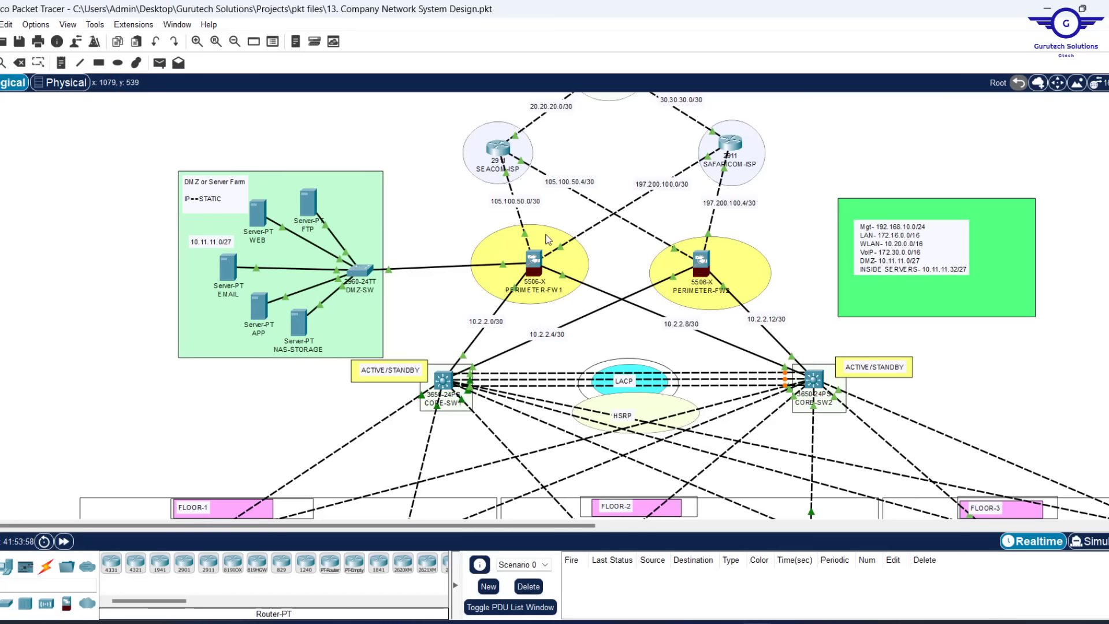
Open PERIMETER-FW1's command line, shorten its window, add blank prompts, then close it
mouse_move(517, 218)
mouse_move(542, 261)
left_click(530, 264)
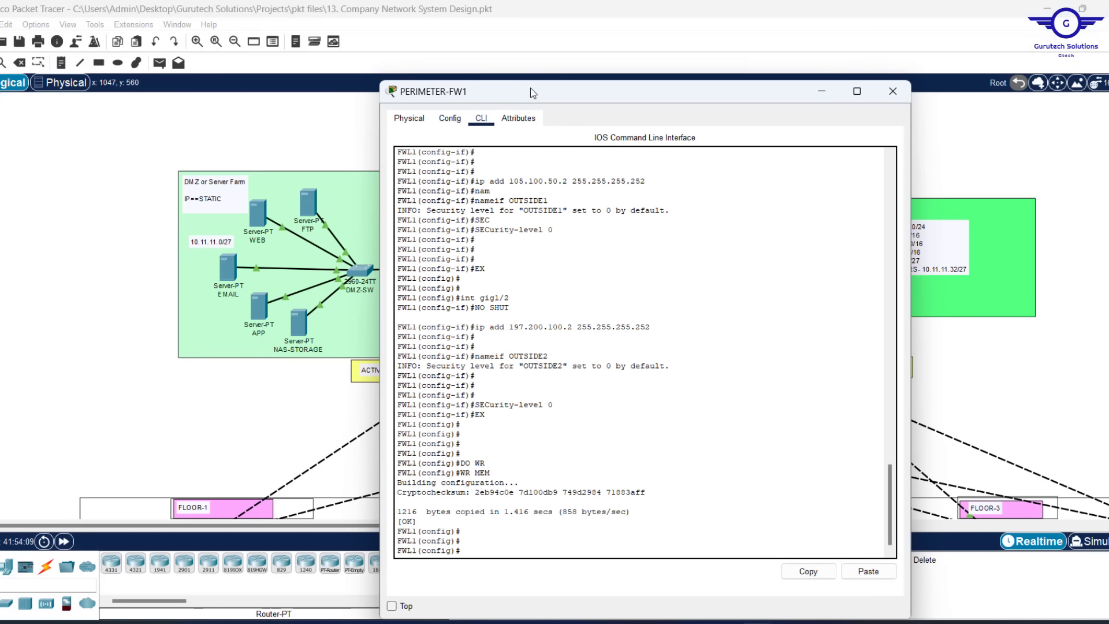
left_click_drag(528, 82, 543, 117)
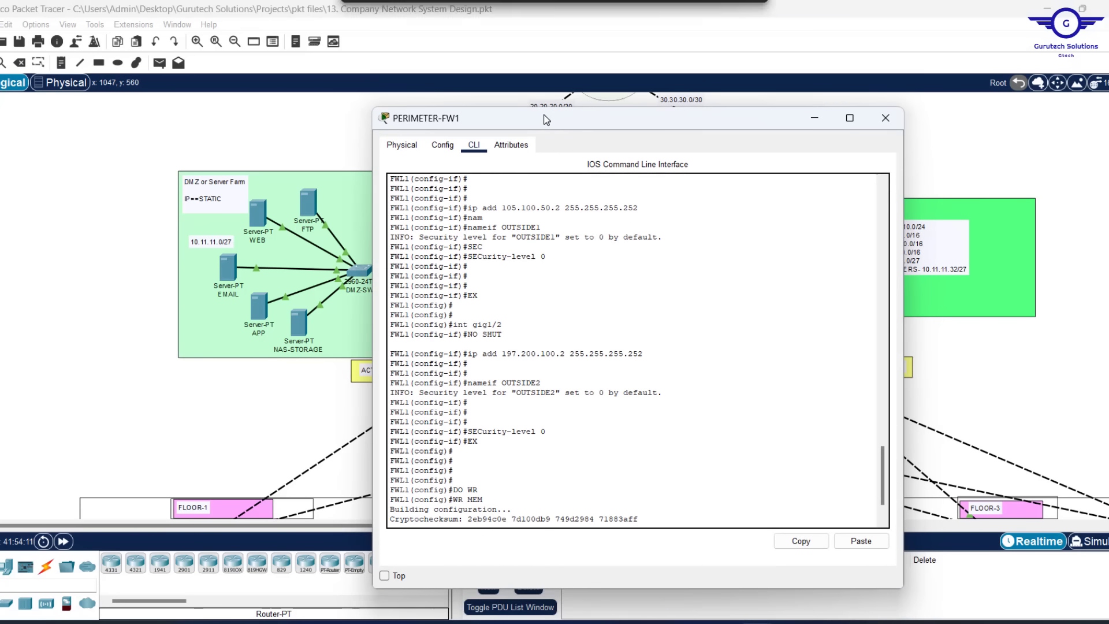
key("Return")
key("Return")
key("Return")
key("Return")
key("Return")
key("Return")
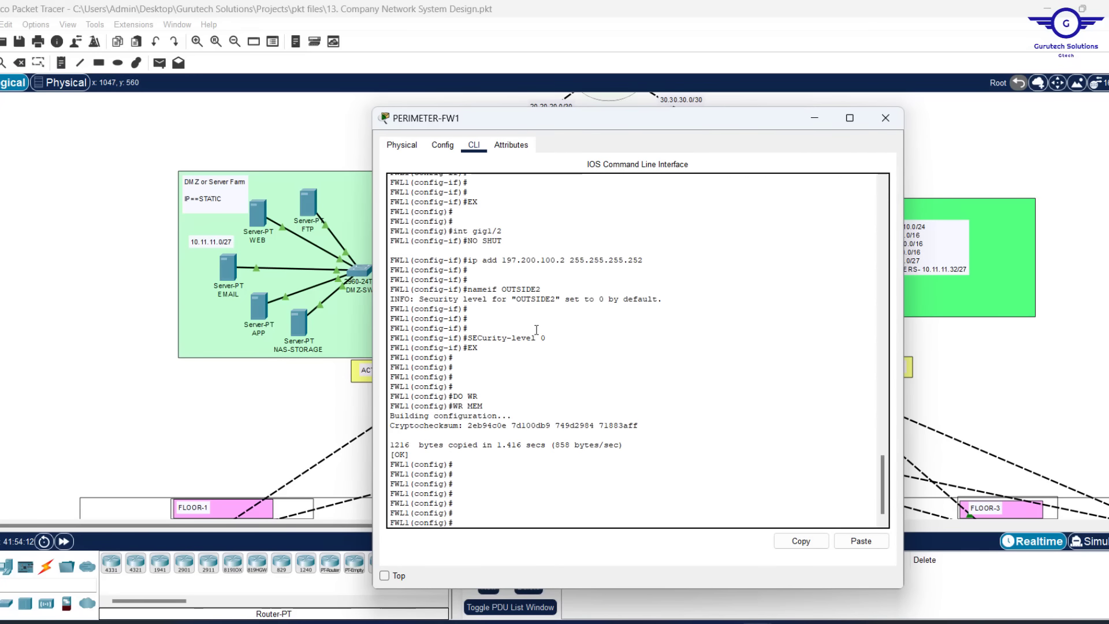
left_click(886, 118)
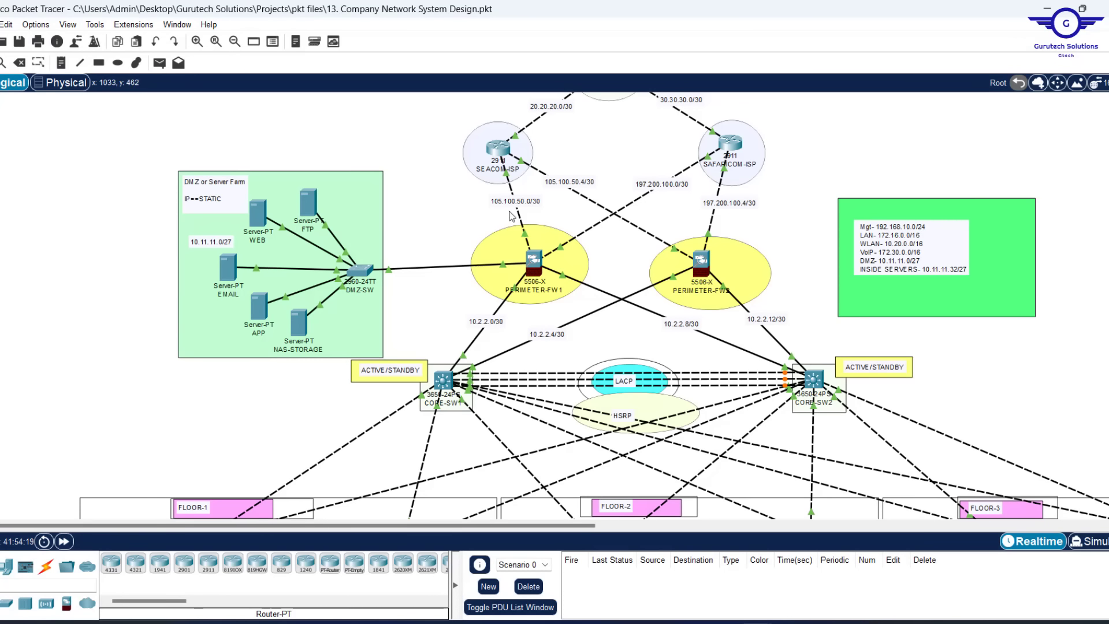
left_click_drag(498, 210, 607, 230)
Reopen FW1's console as a smaller always-on-top window at the left, and save the configuration
left_click(537, 266)
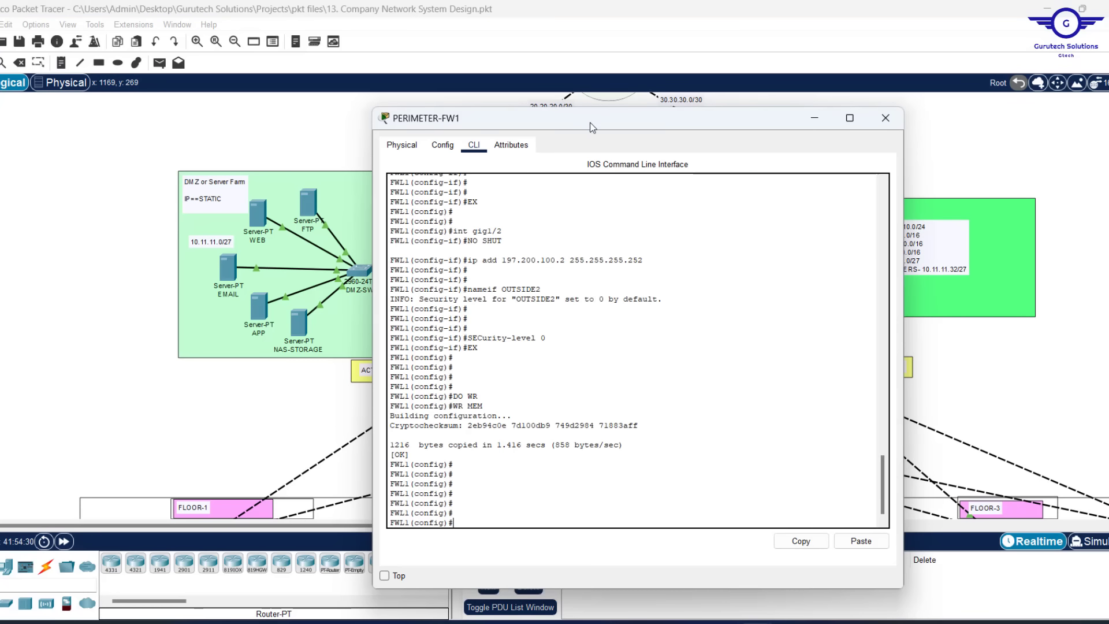
left_click_drag(592, 127, 286, 106)
left_click(77, 556)
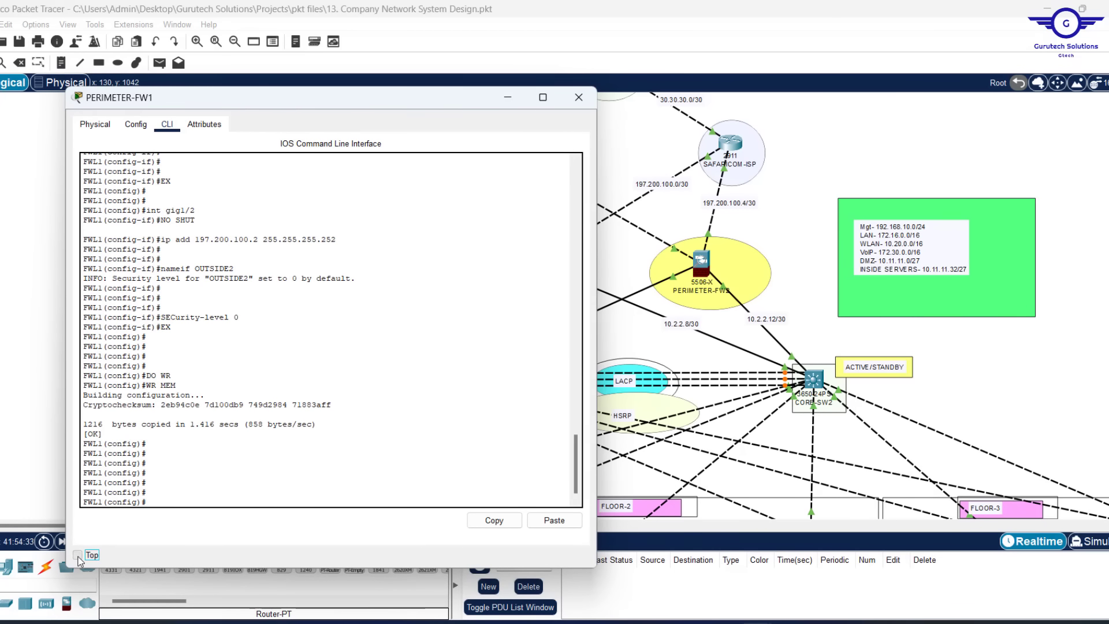
left_click_drag(598, 300, 500, 300)
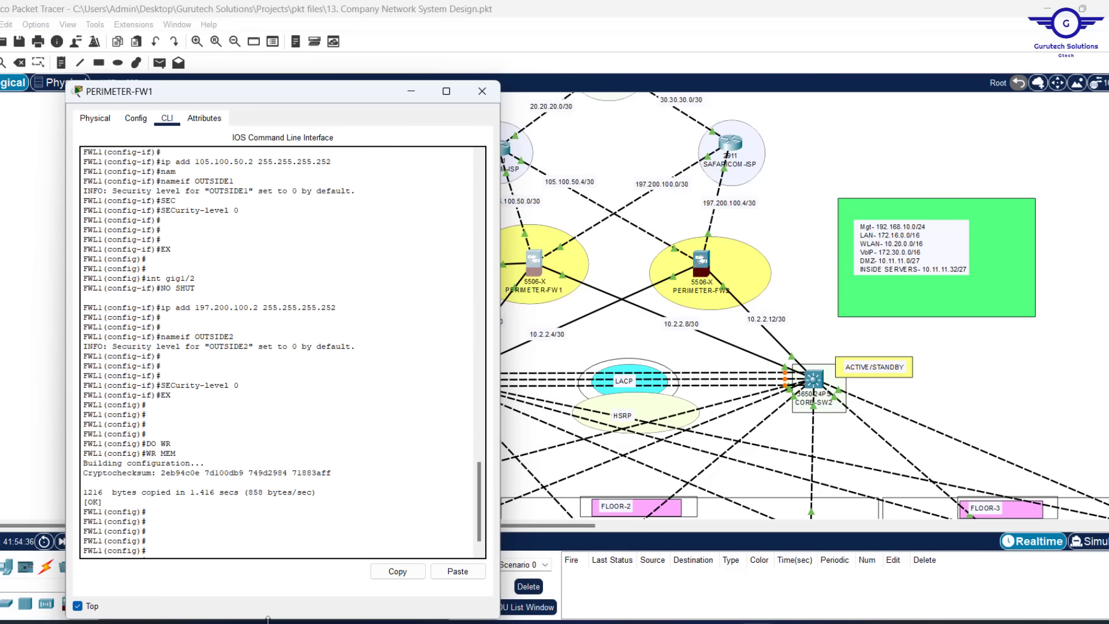
left_click_drag(267, 620, 268, 518)
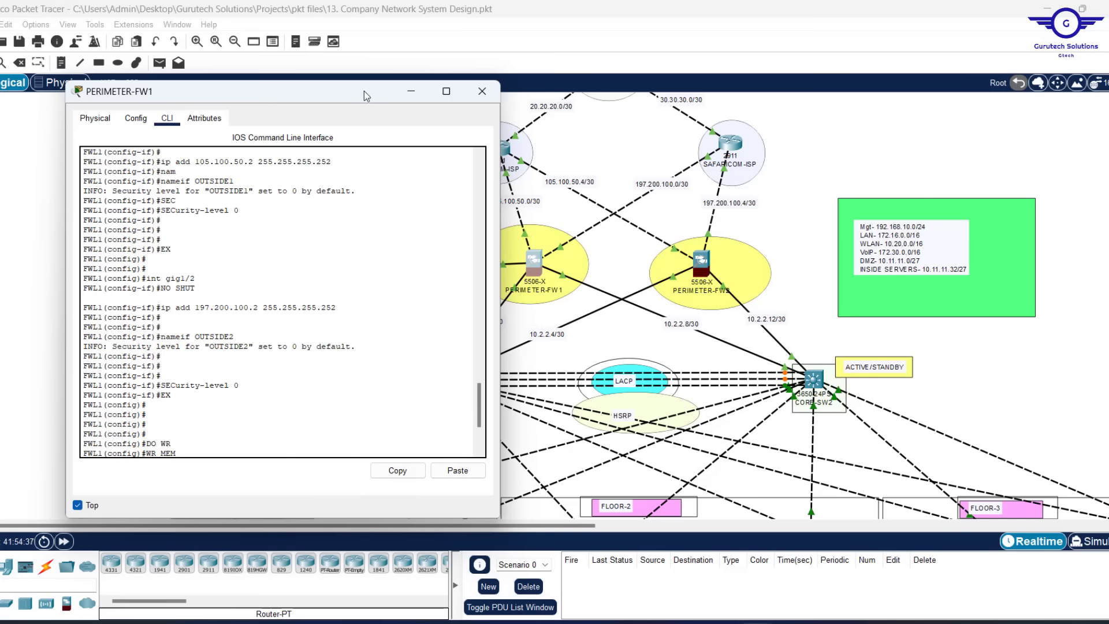
left_click_drag(362, 103, 359, 77)
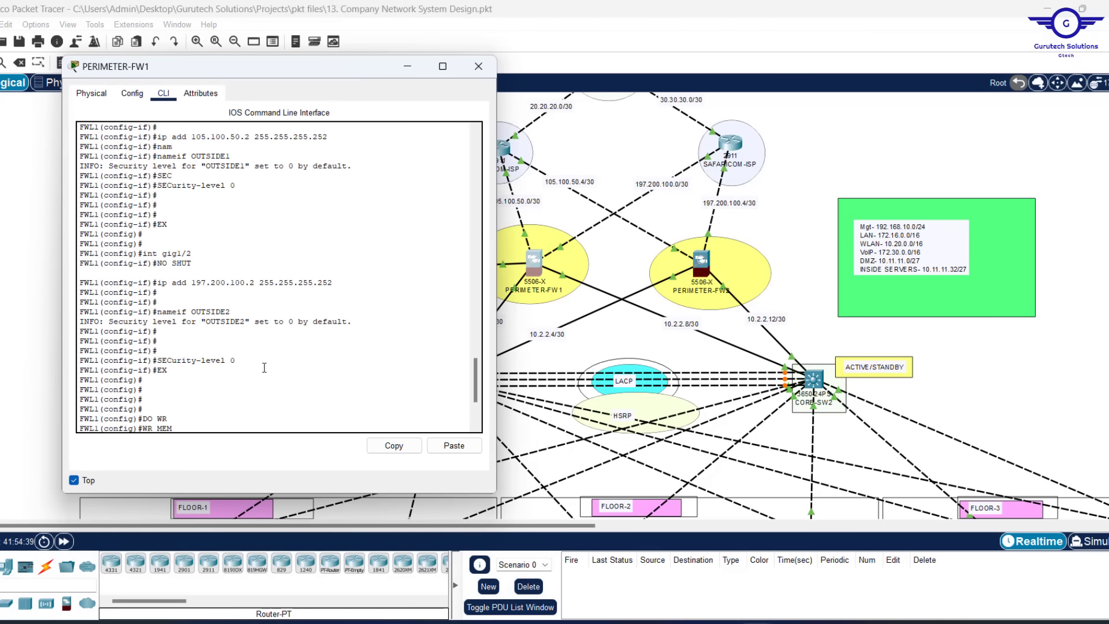
key("Return")
key("Return")
key("Return")
key("Return")
key("Return")
key("Return")
key("Return")
key("Return")
key("Return")
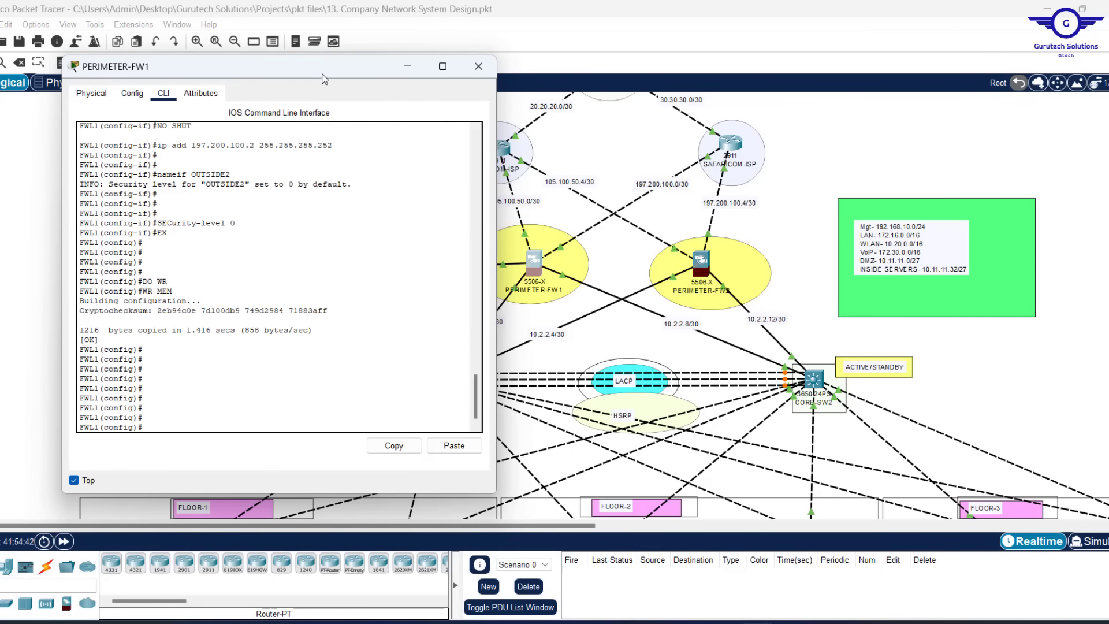
left_click_drag(349, 78, 307, 79)
Drop the 'ip route' attempt and list the routable interfaces with 'route ?'
type("ip")
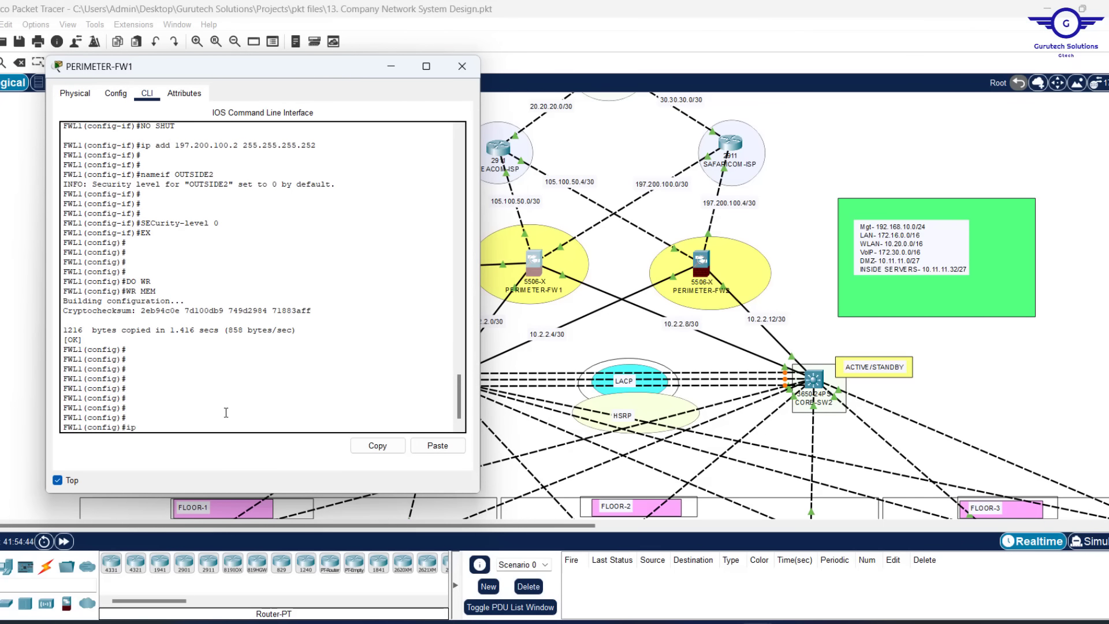
type(" rout")
key("Tab")
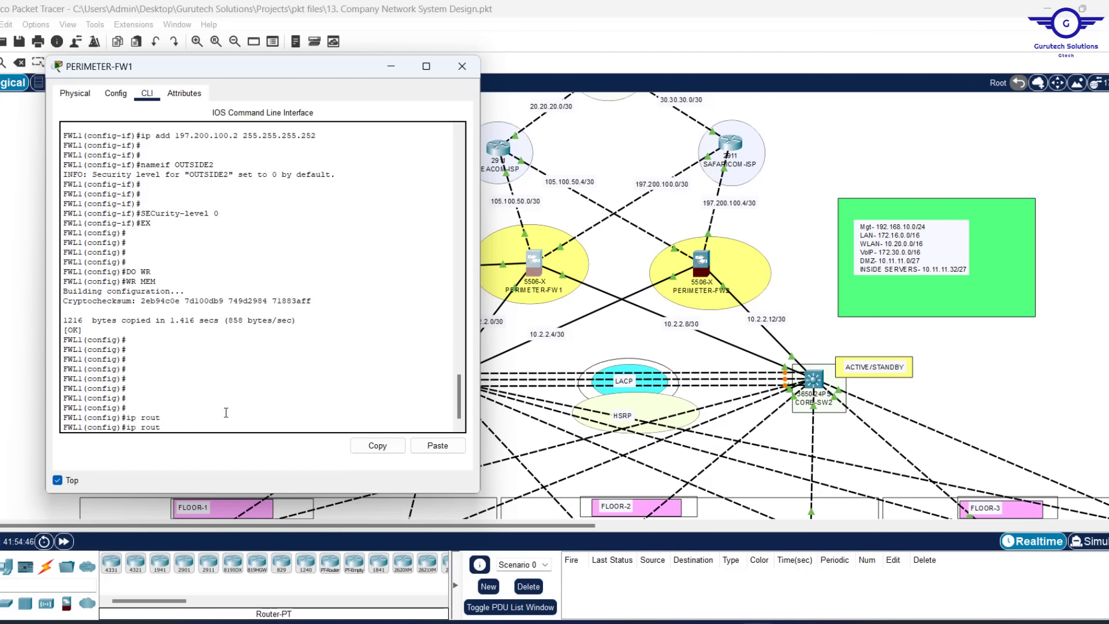
key("BackSpace")
key("BackSpace")
key("BackSpace")
key("BackSpace")
key("BackSpace")
key("BackSpace")
type("ro")
key("Tab")
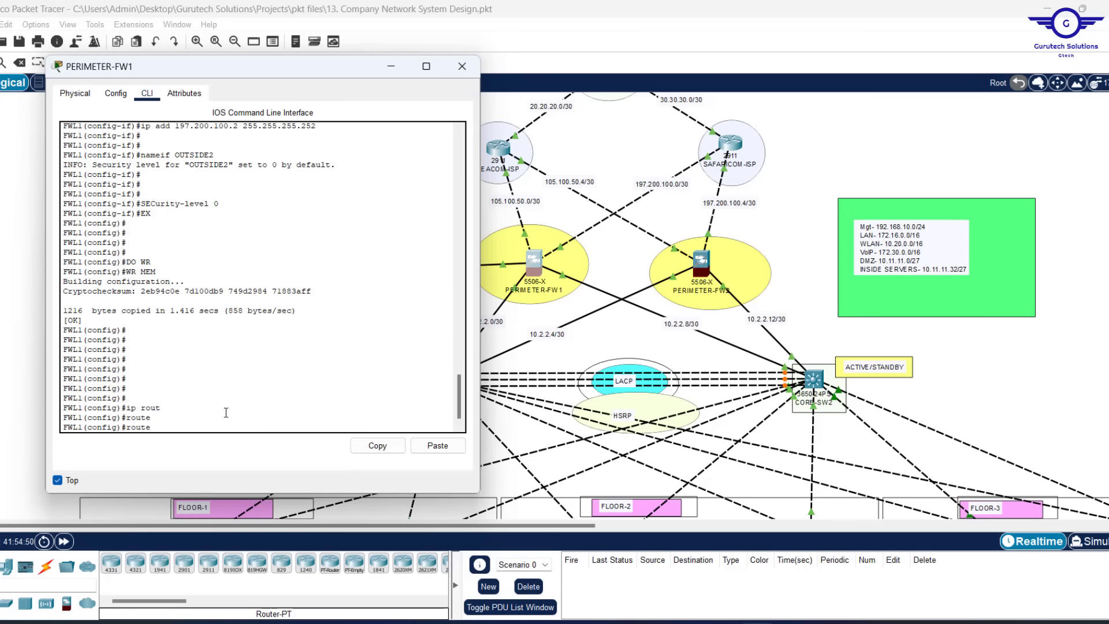
type("?")
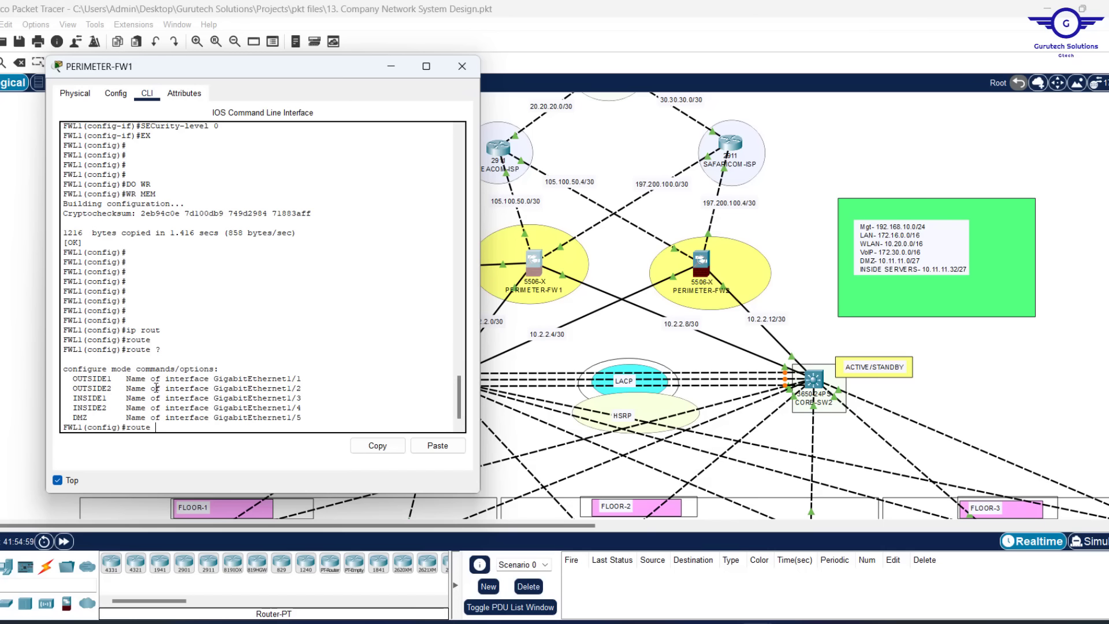
Note OUTSIDE1 and OUTSIDE2, then begin 'route OUTSIDE1 0.0.0.0 0.0.0.0' with Tab completion
left_click_drag(112, 390, 73, 381)
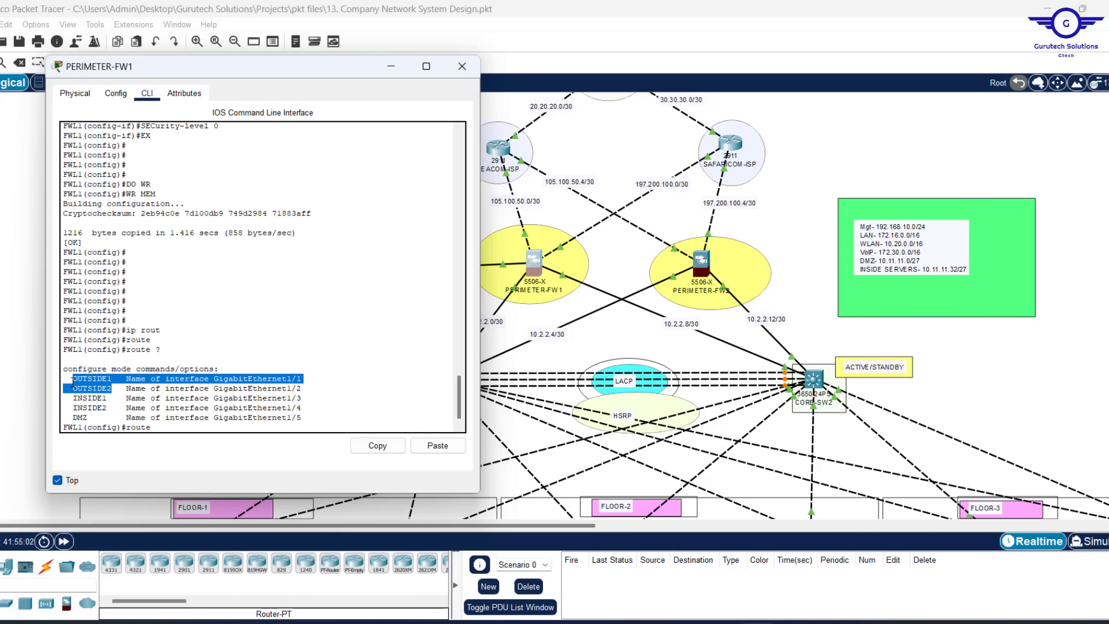
left_click(181, 429)
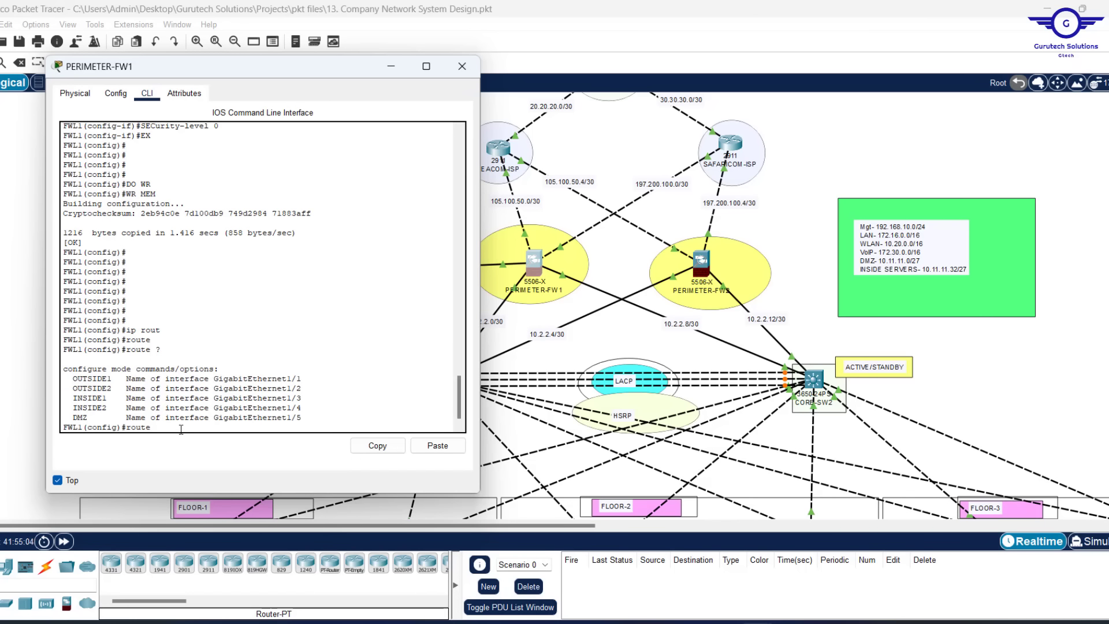
type("OUT")
key("Tab")
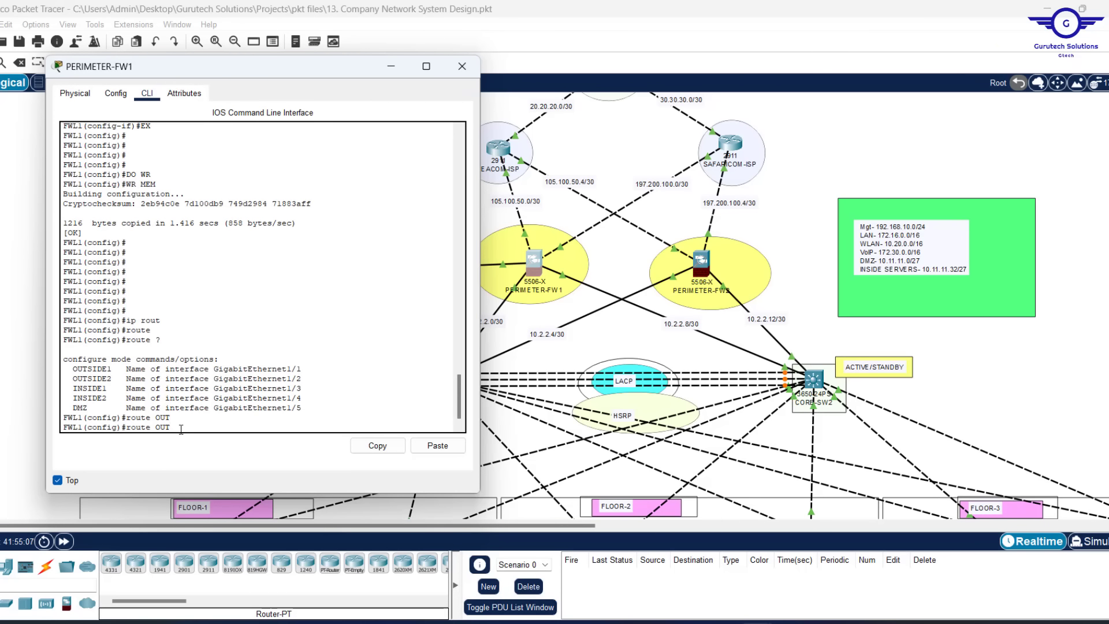
type("SIDE1 ?")
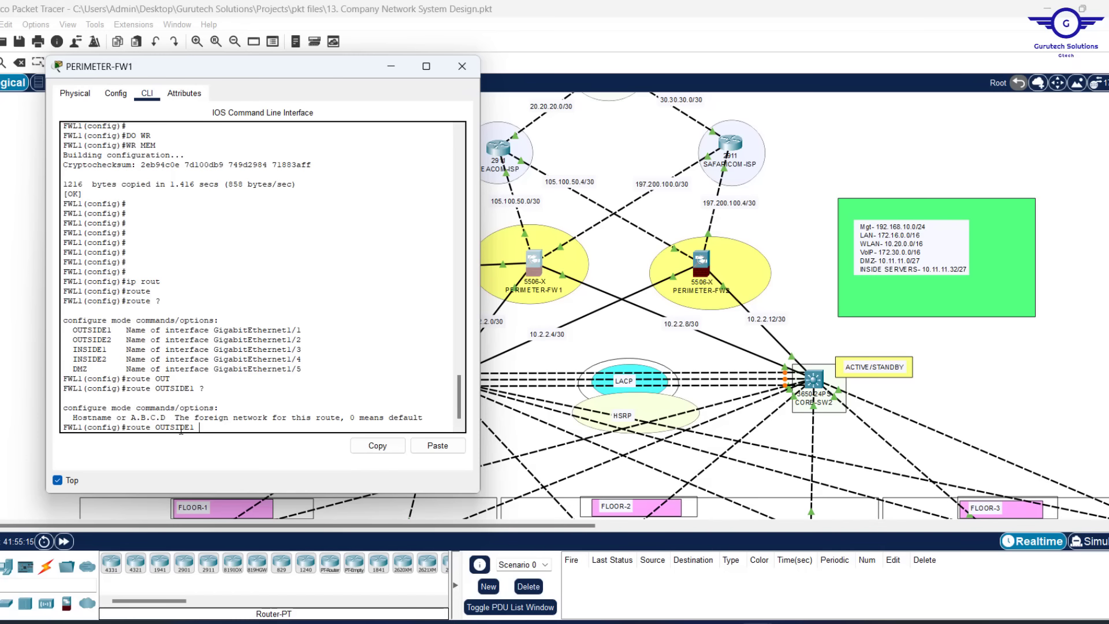
type("0.0.0.0 0.0.0.0")
left_click(560, 206)
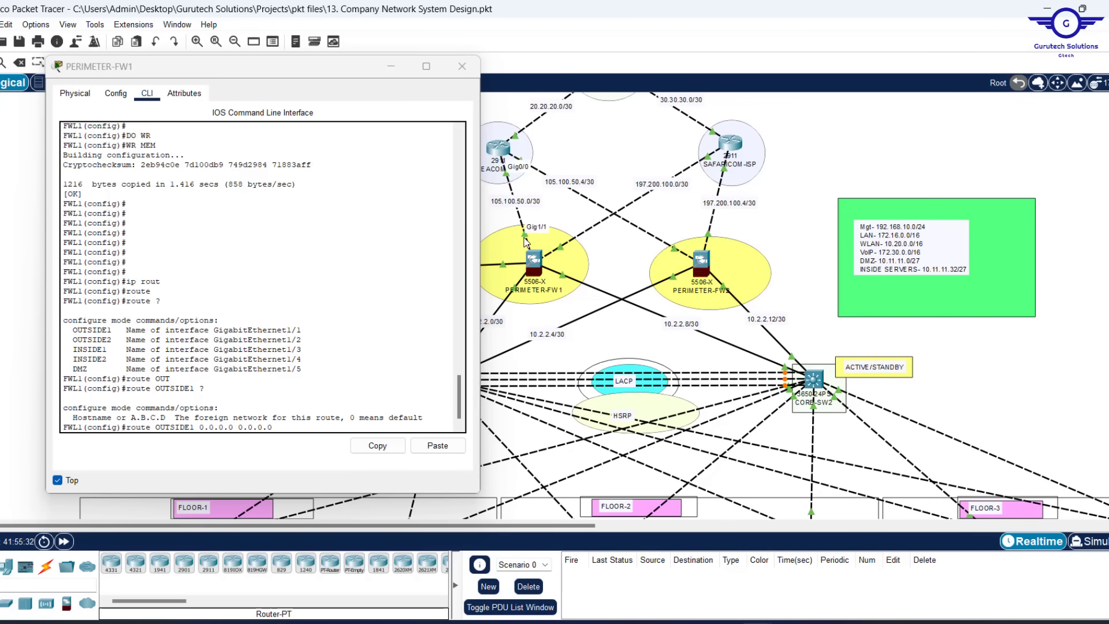
Check the nameif OUTSIDE1 line and the route's OUTSIDE1 interface and 0.0.0.0 0.0.0.0 destination
scroll(132, 283, "up", 13)
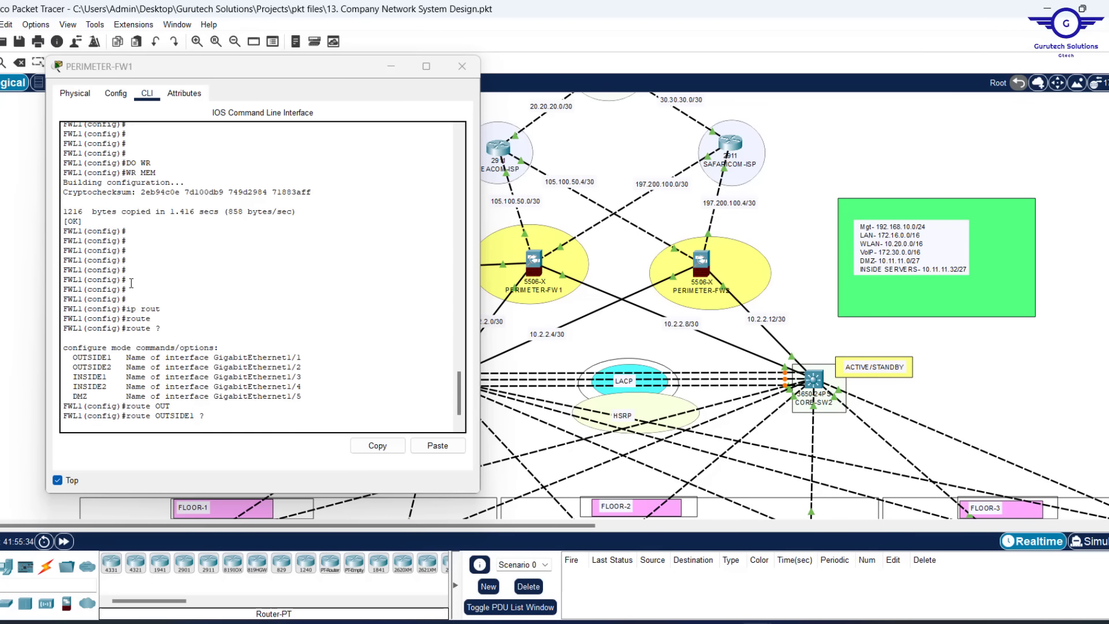
scroll(132, 283, "up", 4)
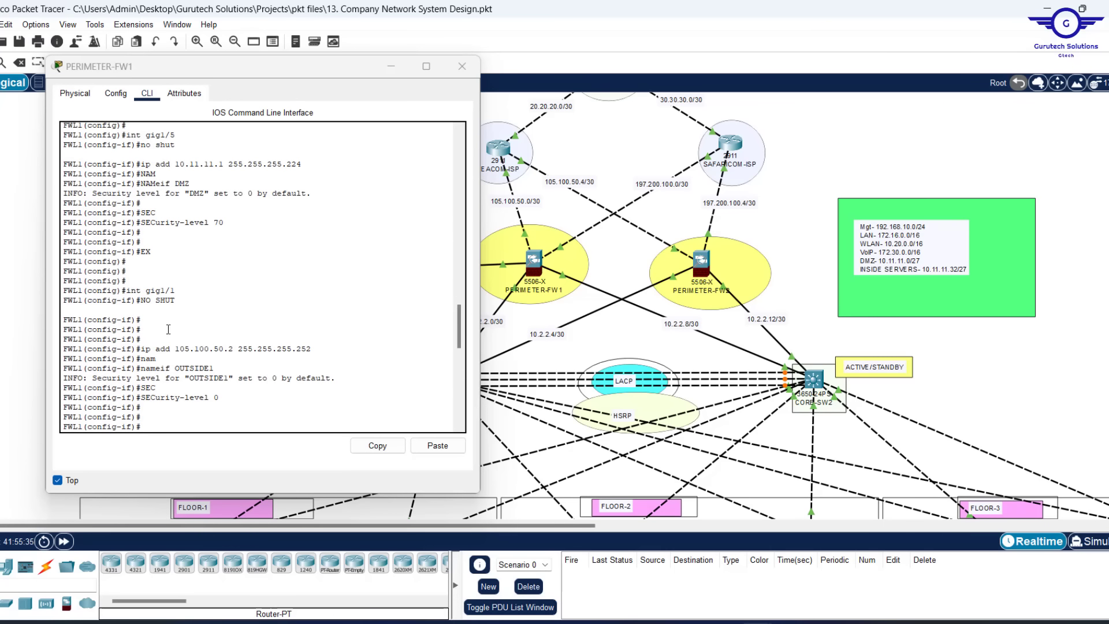
scroll(218, 358, "down", 2)
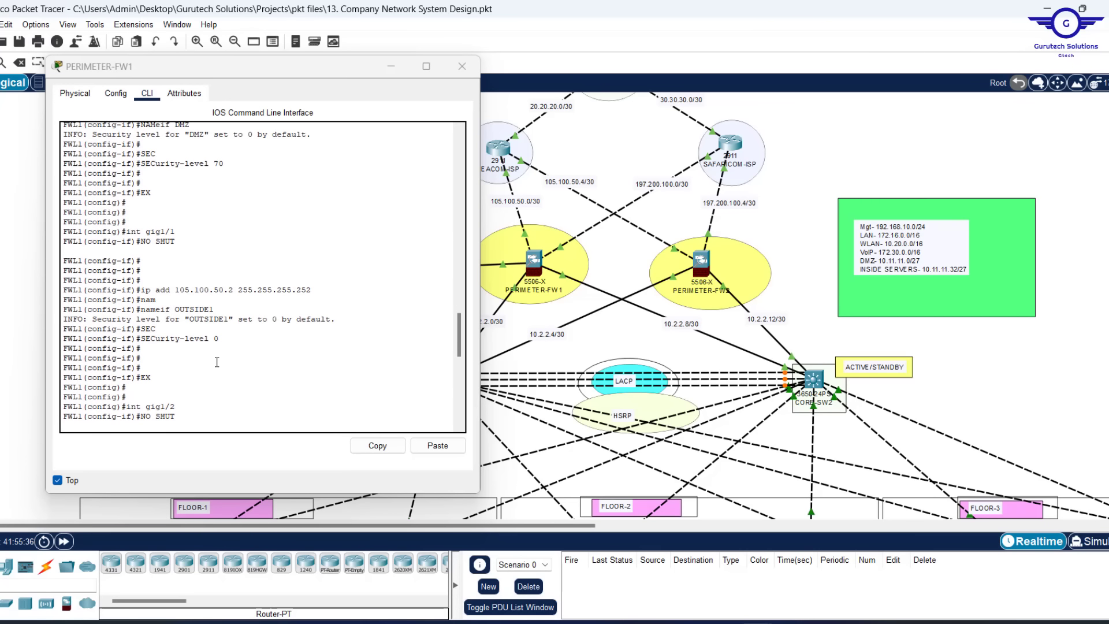
left_click(219, 307)
left_click_drag(219, 307, 140, 316)
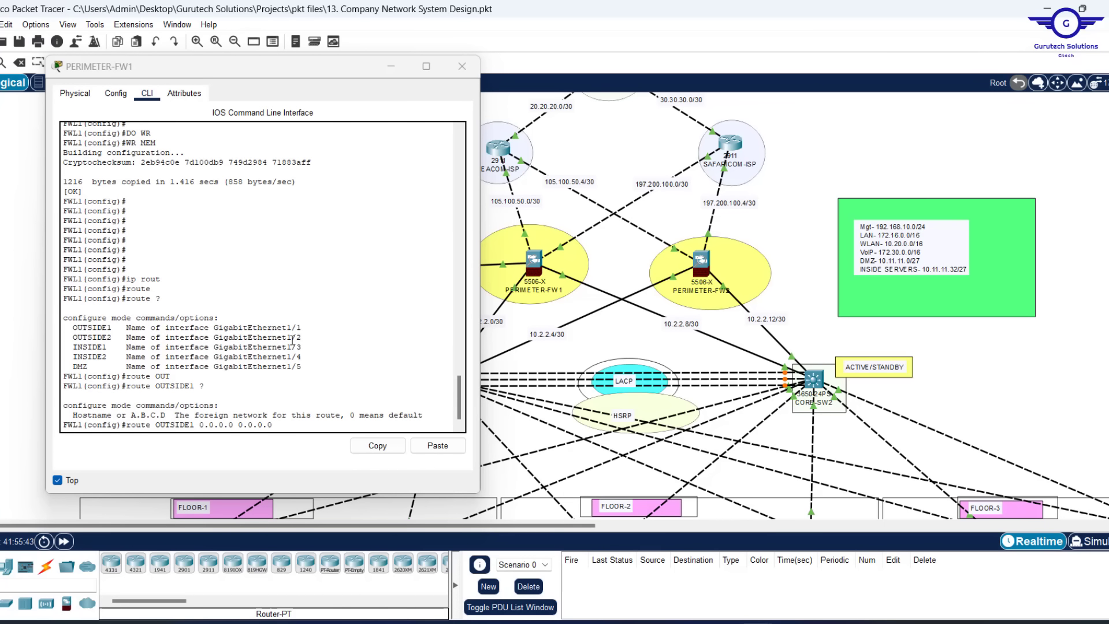
left_click(158, 426)
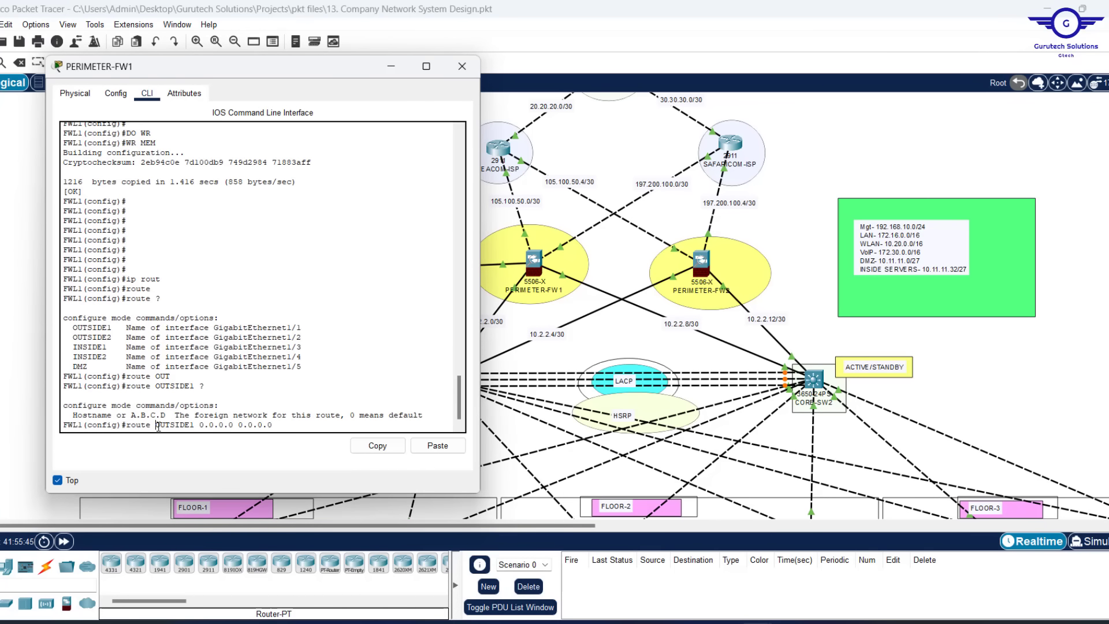
left_click_drag(158, 427, 194, 427)
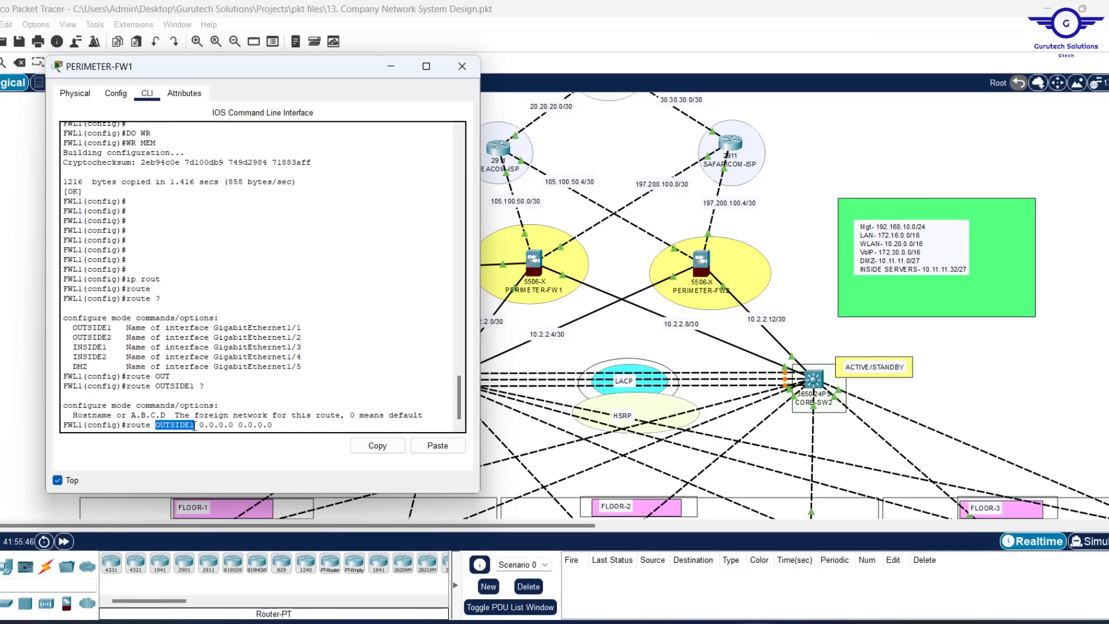
left_click_drag(277, 426, 201, 427)
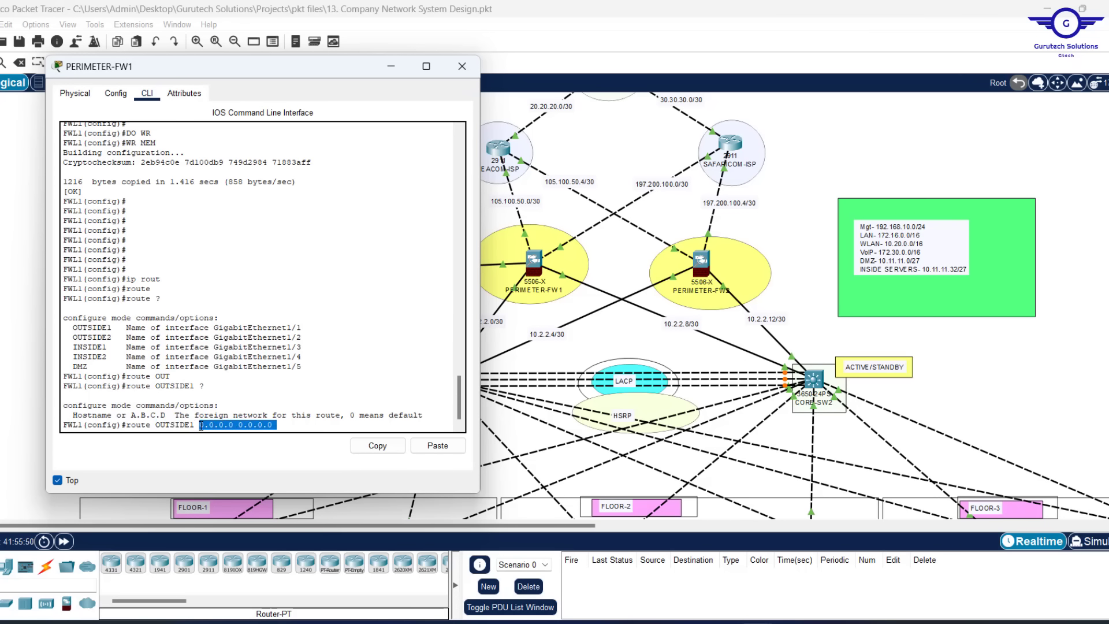
left_click(293, 432)
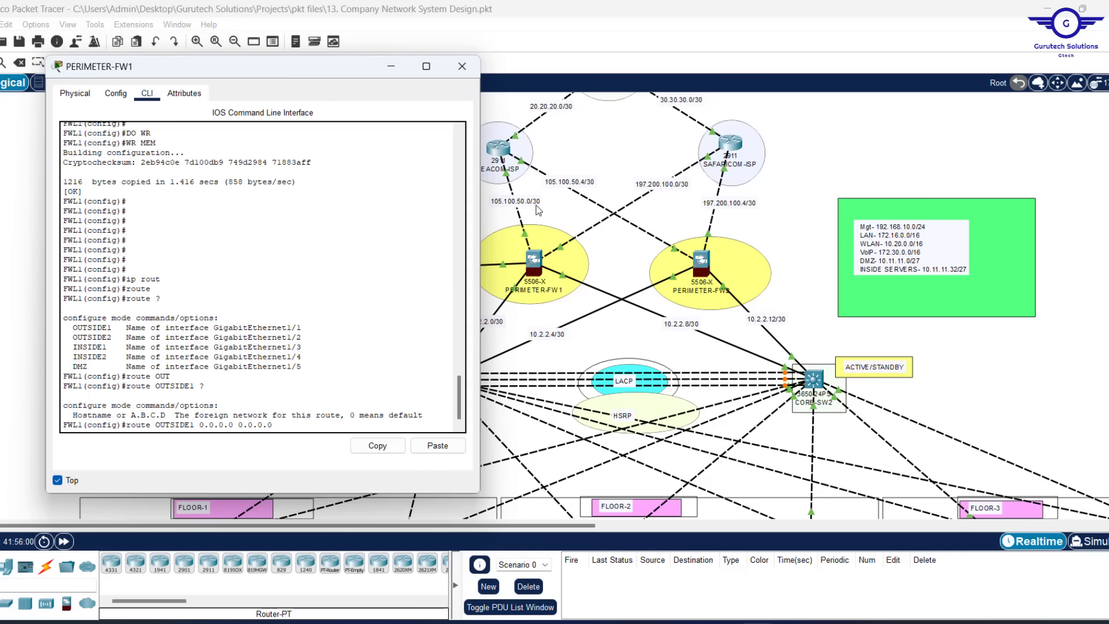
Apply the OUTSIDE1 default route with next hop 105.100.50.1, re-running it from history
type("1")
key("Return")
key("Return")
key("Return")
key("Return")
key("Return")
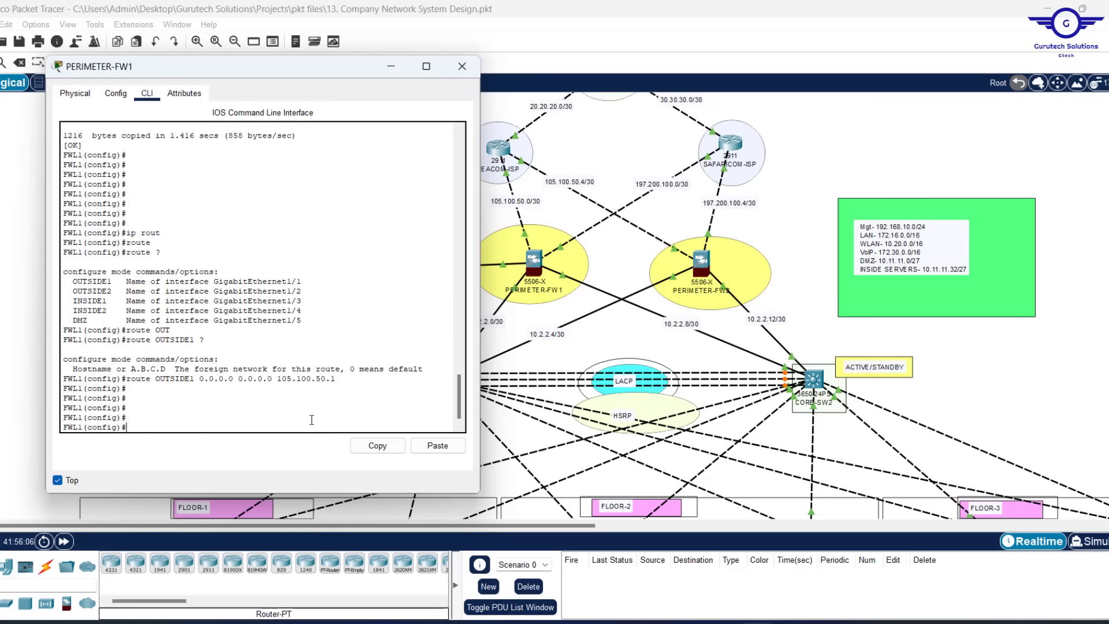
key("Up")
key("Return")
key("Return")
key("Return")
key("Return")
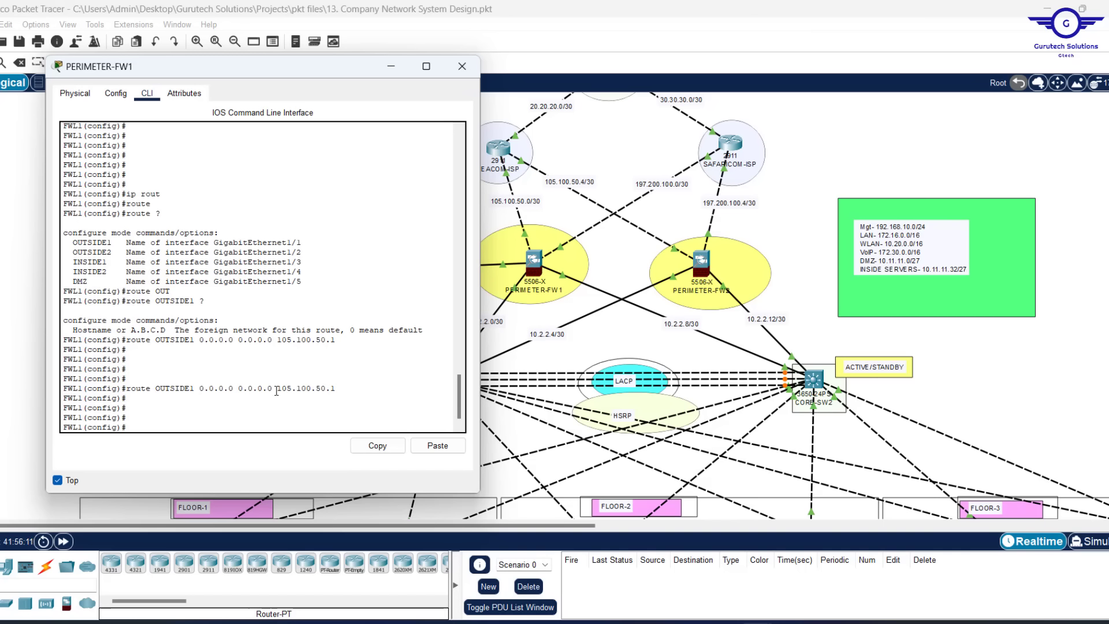
left_click_drag(277, 389, 340, 389)
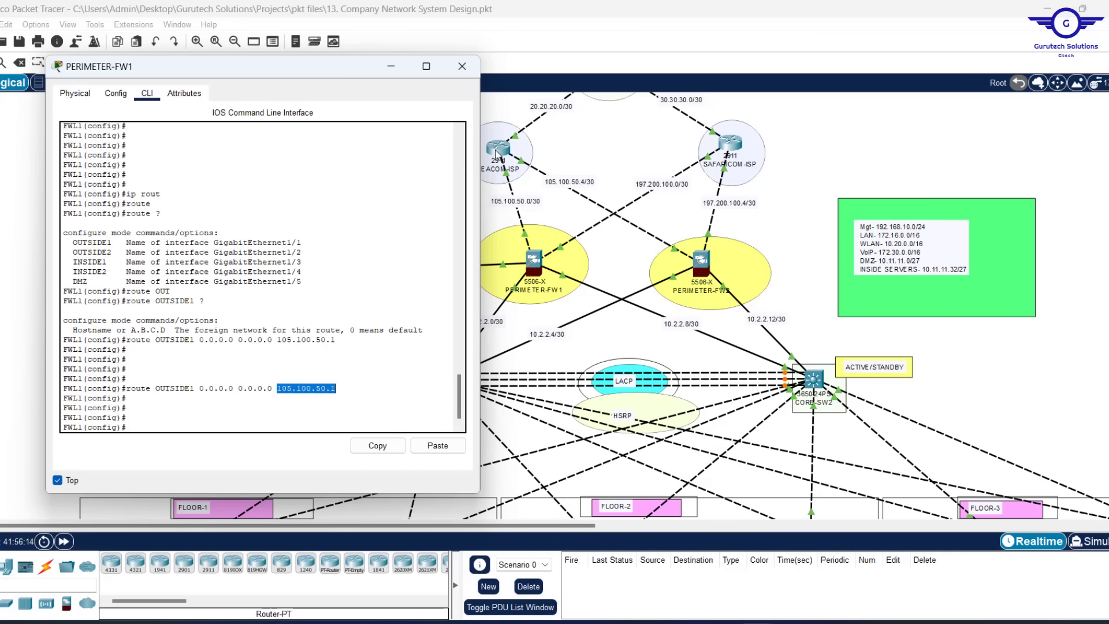
left_click(249, 408)
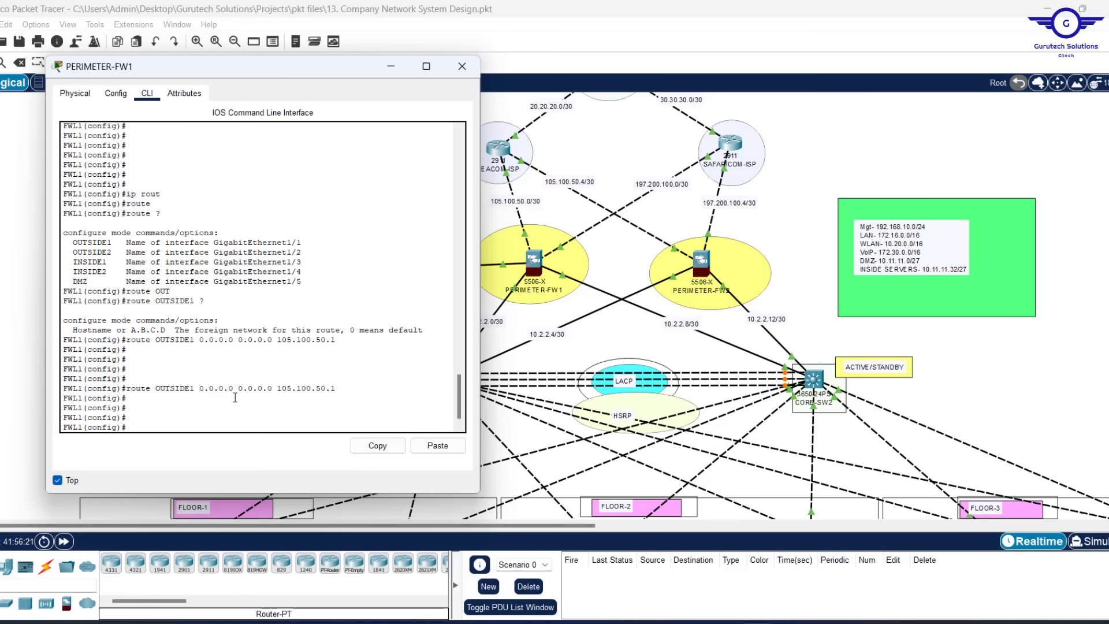
left_click_drag(235, 397, 115, 165)
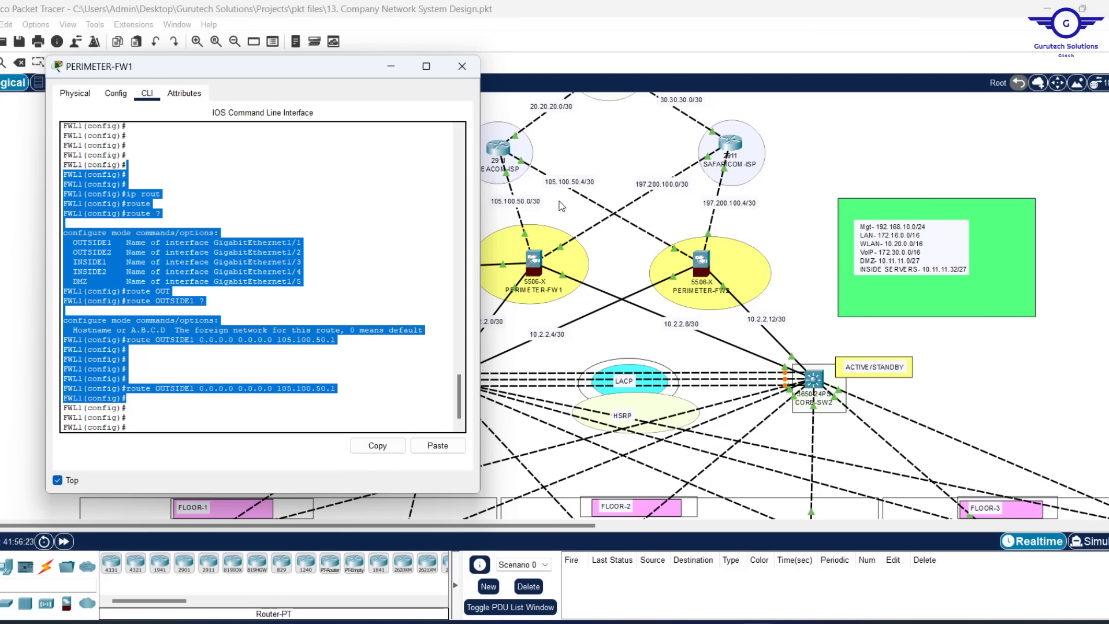
Edit the recalled OUTSIDE1 route into 'route OUTSIDE2 0.0.0.0 0.0.0.0 197.200.100.1'
left_click(561, 206)
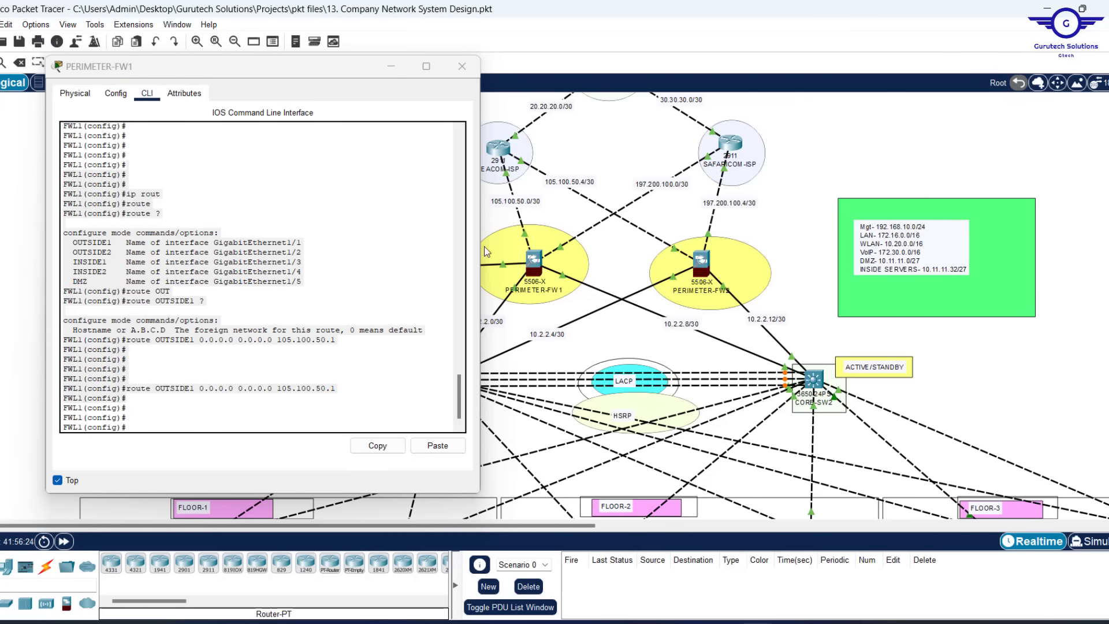
left_click(186, 417)
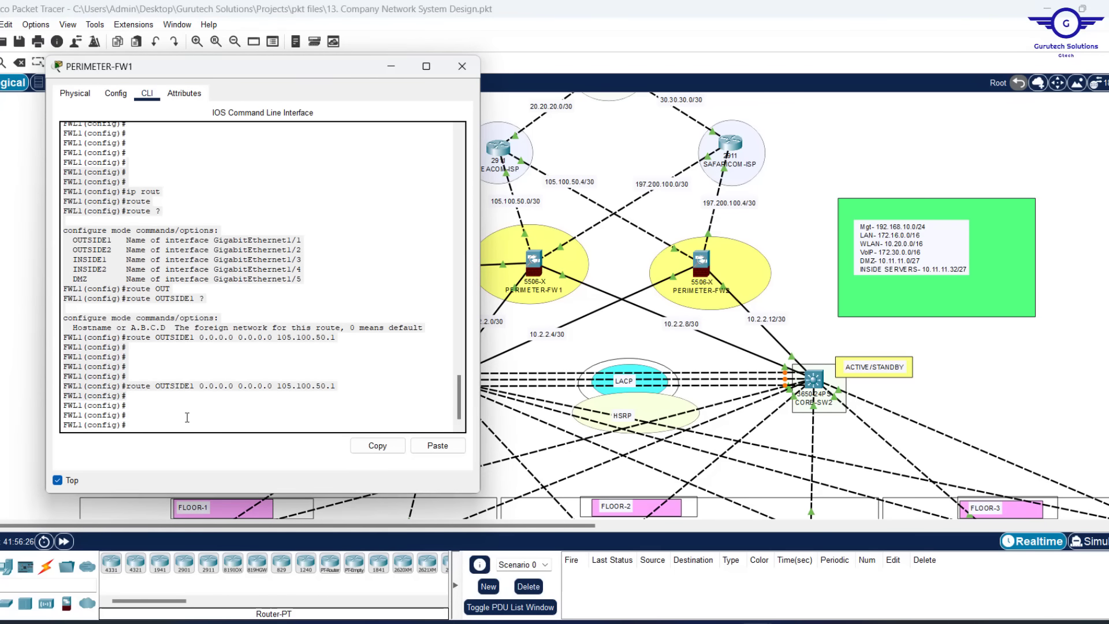
key("Up")
key("Left")
key("Left")
key("Left")
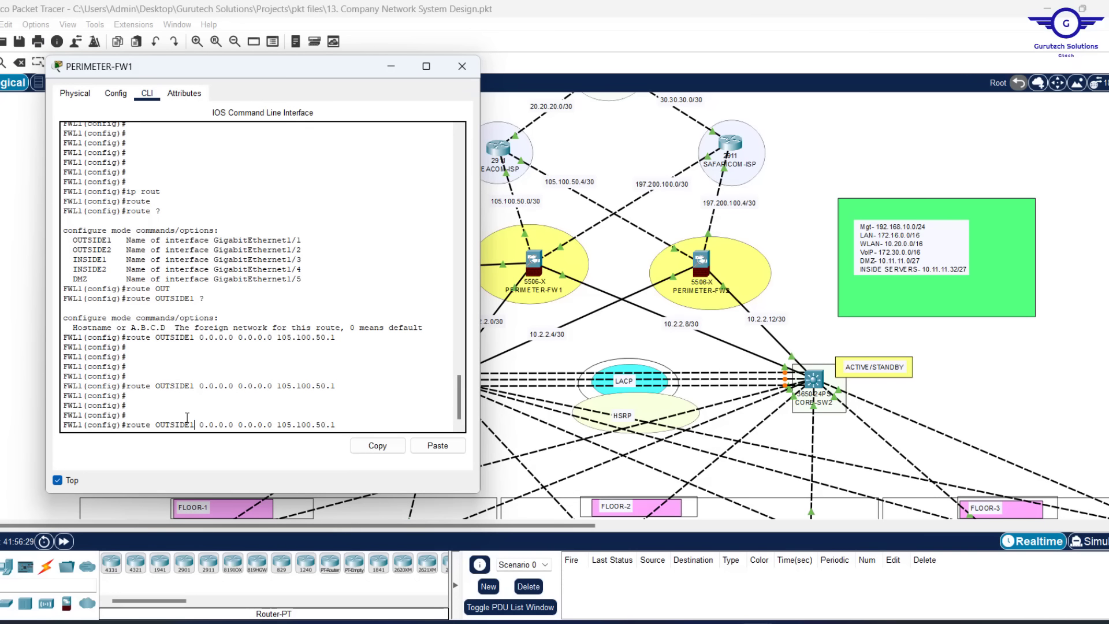
key("BackSpace")
type("2")
key("Right")
key("Right")
key("Right")
key("BackSpace")
key("BackSpace")
key("BackSpace")
key("BackSpace")
key("BackSpace")
key("BackSpace")
type("97.200.100")
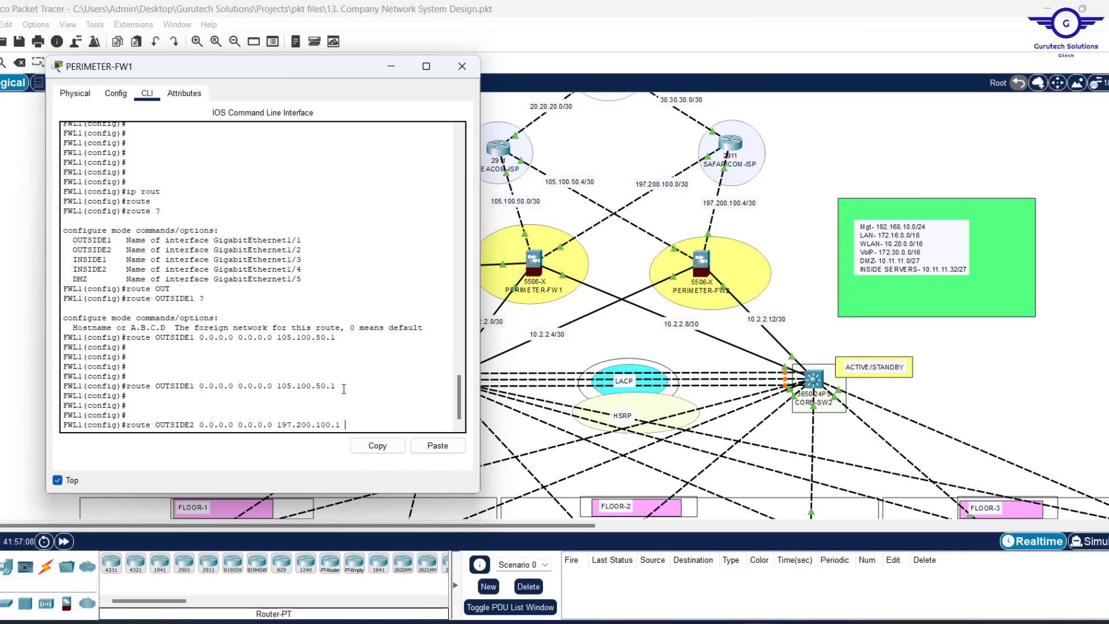
Give the OUTSIDE2 default route via 197.200.100.1 distance 70, then highlight both default routes
type("7")
key("Return")
key("Return")
key("Return")
key("Return")
key("Return")
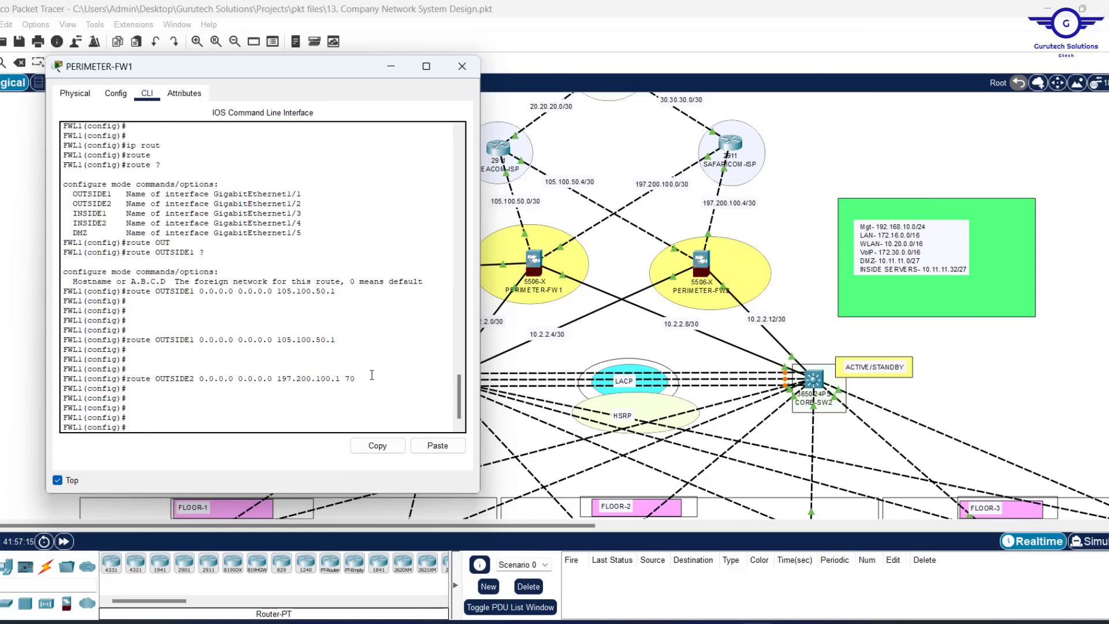
left_click_drag(364, 379, 127, 341)
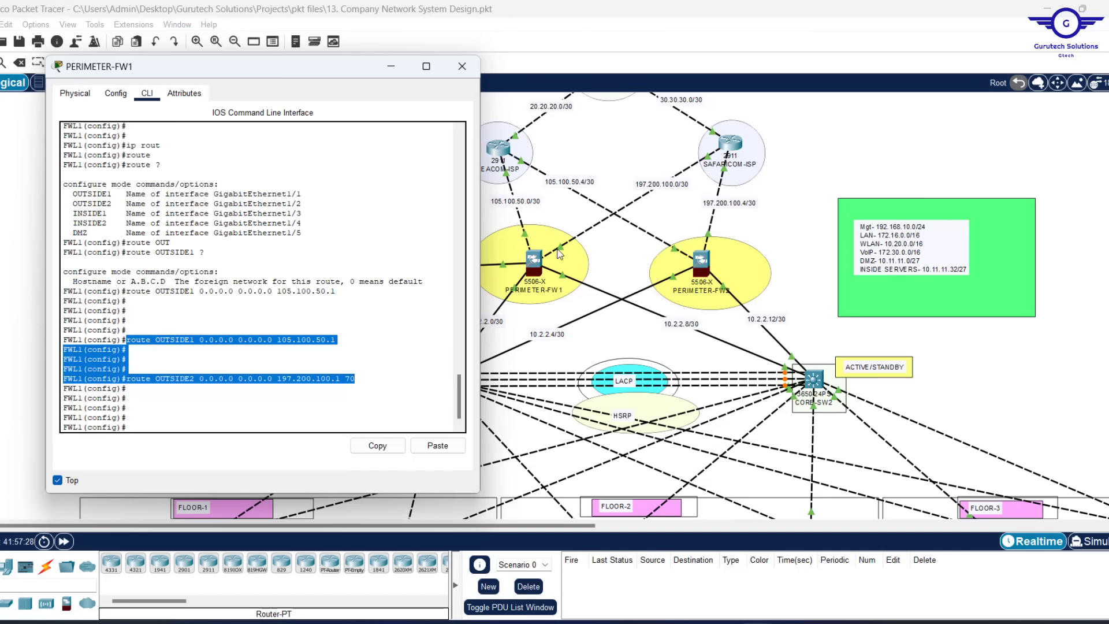
Enter 'router ospf 35' to start OSPF process 35
left_click(197, 415)
type("route")
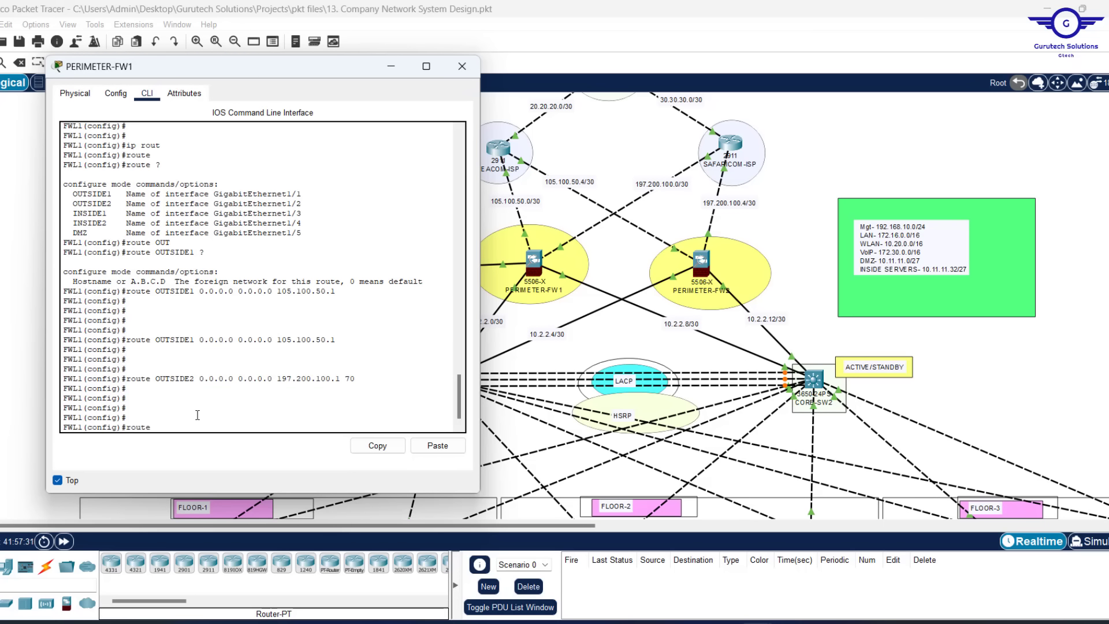
type("r")
key("Tab")
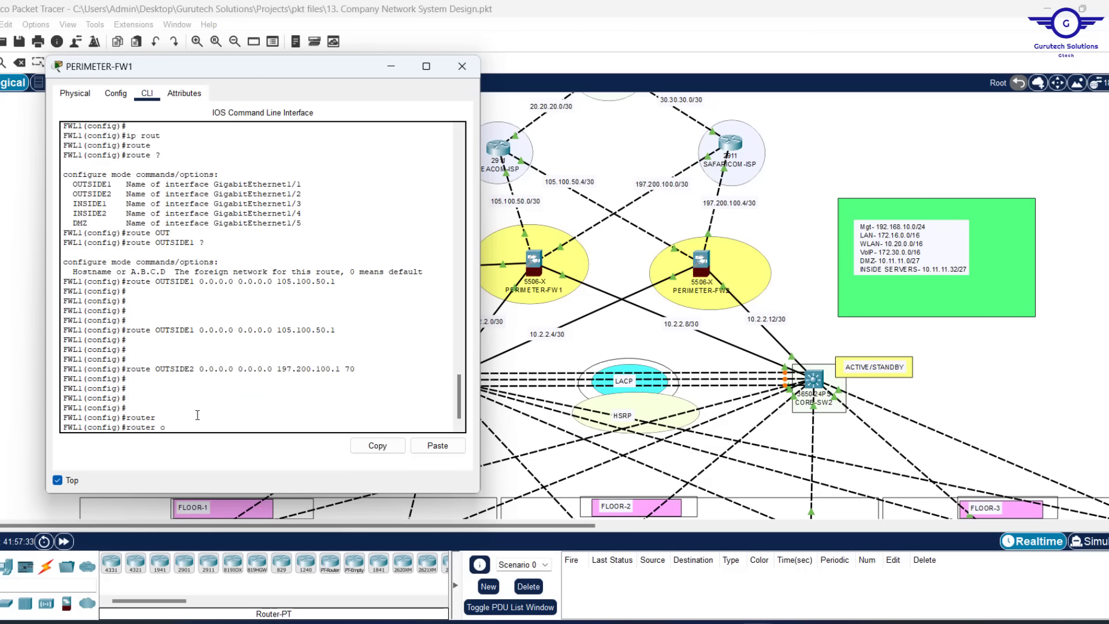
type("osp")
key("Tab")
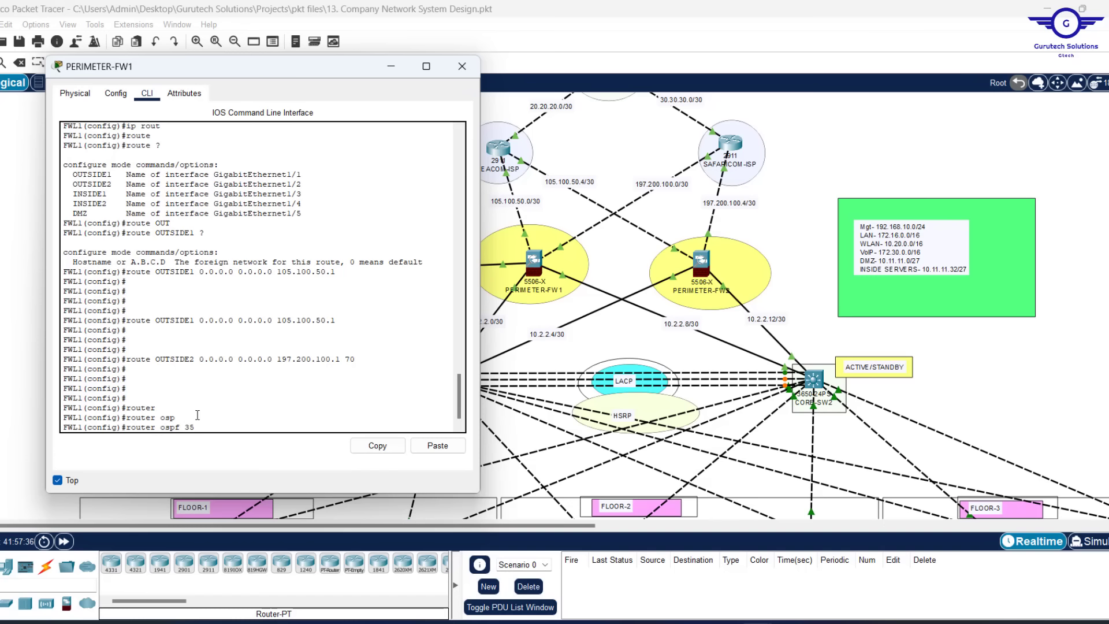
type("35")
key("Return")
Set the OSPF router ID to 1.1.8.8 and begin a network statement
type("router)#rou")
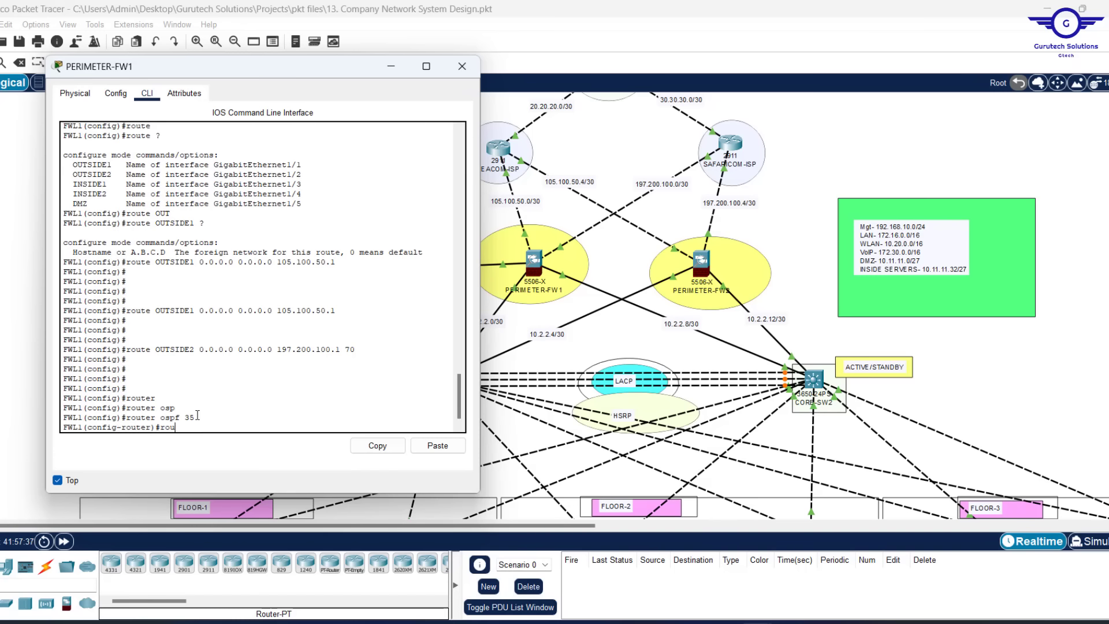
key("Tab")
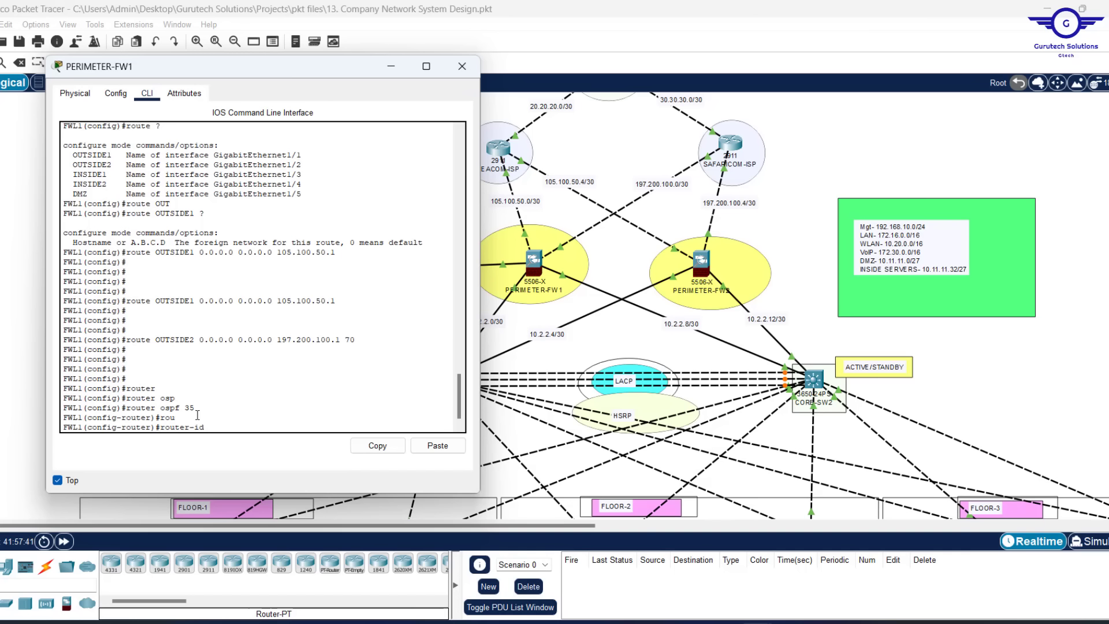
type("1.1.8.8")
key("Return")
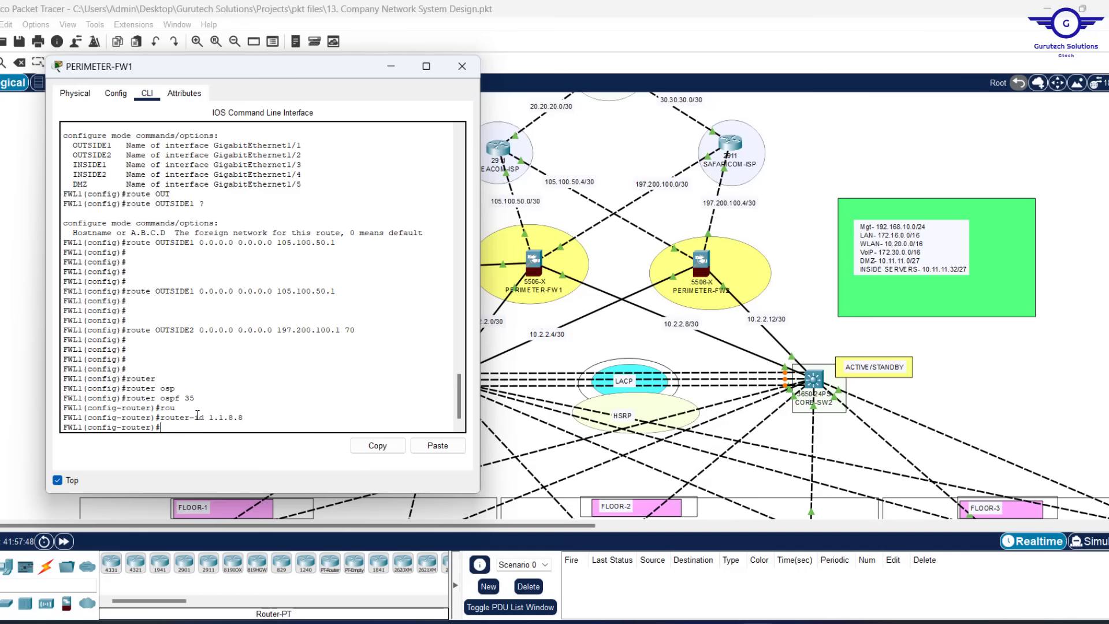
type("netw")
key("Tab")
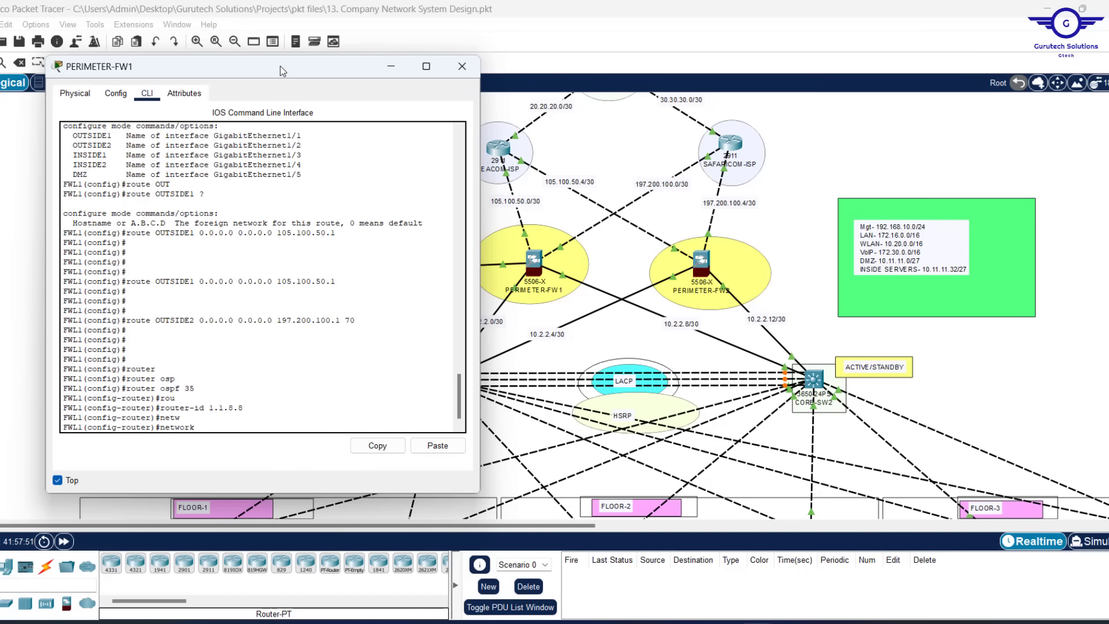
Advertise 105.100.50.0 255.255.255.252 into OSPF area 0
left_click_drag(280, 65, 866, 110)
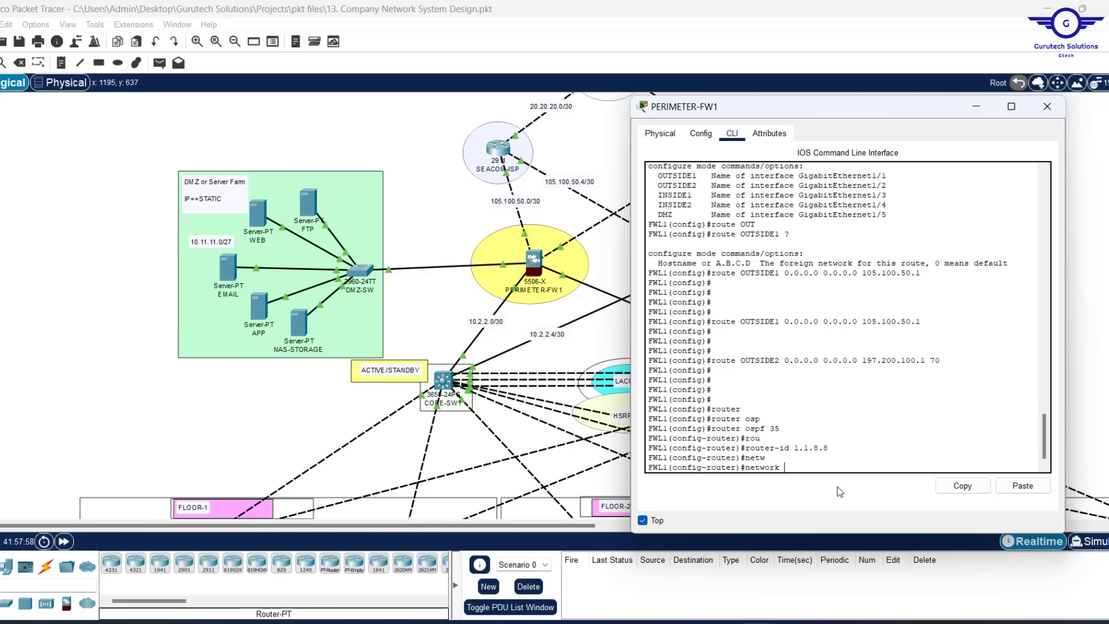
type("105.100.50.0 255.255")
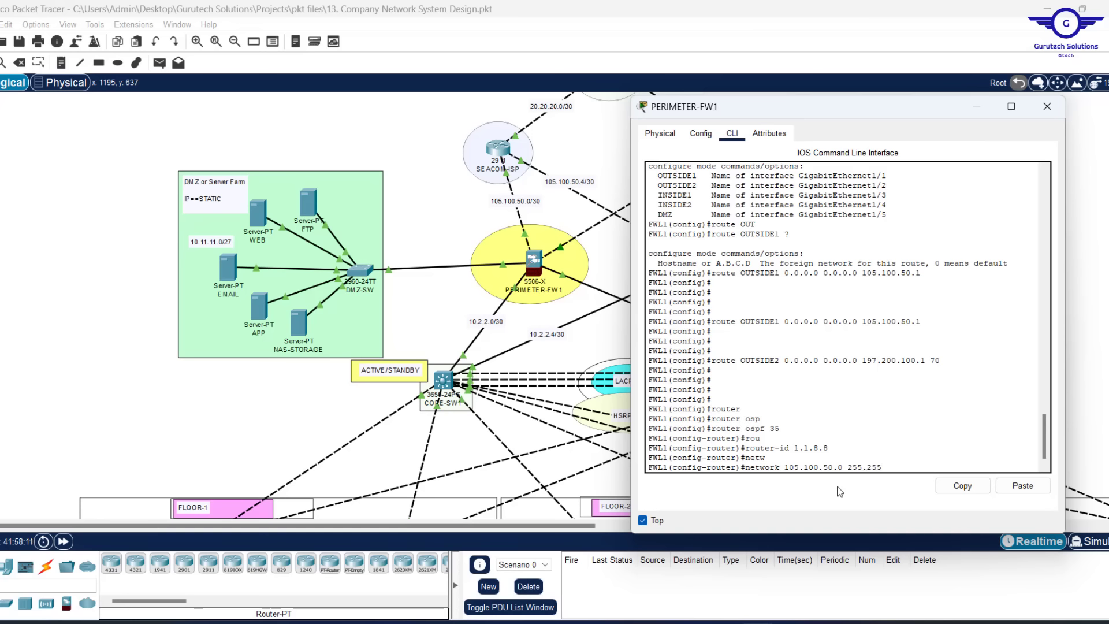
type(".255.252")
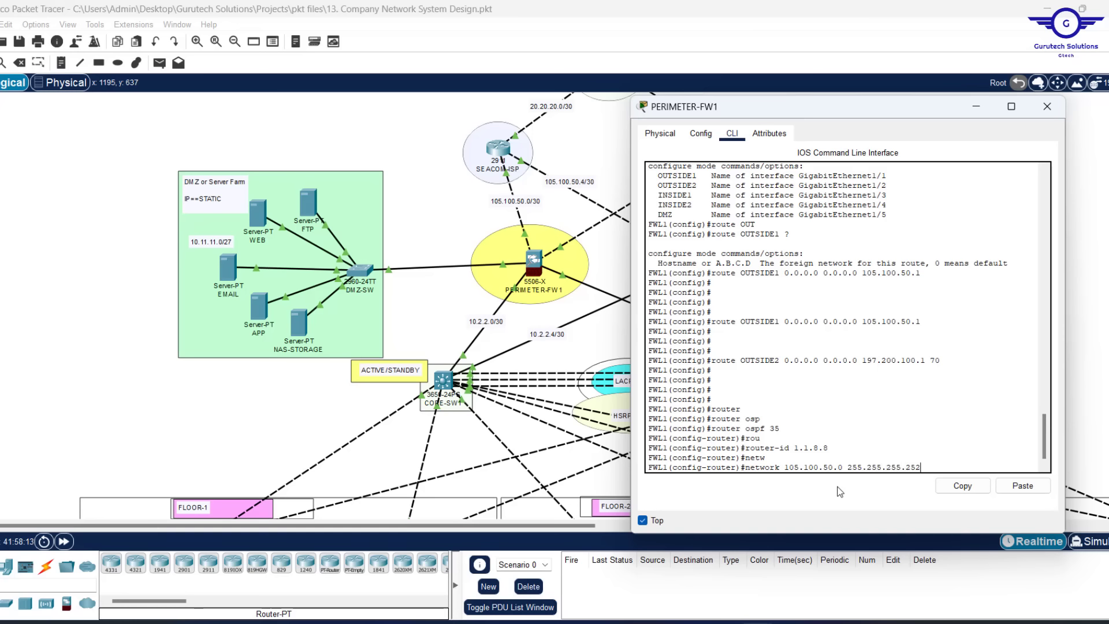
key("Return")
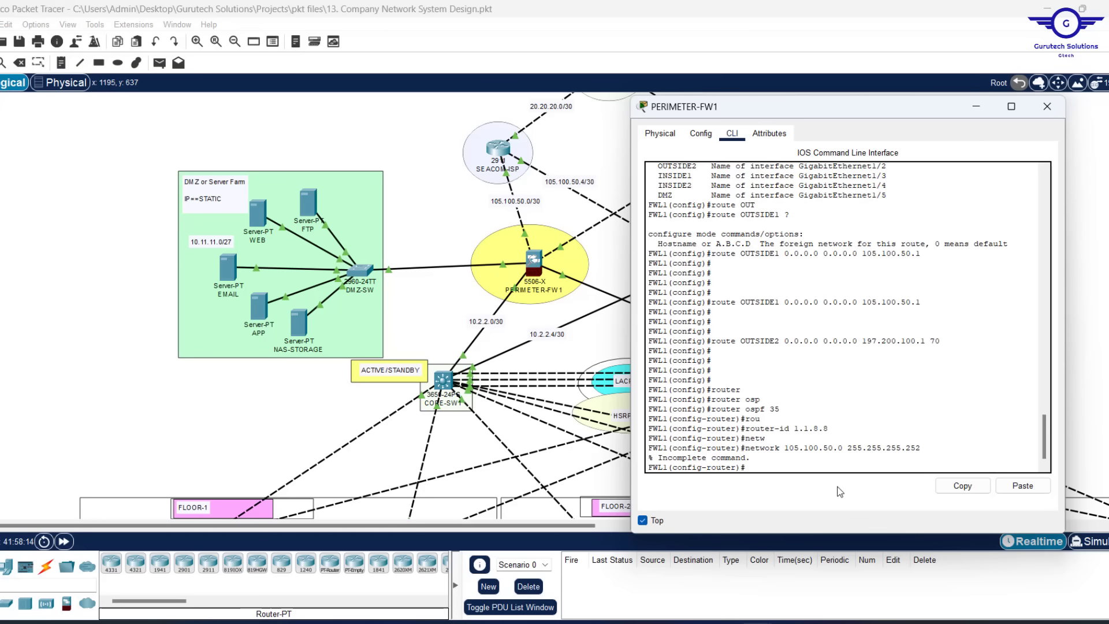
key("Up")
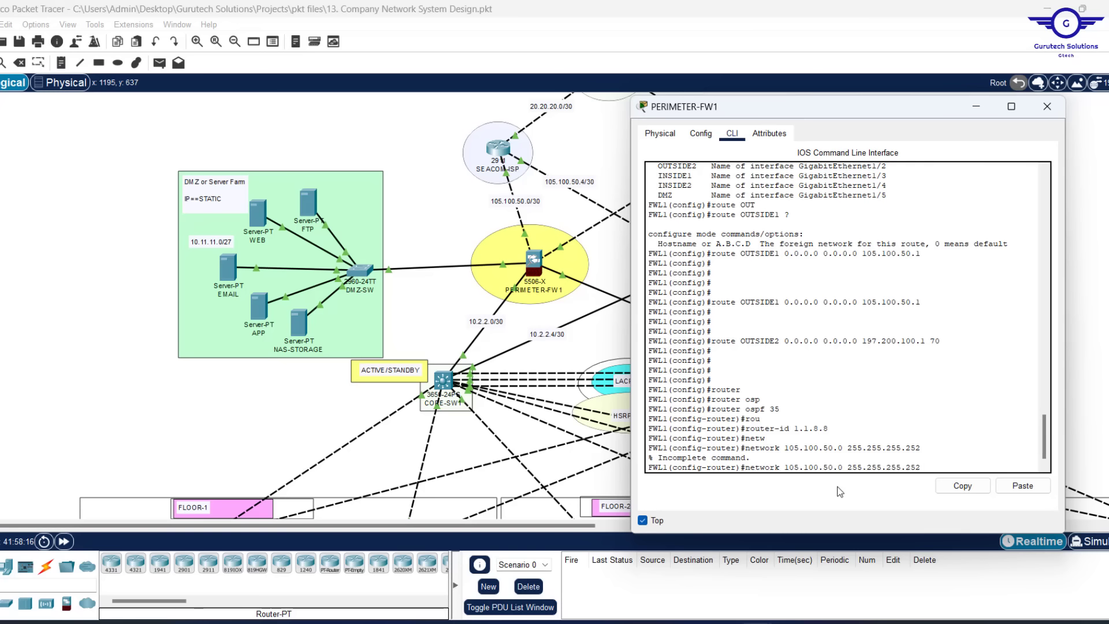
type("are")
key("Tab")
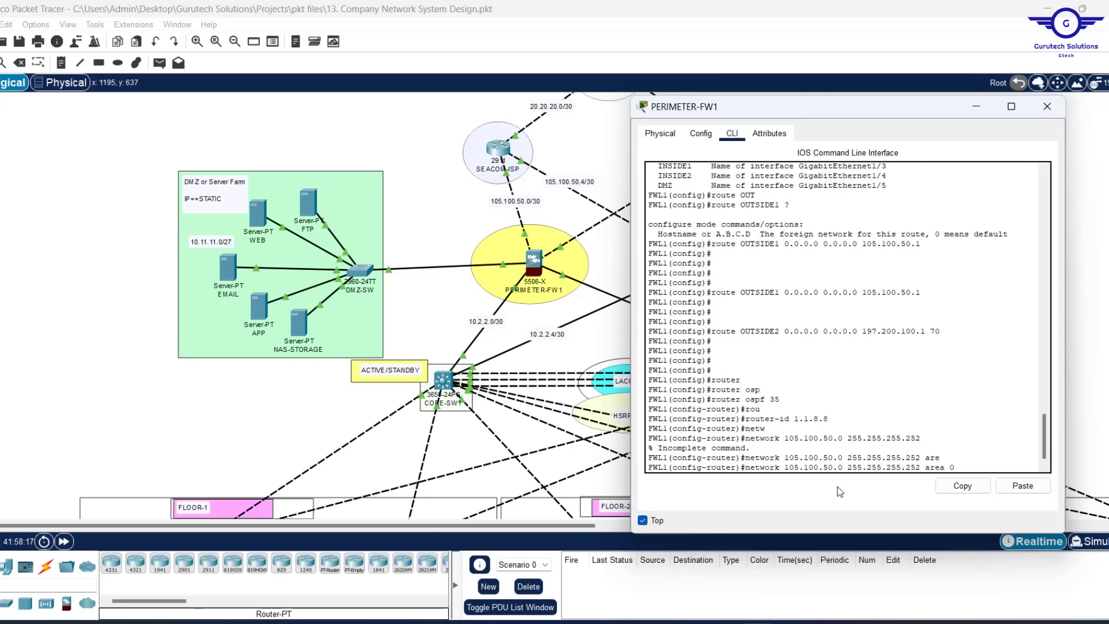
type("0")
key("Return")
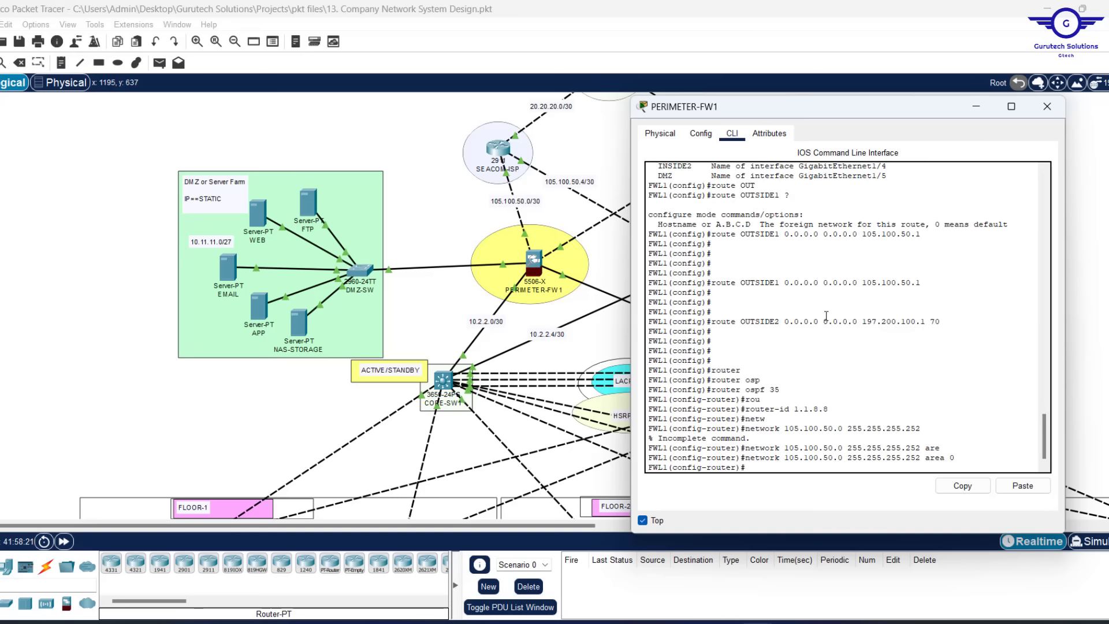
Reuse the previous network statement for the 197.200.100.0 link, submitting a mistyped version
key("Up")
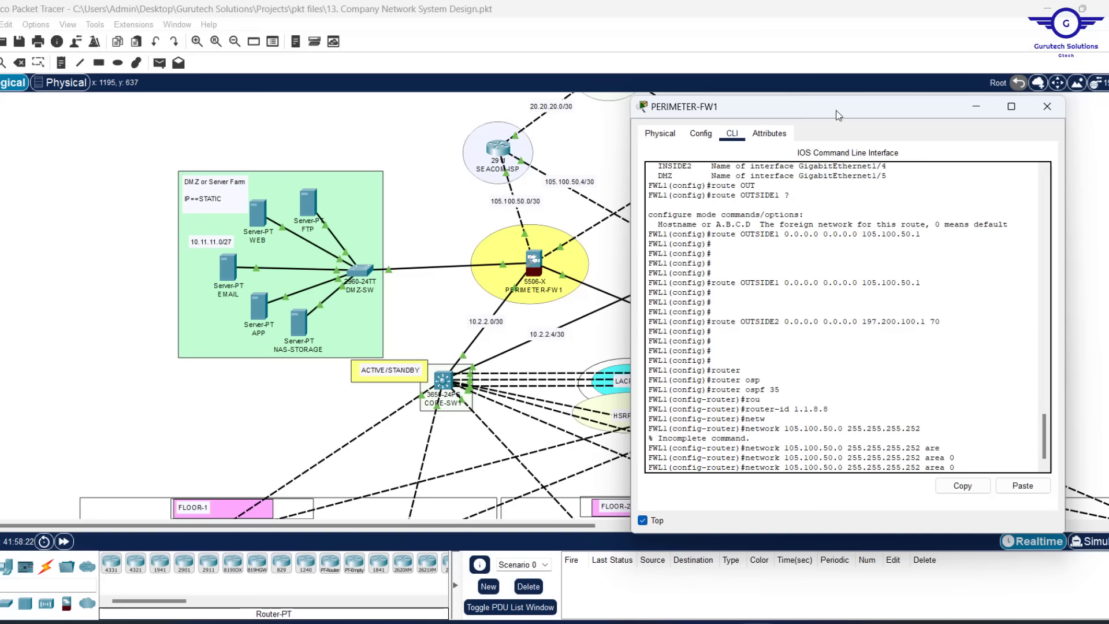
left_click_drag(840, 114, 668, 328)
left_click_drag(666, 321, 718, 113)
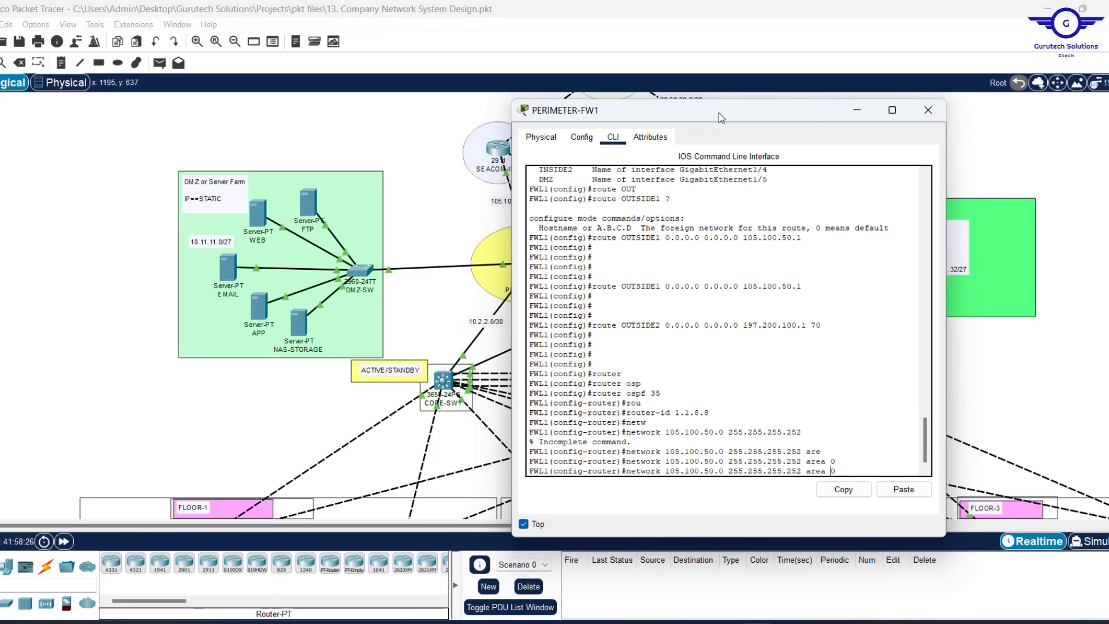
key("Left")
key("Left")
key("Left")
key("Left")
key("Left")
key("Left")
key("Left")
key("Left")
key("Left")
key("Left")
key("Left")
key("BackSpace")
key("BackSpace")
key("BackSpace")
key("BackSpace")
key("BackSpace")
key("BackSpace")
key("BackSpace")
key("BackSpace")
key("BackSpace")
type("97.20")
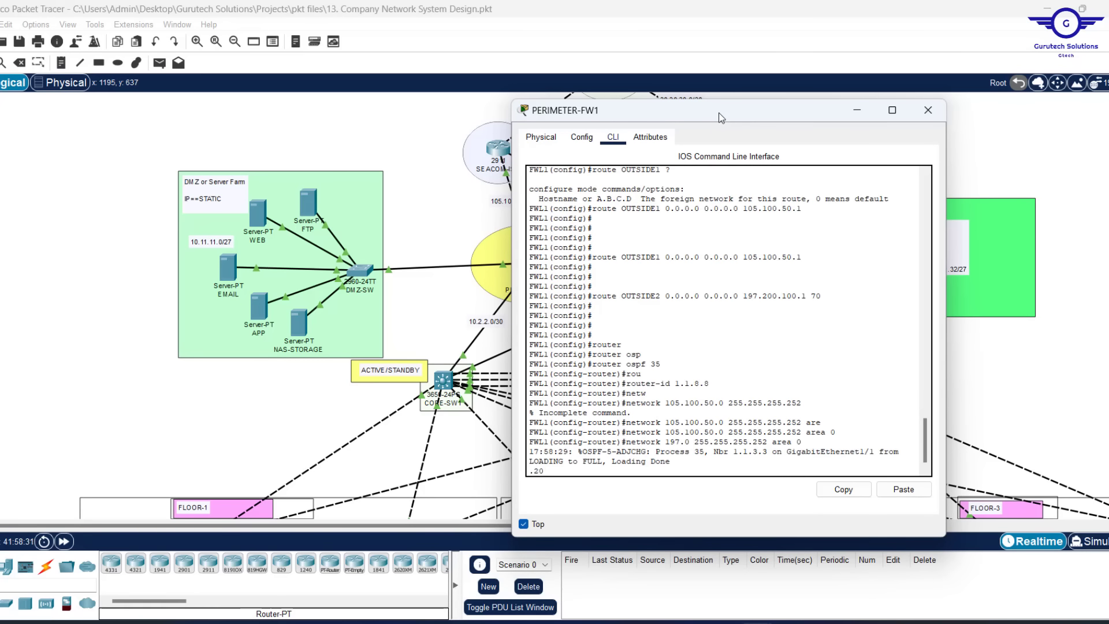
type("0.100")
key("Return")
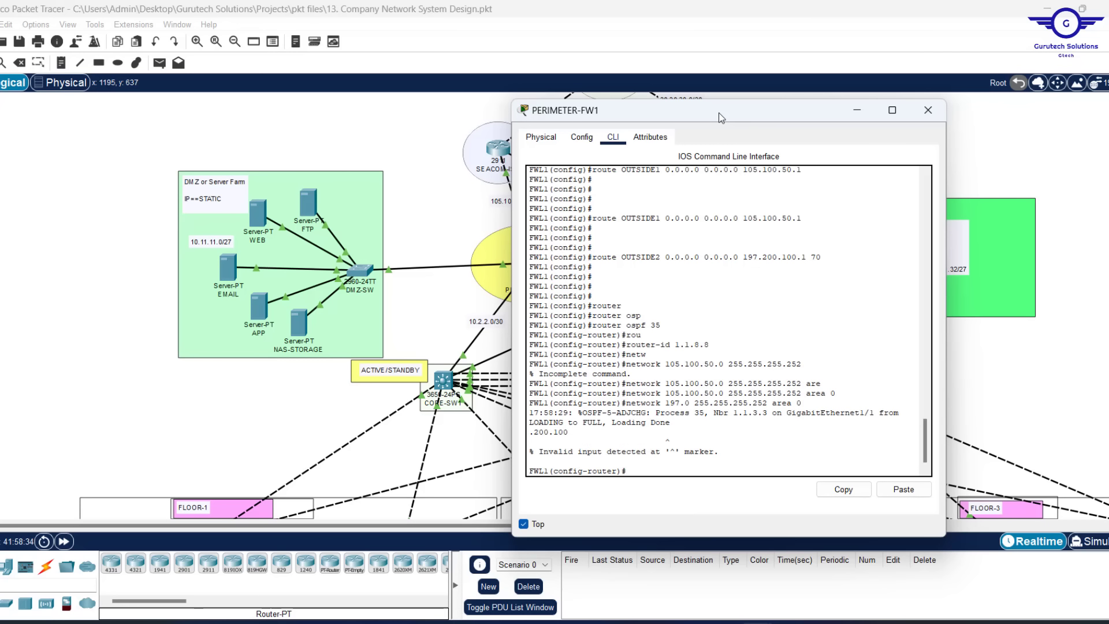
Correct the statement to advertise 197.200.100.0 255.255.255.252 in area 0
key("Return")
key("Return")
key("Up")
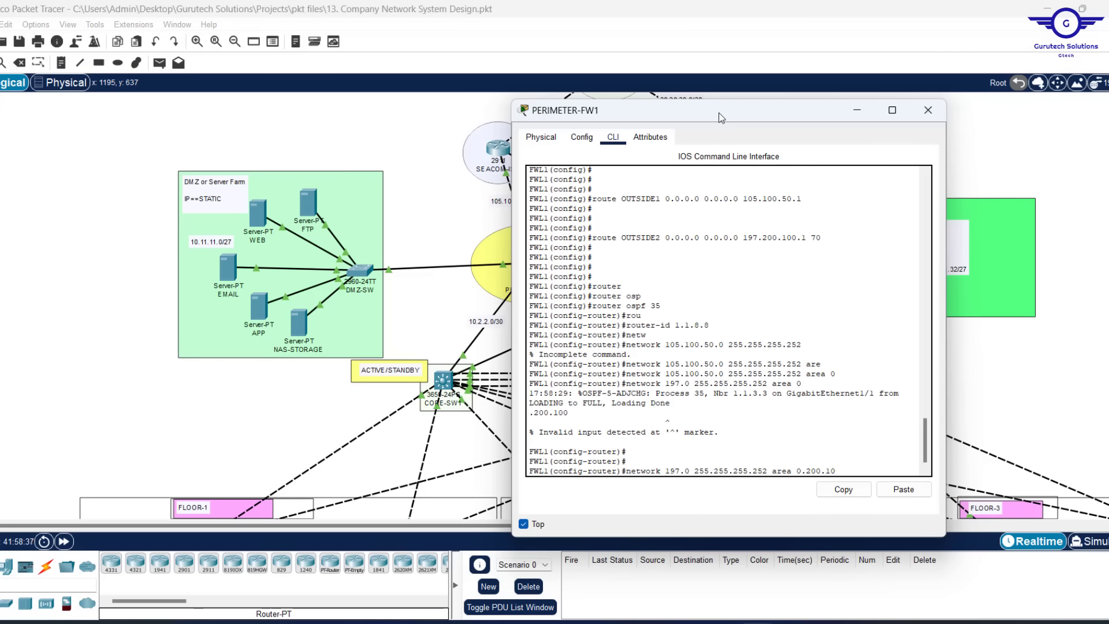
key("BackSpace")
key("BackSpace")
key("BackSpace")
key("BackSpace")
key("BackSpace")
key("BackSpace")
key("BackSpace")
key("BackSpace")
key("BackSpace")
key("BackSpace")
key("BackSpace")
key("BackSpace")
key("BackSpace")
key("BackSpace")
key("BackSpace")
key("BackSpace")
key("BackSpace")
key("BackSpace")
key("BackSpace")
key("BackSpace")
key("BackSpace")
key("BackSpace")
key("BackSpace")
key("BackSpace")
key("BackSpace")
key("BackSpace")
key("BackSpace")
key("BackSpace")
key("Up")
key("Up")
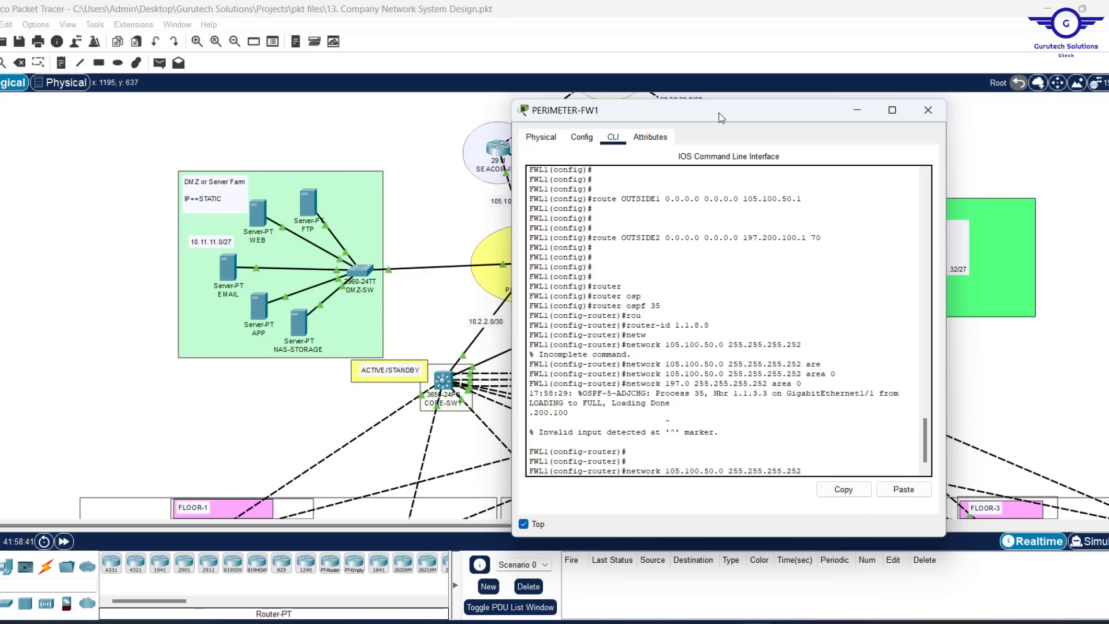
key("Down")
key("BackSpace")
key("BackSpace")
key("BackSpace")
key("BackSpace")
key("BackSpace")
key("BackSpace")
key("BackSpace")
key("BackSpace")
key("BackSpace")
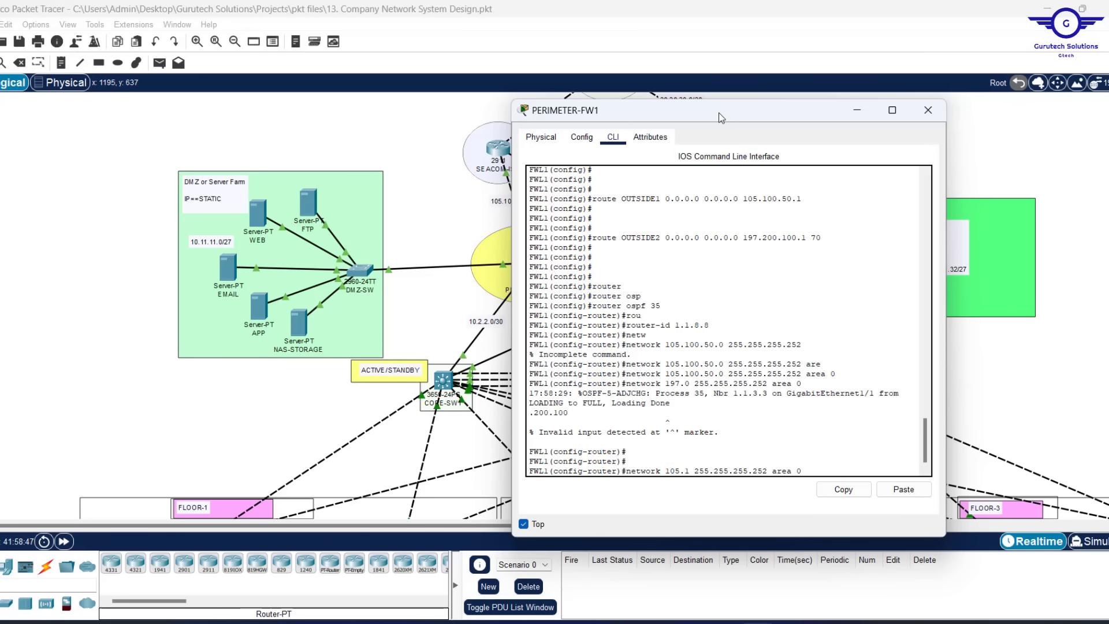
key("BackSpace")
key("BackSpace")
type("97")
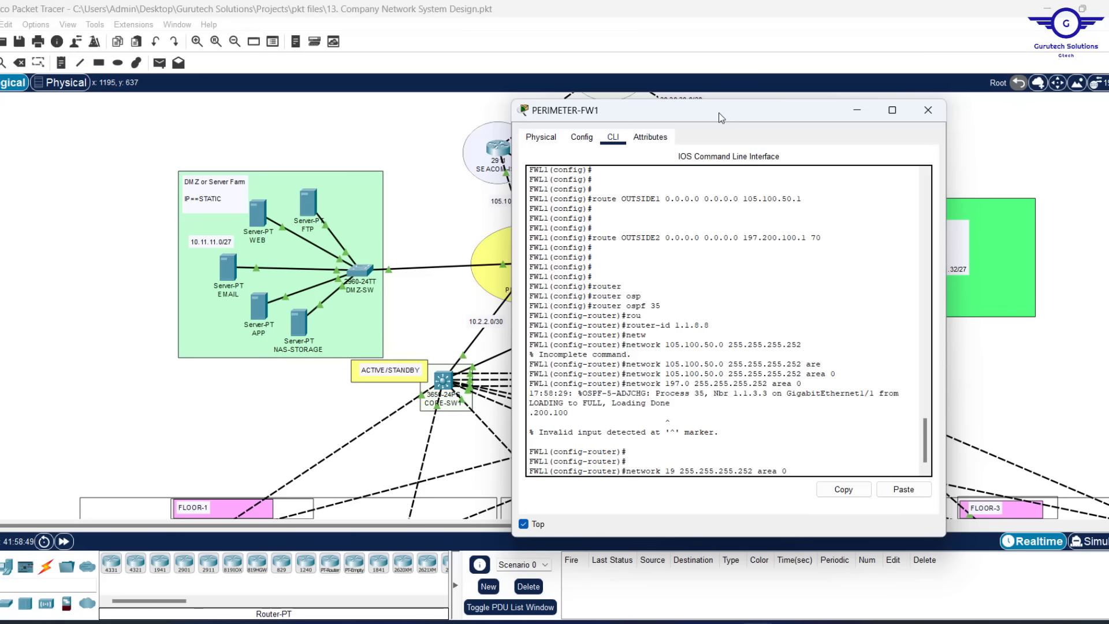
type(".200.100.0")
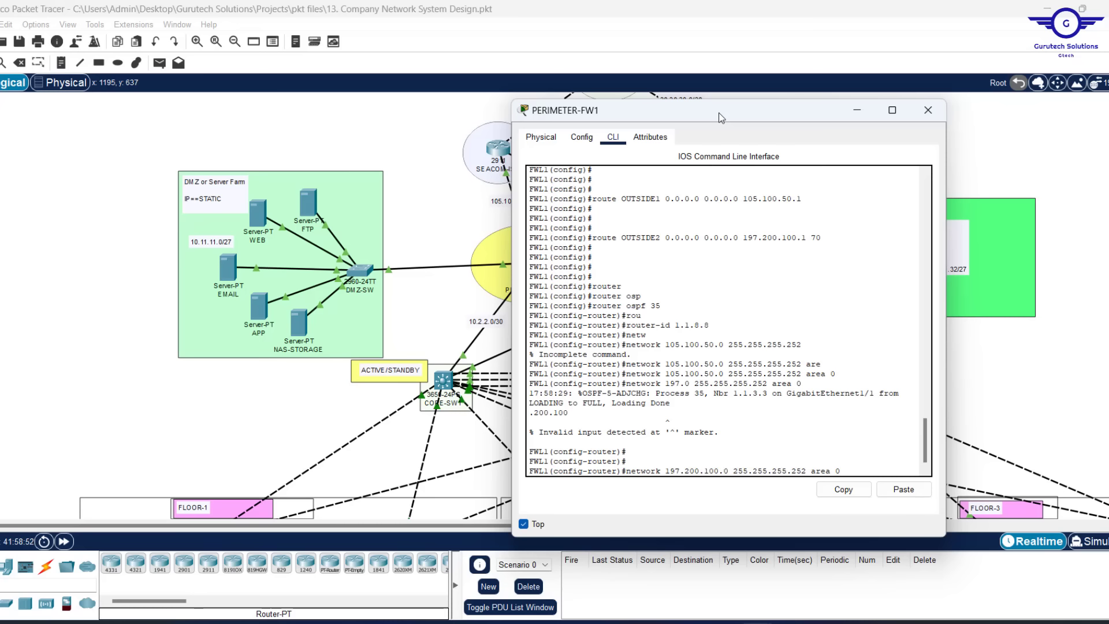
key("Return")
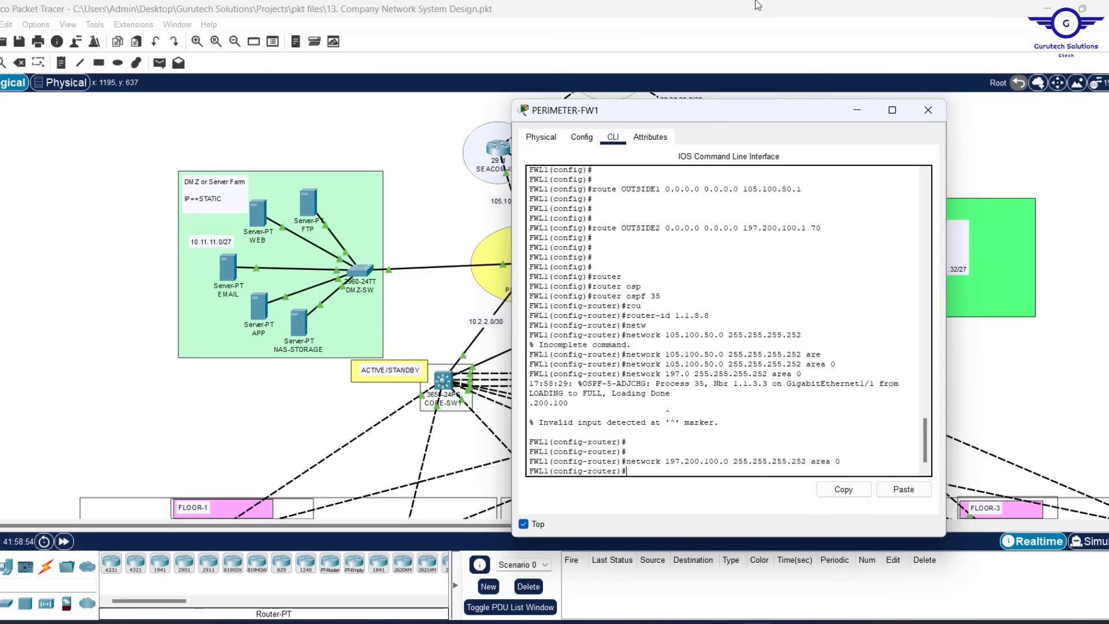
Pan the topology to view the firewalls, core switches and ISP routers
left_click_drag(739, 110, 848, 248)
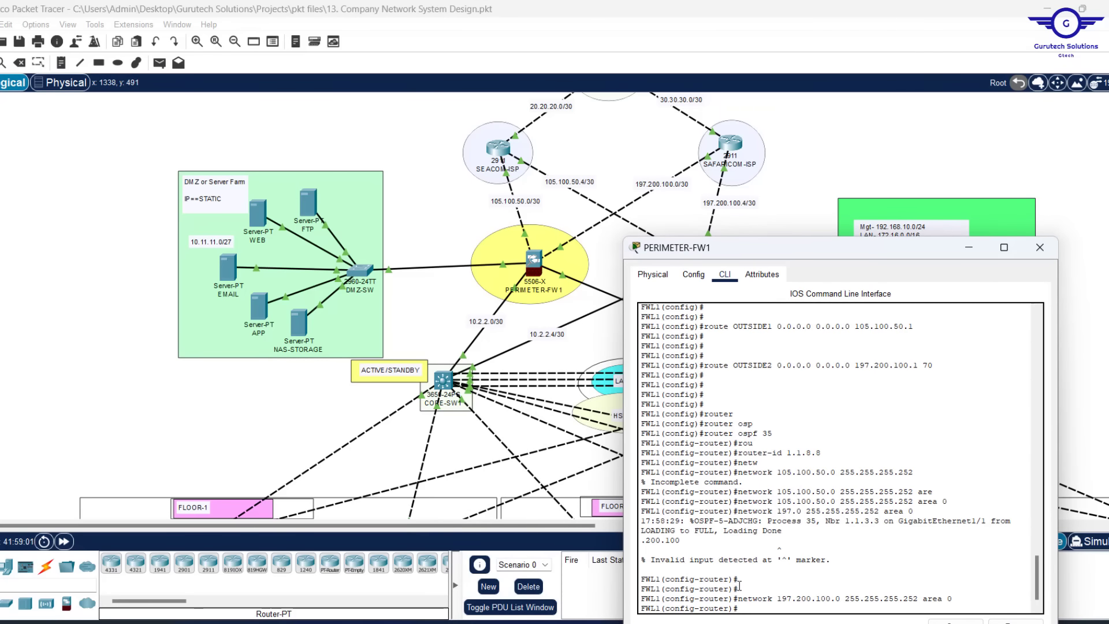
key("Return")
key("Return")
key("Return")
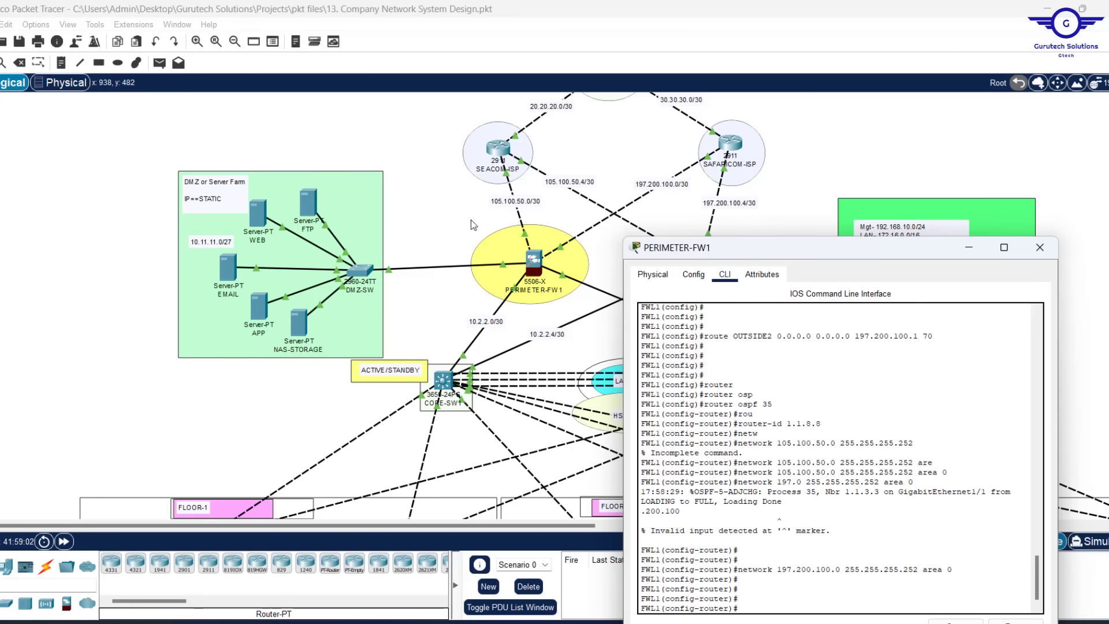
left_click(455, 216)
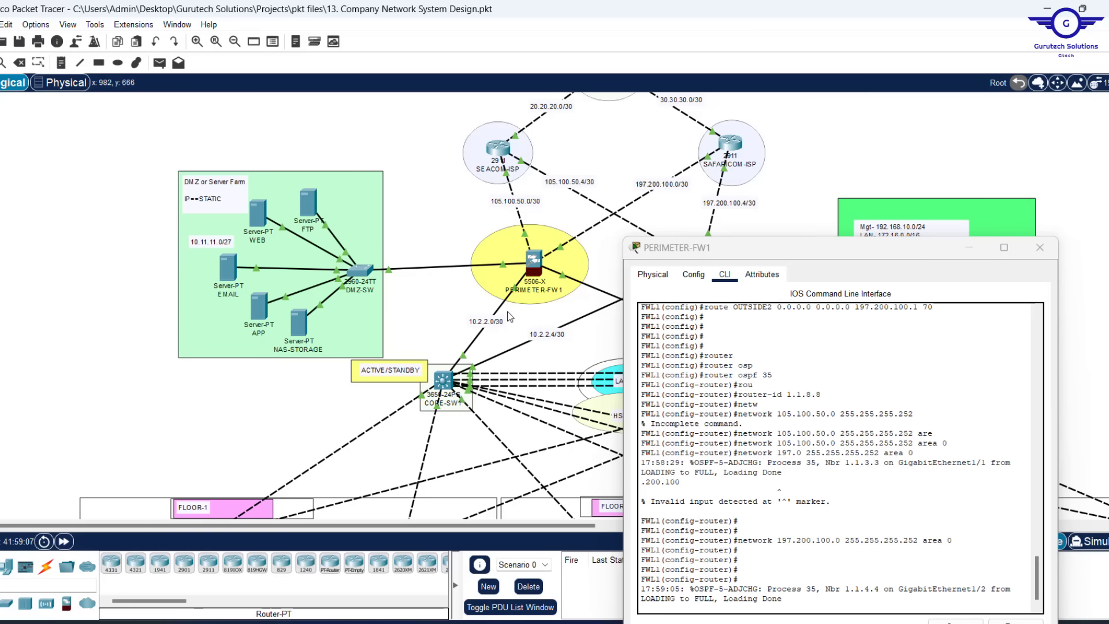
left_click_drag(675, 247, 617, 296)
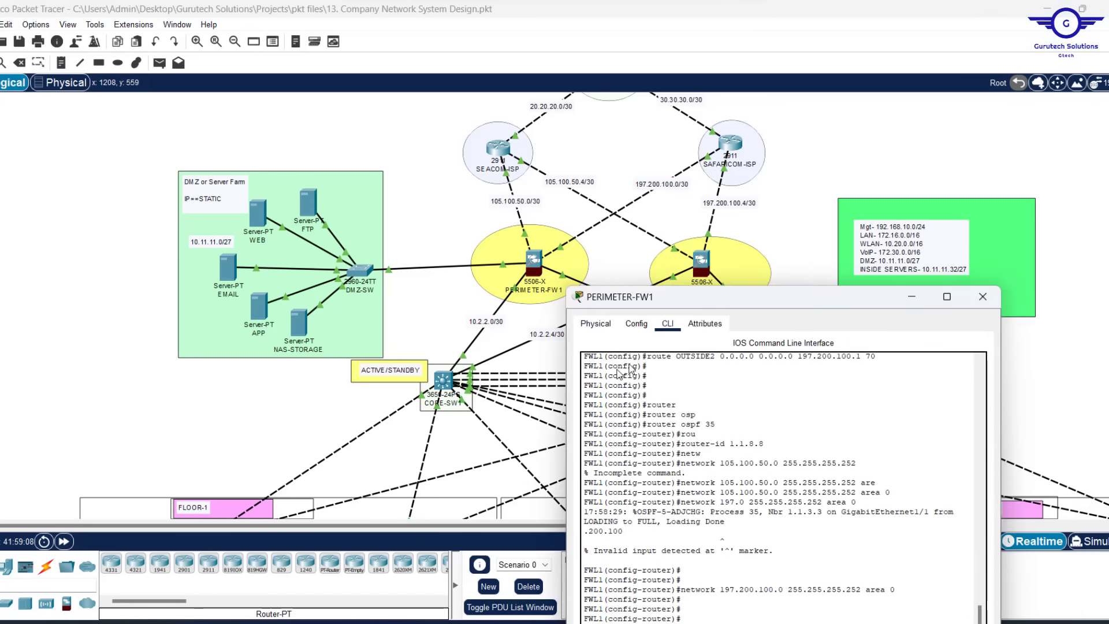
left_click_drag(617, 370, 681, 140)
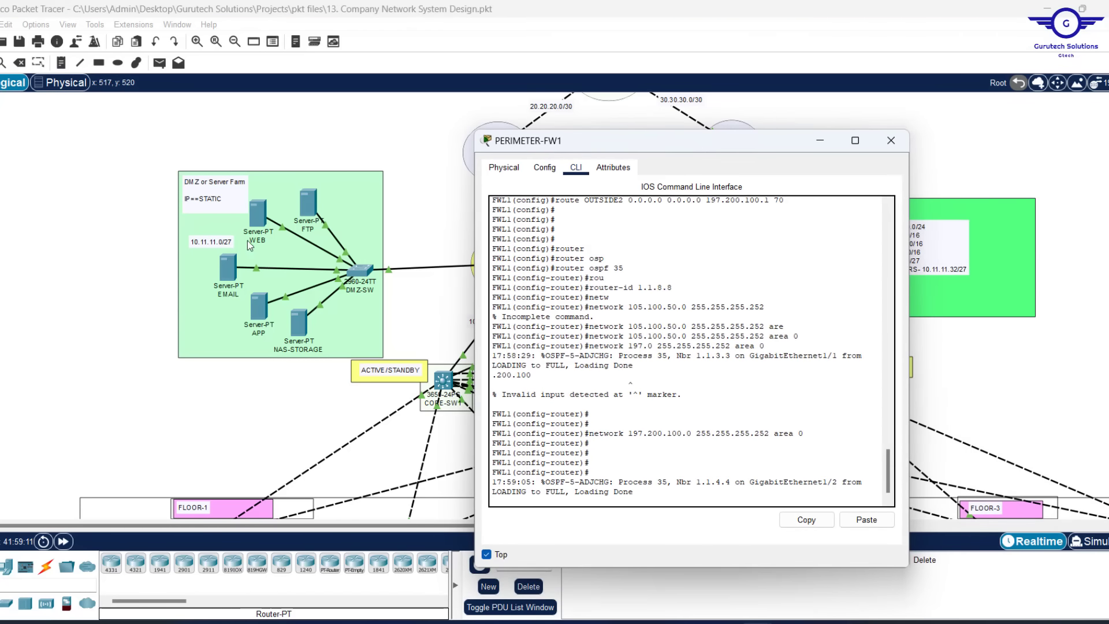
key("Return")
key("Return")
key("Return")
key("Return")
key("Return")
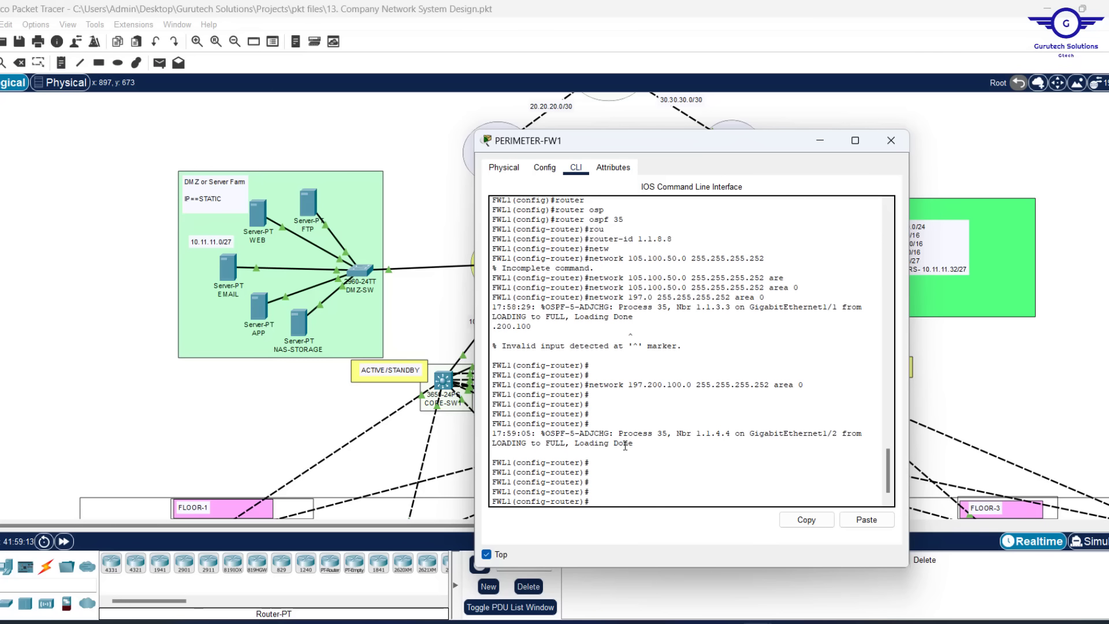
Advertise 10.11.11.0 255.255.255.224 in OSPF area 0
key("Up")
key("Up")
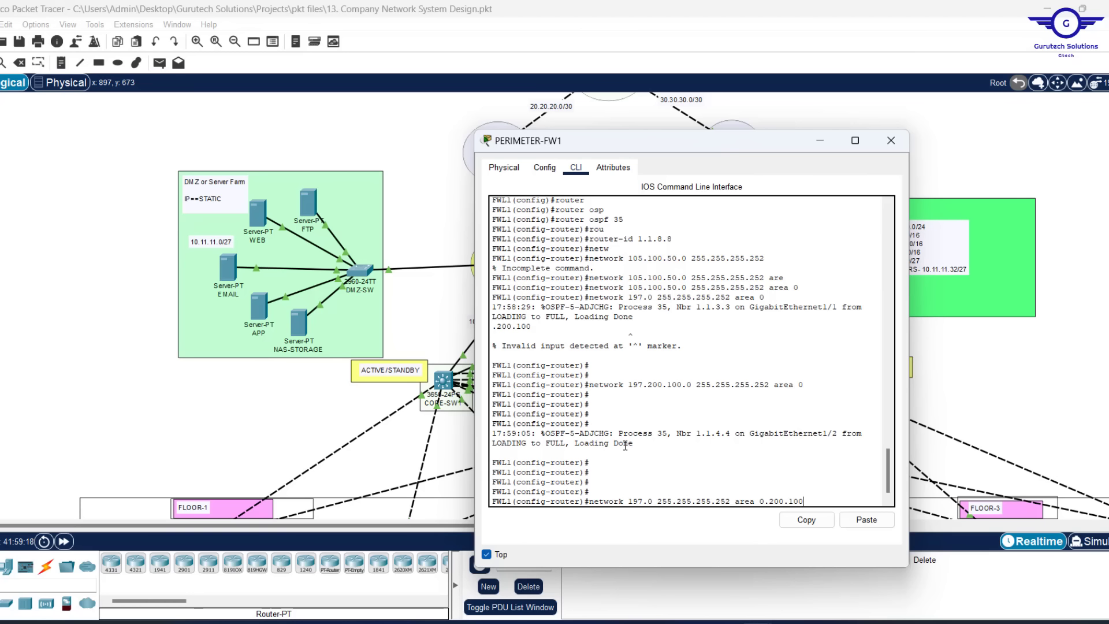
key("Down")
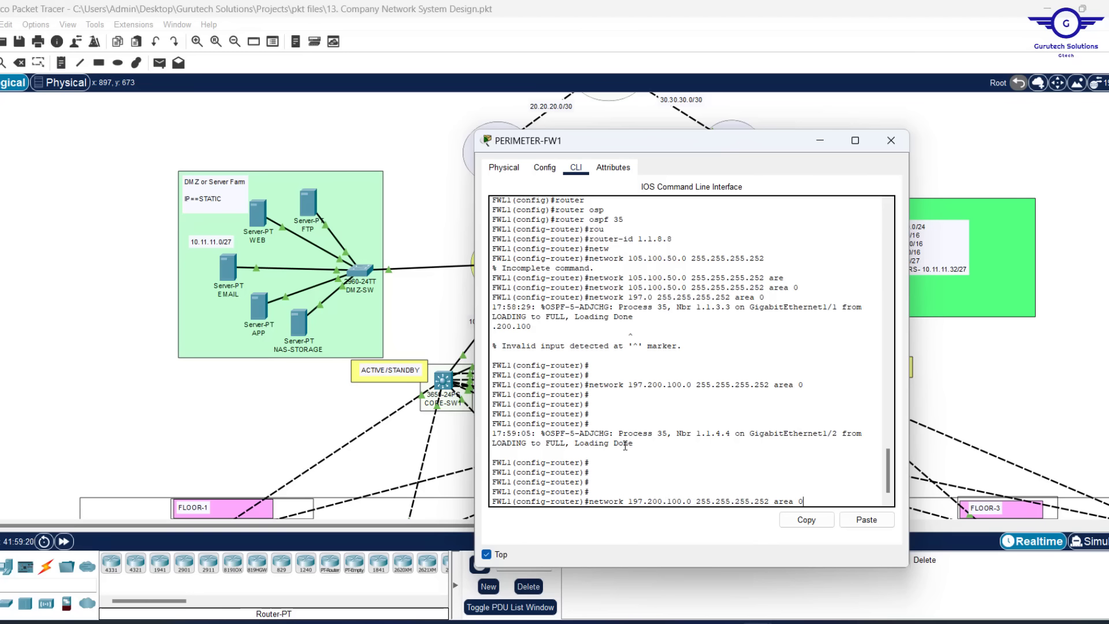
key("Left")
key("Left")
key("Left")
key("Left")
key("Left")
key("Left")
key("Left")
key("Left")
key("Left")
key("Left")
key("Left")
key("Left")
key("Left")
key("Left")
key("Left")
key("Left")
key("Left")
key("BackSpace")
key("BackSpace")
key("BackSpace")
key("BackSpace")
key("BackSpace")
key("BackSpace")
key("BackSpace")
key("BackSpace")
key("BackSpace")
key("BackSpace")
key("BackSpace")
key("BackSpace")
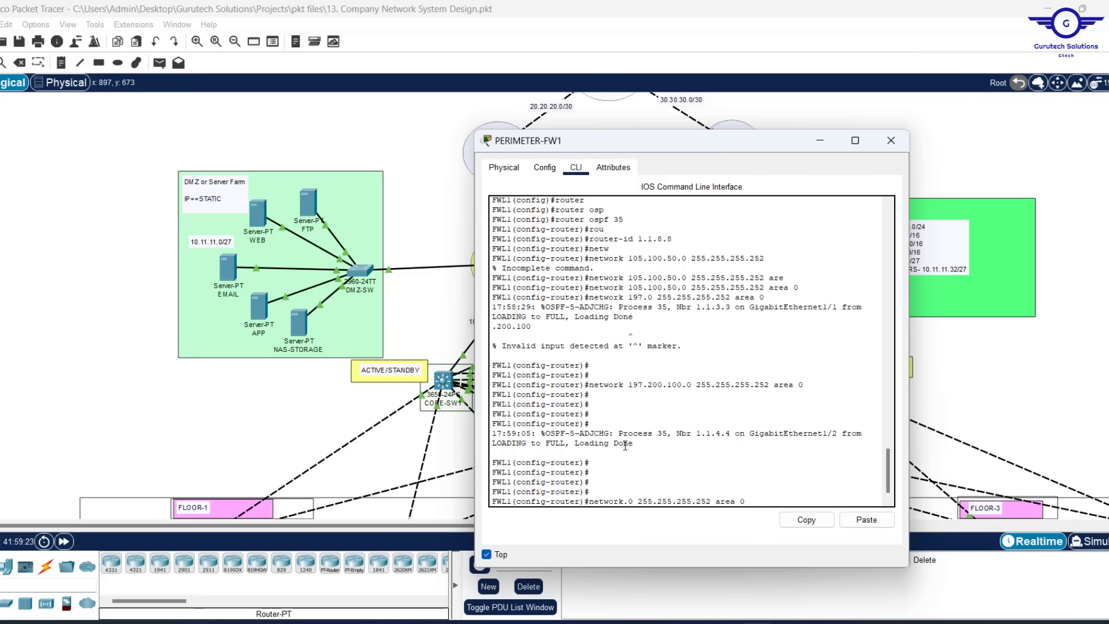
type("10.11.11")
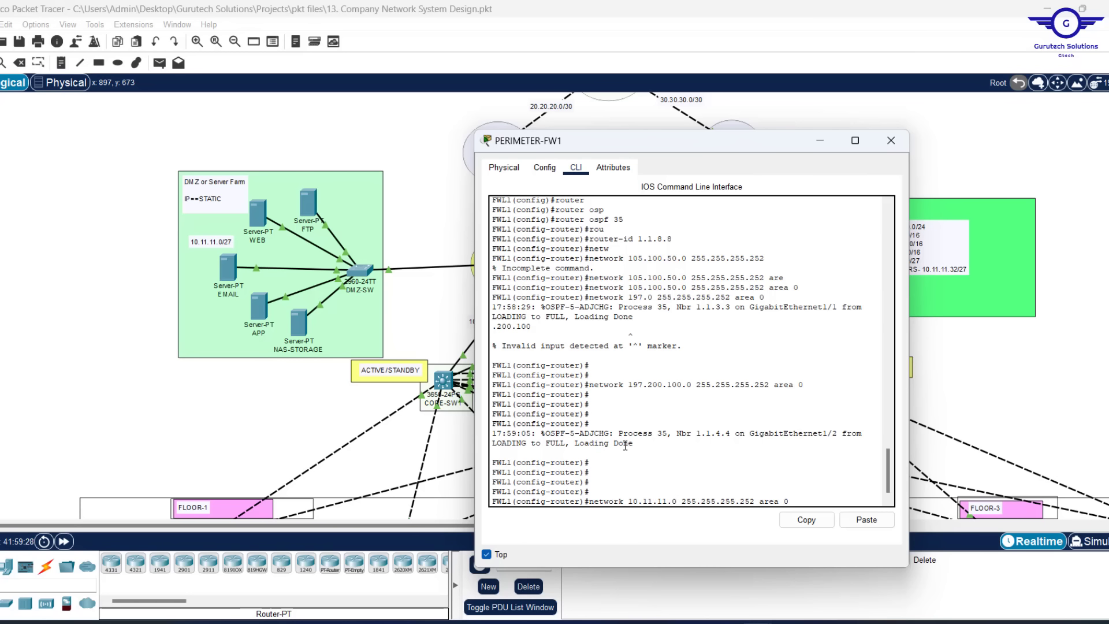
key("BackSpace")
key("BackSpace")
type("24 area 0")
key("Return")
key("Return")
key("Return")
key("Return")
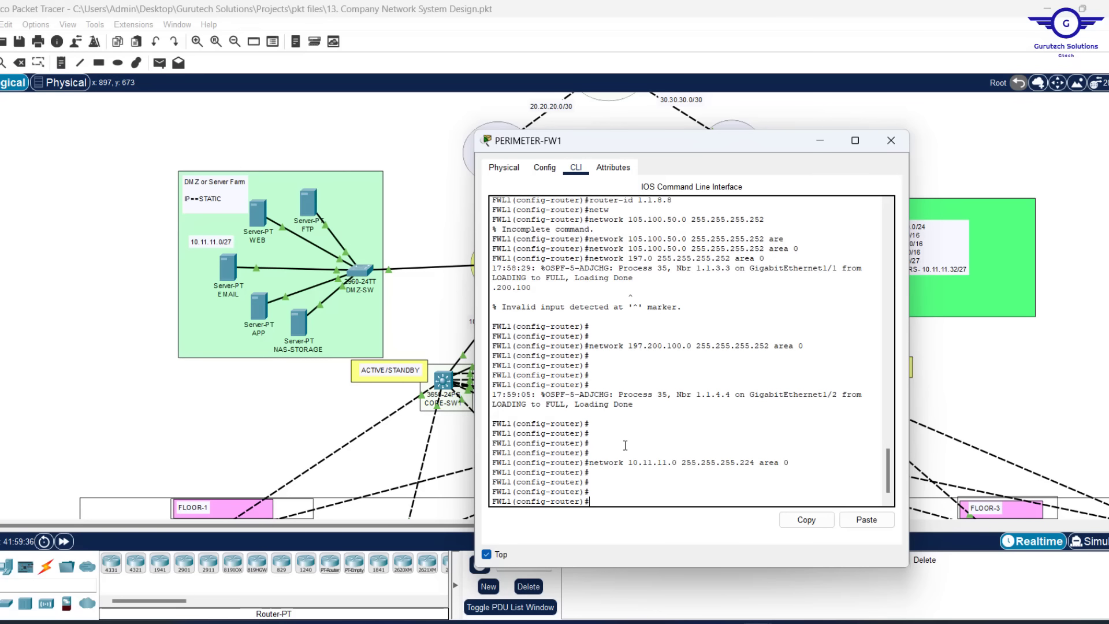
Advertise 10.2.2.0 255.255.255.252 in area 0
left_click_drag(830, 148, 1042, 178)
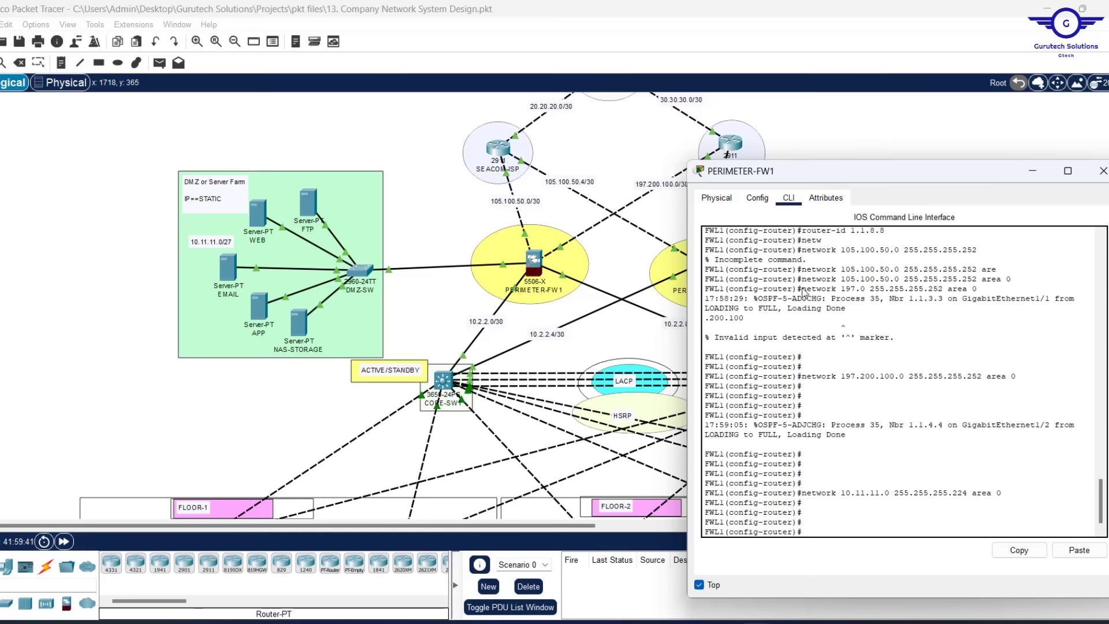
left_click_drag(878, 178, 621, 122)
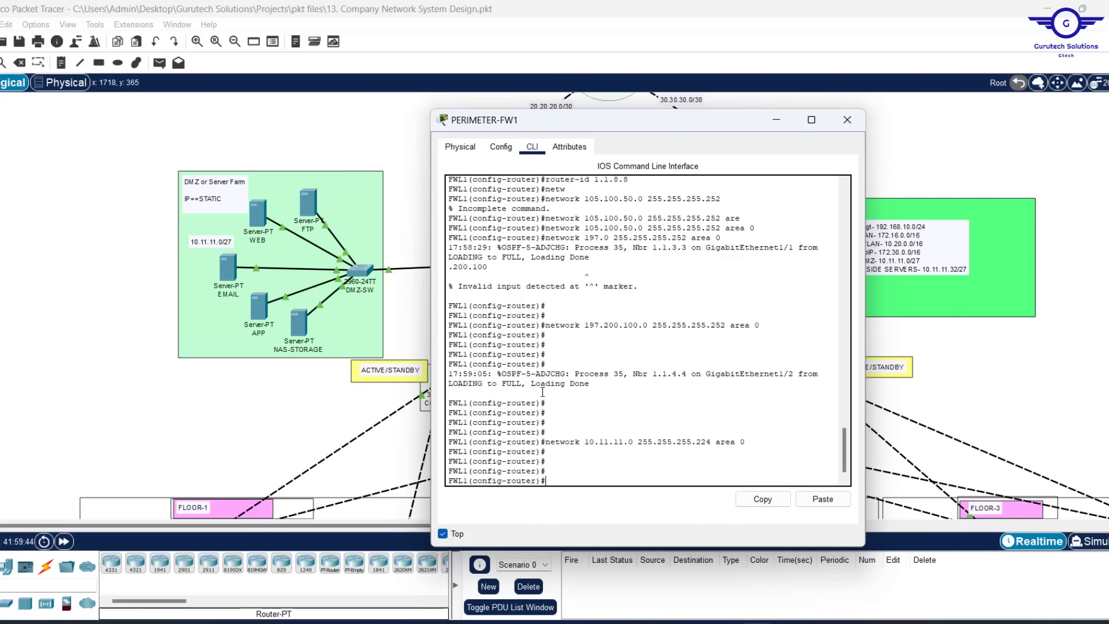
key("Up")
key("Up")
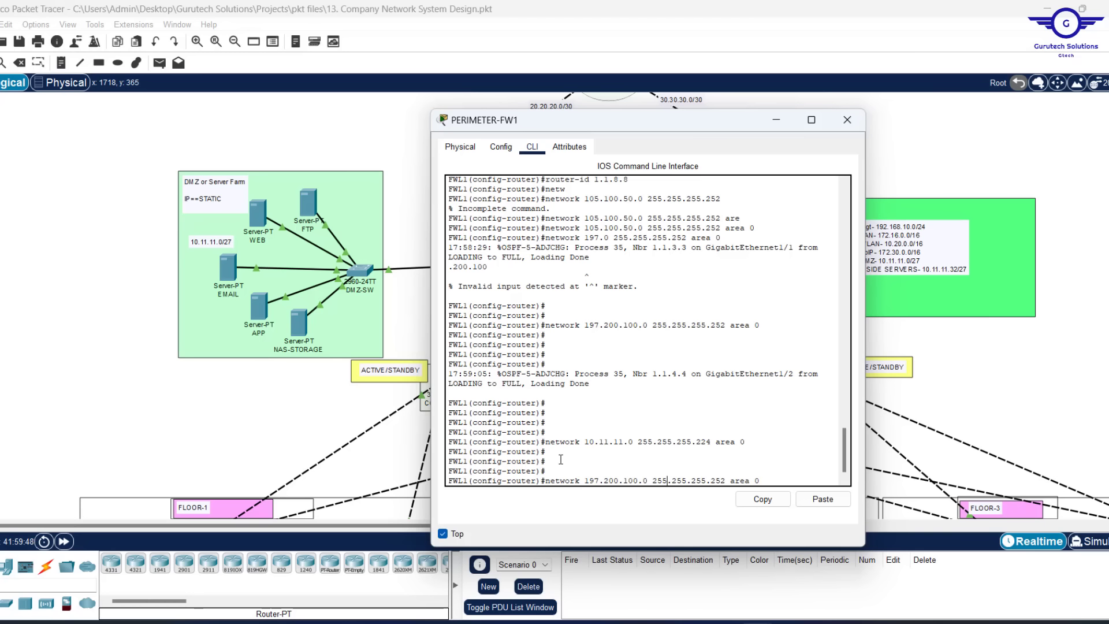
key("Left")
key("Left")
key("Left")
key("BackSpace")
key("BackSpace")
key("BackSpace")
key("BackSpace")
key("BackSpace")
key("BackSpace")
key("BackSpace")
key("BackSpace")
key("BackSpace")
key("BackSpace")
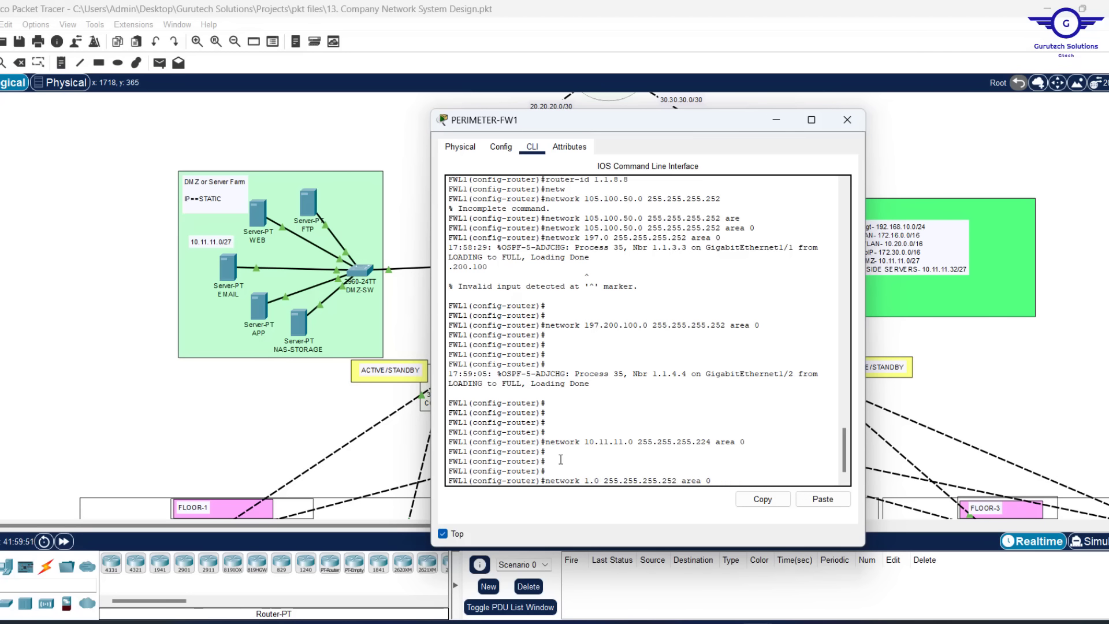
type("0.2.2")
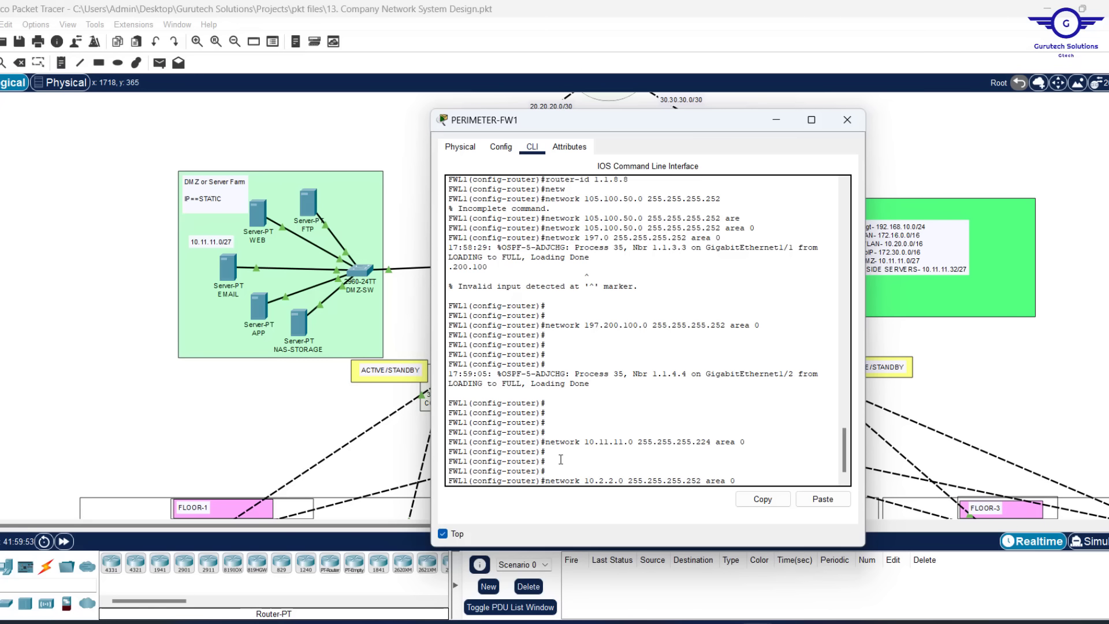
key("Return")
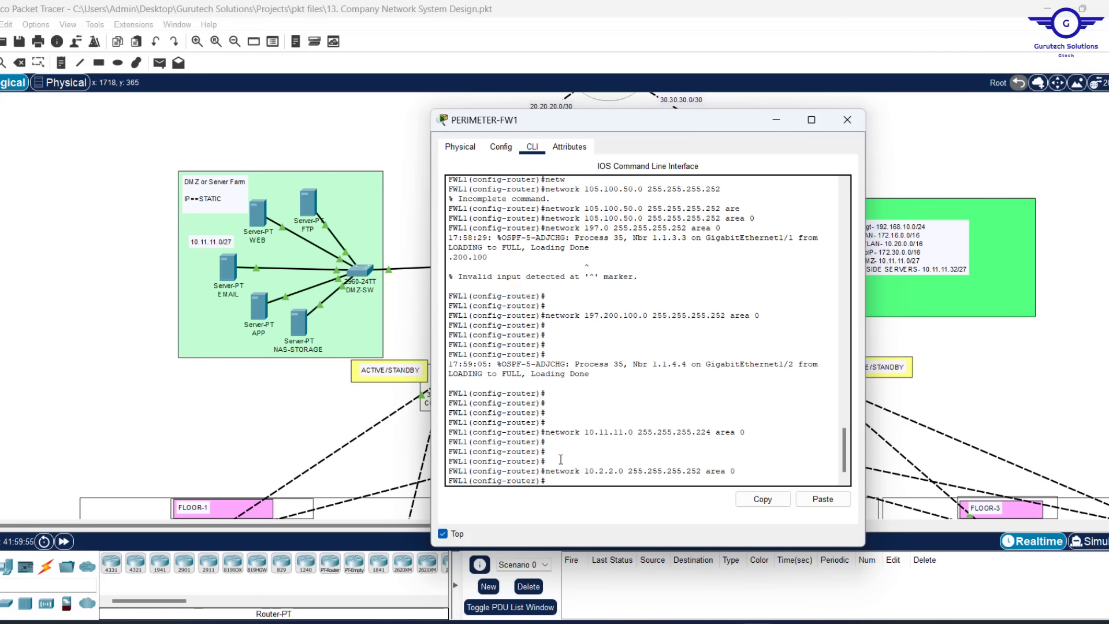
Advertise 10.2.2.8 255.255.255.252 in area 0
key("Up")
key("BackSpace")
type("8")
key("Return")
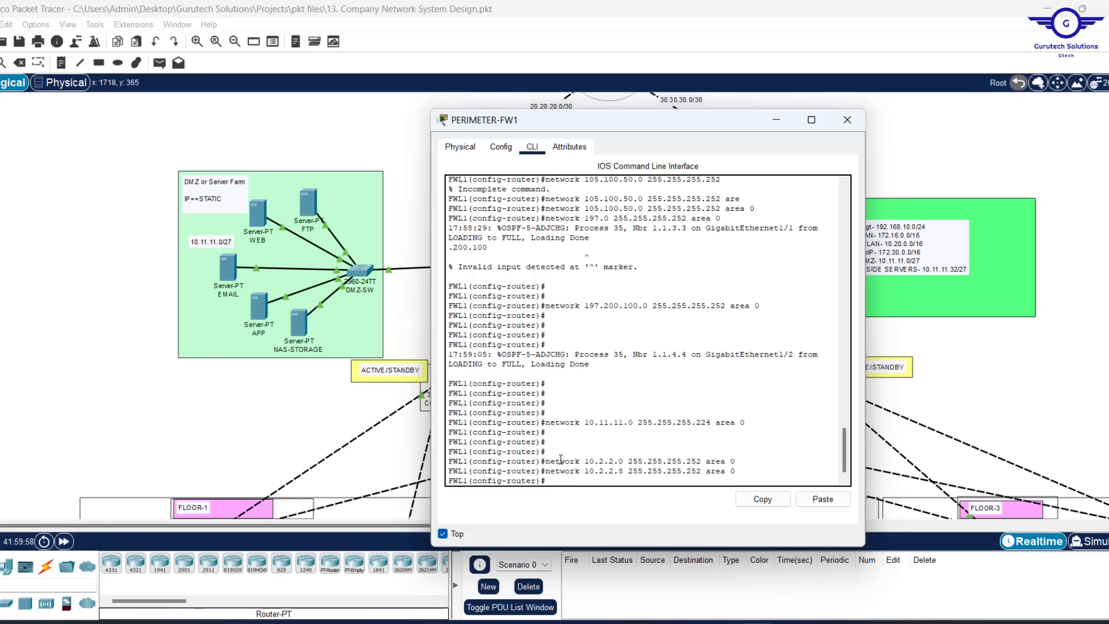
key("Return")
key("Return")
key("Return")
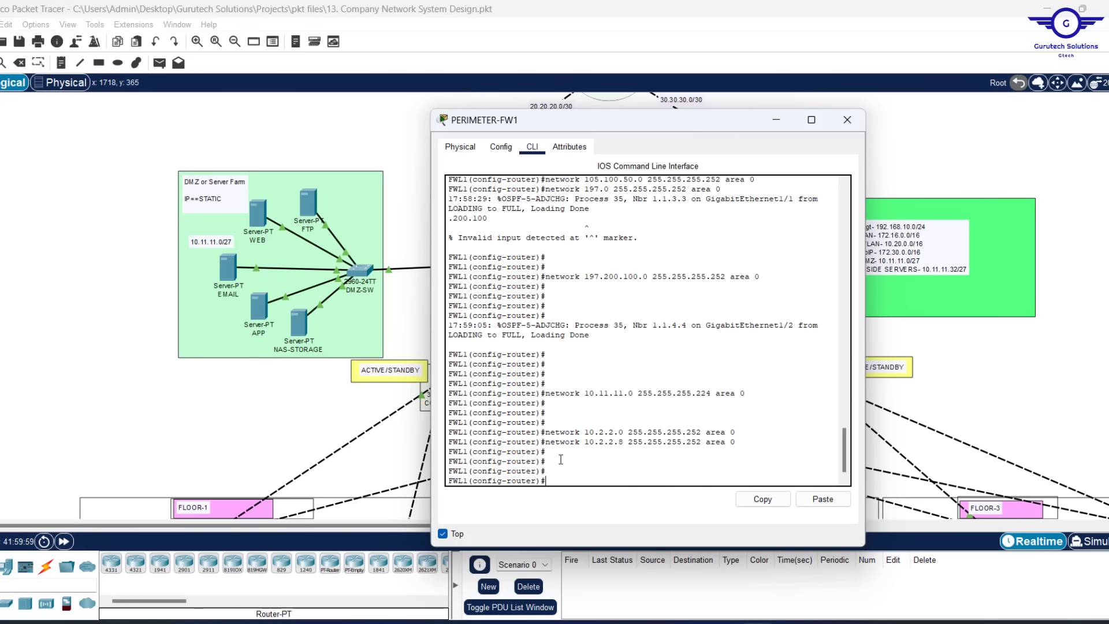
Leave OSPF configuration, save with 'wr mem', and close the PERIMETER-FW1 window
key("Return")
key("Return")
key("Return")
key("Return")
key("Return")
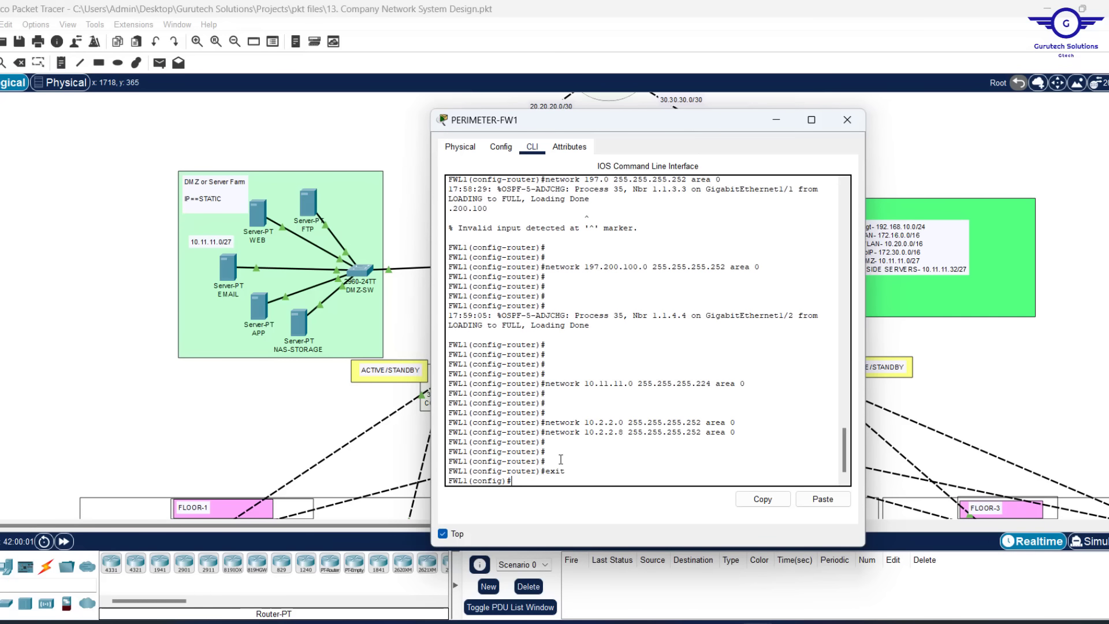
type("w")
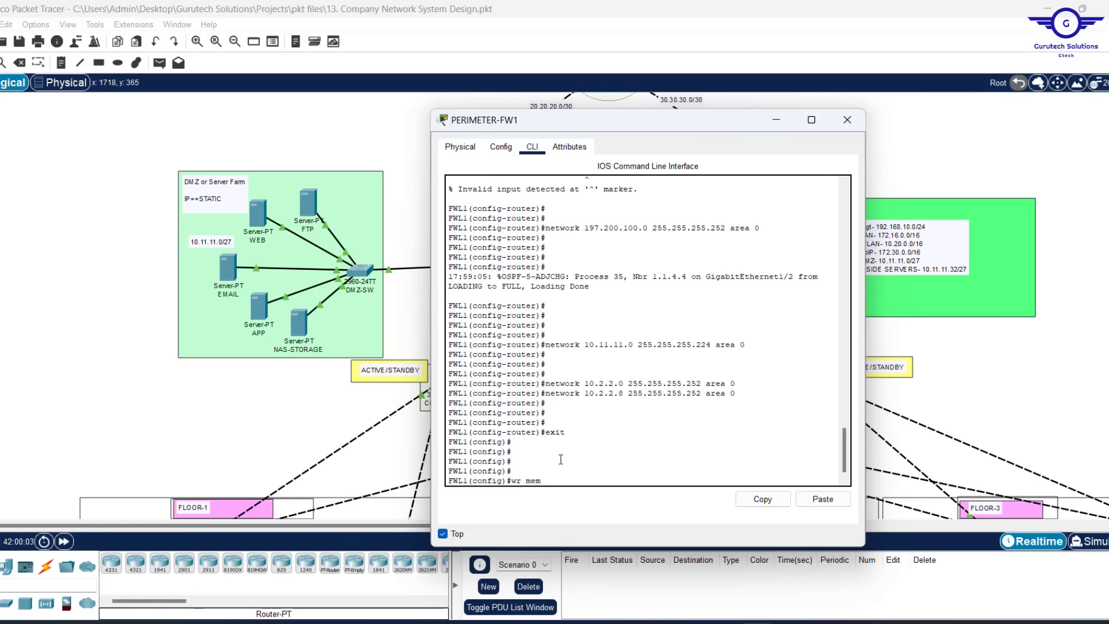
type("r mem")
key("Return")
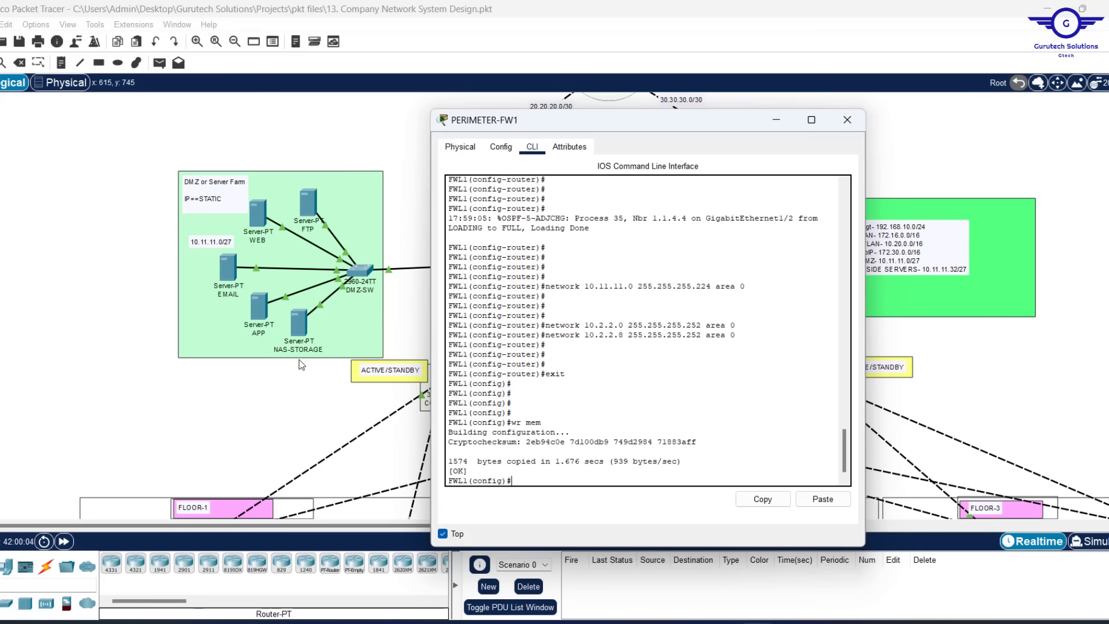
left_click_drag(690, 123, 899, 136)
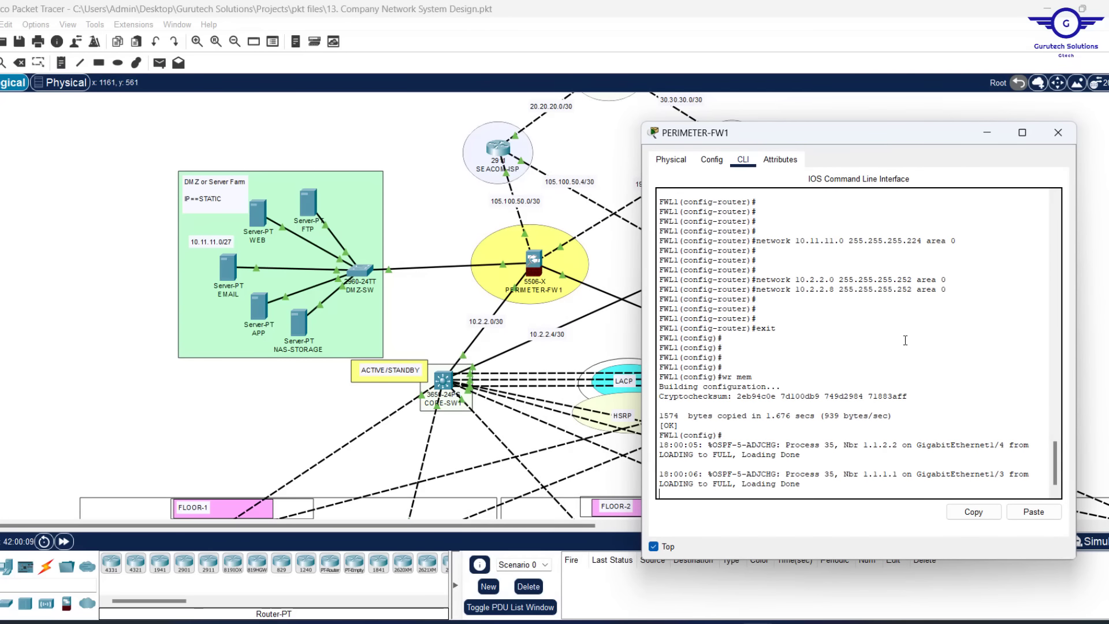
scroll(899, 357, "up", 10)
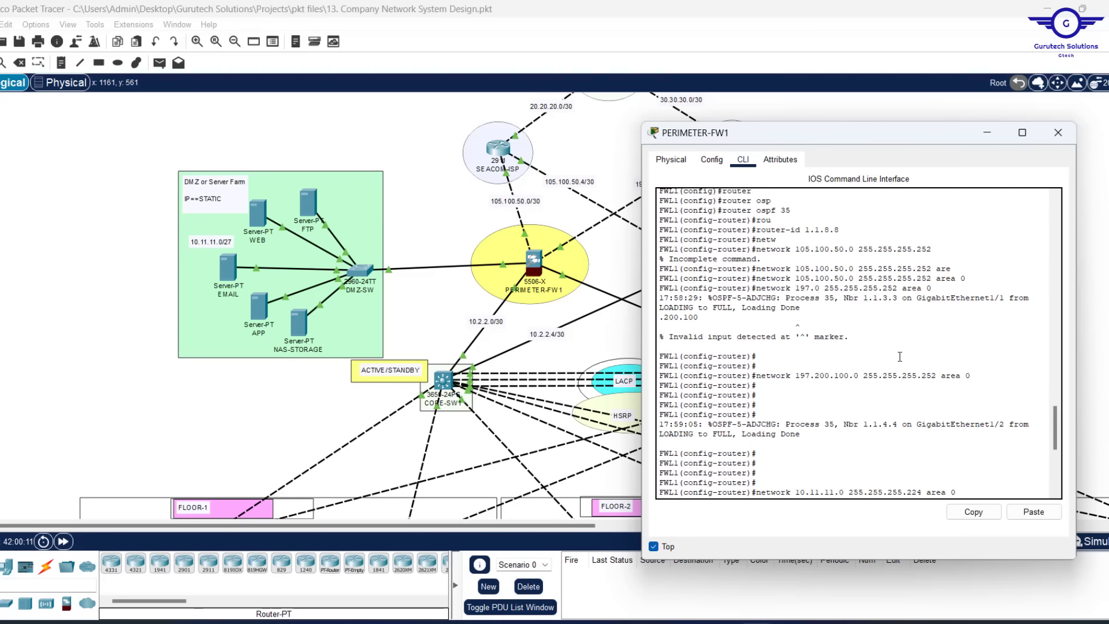
scroll(900, 356, "up", 10)
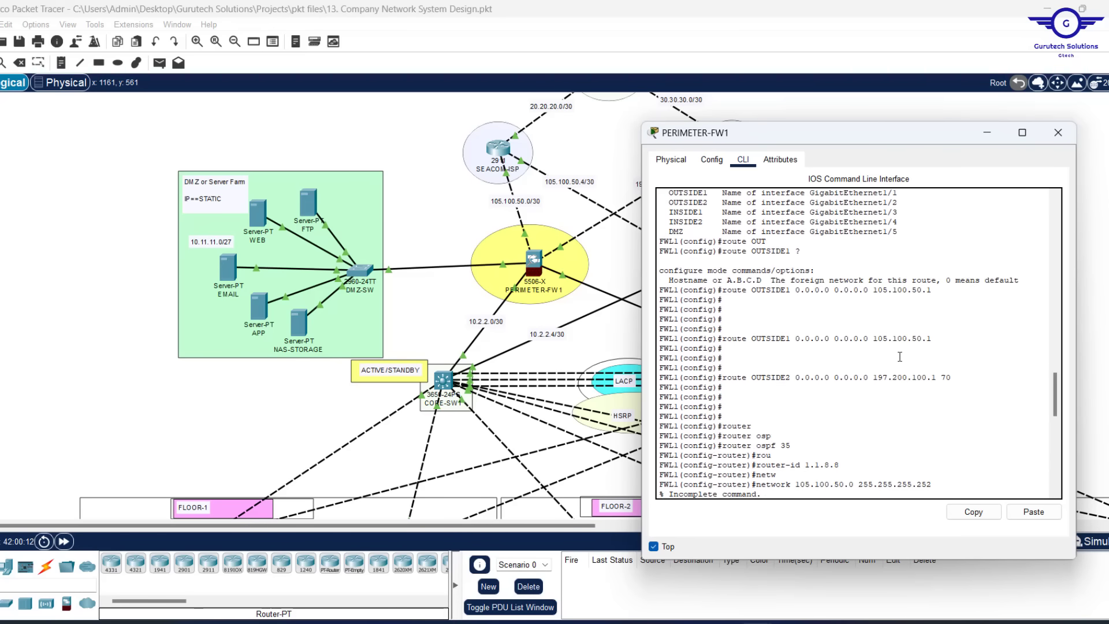
scroll(899, 356, "down", 20)
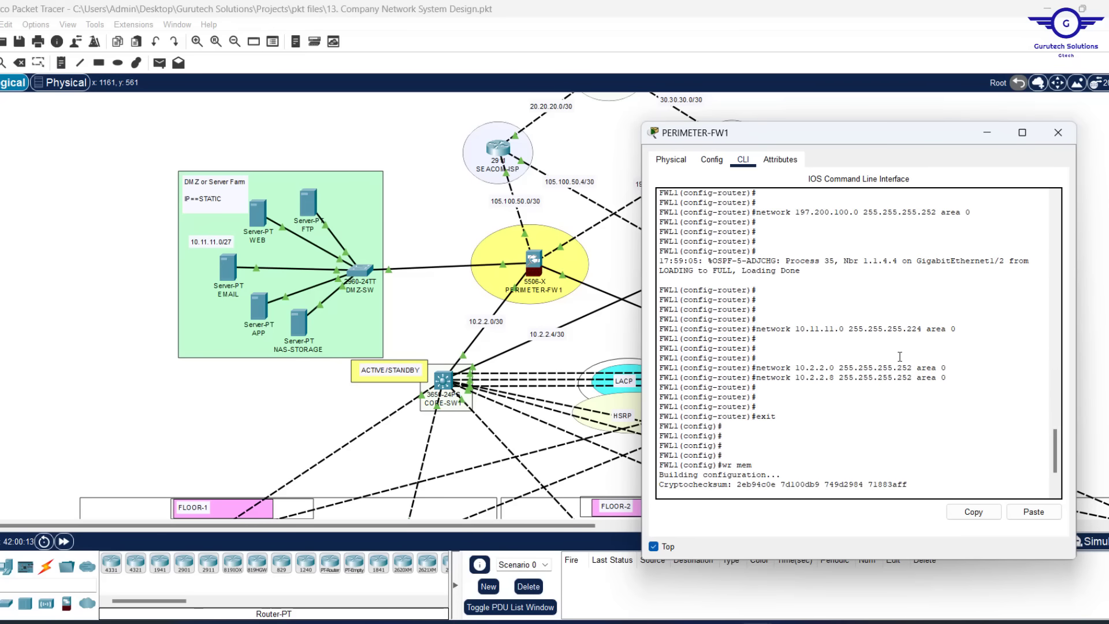
left_click(1060, 141)
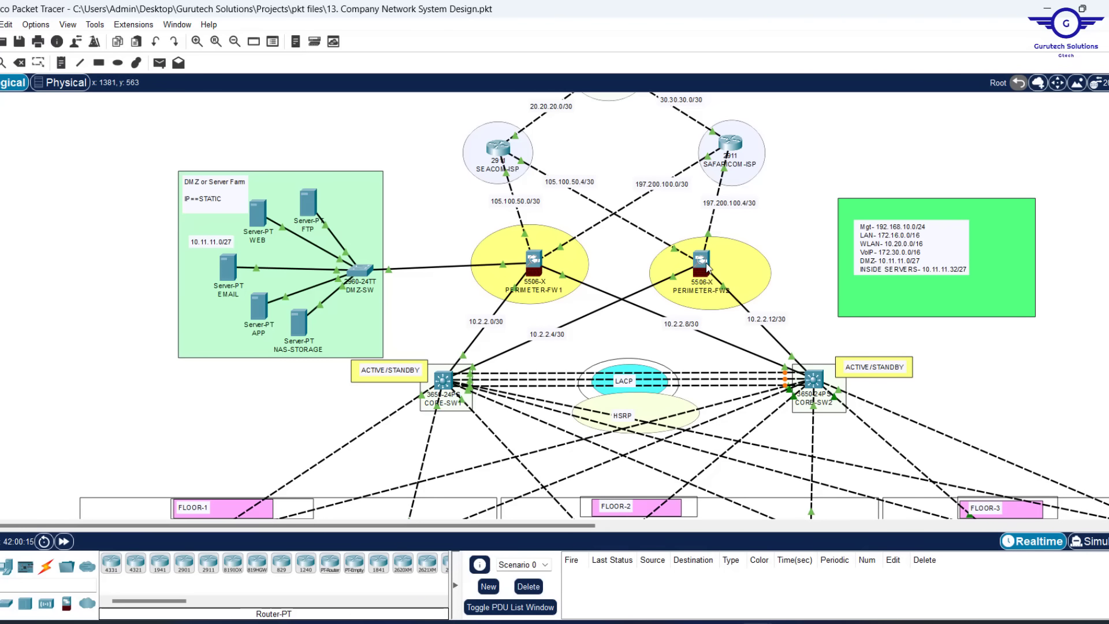
Open PERIMETER-FW2's CLI, keep it always on top, and resize it beside the topology
left_click(705, 263)
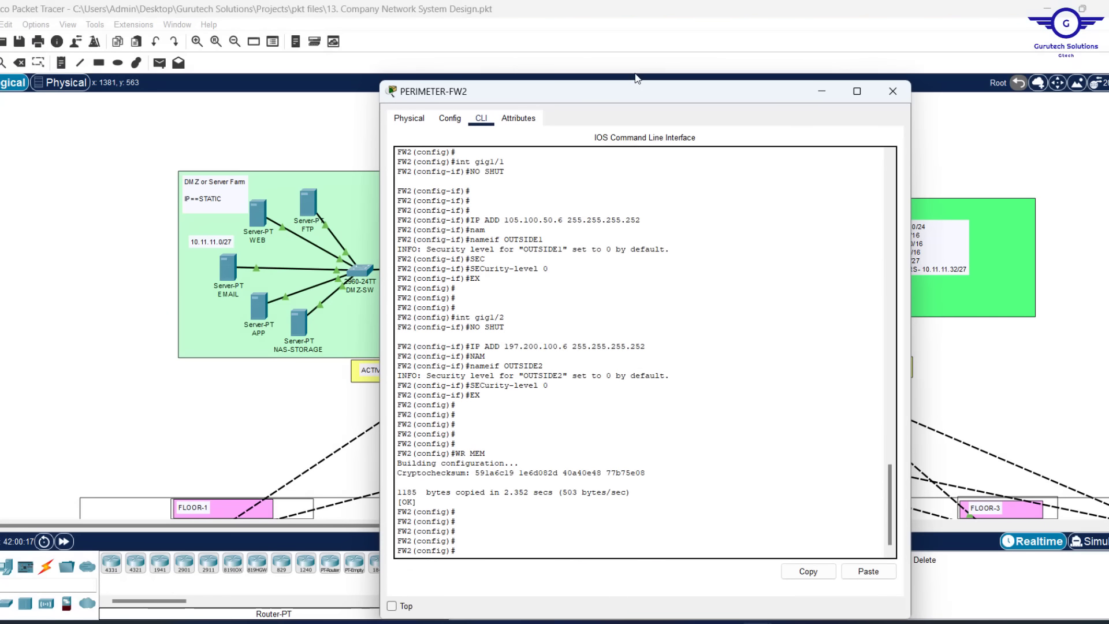
left_click(391, 606)
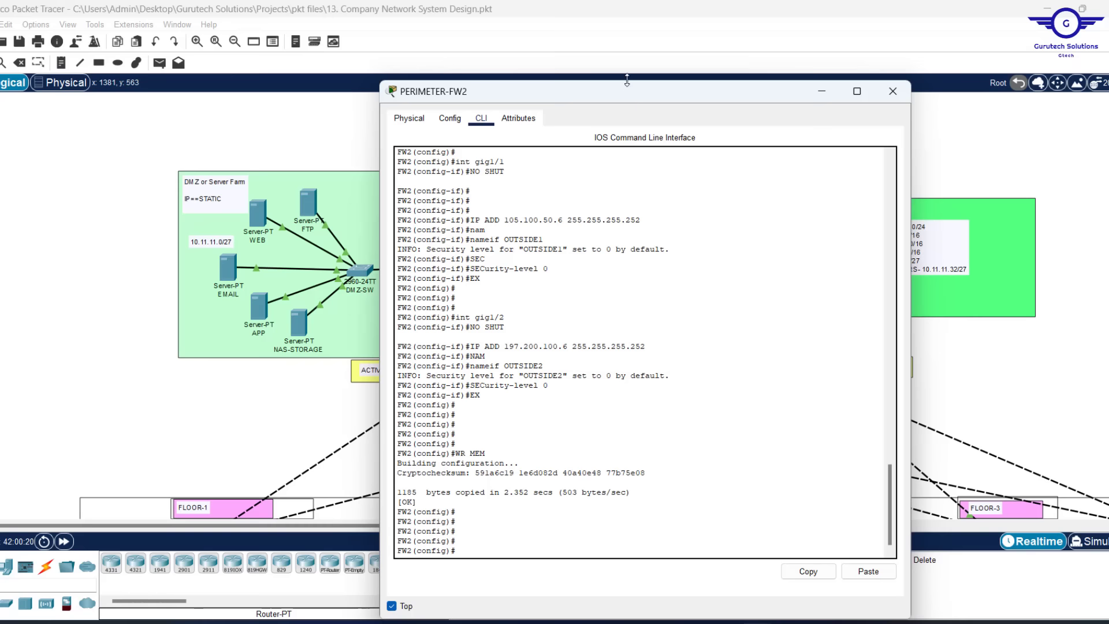
left_click_drag(627, 80, 622, 238)
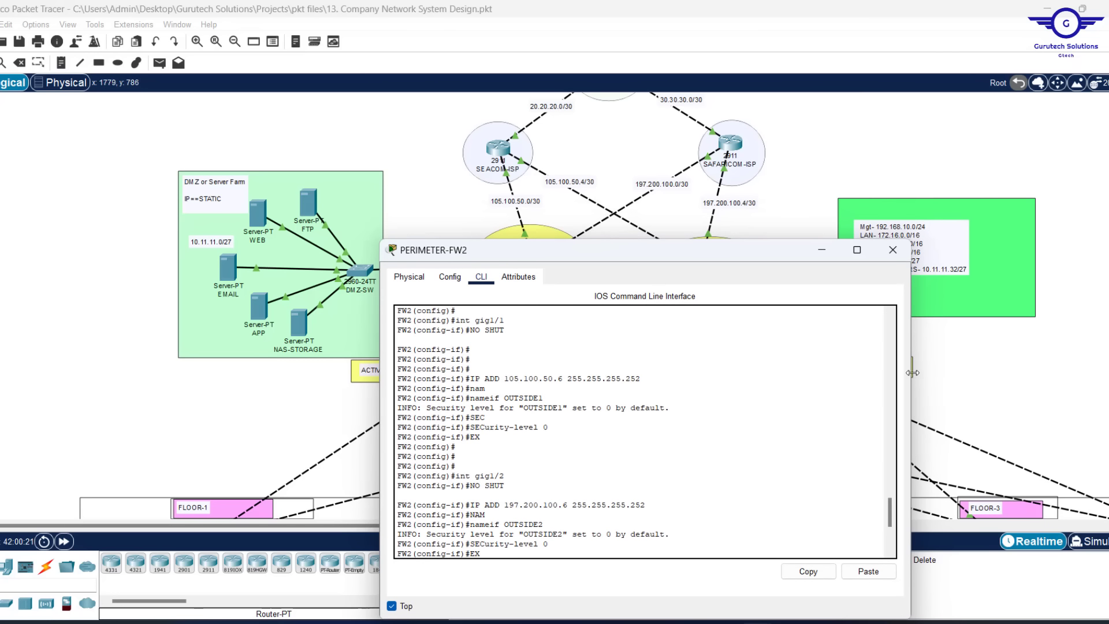
left_click_drag(913, 373, 818, 372)
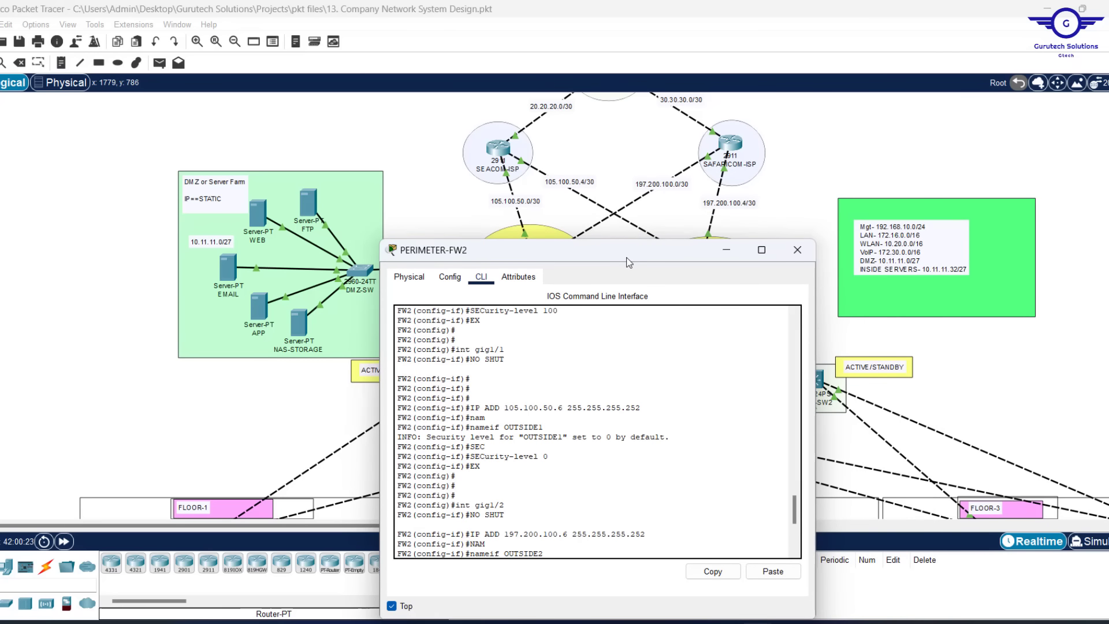
left_click_drag(627, 252, 295, 116)
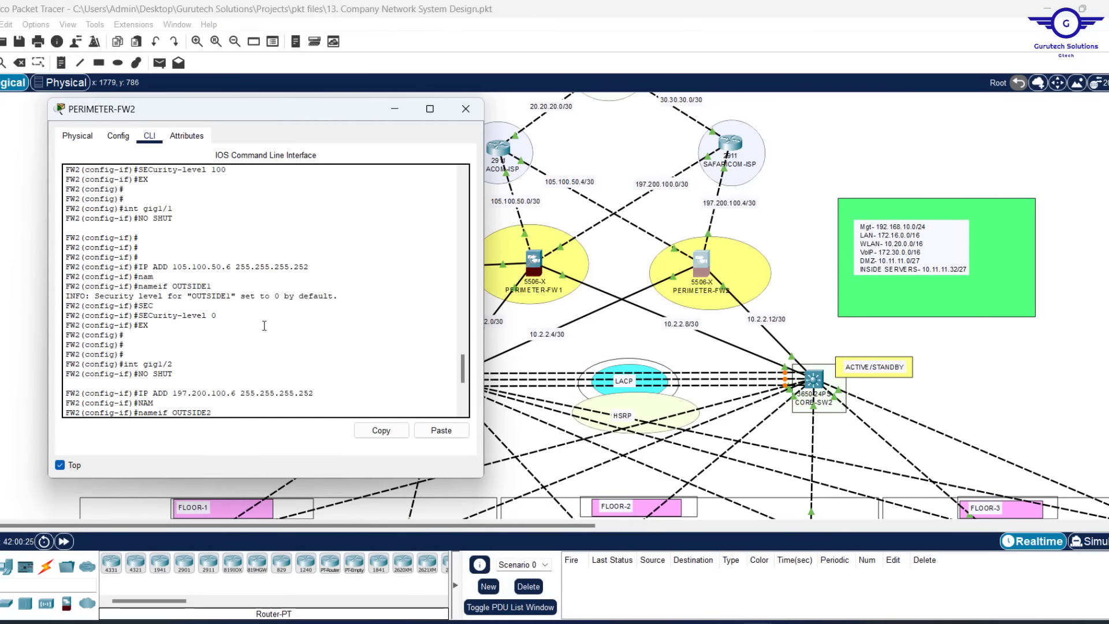
scroll(263, 327, "down", 6)
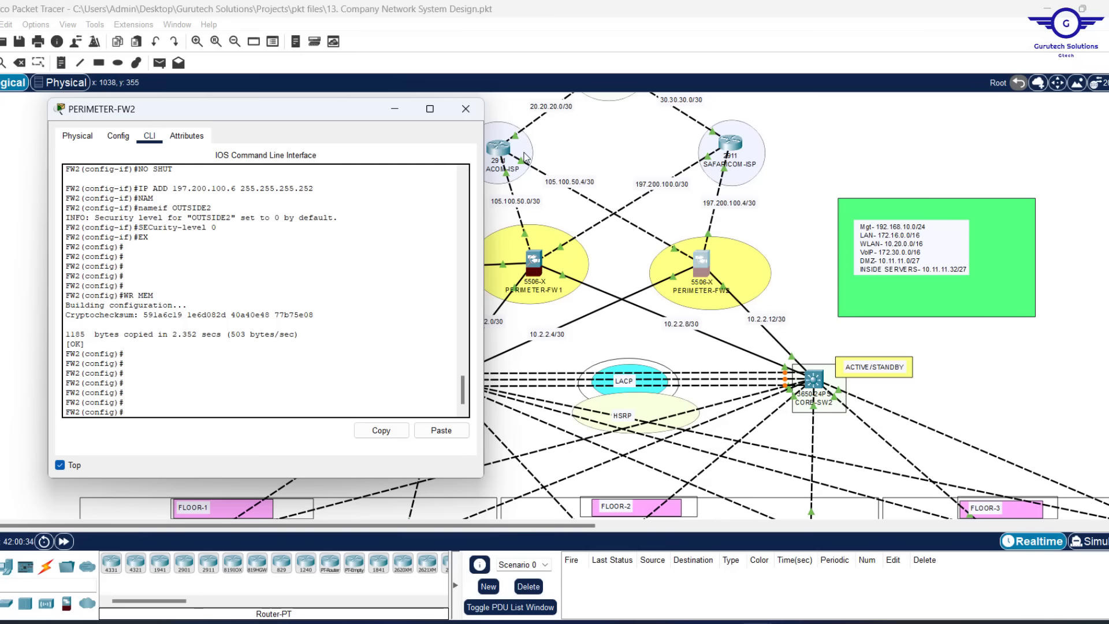
left_click(736, 213)
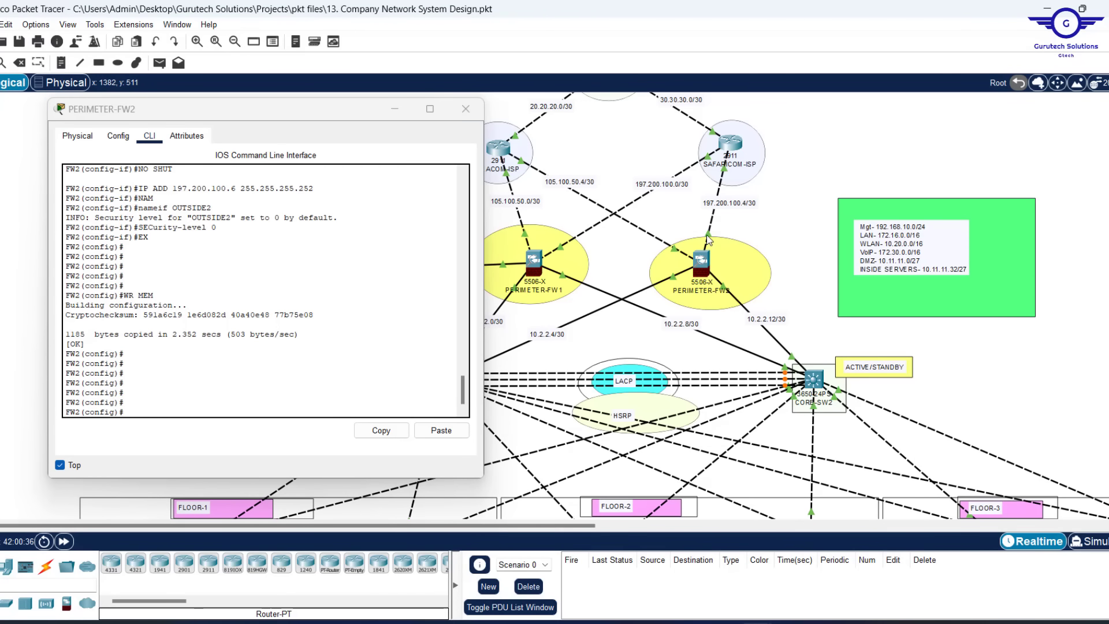
mouse_move(708, 239)
left_click(219, 387)
Add default routes via OUTSIDE2 to 197.200.100.5 and via OUTSIDE1 to 105.100.50.5
type("rou")
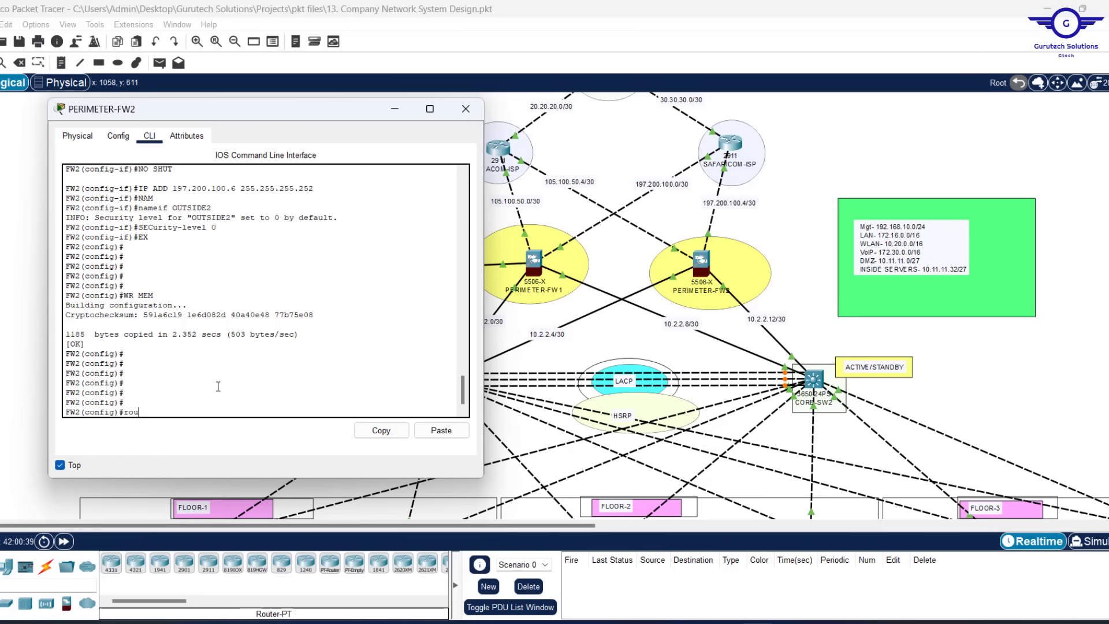
type("te OUTS")
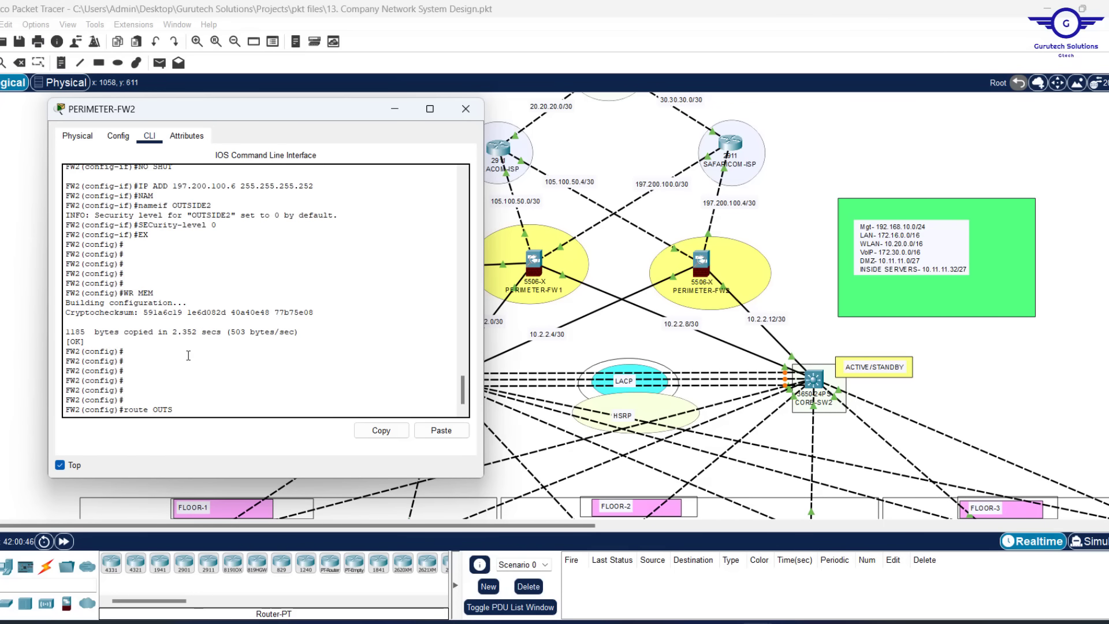
type("IDE2 0.0.0.0 0.0.0.0 197.200.100.5")
key("Return")
key("Return")
key("Return")
key("Up")
key("Left")
key("Left")
key("Left")
key("Left")
key("Left")
key("Left")
key("Left")
key("Left")
key("Left")
key("Left")
key("Left")
key("Left")
key("Left")
key("Left")
key("Left")
key("Left")
key("Left")
key("Left")
key("Left")
key("Left")
key("BackSpace")
type("1")
key("Right")
key("Right")
key("Right")
key("Right")
key("Right")
key("Right")
key("Right")
key("Right")
key("Right")
key("Right")
key("Right")
key("Right")
key("Right")
key("Right")
key("Right")
key("Right")
key("Right")
key("Right")
key("Right")
key("Right")
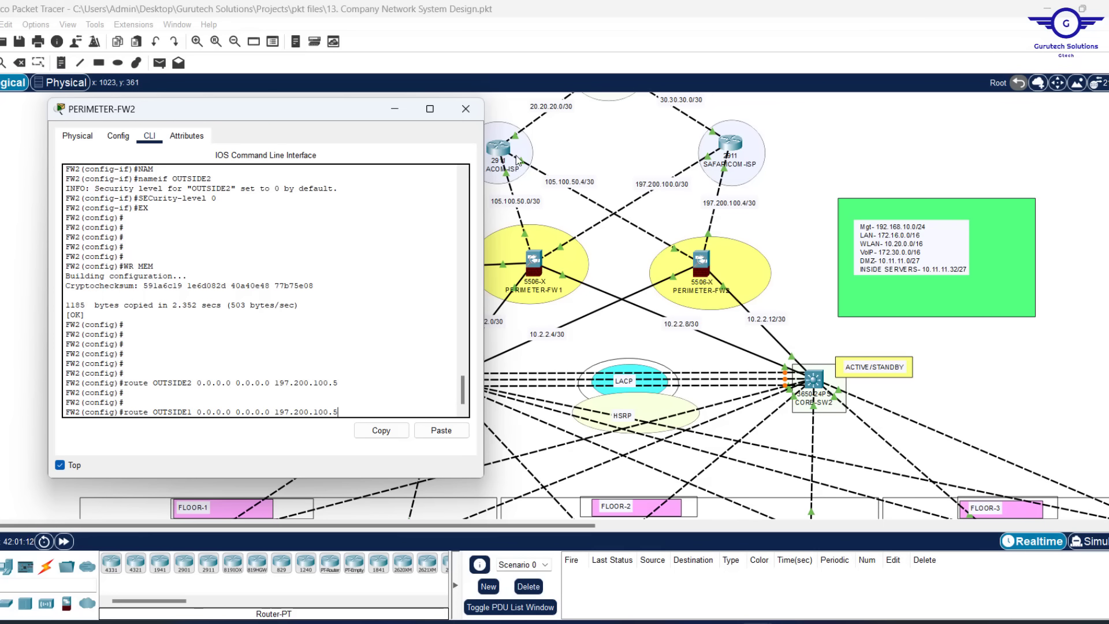
key("BackSpace")
key("BackSpace")
key("BackSpace")
key("BackSpace")
key("BackSpace")
key("BackSpace")
key("BackSpace")
key("BackSpace")
key("BackSpace")
key("BackSpace")
key("BackSpace")
key("BackSpace")
type("0.5")
key("Return")
key("Return")
key("Return")
key("Return")
key("Return")
key("Return")
key("Return")
left_click_drag(335, 344, 65, 315)
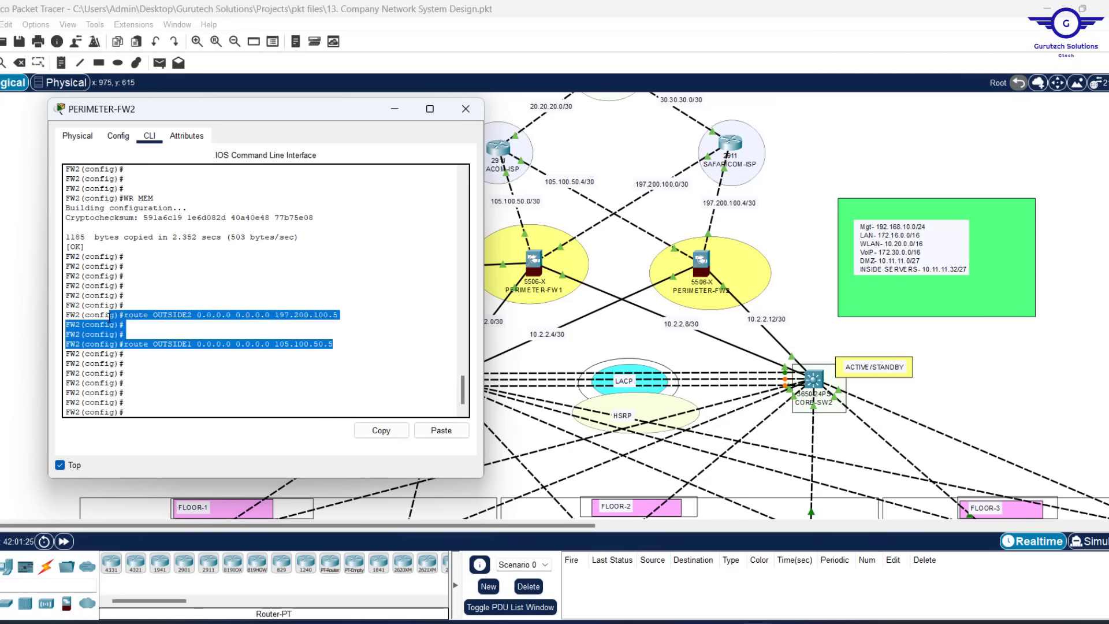
left_click(183, 411)
Start OSPF process 35 with router ID 1.1.9.9
type("ROUTER OS")
key("Tab")
type("35")
key("Return")
type("rou")
key("Tab")
type("1.1.9.9")
key("Return")
key("Return")
key("Return")
key("Return")
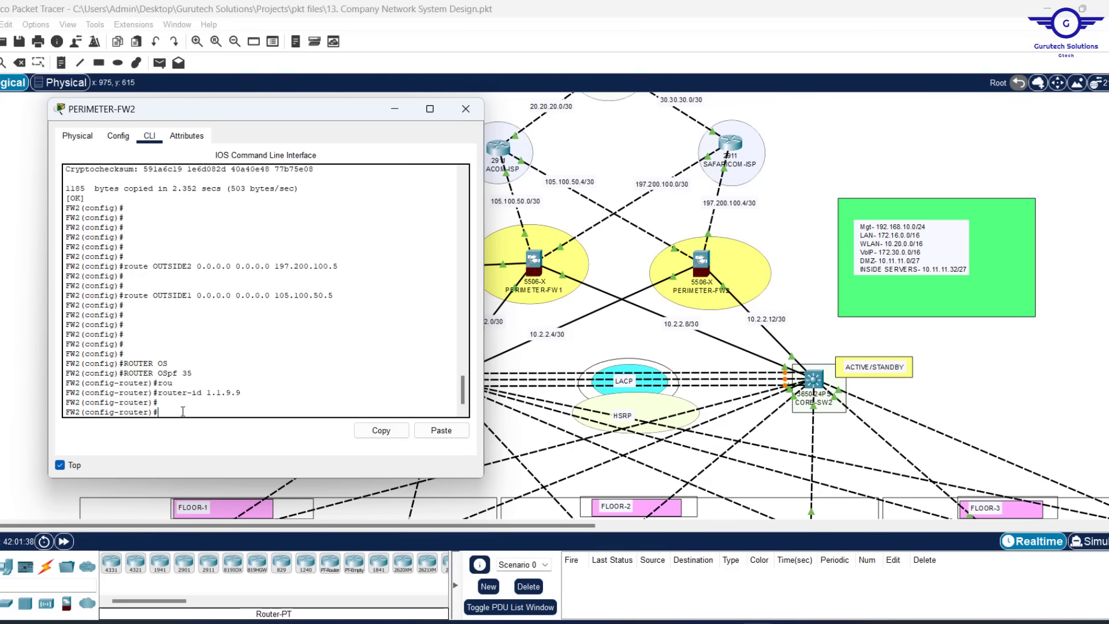
Advertise the 197.200.100.4/30 and 105.100.50.4/30 outside links in area 0
type("net")
key("Tab")
type("197.200.100.4 255.255.2")
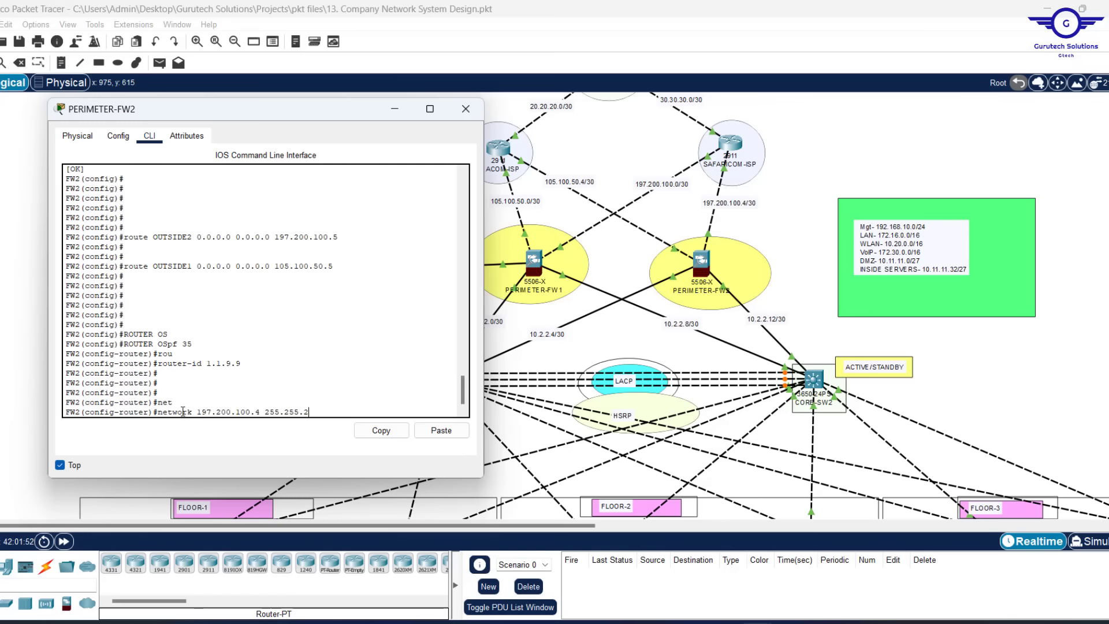
type("55.252 are")
key("Tab")
type("0")
key("Return")
key("Return")
key("Return")
key("Return")
key("Up")
key("Left")
key("Left")
key("Left")
key("Left")
key("Left")
key("Left")
key("Left")
key("Left")
key("Left")
key("Left")
key("Left")
key("Left")
key("Left")
key("Left")
key("Left")
key("Left")
key("Left")
key("Left")
key("Left")
key("Left")
key("BackSpace")
key("BackSpace")
key("BackSpace")
key("BackSpace")
key("BackSpace")
key("BackSpace")
key("BackSpace")
key("BackSpace")
key("BackSpace")
key("BackSpace")
key("BackSpace")
type("105")
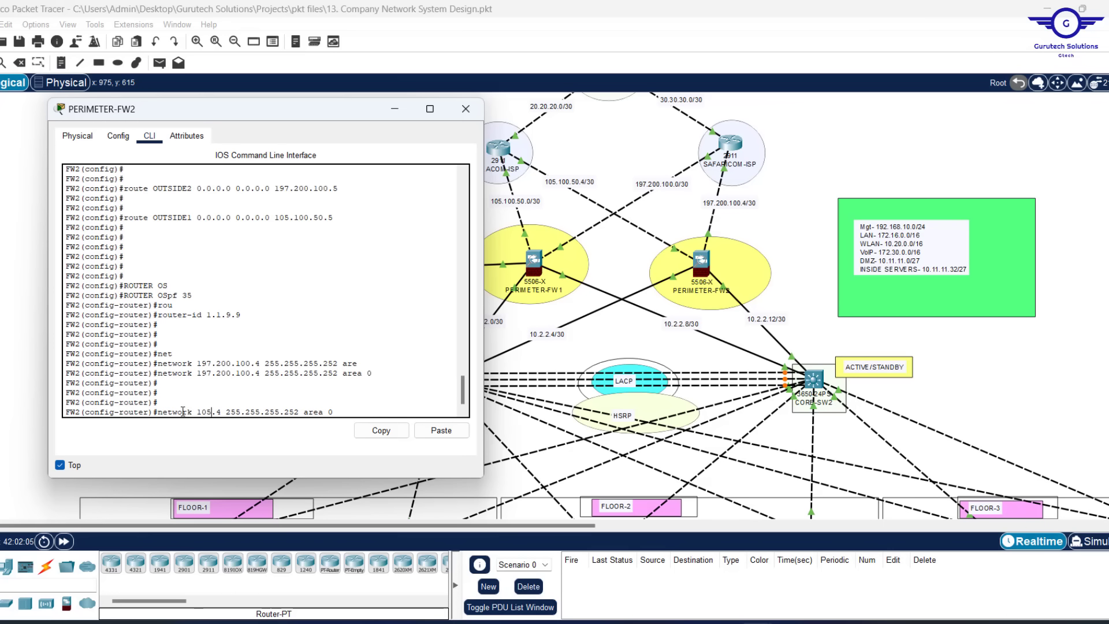
type(".100.50")
key("Return")
key("Return")
key("Return")
key("Return")
key("Return")
key("Return")
key("Return")
key("Return")
key("Return")
key("Return")
Advertise the 10.2.2.4/30 and 10.2.2.12/30 links in area 0
type("net")
key("Tab")
type("10.")
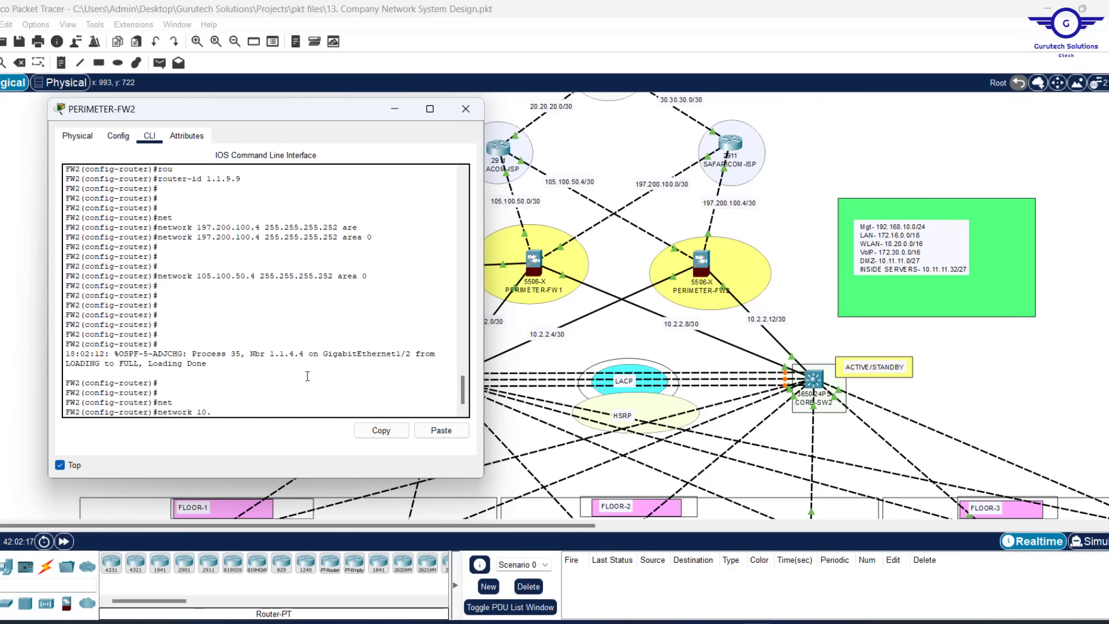
type("2.2.4")
key("Return")
key("Return")
key("Return")
key("Up")
type("255.255.255.252 ar")
key("Tab")
type("0")
key("Return")
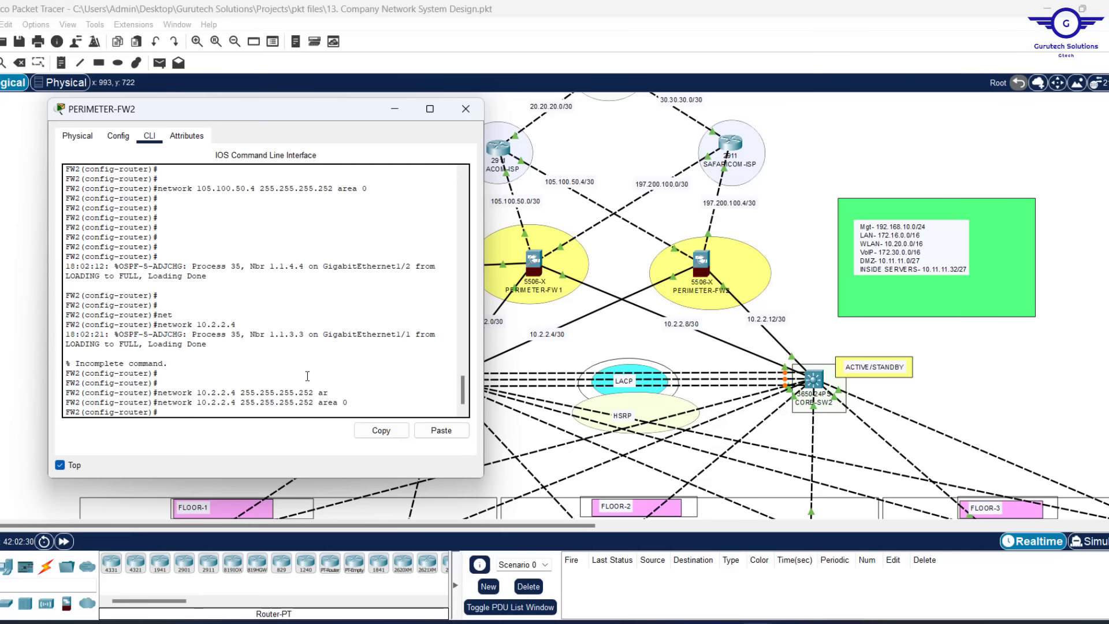
key("Up")
key("Left")
key("Left")
key("Left")
key("Left")
key("Left")
key("Left")
key("Left")
key("Left")
key("Left")
key("Left")
key("Left")
key("Left")
key("Left")
key("Left")
key("Left")
key("Left")
key("Left")
key("Left")
key("Left")
key("Left")
type("12")
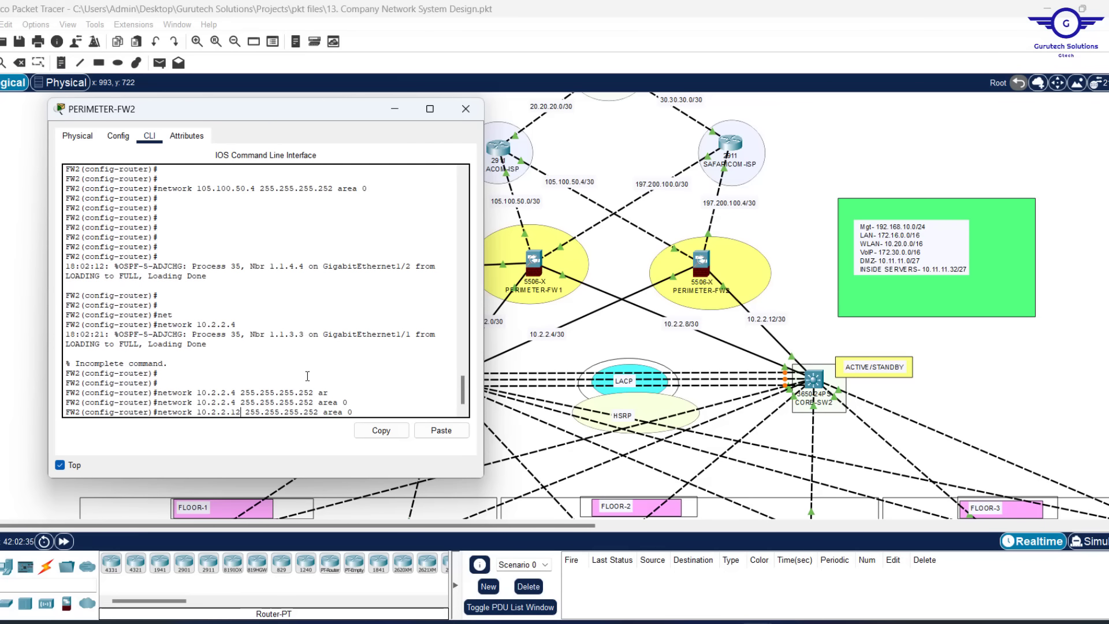
key("Return")
key("Return")
key("Return")
key("Return")
key("Return")
key("Return")
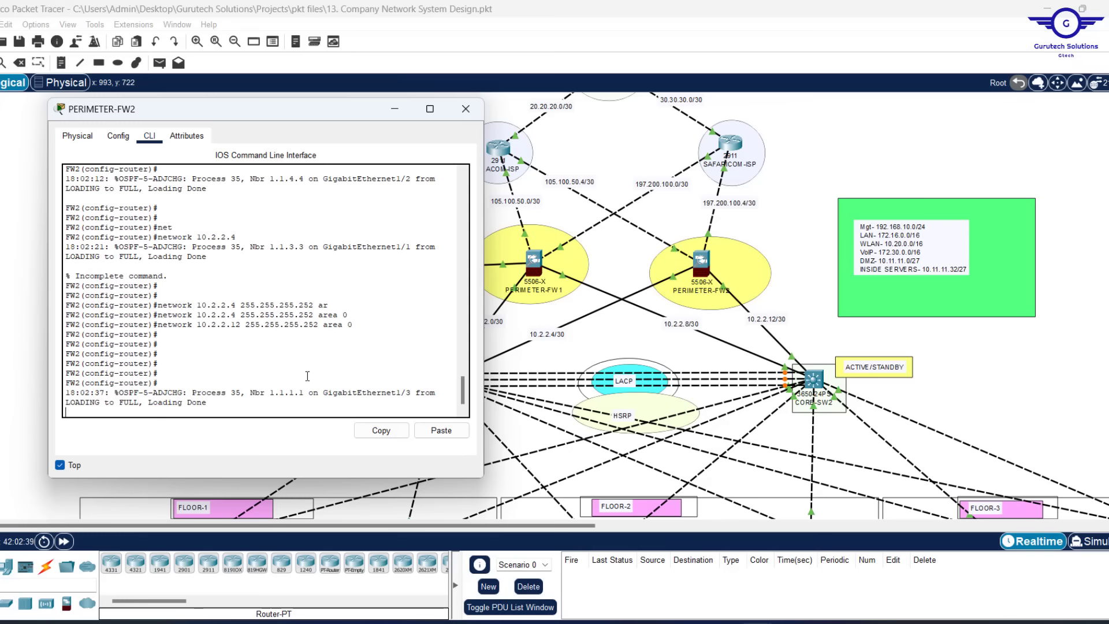
Exit OSPF configuration, save with 'wr', and close the PERIMETER-FW2 window
key("Return")
key("Return")
key("Return")
key("Return")
key("Return")
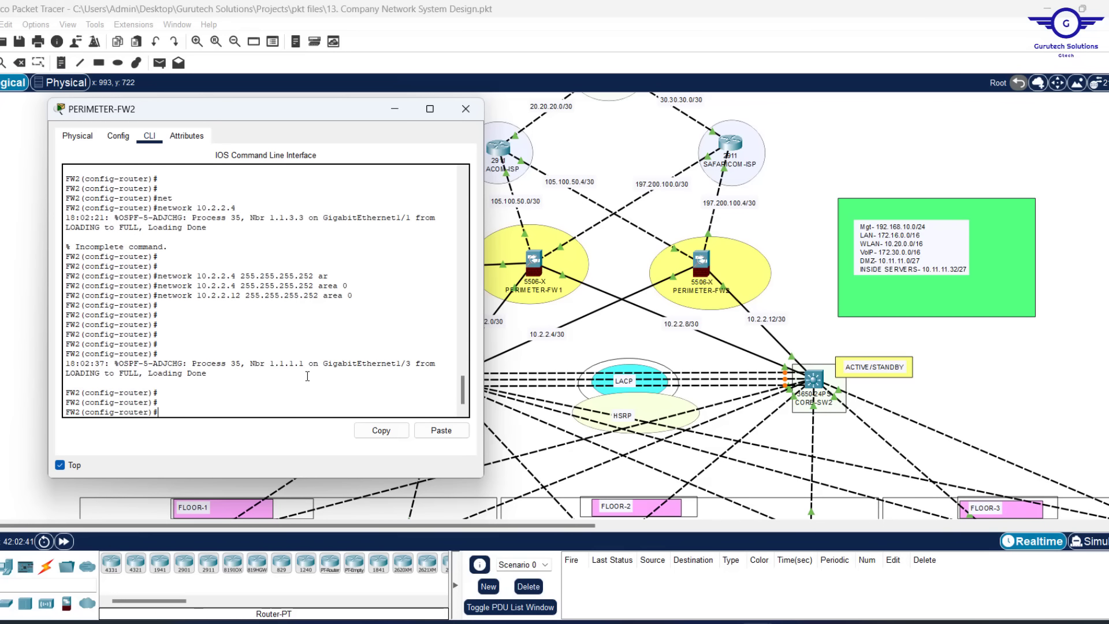
type("exit")
key("Return")
key("Return")
key("Return")
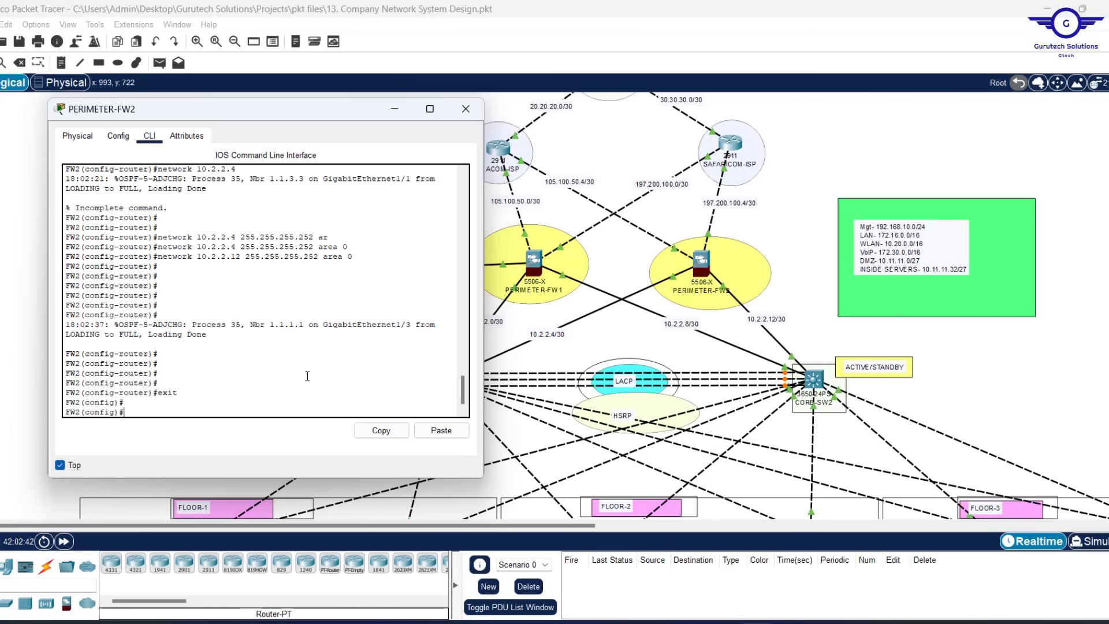
type("wr mem")
key("Return")
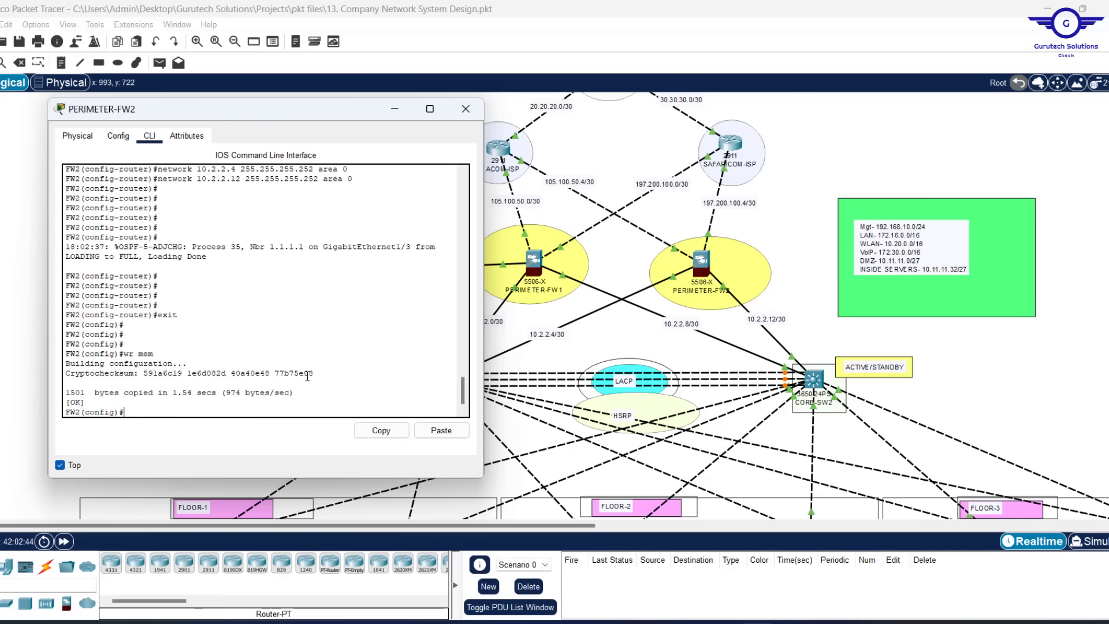
scroll(389, 300, "up", 3)
scroll(389, 301, "down", 3)
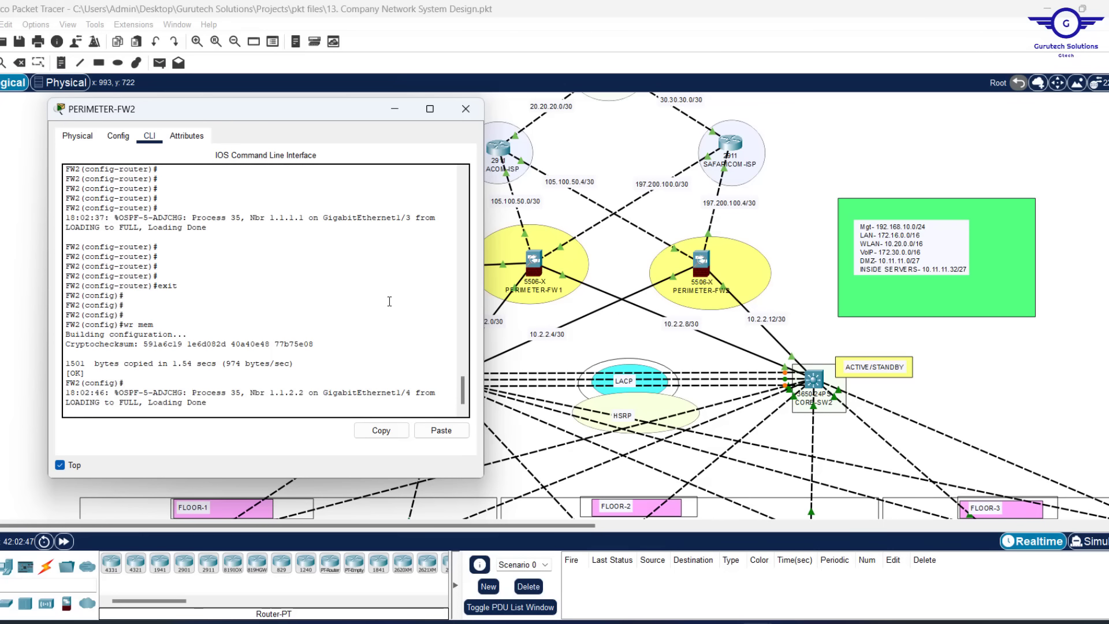
scroll(318, 325, "up", 10)
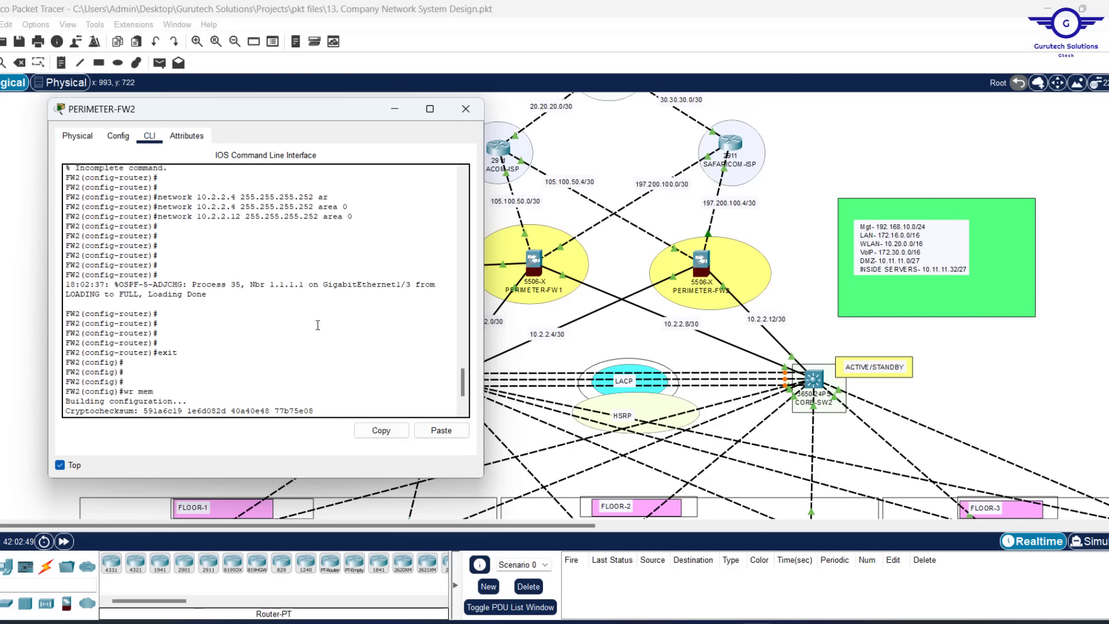
scroll(318, 325, "up", 10)
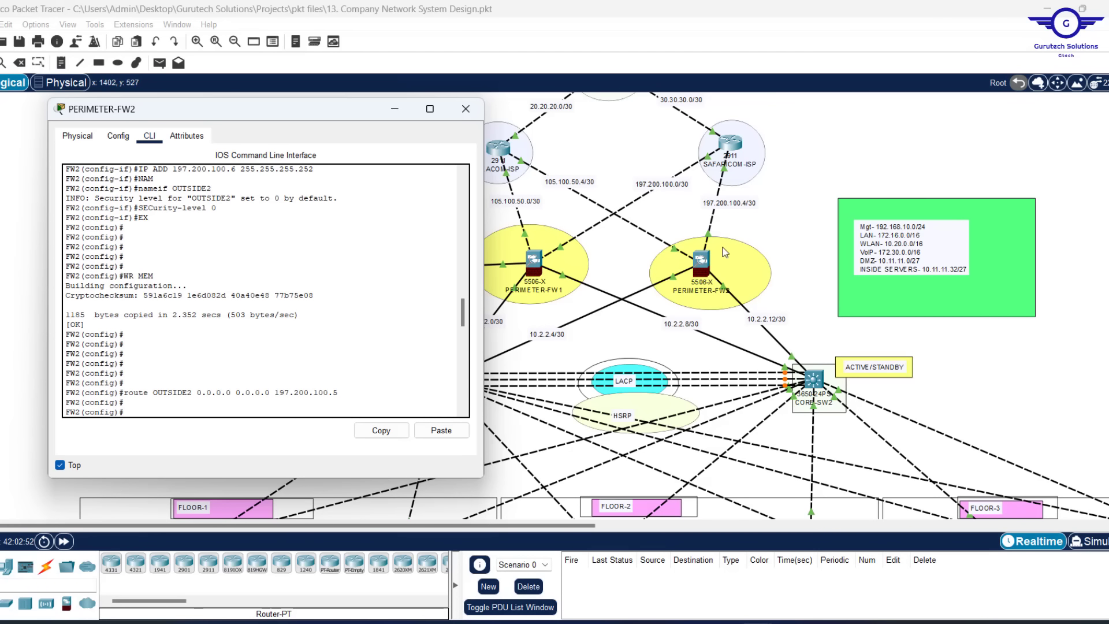
left_click(465, 110)
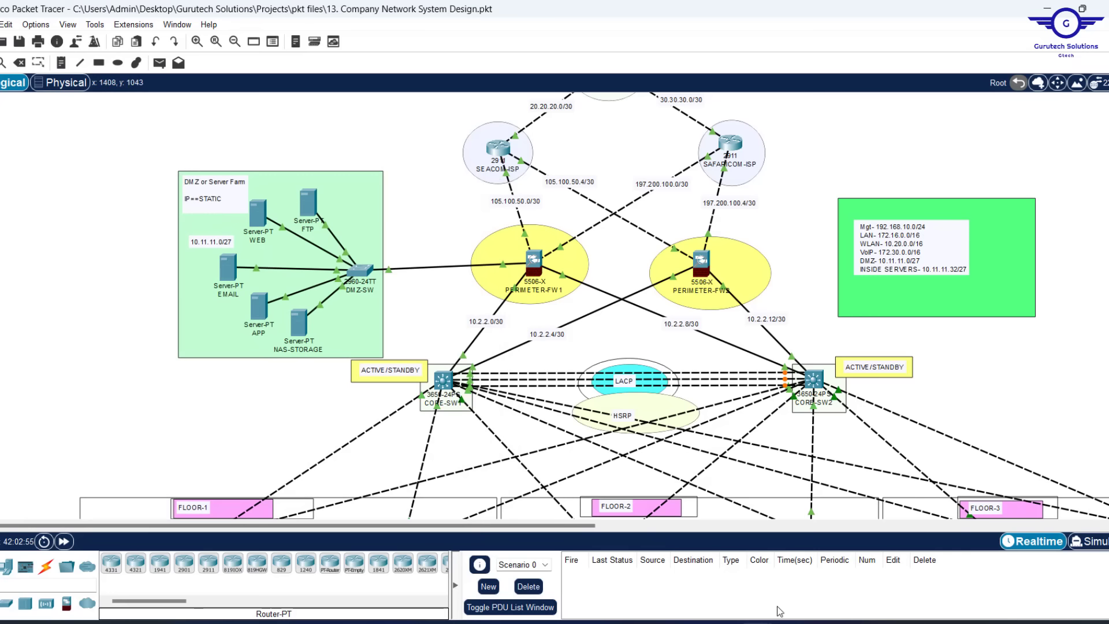
key("alt+Tab")
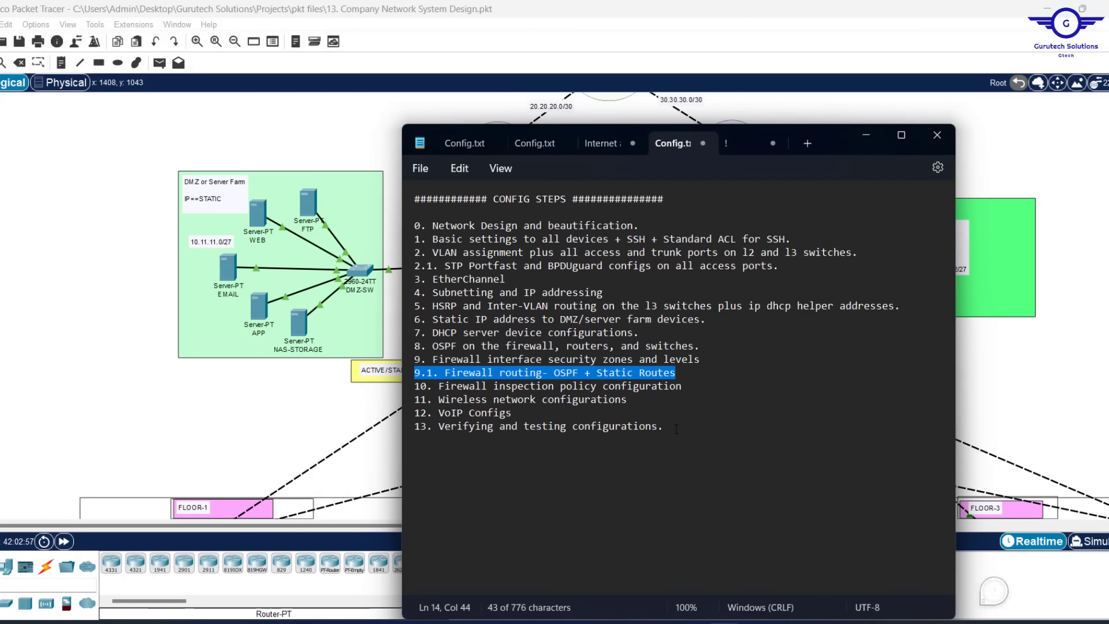
left_click_drag(439, 386, 701, 385)
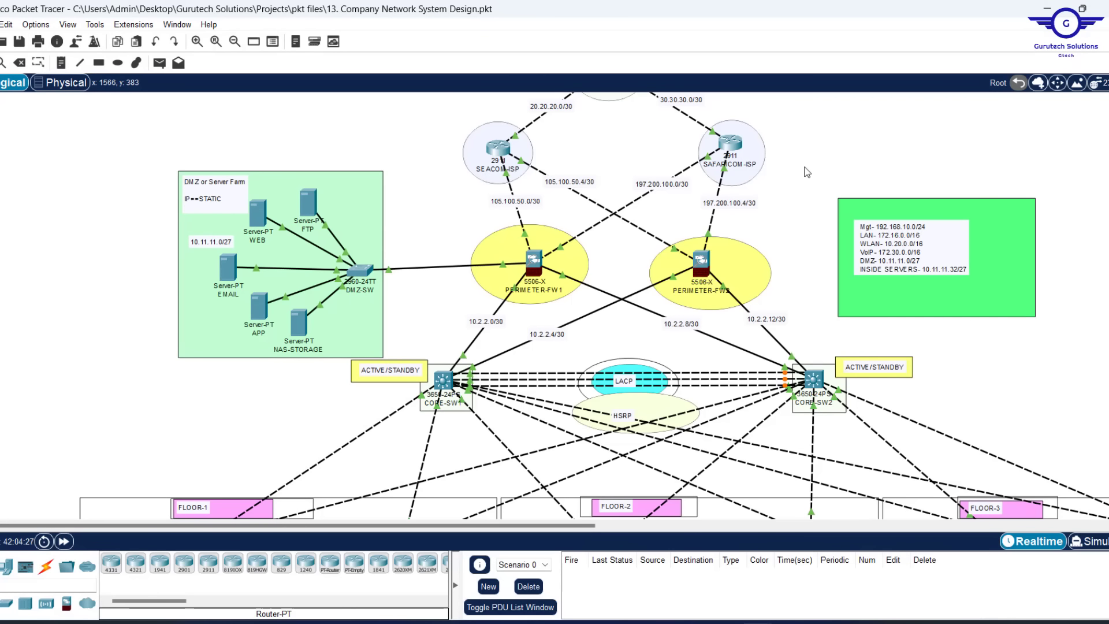
Reopen PERIMETER-FW1's CLI, resize the window, and start entering 'object network'
left_click(529, 264)
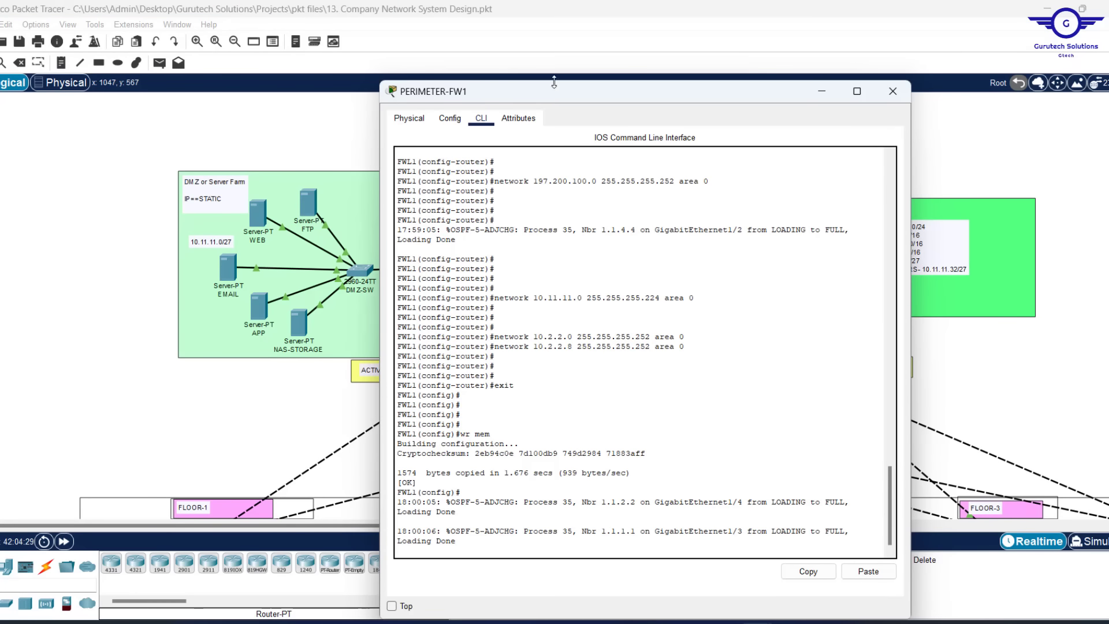
left_click_drag(554, 82, 377, 132)
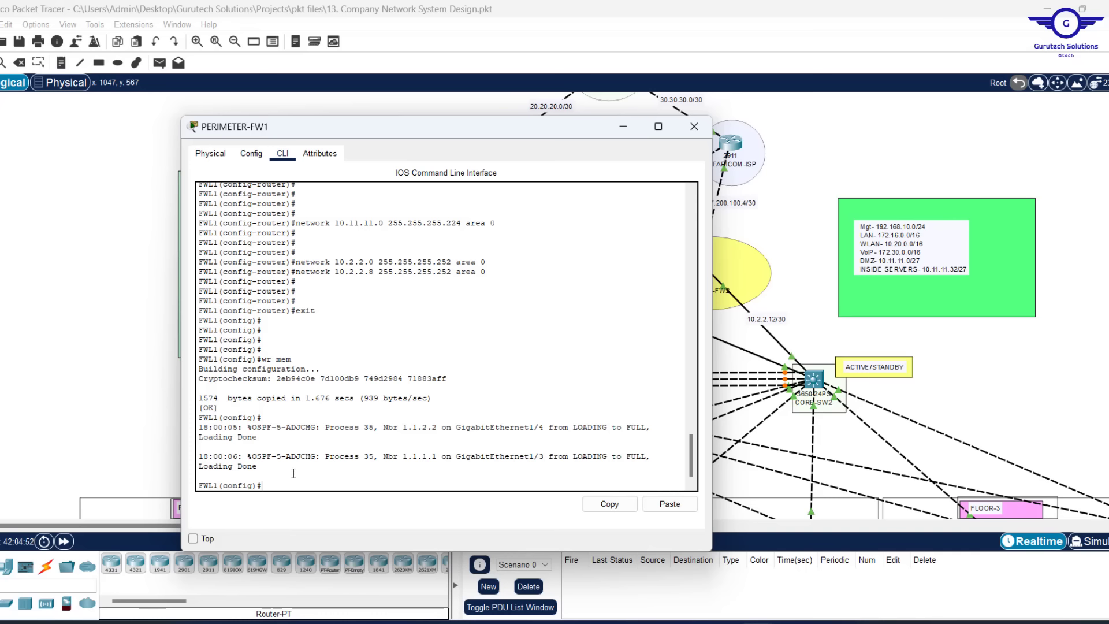
key("Return")
key("Return")
key("Return")
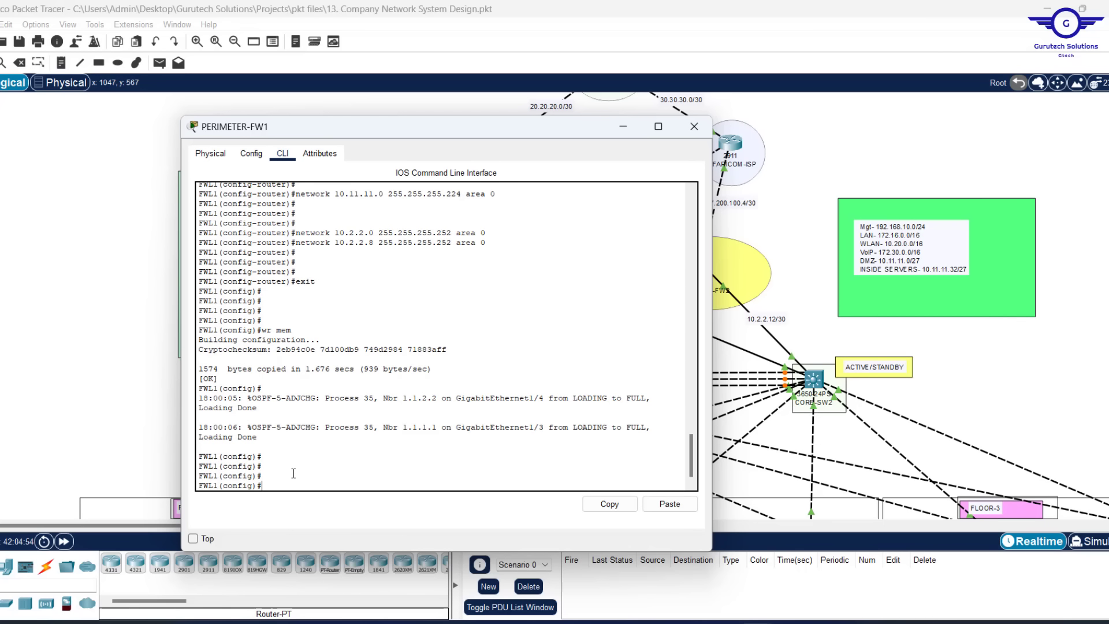
type("object net")
Create the network object INSIDE1-OUTSIDE1 on the firewall
key("Tab")
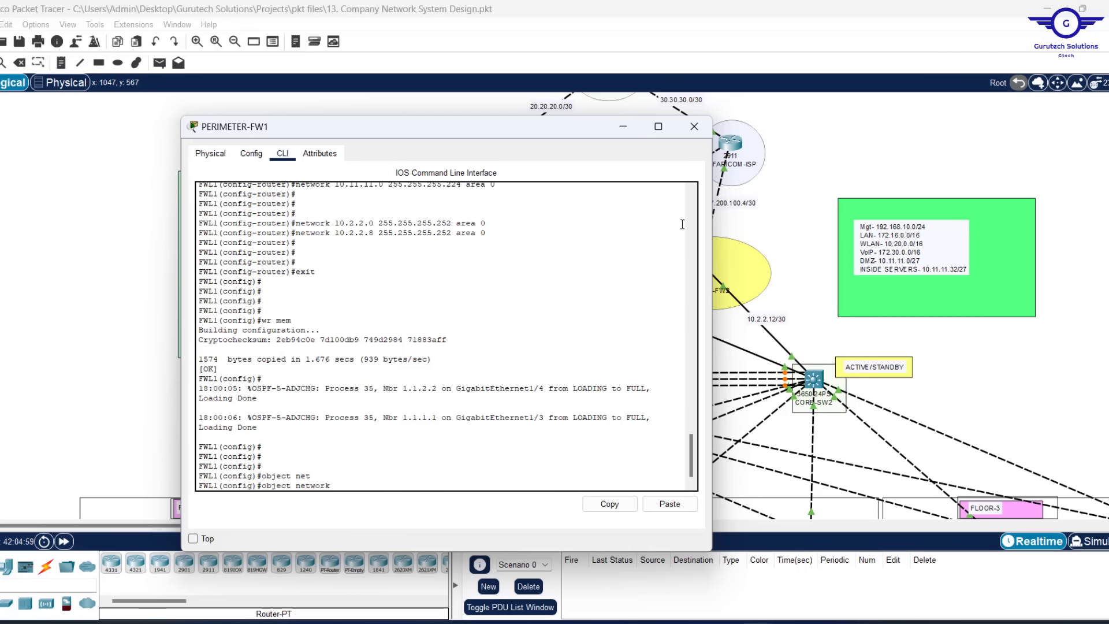
left_click(802, 202)
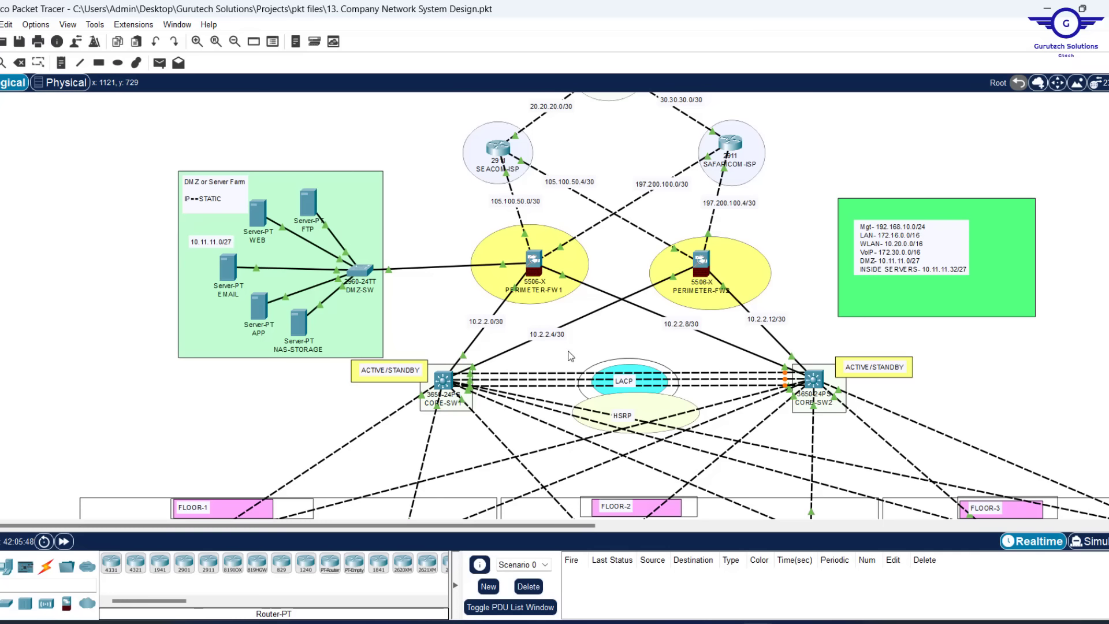
left_click(532, 269)
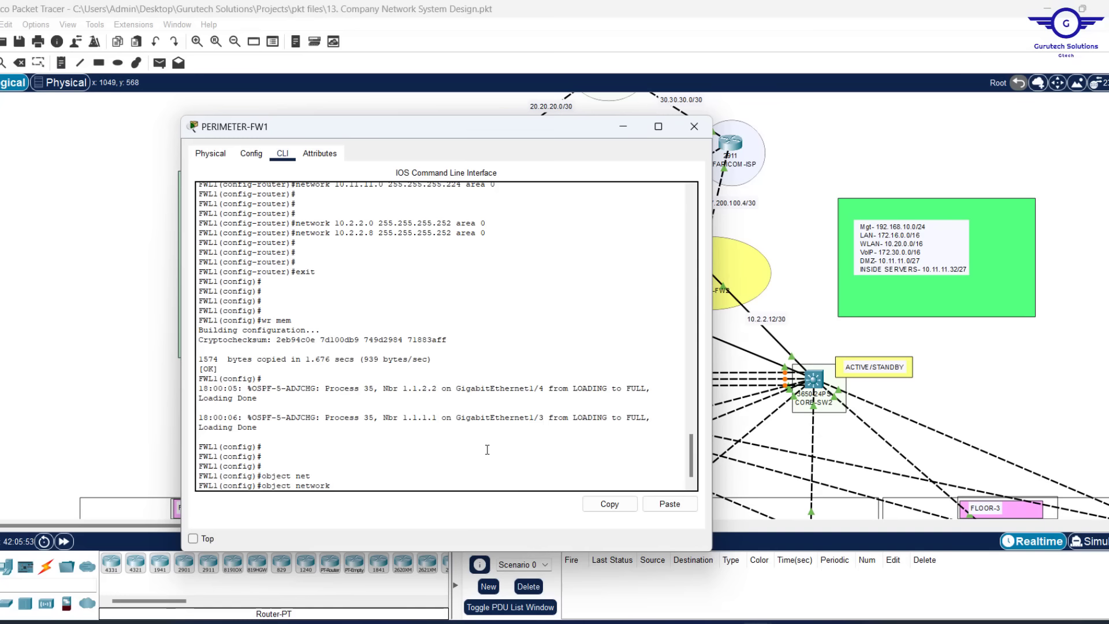
type("INSIDE1-OUTSIDE1")
key("Return")
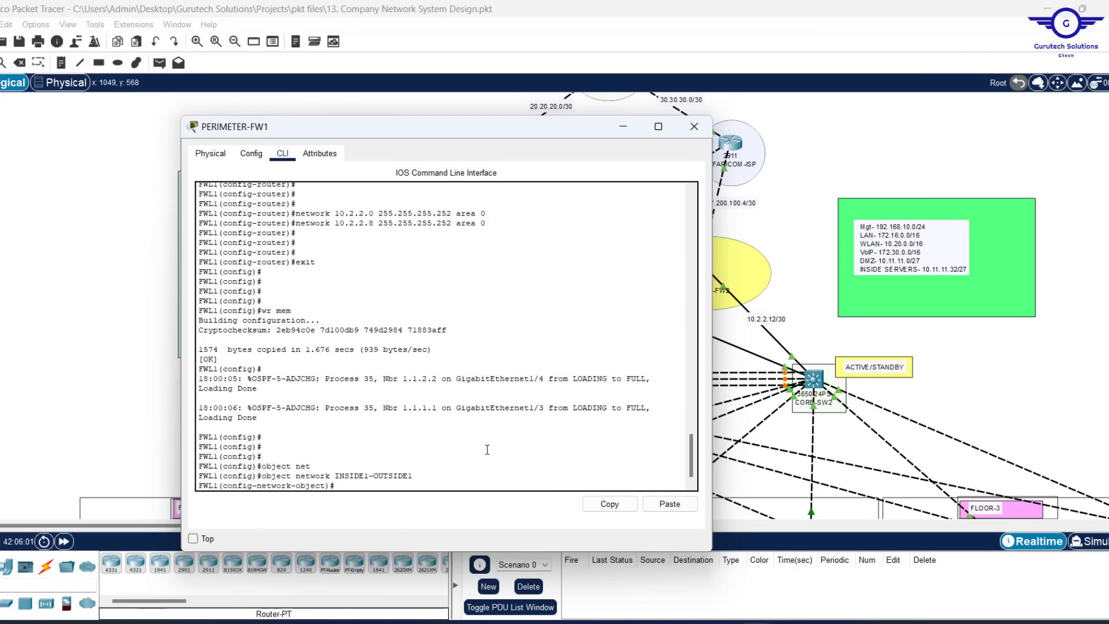
Assign the object subnet 172.16.0.0 255.255.0.0
type("SUBE")
key("BackSpace")
key("BackSpace")
key("BackSpace")
key("BackSpace")
type("subn")
key("Tab")
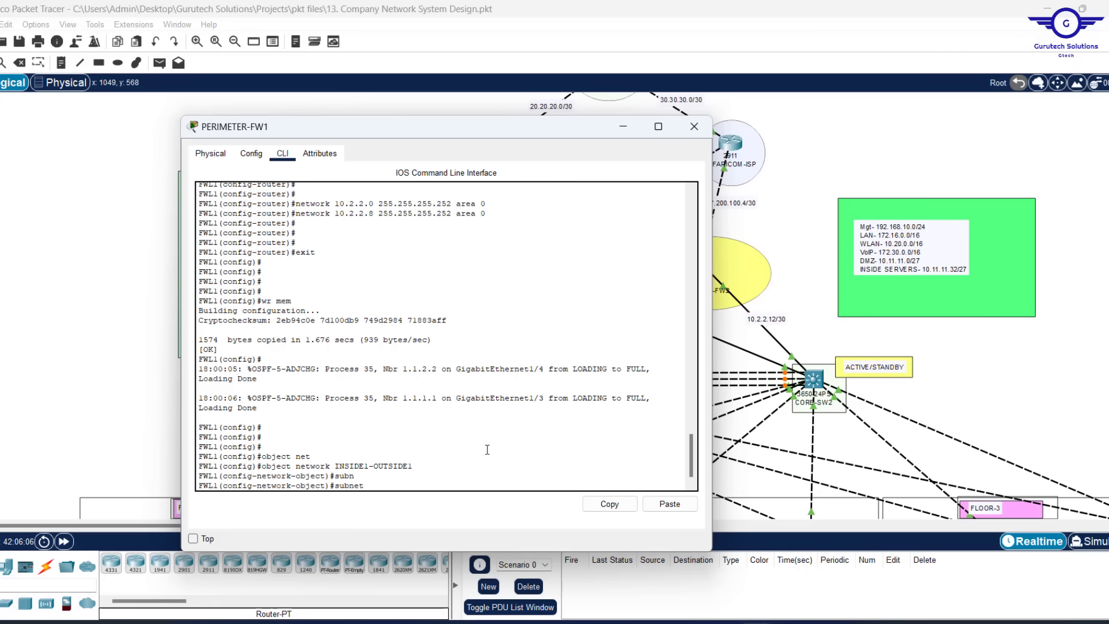
type("1")
key("BackSpace")
key("BackSpace")
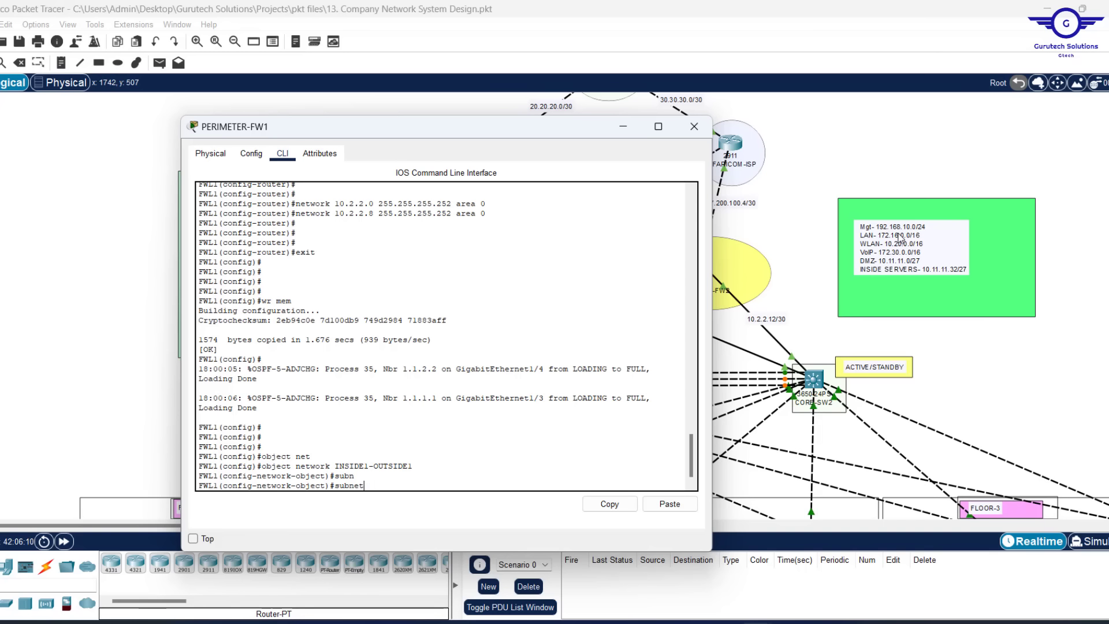
type("172.")
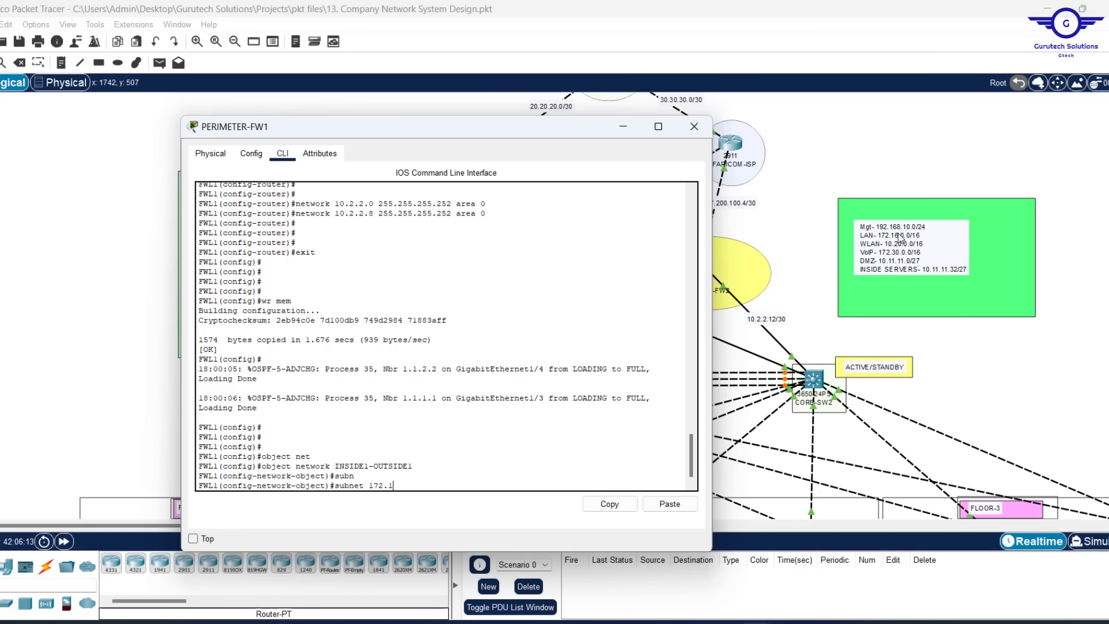
type("16.0")
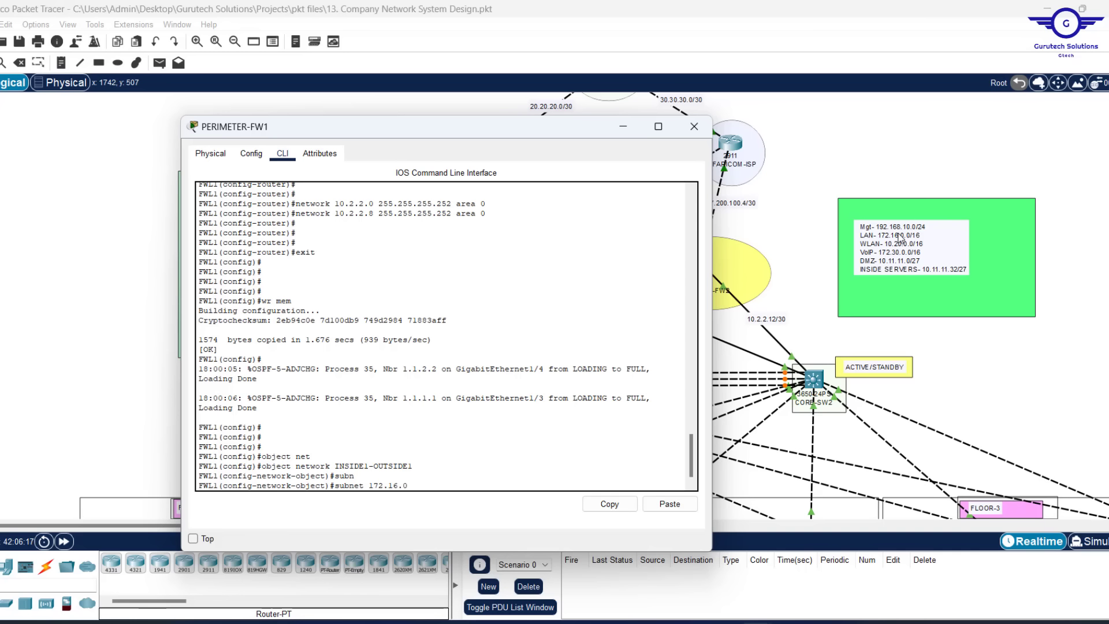
type(".0 255")
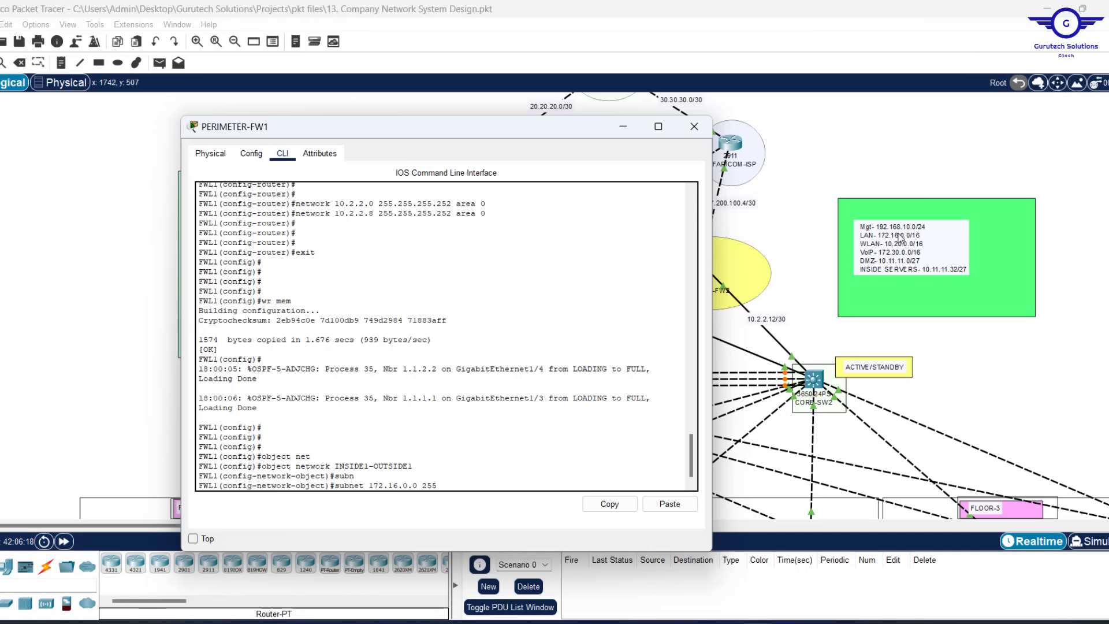
type(".255.0.0")
key("Return")
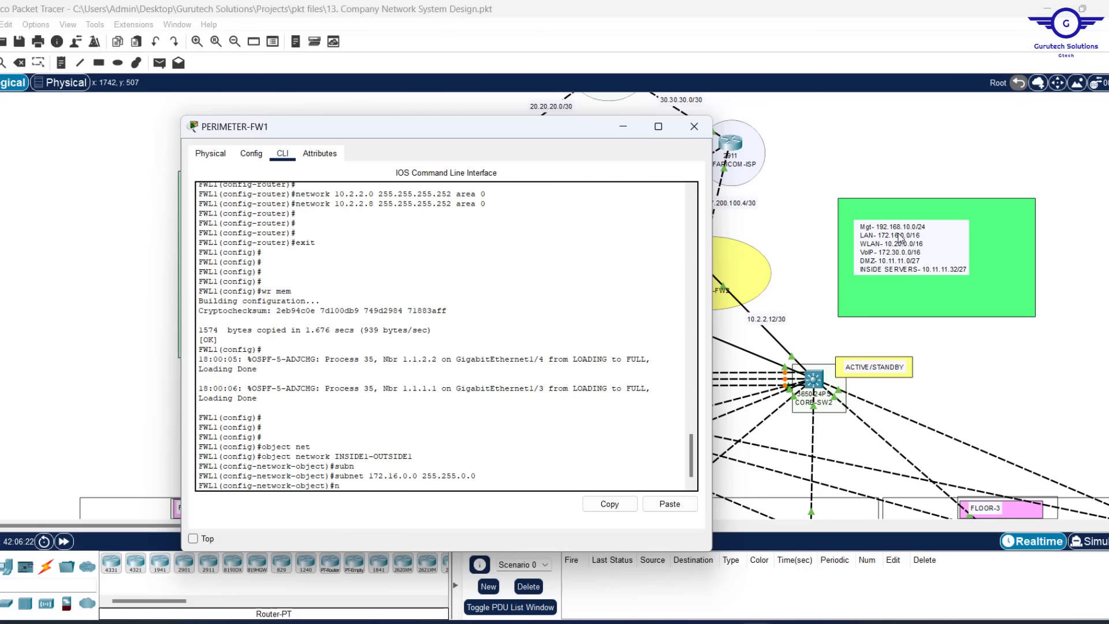
Add 'nat (INSIDE1,OUTSIDE1) dynamic interface', exit the object and return to conf t
type("nat (INSIDE")
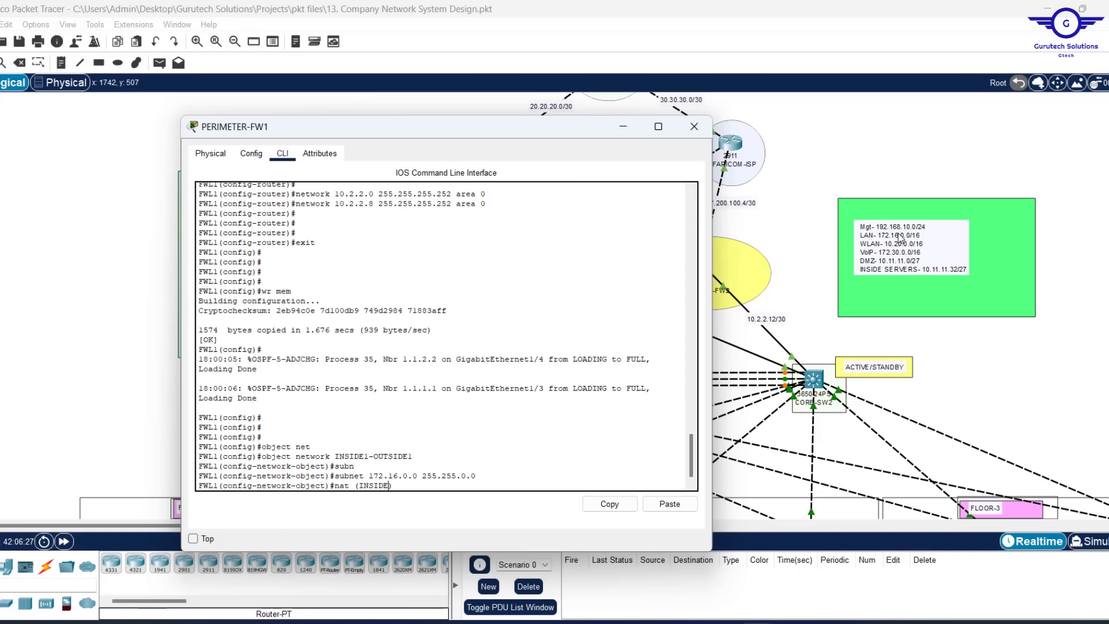
type("1,)")
type(" OUTSIDE")
type("1")
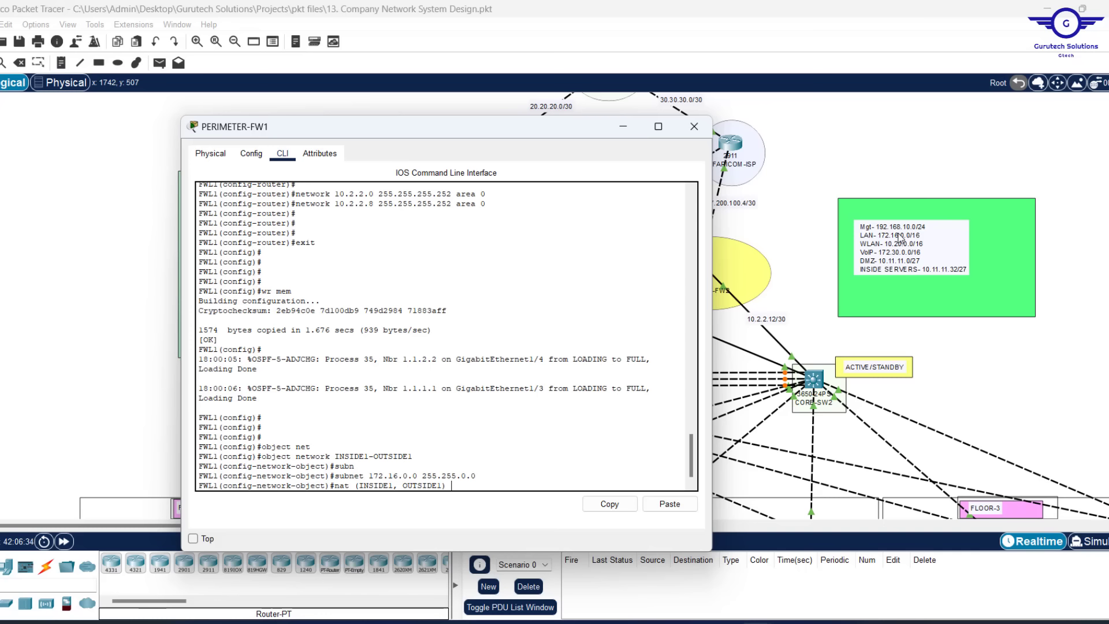
type(" DY")
key("BackSpace")
key("BackSpace")
type("dyn")
key("Tab")
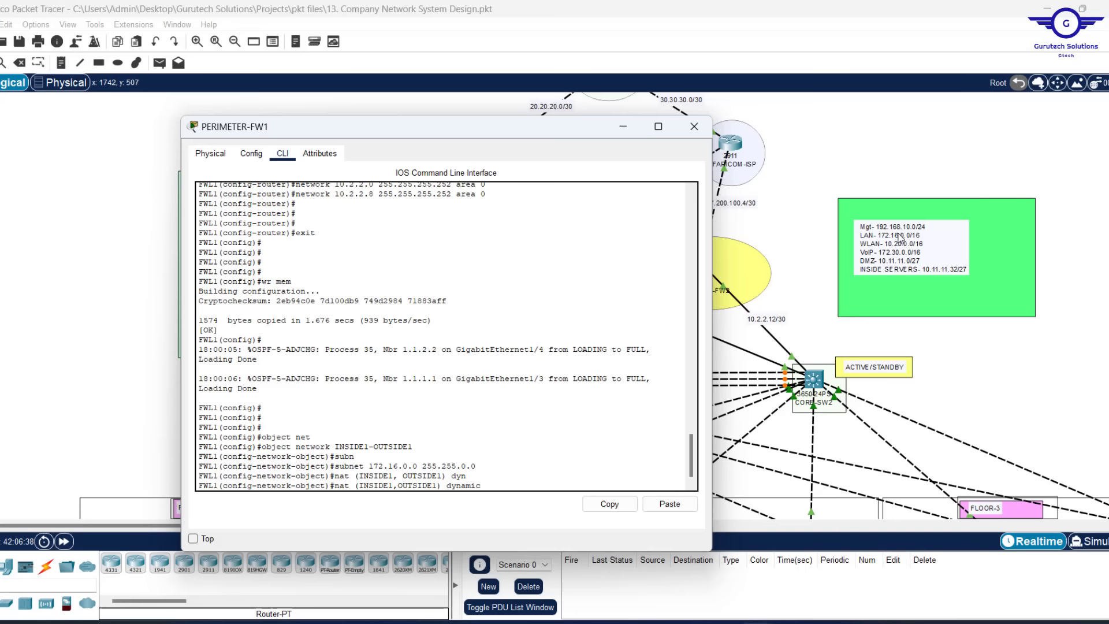
type("interface")
key("Tab")
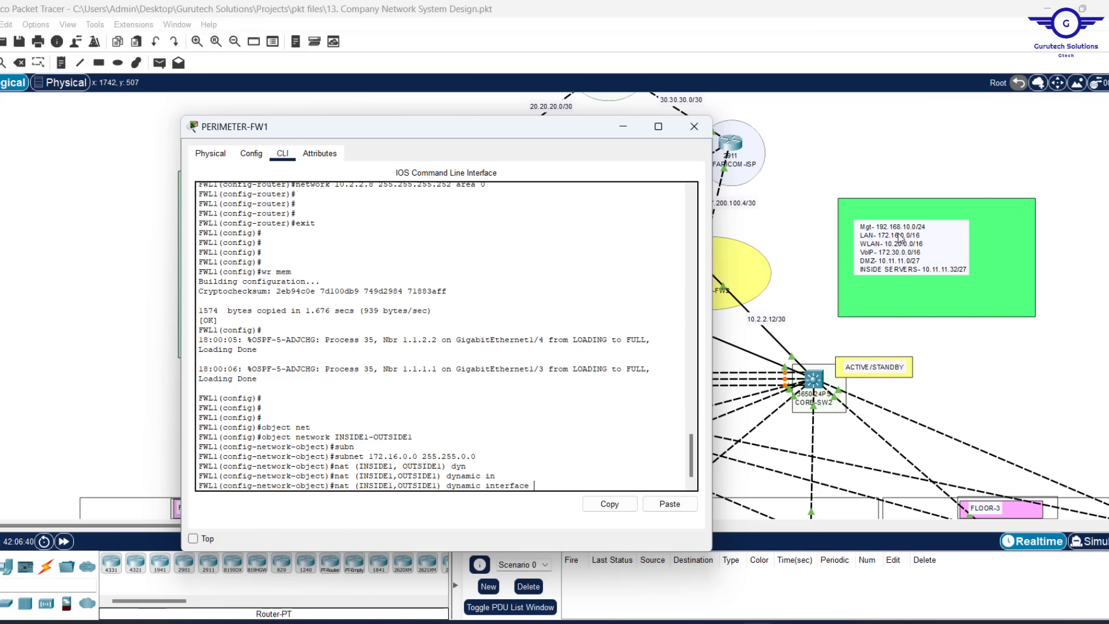
type("?")
key("Return")
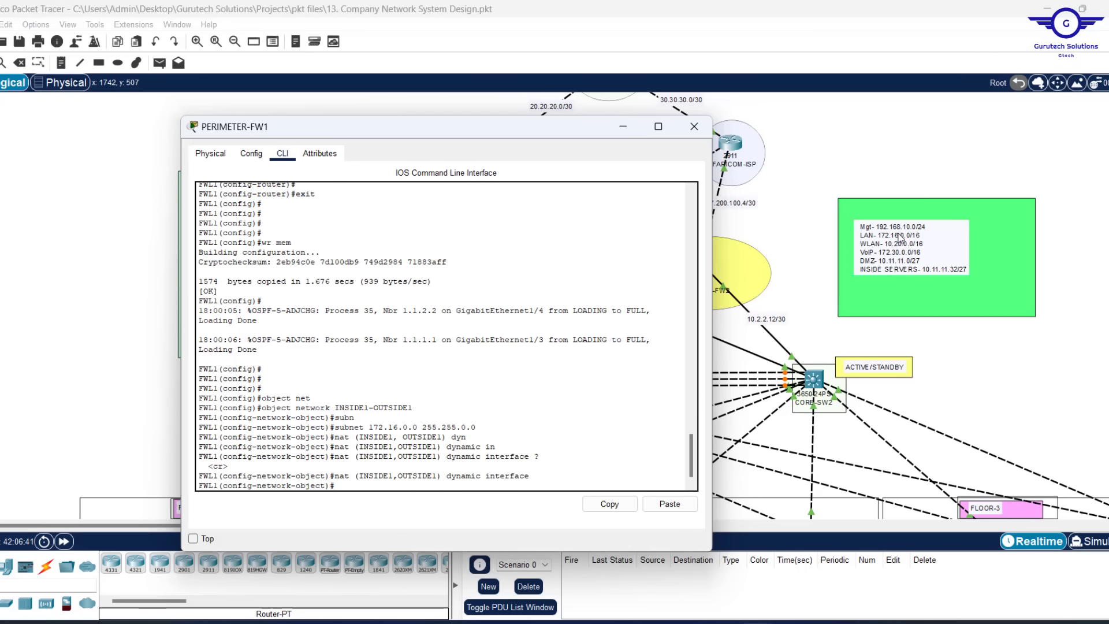
type("ex")
key("Return")
key("Return")
key("Return")
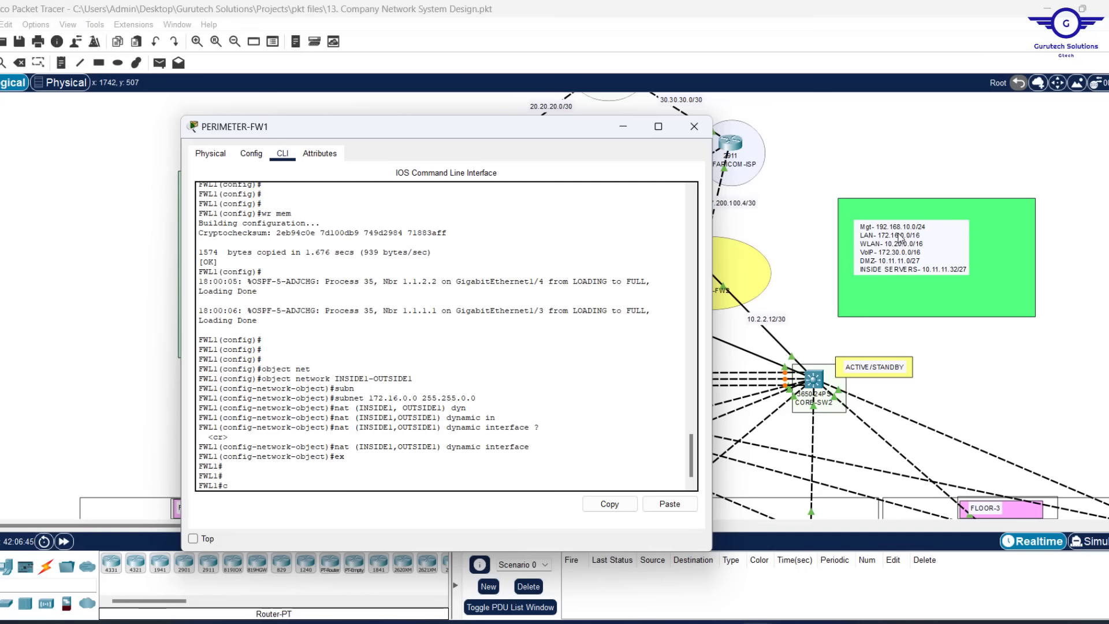
type("conf t")
key("Return")
key("Return")
key("Return")
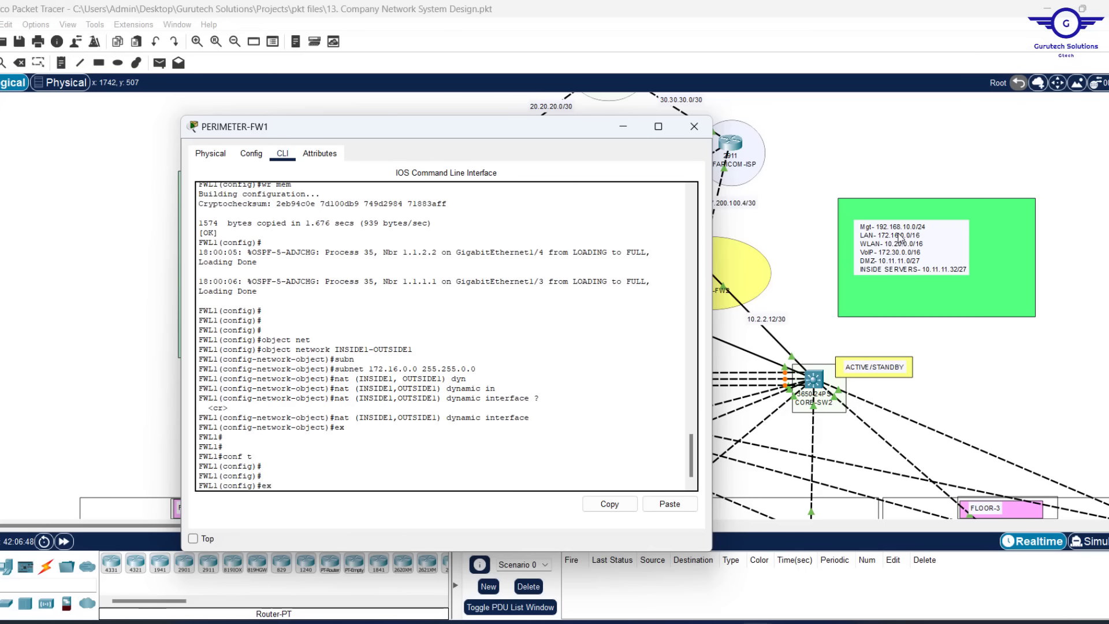
Create object INSIDE2-OUTSIDE1 with subnet 172.16.0.0 255.255.0.0 by editing recalled commands
key("Up")
key("Up")
key("Up")
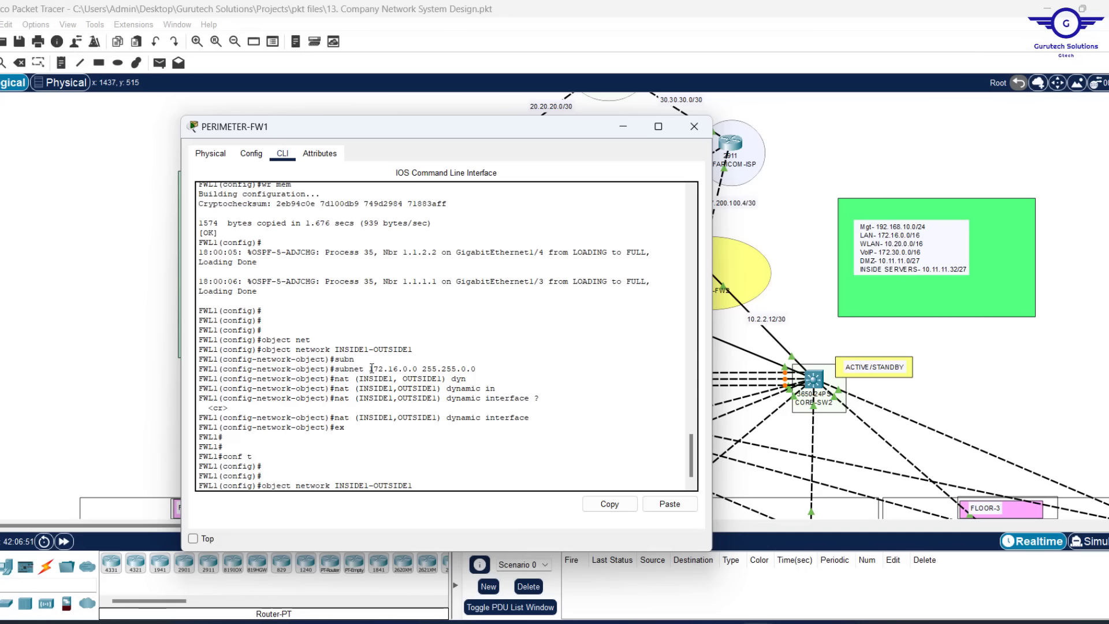
left_click_drag(373, 368, 478, 371)
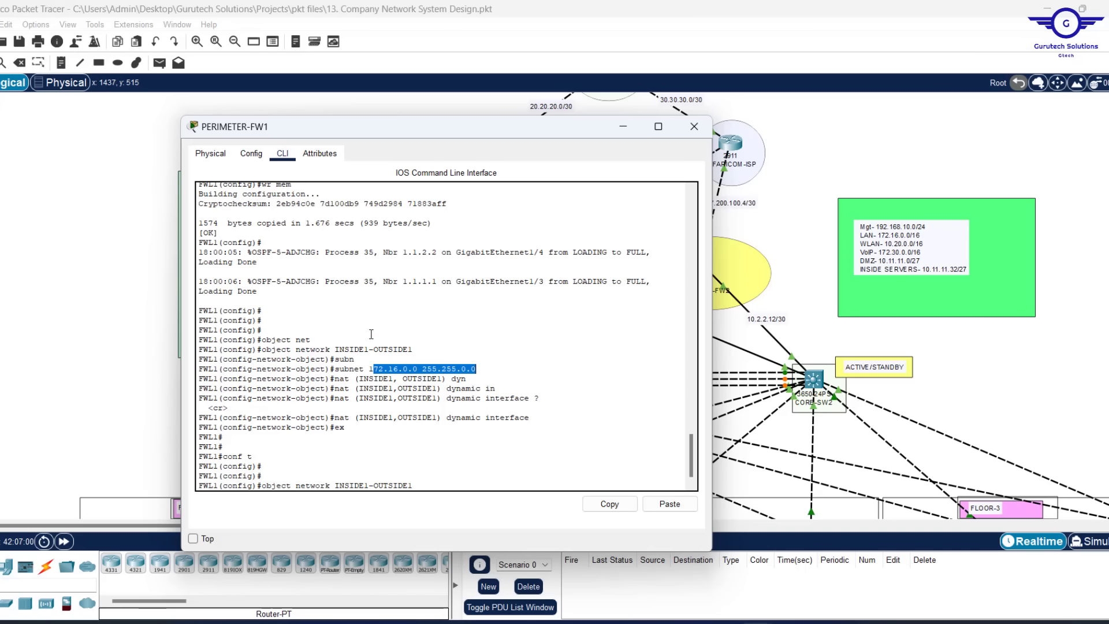
left_click(432, 463)
key("Up")
key("Down")
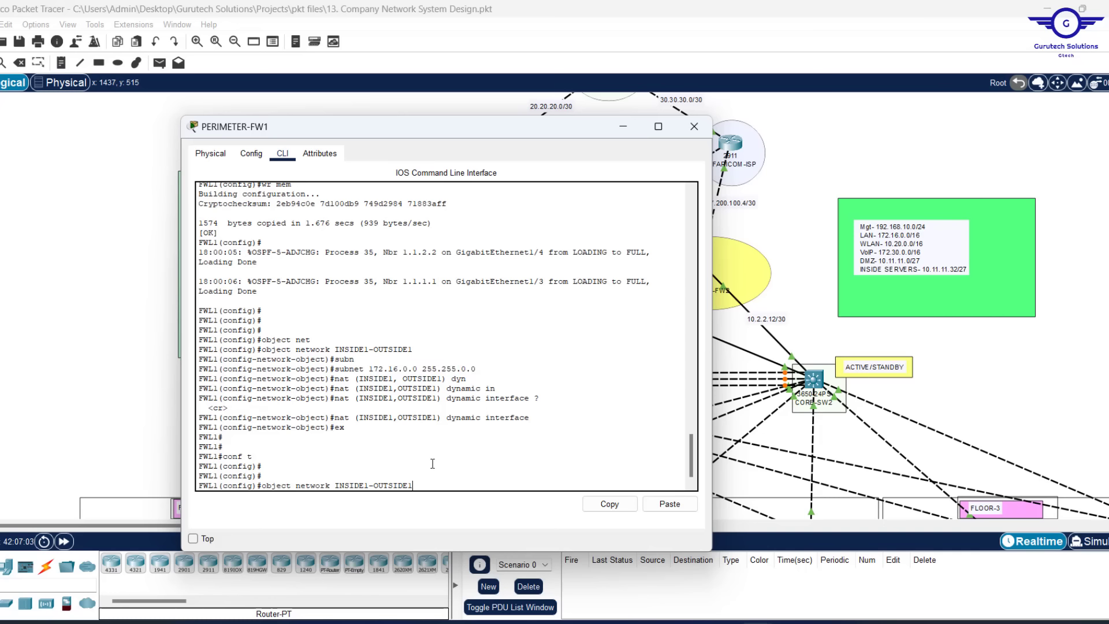
key("Left")
key("BackSpace")
type("2")
key("Return")
key("Return")
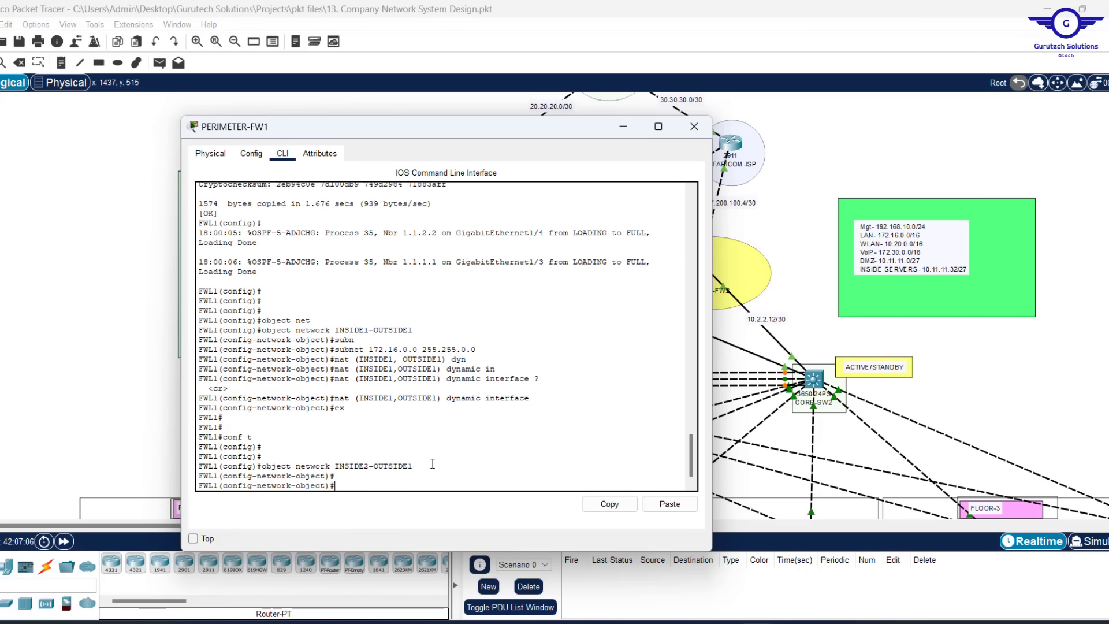
key("Return")
key("Up")
key("Up")
key("Up")
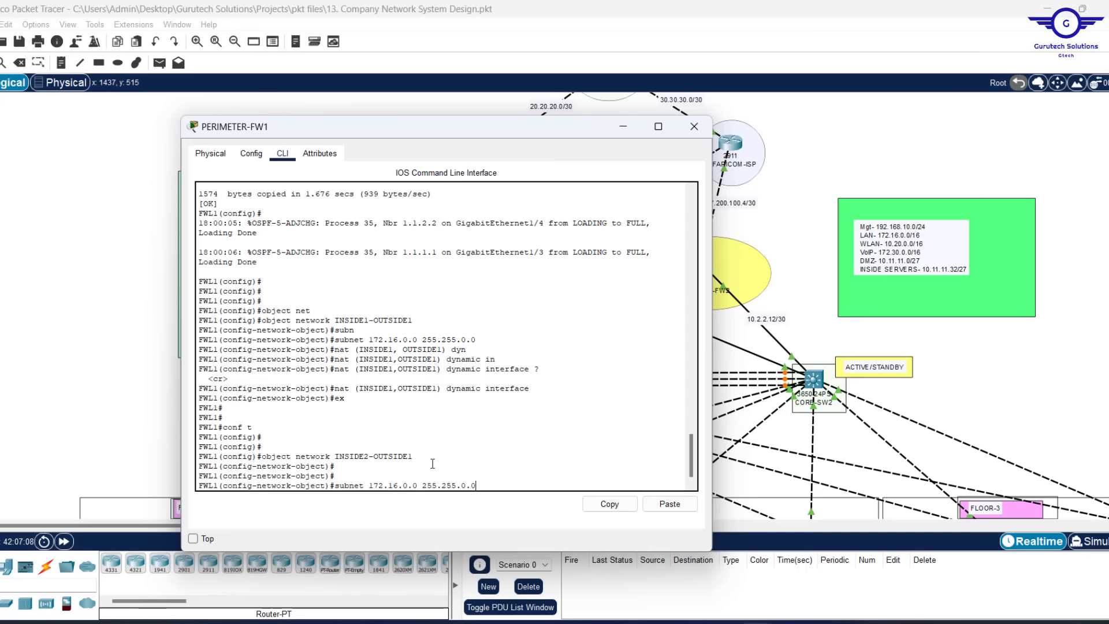
key("Return")
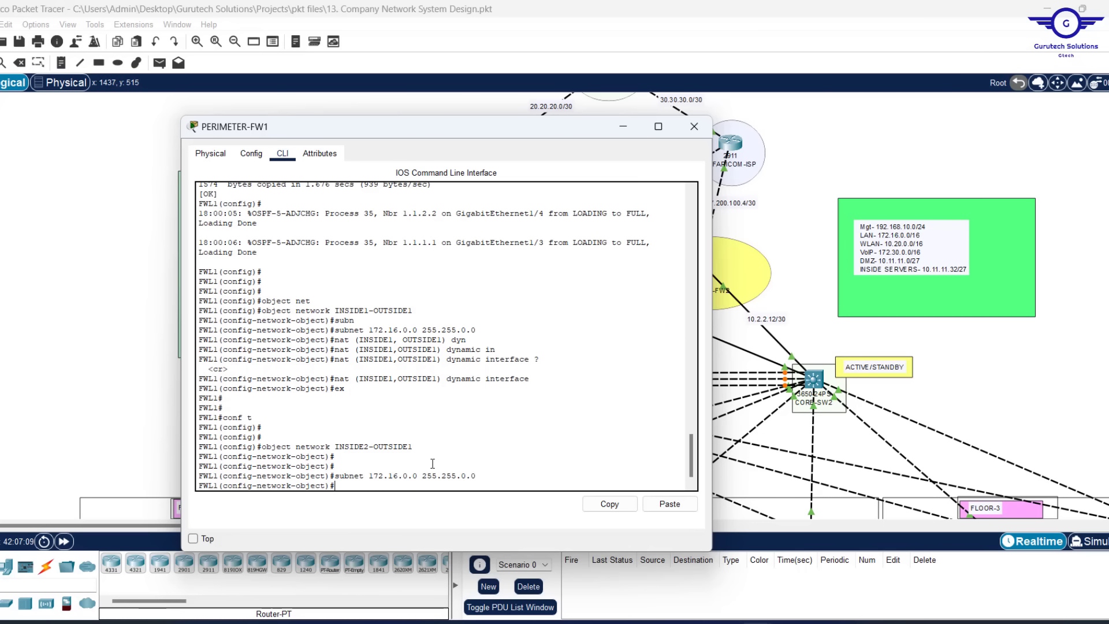
Apply 'nat (INSIDE2,OUTSIDE1) dynamic interface' and exit the object
key("Up")
key("Up")
key("Up")
key("Up")
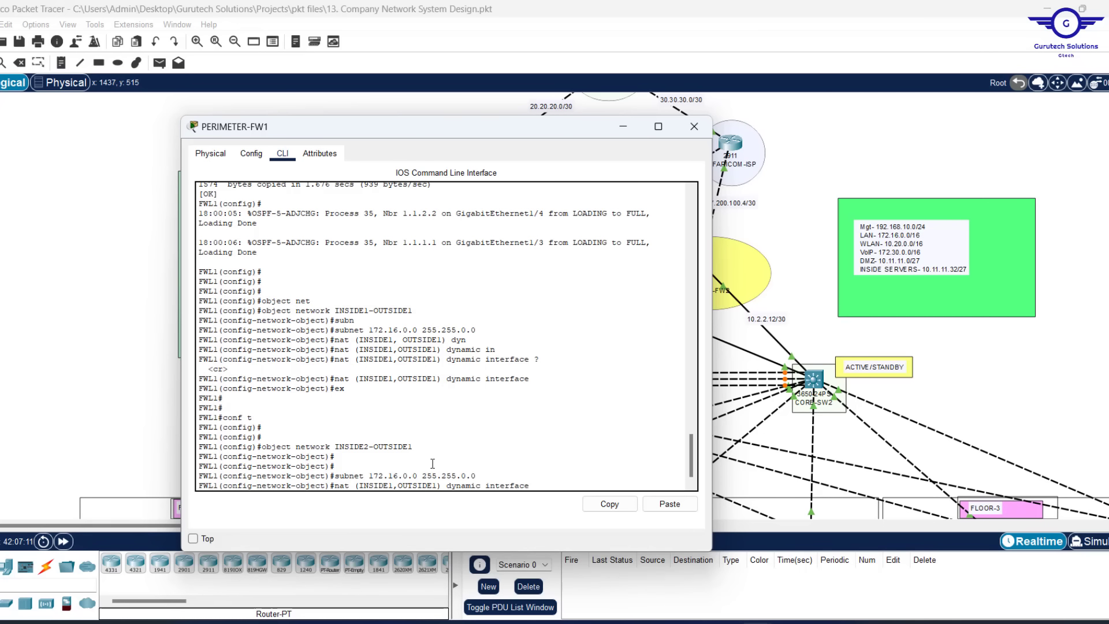
key("Left")
key("Left")
key("Left")
key("Left")
key("Left")
key("Left")
key("Left")
key("Left")
key("Left")
key("Left")
key("Left")
key("Left")
key("Left")
key("Left")
key("Left")
key("Left")
key("Left")
key("Left")
key("Left")
key("Left")
key("BackSpace")
type("2")
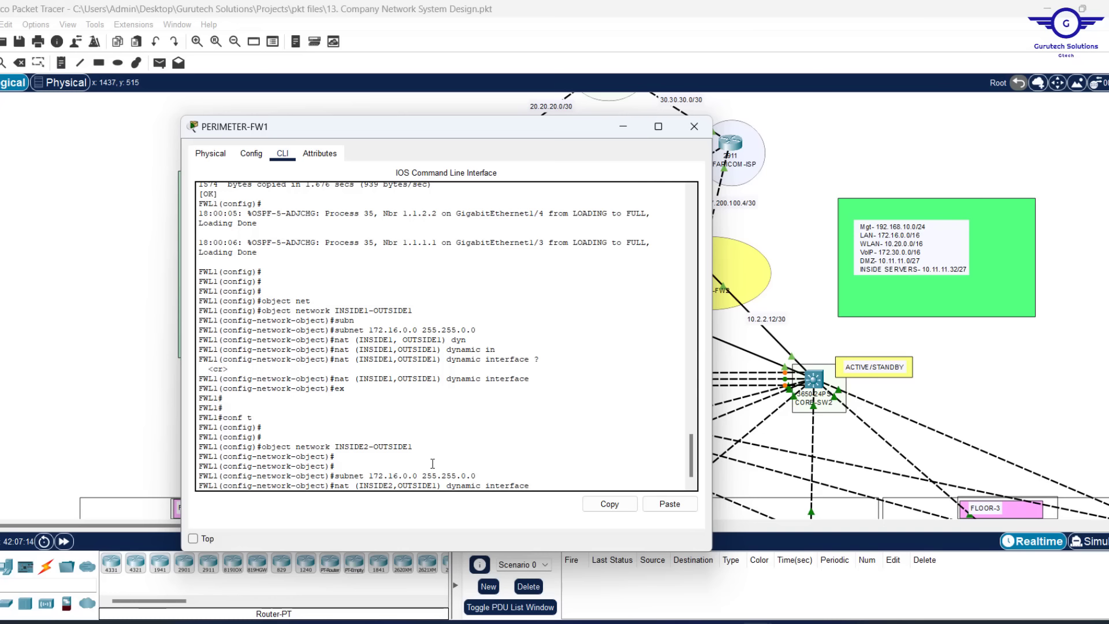
key("Return")
type("ex")
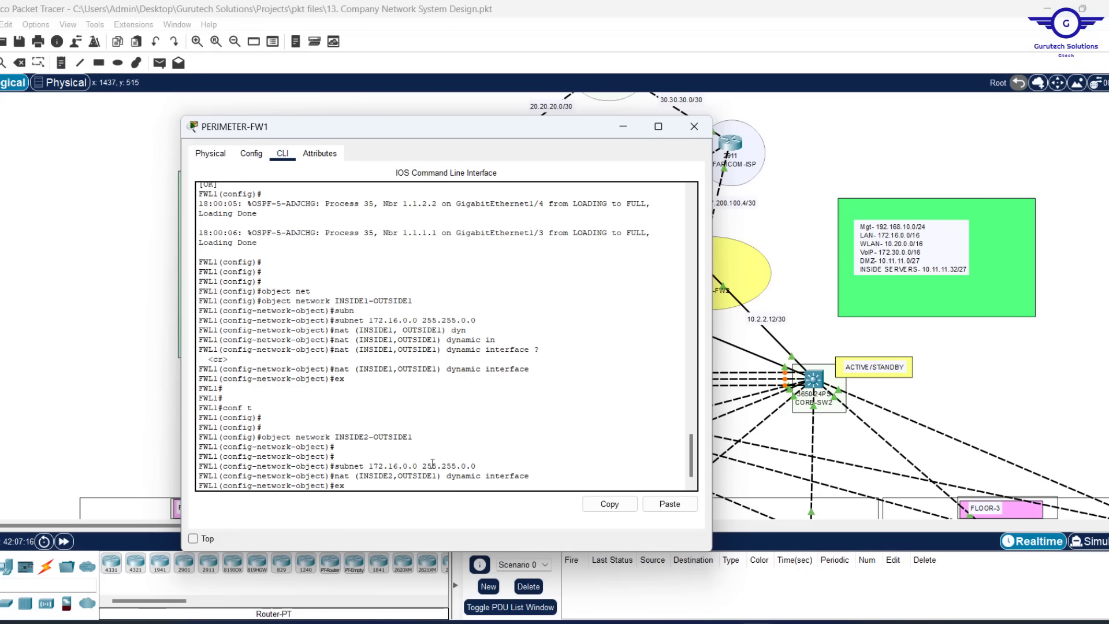
key("Return")
key("Return")
key("Return")
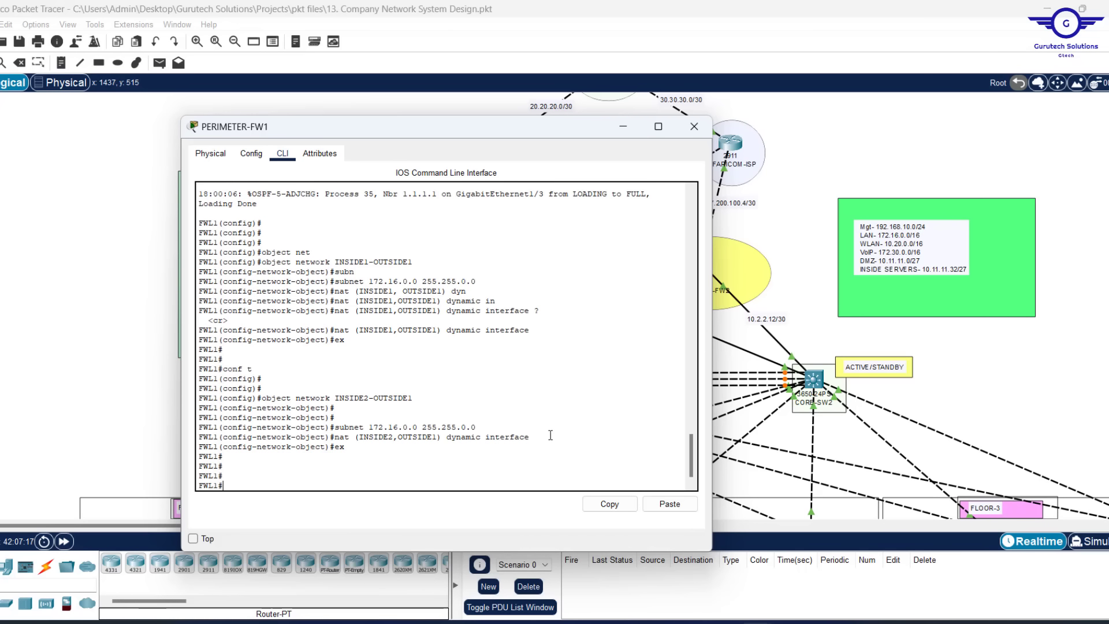
left_click_drag(551, 447, 232, 281)
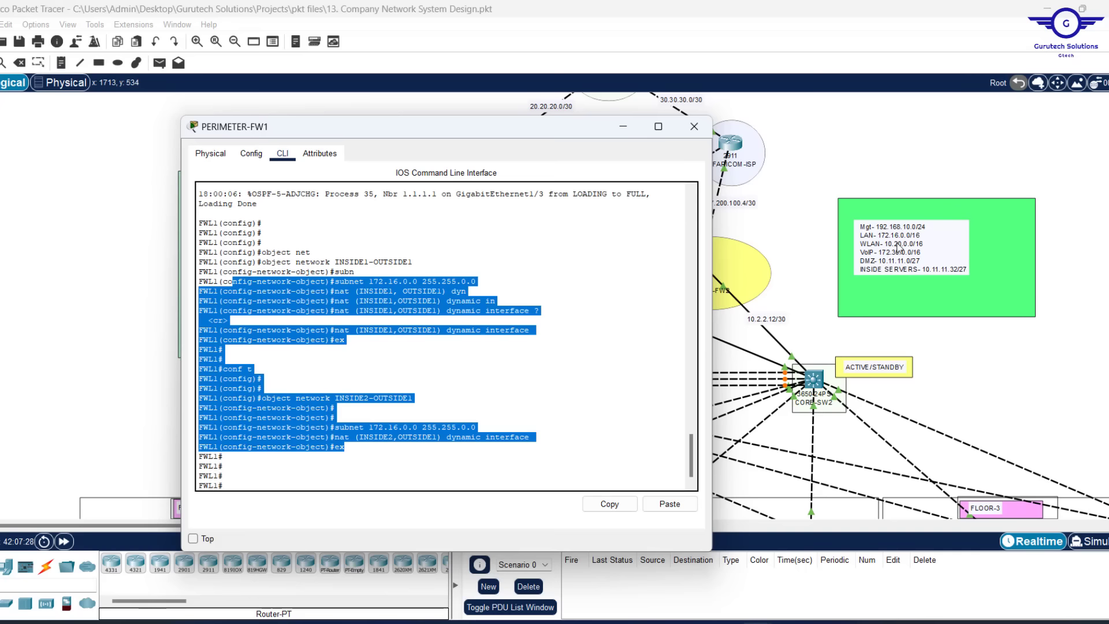
Re-enter conf t and create object network INSIDEw1-OUTSIDEw1
left_click(348, 476)
type("conf t")
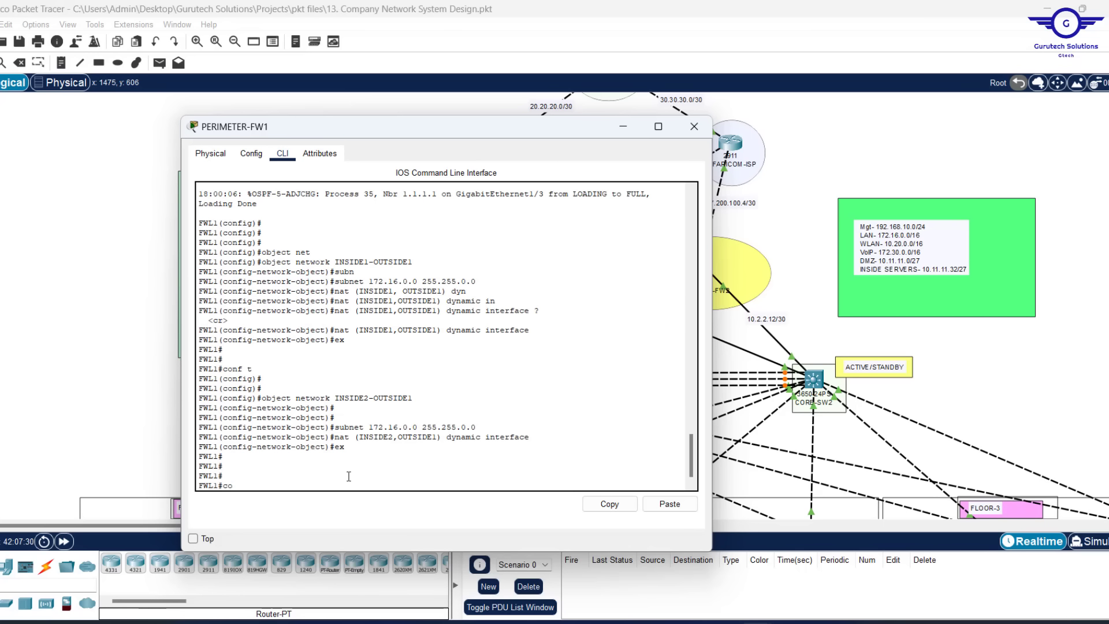
key("Return")
key("Return")
key("Return")
key("Return")
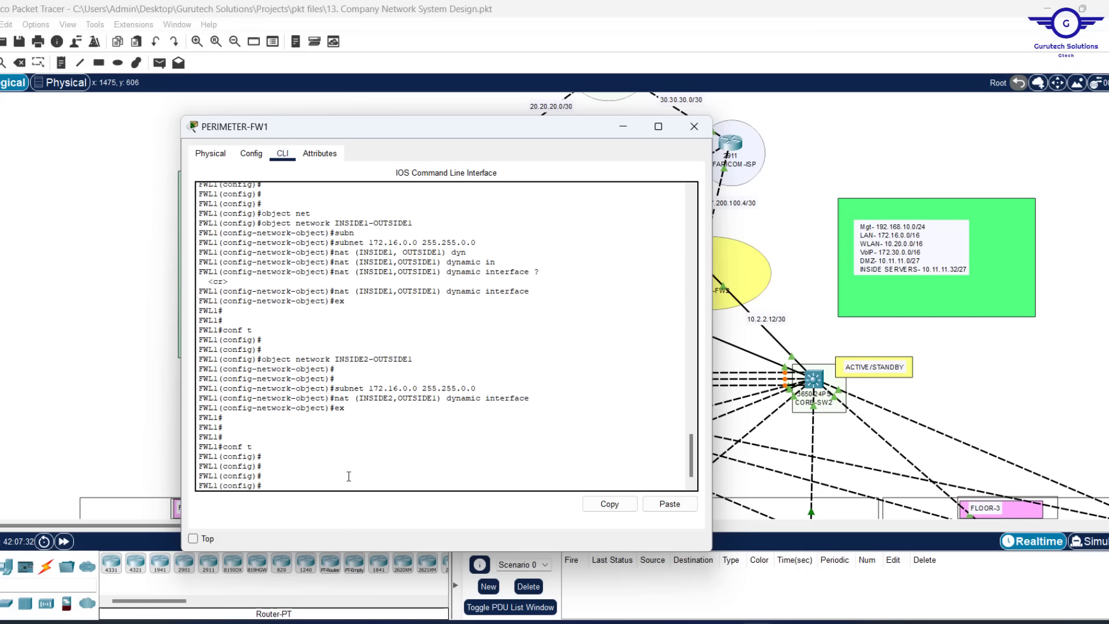
key("Up")
key("Up")
key("Down")
key("Up")
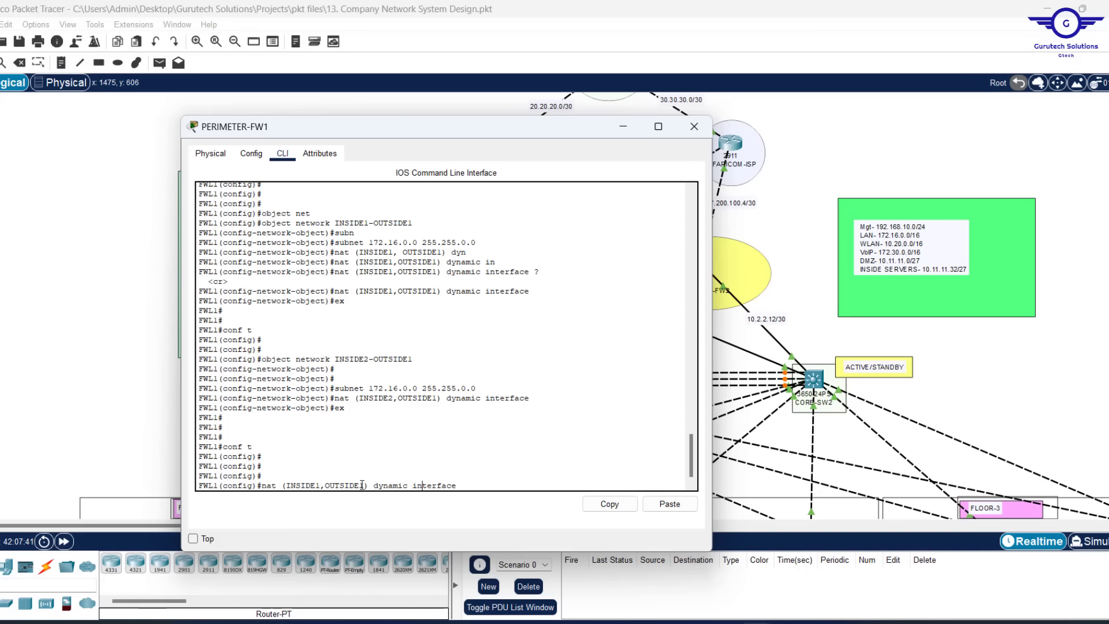
key("Up")
key("Up")
key("Up")
key("Up")
key("Up")
key("Up")
key("Up")
key("Up")
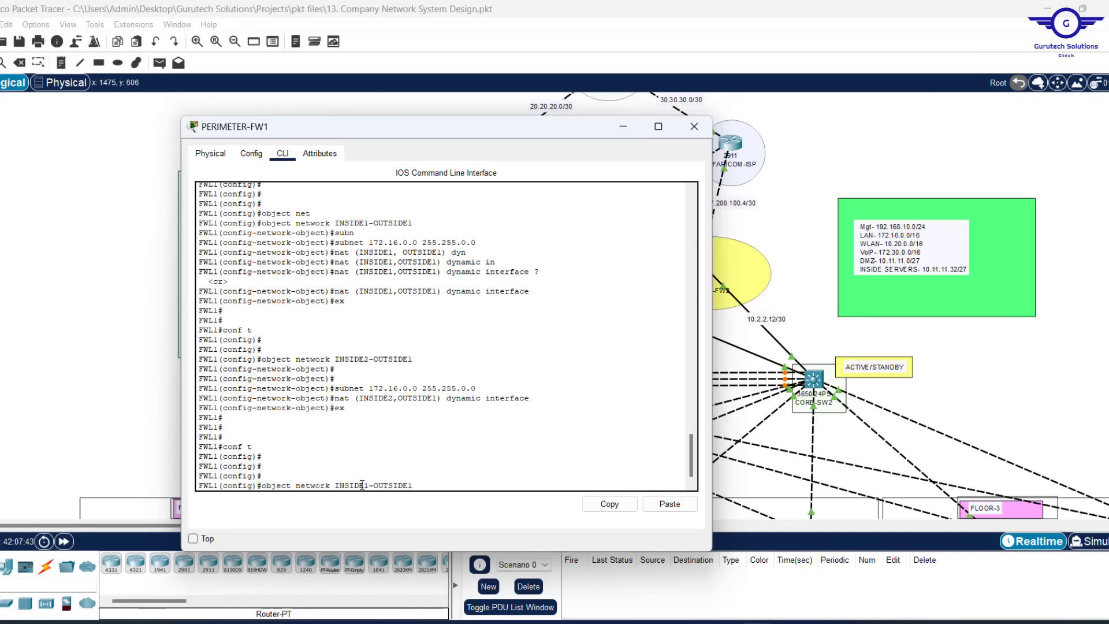
key("BackSpace")
key("BackSpace")
key("BackSpace")
key("BackSpace")
key("BackSpace")
key("BackSpace")
key("BackSpace")
key("BackSpace")
key("BackSpace")
key("BackSpace")
key("BackSpace")
key("BackSpace")
key("BackSpace")
key("BackSpace")
key("BackSpace")
key("BackSpace")
key("BackSpace")
key("BackSpace")
key("BackSpace")
key("BackSpace")
type("wr mem")
key("Up")
key("Left")
key("Left")
key("Left")
key("Left")
key("Left")
key("Left")
type("w")
key("Right")
key("Right")
type("w")
key("Return")
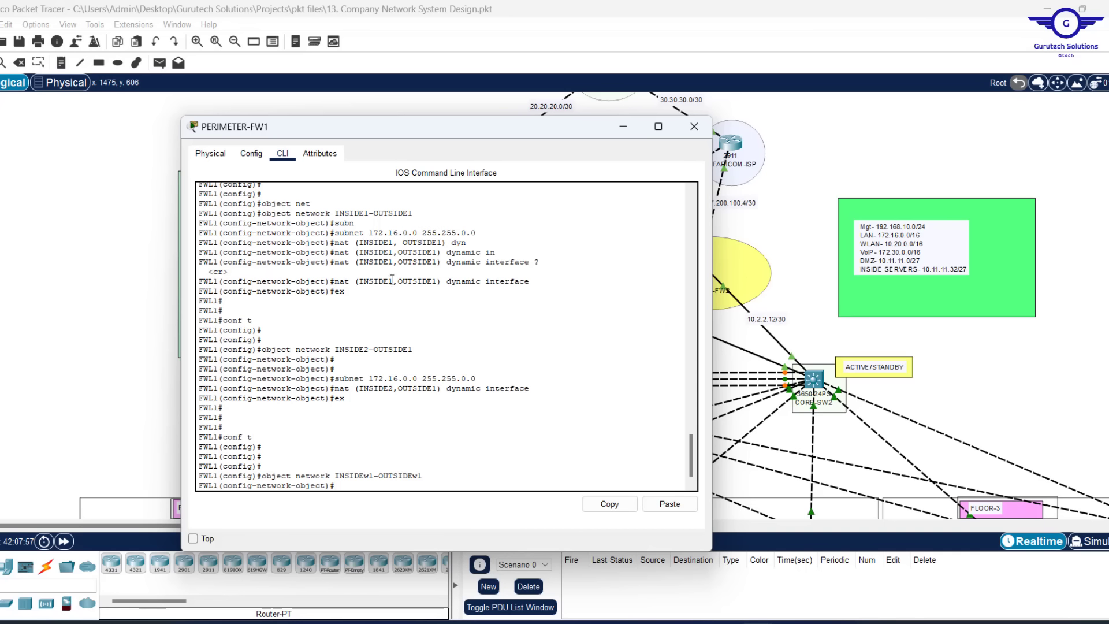
Give it subnet 10.20.0.0 255.255.0.0 and 'nat (INSIDE1,OUTSIDE1) dynamic interface'
left_click_drag(350, 263, 454, 265)
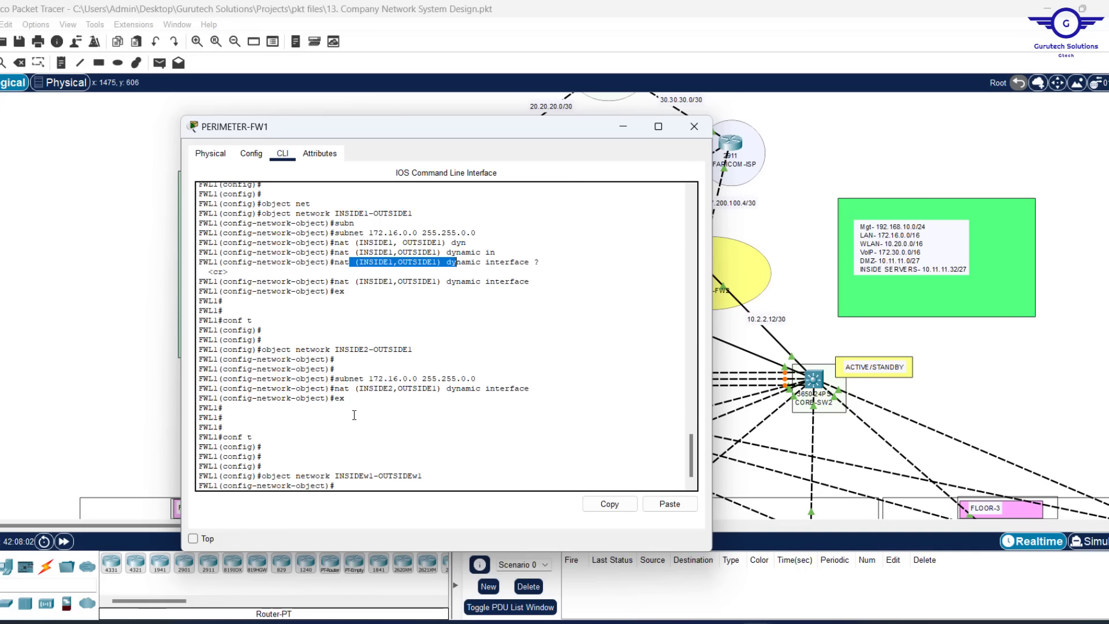
left_click(358, 475)
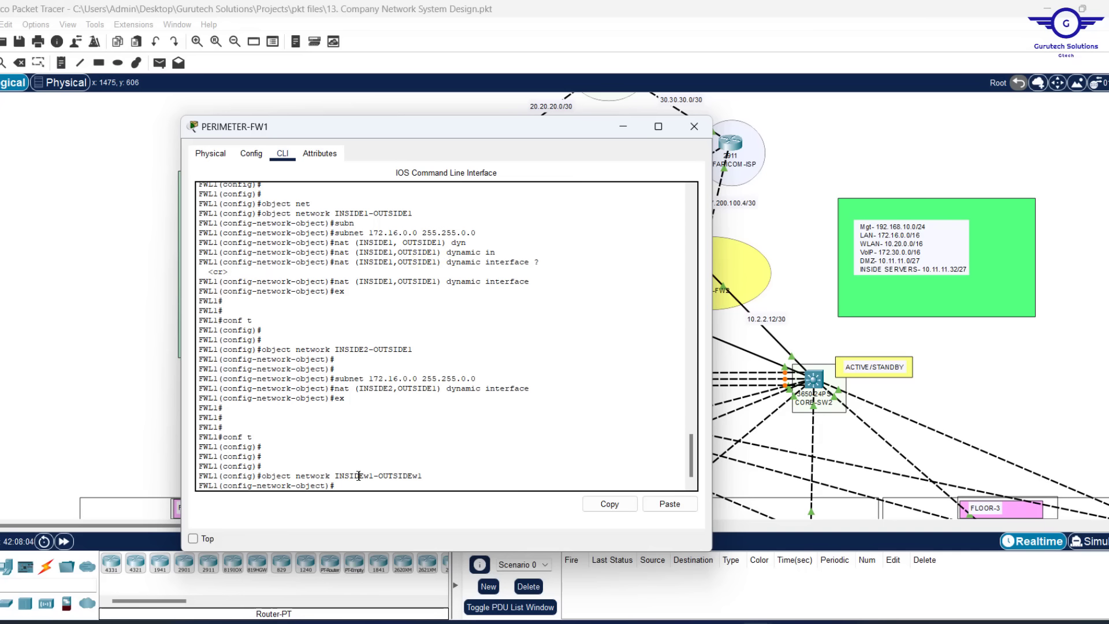
key("Up")
key("Up")
key("Up")
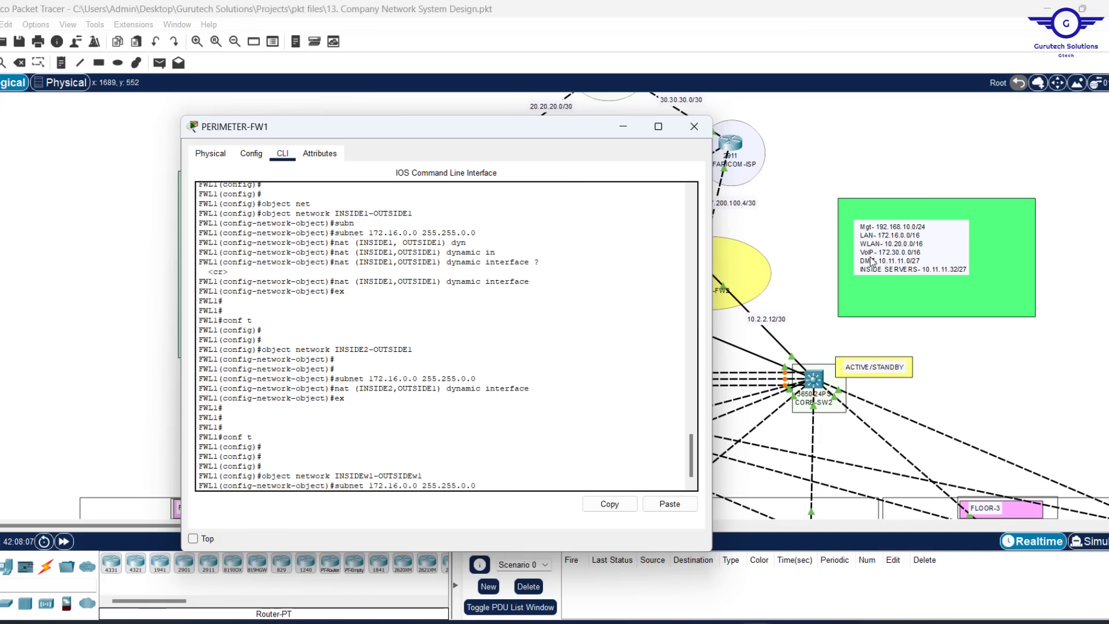
key("Left")
key("Left")
key("Left")
key("Left")
key("Left")
key("Left")
key("Left")
key("Left")
key("Left")
key("Left")
key("Left")
key("Left")
key("Left")
key("Left")
key("BackSpace")
key("BackSpace")
key("BackSpace")
key("BackSpace")
key("BackSpace")
key("BackSpace")
type("10.20")
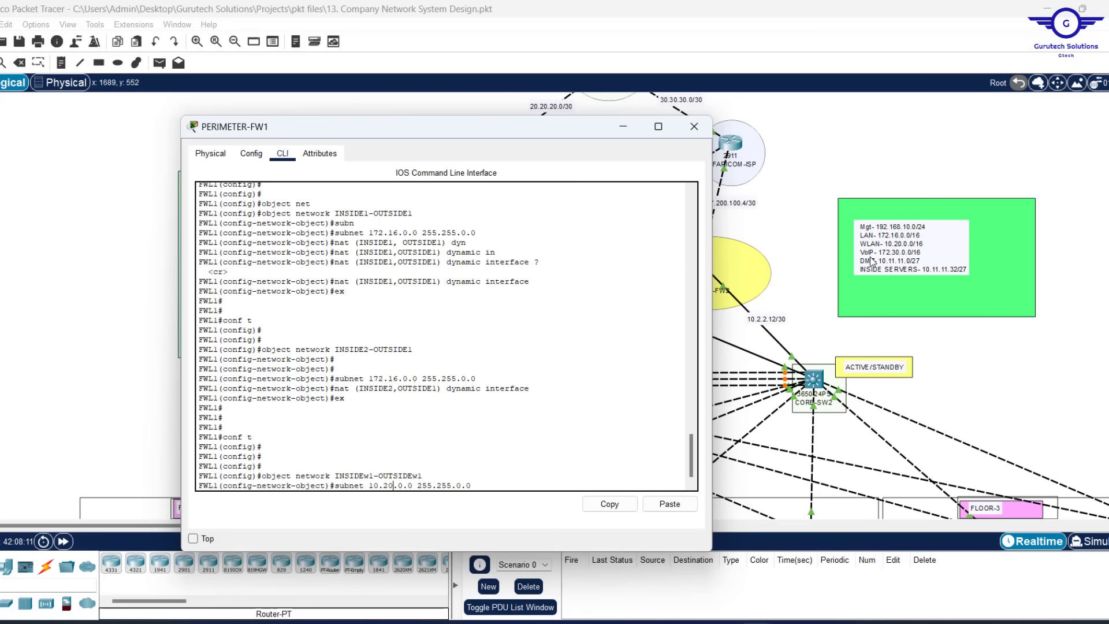
key("Return")
key("Up")
key("Up")
key("Up")
key("Up")
key("Up")
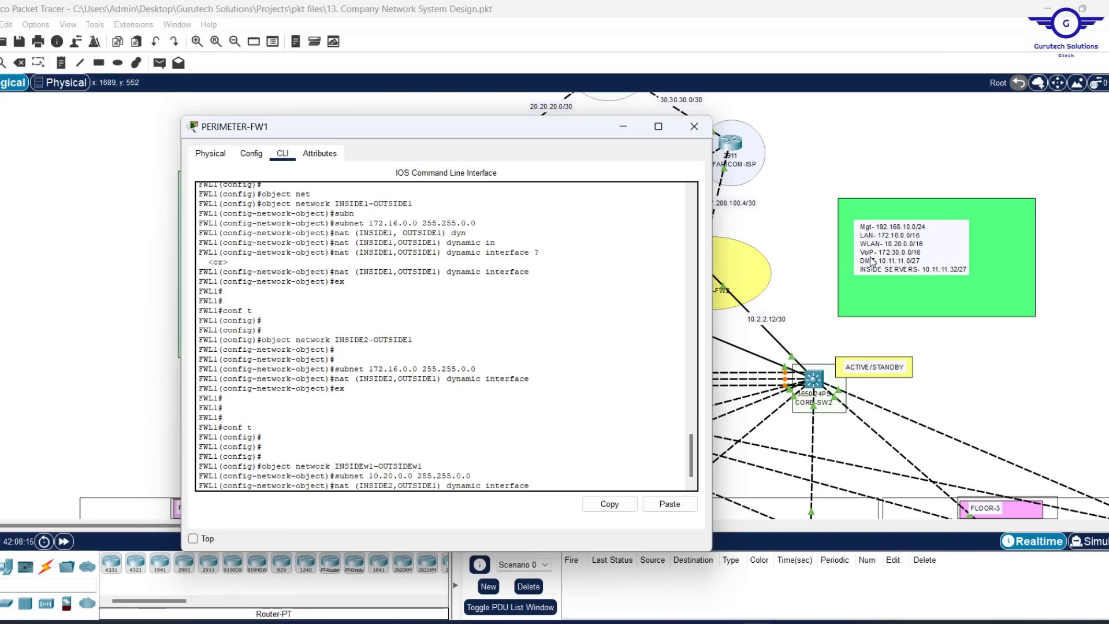
key("Up")
key("Up")
key("Up")
key("Up")
key("Up")
key("Return")
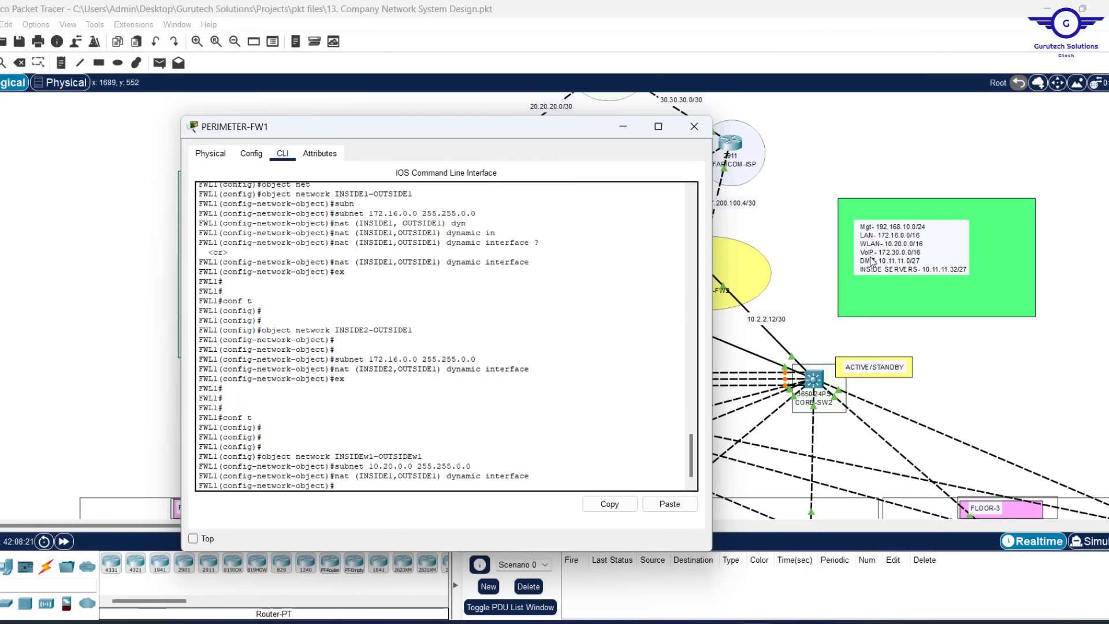
key("Return")
key("Return")
key("Return")
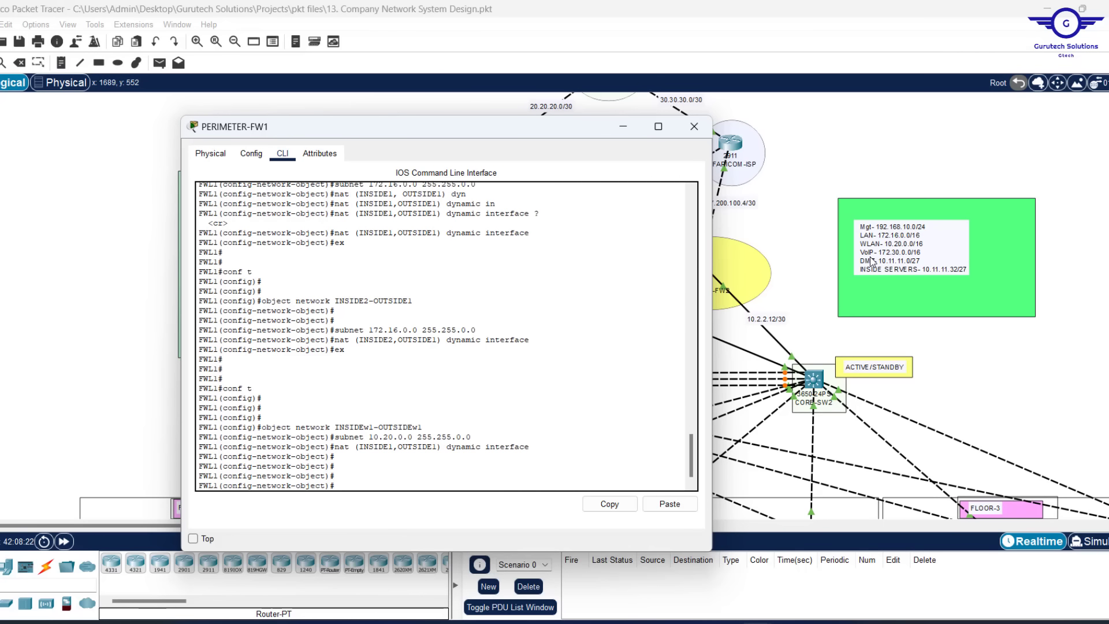
Create INSIDEw2-OUTSIDEw1 with subnet 10.20.0.0 255.255.0.0 and nat (INSIDE2,OUTSIDE1) dynamic interface
key("Up")
key("Up")
key("Up")
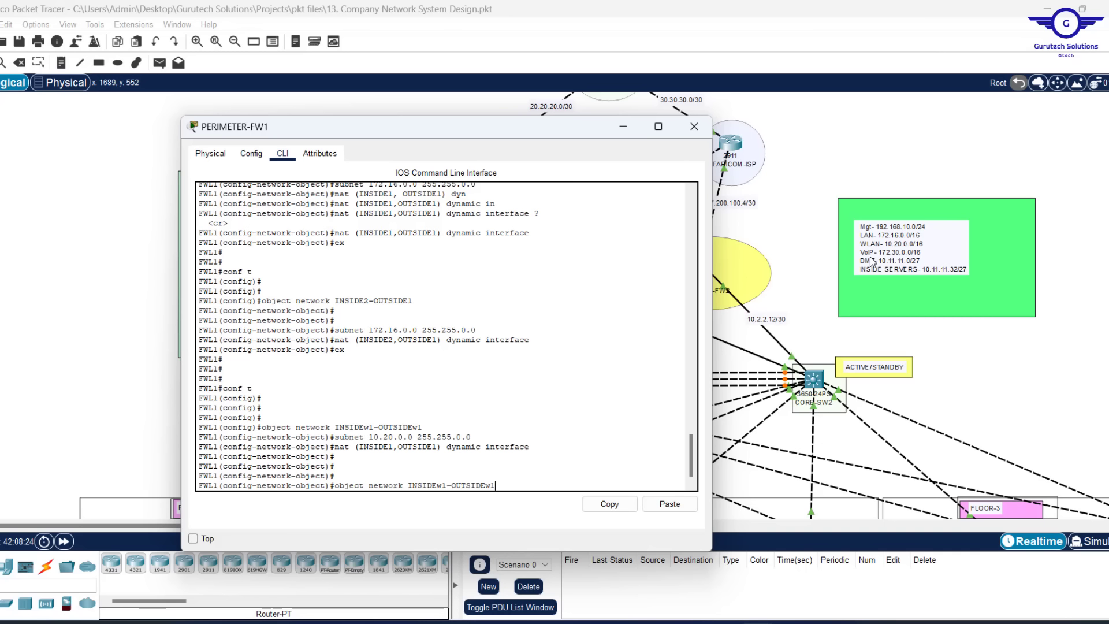
key("Left")
key("BackSpace")
type("2")
key("Return")
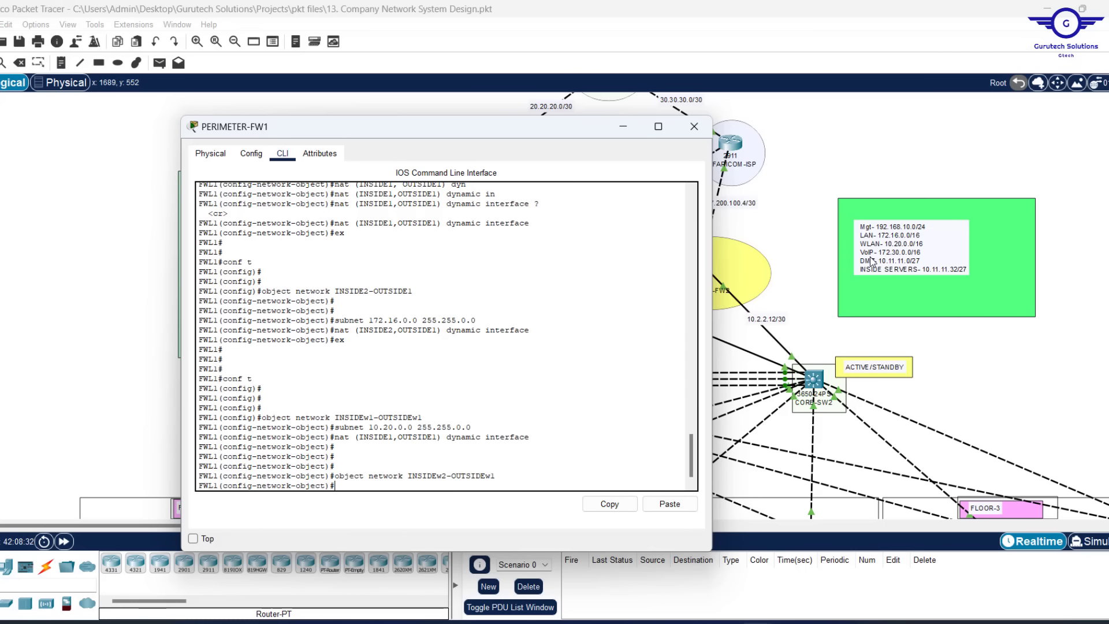
key("Up")
key("Up")
key("Up")
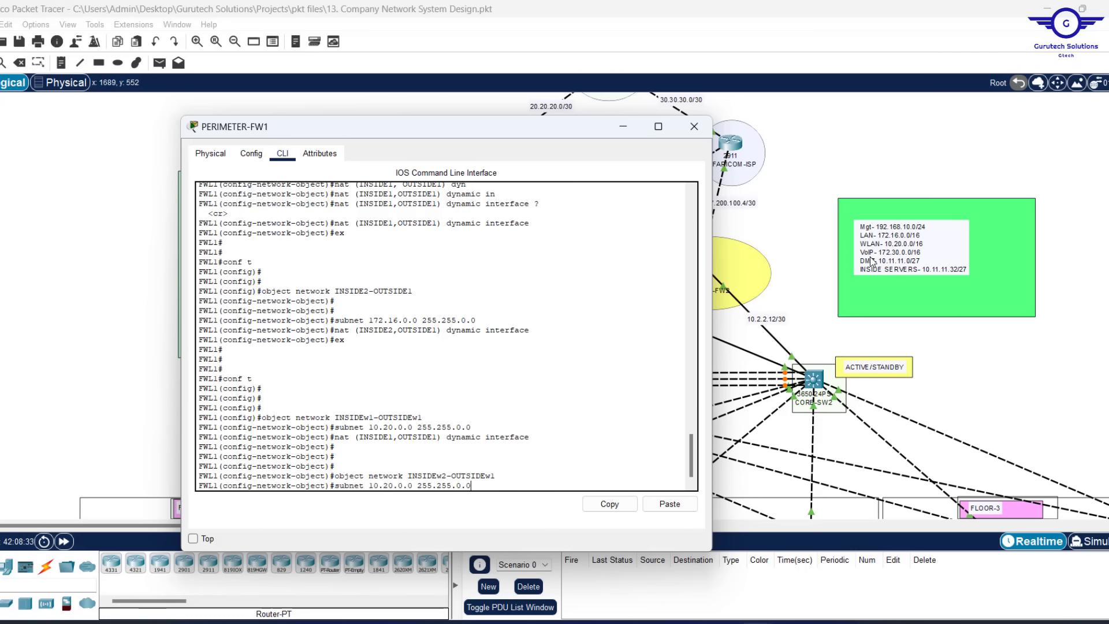
key("Return")
key("Up")
key("Up")
key("Up")
key("Up")
key("Up")
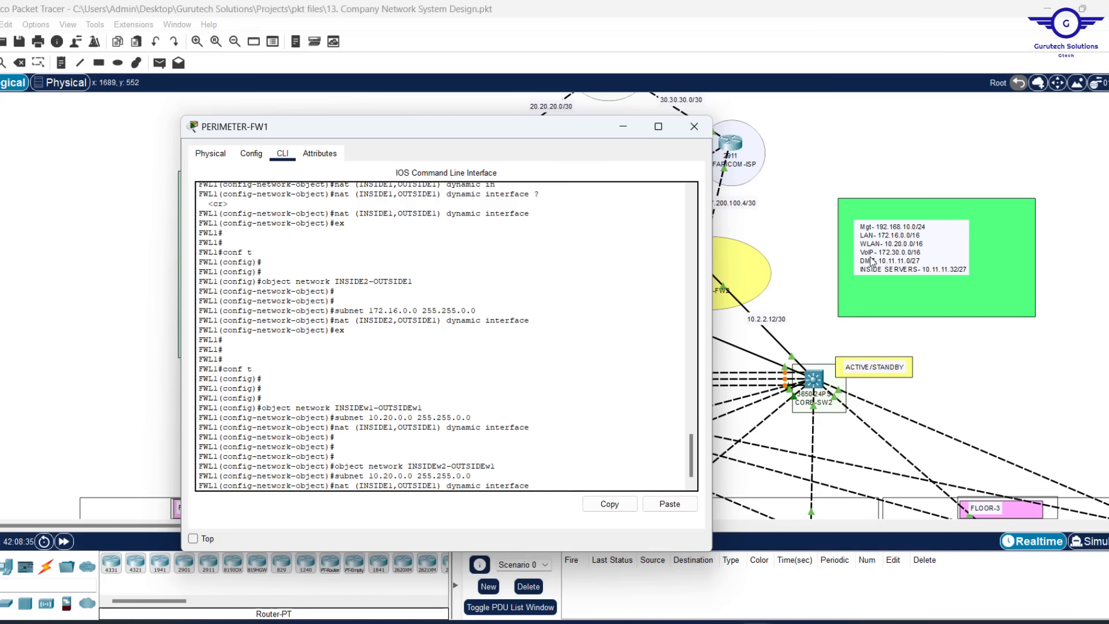
key("Up")
key("Up")
key("Up")
key("Return")
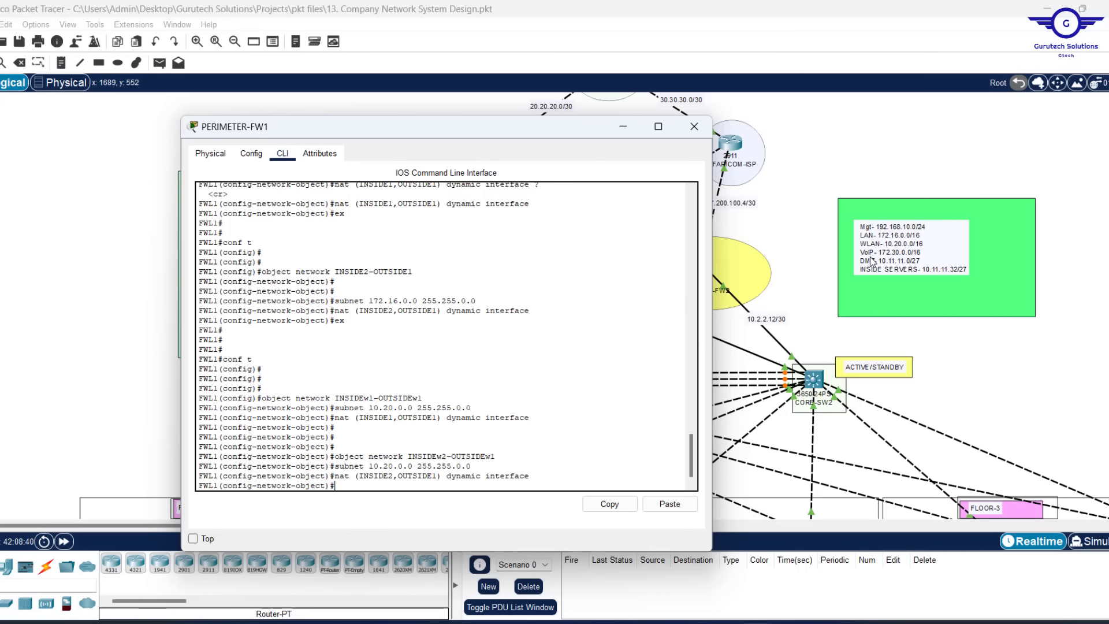
type("ex")
key("Return")
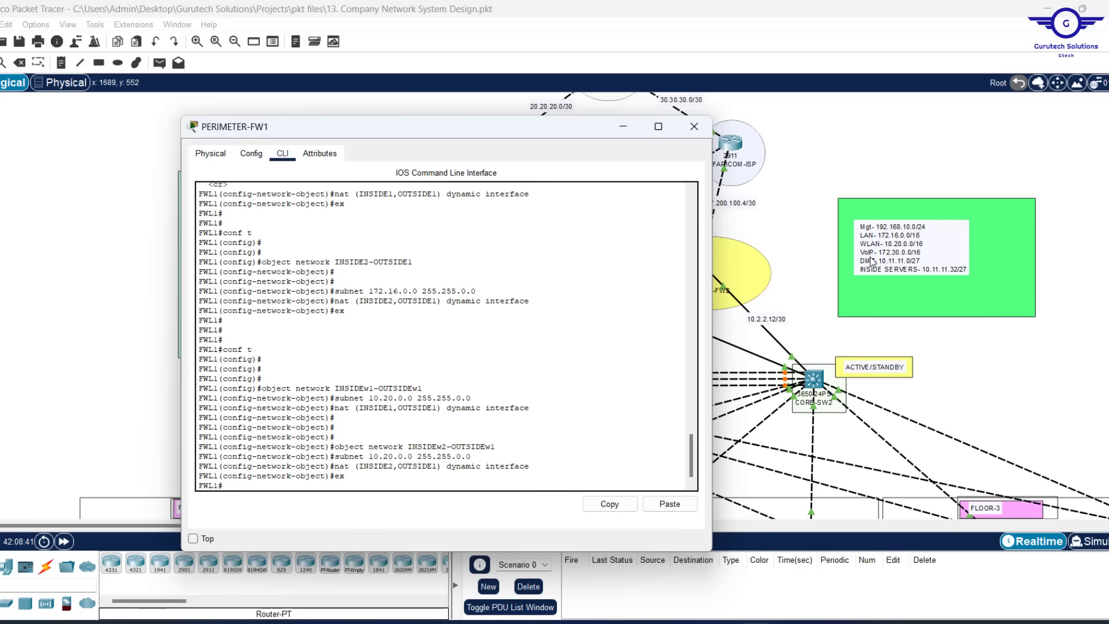
Review the console output and minimize the firewall's CLI window
key("Return")
key("Return")
key("Return")
key("Return")
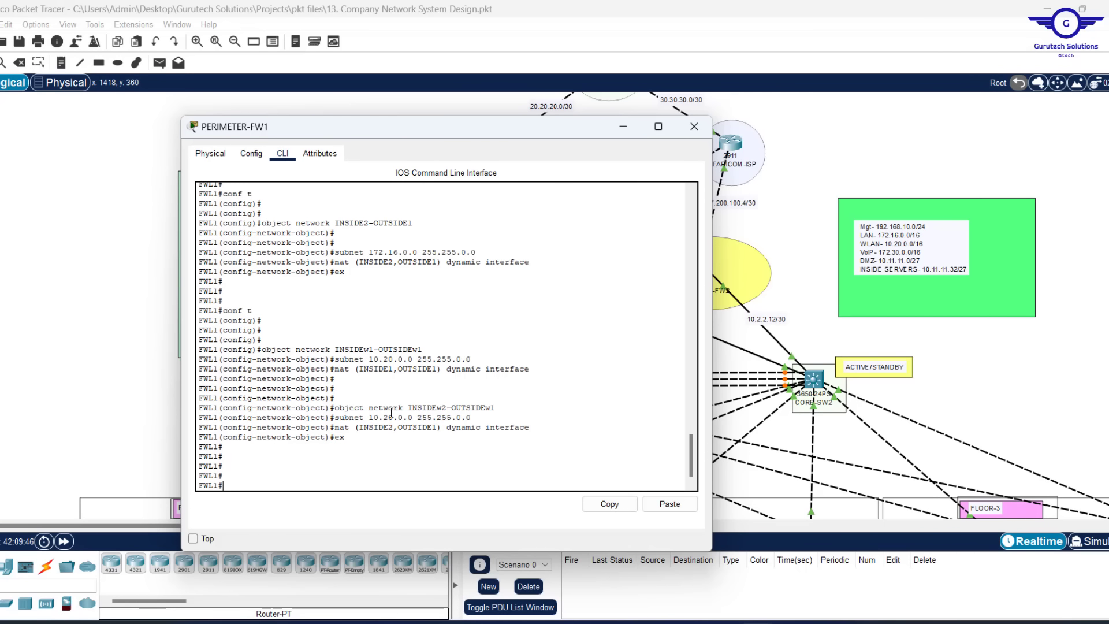
scroll(409, 360, "up", 2)
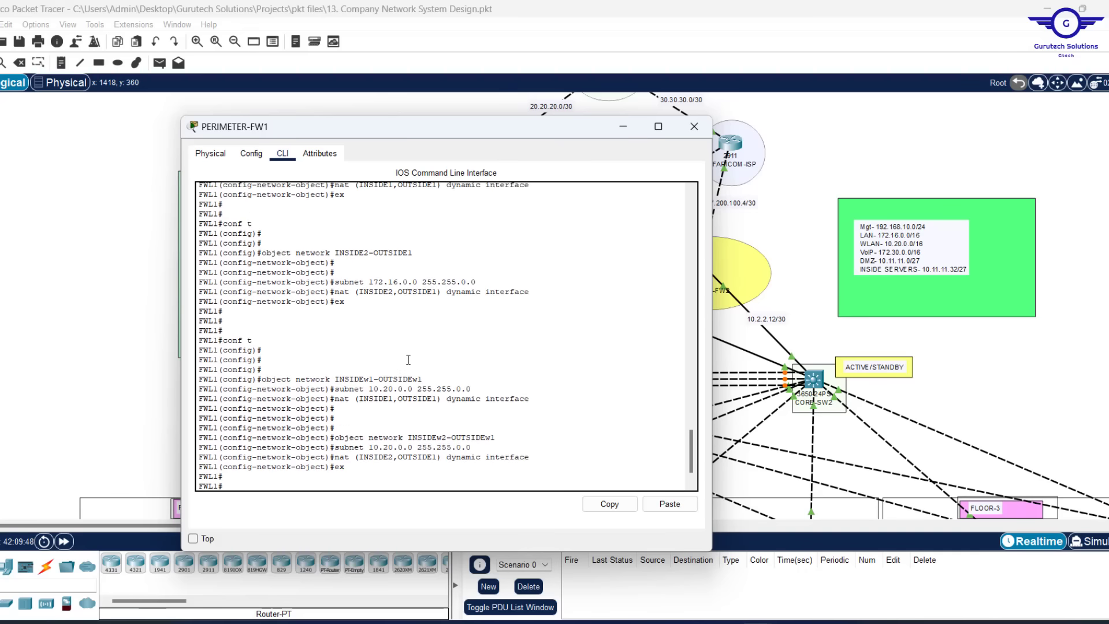
scroll(408, 360, "down", 3)
scroll(402, 384, "up", 10)
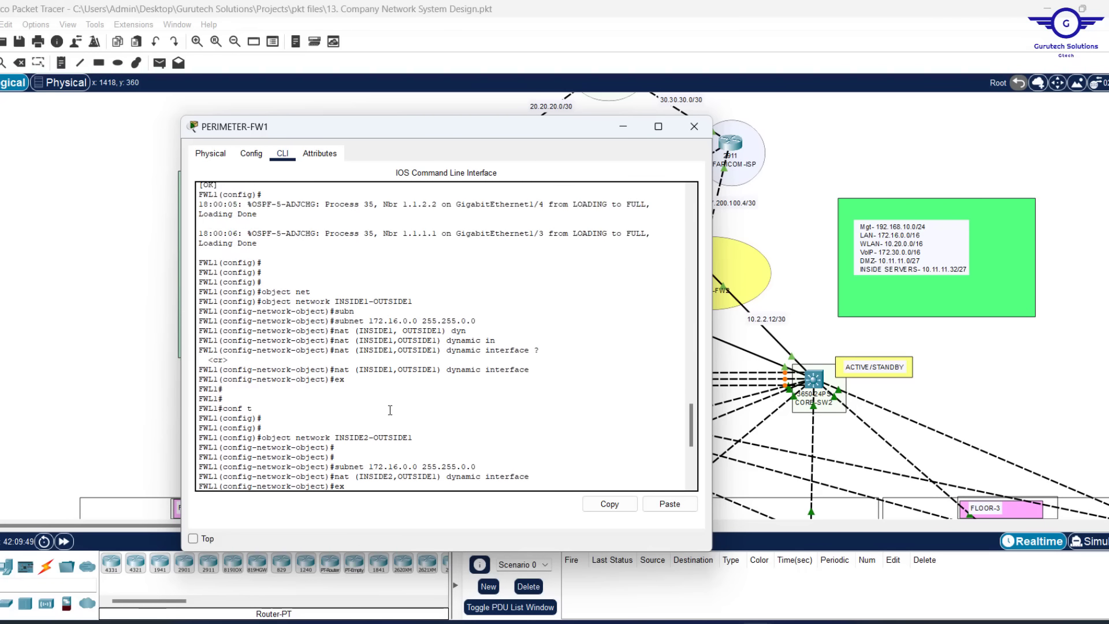
left_click(694, 126)
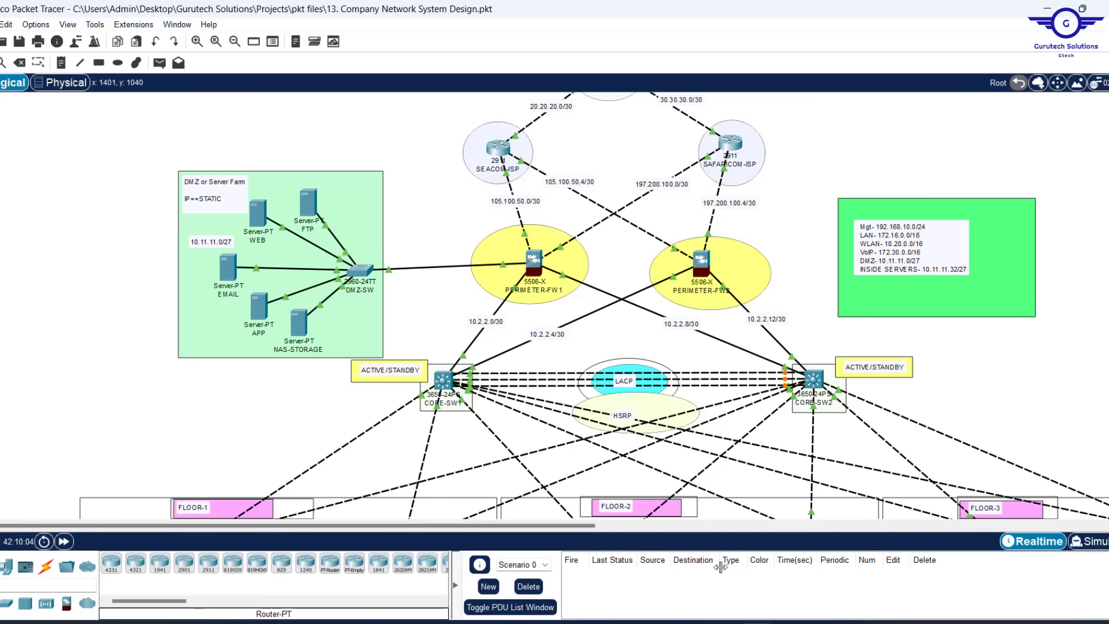
Restore PERIMETER-FW1's CLI window from the taskbar and enter 'conf t'
mouse_move(756, 623)
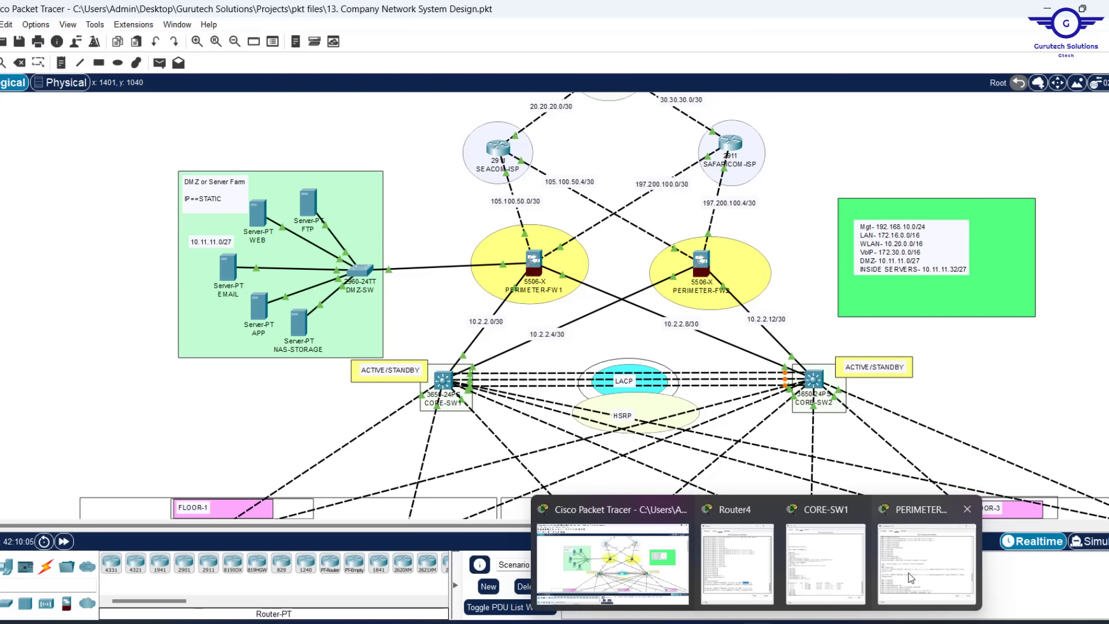
mouse_move(749, 562)
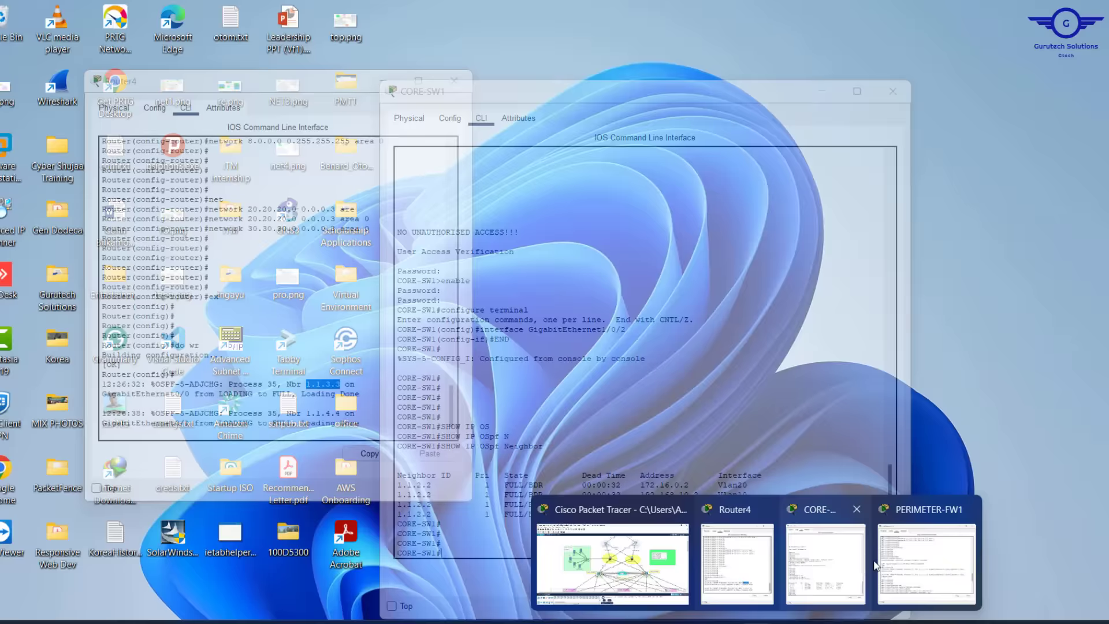
mouse_move(918, 572)
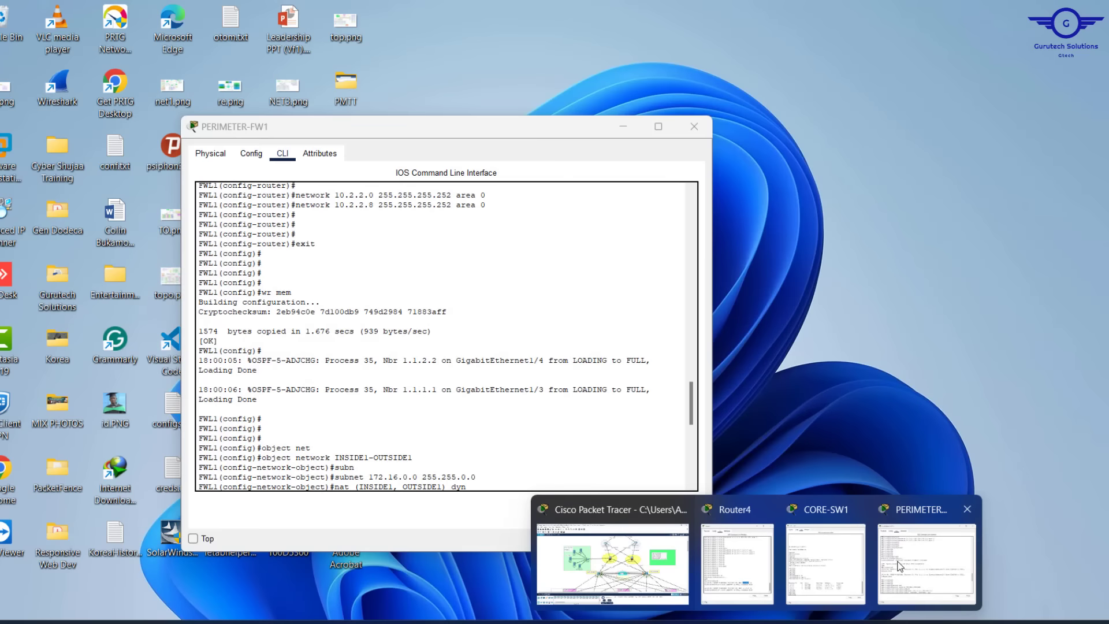
left_click(924, 563)
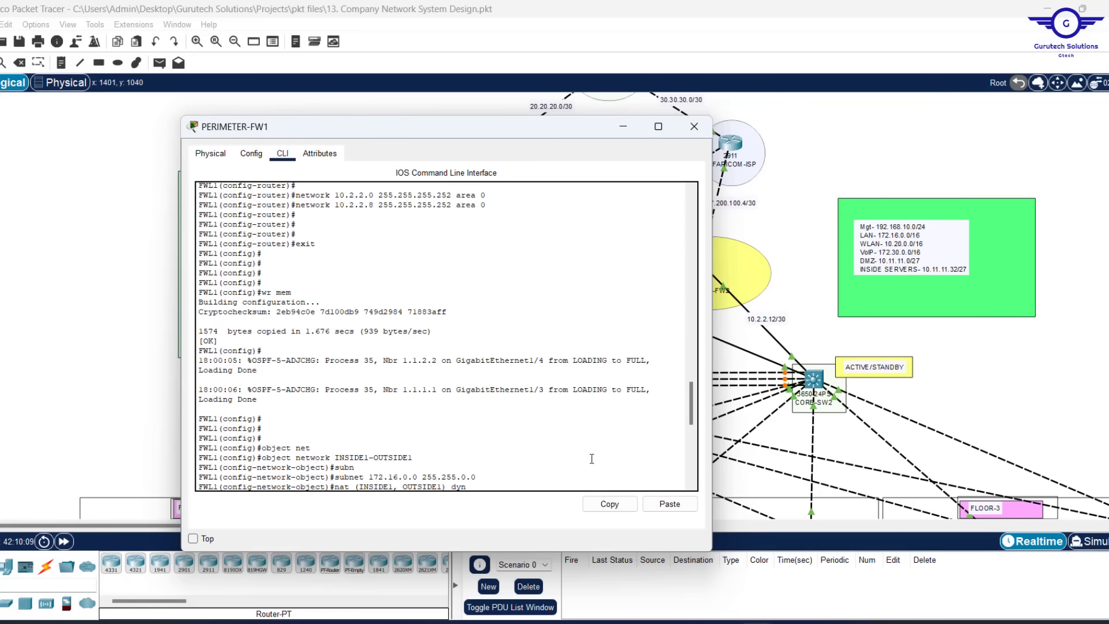
right_click(499, 443)
left_click(452, 434)
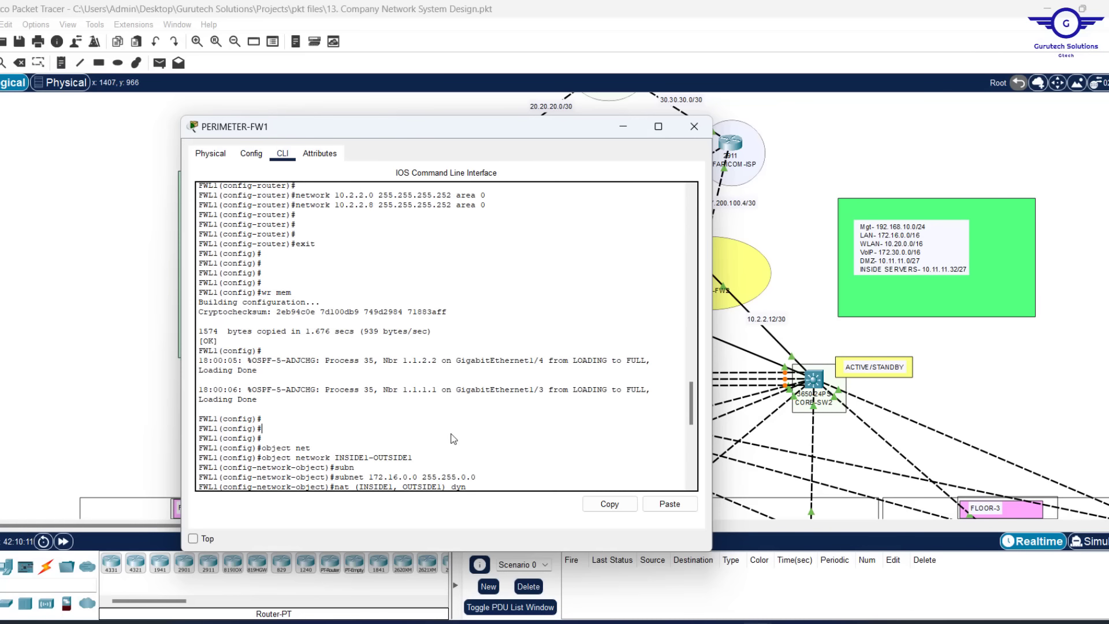
scroll(452, 436, "down", 10)
type("co")
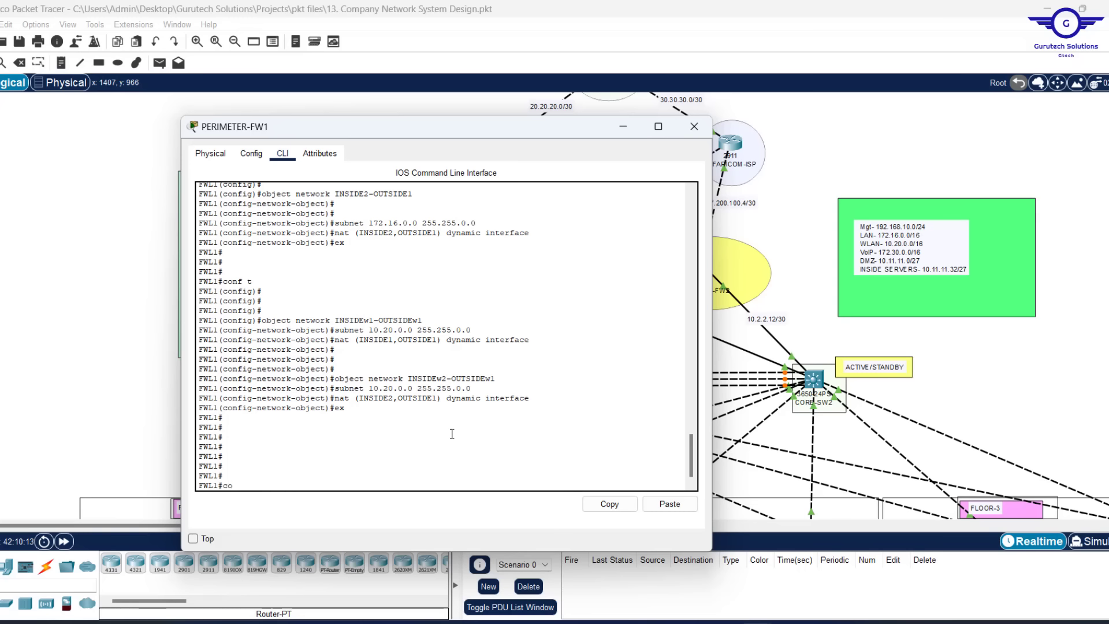
type("nf t")
key("Return")
key("Return")
key("Return")
key("Return")
key("Return")
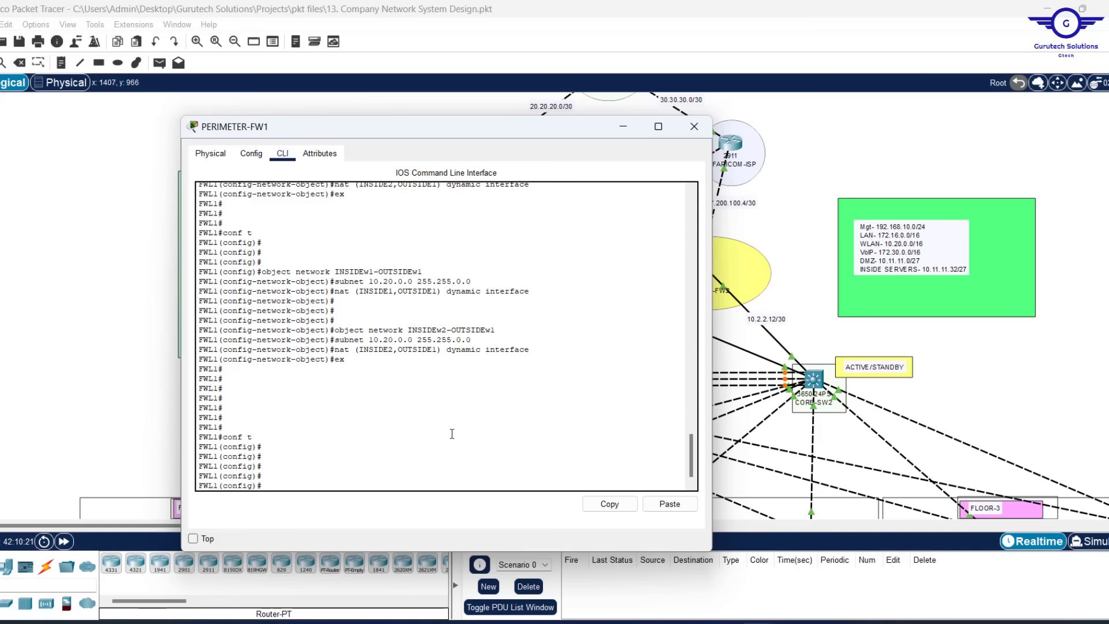
scroll(579, 359, "up", 10)
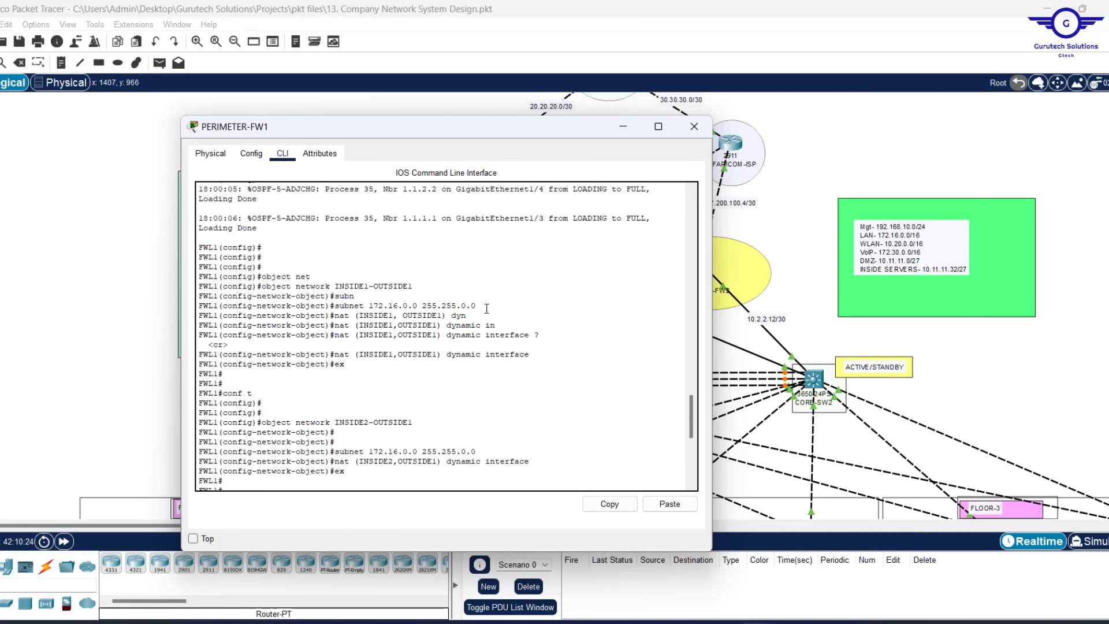
Reuse the 'object network INSIDE1-OUTSIDE1' line, editing it to create INSIDE1-OUTSIDE2
left_click_drag(487, 305, 335, 306)
scroll(565, 356, "up", 1)
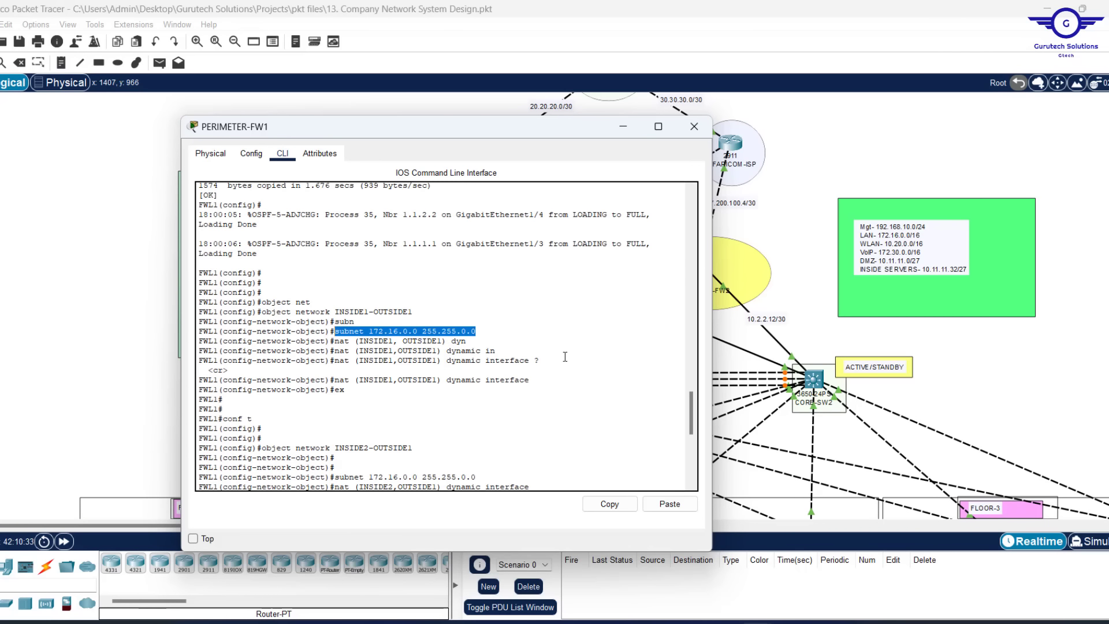
scroll(565, 356, "down", 10)
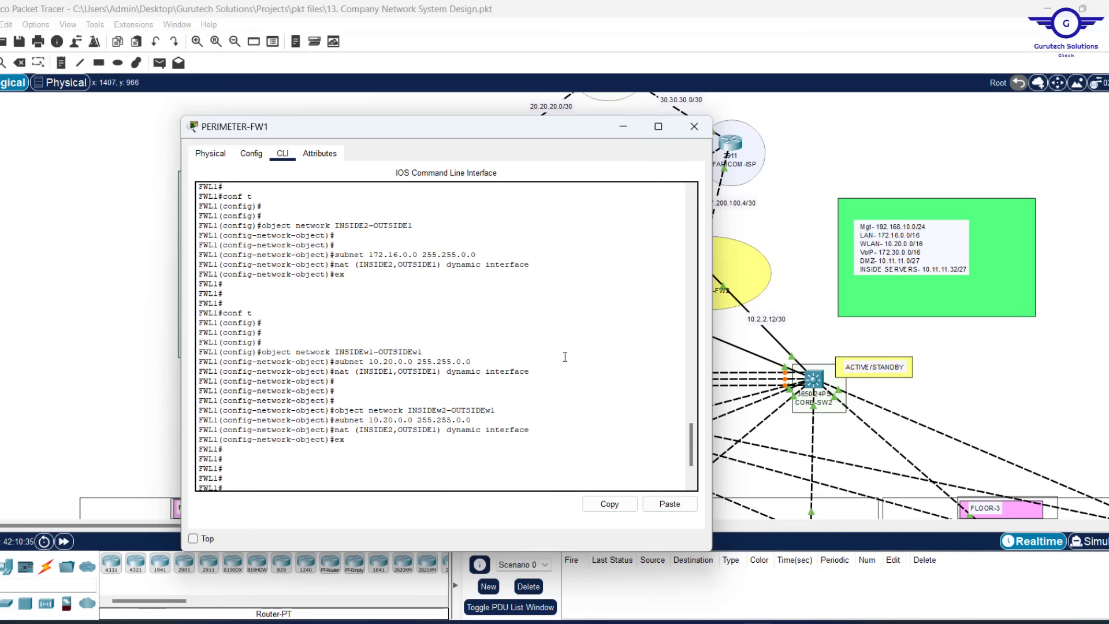
scroll(518, 318, "up", 10)
scroll(518, 318, "down", 10)
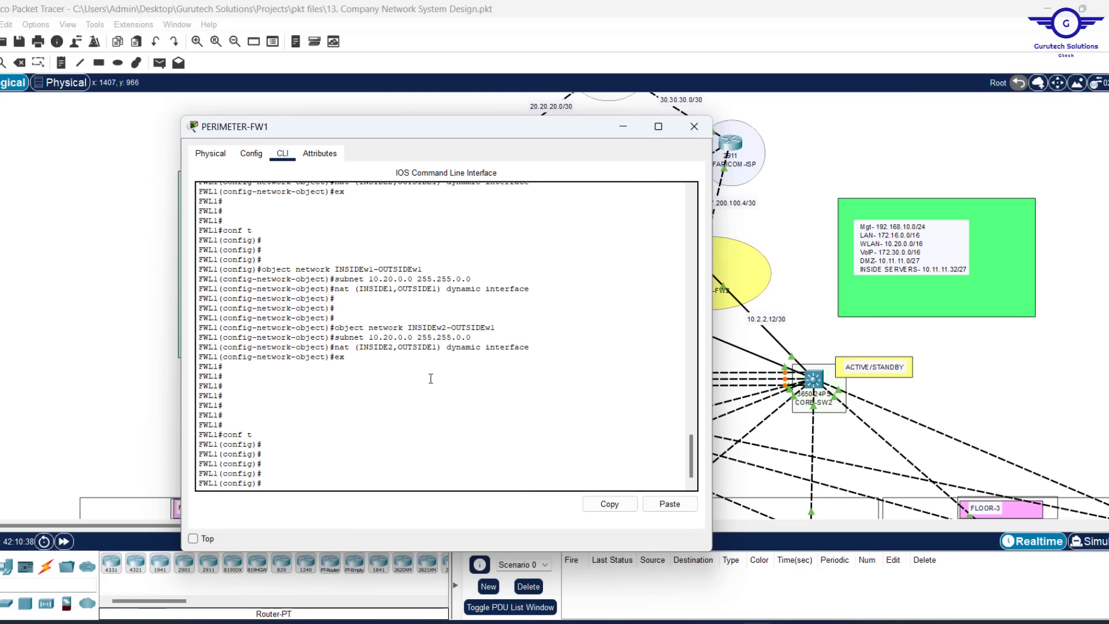
scroll(430, 378, "up", 15)
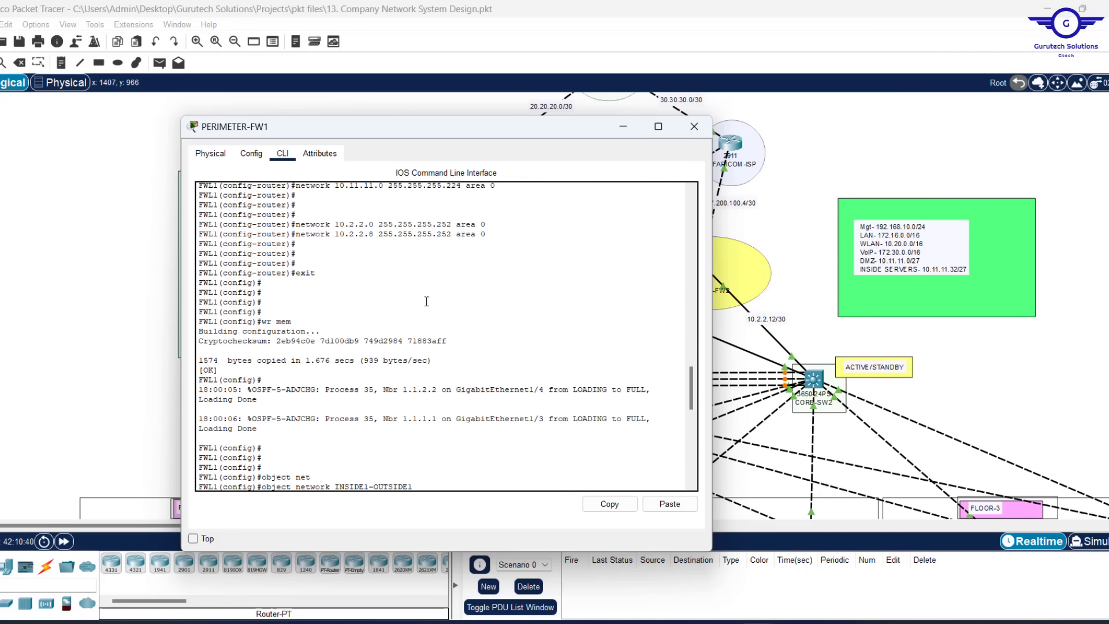
scroll(426, 301, "up", 8)
scroll(426, 301, "down", 7)
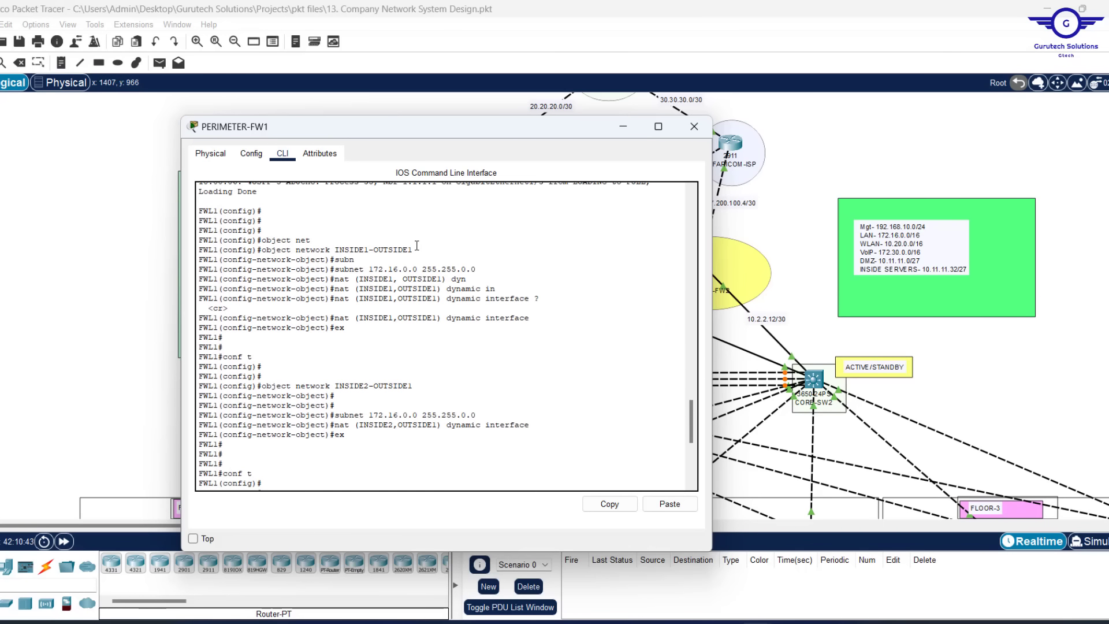
left_click_drag(413, 251, 263, 249)
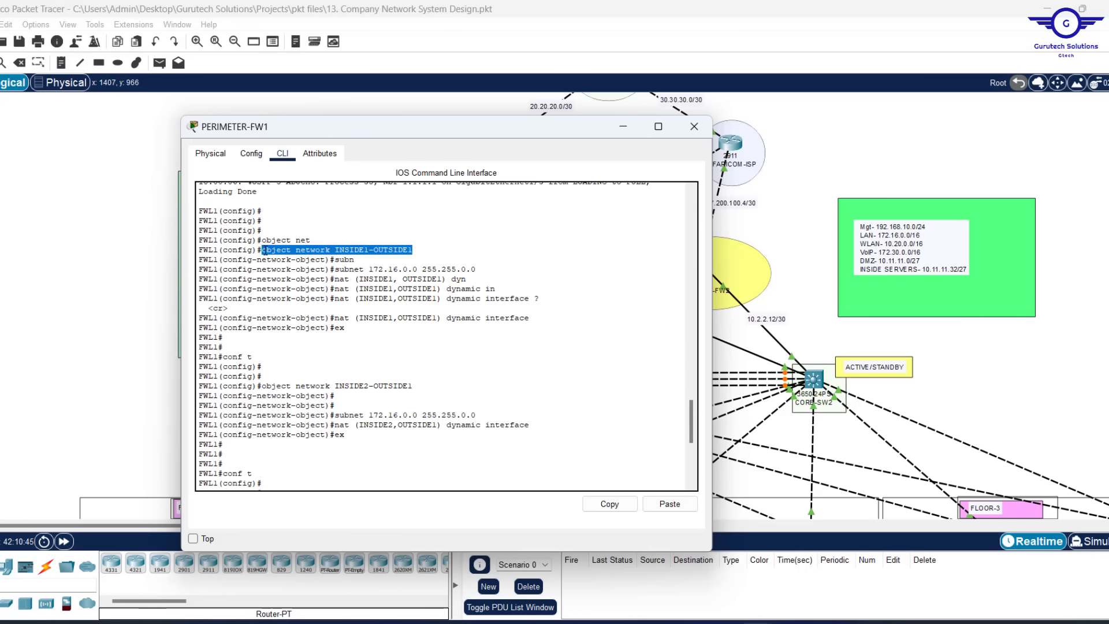
left_click(608, 504)
left_click(556, 458)
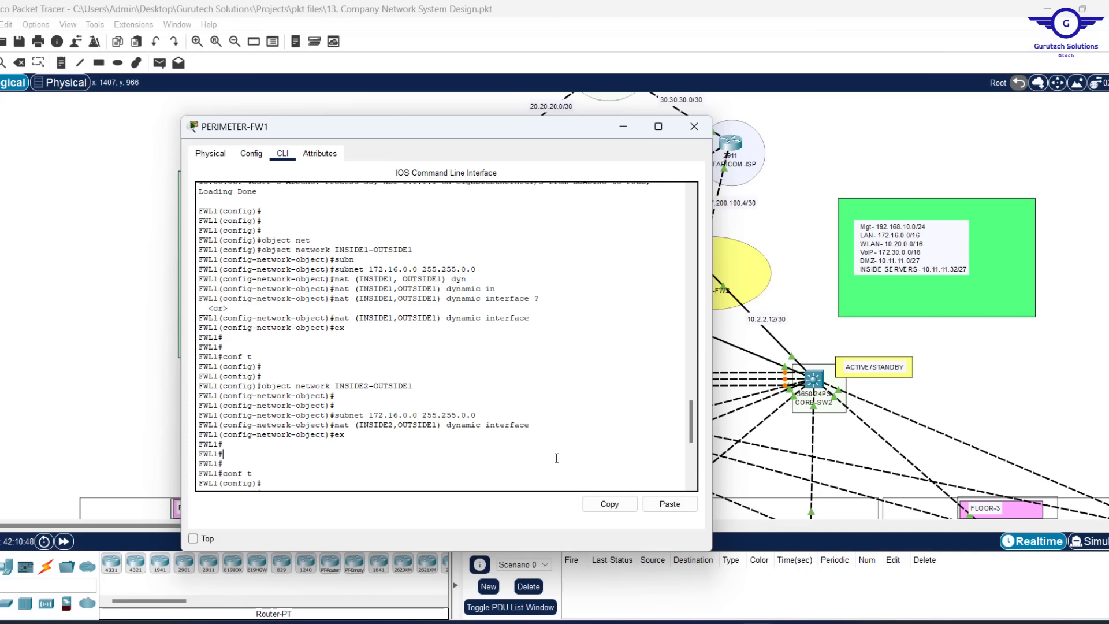
left_click(670, 503)
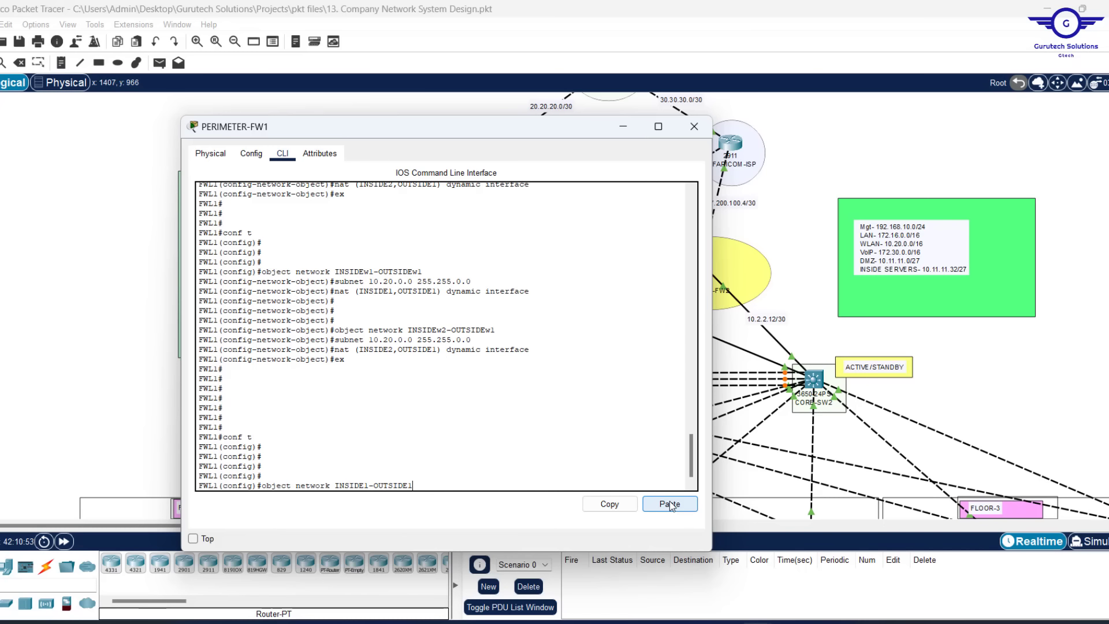
type("2")
key("Return")
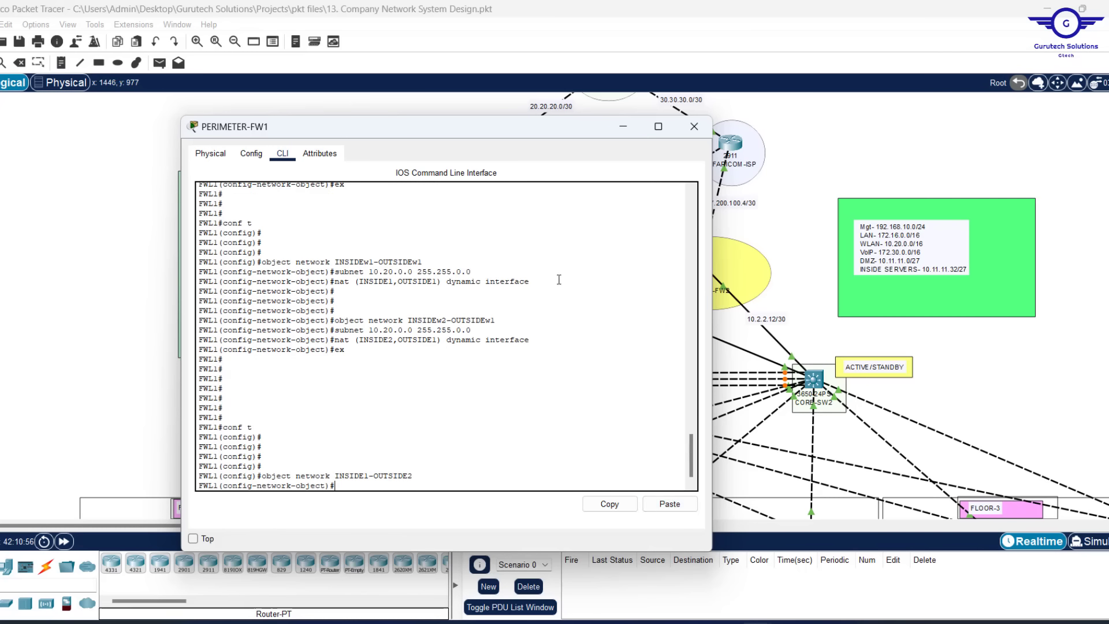
Copy and paste 'subnet 172.16.0.0 255.255.0.0' into the INSIDE1-OUTSIDE2 object
scroll(559, 280, "up", 10)
scroll(559, 280, "up", 1)
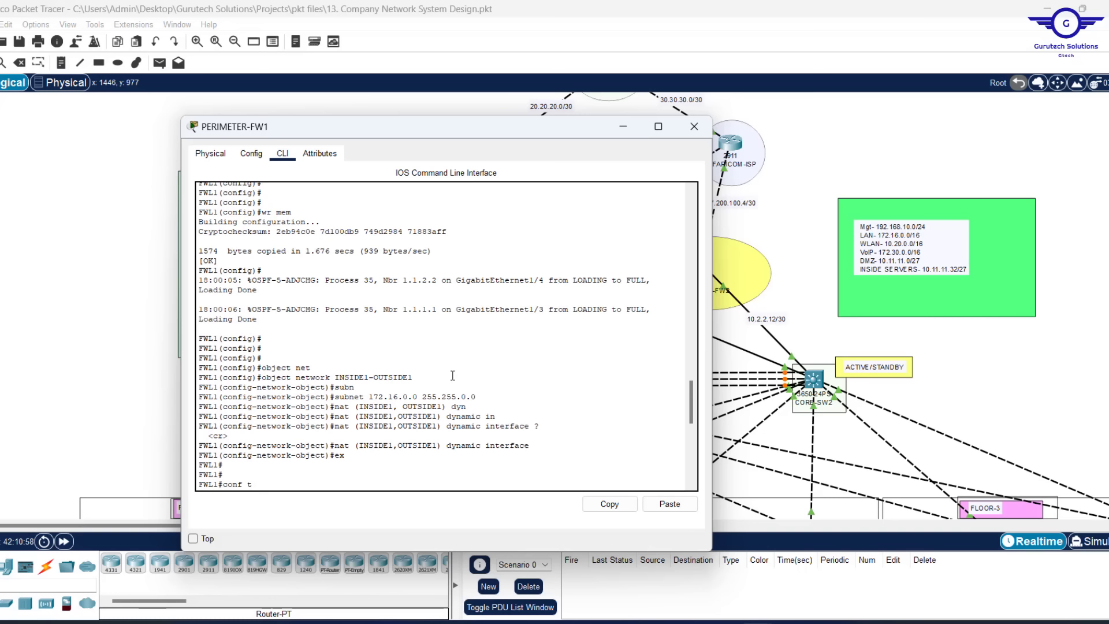
left_click_drag(478, 396, 335, 398)
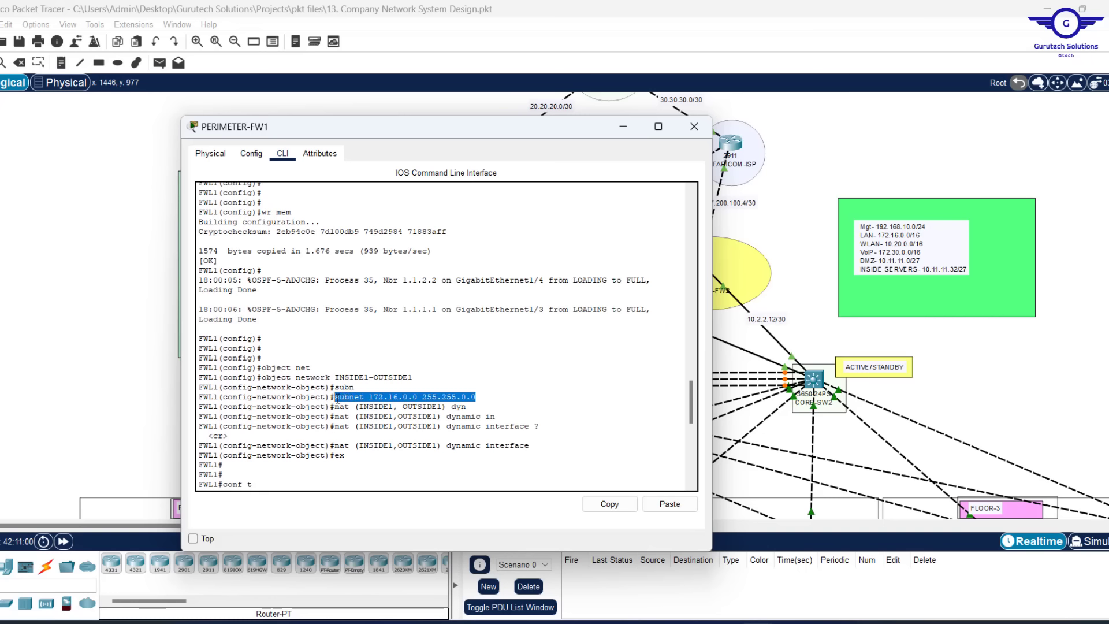
left_click(617, 505)
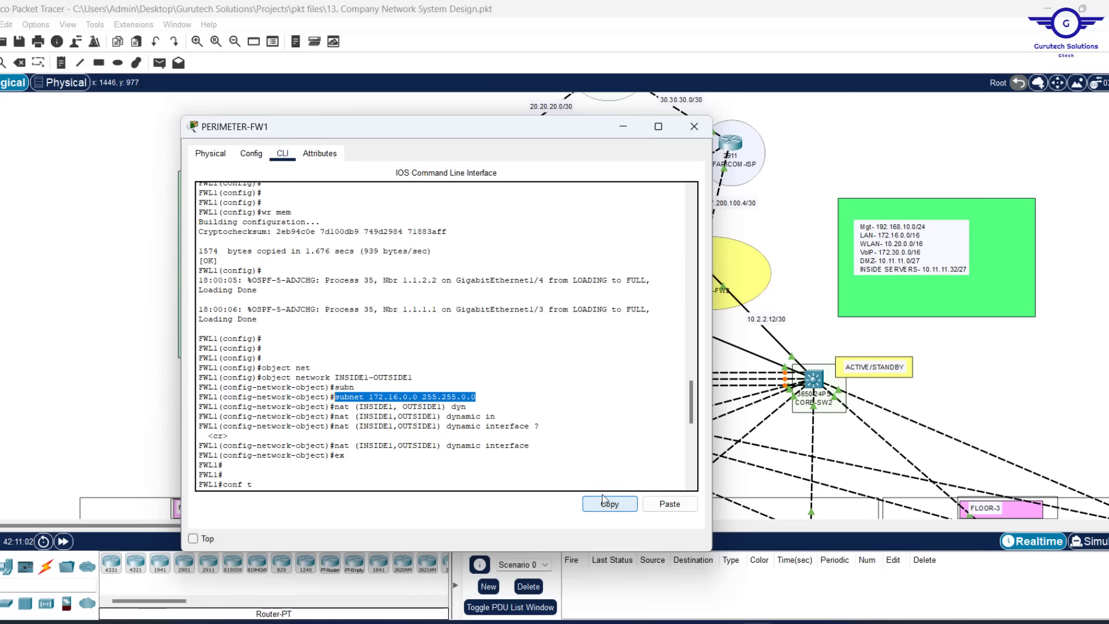
left_click(543, 434)
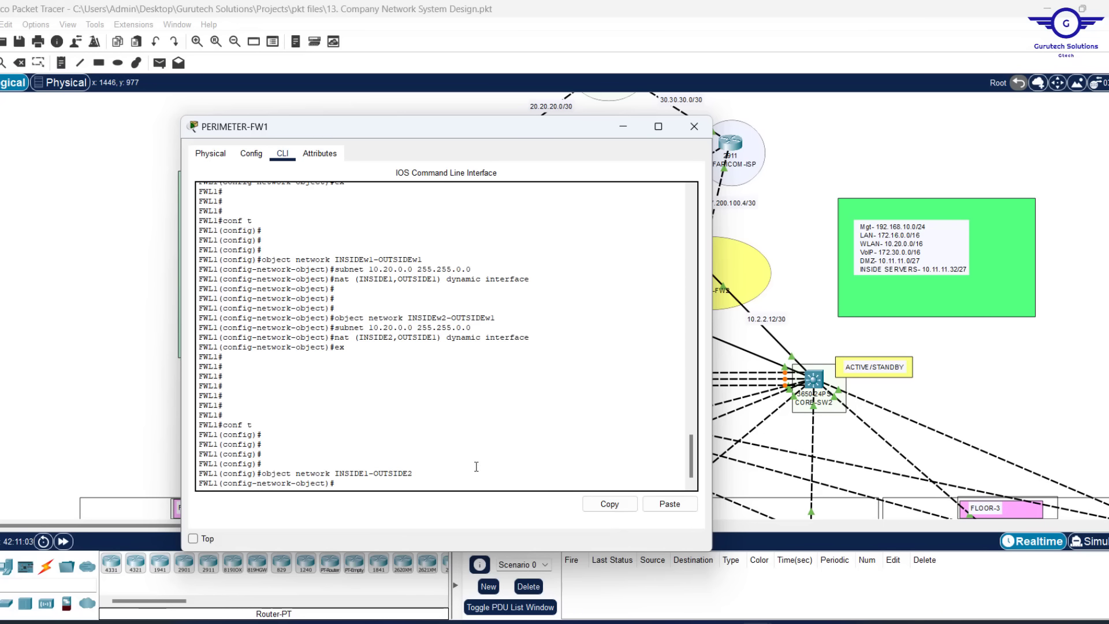
left_click(669, 504)
key("Return")
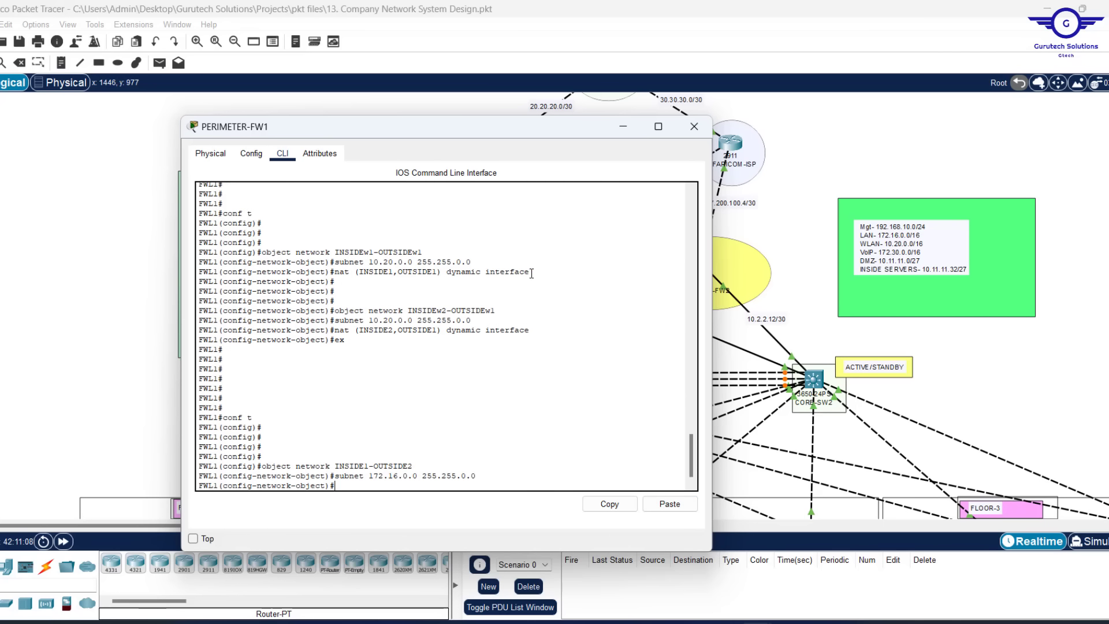
Add 'nat (INSIDE1,OUTSIDE2) dynamic interface' by editing a copied nat line
left_click_drag(531, 273, 334, 271)
left_click(605, 504)
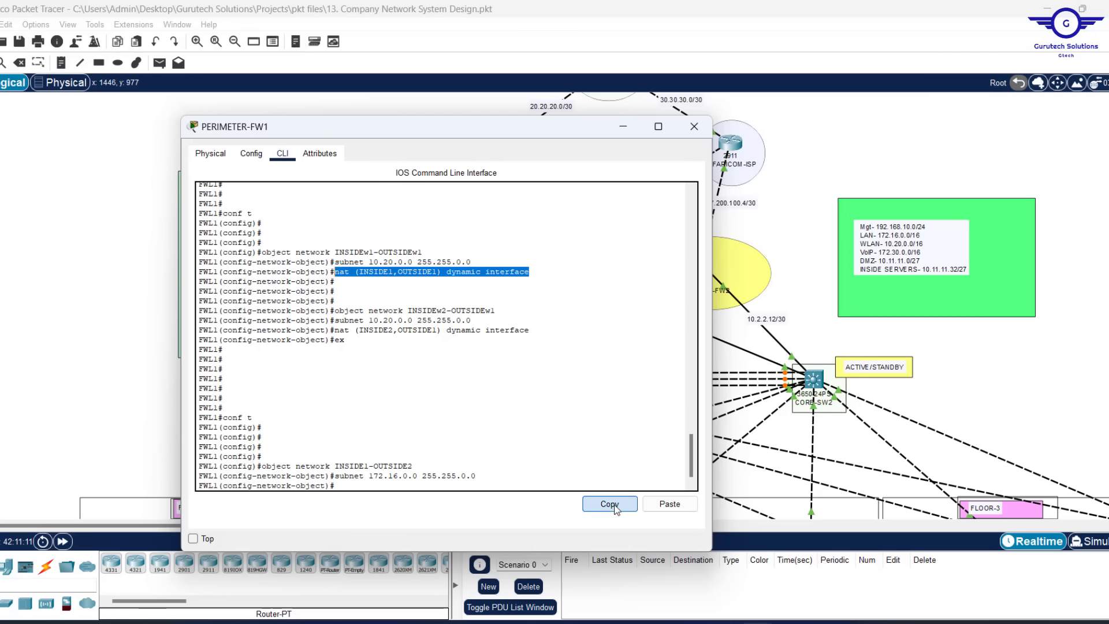
left_click(669, 503)
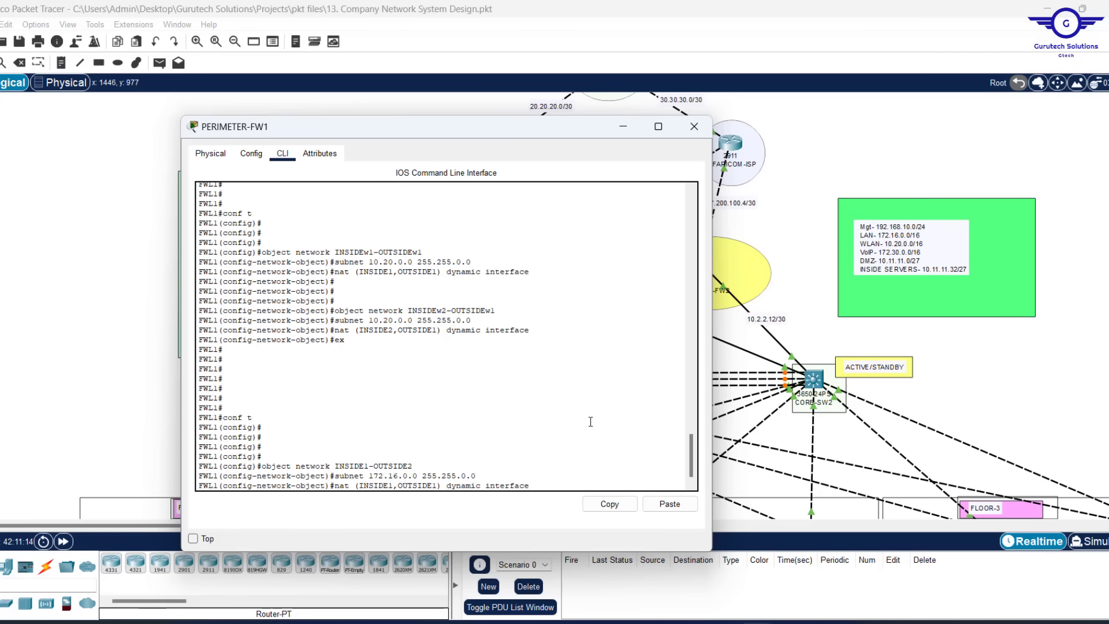
key("BackSpace")
type("2")
key("Return")
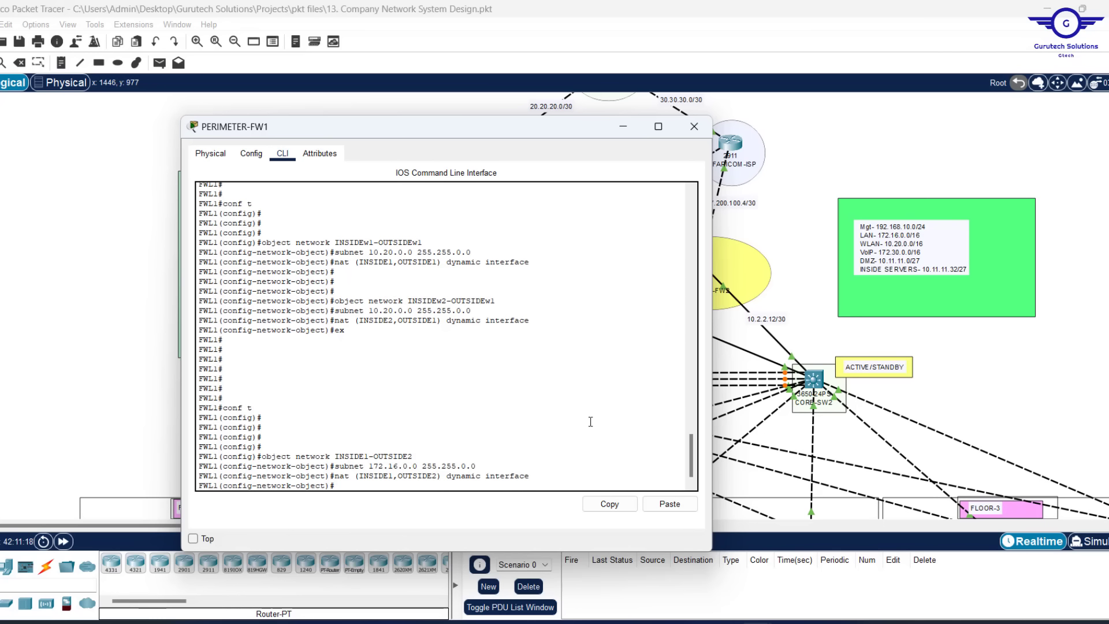
key("Return")
key("Return")
key("Return")
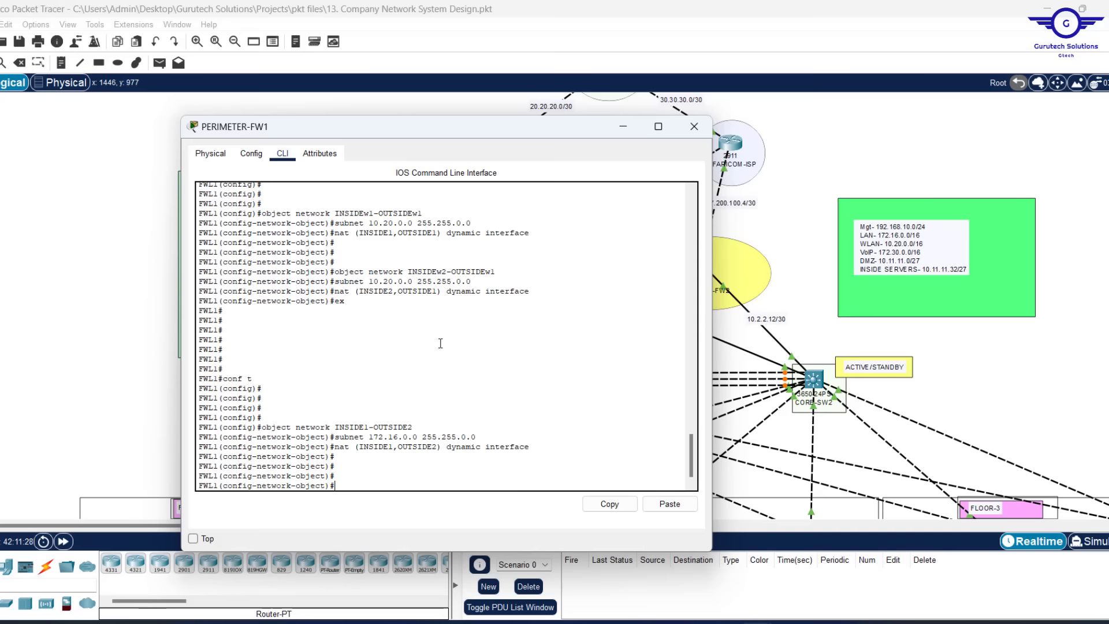
Create the network object INSIDE2-OUTSIDE2 by editing the recalled INSIDE1-OUTSIDE2 command
scroll(440, 343, "up", 8)
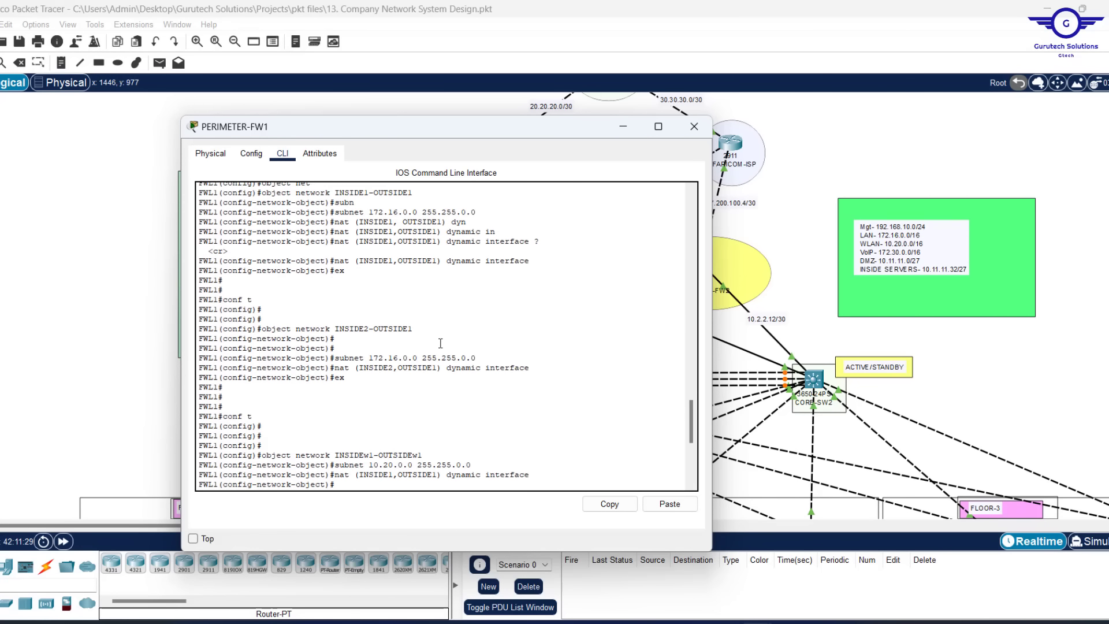
scroll(440, 343, "down", 8)
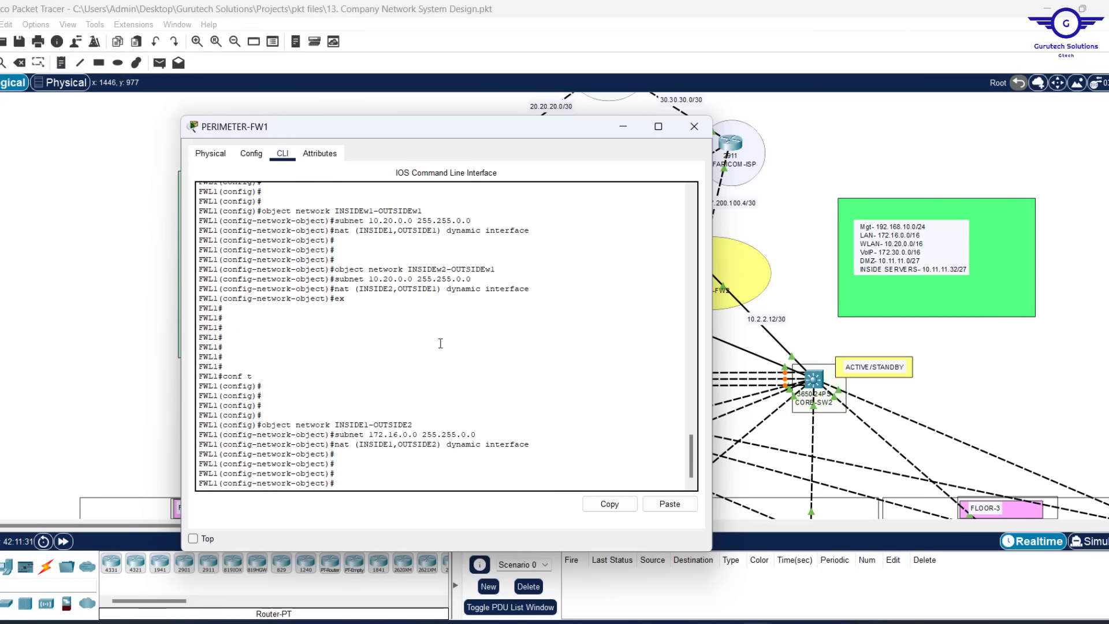
scroll(440, 344, "up", 3)
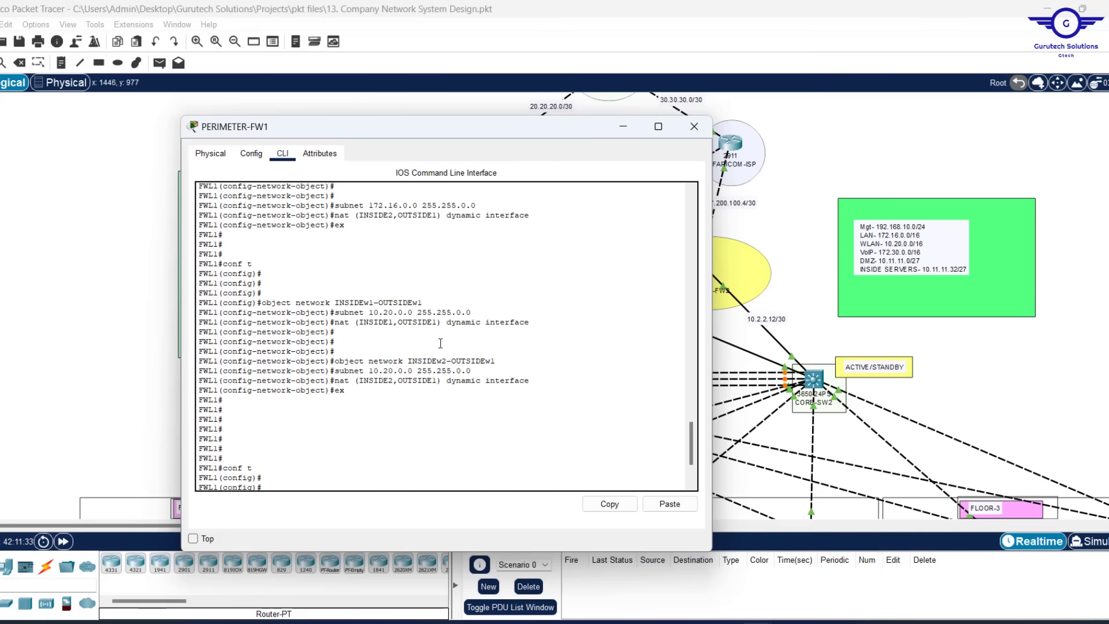
scroll(440, 343, "down", 3)
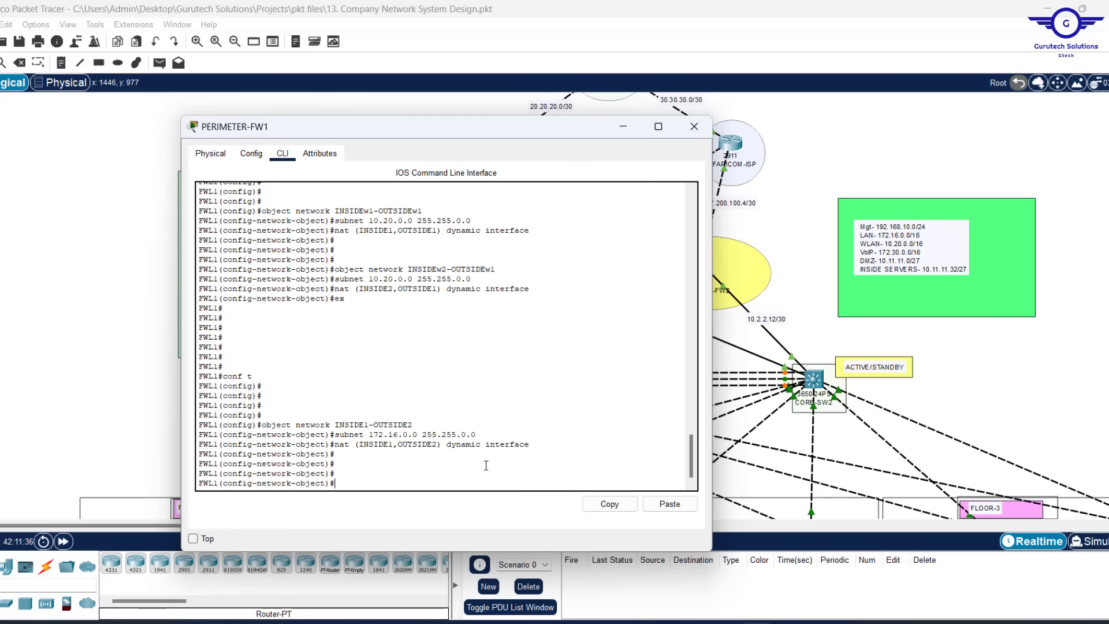
key("Up")
key("Up")
key("Up")
key("Left")
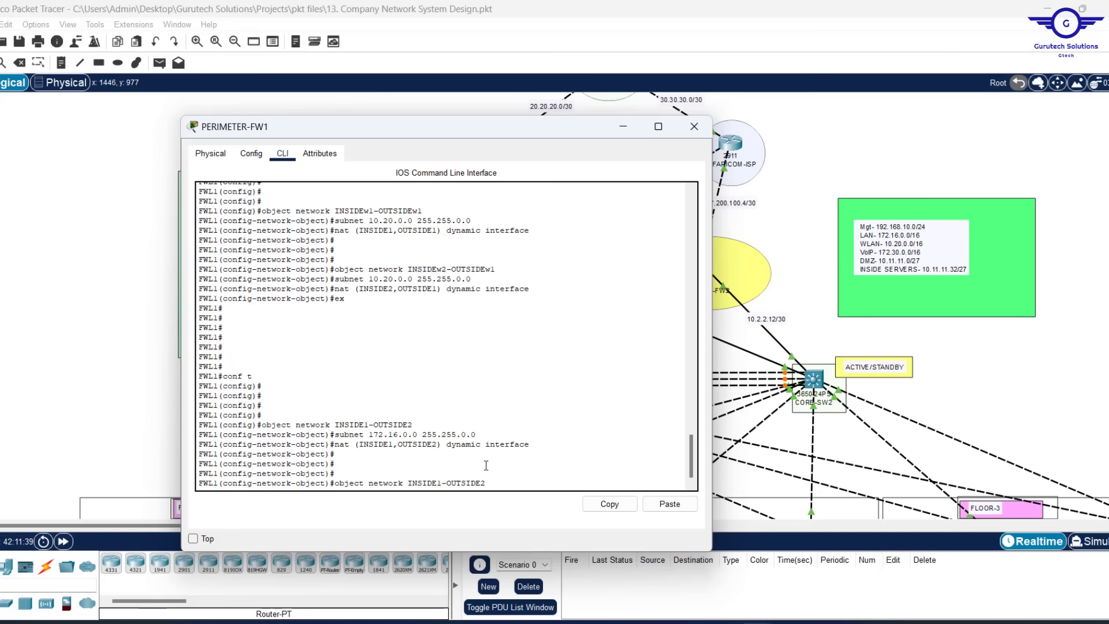
key("BackSpace")
type("2")
key("Return")
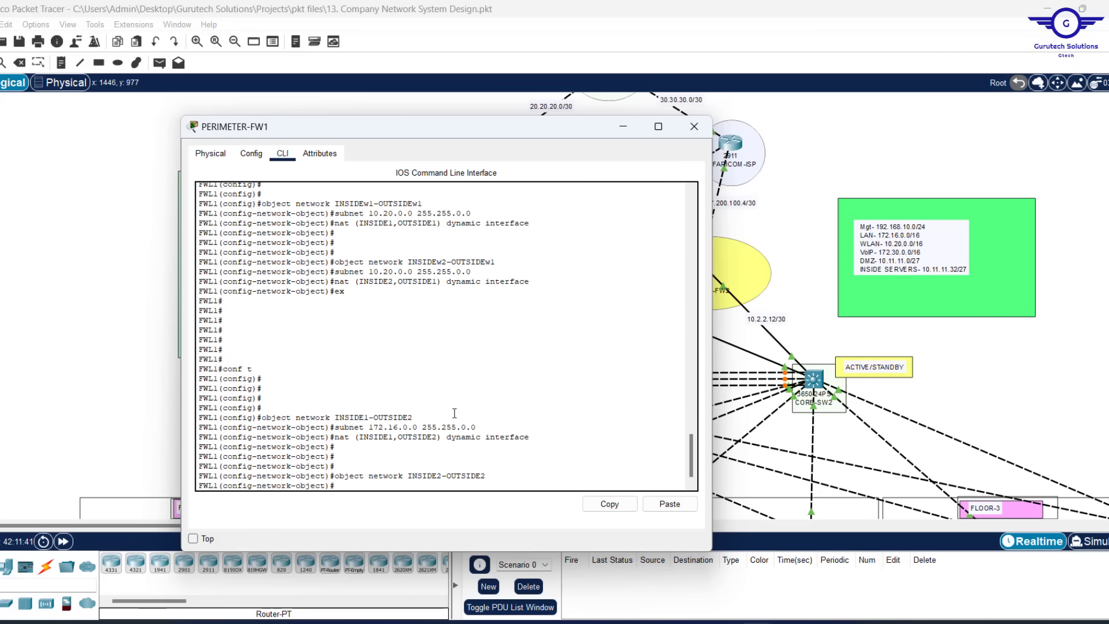
Assign subnet 172.16.0.0 255.255.0.0 to the INSIDE2-OUTSIDE2 object
left_click_drag(476, 427, 340, 428)
key("Up")
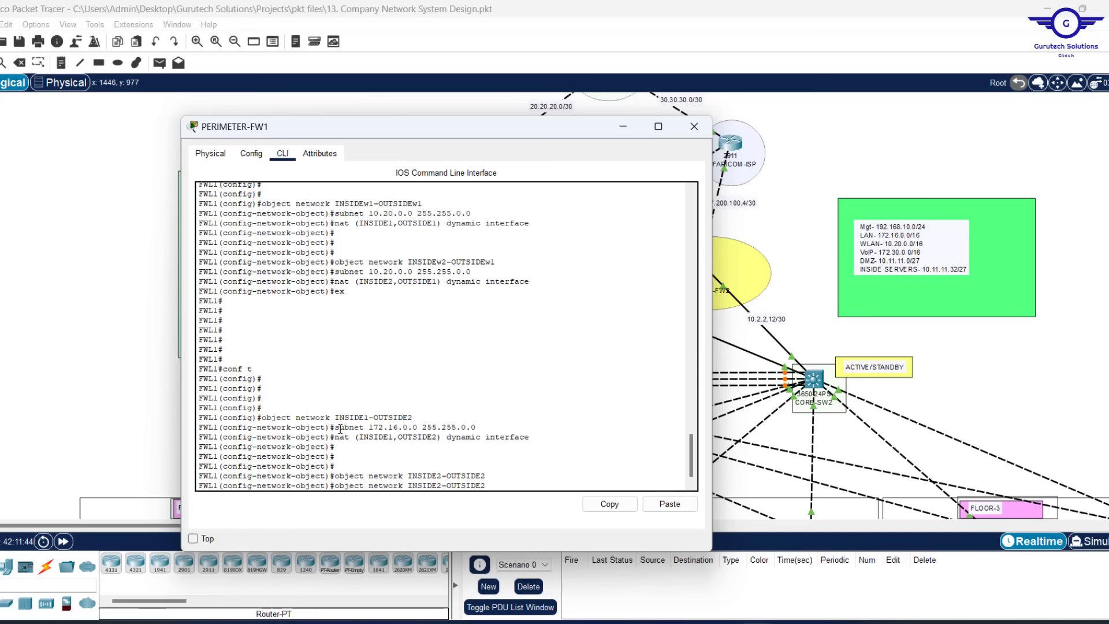
key("Up")
key("Up")
key("Return")
Add nat (INSIDE2,OUTSIDE2) dynamic interface to the object
key("Up")
key("Up")
key("Up")
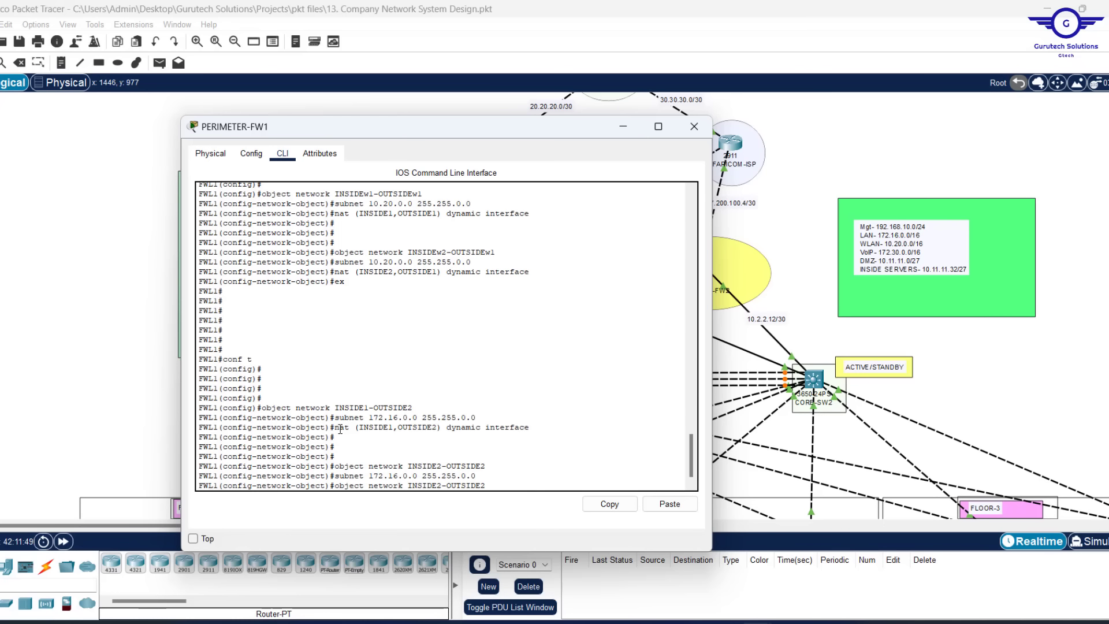
key("Left")
key("Left")
key("Left")
key("Left")
key("Left")
key("Left")
key("Left")
key("Left")
key("Left")
key("Left")
key("Left")
key("Left")
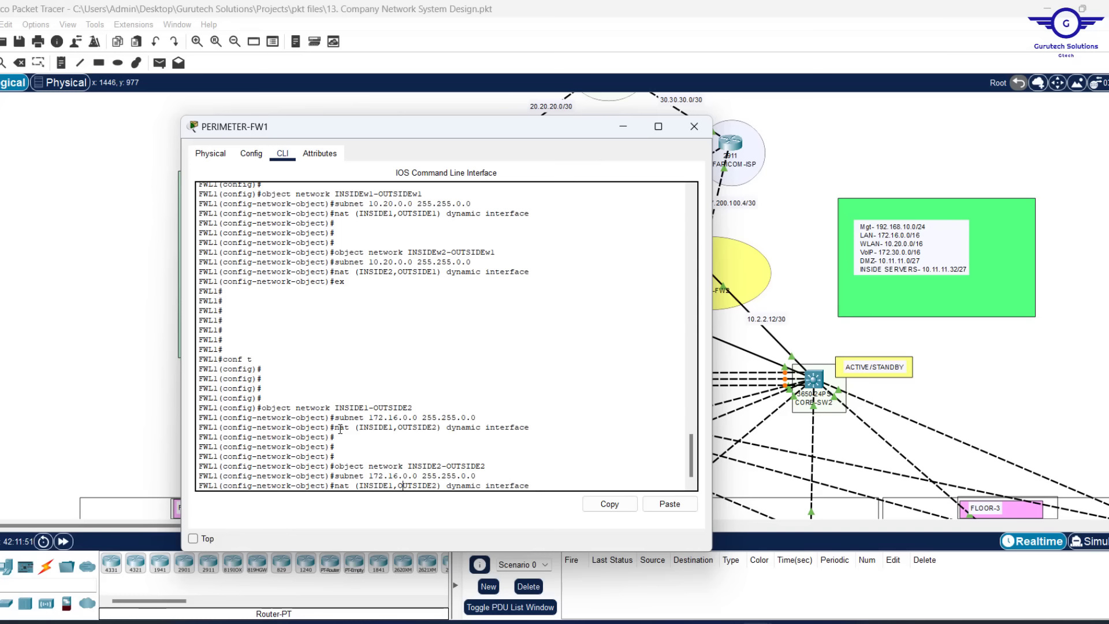
key("BackSpace")
type("2")
key("Return")
key("Return")
key("Return")
key("Return")
key("Return")
key("Return")
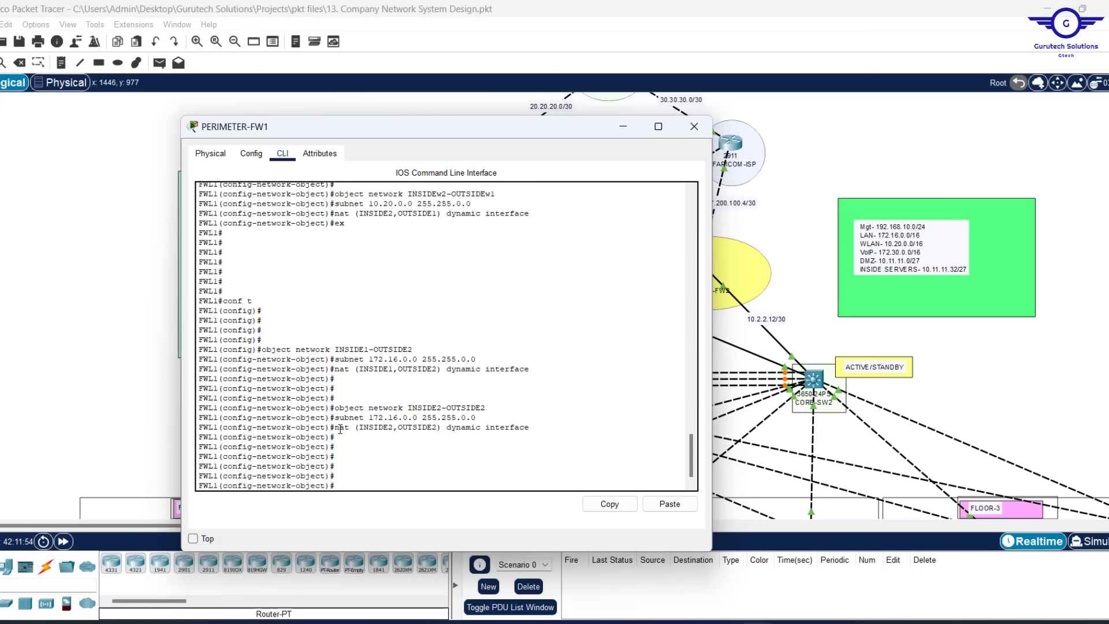
left_click_drag(501, 357, 368, 359)
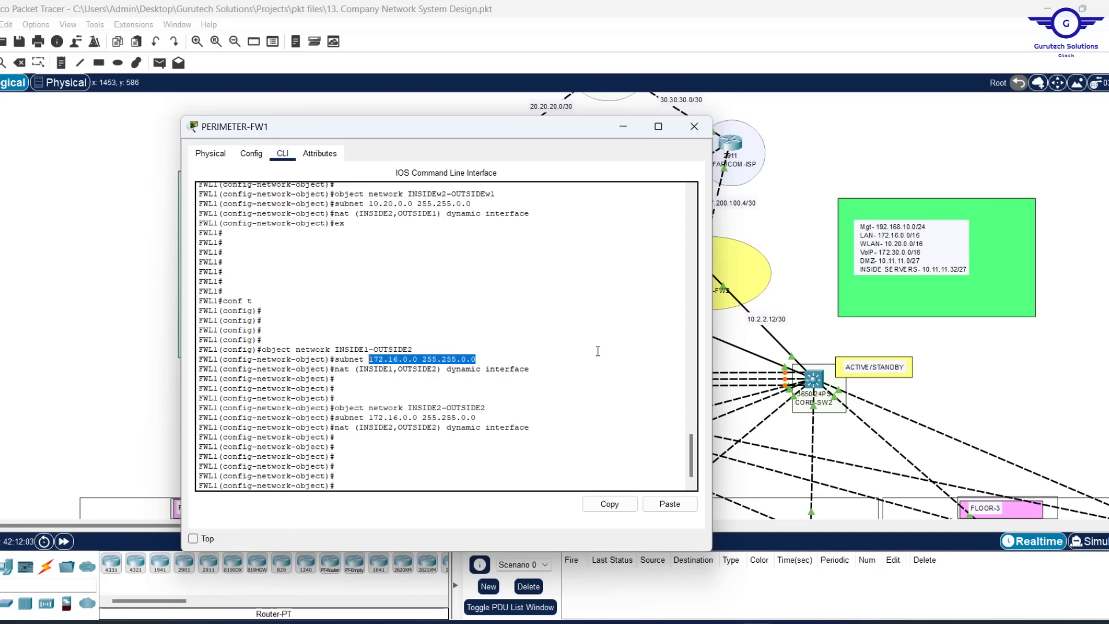
left_click(409, 469)
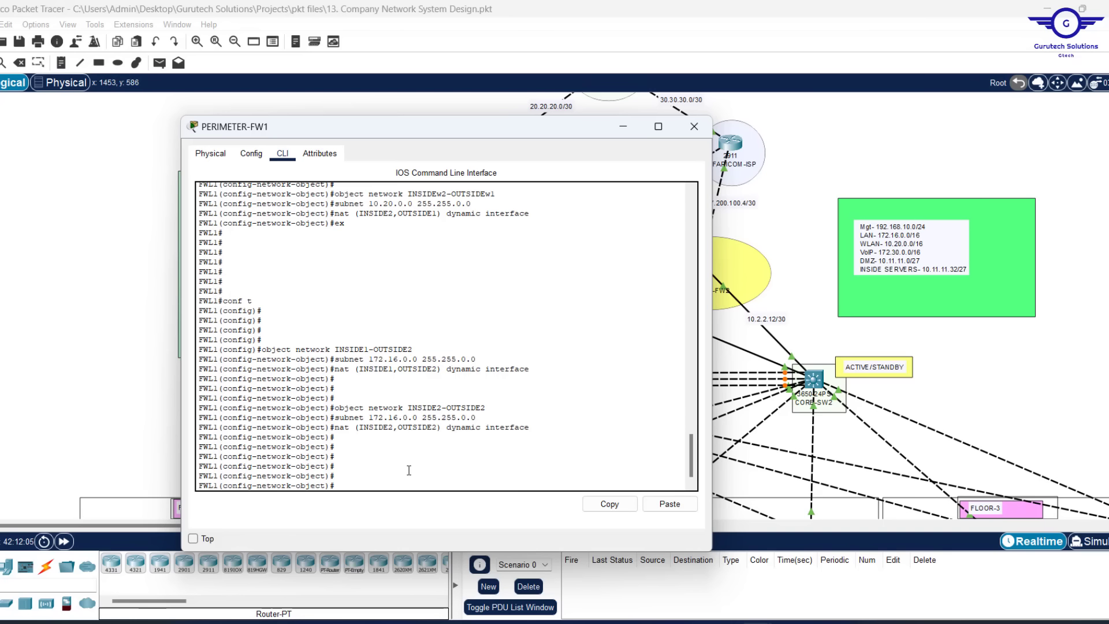
key("Up")
key("Up")
key("Up")
key("Up")
key("Up")
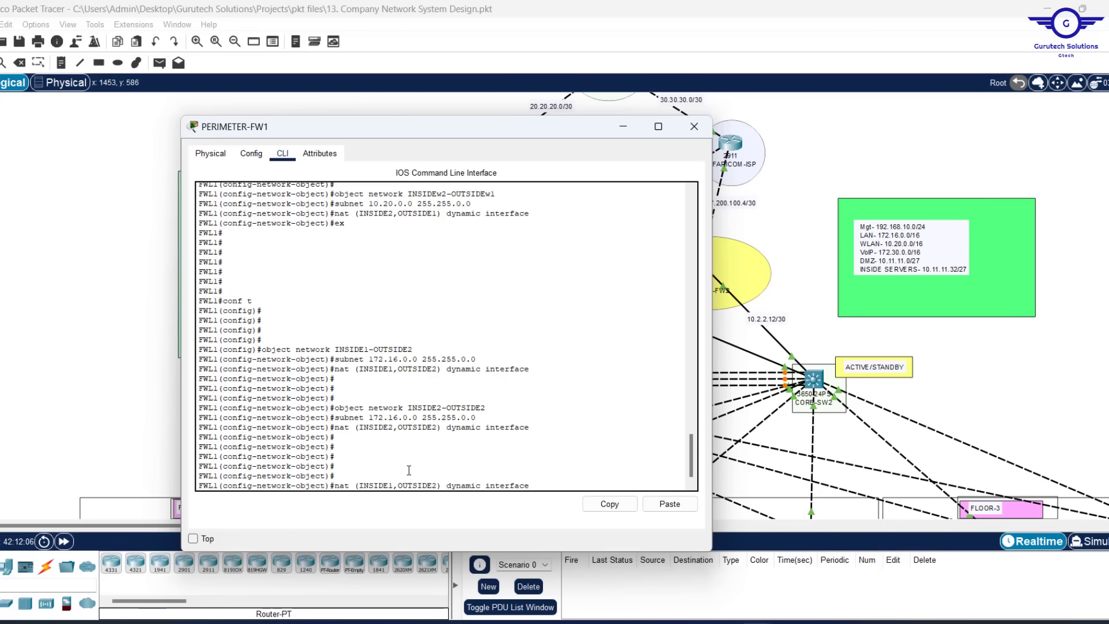
key("Up")
key("Up")
key("Up")
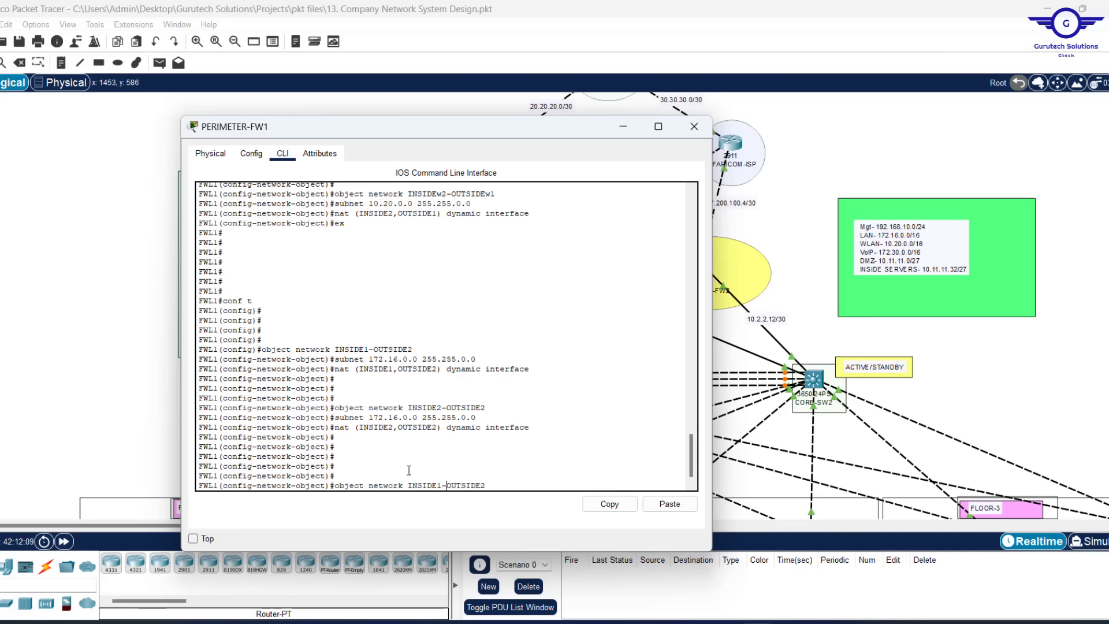
Create object INSIDEw1-OUTSIDEw2 with subnet 10.20.0.0 255.255.0.0
type("w")
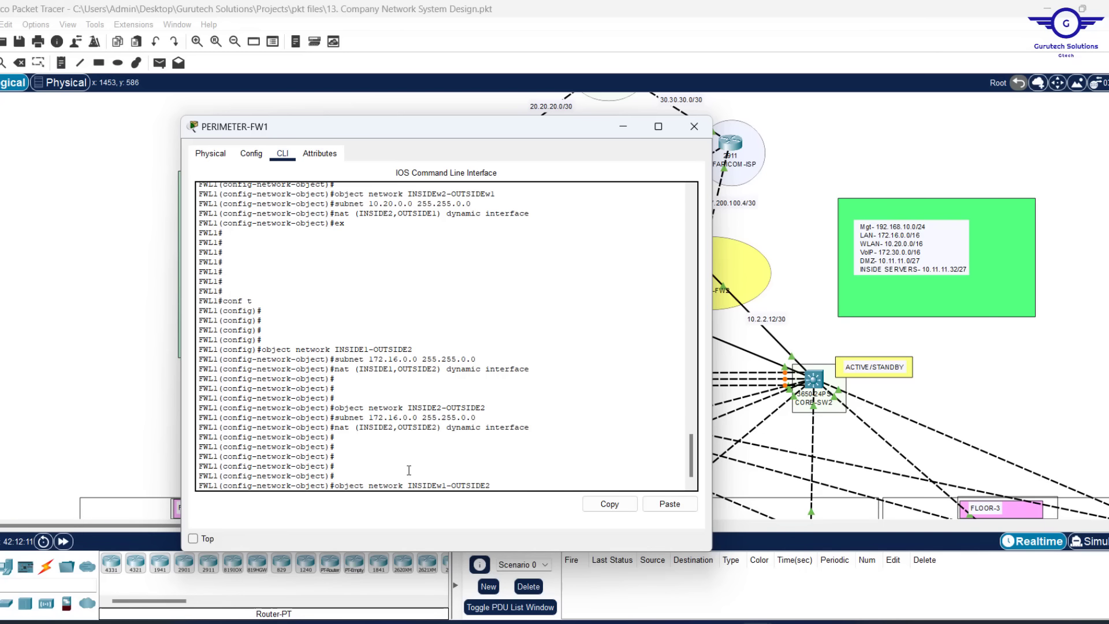
key("Right")
key("Right")
key("Return")
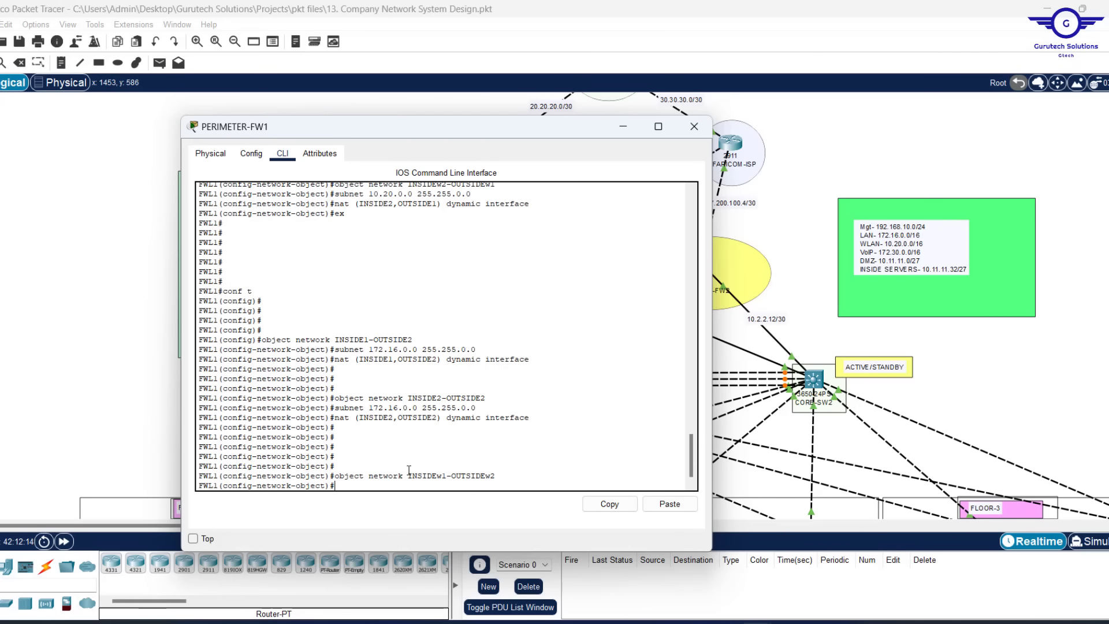
scroll(455, 289, "up", 2)
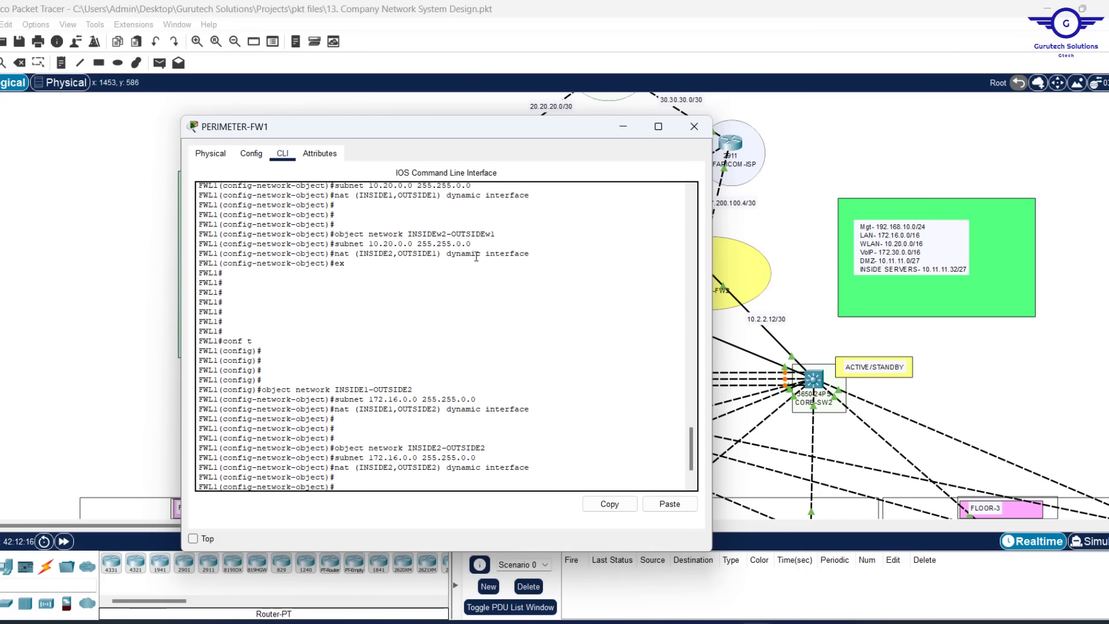
left_click_drag(475, 244, 335, 243)
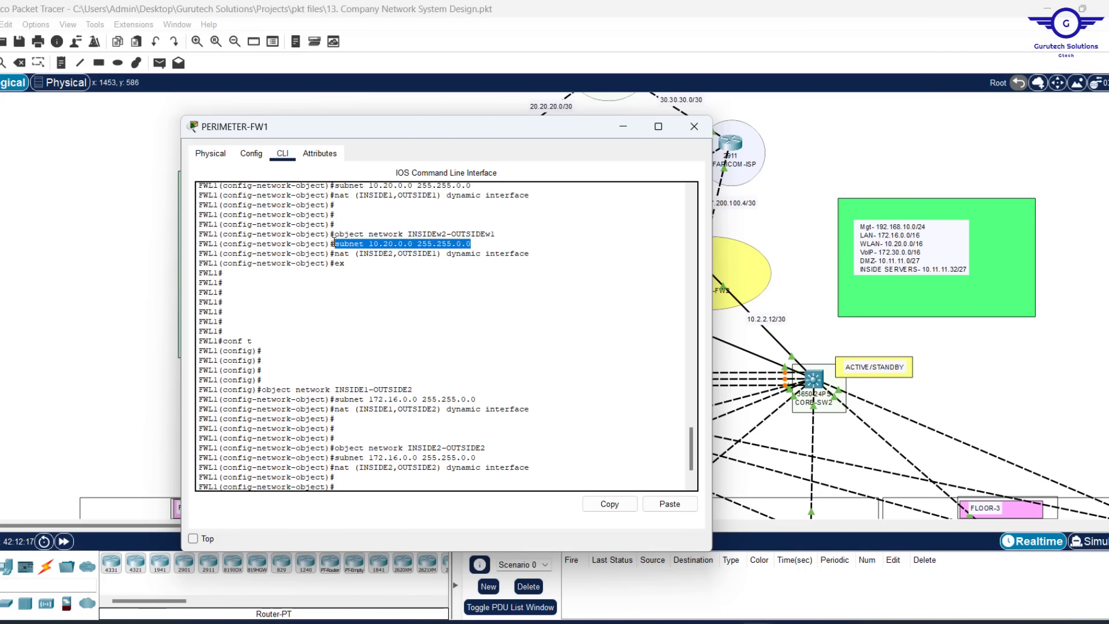
left_click(610, 504)
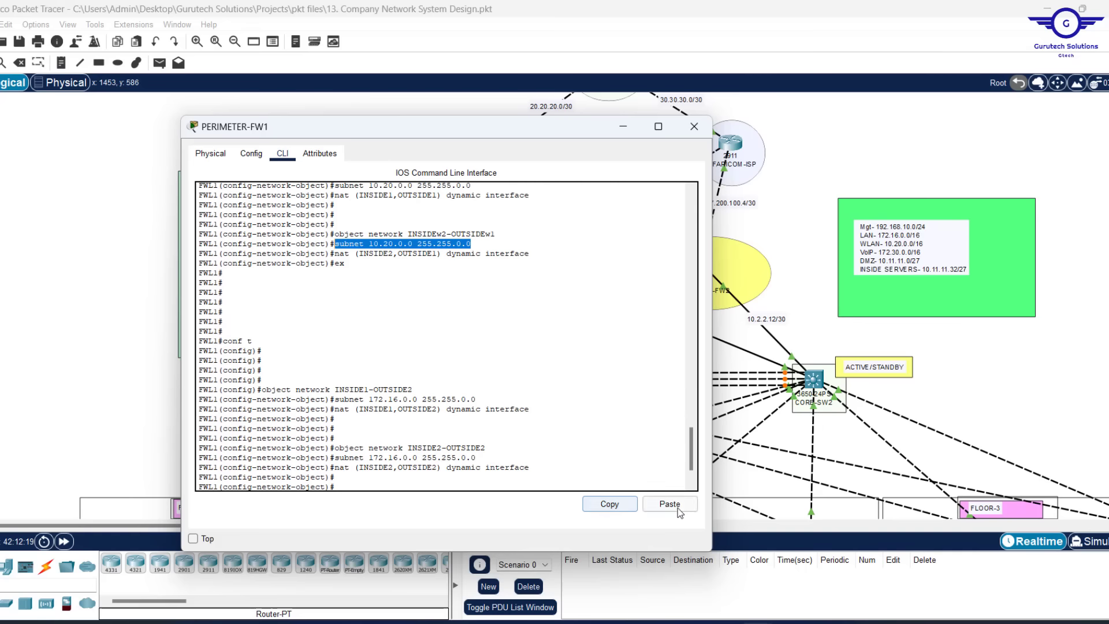
left_click(670, 504)
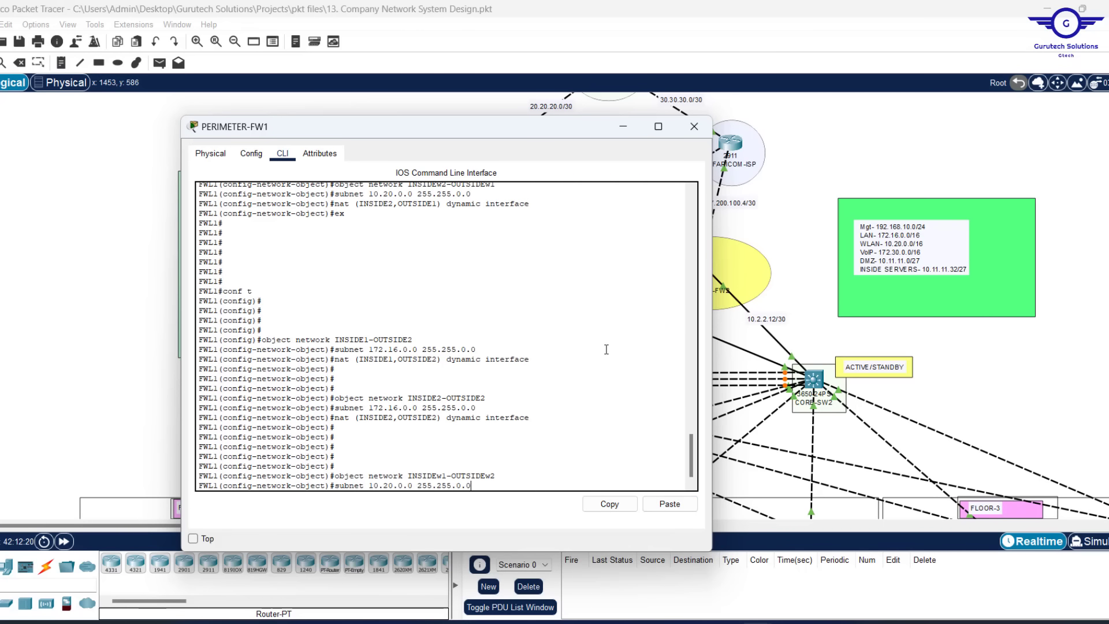
key("Return")
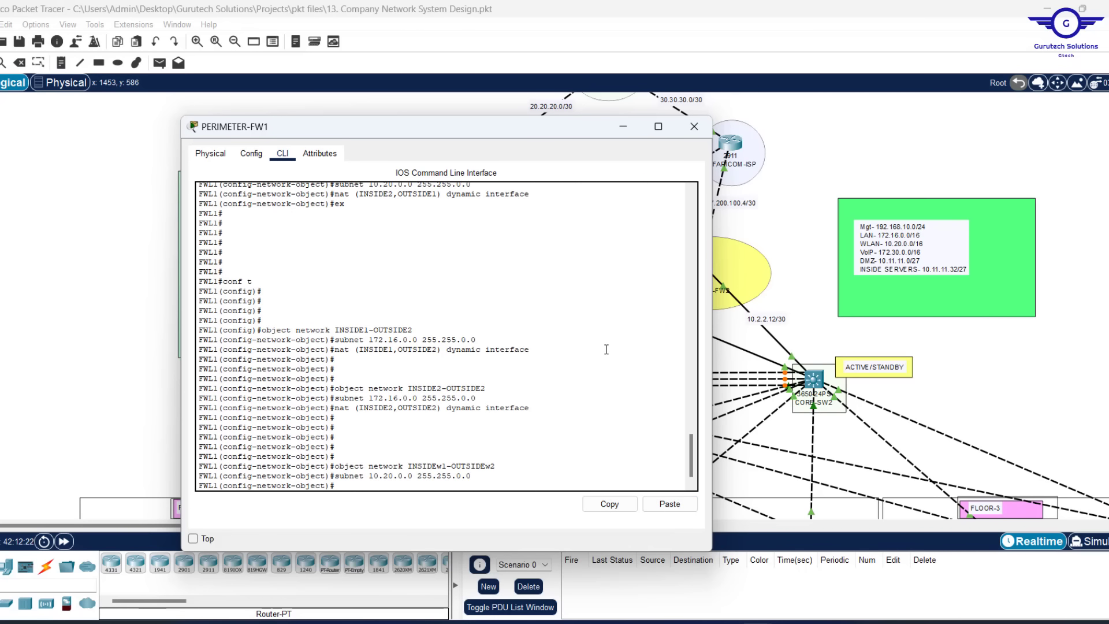
Add nat (INSIDE1,OUTSIDE2) dynamic interface to INSIDEw1-OUTSIDEw2
key("Up")
key("Up")
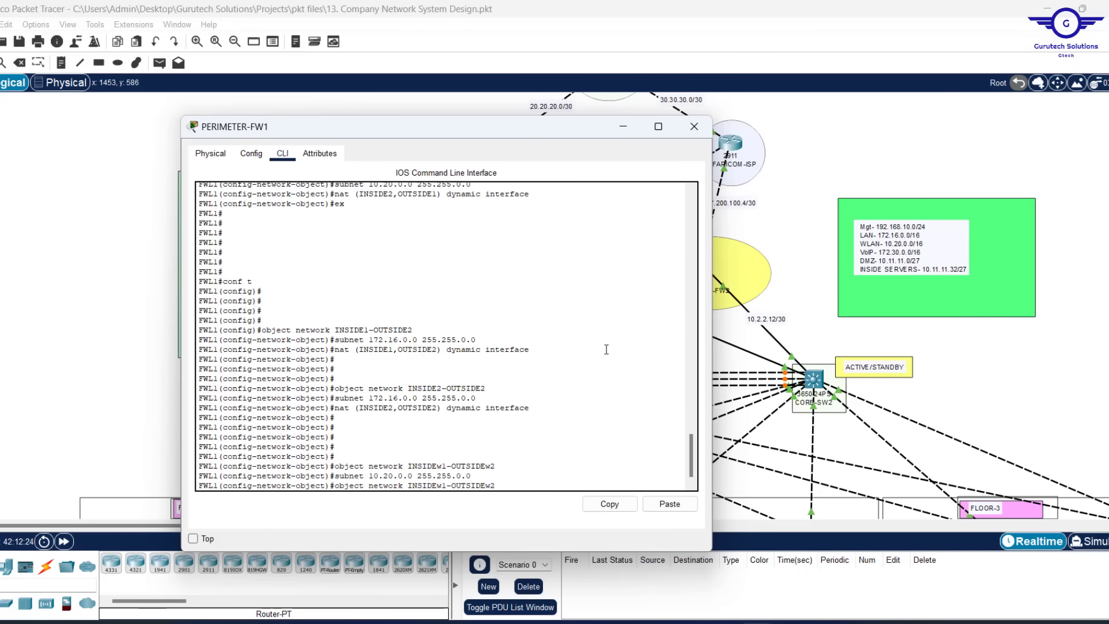
key("Up")
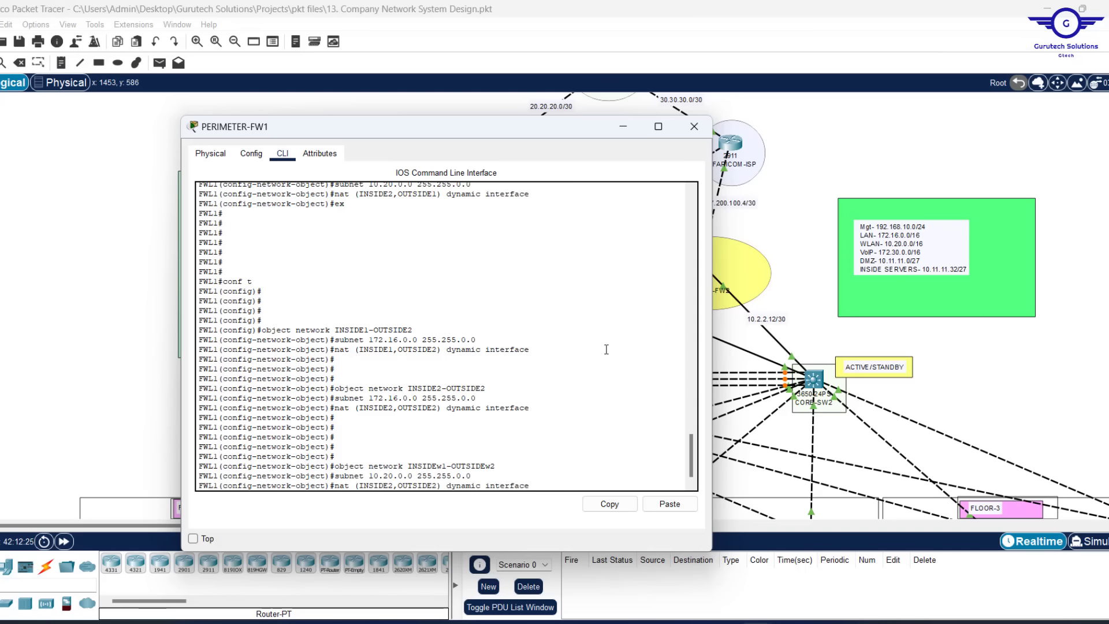
key("Up")
key("Up")
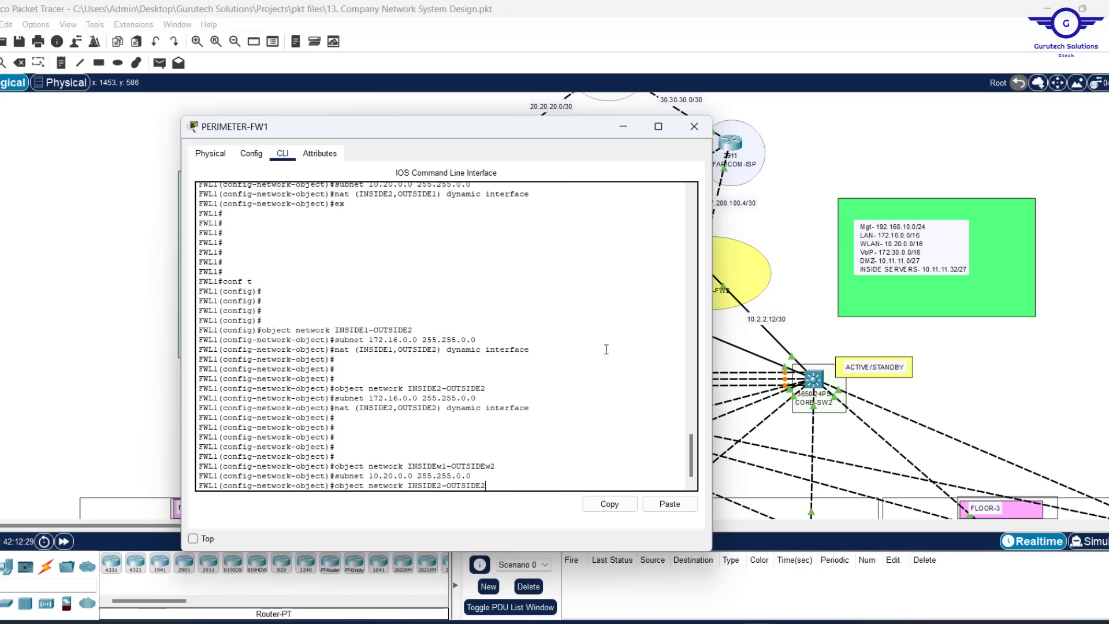
key("Down")
key("Down")
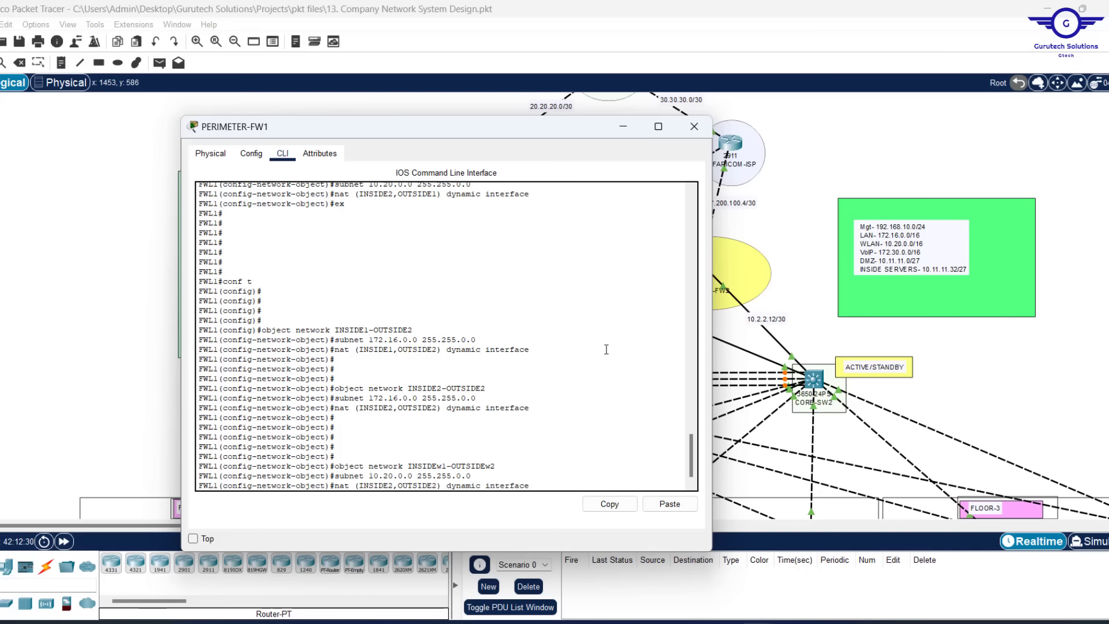
key("BackSpace")
type("1")
key("Return")
key("Return")
key("Return")
key("Return")
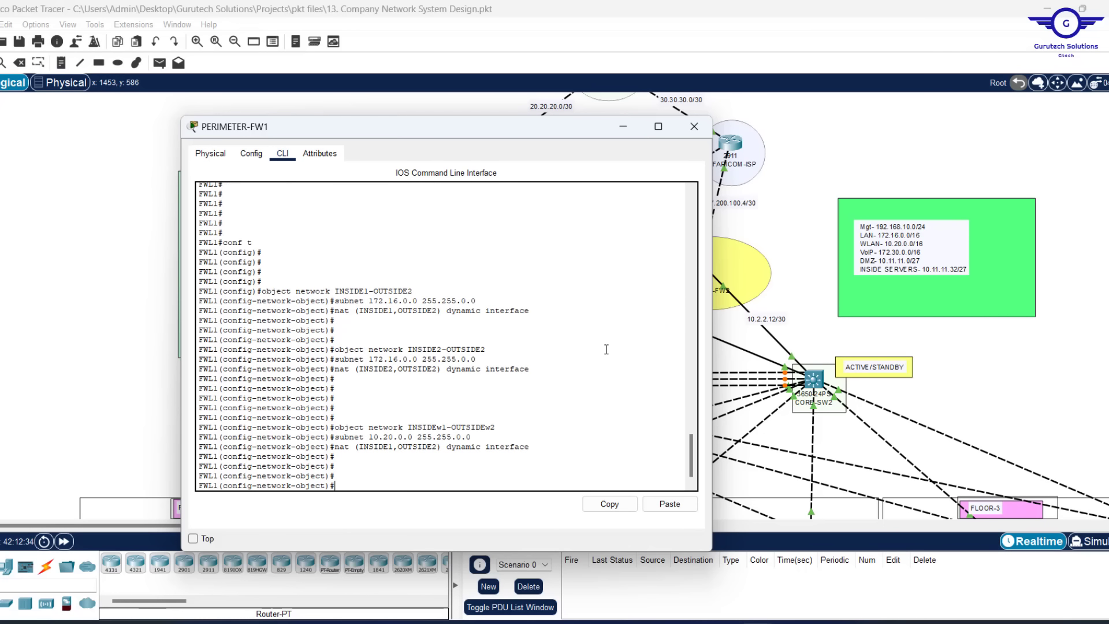
Create the network object INSIDEw2-OUTSIDEw2
key("Up")
key("Up")
key("Up")
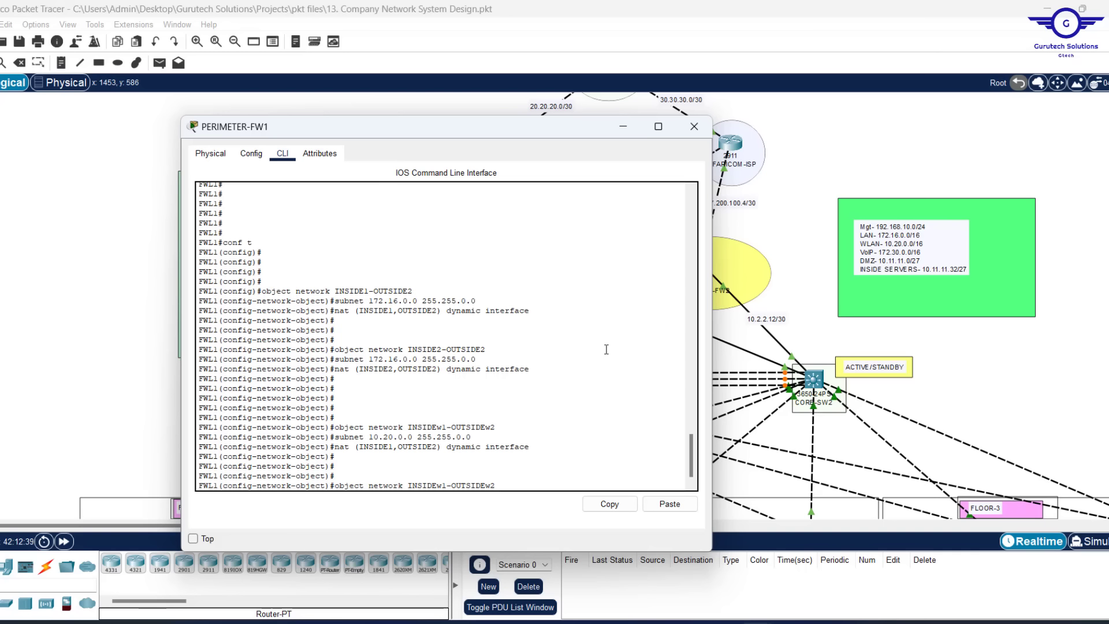
key("Up")
key("Down")
key("Left")
key("Left")
key("Left")
key("Left")
key("Left")
key("Left")
key("Left")
key("Left")
key("Left")
key("Left")
key("Left")
key("Left")
key("BackSpace")
type("2")
key("Return")
Give INSIDEw2-OUTSIDEw2 subnet 10.20.0.0 255.255.0.0 and nat (INSIDE2,OUTSIDE2) dynamic interface
key("Up")
key("Up")
key("Up")
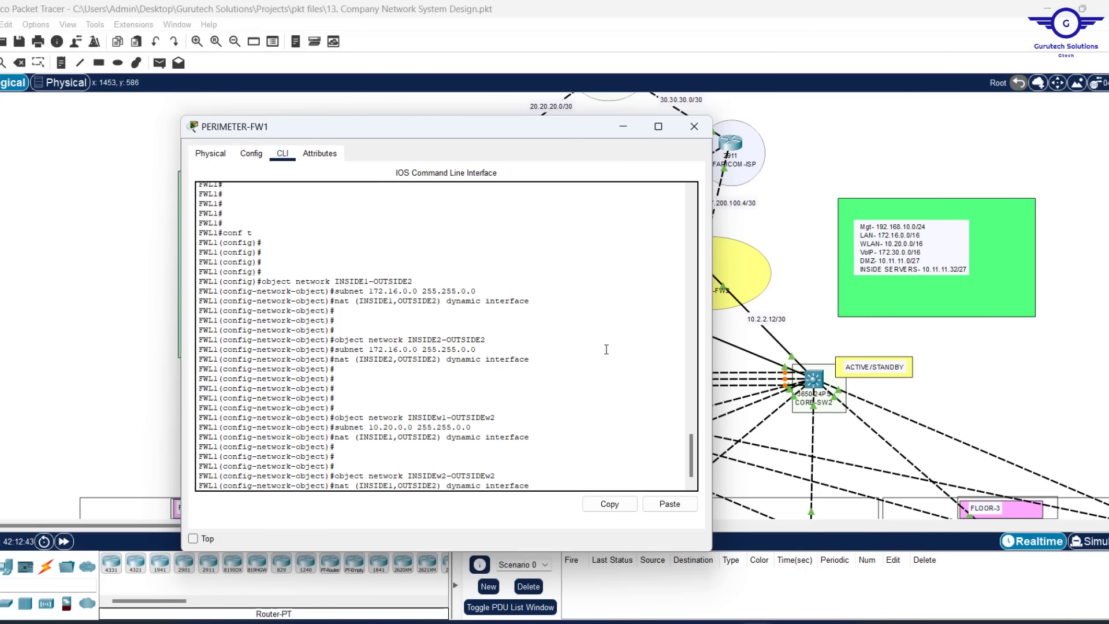
key("Return")
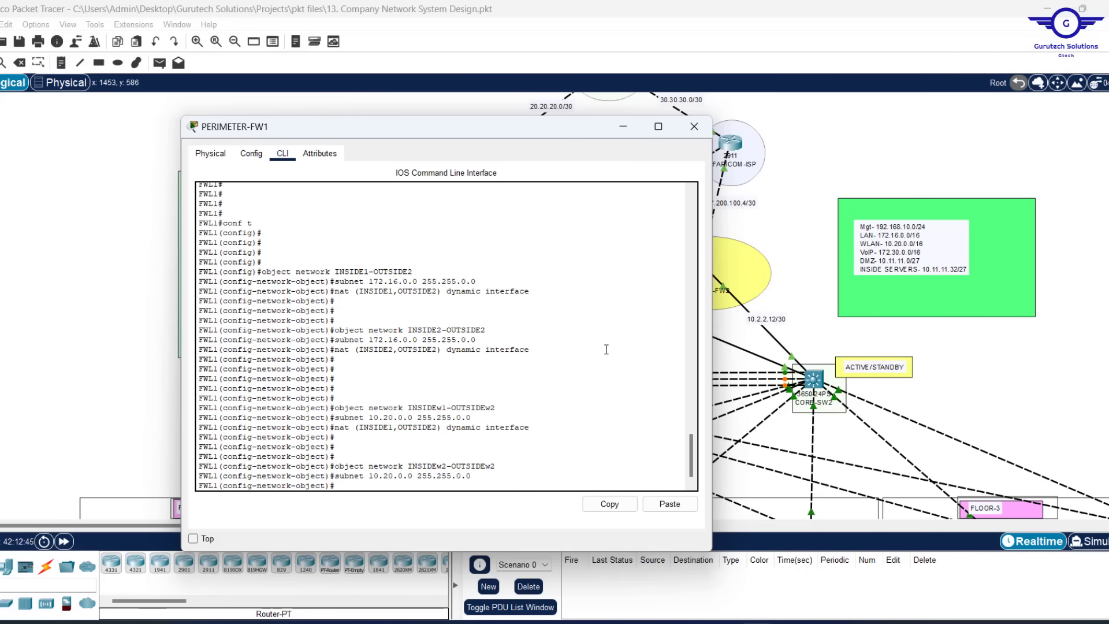
key("Up")
key("Up")
key("Up")
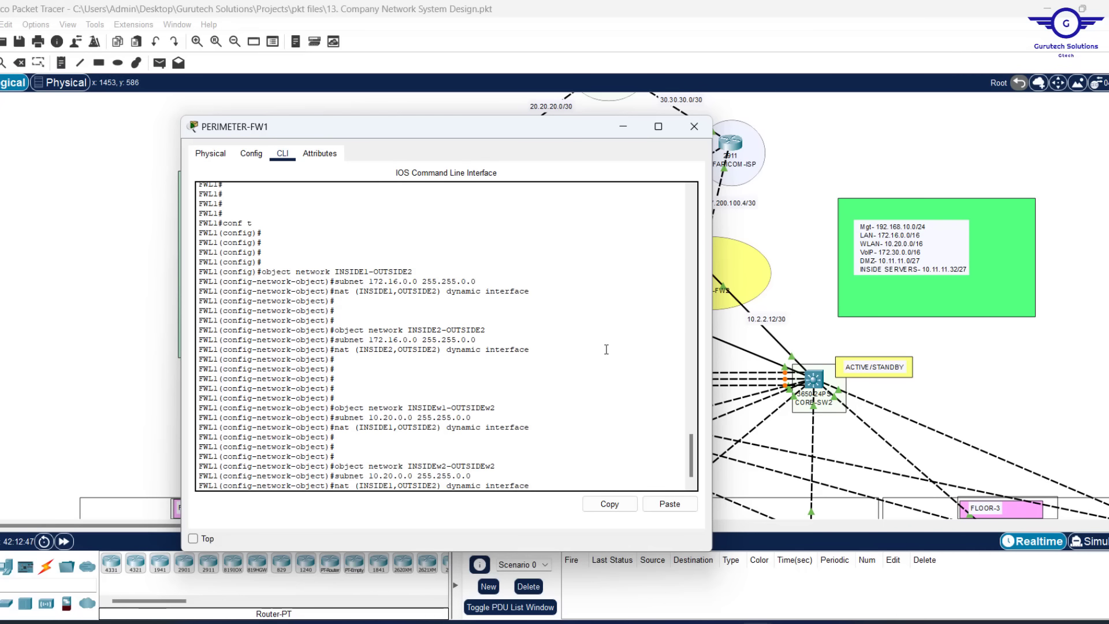
key("Left")
key("Left")
key("Left")
key("Left")
key("Left")
key("Left")
key("Left")
key("Left")
key("Left")
key("Left")
key("Left")
key("Left")
key("Left")
key("Left")
key("Left")
key("Left")
key("Left")
key("Left")
key("Left")
key("Left")
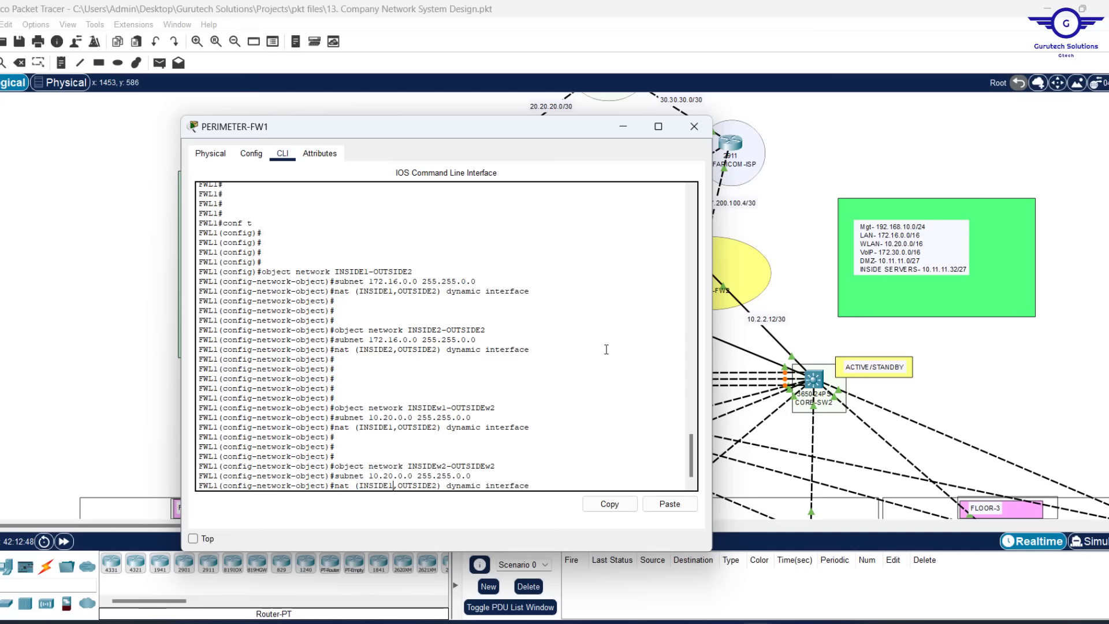
key("BackSpace")
type("2")
key("Return")
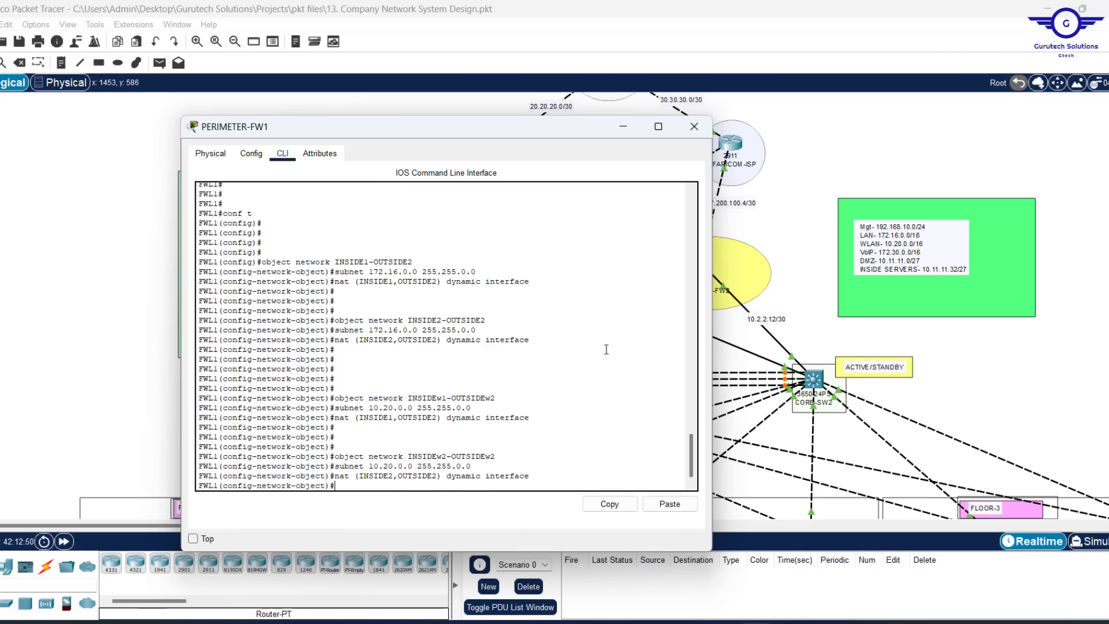
Clear stray prompt text and recall an object network command for reuse
type("ex")
key("BackSpace")
key("BackSpace")
key("Return")
key("Return")
key("Return")
key("Return")
key("Return")
key("Return")
key("Return")
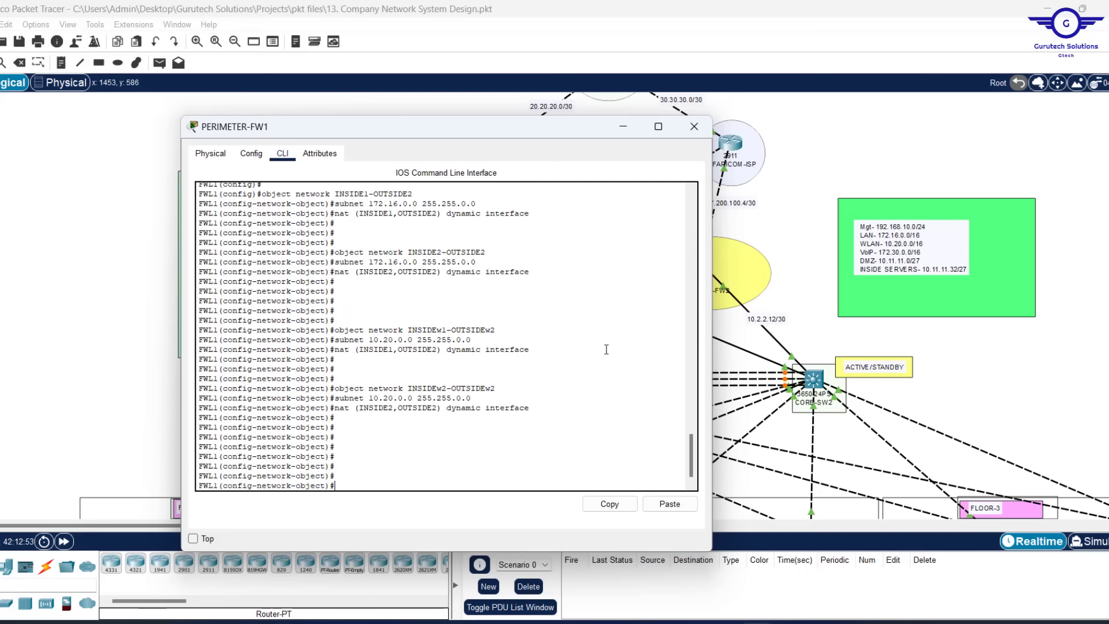
key("Up")
key("Up")
key("Up")
key("Up")
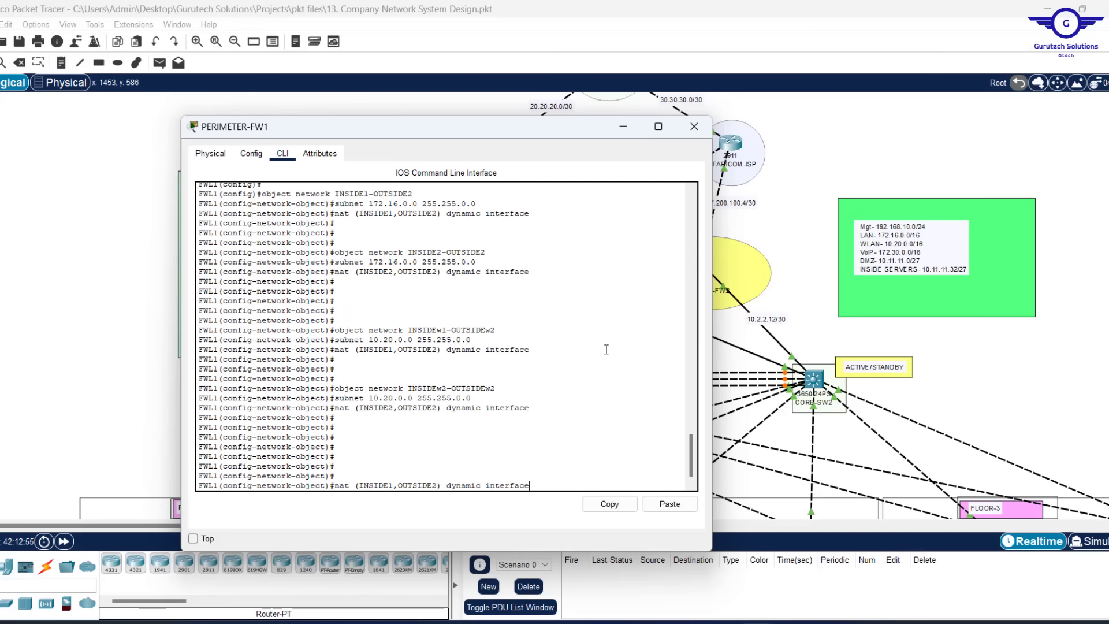
key("Up")
key("Up")
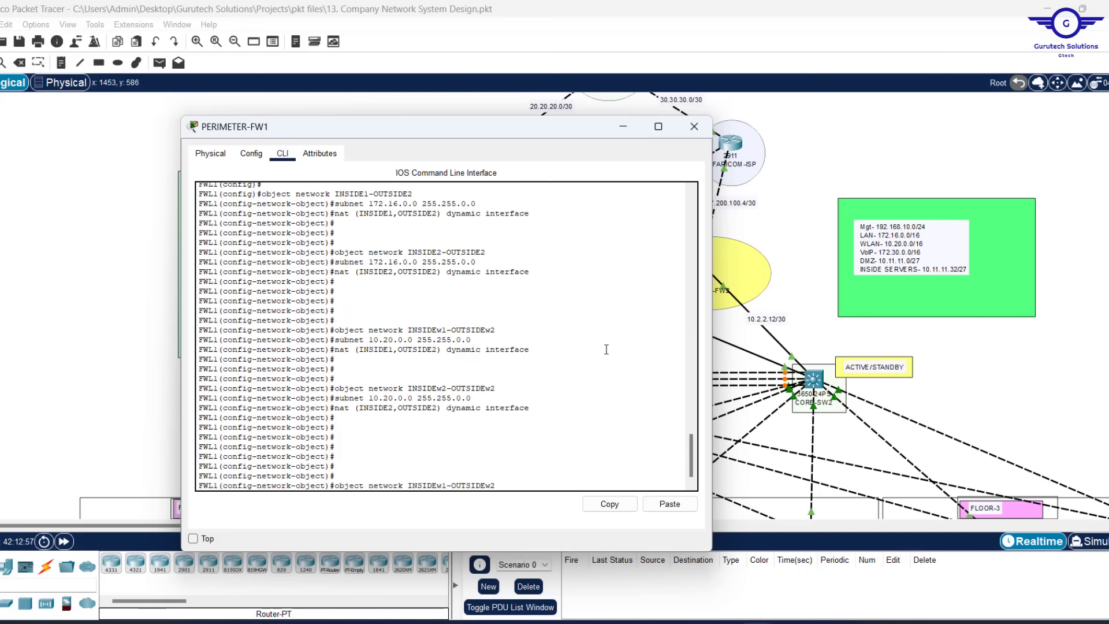
key("BackSpace")
key("BackSpace")
key("BackSpace")
key("BackSpace")
key("BackSpace")
key("BackSpace")
key("BackSpace")
key("BackSpace")
key("BackSpace")
key("BackSpace")
key("BackSpace")
key("BackSpace")
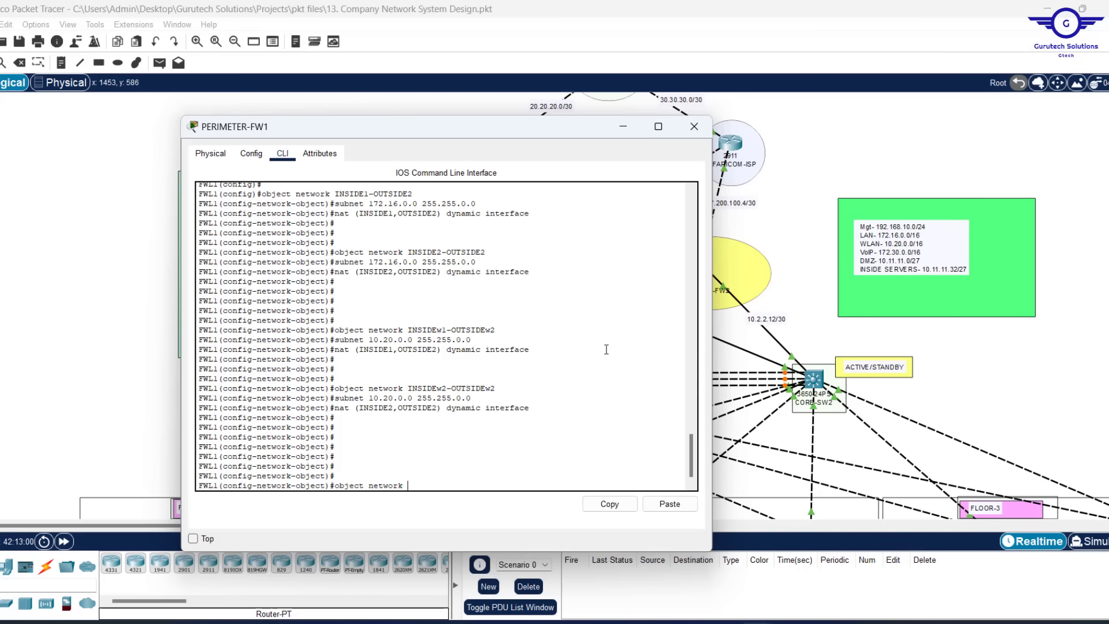
Create object DMZ-OUTSIDE1 with subnet 10.11.11.0 255.255.255.224
type("DMZ-OUTSIDE1")
key("Return")
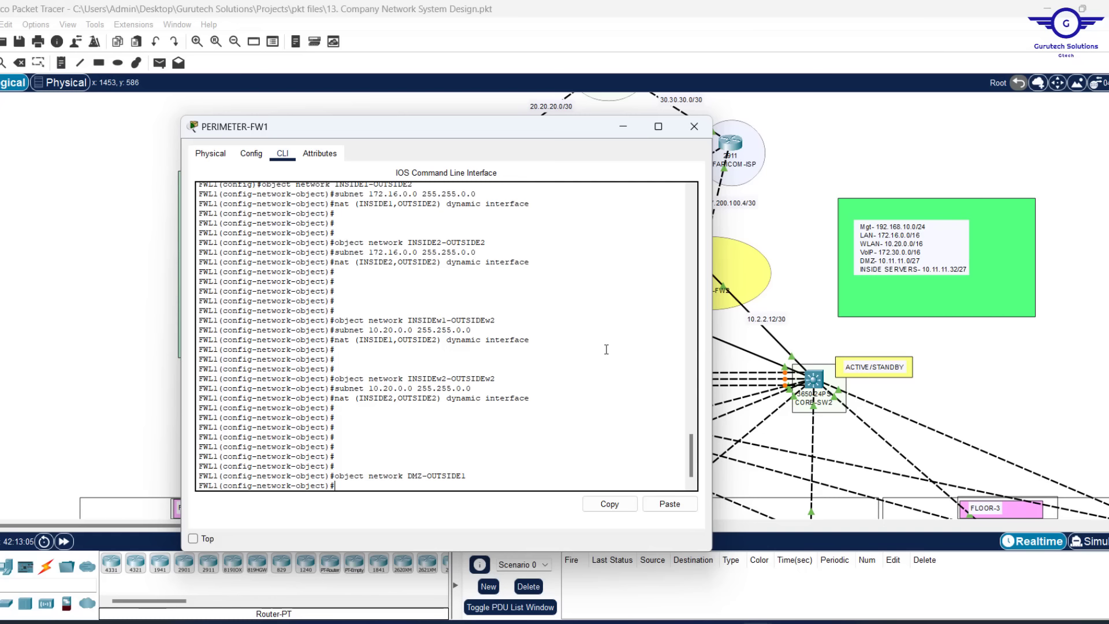
type("sub")
key("Tab")
type("10")
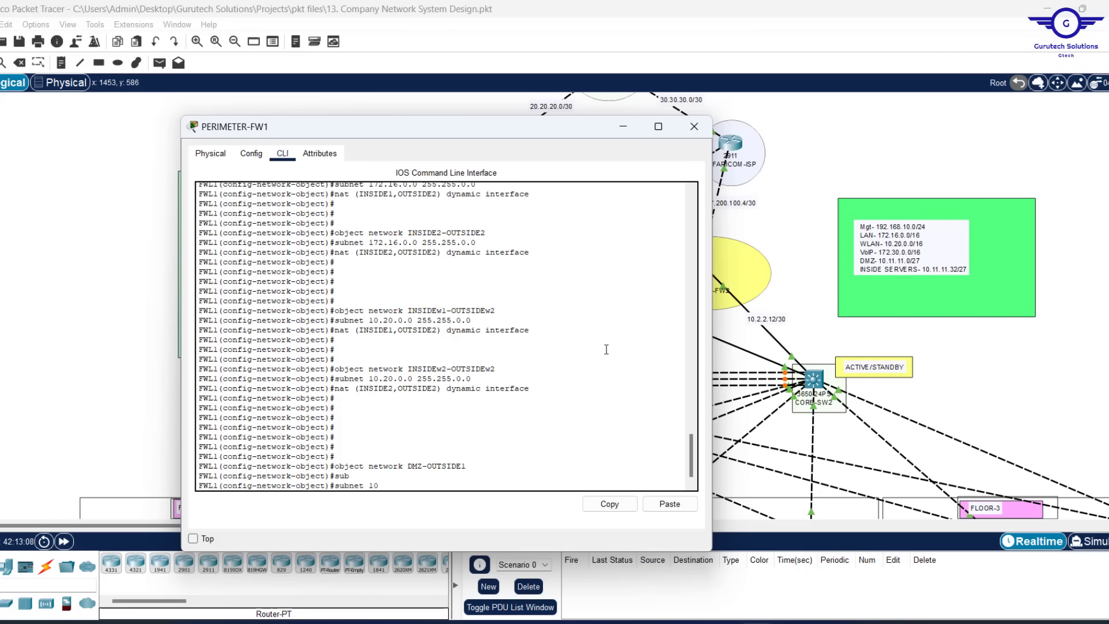
type(".11.11.0 255.2")
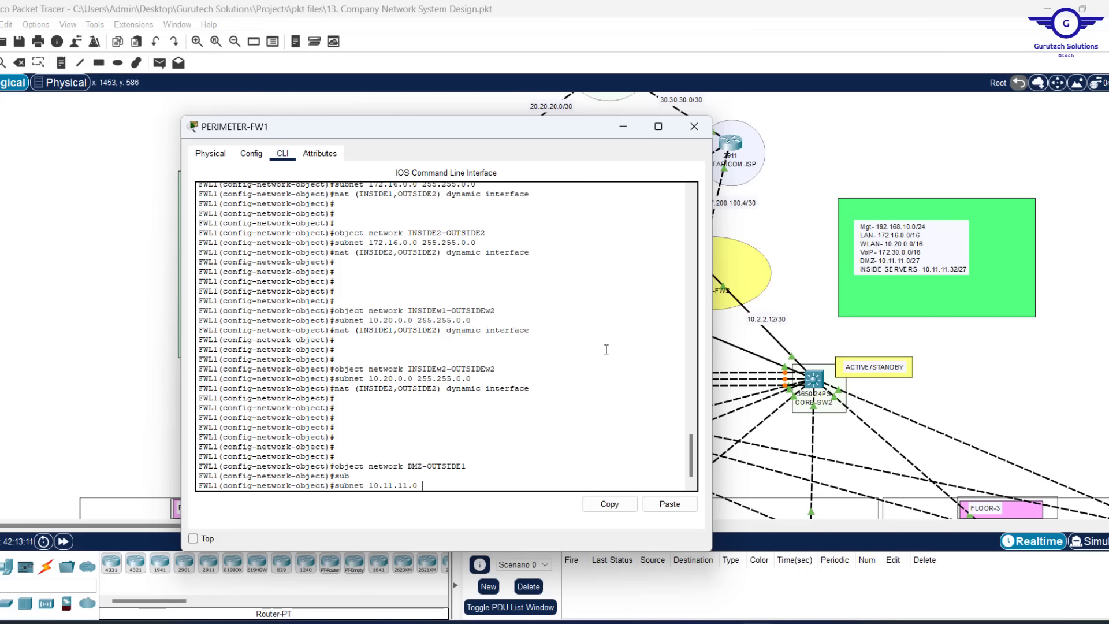
type("55.255.22")
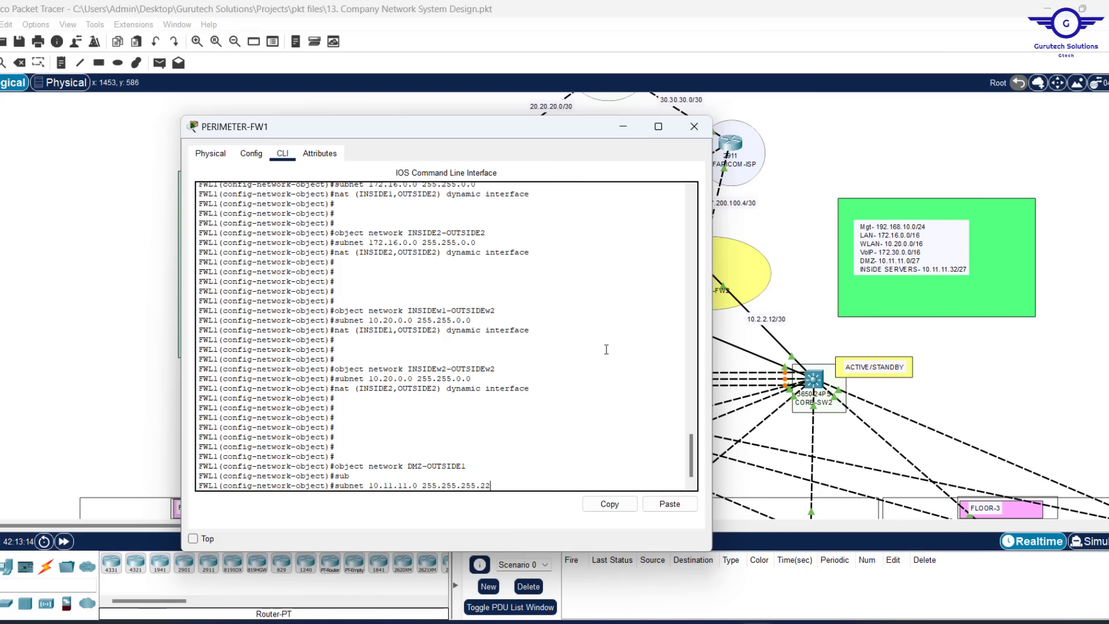
type("4")
key("Return")
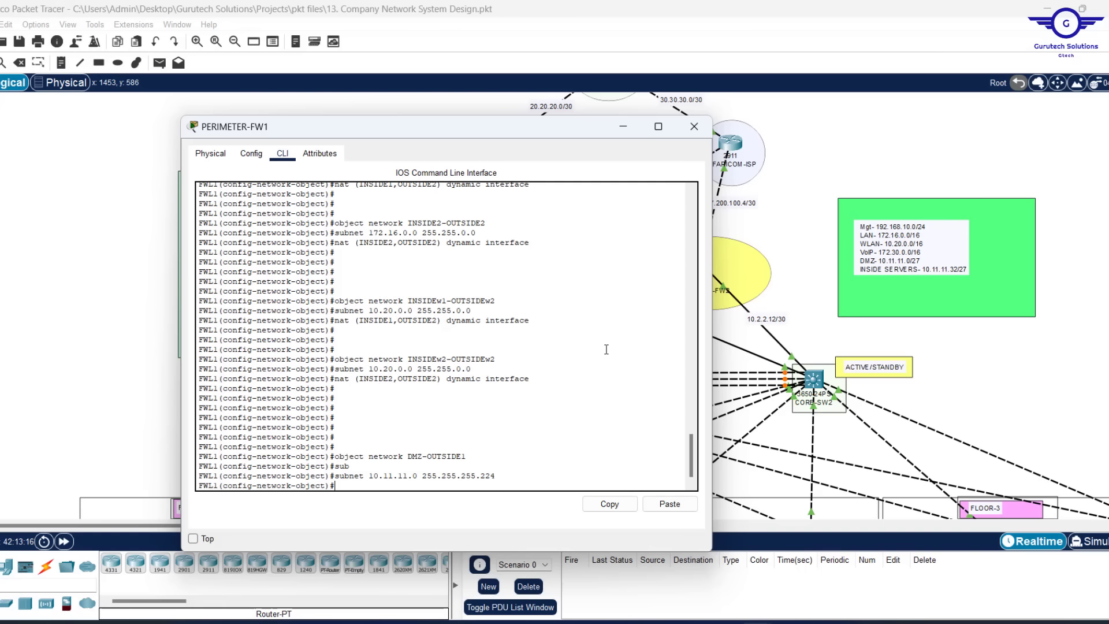
Add nat (DMZ,OUTSIDE1) dynamic interface to DMZ-OUTSIDE1
key("Up")
key("Up")
key("Up")
key("Up")
key("Up")
key("Down")
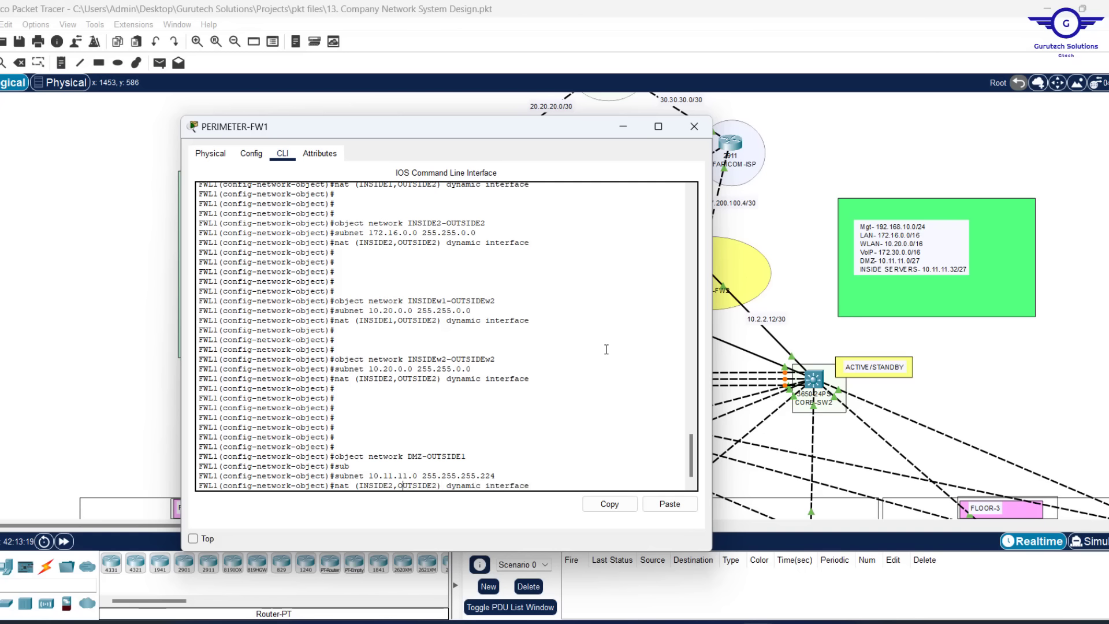
key("BackSpace")
key("BackSpace")
key("BackSpace")
key("BackSpace")
key("BackSpace")
key("BackSpace")
key("BackSpace")
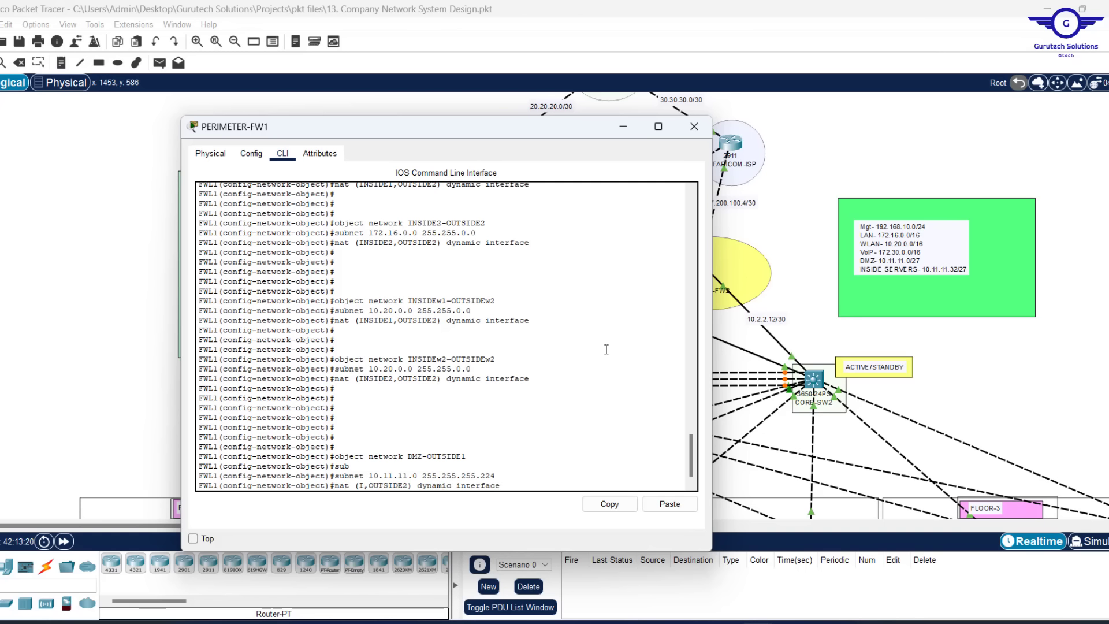
type("DMZ")
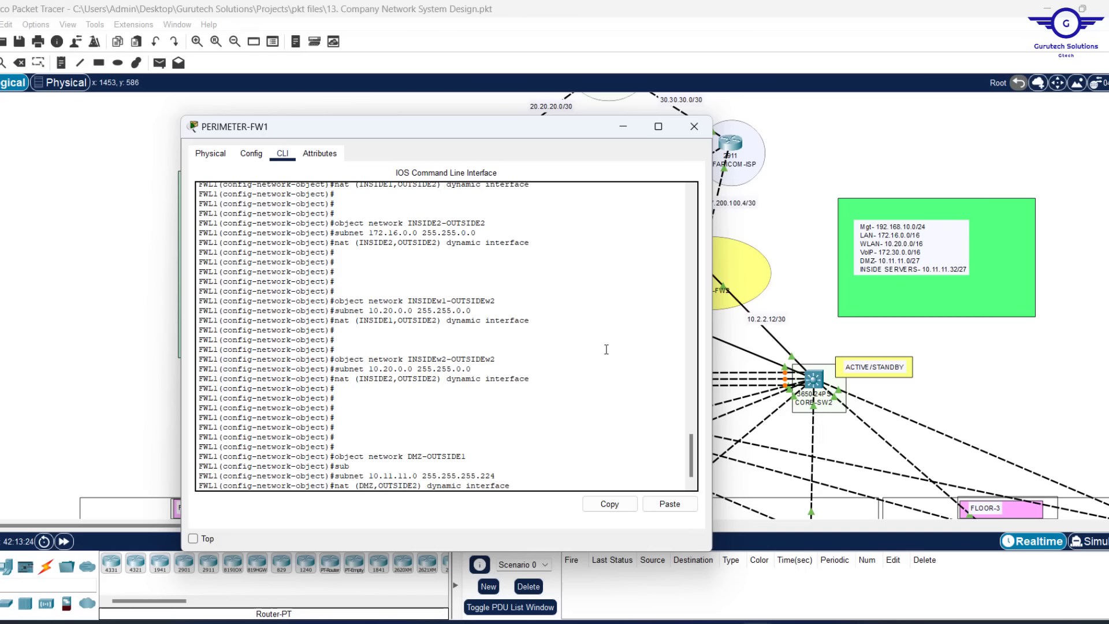
key("BackSpace")
key("Return")
key("Return")
key("Return")
key("Return")
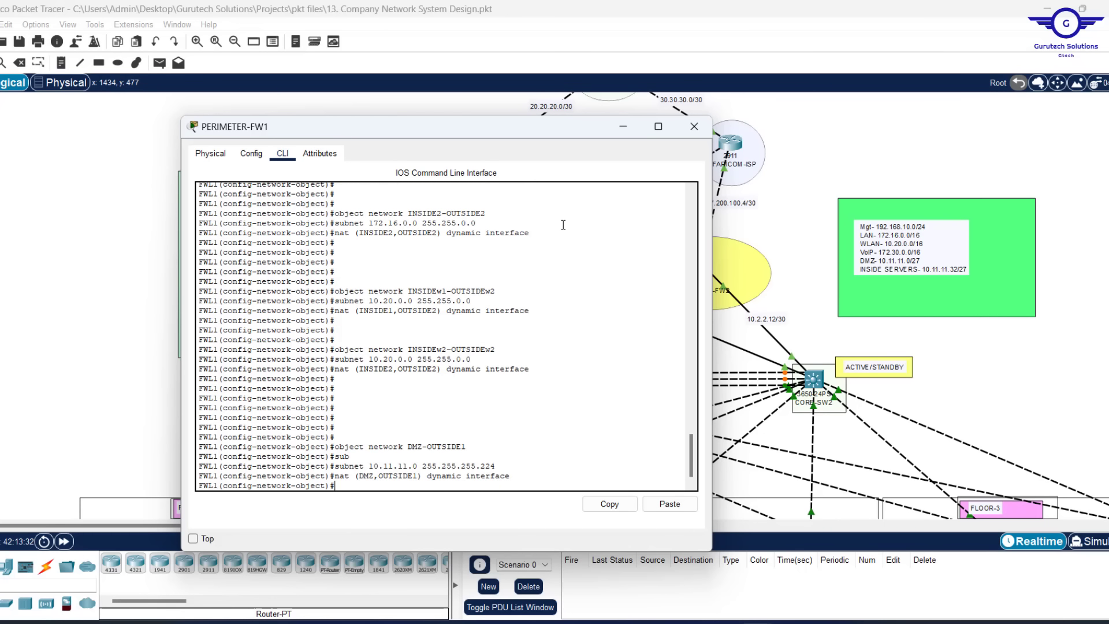
Create DMZ-OUTSIDE2 with the same 10.11.11.0/27 subnet and nat (DMZ,OUTSIDE2) dynamic interface
key("Up")
key("Up")
key("Up")
key("Up")
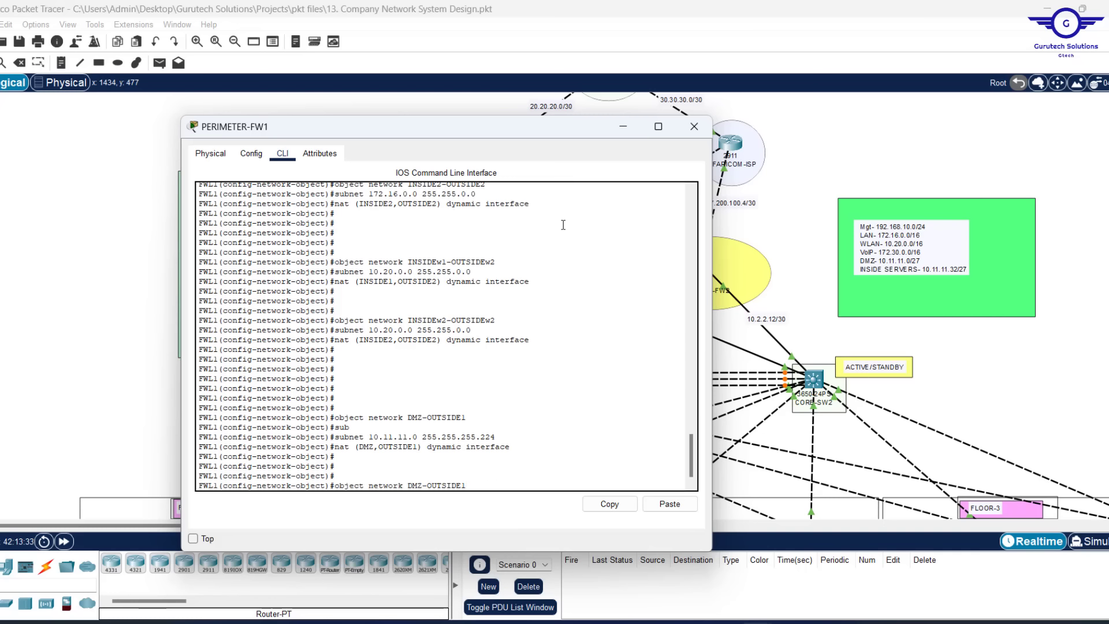
key("Return")
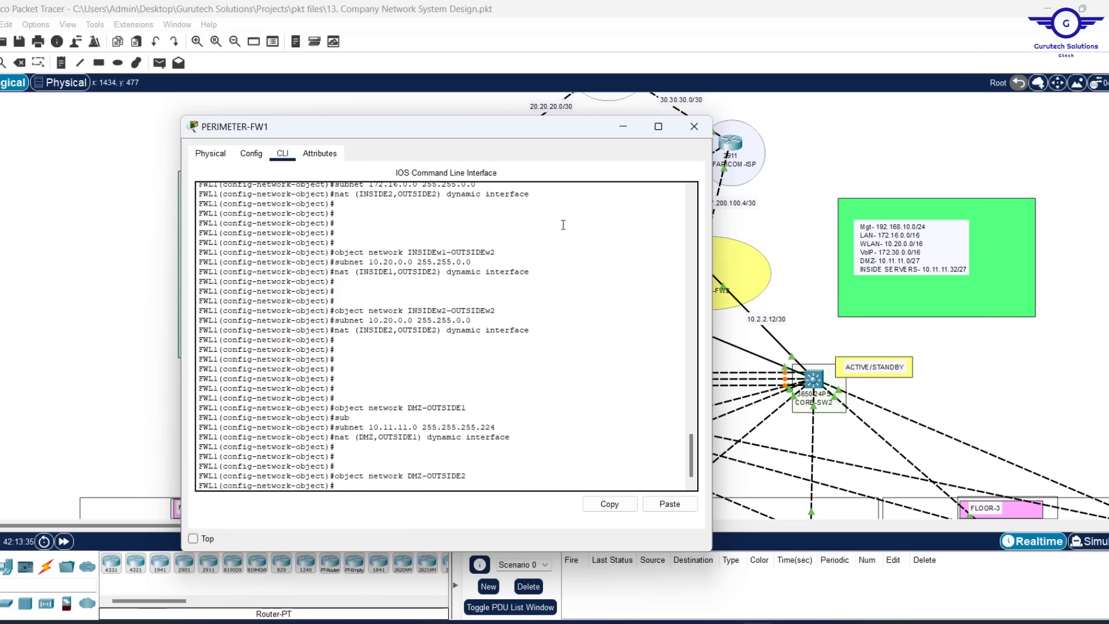
key("Up")
key("Up")
key("Up")
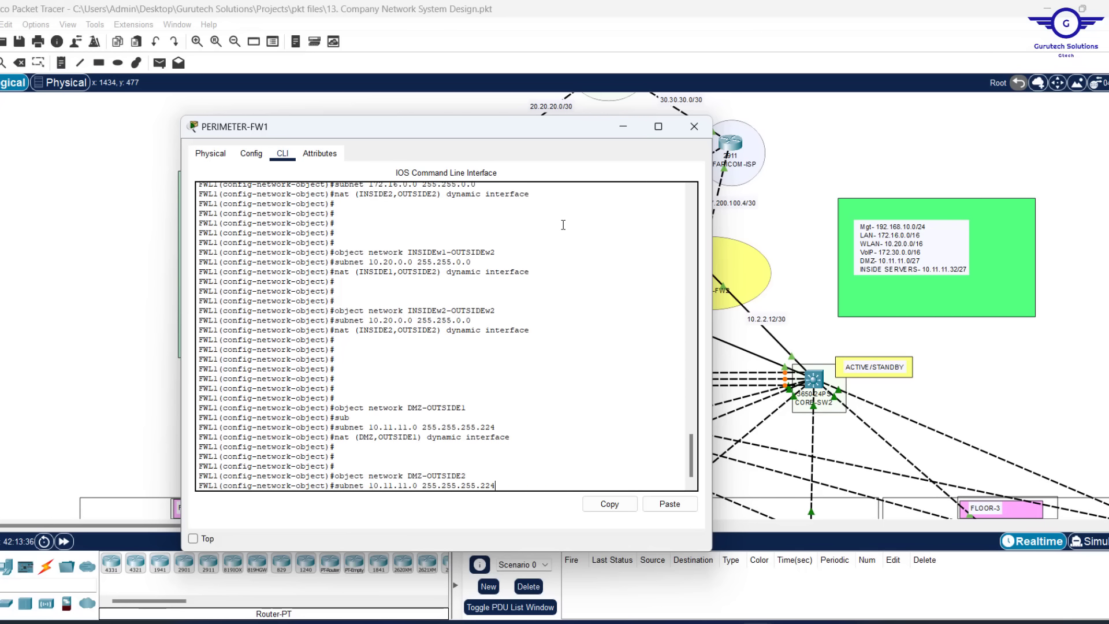
key("Return")
key("Up")
key("Up")
key("Up")
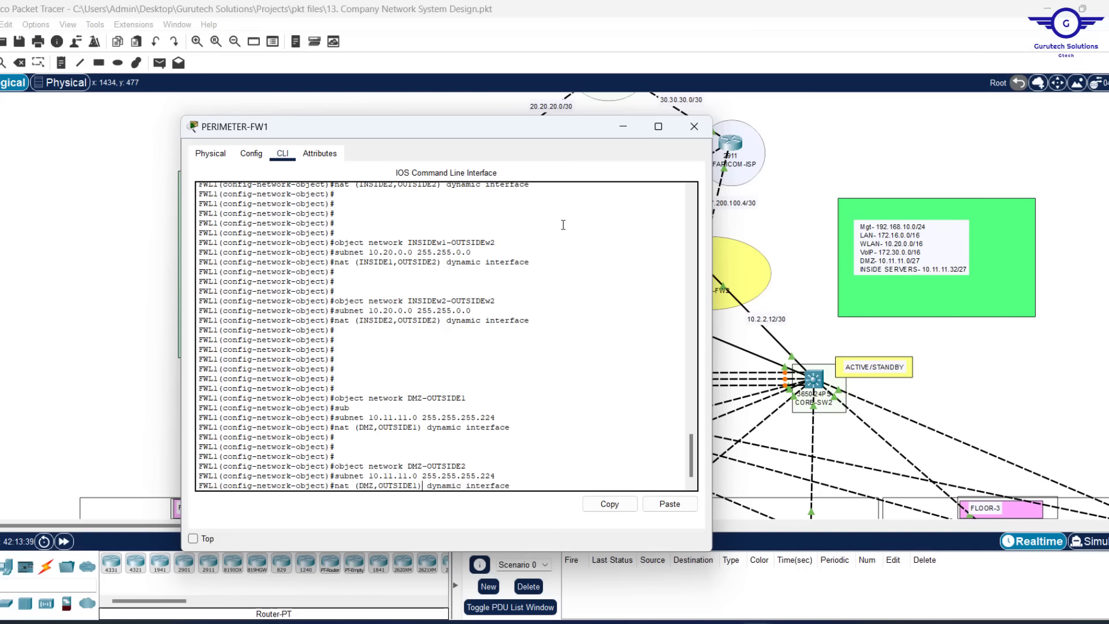
key("Left")
key("Left")
key("Left")
key("Left")
key("BackSpace")
type("2")
key("Return")
key("Return")
key("Return")
key("Return")
key("Return")
key("Return")
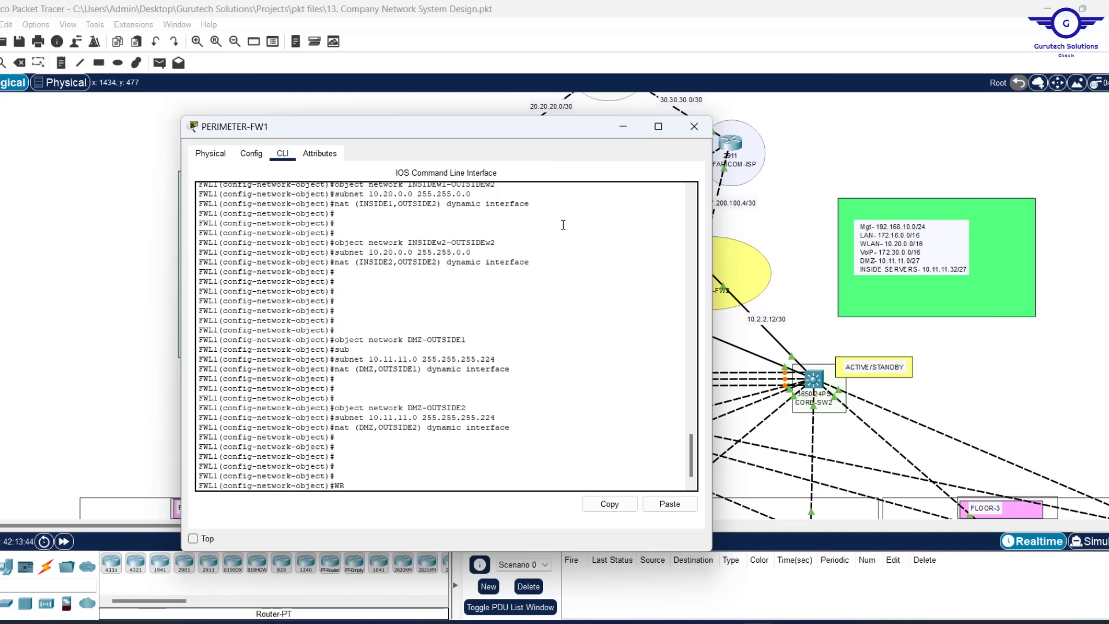
Save the firewall configuration with WR MEM and exit configuration mode
type("WR MEM")
key("Return")
key("Return")
key("Return")
key("Return")
key("Return")
key("Return")
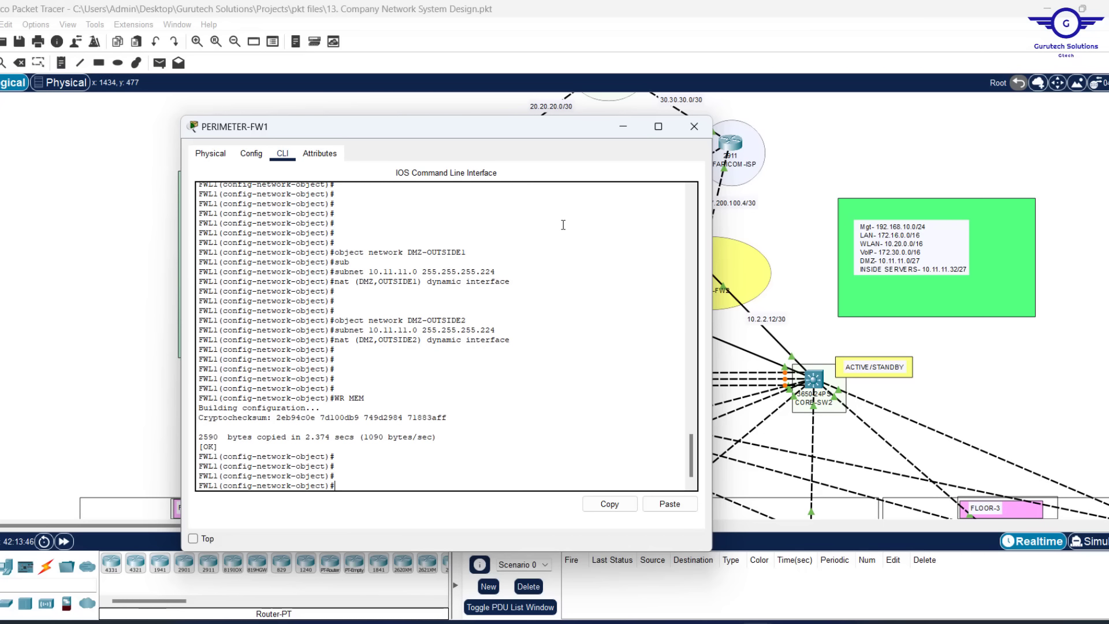
type("EXIT")
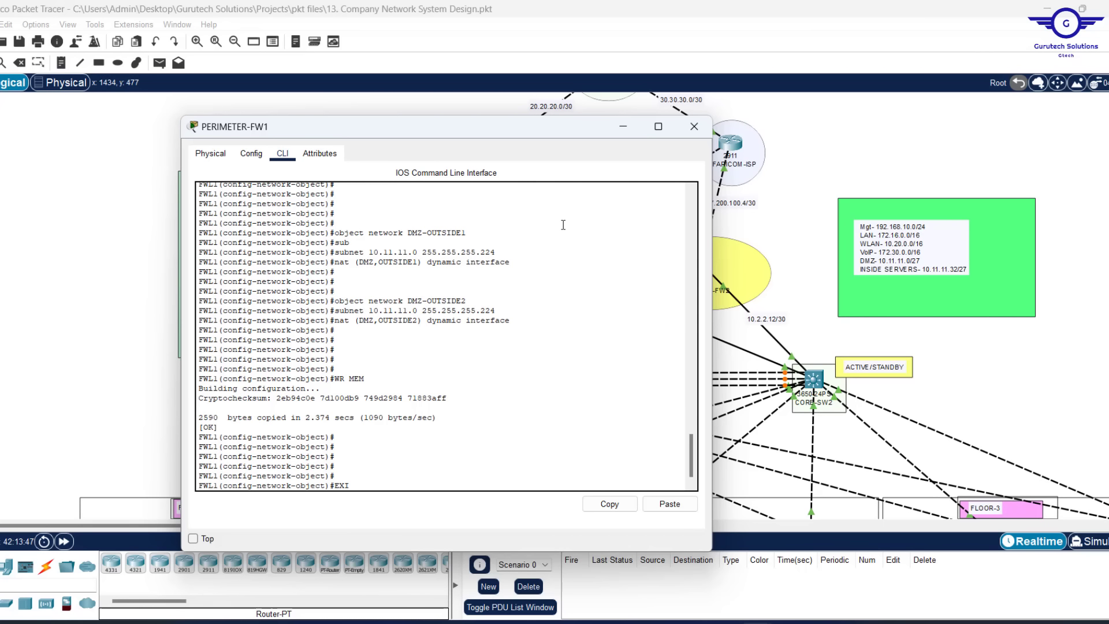
key("Return")
key("Return")
key("Return")
key("Return")
Re-enter global configuration mode with CONF T and shift the PERIMETER-FW1 window left
type("CON")
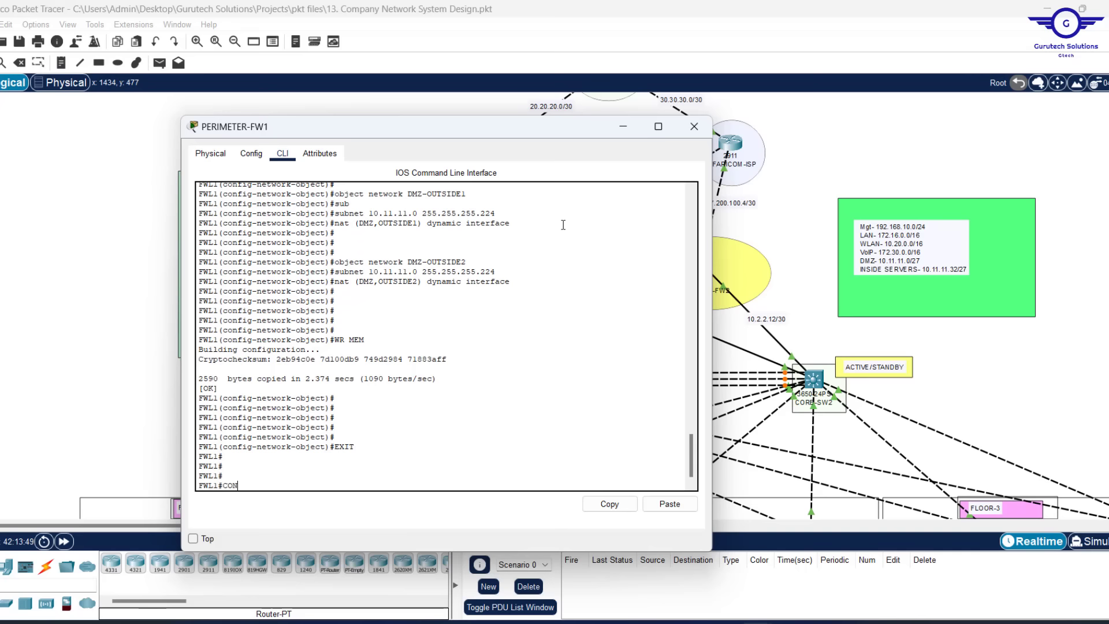
type(" F")
key("Return")
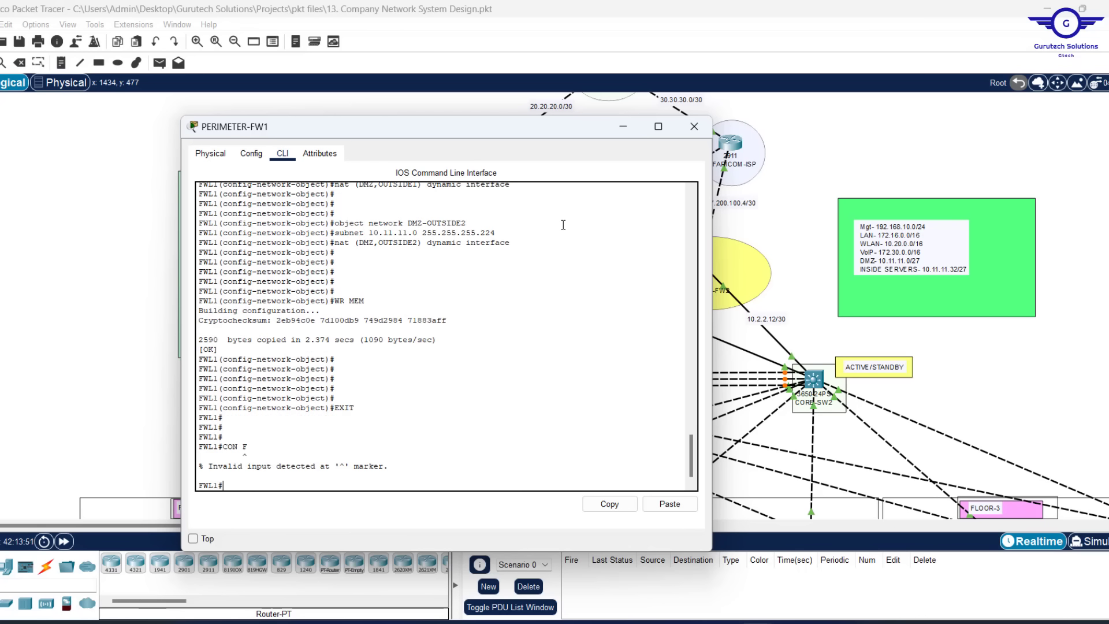
key("BackSpace")
key("BackSpace")
type("T")
key("Return")
key("Return")
key("Return")
key("Return")
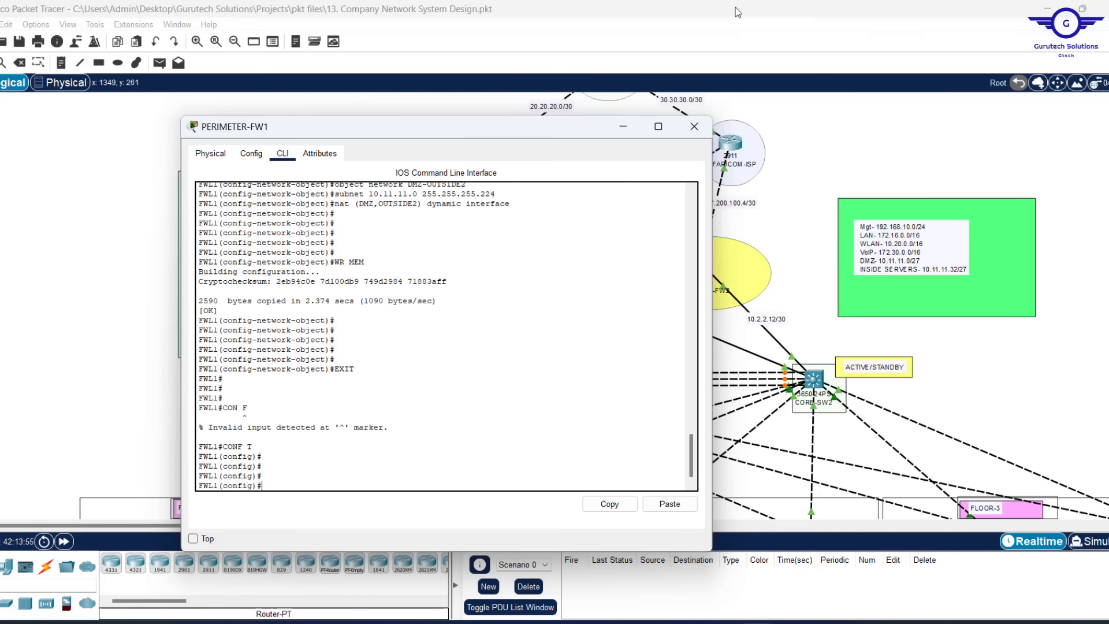
left_click_drag(457, 128, 291, 120)
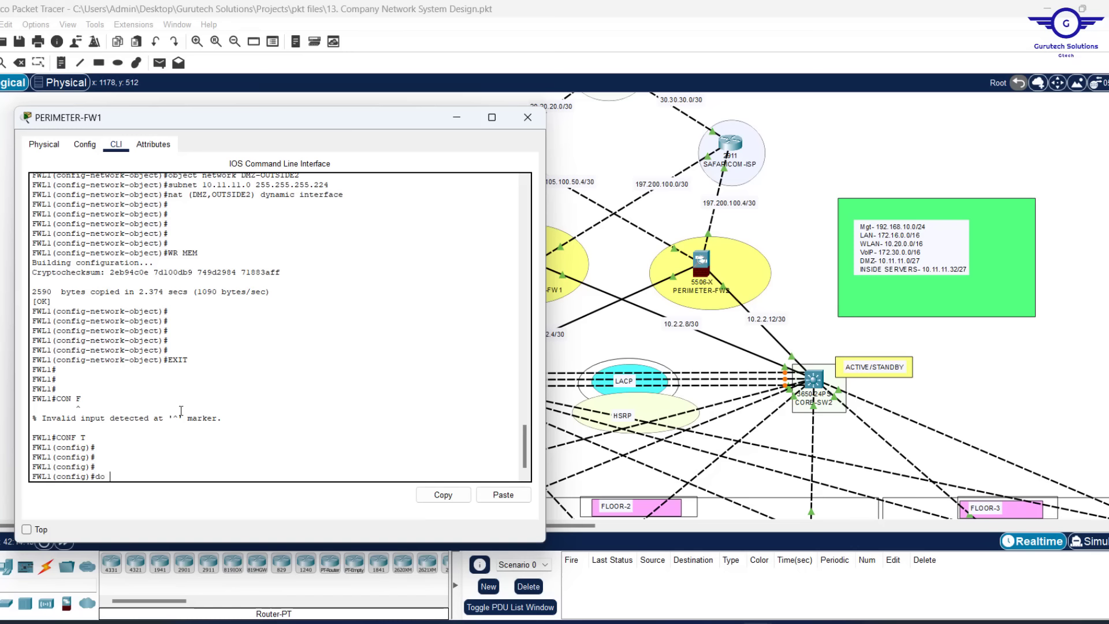
Display PERIMETER-FW1's saved startup configuration with show start and page through it
key("BackSpace")
key("BackSpace")
key("BackSpace")
type("sh sstart")
key("Return")
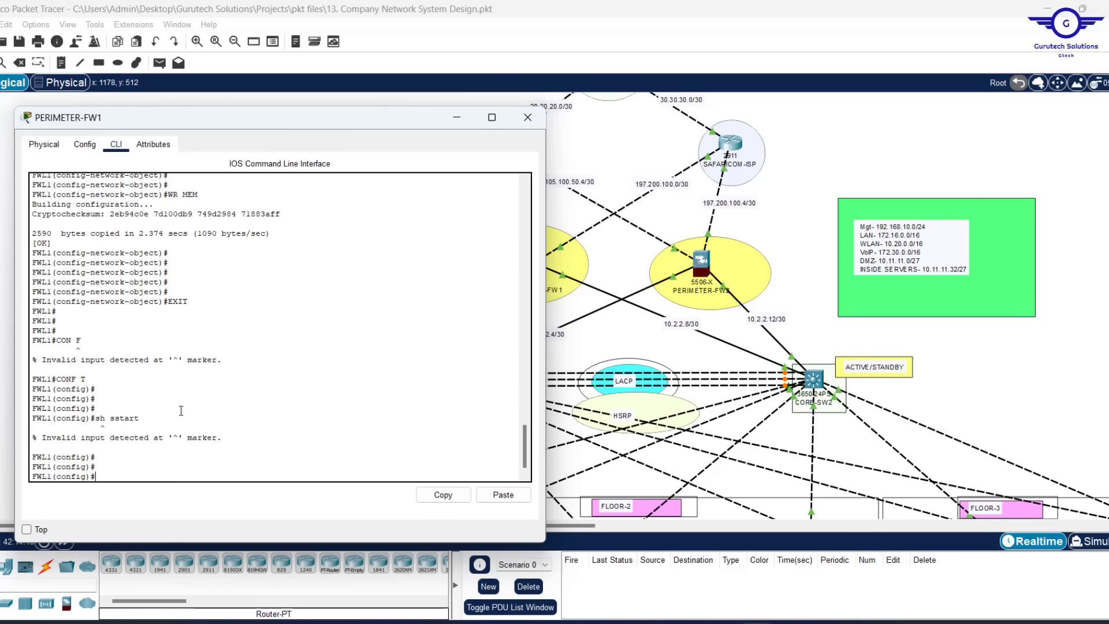
type("show start")
key("Return")
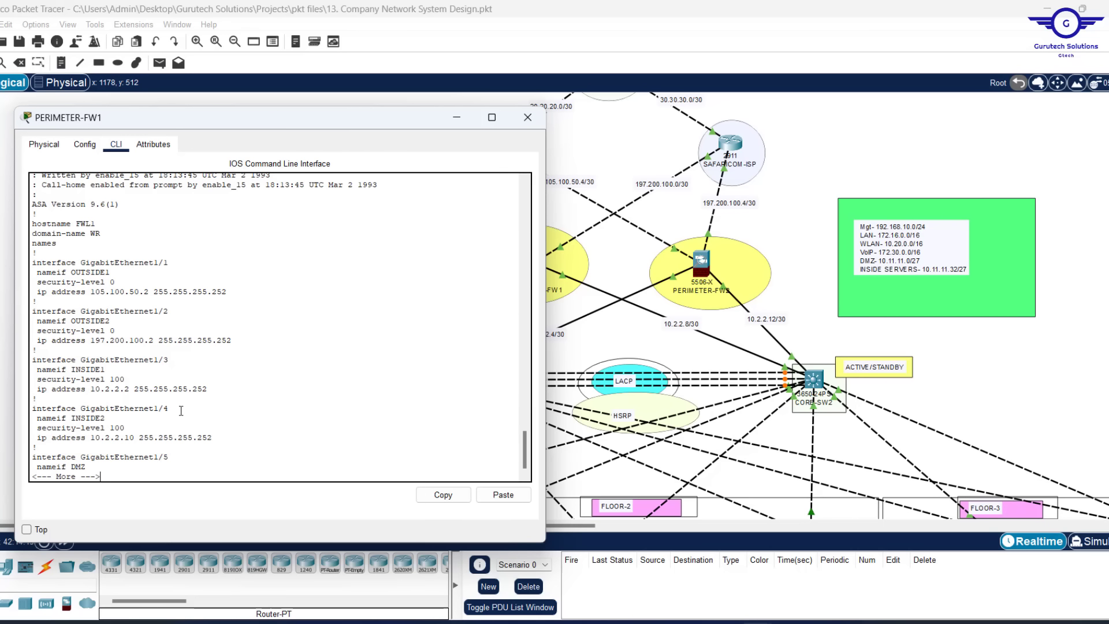
key("Return")
key("Return")
key("Return")
key("Return")
key("Return")
key("Return")
key("Return")
key("Return")
key("Return")
key("Return")
key("Return")
key("Return")
key("Return")
key("Return")
key("Return")
key("Return")
key("Return")
key("Return")
key("Return")
key("Return")
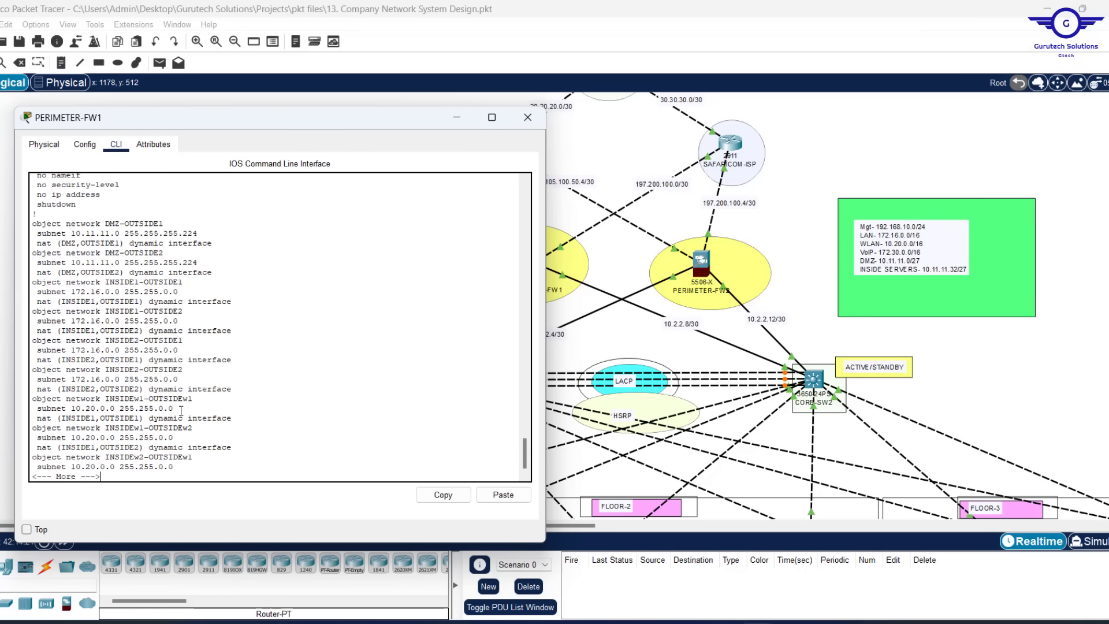
key("Return")
key("Return")
key("Return")
Rerun show start, page to the NAT object-network entries and copy them
scroll(249, 357, "up", 2)
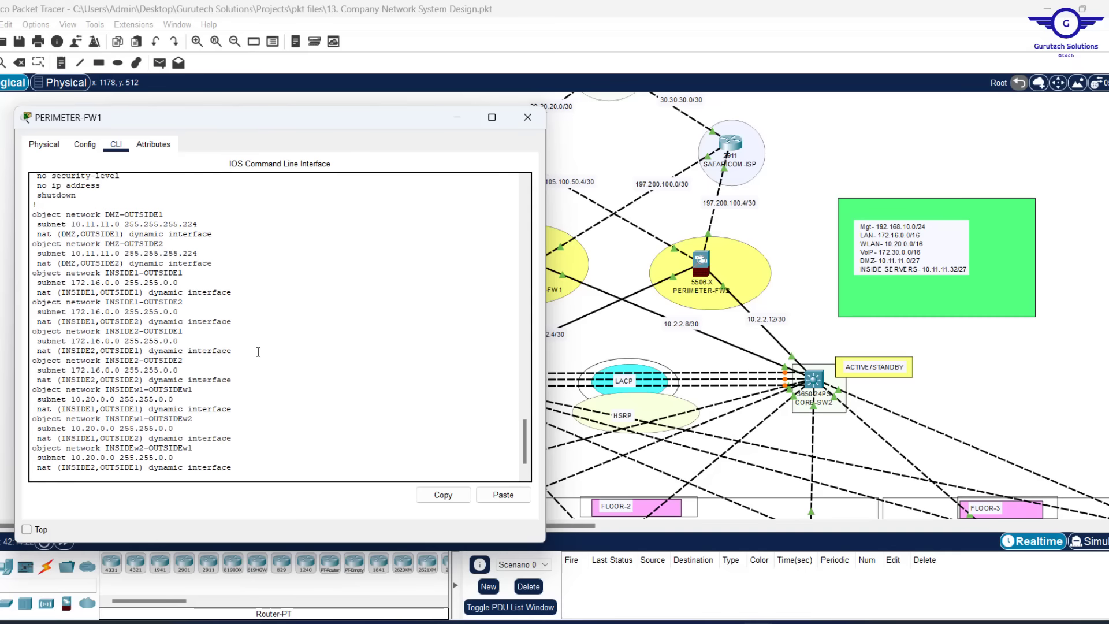
scroll(257, 353, "down", 1)
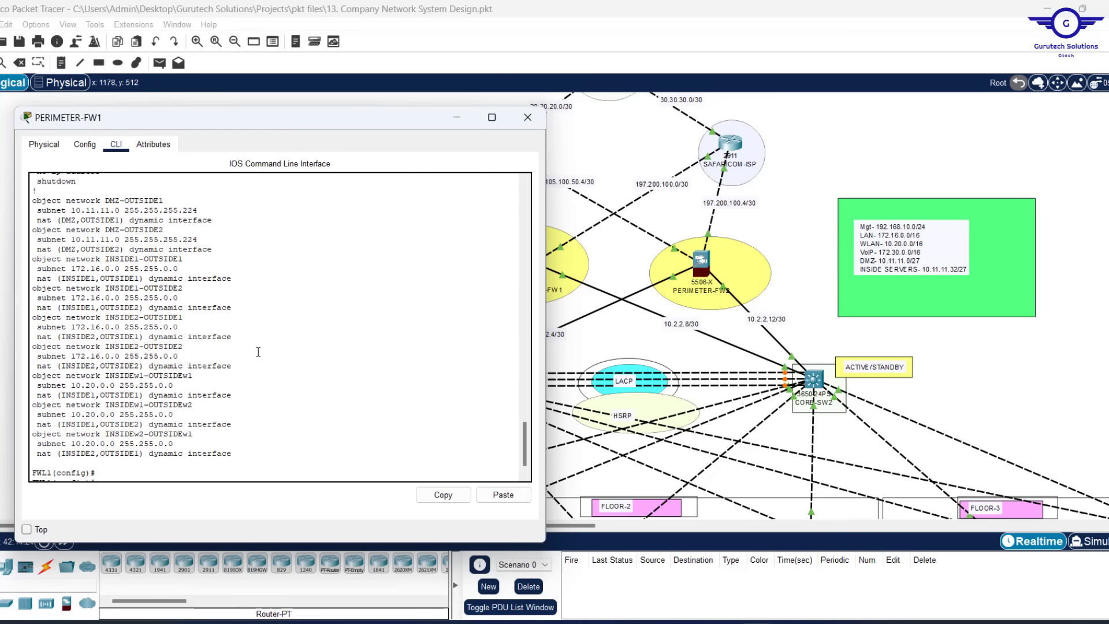
key("Up")
key("Return")
key("Return")
key("Return")
key("Return")
key("Return")
key("Return")
key("Return")
key("Return")
key("Return")
key("Return")
key("Return")
key("Return")
key("Return")
key("Return")
key("Return")
key("Return")
key("Return")
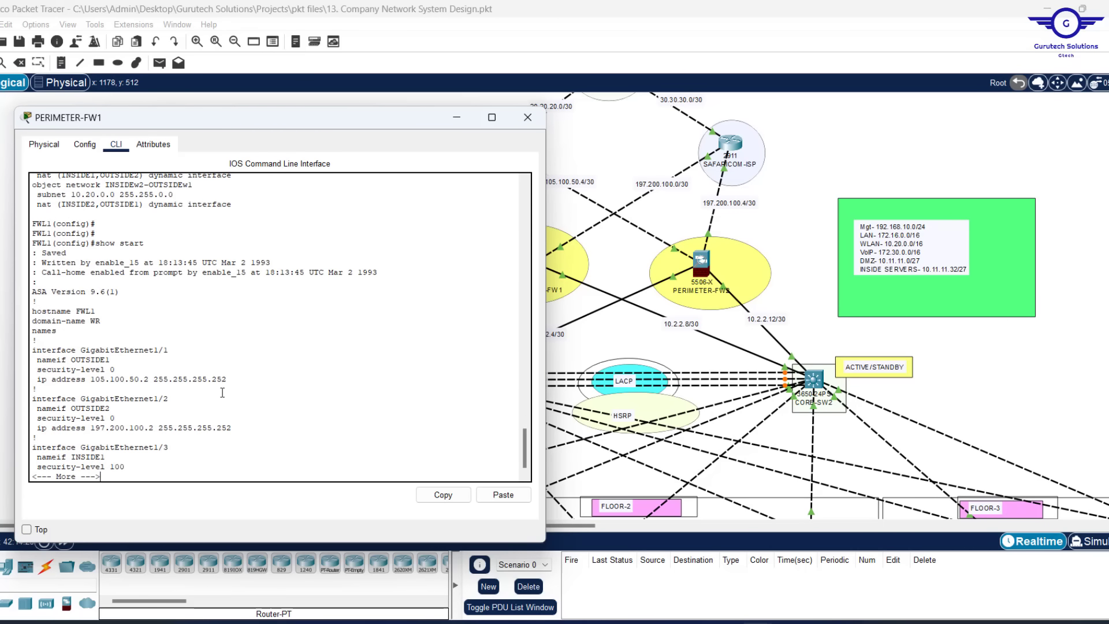
key("Return")
key("Return")
key("Return")
key("Return")
key("Return")
key("Return")
key("Return")
key("Return")
key("Return")
key("Return")
key("Return")
key("Return")
key("Return")
key("Return")
key("Return")
key("Return")
key("Return")
key("Return")
key("Return")
key("Return")
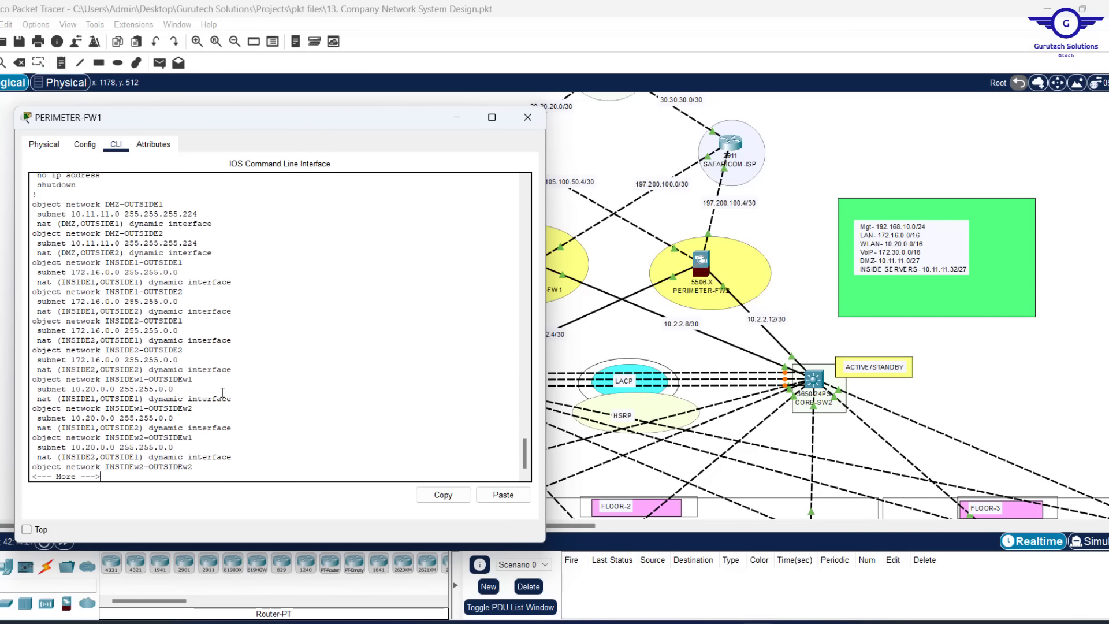
key("Return")
key("Return")
key("Return")
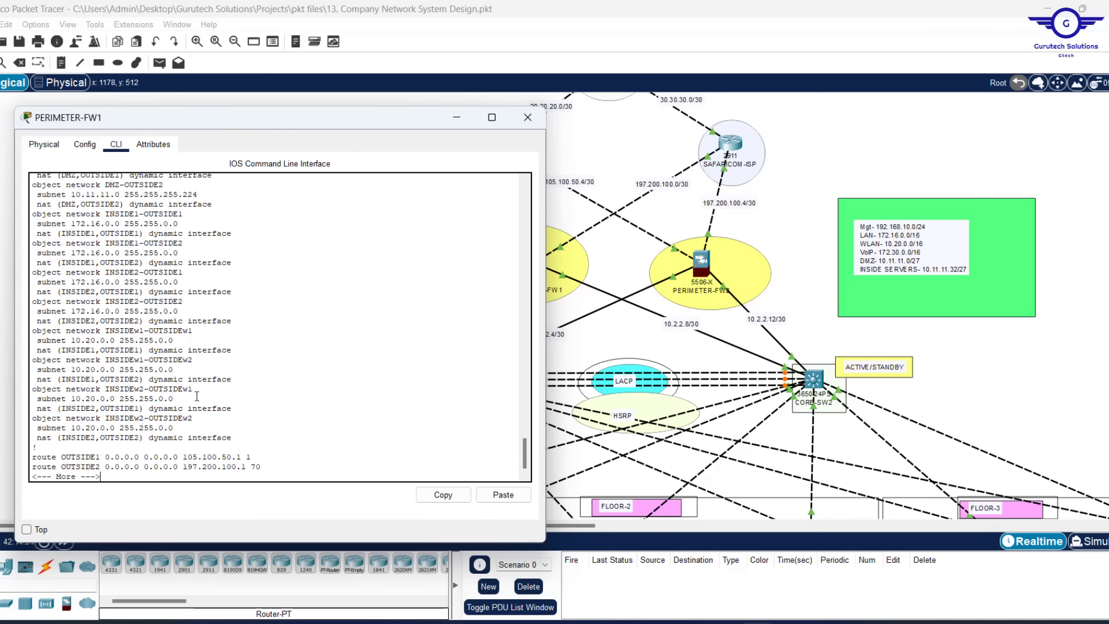
key("Return")
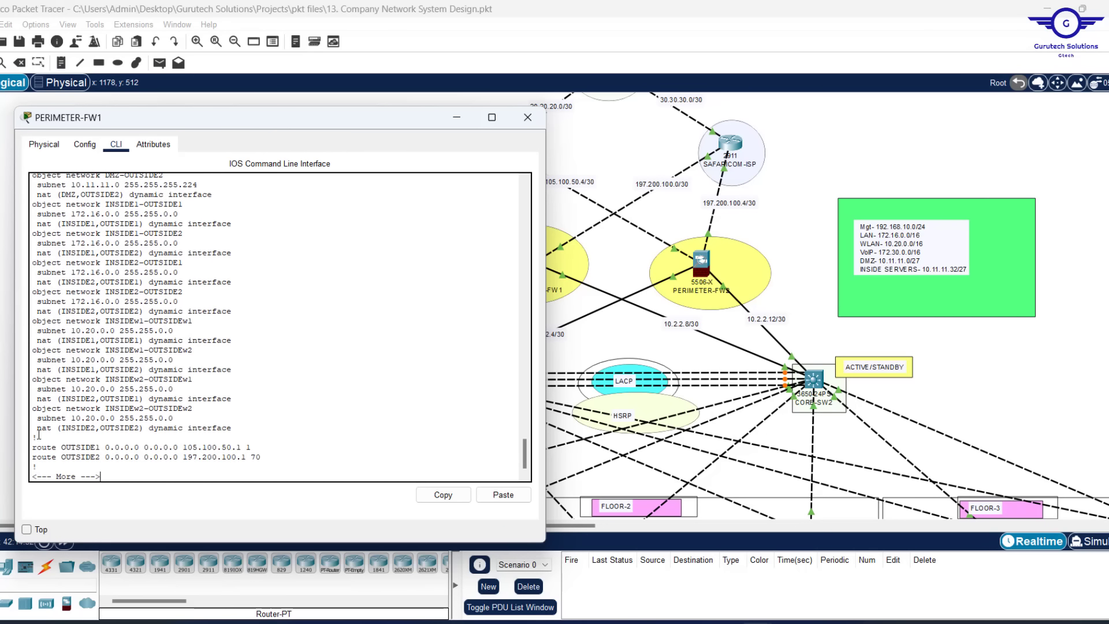
left_click_drag(38, 438, 22, 197)
left_click(442, 495)
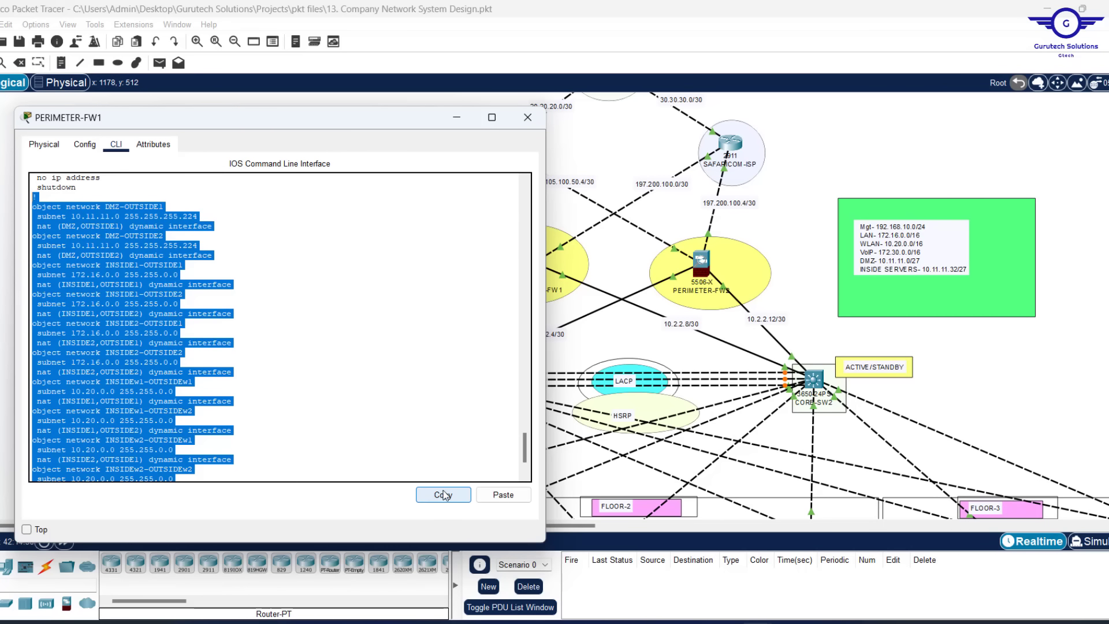
Replace the Notepad notes with FW1's NAT entries and delete the DMZ-OUTSIDE1 and DMZ-OUTSIDE2 blocks
left_click(723, 621)
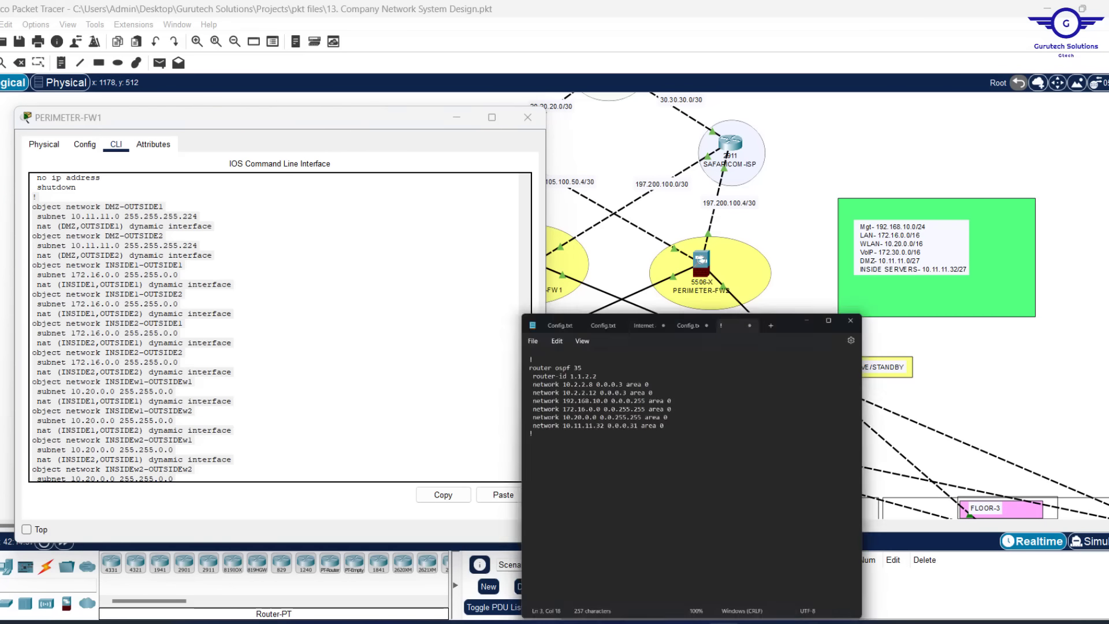
key("ctrl+a")
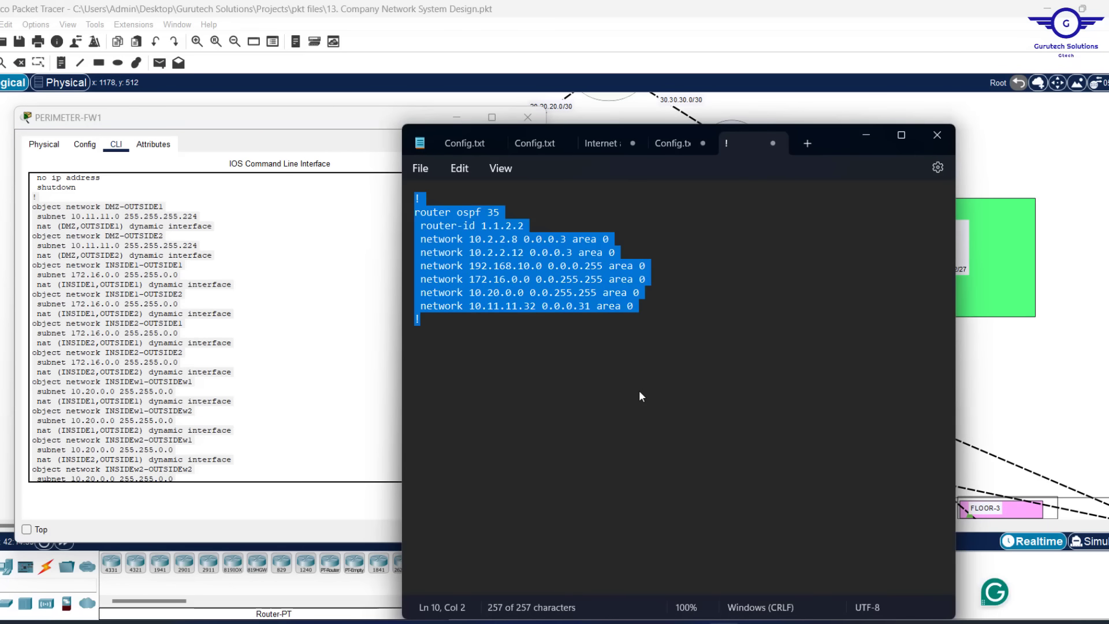
key("ctrl+v")
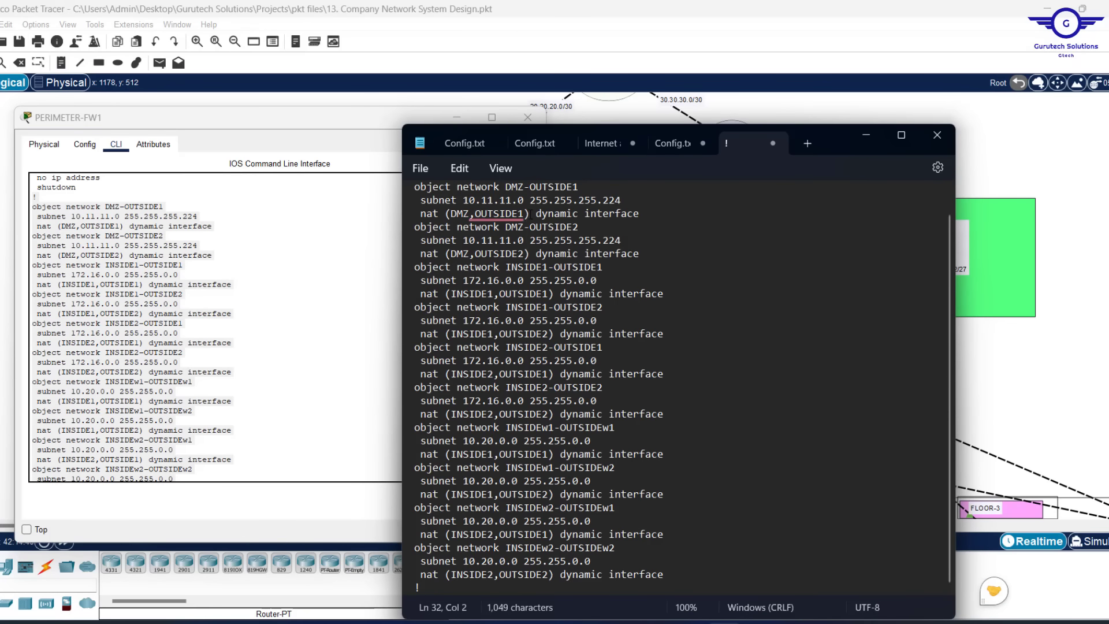
left_click_drag(650, 214, 418, 178)
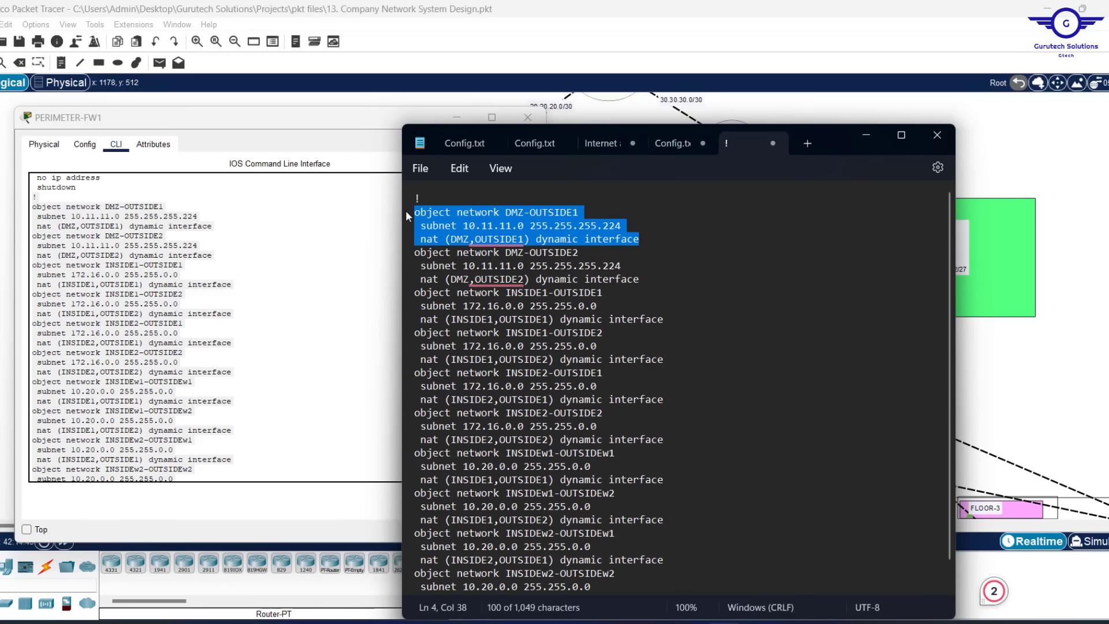
key("Delete")
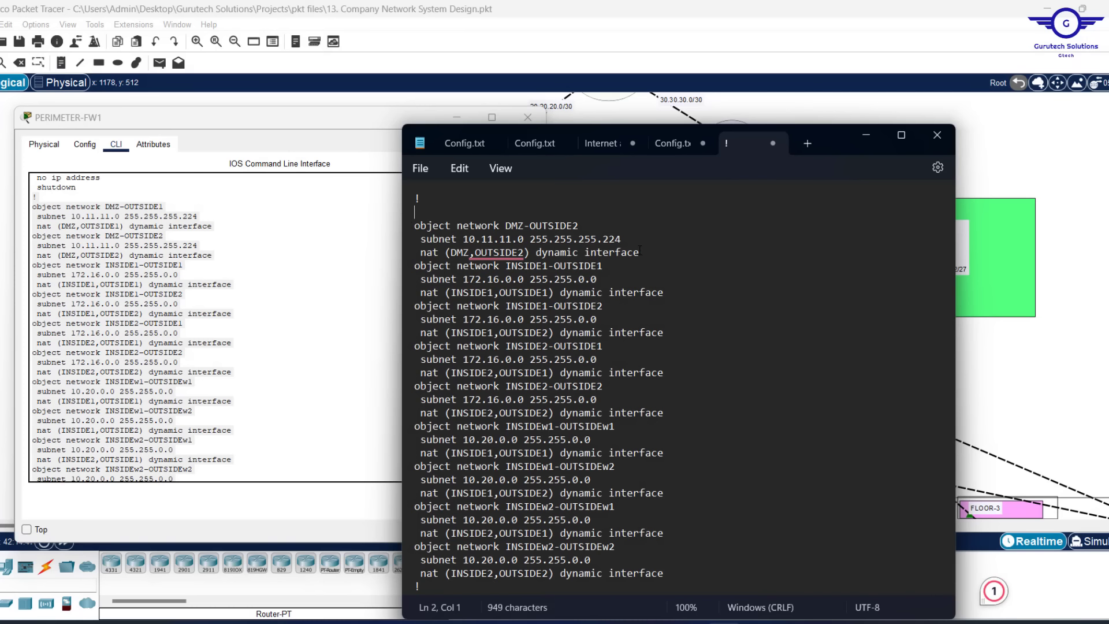
left_click_drag(639, 252, 414, 225)
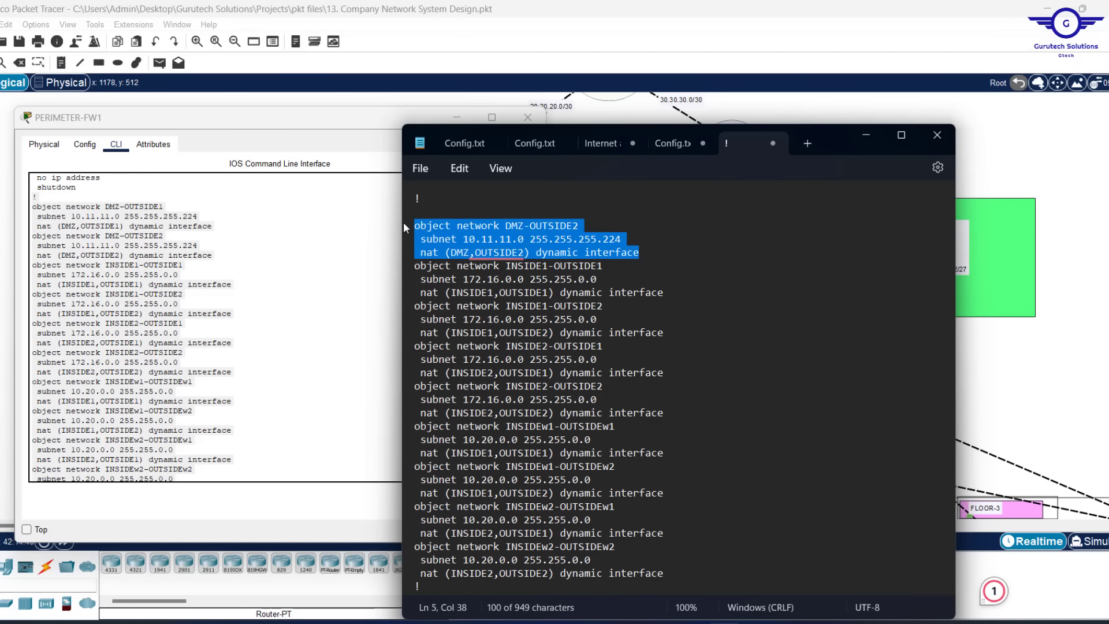
key("Delete")
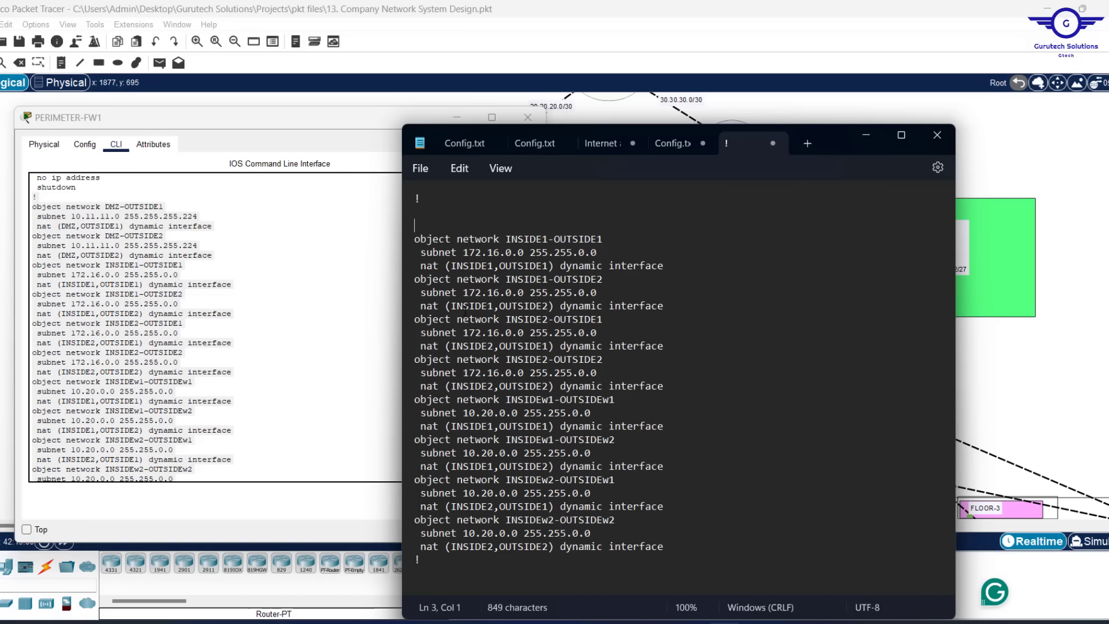
Check the 172.16.0.0 and 10.20.0.0 subnets, then select all remaining INSIDE entries
left_click_drag(462, 251, 599, 253)
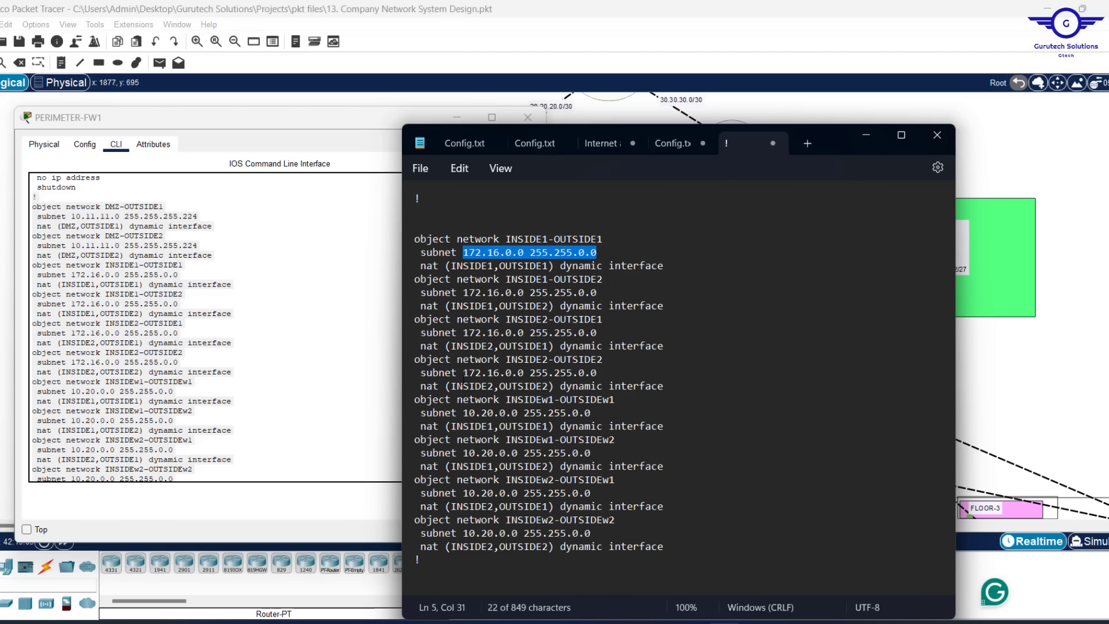
left_click_drag(464, 452, 598, 453)
left_click(599, 451)
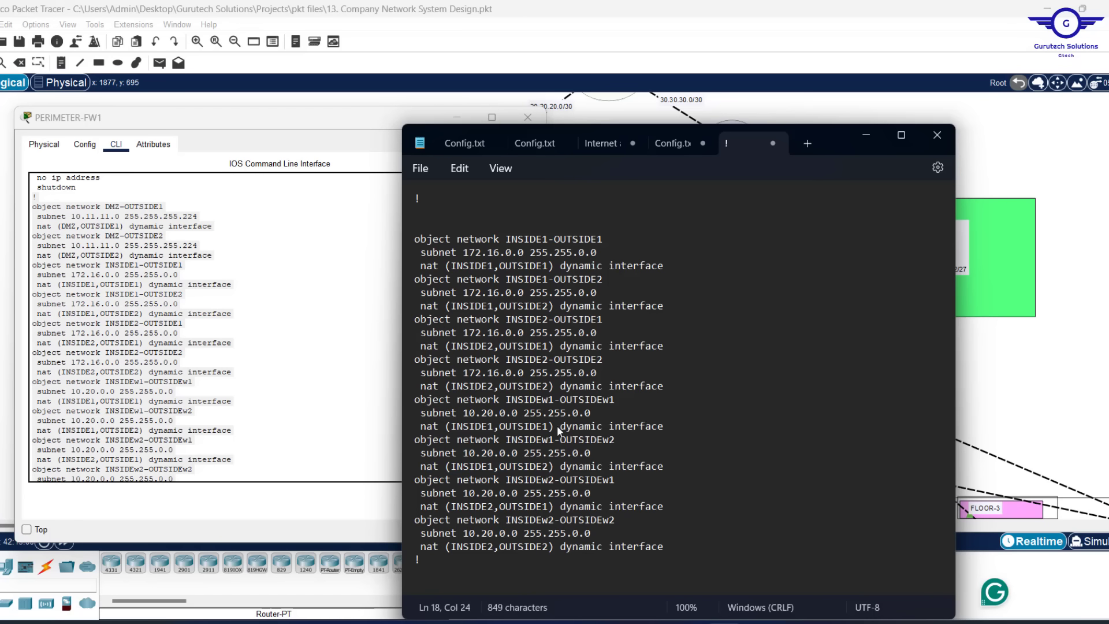
key("ctrl+a")
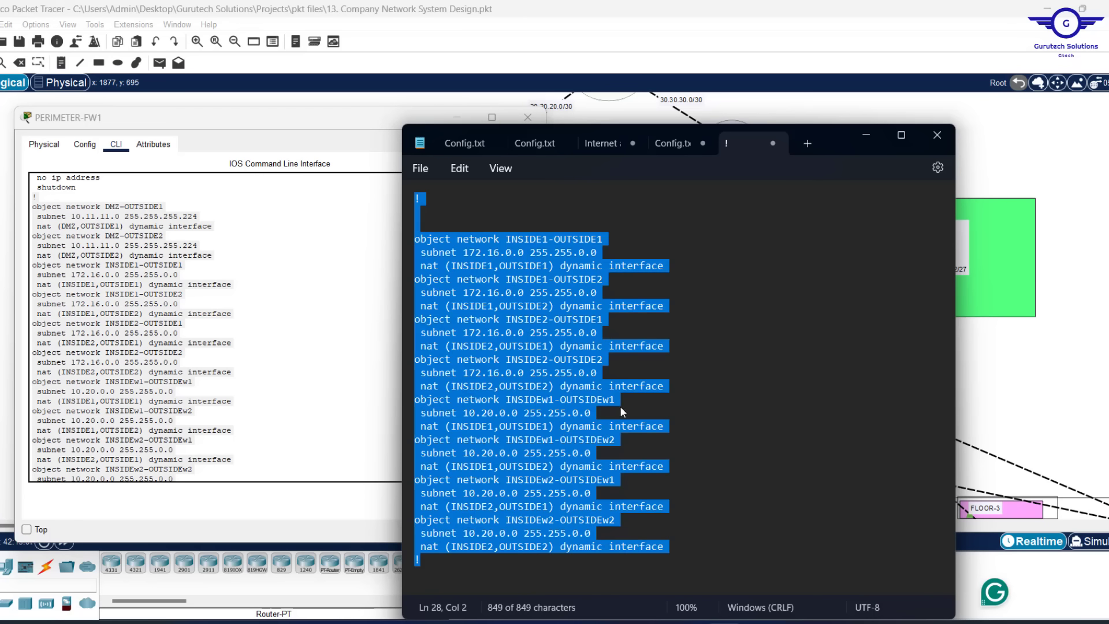
left_click(1041, 345)
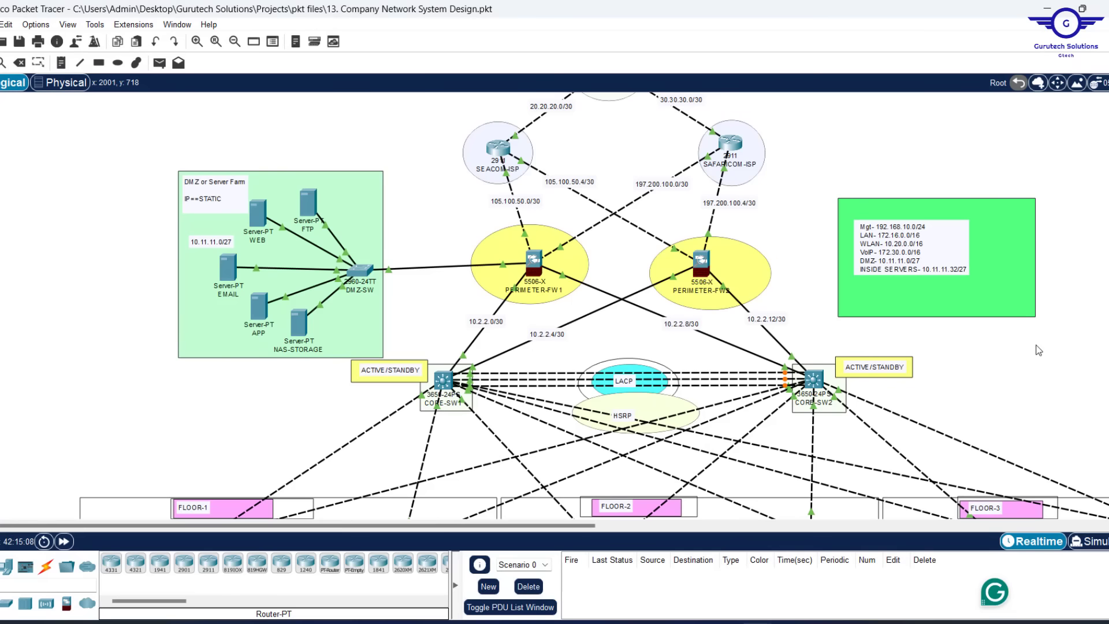
Paste the eight INSIDE NAT object networks into PERIMETER-FW2, save with wr mem, and close it
left_click(703, 262)
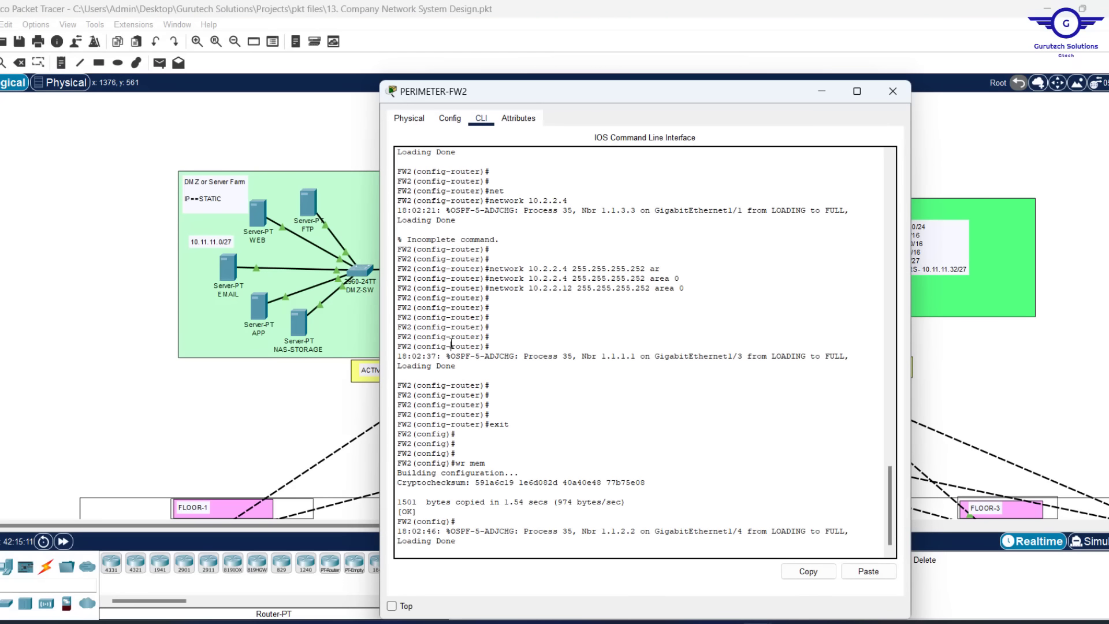
key("Return")
key("Return")
key("Return")
key("Return")
key("Return")
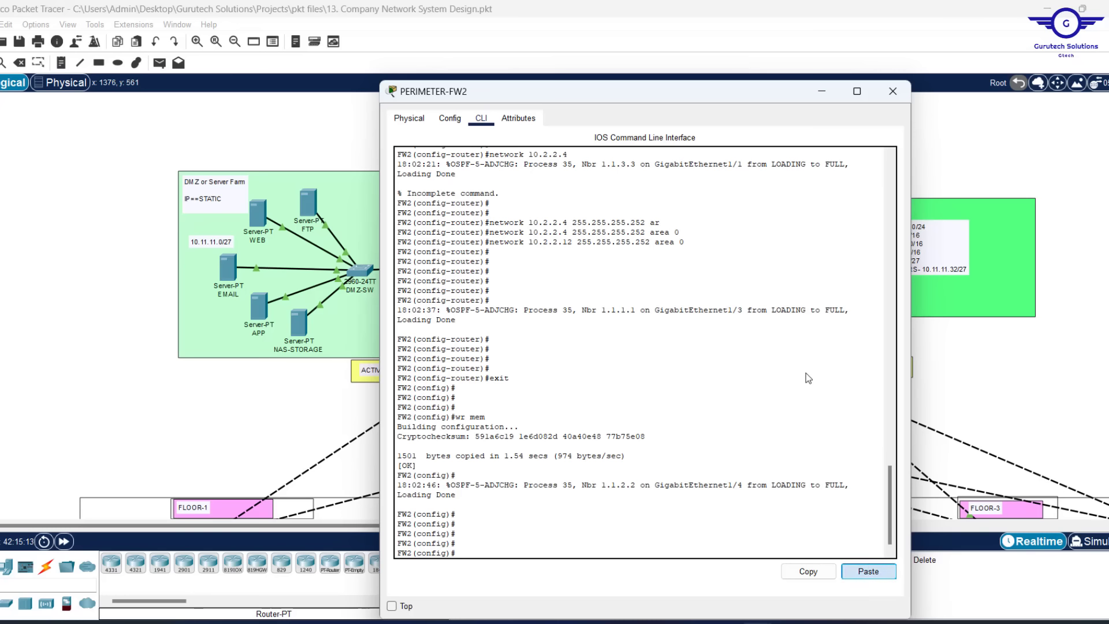
key("ctrl+v")
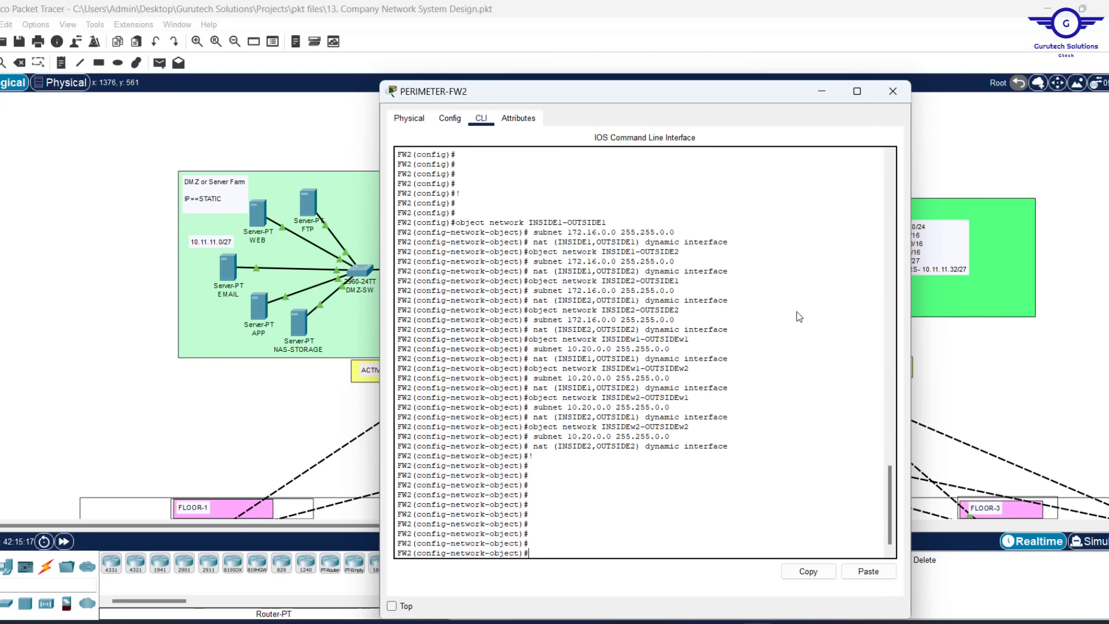
key("Return")
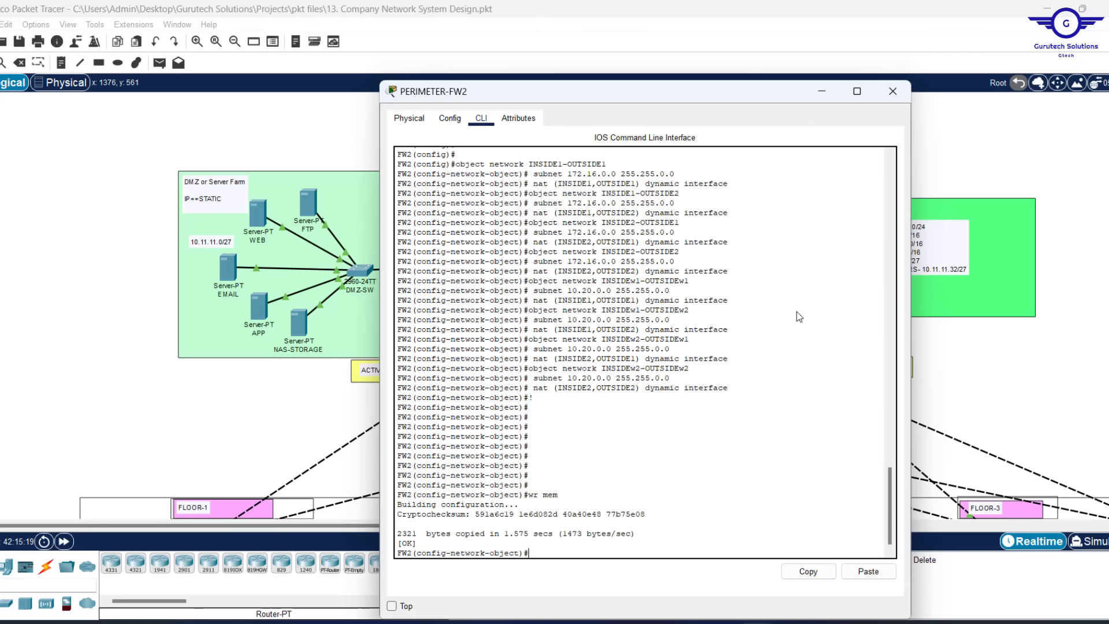
type("exit")
key("Return")
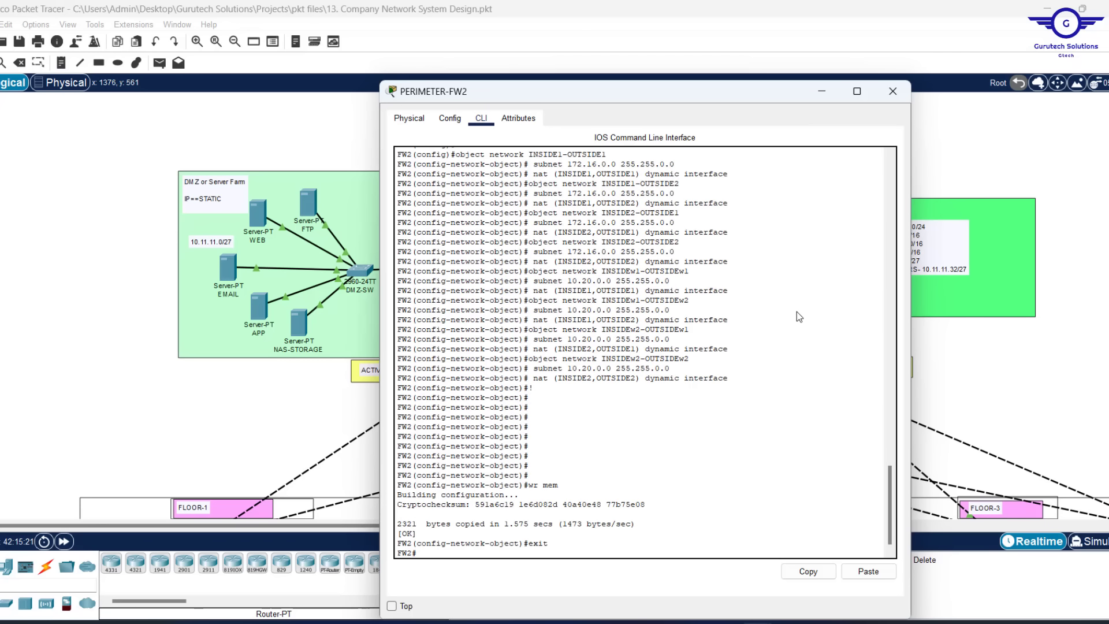
key("Return")
key("Return")
key("Return")
type("con")
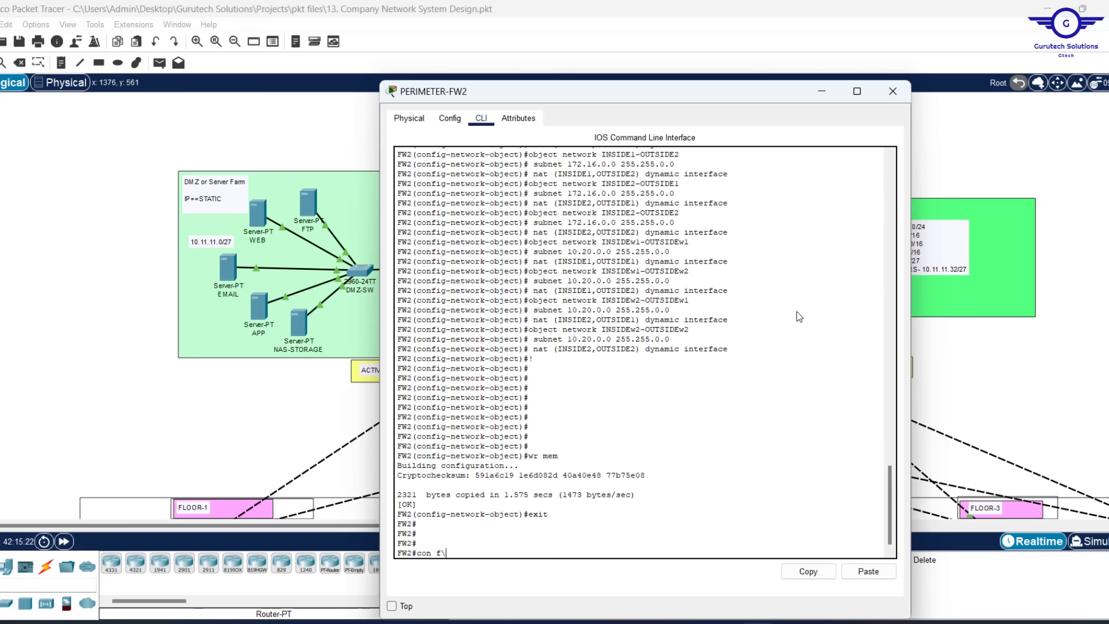
type("f t")
key("Return")
key("Return")
key("Return")
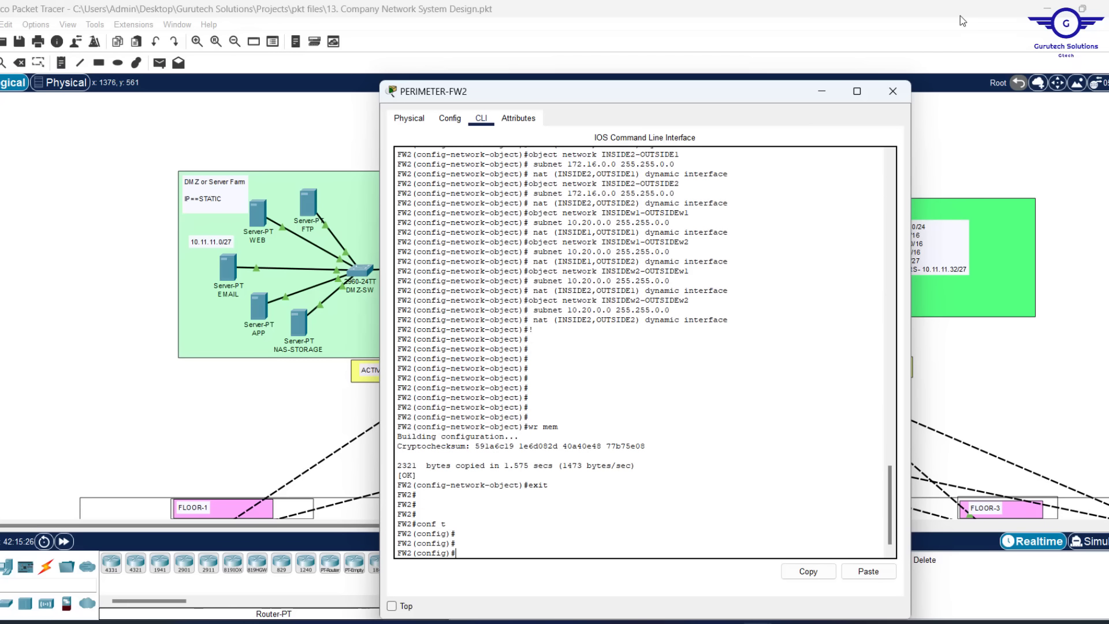
left_click(888, 95)
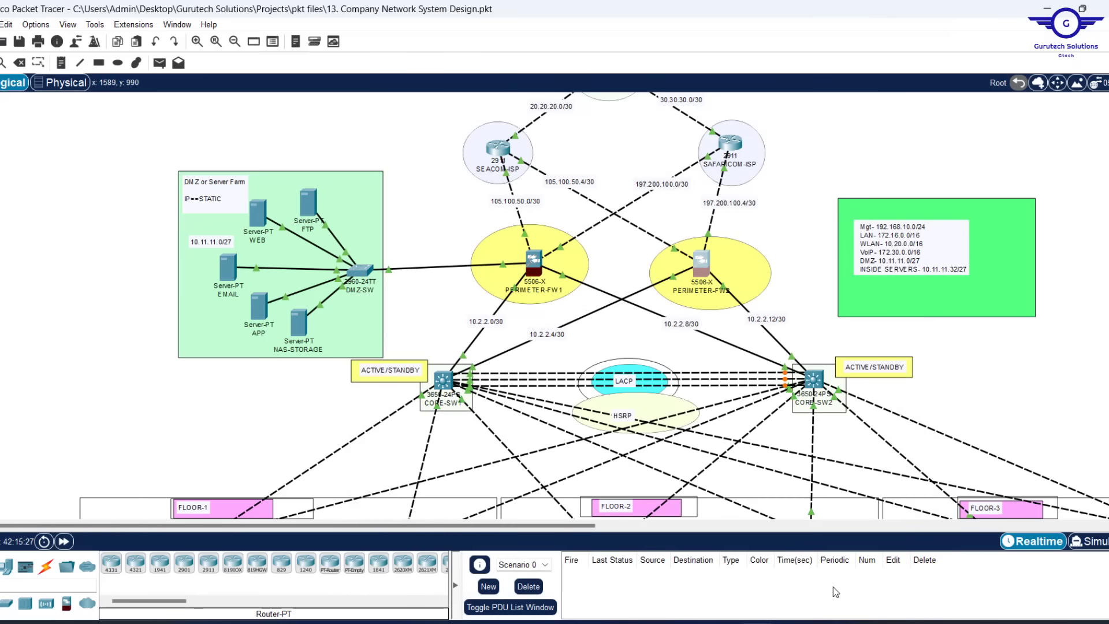
mouse_move(723, 622)
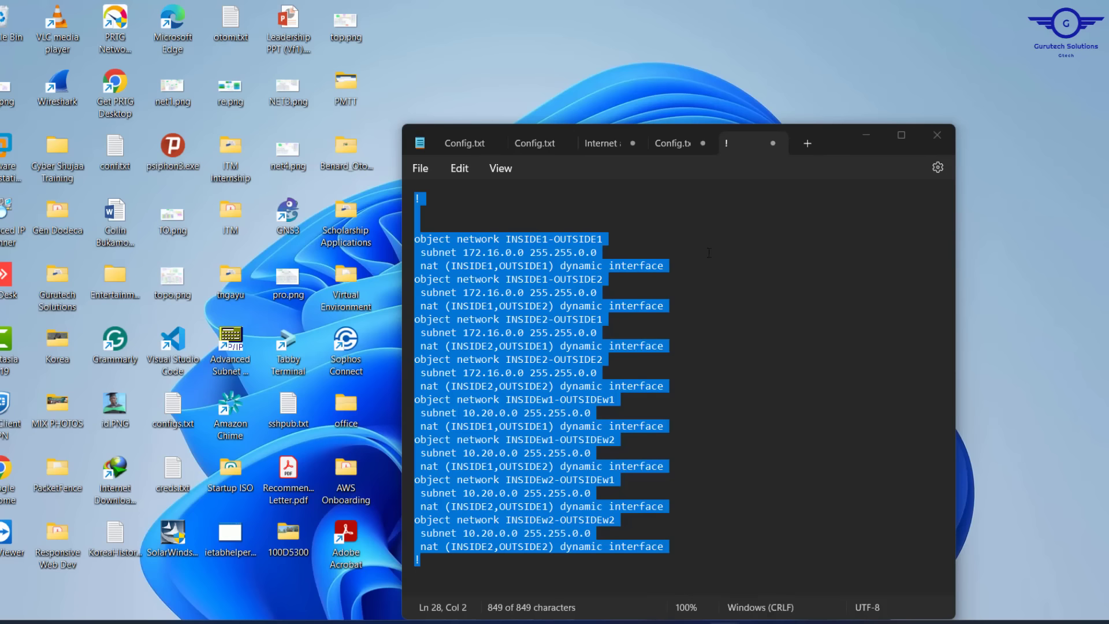
left_click(709, 570)
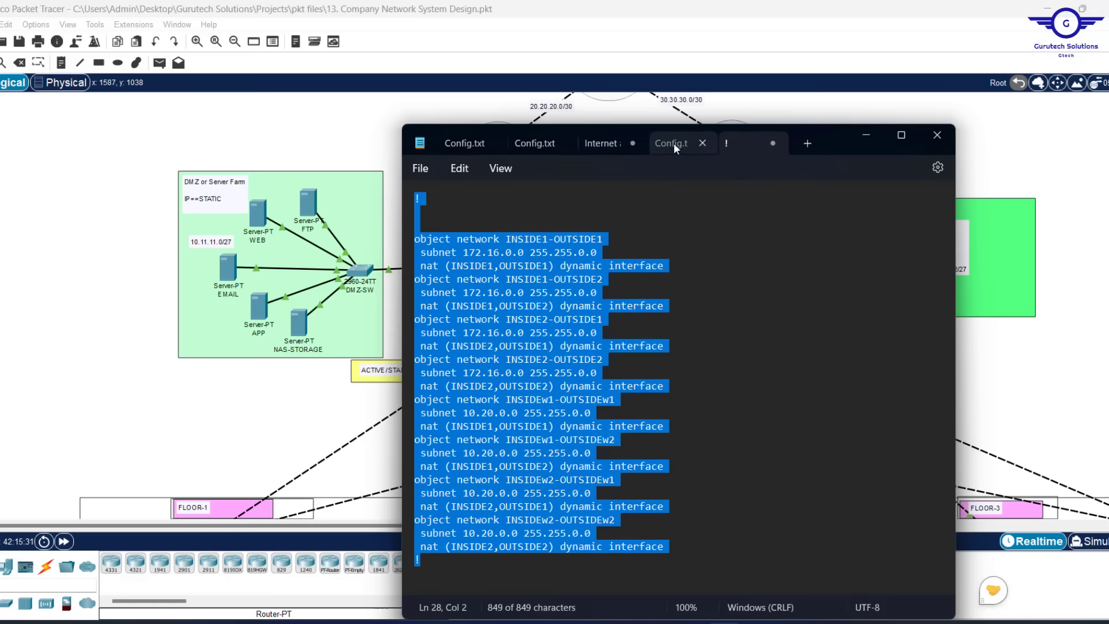
left_click(673, 144)
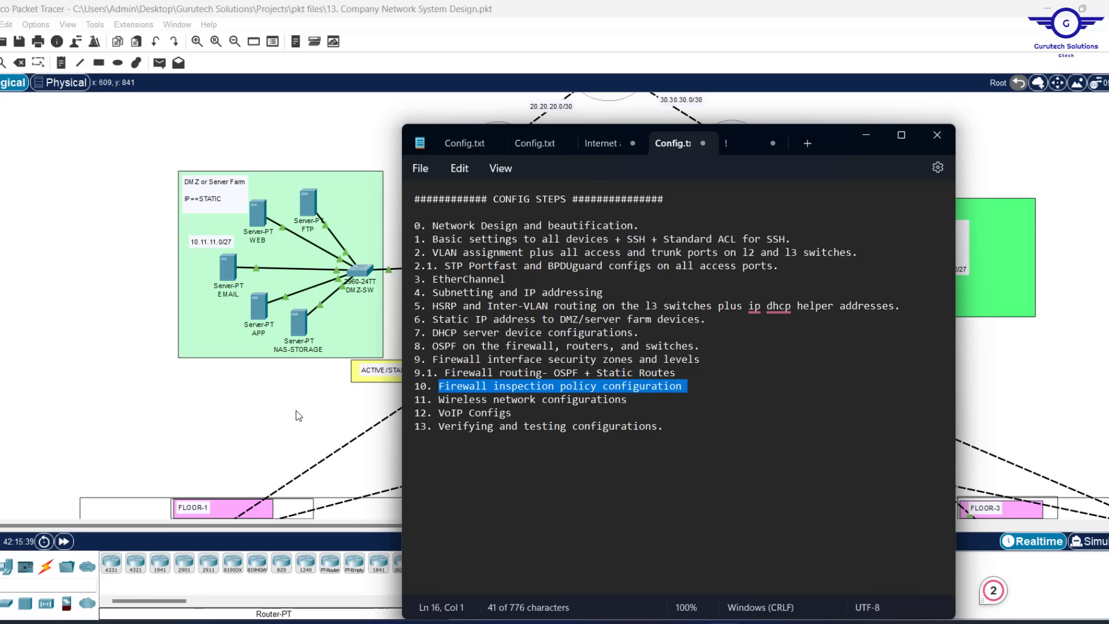
left_click(398, 329)
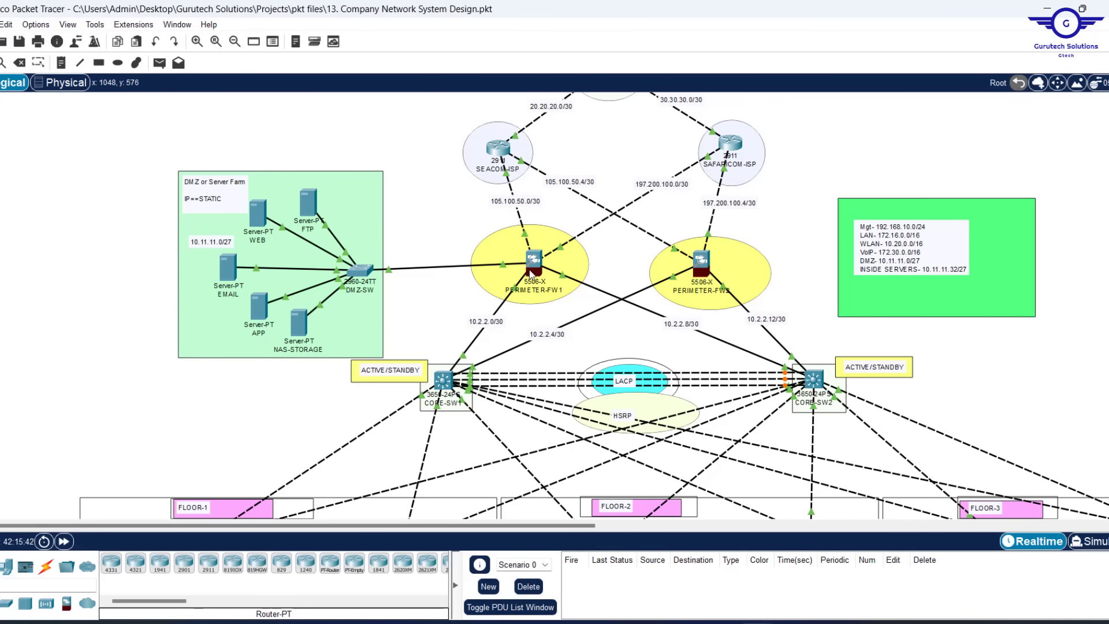
Open PERIMETER-FW1's CLI, reposition and shorten its window, and review the two default routes
mouse_move(531, 275)
left_click(532, 261)
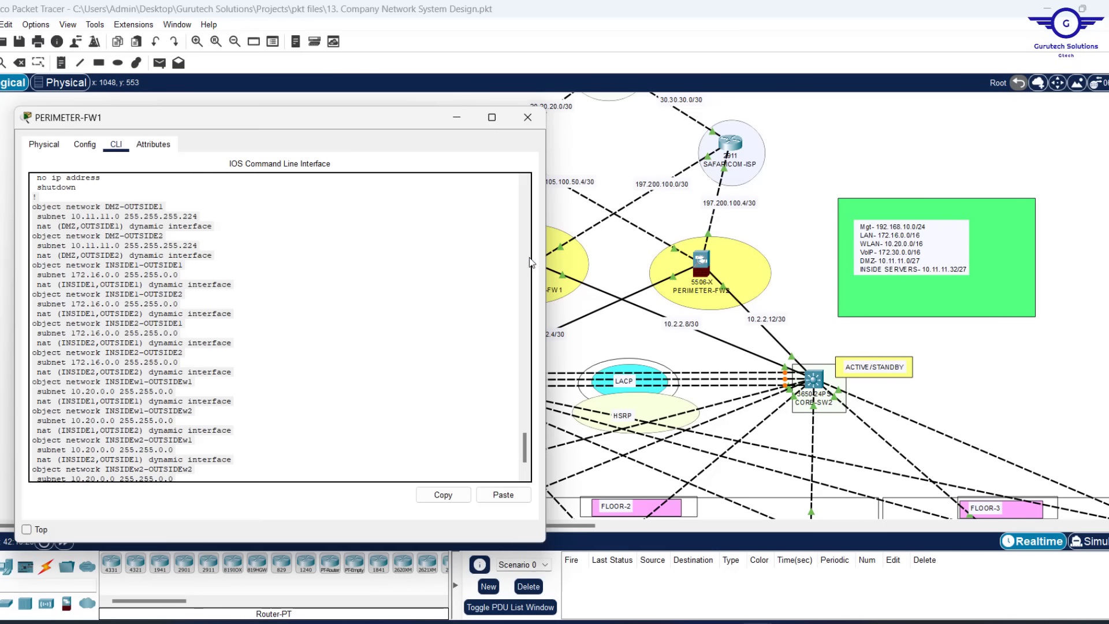
left_click_drag(281, 112, 580, 149)
left_click(576, 325)
key("Return")
key("Return")
key("Return")
key("Return")
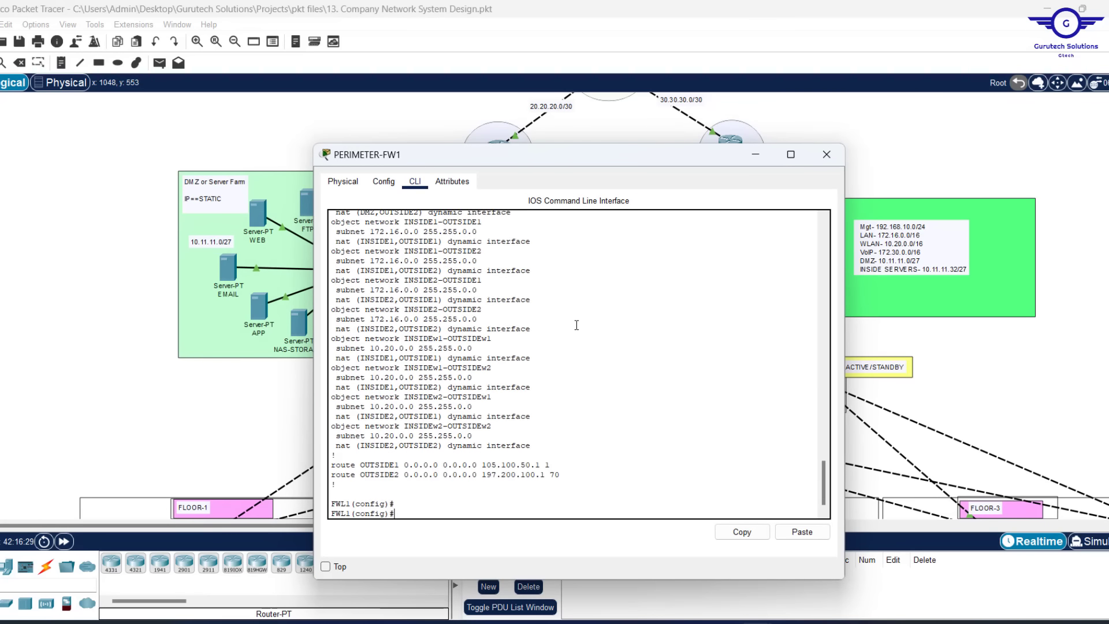
key("Return")
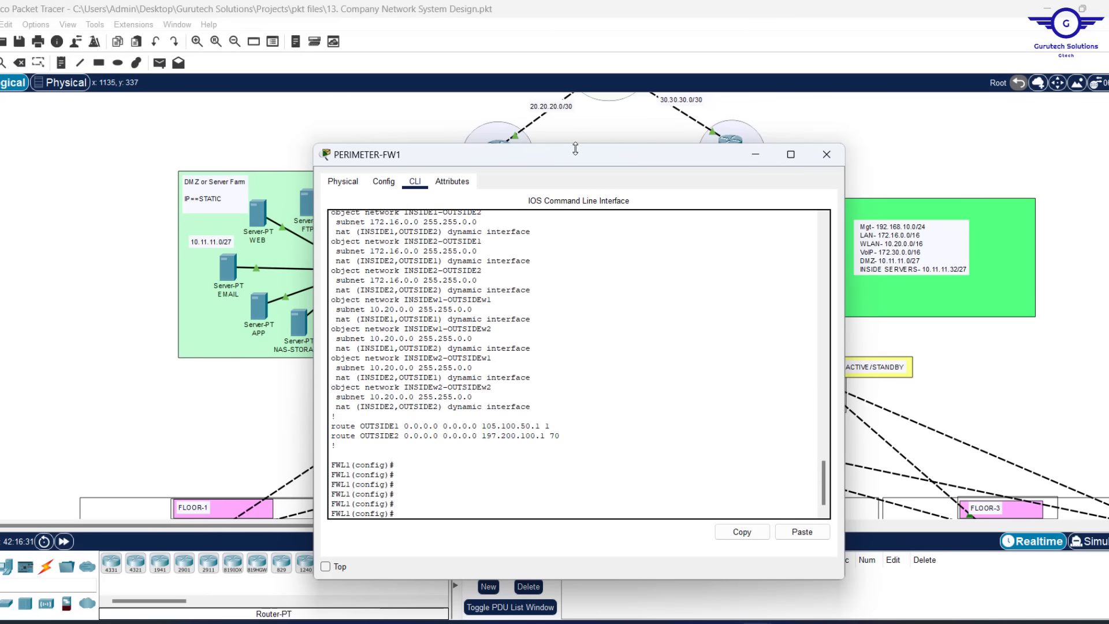
left_click_drag(575, 149, 635, 127)
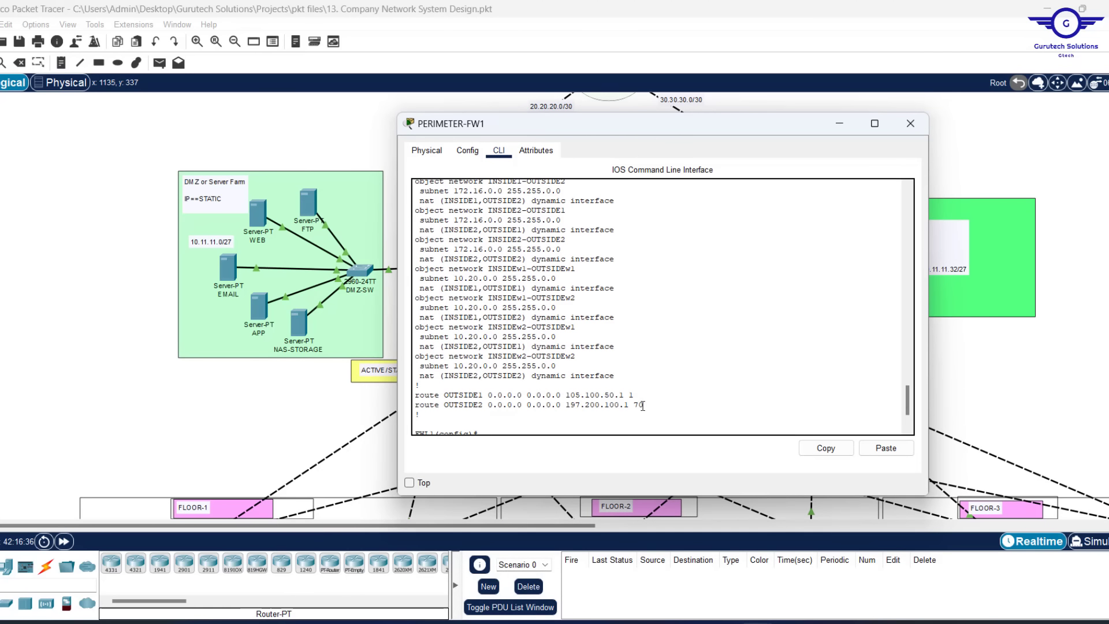
left_click_drag(643, 405, 411, 396)
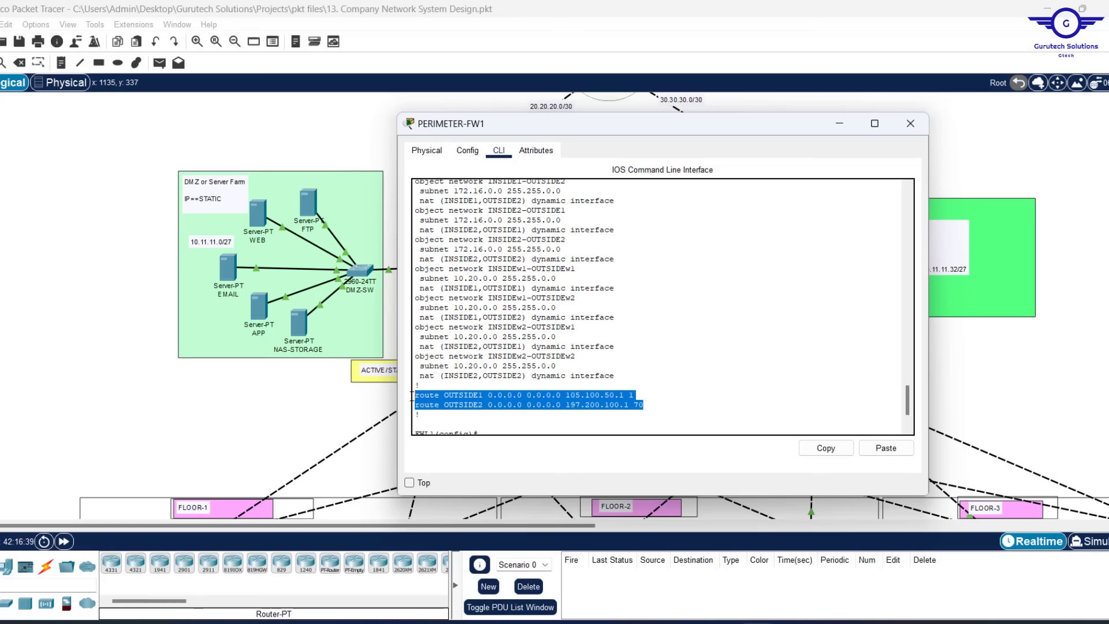
left_click(524, 371)
key("Return")
key("Return")
key("Return")
key("Return")
key("Return")
key("Return")
key("Return")
key("Return")
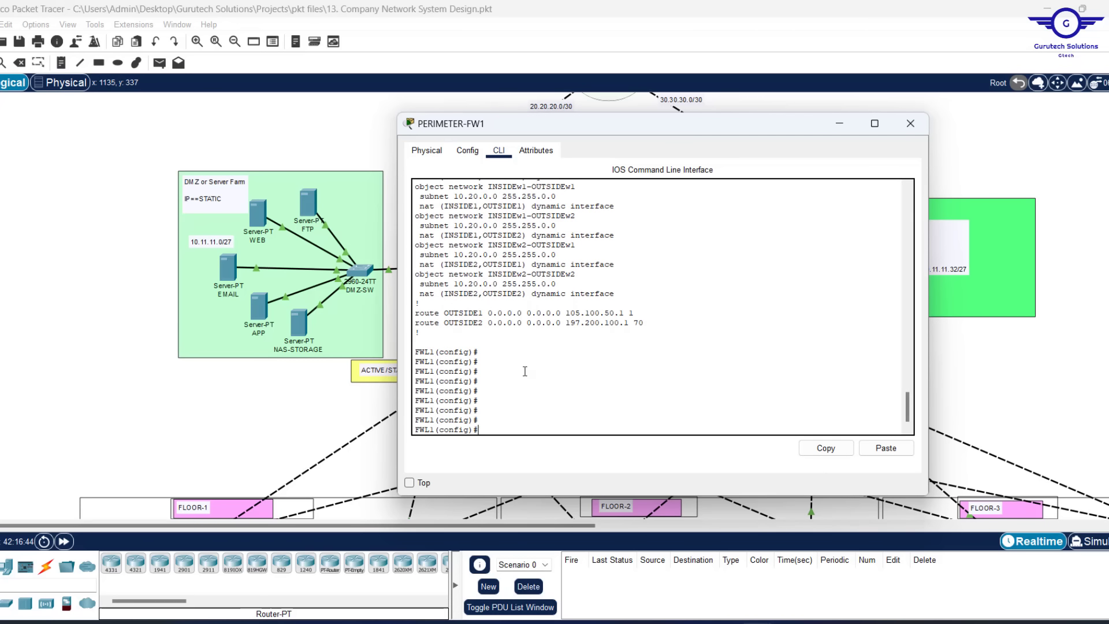
Create the rule 'access-list RES extended permit icmp any any'
type("access-l")
key("Tab")
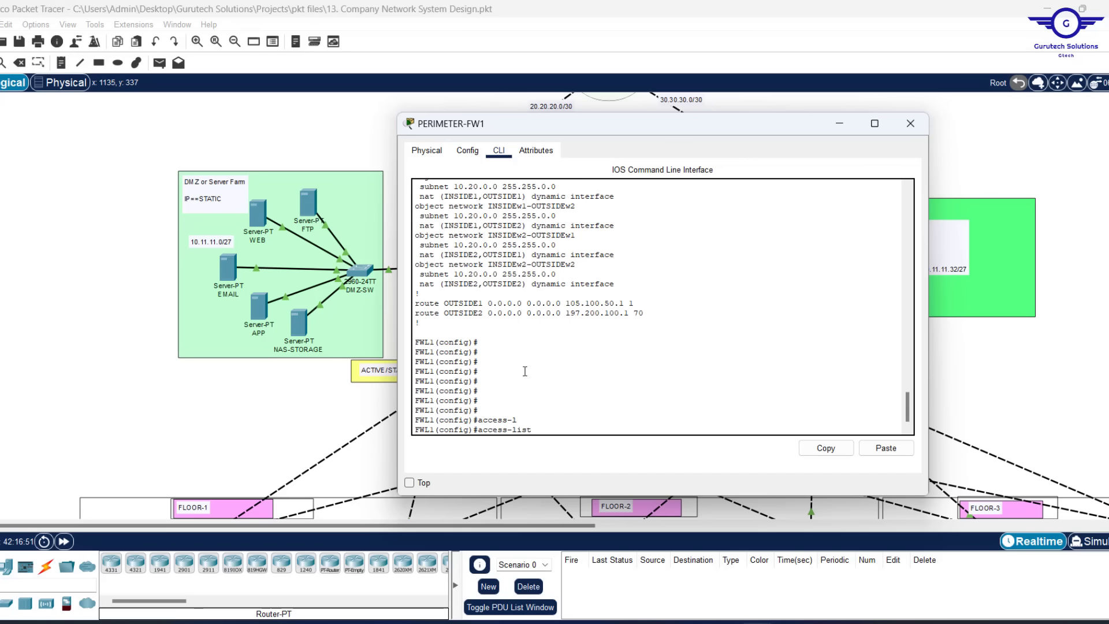
type("RES")
type("ex")
key("Tab")
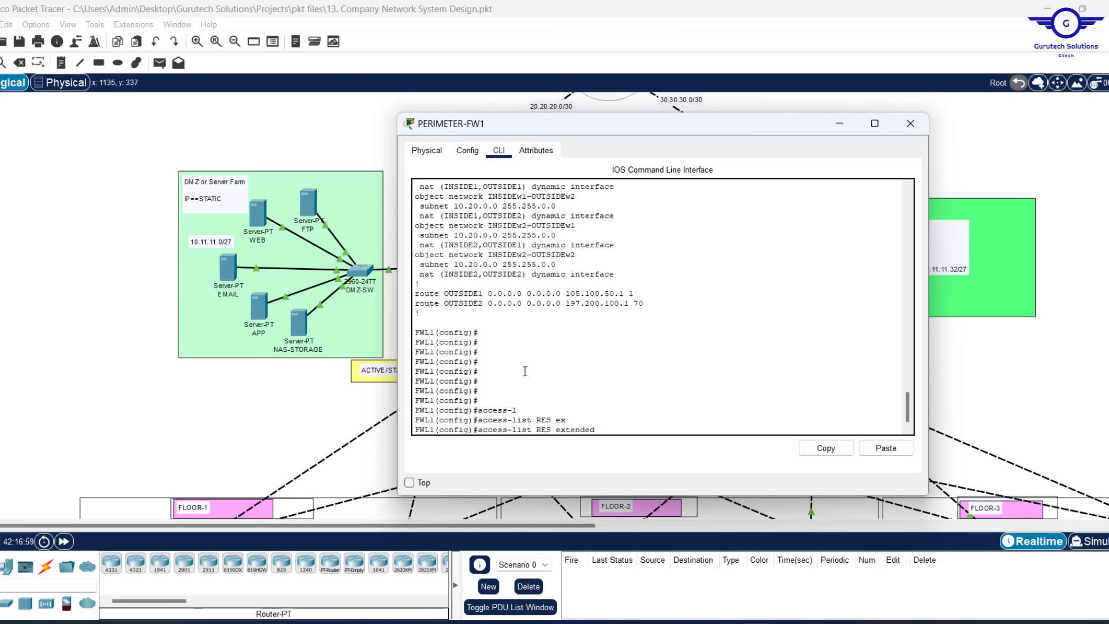
type("?")
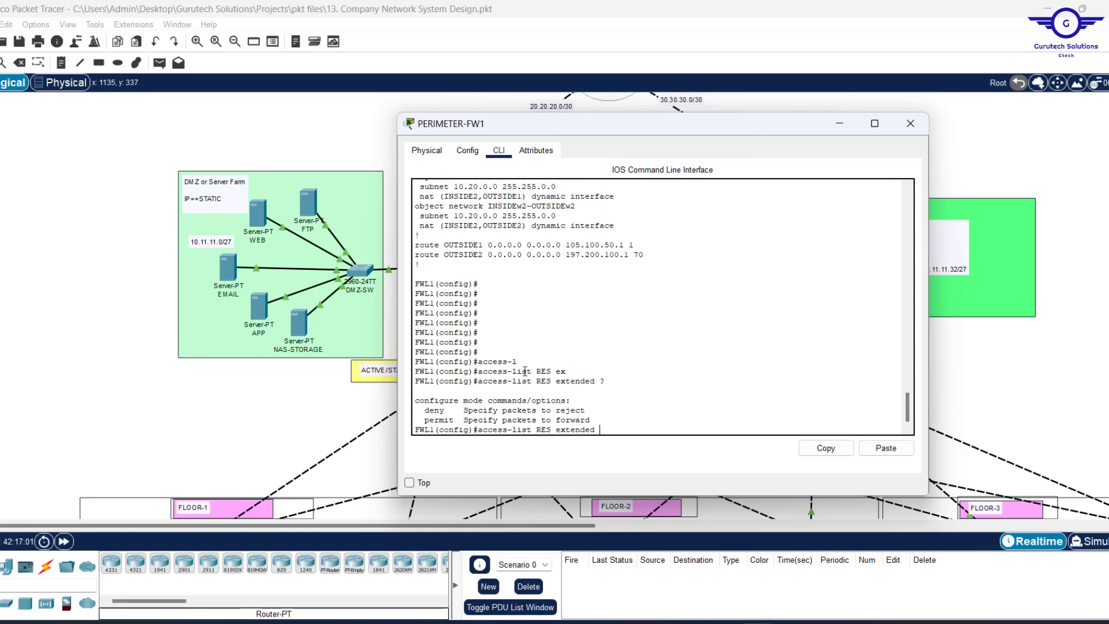
key("Return")
key("Return")
key("Return")
key("Return")
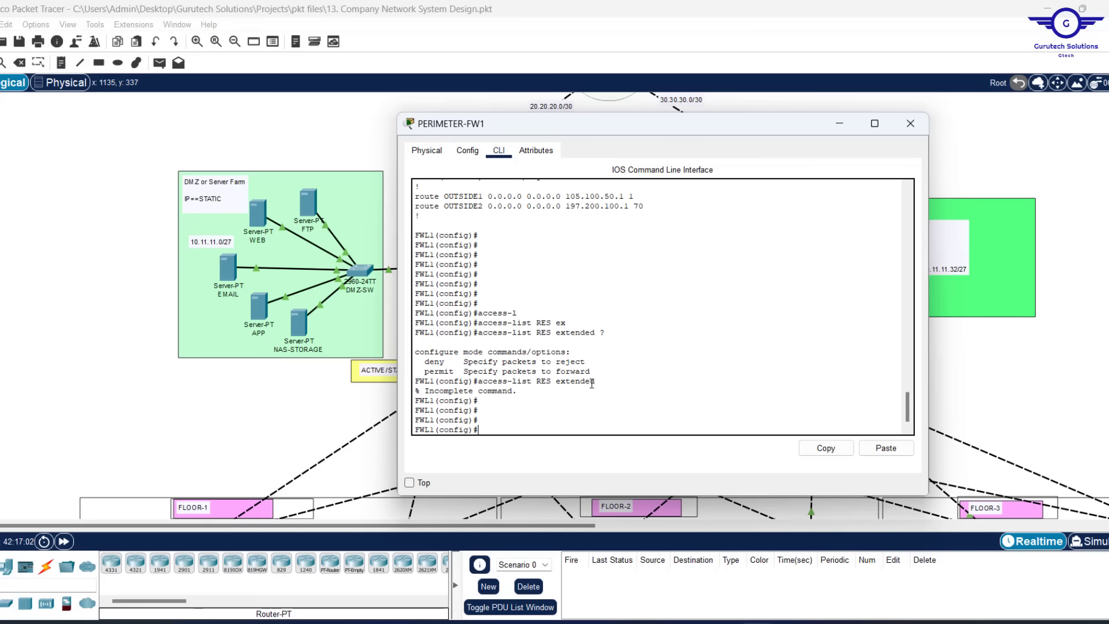
key("Up")
type("pe")
key("Tab")
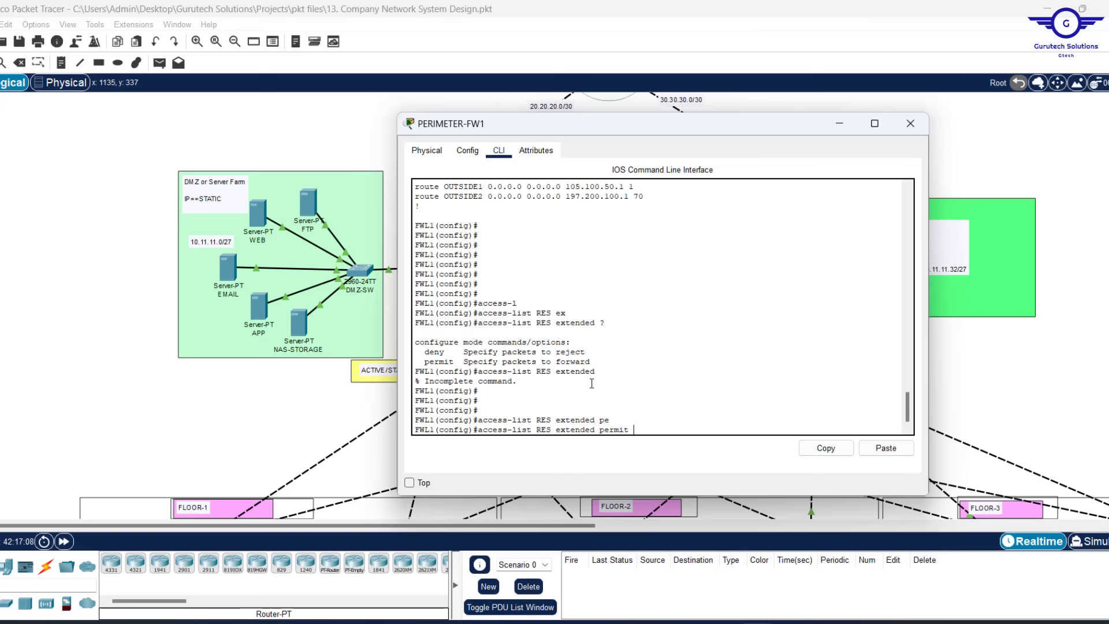
type("icmp any")
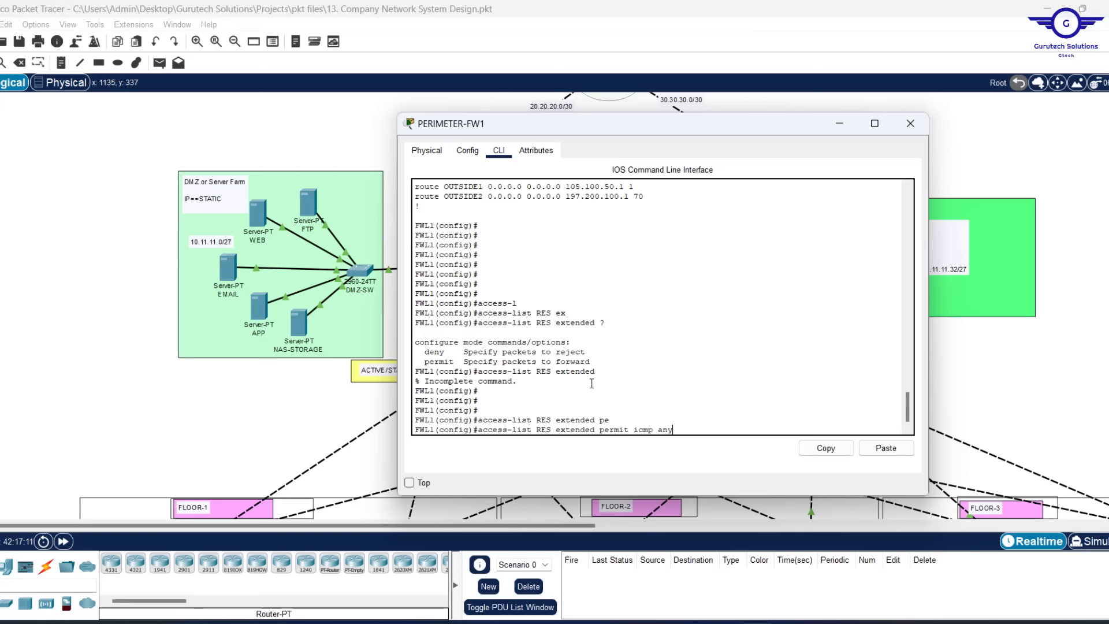
type(" any")
key("Return")
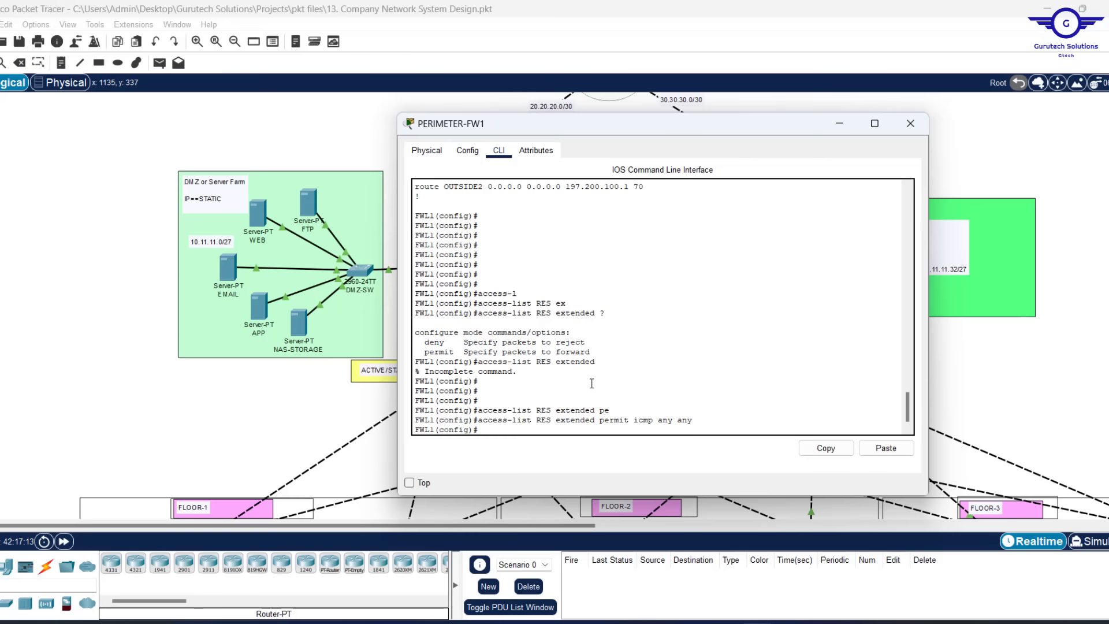
key("Return")
key("Return")
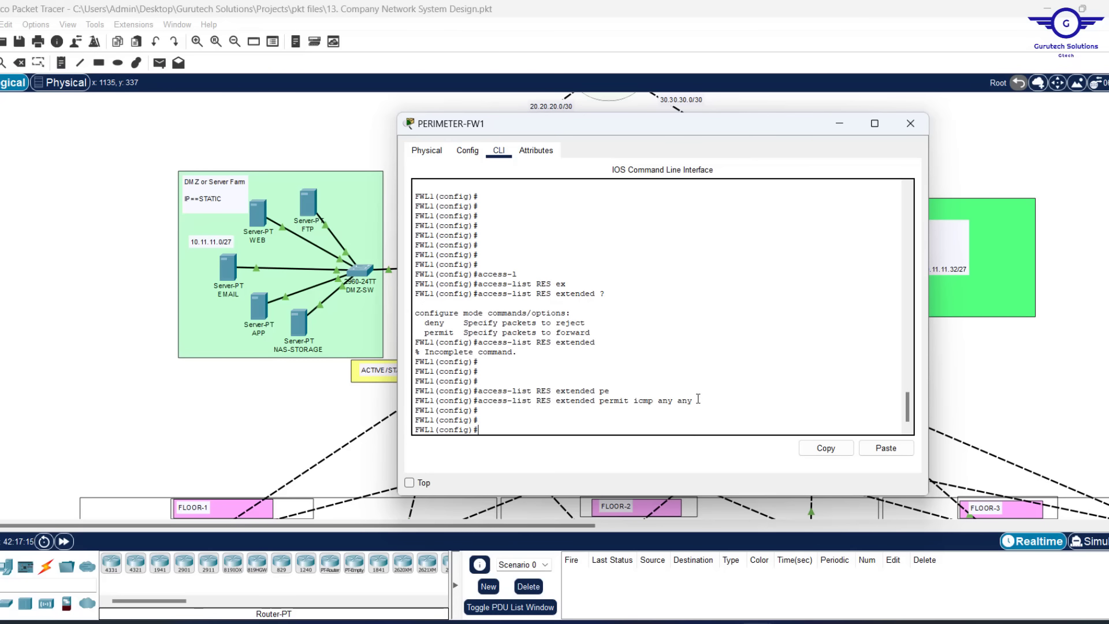
Recall the icmp rule and erase 'icmp any any' to reuse it for the next rule
left_click_drag(693, 400, 479, 404)
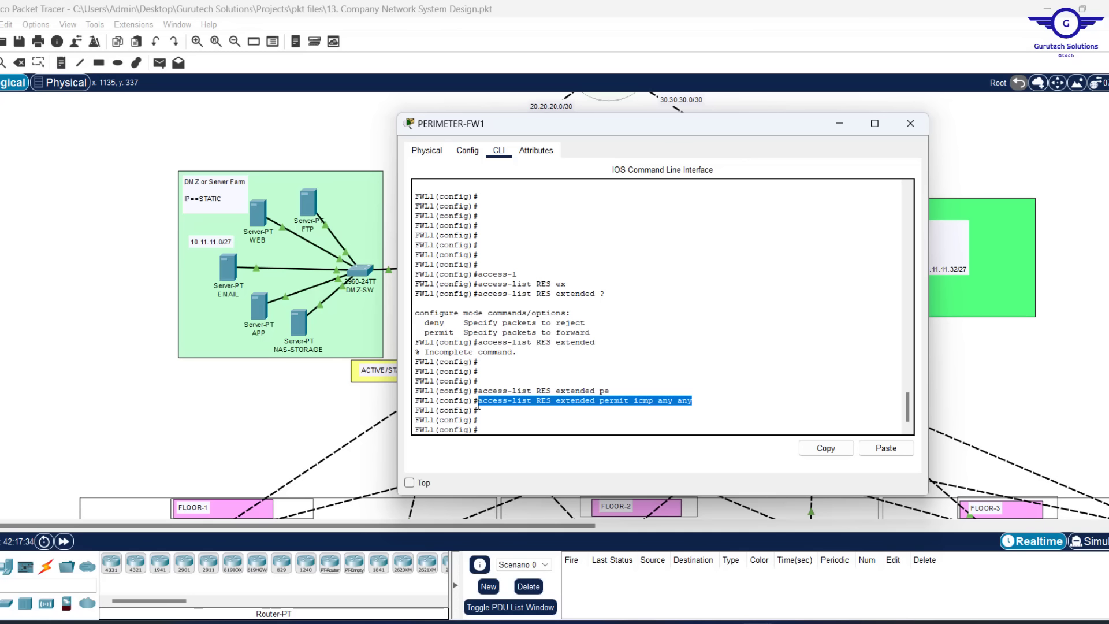
type("access-list RES extended permit icmp any any")
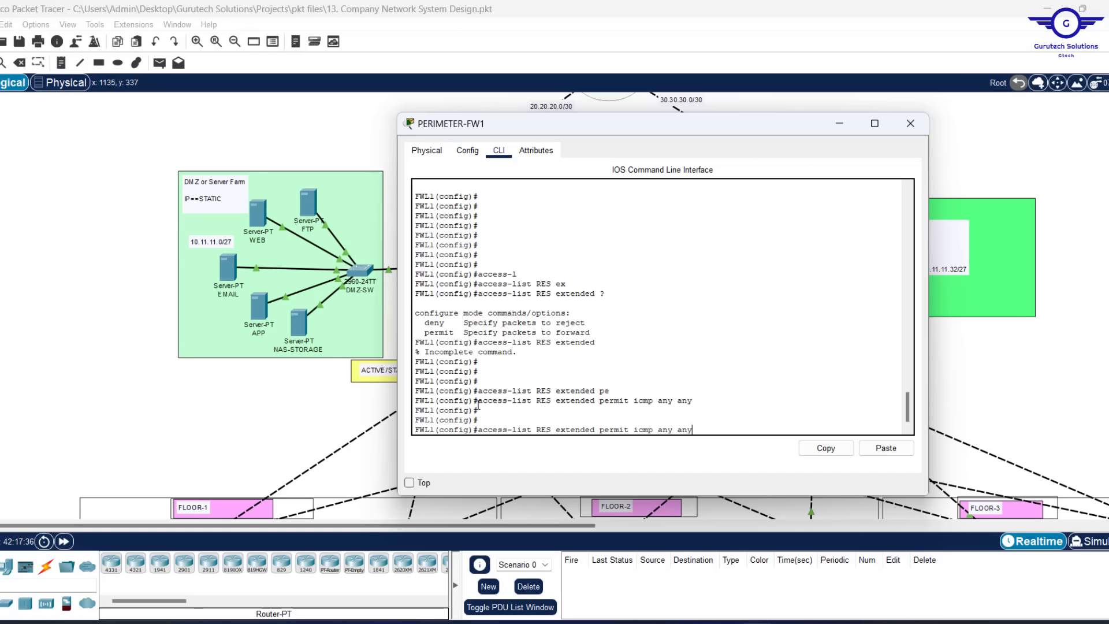
key("Down")
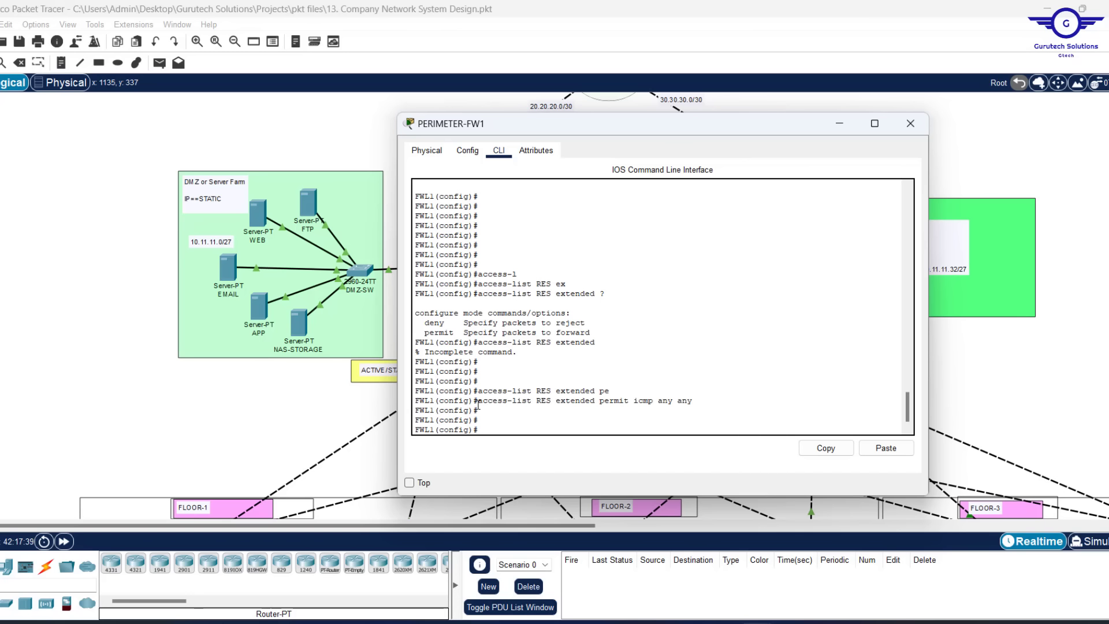
key("Up")
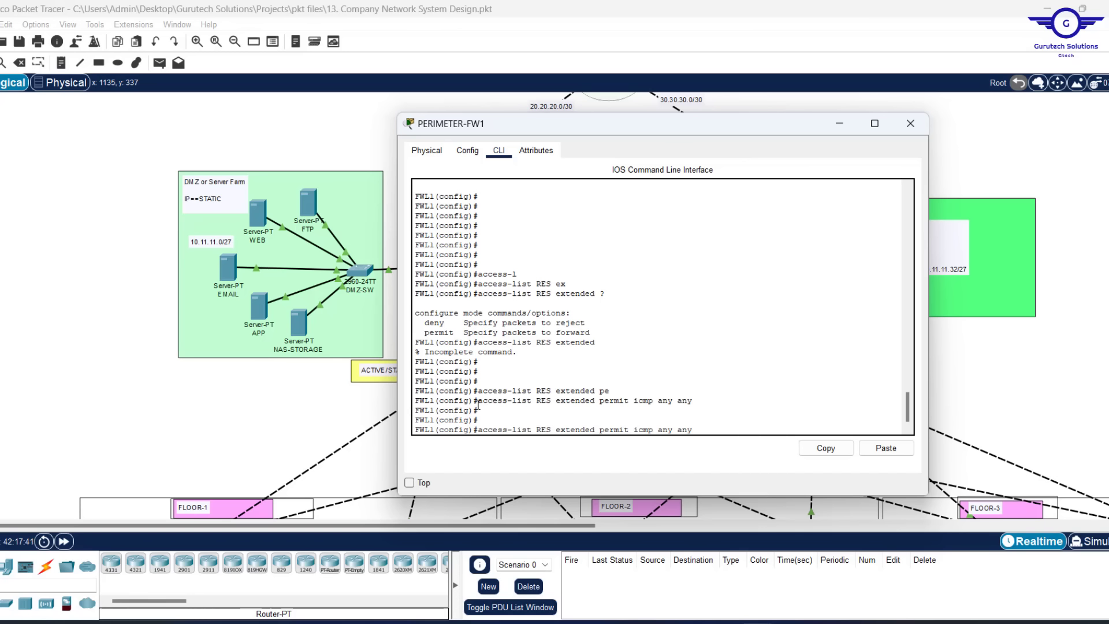
key("Down")
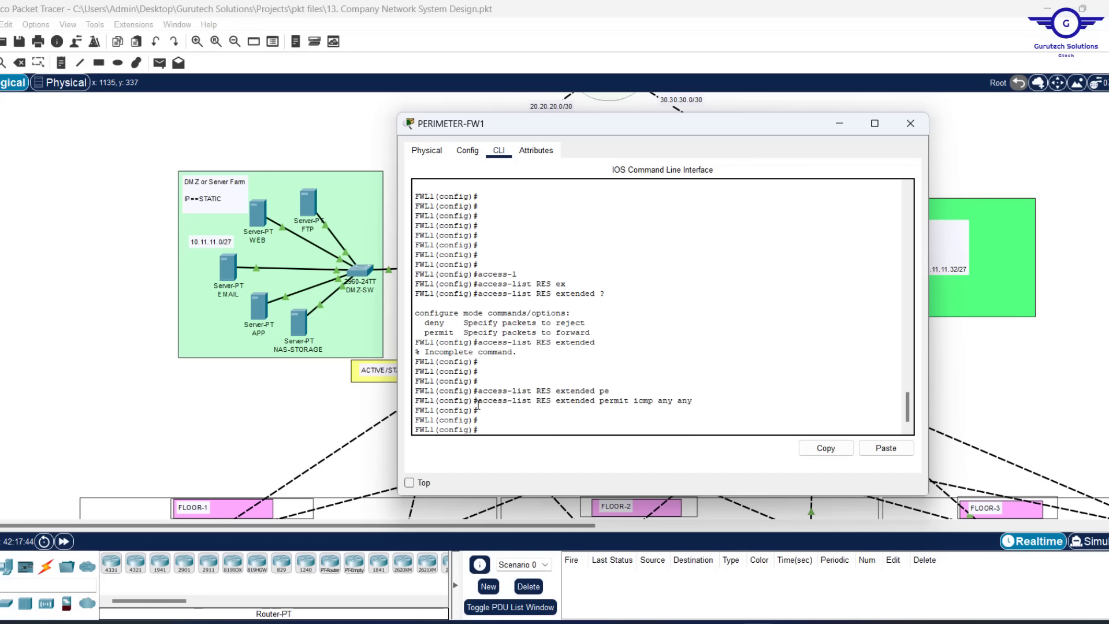
key("Up")
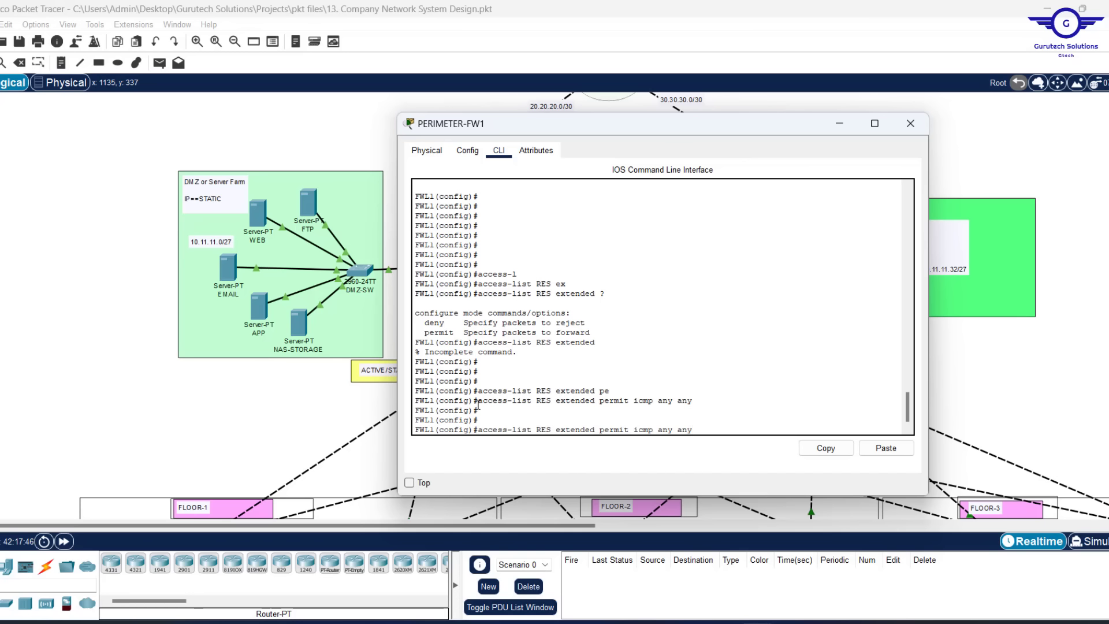
key("BackSpace")
key("BackSpace")
key("BackSpace")
key("BackSpace")
key("BackSpace")
key("BackSpace")
key("BackSpace")
key("BackSpace")
key("BackSpace")
key("BackSpace")
key("BackSpace")
key("BackSpace")
key("BackSpace")
Add RES rules permitting TCP port 80 and TCP port 53 from any to any
type("tcp any any eq 80")
key("Return")
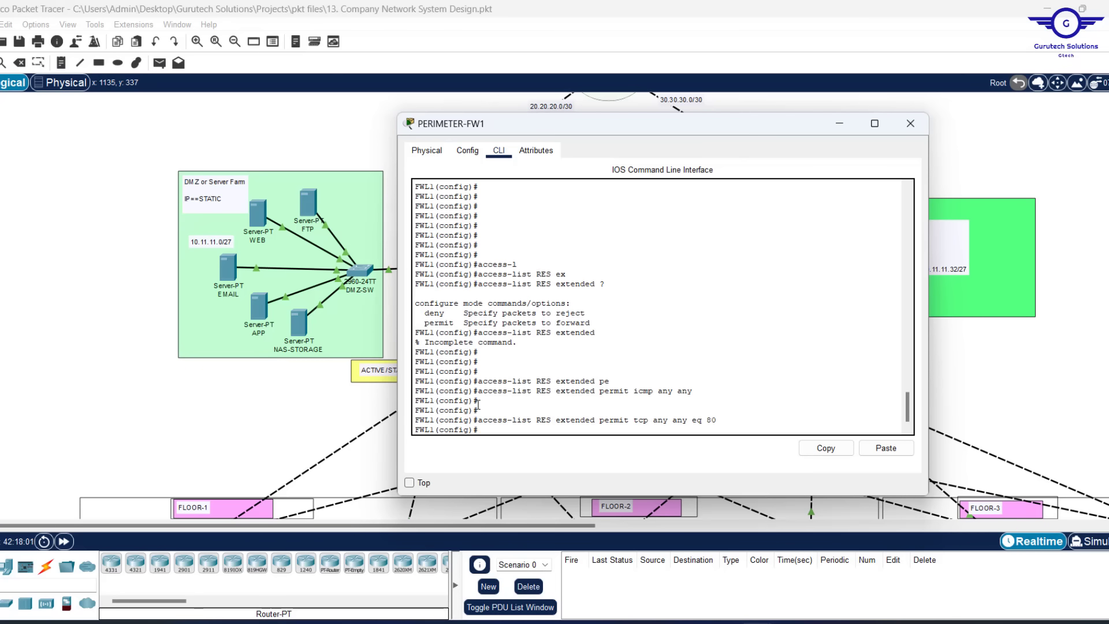
key("Up")
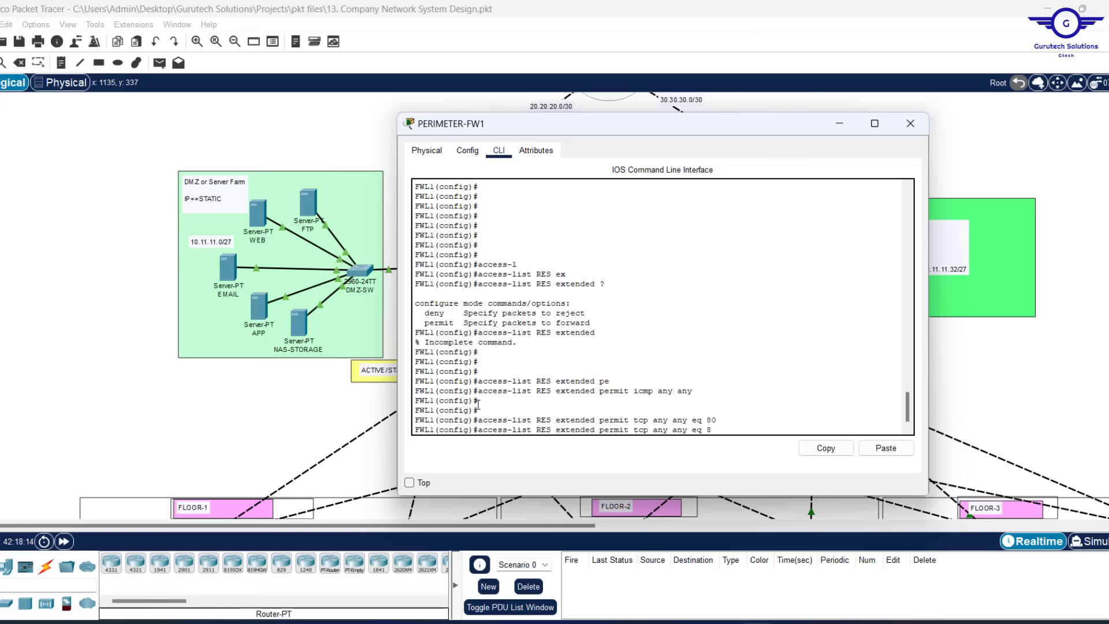
key("BackSpace")
key("BackSpace")
type("53")
key("Return")
Add the UDP port 53 rule and review the four RES permit rules
key("Up")
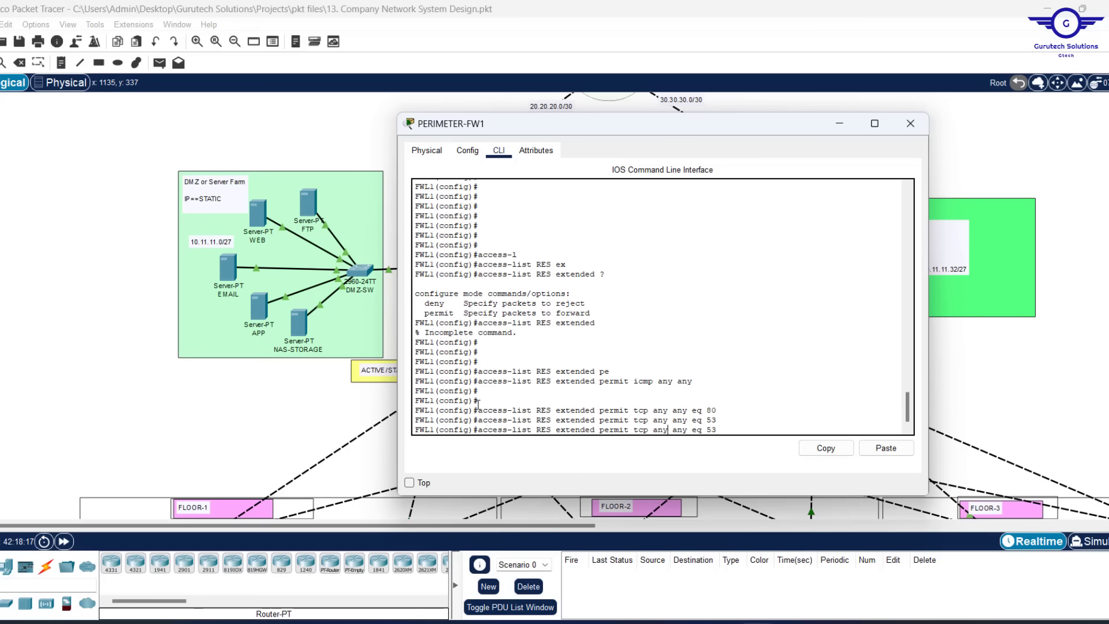
key("BackSpace")
key("BackSpace")
key("BackSpace")
type("udp")
key("Return")
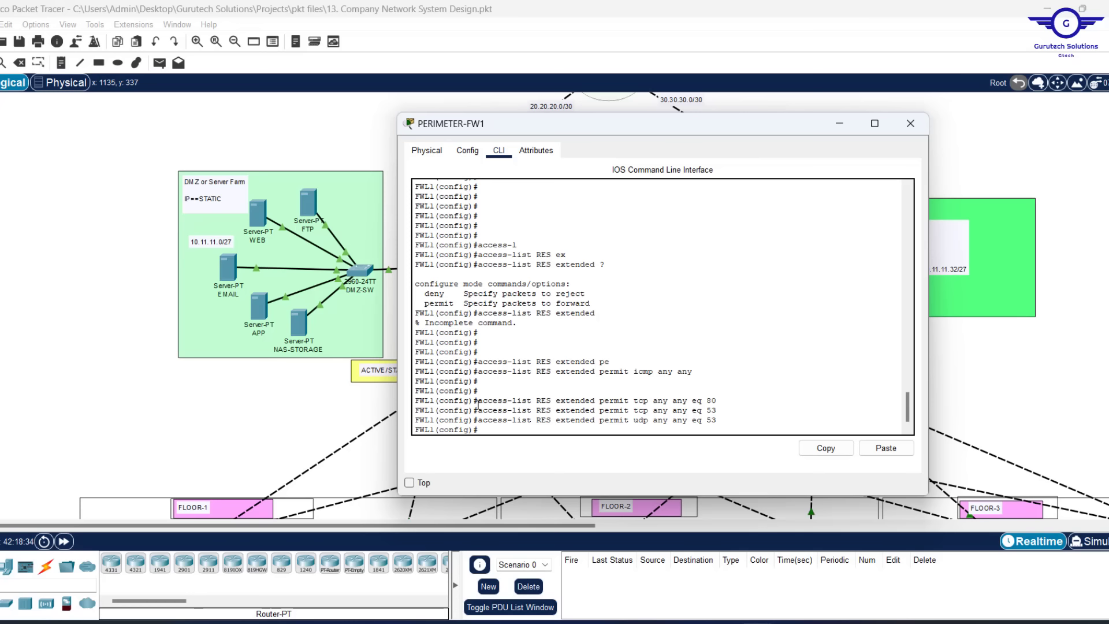
key("Return")
key("Return")
key("Return")
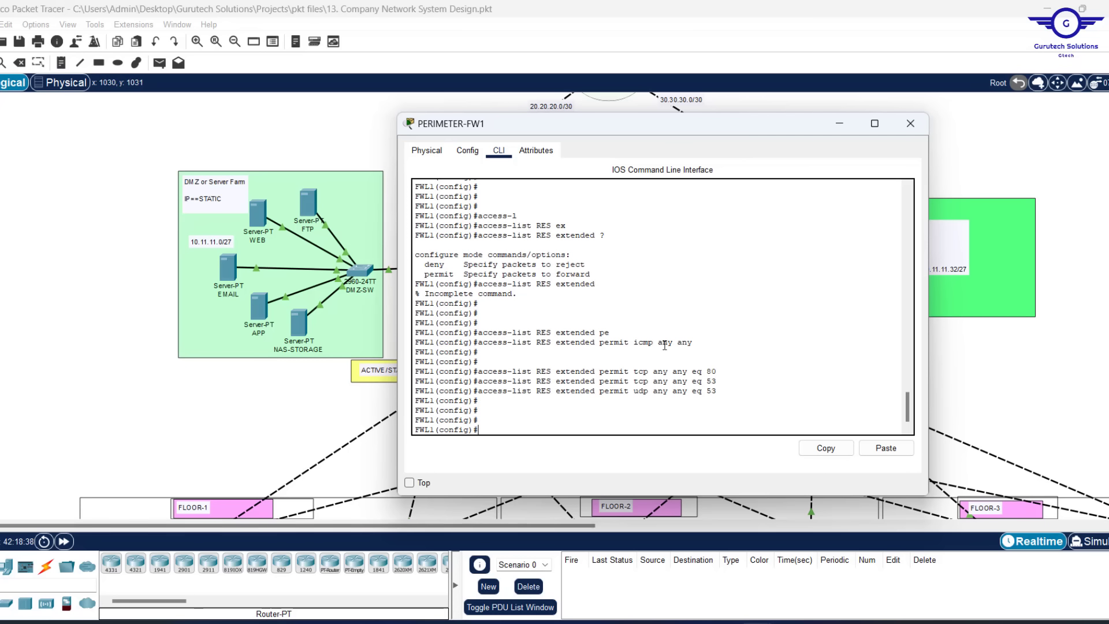
left_click_drag(725, 392, 481, 345)
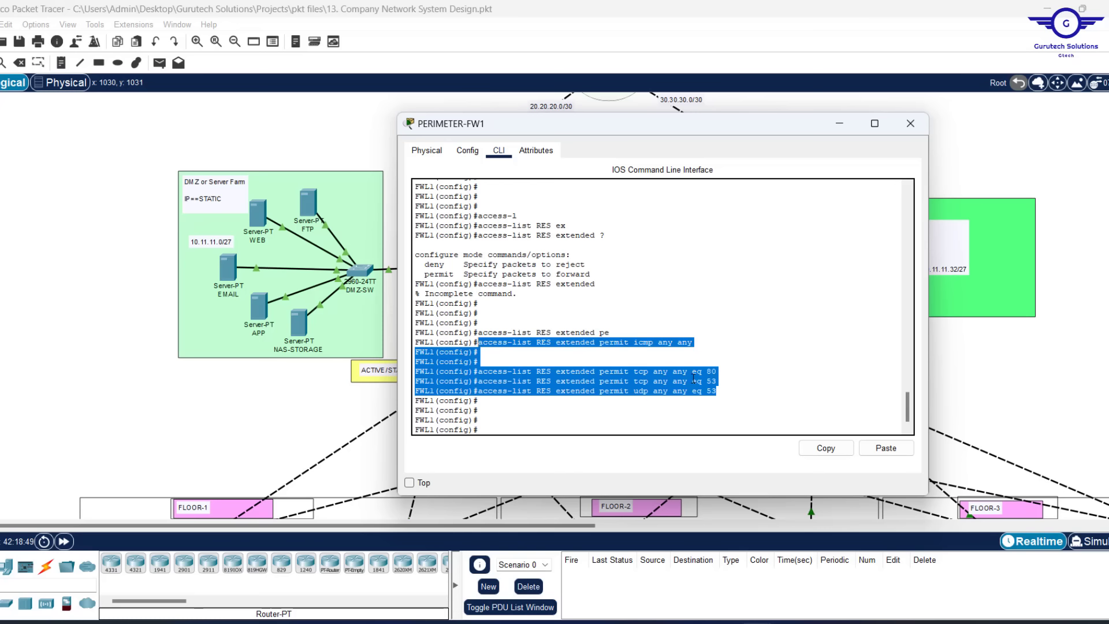
Apply access-group RES inbound on the DMZ interface
left_click(530, 397)
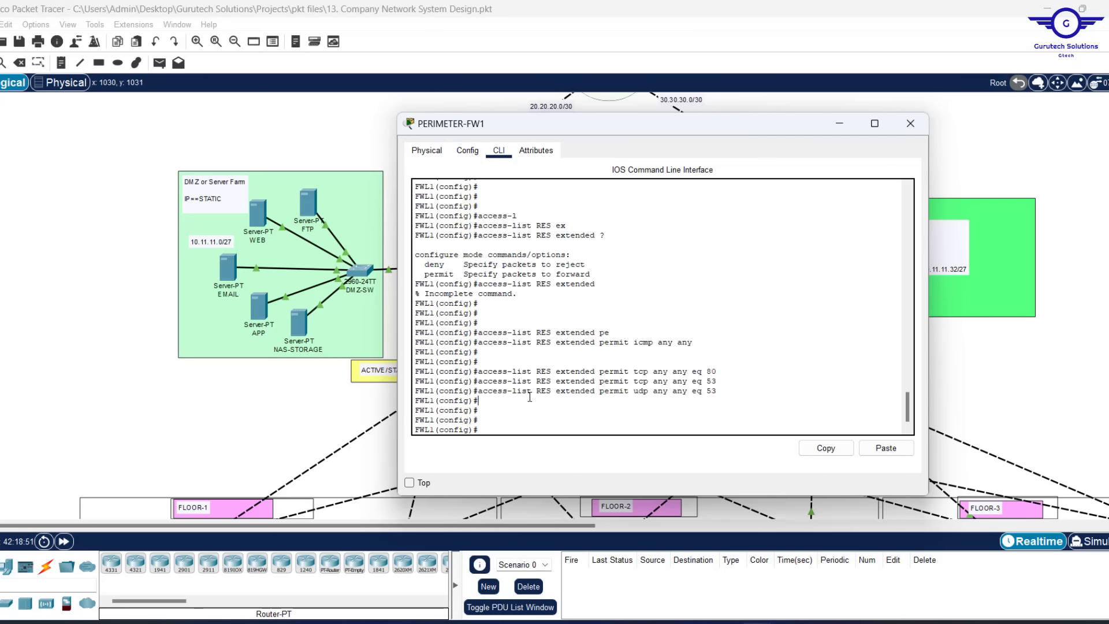
key("Return")
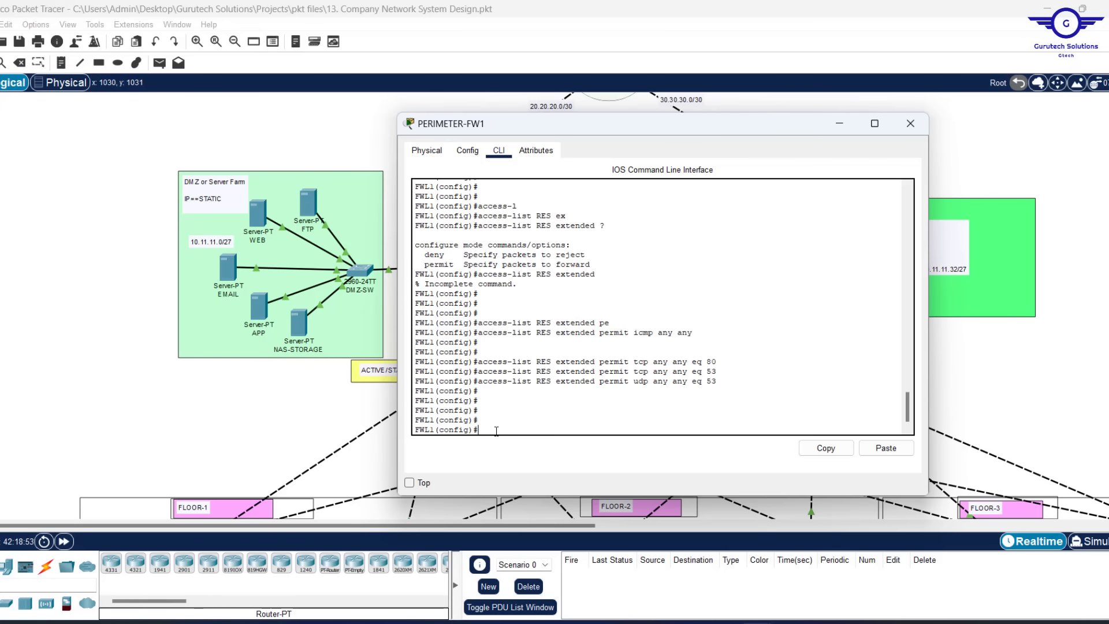
type("access")
type("-g")
key("Tab")
type("RES")
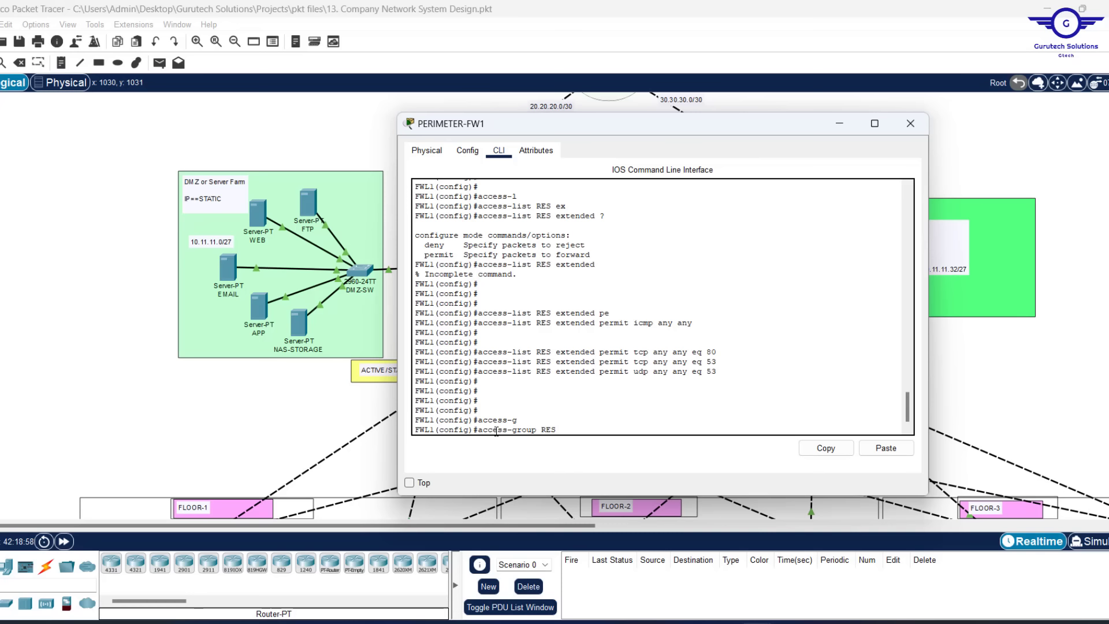
type(" in in")
key("Tab")
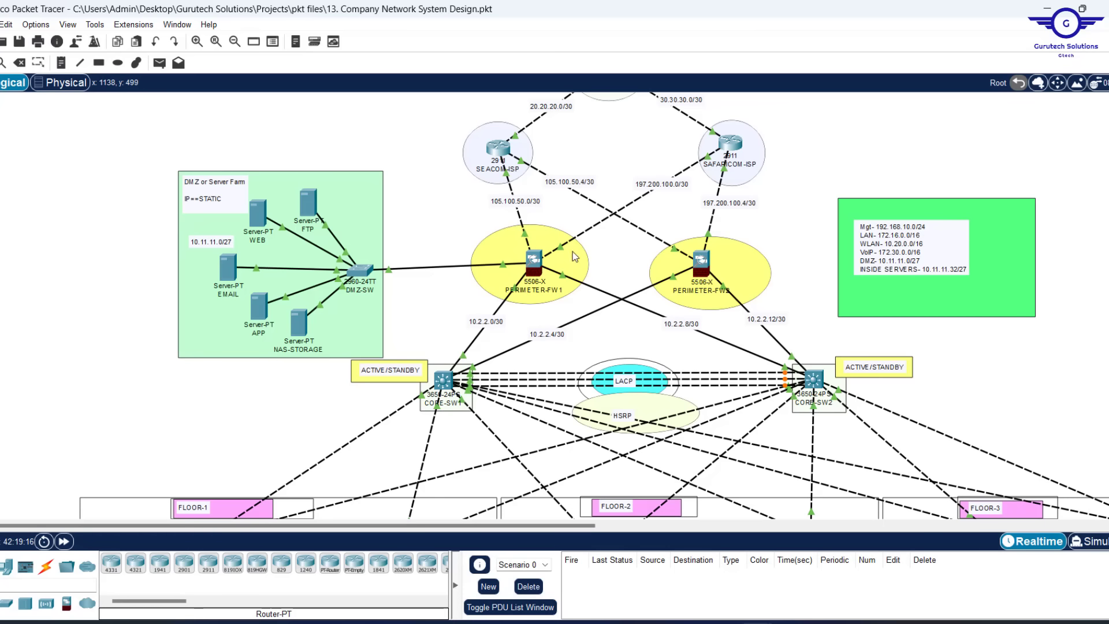
left_click(534, 261)
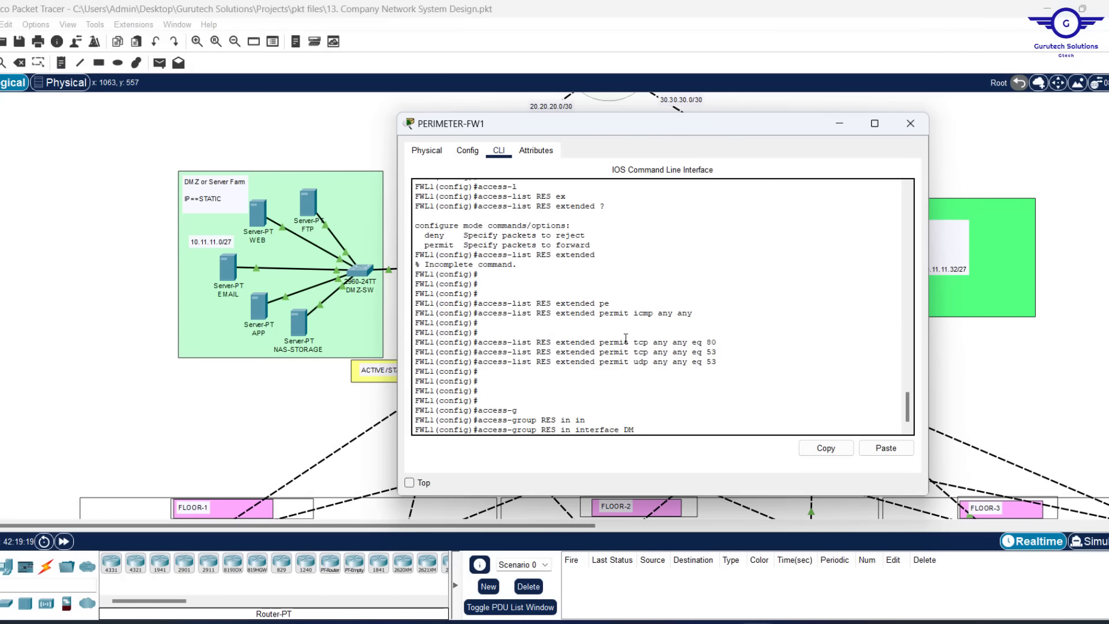
type("Z")
key("Return")
Apply access-group RES inbound on OUTSIDE1 and OUTSIDE2, then enter DO WR
key("Up")
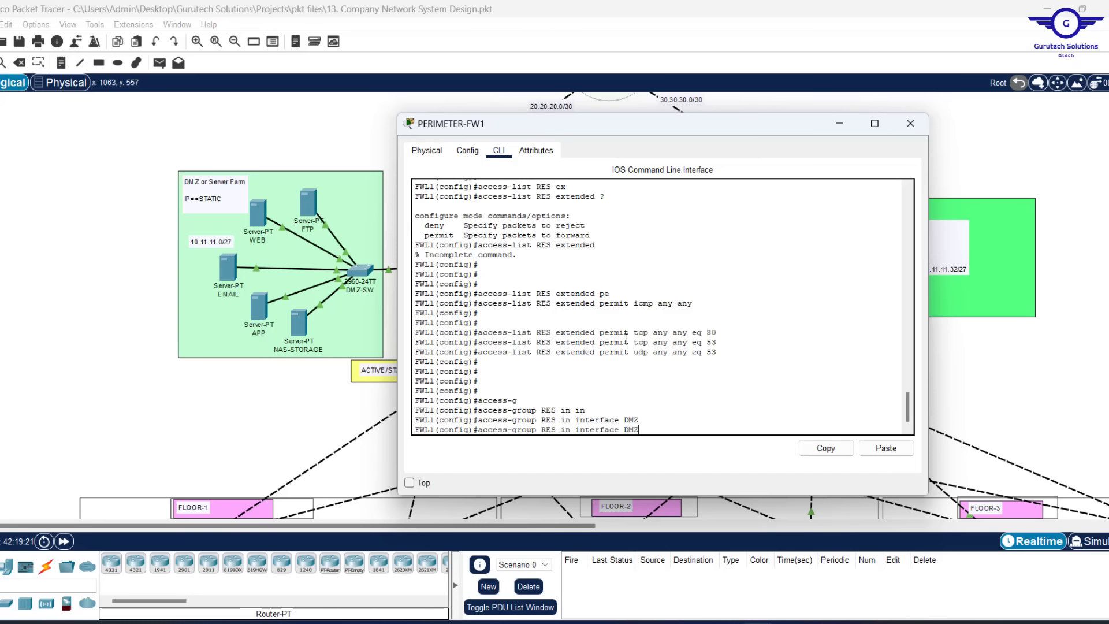
key("BackSpace")
key("BackSpace")
type("OUTSIDE1")
key("Return")
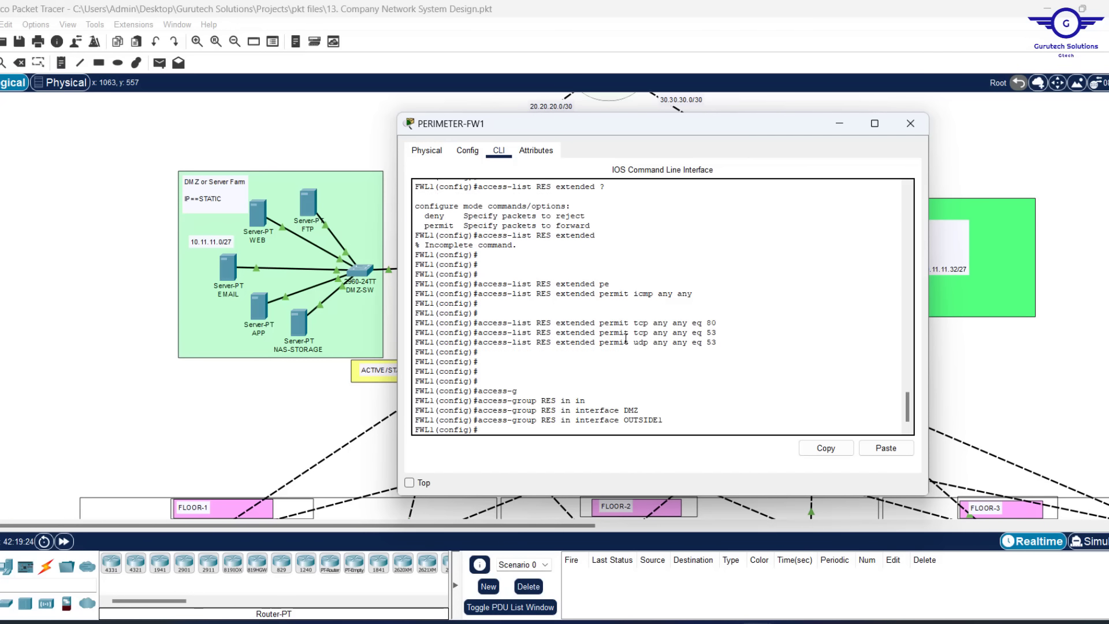
key("Up")
key("BackSpace")
type("2")
key("Return")
key("Return")
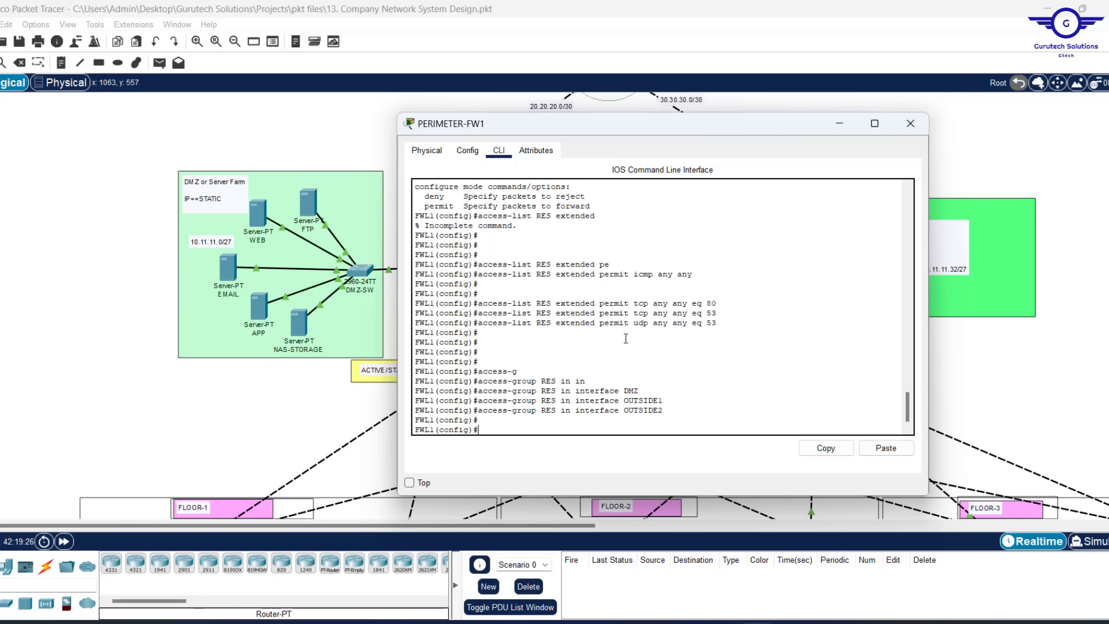
key("Return")
key("Return")
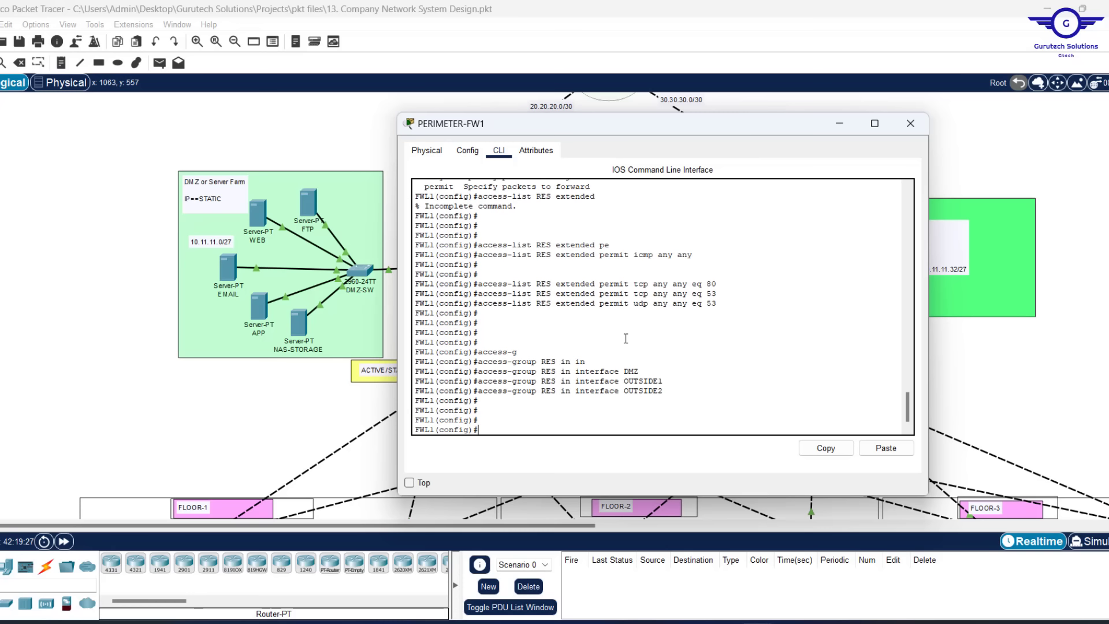
type("DO WR")
key("Return")
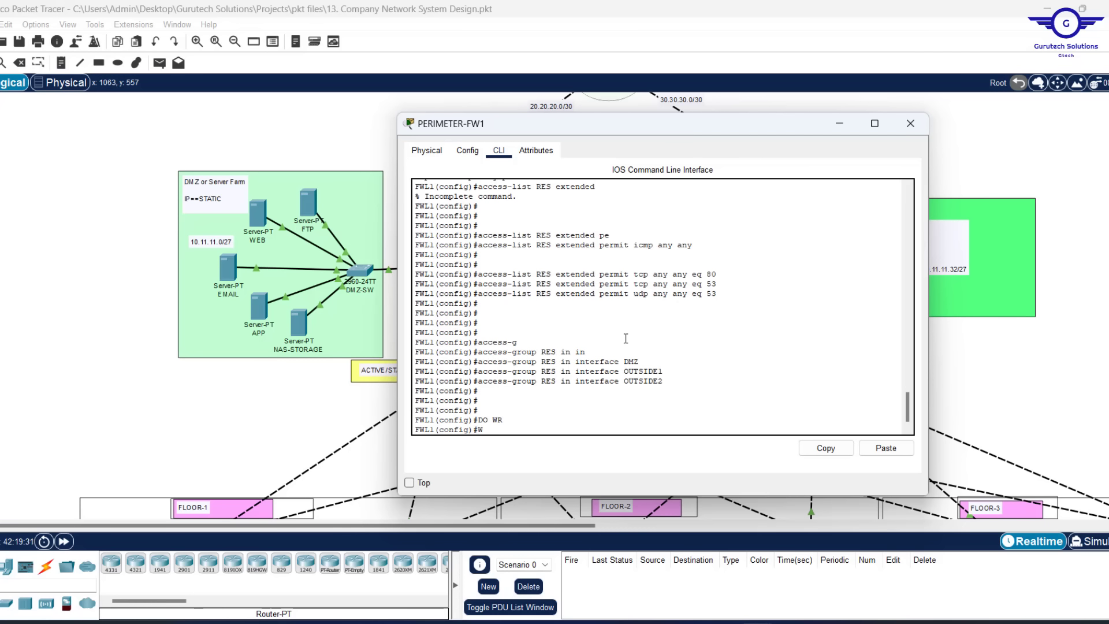
Save PERIMETER-FW1's configuration with WR MEM
type("WR MEM")
key("Return")
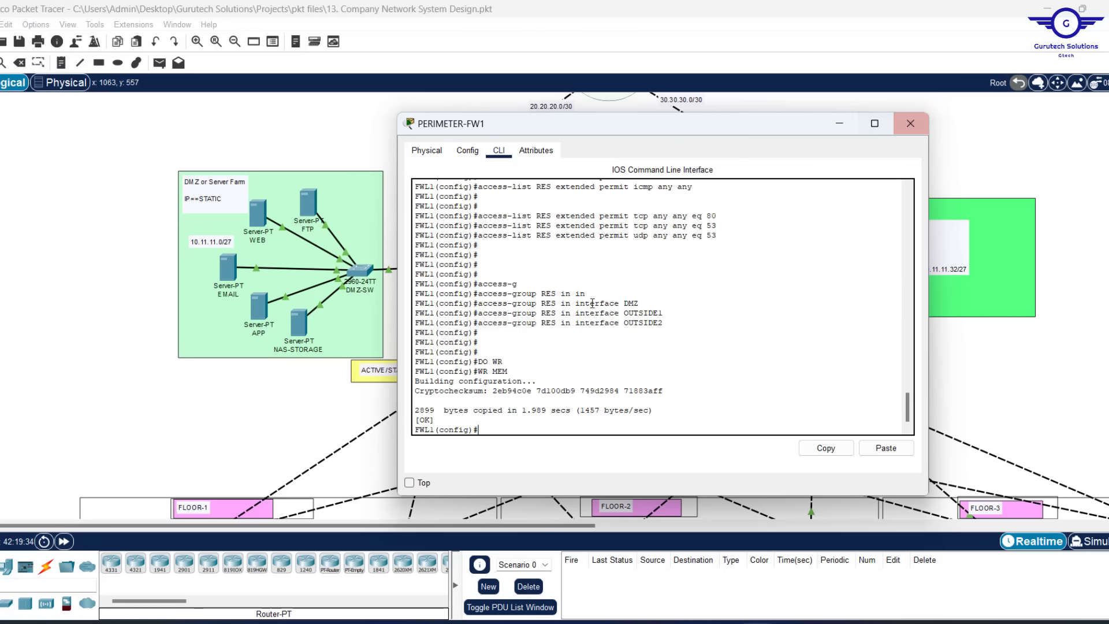
key("Return")
key("Return")
key("Return")
key("Return")
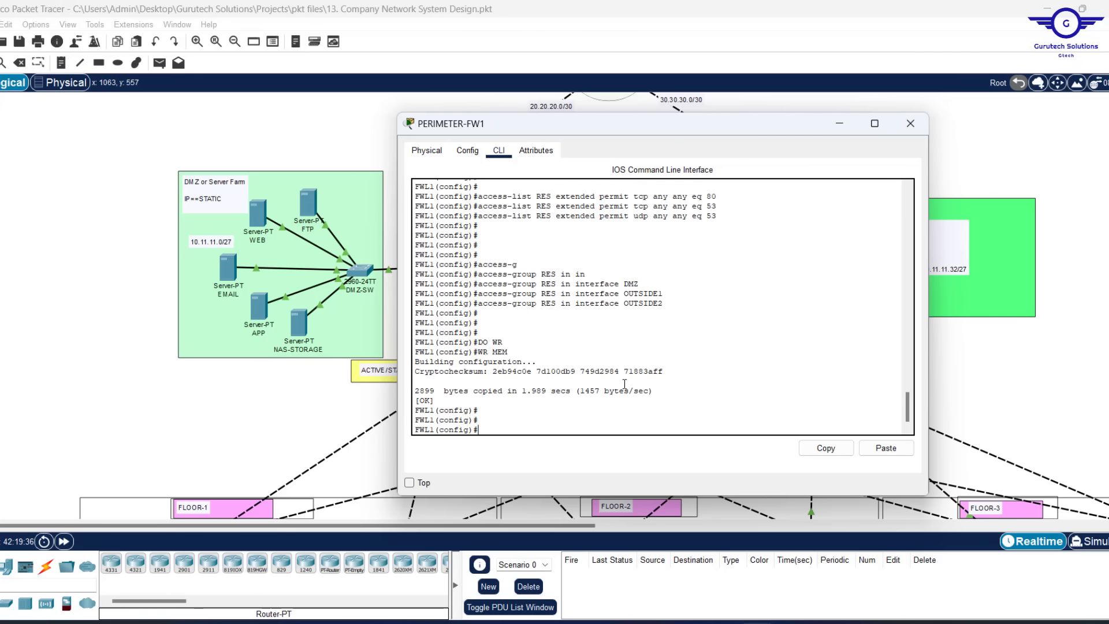
Show the startup configuration and copy the access-list and access-group lines
type("D")
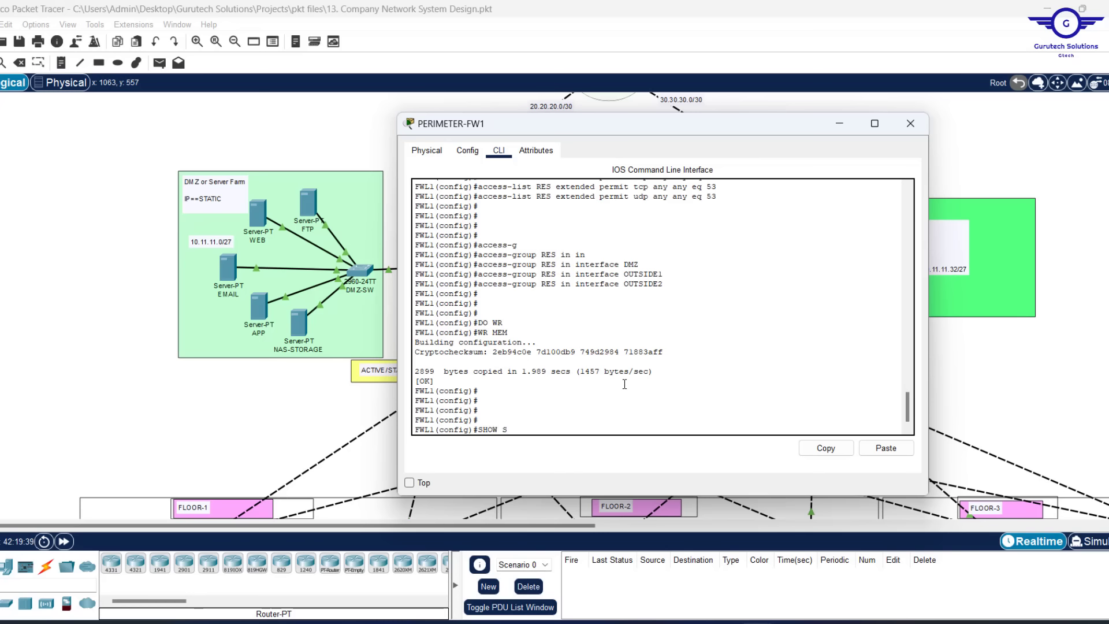
type("SHOW START")
key("Return")
key("Return")
key("Return")
key("Return")
key("Return")
key("Return")
key("Return")
key("Return")
key("Return")
key("Return")
key("Return")
key("Return")
key("Return")
key("Return")
key("Return")
key("Return")
key("Return")
key("Return")
key("Return")
key("Return")
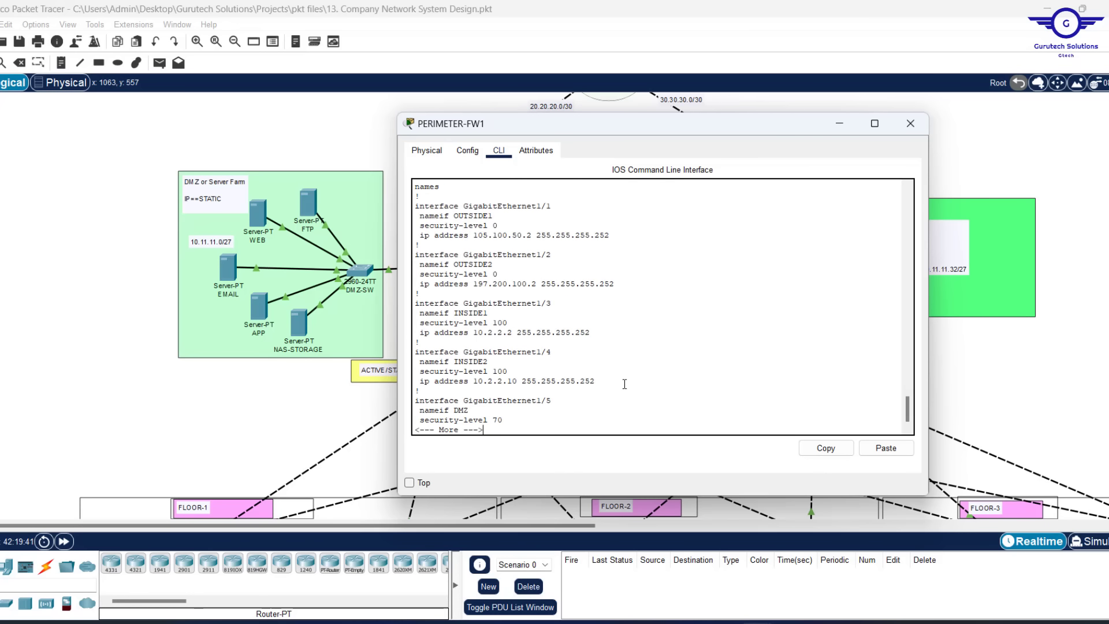
key("Return")
key("Return")
key("Return")
key("Return")
key("Return")
key("Return")
key("Return")
key("Return")
key("Return")
key("Return")
key("Return")
key("Return")
key("Return")
key("Return")
key("Return")
key("Return")
key("Return")
key("Return")
key("Return")
key("Return")
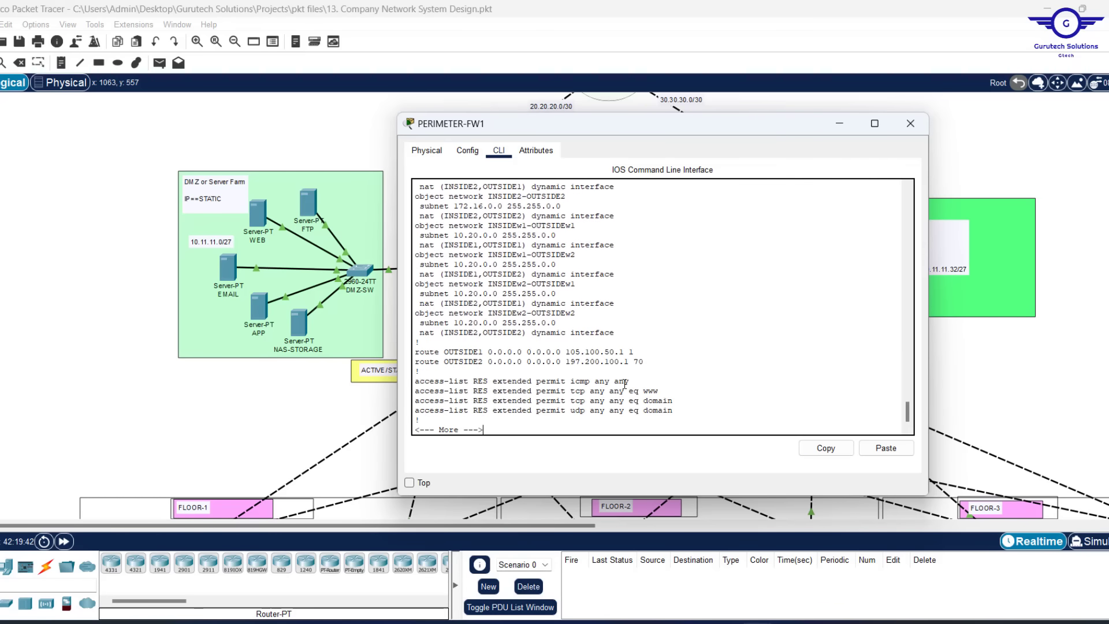
key("Return")
key("Return")
key("Return")
scroll(594, 299, "up", 3)
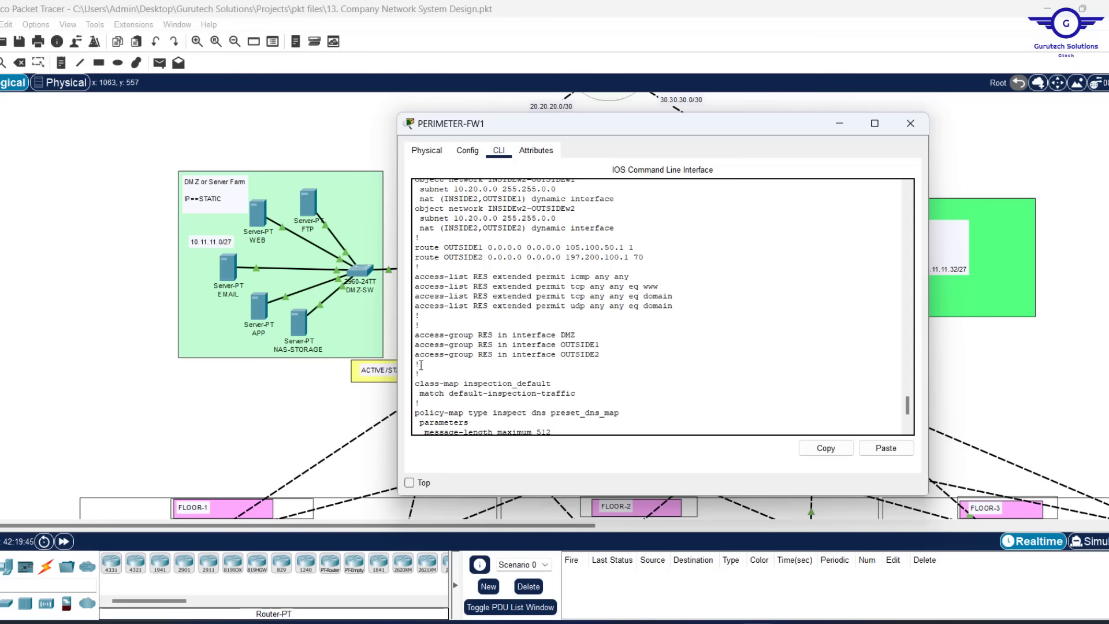
left_click_drag(423, 372, 391, 266)
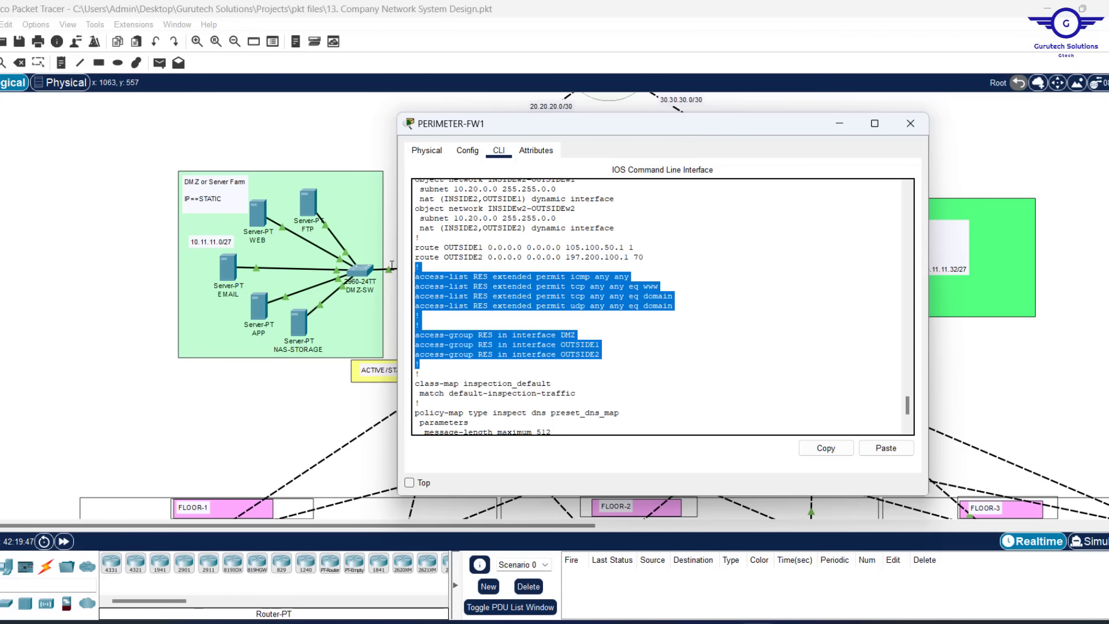
left_click(826, 448)
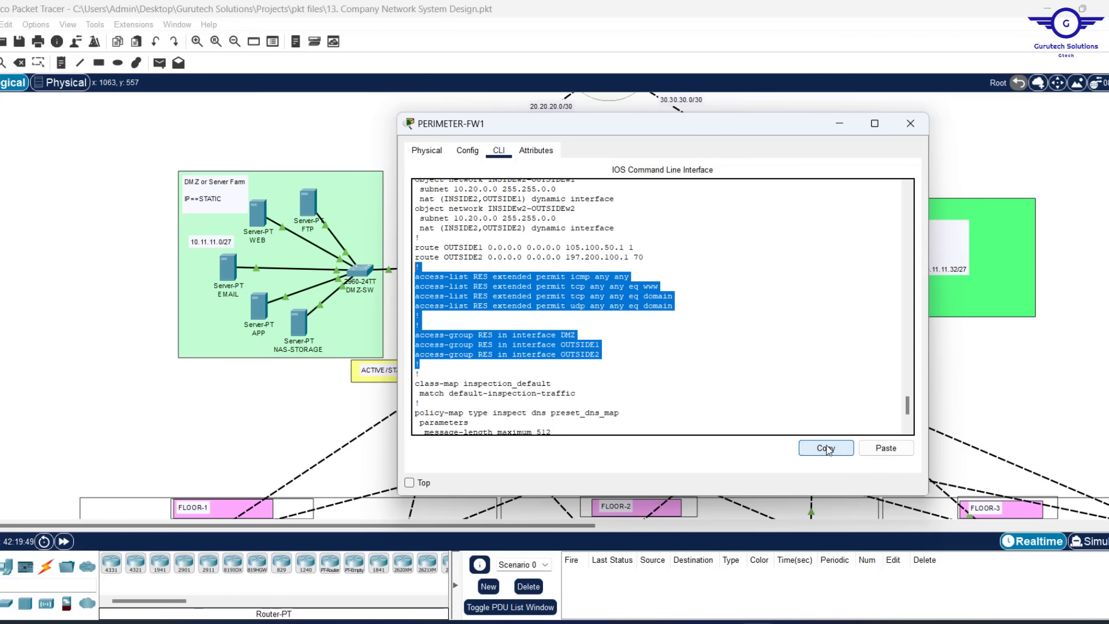
Paste the copied ACL lines over the spare Notepad document
mouse_move(723, 621)
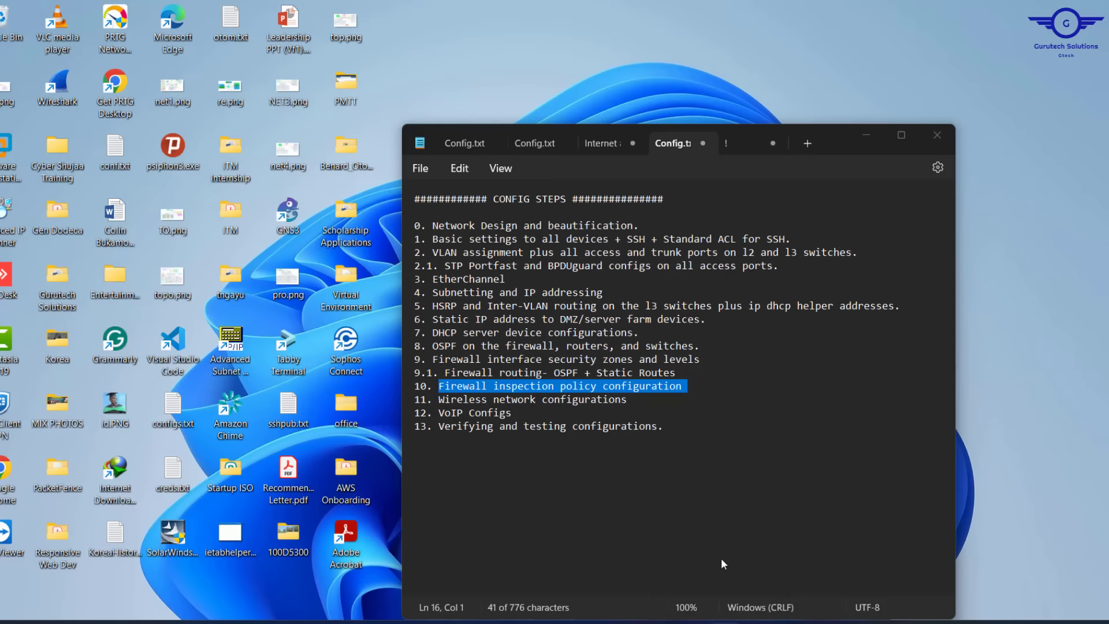
left_click(721, 558)
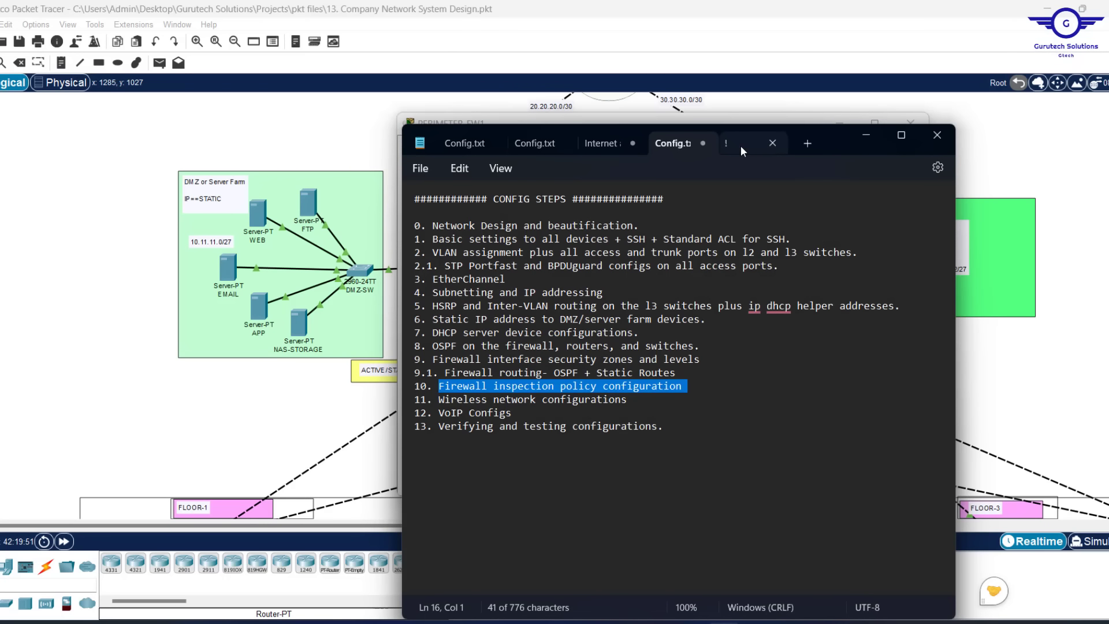
left_click(741, 146)
key("ctrl+a")
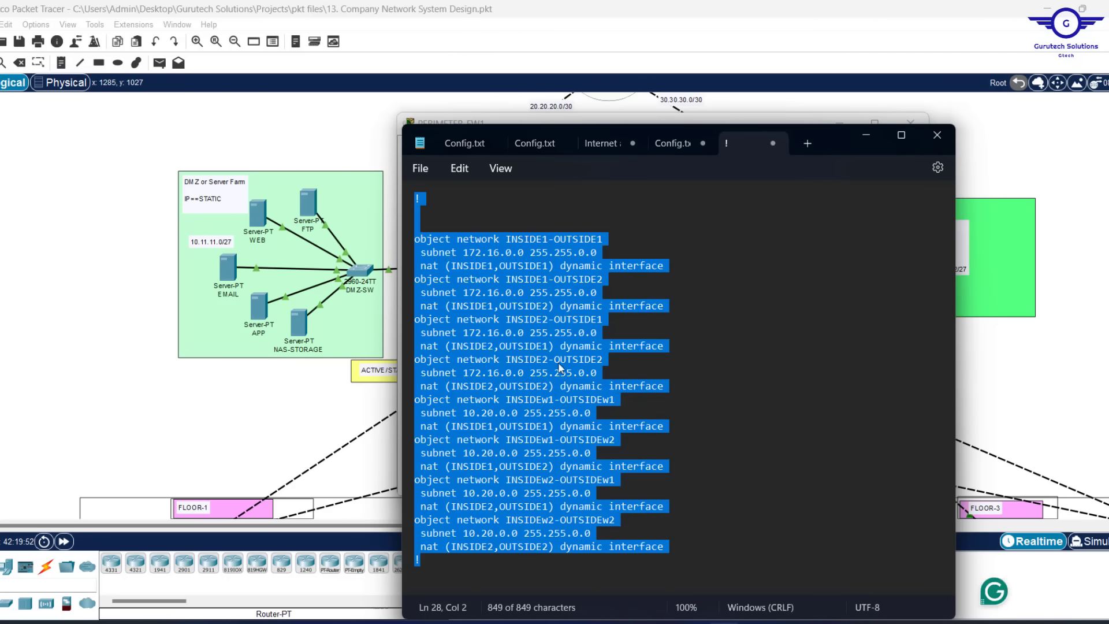
key("ctrl+v")
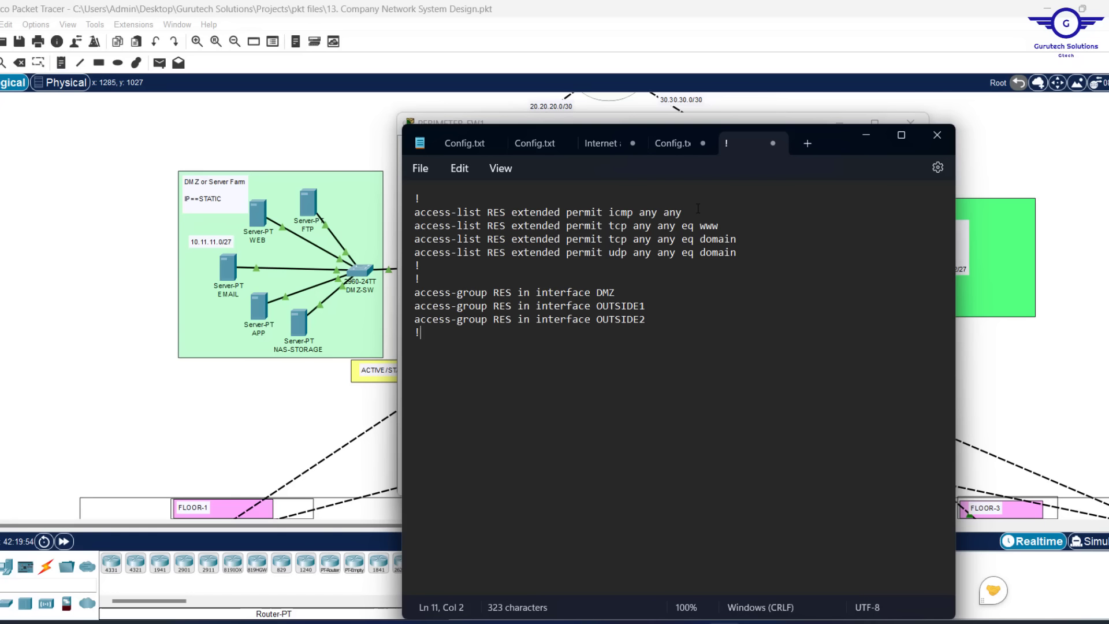
Change the www port to 80 and both domain ports to 53
left_click(723, 225)
key("BackSpace")
key("BackSpace")
key("BackSpace")
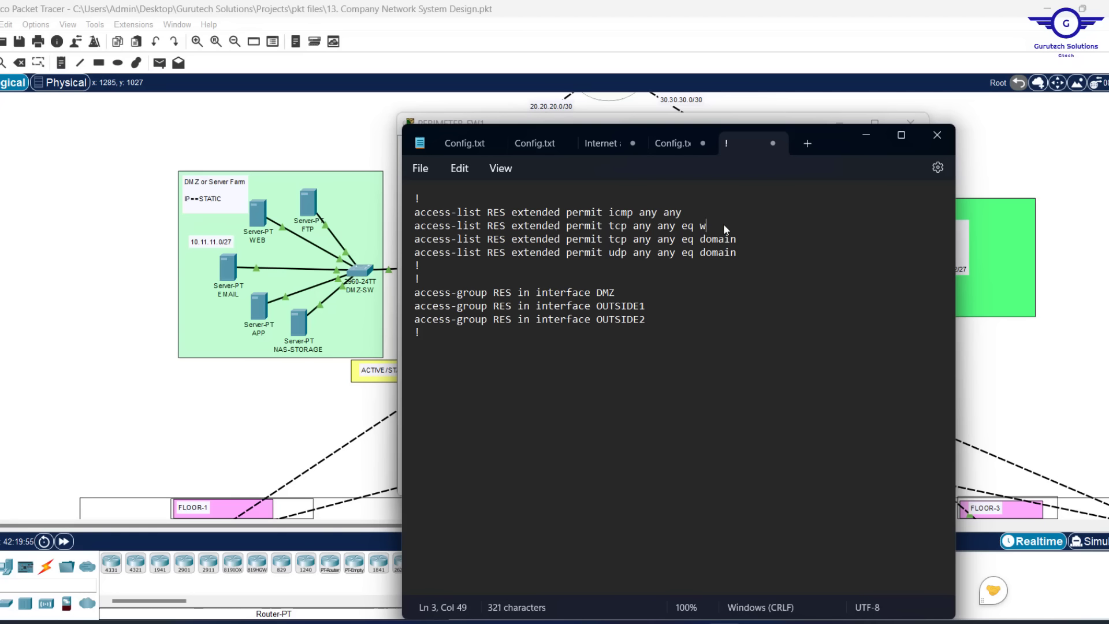
type("80")
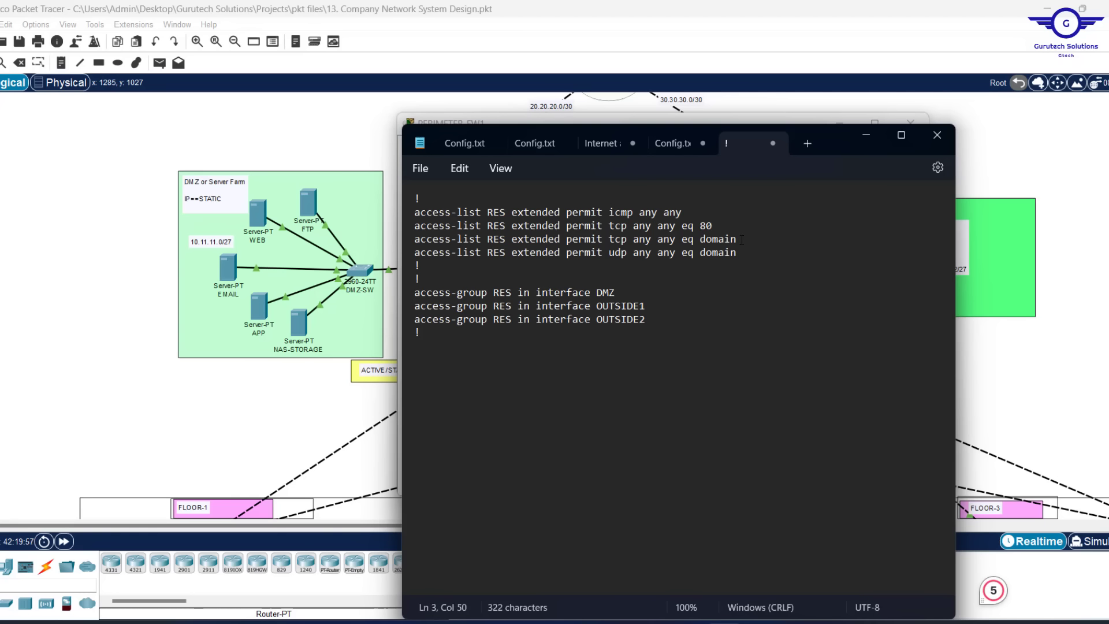
left_click(741, 239)
key("BackSpace")
key("BackSpace")
key("BackSpace")
key("BackSpace")
key("BackSpace")
key("BackSpace")
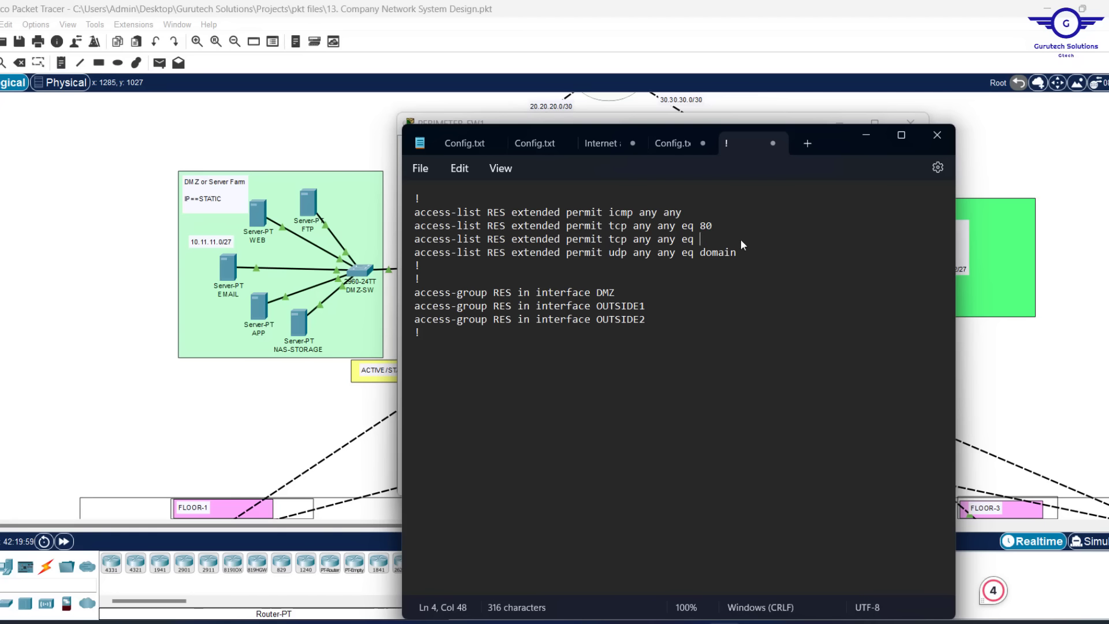
type("53")
left_click(738, 254)
key("BackSpace")
key("BackSpace")
key("BackSpace")
key("BackSpace")
key("BackSpace")
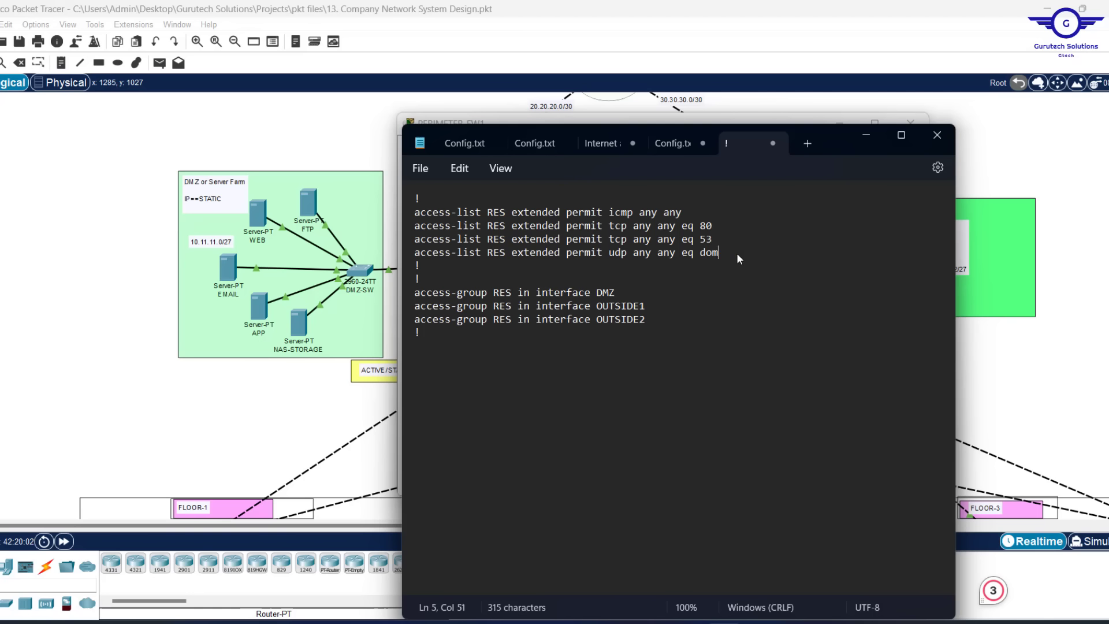
type("5")
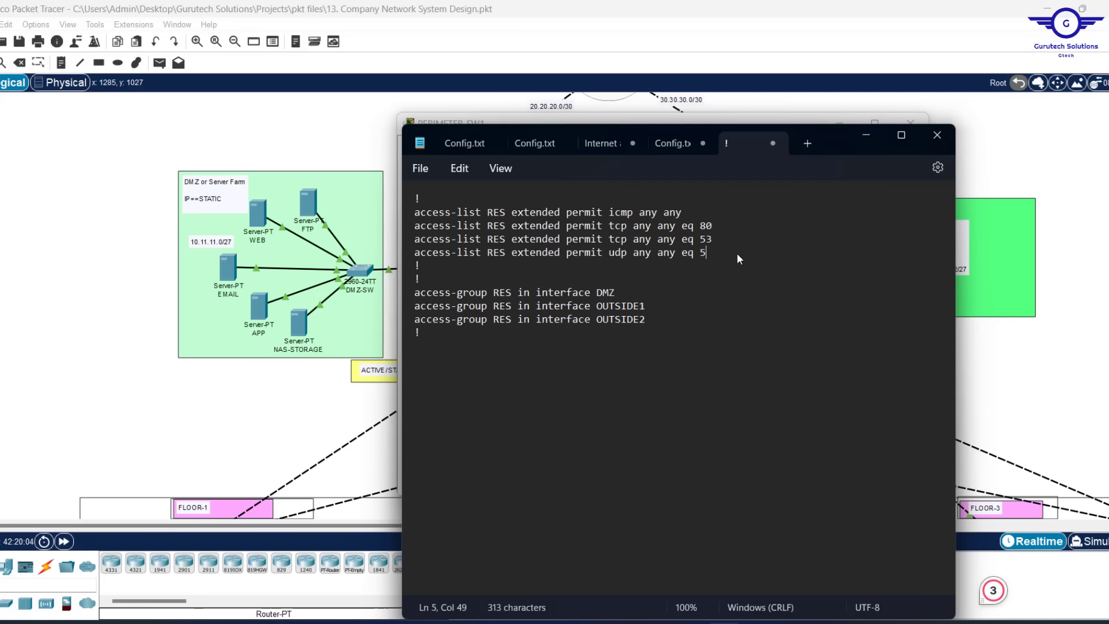
type("3")
Delete the DMZ access-group line and select all the edited commands
left_click_drag(617, 292, 414, 292)
key("BackSpace")
key("BackSpace")
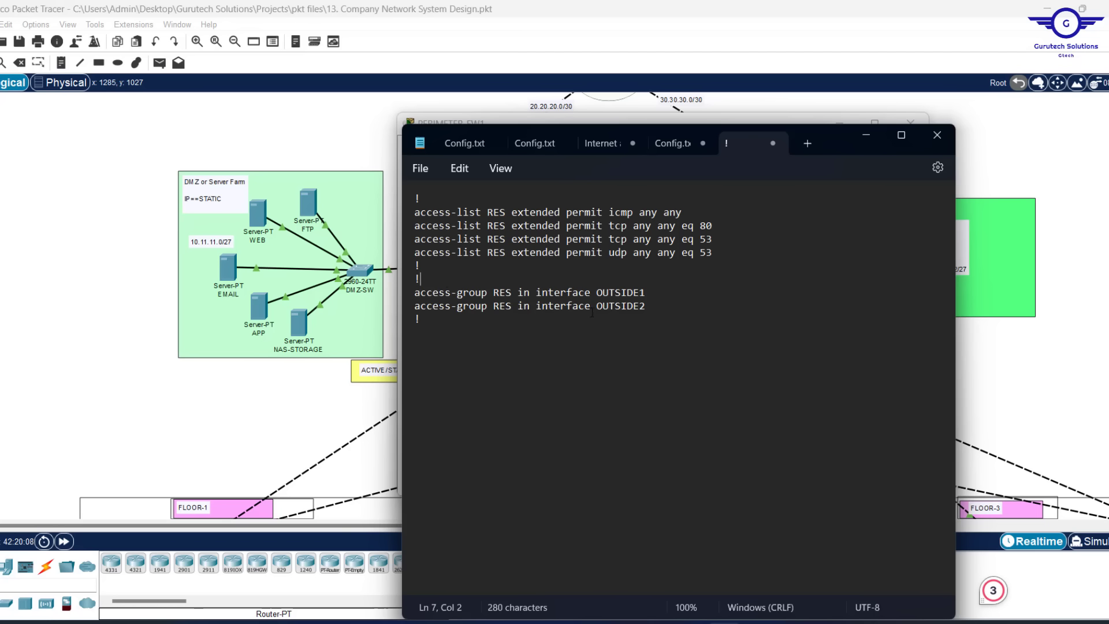
key("ctrl+a")
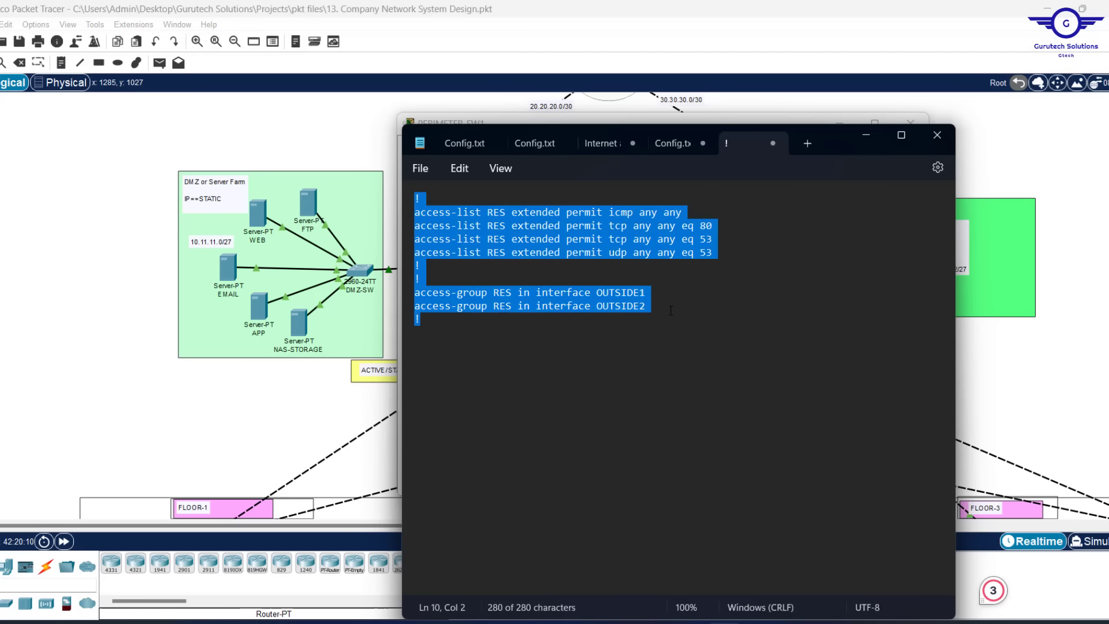
left_click(972, 370)
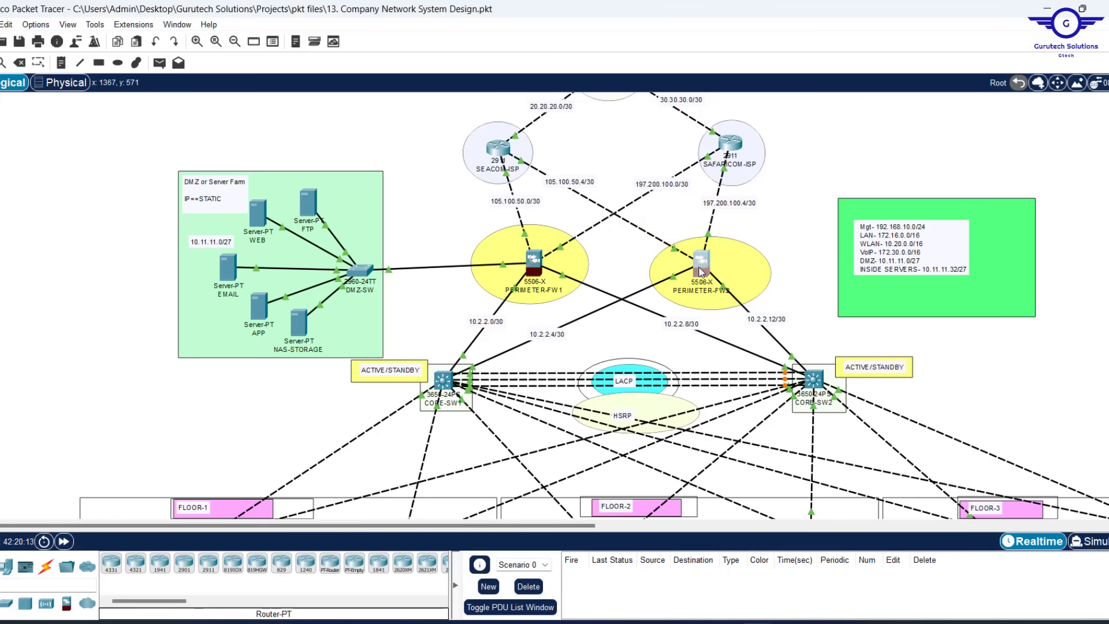
Paste the edited RES commands into PERIMETER-FW2, save with WR MEM, and close its window
left_click(701, 270)
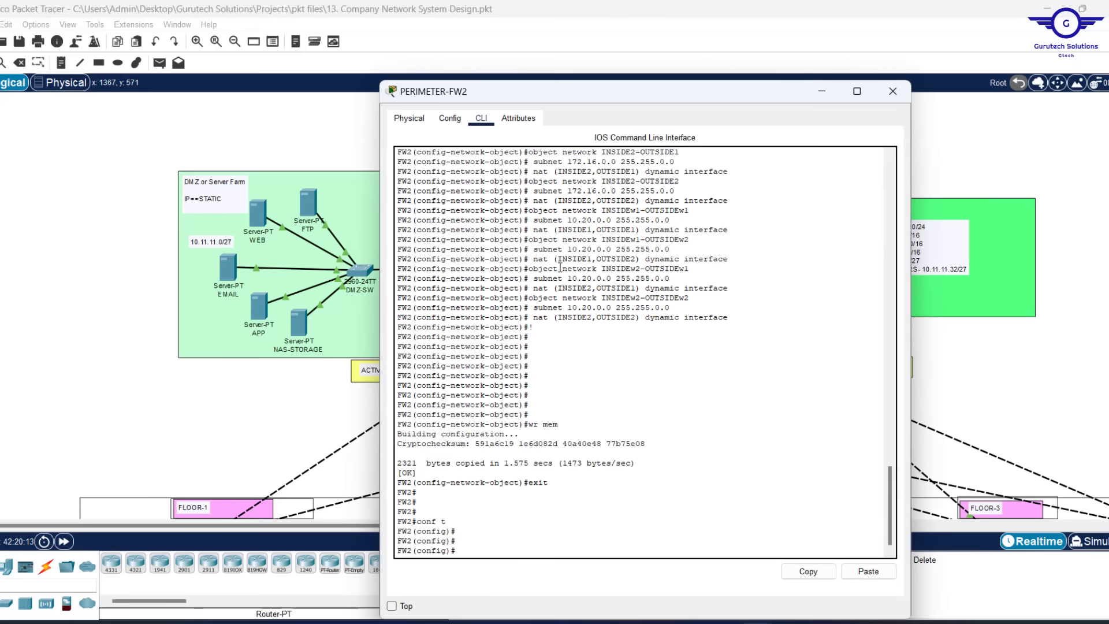
left_click(866, 571)
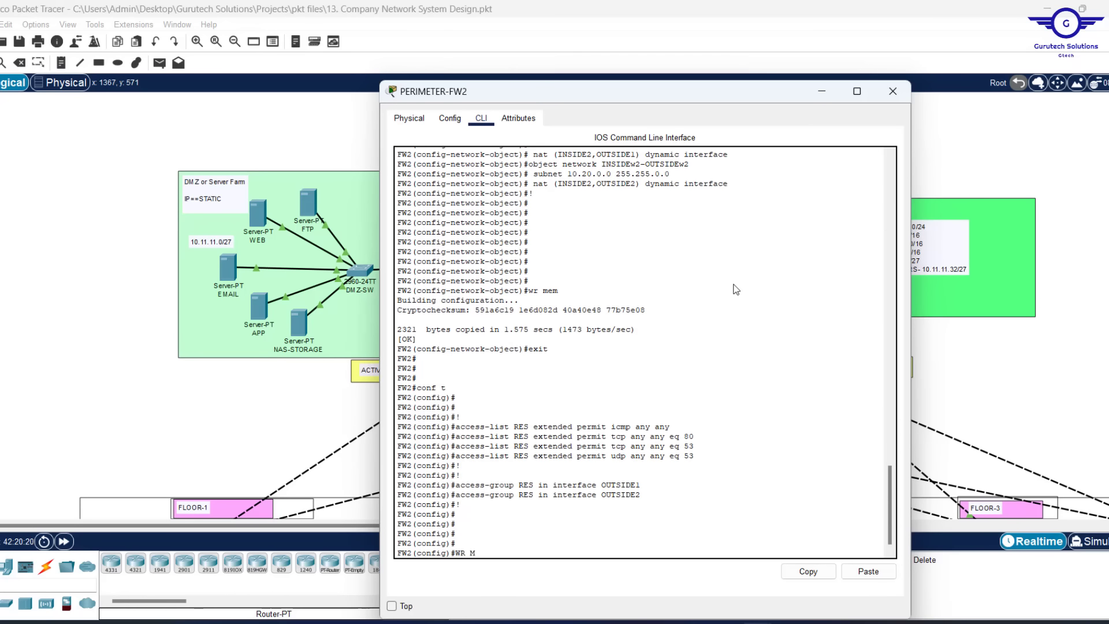
type("EM")
key("Return")
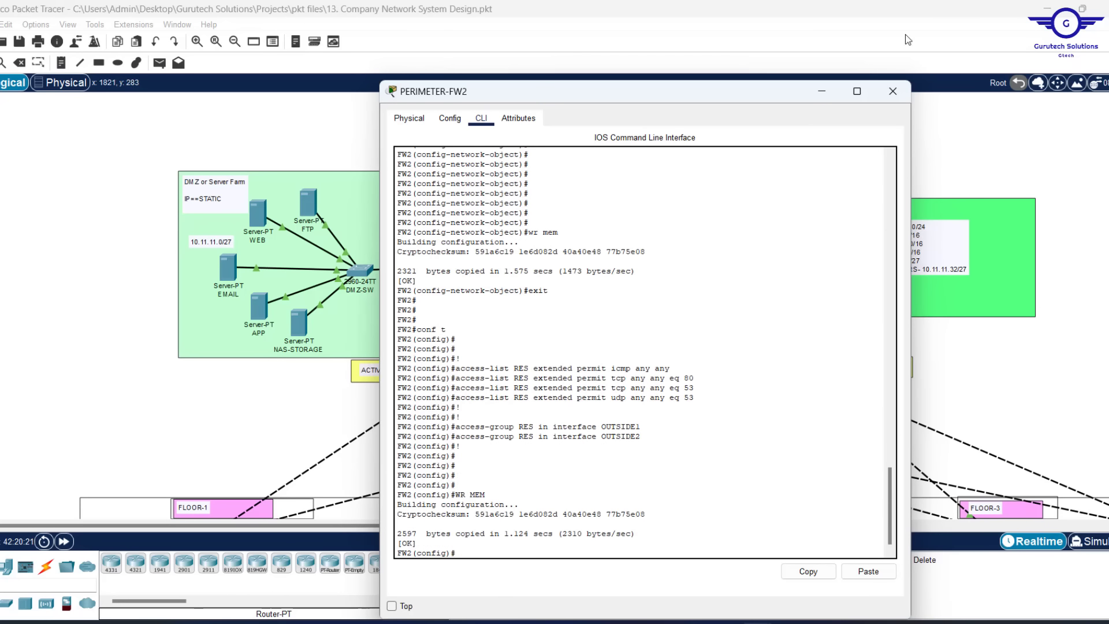
left_click(893, 93)
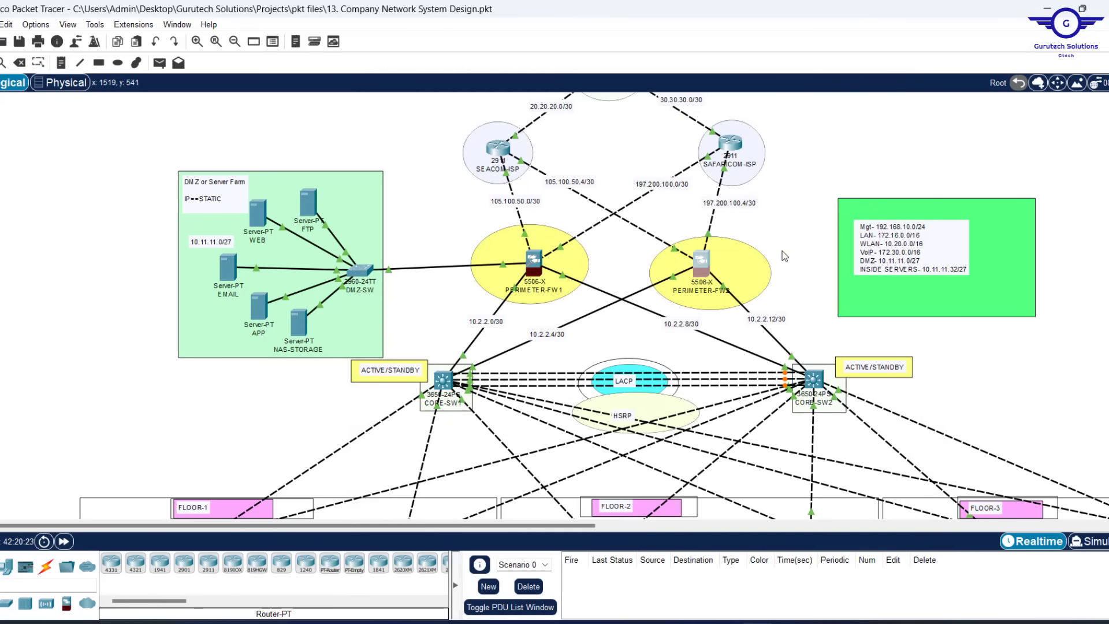
scroll(785, 250, "down", 5)
scroll(784, 251, "up", 7)
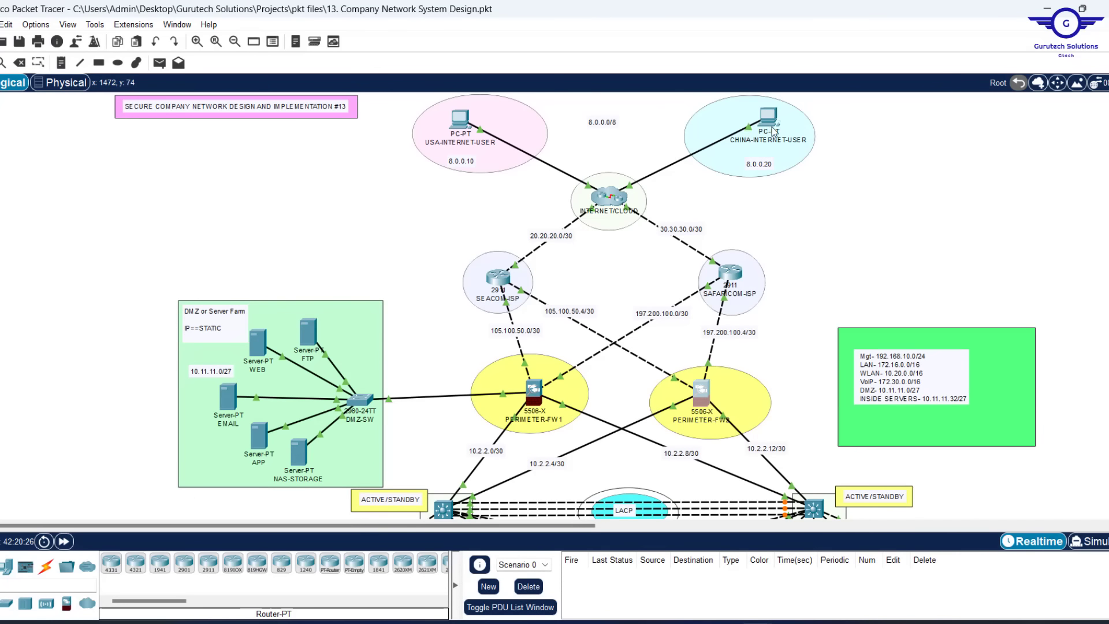
scroll(809, 224, "down", 6)
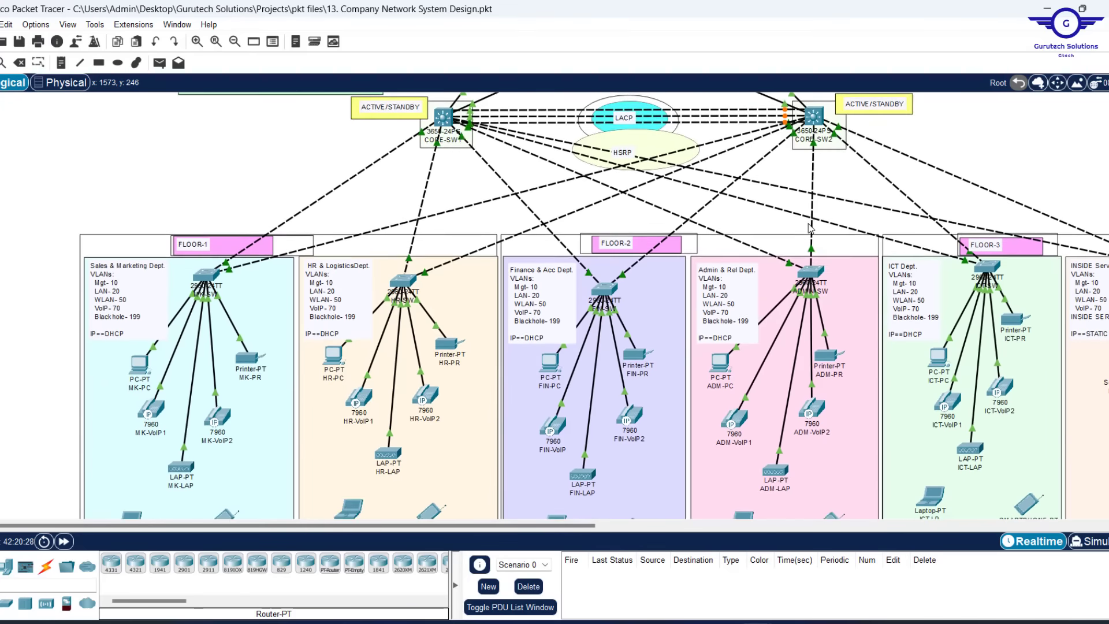
scroll(808, 223, "up", 3)
scroll(809, 224, "down", 2)
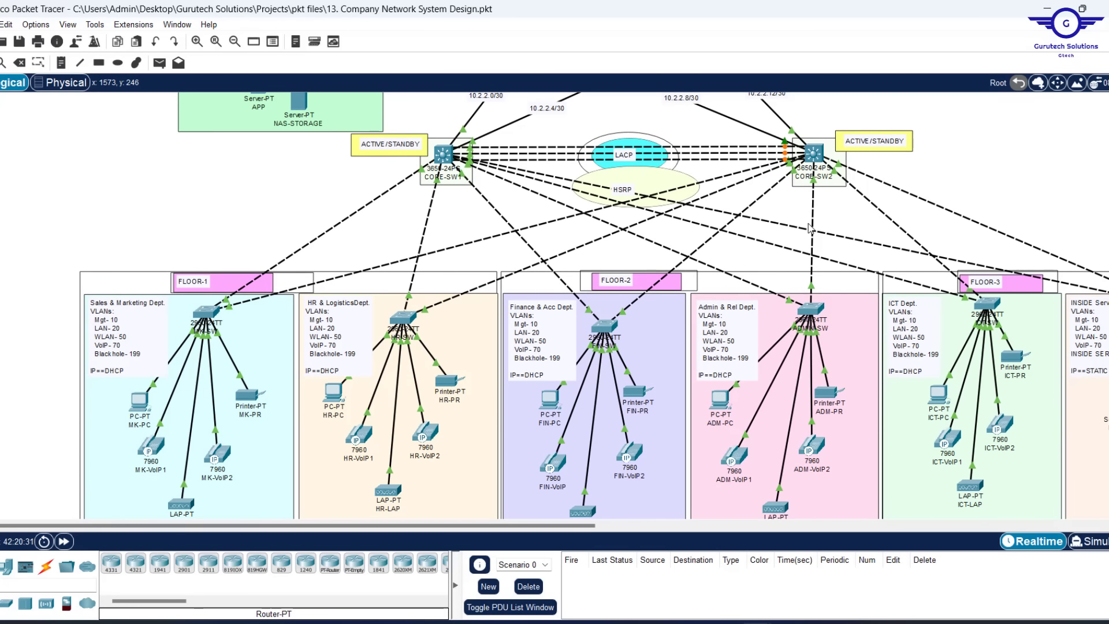
scroll(809, 227, "down", 2)
scroll(811, 230, "right", 5)
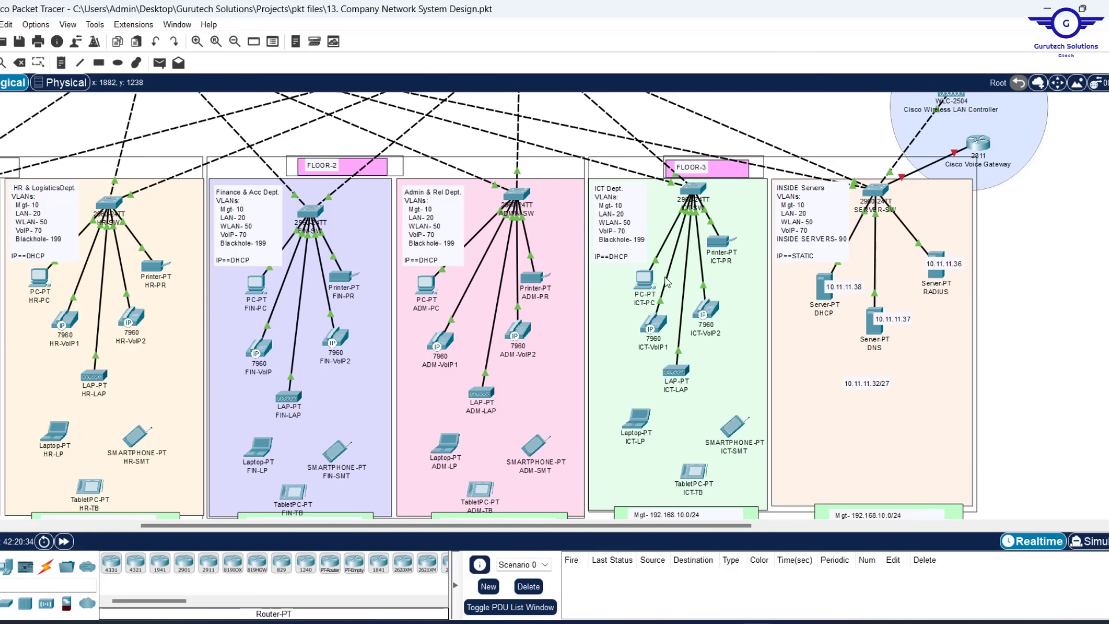
scroll(708, 283, "left", 5)
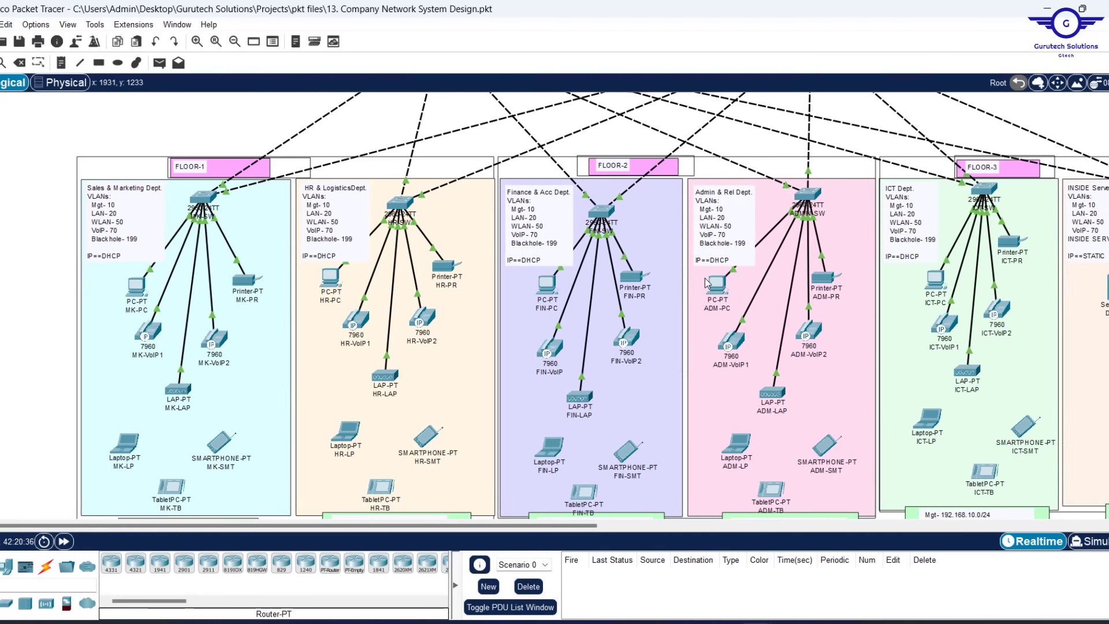
Switch HR-PC's IP configuration to DHCP, retrying until it gets 172.16.0.11 with gateway 172.16.0.1
left_click(335, 277)
left_click(490, 118)
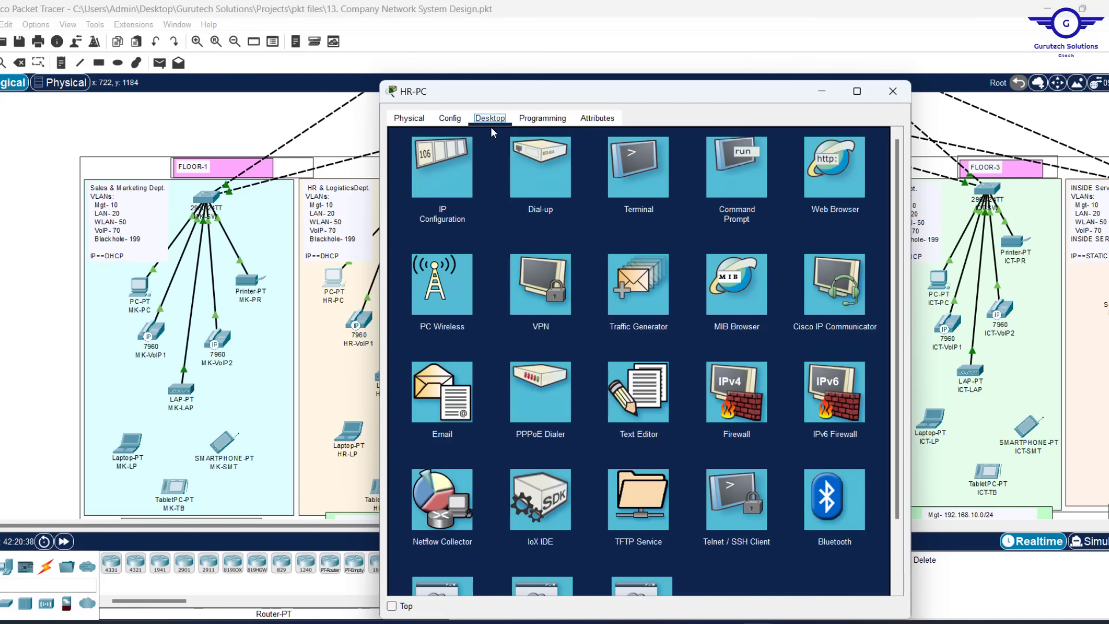
left_click(437, 175)
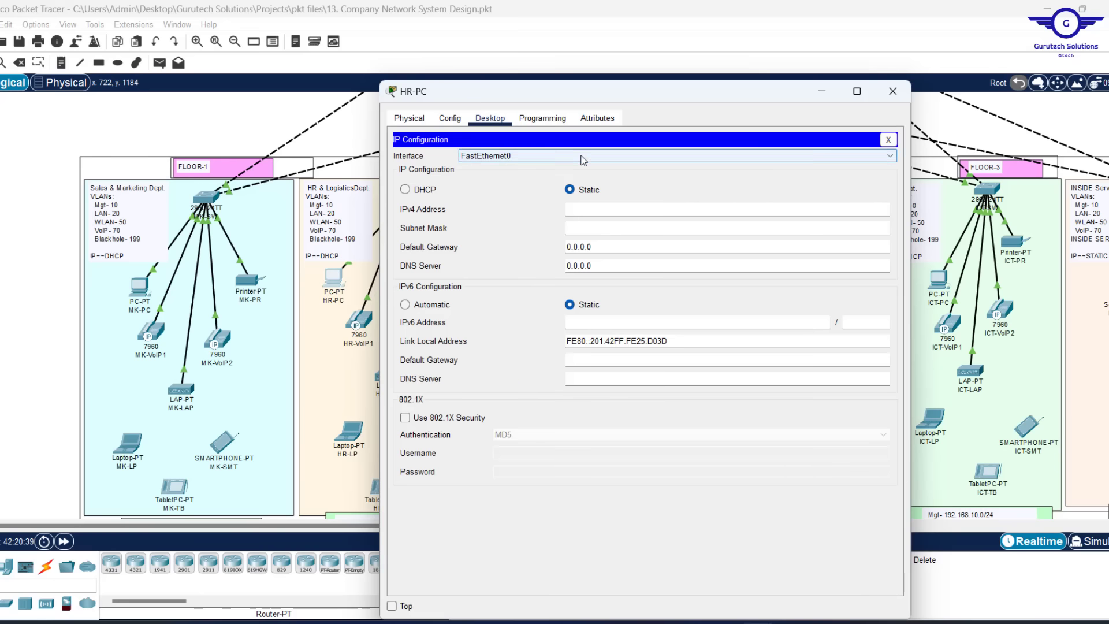
left_click(406, 189)
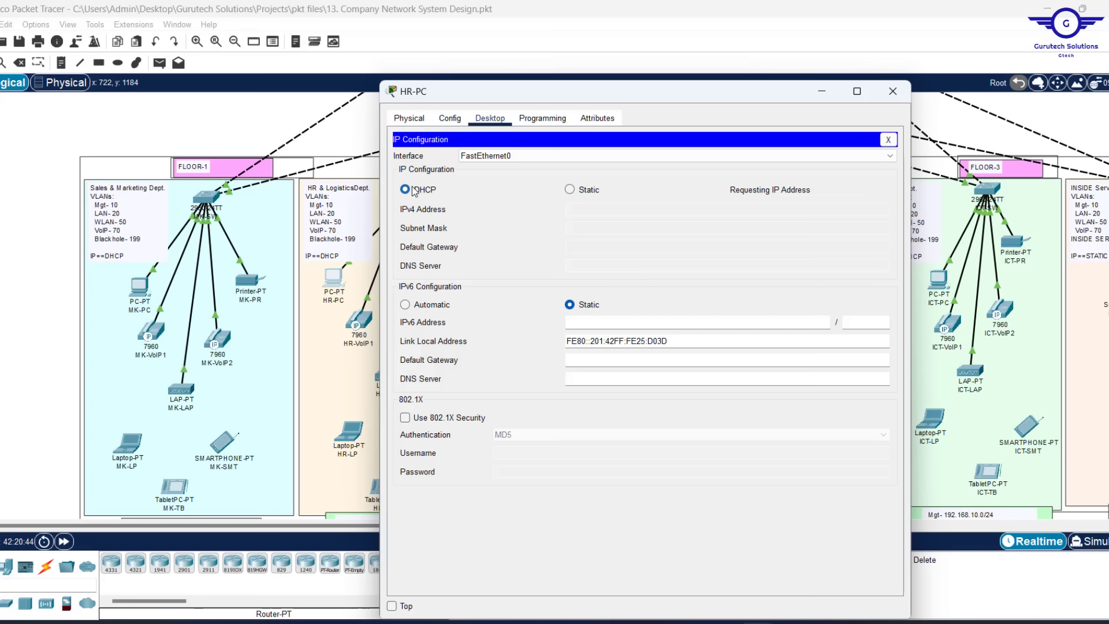
left_click(570, 191)
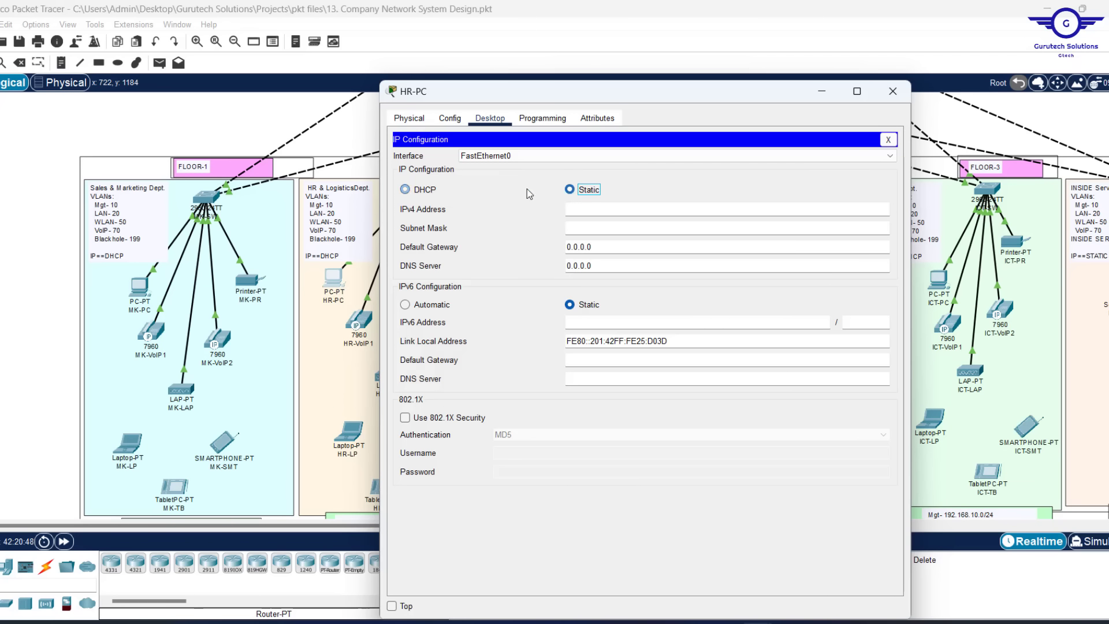
left_click(407, 191)
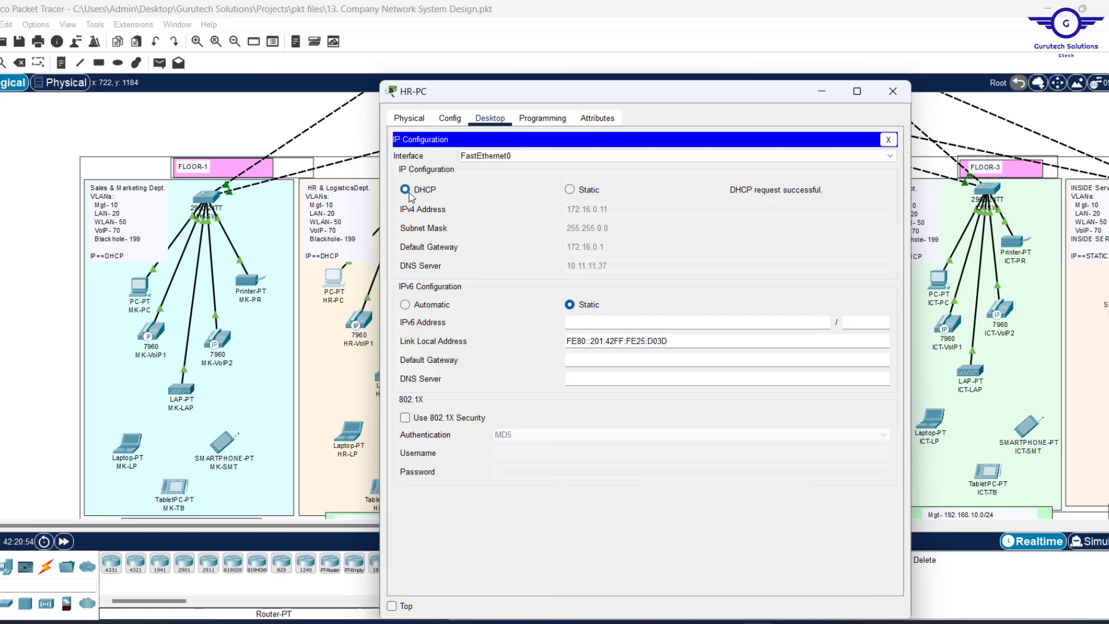
left_click(887, 139)
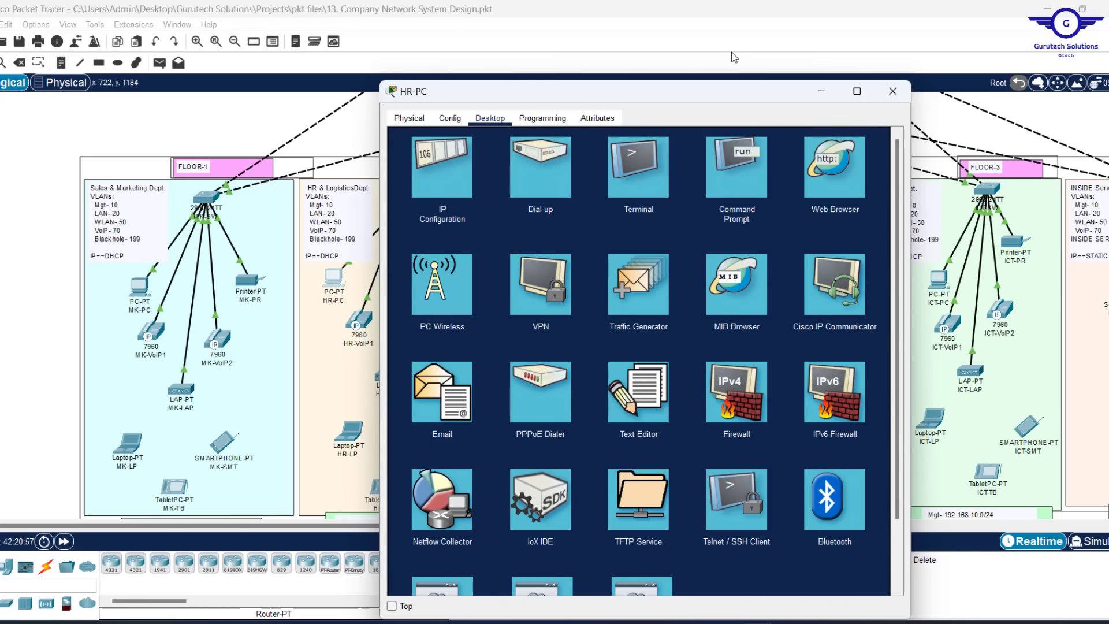
Ping 8.0.0.0 from HR-PC's Command Prompt
left_click(738, 164)
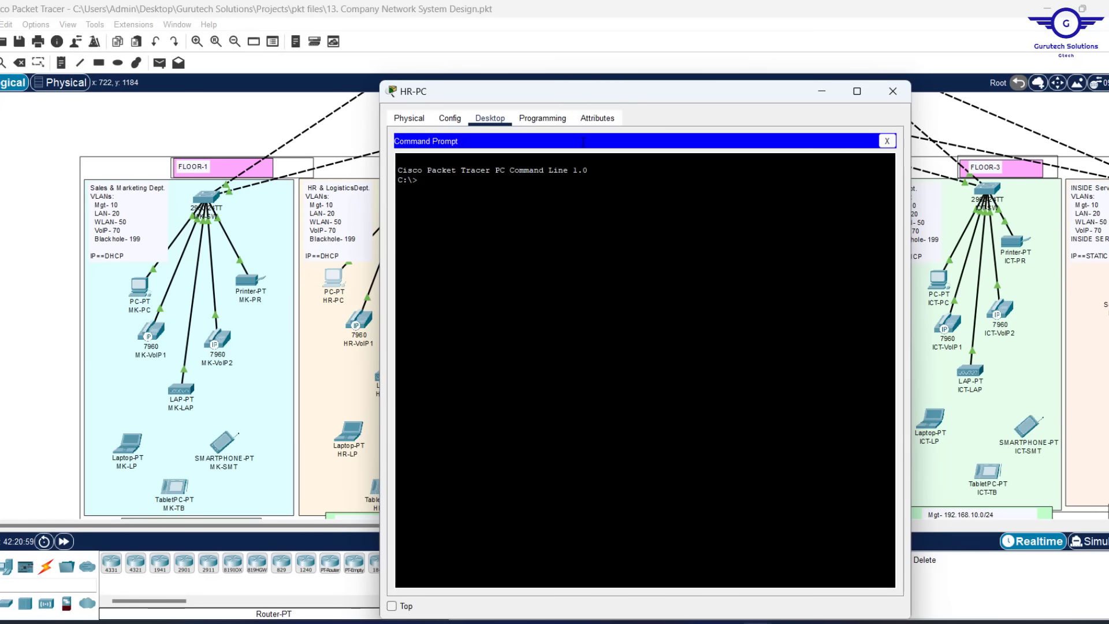
type("PING 8.0.0.")
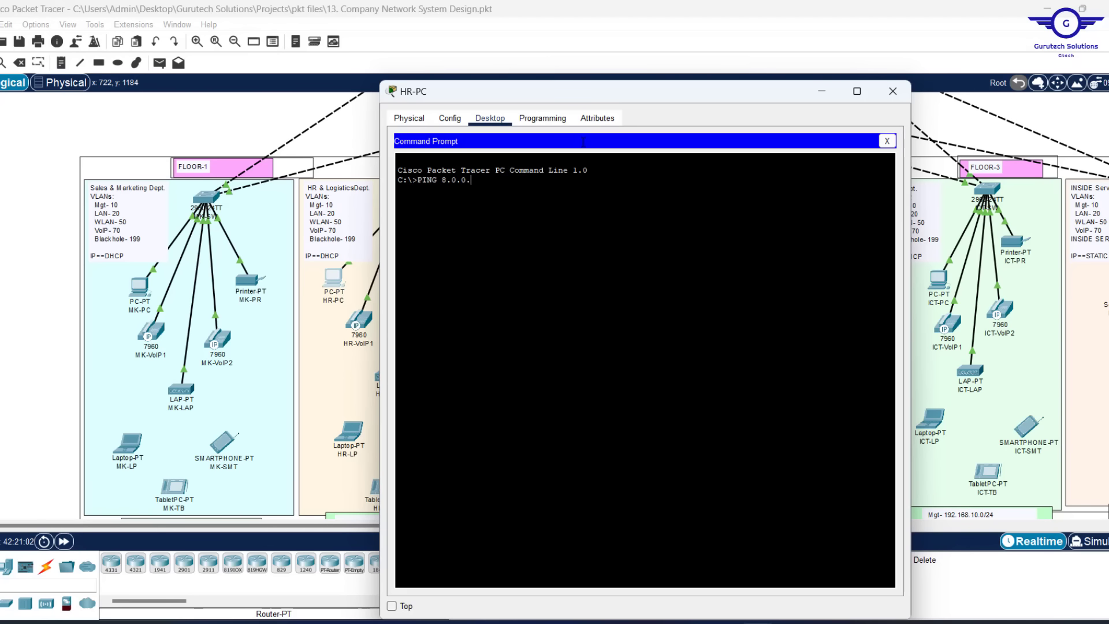
type("0")
key("Return")
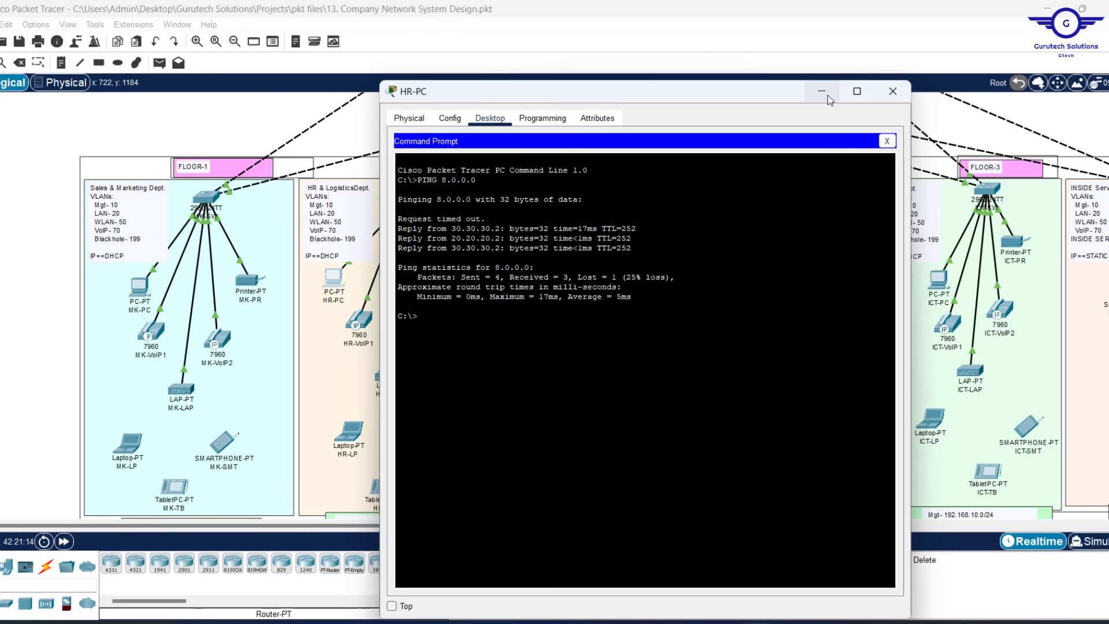
Check CHINA-INTERNET-USER's address on the topology, then ping 8.0.0.20 from HR-PC
left_click(821, 92)
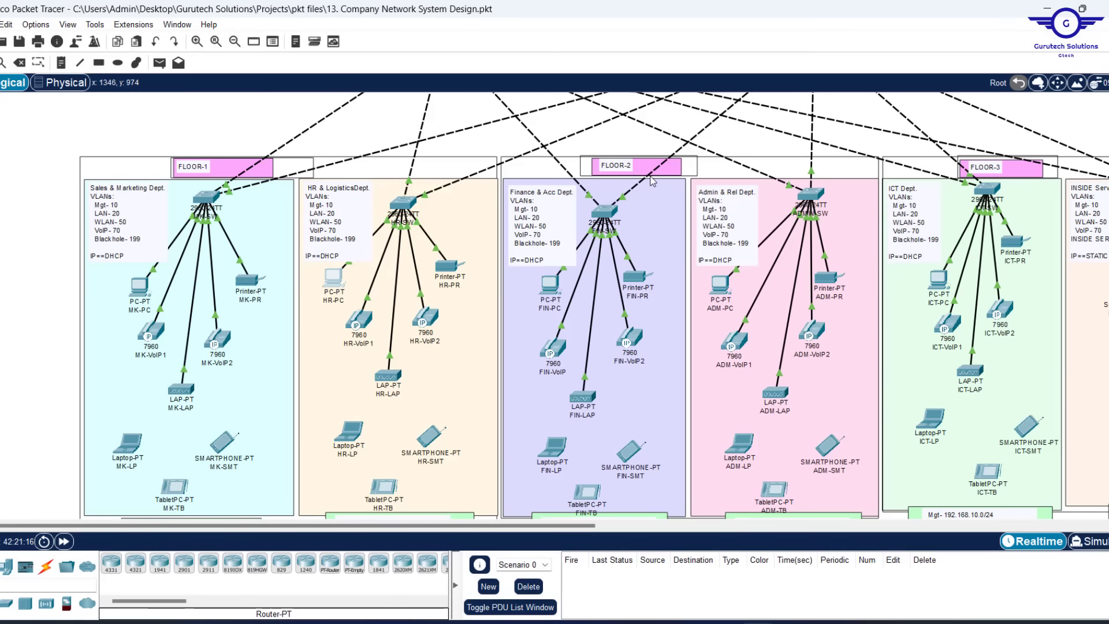
scroll(635, 180, "up", 10)
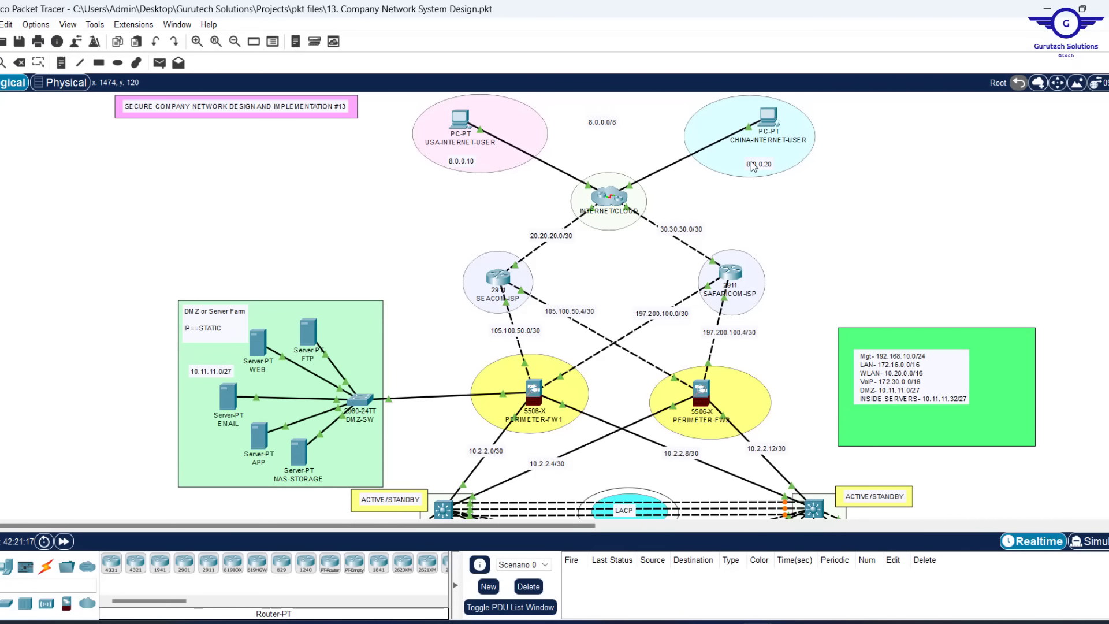
mouse_move(770, 113)
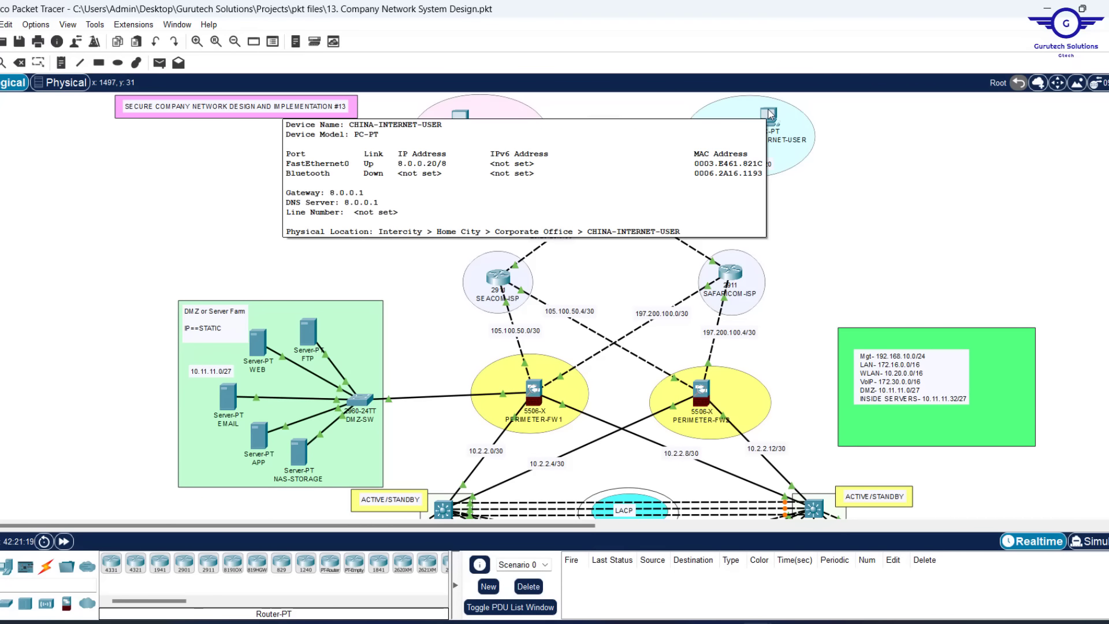
scroll(668, 250, "down", 8)
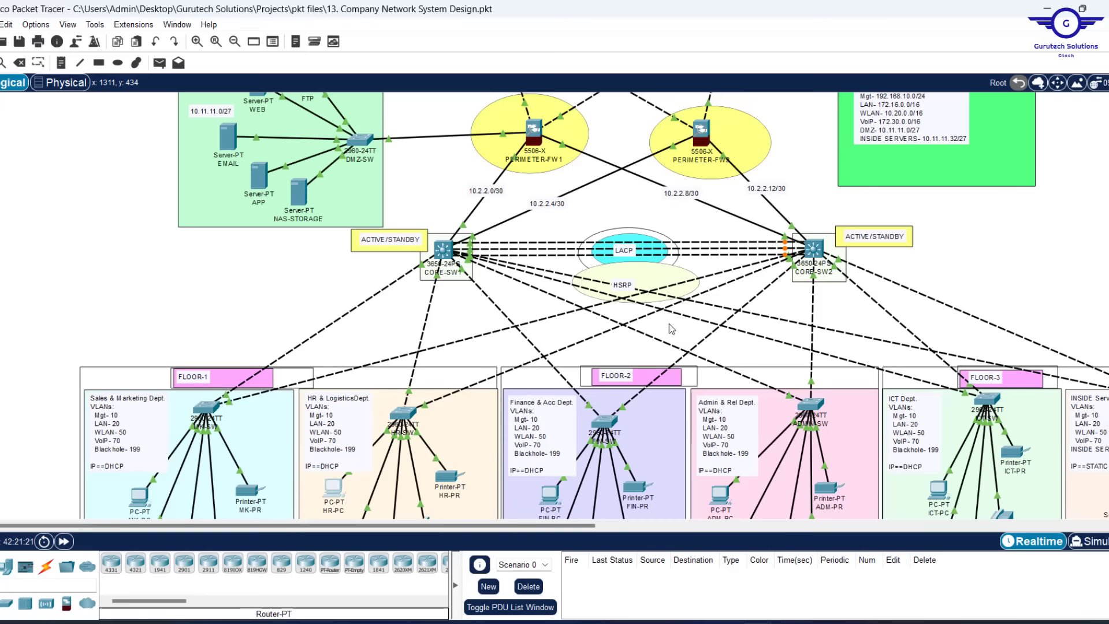
left_click(335, 474)
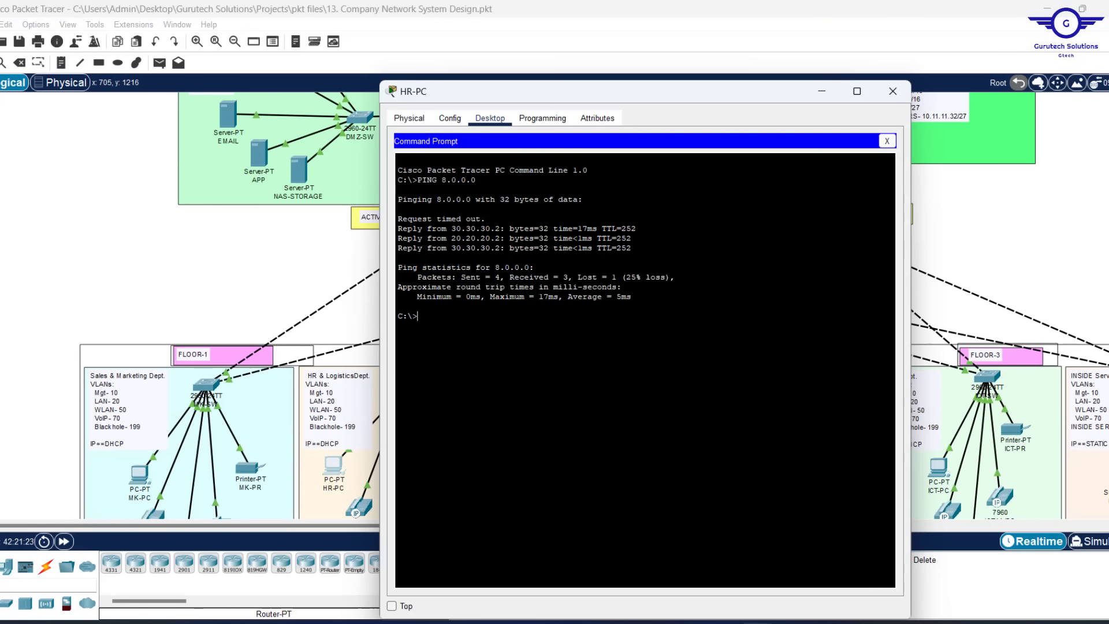
key("Up")
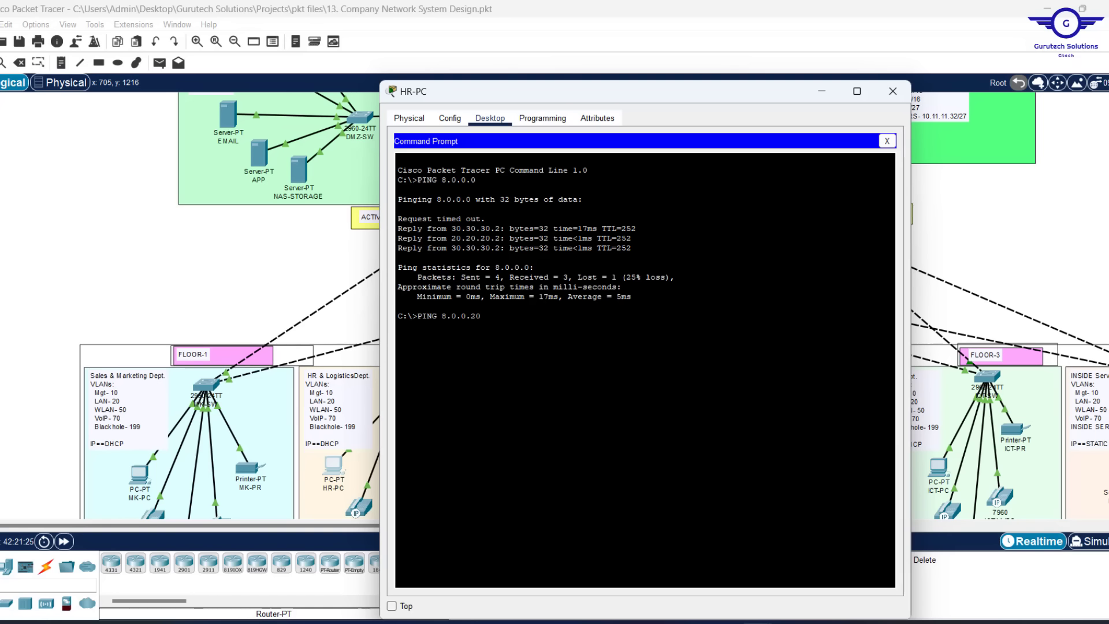
key("Return")
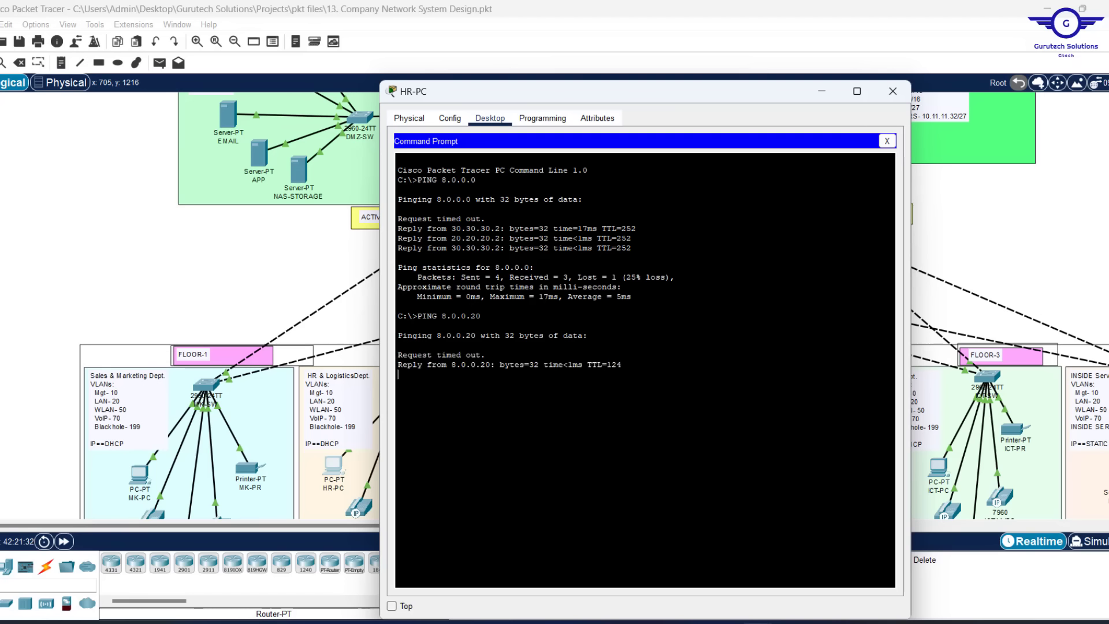
left_click(218, 269)
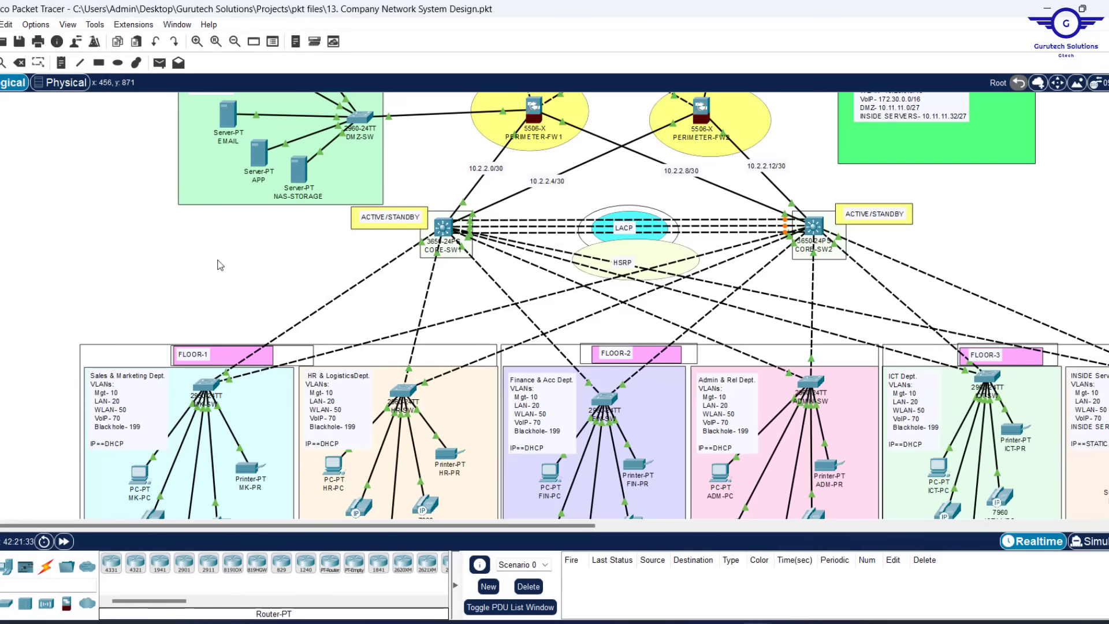
Ping inside server 10.11.11.11 from HR-PC, confirm replies, and close the HR-PC window
scroll(220, 265, "up", 3)
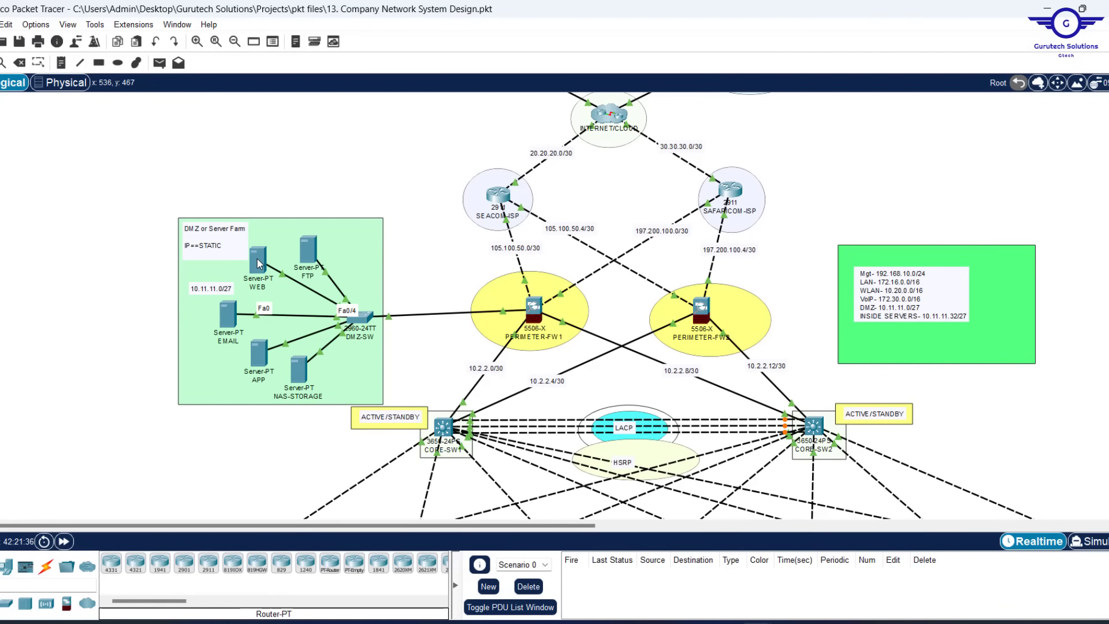
mouse_move(257, 261)
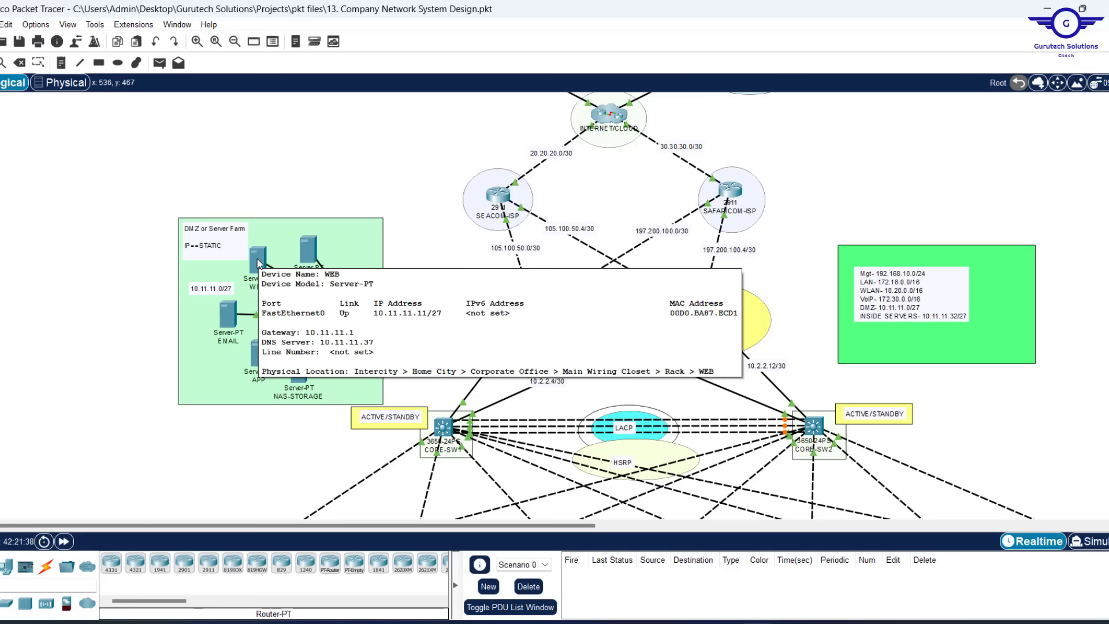
scroll(391, 353, "down", 8)
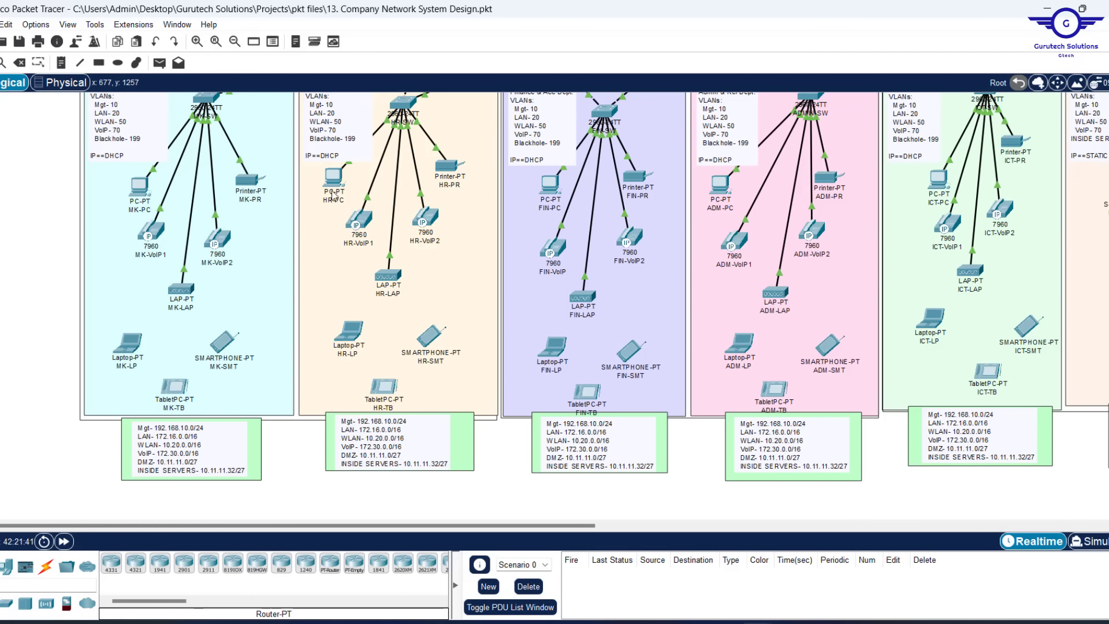
mouse_move(757, 621)
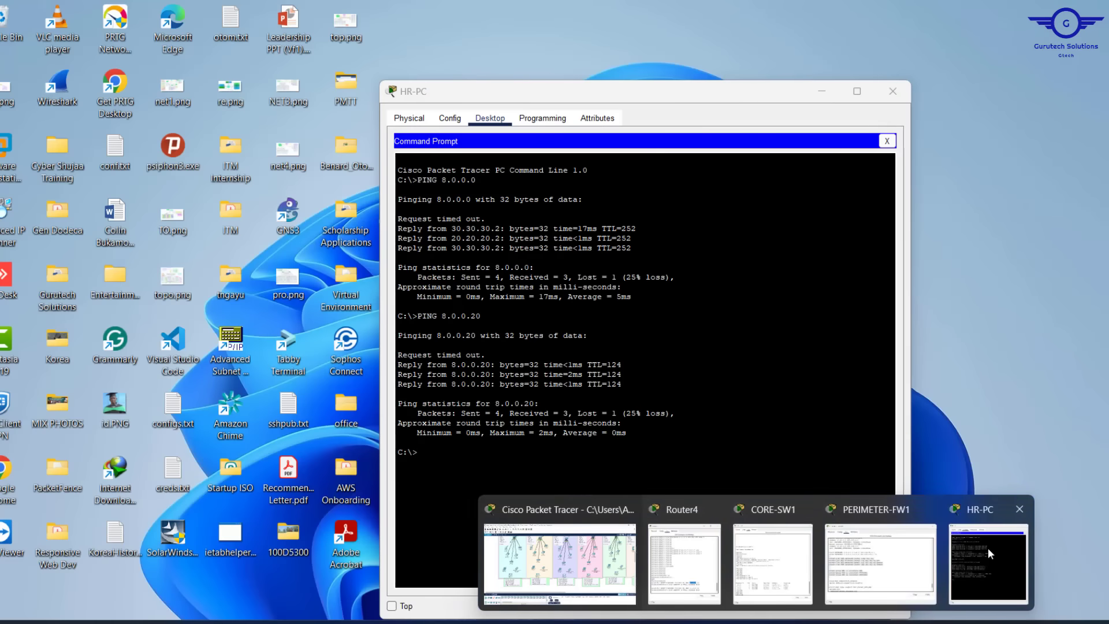
left_click(987, 548)
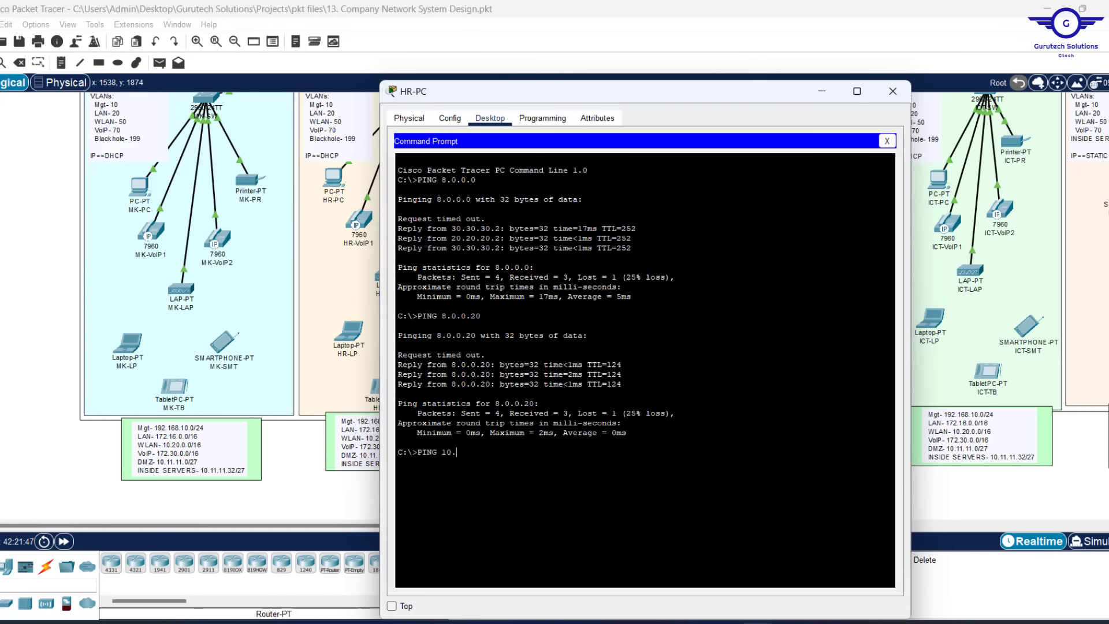
type(".11.11.1")
key("Return")
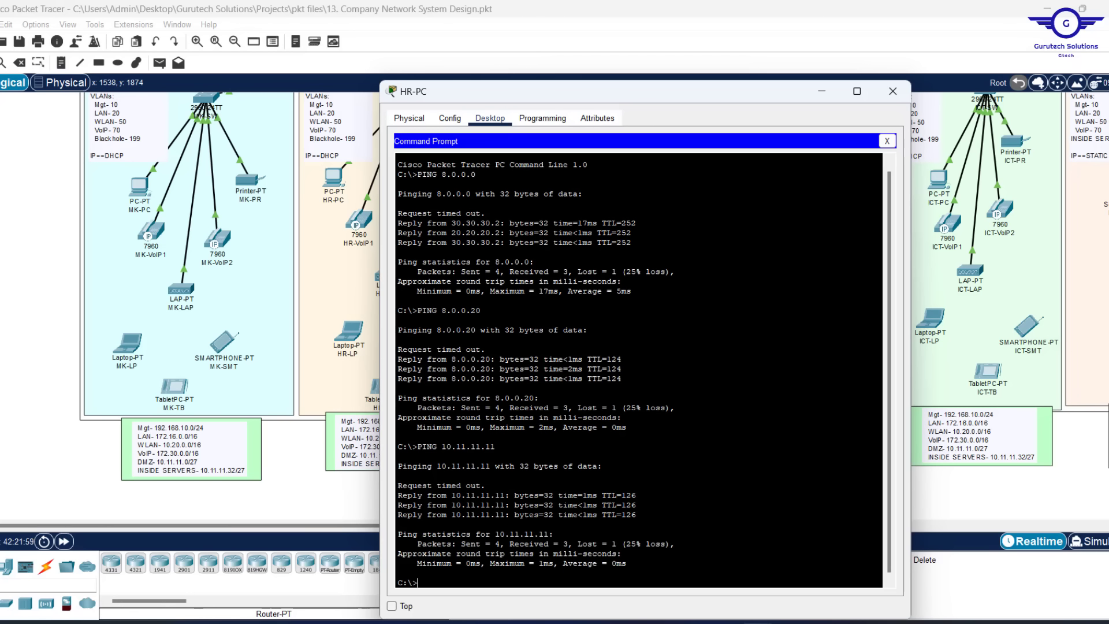
left_click(892, 91)
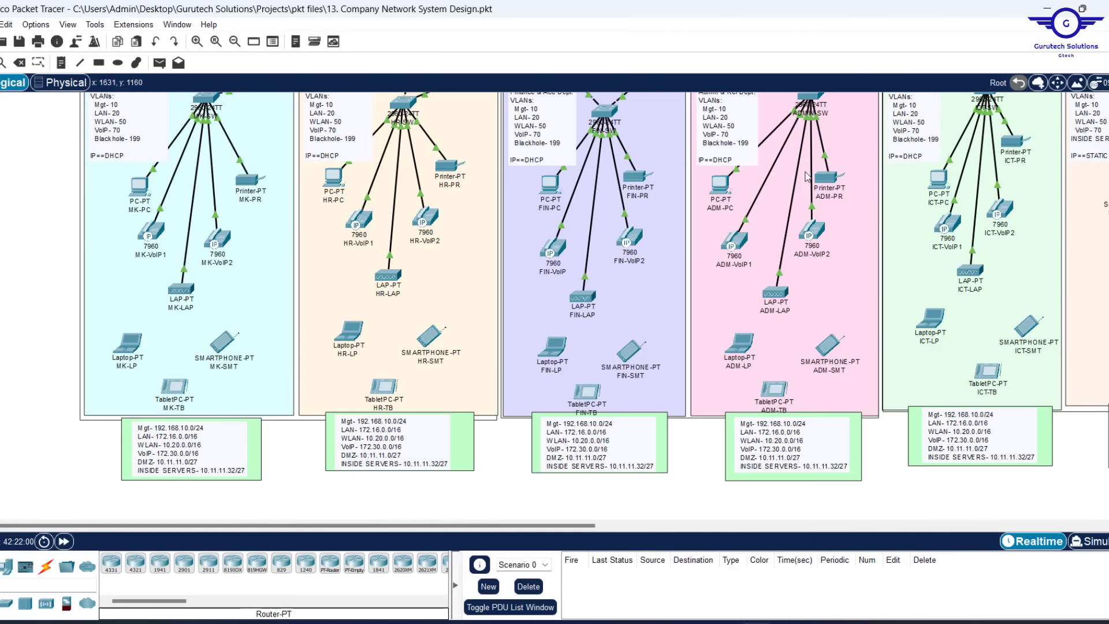
Nudge the WLC-2504 controller's 10.20.0.10 label slightly to the right
scroll(784, 186, "up", 5)
scroll(784, 186, "up", 2)
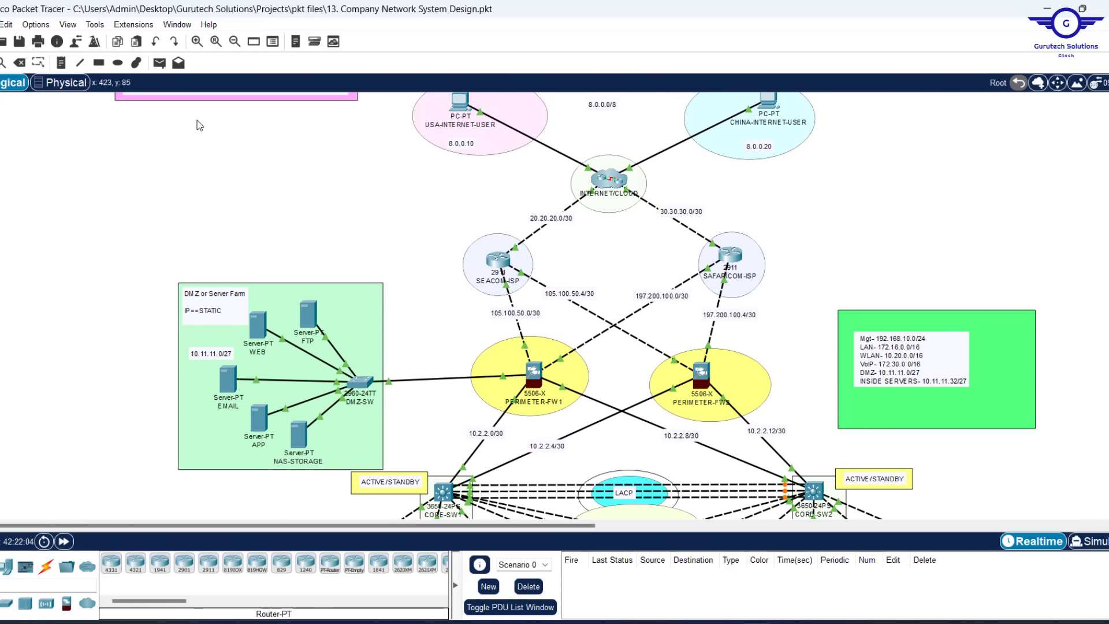
left_click_drag(196, 119, 937, 306)
left_click_drag(948, 358, 866, 532)
scroll(888, 283, "down", 14)
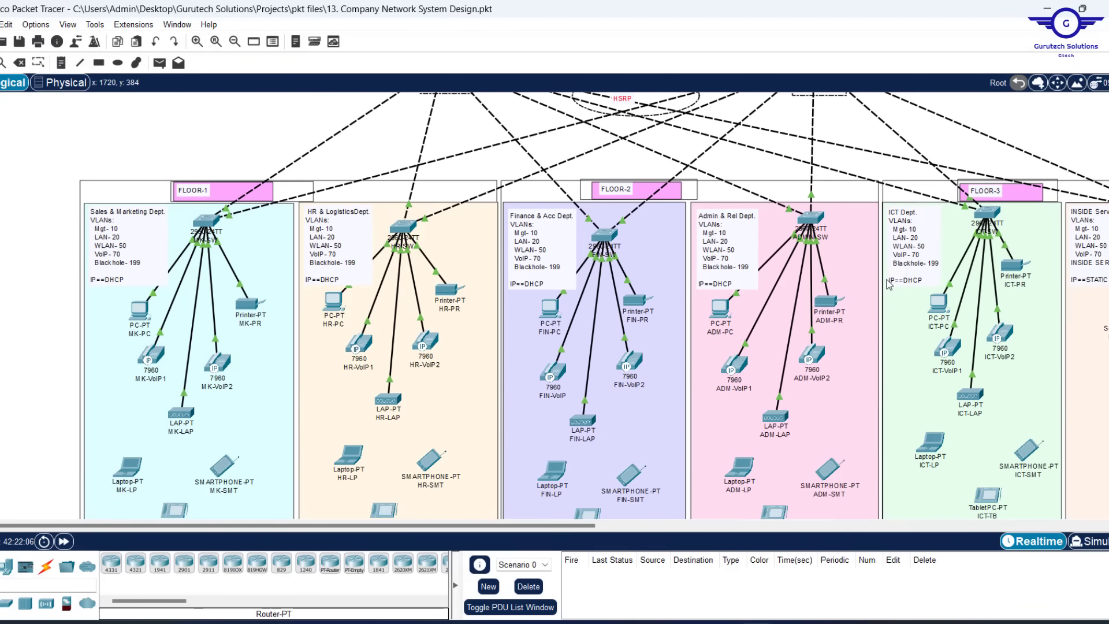
scroll(887, 284, "up", 5)
left_click(931, 236)
scroll(966, 214, "right", 10)
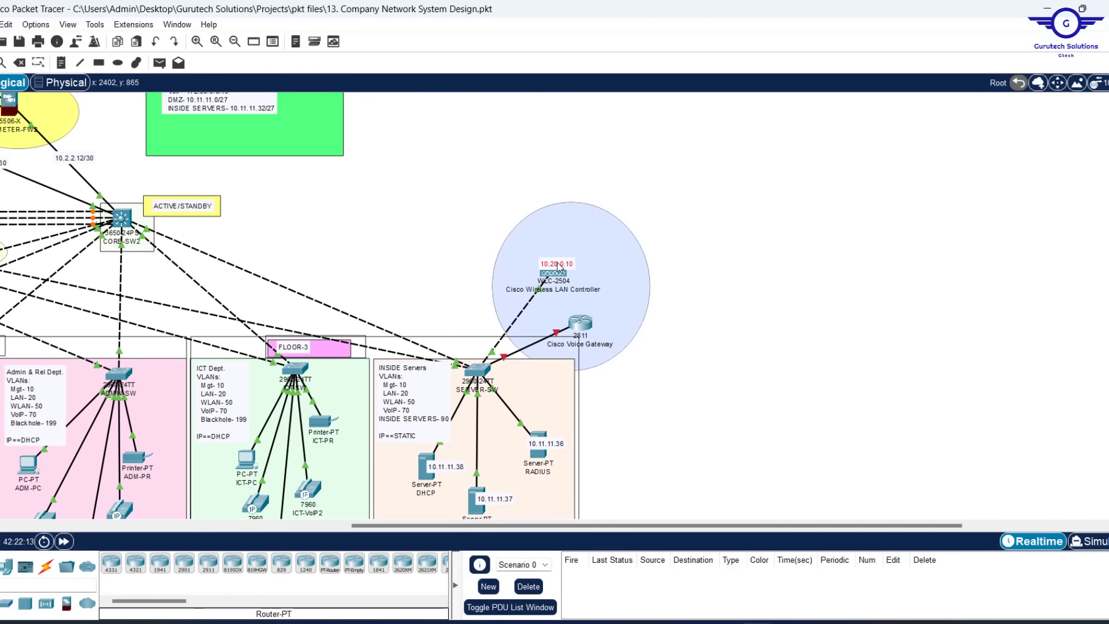
mouse_move(558, 267)
left_mouse_down()
mouse_move(592, 264)
mouse_move(570, 265)
left_mouse_up()
Place a new PC-PT from End Devices beside the WLC-2504 controller
scroll(695, 258, "left", 3)
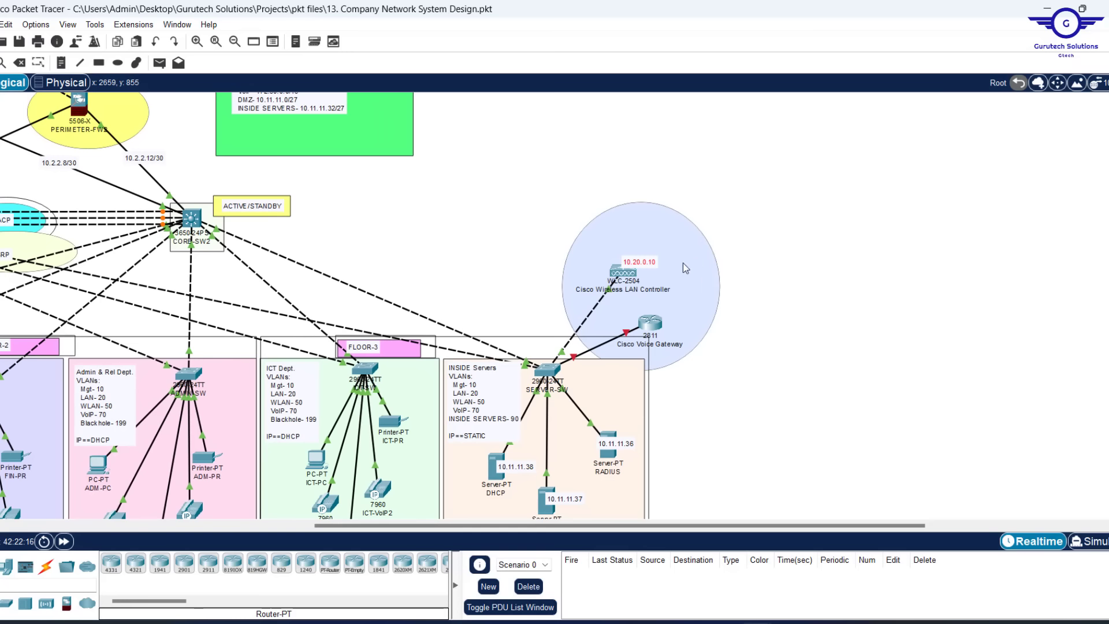
scroll(477, 274, "left", 6)
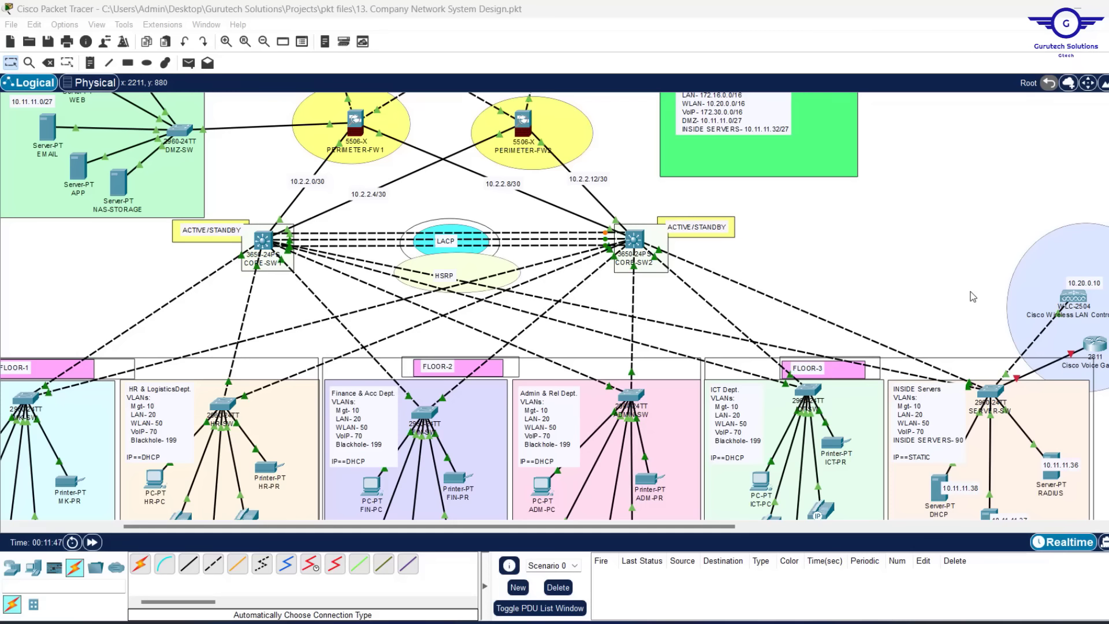
scroll(972, 296, "right", 5)
scroll(972, 296, "right", 1)
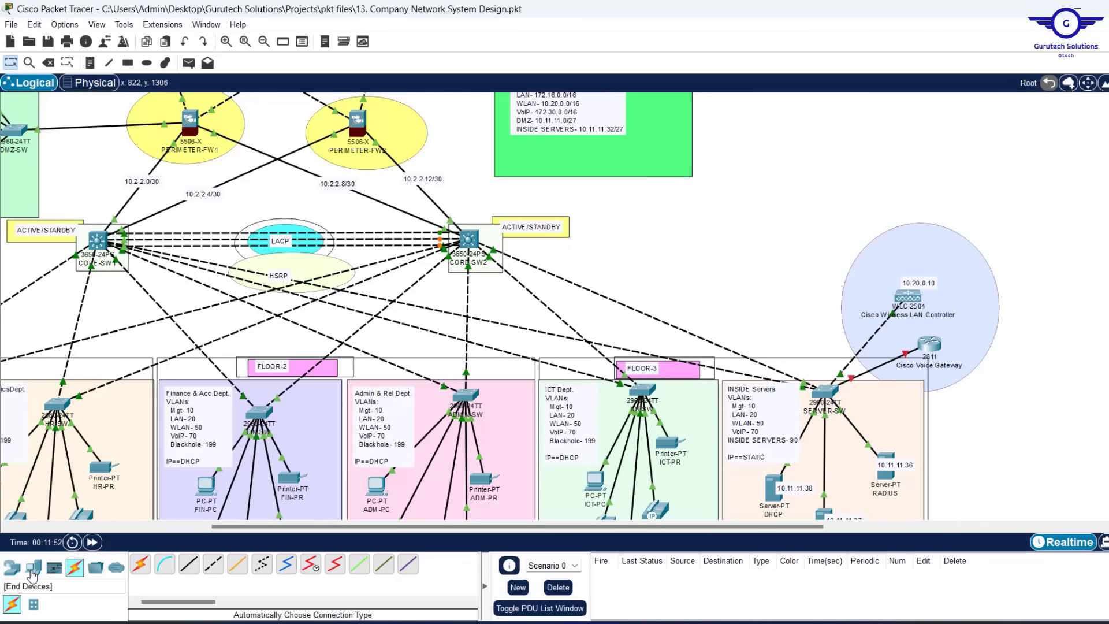
left_click_drag(33, 568, 989, 286)
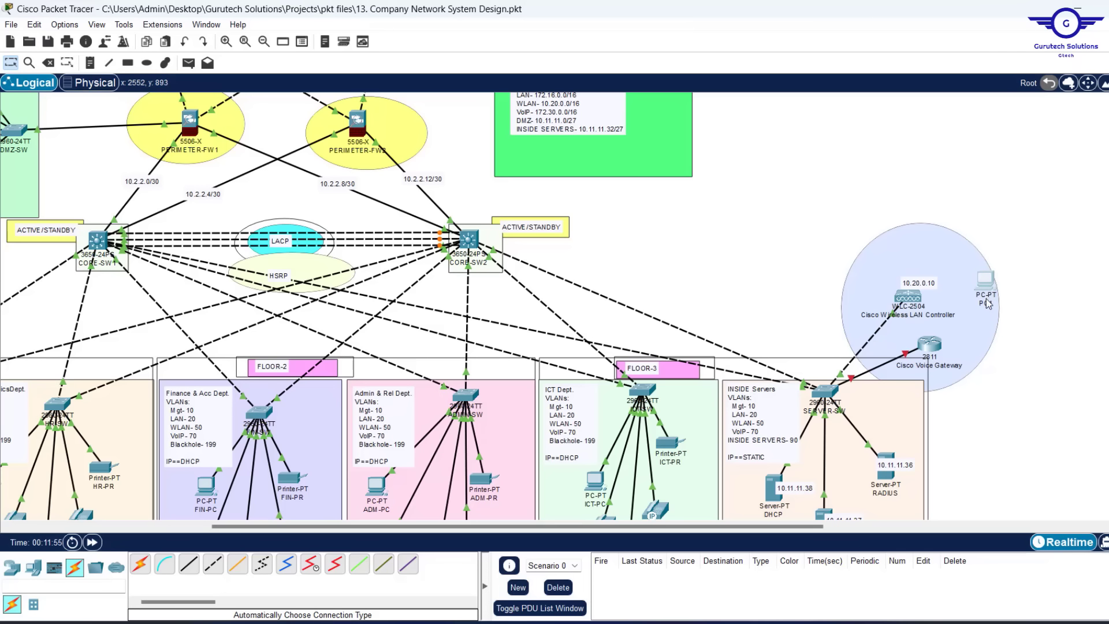
Rename the new PC to NET-SEC-PC and shift it slightly into position
left_click(986, 303)
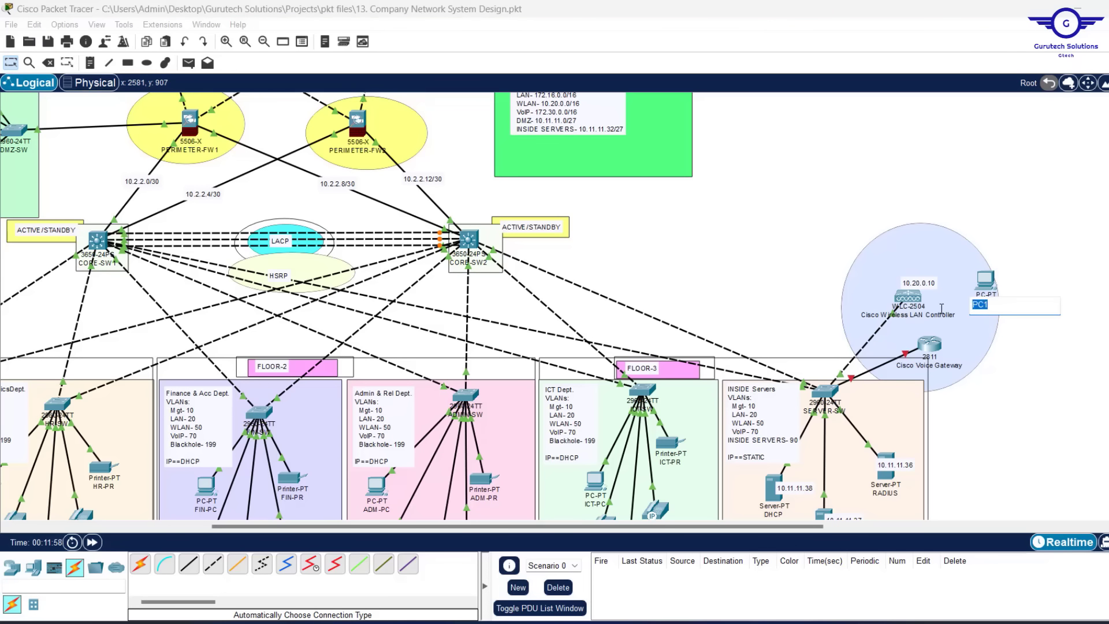
type("NET")
key("BackSpace")
type("ET-SEC")
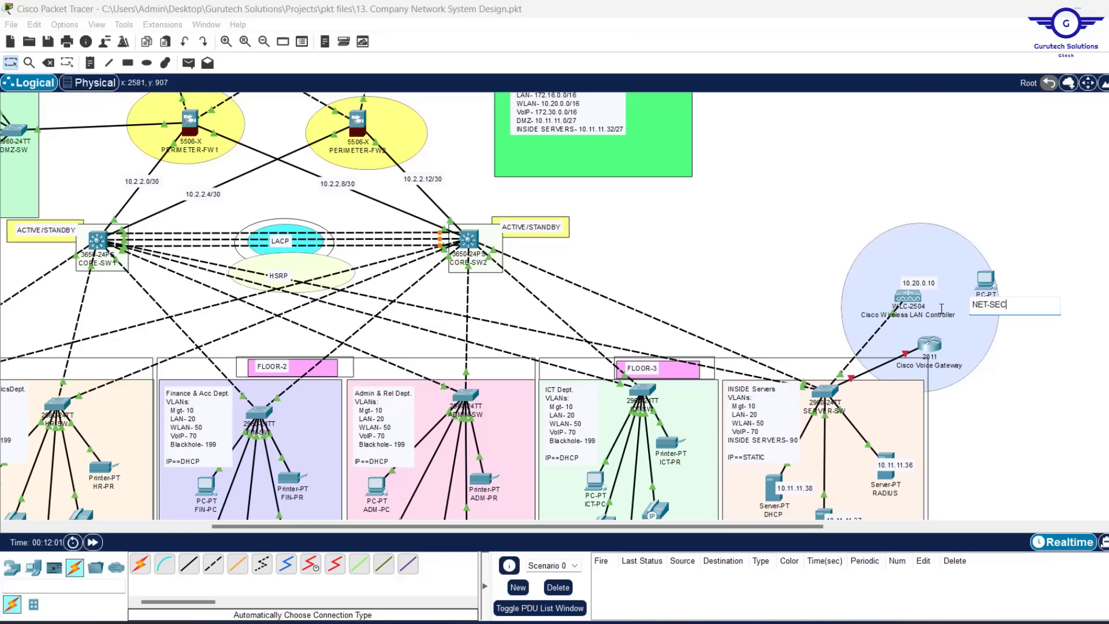
type("-PC")
left_click(1021, 228)
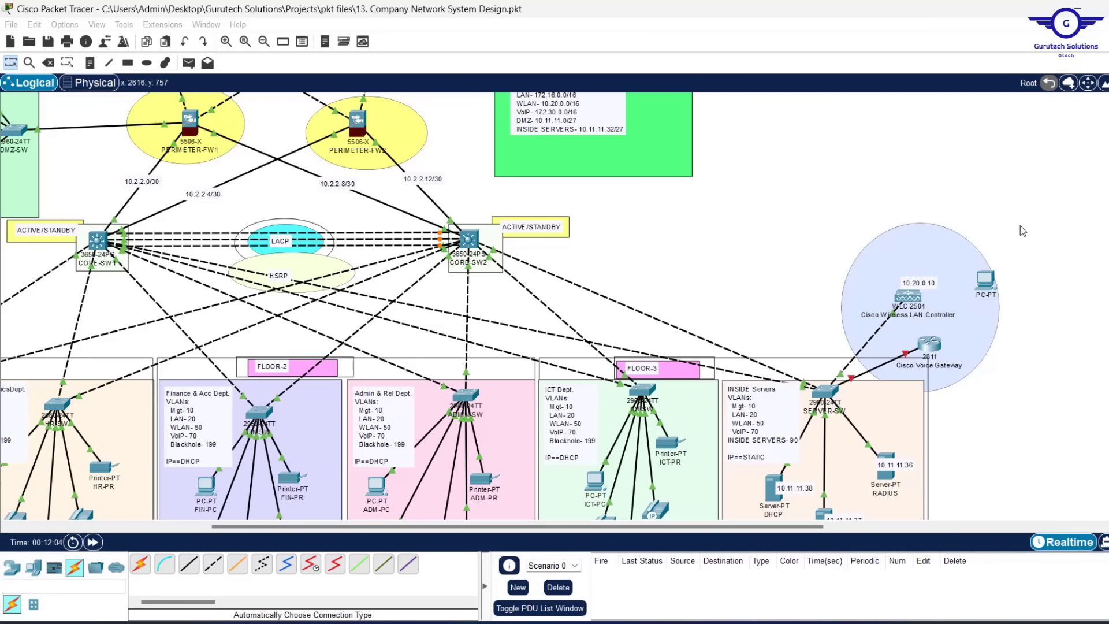
left_click_drag(979, 283, 974, 286)
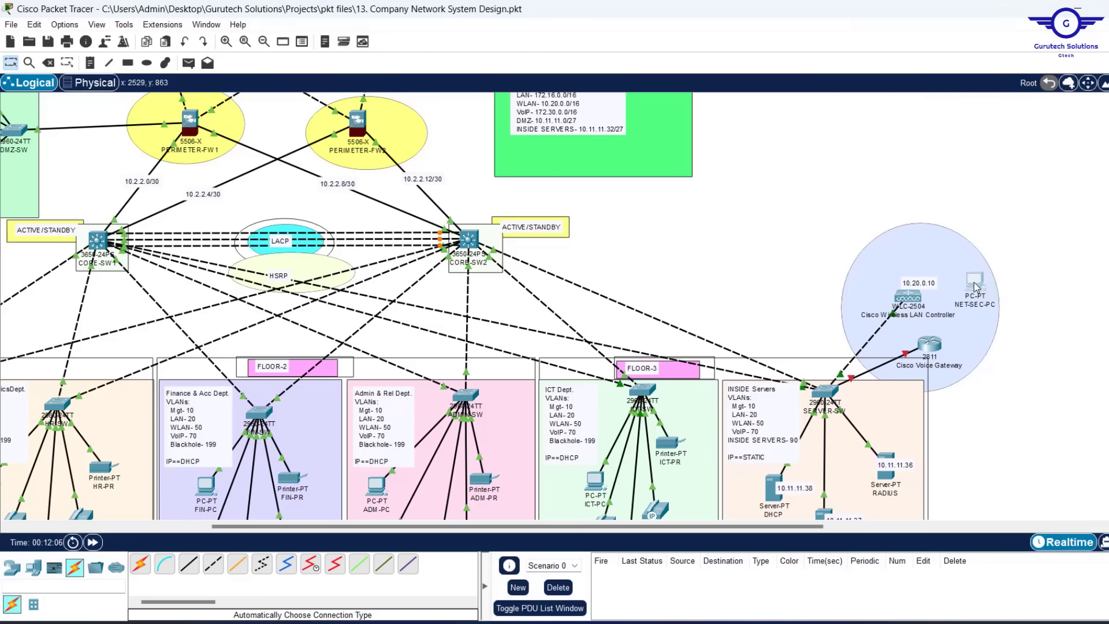
Cable the WLC-2504 controller to NET-SEC-PC with an automatic connection
left_click(141, 563)
left_click(908, 295)
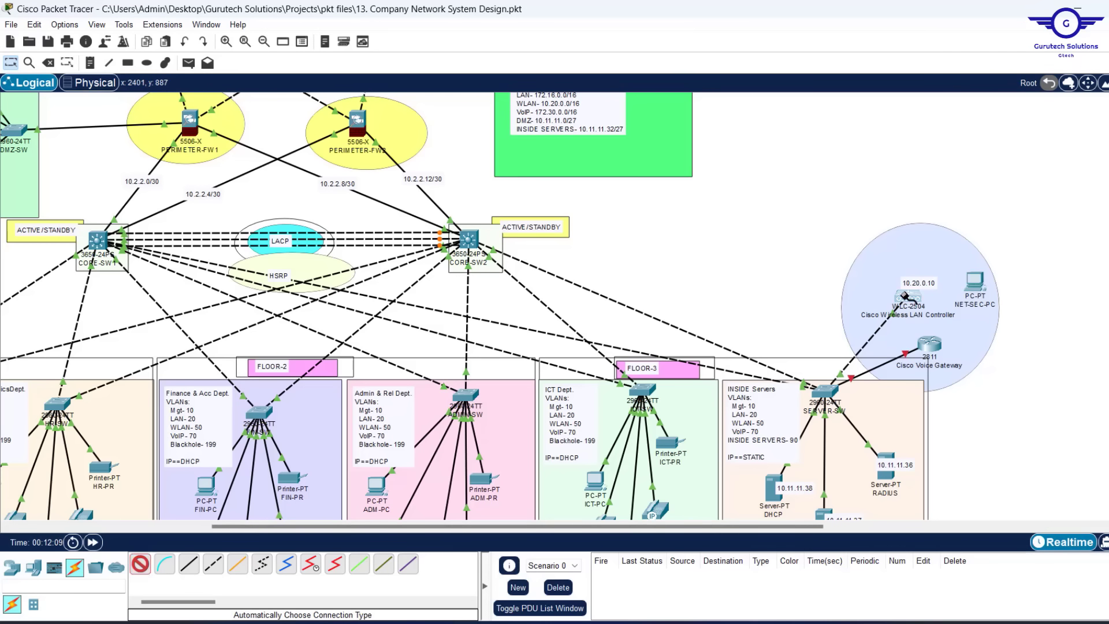
left_click(975, 282)
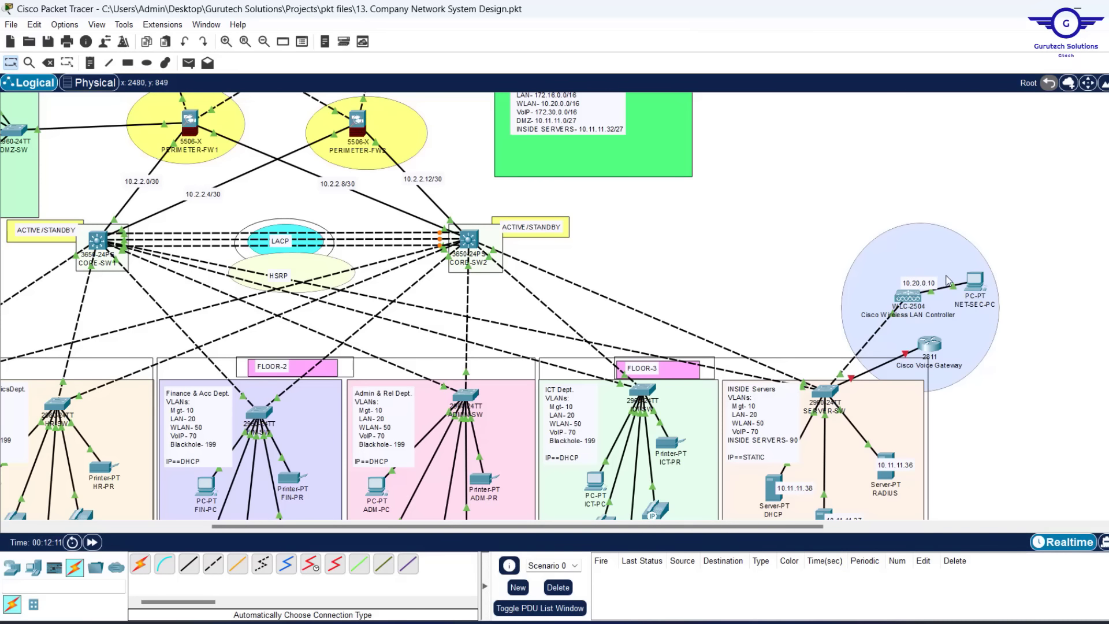
Set NET-SEC-PC's IP 10.20.0.100, mask 255.255.0.0, gateway 10.20.0.1, DNS 10.11.11.37
left_click(980, 281)
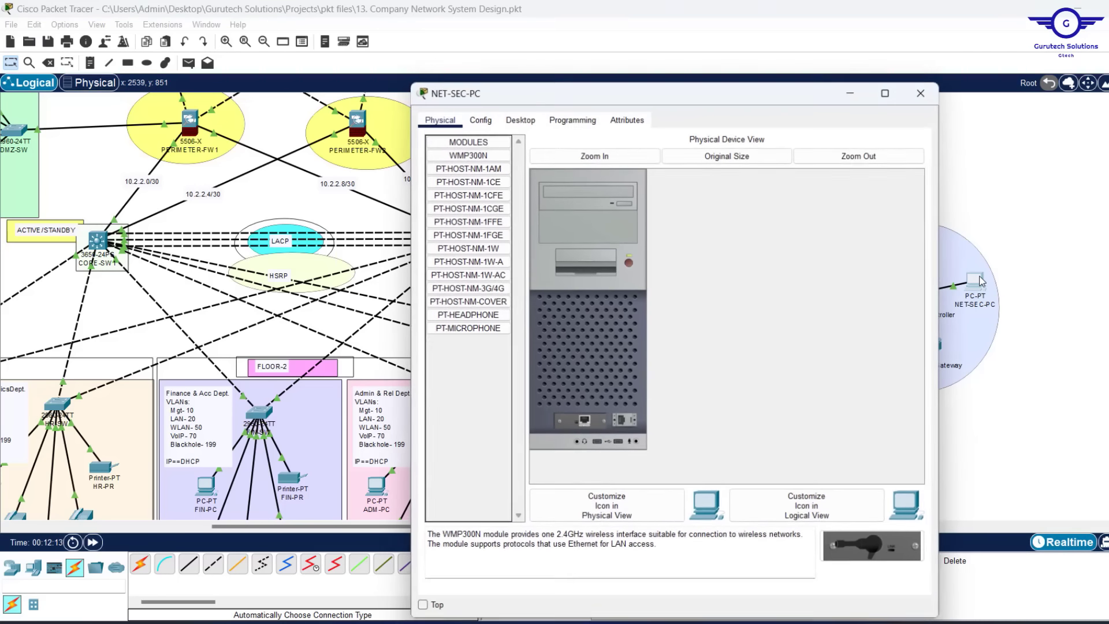
left_click(530, 119)
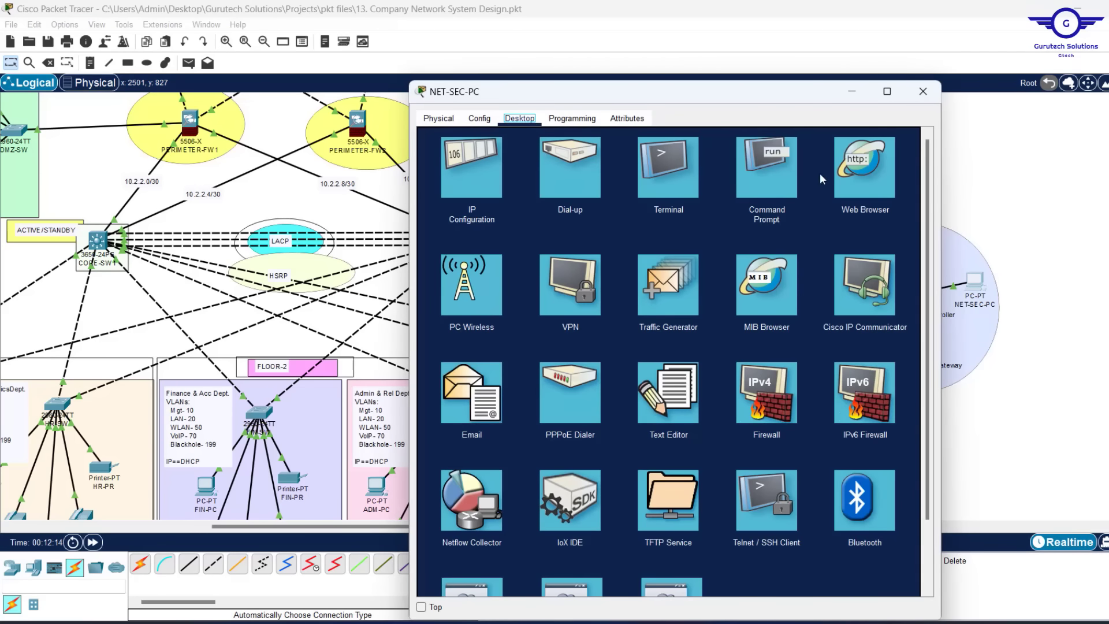
left_click(473, 162)
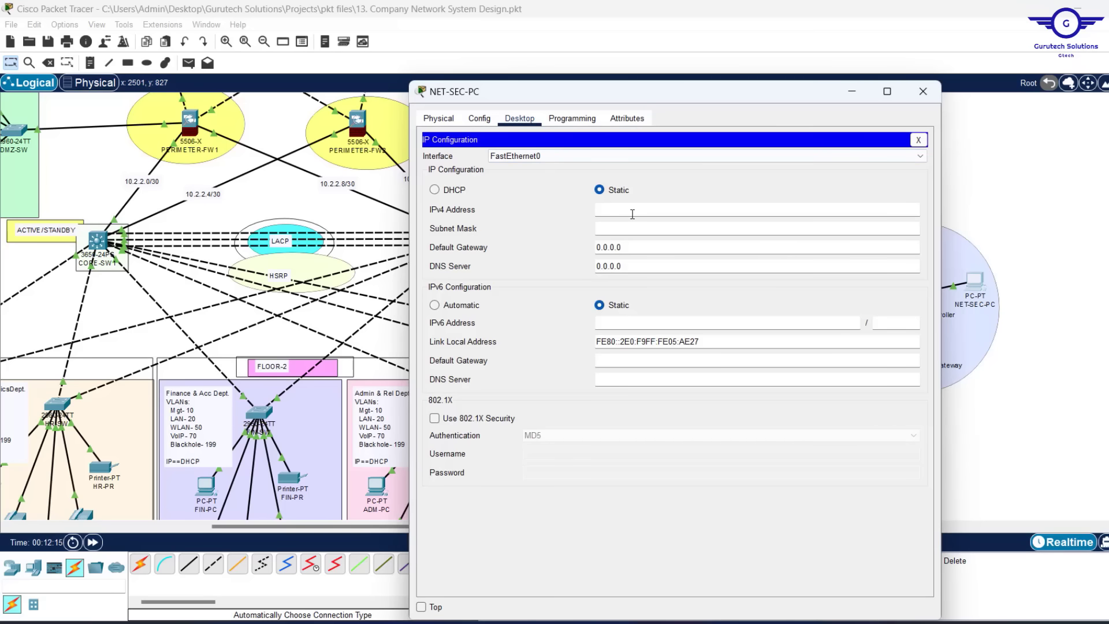
type("10.20.0.10")
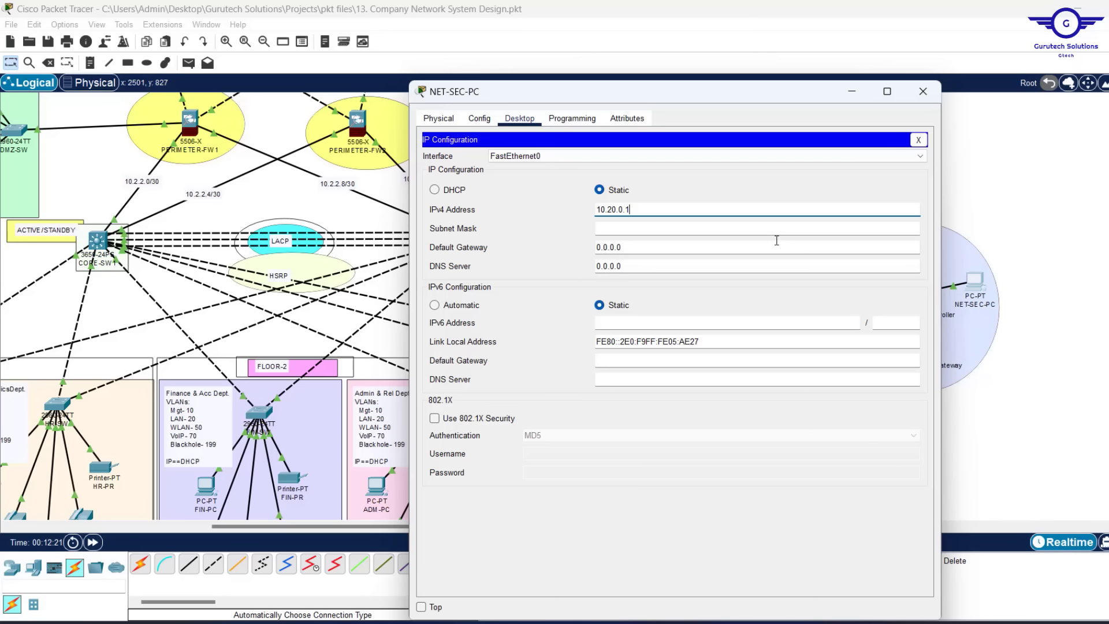
type("00")
left_click(634, 228)
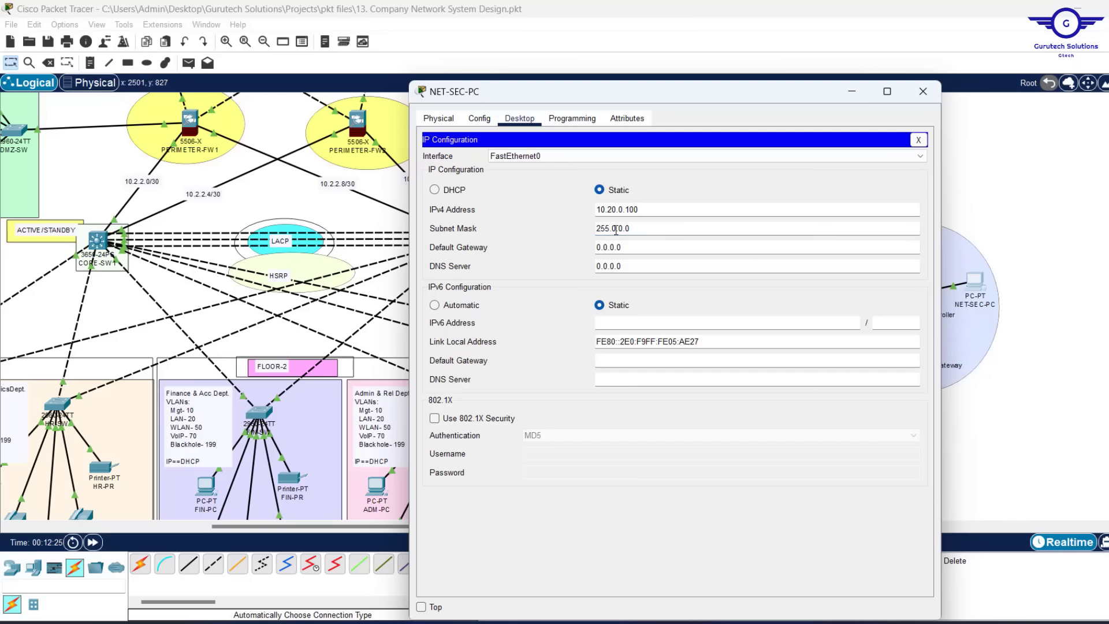
double_click(616, 229)
type("255.")
left_click_drag(633, 252, 496, 252)
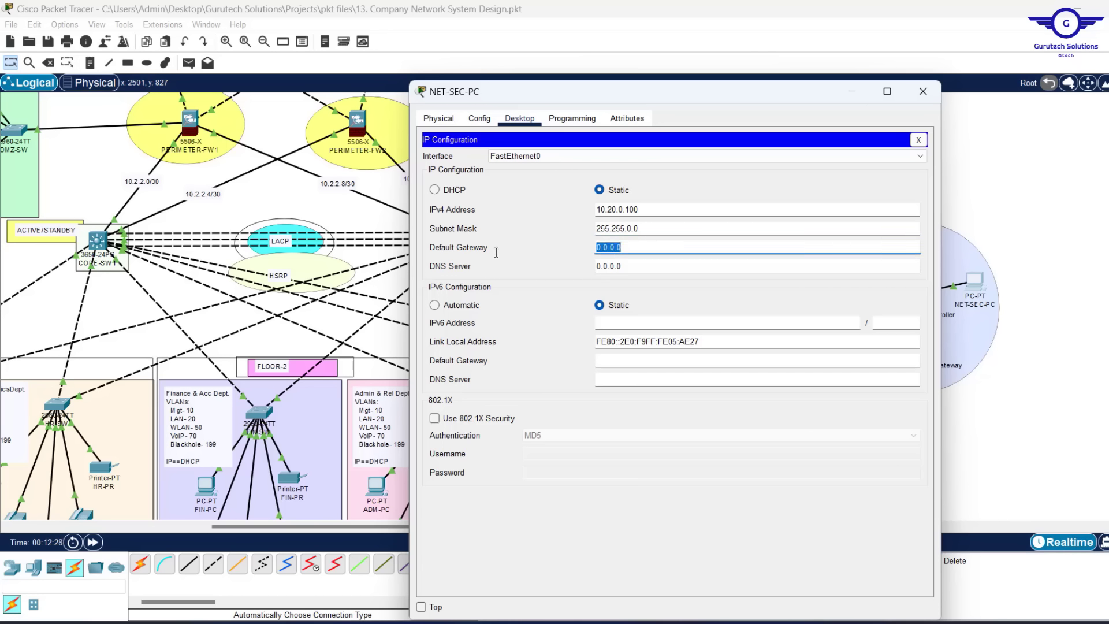
type("10.20.0.1")
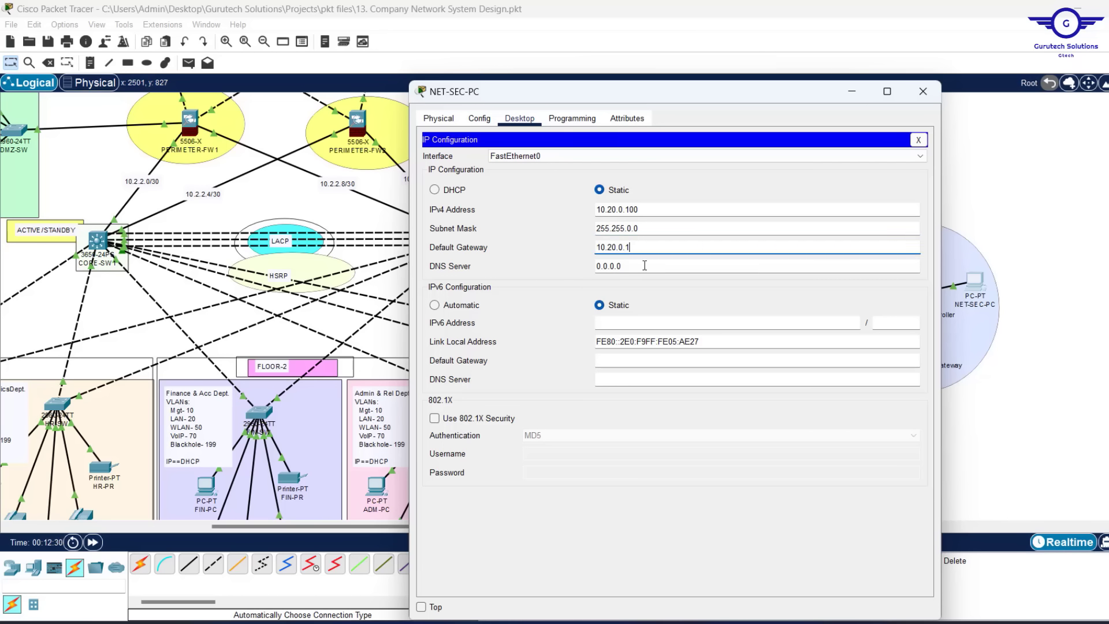
key("Tab")
type("10.11")
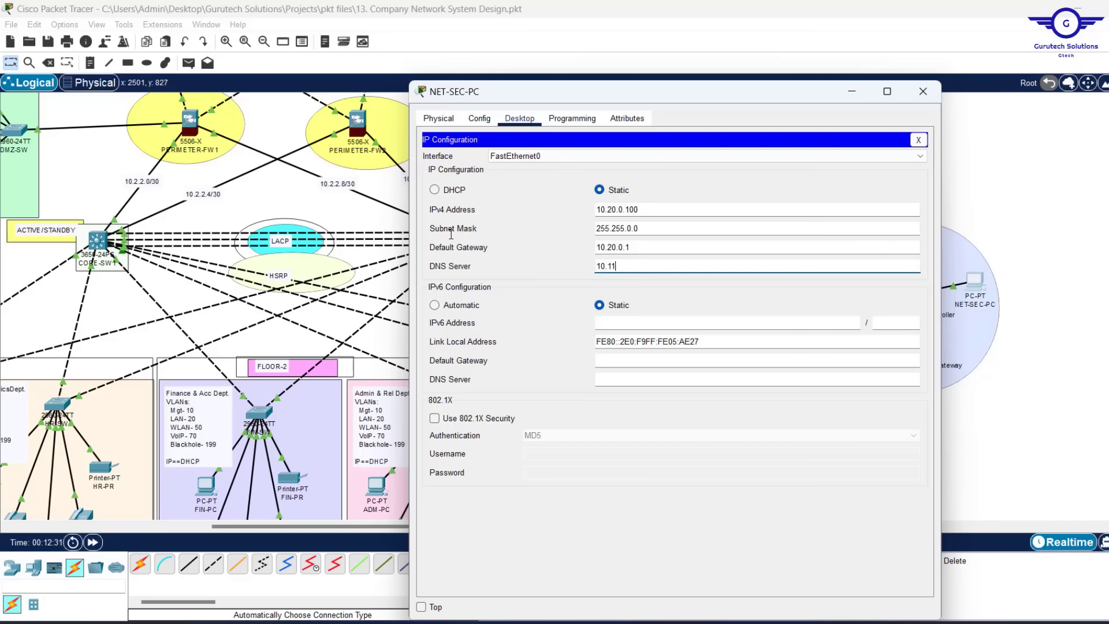
type(".11.37")
left_click(918, 140)
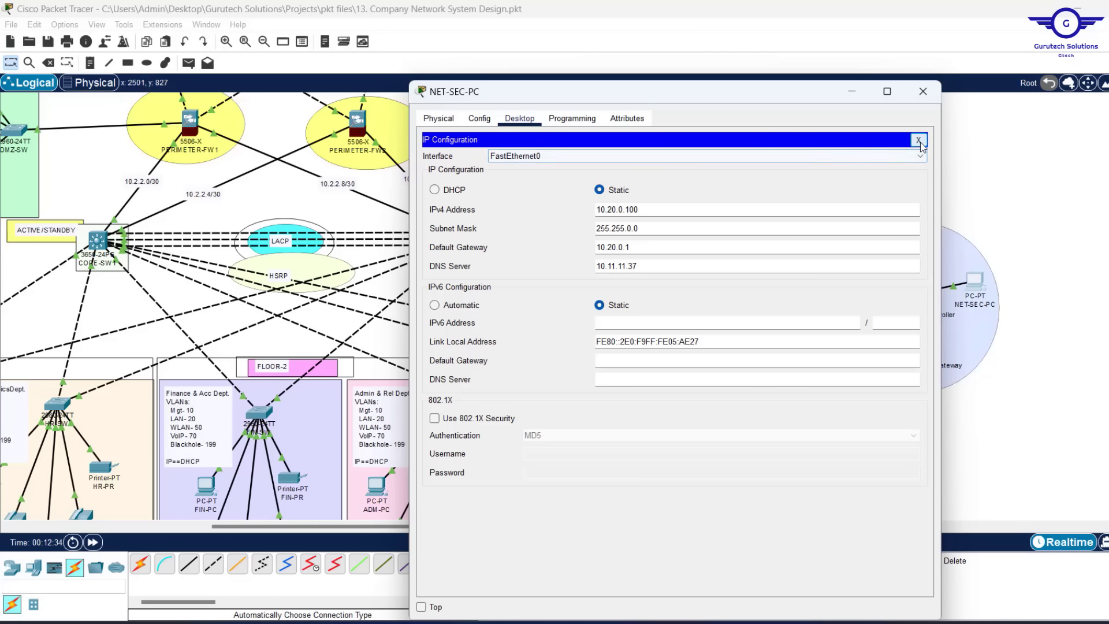
Ping the controller at 10.20.0.10 from NET-SEC-PC's Command Prompt and close it
left_click(775, 167)
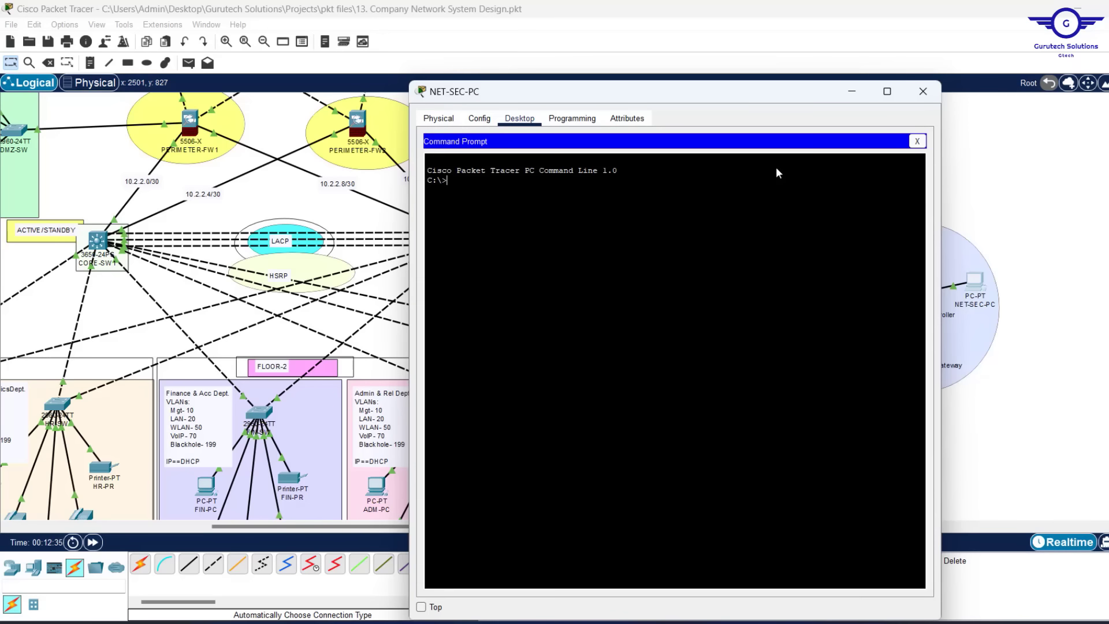
right_click(513, 205)
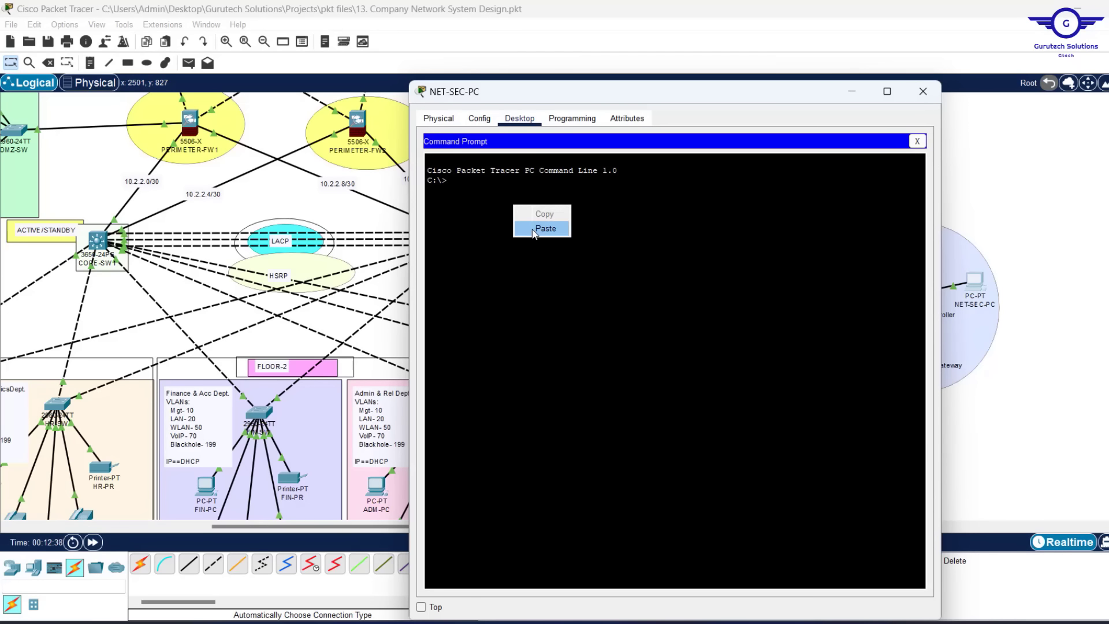
left_click(544, 229)
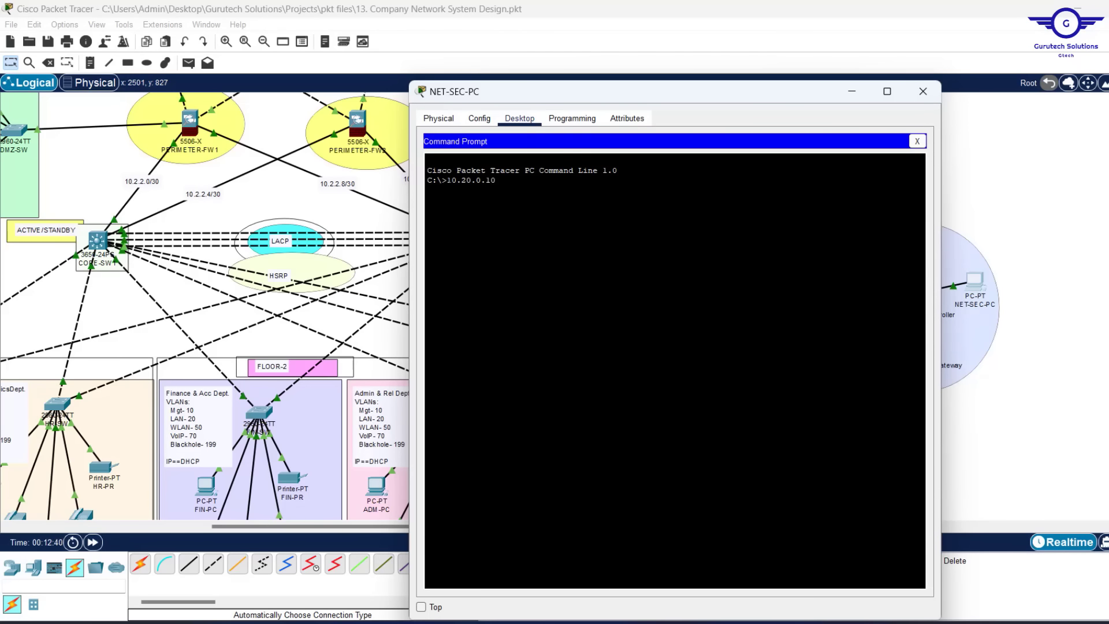
type("PIN")
key("BackSpace")
key("BackSpace")
key("BackSpace")
key("BackSpace")
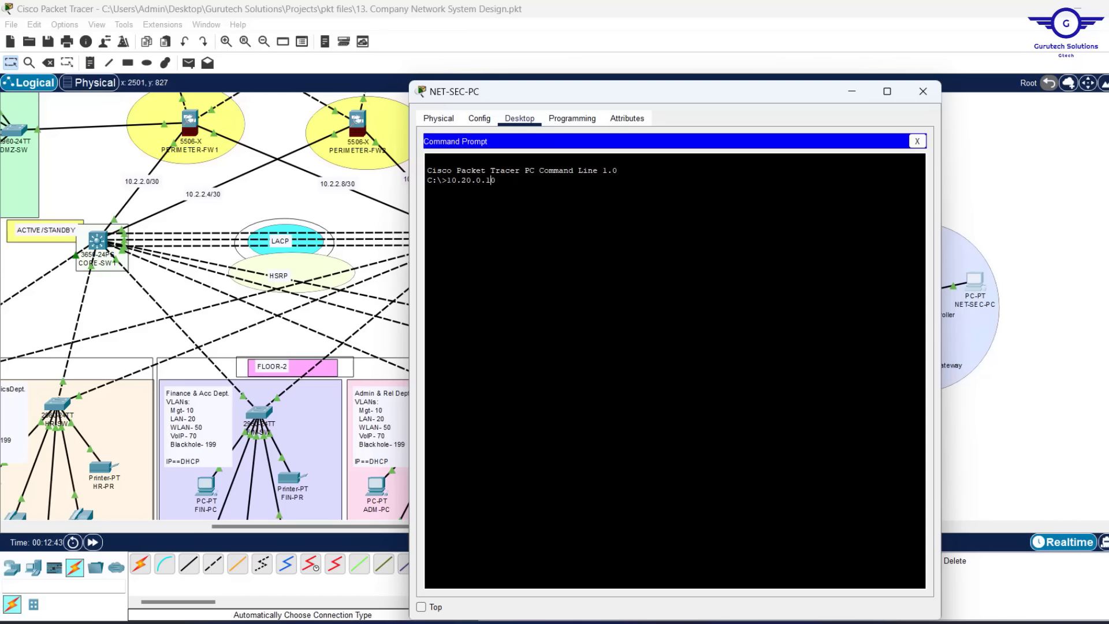
key("Home")
type("PING")
key("Return")
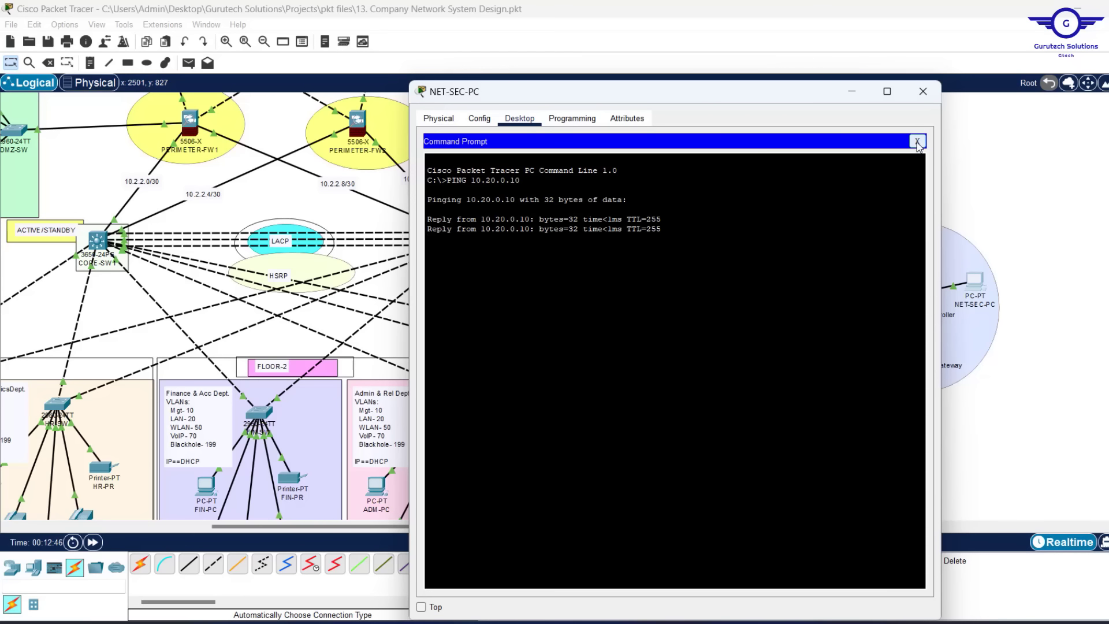
left_click(917, 143)
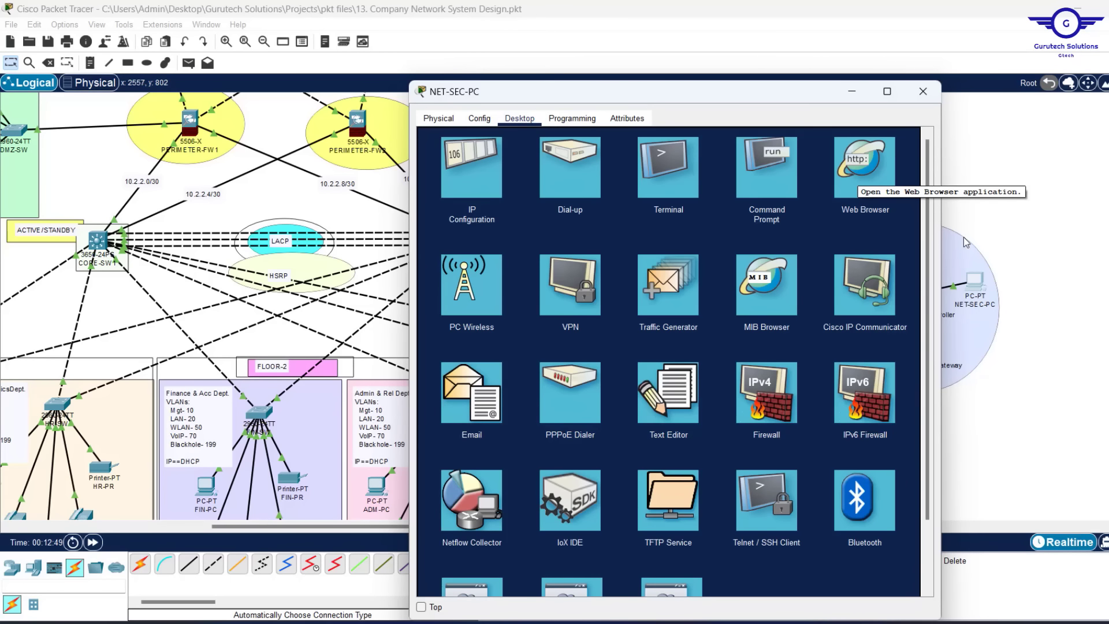
left_click(862, 160)
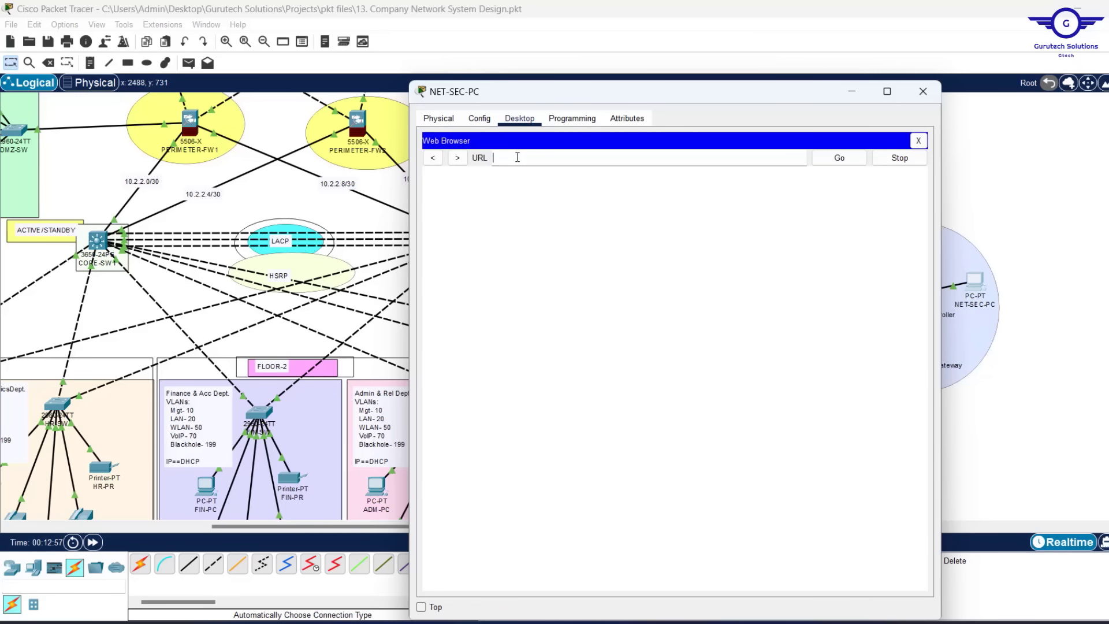
type("10.20.0.10")
key("Return")
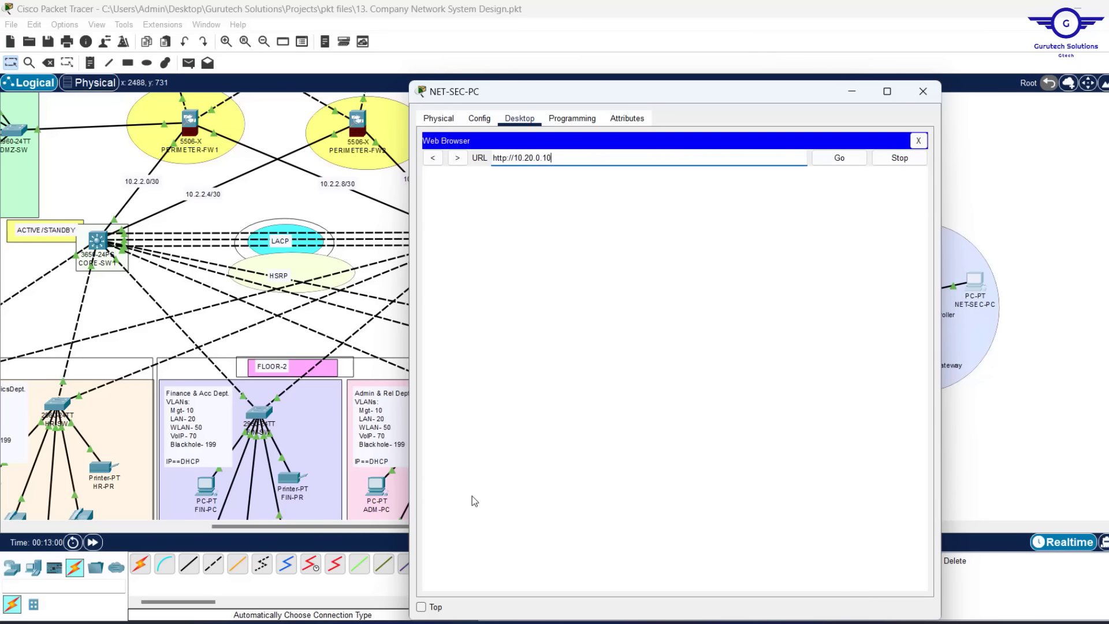
left_click(421, 607)
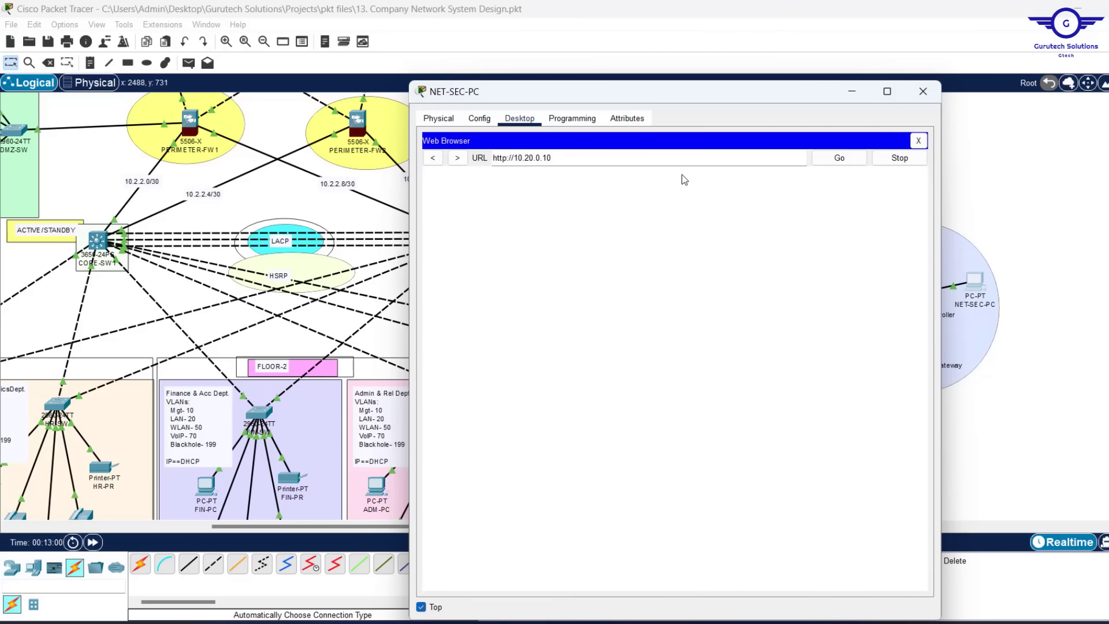
left_click_drag(648, 82, 648, 151)
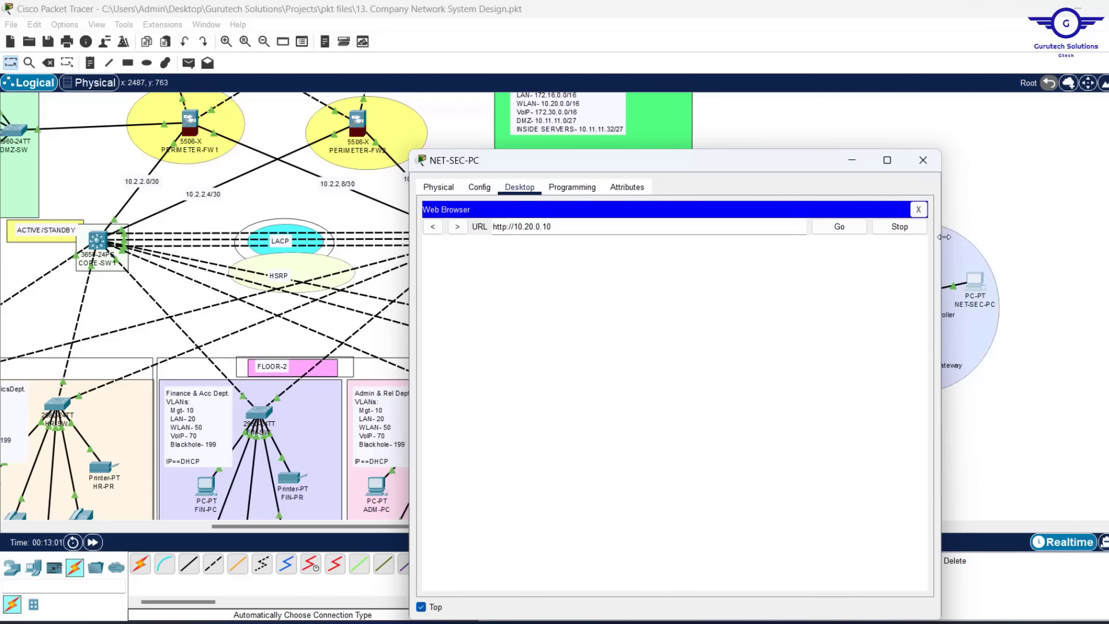
left_click_drag(944, 237, 891, 237)
left_click_drag(685, 161, 674, 90)
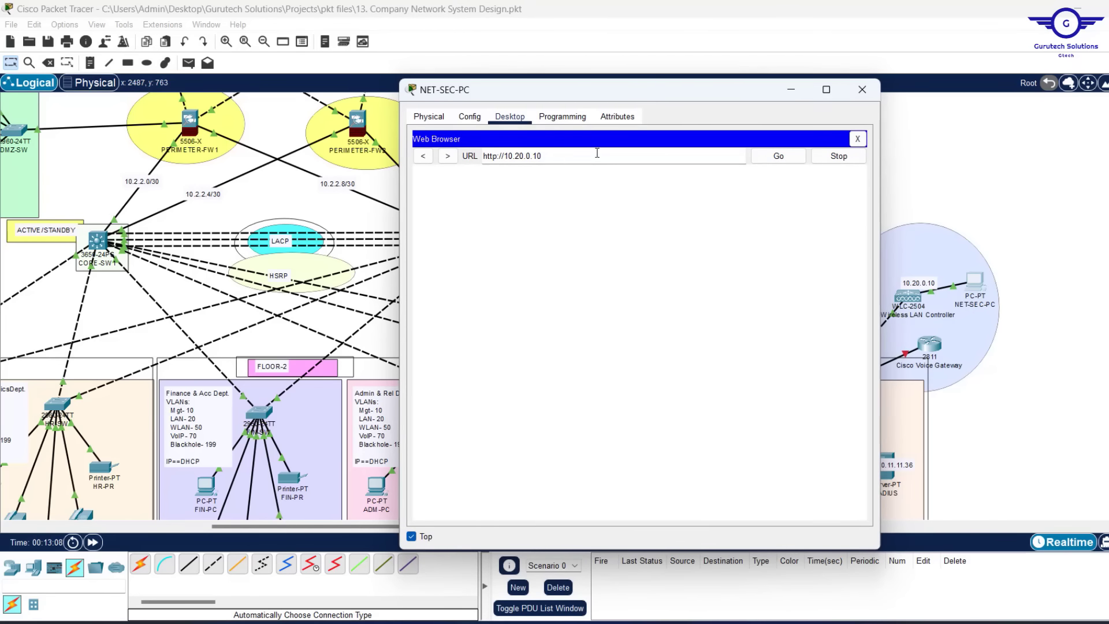
key("Return")
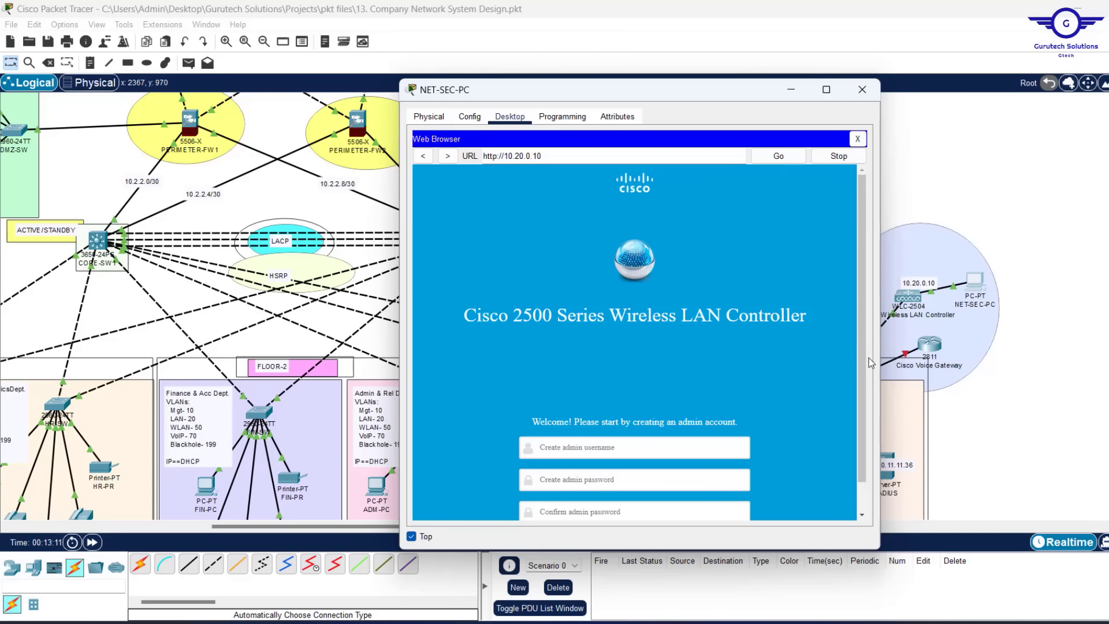
Enter admin username 'Cisco' and type the admin password in both password fields
scroll(857, 372, "down", 1)
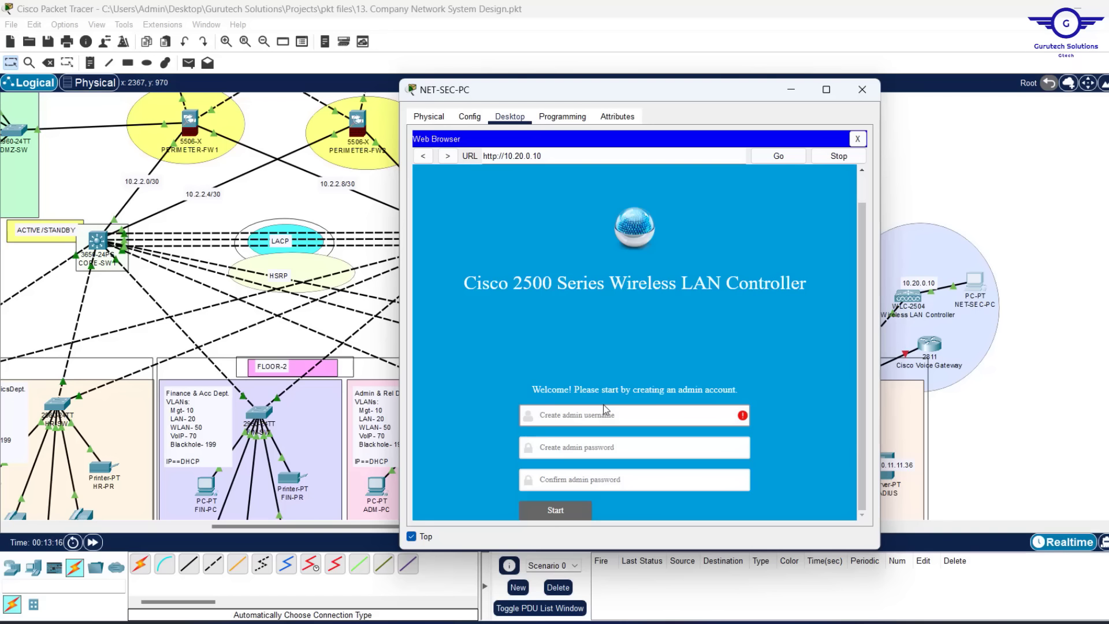
mouse_move(588, 418)
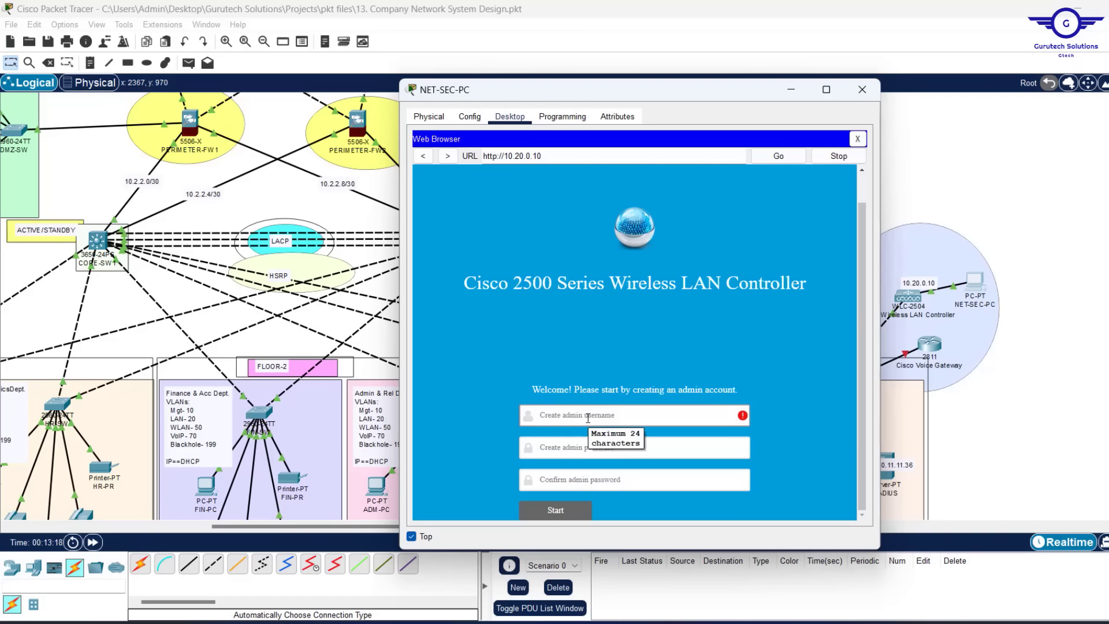
type("A")
key("BackSpace")
key("BackSpace")
key("BackSpace")
key("BackSpace")
type("Cisco")
left_click(555, 447)
type("C")
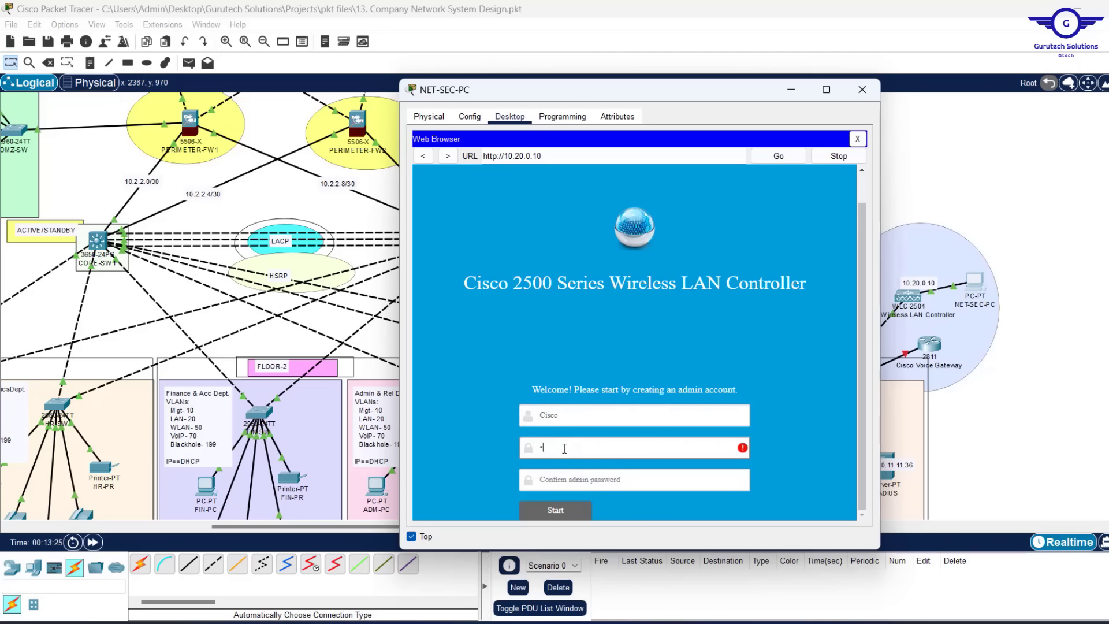
type("isco123")
left_click(555, 483)
type("Cisco")
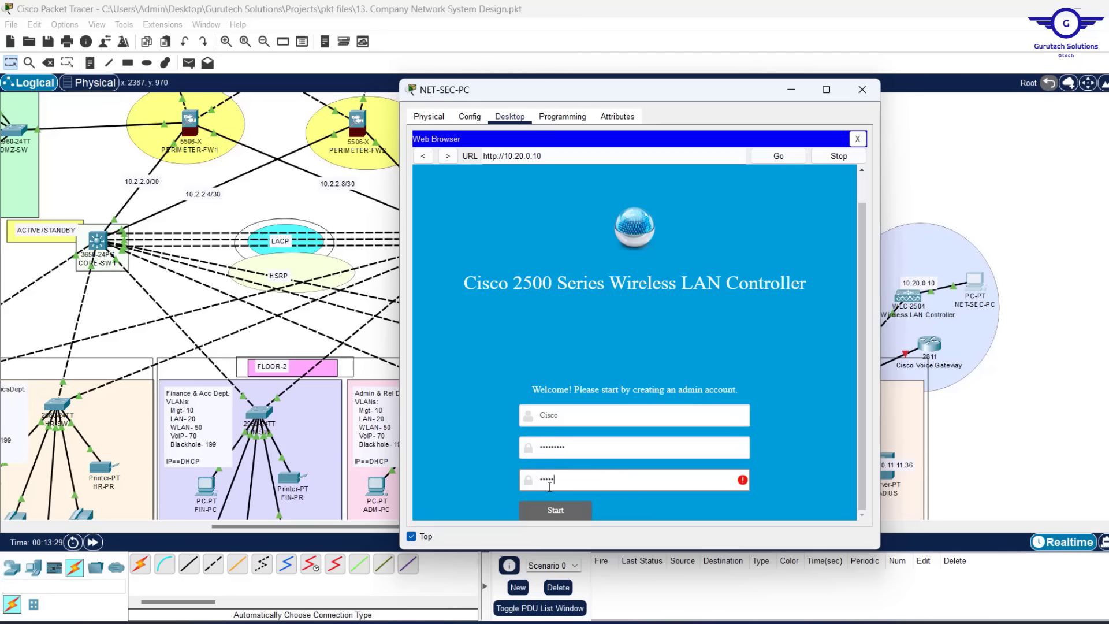
type("123")
Submit the admin account, enlarge the PC window, and set System Name to GTECH-WLC
left_click(579, 516)
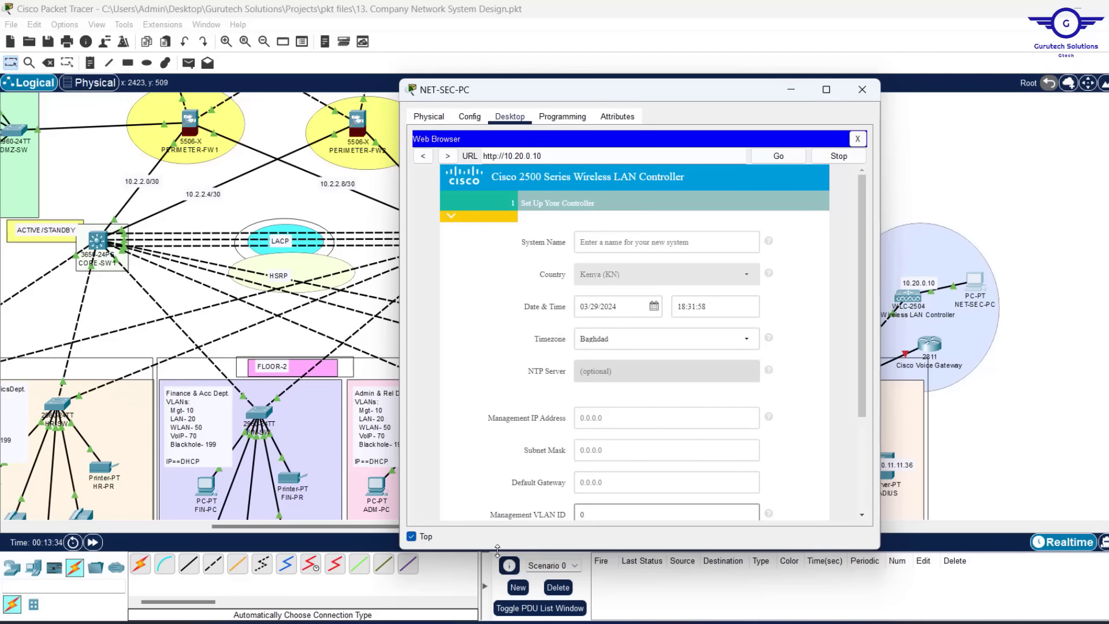
left_click_drag(599, 547, 600, 588)
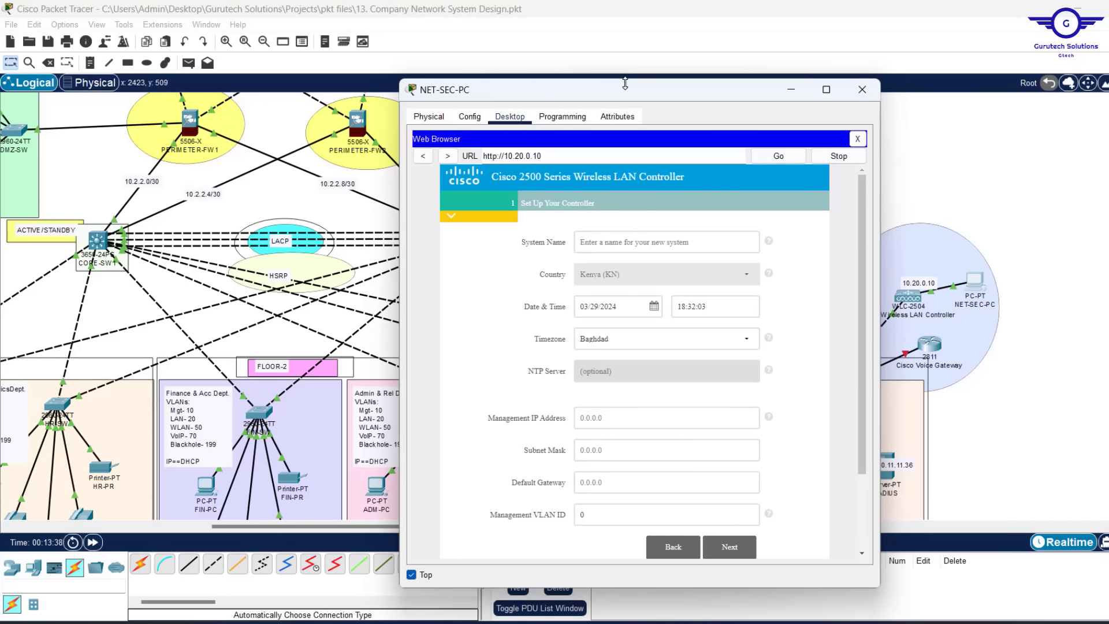
left_click_drag(625, 83, 612, 47)
left_click(600, 208)
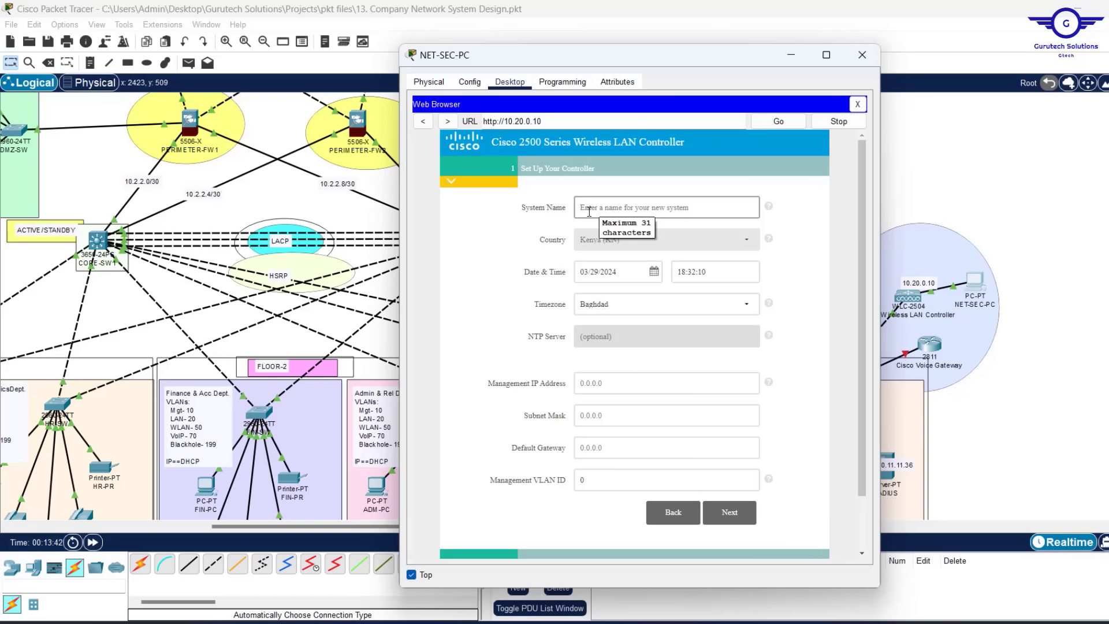
left_click(591, 207)
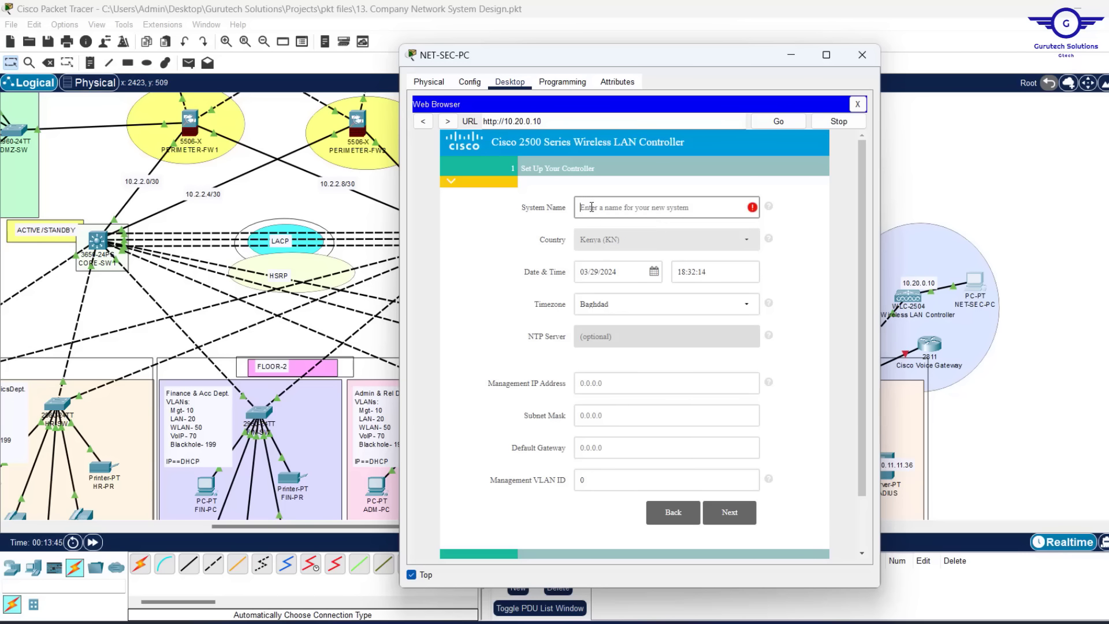
type("GTECH-WLC")
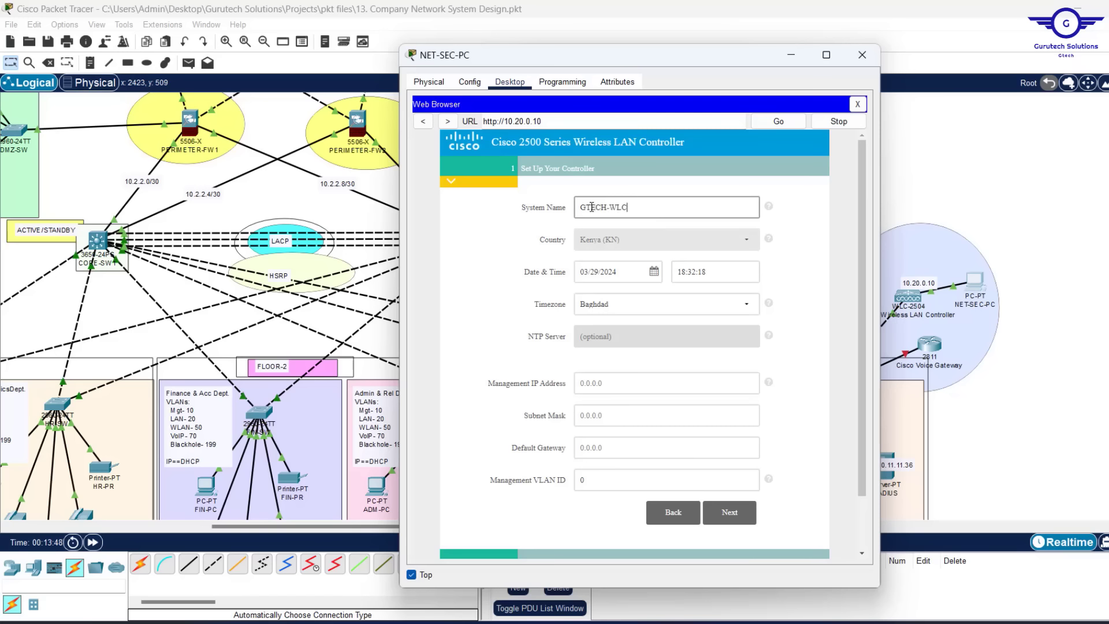
Enter management IP 10.20.0.10, mask 255.255.0.0, gateway 10.20.0.1, and advance to wireless networks
left_click(608, 383)
type("10.20.0.10")
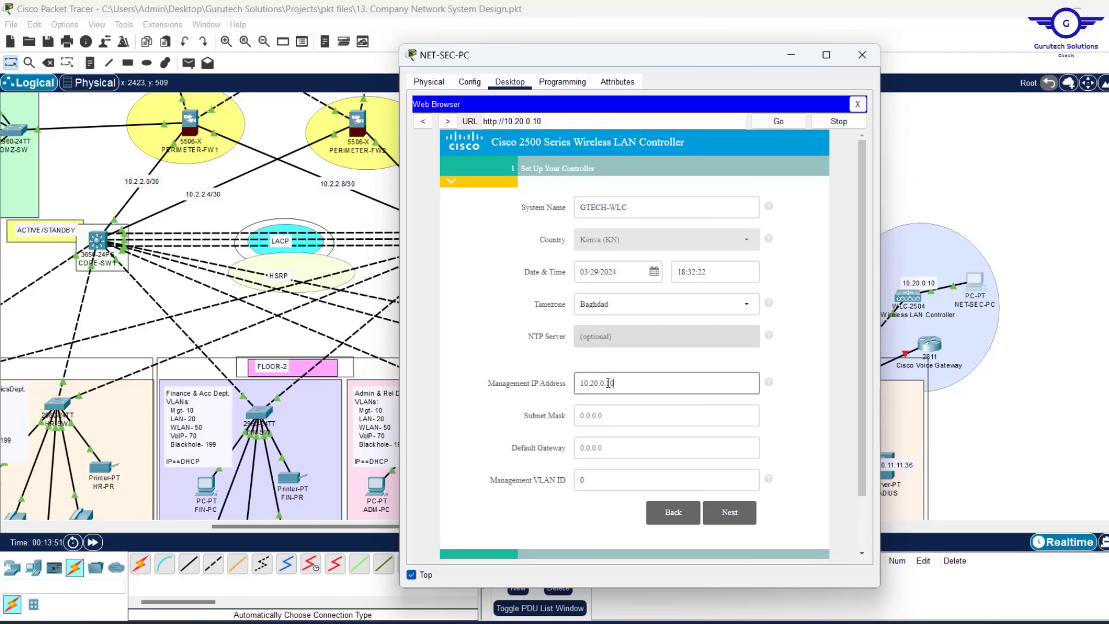
left_click_drag(542, 122, 503, 121)
left_click(596, 414)
type("255")
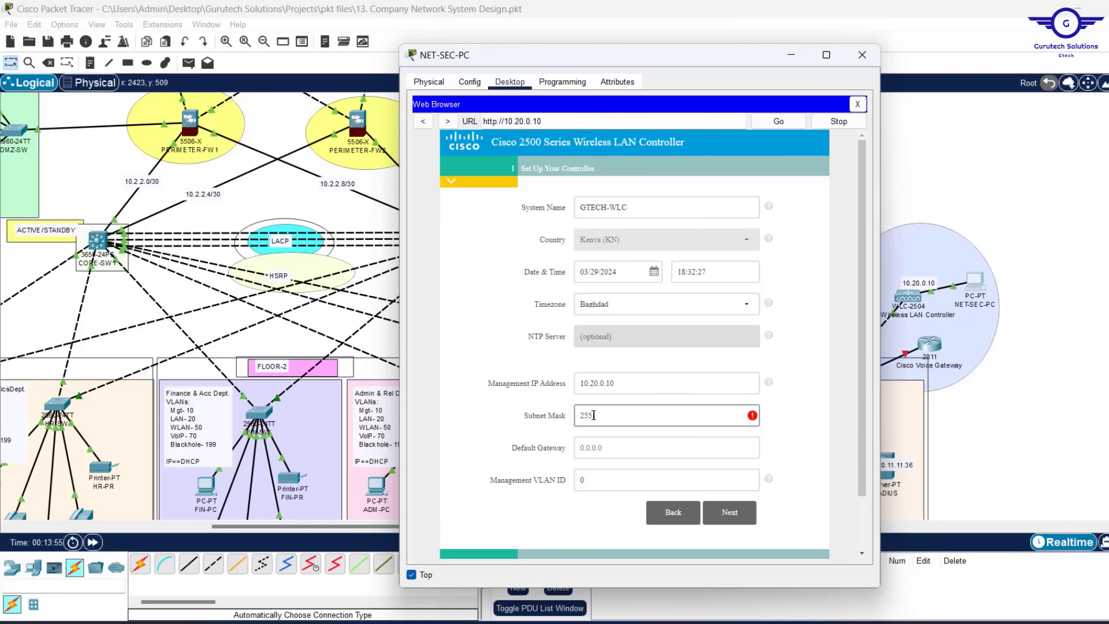
type(".255.0.0")
left_click(628, 446)
type("10.20.0.1")
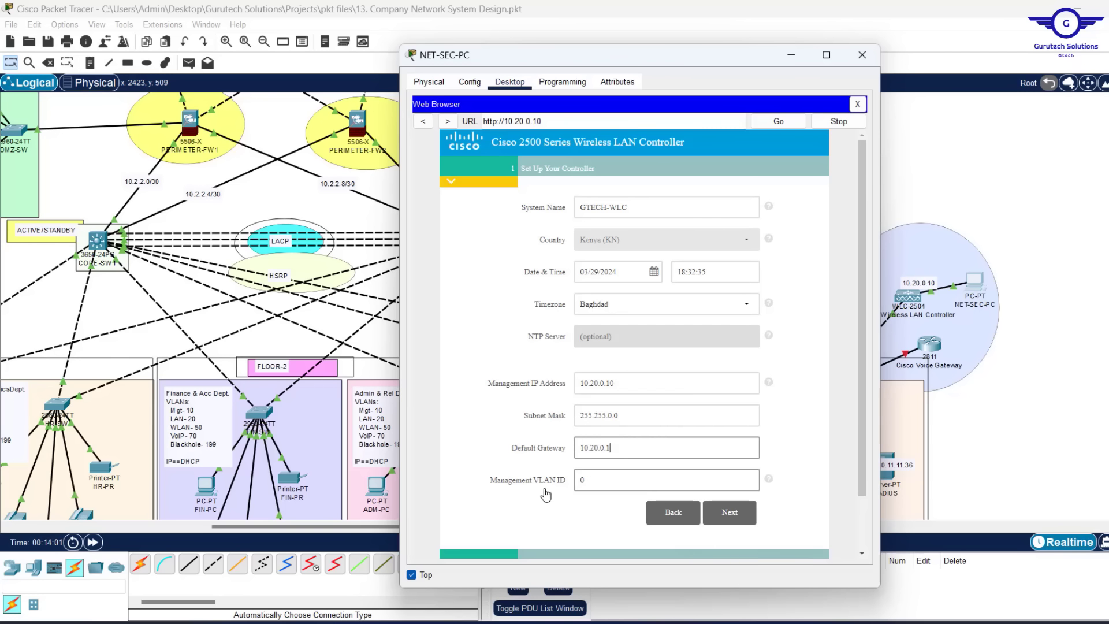
left_click(729, 512)
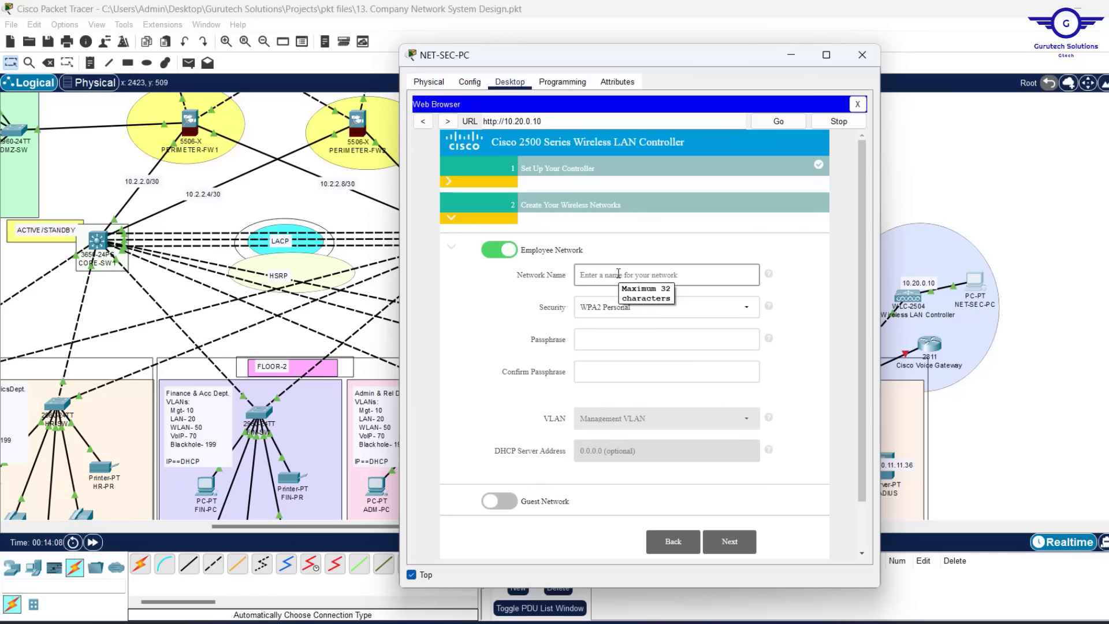
mouse_move(770, 623)
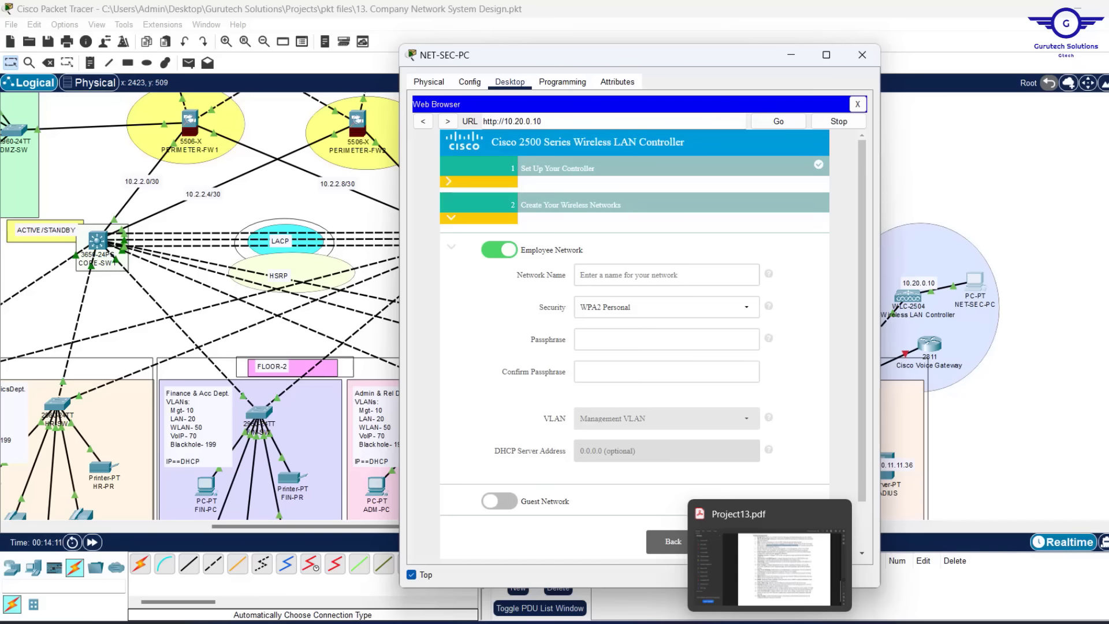
Highlight item 4's WLC user groups in Project13.pdf, then return to the topology
left_click(768, 566)
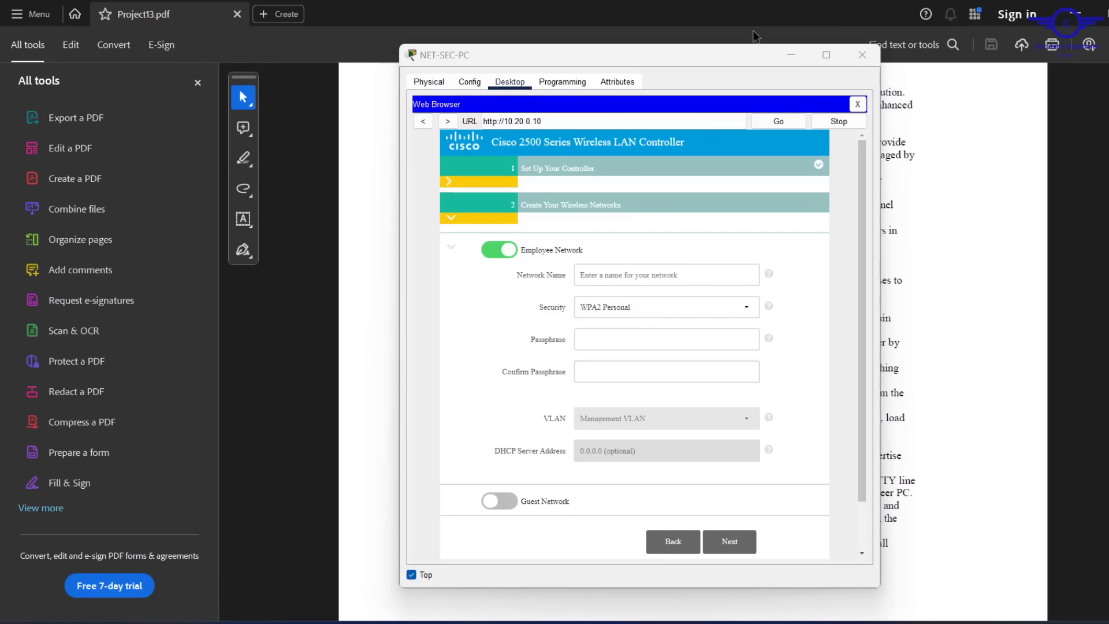
left_click(790, 54)
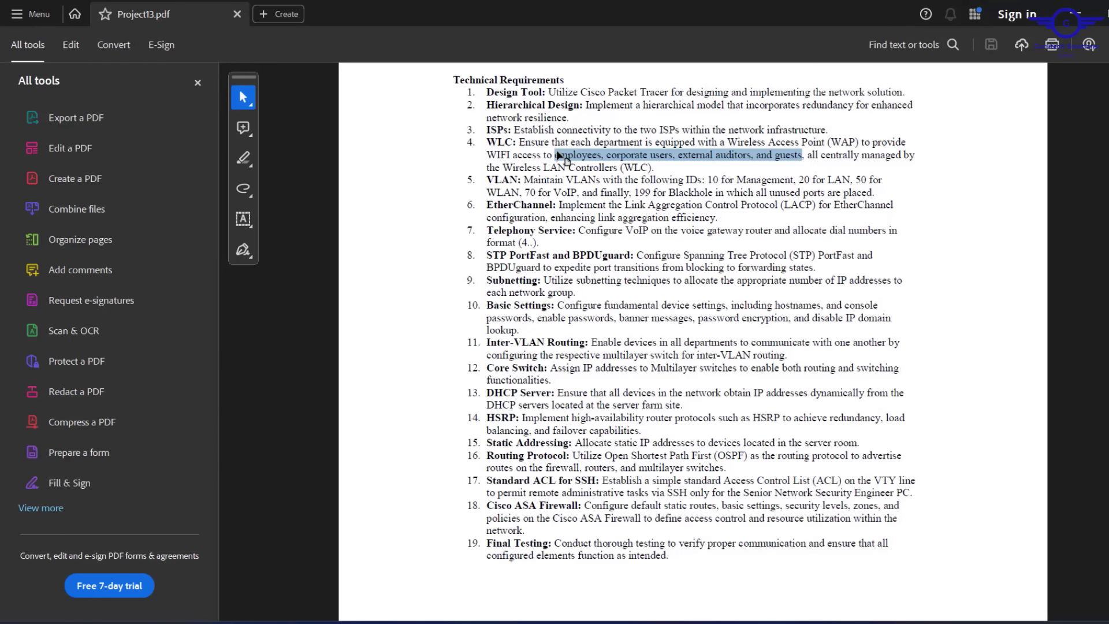
left_click(557, 155)
left_click_drag(555, 155, 804, 154)
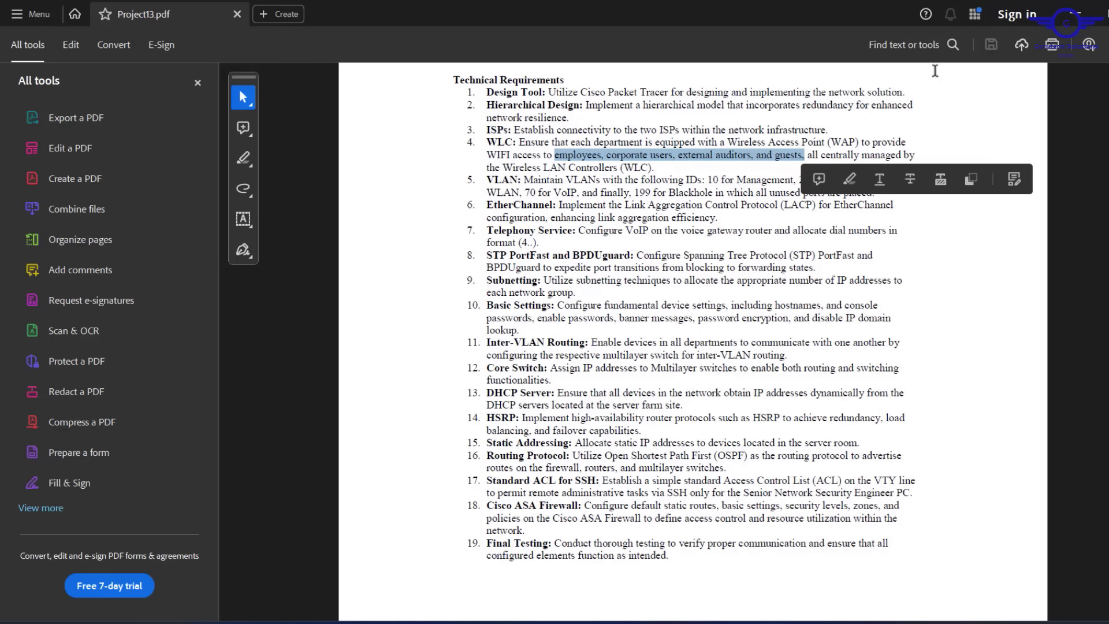
left_click(1072, 16)
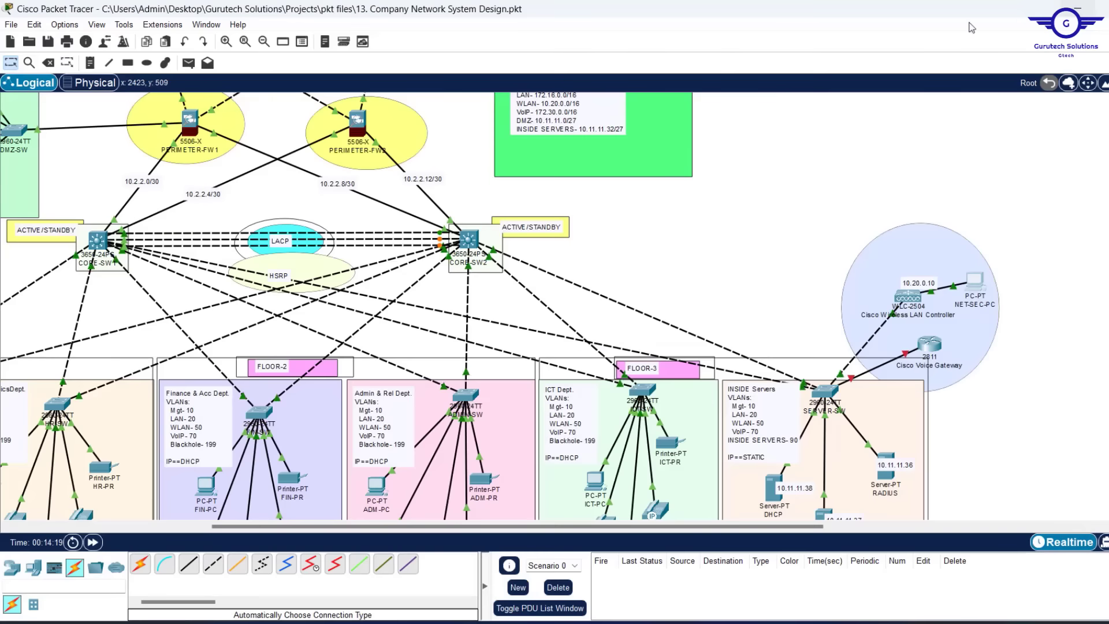
Back on the controller setup page, name the employee network EMPLOYEES
left_click(975, 282)
left_click(637, 273)
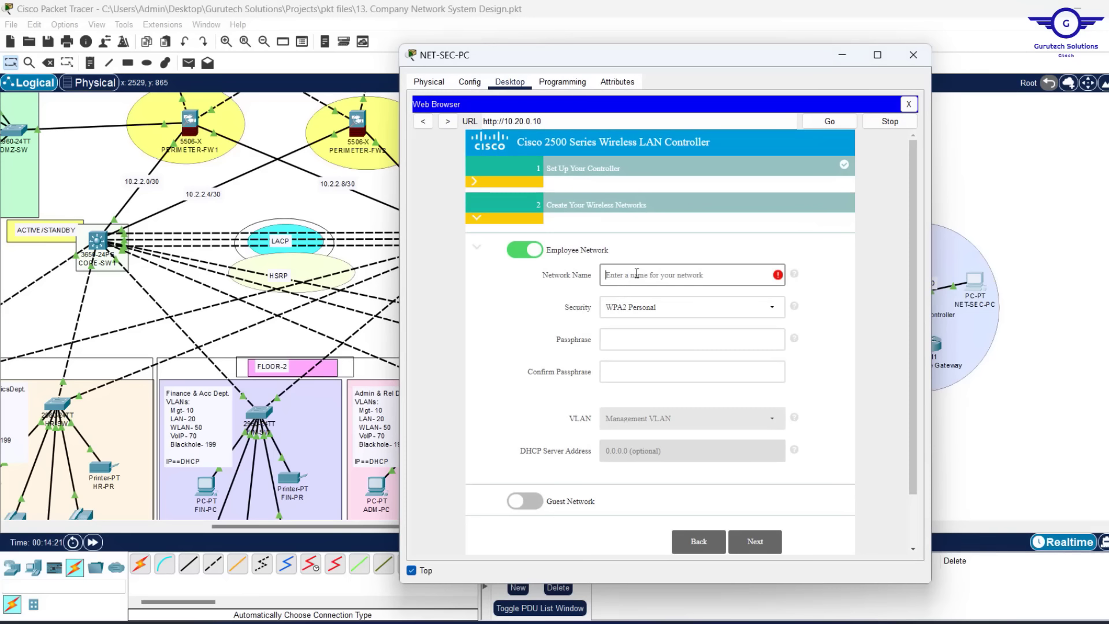
type("EMP")
left_click(628, 344)
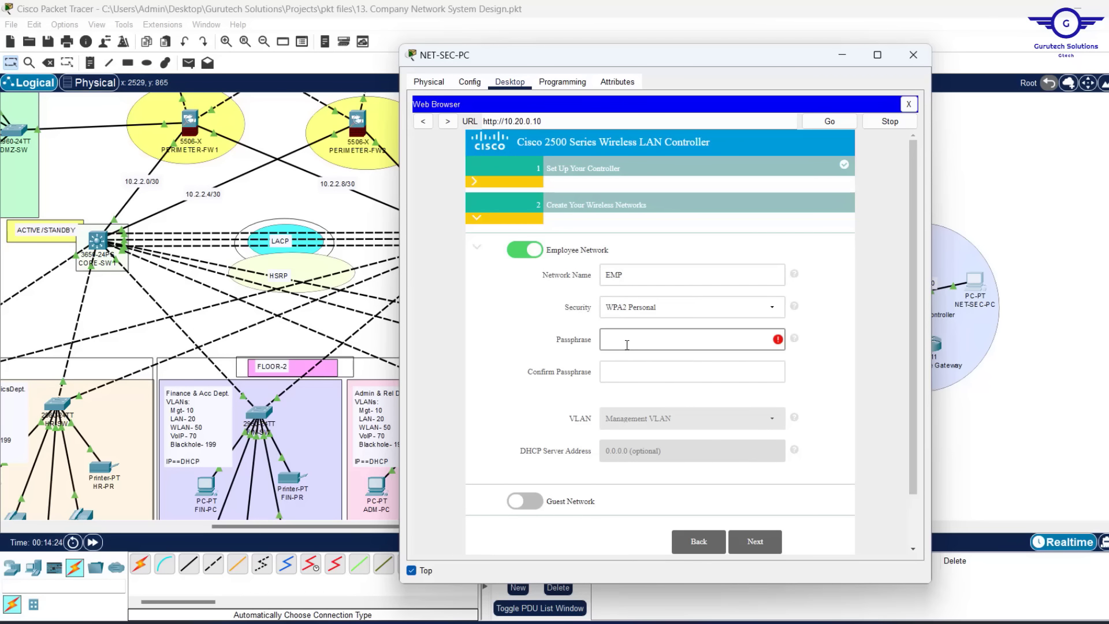
left_click(629, 270)
type("MPLOYEE")
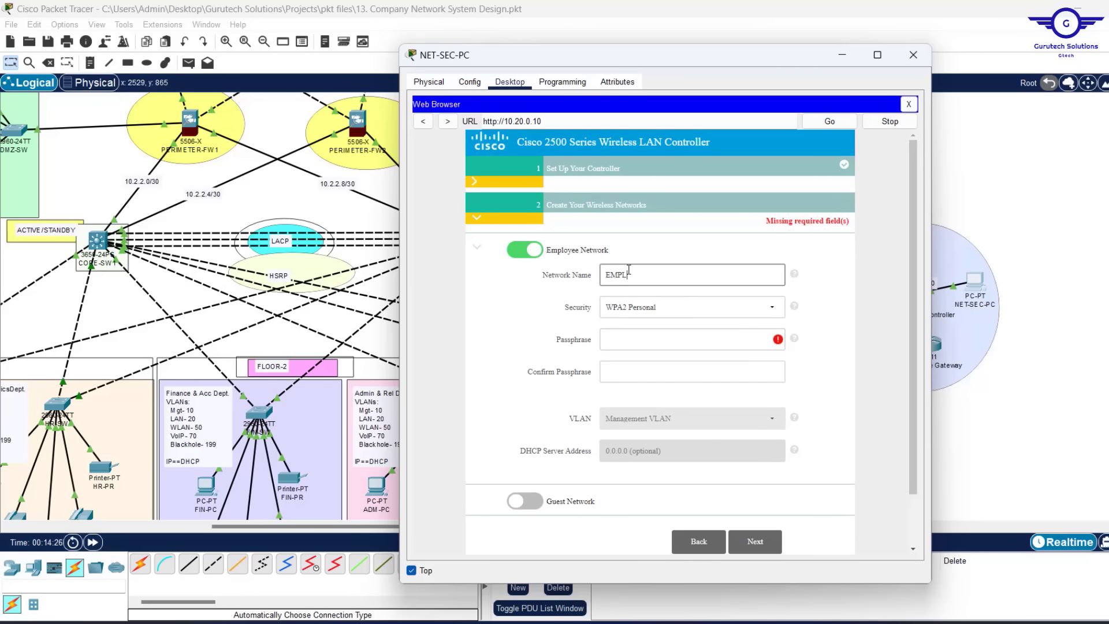
left_click(630, 341)
left_click(663, 278)
type("S")
Enter the WPA2 passphrase and confirm it with the same value
left_click(623, 341)
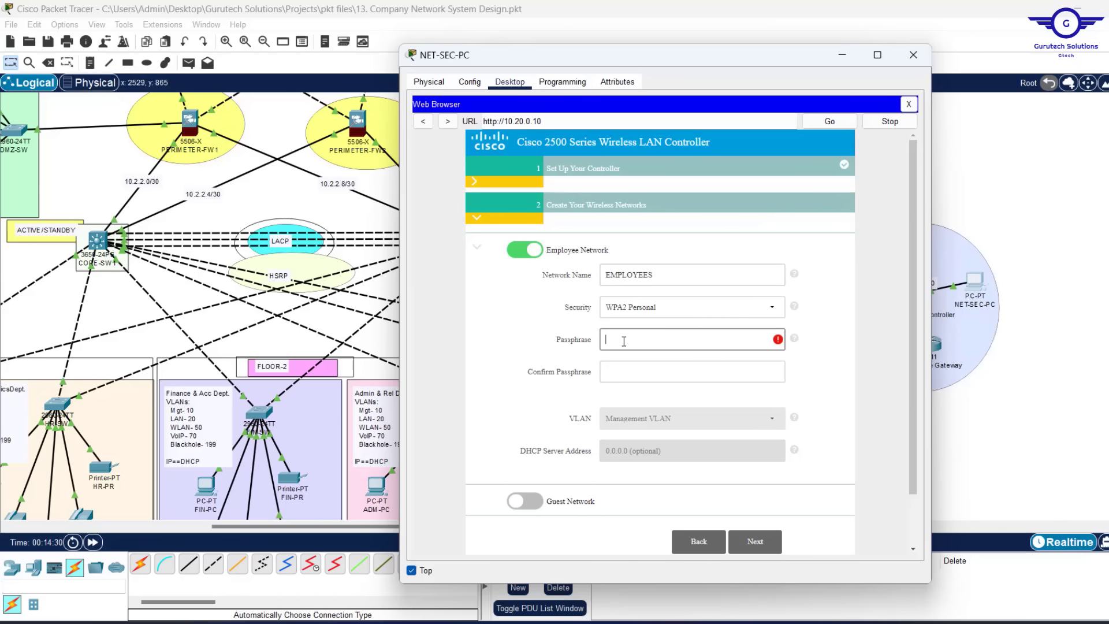
type("cisco1234")
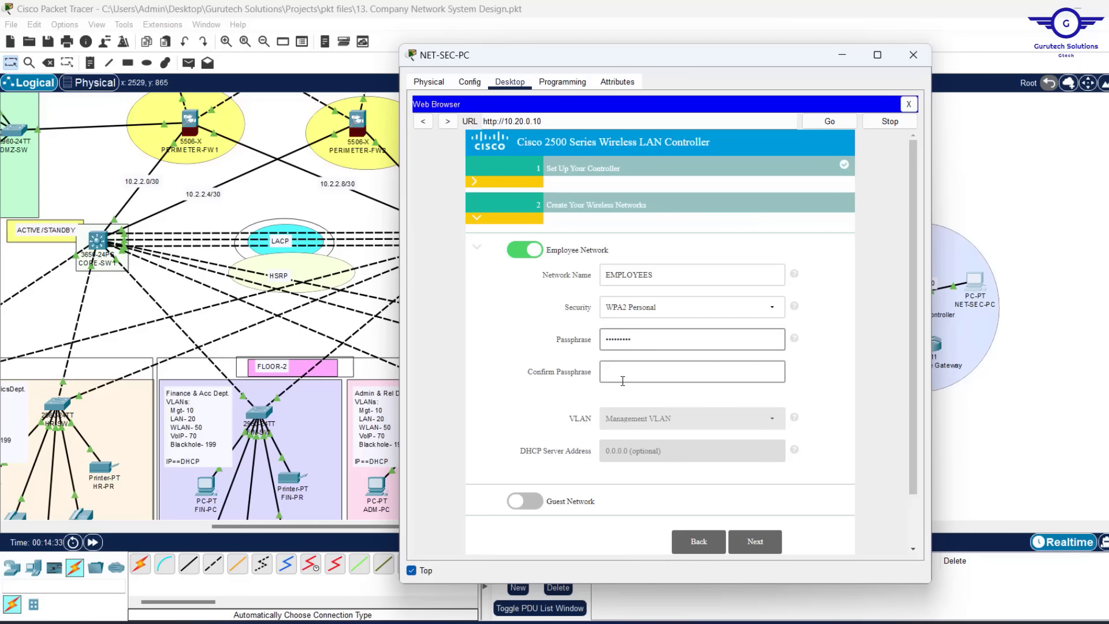
left_click(623, 380)
type("cis")
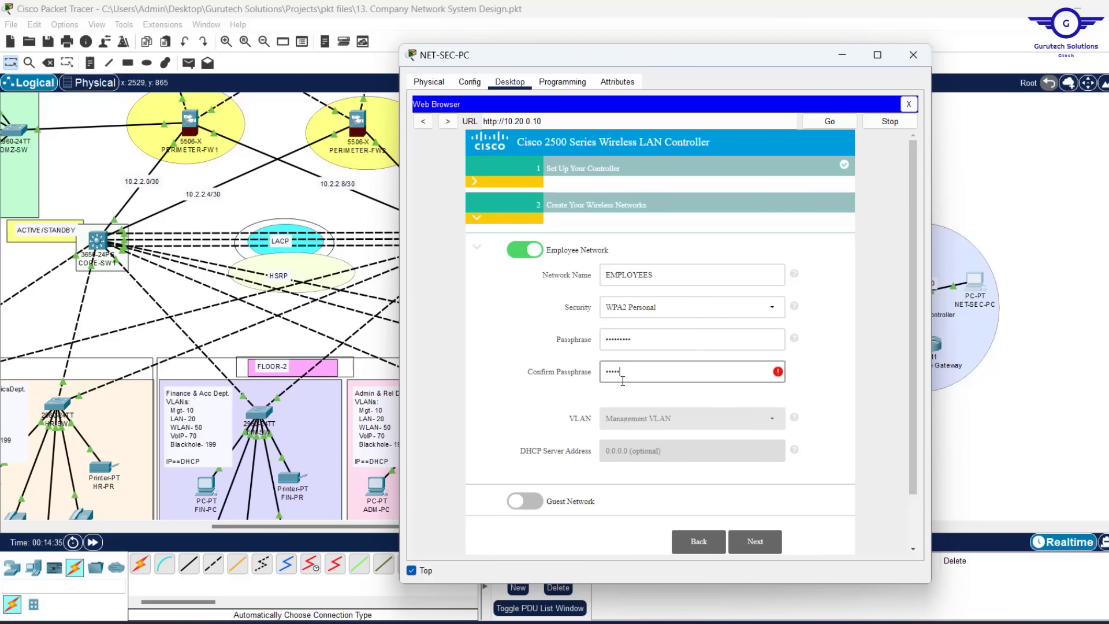
type("co1234")
left_click(768, 542)
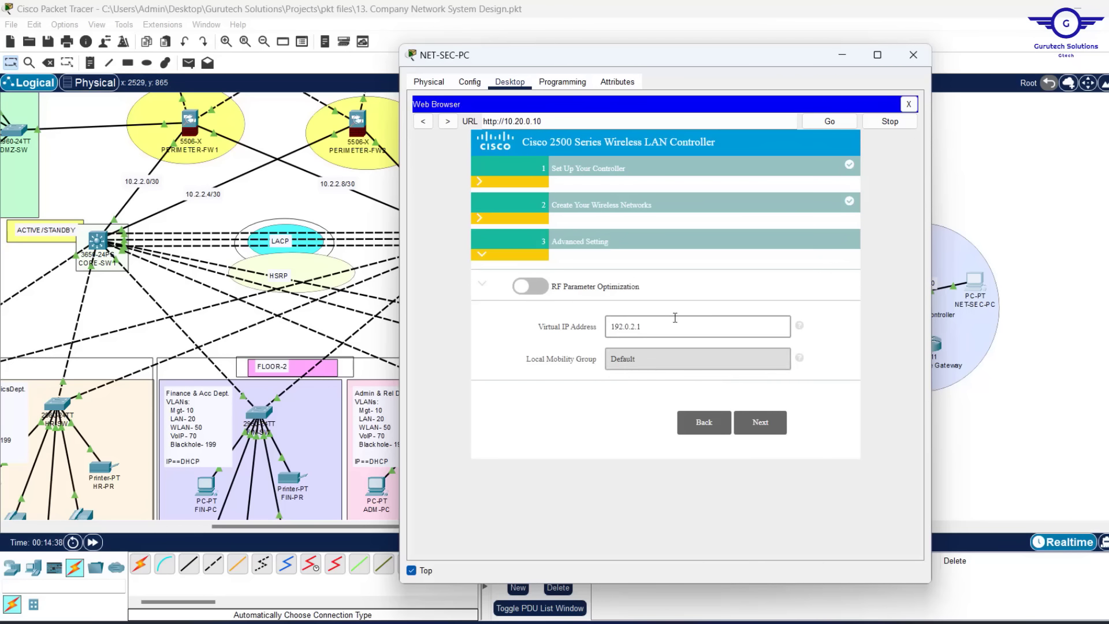
Apply the wizard summary to the controller, accept the reboot, and switch to NET-SEC-PC's command prompt
left_click(757, 427)
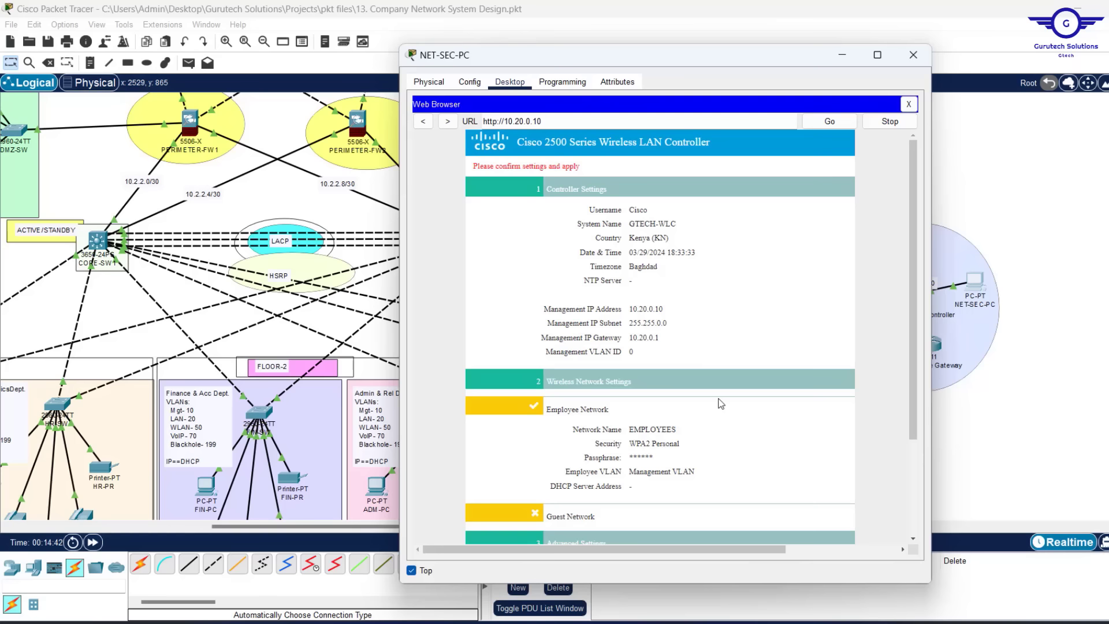
scroll(721, 403, "down", 3)
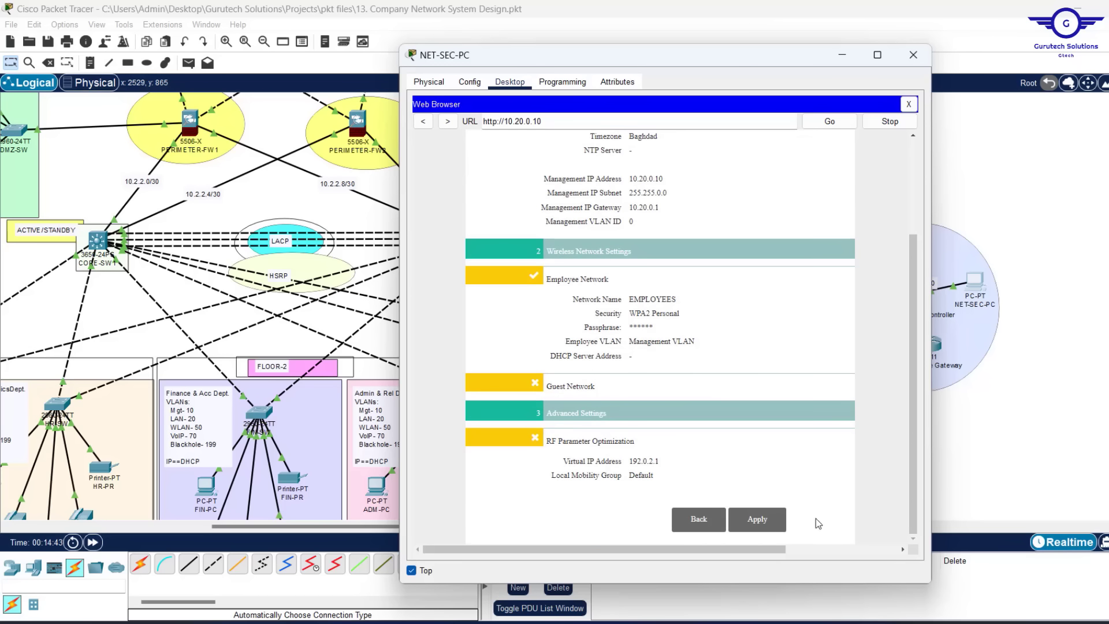
left_click(758, 520)
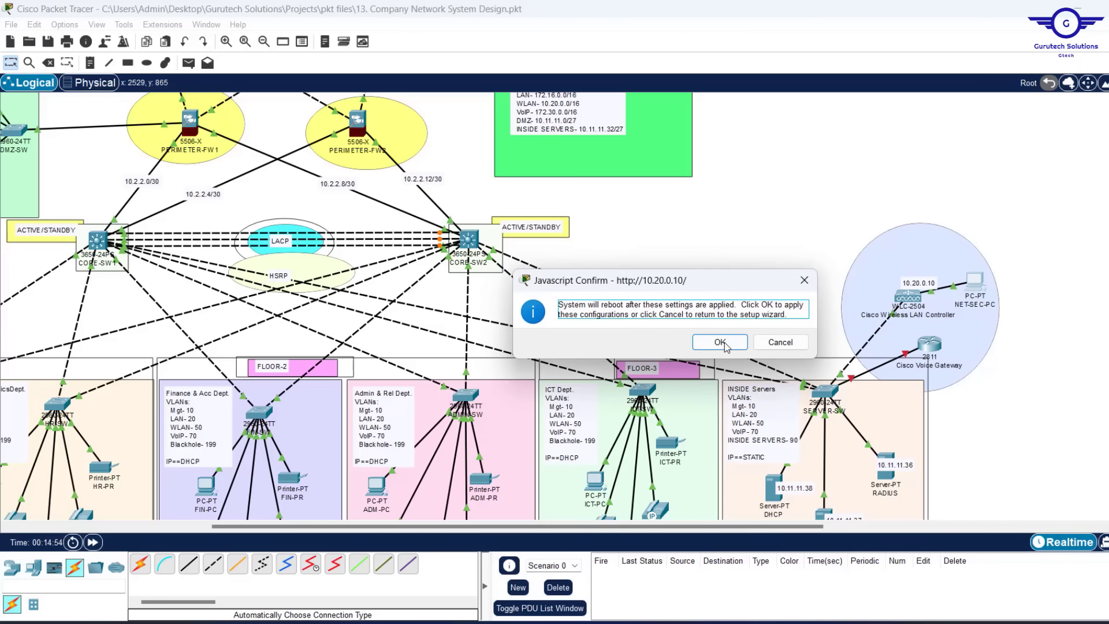
left_click(722, 347)
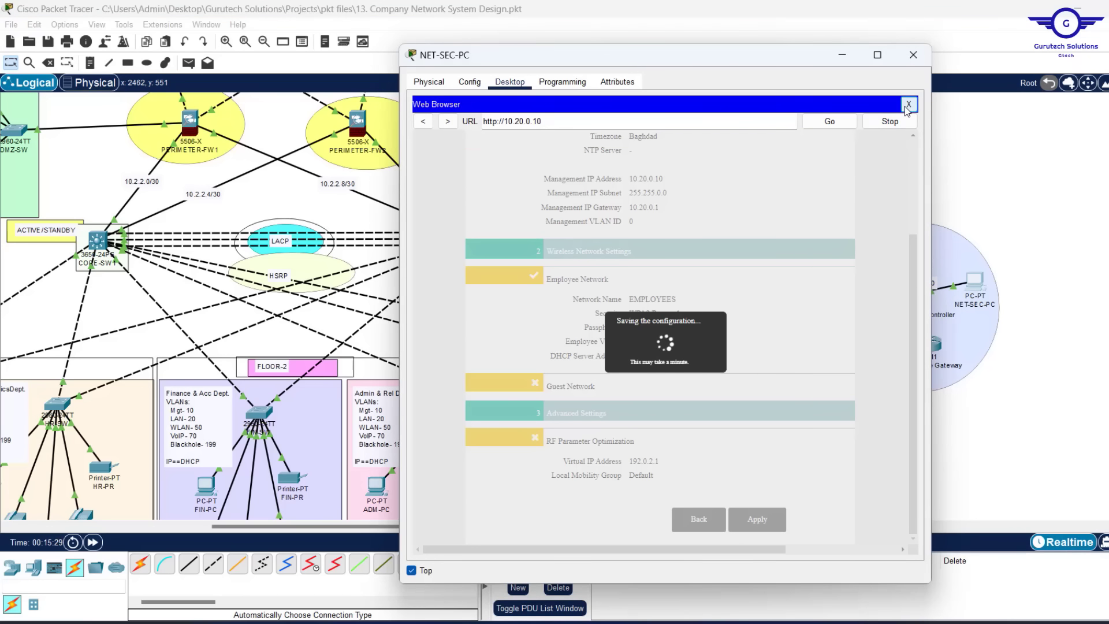
left_click(905, 109)
left_click(774, 121)
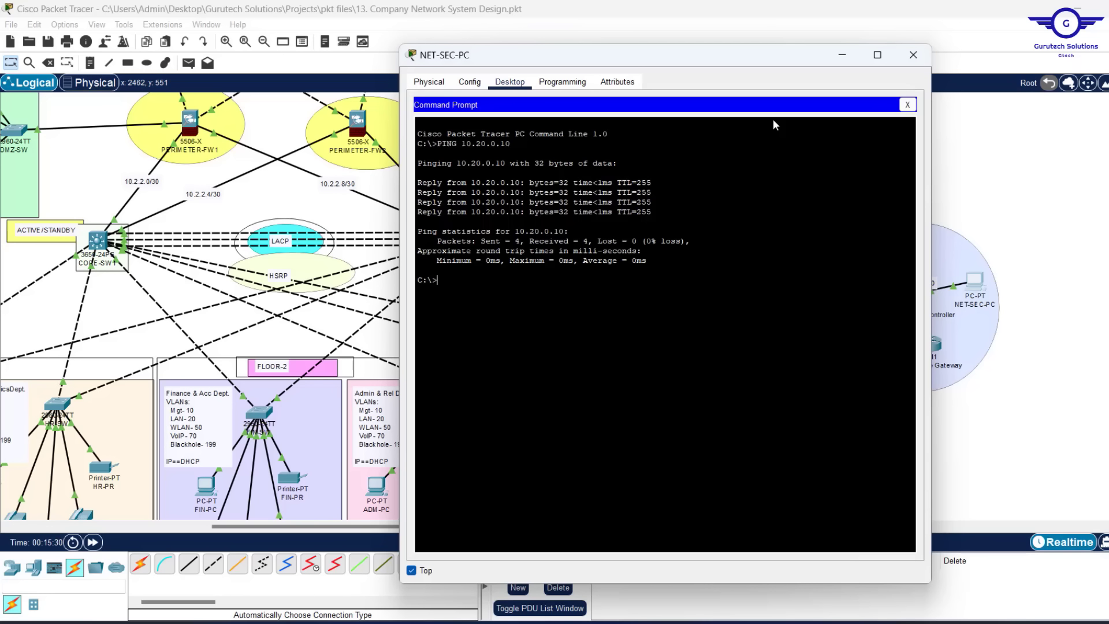
Re-run the ping to 10.20.0.10, confirming 3 of 4 replies, then close the command prompt
key("Up")
key("Return")
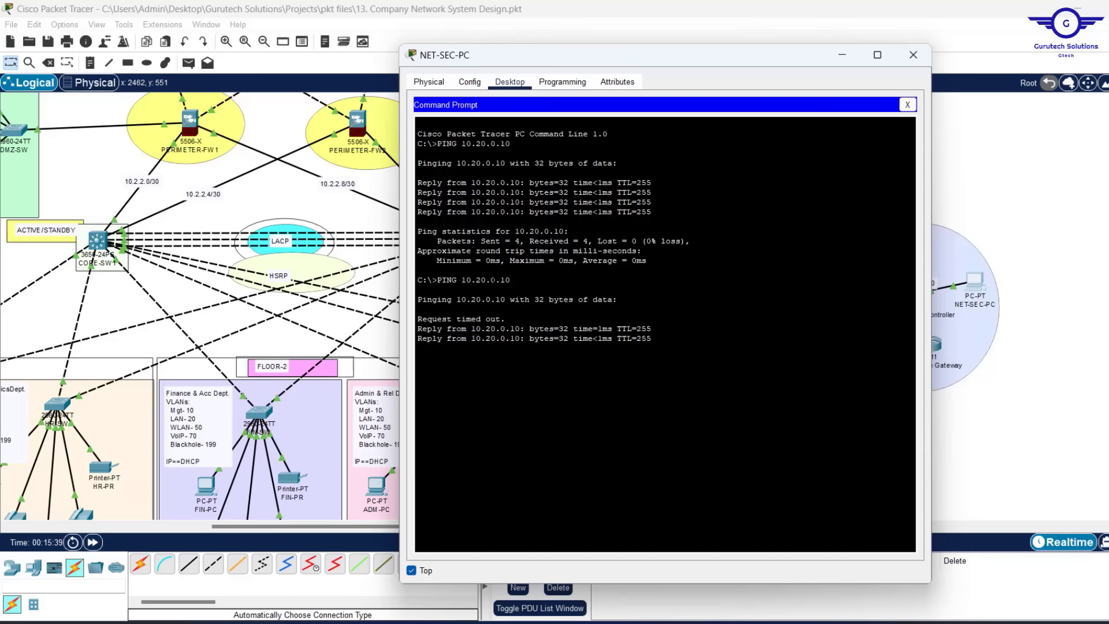
left_click(906, 105)
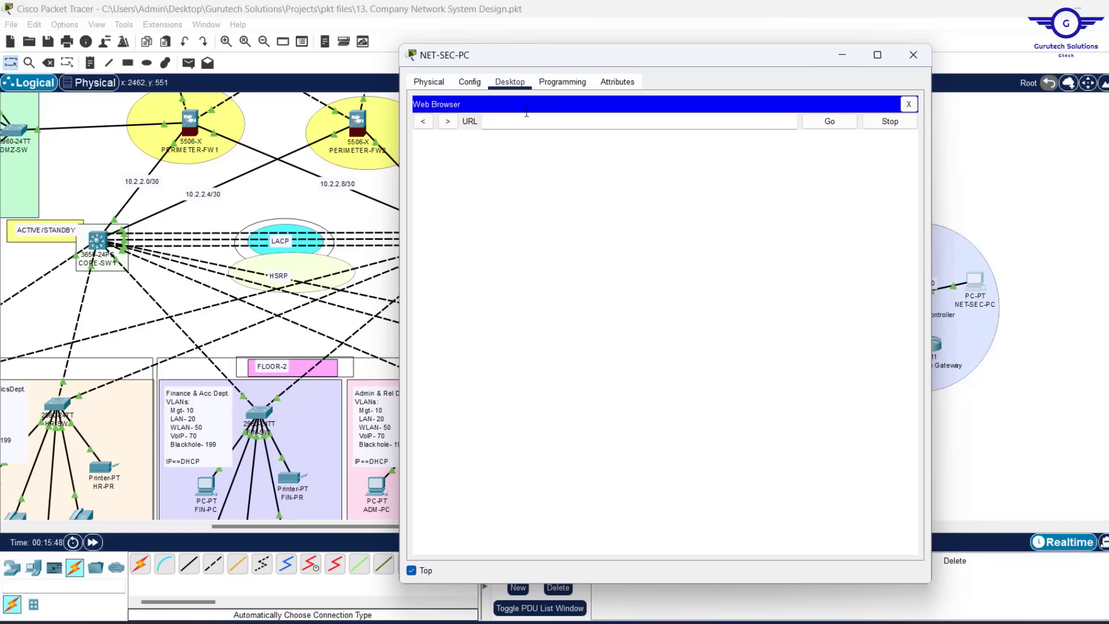
Load the controller at 10.20.0.10 over https in NET-SEC-PC's browser
left_click(491, 124)
key("super")
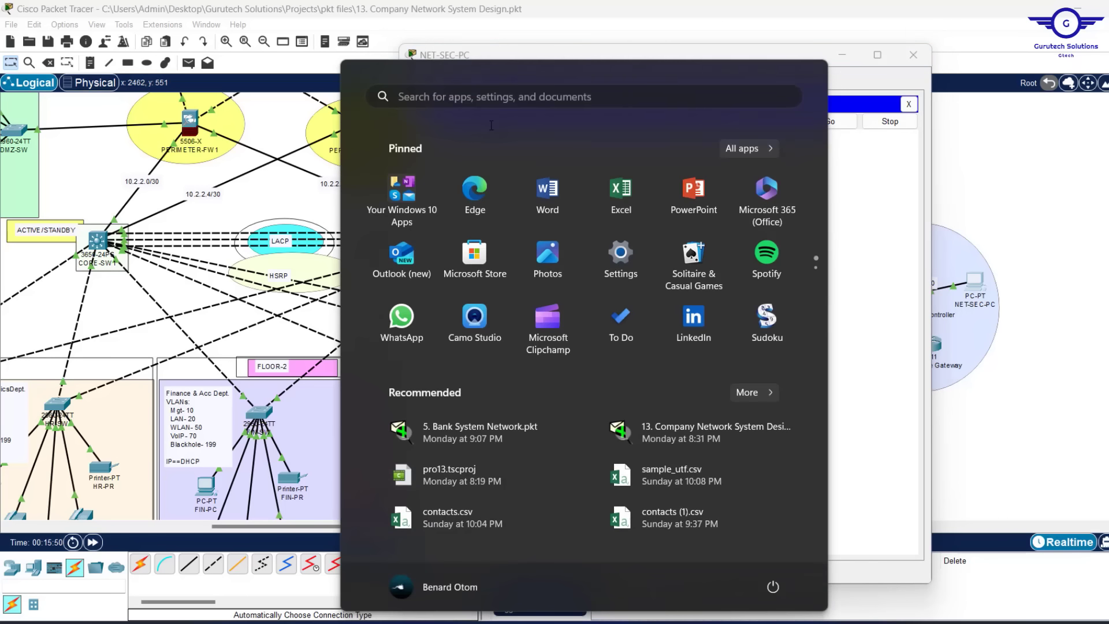
left_click(892, 217)
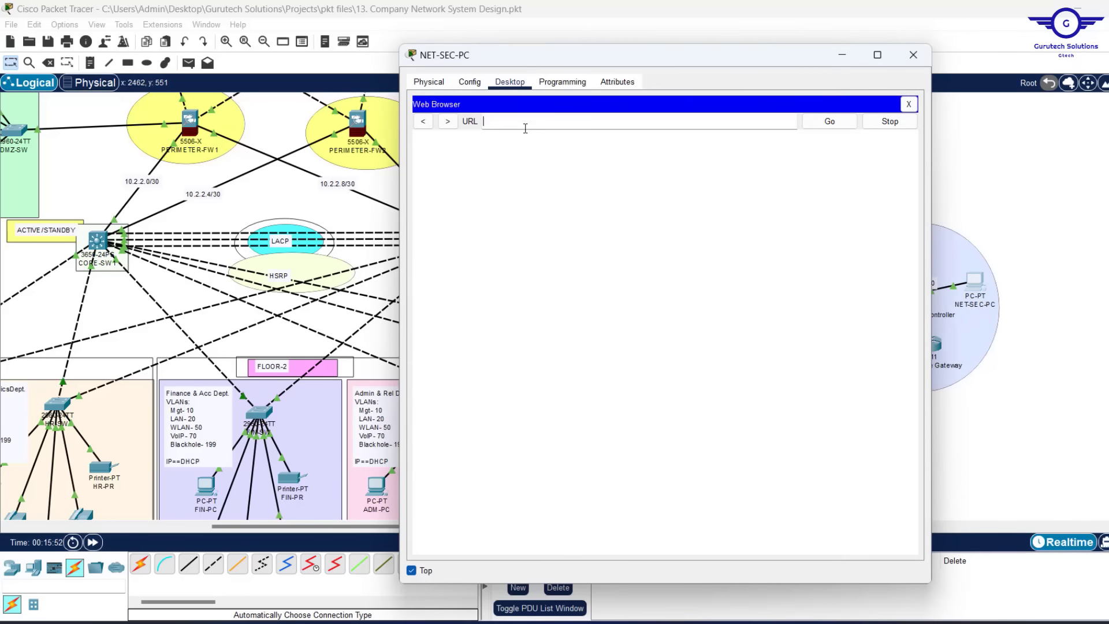
type("10.20.0.10")
key("Return")
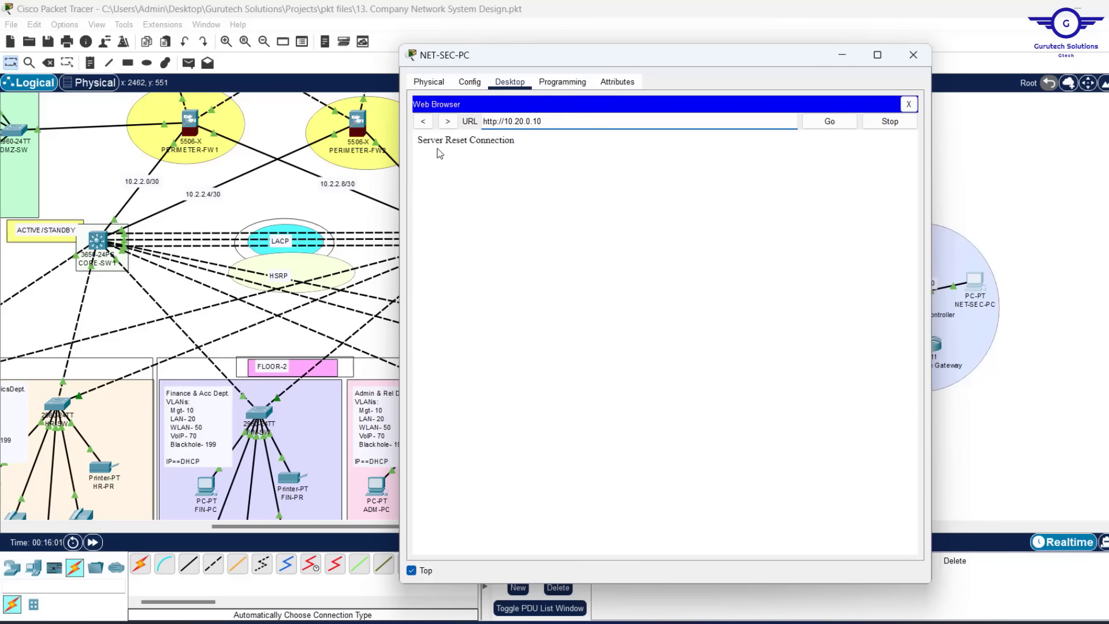
left_click(495, 122)
type("s")
key("Return")
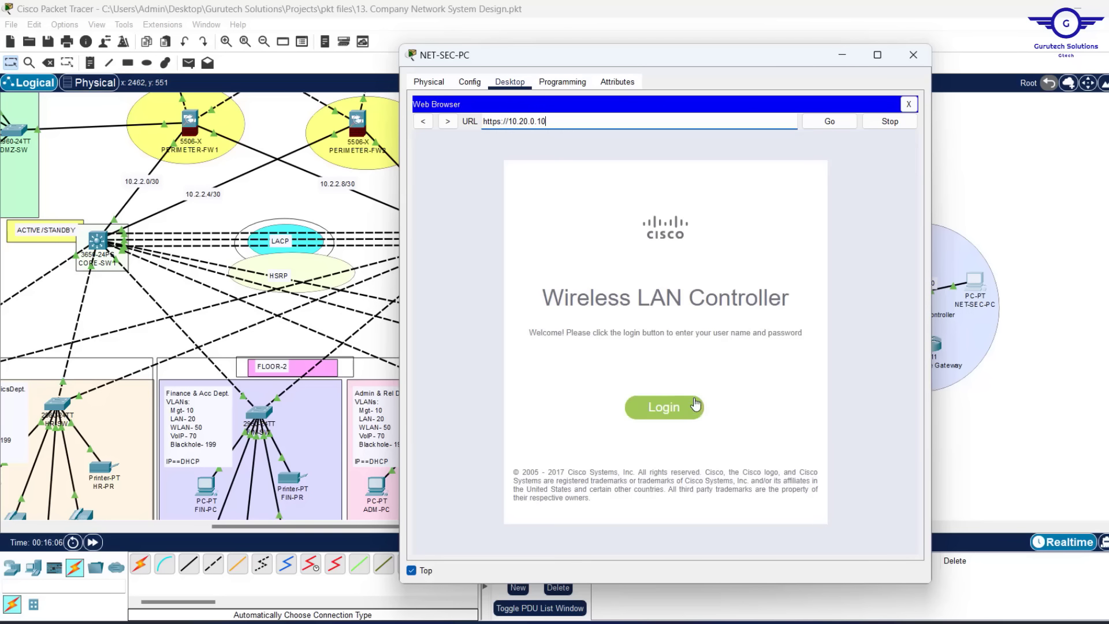
Log in with the admin username and password to reach the Monitor Summary page
left_click(667, 407)
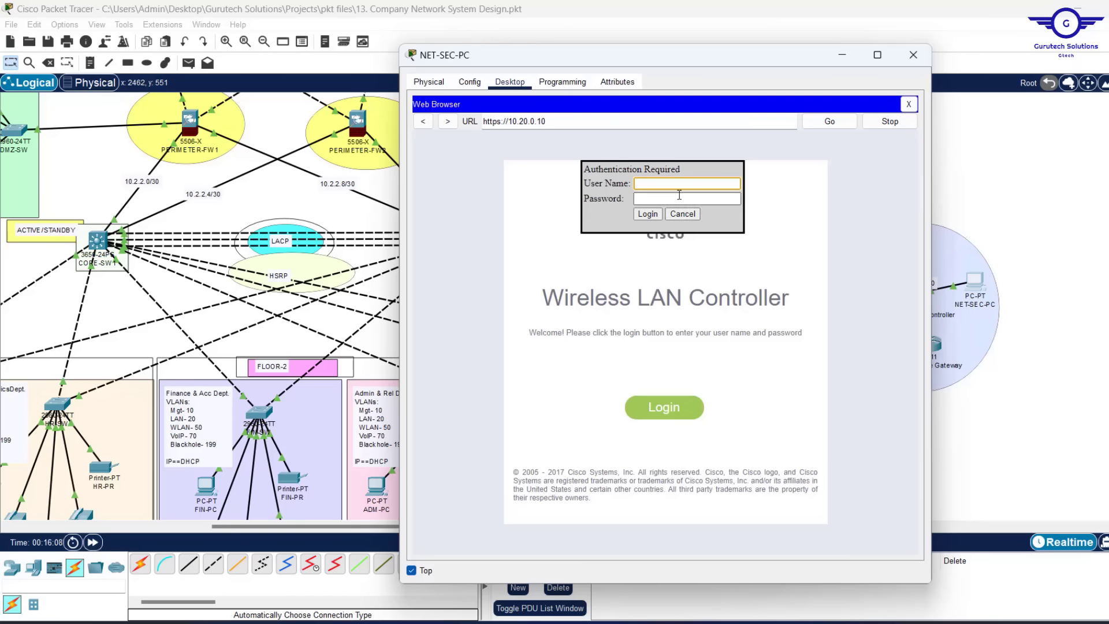
type("Ci")
left_click(661, 199)
type("cisco")
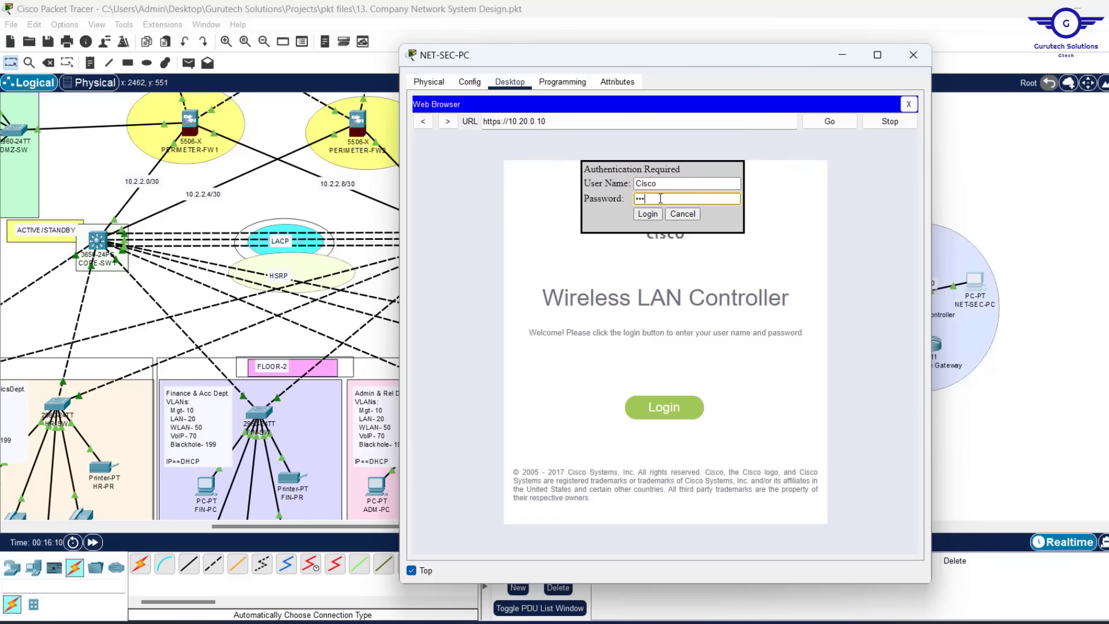
type("1")
left_click(647, 214)
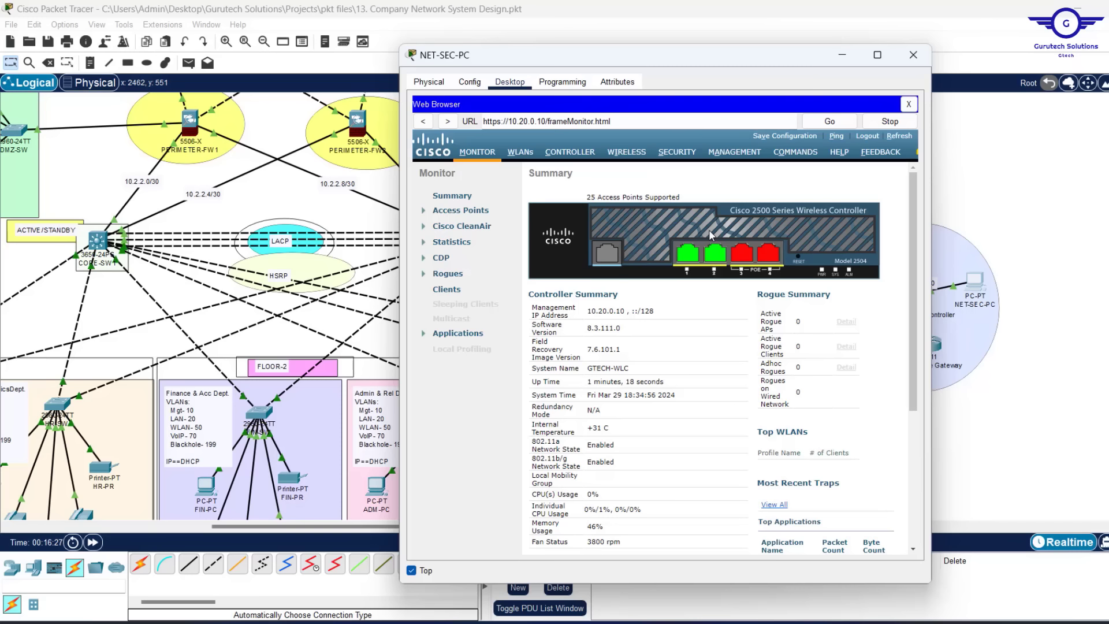
left_click(842, 59)
scroll(905, 197, "down", 3)
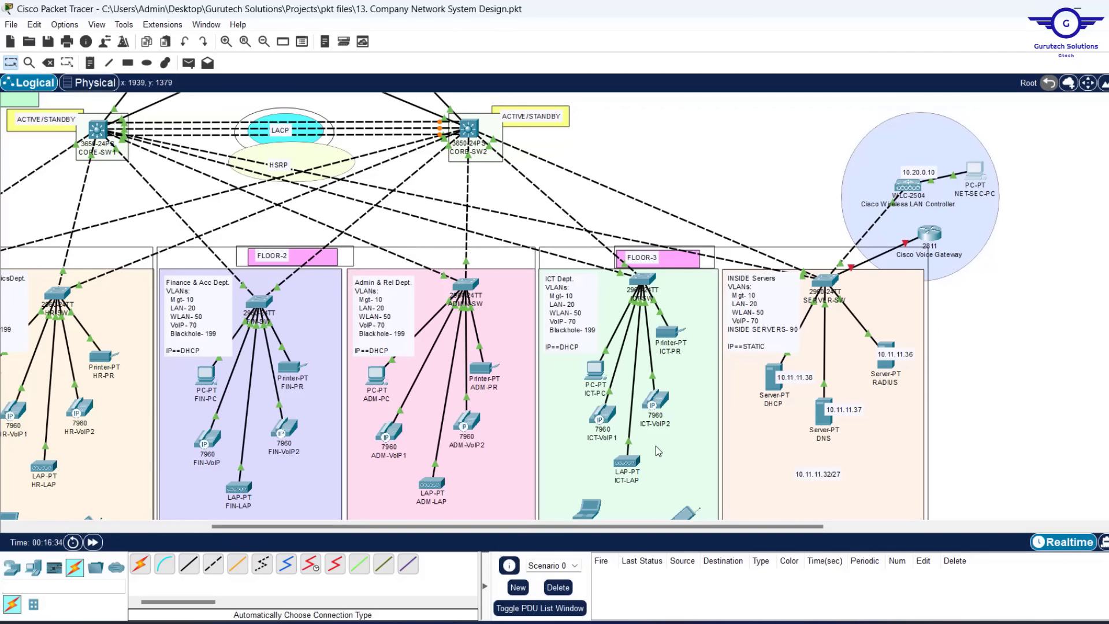
scroll(753, 195, "up", 3)
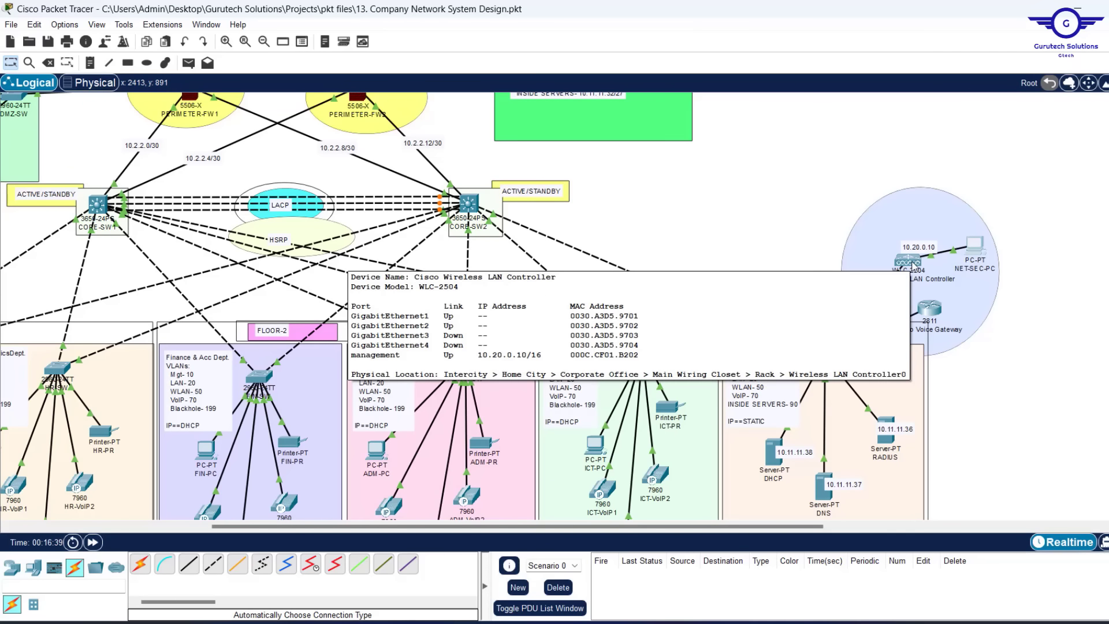
left_click(976, 246)
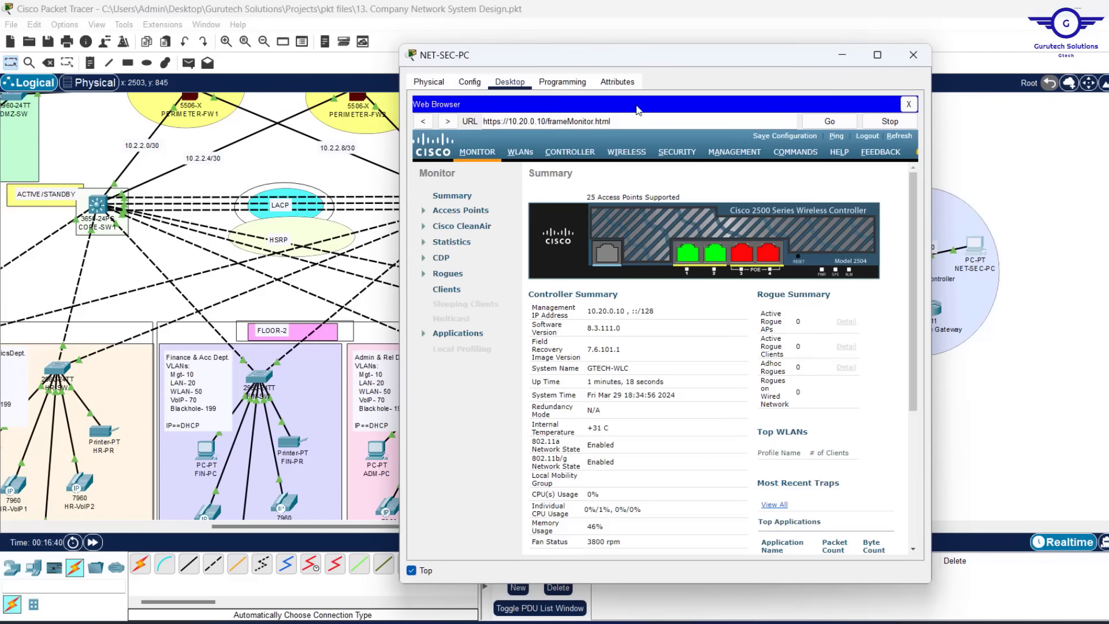
left_click_drag(661, 65, 632, 57)
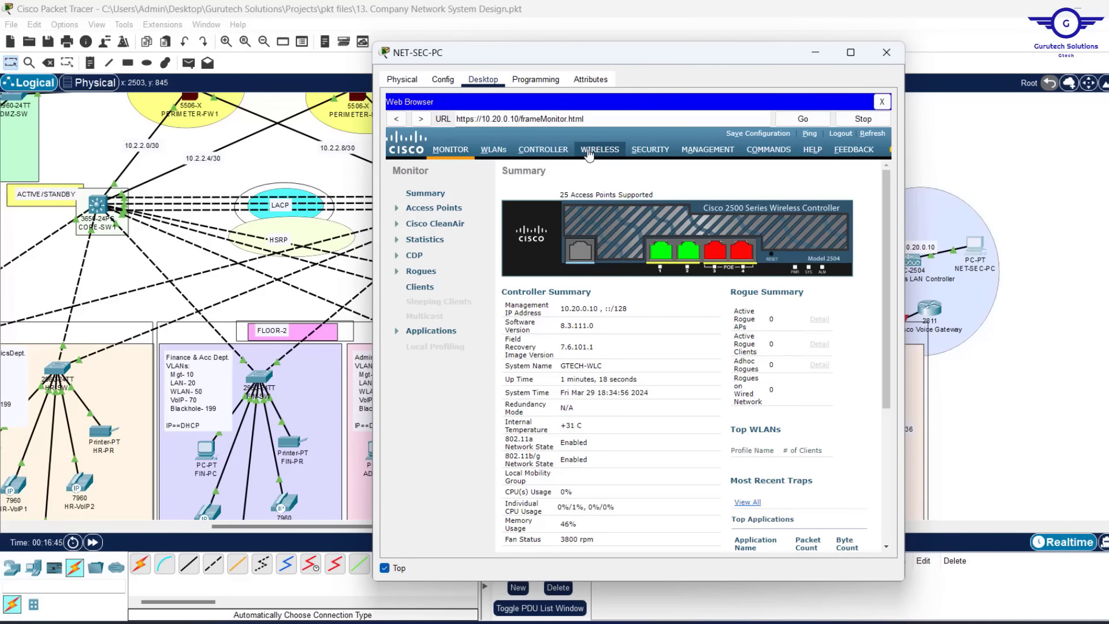
View the controller's five joined APs, then check ADM-LAP's CAPWAP connection to 10.20.0.10 on the topology
left_click(589, 154)
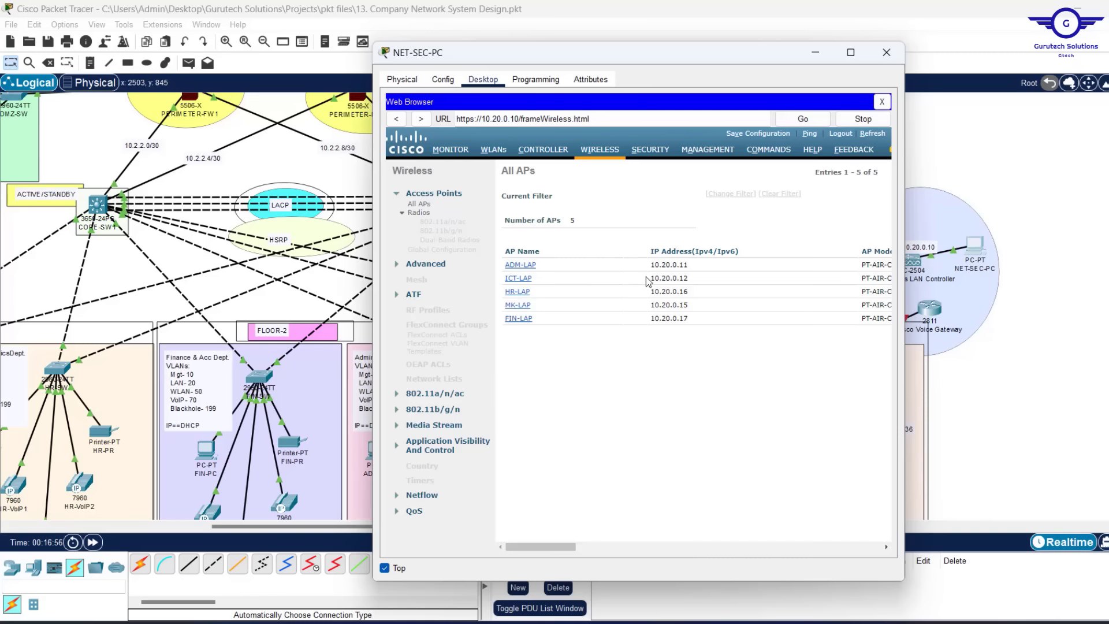
left_click(820, 56)
scroll(824, 143, "down", 5)
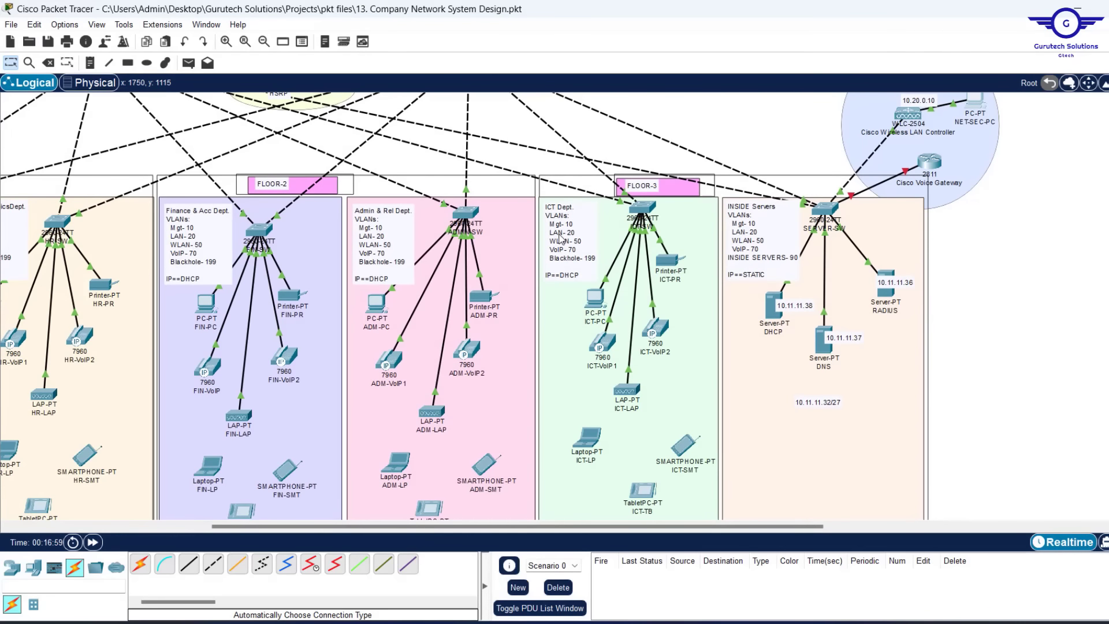
scroll(559, 238, "down", 3)
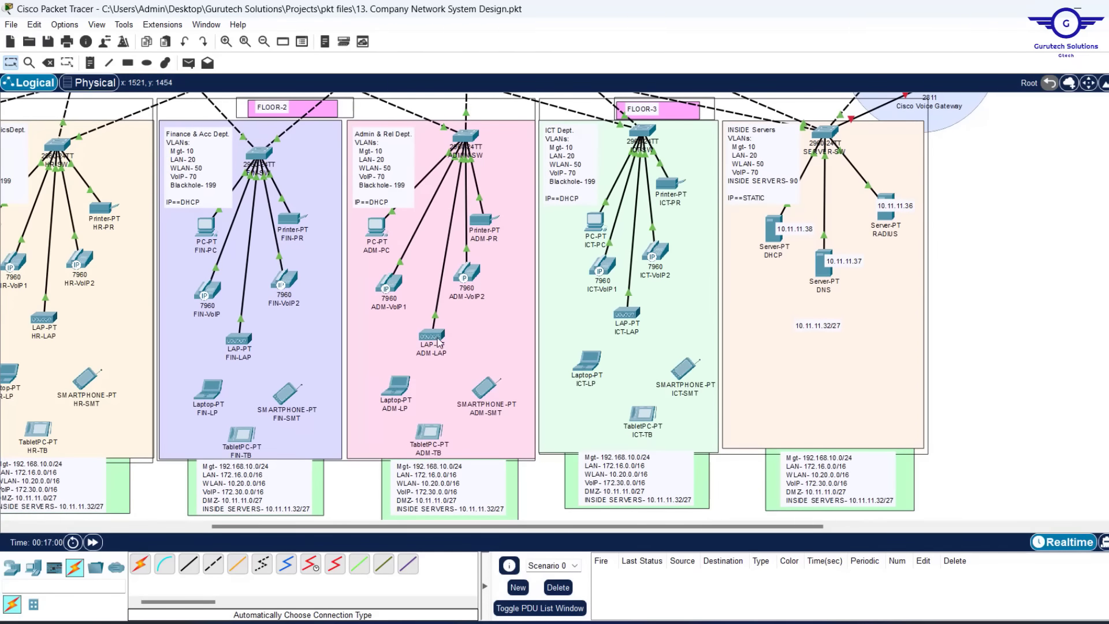
mouse_move(429, 337)
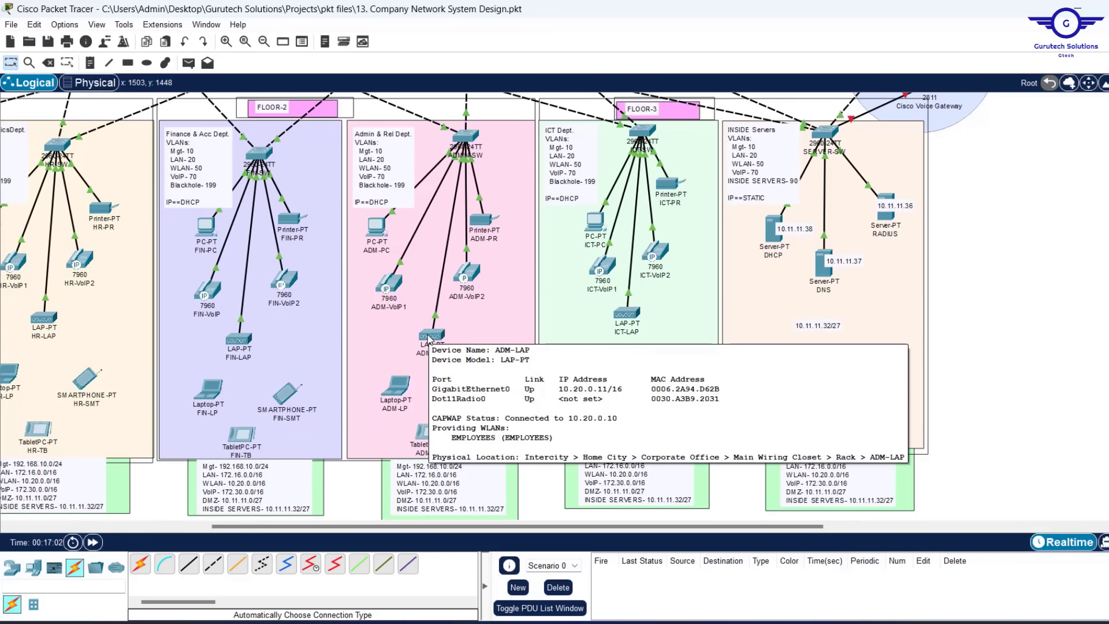
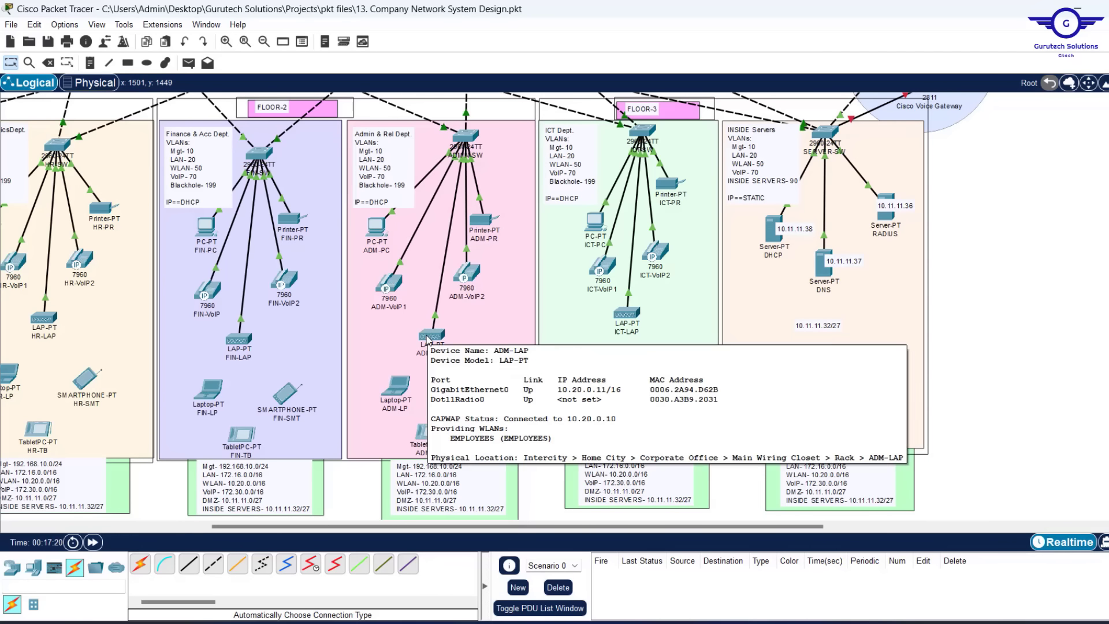
Show the controller's WLANs page in NET-SEC-PC's browser, listing the EMPLOYEES WLAN, and widen the window
scroll(428, 338, "up", 3)
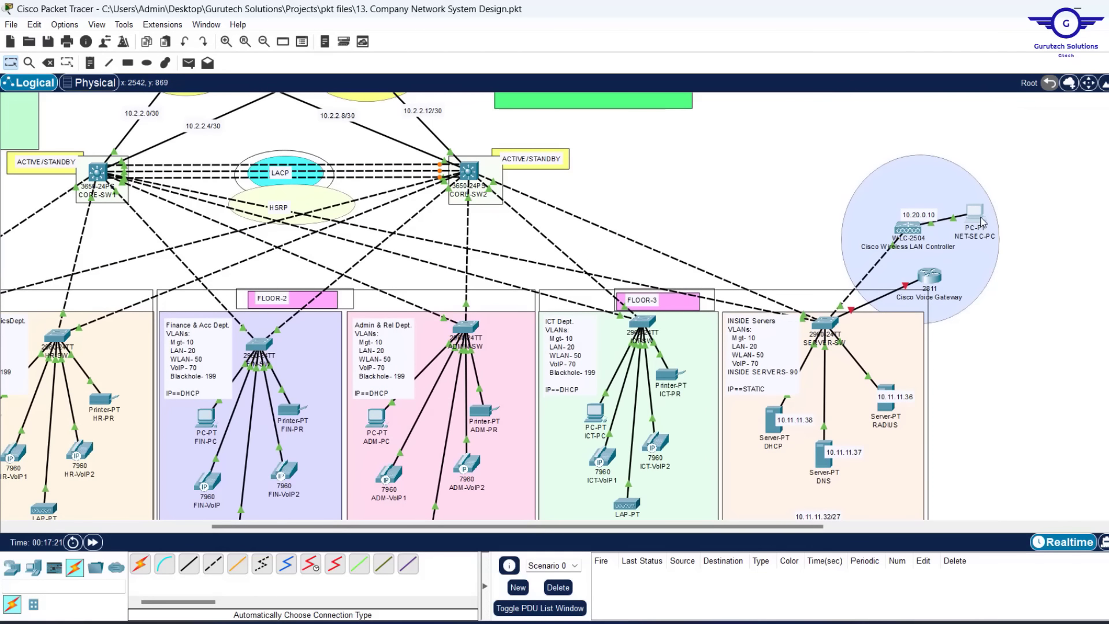
left_click(976, 217)
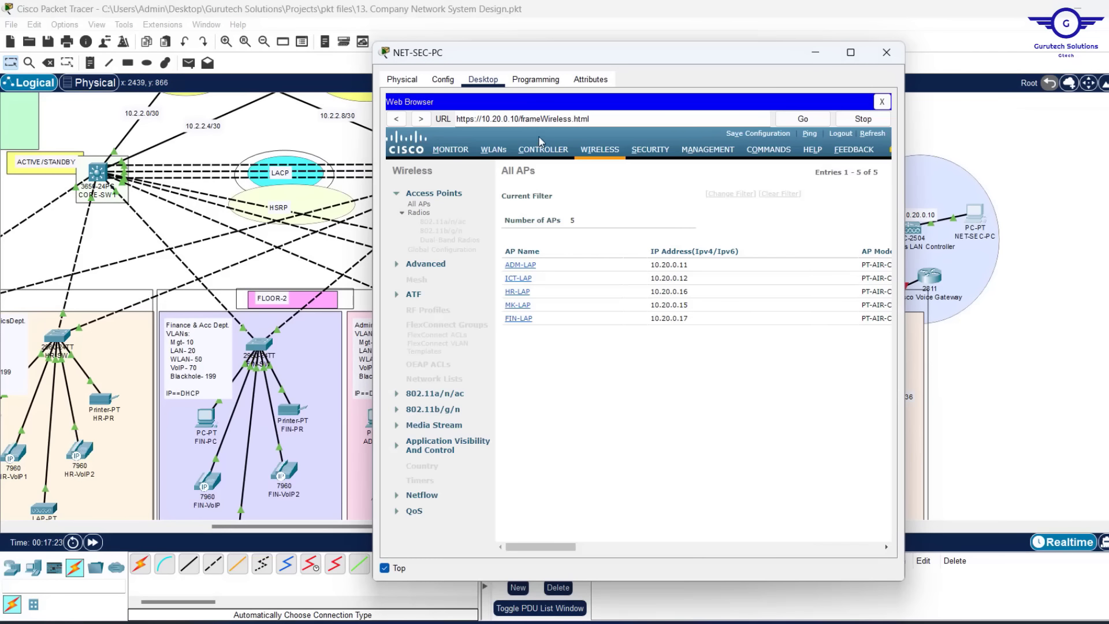
left_click(495, 149)
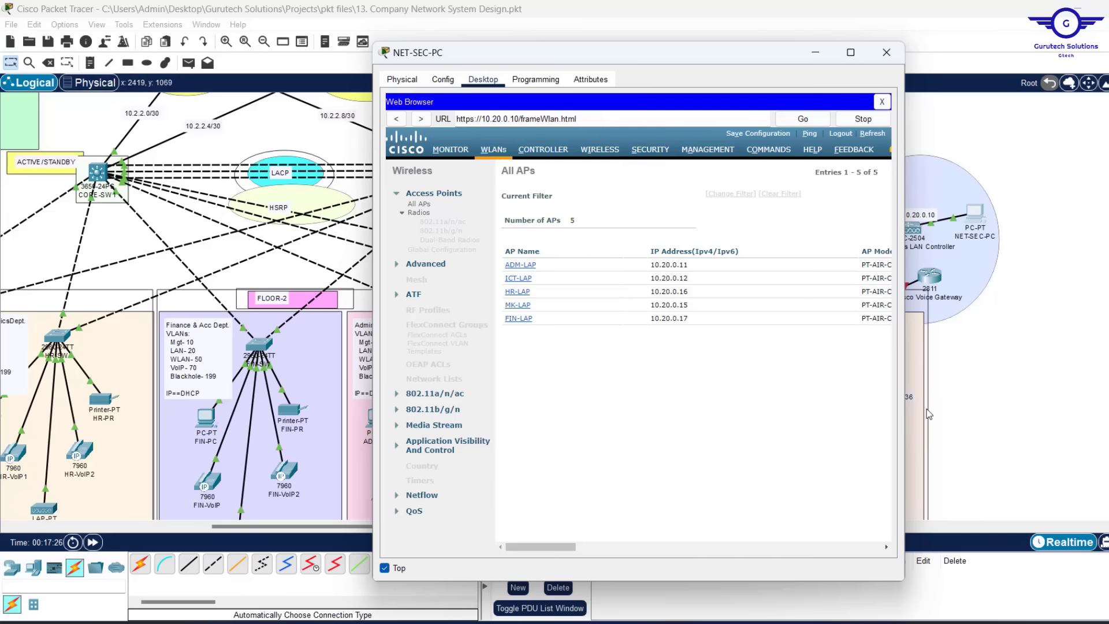
left_click_drag(907, 340, 1048, 340)
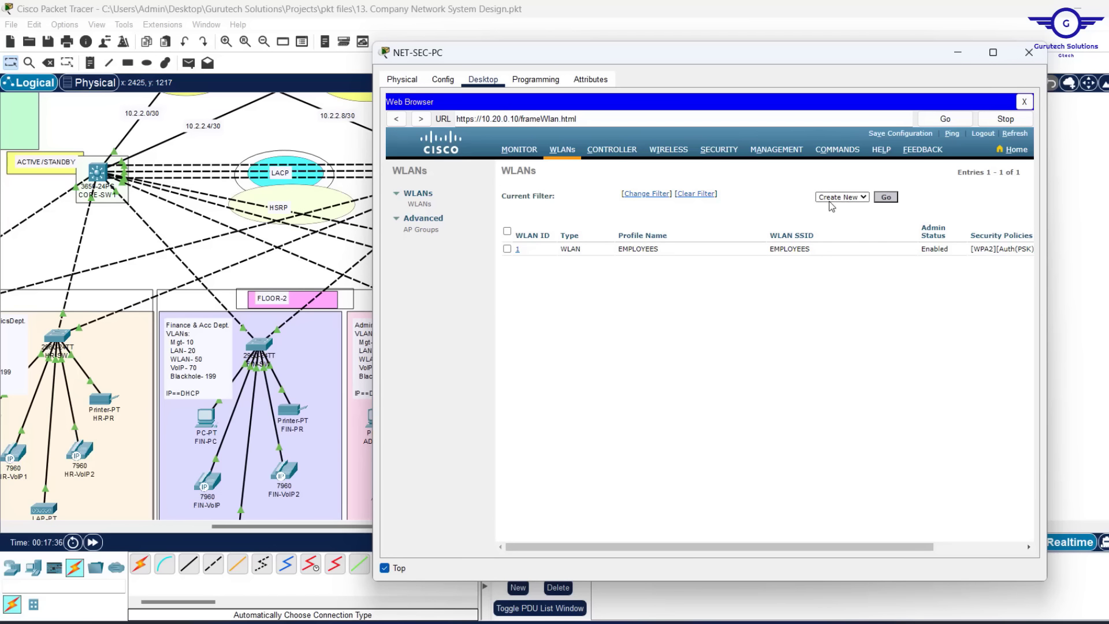
Create WLAN 2 with profile name AUDITORS WIFI and SSID AUDITORS, and apply it
left_click(890, 199)
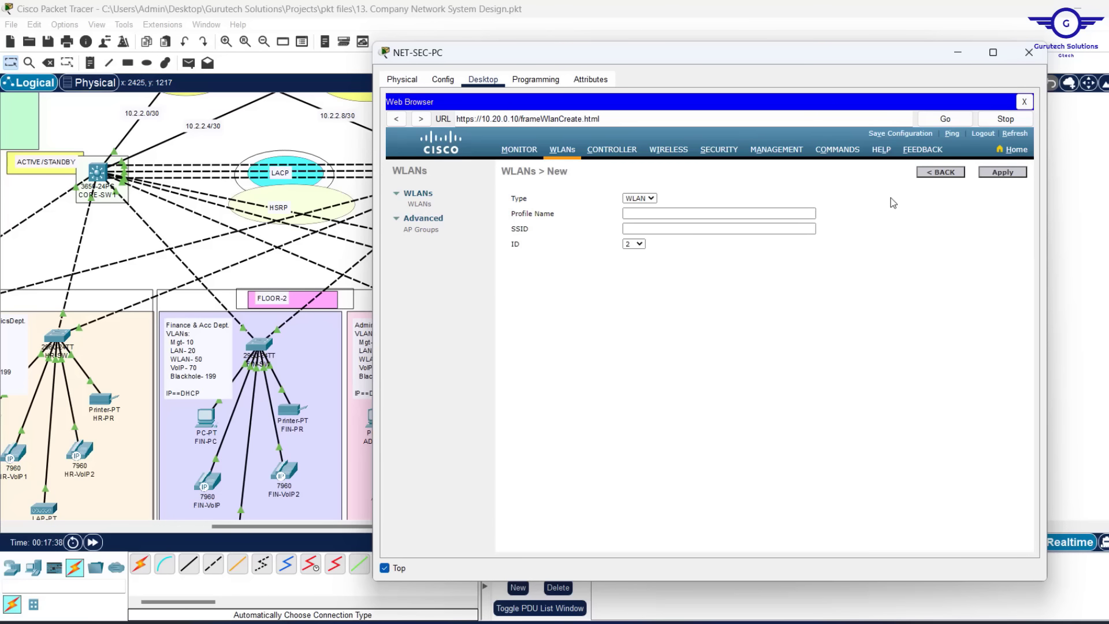
left_click(627, 213)
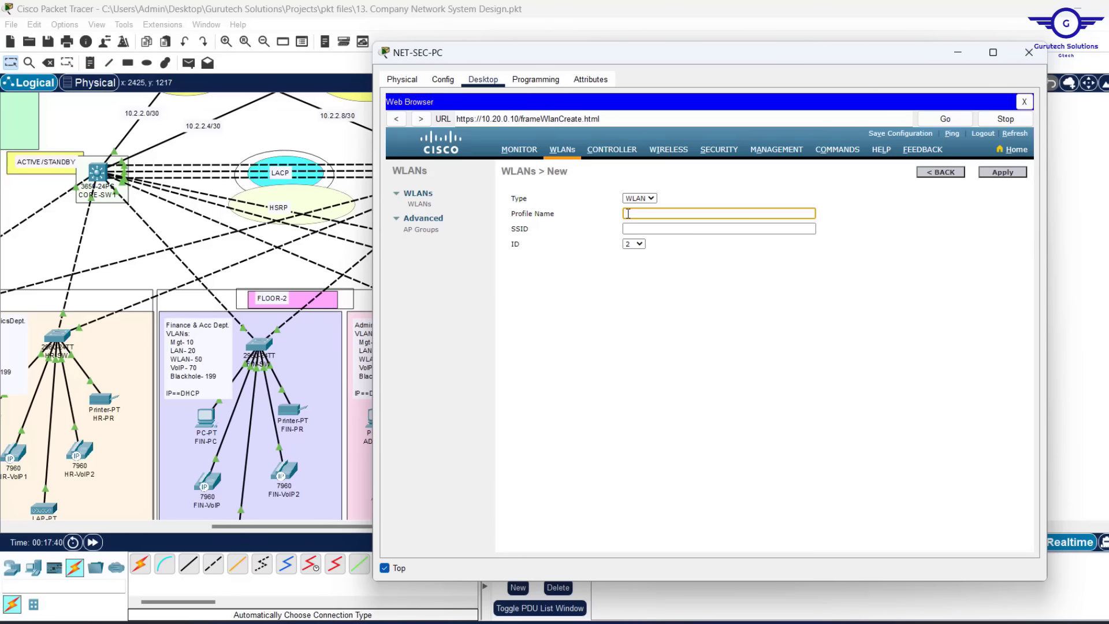
type("AUDITORS")
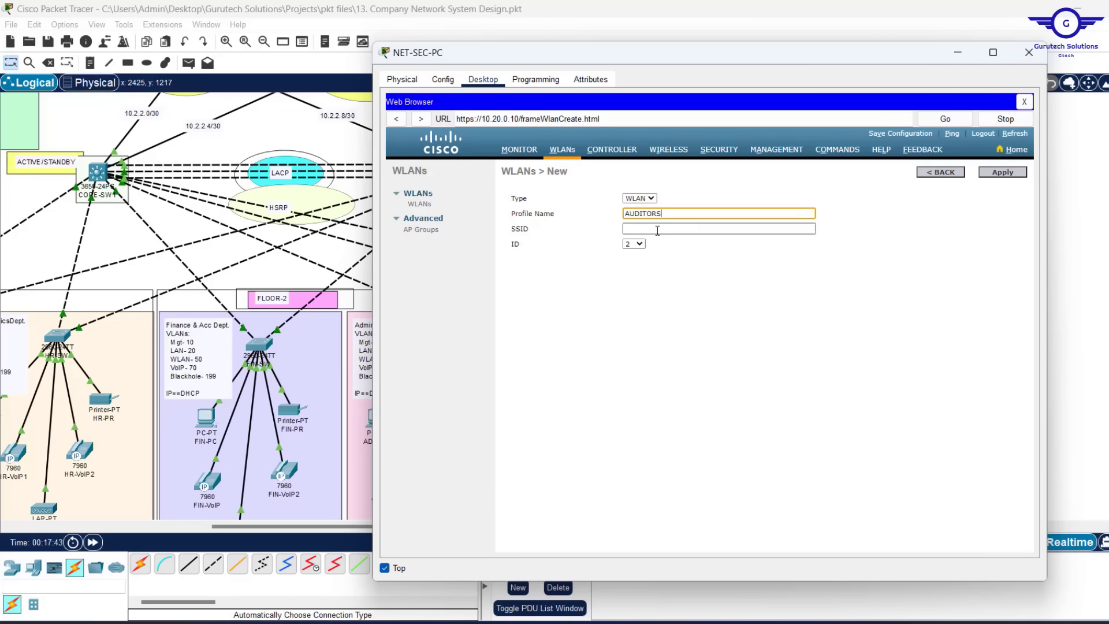
left_click(657, 229)
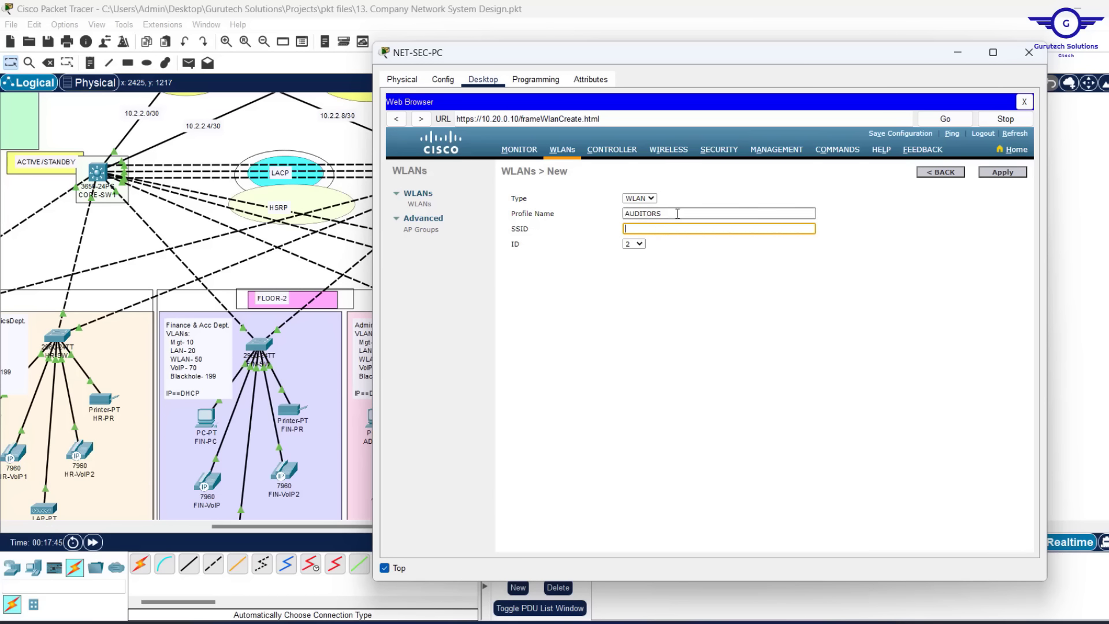
left_click(678, 213)
type("WI")
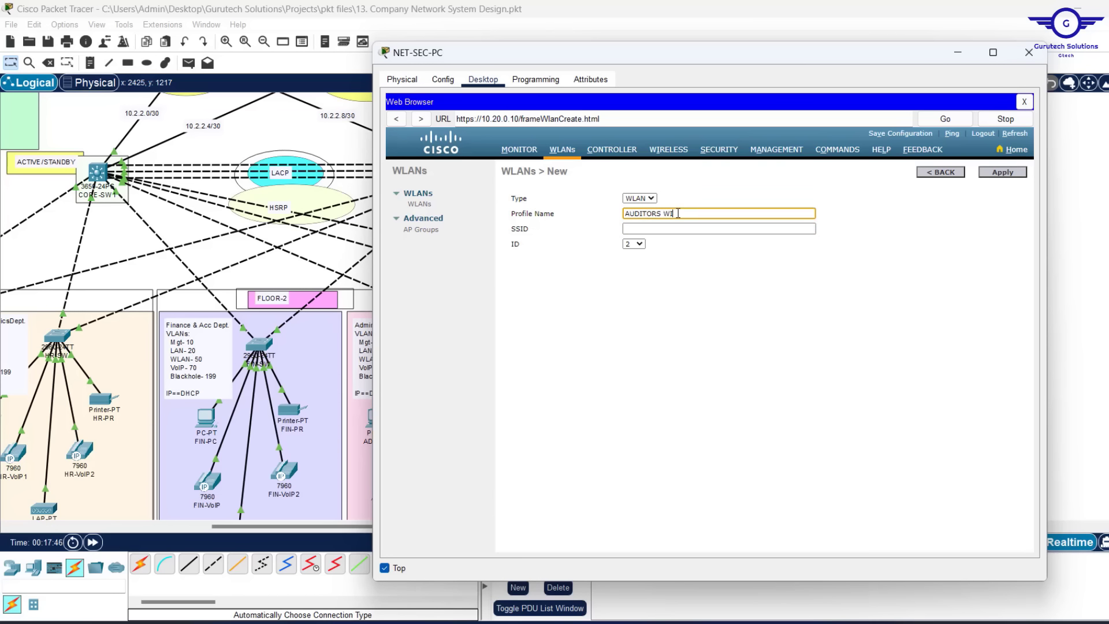
type("FI")
key("shift+Home")
key("ctrl+c")
left_click(650, 229)
key("ctrl+v")
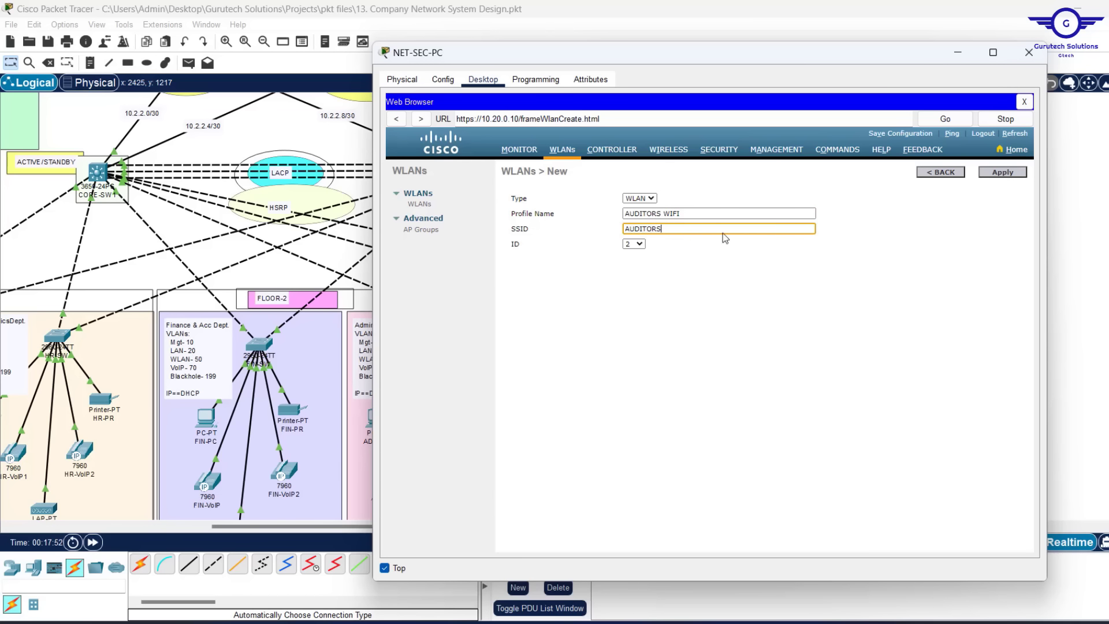
left_click(1011, 173)
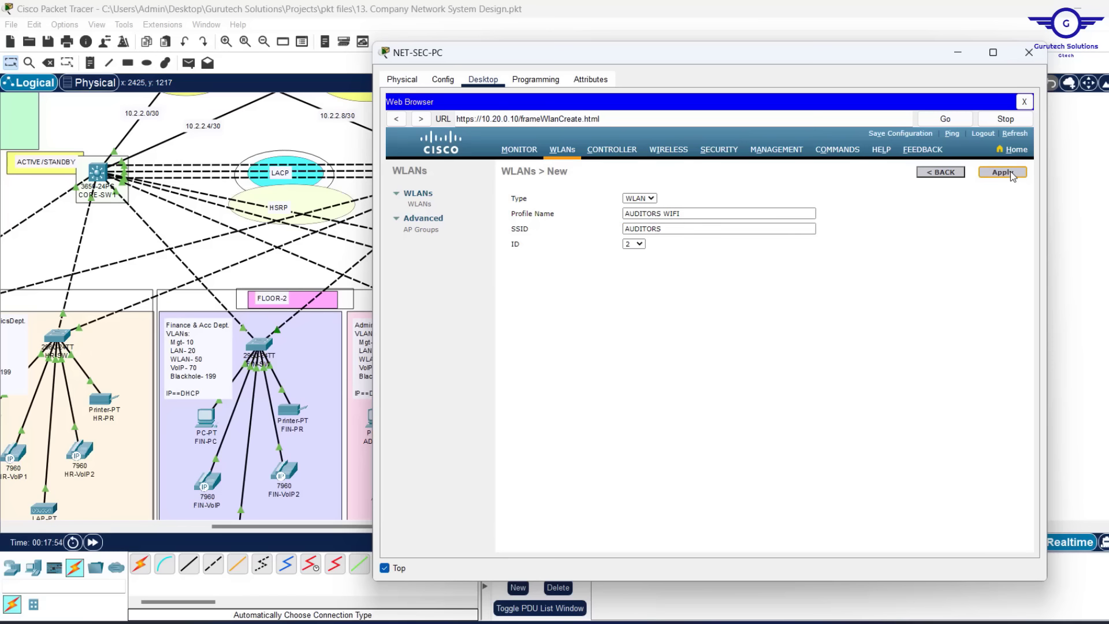
left_click(1003, 172)
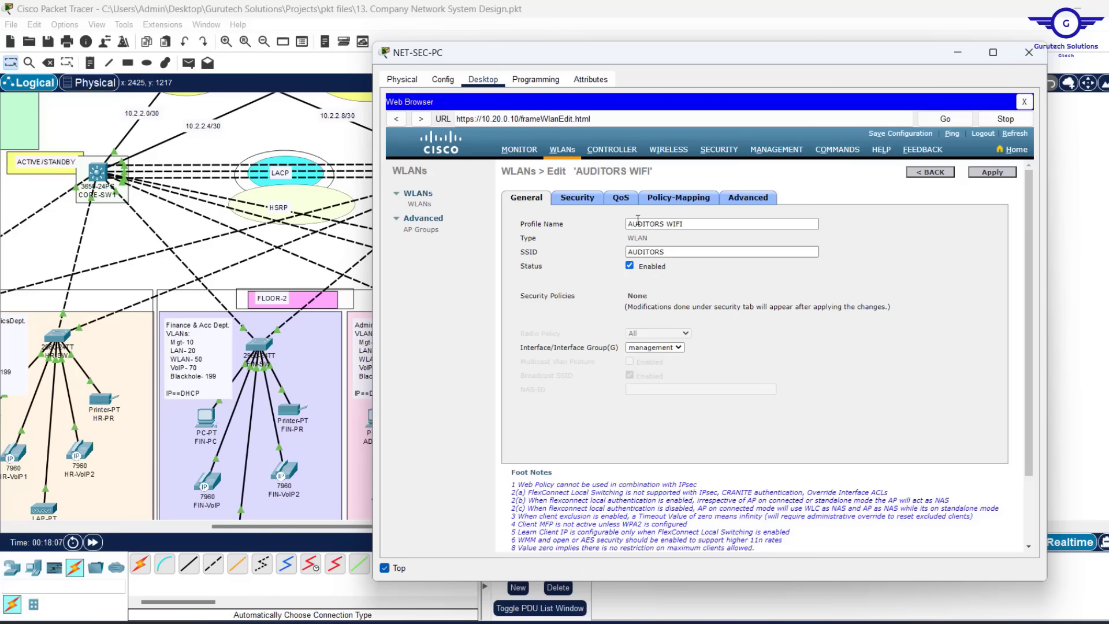
Set AUDITORS WIFI's layer 2 security to WPA+WPA2 with WPA2 AES policy, PSK, and the pre-shared key
left_click(578, 202)
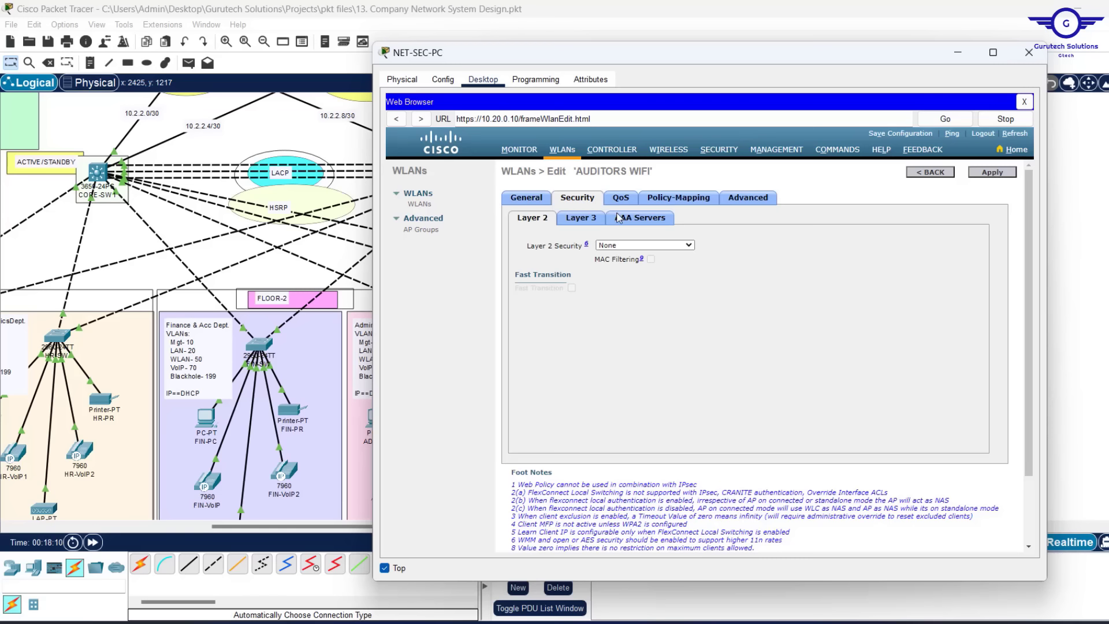
left_click(683, 246)
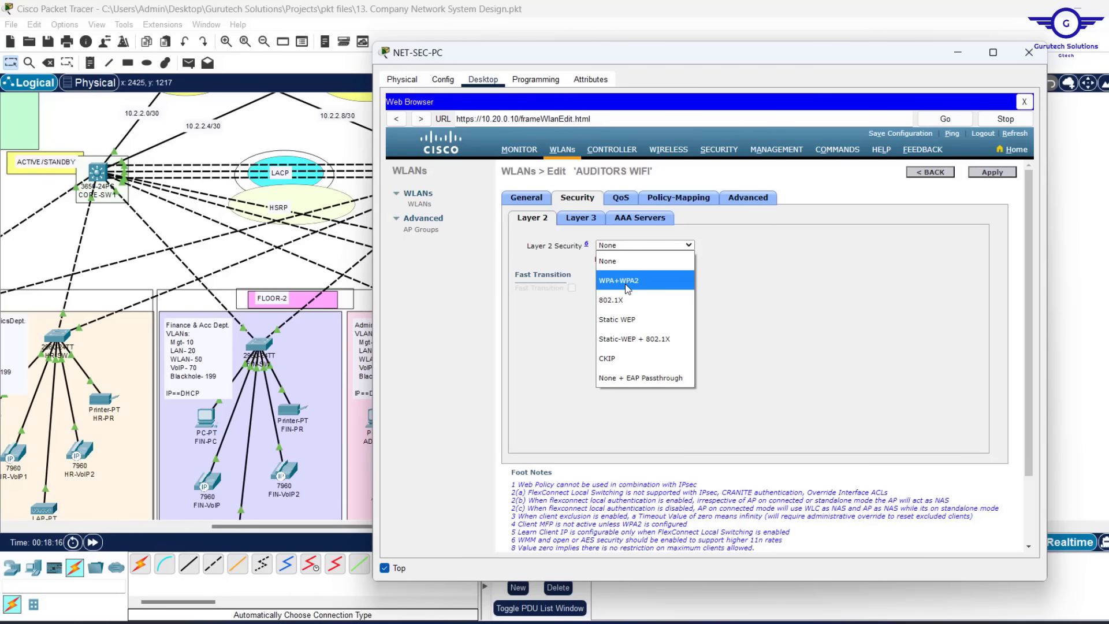
left_click(626, 288)
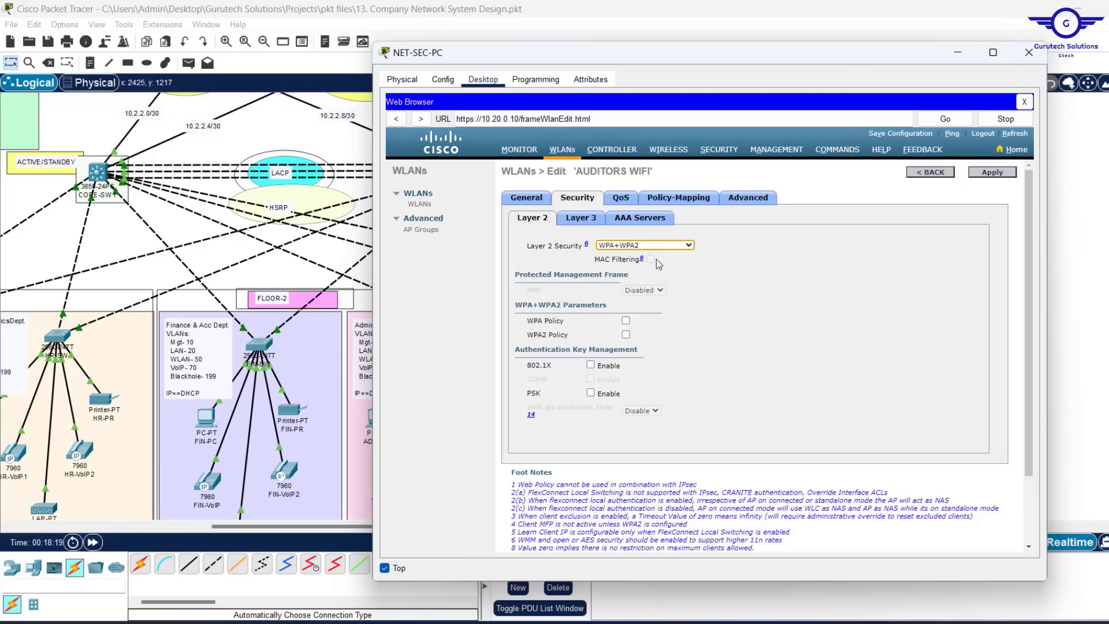
left_click(626, 335)
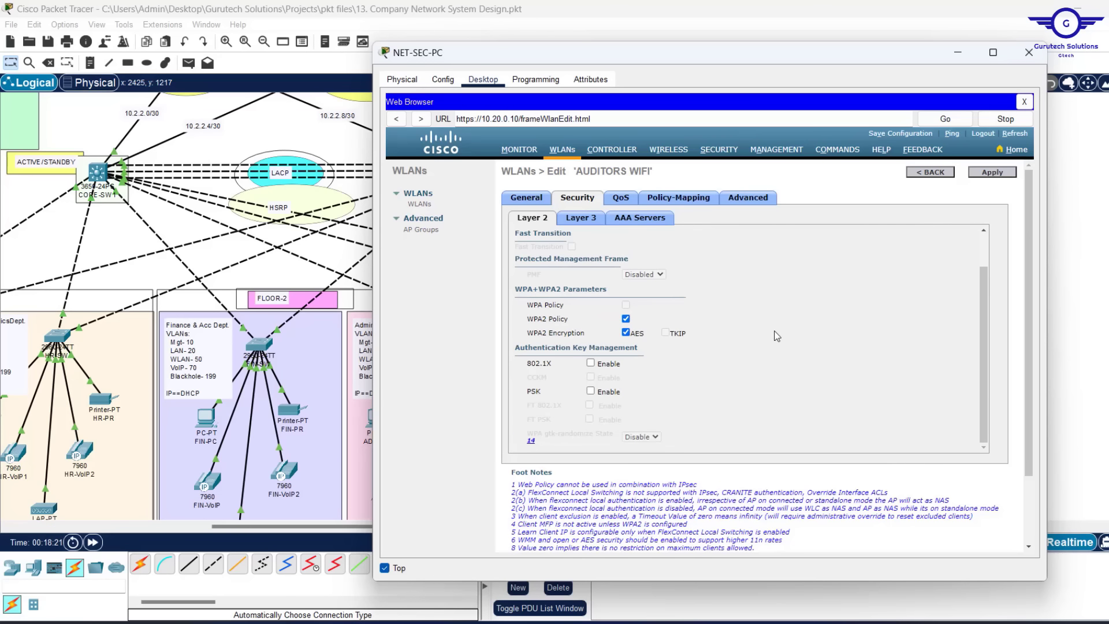
left_click(590, 392)
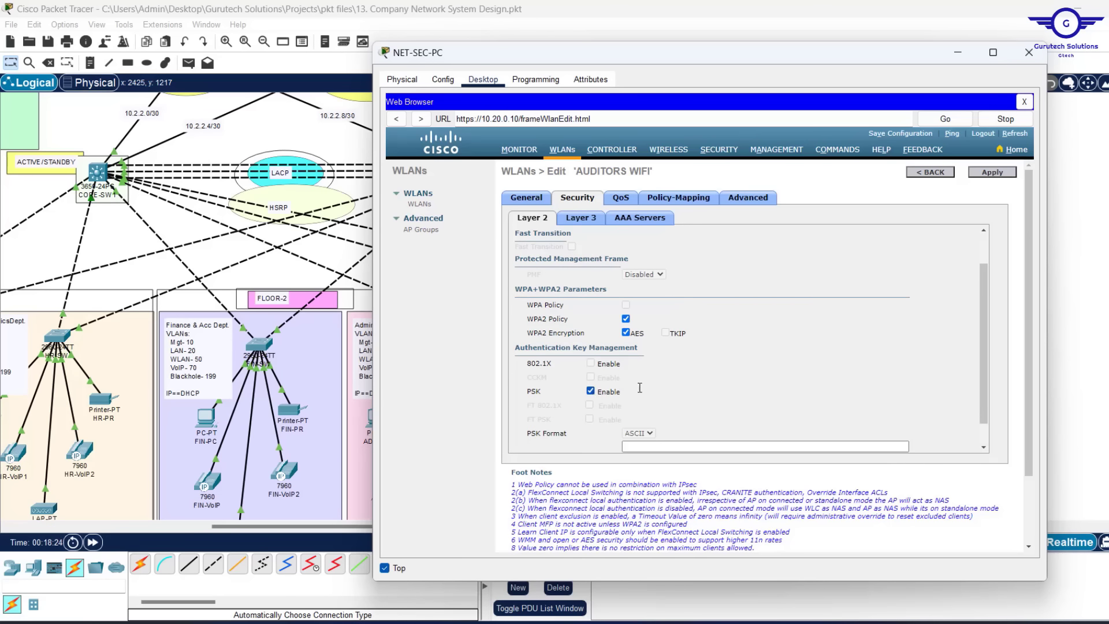
scroll(695, 395, "down", 1)
left_click(648, 420)
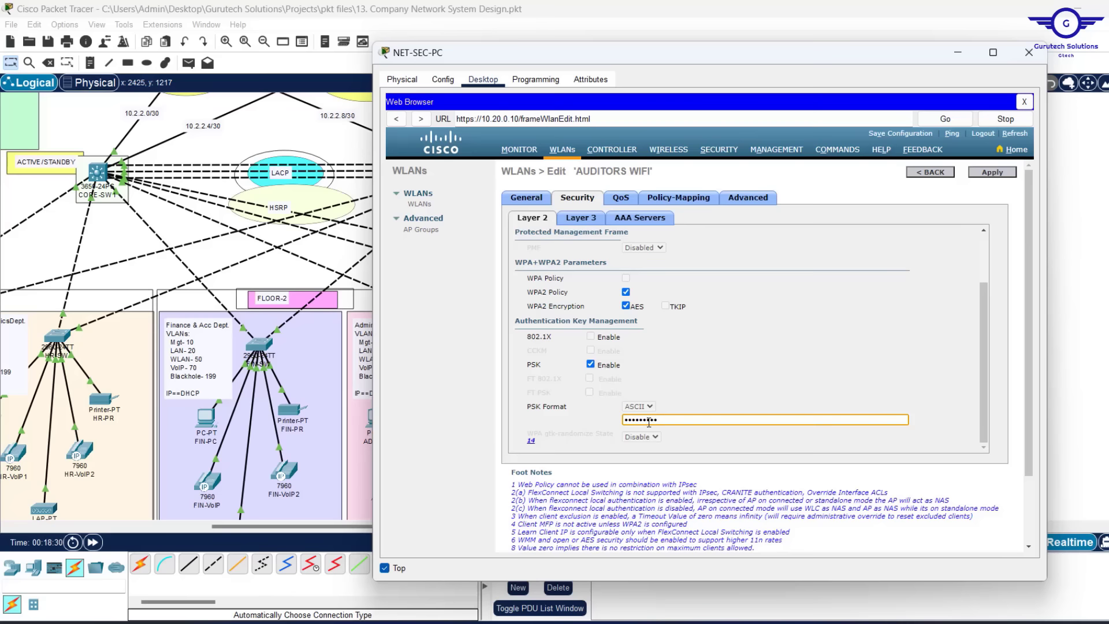
scroll(649, 422, "down", 3)
scroll(847, 318, "up", 3)
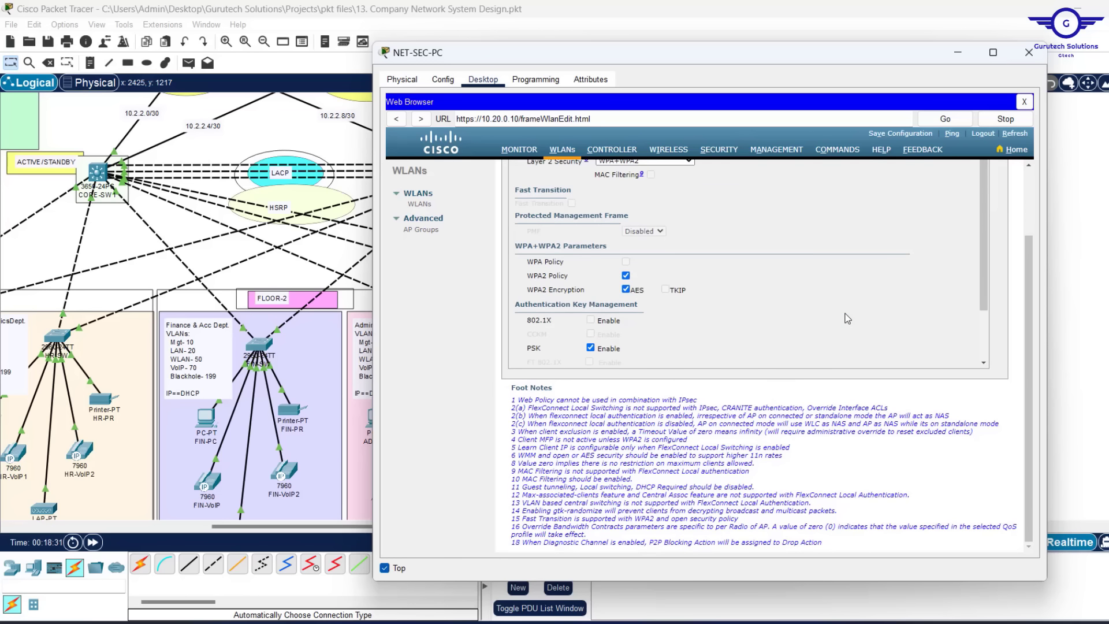
scroll(940, 235, "up", 3)
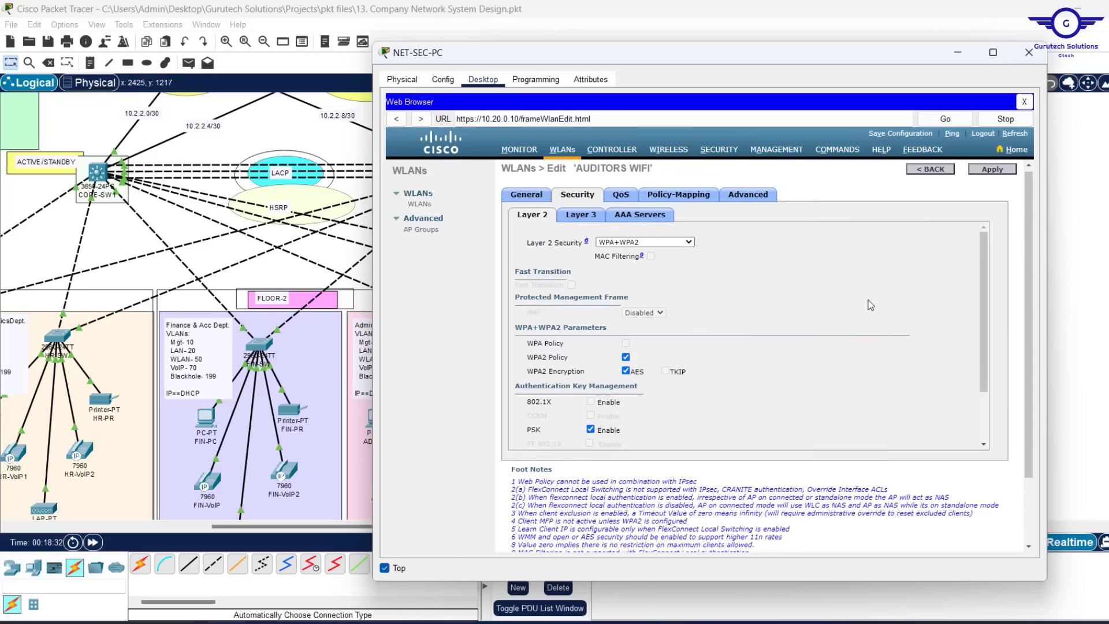
Apply the AUDITORS WIFI security settings and confirm the WLAN parameter change
left_click(992, 173)
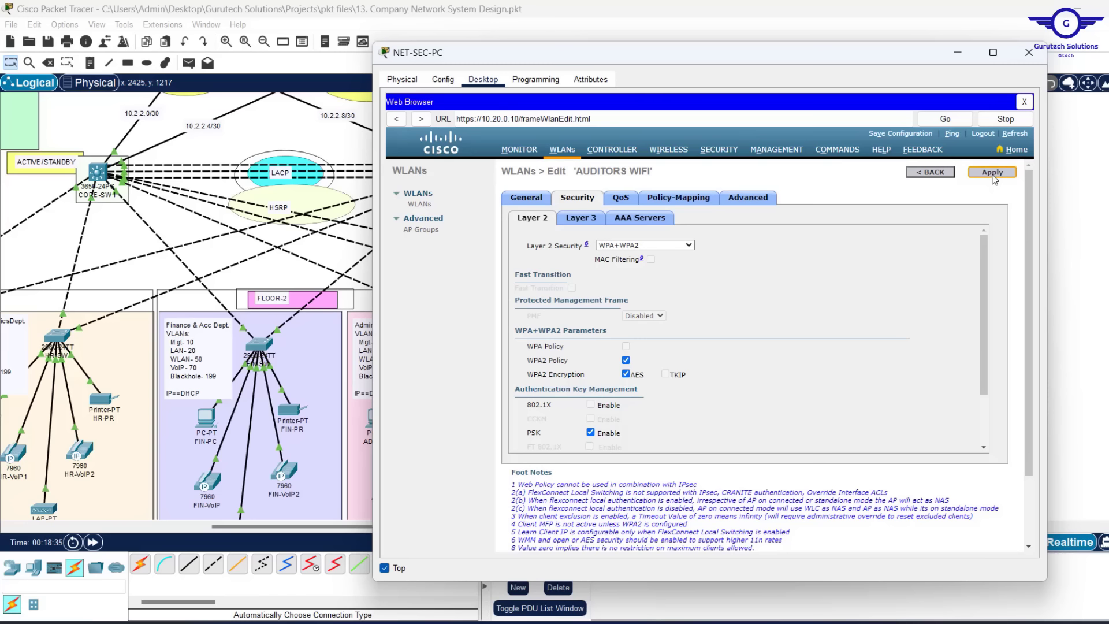
left_click(993, 175)
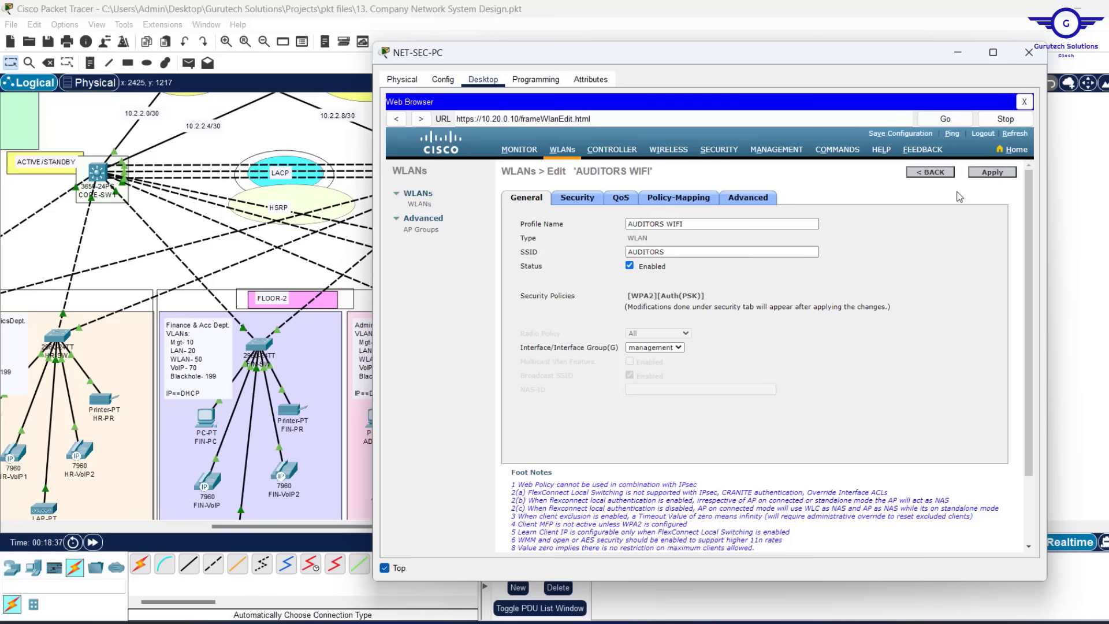
left_click(996, 179)
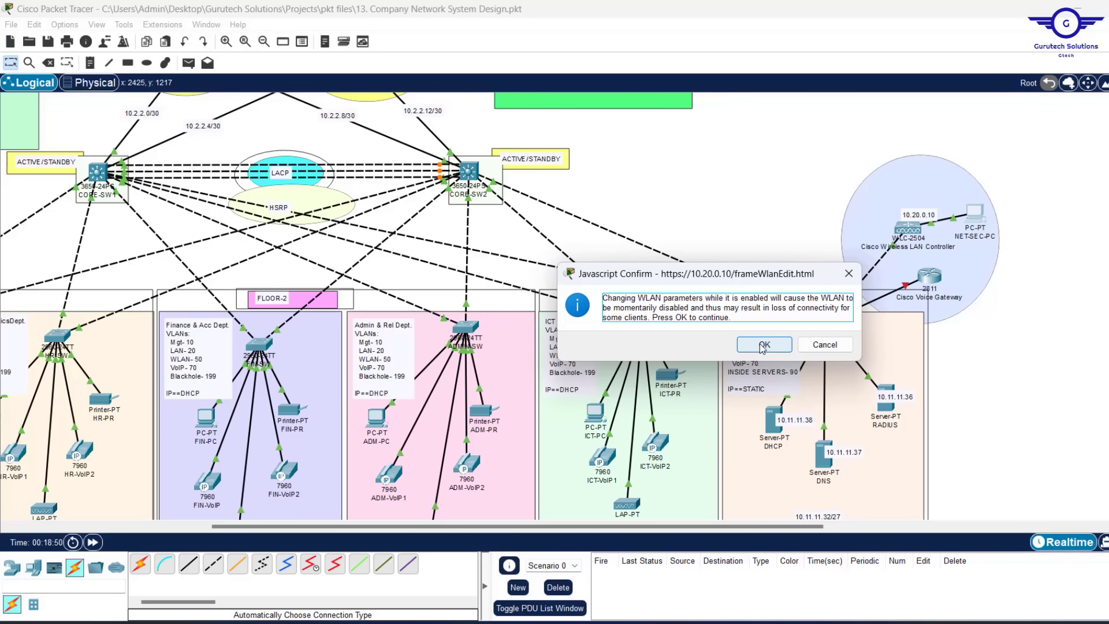
left_click(763, 345)
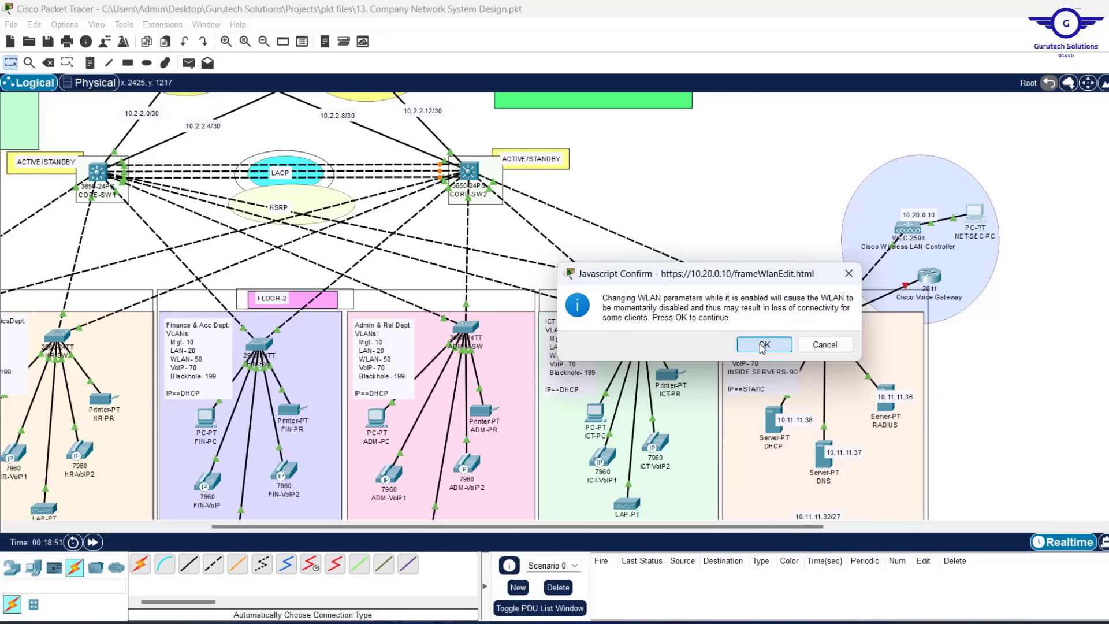
Reopen NET-SEC-PC's browser and open WLAN 1 (EMPLOYEES) for editing
left_click(974, 215)
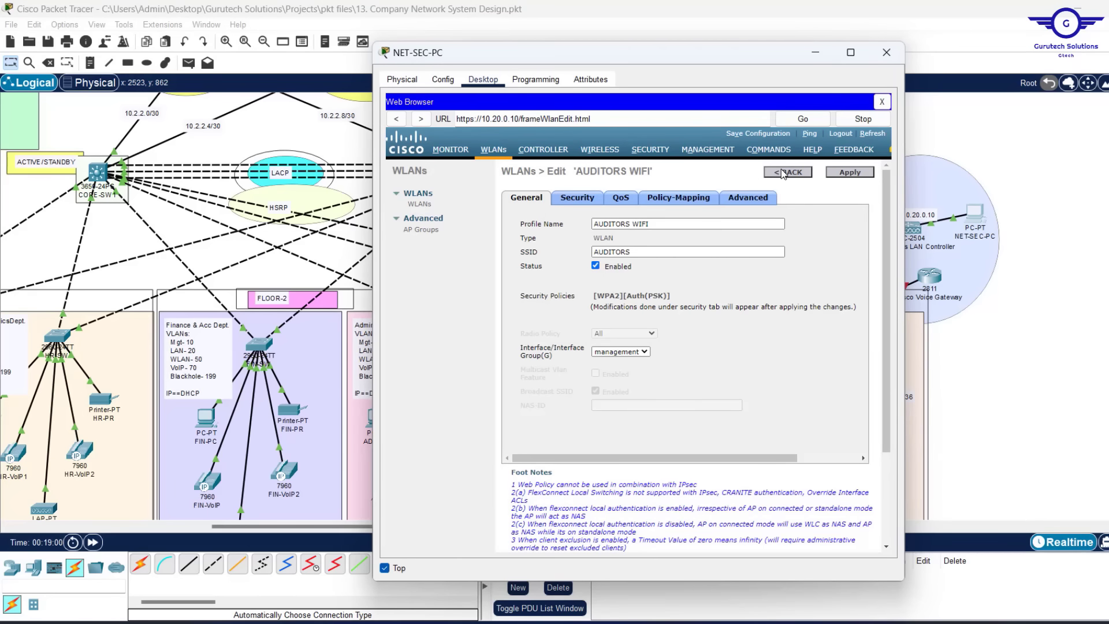
left_click(781, 168)
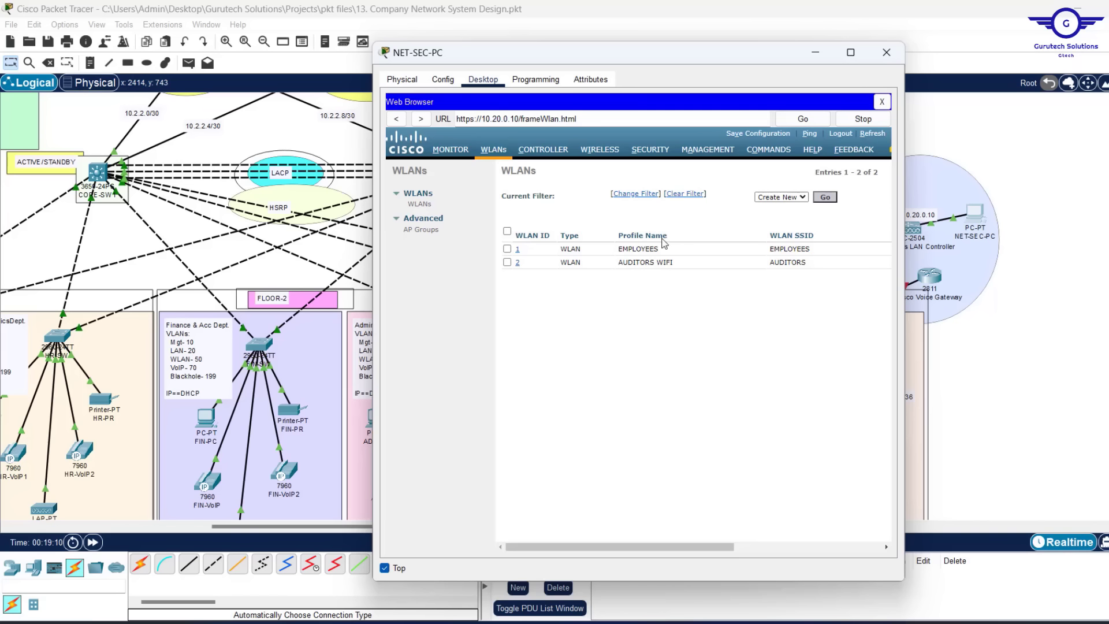
left_click(517, 250)
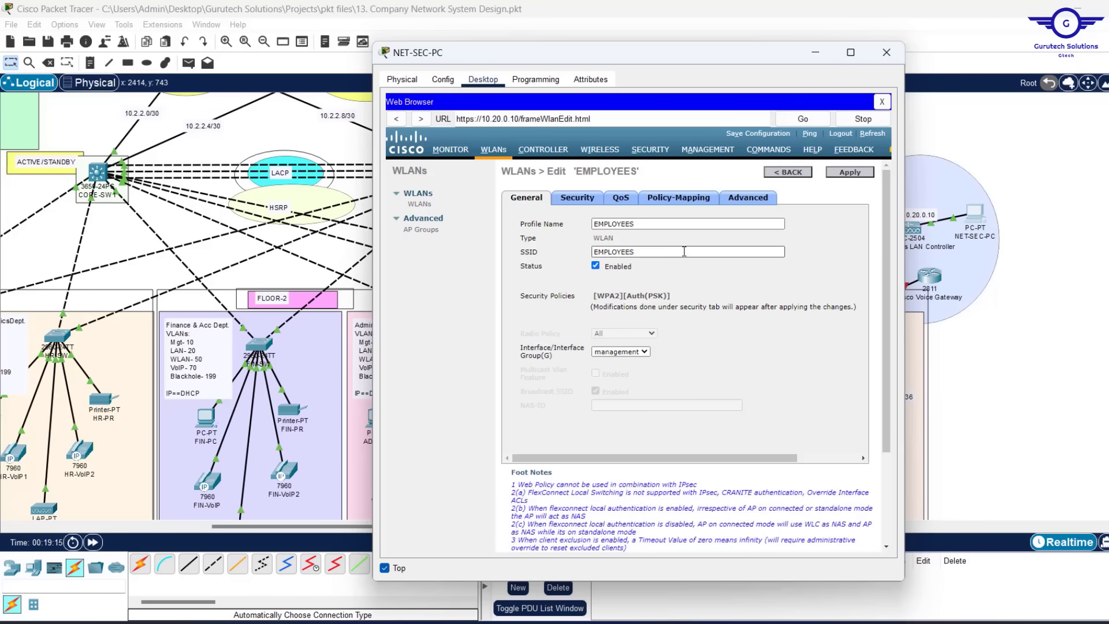
Rename the EMPLOYEES profile to EMPLOYEES WIFI, apply, and confirm the change
left_click(648, 223)
type("WIFI")
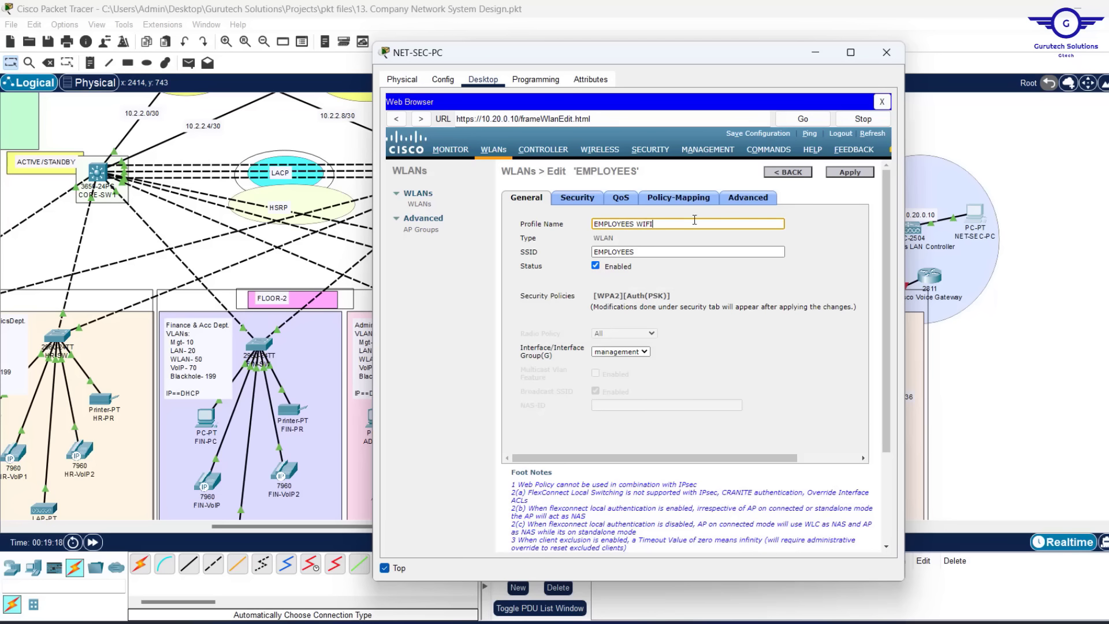
left_click(858, 171)
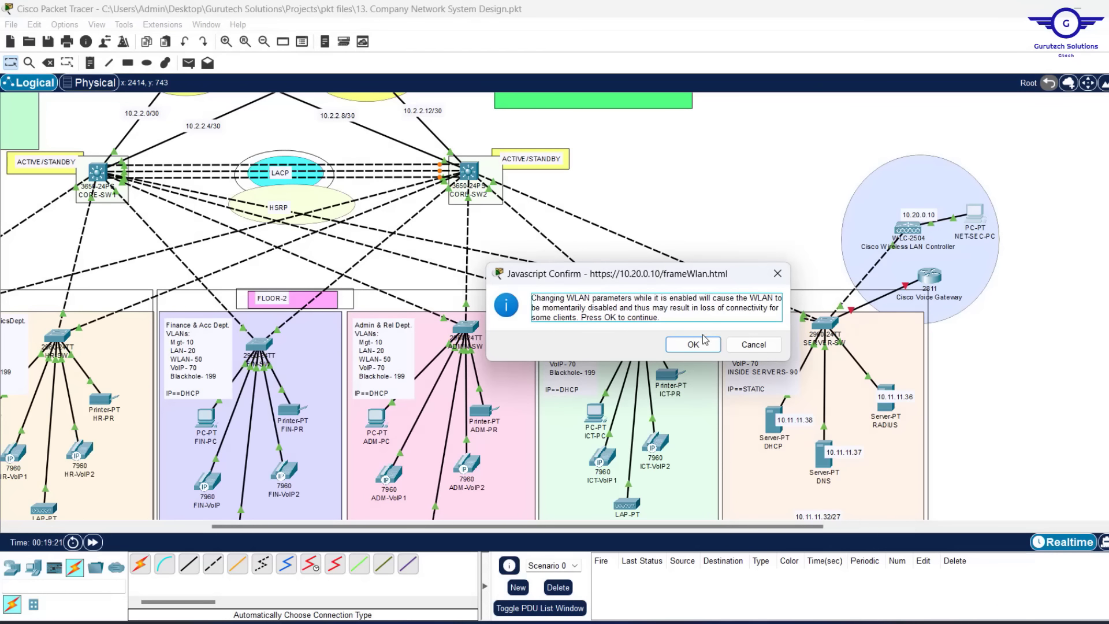
left_click(693, 344)
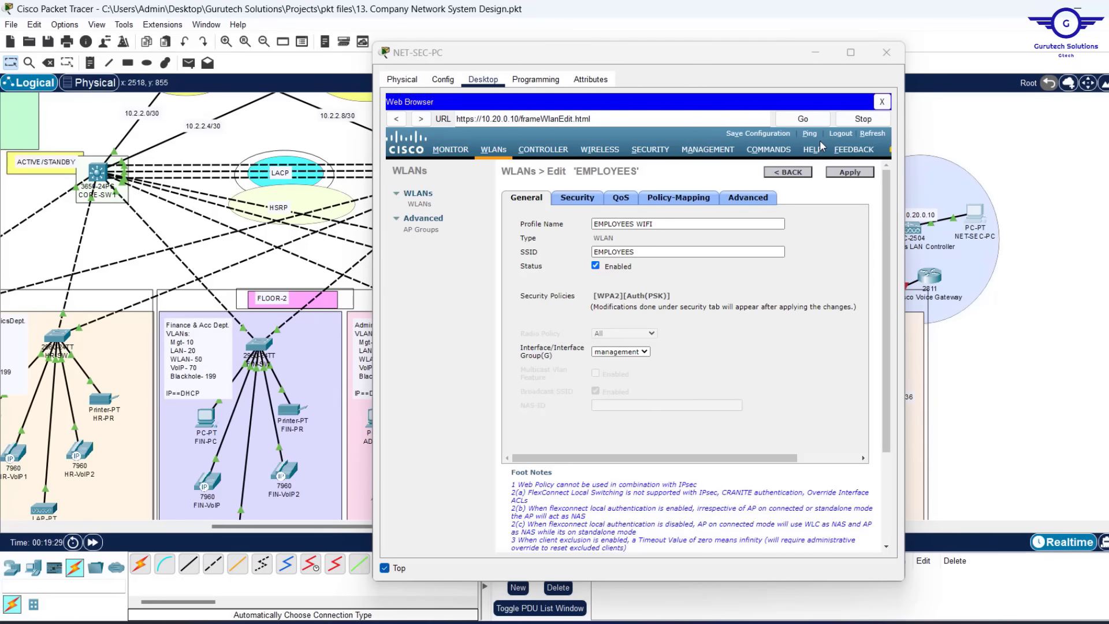
Create a new WLAN with profile name CORPORATE WIFI and SSID CORPORATE
left_click(786, 173)
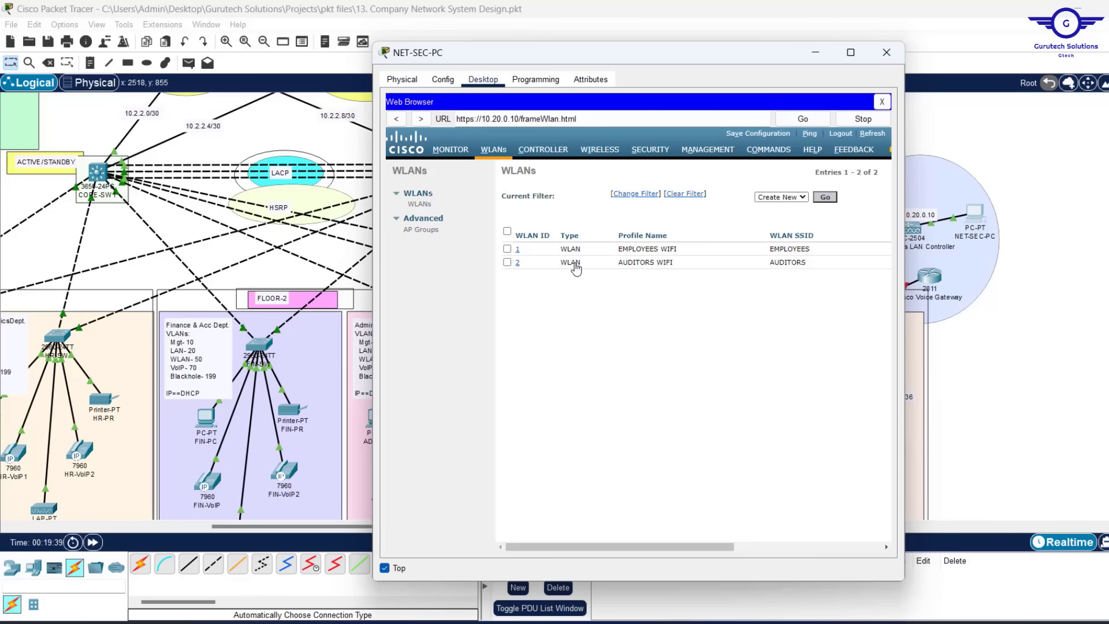
left_click(826, 199)
left_click(631, 214)
type("C")
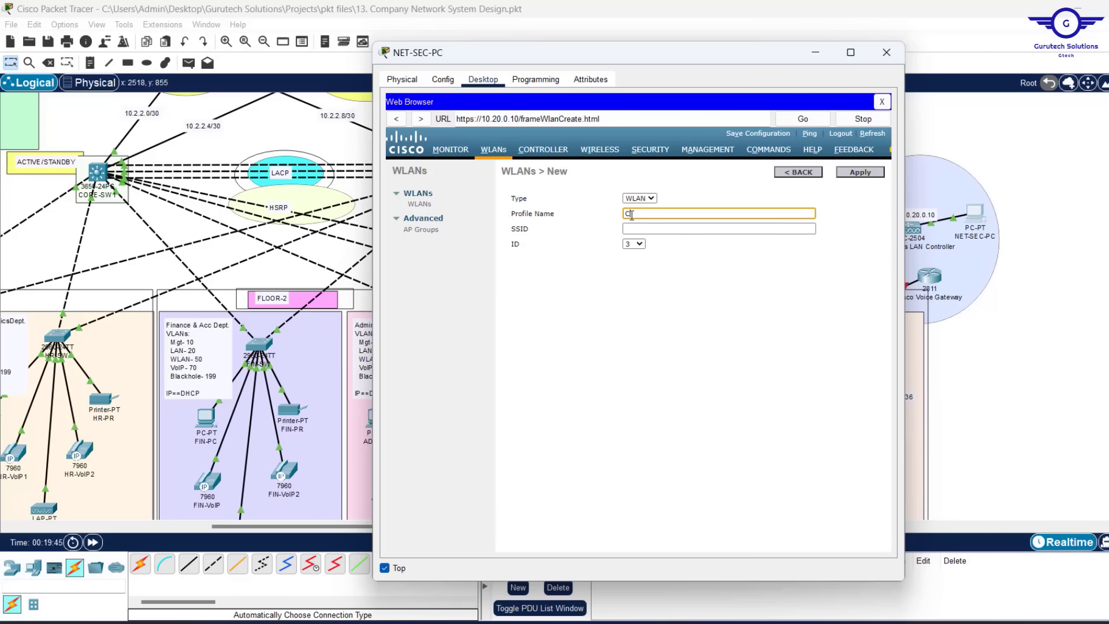
type("ORPORATE WIFI")
key("Tab")
type("CORPORATE")
left_click(861, 173)
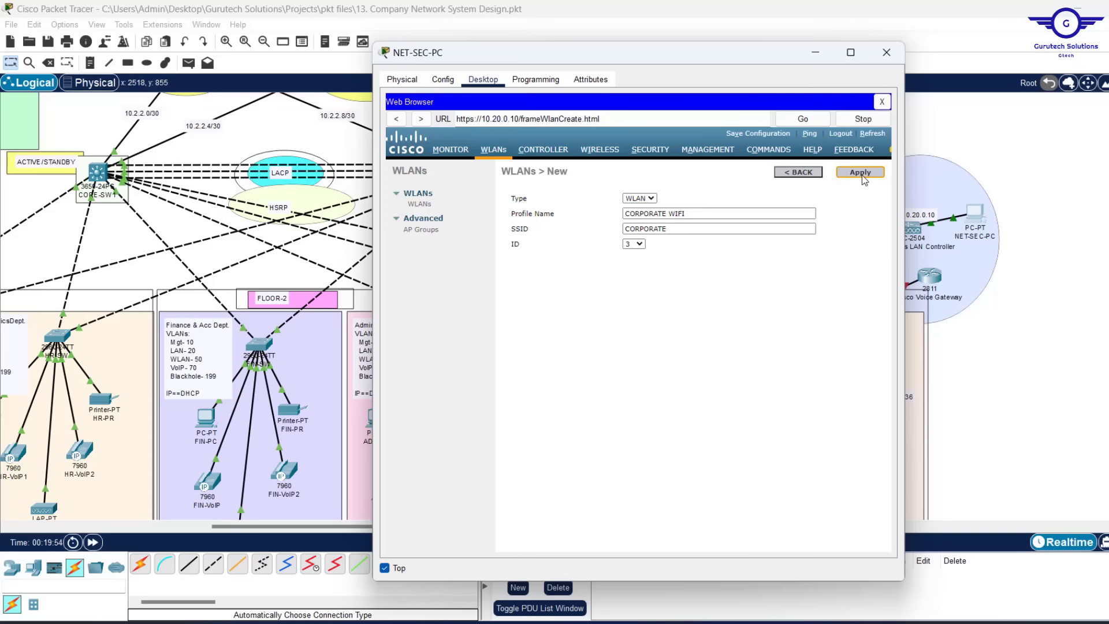
Secure CORPORATE WIFI with WPA+WPA2, WPA2 policy and a PSK key, then apply and confirm
left_click(577, 198)
left_click(644, 245)
left_click(618, 276)
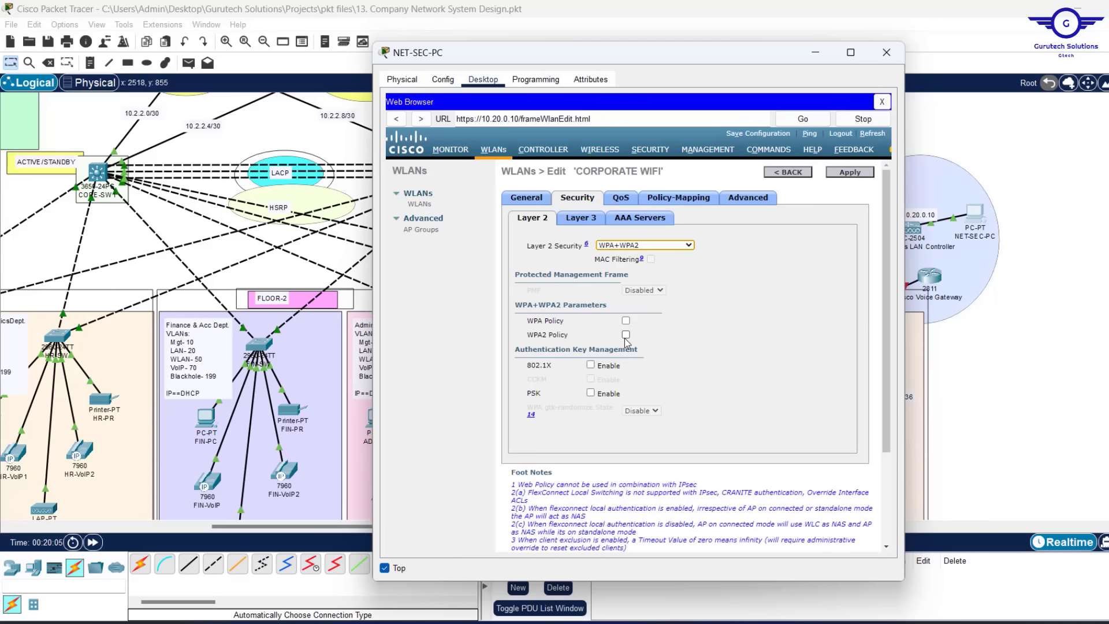
left_click(625, 335)
left_click(590, 430)
scroll(709, 406, "down", 3)
left_click(600, 421)
type("•••••••••")
left_click(849, 175)
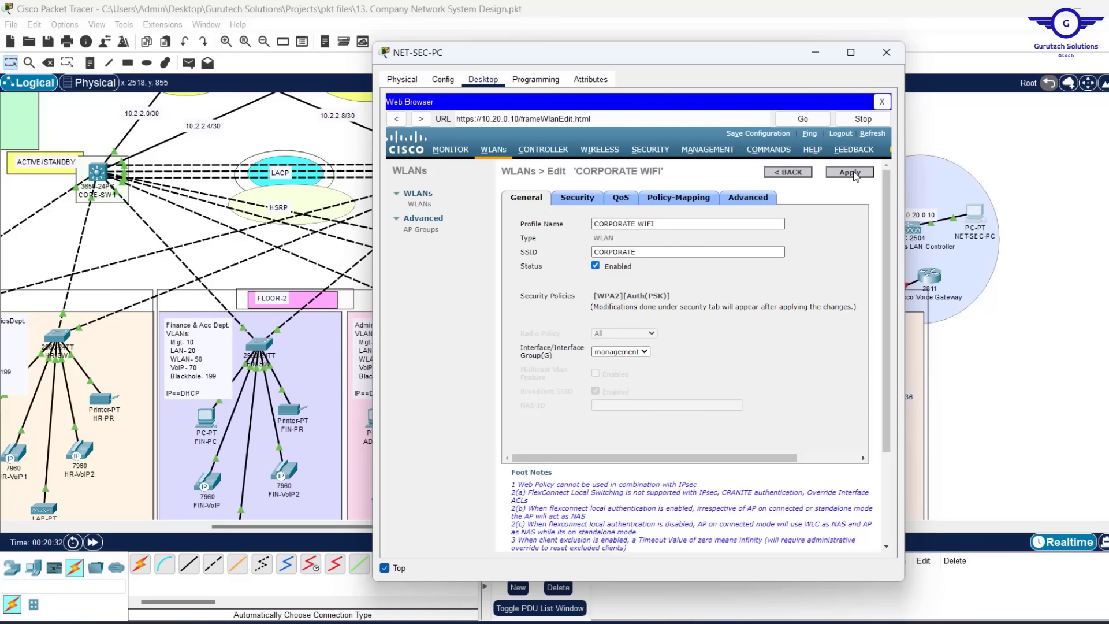
left_click(848, 172)
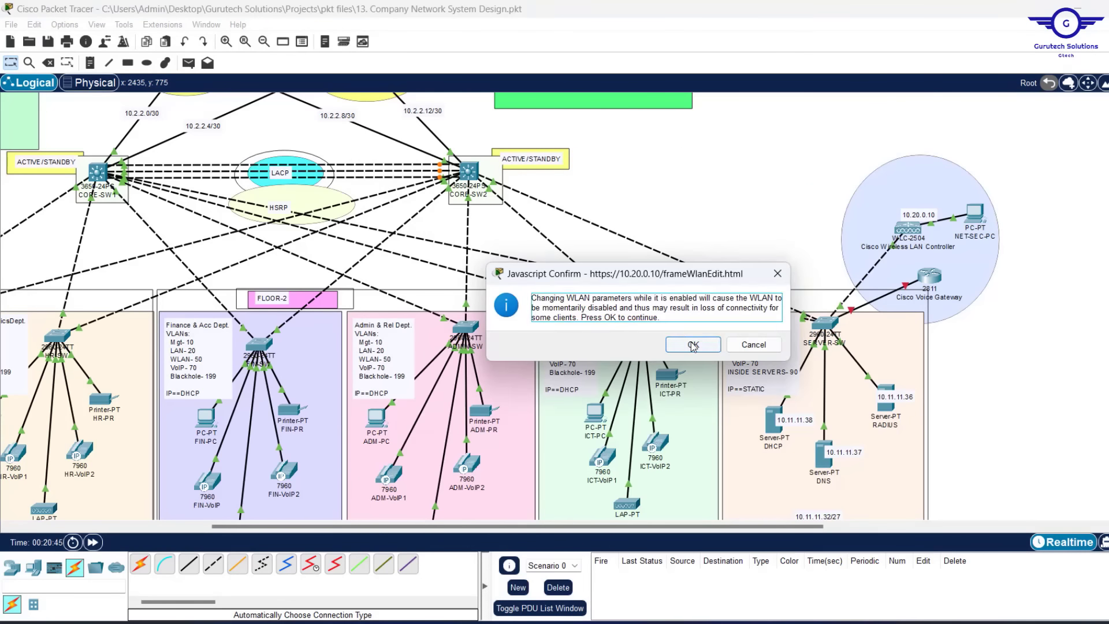
left_click(693, 344)
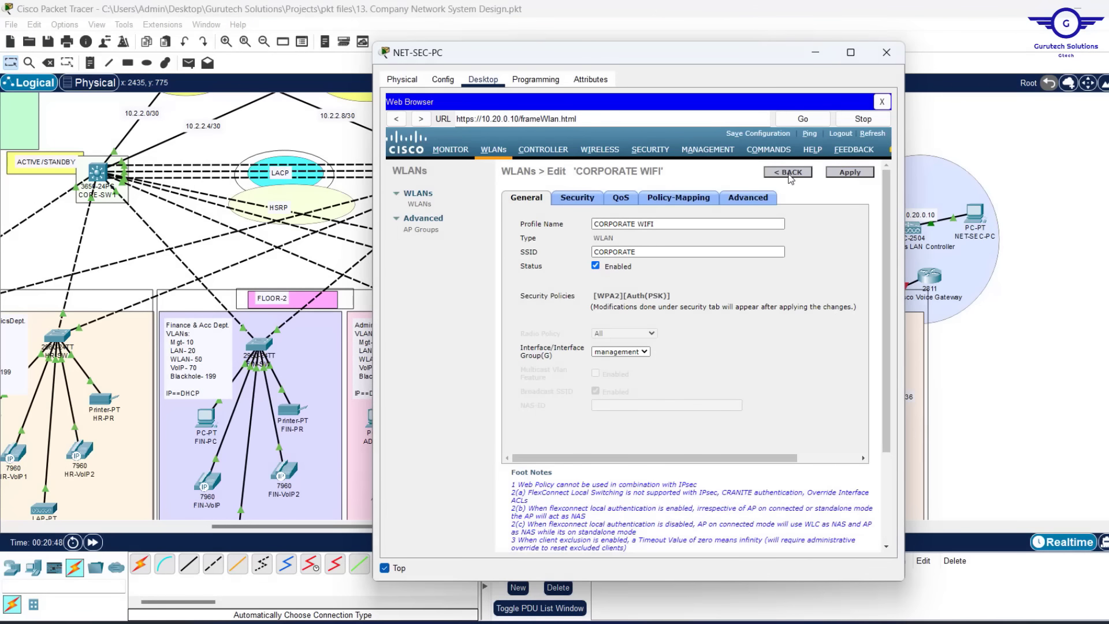
left_click(789, 172)
left_click(826, 196)
Create a new WLAN with profile name GUEST WIFI and its GUEST SSID
left_click(638, 213)
type("GUEST WIFI")
left_click(640, 229)
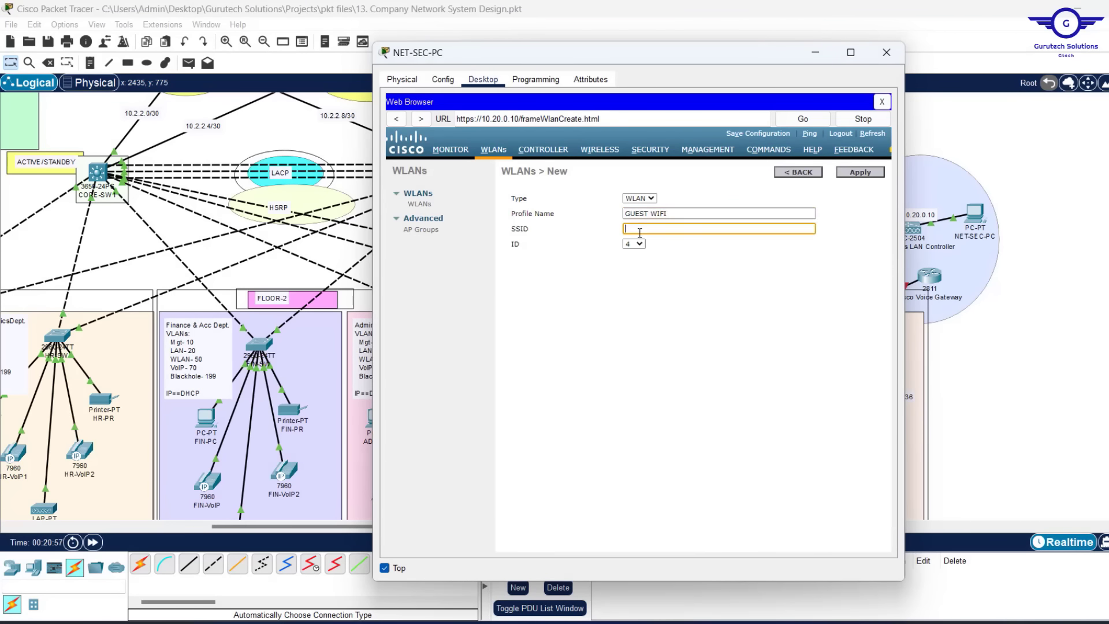
type("GUEST WIFI")
left_click(860, 172)
Secure GUEST WIFI with WPA+WPA2, WPA2 policy and a PSK key, then apply and confirm
left_click(575, 197)
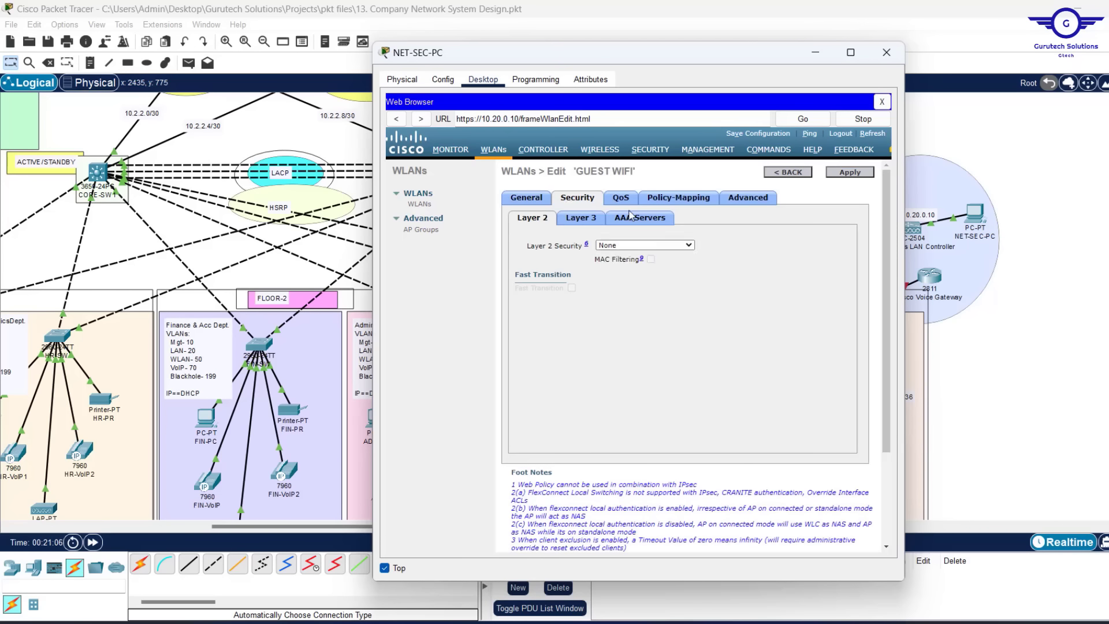
left_click(645, 246)
left_click(627, 274)
left_click(626, 334)
left_click(590, 432)
scroll(592, 430, "down", 2)
left_click(597, 421)
type("•••••••••")
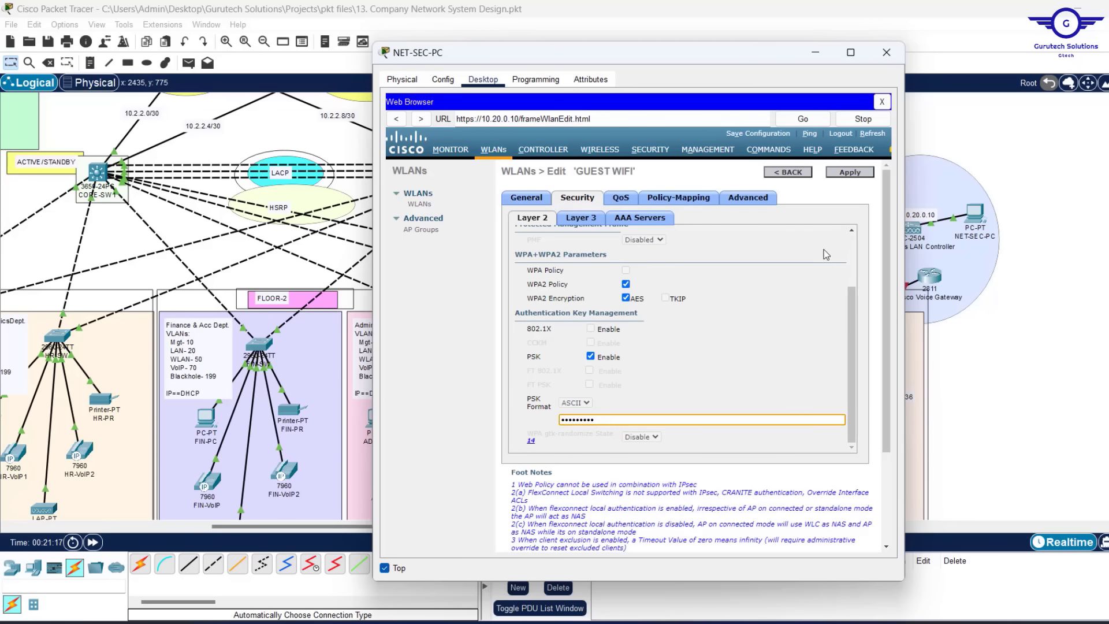
left_click(850, 172)
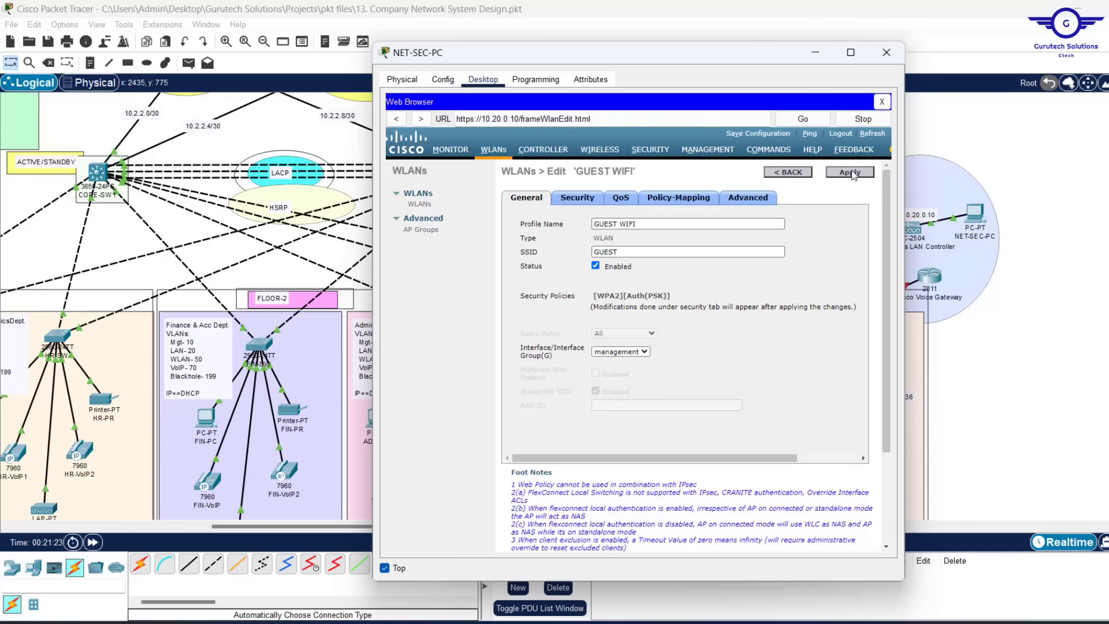
left_click(851, 172)
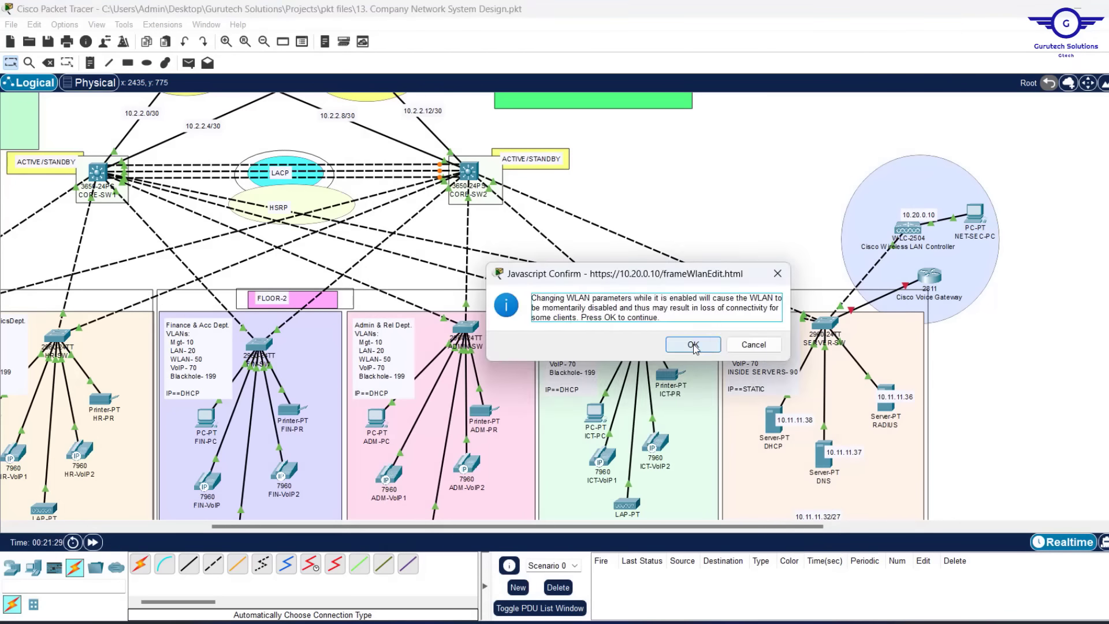
left_click(693, 344)
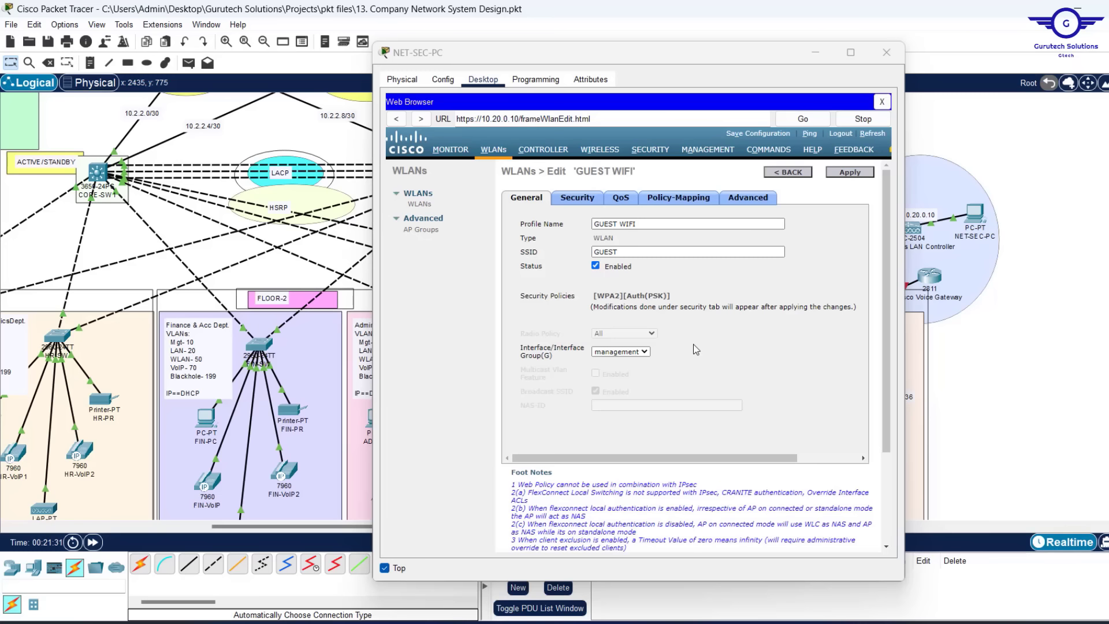
left_click(782, 173)
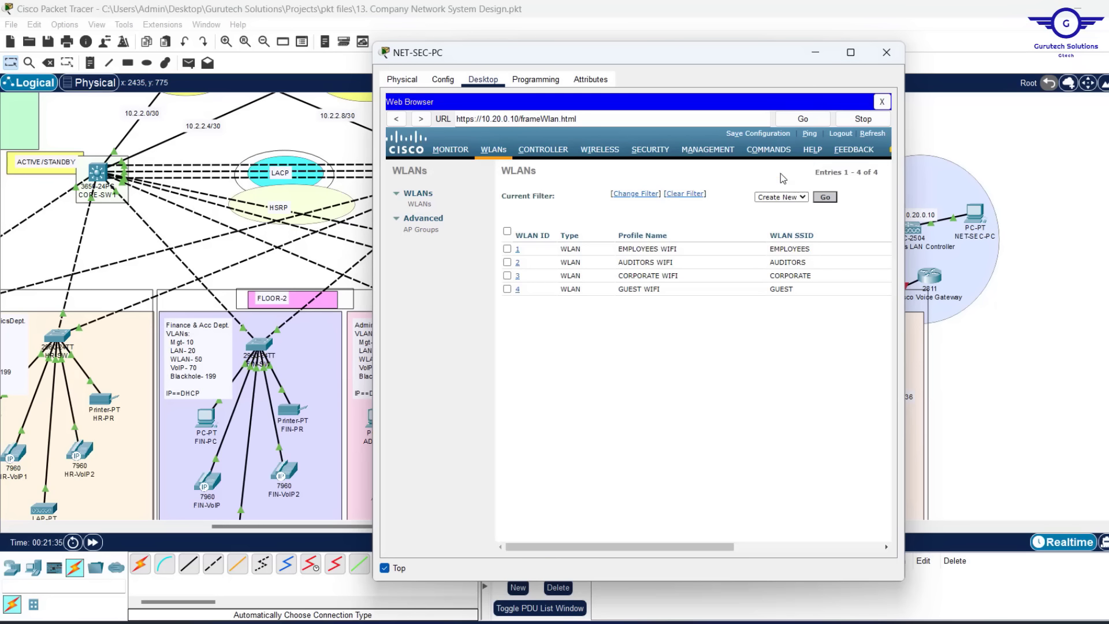
left_click(819, 54)
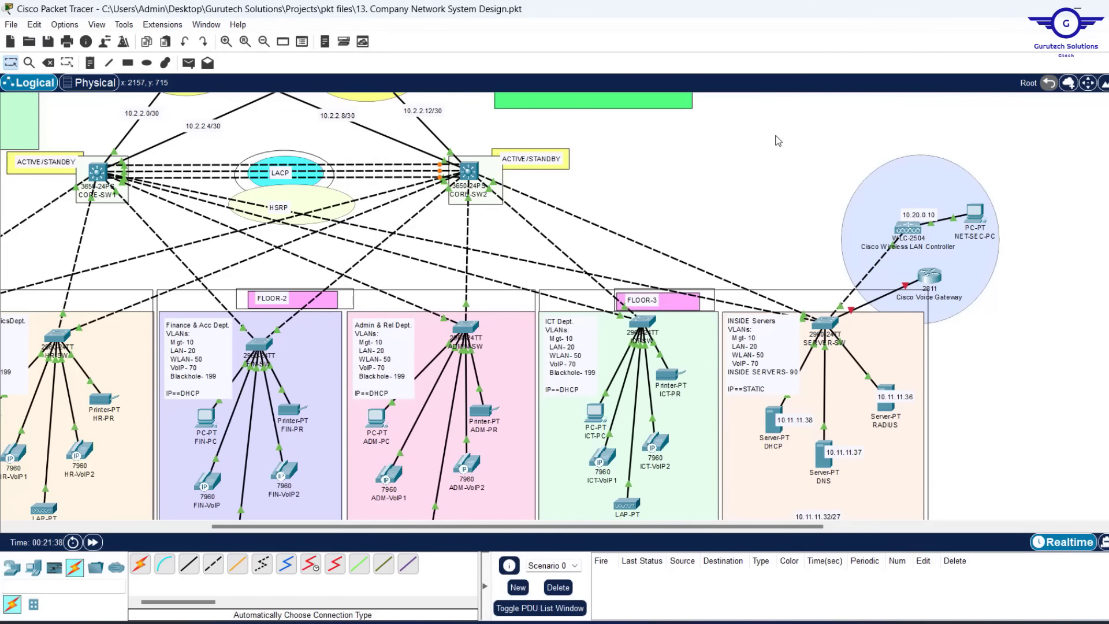
Save the project with Ctrl+S and save the controller's configuration to flash
key("ctrl+s")
left_click(976, 212)
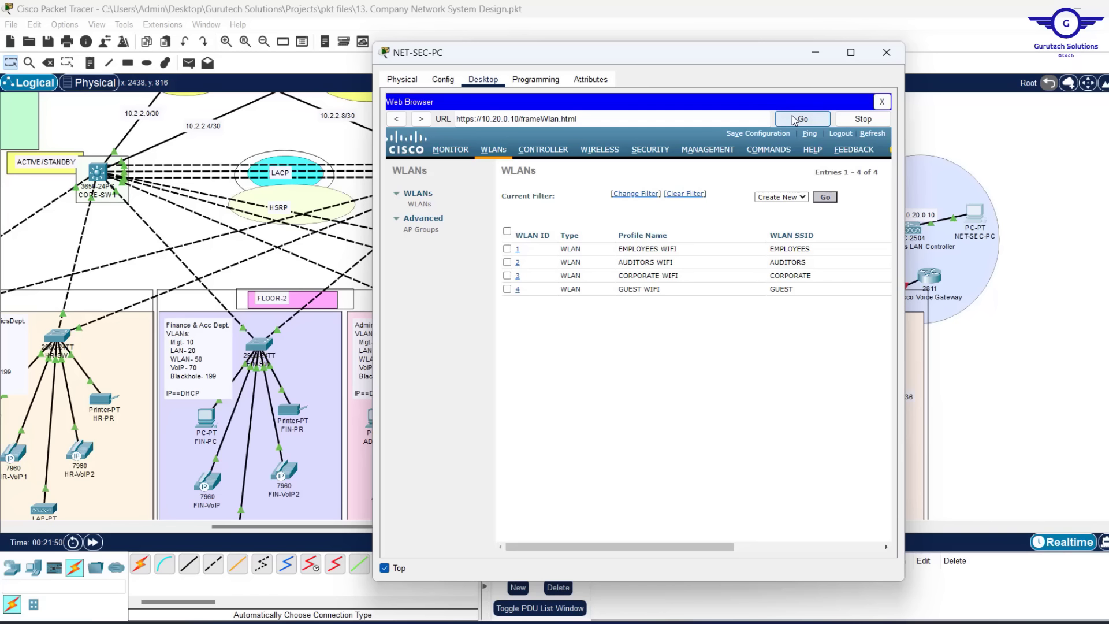
left_click(742, 134)
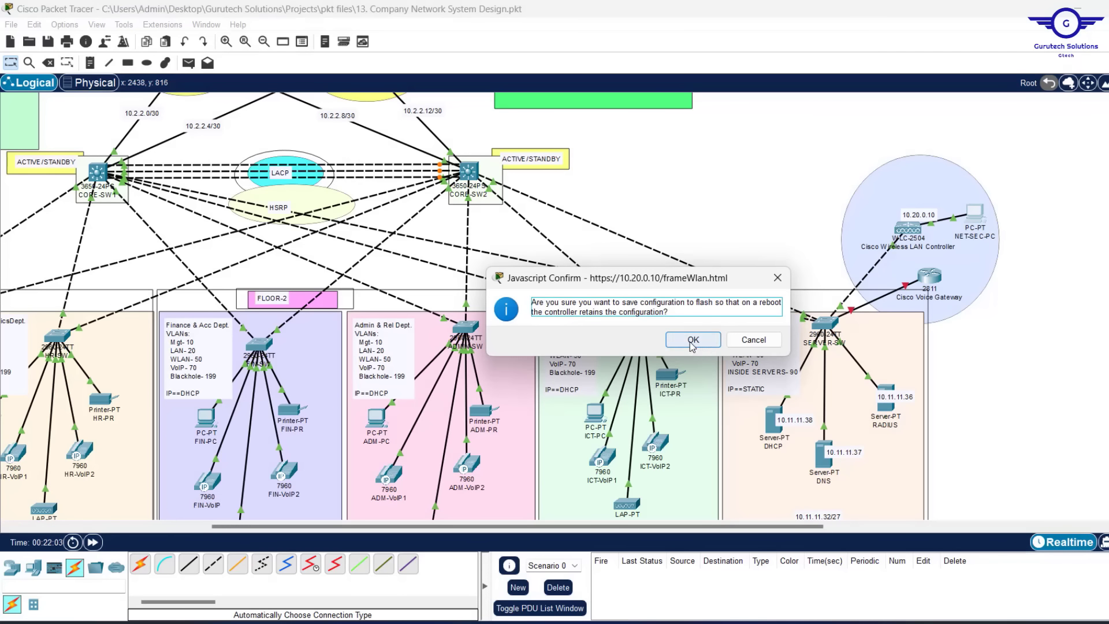
left_click(691, 341)
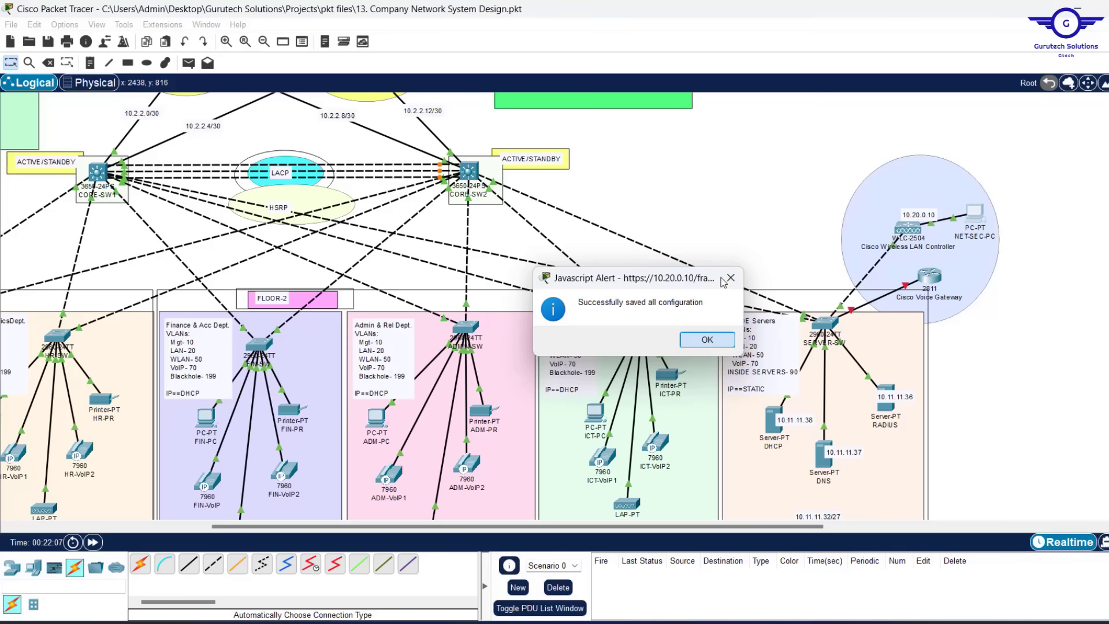
left_click(707, 340)
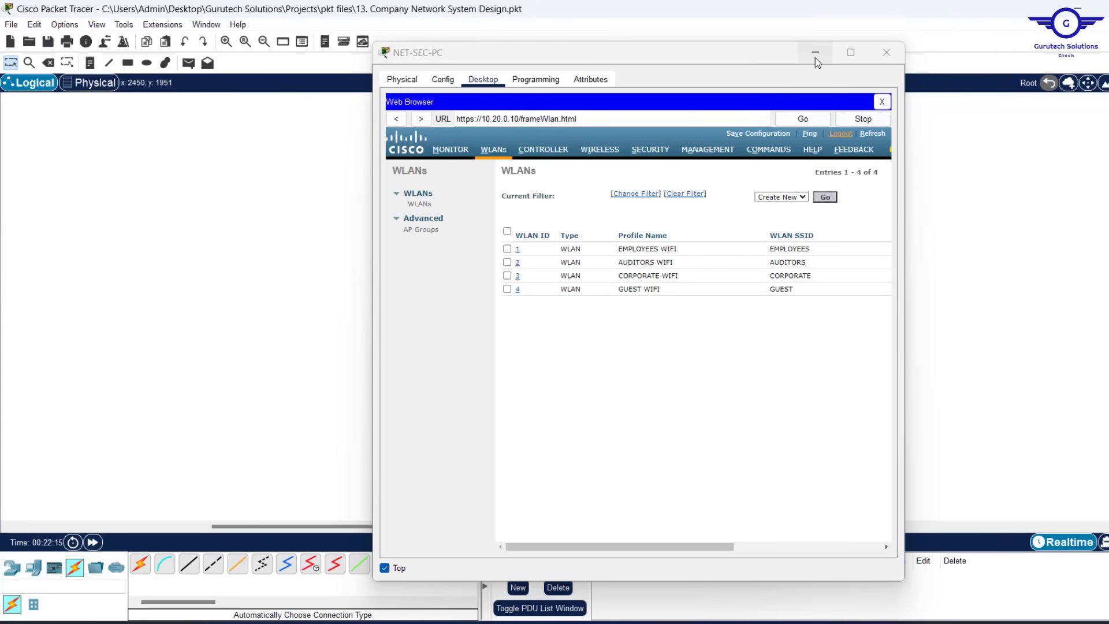
left_click(818, 56)
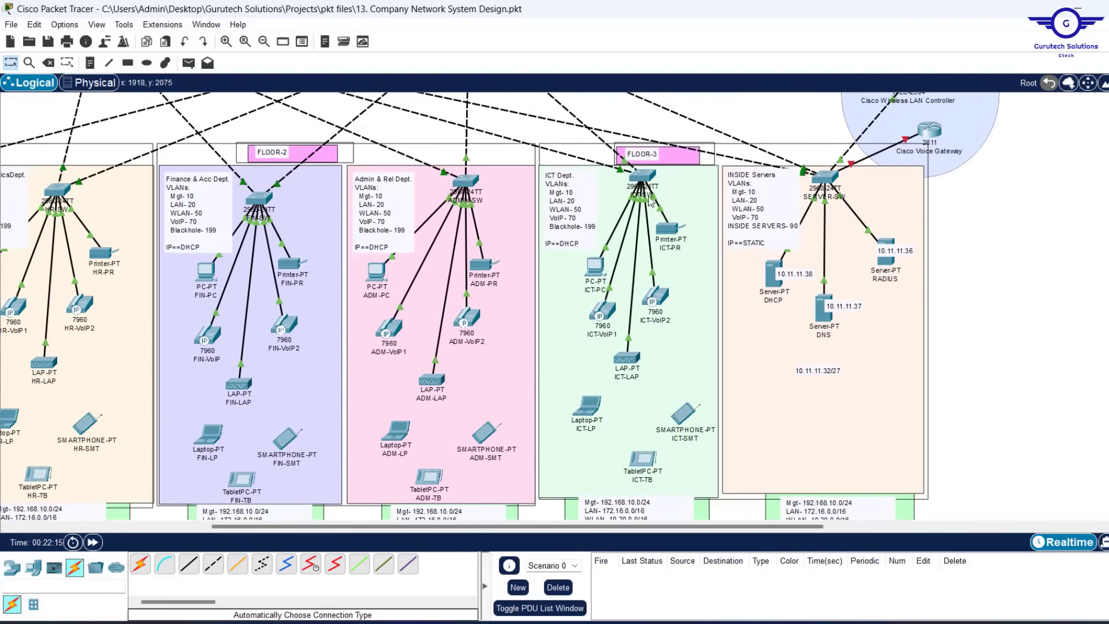
Check the WLAN lists on ADM-LAP and ICT-LAP, then scroll the canvas to the FLOOR-1 departments
scroll(650, 201, "up", 5)
scroll(259, 416, "down", 4)
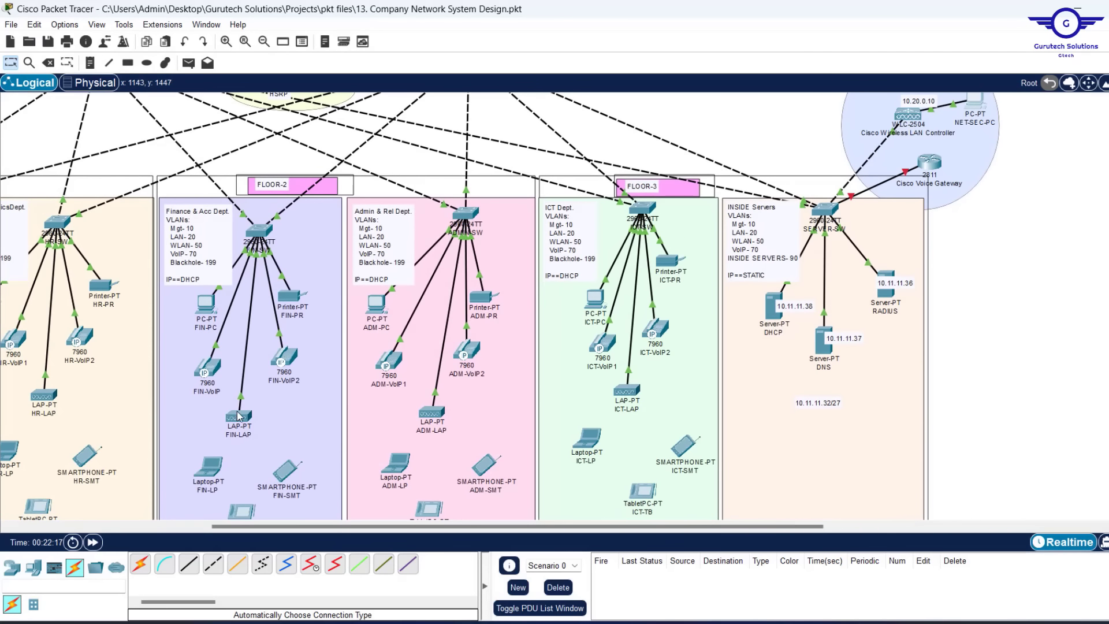
mouse_move(235, 422)
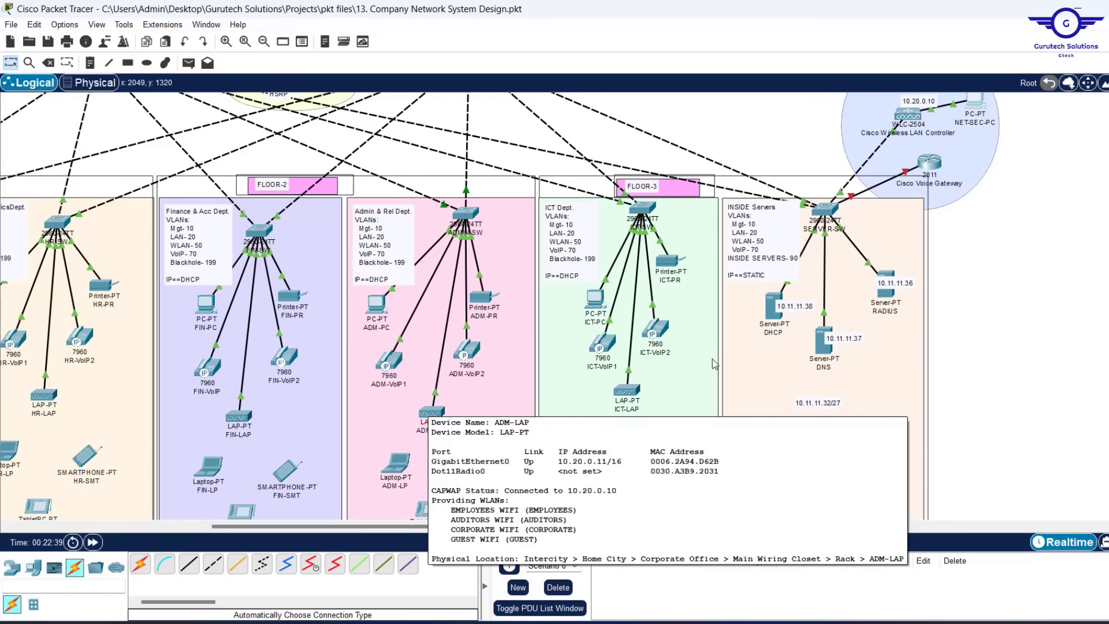
mouse_move(631, 391)
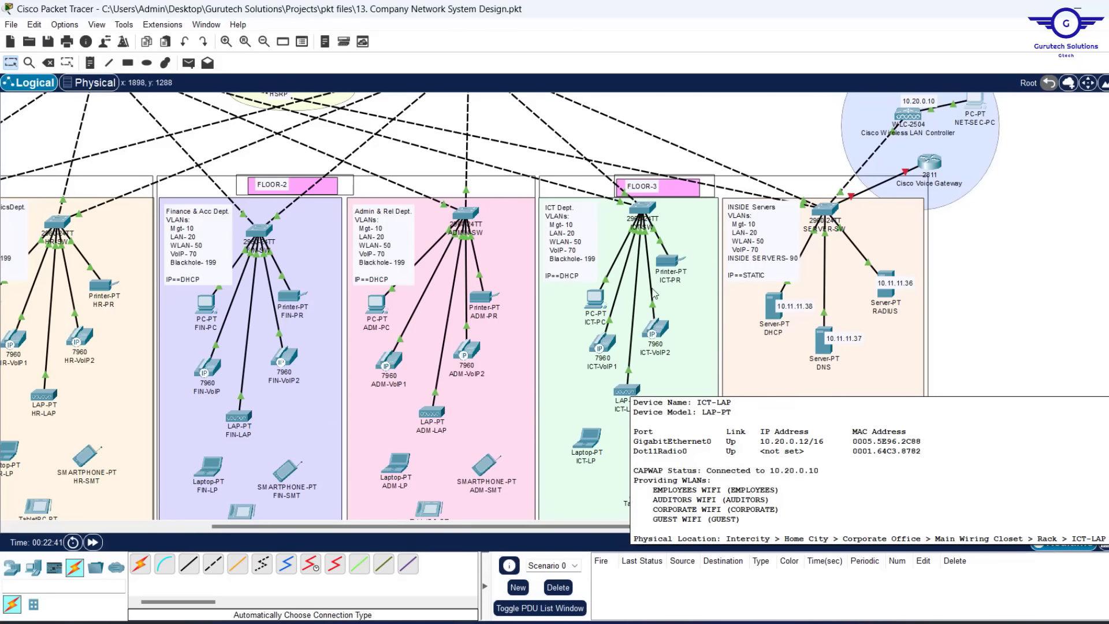
scroll(523, 314, "left", 6)
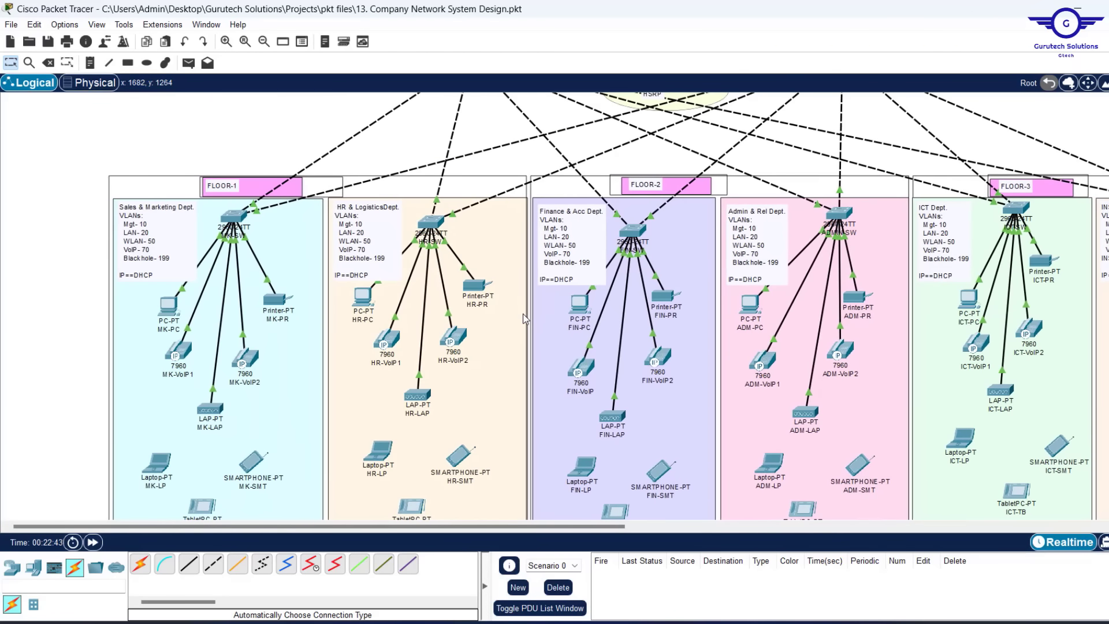
scroll(351, 352, "down", 3)
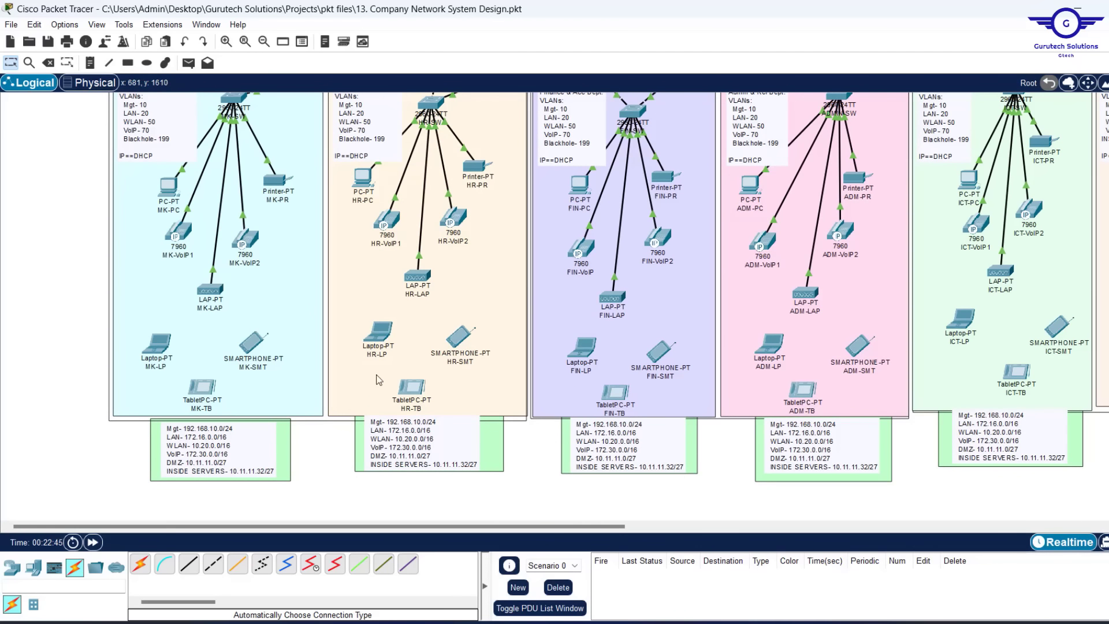
Set laptop MK-LP's Wireless0 to SSID CORPORATE with WPA2-PSK and the pre-shared pass phrase
left_click(155, 345)
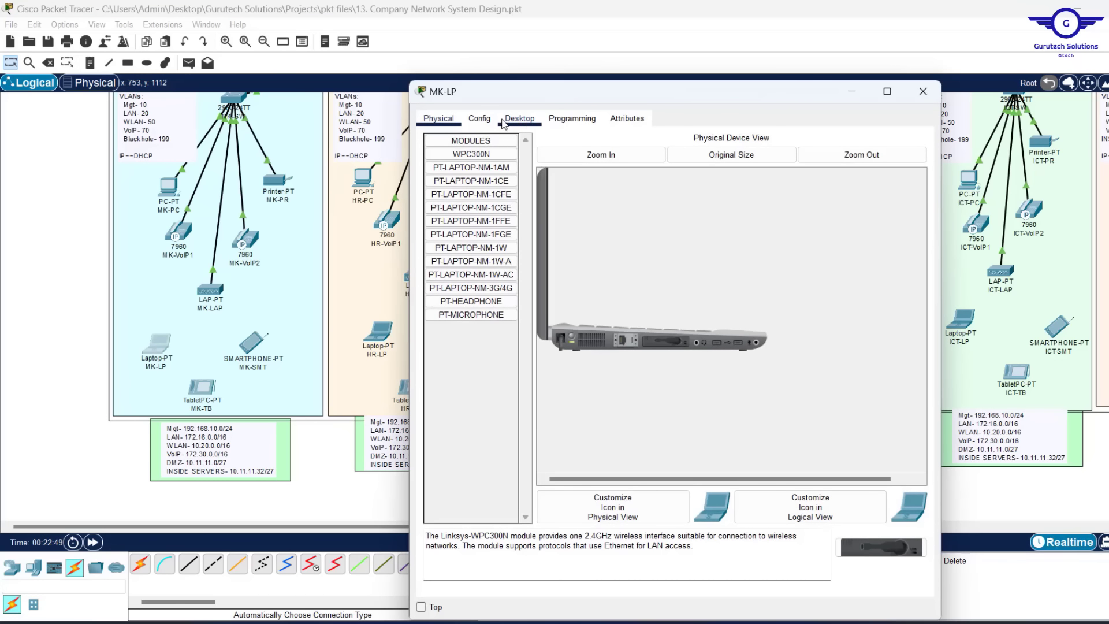
left_click(495, 121)
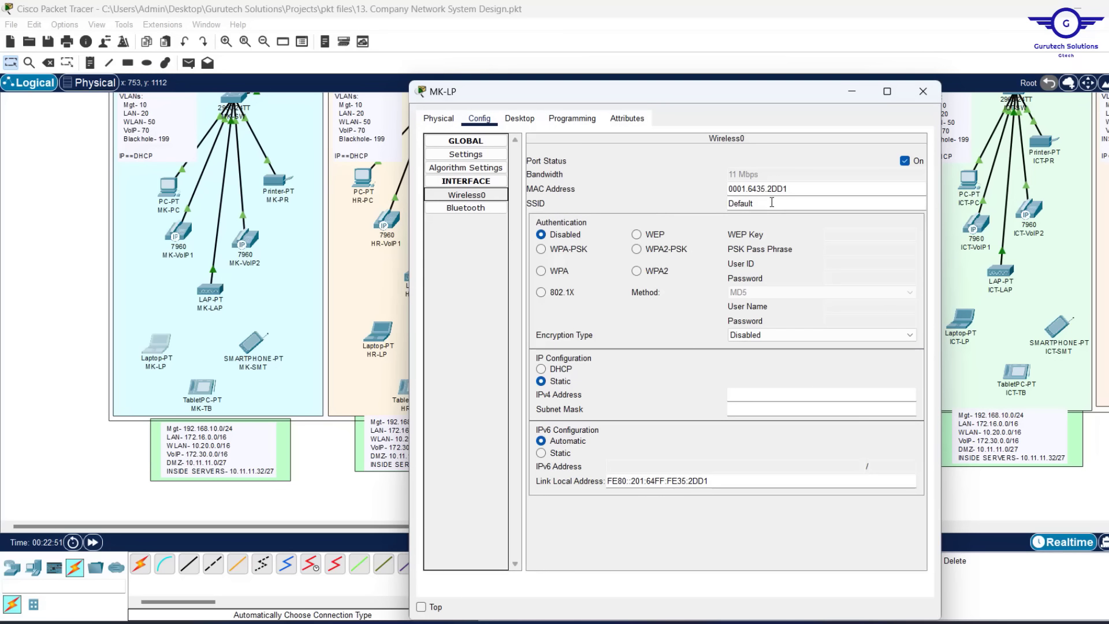
left_click_drag(772, 202, 677, 201)
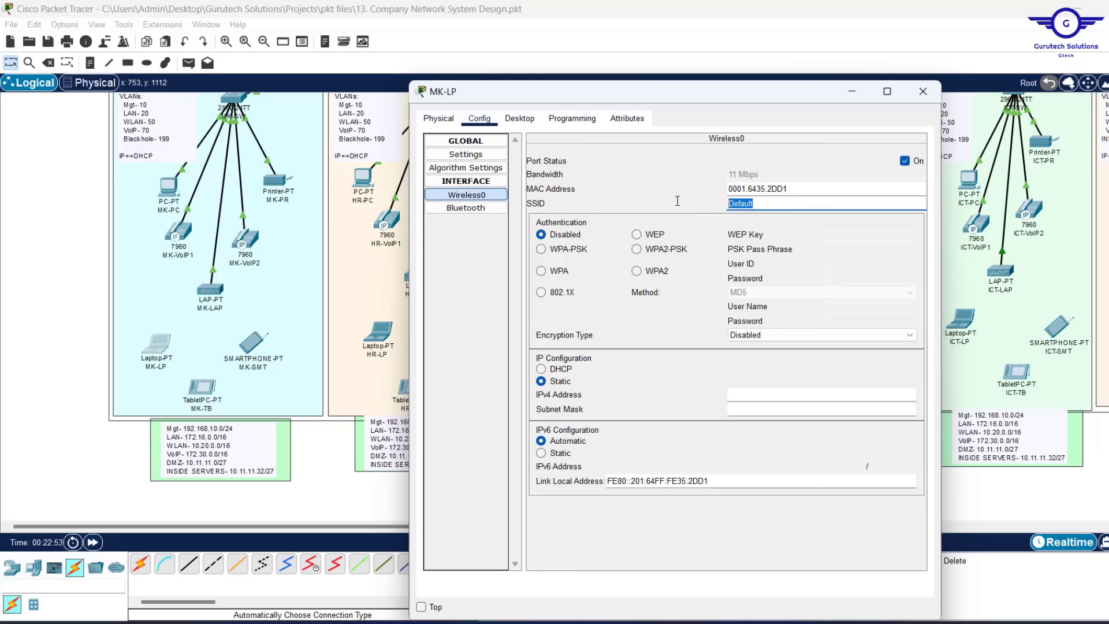
type("CORPORATE")
left_click(638, 252)
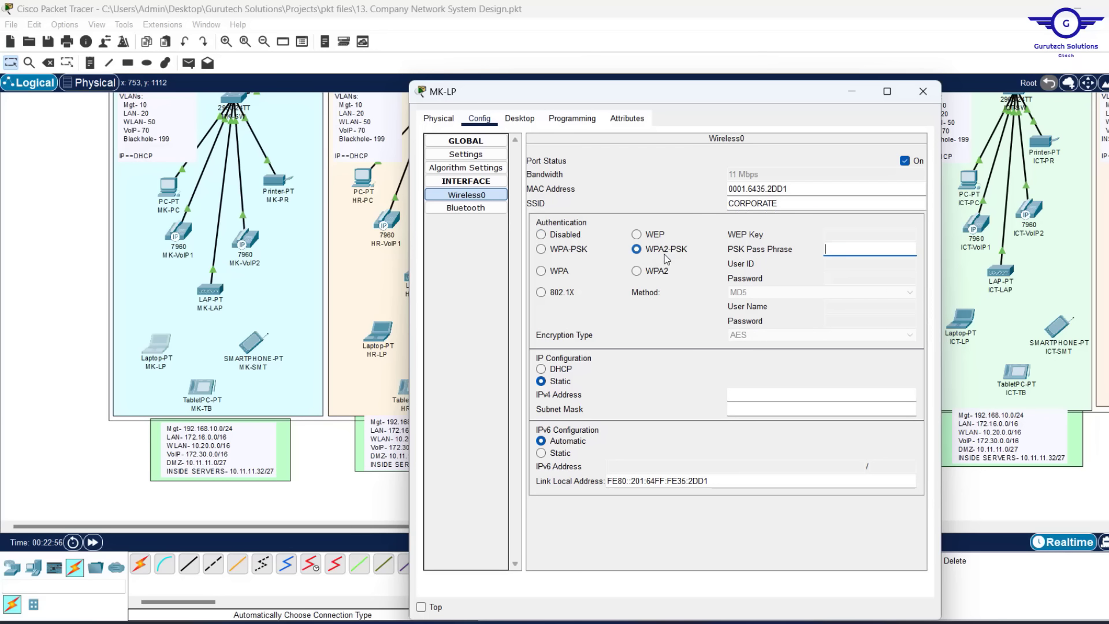
left_click(849, 252)
type("Cisco@123")
key("ctrl+a")
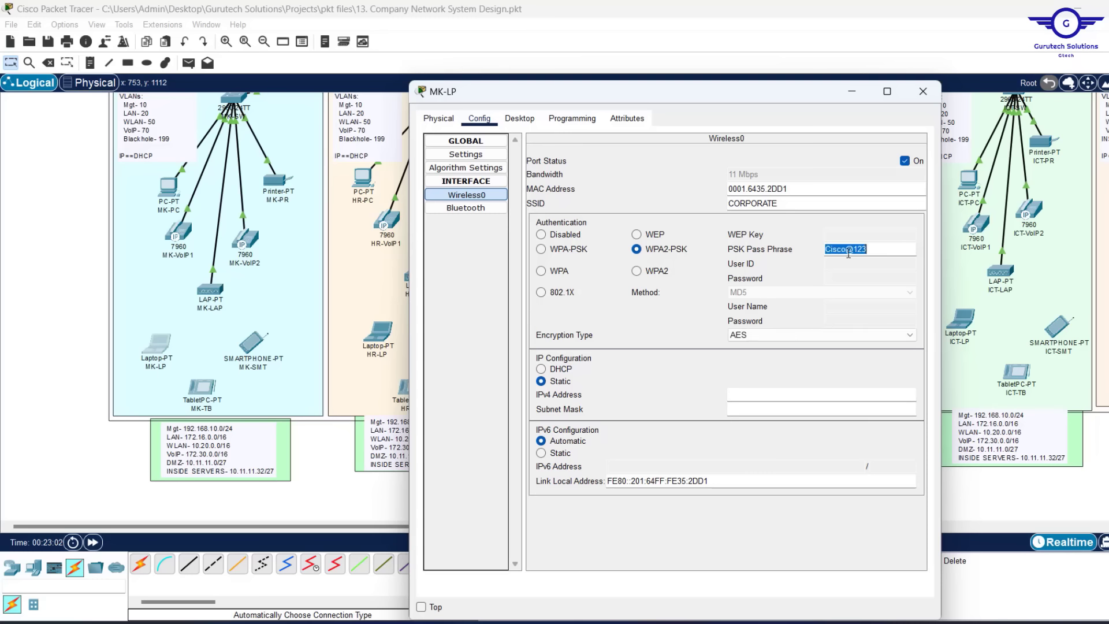
left_click(923, 92)
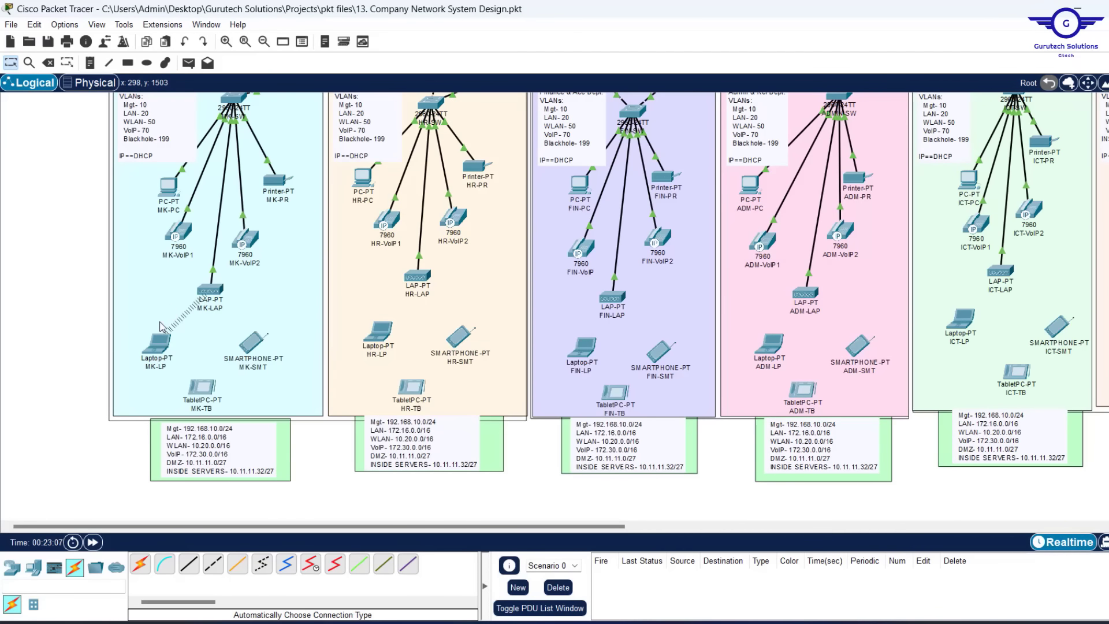
Set tablet MK-TB's Wireless0 to SSID GUEST with WPA2-PSK and the pre-shared pass phrase
mouse_move(161, 354)
left_click(195, 391)
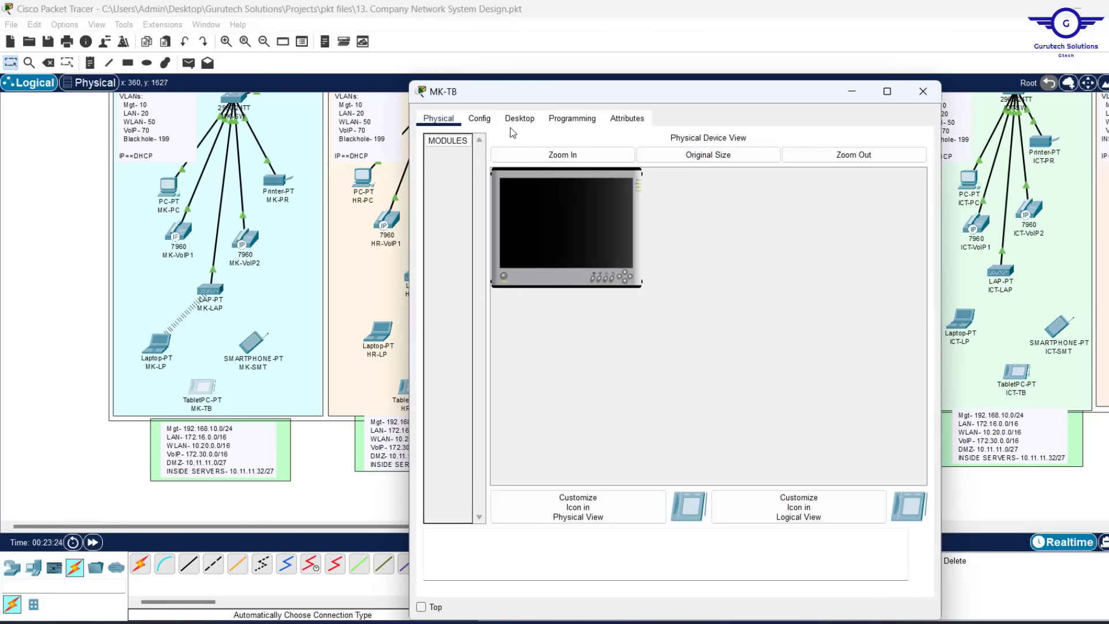
left_click(481, 120)
left_click(479, 195)
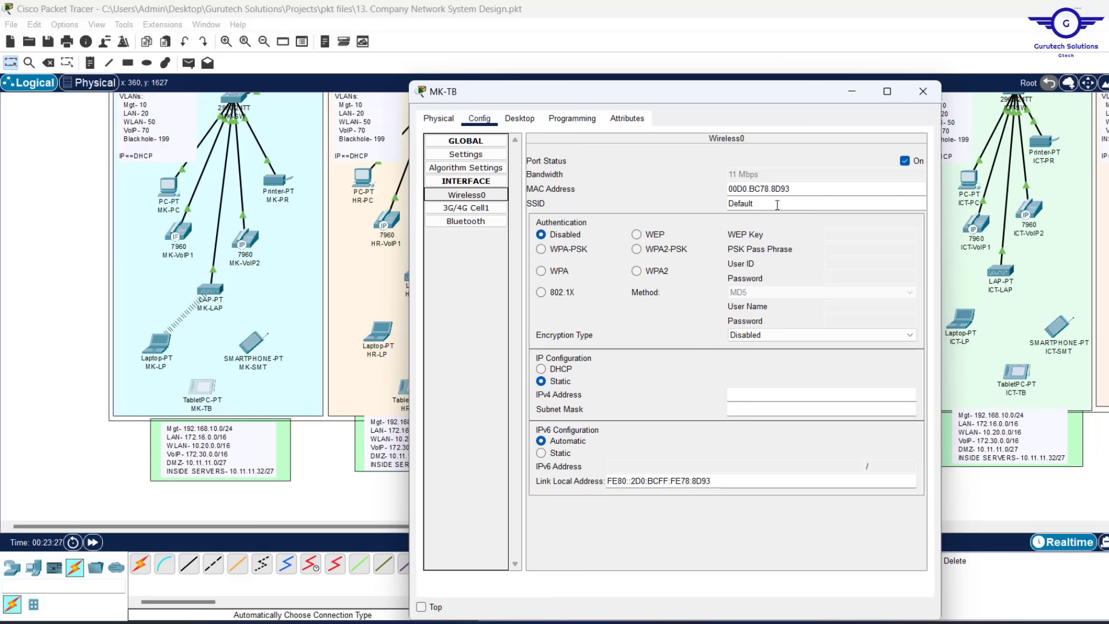
double_click(751, 203)
type("GUEST")
left_click(636, 249)
type("Cisco@123")
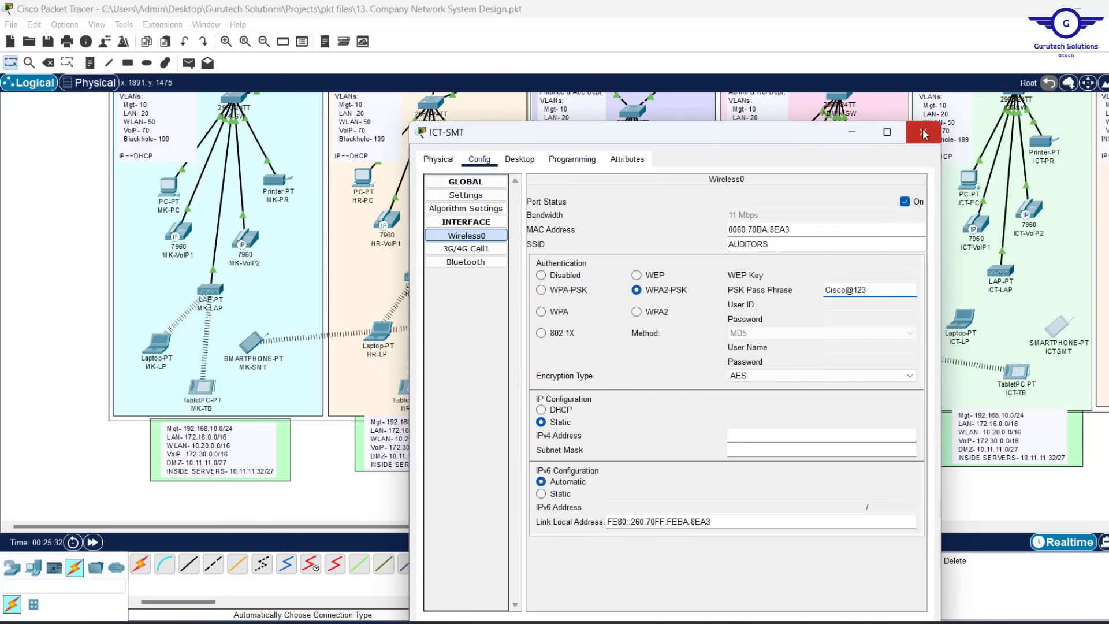
left_click(922, 133)
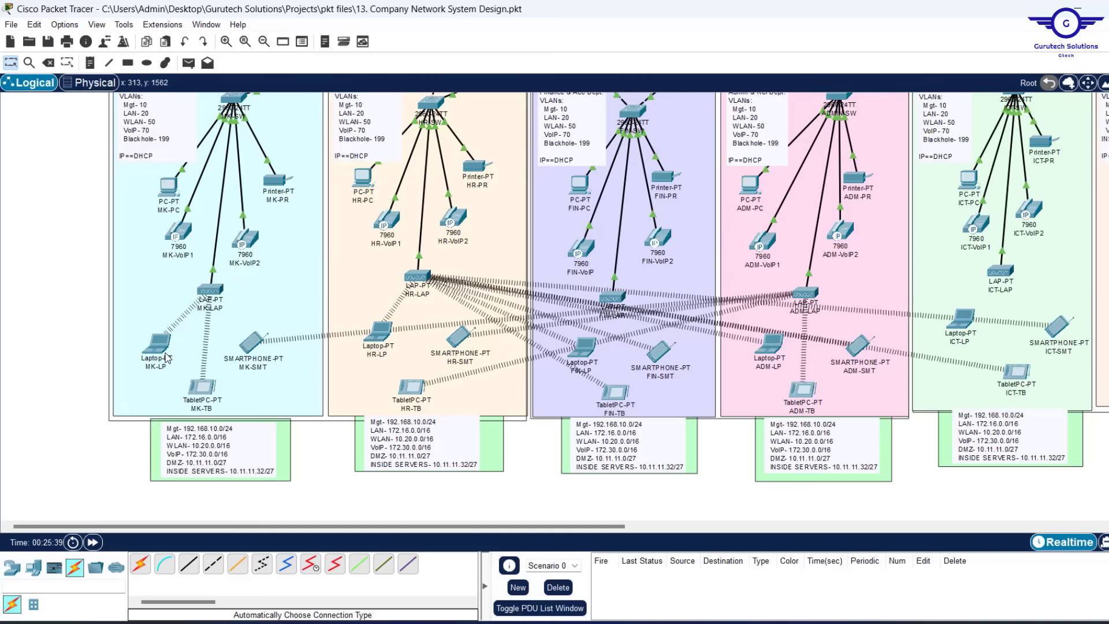
Set laptop MK-LP's IP configuration to DHCP
mouse_move(155, 352)
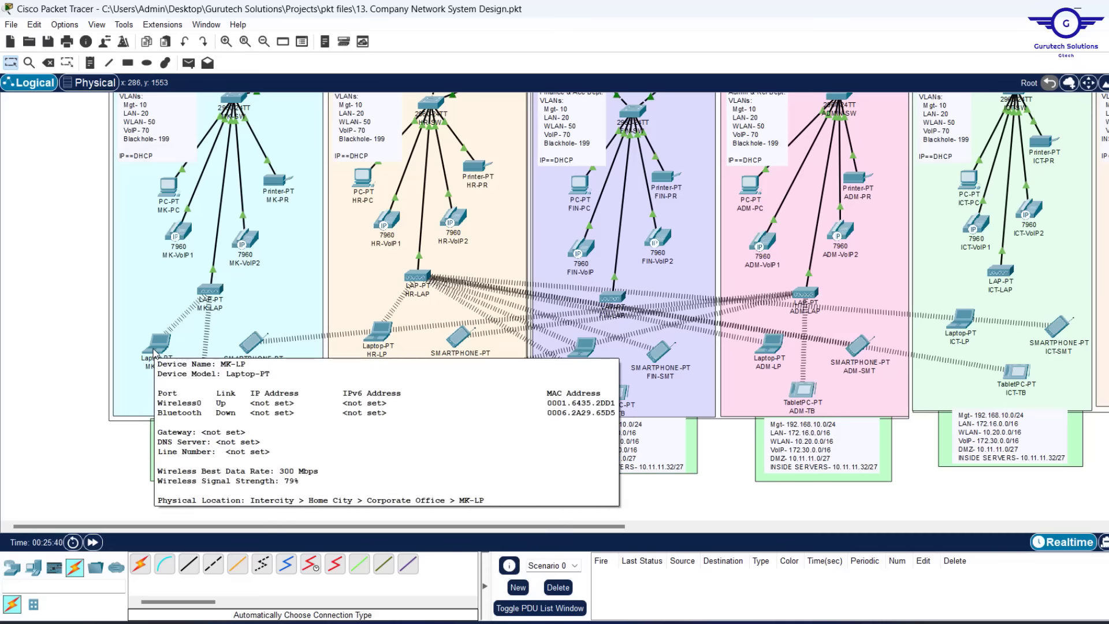
left_click(155, 350)
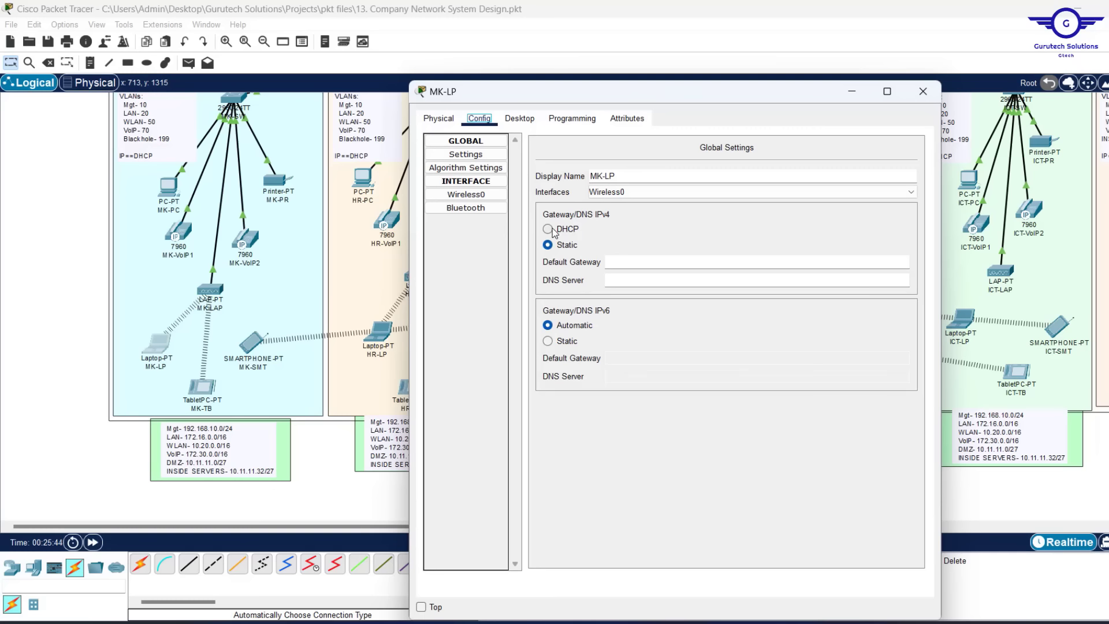
left_click(518, 119)
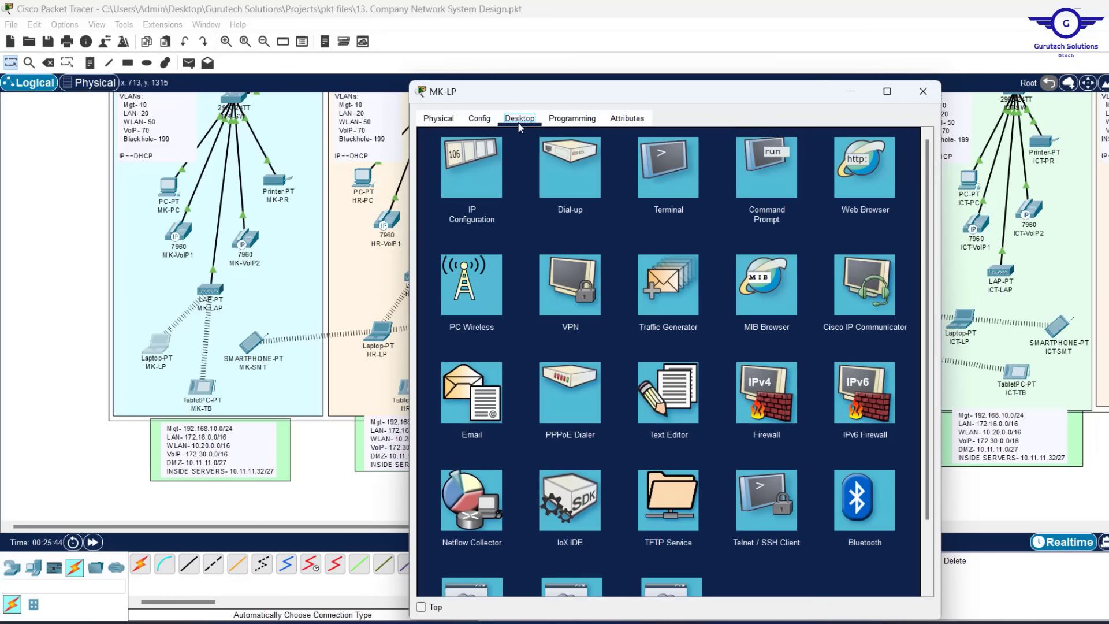
left_click(477, 171)
left_click(434, 190)
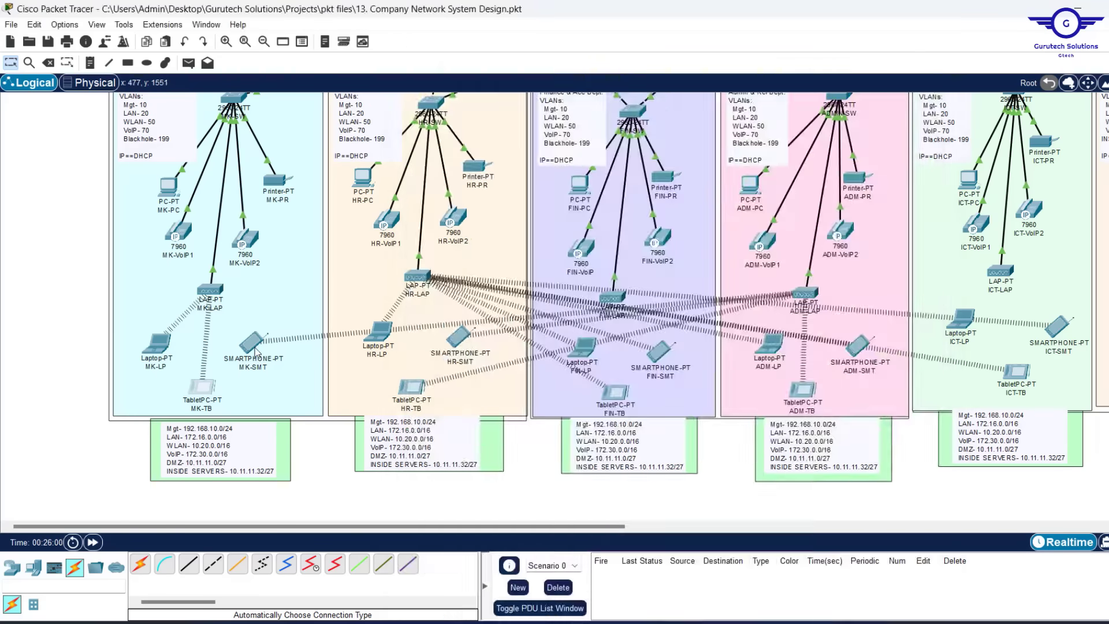
Switch the MK-SMT smartphone and the HR laptop, tablet and smartphone to DHCP addressing
left_click(255, 349)
left_click(547, 228)
left_click(926, 92)
left_click(379, 331)
left_click(548, 228)
left_click(926, 93)
left_click(460, 337)
left_click(547, 228)
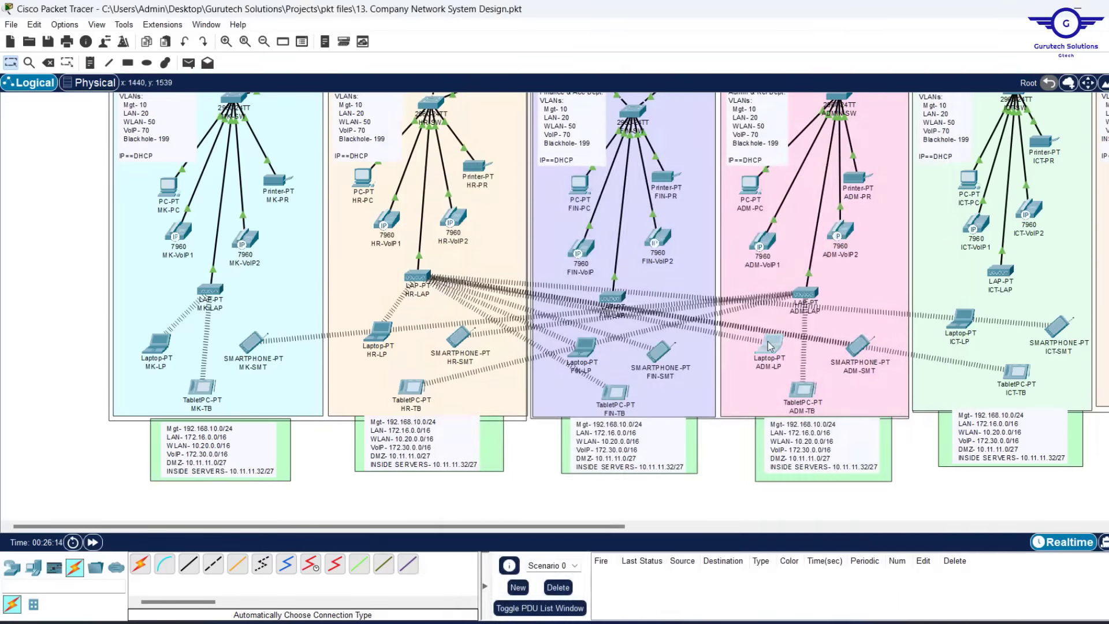
Set the ADM and ICT laptops, tablets and smartphones to DHCP addressing
left_click(770, 347)
left_click(548, 229)
left_click(924, 93)
left_click(802, 393)
left_click(547, 229)
left_click(924, 94)
left_click(858, 347)
left_click(555, 230)
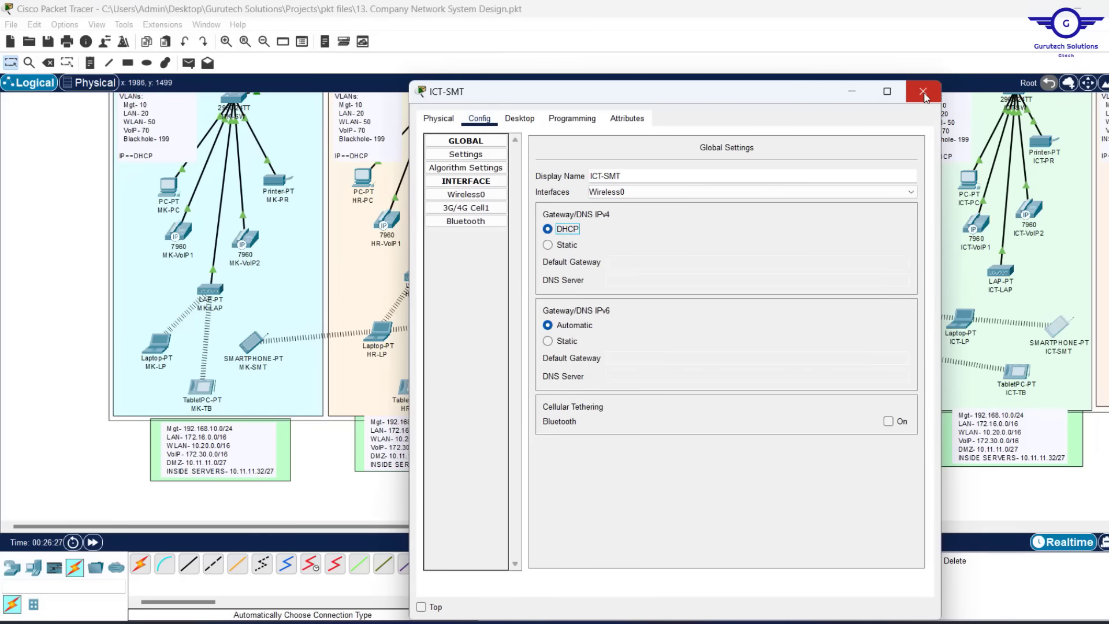
left_click(924, 94)
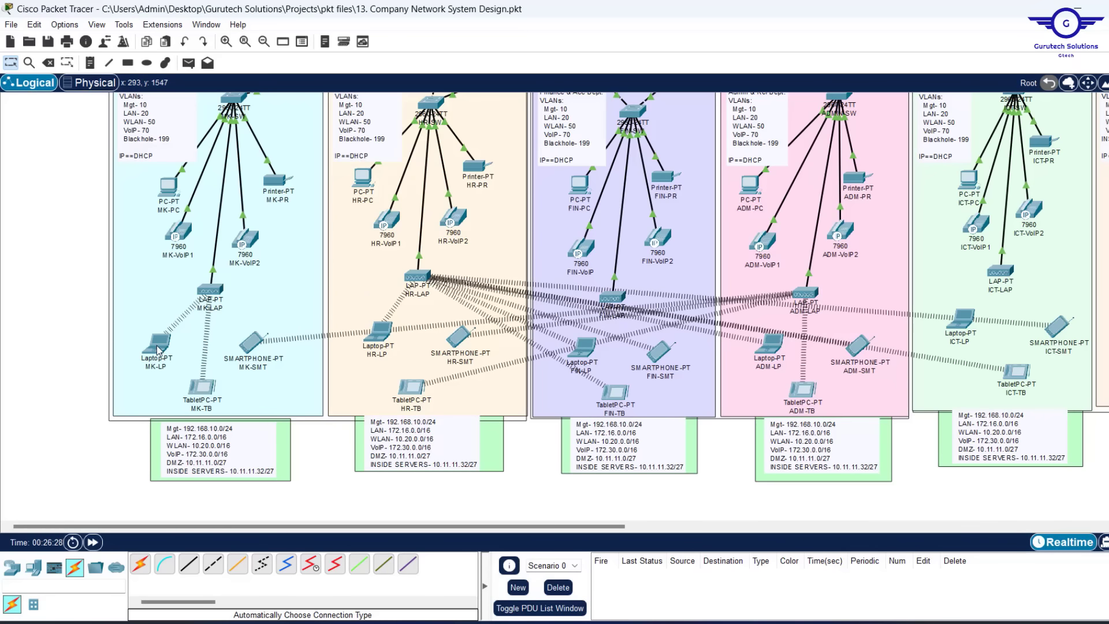
Check the device details, save the network design with Ctrl+S and exit Packet Tracer
mouse_move(157, 350)
mouse_move(255, 347)
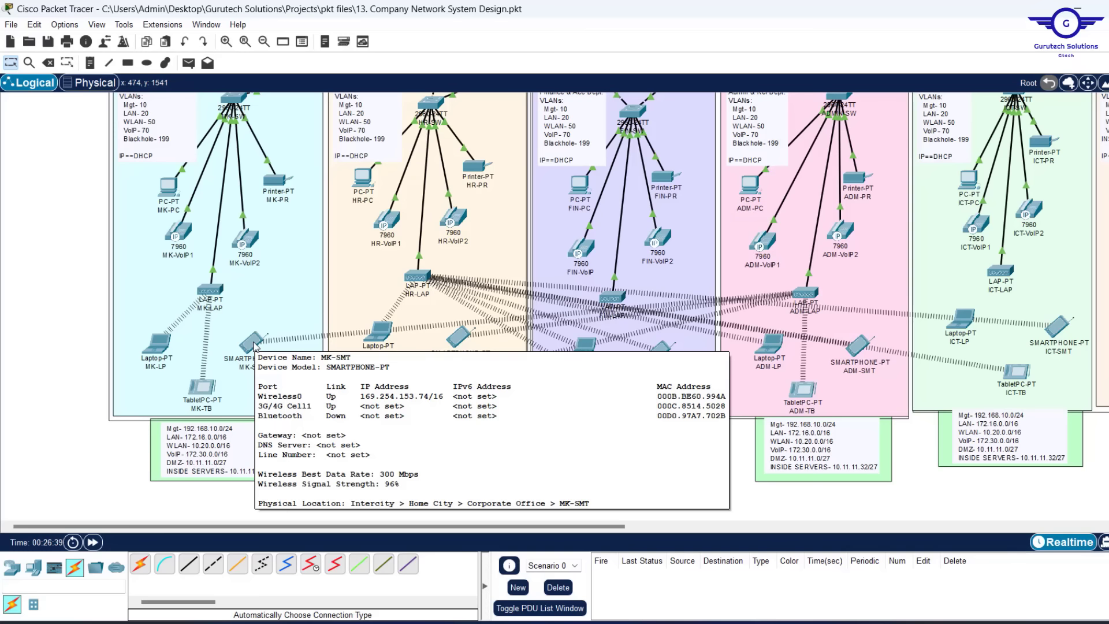
mouse_move(218, 288)
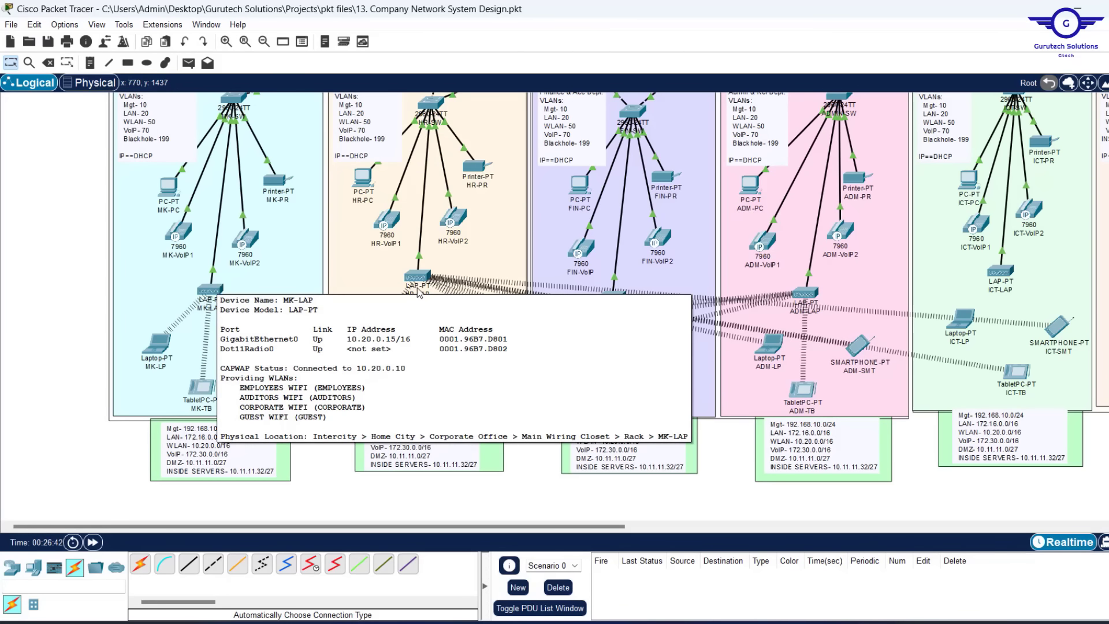
mouse_move(417, 282)
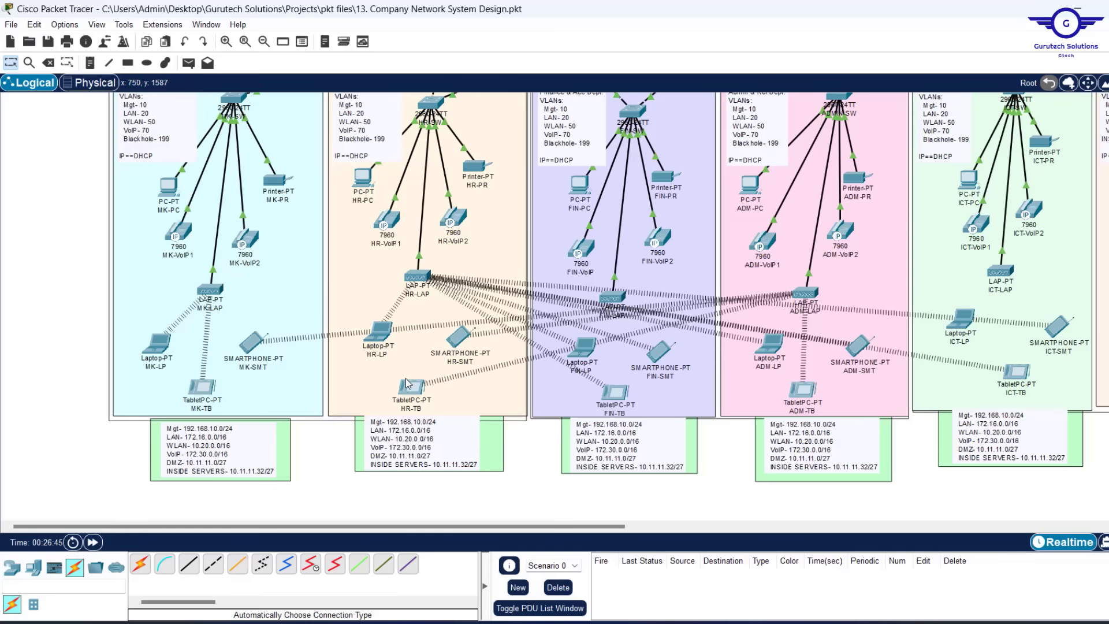
mouse_move(409, 391)
key("ctrl+s")
key("alt+F4")
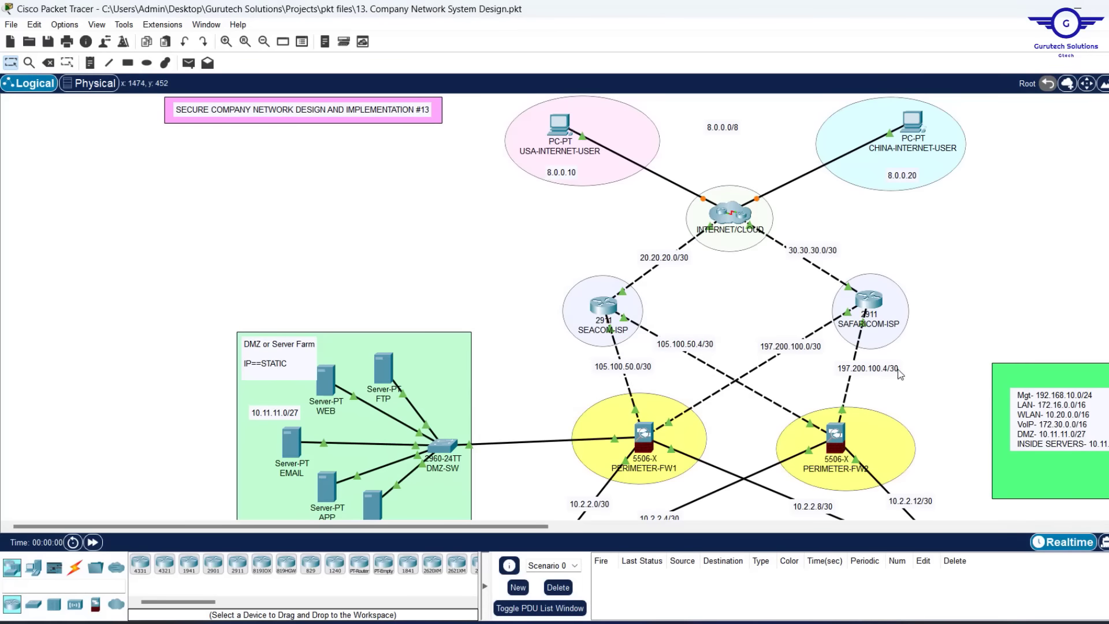
Scroll the reopened topology right and up to the core switch, WLC and Cisco Voice Gateway
scroll(898, 375, "down", 5)
scroll(898, 374, "down", 3)
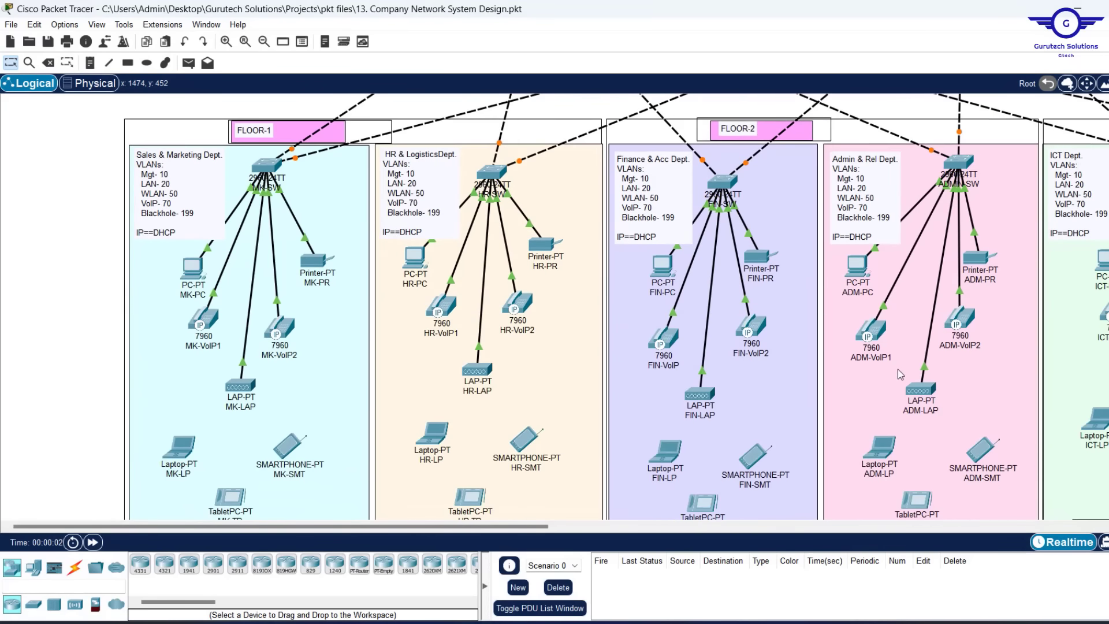
scroll(898, 374, "up", 6)
scroll(898, 374, "down", 6)
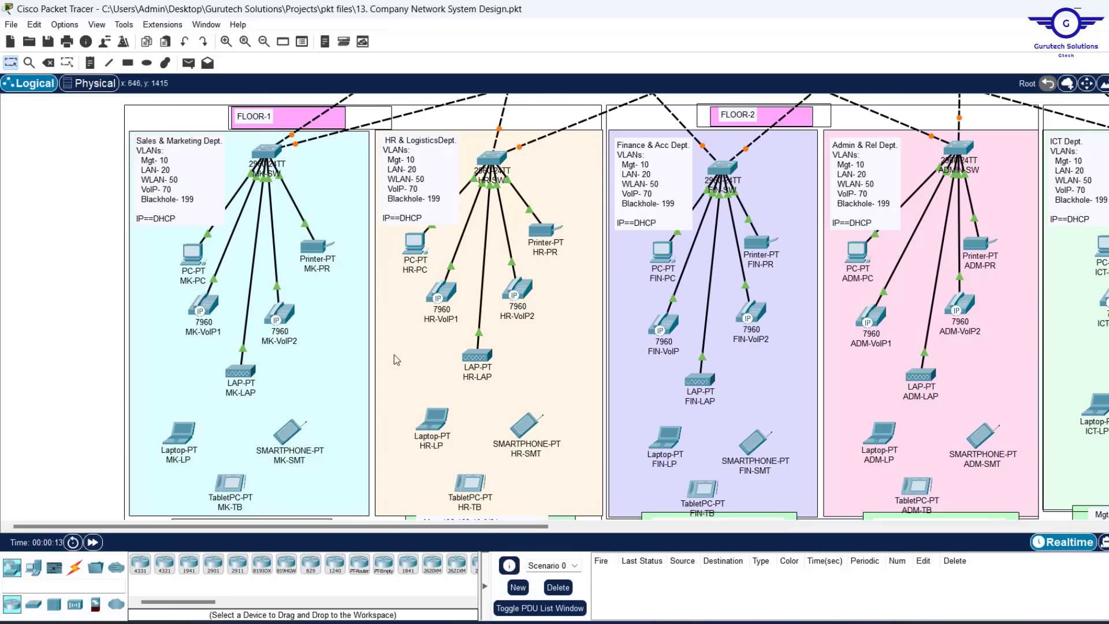
scroll(394, 355, "right", 20)
scroll(394, 354, "up", 7)
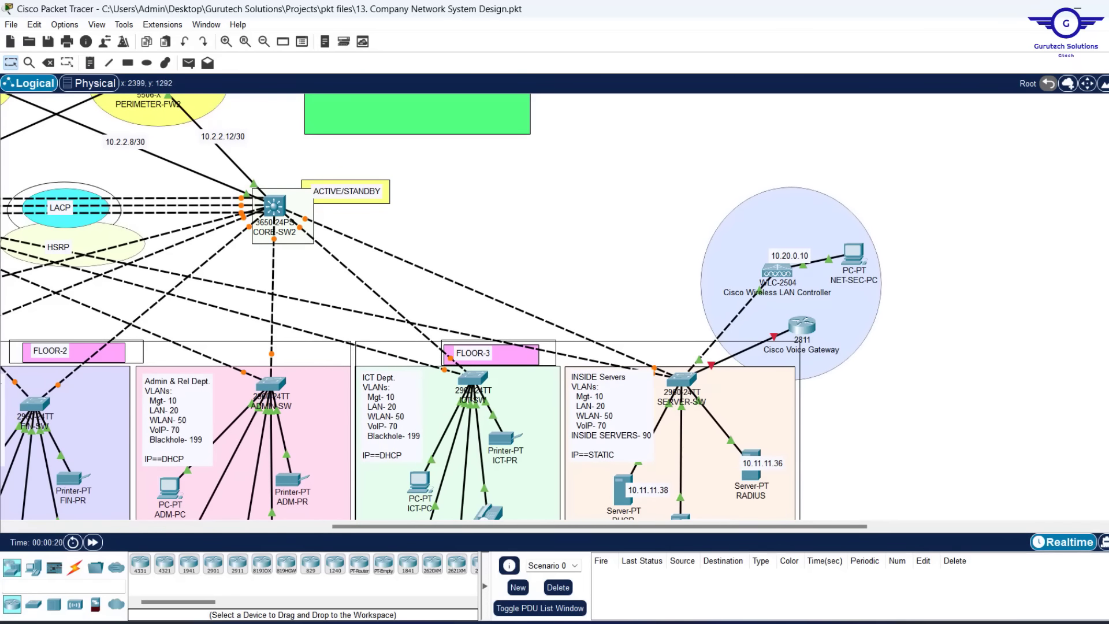
Highlight step 12 VoIP Configs in the Notepad notes, then open the Cisco Voice Gateway
left_click(693, 622)
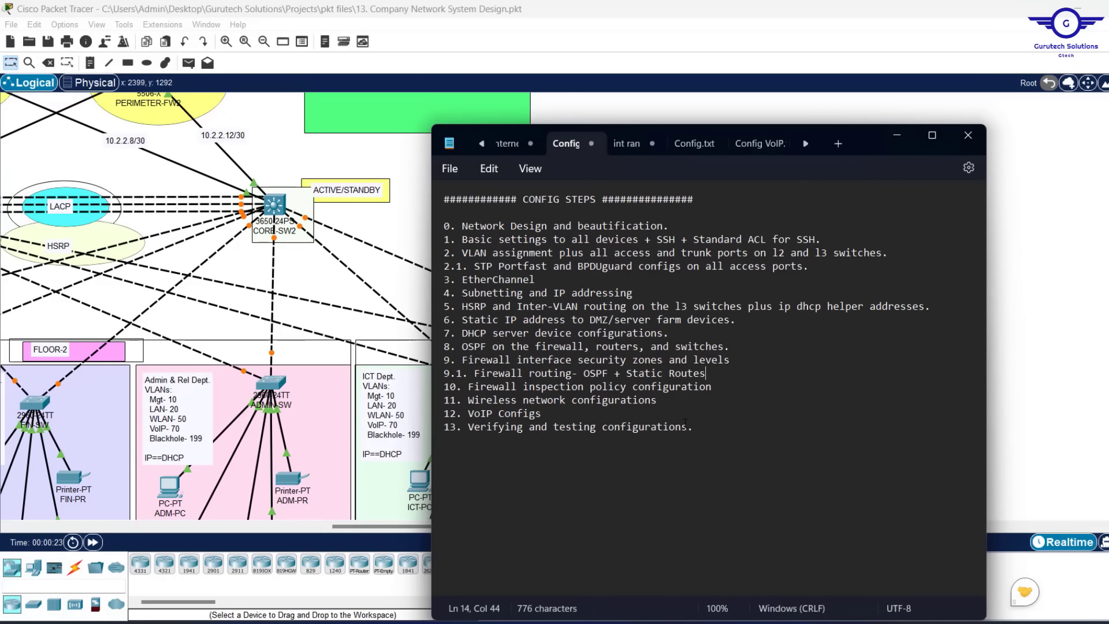
left_click_drag(541, 413, 472, 426)
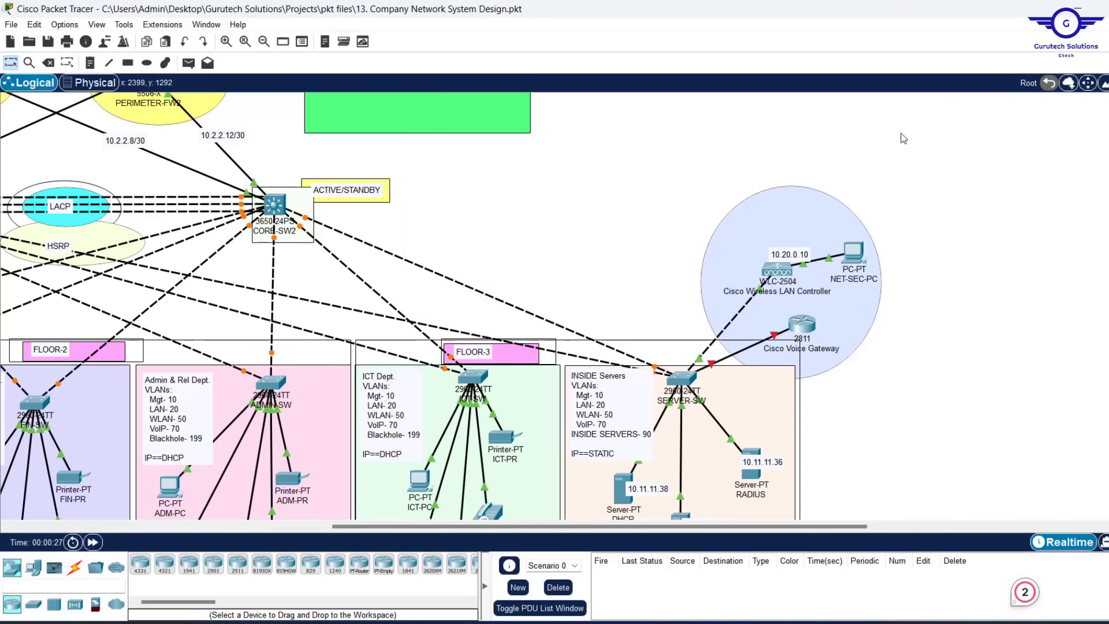
left_click(899, 136)
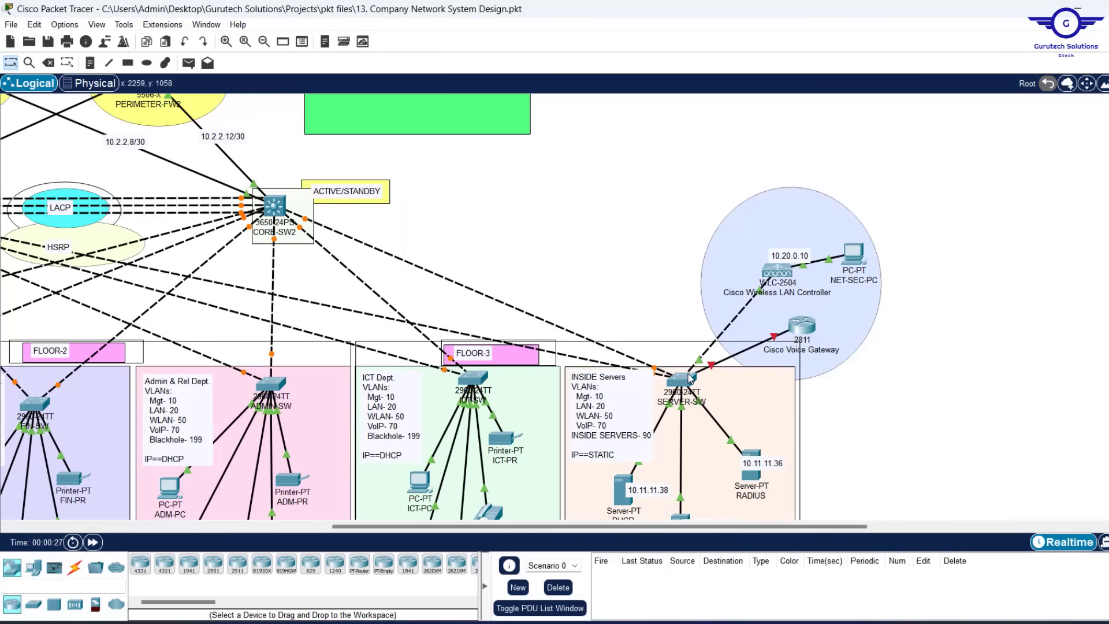
left_click(803, 326)
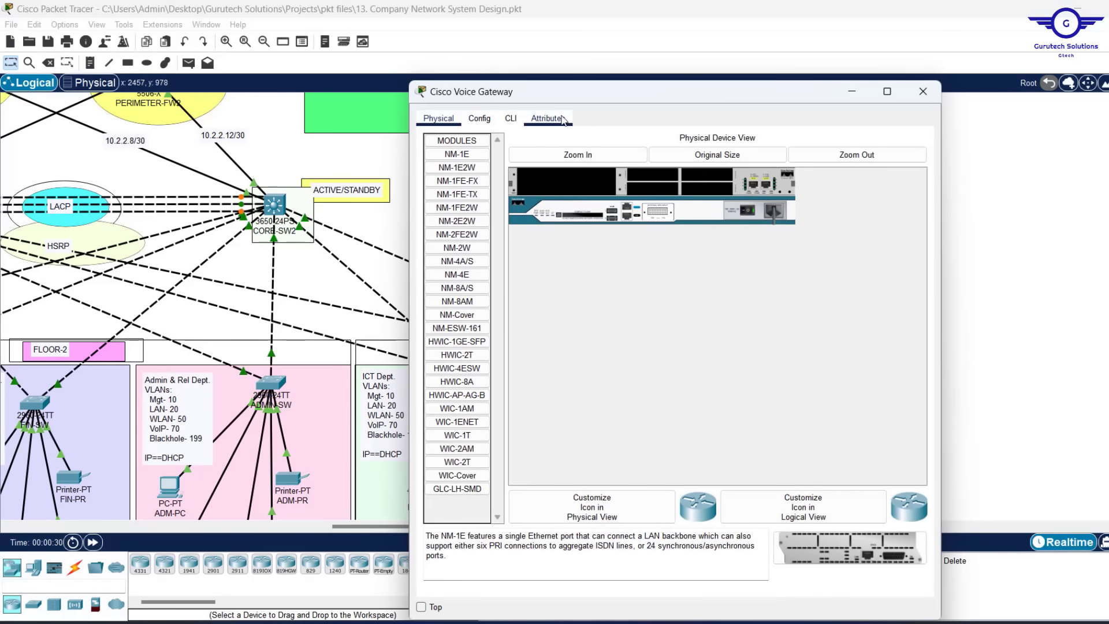
Enter global configuration mode in the gateway's CLI and keep its window on top
left_click_drag(690, 94, 790, 88)
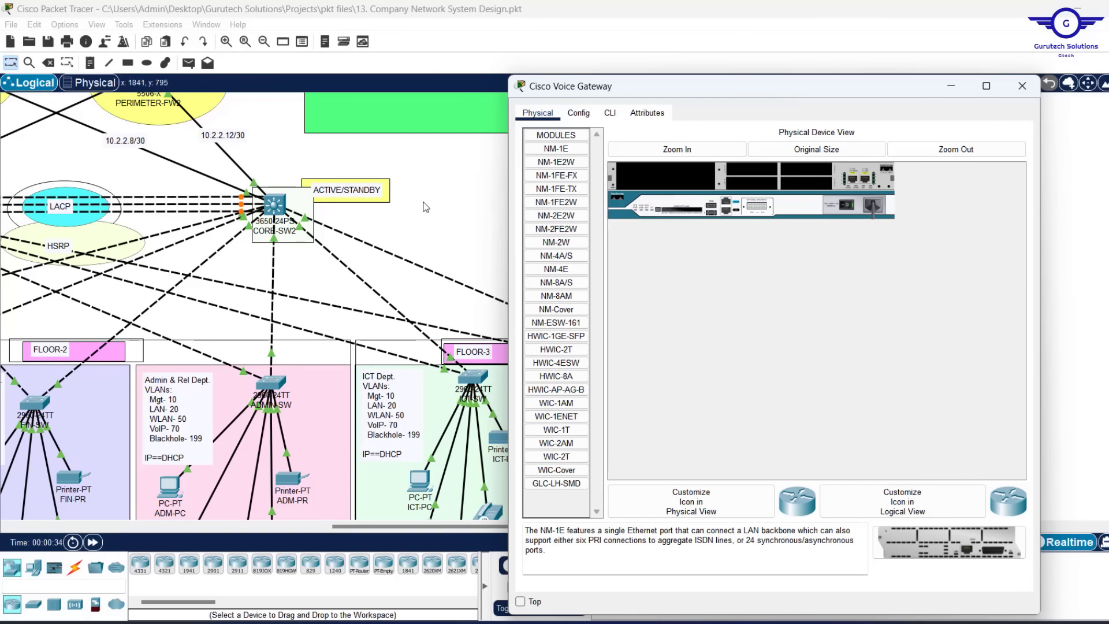
left_click(610, 113)
key("Return")
key("Return")
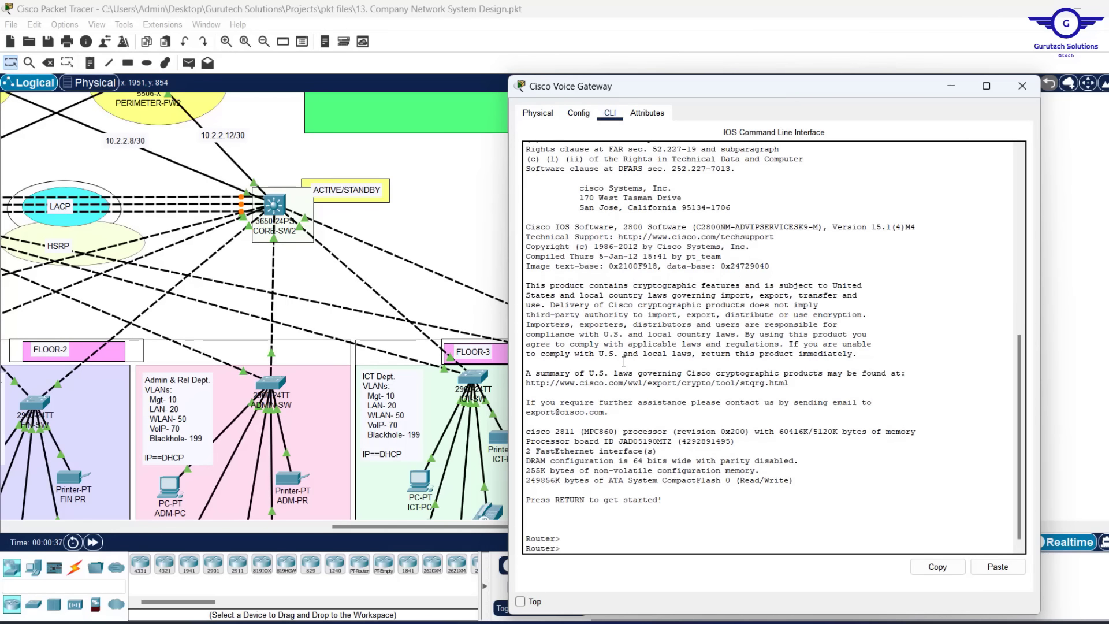
key("Return")
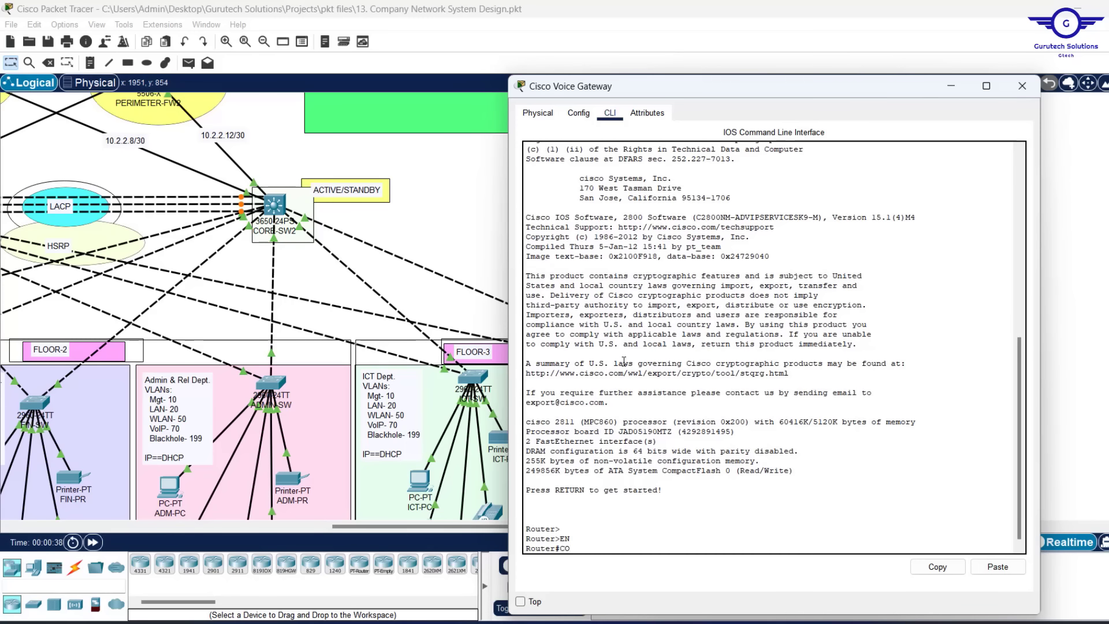
key("Return")
key("Return")
key("Return")
key("Return")
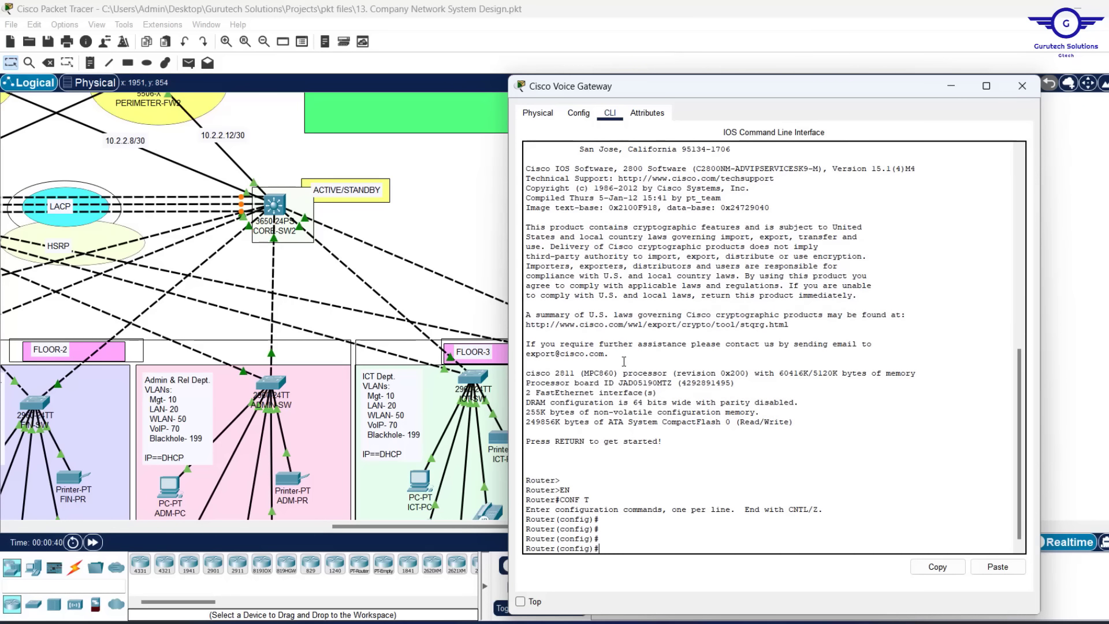
left_click(1093, 210)
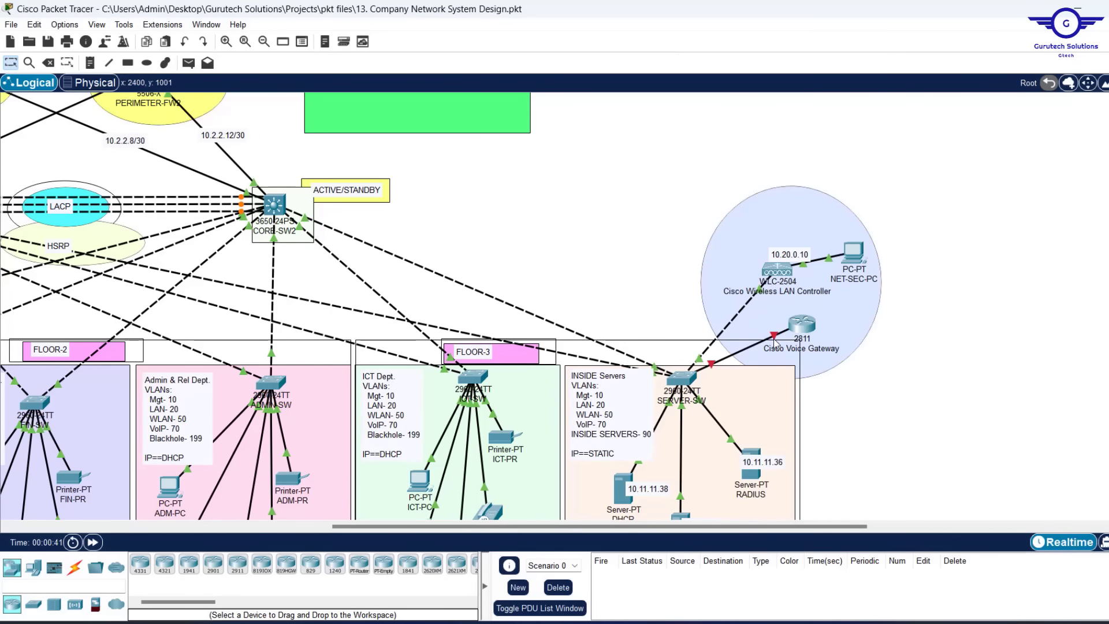
left_click(803, 325)
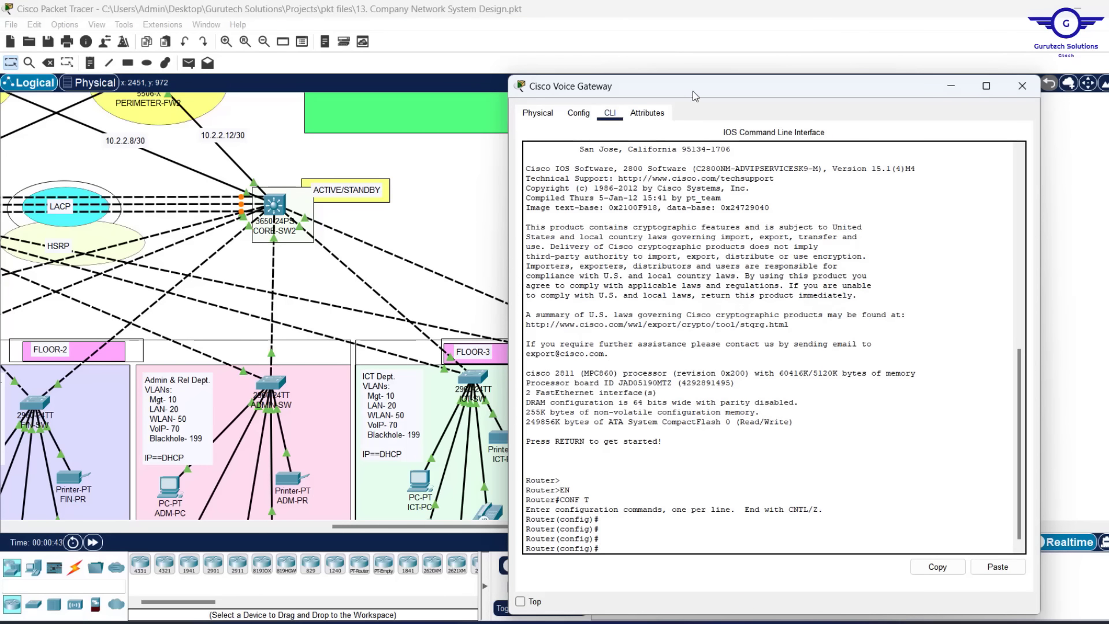
left_click_drag(691, 91, 619, 48)
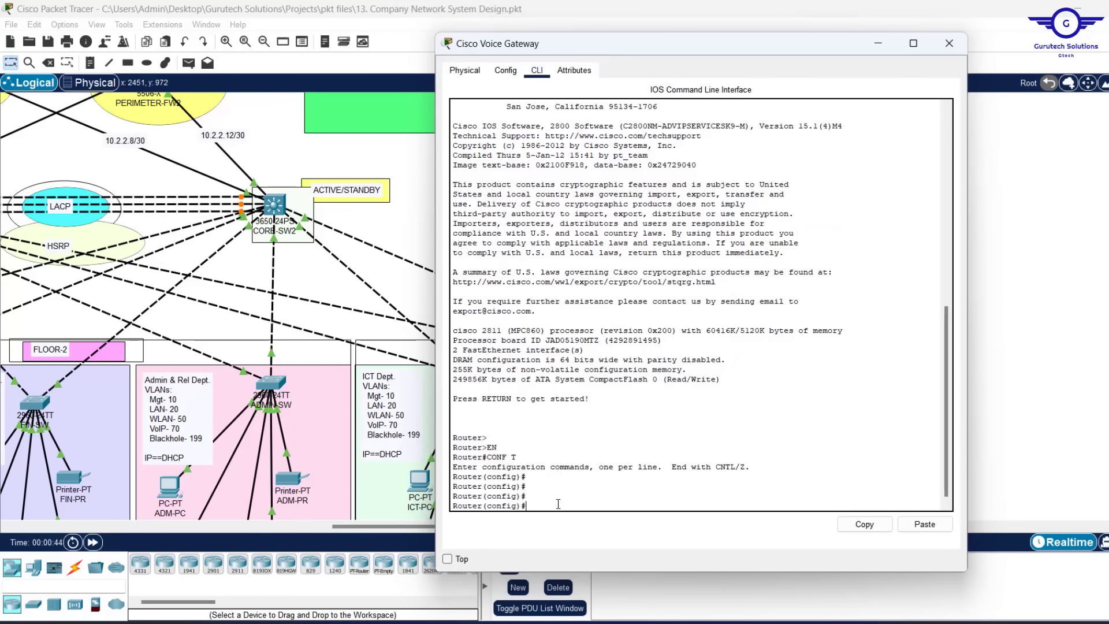
left_click(459, 560)
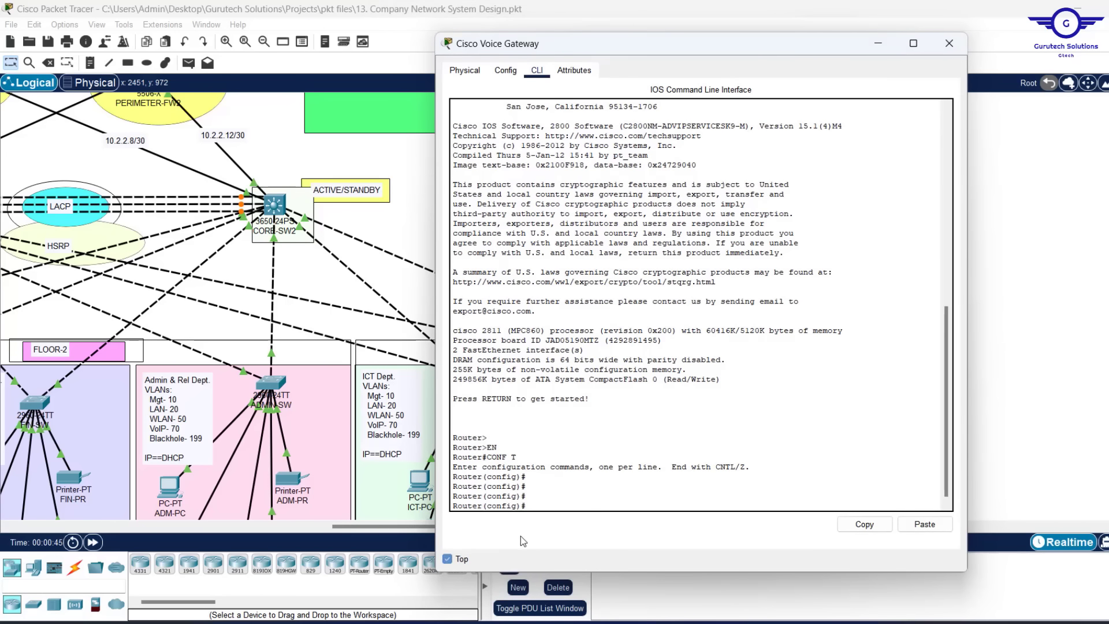
left_click(550, 492)
Bring up interface FastEthernet0/0 with no shutdown, then exit back to global configuration
type("INT F0/0")
key("Return")
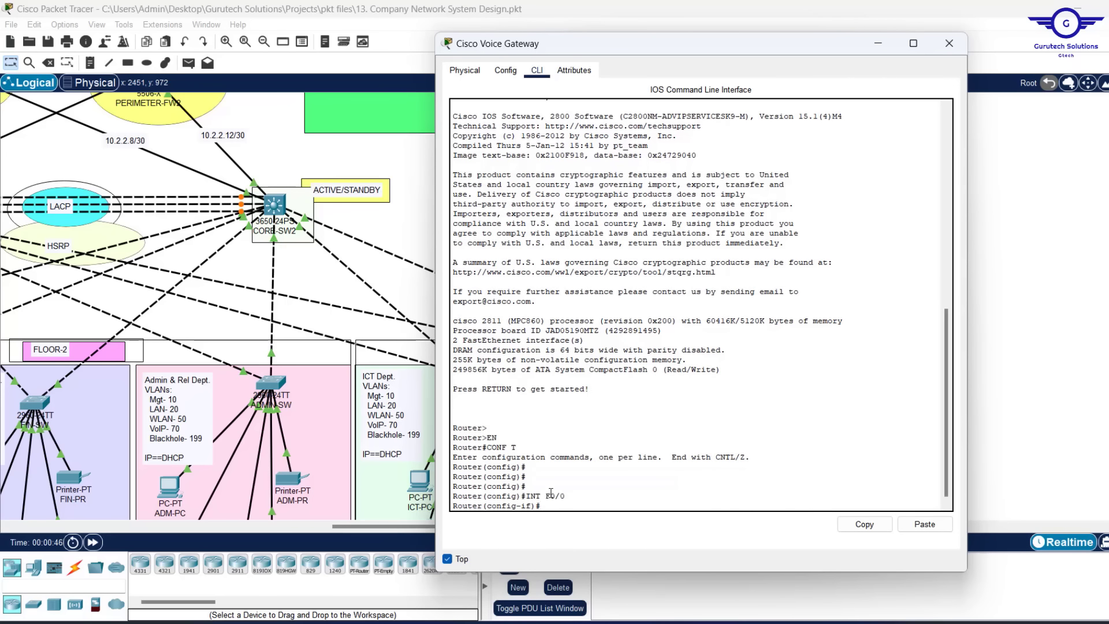
type("NO SHUT")
key("Return")
key("Return")
key("Return")
key("Return")
key("Return")
type("EX")
key("Return")
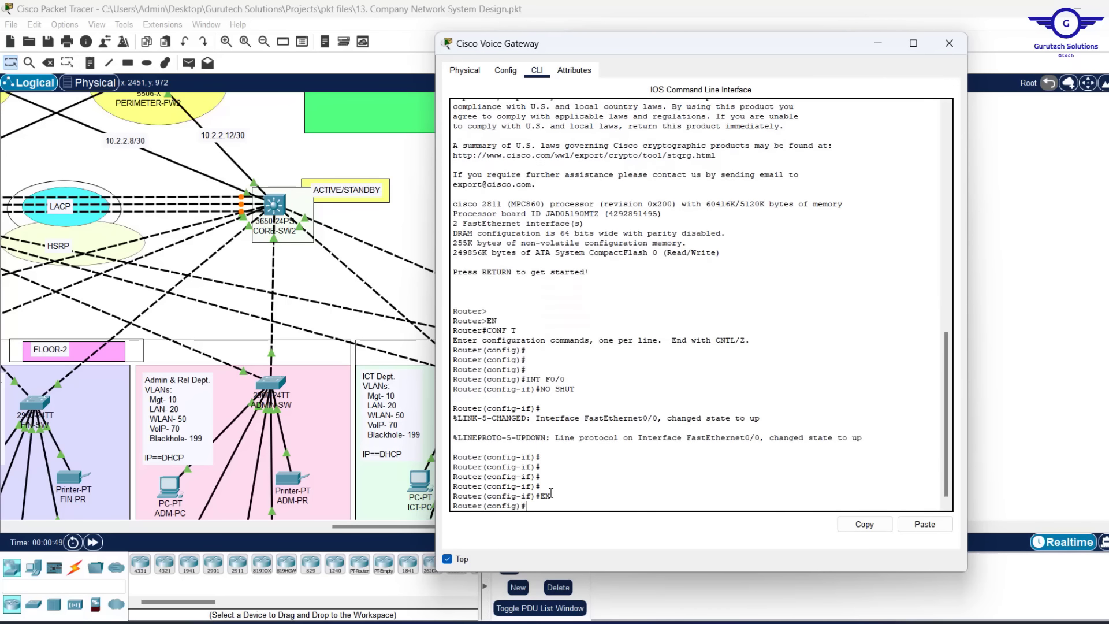
key("Return")
key("Return")
key("Return")
key("Return")
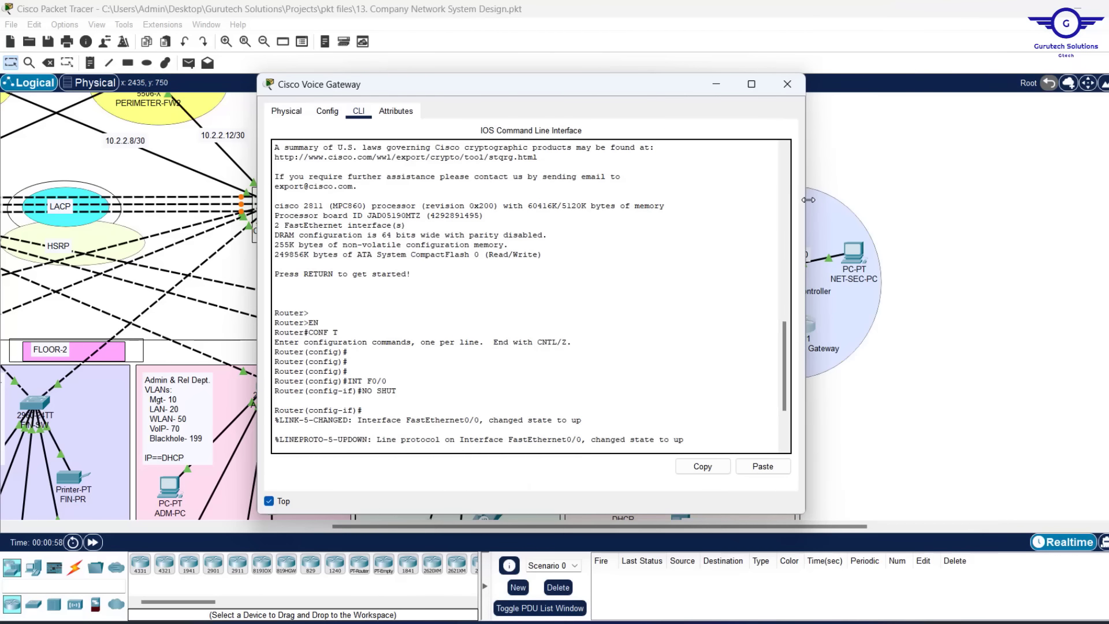
left_click_drag(807, 199, 792, 199)
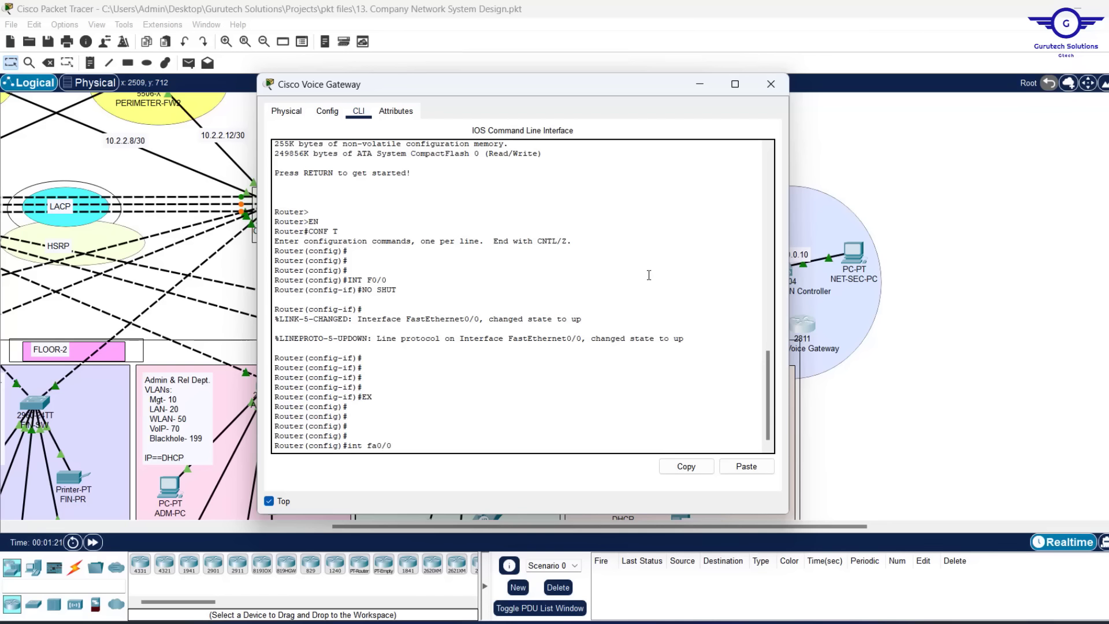
Create subinterface fa0/0.70 and try address 172.30.0.1 255.255.0.0, which is rejected without 802.1Q
type("0.")
left_click_drag(572, 94, 429, 96)
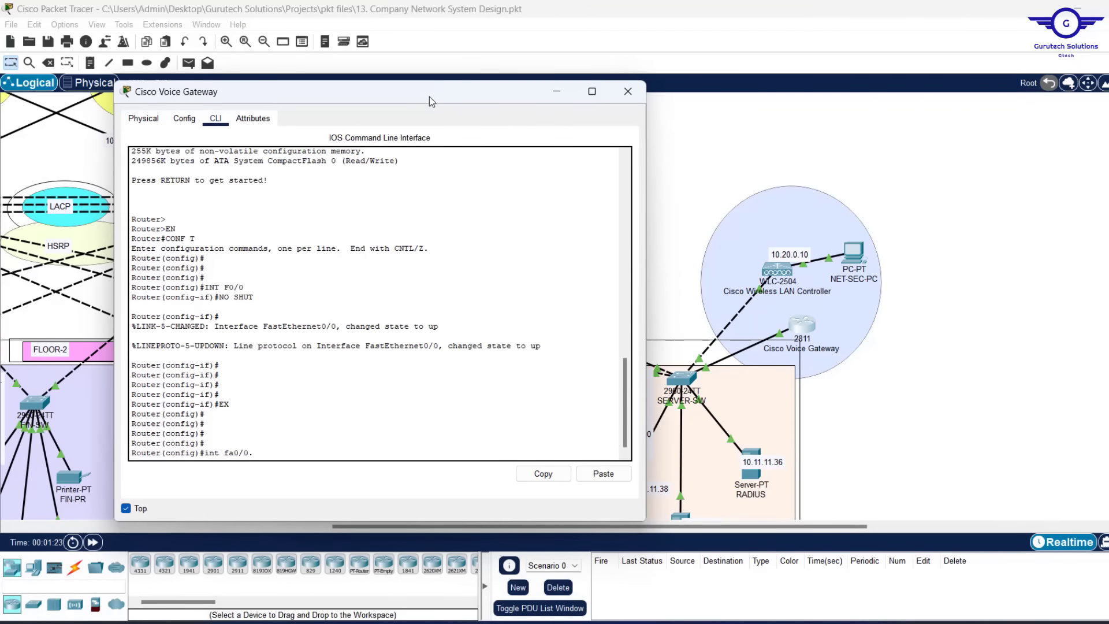
type("70")
key("Return")
key("Return")
key("Return")
key("Return")
key("Return")
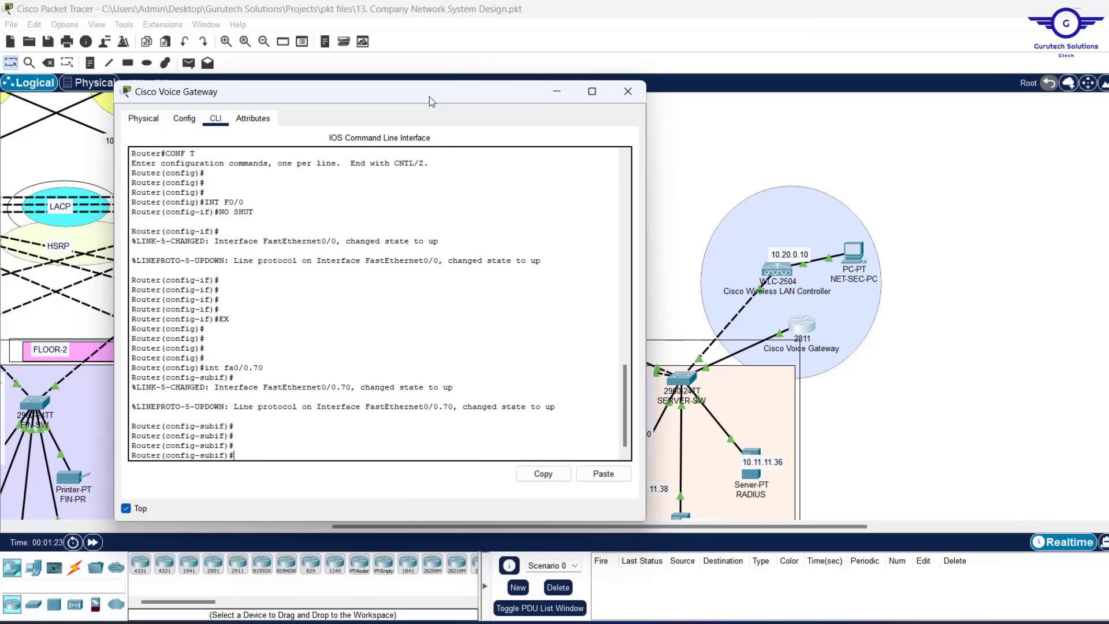
type("ip add")
left_click_drag(437, 92, 612, 159)
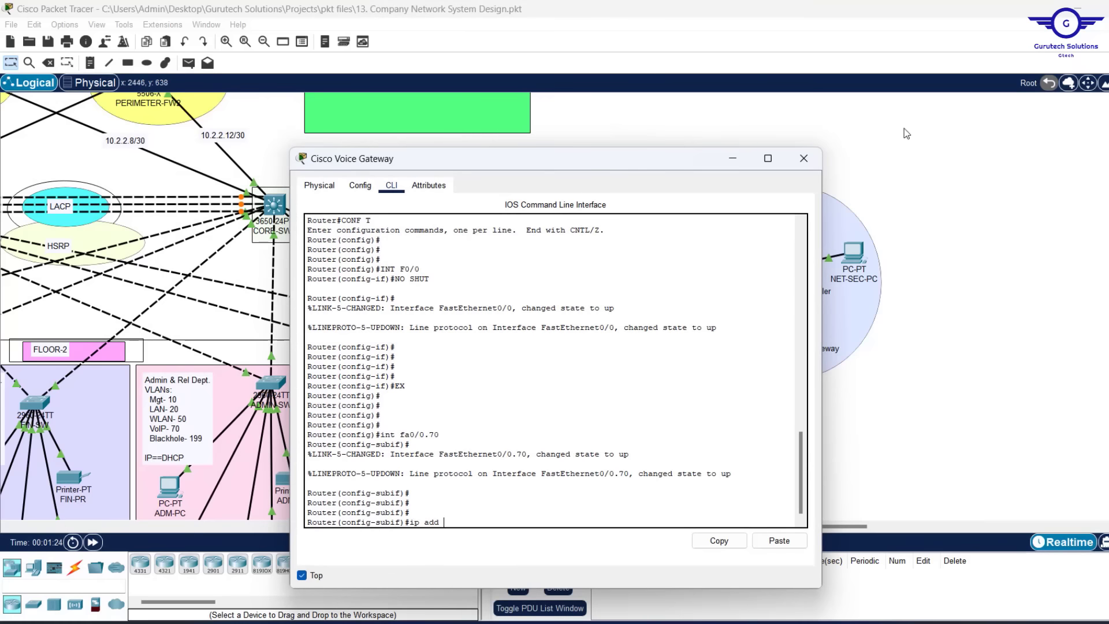
scroll(906, 133, "up", 3)
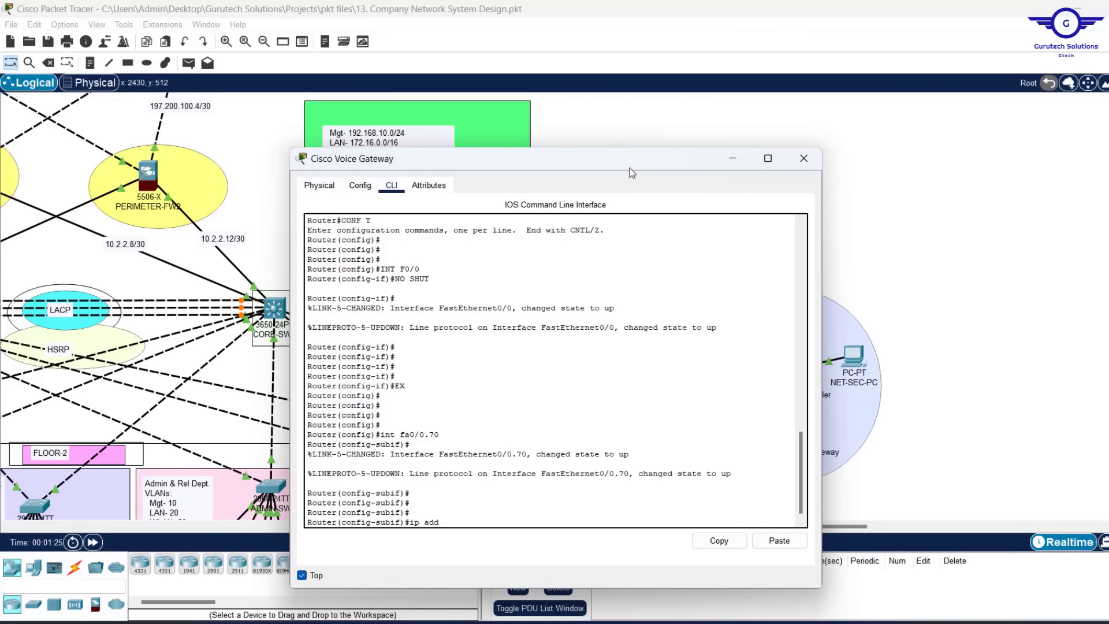
left_click_drag(622, 156, 810, 100)
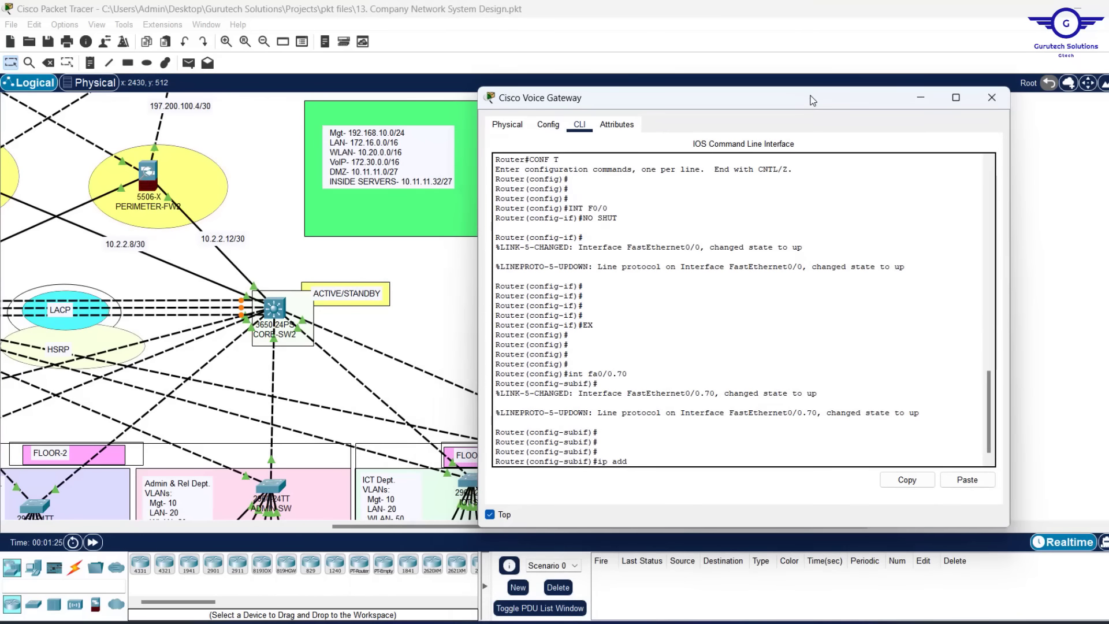
type("172.30.0.1 255.255.0.0")
key("Return")
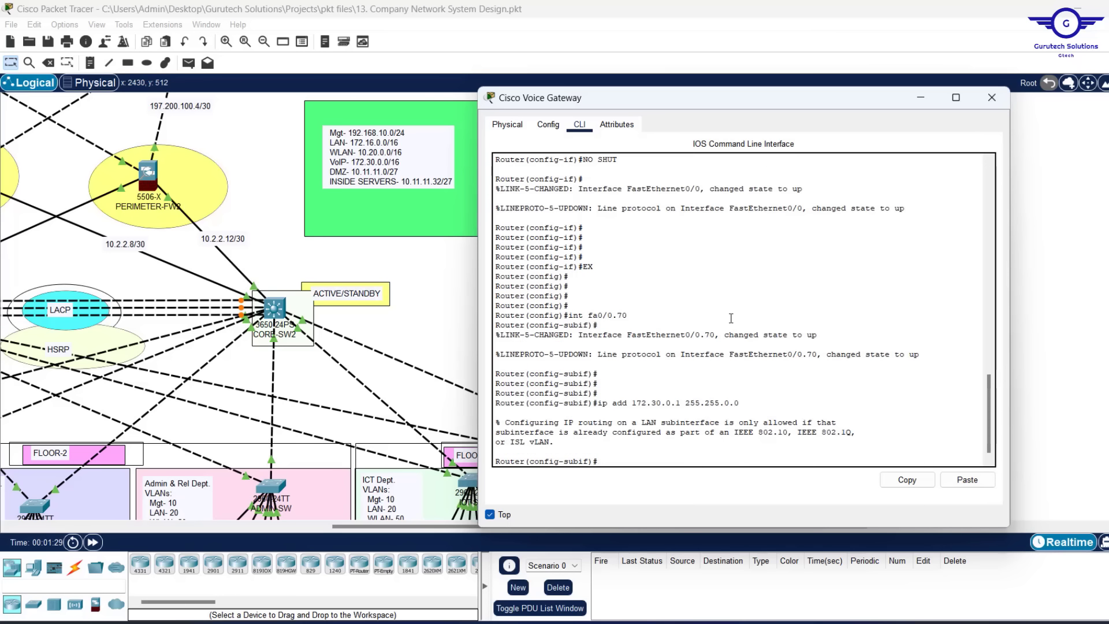
key("Return")
key("Return")
key("Return")
key("Return")
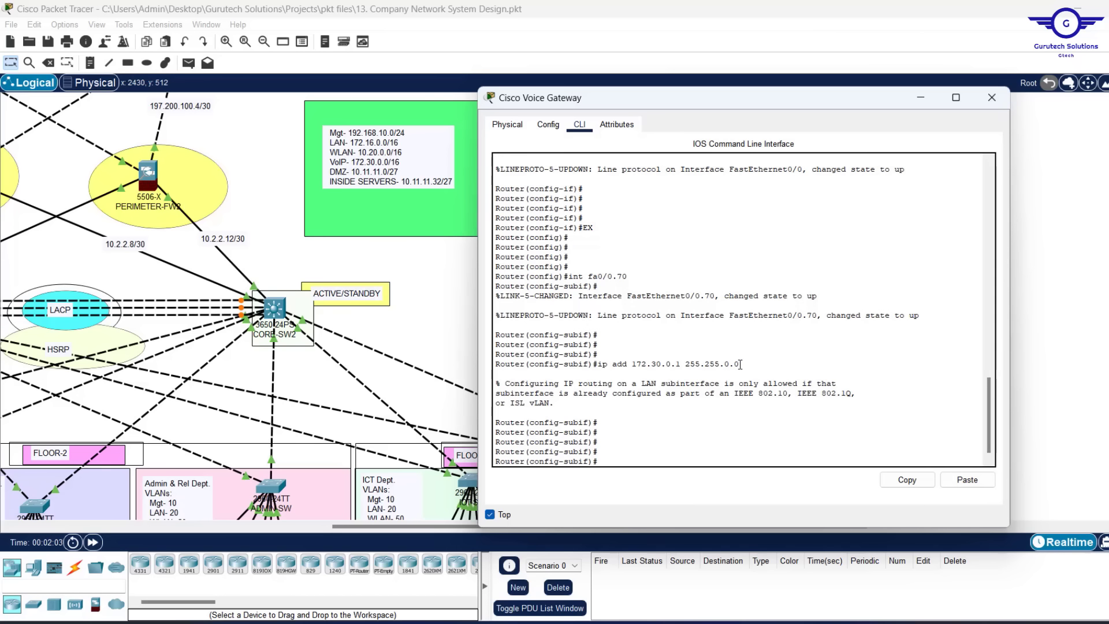
left_click_drag(739, 364, 603, 368)
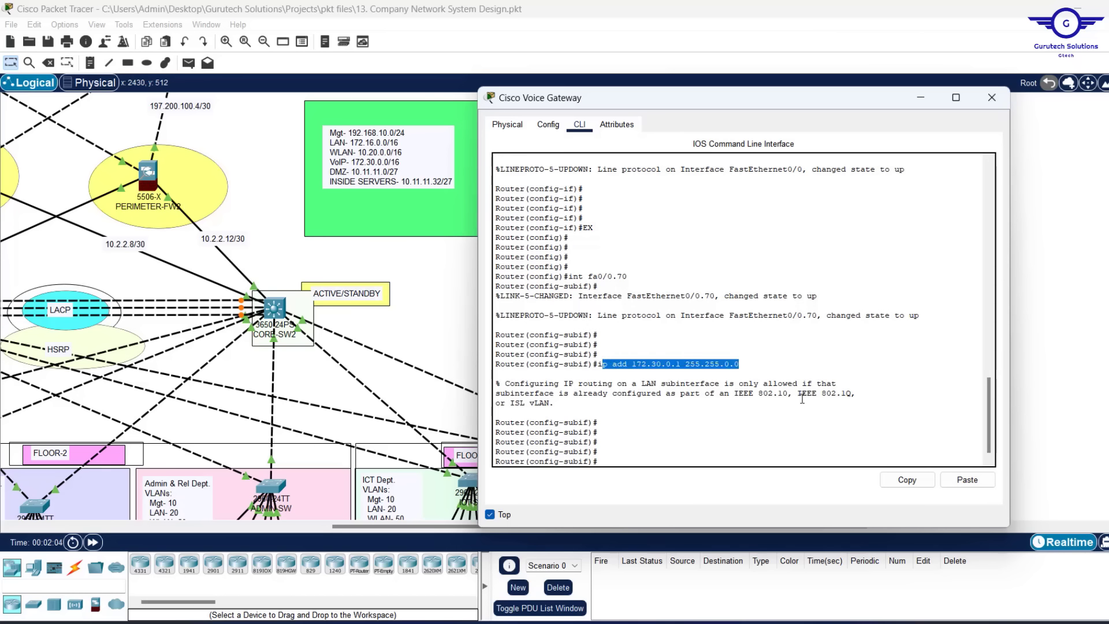
left_click_drag(797, 393, 858, 395)
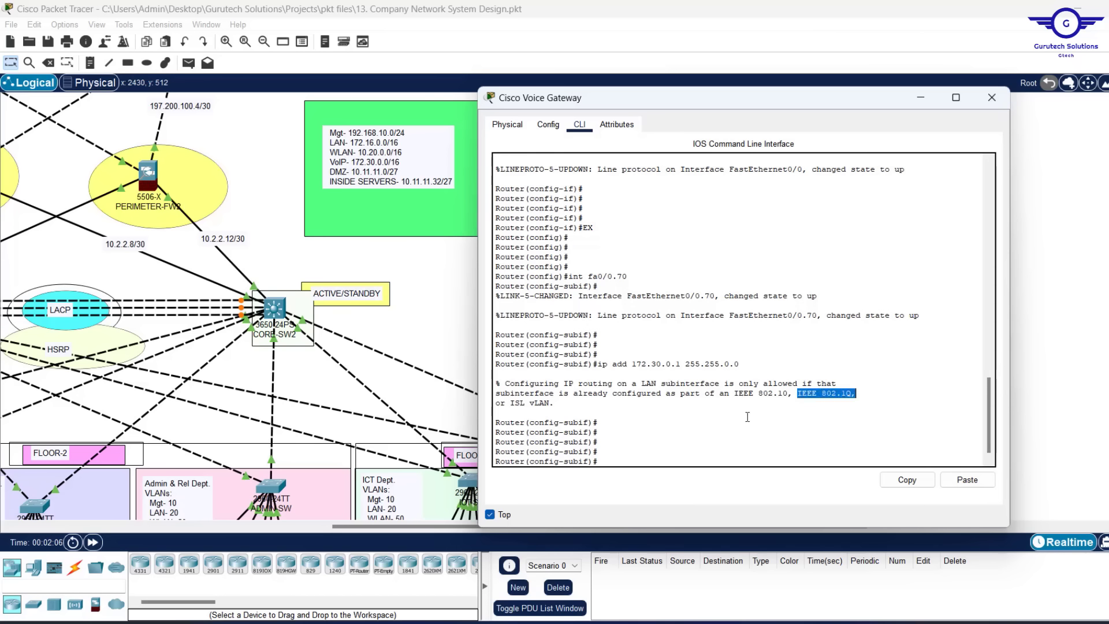
left_click(647, 446)
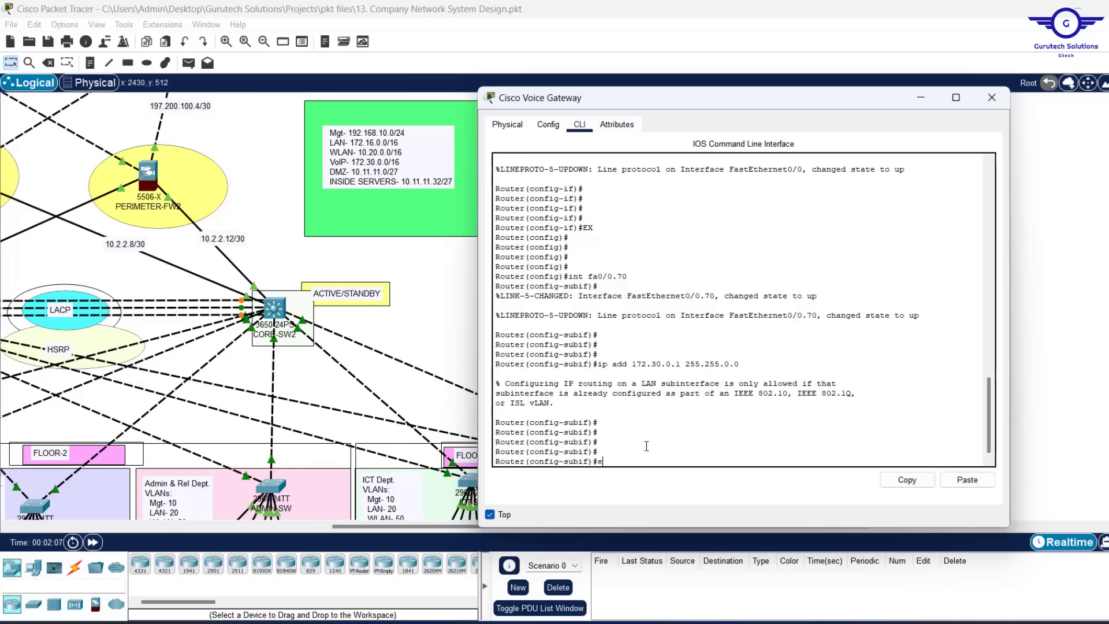
Apply encapsulation dot1Q 70, re-enter address 172.30.0.1 255.255.0.0, and exit the subinterface
type("enca")
key("Tab")
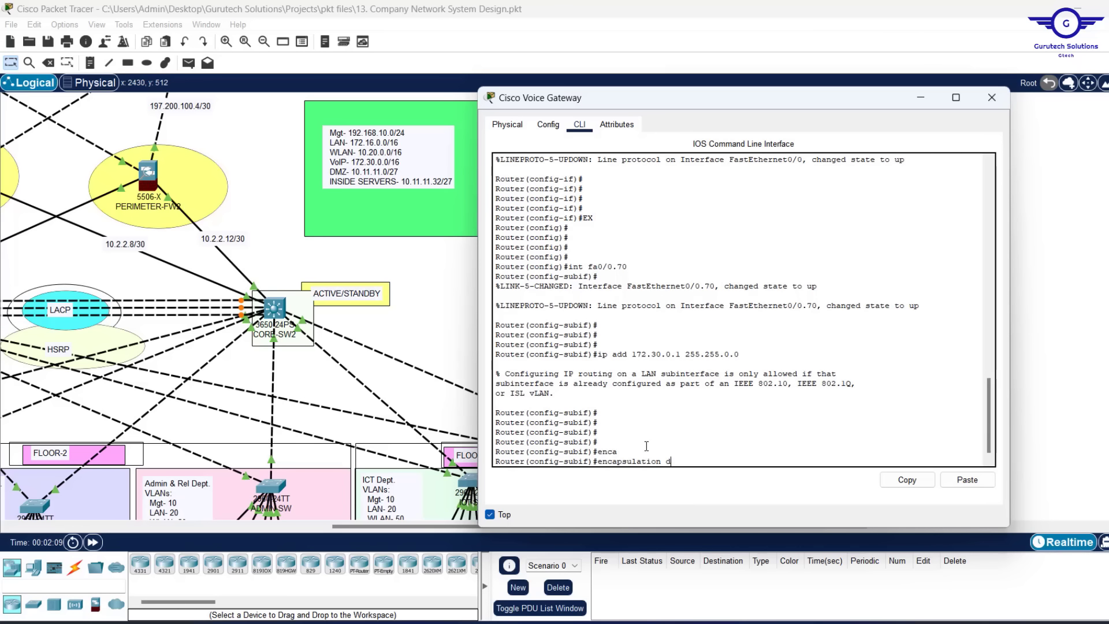
type("d")
key("Tab")
type("70")
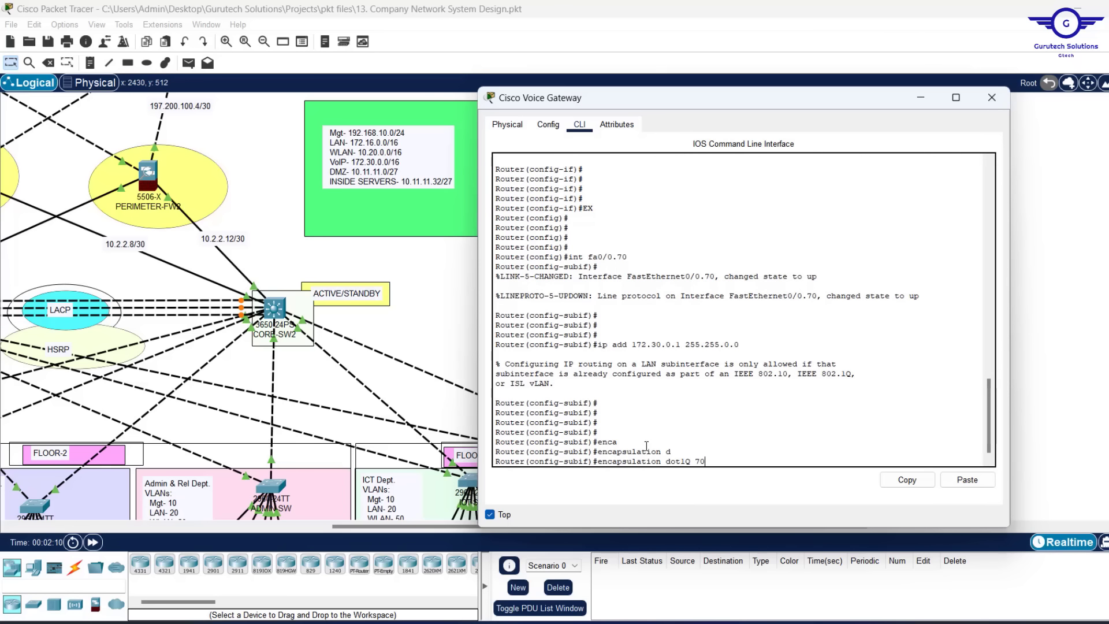
key("Return")
key("Return")
key("Return")
key("Return")
type("int fa0/0.70")
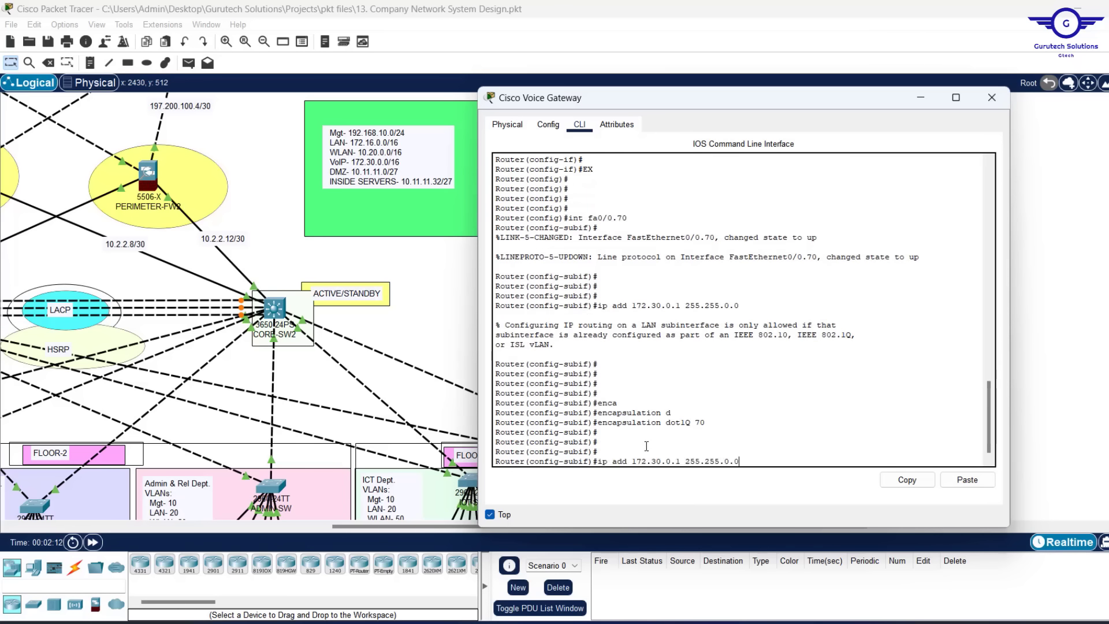
key("Up")
key("Up")
key("Up")
key("Up")
key("Return")
key("Return")
key("Return")
key("Return")
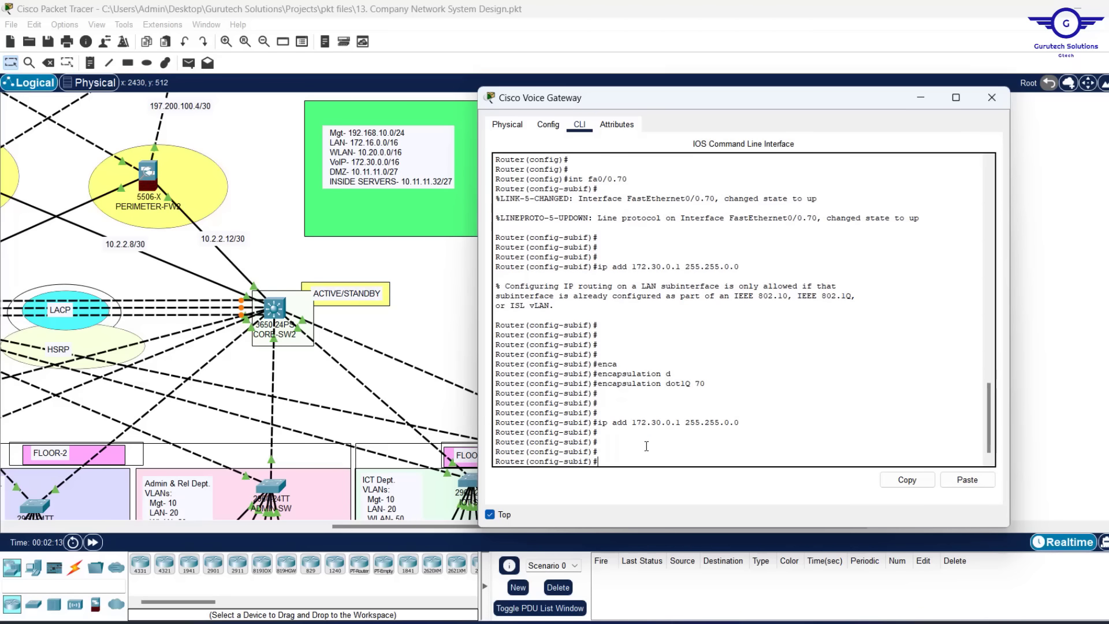
type("ex")
key("Return")
key("Return")
key("Return")
key("Return")
key("Return")
key("Return")
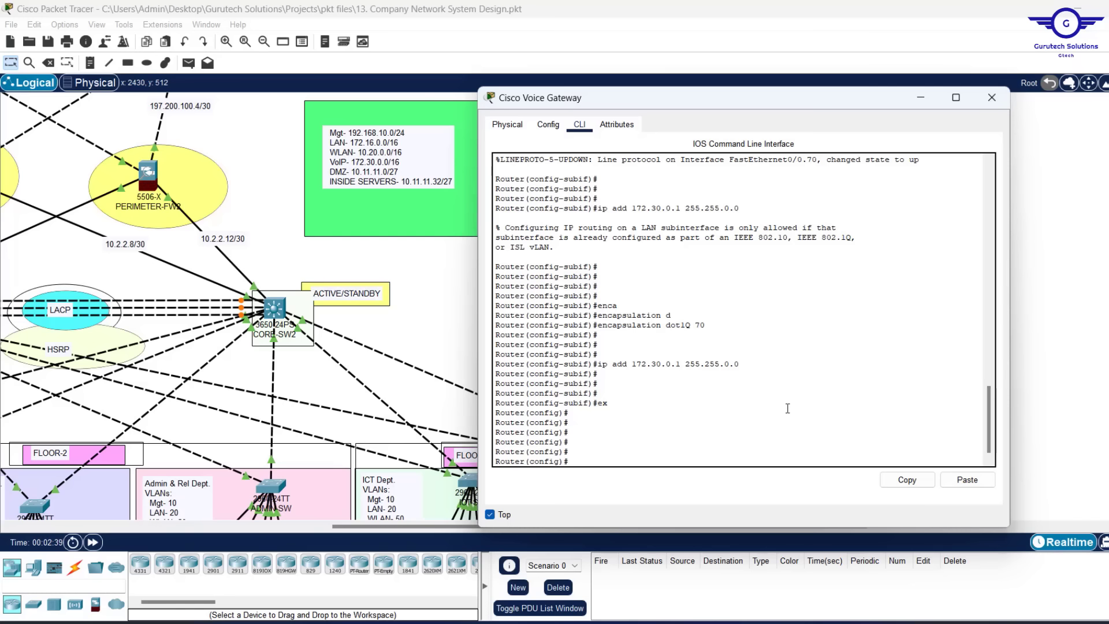
Enable service dhcp and create the DHCP pool VOIP-POOL
type("rv")
key("Tab")
type("d")
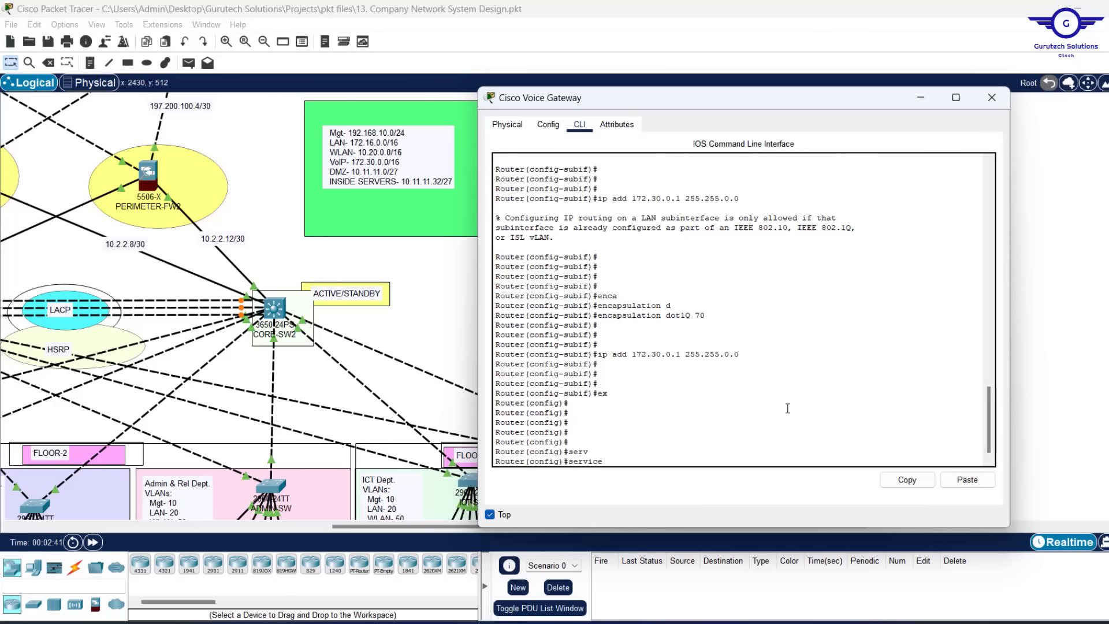
key("Tab")
key("Return")
key("Return")
key("Return")
key("Return")
type("ig)#i")
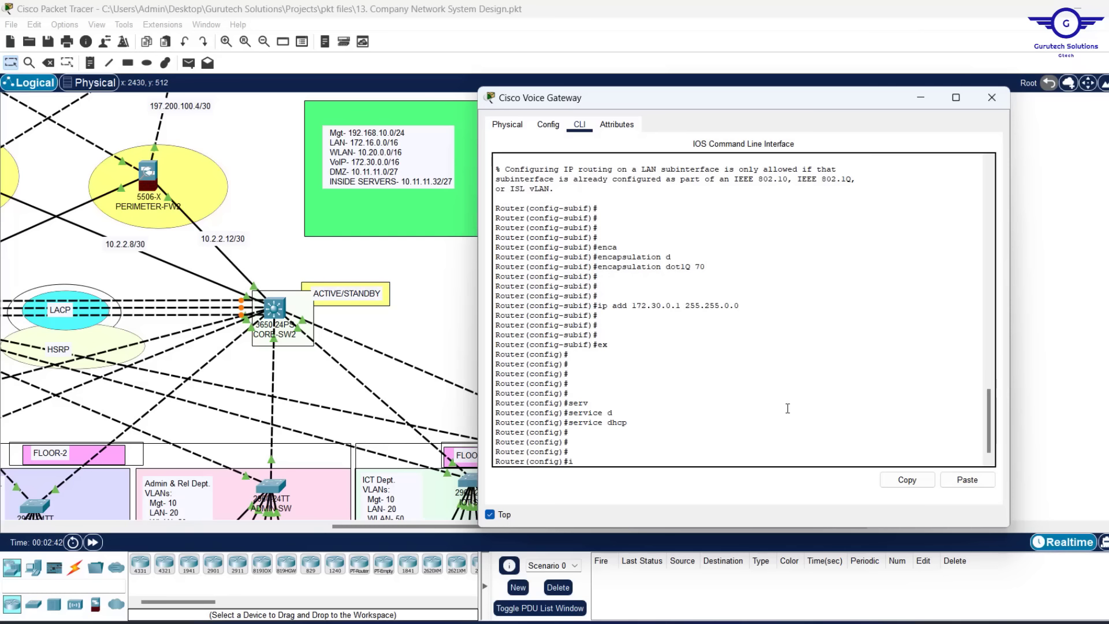
type("p dhc")
key("Tab")
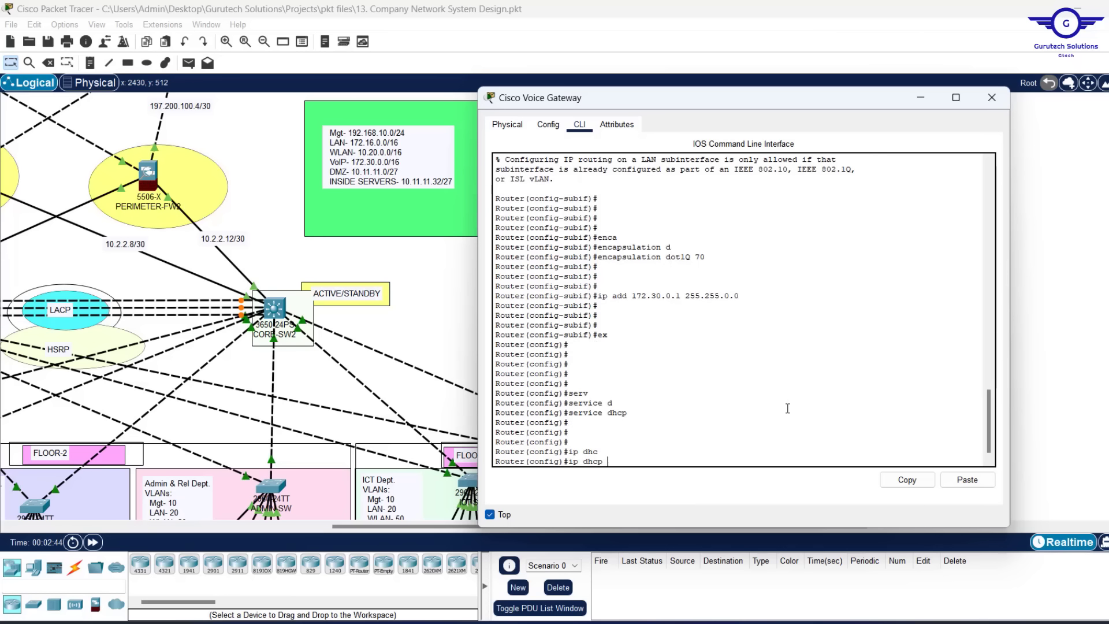
type("p")
key("Tab")
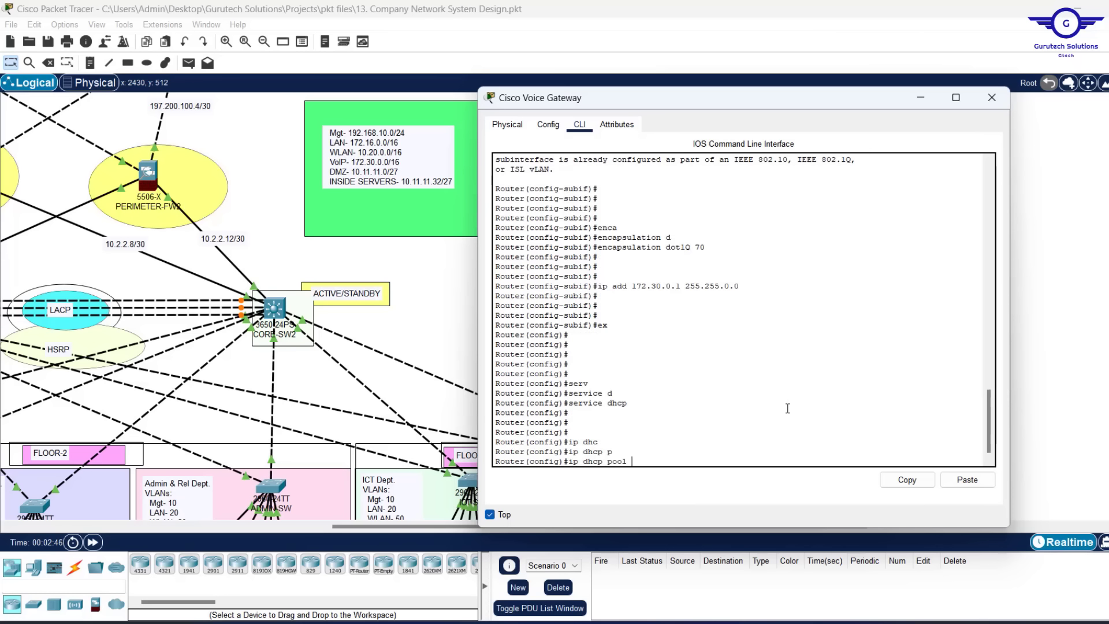
type("VOIP")
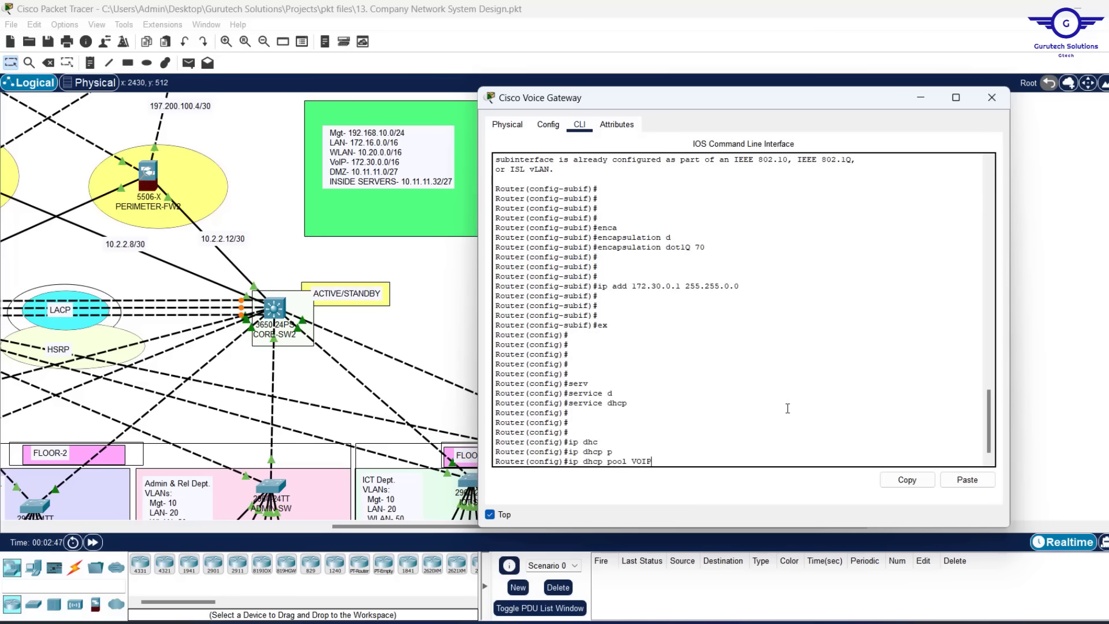
type("-POOL")
key("Return")
key("Return")
key("Return")
key("Return")
key("Return")
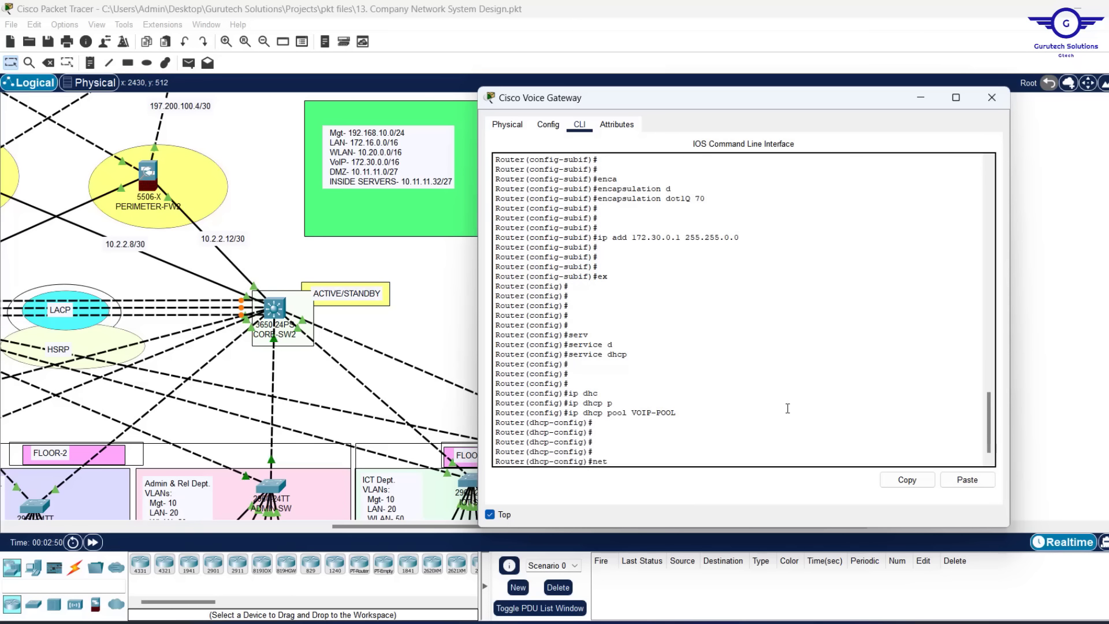
Give VOIP-POOL network 172.30.0.0 255.255.0.0 and default-router 172.30.0.1
type("net")
key("Tab")
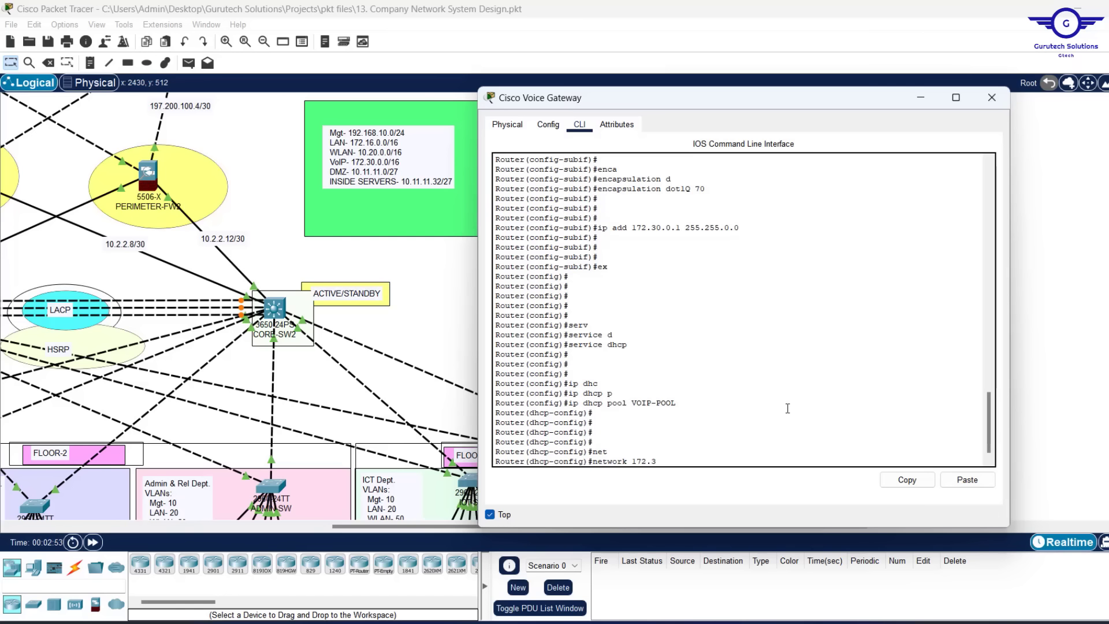
type("172.30.0.0")
type("255.255.0.0")
key("Return")
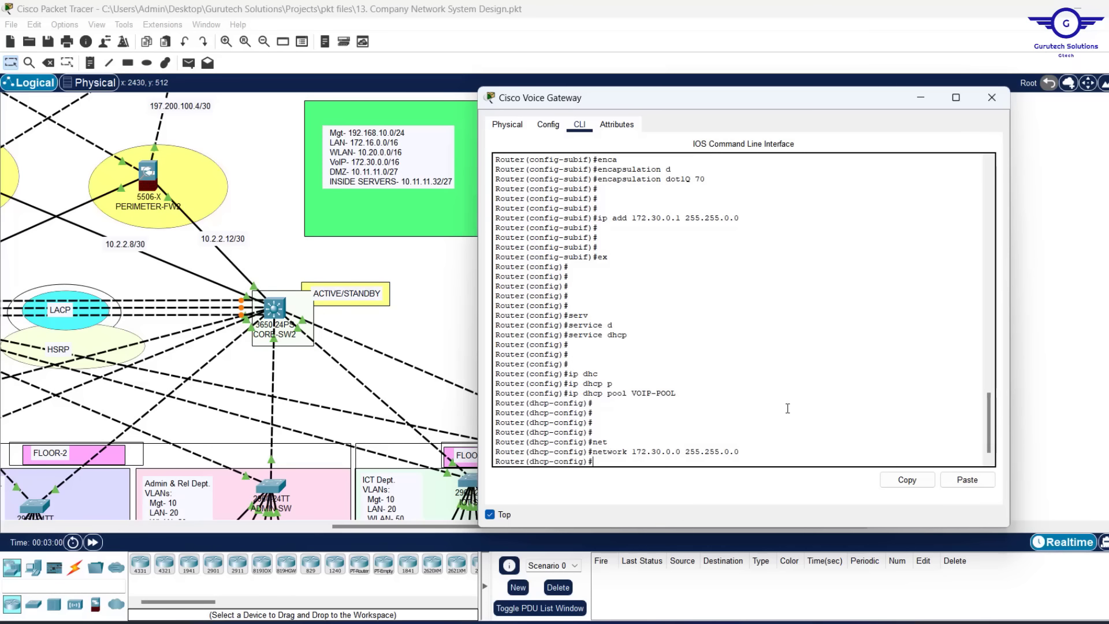
type("def")
key("Tab")
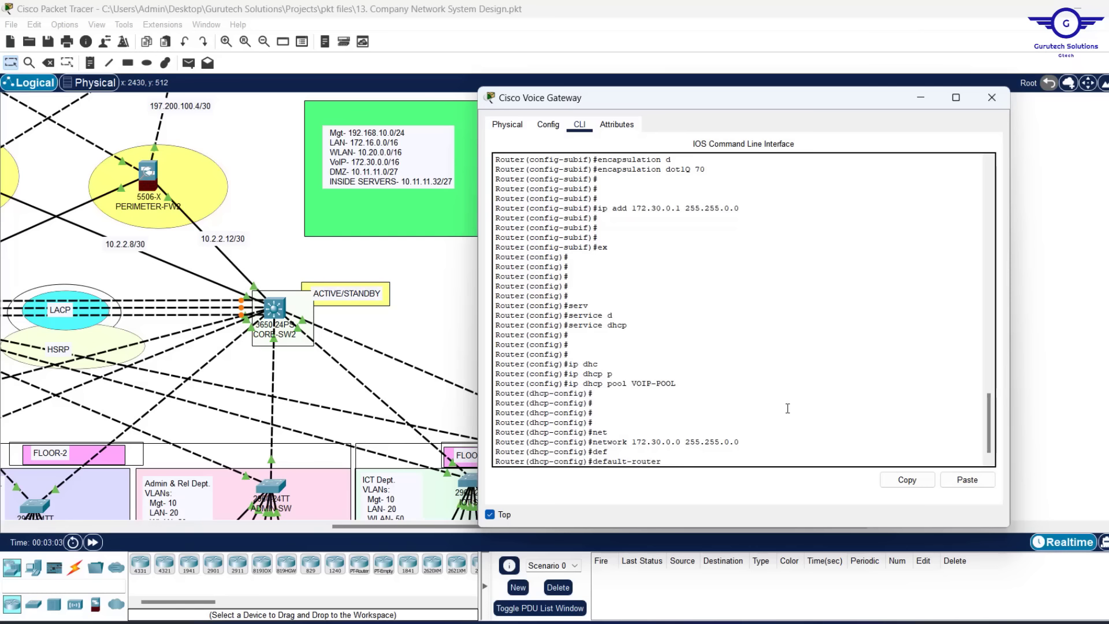
type("172.30.0.1")
key("Return")
key("Return")
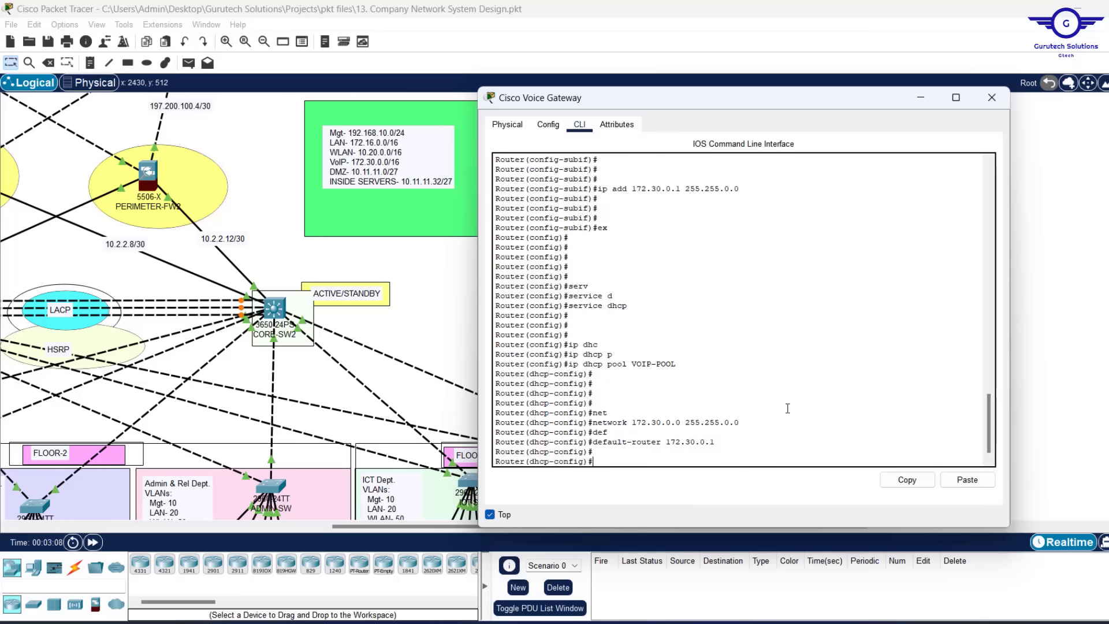
Set option 150 ip 172.30.0.1 on the pool, then exit the pool configuration
type("opt")
key("Tab")
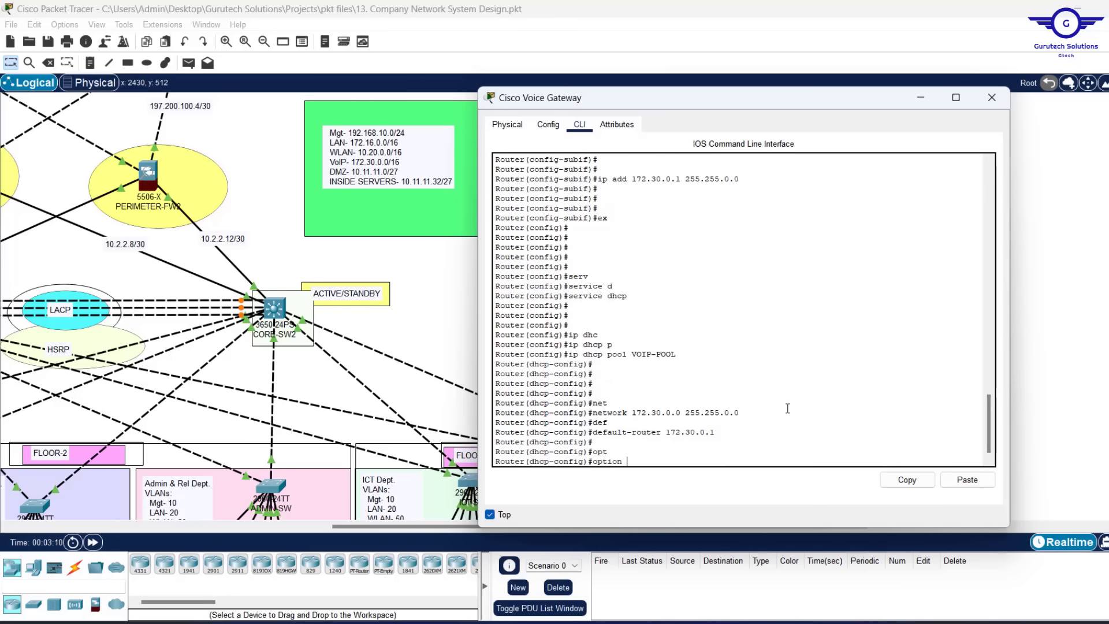
type("150 ")
type("i")
key("Tab")
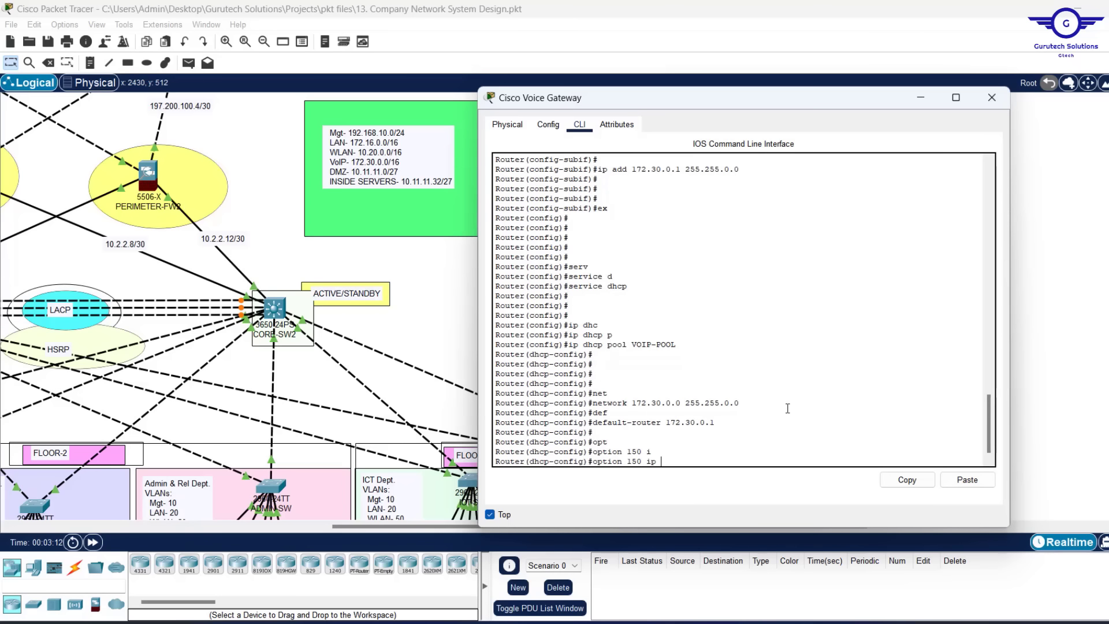
left_click(716, 422)
left_click_drag(720, 422, 664, 424)
type("172.30.0.1")
key("Return")
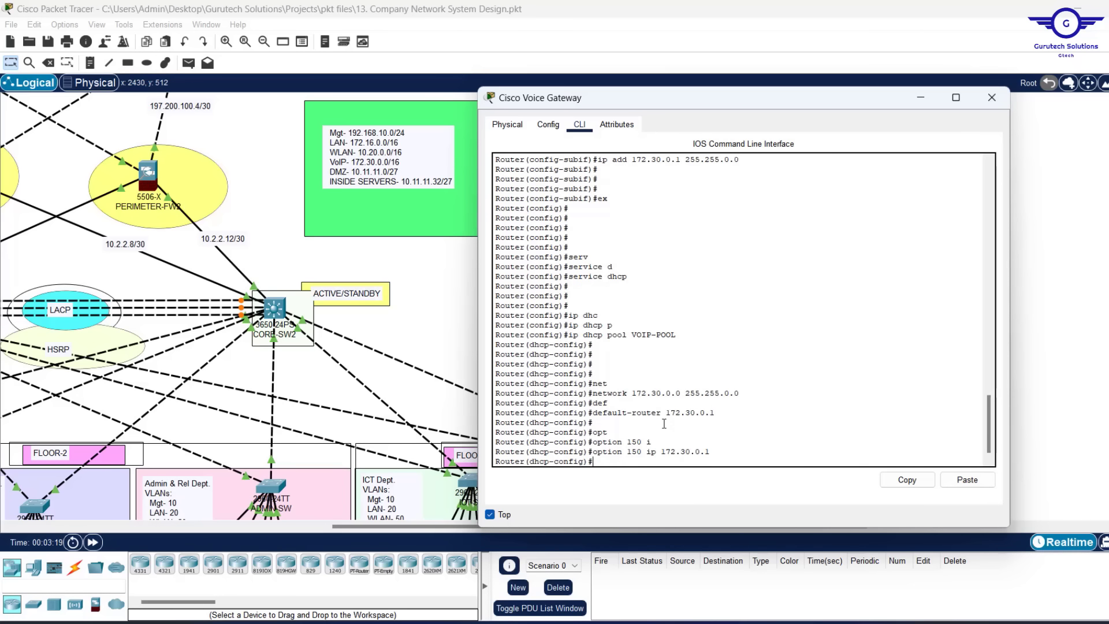
type("eix")
key("Return")
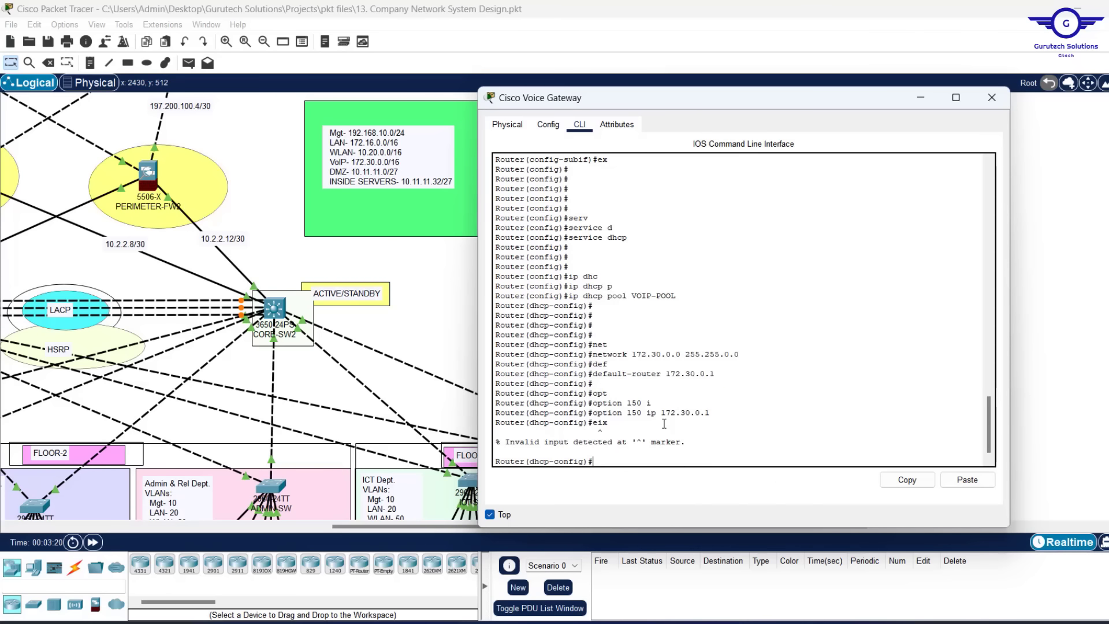
key("Up")
type("it")
key("Return")
key("Return")
key("Return")
key("Return")
key("Return")
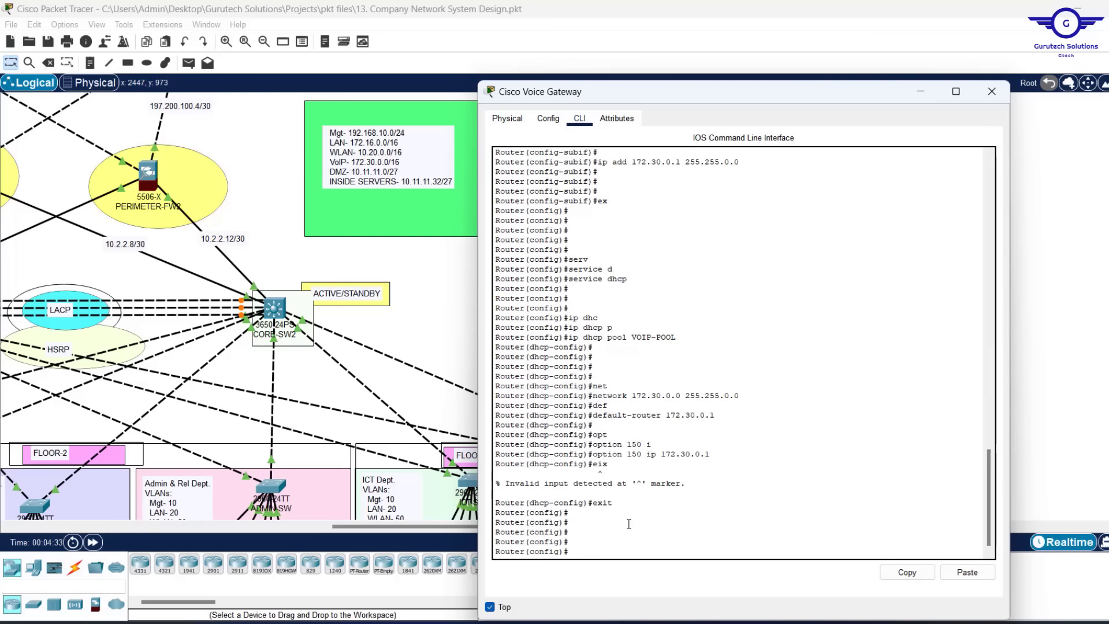
Enter telephony-service and set max-ephones 30 and max-dn 30
type("teleph")
key("Tab")
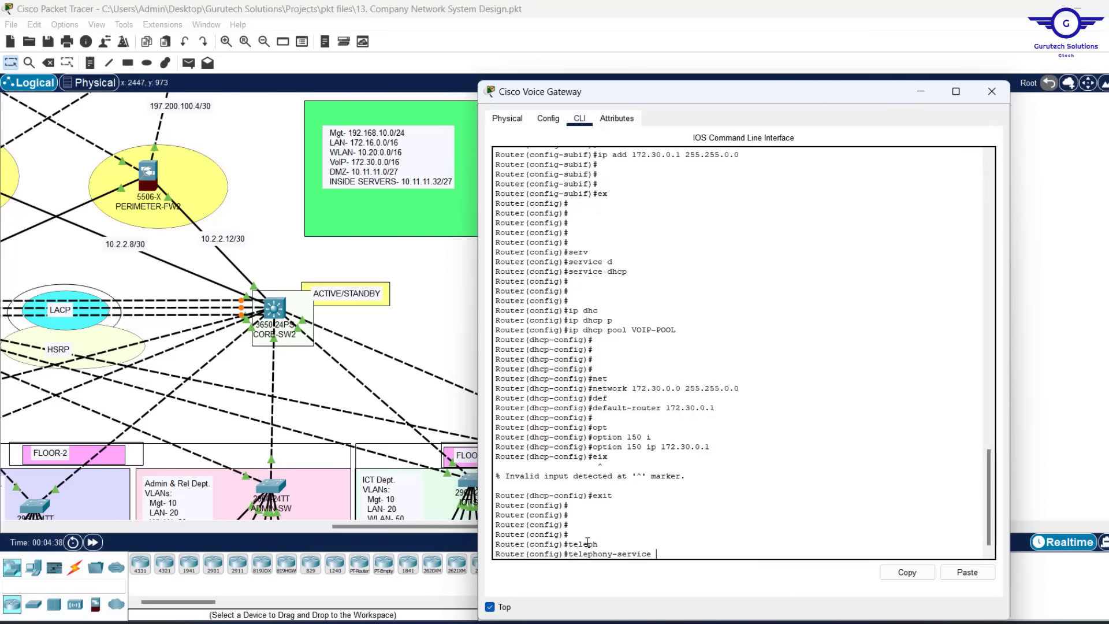
key("Return")
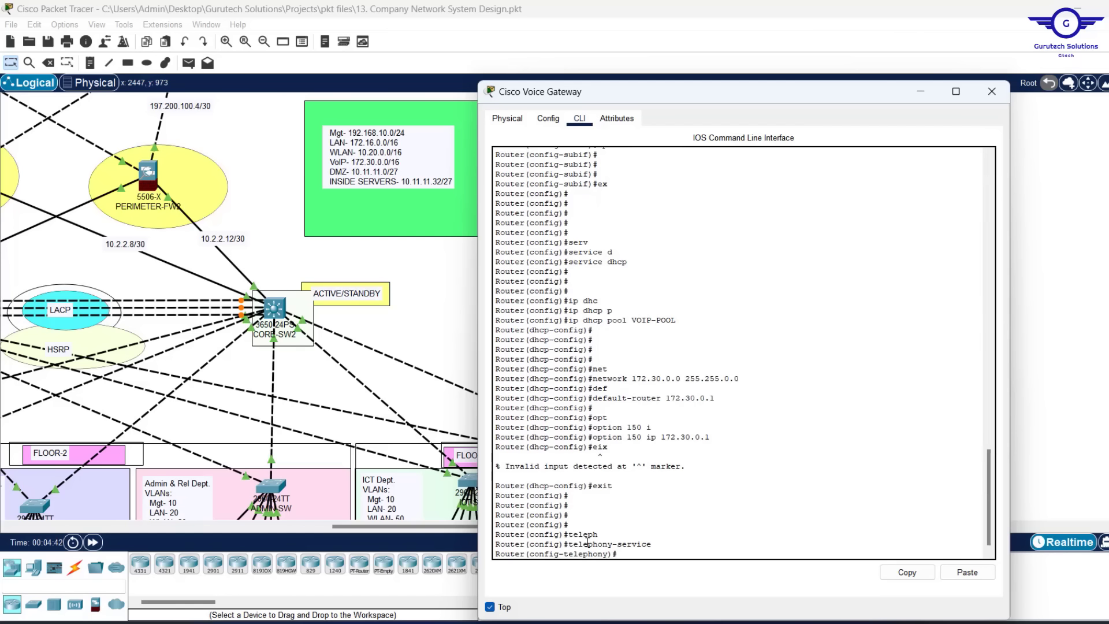
type("max-ep")
key("Tab")
type("30")
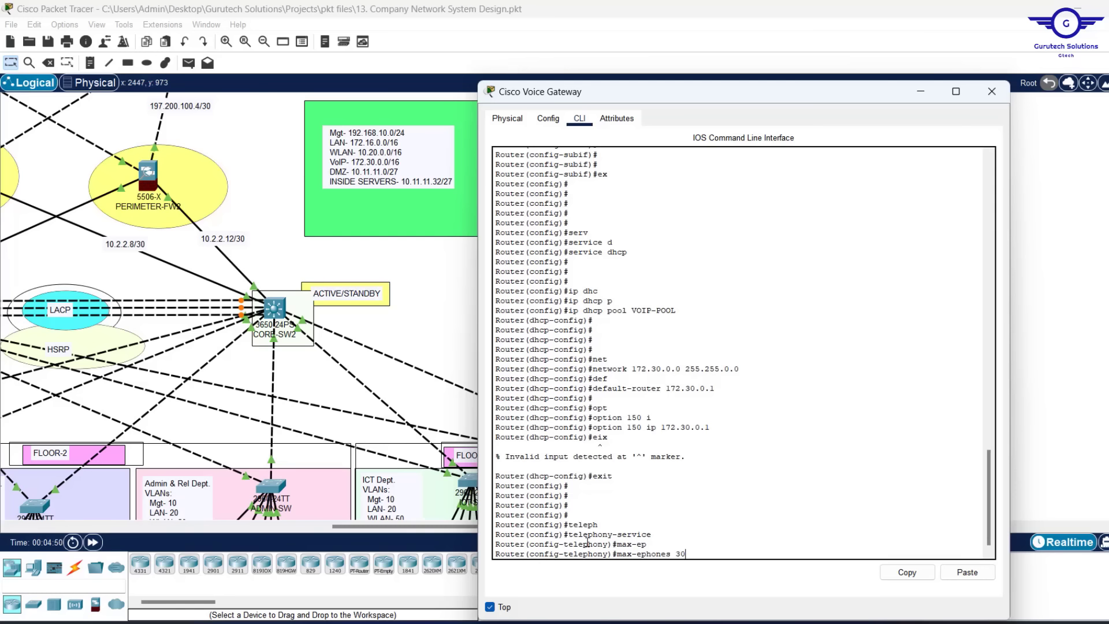
key("Return")
type("max")
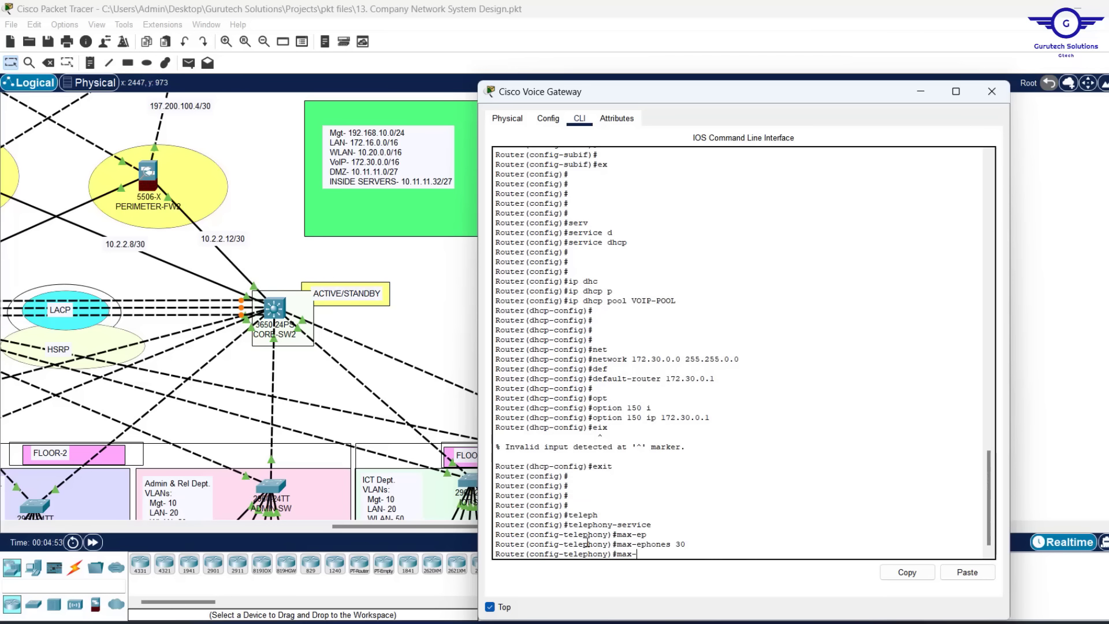
type("-dn")
key("Tab")
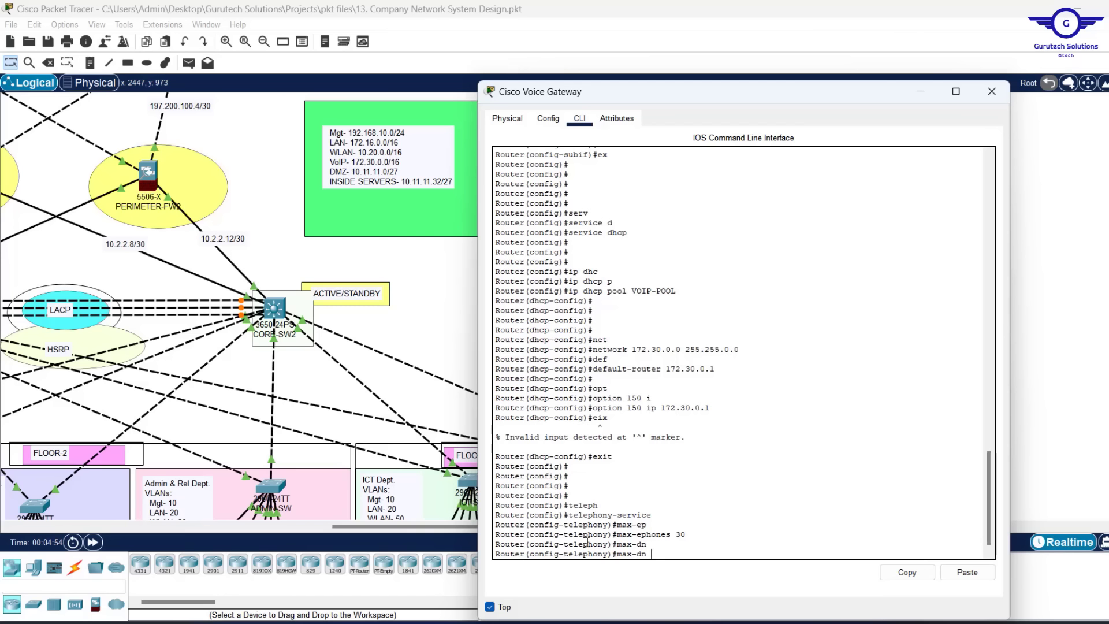
type("30")
key("Return")
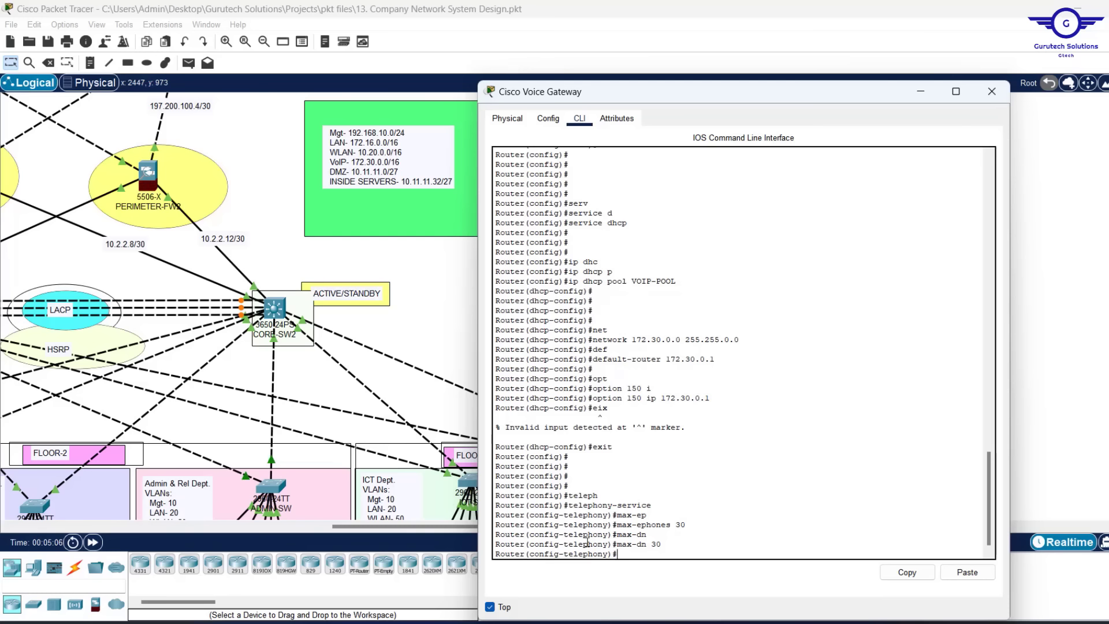
Set ip source-address 172.30.0.1 port 2000 and auto assign 1 to 30, then exit
type("ip sour")
key("Tab")
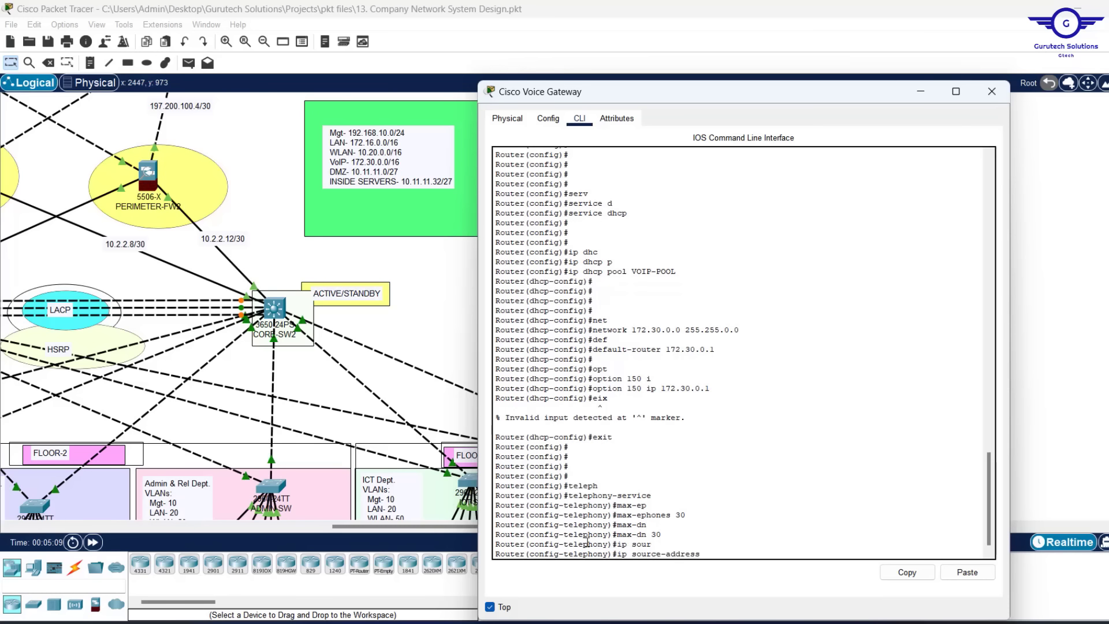
type("17")
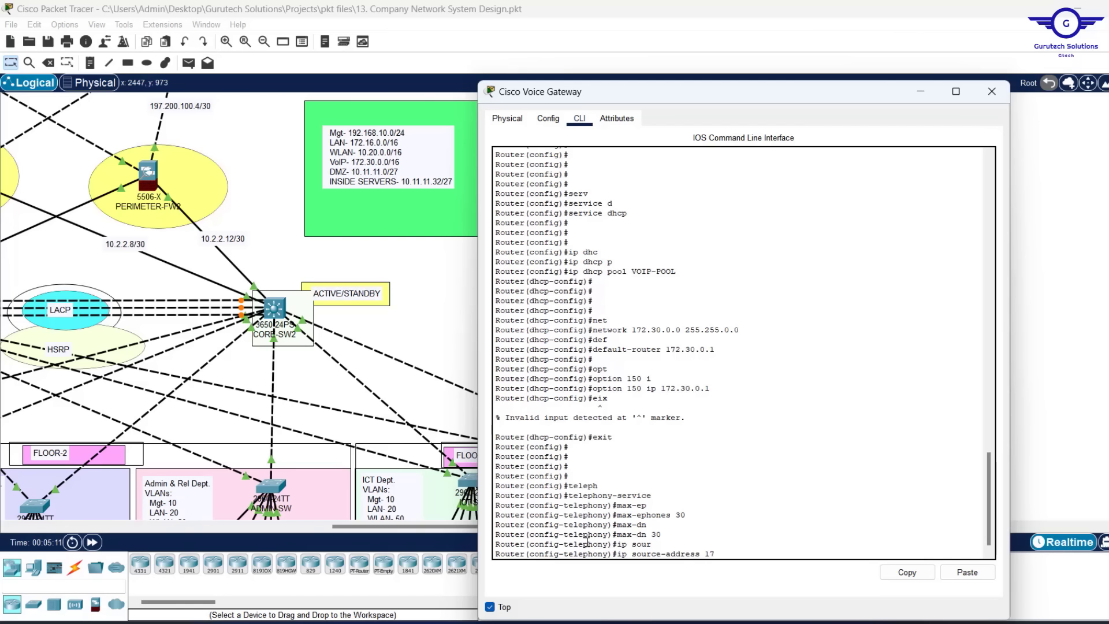
type("2.")
left_click_drag(716, 350, 667, 351)
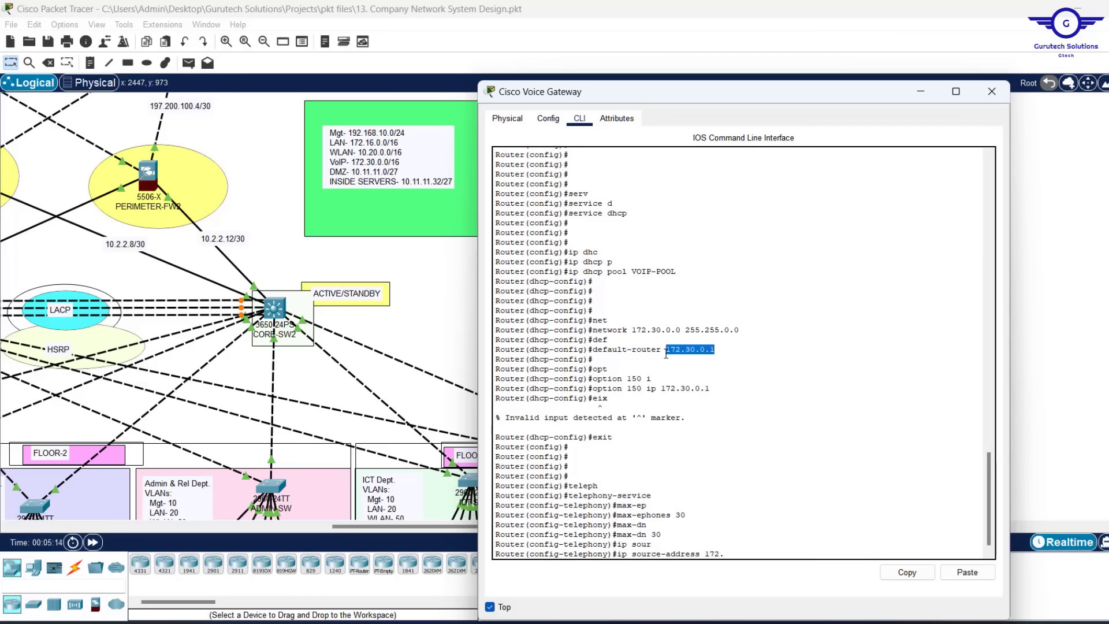
type("30")
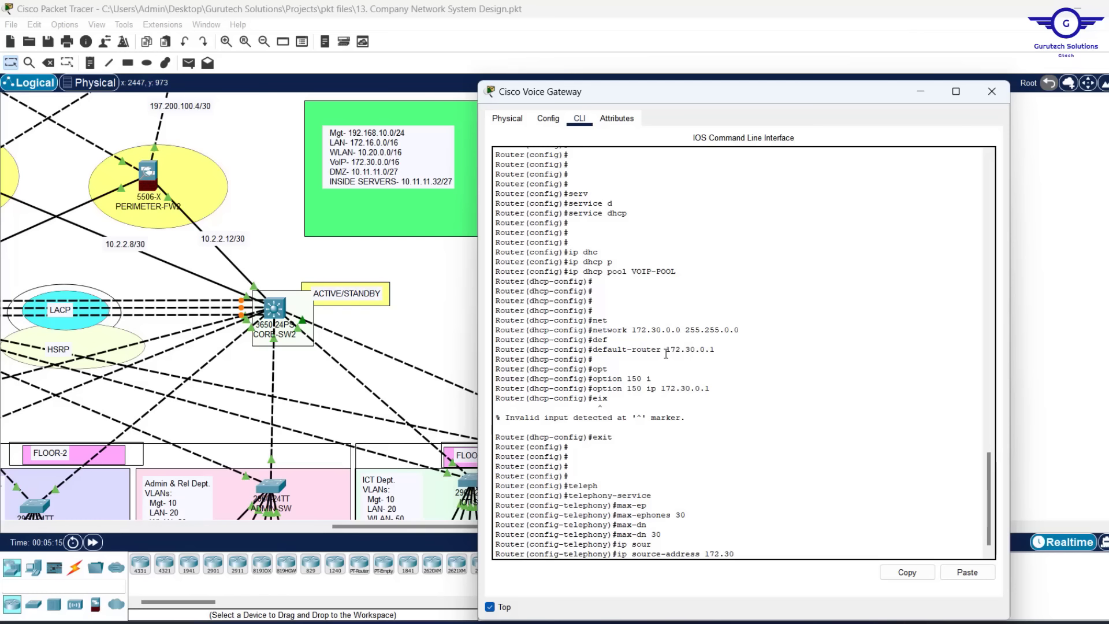
type(".0.1 po")
key("Tab")
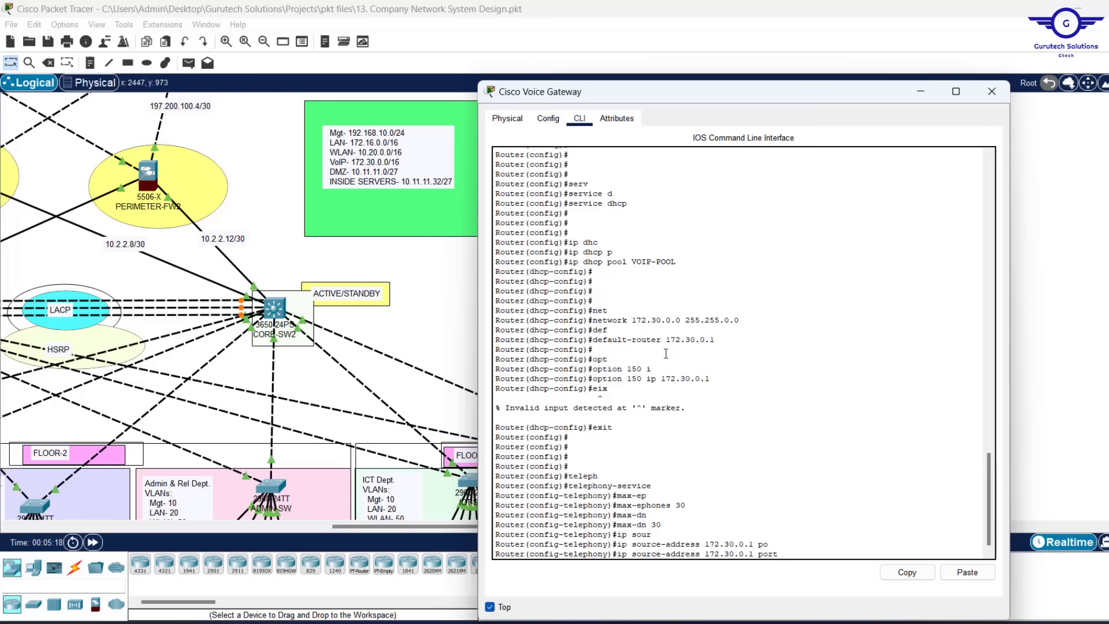
type("2000")
key("Return")
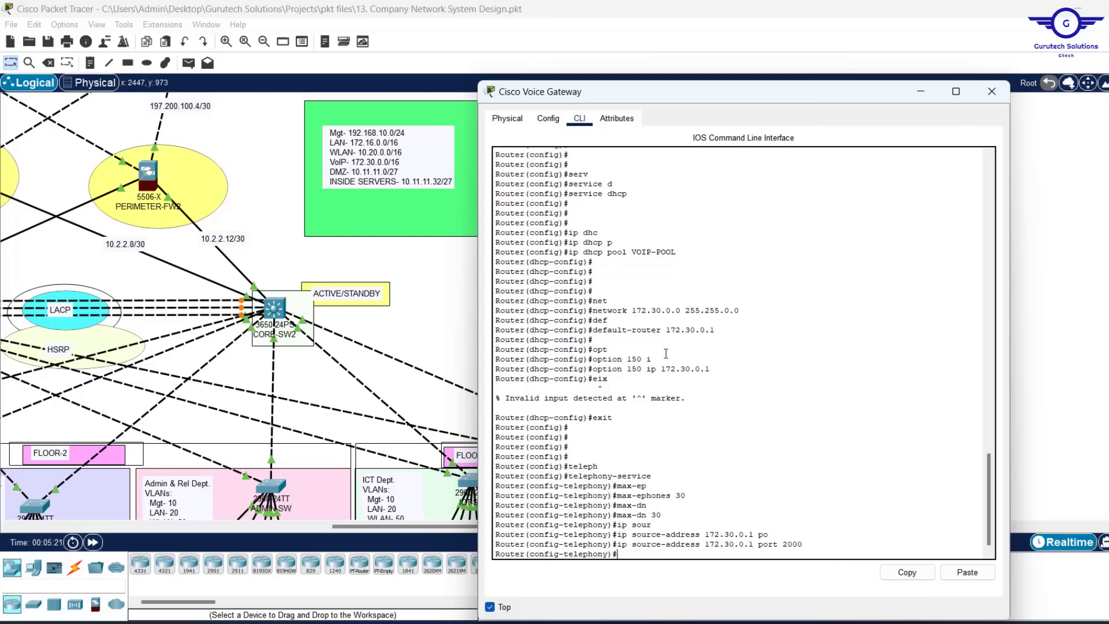
type("auto ass")
key("Tab")
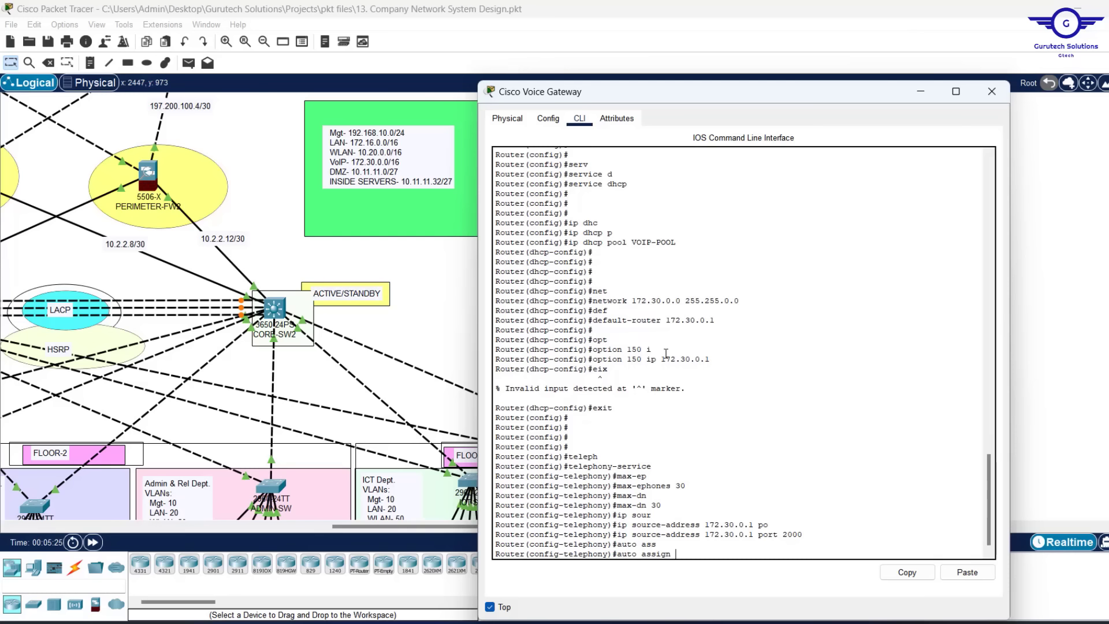
type("1 to 30")
key("Return")
key("Return")
key("Return")
key("Return")
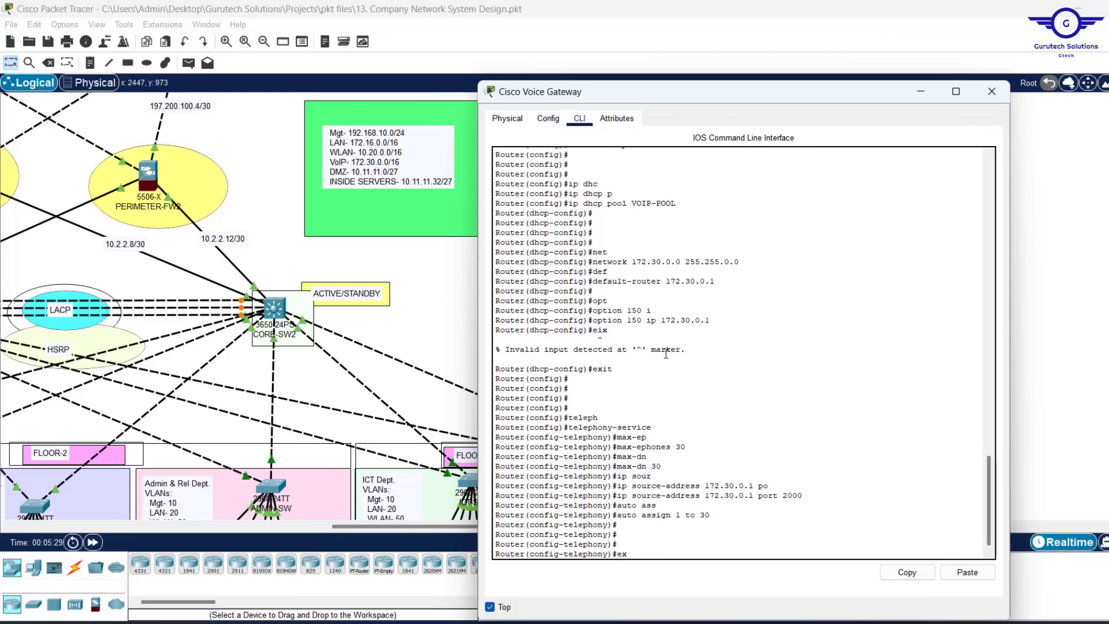
type("exit")
key("Return")
key("Return")
key("Return")
key("Return")
key("Return")
key("Return")
key("Return")
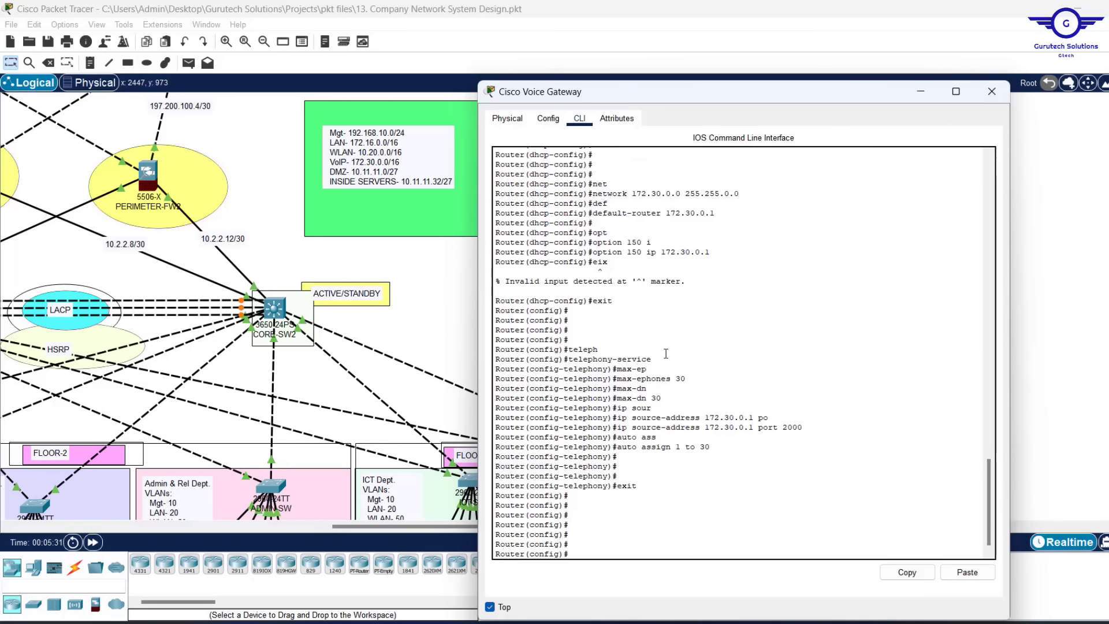
Create ephone-dn 1 on the voice gateway, then bring up the Project13 requirements PDF
type("epho")
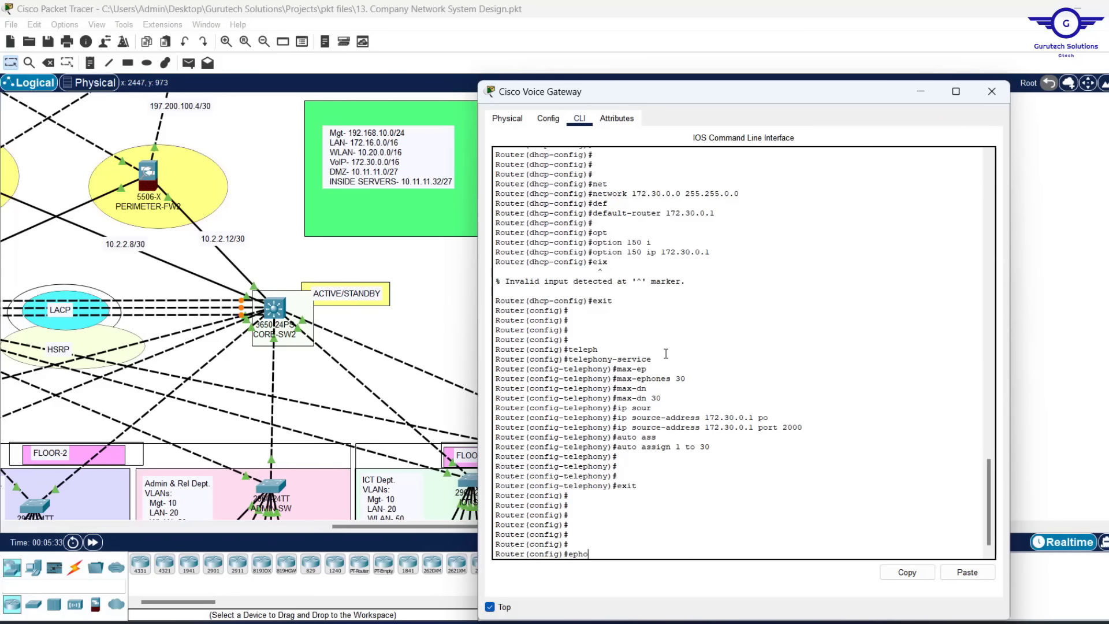
key("Tab")
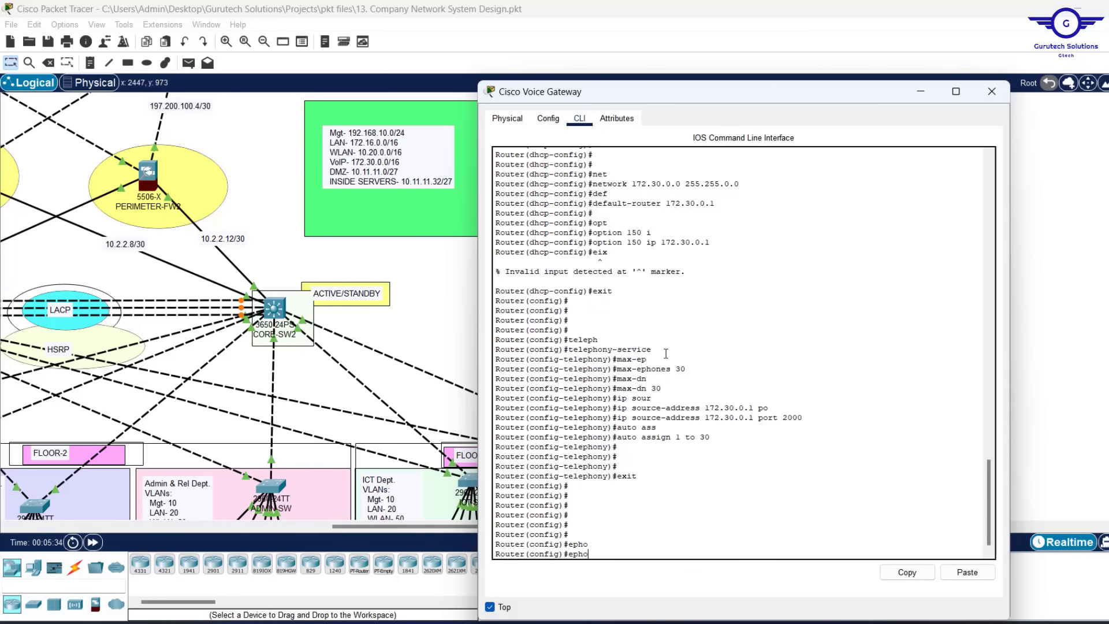
type("ne-d")
key("Tab")
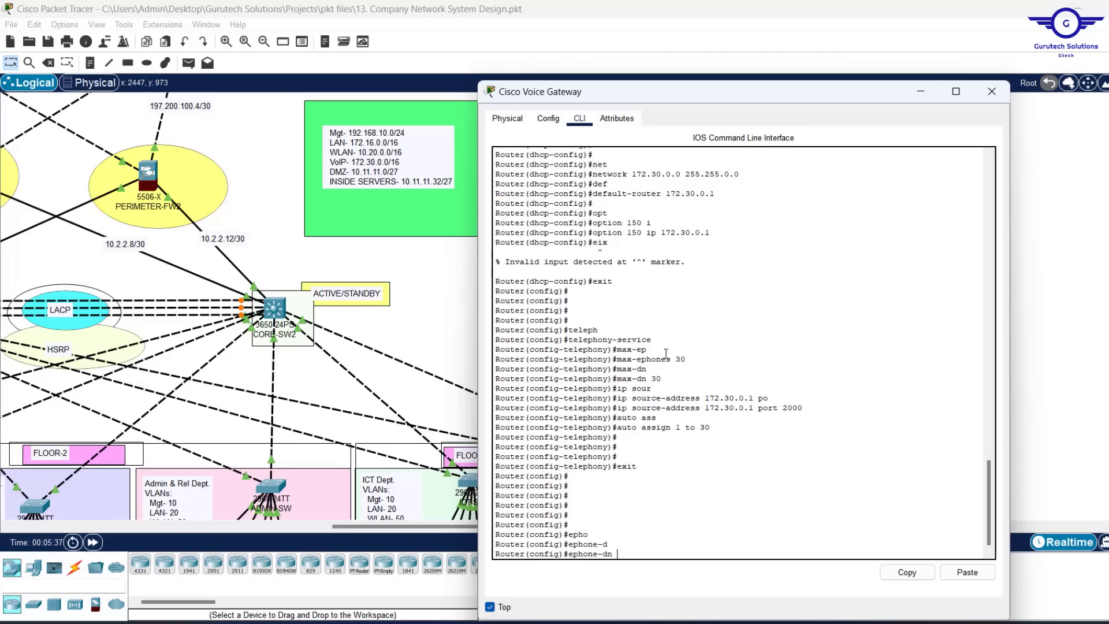
type("1")
key("Return")
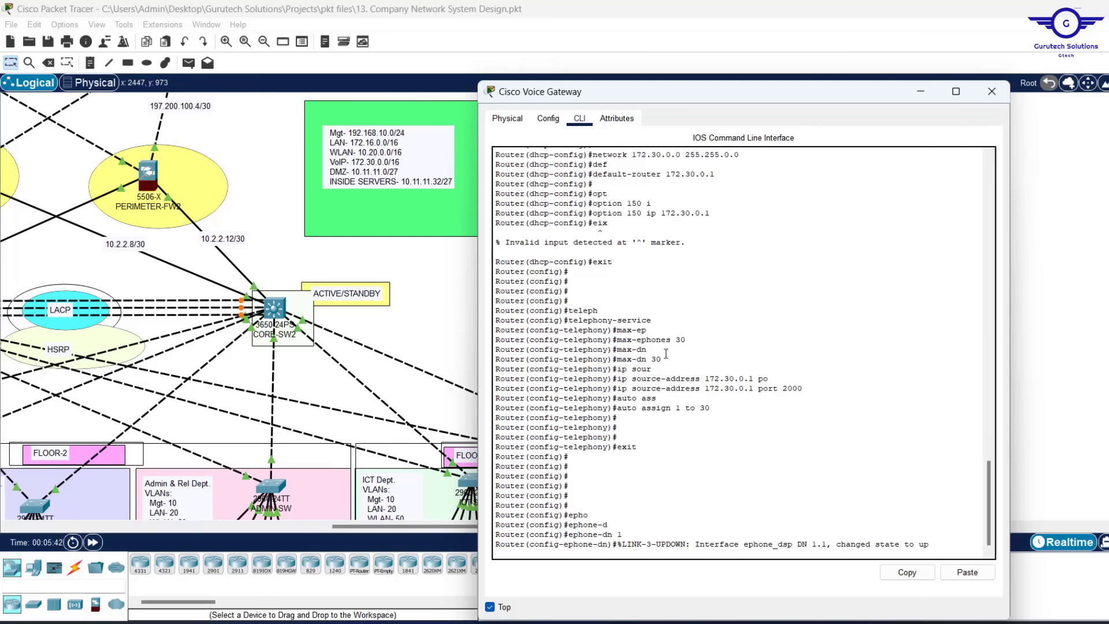
key("Return")
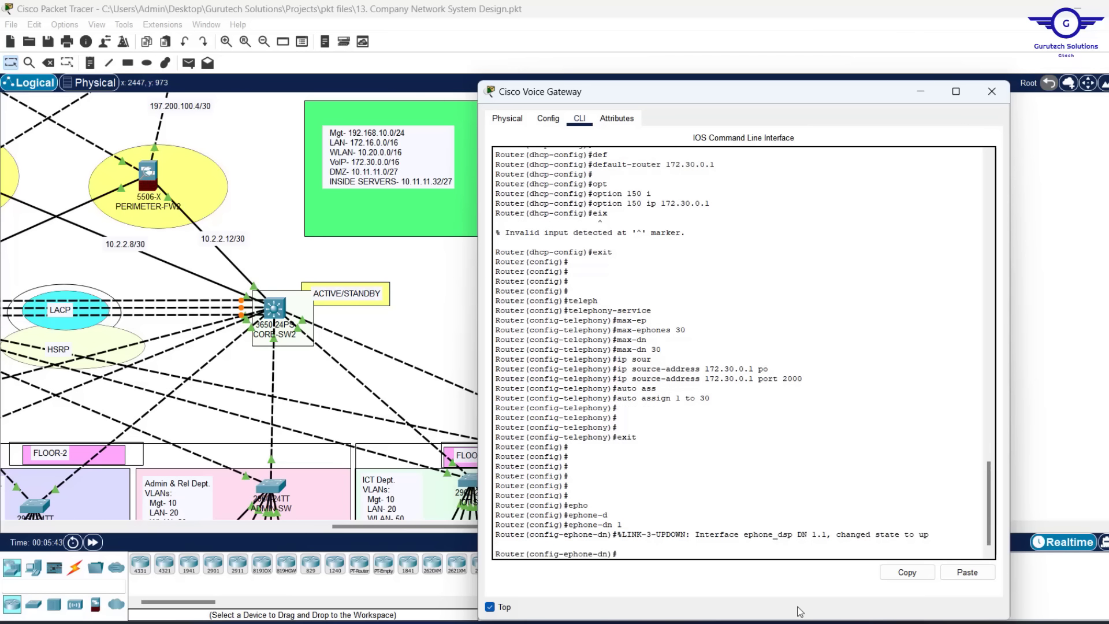
key("alt+Tab")
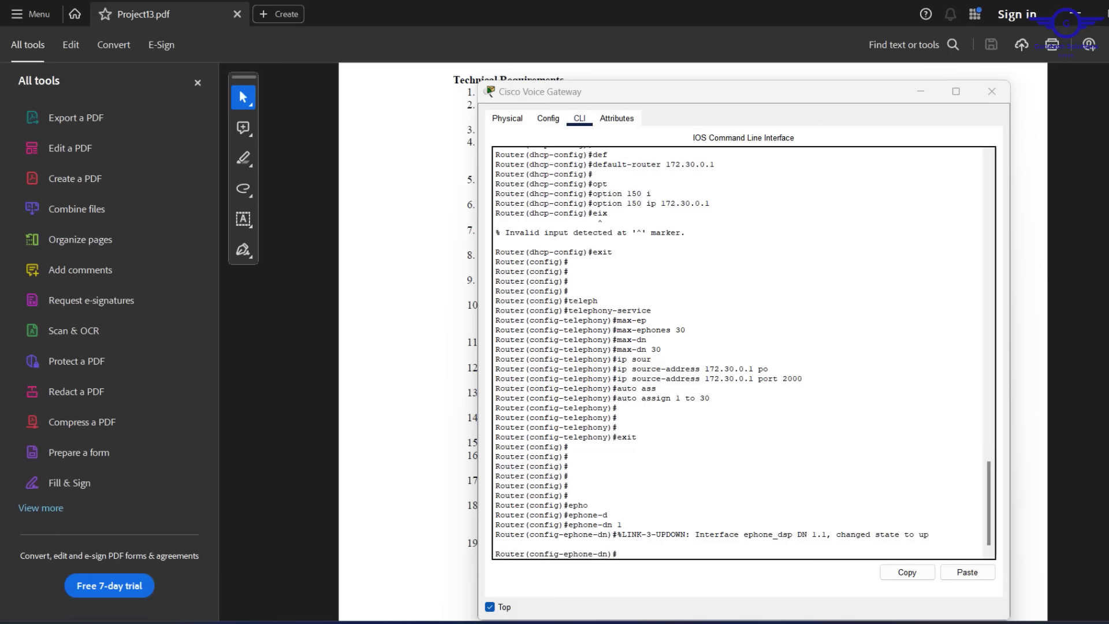
Confirm requirement item 7 specifies the 4.. dial-number format, then return to the network design
left_click(918, 96)
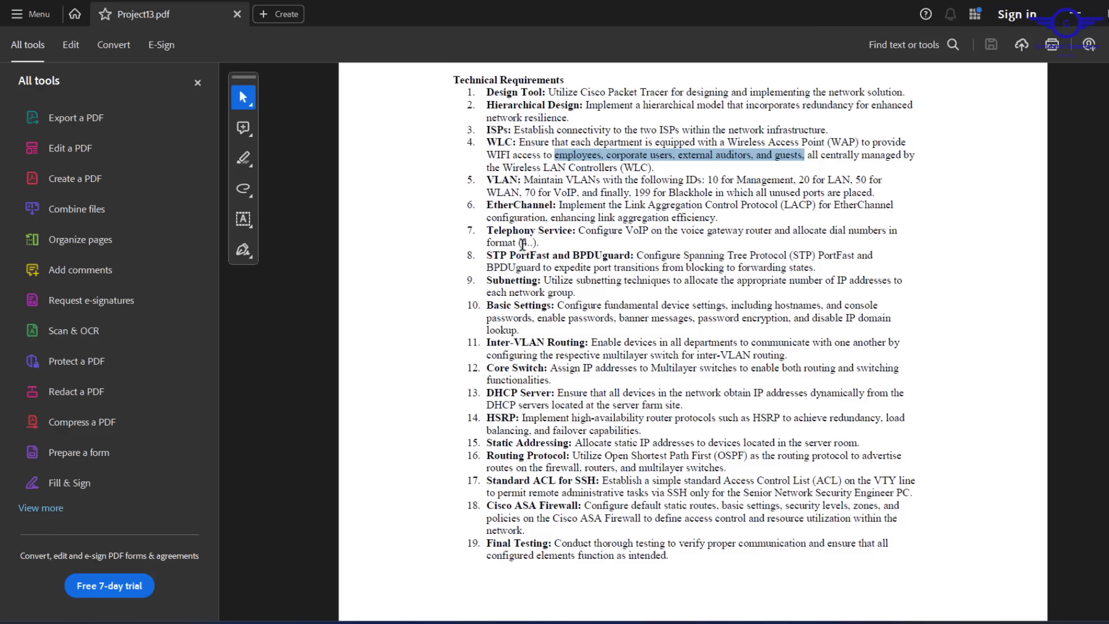
left_click_drag(520, 246, 532, 243)
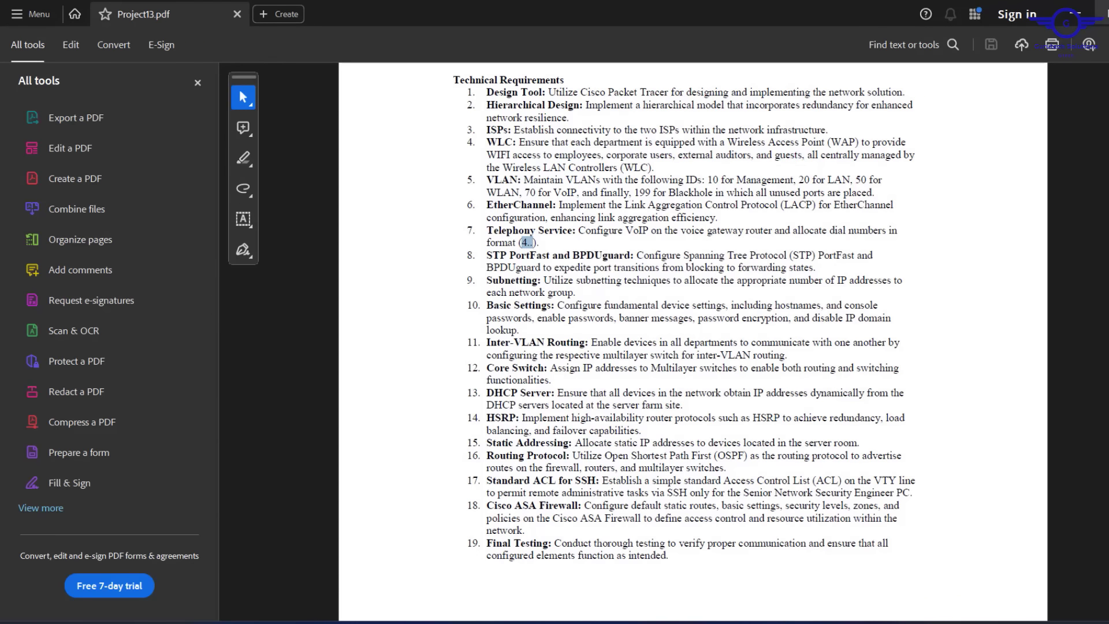
left_click(1072, 17)
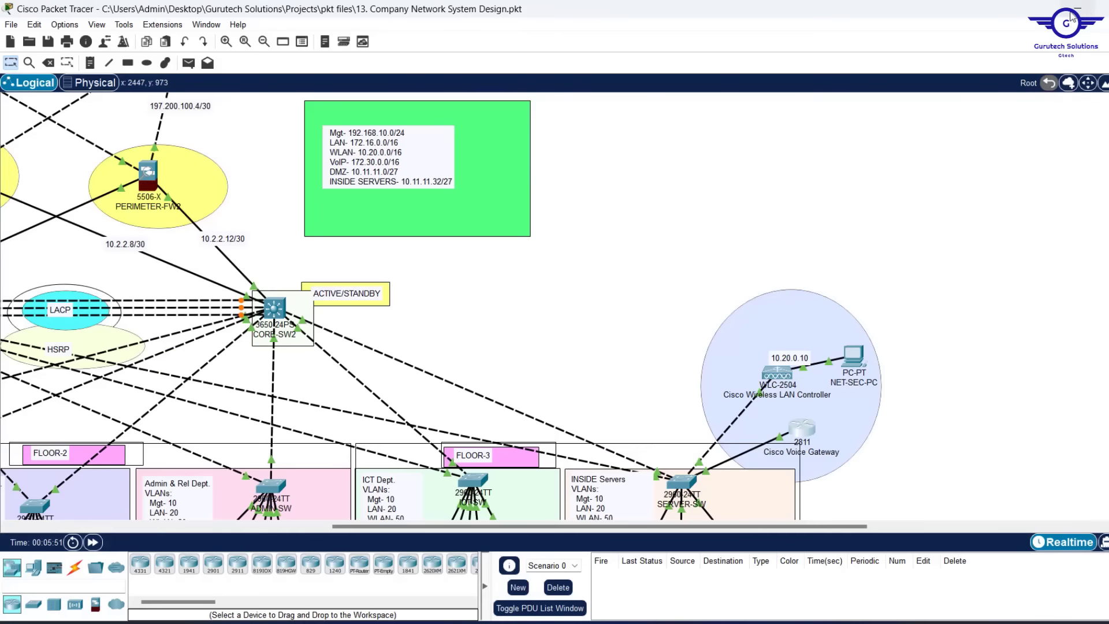
Assign dial number 401 to ephone-dn 1 on the voice gateway CLI
left_click(804, 428)
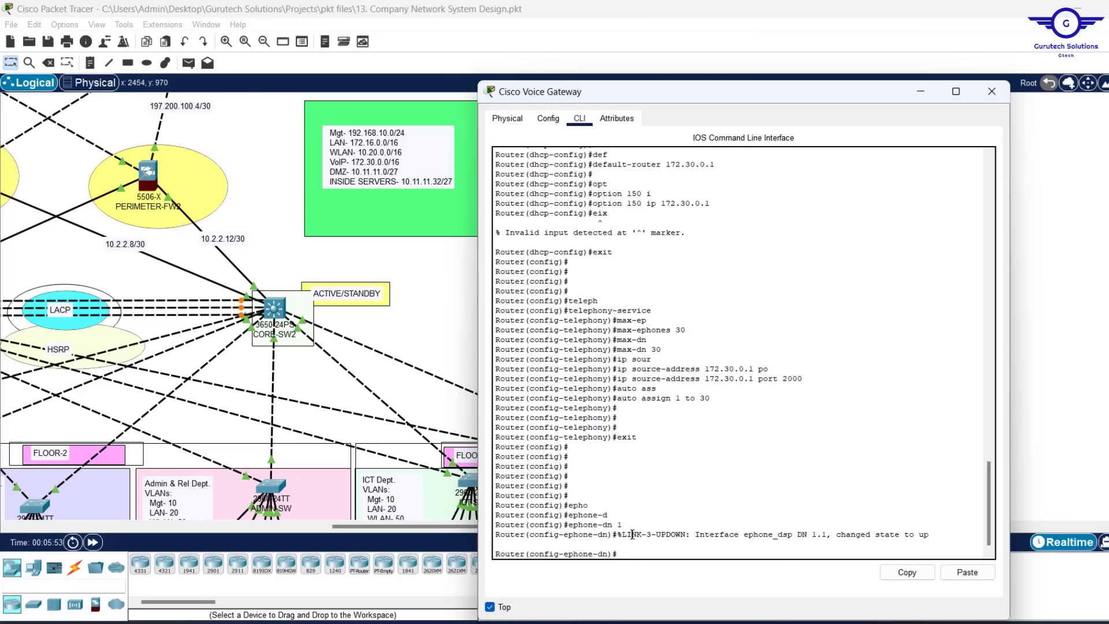
type("nume")
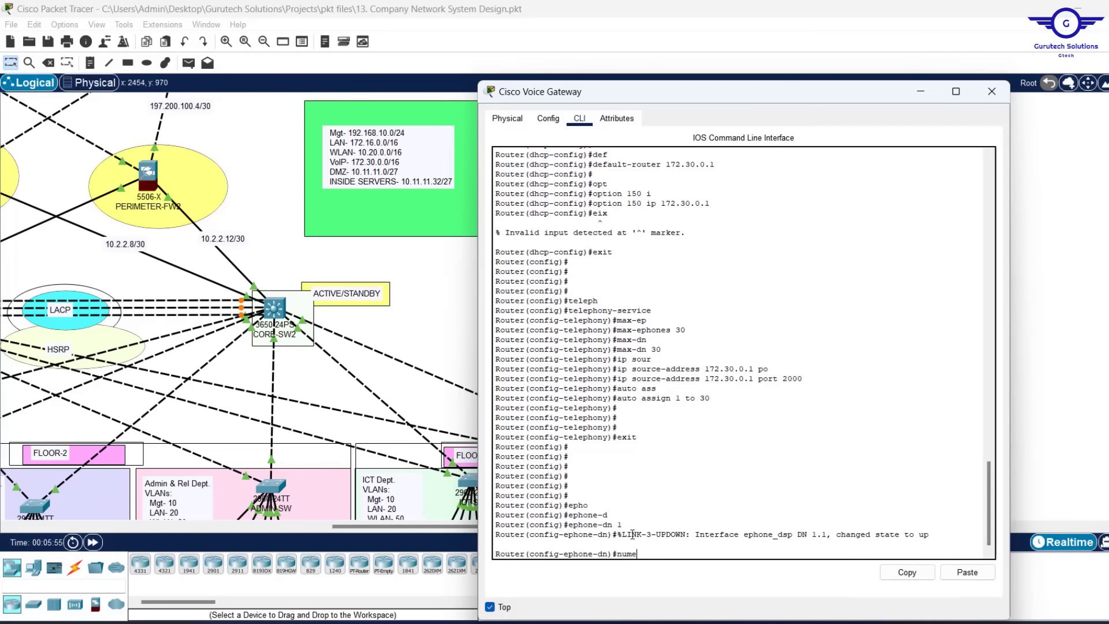
type("ber")
key("BackSpace")
key("BackSpace")
key("BackSpace")
key("BackSpace")
key("BackSpace")
key("Tab")
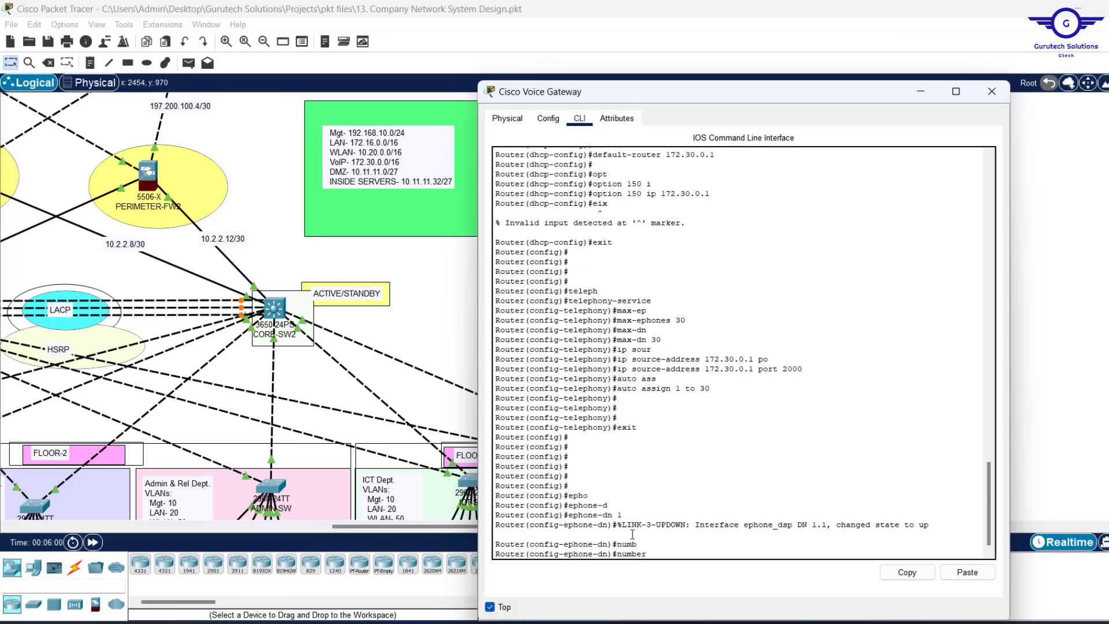
type("401")
key("Return")
type("ex")
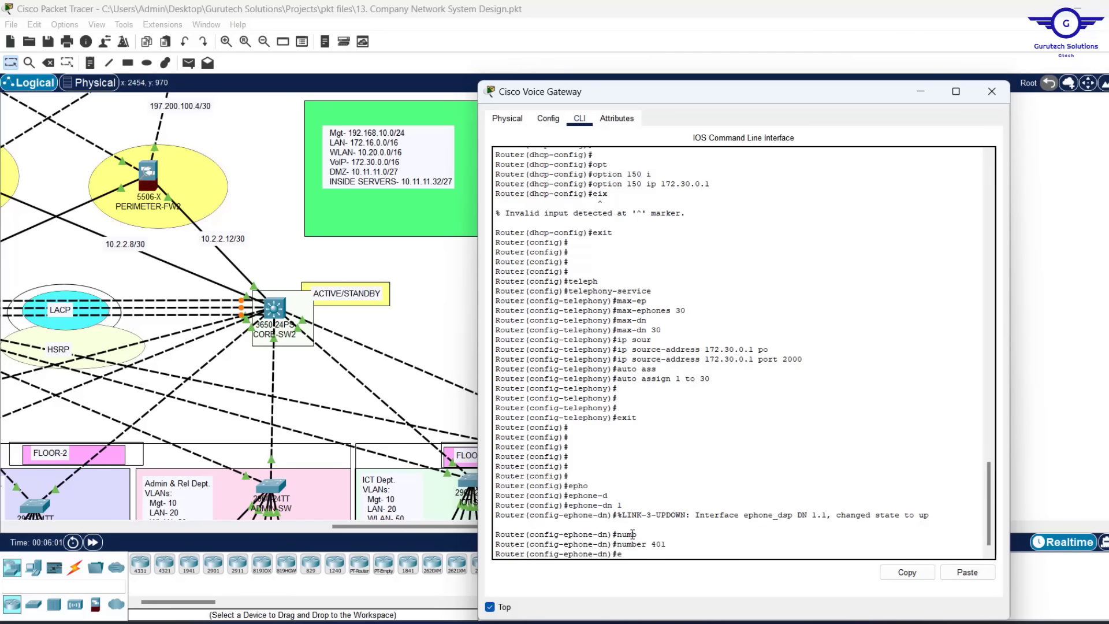
key("Return")
Create ephone-dn 2 and 3 with dial numbers 402 and 403
type("number 401")
key("Up")
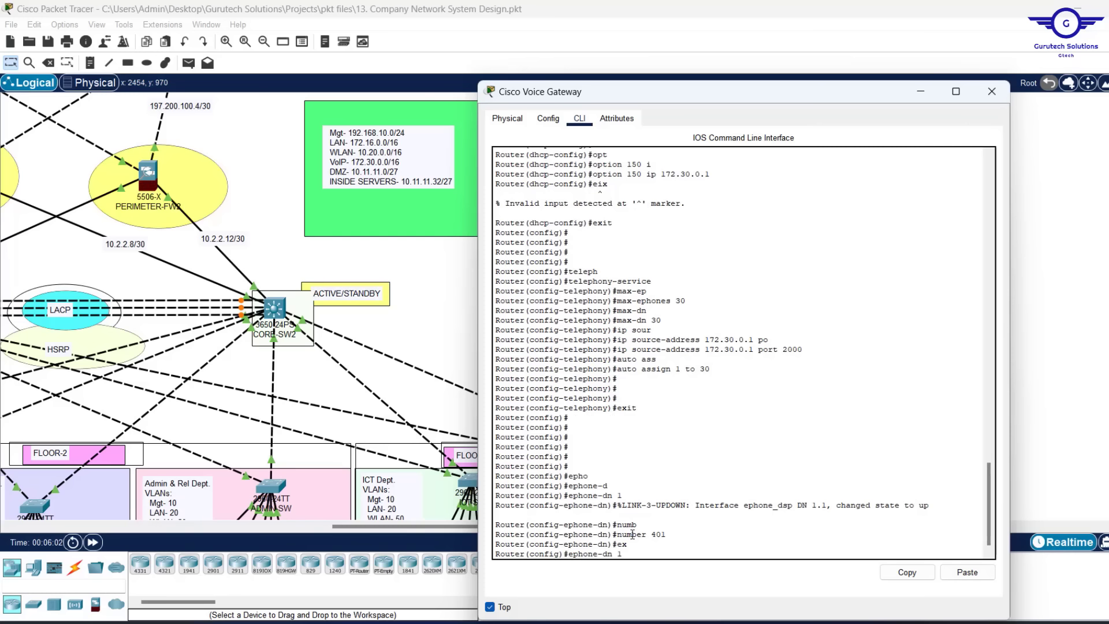
type("2")
key("Return")
key("Return")
key("Return")
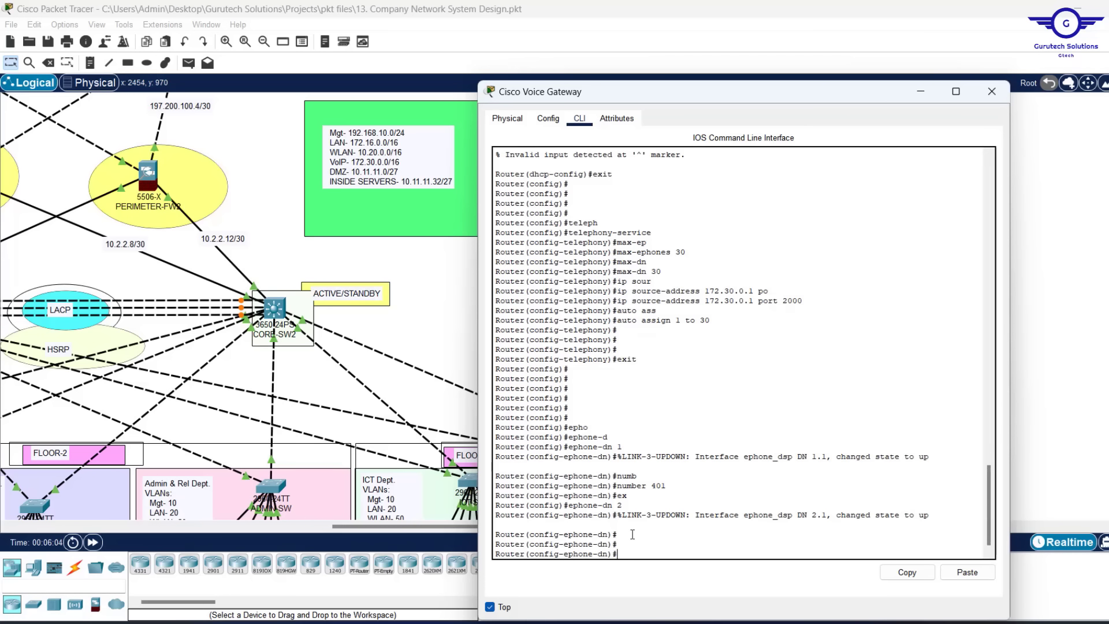
key("Up")
key("Up")
key("Up")
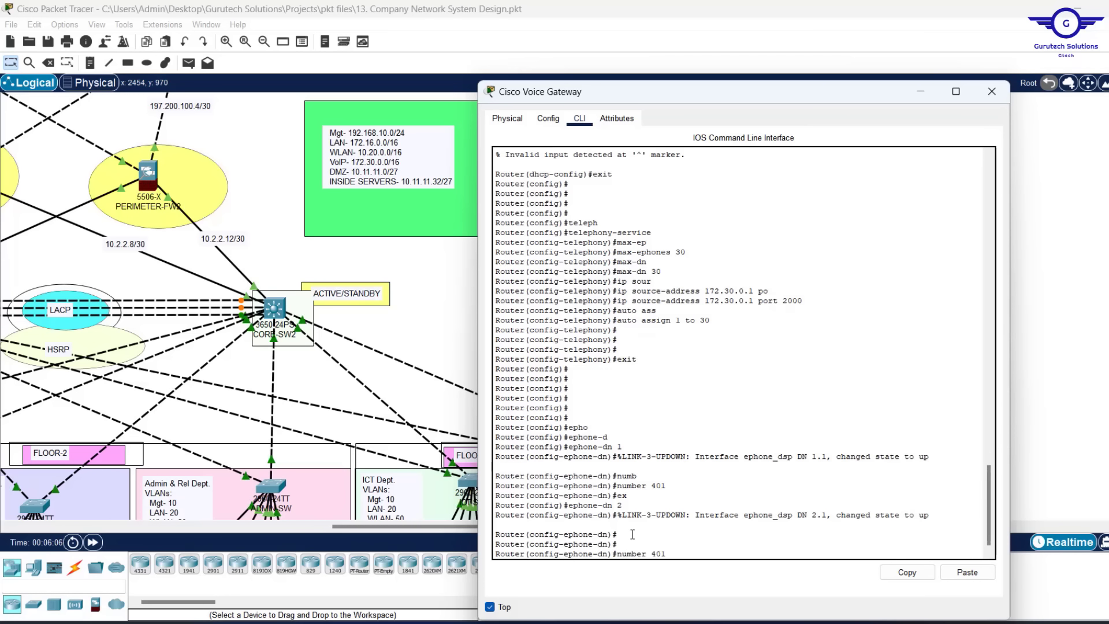
key("BackSpace")
type("2")
key("Return")
key("Return")
key("Return")
key("Return")
key("Return")
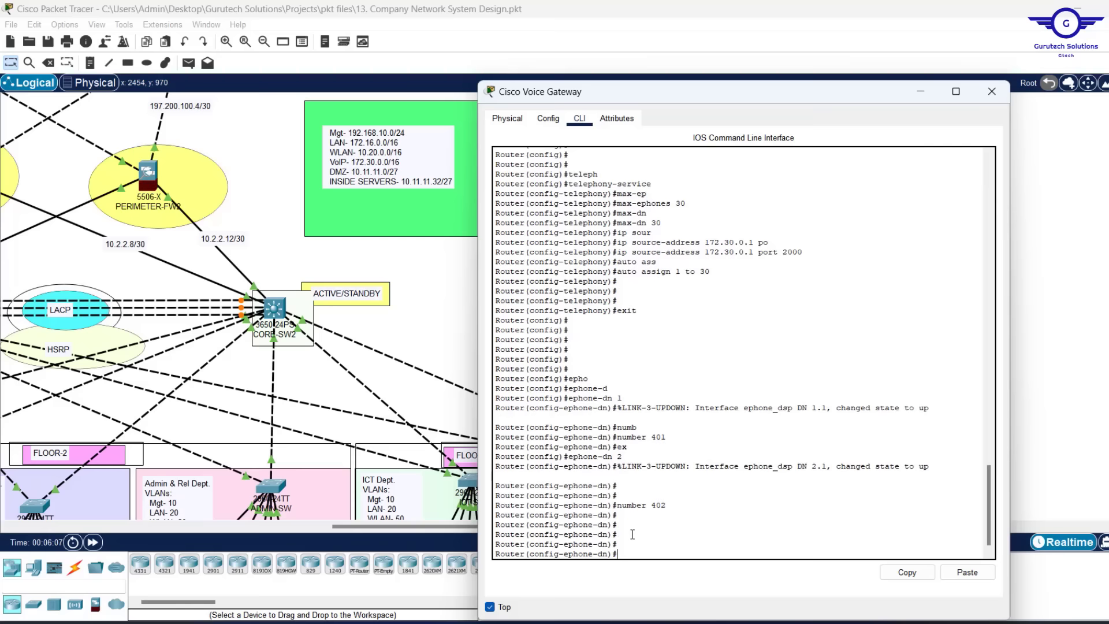
key("Up")
key("Up")
key("Up")
key("Up")
key("Up")
type("3")
key("Return")
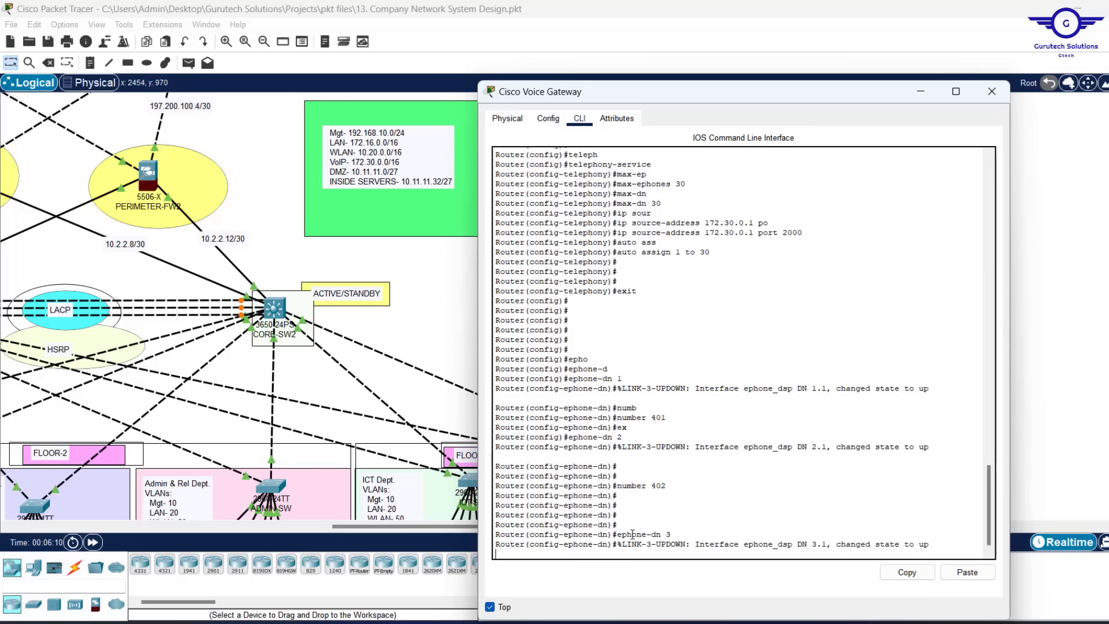
key("Up")
key("Return")
key("Return")
key("Return")
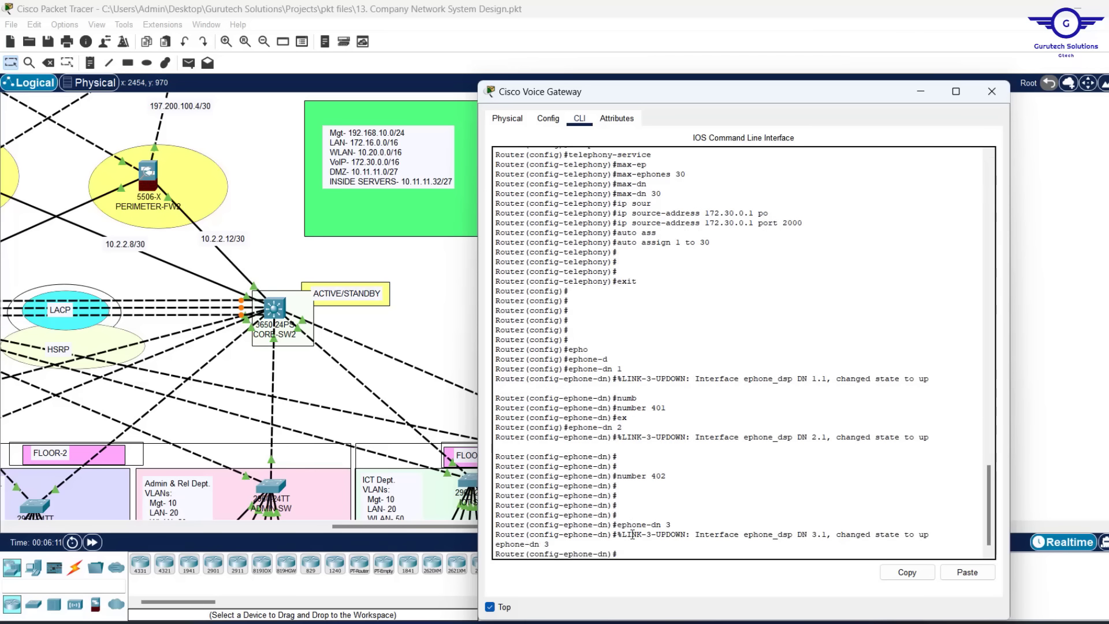
type("number 402")
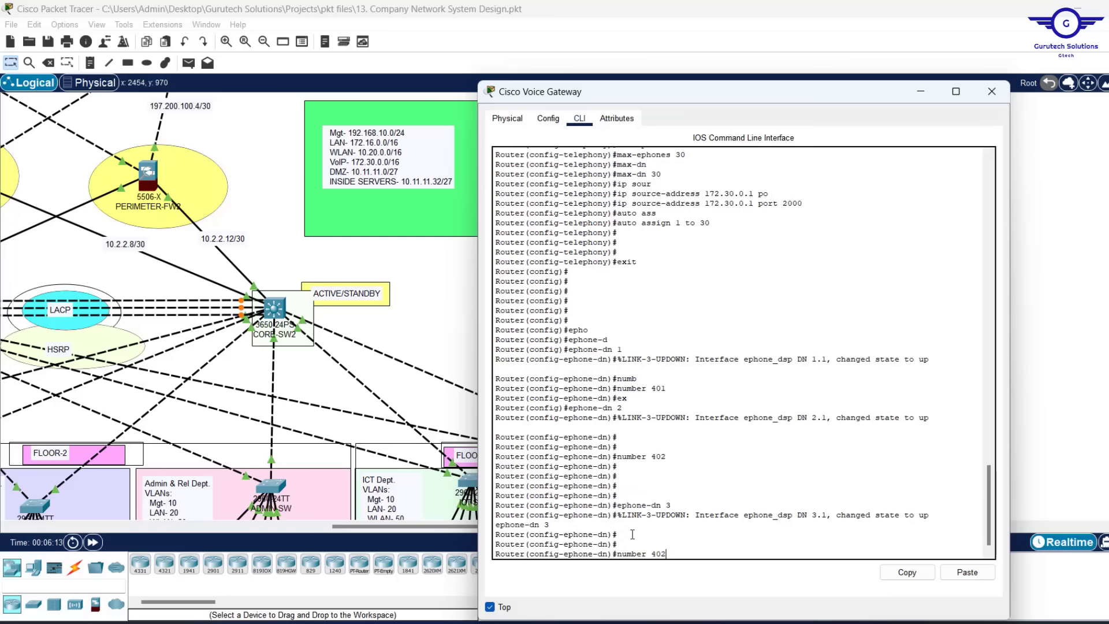
key("BackSpace")
key("Return")
key("Return")
Create ephone-dn 4 and 5 with dial numbers 404 and 405
key("Return")
key("Return")
key("Return")
key("Up")
key("Up")
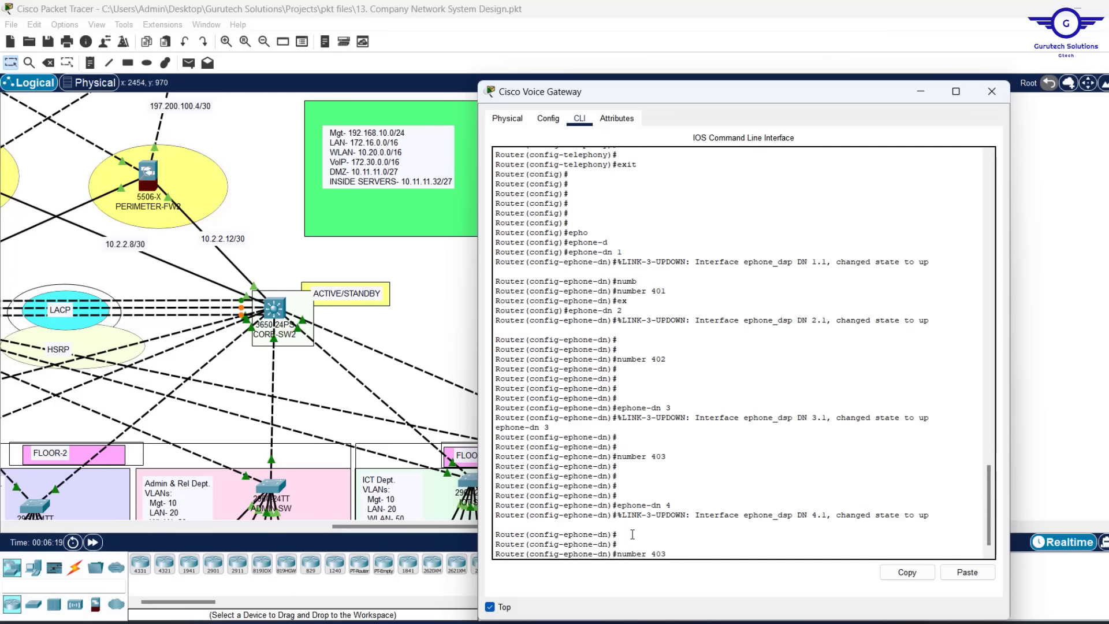
key("BackSpace")
type("4")
key("Return")
key("Return")
key("Return")
key("Return")
key("Return")
key("Return")
key("Return")
key("Up")
key("Up")
key("BackSpace")
type("5")
Create ephone-dn 6 through 10 with dial numbers 406 through 410
key("Return")
key("Return")
key("Return")
key("Up")
key("Up")
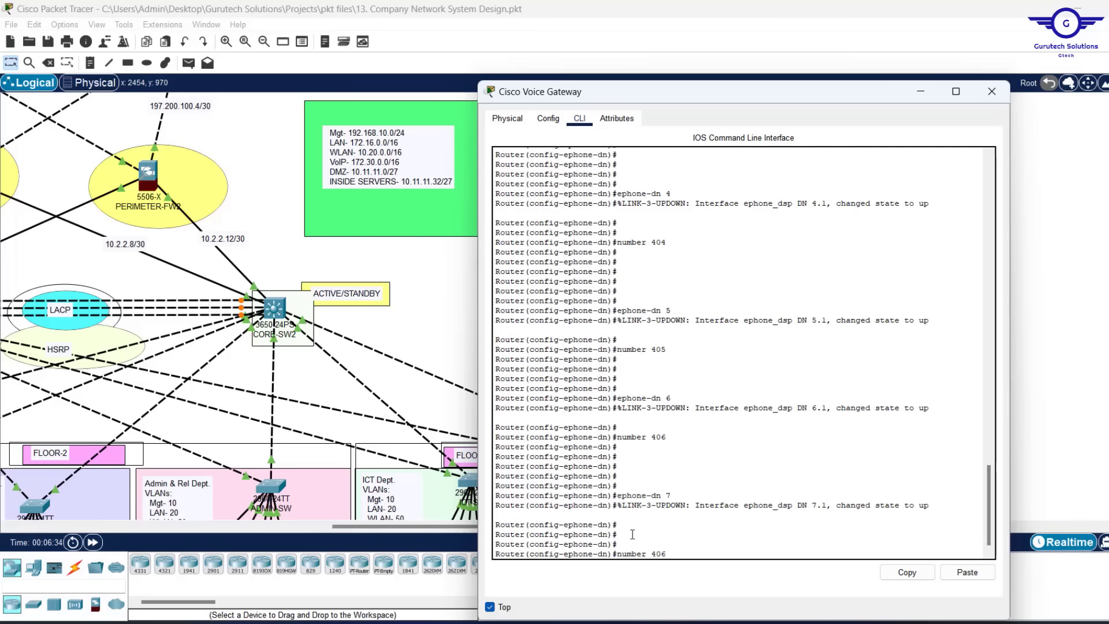
key("BackSpace")
type("7")
key("Return")
key("Return")
key("Return")
key("Return")
key("Return")
key("Up")
key("BackSpace")
type("8")
key("Return")
key("Return")
key("Return")
key("Return")
key("Return")
key("Up")
key("Up")
key("Up")
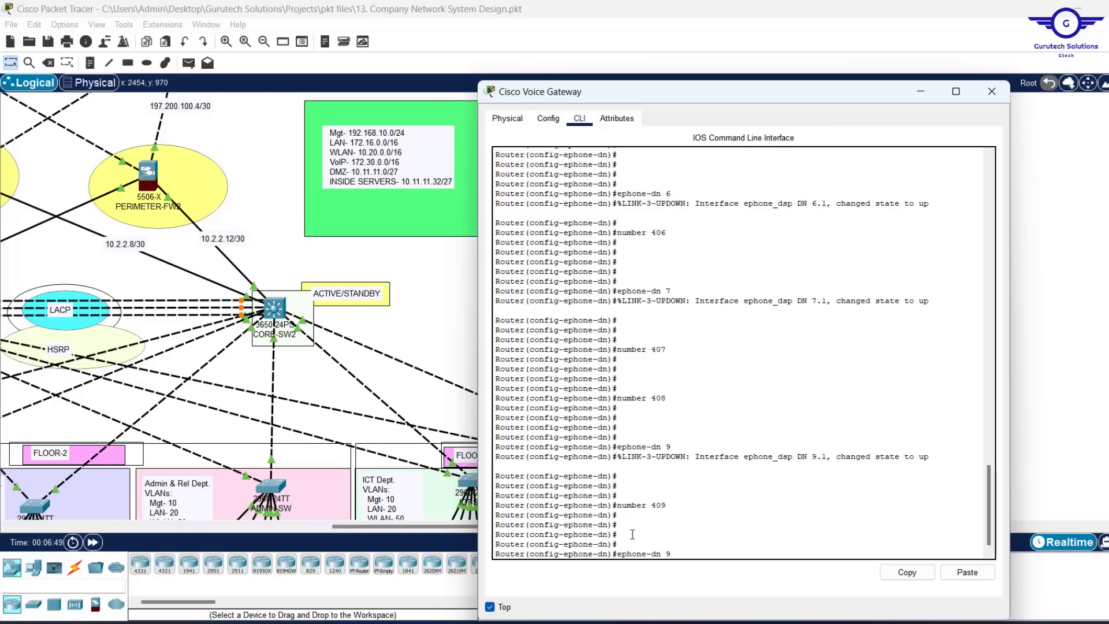
key("BackSpace")
type("10")
key("Return")
key("Return")
key("Return")
key("Up")
key("Up")
type("10")
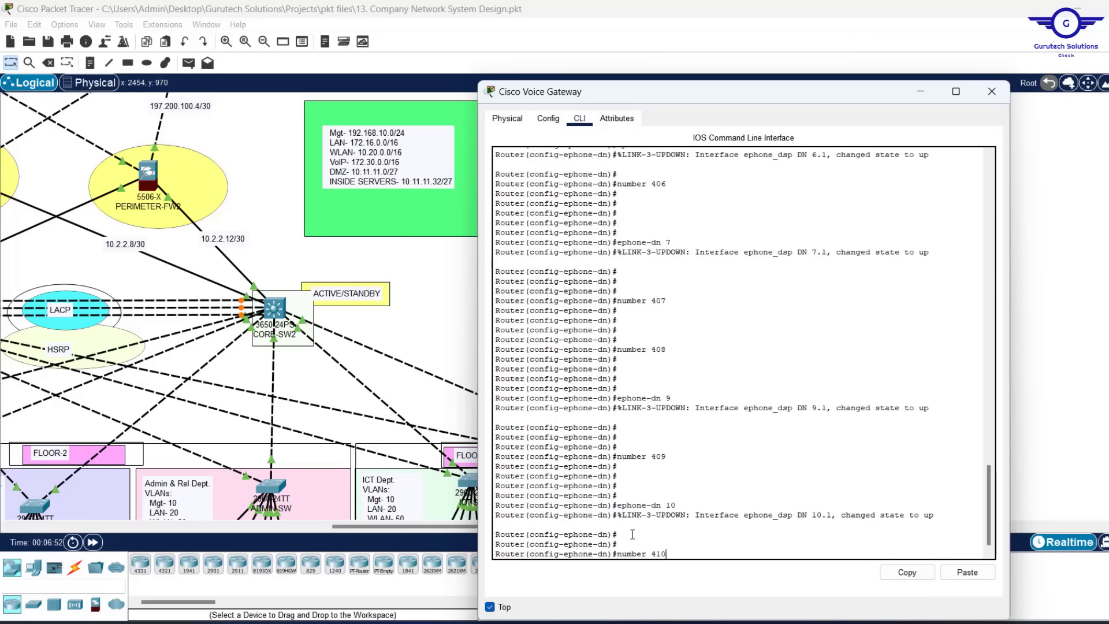
key("Return")
key("Return")
key("Return")
key("Return")
key("Return")
Exit ephone-dn configuration, save with 'do wr', and close the gateway window
type("ex")
key("Return")
key("Return")
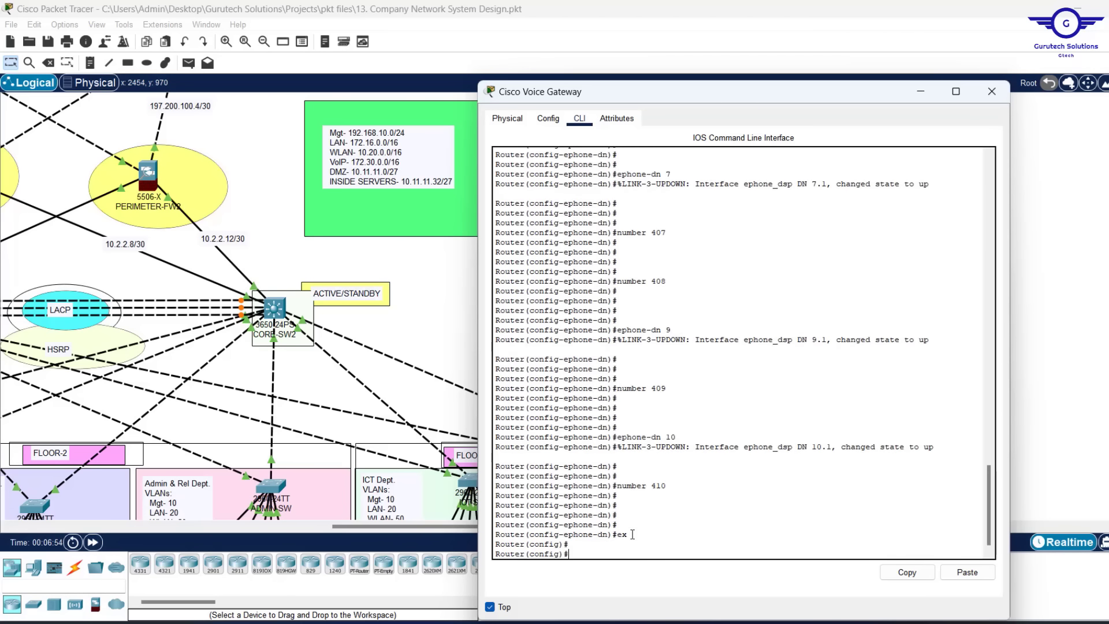
key("Return")
key("Return")
key("Return")
key("Return")
key("Return")
key("Return")
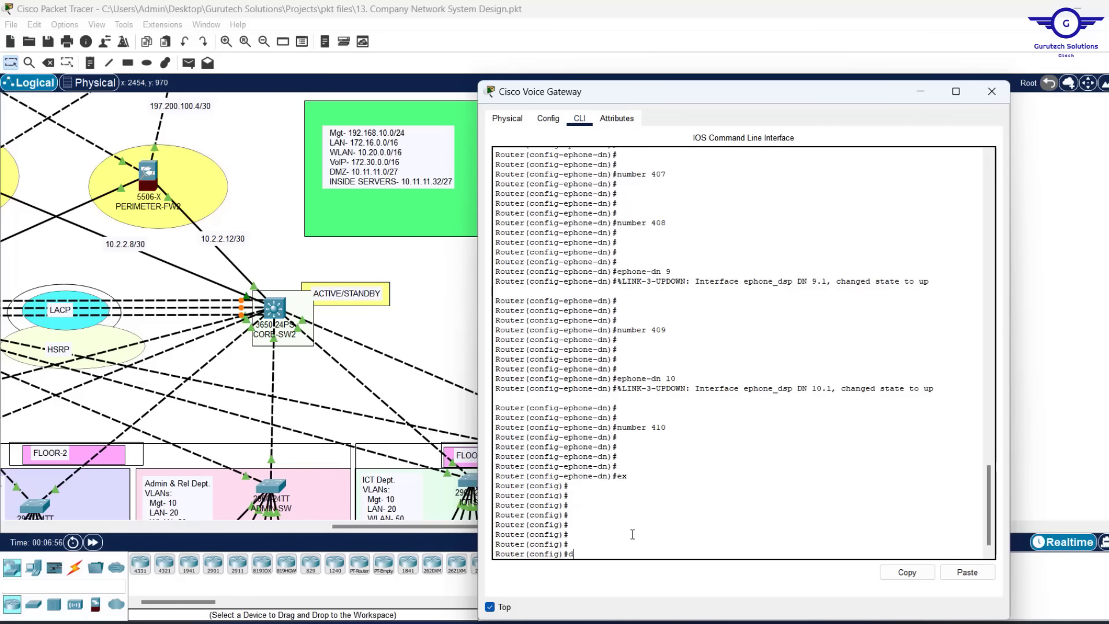
type("do wr")
key("Return")
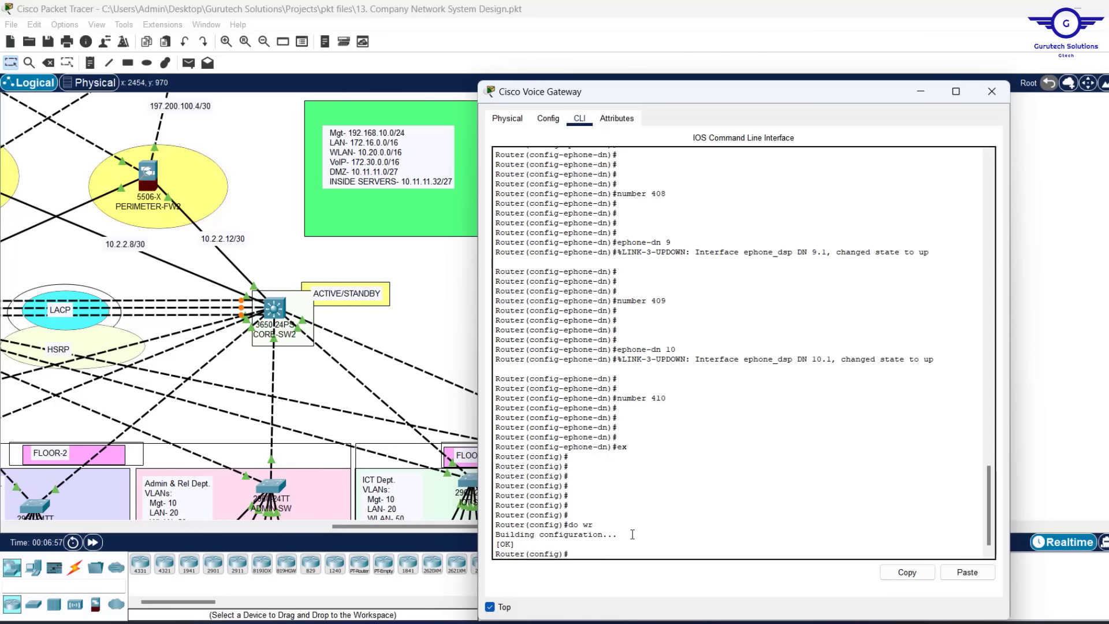
left_click(993, 100)
scroll(522, 304, "down", 5)
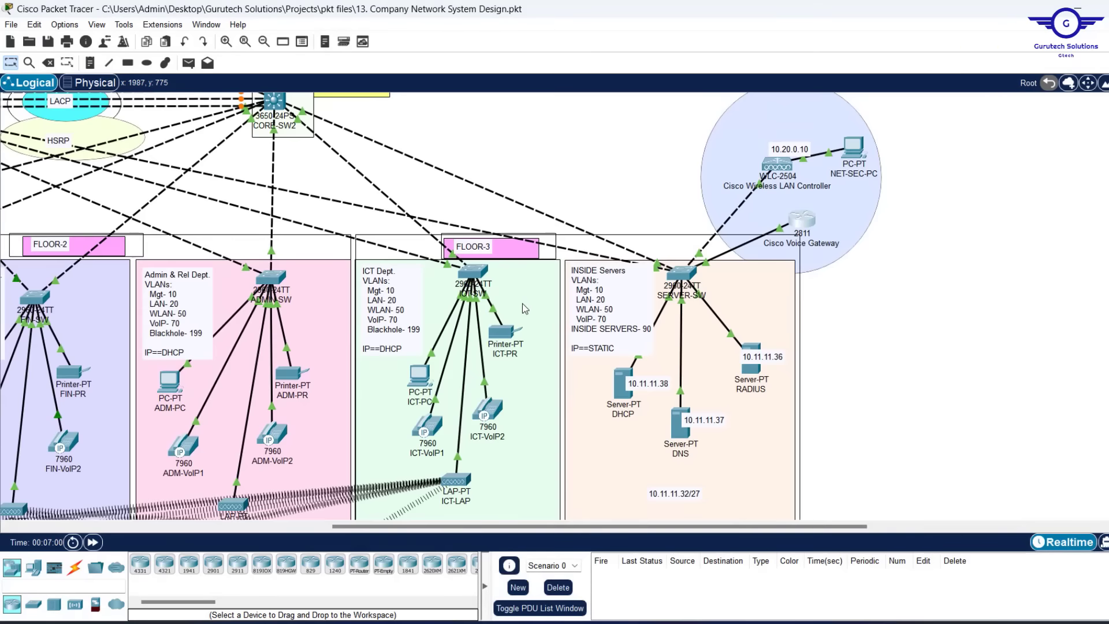
scroll(522, 303, "left", 3)
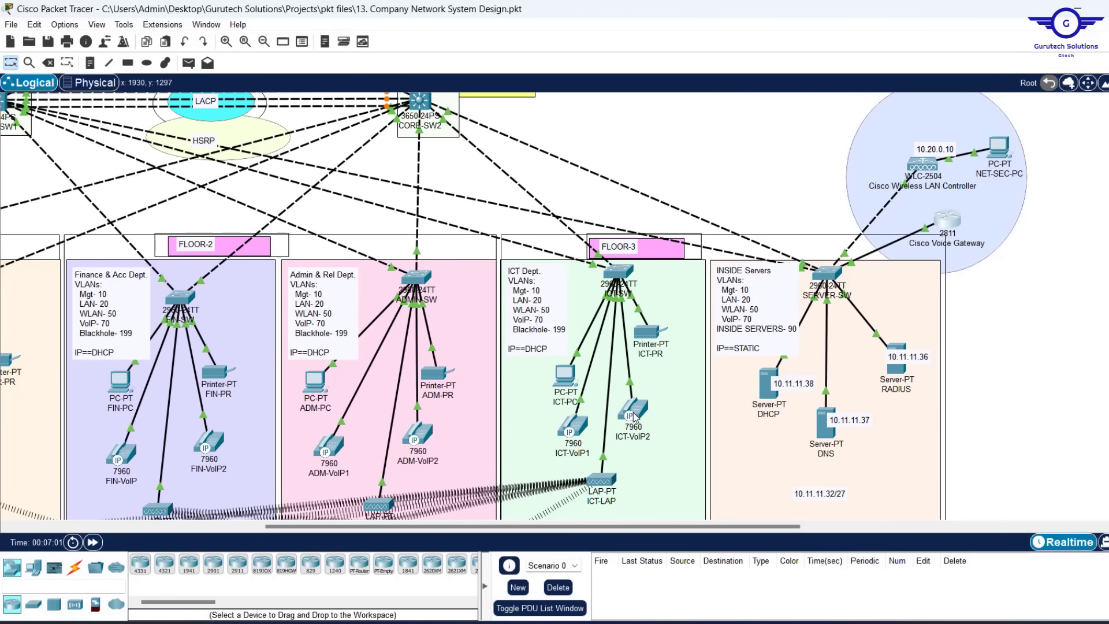
mouse_move(634, 417)
mouse_move(572, 433)
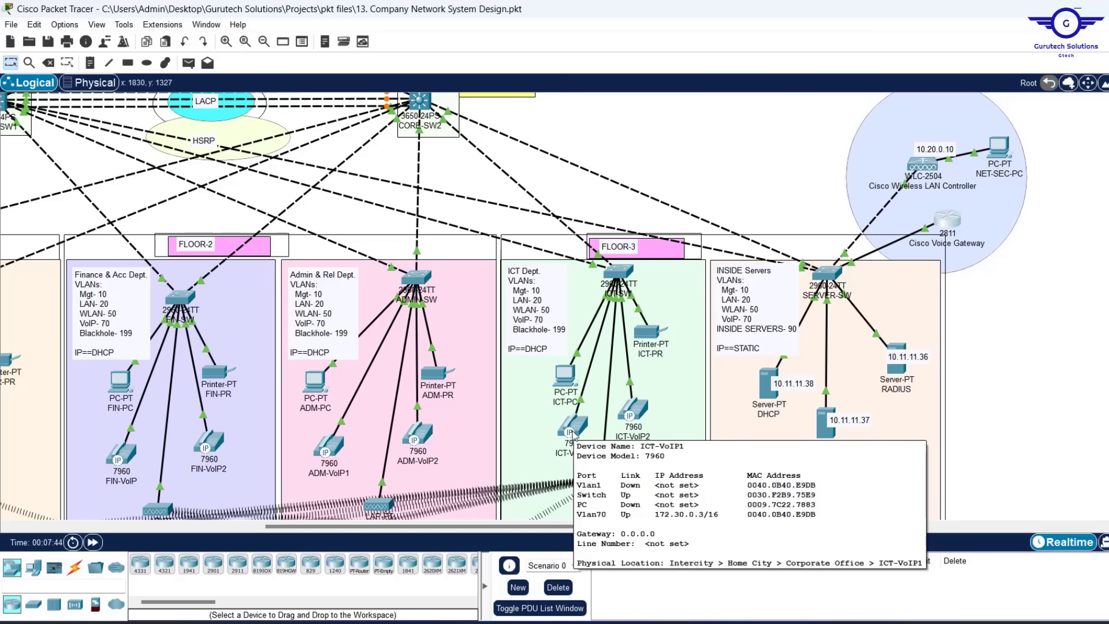
scroll(606, 191, "down", 5)
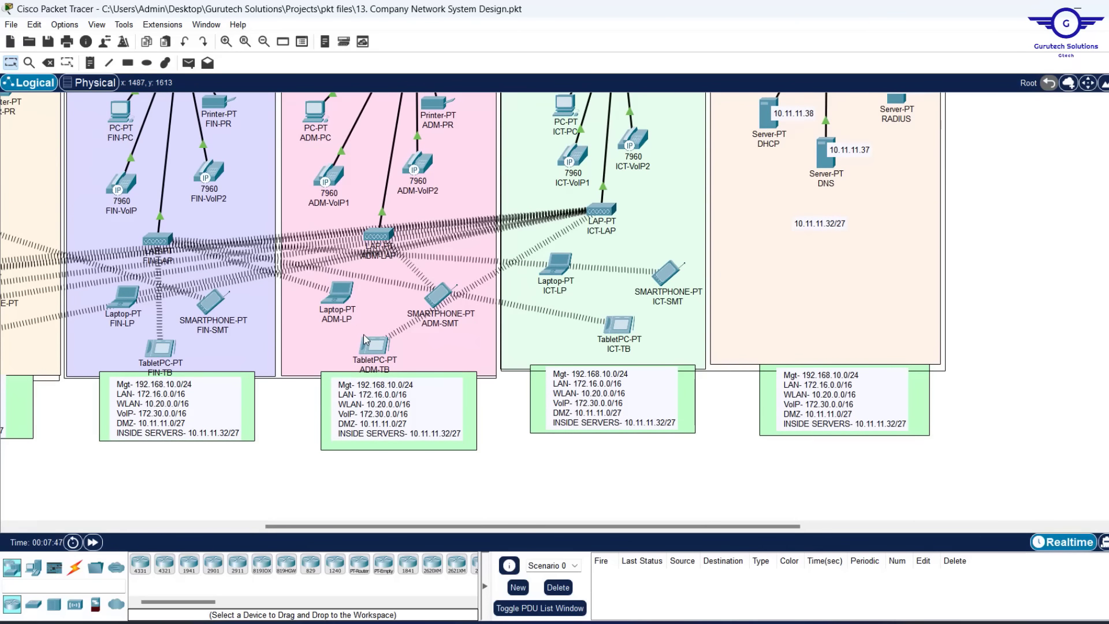
mouse_move(377, 346)
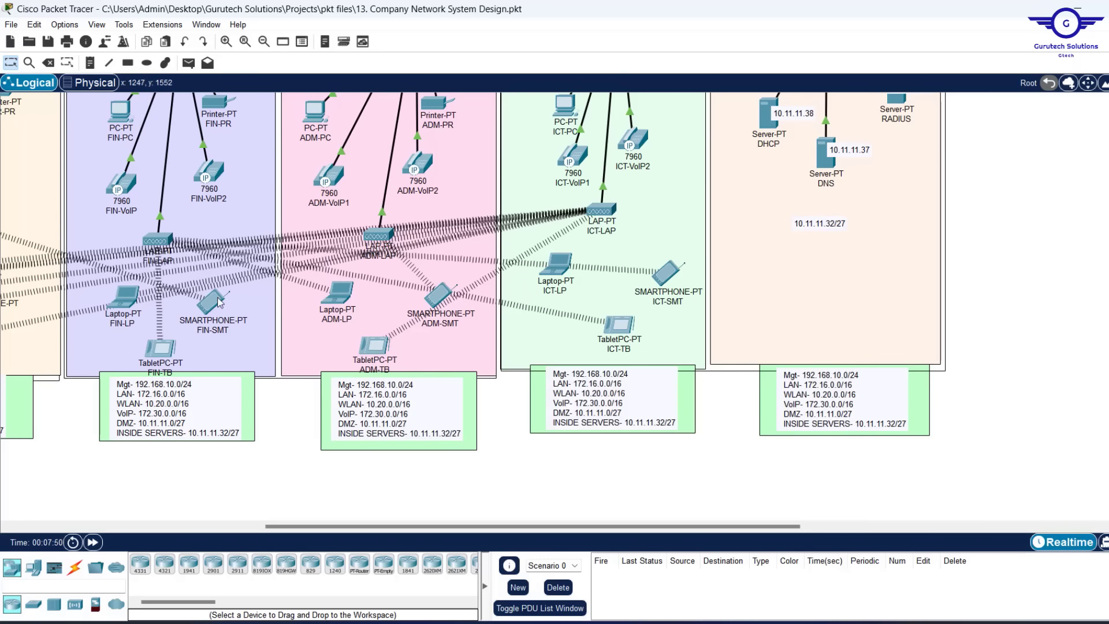
scroll(208, 296, "left", 10)
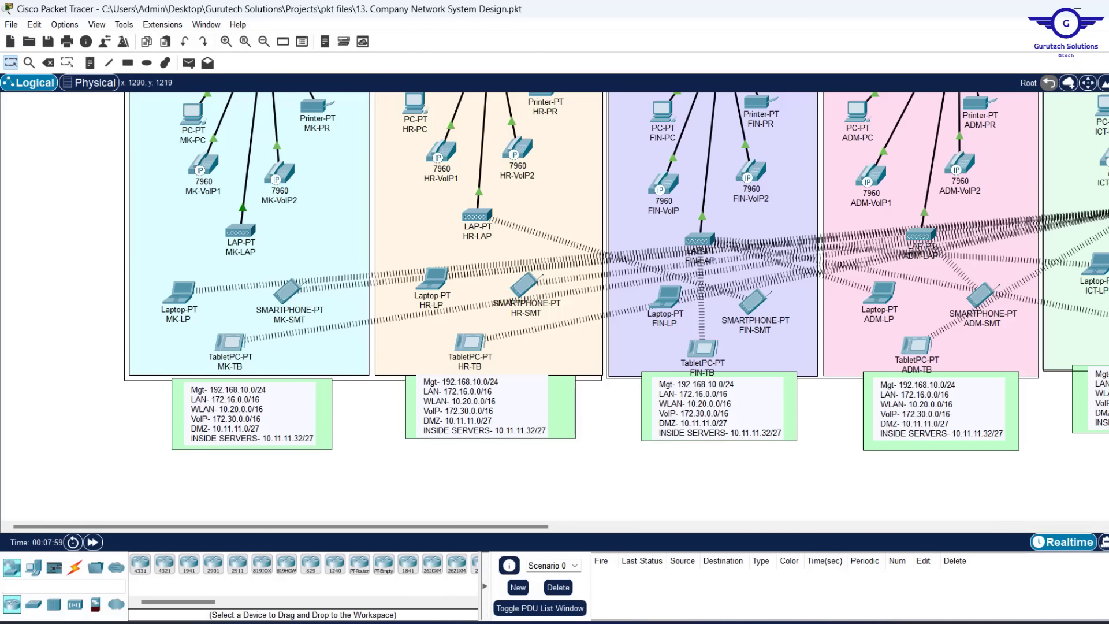
Save the design on quitting, then review the floor IP phones' 172.30.0.x addresses and lines
left_click(1105, 9)
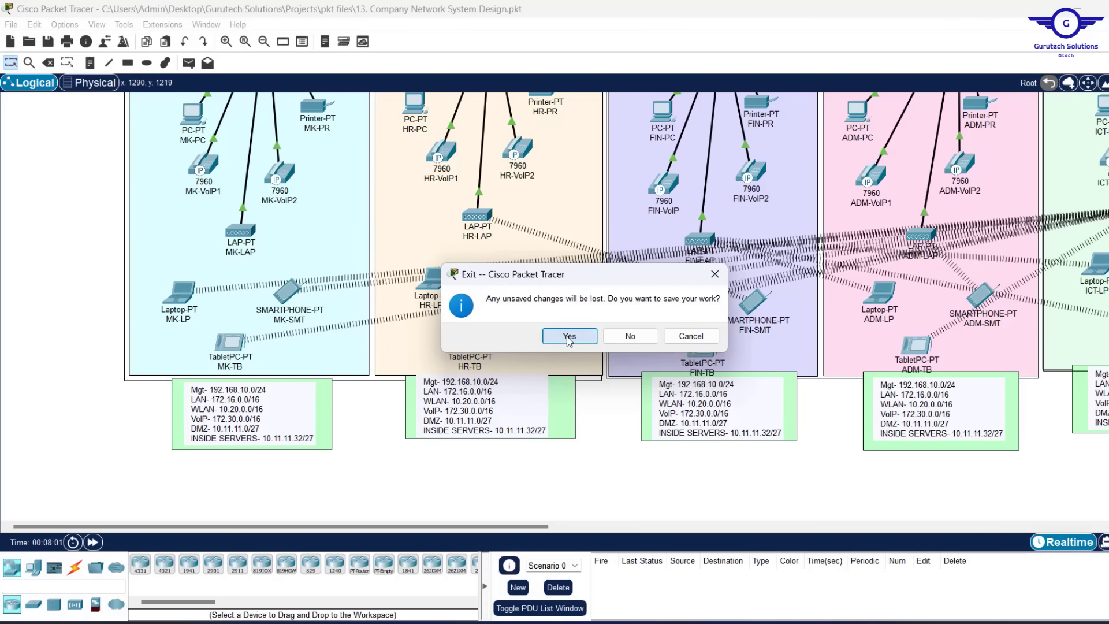
left_click(568, 338)
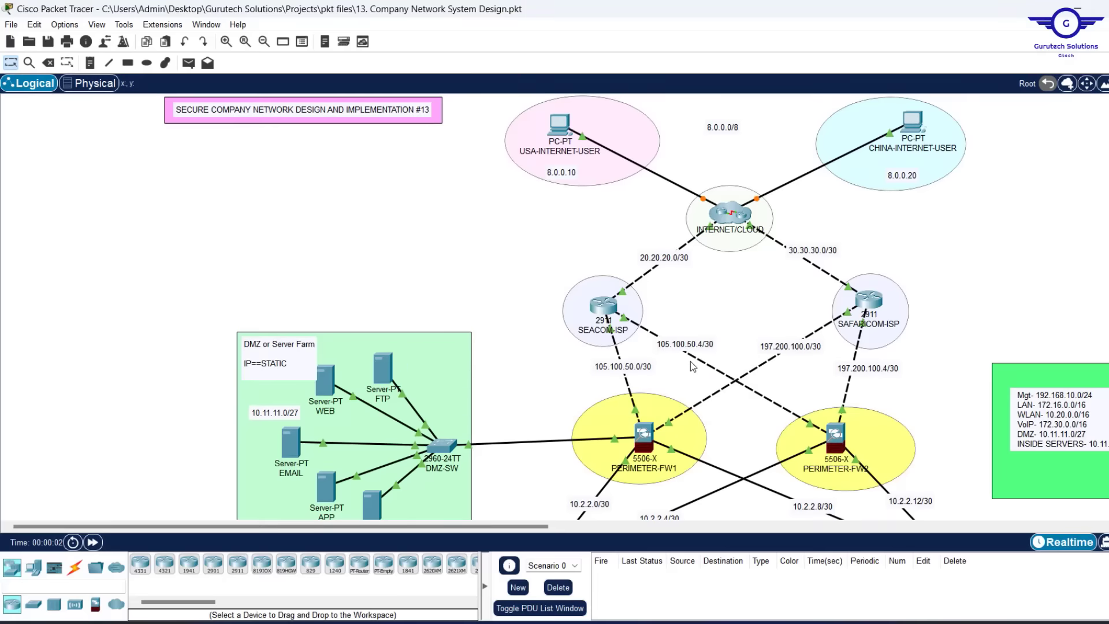
scroll(691, 362, "down", 5)
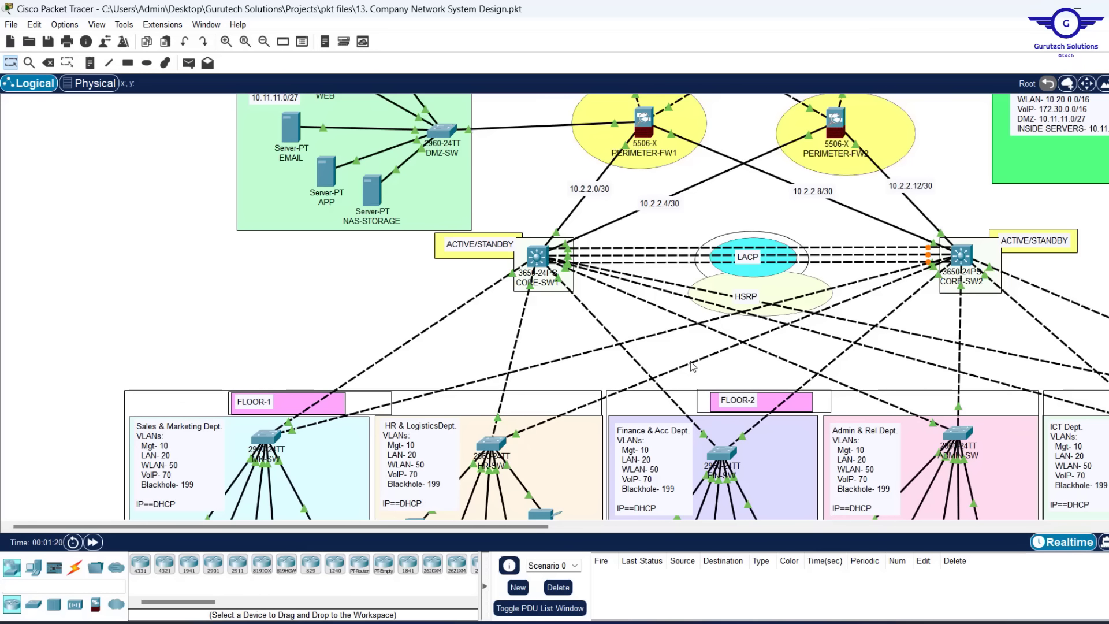
scroll(692, 365, "down", 5)
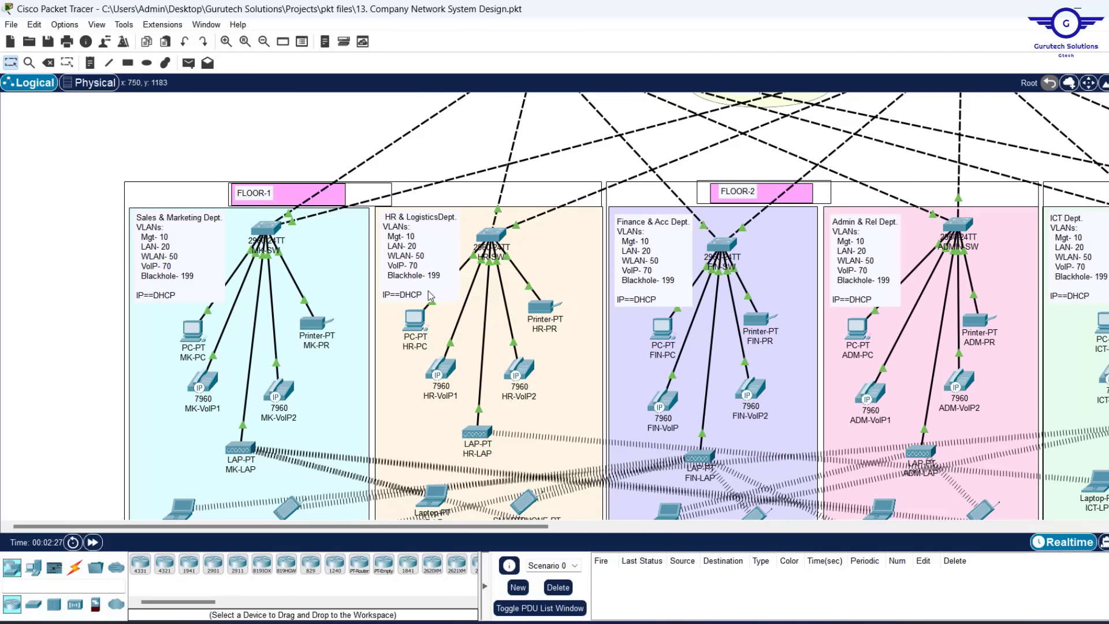
mouse_move(207, 381)
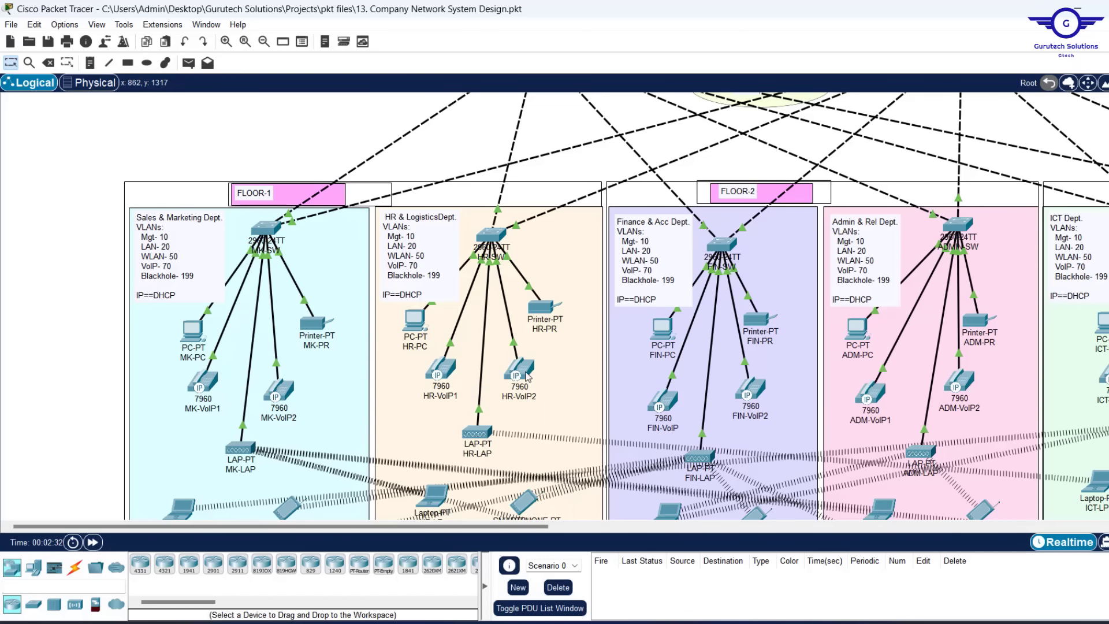
mouse_move(526, 375)
mouse_move(966, 387)
Open MK-VoIP1's device window, keep it on top, and move it left
left_click(210, 384)
left_click(421, 607)
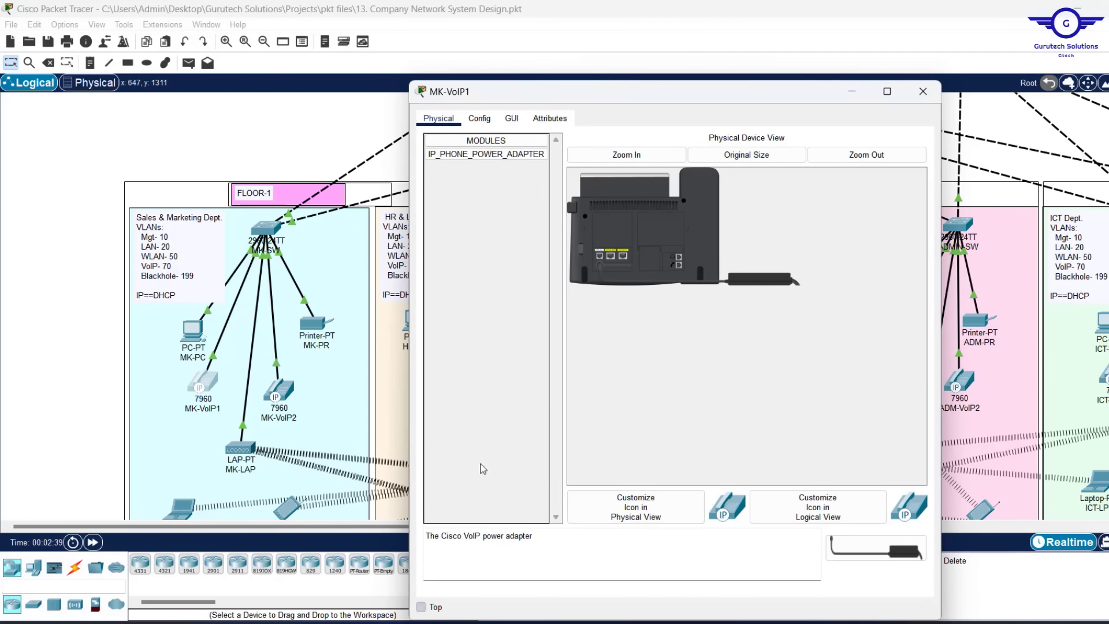
left_click_drag(693, 81, 337, 133)
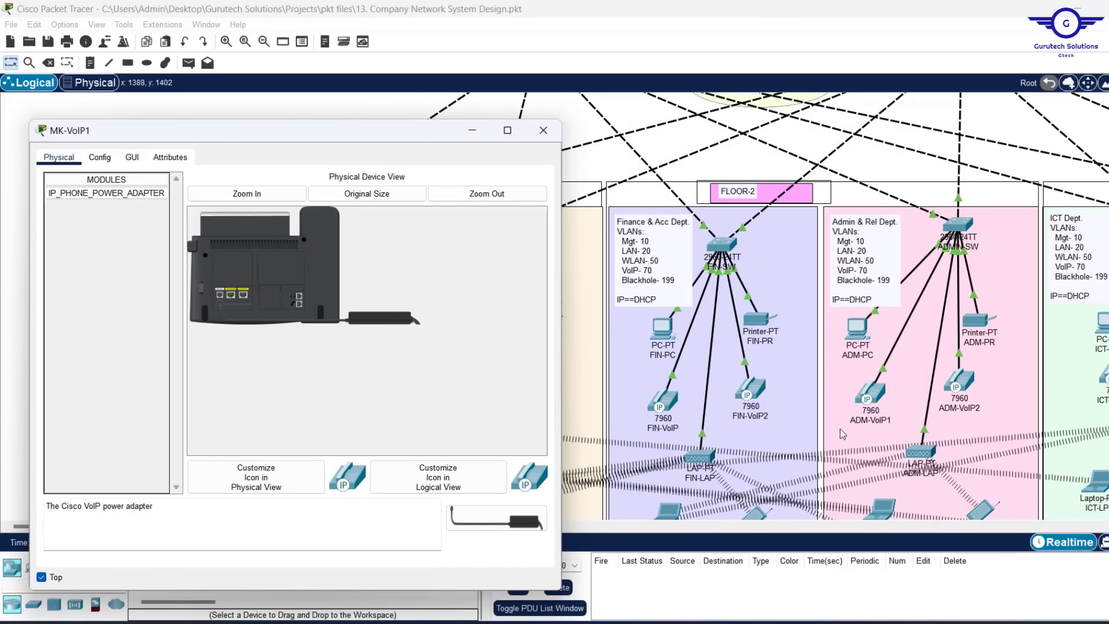
scroll(859, 434, "right", 10)
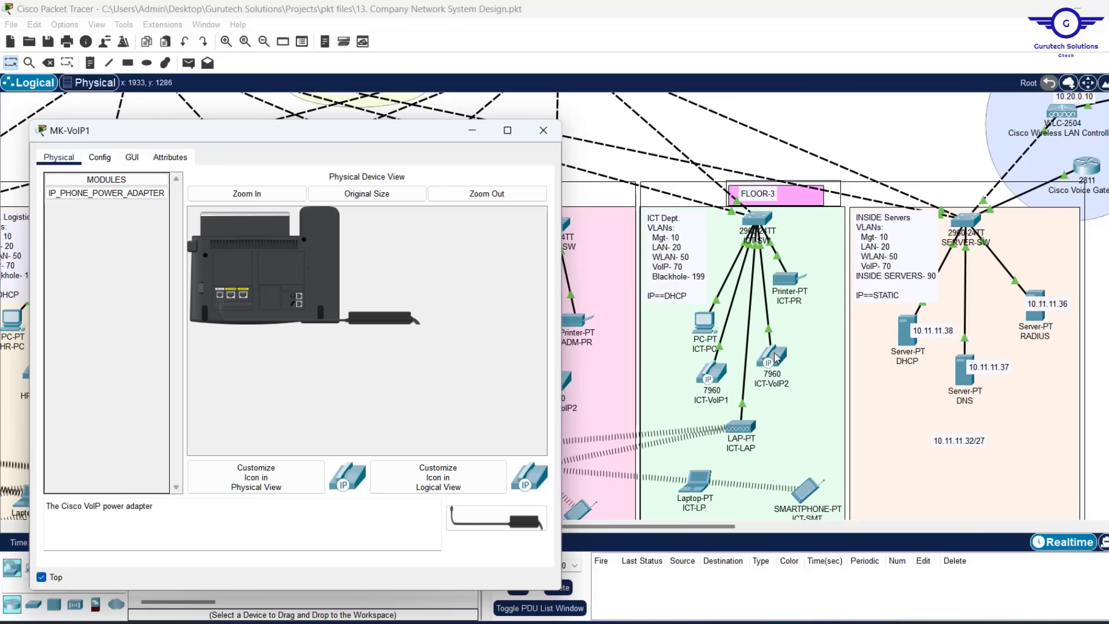
left_click(873, 110)
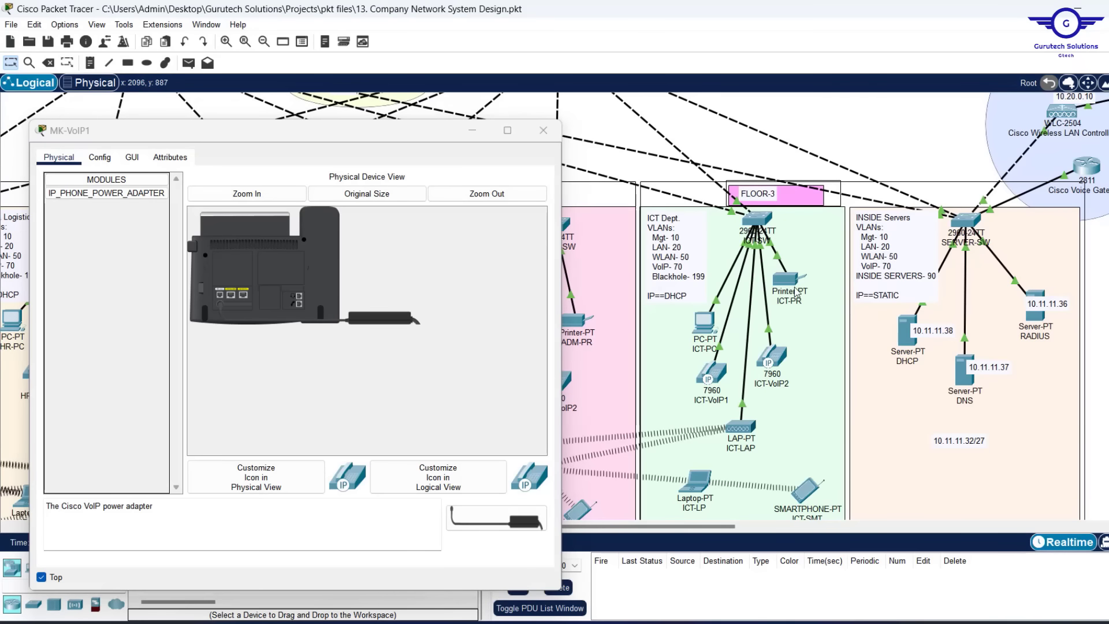
Place ICT-VoIP2's window on the right and show MK-VoIP1's phone GUI
left_click(779, 351)
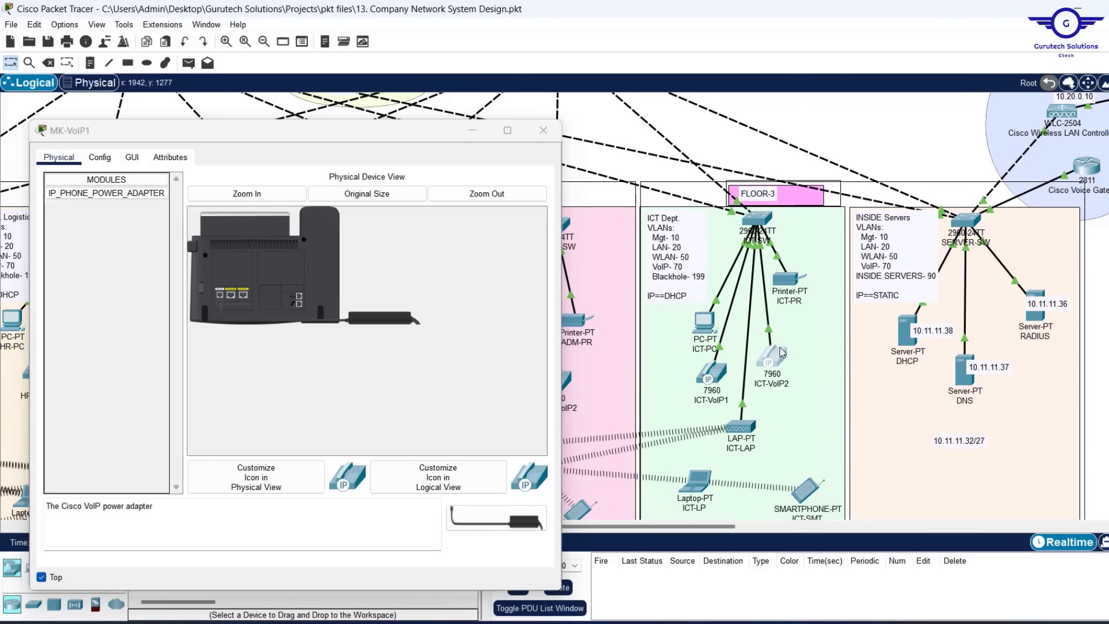
left_click_drag(633, 91, 819, 117)
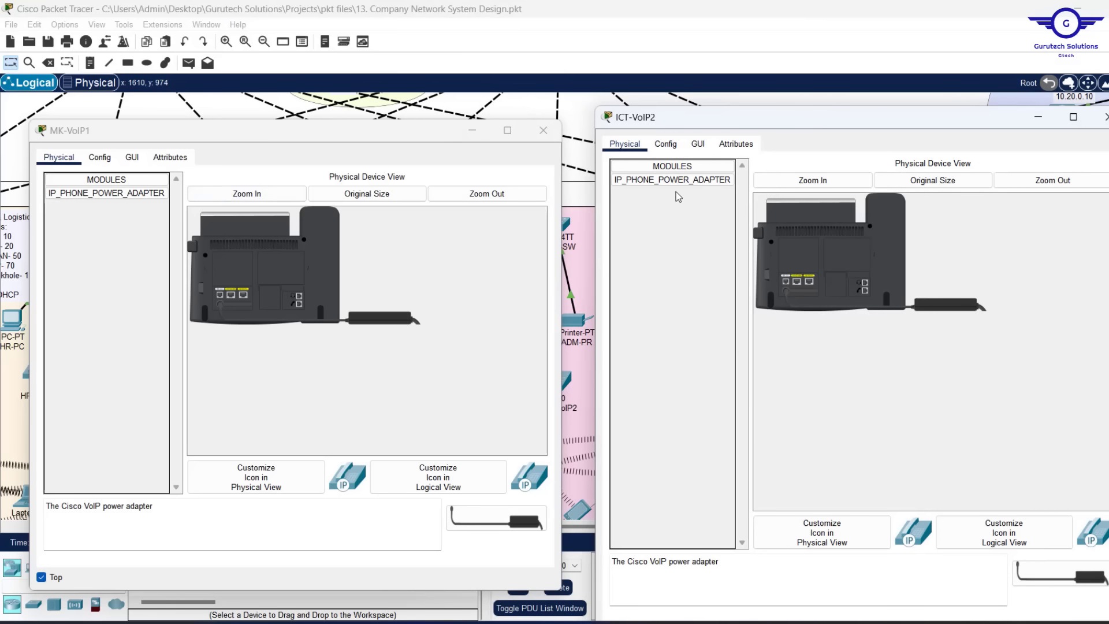
left_click(132, 157)
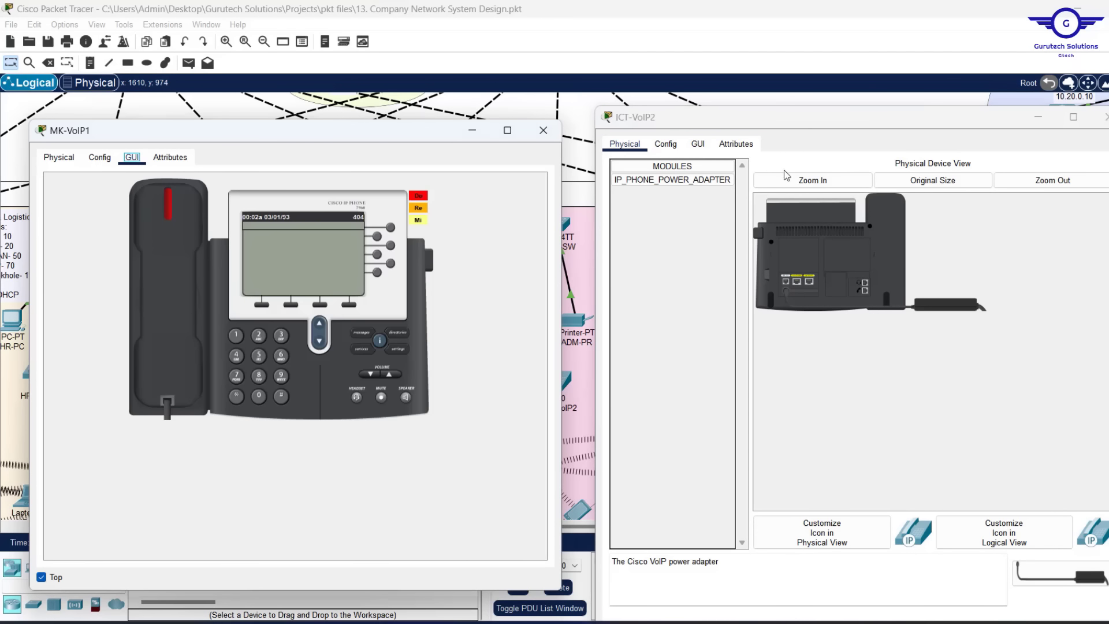
Show ICT-VoIP2's phone GUI and call extension 409 from MK-VoIP1
left_click(698, 145)
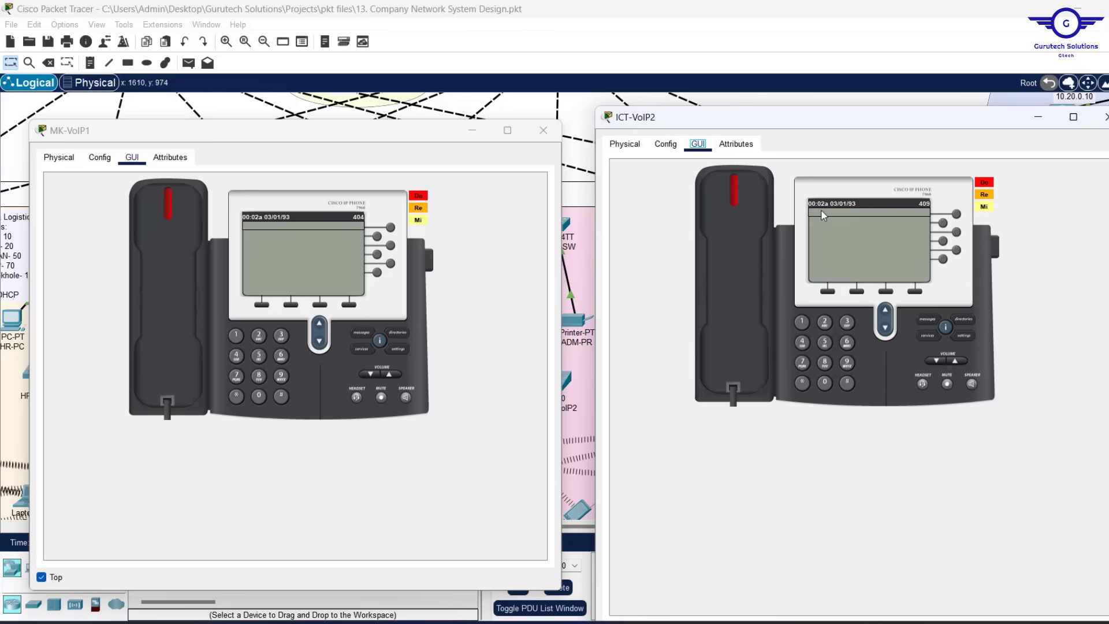
left_click(236, 357)
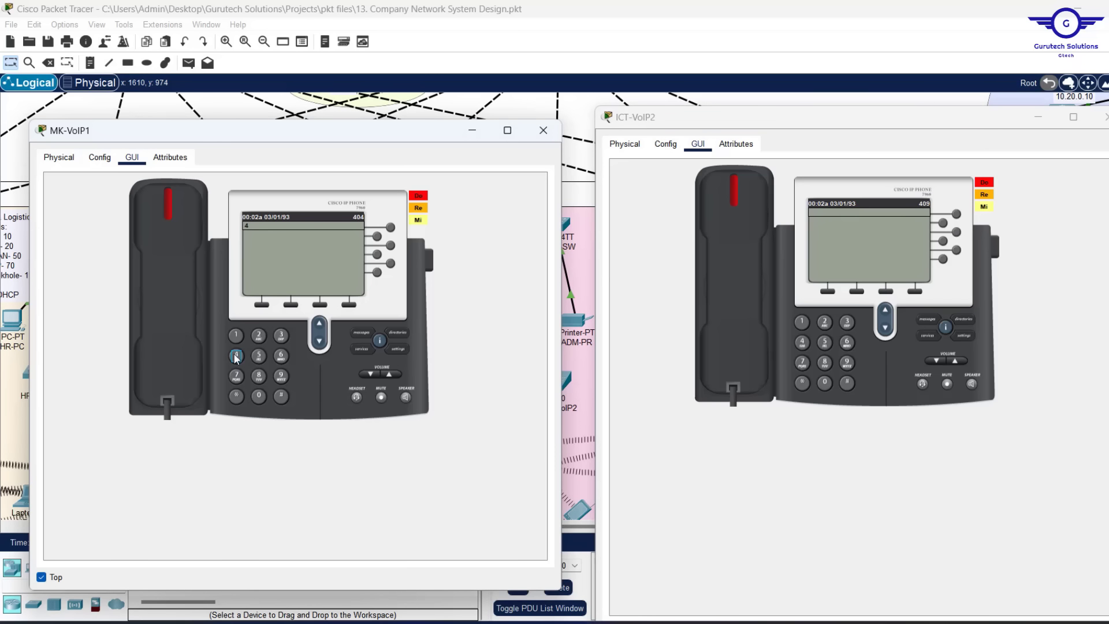
left_click(258, 397)
left_click(281, 377)
left_click(162, 200)
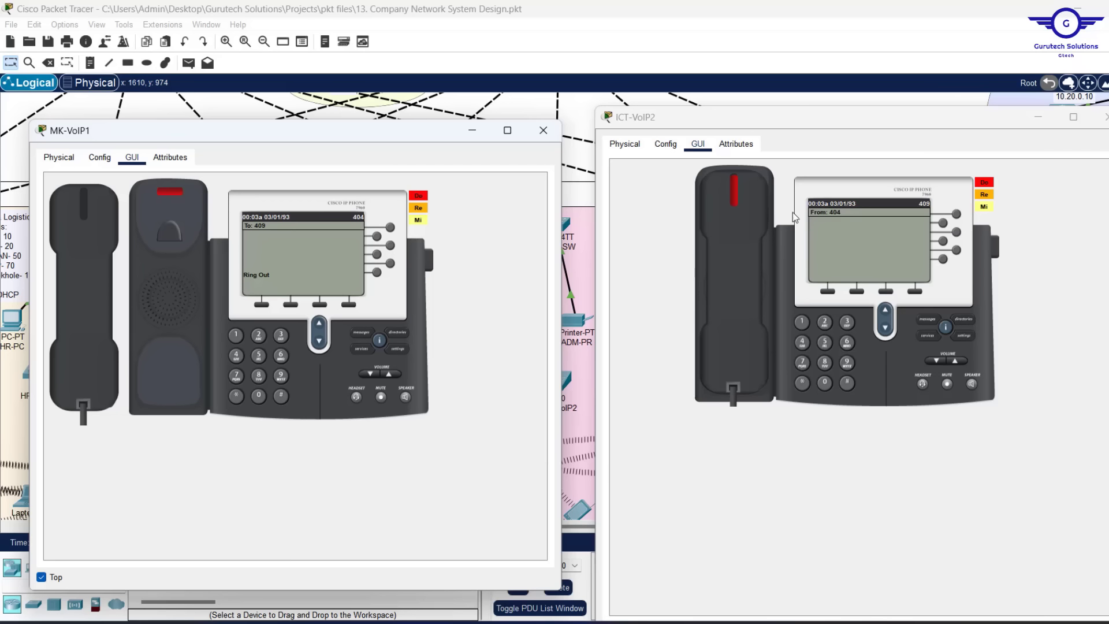
Answer on ICT-VoIP2, hang up, then dial extension 404 back
left_click(733, 201)
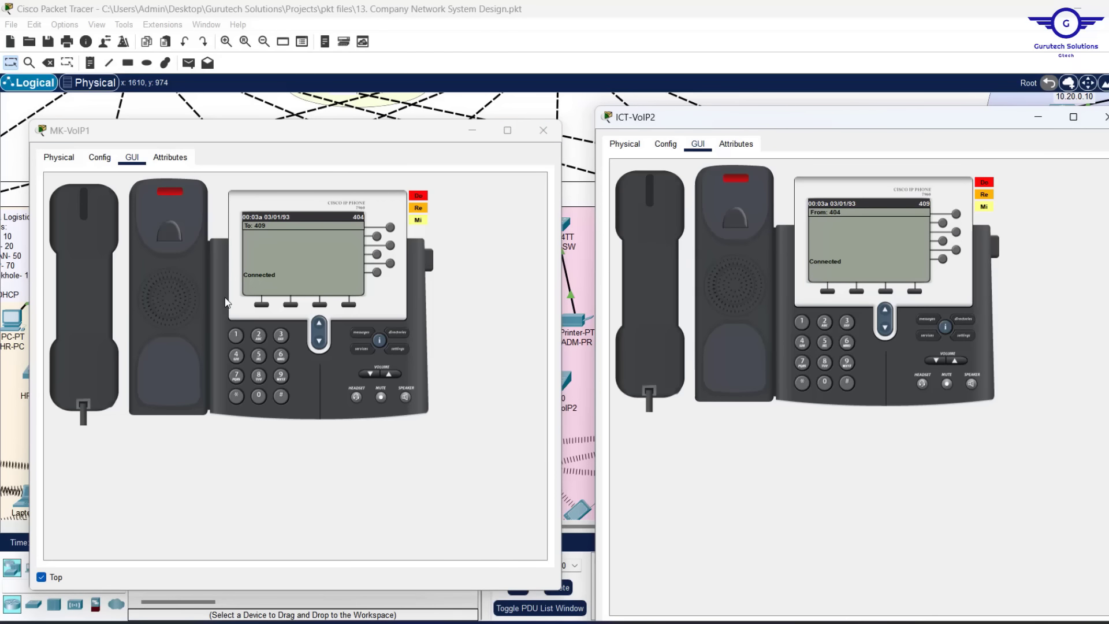
left_click(674, 221)
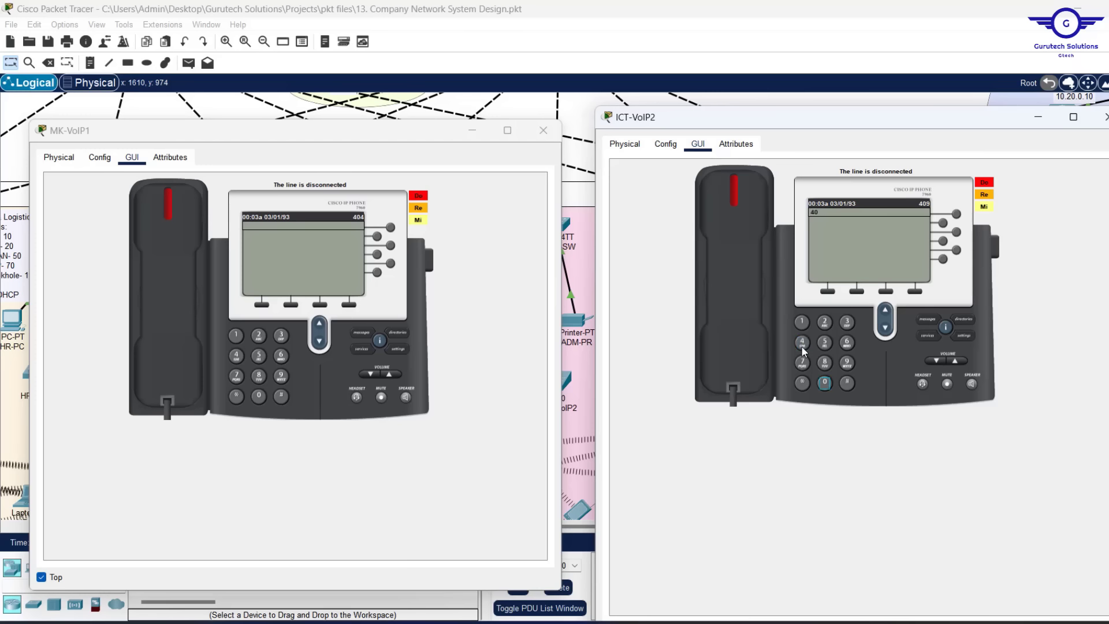
left_click(802, 345)
left_click(731, 193)
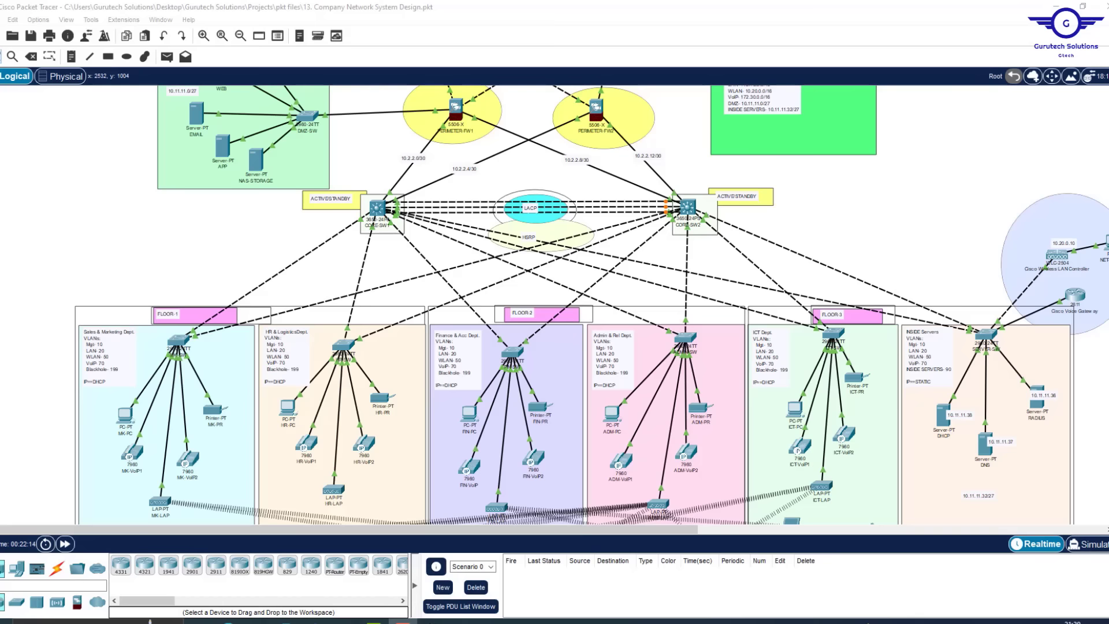
scroll(592, 304, "up", 4)
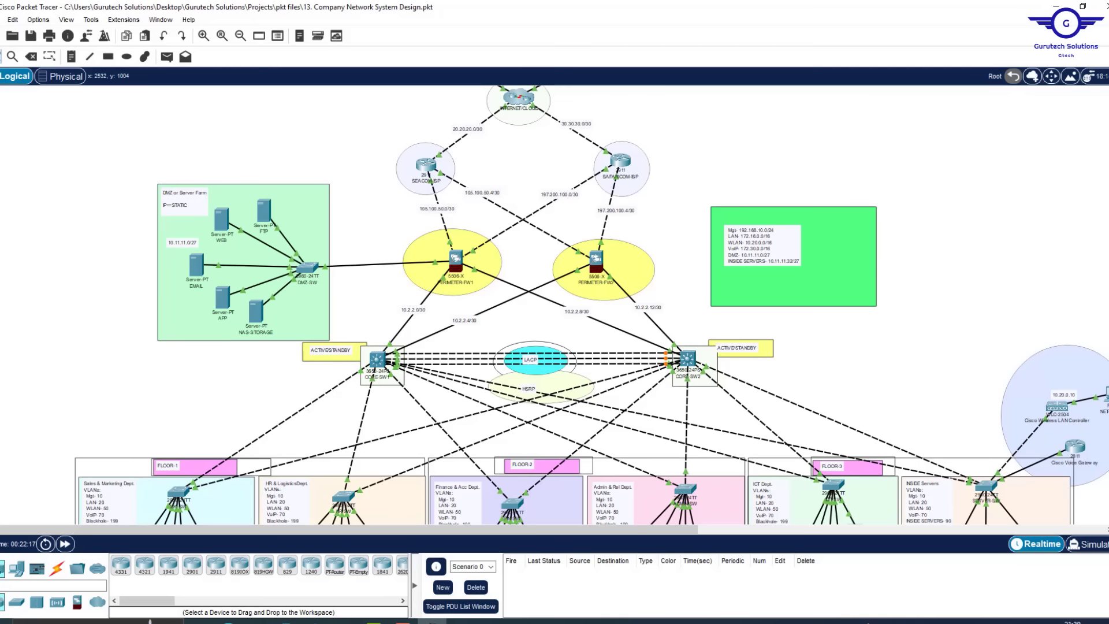
scroll(591, 305, "up", 2)
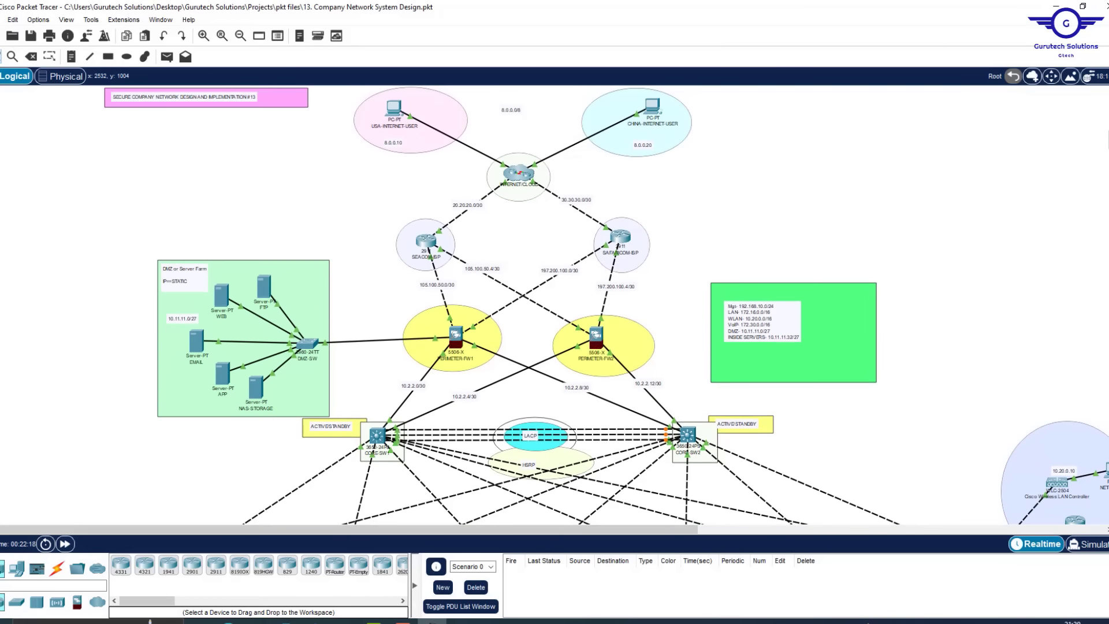
scroll(591, 305, "down", 10)
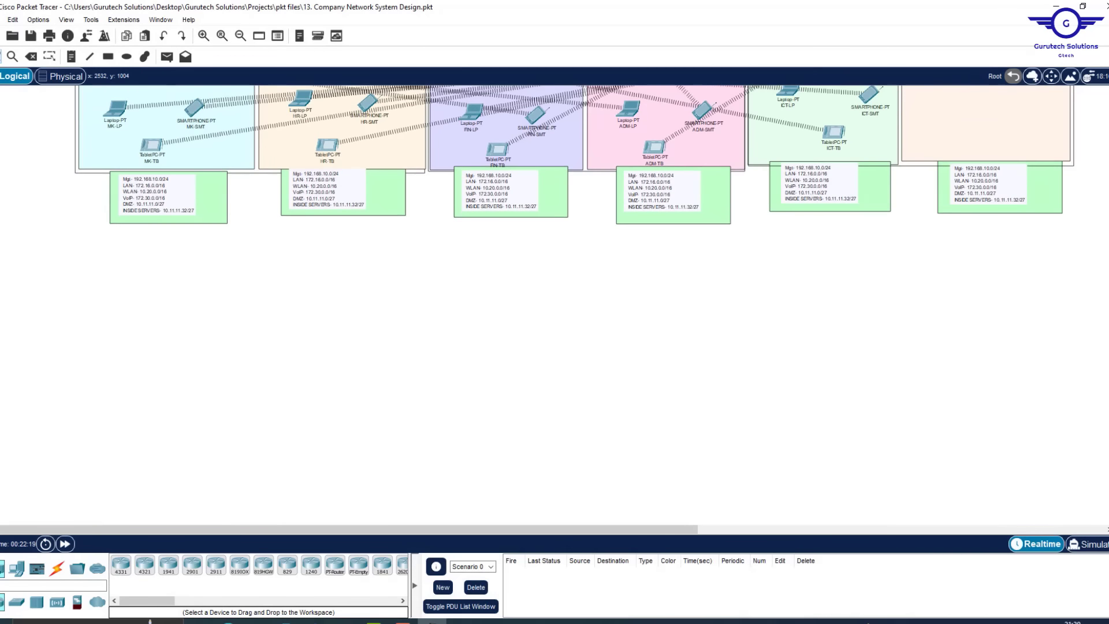
scroll(591, 305, "up", 10)
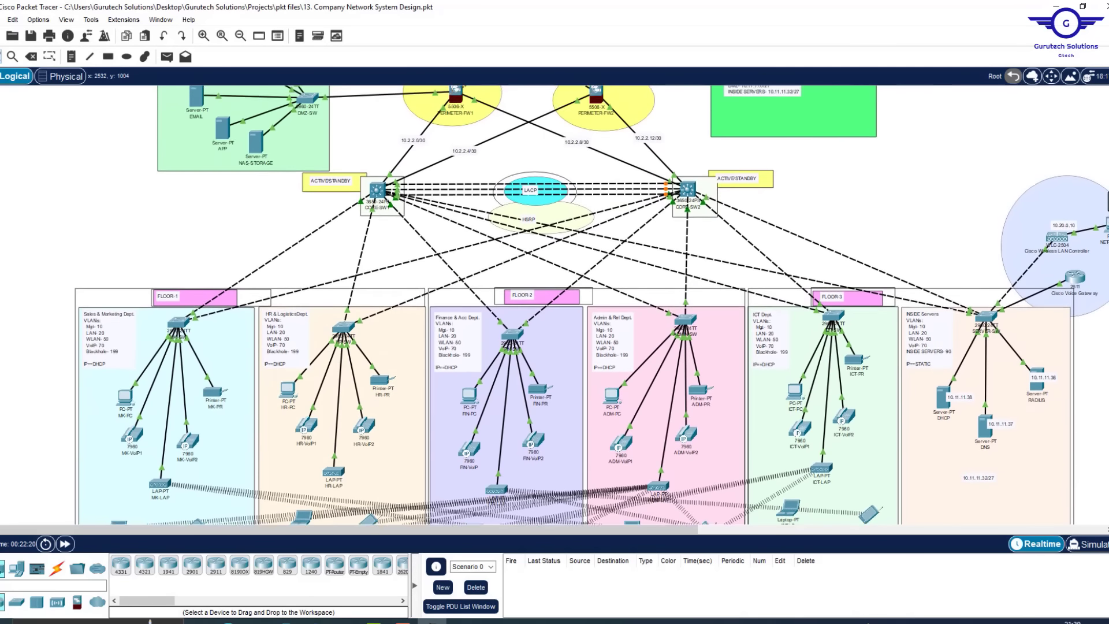
scroll(592, 304, "up", 2)
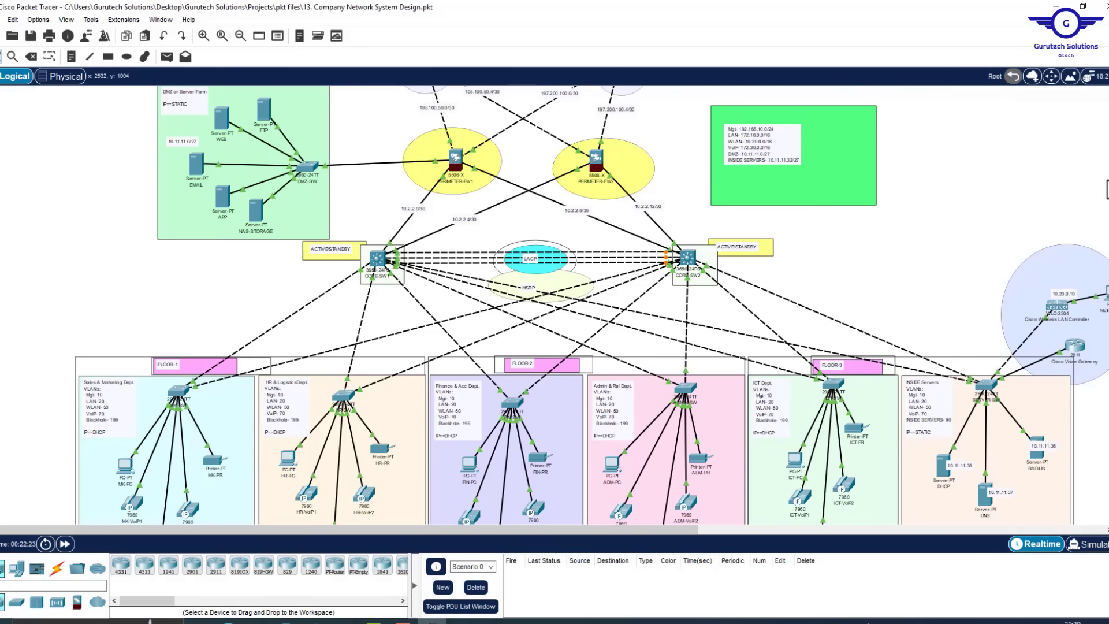
left_click_drag(1107, 181, 1108, 286)
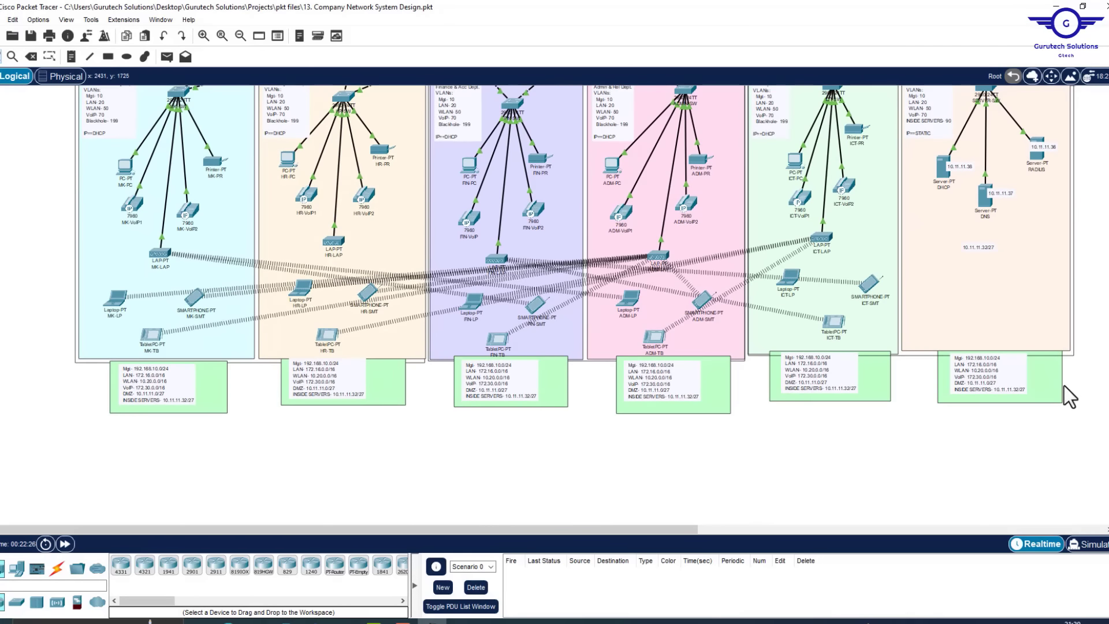